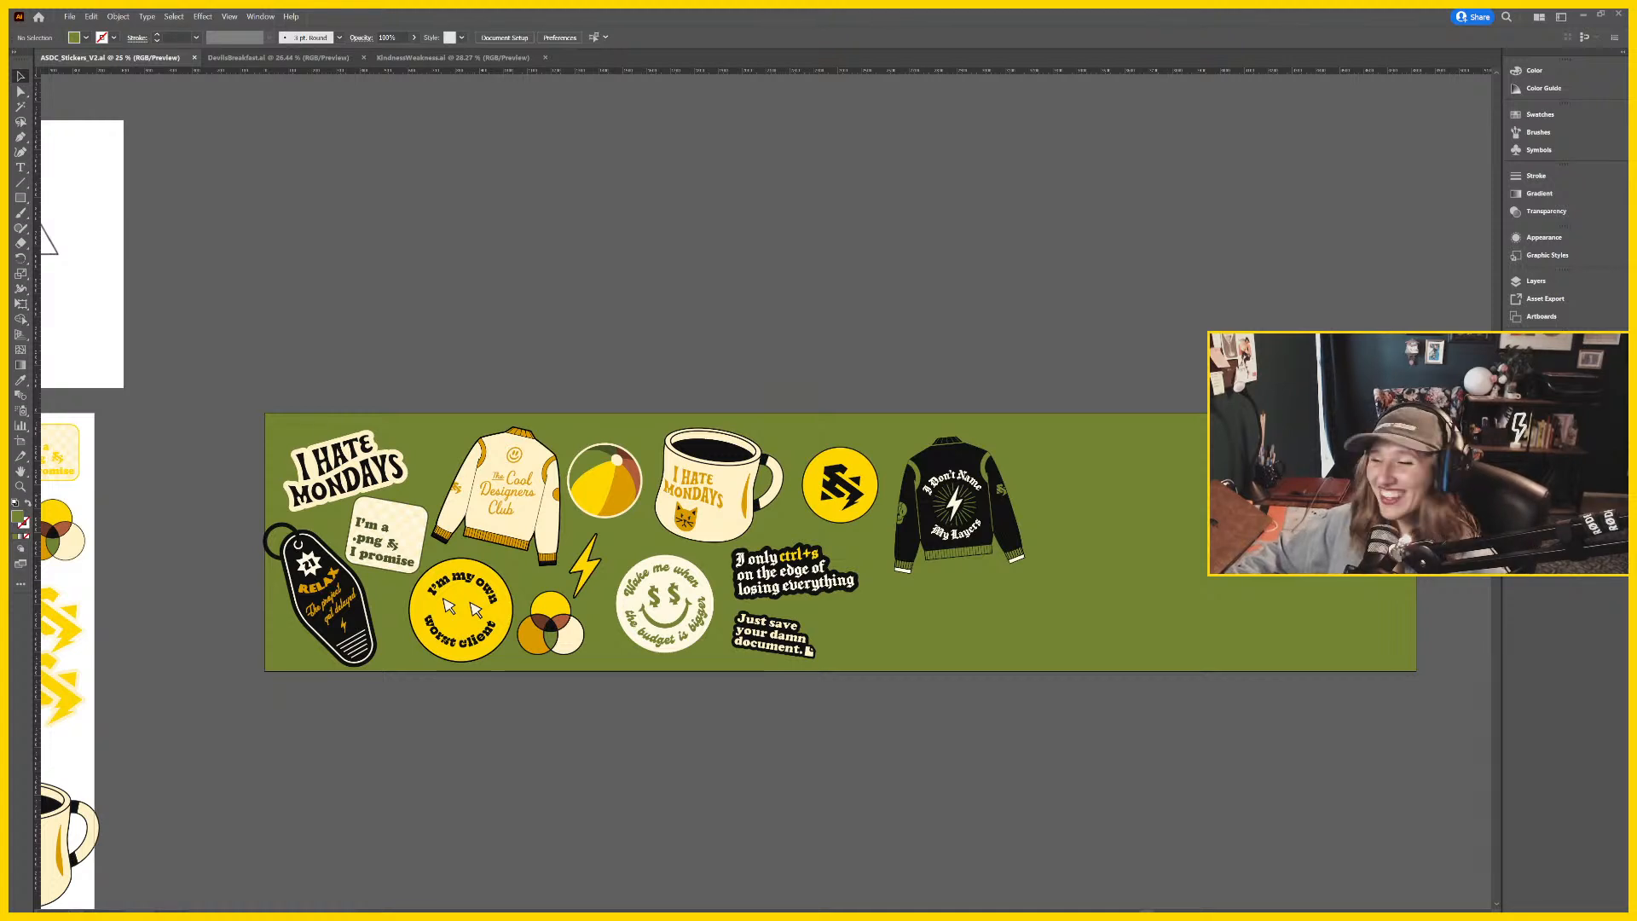
Look over the finished stickers on the green artboard, the white working artboard and the scanned sketches.
{"action": "left_click_drag", "start_coordinate": [1114, 369], "coordinate": [1045, 355]}
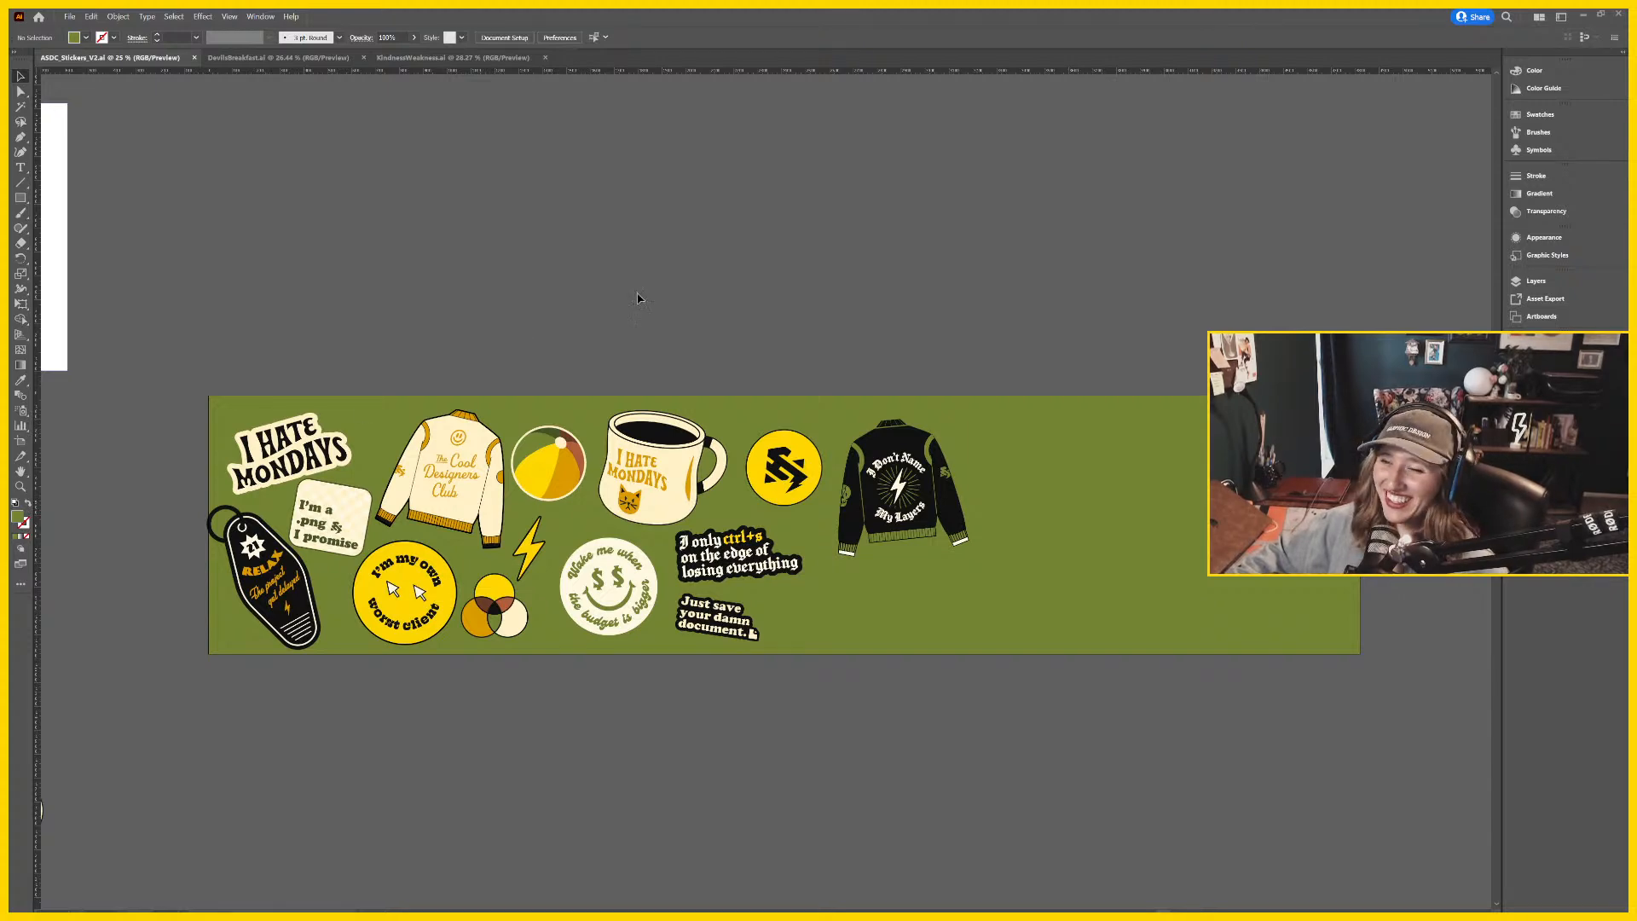
{"action": "left_click_drag", "start_coordinate": [860, 371], "coordinate": [822, 332]}
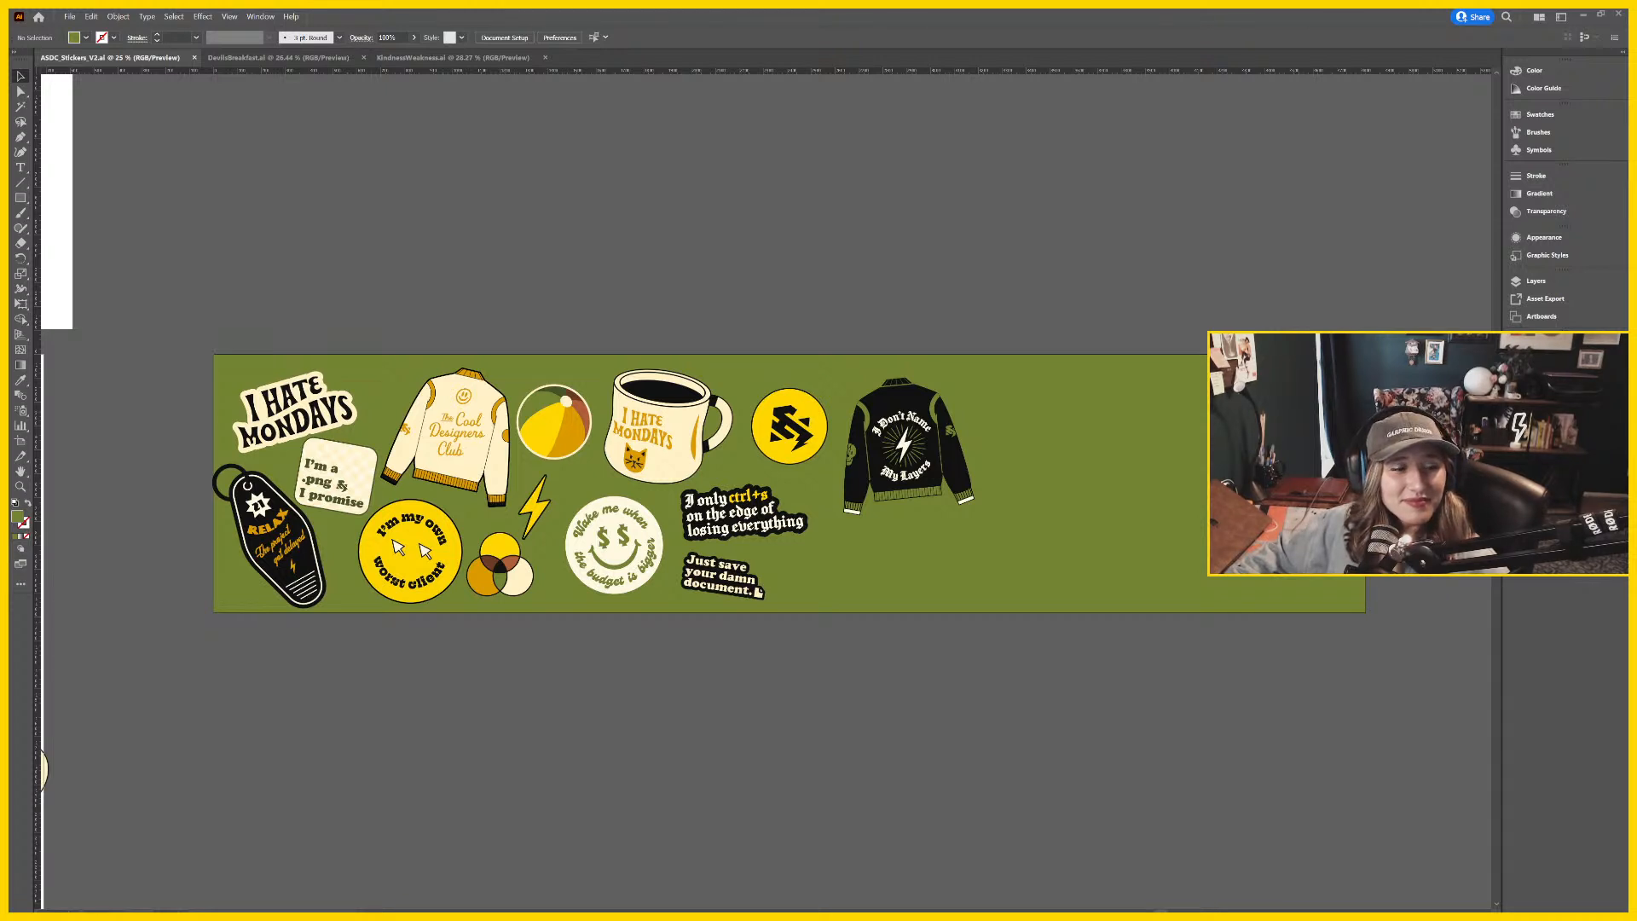
{"action": "left_click_drag", "start_coordinate": [1143, 716], "coordinate": [1121, 719]}
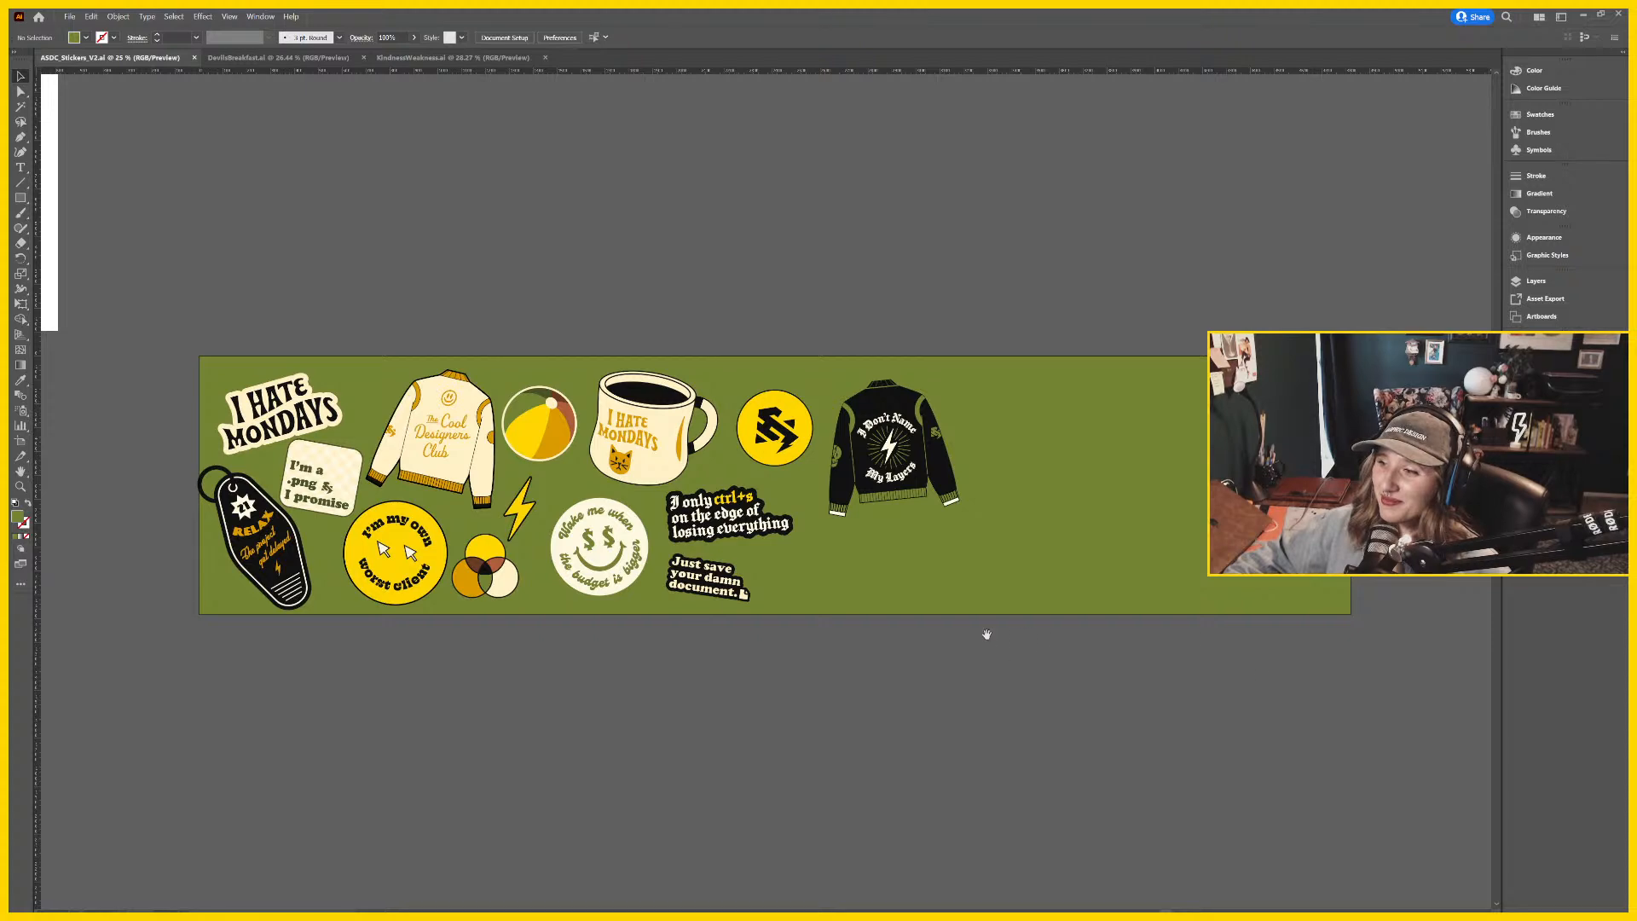
{"action": "left_click_drag", "start_coordinate": [984, 632], "coordinate": [1023, 625]}
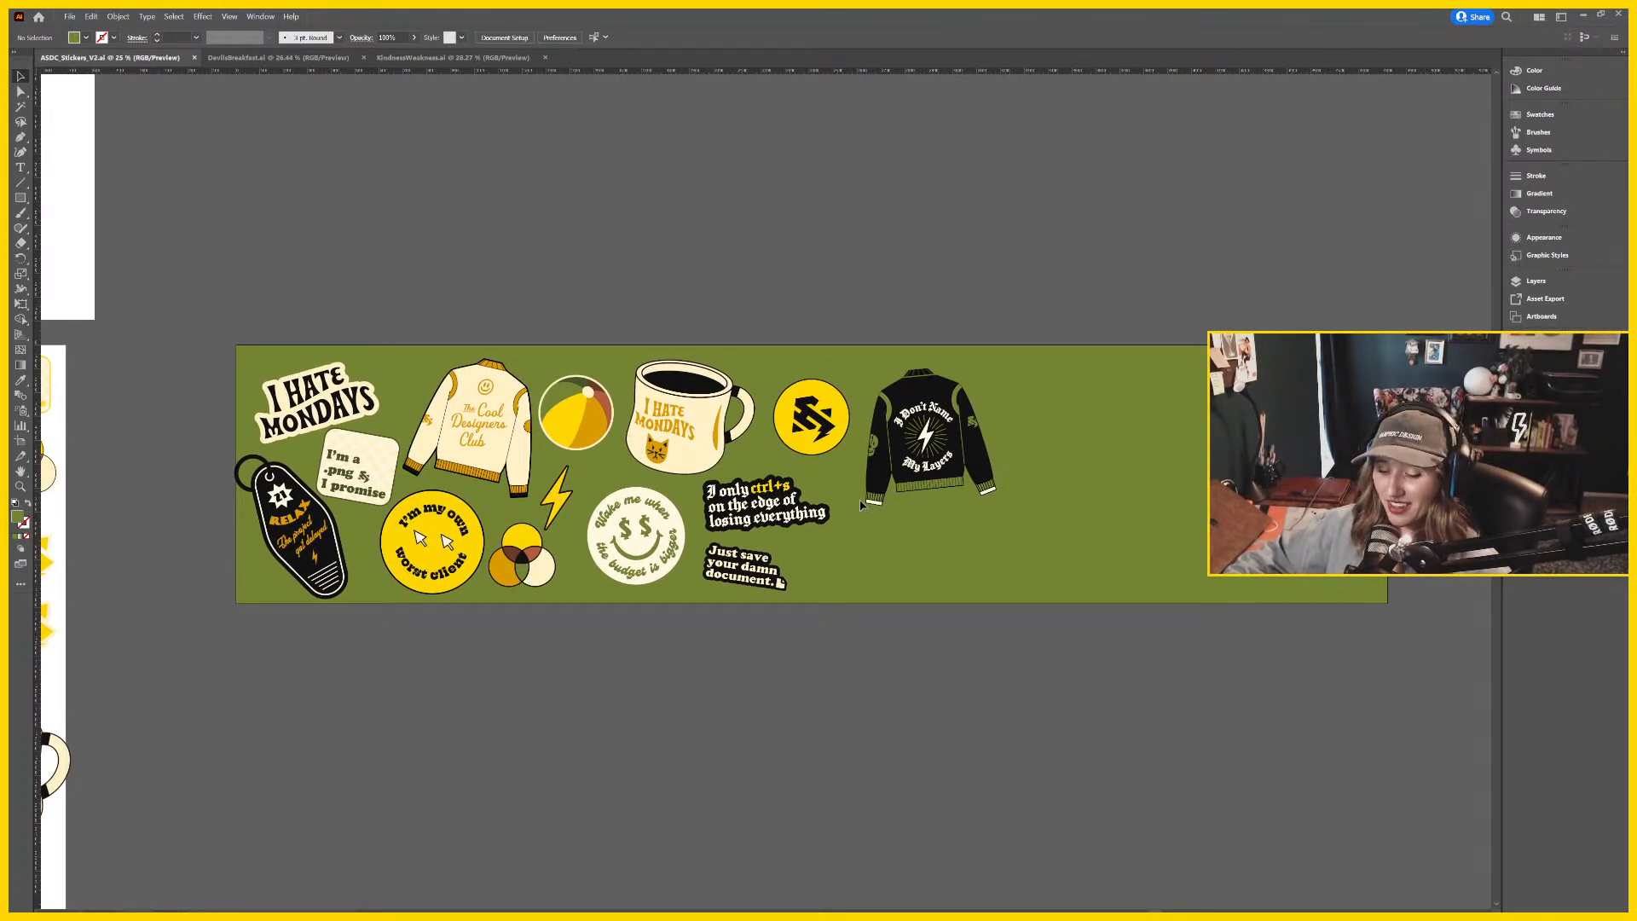
{"action": "key", "text": "ctrl+equal"}
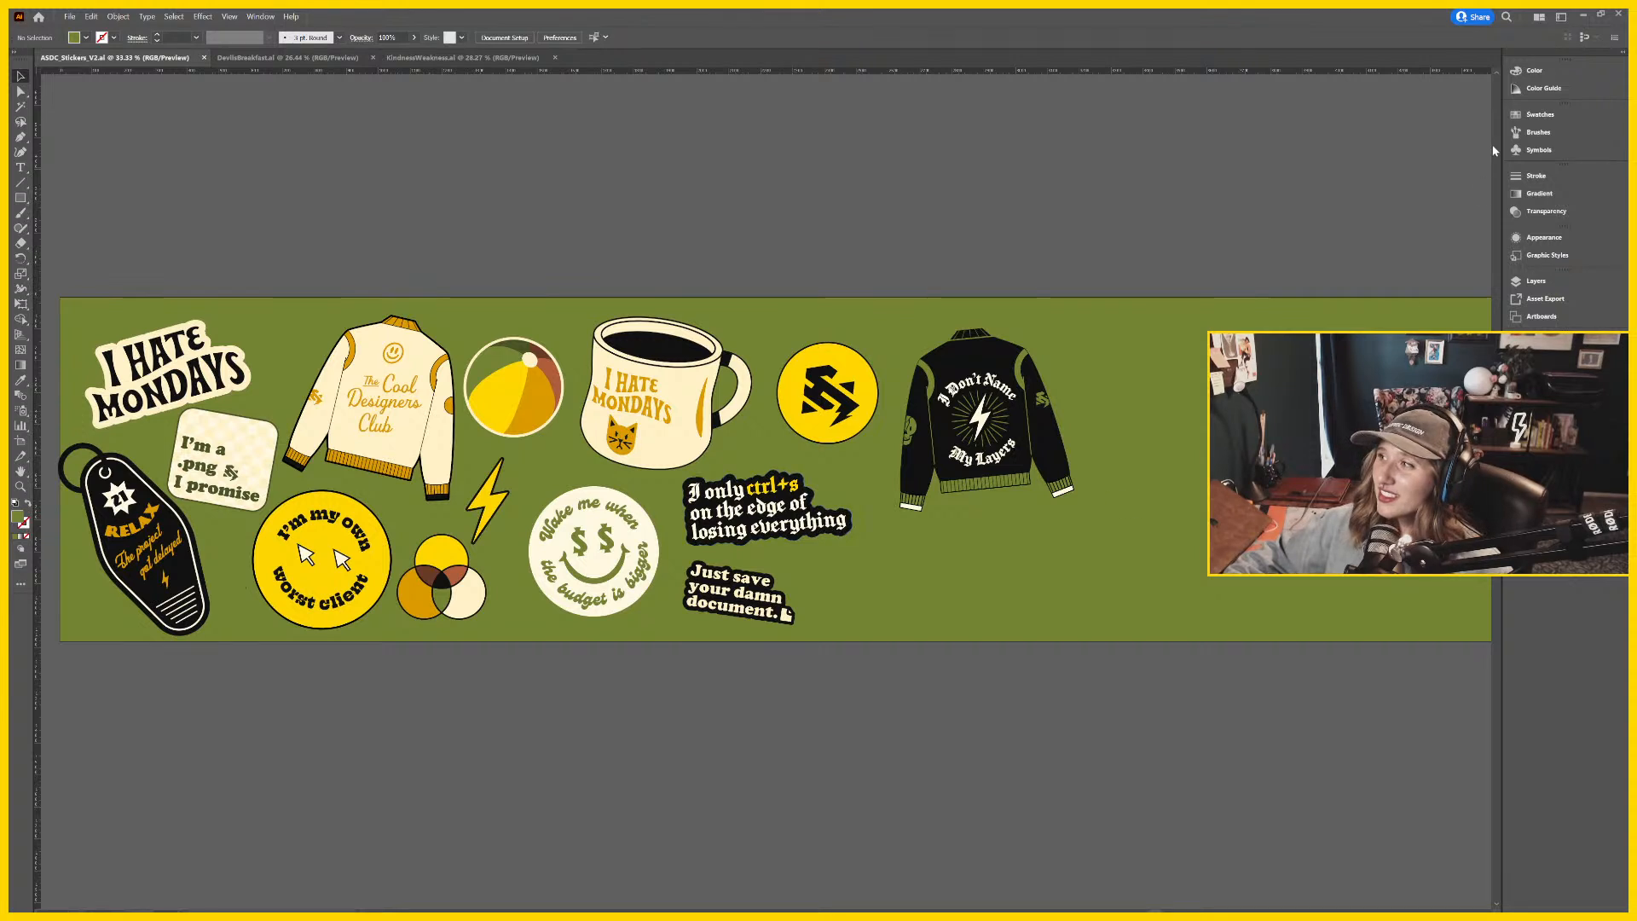
{"action": "left_click_drag", "start_coordinate": [1503, 160], "coordinate": [1518, 162]}
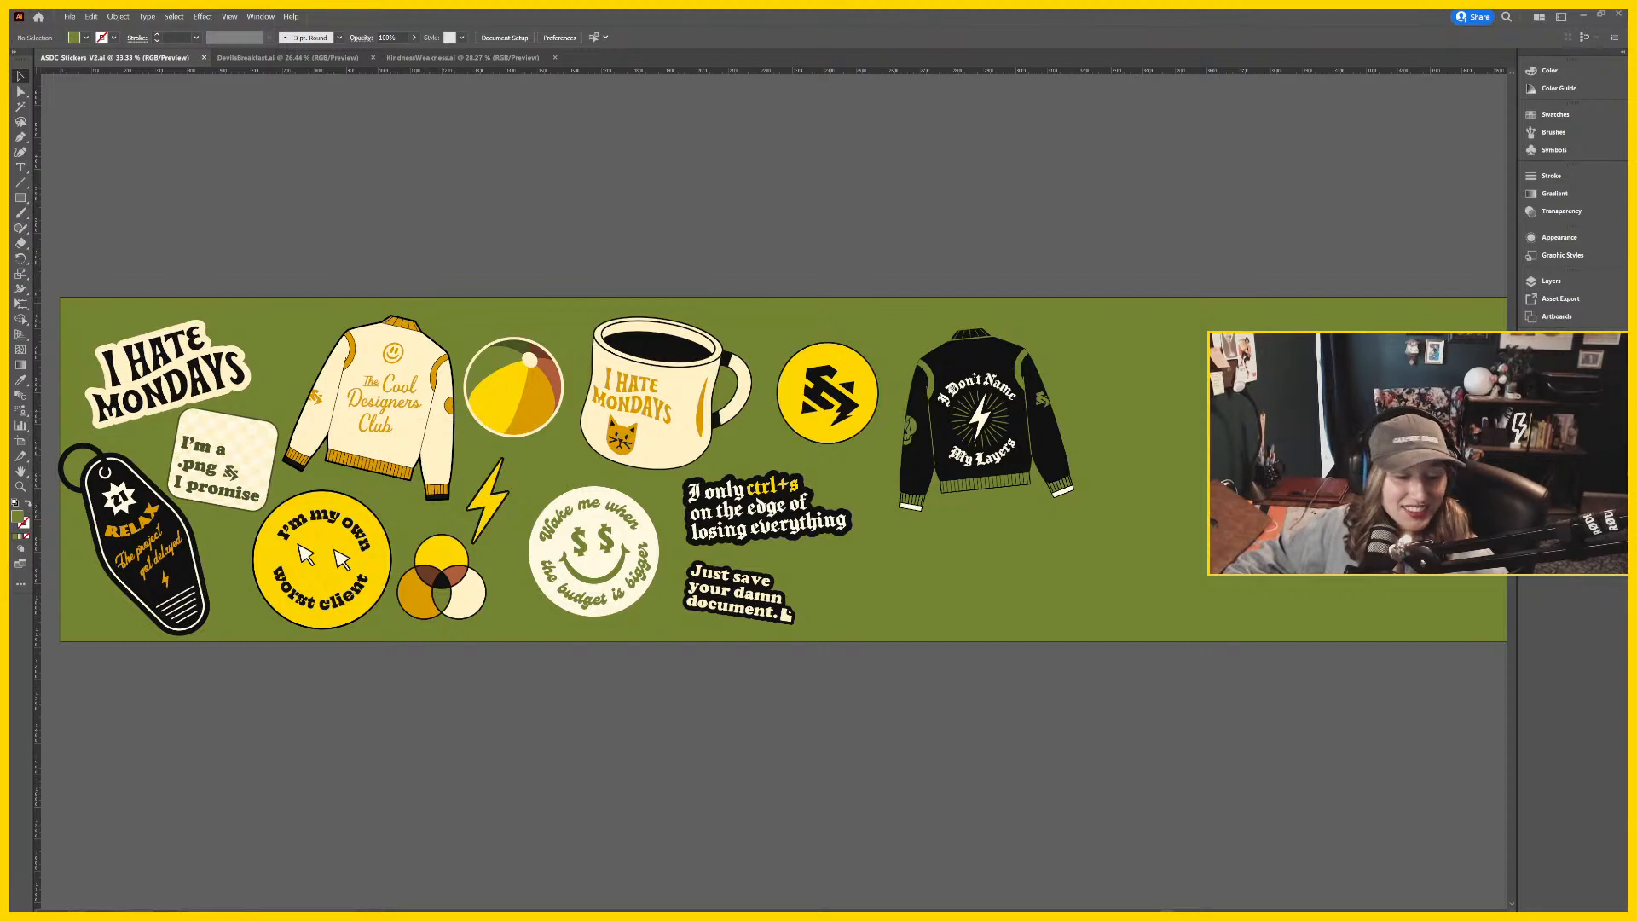
{"action": "left_click_drag", "start_coordinate": [895, 676], "coordinate": [826, 650]}
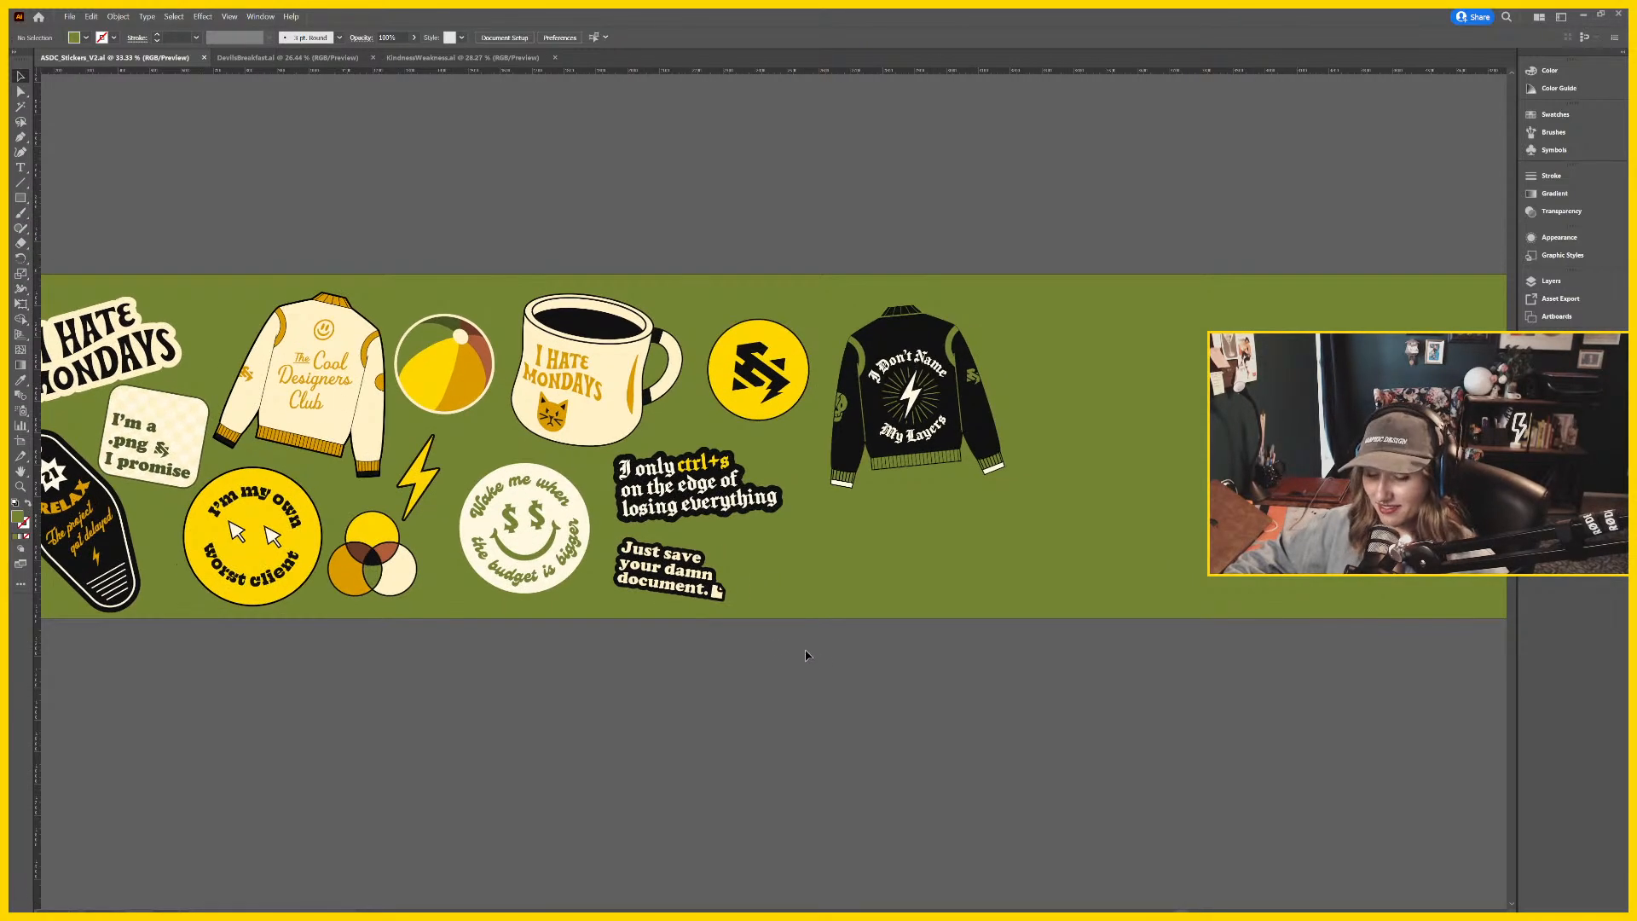
{"action": "scroll", "coordinate": [693, 613], "scroll_direction": "left", "scroll_amount": 15}
{"action": "scroll", "coordinate": [697, 635], "scroll_direction": "up", "scroll_amount": 4}
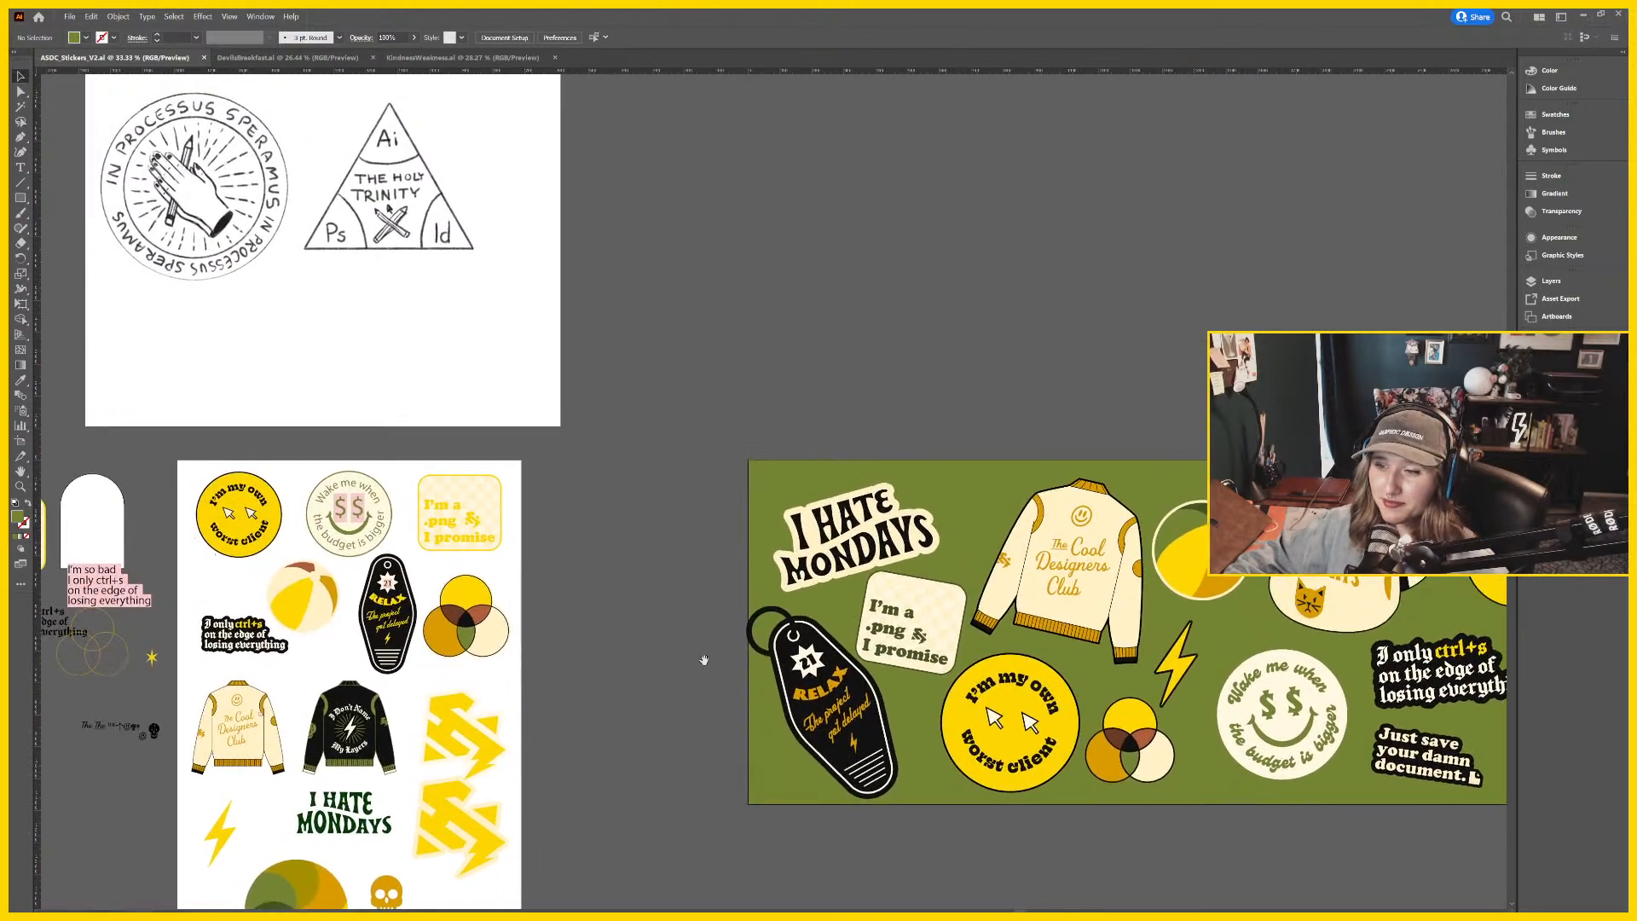
{"action": "left_click_drag", "start_coordinate": [704, 659], "coordinate": [501, 606]}
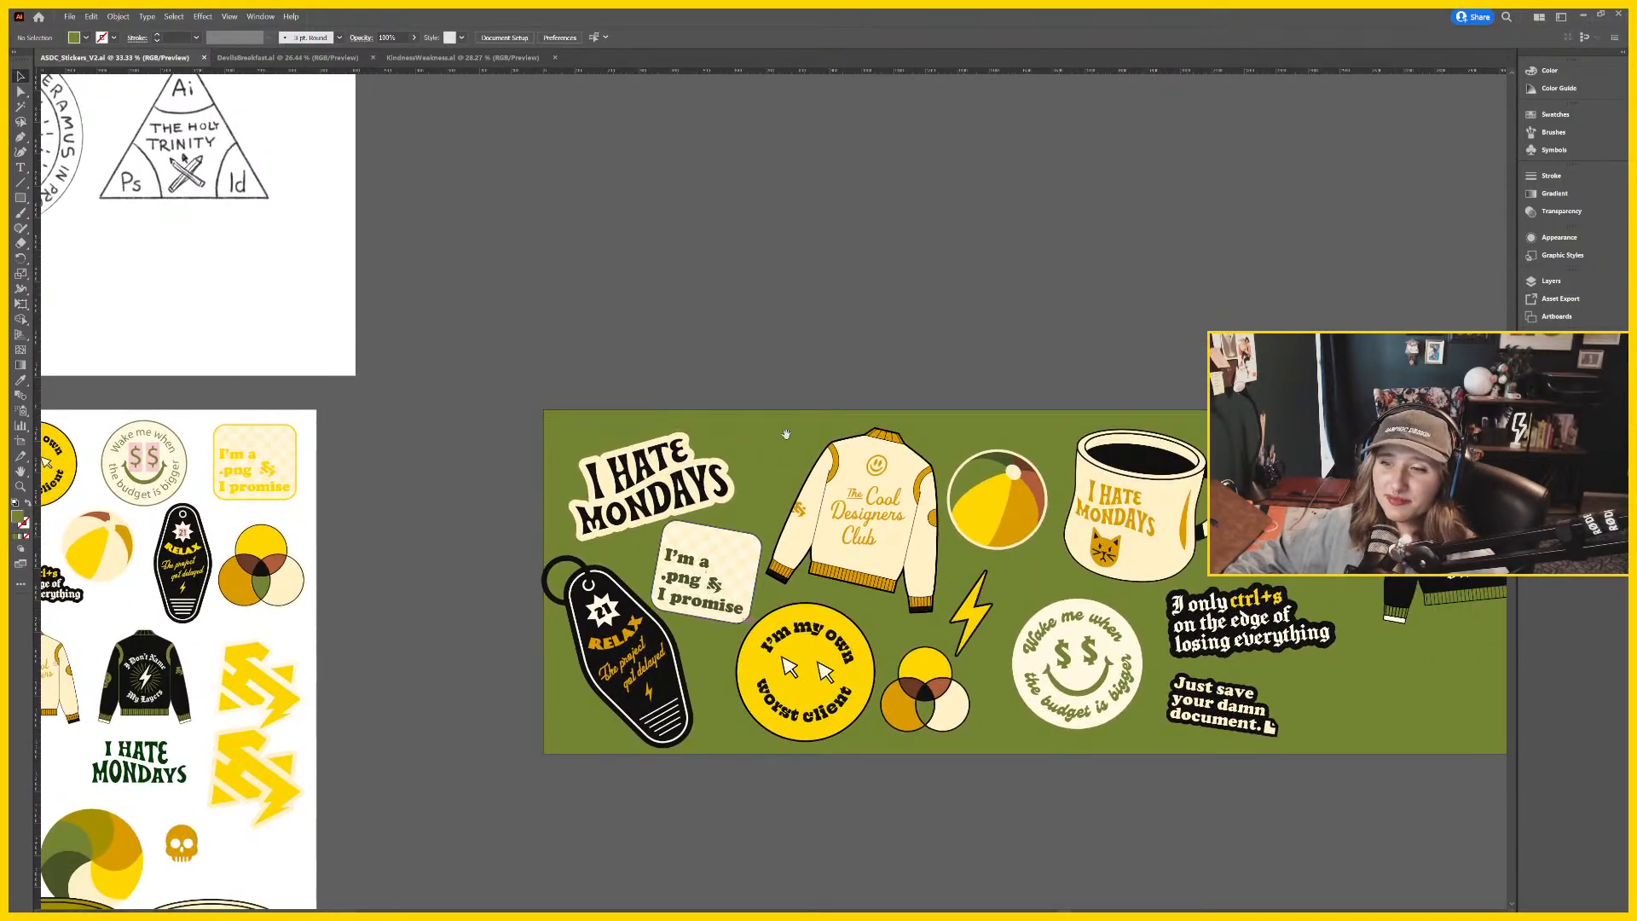
{"action": "left_click_drag", "start_coordinate": [725, 433], "coordinate": [253, 360]}
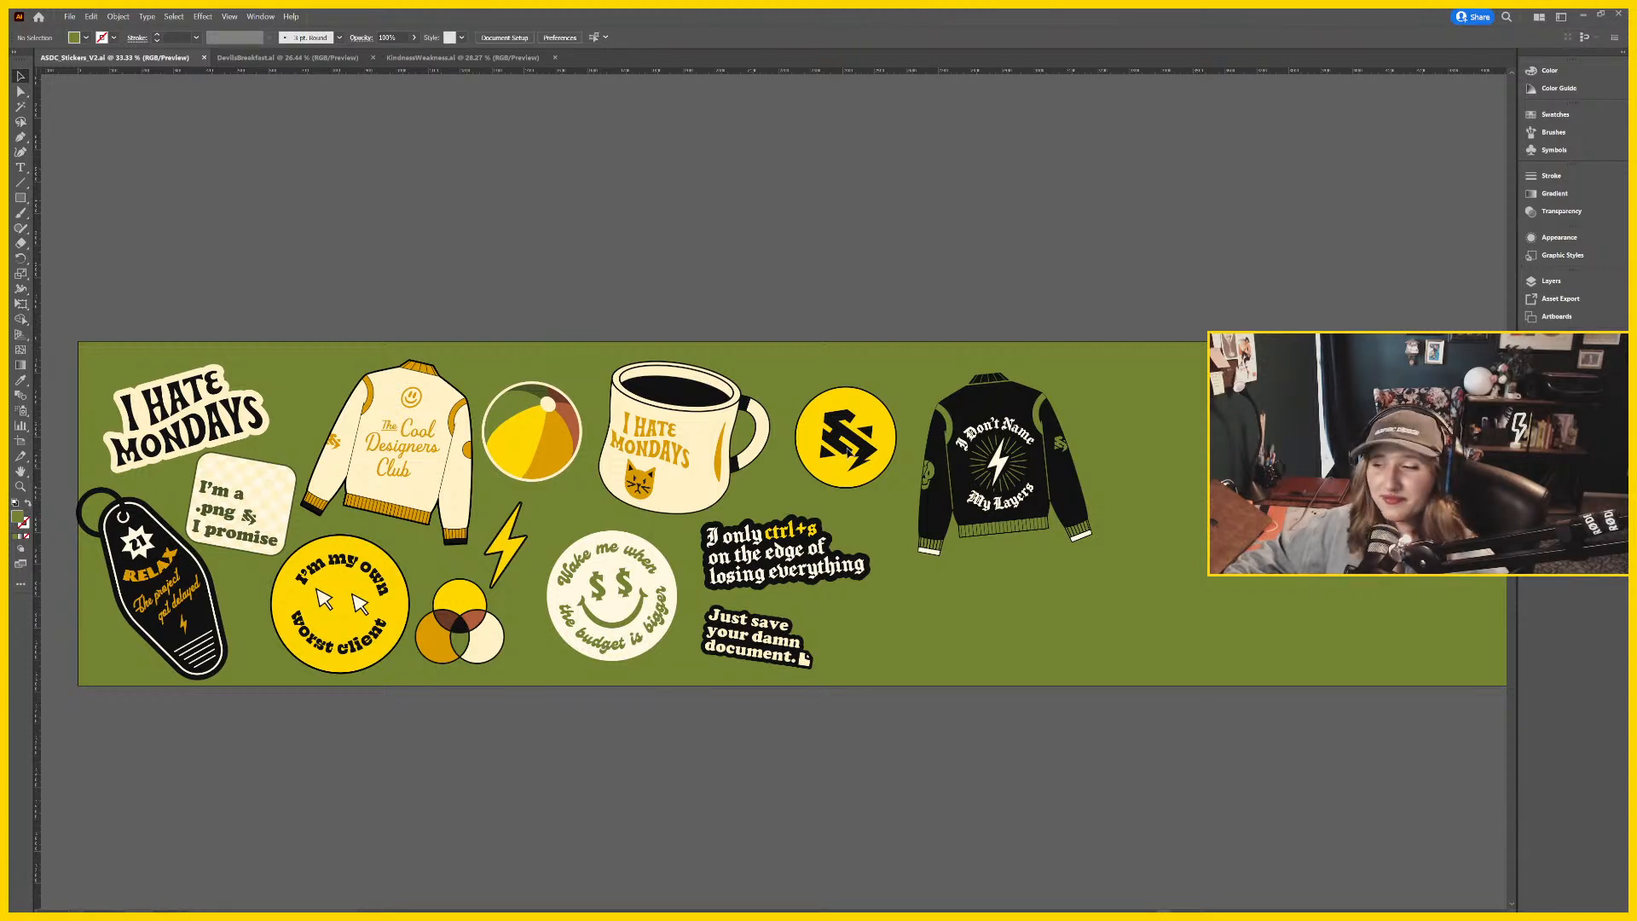
{"action": "left_click_drag", "start_coordinate": [1182, 715], "coordinate": [1136, 705]}
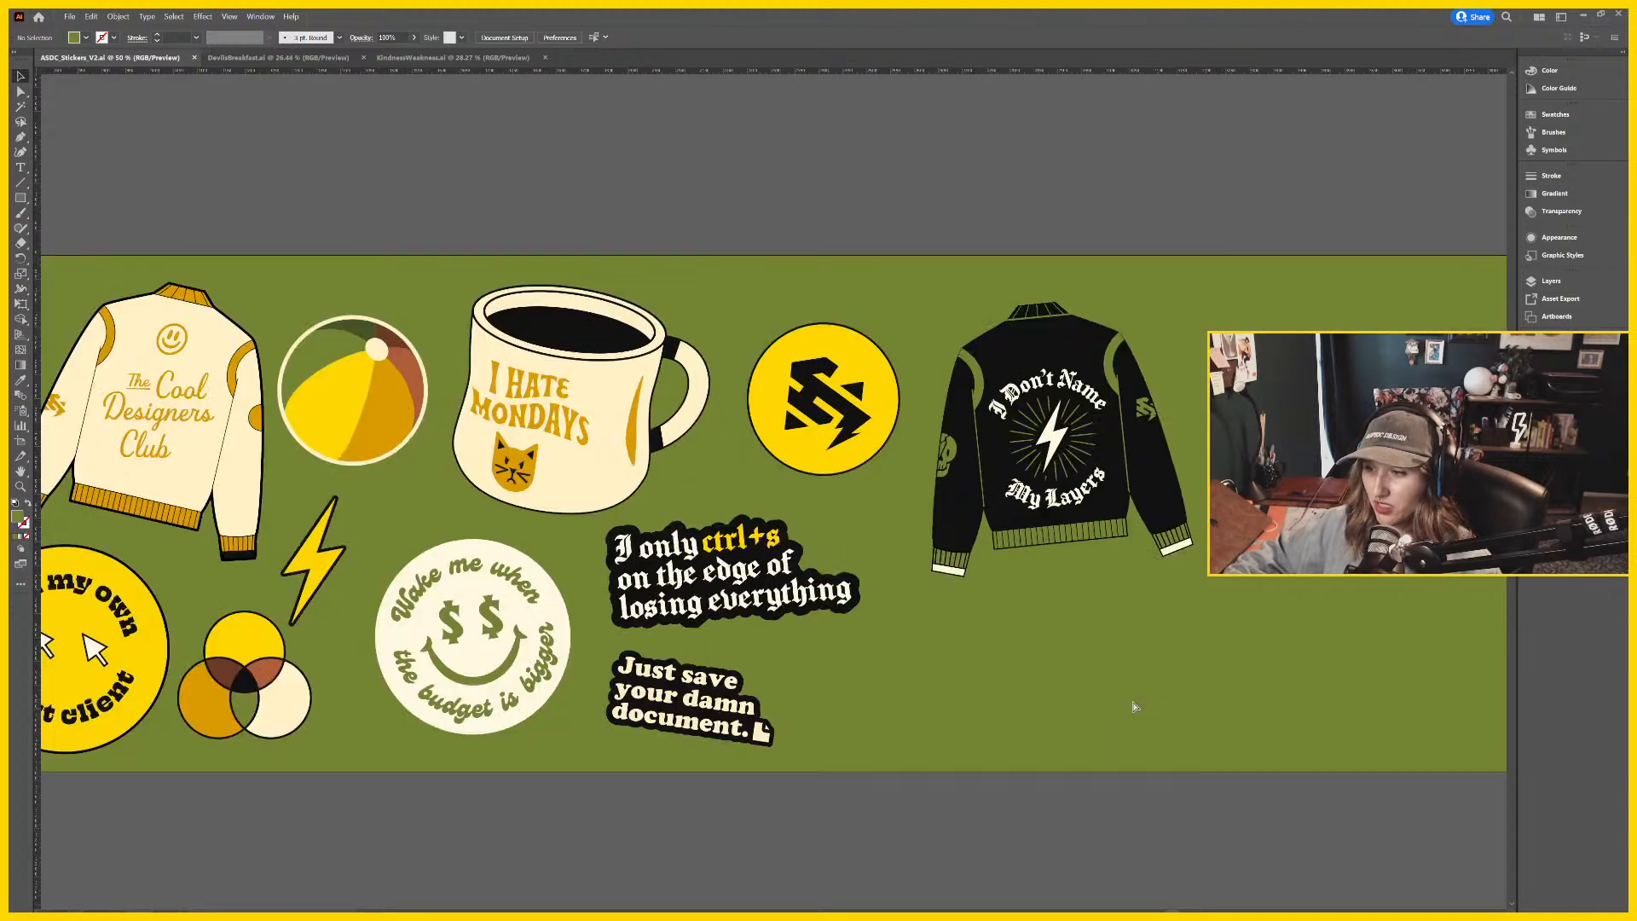
{"action": "key", "text": "ctrl+plus"}
{"action": "left_click_drag", "start_coordinate": [1104, 776], "coordinate": [1008, 726]}
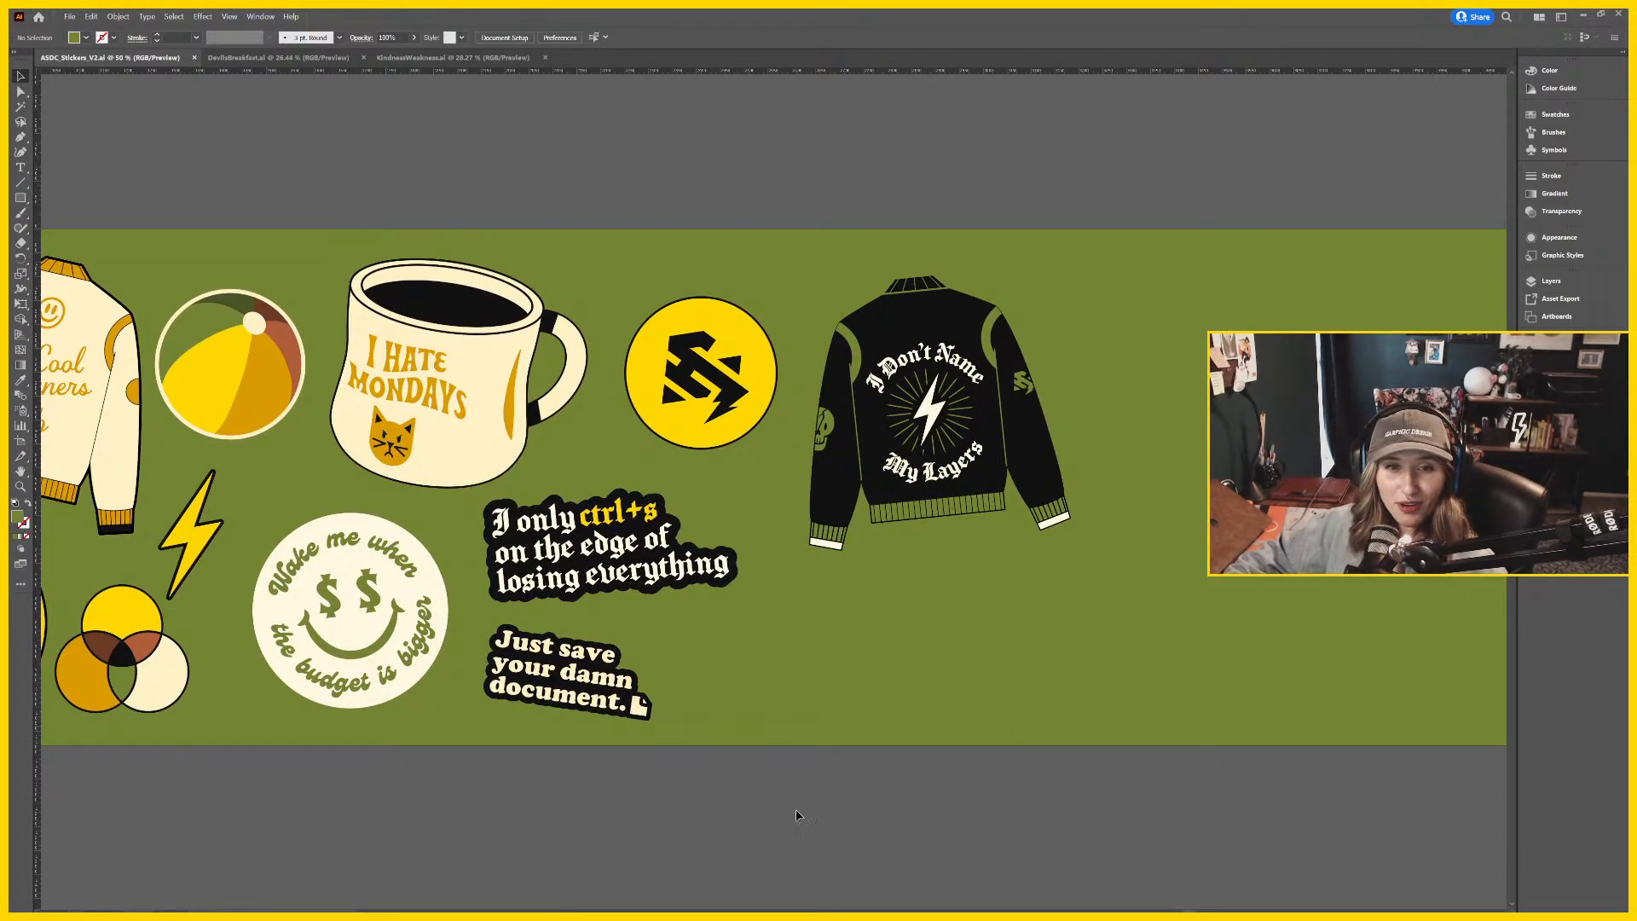
{"action": "left_click_drag", "start_coordinate": [1322, 741], "coordinate": [1256, 733]}
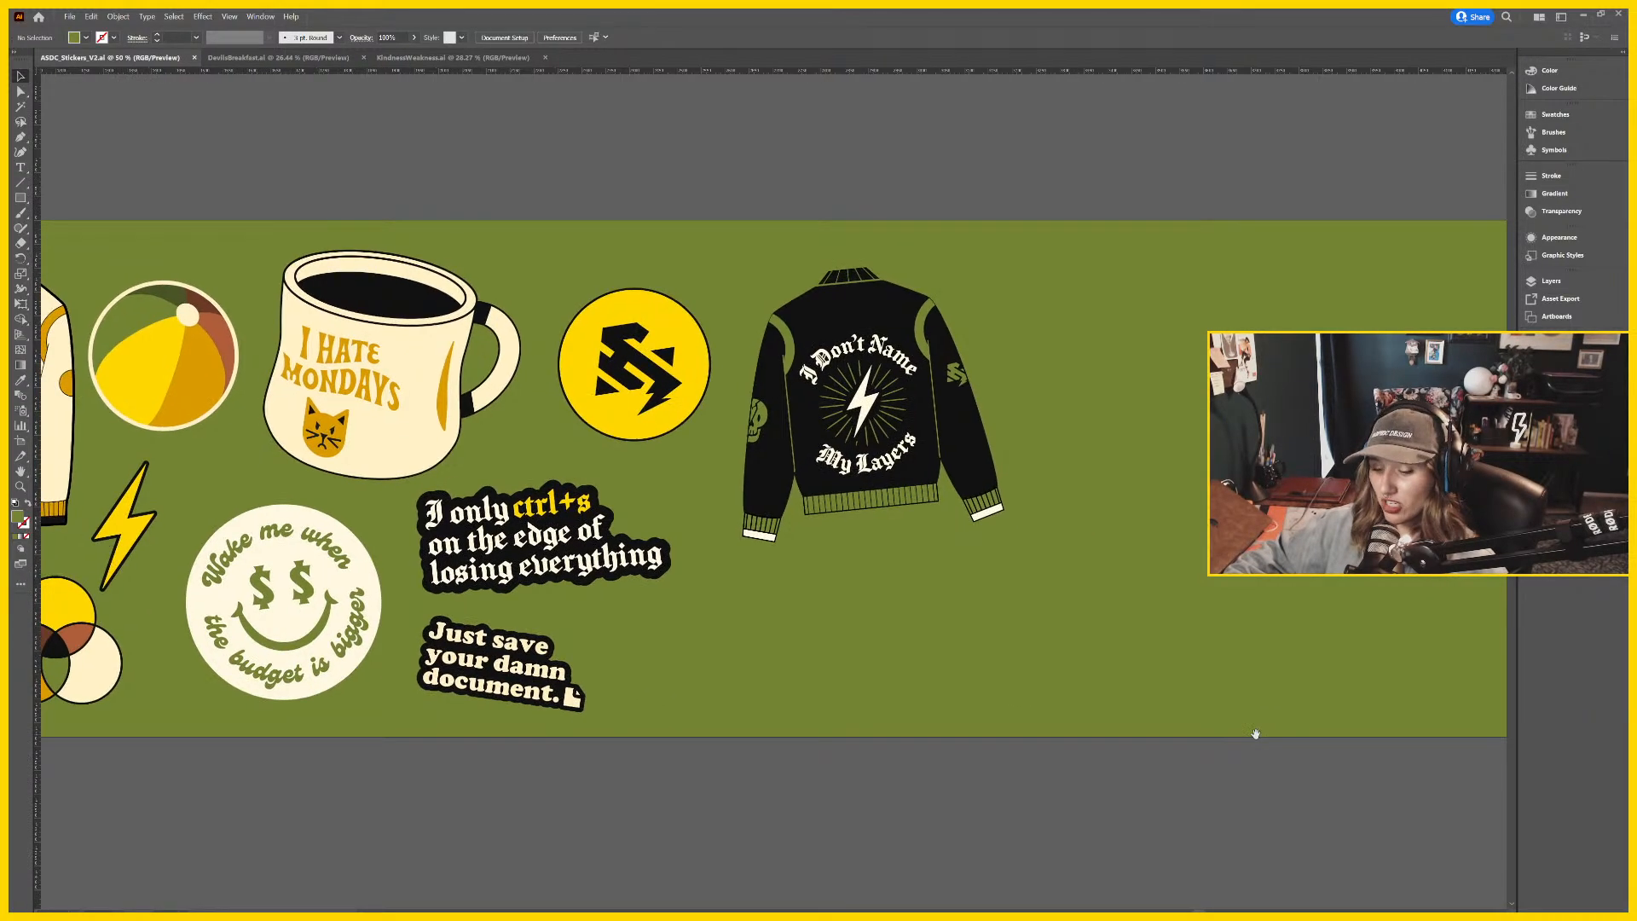
{"action": "key", "text": "ctrl+minus"}
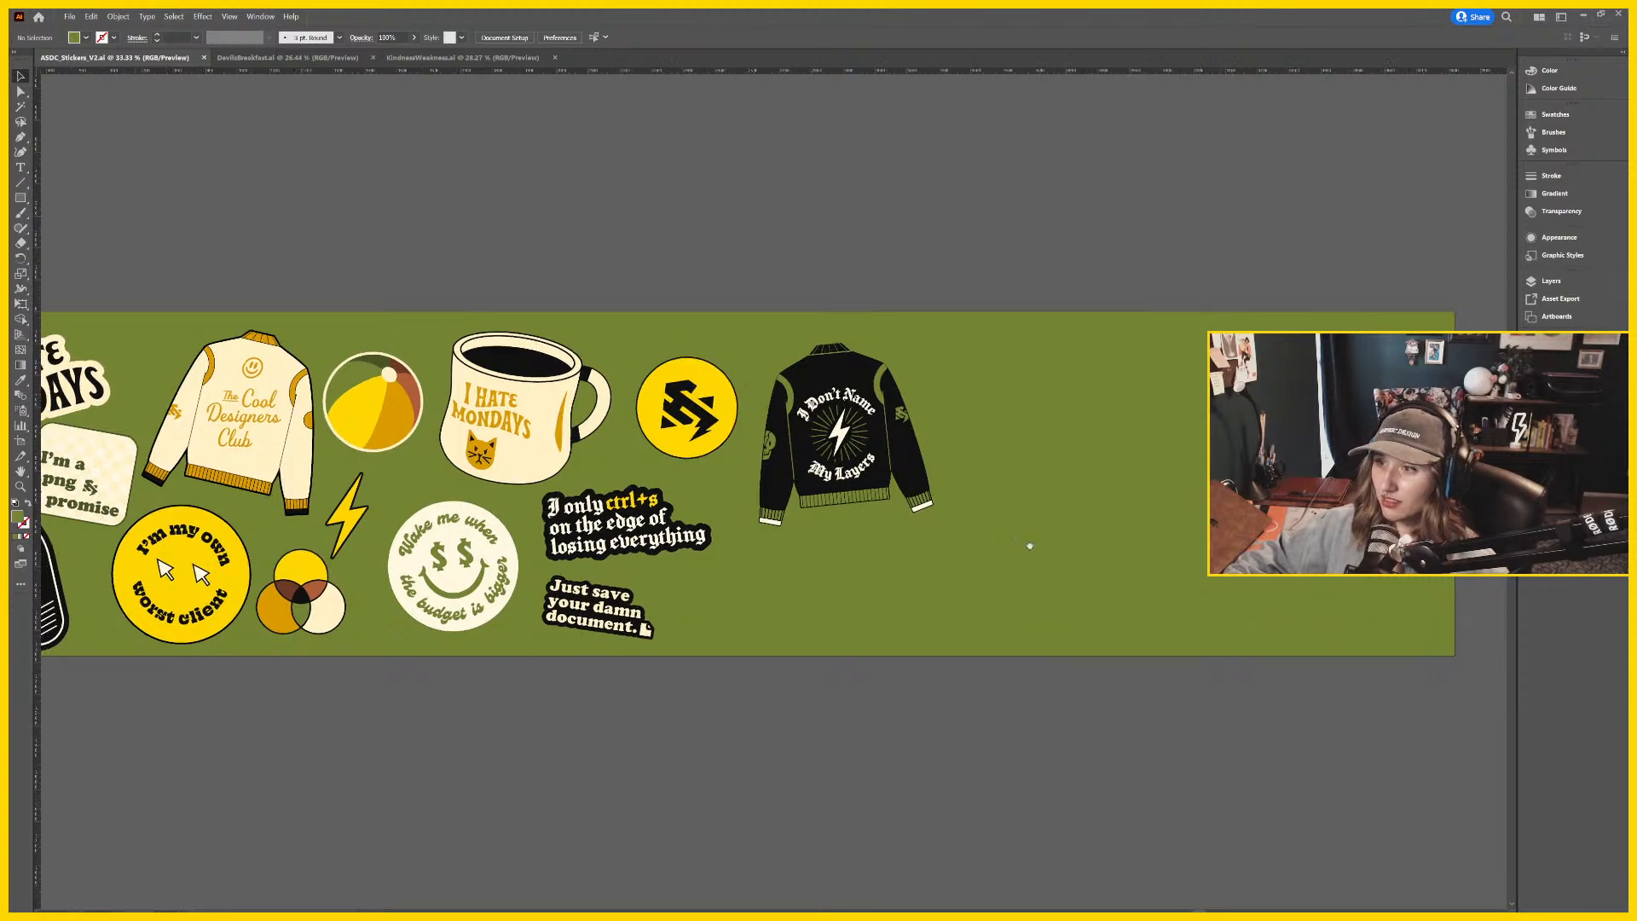
{"action": "left_click_drag", "start_coordinate": [1029, 545], "coordinate": [1083, 558]}
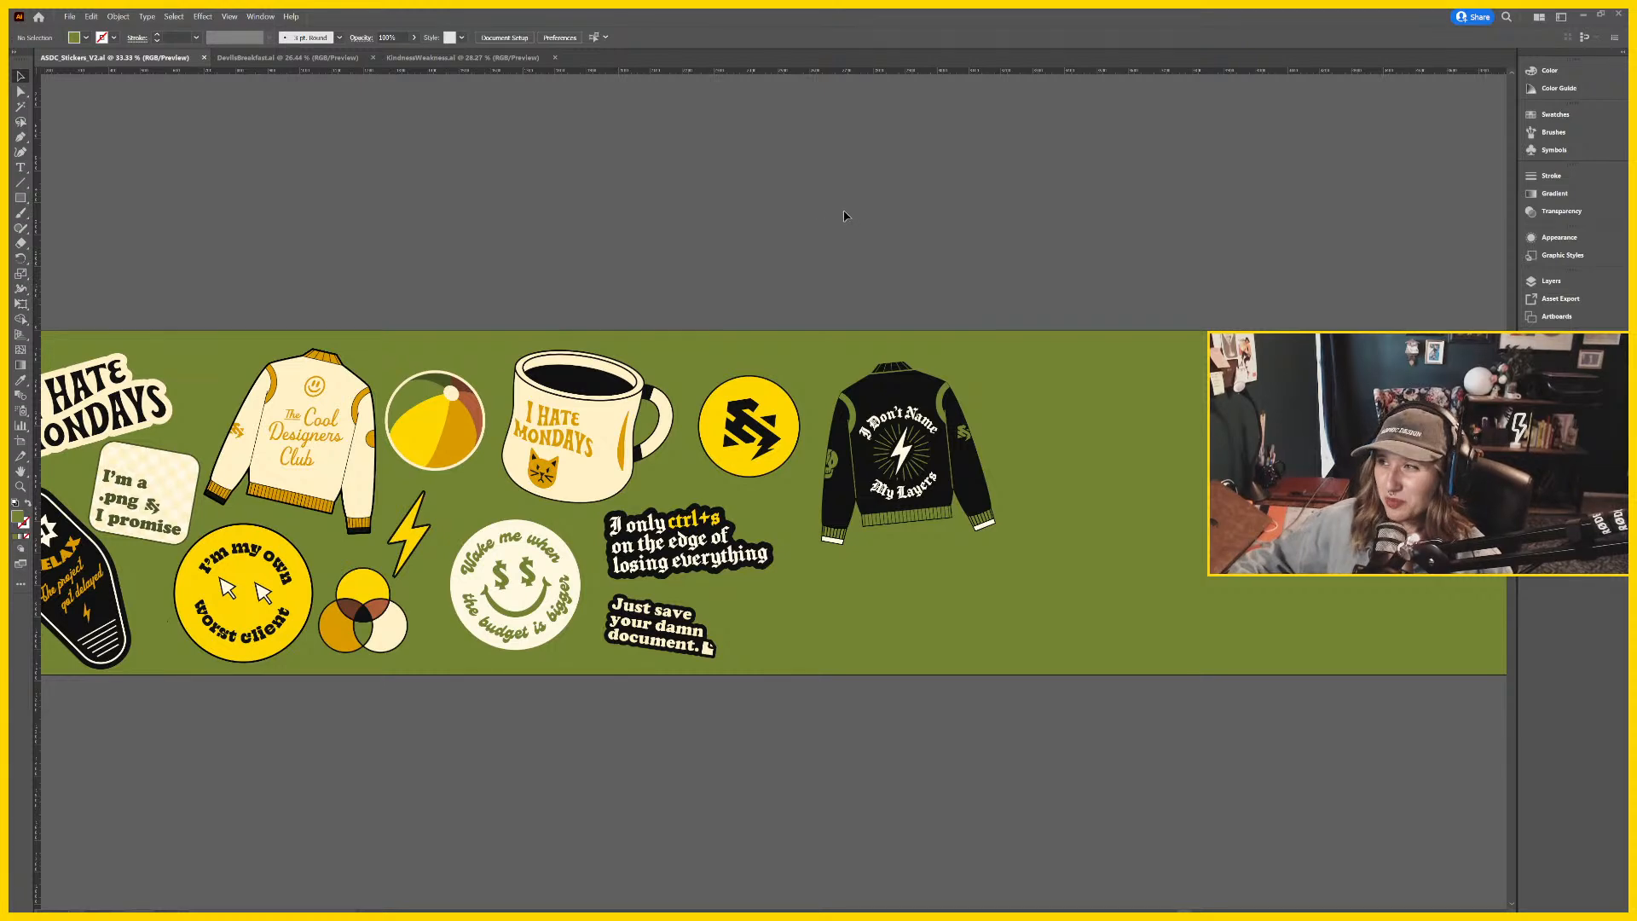
{"action": "left_click_drag", "start_coordinate": [749, 237], "coordinate": [823, 238]}
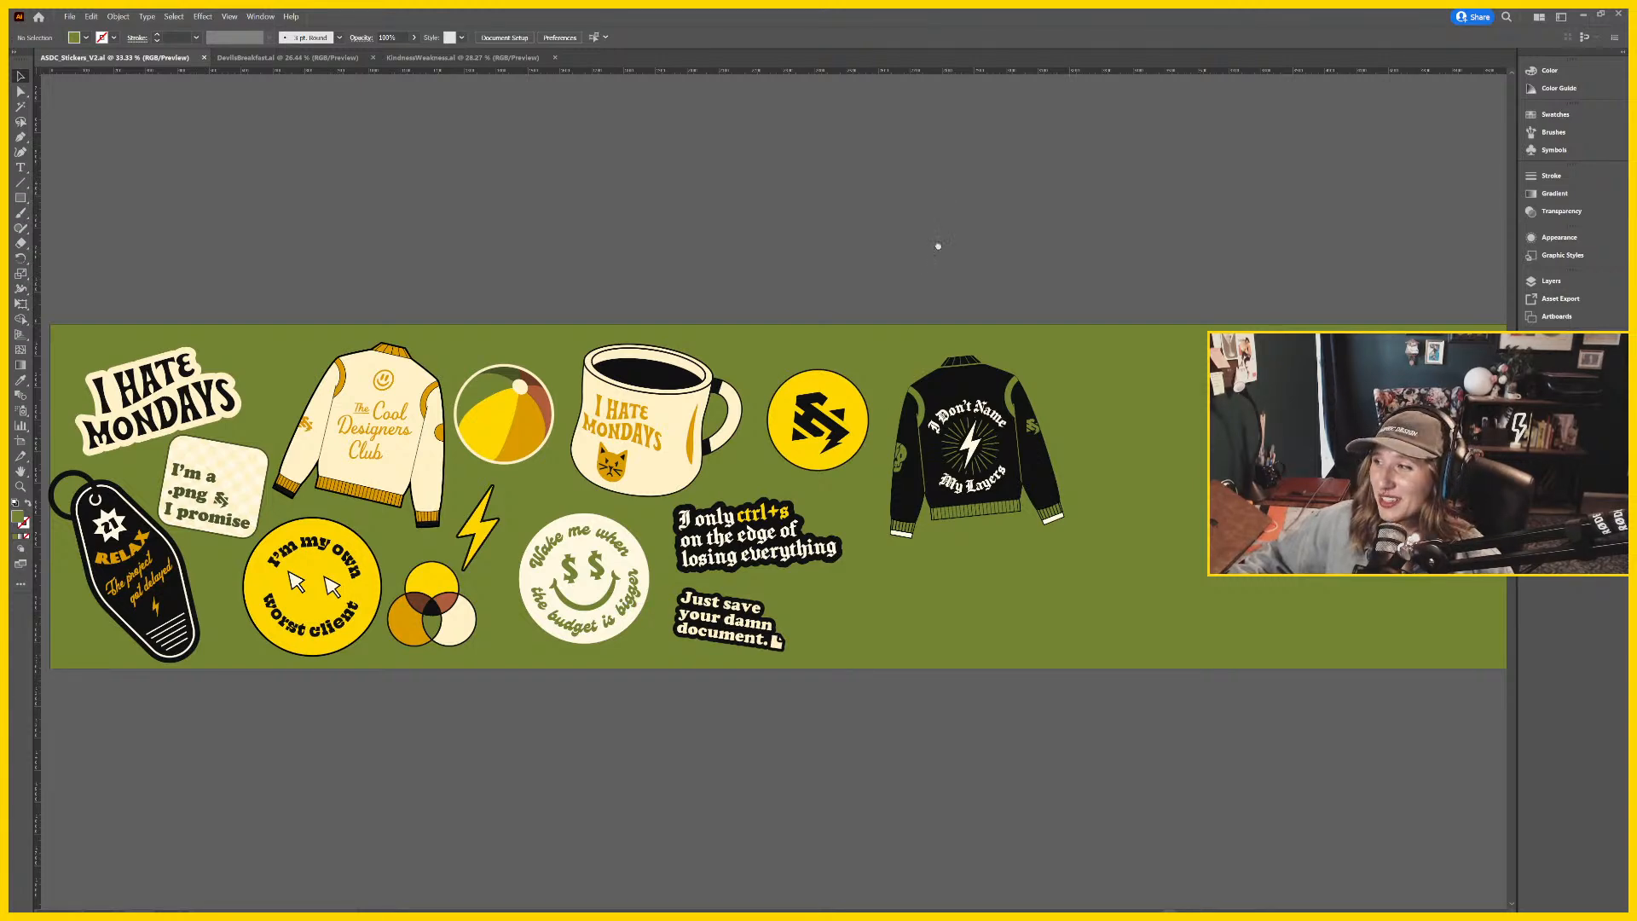
{"action": "scroll", "coordinate": [961, 238], "scroll_direction": "down", "scroll_amount": 1}
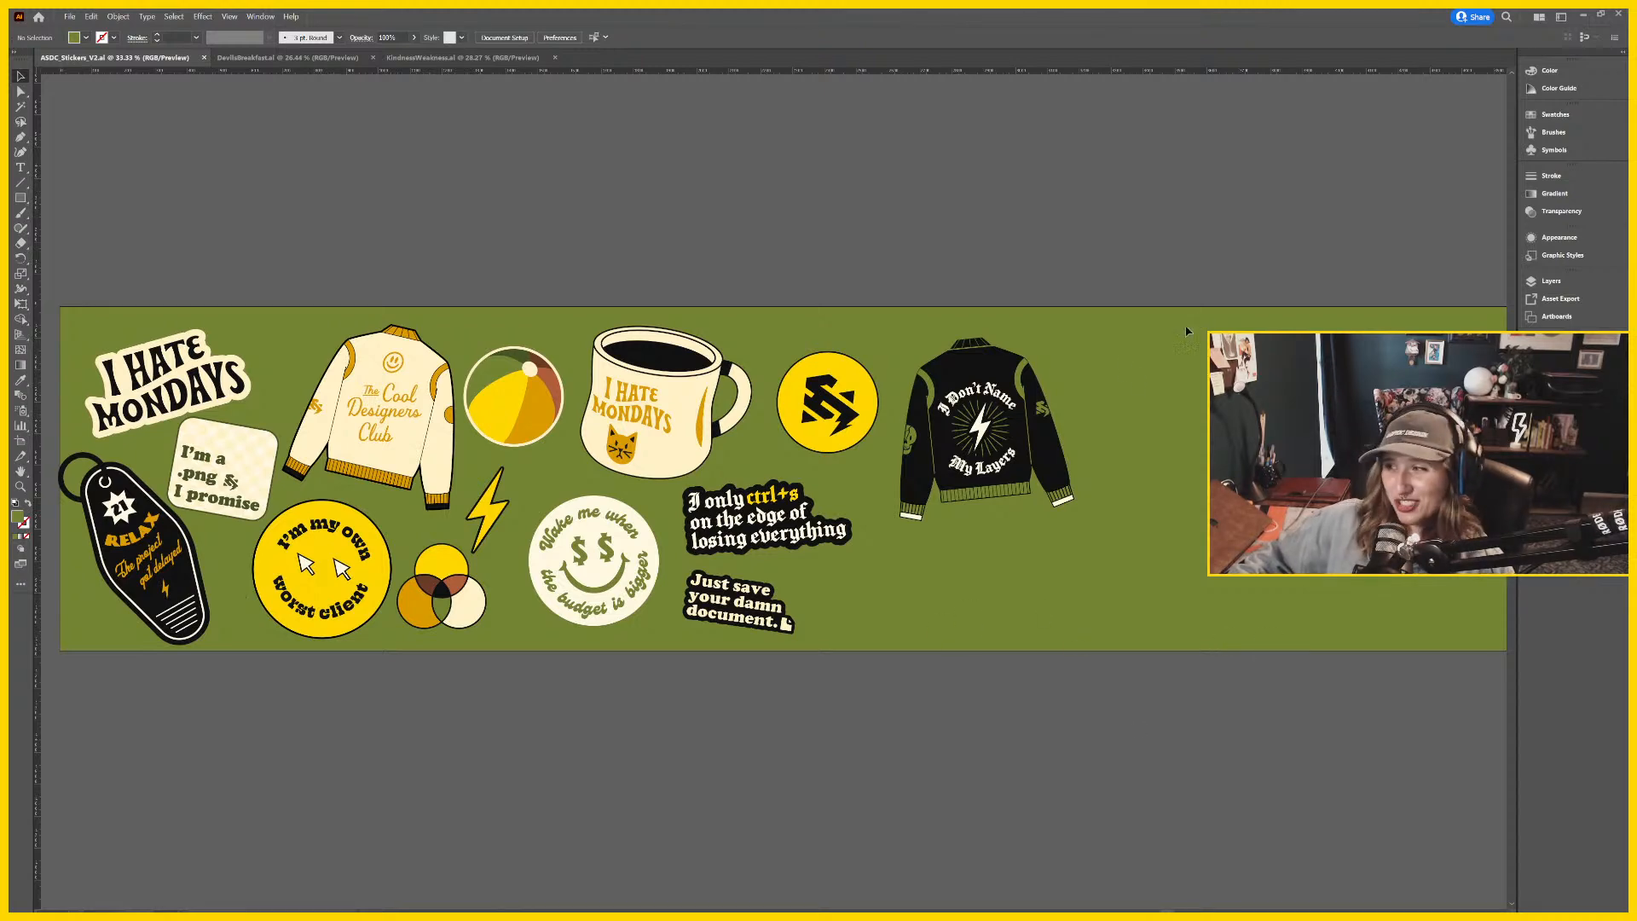
{"action": "left_click_drag", "start_coordinate": [412, 650], "coordinate": [1019, 443]}
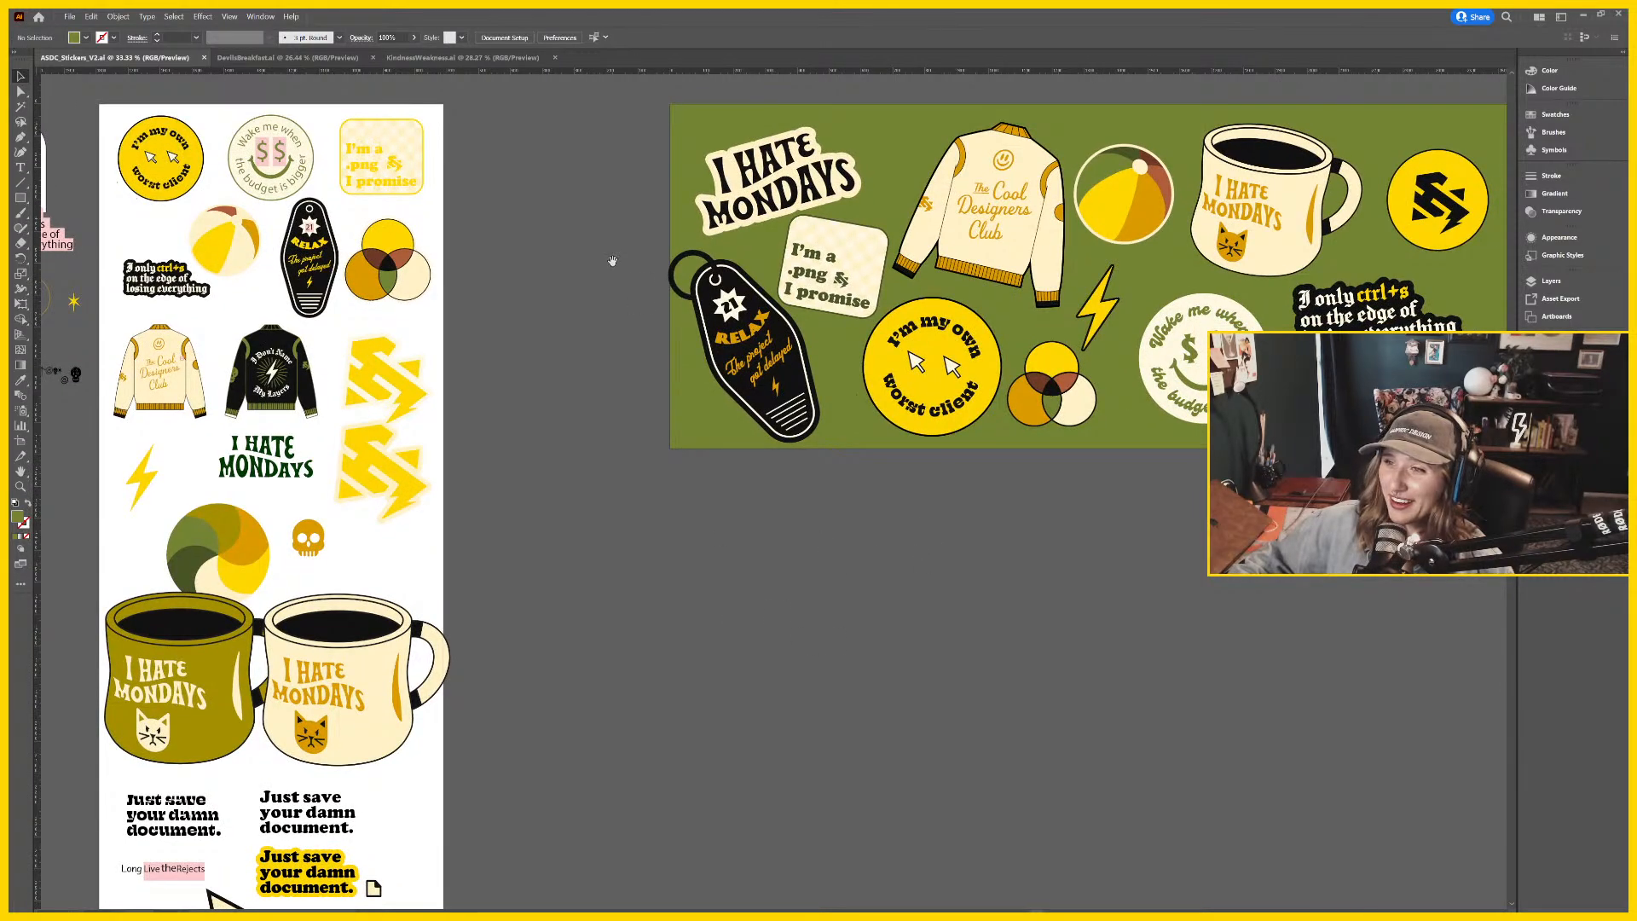
{"action": "left_click_drag", "start_coordinate": [614, 259], "coordinate": [559, 231]}
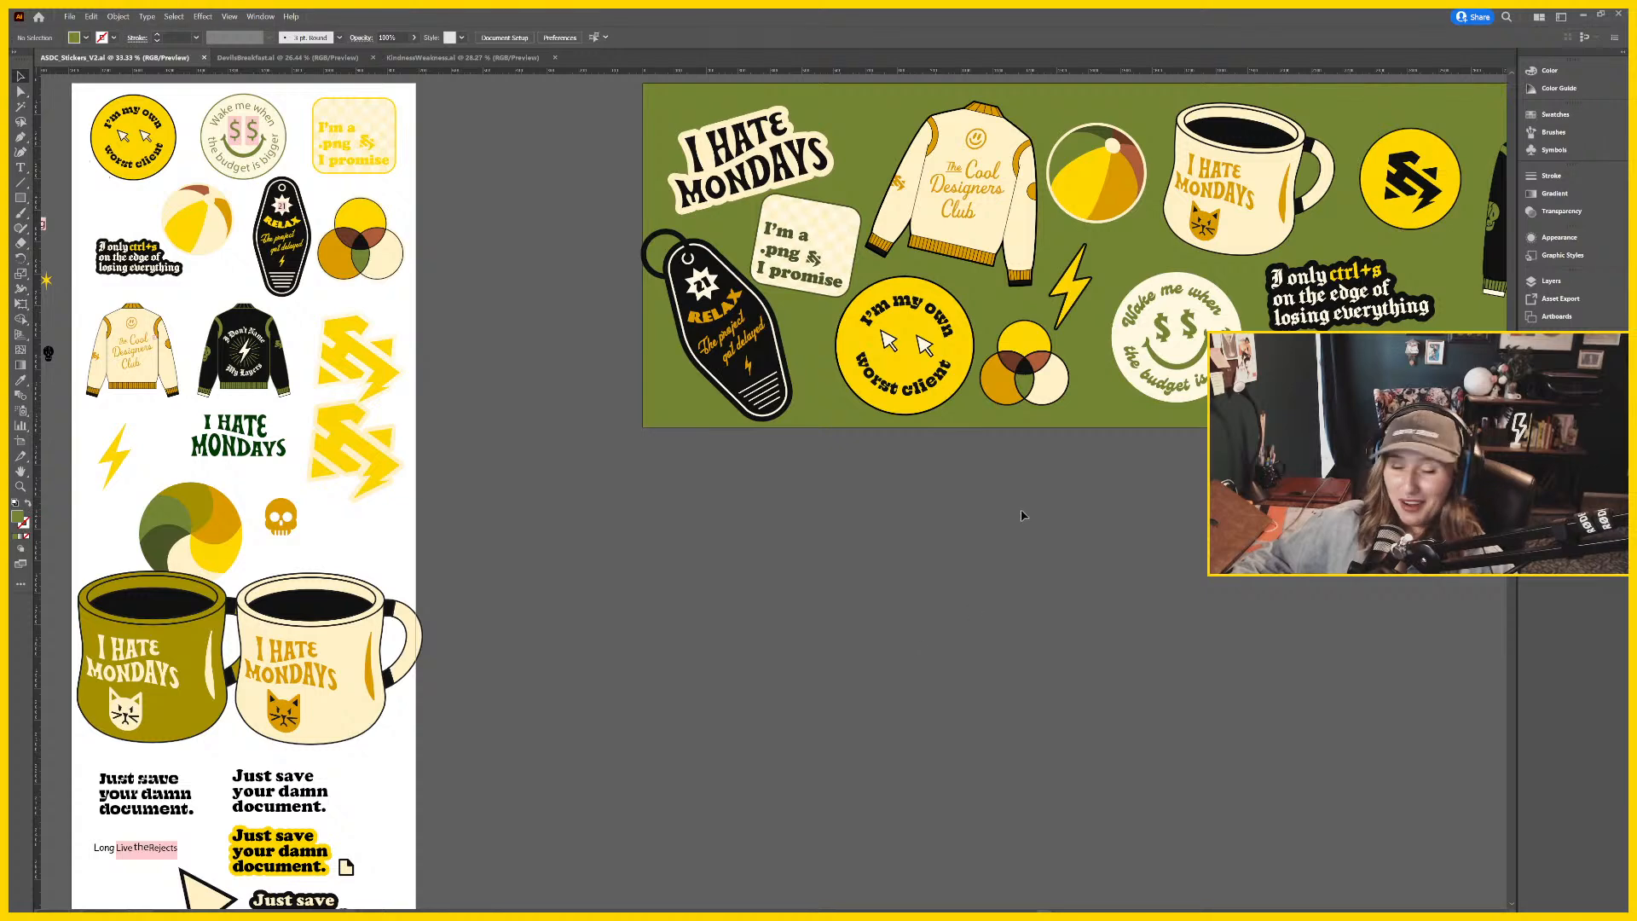
Move the scanned sketch image away from the white working artboard to just below the green sticker artboard.
{"action": "left_click_drag", "start_coordinate": [1088, 514], "coordinate": [1111, 548]}
{"action": "left_click_drag", "start_coordinate": [730, 220], "coordinate": [971, 770]}
{"action": "left_click", "coordinate": [335, 447]}
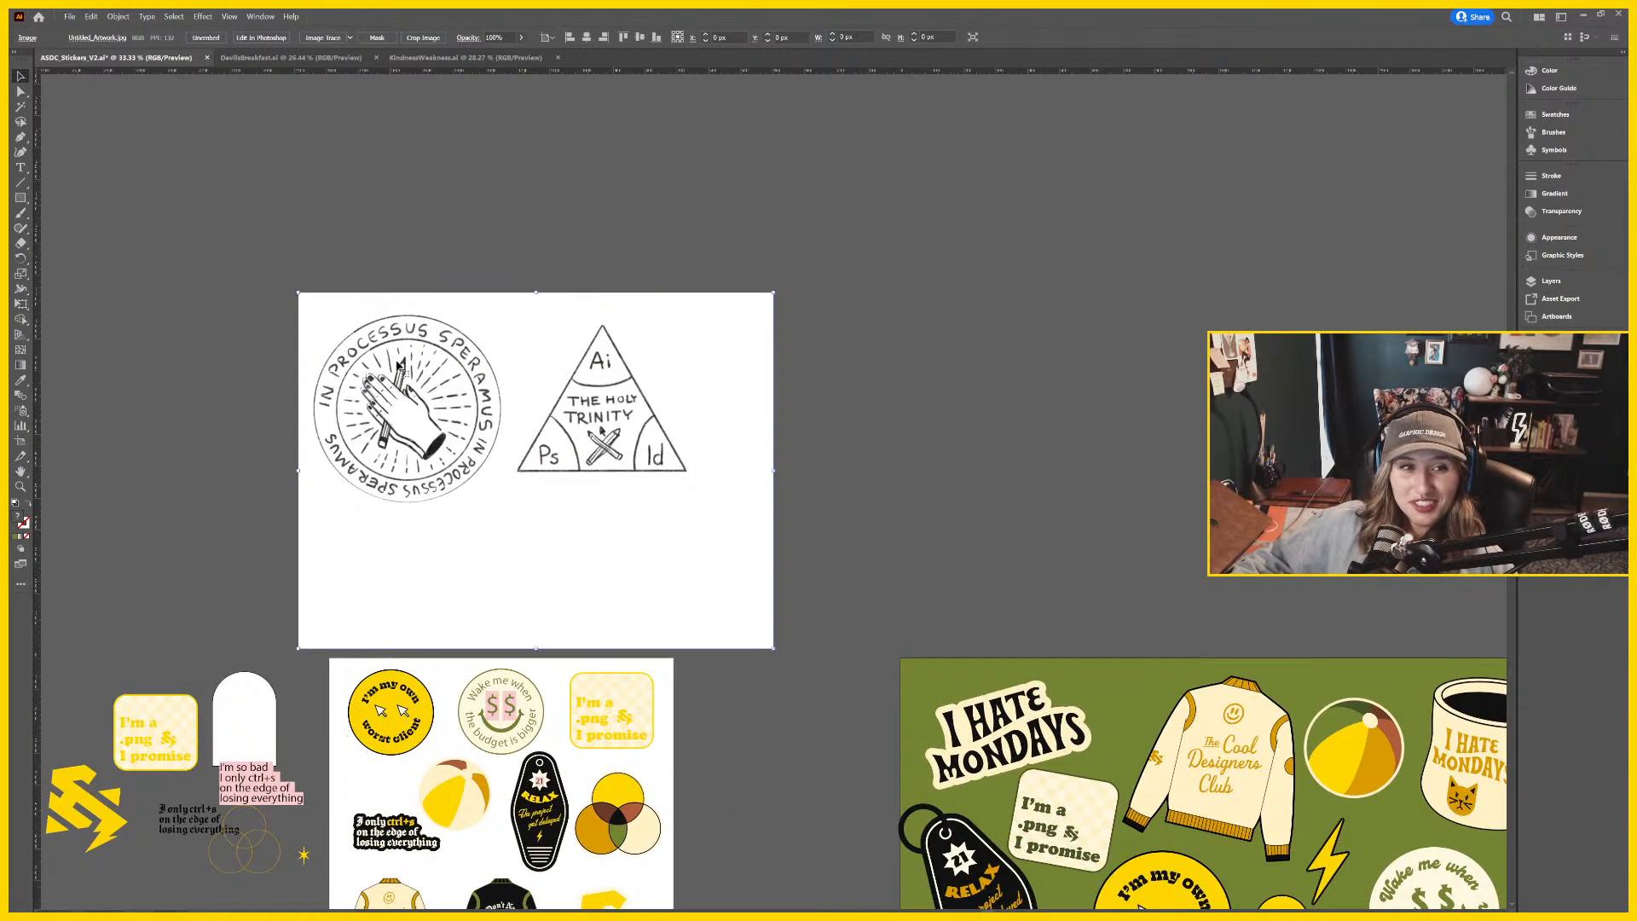
{"action": "left_click_drag", "start_coordinate": [267, 383], "coordinate": [292, 397]}
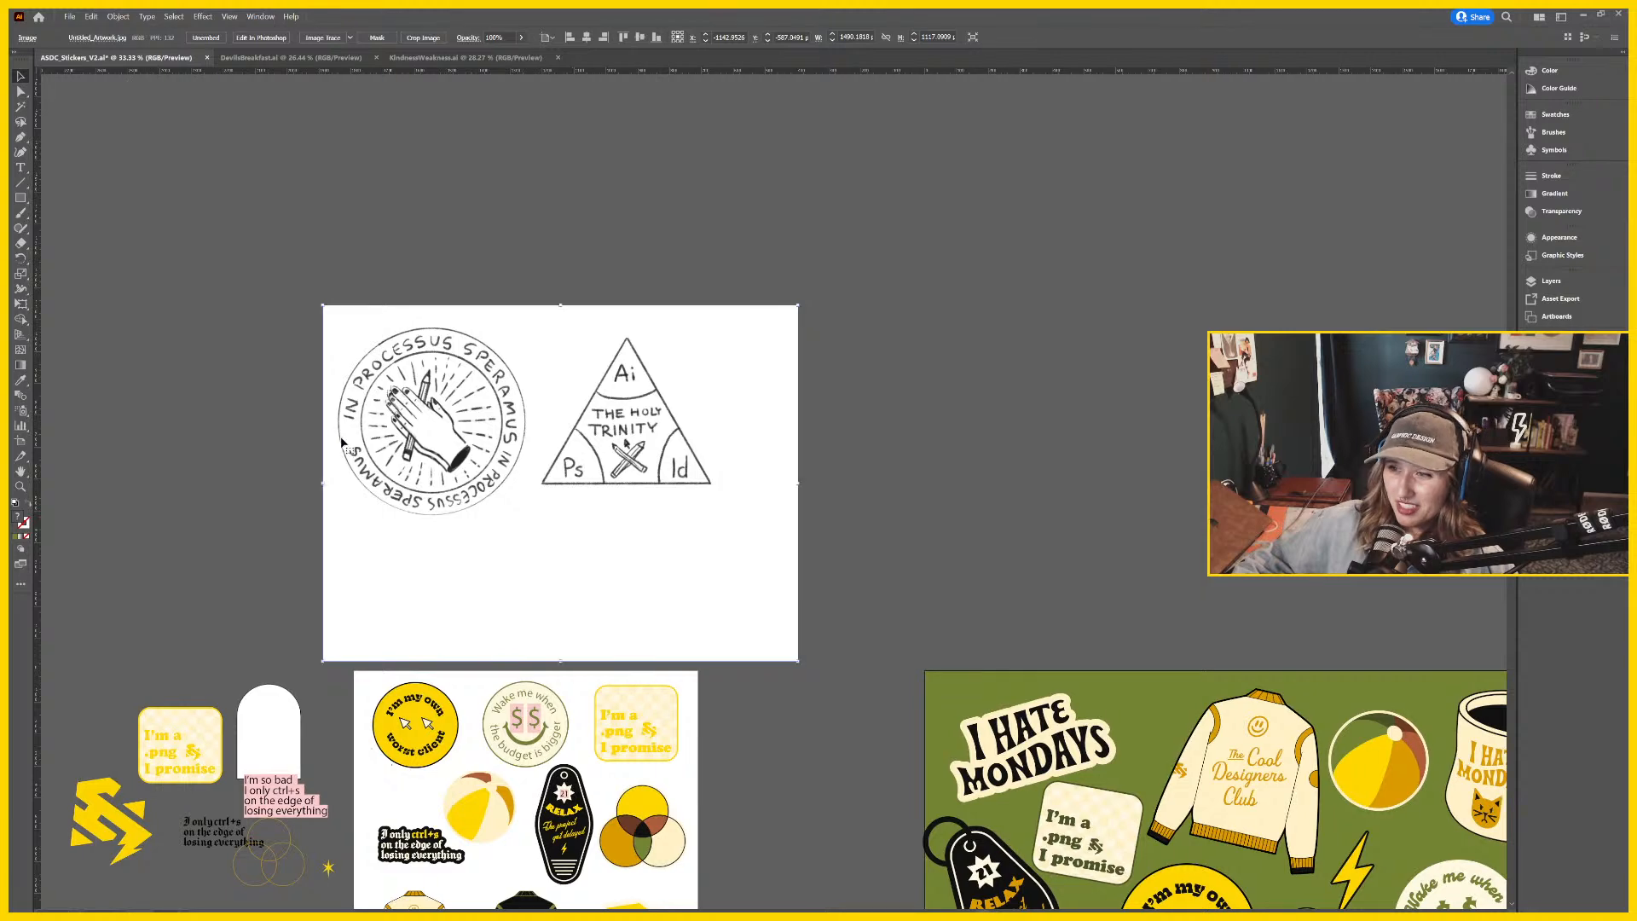
{"action": "left_click", "coordinate": [911, 682]}
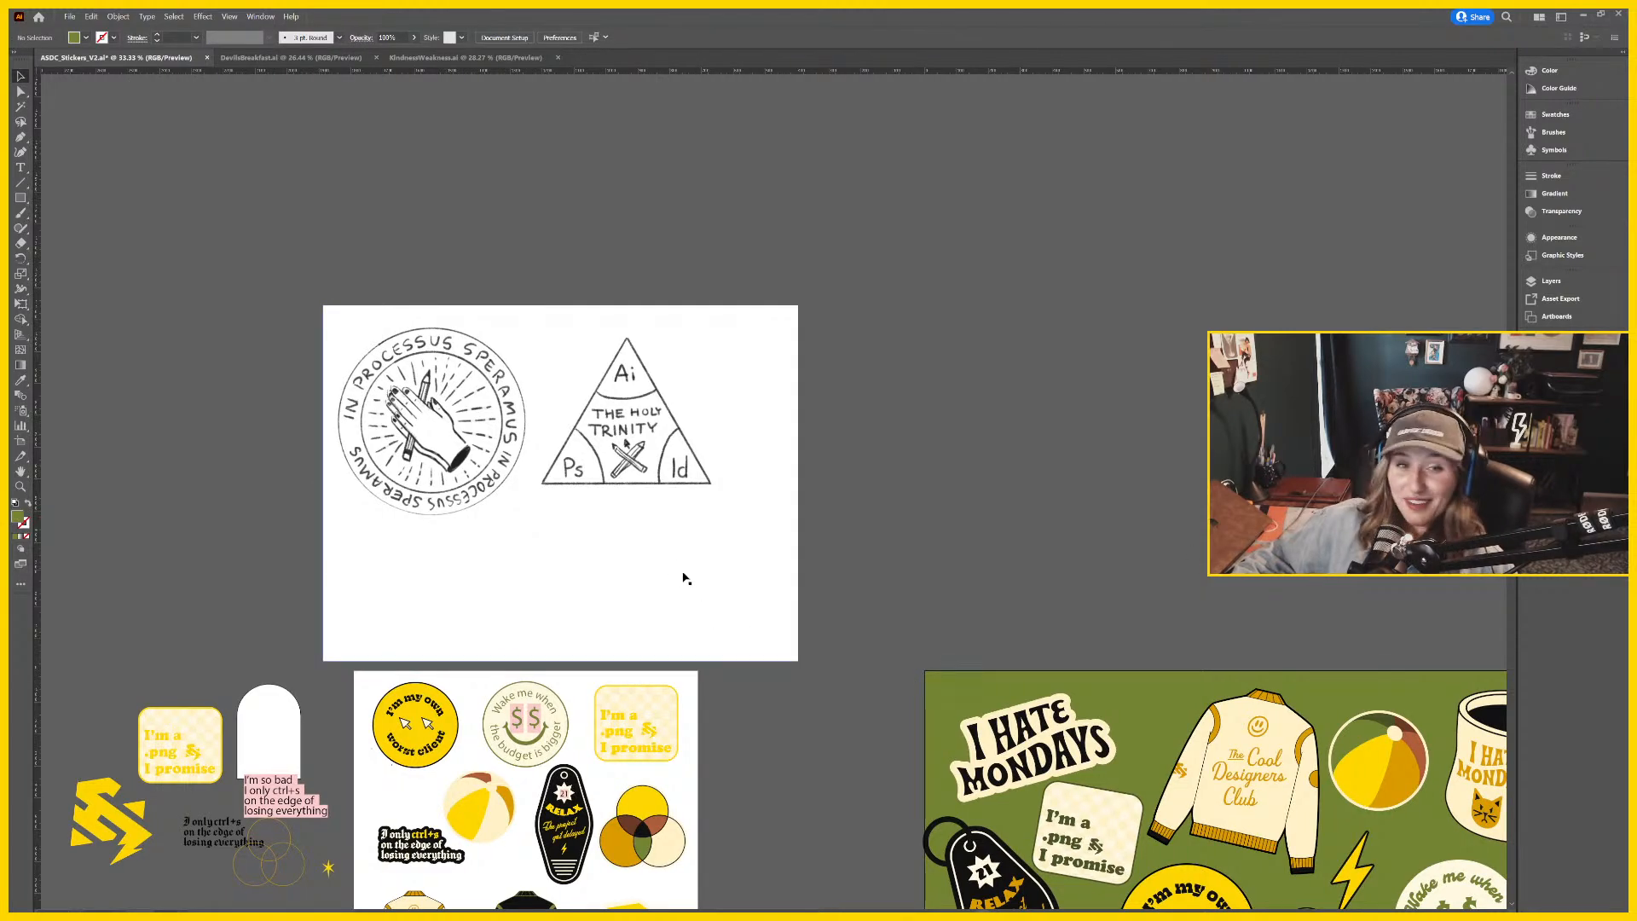
{"action": "left_click_drag", "start_coordinate": [1095, 635], "coordinate": [600, 437]}
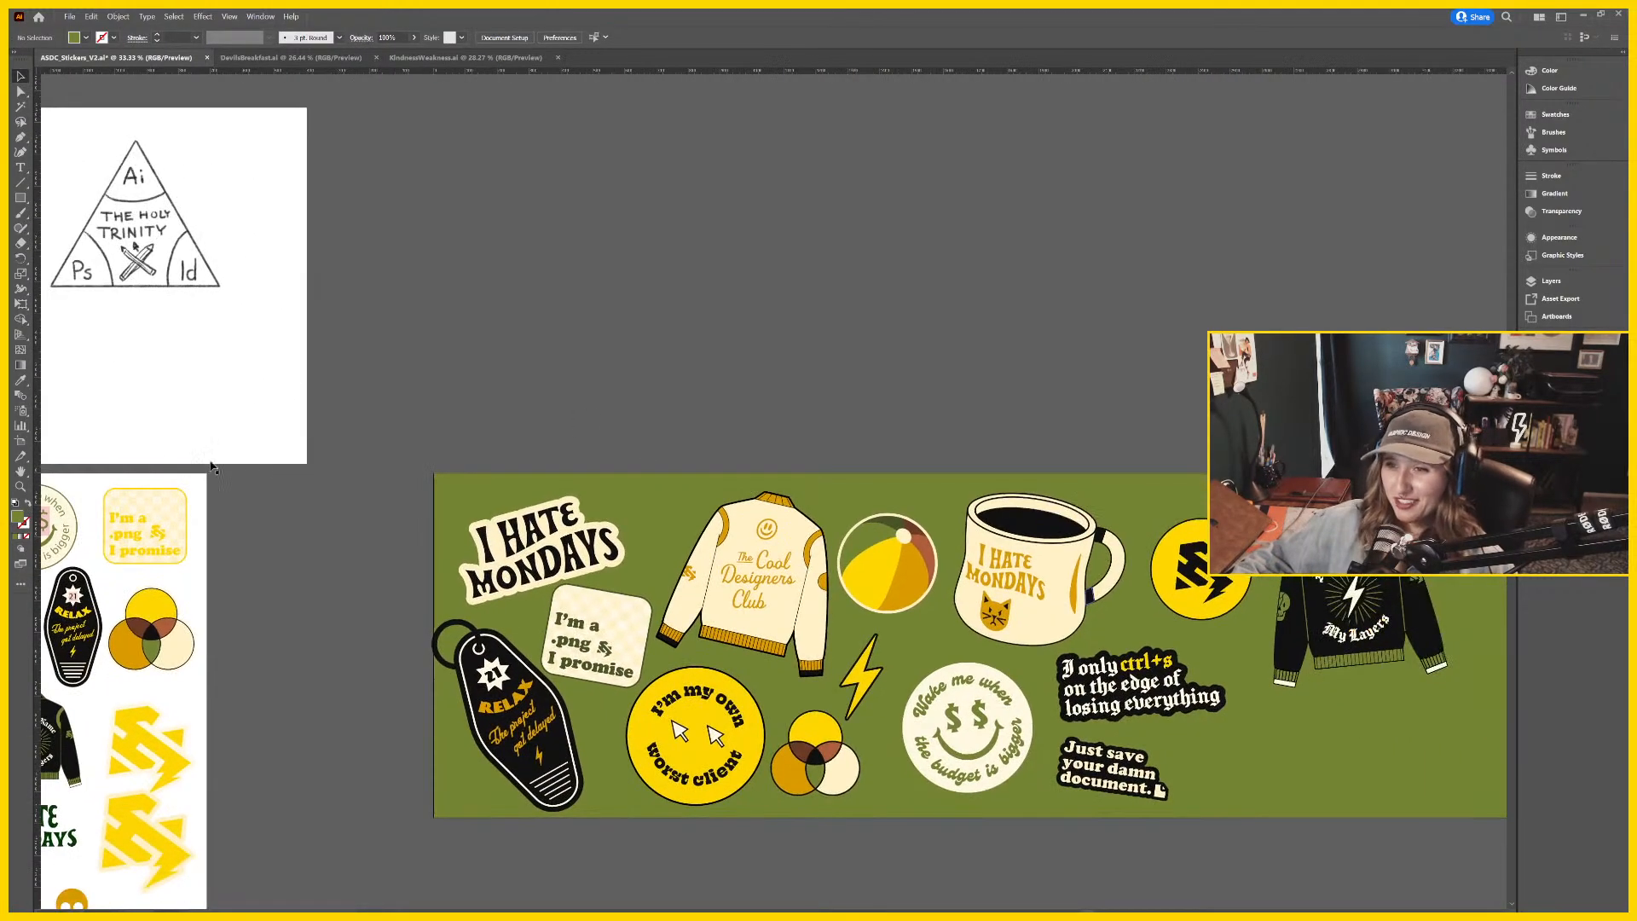
{"action": "mouse_move", "coordinate": [213, 463]}
{"action": "left_mouse_down"}
{"action": "mouse_move", "coordinate": [854, 377]}
{"action": "mouse_move", "coordinate": [808, 426]}
{"action": "mouse_move", "coordinate": [729, 399]}
{"action": "left_mouse_up"}
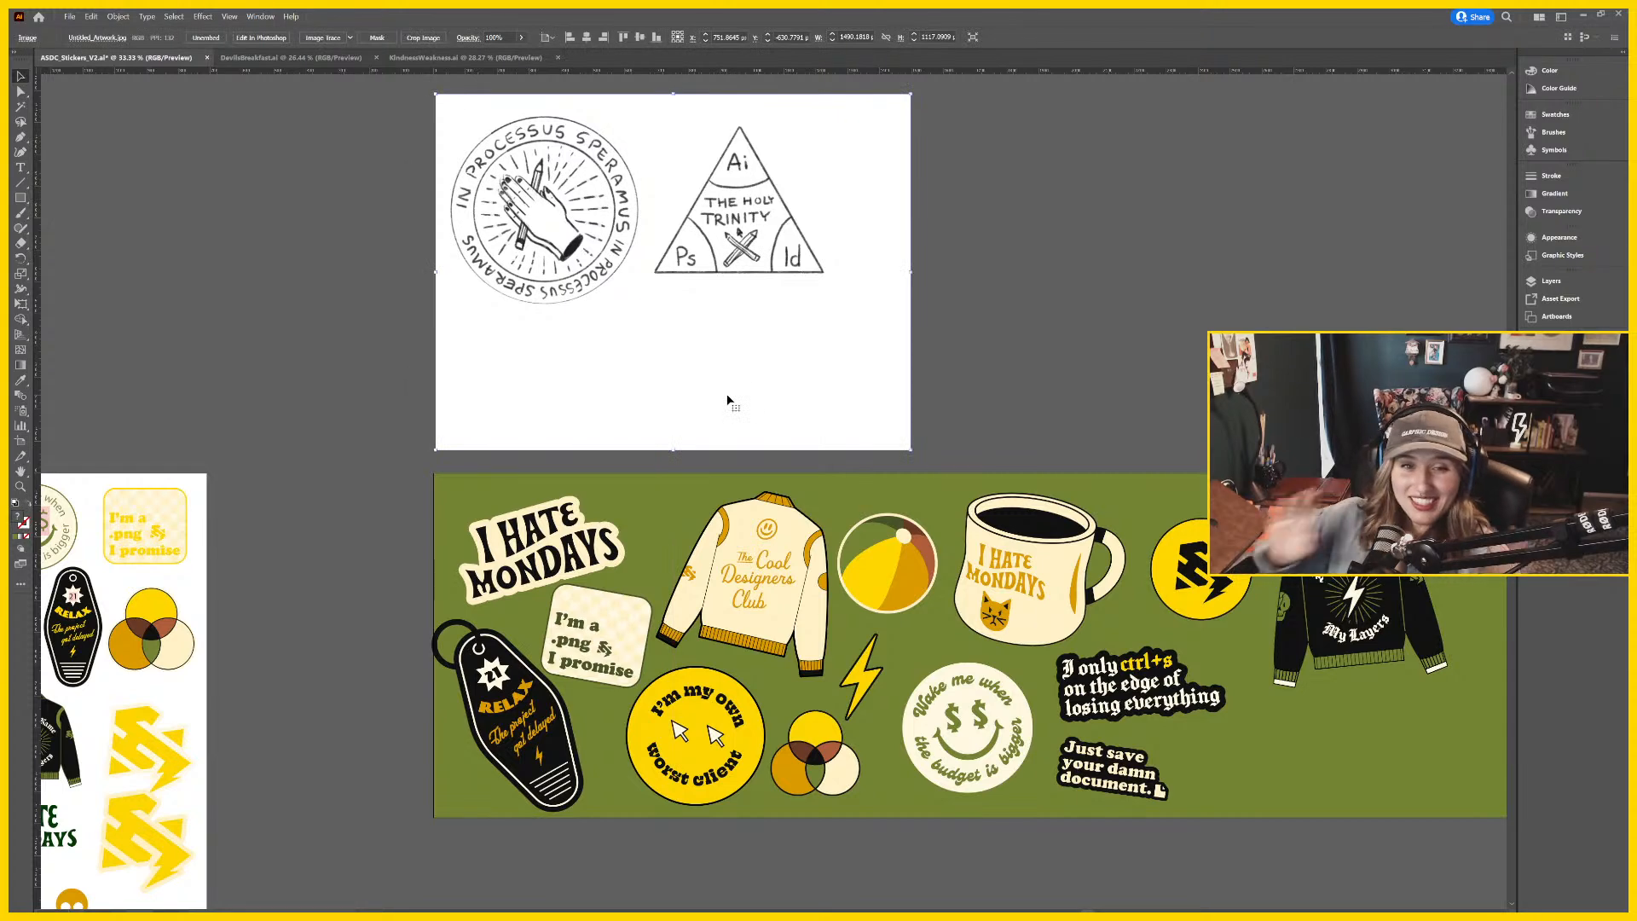
{"action": "mouse_move", "coordinate": [959, 378]}
{"action": "left_mouse_down"}
{"action": "mouse_move", "coordinate": [705, 324]}
{"action": "mouse_move", "coordinate": [554, 339]}
{"action": "mouse_move", "coordinate": [1324, 295]}
{"action": "mouse_move", "coordinate": [914, 362]}
{"action": "mouse_move", "coordinate": [920, 317]}
{"action": "left_mouse_up"}
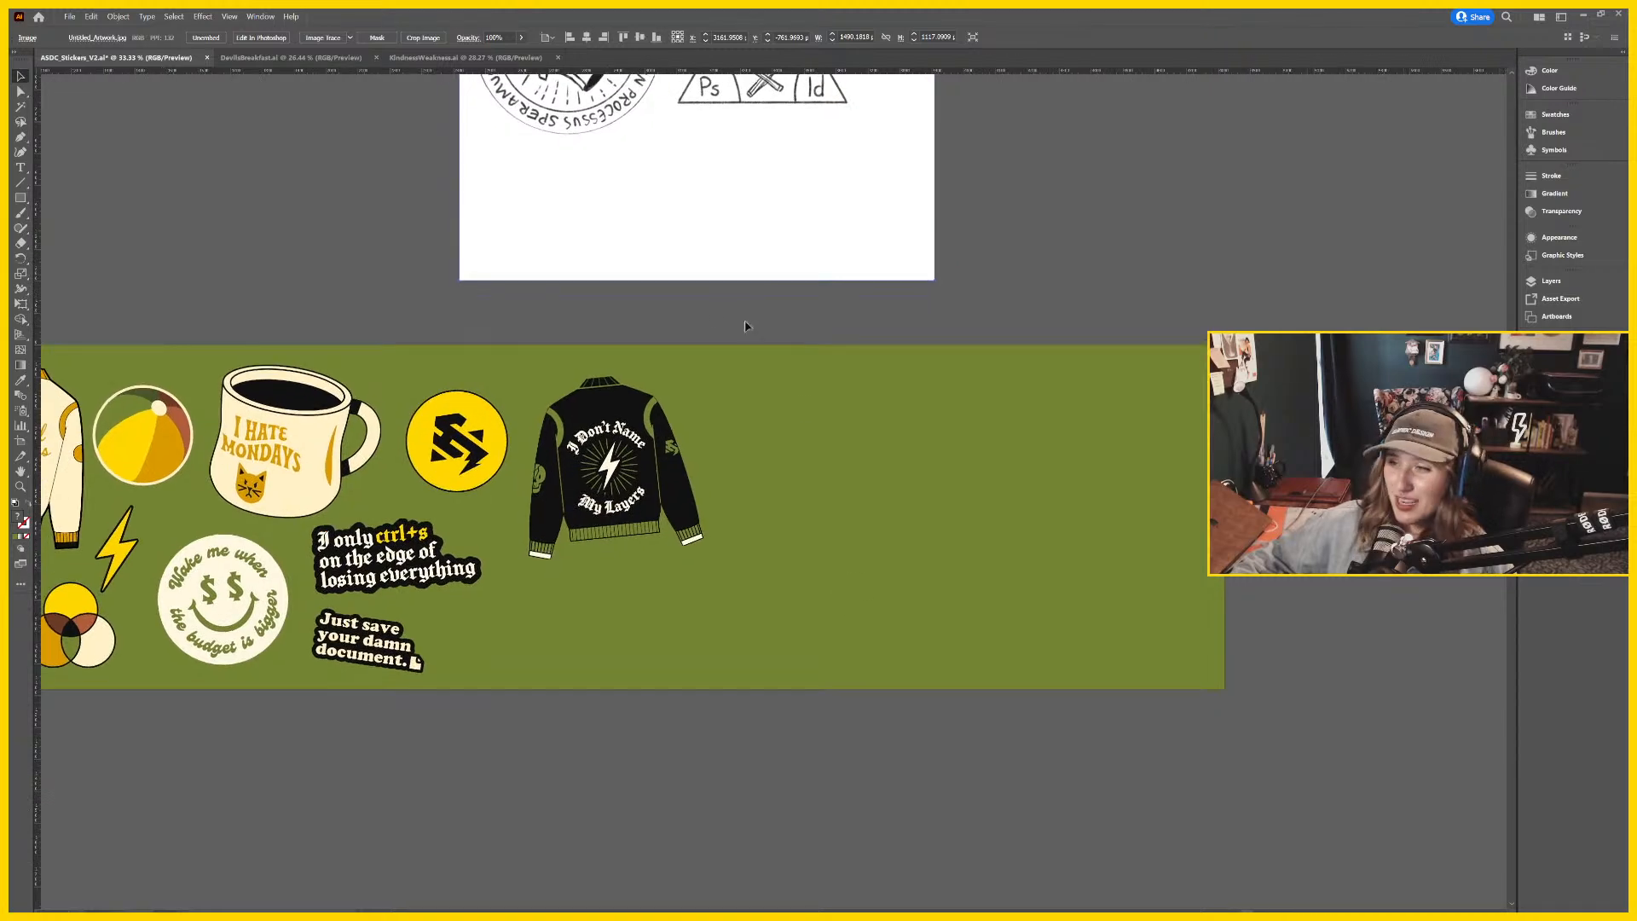
{"action": "mouse_move", "coordinate": [689, 180]}
{"action": "left_mouse_down"}
{"action": "mouse_move", "coordinate": [856, 554]}
{"action": "mouse_move", "coordinate": [774, 831]}
{"action": "mouse_move", "coordinate": [972, 566]}
{"action": "mouse_move", "coordinate": [706, 614]}
{"action": "left_mouse_up"}
{"action": "left_click", "coordinate": [848, 597]}
{"action": "left_click_drag", "start_coordinate": [848, 597], "coordinate": [908, 576]}
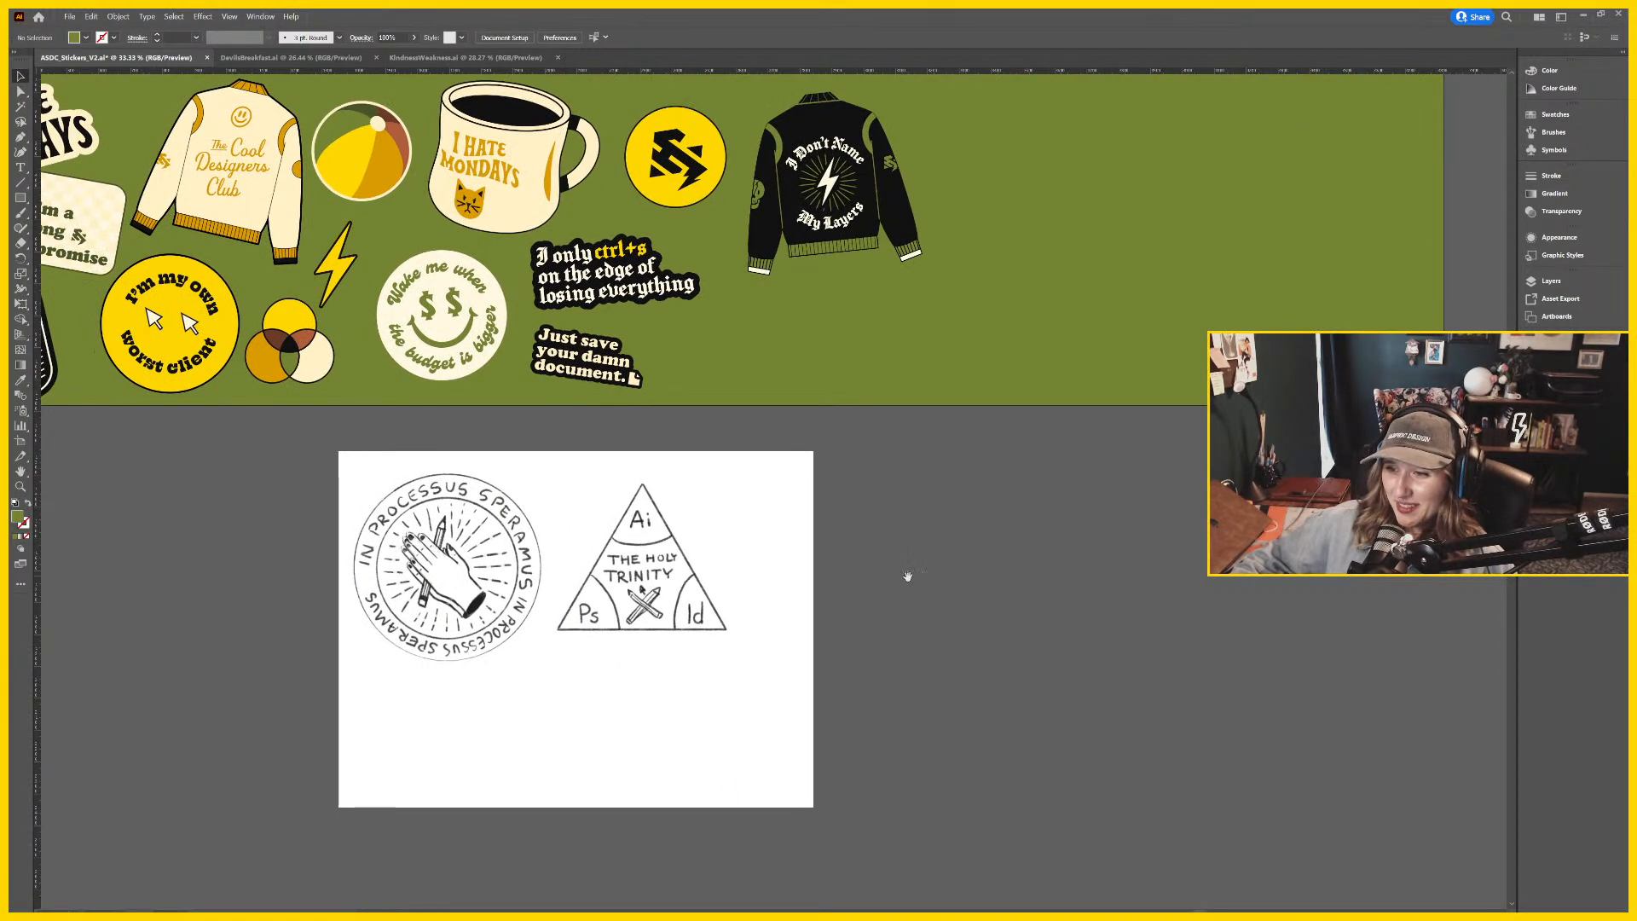
Examine the praying-hands seal and Holy Trinity triangle sketches below the green artboard, both close up and beside the finished stickers.
{"action": "key", "text": "ctrl+equal"}
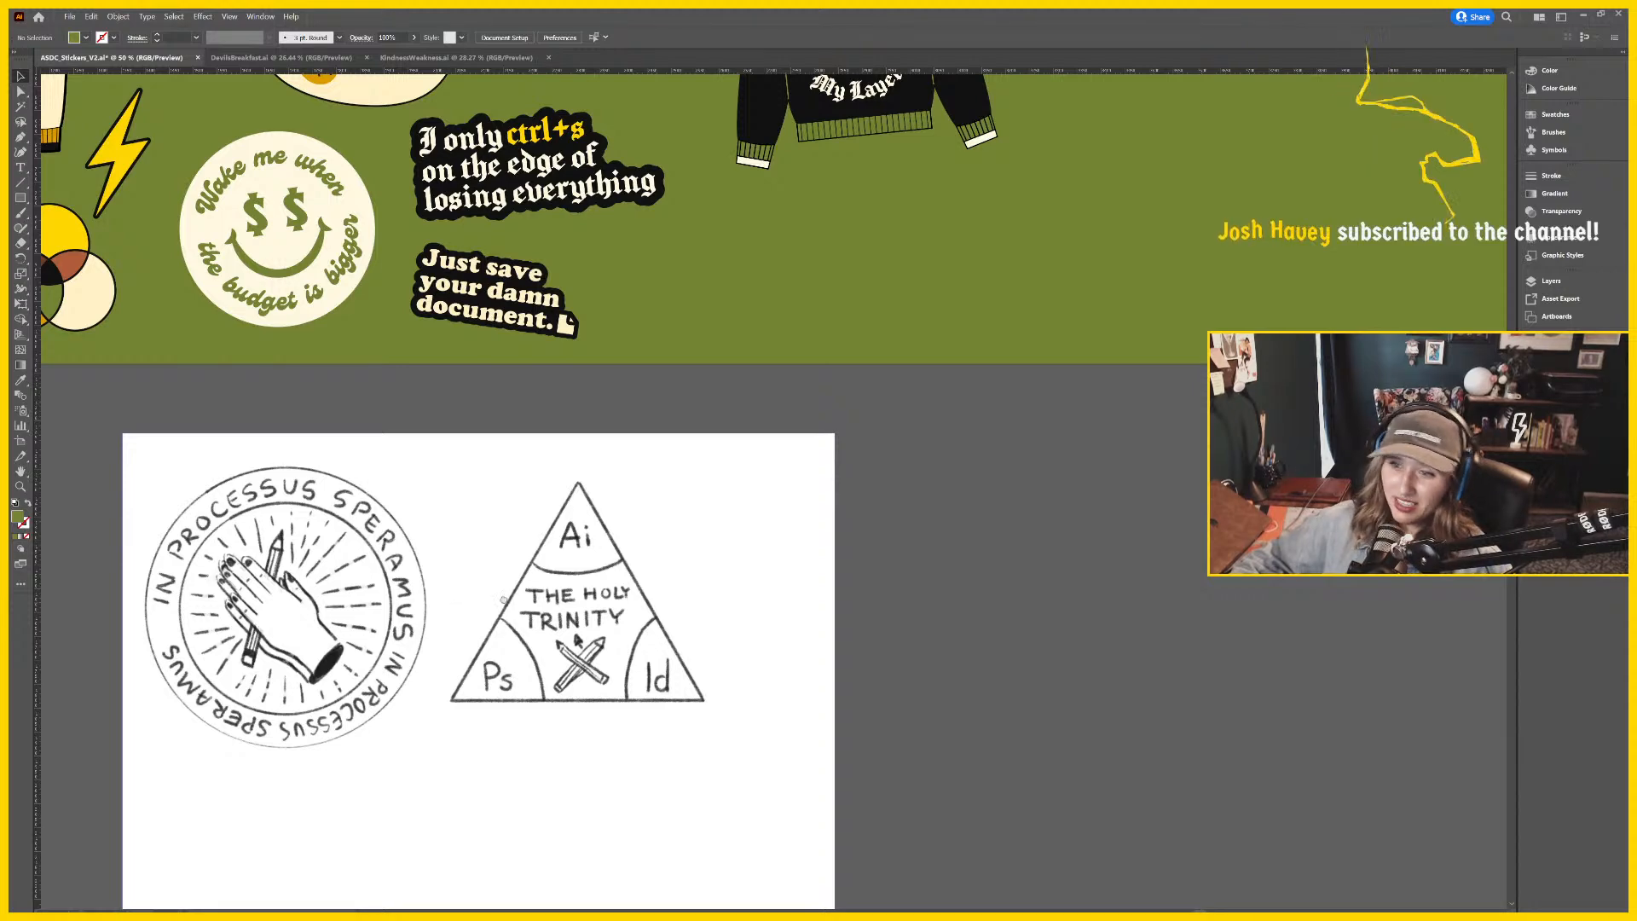
{"action": "left_click_drag", "start_coordinate": [488, 600], "coordinate": [658, 546]}
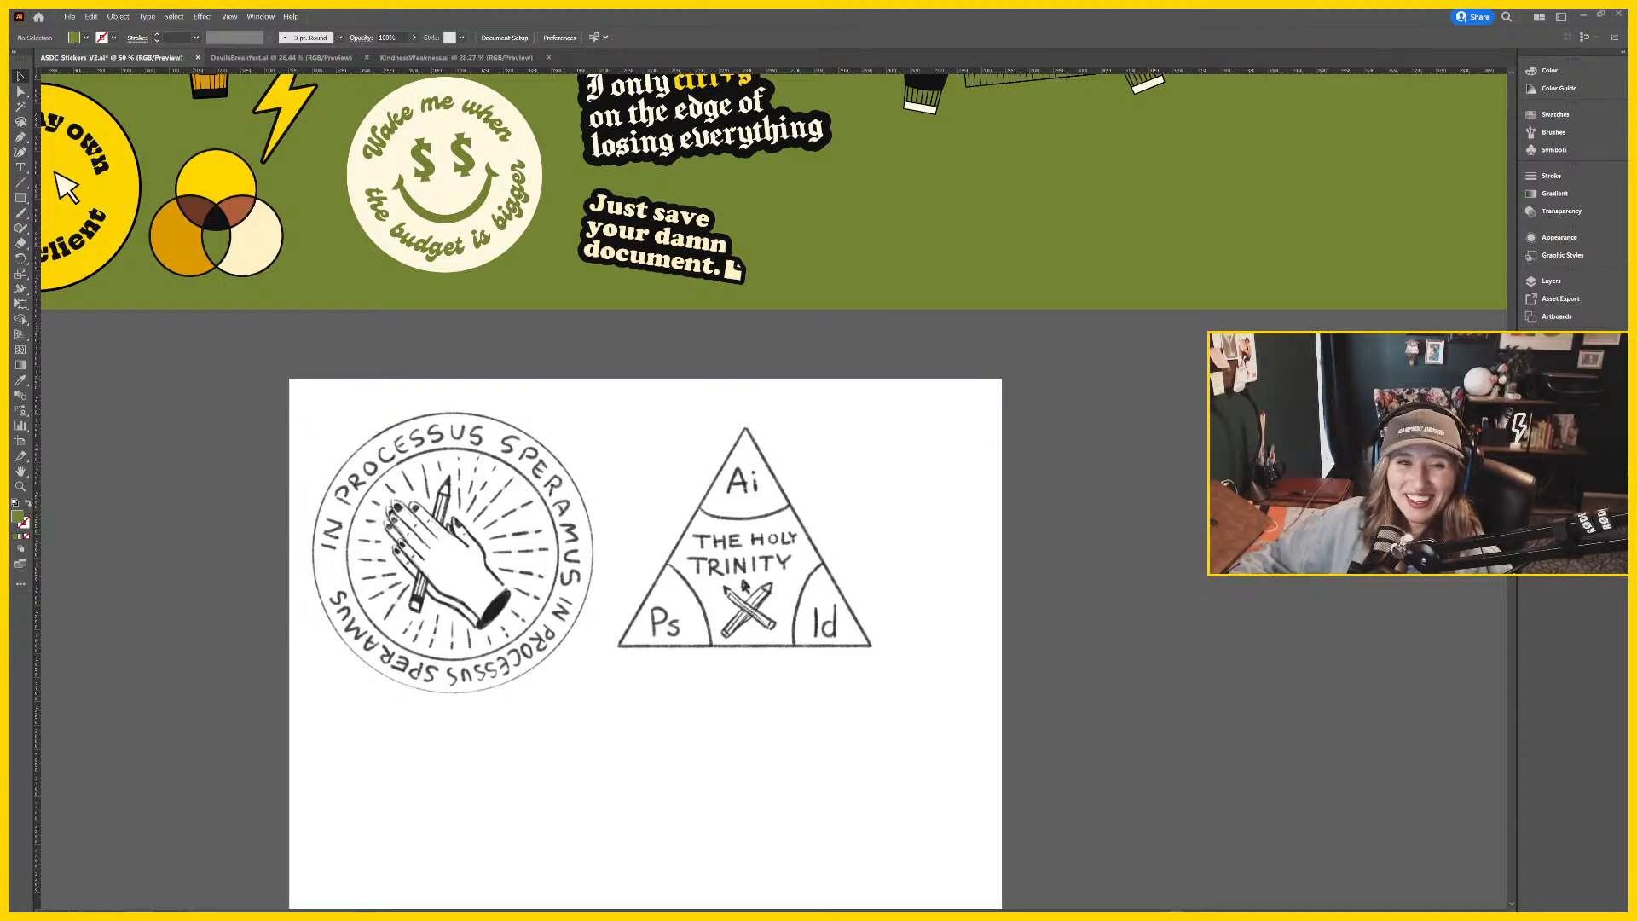
{"action": "scroll", "coordinate": [1196, 482], "scroll_direction": "right", "scroll_amount": 3}
{"action": "scroll", "coordinate": [1196, 482], "scroll_direction": "down", "scroll_amount": 1}
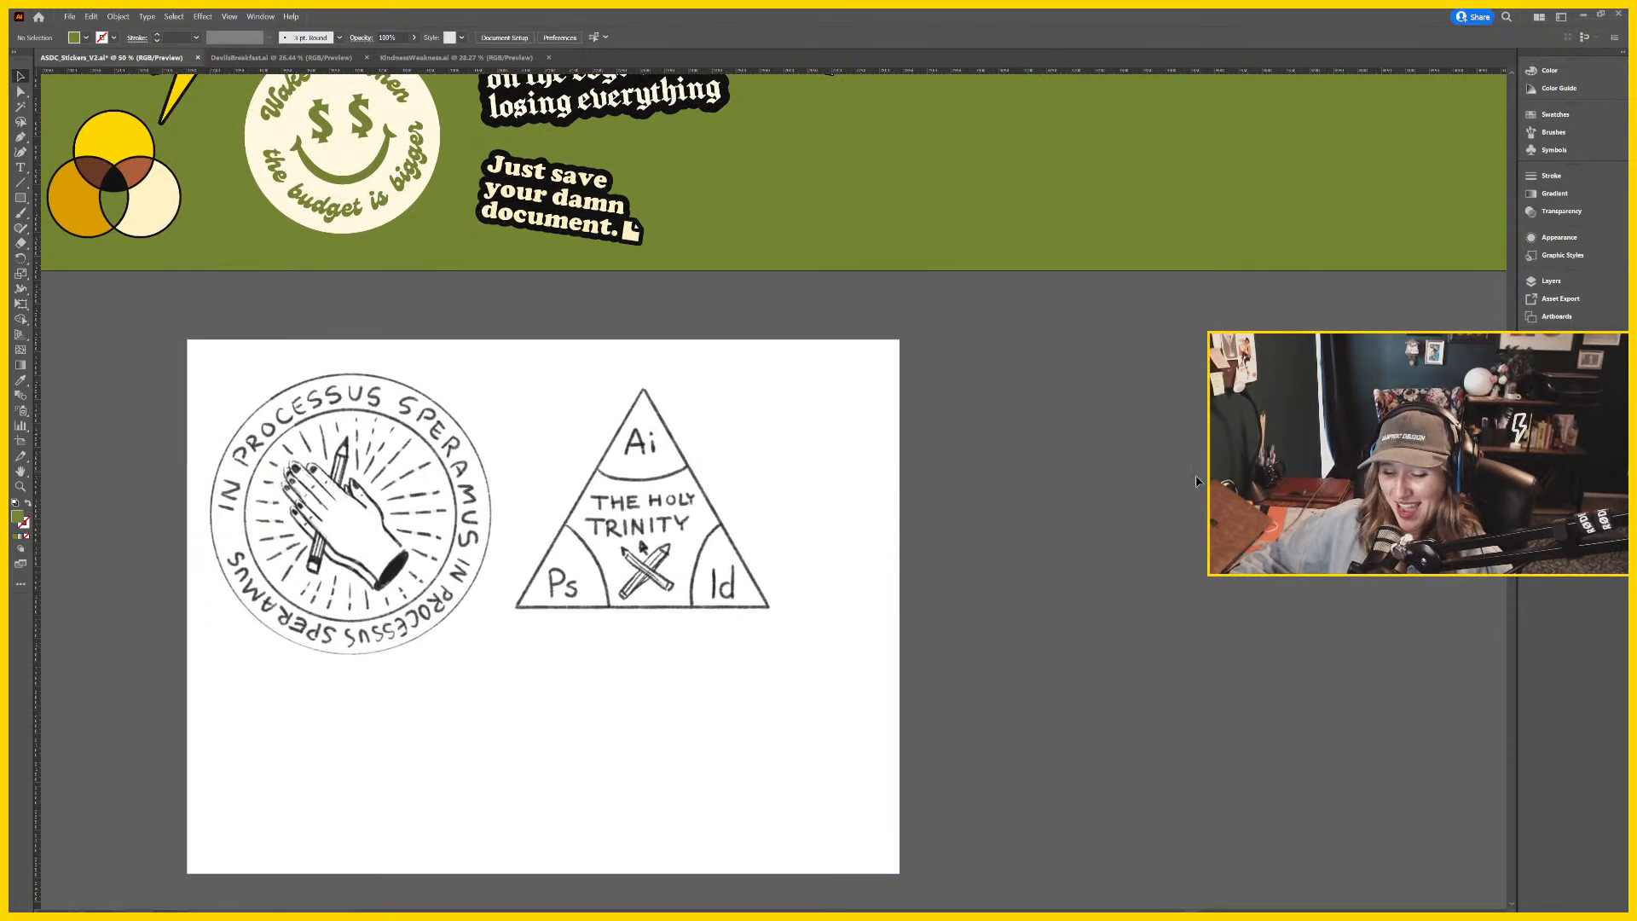
{"action": "key", "text": "ctrl+minus"}
{"action": "scroll", "coordinate": [895, 563], "scroll_direction": "right", "scroll_amount": 1}
{"action": "scroll", "coordinate": [895, 563], "scroll_direction": "down", "scroll_amount": 1}
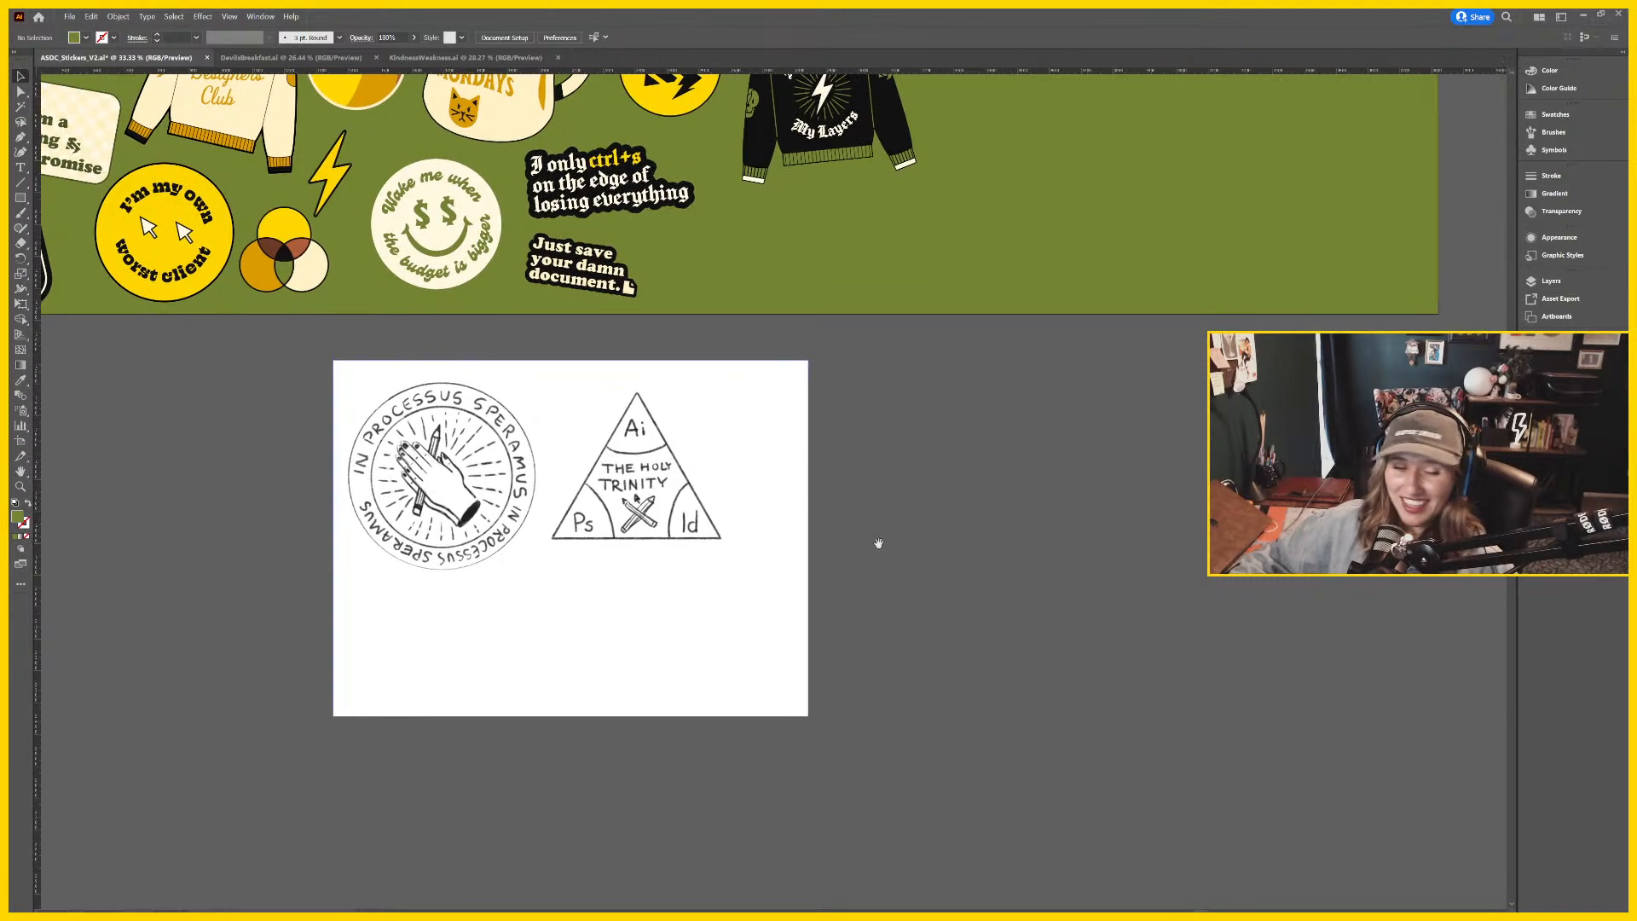
{"action": "scroll", "coordinate": [940, 618], "scroll_direction": "up", "scroll_amount": 1}
{"action": "scroll", "coordinate": [946, 620], "scroll_direction": "right", "scroll_amount": 1}
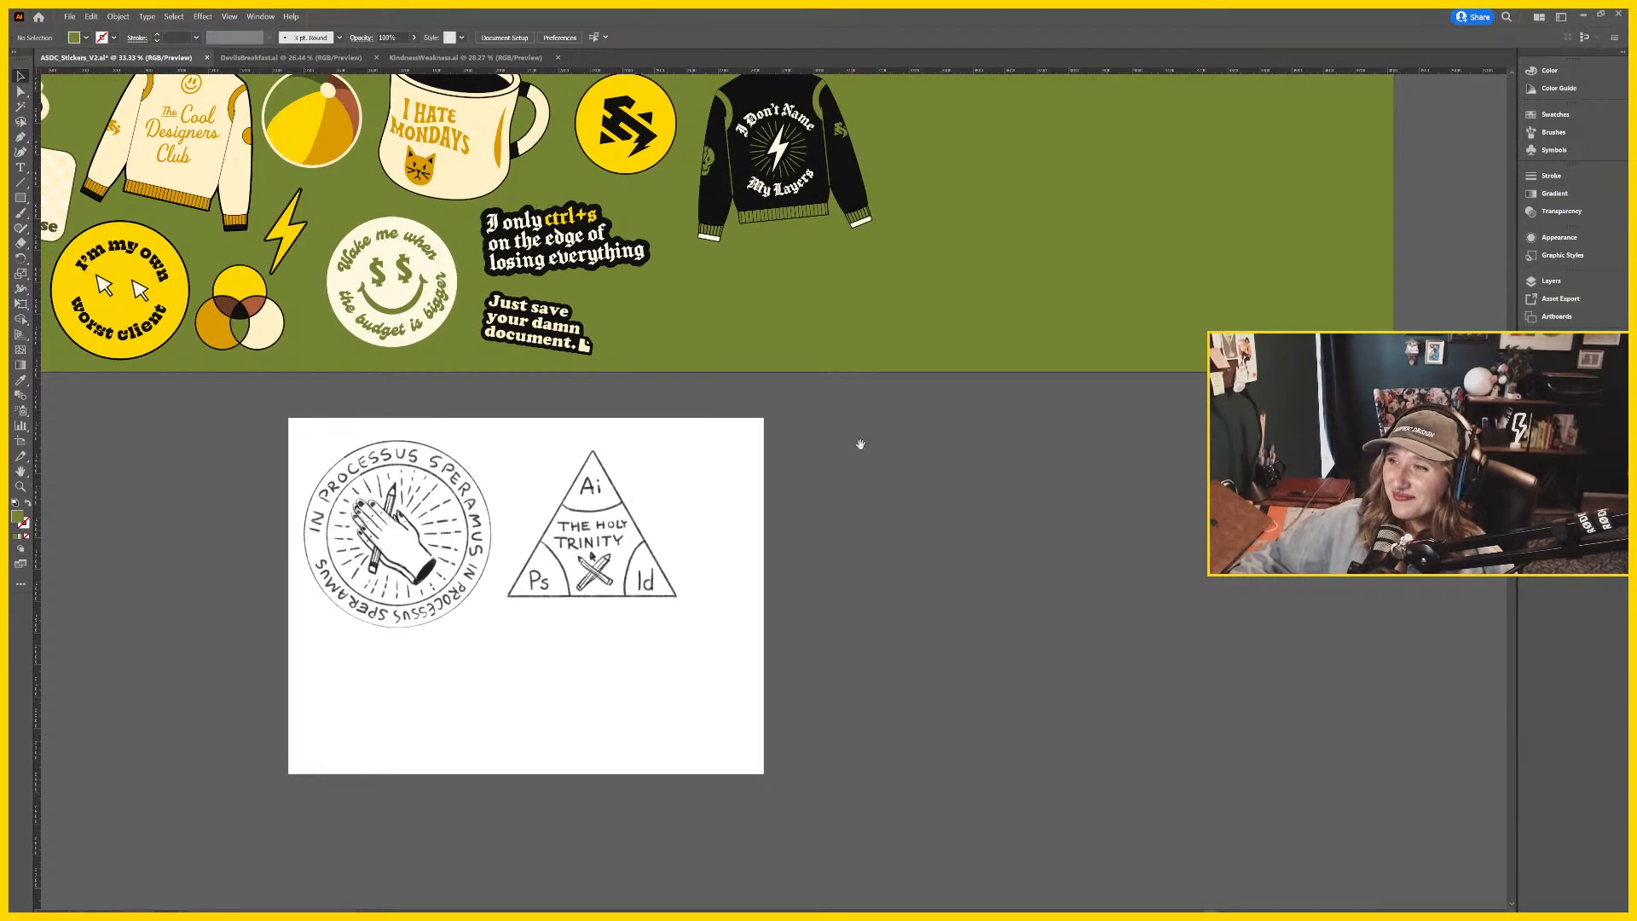
{"action": "left_click_drag", "start_coordinate": [860, 445], "coordinate": [893, 454]}
{"action": "scroll", "coordinate": [875, 581], "scroll_direction": "down", "scroll_amount": 1}
{"action": "scroll", "coordinate": [876, 580], "scroll_direction": "right", "scroll_amount": 1}
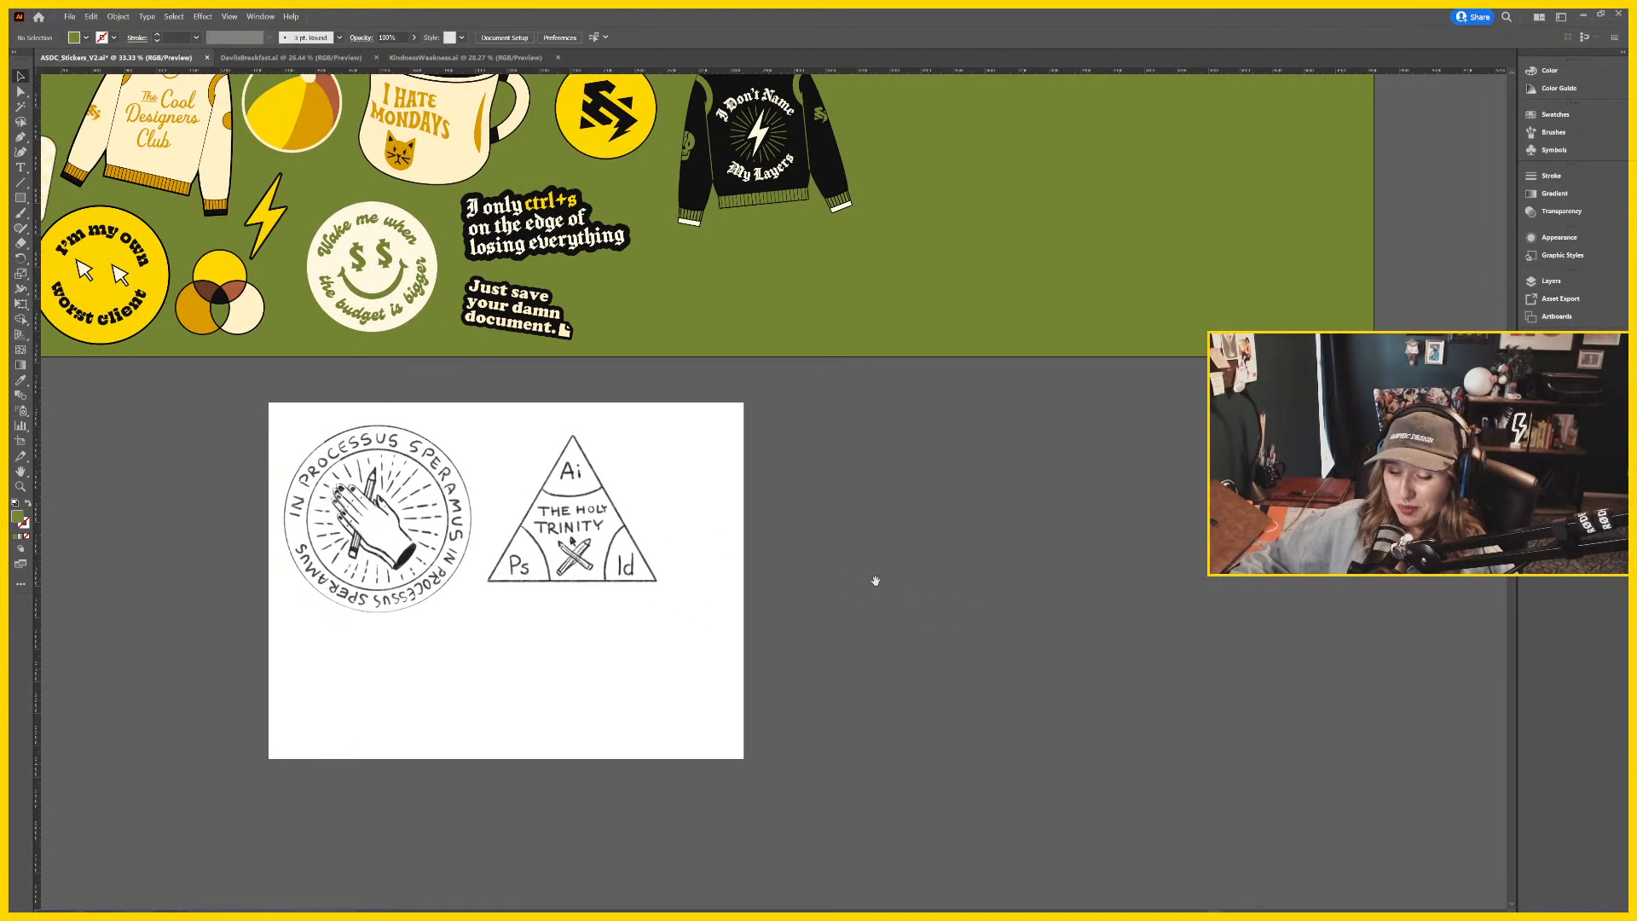
Draw a green circle about 584 px in diameter over the outer ring of the praying-hands seal sketch.
{"action": "key", "text": "ctrl+plus"}
{"action": "left_click_drag", "start_coordinate": [651, 628], "coordinate": [999, 558]}
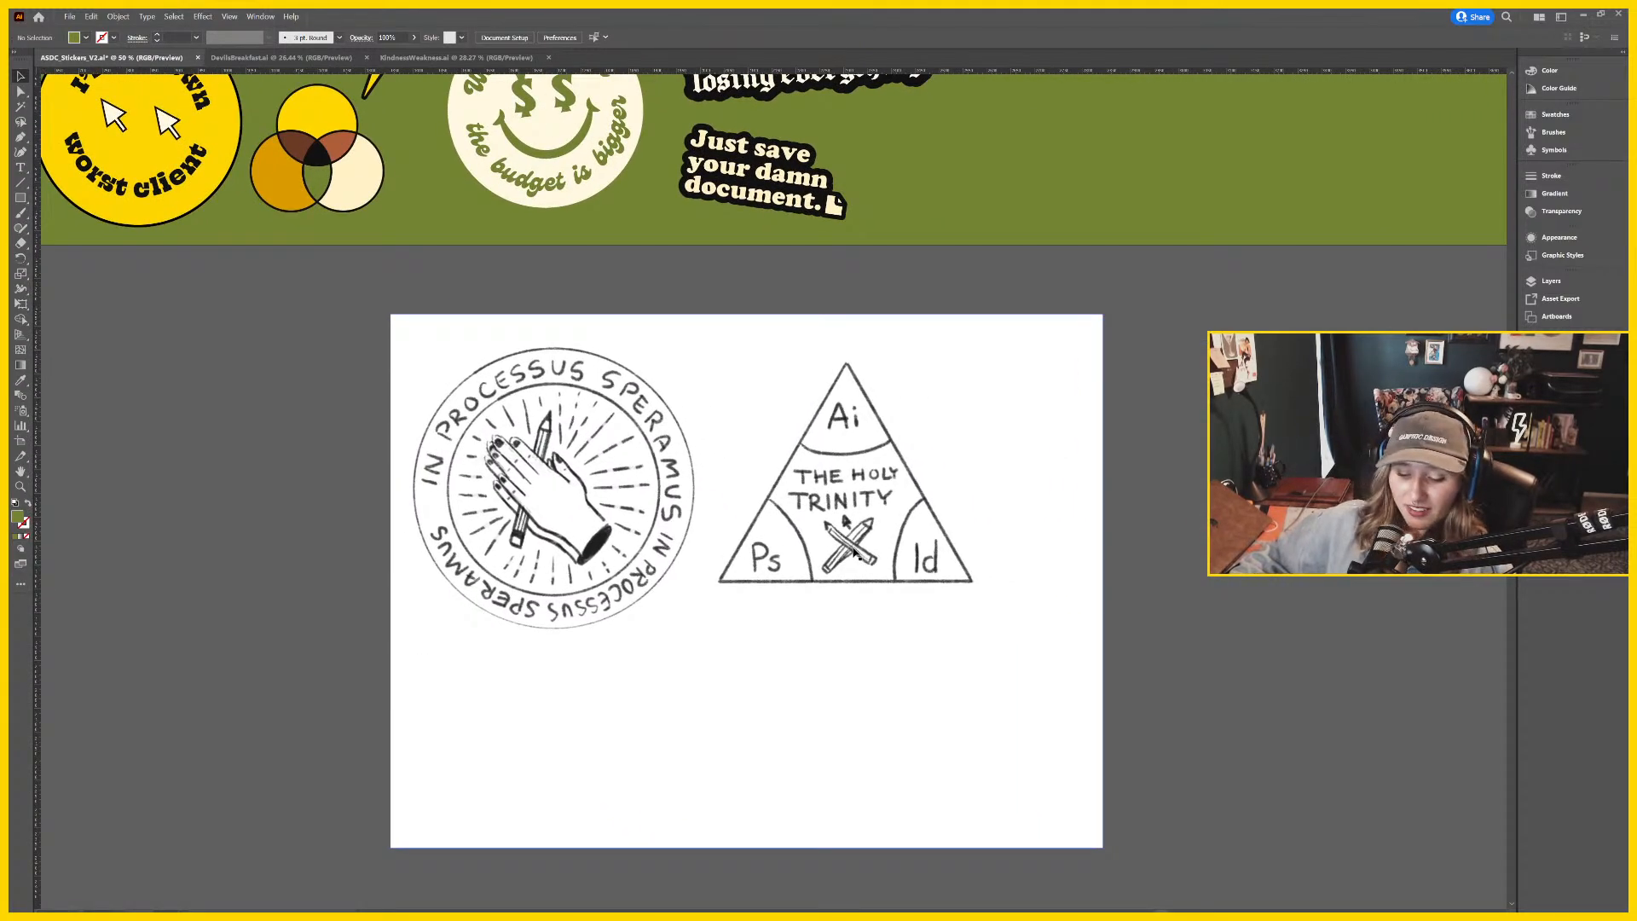
{"action": "key", "text": "l"}
{"action": "scroll", "coordinate": [631, 496], "scroll_direction": "down", "scroll_amount": 1}
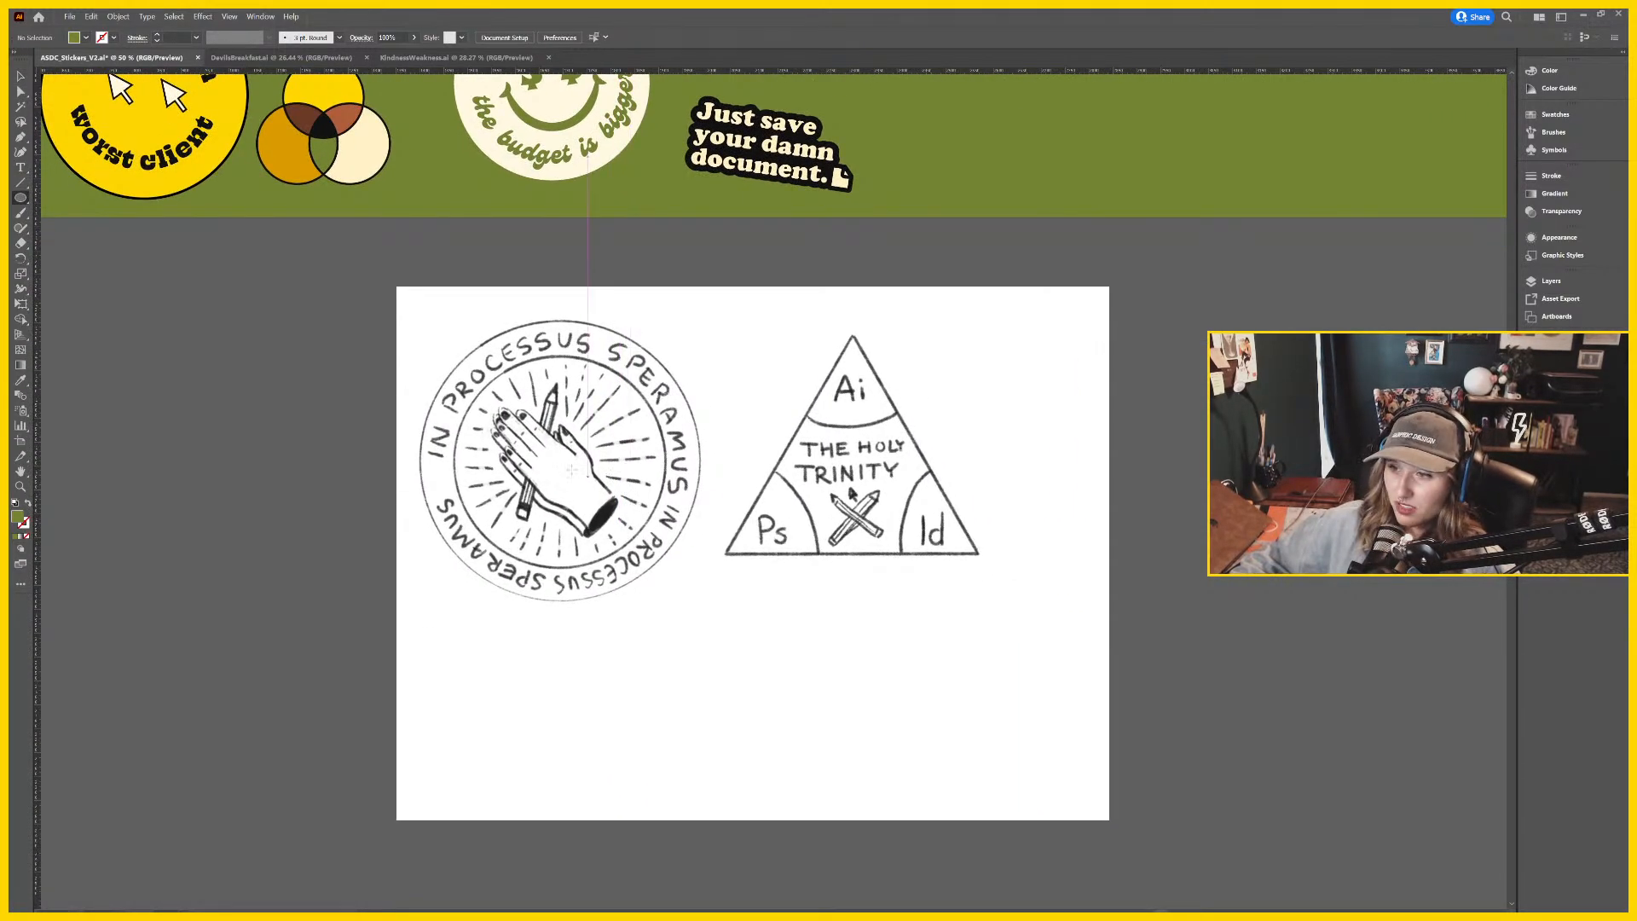
{"action": "left_click_drag", "start_coordinate": [564, 459], "coordinate": [697, 583]}
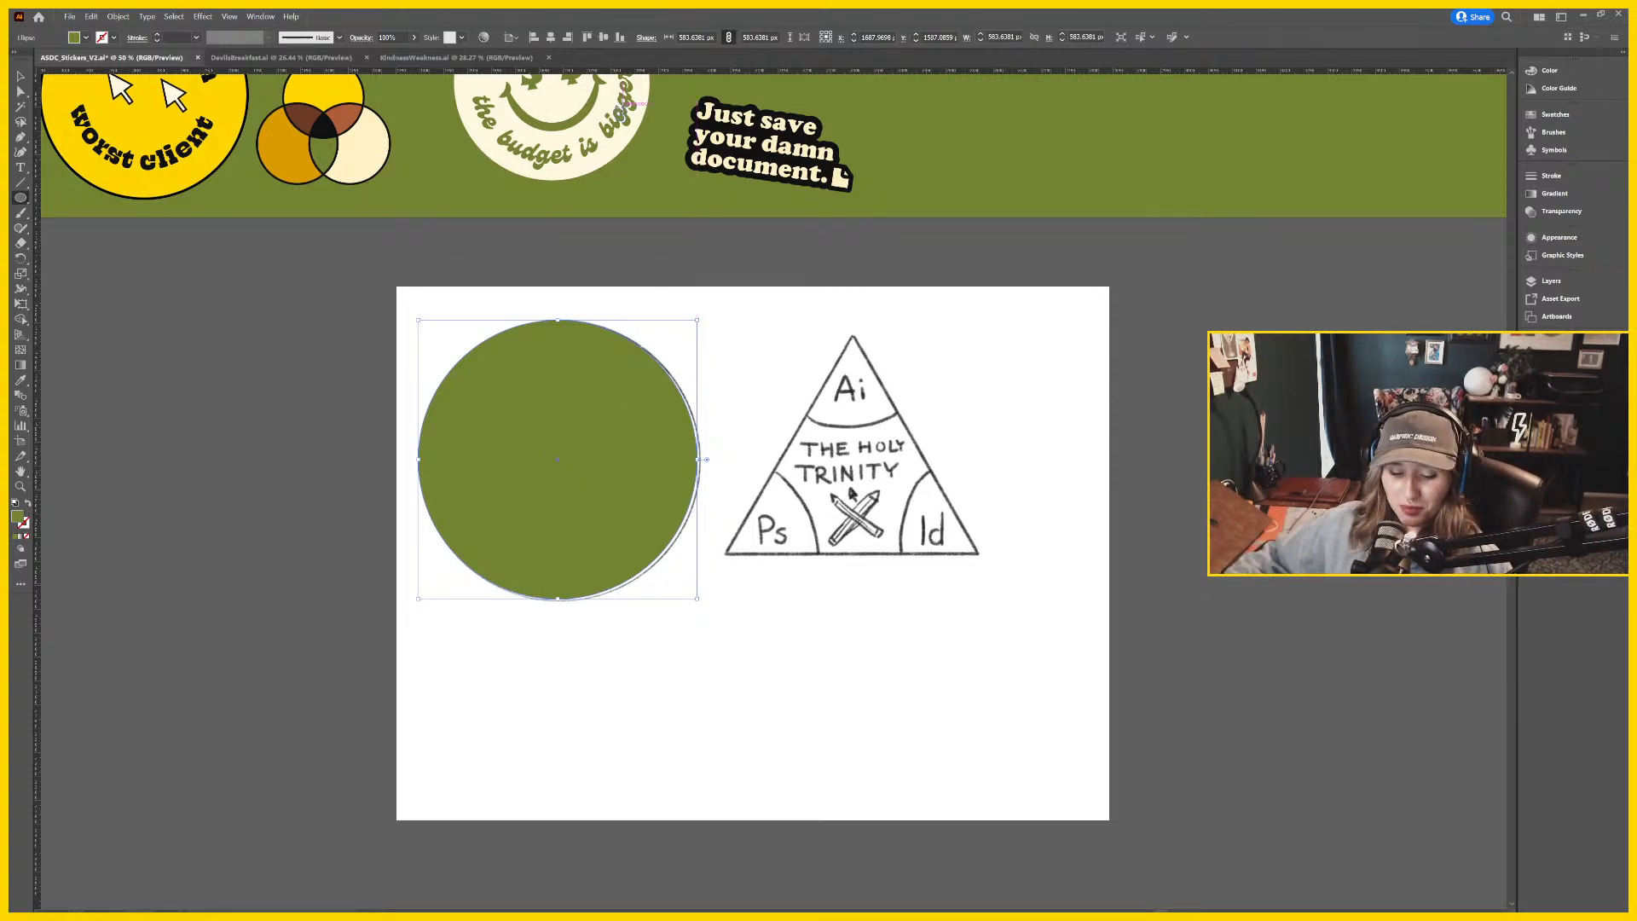
Move the scanned sketch image clear of the green circle and swap the circle's fill to a green outline.
{"action": "left_click_drag", "start_coordinate": [826, 584], "coordinate": [1117, 604]}
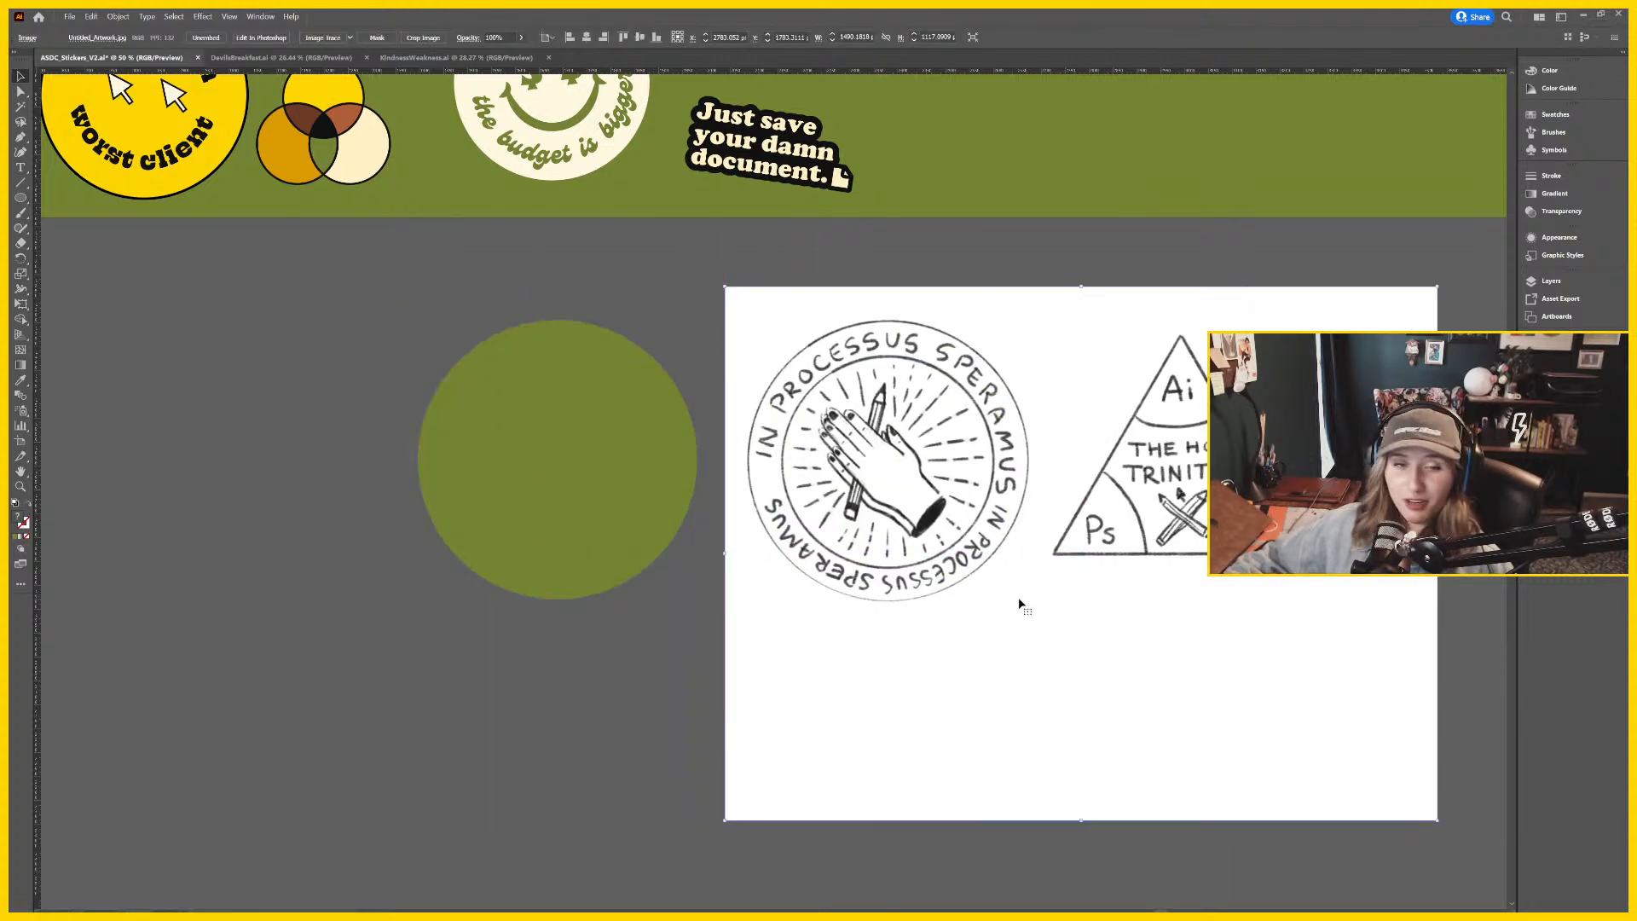
{"action": "left_click", "coordinate": [610, 466]}
{"action": "key", "text": "ctrl+x"}
{"action": "key", "text": "ctrl+f"}
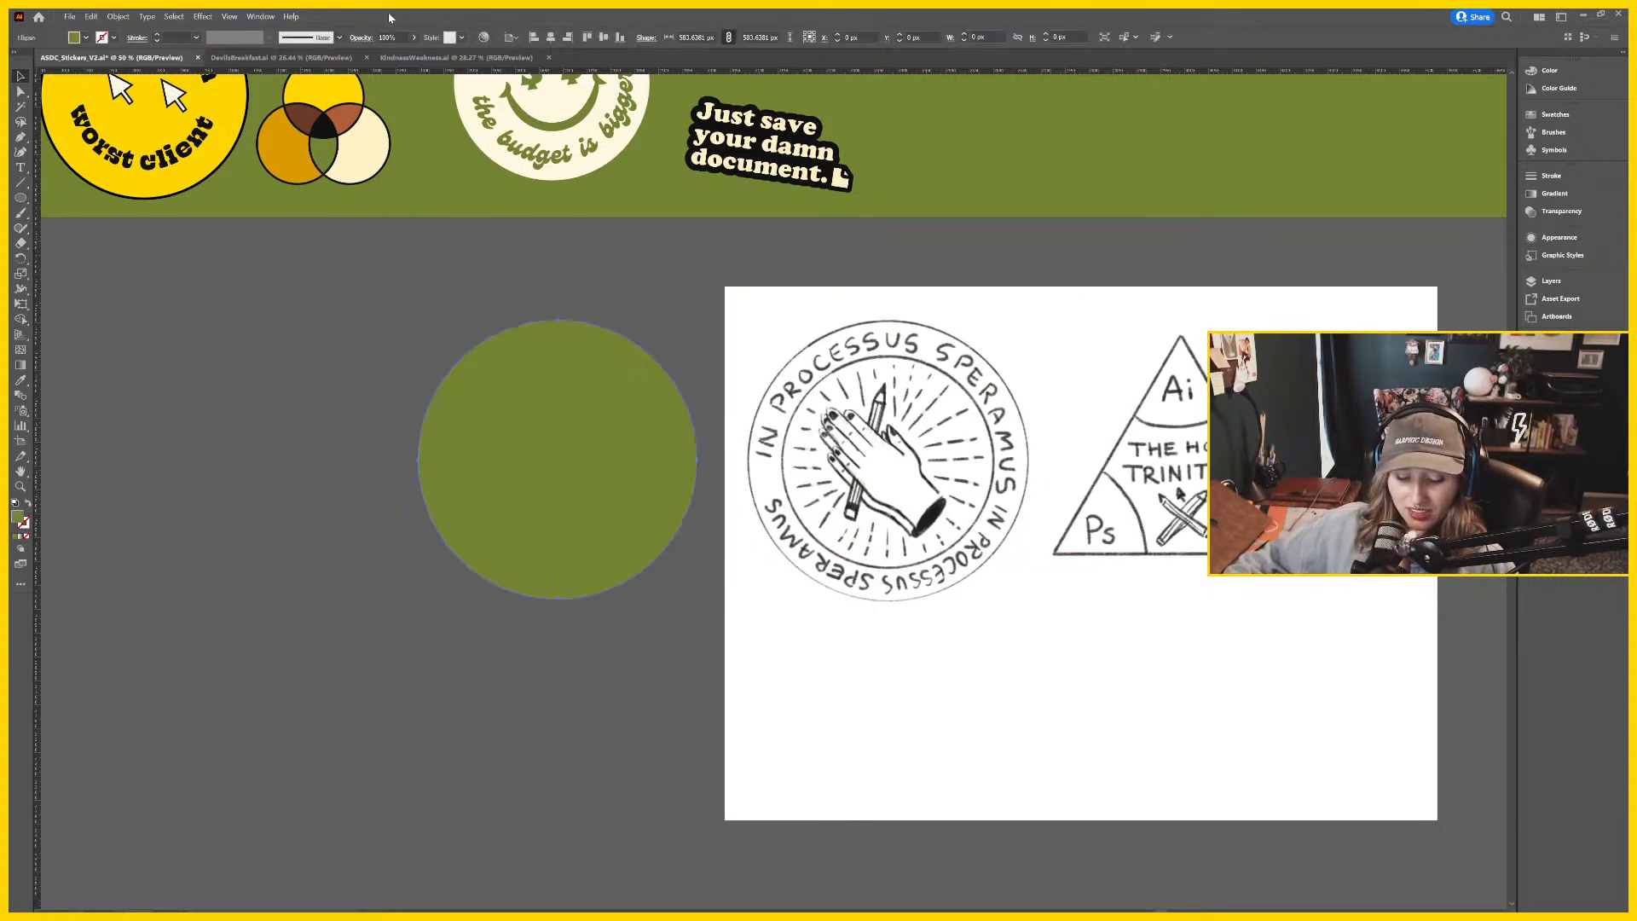
{"action": "key", "text": "shift+x"}
{"action": "left_click", "coordinate": [667, 264]}
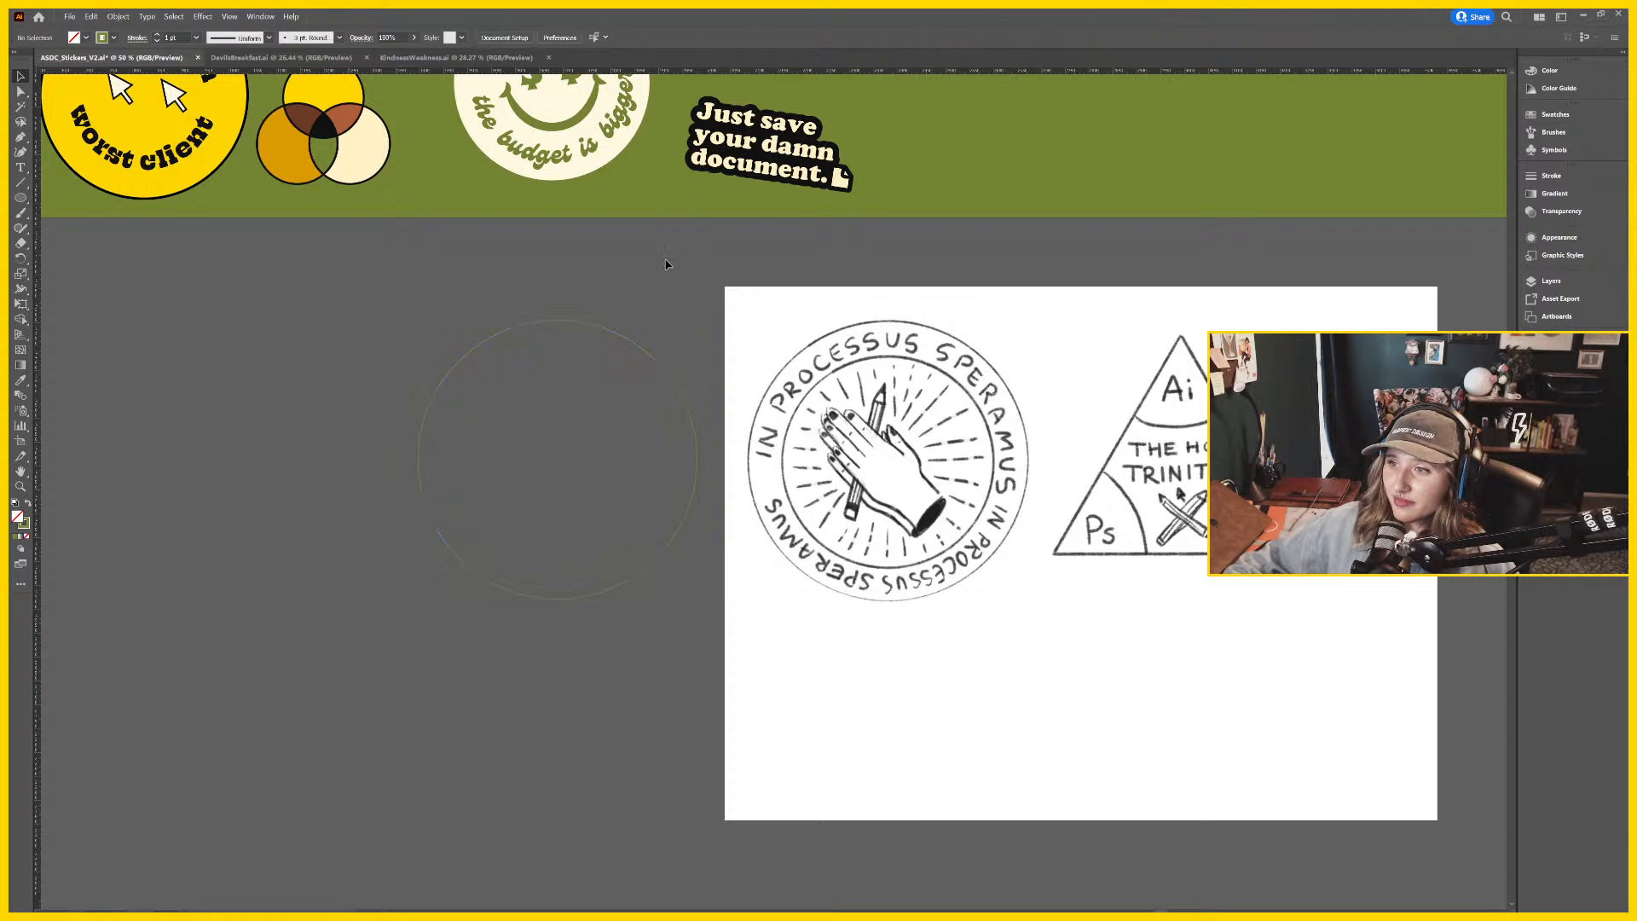
Set the stroke weight of the green circle outline to 4 pt.
{"action": "left_click", "coordinate": [626, 346]}
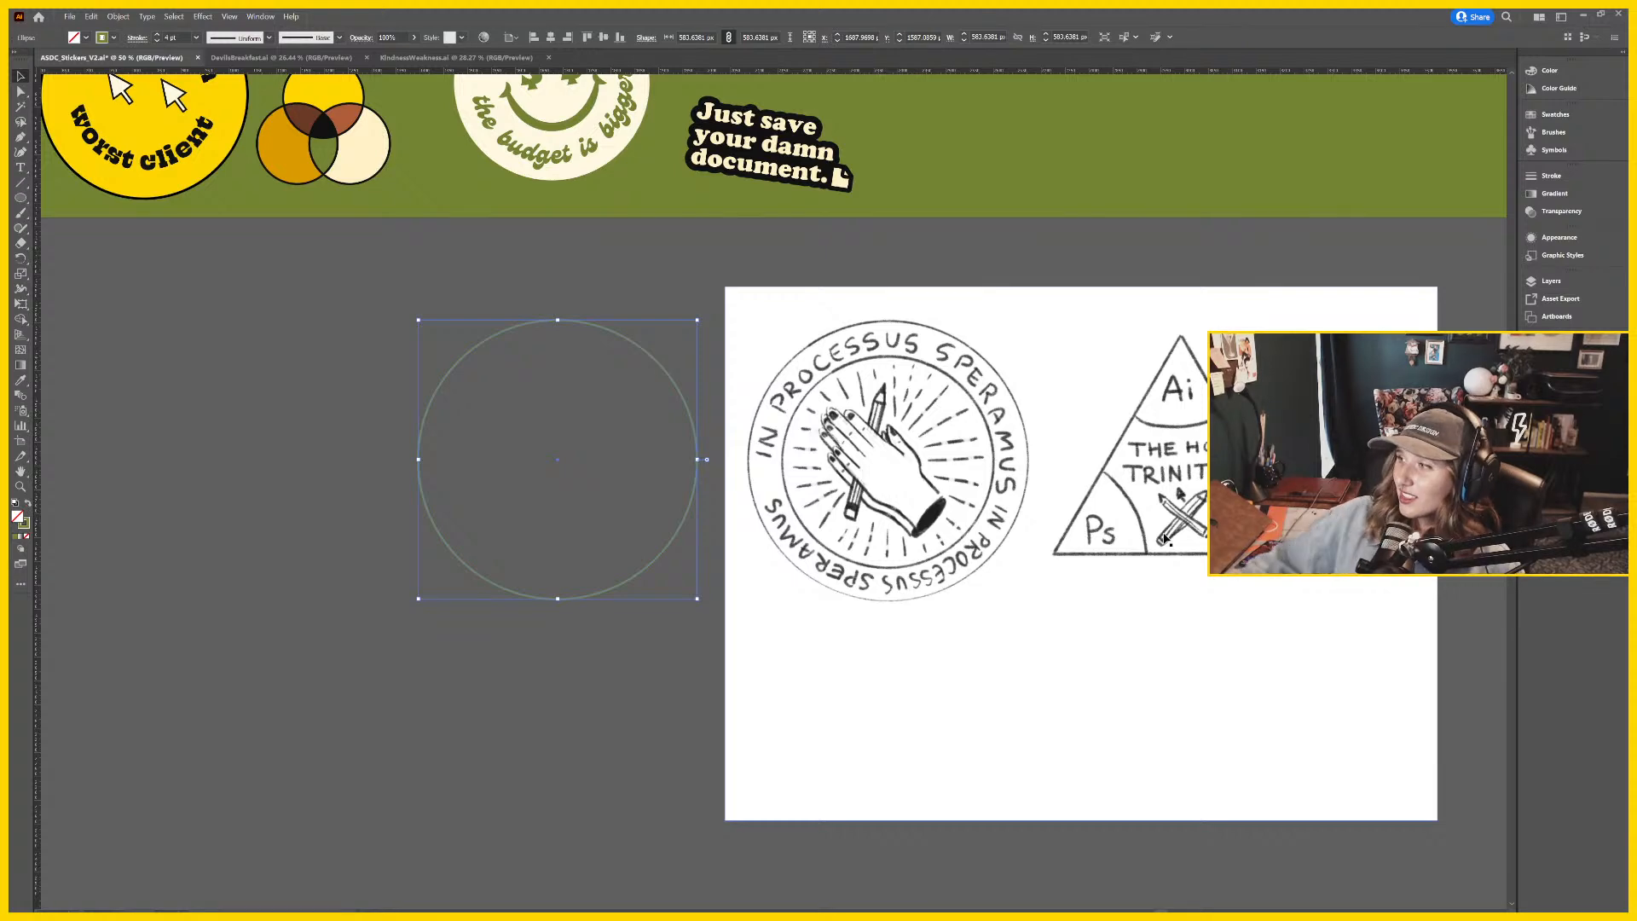
{"action": "left_click", "coordinate": [637, 355]}
{"action": "scroll", "coordinate": [597, 364], "scroll_direction": "right", "scroll_amount": 3}
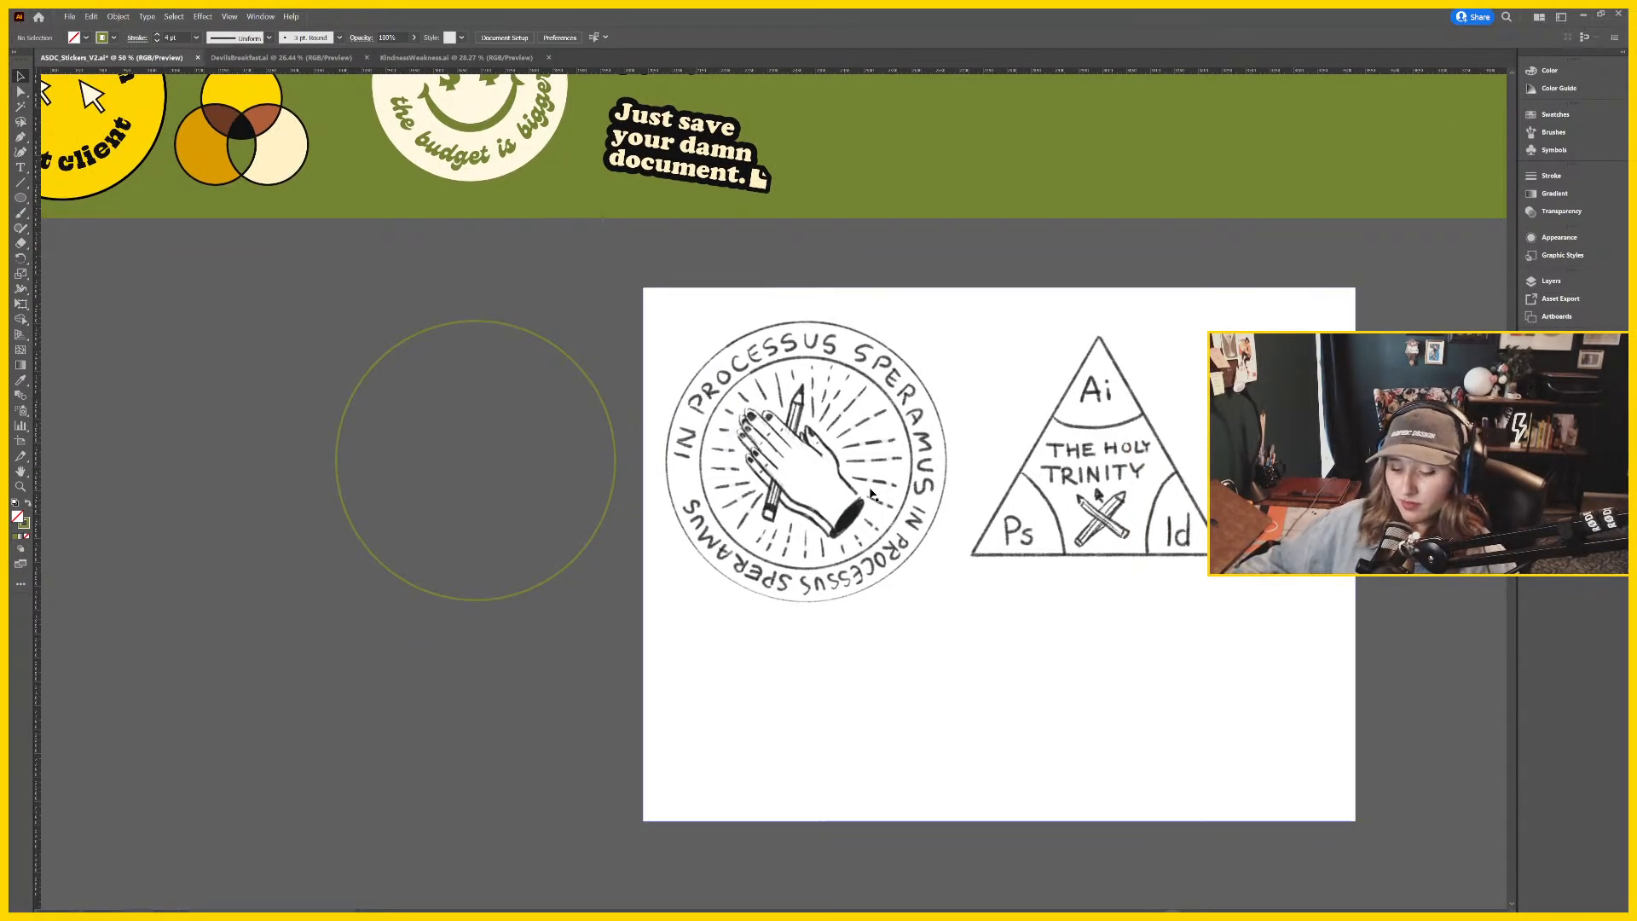
Trace the upper wrist edge and the thumb of the praying hands with the Pen tool in green 4 pt stroke.
{"action": "scroll", "coordinate": [870, 495], "scroll_direction": "up", "scroll_amount": 2}
{"action": "scroll", "coordinate": [862, 503], "scroll_direction": "right", "scroll_amount": 3}
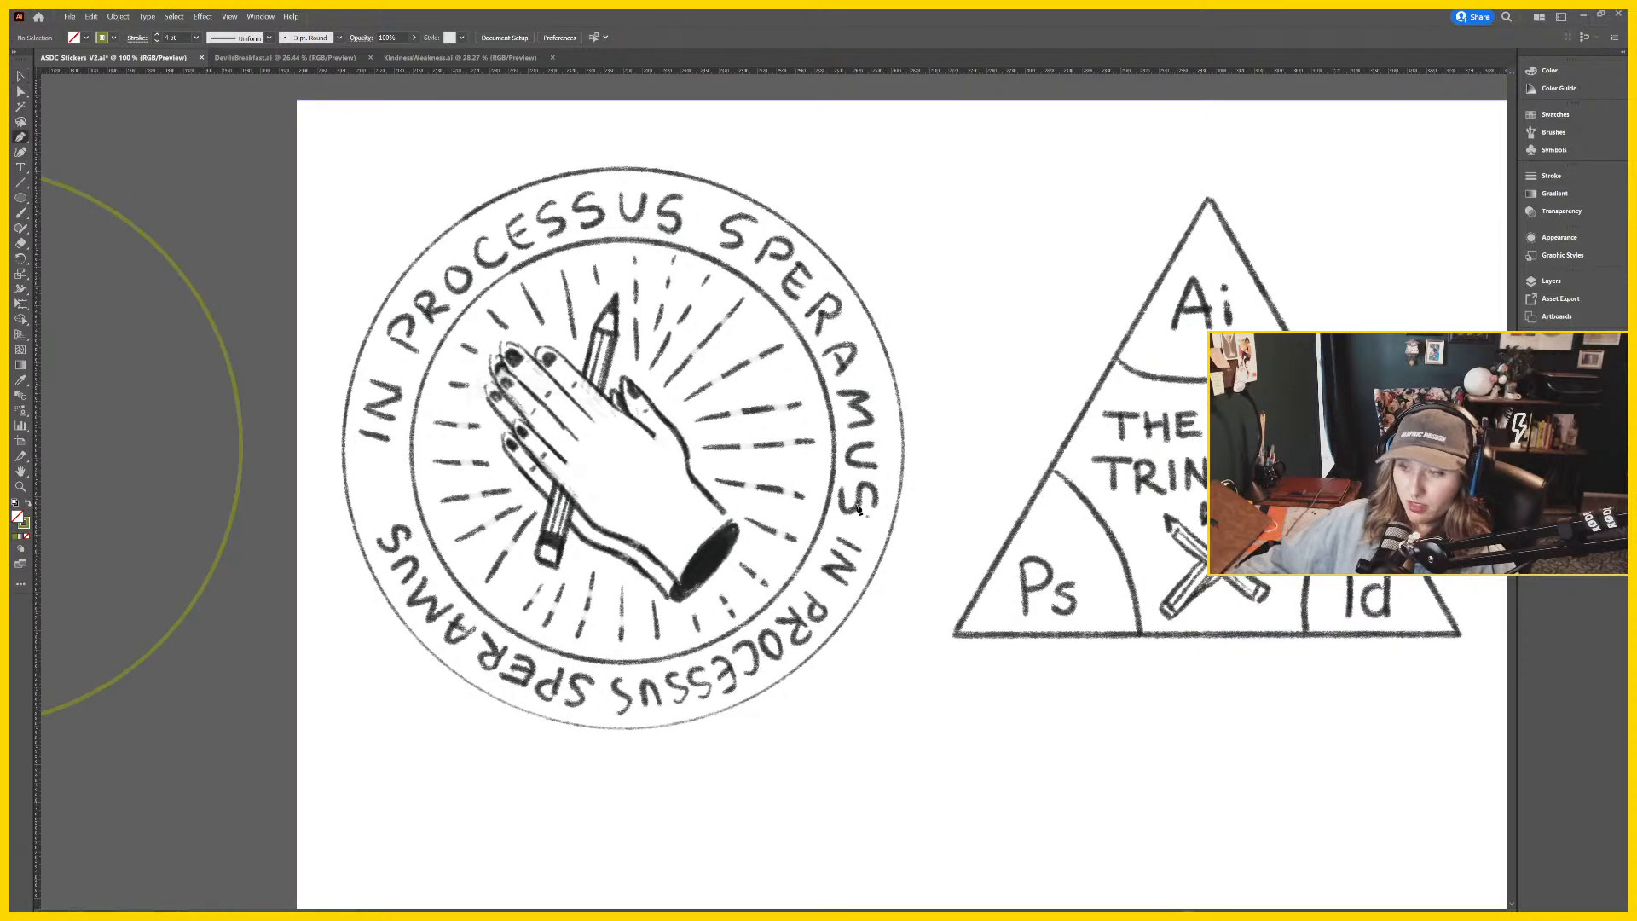
{"action": "left_click_drag", "start_coordinate": [817, 483], "coordinate": [820, 515]}
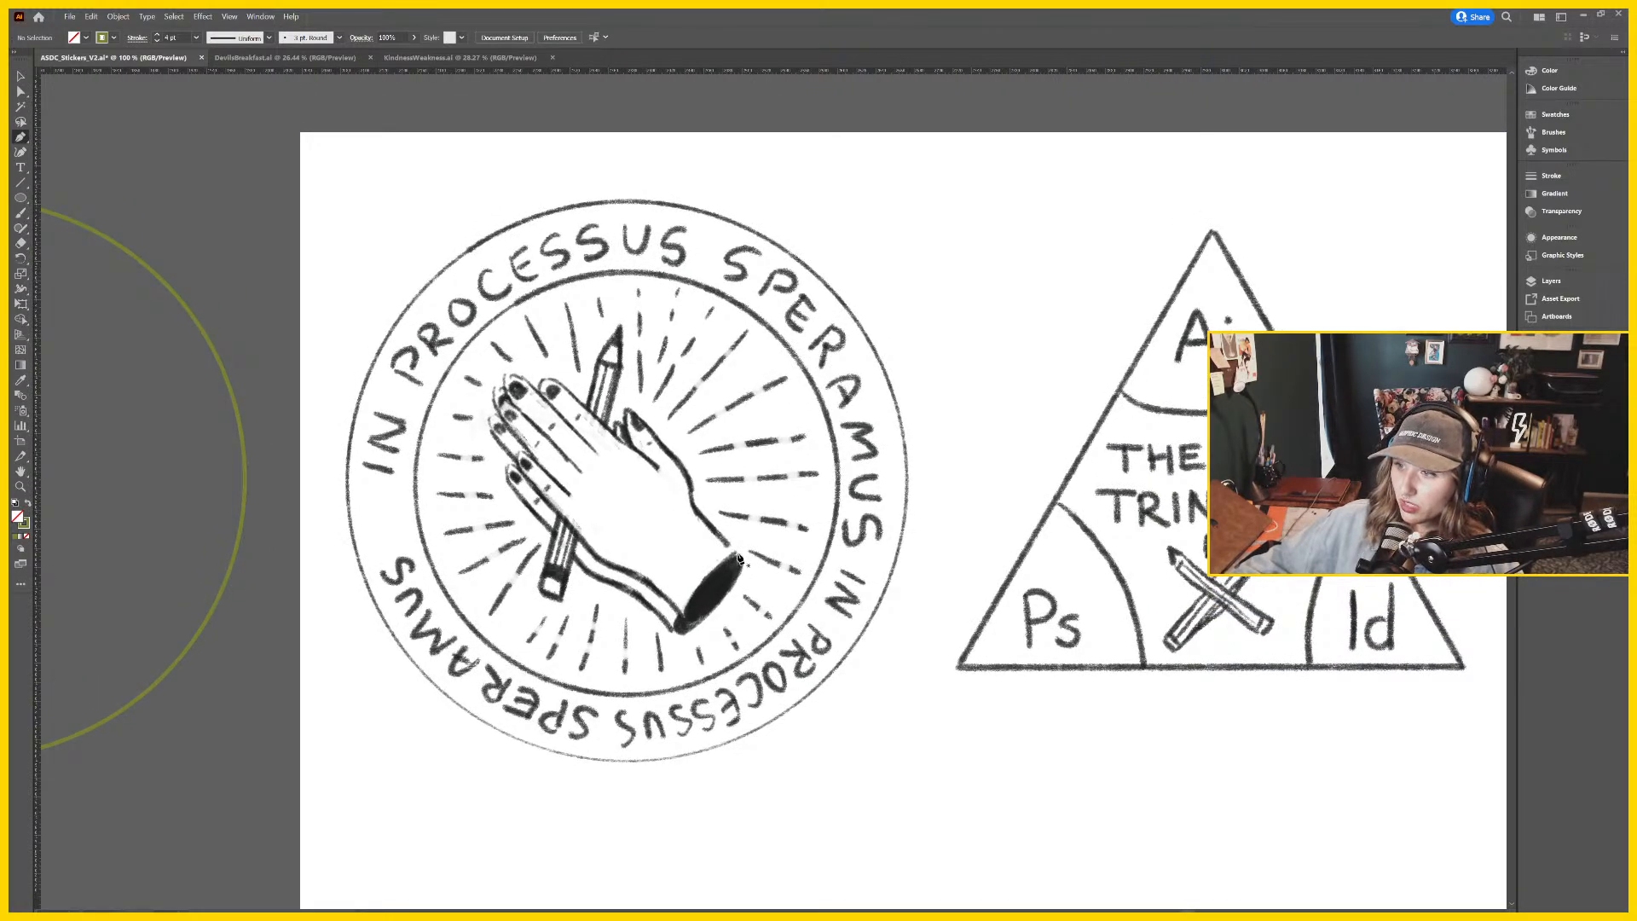
{"action": "left_click", "coordinate": [739, 558]}
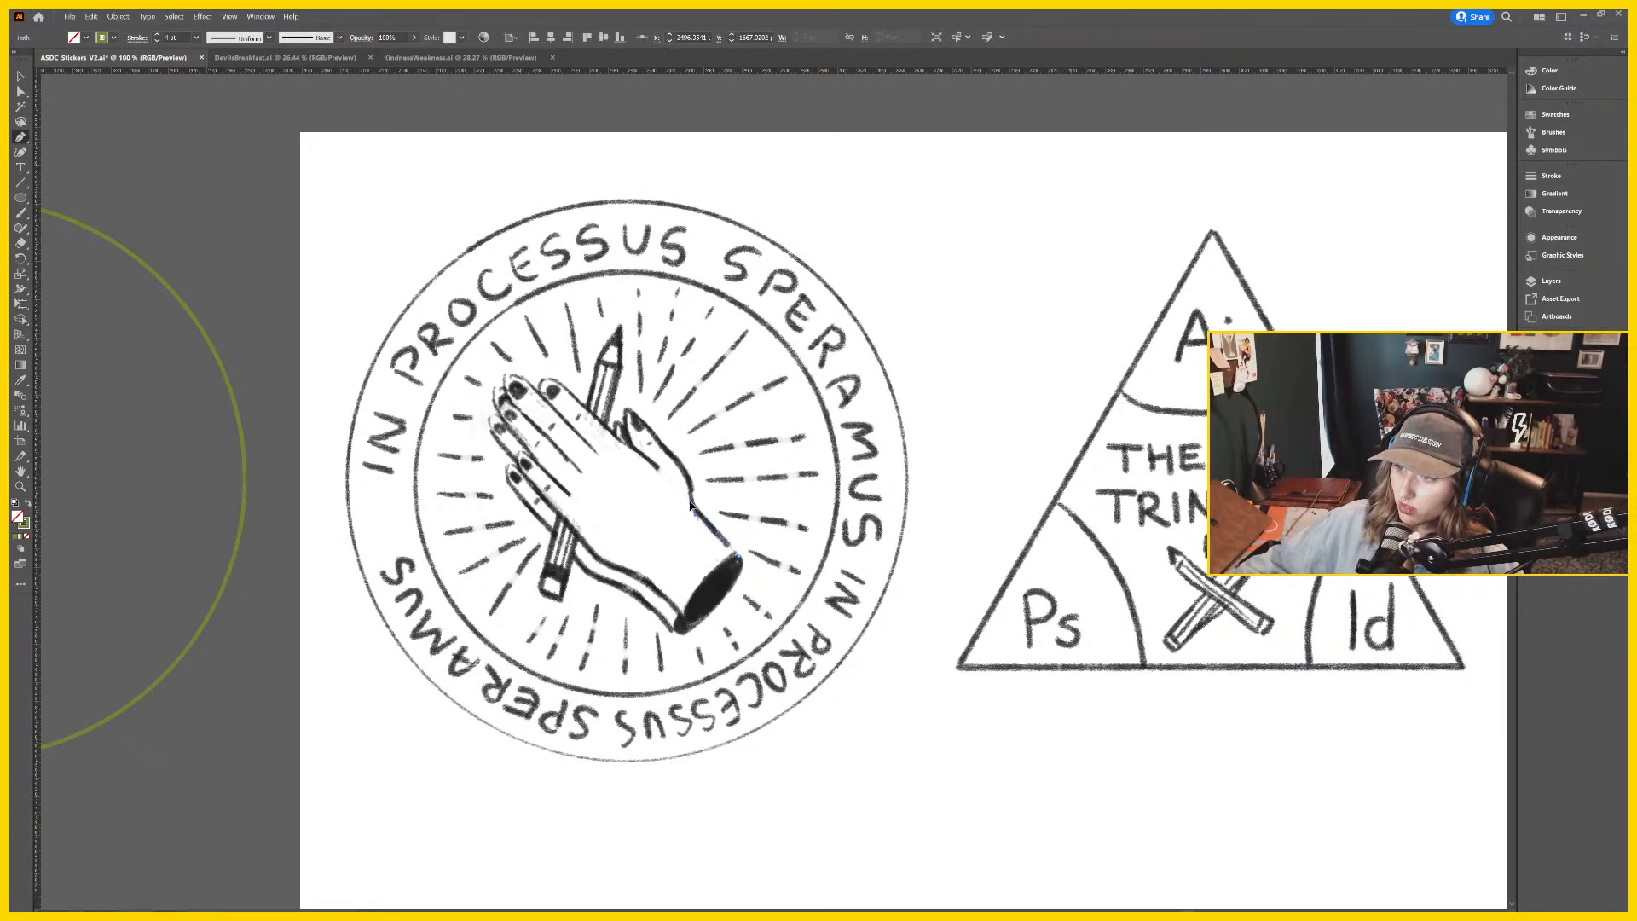
{"action": "left_click", "coordinate": [691, 504]}
{"action": "left_click_drag", "start_coordinate": [694, 504], "coordinate": [725, 504]}
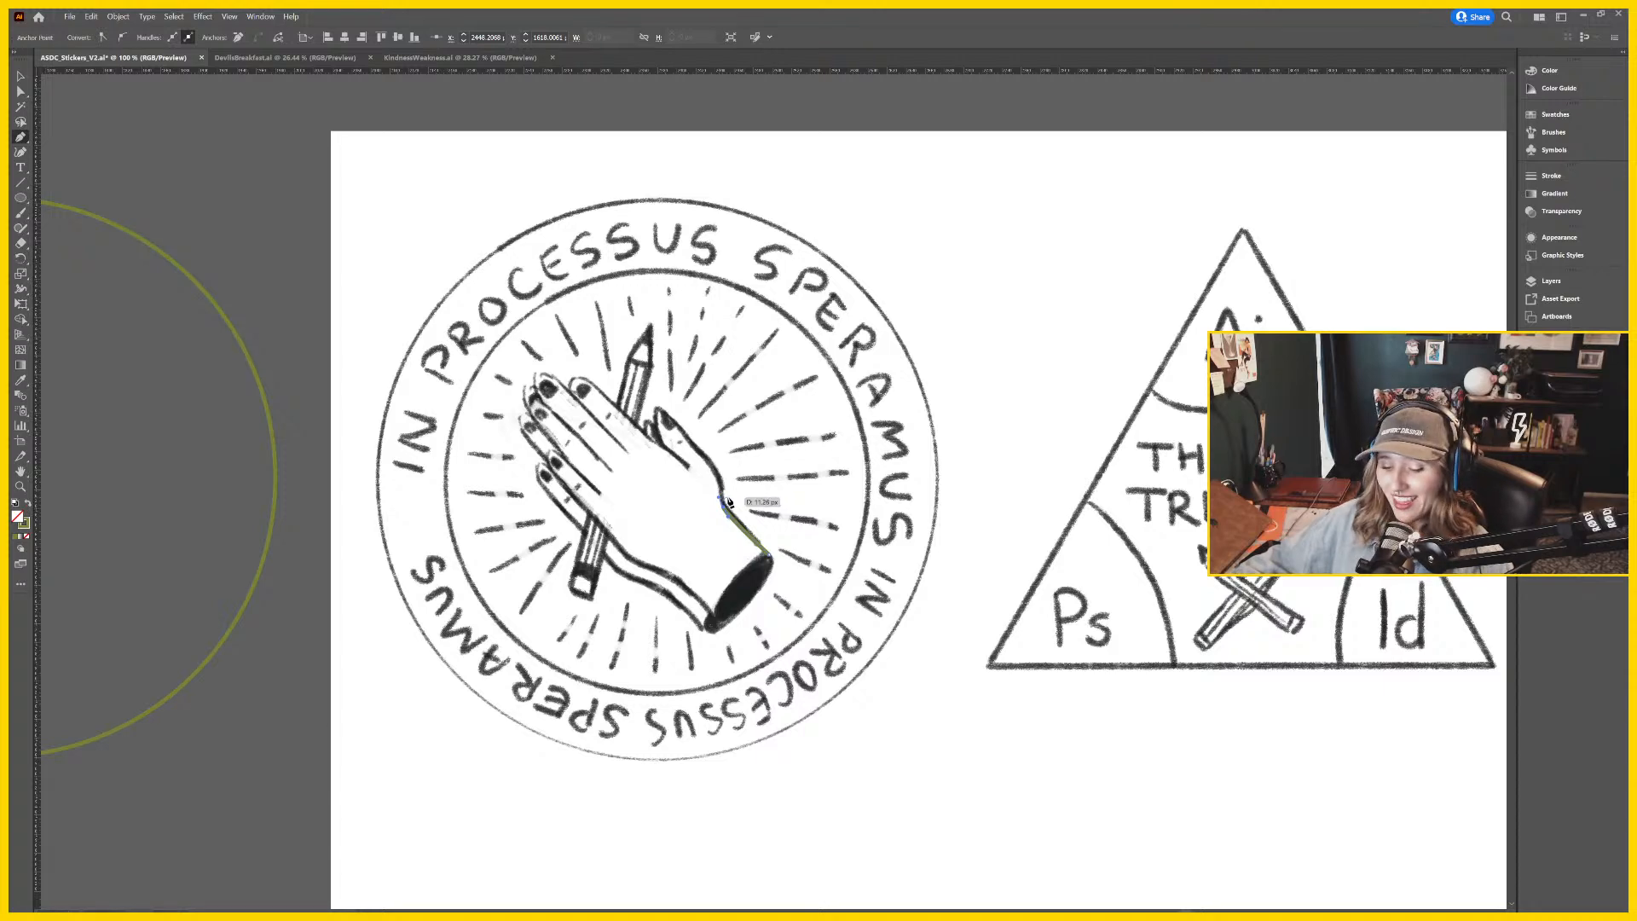
{"action": "scroll", "coordinate": [727, 503], "scroll_direction": "up", "scroll_amount": 1}
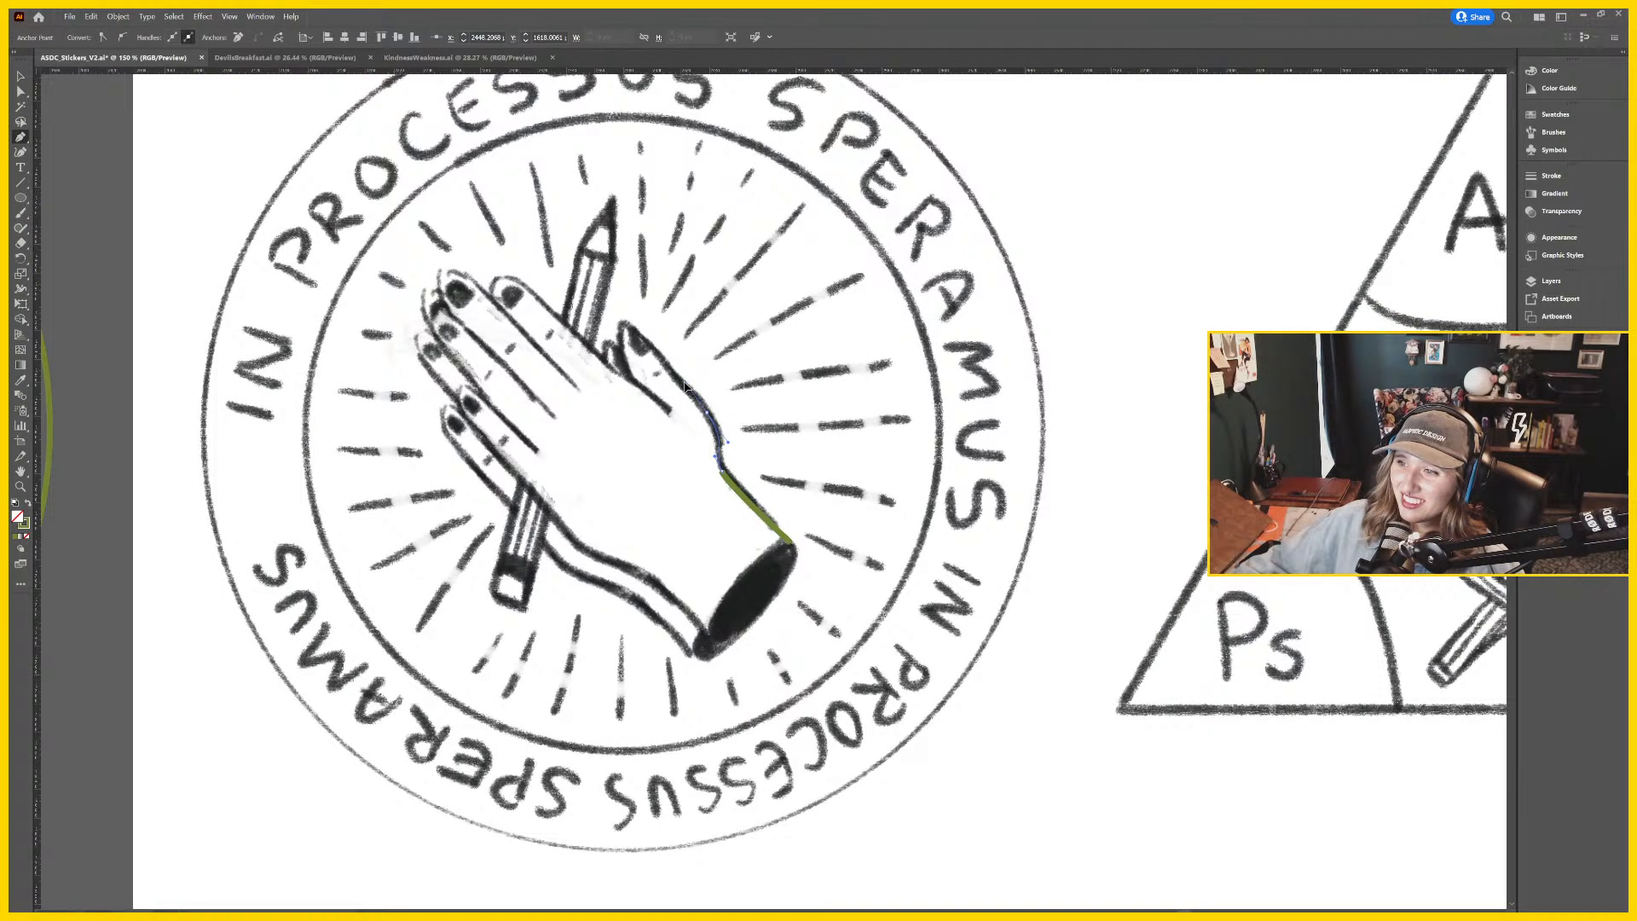
{"action": "left_click_drag", "start_coordinate": [709, 411], "coordinate": [667, 411]}
{"action": "key", "text": "v"}
{"action": "left_click", "coordinate": [303, 500]}
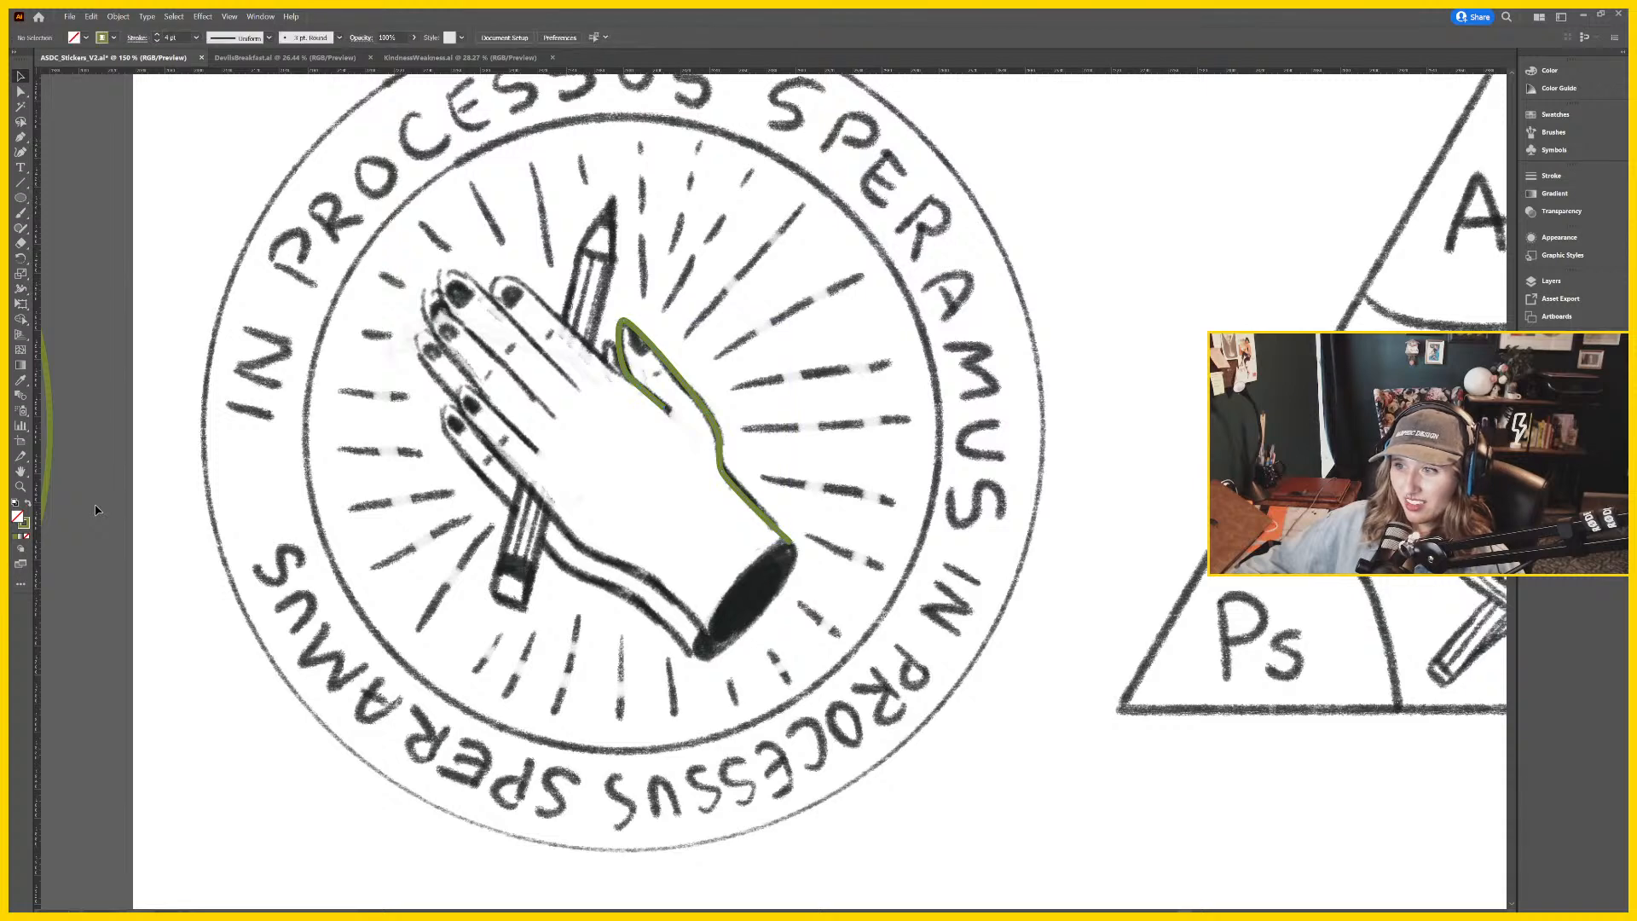
Trace the index finger from the base of the thumb and continue around the neighbouring fingertip with the Pen tool.
{"action": "key", "text": "p"}
{"action": "left_click_drag", "start_coordinate": [653, 402], "coordinate": [675, 397]}
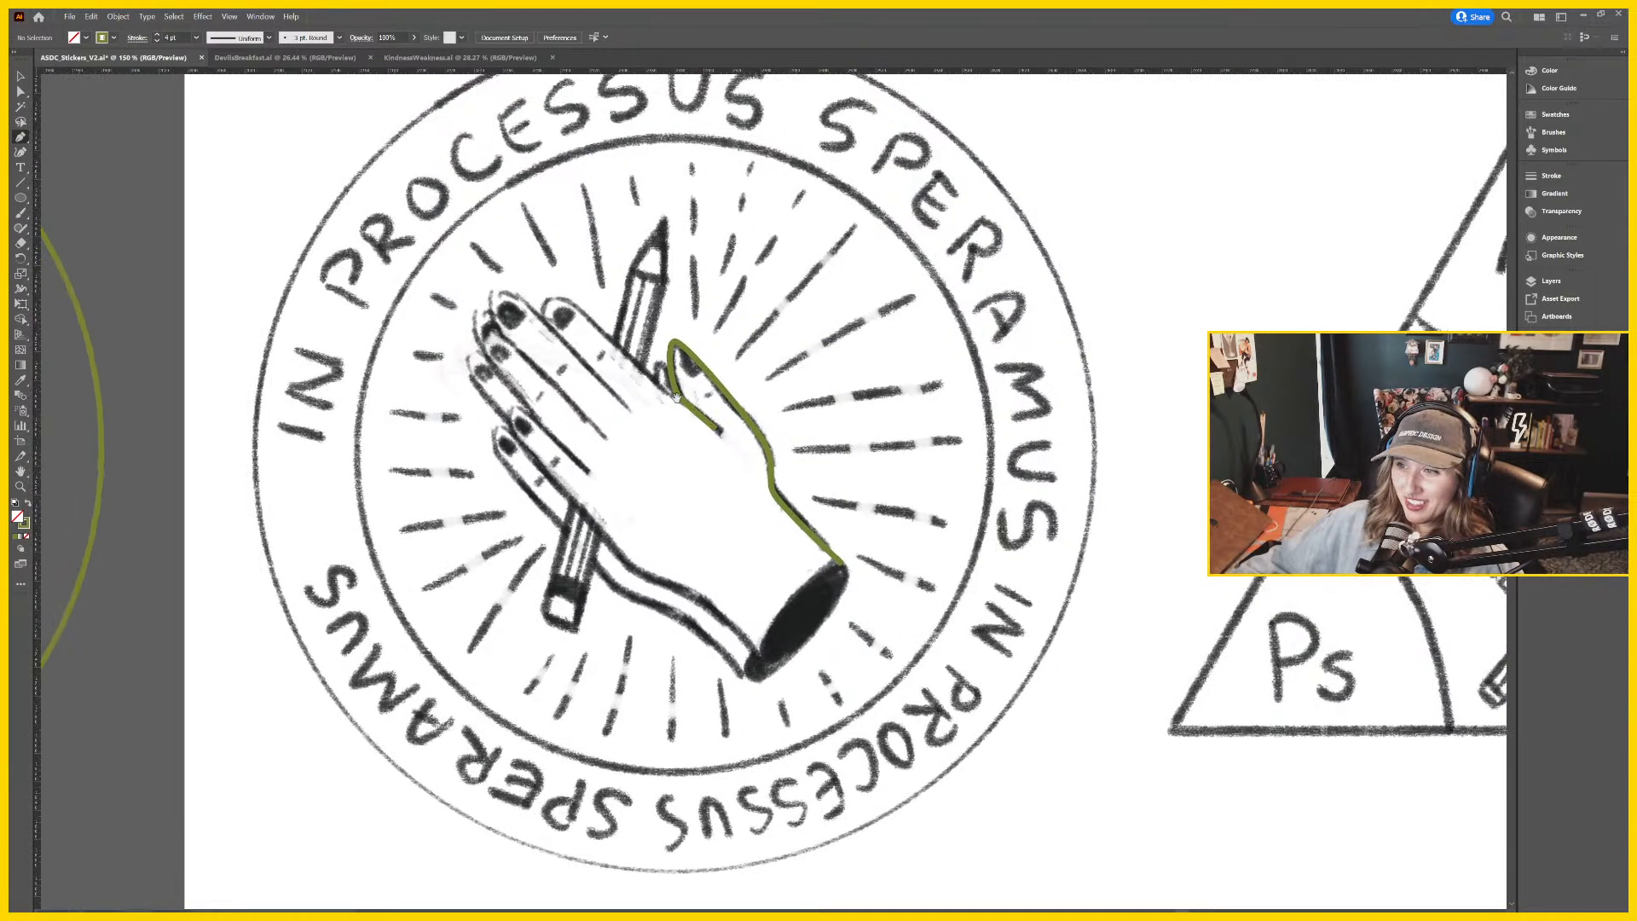
{"action": "left_click", "coordinate": [680, 402]}
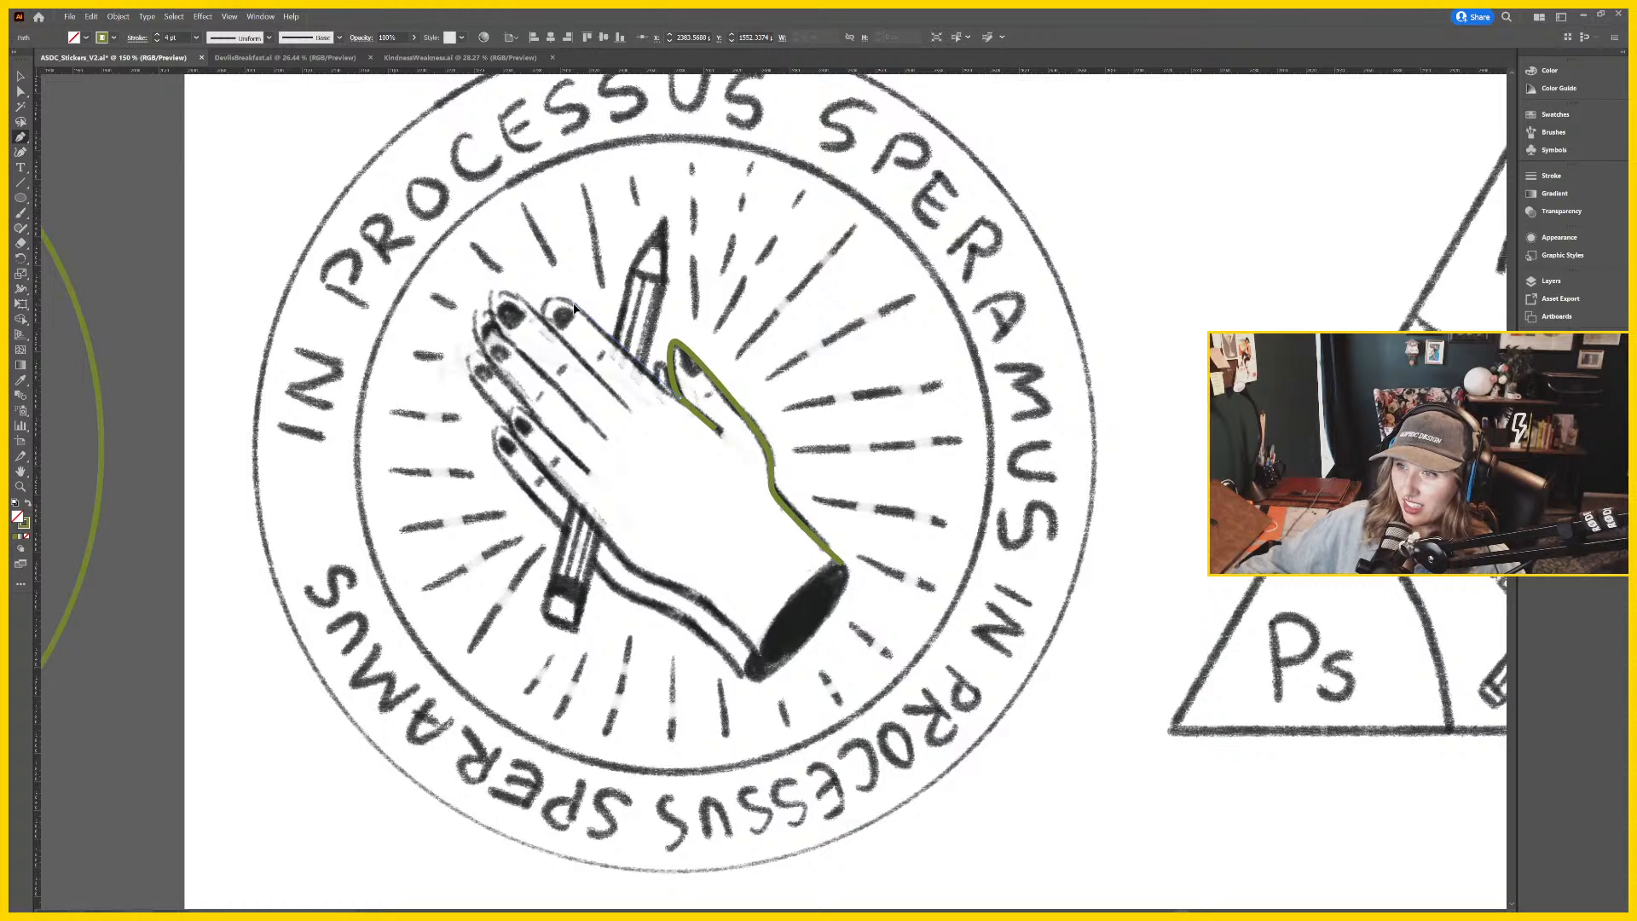
{"action": "mouse_move", "coordinate": [558, 297]}
{"action": "left_mouse_down"}
{"action": "mouse_move", "coordinate": [549, 314]}
{"action": "mouse_move", "coordinate": [544, 295]}
{"action": "mouse_move", "coordinate": [555, 332]}
{"action": "mouse_move", "coordinate": [614, 390]}
{"action": "mouse_move", "coordinate": [547, 328]}
{"action": "left_mouse_up"}
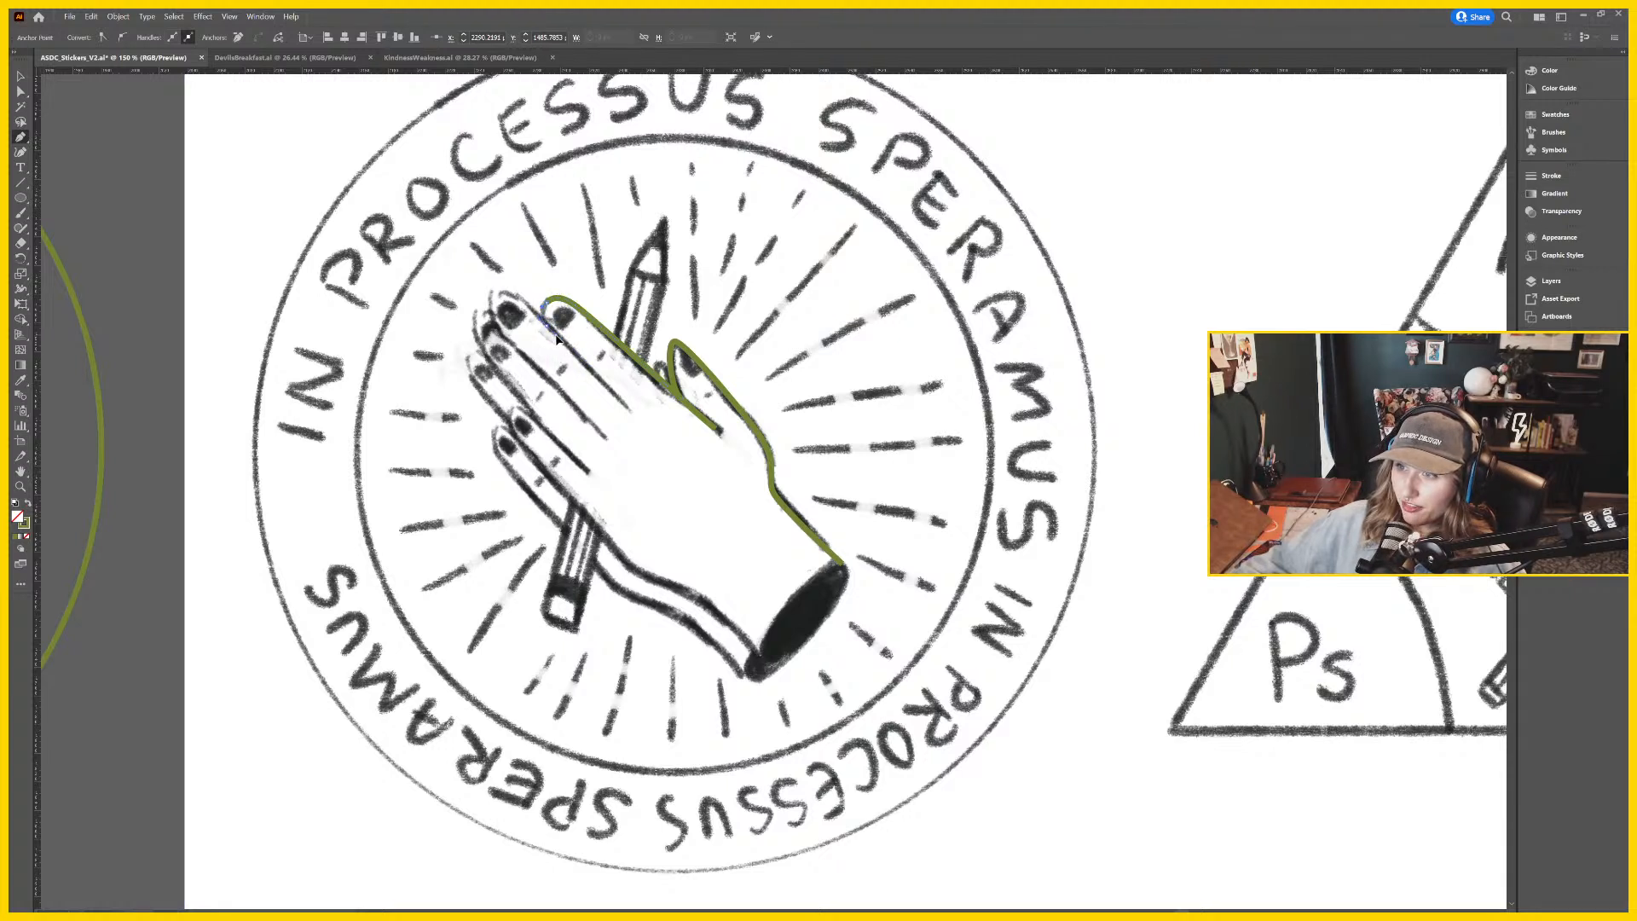
{"action": "left_click_drag", "start_coordinate": [559, 339], "coordinate": [499, 297]}
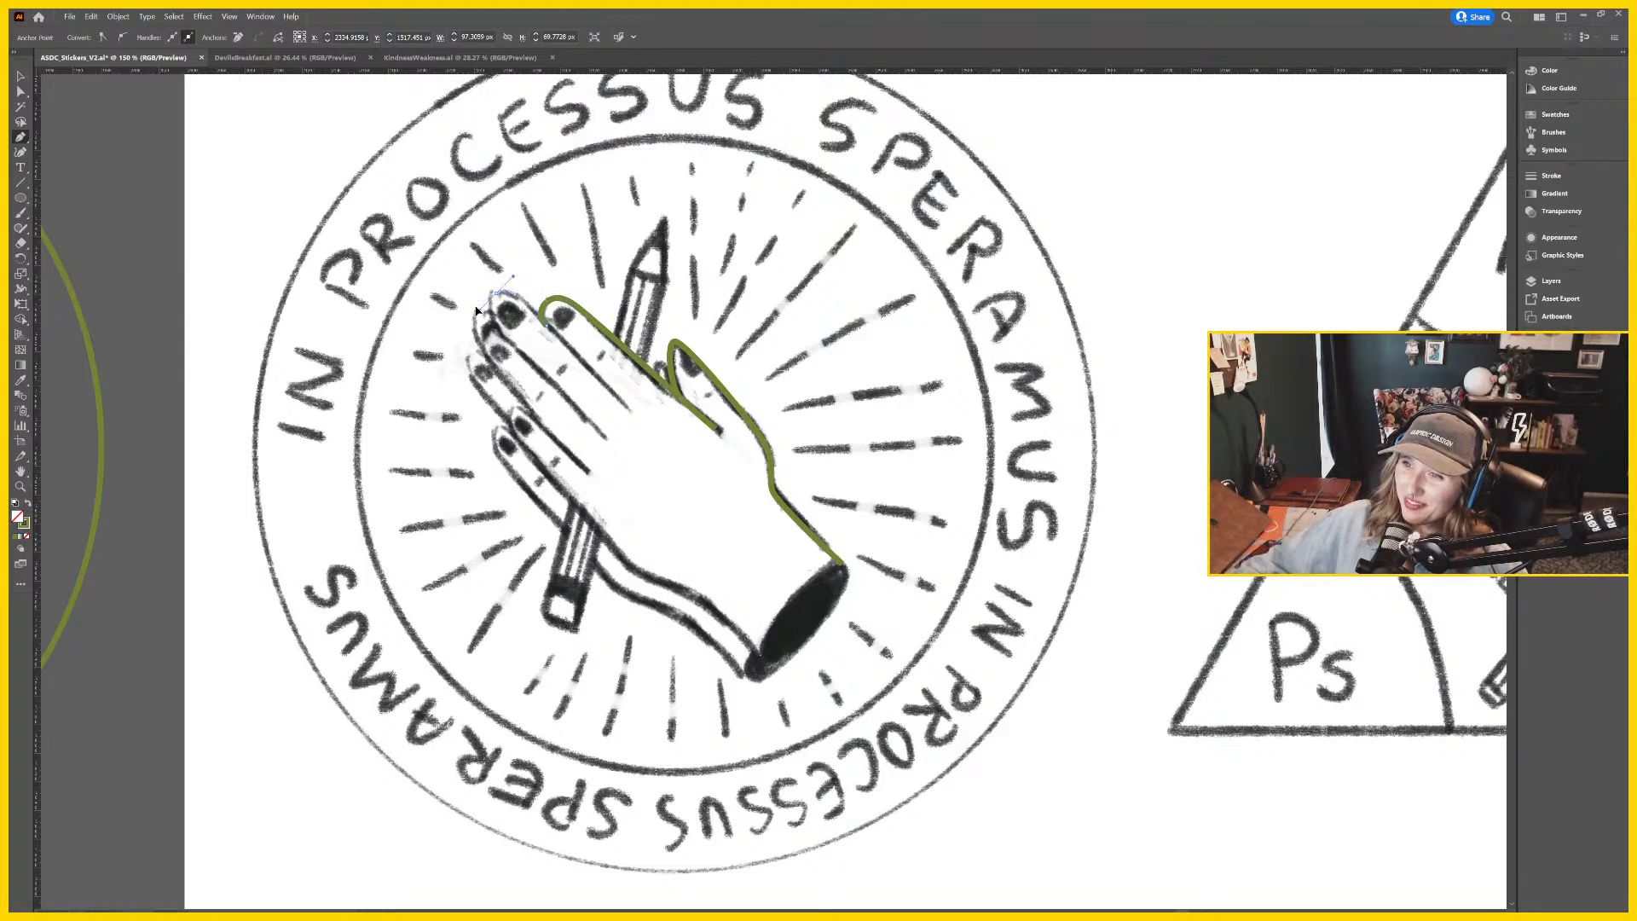
{"action": "mouse_move", "coordinate": [477, 310]}
{"action": "left_mouse_down"}
{"action": "mouse_move", "coordinate": [519, 353]}
{"action": "mouse_move", "coordinate": [494, 332]}
{"action": "left_mouse_up"}
{"action": "key", "text": "v"}
{"action": "left_click", "coordinate": [130, 234]}
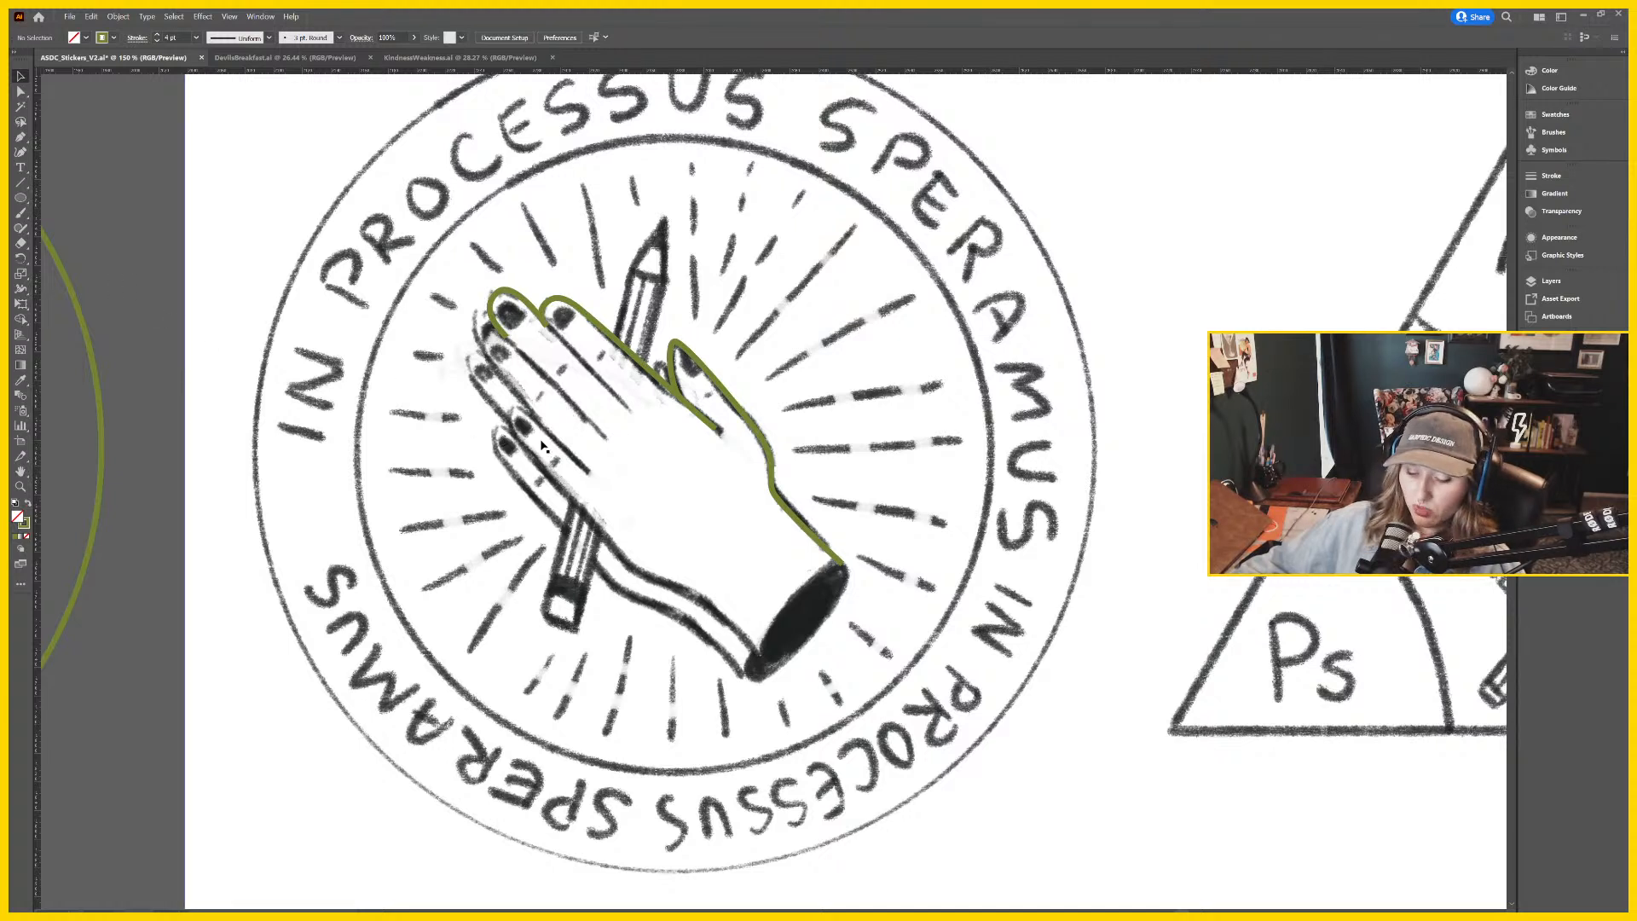
Try to trace the narrow third fingertip behind the two traced fingers with the Pen tool.
{"action": "key", "text": "p"}
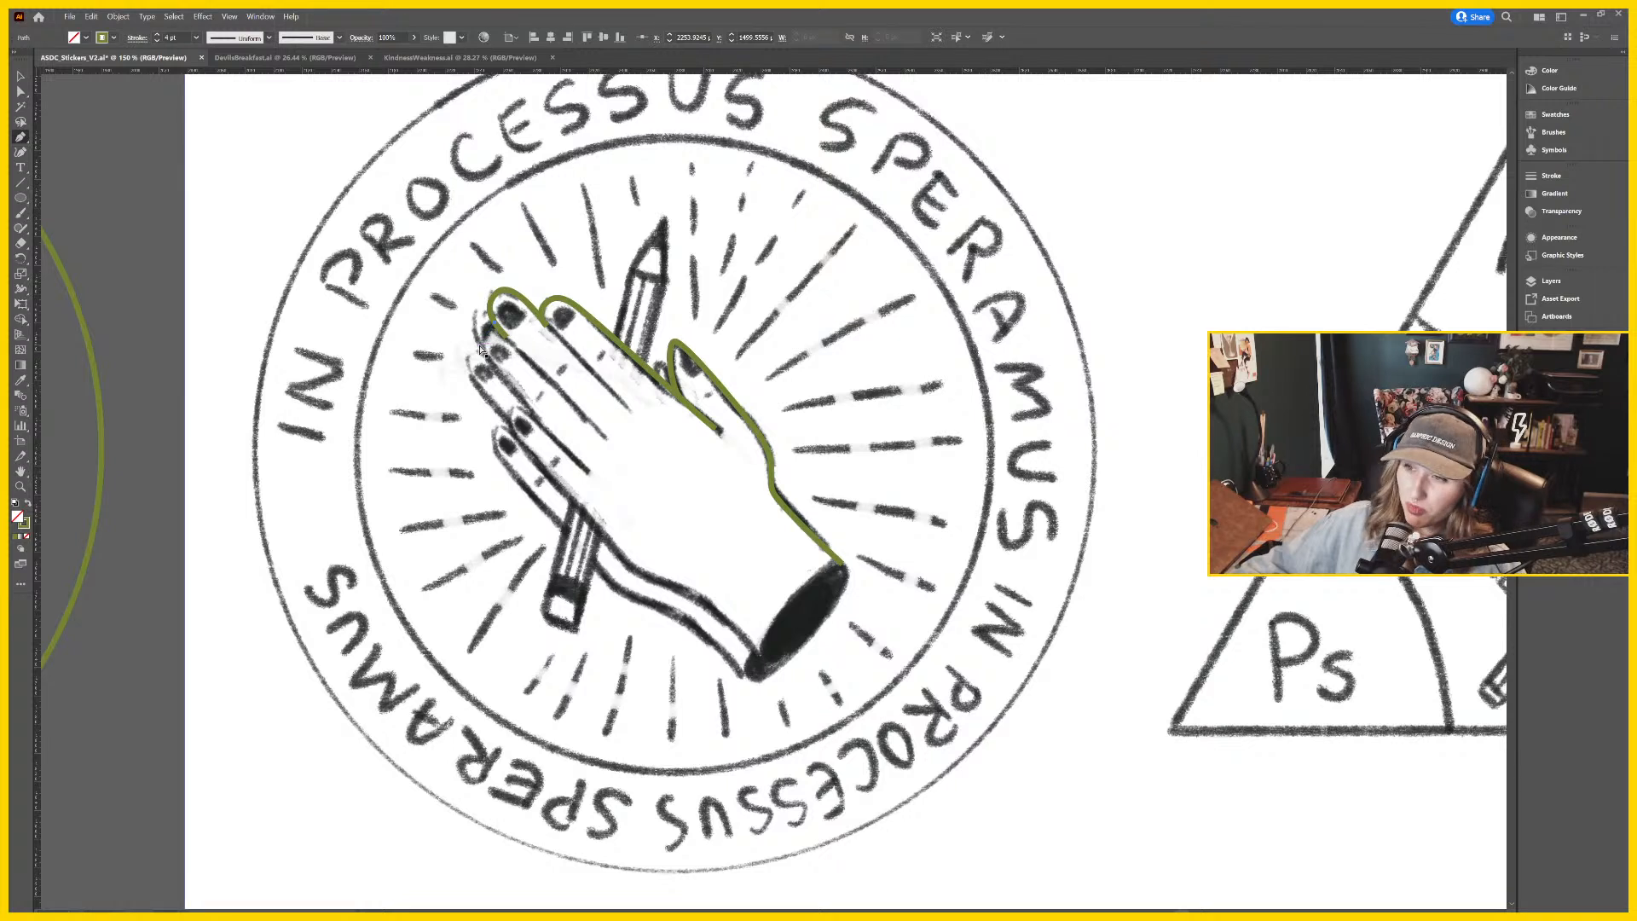
{"action": "left_click_drag", "start_coordinate": [501, 328], "coordinate": [478, 320]}
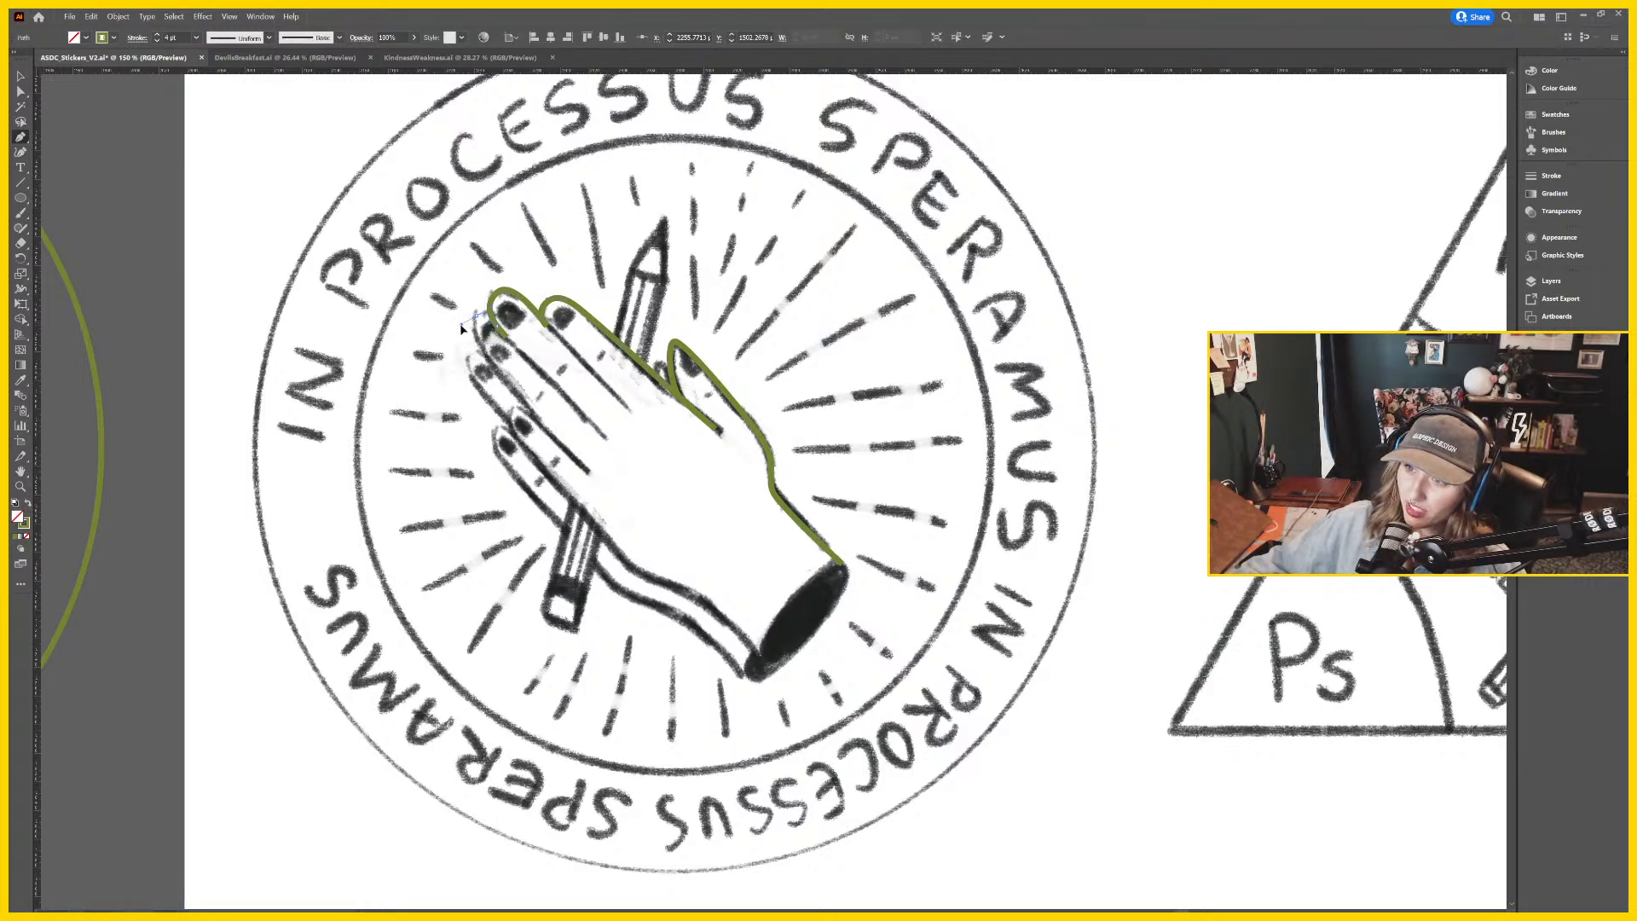
{"action": "left_click_drag", "start_coordinate": [486, 322], "coordinate": [215, 285]}
{"action": "key", "text": "ctrl+minus"}
{"action": "key", "text": "ctrl+minus"}
{"action": "key", "text": "ctrl+minus"}
{"action": "key", "text": "v"}
{"action": "left_click_drag", "start_coordinate": [449, 418], "coordinate": [517, 389]}
{"action": "mouse_move", "coordinate": [223, 309]}
{"action": "left_mouse_down"}
{"action": "mouse_move", "coordinate": [565, 289]}
{"action": "mouse_move", "coordinate": [346, 343]}
{"action": "mouse_move", "coordinate": [229, 337]}
{"action": "left_mouse_up"}
{"action": "key", "text": "ctrl+shift+a"}
{"action": "key", "text": "a"}
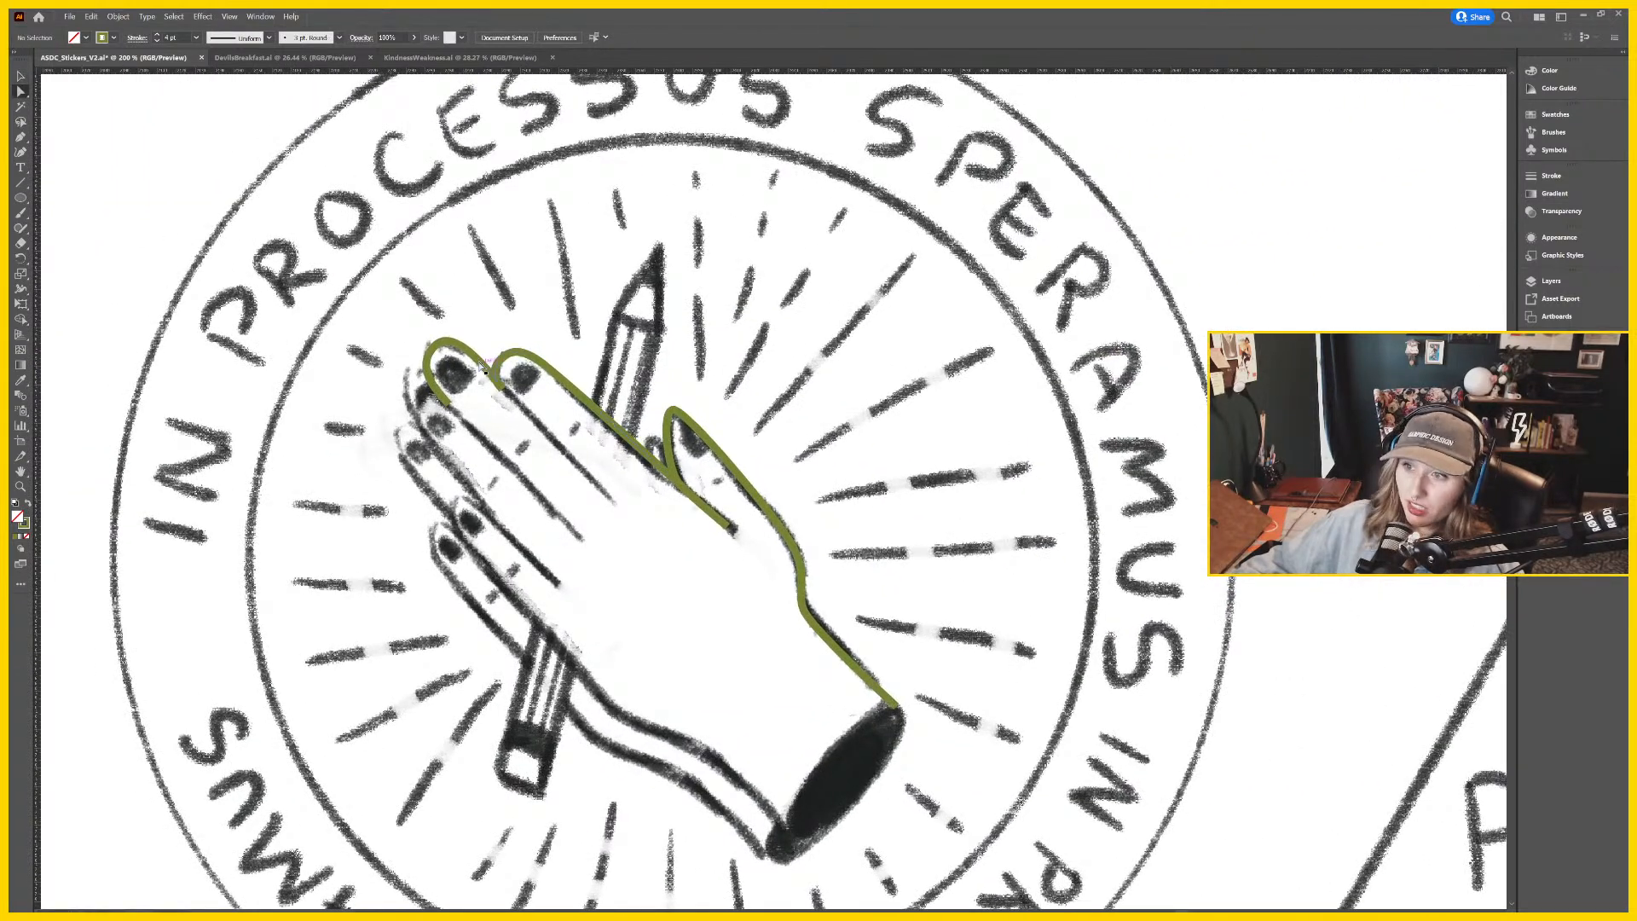
{"action": "left_click", "coordinate": [438, 347]}
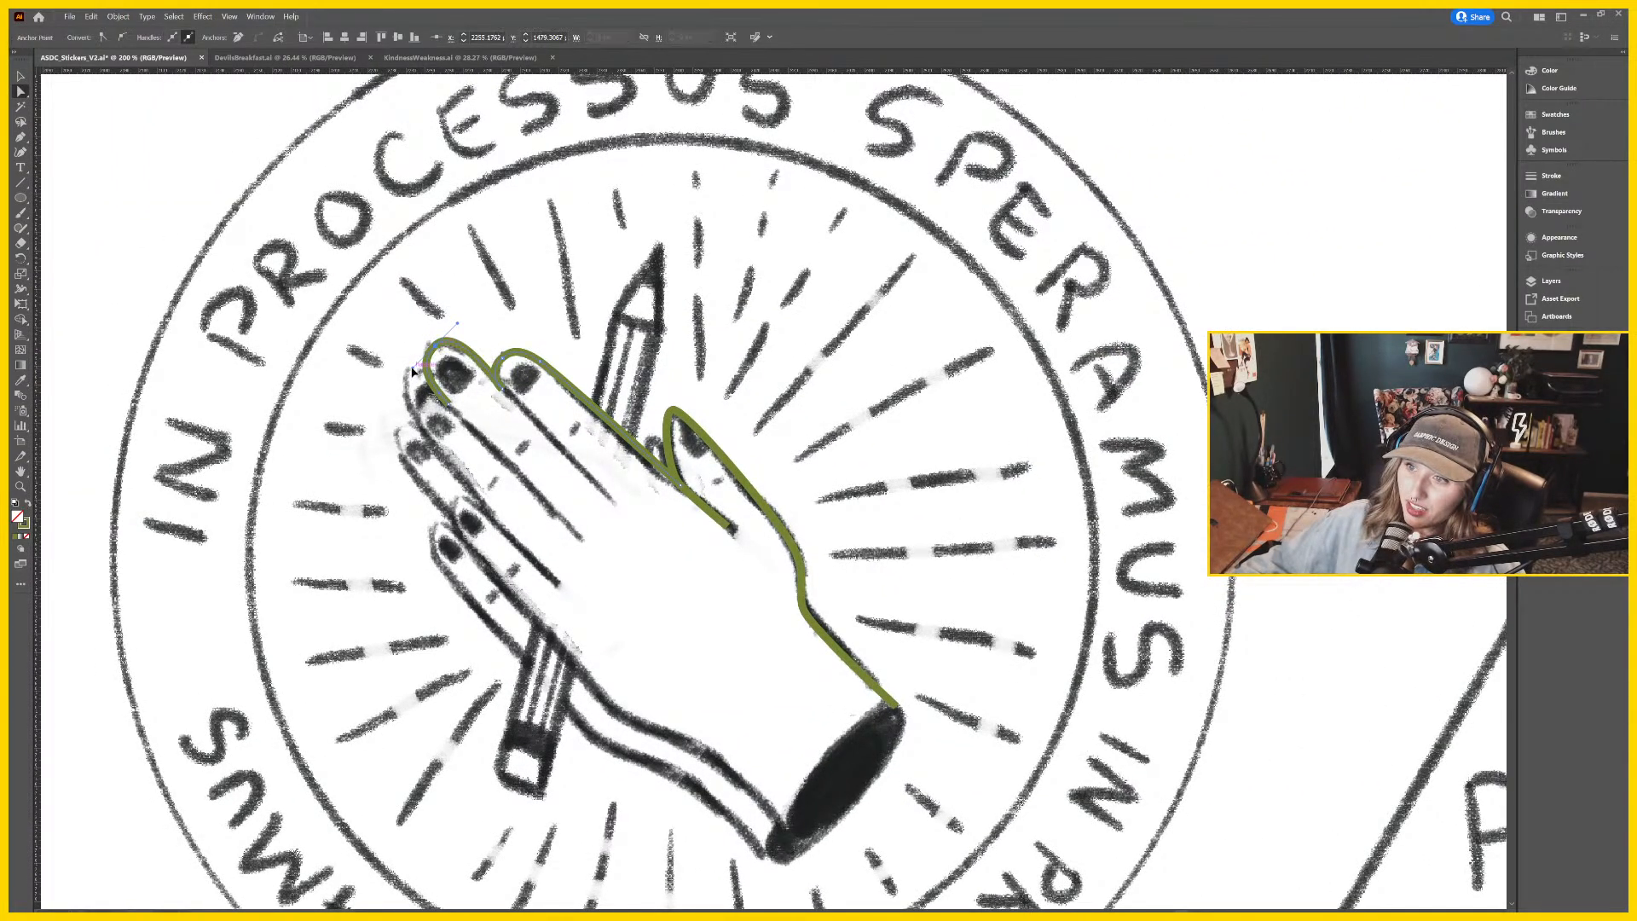
{"action": "left_click", "coordinate": [458, 329]}
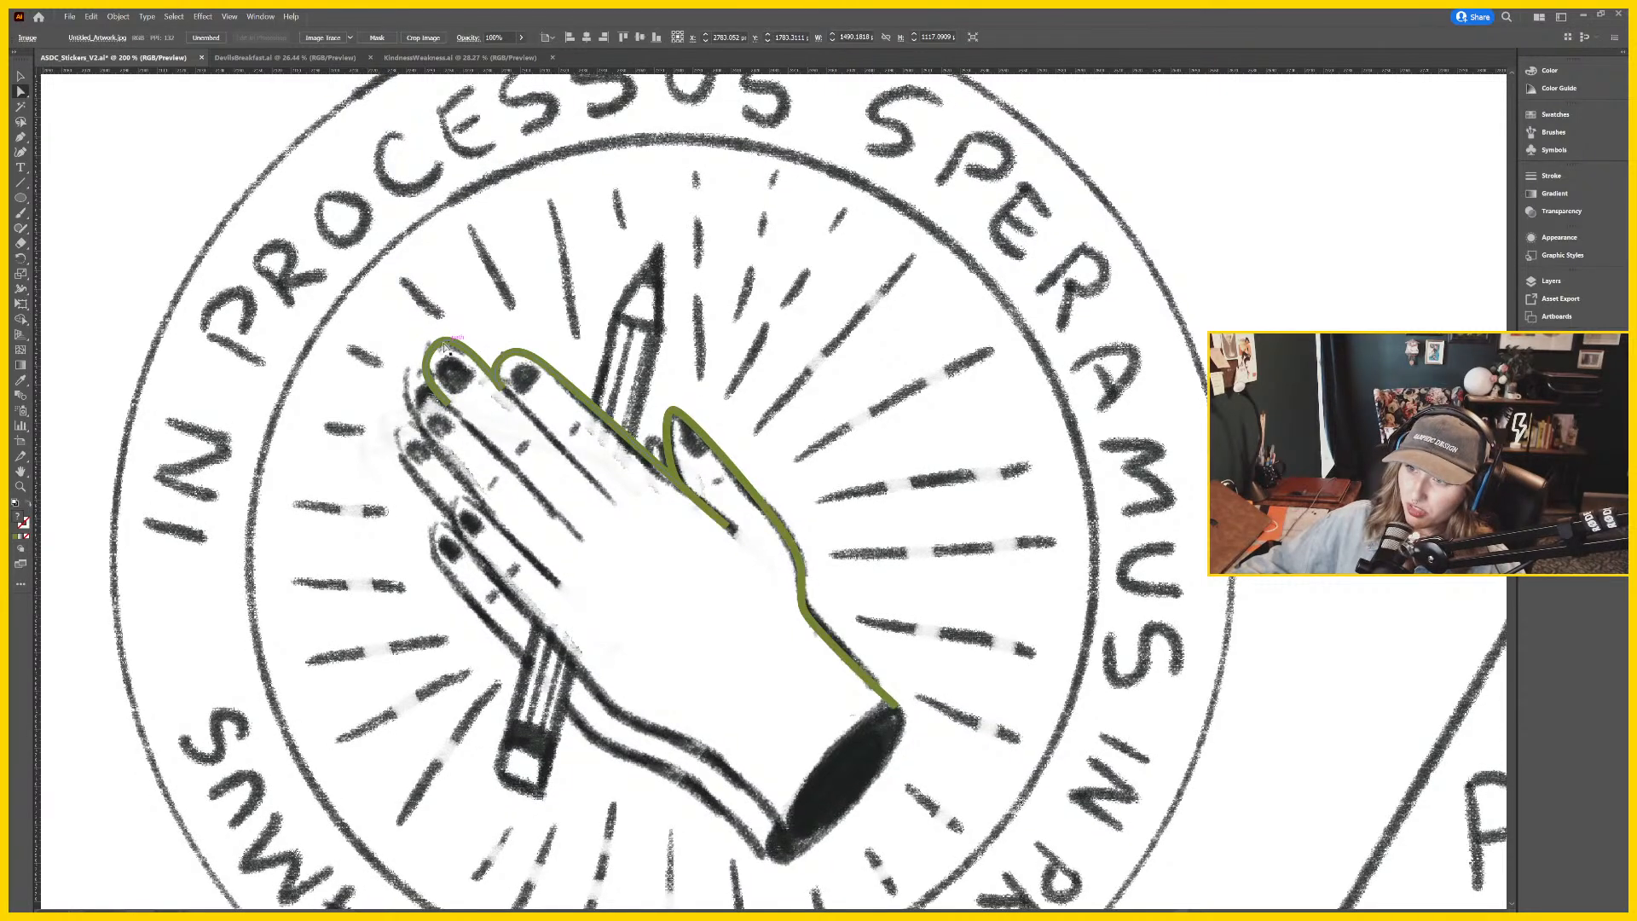
{"action": "left_click", "coordinate": [444, 344]}
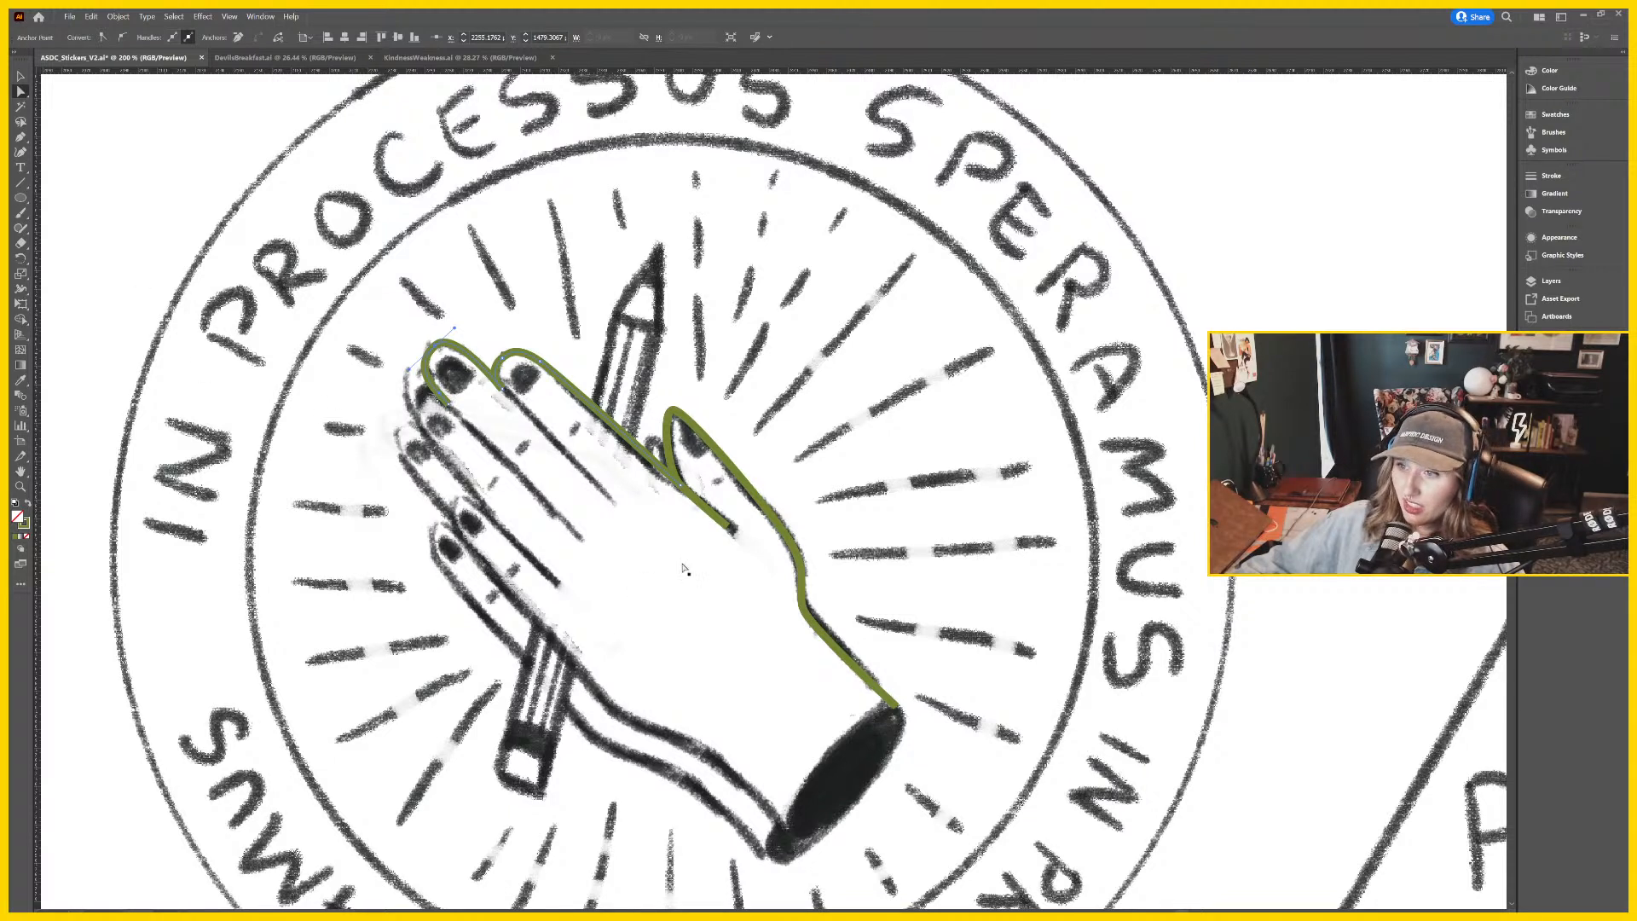
{"action": "key", "text": "p"}
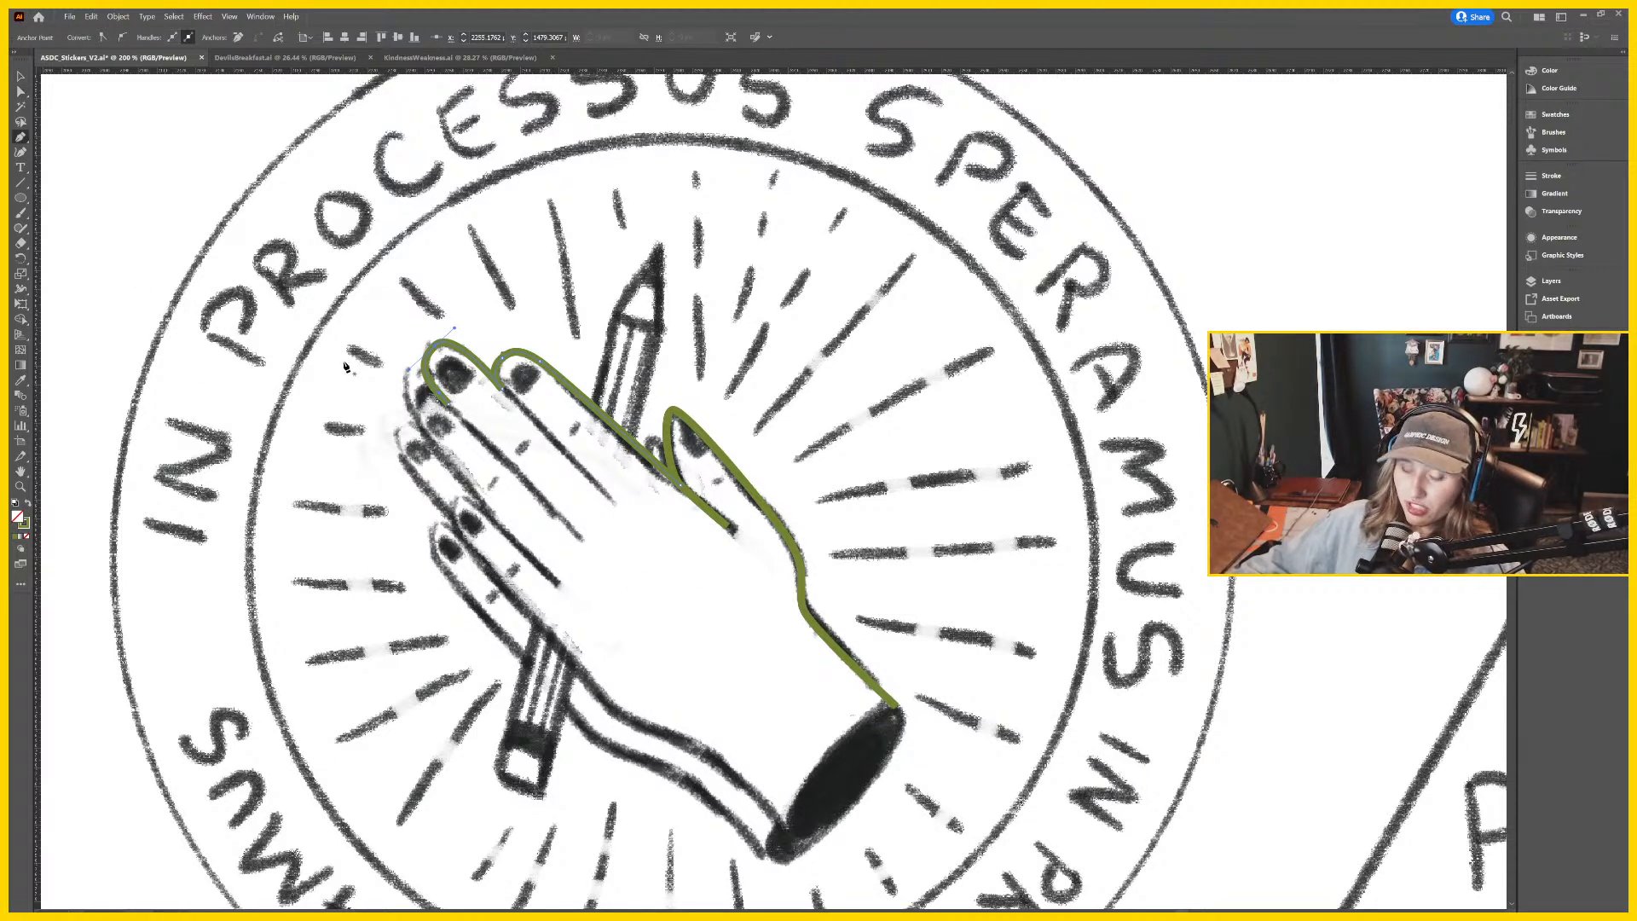
{"action": "key", "text": "v"}
{"action": "left_click", "coordinate": [347, 344]}
Try again to trace the third fingertip, curving the path around its tip and down its outer side.
{"action": "key", "text": "p"}
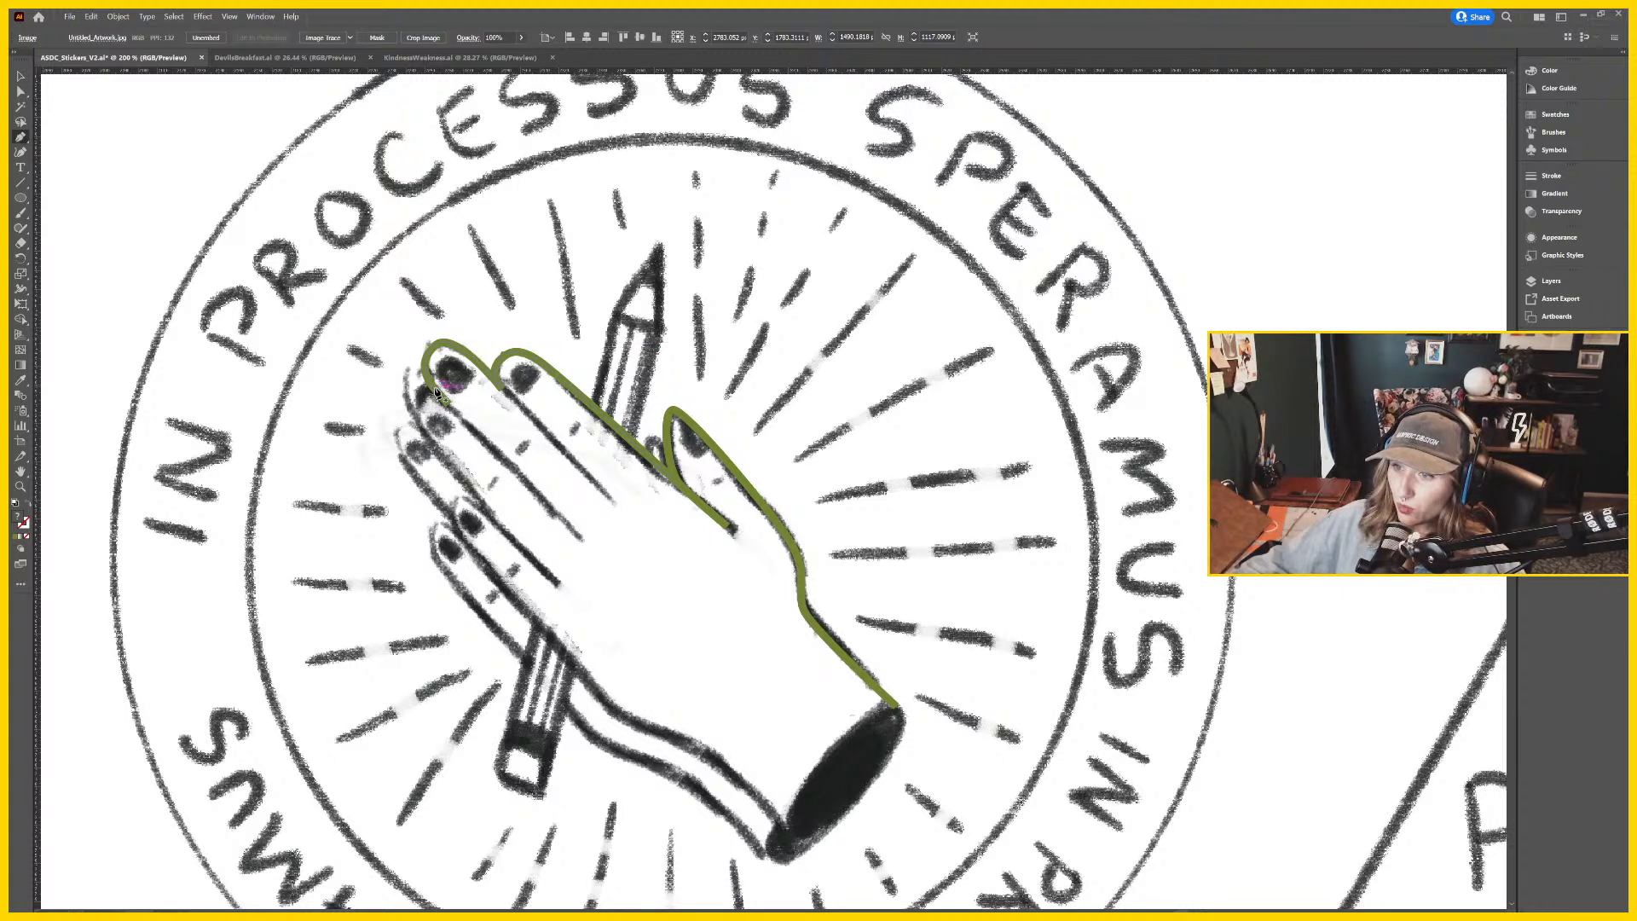
{"action": "left_click_drag", "start_coordinate": [435, 392], "coordinate": [410, 383]}
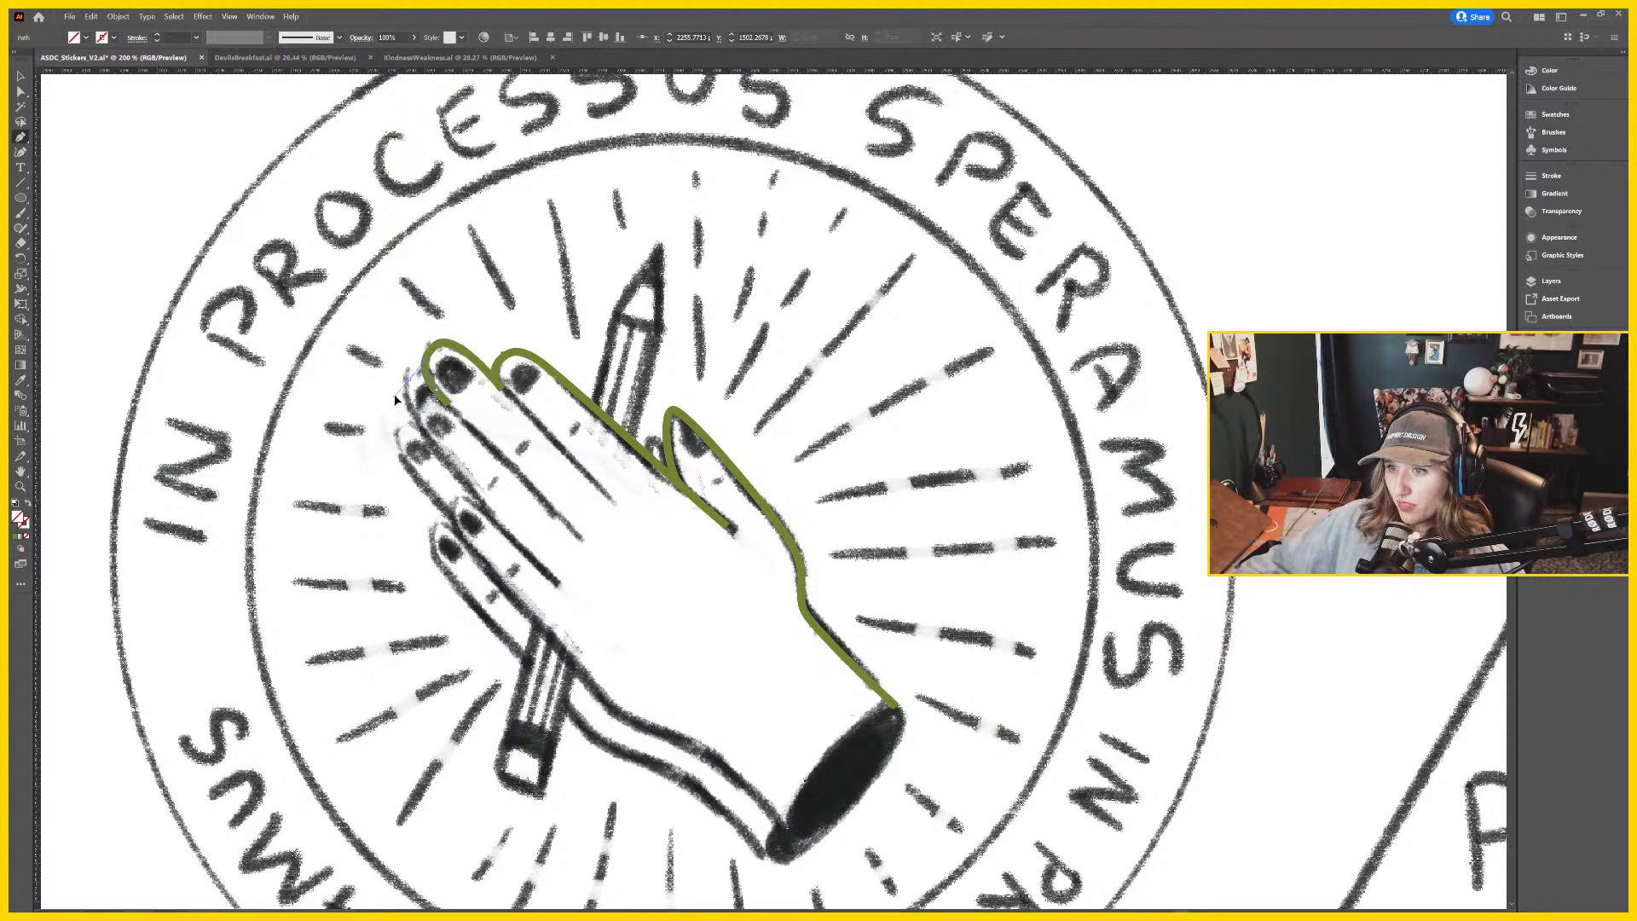
{"action": "left_click_drag", "start_coordinate": [396, 398], "coordinate": [427, 439]}
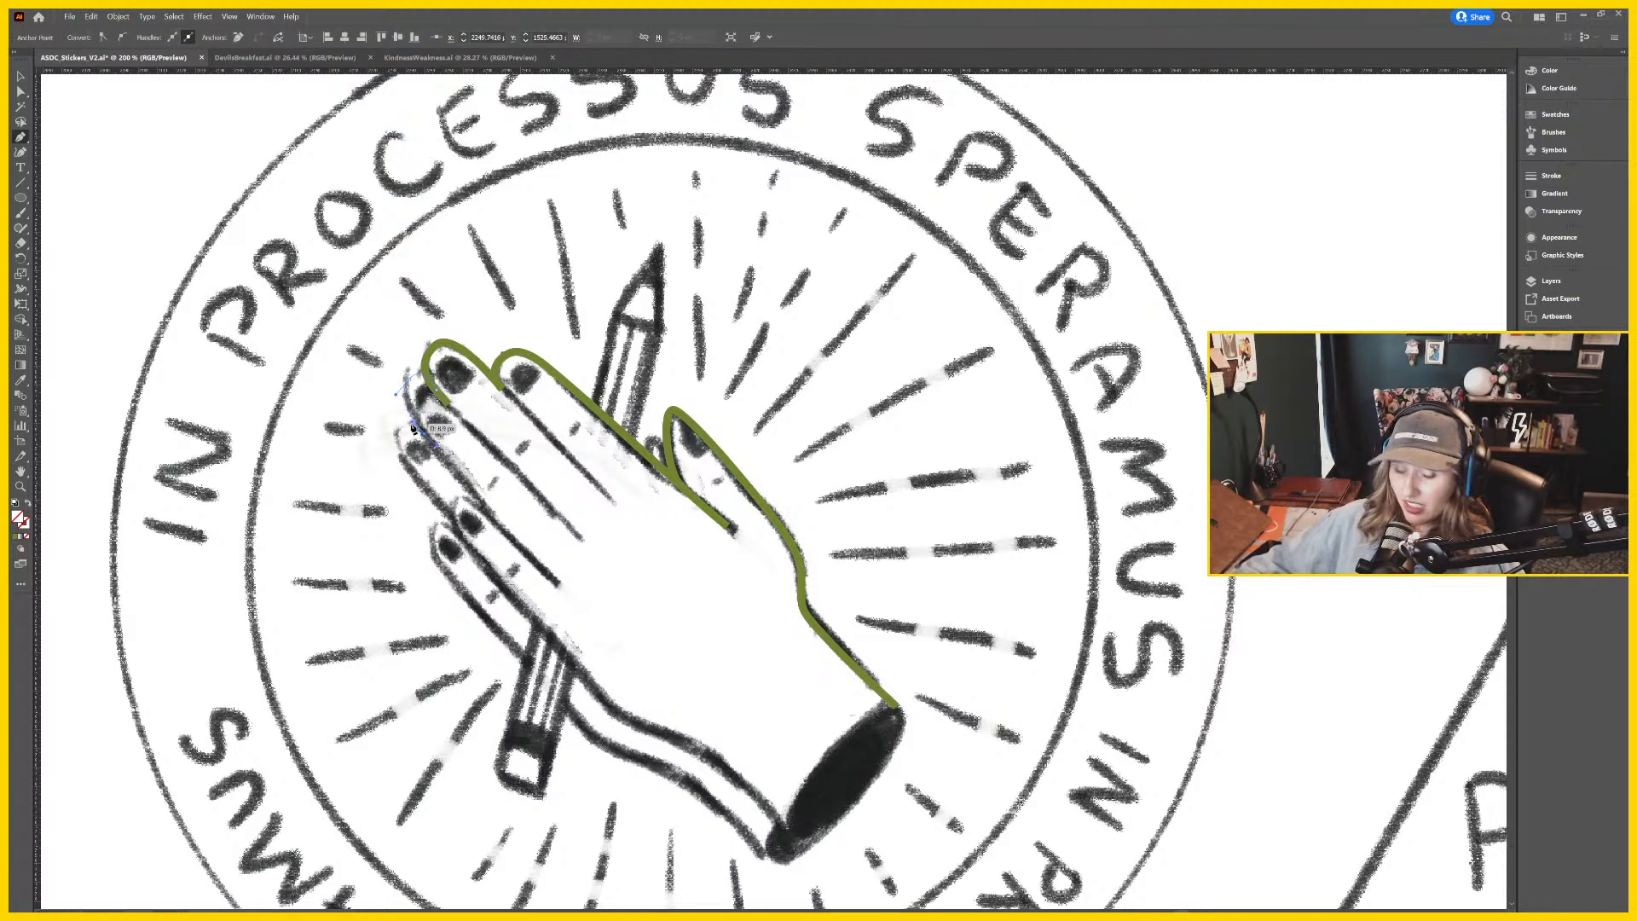
{"action": "left_click", "coordinate": [414, 426]}
{"action": "left_click", "coordinate": [430, 427], "text": "ctrl"}
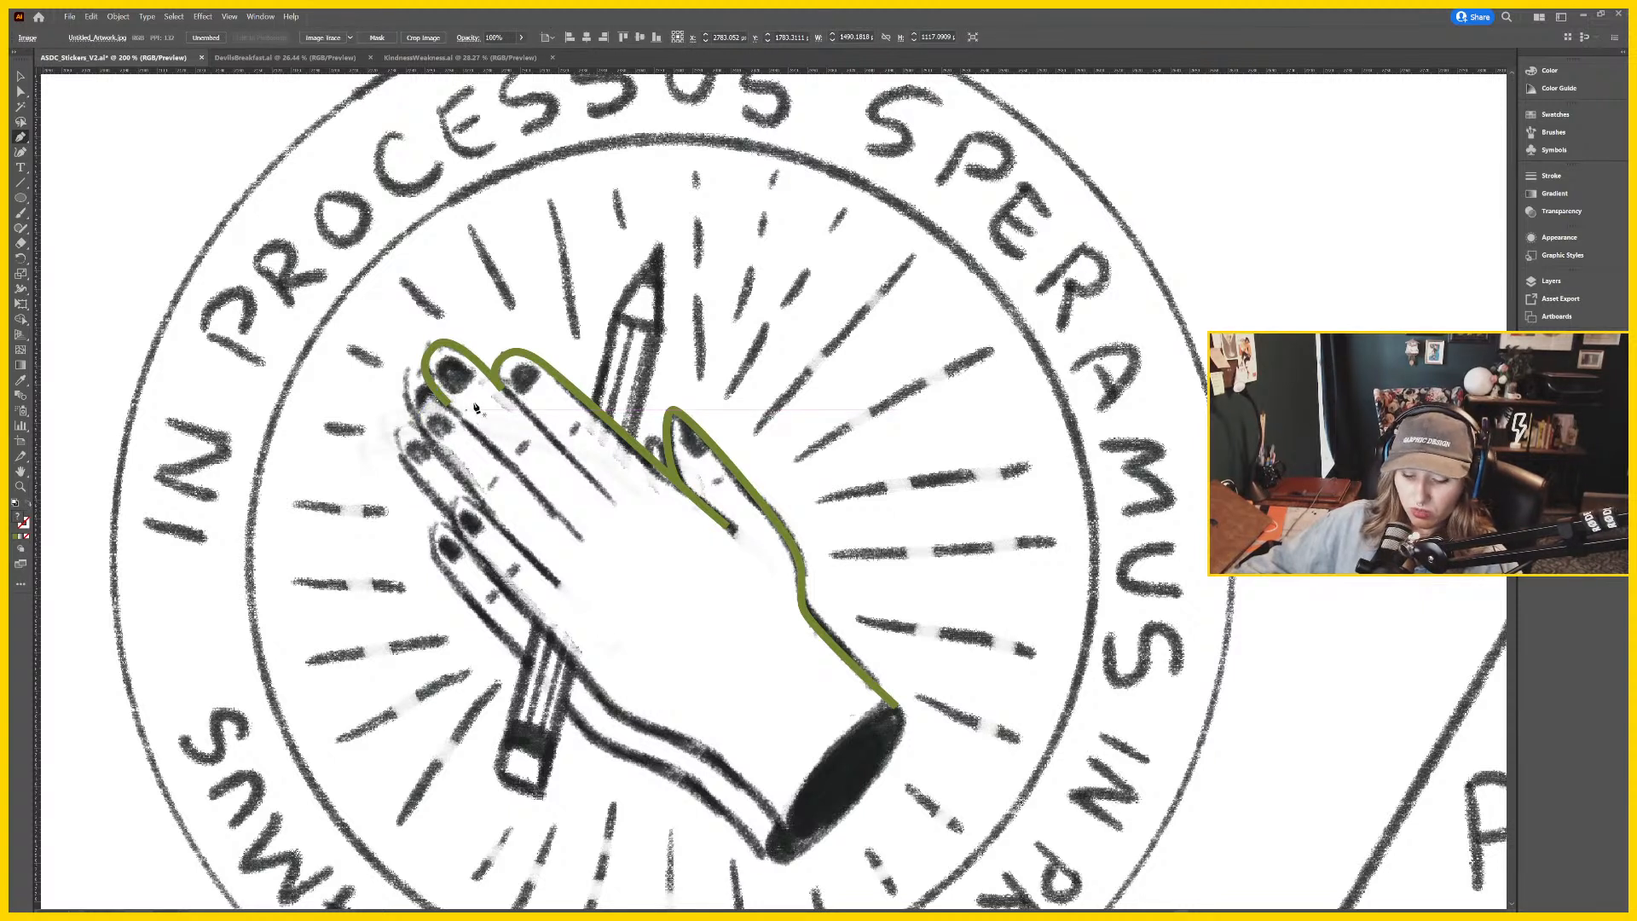
Reuse the finger outline's green stroke and trace the curved cut end of the wrist from the existing wrist line.
{"action": "key", "text": "v"}
{"action": "left_click", "coordinate": [451, 345]}
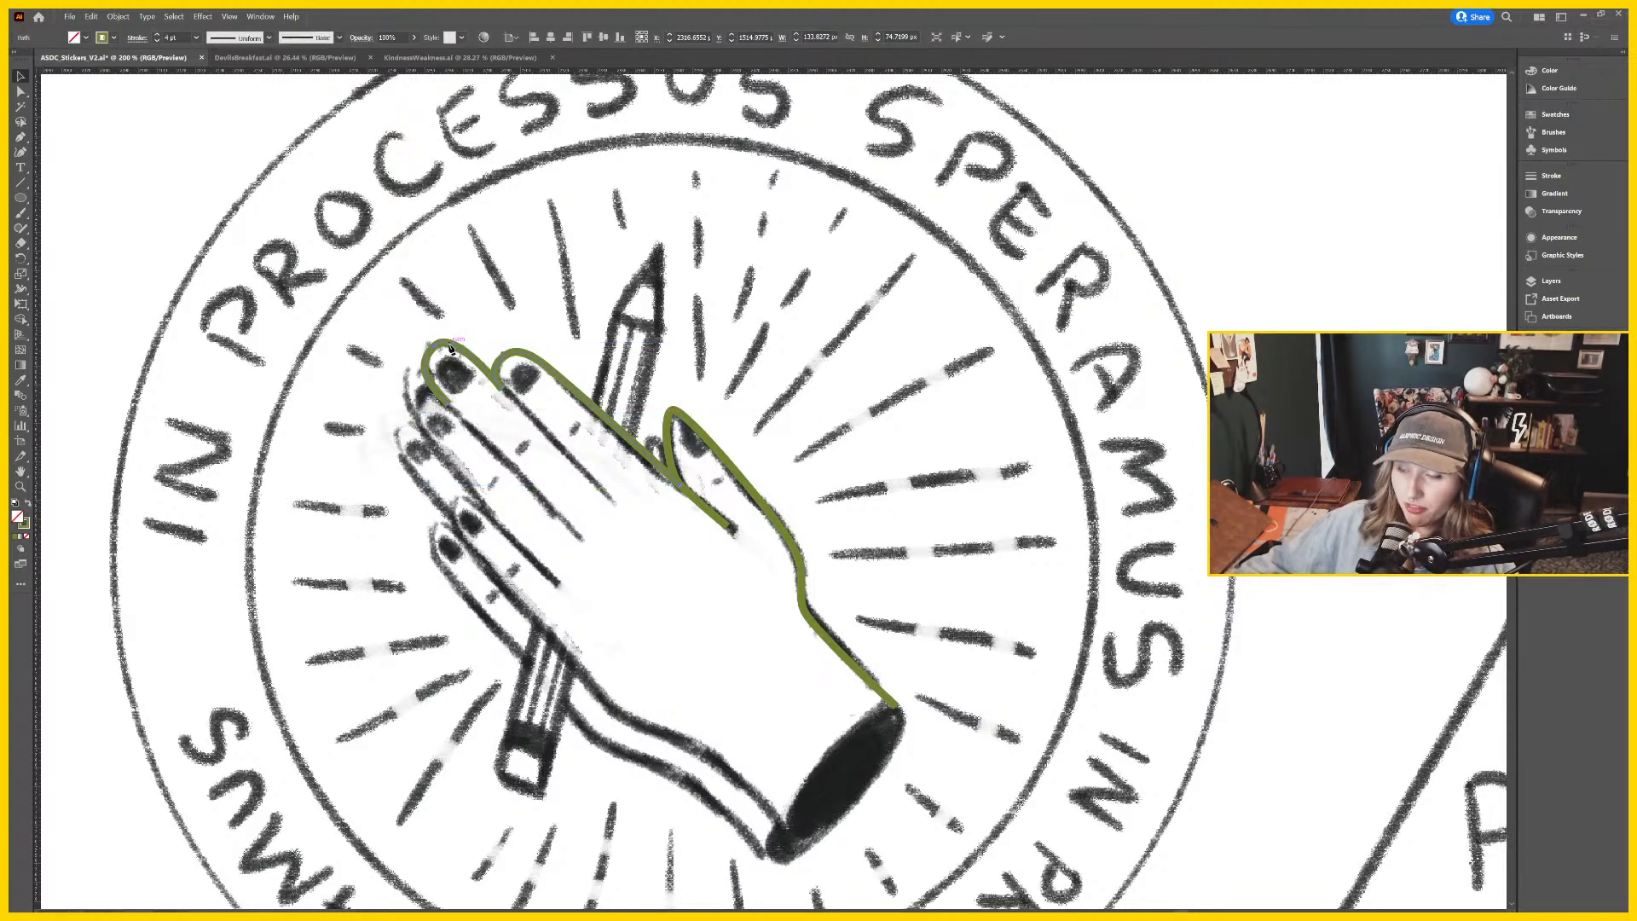
{"action": "key", "text": "p"}
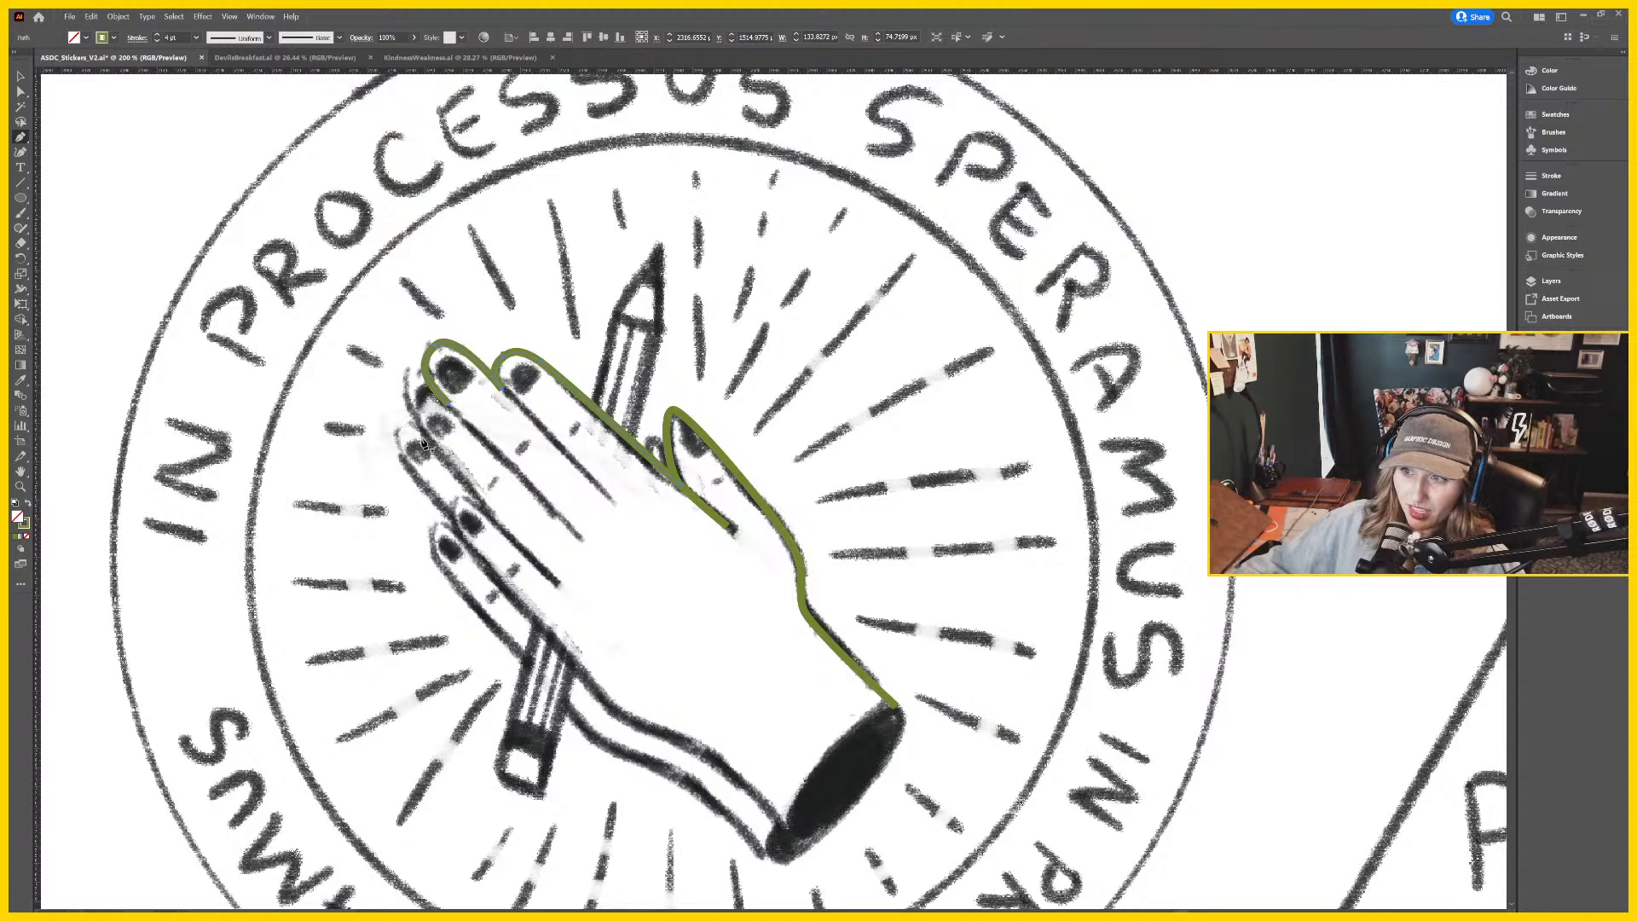
{"action": "left_click", "coordinate": [897, 708]}
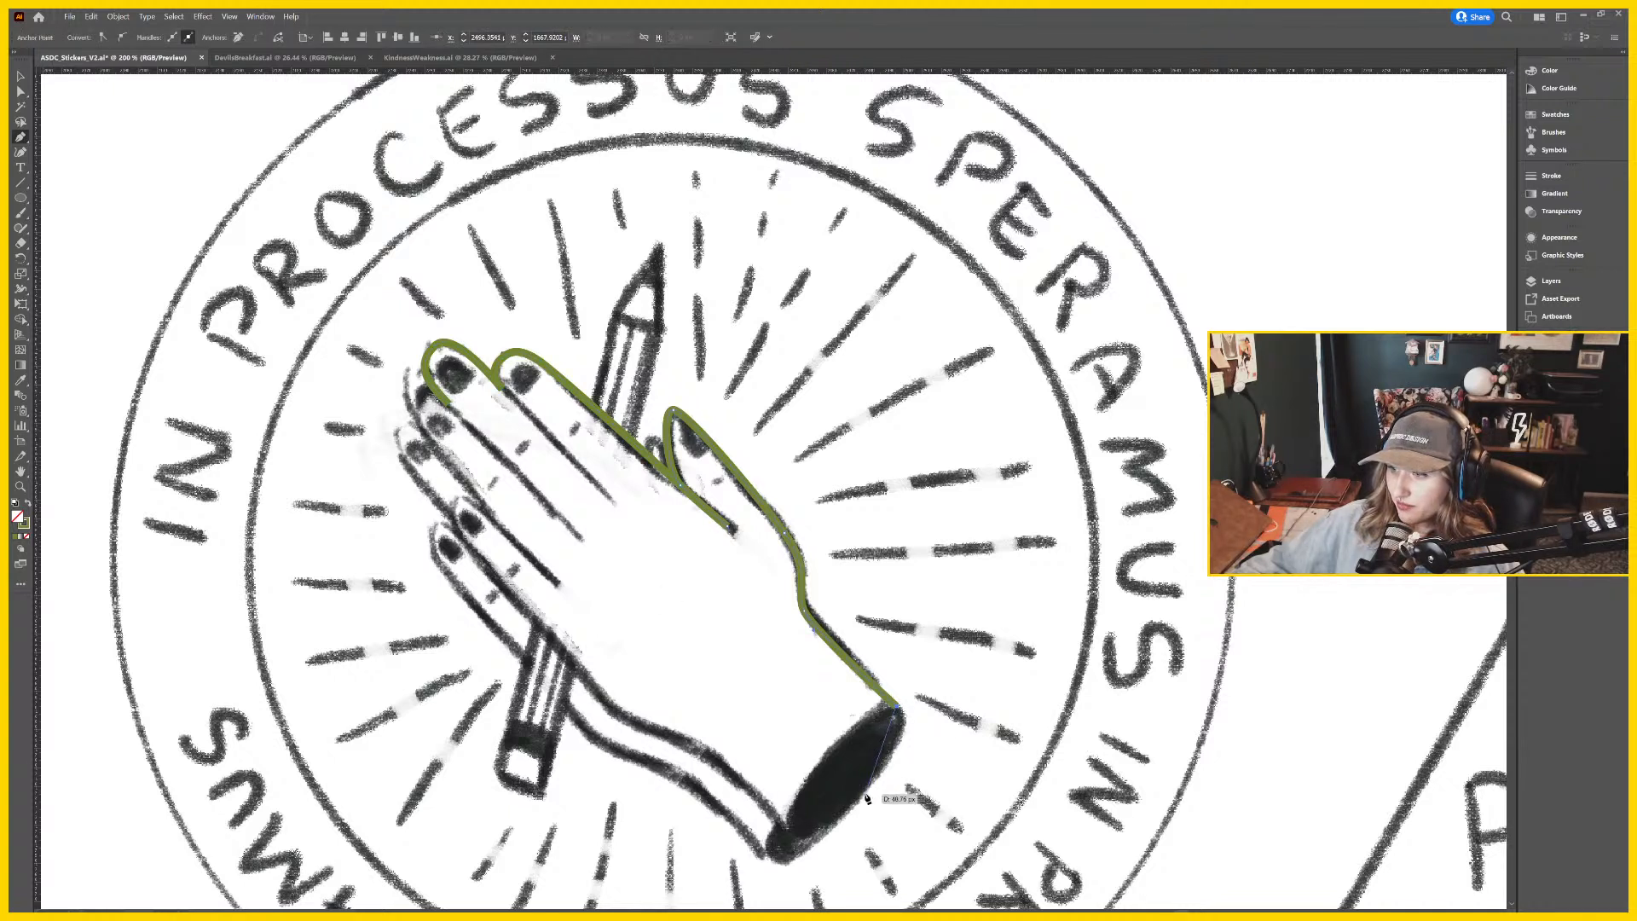
{"action": "left_click_drag", "start_coordinate": [863, 792], "coordinate": [807, 848]}
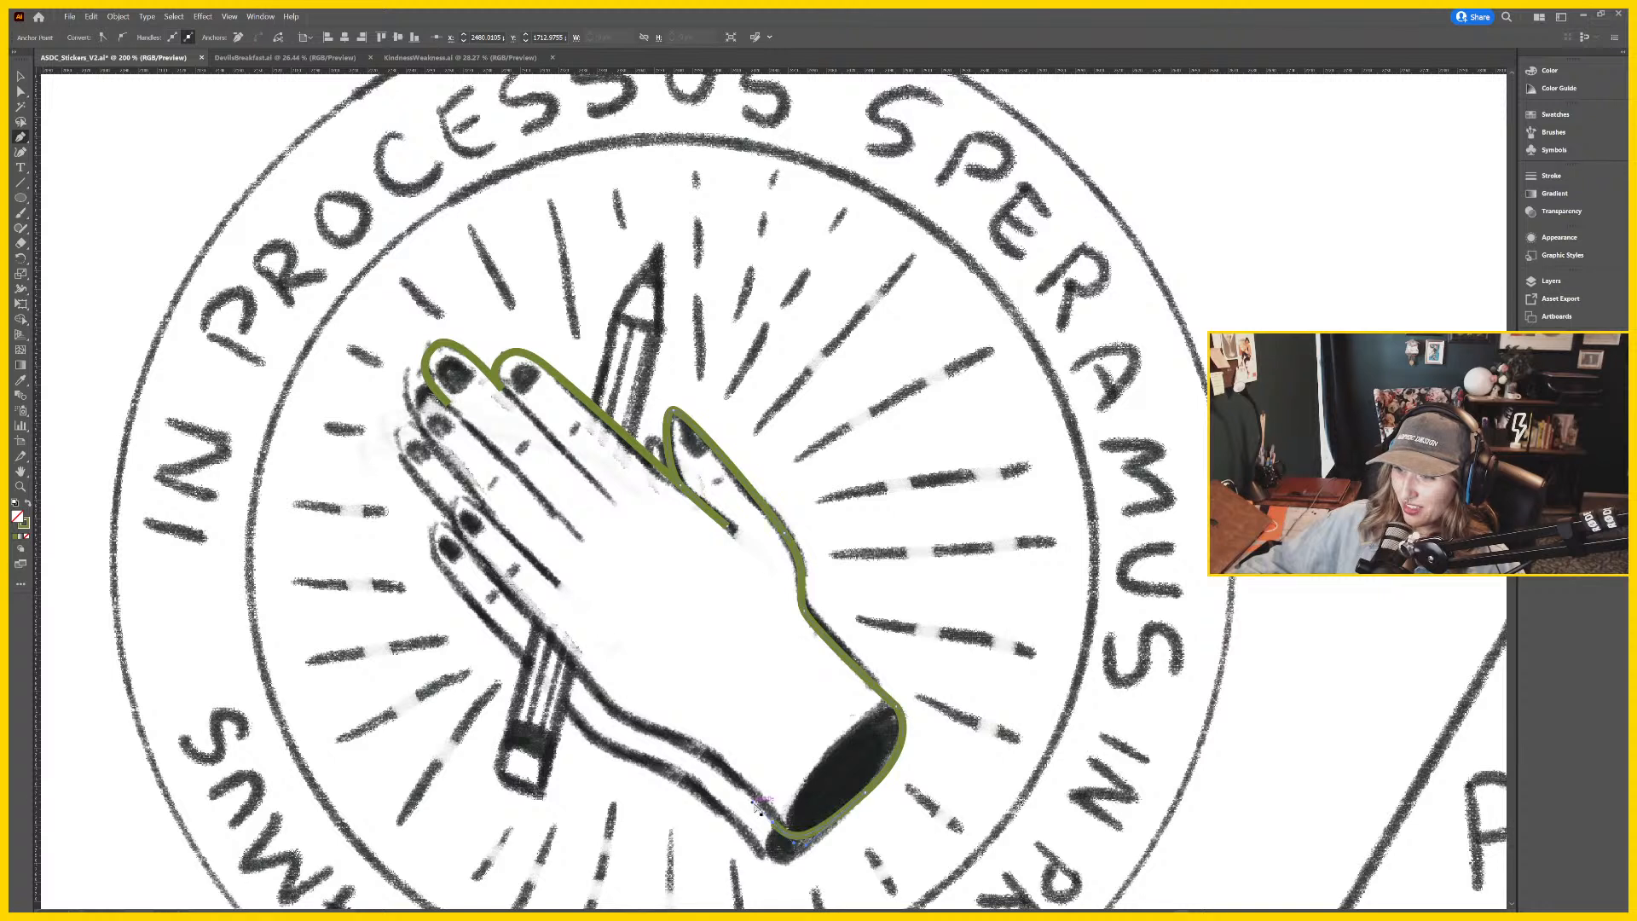
{"action": "left_click_drag", "start_coordinate": [775, 825], "coordinate": [792, 840]}
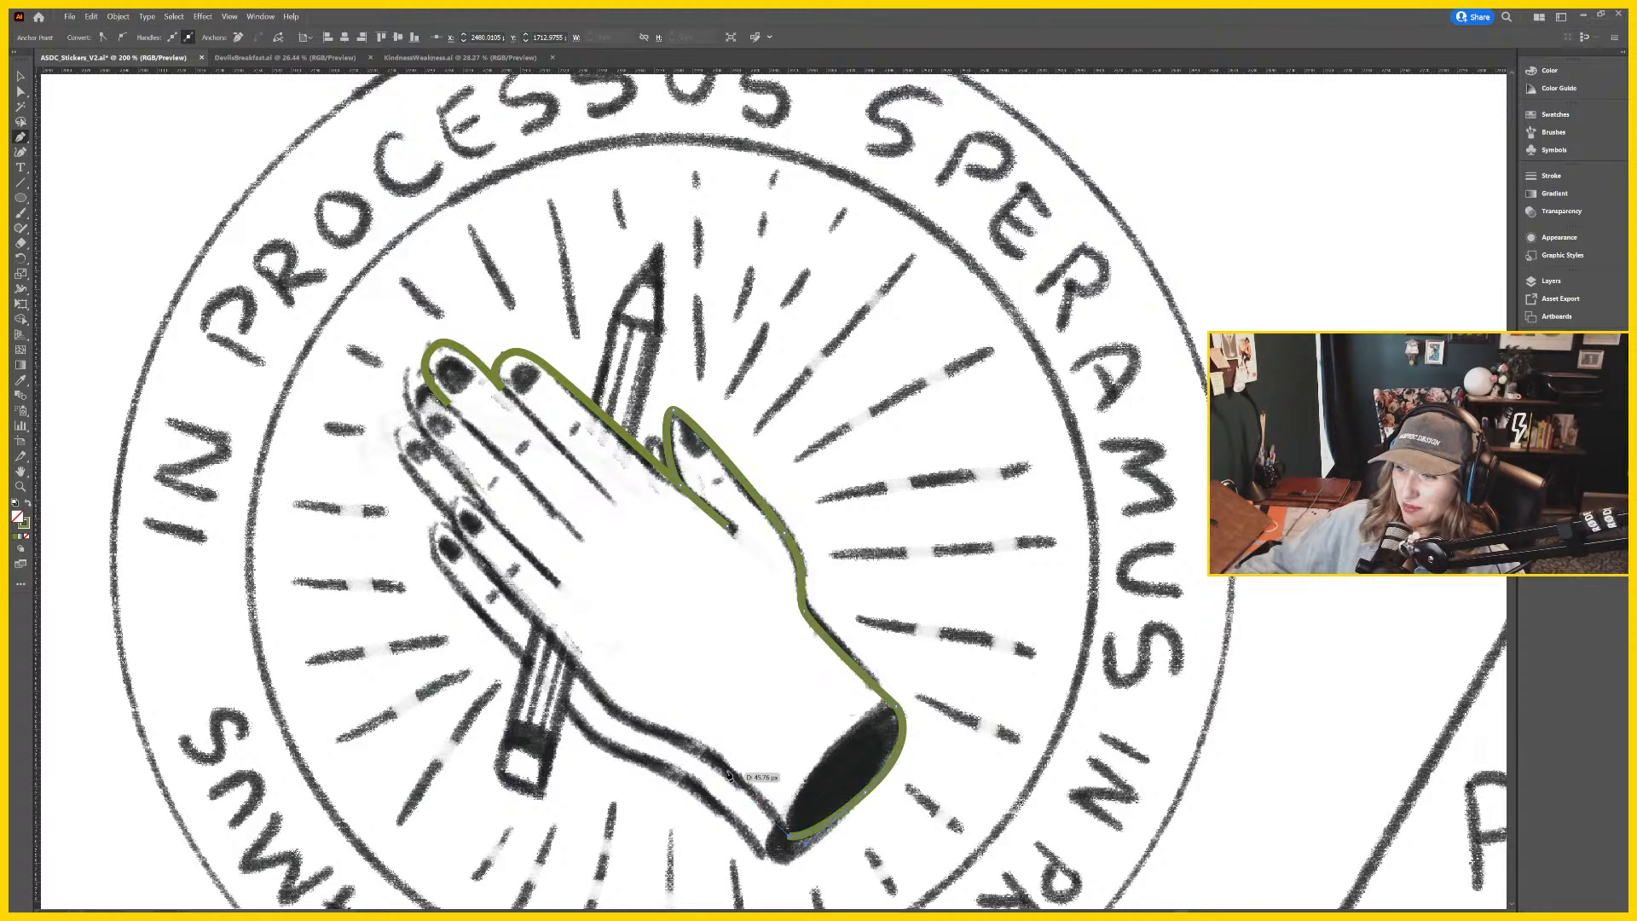
Trace the hand's lower edge from the wrist up around the lower fingertip and third fingertip, joining the outline at the middle finger.
{"action": "left_click", "coordinate": [704, 754]}
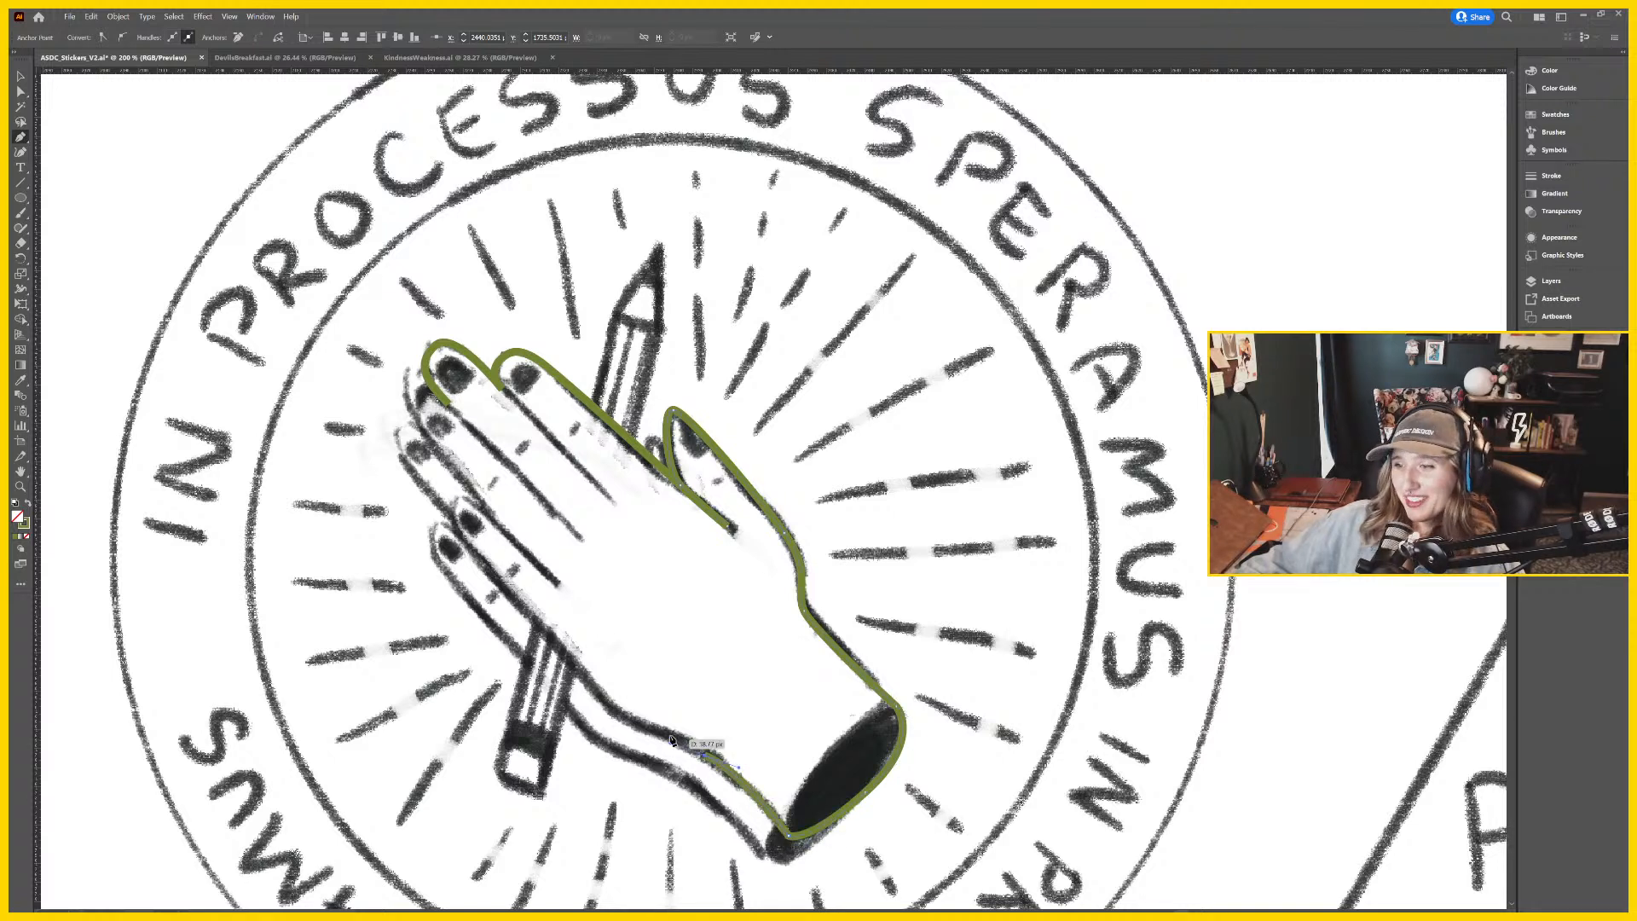
{"action": "left_click", "coordinate": [590, 694]}
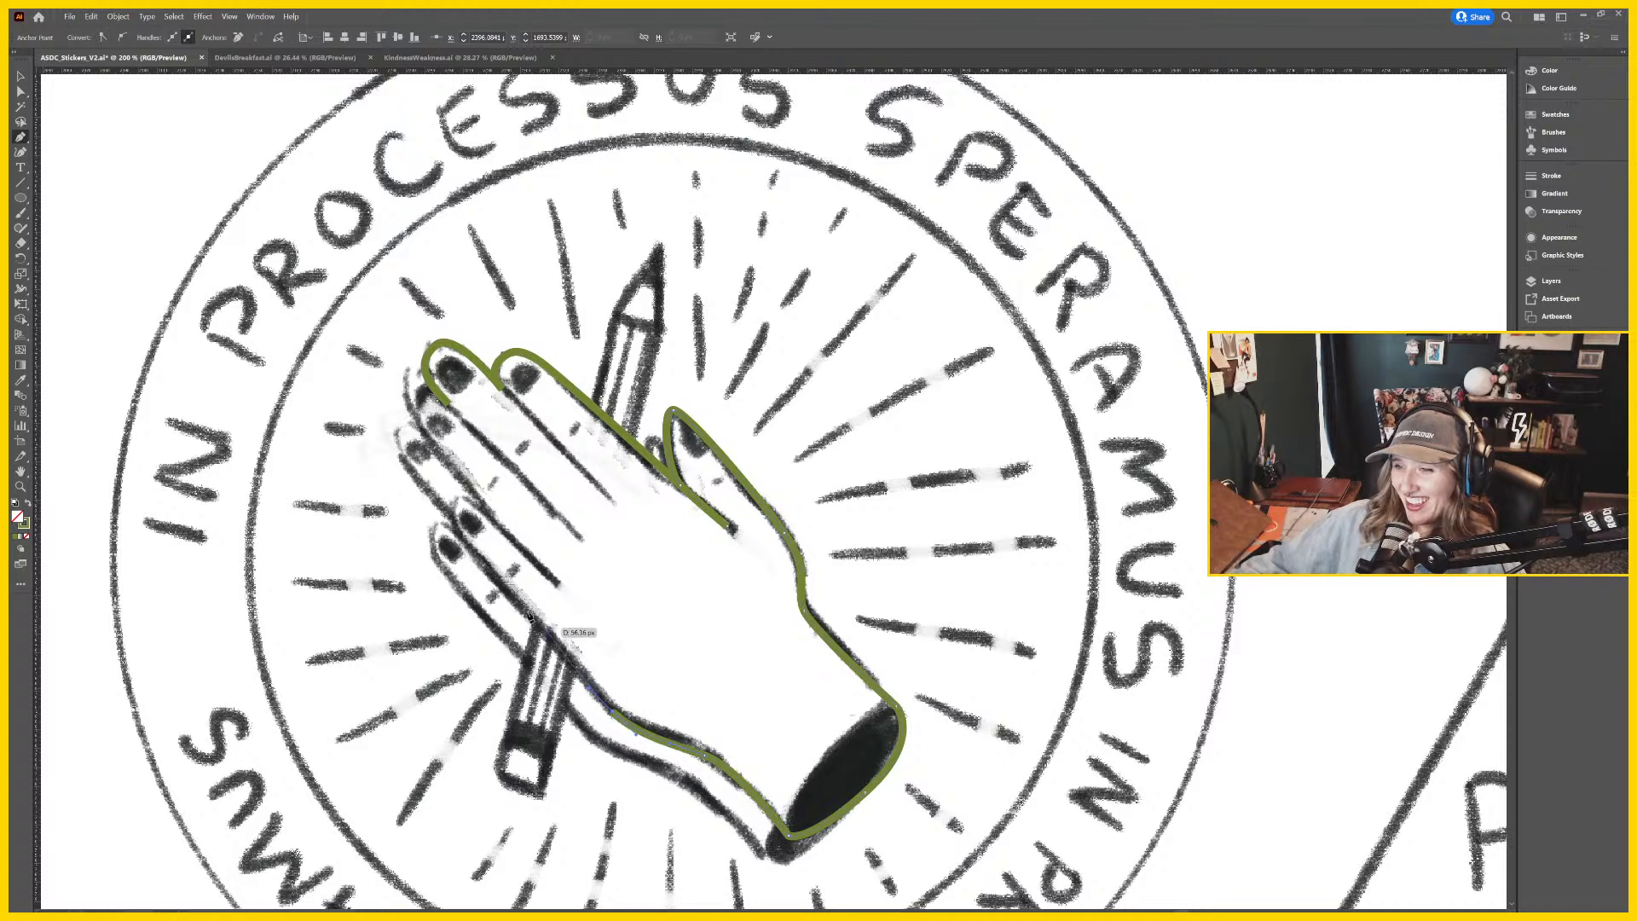
{"action": "left_click", "coordinate": [456, 534]}
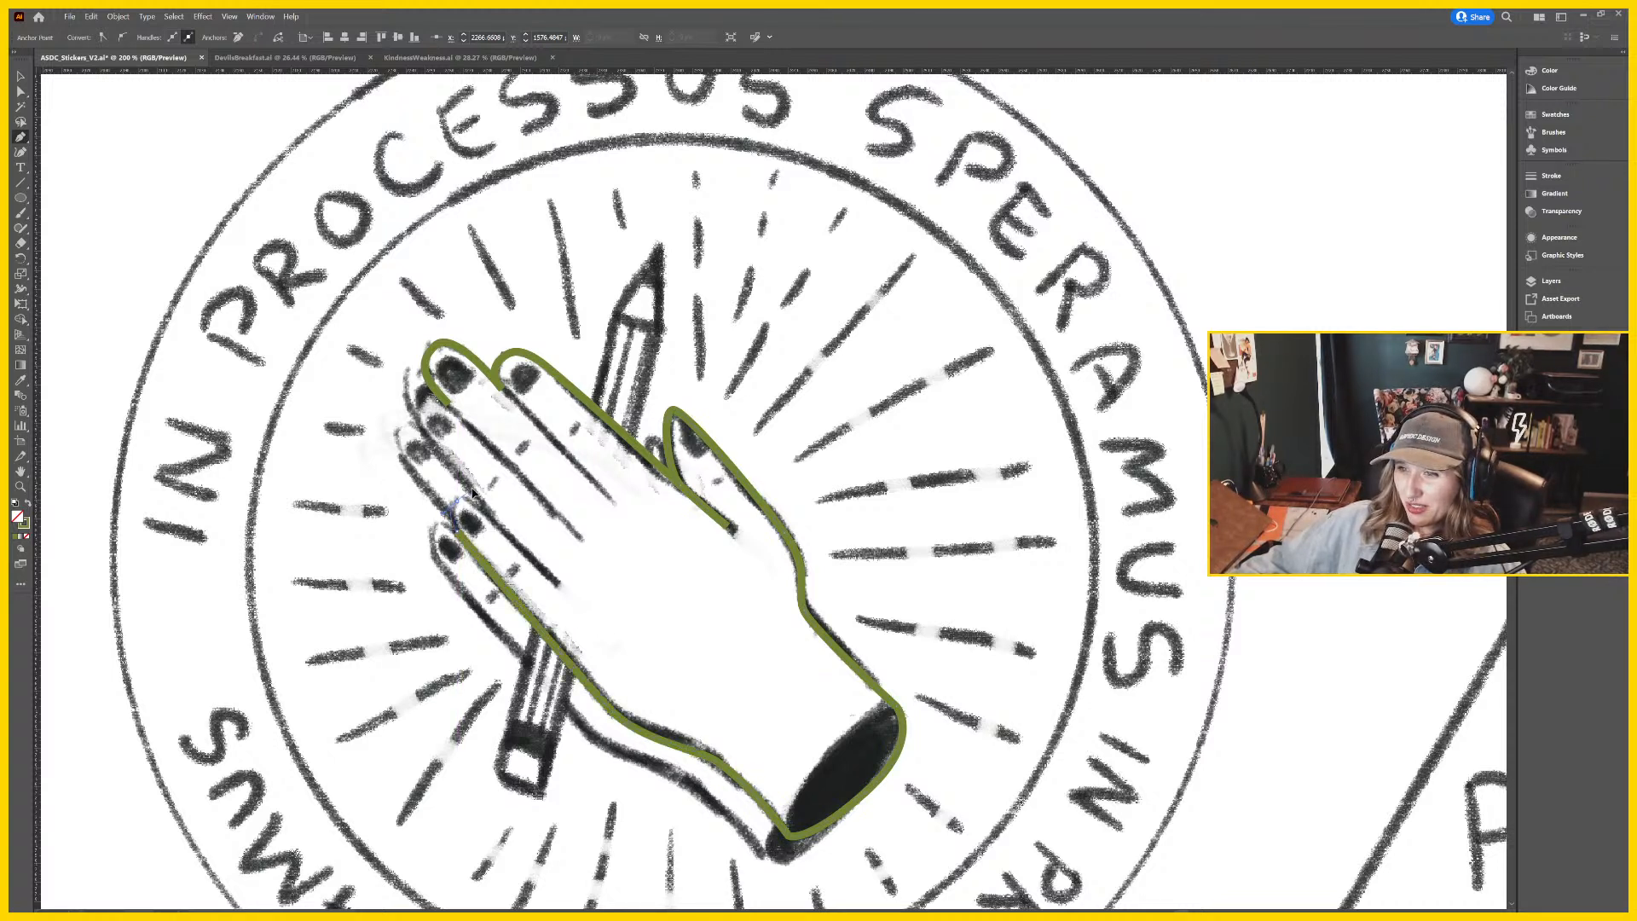
{"action": "left_click_drag", "start_coordinate": [473, 493], "coordinate": [485, 513]}
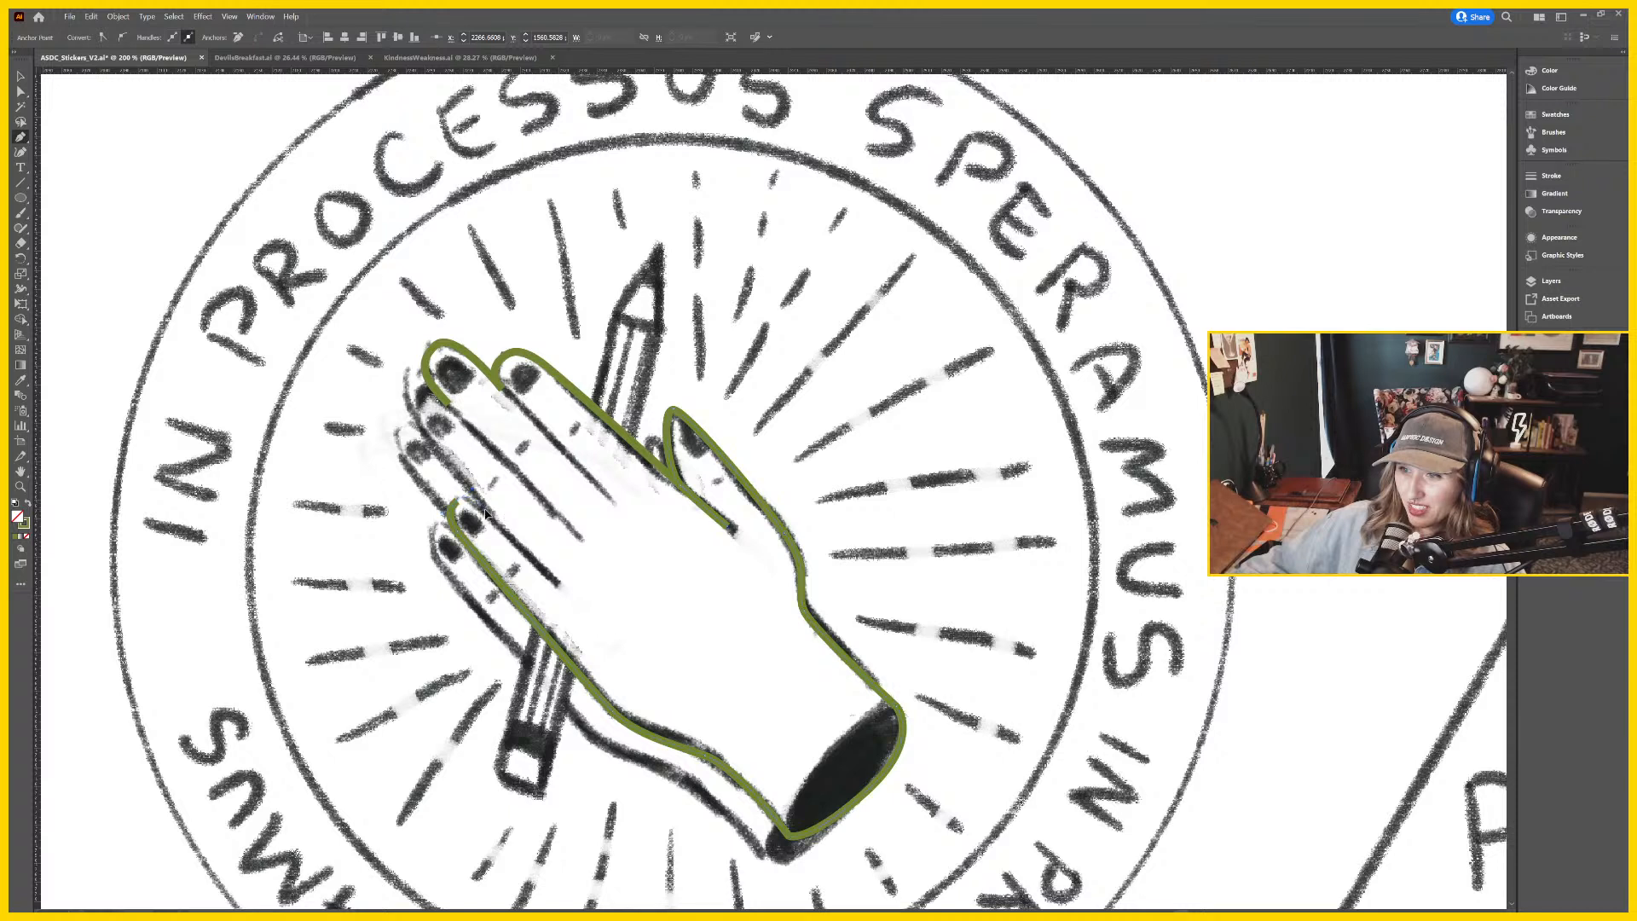
{"action": "left_click_drag", "start_coordinate": [426, 435], "coordinate": [423, 398]}
{"action": "left_click", "coordinate": [424, 395]}
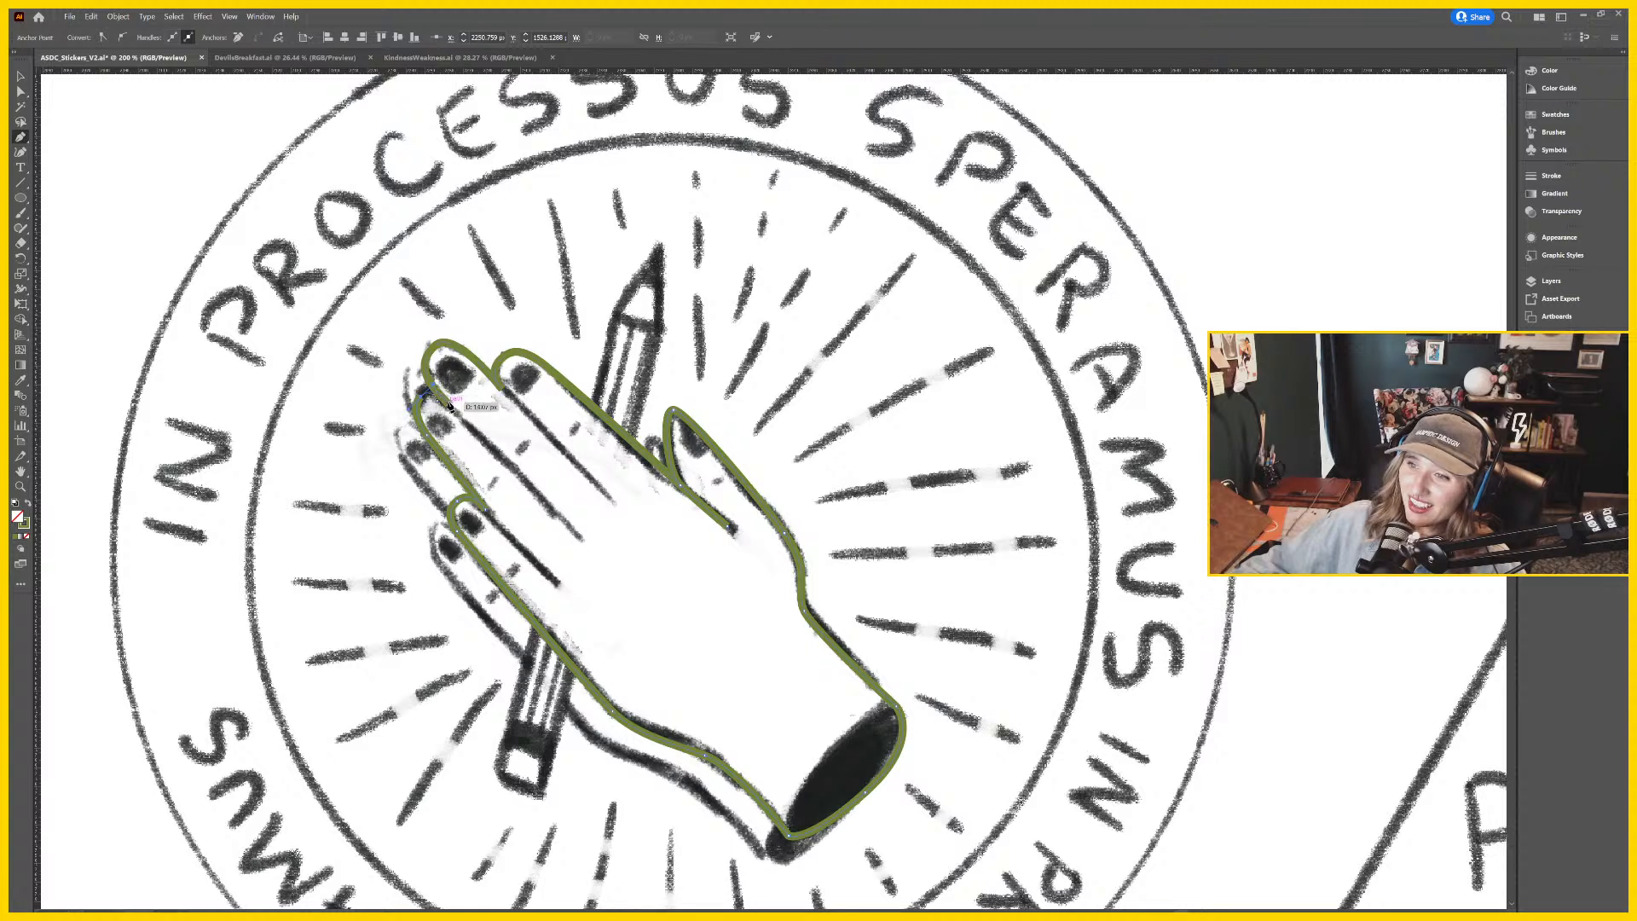
Select the traced outline's anchors around the third fingertip with Direct Selection to check its curve.
{"action": "key", "text": "a"}
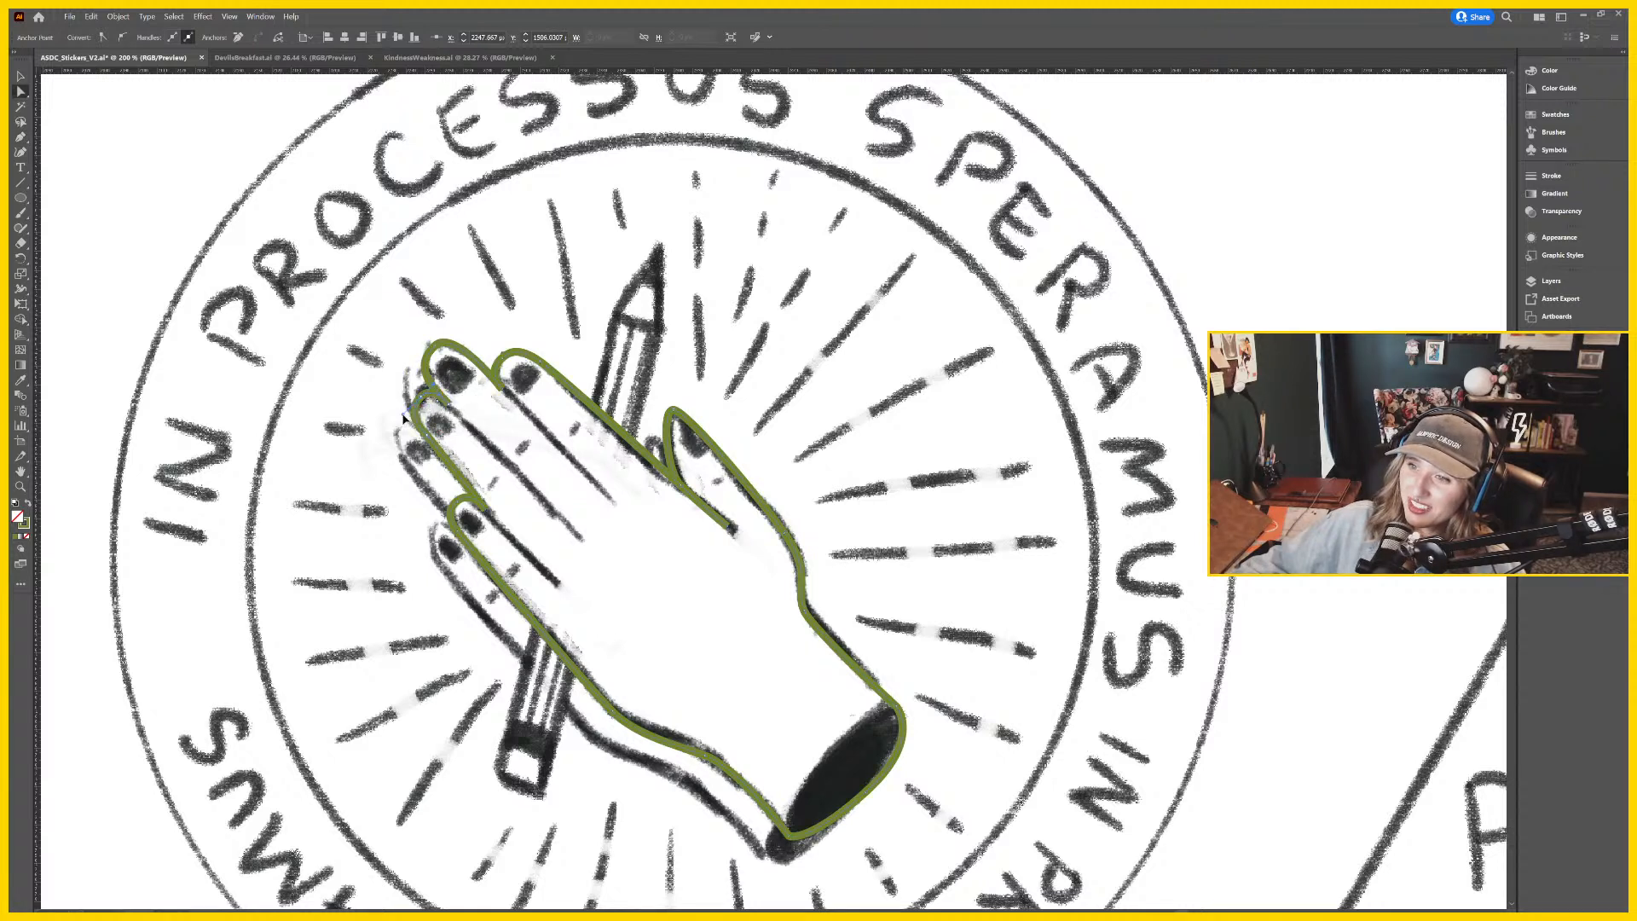
{"action": "left_click", "coordinate": [425, 443]}
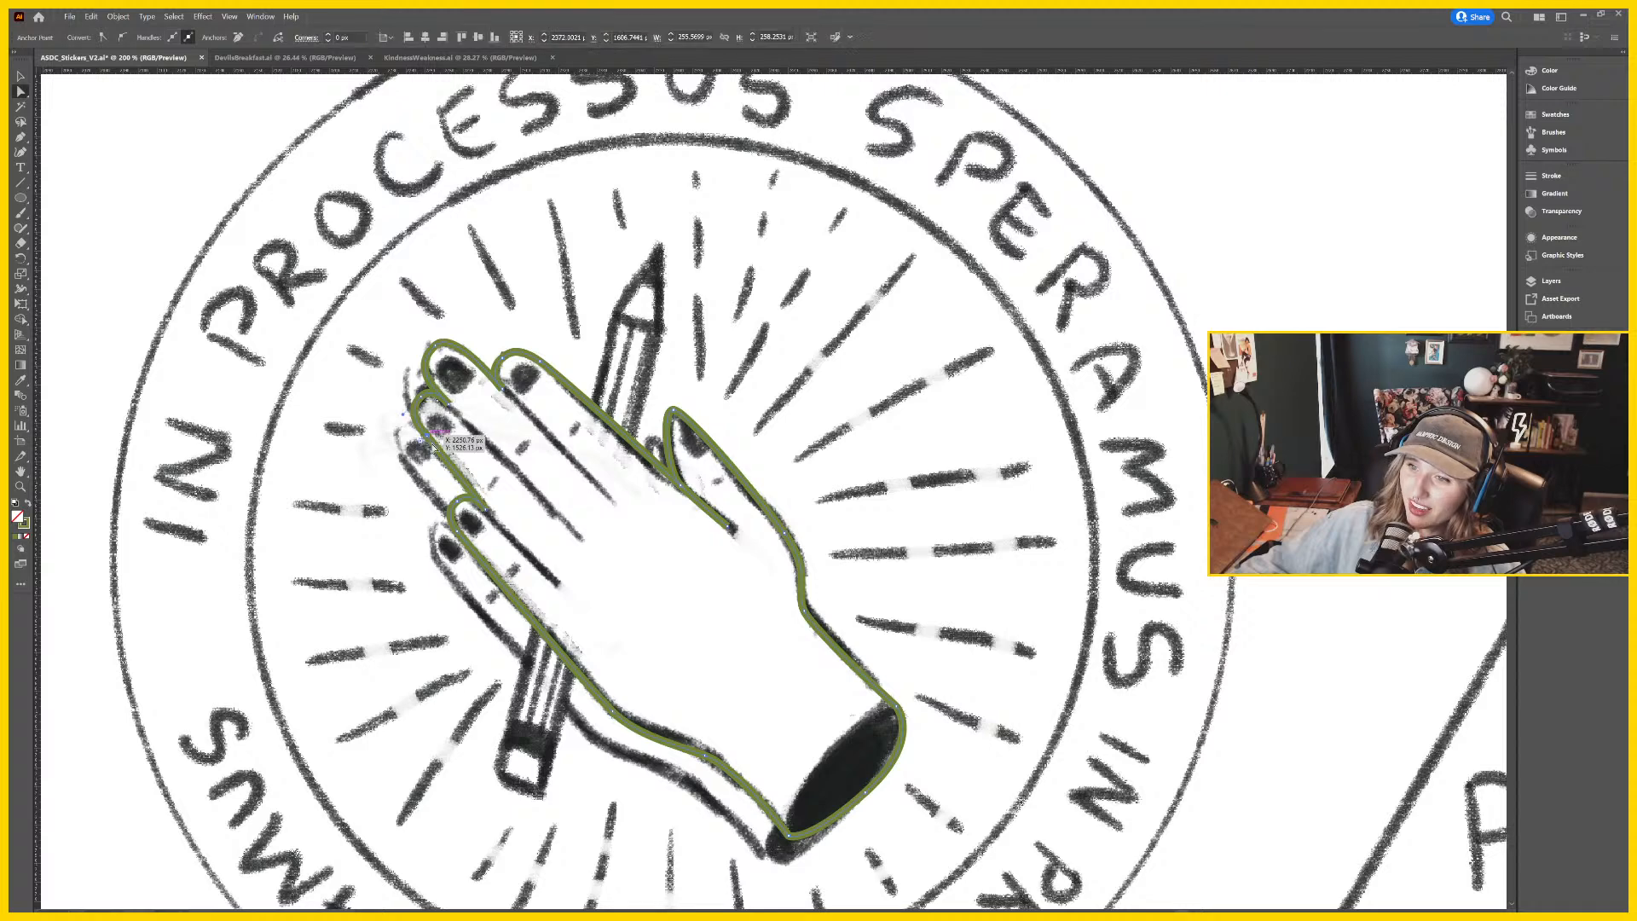
{"action": "scroll", "coordinate": [447, 509], "scroll_direction": "up", "scroll_amount": 3}
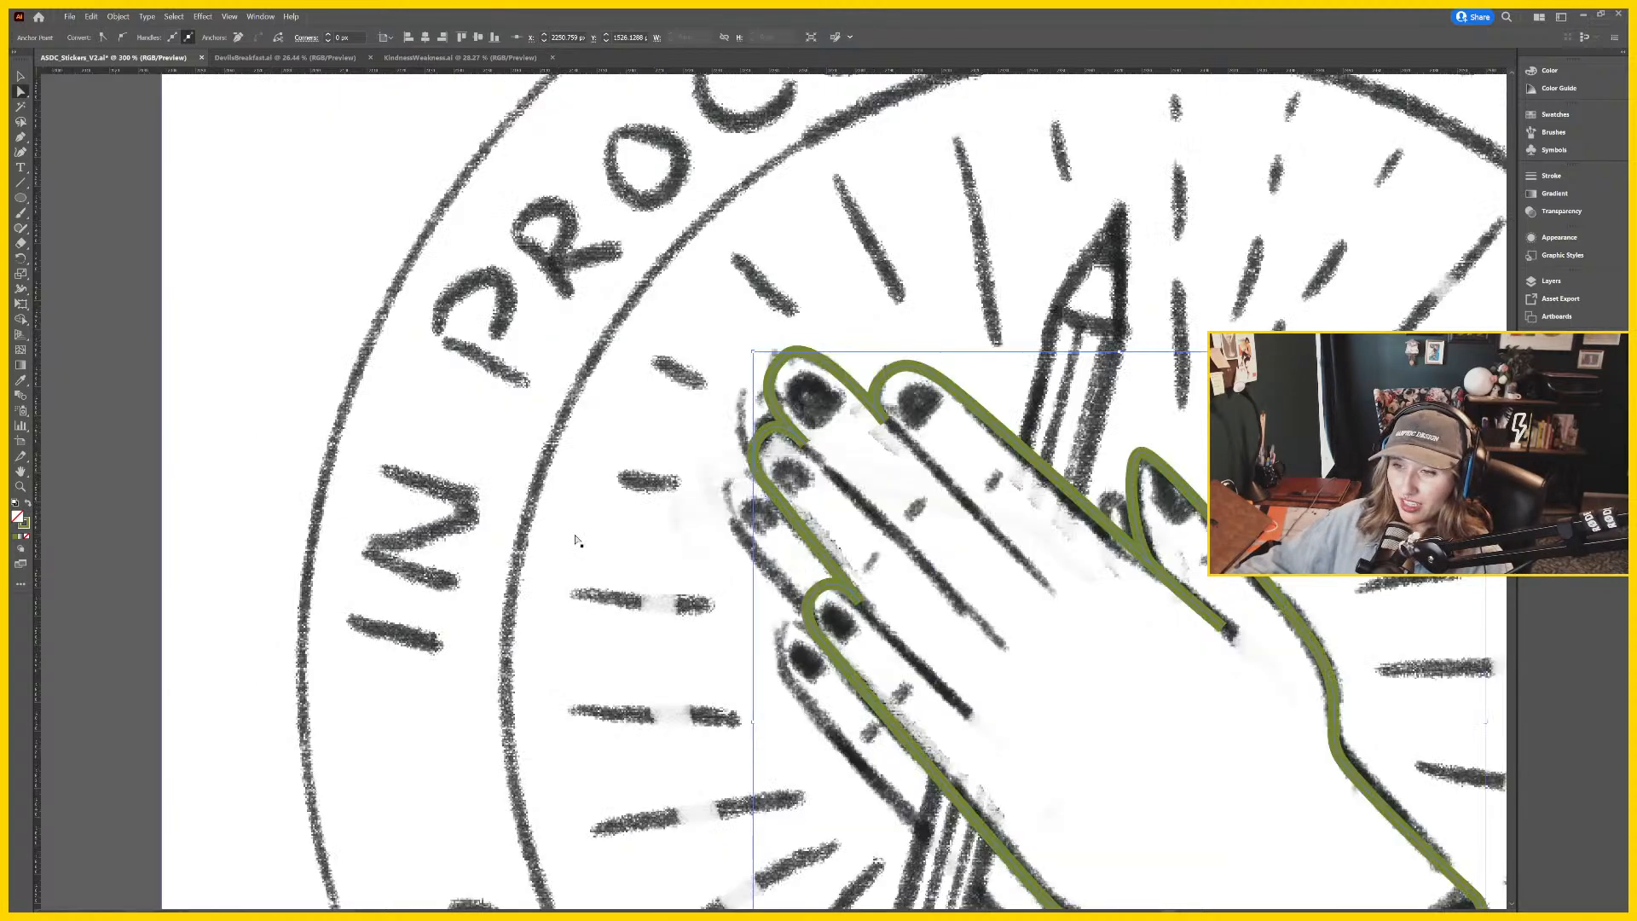
{"action": "scroll", "coordinate": [517, 341], "scroll_direction": "down", "scroll_amount": 2}
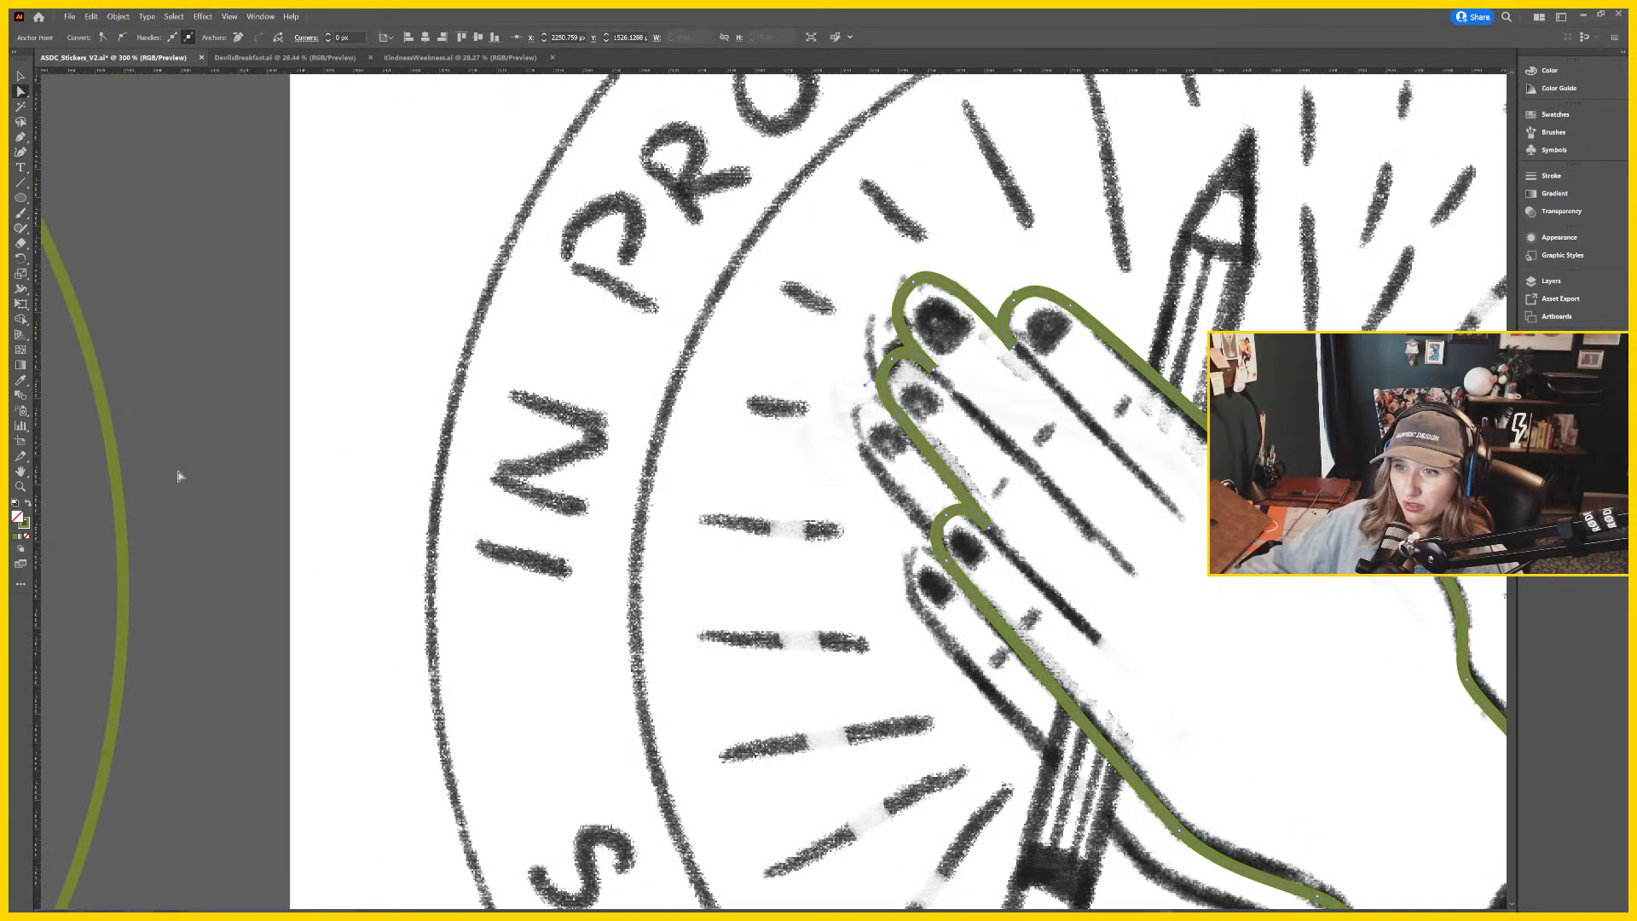
{"action": "left_click", "coordinate": [174, 443]}
{"action": "scroll", "coordinate": [670, 499], "scroll_direction": "up", "scroll_amount": 2}
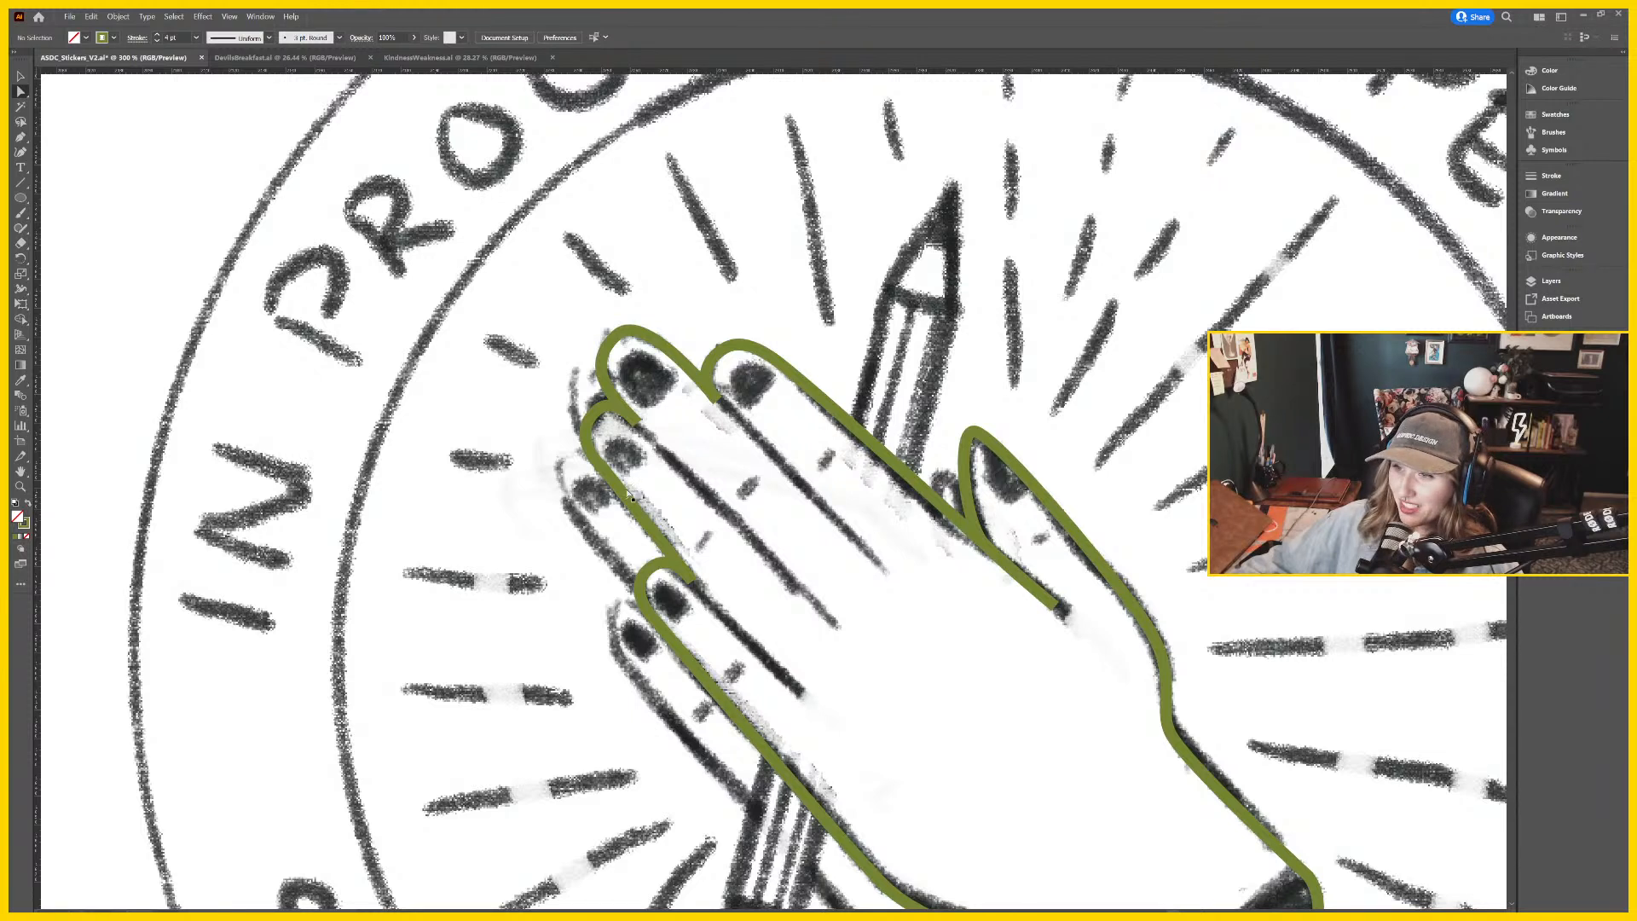
{"action": "left_click", "coordinate": [613, 489]}
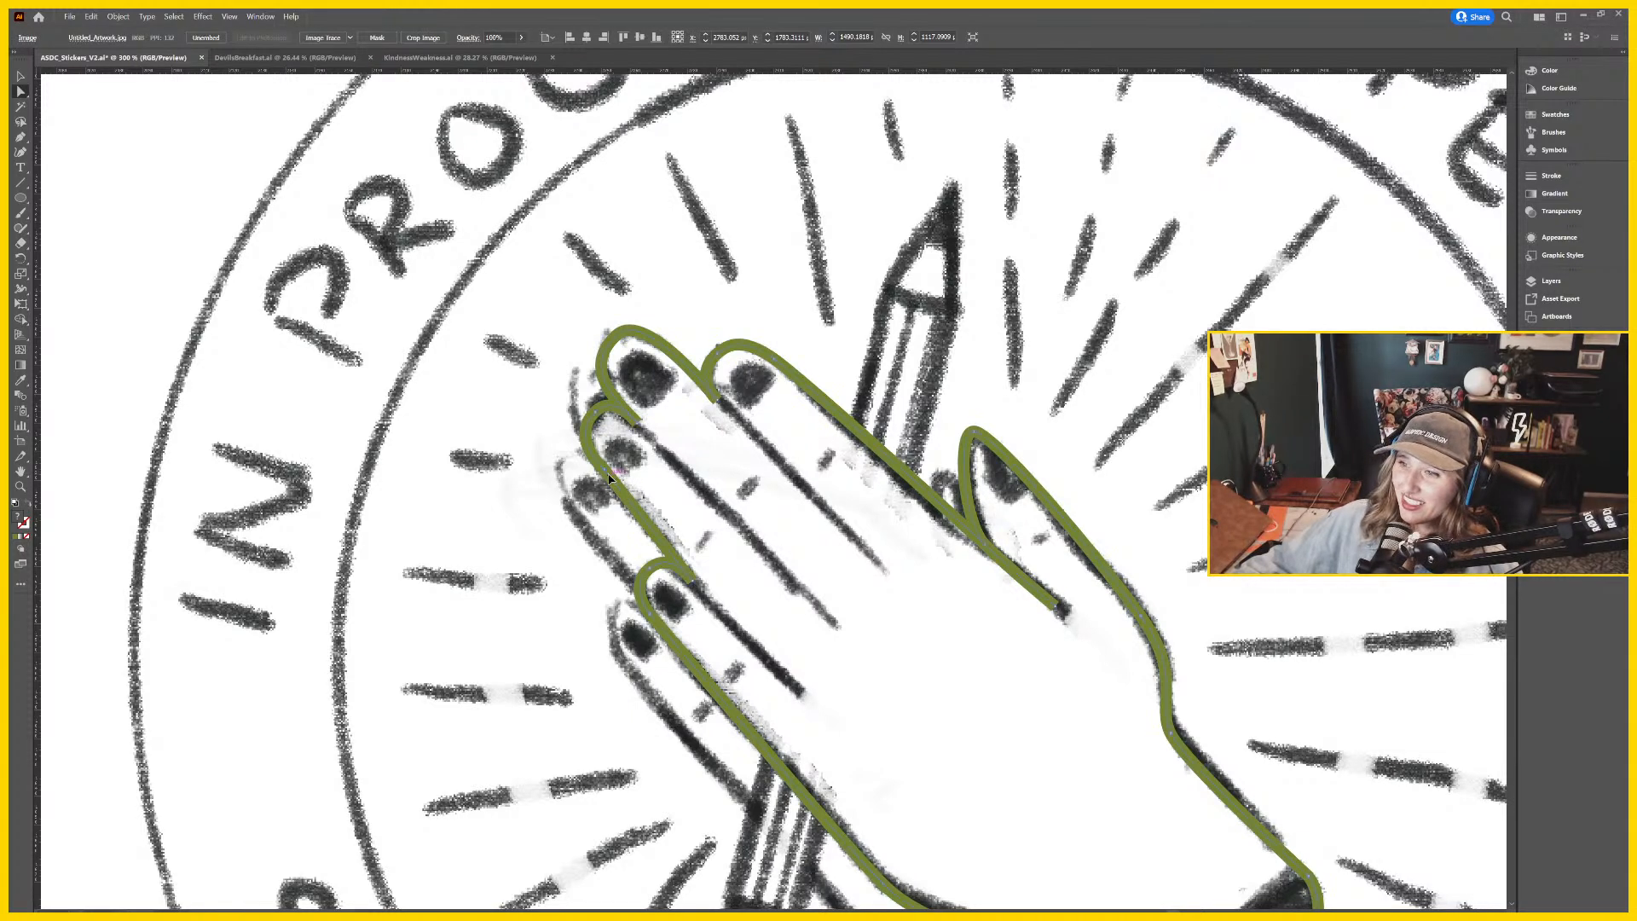
{"action": "left_click", "coordinate": [610, 479]}
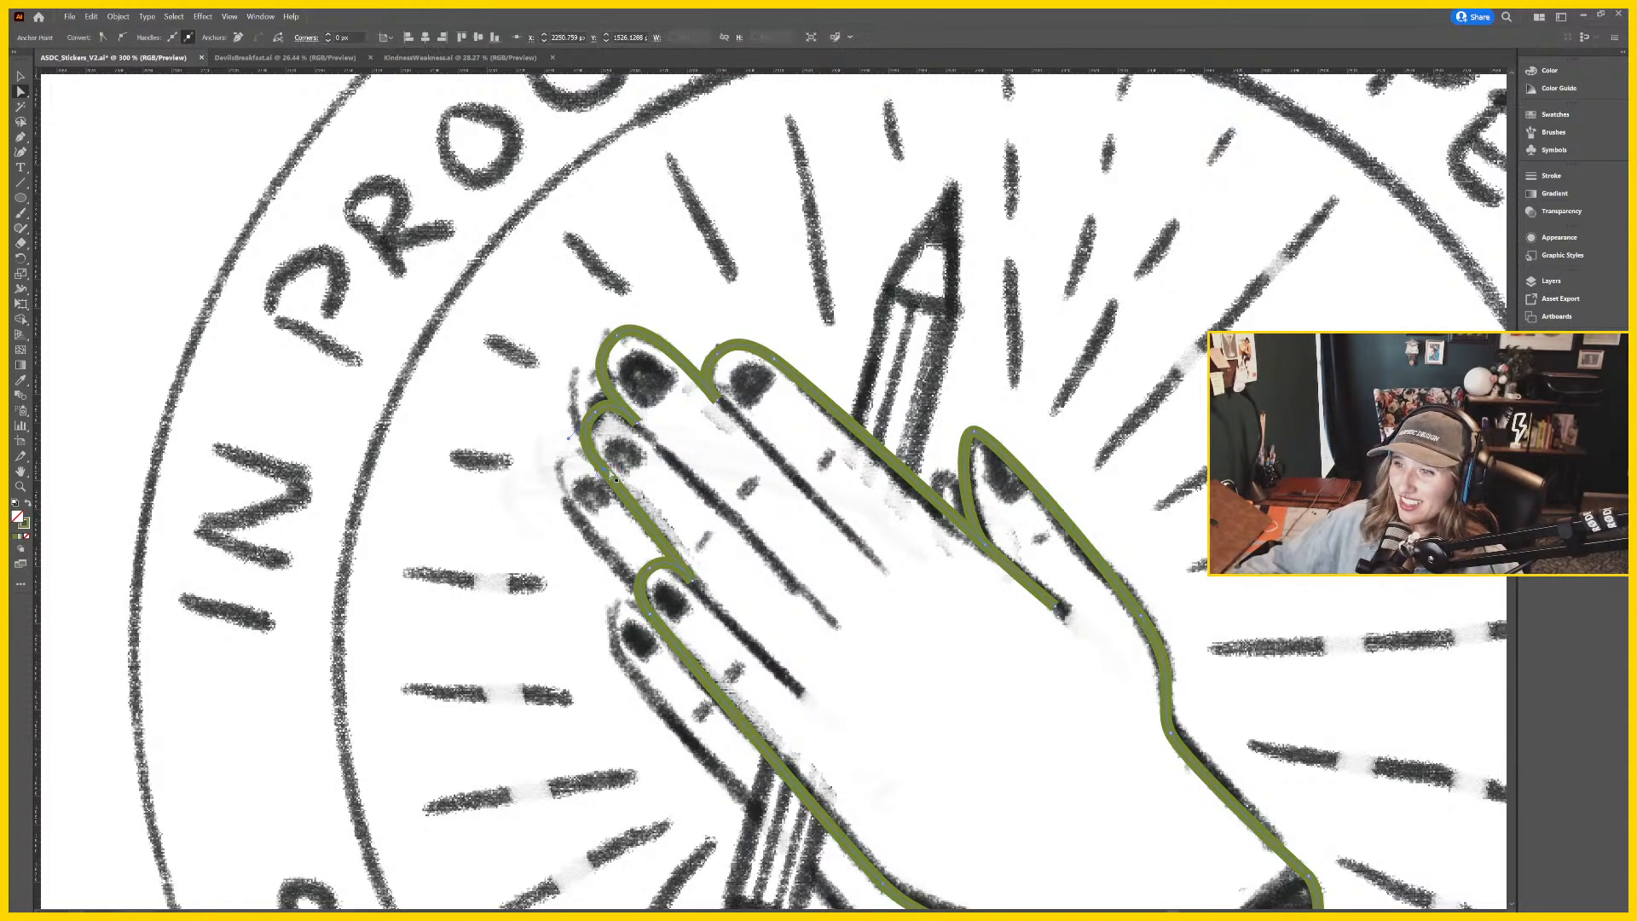
{"action": "scroll", "coordinate": [570, 444], "scroll_direction": "down", "scroll_amount": 2}
{"action": "left_click", "coordinate": [569, 444]}
{"action": "scroll", "coordinate": [569, 443], "scroll_direction": "up", "scroll_amount": 2}
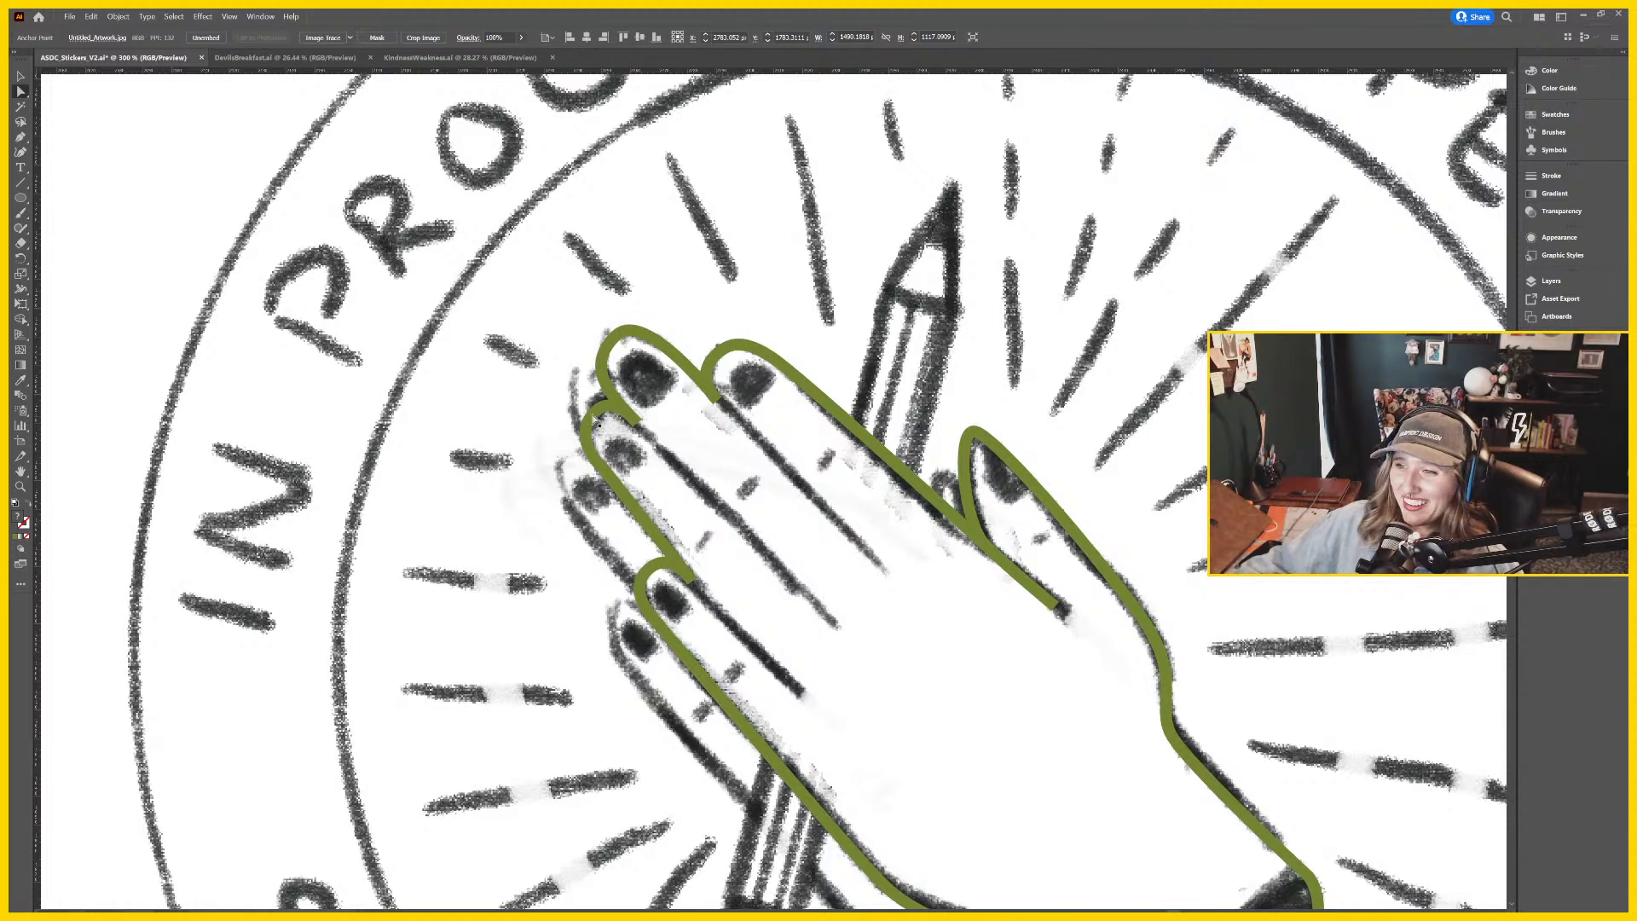
Fine-tune the anchor in the notch between the middle and third fingertips, and check the notch above the lower fingertip.
{"action": "left_click", "coordinate": [594, 419]}
{"action": "scroll", "coordinate": [594, 420], "scroll_direction": "right", "scroll_amount": 1}
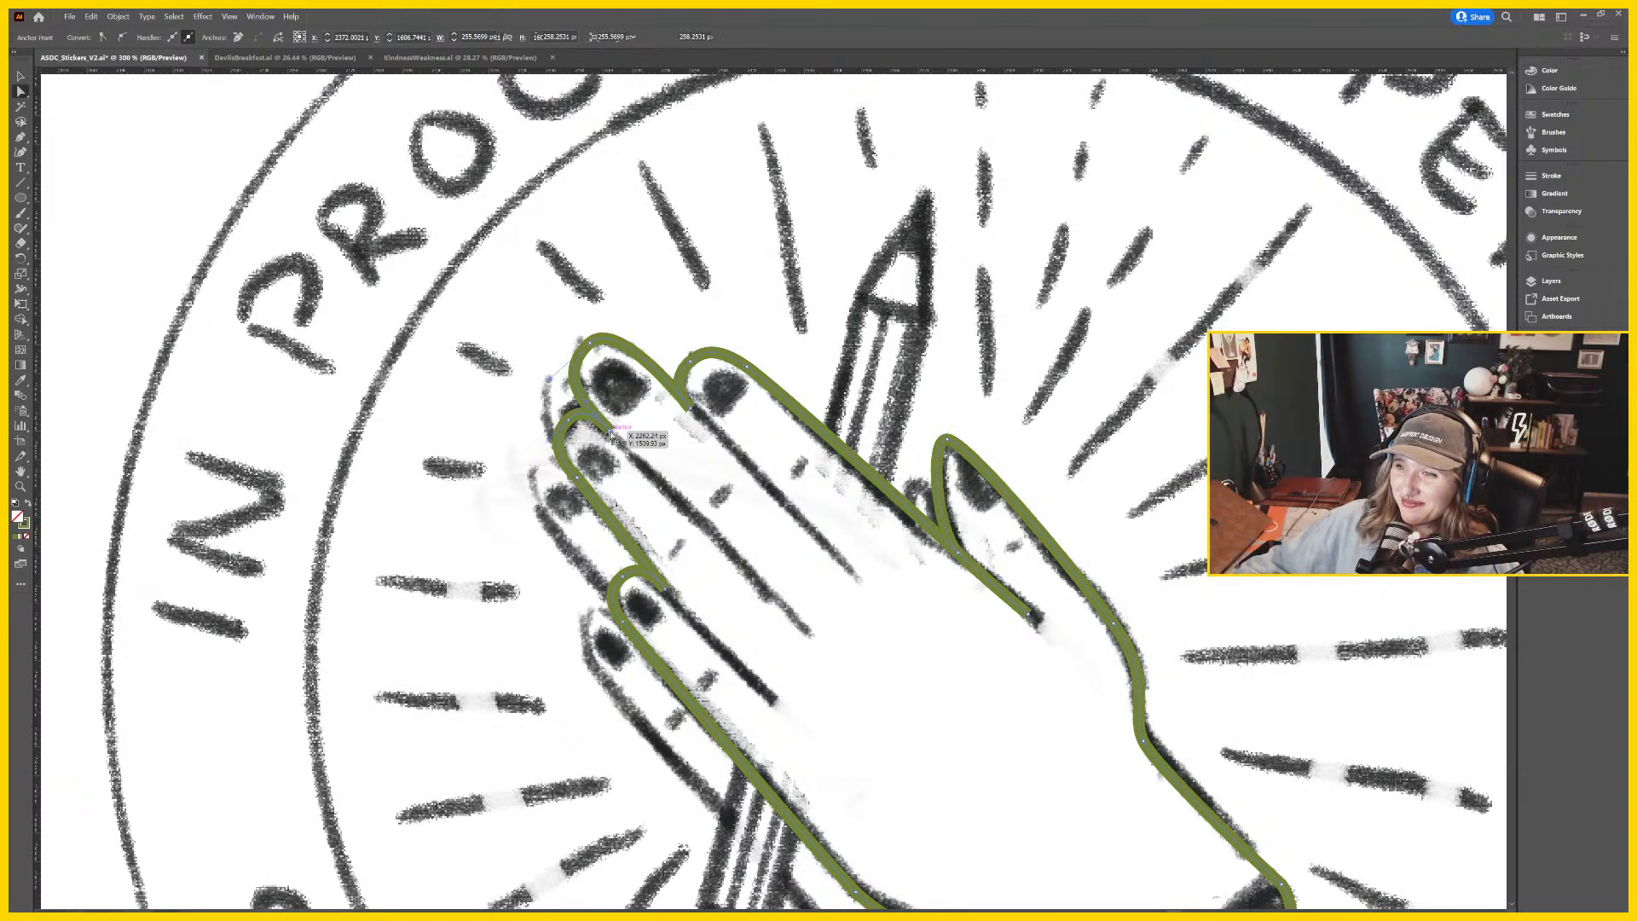
{"action": "left_click_drag", "start_coordinate": [609, 422], "coordinate": [603, 428]}
{"action": "left_click", "coordinate": [573, 429]}
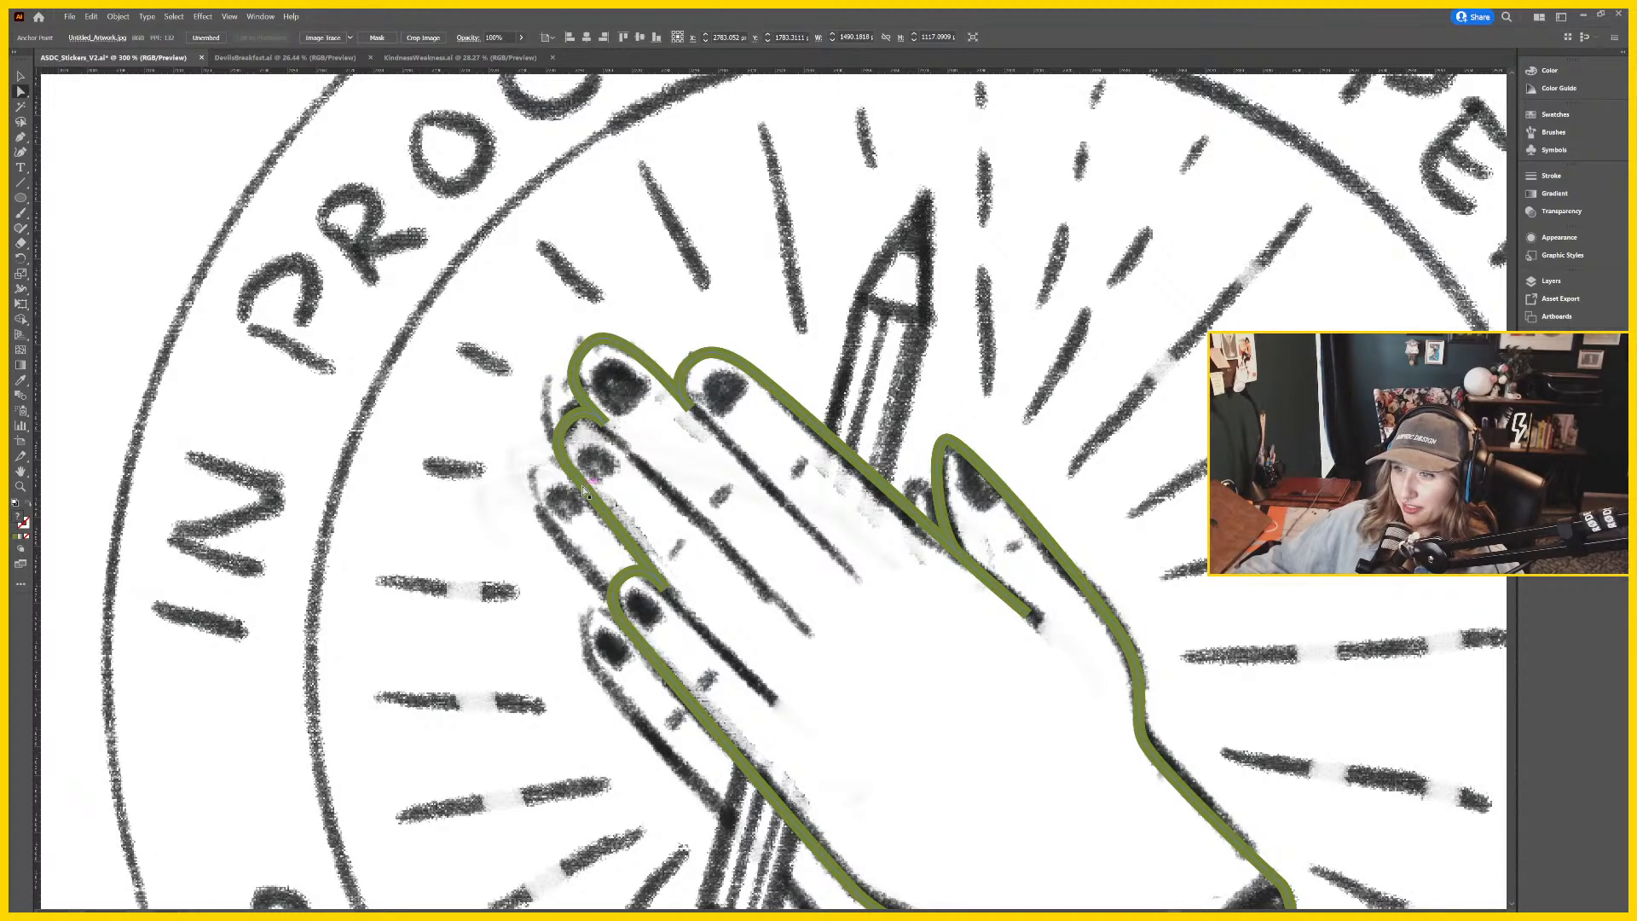
{"action": "left_click", "coordinate": [585, 490]}
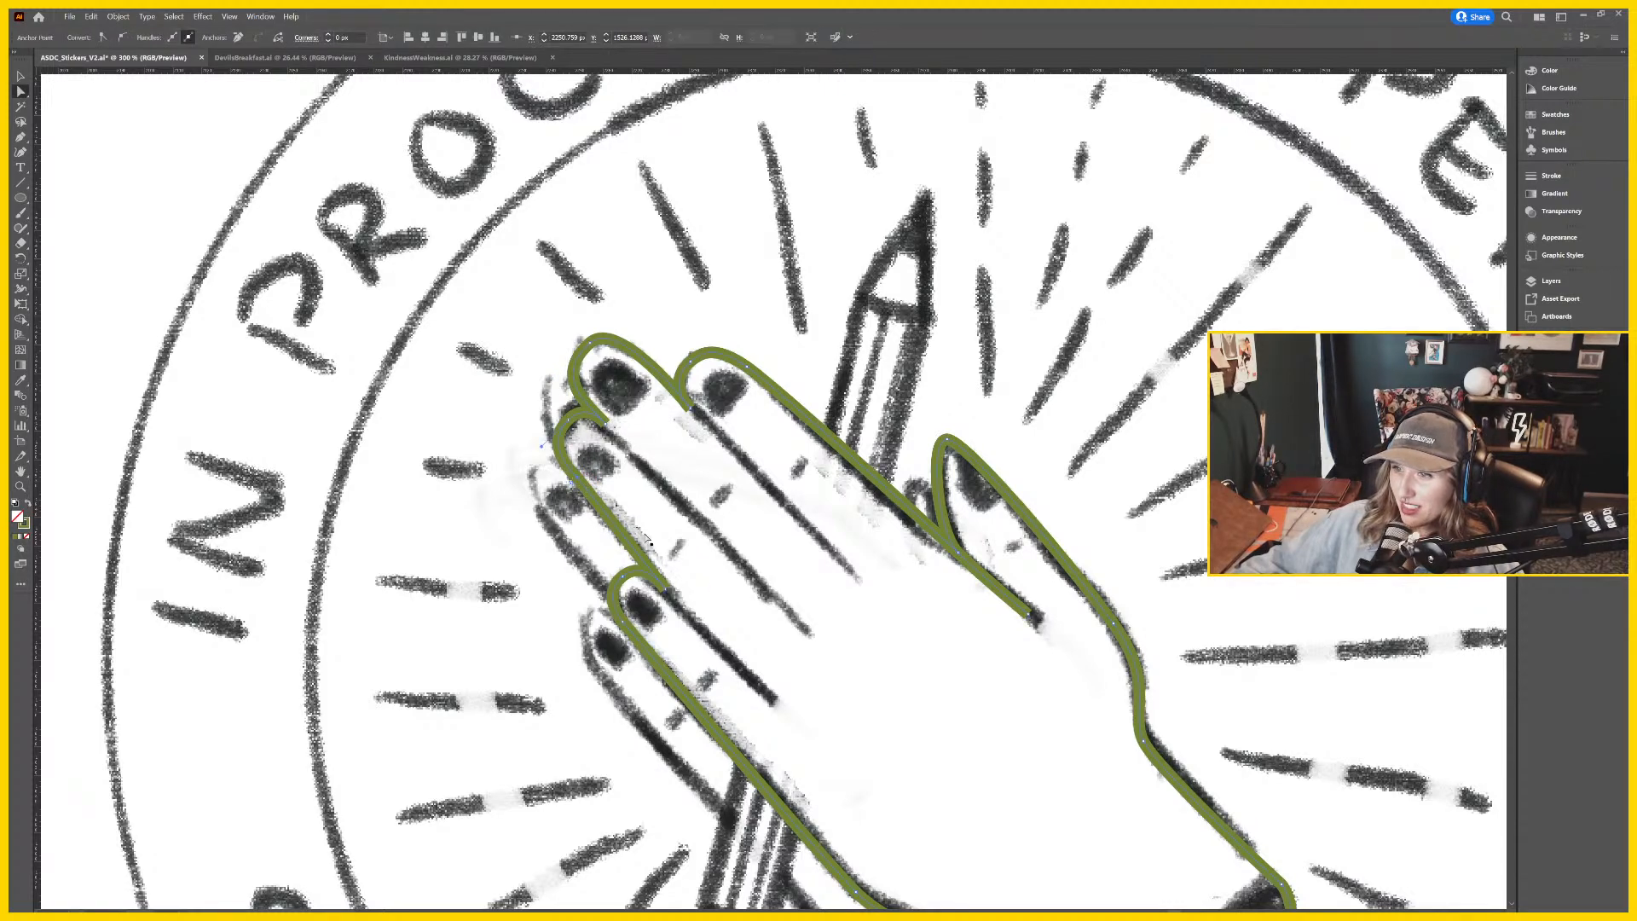
{"action": "scroll", "coordinate": [646, 539], "scroll_direction": "down", "scroll_amount": 1}
{"action": "left_click", "coordinate": [607, 539]}
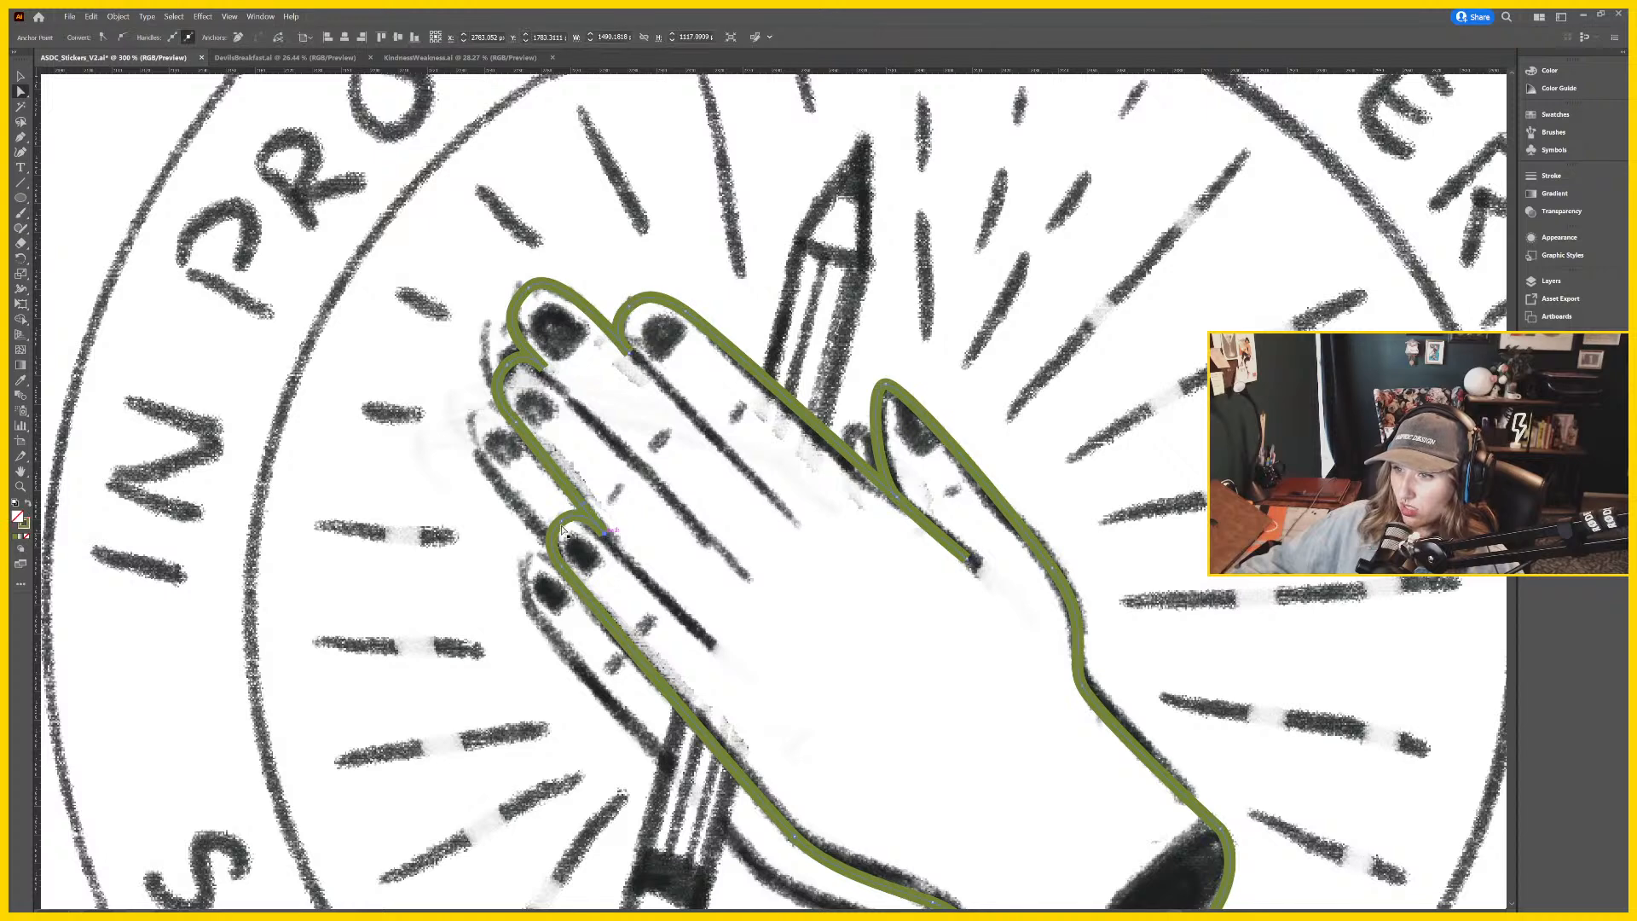
{"action": "left_click", "coordinate": [563, 523]}
{"action": "left_click_drag", "start_coordinate": [667, 617], "coordinate": [600, 537]}
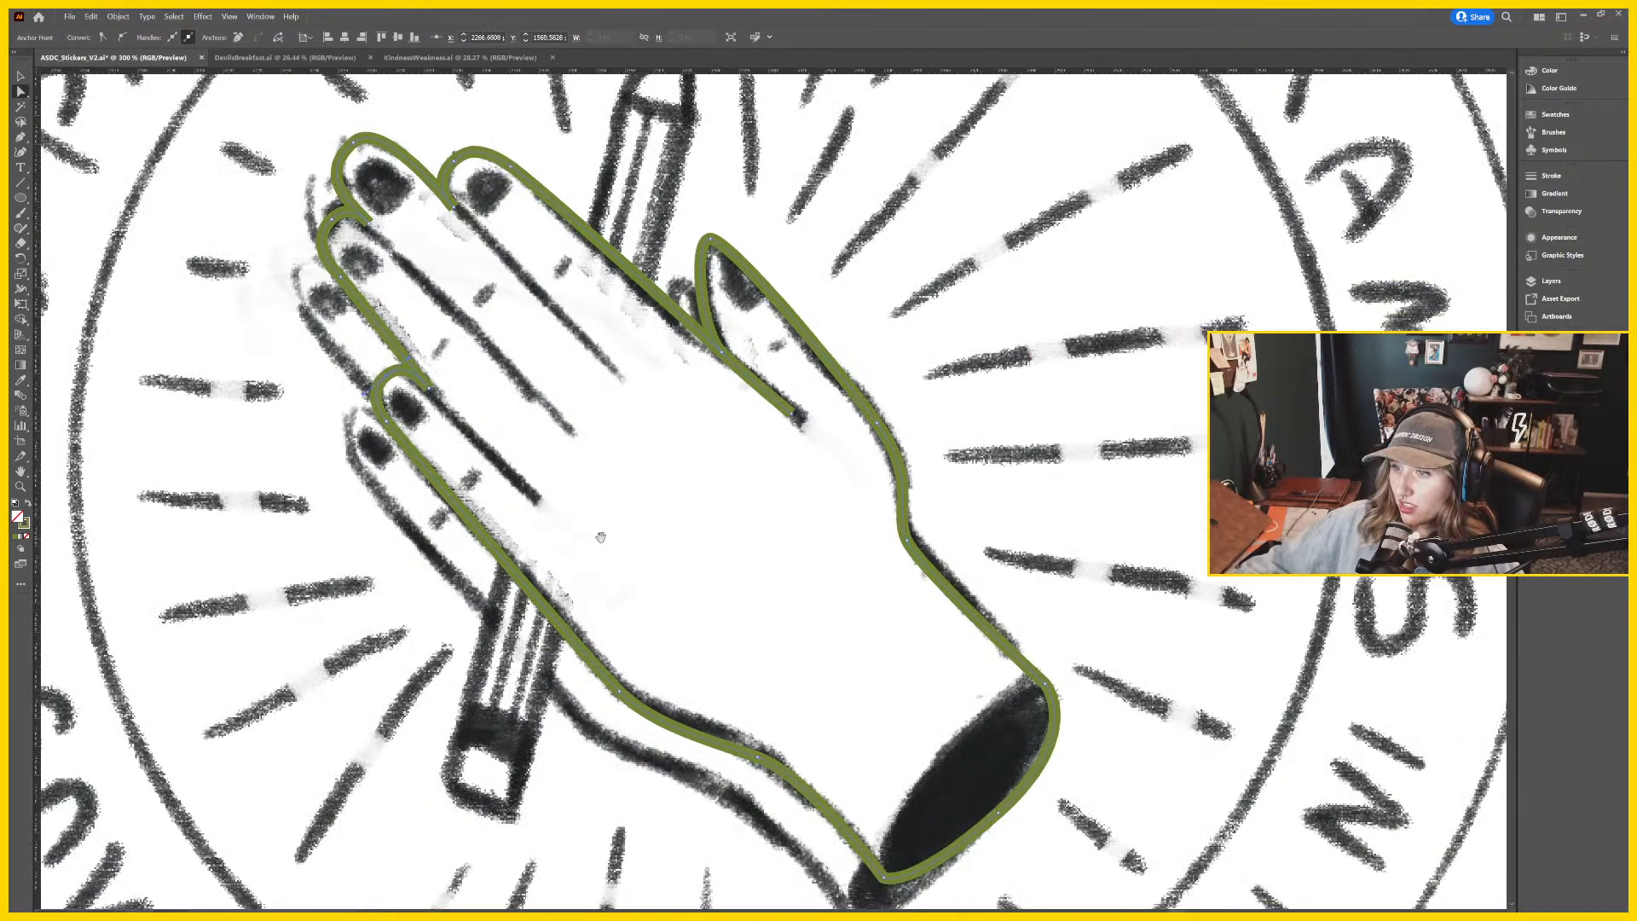
Copy the complete hand outline and paste the duplicate on the empty canvas beside the triangle sketch.
{"action": "key", "text": "ctrl+1"}
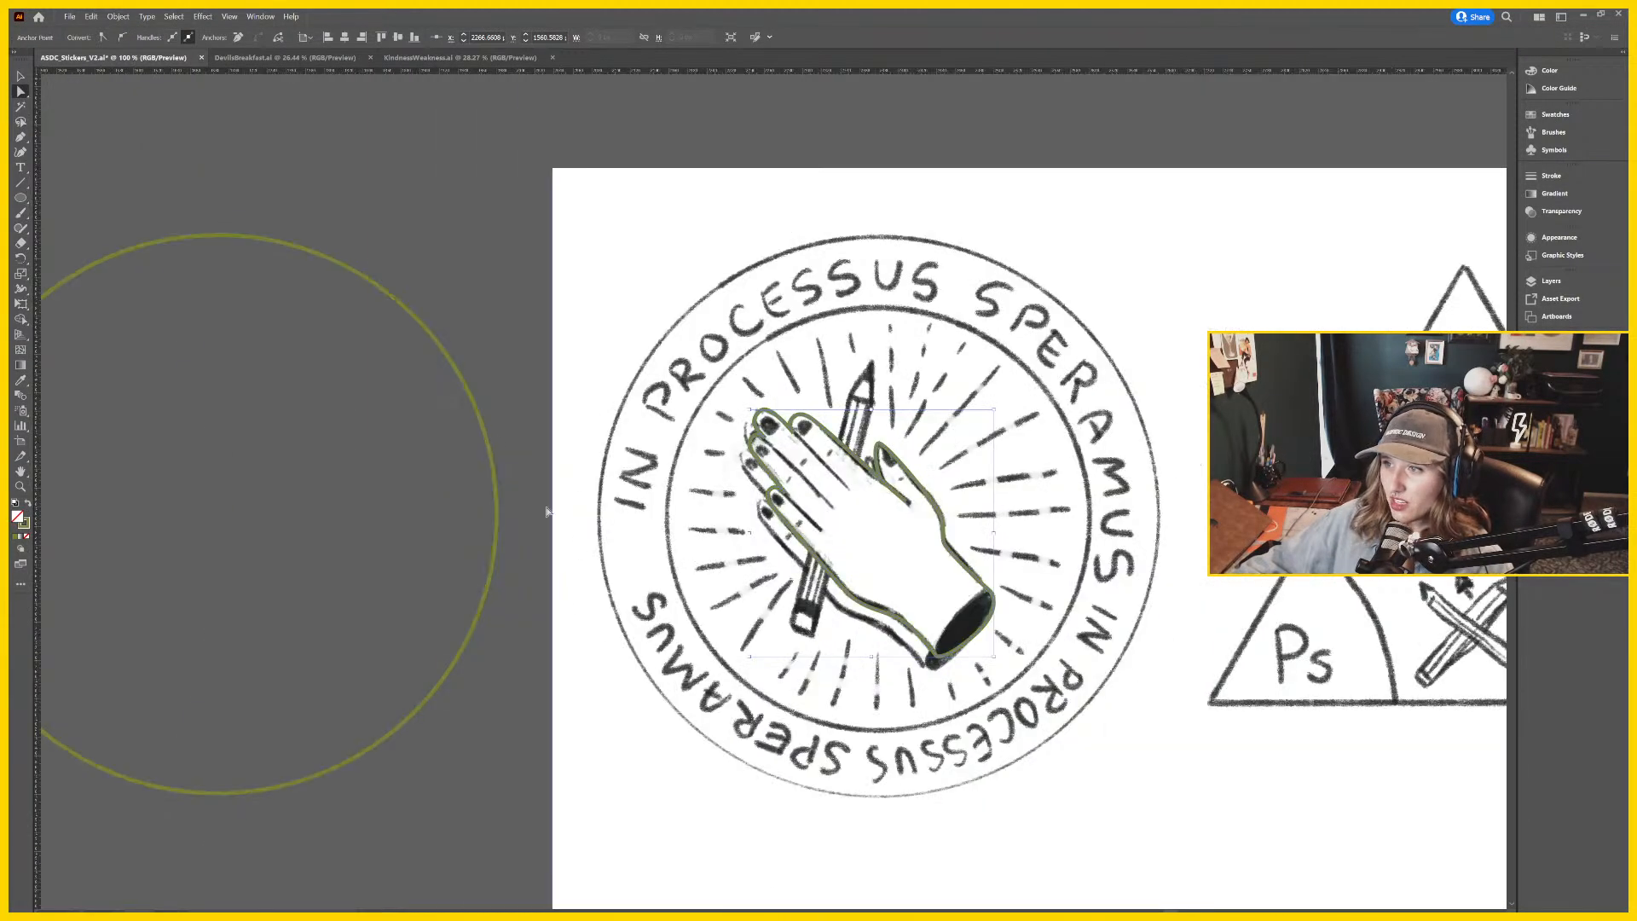
{"action": "left_click_drag", "start_coordinate": [764, 426], "coordinate": [518, 332]}
{"action": "key", "text": "v"}
{"action": "left_click", "coordinate": [281, 596]}
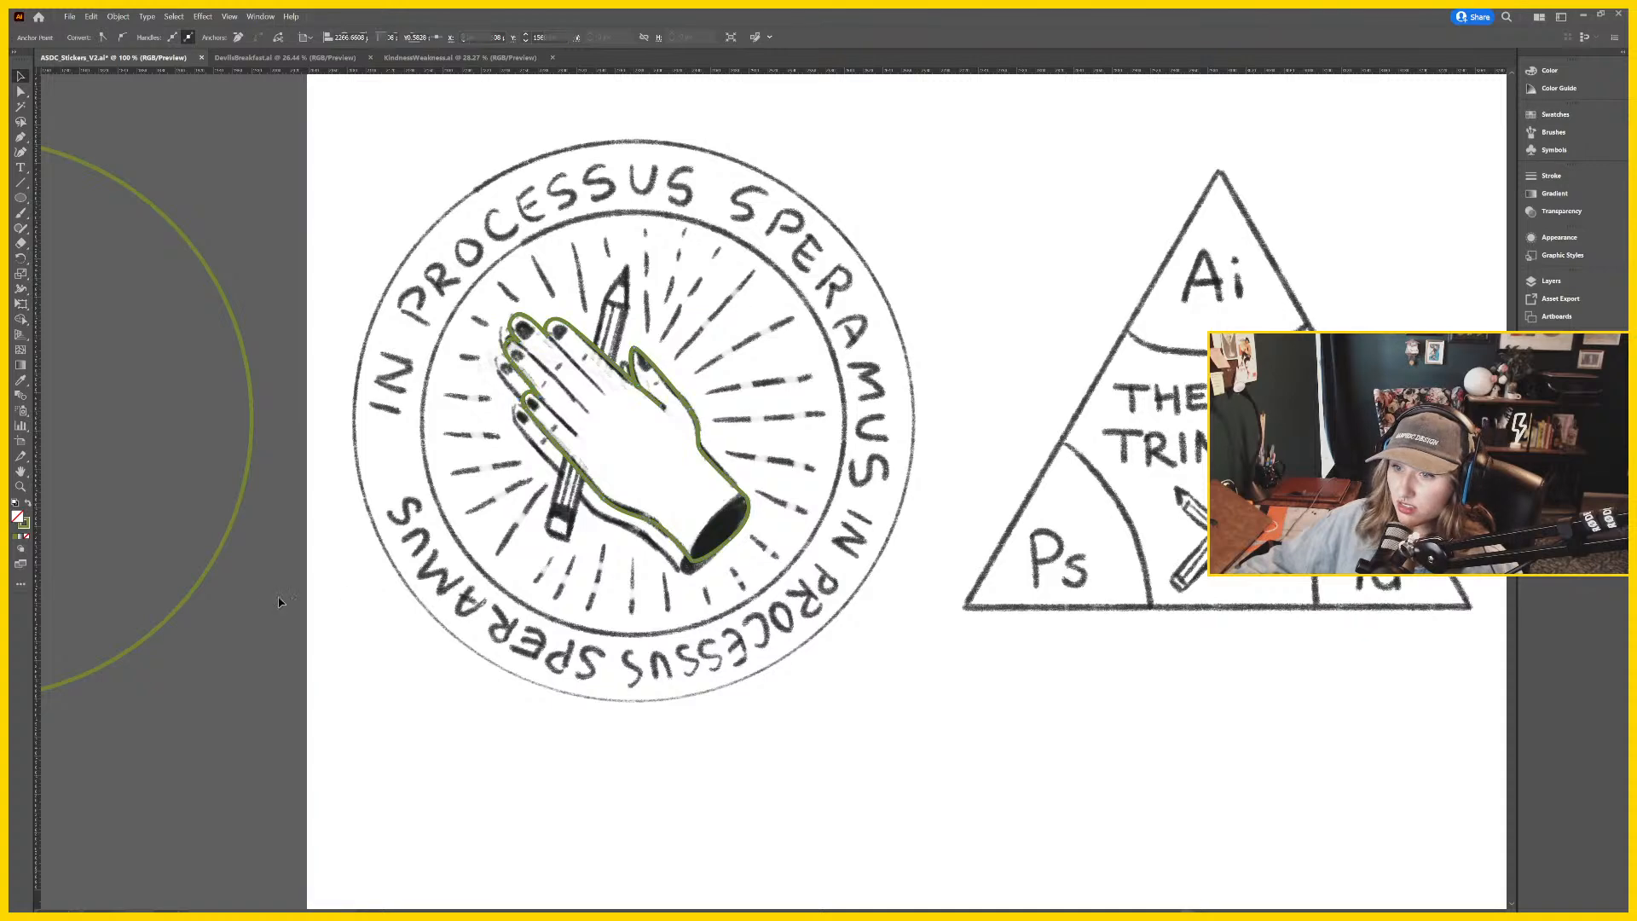
{"action": "left_click", "coordinate": [730, 471]}
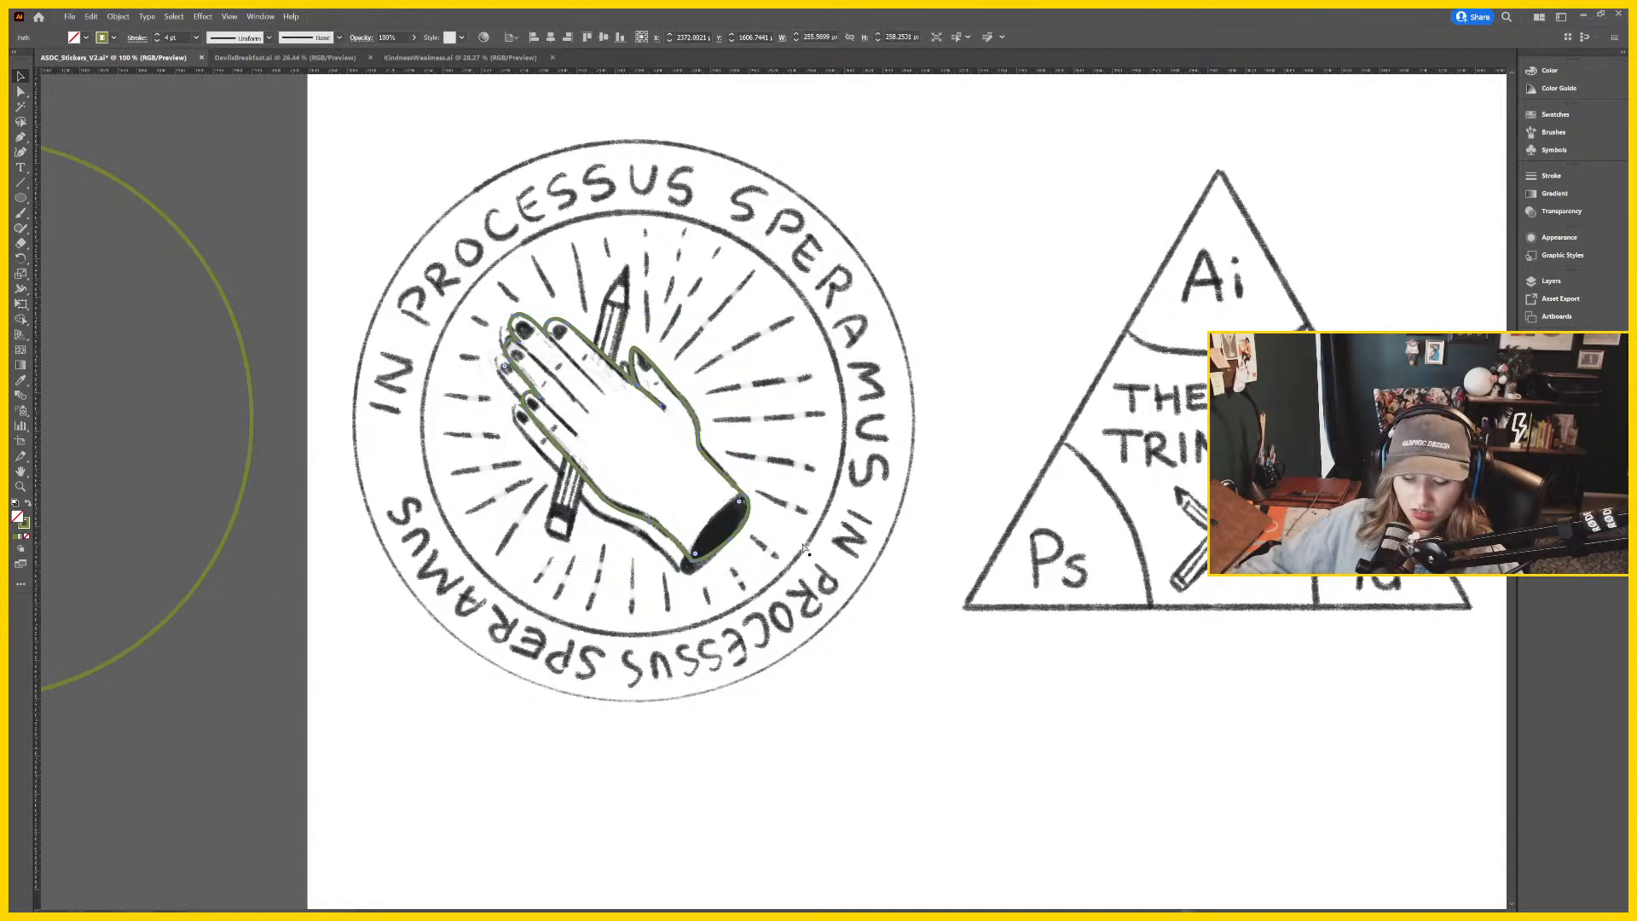
{"action": "scroll", "coordinate": [815, 562], "scroll_direction": "down", "scroll_amount": 3}
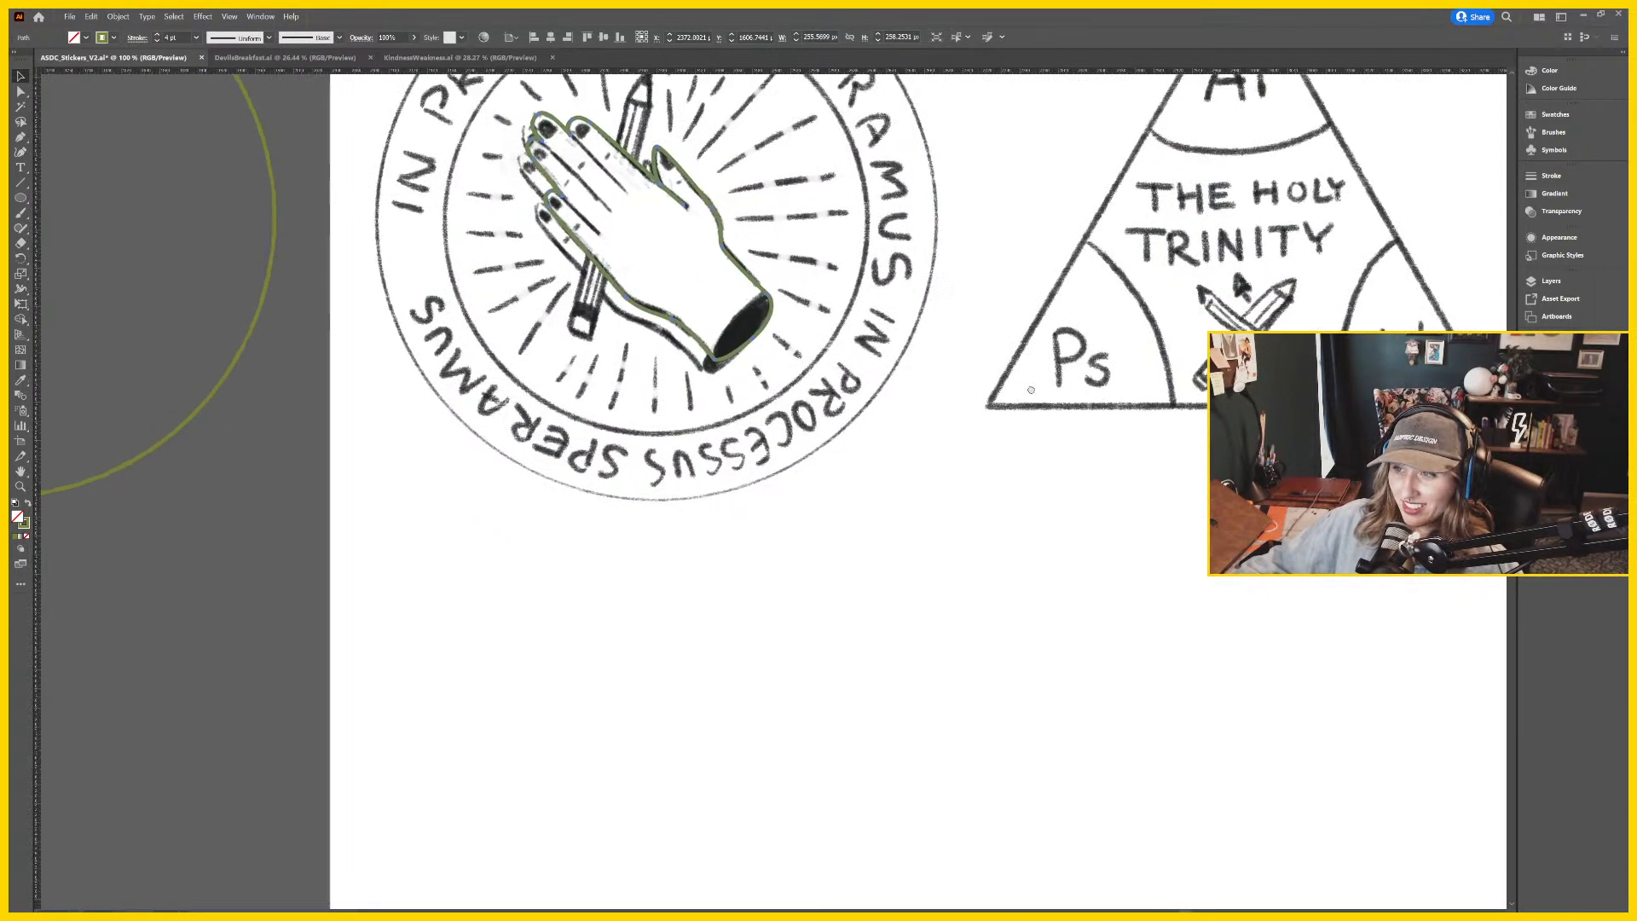
{"action": "scroll", "coordinate": [767, 571], "scroll_direction": "up", "scroll_amount": 4}
{"action": "scroll", "coordinate": [767, 571], "scroll_direction": "right", "scroll_amount": 10}
{"action": "scroll", "coordinate": [742, 581], "scroll_direction": "right", "scroll_amount": 3}
{"action": "left_click", "coordinate": [969, 516]}
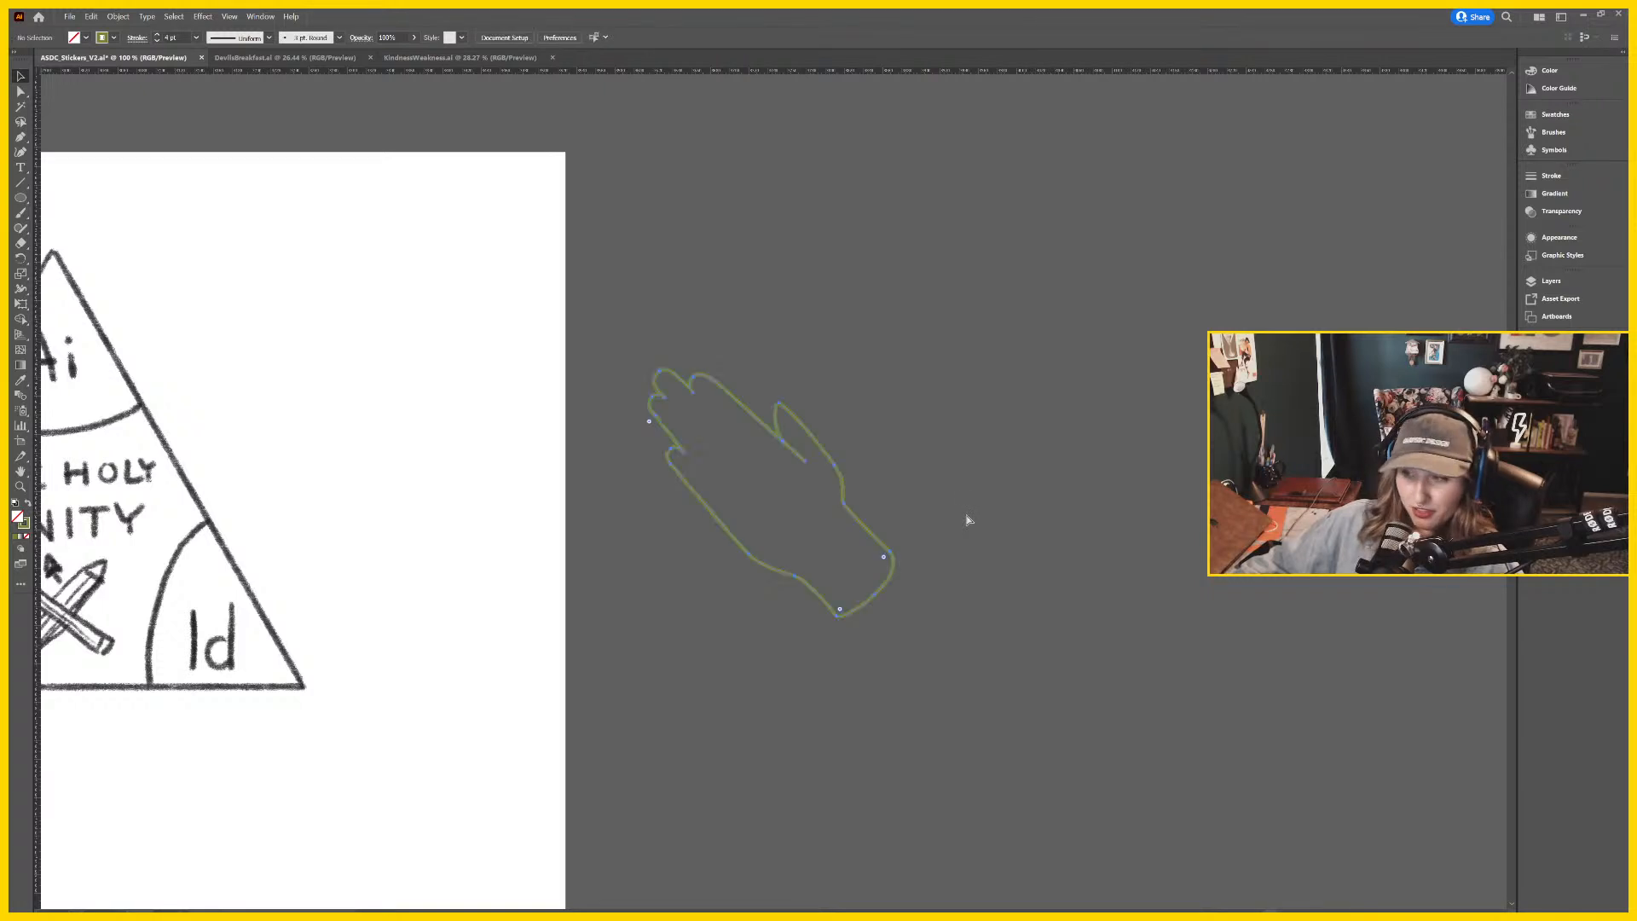
Swap the duplicate hand's green stroke to a solid green fill without a stroke.
{"action": "left_click", "coordinate": [803, 430]}
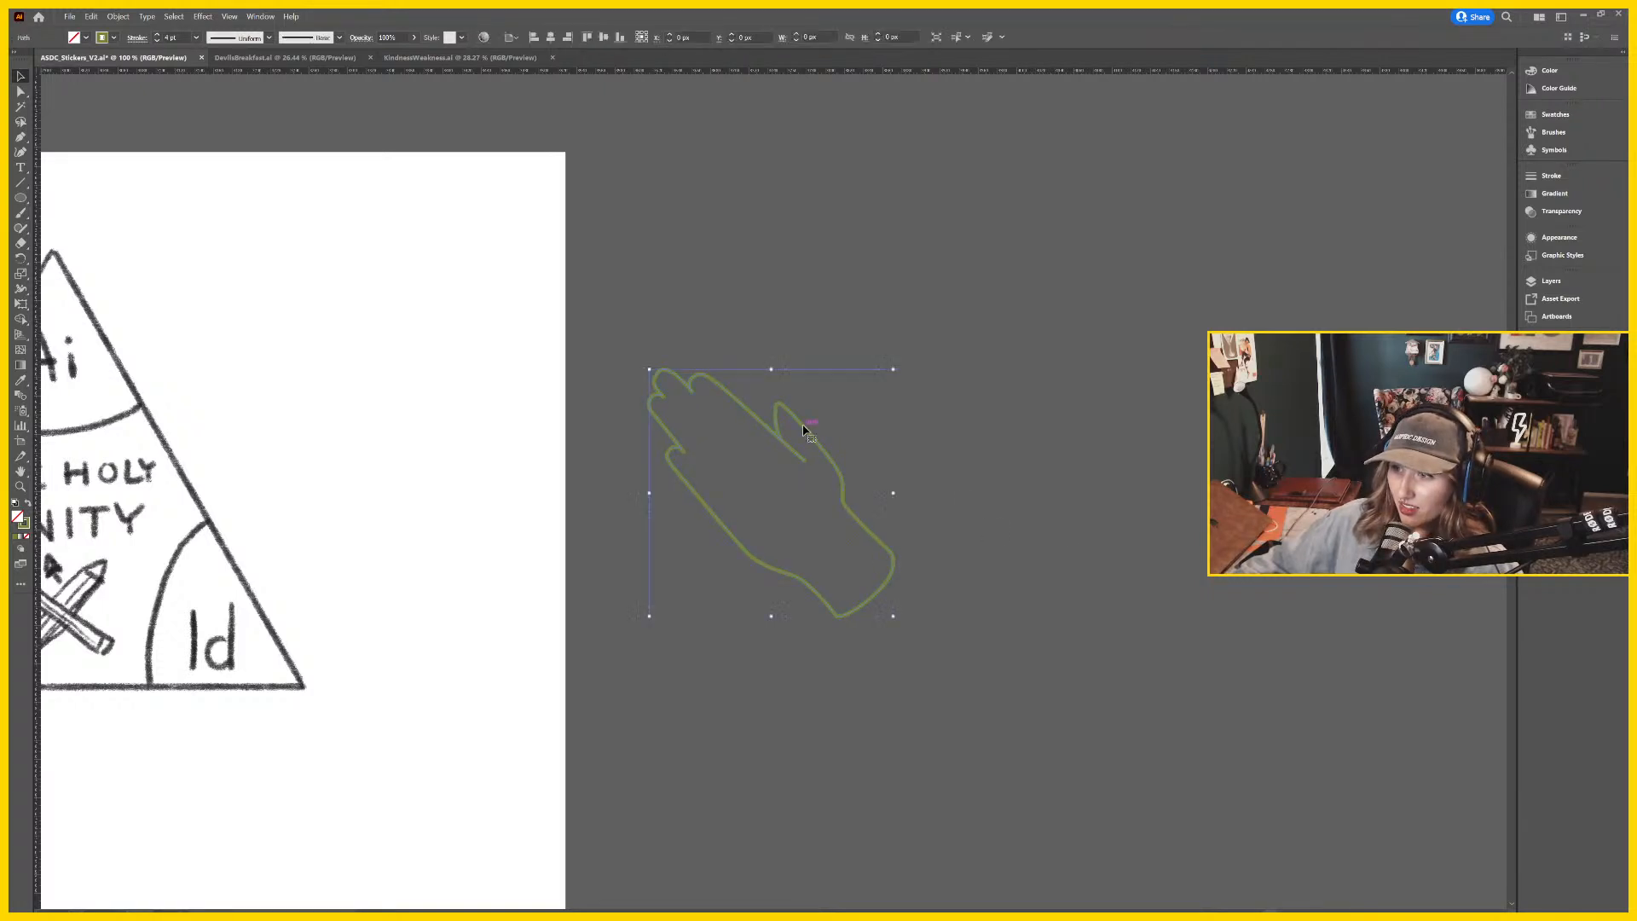
{"action": "key", "text": "shift+x"}
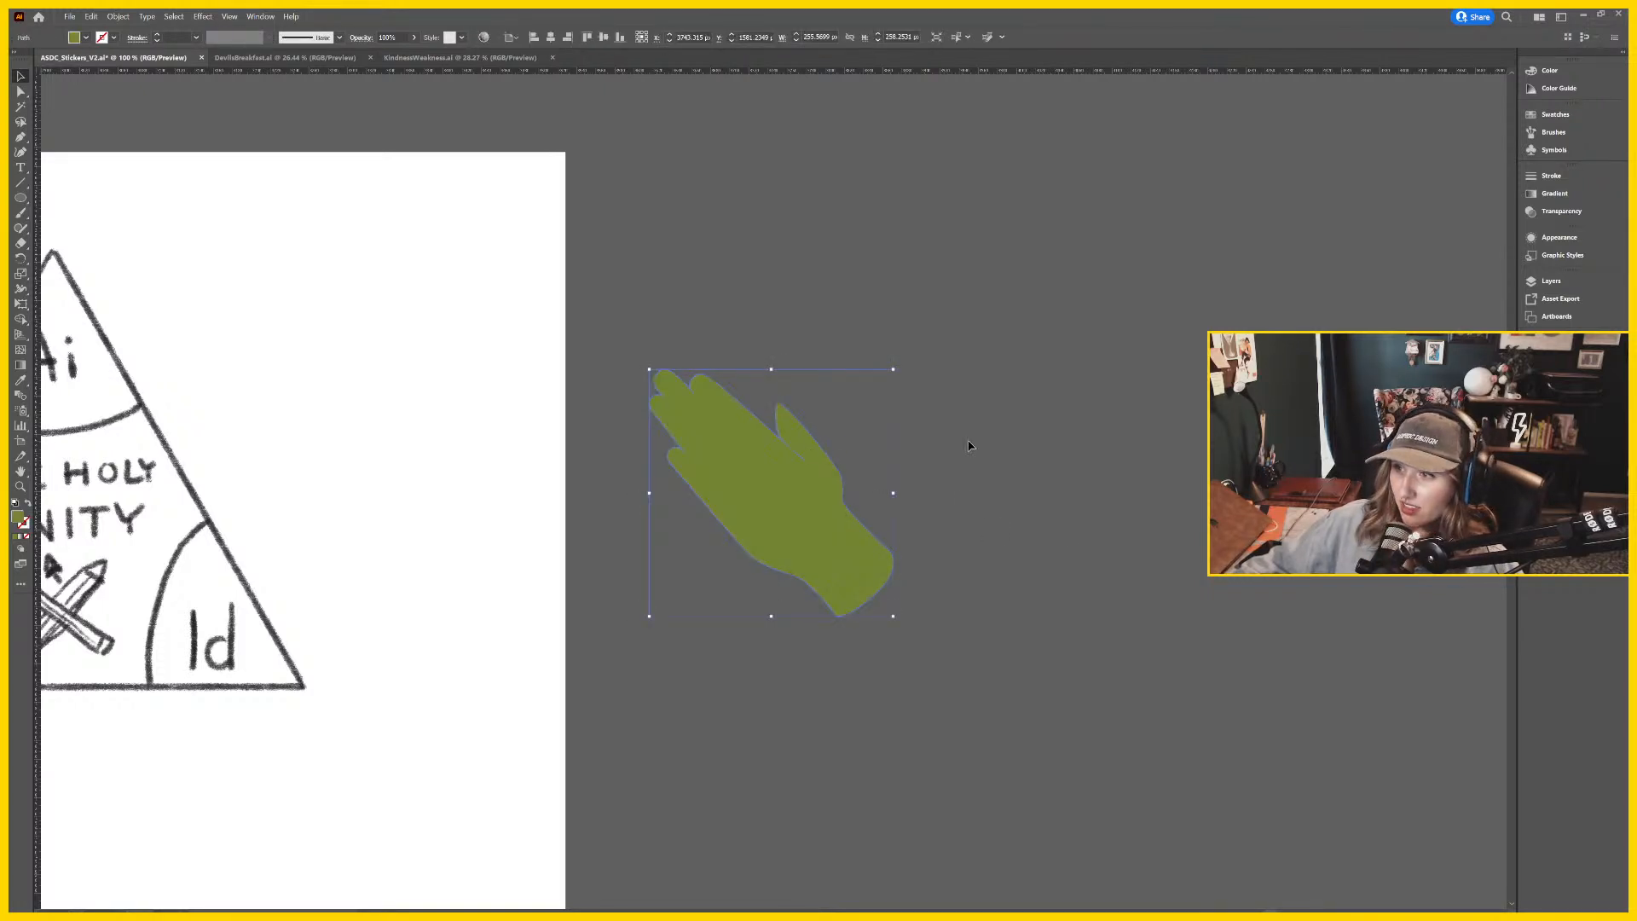
{"action": "left_click", "coordinate": [870, 471]}
Move the original hand outline off the seal beside the green circle, and place the filled hand over the sketched hand.
{"action": "scroll", "coordinate": [870, 471], "scroll_direction": "left", "scroll_amount": 10}
{"action": "scroll", "coordinate": [870, 471], "scroll_direction": "down", "scroll_amount": 2}
{"action": "left_click_drag", "start_coordinate": [964, 449], "coordinate": [1156, 483]}
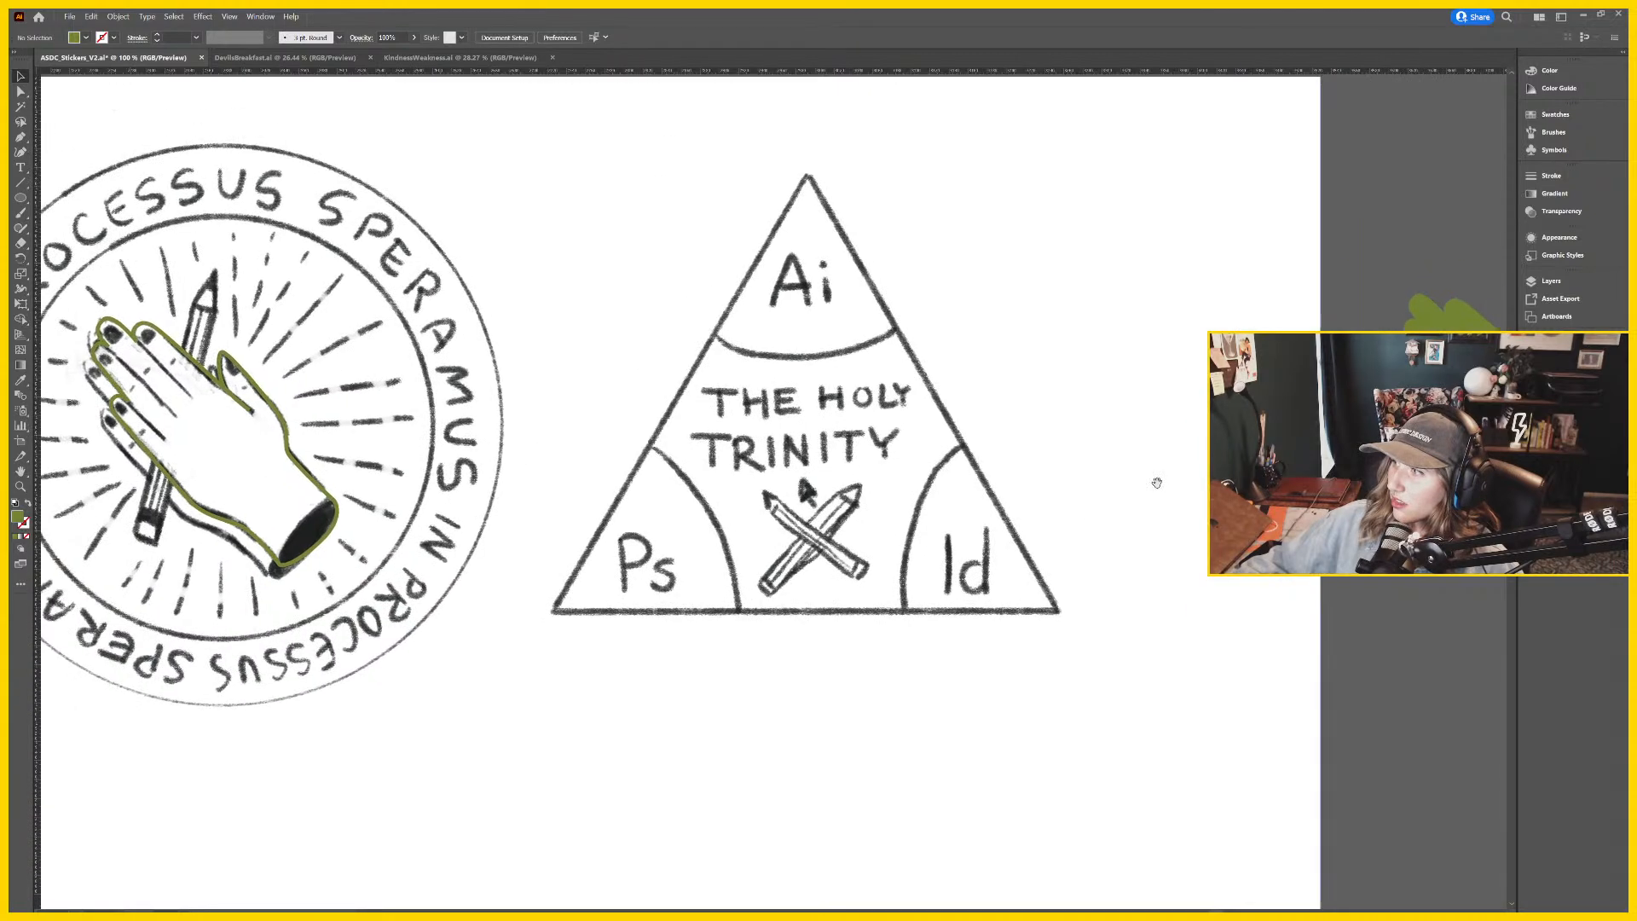
{"action": "left_click_drag", "start_coordinate": [1450, 368], "coordinate": [226, 426]}
{"action": "left_click_drag", "start_coordinate": [120, 368], "coordinate": [85, 508]}
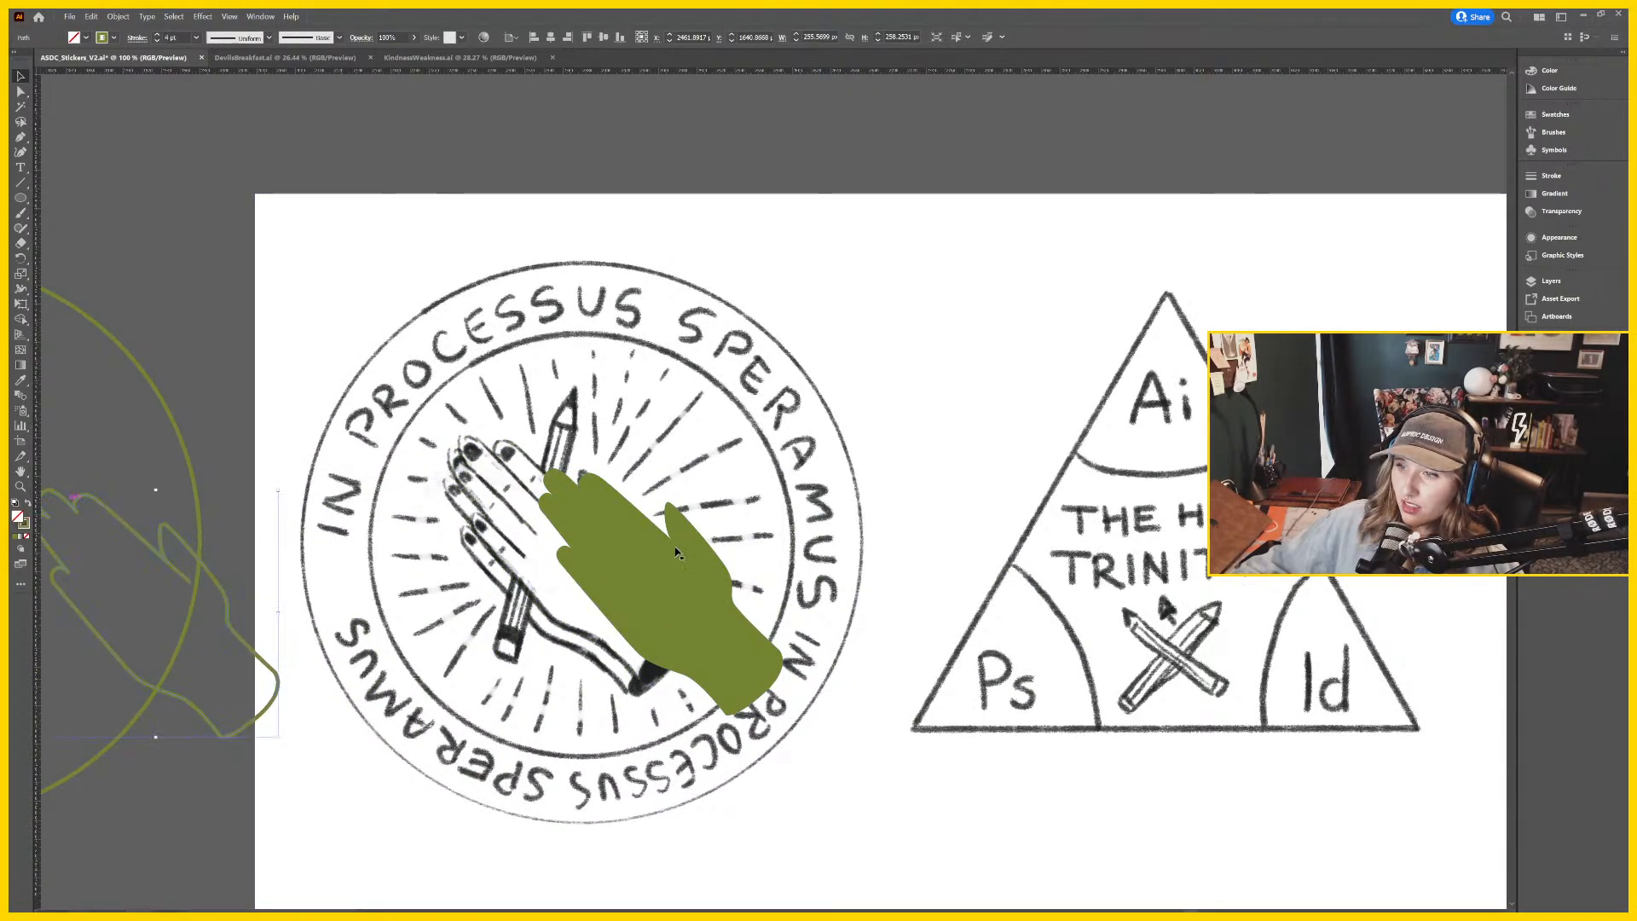
{"action": "left_click_drag", "start_coordinate": [666, 500], "coordinate": [590, 516]}
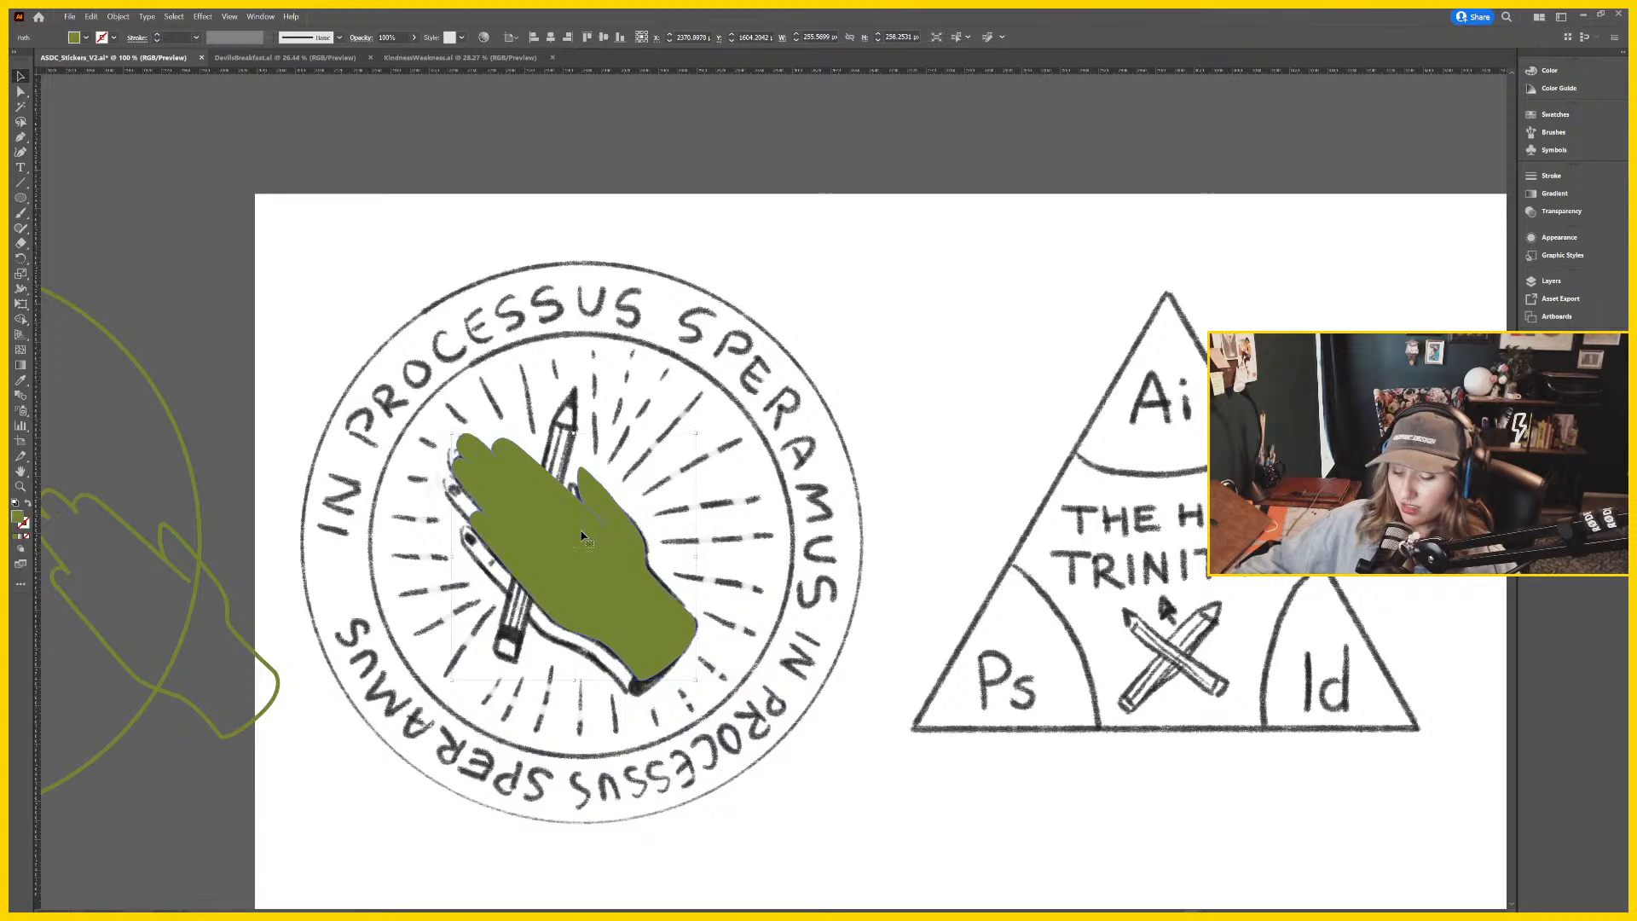
Remove the extra anchor at the inner end of the filled hand's thumb crease.
{"action": "key", "text": "ctrl+="}
{"action": "left_click_drag", "start_coordinate": [1020, 534], "coordinate": [878, 571]}
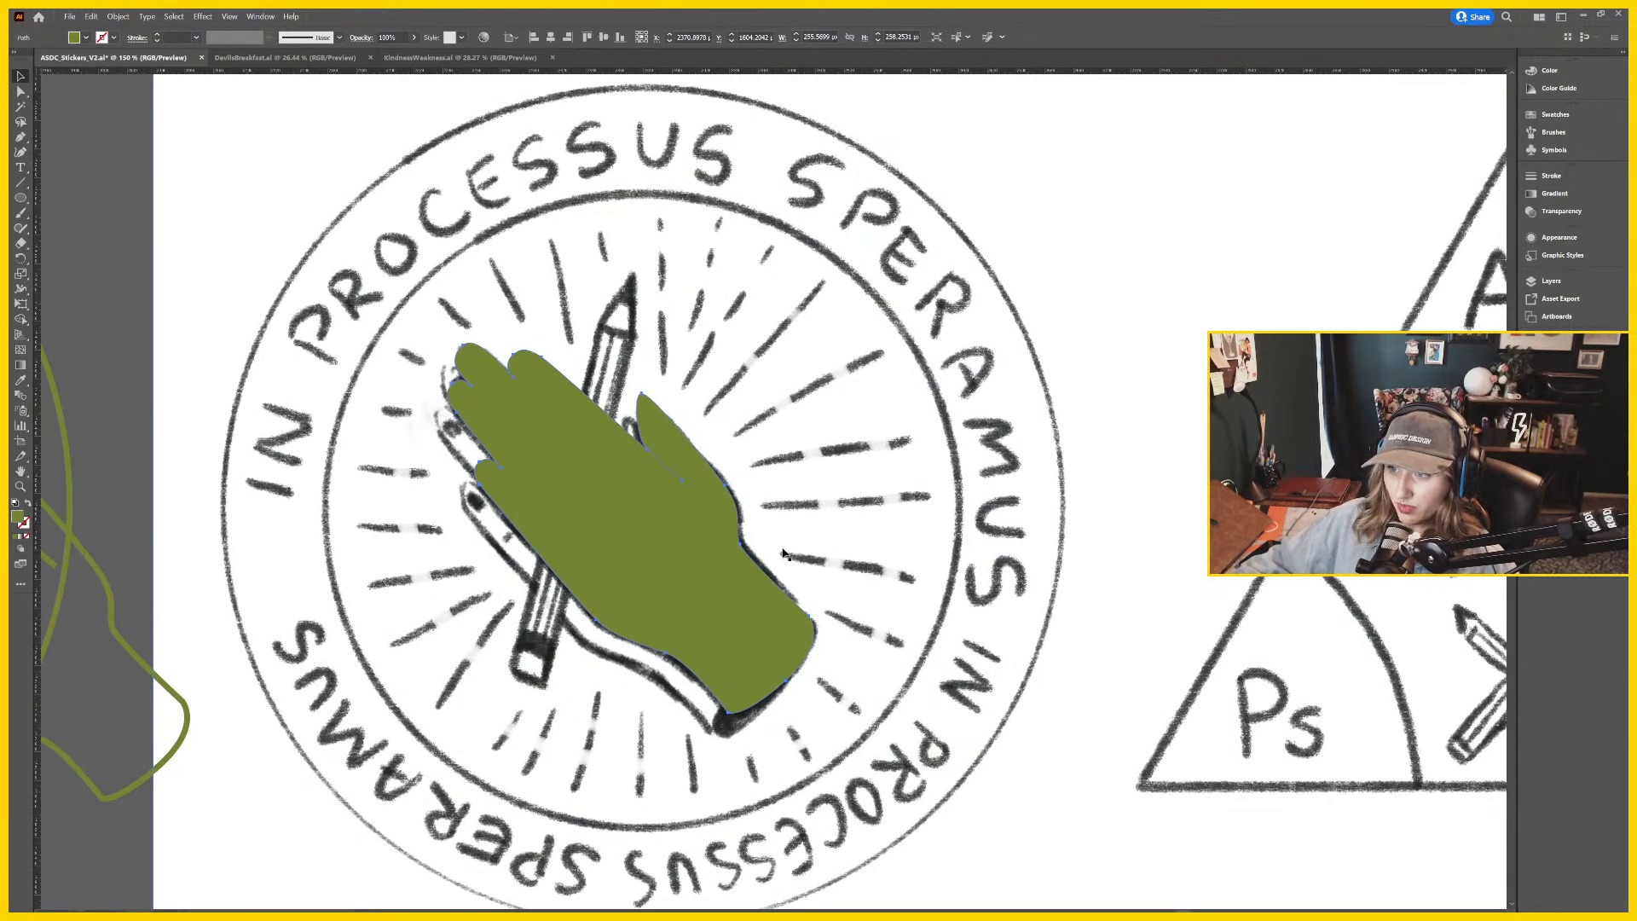
{"action": "key", "text": "a"}
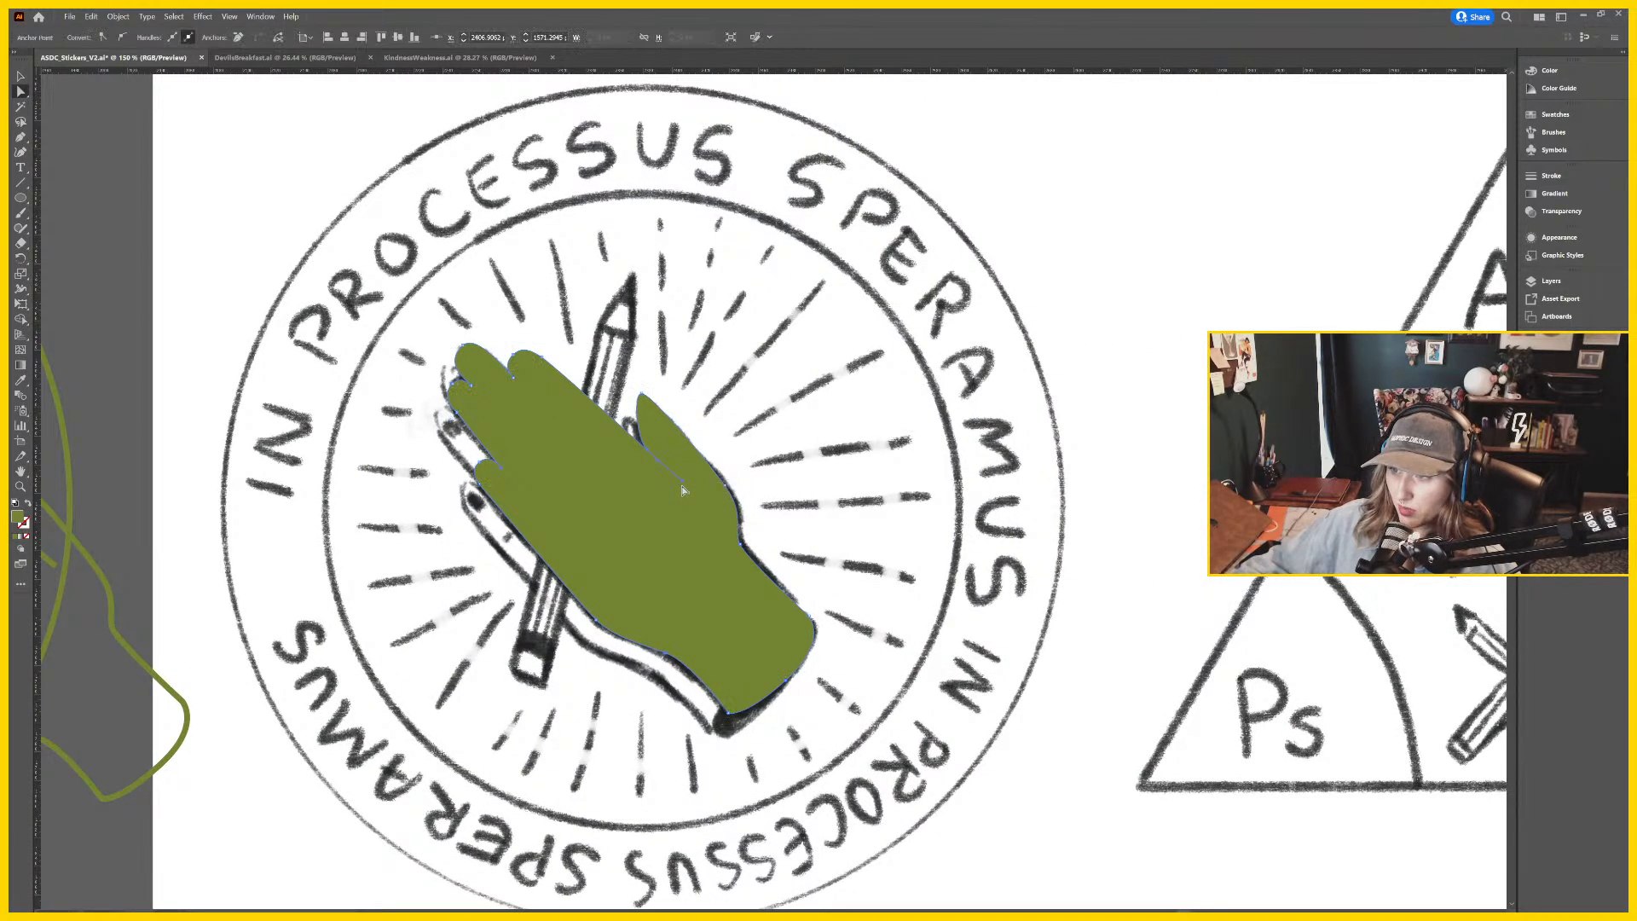
{"action": "key", "text": "p"}
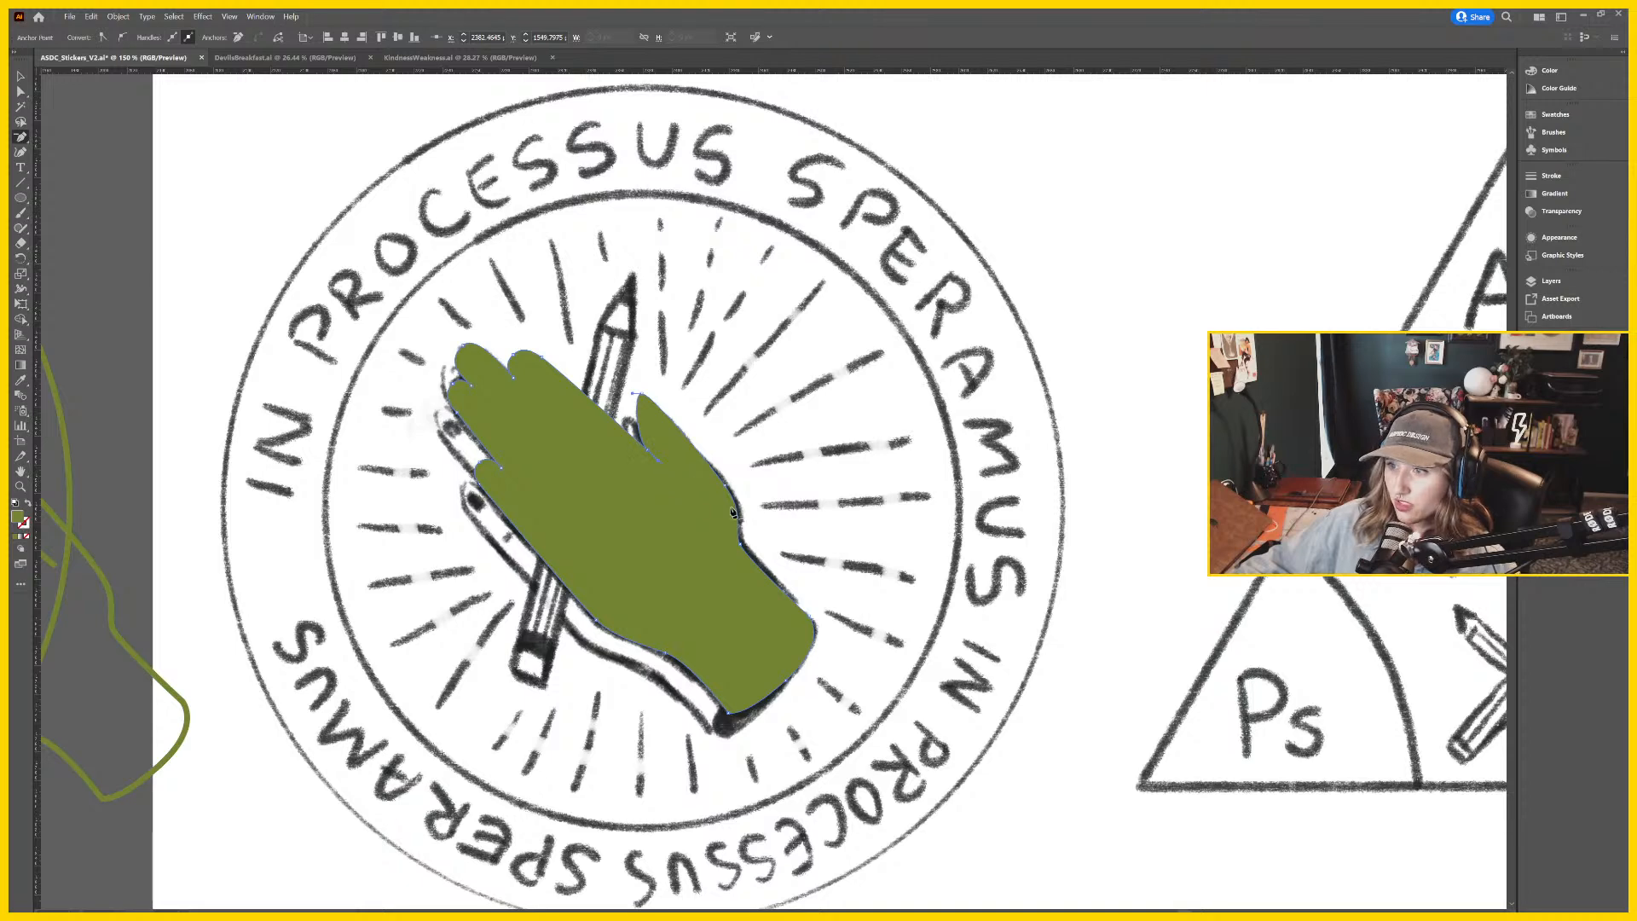
{"action": "left_click_drag", "start_coordinate": [732, 511], "coordinate": [704, 532]}
{"action": "key", "text": "ctrl+="}
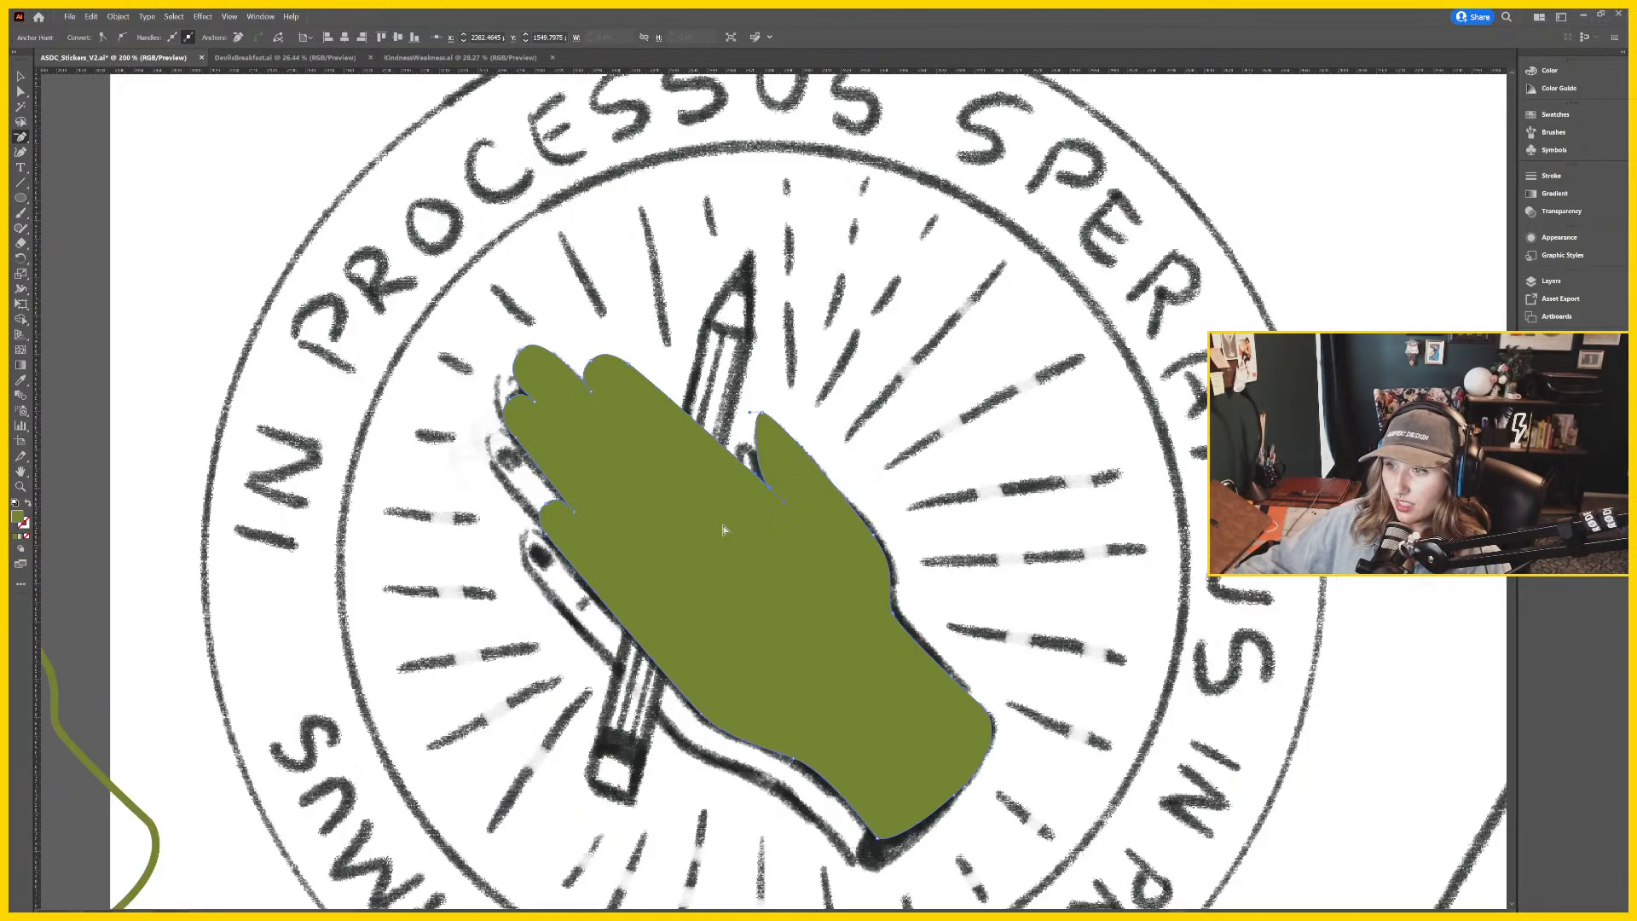
Reshape the filled hand's thumb by adjusting its curve into a rounder tip and inner edge.
{"action": "key", "text": "ctrl+="}
{"action": "left_click_drag", "start_coordinate": [801, 546], "coordinate": [765, 528]}
{"action": "key", "text": "a"}
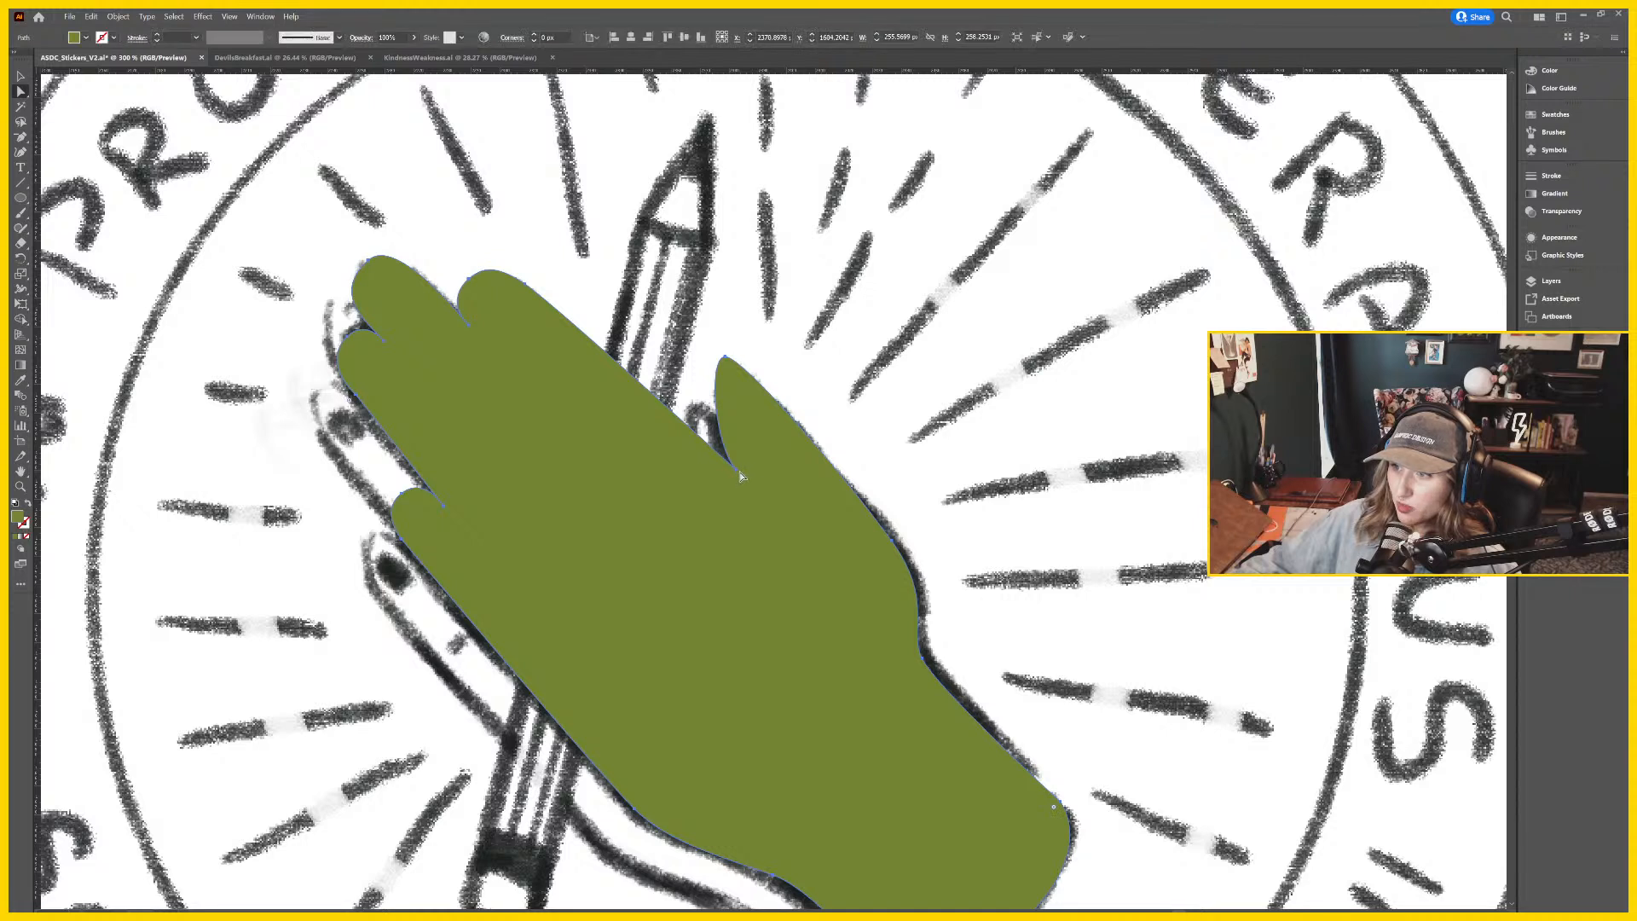
{"action": "left_click", "coordinate": [755, 489]}
{"action": "left_click_drag", "start_coordinate": [760, 494], "coordinate": [700, 362]}
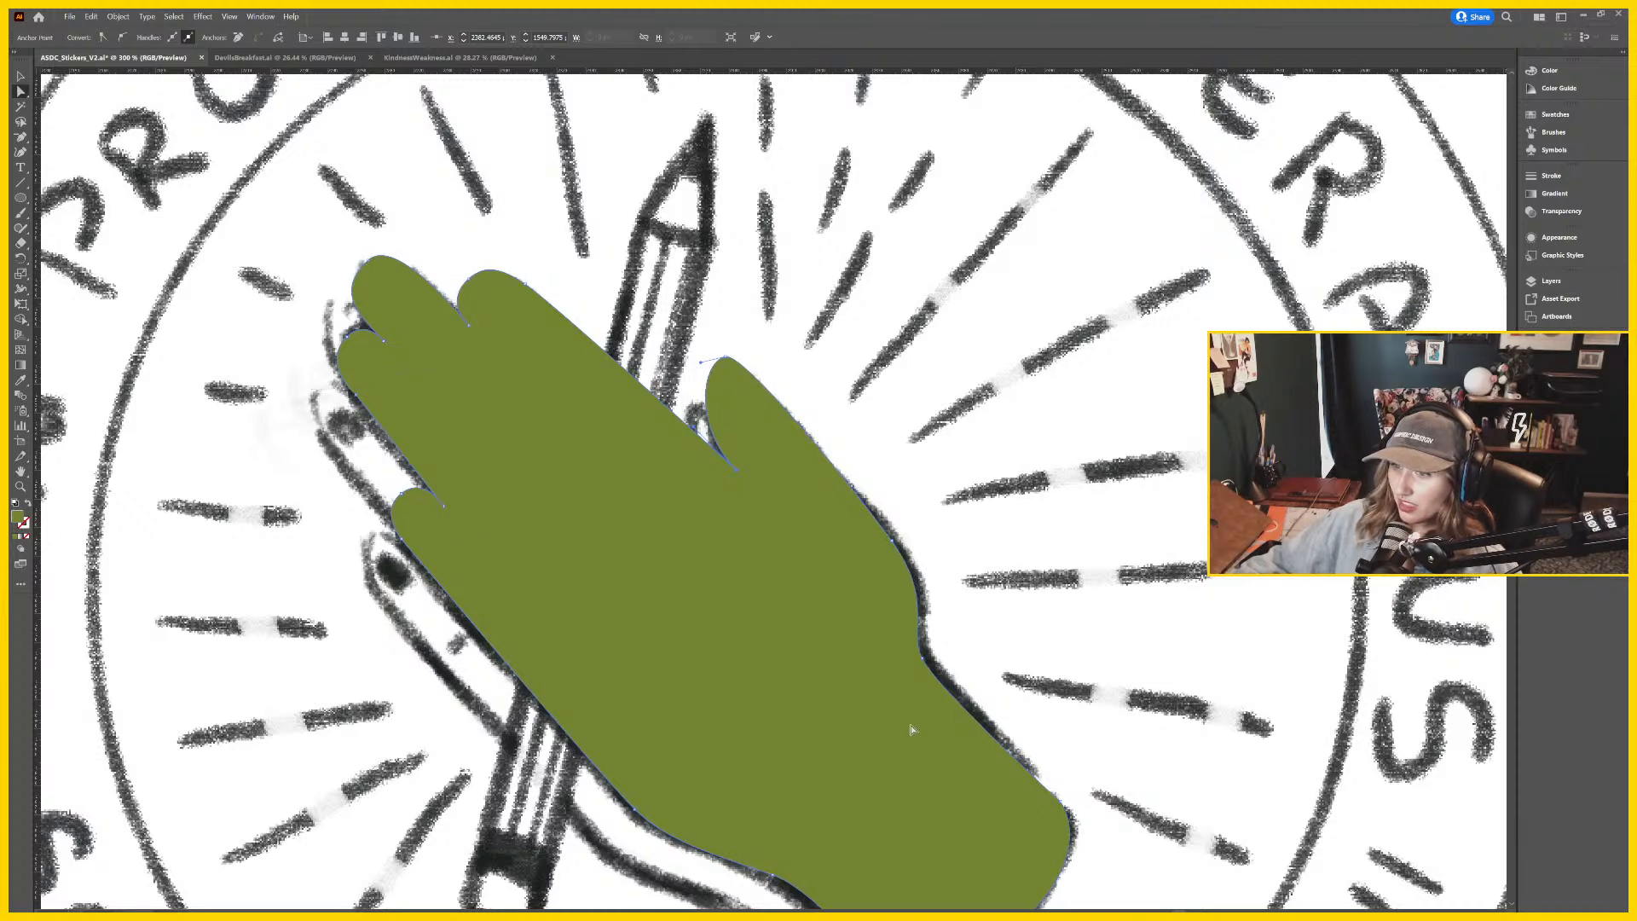
{"action": "left_click_drag", "start_coordinate": [910, 729], "coordinate": [861, 650]}
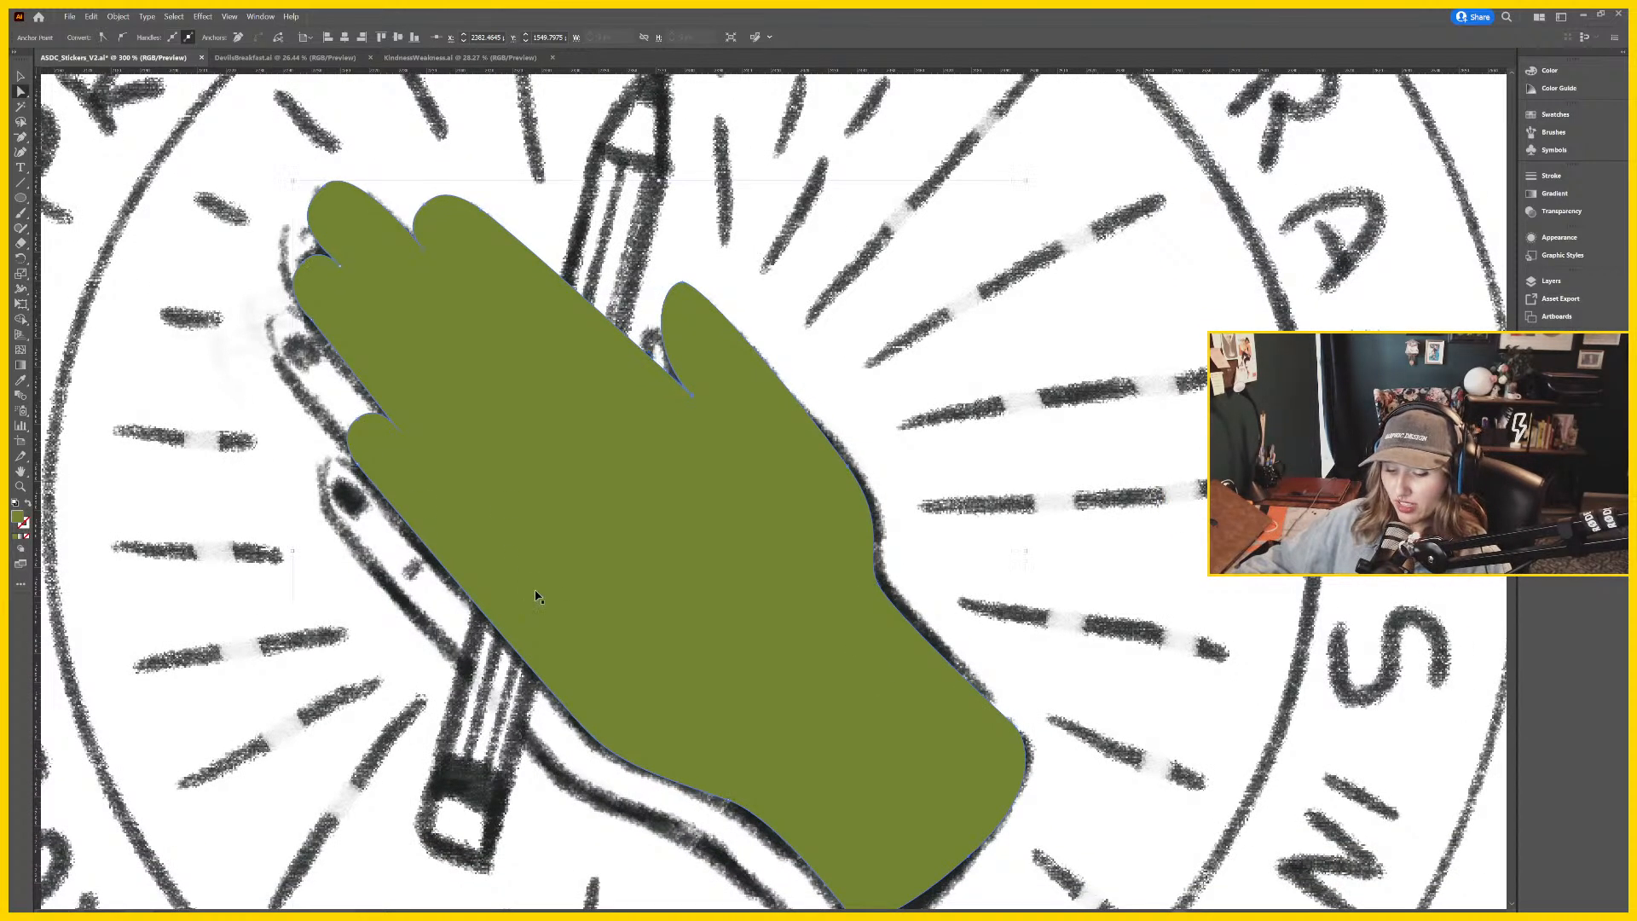
{"action": "key", "text": "ctrl+minus"}
{"action": "key", "text": "ctrl+minus"}
{"action": "left_click", "coordinate": [237, 321]}
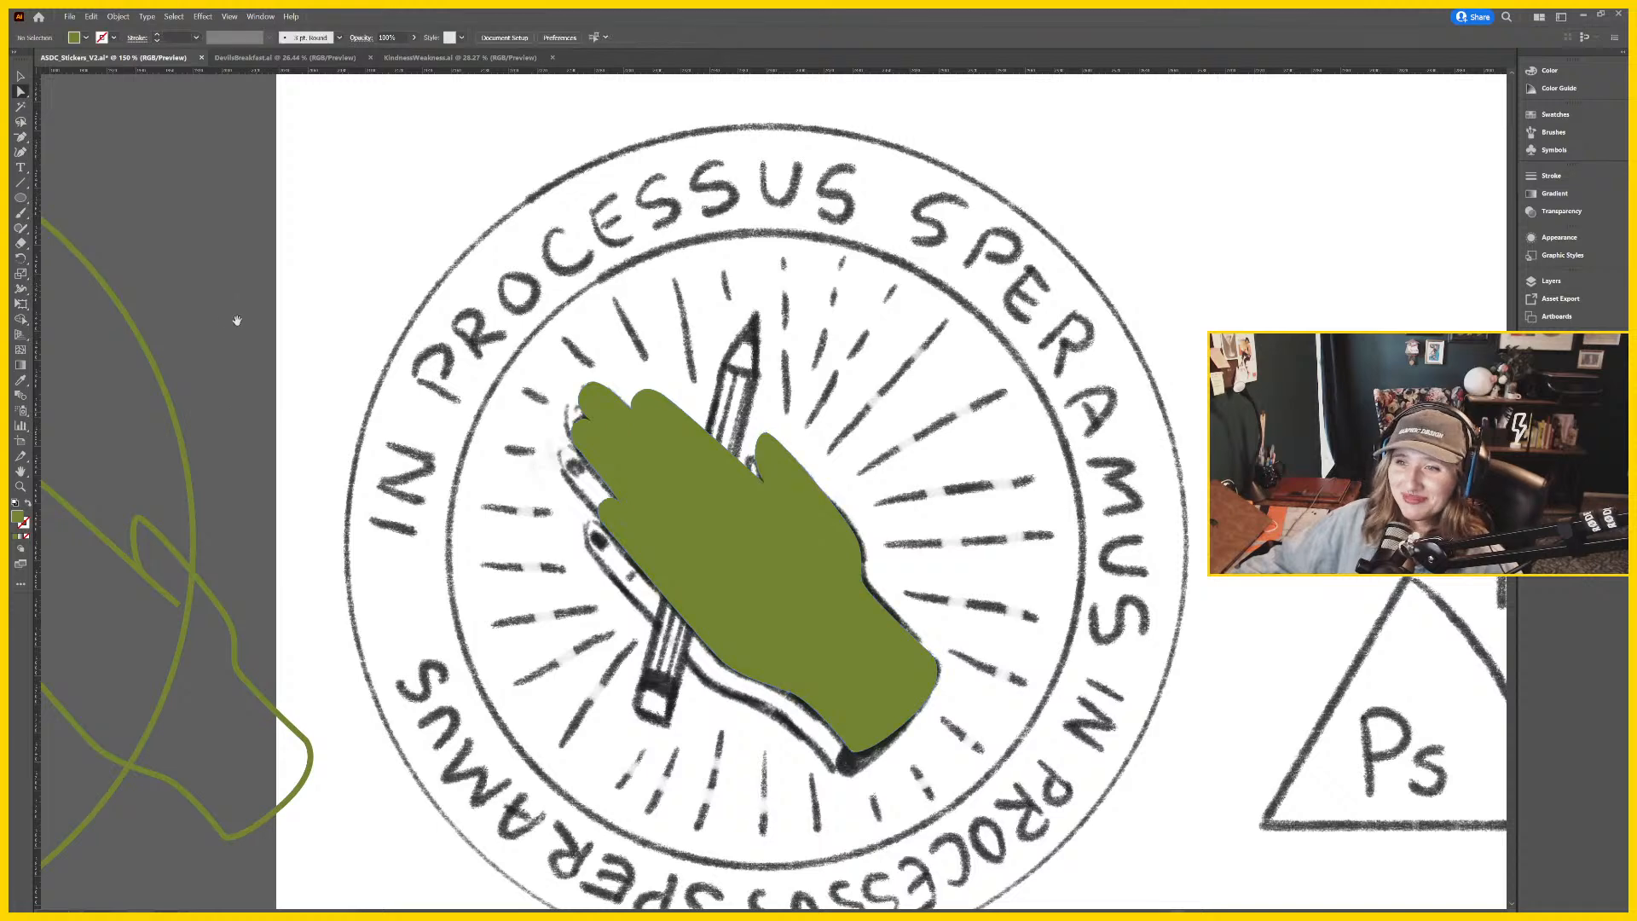
{"action": "scroll", "coordinate": [454, 489], "scroll_direction": "right", "scroll_amount": 1}
{"action": "scroll", "coordinate": [453, 489], "scroll_direction": "down", "scroll_amount": 1}
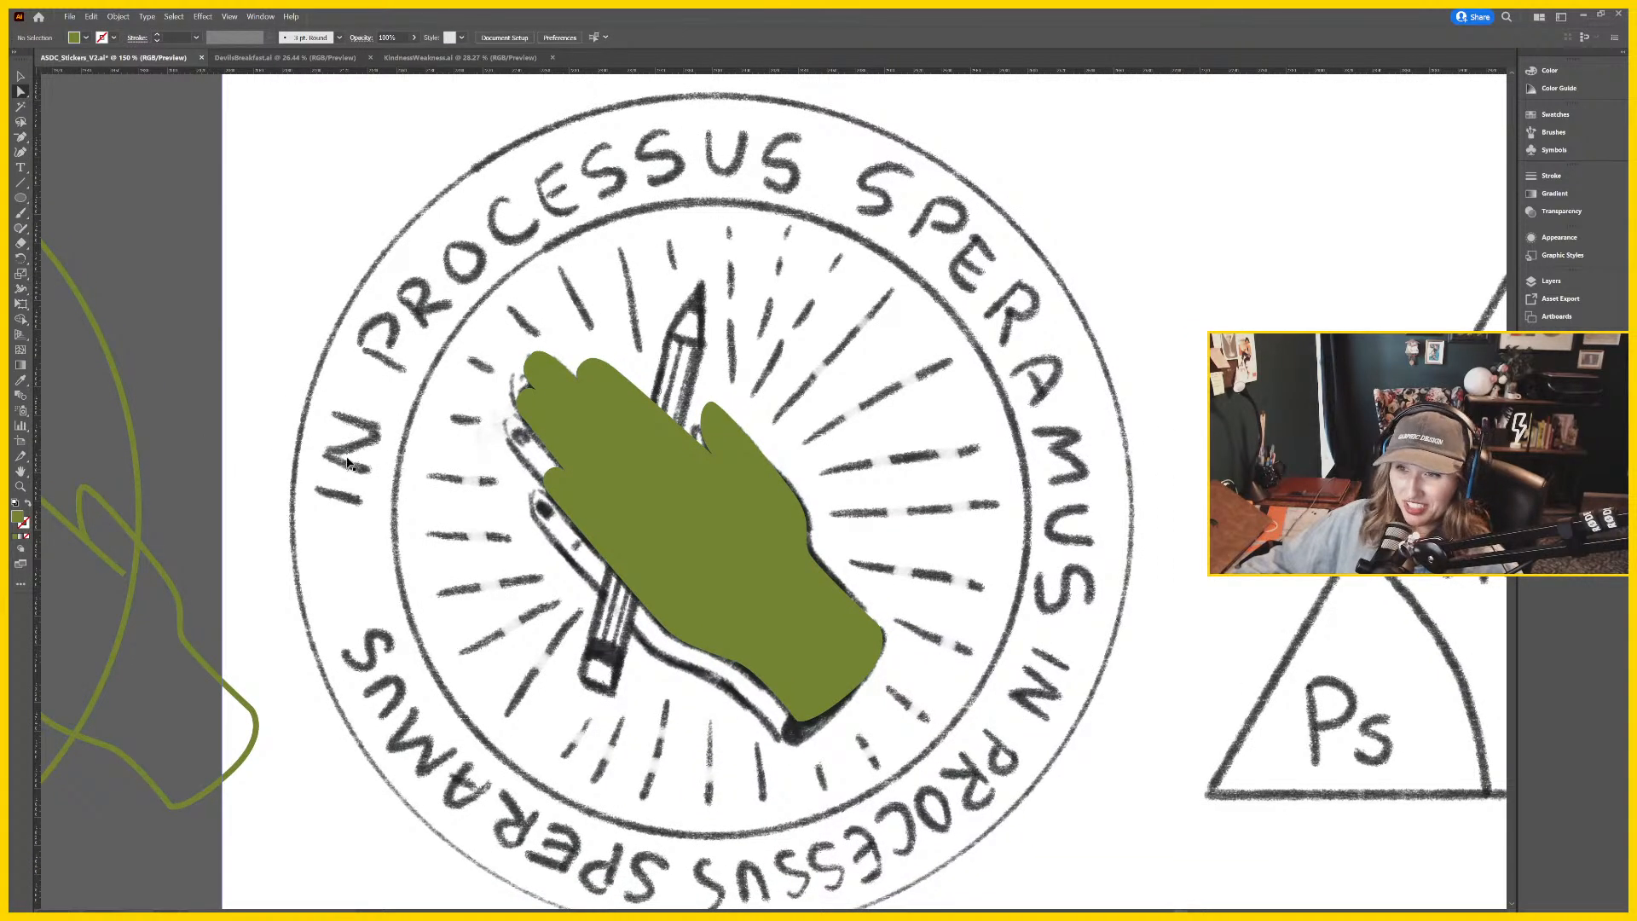
{"action": "key", "text": "ctrl+a"}
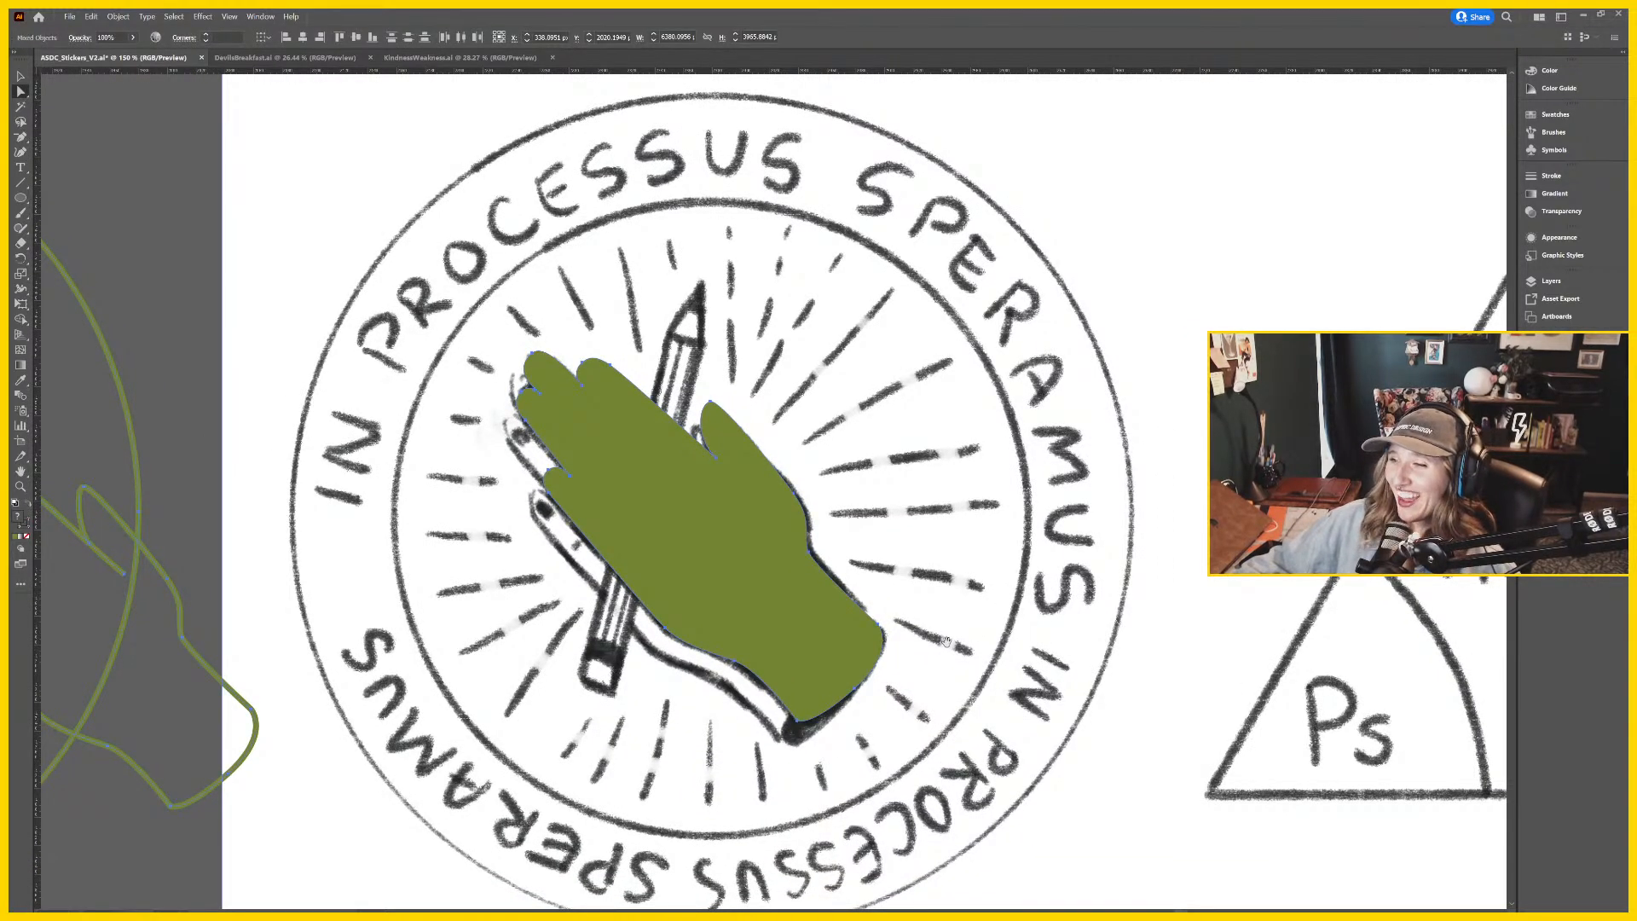
{"action": "left_click_drag", "start_coordinate": [946, 641], "coordinate": [869, 479]}
{"action": "key", "text": "v"}
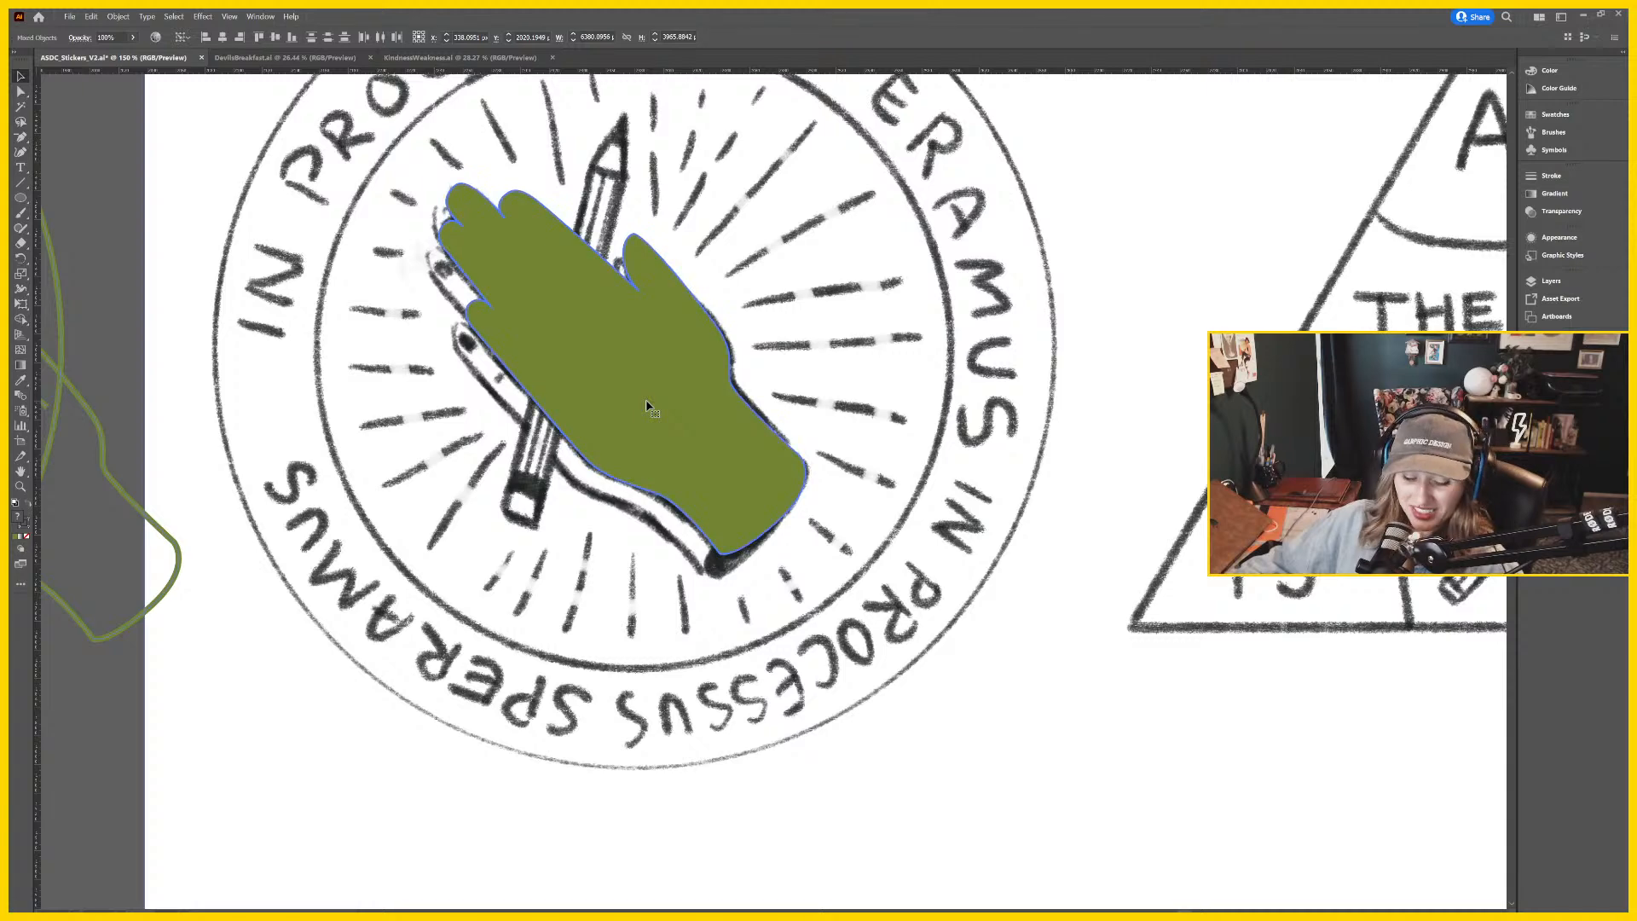
{"action": "left_click_drag", "start_coordinate": [717, 469], "coordinate": [765, 543]}
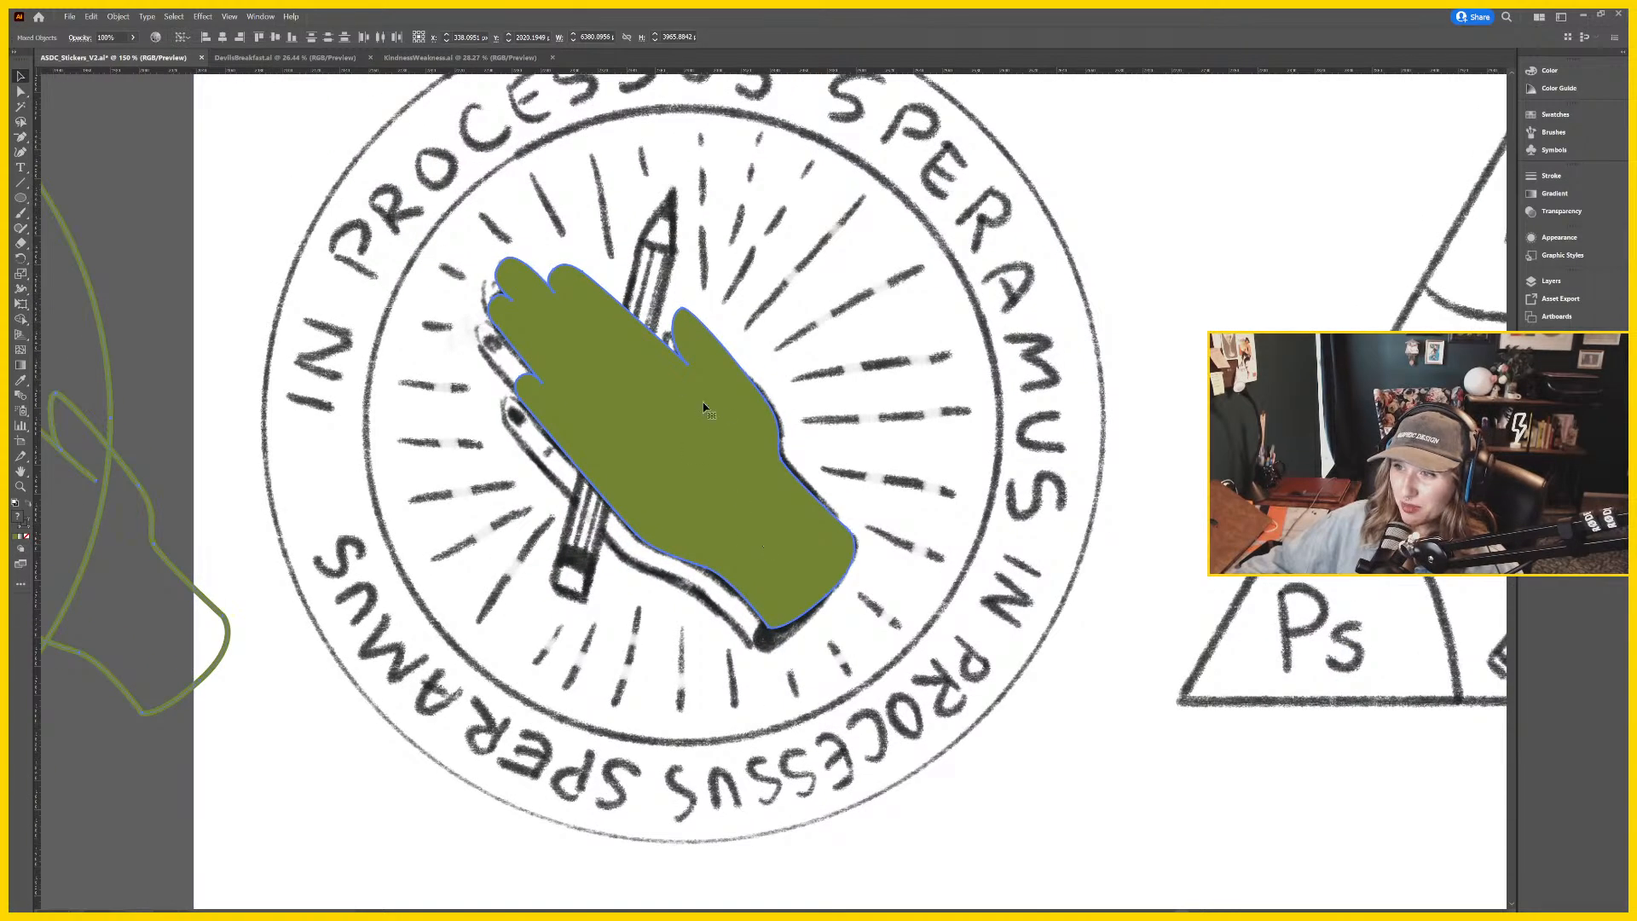
{"action": "left_click_drag", "start_coordinate": [747, 413], "coordinate": [799, 479]}
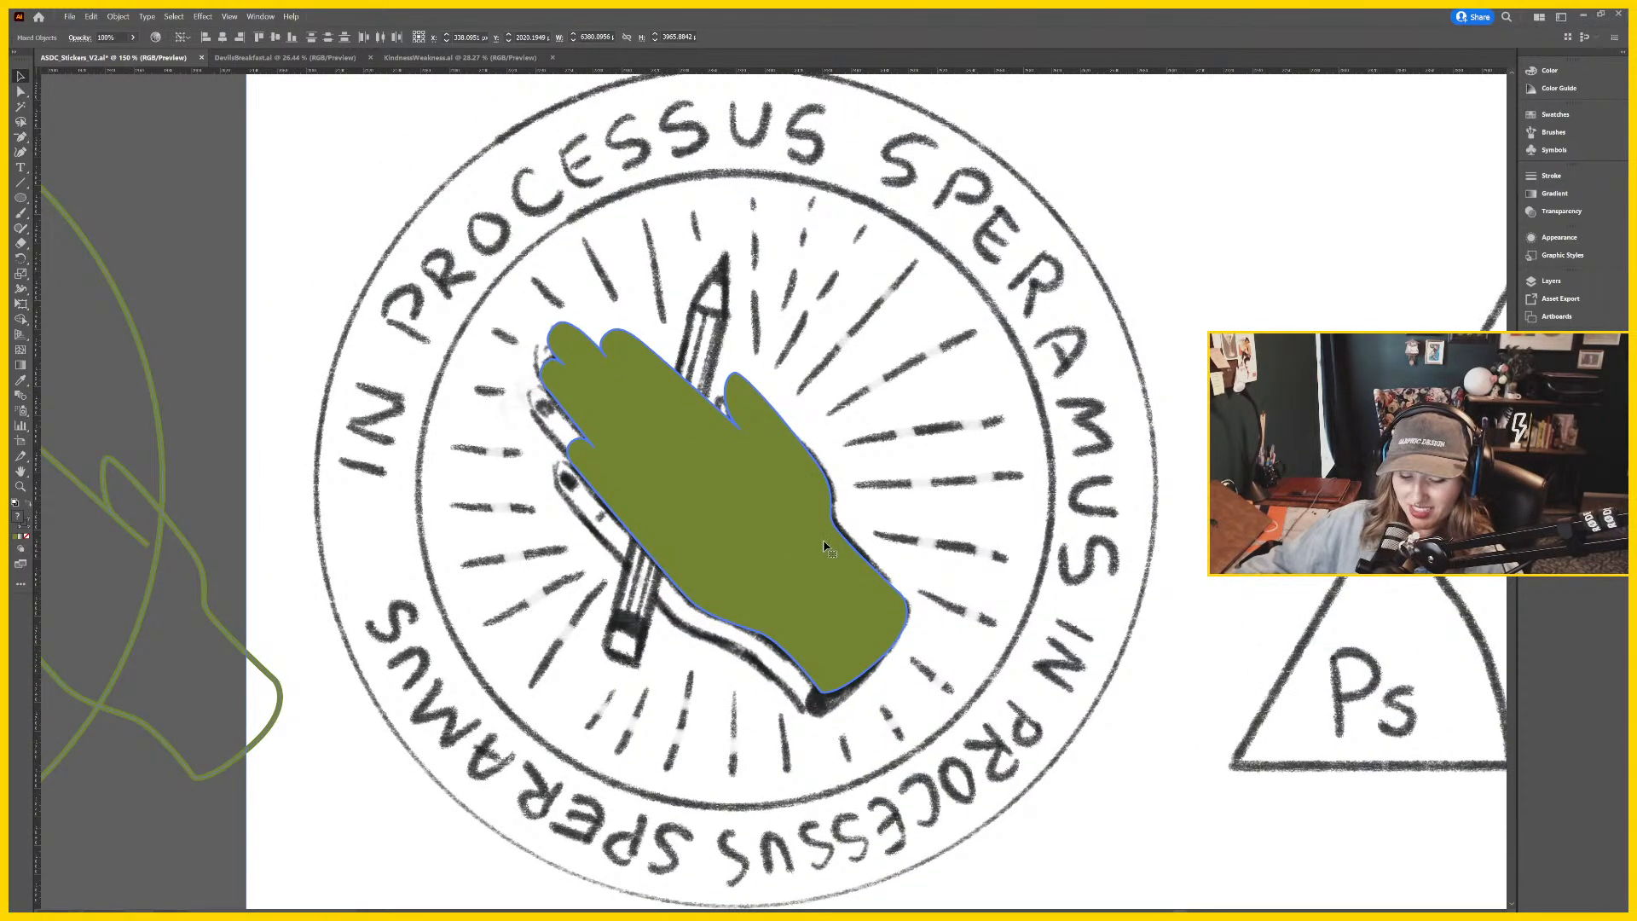
{"action": "left_click_drag", "start_coordinate": [738, 550], "coordinate": [702, 514]}
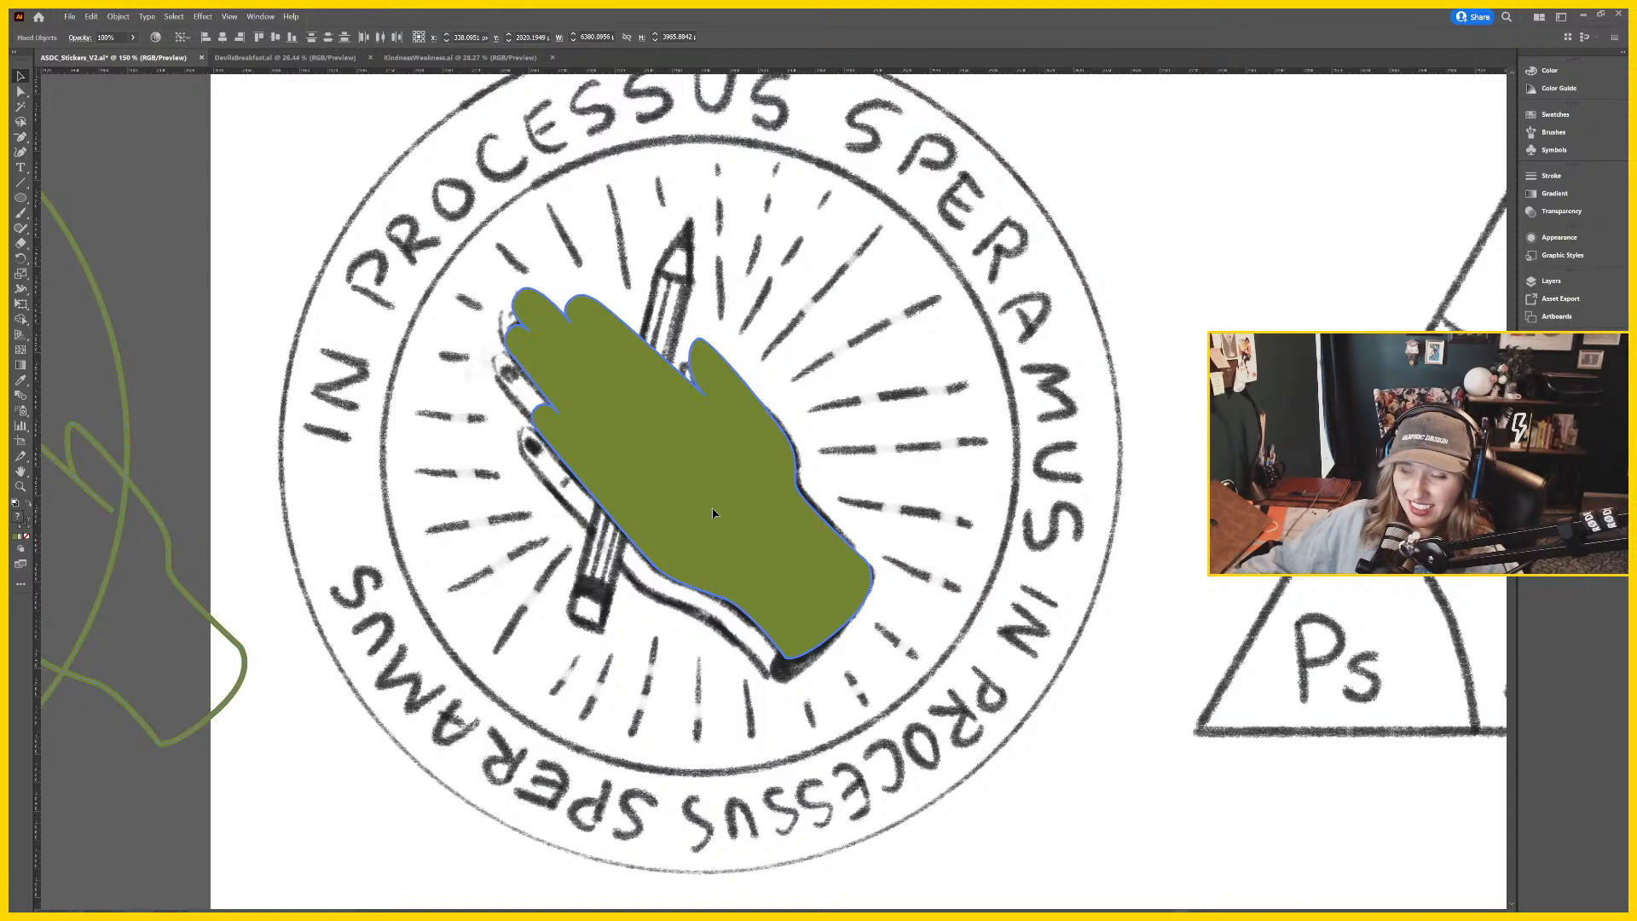
Turn the solid green hand into an unfilled outline with a 3 pt green stroke.
{"action": "left_click", "coordinate": [581, 393]}
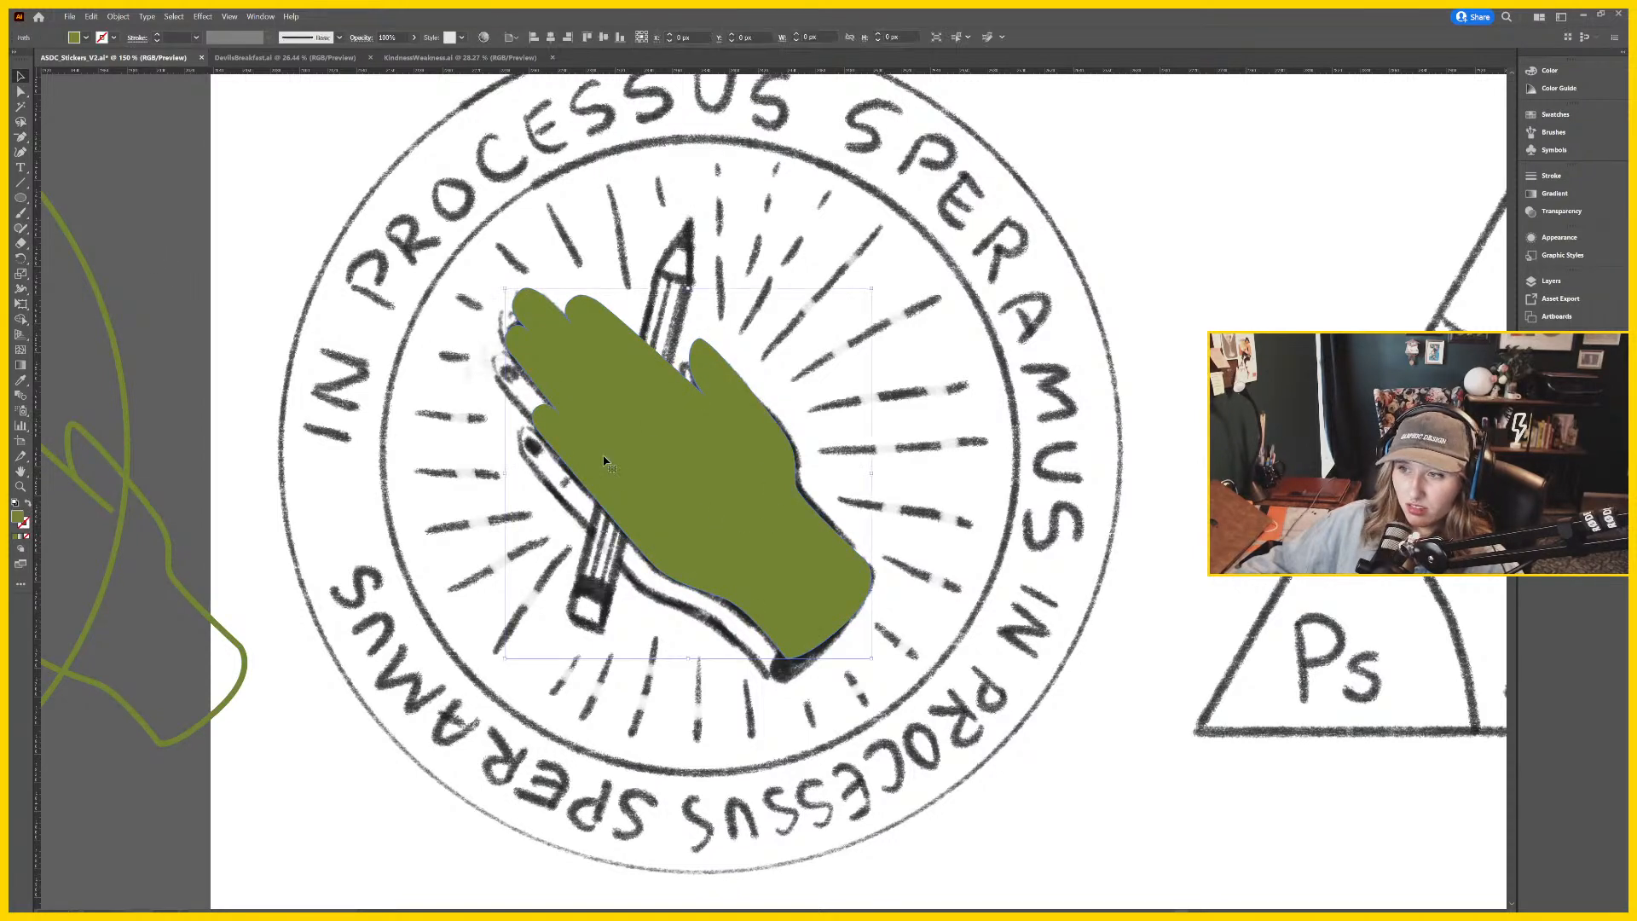
{"action": "key", "text": "shift+x"}
{"action": "left_click", "coordinate": [157, 34]}
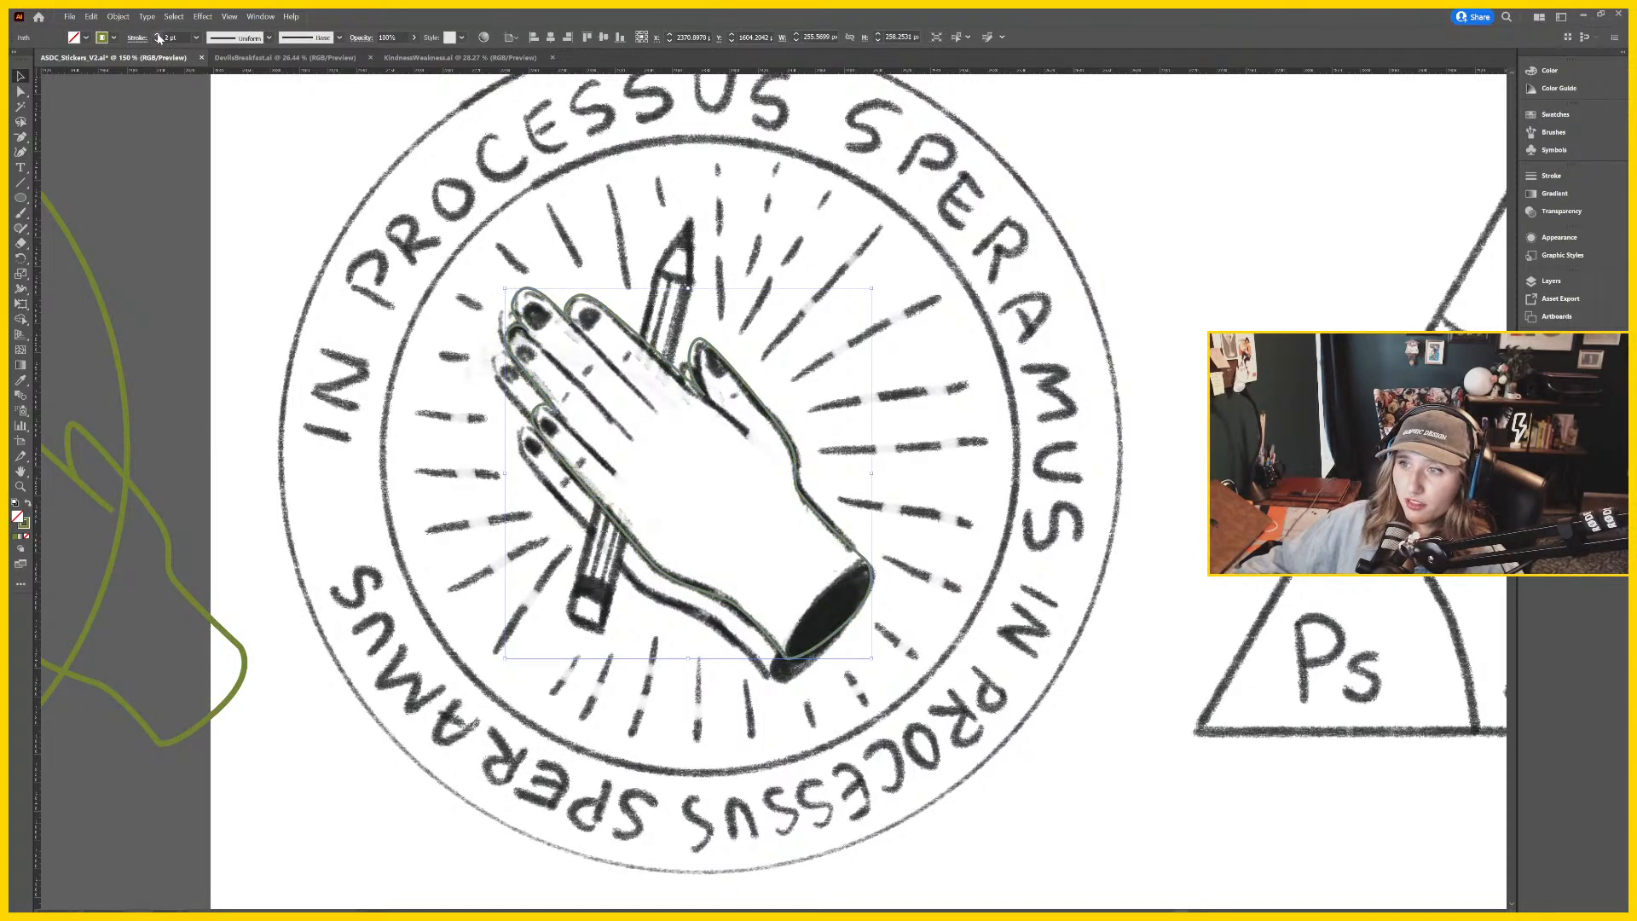
{"action": "left_click", "coordinate": [157, 34]}
{"action": "left_click", "coordinate": [656, 381]}
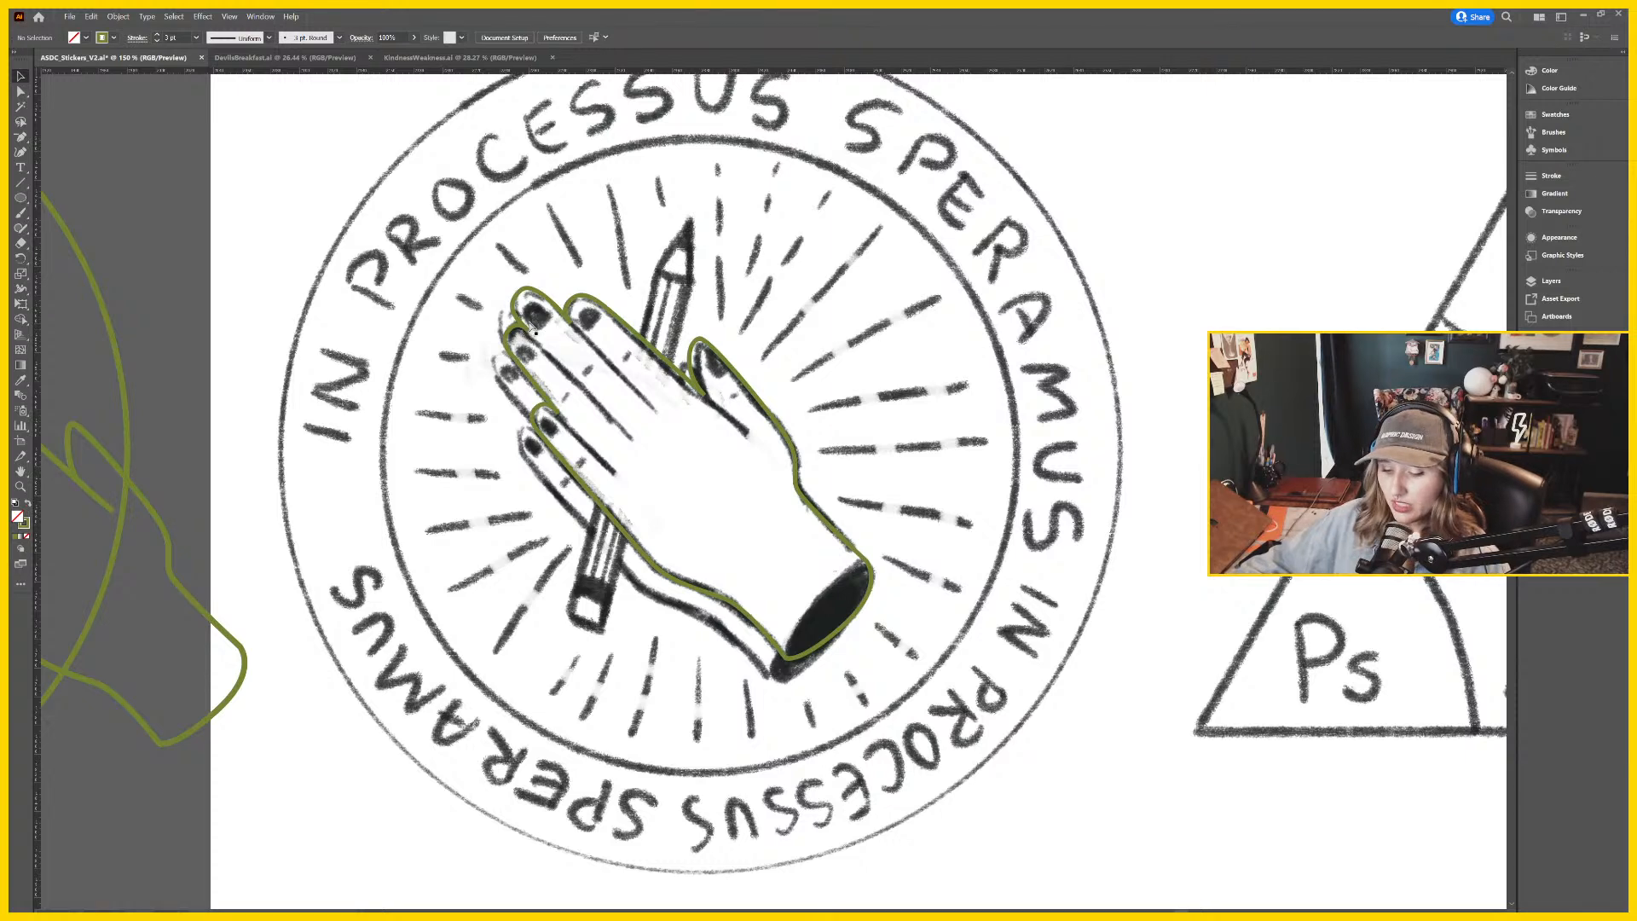
Draw a curved line around the sketched thumbnail with the Pen tool, letting both ends cross the thumb's outer edge.
{"action": "key", "text": "ctrl+equal"}
{"action": "key", "text": "ctrl+equal"}
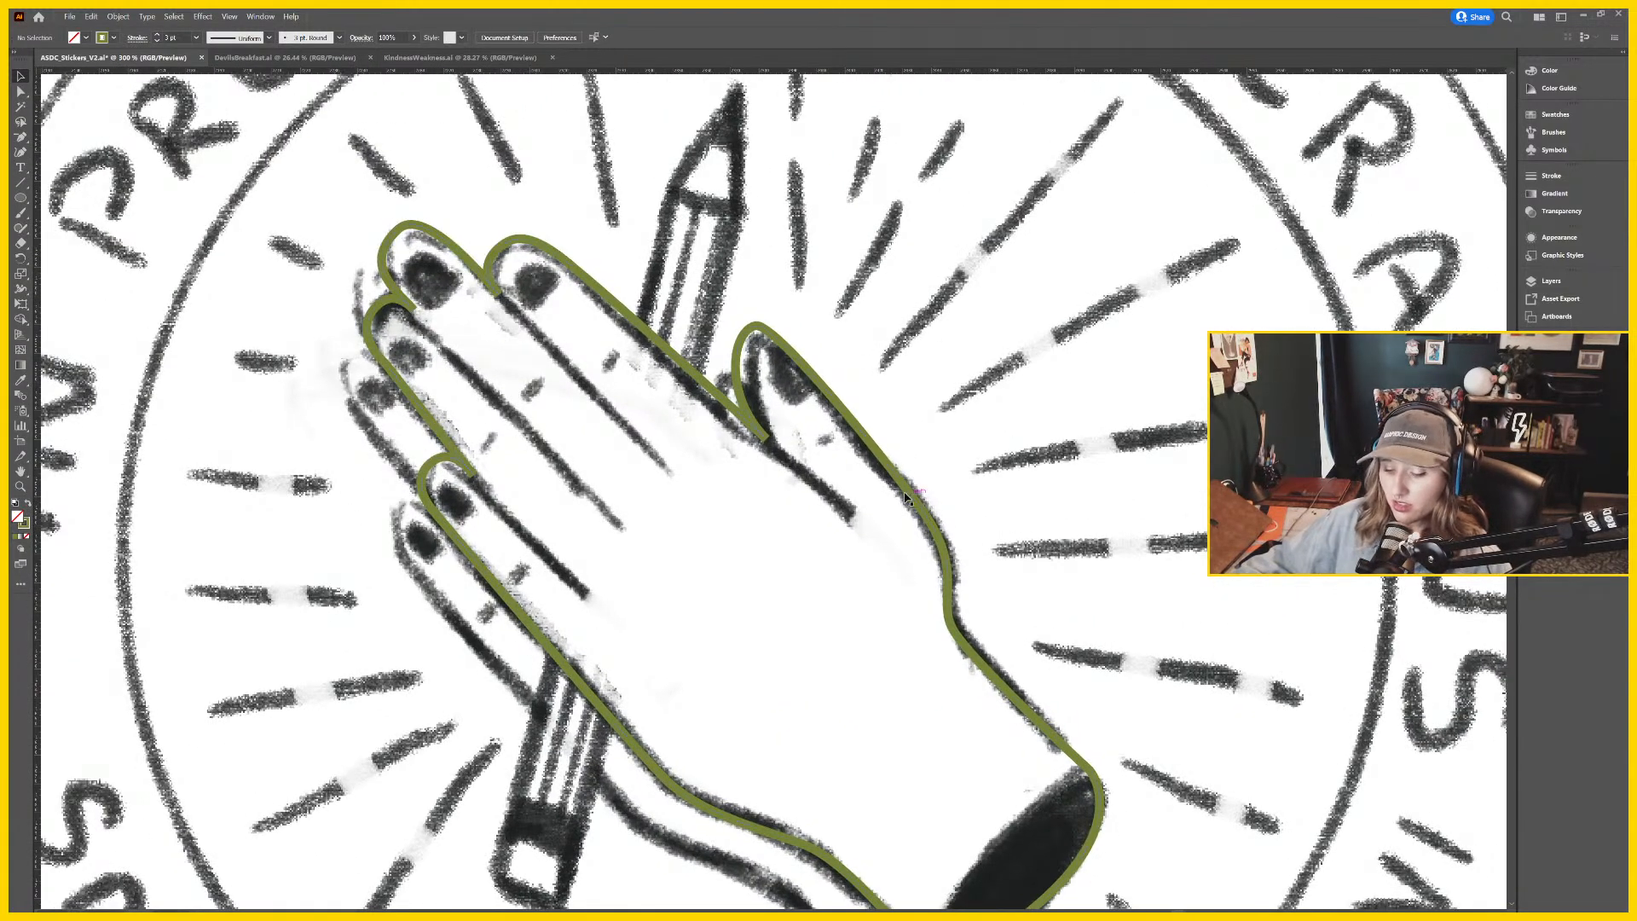
{"action": "key", "text": "m"}
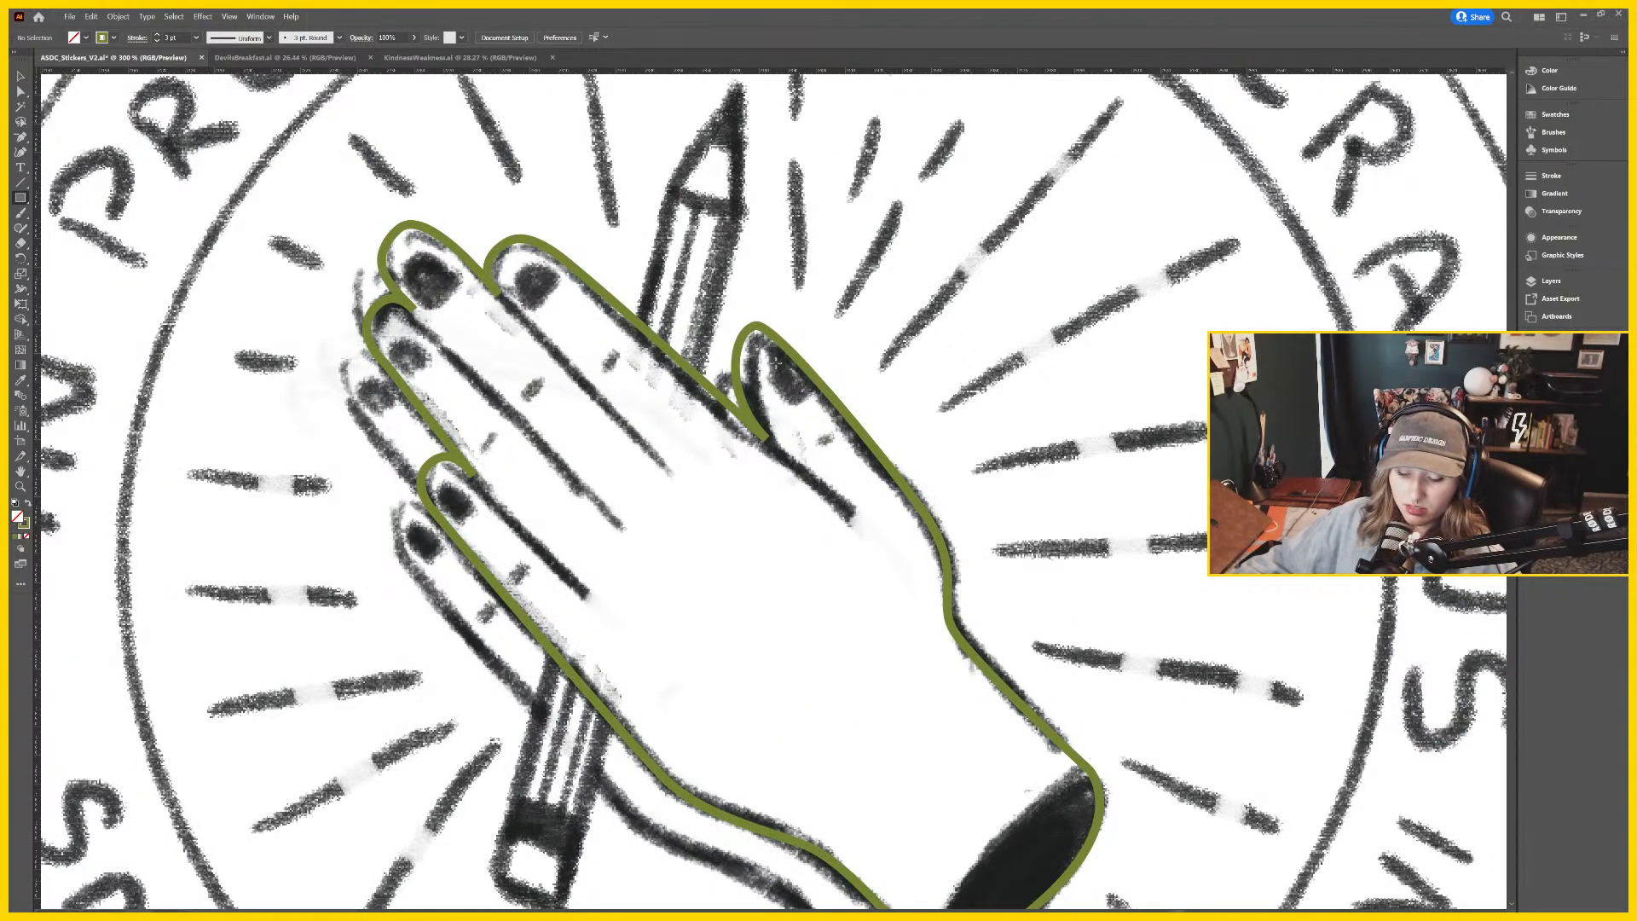
{"action": "key", "text": "p"}
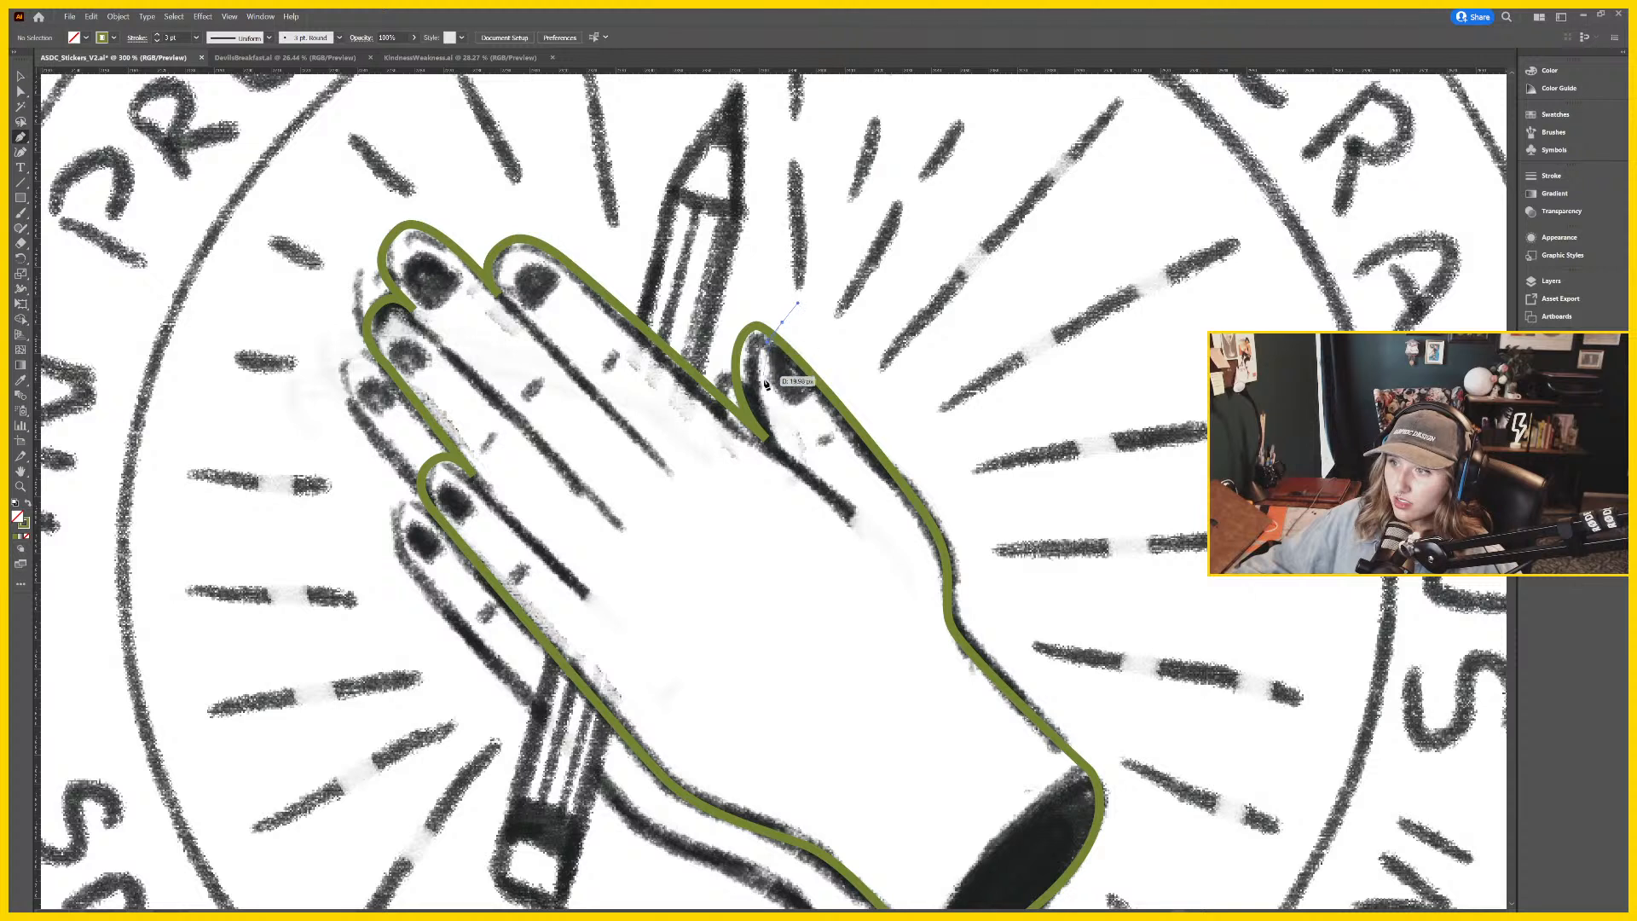
{"action": "left_click_drag", "start_coordinate": [774, 357], "coordinate": [846, 359]}
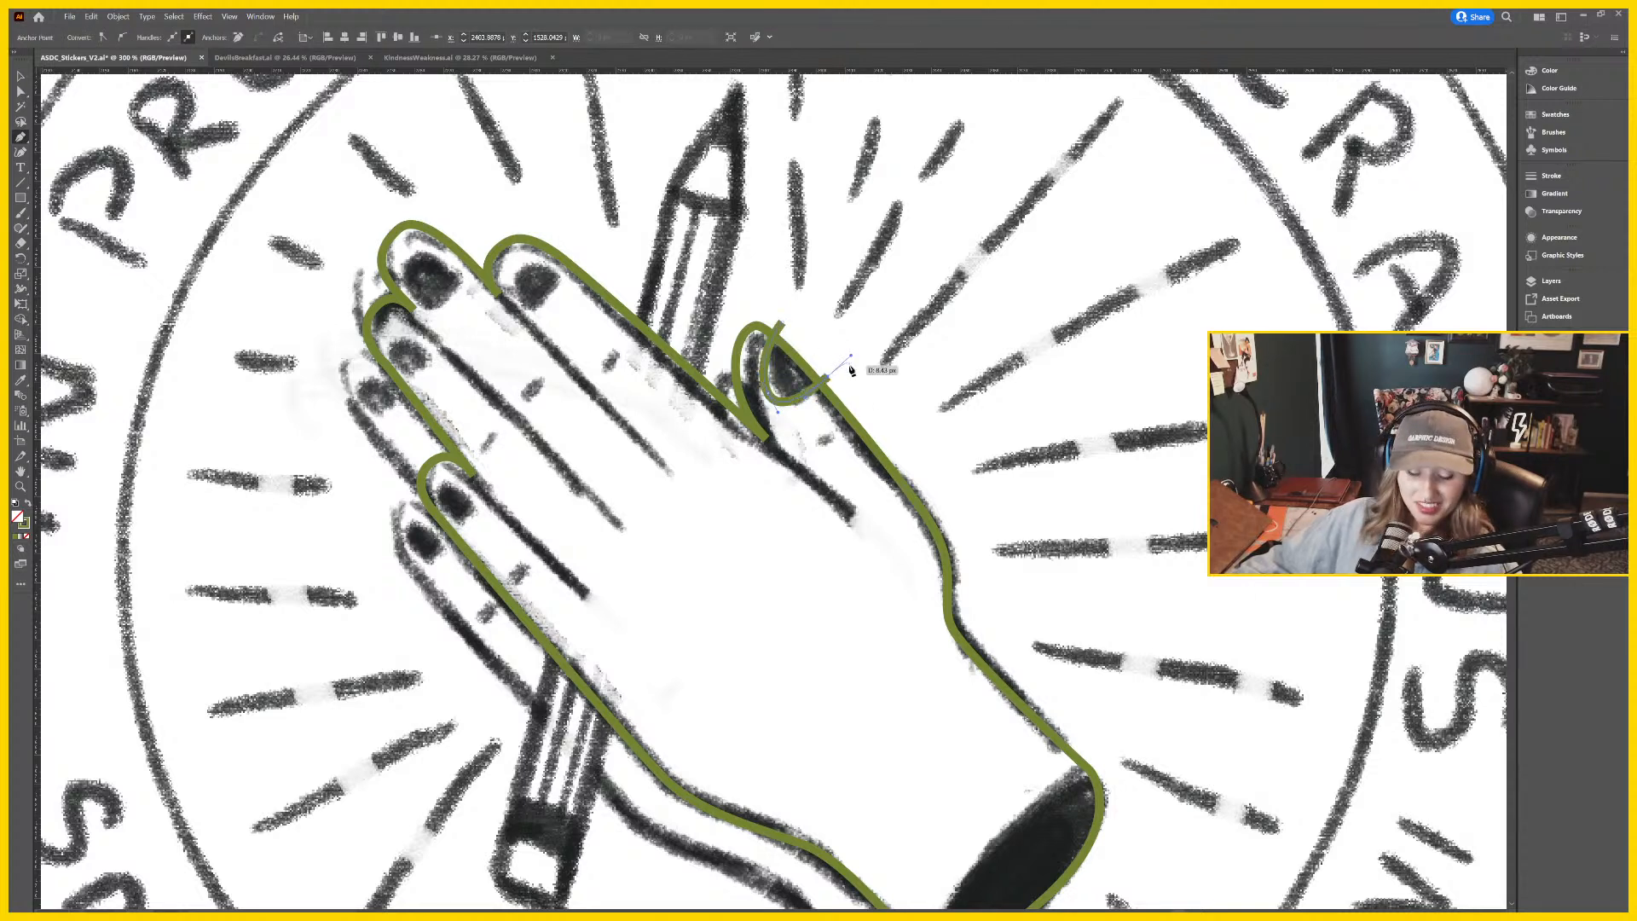
Trim the ends of the thumbnail curve that stick out beyond the thumb outline, using the Shape Builder.
{"action": "key", "text": "v"}
{"action": "key", "text": "shift+m"}
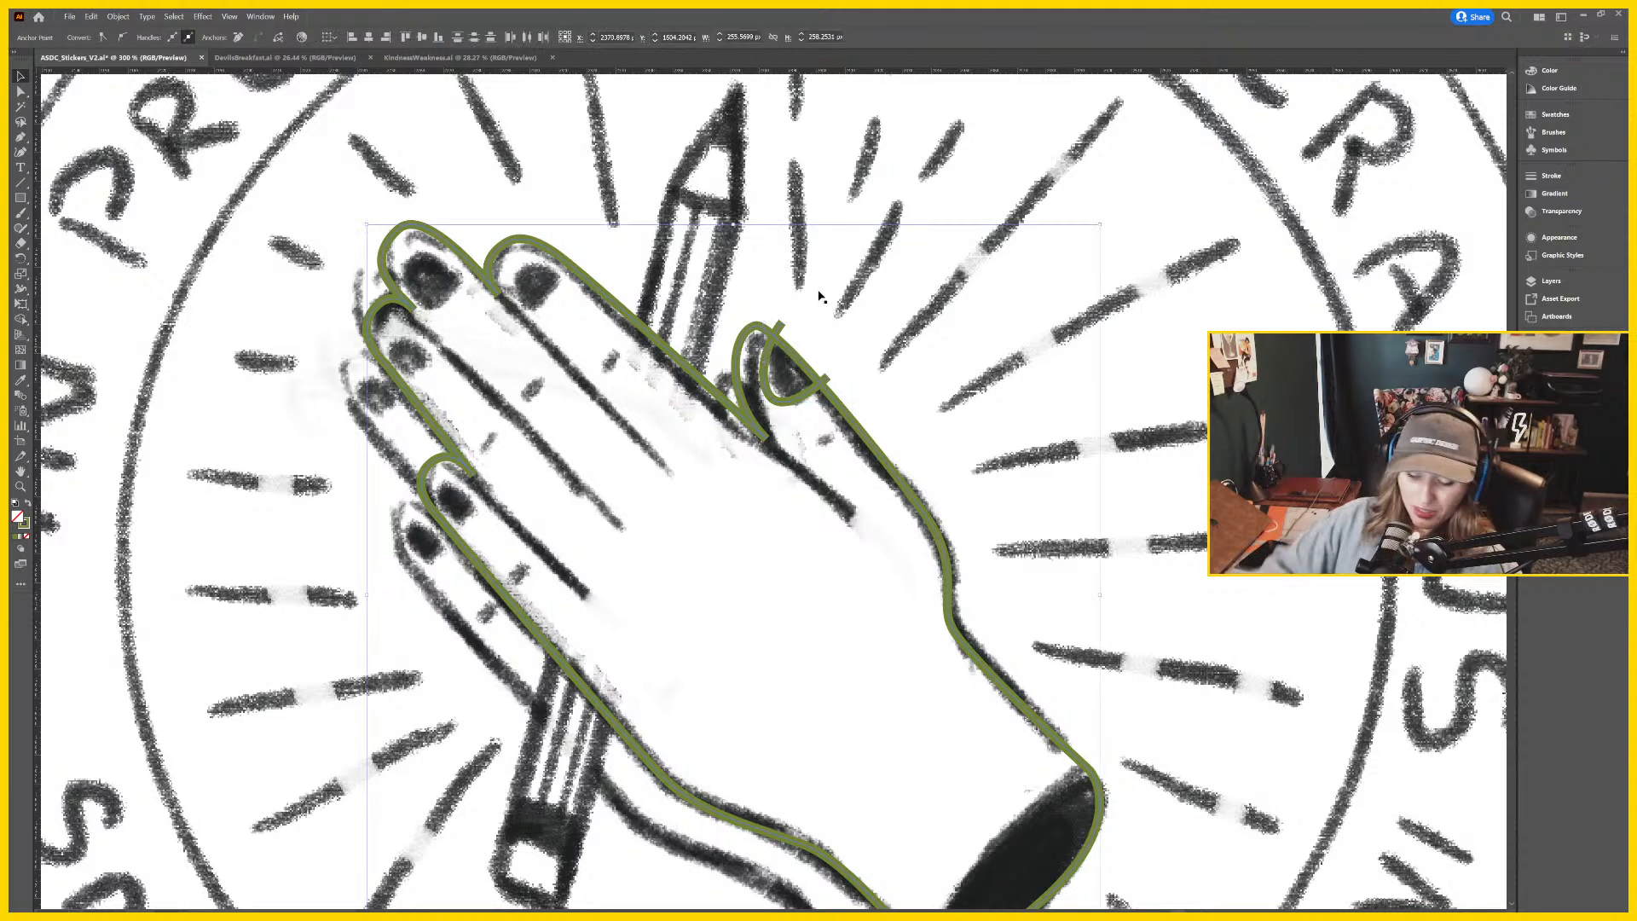
{"action": "left_click", "coordinate": [783, 328]}
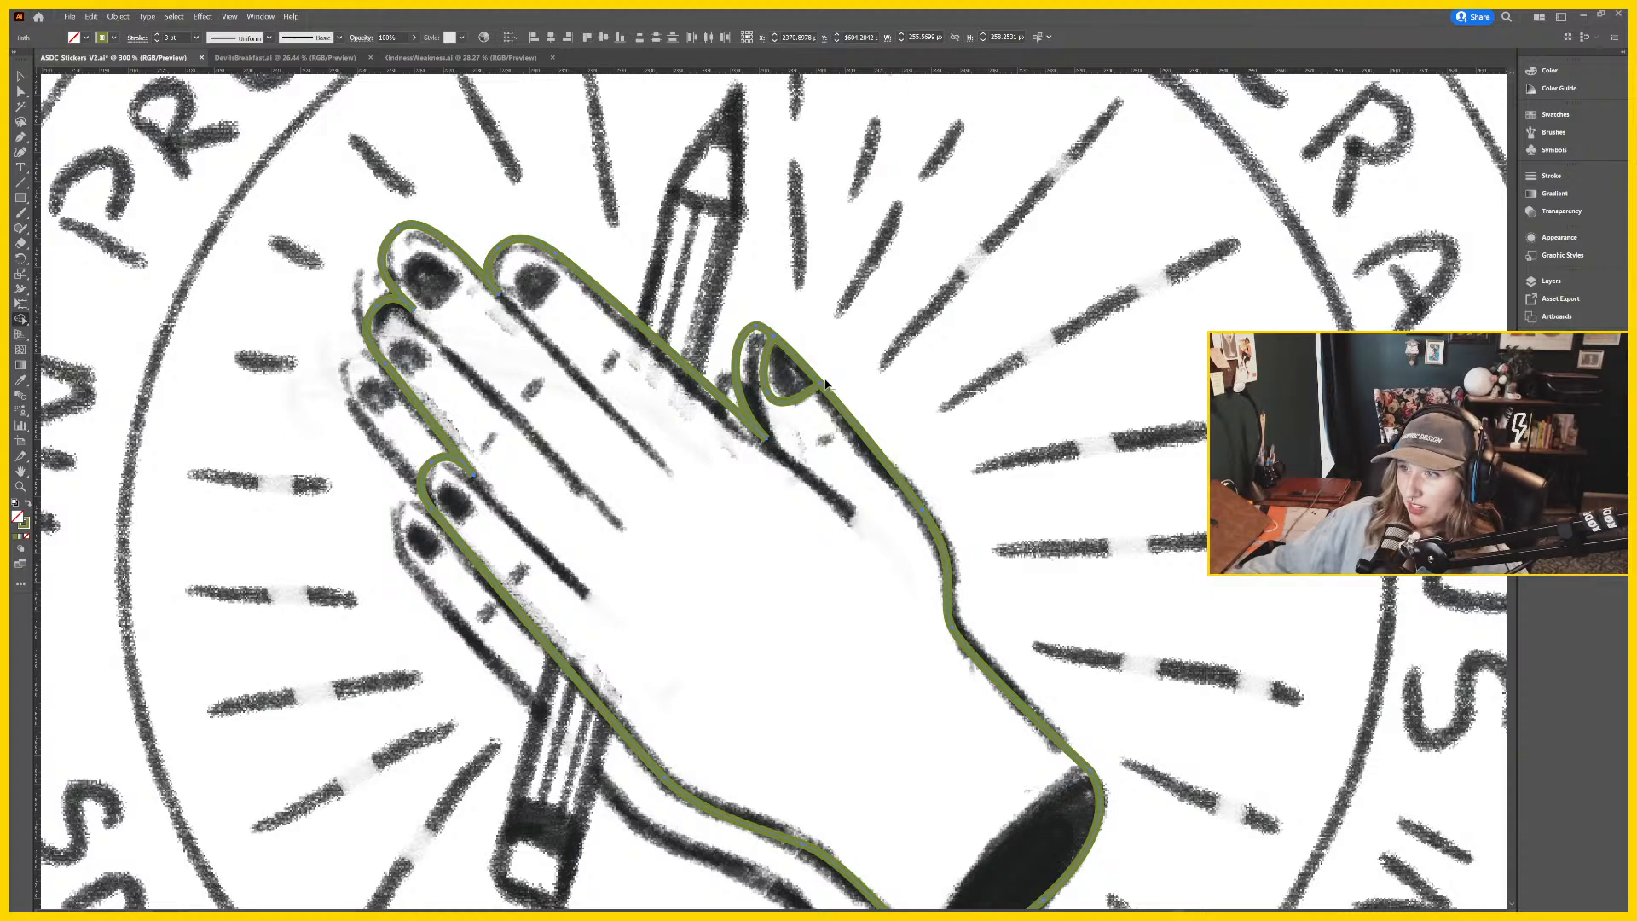
{"action": "scroll", "coordinate": [929, 399], "scroll_direction": "left", "scroll_amount": 1}
{"action": "key", "text": "v"}
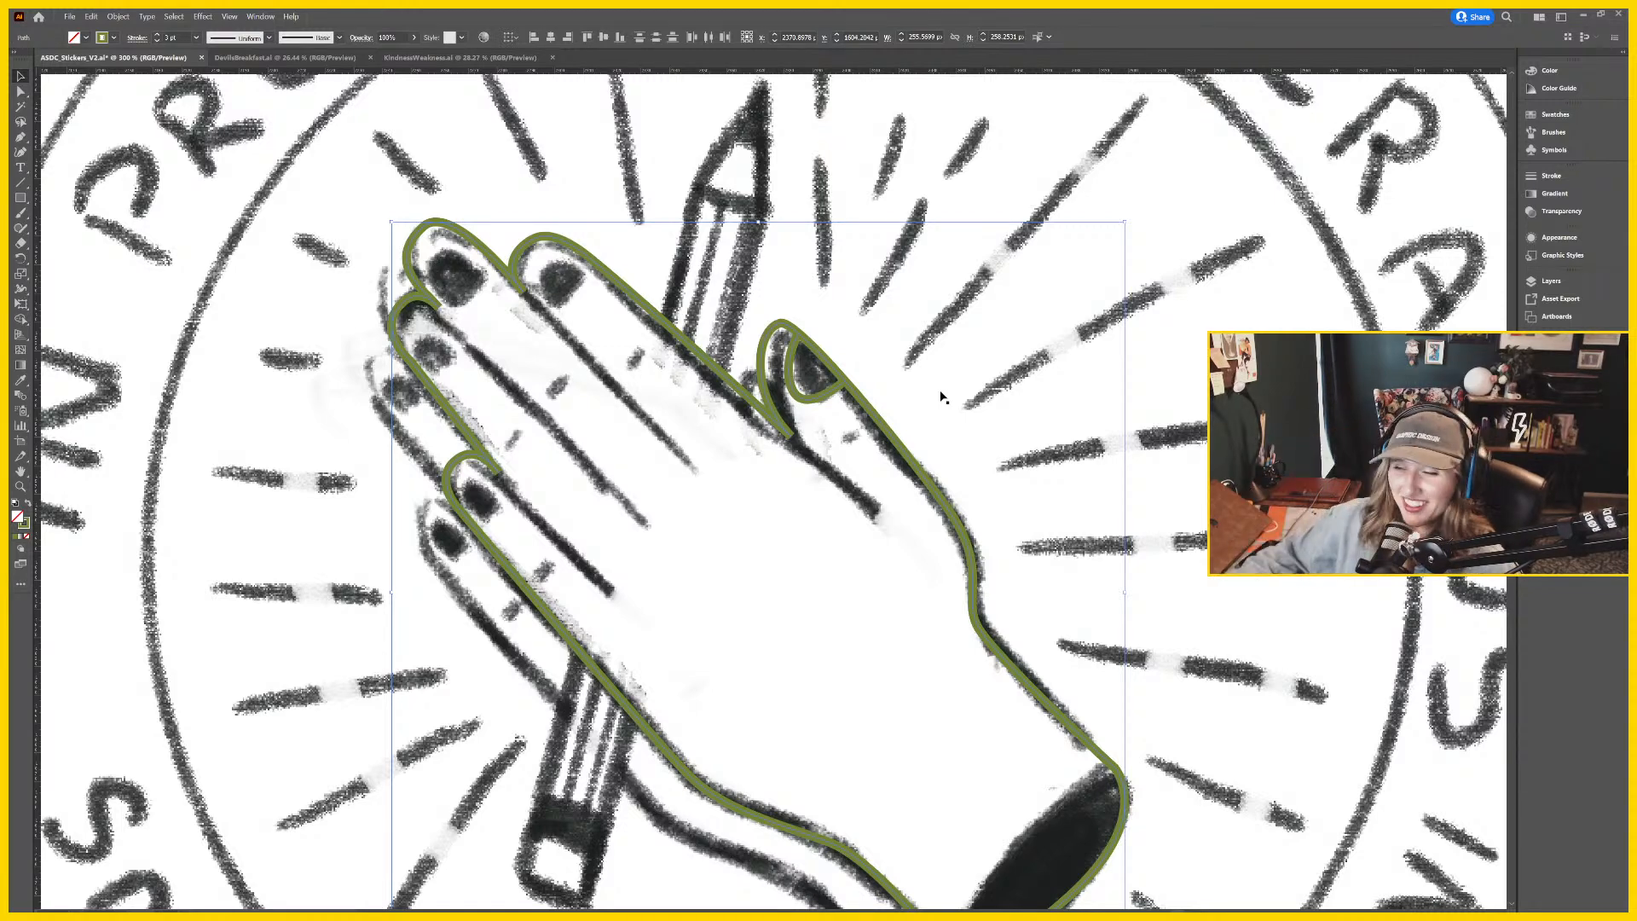
{"action": "scroll", "coordinate": [942, 354], "scroll_direction": "right", "scroll_amount": 2}
{"action": "scroll", "coordinate": [951, 392], "scroll_direction": "down", "scroll_amount": 1}
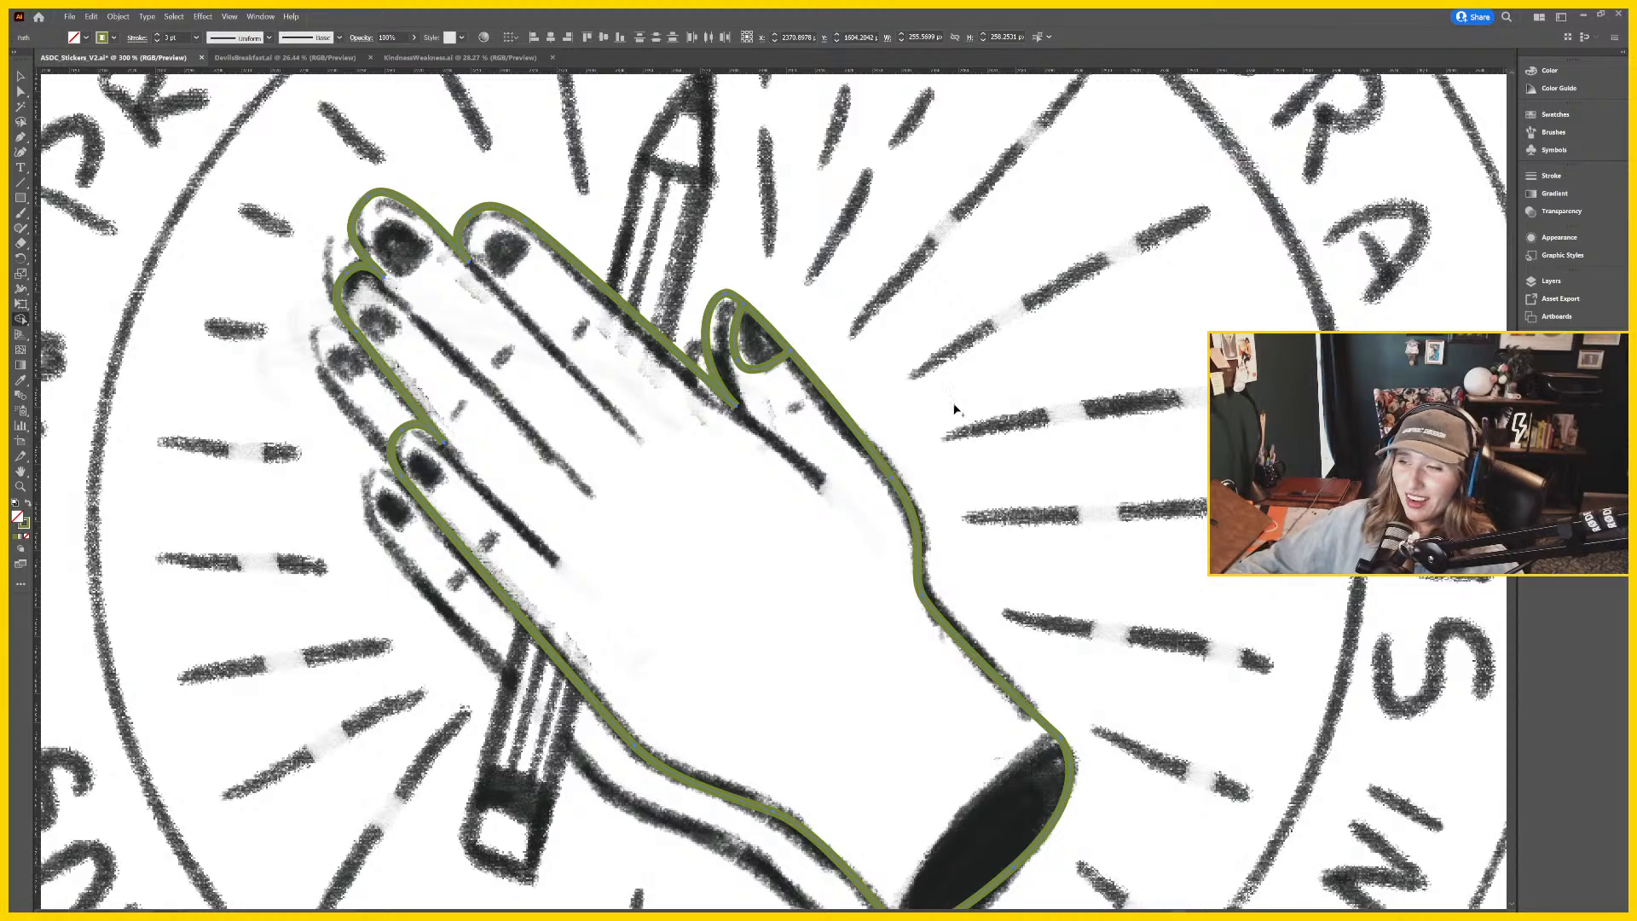
{"action": "key", "text": "shift+m"}
{"action": "scroll", "coordinate": [826, 416], "scroll_direction": "down", "scroll_amount": 1}
{"action": "scroll", "coordinate": [825, 416], "scroll_direction": "right", "scroll_amount": 1}
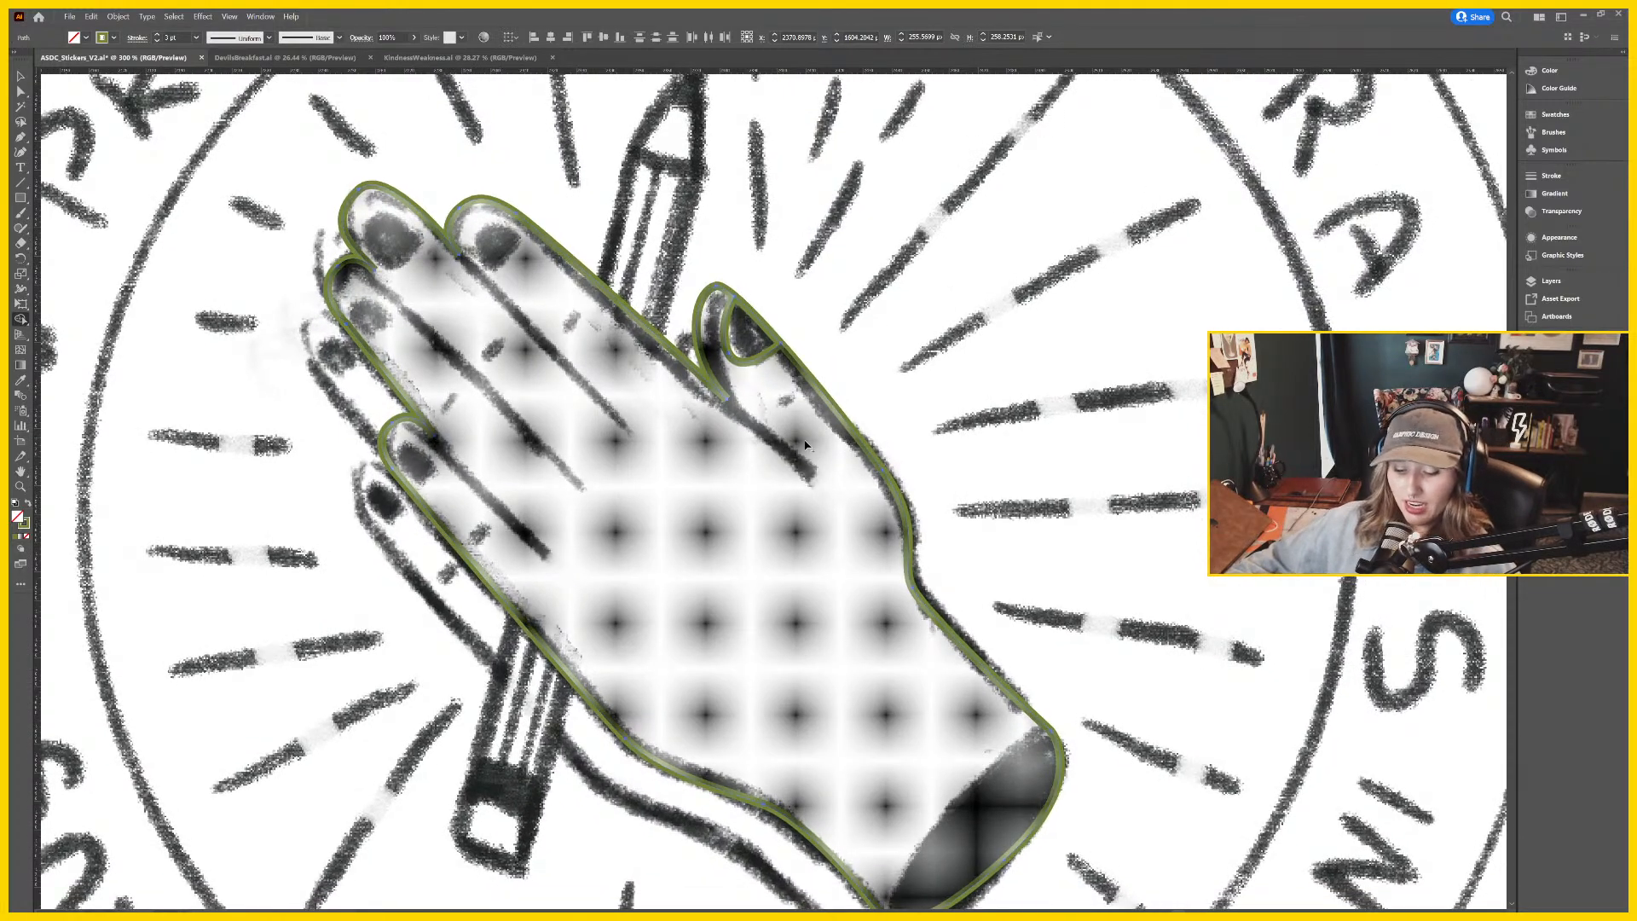
{"action": "key", "text": "m"}
{"action": "scroll", "coordinate": [770, 491], "scroll_direction": "up", "scroll_amount": 2}
{"action": "scroll", "coordinate": [770, 490], "scroll_direction": "left", "scroll_amount": 4}
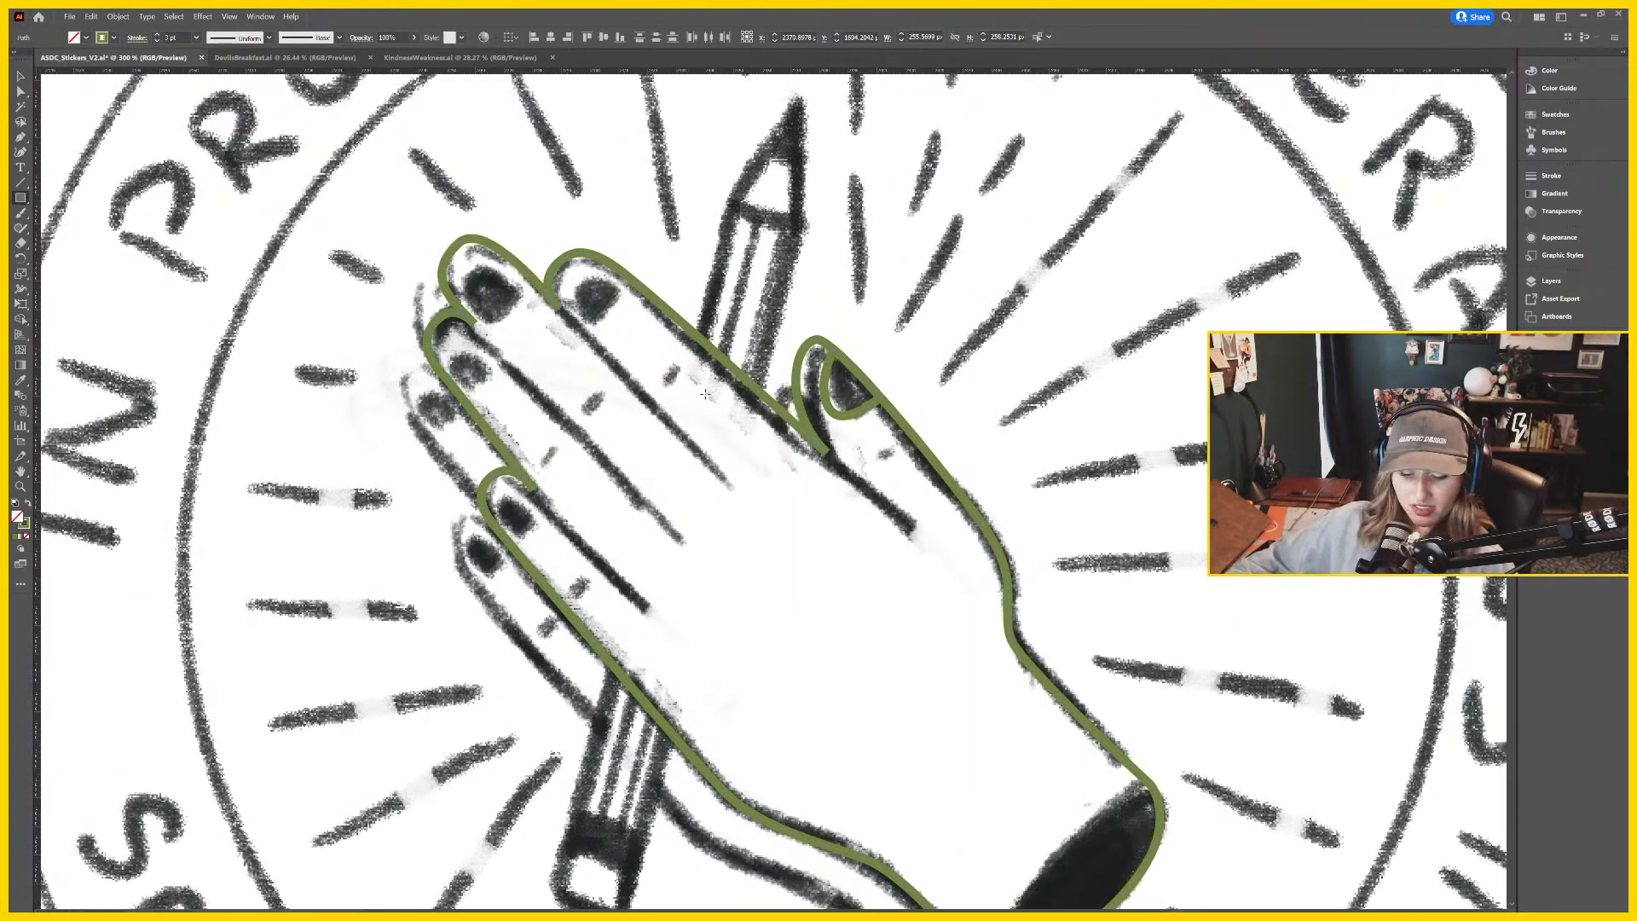
Draw a circle about 15 px wide over the index fingernail and fill it with the hand outline's green, without a stroke.
{"action": "key", "text": "v"}
{"action": "left_click", "coordinate": [695, 410]}
{"action": "scroll", "coordinate": [758, 433], "scroll_direction": "up", "scroll_amount": 1}
{"action": "scroll", "coordinate": [759, 433], "scroll_direction": "left", "scroll_amount": 3}
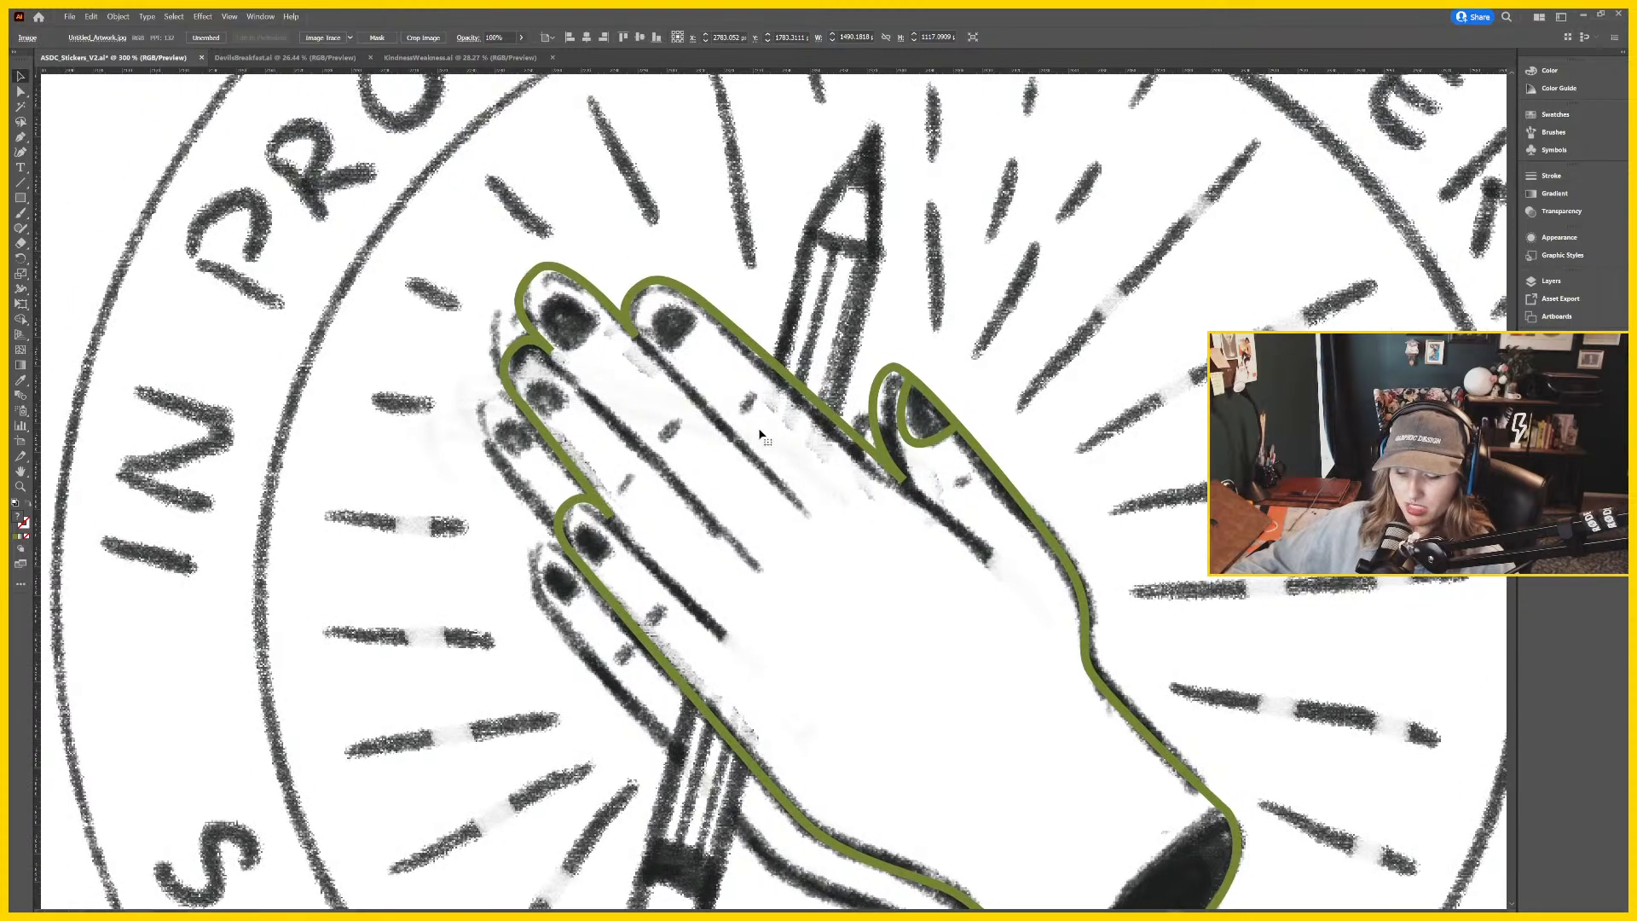
{"action": "key", "text": "p"}
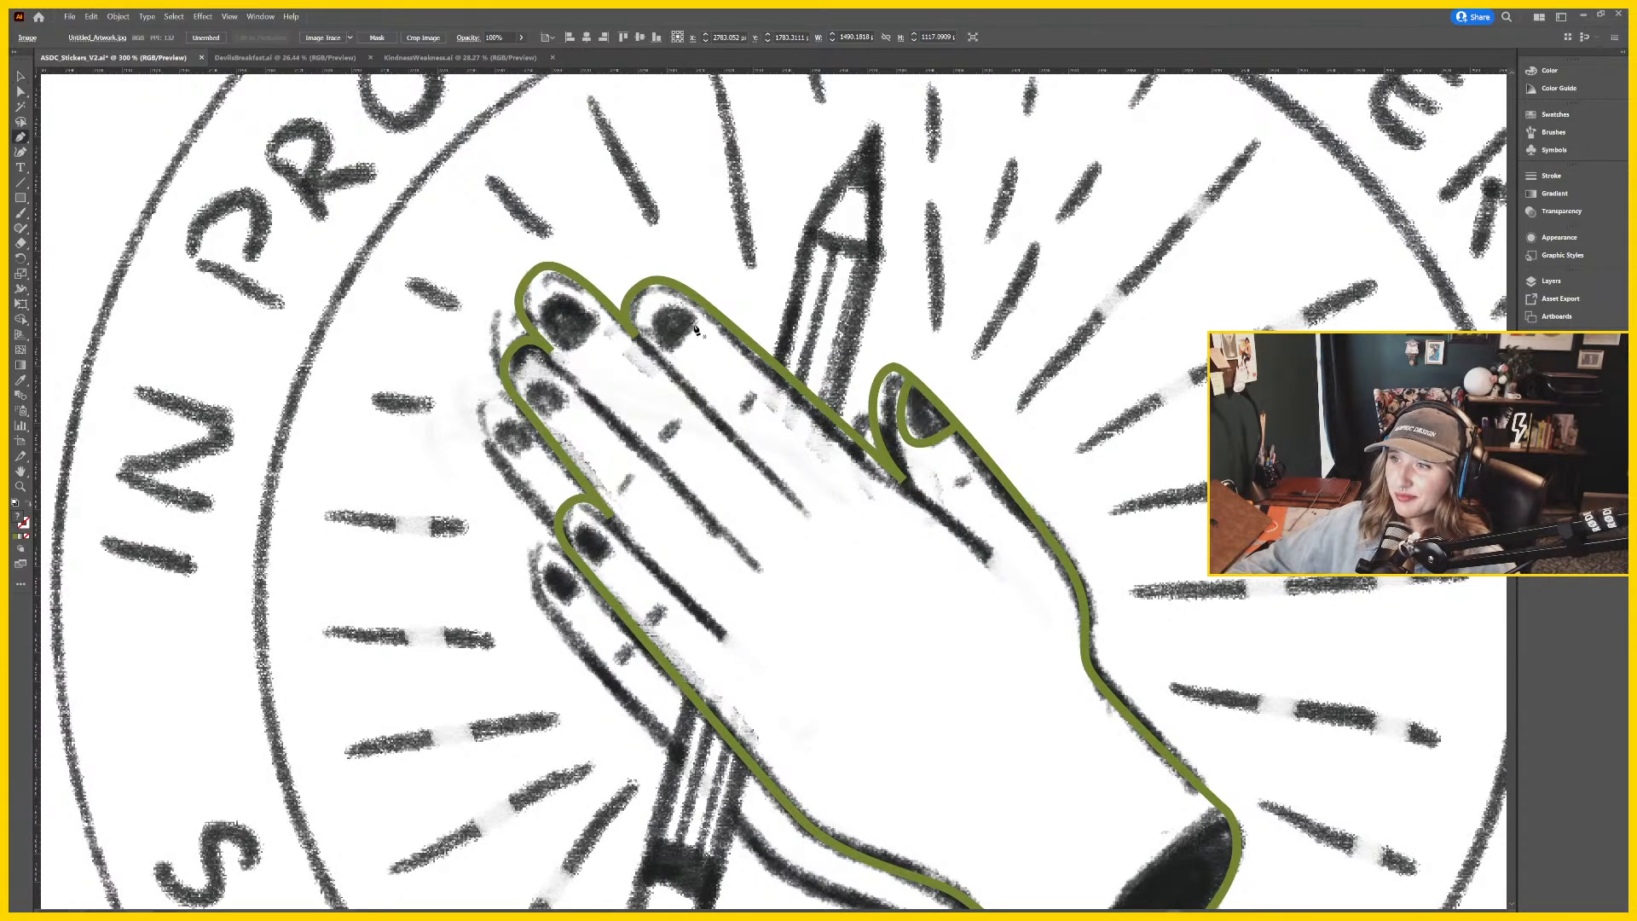
{"action": "key", "text": "l"}
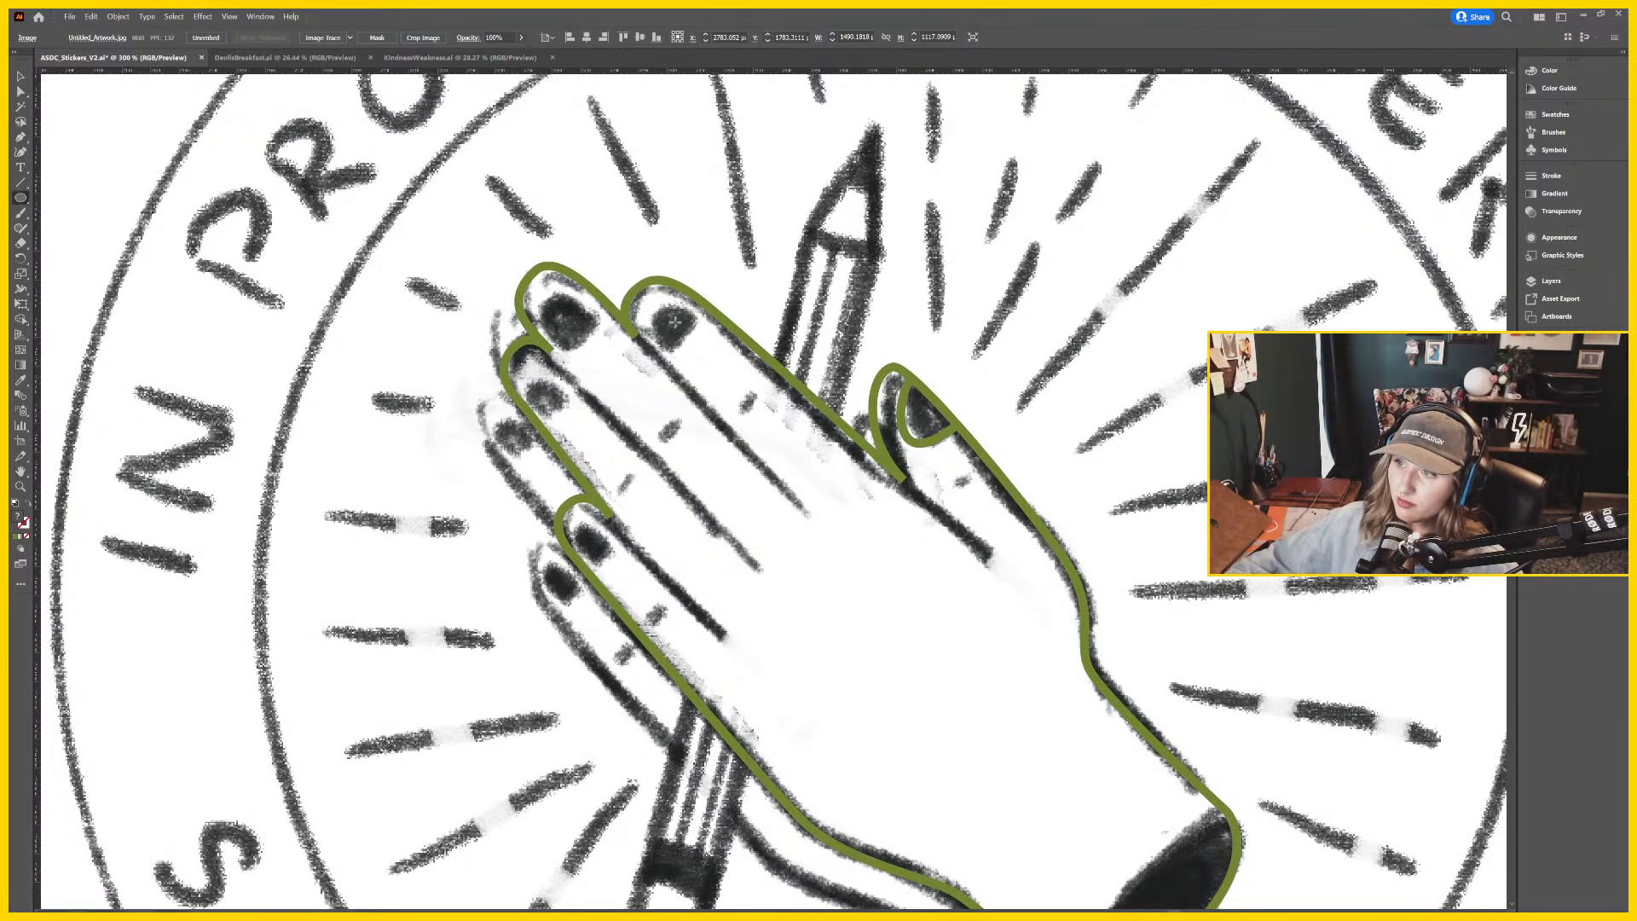
{"action": "mouse_move", "coordinate": [667, 323]}
{"action": "left_mouse_down"}
{"action": "mouse_move", "coordinate": [723, 346]}
{"action": "mouse_move", "coordinate": [692, 341]}
{"action": "left_mouse_up"}
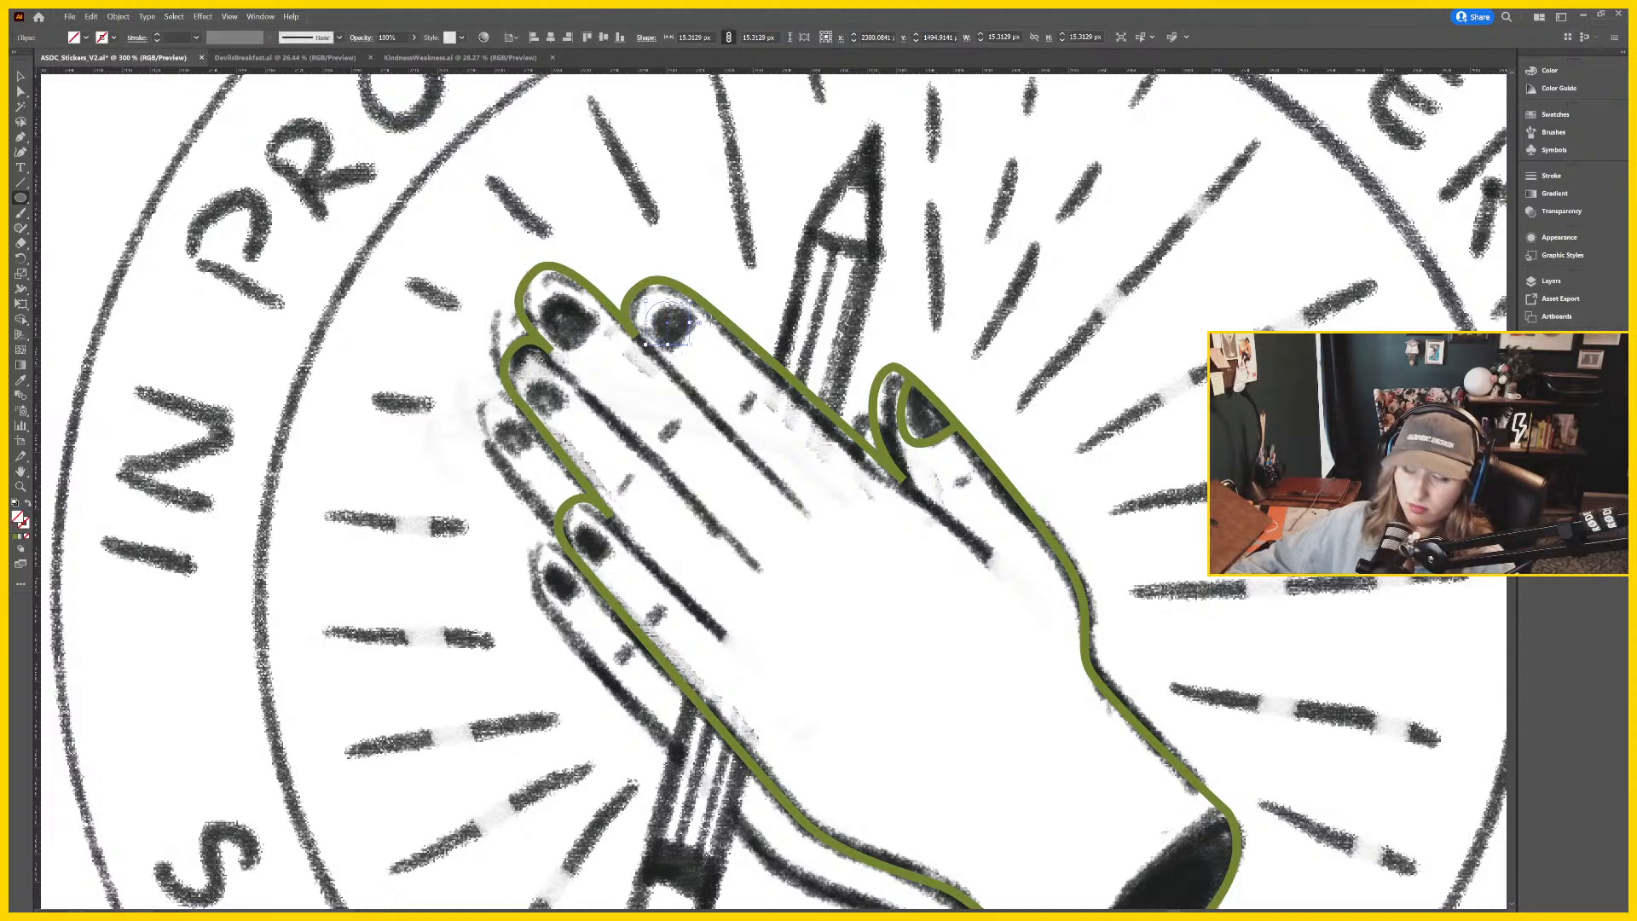
{"action": "key", "text": "i"}
{"action": "left_click", "coordinate": [717, 307]}
{"action": "key", "text": "shift+x"}
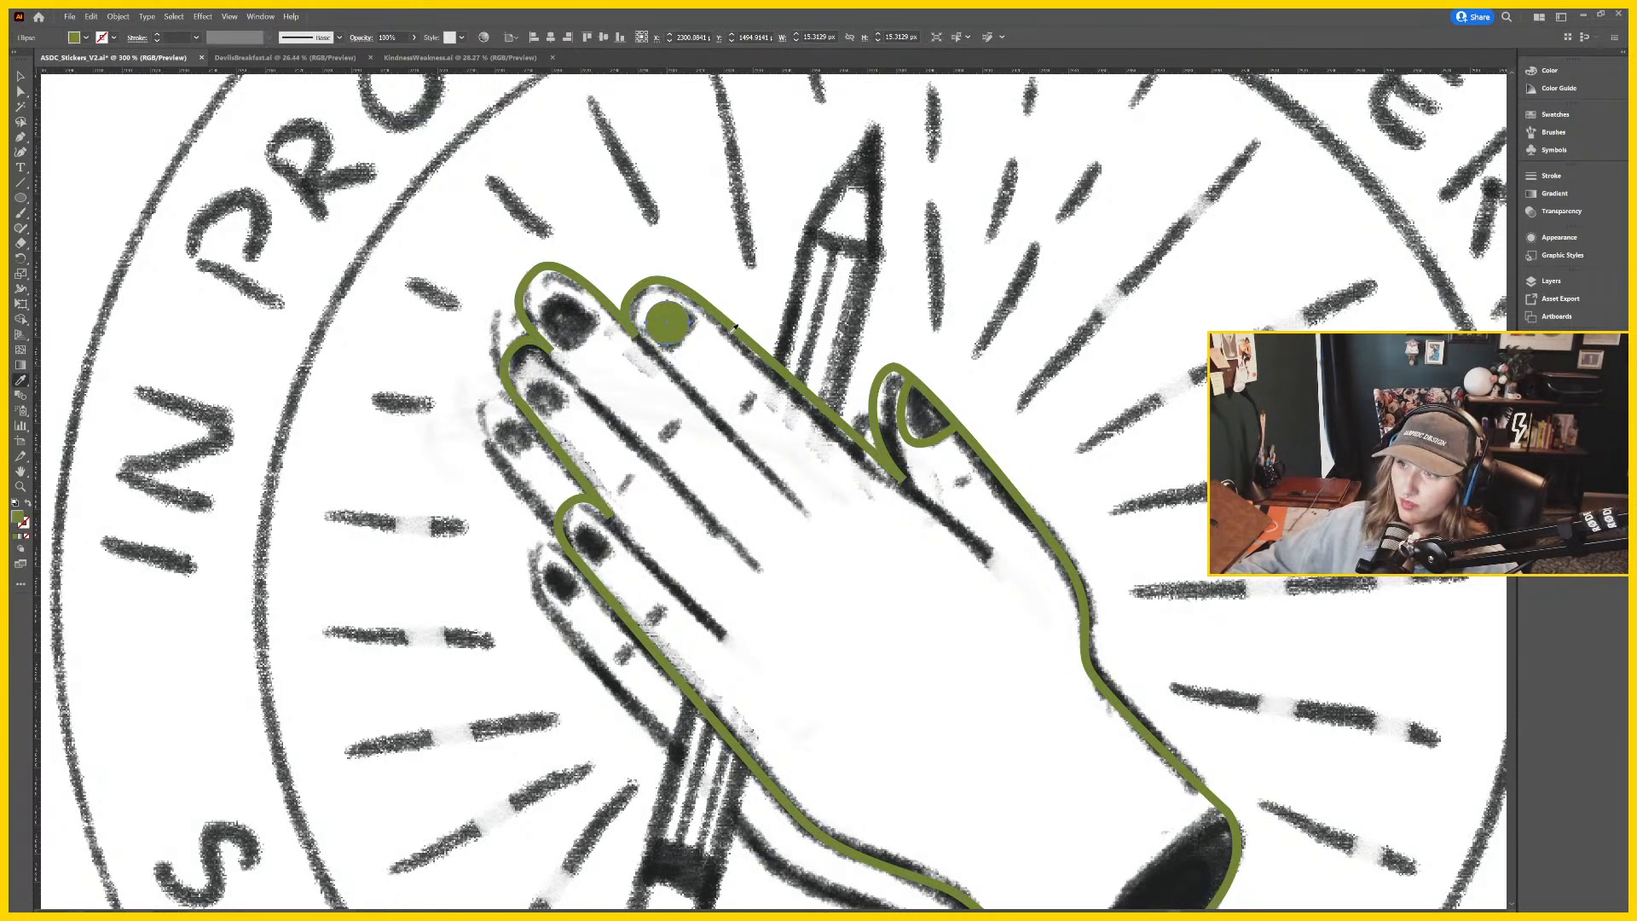
Duplicate the fingernail circle onto the next two fingertips, with the third finger's copy reduced to about 13 px wide.
{"action": "left_click_drag", "start_coordinate": [752, 379], "coordinate": [728, 399]}
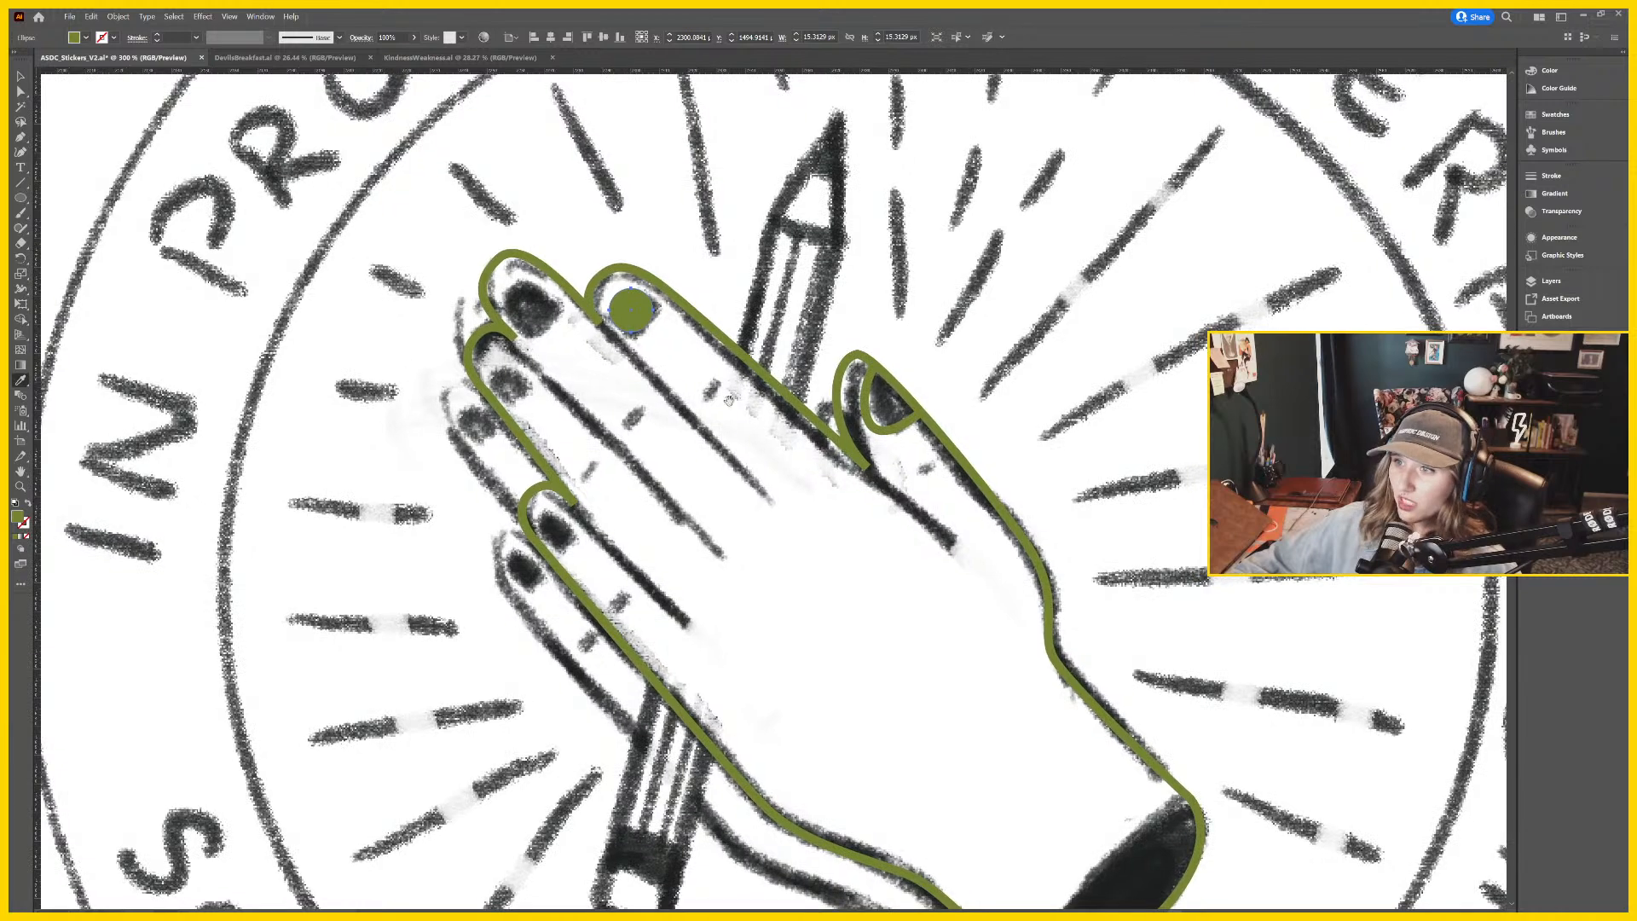
{"action": "key", "text": "v"}
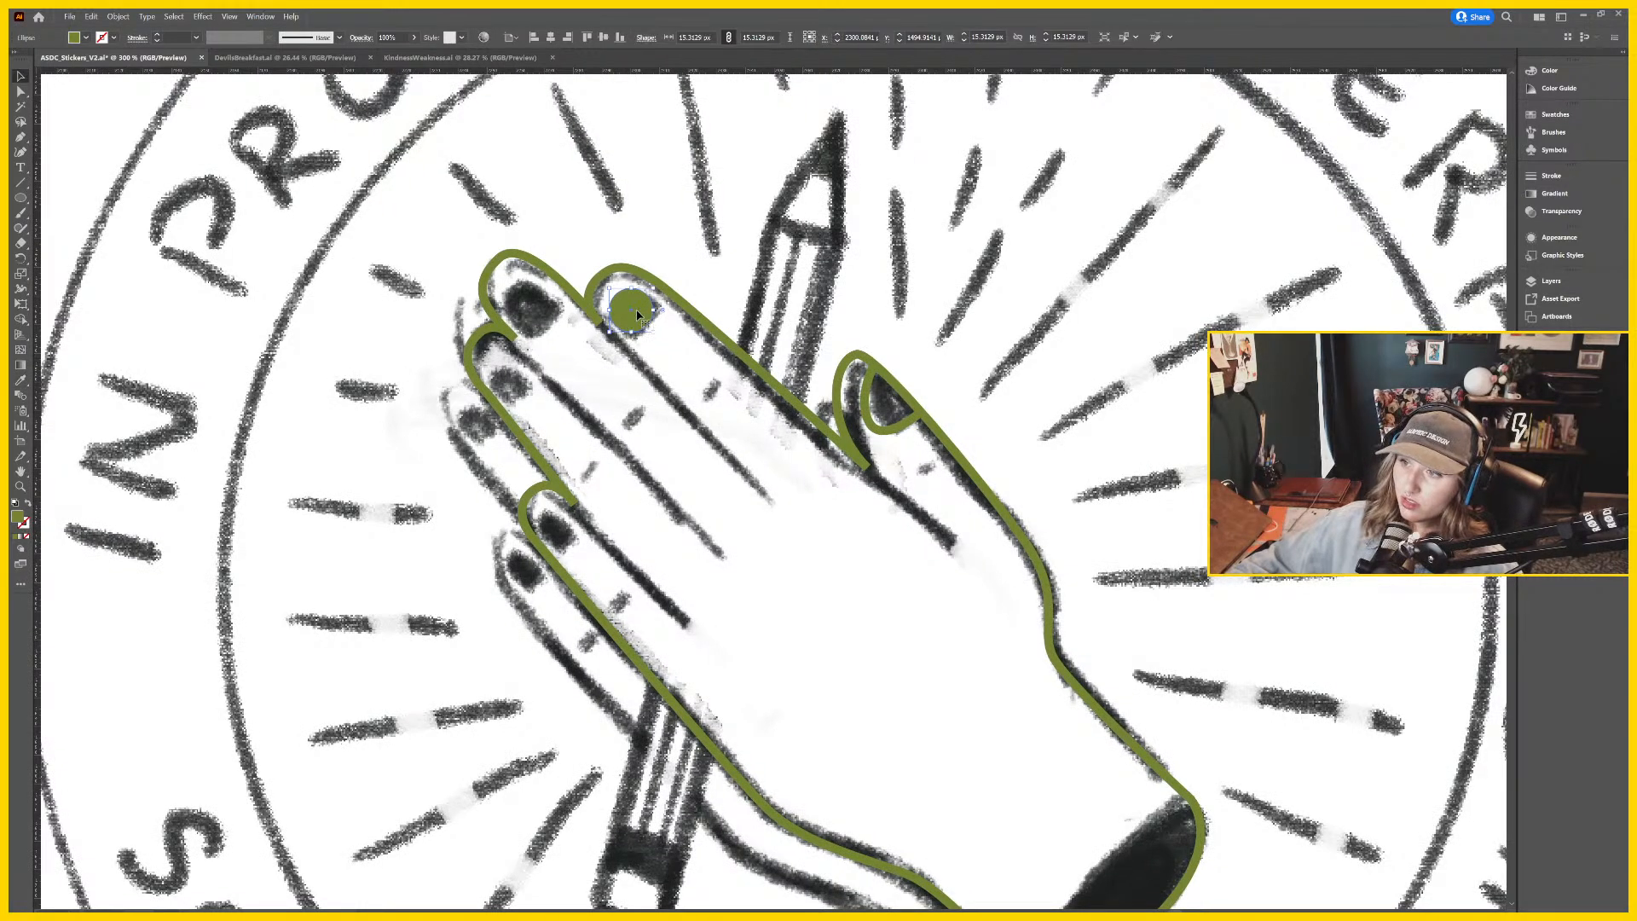
{"action": "left_click_drag", "start_coordinate": [635, 318], "coordinate": [515, 367], "text": "alt"}
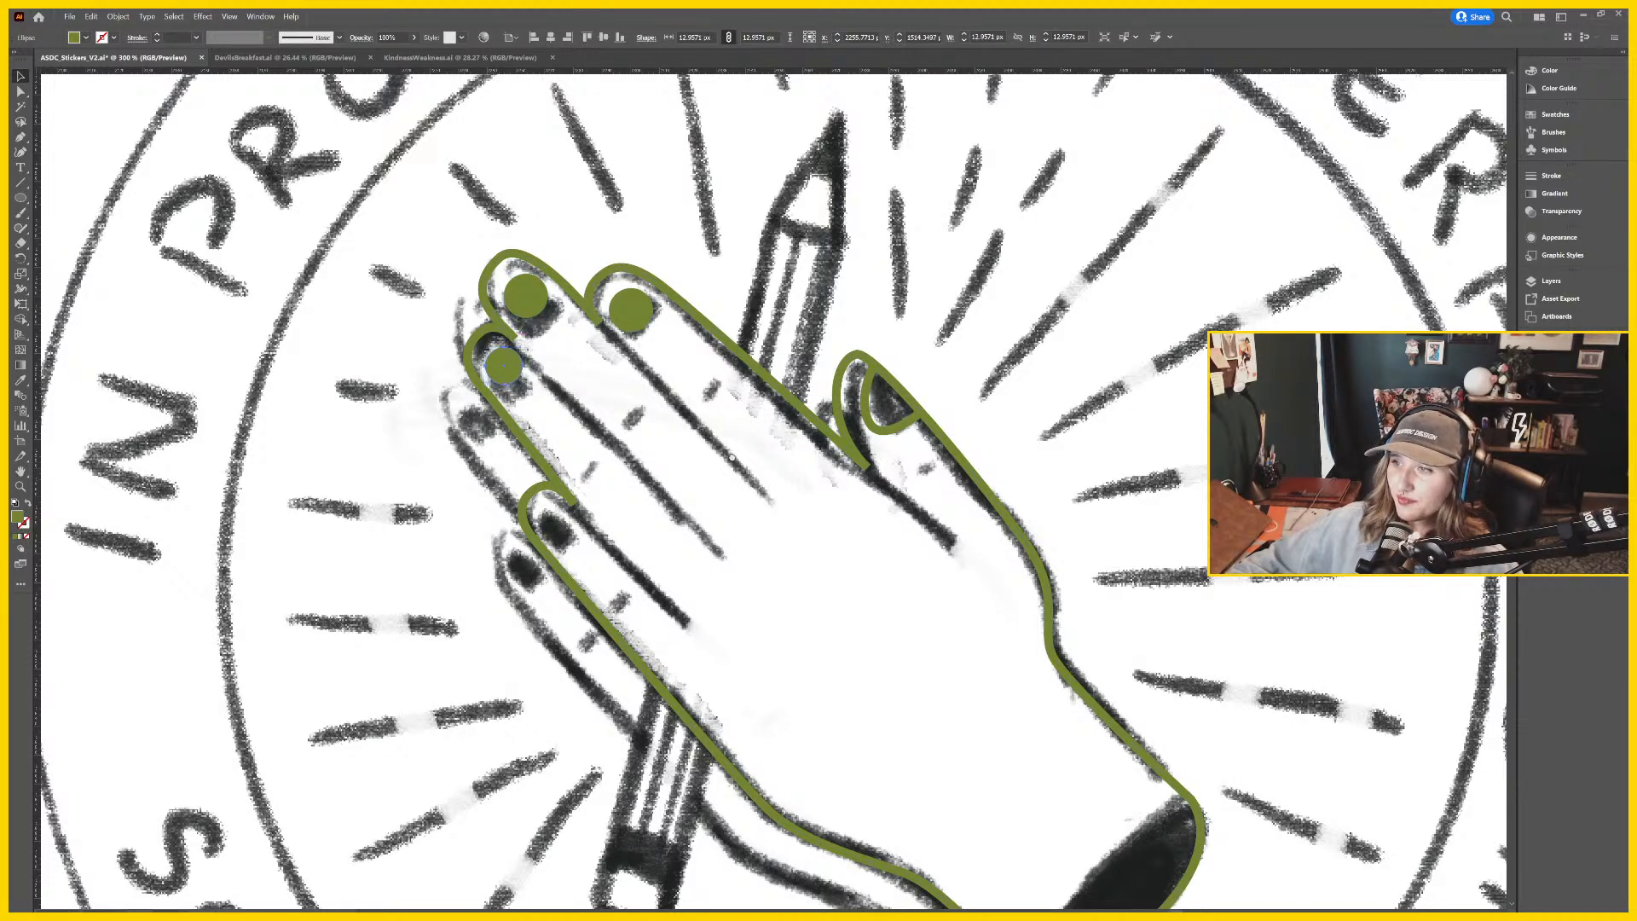
Change the three fingernail circles from solid green to unfilled rings with a 3 pt green stroke.
{"action": "scroll", "coordinate": [946, 442], "scroll_direction": "right", "scroll_amount": 1}
{"action": "scroll", "coordinate": [947, 442], "scroll_direction": "down", "scroll_amount": 1}
{"action": "left_click", "coordinate": [869, 416]}
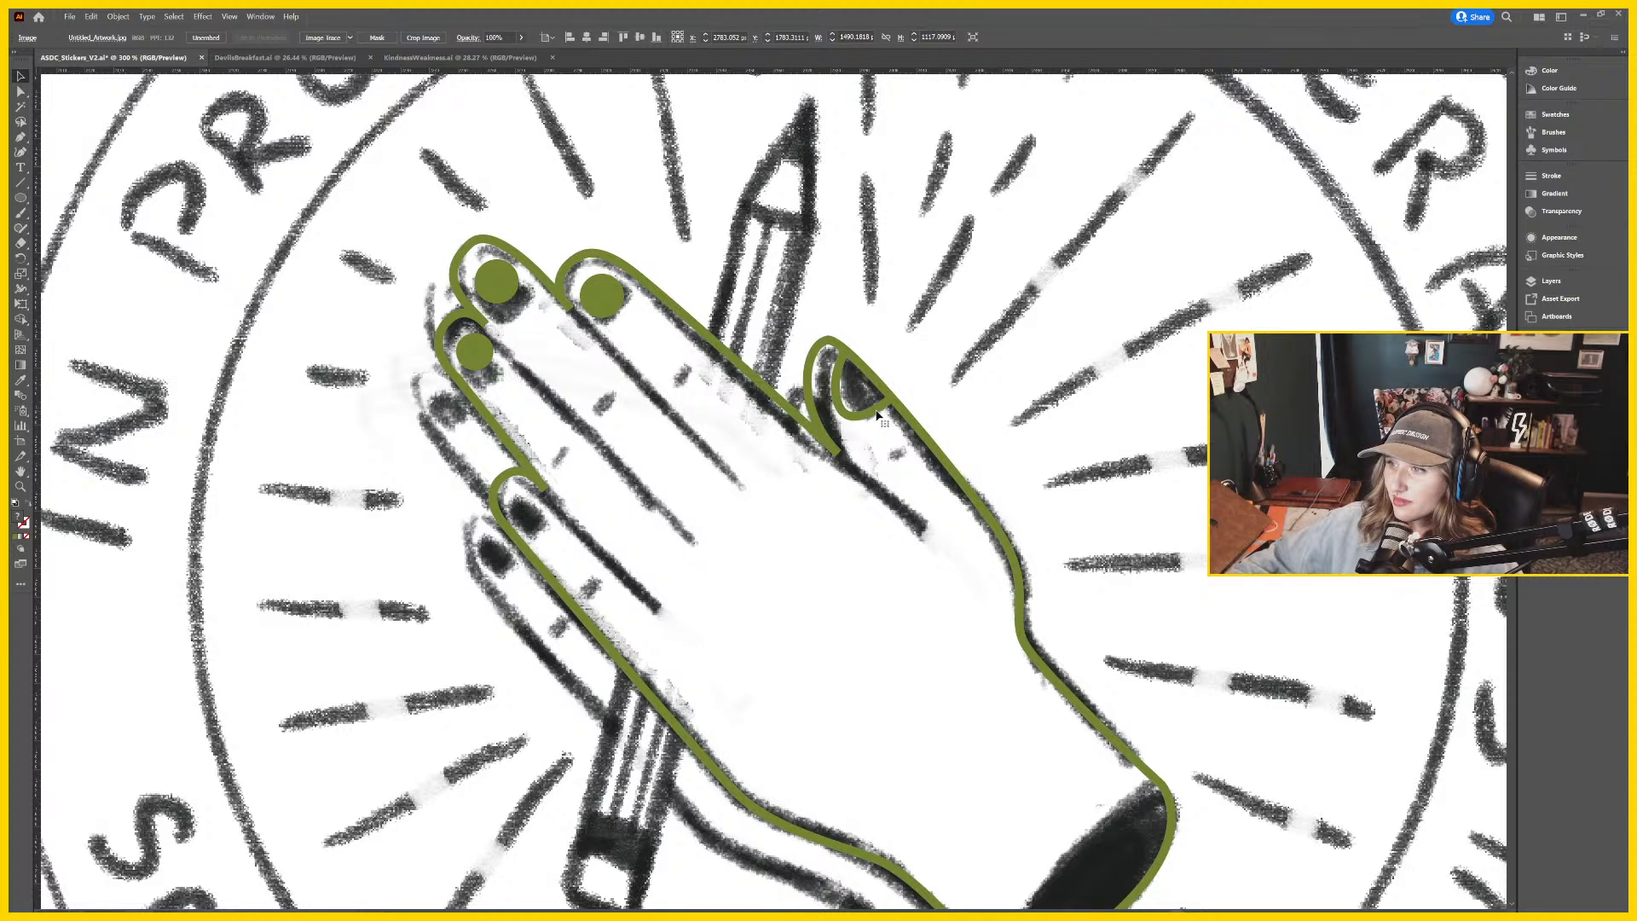
{"action": "left_click", "coordinate": [881, 413]}
{"action": "left_click", "coordinate": [611, 306]}
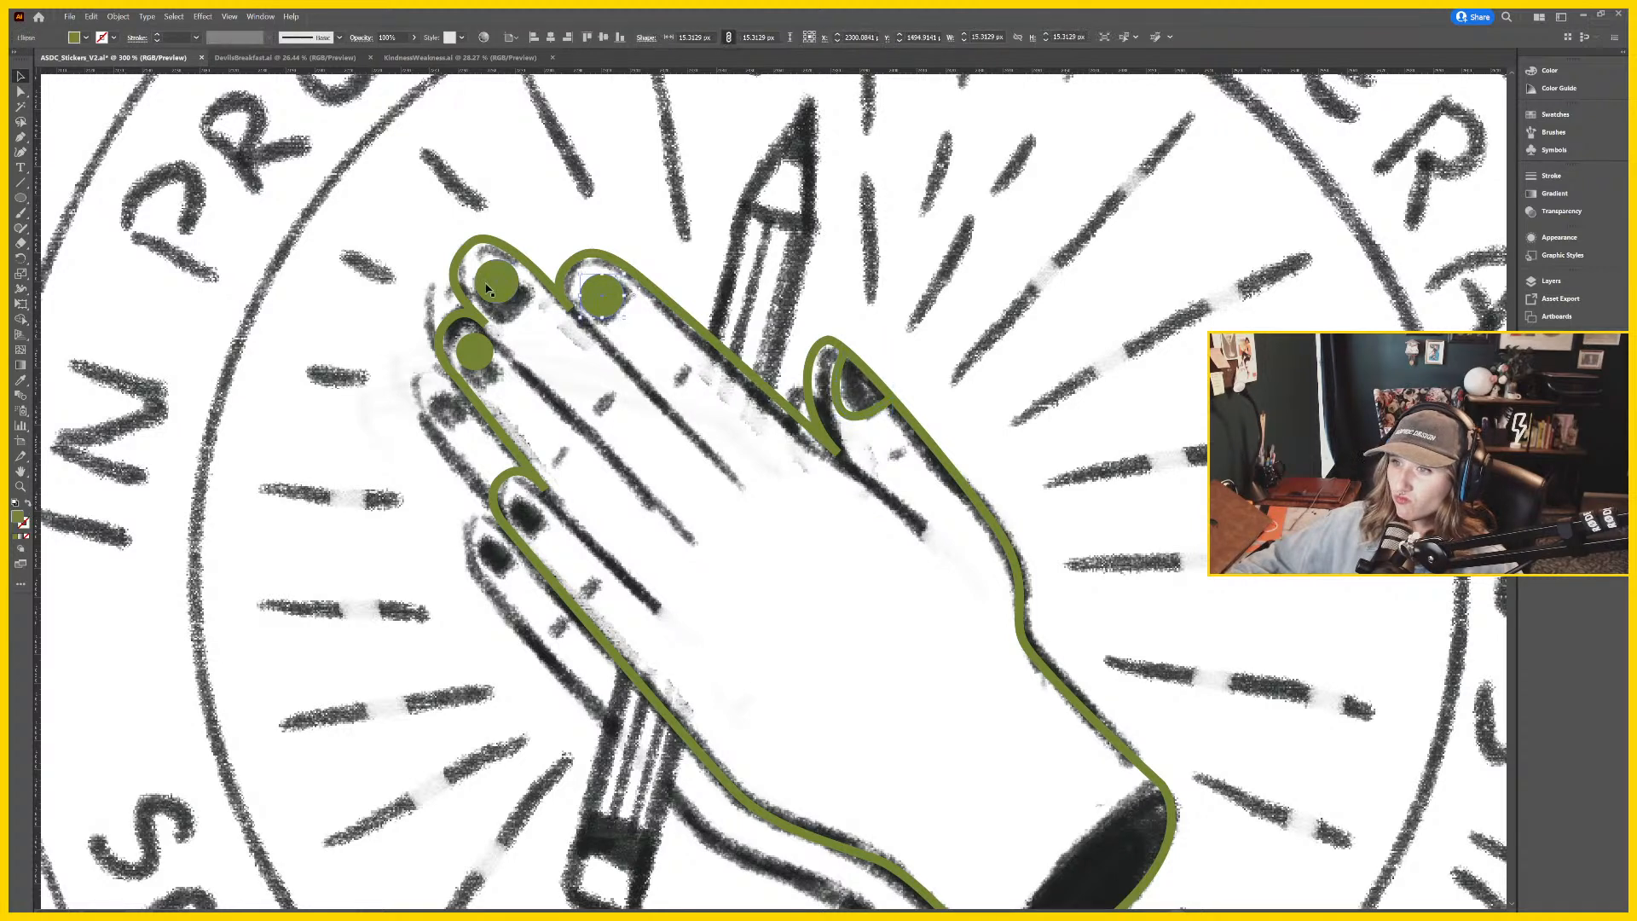
{"action": "left_click", "coordinate": [502, 285], "text": "shift"}
{"action": "left_click", "coordinate": [478, 351], "text": "shift"}
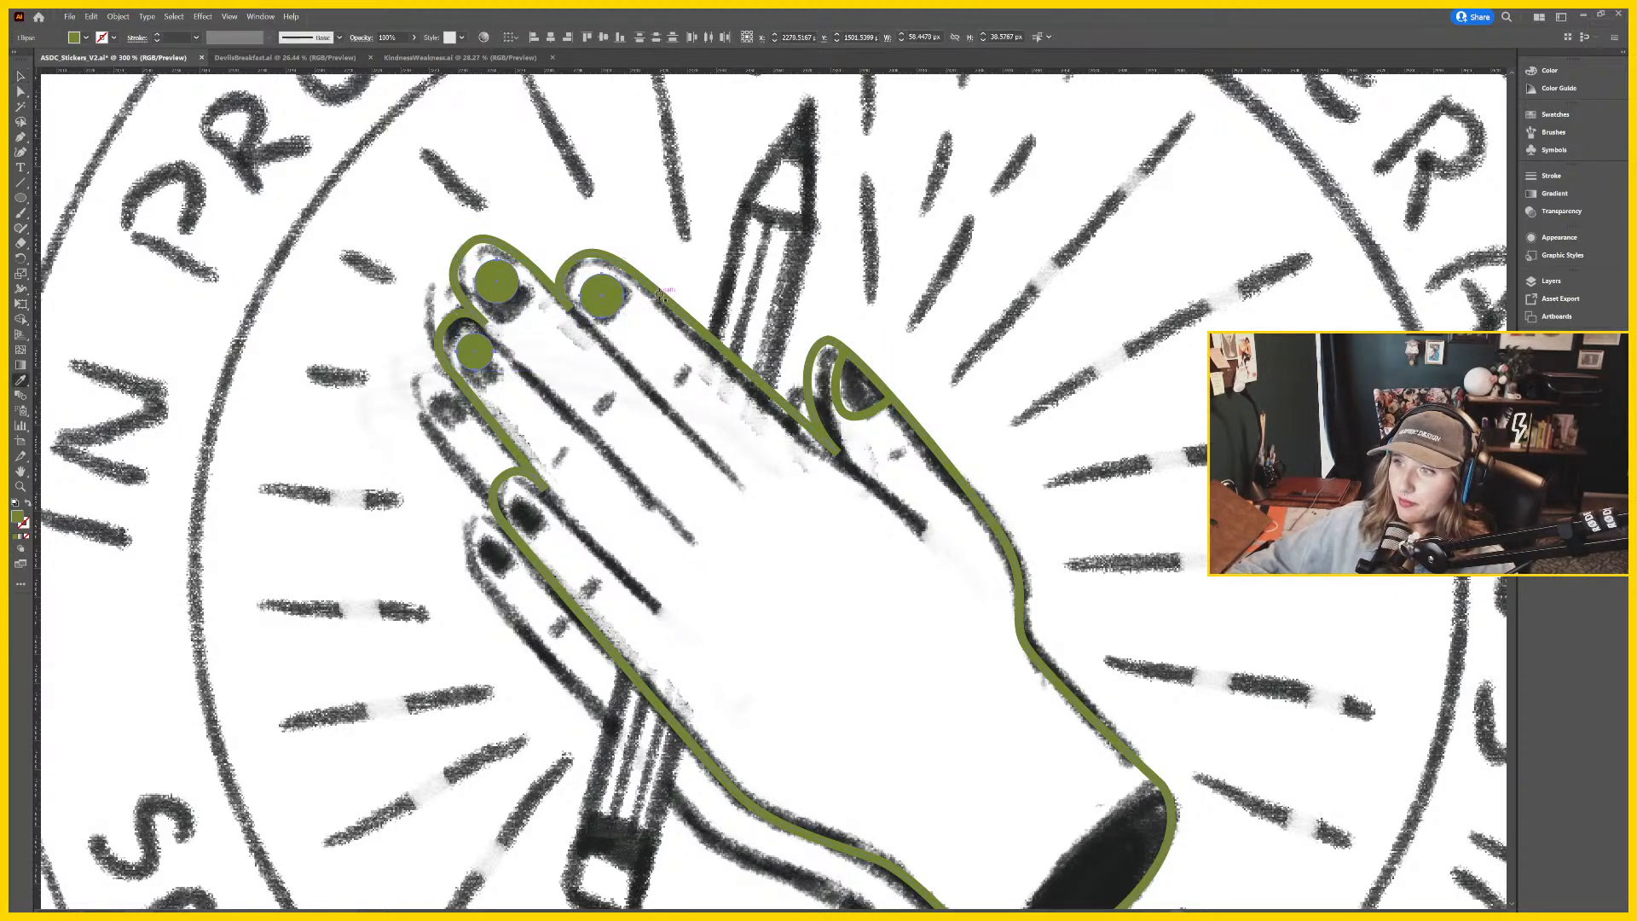
{"action": "key", "text": "shift+x"}
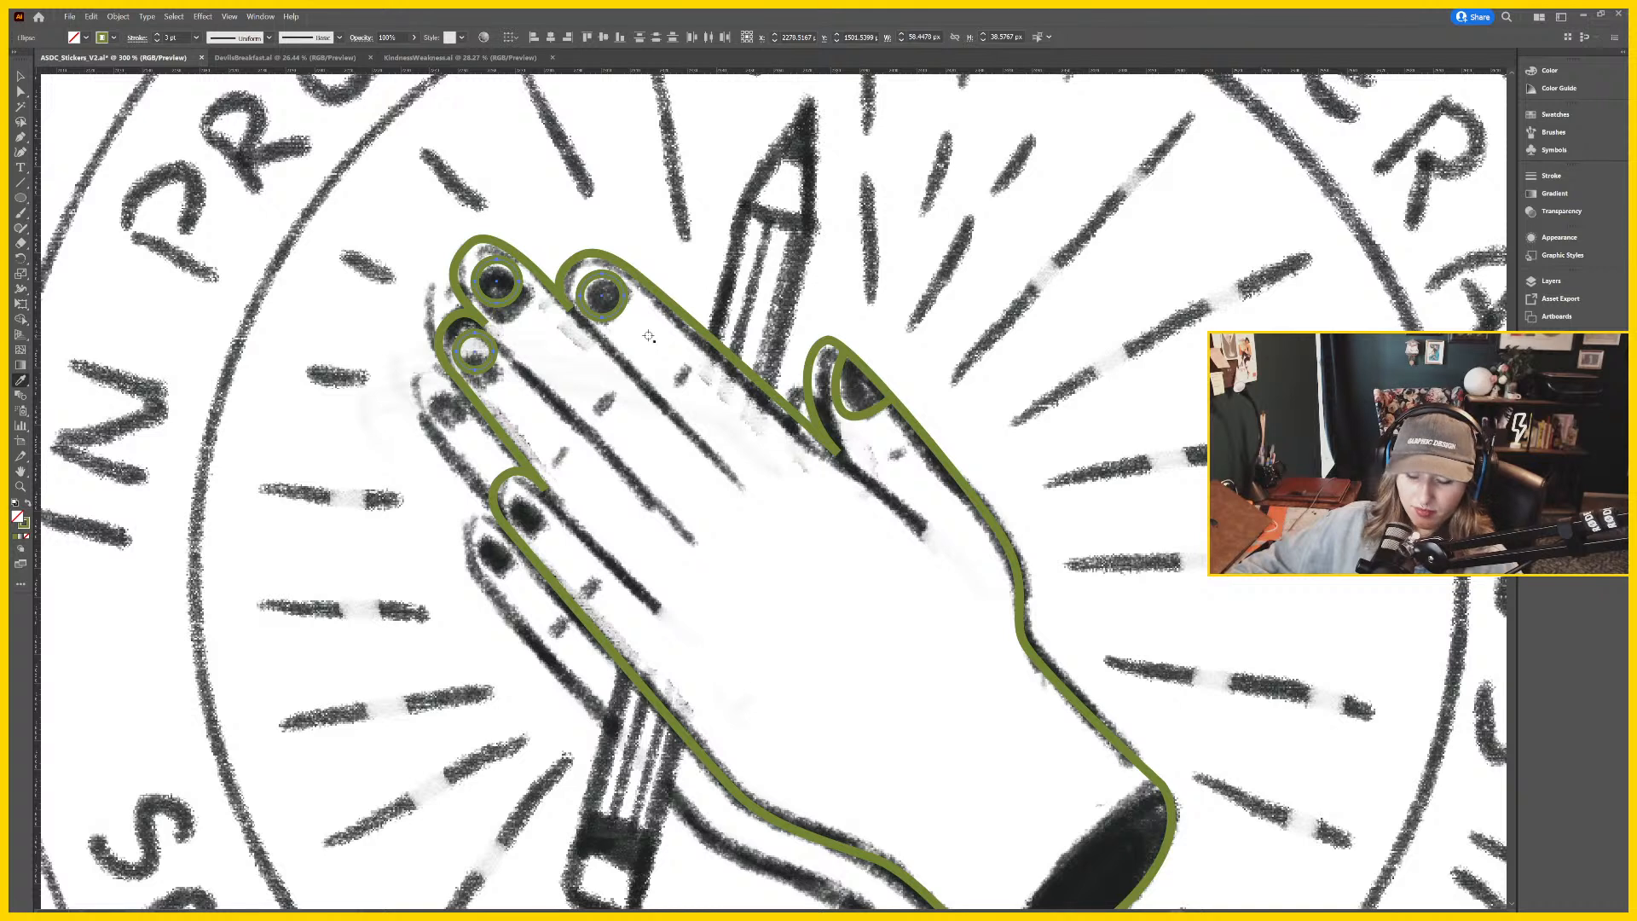
Reshape the third fingertip's outline by shifting its outer anchor point slightly outward, leaving more room around the nail ring.
{"action": "key", "text": "a"}
{"action": "left_click", "coordinate": [479, 321]}
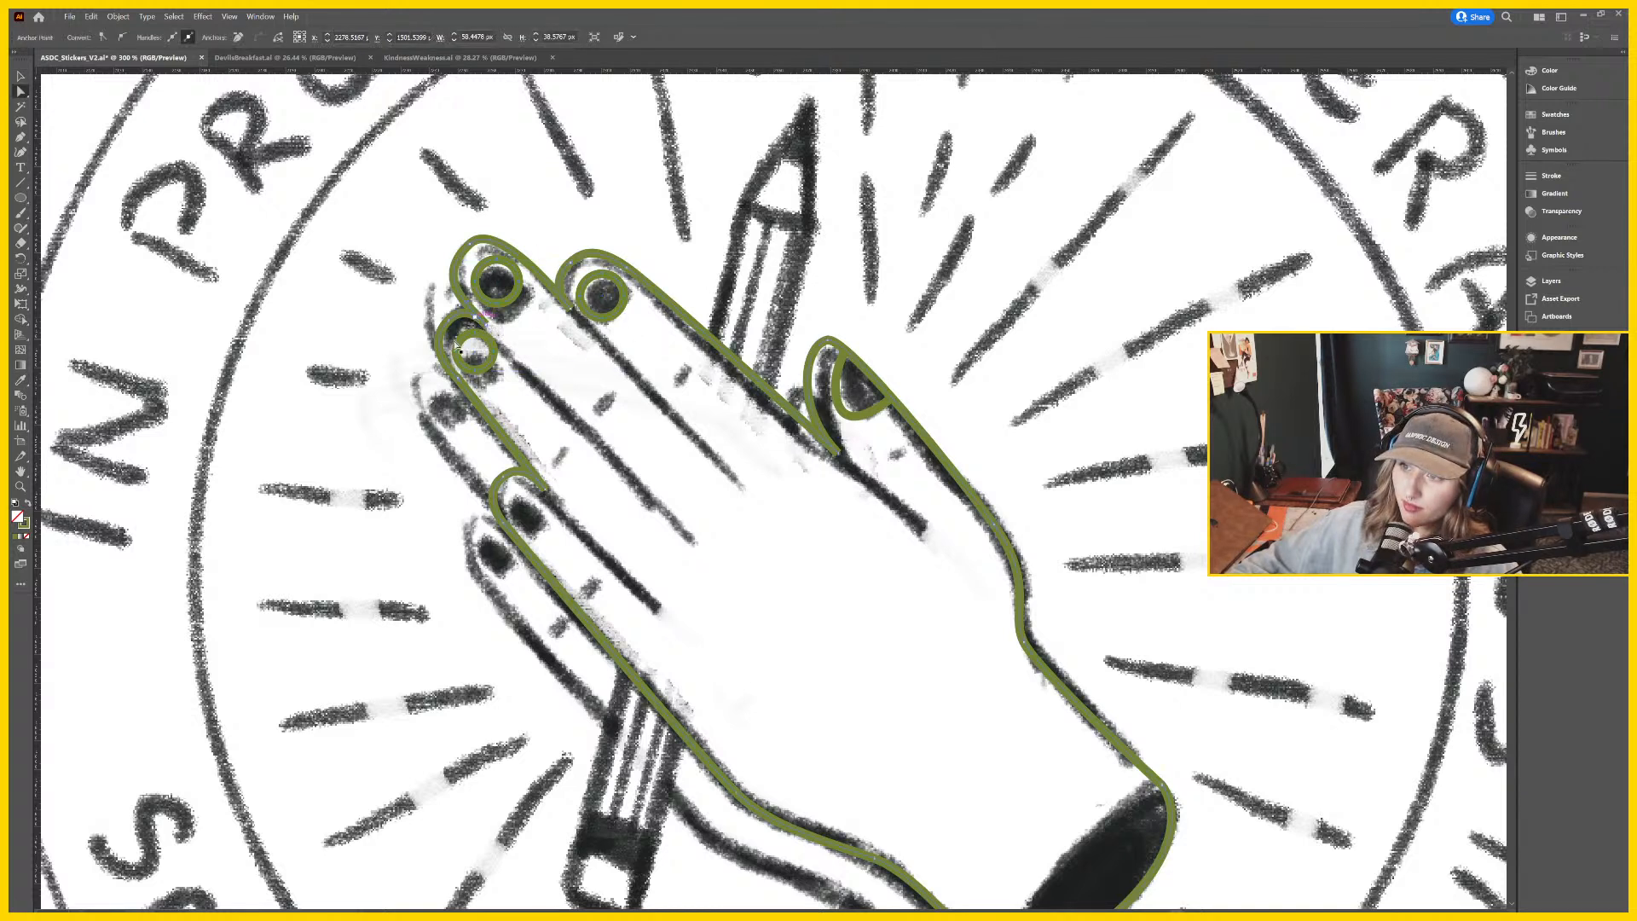
{"action": "left_click", "coordinate": [465, 382]}
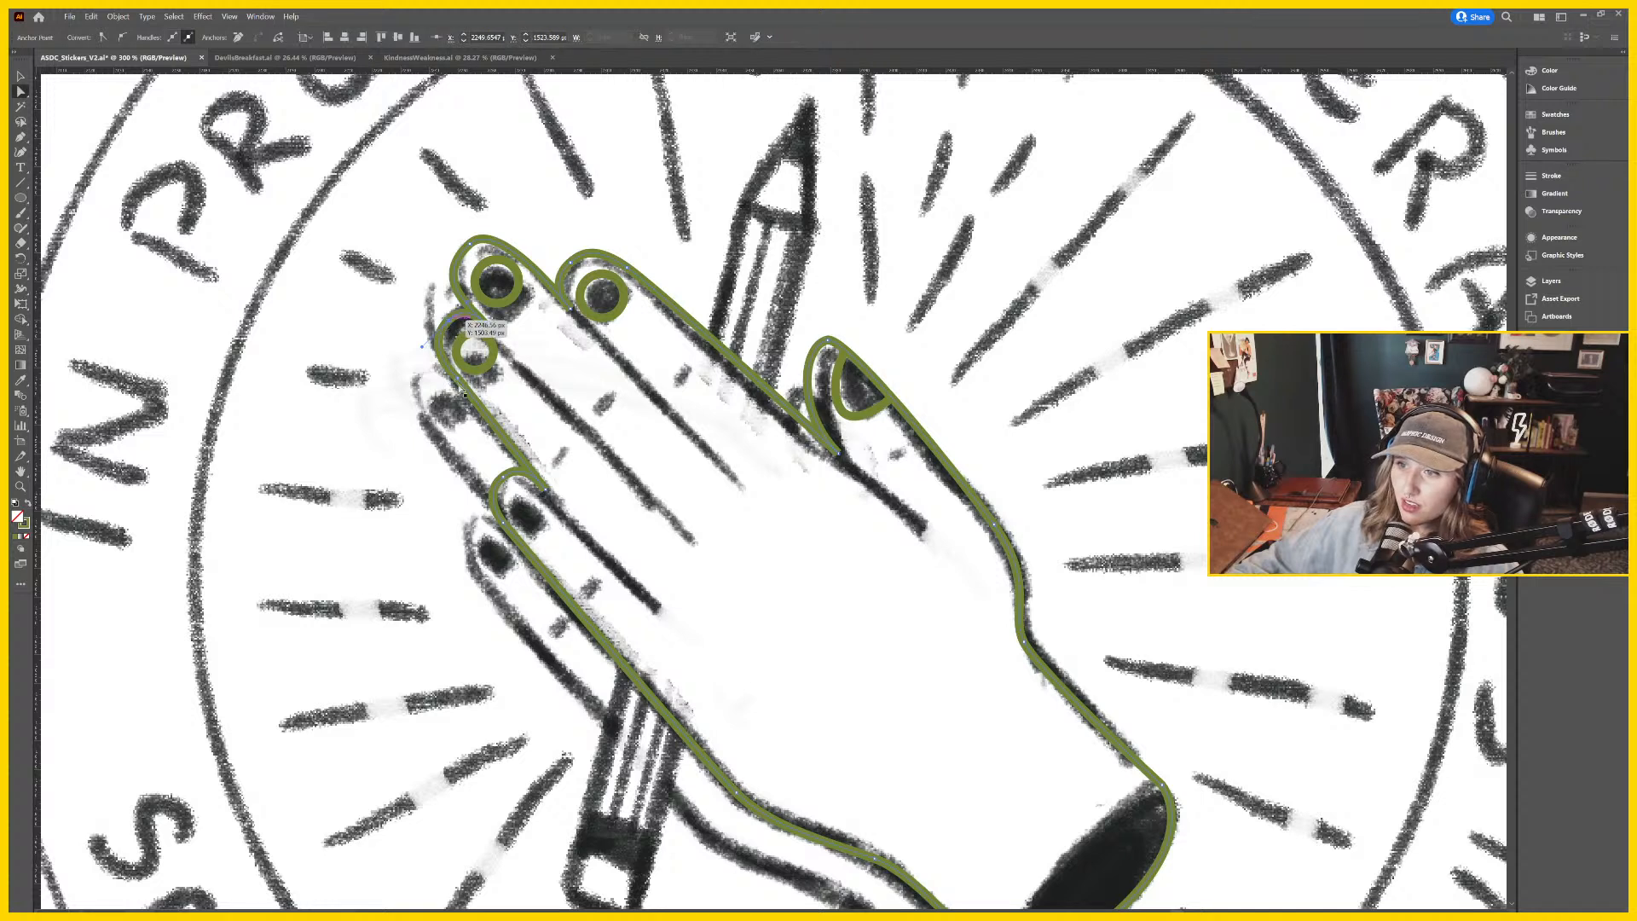
{"action": "left_click", "coordinate": [463, 386]}
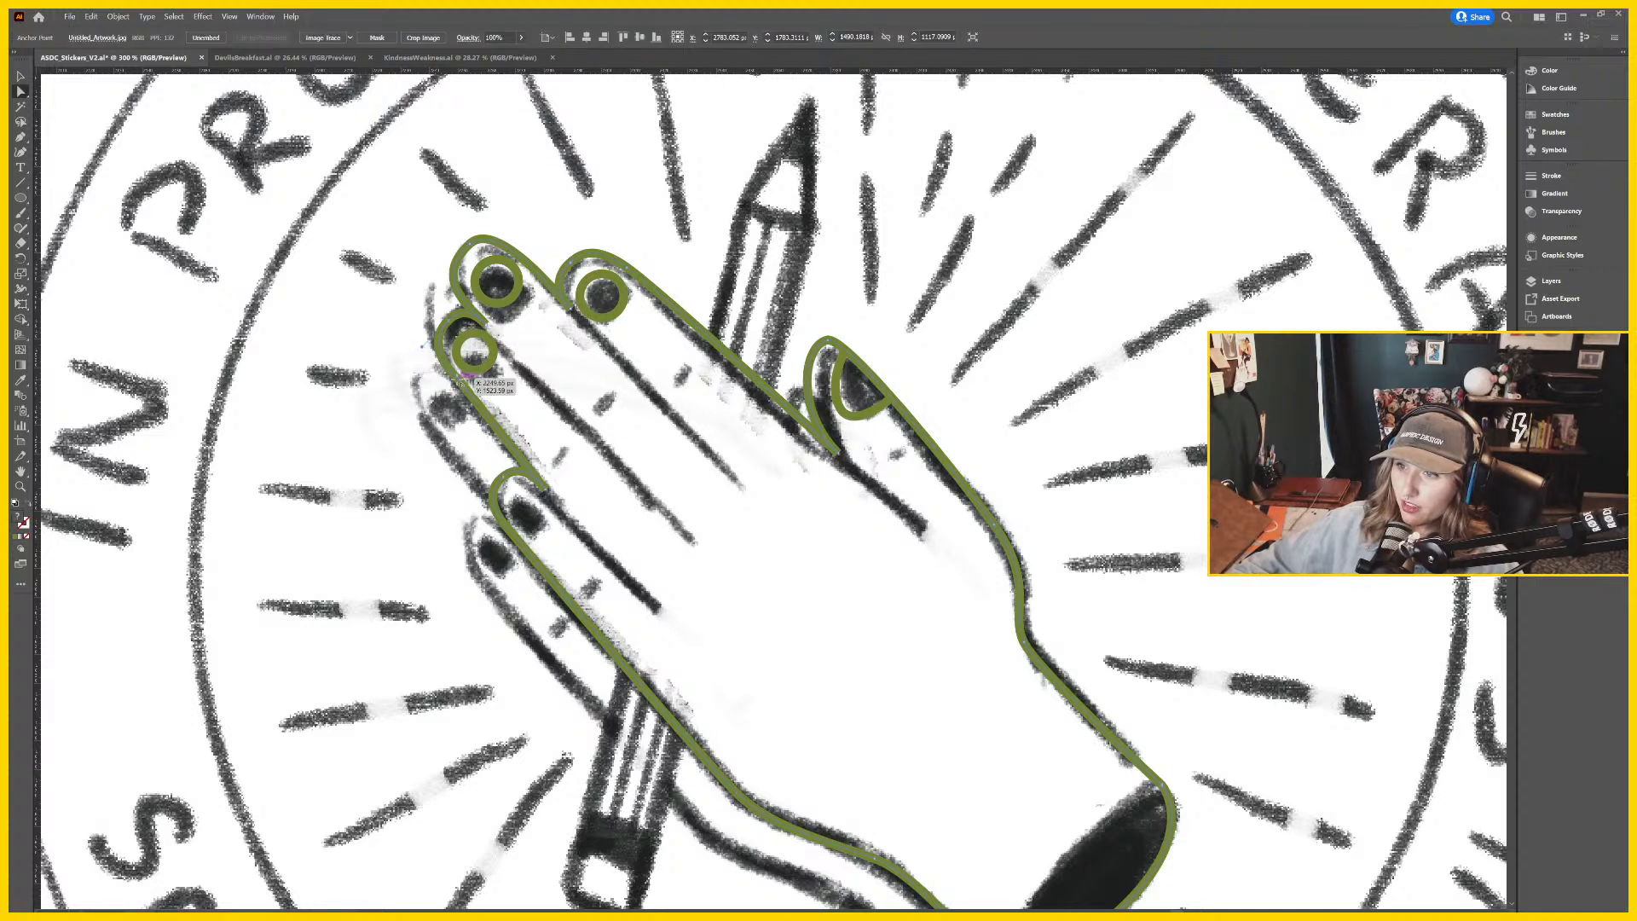
{"action": "left_click_drag", "start_coordinate": [461, 387], "coordinate": [451, 388]}
{"action": "left_click_drag", "start_coordinate": [450, 322], "coordinate": [445, 322]}
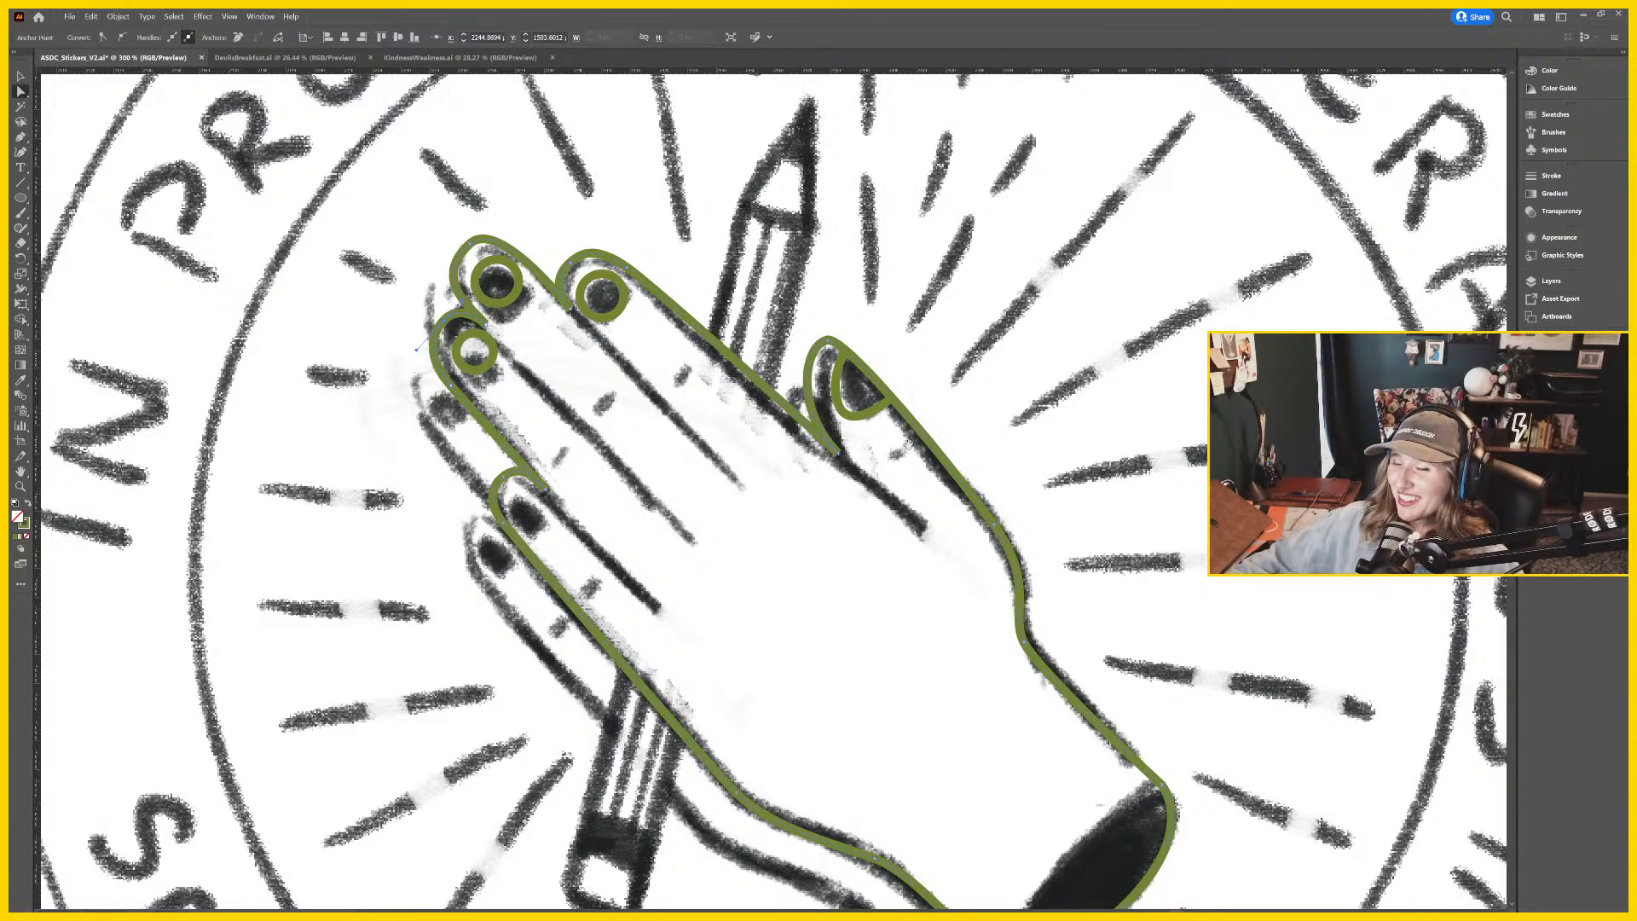
Fine-tune the anchor where the second and third fingertips meet, and nudge the third fingernail ring slightly toward the finger's outer edge.
{"action": "scroll", "coordinate": [417, 354], "scroll_direction": "left", "scroll_amount": 2}
{"action": "key", "text": "v"}
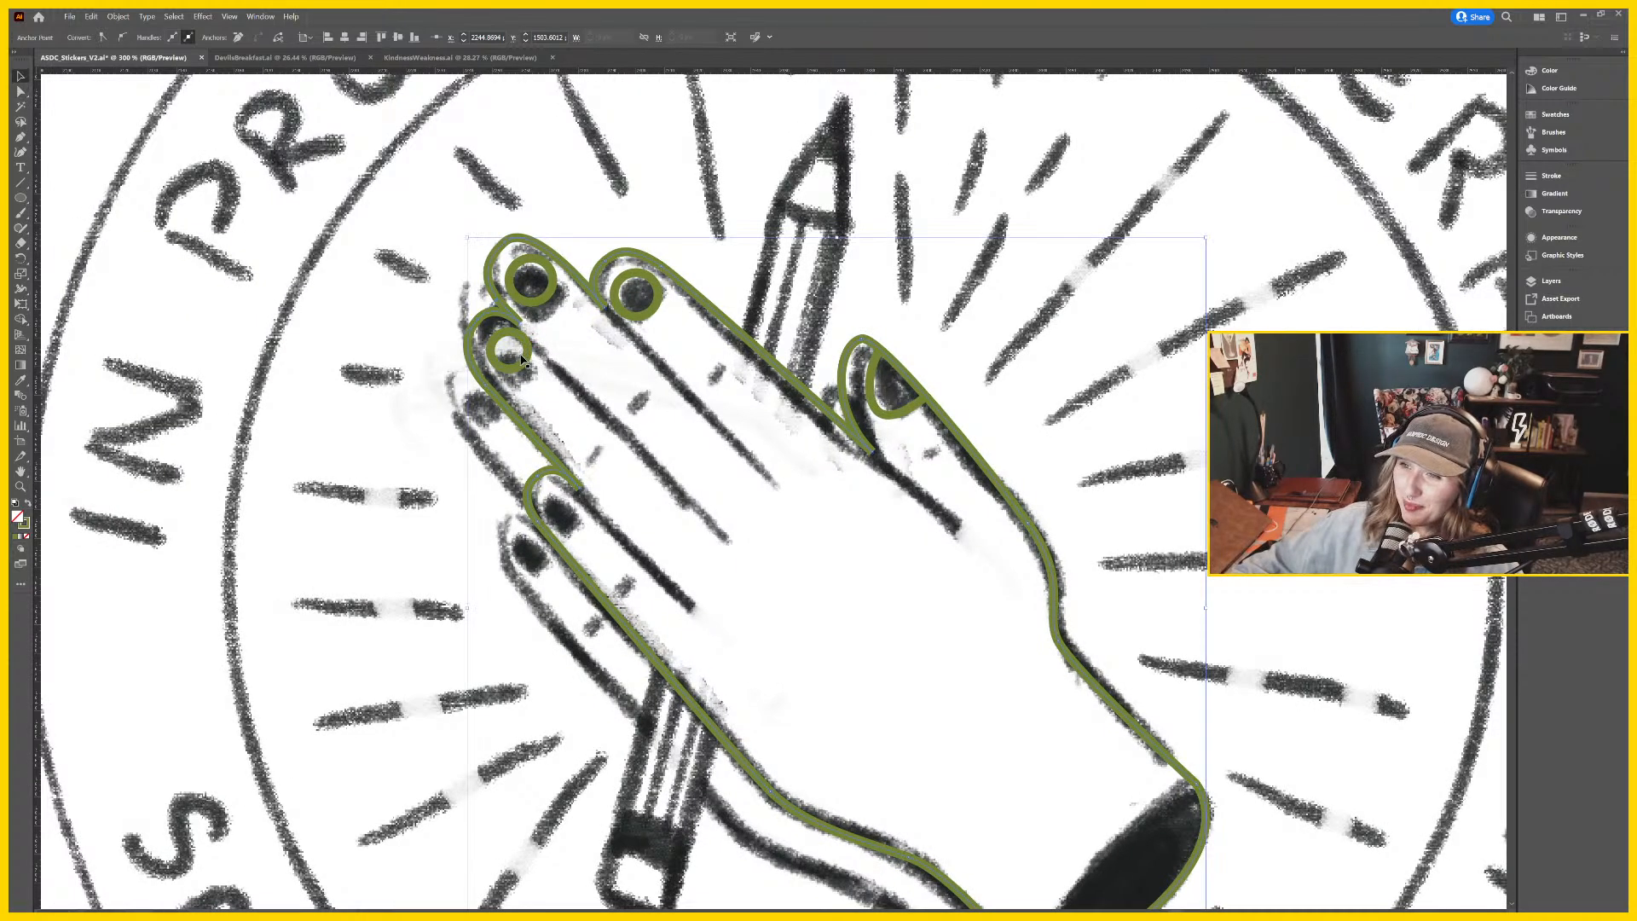
{"action": "left_click", "coordinate": [520, 321]}
{"action": "key", "text": "a"}
{"action": "left_click", "coordinate": [514, 317]}
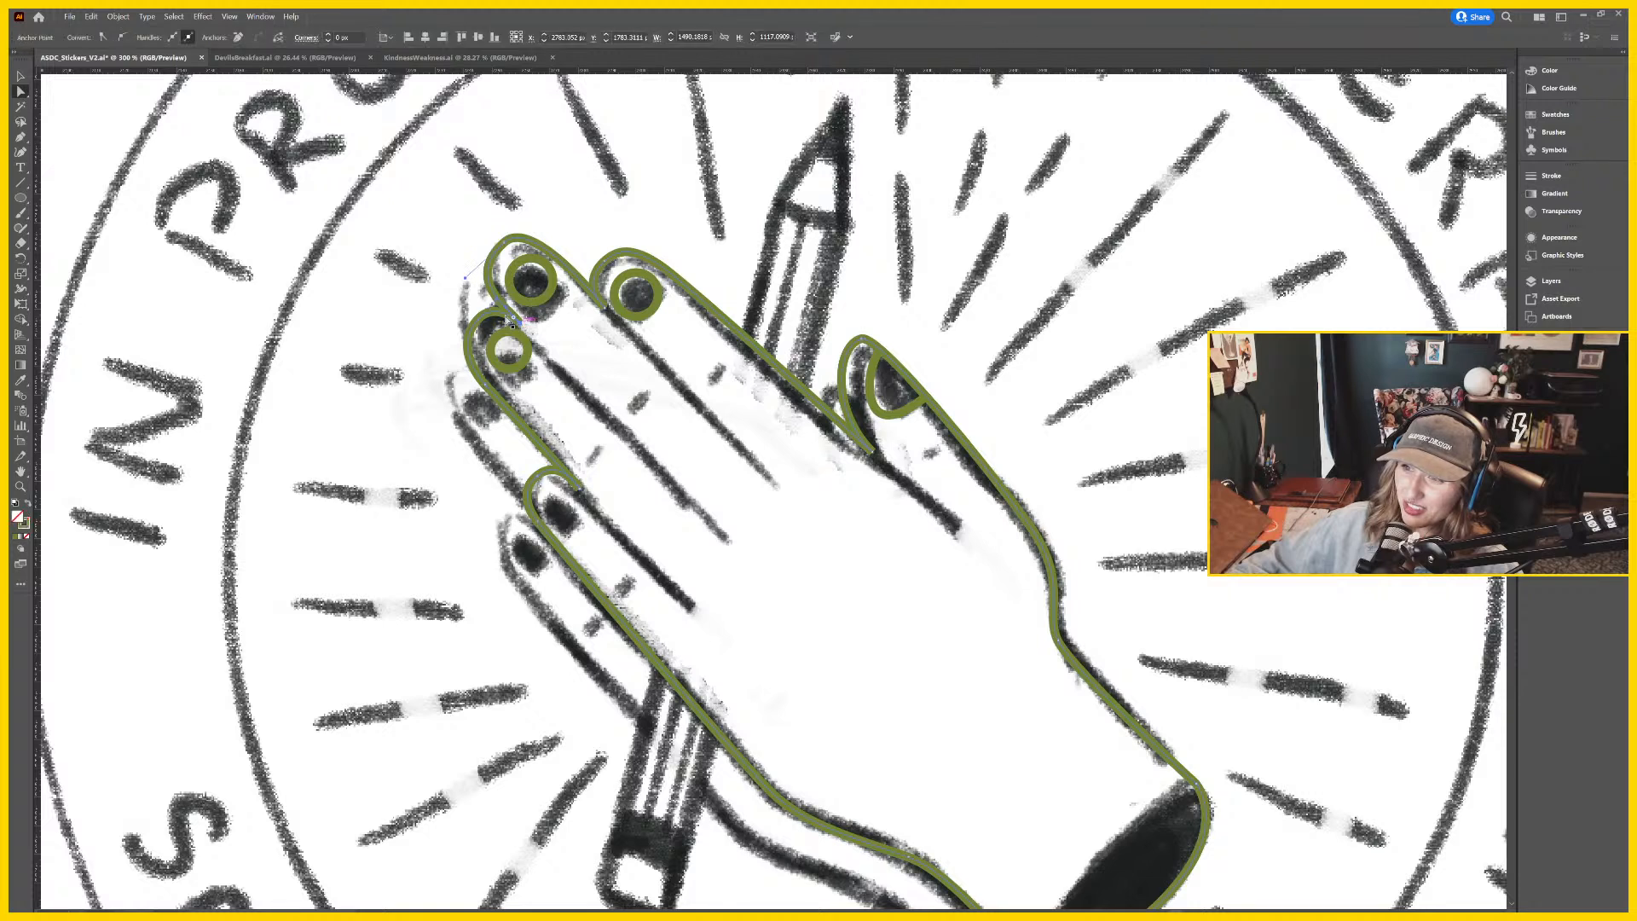
{"action": "key", "text": "v"}
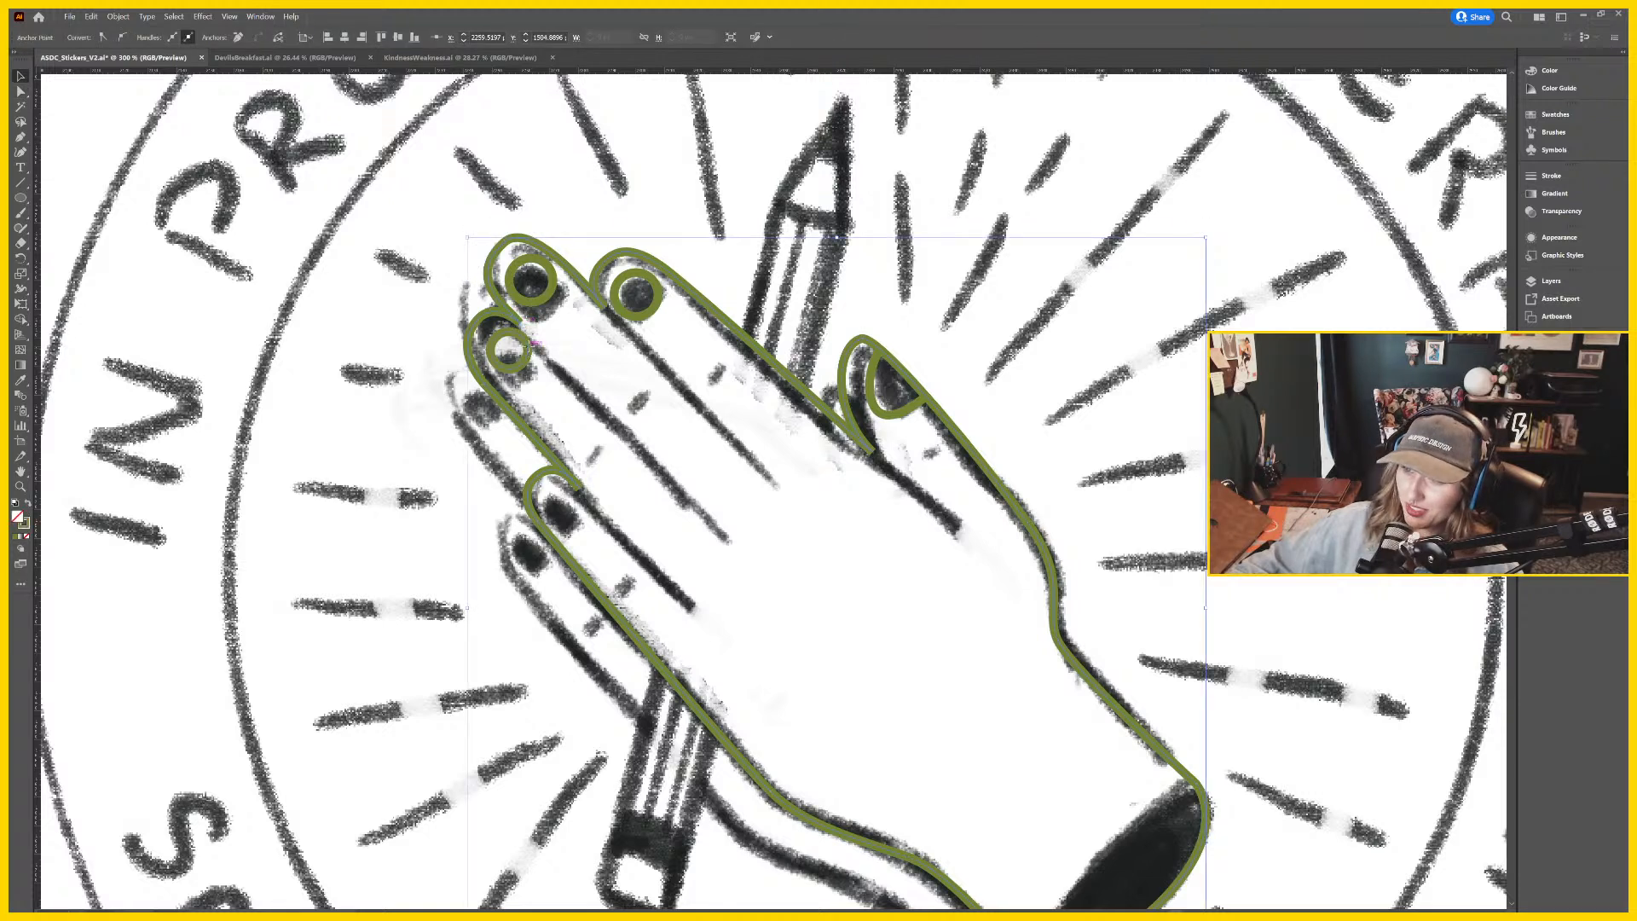
{"action": "left_click", "coordinate": [527, 350]}
{"action": "left_click_drag", "start_coordinate": [533, 352], "coordinate": [527, 347]}
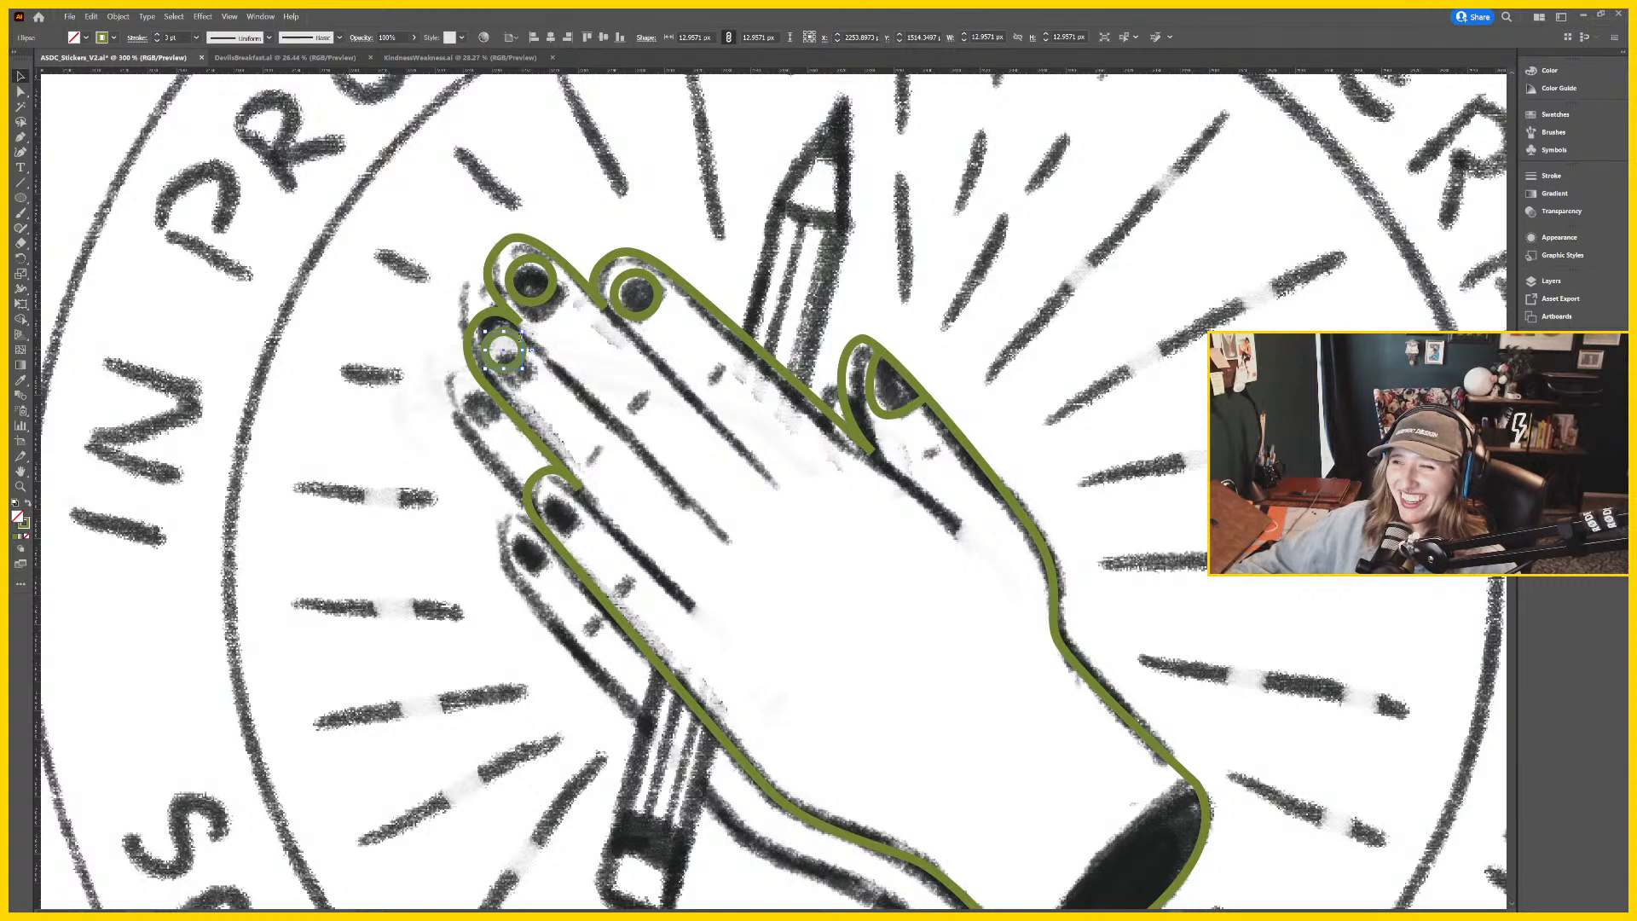
Shift the tip anchor of the second finger's outline slightly so the fingertip curves evenly around its nail ring.
{"action": "key", "text": "a"}
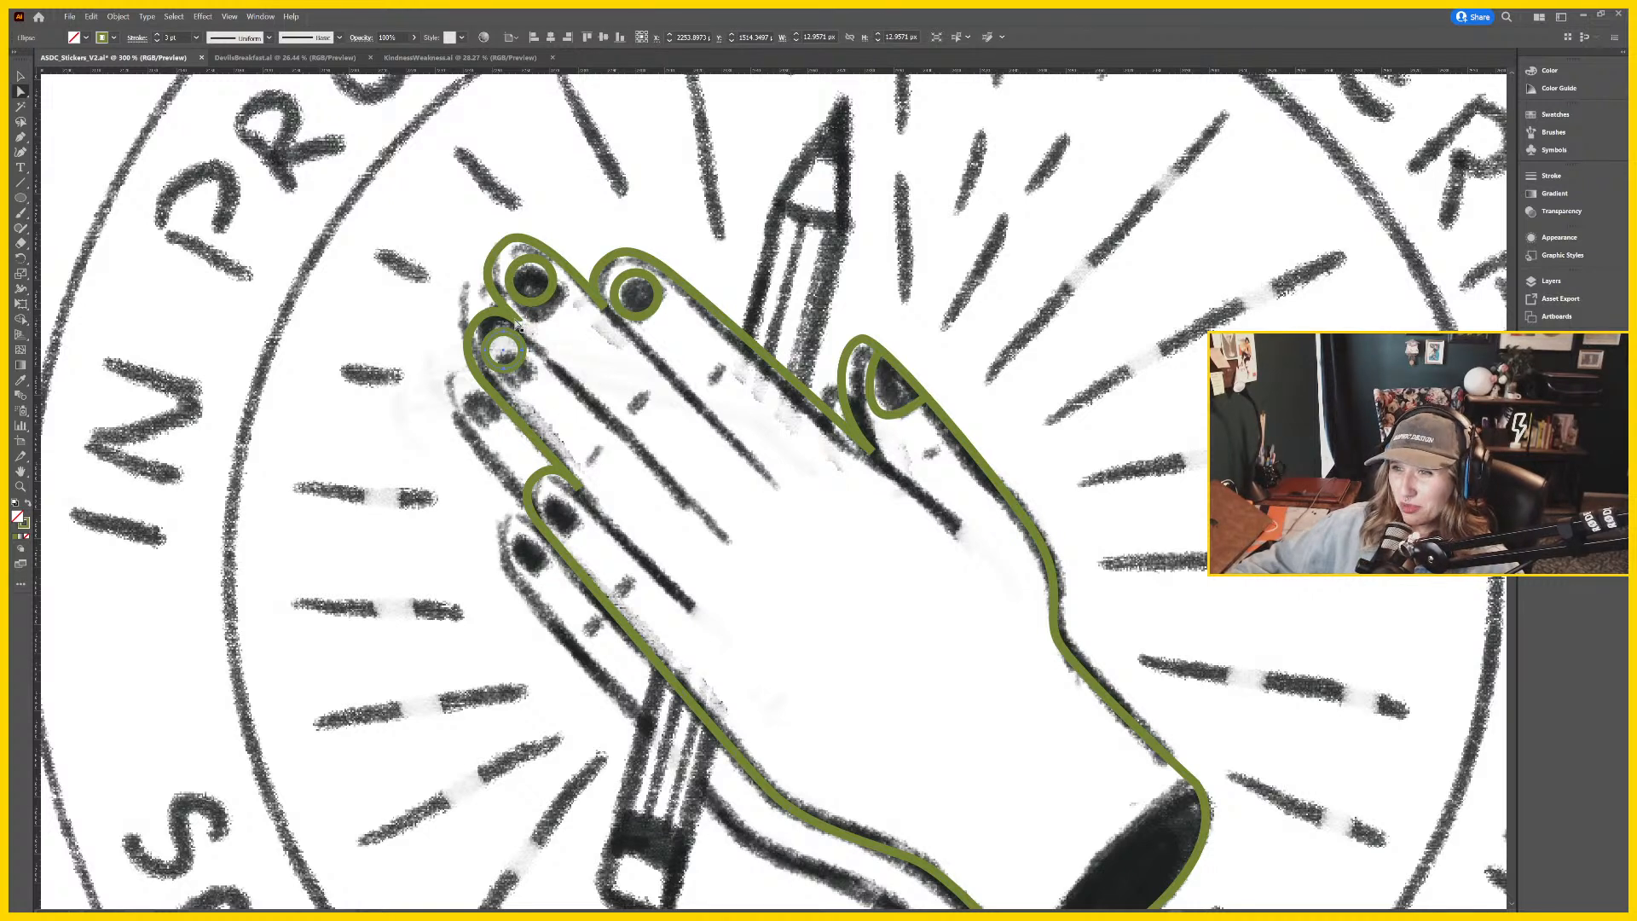
{"action": "left_click", "coordinate": [505, 252]}
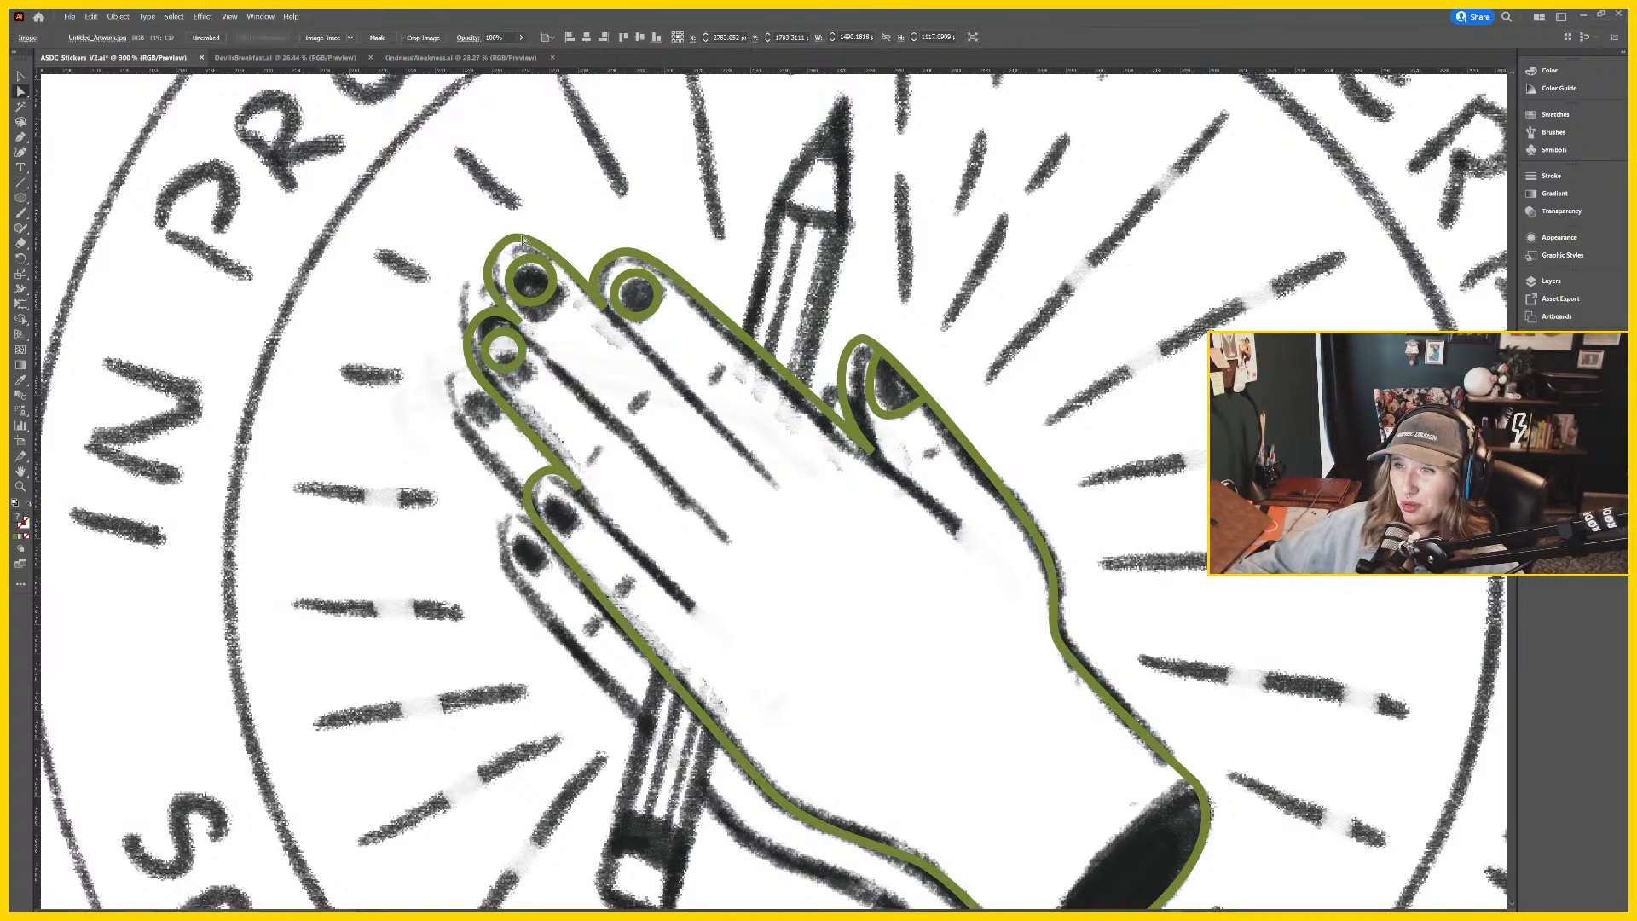
{"action": "left_click", "coordinate": [512, 248]}
{"action": "left_click", "coordinate": [533, 215]}
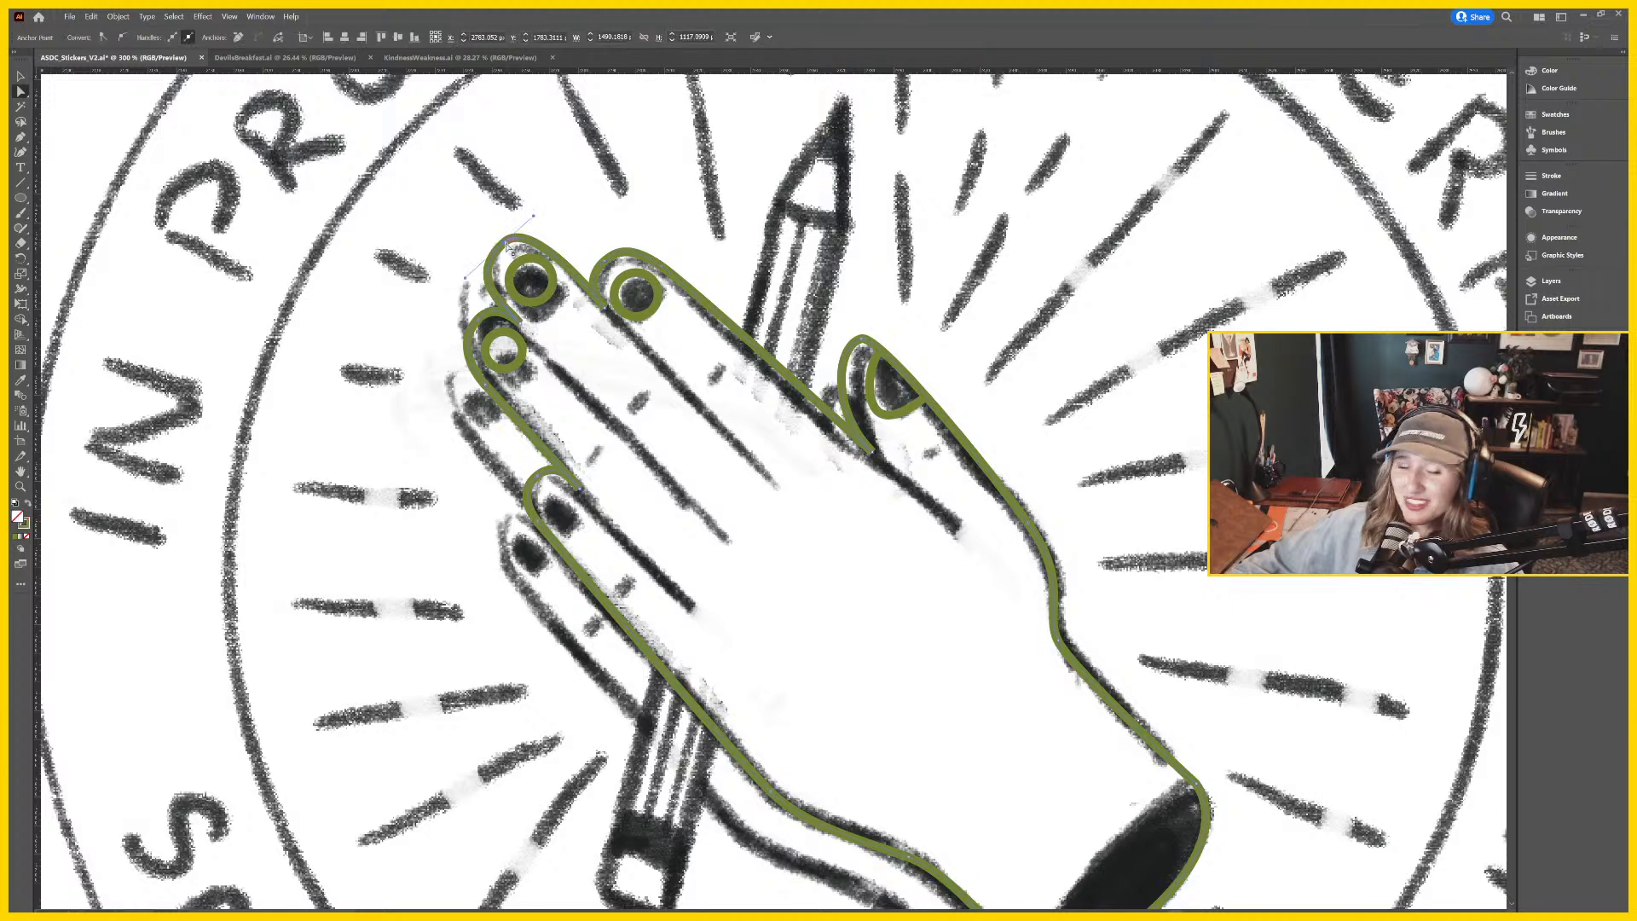
{"action": "left_click_drag", "start_coordinate": [508, 247], "coordinate": [546, 221]}
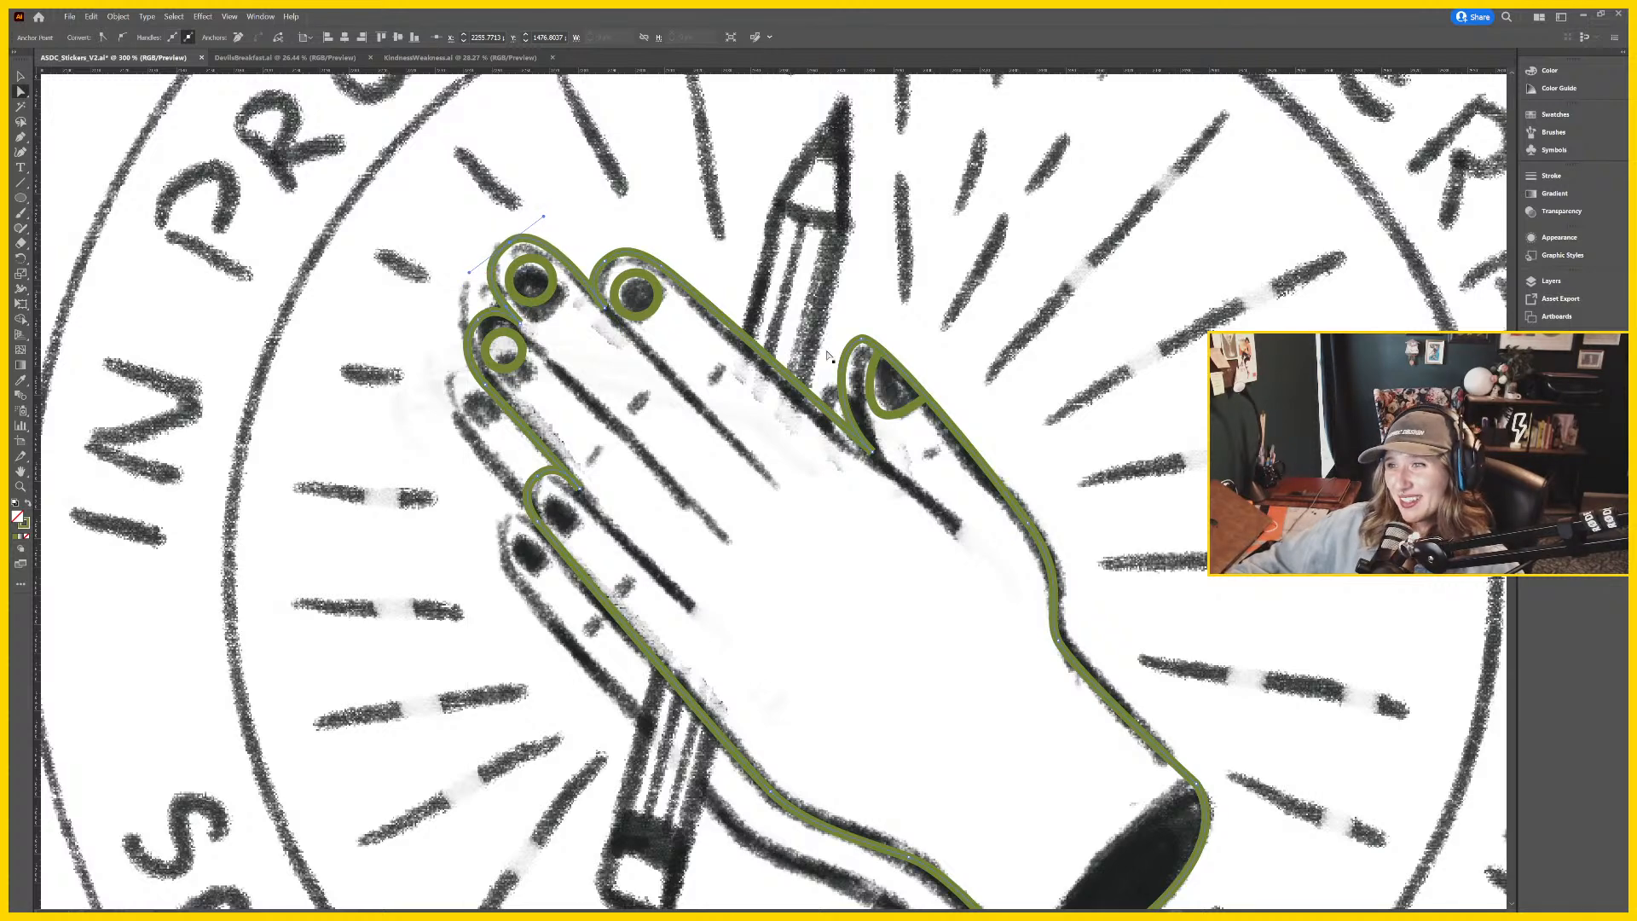
Duplicate the third fingernail ring onto the little fingertip, reduce the copy to about 9.5 px wide, and center it within the outline.
{"action": "left_click_drag", "start_coordinate": [831, 357], "coordinate": [783, 333]}
{"action": "left_click_drag", "start_coordinate": [486, 463], "coordinate": [489, 422]}
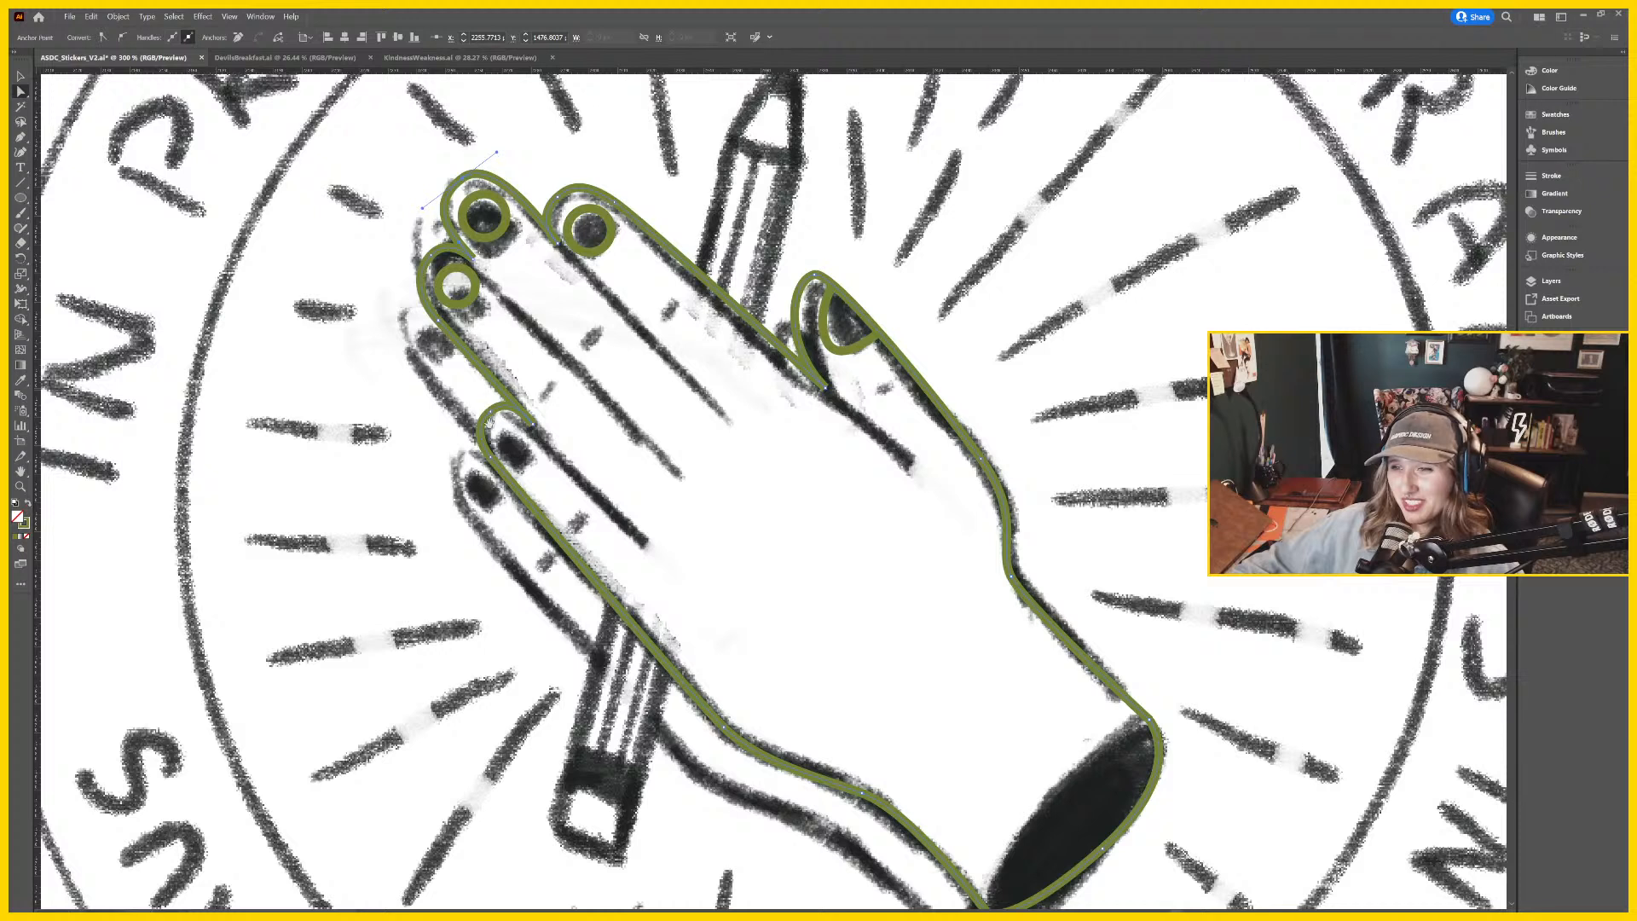
{"action": "key", "text": "v"}
{"action": "left_click", "coordinate": [474, 295]}
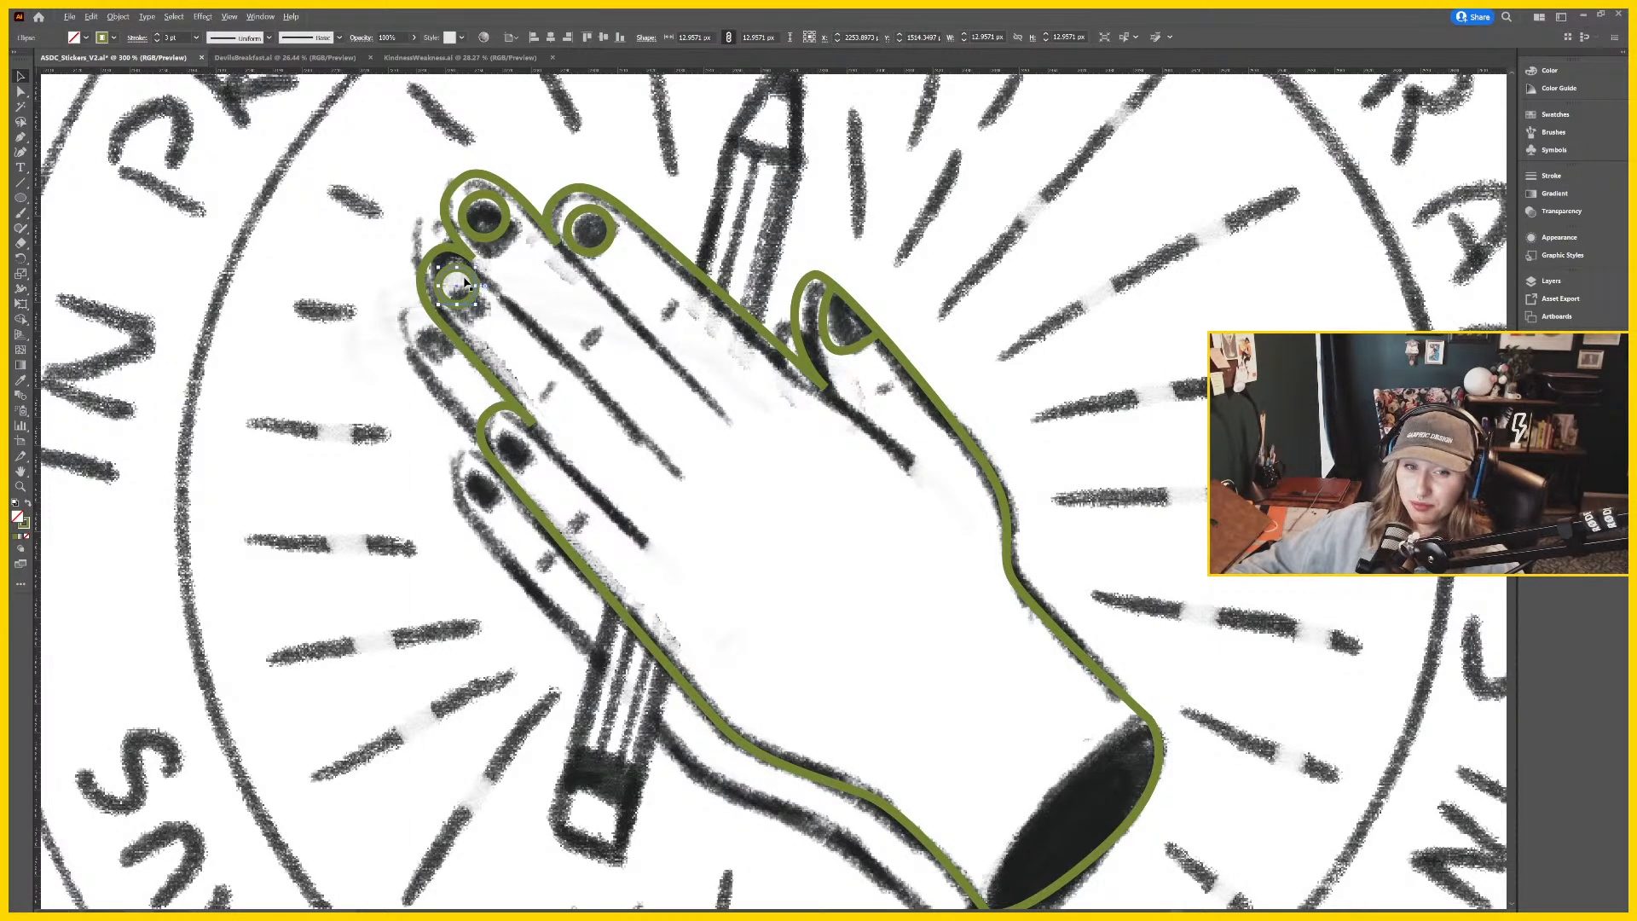
{"action": "left_click_drag", "start_coordinate": [475, 282], "coordinate": [533, 439]}
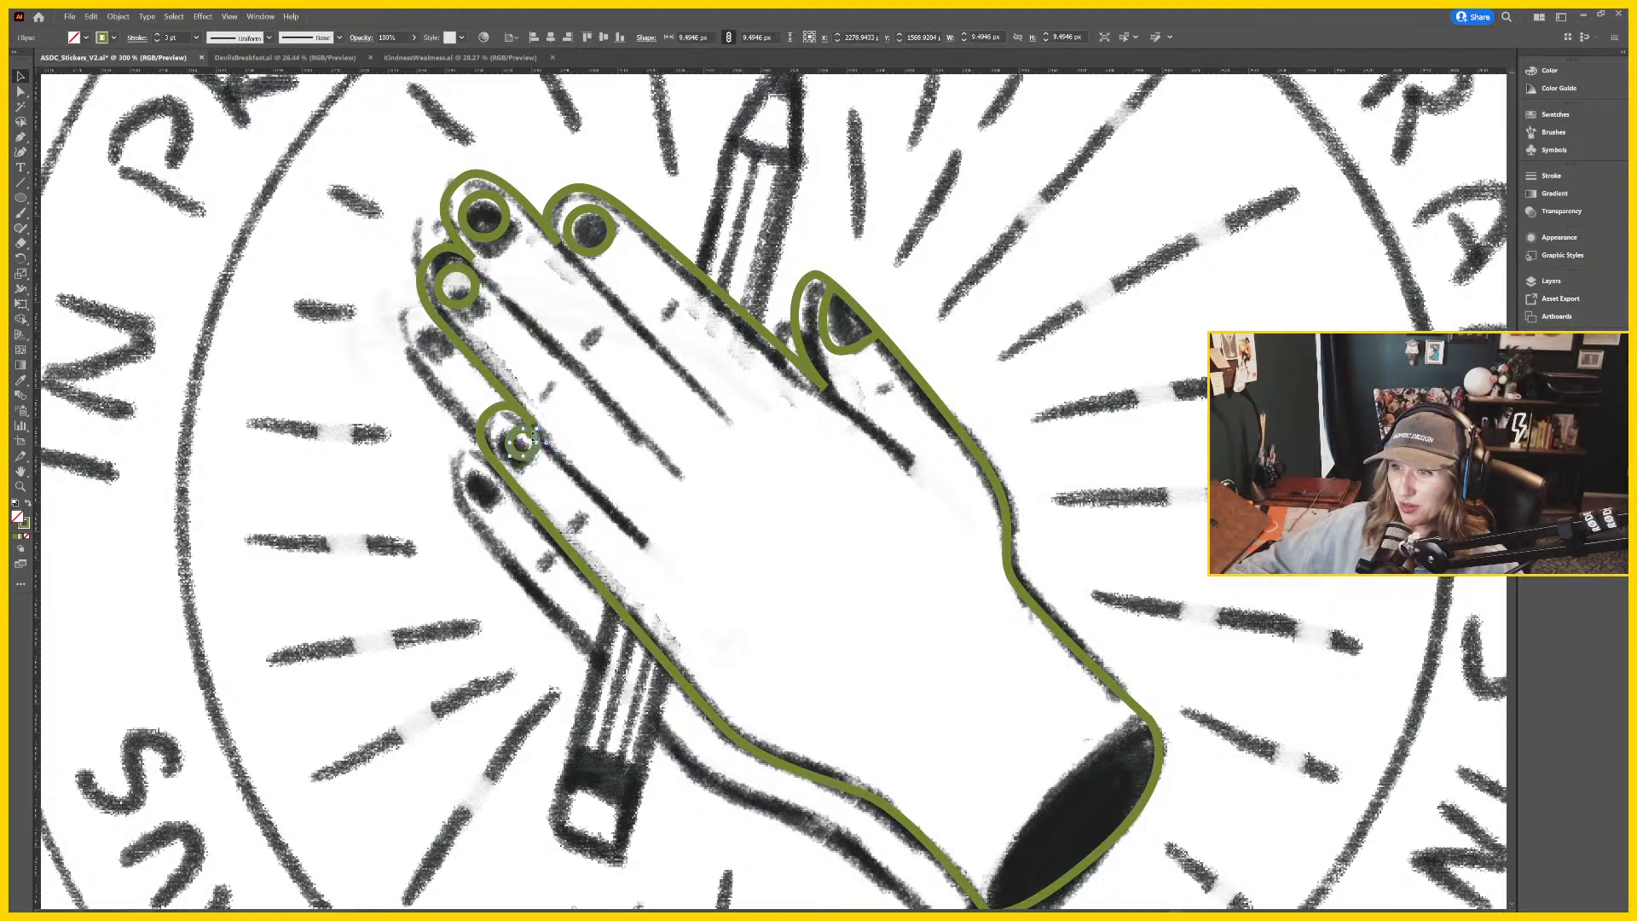
{"action": "left_click", "coordinate": [425, 418]}
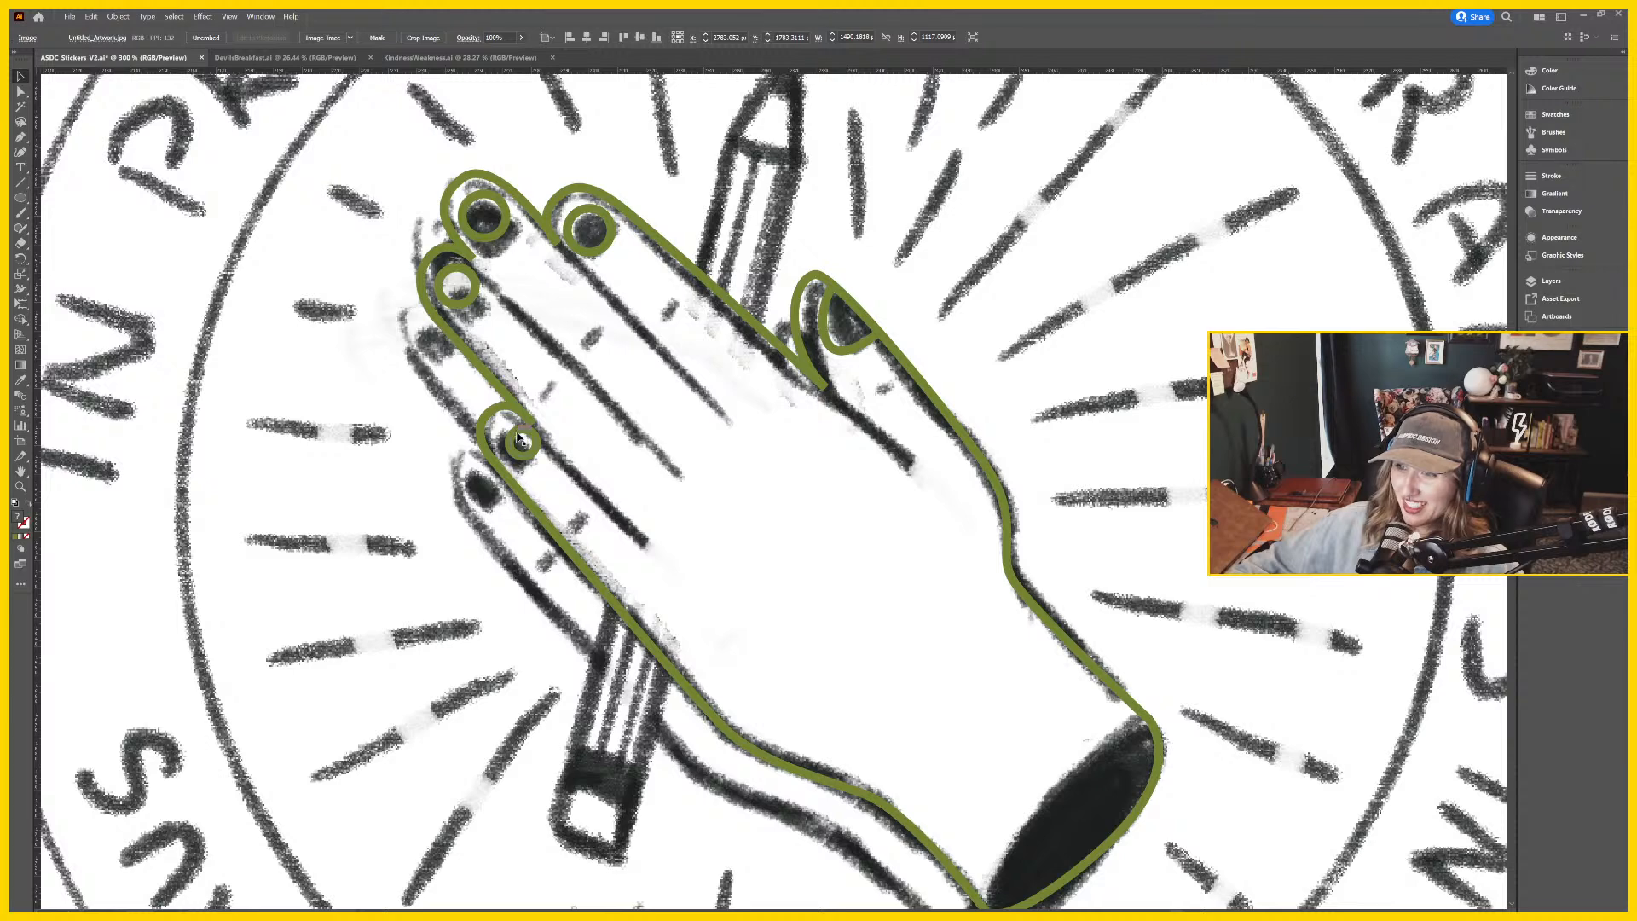
{"action": "left_click", "coordinate": [520, 436]}
{"action": "scroll", "coordinate": [597, 452], "scroll_direction": "down", "scroll_amount": 2}
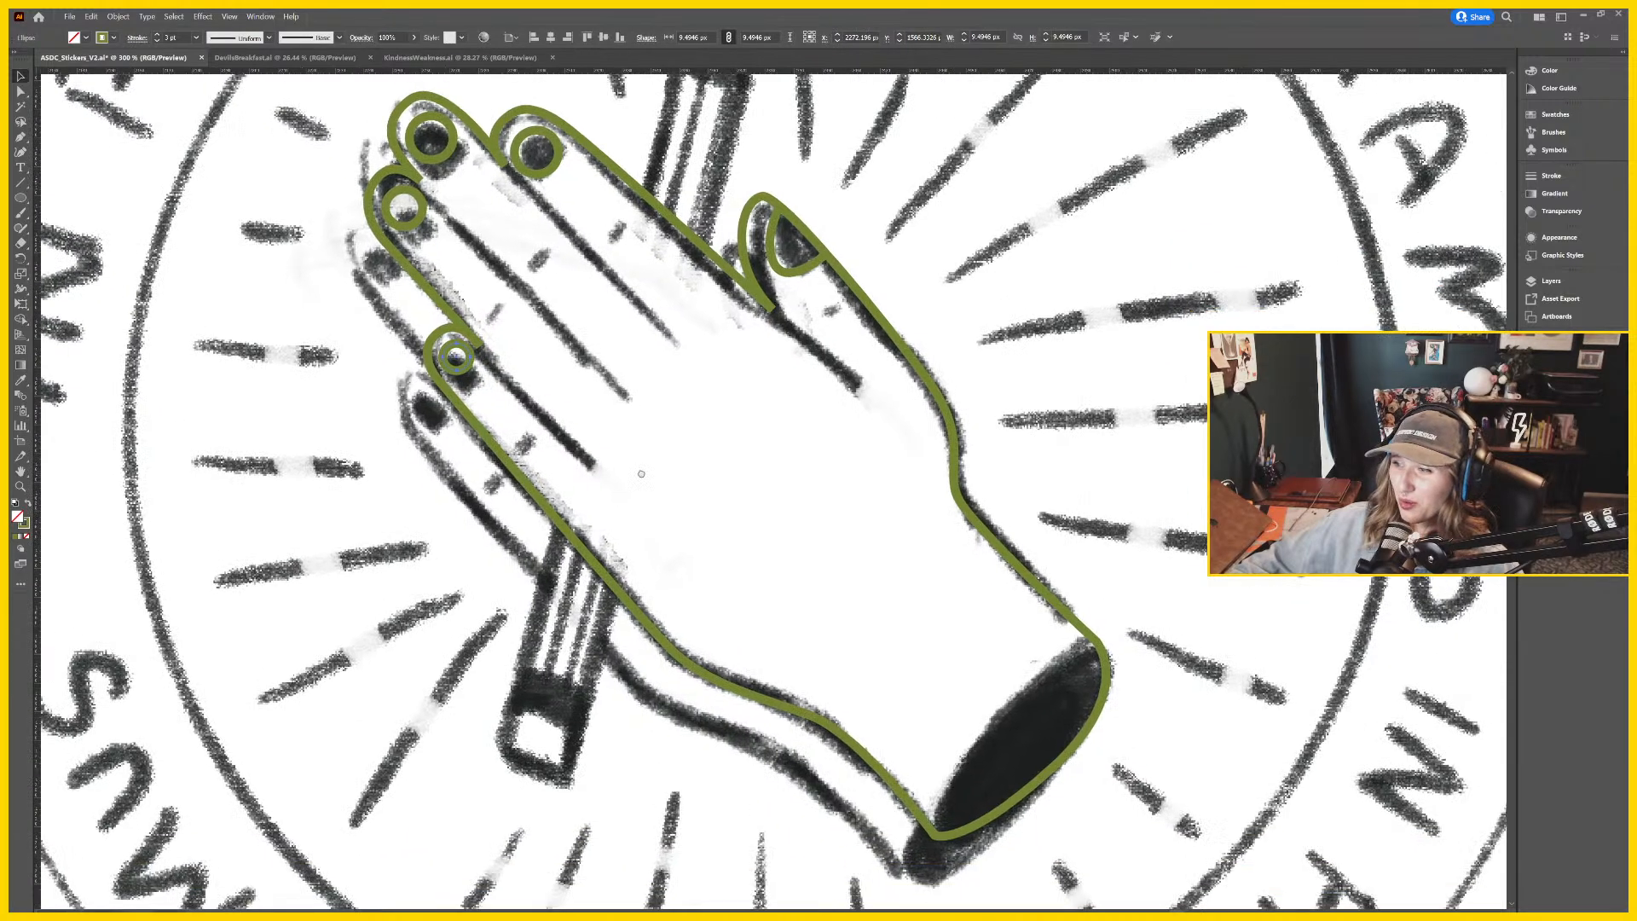
Draw a curved path with the Pen tool along the upper edge of the wrist opening, extending past the hand outline at both ends.
{"action": "key", "text": "p"}
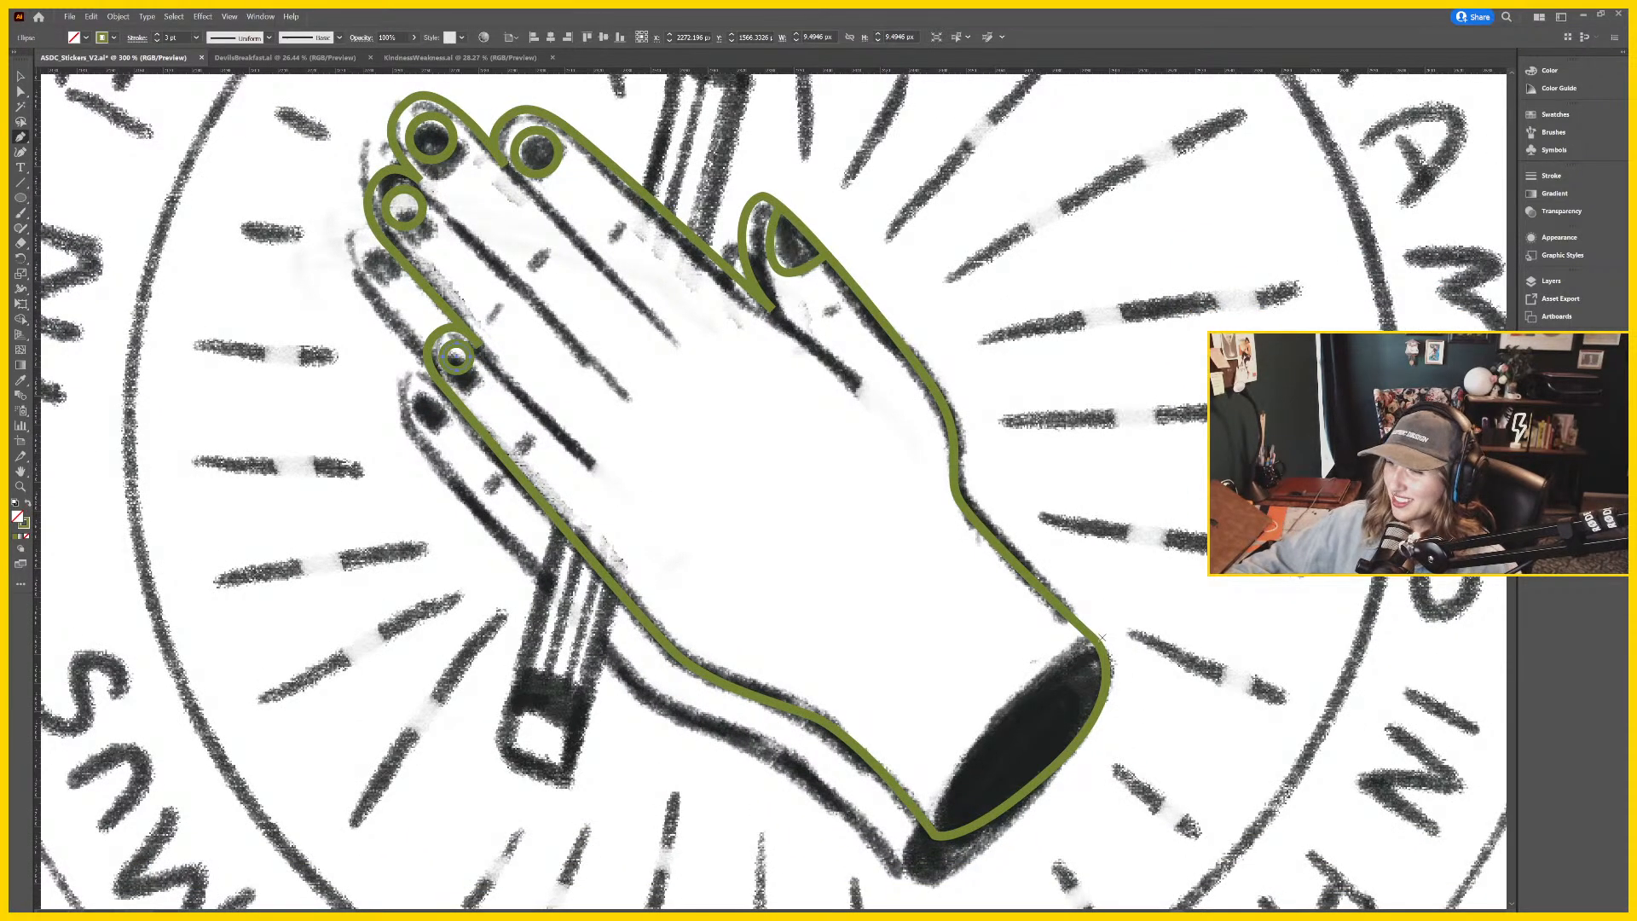
{"action": "left_click", "coordinate": [1066, 648]}
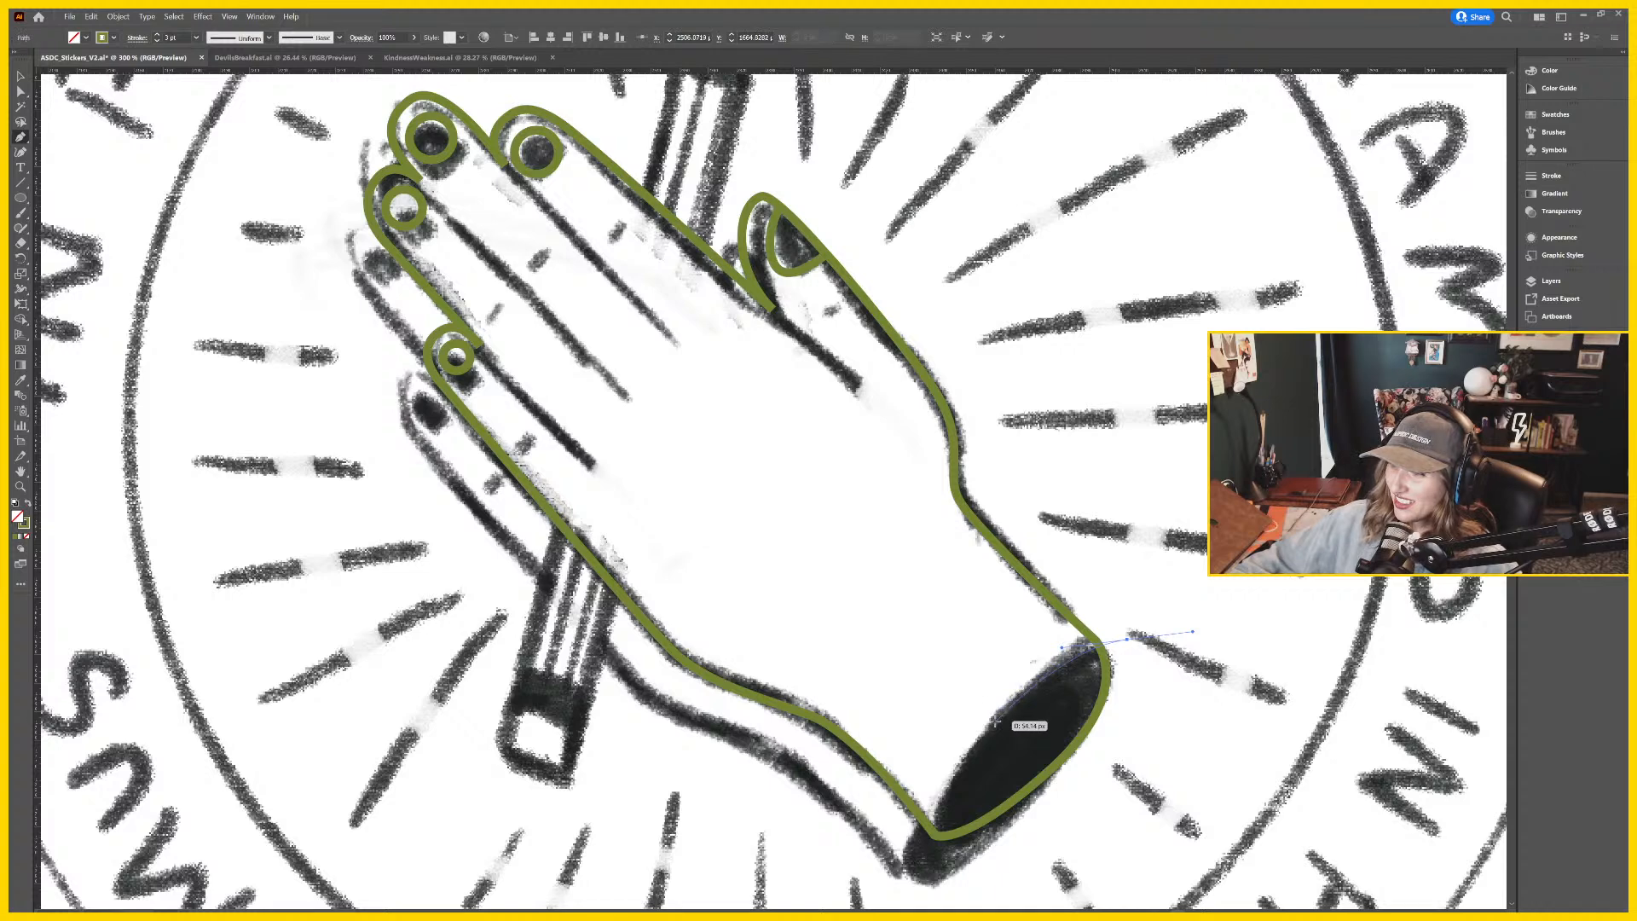
{"action": "left_click_drag", "start_coordinate": [989, 720], "coordinate": [963, 757]}
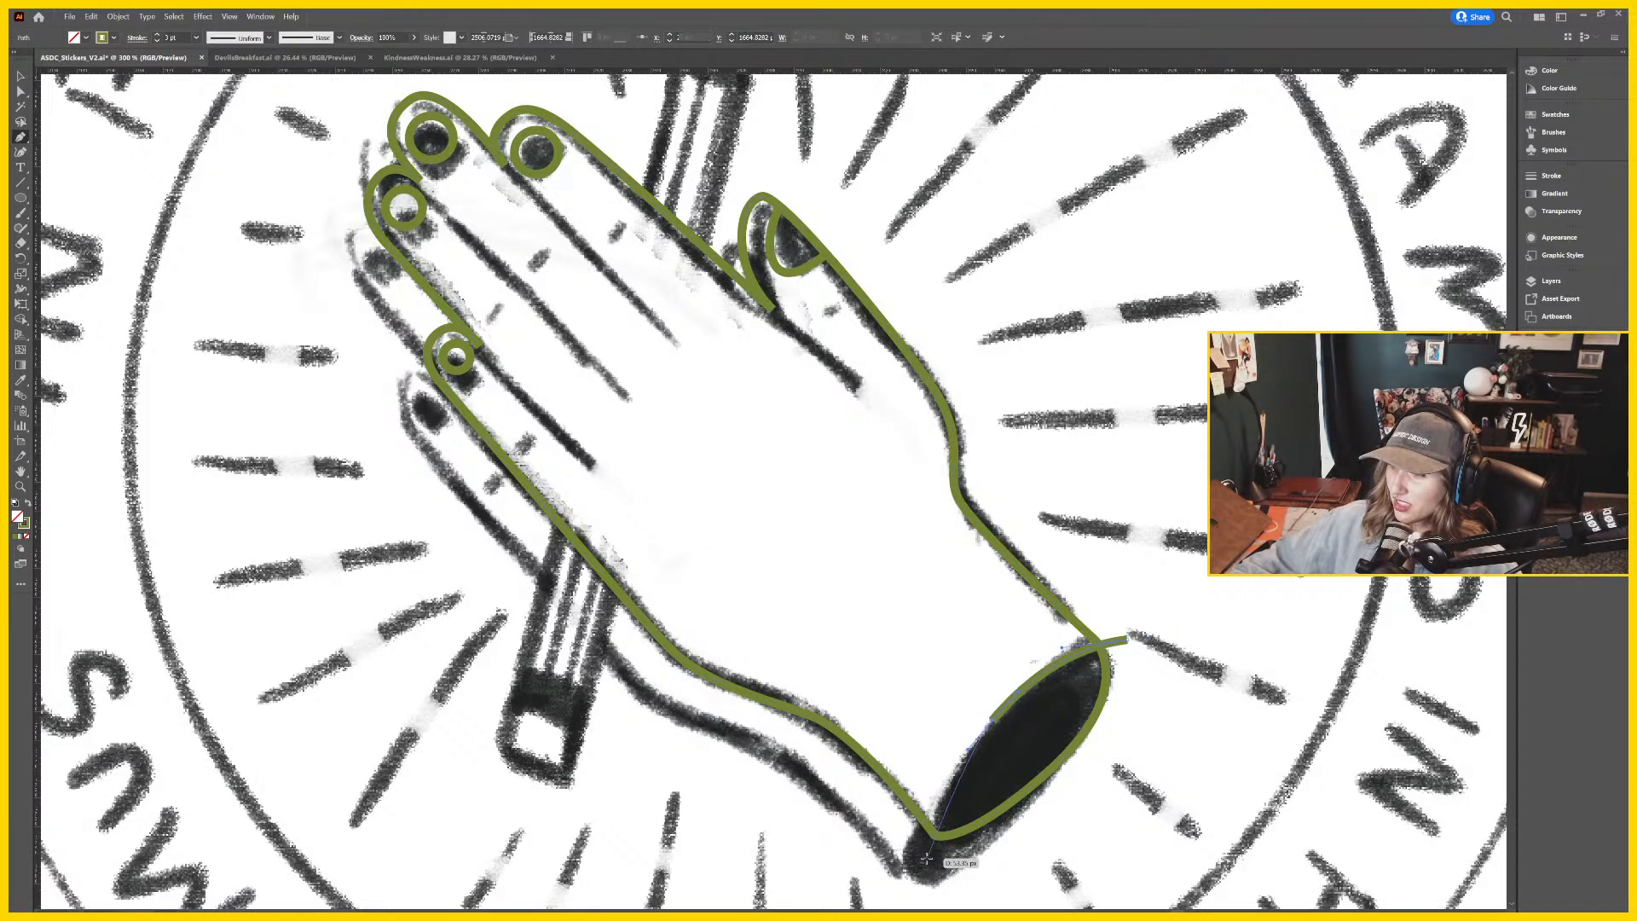
{"action": "left_click_drag", "start_coordinate": [930, 834], "coordinate": [895, 708]}
{"action": "key", "text": "ctrl"}
{"action": "left_click_drag", "start_coordinate": [1009, 789], "coordinate": [963, 753]}
{"action": "key", "text": "v"}
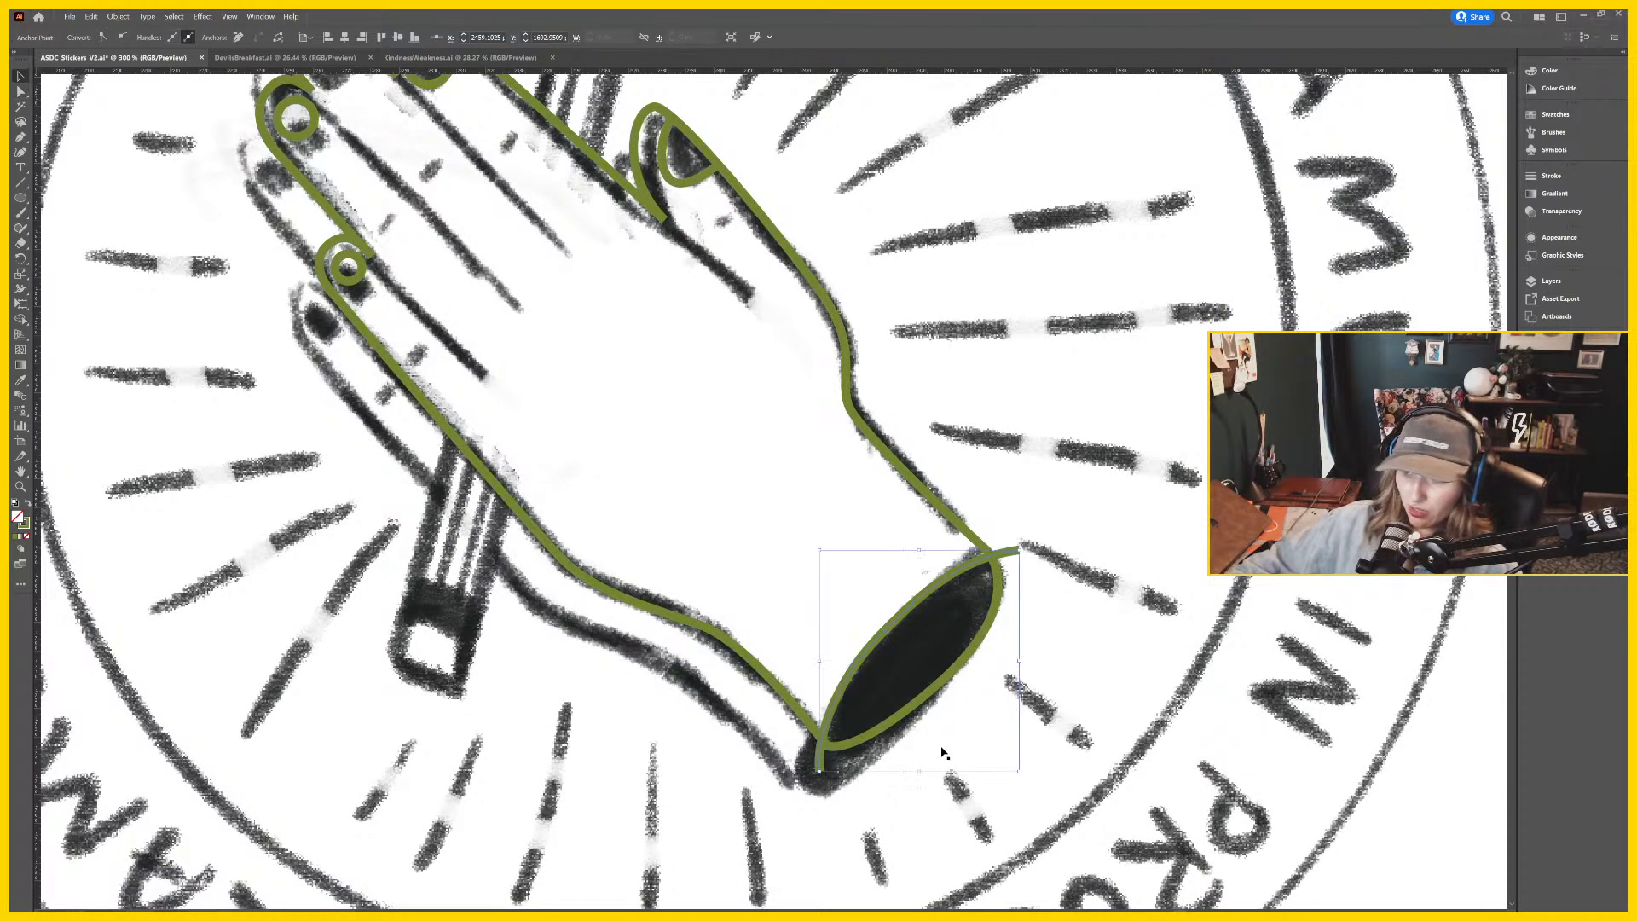
Trim both ends of the wrist curve that stick out beyond the hand outline, using the Shape Builder.
{"action": "key", "text": "a"}
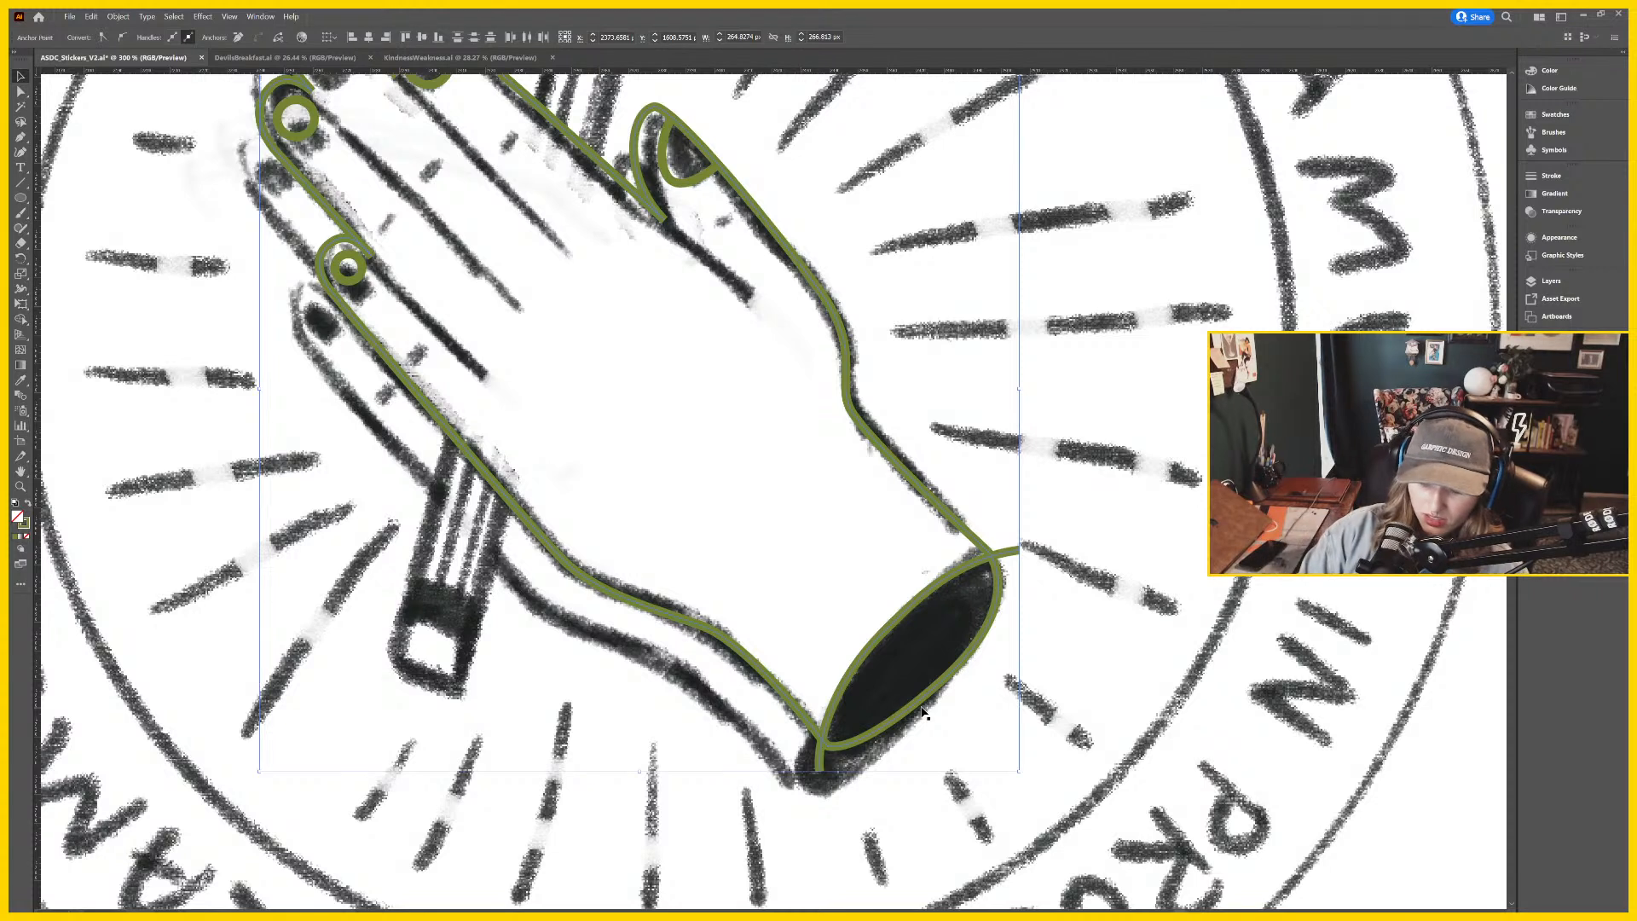
{"action": "left_click", "coordinate": [925, 693]}
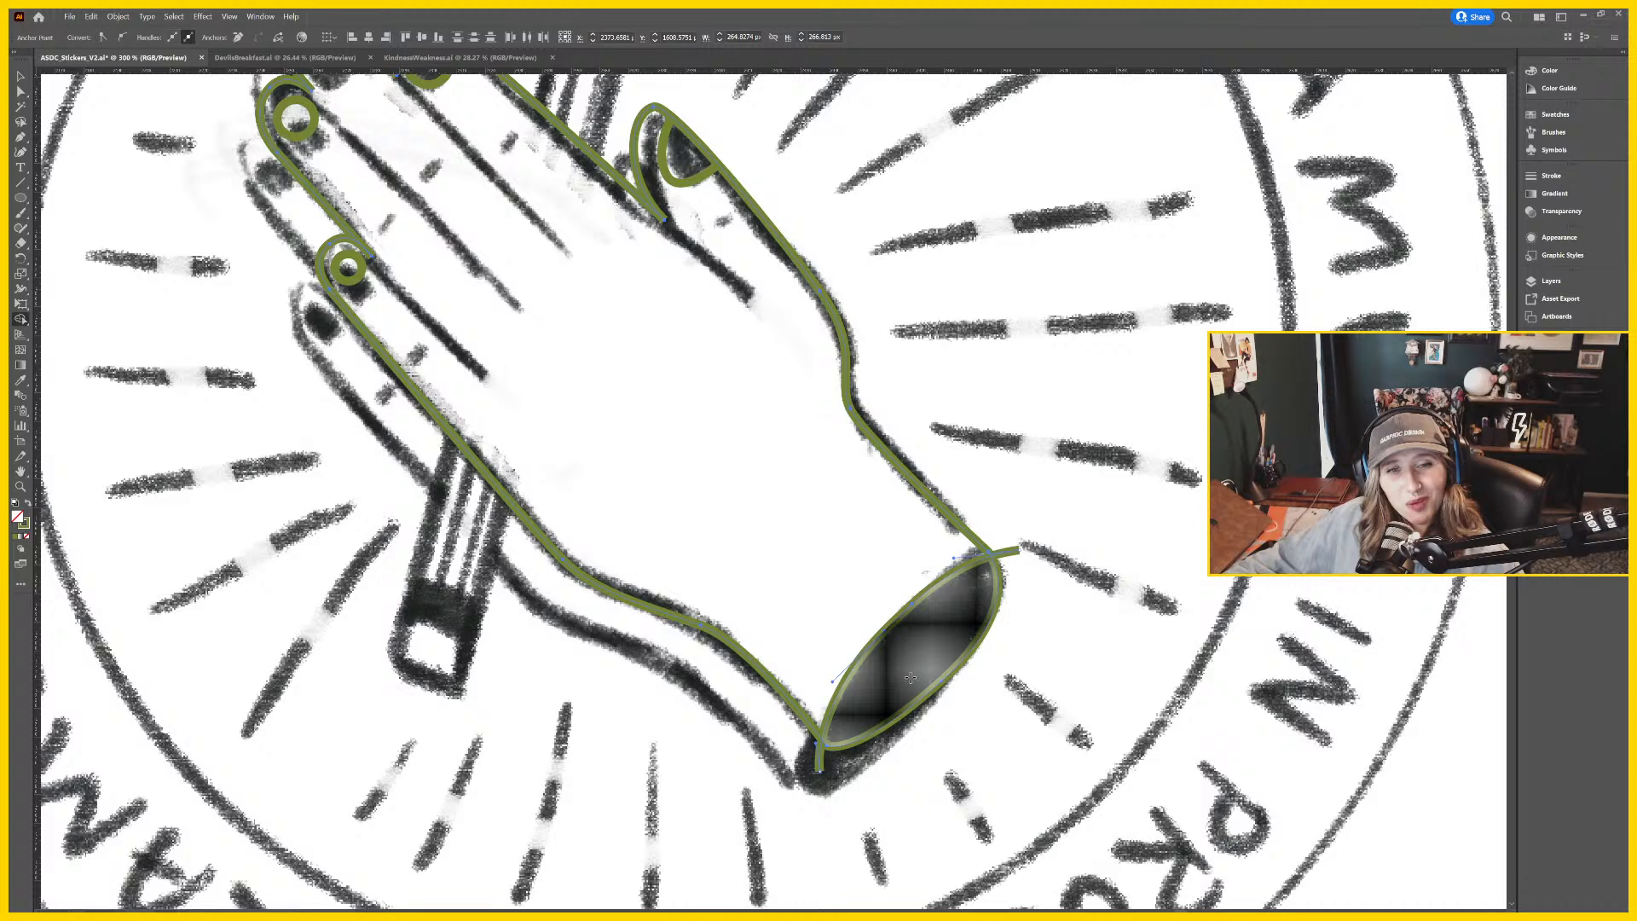
{"action": "key", "text": "ctrl+z"}
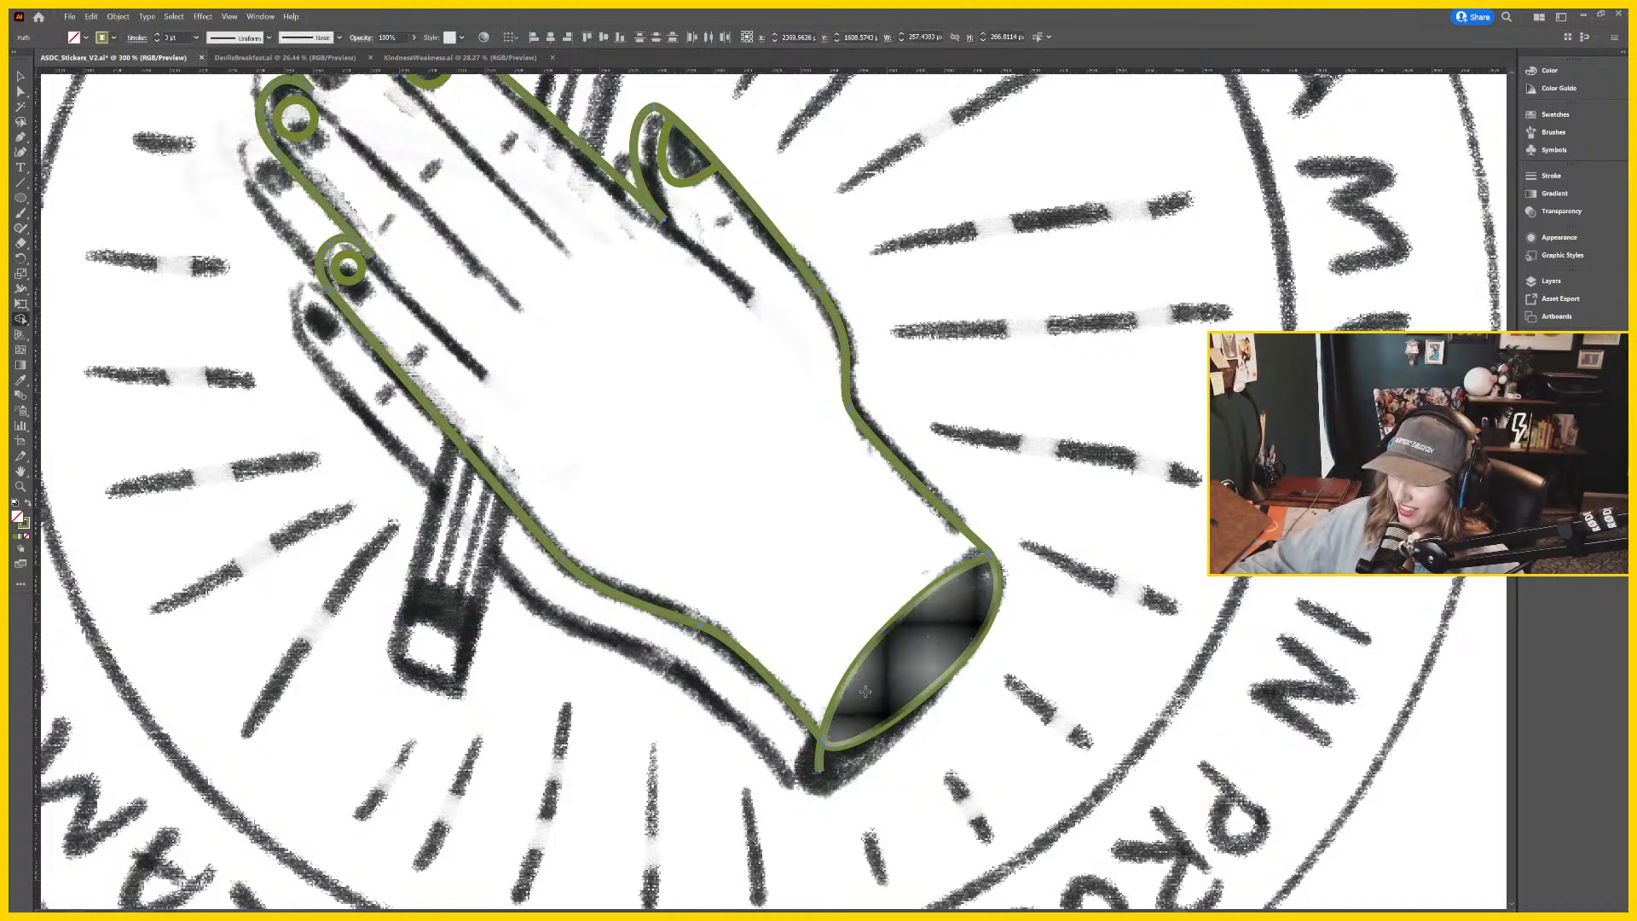
{"action": "left_click", "coordinate": [825, 750]}
{"action": "key", "text": "ctrl+z"}
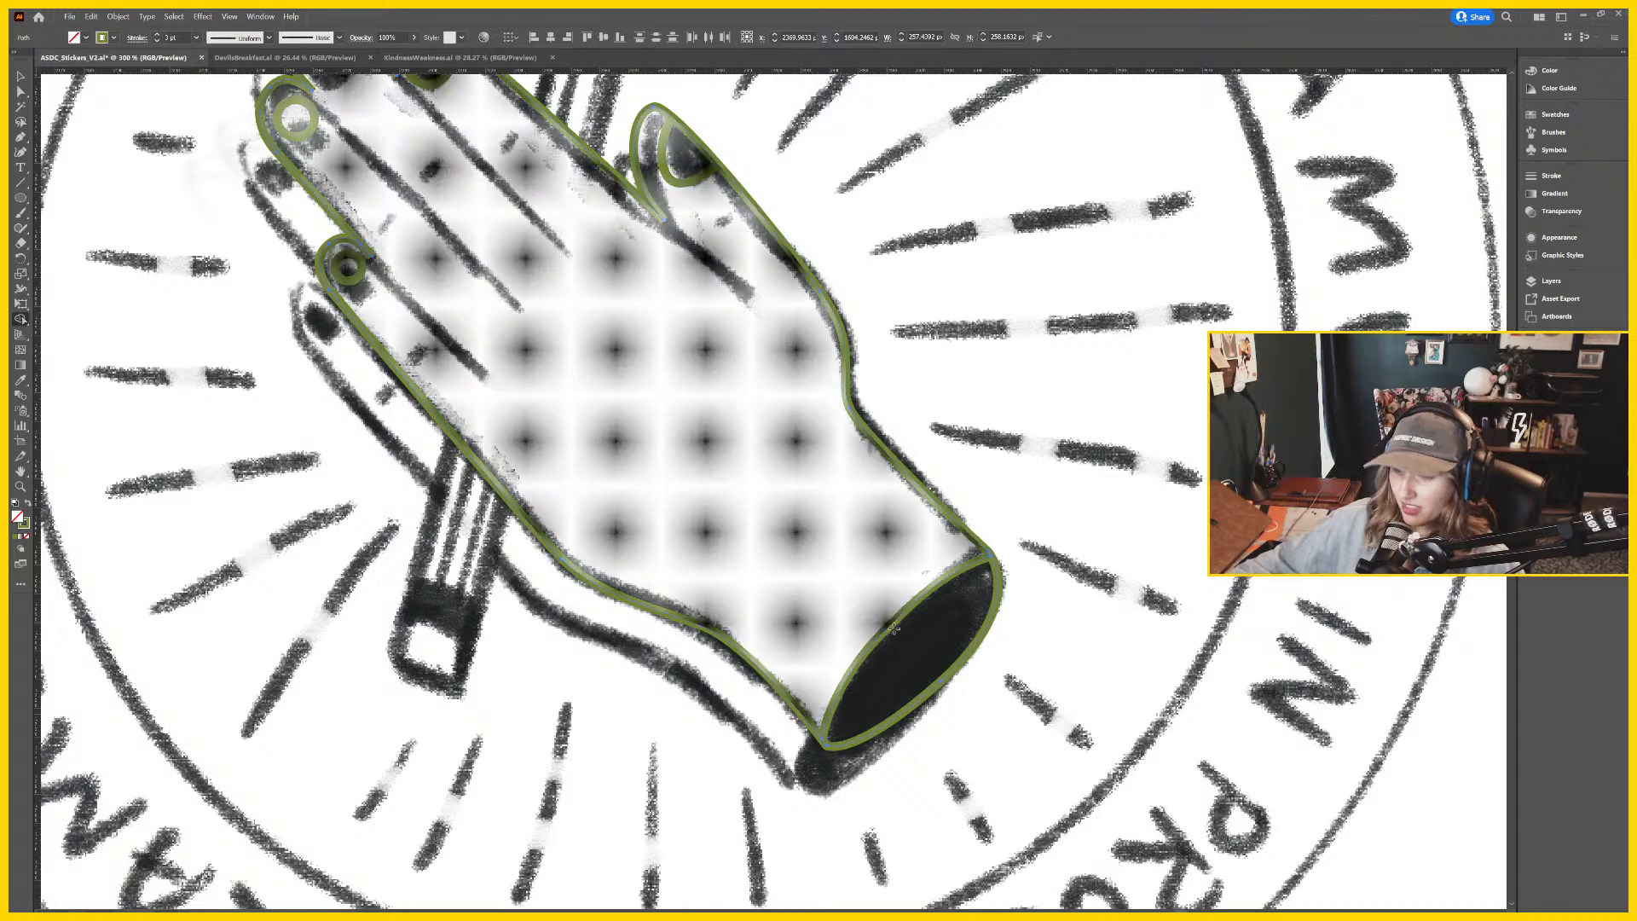
Try the wrist opening as a solid green fill without a stroke, and restore its unfilled green outline.
{"action": "key", "text": "v"}
{"action": "left_click", "coordinate": [920, 601]}
{"action": "left_click", "coordinate": [922, 602]}
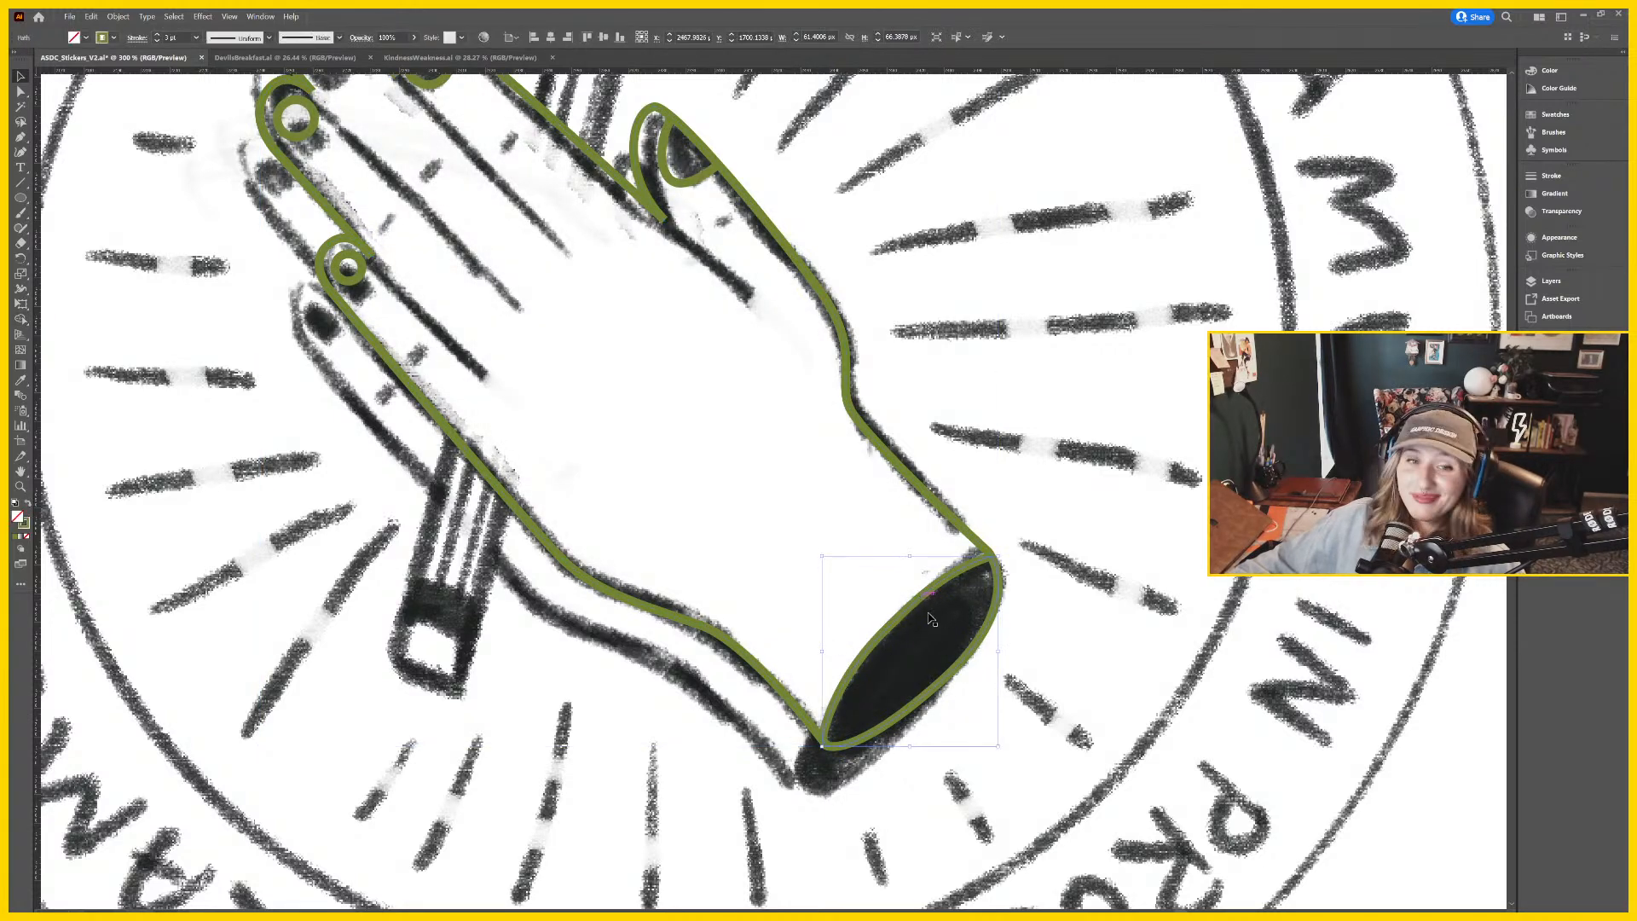
{"action": "key", "text": "shift+x"}
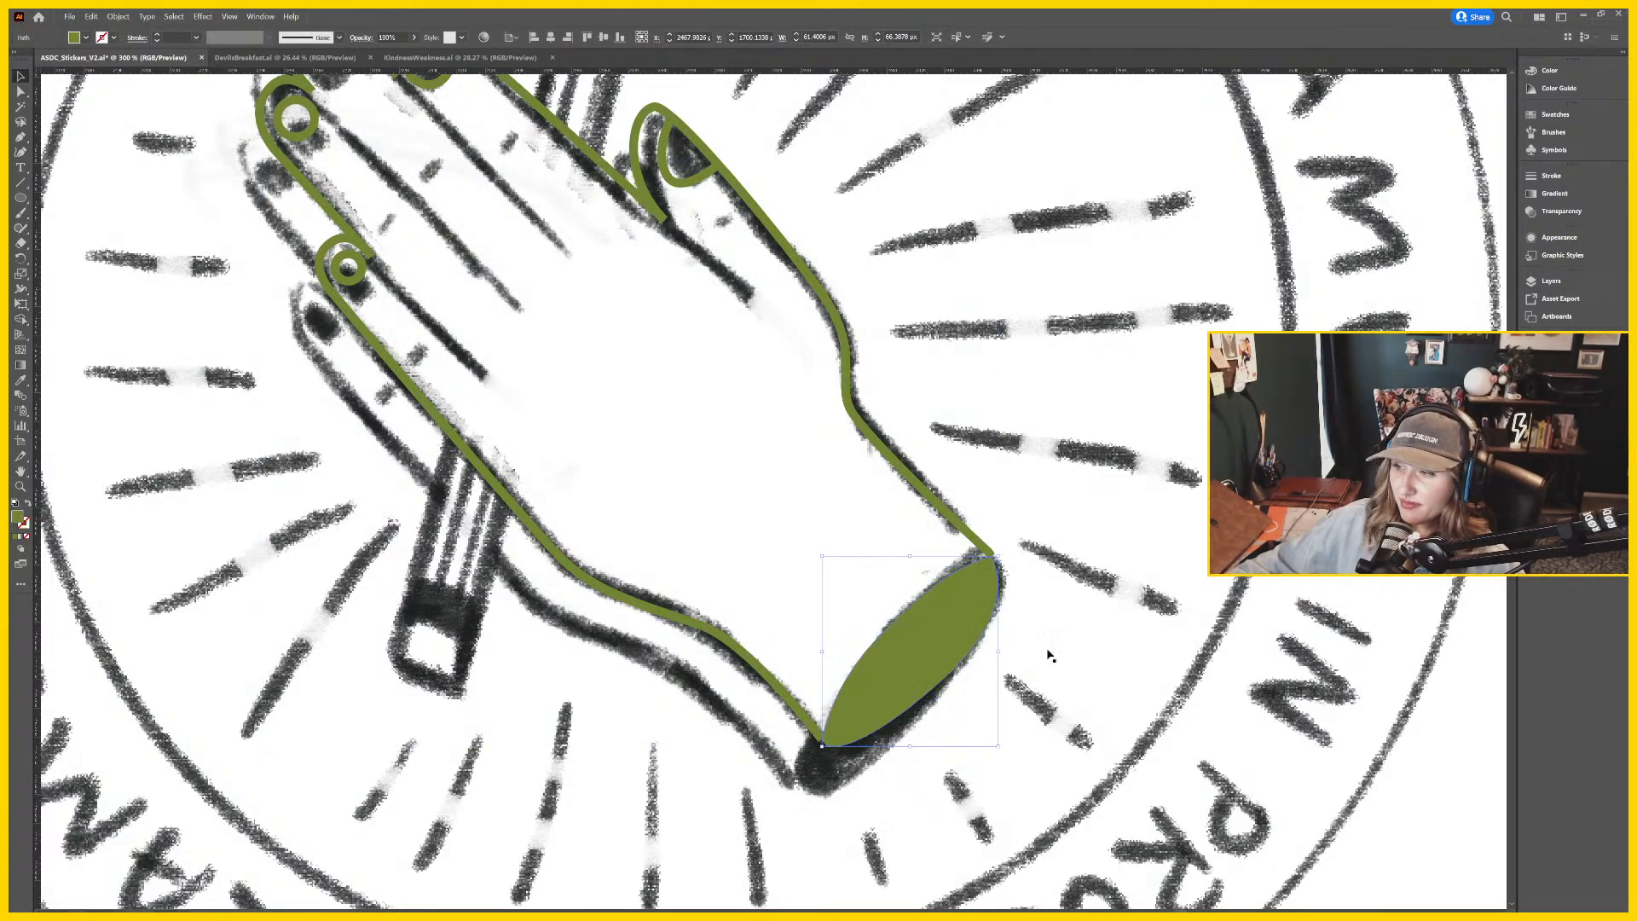
{"action": "key", "text": "shift+x"}
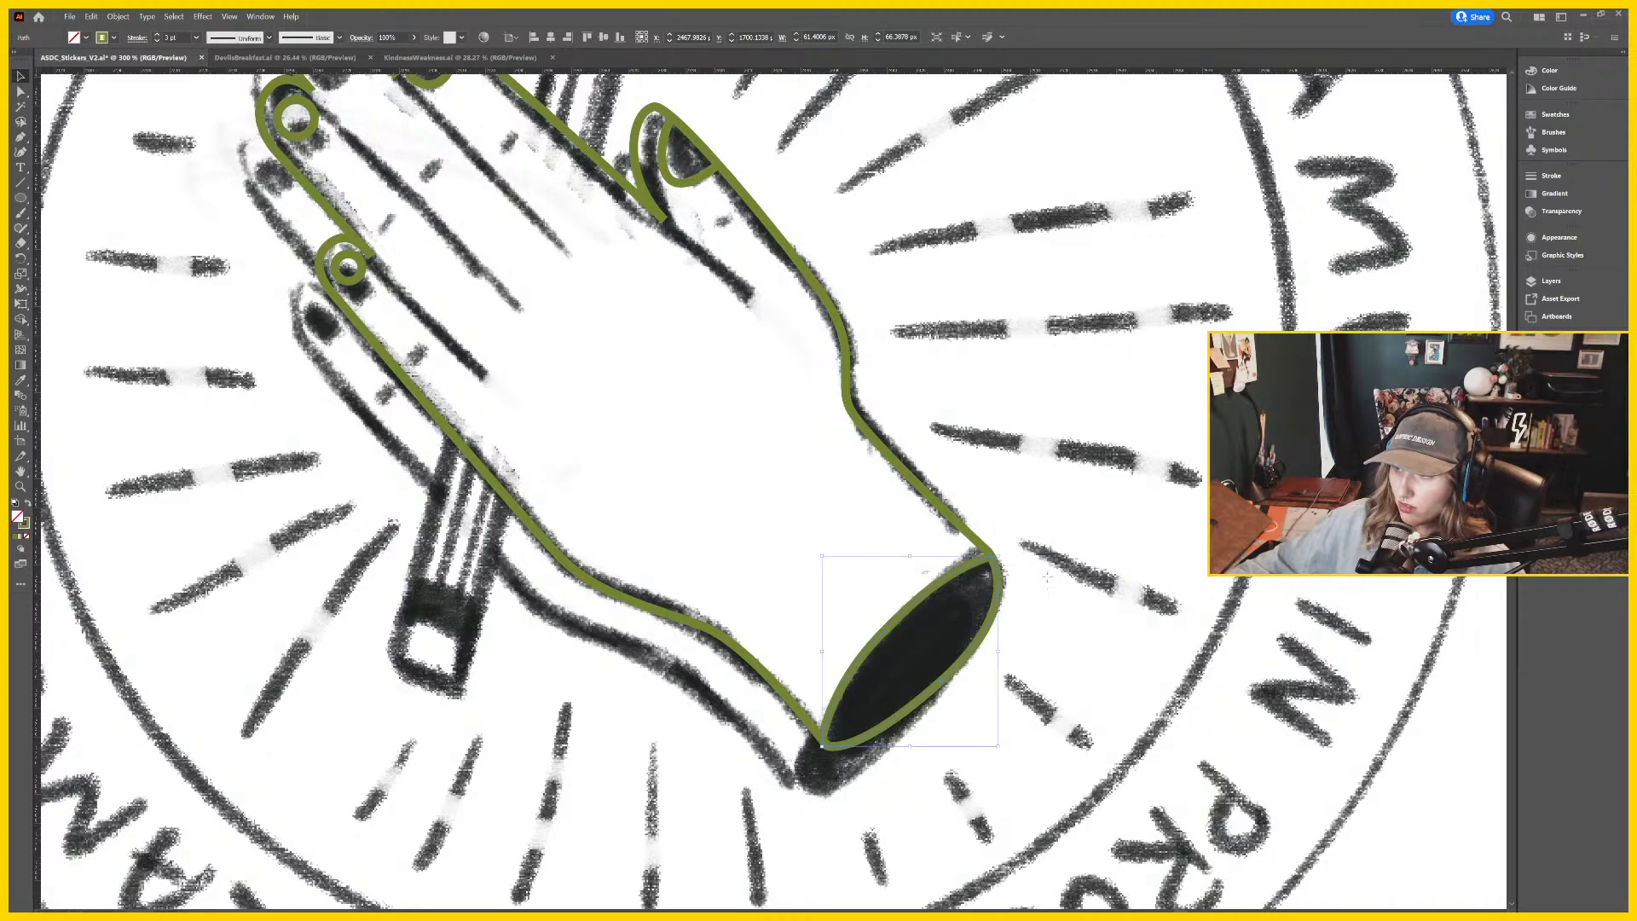
{"action": "left_click", "coordinate": [1046, 578]}
{"action": "key", "text": "ctrl+minus"}
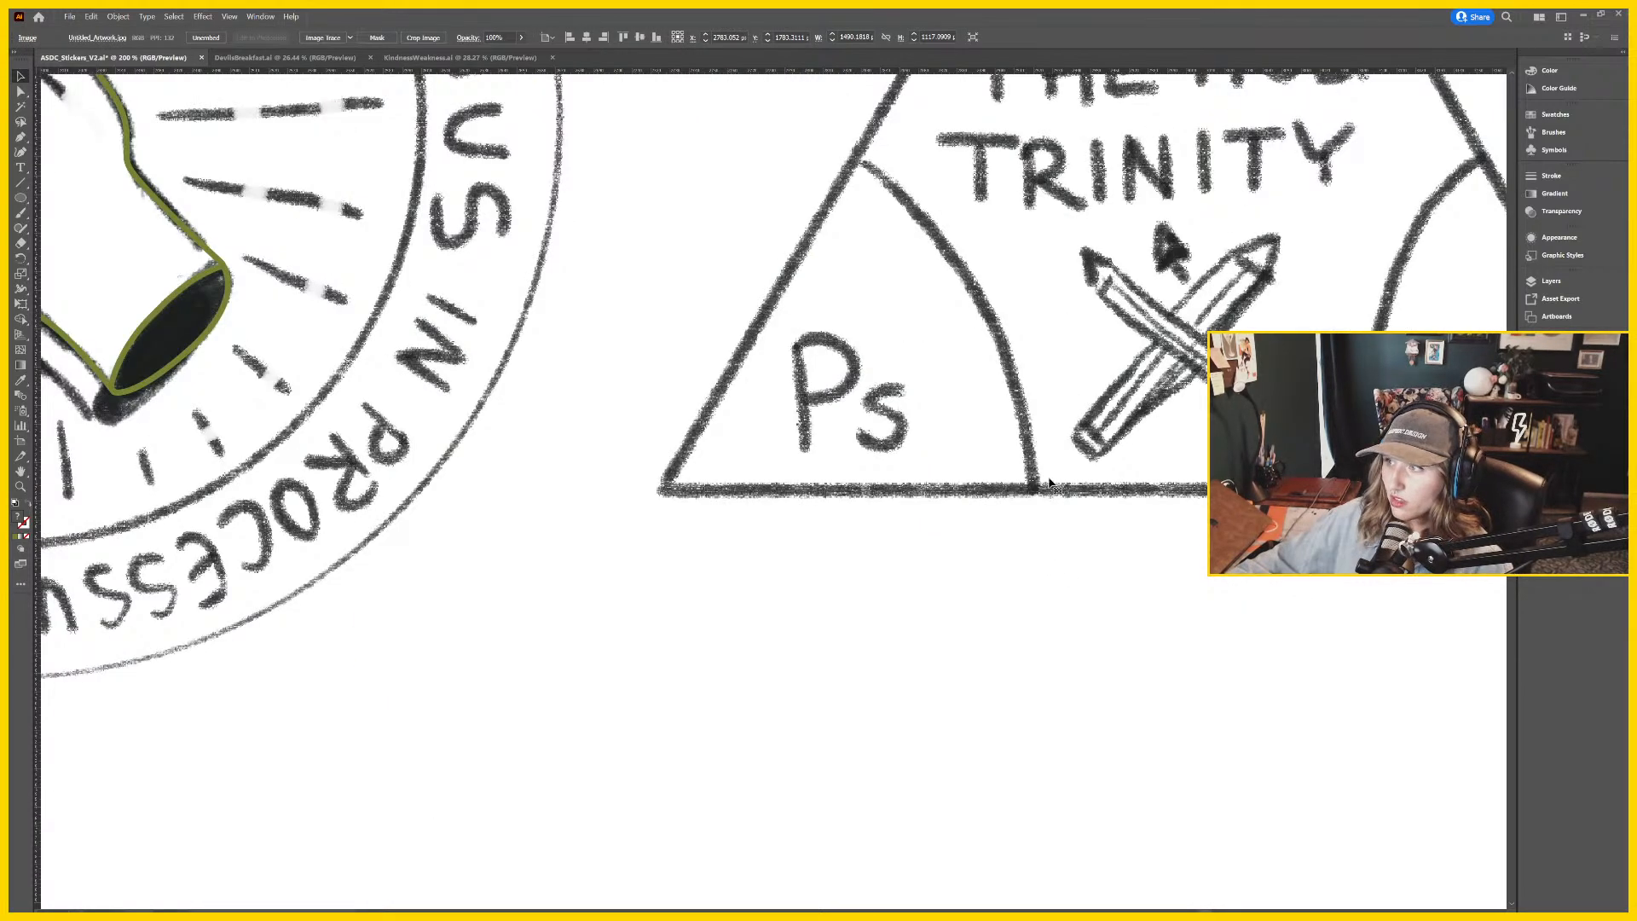
{"action": "left_click_drag", "start_coordinate": [410, 389], "coordinate": [826, 522]}
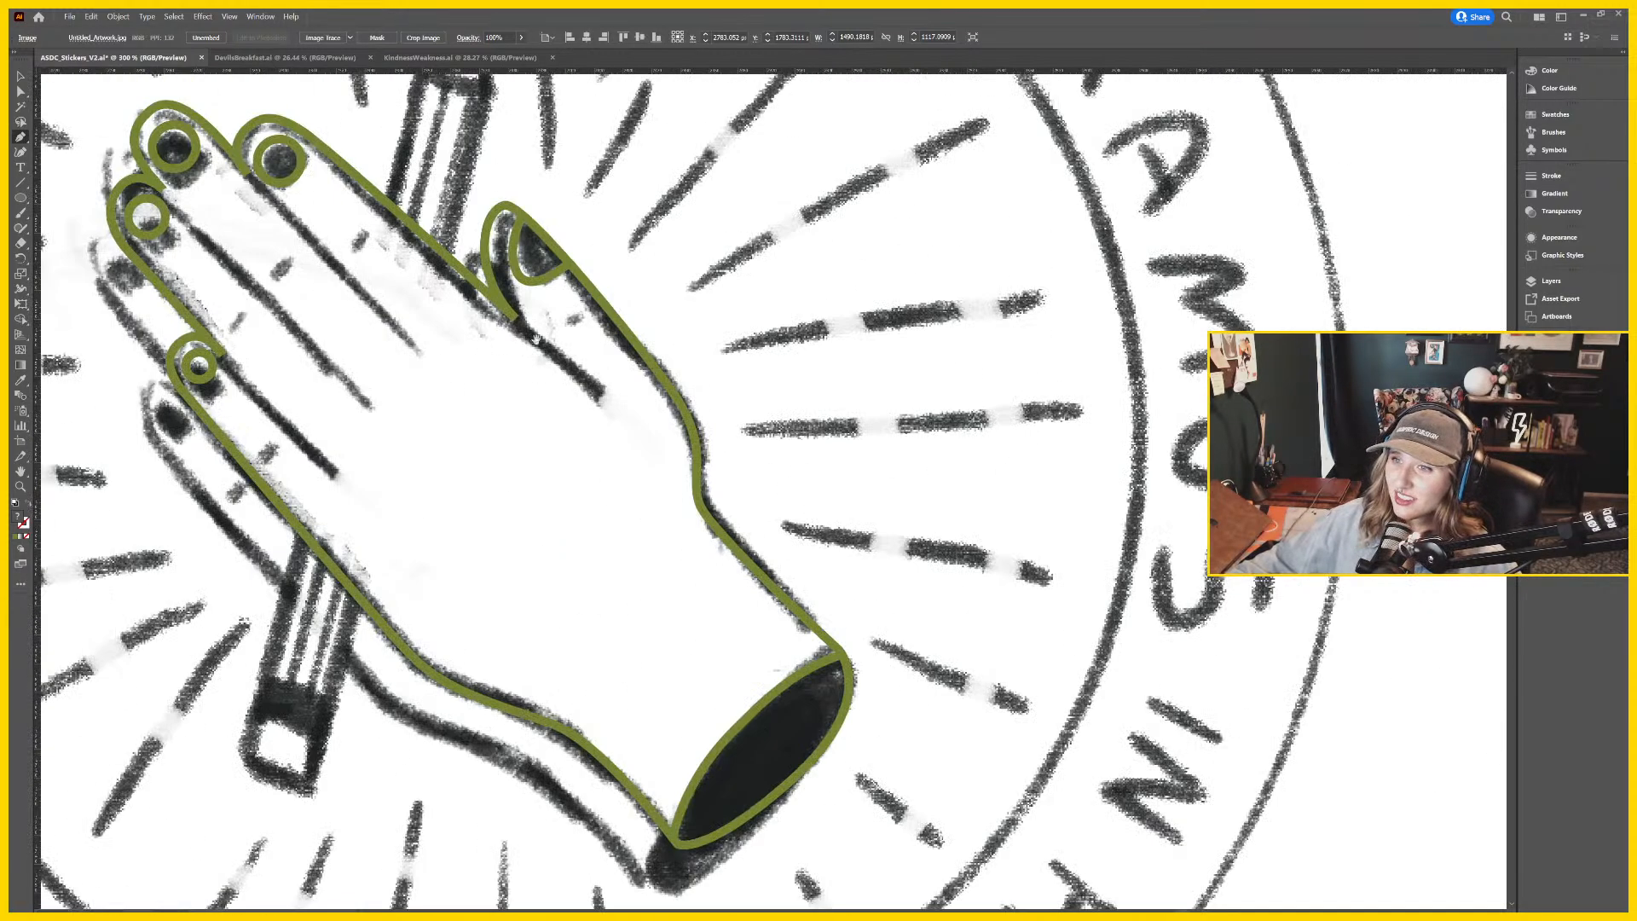
{"action": "left_click_drag", "start_coordinate": [512, 306], "coordinate": [665, 438]}
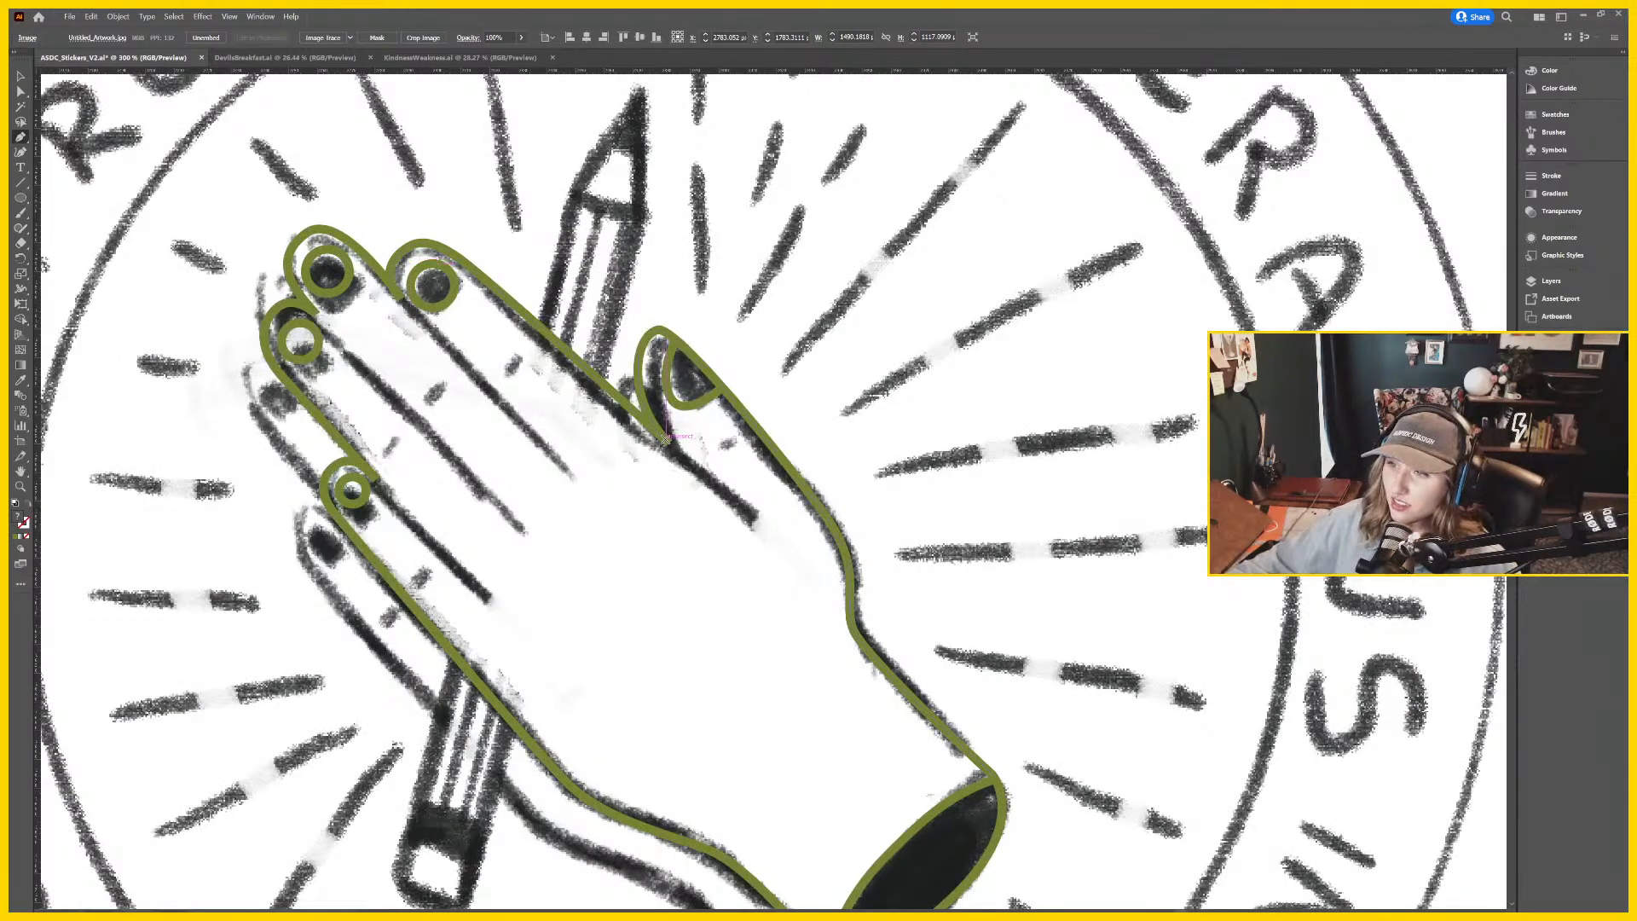
{"action": "left_click", "coordinate": [665, 439]}
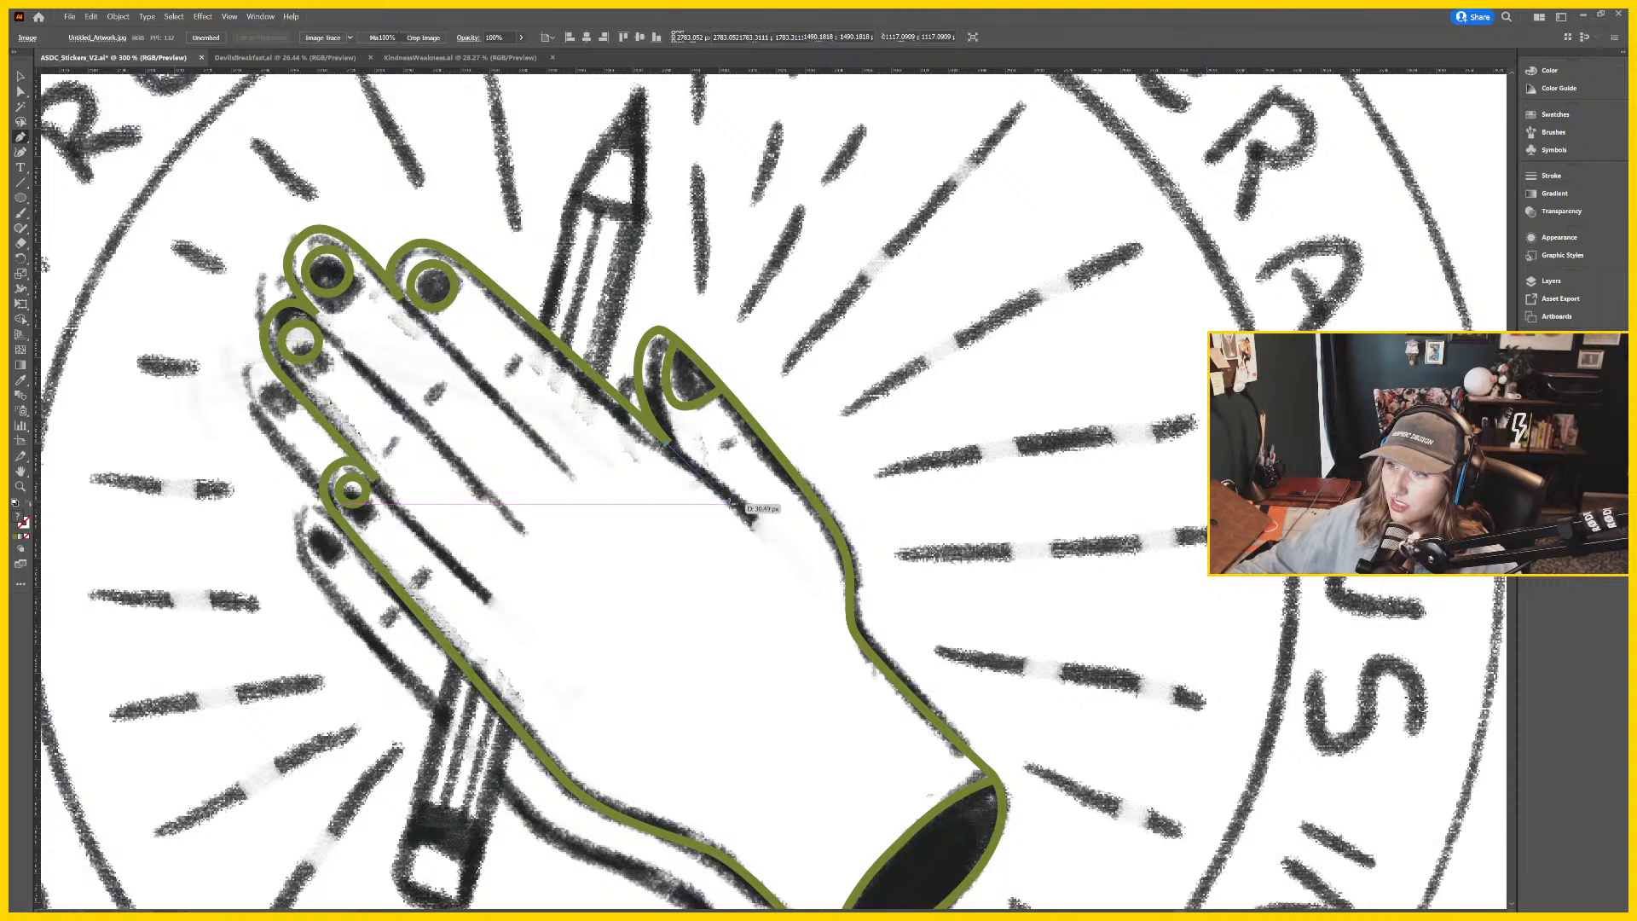
{"action": "left_click", "coordinate": [749, 522]}
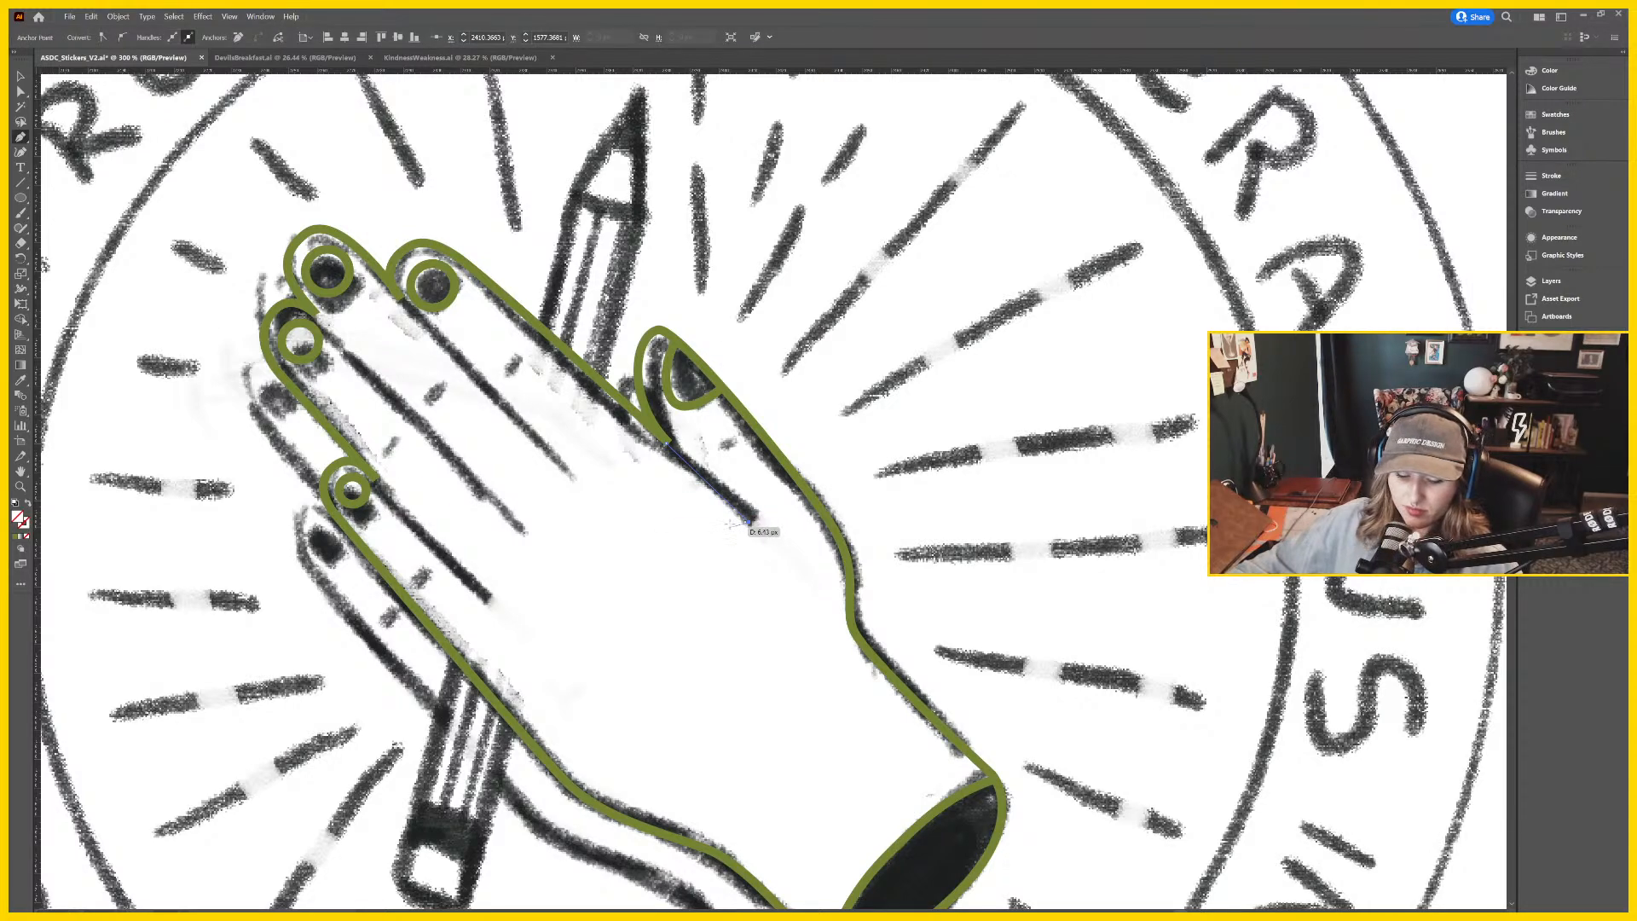
{"action": "key", "text": "Escape"}
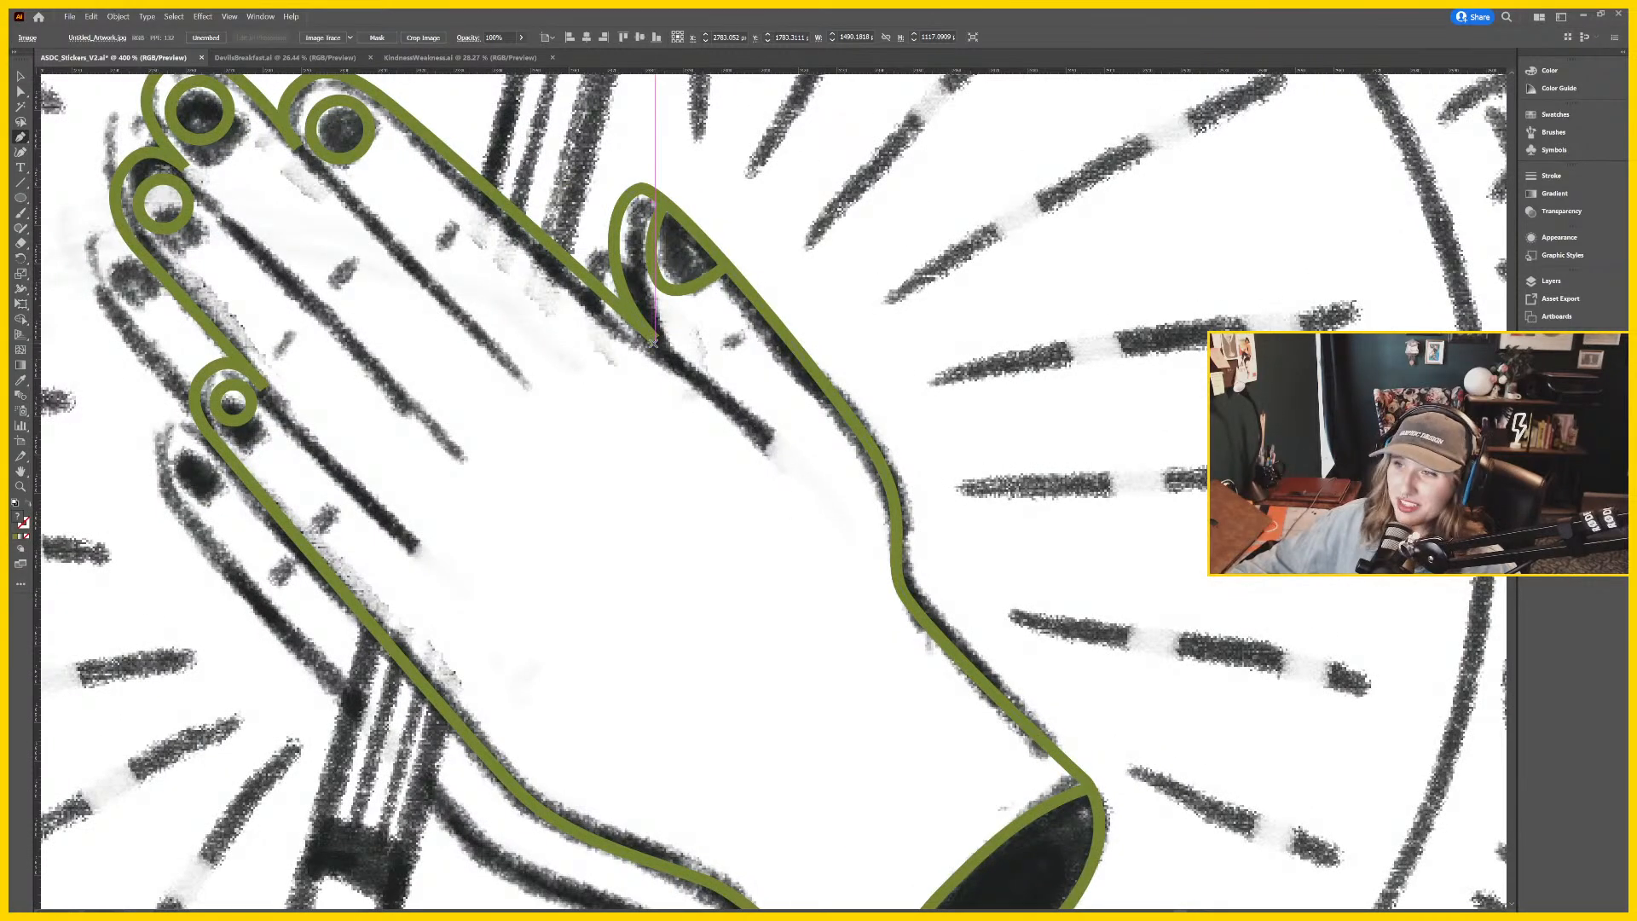
Extend the thumb's outline from its open inner end along the sketched crease into the palm using the Pen tool.
{"action": "key", "text": "a"}
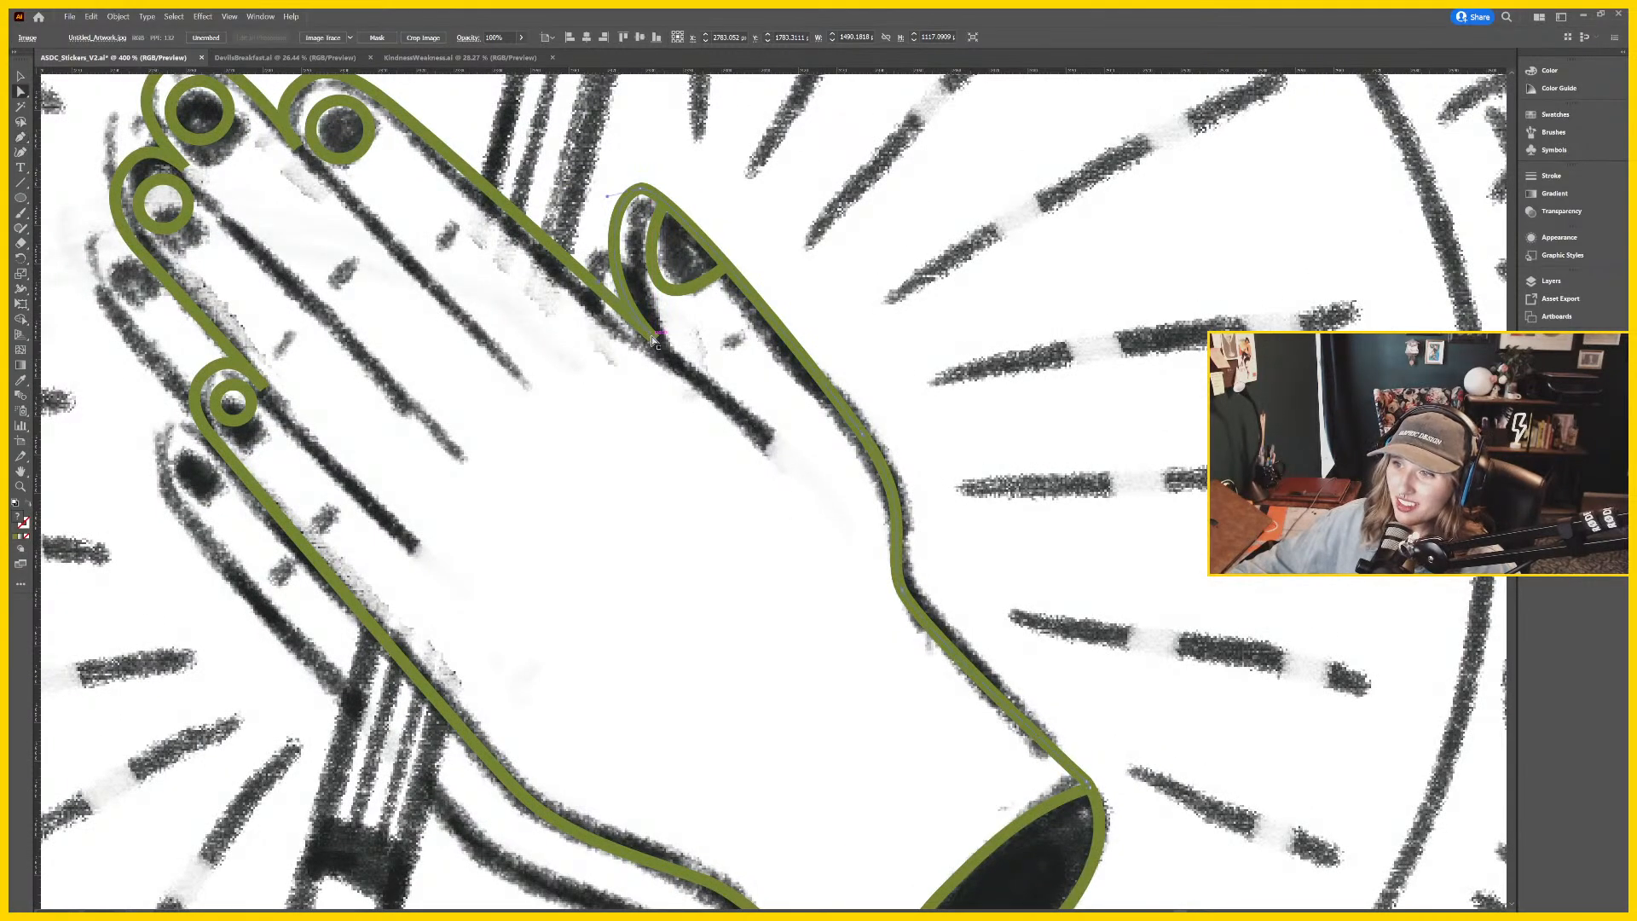
{"action": "left_click", "coordinate": [653, 341]}
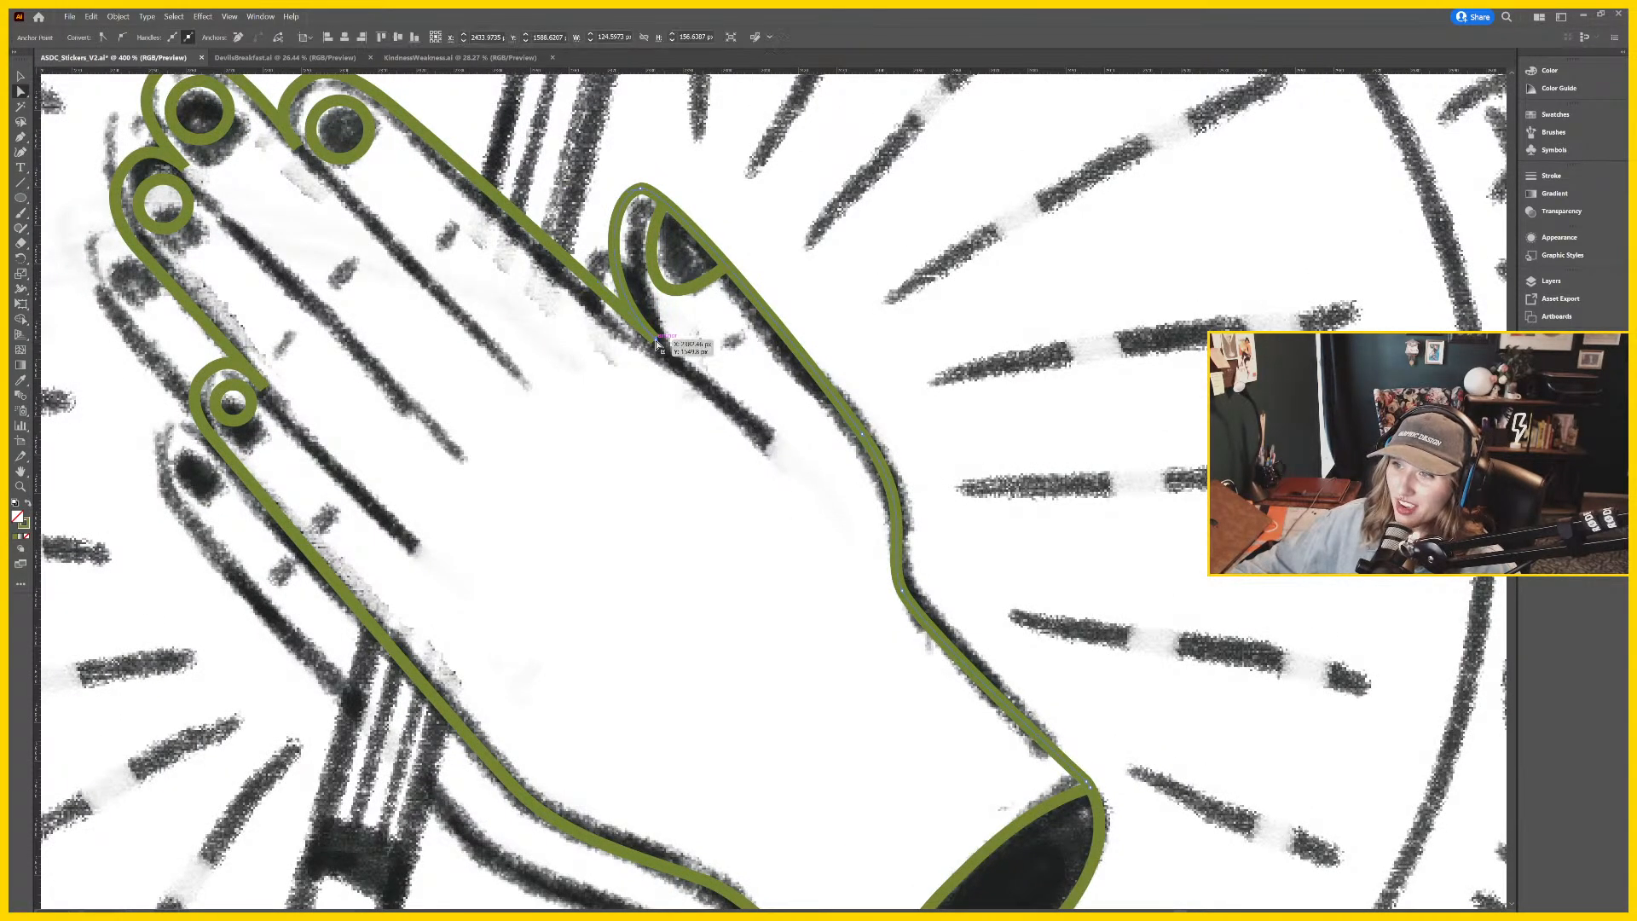
{"action": "key", "text": "p"}
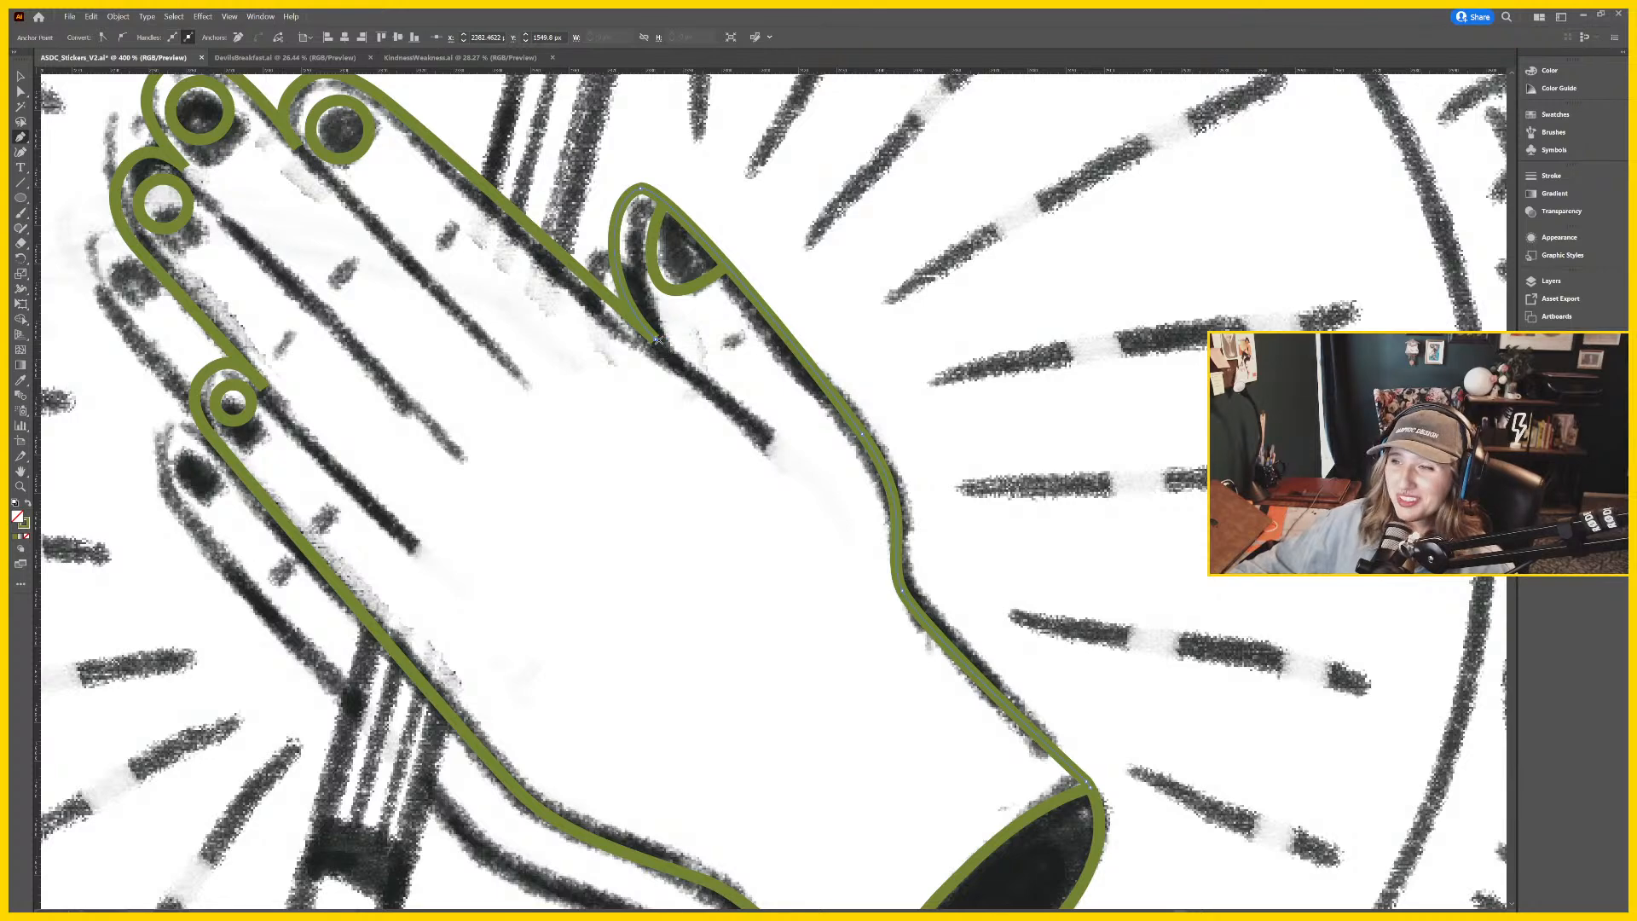
{"action": "left_click", "coordinate": [766, 441]}
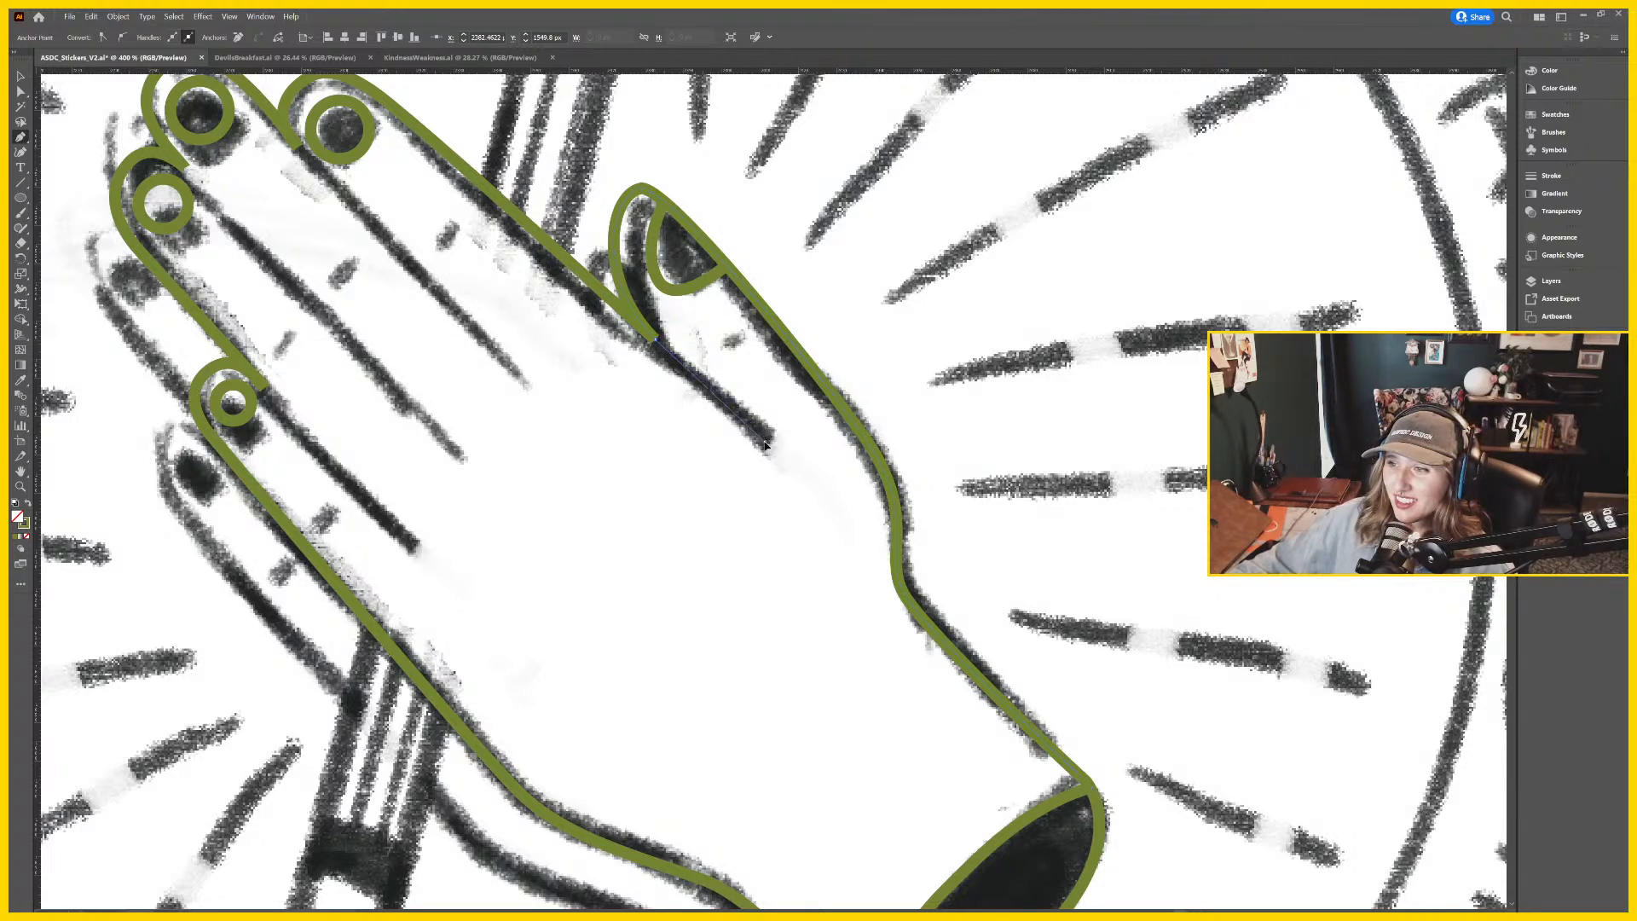
{"action": "key", "text": "a"}
{"action": "key", "text": "v"}
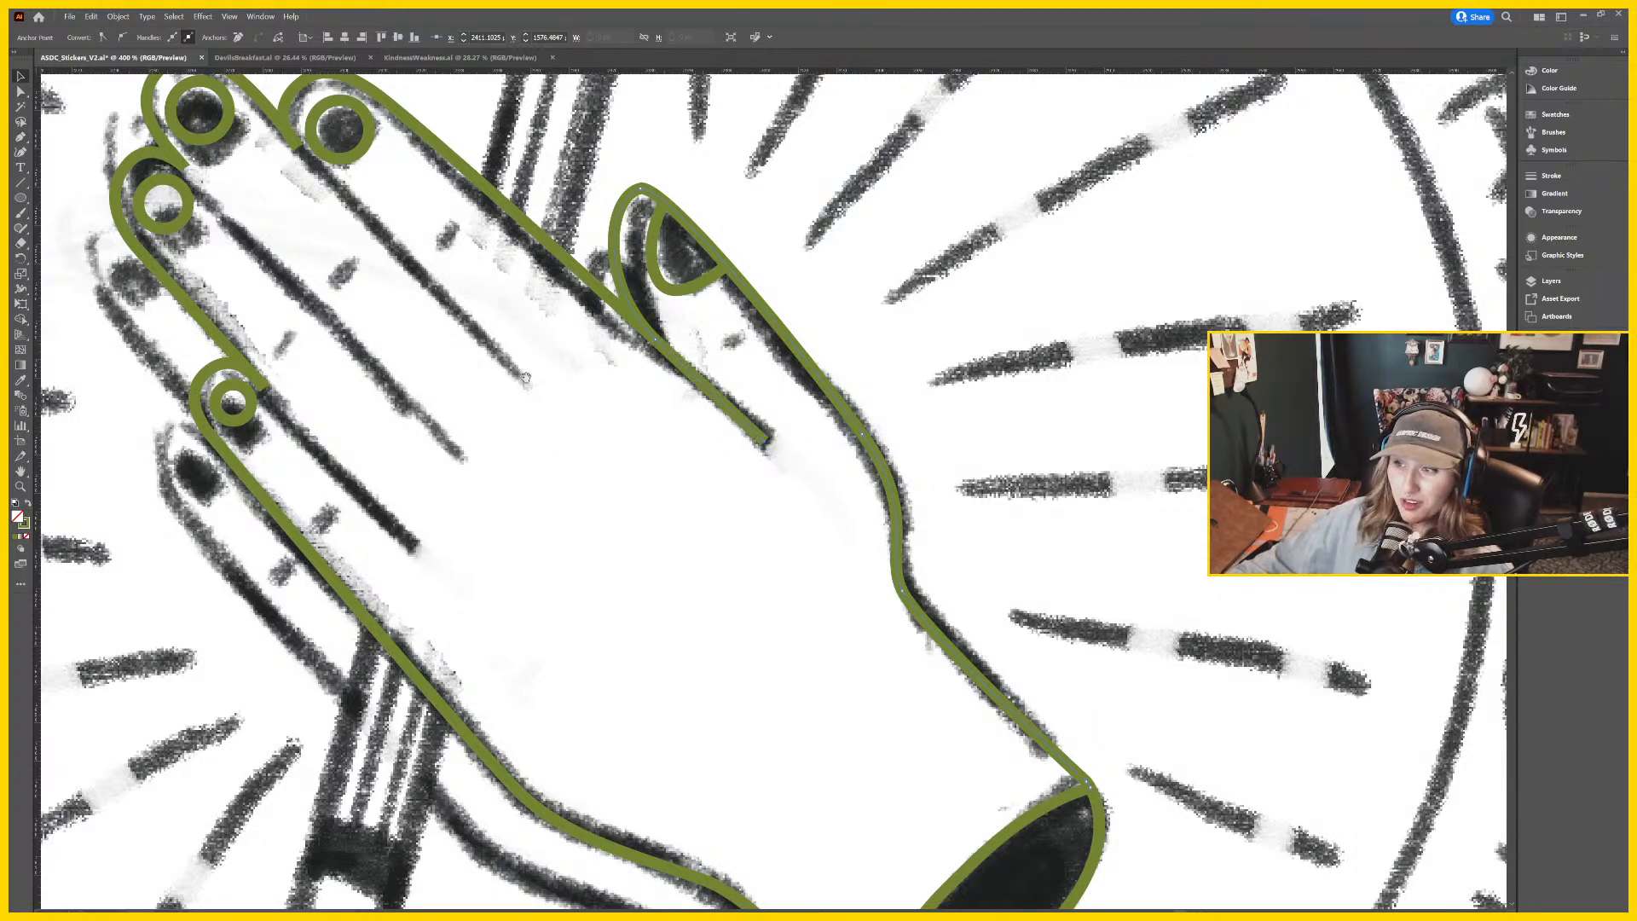
Extend the first finger's outline with a straight Pen line along the sketched crease separating it from the second finger.
{"action": "scroll", "coordinate": [597, 435], "scroll_direction": "left", "scroll_amount": 3}
{"action": "key", "text": "p"}
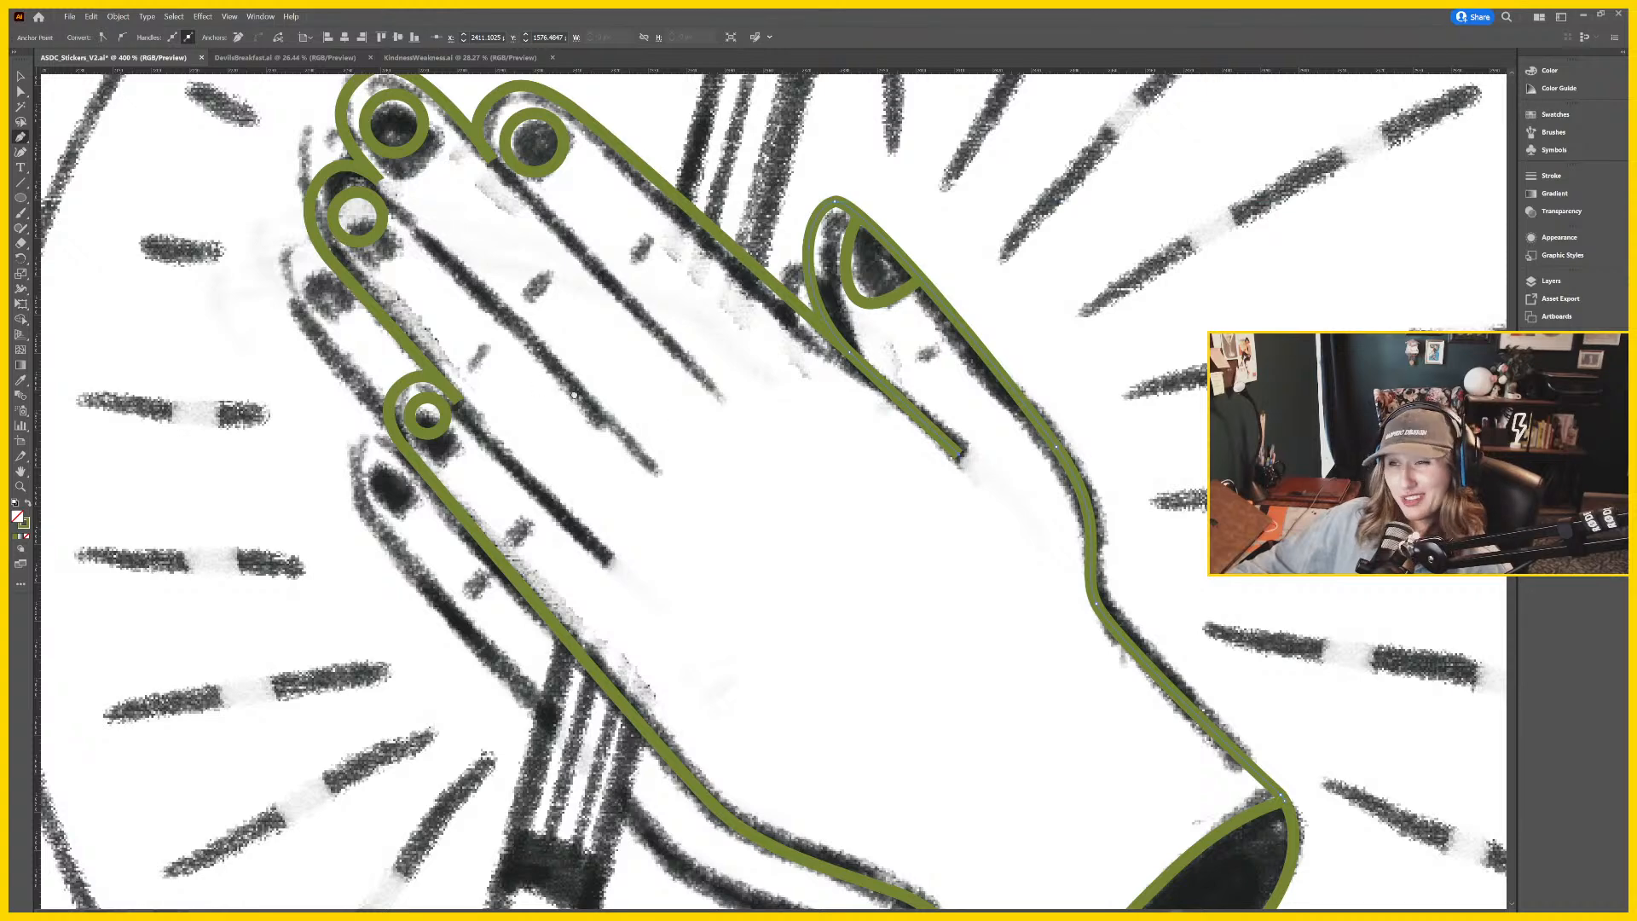
{"action": "left_click_drag", "start_coordinate": [535, 177], "coordinate": [662, 324]}
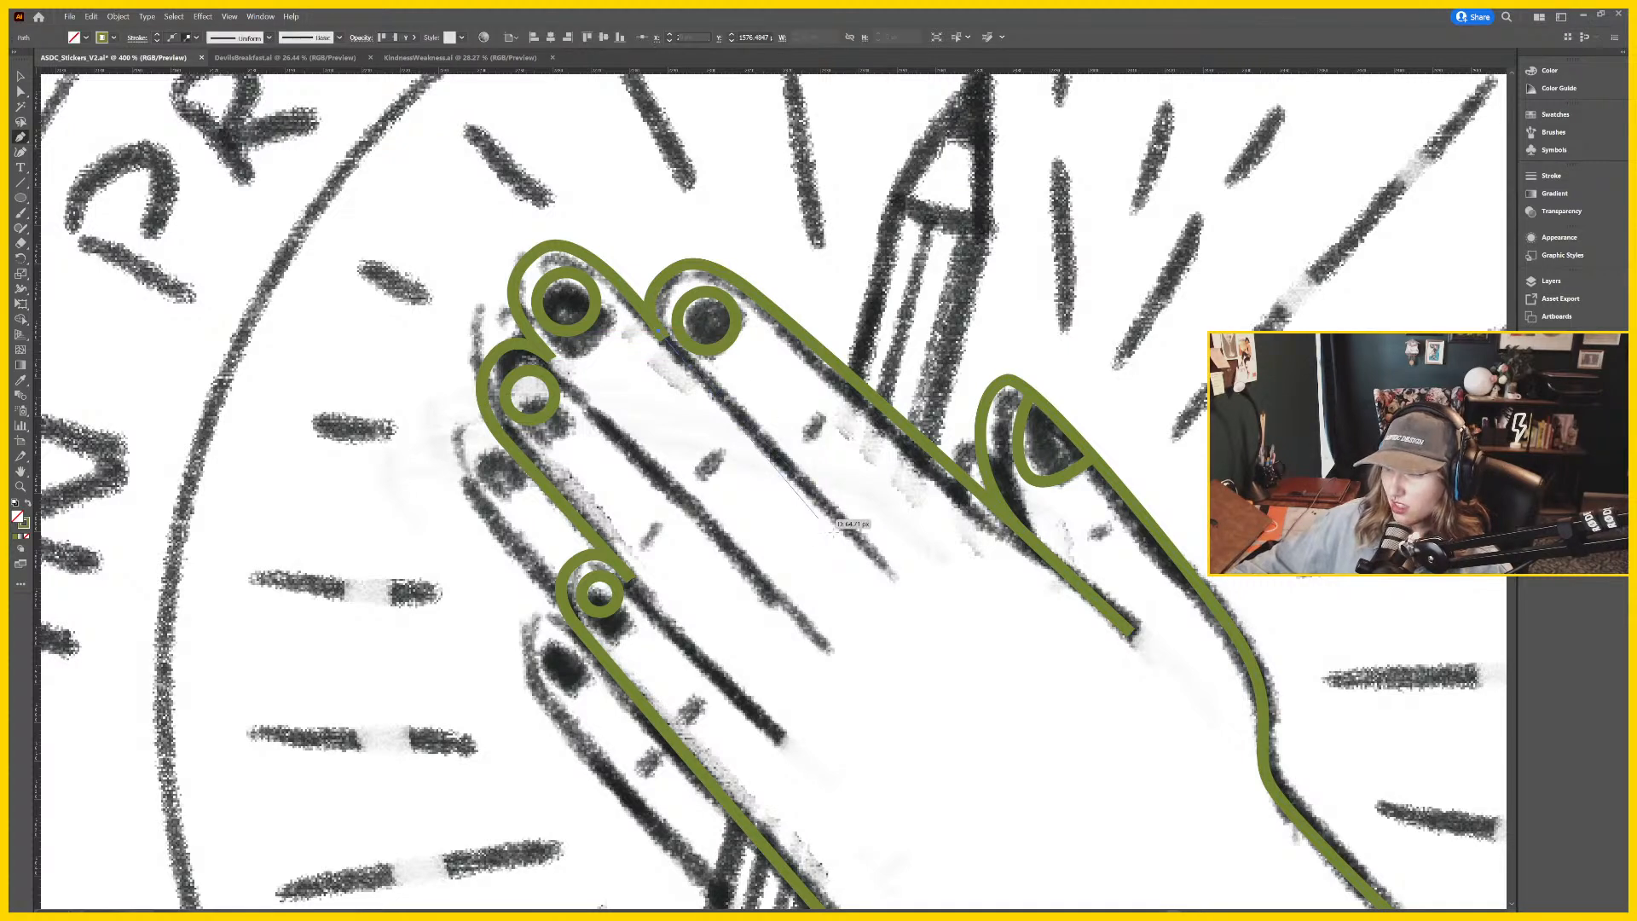
{"action": "left_click", "coordinate": [885, 567]}
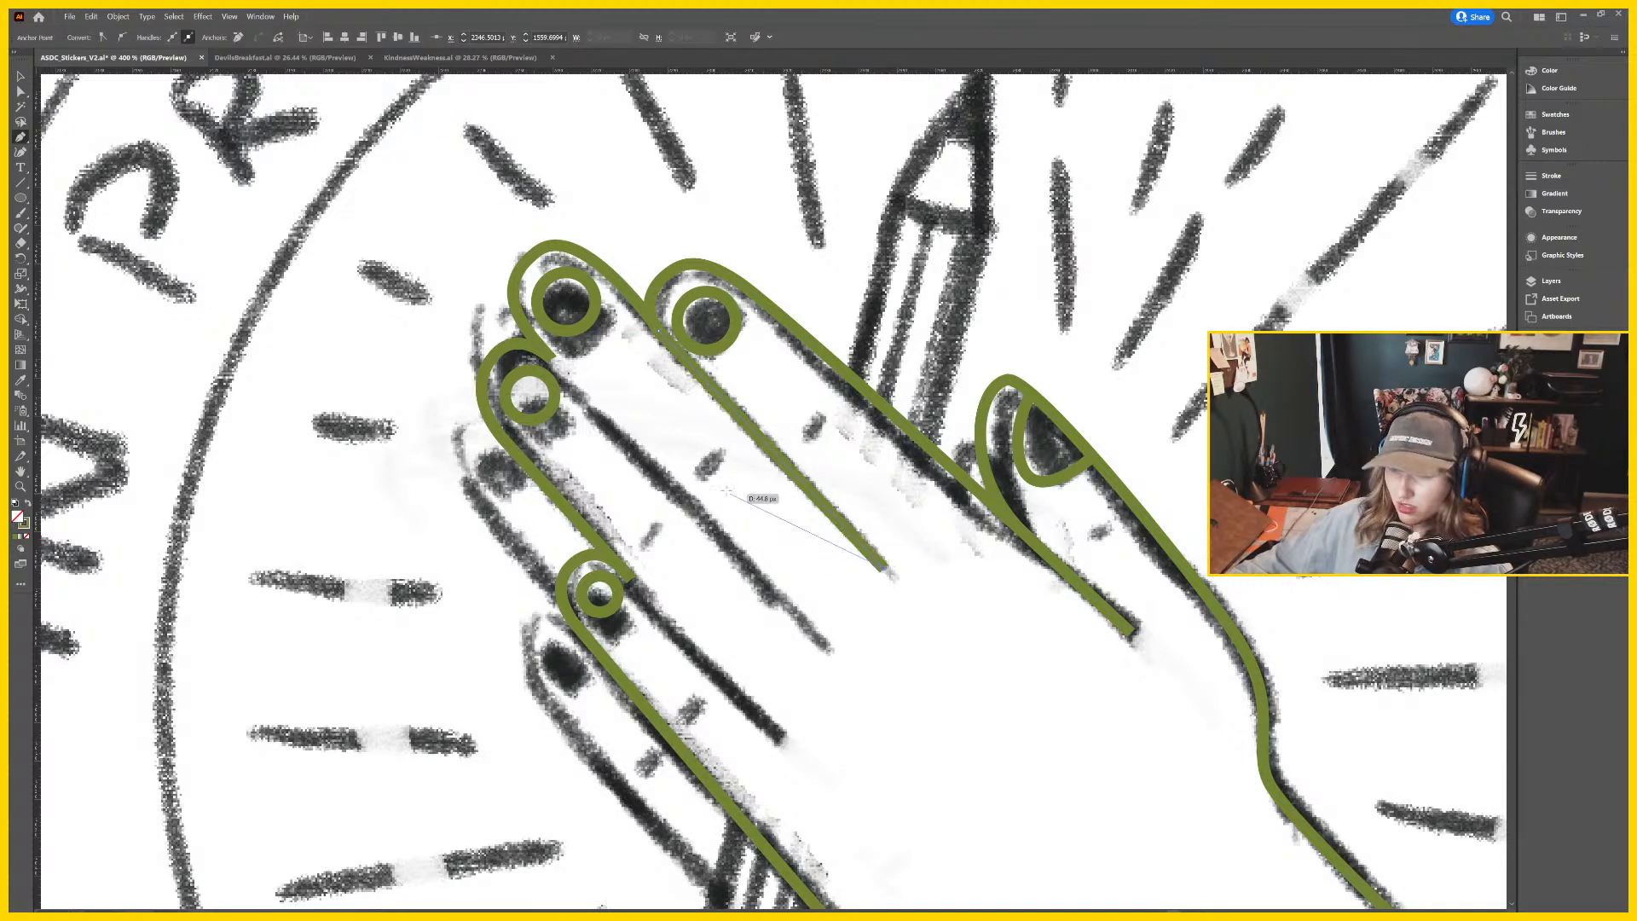
{"action": "key", "text": "v"}
{"action": "left_click", "coordinate": [445, 467]}
{"action": "scroll", "coordinate": [493, 527], "scroll_direction": "down", "scroll_amount": 1}
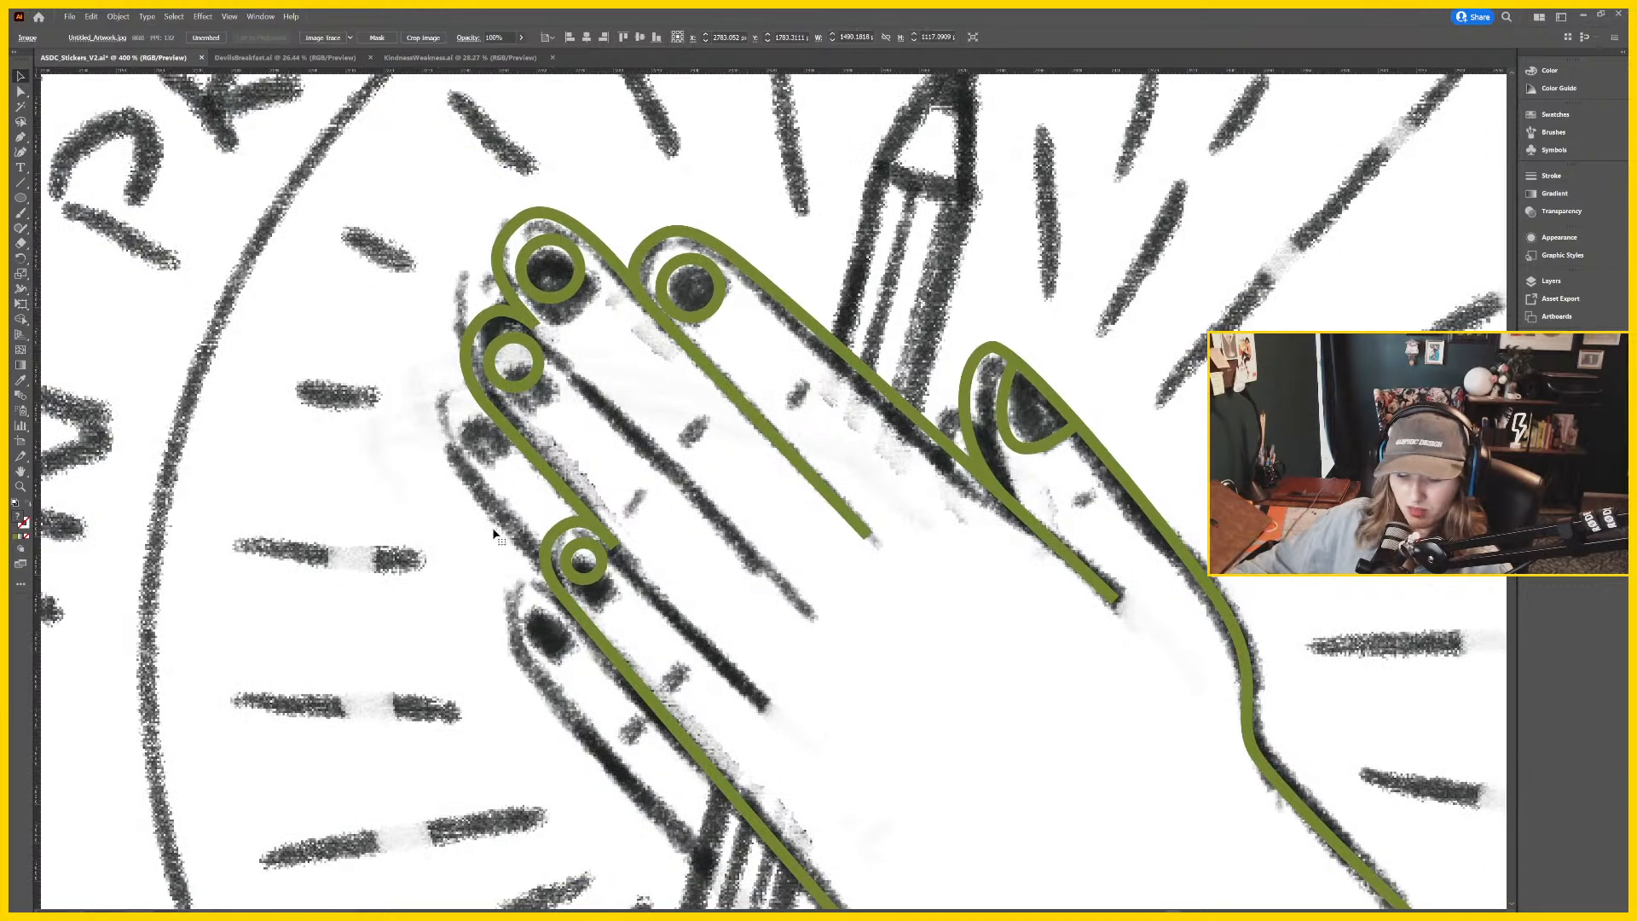
Draw a straight Pen line along the sketched crease between the second and third fingers, ending in the palm.
{"action": "key", "text": "p"}
{"action": "left_click", "coordinate": [537, 324]}
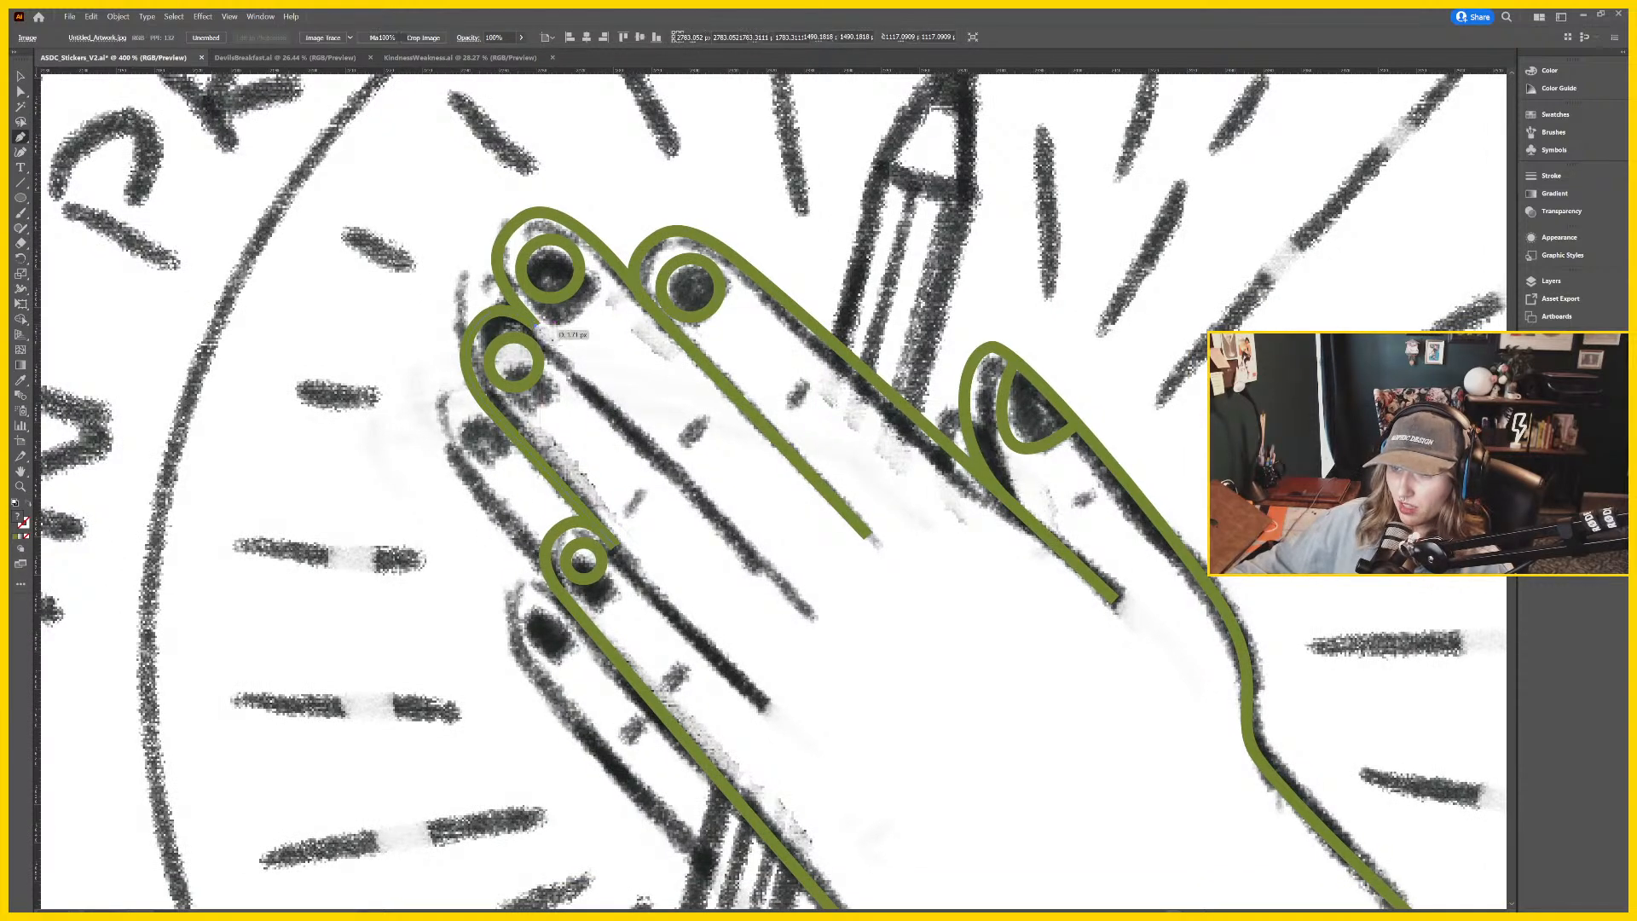
{"action": "left_click", "coordinate": [804, 604]}
{"action": "scroll", "coordinate": [804, 603], "scroll_direction": "down", "scroll_amount": 1}
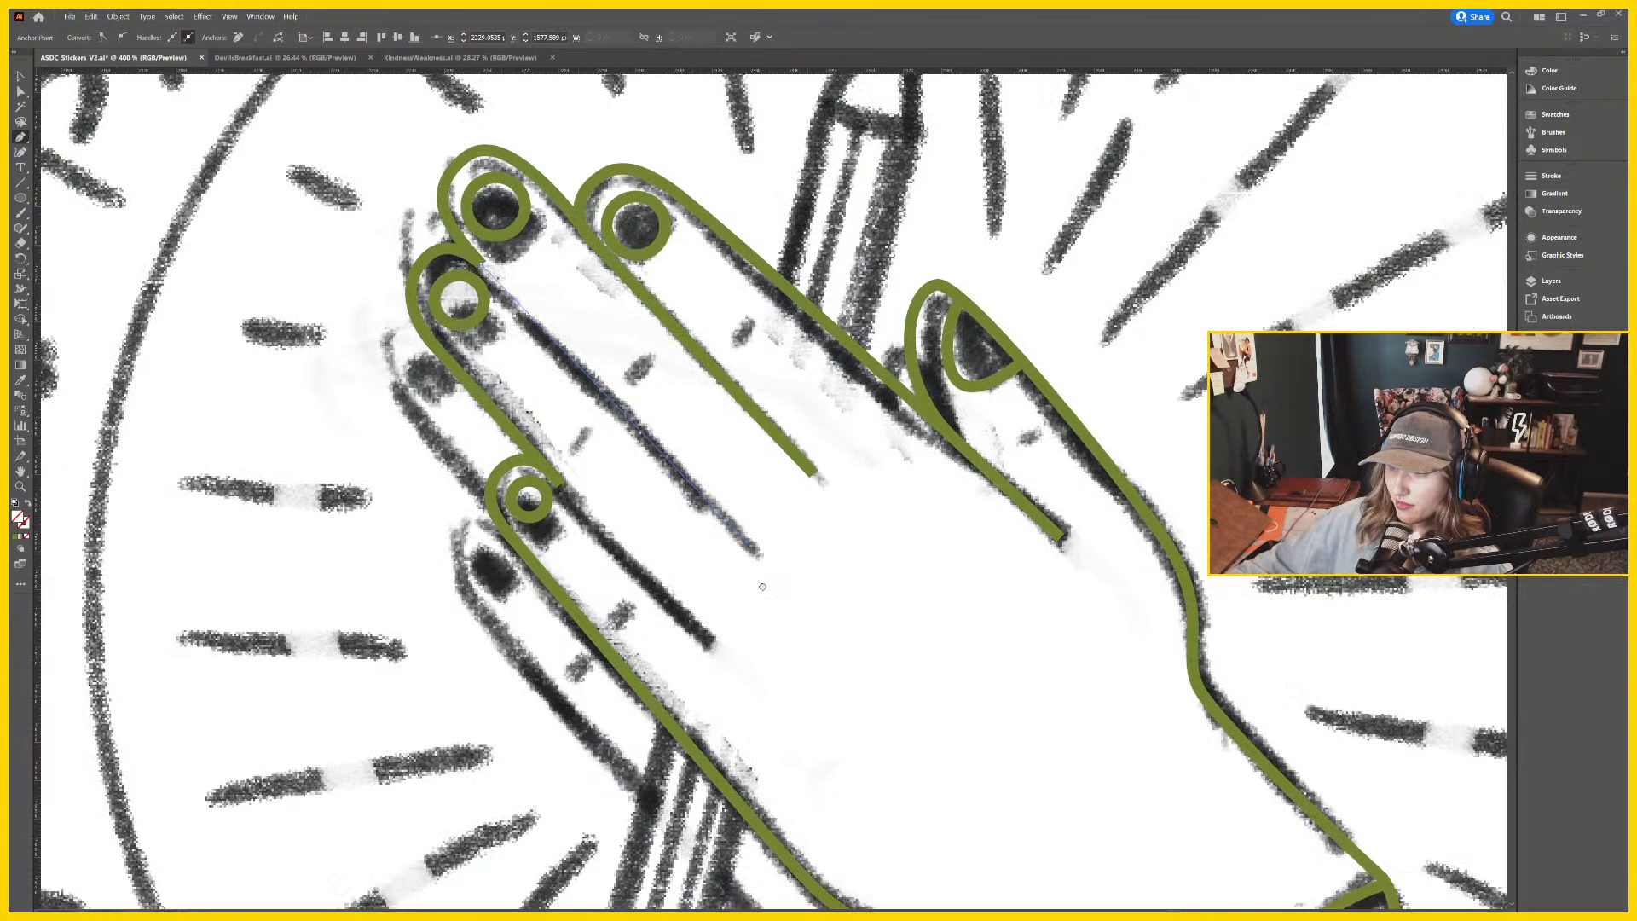
{"action": "left_click", "coordinate": [650, 301]}
{"action": "key", "text": "v"}
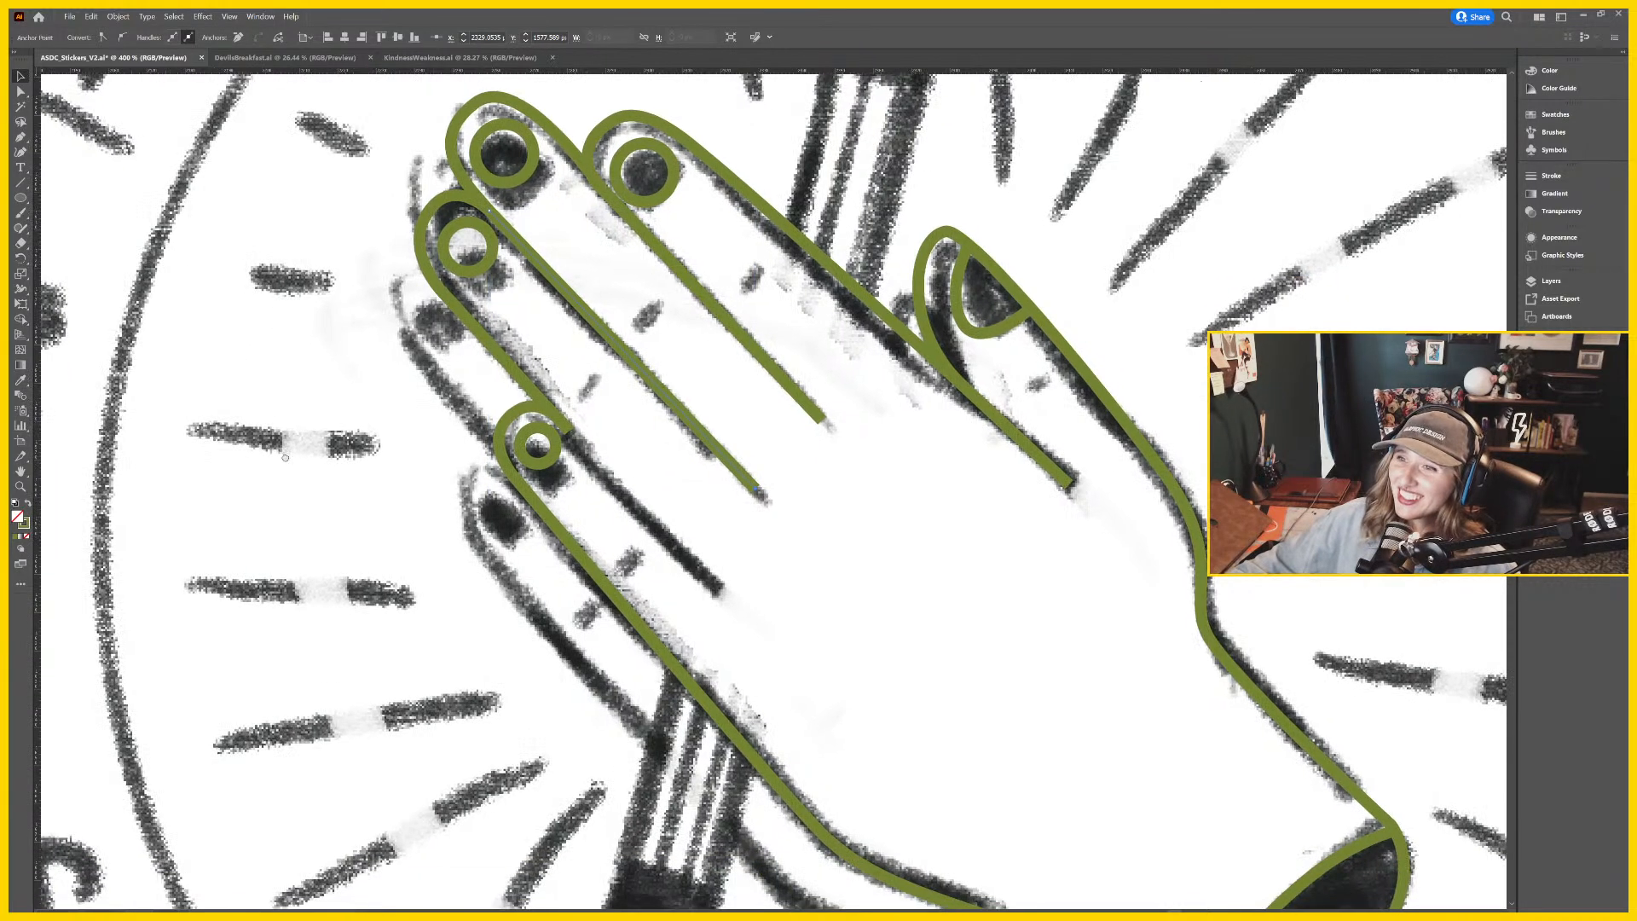
Continue the little finger's outline from its open end down the sketched crease beside the third finger using the Pen tool.
{"action": "scroll", "coordinate": [648, 416], "scroll_direction": "down", "scroll_amount": 1}
{"action": "left_click", "coordinate": [422, 449]}
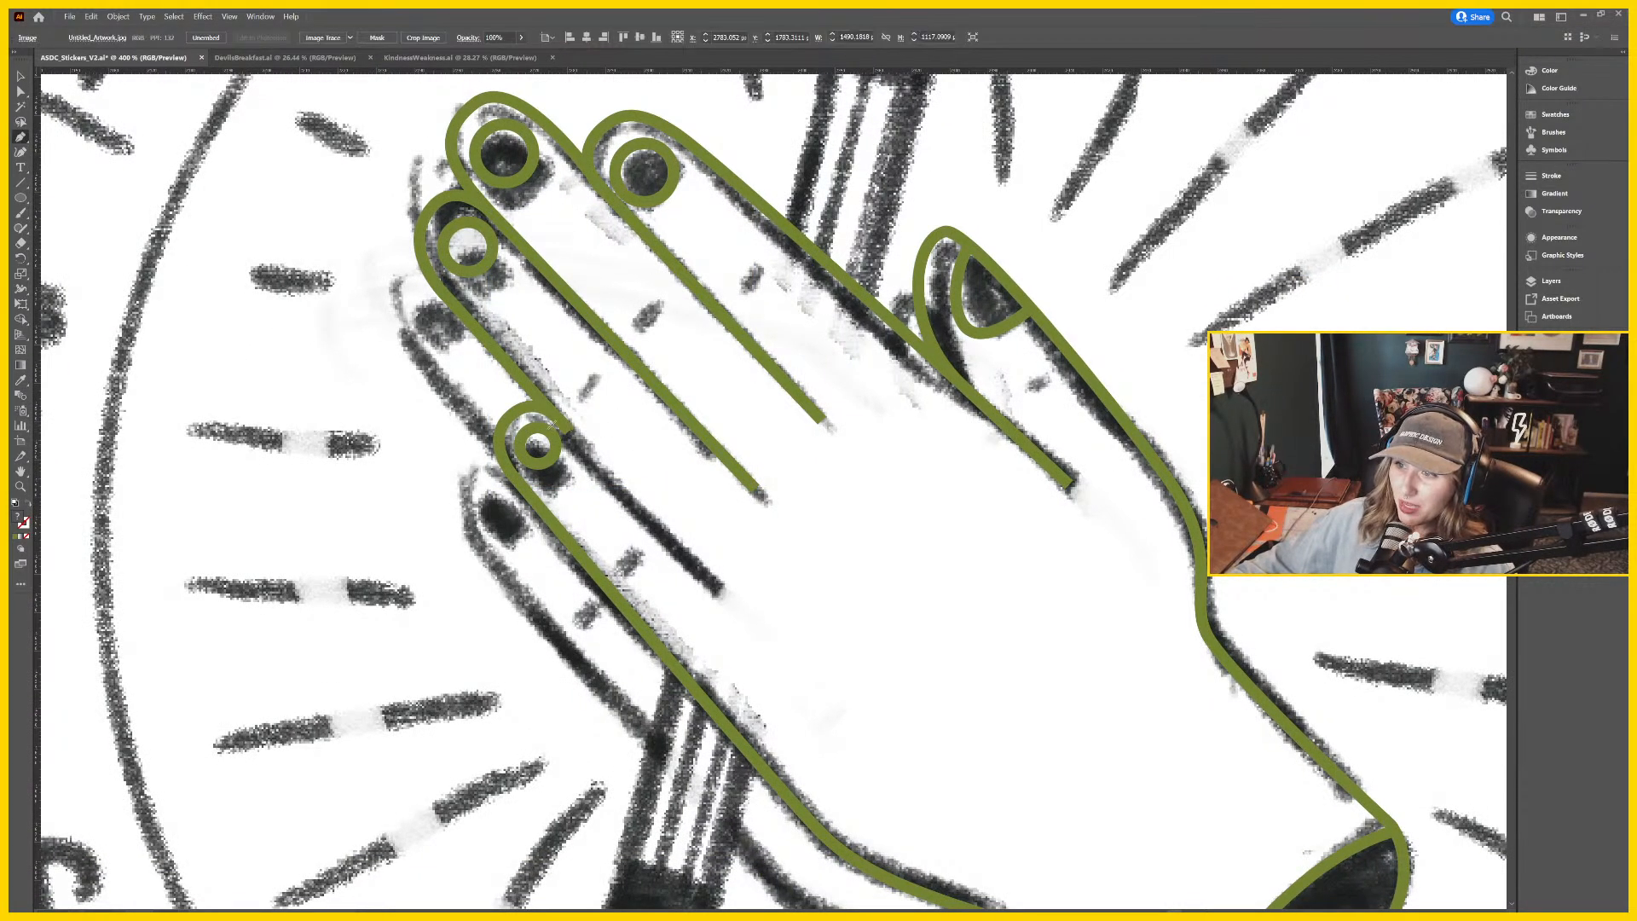
{"action": "left_click", "coordinate": [567, 426]}
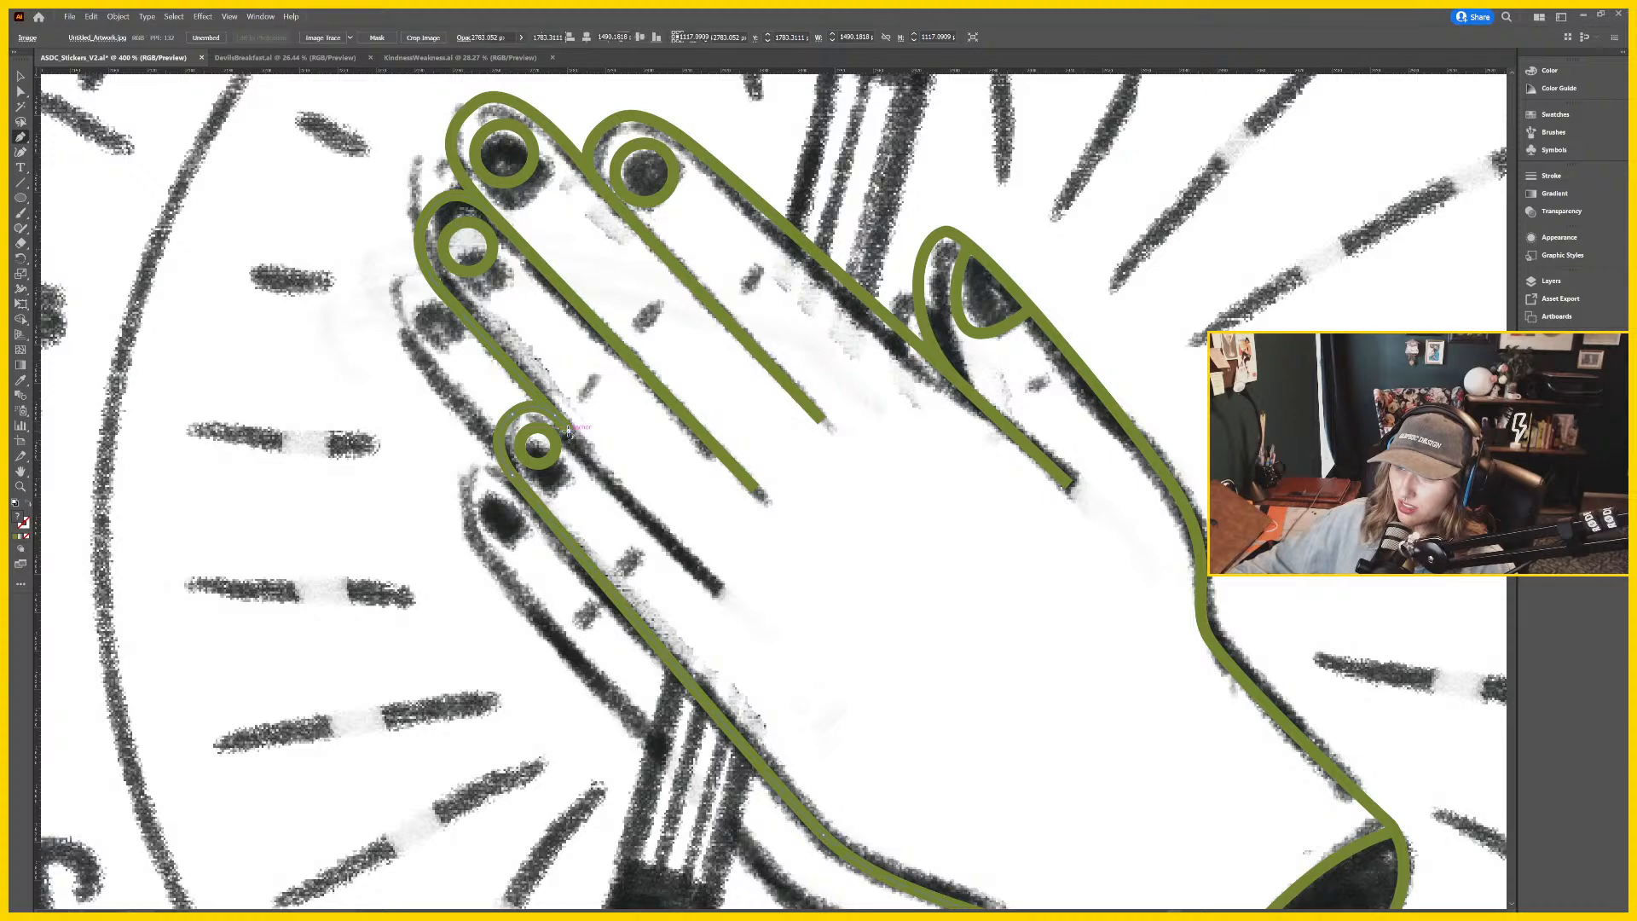
{"action": "left_click", "coordinate": [717, 588]}
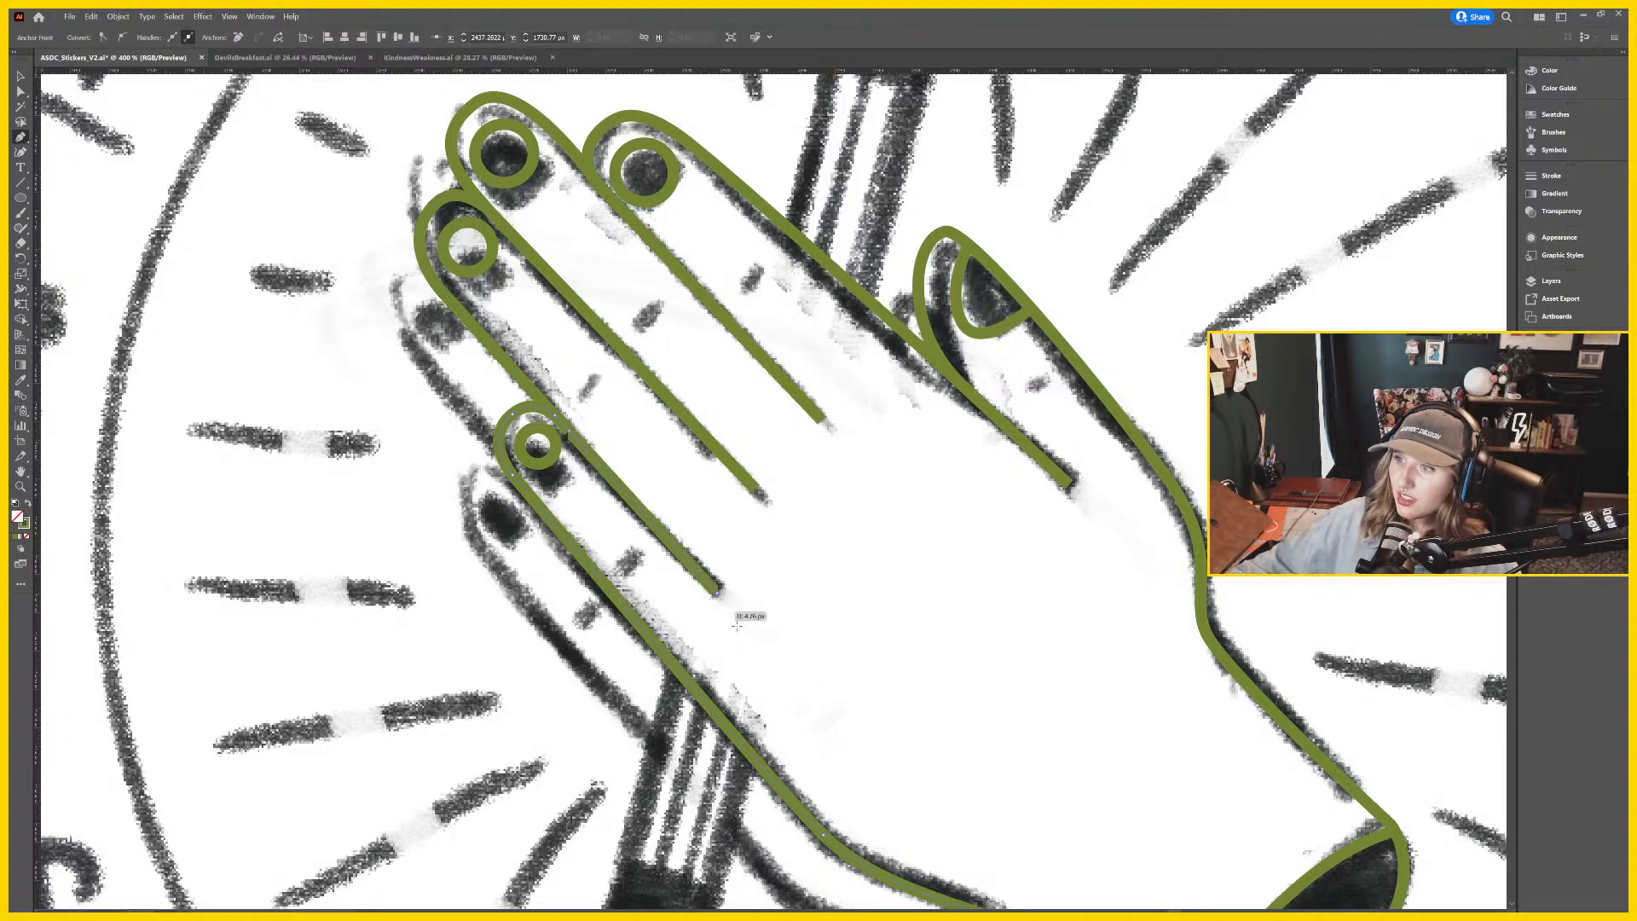
Move the scanned sketch image sideways, clear of the traced hand, so the line art can be checked alone.
{"action": "left_click_drag", "start_coordinate": [823, 625], "coordinate": [579, 493]}
{"action": "scroll", "coordinate": [336, 438], "scroll_direction": "down", "scroll_amount": 1}
{"action": "scroll", "coordinate": [761, 481], "scroll_direction": "down", "scroll_amount": 3}
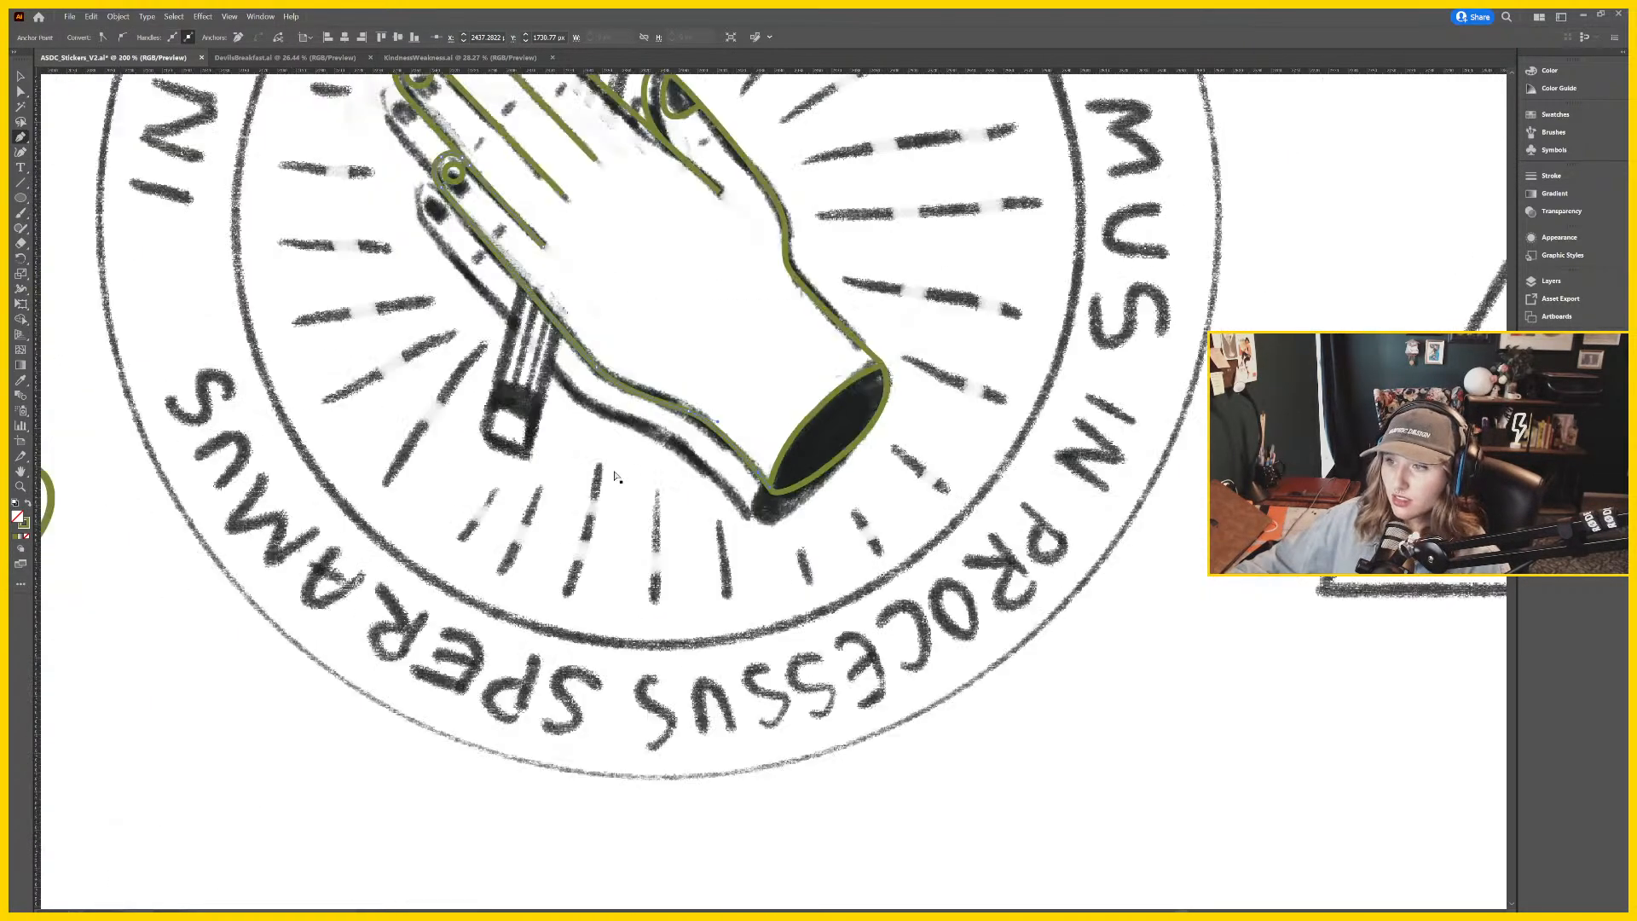
{"action": "left_click_drag", "start_coordinate": [761, 482], "coordinate": [428, 413]}
{"action": "key", "text": "v"}
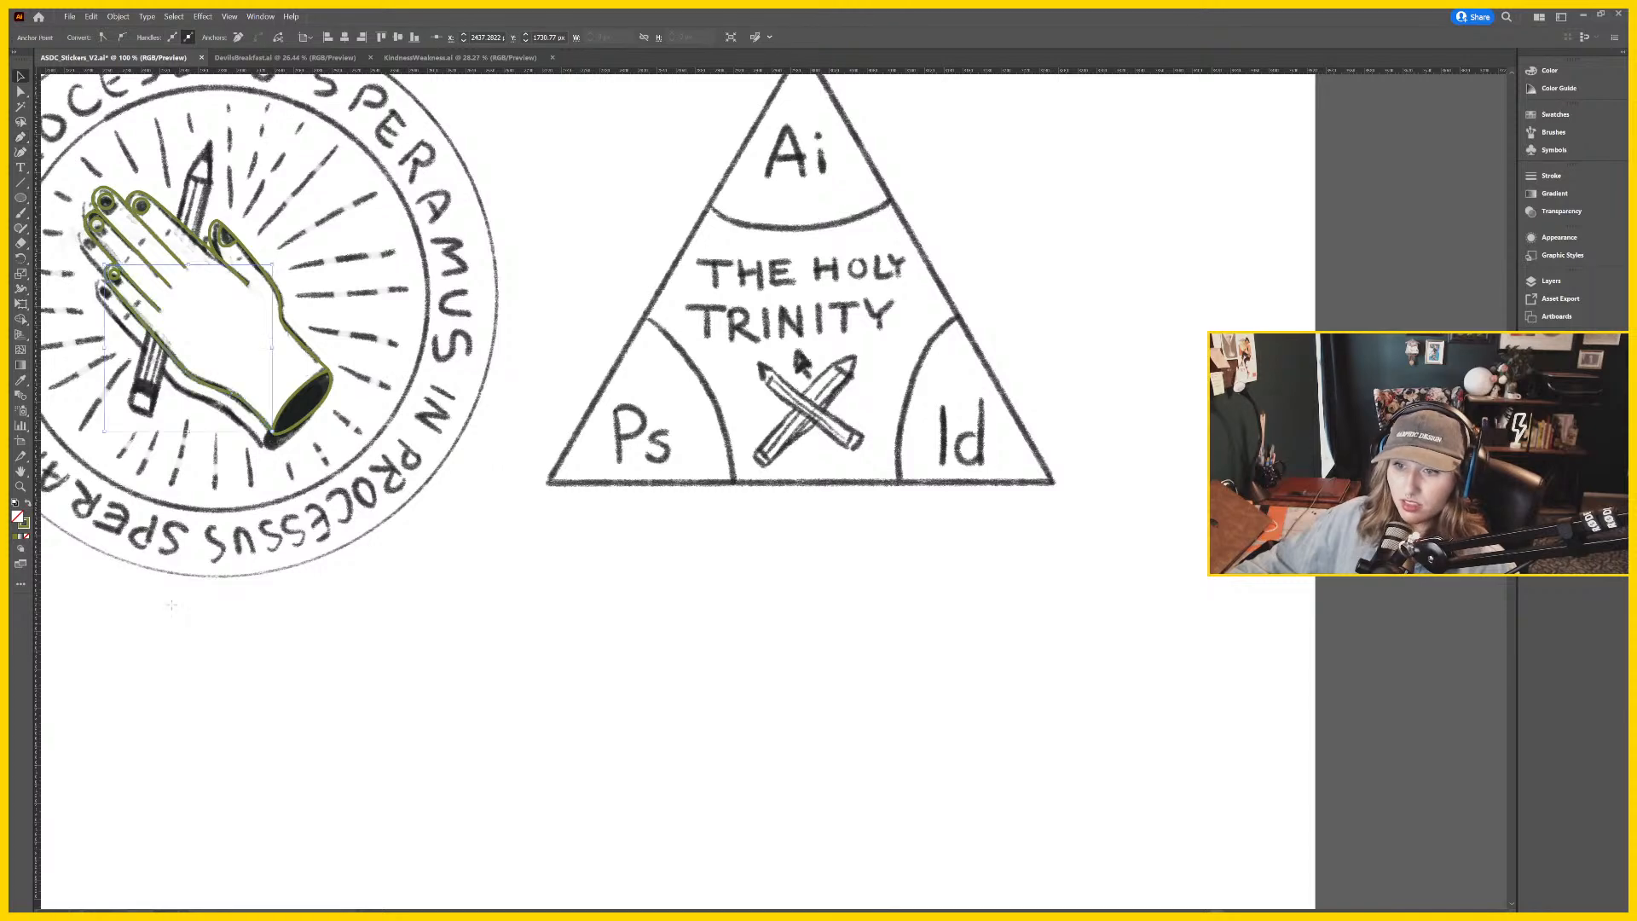
{"action": "left_click", "coordinate": [540, 631]}
{"action": "left_click_drag", "start_coordinate": [540, 632], "coordinate": [764, 721]}
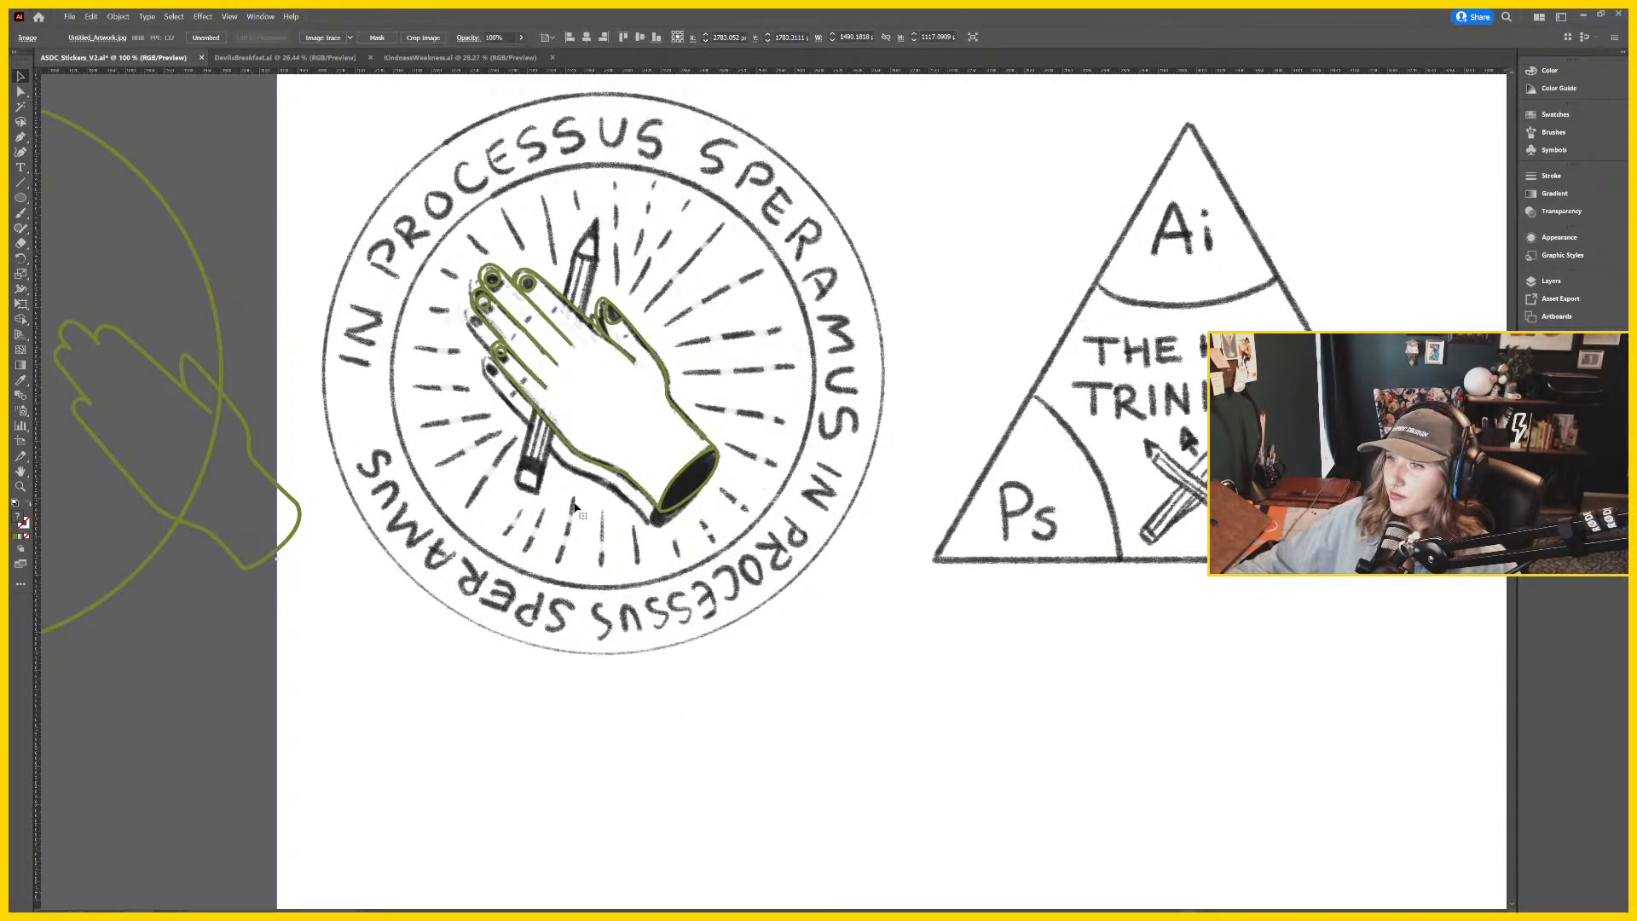
{"action": "left_click_drag", "start_coordinate": [492, 530], "coordinate": [990, 528]}
{"action": "left_click_drag", "start_coordinate": [686, 374], "coordinate": [567, 413]}
{"action": "scroll", "coordinate": [354, 408], "scroll_direction": "up", "scroll_amount": 3}
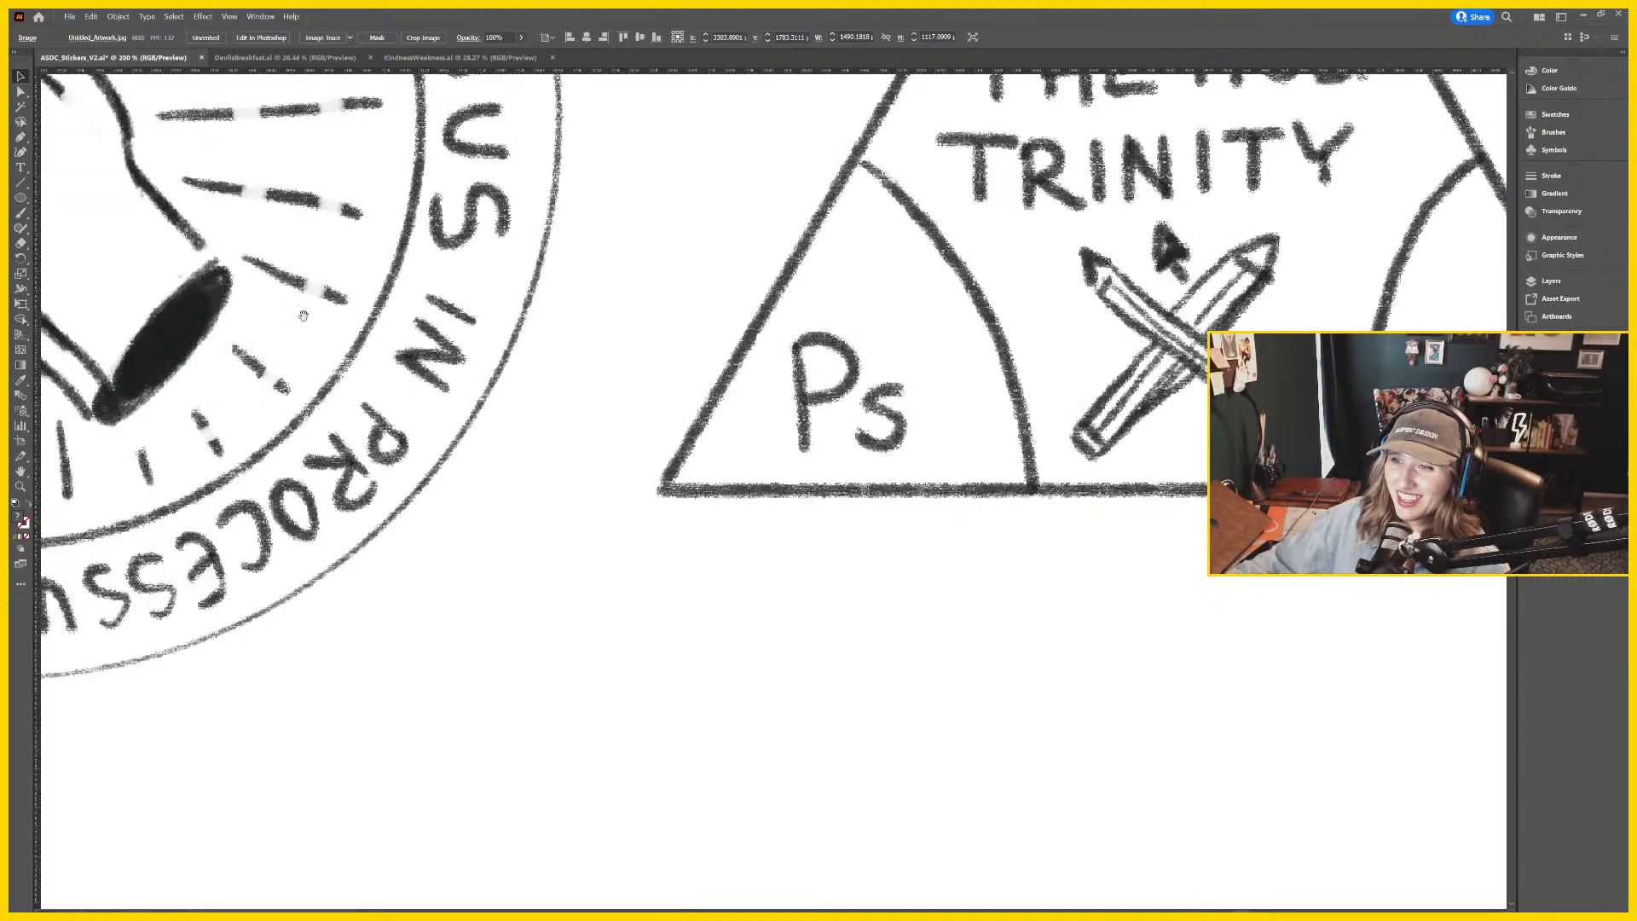
{"action": "left_click_drag", "start_coordinate": [128, 384], "coordinate": [1080, 506]}
{"action": "left_click_drag", "start_coordinate": [646, 402], "coordinate": [738, 473]}
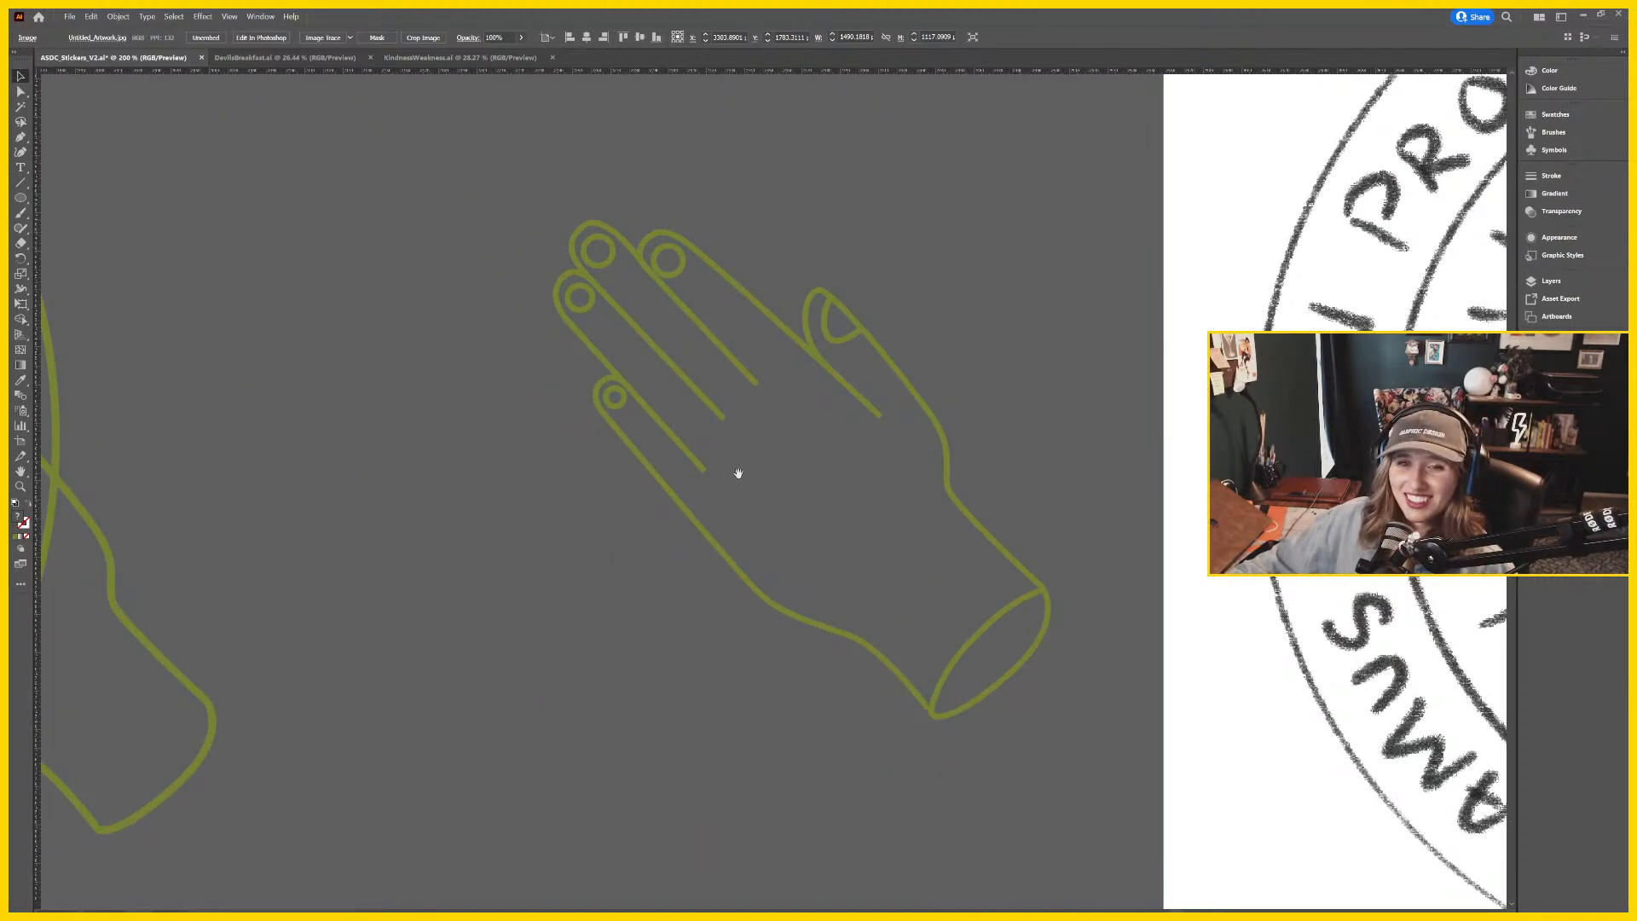
Widen the front hand's little fingertip by shifting the anchor points on its rounded tip slightly outward.
{"action": "left_click", "coordinate": [612, 403]}
{"action": "key", "text": "ctrl+equal"}
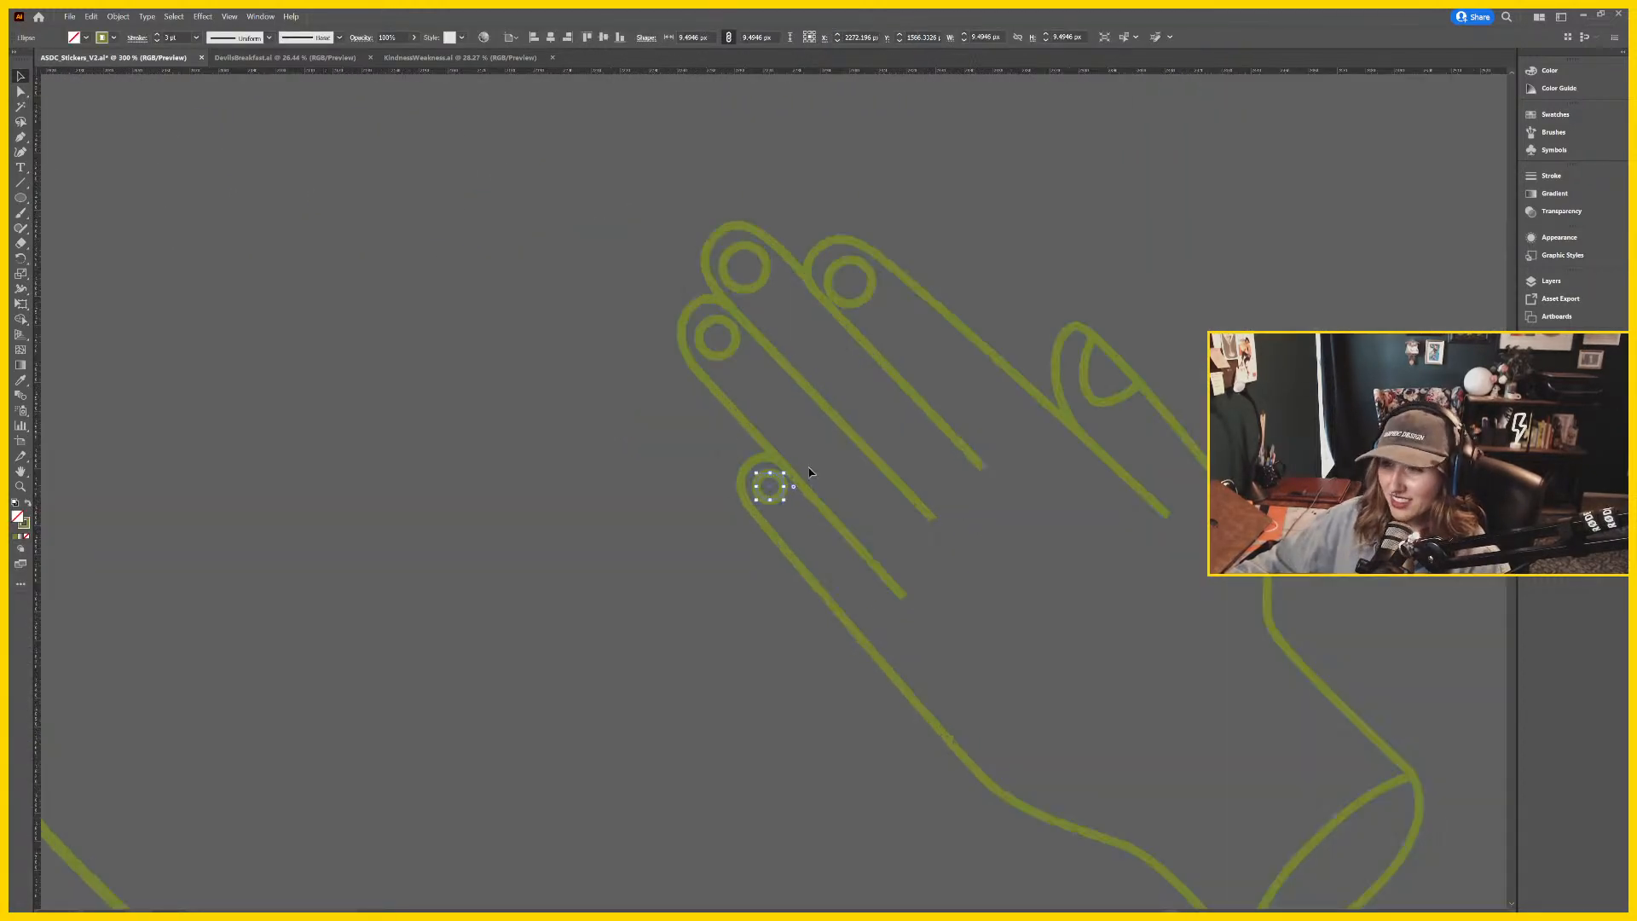
{"action": "left_click", "coordinate": [750, 471]}
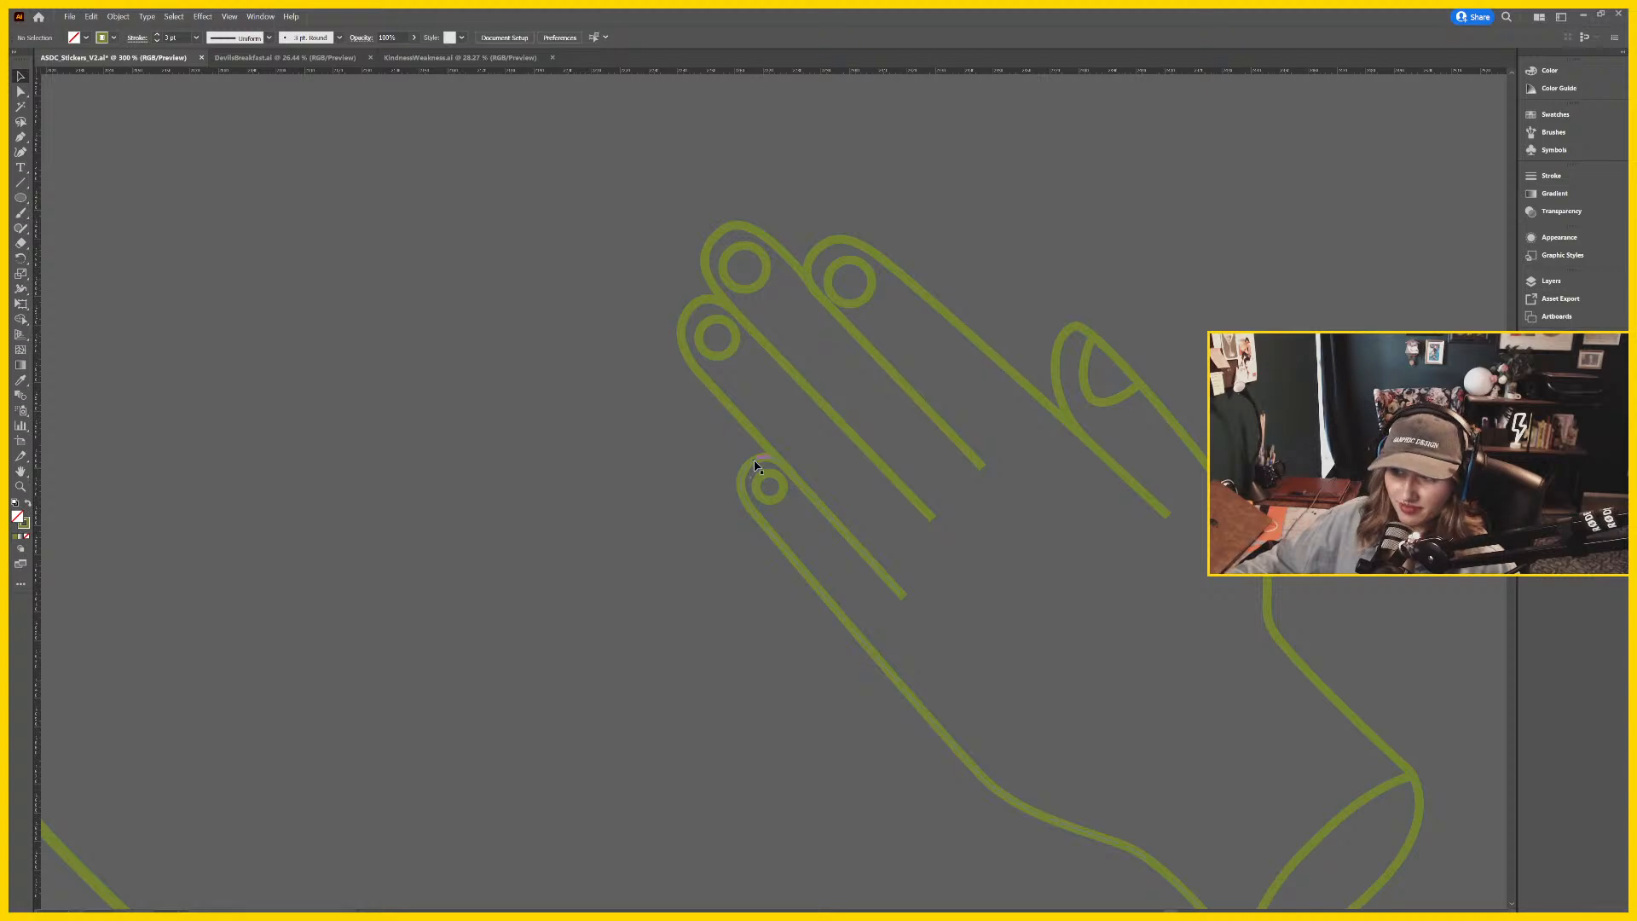
{"action": "key", "text": "a"}
{"action": "left_click", "coordinate": [773, 469]}
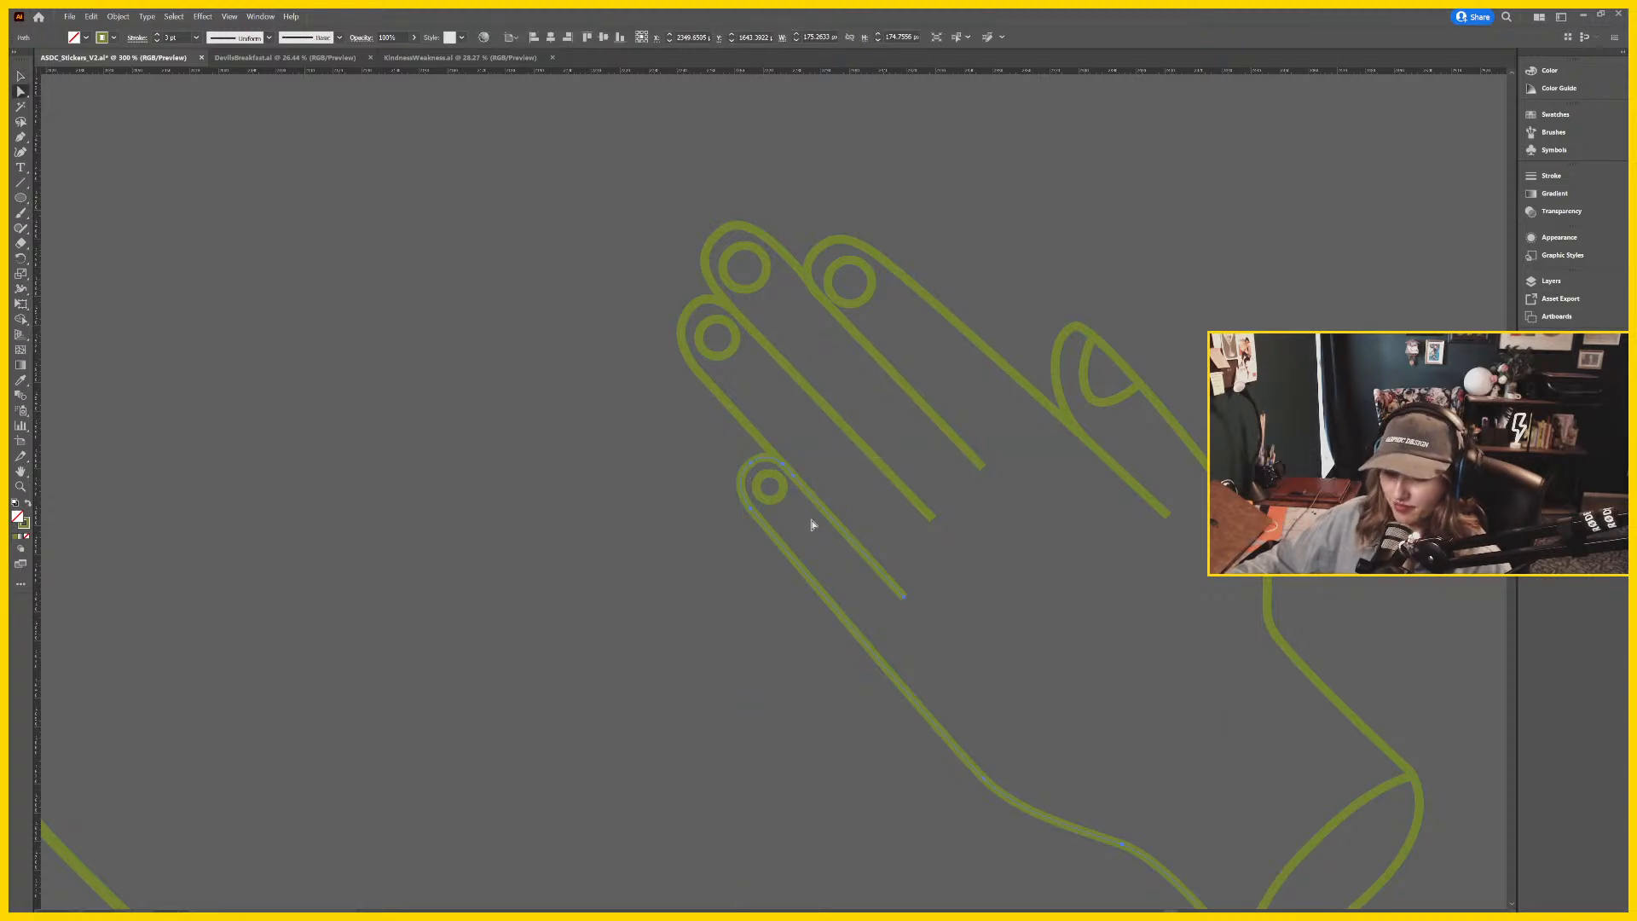
{"action": "key", "text": "ctrl+equal"}
{"action": "scroll", "coordinate": [901, 521], "scroll_direction": "down", "scroll_amount": 2}
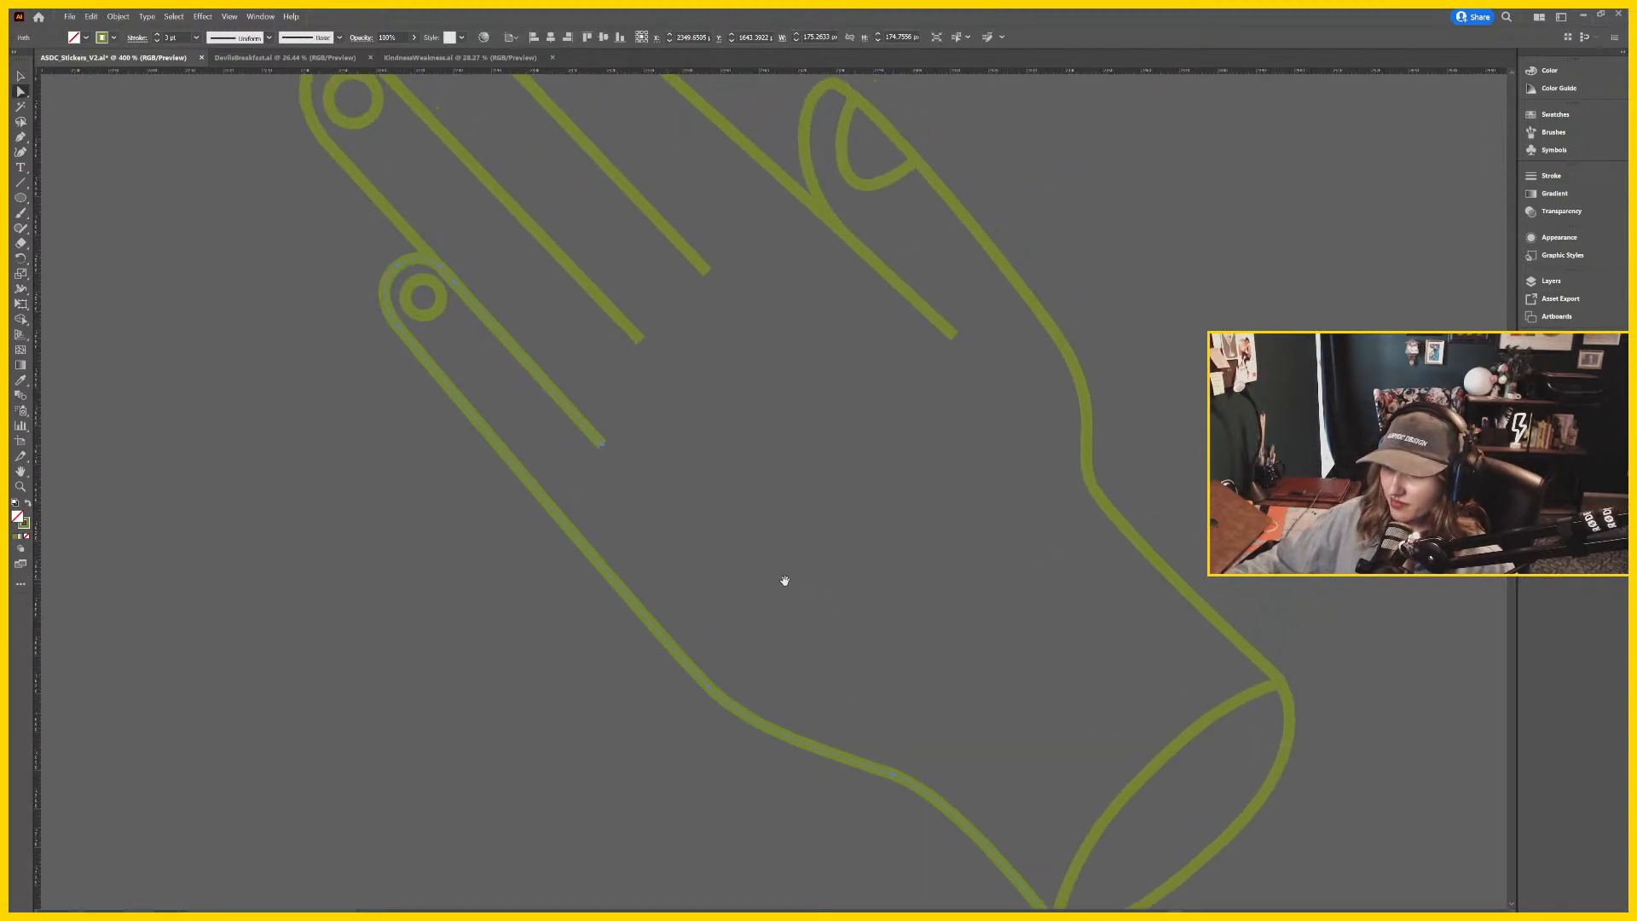
{"action": "scroll", "coordinate": [782, 577], "scroll_direction": "up", "scroll_amount": 2}
{"action": "left_click", "coordinate": [583, 495]}
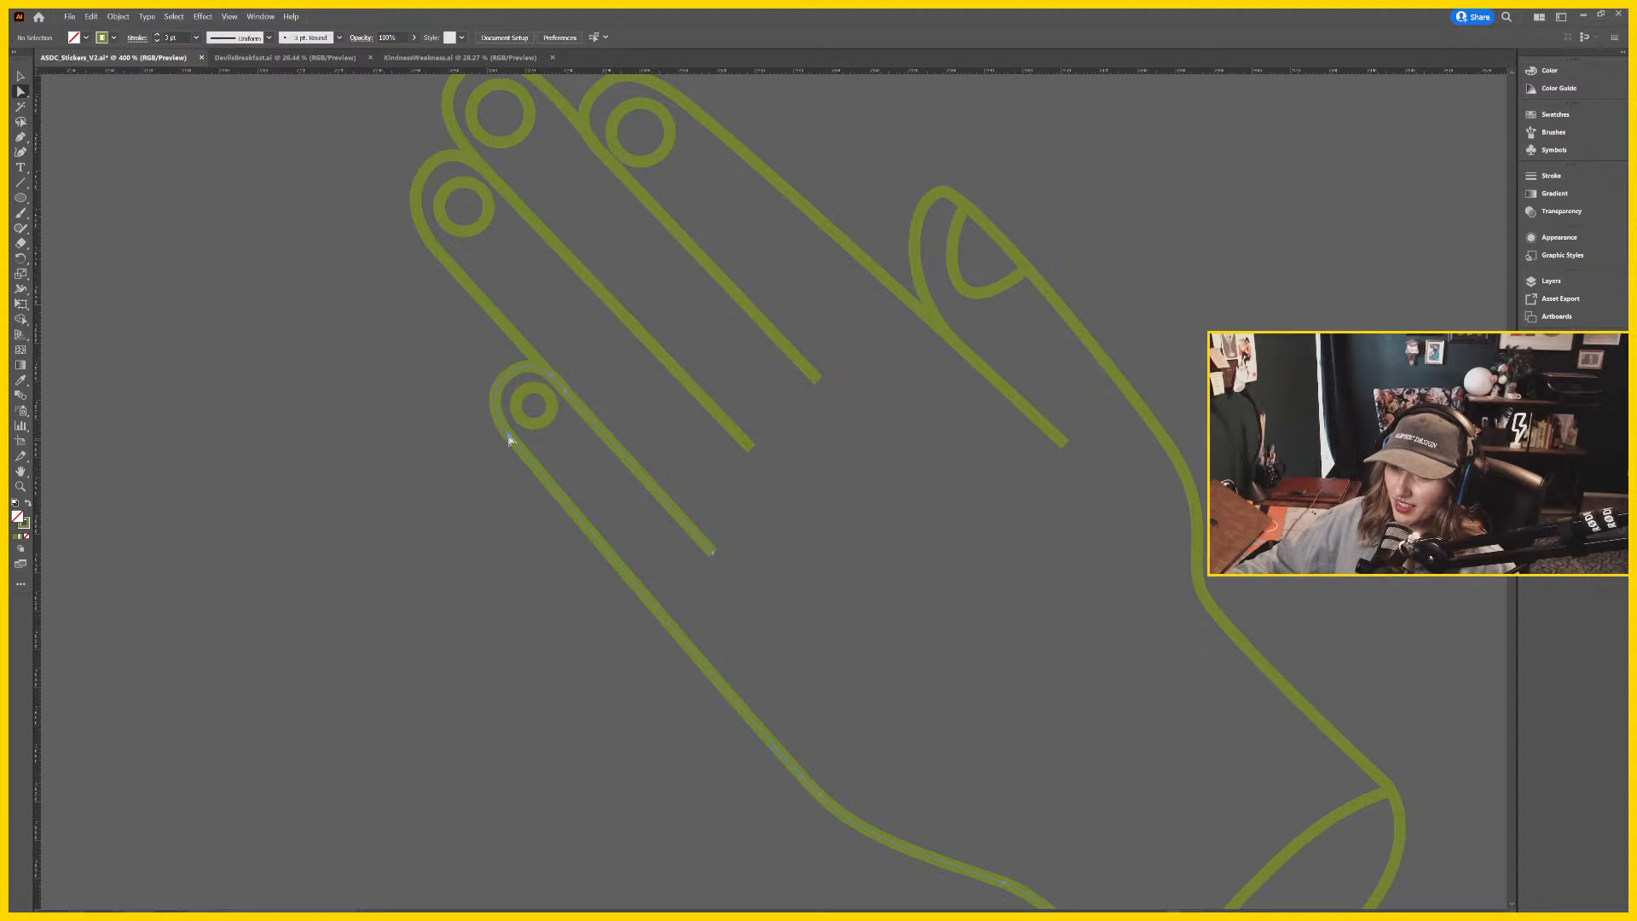
{"action": "left_click", "coordinate": [509, 439]}
{"action": "left_click", "coordinate": [509, 377]}
{"action": "left_click", "coordinate": [571, 446]}
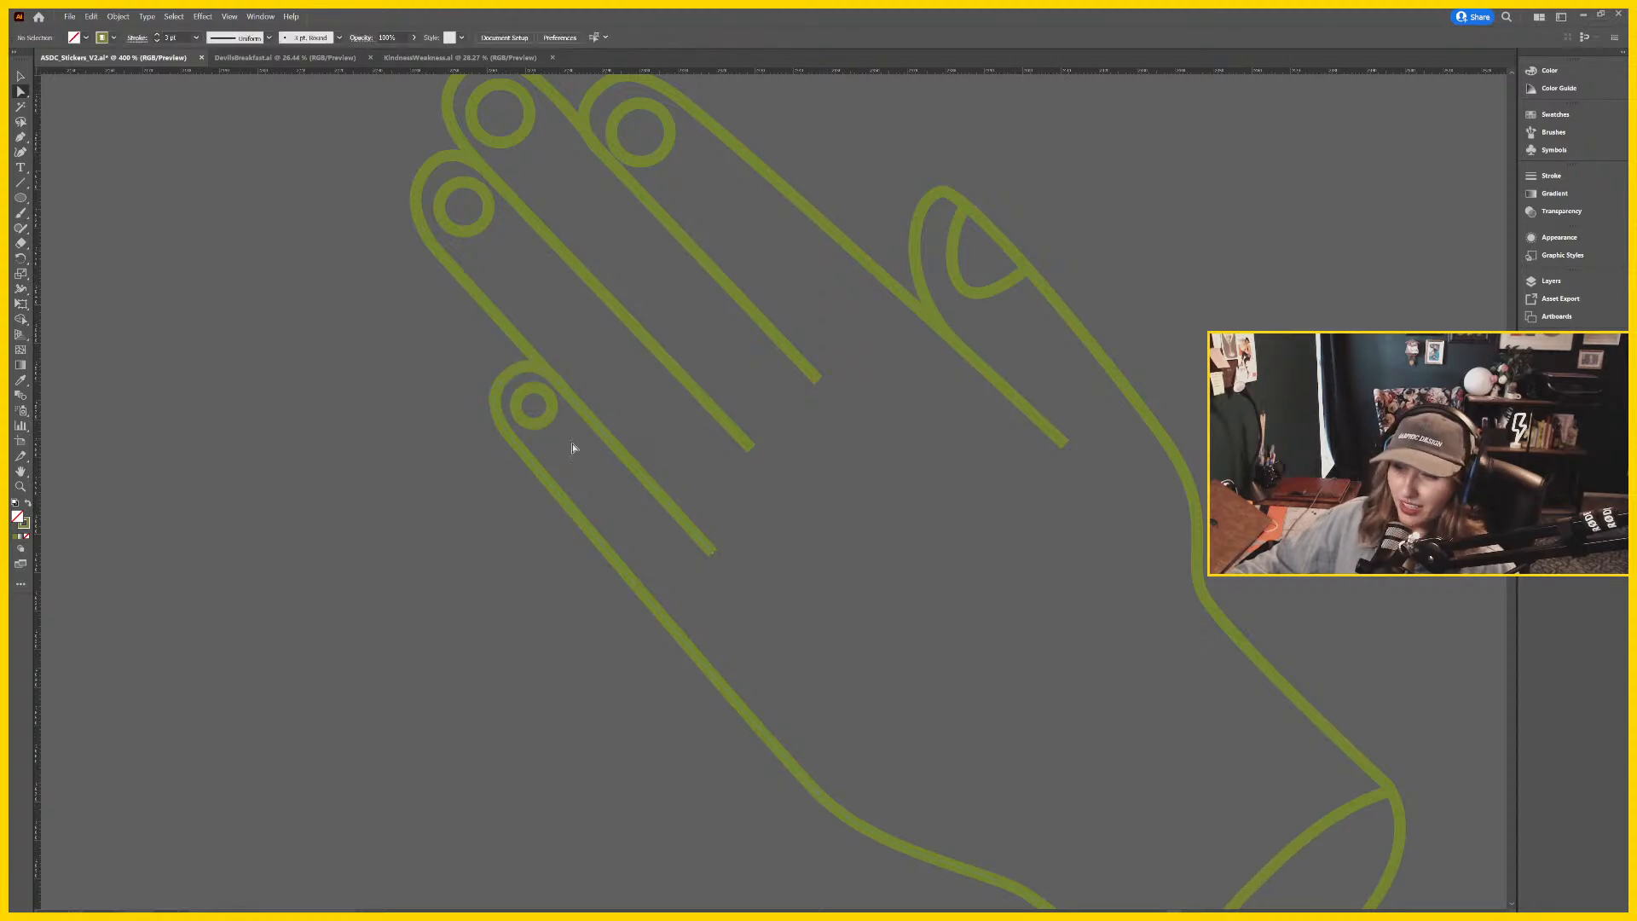
{"action": "left_click", "coordinate": [519, 376]}
{"action": "left_click", "coordinate": [508, 379]}
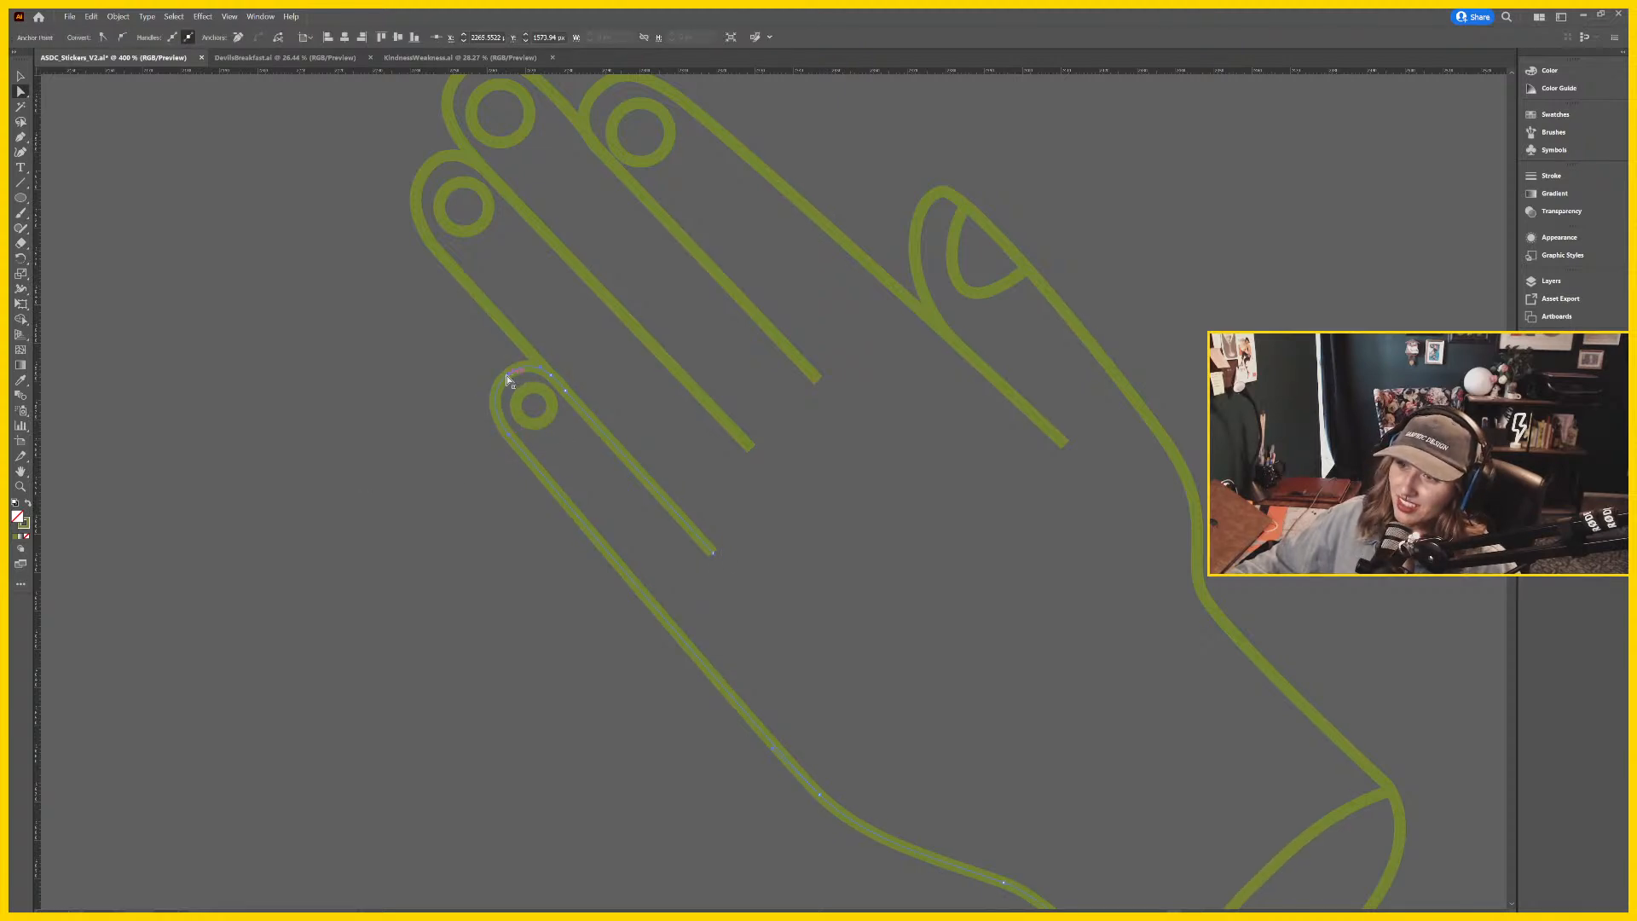
{"action": "left_click", "coordinate": [568, 394]}
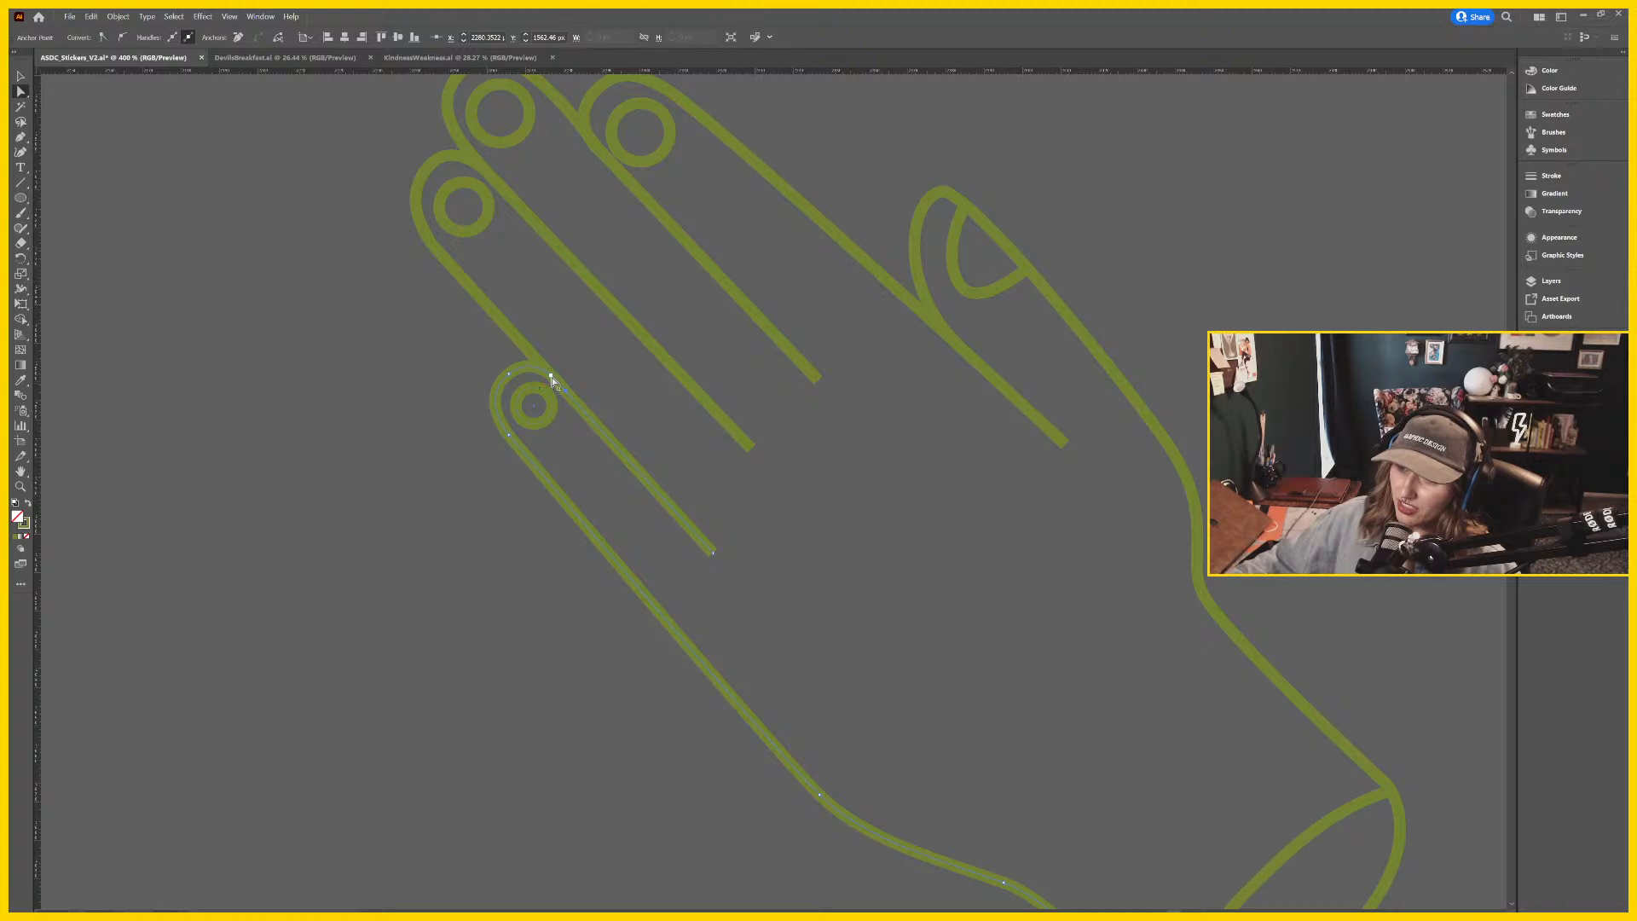
{"action": "left_click", "coordinate": [551, 376], "text": "shift"}
{"action": "left_click", "coordinate": [509, 374], "text": "shift"}
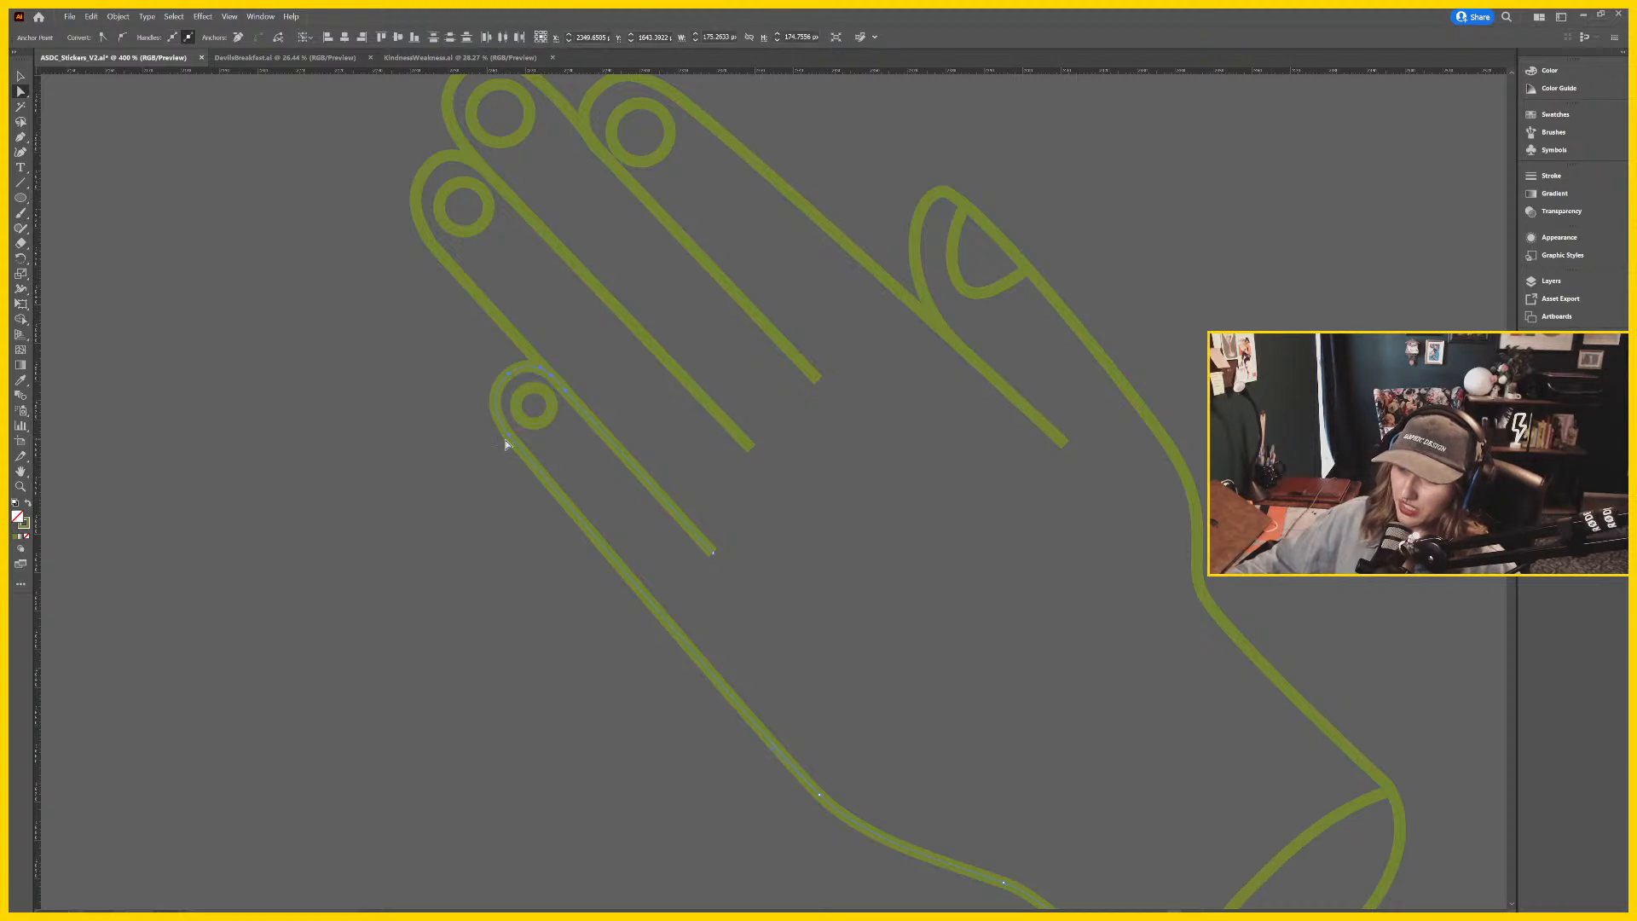
{"action": "left_click_drag", "start_coordinate": [506, 442], "coordinate": [498, 439]}
Remove the surplus anchor points where the little fingertip's curve meets its crease line.
{"action": "left_click", "coordinate": [558, 412]}
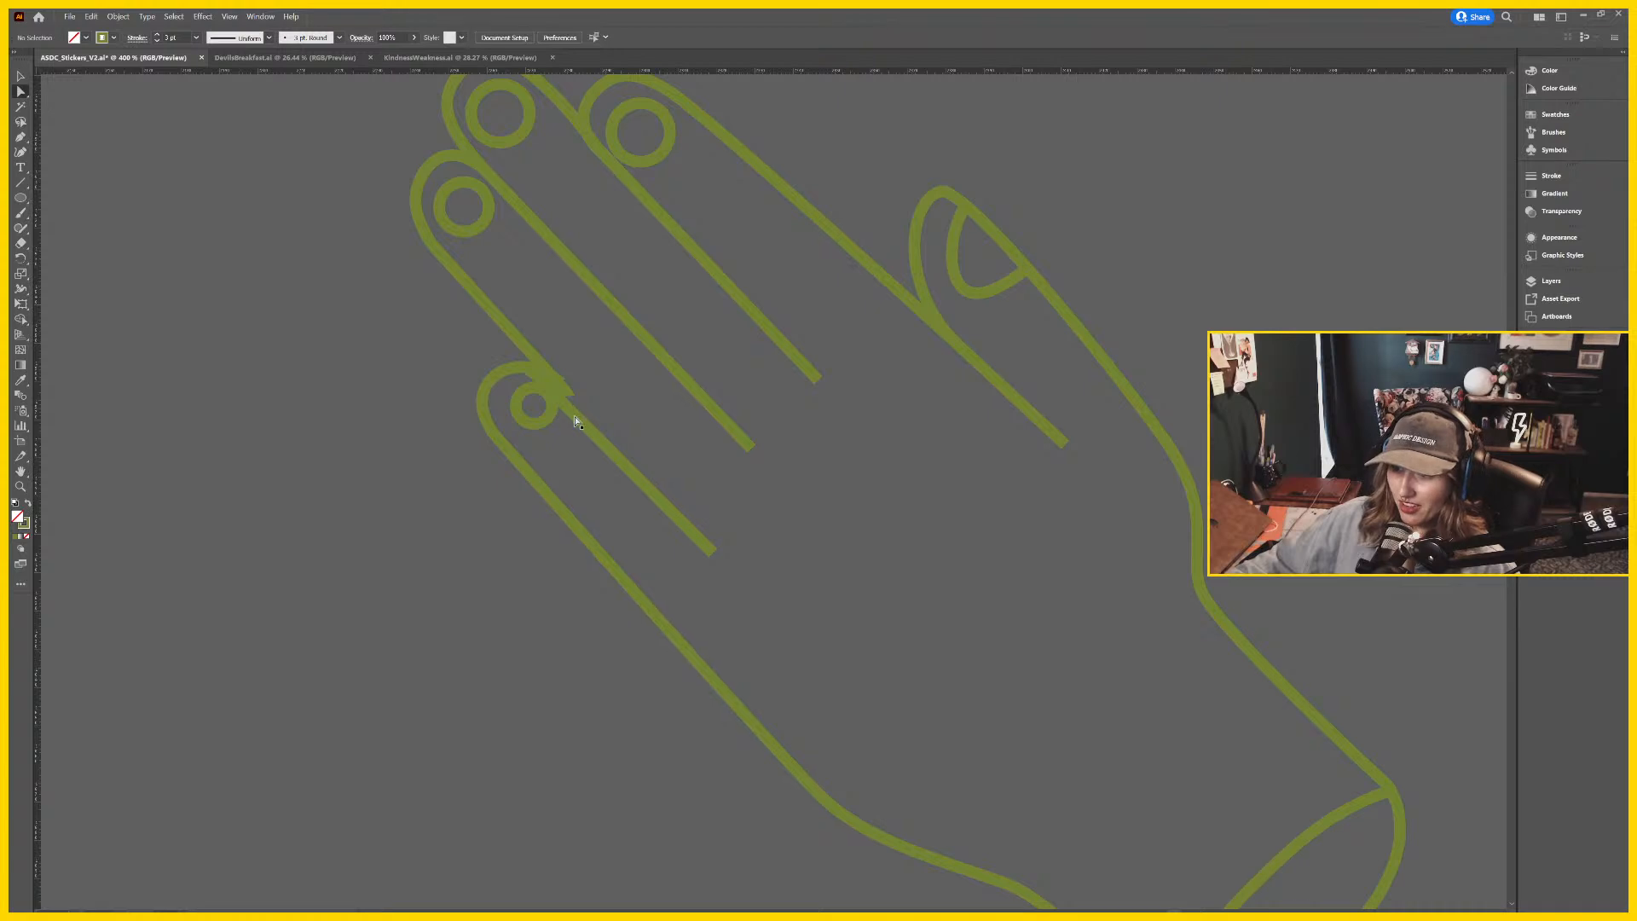
{"action": "left_click", "coordinate": [575, 419]}
{"action": "key", "text": "p"}
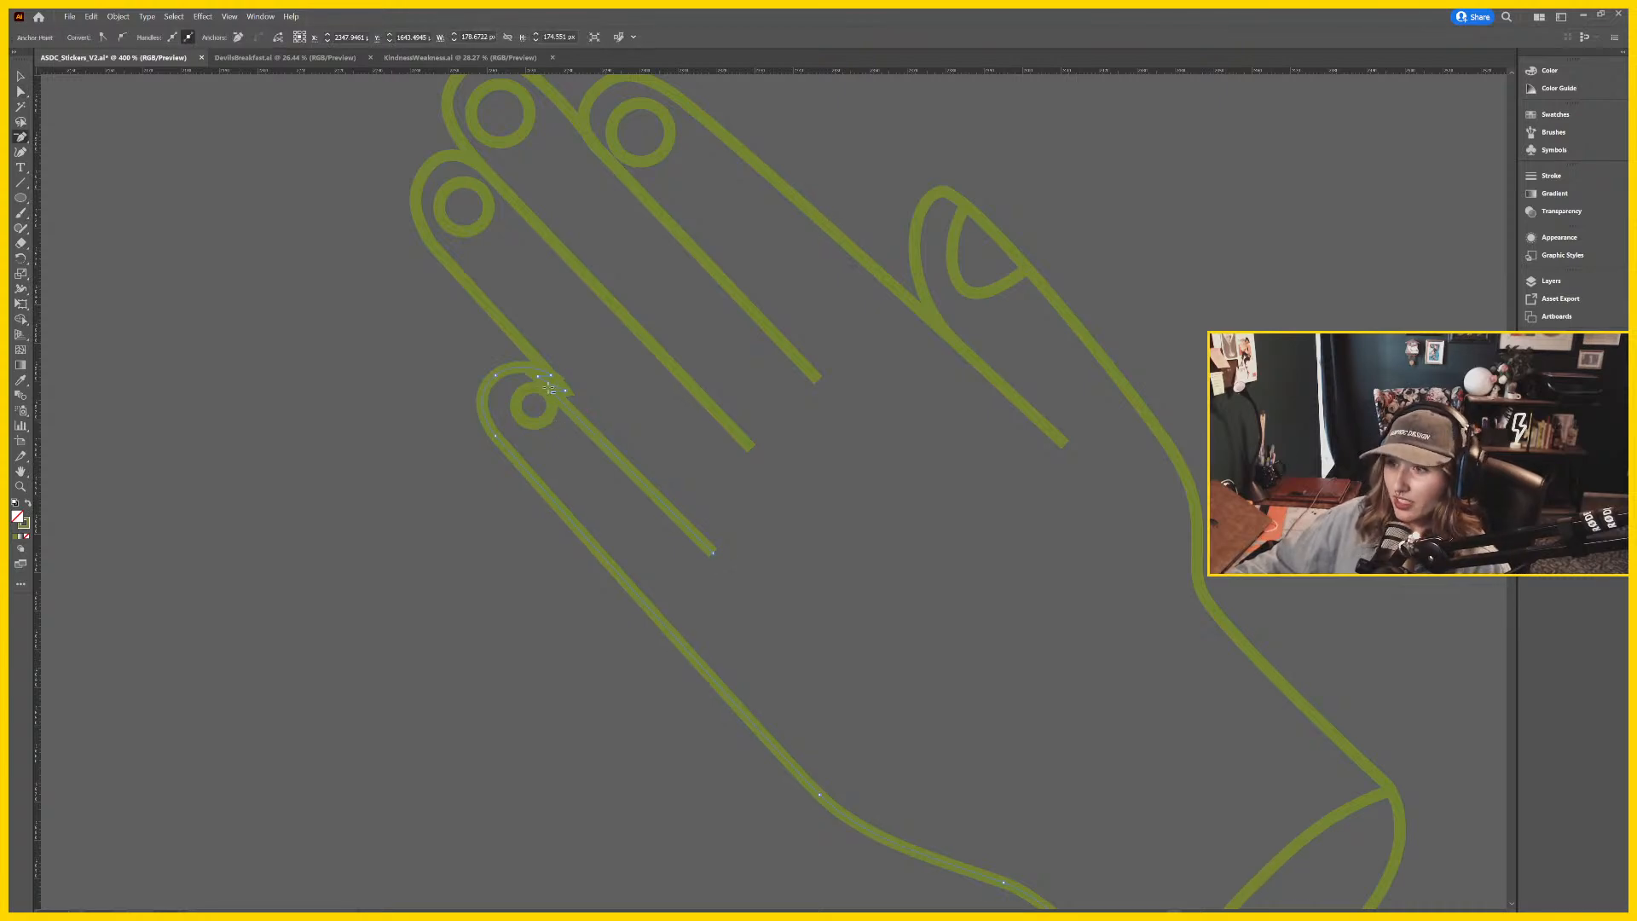
{"action": "left_click", "coordinate": [540, 380]}
{"action": "key", "text": "Return"}
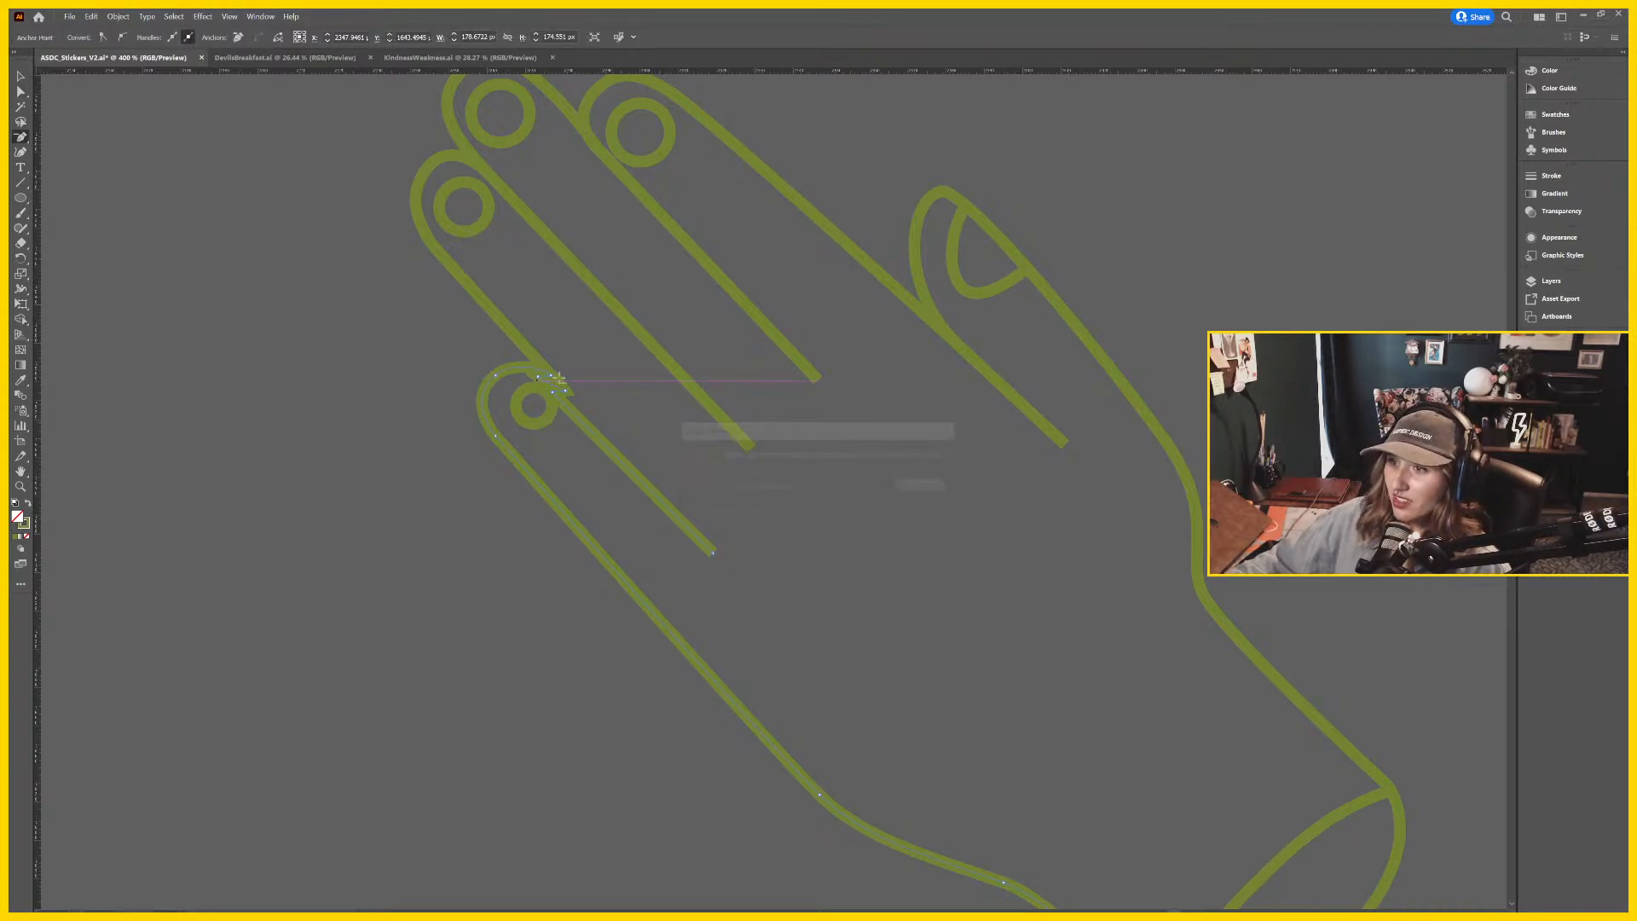
{"action": "left_click", "coordinate": [574, 389]}
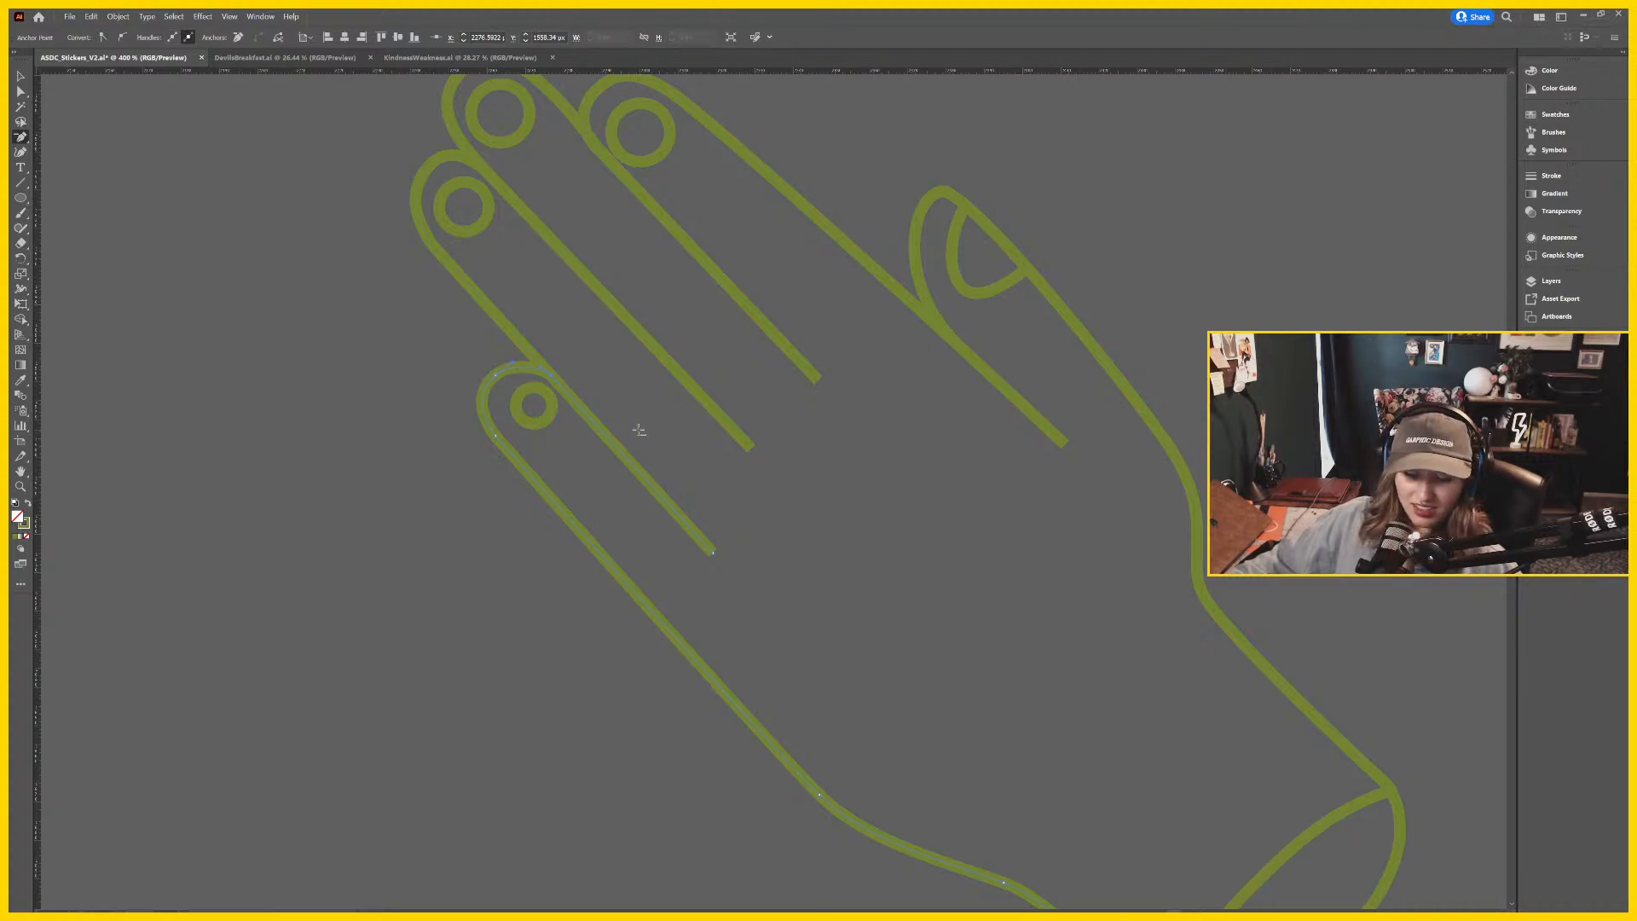
Move the little finger's nail circle to the middle of the widened fingertip.
{"action": "key", "text": "v"}
{"action": "left_click", "coordinate": [665, 423]}
{"action": "left_click_drag", "start_coordinate": [537, 424], "coordinate": [542, 428]}
{"action": "left_click", "coordinate": [661, 474]}
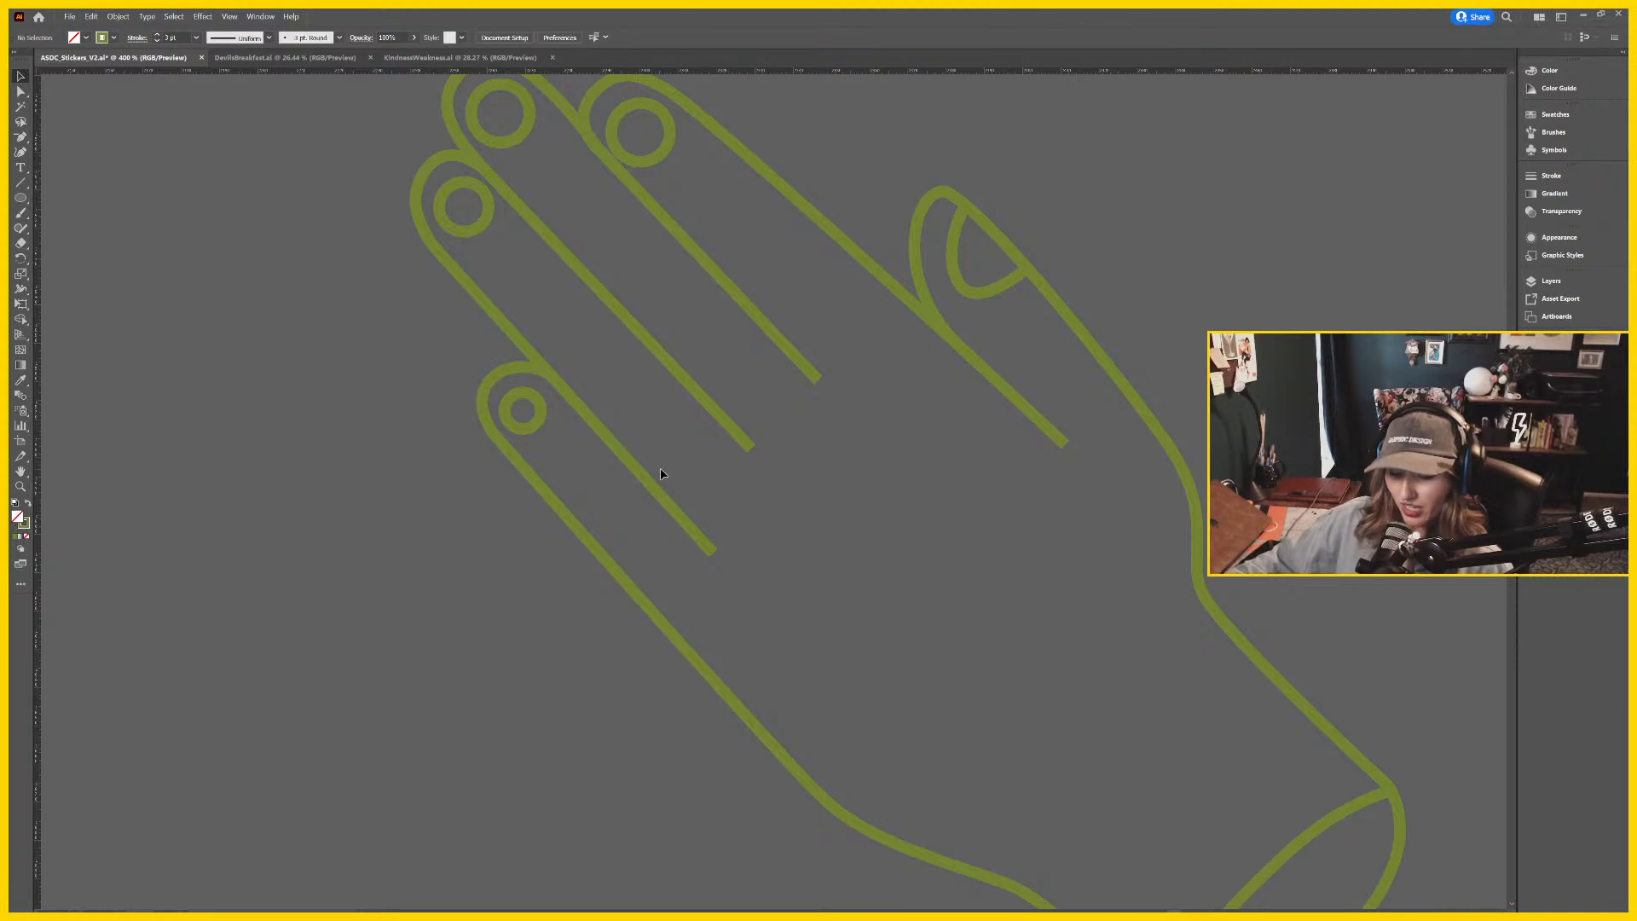
Examine the whole traced front hand, checking the finger outlines, creases, thumb and wrist.
{"action": "key", "text": "ctrl+minus"}
{"action": "key", "text": "ctrl+minus"}
{"action": "left_click_drag", "start_coordinate": [1095, 588], "coordinate": [950, 580]}
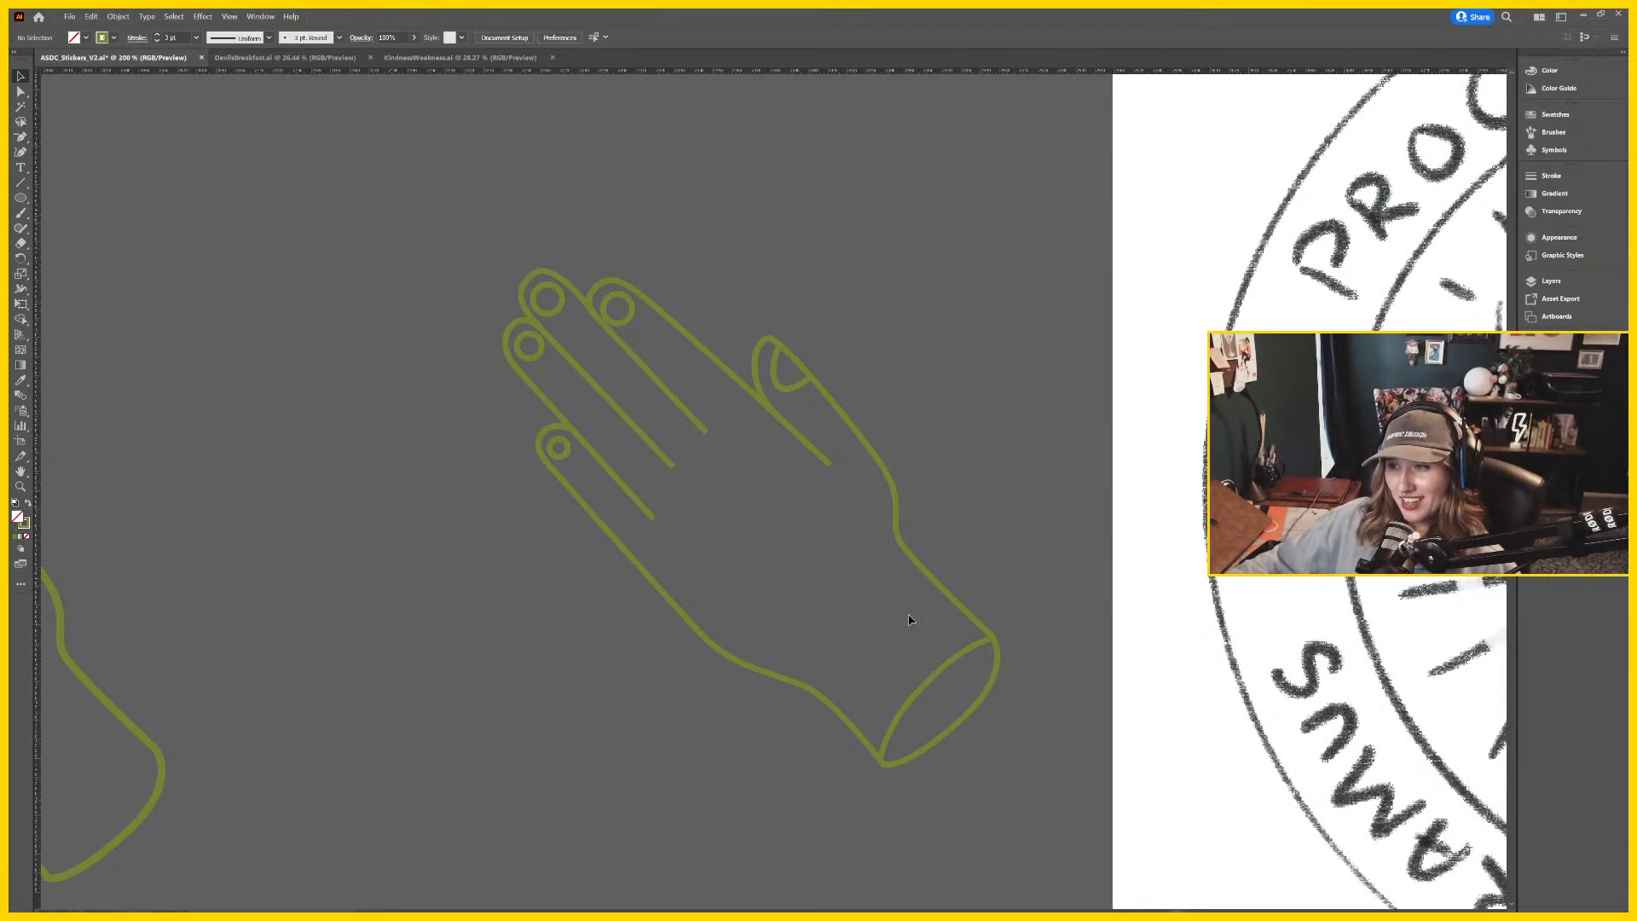
{"action": "left_click_drag", "start_coordinate": [984, 439], "coordinate": [835, 497]}
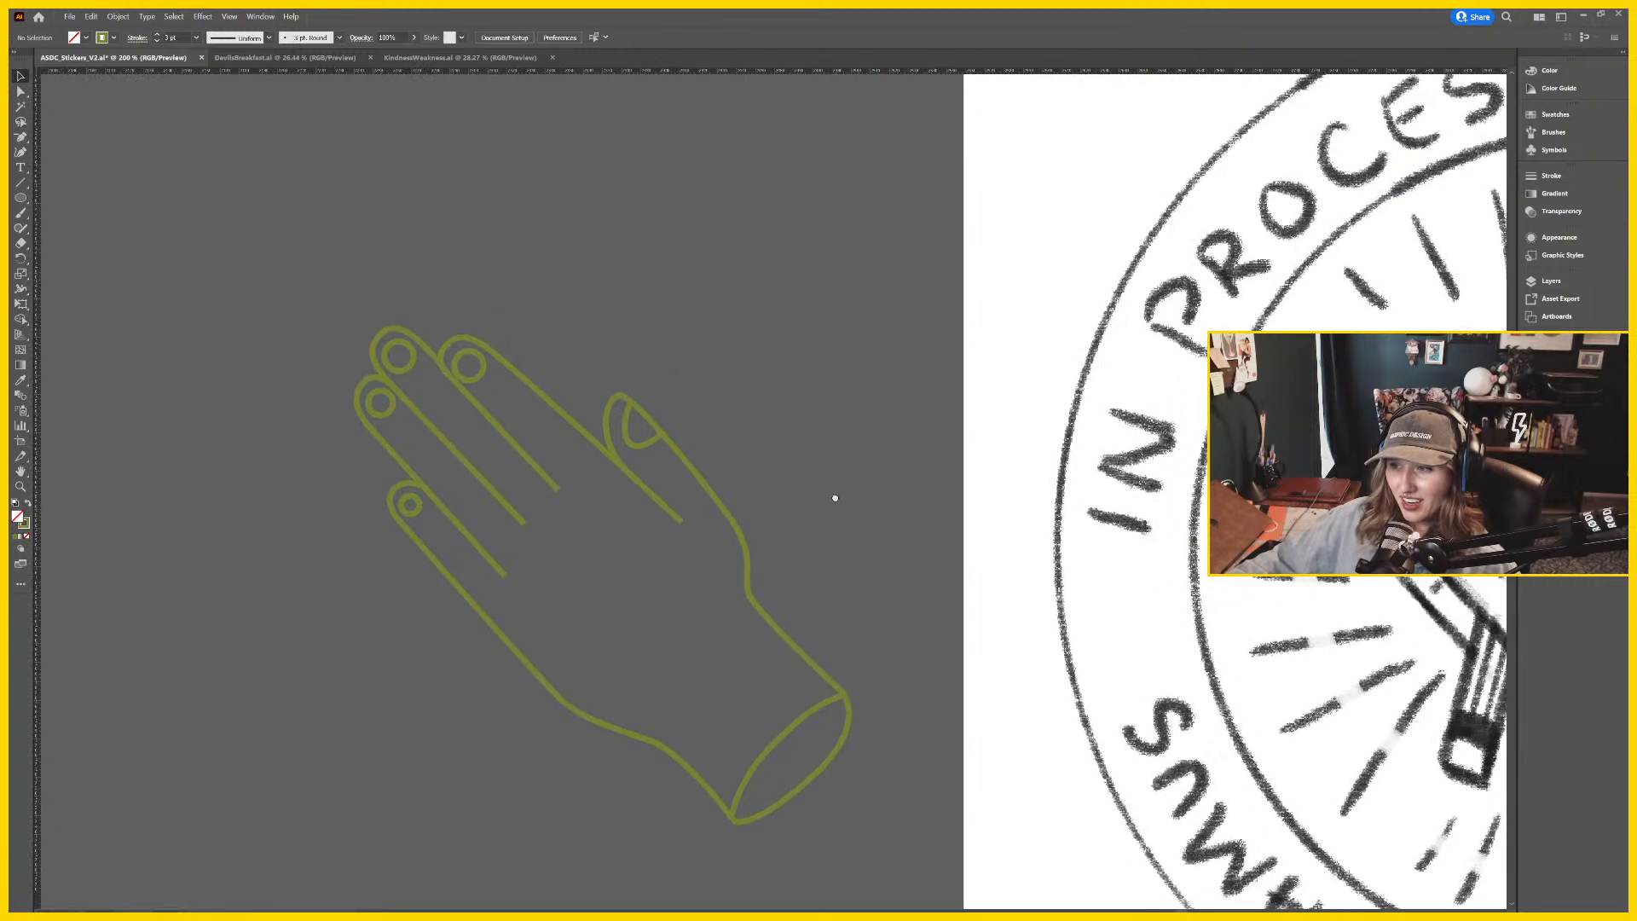
{"action": "key", "text": "ctrl+plus"}
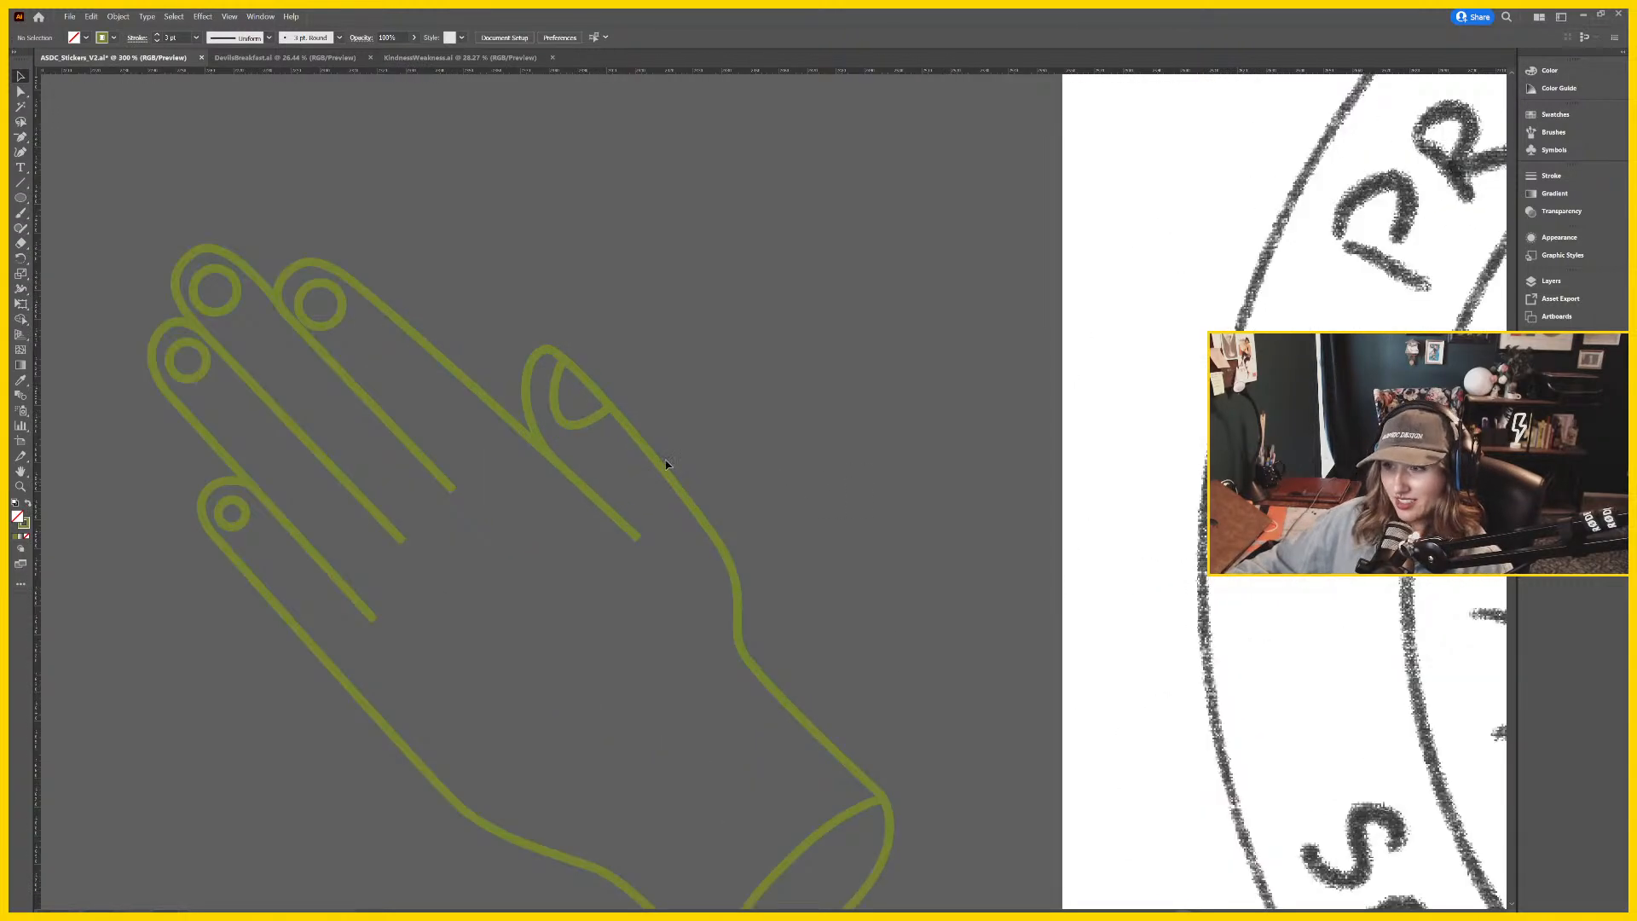
{"action": "left_click_drag", "start_coordinate": [629, 441], "coordinate": [680, 476]}
{"action": "key", "text": "a"}
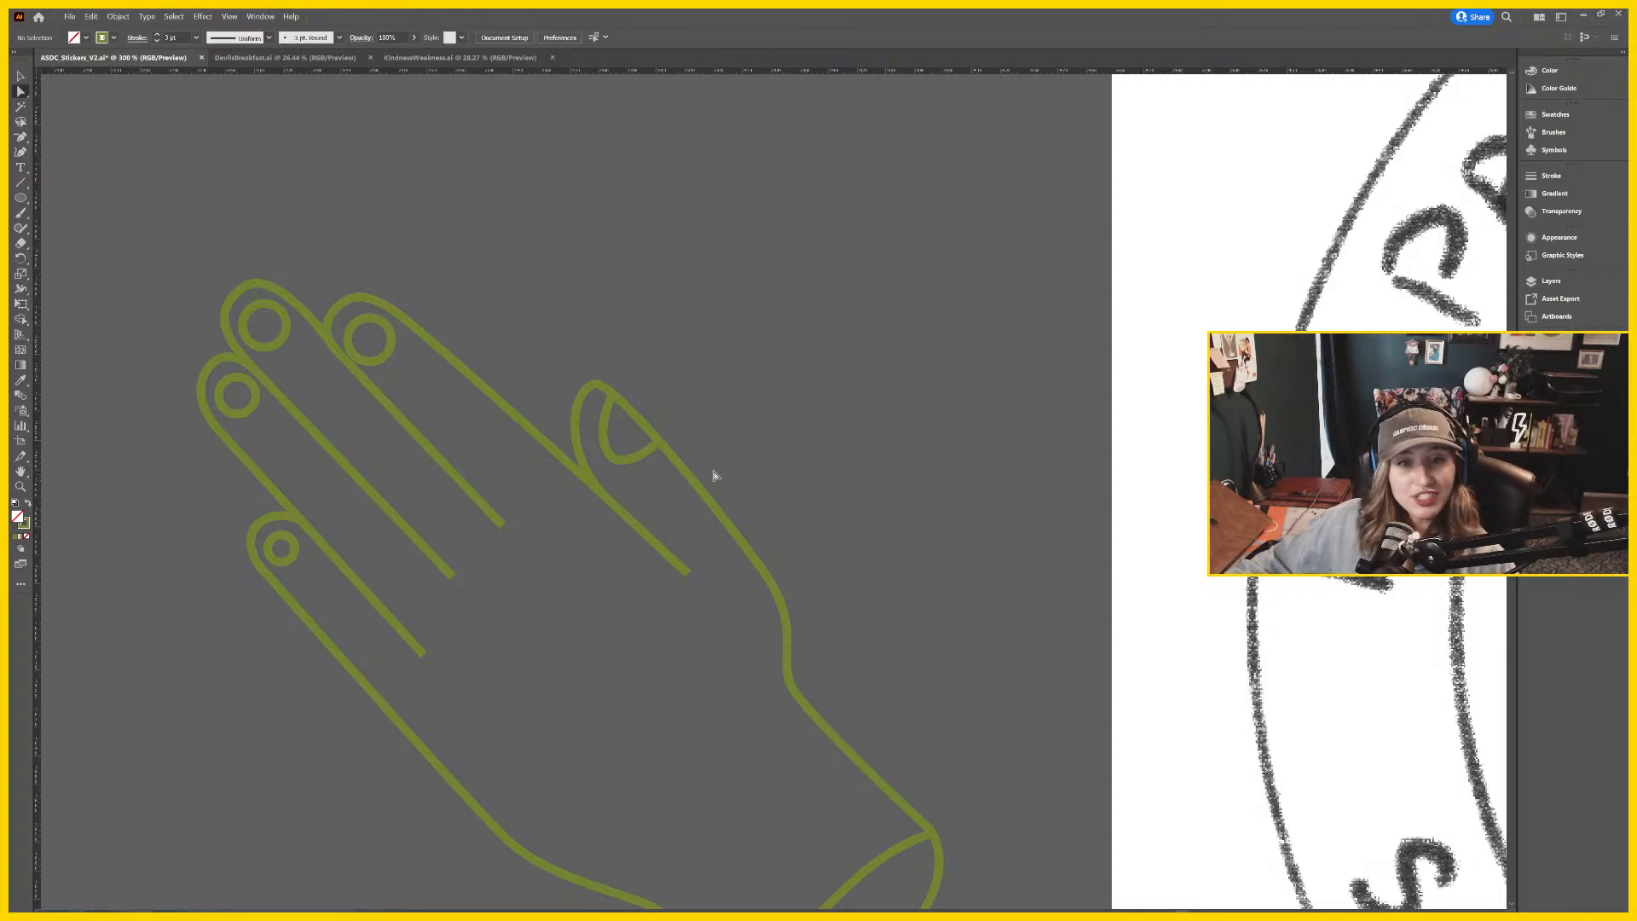
{"action": "left_click_drag", "start_coordinate": [728, 495], "coordinate": [661, 397]}
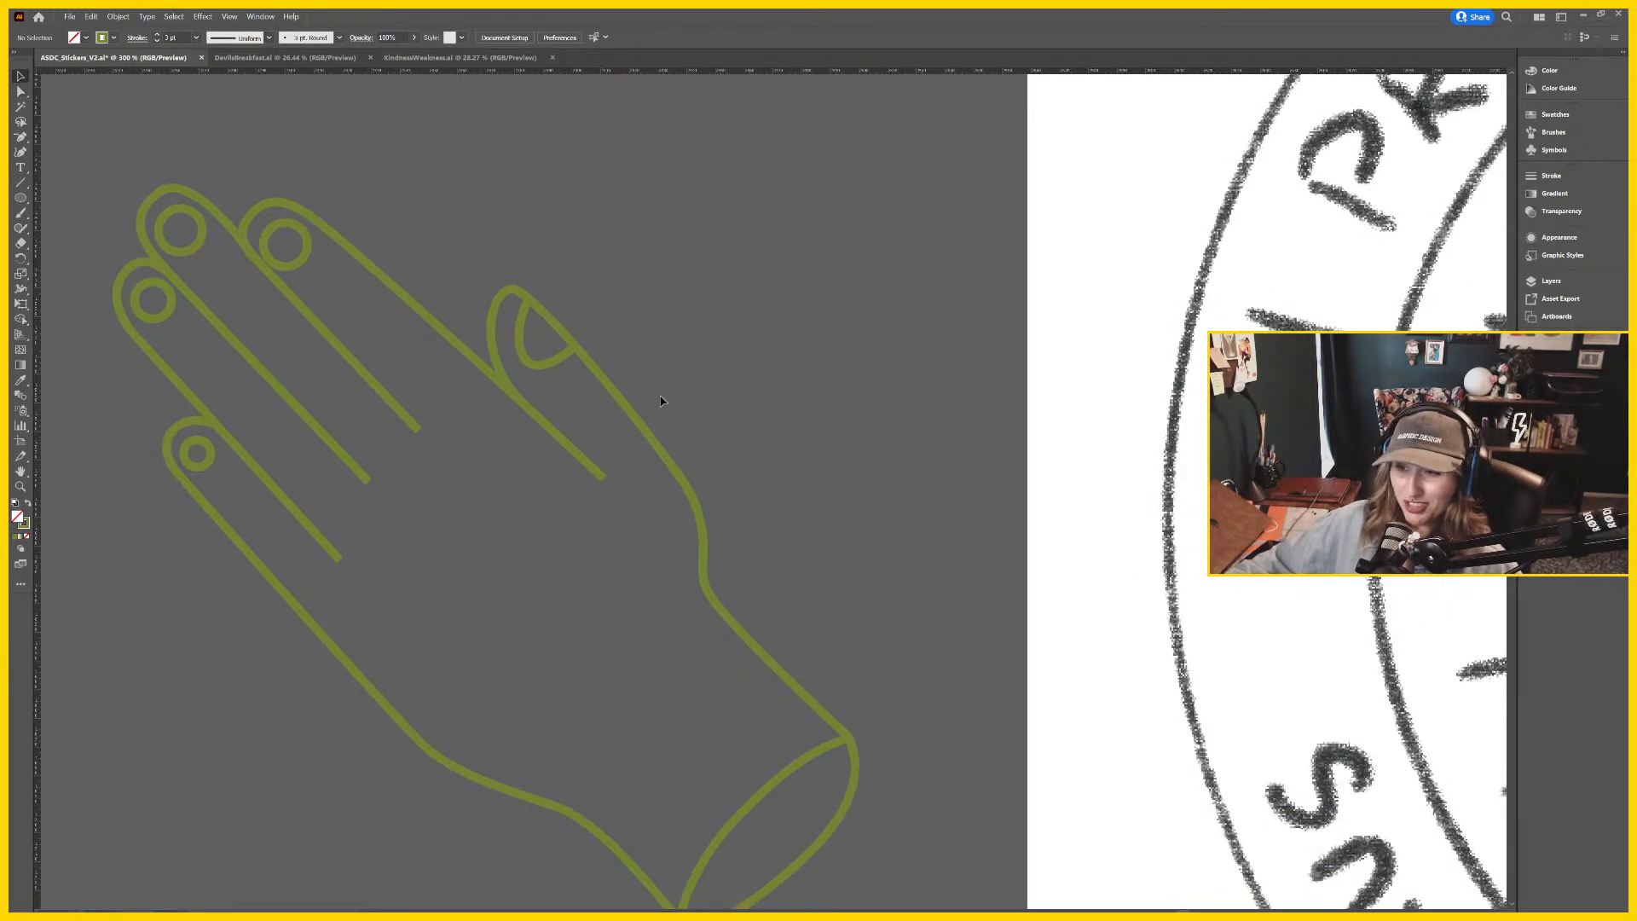
{"action": "left_click_drag", "start_coordinate": [623, 533], "coordinate": [724, 520]}
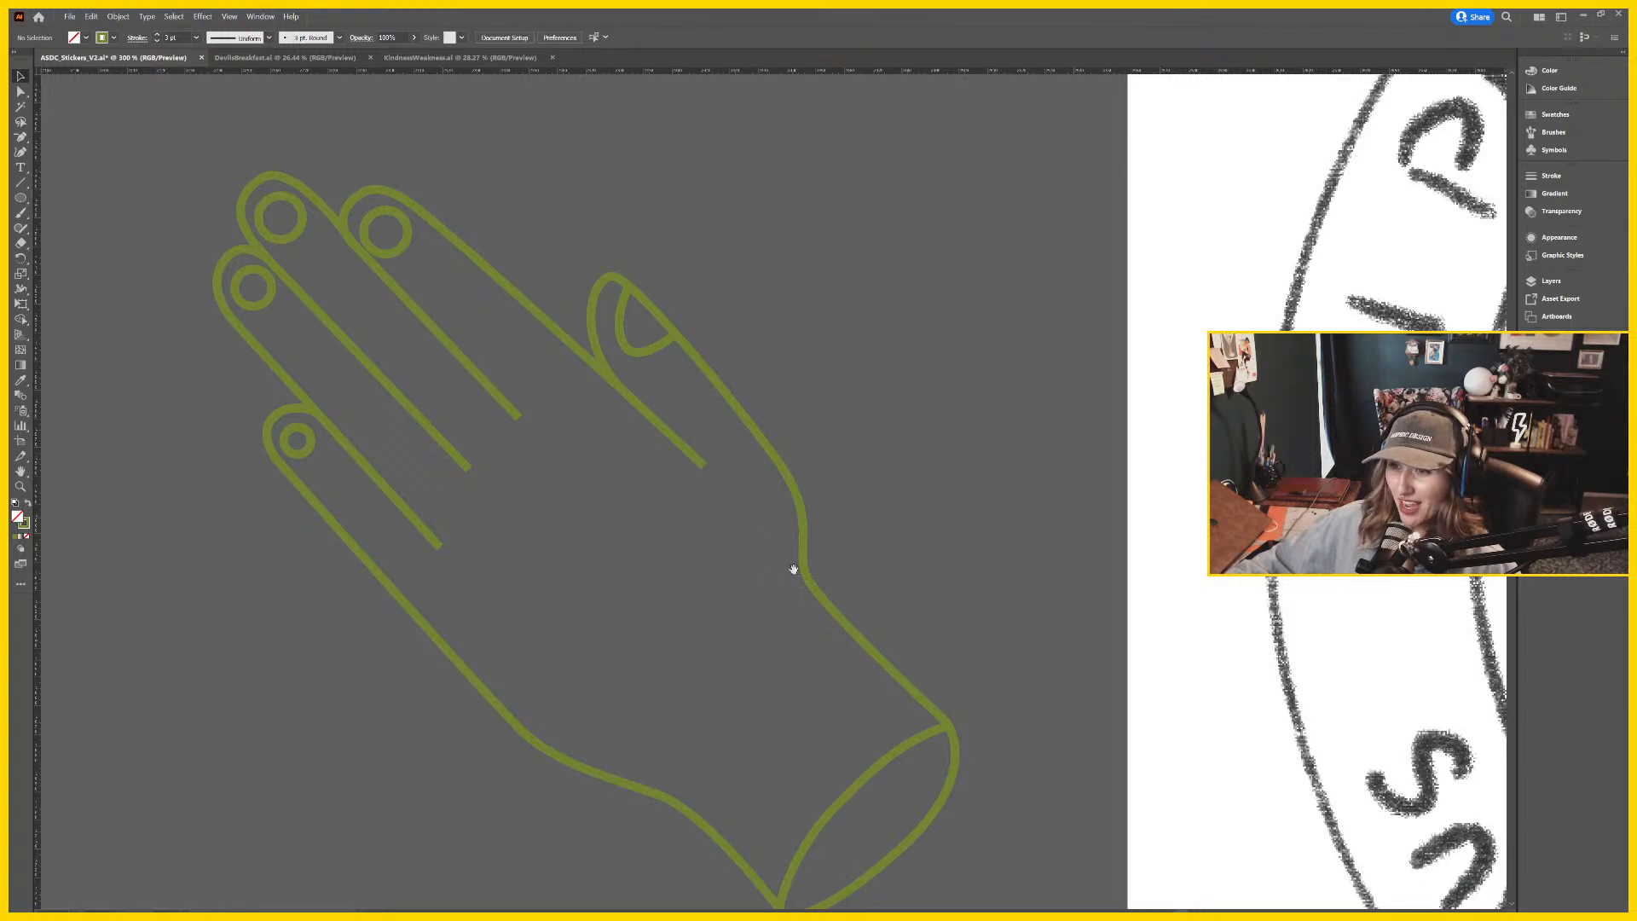
{"action": "left_click_drag", "start_coordinate": [793, 570], "coordinate": [880, 586]}
{"action": "left_click_drag", "start_coordinate": [370, 362], "coordinate": [513, 463]}
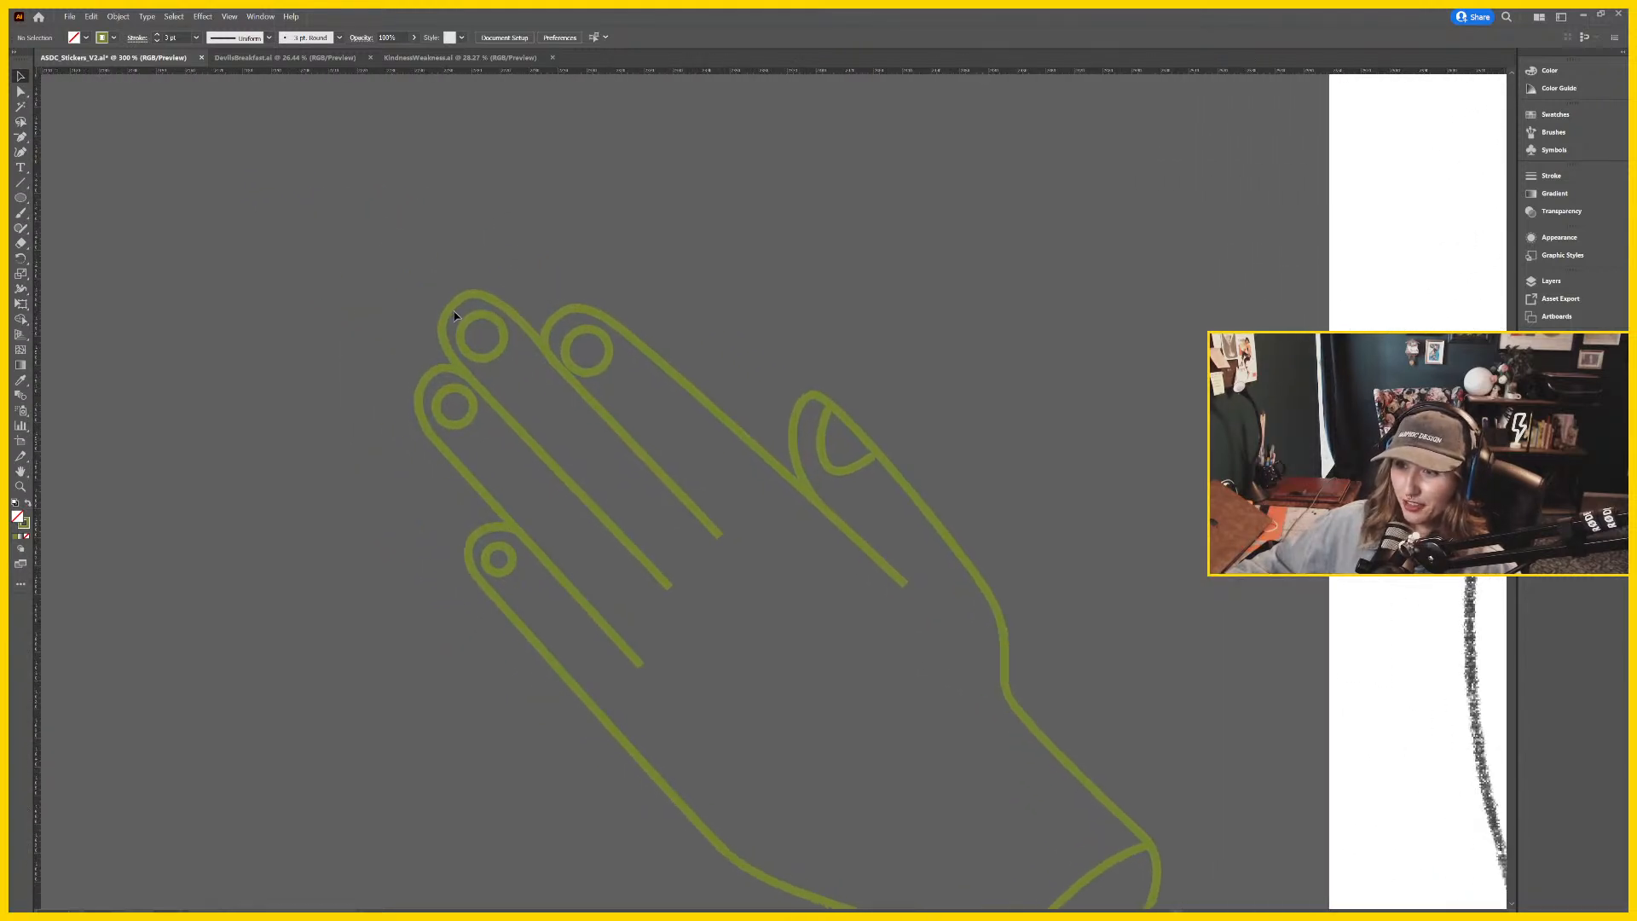
Refine the curve of the second finger's rounded tip by adjusting the direction handle of its top anchor point.
{"action": "key", "text": "a"}
{"action": "left_click", "coordinate": [468, 299]}
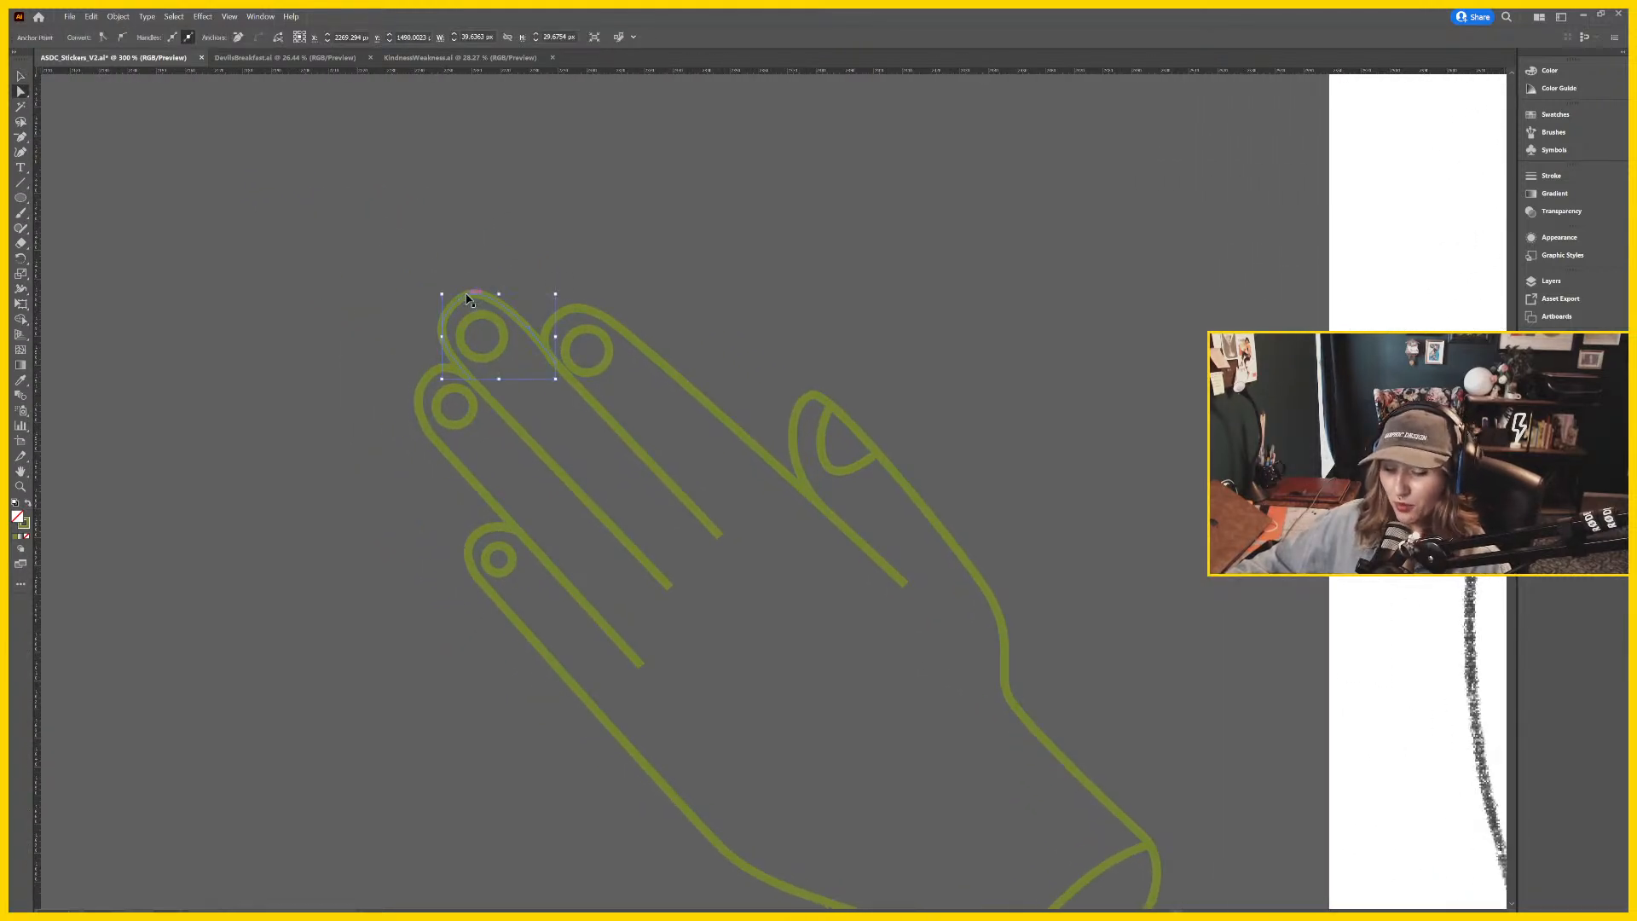
{"action": "key", "text": "ctrl+plus"}
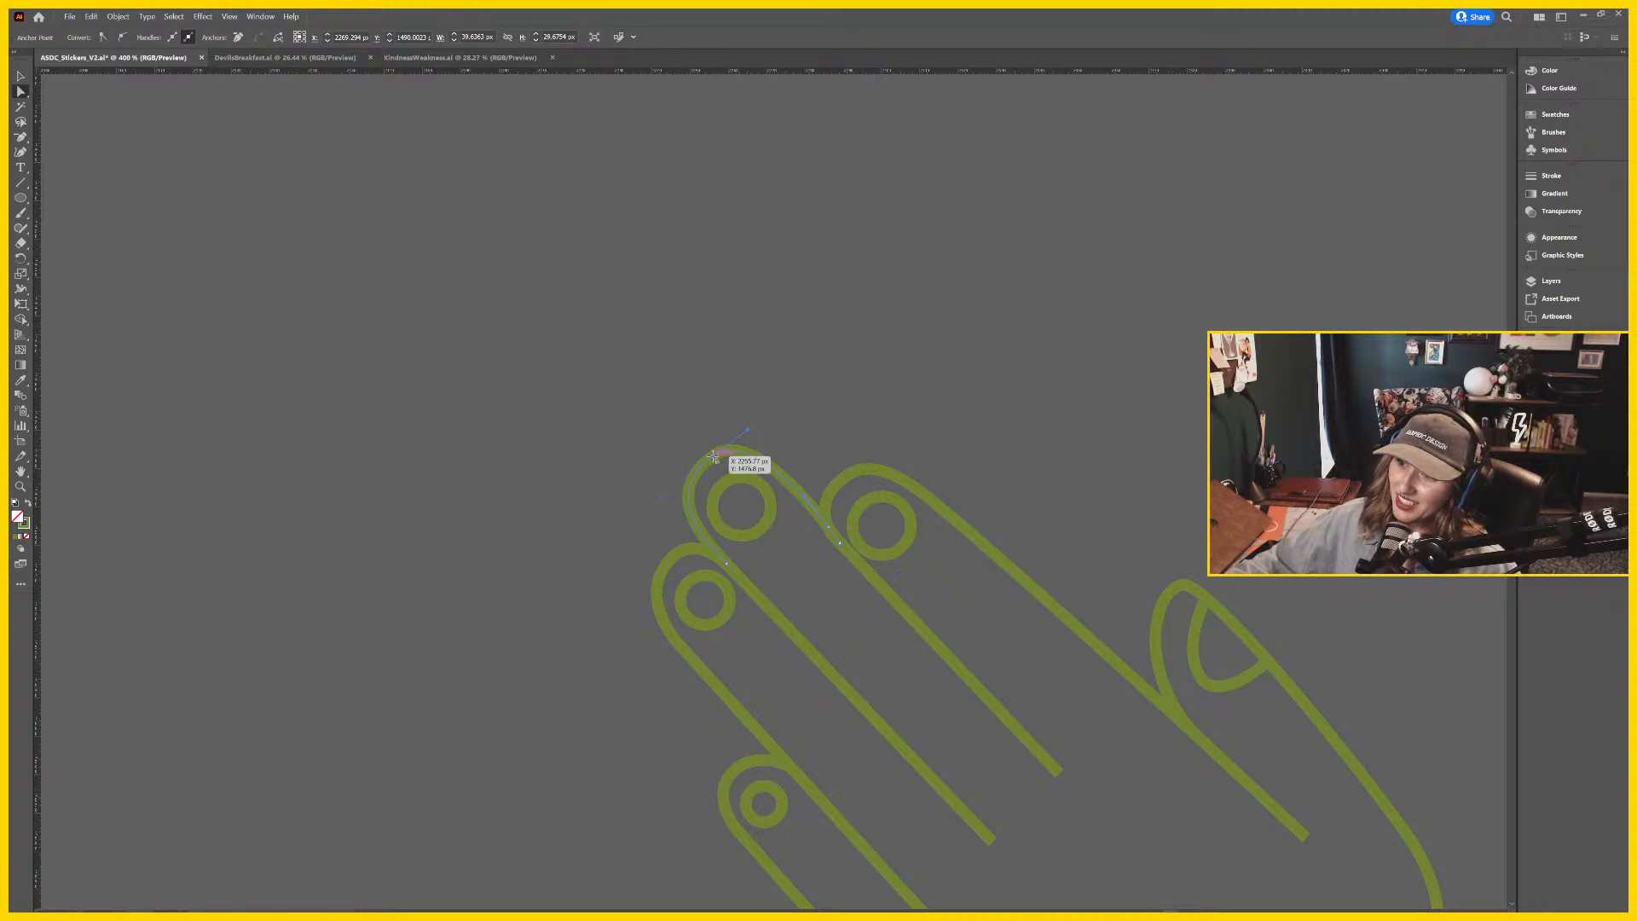
{"action": "left_click", "coordinate": [720, 454]}
{"action": "left_click_drag", "start_coordinate": [747, 435], "coordinate": [722, 459]}
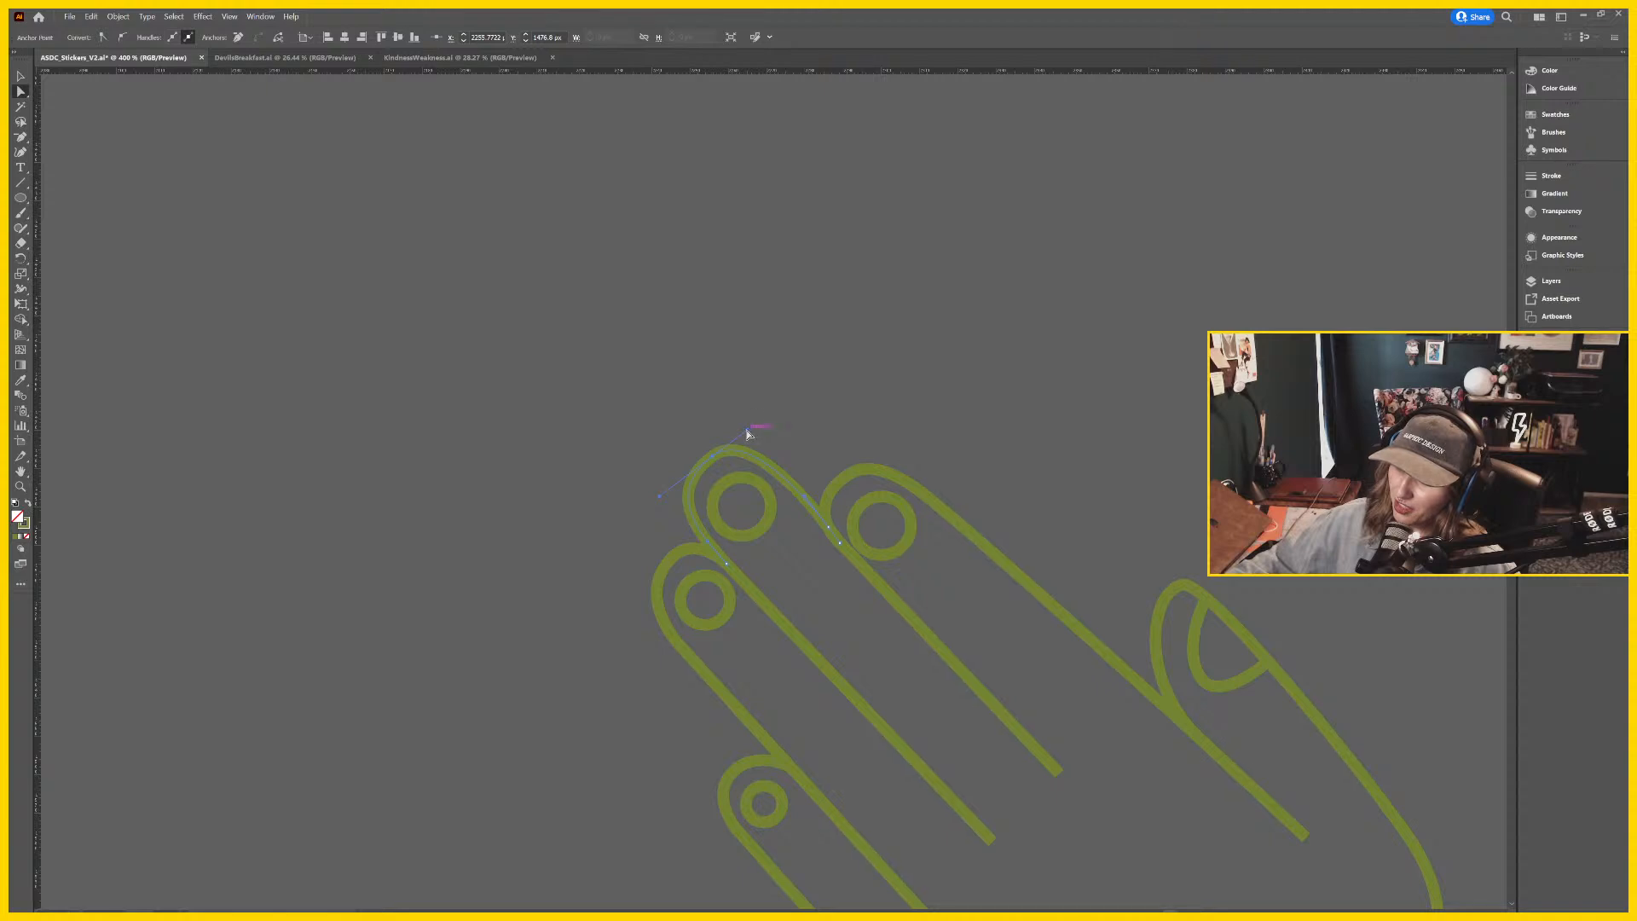
{"action": "left_click_drag", "start_coordinate": [746, 433], "coordinate": [761, 427]}
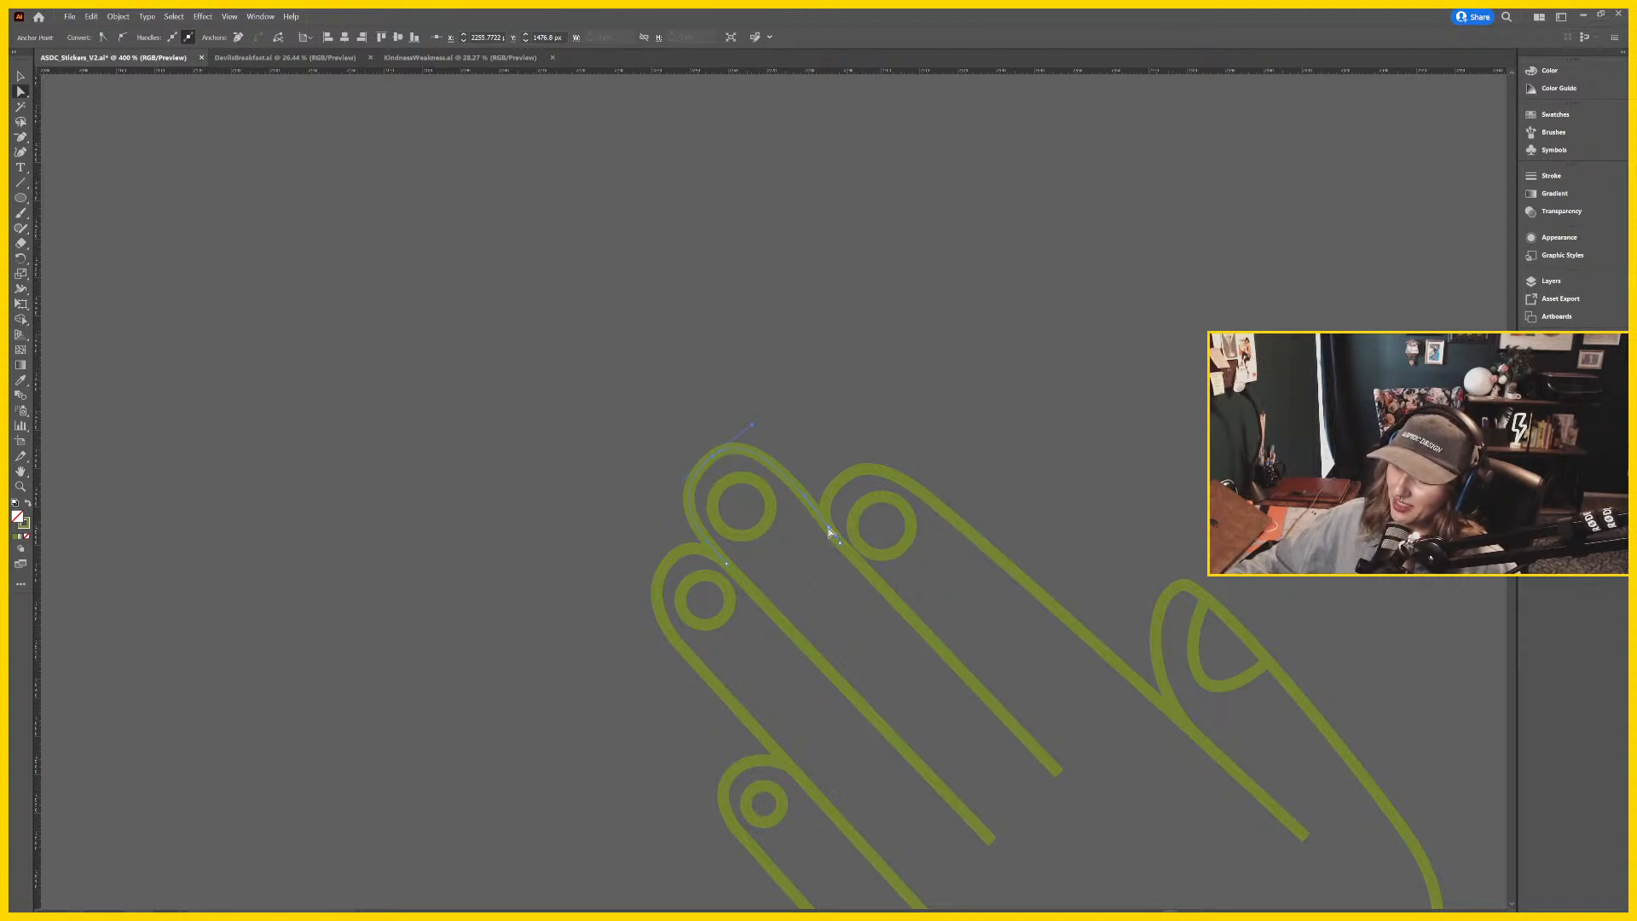
Remove the surplus anchor point where the second fingertip's outline meets the first finger using the Pen tool.
{"action": "mouse_move", "coordinate": [836, 543]}
{"action": "left_mouse_down"}
{"action": "mouse_move", "coordinate": [849, 525]}
{"action": "mouse_move", "coordinate": [824, 522]}
{"action": "mouse_move", "coordinate": [838, 556]}
{"action": "left_mouse_up"}
{"action": "key", "text": "p"}
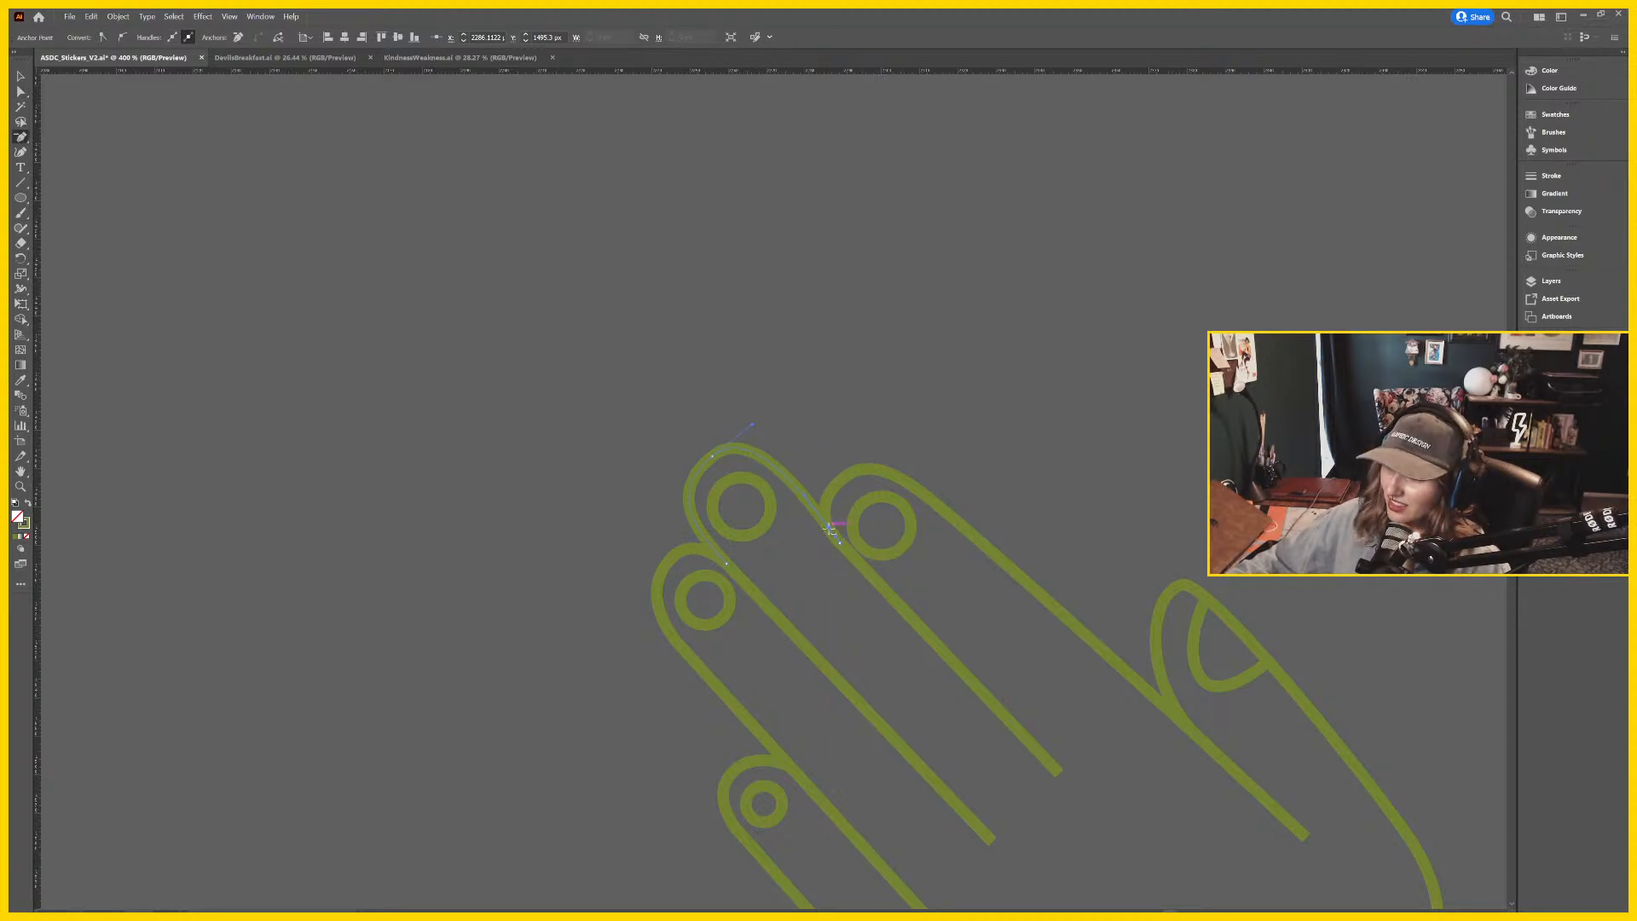
{"action": "left_click", "coordinate": [829, 527]}
{"action": "left_click", "coordinate": [837, 543]}
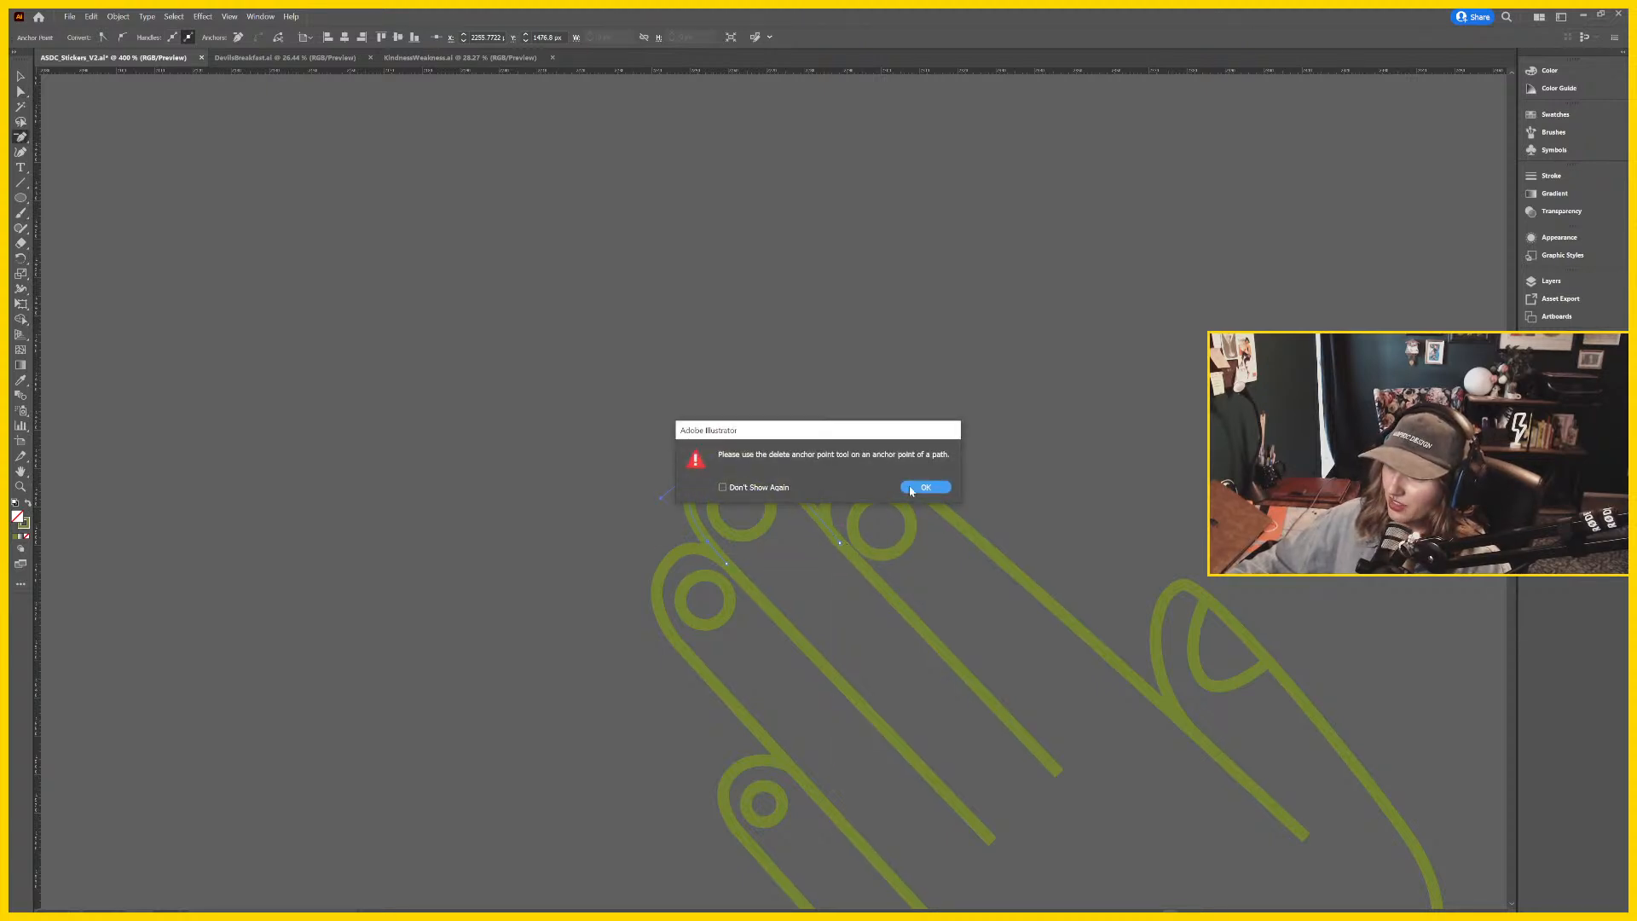
{"action": "key", "text": "Return"}
Move the end of the first finger's outline onto the second finger's edge and reshape its fingertip curve.
{"action": "key", "text": "a"}
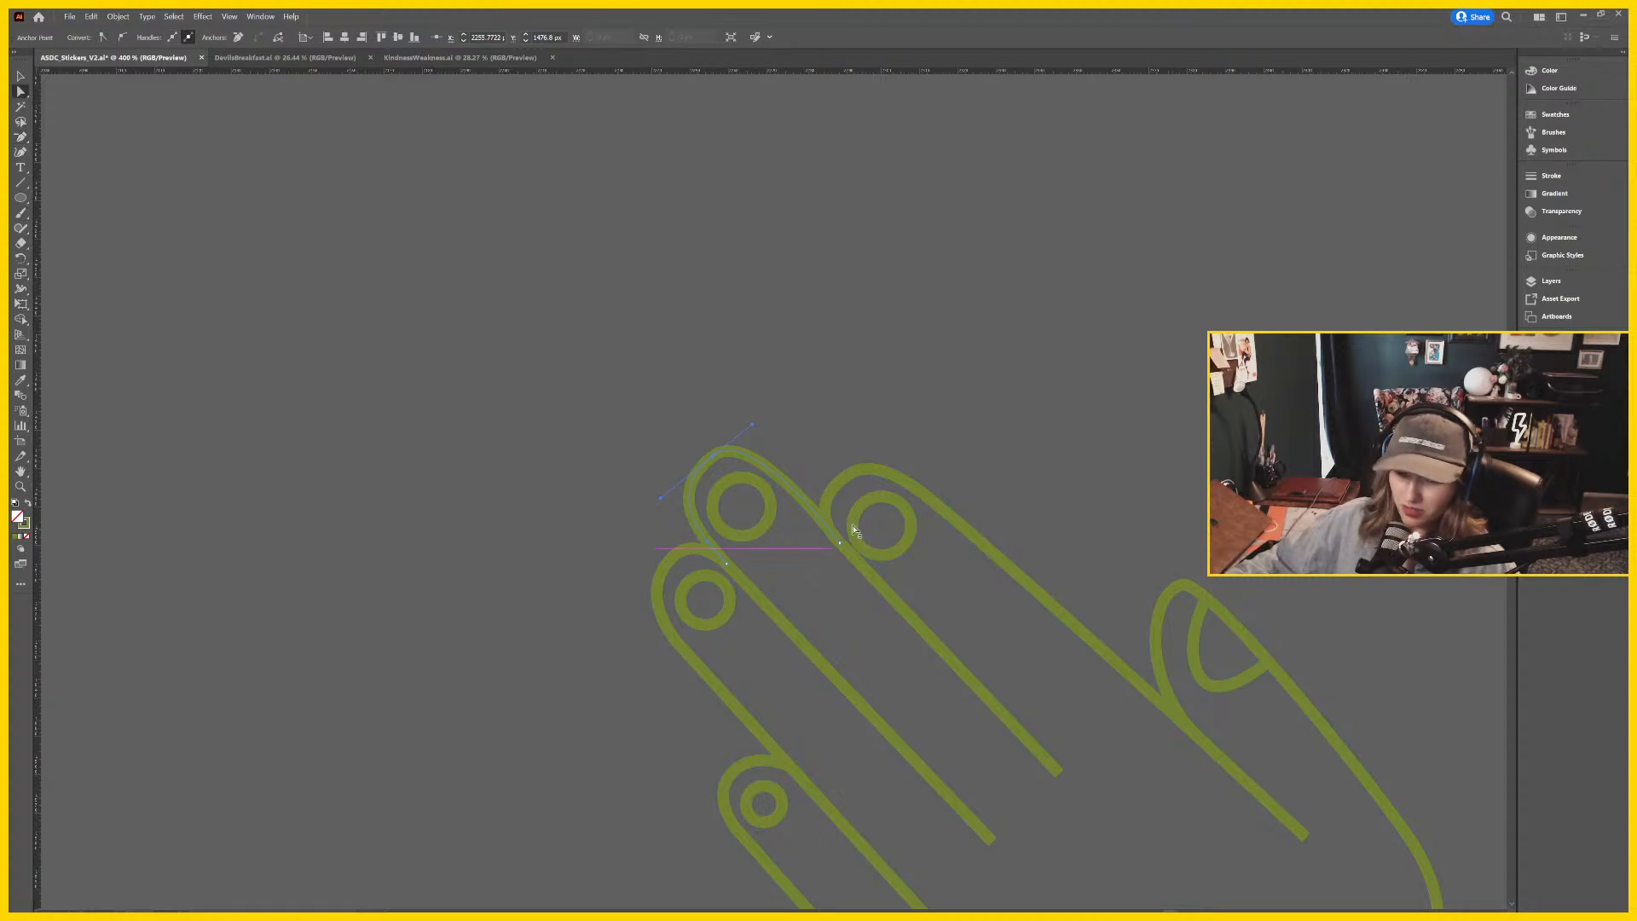
{"action": "left_click", "coordinate": [846, 492]}
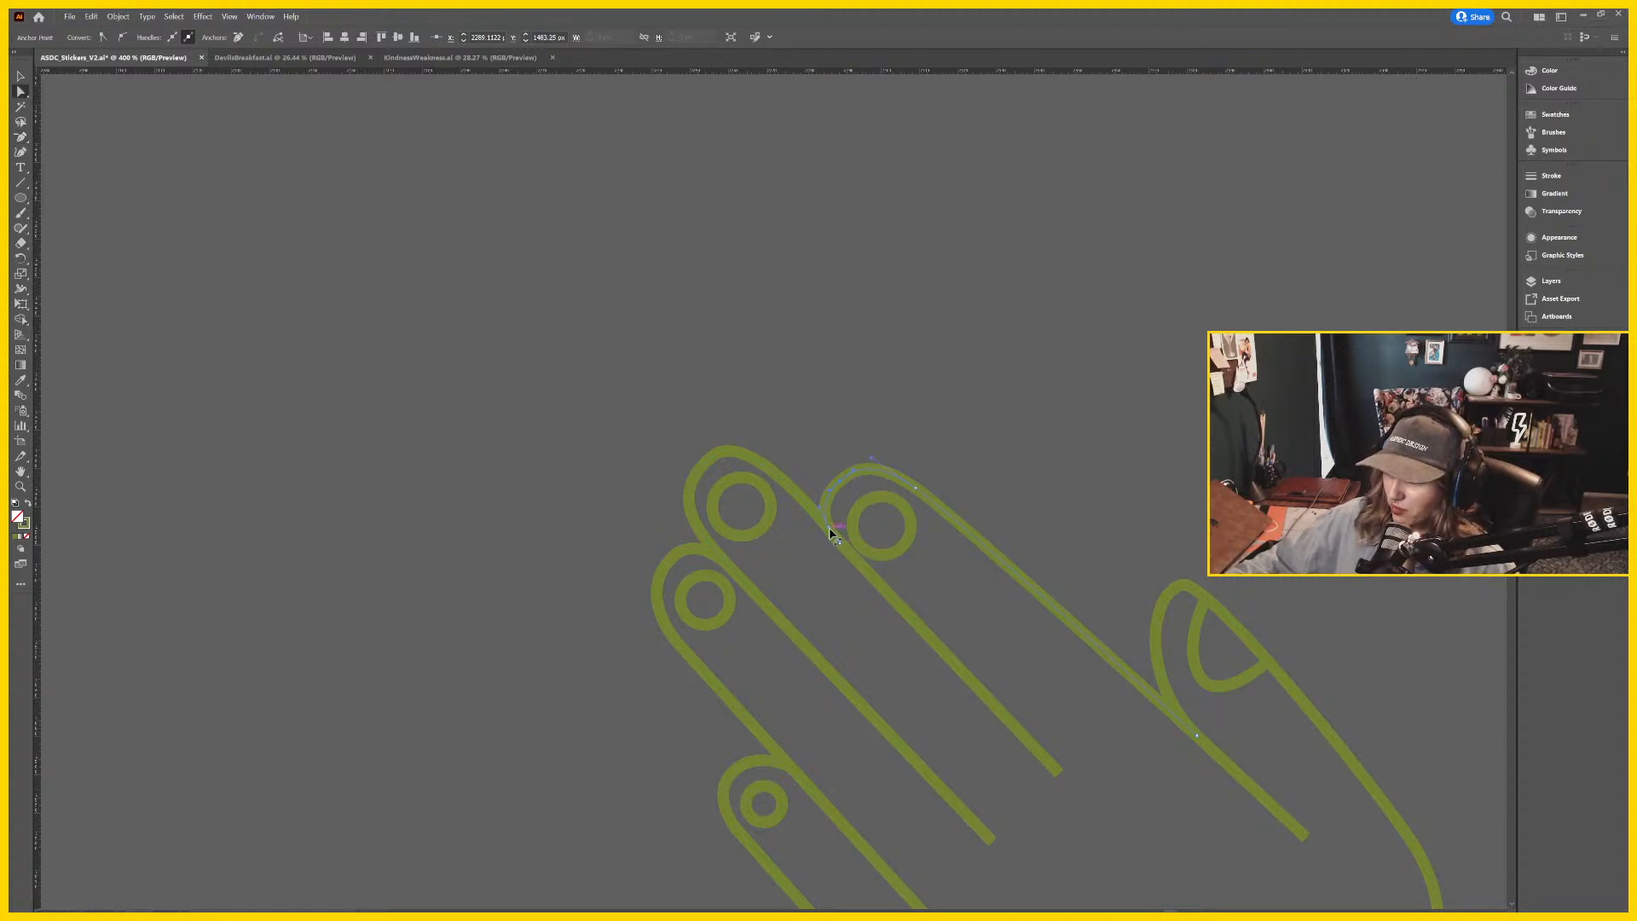
{"action": "left_click", "coordinate": [820, 511]}
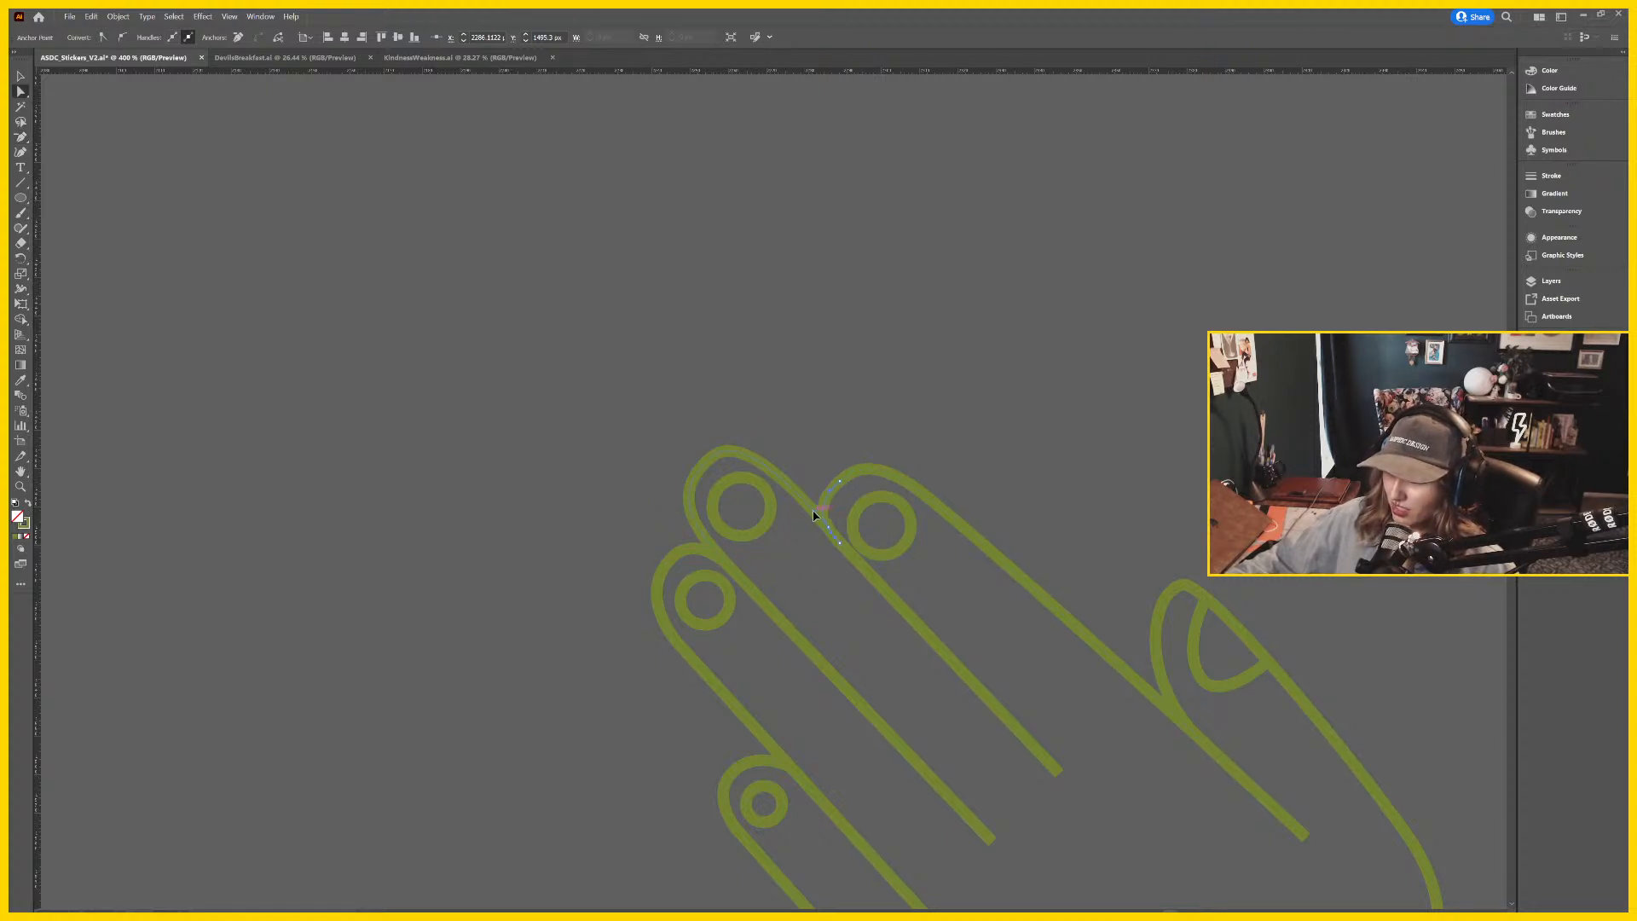
{"action": "left_click", "coordinate": [841, 486]}
{"action": "left_click_drag", "start_coordinate": [833, 481], "coordinate": [834, 477]}
Try to remove the upper end point of the crease line between the first and second fingers with the Pen tool.
{"action": "left_click", "coordinate": [839, 546]}
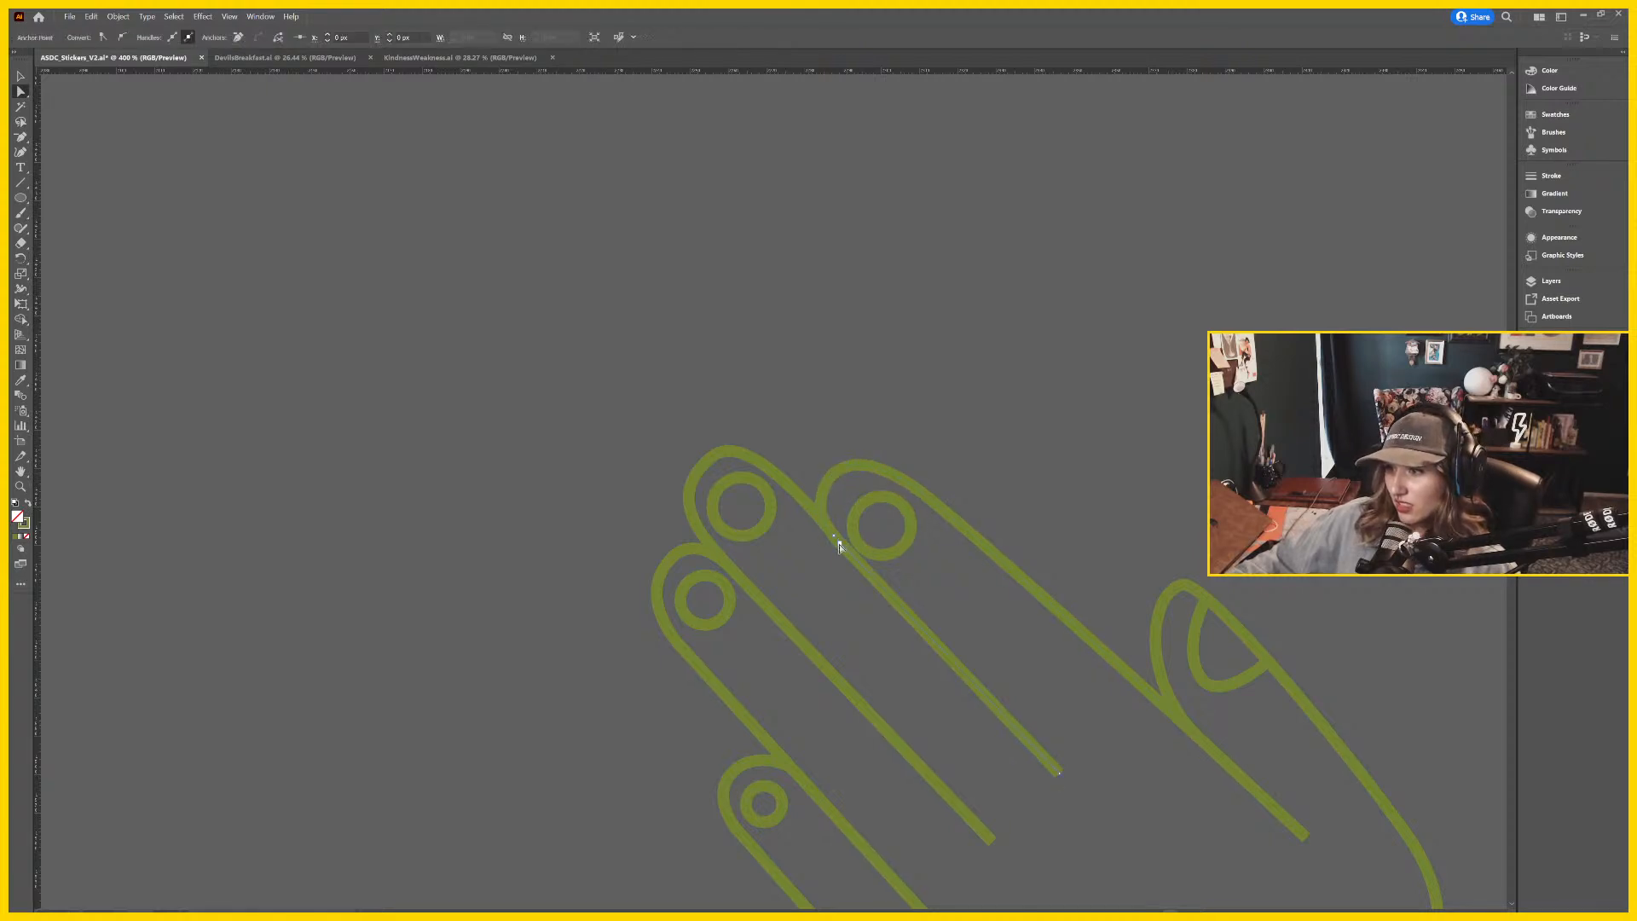
{"action": "scroll", "coordinate": [841, 555], "scroll_direction": "up", "scroll_amount": 3}
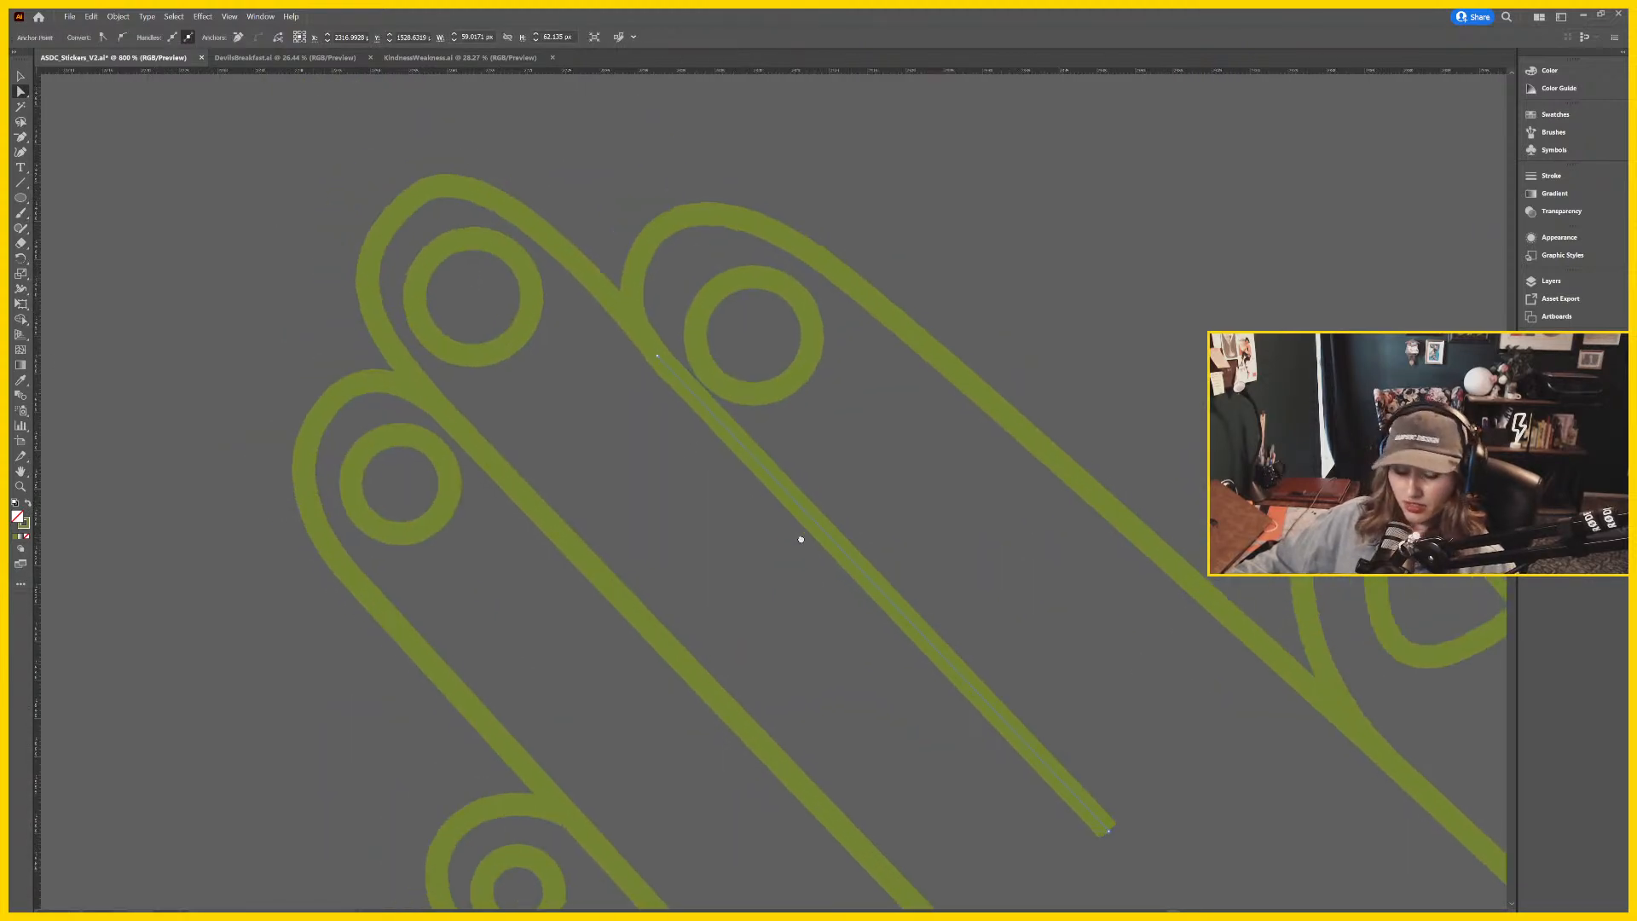
{"action": "left_click_drag", "start_coordinate": [801, 539], "coordinate": [815, 549]}
{"action": "key", "text": "p"}
{"action": "left_click", "coordinate": [676, 372]}
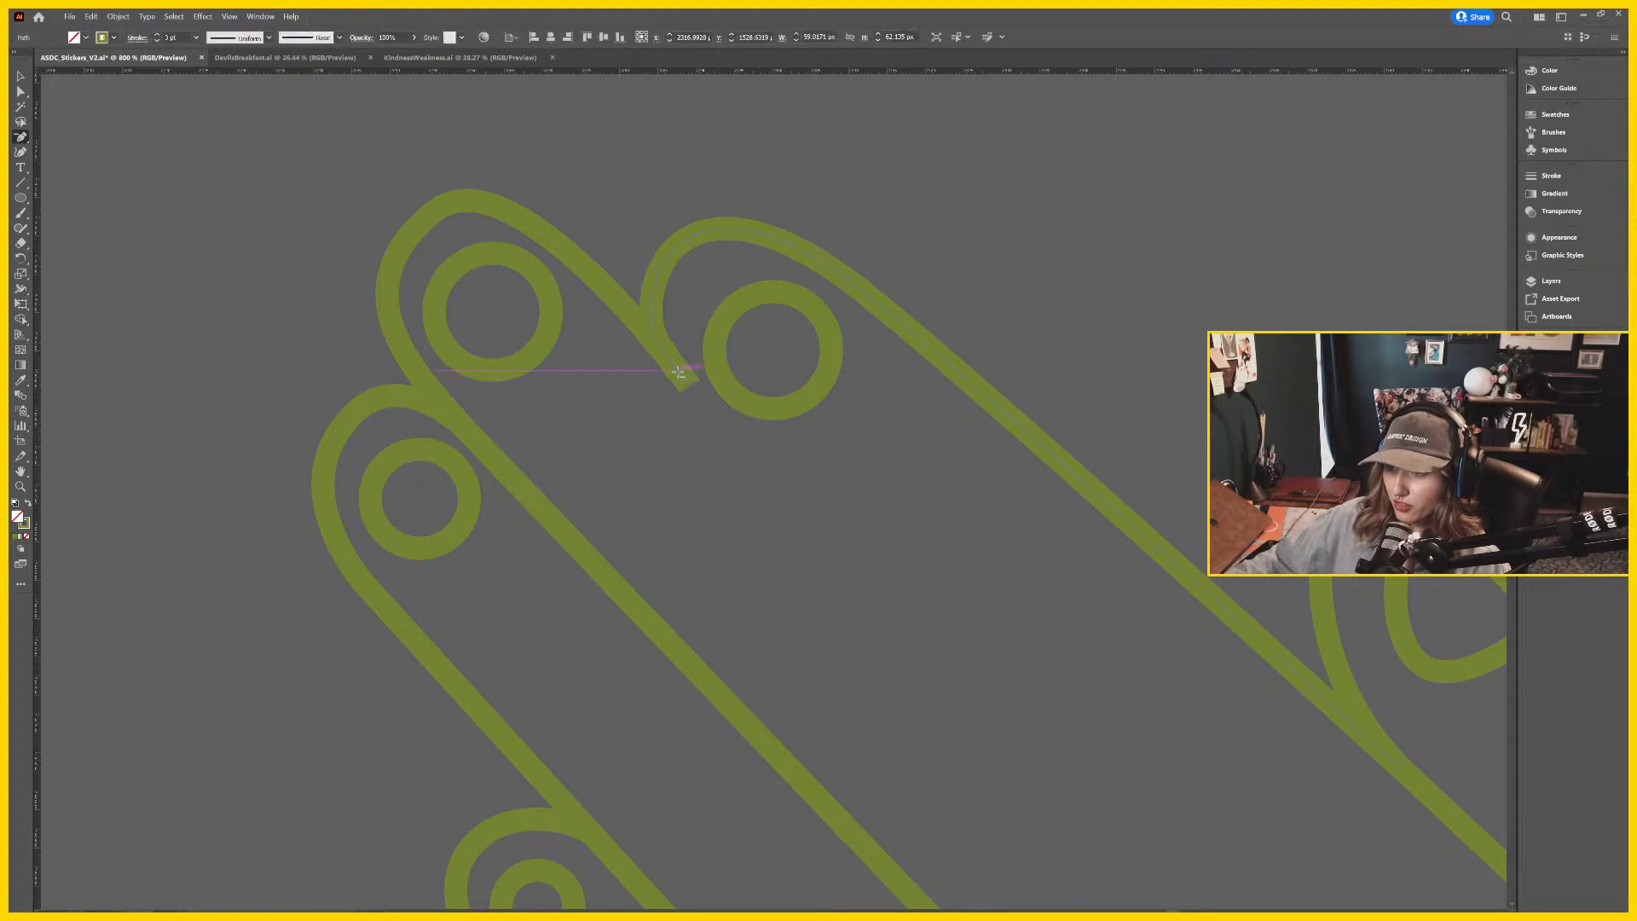
{"action": "key", "text": "a"}
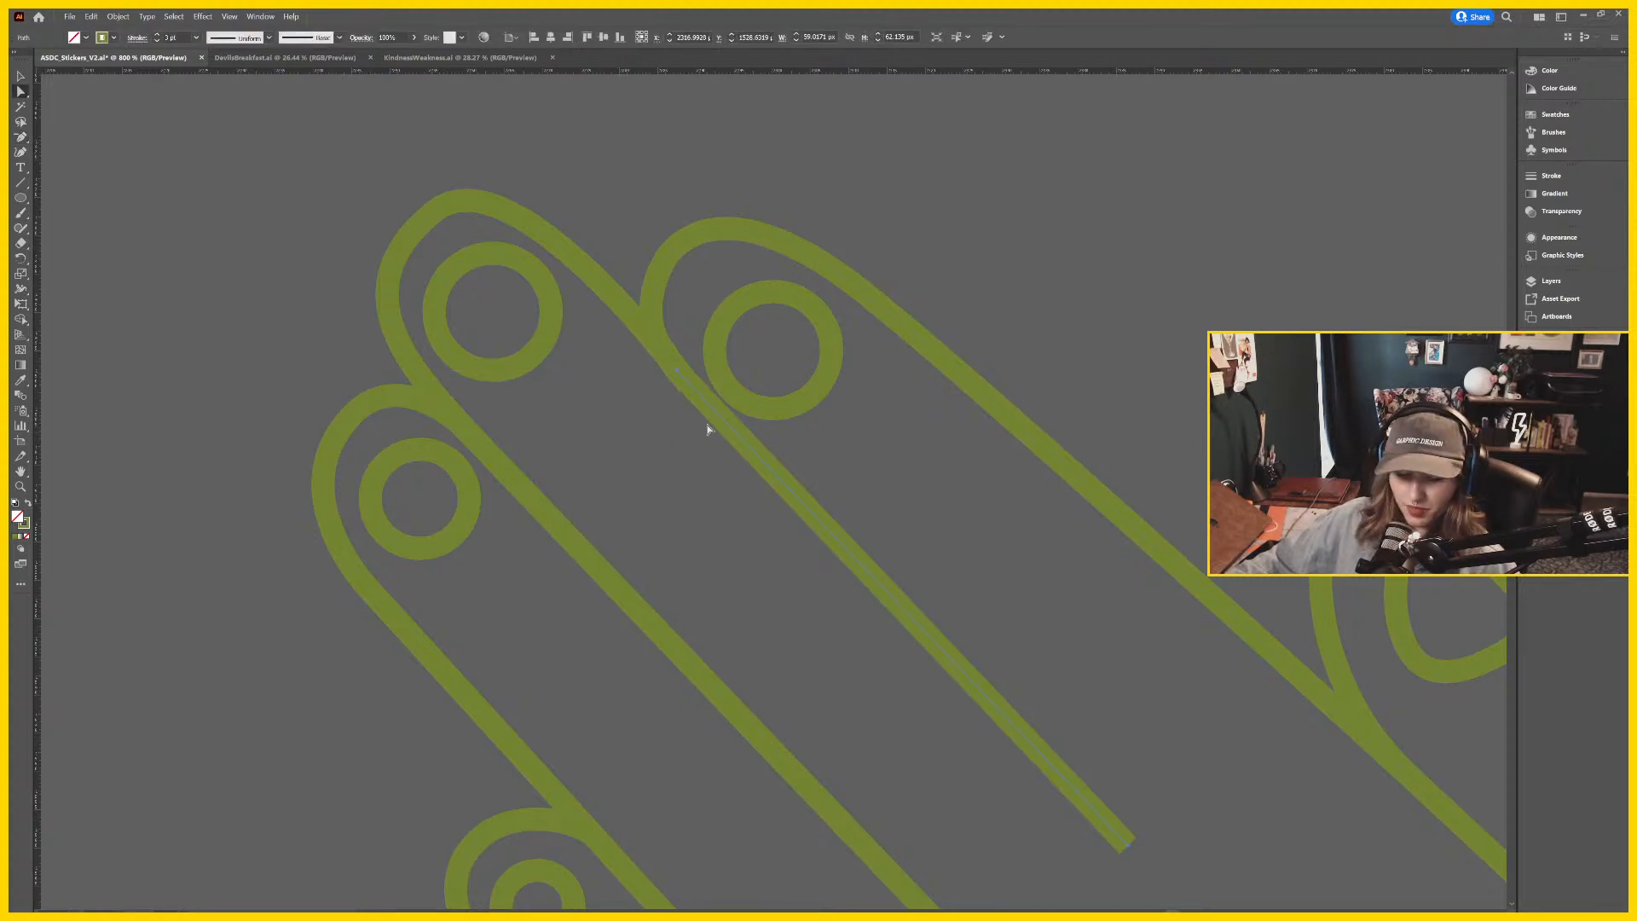
Remove the surplus anchor point near the end of the second fingertip's outline and broaden its curve with the top anchor's direction handle.
{"action": "left_click", "coordinate": [669, 359]}
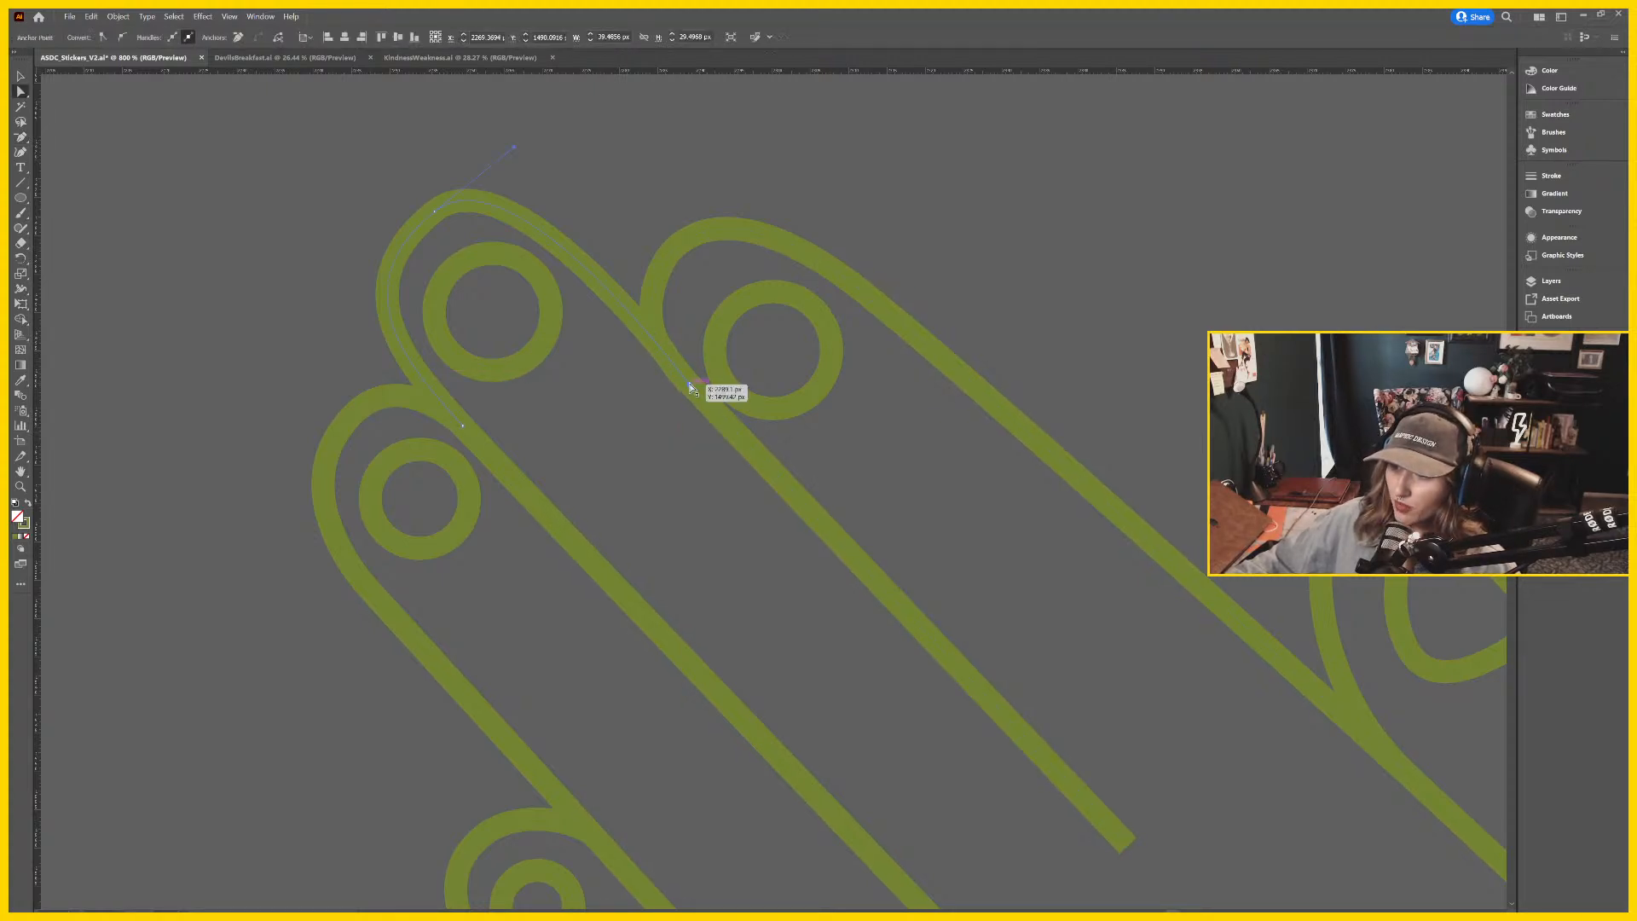
{"action": "left_click_drag", "start_coordinate": [694, 383], "coordinate": [658, 355]}
{"action": "key", "text": "p"}
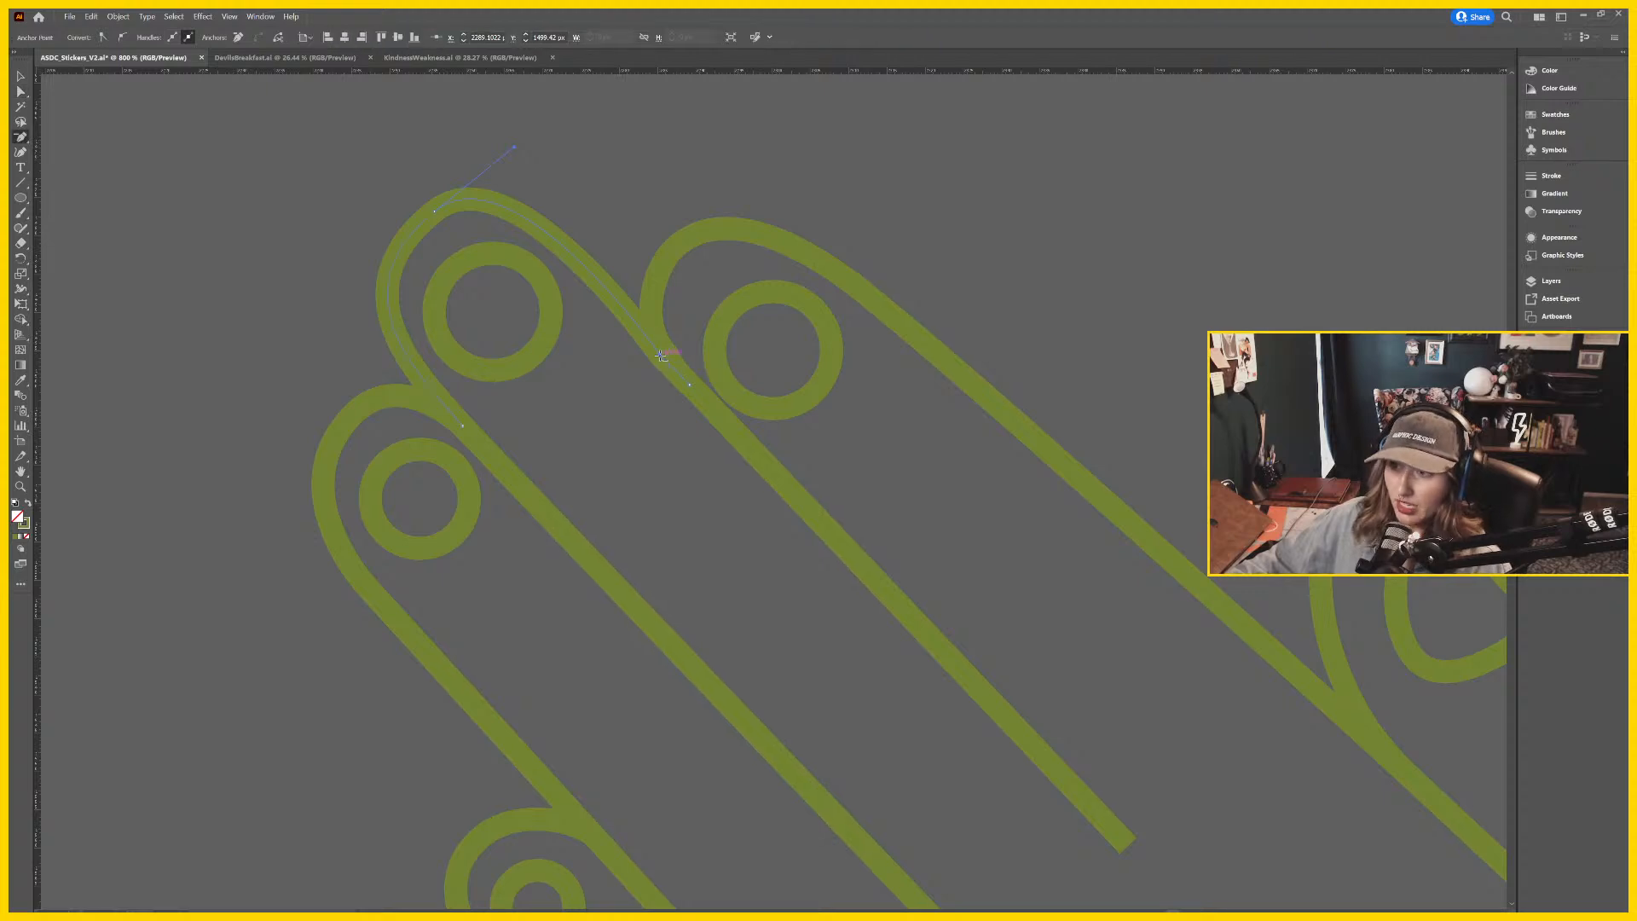
{"action": "key", "text": "a"}
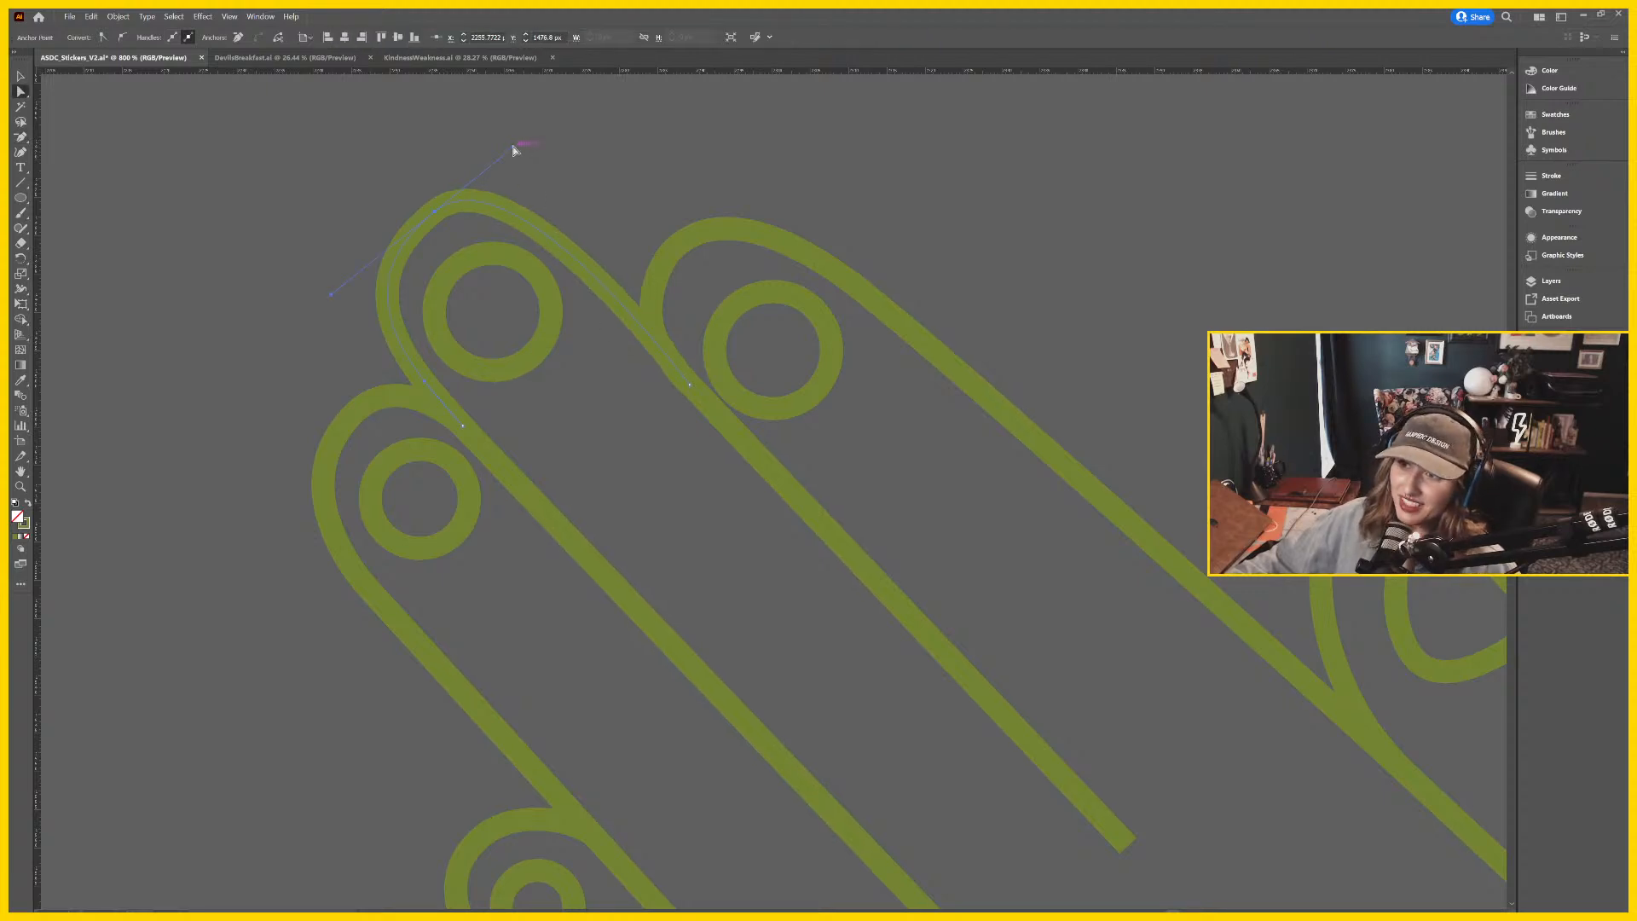
{"action": "left_click_drag", "start_coordinate": [515, 150], "coordinate": [529, 152]}
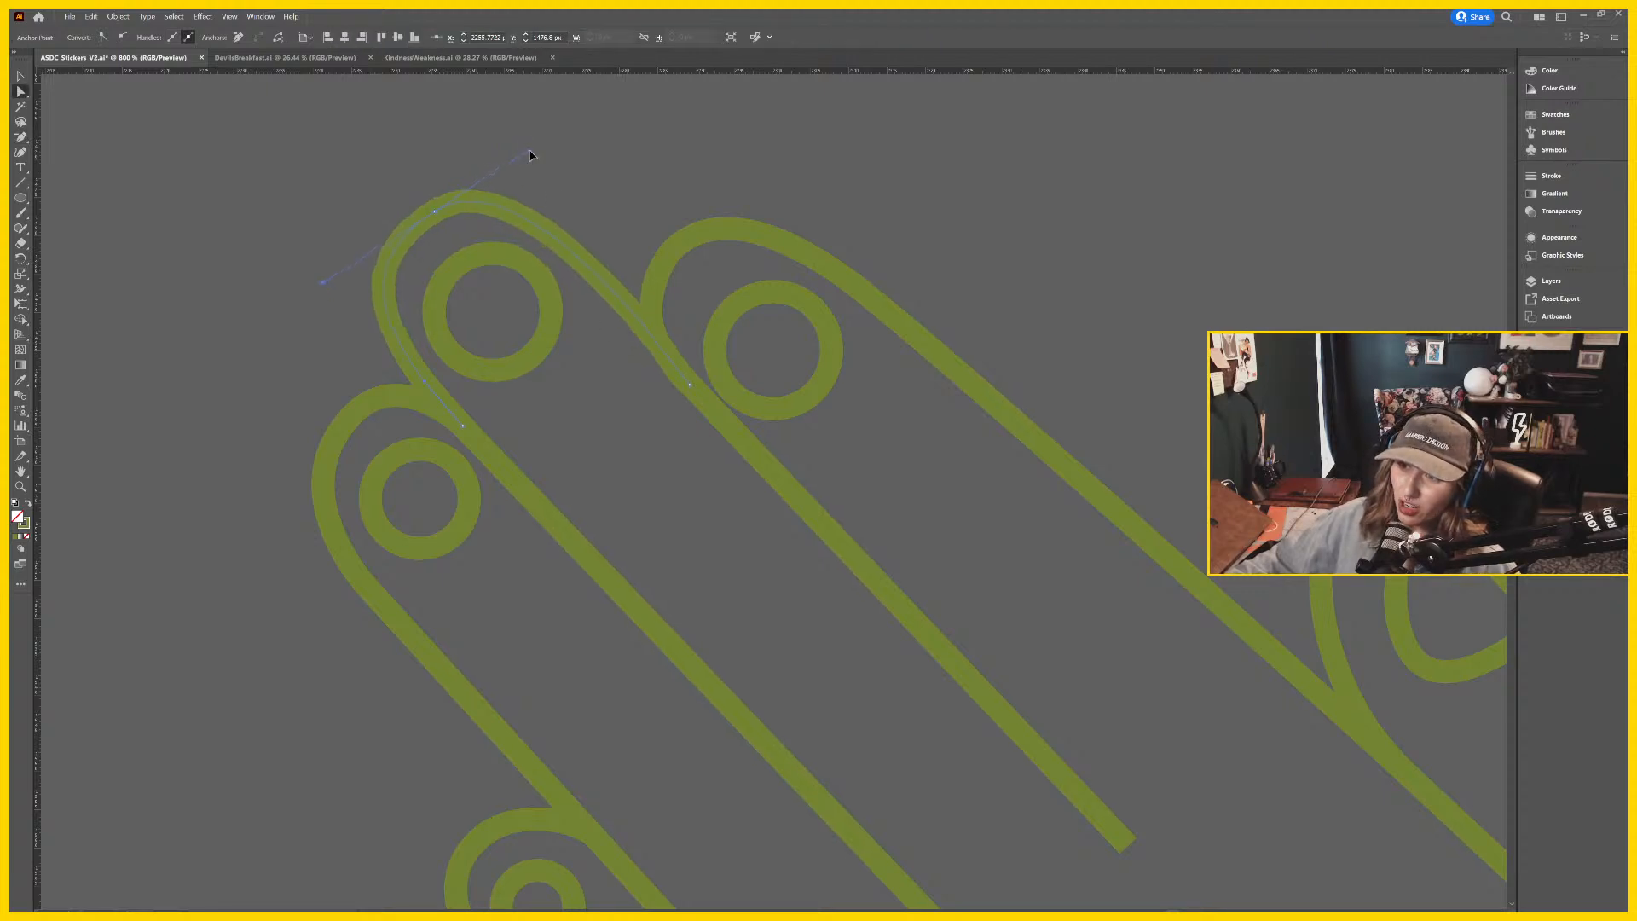
{"action": "left_click", "coordinate": [629, 202]}
Shrink the circular nail on the first finger to about 12.5 px in diameter.
{"action": "key", "text": "ctrl+minus"}
{"action": "key", "text": "ctrl+minus"}
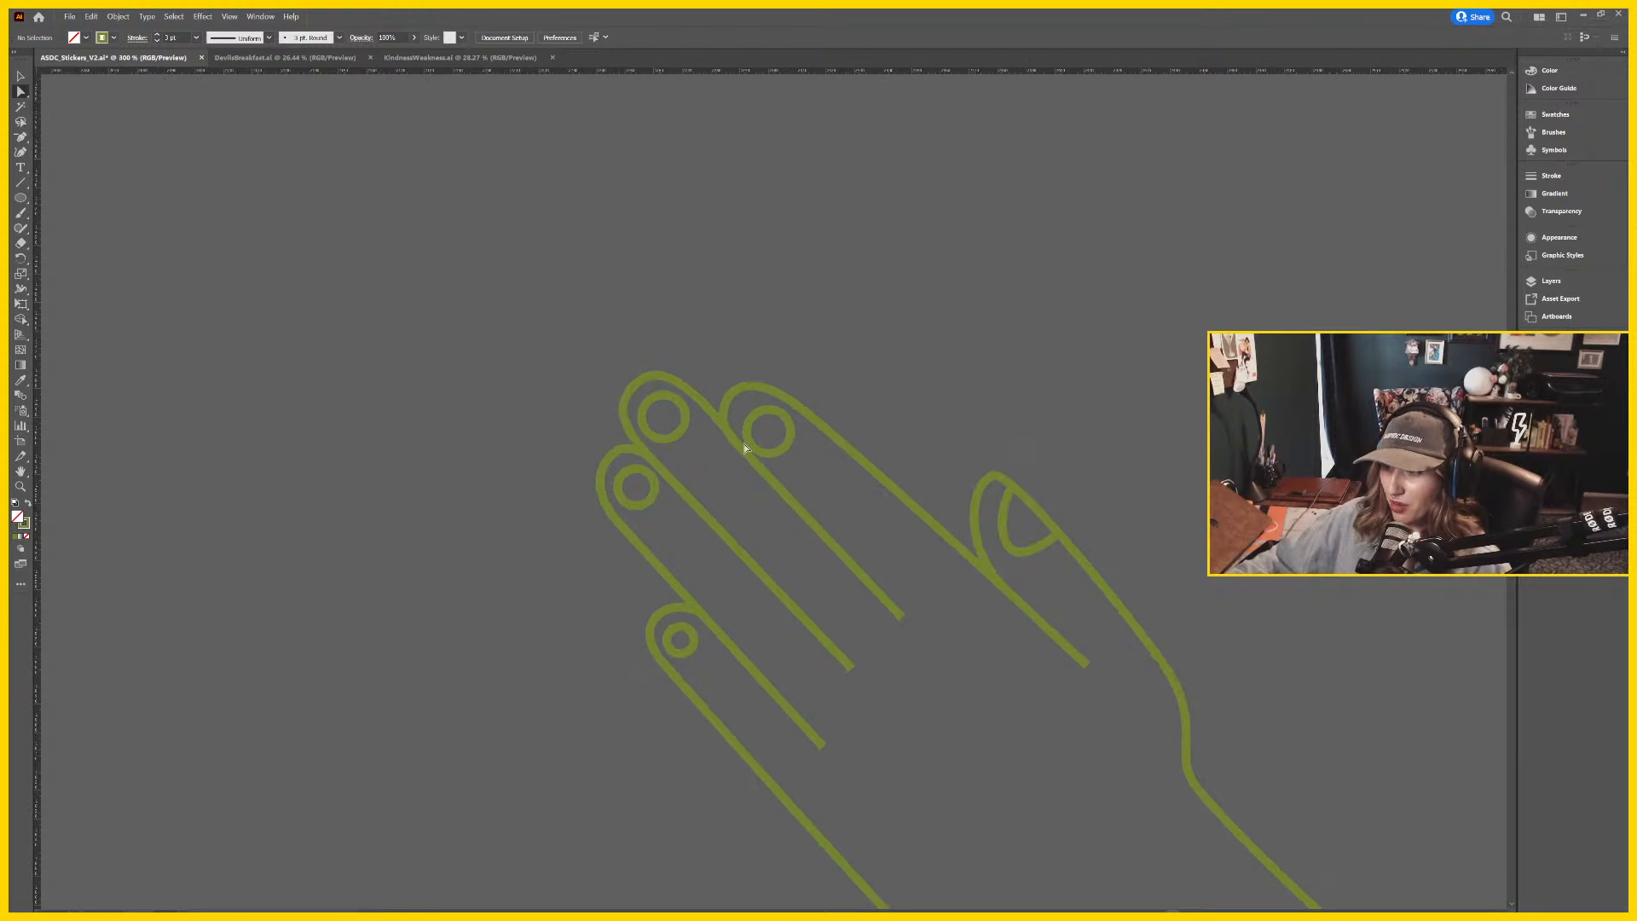
{"action": "key", "text": "v"}
{"action": "left_click", "coordinate": [788, 450]}
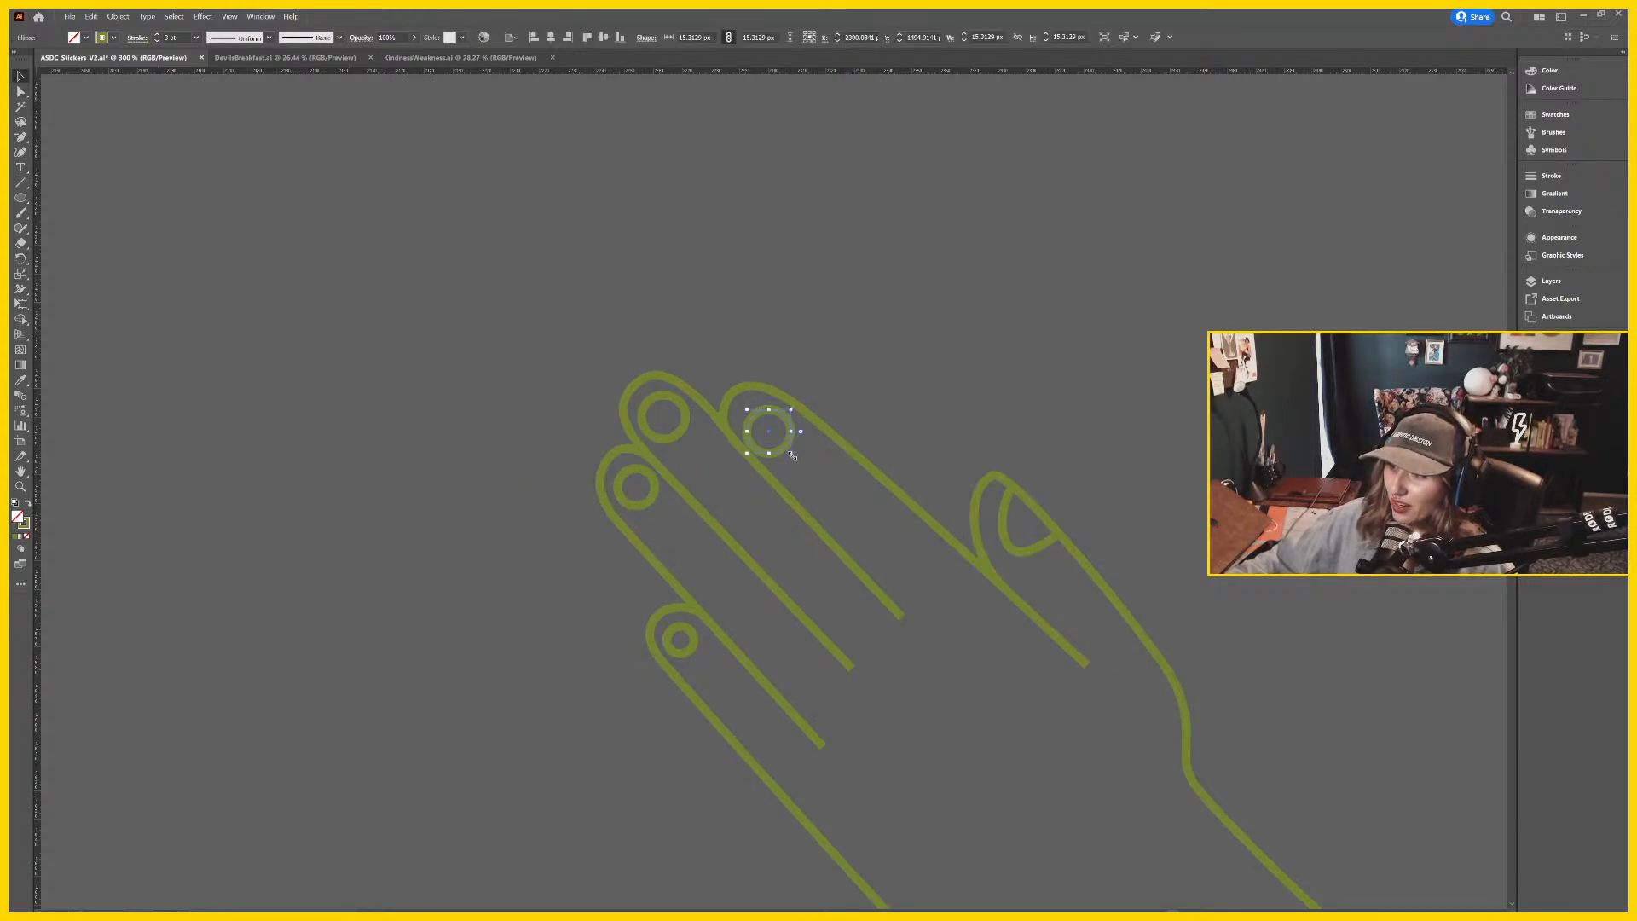
{"action": "left_click_drag", "start_coordinate": [791, 453], "coordinate": [777, 440]}
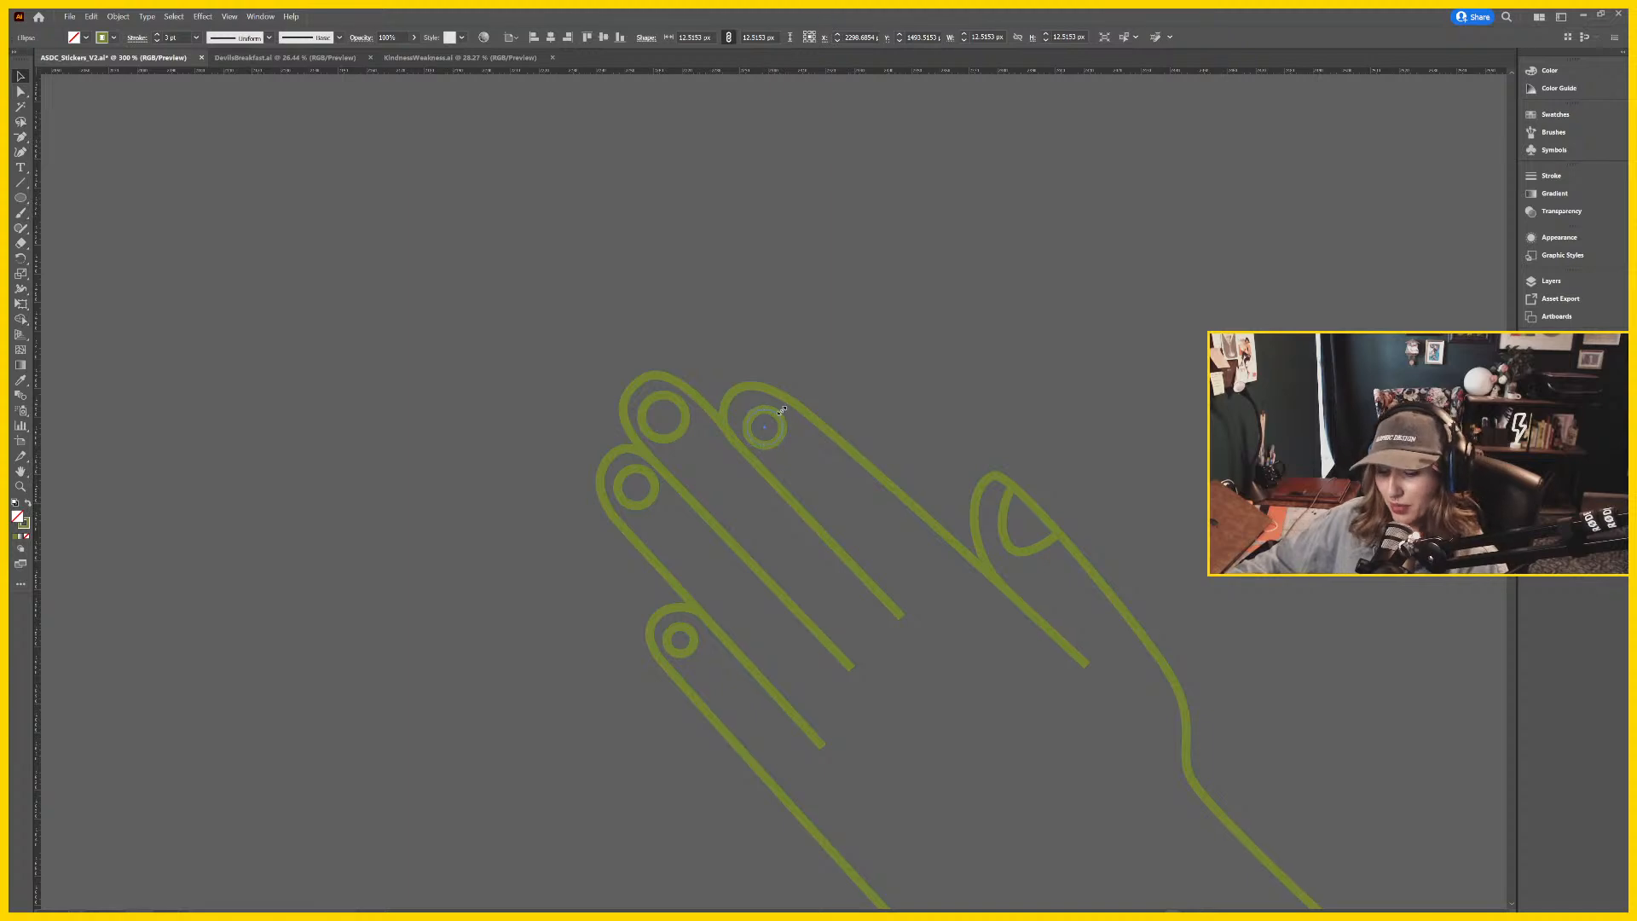
Shift the first fingertip outline's lower anchor point further onto the second finger's edge and remove the surplus end point beyond it.
{"action": "key", "text": "ctrl+plus"}
{"action": "key", "text": "ctrl+plus"}
{"action": "left_click", "coordinate": [705, 511]}
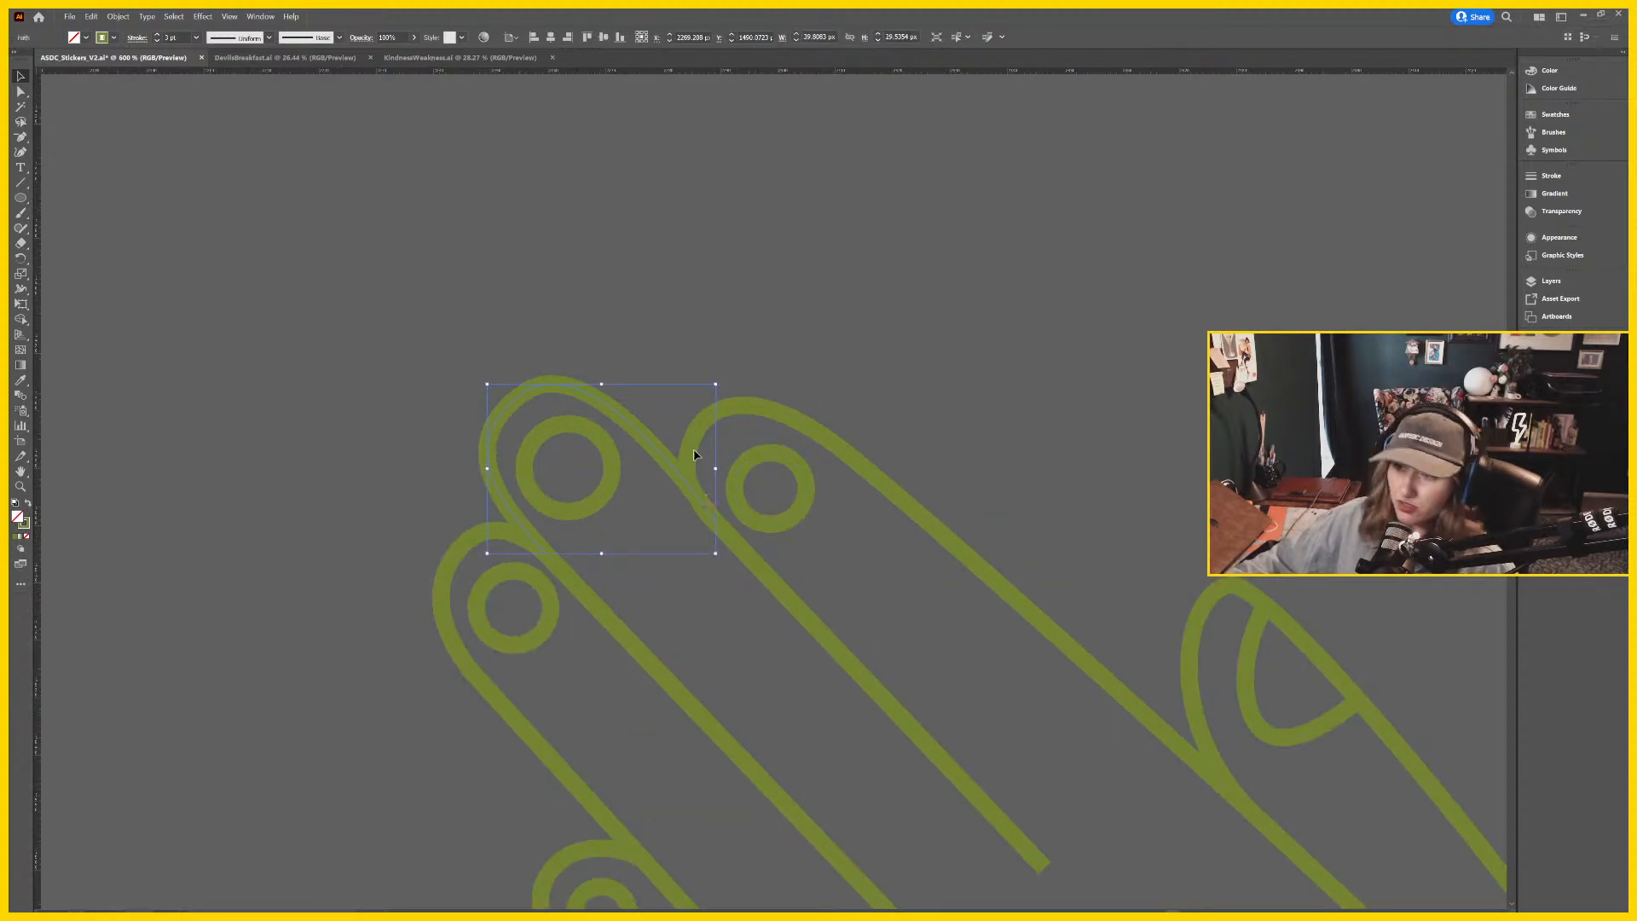
{"action": "left_click", "coordinate": [719, 498]}
{"action": "key", "text": "a"}
{"action": "left_click", "coordinate": [713, 523]}
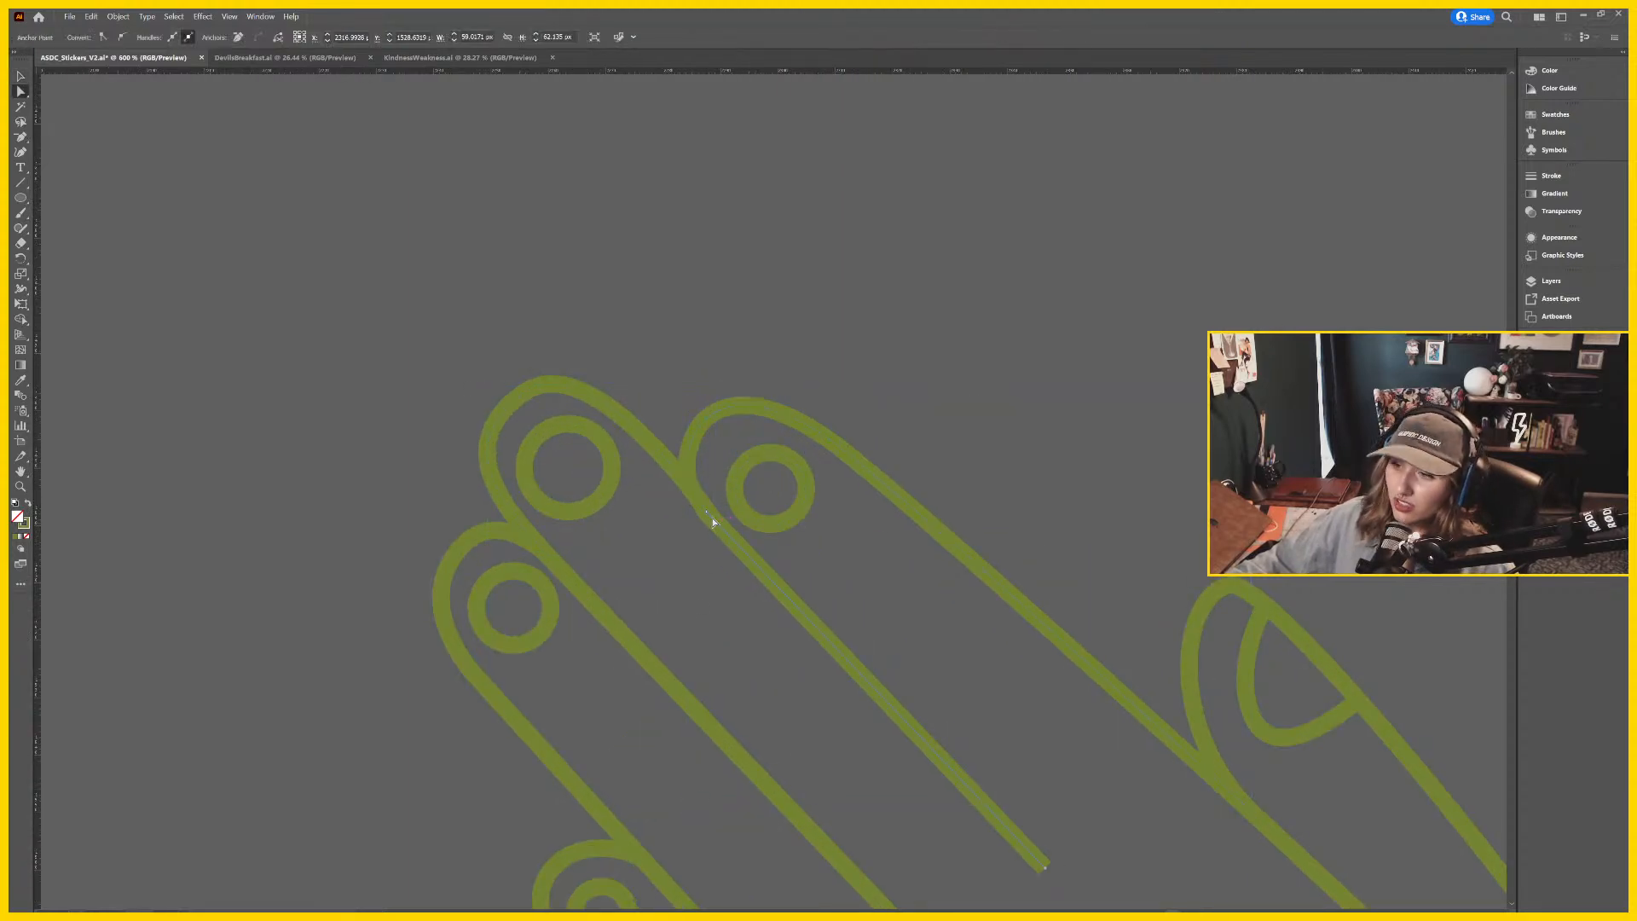
{"action": "key", "text": "ctrl+plus"}
{"action": "key", "text": "ctrl+plus"}
{"action": "key", "text": "ctrl+plus"}
{"action": "scroll", "coordinate": [738, 406], "scroll_direction": "down", "scroll_amount": 1}
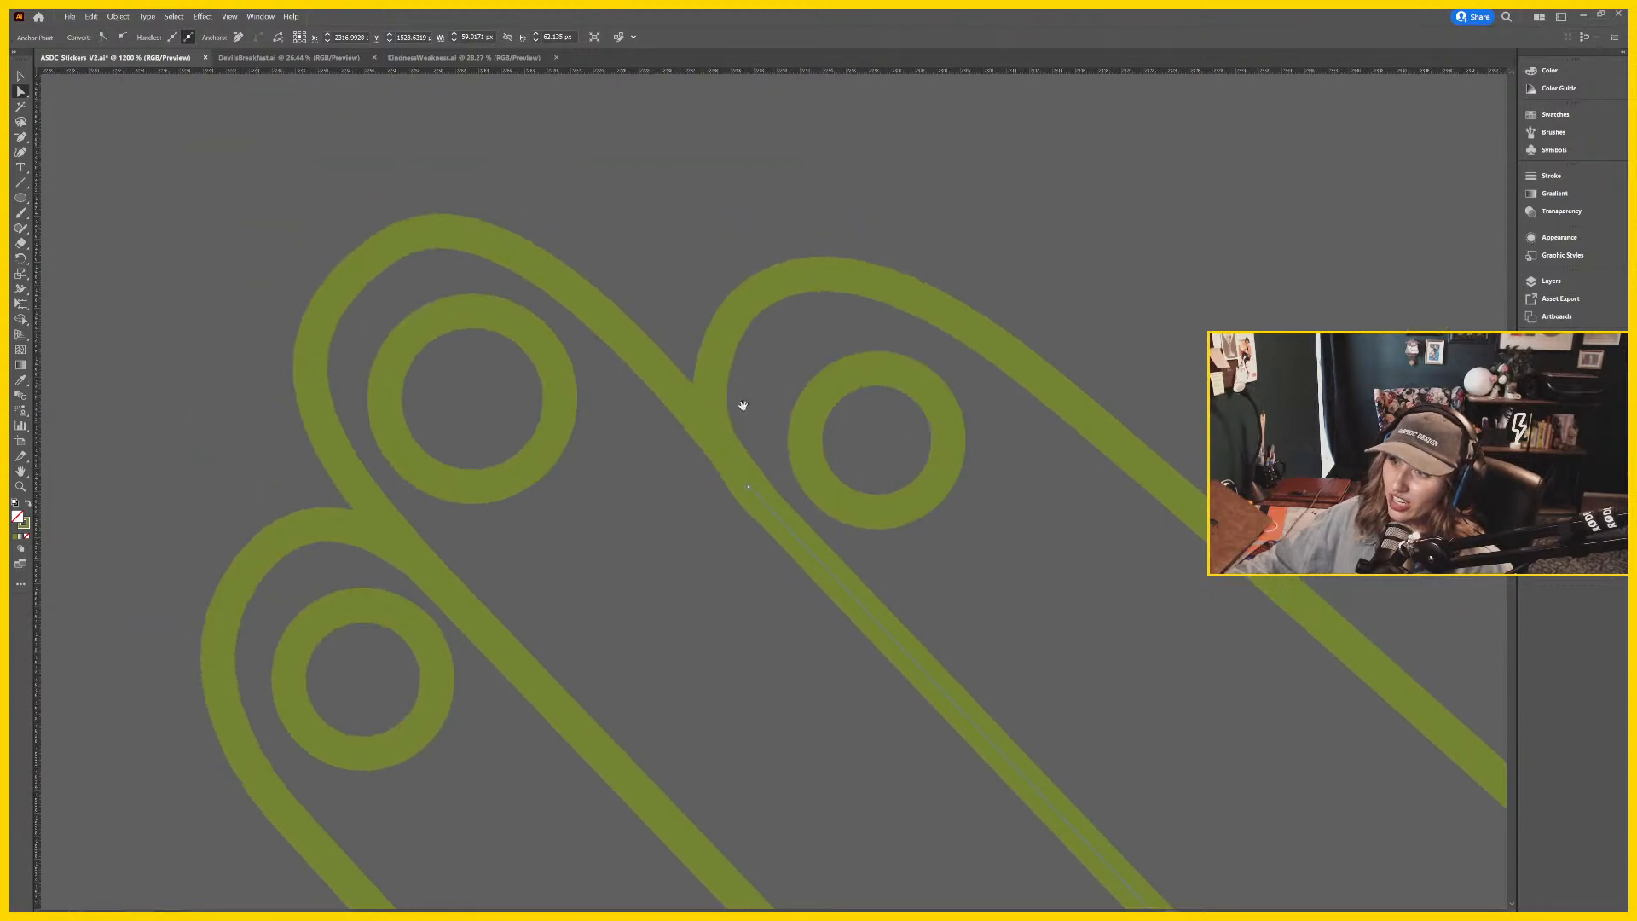
{"action": "left_click", "coordinate": [734, 461]}
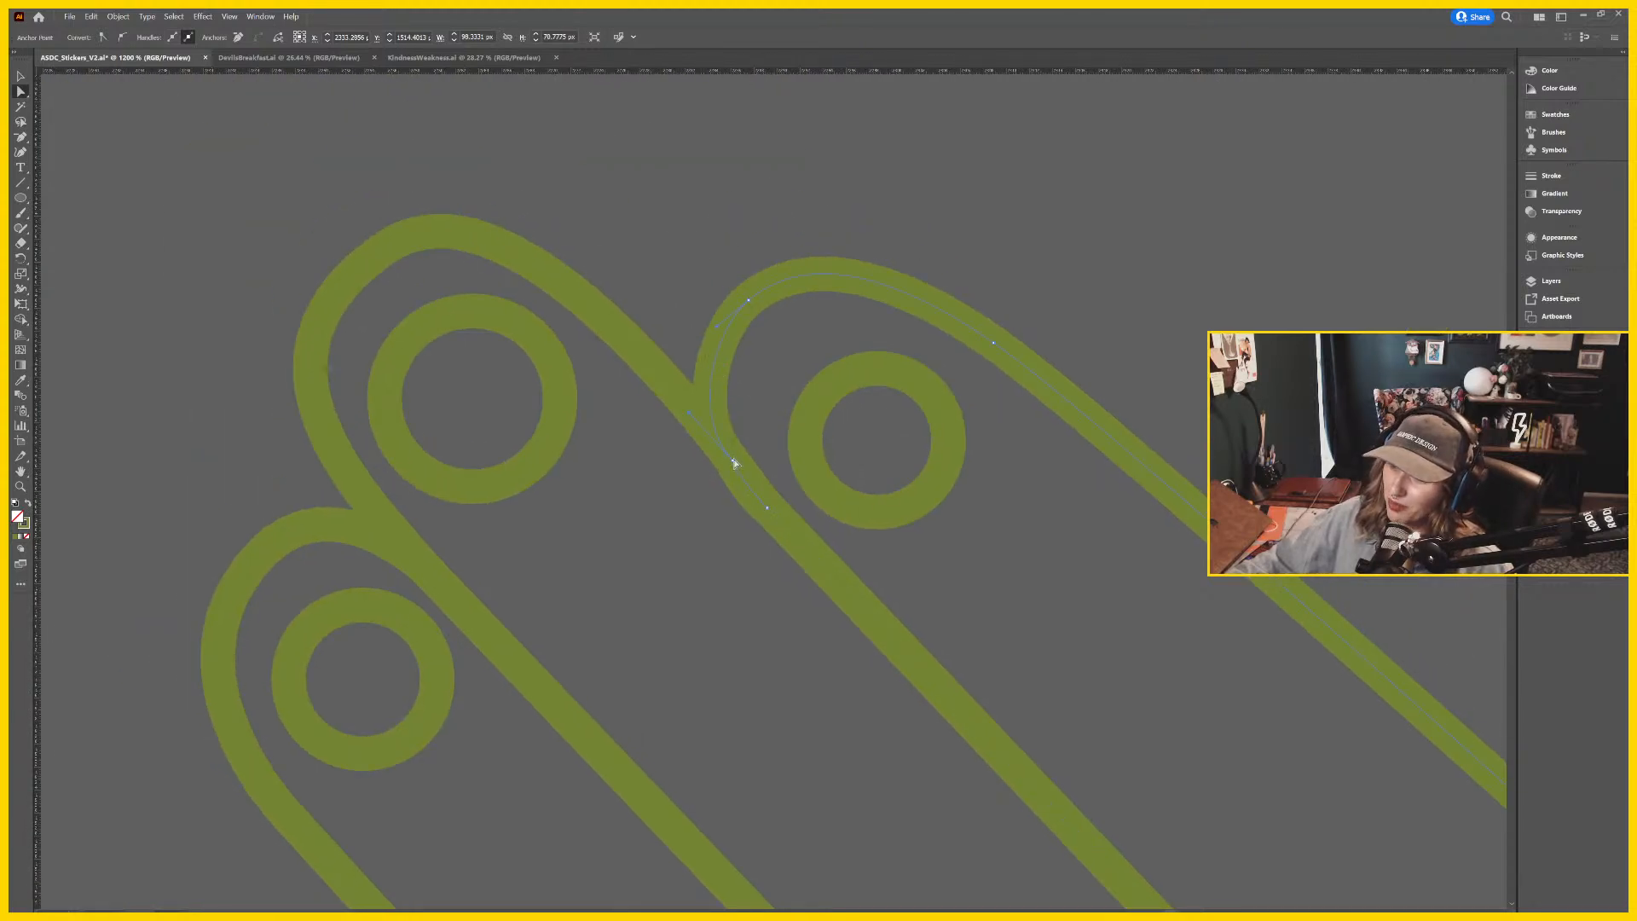
{"action": "left_click_drag", "start_coordinate": [735, 463], "coordinate": [730, 454]}
{"action": "left_click", "coordinate": [768, 509]}
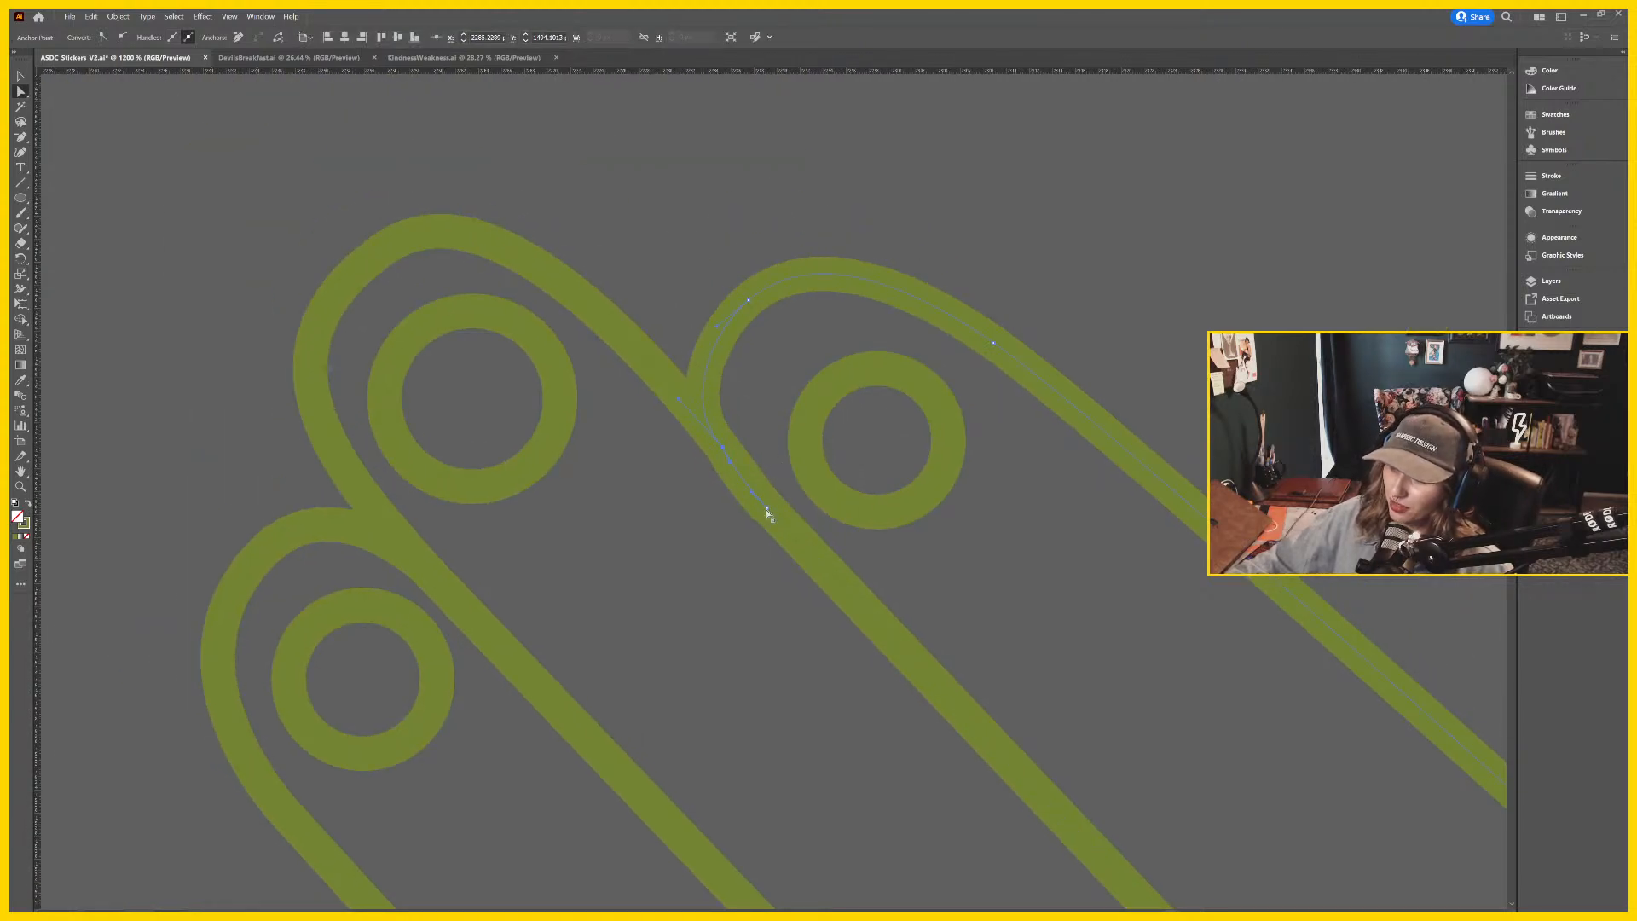
{"action": "key", "text": "p"}
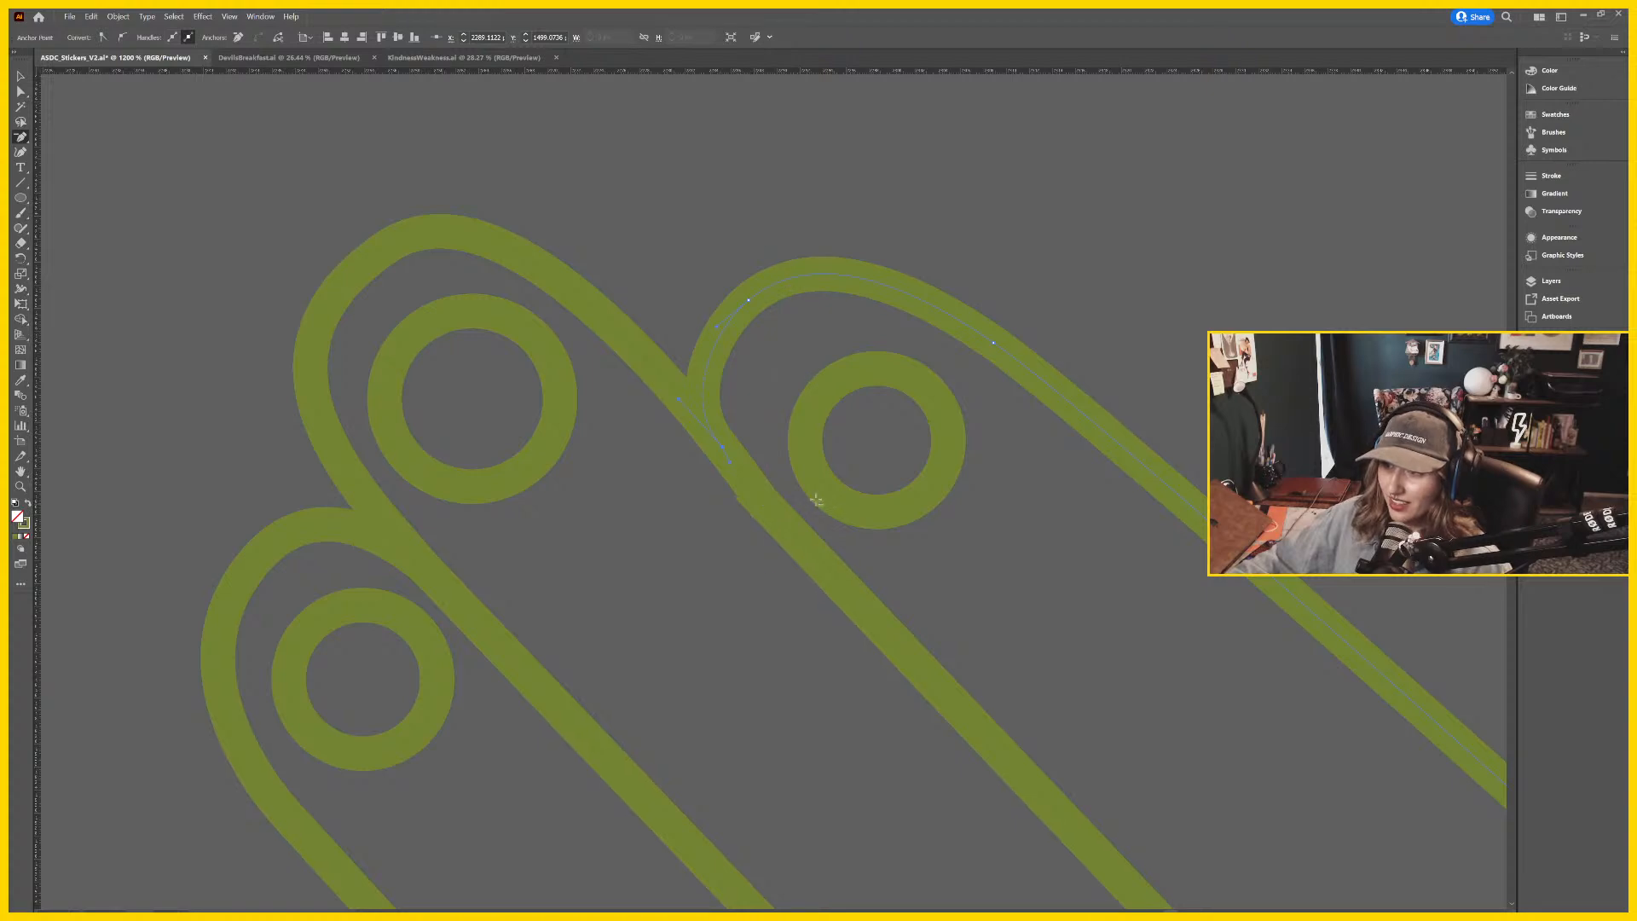
Move the upper end of the crease line between the first and second fingers onto the end of the second fingertip's outline.
{"action": "key", "text": "a"}
{"action": "left_click", "coordinate": [751, 488]}
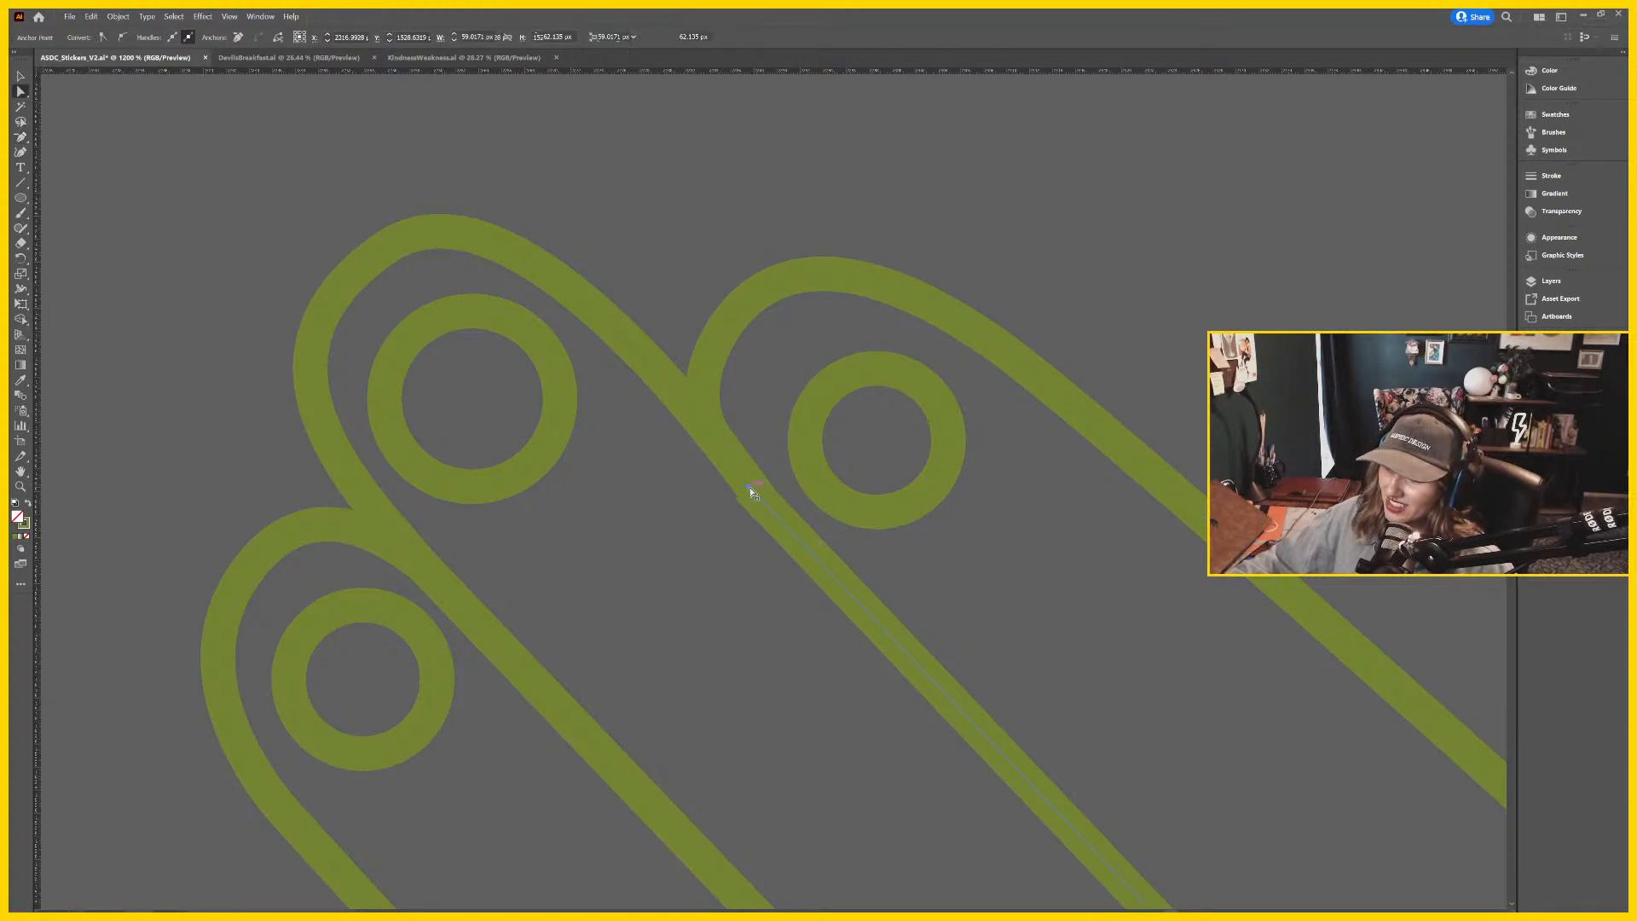
{"action": "left_click", "coordinate": [764, 509]}
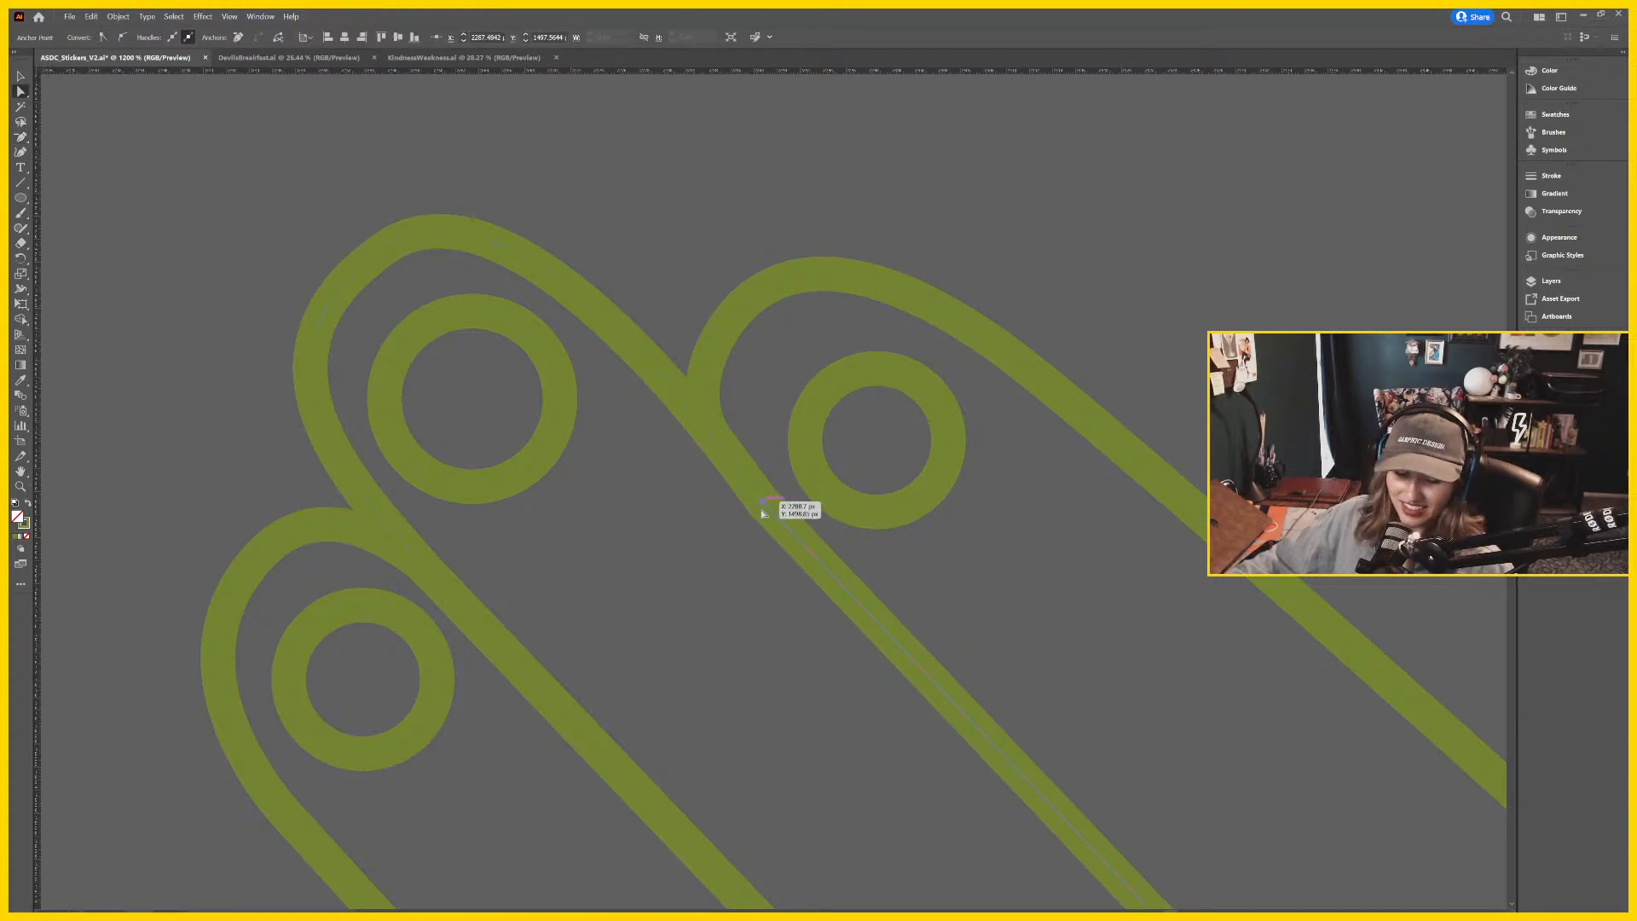
{"action": "left_click_drag", "start_coordinate": [763, 512], "coordinate": [763, 513]}
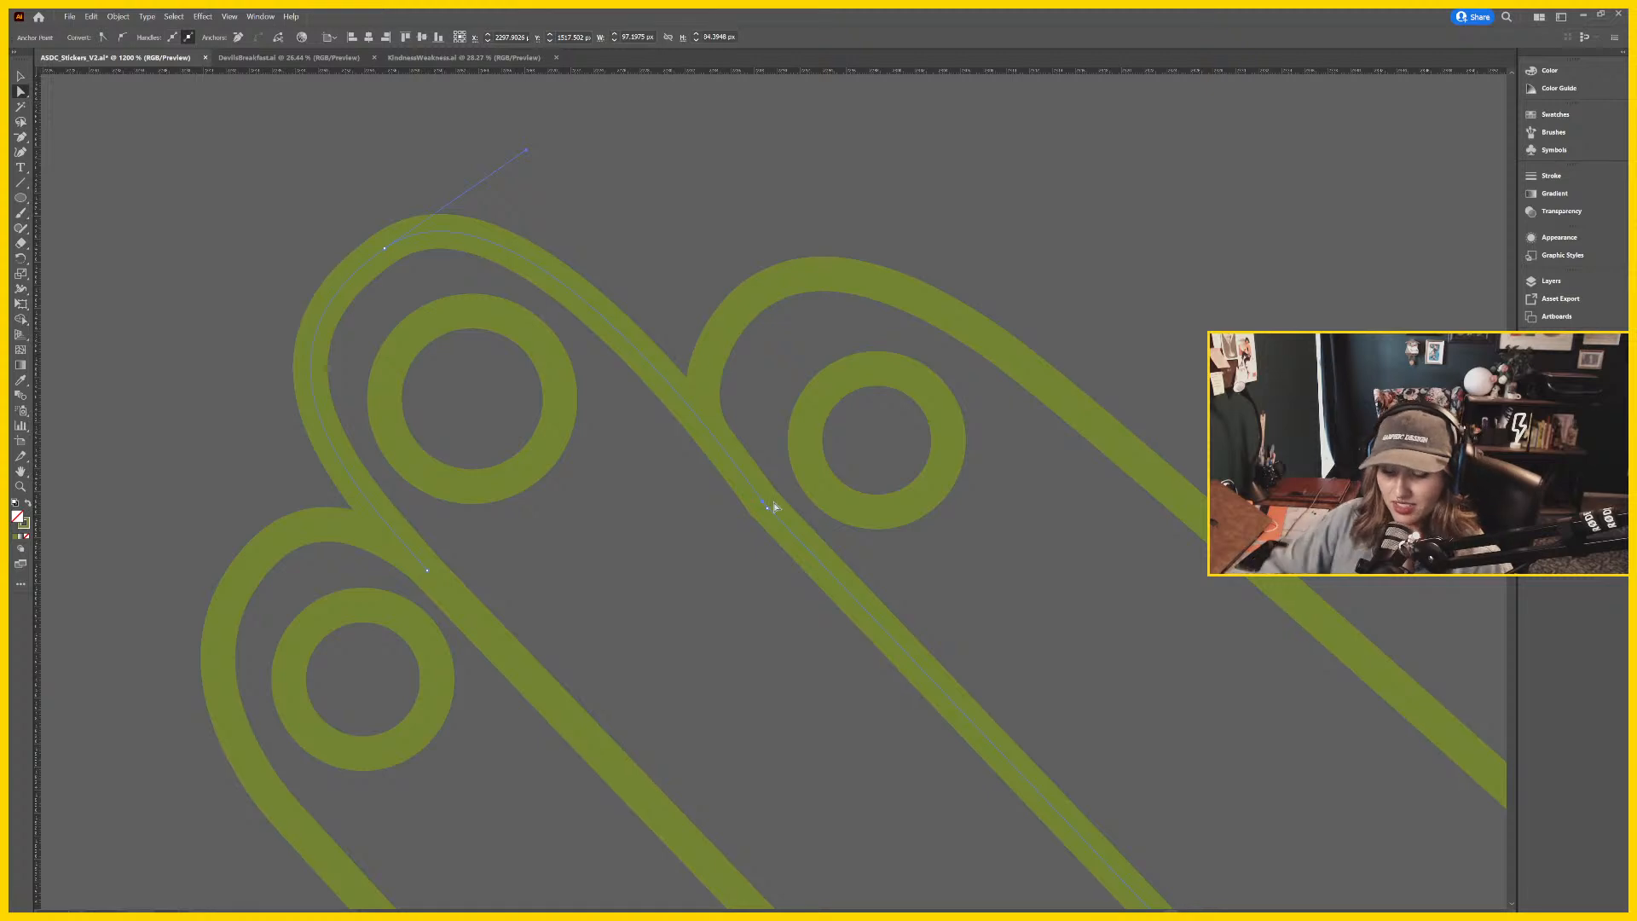
Try to join the crease line to the end of the second fingertip's outline.
{"action": "left_click", "coordinate": [766, 495]}
{"action": "key", "text": "ctrl+j"}
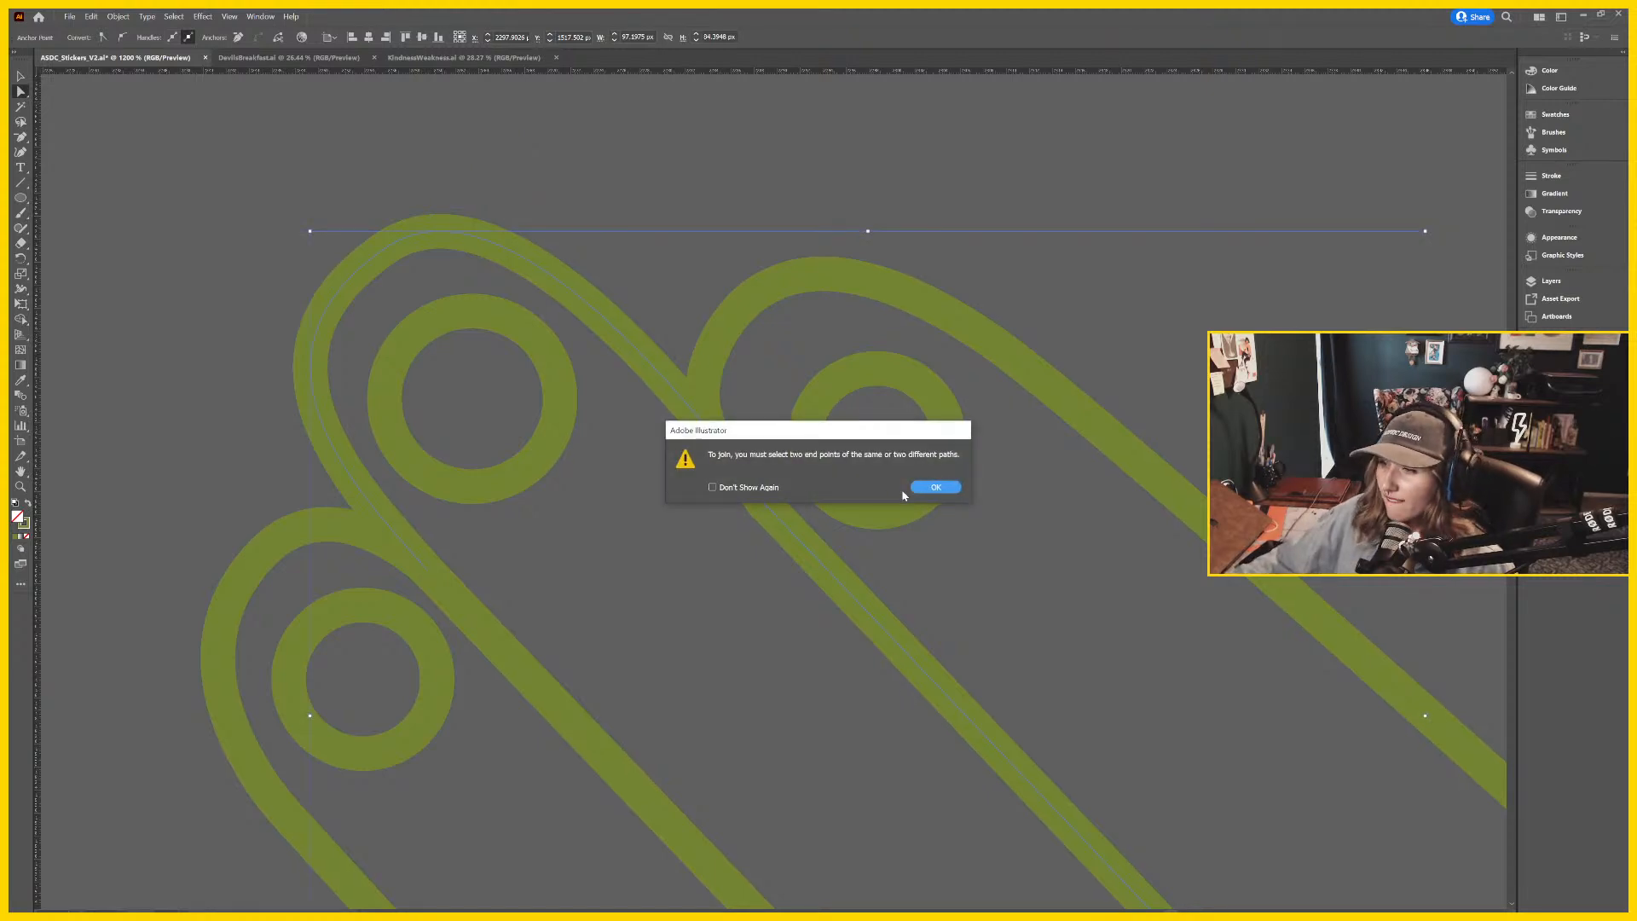
{"action": "left_click", "coordinate": [929, 487]}
{"action": "key", "text": "ctrl+shift+a"}
{"action": "left_click", "coordinate": [771, 516]}
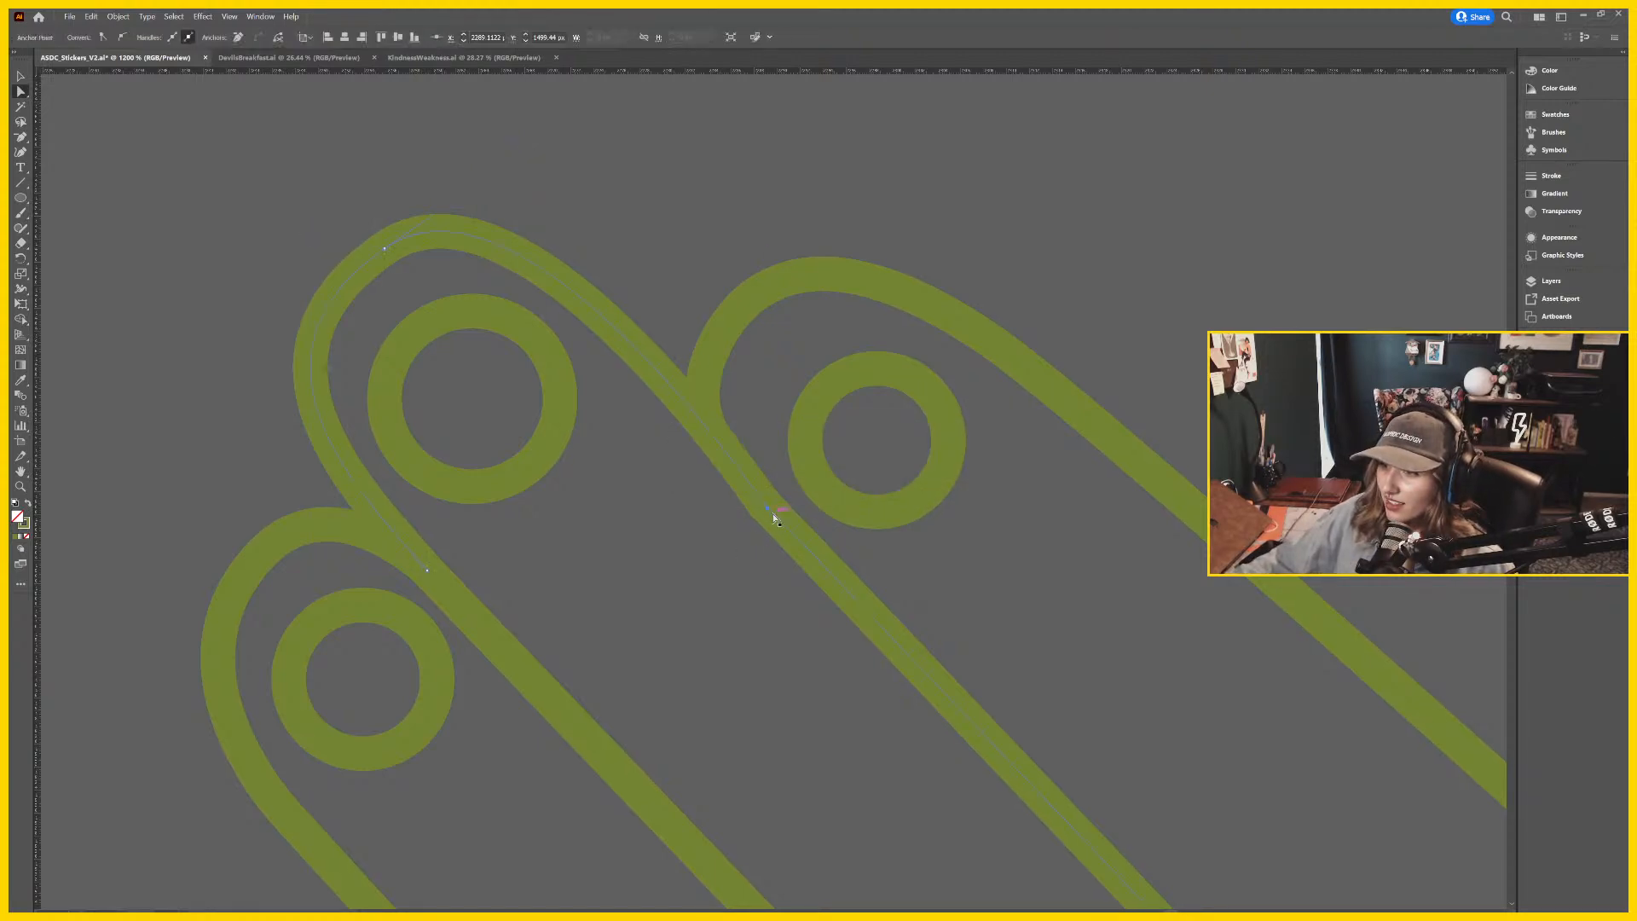
{"action": "left_click", "coordinate": [767, 508]}
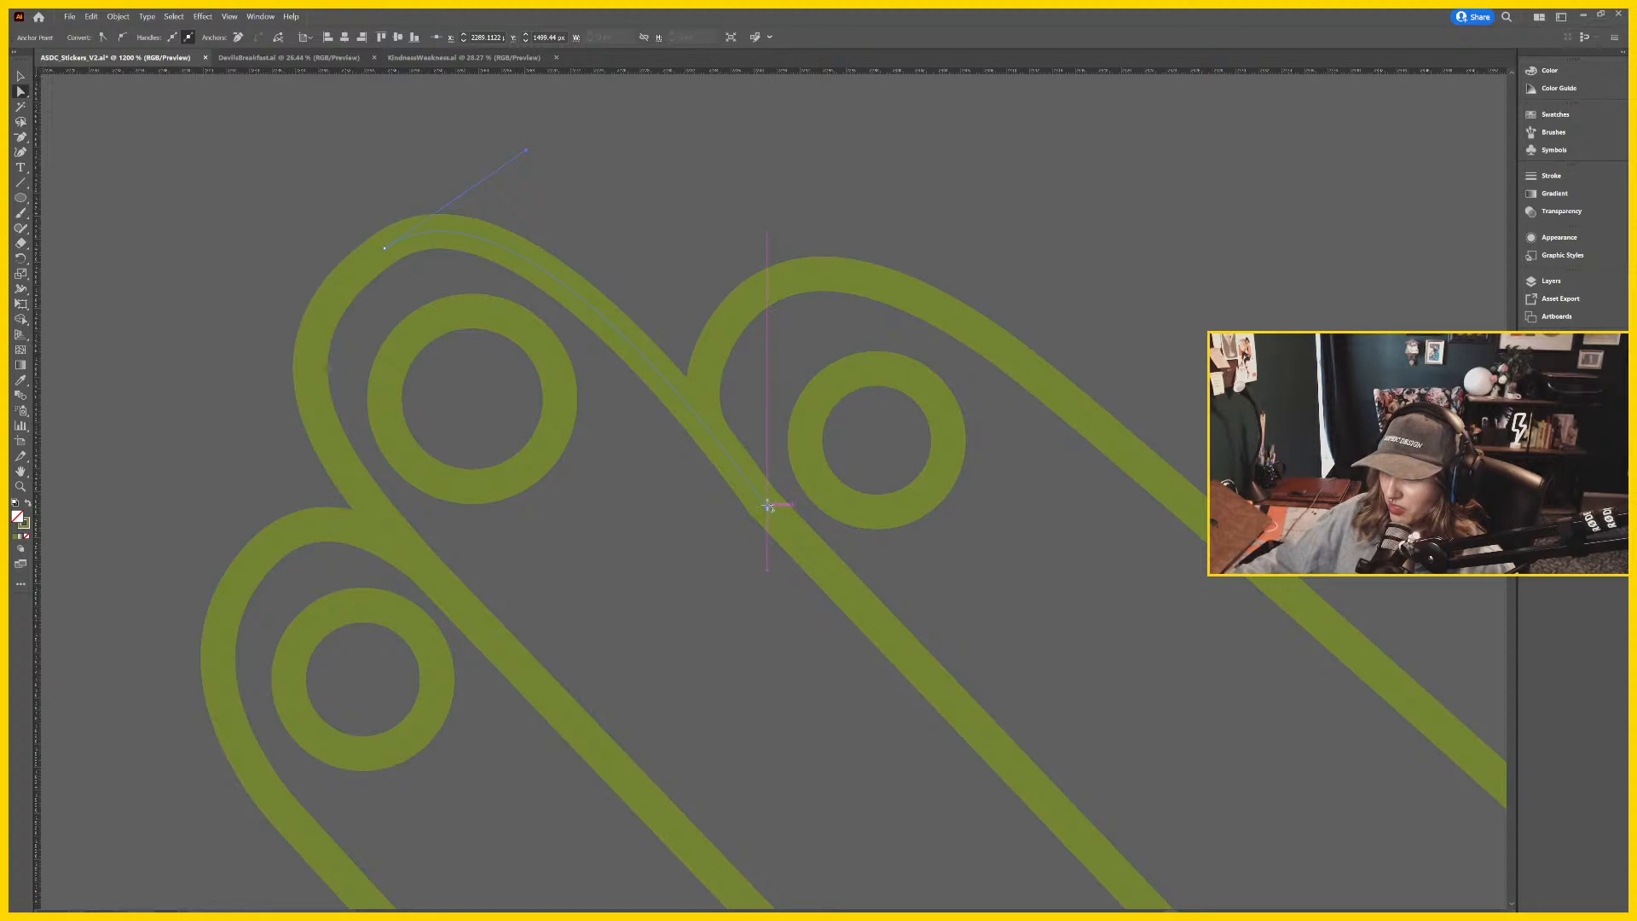
{"action": "key", "text": "ctrl+shift+a"}
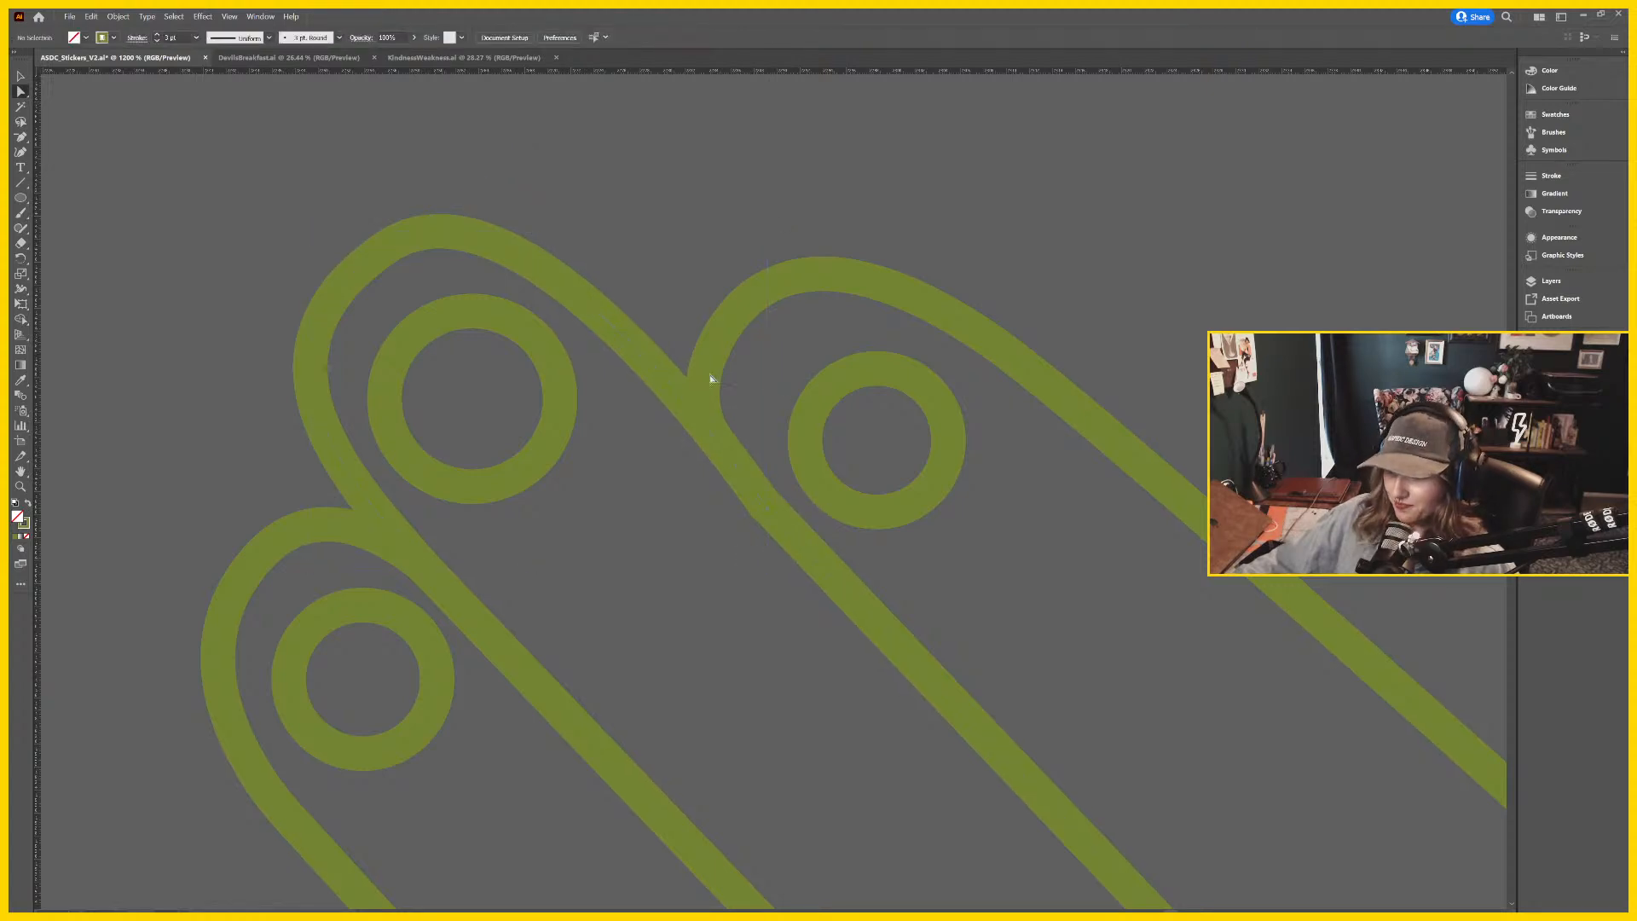
Fine-tune the crease line's upper end point so it runs flush into the second finger's outline.
{"action": "left_click", "coordinate": [775, 516]}
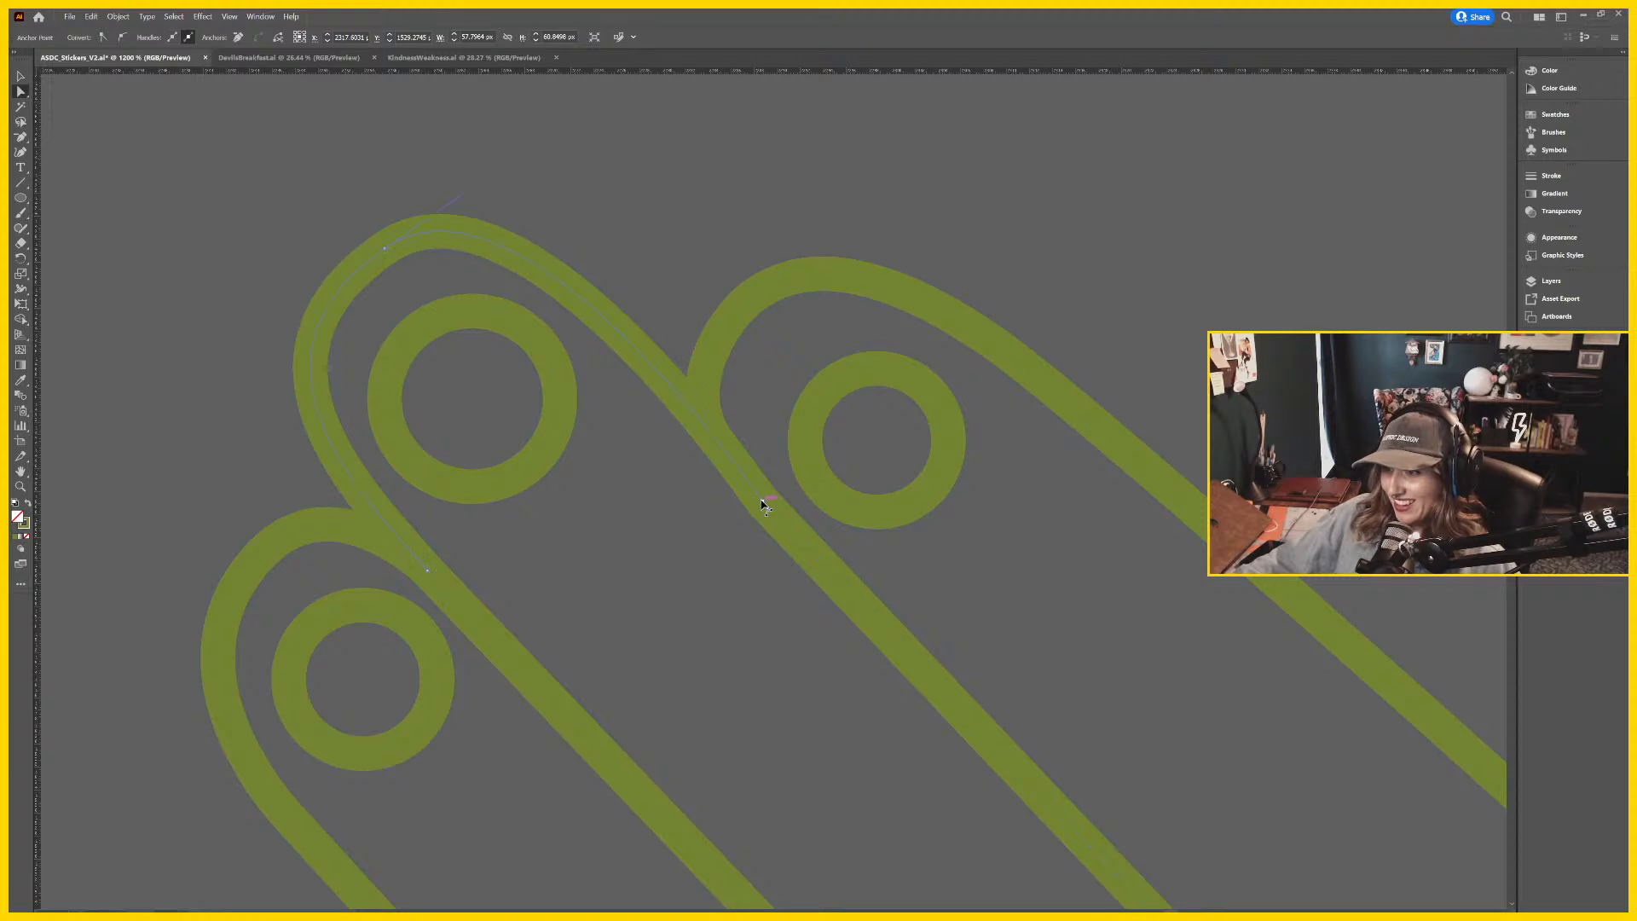
{"action": "left_click", "coordinate": [766, 508]}
{"action": "left_click", "coordinate": [770, 513]}
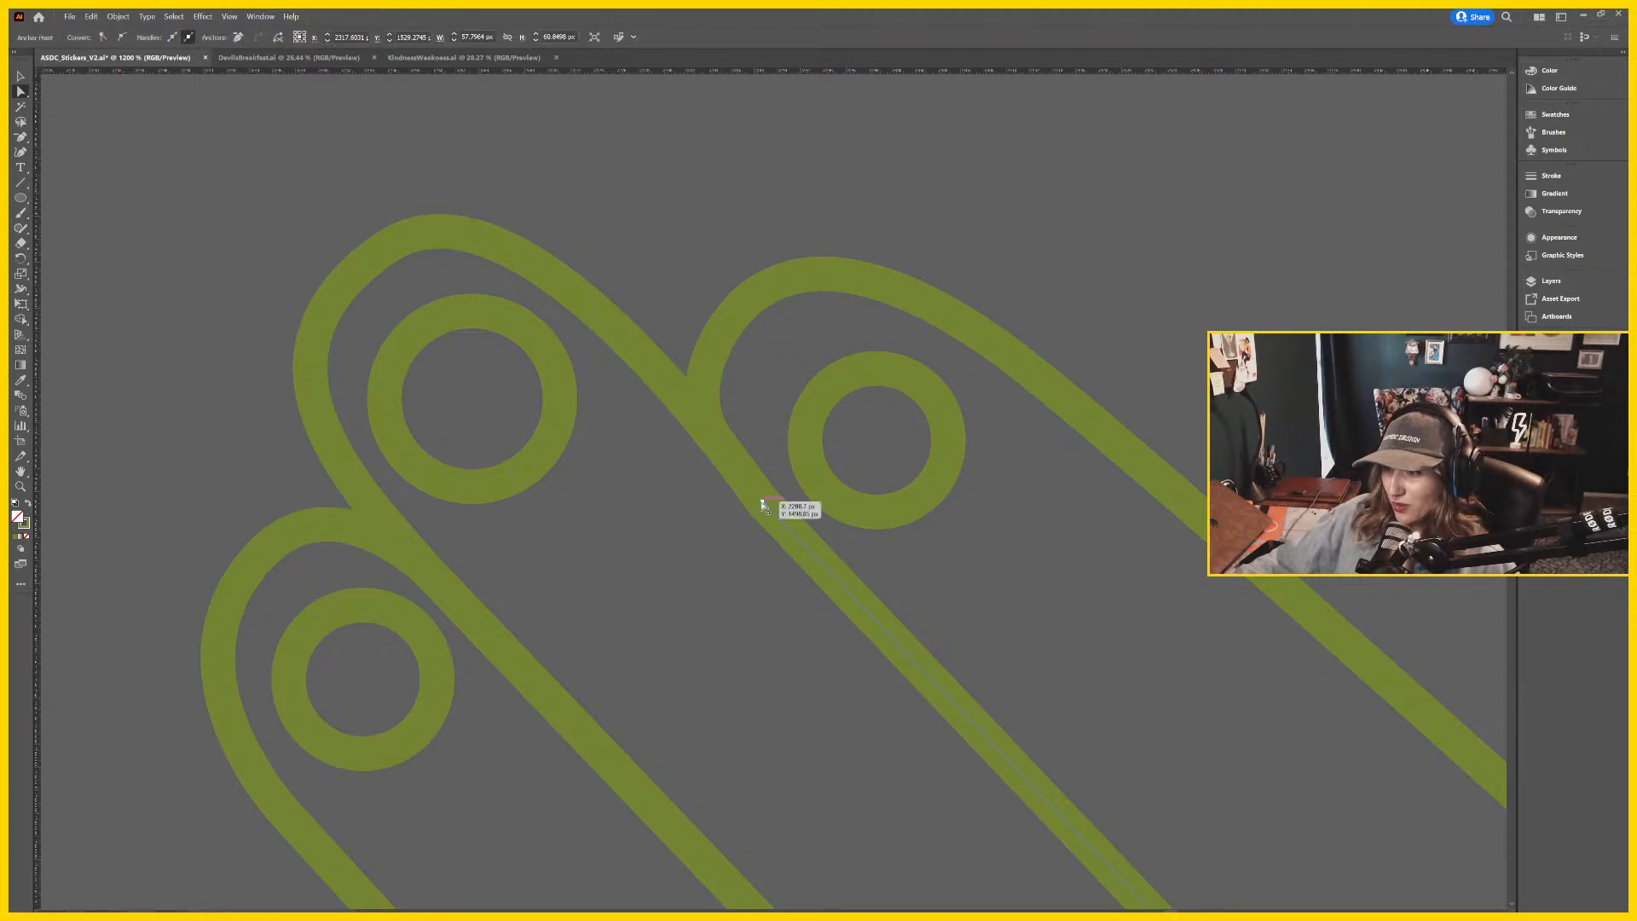
{"action": "left_click", "coordinate": [773, 520]}
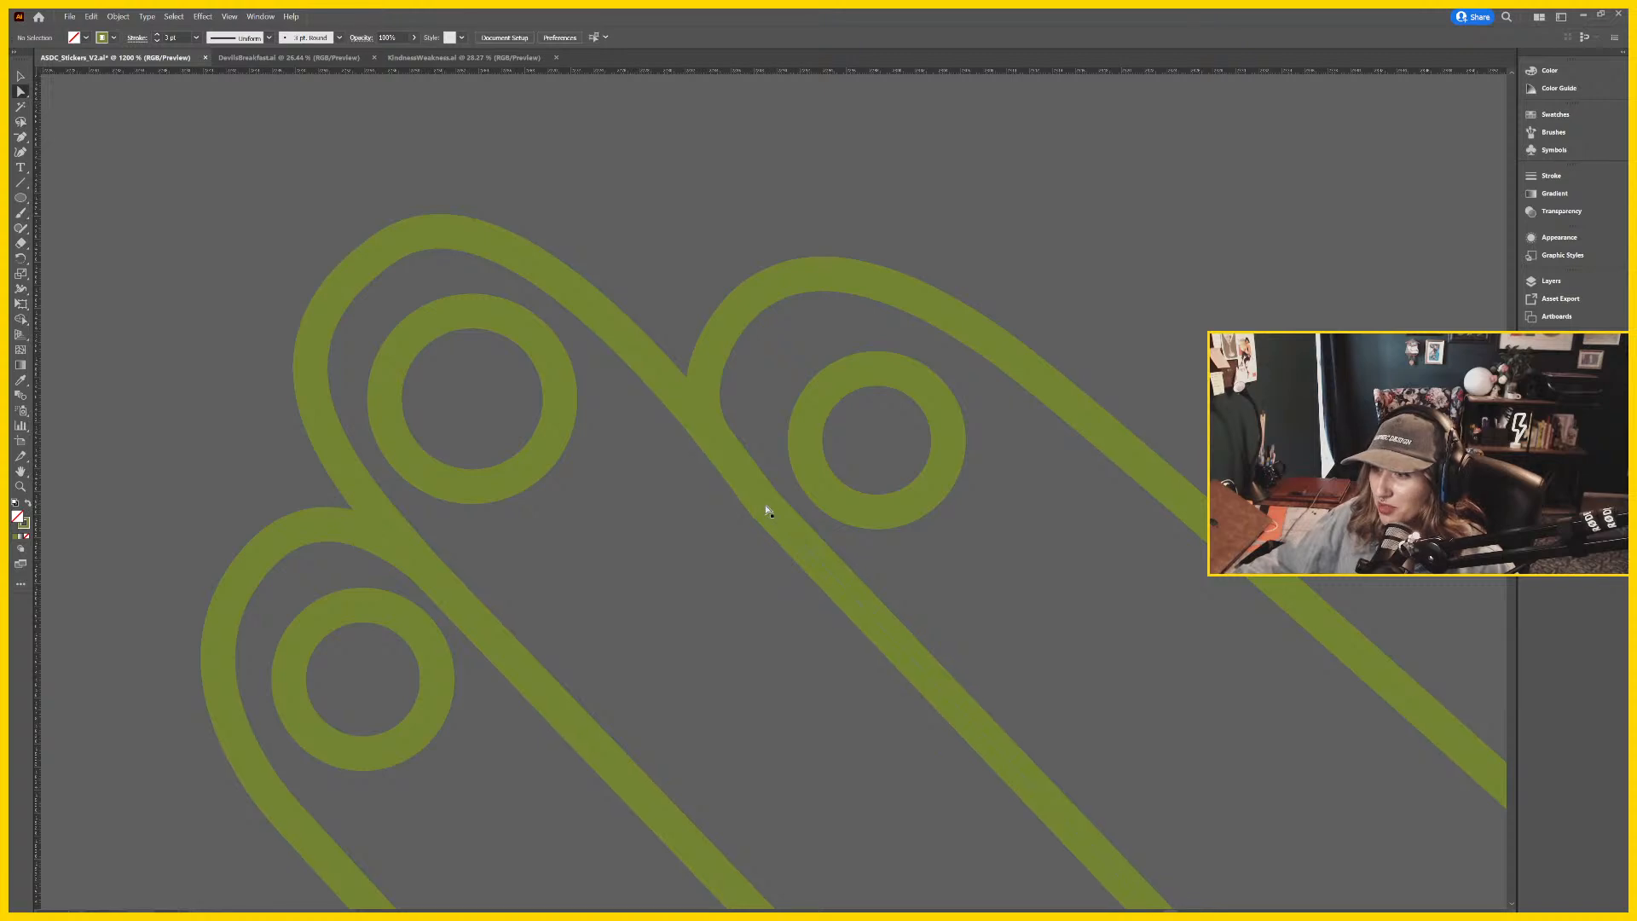
{"action": "left_click_drag", "start_coordinate": [766, 511], "coordinate": [763, 503]}
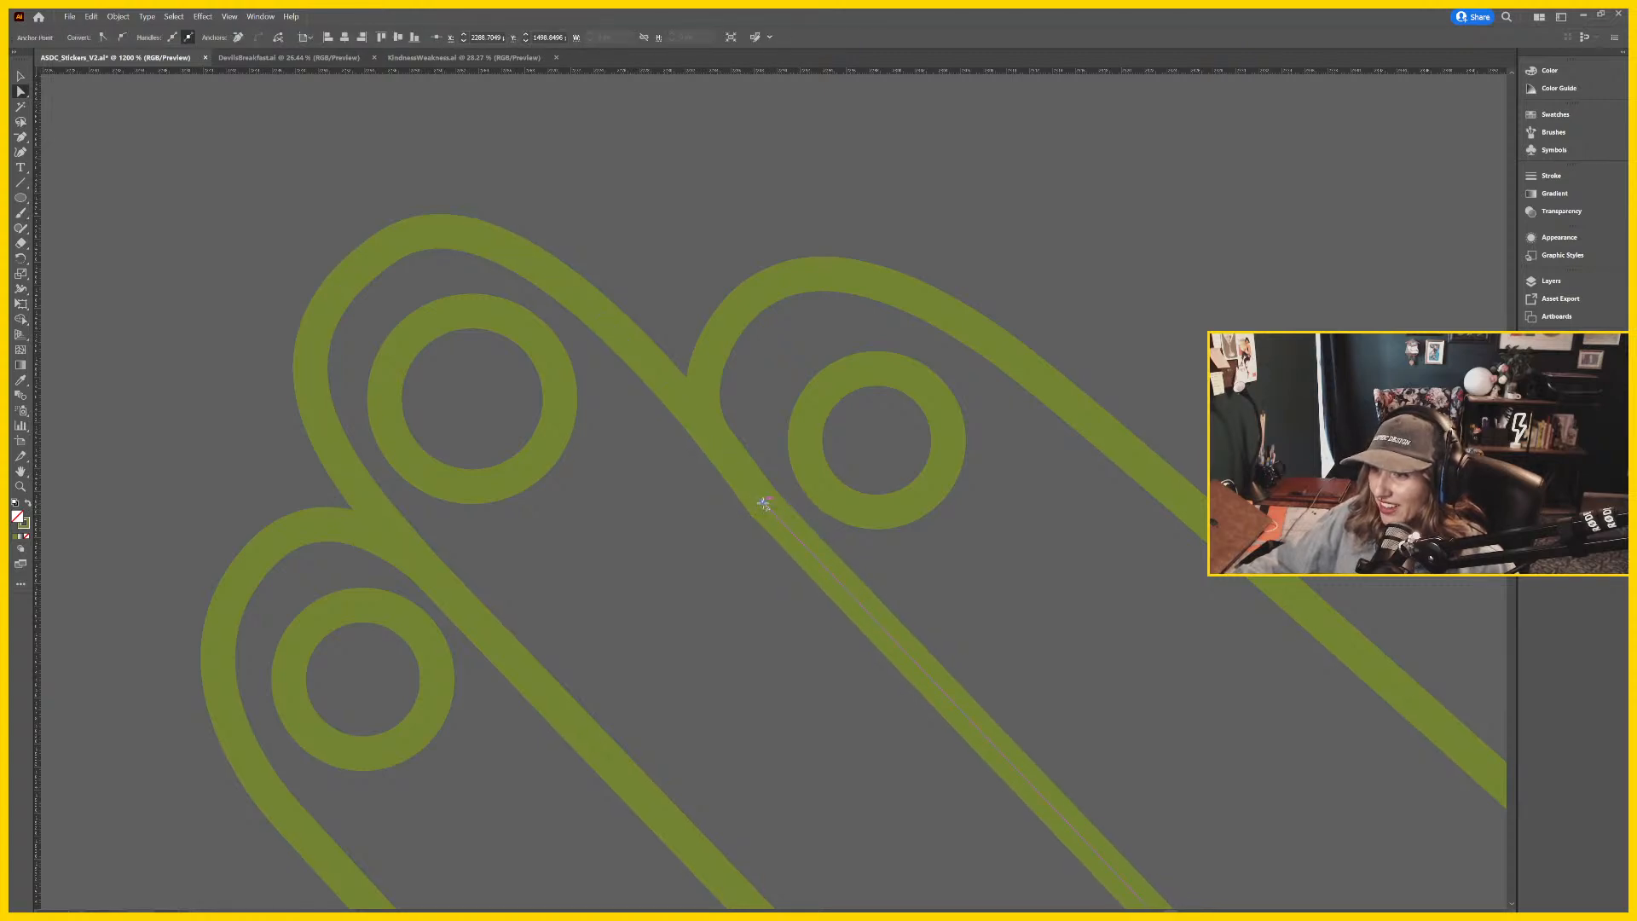
{"action": "left_click", "coordinate": [729, 546]}
Examine the whole refined front hand and compare it with the praying-hands seal sketch.
{"action": "scroll", "coordinate": [705, 523], "scroll_direction": "down", "scroll_amount": 3}
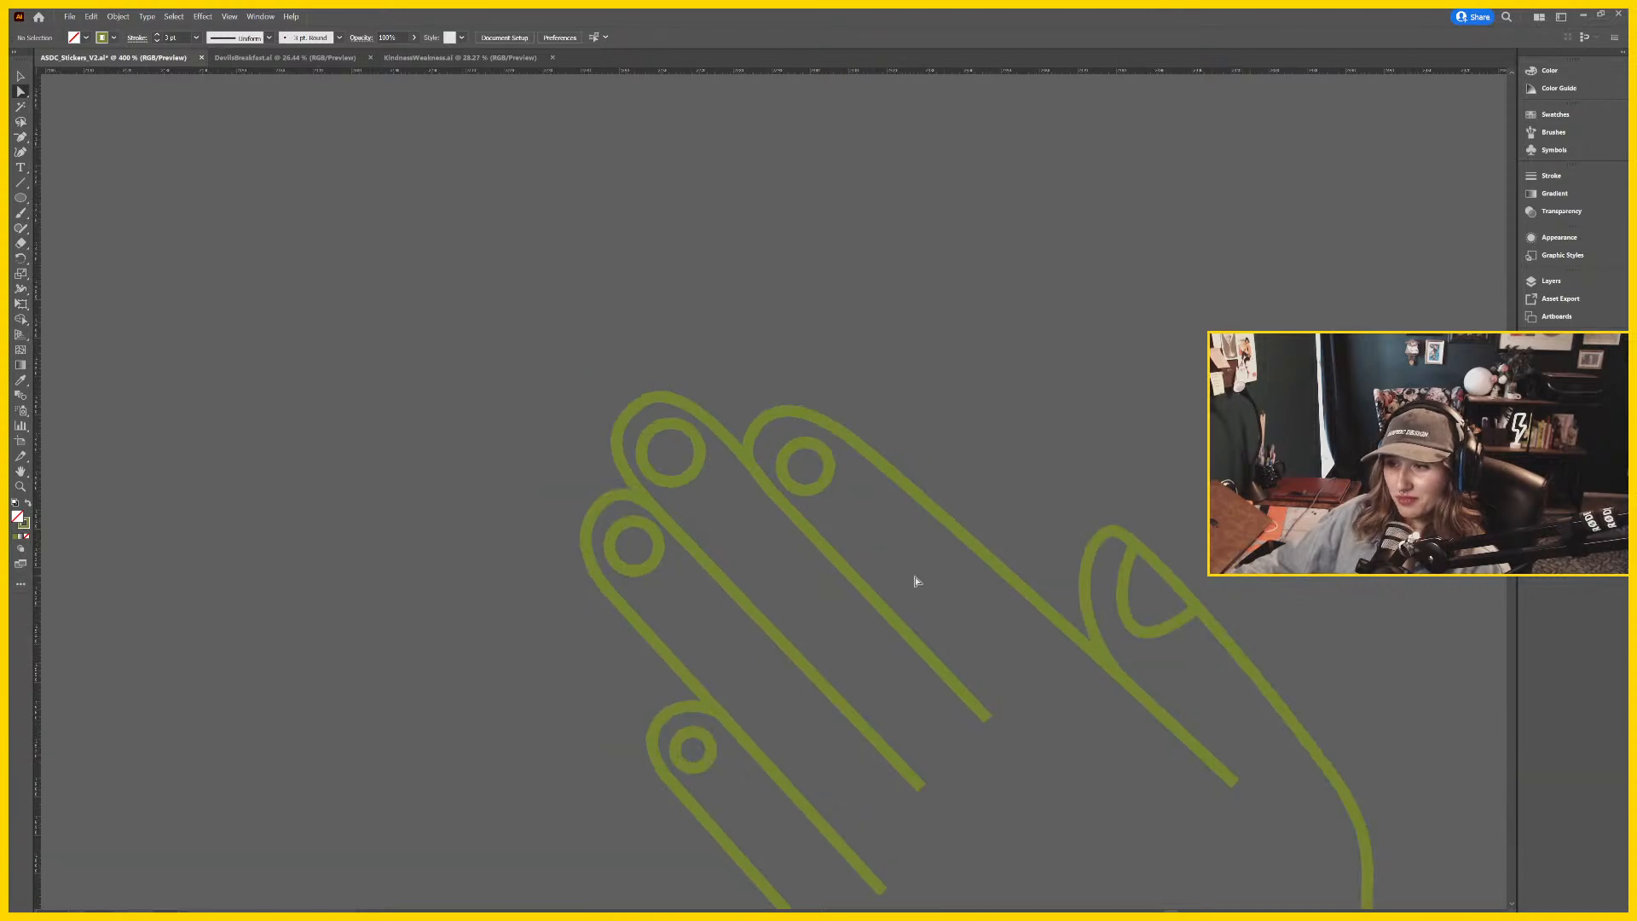
{"action": "left_click_drag", "start_coordinate": [1210, 586], "coordinate": [870, 493]}
{"action": "mouse_move", "coordinate": [827, 379]}
{"action": "left_mouse_down"}
{"action": "mouse_move", "coordinate": [775, 376]}
{"action": "mouse_move", "coordinate": [818, 438]}
{"action": "mouse_move", "coordinate": [719, 566]}
{"action": "mouse_move", "coordinate": [821, 510]}
{"action": "left_mouse_up"}
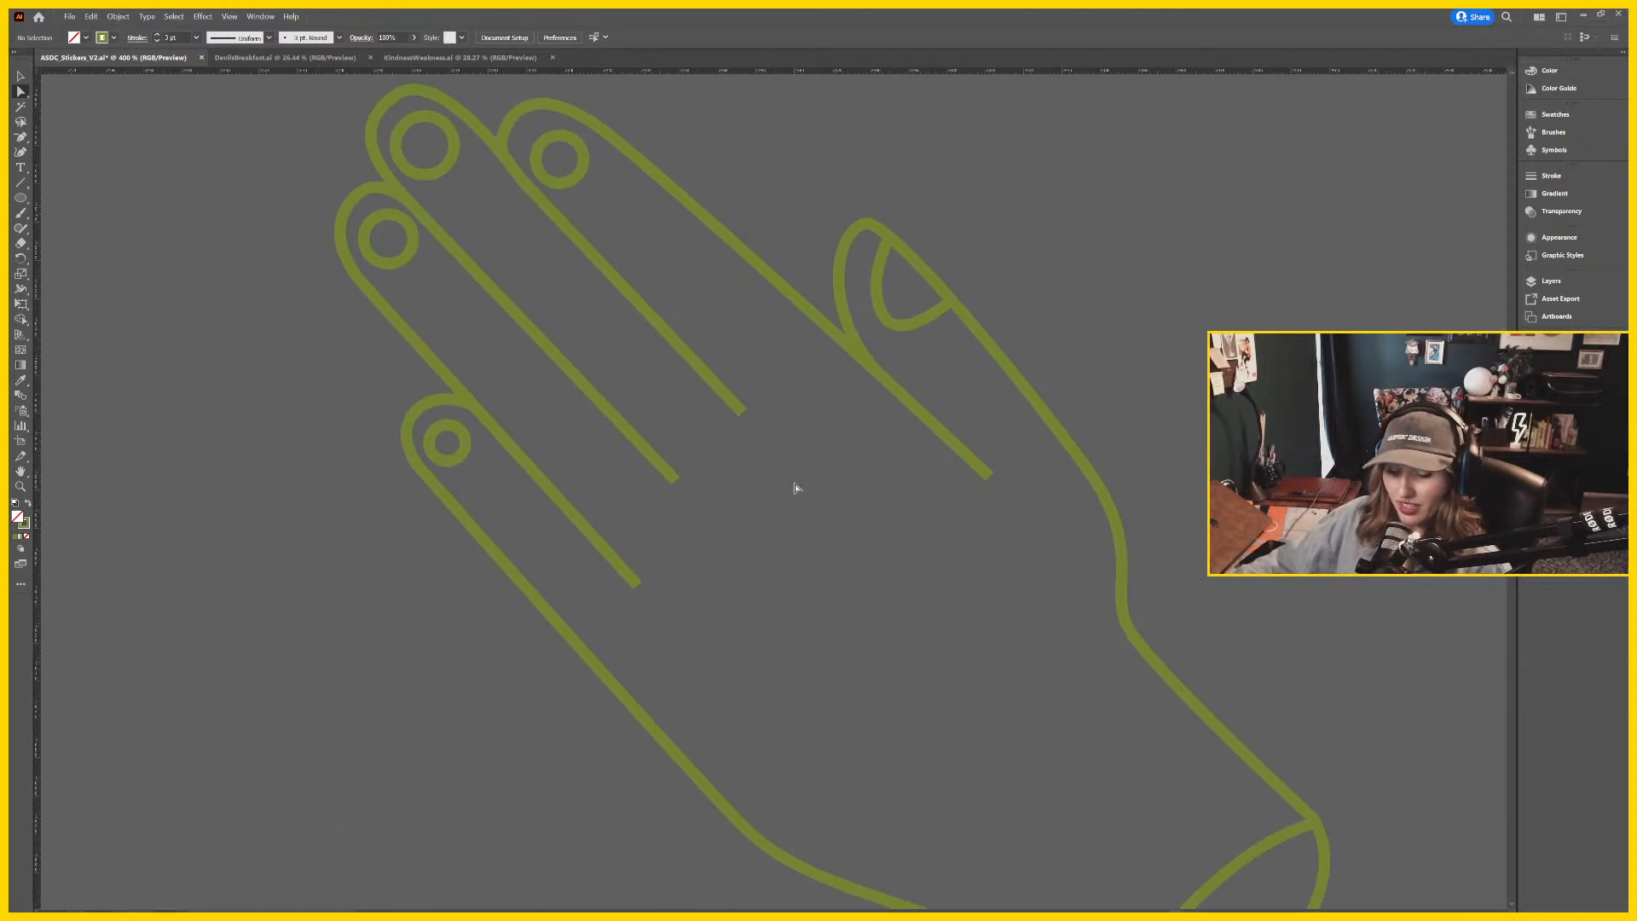
{"action": "scroll", "coordinate": [795, 488], "scroll_direction": "down", "scroll_amount": 1}
{"action": "left_click_drag", "start_coordinate": [1249, 559], "coordinate": [1136, 508]}
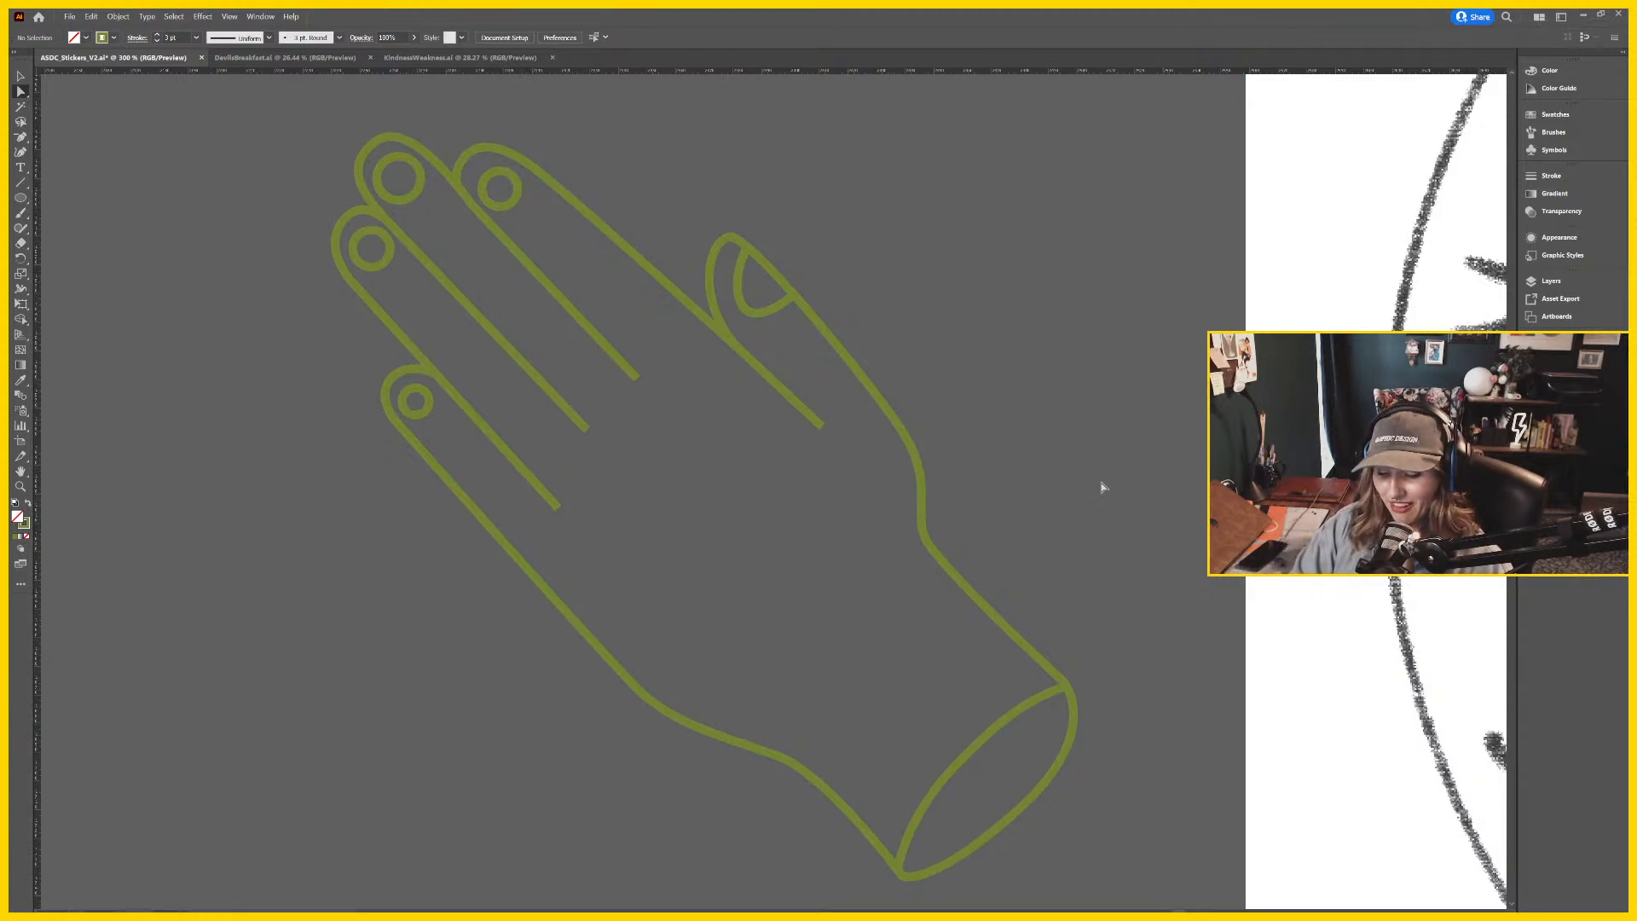
{"action": "key", "text": "ctrl+minus"}
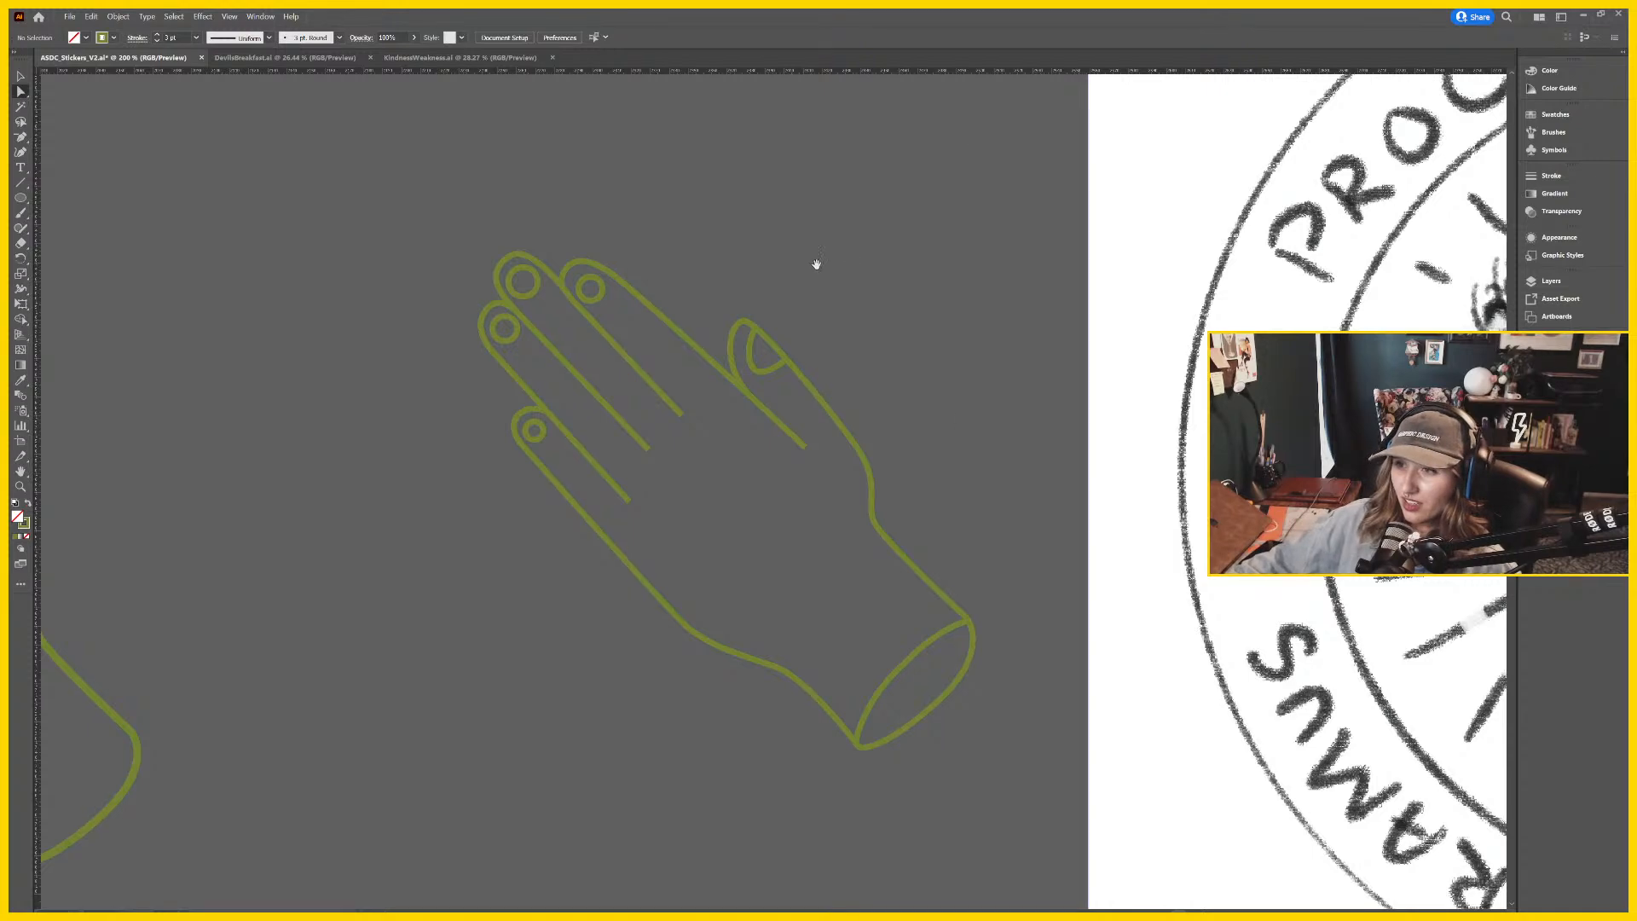
{"action": "left_click_drag", "start_coordinate": [816, 265], "coordinate": [979, 395]}
{"action": "scroll", "coordinate": [830, 504], "scroll_direction": "right", "scroll_amount": 4}
{"action": "scroll", "coordinate": [830, 504], "scroll_direction": "down", "scroll_amount": 3}
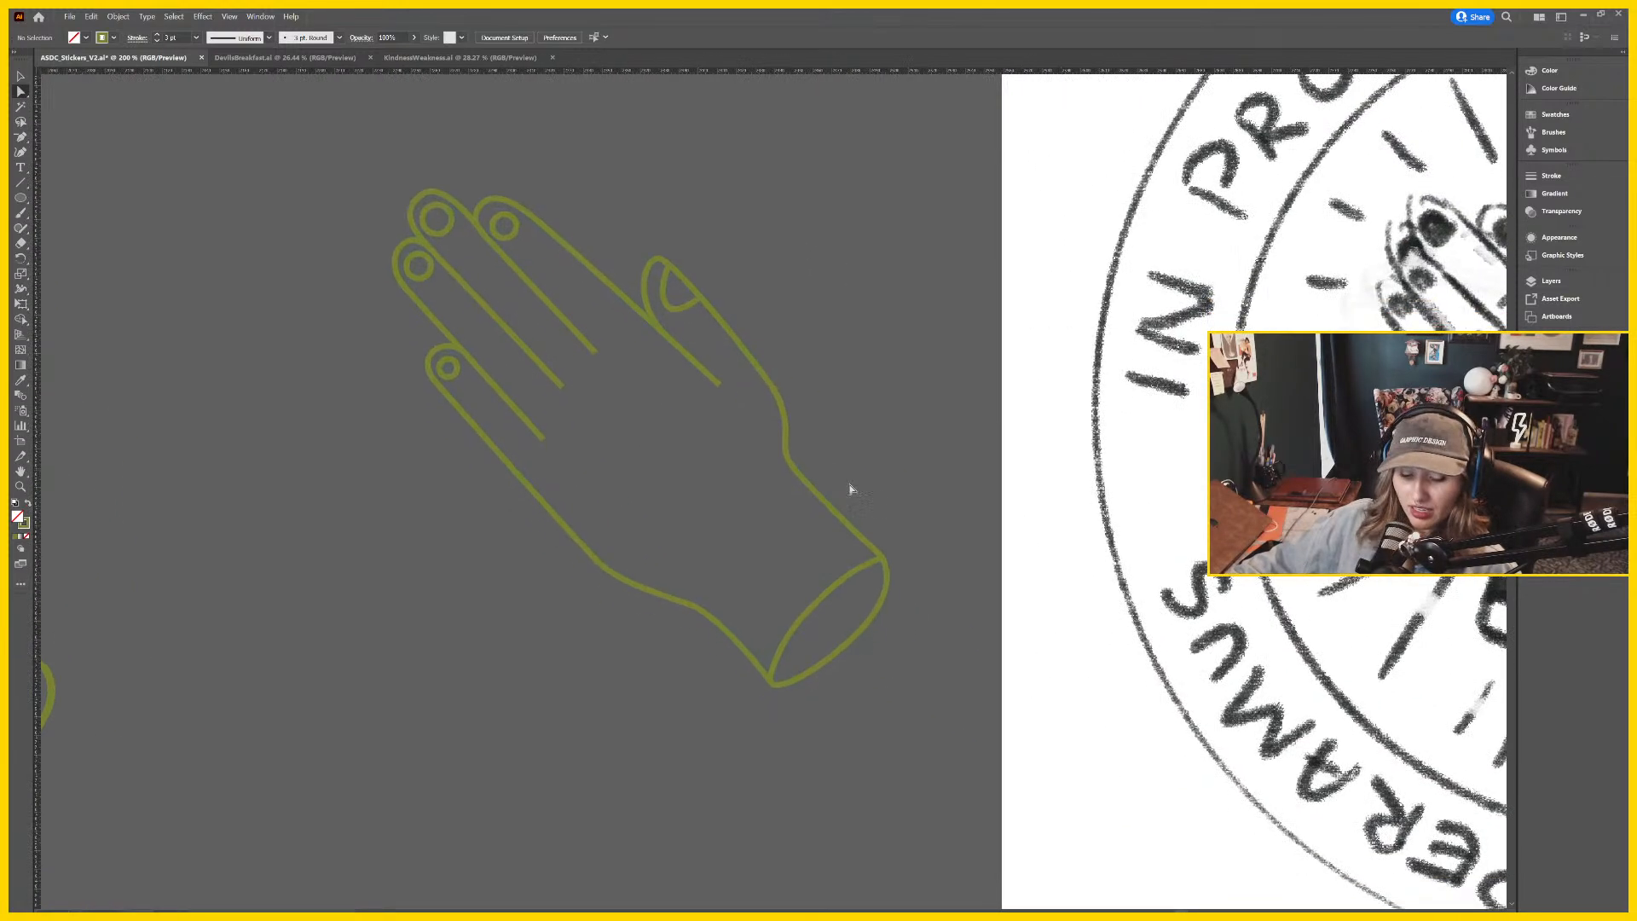
{"action": "key", "text": "ctrl+minus"}
{"action": "scroll", "coordinate": [946, 508], "scroll_direction": "right", "scroll_amount": 5}
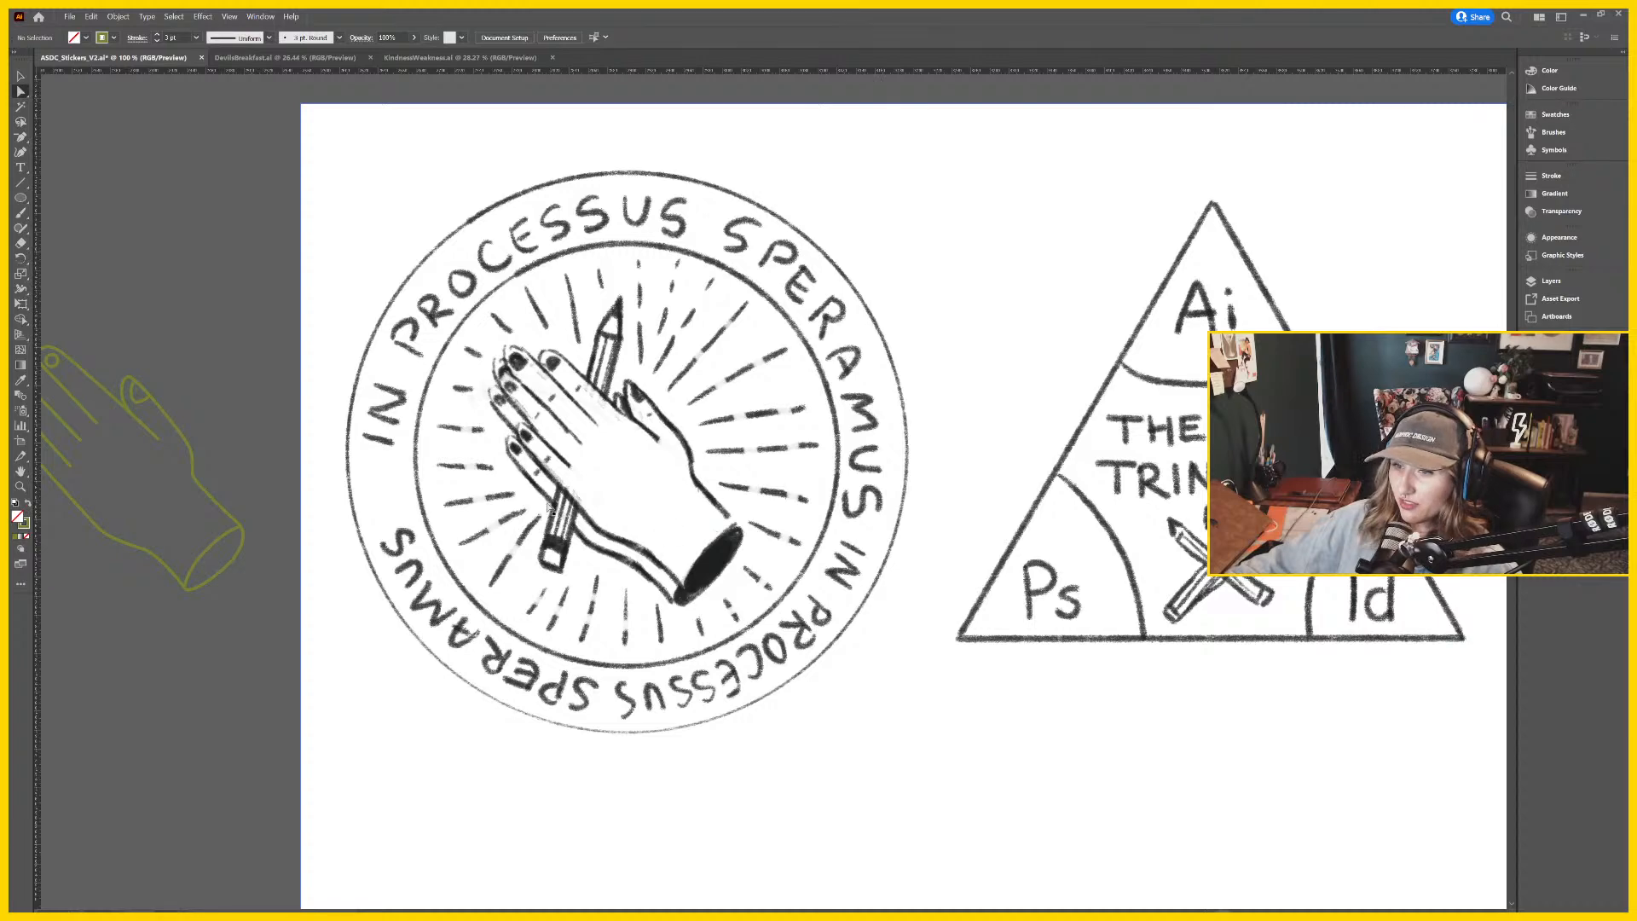
Duplicate the front hand's outline straight below the original, outside the artboard.
{"action": "left_click_drag", "start_coordinate": [551, 509], "coordinate": [674, 516]}
{"action": "left_click", "coordinate": [445, 607]}
{"action": "left_click_drag", "start_coordinate": [474, 643], "coordinate": [639, 540]}
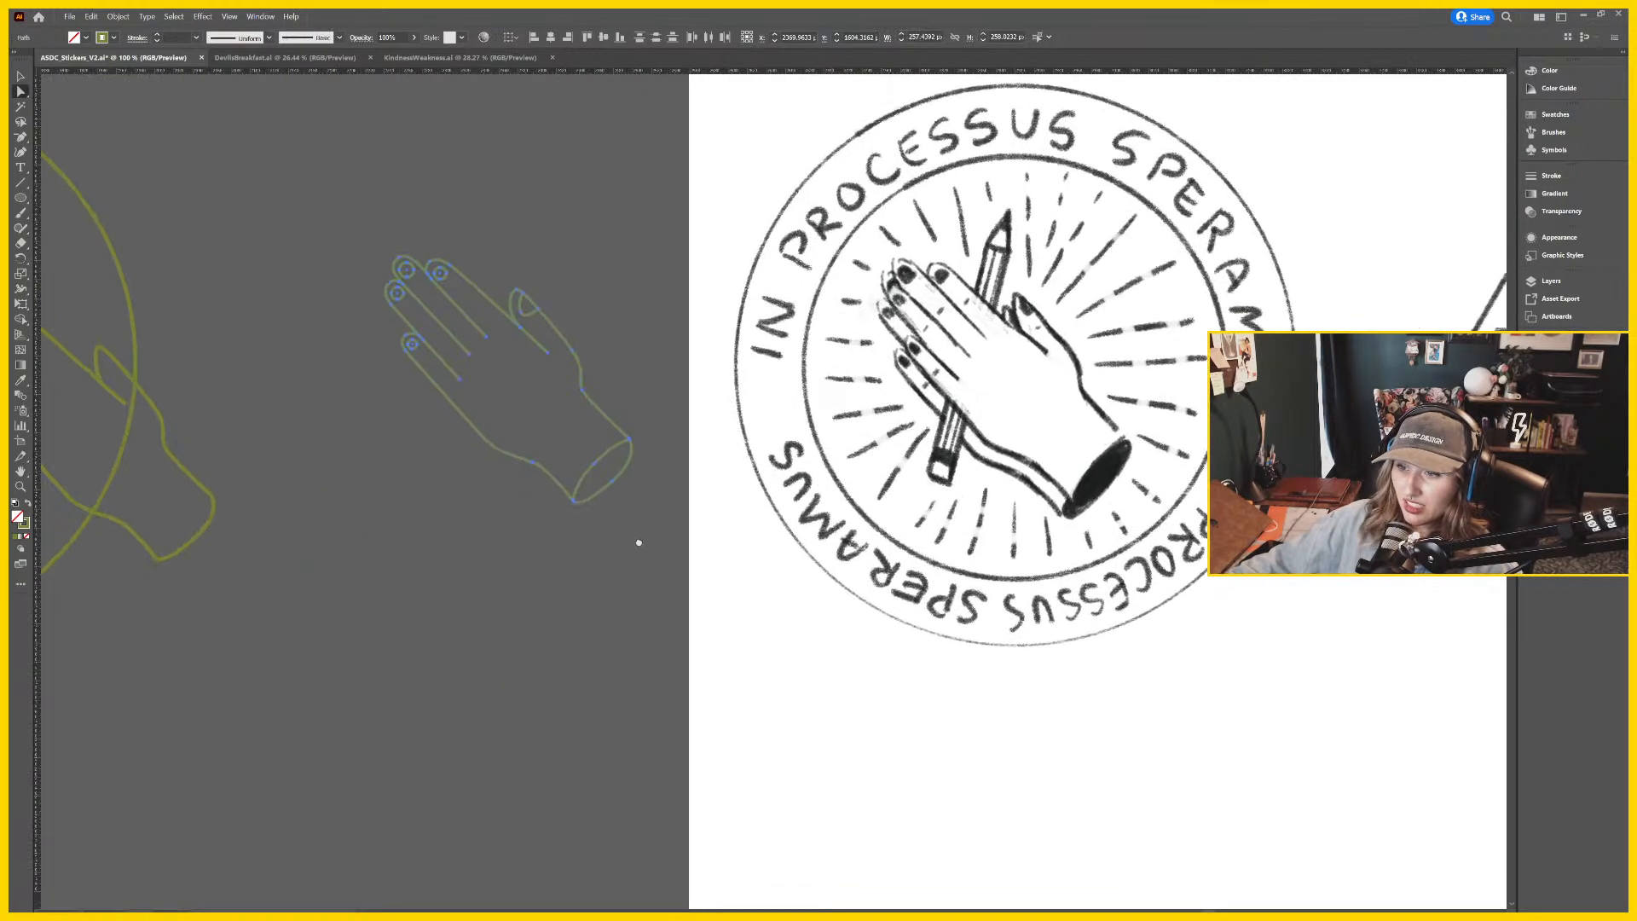
{"action": "key", "text": "v"}
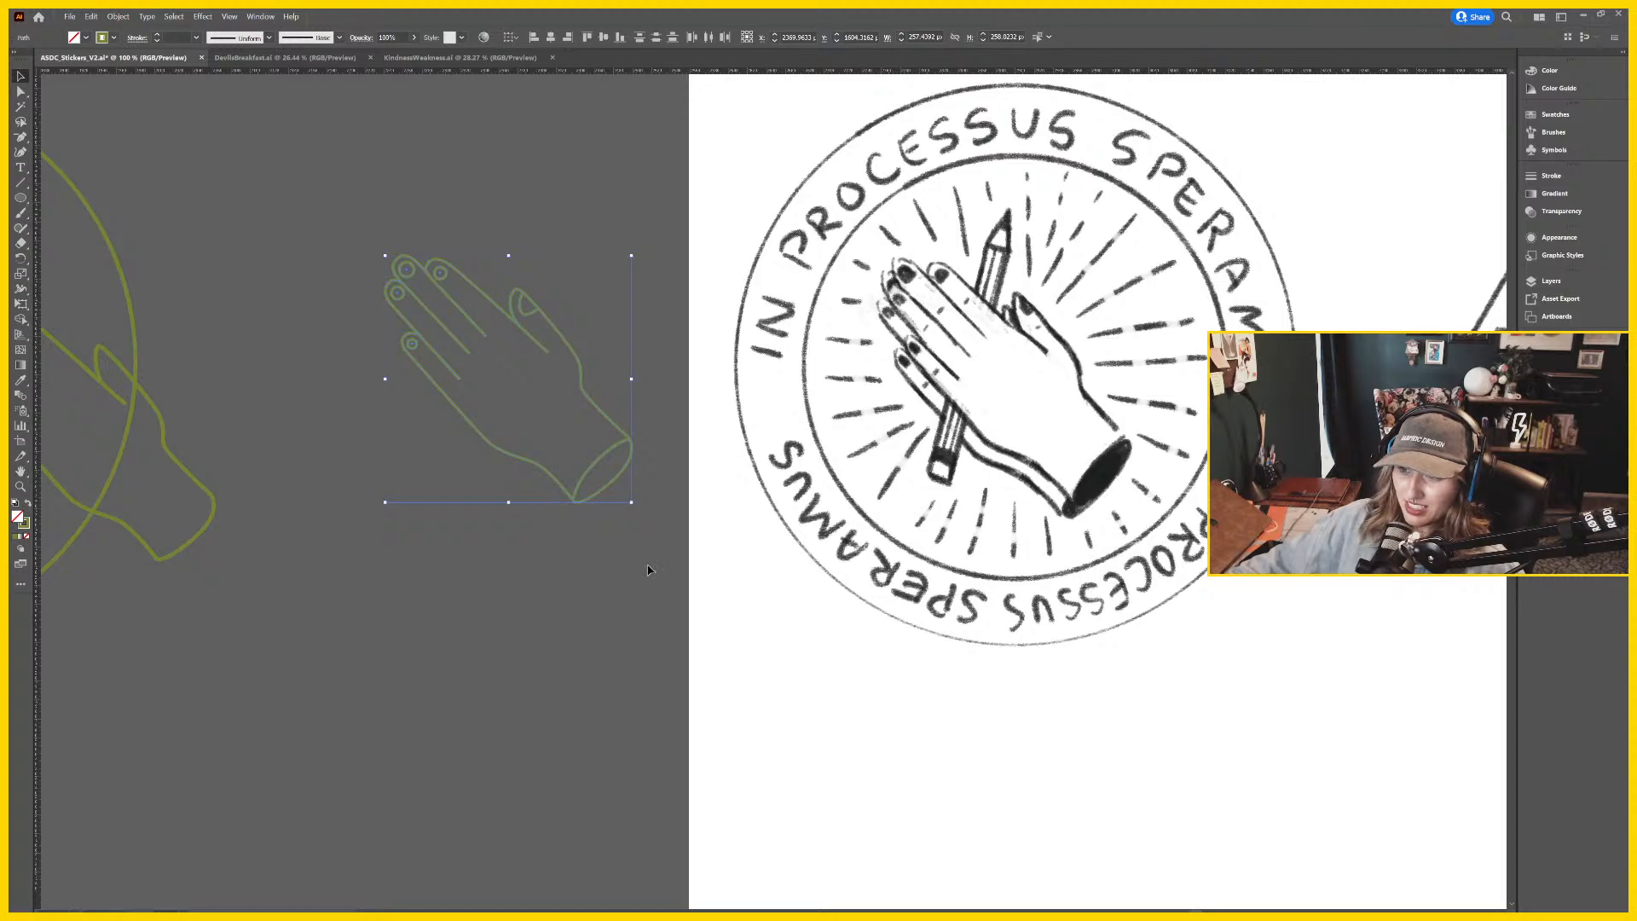
{"action": "left_click_drag", "start_coordinate": [567, 348], "coordinate": [568, 631]}
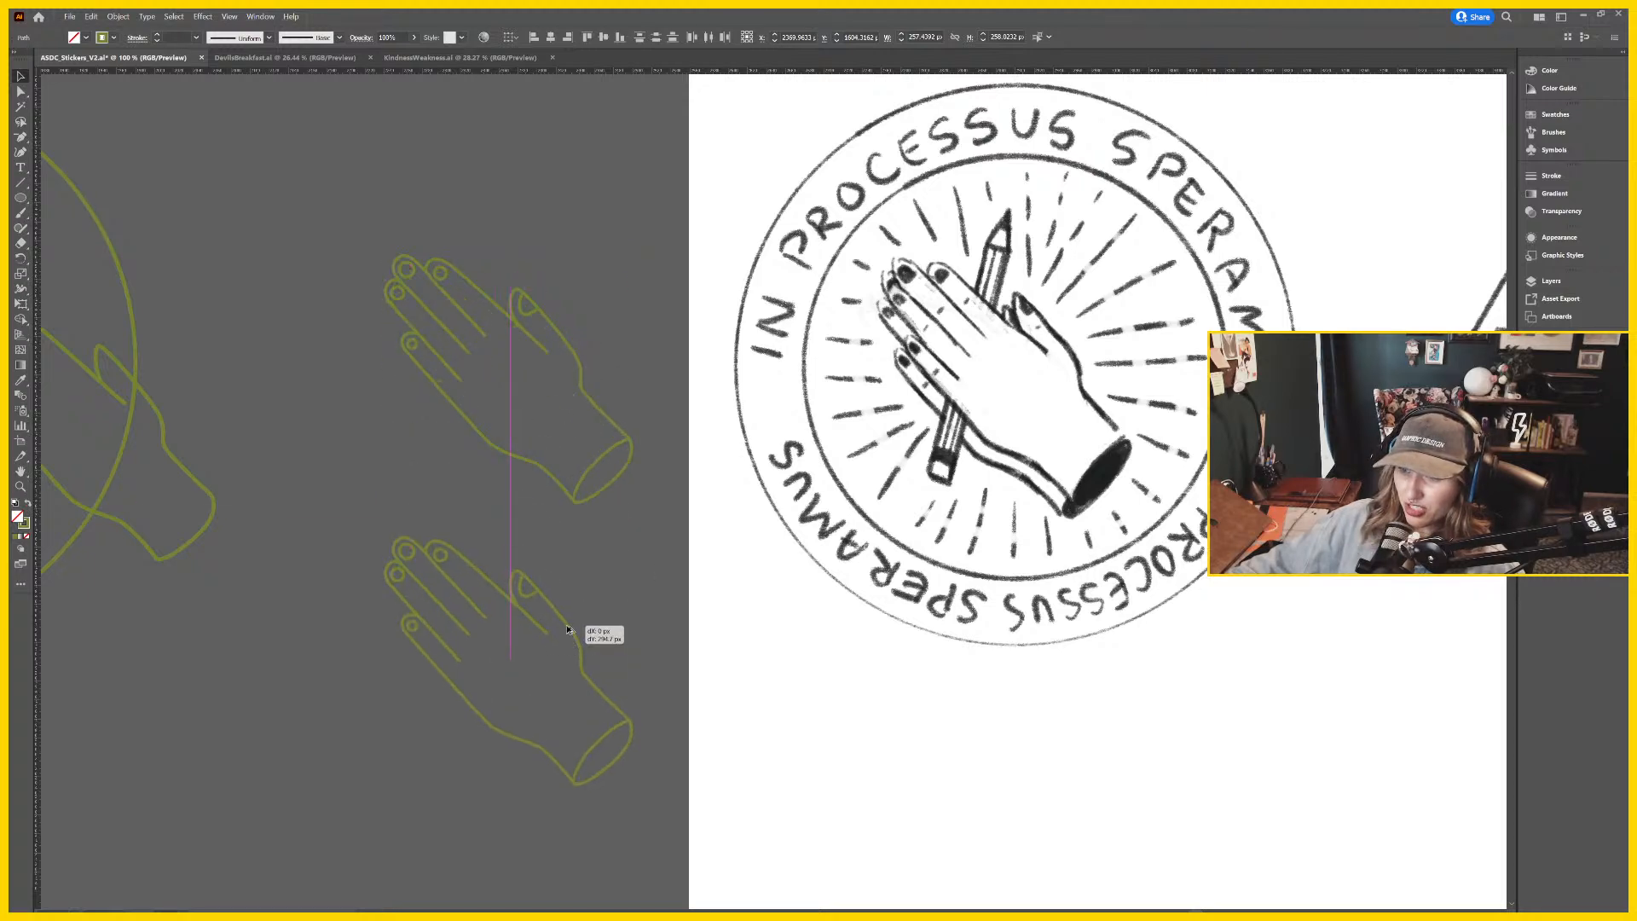
{"action": "key", "text": "ctrl+minus"}
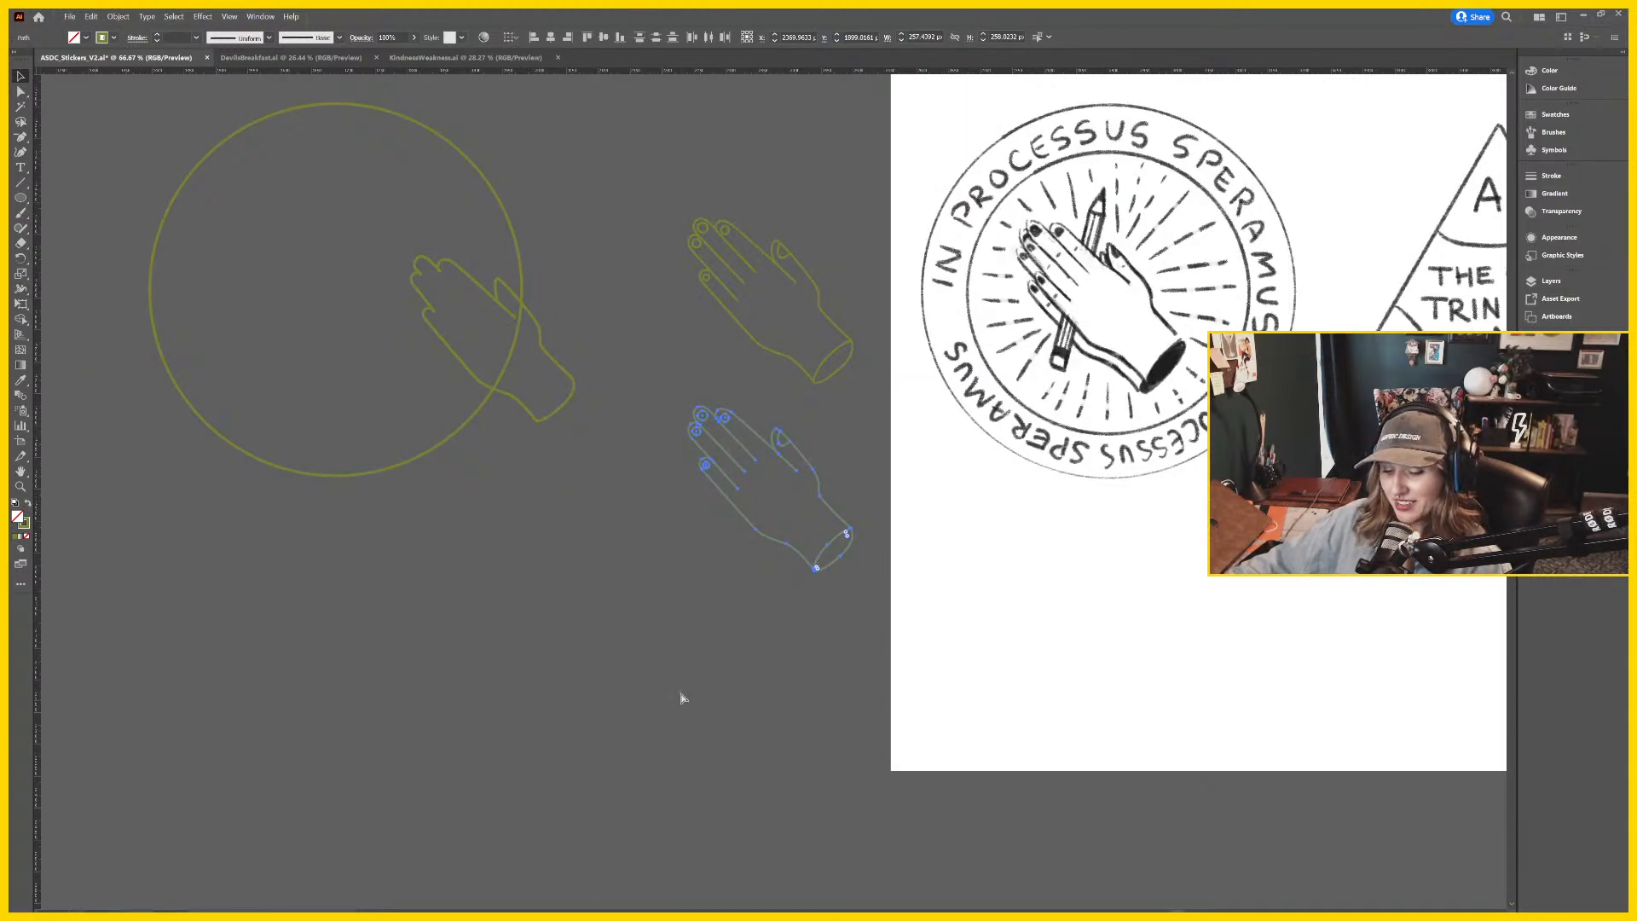
{"action": "key", "text": "ctrl+plus"}
{"action": "key", "text": "ctrl+plus"}
{"action": "left_click_drag", "start_coordinate": [953, 486], "coordinate": [770, 549]}
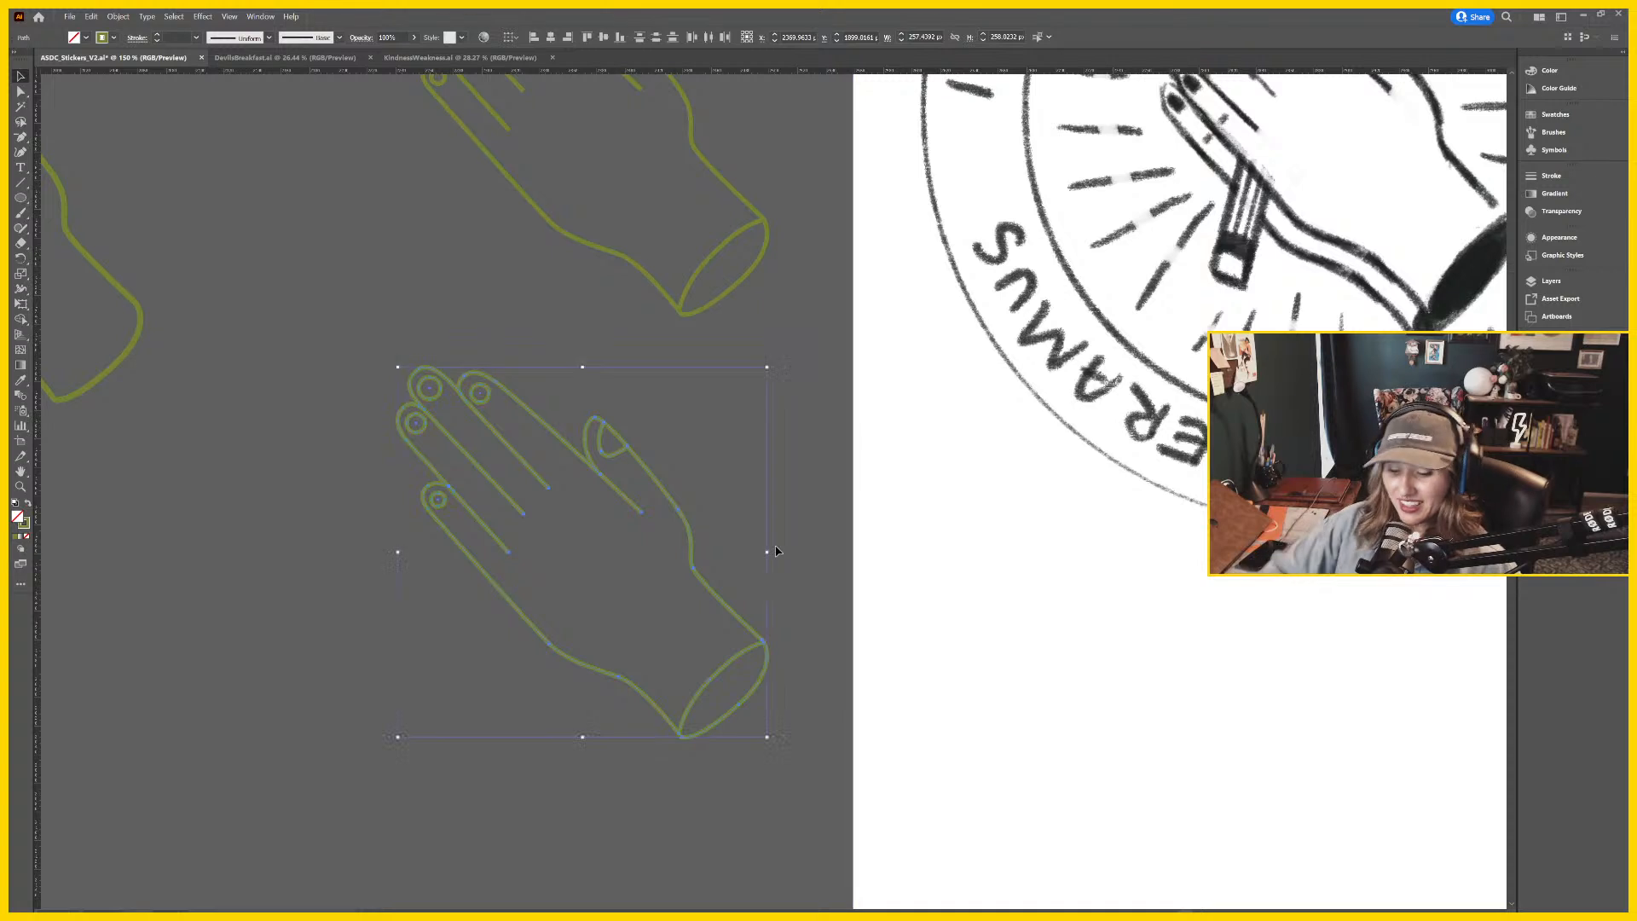
{"action": "key", "text": "shift+m"}
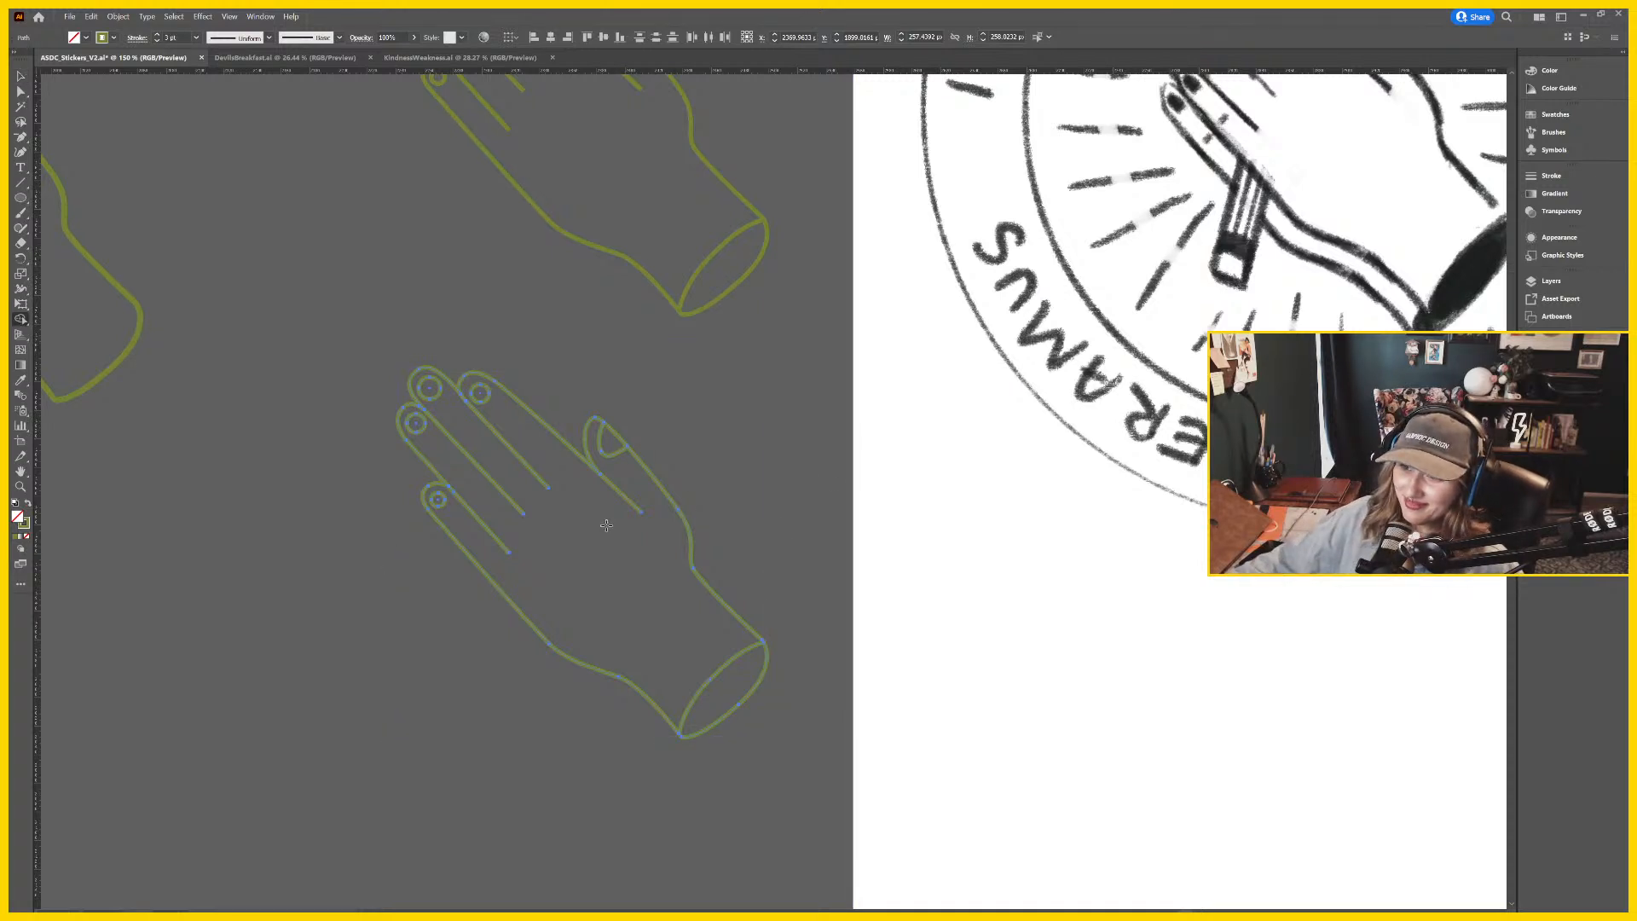
{"action": "key", "text": "v"}
{"action": "left_click", "coordinate": [748, 494]}
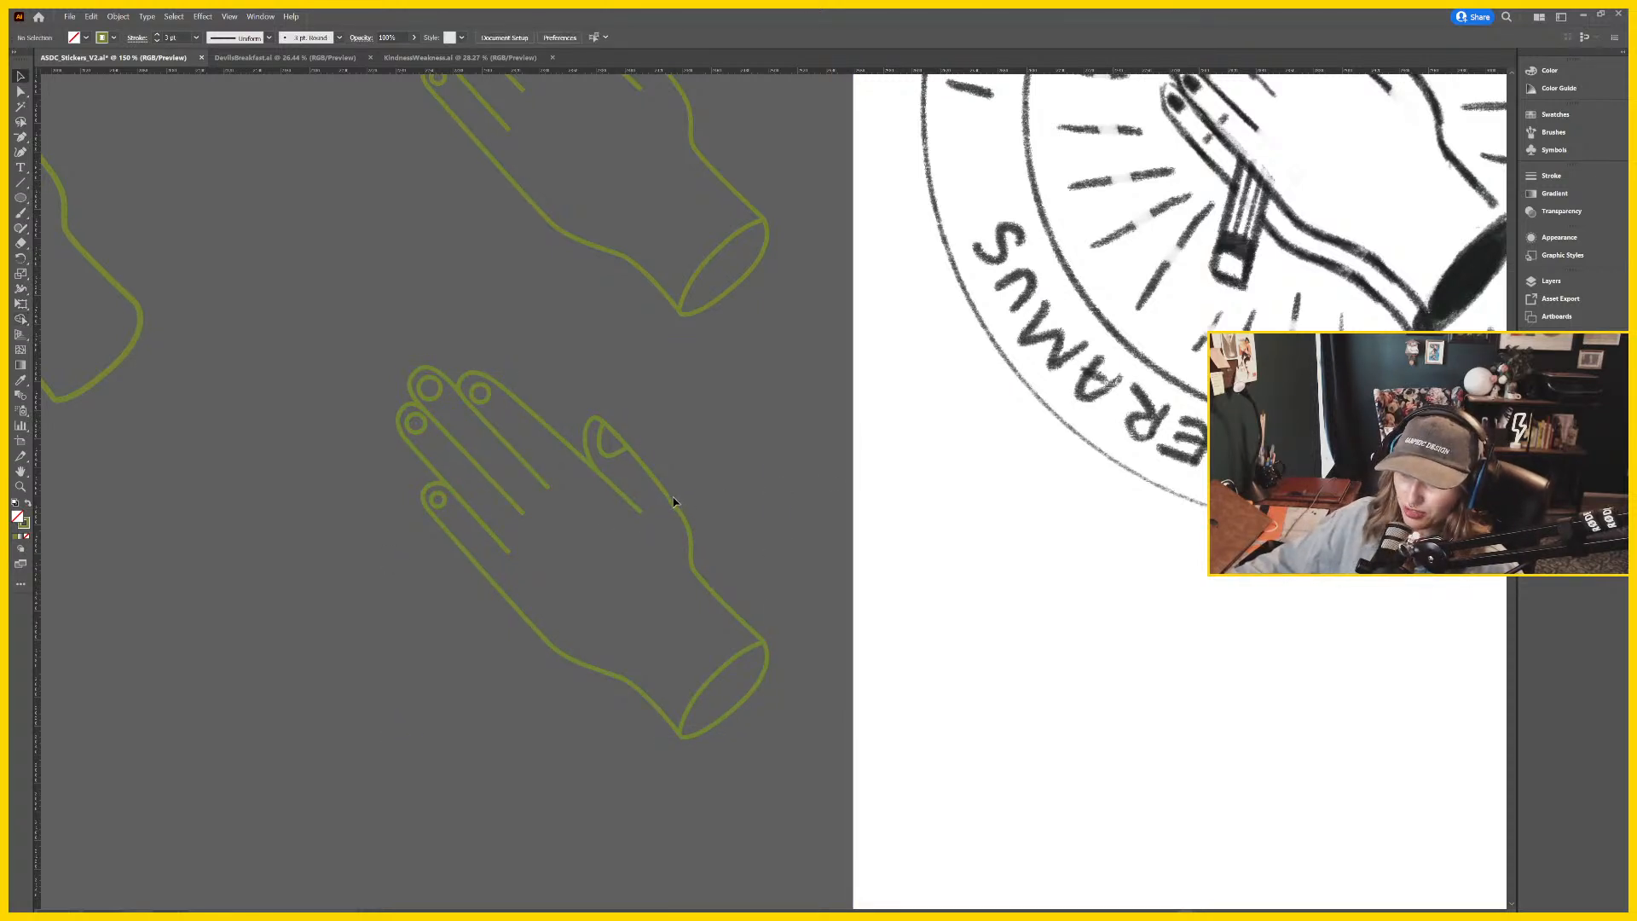
Examine the copied hand's thumb-to-wrist path and the middle fingertip's outline and anchor points up close.
{"action": "left_click", "coordinate": [668, 501]}
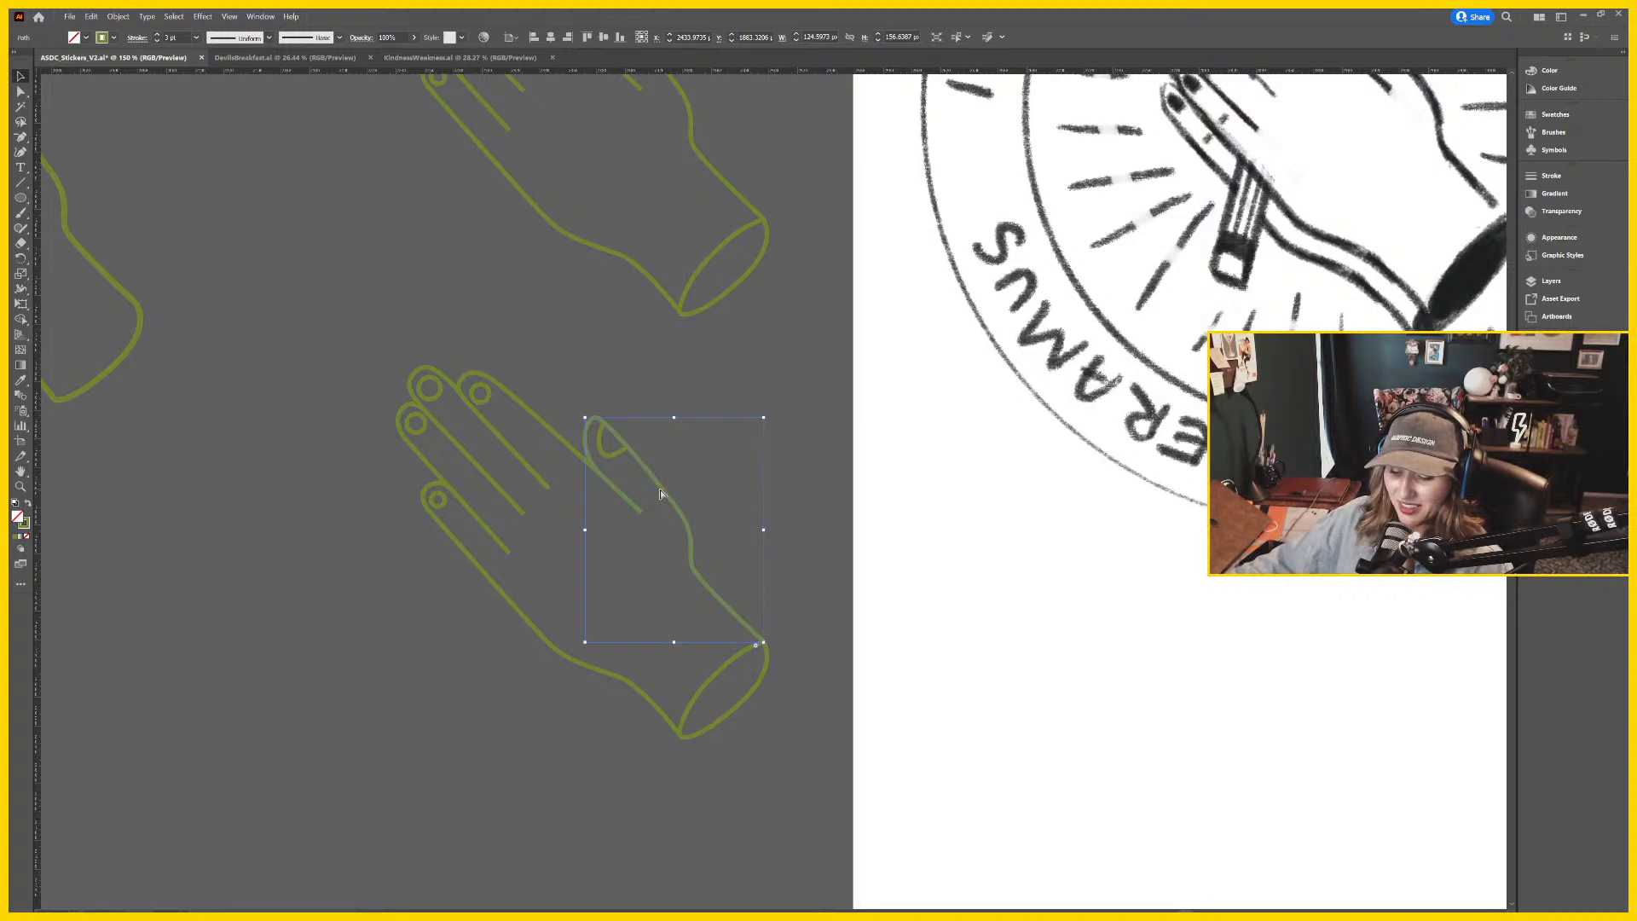
{"action": "key", "text": "ctrl+plus"}
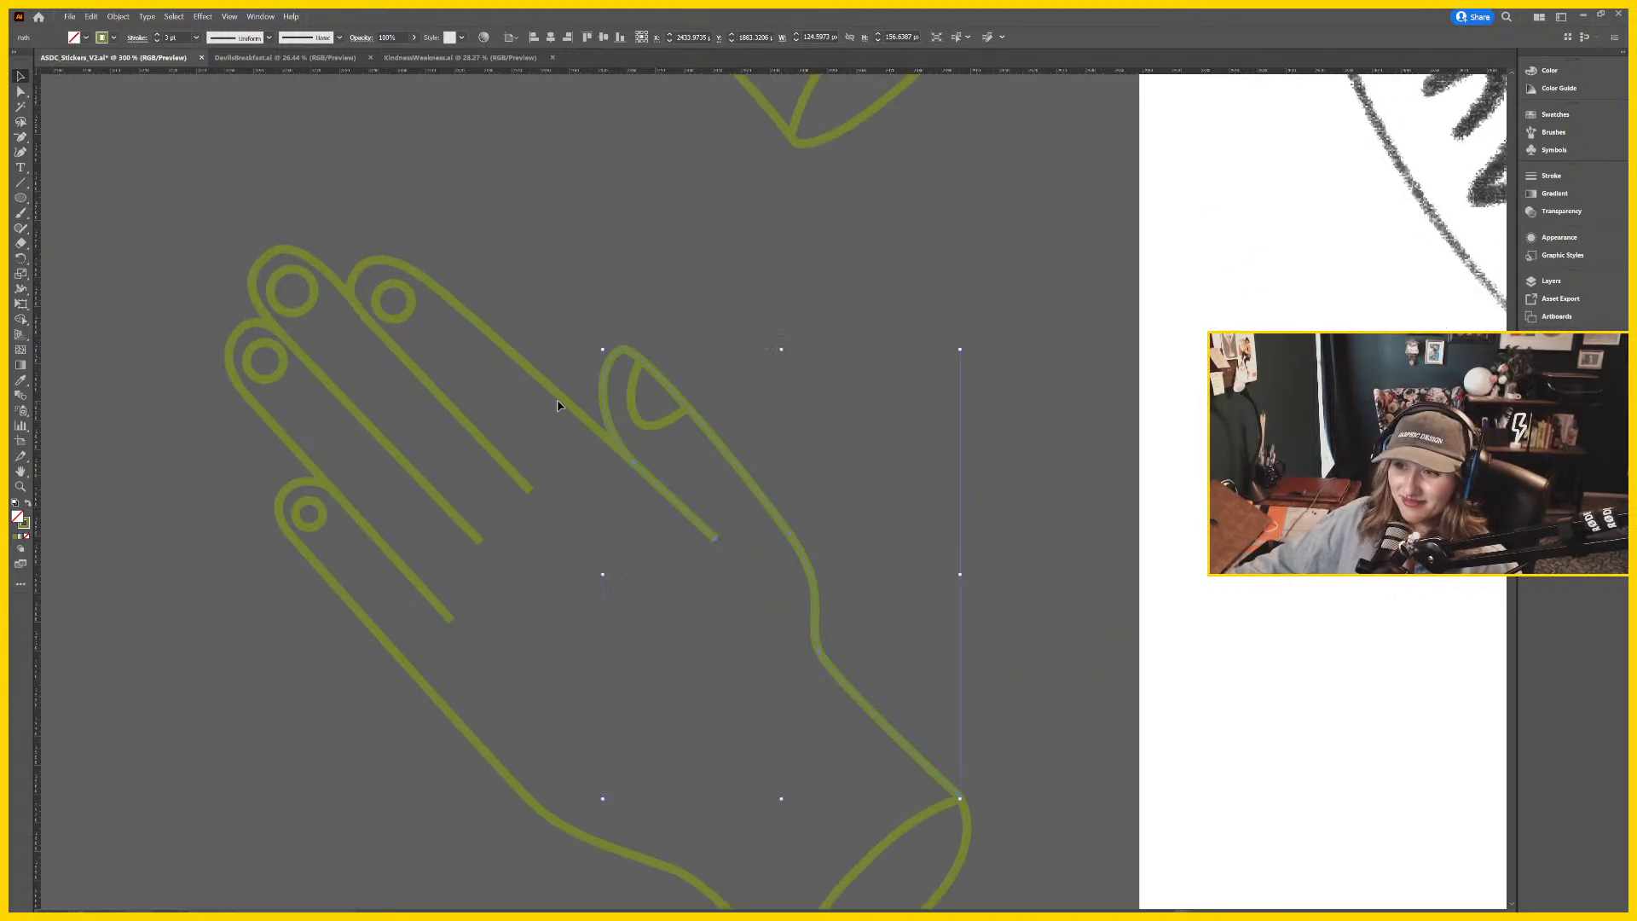
{"action": "left_click", "coordinate": [1075, 425]}
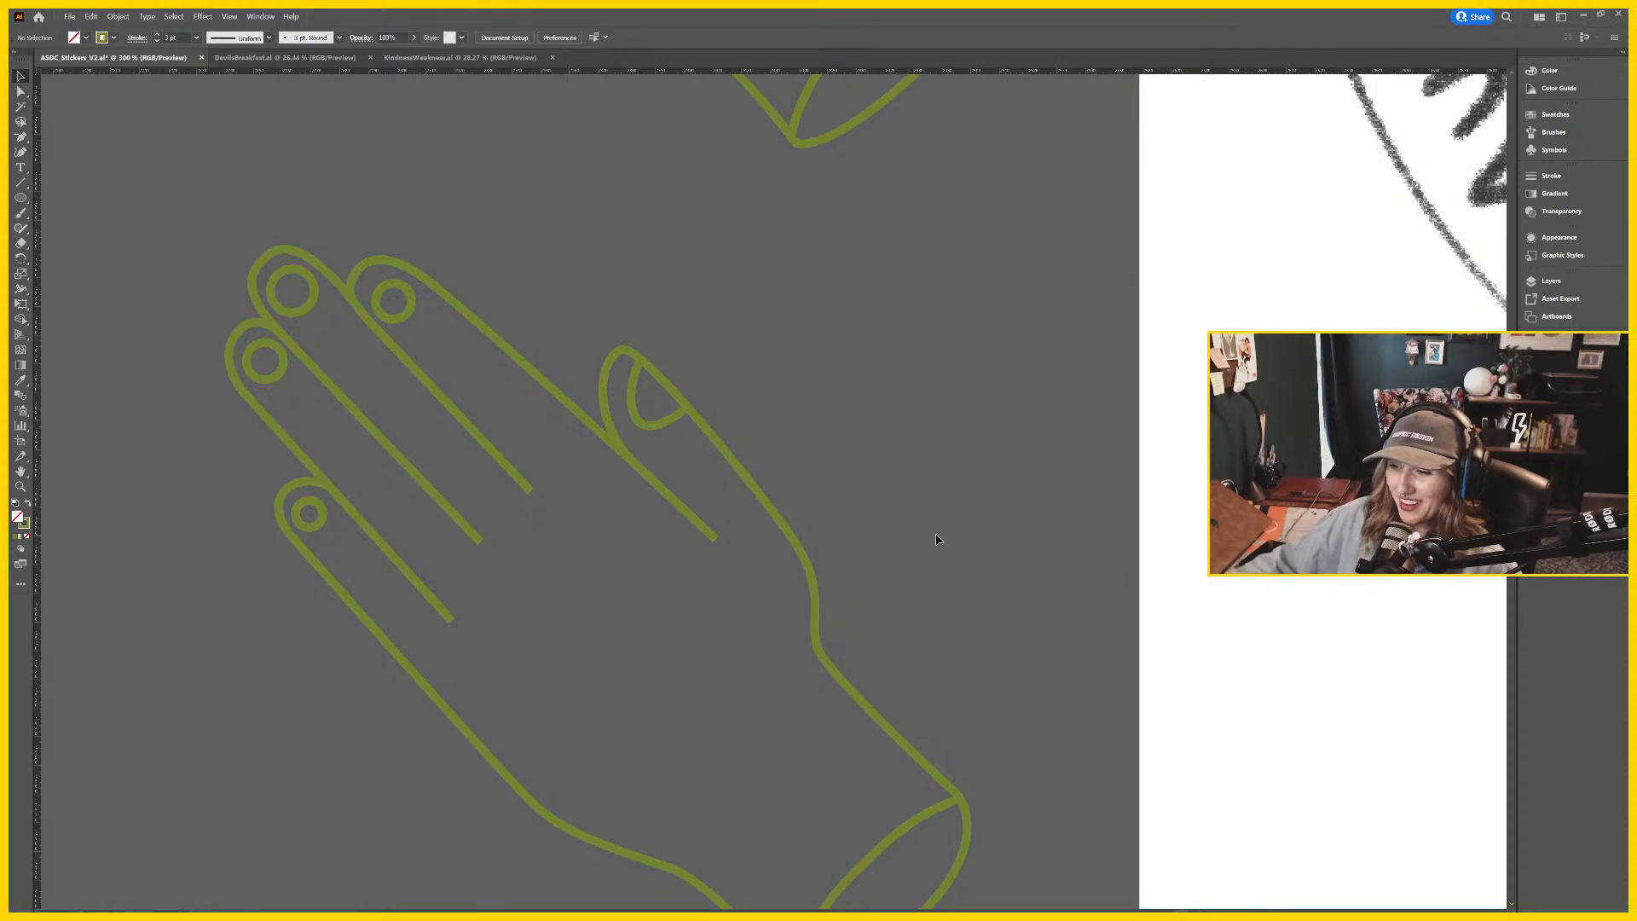
{"action": "left_click_drag", "start_coordinate": [896, 666], "coordinate": [816, 579]}
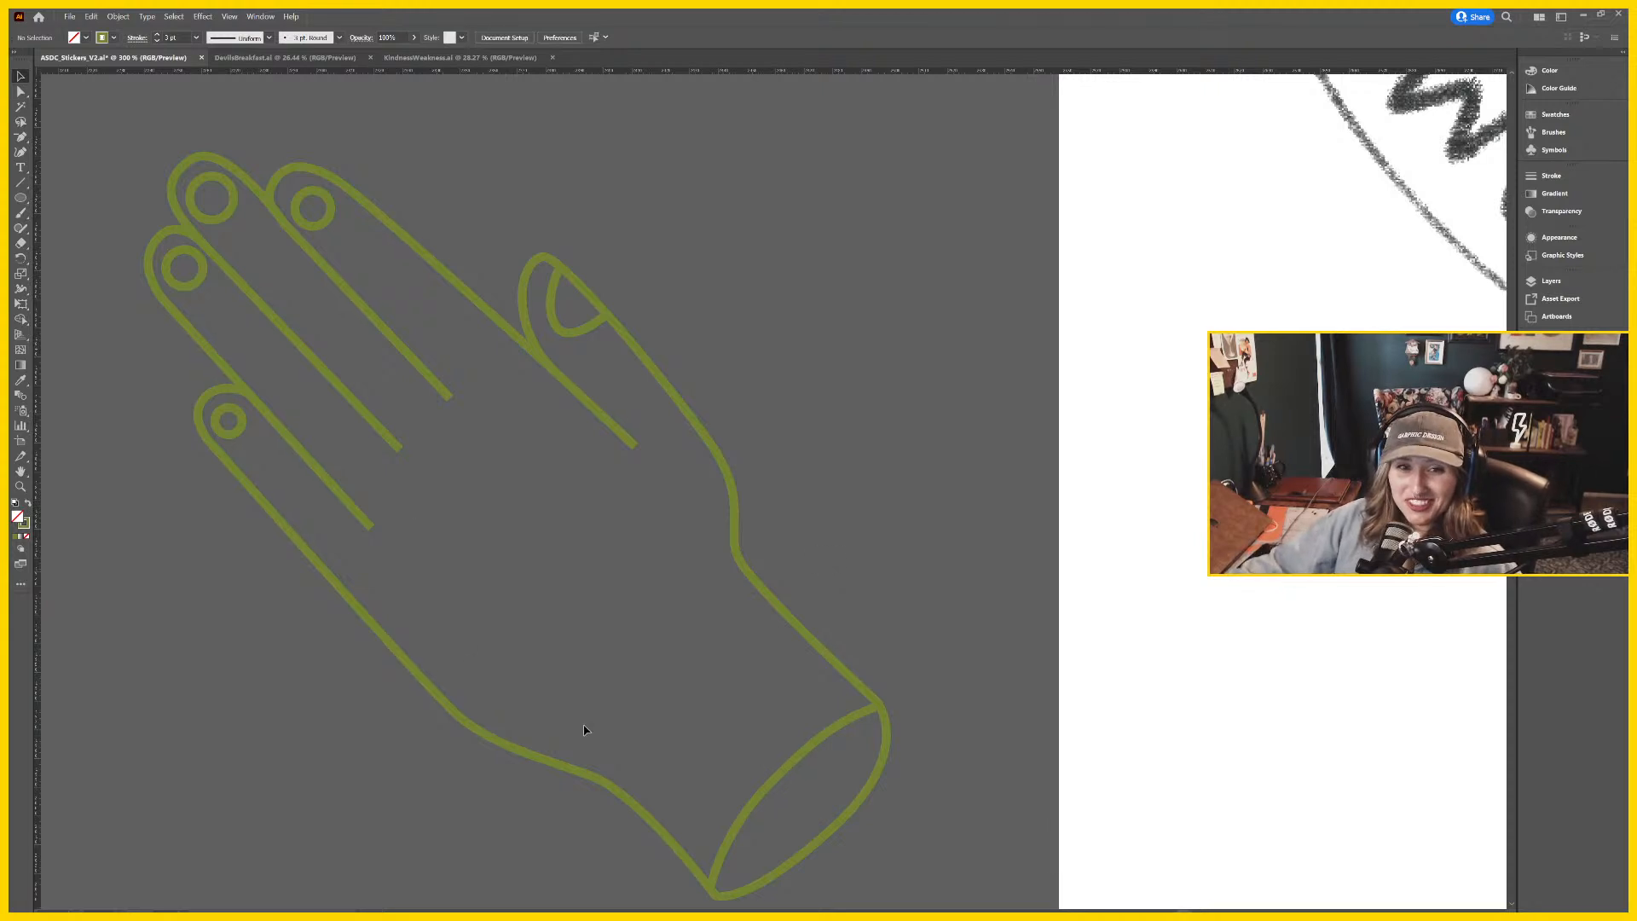
{"action": "left_click_drag", "start_coordinate": [725, 506], "coordinate": [863, 509]}
{"action": "key", "text": "a"}
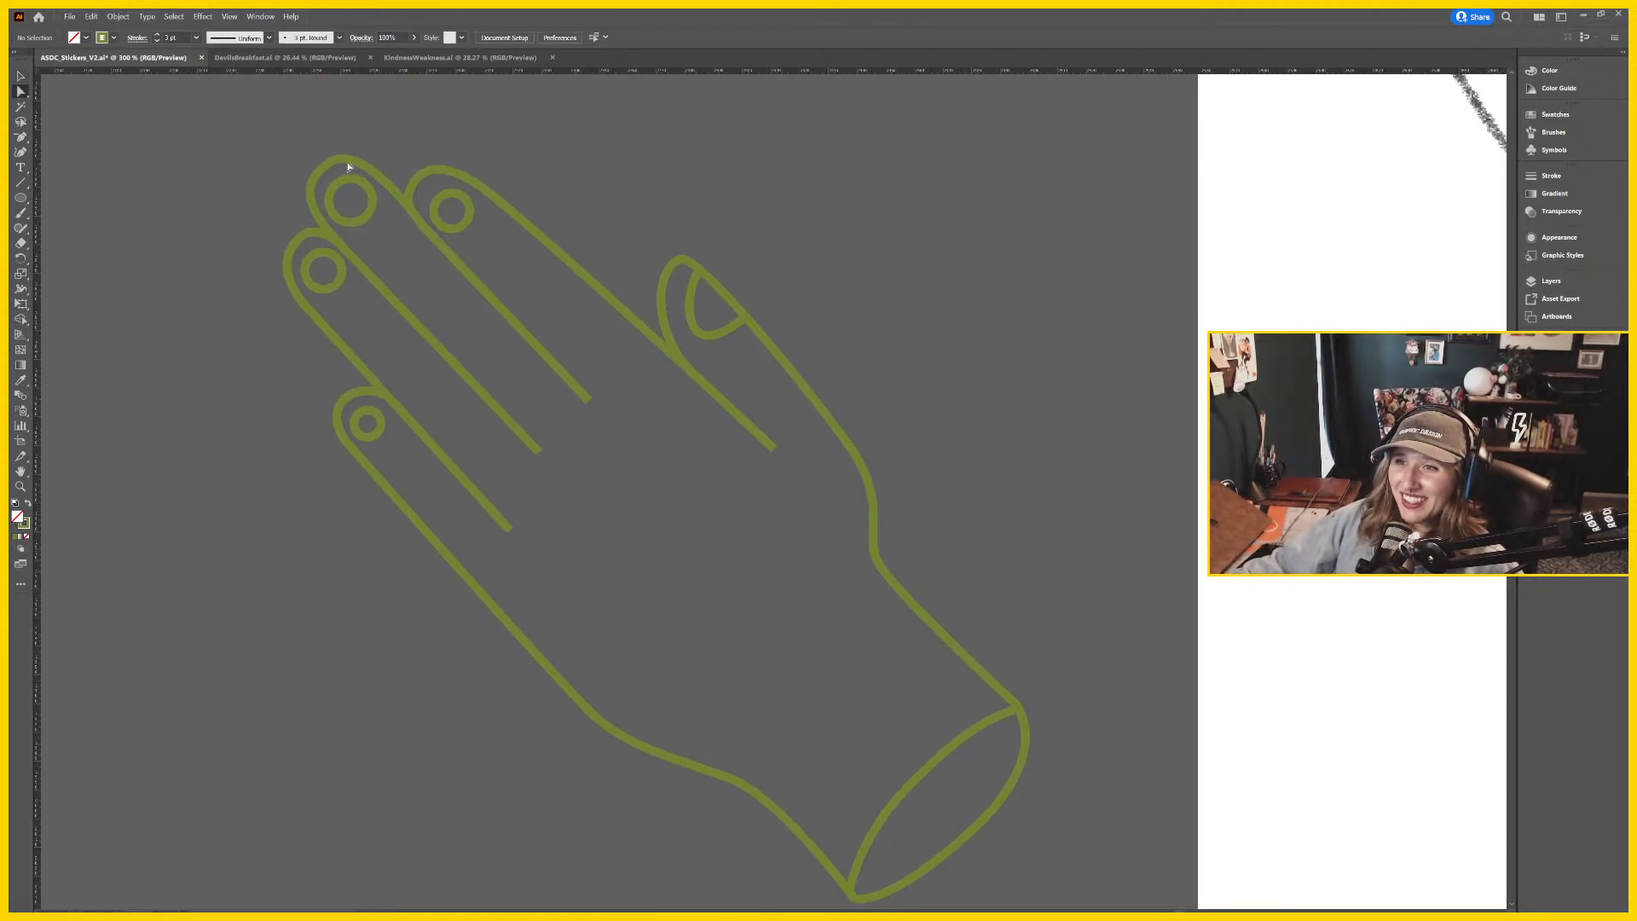
{"action": "left_click", "coordinate": [352, 165]}
{"action": "left_click_drag", "start_coordinate": [414, 189], "coordinate": [563, 427]}
{"action": "left_click", "coordinate": [550, 419]}
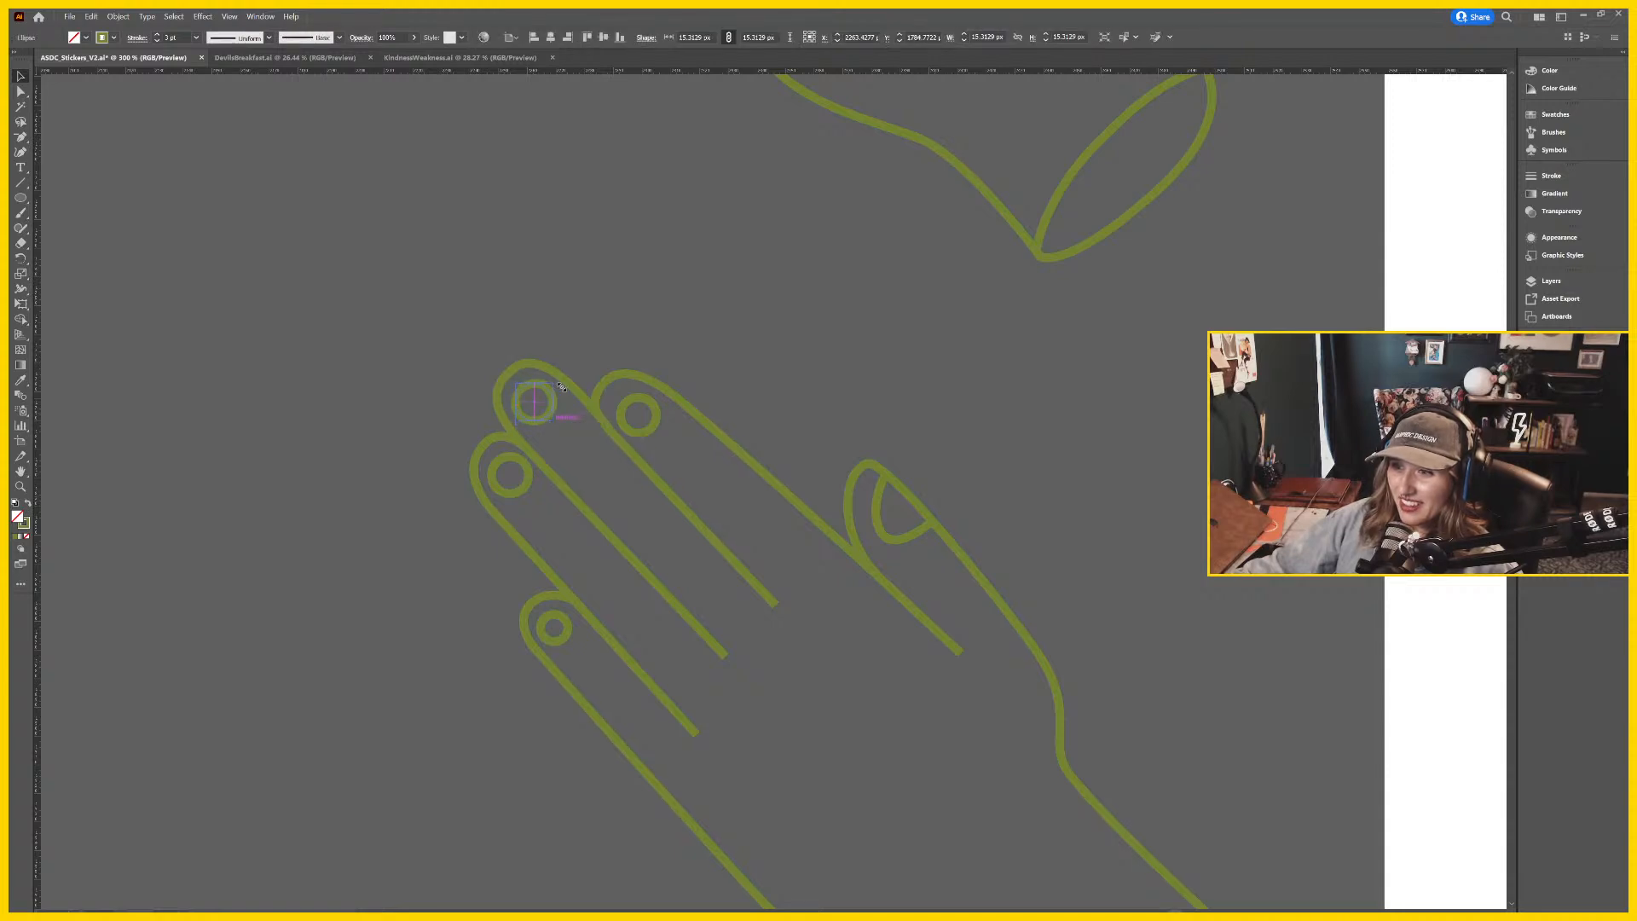
{"action": "key", "text": "a"}
{"action": "left_click", "coordinate": [526, 369]}
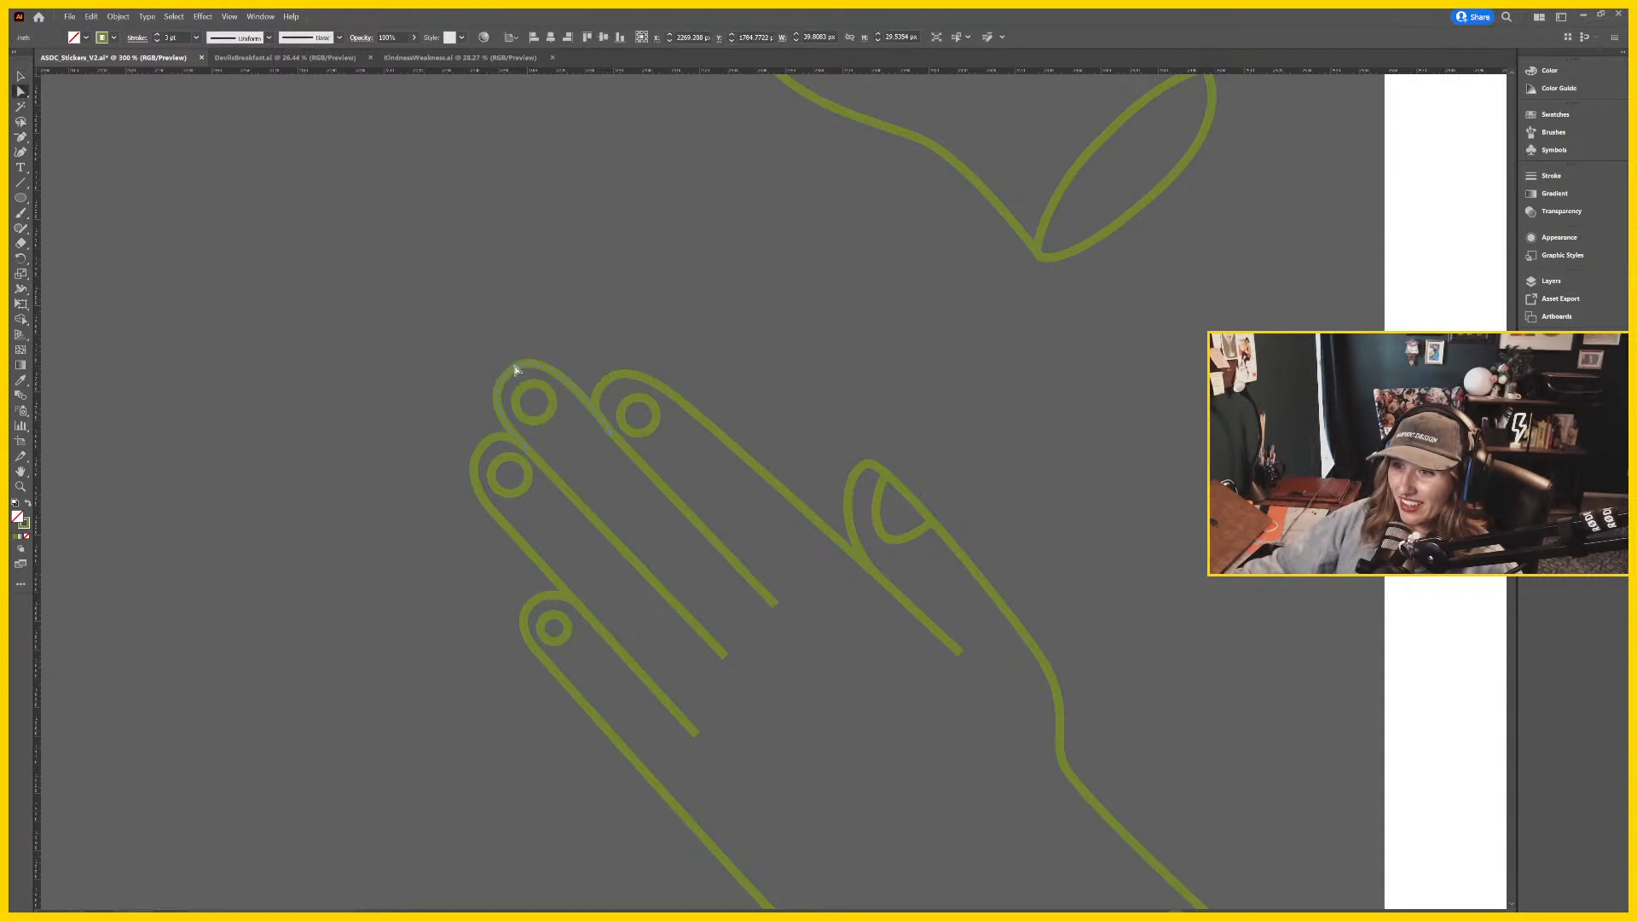
{"action": "left_click", "coordinate": [515, 367]}
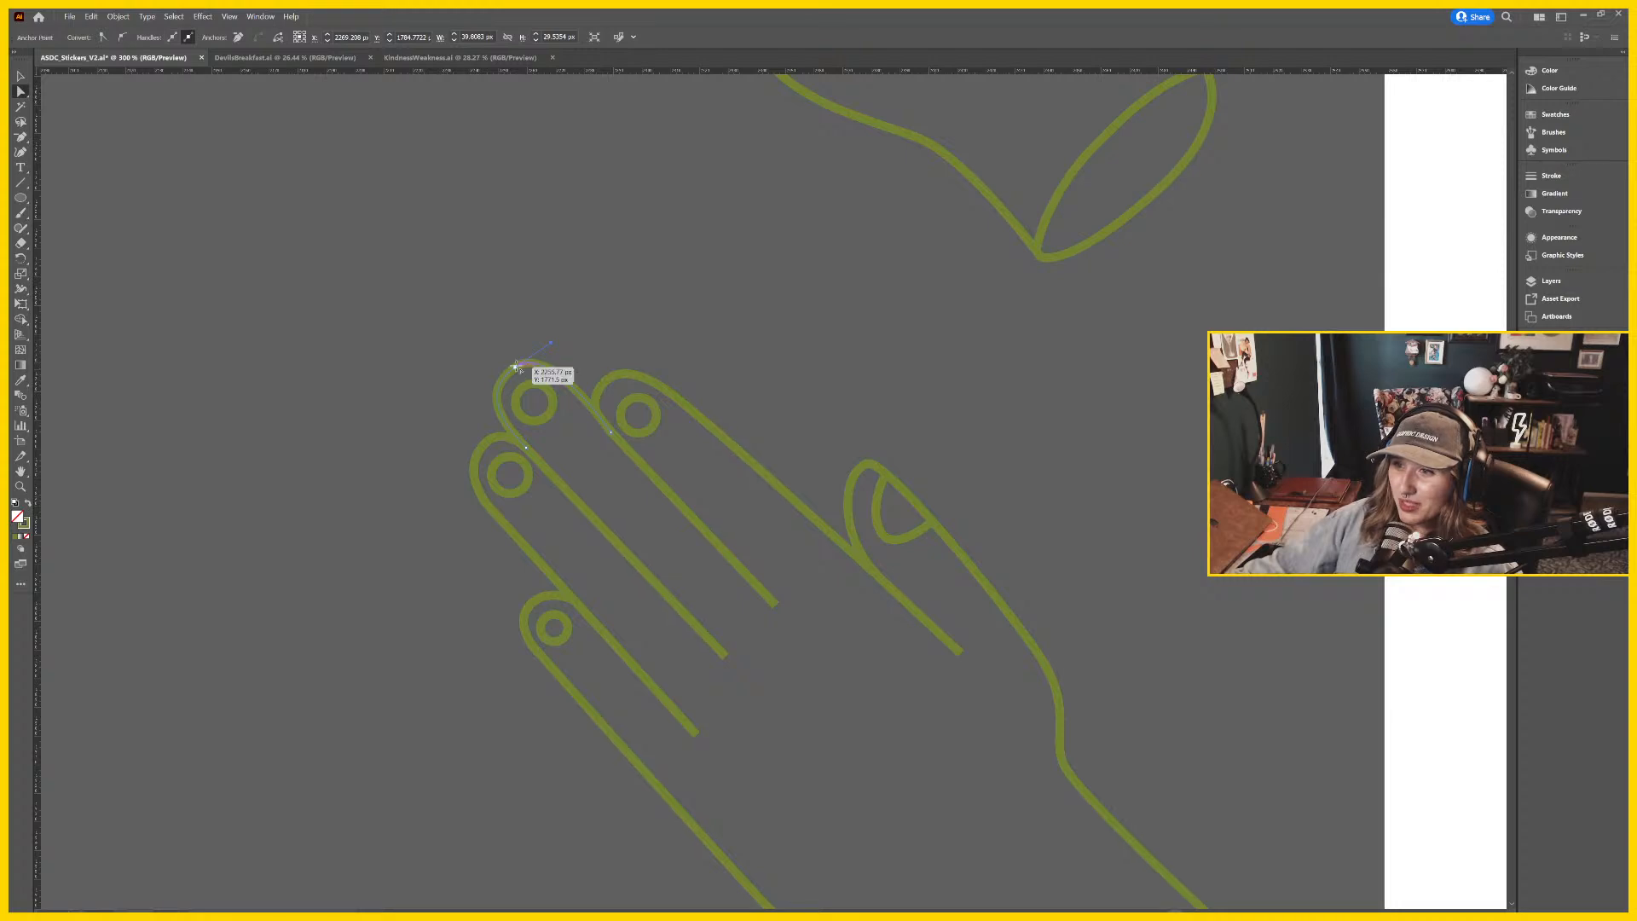
{"action": "left_click", "coordinate": [636, 322]}
{"action": "scroll", "coordinate": [643, 452], "scroll_direction": "down", "scroll_amount": 3}
{"action": "scroll", "coordinate": [643, 453], "scroll_direction": "right", "scroll_amount": 4}
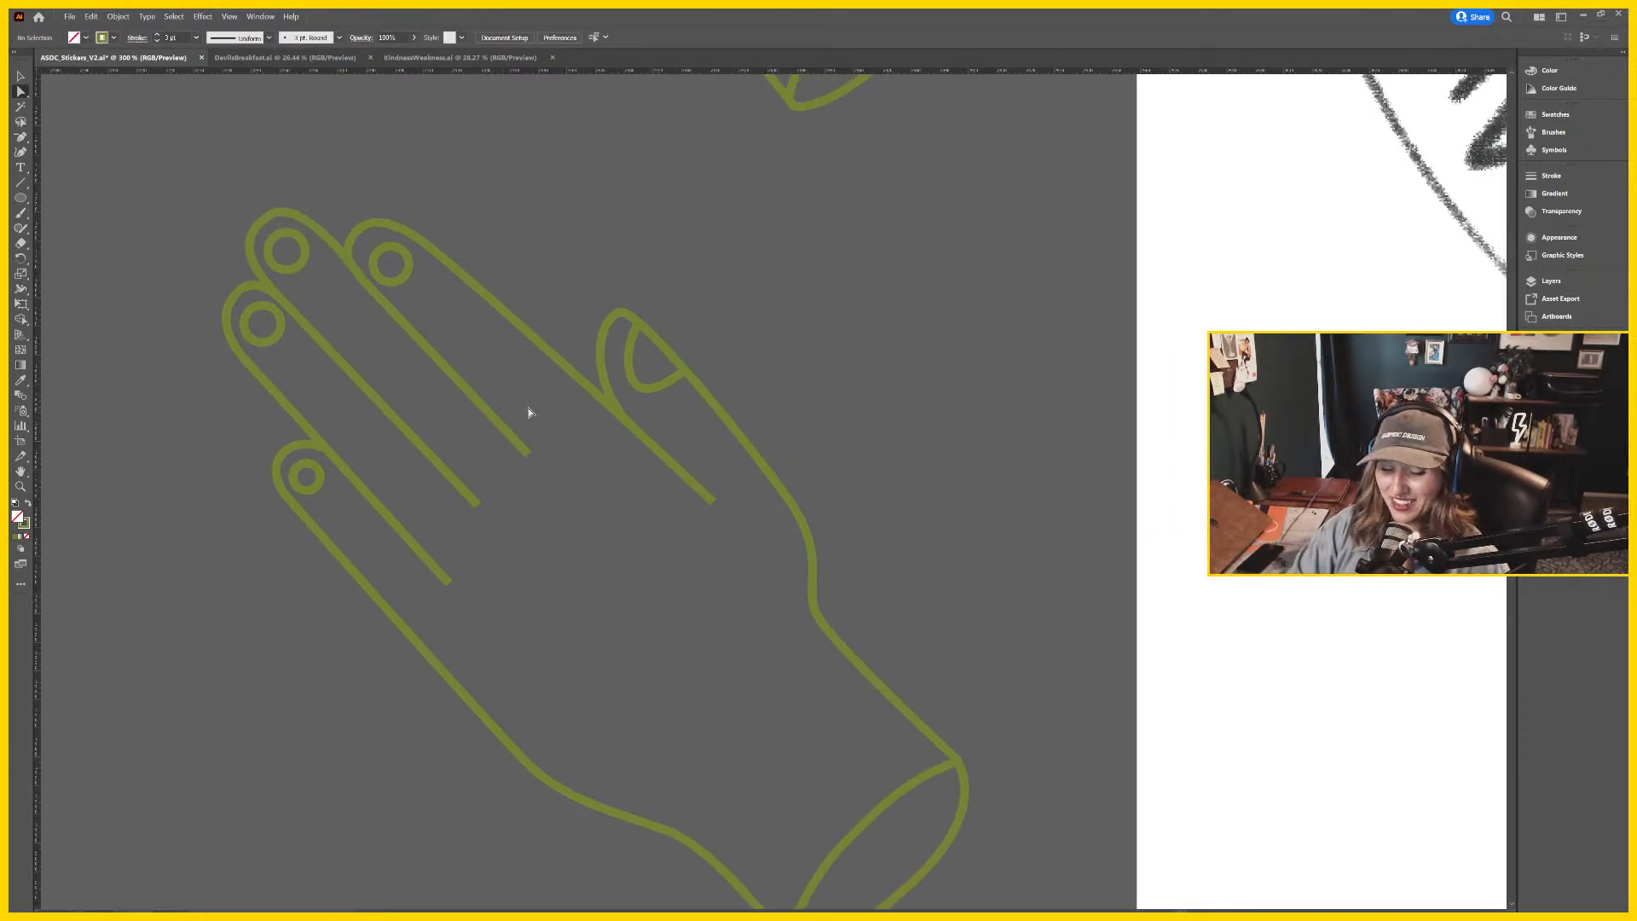
{"action": "key", "text": "ctrl+minus"}
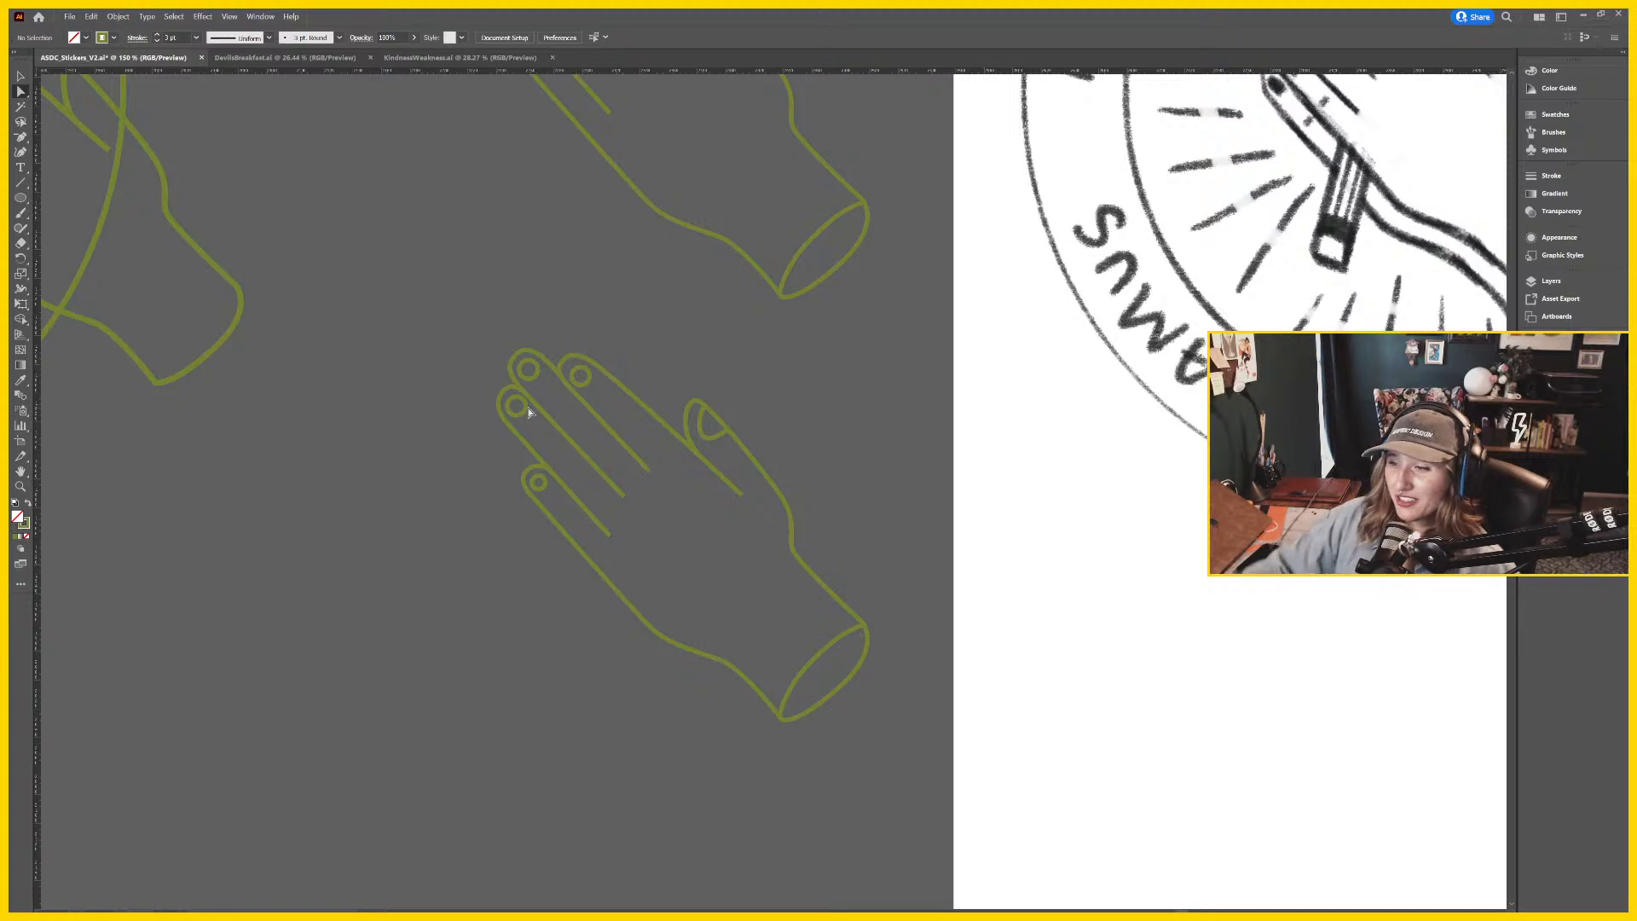
{"action": "scroll", "coordinate": [597, 478], "scroll_direction": "right", "scroll_amount": 3}
{"action": "scroll", "coordinate": [597, 477], "scroll_direction": "down", "scroll_amount": 1}
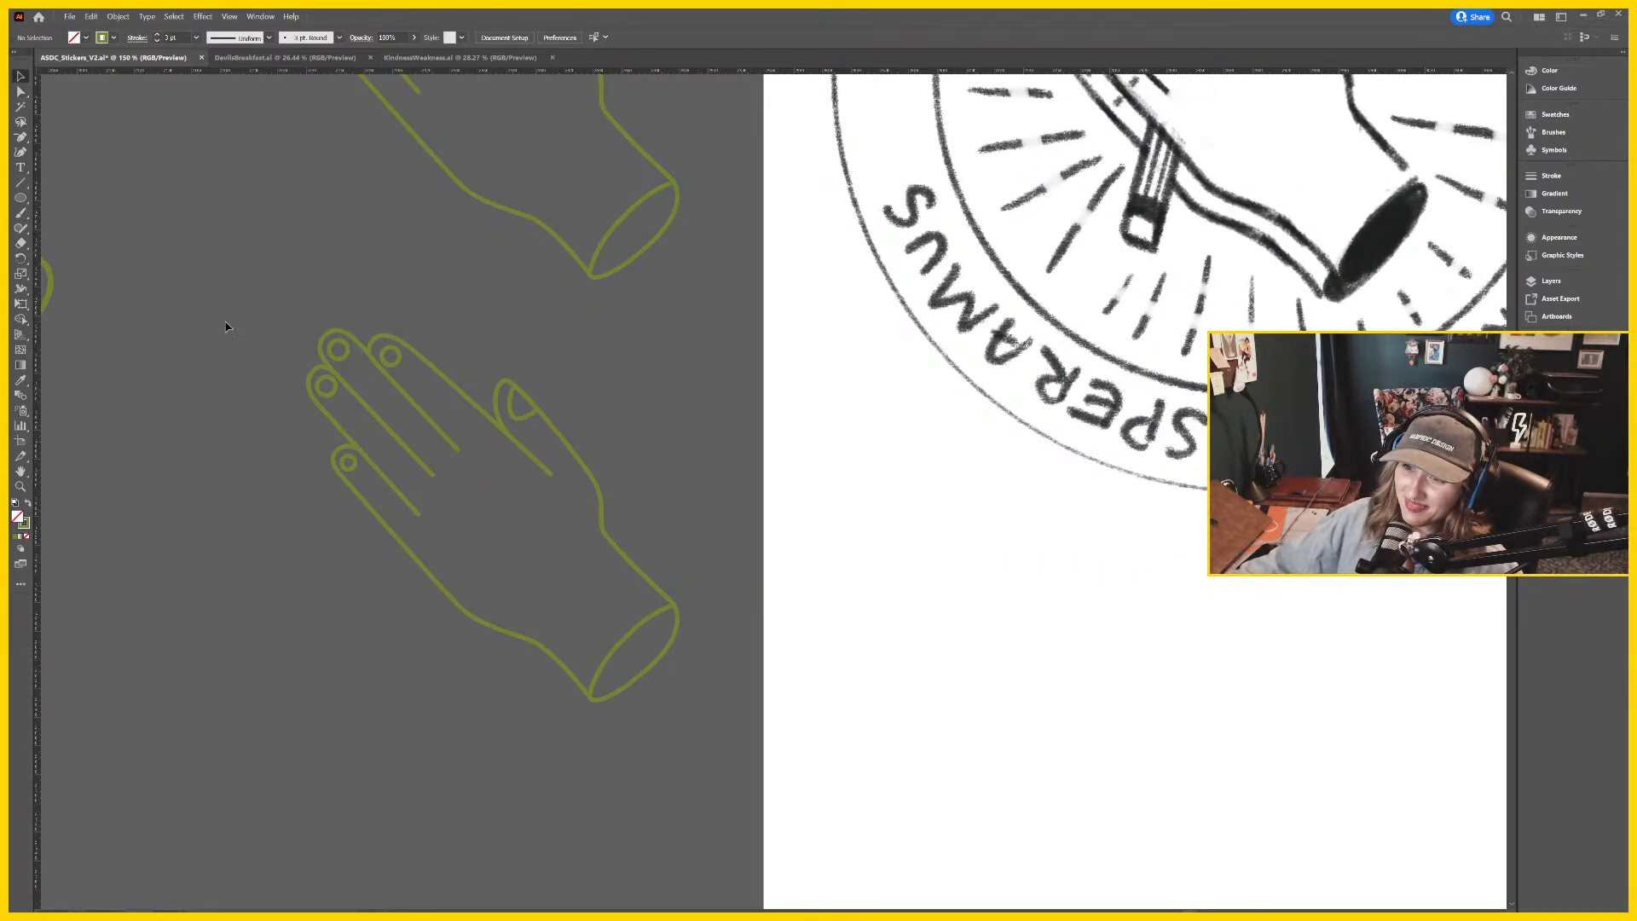
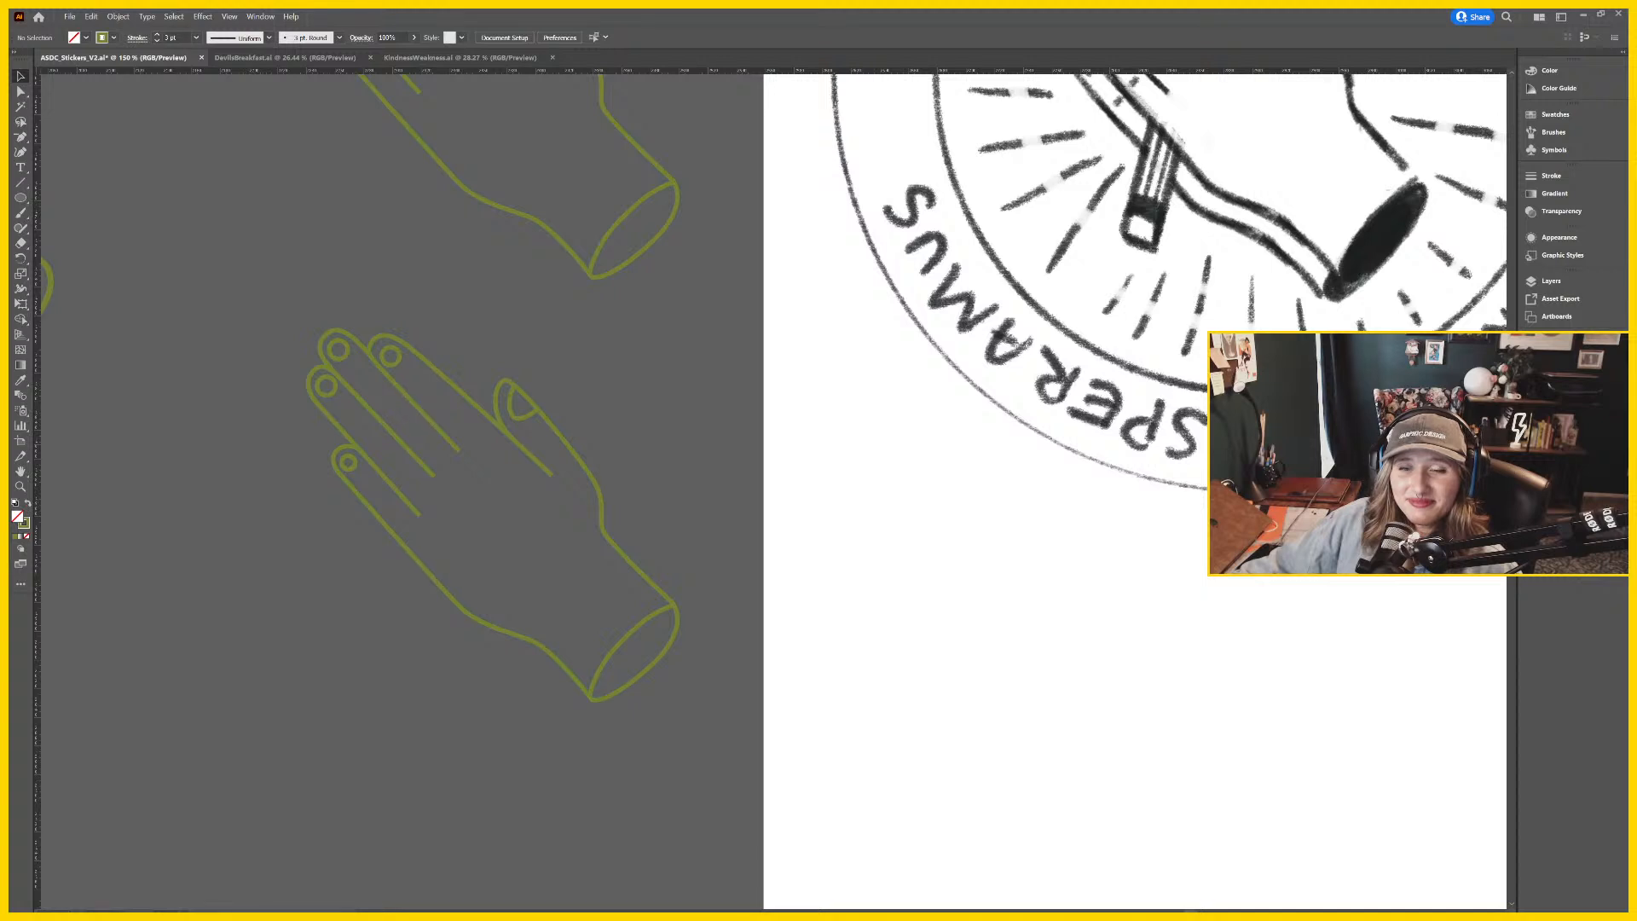
{"action": "left_click_drag", "start_coordinate": [614, 656], "coordinate": [415, 684]}
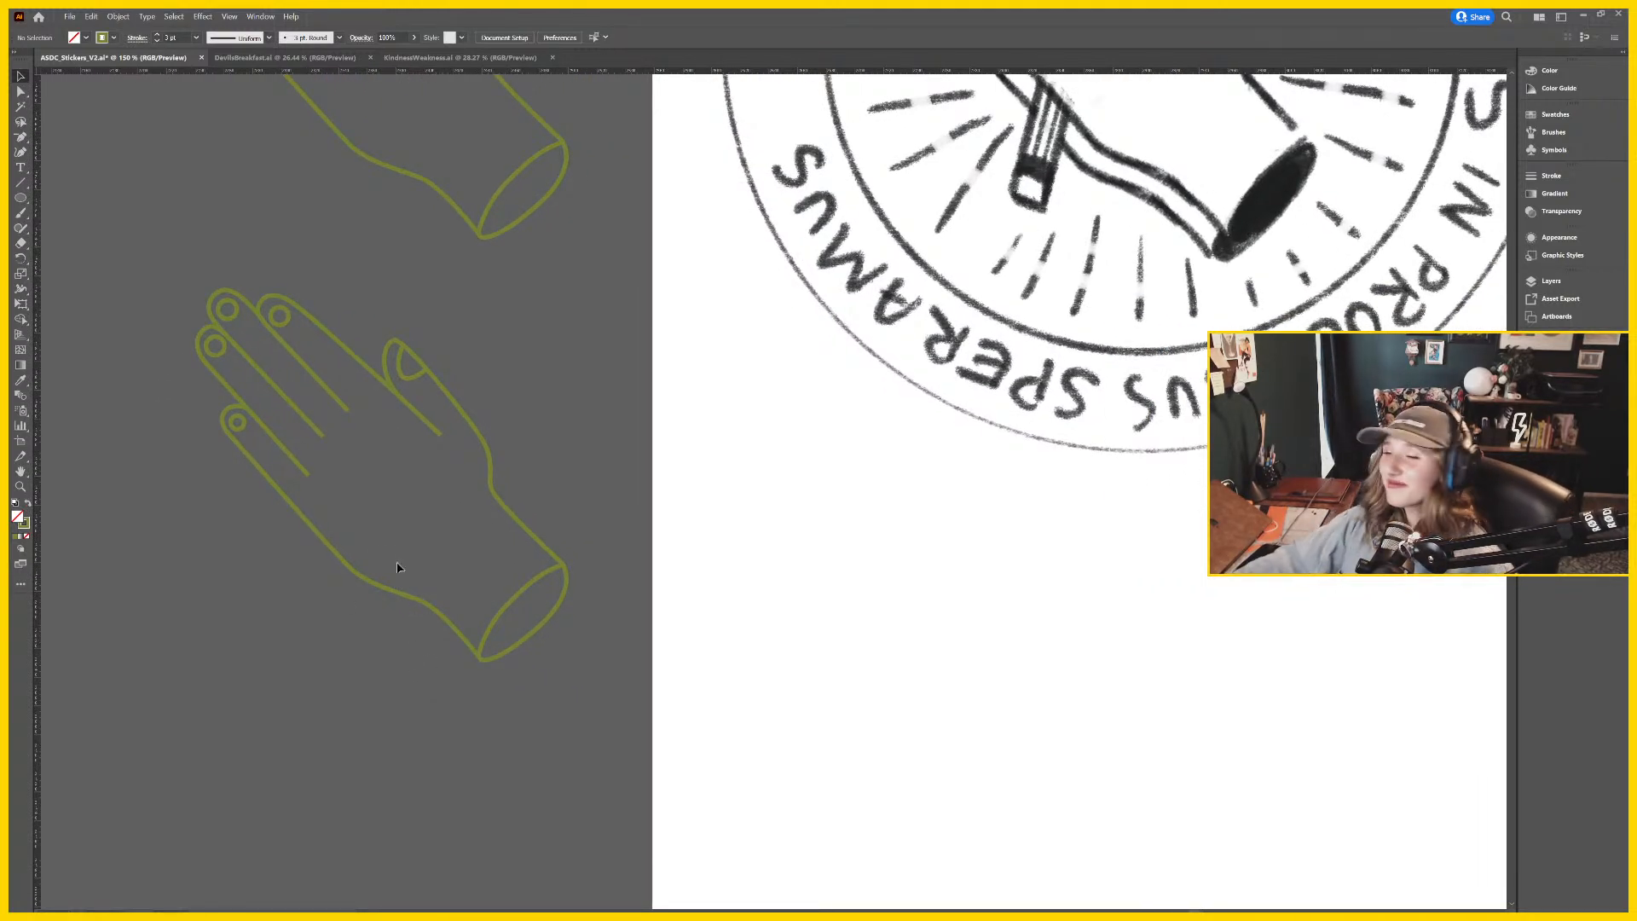
{"action": "left_click_drag", "start_coordinate": [558, 608], "coordinate": [607, 555]}
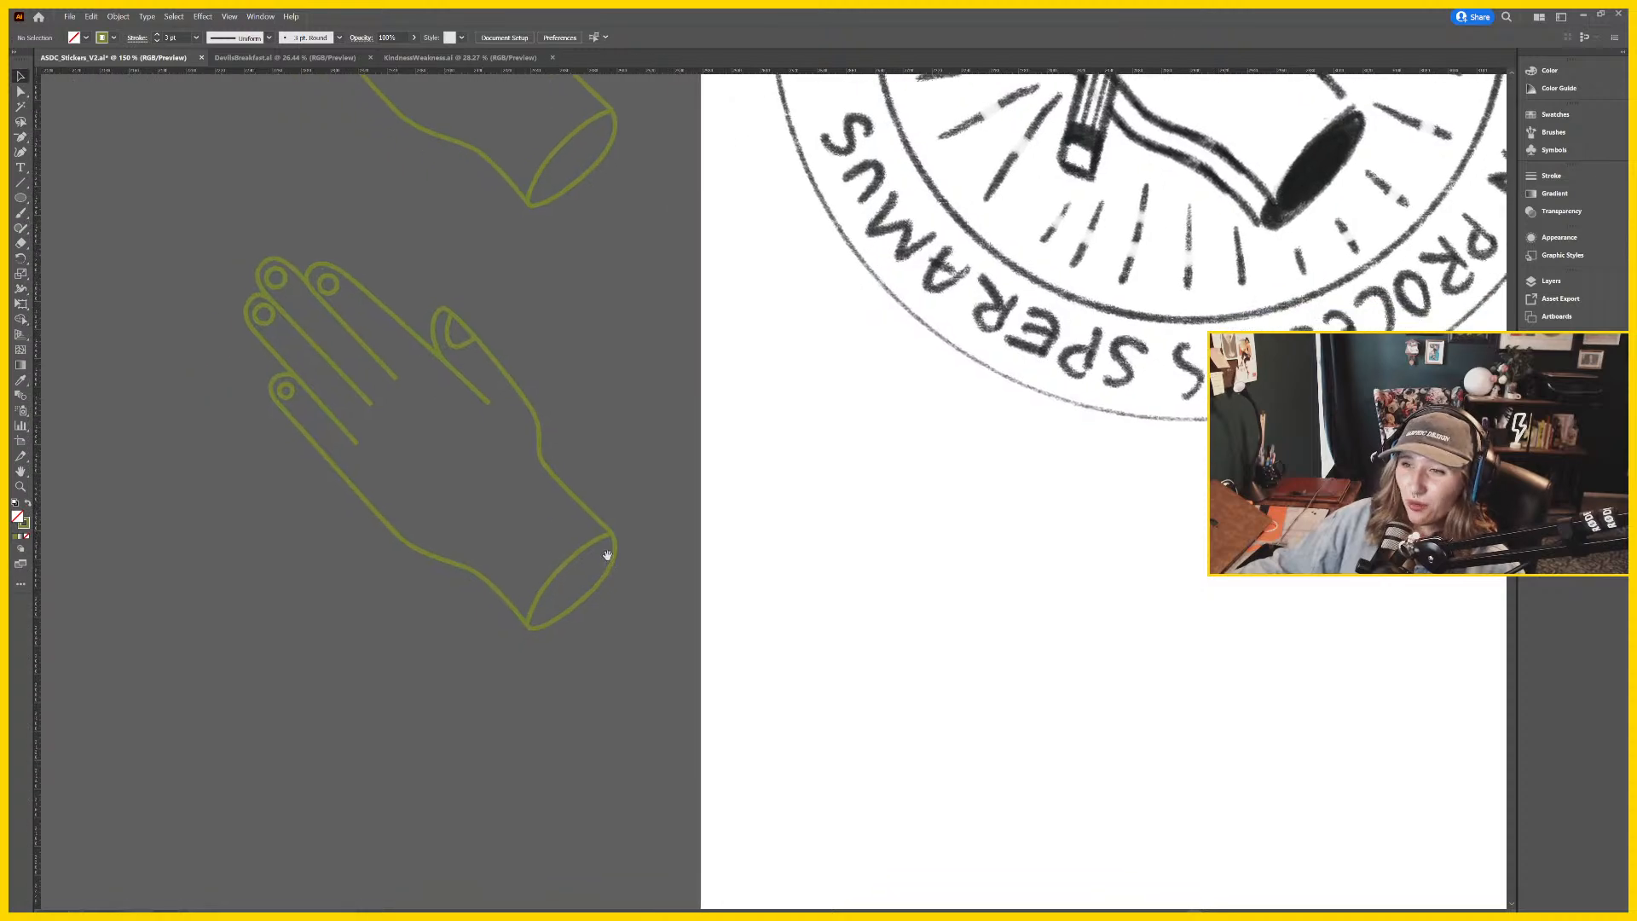
{"action": "left_click_drag", "start_coordinate": [673, 483], "coordinate": [621, 521]}
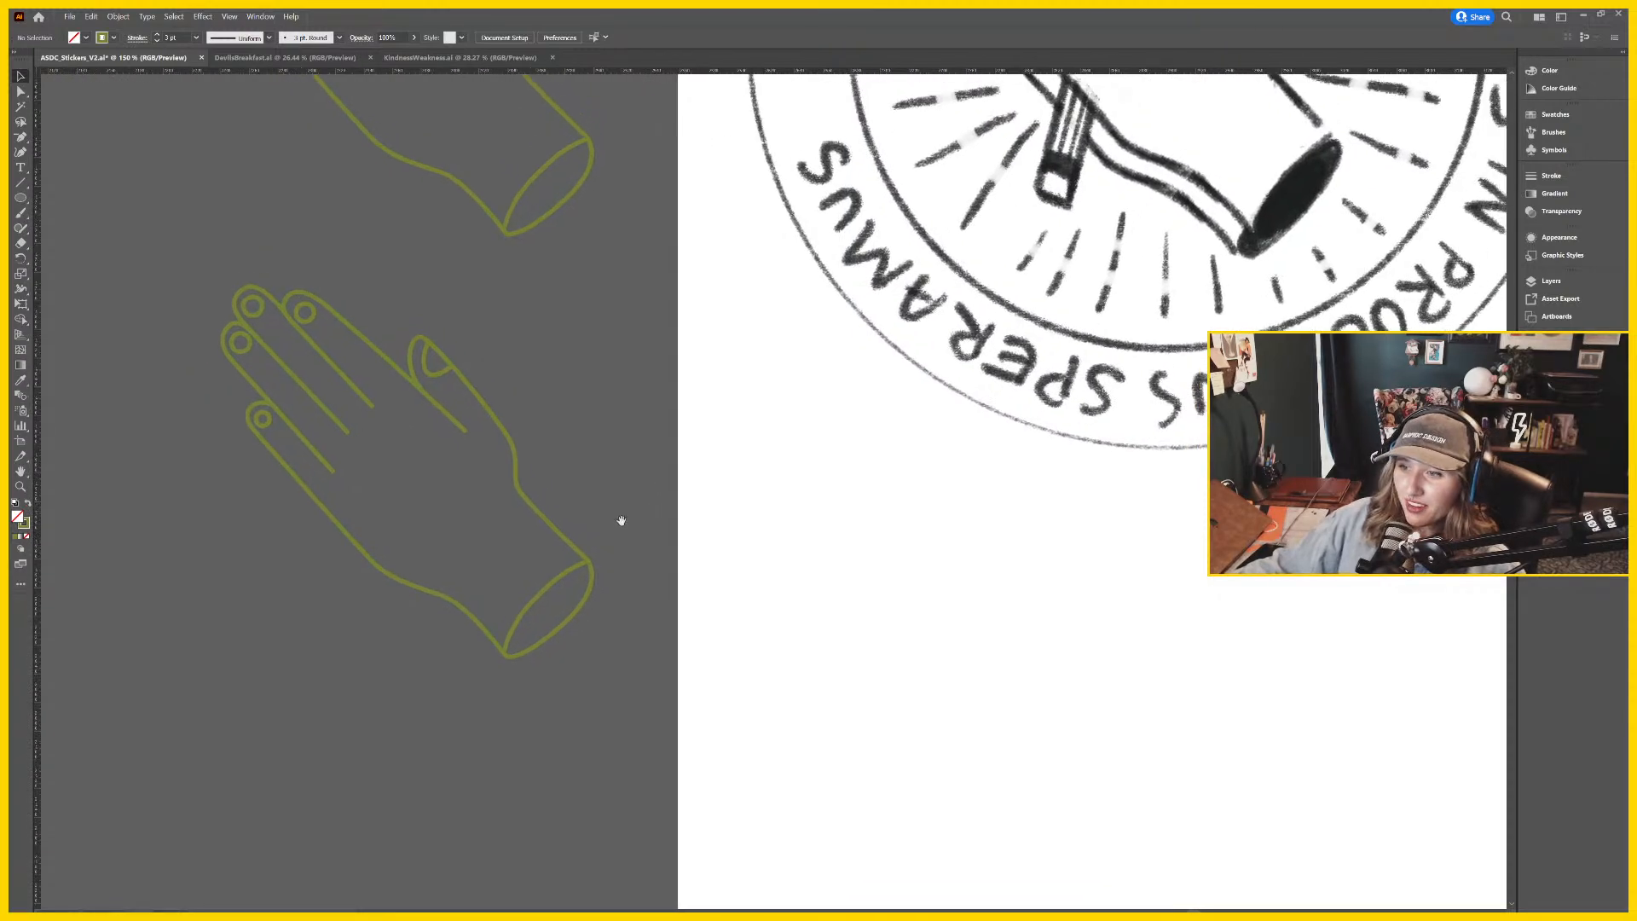
Move the large circle from beside the artboard onto the outer ring of the praying-hands seal sketch.
{"action": "key", "text": "ctrl+minus"}
{"action": "key", "text": "ctrl+minus"}
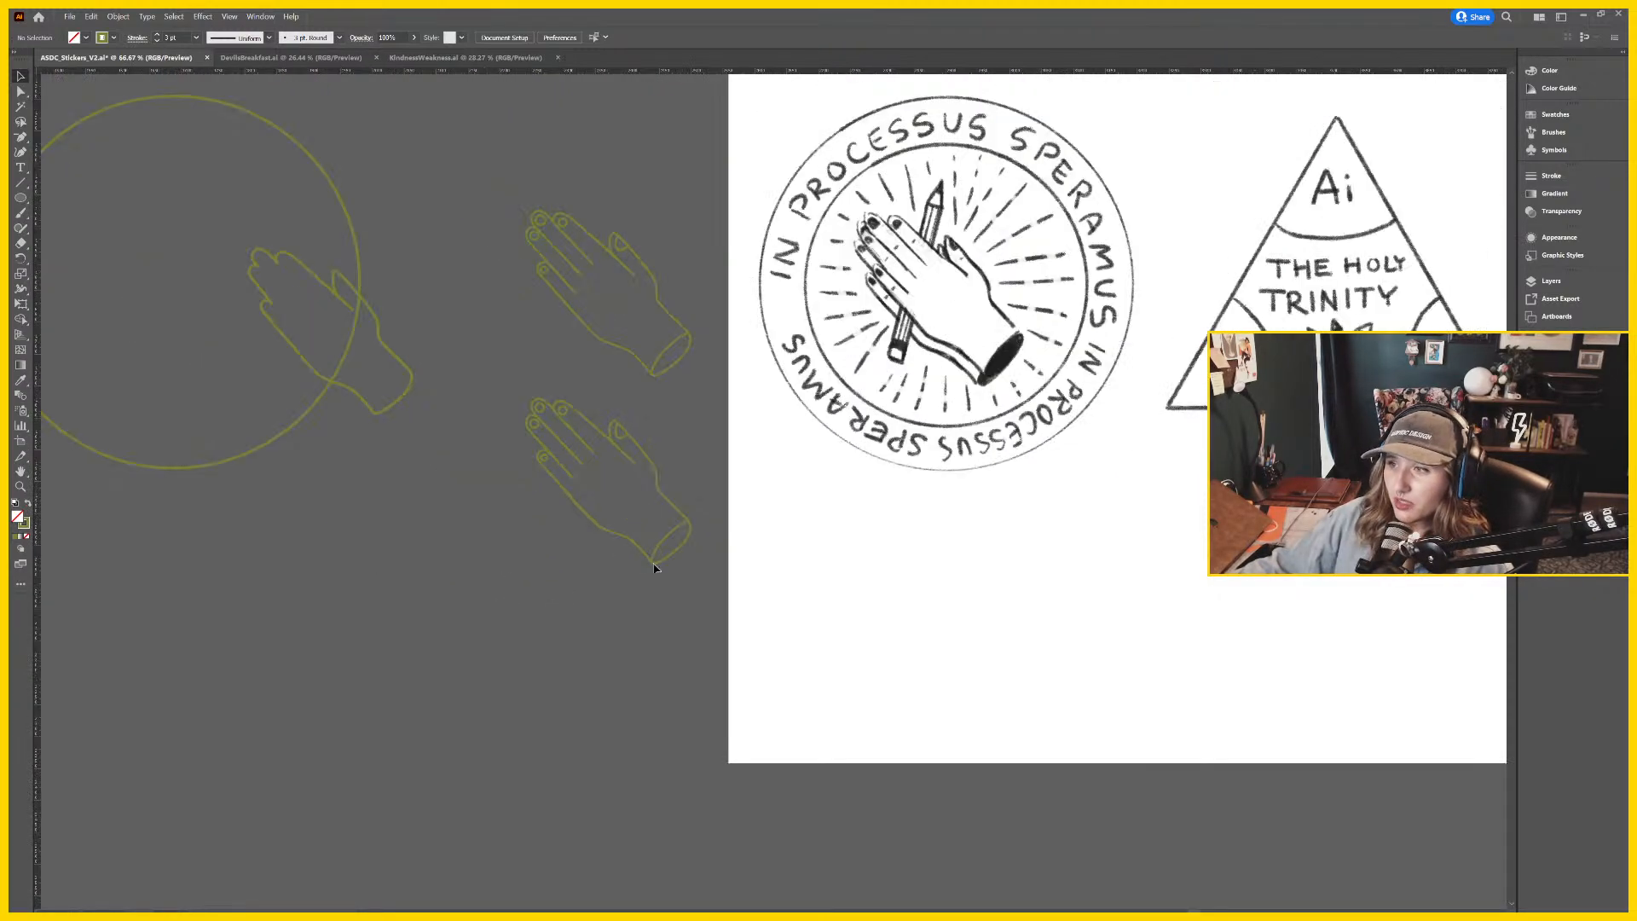
{"action": "left_click_drag", "start_coordinate": [1088, 334], "coordinate": [729, 573]}
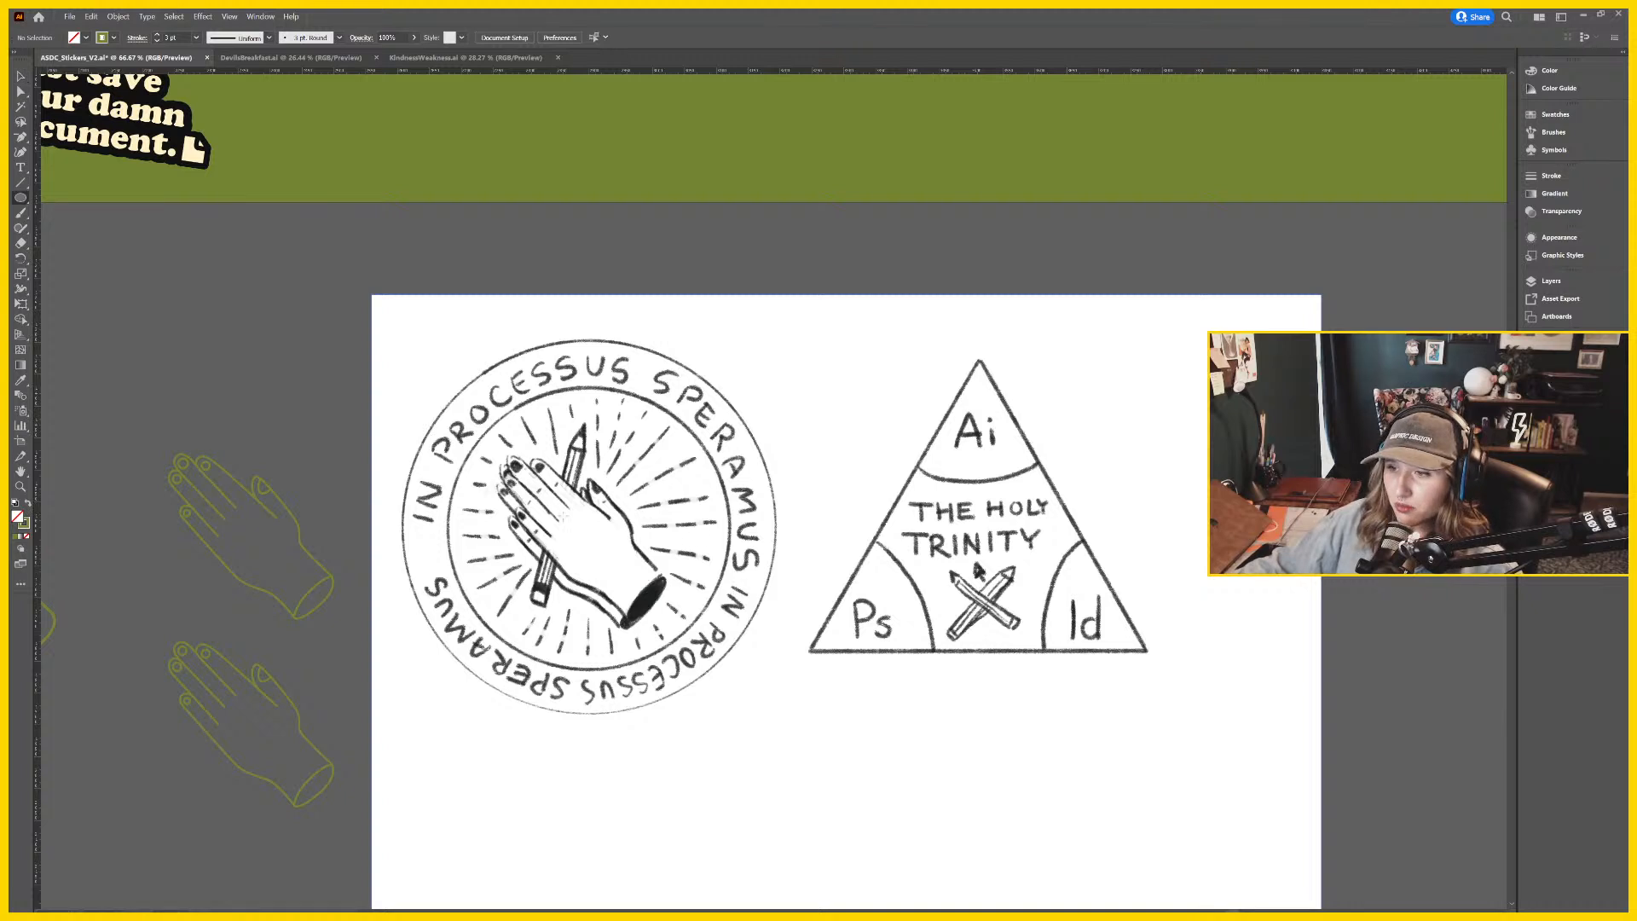
{"action": "left_click_drag", "start_coordinate": [497, 561], "coordinate": [812, 534]}
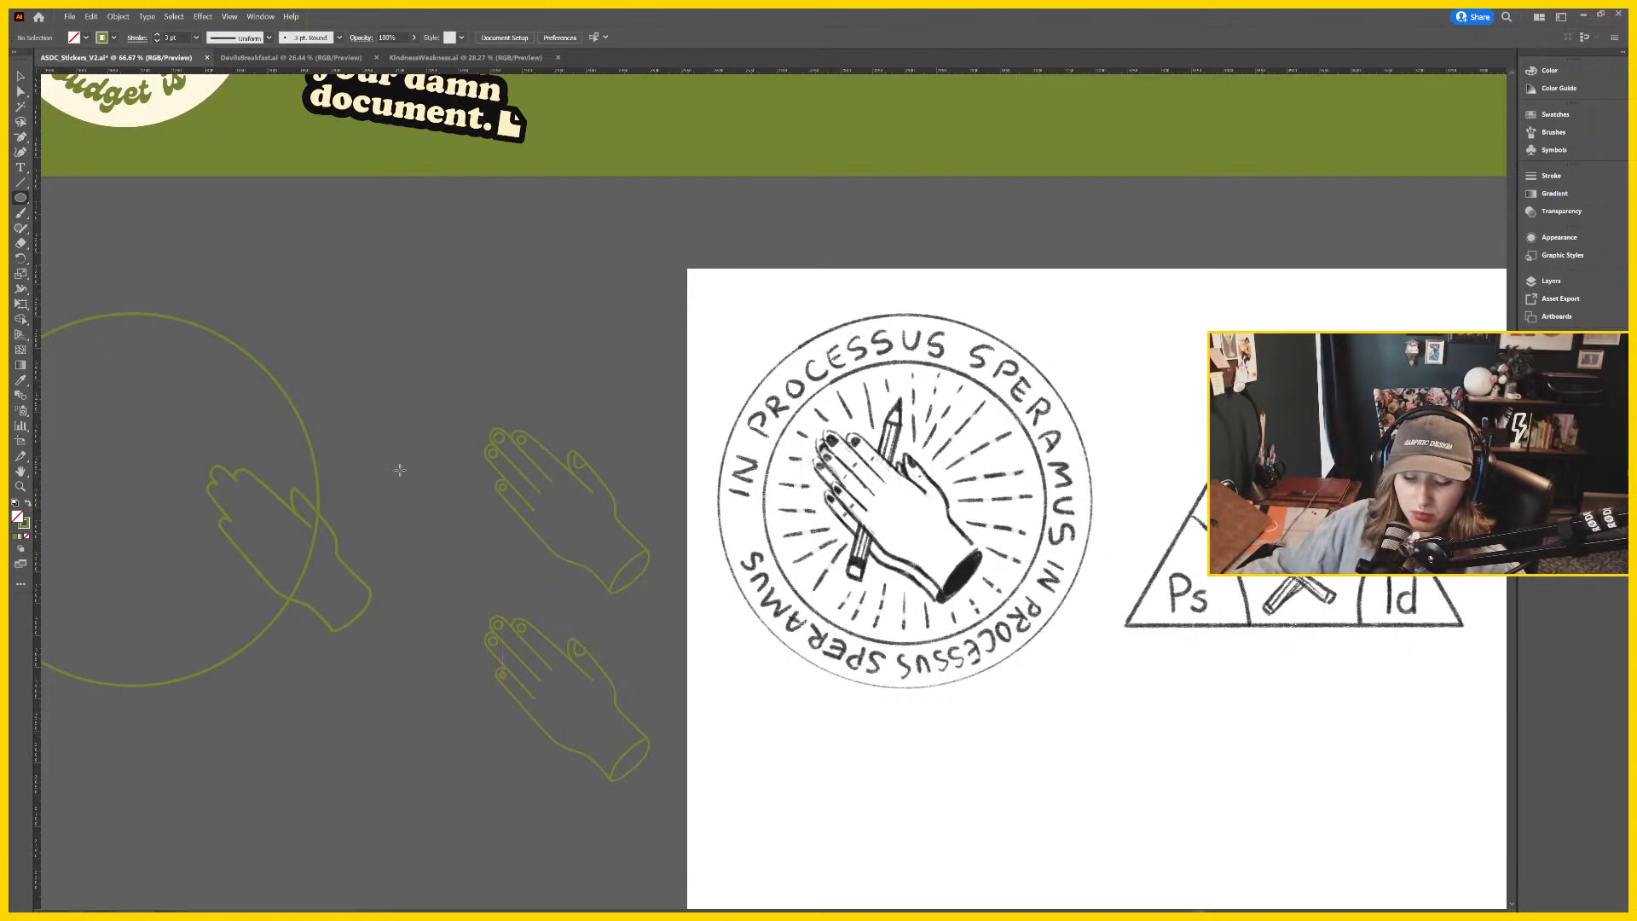
{"action": "key", "text": "v"}
{"action": "left_click_drag", "start_coordinate": [285, 394], "coordinate": [825, 423]}
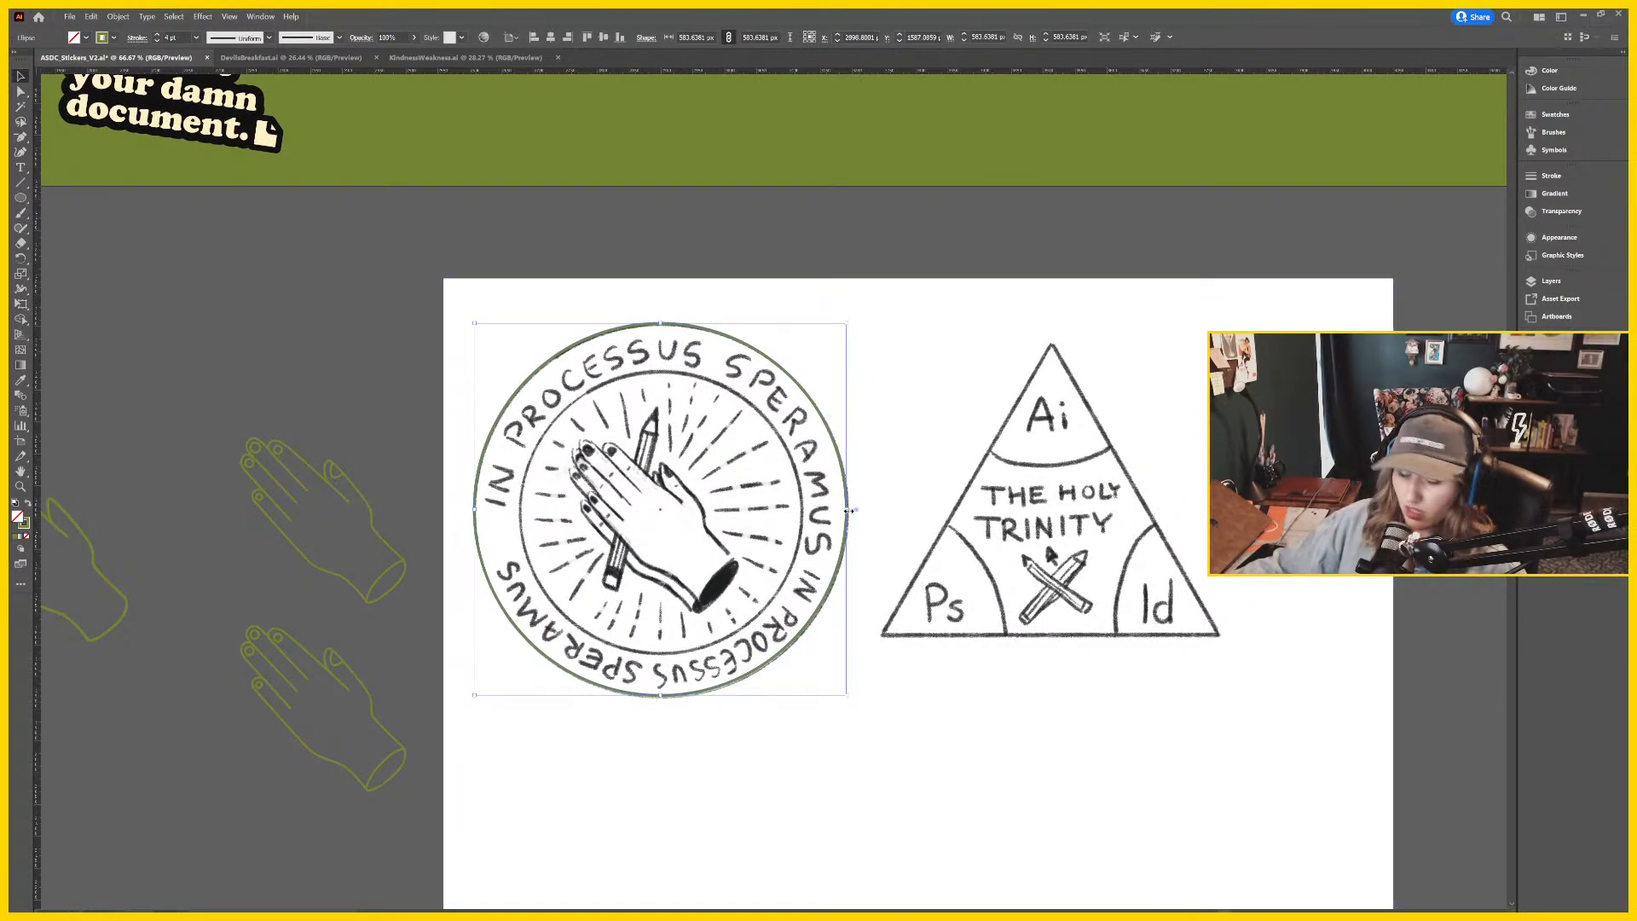
Add a smaller concentric copy of the circle that follows the seal's inner ring.
{"action": "left_click_drag", "start_coordinate": [846, 514], "coordinate": [801, 505]}
{"action": "mouse_move", "coordinate": [796, 387]}
{"action": "left_mouse_down"}
{"action": "mouse_move", "coordinate": [780, 353]}
{"action": "mouse_move", "coordinate": [792, 389]}
{"action": "left_mouse_up"}
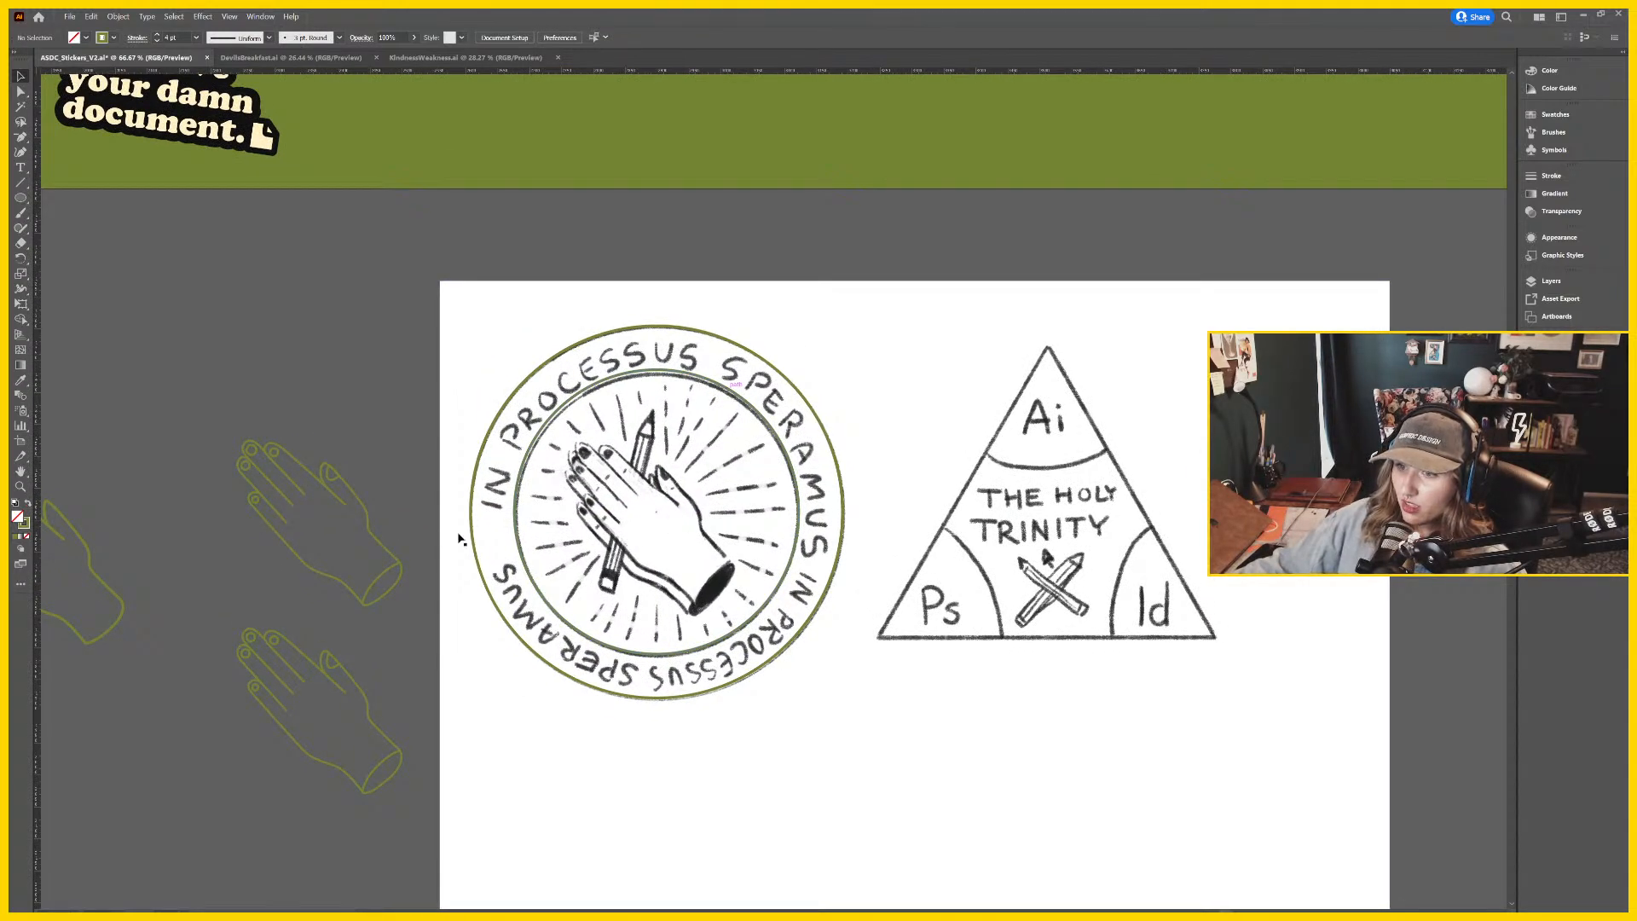
{"action": "left_click", "coordinate": [371, 527]}
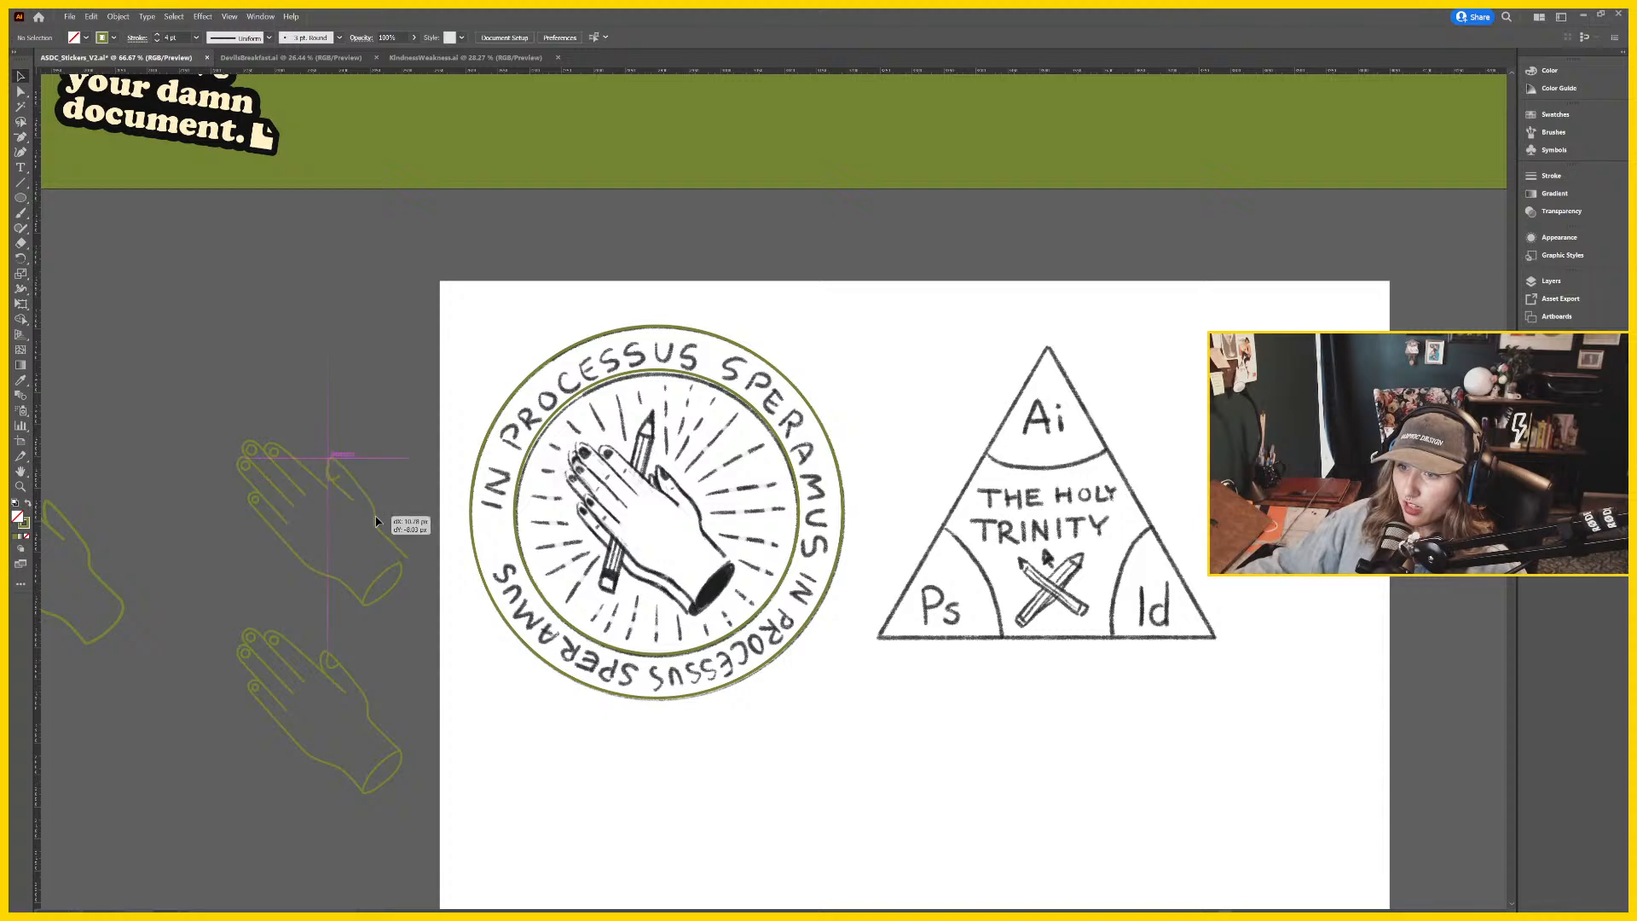
{"action": "left_click", "coordinate": [376, 511]}
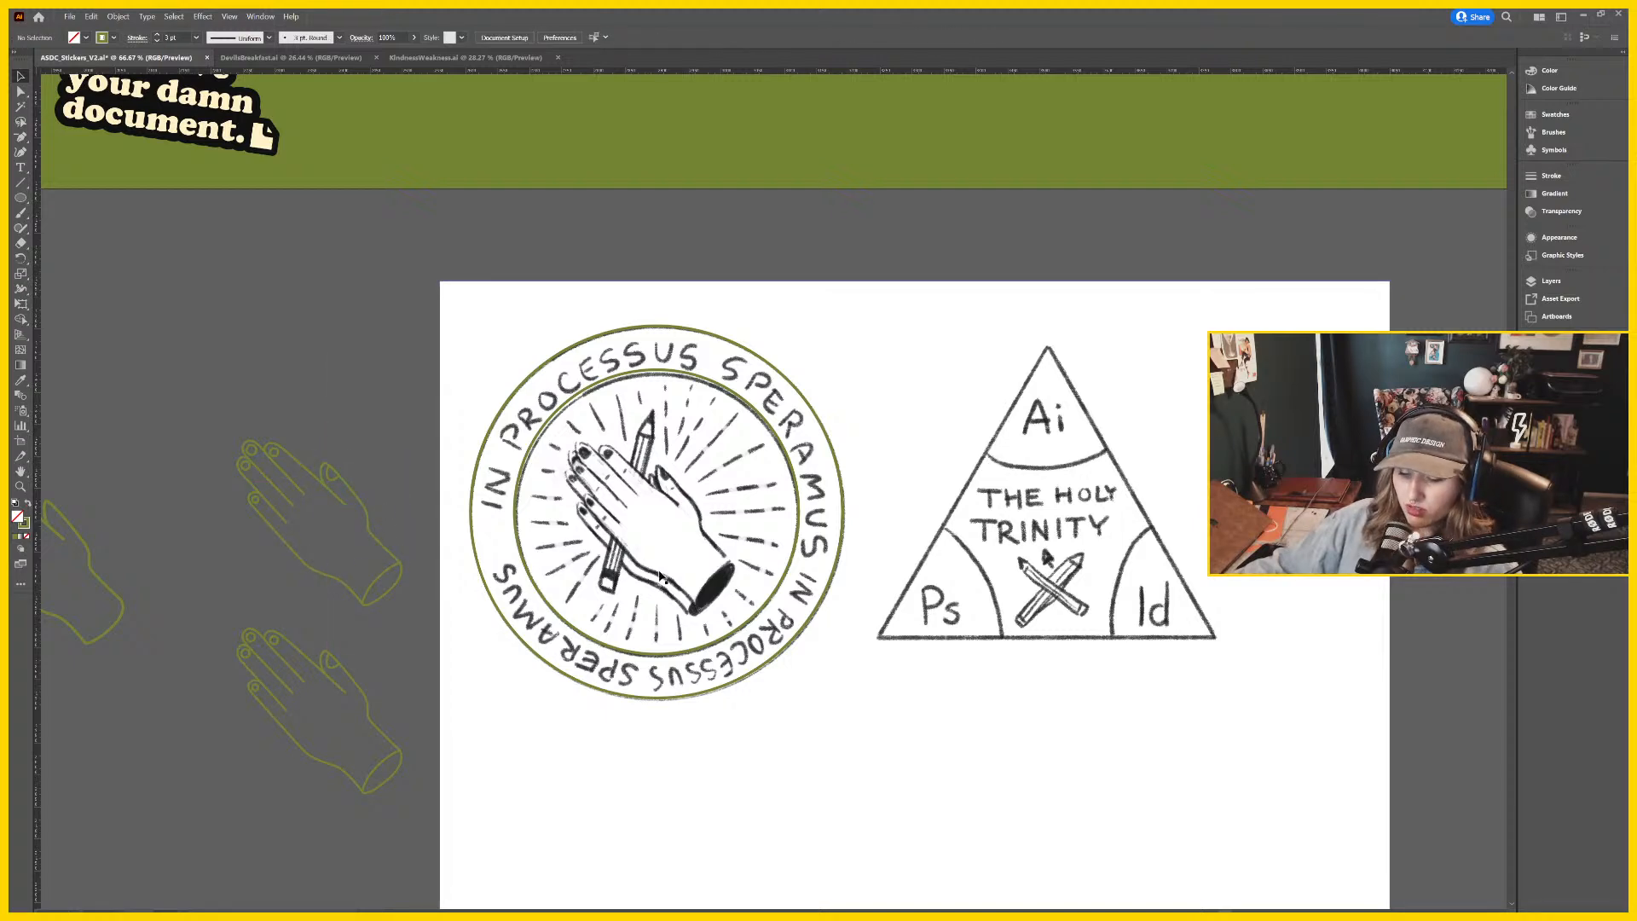
Draw a narrow upright rectangle about 29 px wide and 290 px high over the seal's pencil as its body.
{"action": "key", "text": "ctrl+equal"}
{"action": "scroll", "coordinate": [552, 604], "scroll_direction": "down", "scroll_amount": 2}
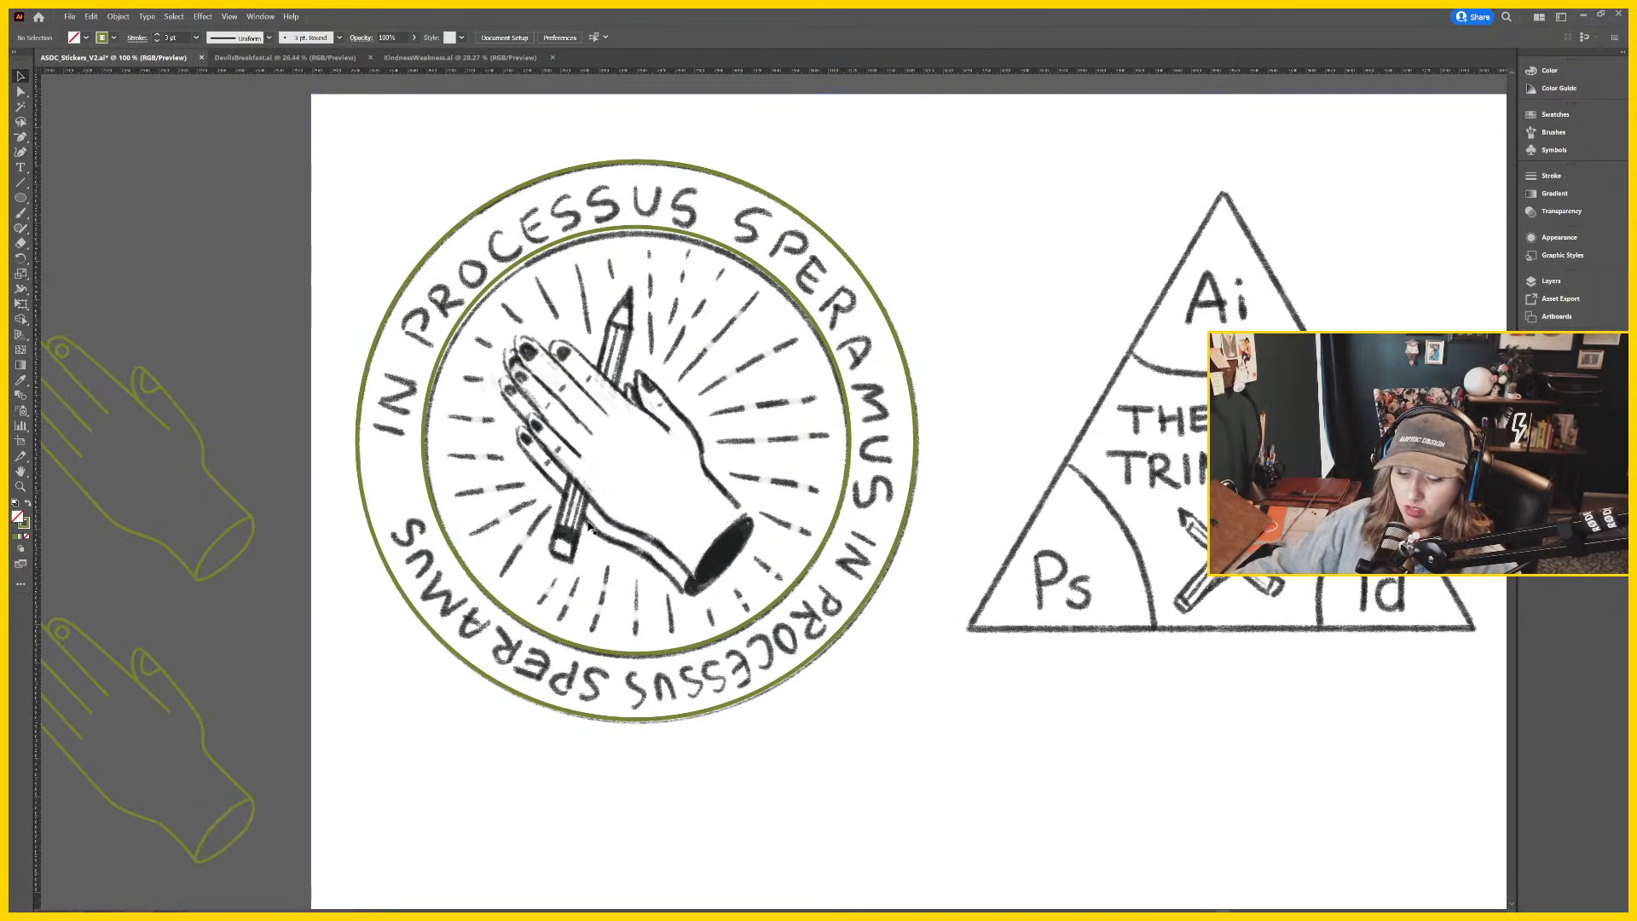
{"action": "key", "text": "ctrl+equal"}
{"action": "key", "text": "m"}
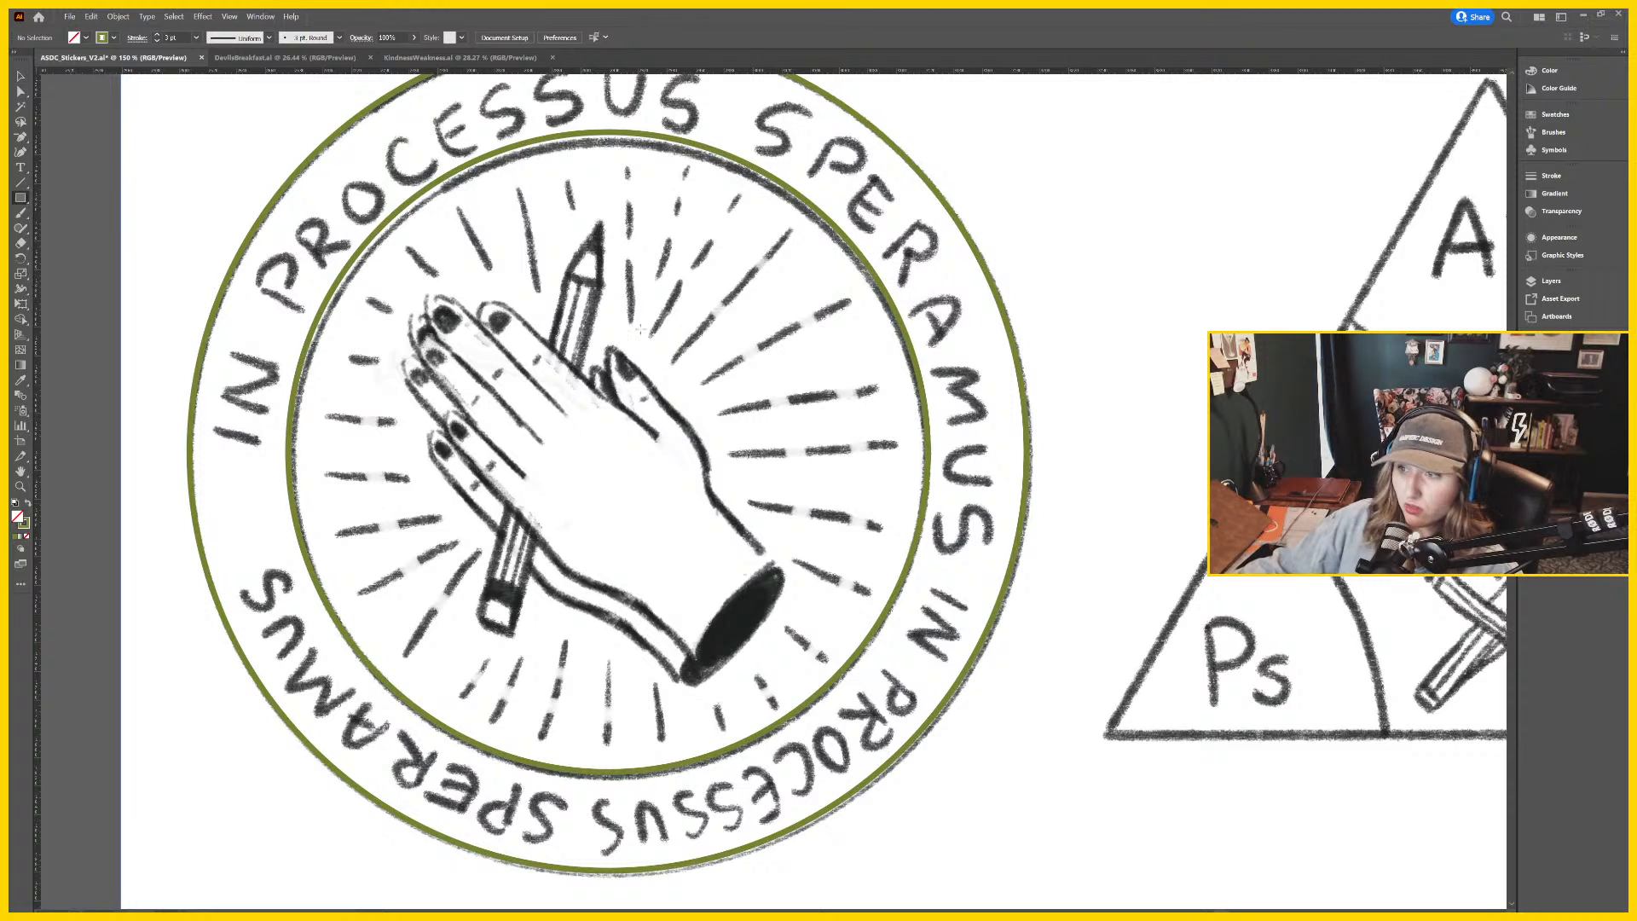
{"action": "left_click_drag", "start_coordinate": [546, 223], "coordinate": [589, 636]}
Add an anchor point midway along the rectangle's upper edge and pull it straight up about 43 px to form the pencil's tip.
{"action": "key", "text": "a"}
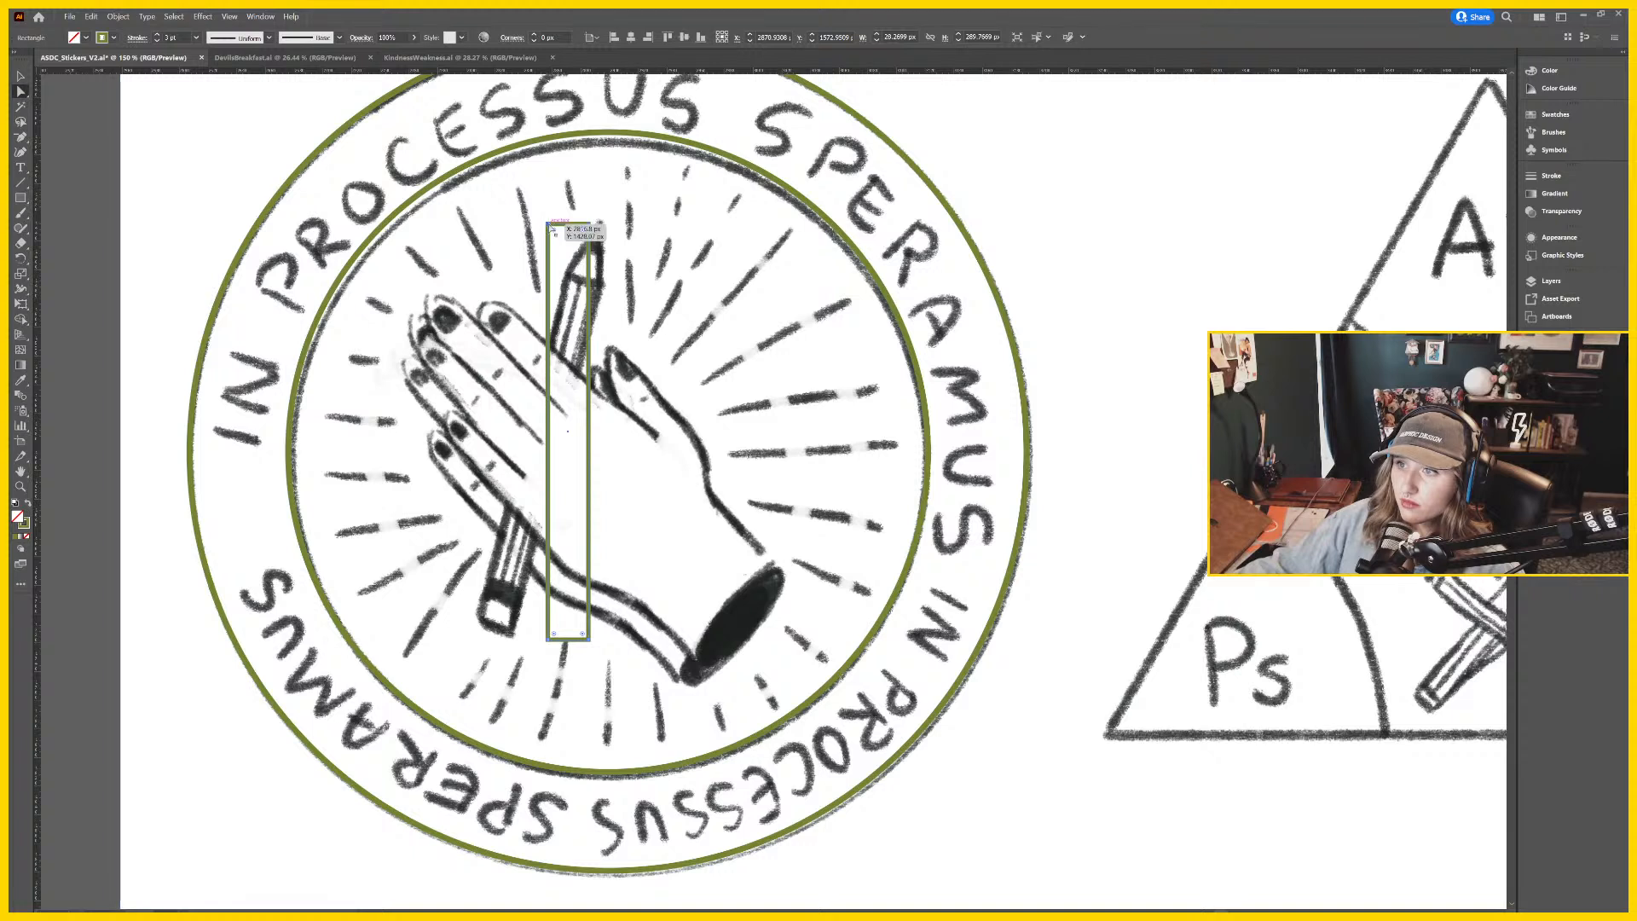
{"action": "left_click", "coordinate": [586, 226]}
{"action": "key", "text": "p"}
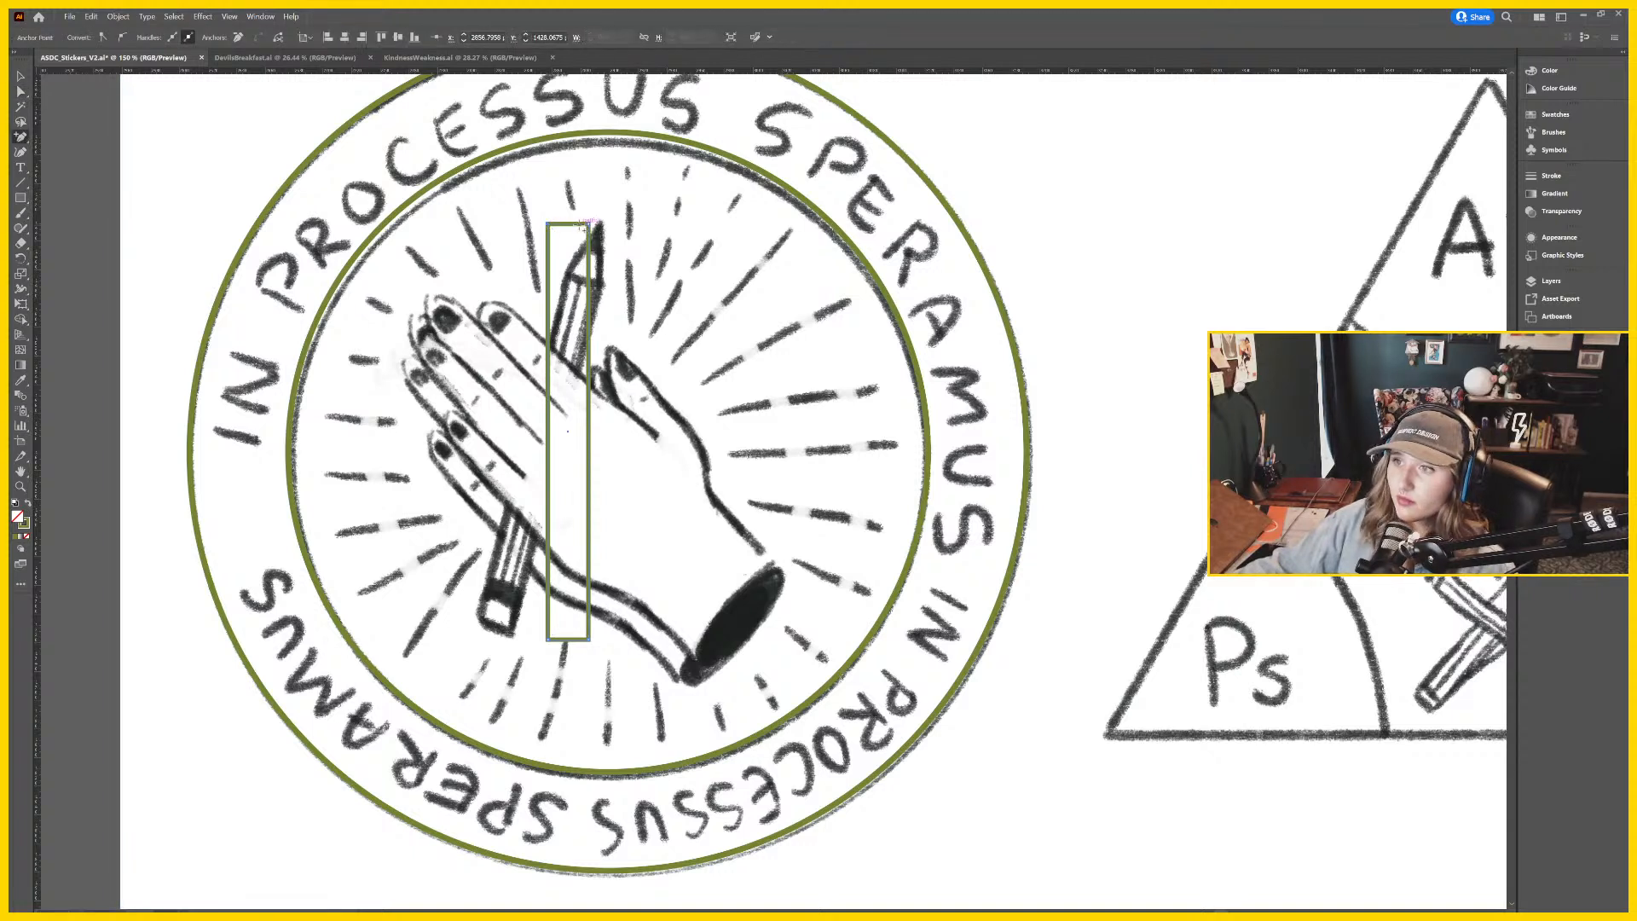
{"action": "left_click", "coordinate": [569, 225]}
{"action": "key", "text": "a"}
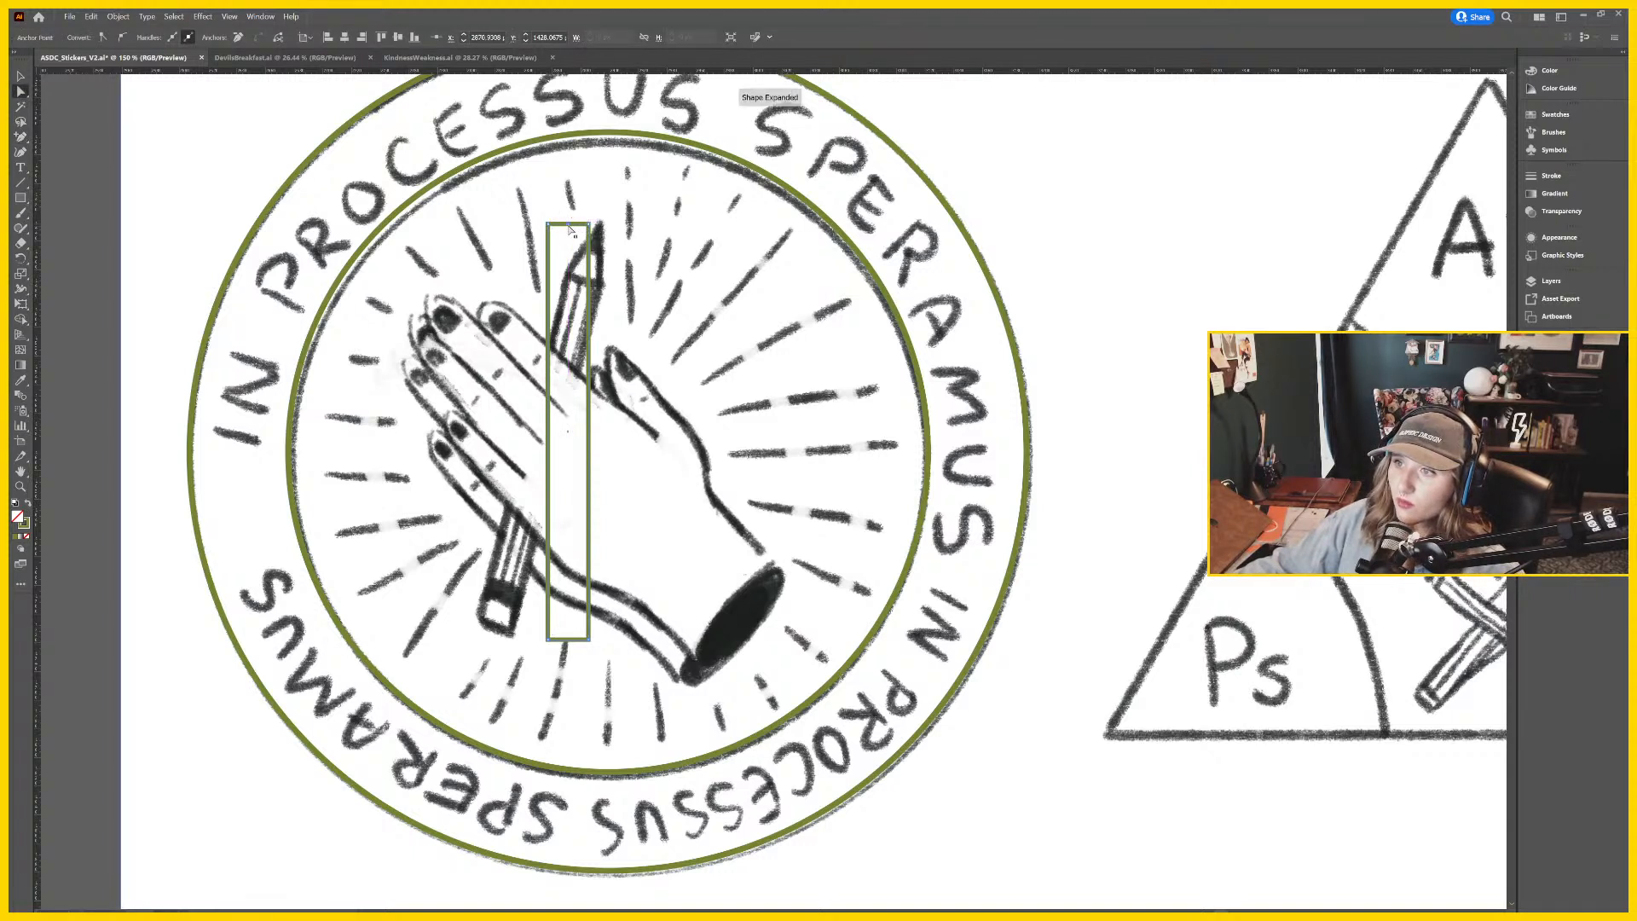
{"action": "left_click_drag", "start_coordinate": [569, 226], "coordinate": [568, 164]}
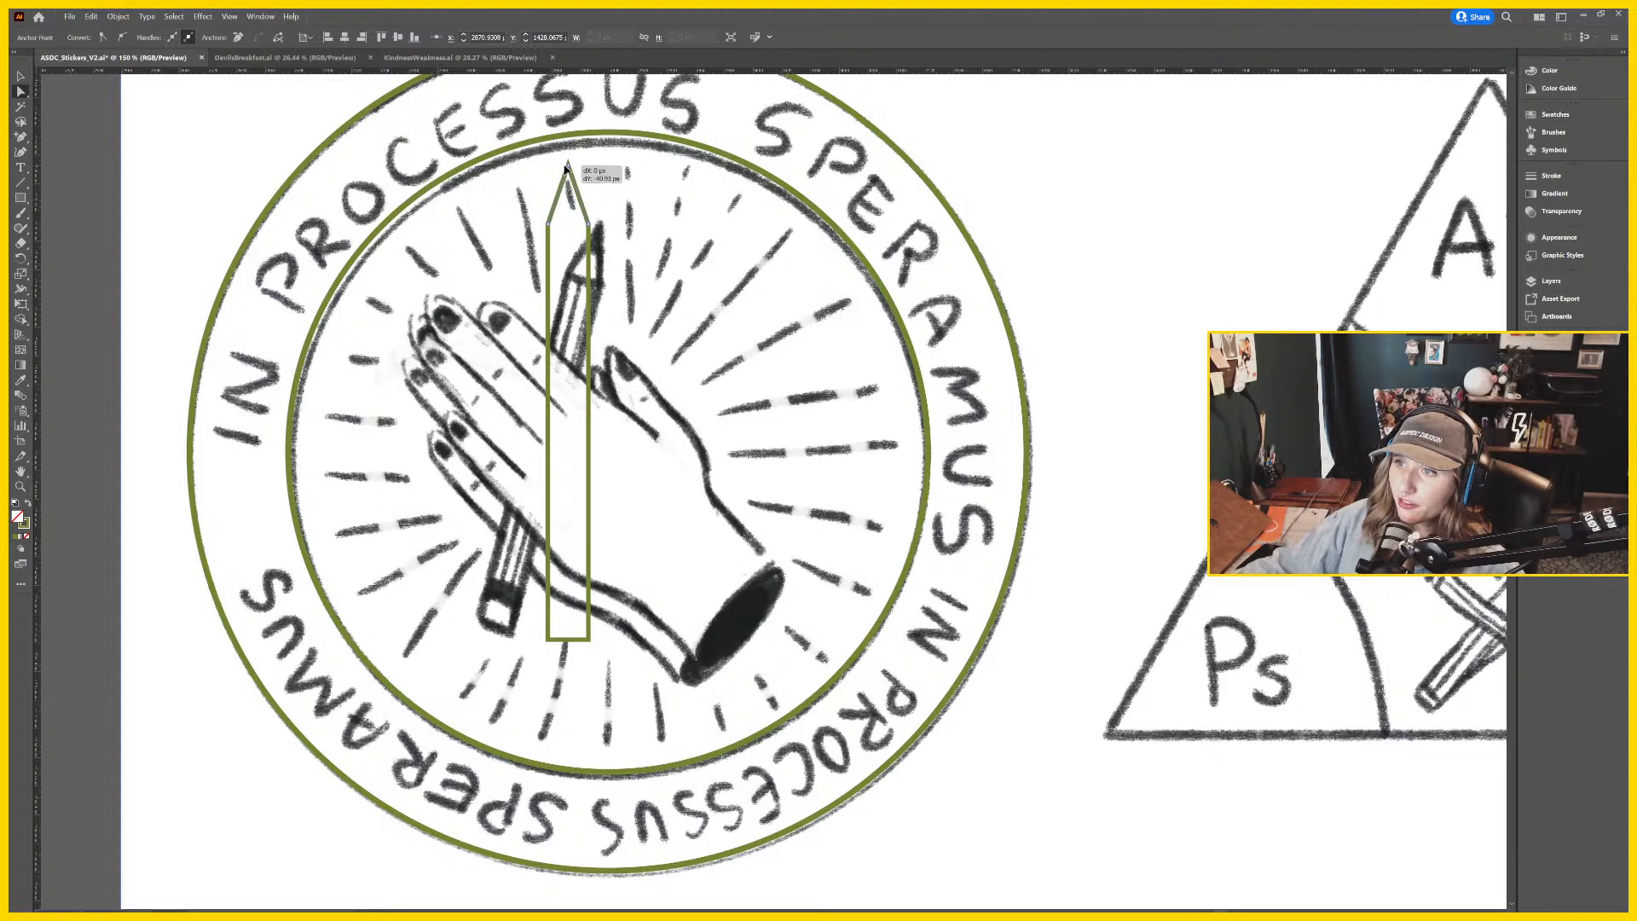
Draw a short horizontal line with the Pen tool across the upper part of the pencil's tip, extending past both sides.
{"action": "left_click", "coordinate": [1114, 275]}
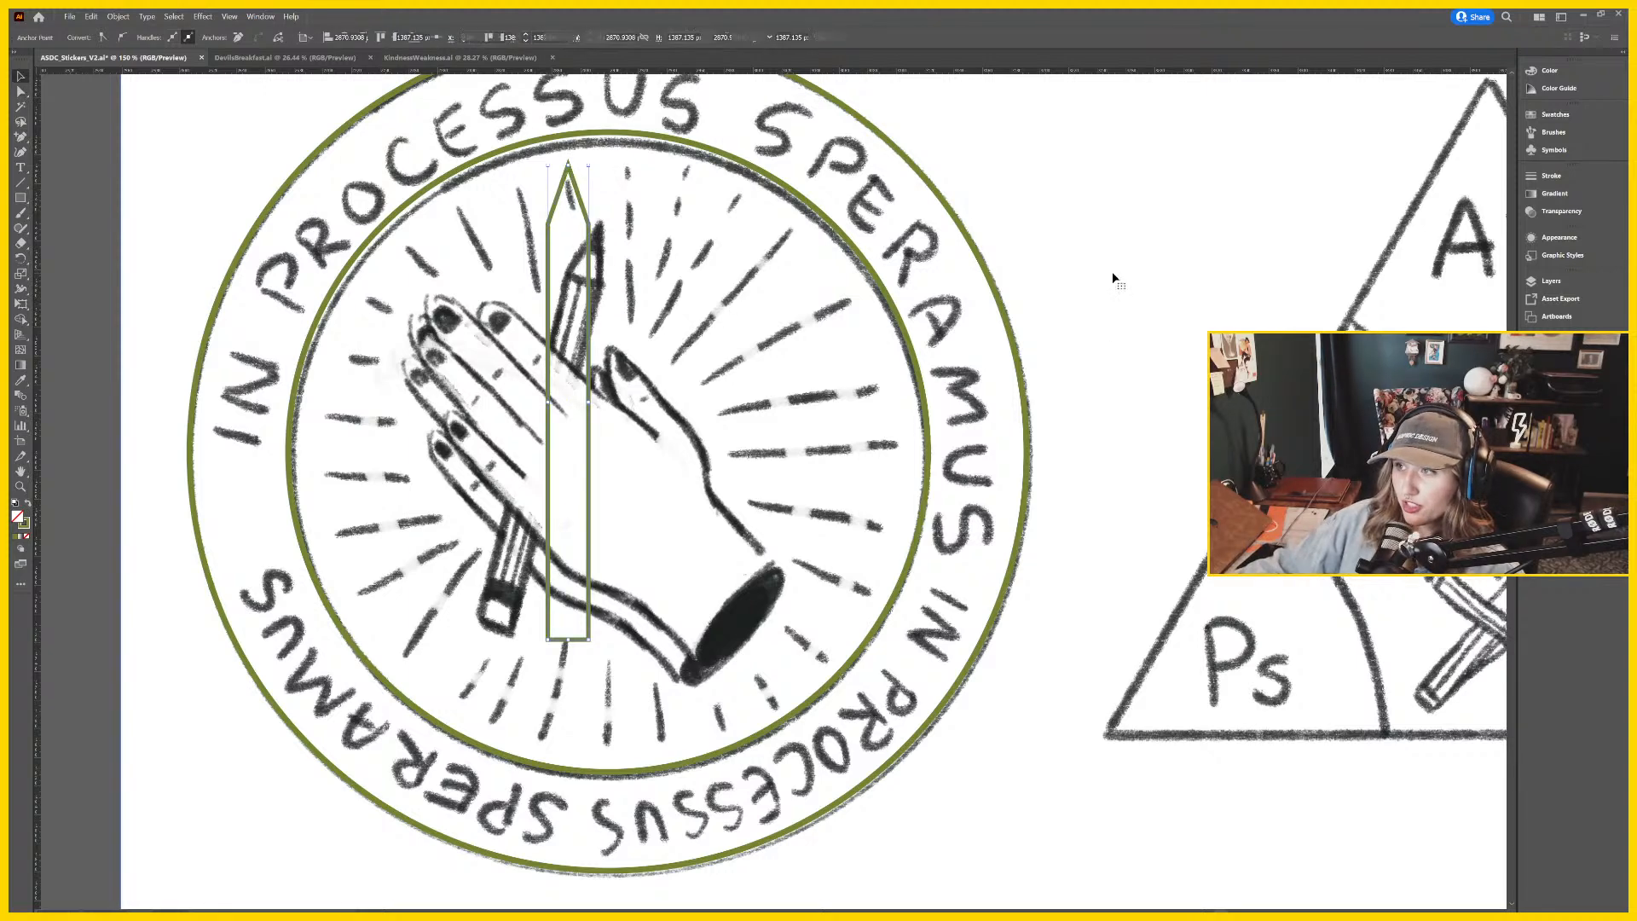
{"action": "left_click_drag", "start_coordinate": [214, 462], "coordinate": [250, 487]}
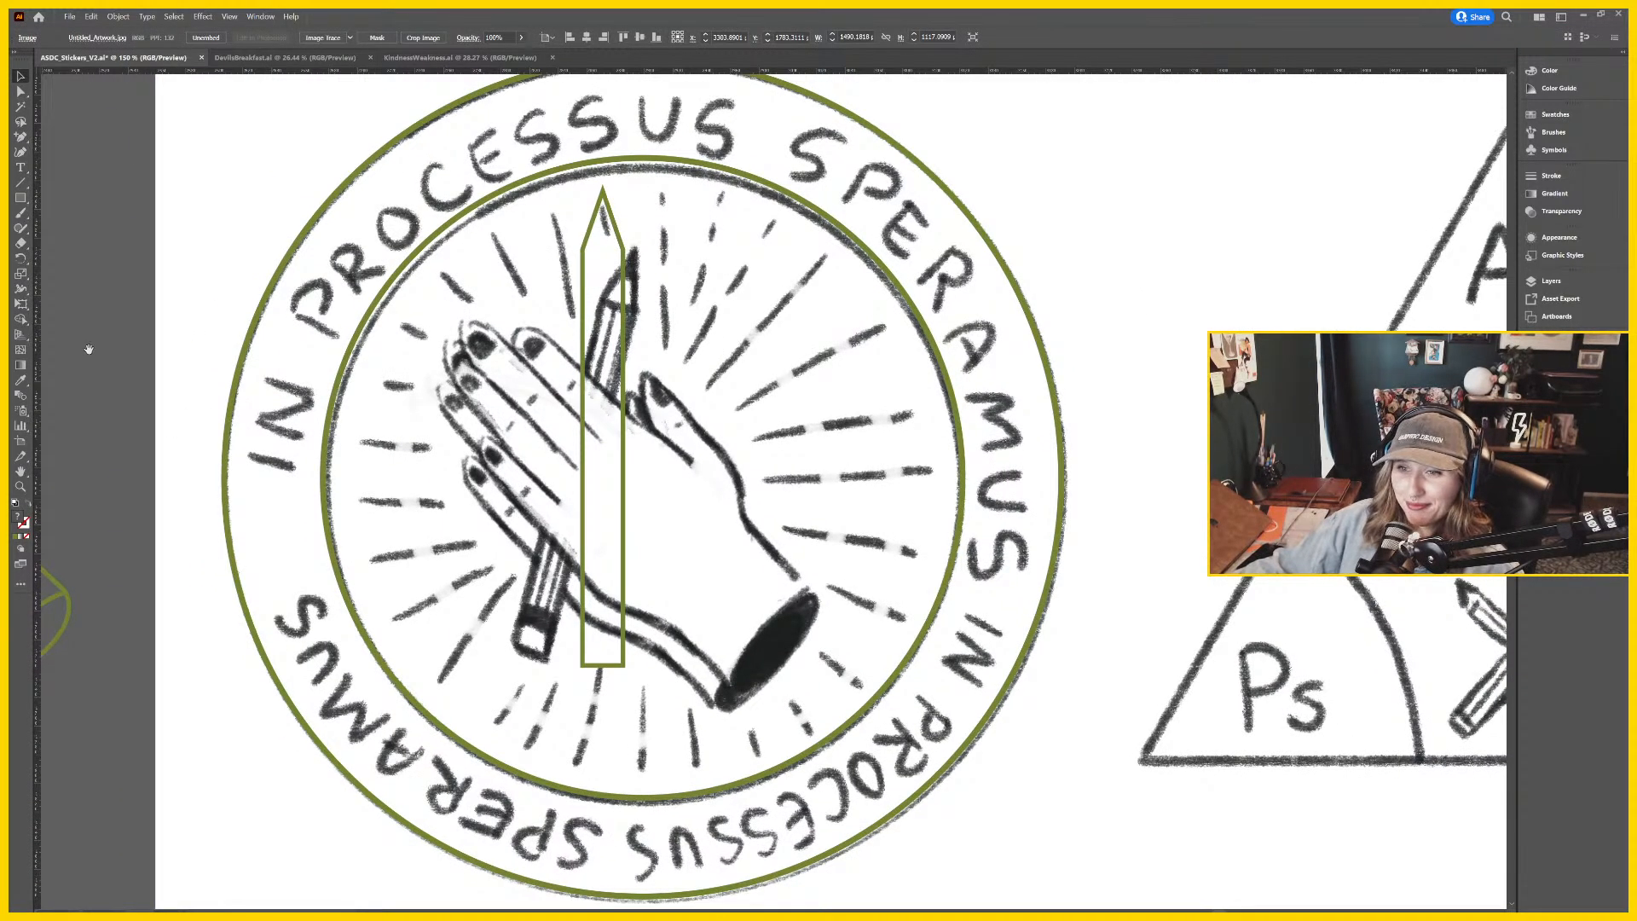
{"action": "left_click_drag", "start_coordinate": [697, 333], "coordinate": [723, 373]}
{"action": "key", "text": "l"}
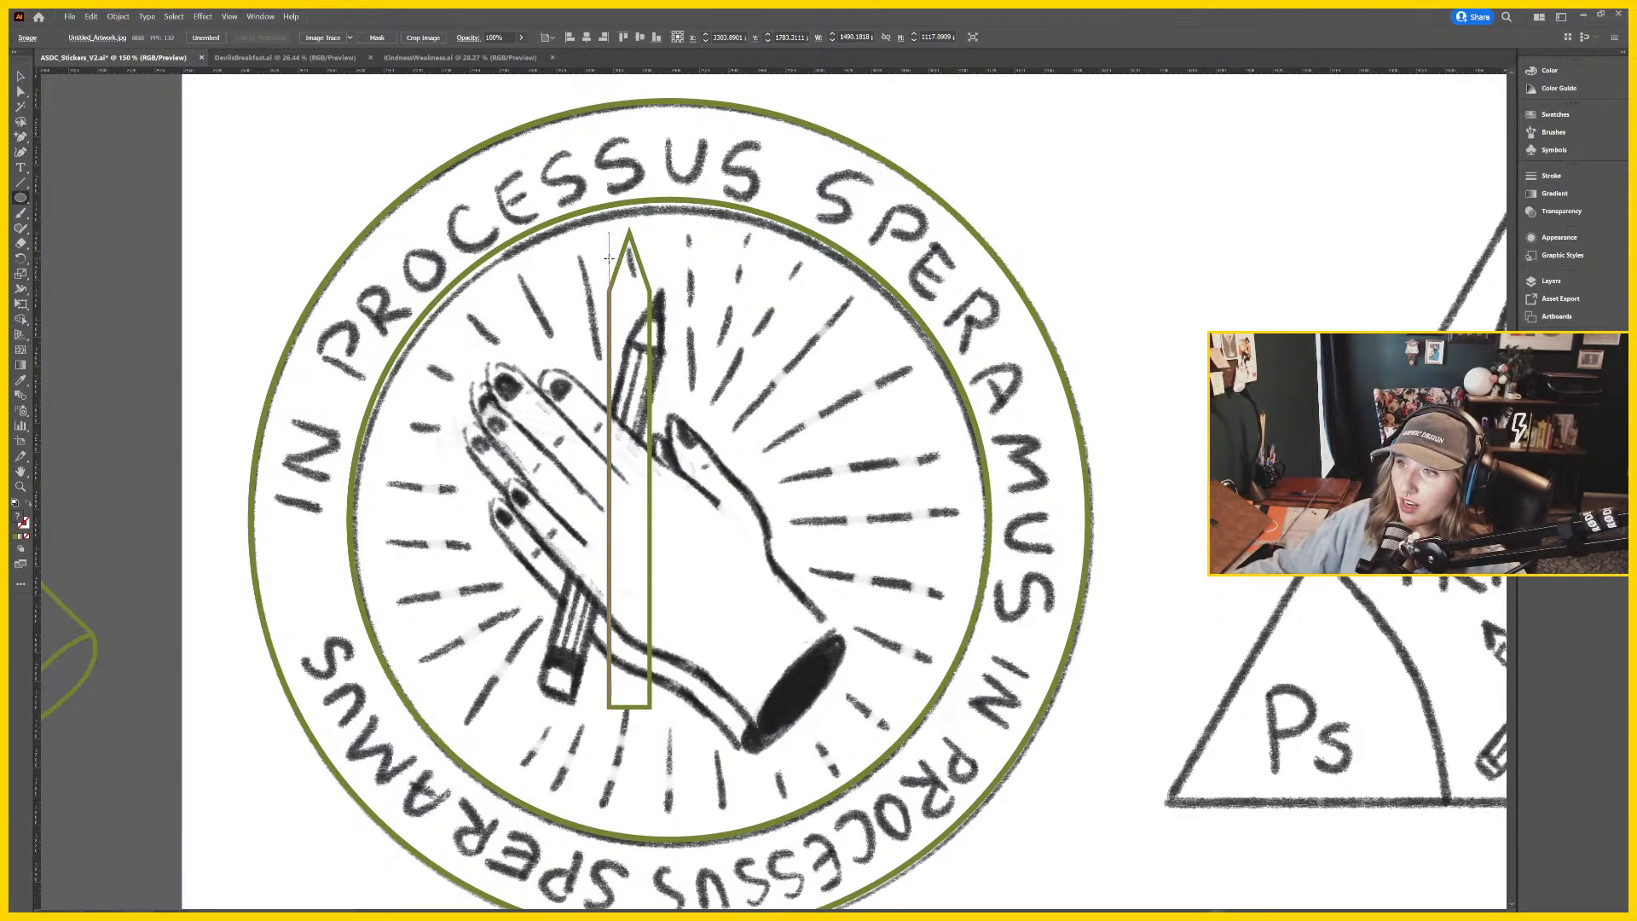
{"action": "left_click", "coordinate": [661, 267]}
{"action": "key", "text": "Escape"}
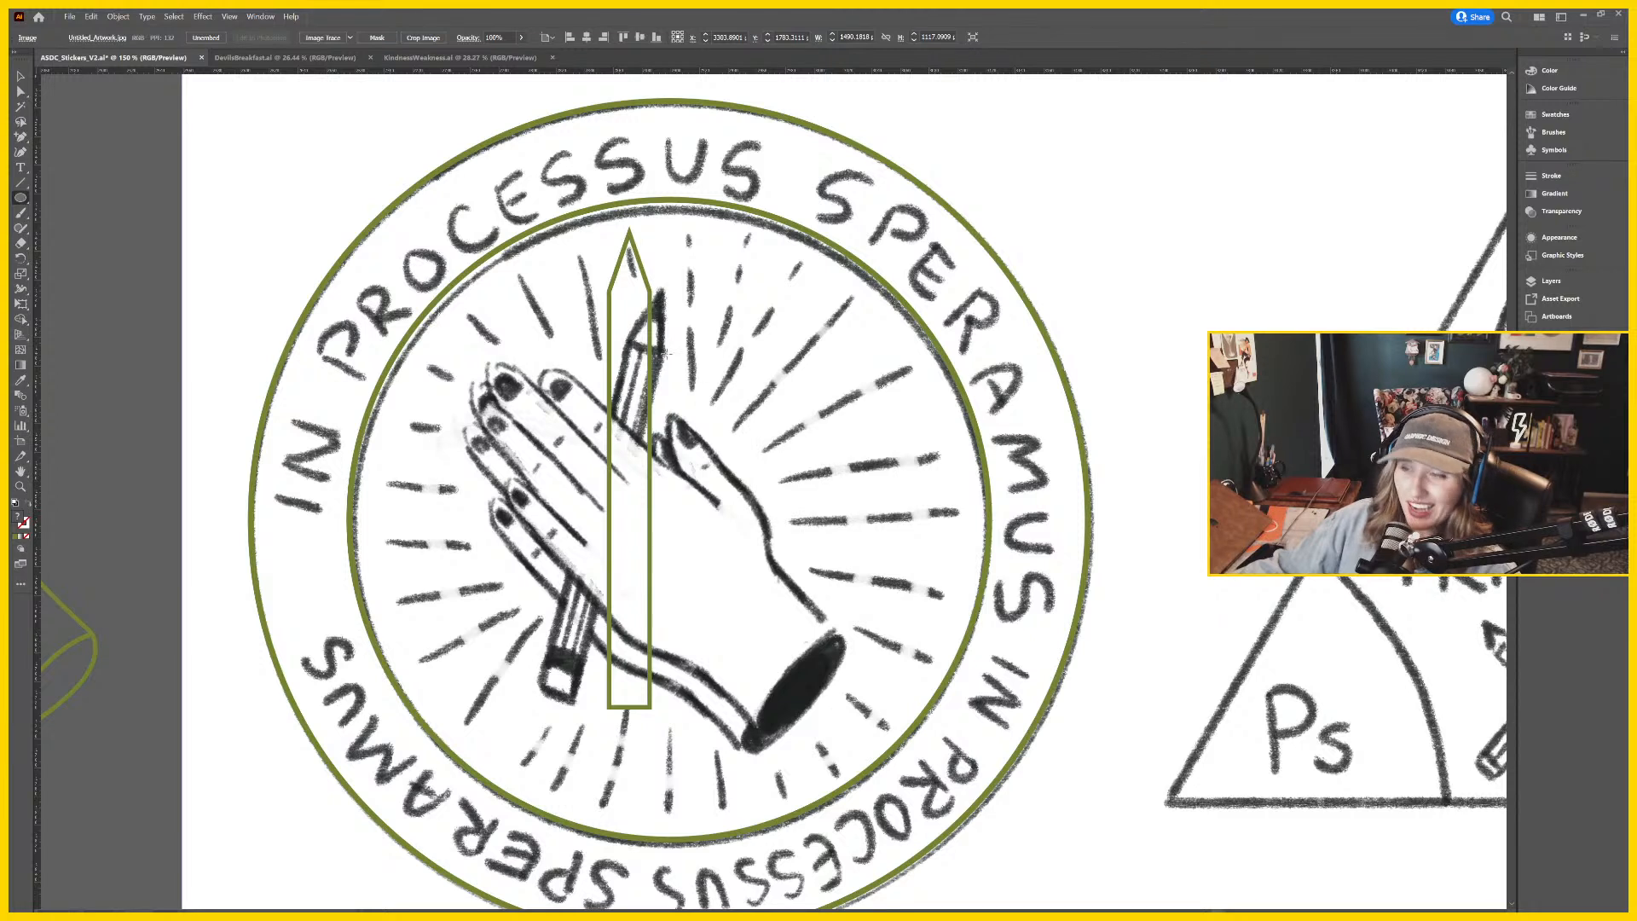
{"action": "key", "text": "p"}
{"action": "left_click", "coordinate": [611, 257]}
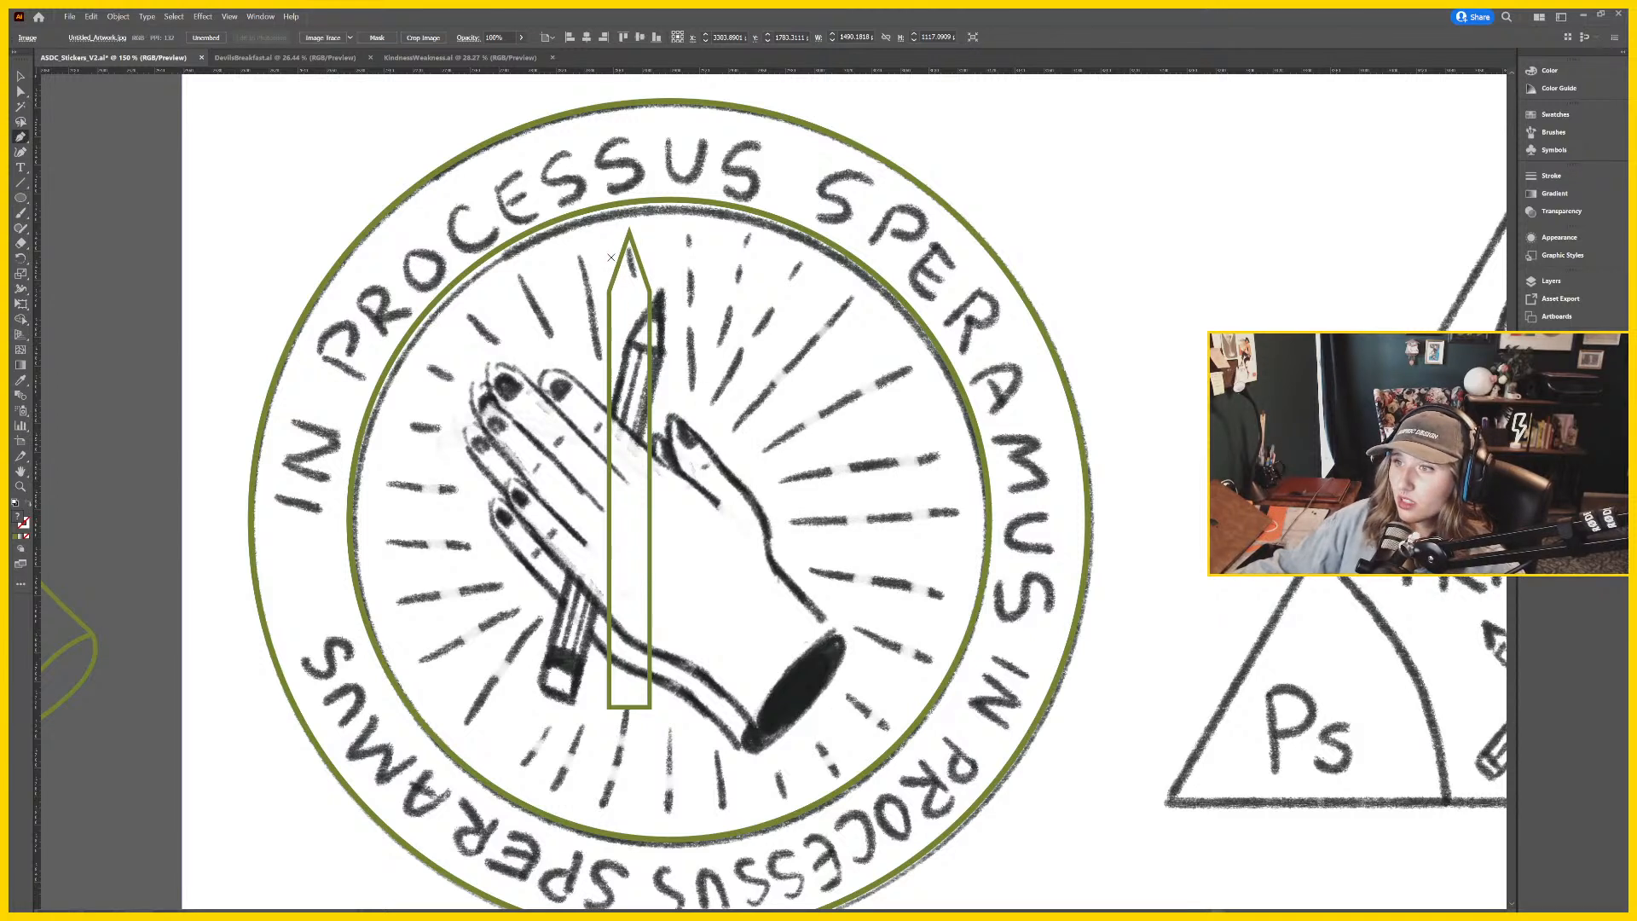
{"action": "left_click", "coordinate": [658, 259]}
{"action": "key", "text": "v"}
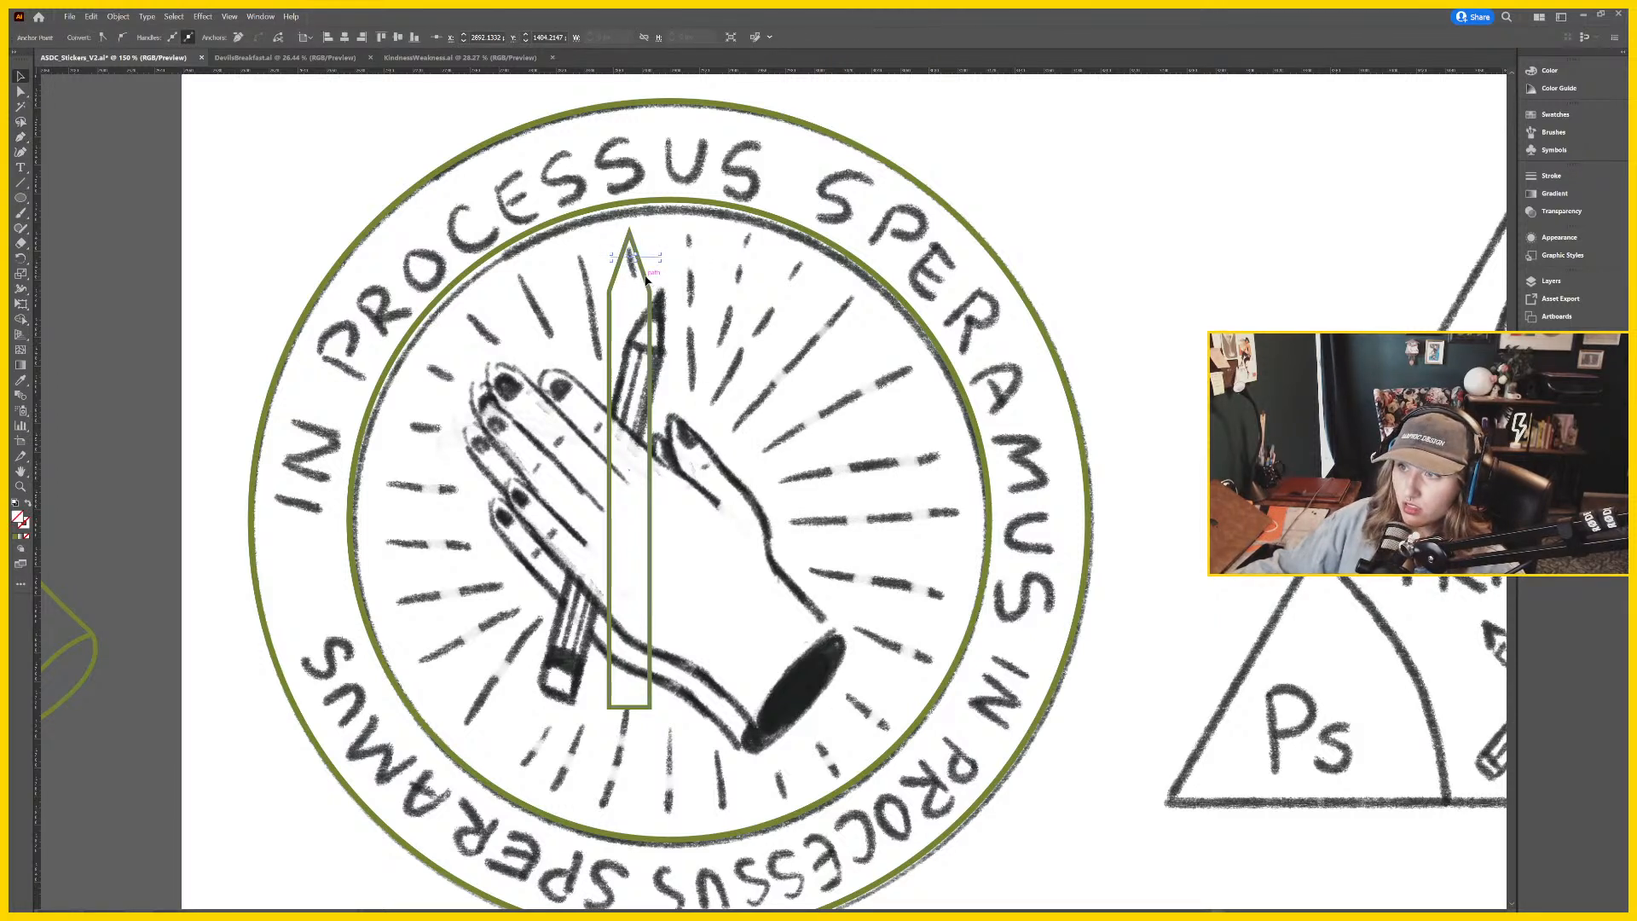
Trim the line's ends outside the pencil's tip with the Shape Builder and give it the pencil outline's green stroke.
{"action": "left_click", "coordinate": [646, 280], "text": "shift"}
{"action": "key", "text": "shift+m"}
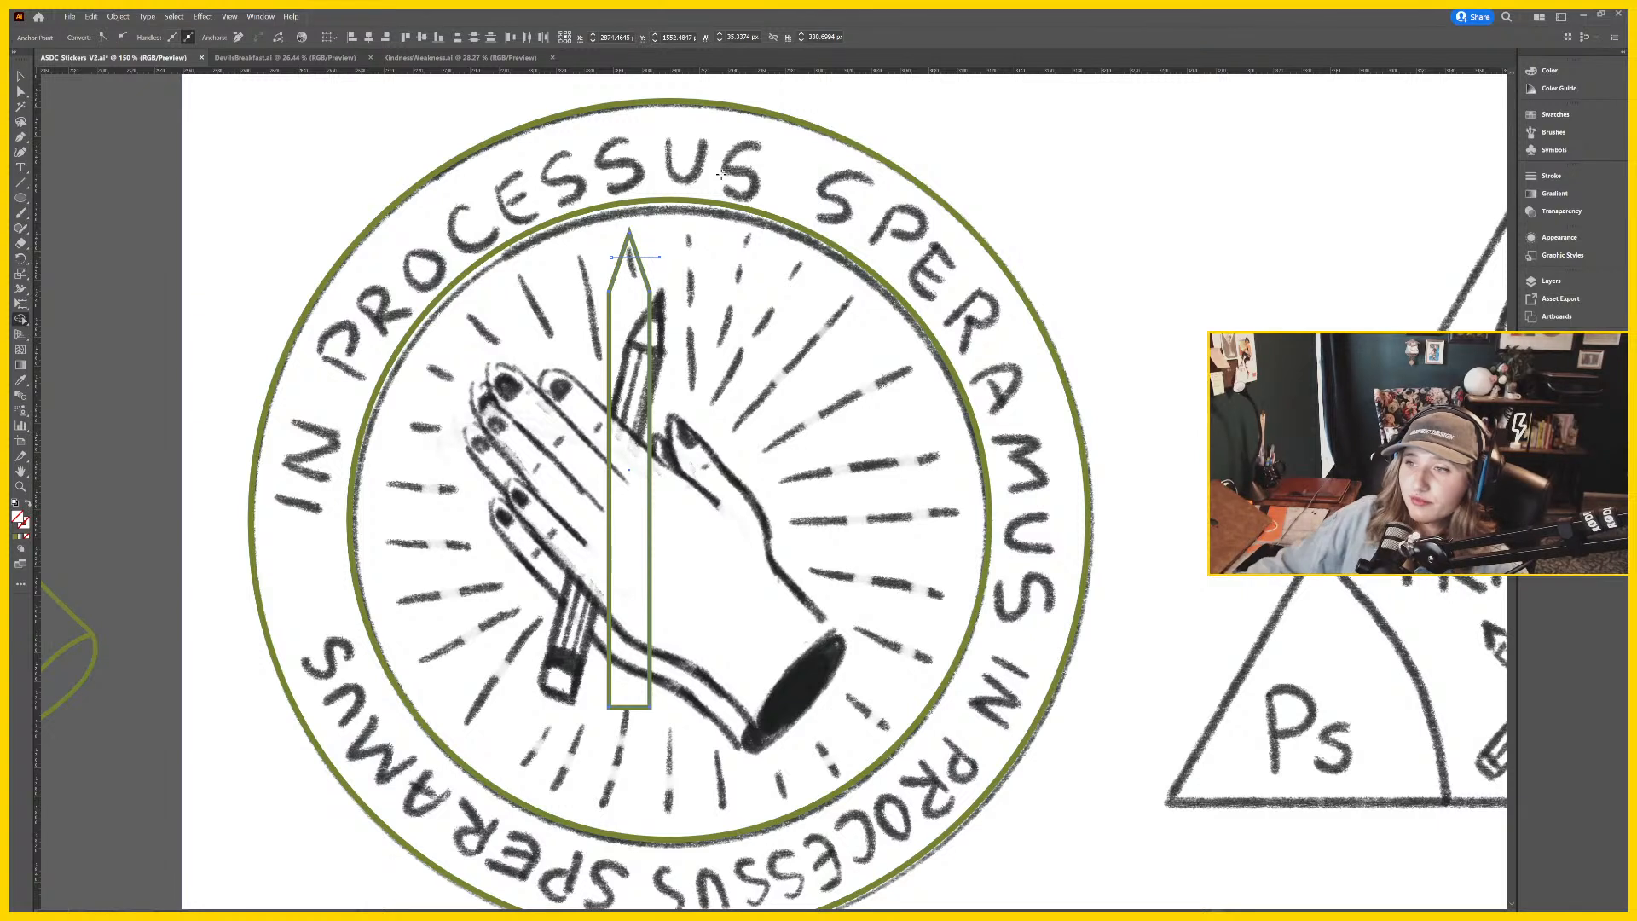
{"action": "left_click", "coordinate": [654, 257], "text": "alt"}
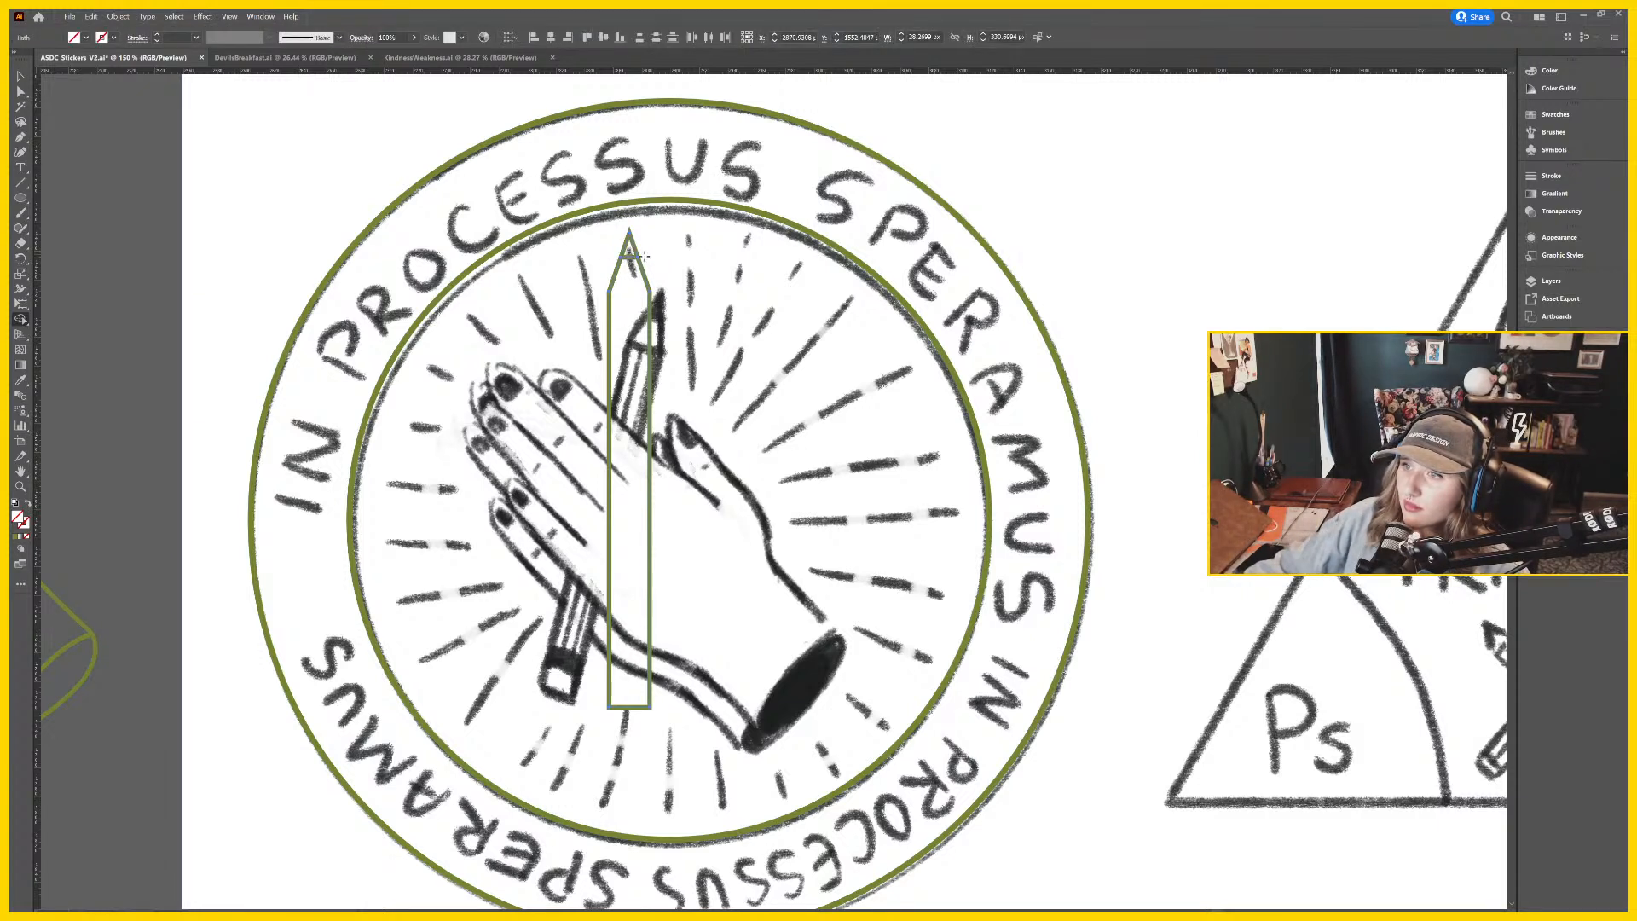
{"action": "key", "text": "v"}
{"action": "left_click", "coordinate": [633, 260]}
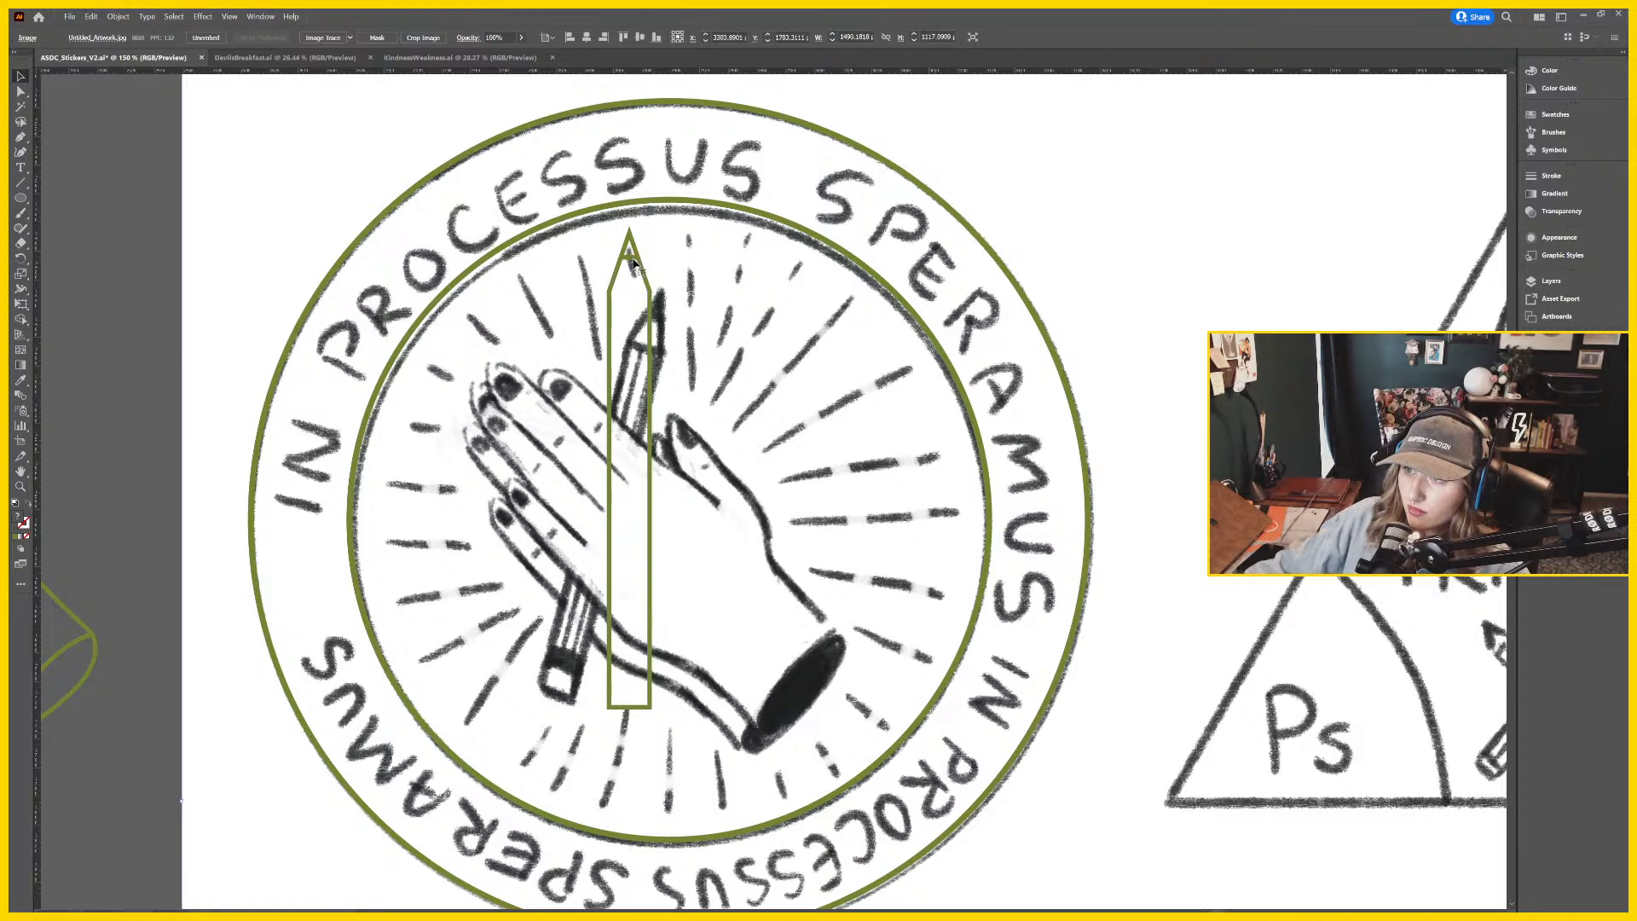
{"action": "left_click", "coordinate": [631, 252]}
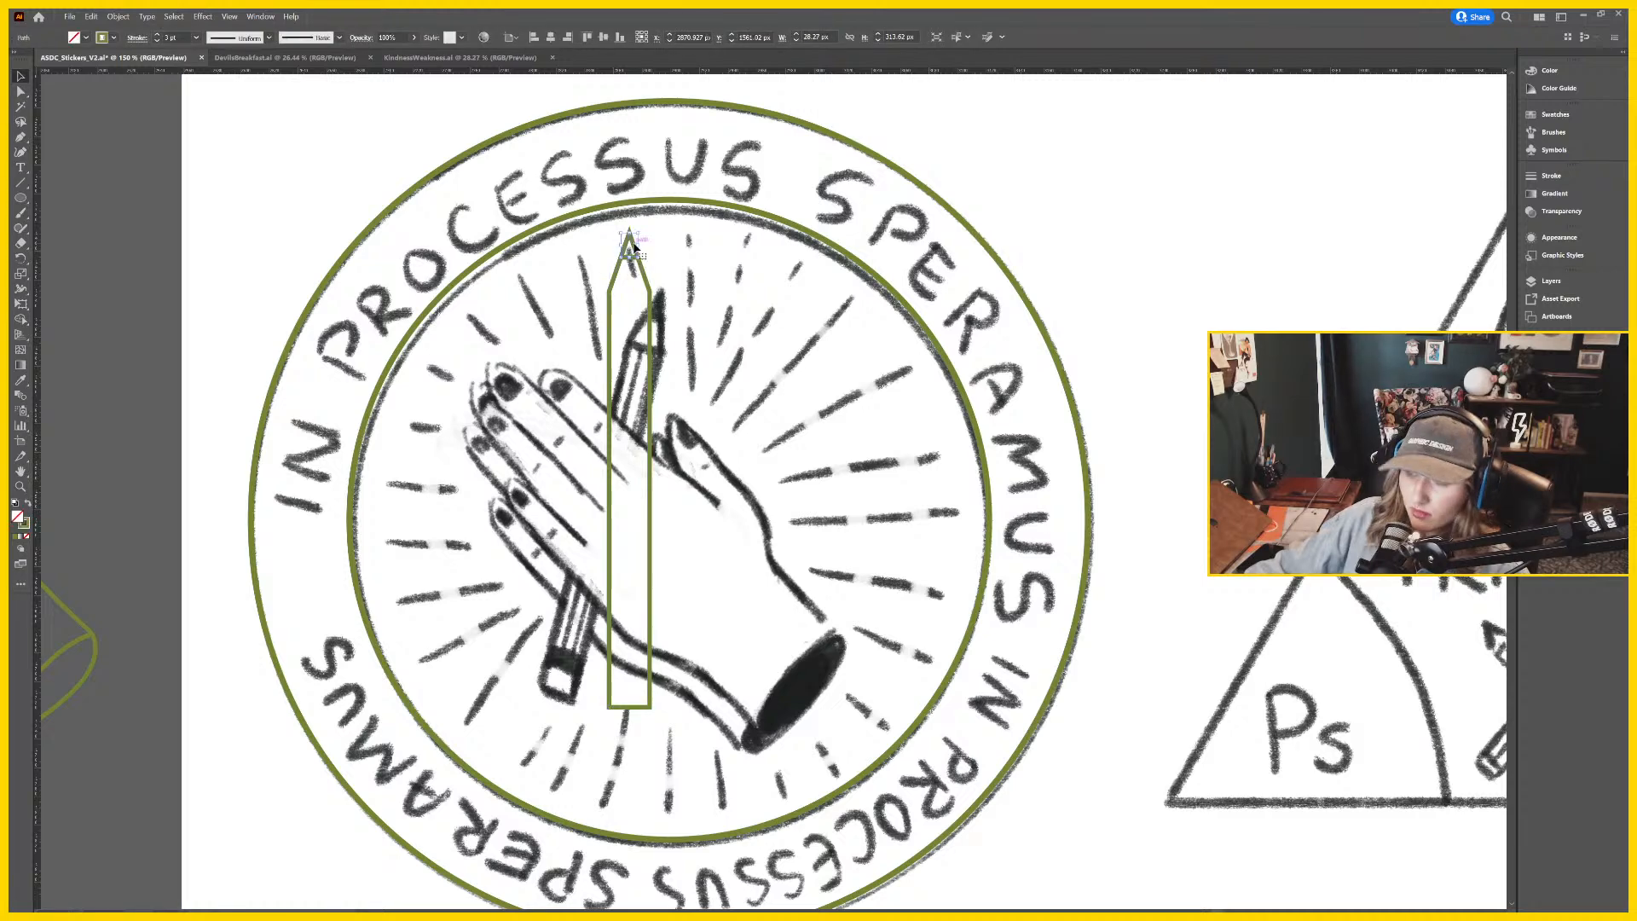
{"action": "left_click", "coordinate": [743, 307]}
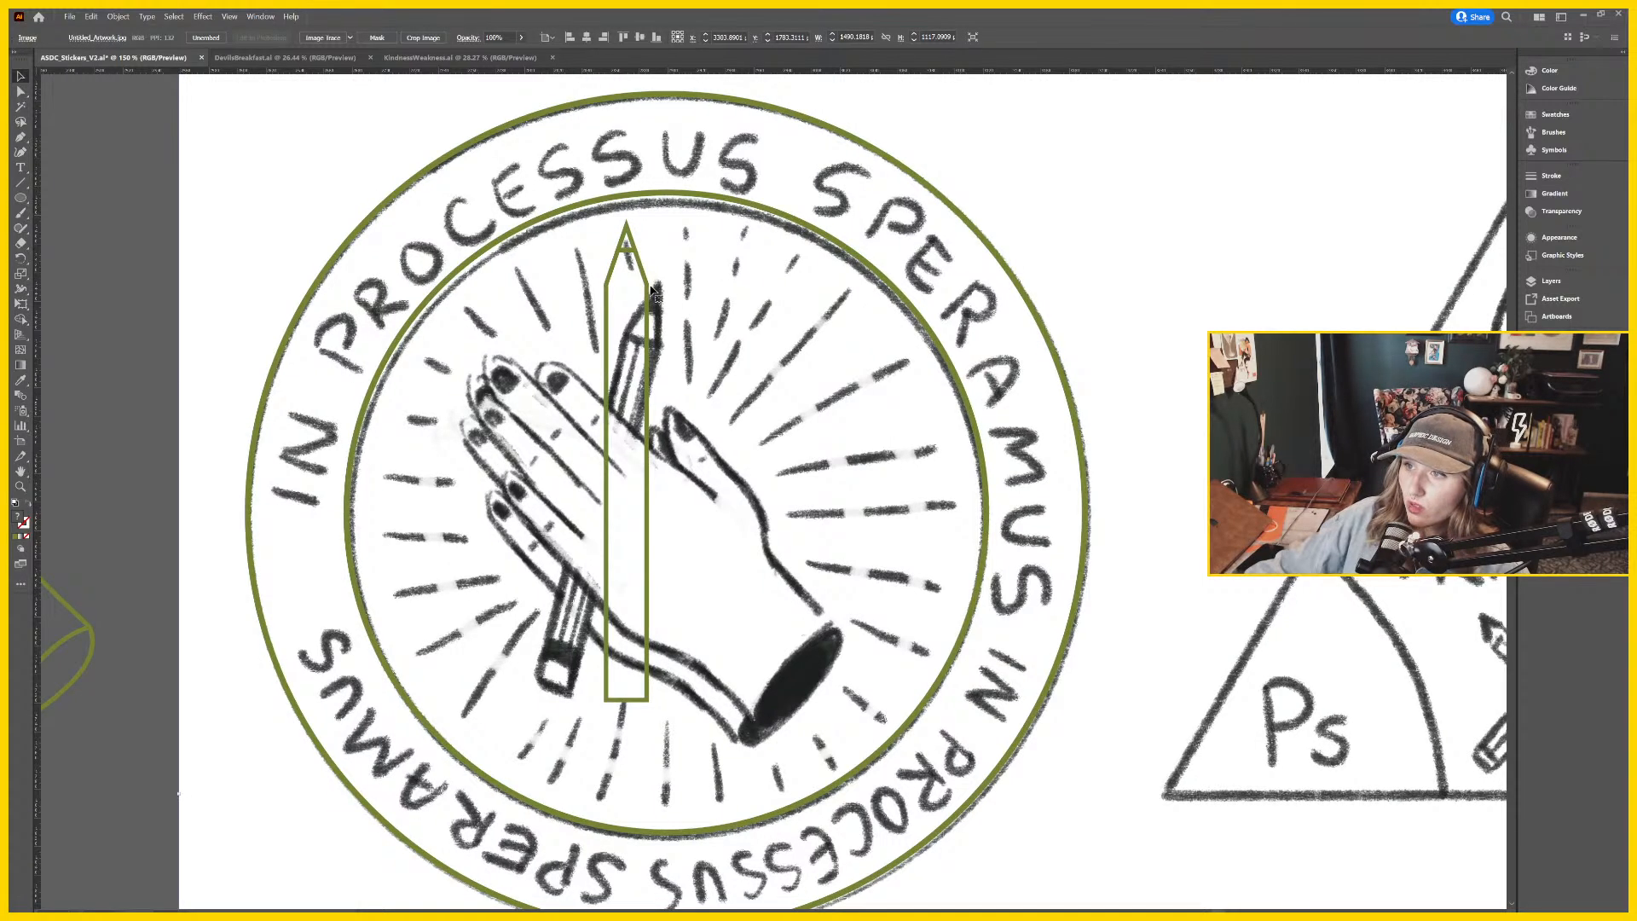
{"action": "left_click", "coordinate": [647, 290]}
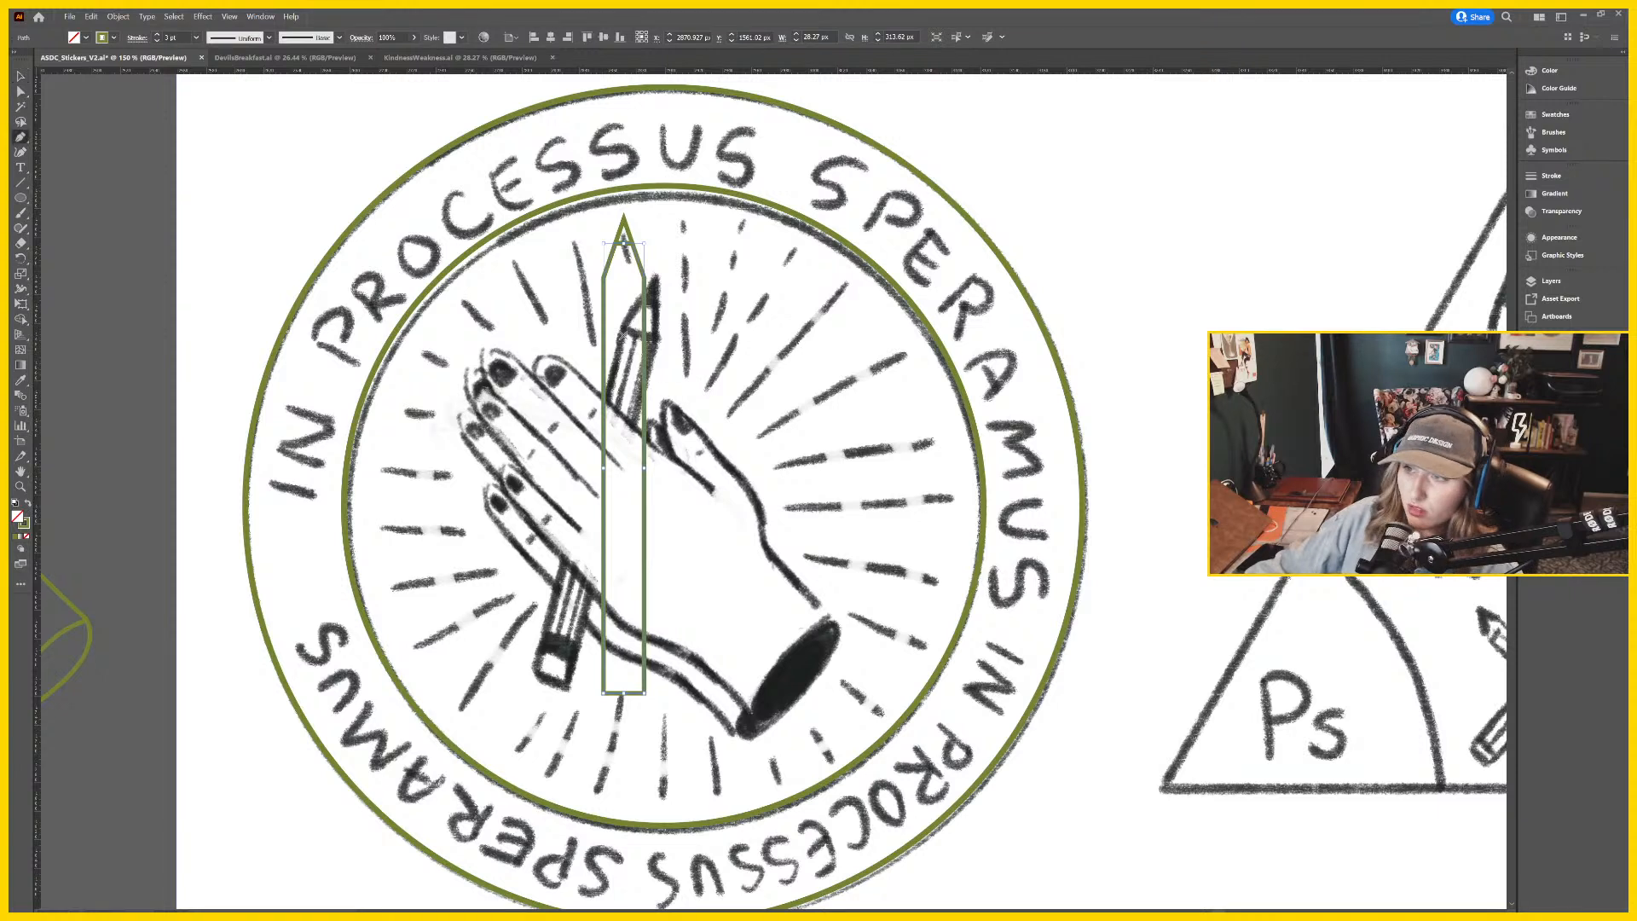
Draw a horizontal line joining the two shoulders at the base of the pencil's tip, using the same green stroke.
{"action": "key", "text": "p"}
{"action": "left_click", "coordinate": [625, 284], "text": "ctrl"}
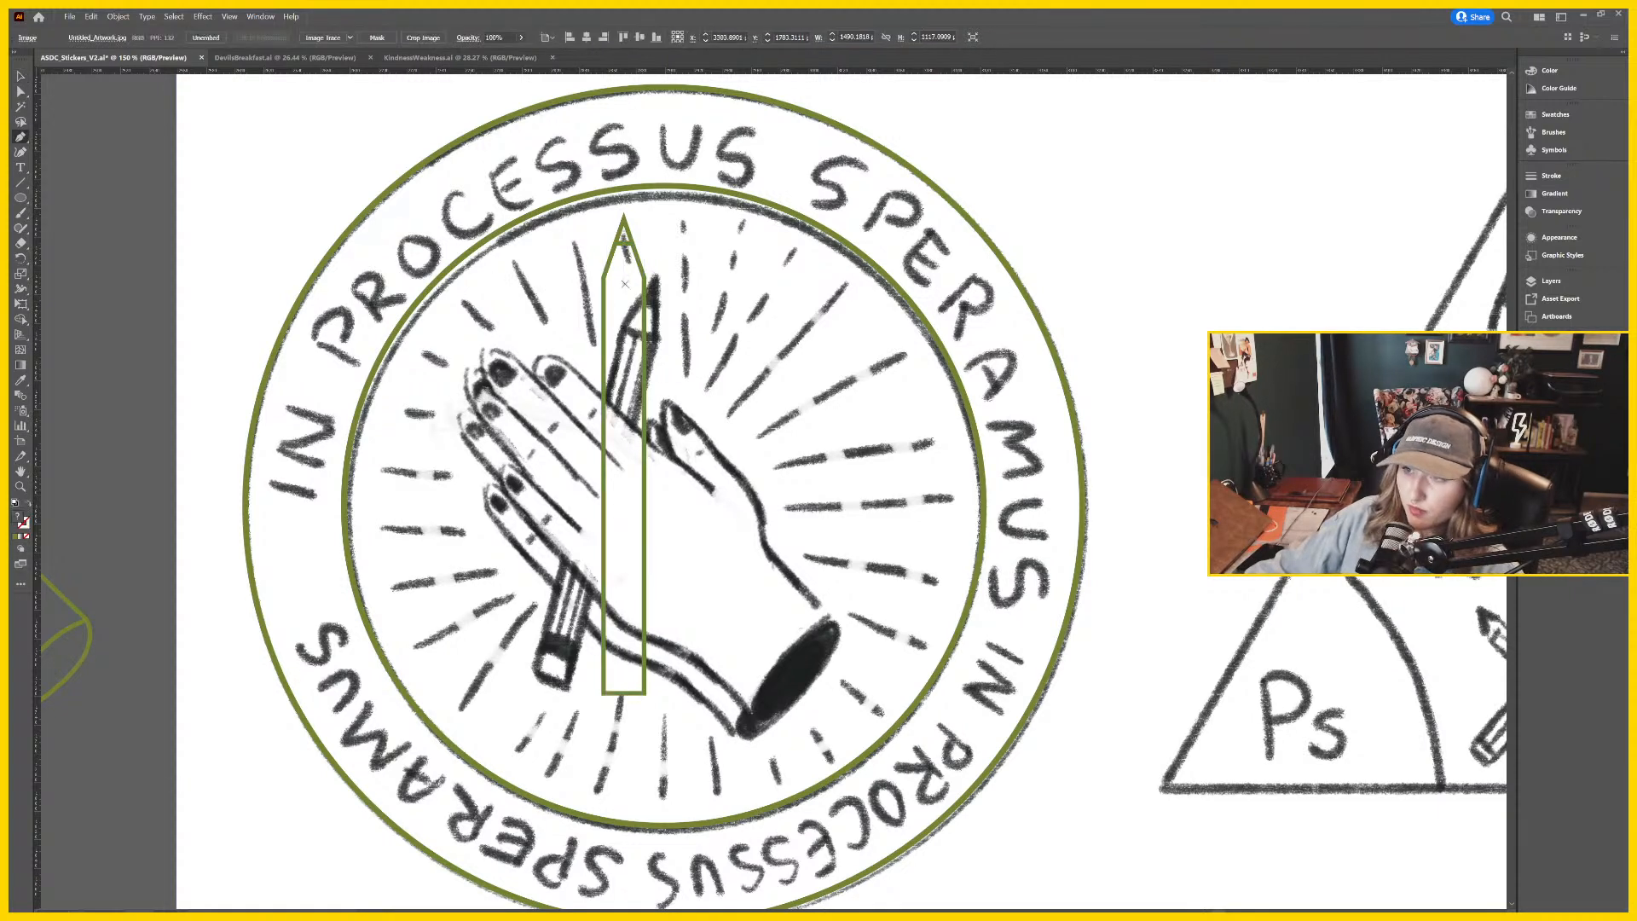
{"action": "left_click", "coordinate": [605, 276]}
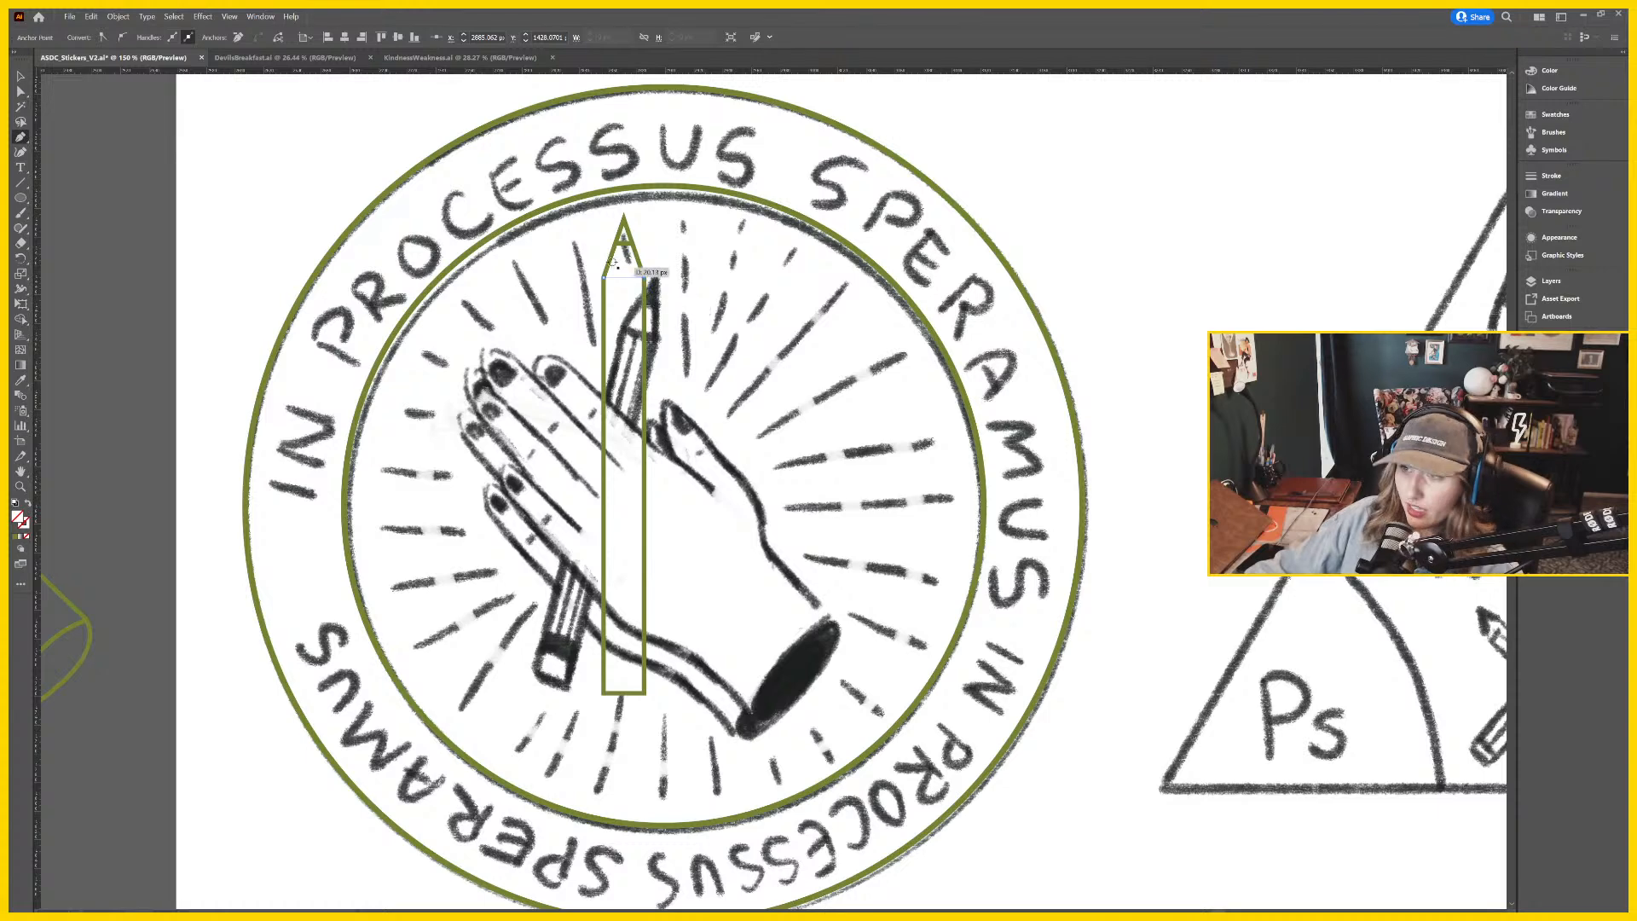
{"action": "left_click", "coordinate": [645, 276]}
{"action": "key", "text": "i"}
{"action": "left_click", "coordinate": [625, 245]}
{"action": "key", "text": "v"}
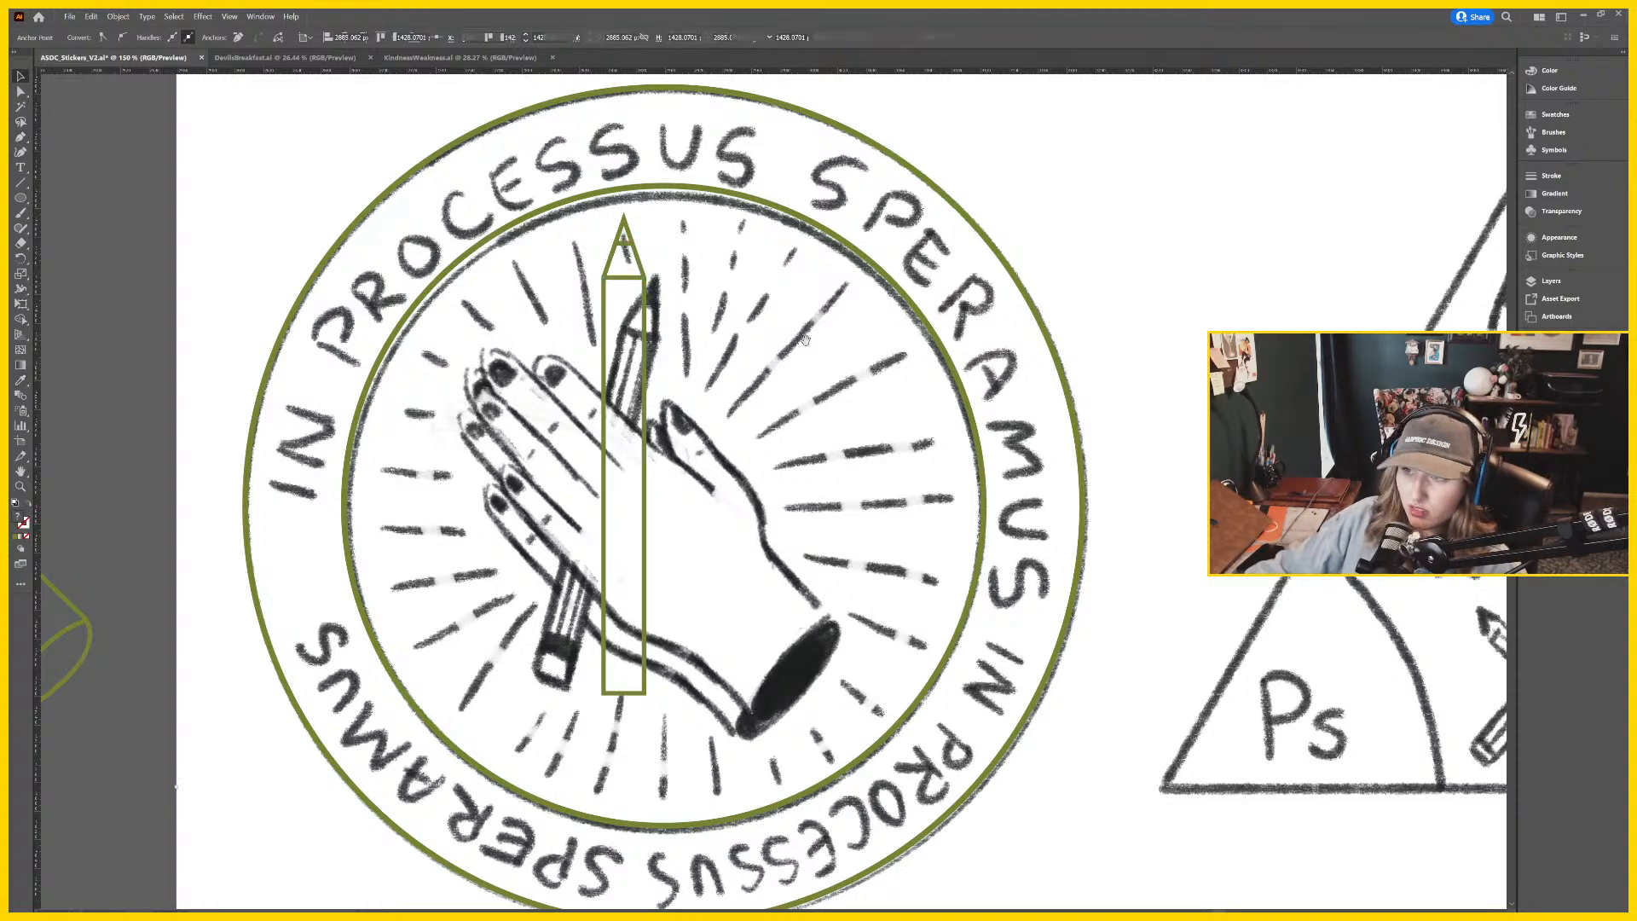
{"action": "left_click", "coordinate": [704, 291]}
Draw a rectangle about 28 px wide and 21 px high at the pencil's lower end as the eraser, matching the green outline.
{"action": "scroll", "coordinate": [724, 446], "scroll_direction": "down", "scroll_amount": 1}
{"action": "key", "text": "m"}
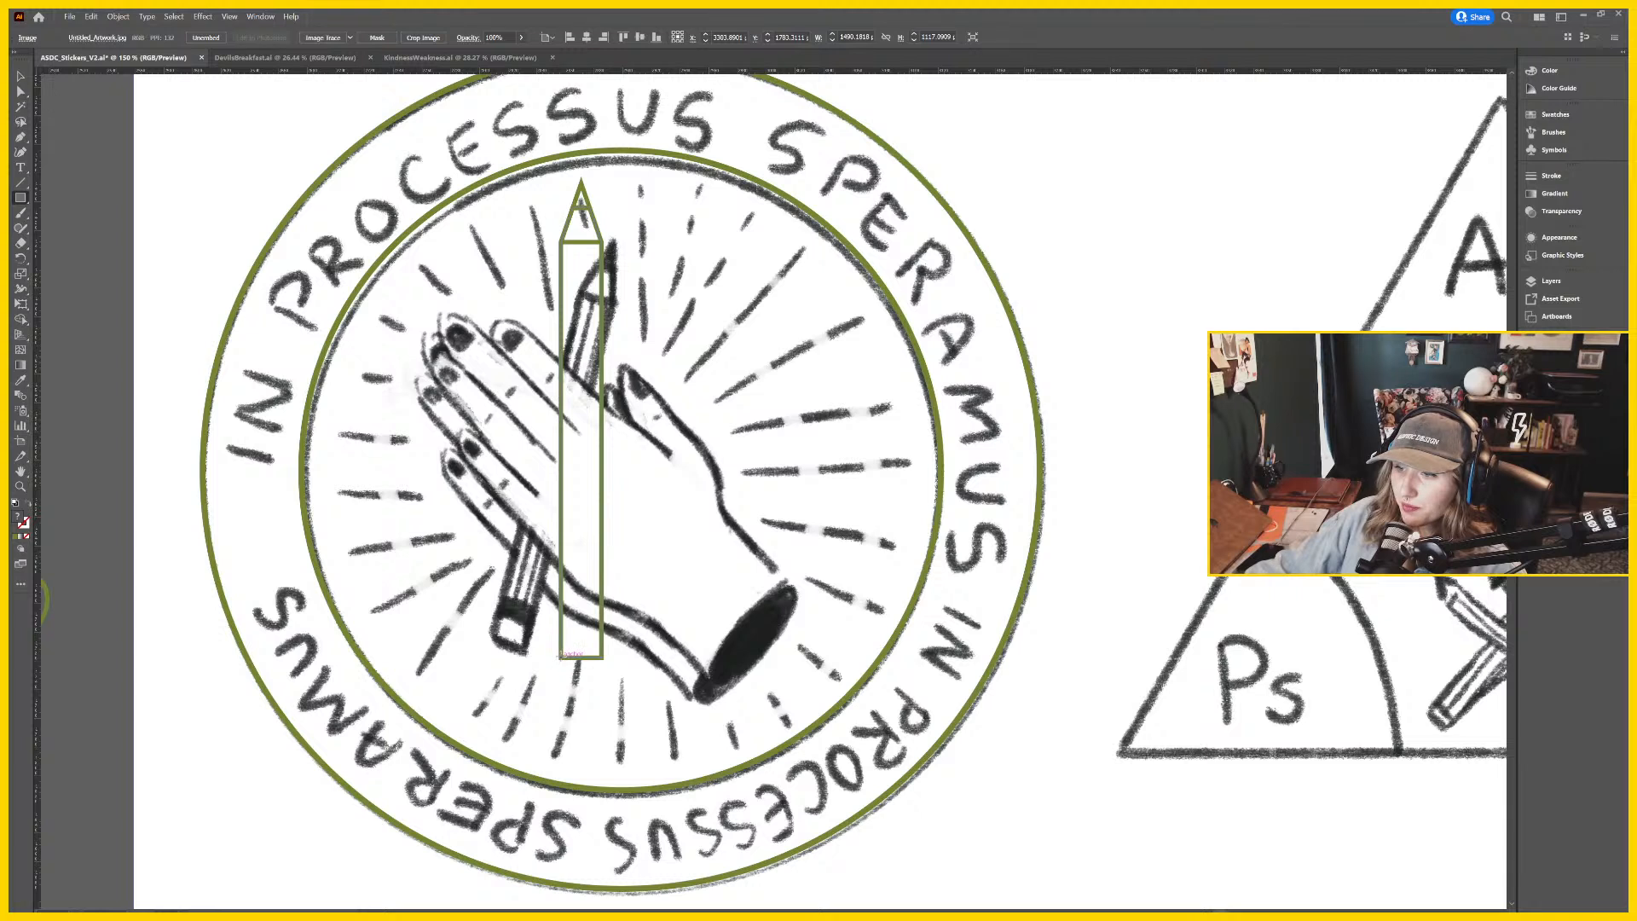
{"action": "left_click_drag", "start_coordinate": [566, 653], "coordinate": [602, 626]}
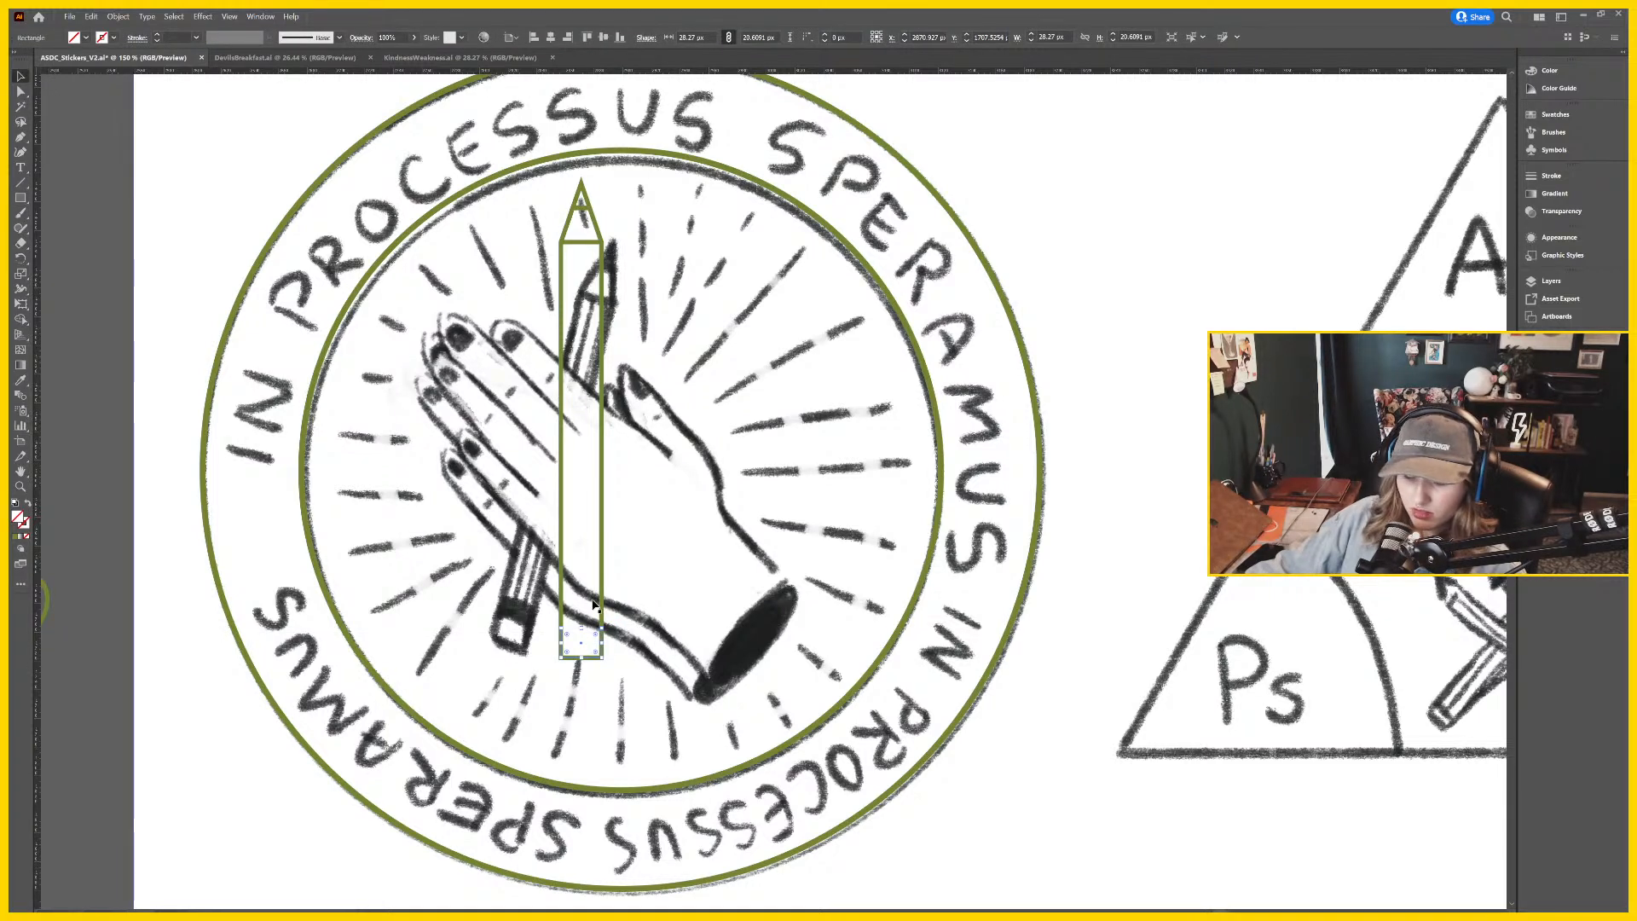
{"action": "key", "text": "i"}
{"action": "left_click", "coordinate": [600, 546]}
{"action": "scroll", "coordinate": [567, 605], "scroll_direction": "left", "scroll_amount": 1}
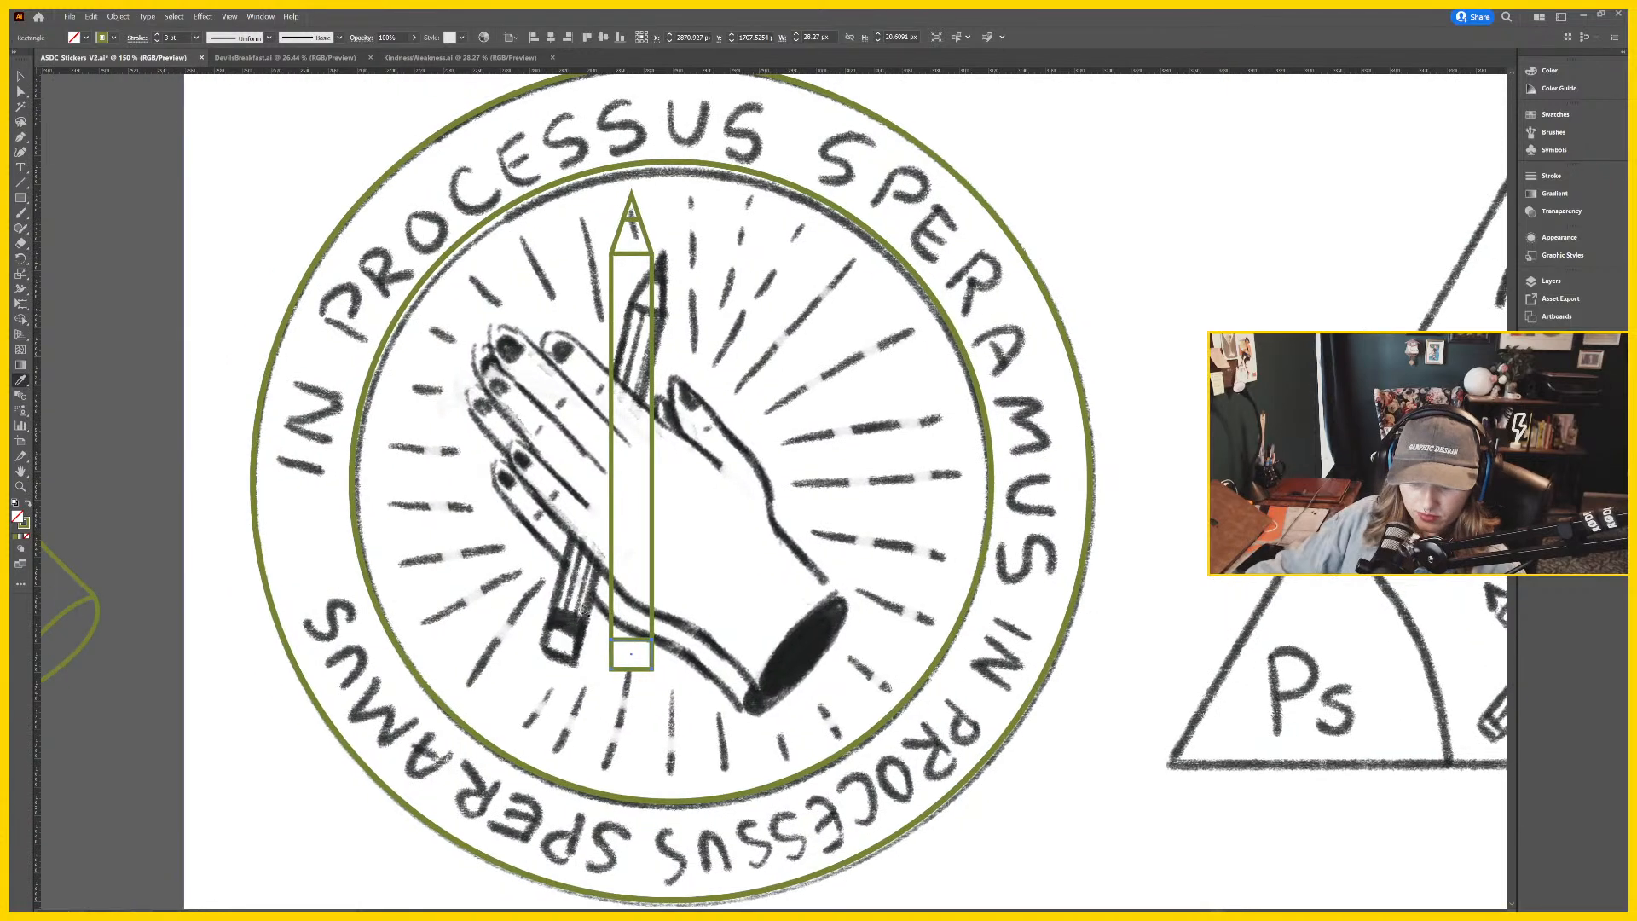
Draw a vertical line inside the pencil body near its left edge, from the tip's base to the eraser.
{"action": "key", "text": "ctrl+shift+a"}
{"action": "key", "text": "p"}
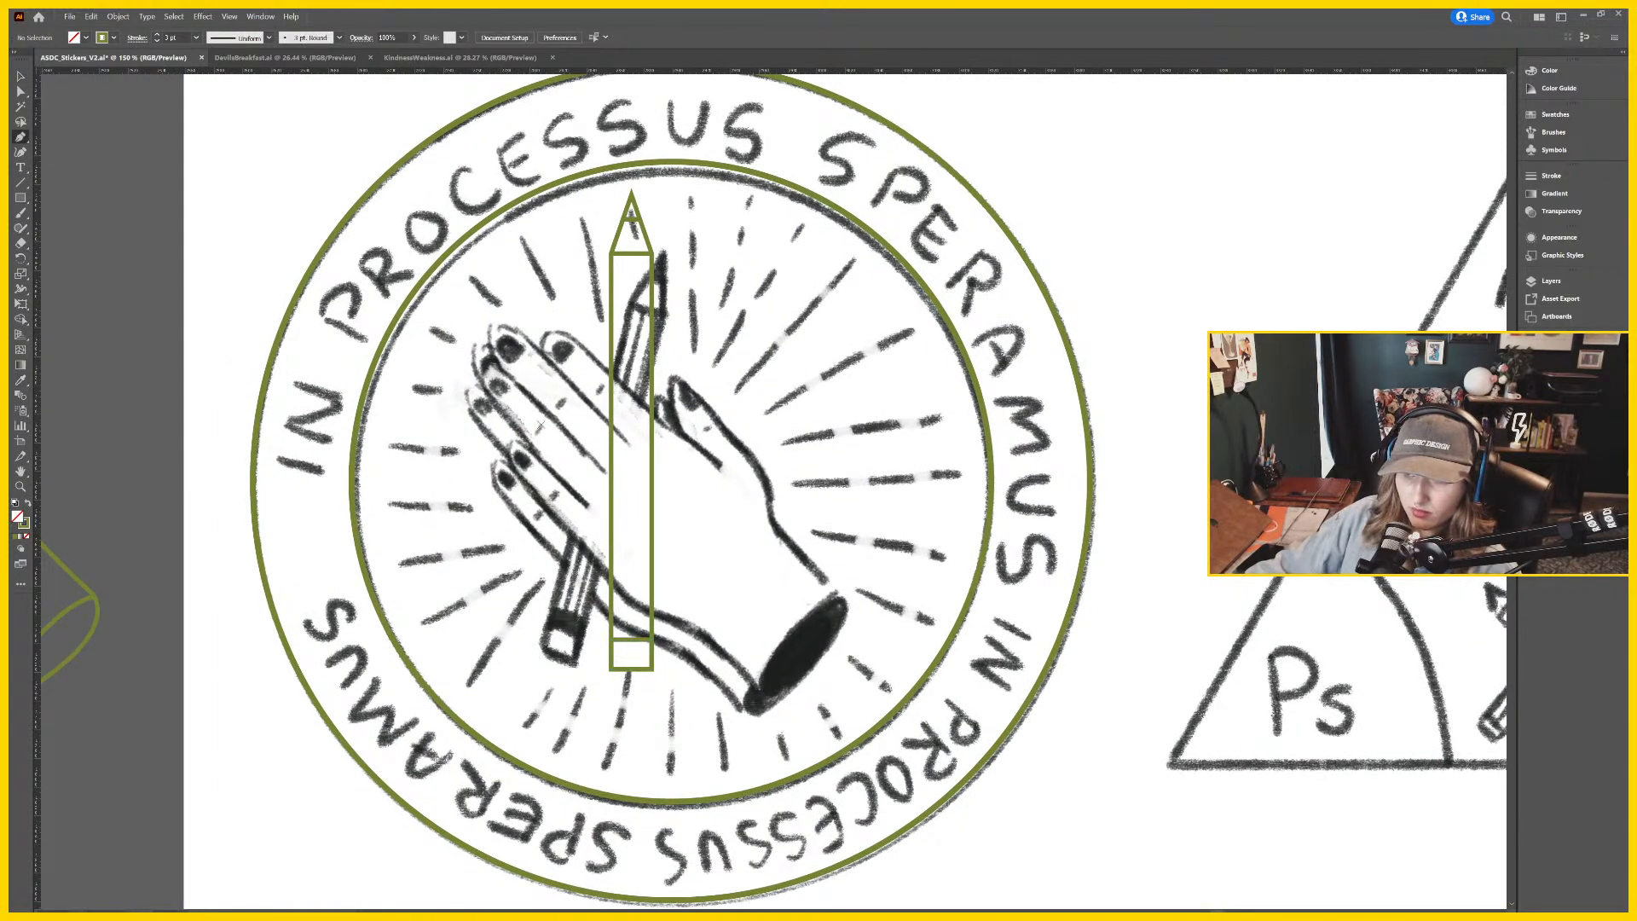
{"action": "left_click", "coordinate": [620, 252]}
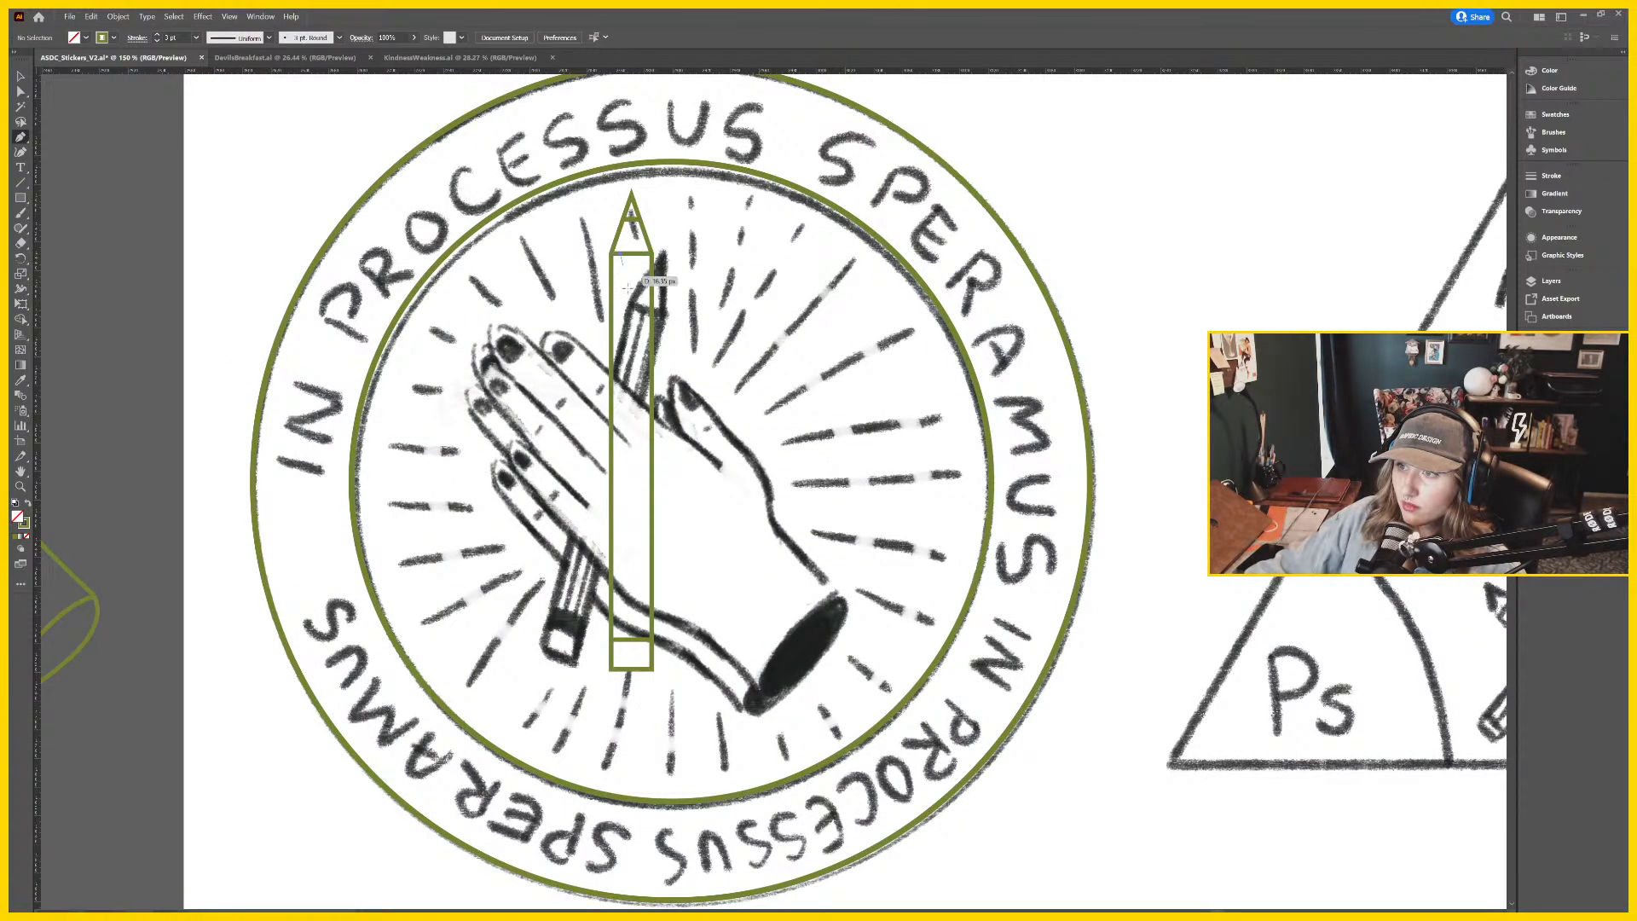
{"action": "left_click", "coordinate": [622, 637]}
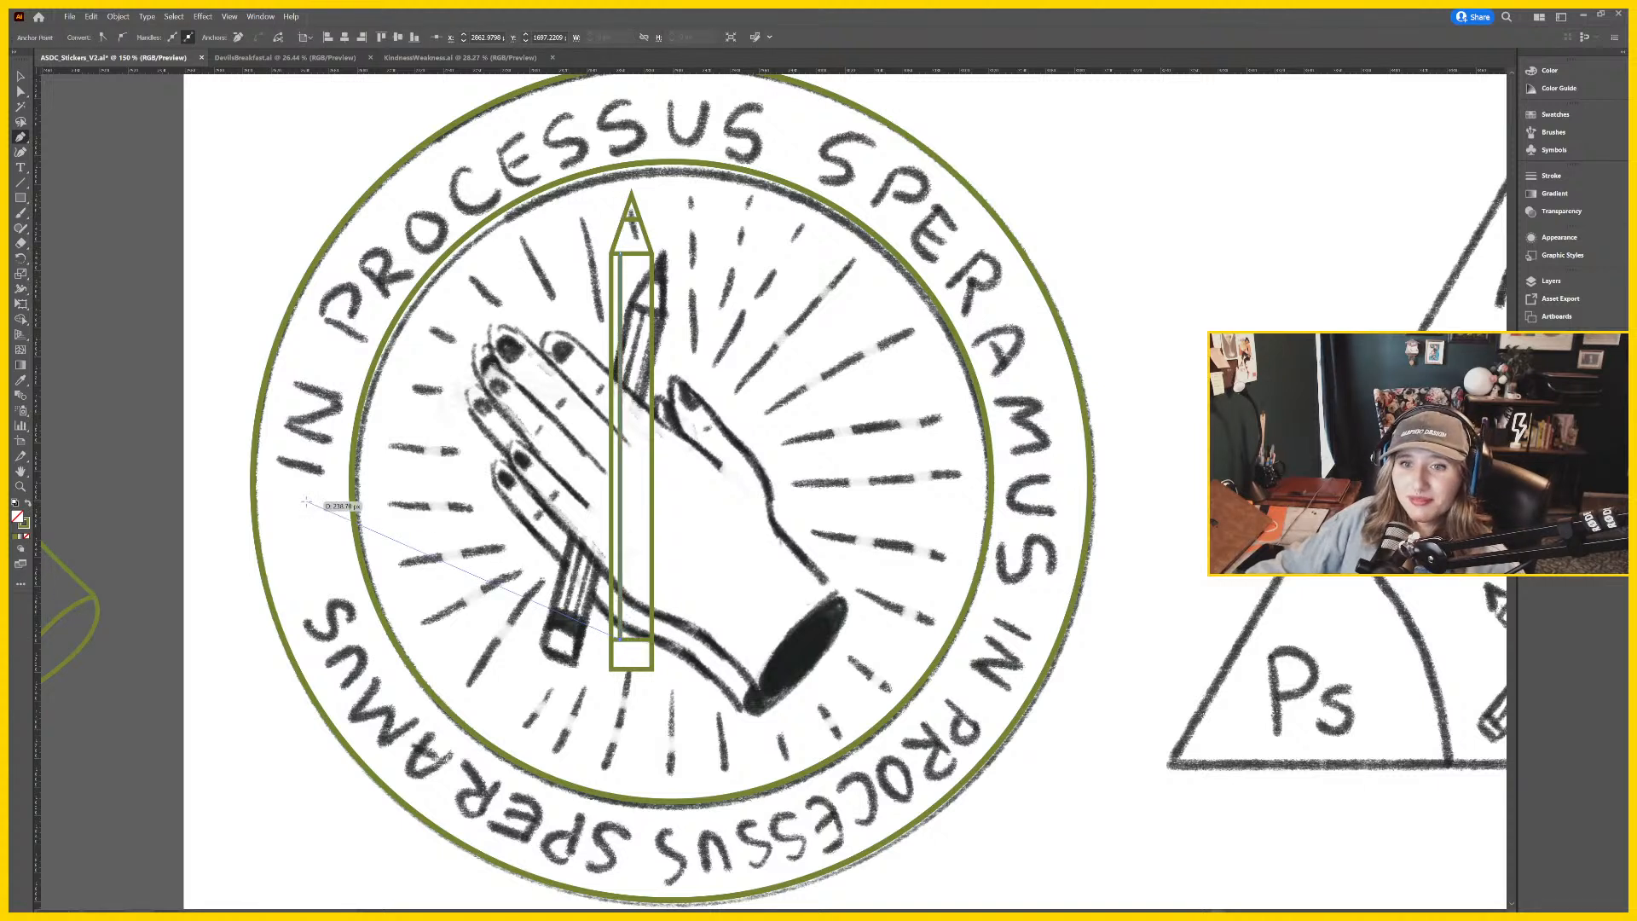
{"action": "key", "text": "v"}
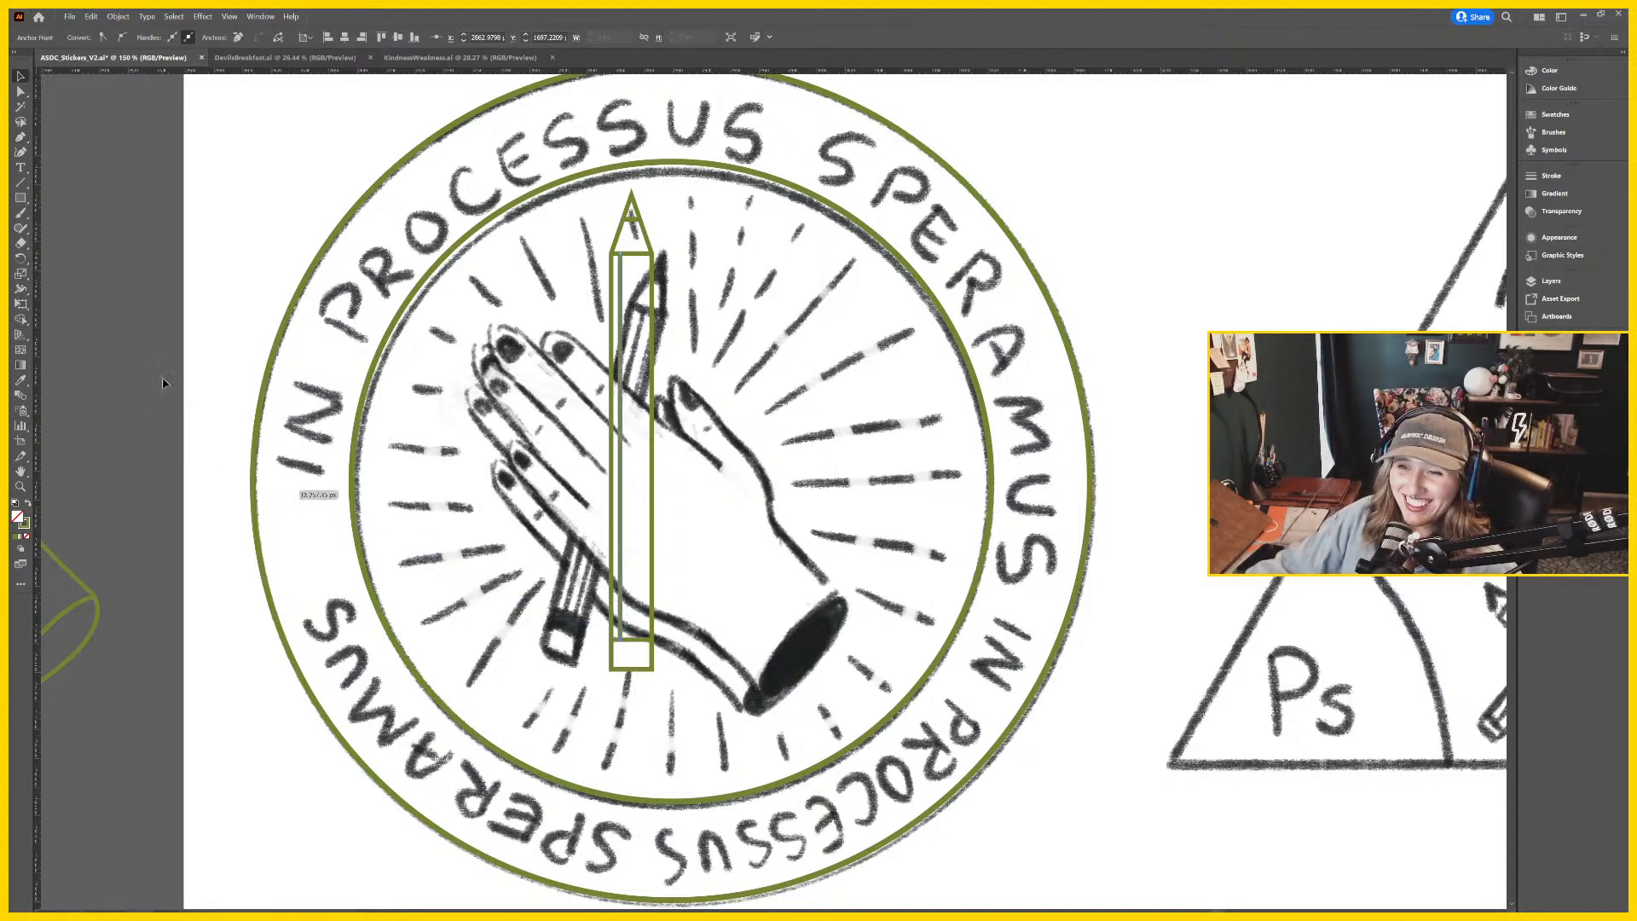
Shift the vertical line slightly inward and place a copy about 10 px to its right inside the pencil body.
{"action": "key", "text": "ctrl+shift+a"}
{"action": "left_click", "coordinate": [623, 341]}
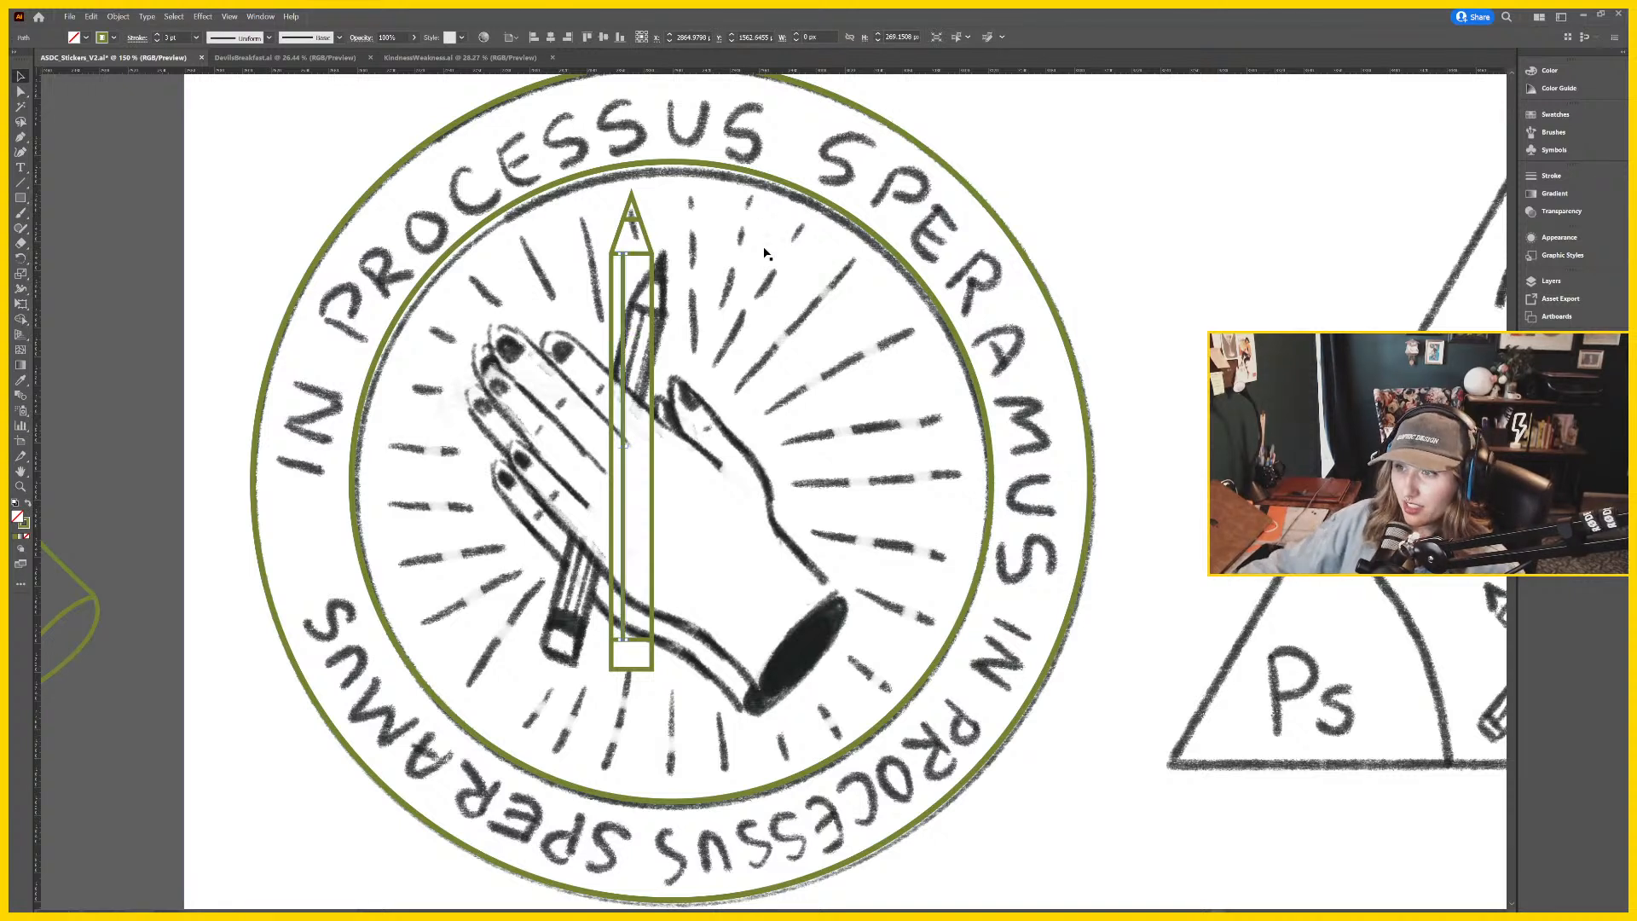
{"action": "mouse_move", "coordinate": [625, 284]}
{"action": "left_mouse_down"}
{"action": "mouse_move", "coordinate": [673, 287]}
{"action": "mouse_move", "coordinate": [639, 282]}
{"action": "left_mouse_up"}
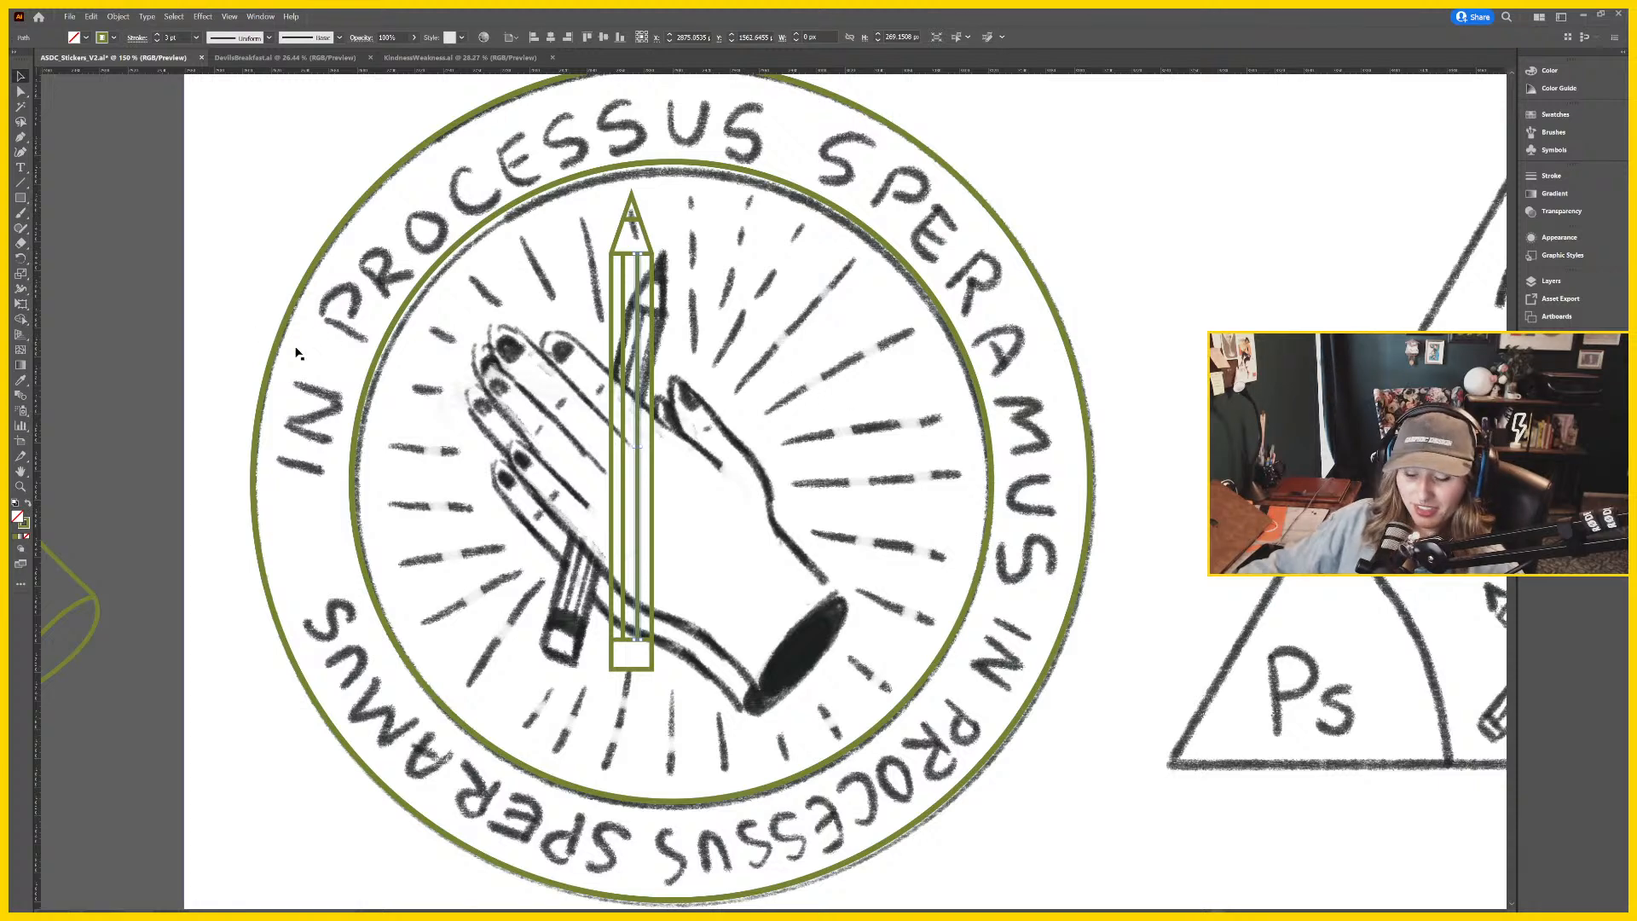
{"action": "left_click_drag", "start_coordinate": [1134, 370], "coordinate": [1103, 393]}
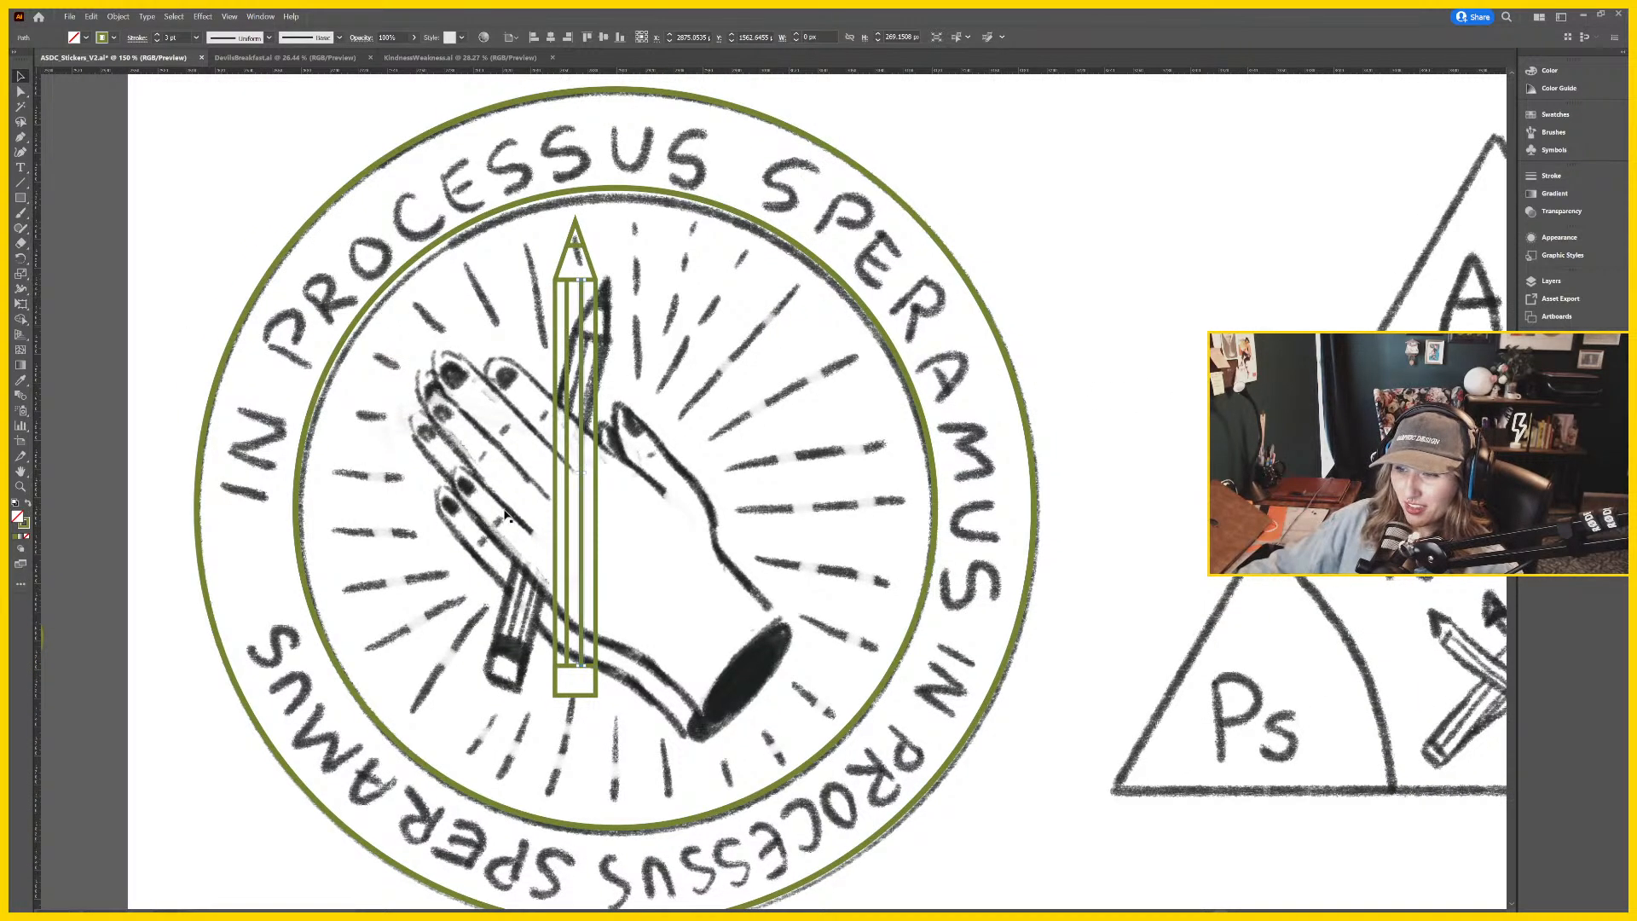
Select both vertical lines together and nudge them 1 px to the right to center them in the pencil body.
{"action": "left_click", "coordinate": [567, 312]}
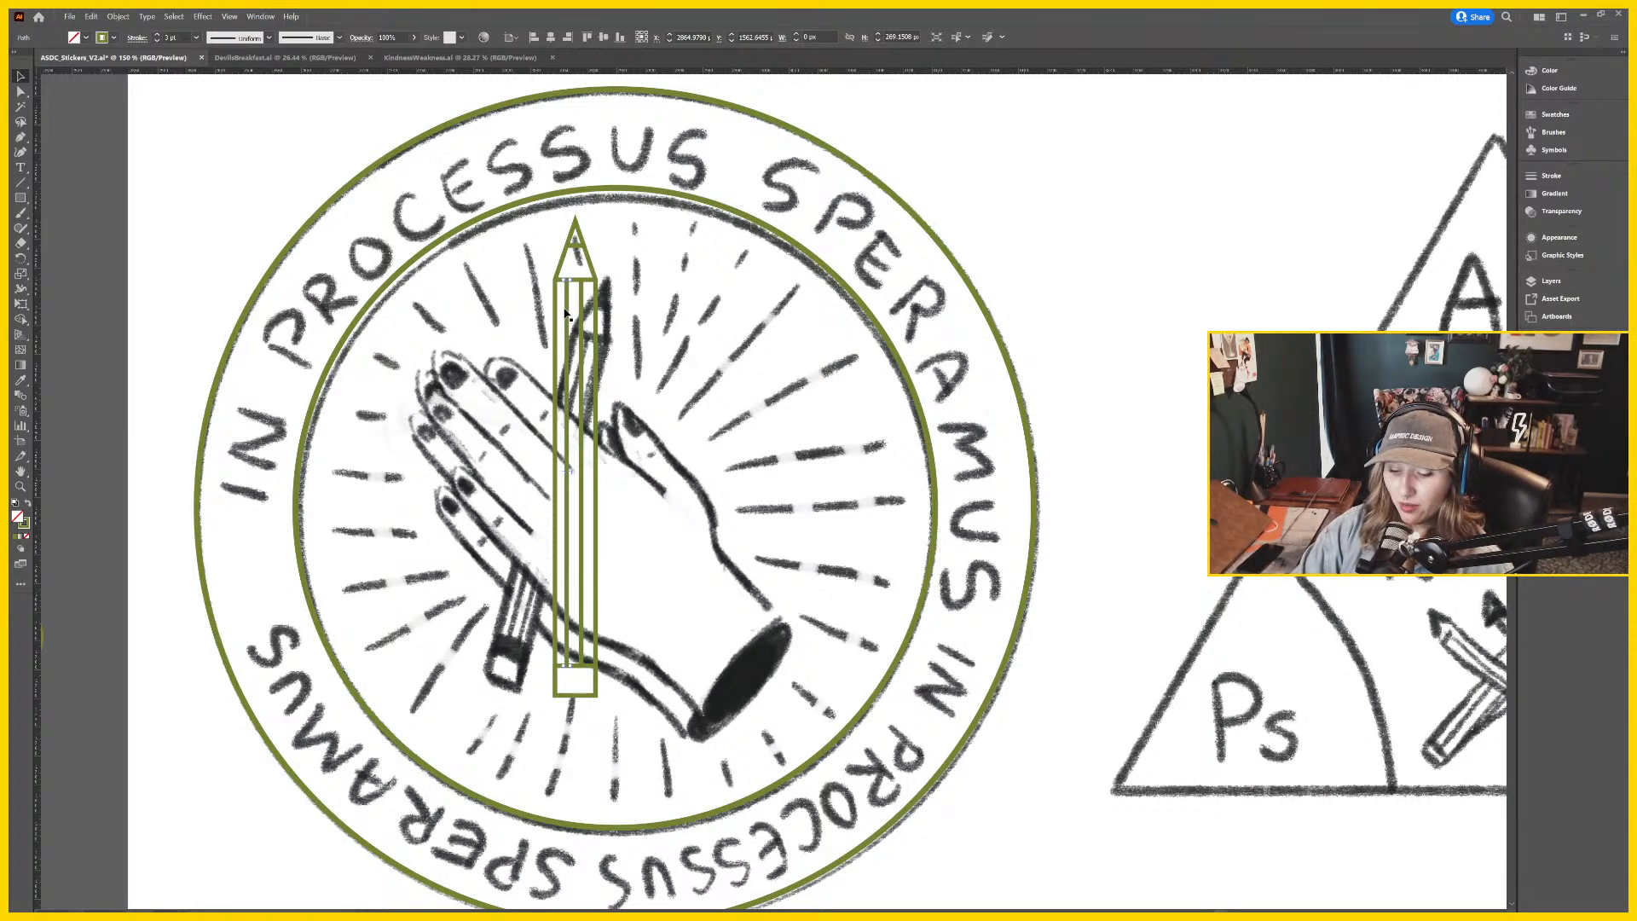
{"action": "key", "text": "ctrl+plus"}
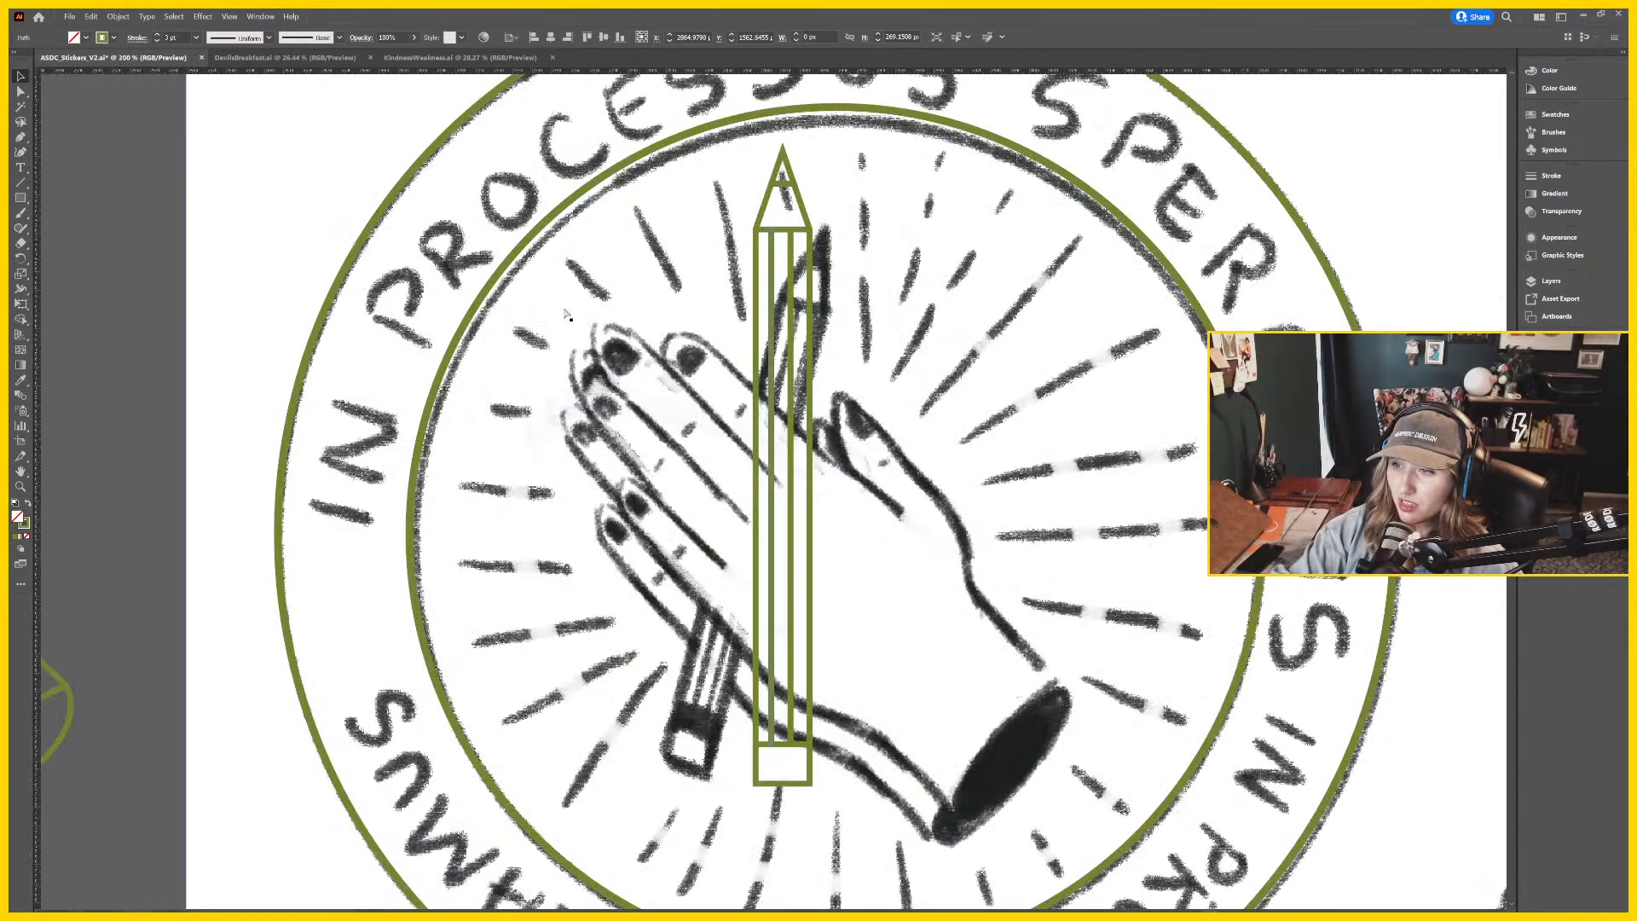
{"action": "left_click", "coordinate": [793, 296], "text": "shift"}
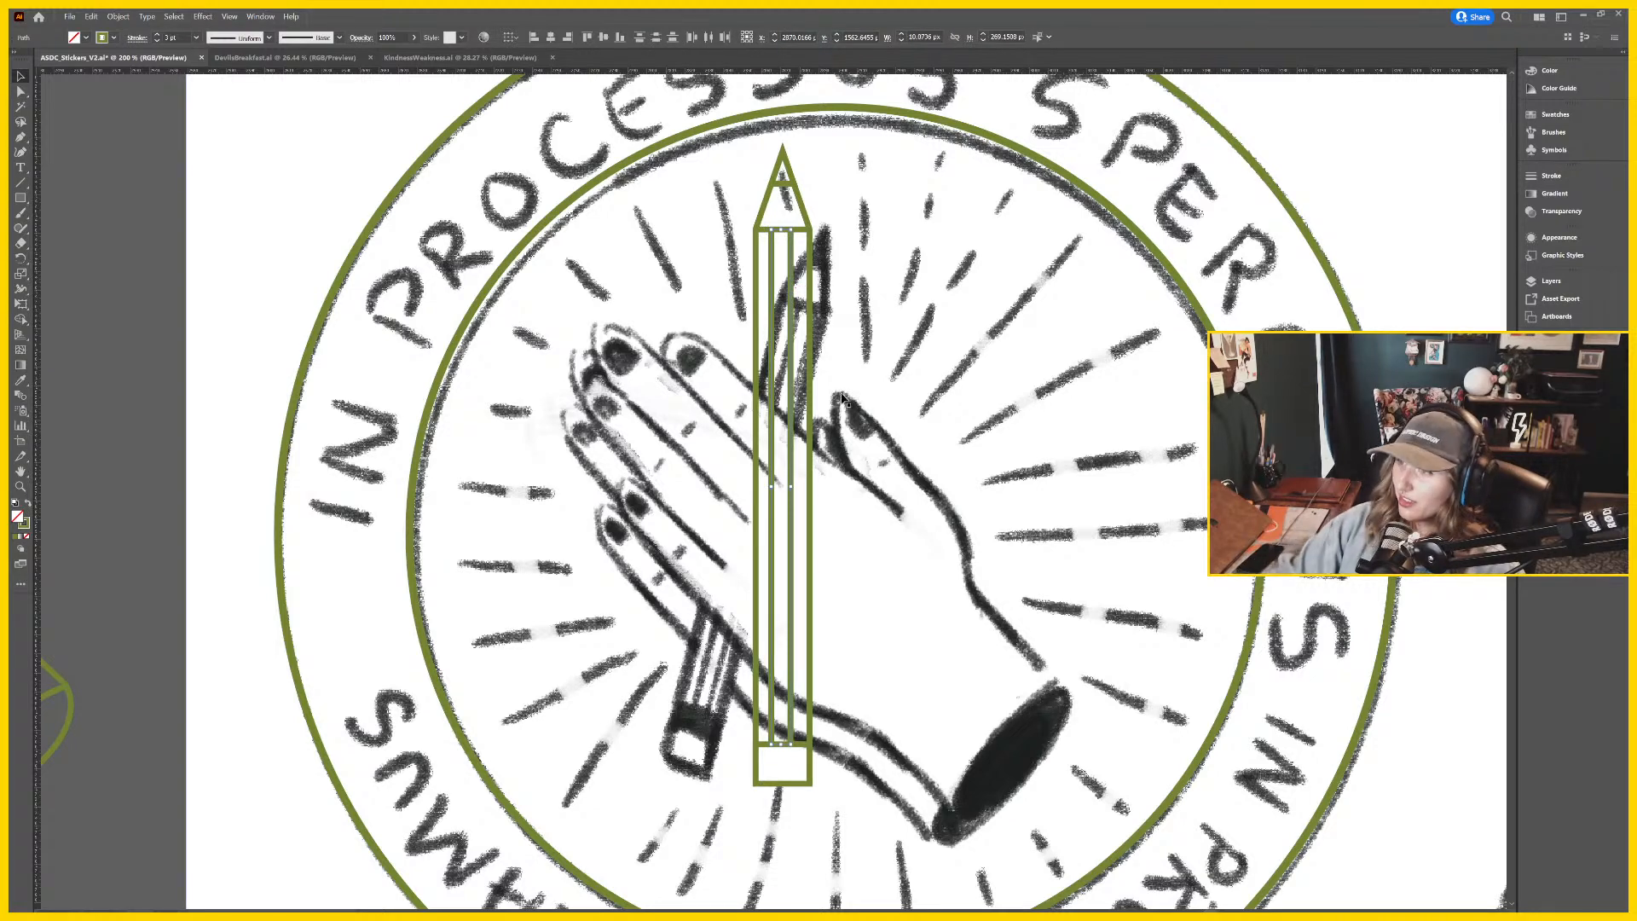
{"action": "left_click_drag", "start_coordinate": [899, 550], "coordinate": [802, 477]}
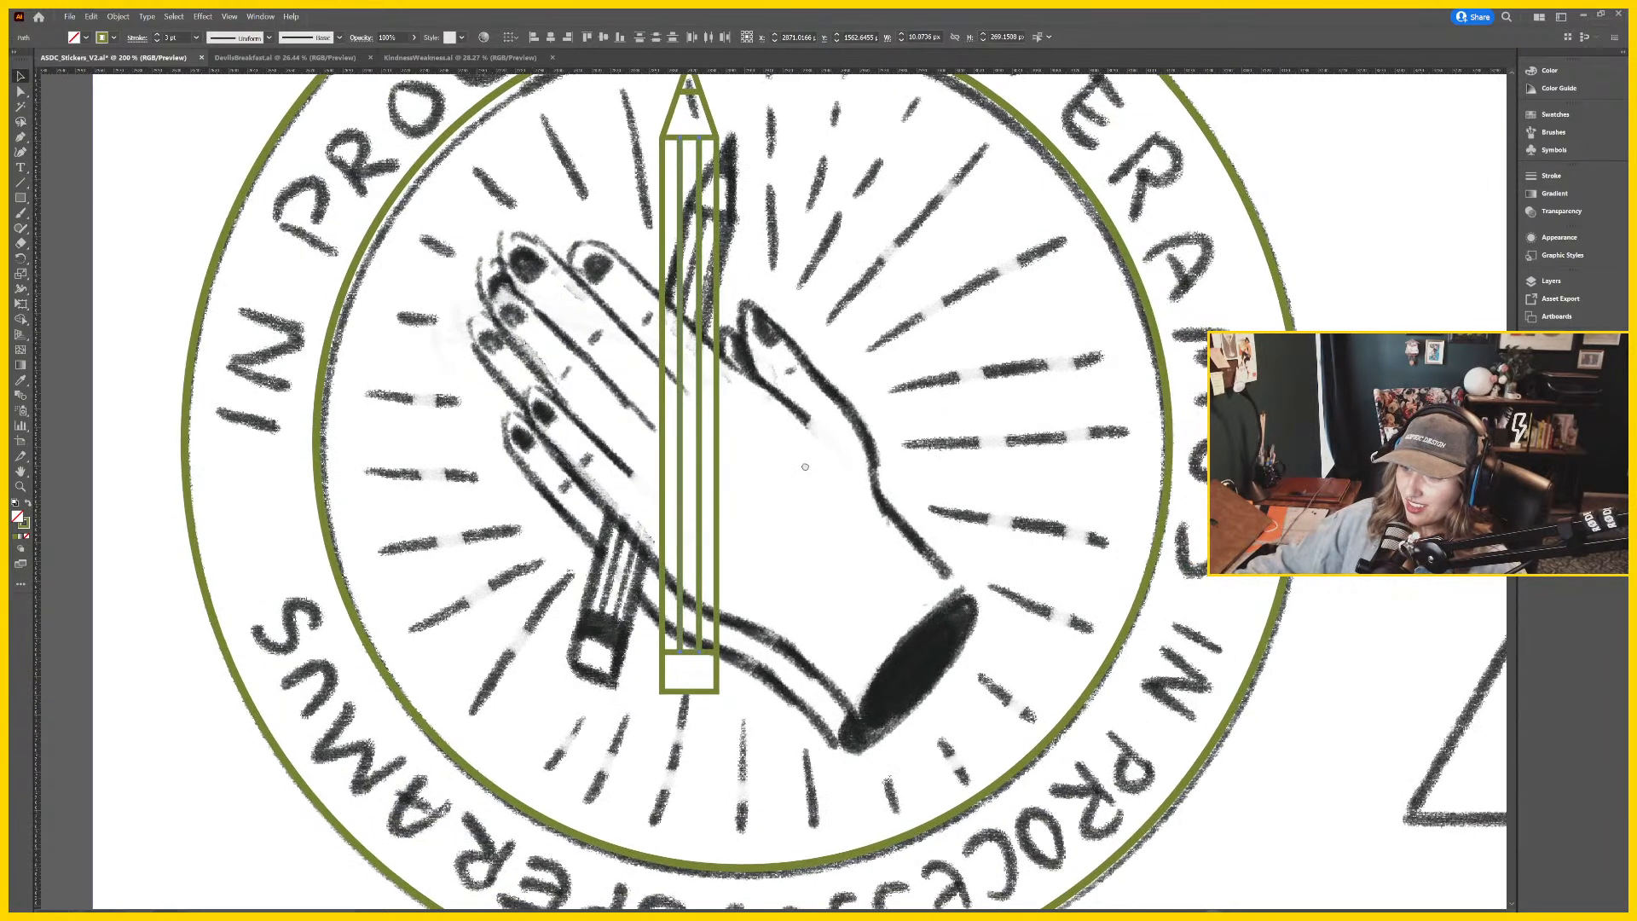
{"action": "key", "text": "ctrl+minus"}
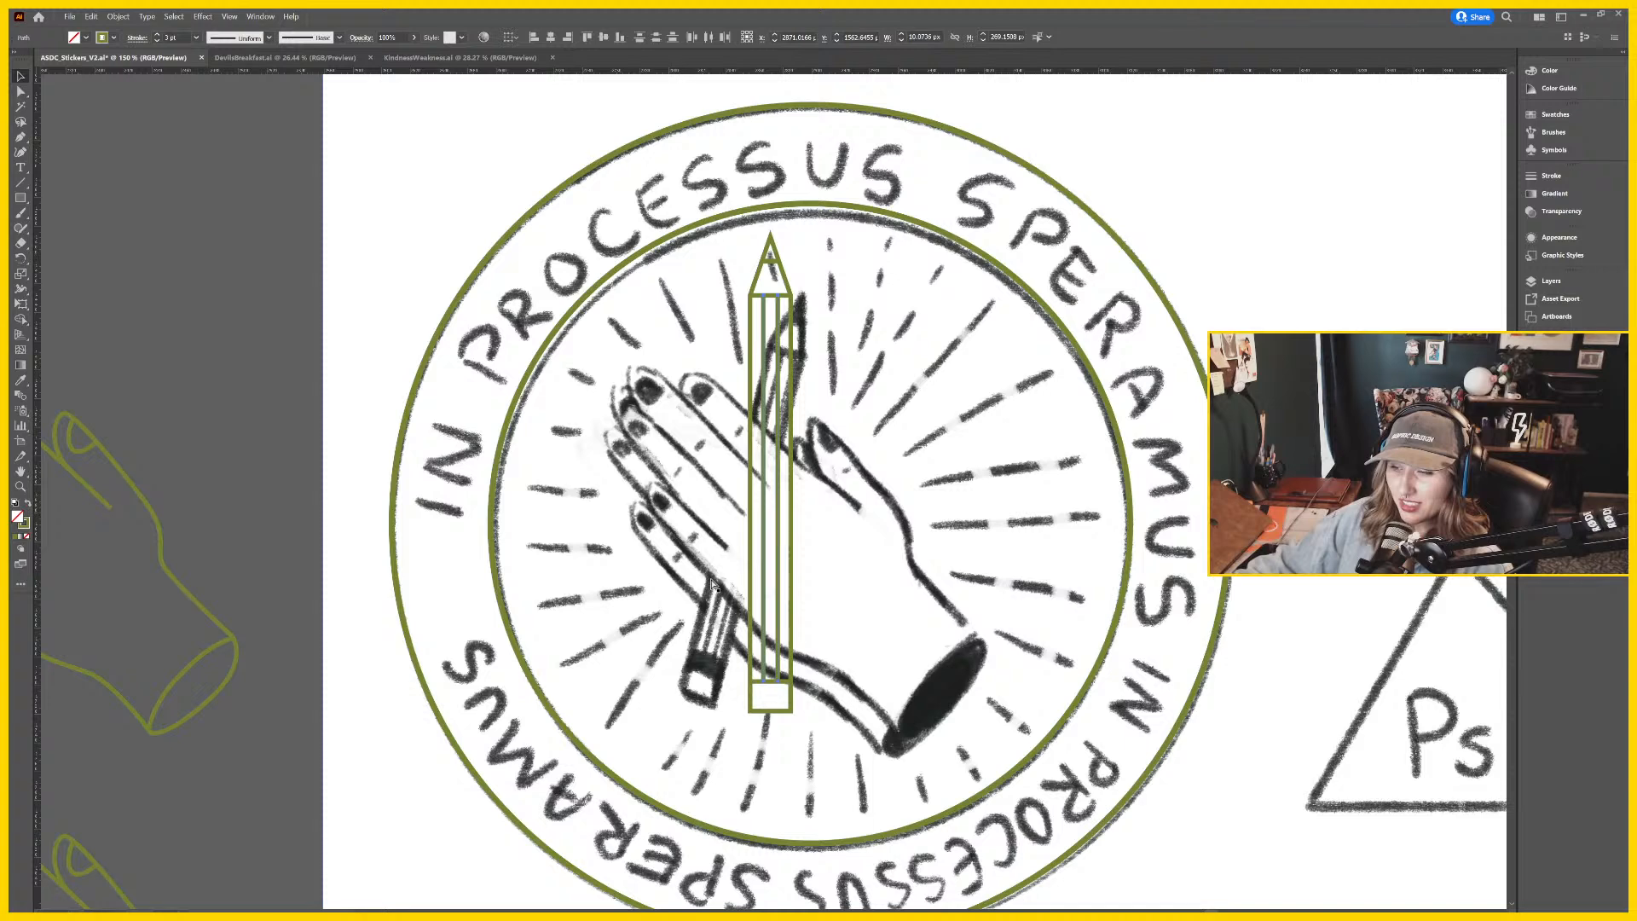
{"action": "left_click", "coordinate": [264, 464]}
Group all the pencil's parts, leaving the seal's rings and the sketch image out of the selection.
{"action": "left_click_drag", "start_coordinate": [804, 317], "coordinate": [614, 273]}
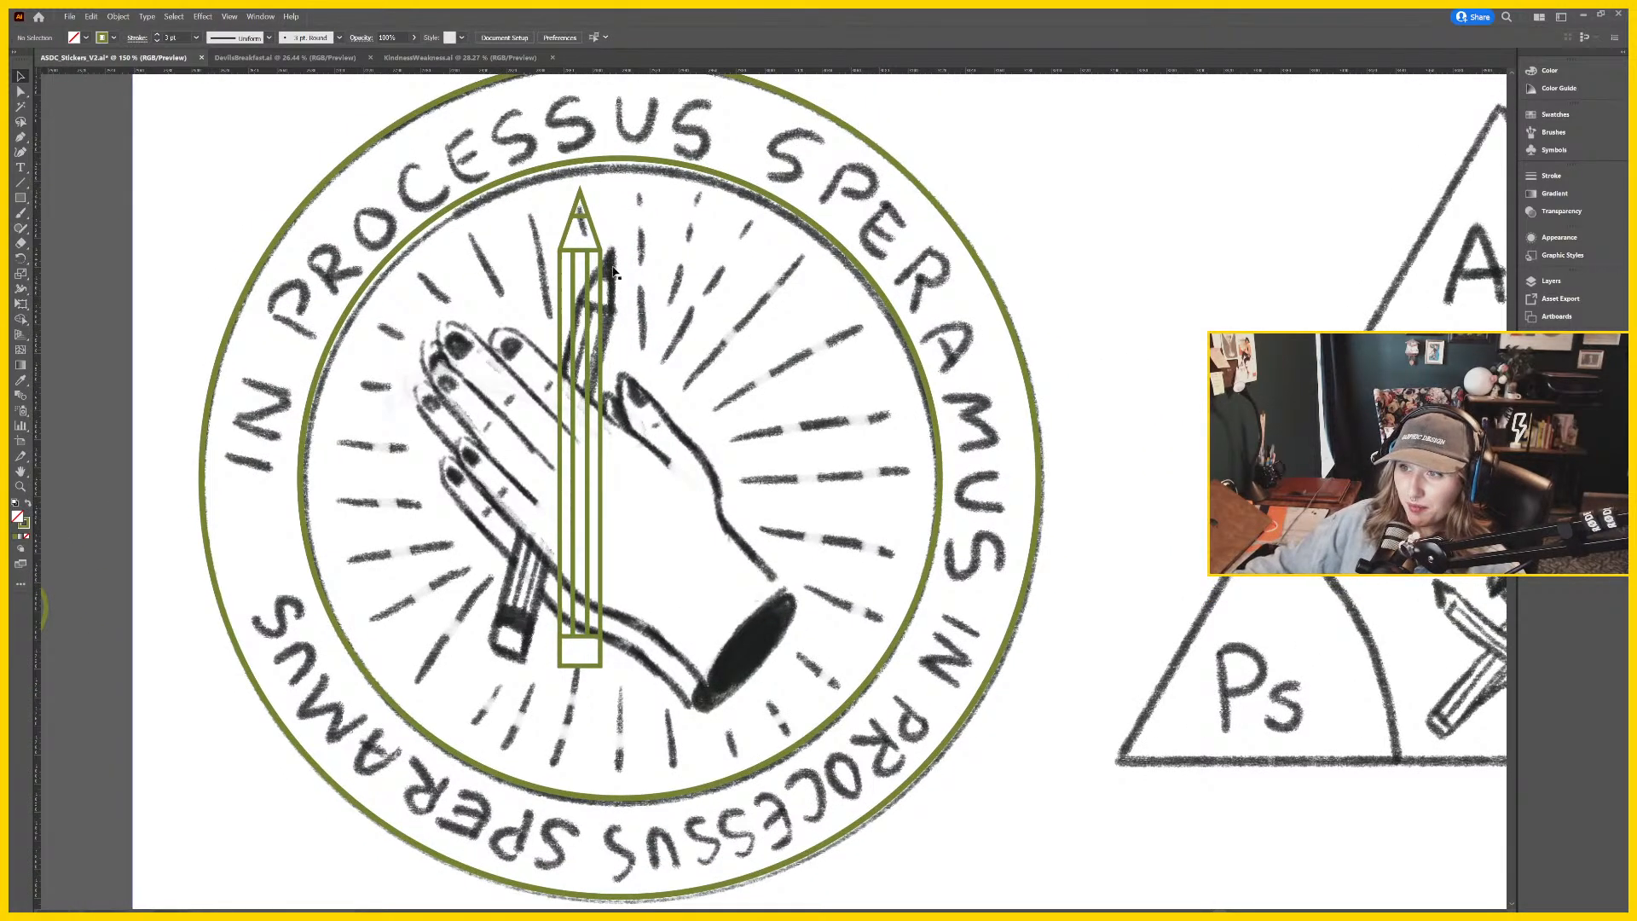
{"action": "key", "text": "ctrl+minus"}
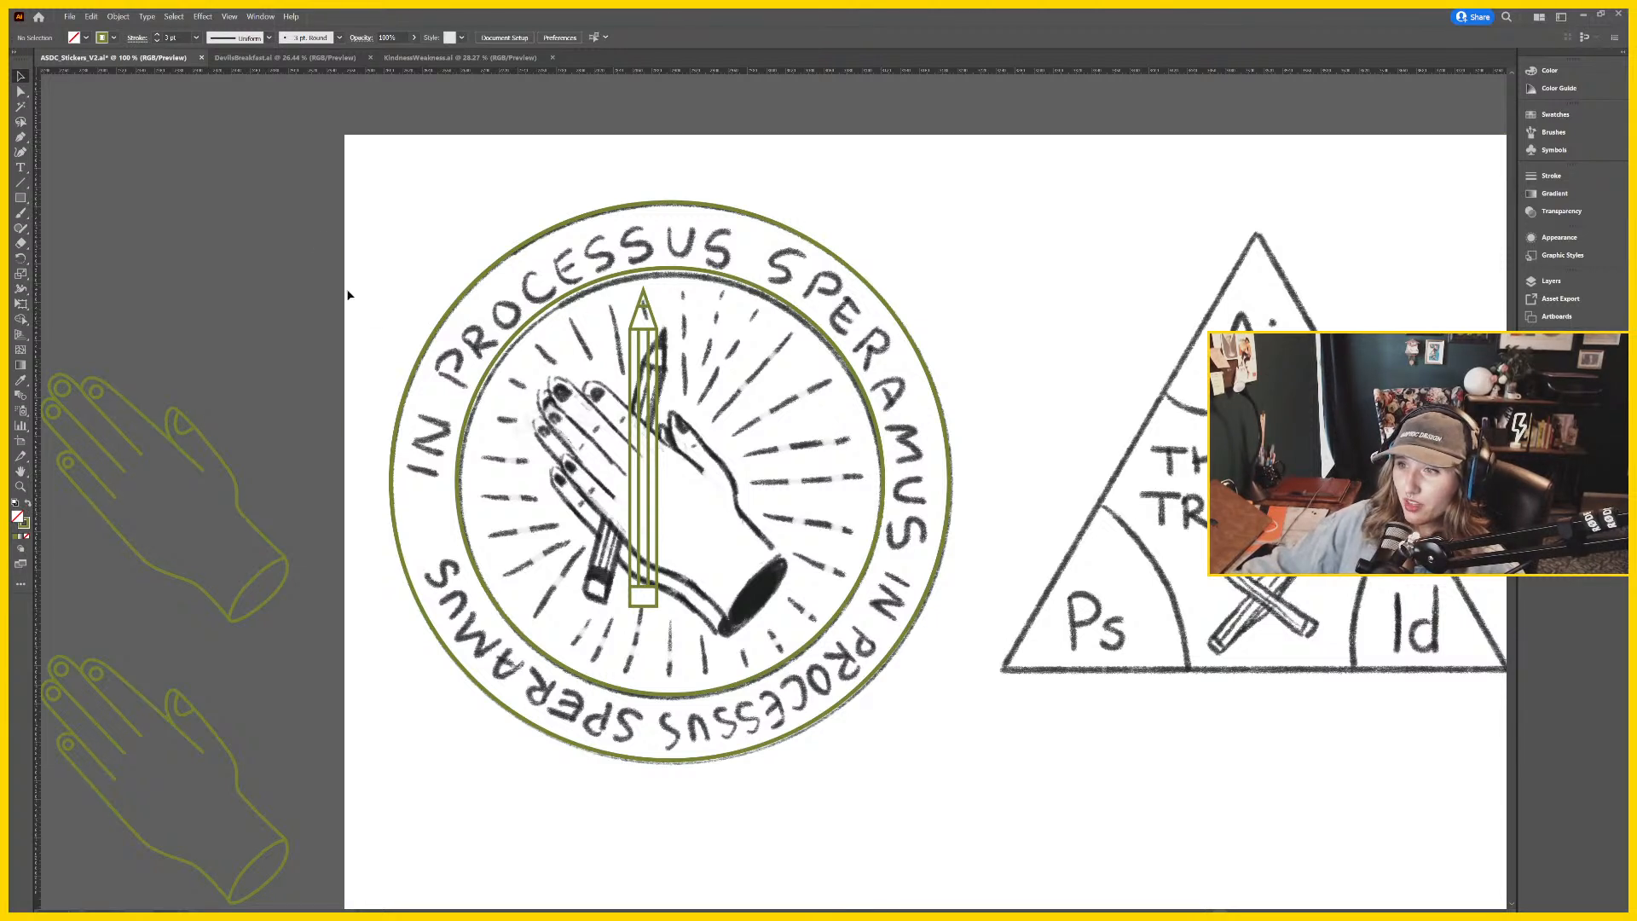
{"action": "left_click", "coordinate": [740, 629]}
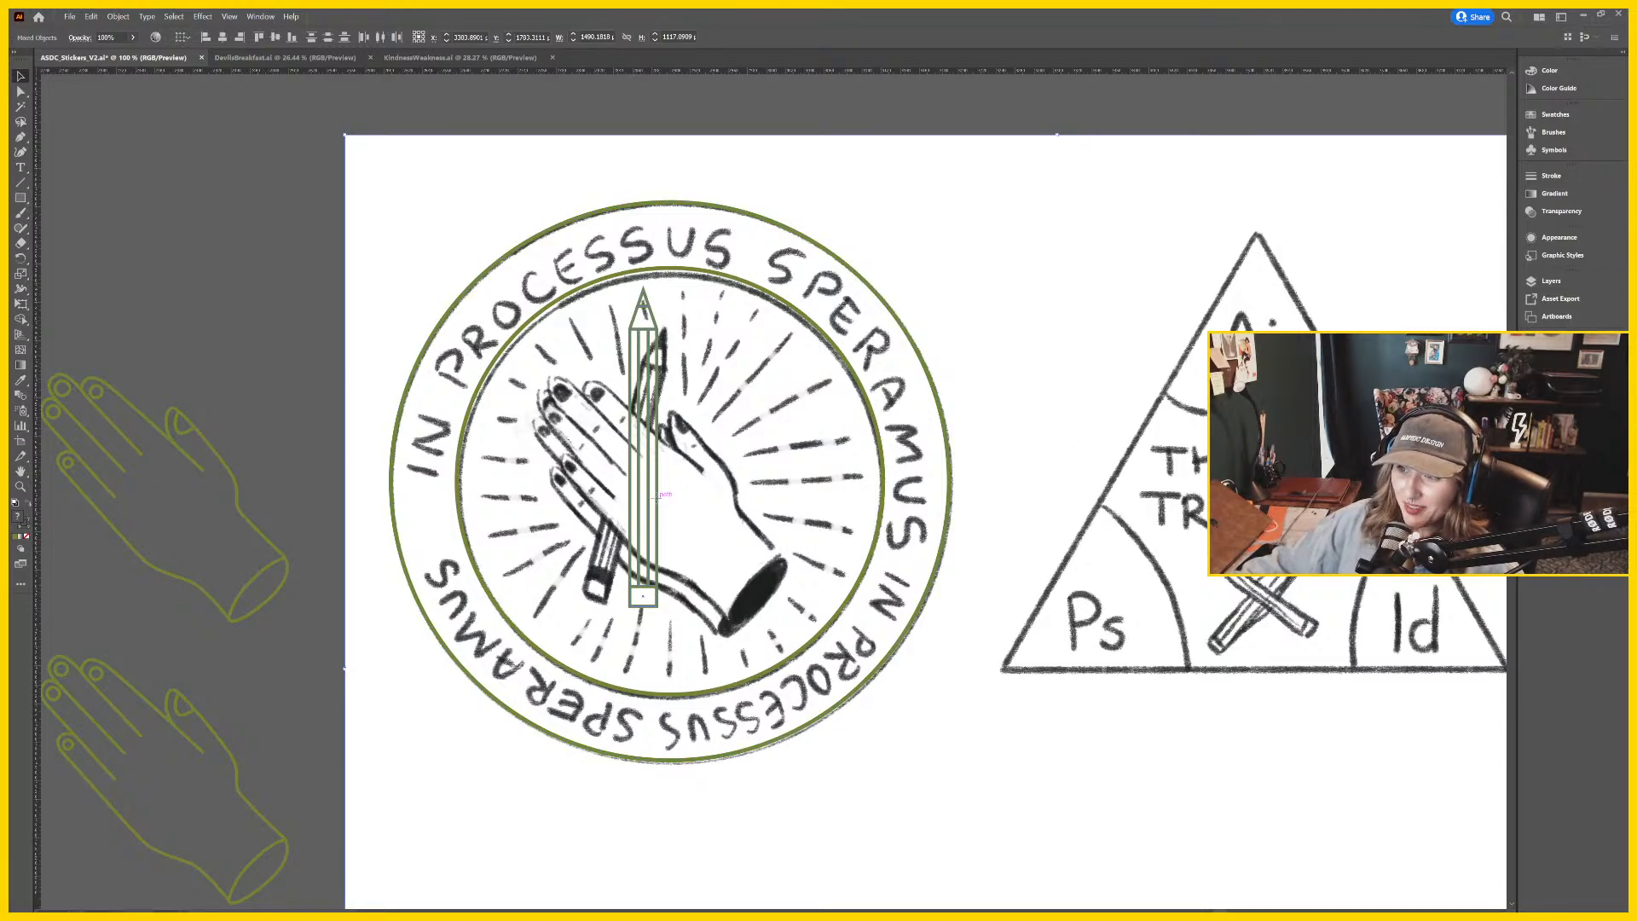
{"action": "left_click_drag", "start_coordinate": [656, 495], "coordinate": [630, 488]}
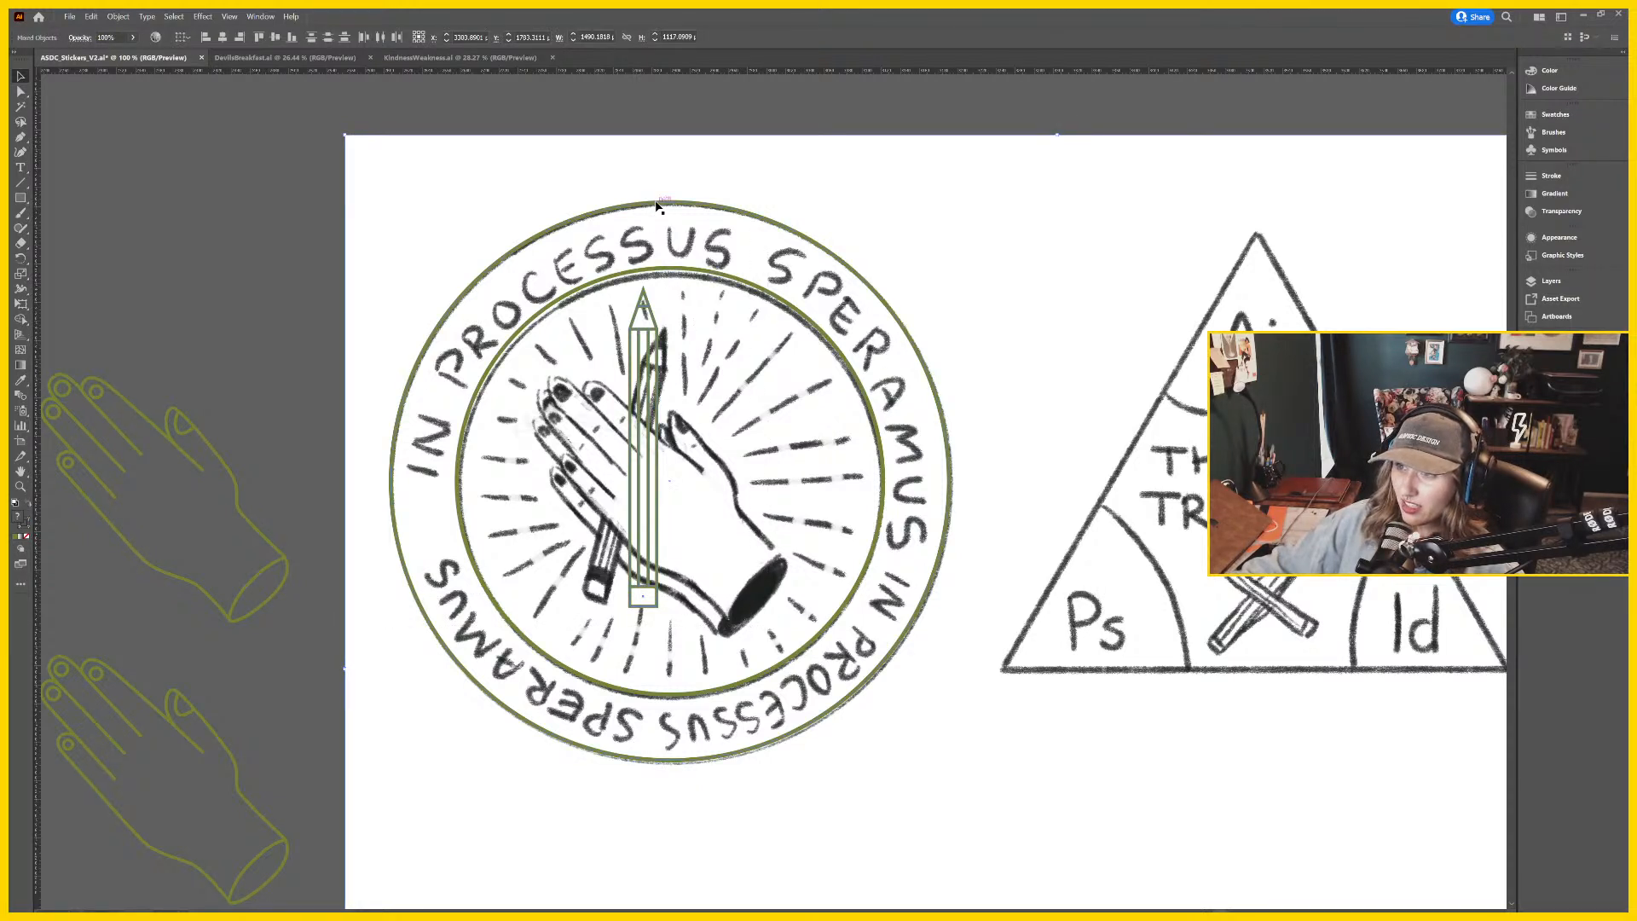
{"action": "left_click", "coordinate": [655, 428]}
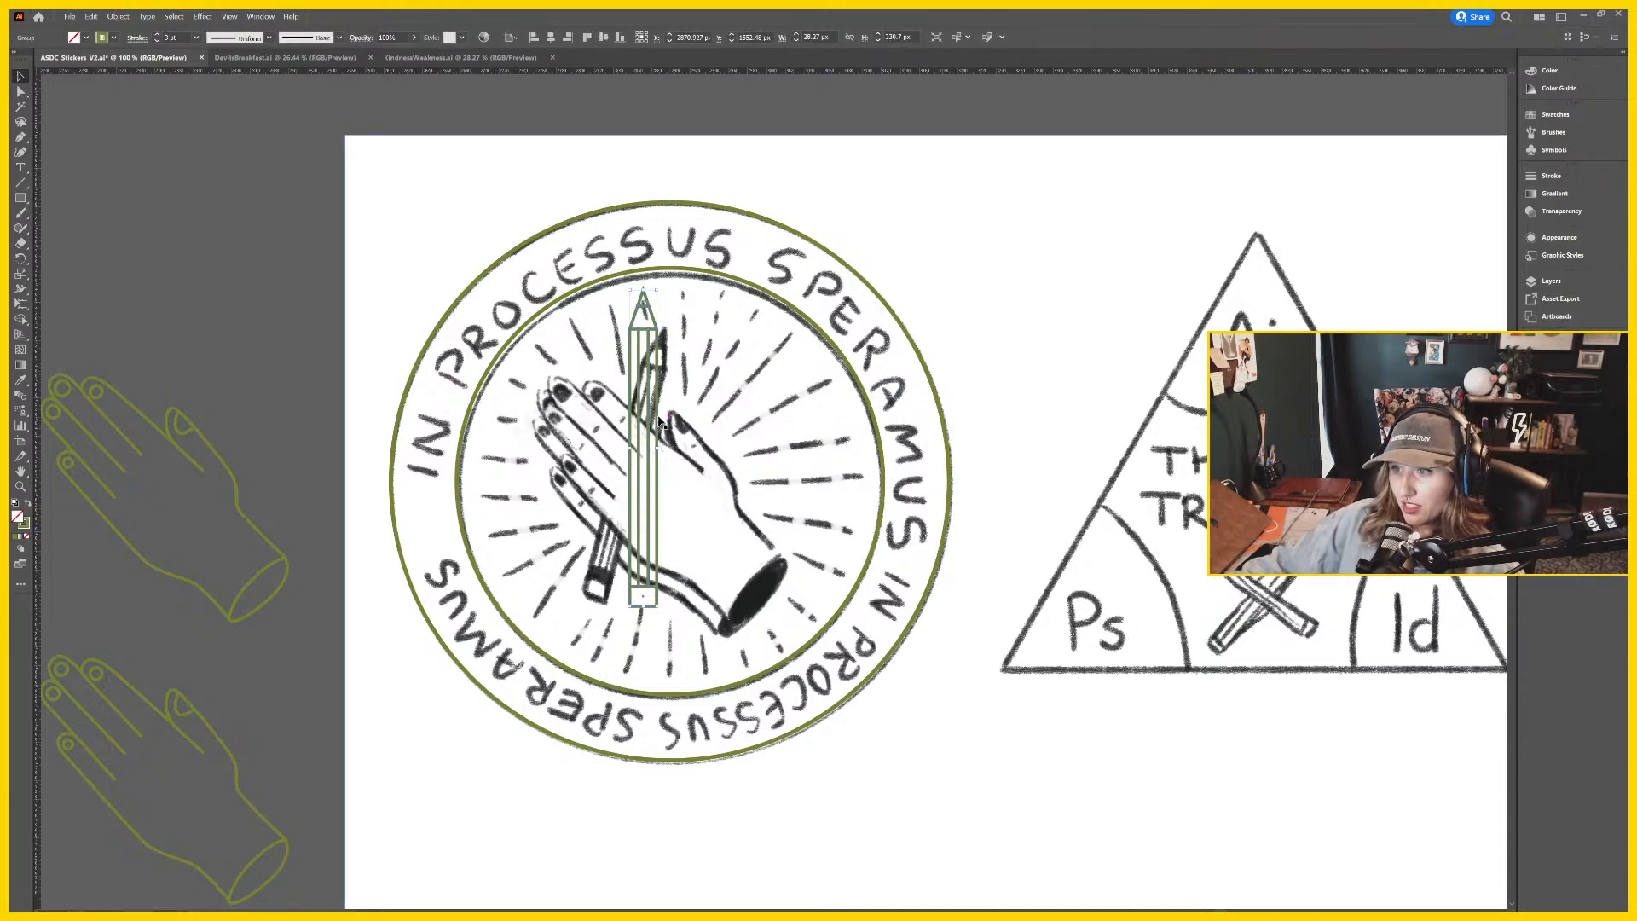
Rotate the grouped pencil slightly clockwise and position it over the sketched pencil behind the praying hands in the seal.
{"action": "mouse_move", "coordinate": [658, 419]}
{"action": "left_mouse_down"}
{"action": "mouse_move", "coordinate": [793, 450]}
{"action": "mouse_move", "coordinate": [753, 443]}
{"action": "left_mouse_up"}
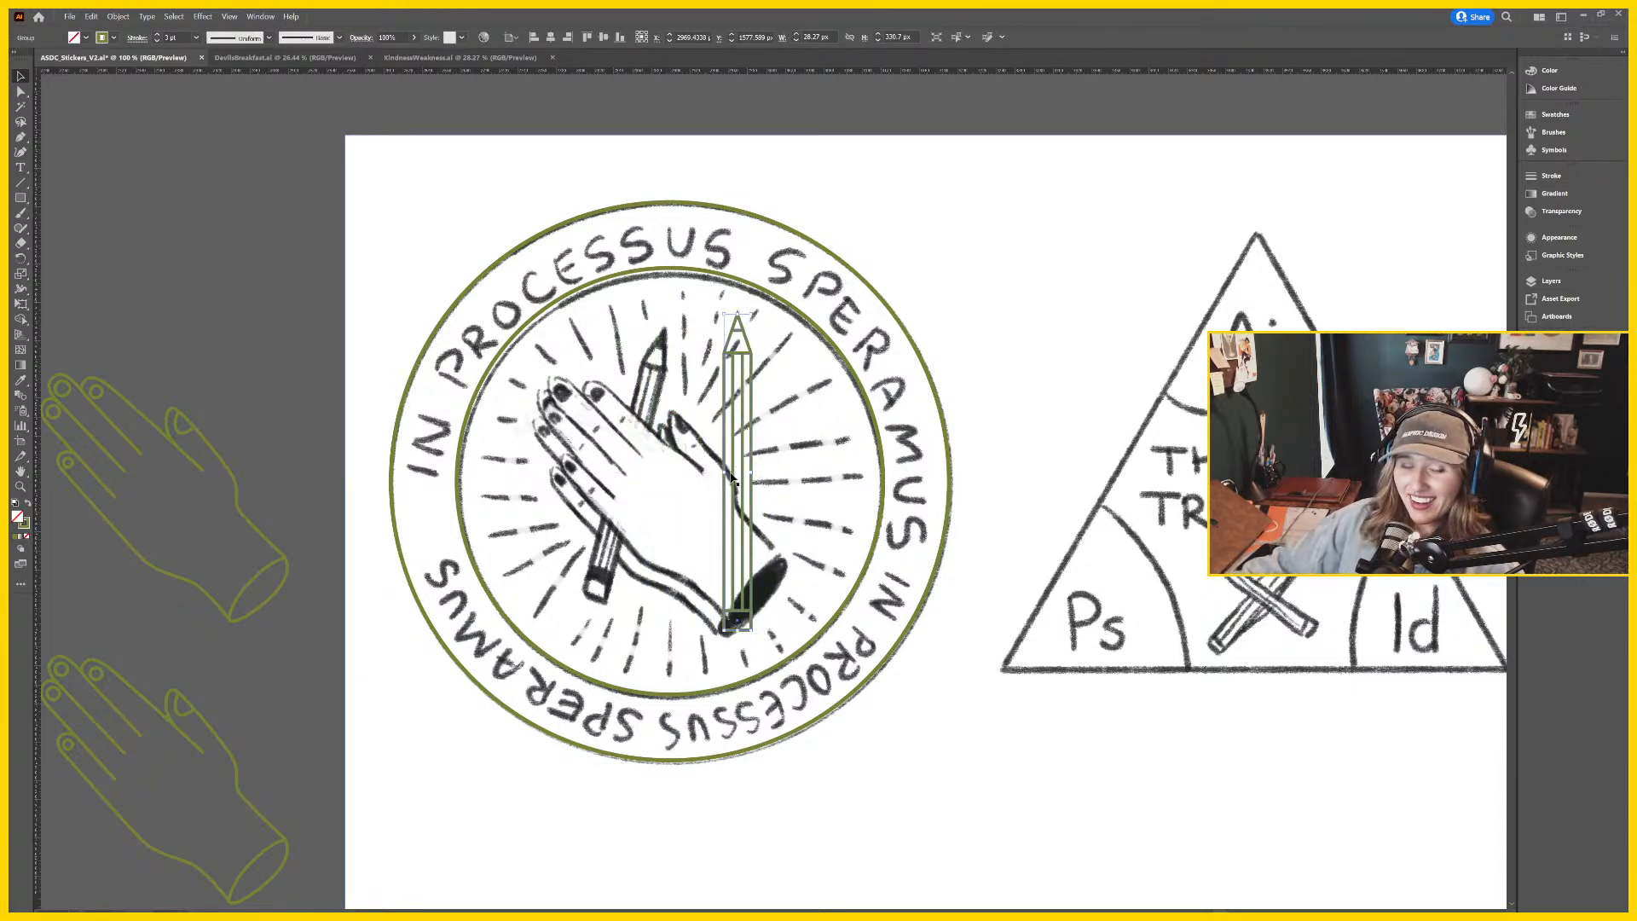
{"action": "mouse_move", "coordinate": [735, 320]}
{"action": "left_mouse_down"}
{"action": "mouse_move", "coordinate": [766, 324]}
{"action": "mouse_move", "coordinate": [773, 336]}
{"action": "mouse_move", "coordinate": [751, 334]}
{"action": "mouse_move", "coordinate": [786, 371]}
{"action": "mouse_move", "coordinate": [729, 358]}
{"action": "mouse_move", "coordinate": [704, 331]}
{"action": "mouse_move", "coordinate": [673, 343]}
{"action": "left_mouse_up"}
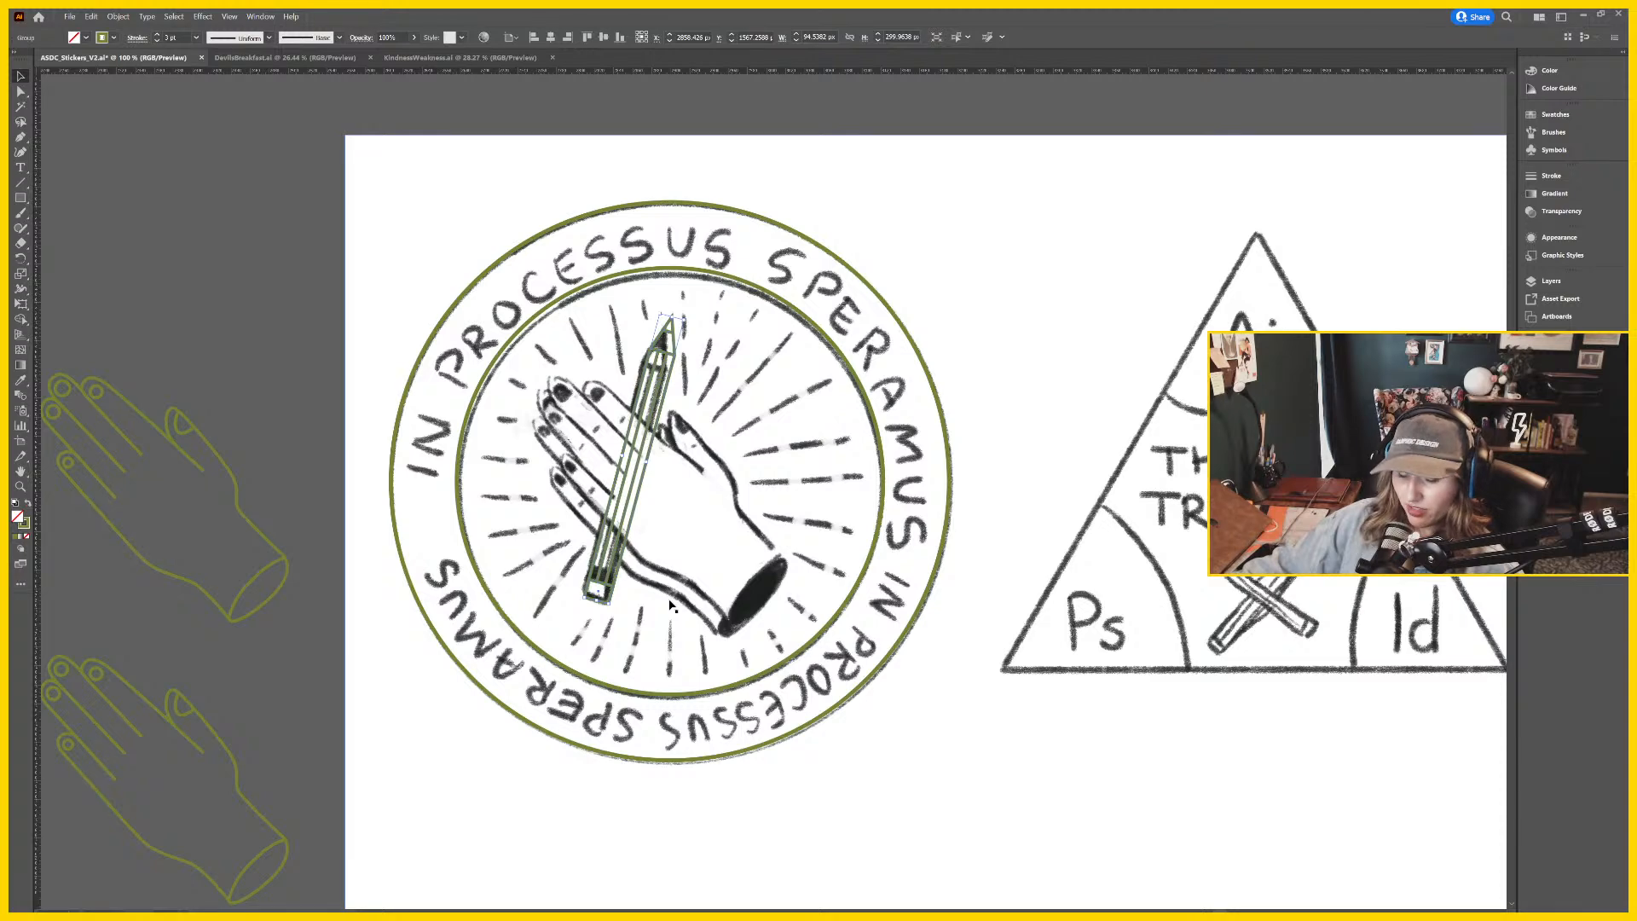
{"action": "left_click", "coordinate": [680, 381]}
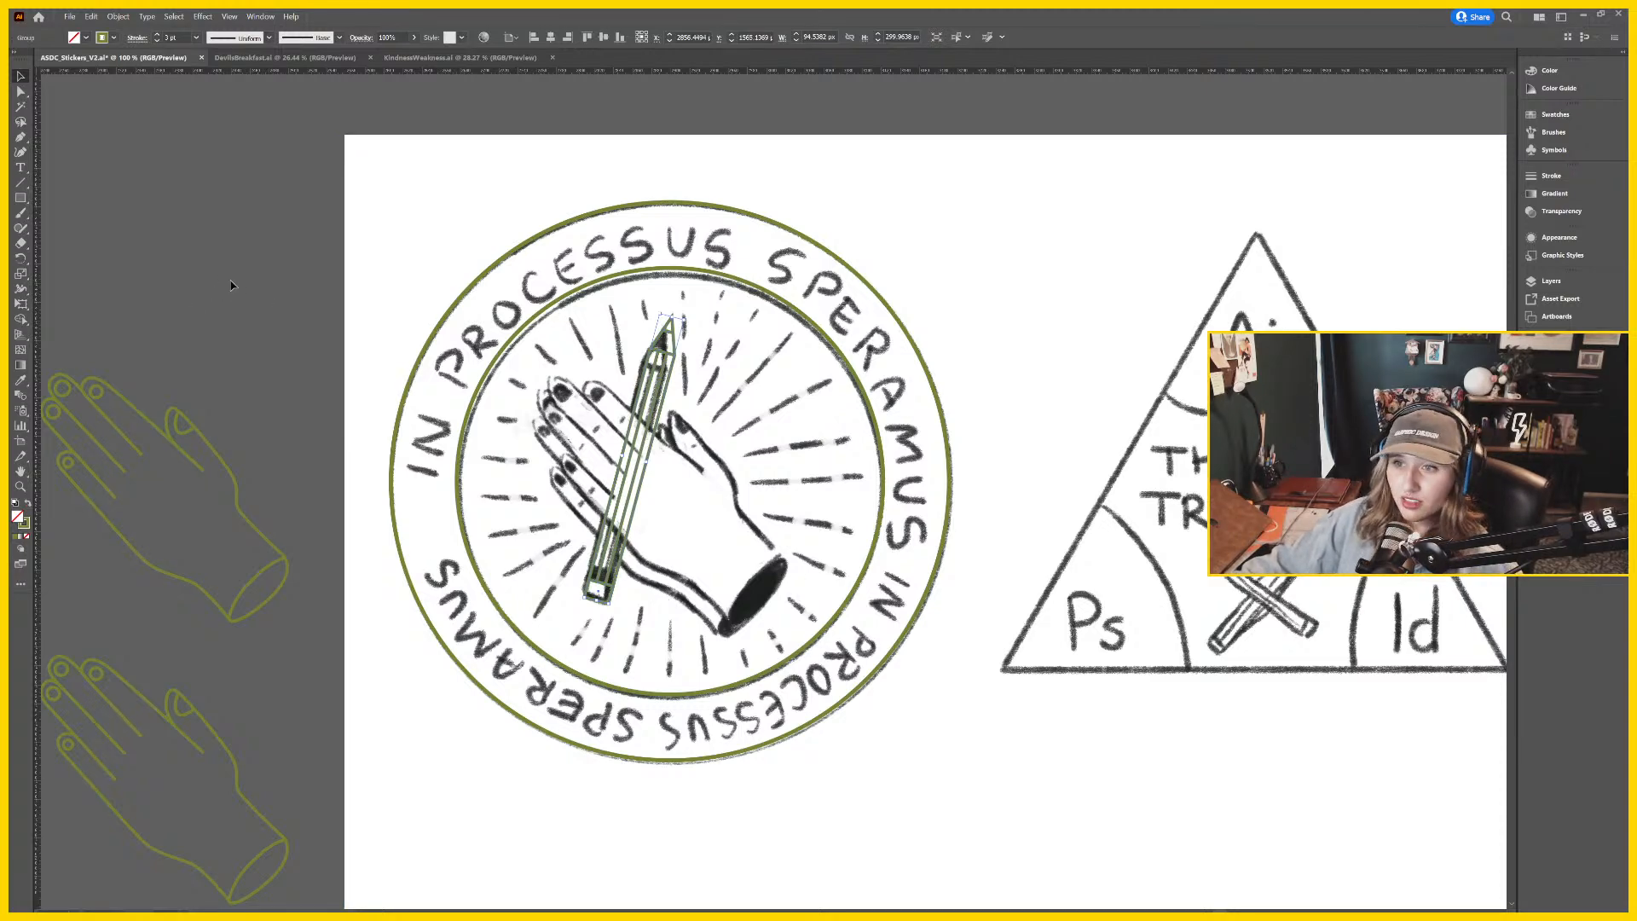
{"action": "scroll", "coordinate": [796, 379], "scroll_direction": "down", "scroll_amount": 1}
{"action": "scroll", "coordinate": [795, 379], "scroll_direction": "right", "scroll_amount": 1}
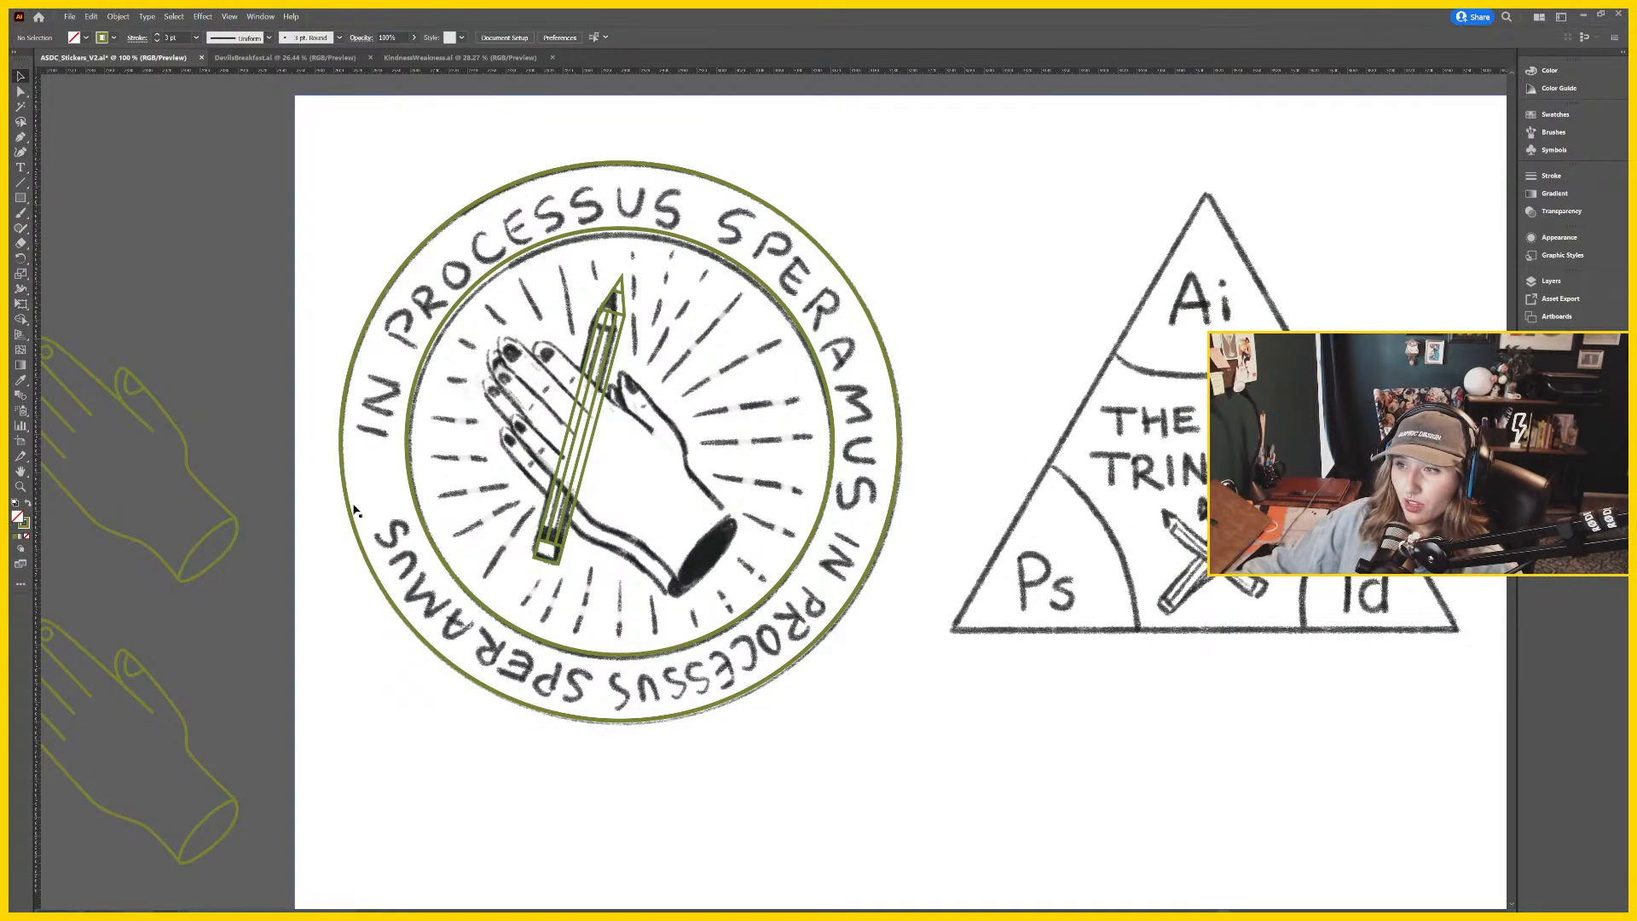
{"action": "scroll", "coordinate": [245, 355], "scroll_direction": "left", "scroll_amount": 4}
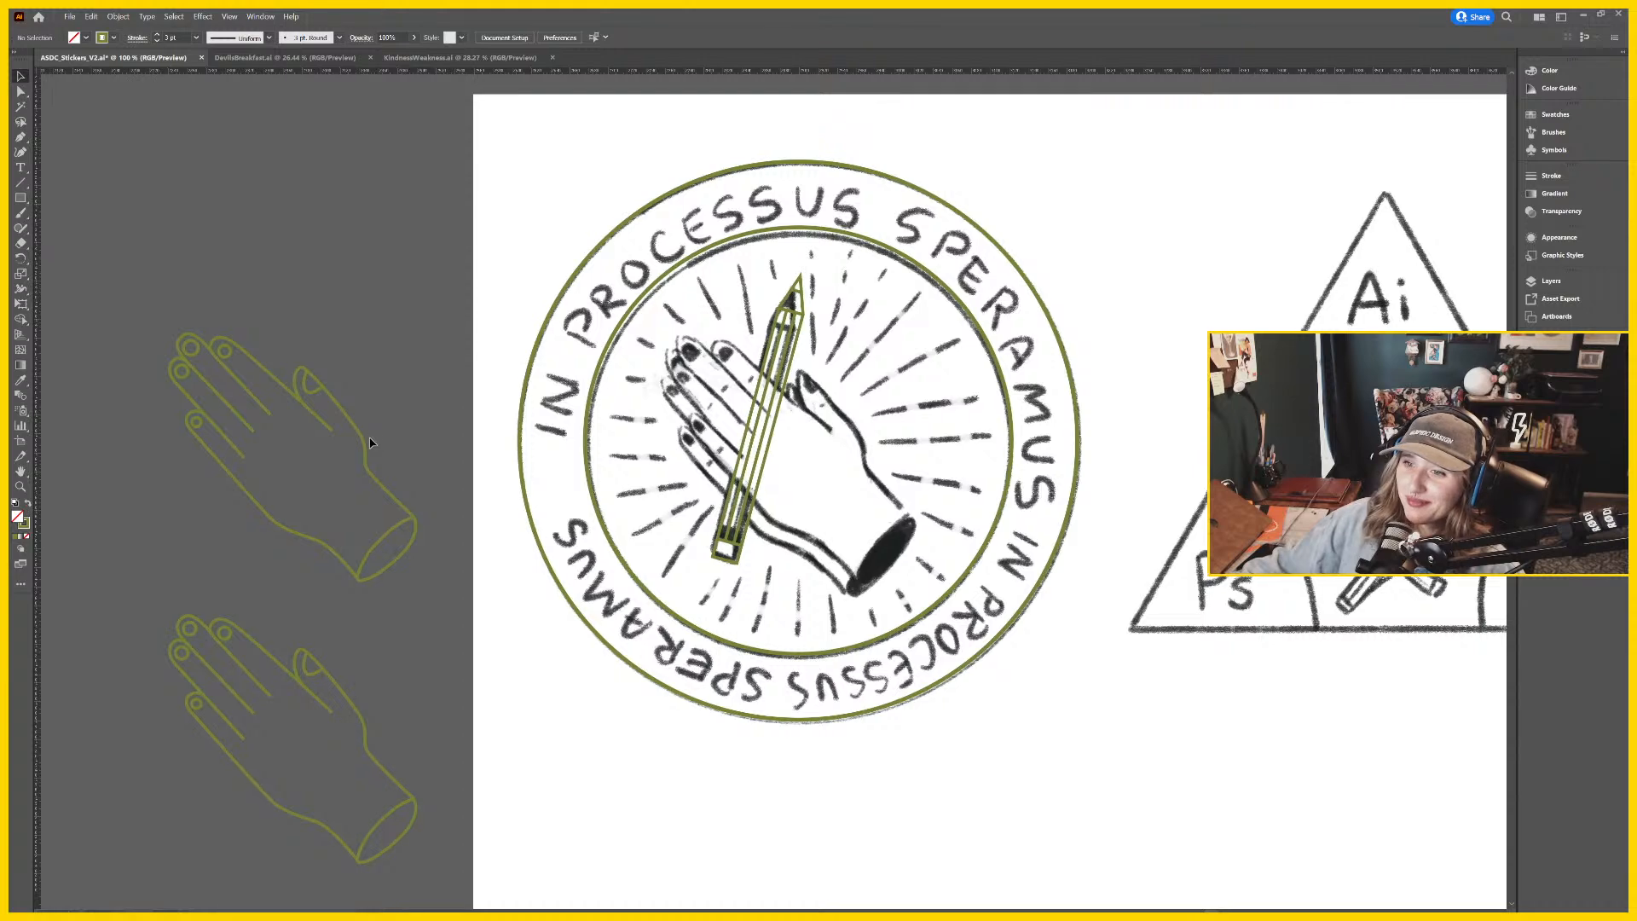
{"action": "left_click", "coordinate": [365, 447]}
{"action": "left_click", "coordinate": [418, 433]}
{"action": "scroll", "coordinate": [1141, 385], "scroll_direction": "up", "scroll_amount": 1}
{"action": "scroll", "coordinate": [1142, 384], "scroll_direction": "right", "scroll_amount": 2}
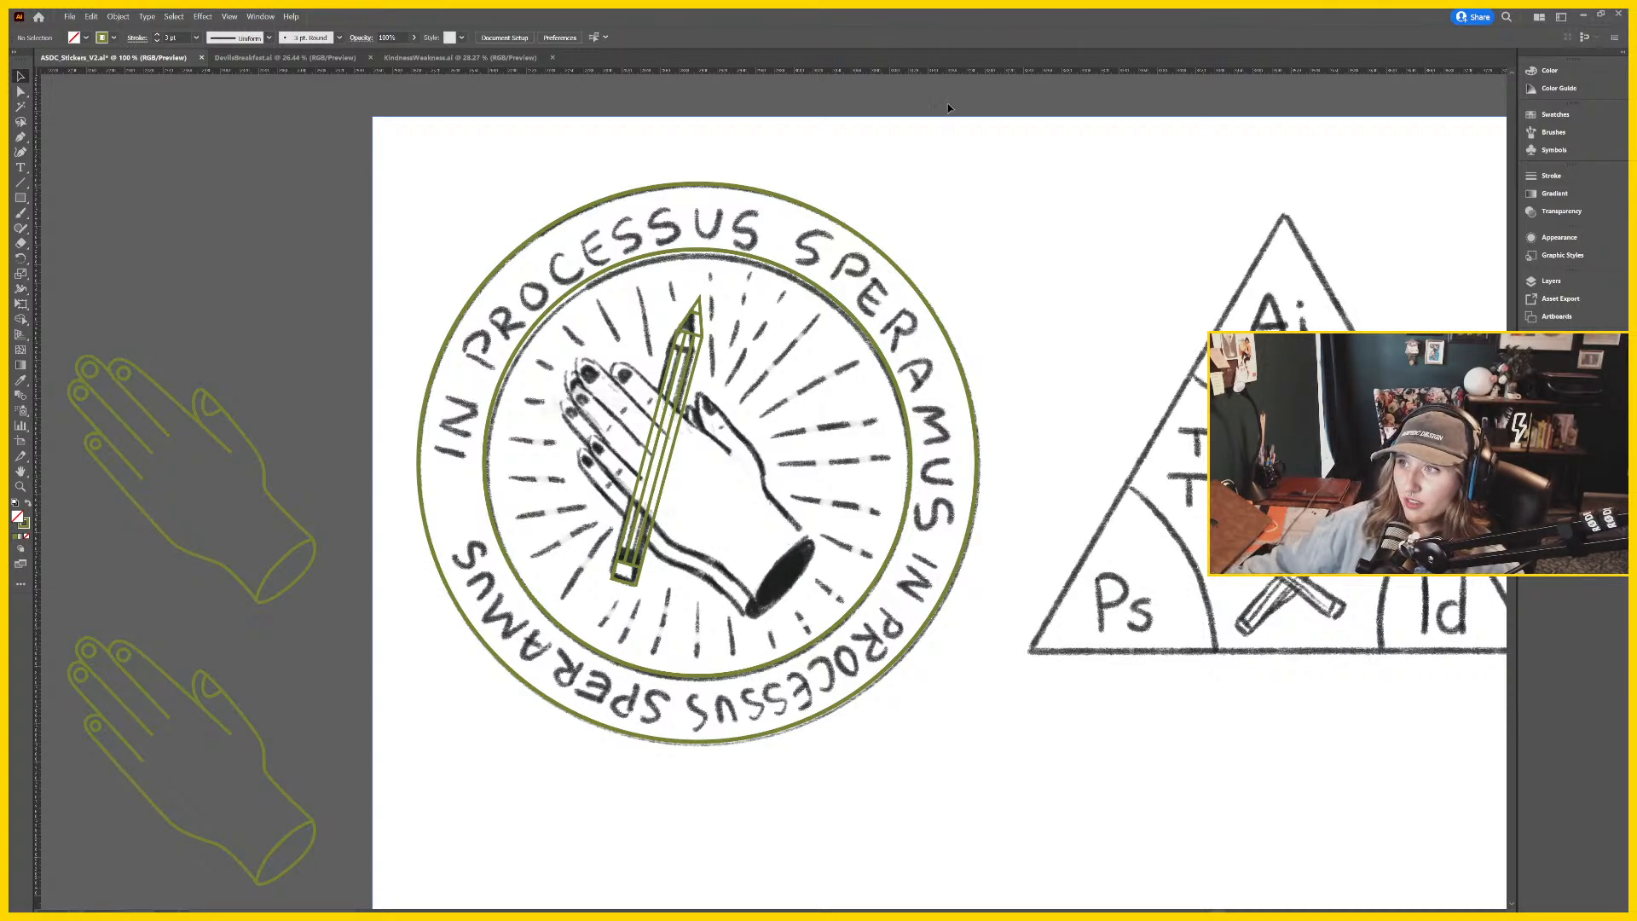
{"action": "scroll", "coordinate": [1030, 347], "scroll_direction": "up", "scroll_amount": 3}
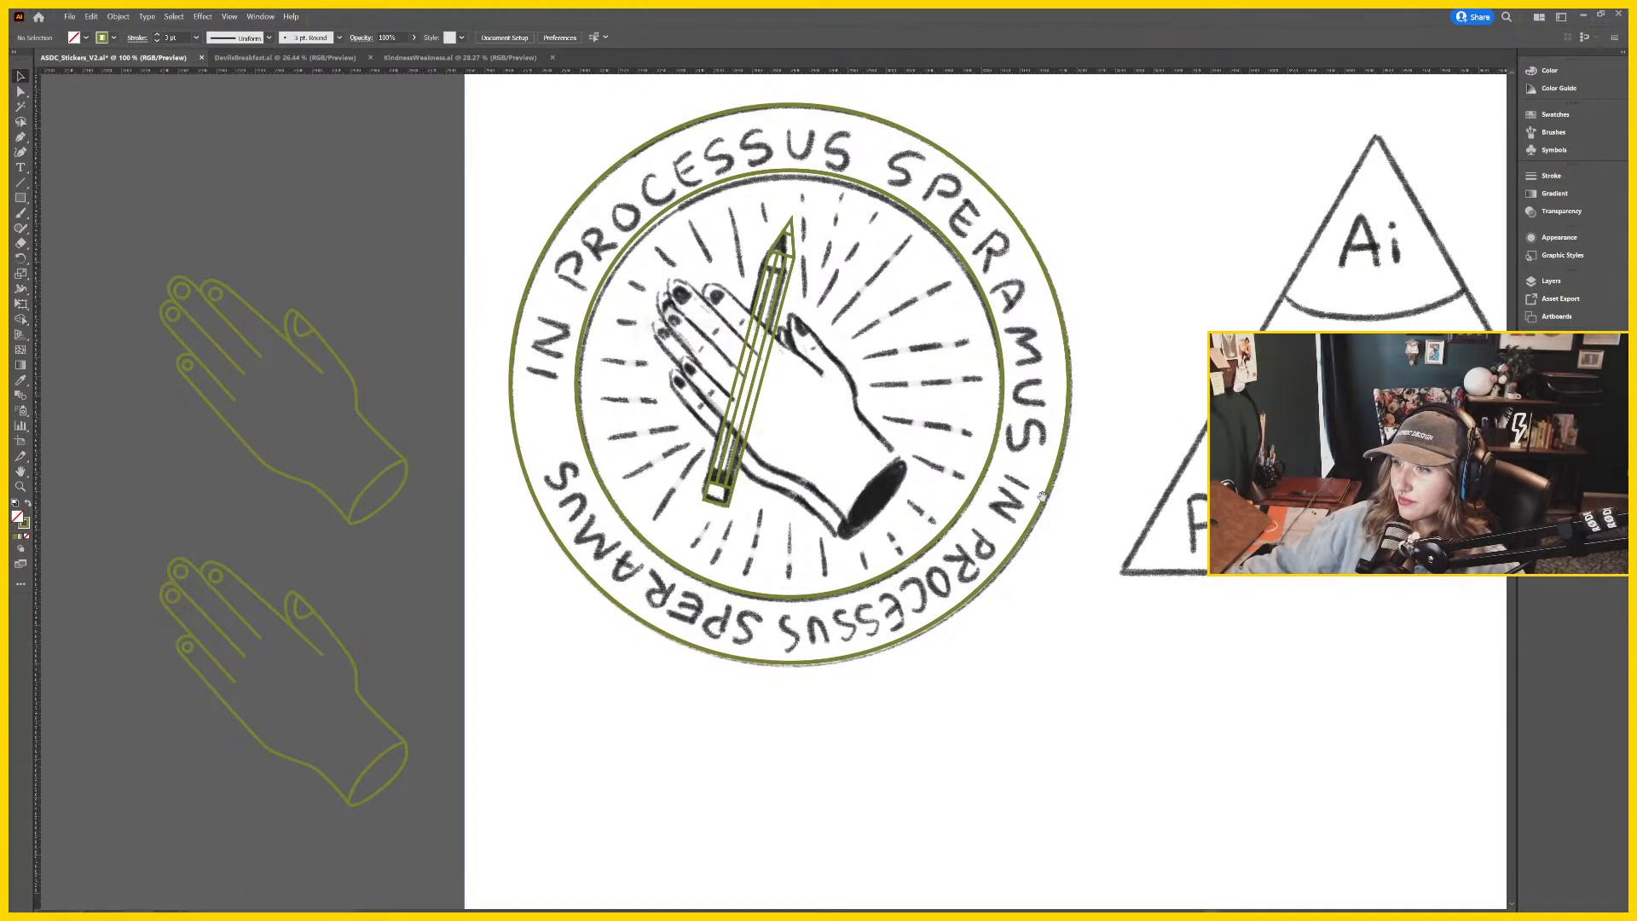
{"action": "left_click_drag", "start_coordinate": [1042, 496], "coordinate": [983, 528]}
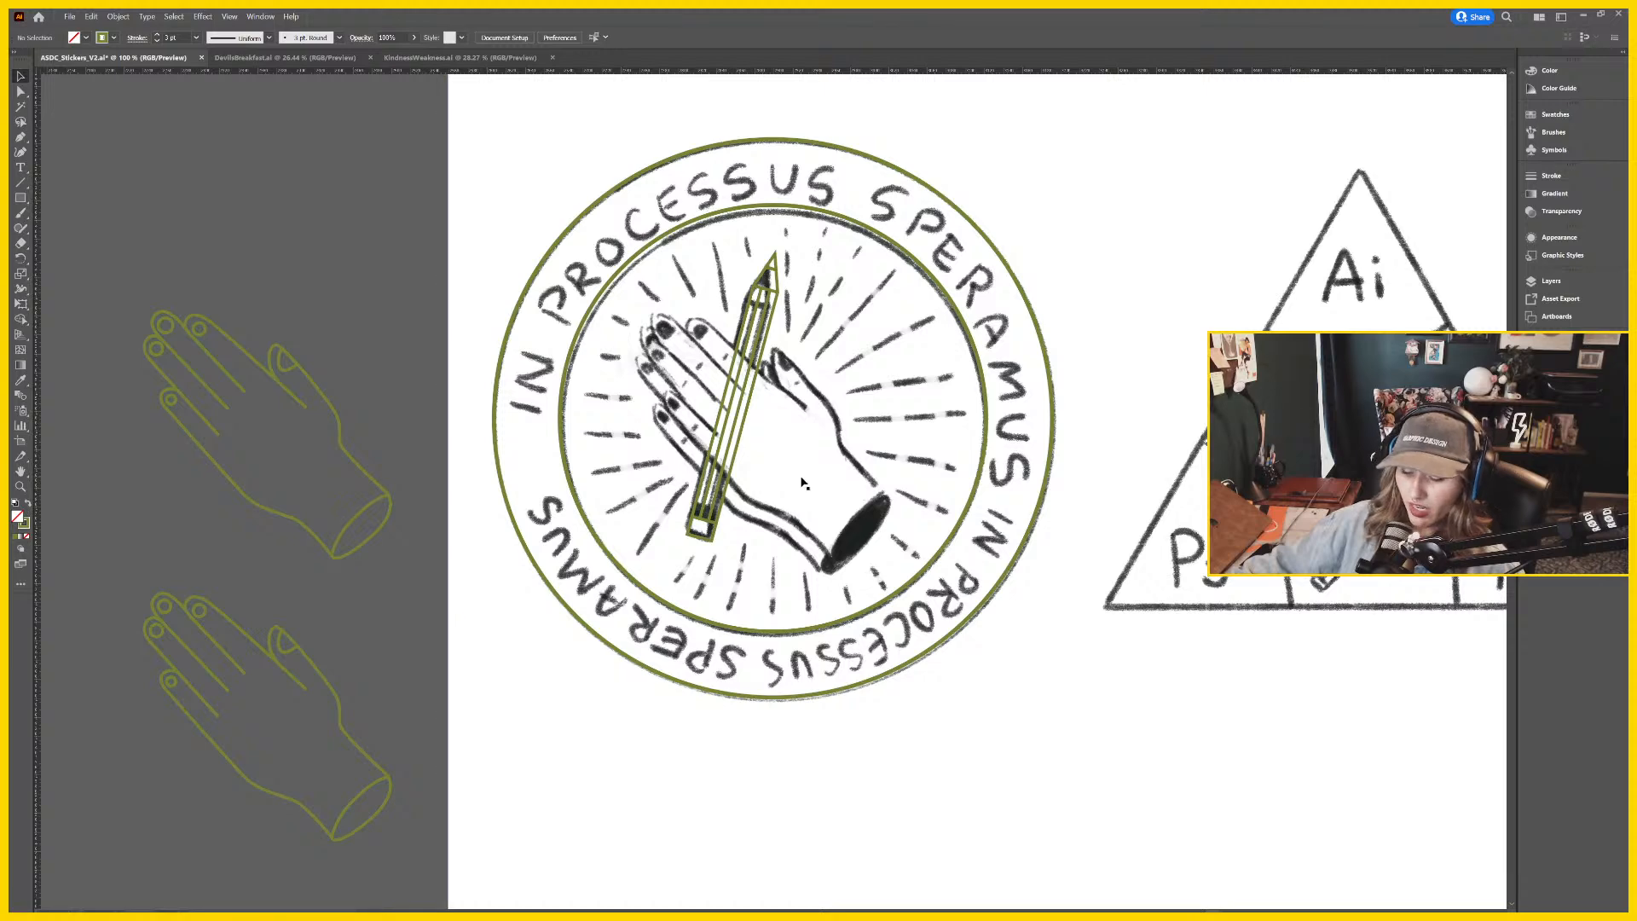
Activate the Ellipse tool for drawing over the praying-hands seal sketch.
{"action": "key", "text": "l"}
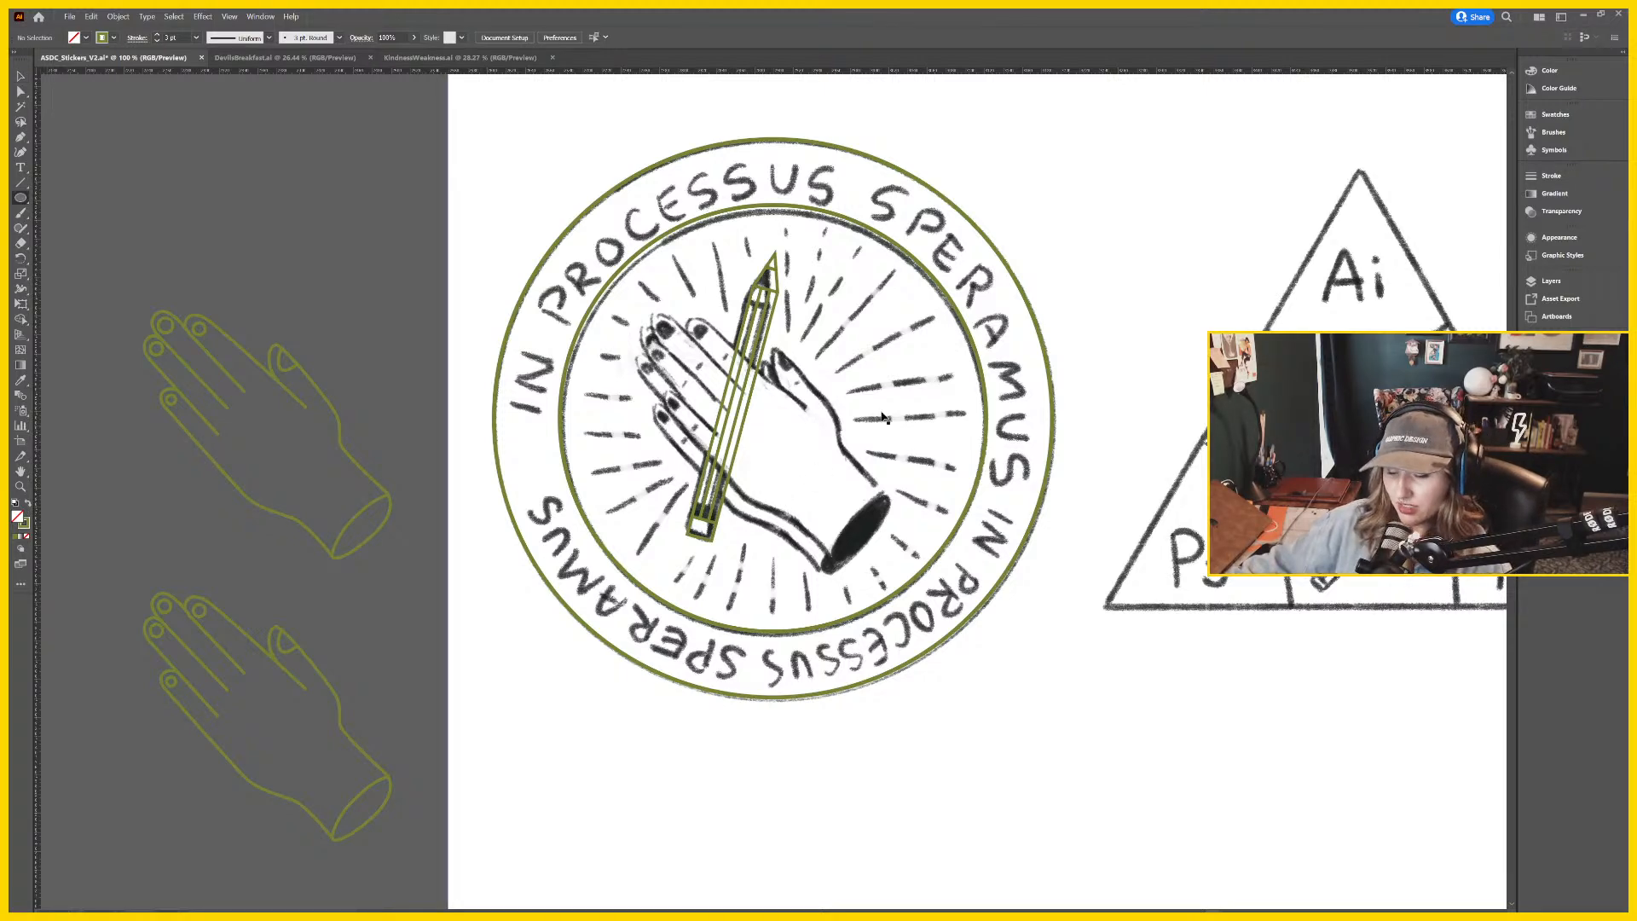
{"action": "key", "text": "ctrl+equal"}
{"action": "scroll", "coordinate": [948, 325], "scroll_direction": "right", "scroll_amount": 3}
{"action": "scroll", "coordinate": [948, 325], "scroll_direction": "up", "scroll_amount": 1}
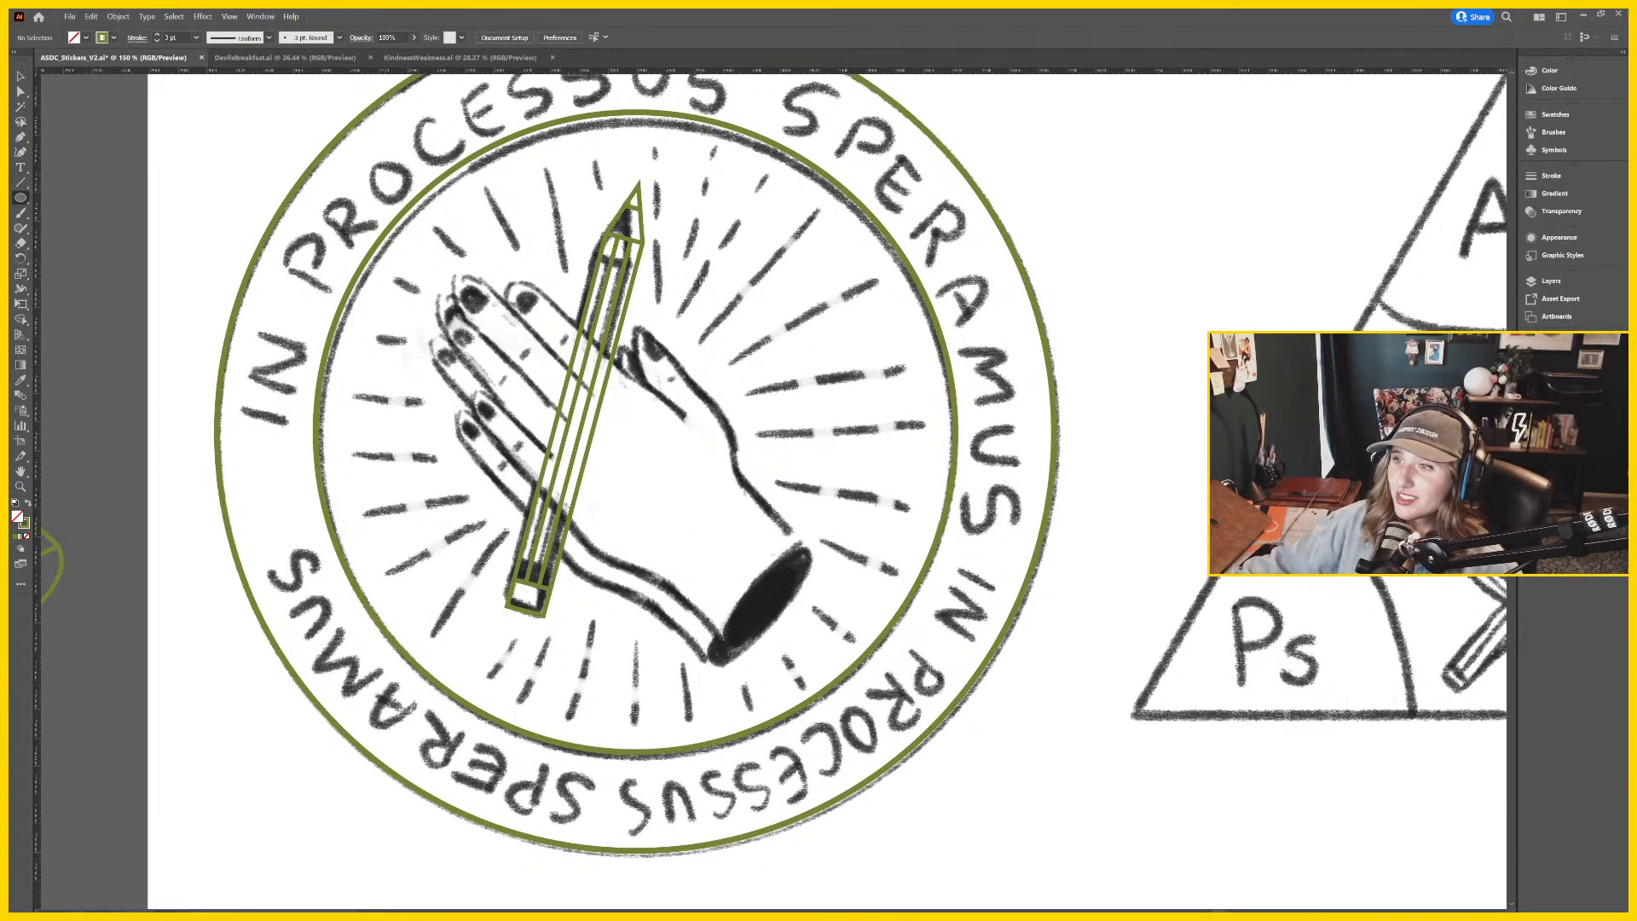
Rotate the sketch image until the hand stands roughly upright, and reposition it beside the green circle and pencil outlines.
{"action": "left_click_drag", "start_coordinate": [700, 243], "coordinate": [795, 470]}
{"action": "key", "text": "ctrl+z"}
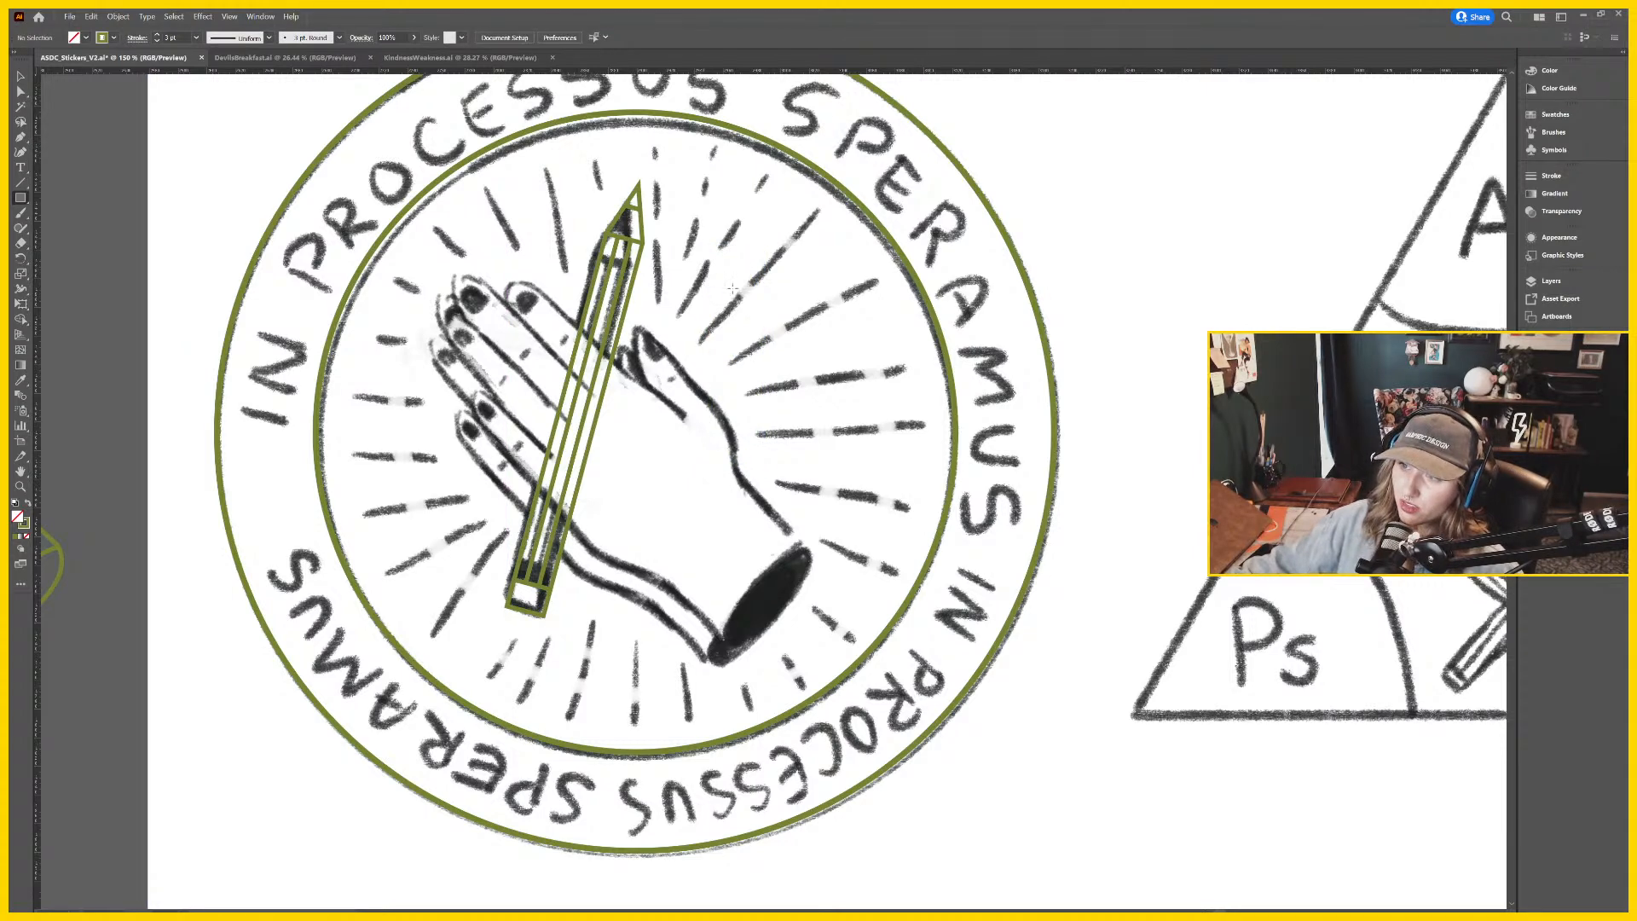
{"action": "key", "text": "v"}
{"action": "left_click", "coordinate": [1089, 305]}
{"action": "key", "text": "ctrl+minus"}
{"action": "key", "text": "ctrl+minus"}
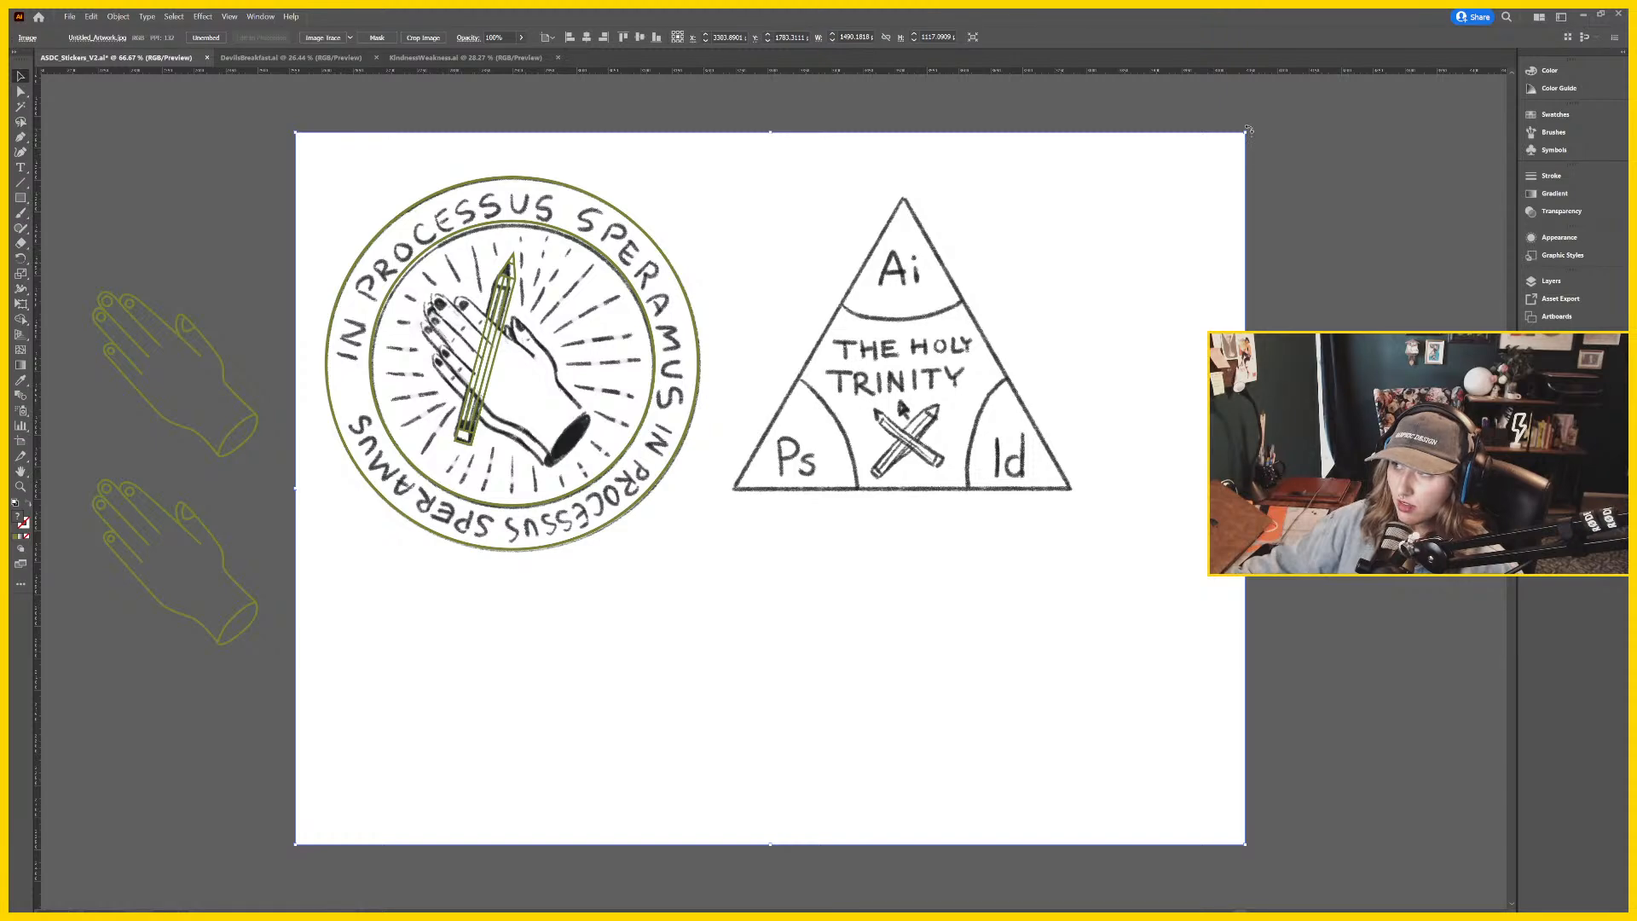
{"action": "left_click_drag", "start_coordinate": [1247, 129], "coordinate": [1361, 412]}
{"action": "left_click_drag", "start_coordinate": [1452, 510], "coordinate": [1440, 616]}
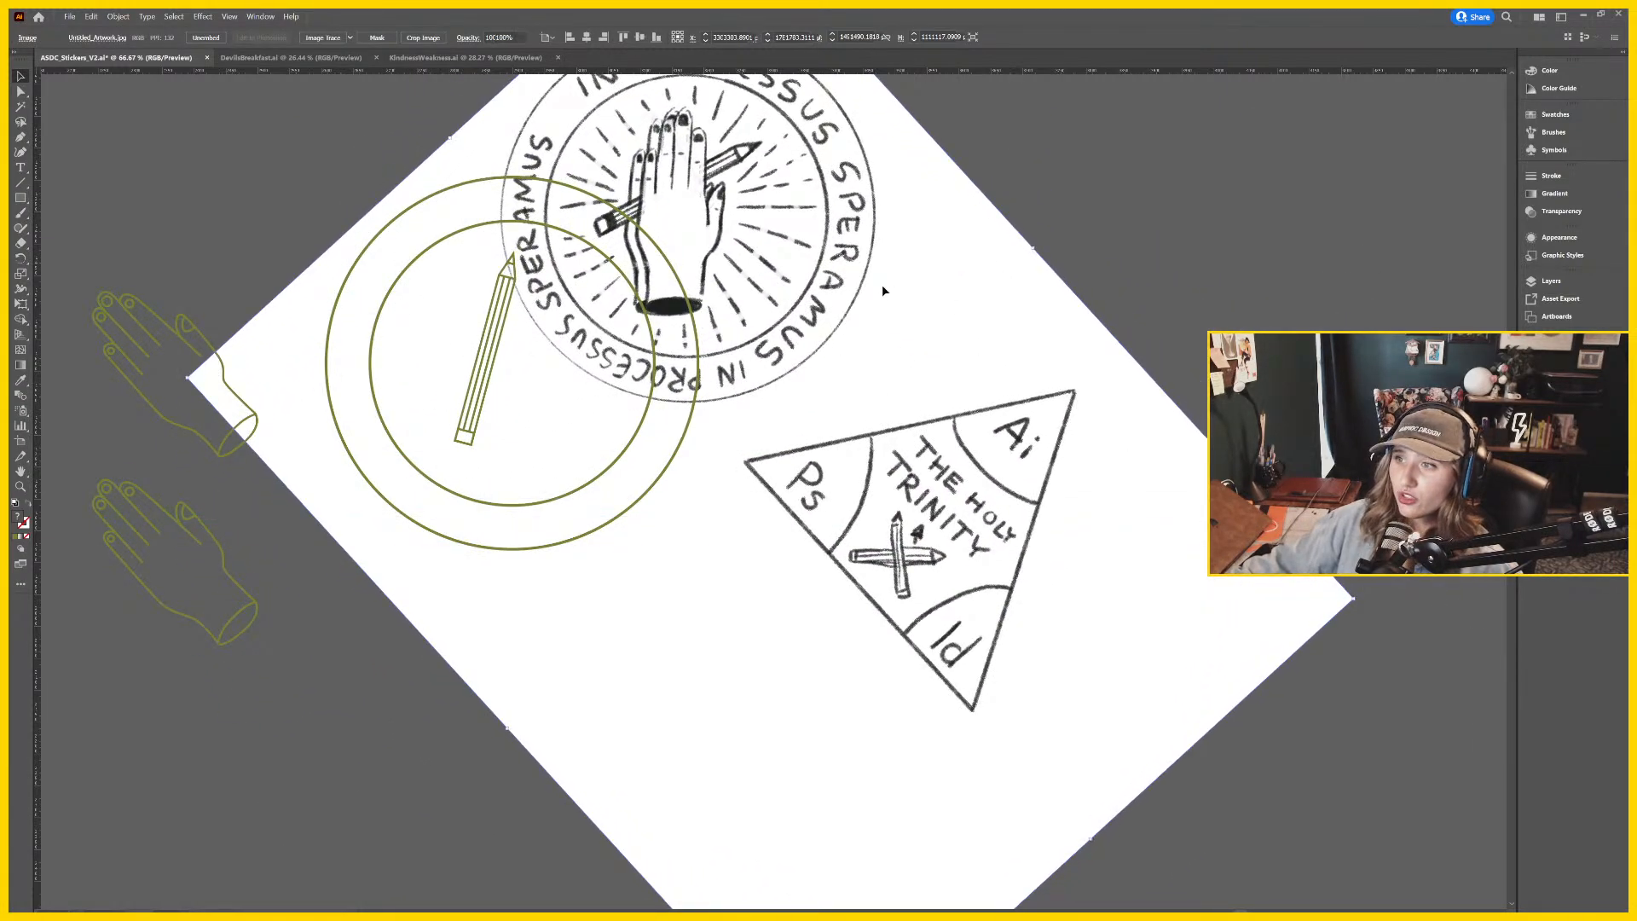
{"action": "mouse_move", "coordinate": [882, 284]}
{"action": "left_mouse_down"}
{"action": "mouse_move", "coordinate": [833, 406]}
{"action": "mouse_move", "coordinate": [796, 423]}
{"action": "mouse_move", "coordinate": [1028, 424]}
{"action": "left_mouse_up"}
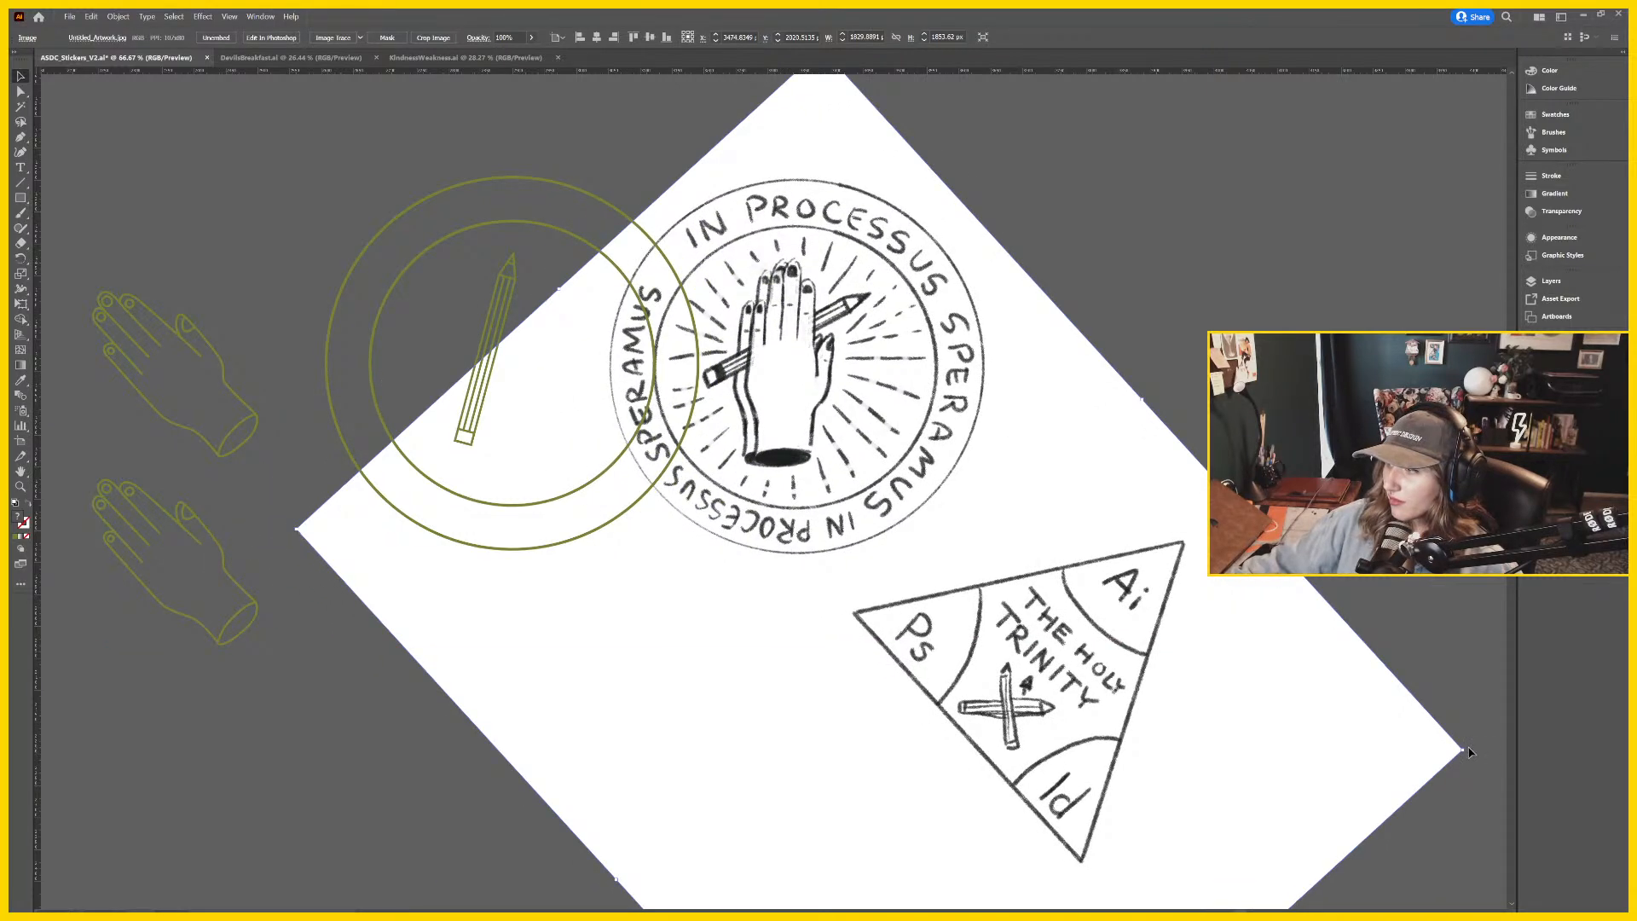
{"action": "left_click_drag", "start_coordinate": [1466, 750], "coordinate": [1468, 730]}
{"action": "left_click", "coordinate": [1497, 734]}
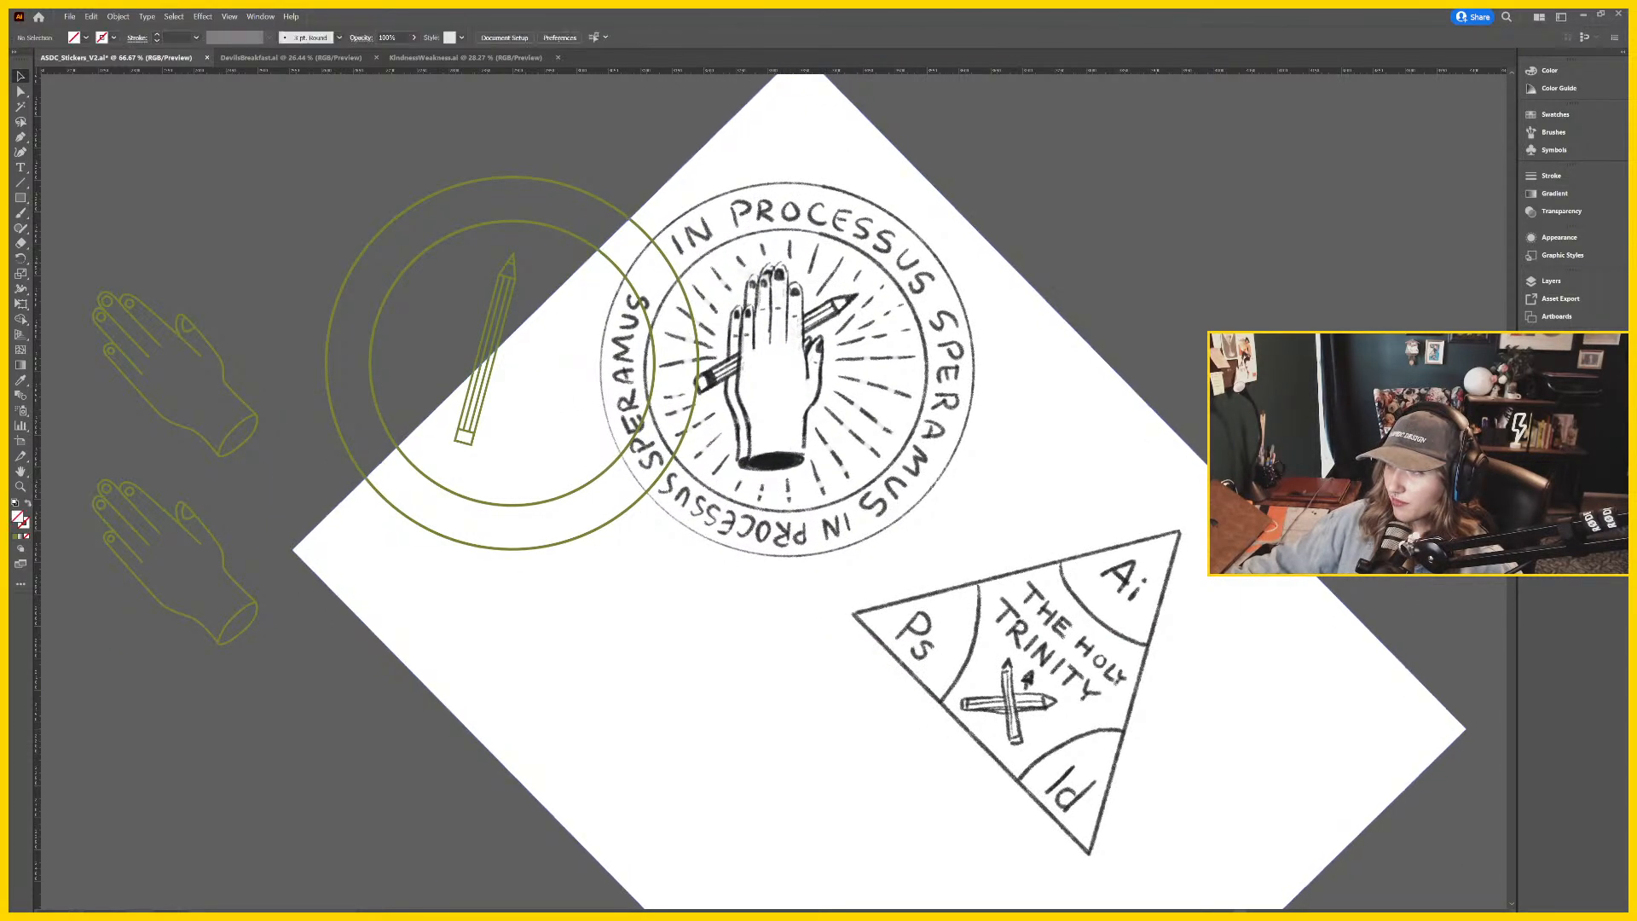
Fade the sketch image to about 23% opacity so it serves as a tracing template.
{"action": "scroll", "coordinate": [1026, 493], "scroll_direction": "up", "scroll_amount": 2}
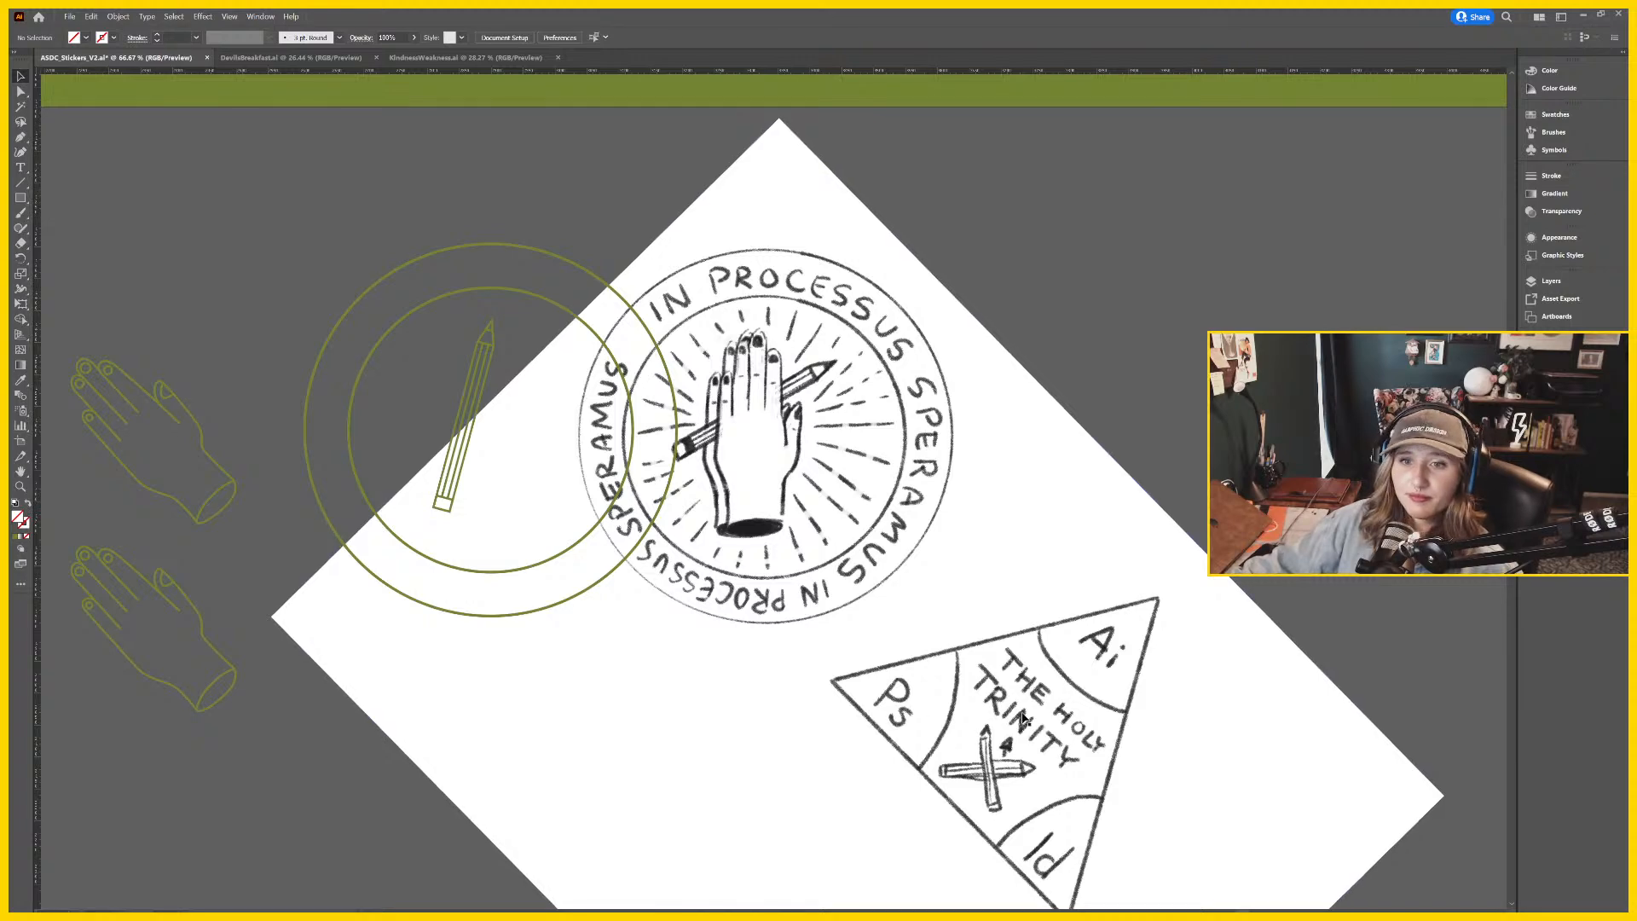
{"action": "left_click_drag", "start_coordinate": [1216, 492], "coordinate": [1078, 478]}
{"action": "left_click_drag", "start_coordinate": [852, 520], "coordinate": [953, 523]}
{"action": "left_click_drag", "start_coordinate": [931, 468], "coordinate": [962, 465]}
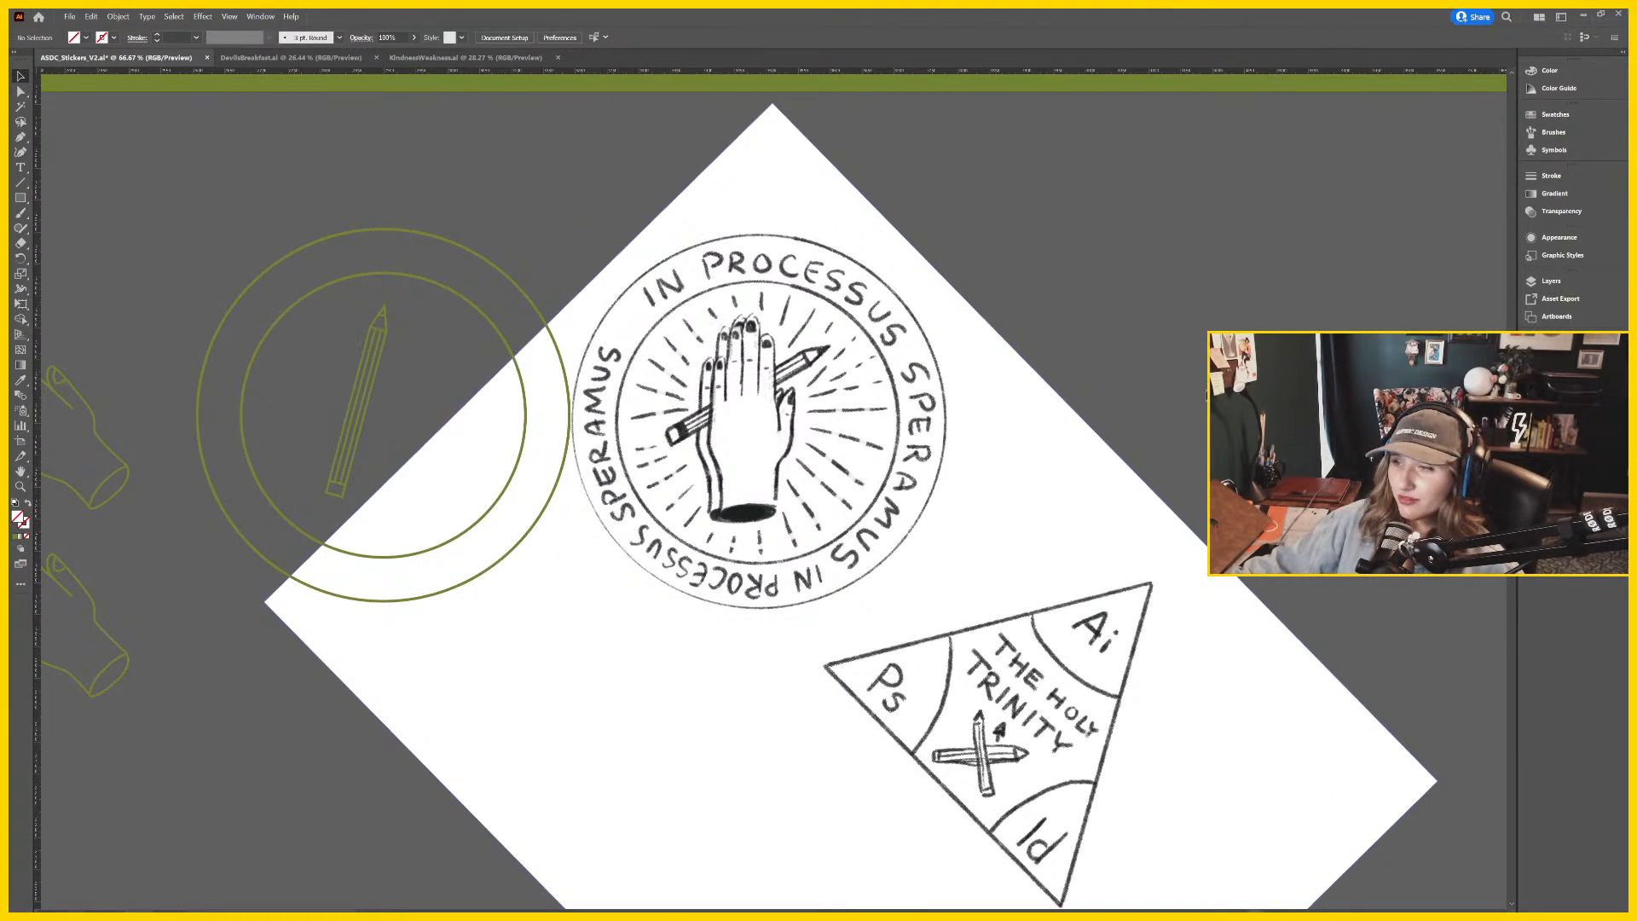
{"action": "key", "text": "ctrl+plus"}
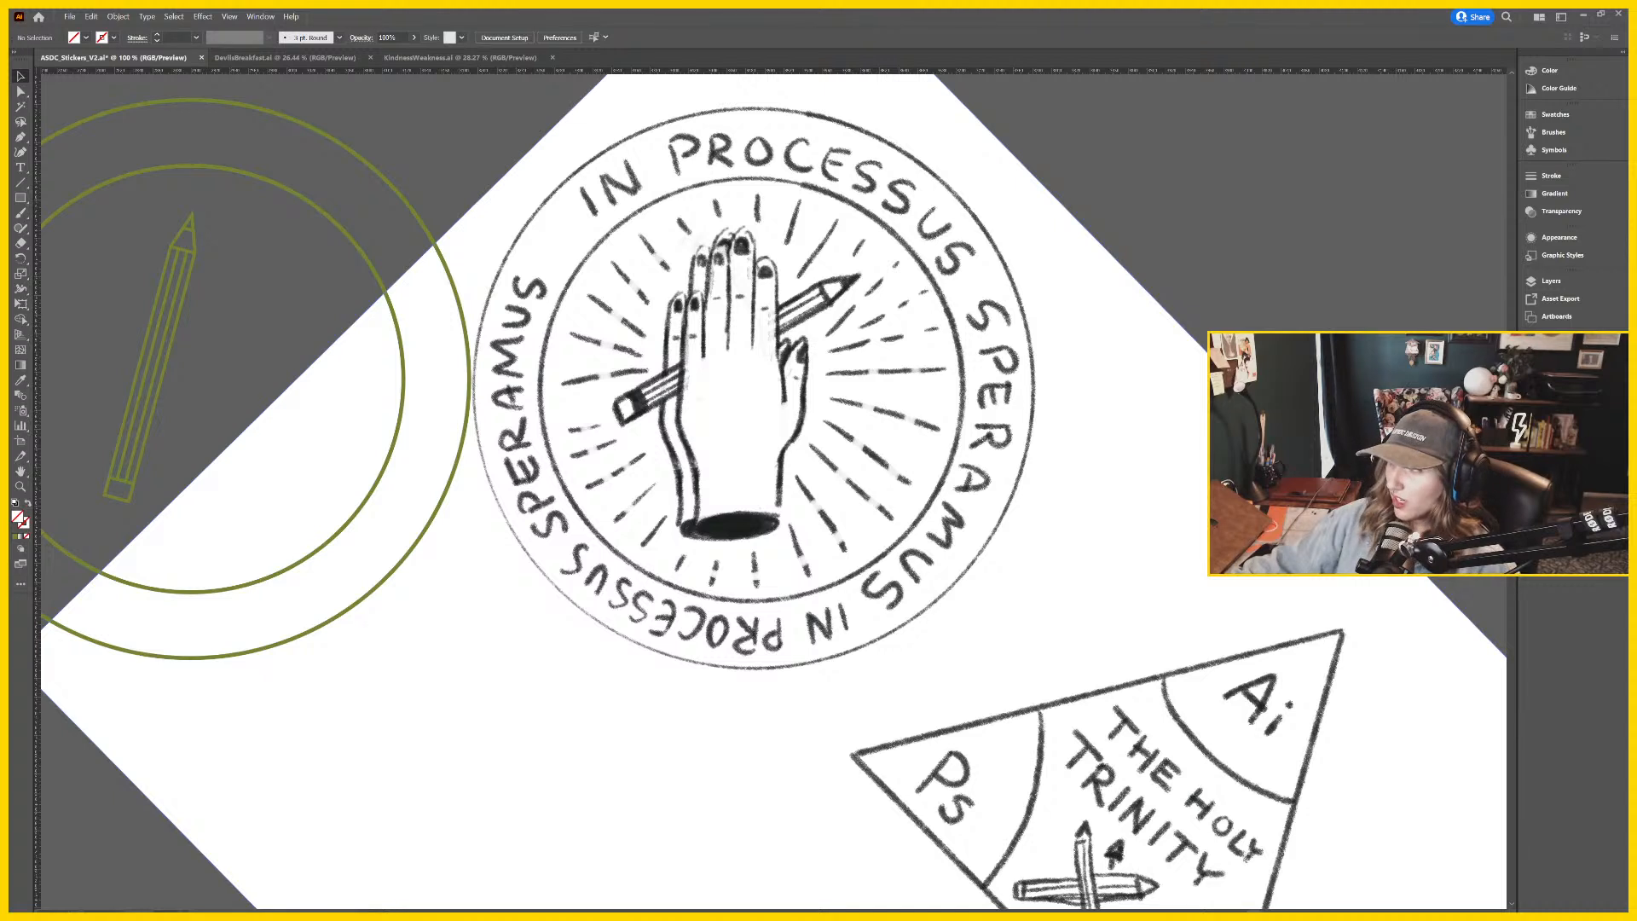
{"action": "scroll", "coordinate": [1143, 432], "scroll_direction": "up", "scroll_amount": 2}
{"action": "left_click", "coordinate": [1549, 283]}
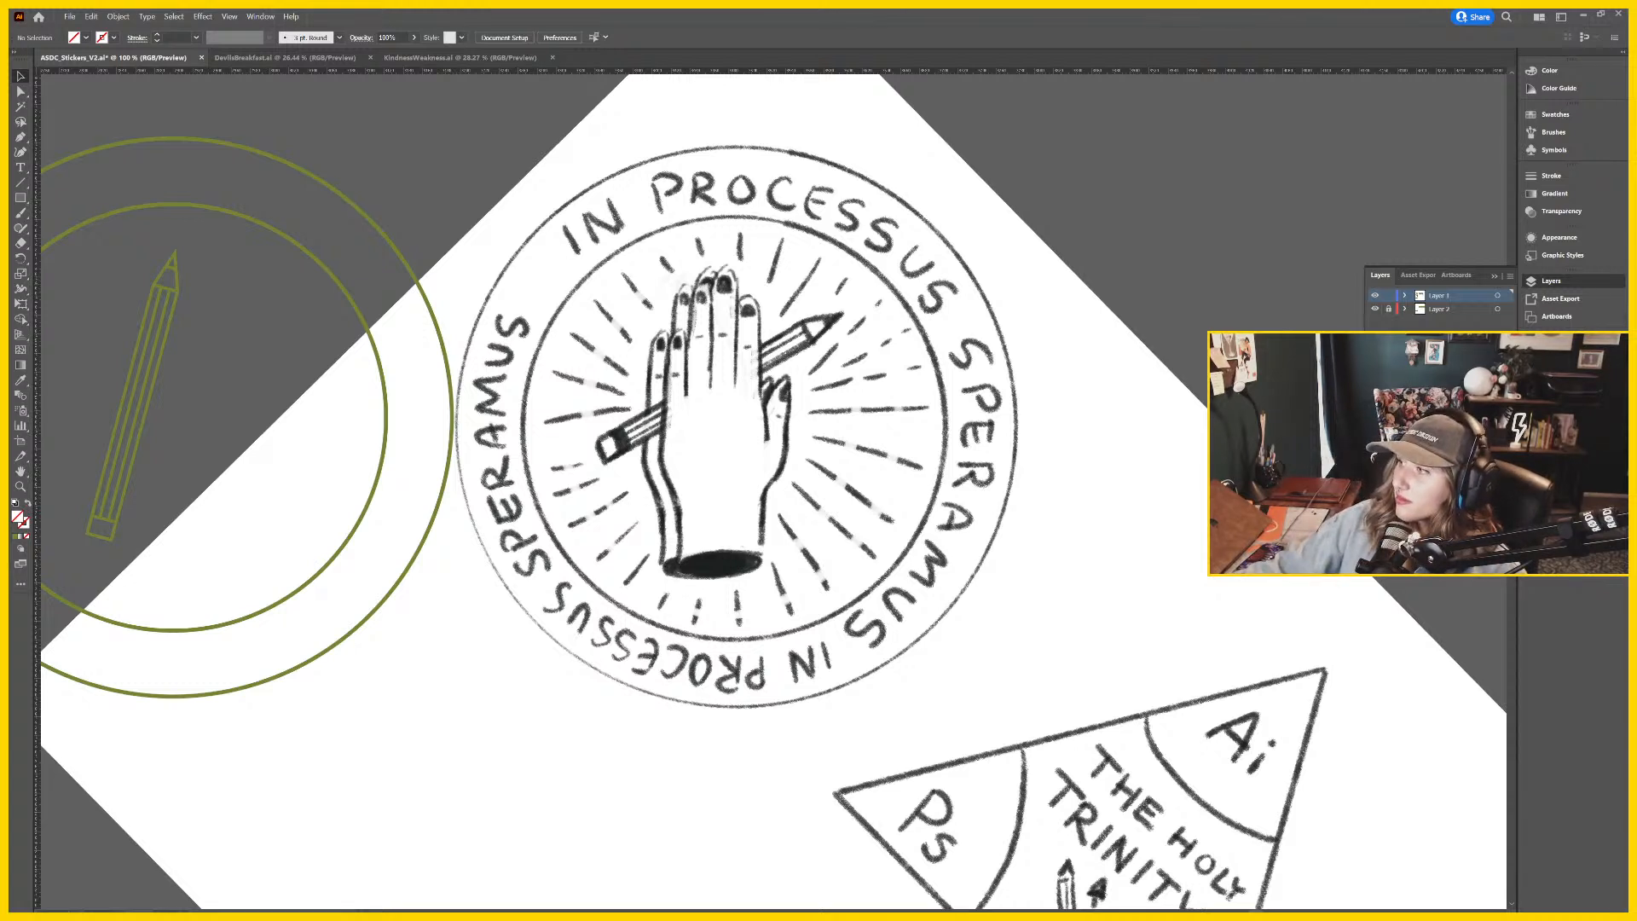
{"action": "left_click", "coordinate": [867, 298]}
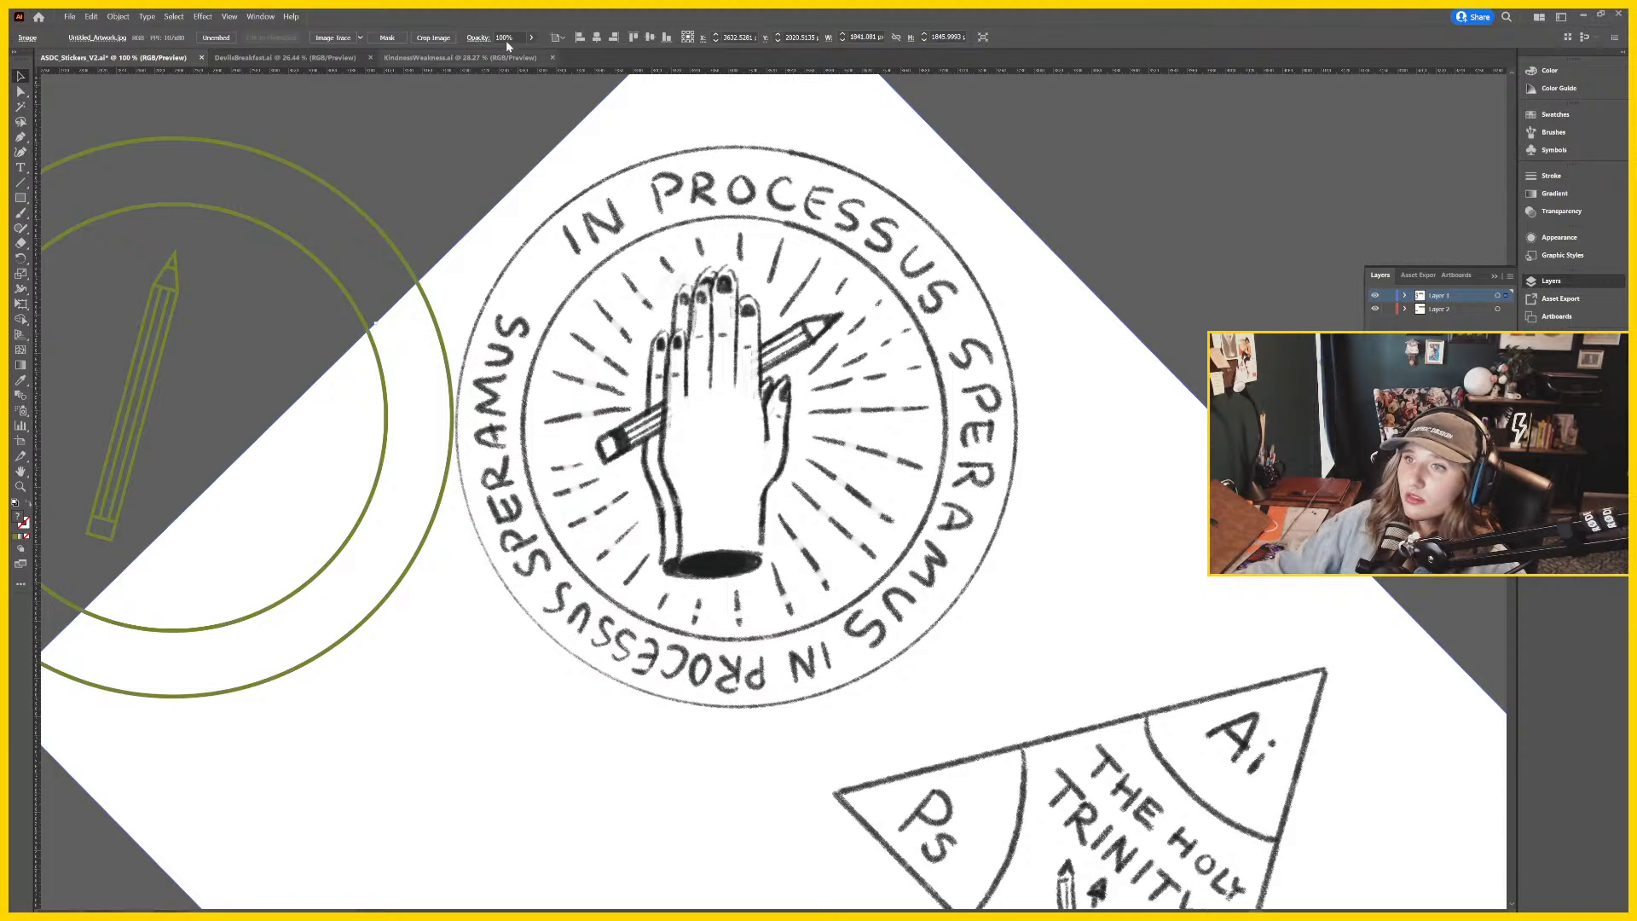
{"action": "left_click", "coordinate": [479, 38]}
{"action": "left_click", "coordinate": [474, 58]}
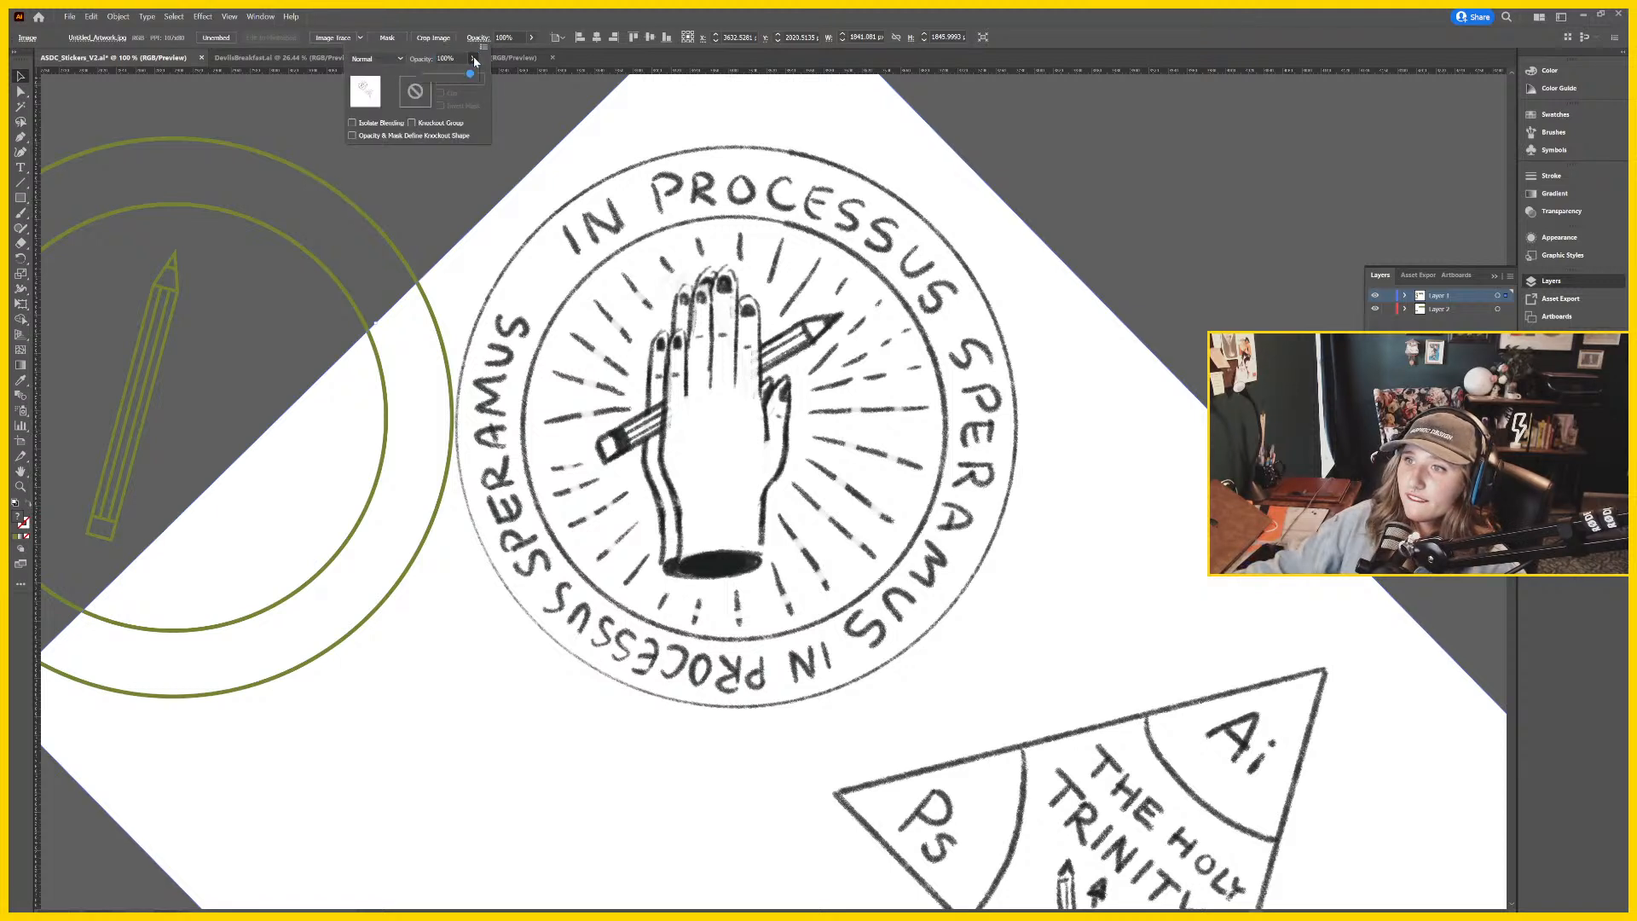
{"action": "left_click_drag", "start_coordinate": [471, 76], "coordinate": [435, 74]}
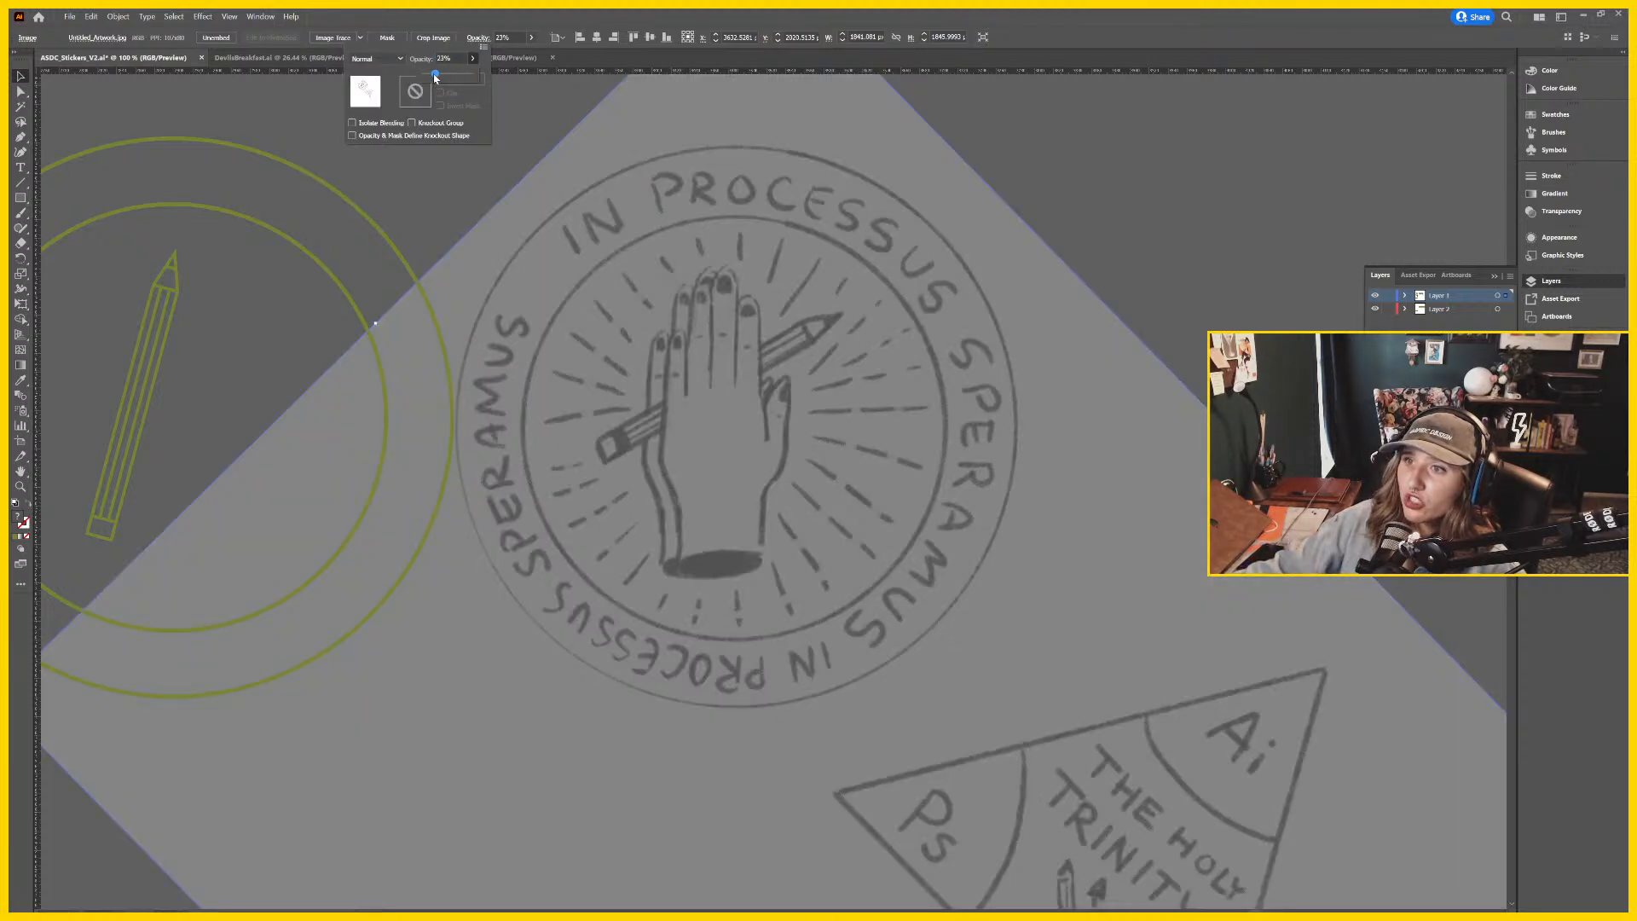
{"action": "left_click", "coordinate": [1182, 426]}
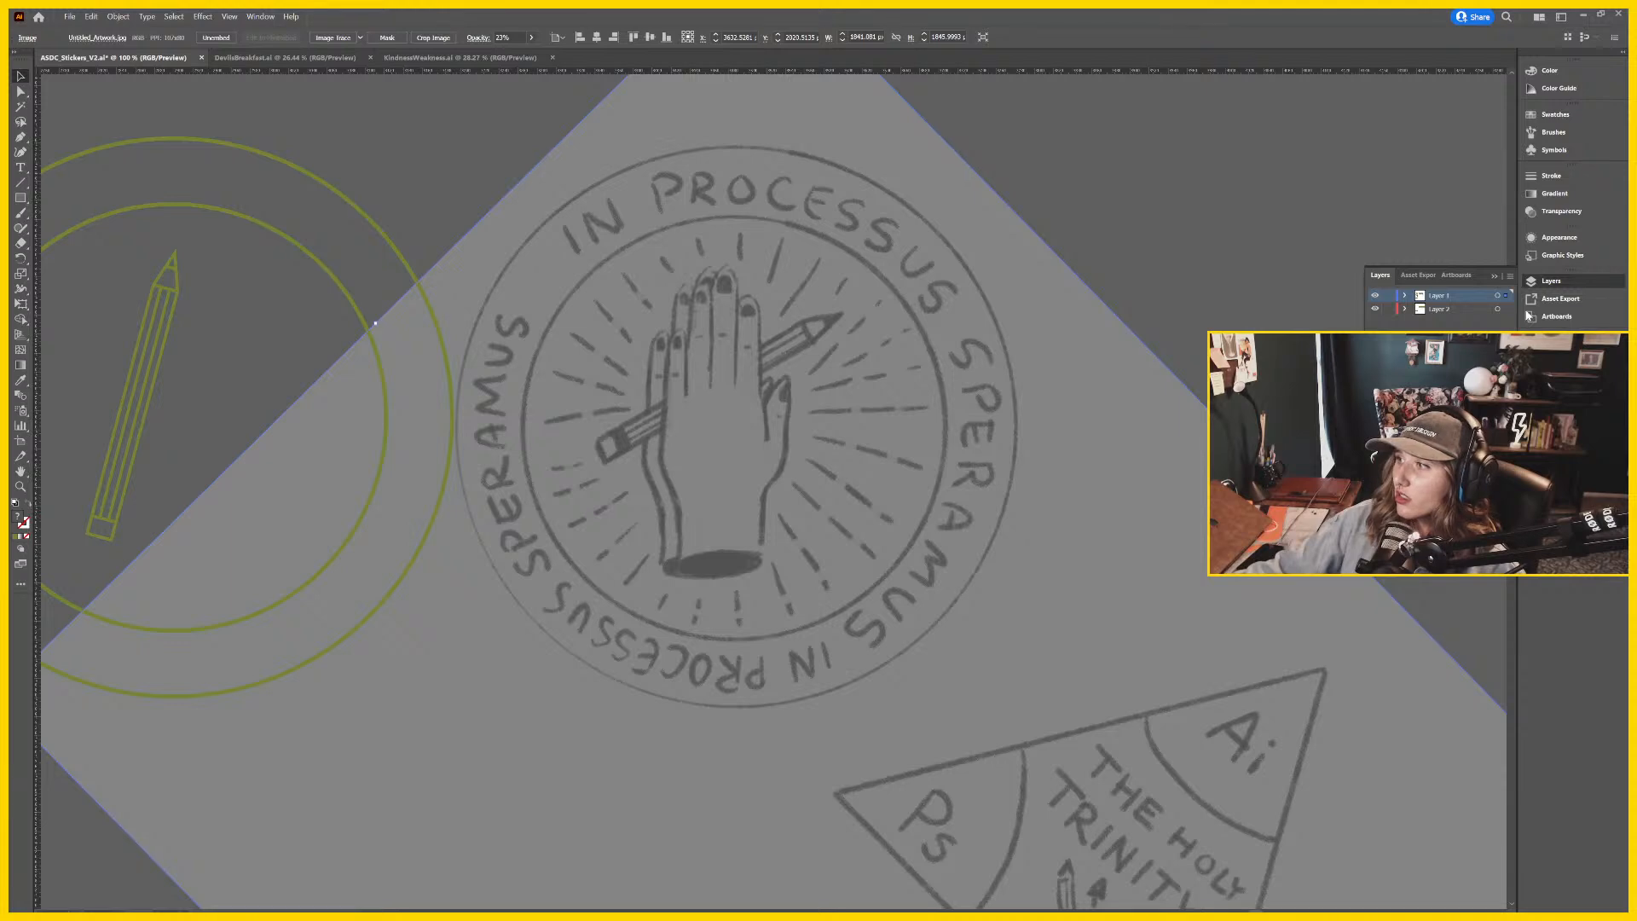
Move the sketch image onto Layer 2 and lock that layer.
{"action": "left_click_drag", "start_coordinate": [1508, 307], "coordinate": [1507, 308]}
{"action": "left_click", "coordinate": [1387, 308]}
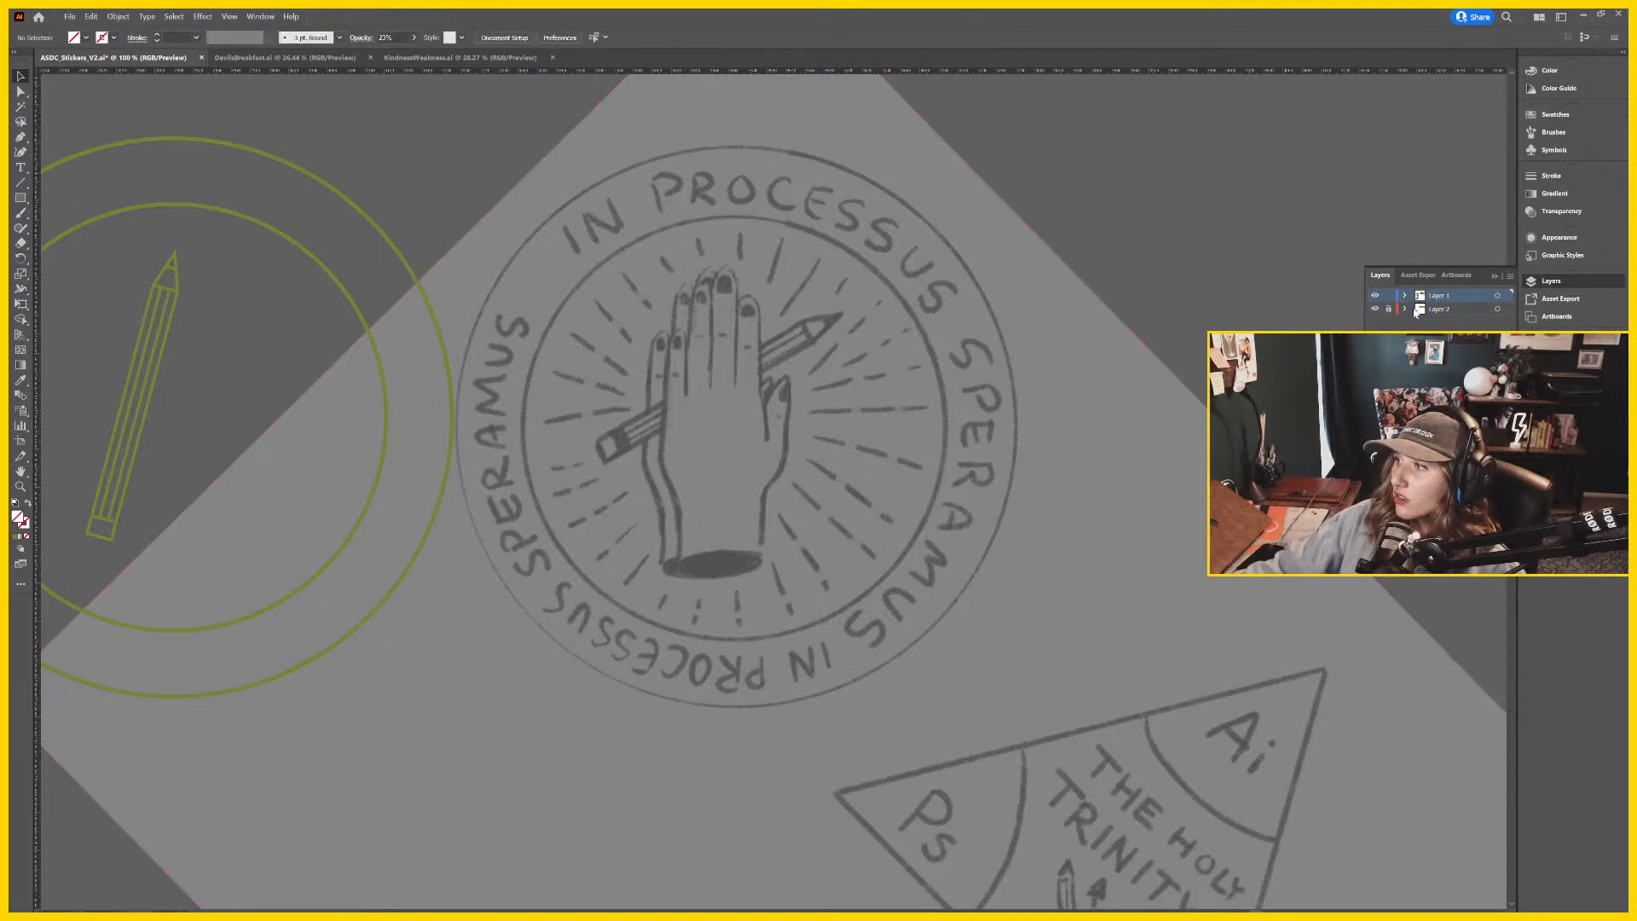
{"action": "scroll", "coordinate": [1049, 304], "scroll_direction": "left", "scroll_amount": 2}
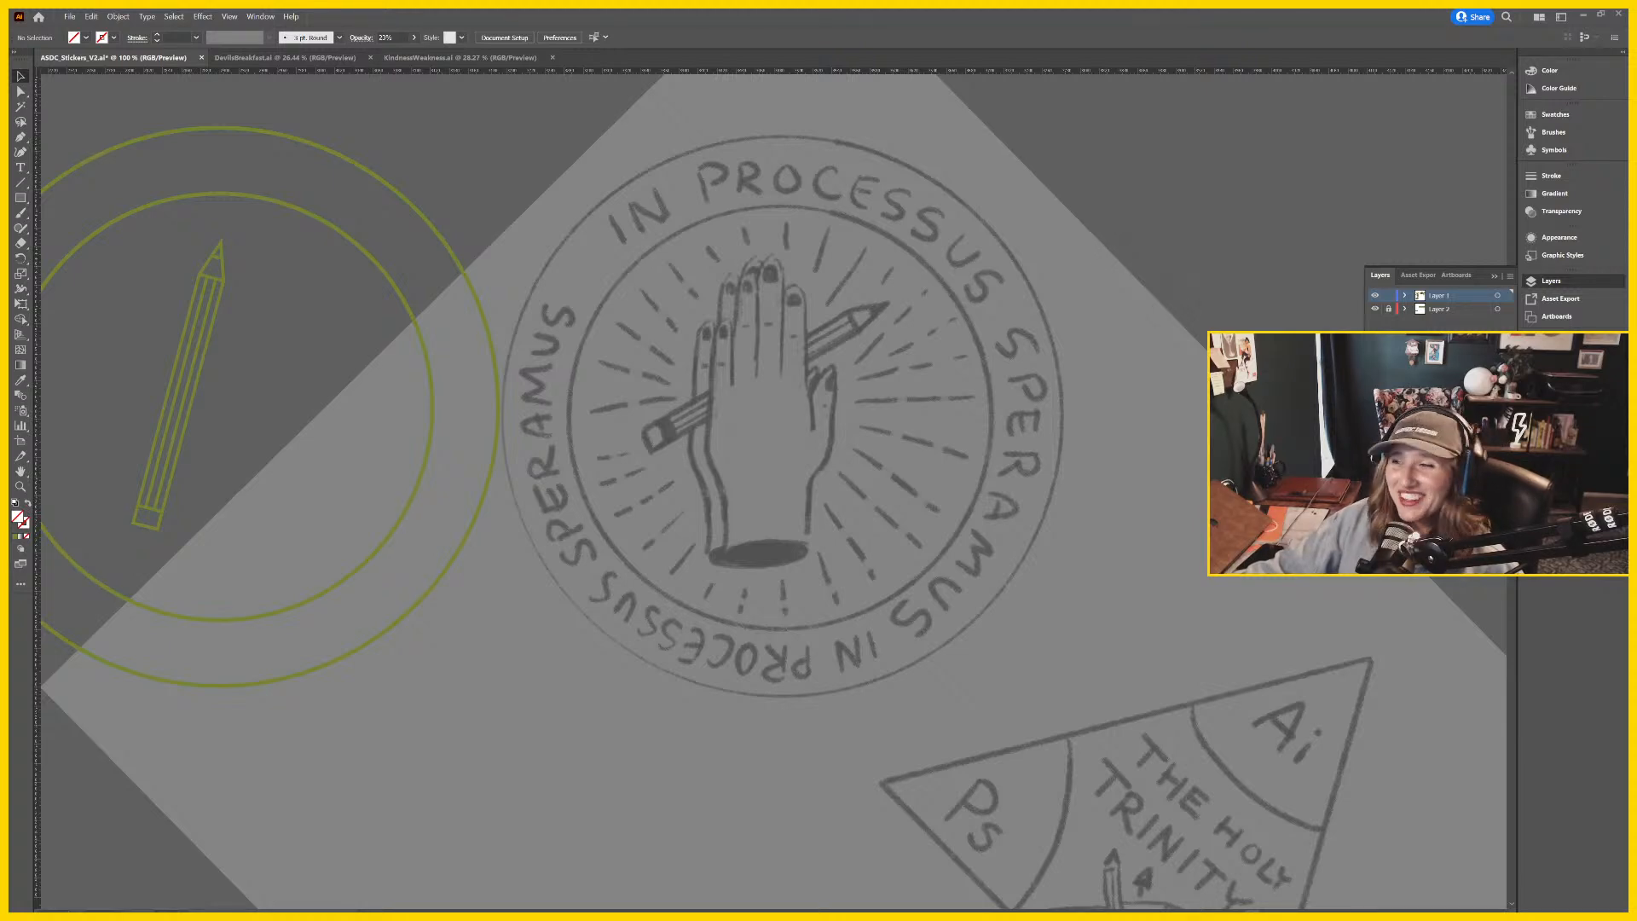
{"action": "scroll", "coordinate": [567, 630], "scroll_direction": "left", "scroll_amount": 1}
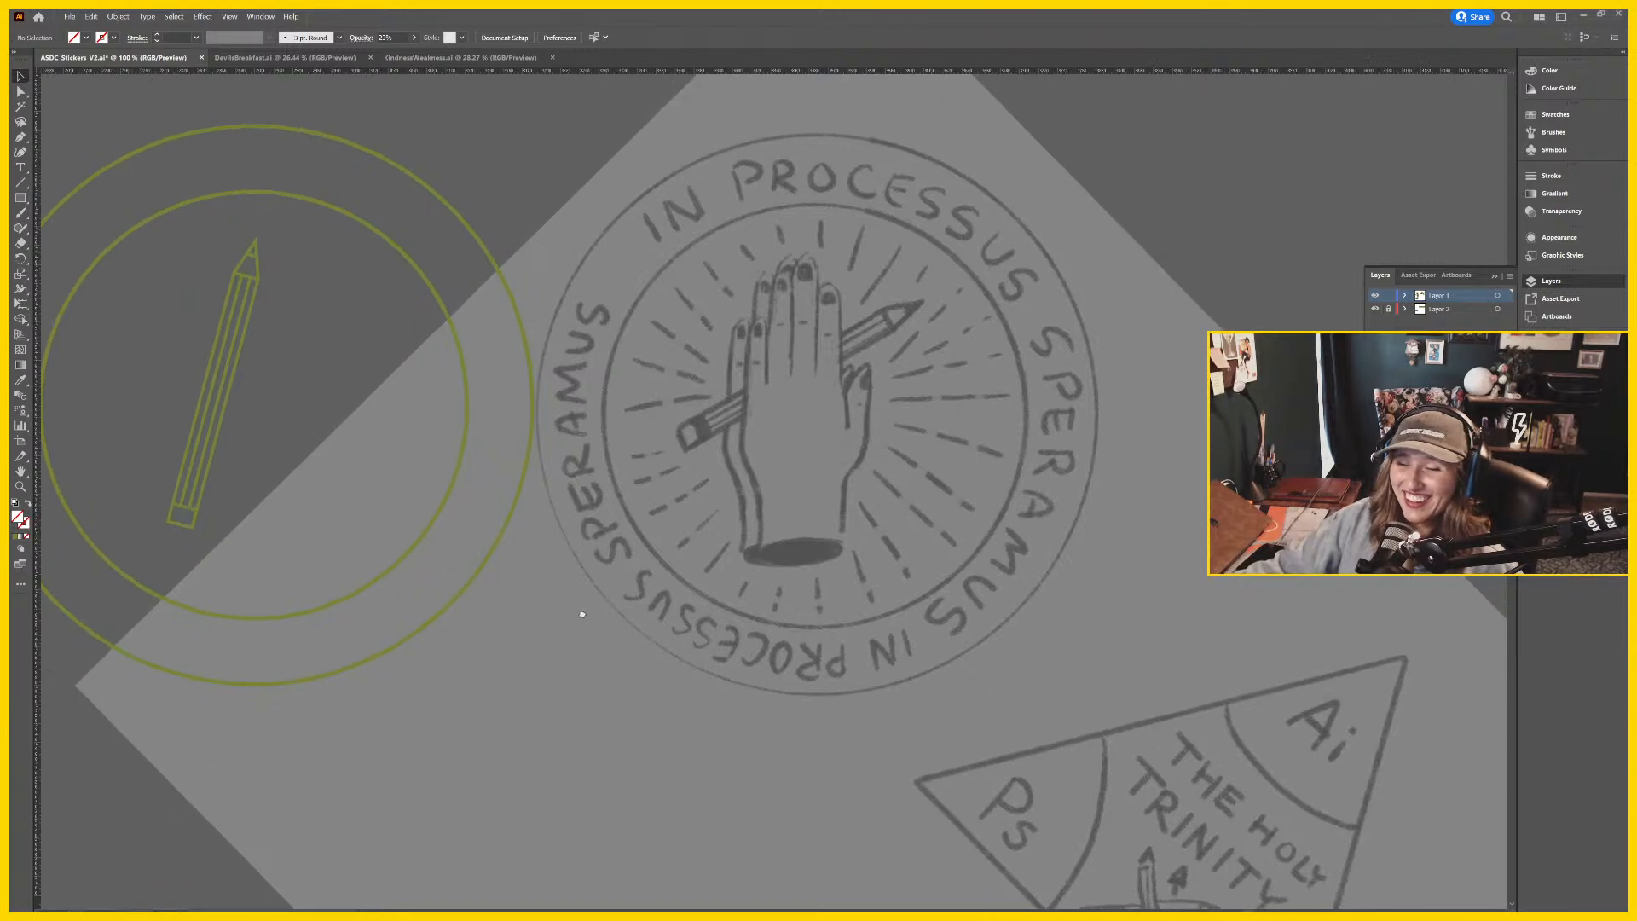
{"action": "scroll", "coordinate": [1267, 249], "scroll_direction": "right", "scroll_amount": 2}
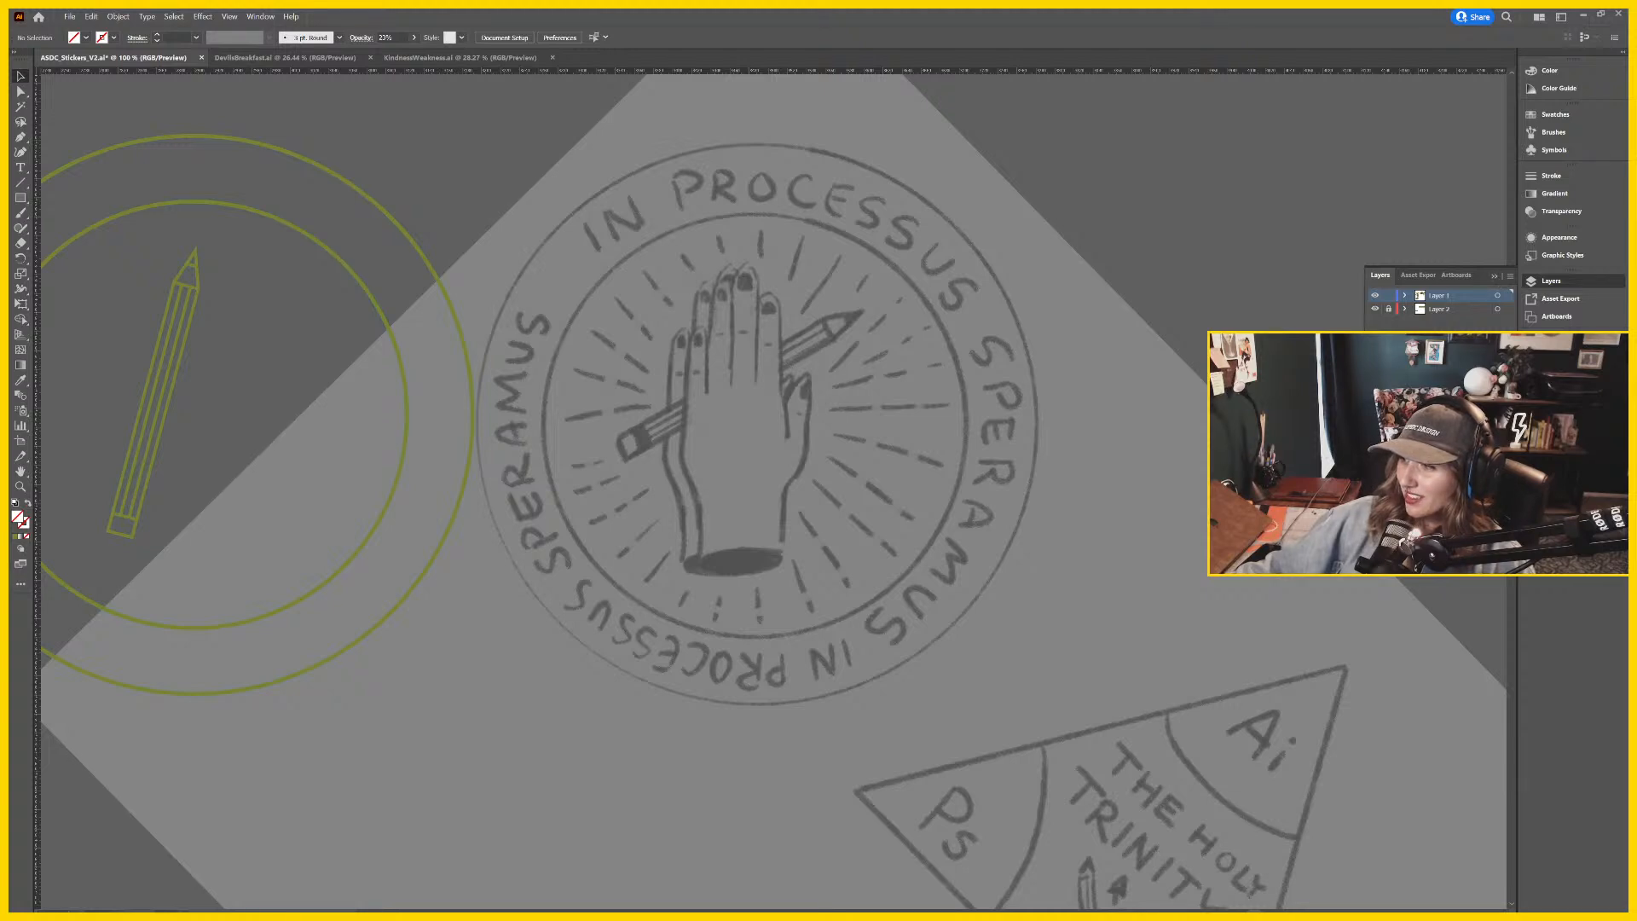
{"action": "left_click_drag", "start_coordinate": [1388, 580], "coordinate": [1396, 580]}
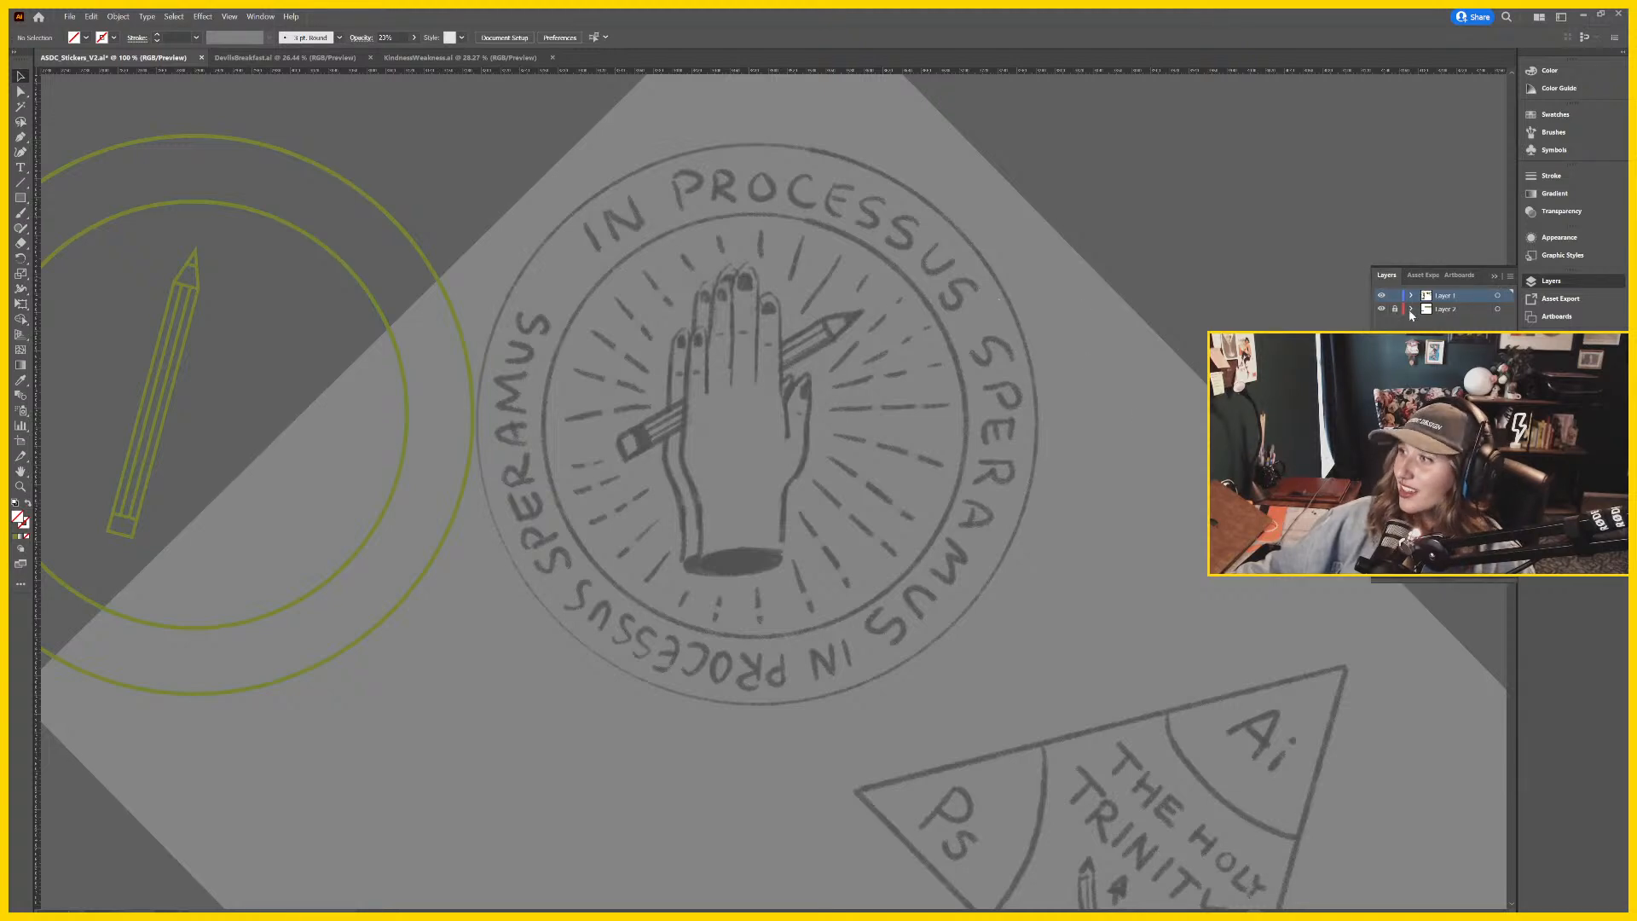
Unlock Layer 2 and make it the active layer.
{"action": "left_click", "coordinate": [1395, 309]}
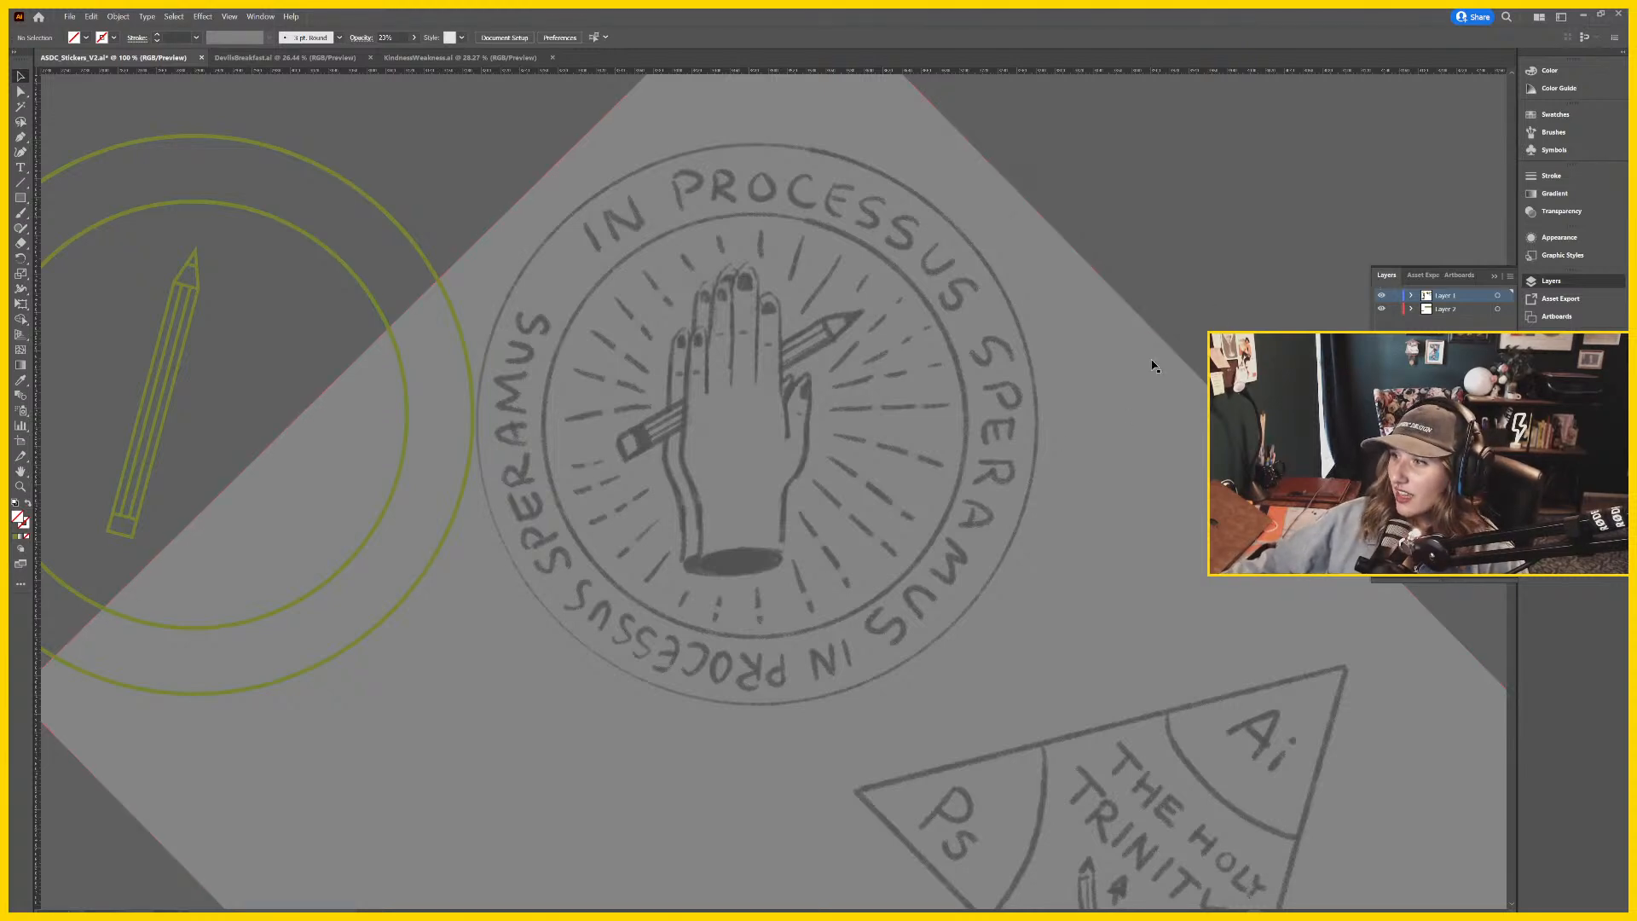
{"action": "left_click", "coordinate": [1449, 308]}
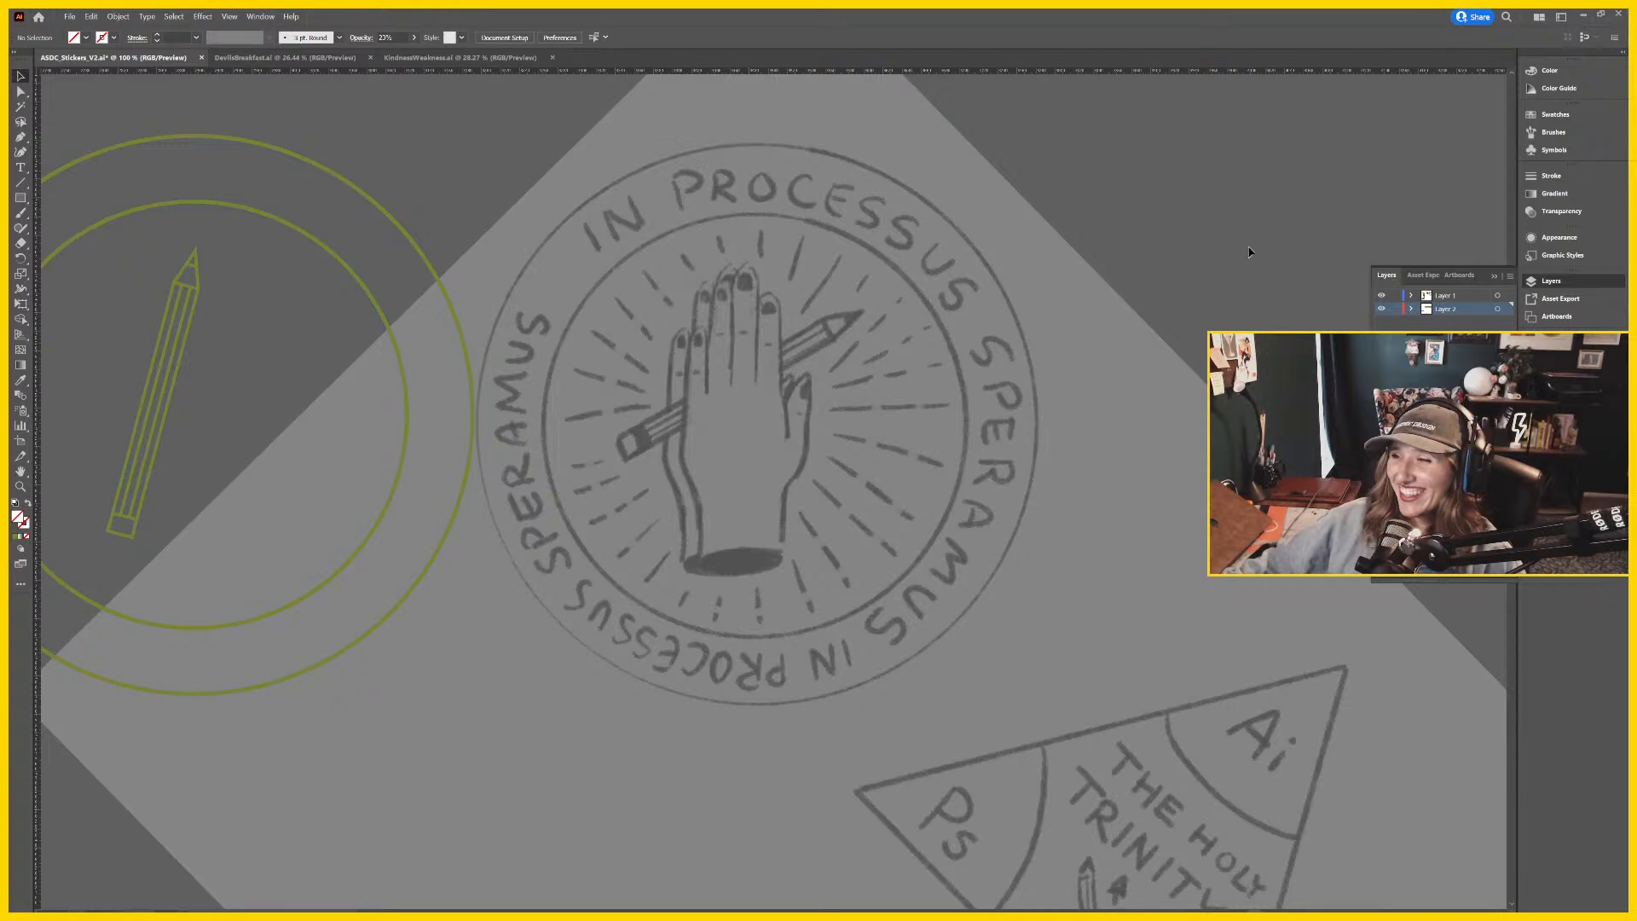
{"action": "left_click", "coordinate": [1047, 326]}
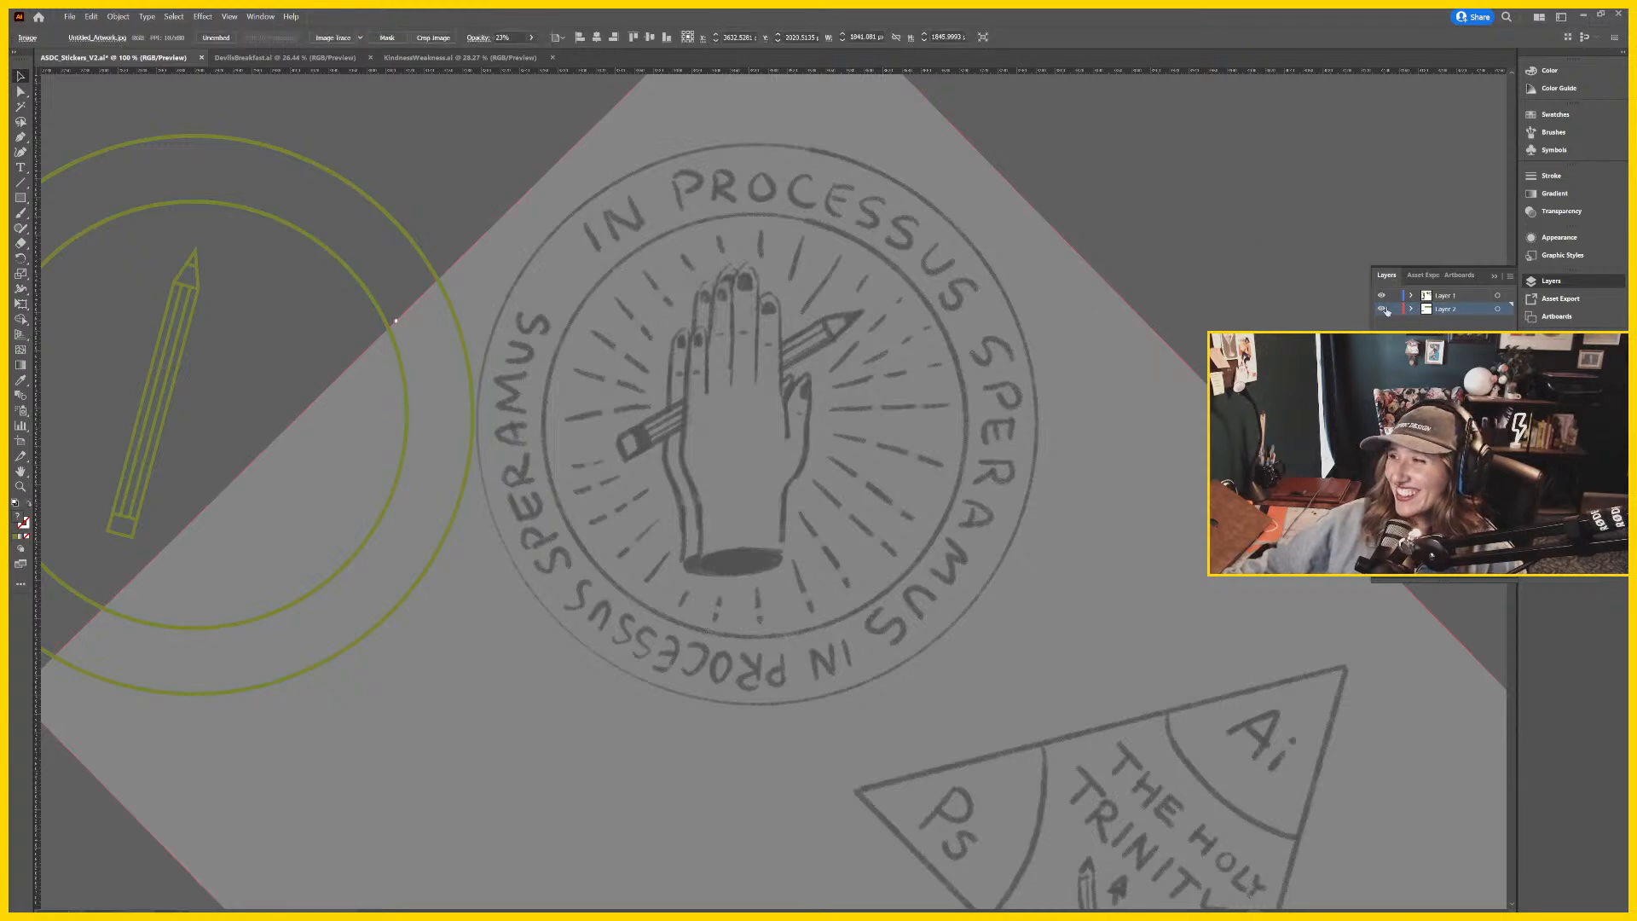
{"action": "left_click", "coordinate": [1179, 294]}
Draw a rectangle about 25 by 130 px over the middle finger and round its corners fully, to about 12 px.
{"action": "scroll", "coordinate": [1005, 322], "scroll_direction": "left", "scroll_amount": 1}
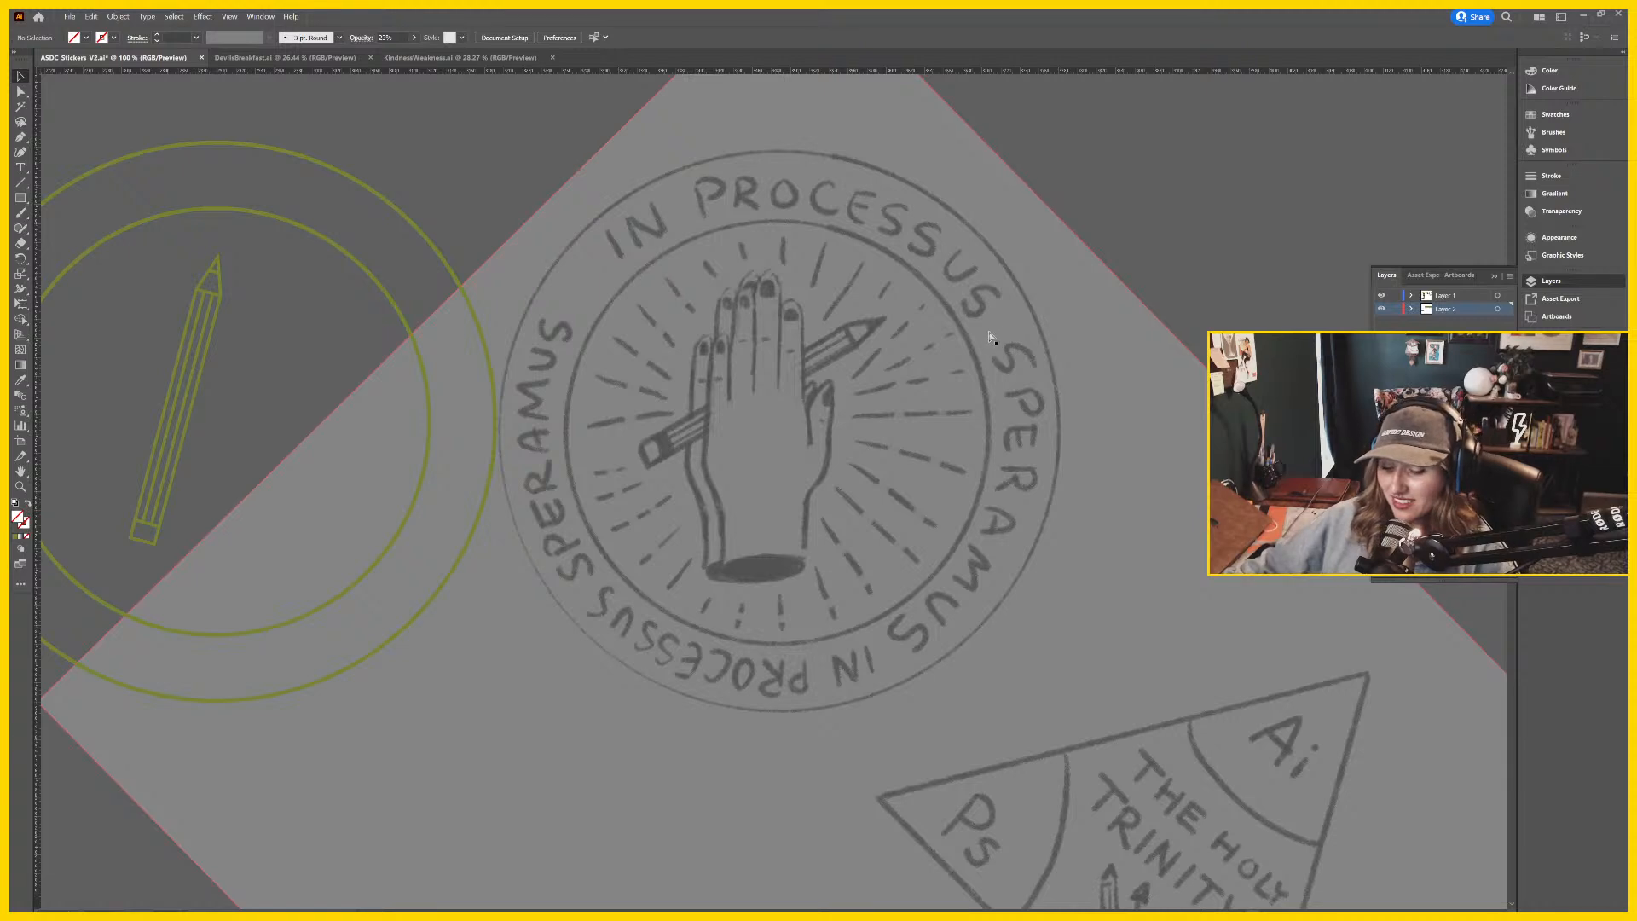
{"action": "key", "text": "ctrl+="}
{"action": "scroll", "coordinate": [1023, 366], "scroll_direction": "up", "scroll_amount": 1}
{"action": "key", "text": "m"}
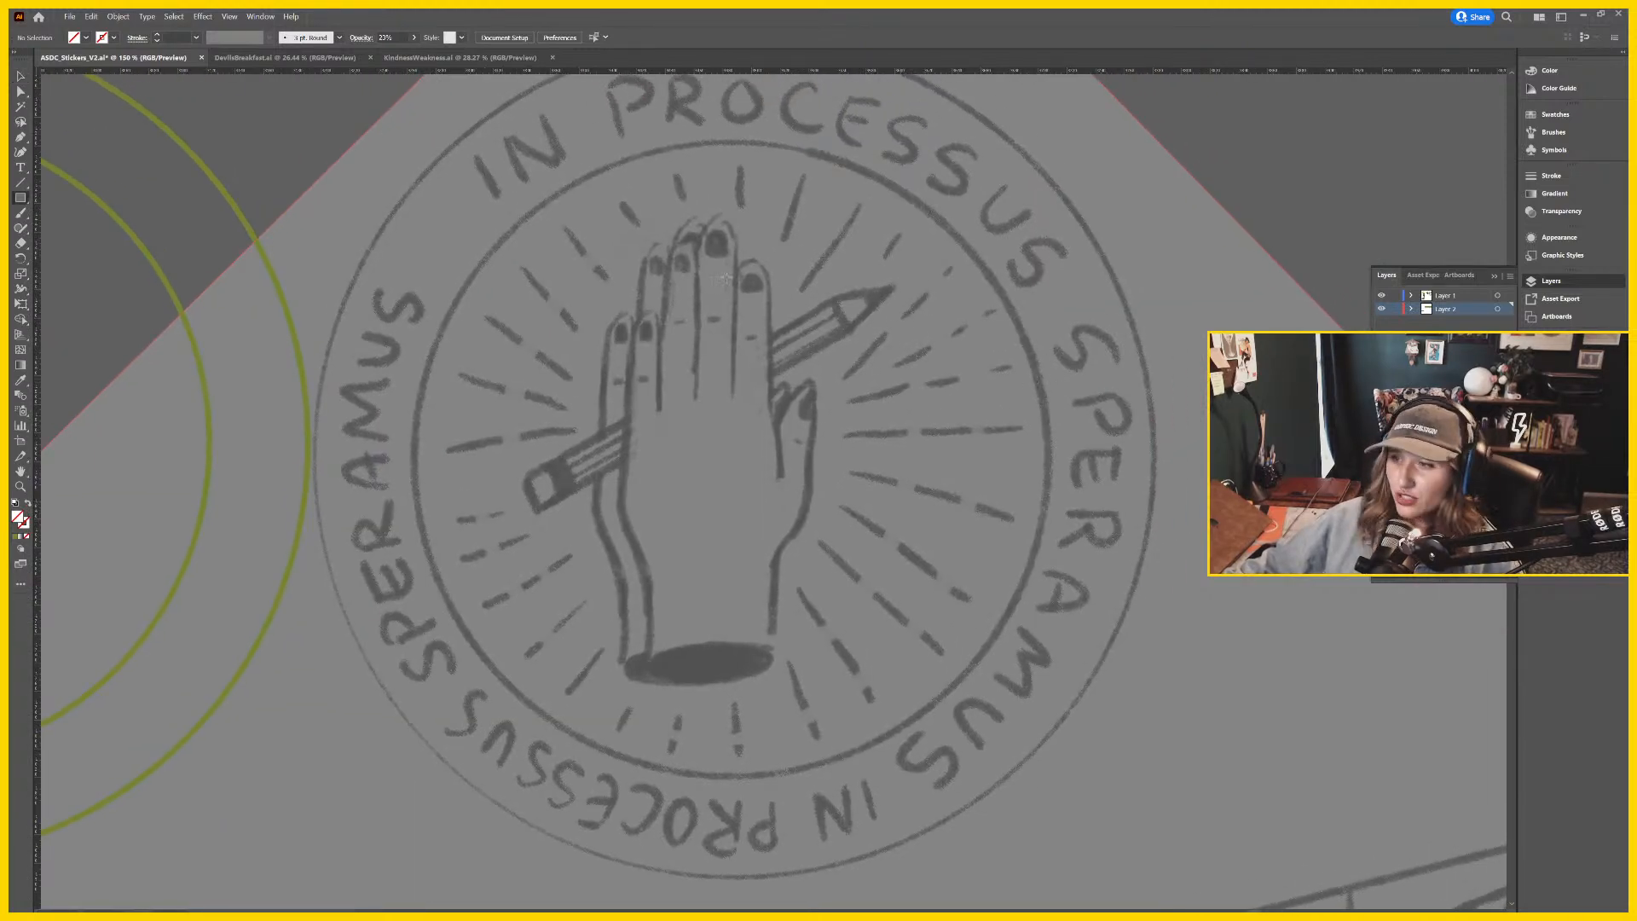
{"action": "left_click_drag", "start_coordinate": [702, 217], "coordinate": [735, 403]}
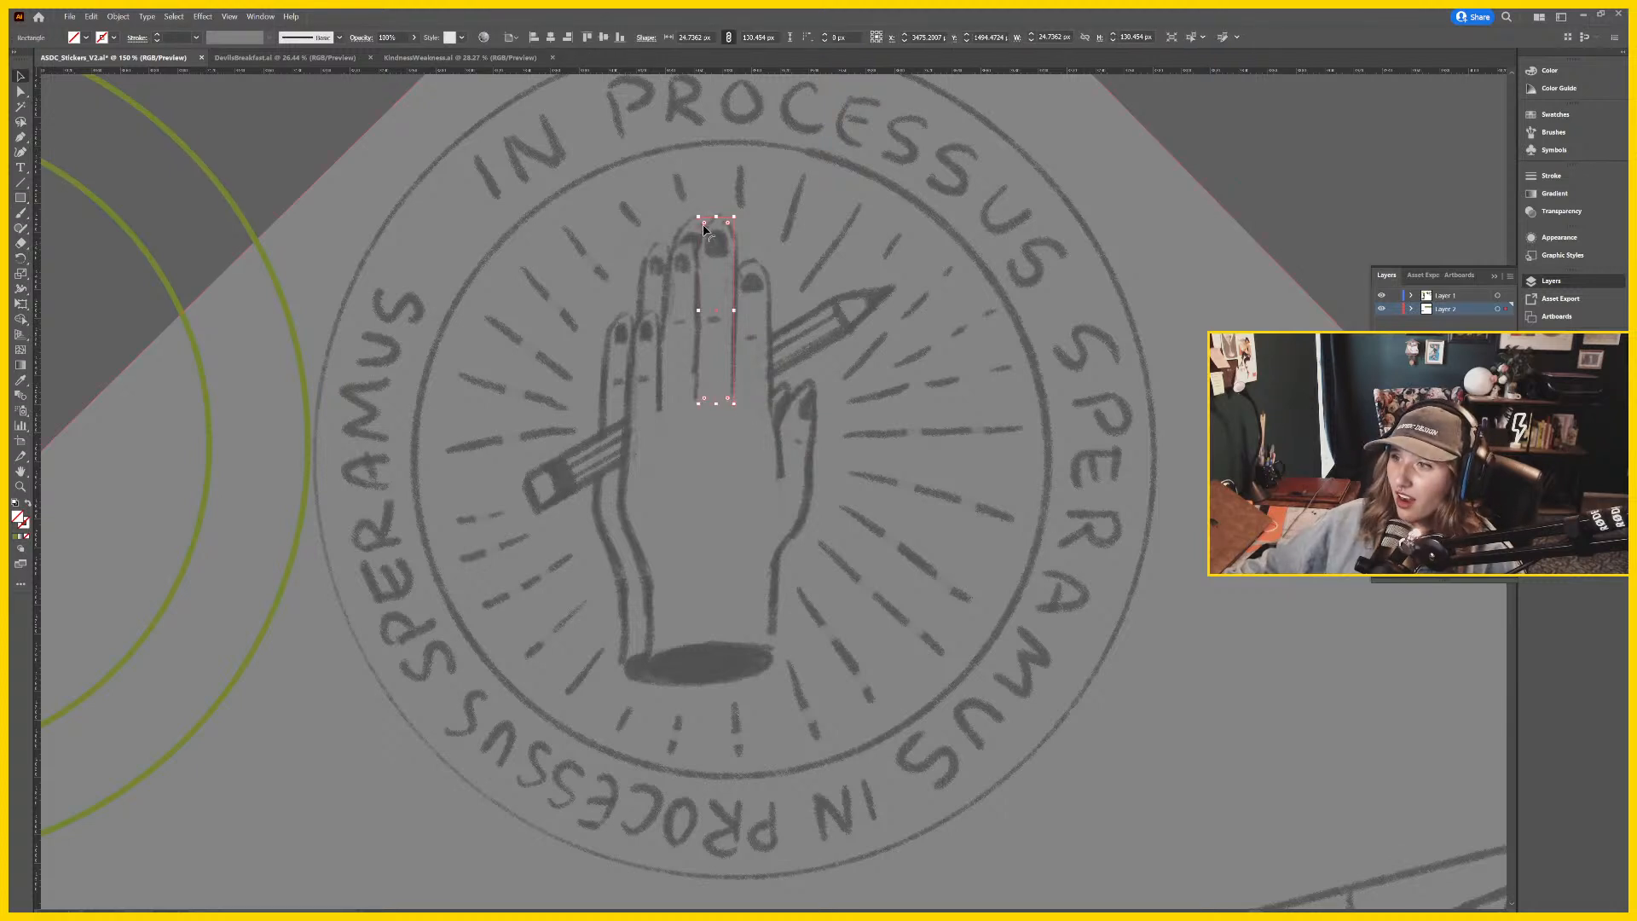
{"action": "left_click_drag", "start_coordinate": [704, 223], "coordinate": [714, 260]}
{"action": "left_click_drag", "start_coordinate": [814, 326], "coordinate": [857, 394]}
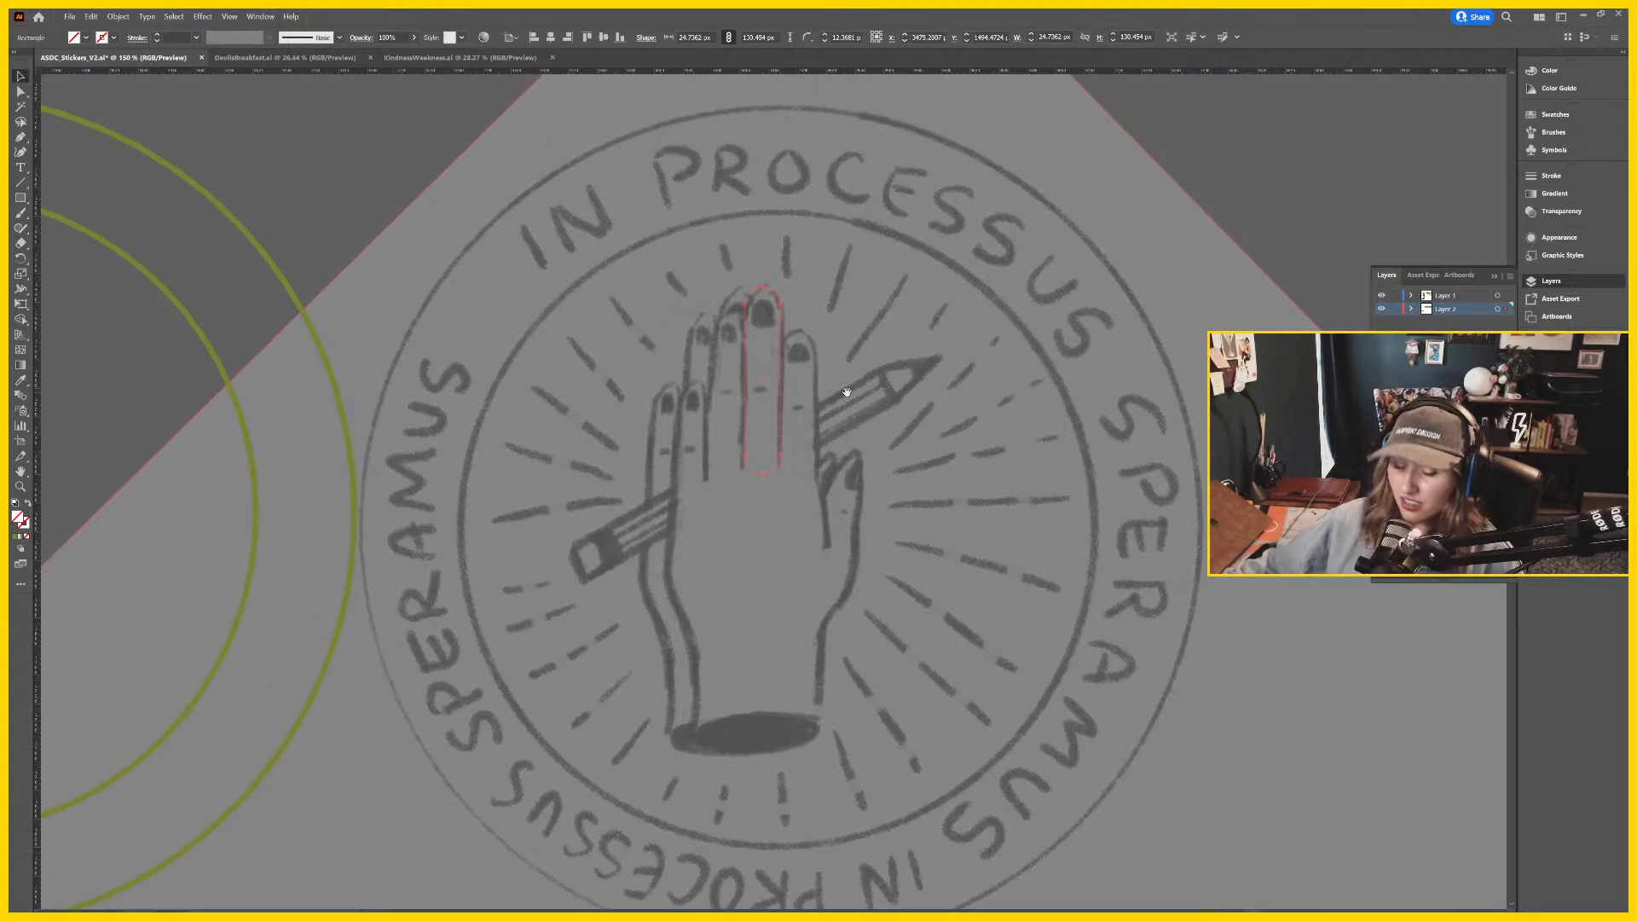
{"action": "scroll", "coordinate": [801, 391], "scroll_direction": "up", "scroll_amount": 1}
{"action": "left_click_drag", "start_coordinate": [909, 459], "coordinate": [885, 405]}
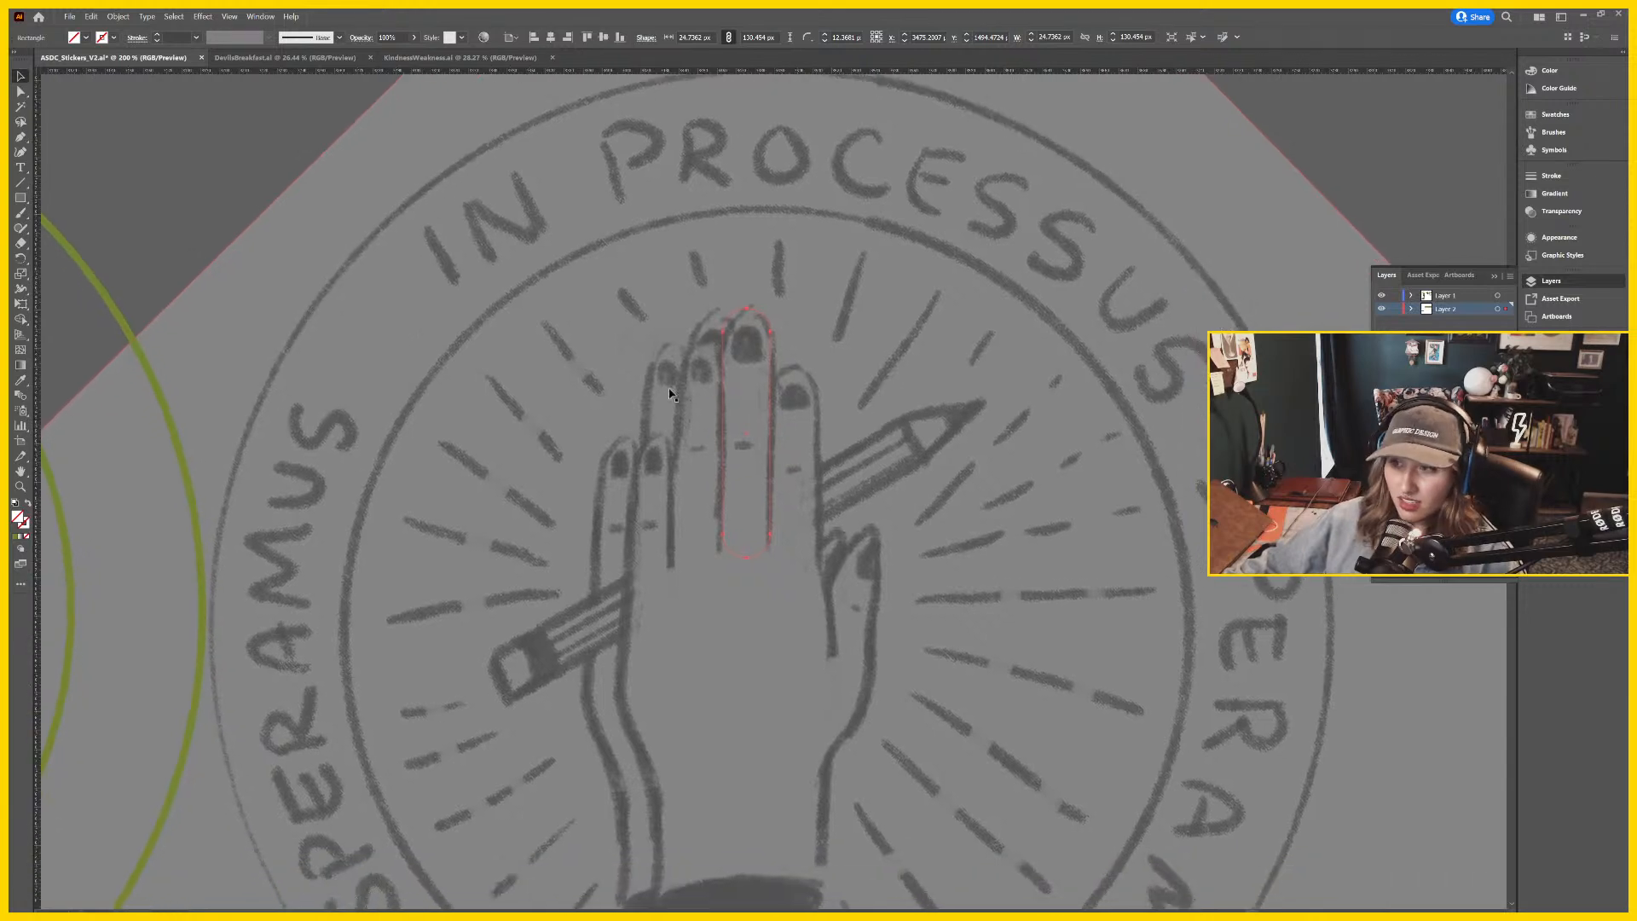
Apply the outer circle's green 4 pt stroke to the rounded middle-finger outline with the Eyedropper.
{"action": "key", "text": "i"}
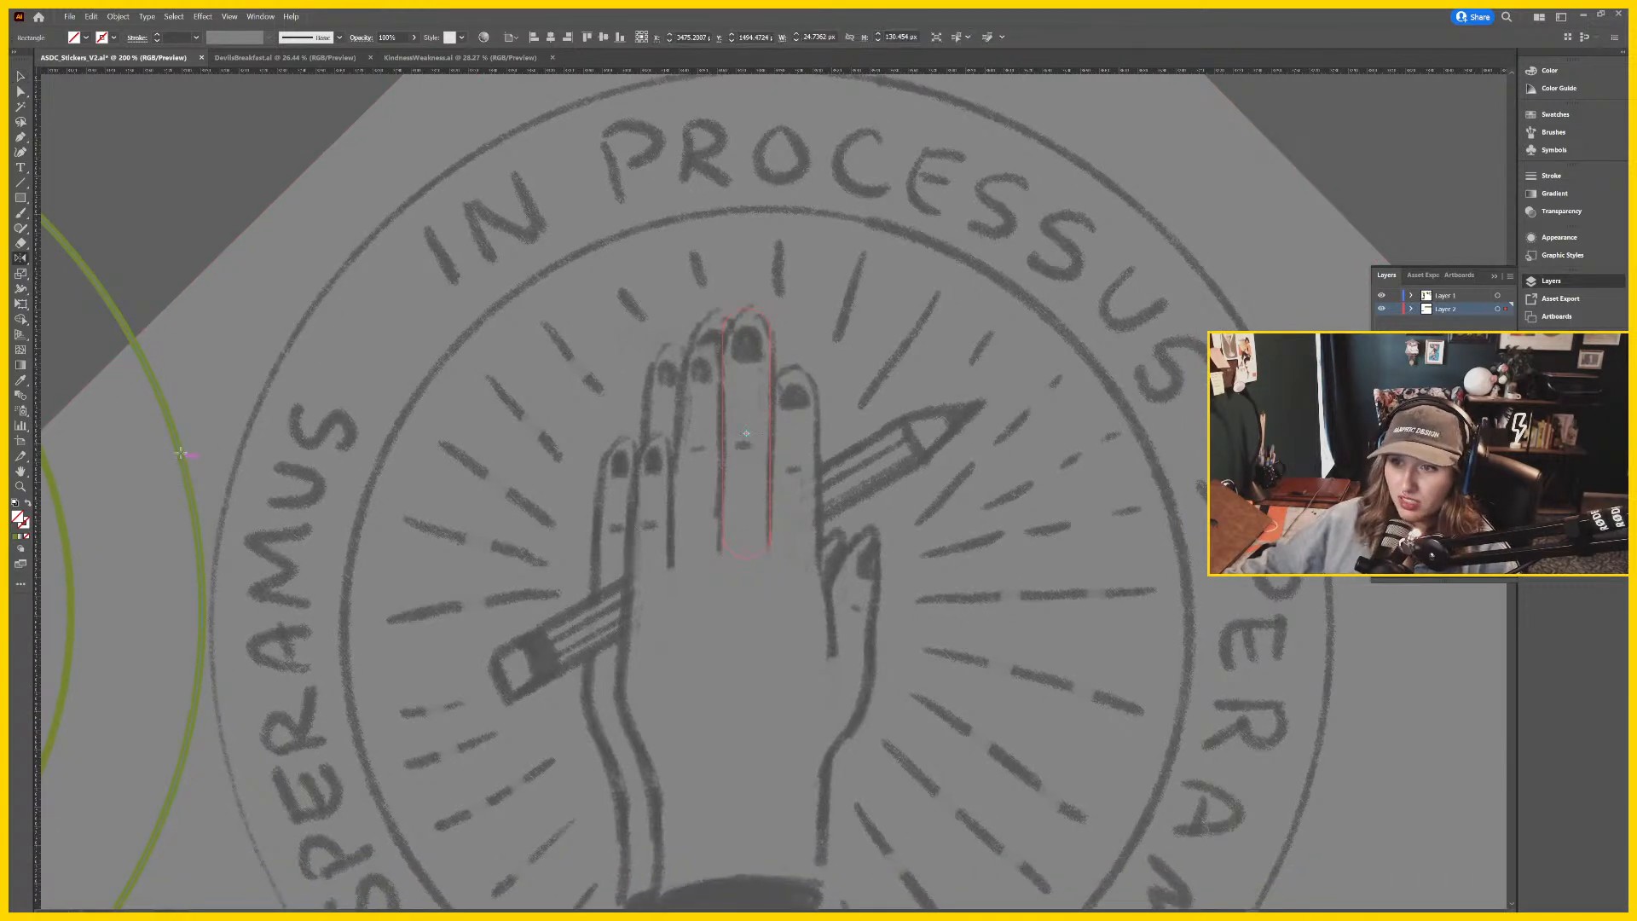
{"action": "left_click", "coordinate": [180, 450]}
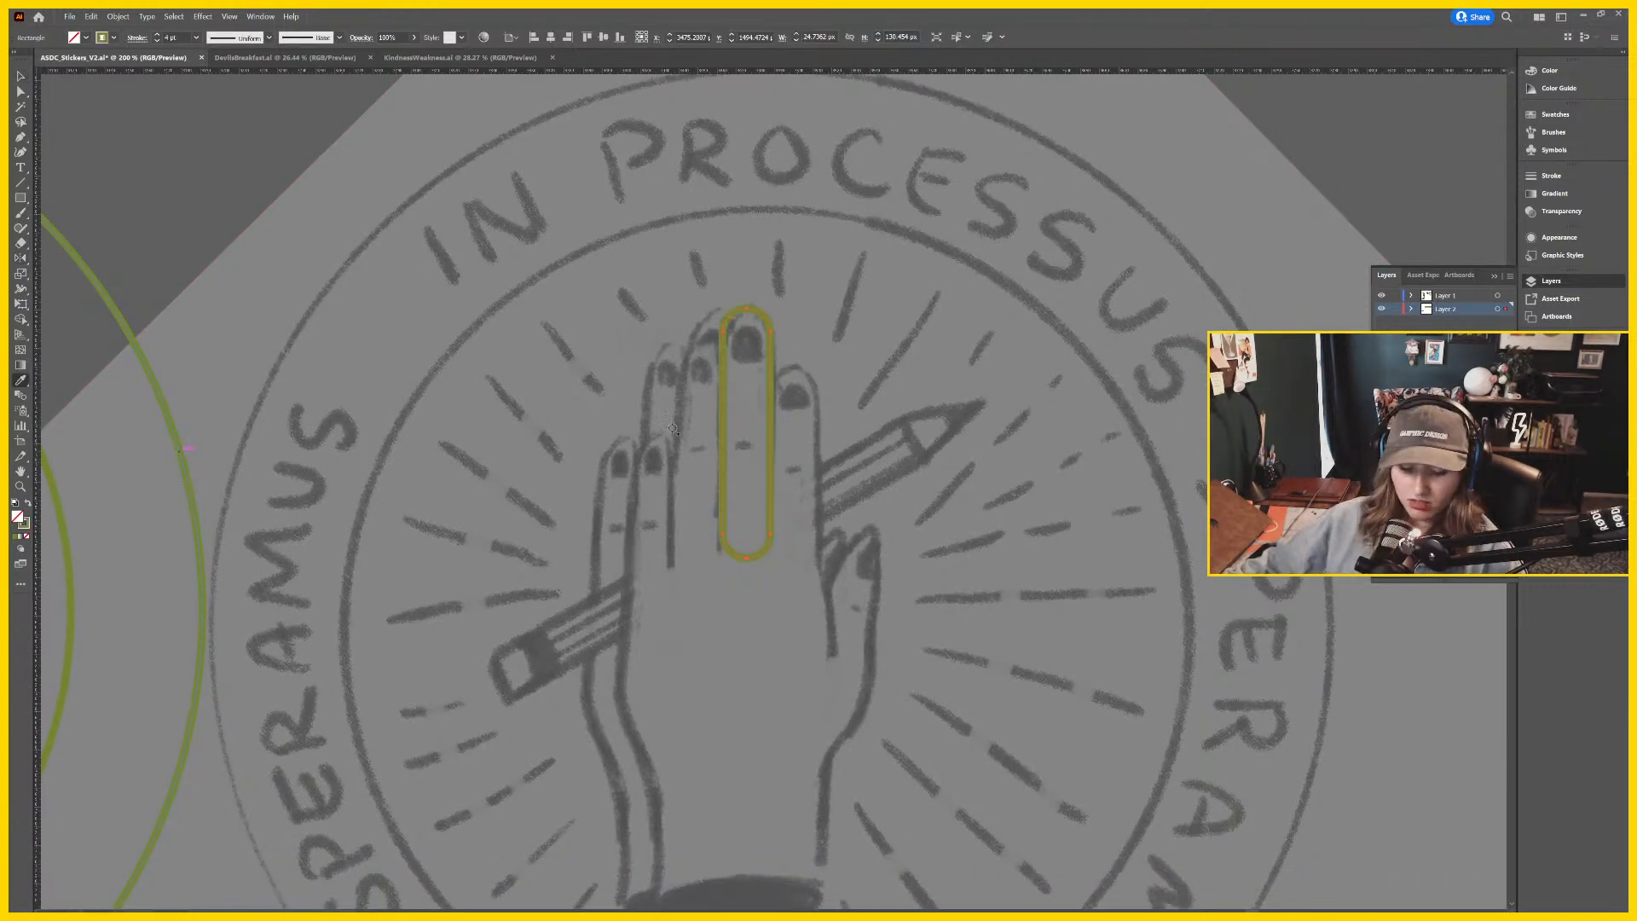
{"action": "key", "text": "v"}
{"action": "left_click", "coordinate": [1085, 263]}
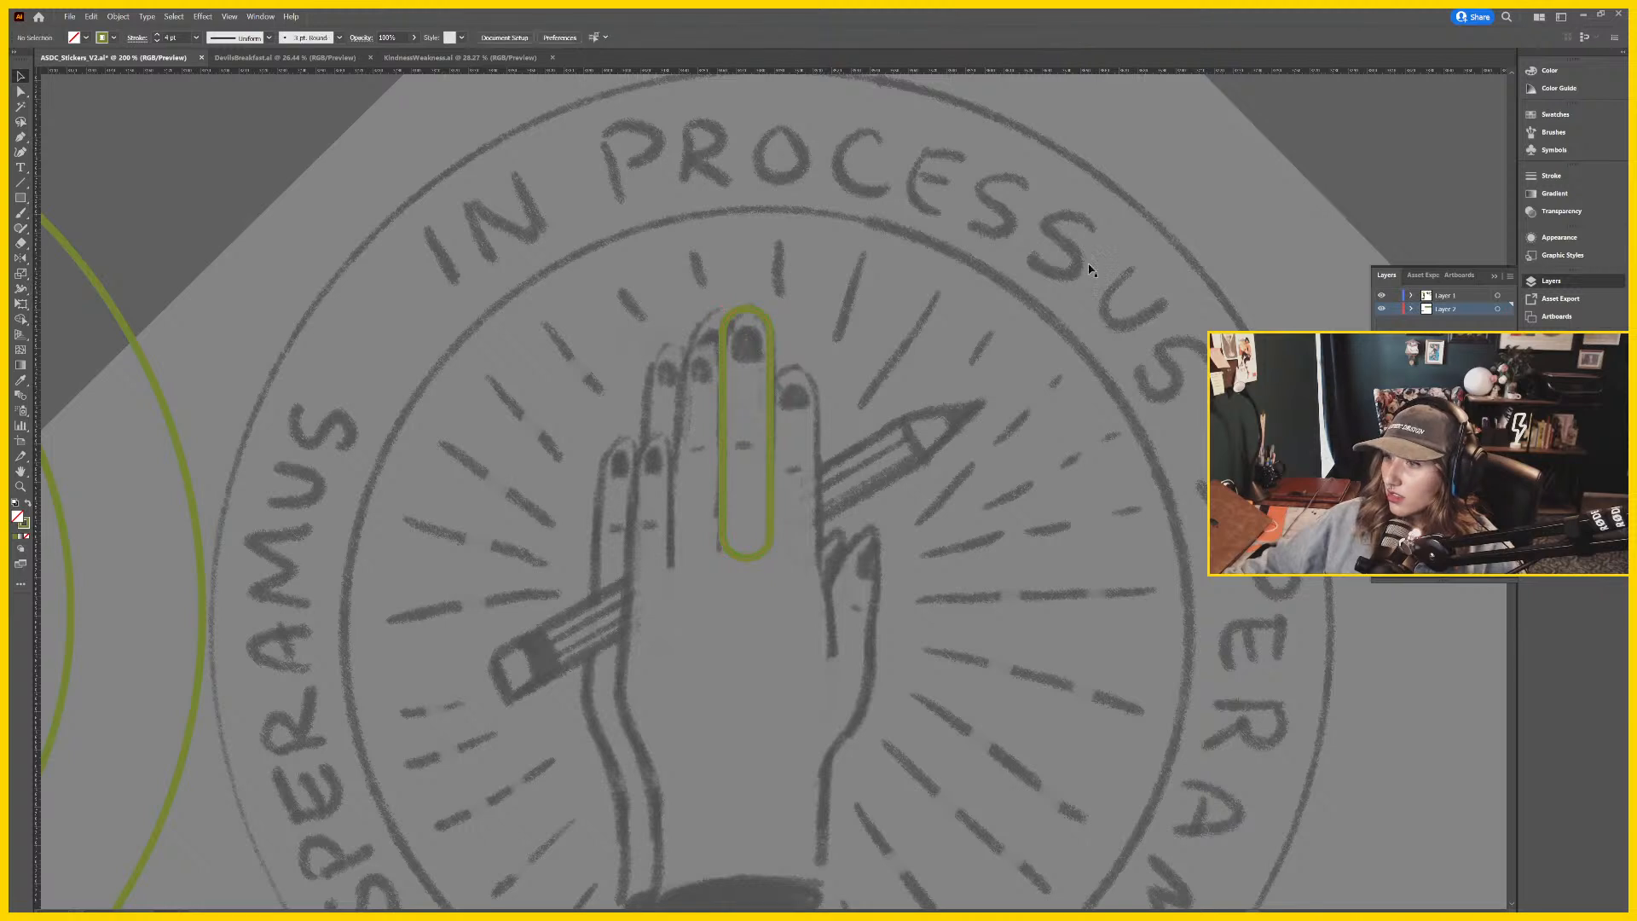
Duplicate the middle-finger outline onto the fingers on either side, with both copies set lower to match the sketch.
{"action": "left_click_drag", "start_coordinate": [772, 393], "coordinate": [814, 392]}
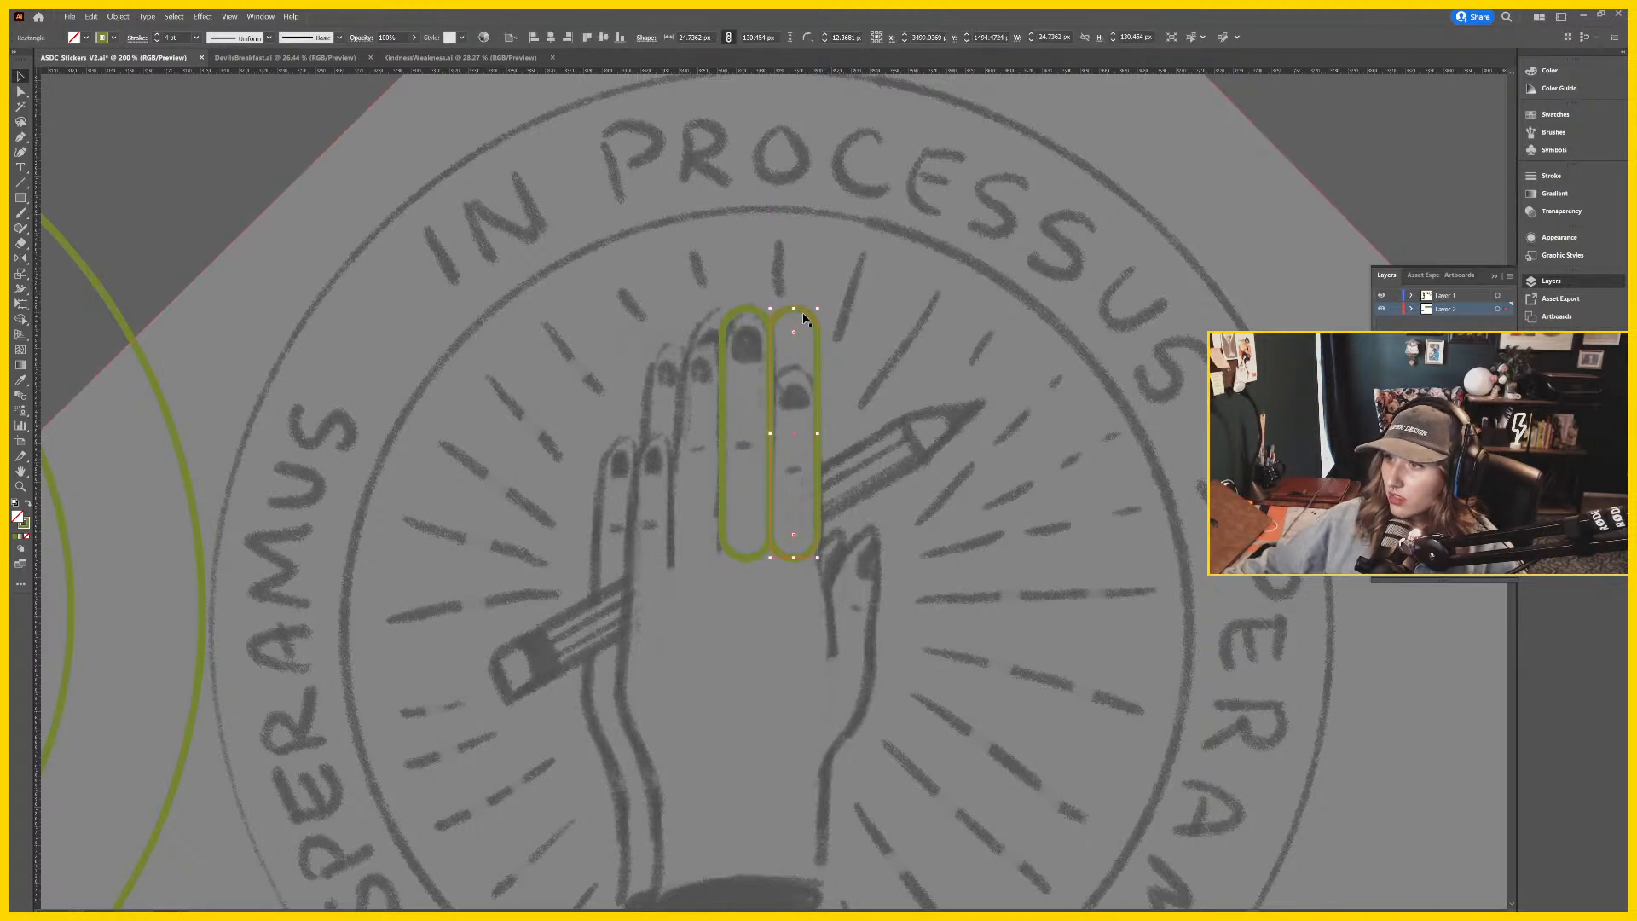
{"action": "left_click_drag", "start_coordinate": [806, 312], "coordinate": [714, 376]}
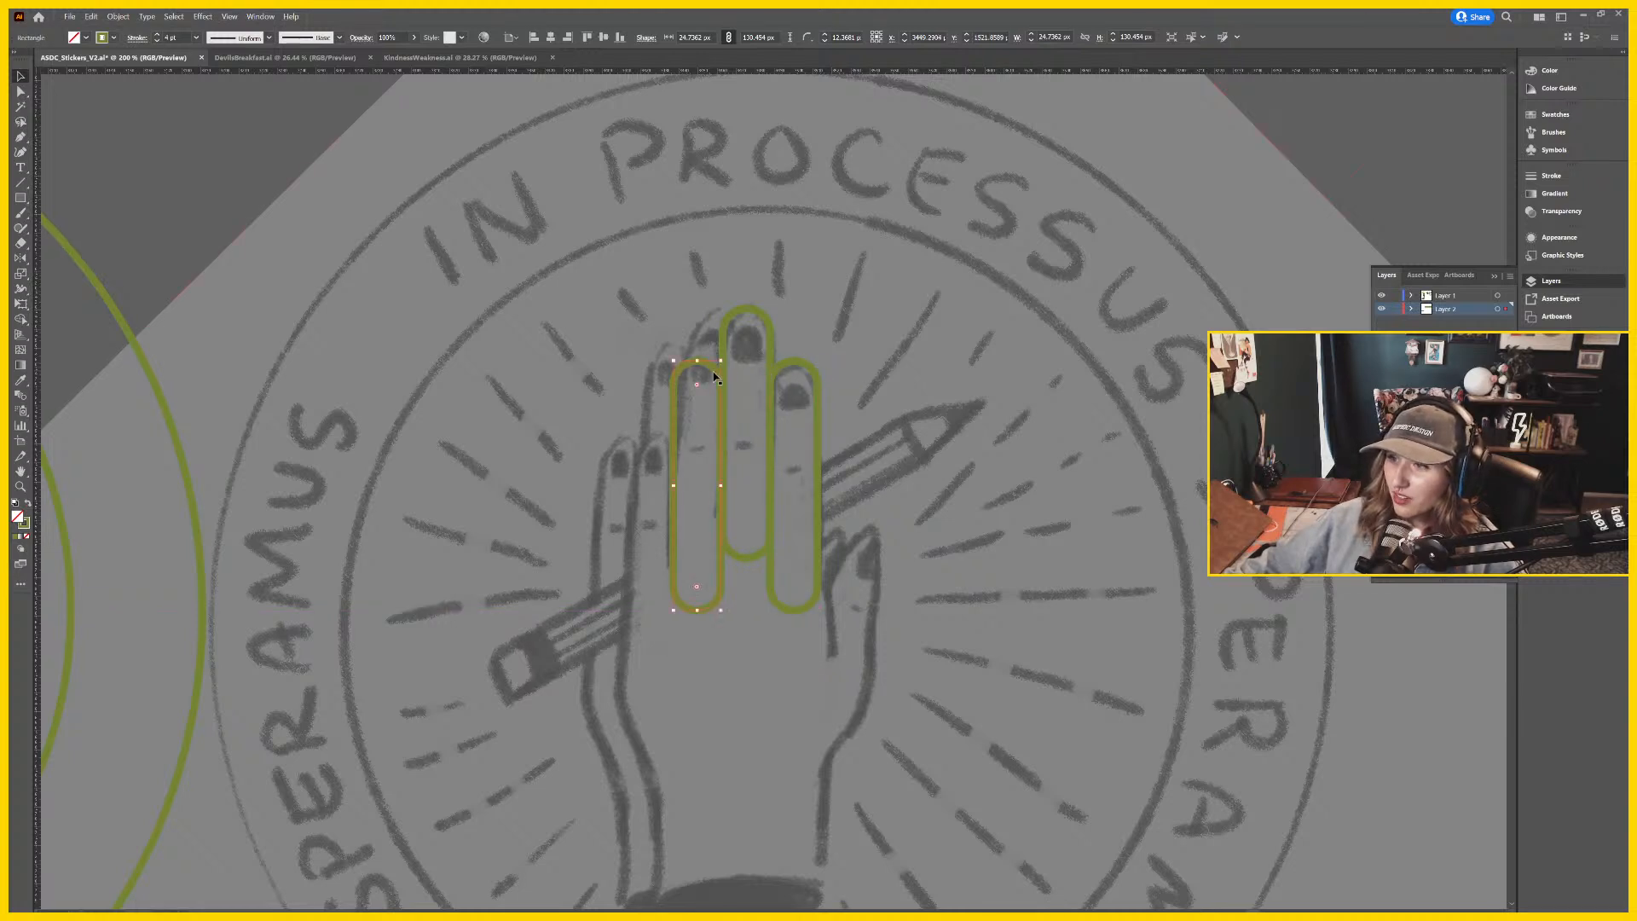
{"action": "left_click", "coordinate": [1184, 188]}
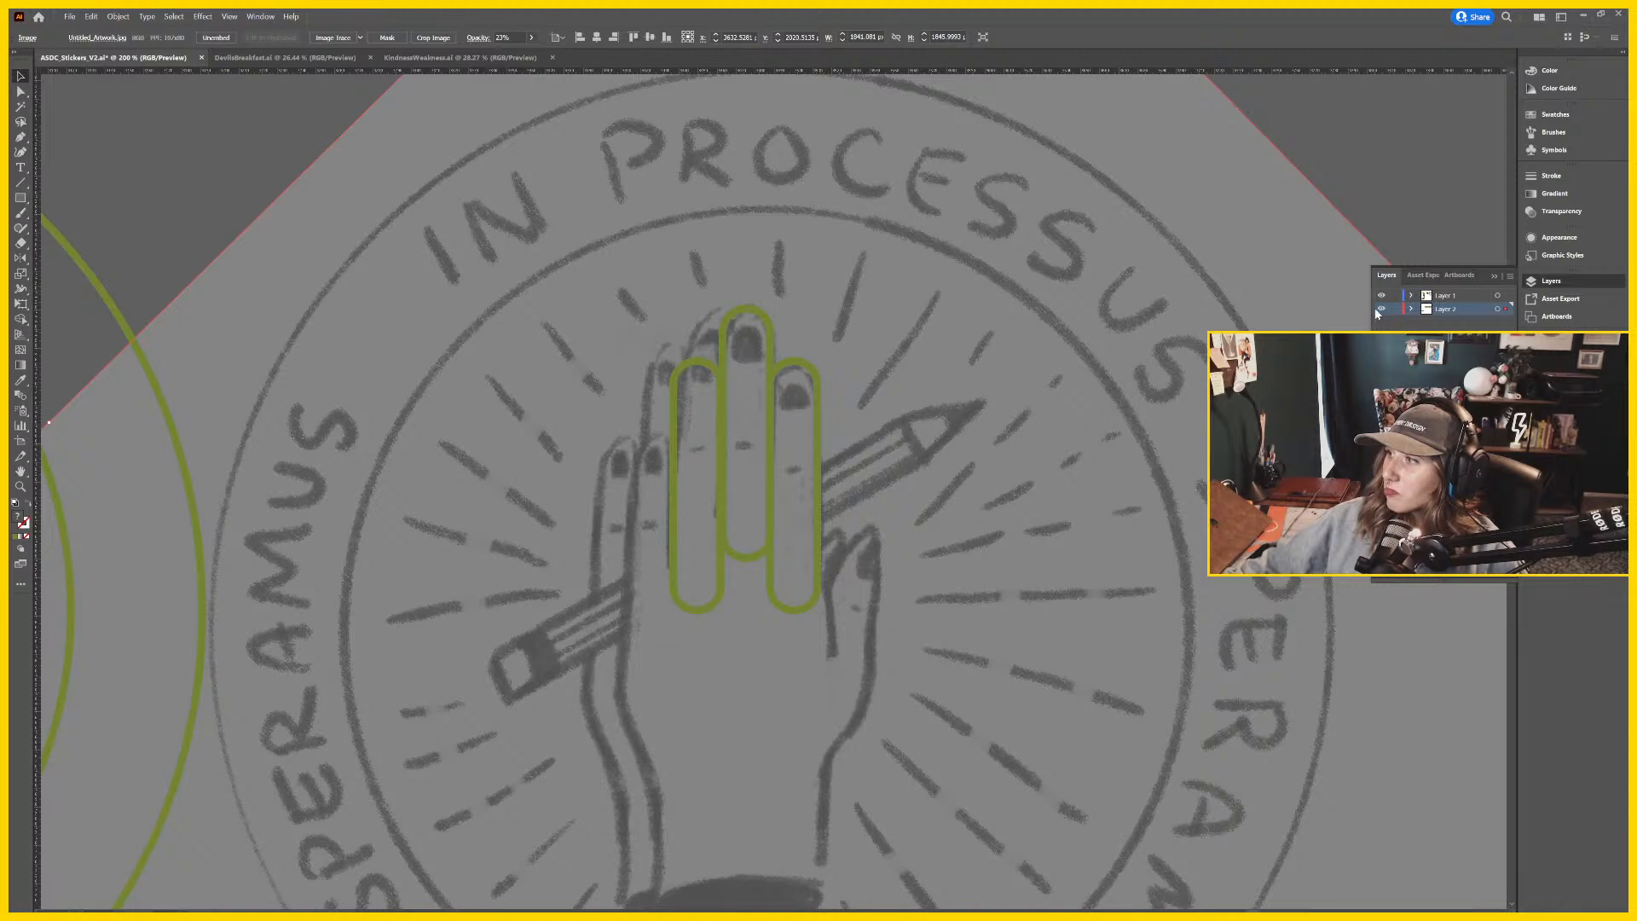
Move the three finger outlines to Layer 1 and lock Layer 2 with the sketch.
{"action": "left_click", "coordinate": [1381, 308]}
{"action": "left_click", "coordinate": [1381, 308]}
{"action": "left_click", "coordinate": [777, 369]}
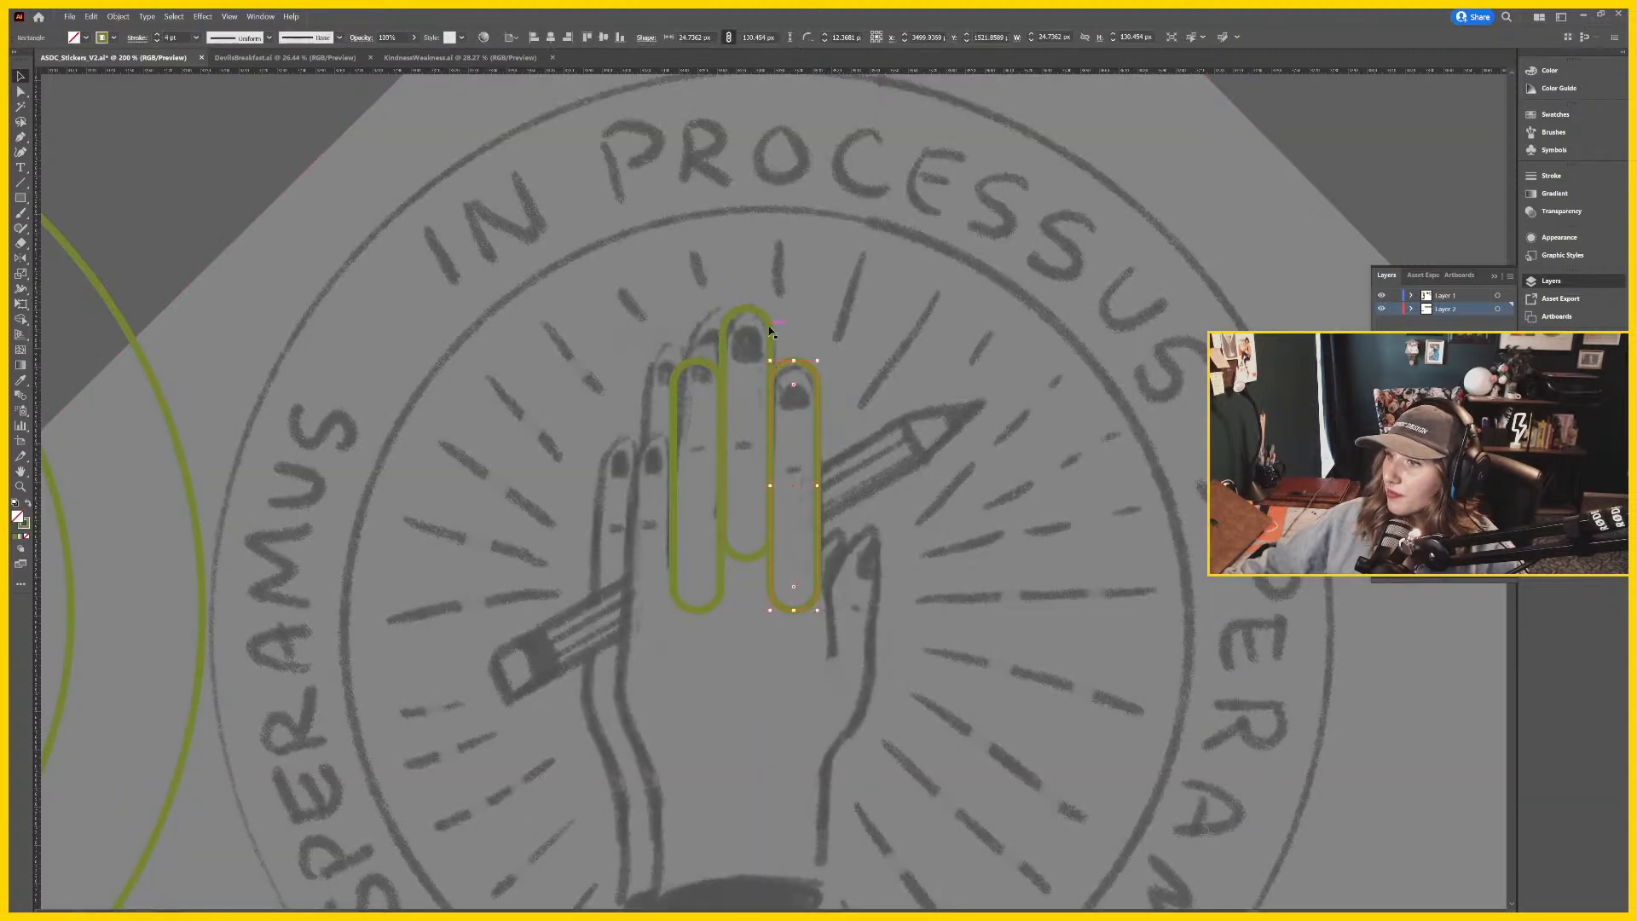
{"action": "left_click", "coordinate": [770, 331], "text": "shift"}
{"action": "left_click", "coordinate": [696, 363], "text": "shift"}
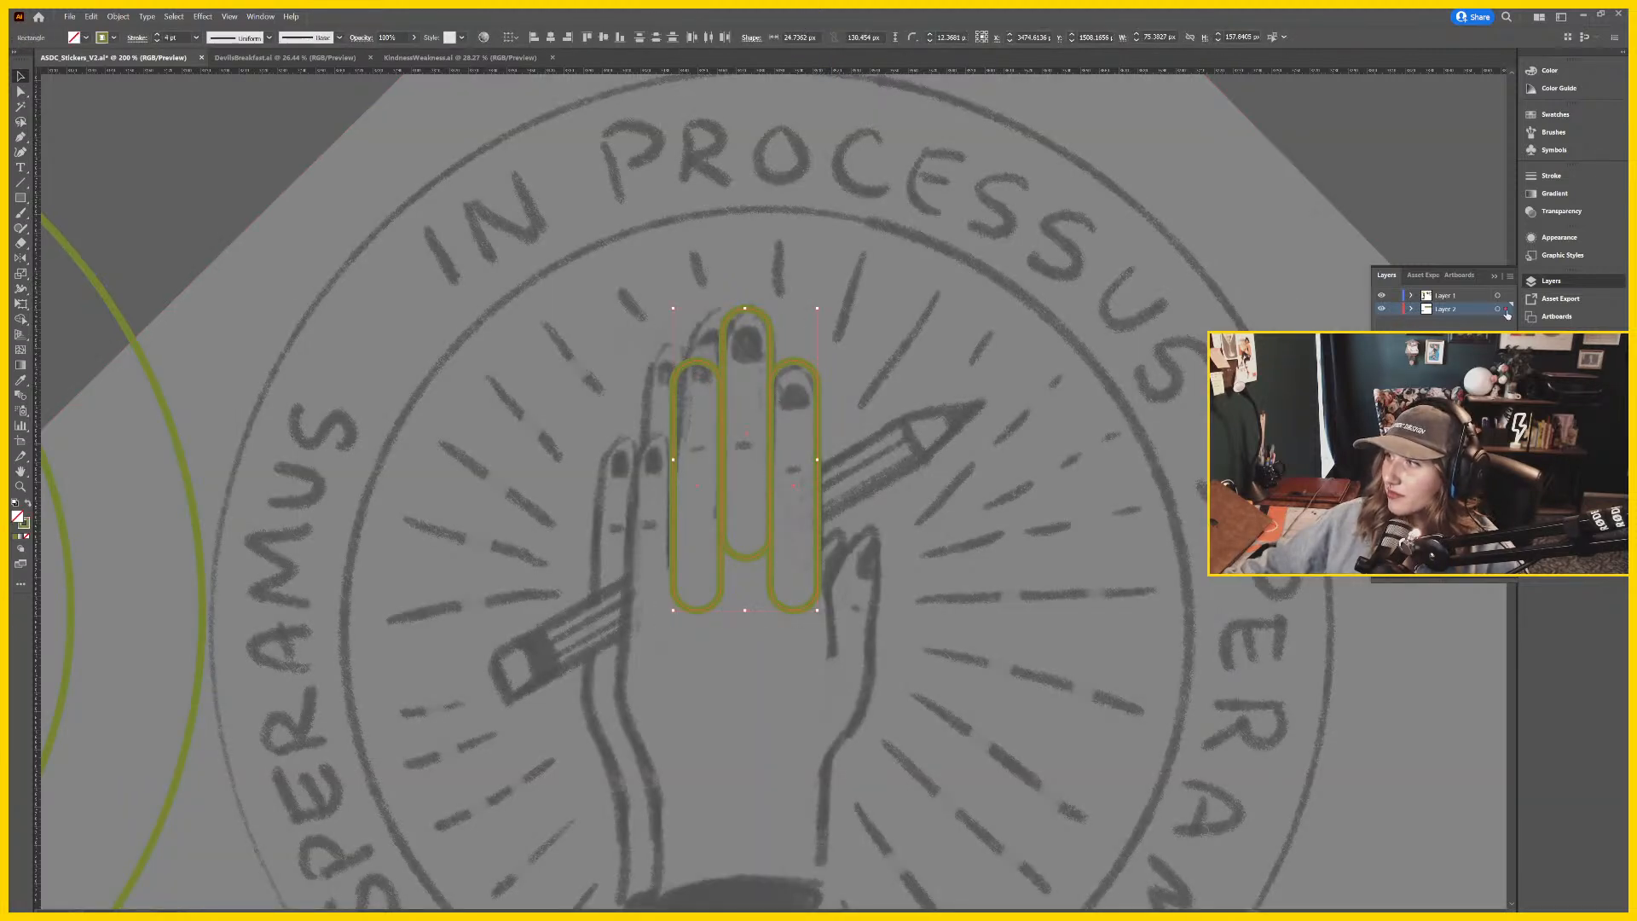
{"action": "left_click_drag", "start_coordinate": [1506, 308], "coordinate": [1505, 295]}
{"action": "left_click", "coordinate": [1395, 309]}
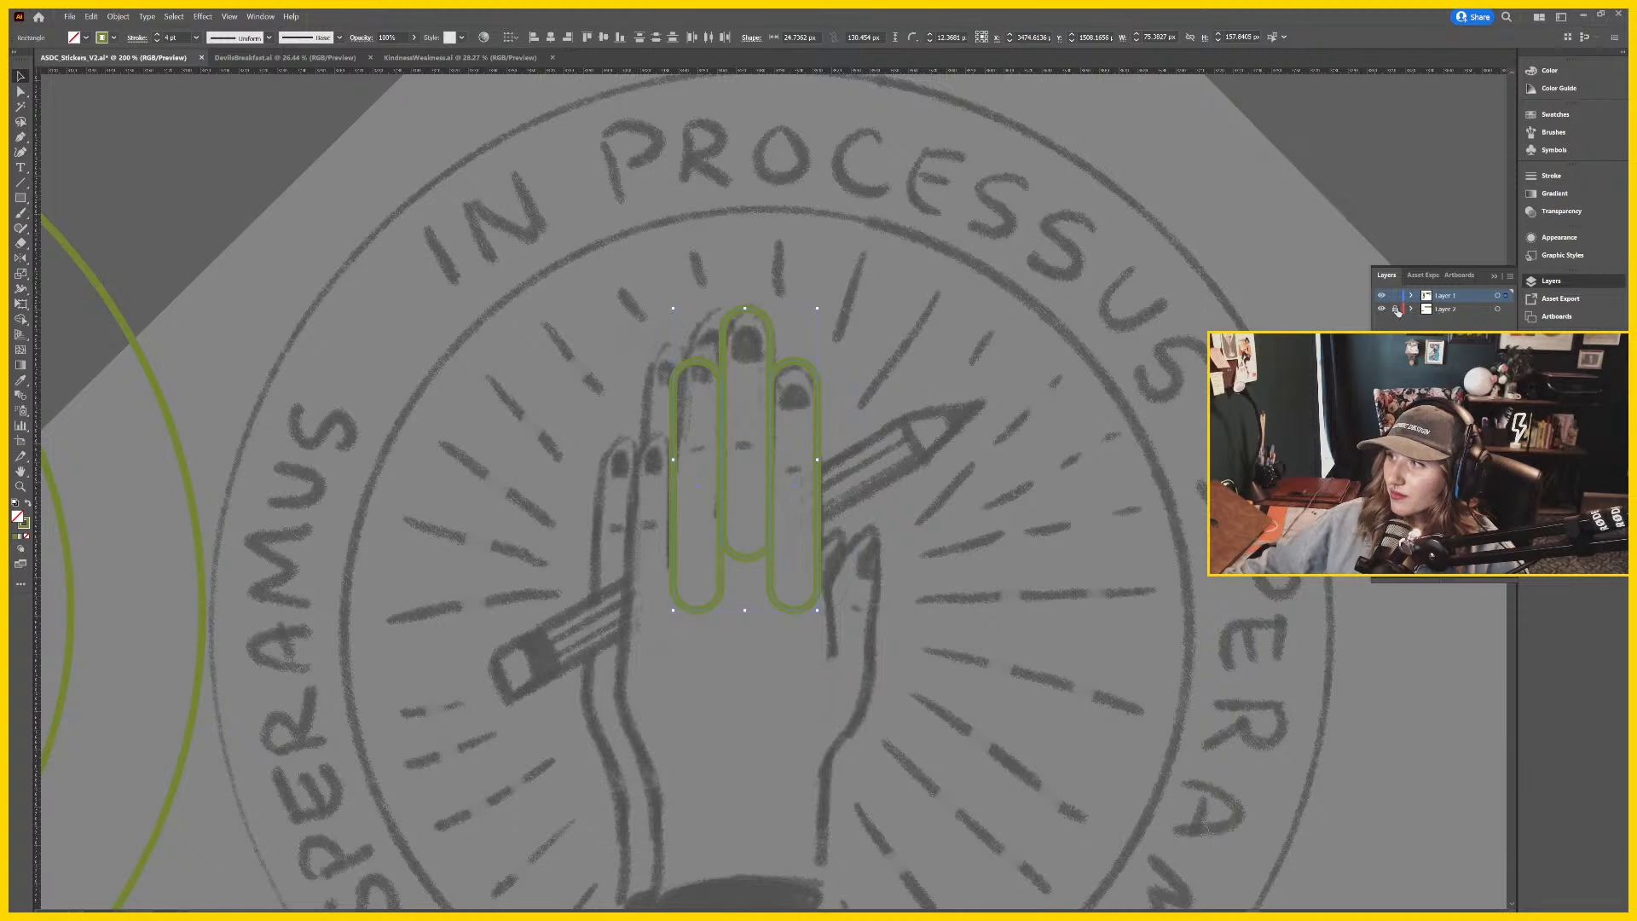
Unlock Layer 2, then duplicate the ring-finger outline onto the little finger and lower the copy to match the sketch.
{"action": "left_click", "coordinate": [1395, 309]}
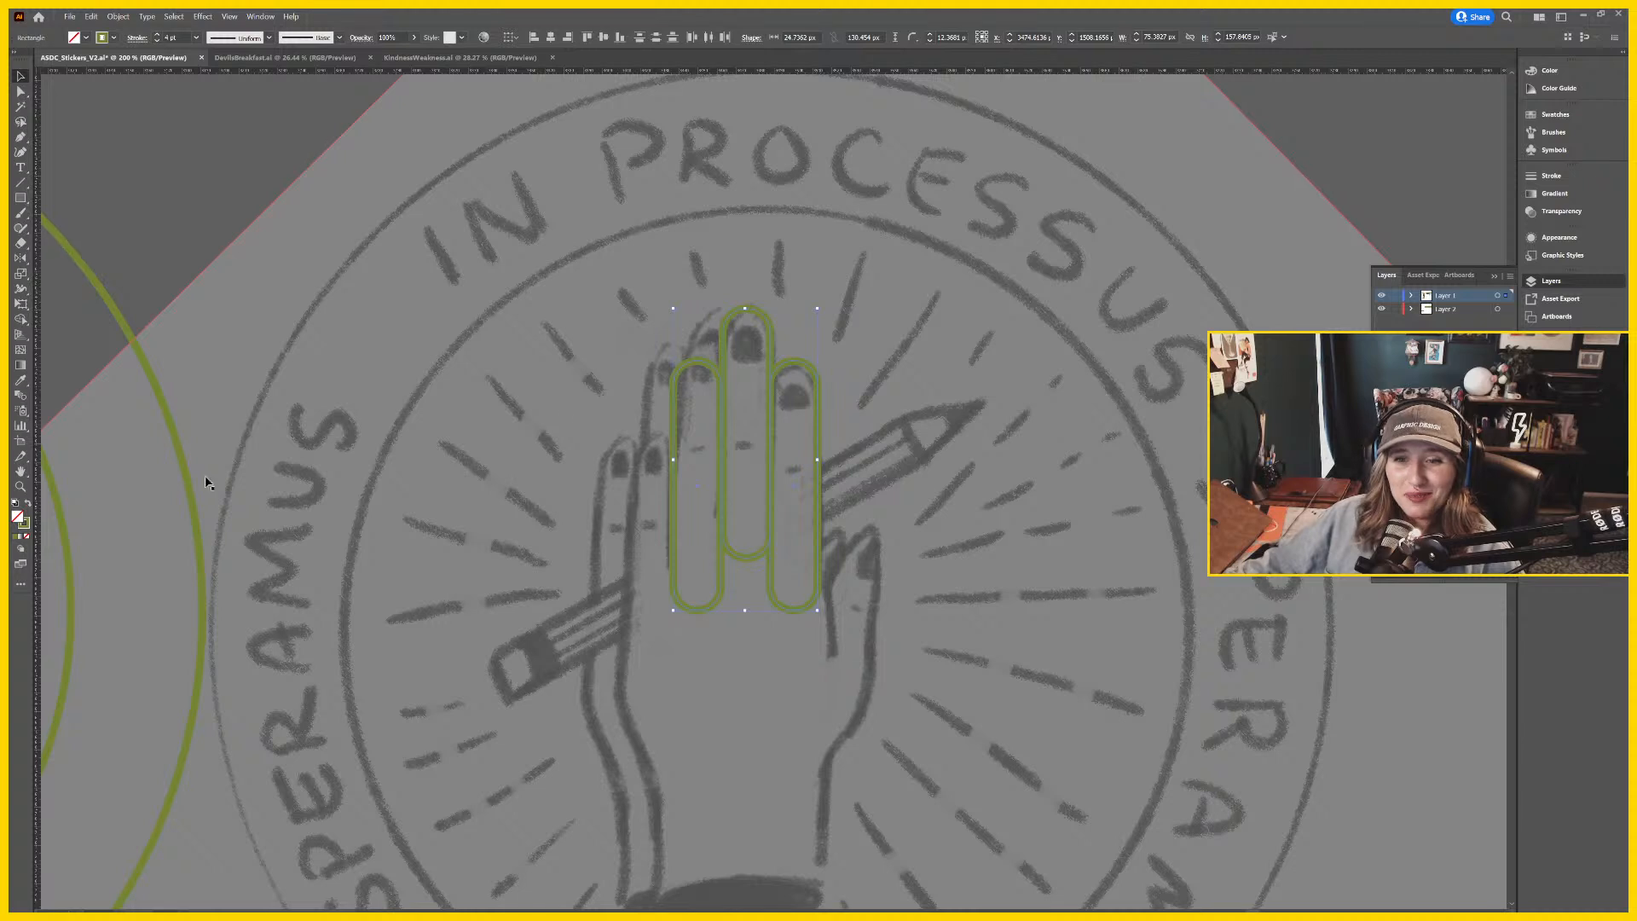
{"action": "left_click", "coordinate": [730, 490]}
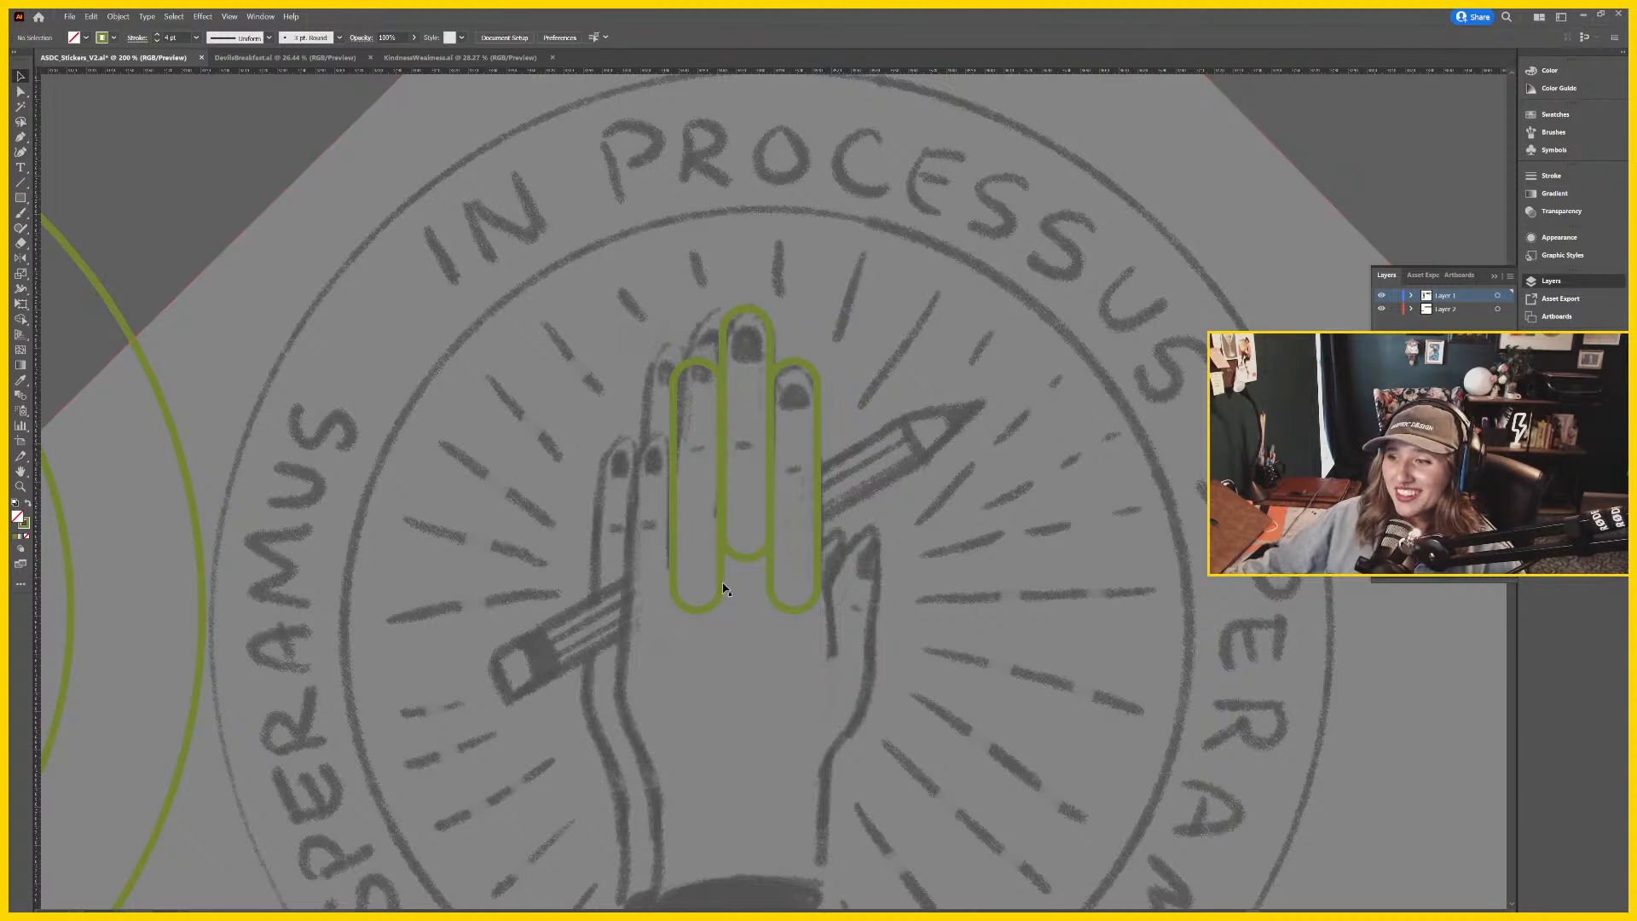
{"action": "left_click", "coordinate": [722, 588]}
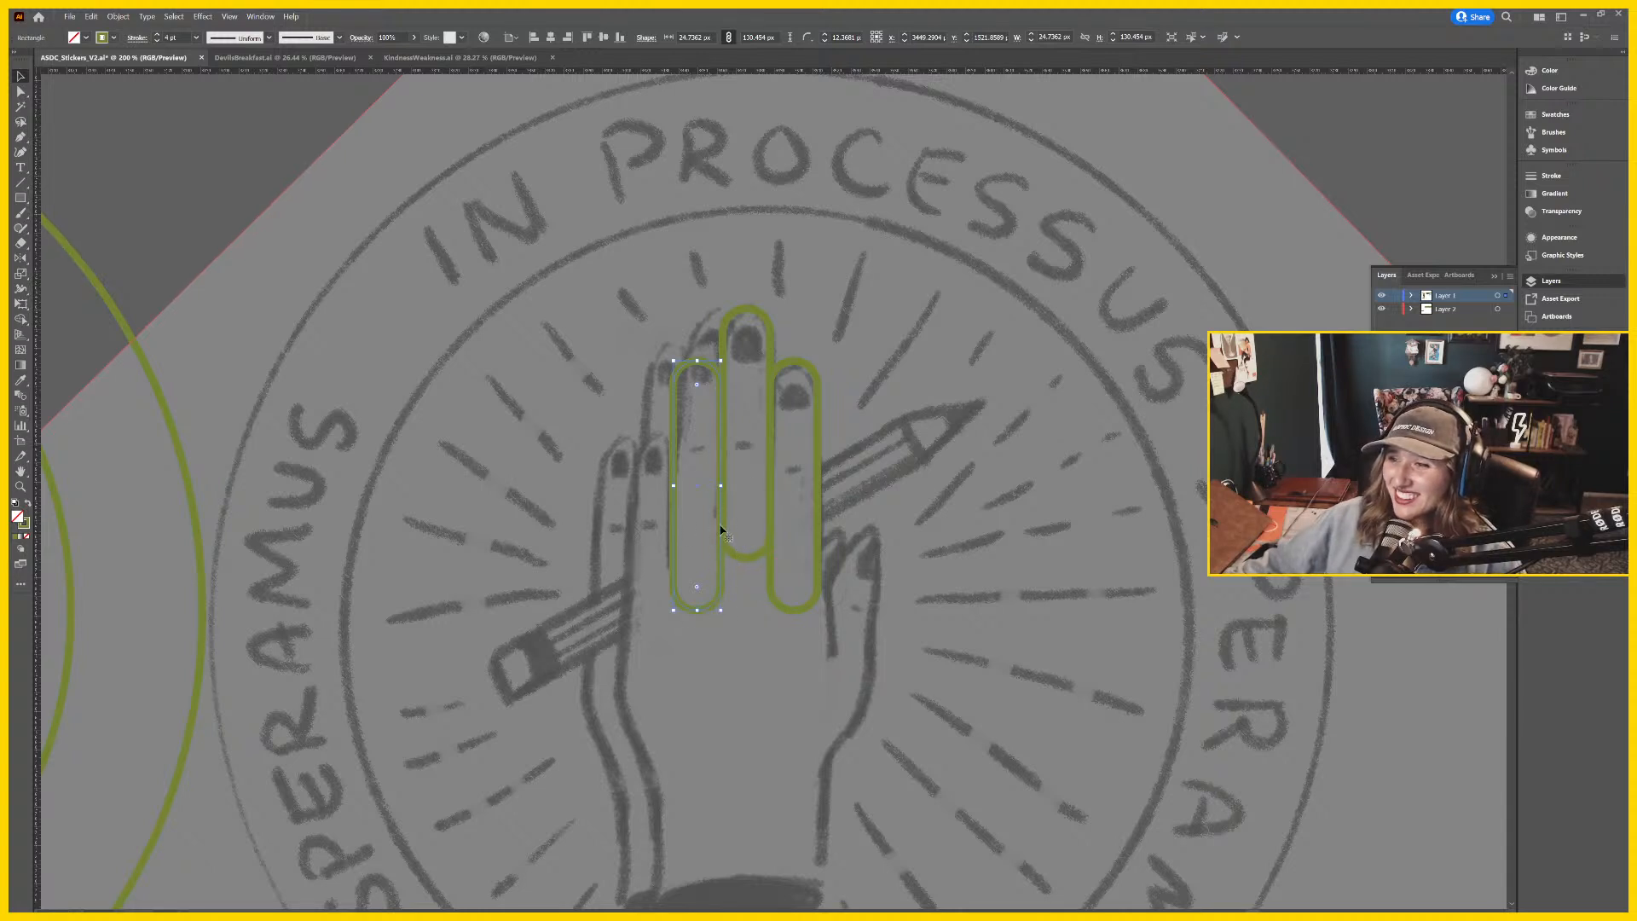
{"action": "left_click_drag", "start_coordinate": [720, 567], "coordinate": [672, 561]}
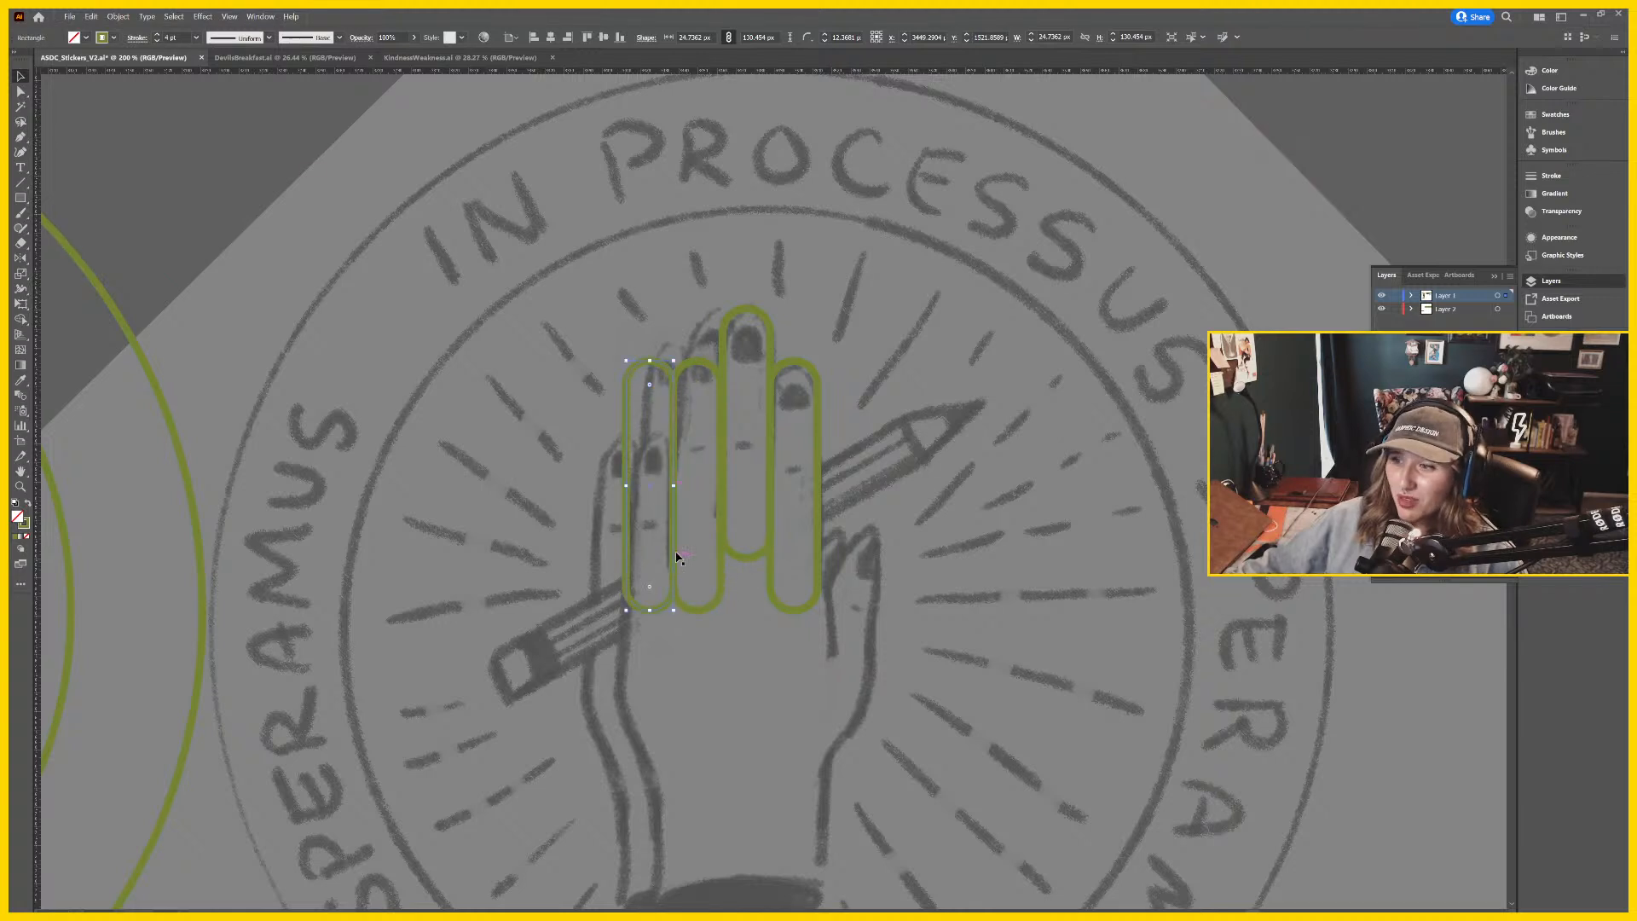
{"action": "scroll", "coordinate": [767, 477], "scroll_direction": "up", "scroll_amount": 1}
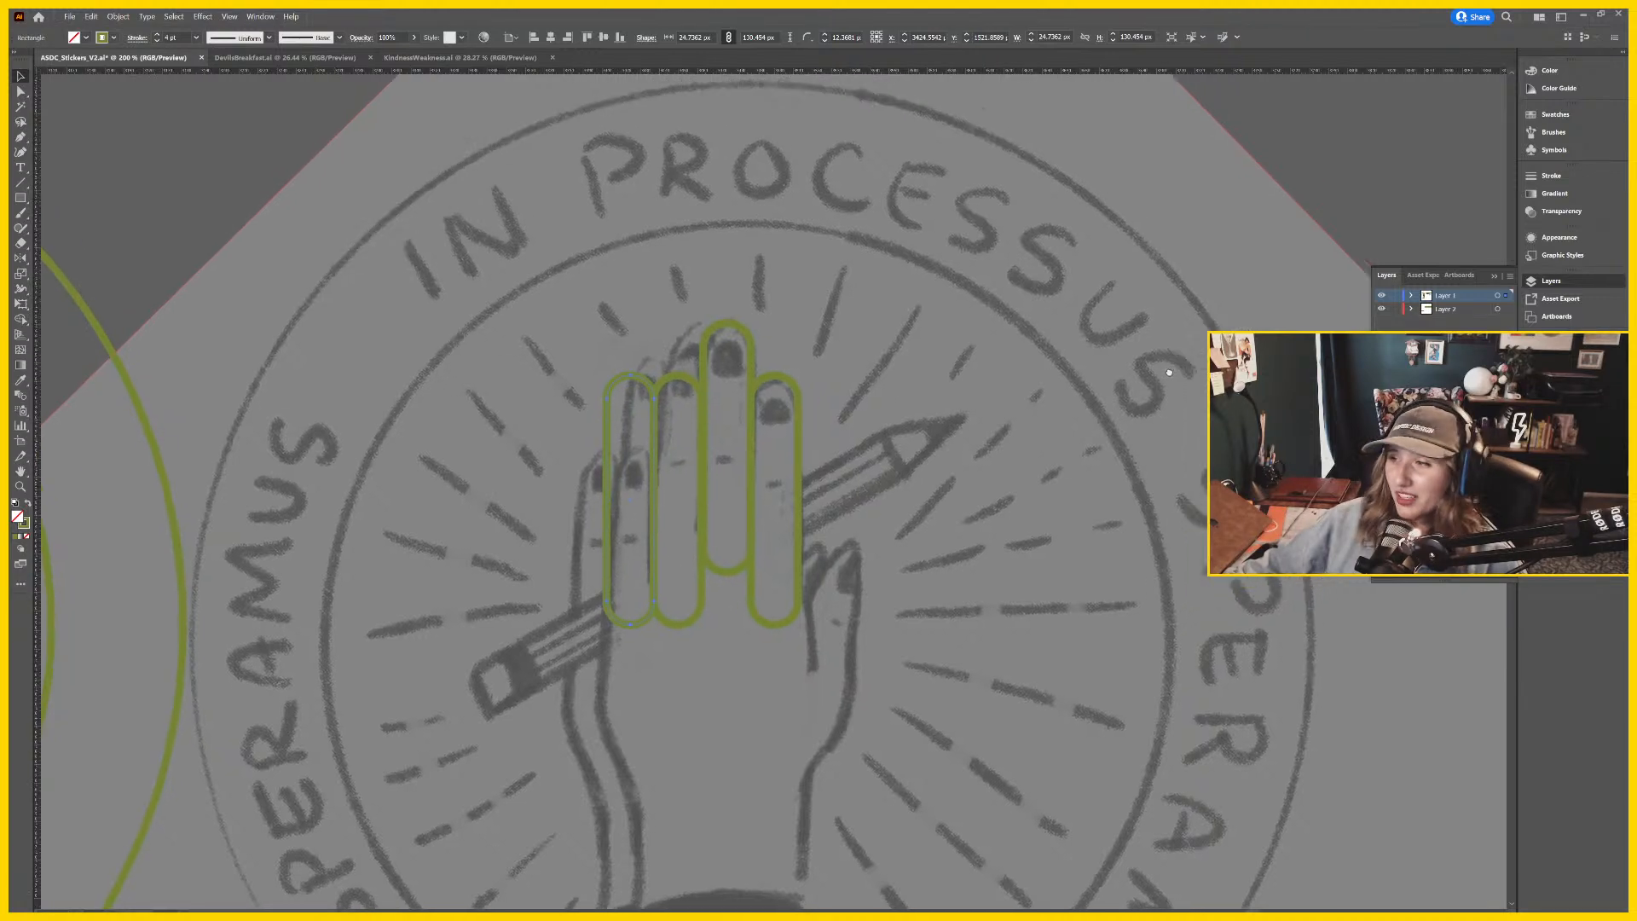
{"action": "left_click", "coordinate": [1297, 172]}
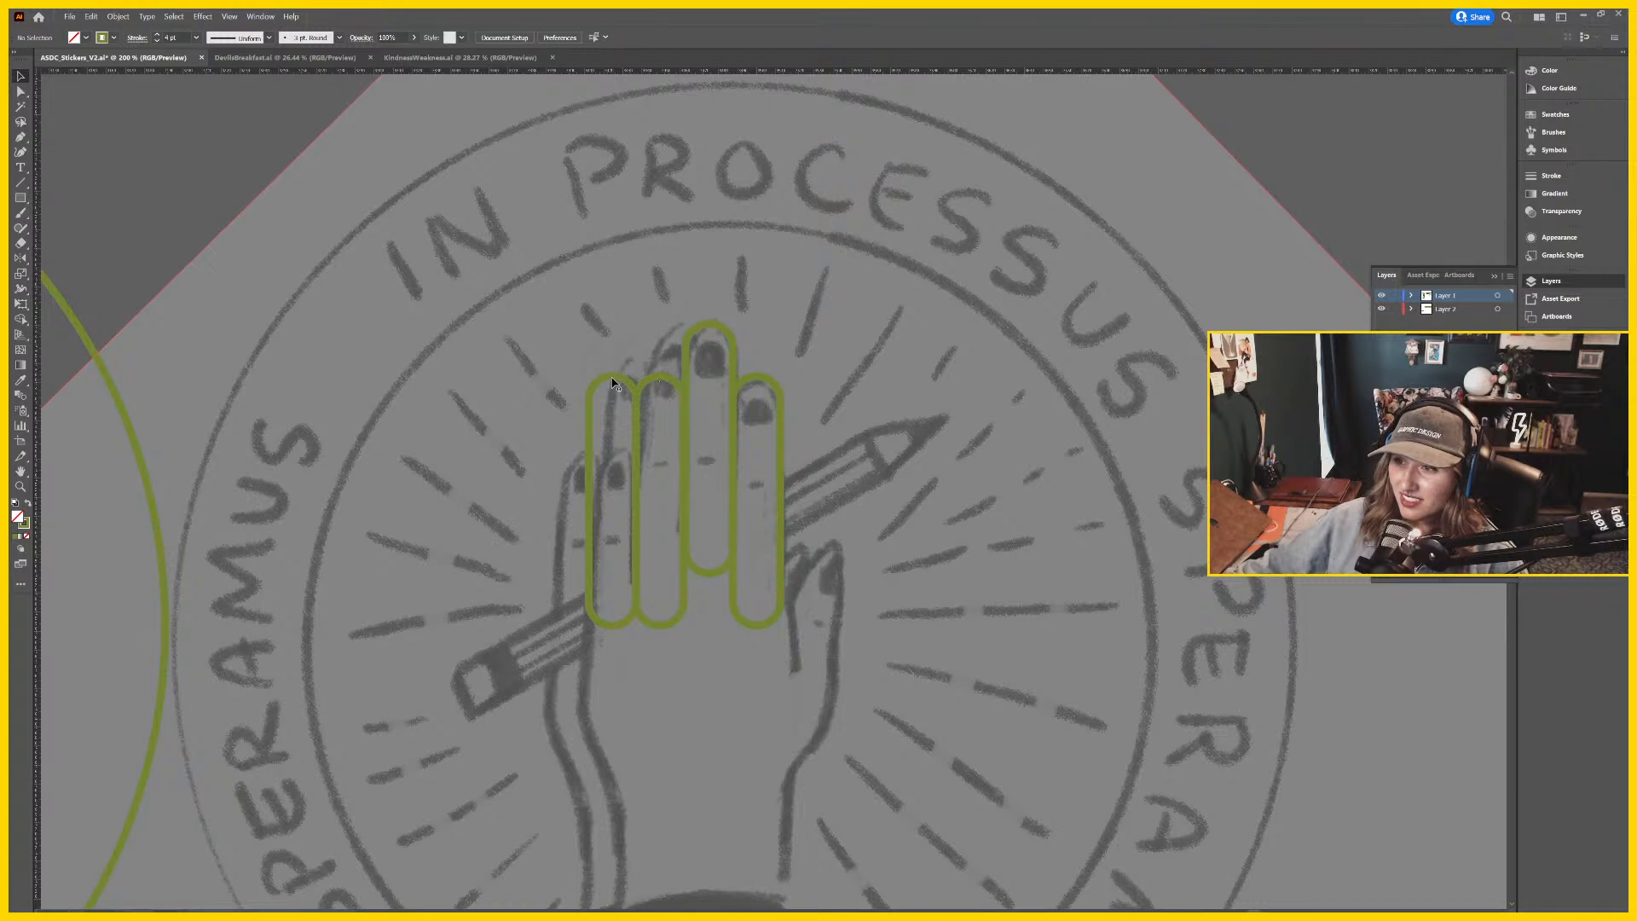
{"action": "left_click_drag", "start_coordinate": [613, 382], "coordinate": [611, 465]}
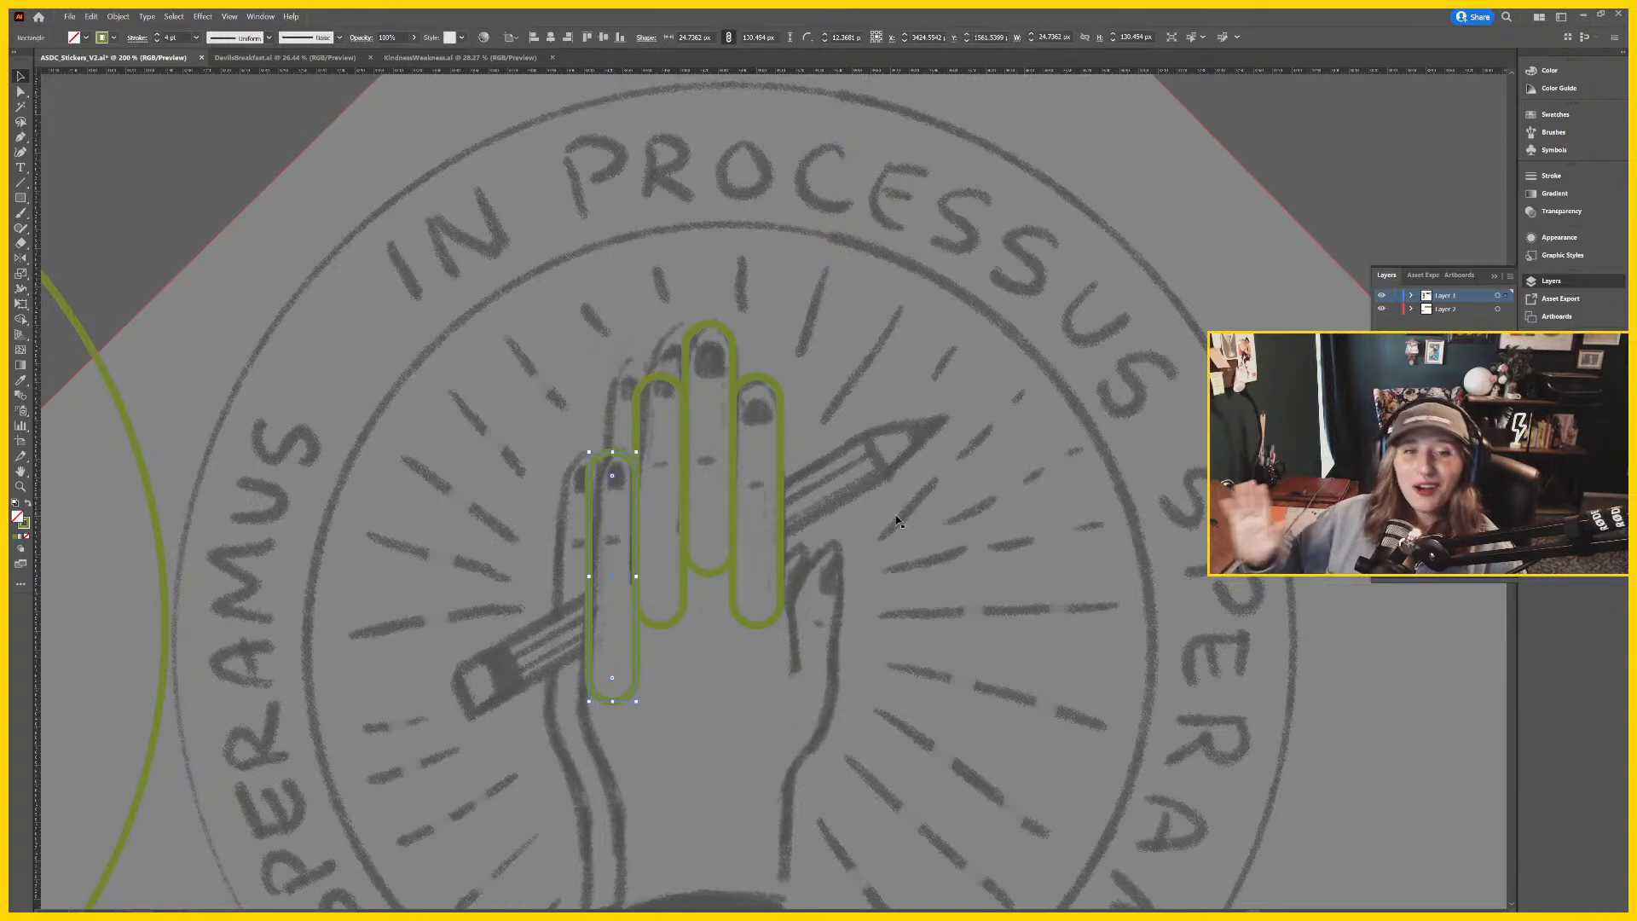
{"action": "left_click_drag", "start_coordinate": [850, 553], "coordinate": [822, 530]}
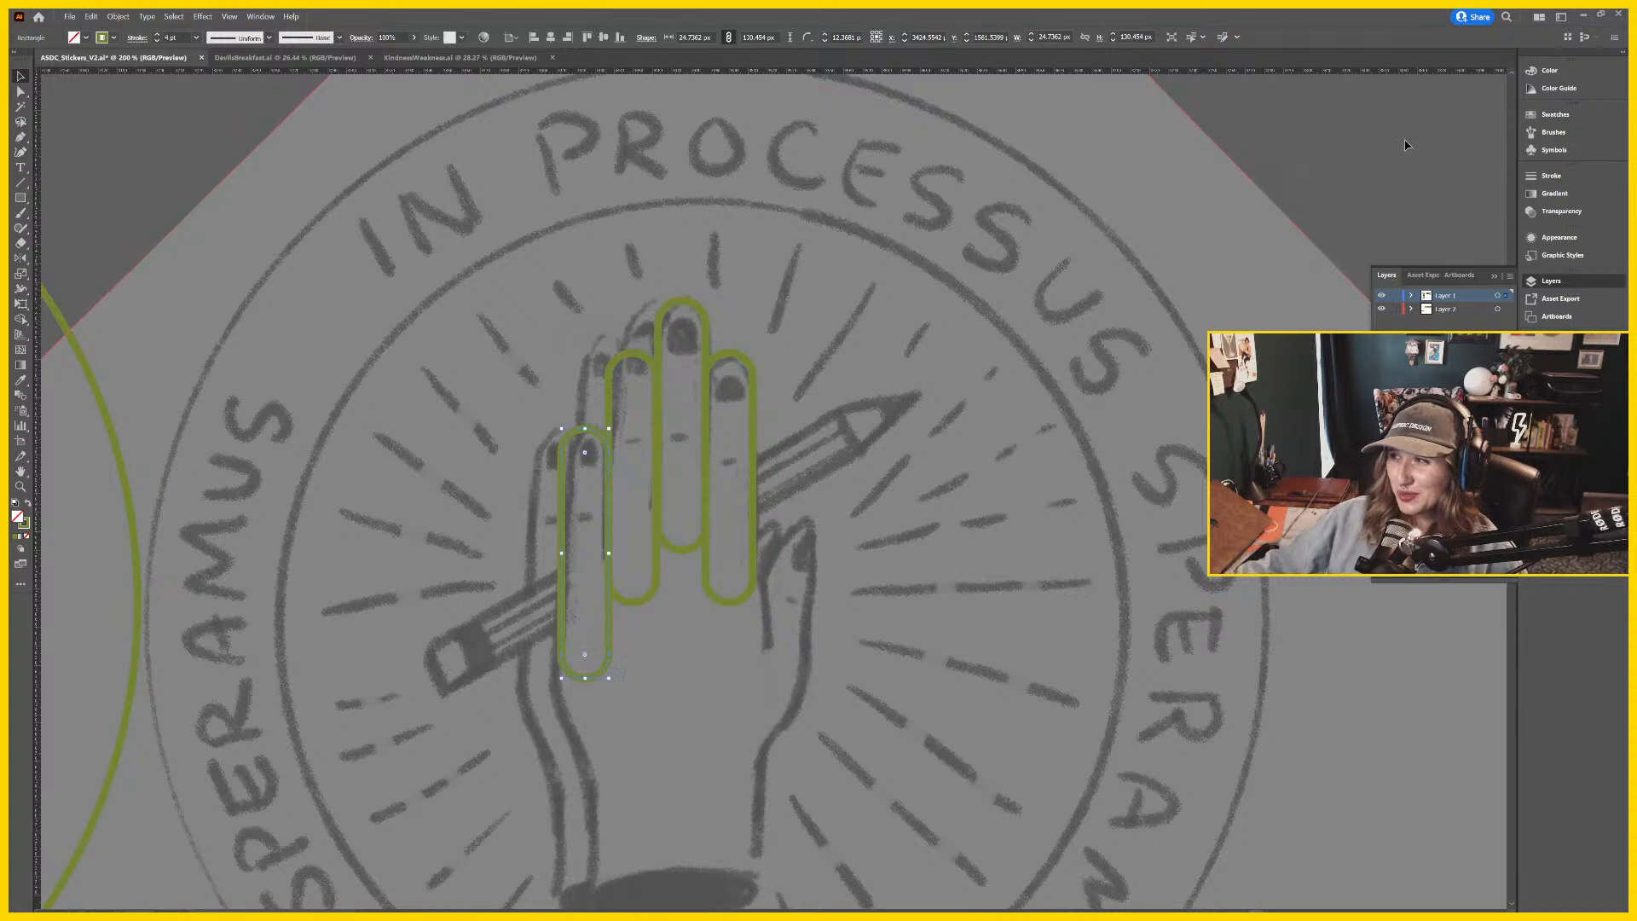
{"action": "left_click", "coordinate": [822, 529]}
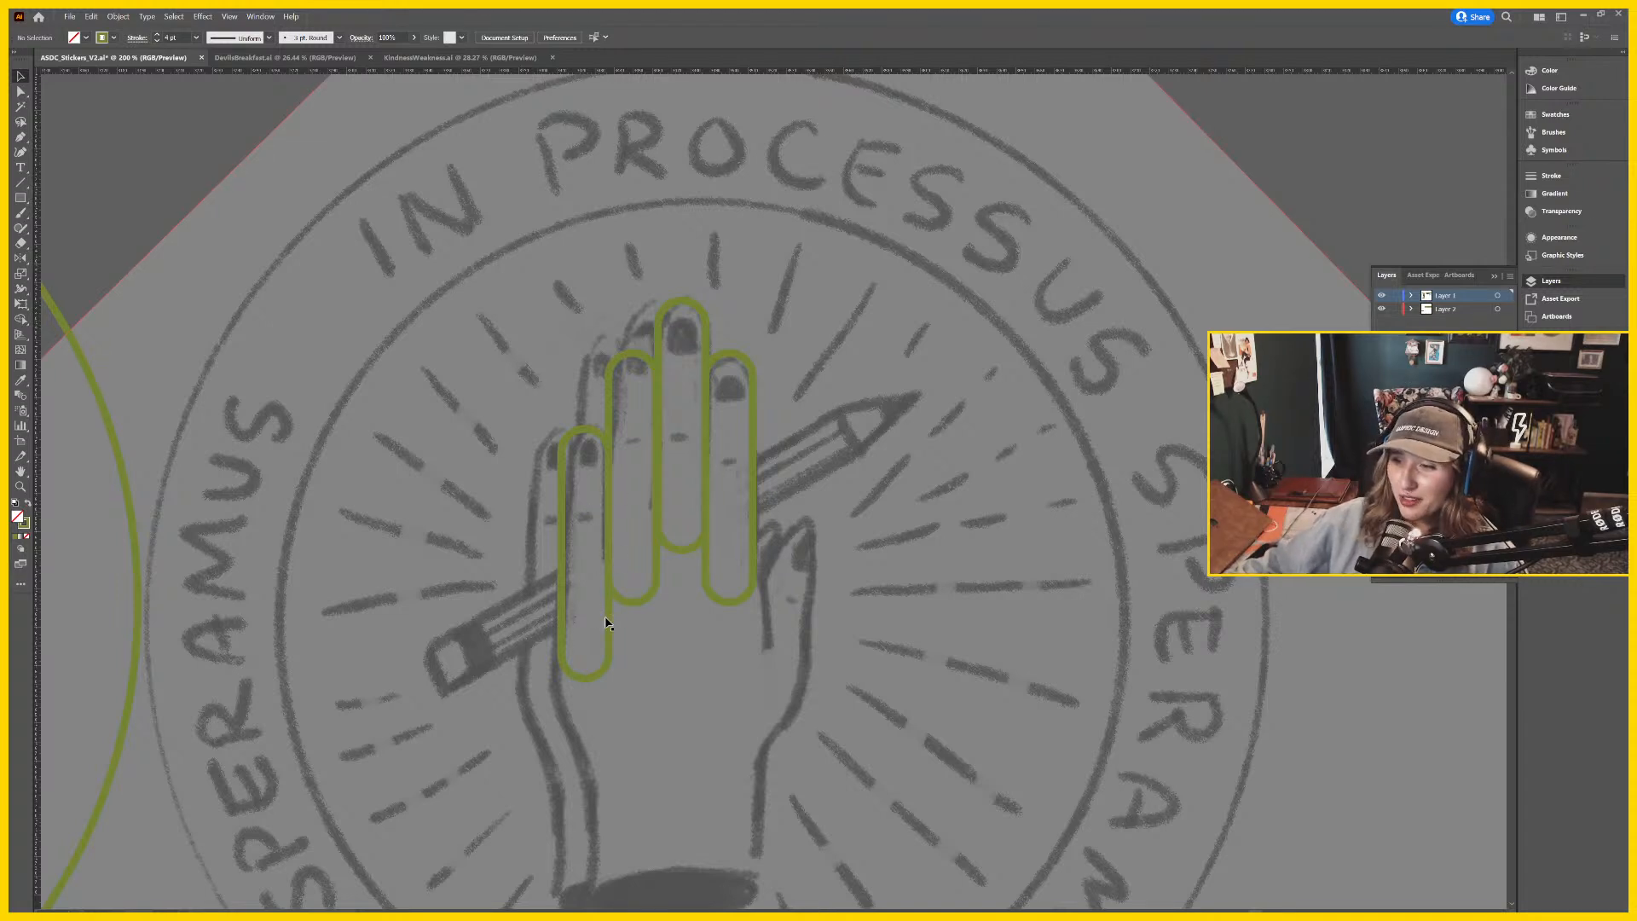
Try a duplicate of the little-finger outline over the thumb and delete it.
{"action": "left_click_drag", "start_coordinate": [612, 625], "coordinate": [800, 614]}
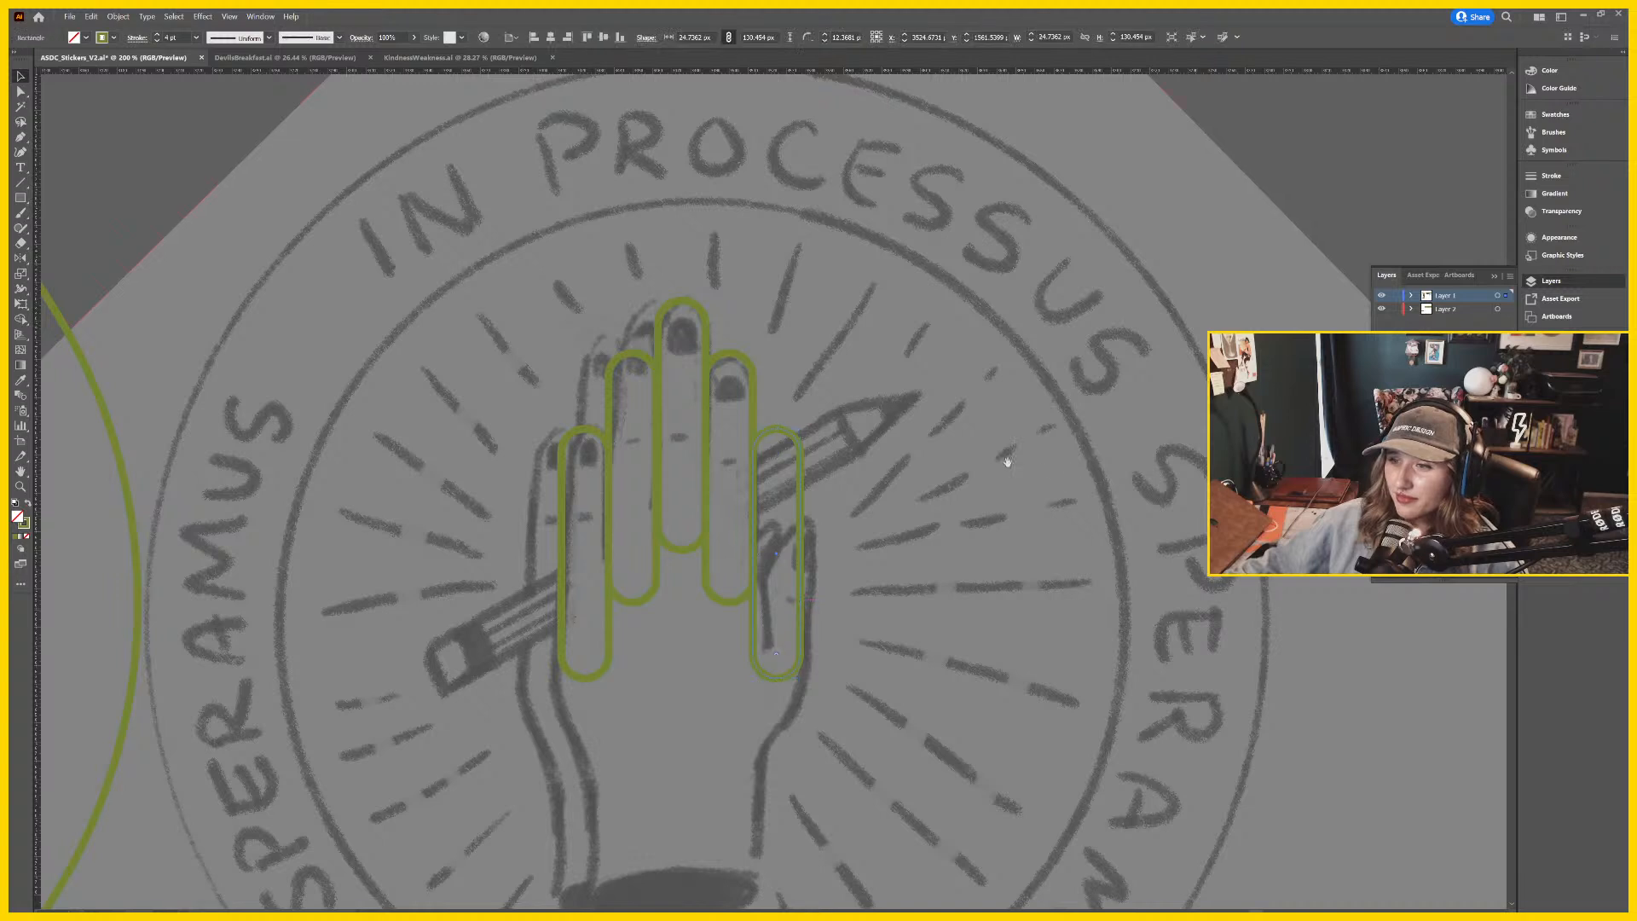
{"action": "left_click_drag", "start_coordinate": [1004, 458], "coordinate": [1017, 437]}
{"action": "scroll", "coordinate": [690, 492], "scroll_direction": "down", "scroll_amount": 2}
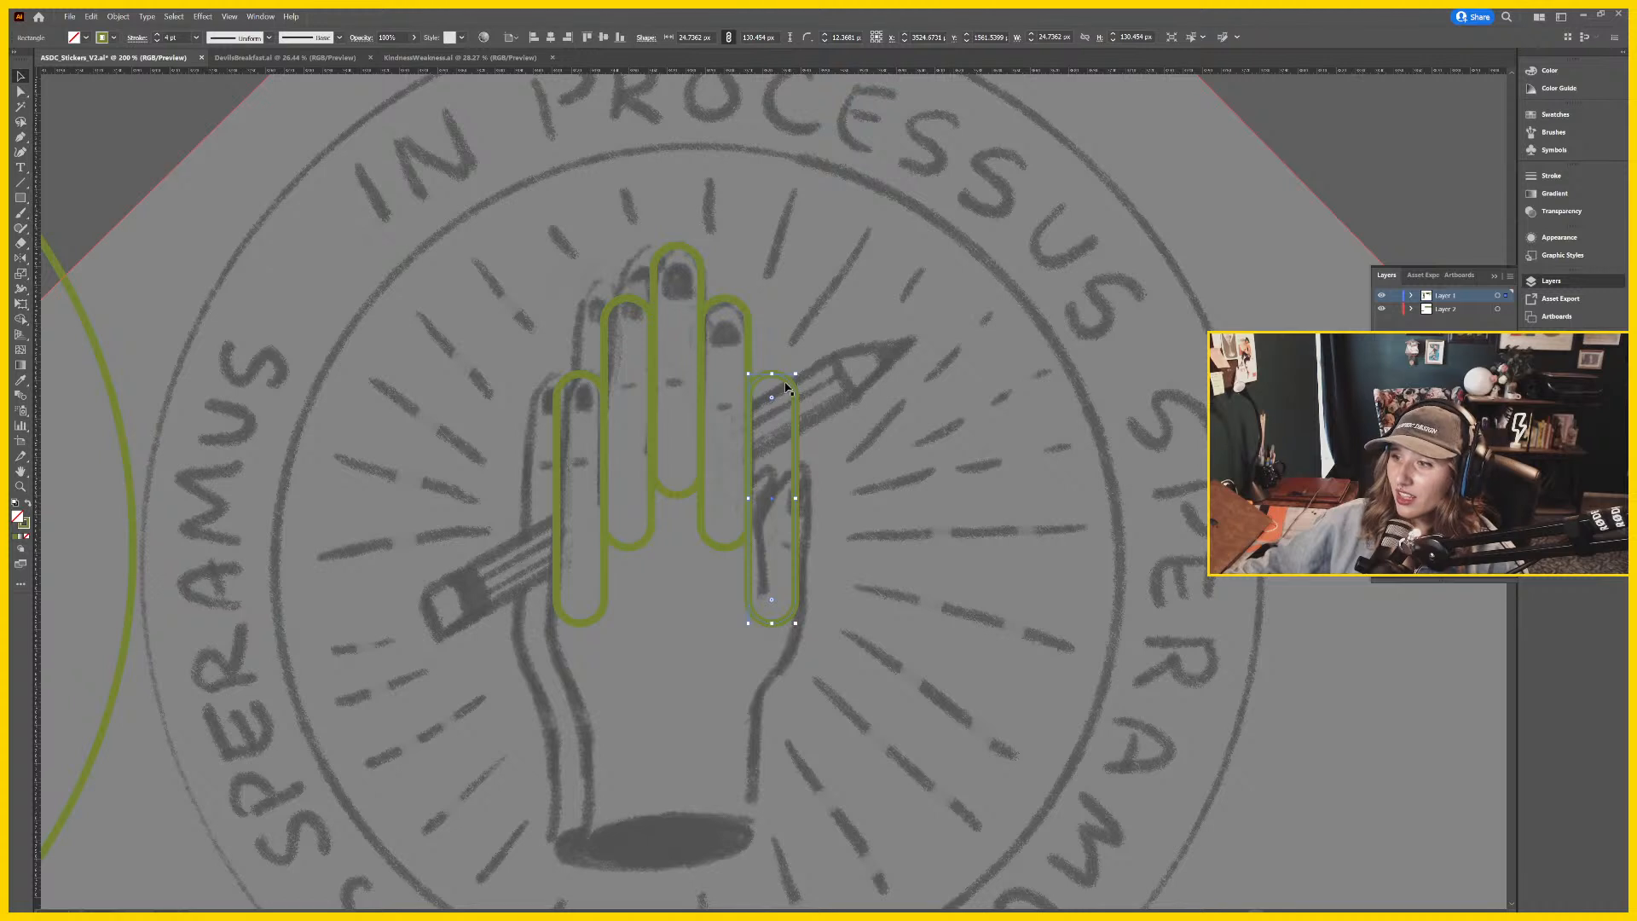
{"action": "left_click_drag", "start_coordinate": [784, 391], "coordinate": [783, 471]}
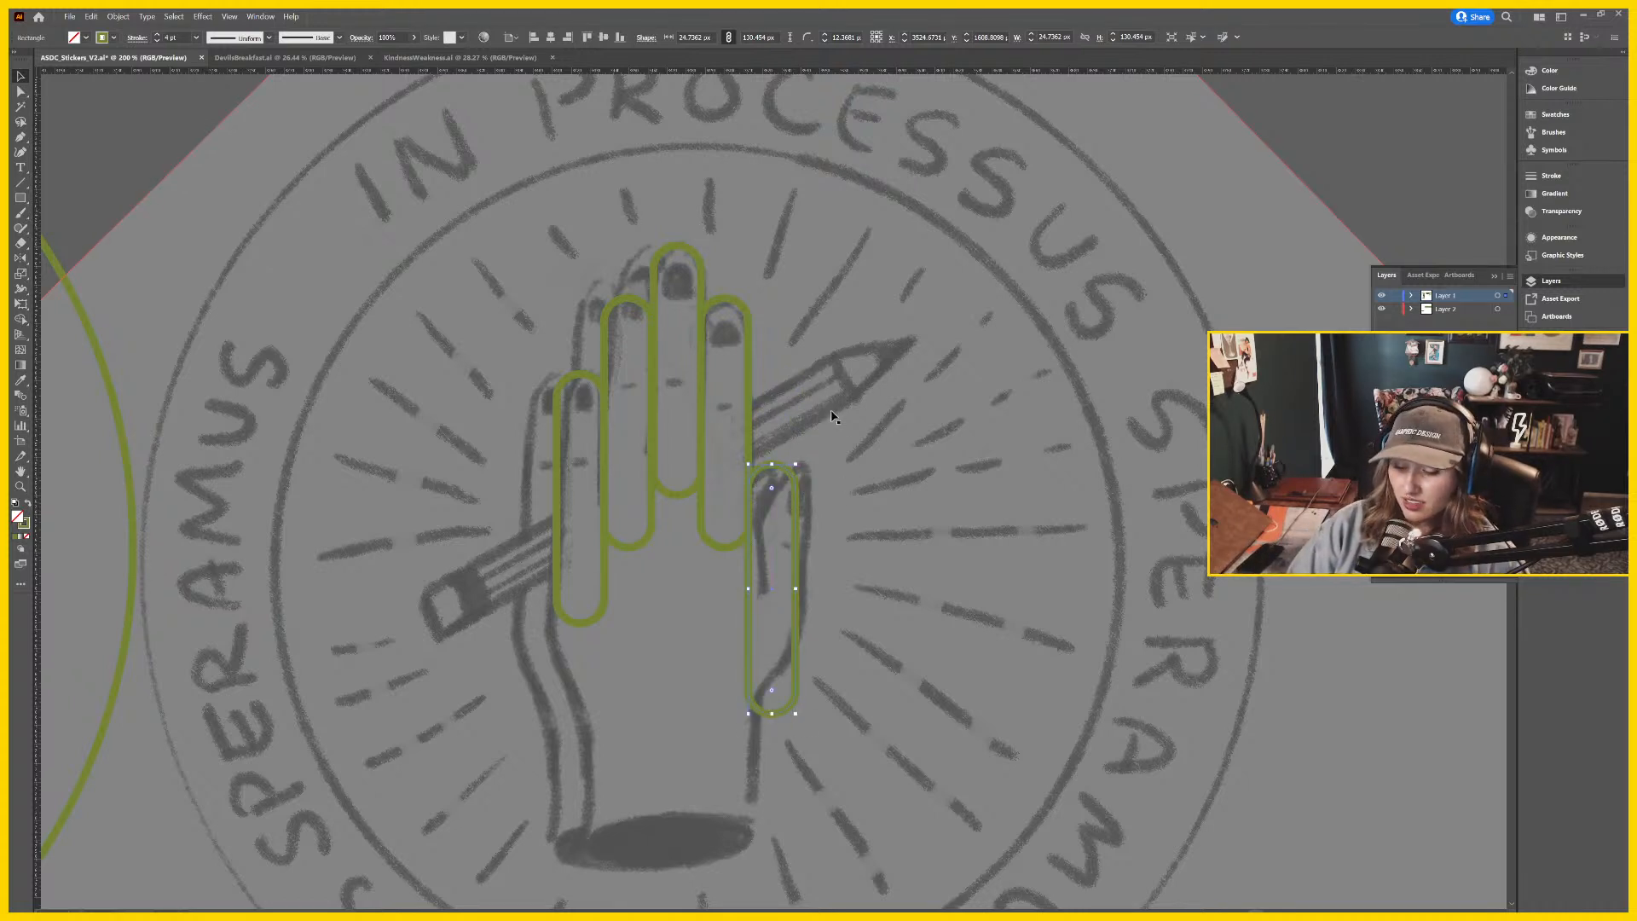
{"action": "key", "text": "Delete"}
Trace the hand's thumb side with the Pen tool, from the index finger around the thumb and down to the wrist opening.
{"action": "key", "text": "p"}
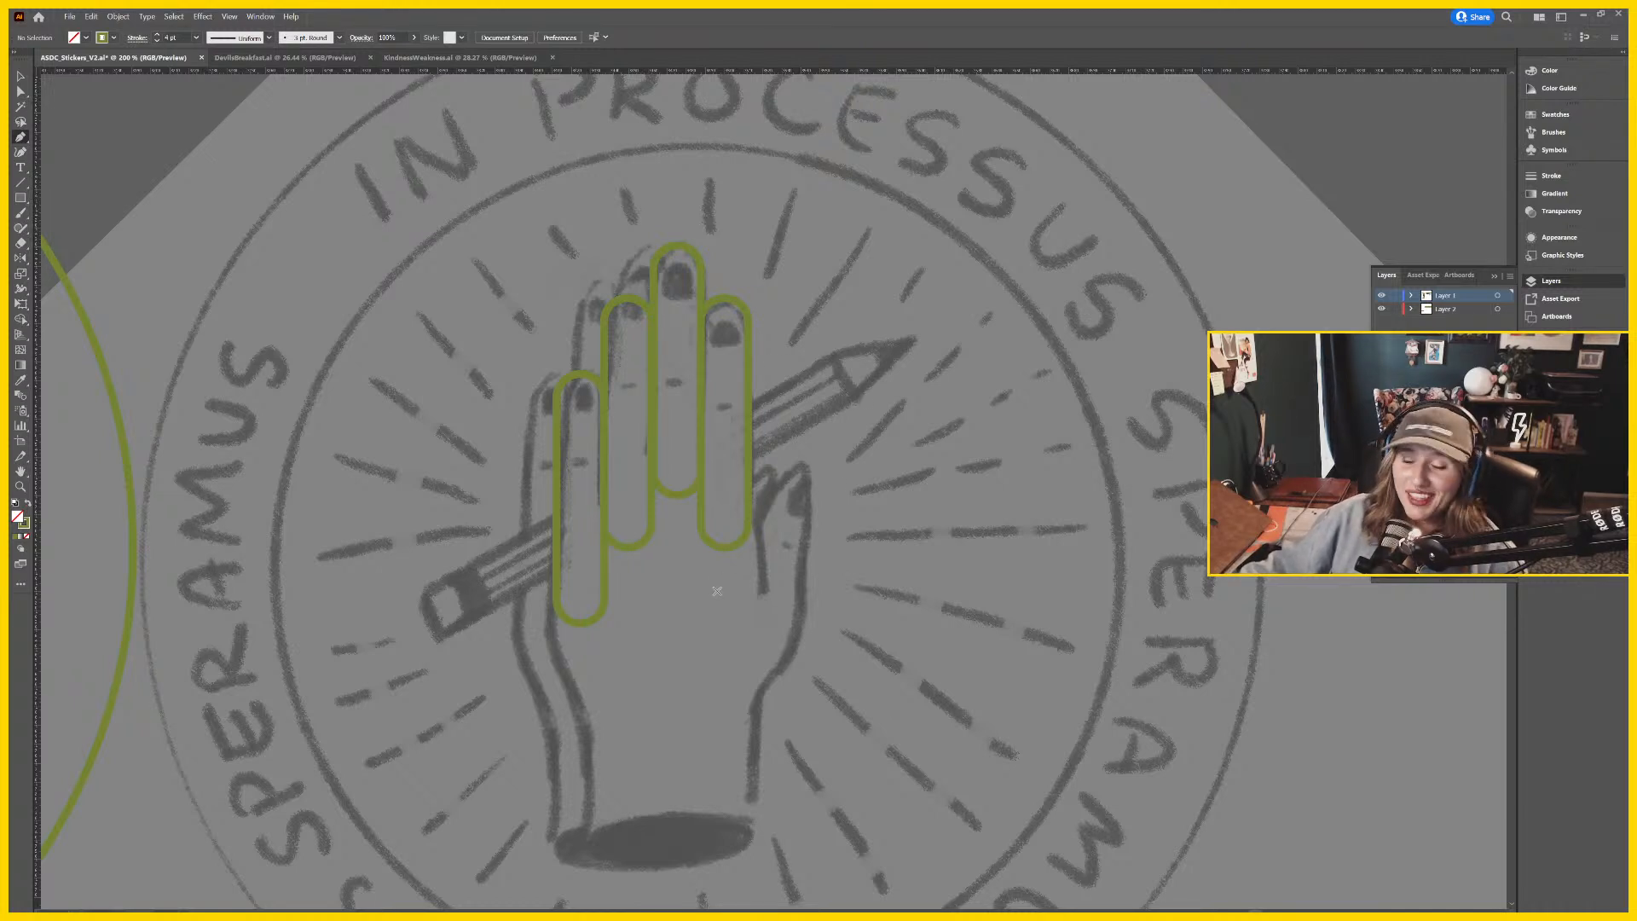
{"action": "left_click", "coordinate": [749, 514]}
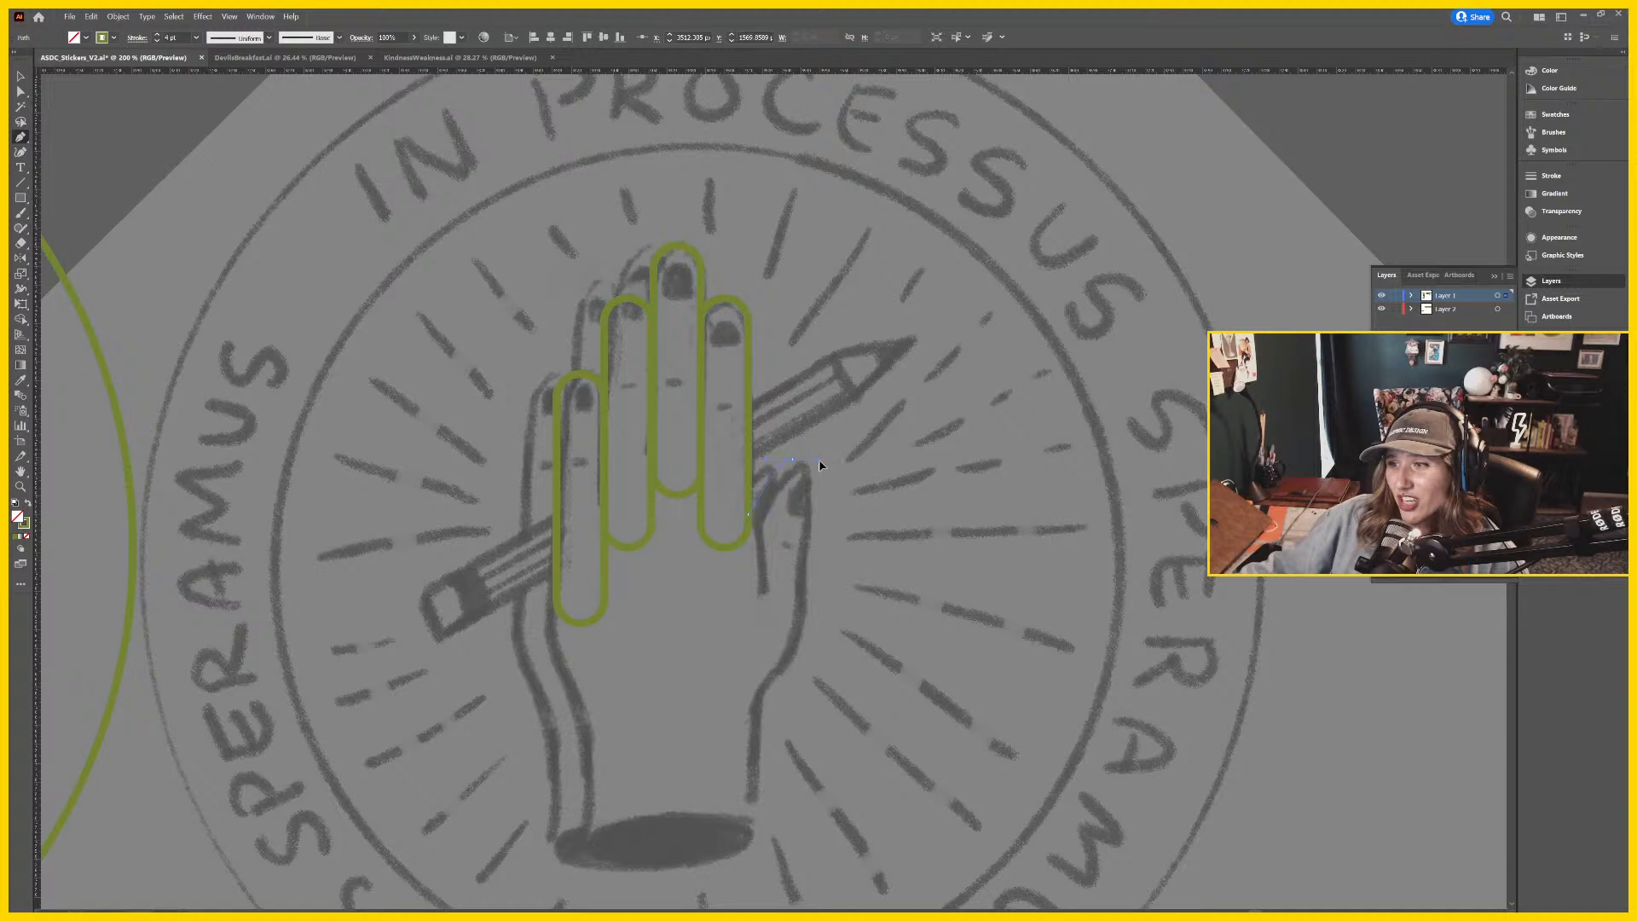
{"action": "left_click_drag", "start_coordinate": [820, 465], "coordinate": [823, 461]}
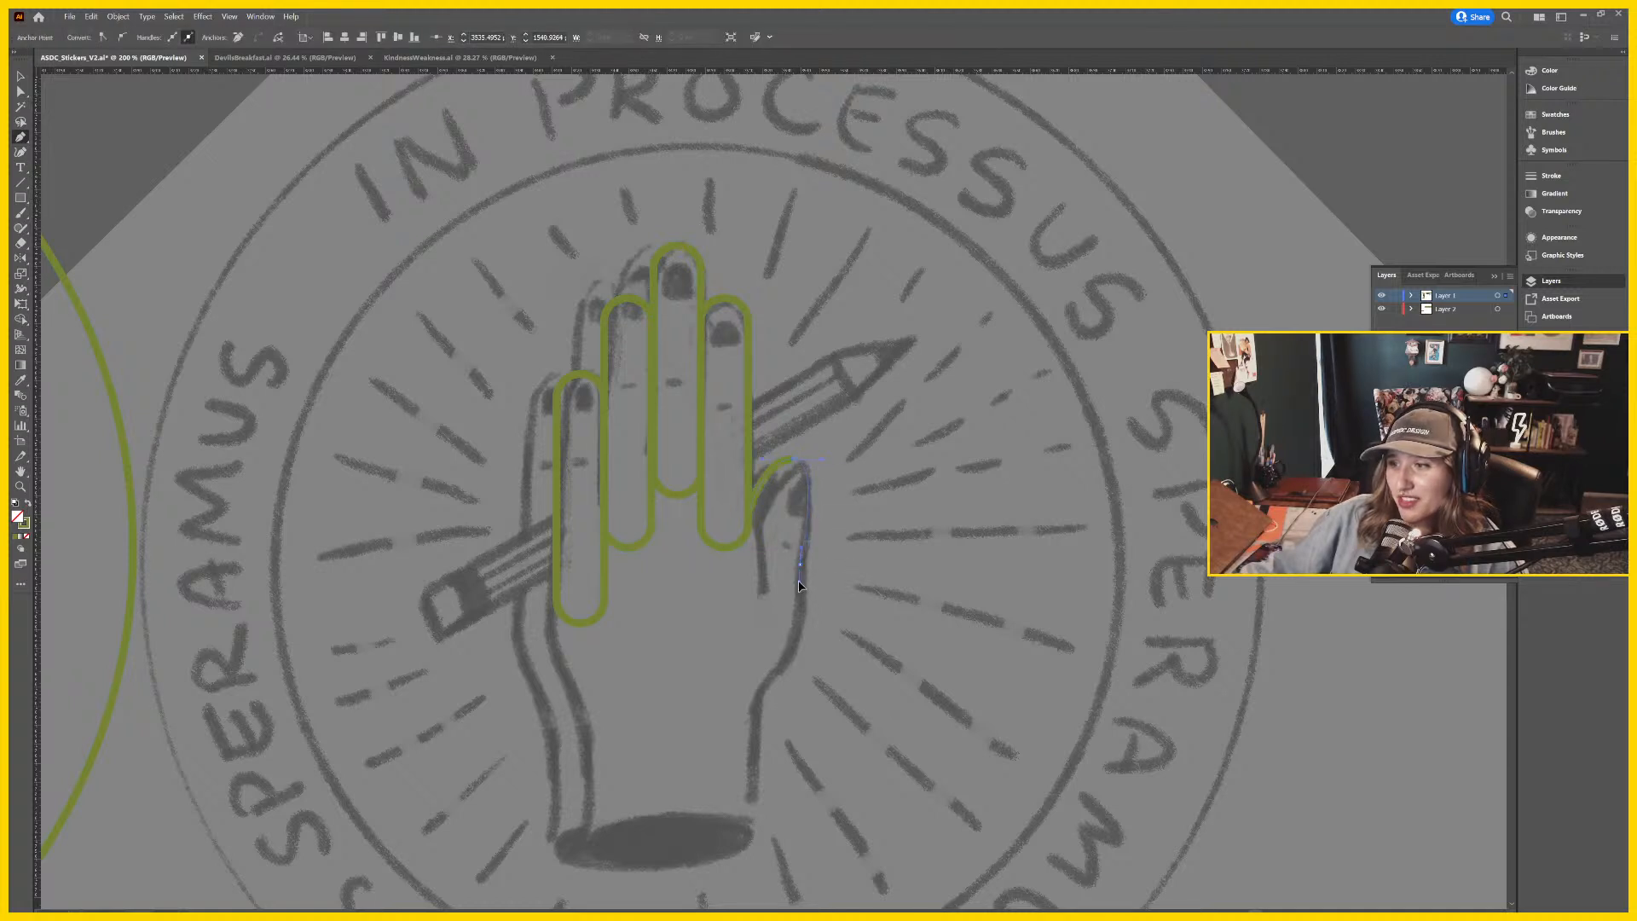
{"action": "left_click_drag", "start_coordinate": [800, 586], "coordinate": [801, 592]}
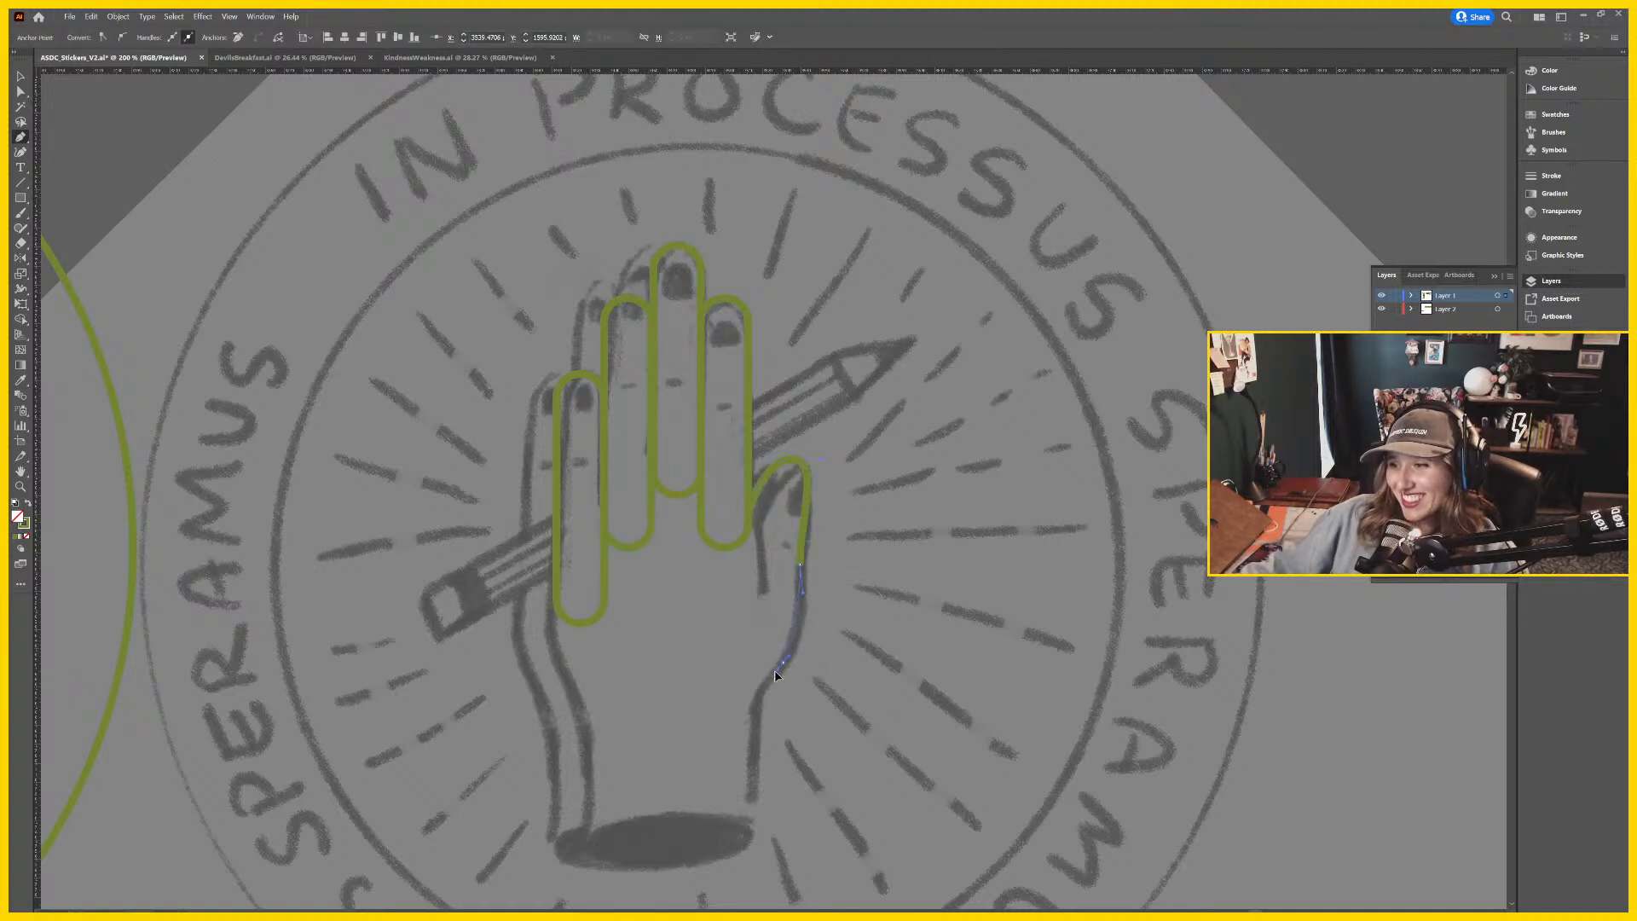
{"action": "left_click_drag", "start_coordinate": [761, 688], "coordinate": [755, 756]}
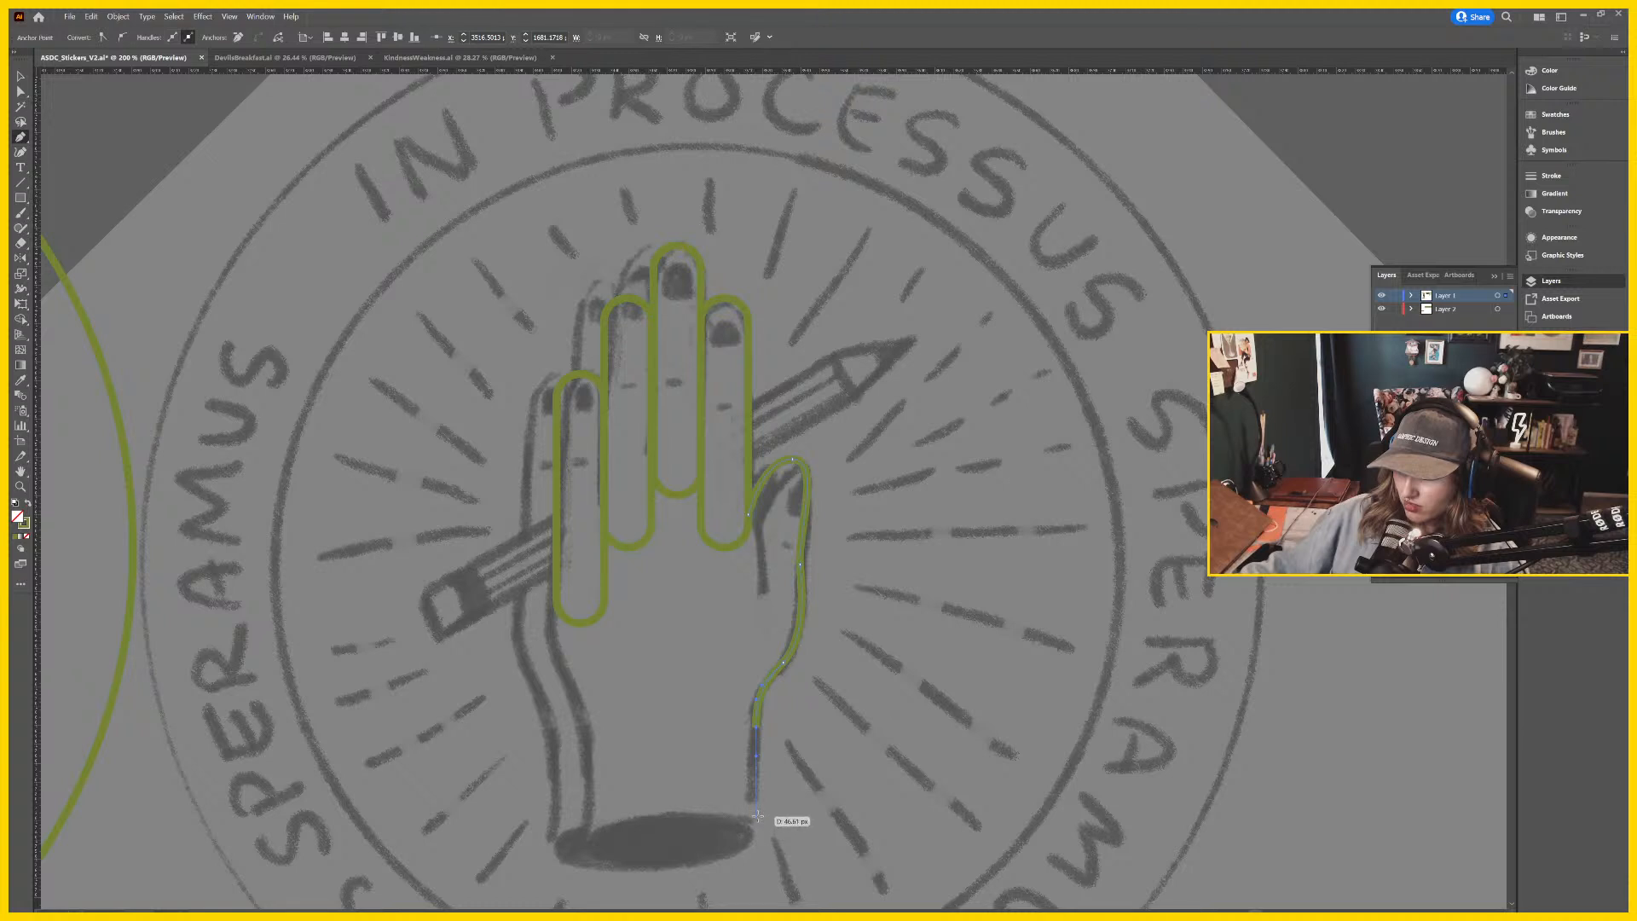
{"action": "left_click", "coordinate": [755, 812]}
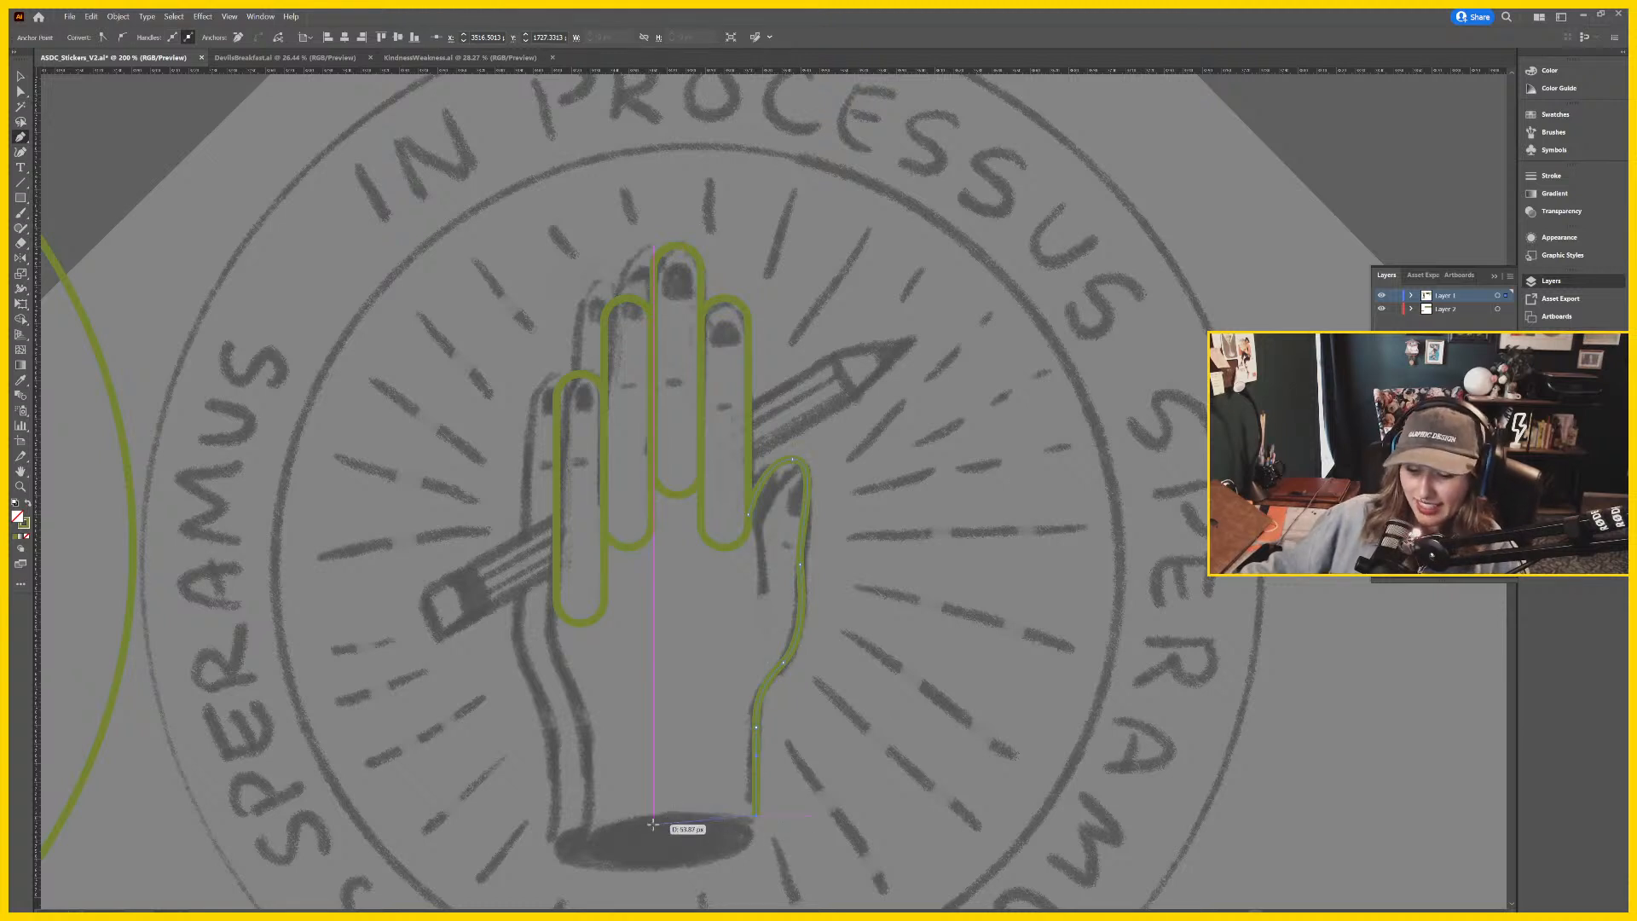
Draw an ellipse about 95 by 32 px over the shaded wrist opening.
{"action": "key", "text": "l"}
{"action": "left_click_drag", "start_coordinate": [569, 854], "coordinate": [756, 795]}
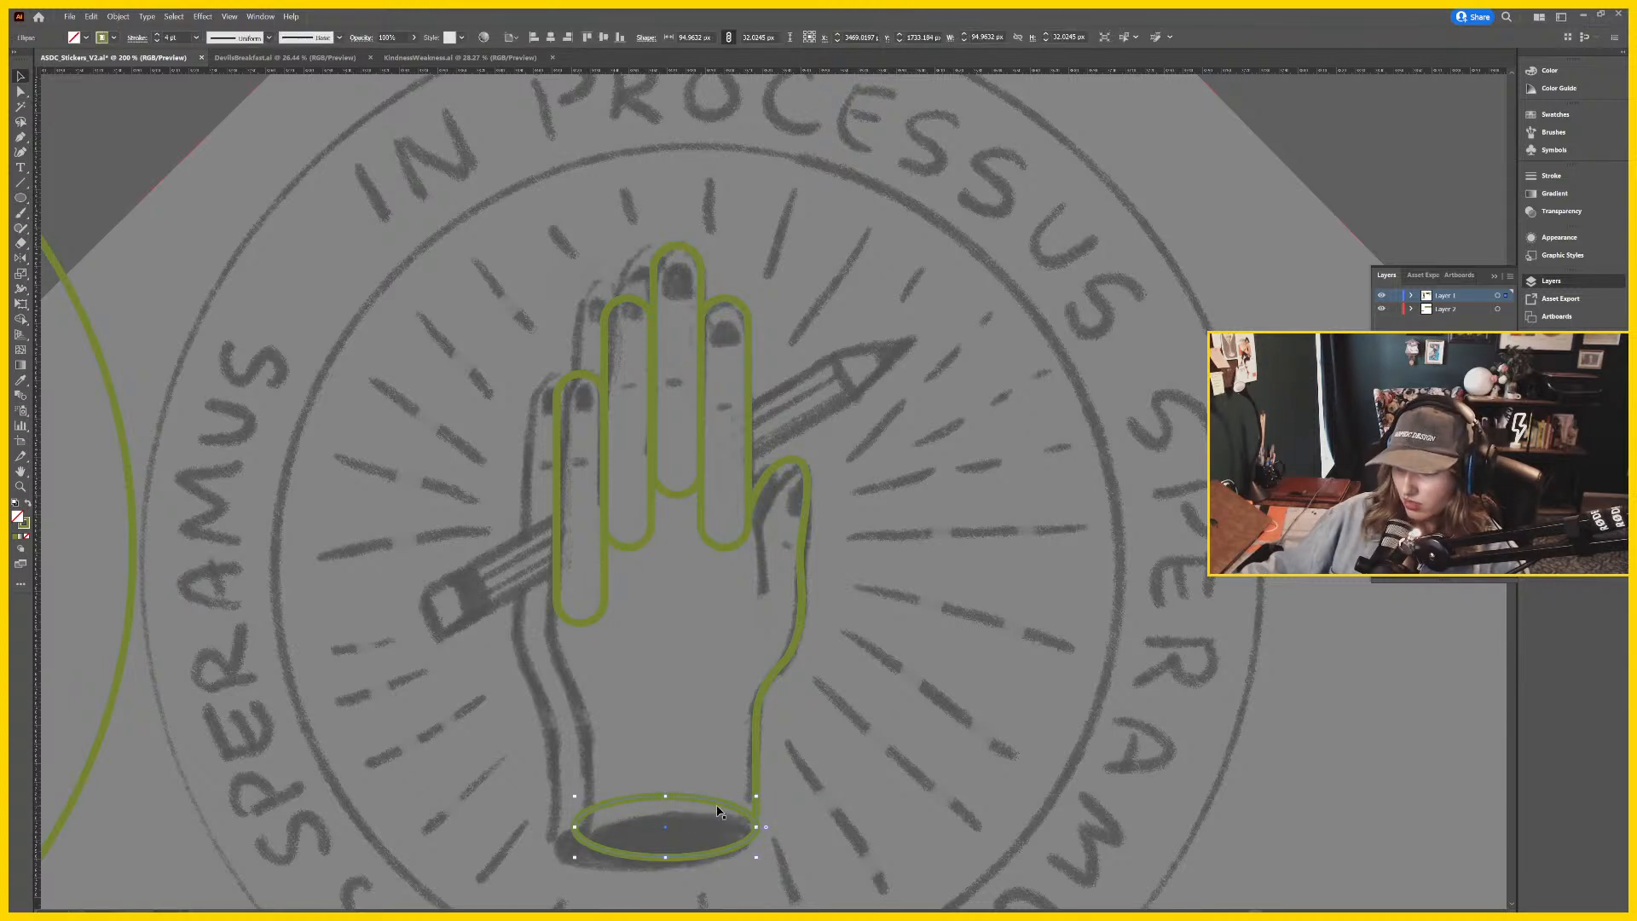
{"action": "left_click", "coordinate": [719, 810]}
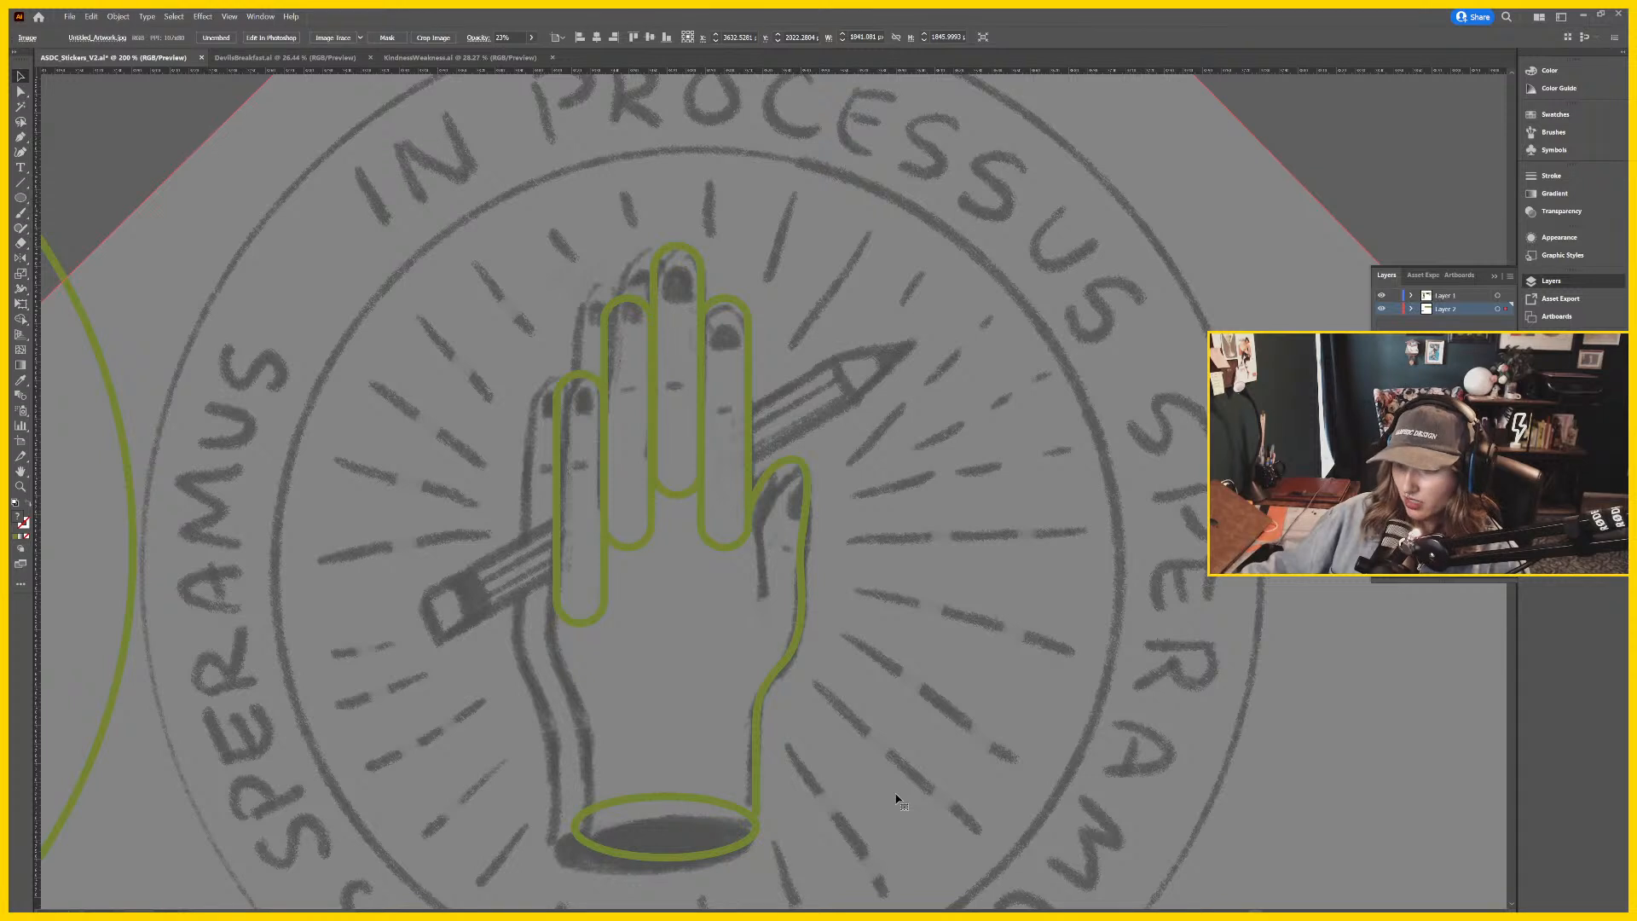
{"action": "key", "text": "ctrl+z"}
{"action": "left_click", "coordinate": [756, 791]}
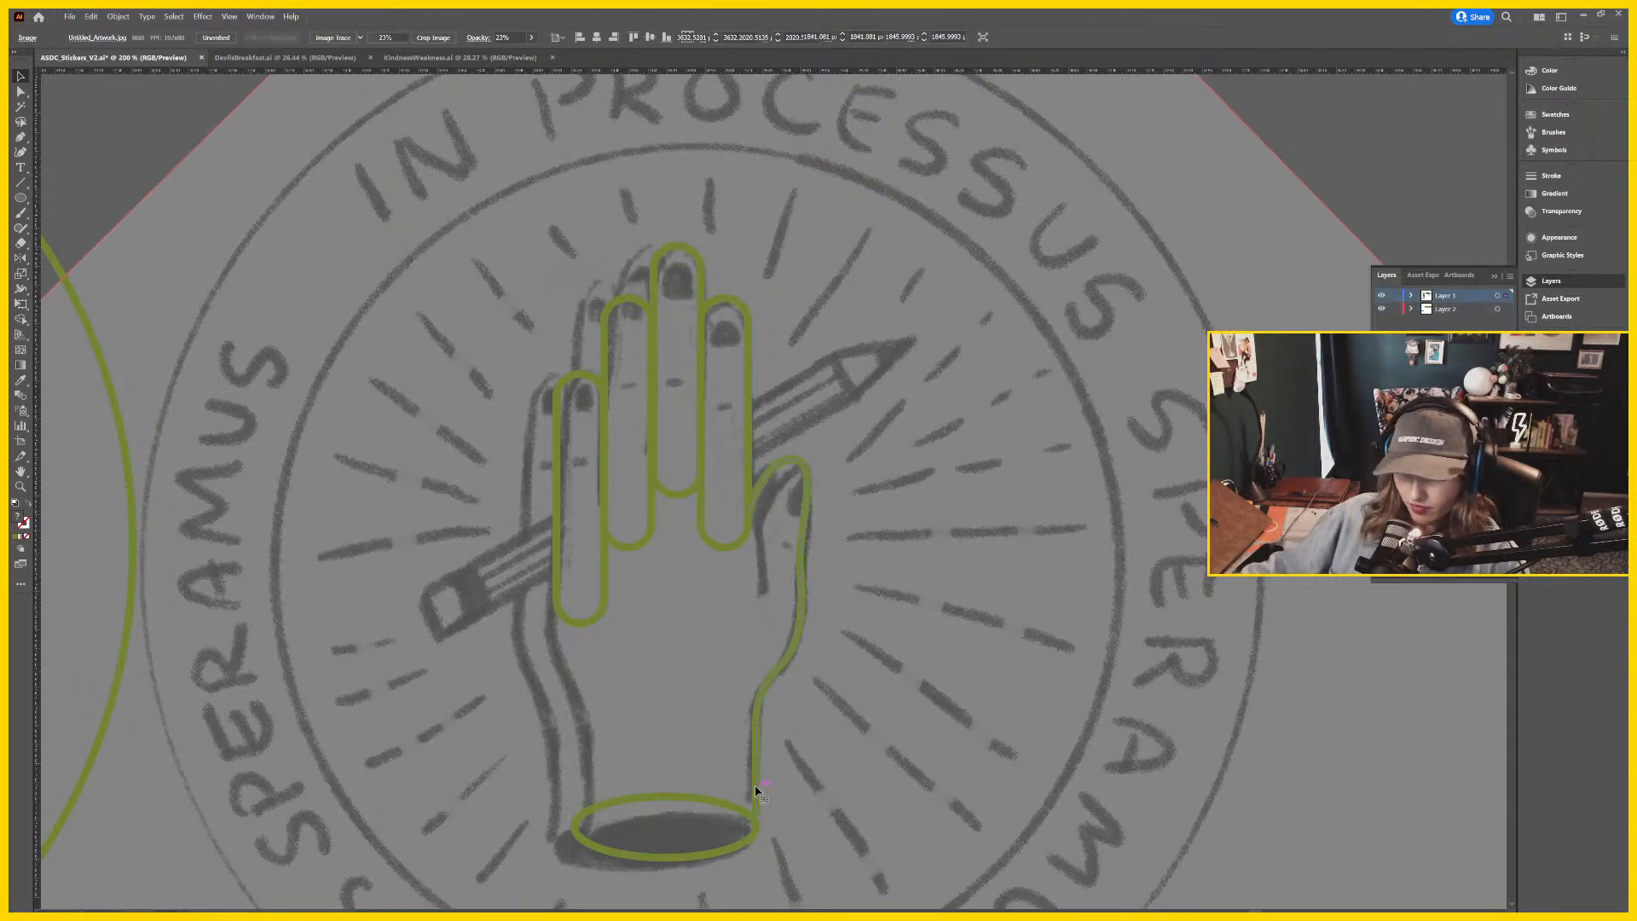
Move the end anchor of the thumb-side wrist line to meet the edge of the wrist ellipse.
{"action": "key", "text": "a"}
{"action": "left_click", "coordinate": [756, 820]}
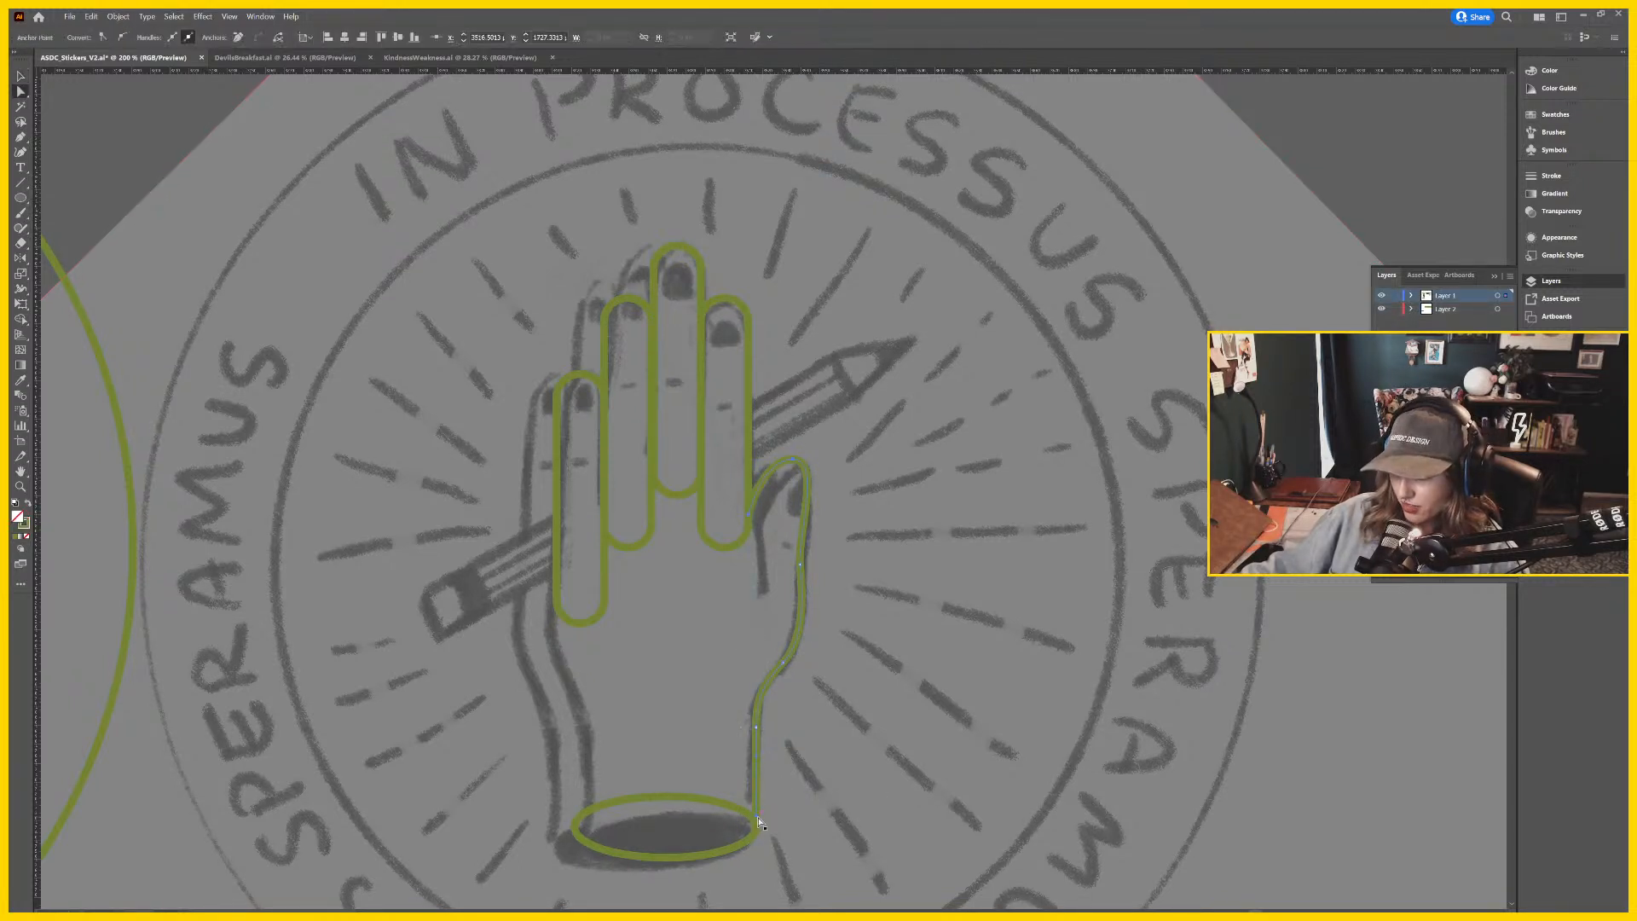
{"action": "left_click_drag", "start_coordinate": [756, 820], "coordinate": [775, 826]}
{"action": "left_click", "coordinate": [786, 828]}
{"action": "scroll", "coordinate": [682, 744], "scroll_direction": "down", "scroll_amount": 1}
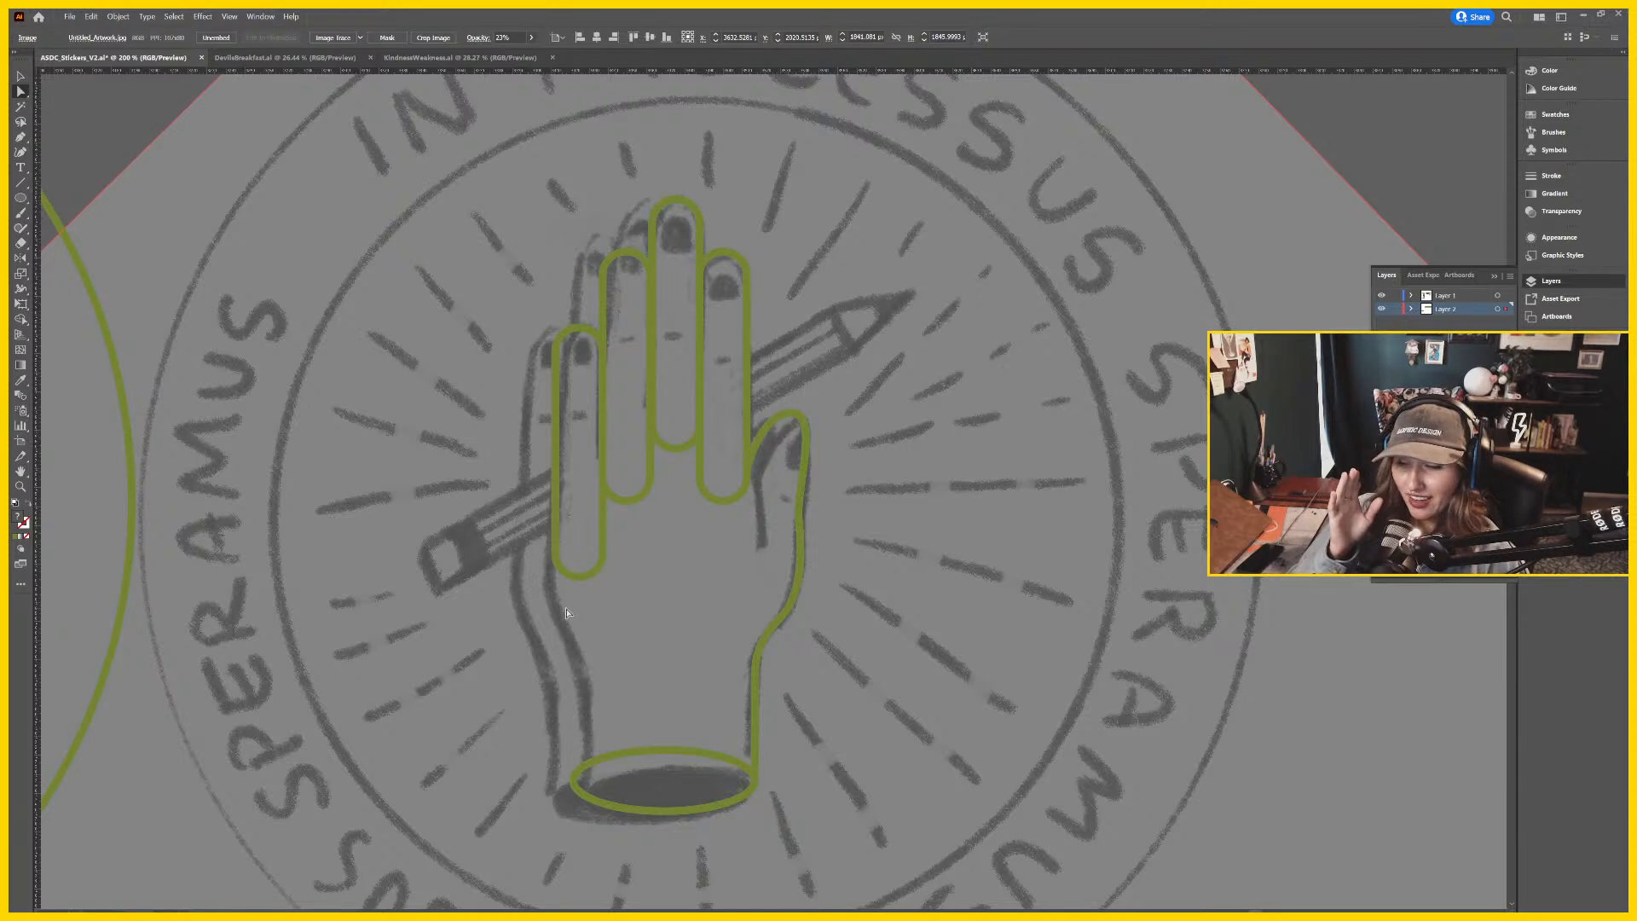
{"action": "mouse_move", "coordinate": [594, 548]}
{"action": "left_mouse_down"}
{"action": "mouse_move", "coordinate": [574, 515]}
{"action": "mouse_move", "coordinate": [582, 525]}
{"action": "left_mouse_up"}
{"action": "left_click", "coordinate": [1411, 133]}
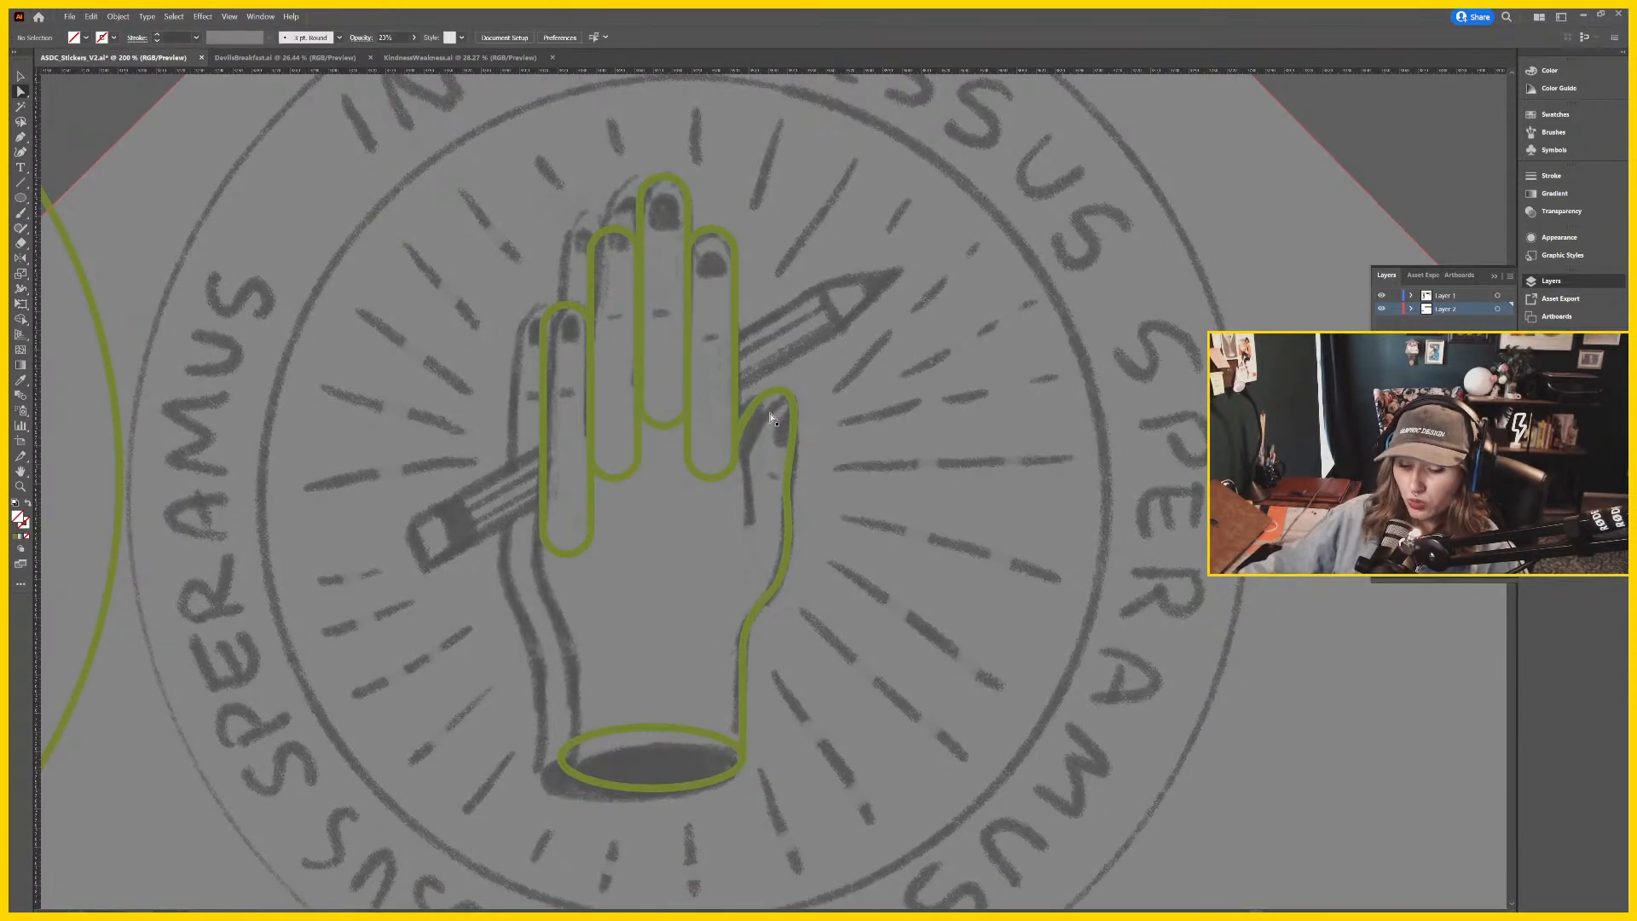
Trace the hand's little-finger side down to the wrist ellipse and straight across it, and apply the thumb outline's green stroke.
{"action": "key", "text": "p"}
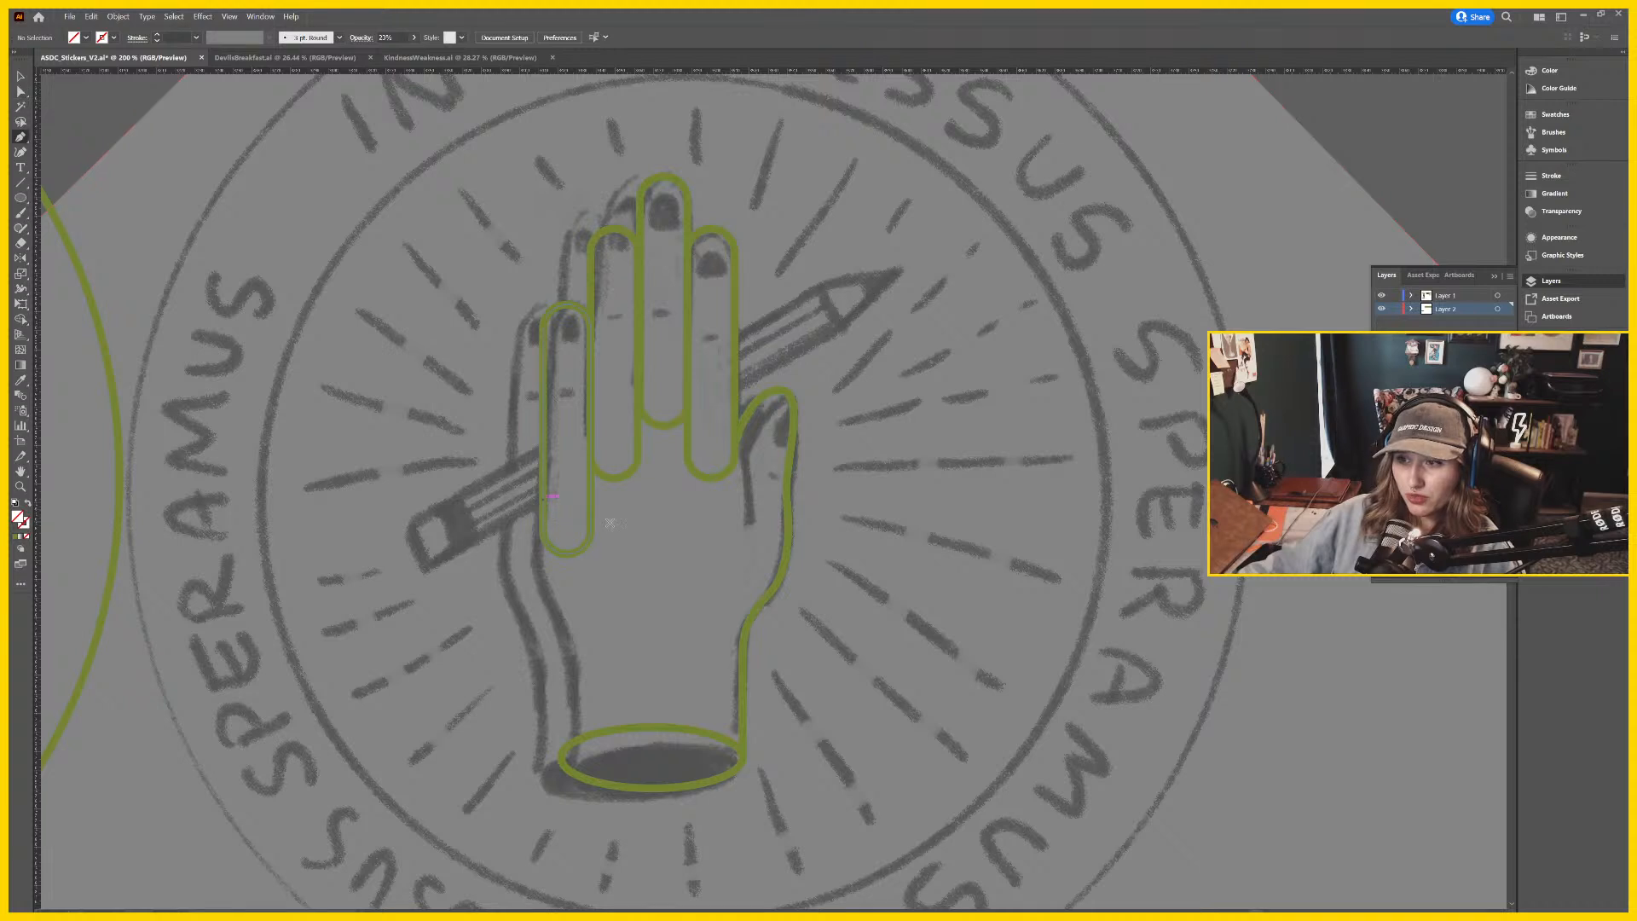
{"action": "left_click_drag", "start_coordinate": [623, 528], "coordinate": [659, 543]}
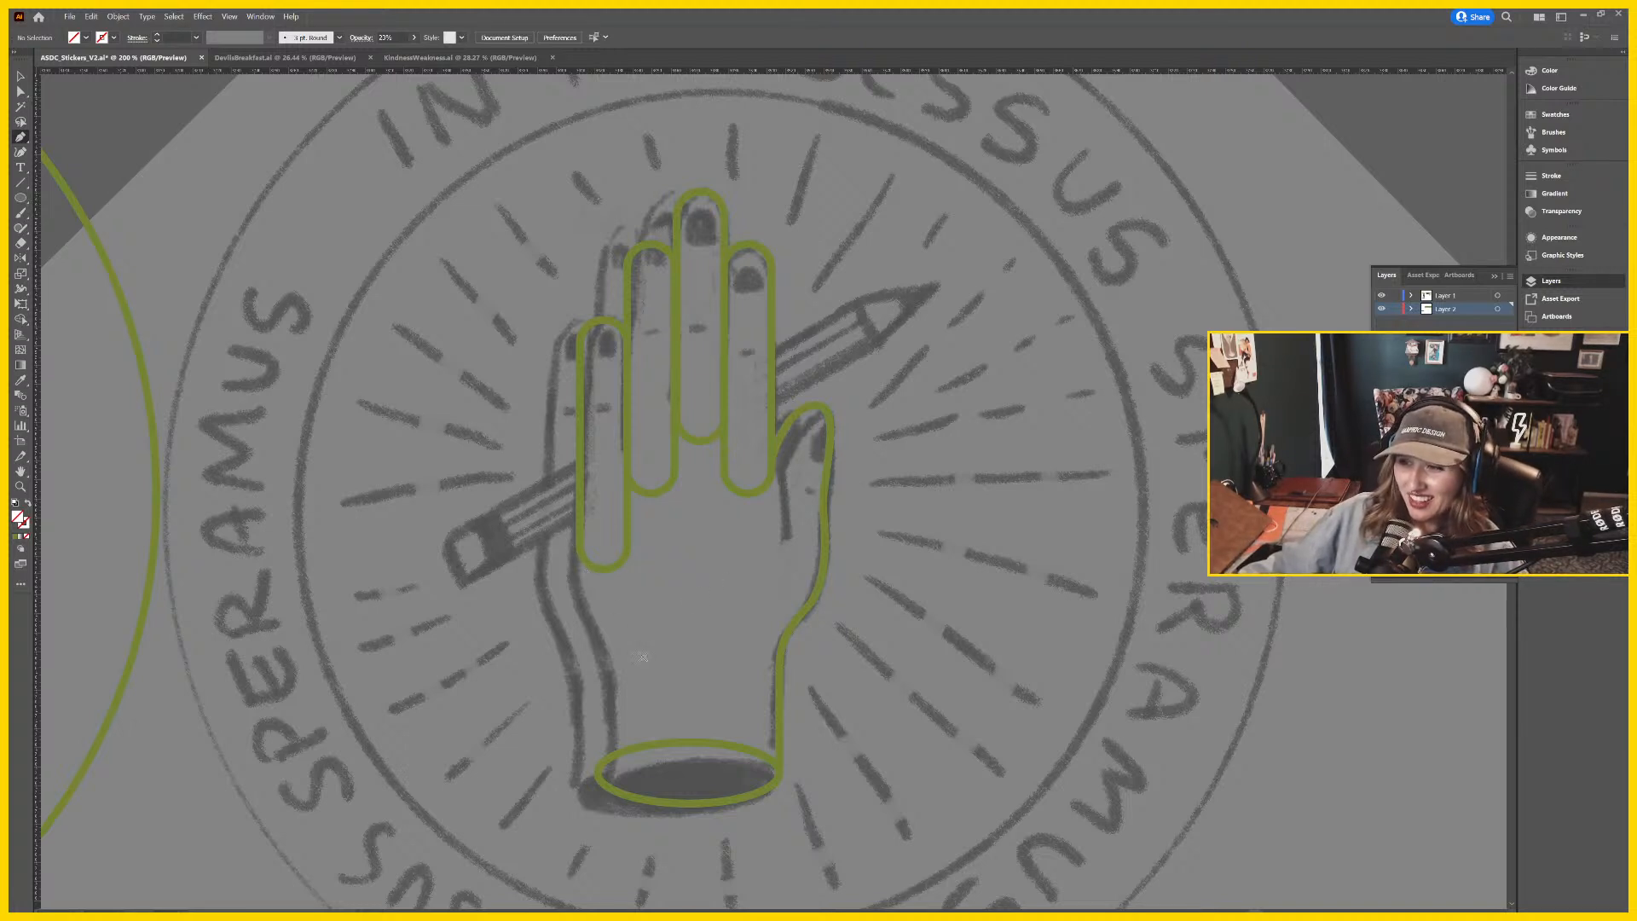
{"action": "left_click", "coordinate": [579, 545]}
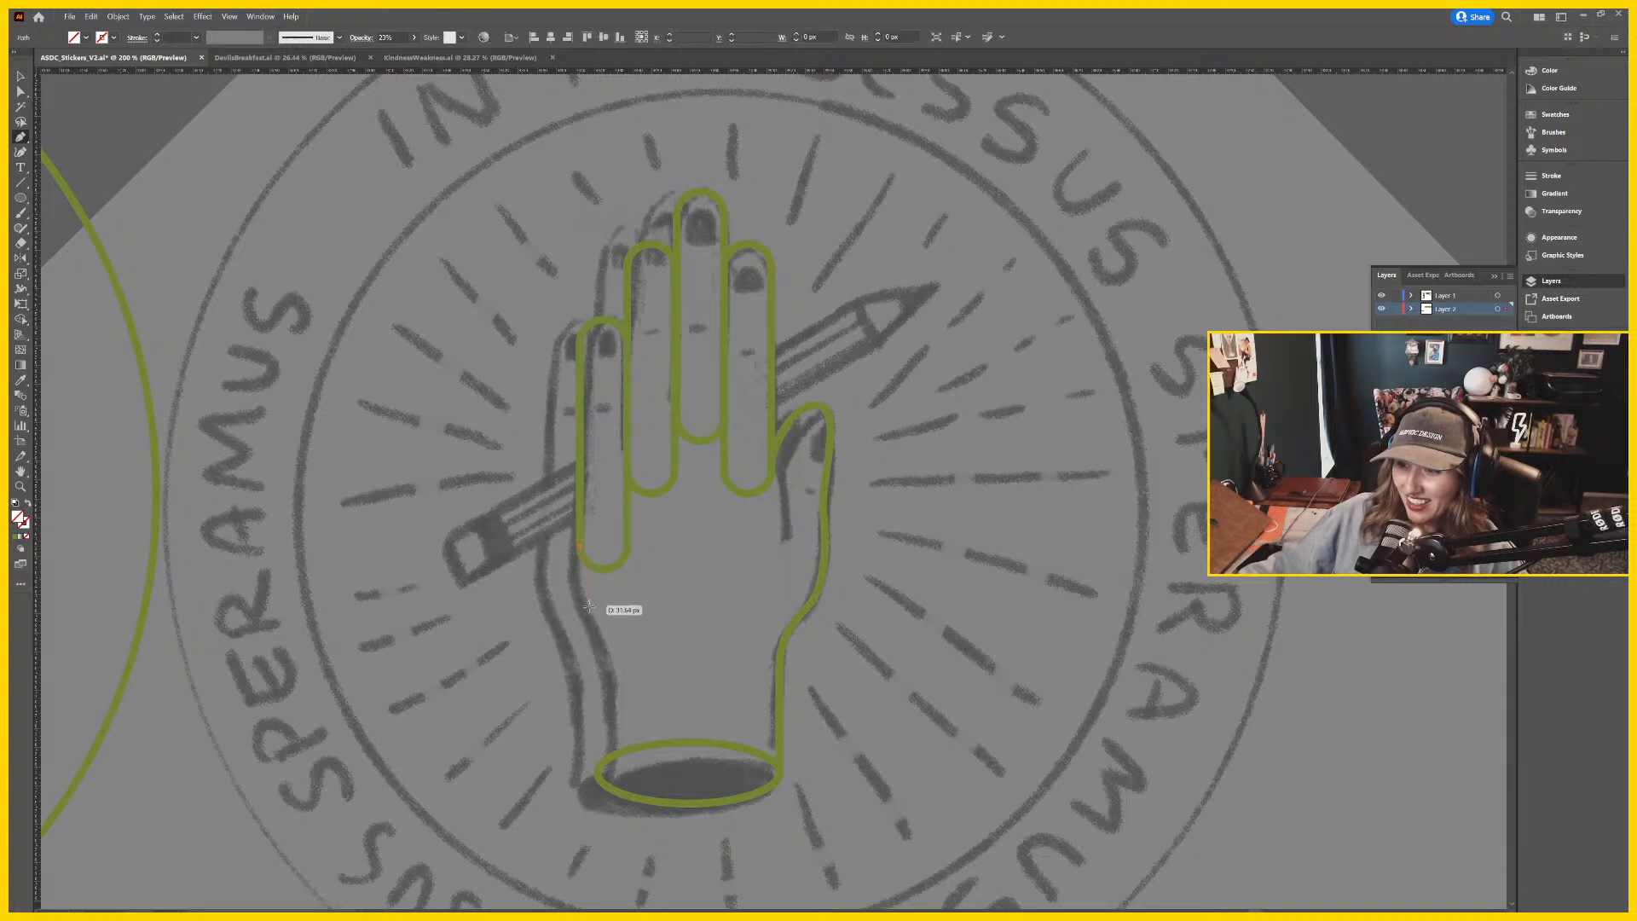
{"action": "left_click_drag", "start_coordinate": [610, 653], "coordinate": [610, 652]}
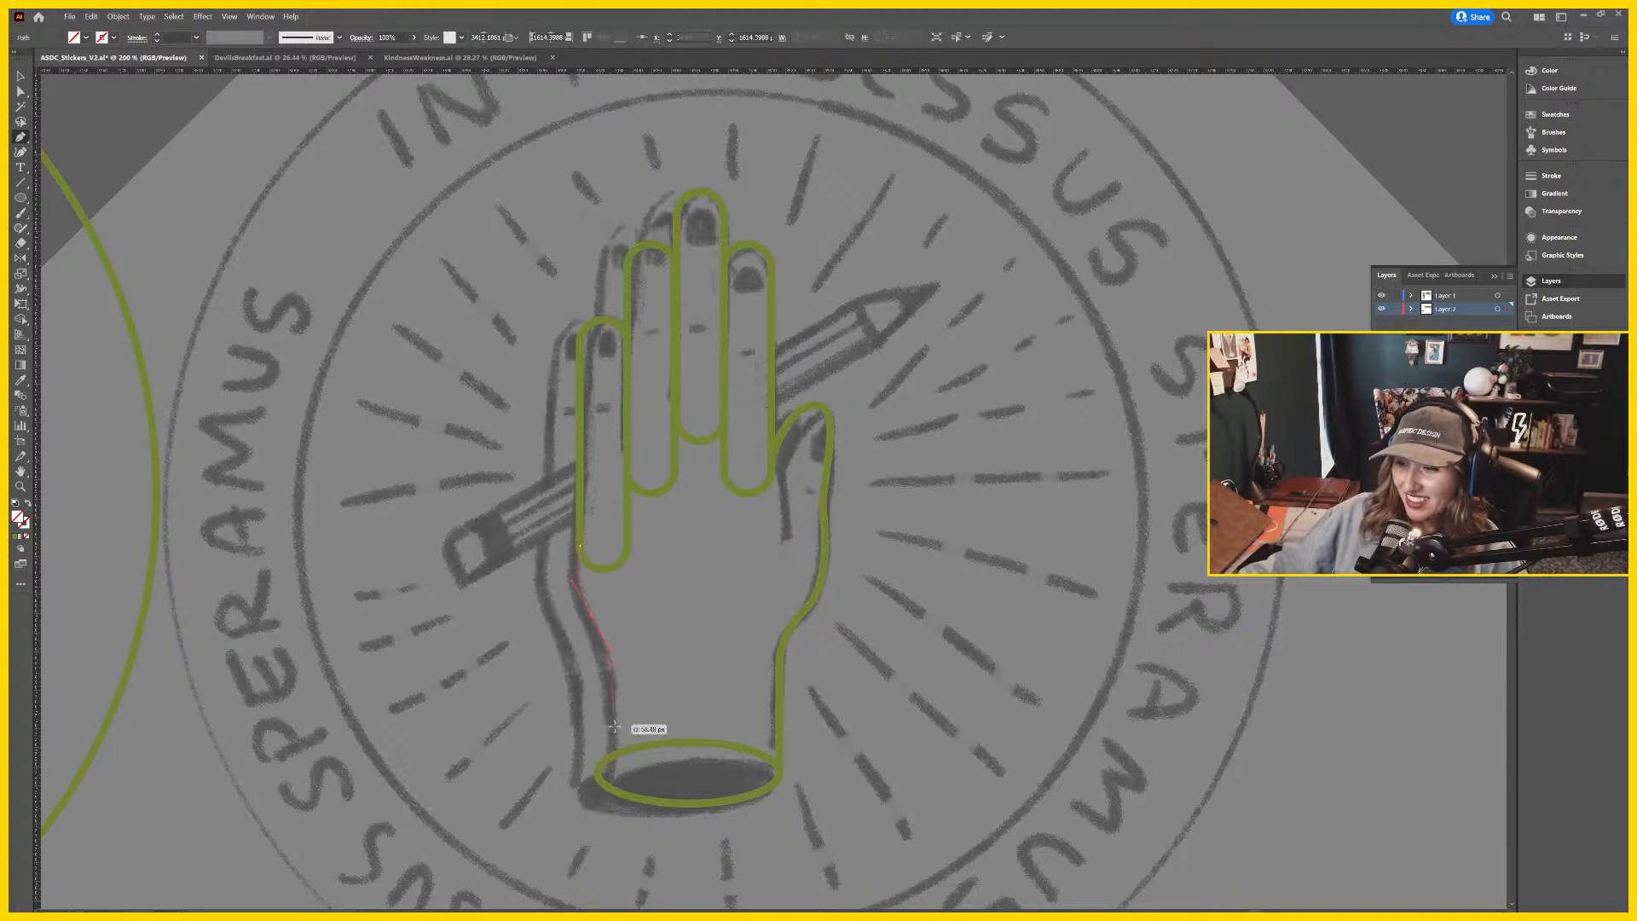
{"action": "left_click", "coordinate": [597, 774]}
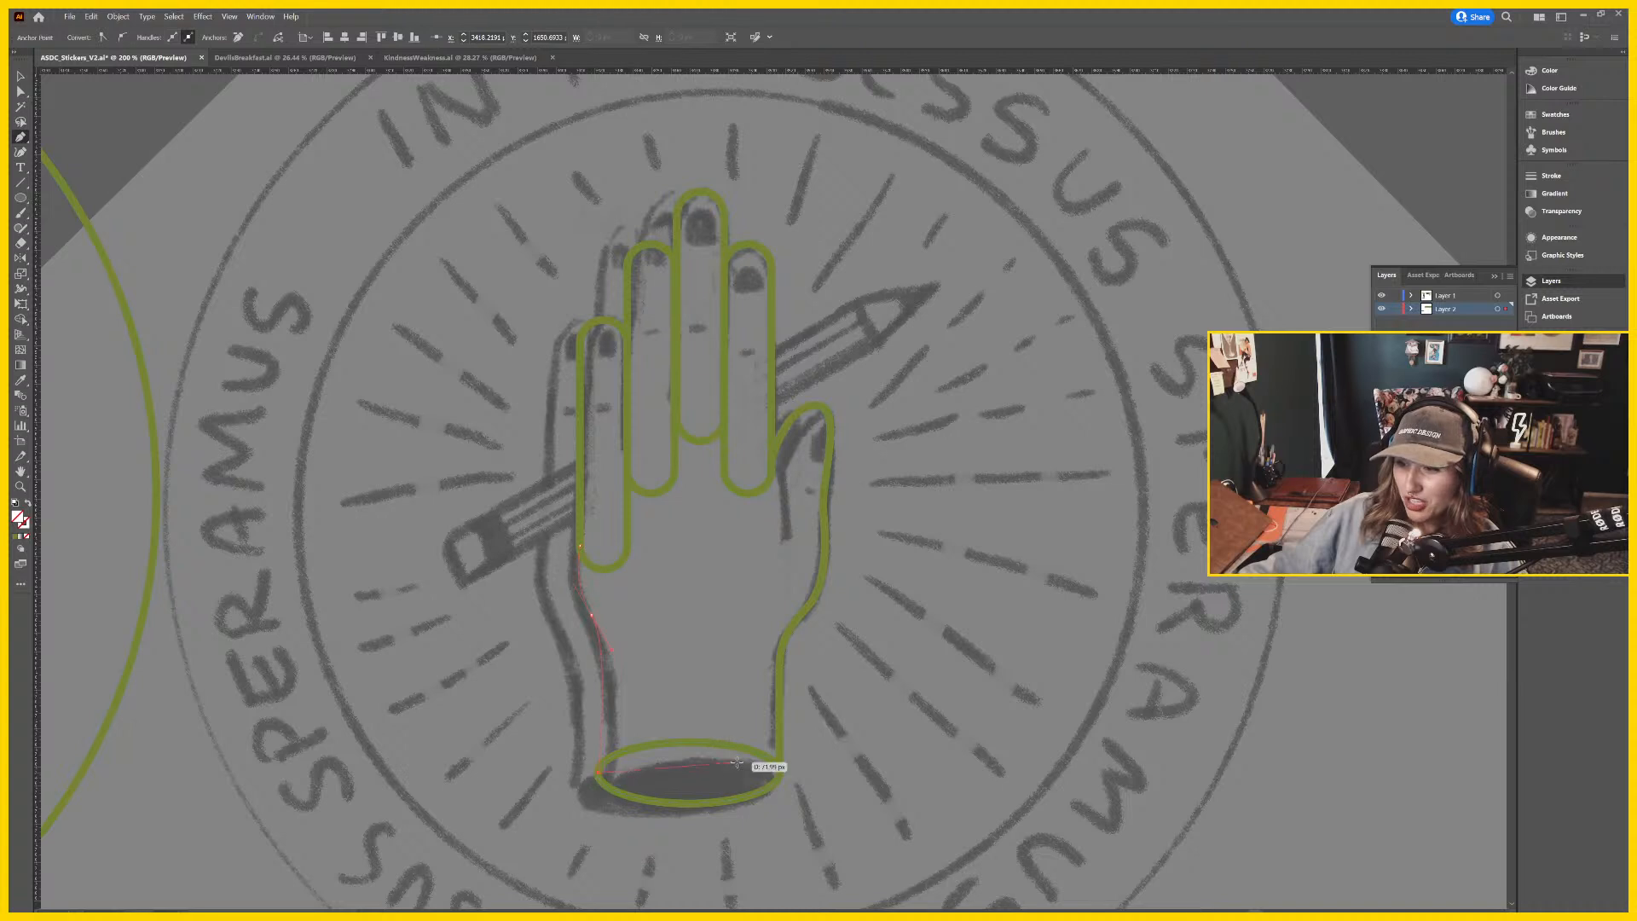
{"action": "left_click", "coordinate": [779, 773]}
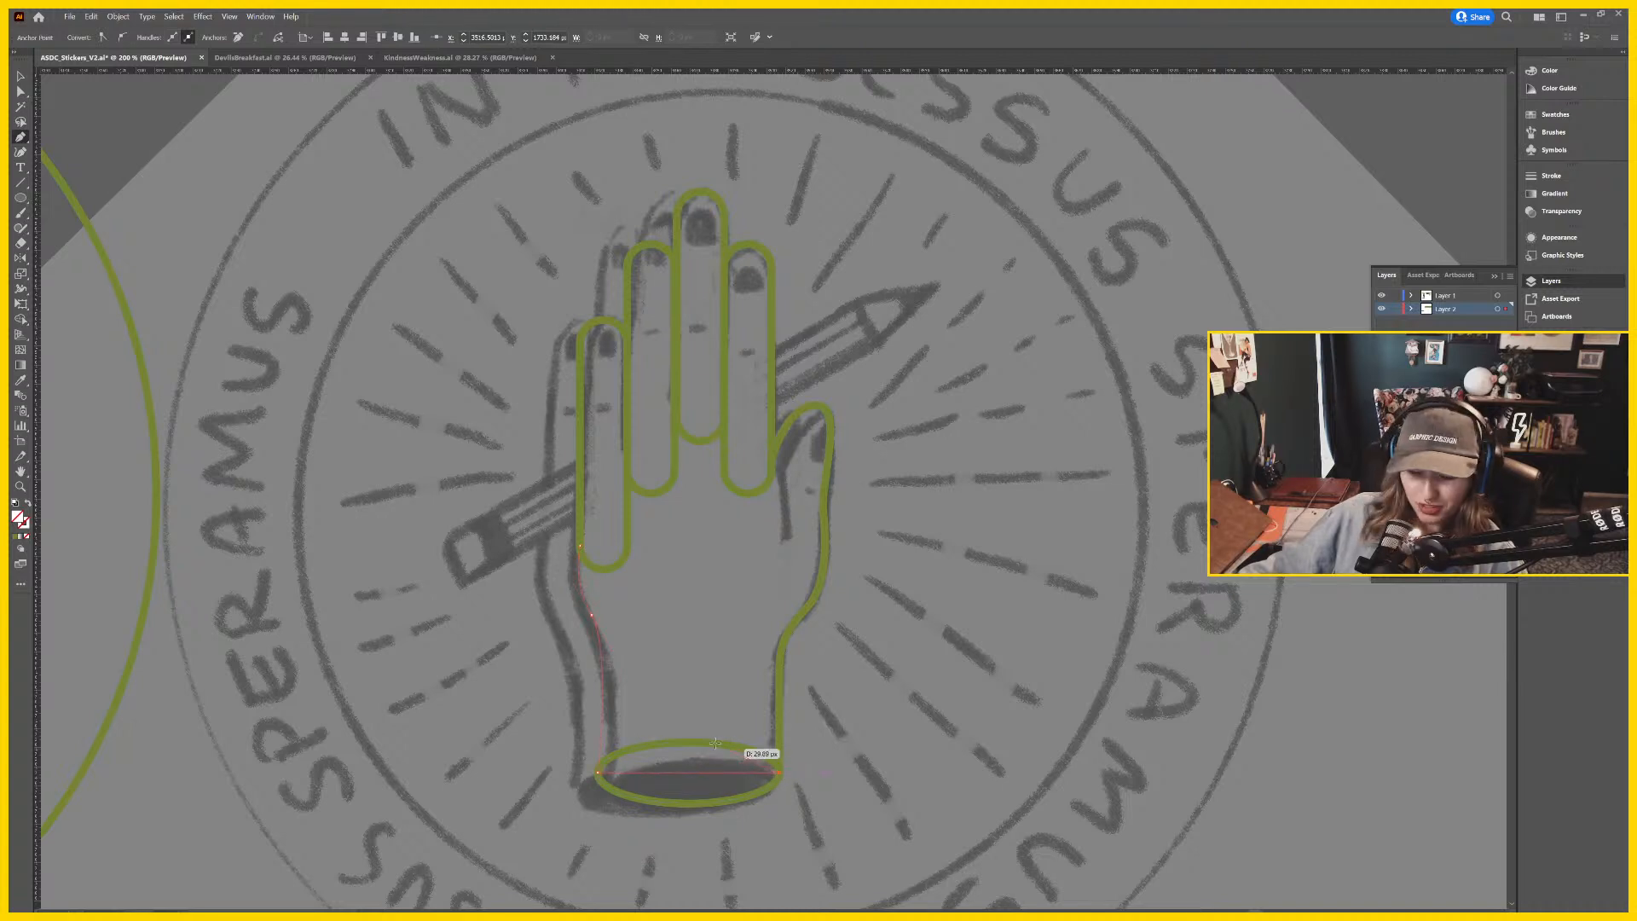
{"action": "left_click", "coordinate": [772, 390]}
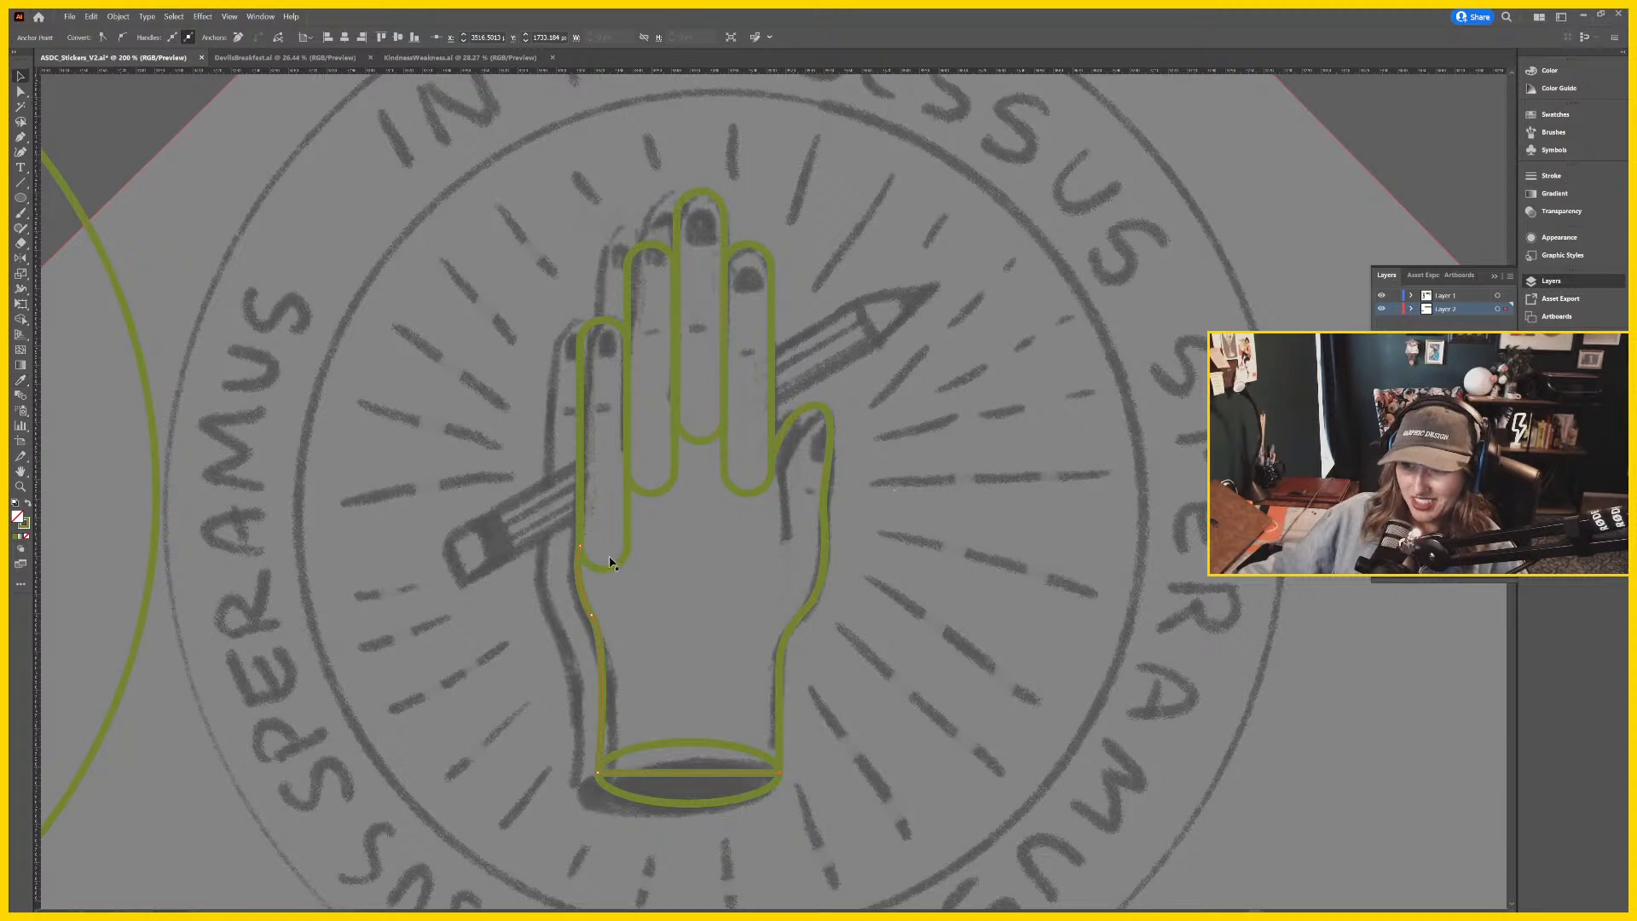
Shorten the upper handle of the palm anchor just below the little finger to smooth the outline's curve into the finger.
{"action": "key", "text": "ctrl+="}
{"action": "key", "text": "ctrl+="}
{"action": "scroll", "coordinate": [761, 468], "scroll_direction": "up", "scroll_amount": 5}
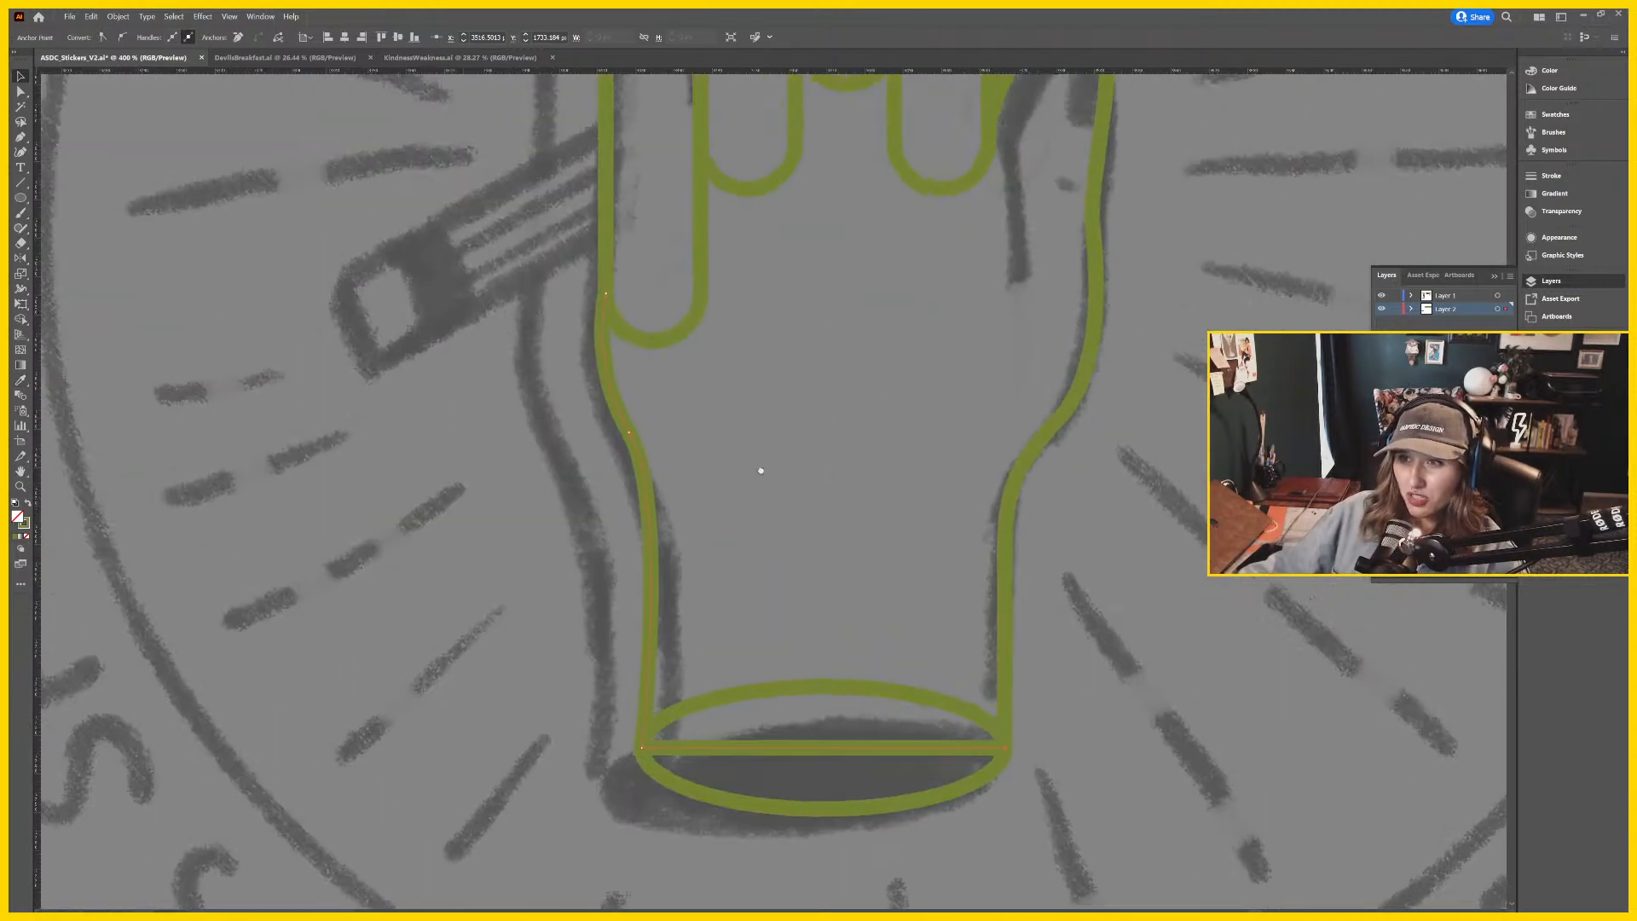
{"action": "key", "text": "a"}
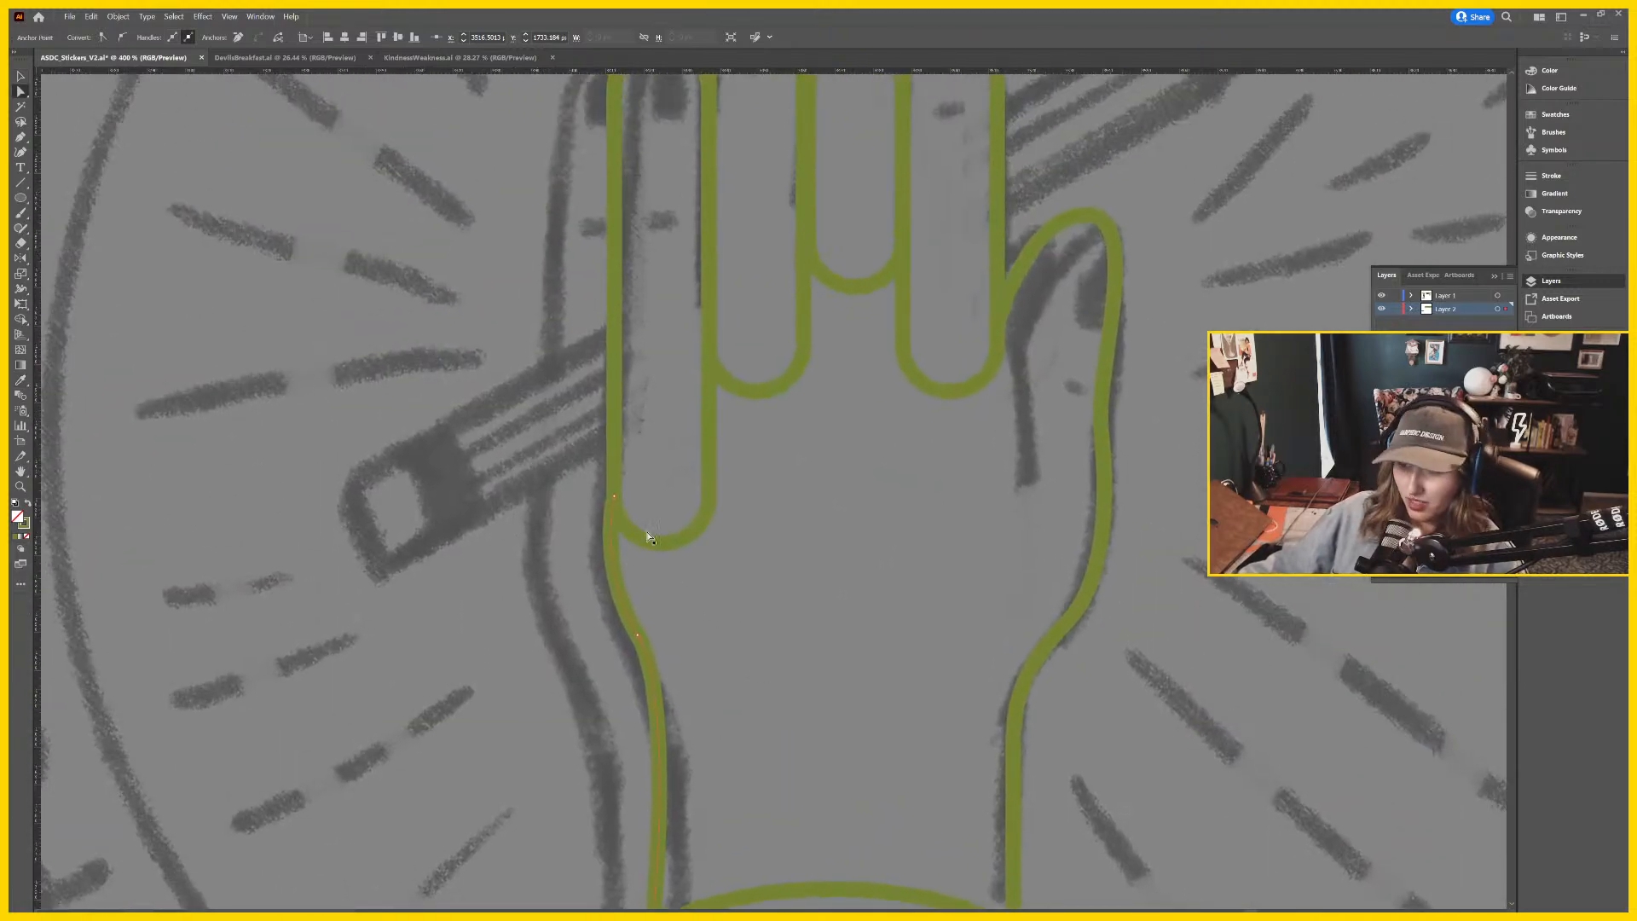
{"action": "left_click", "coordinate": [612, 495]}
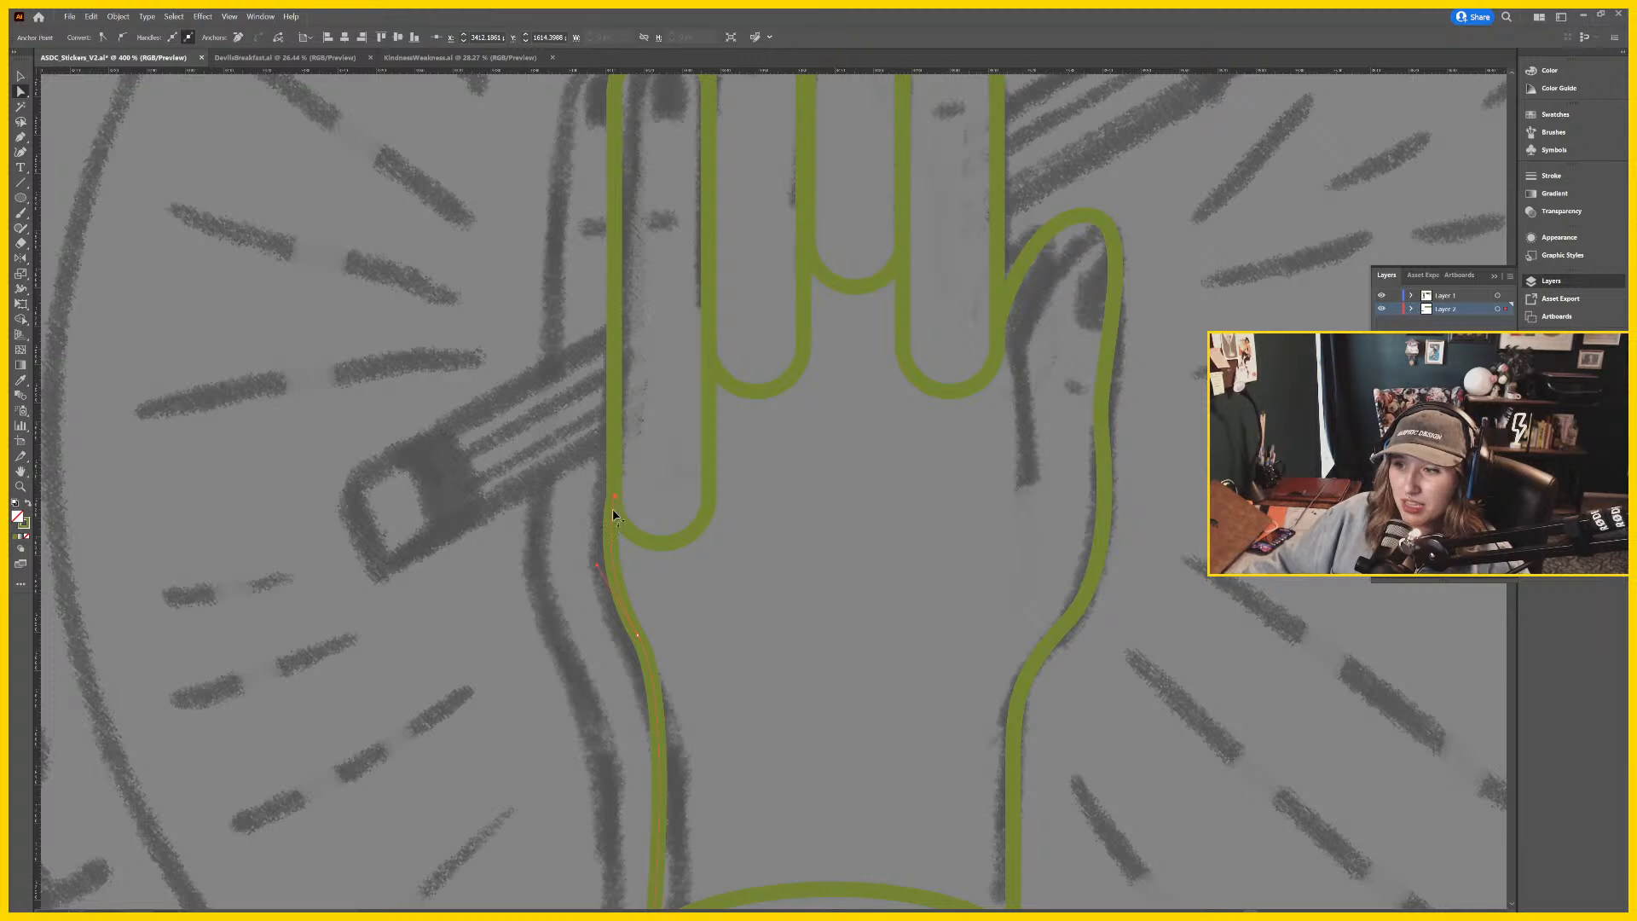
{"action": "left_click", "coordinate": [612, 571]}
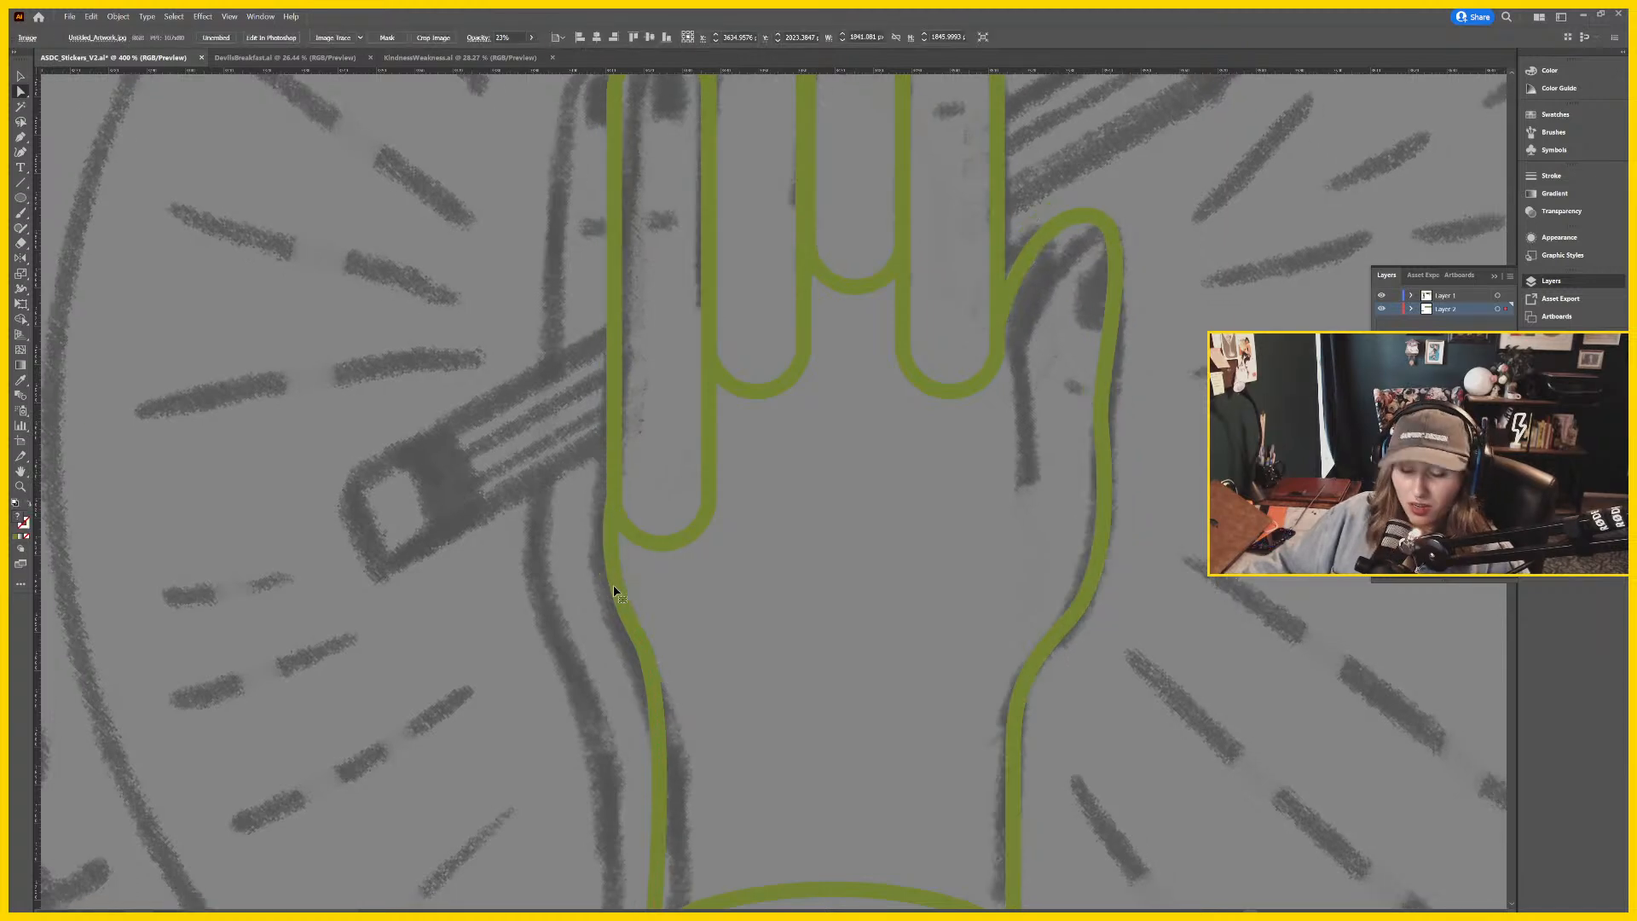
{"action": "left_click", "coordinate": [611, 520]}
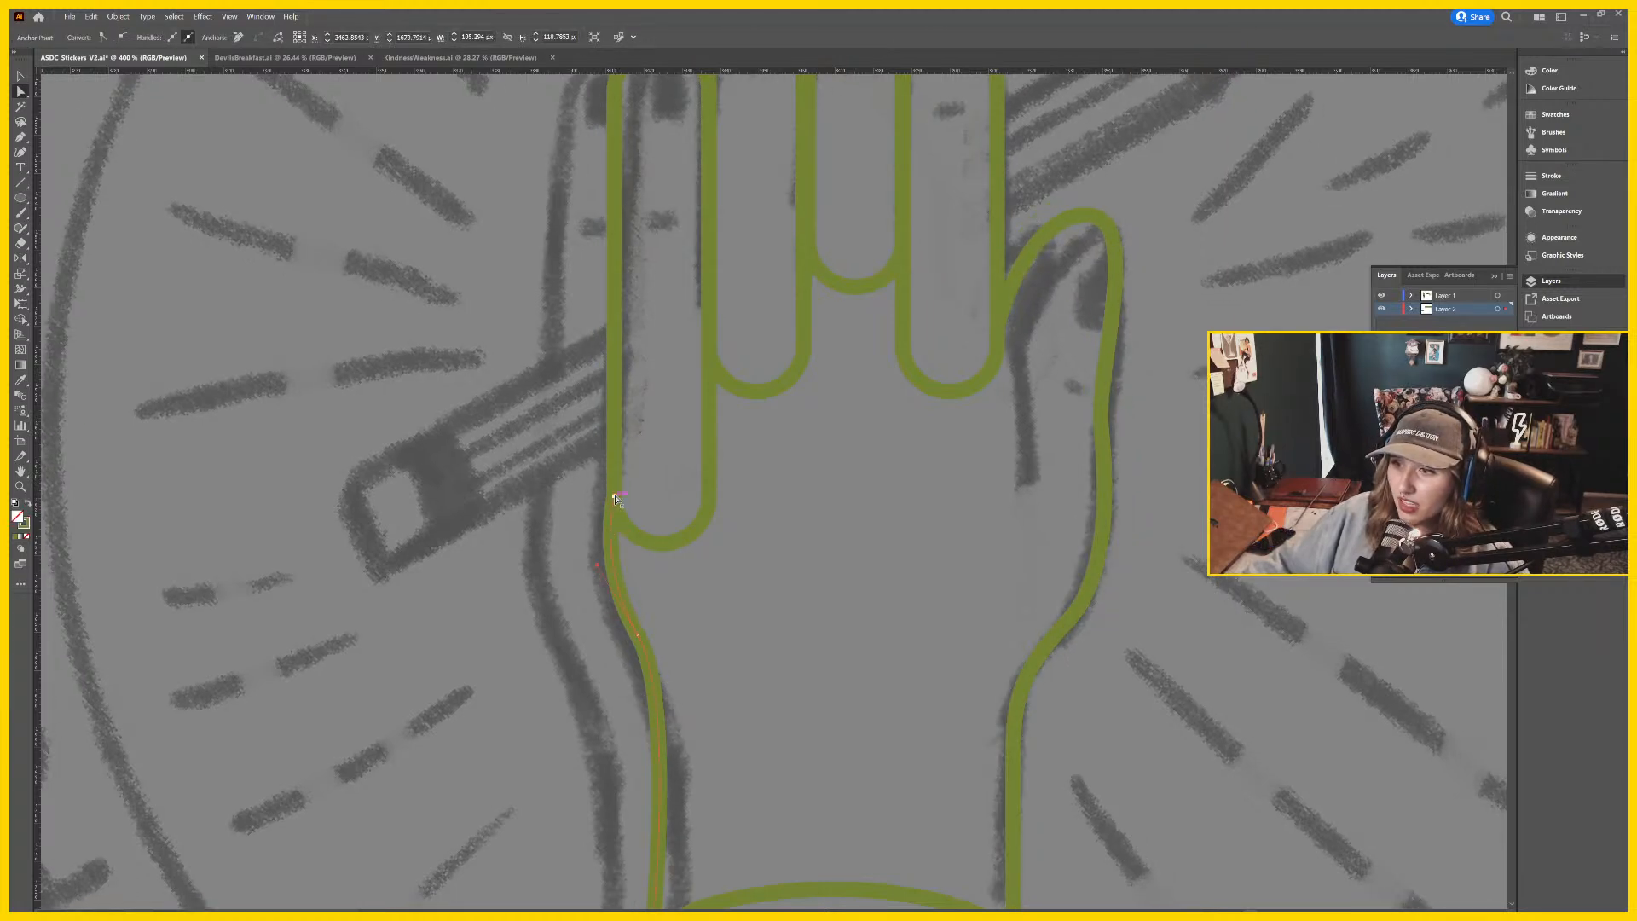
{"action": "left_click", "coordinate": [597, 566]}
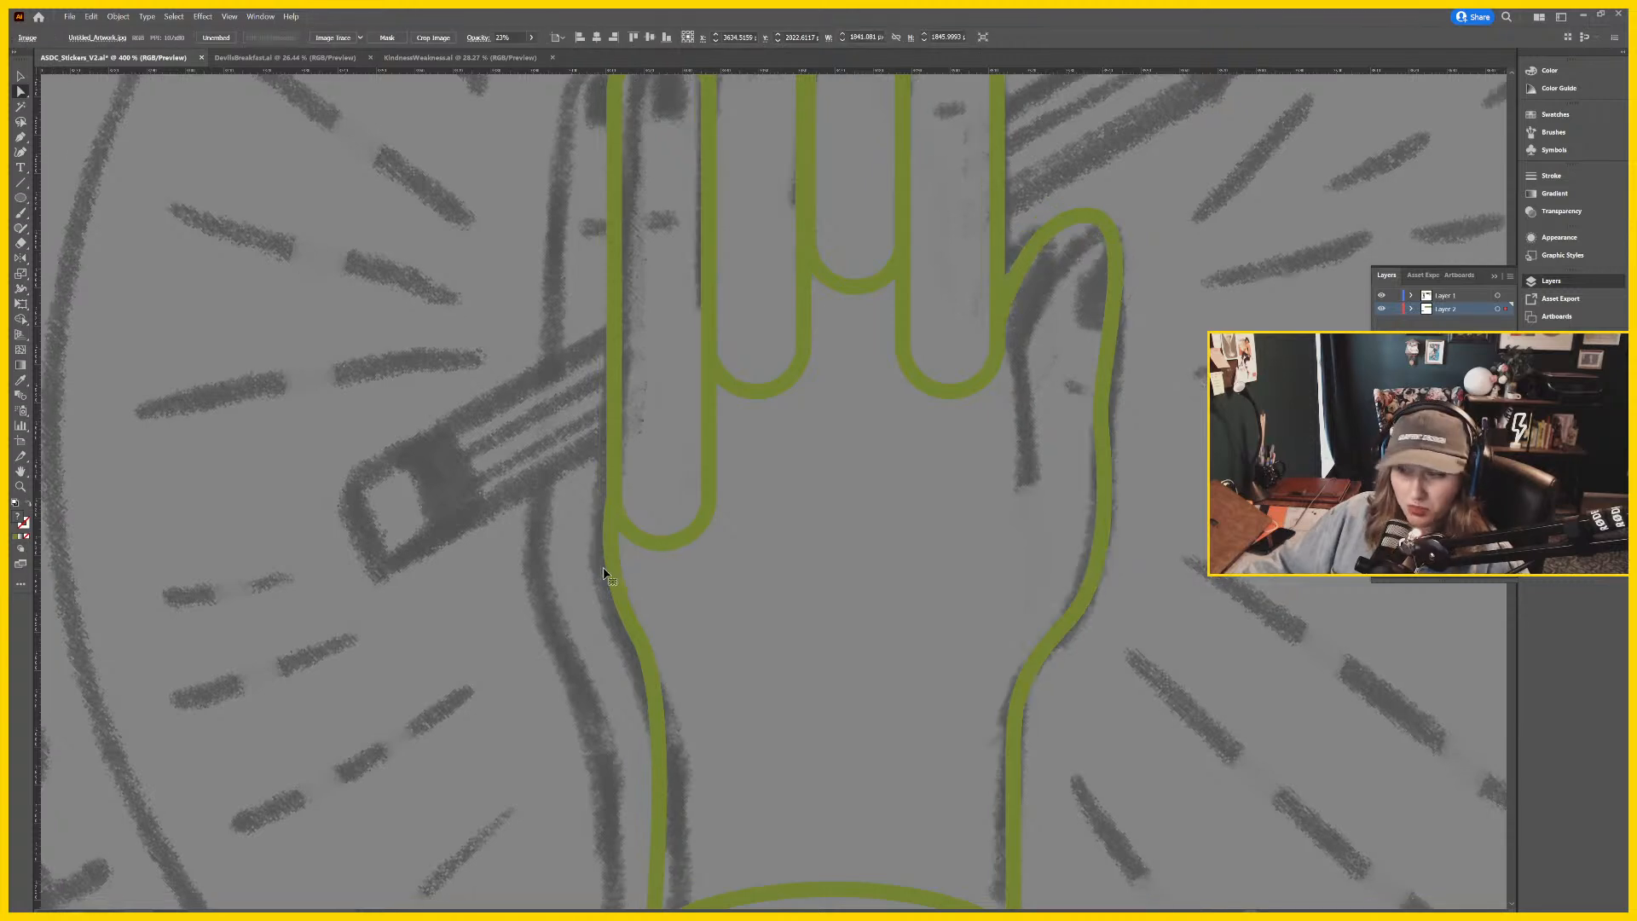
{"action": "left_click", "coordinate": [612, 522]}
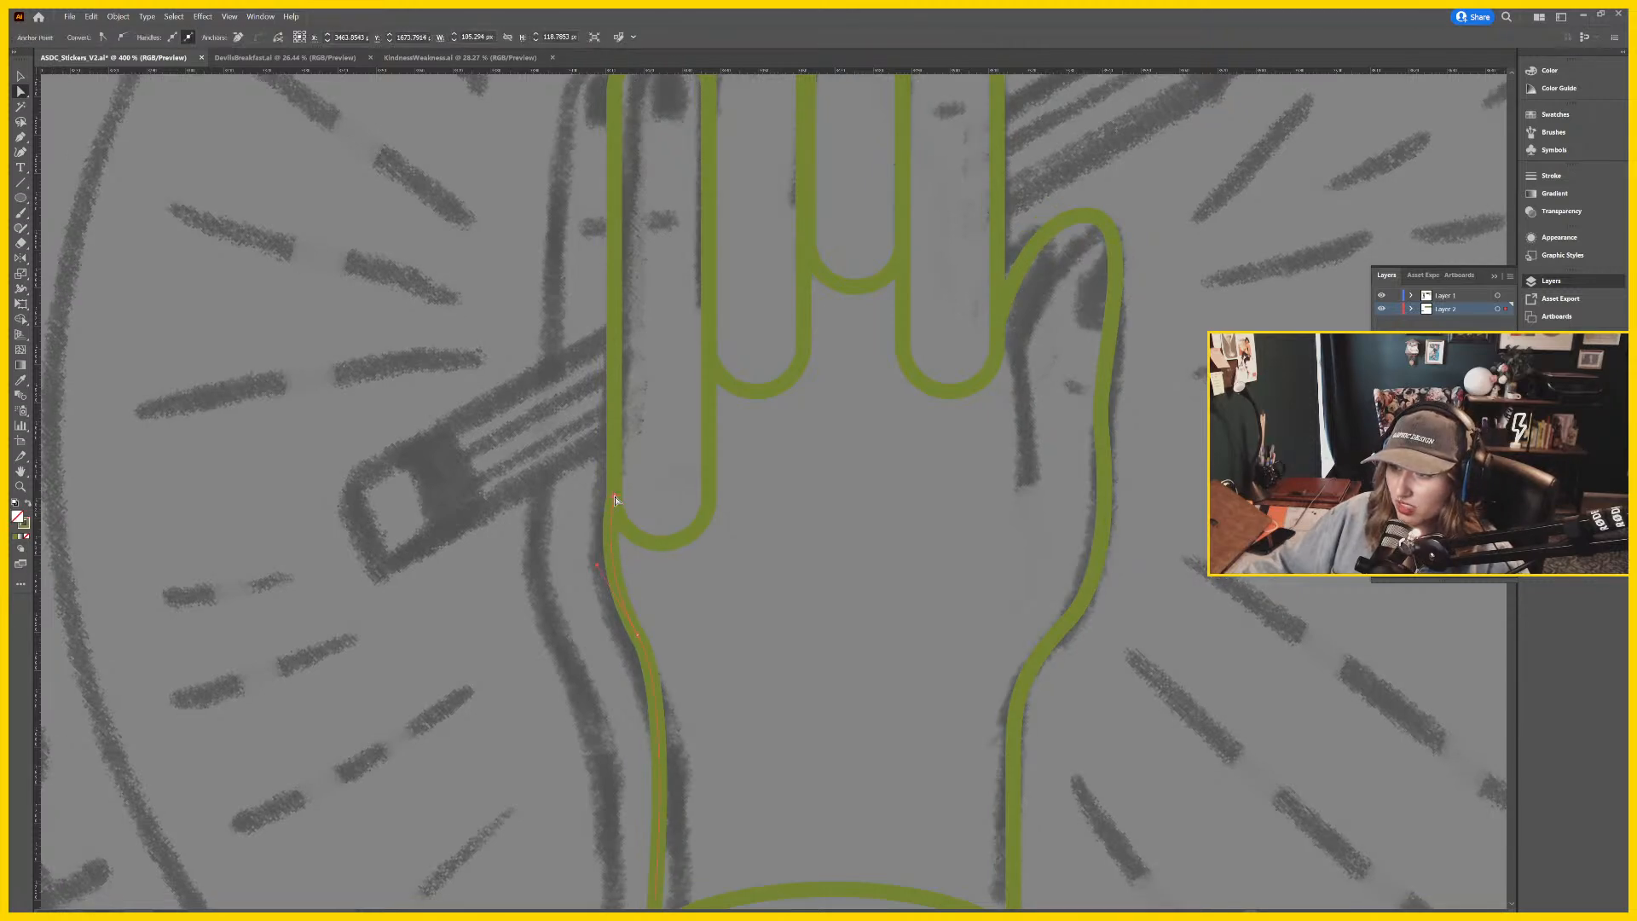
{"action": "left_click", "coordinate": [599, 566]}
{"action": "left_click_drag", "start_coordinate": [599, 566], "coordinate": [610, 588]}
{"action": "key", "text": "ctrl+minus"}
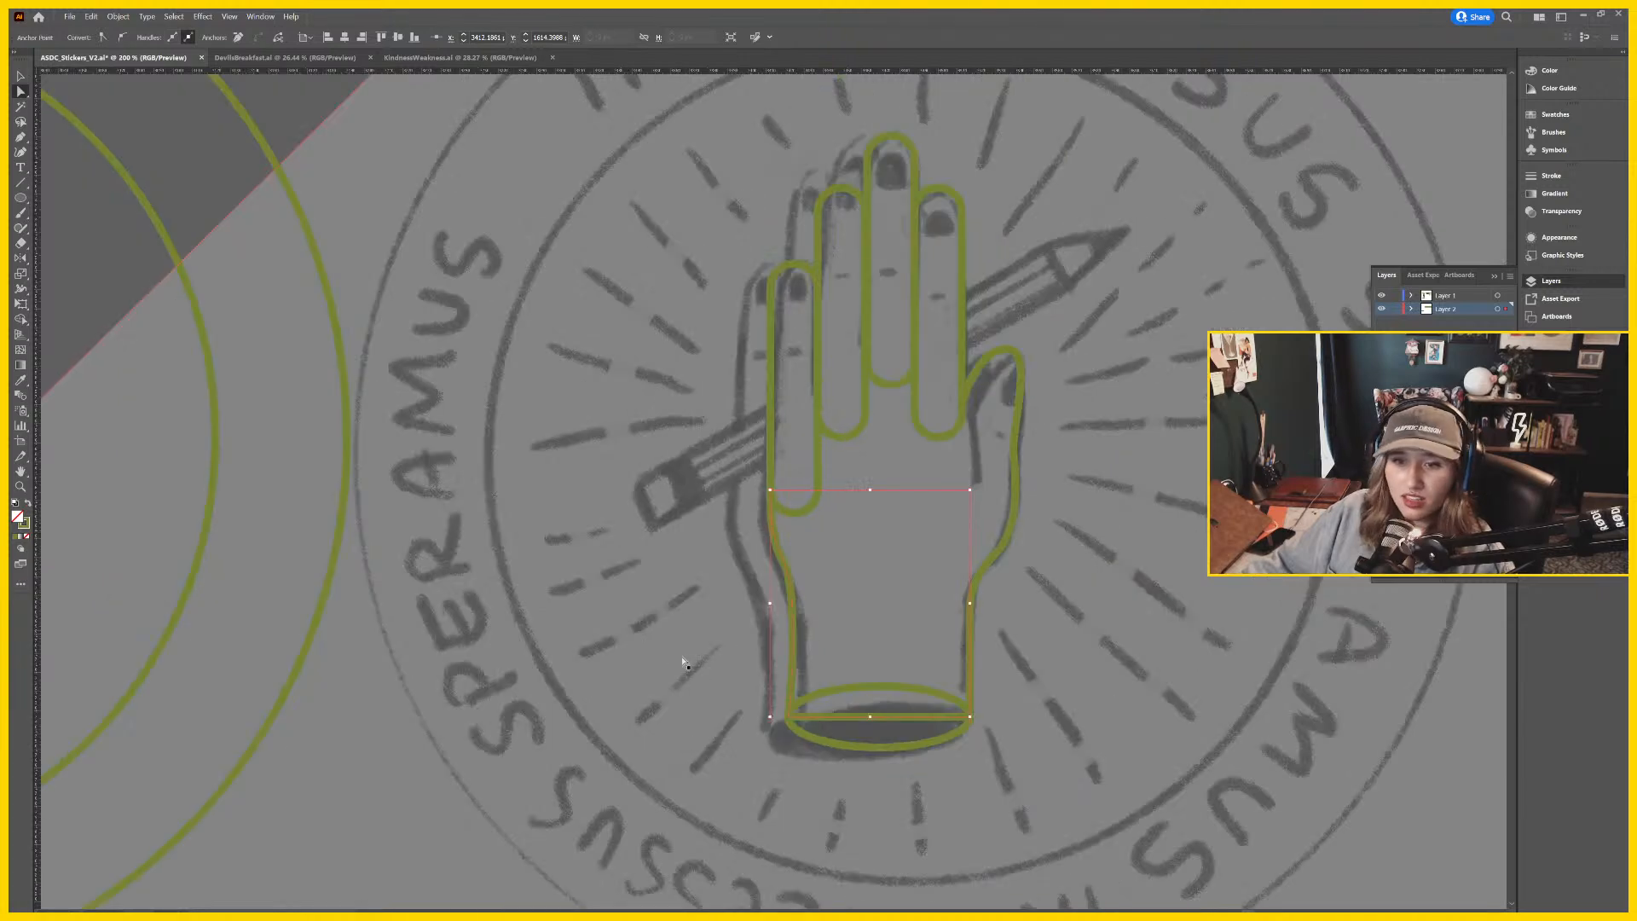
Deselect the palm line and move the sketch image aside, clear of the traced hand outlines.
{"action": "left_click_drag", "start_coordinate": [738, 709], "coordinate": [592, 669]}
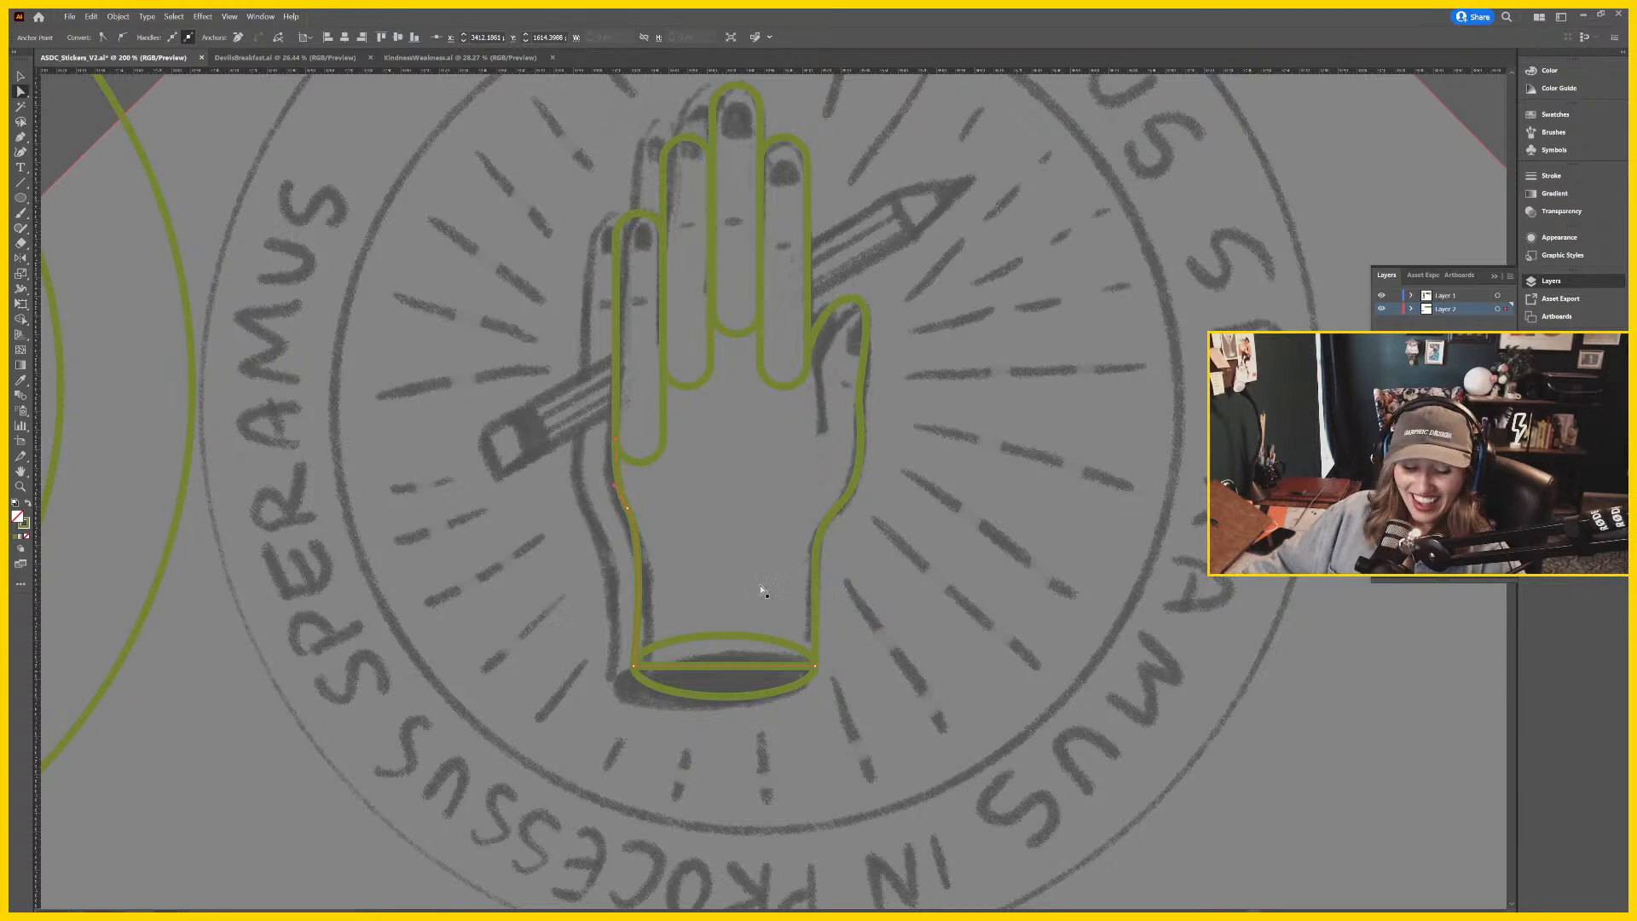
{"action": "left_click_drag", "start_coordinate": [1026, 709], "coordinate": [877, 689]}
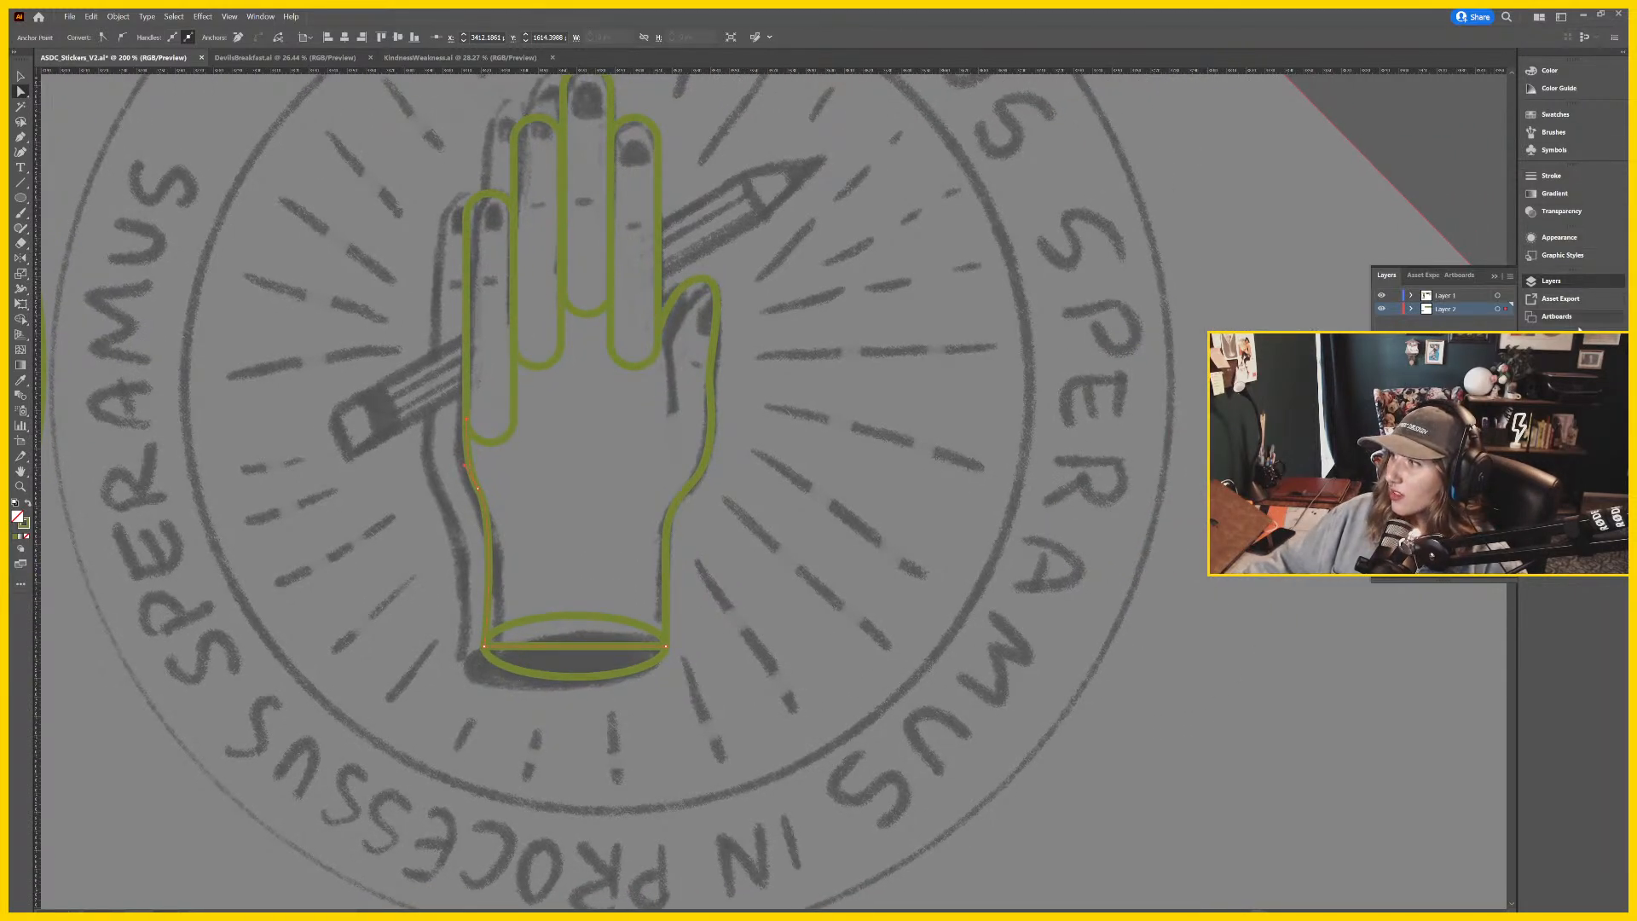
{"action": "left_click", "coordinate": [1471, 201]}
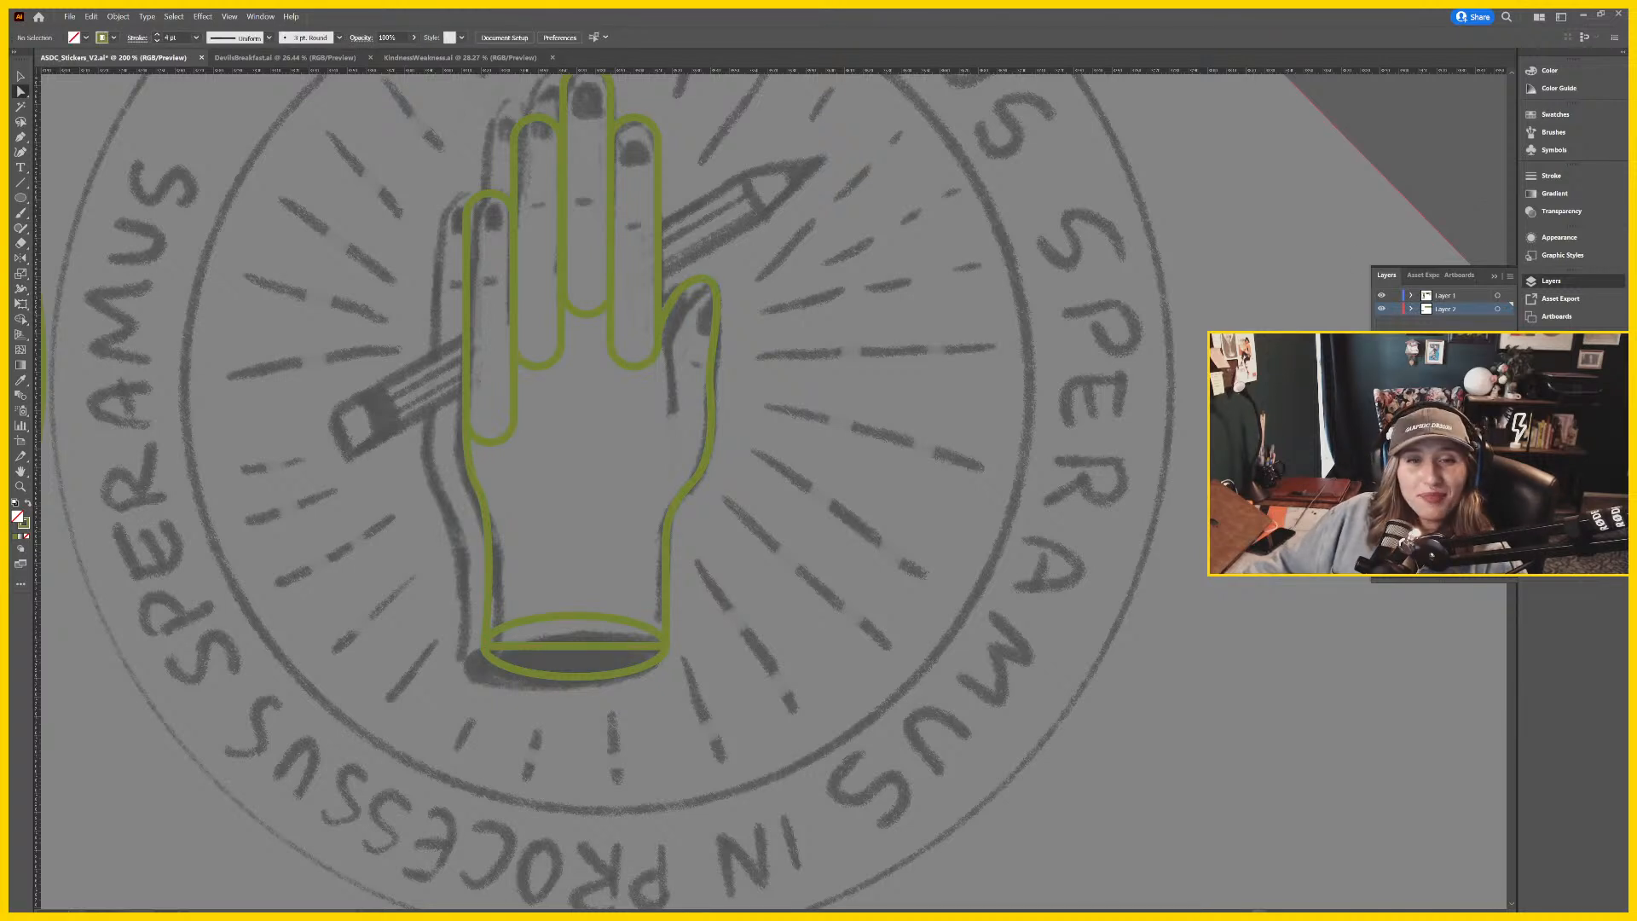
{"action": "key", "text": "ctrl+minus"}
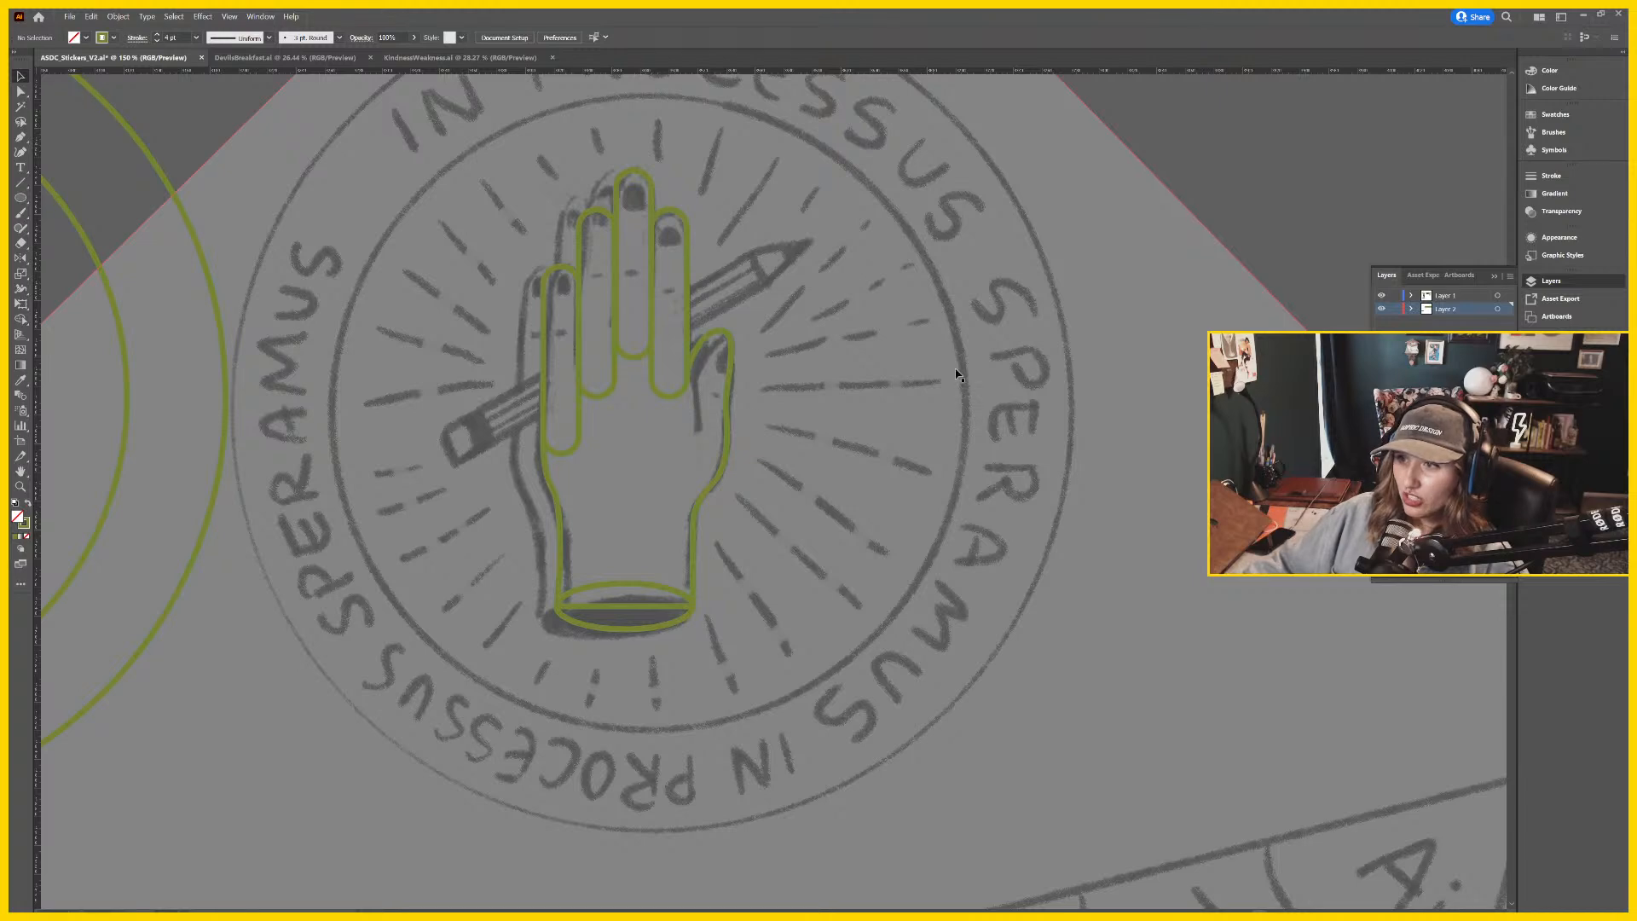
{"action": "left_click_drag", "start_coordinate": [329, 527], "coordinate": [1322, 530]}
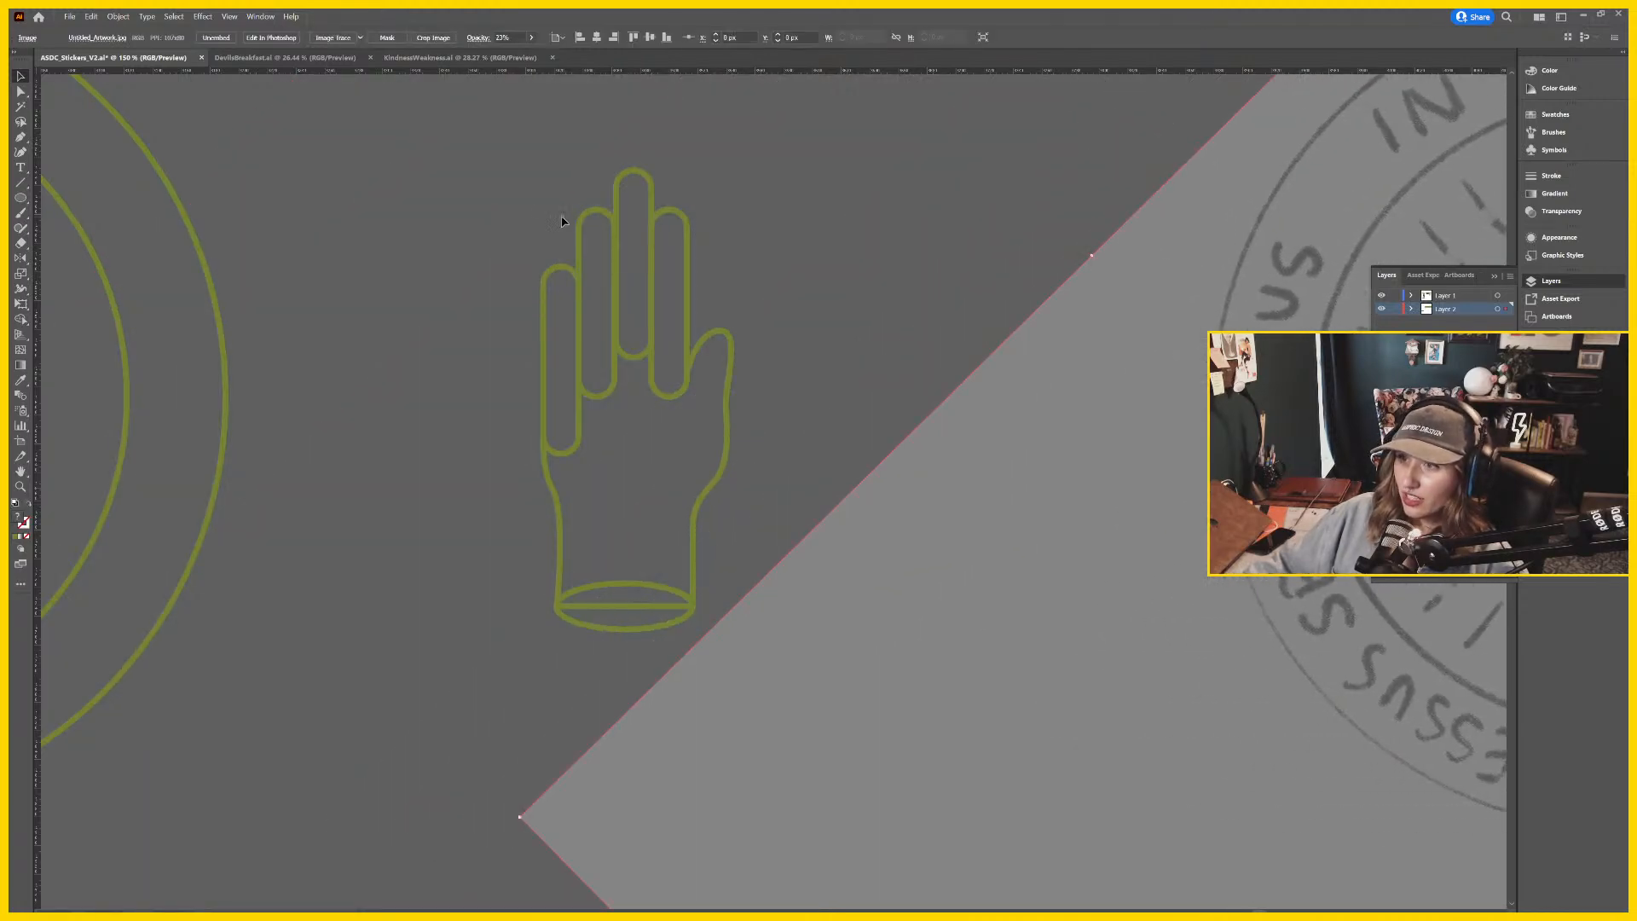
Select all the hand outlines and merge the two halves of the wrist ellipse with Shape Builder.
{"action": "left_click", "coordinate": [697, 611]}
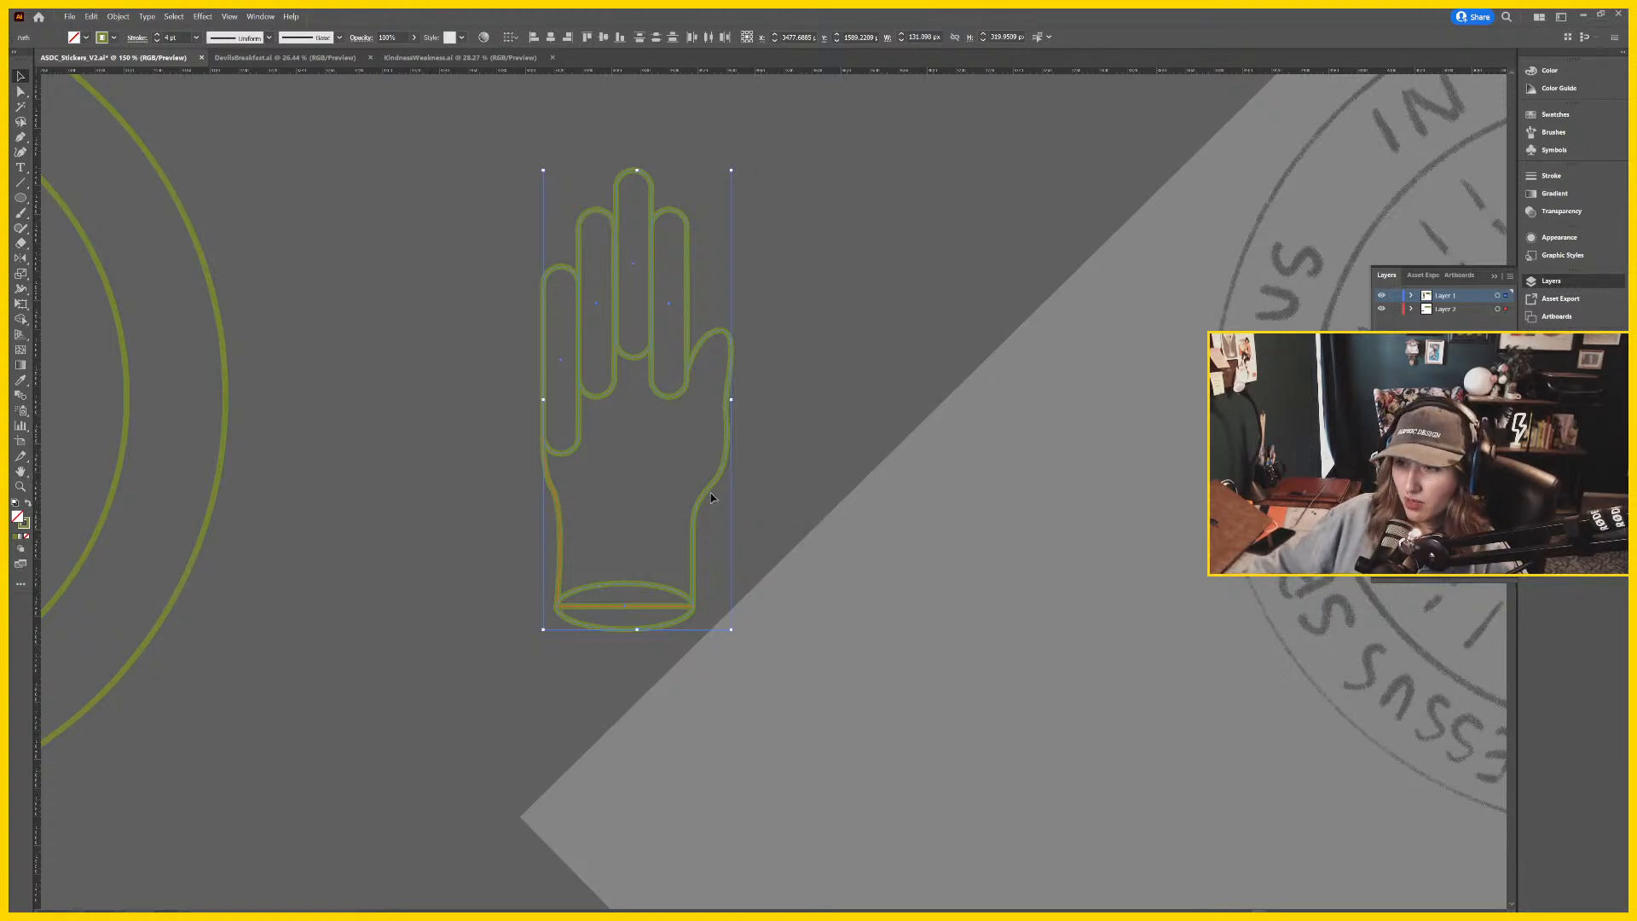
{"action": "key", "text": "ctrl+plus"}
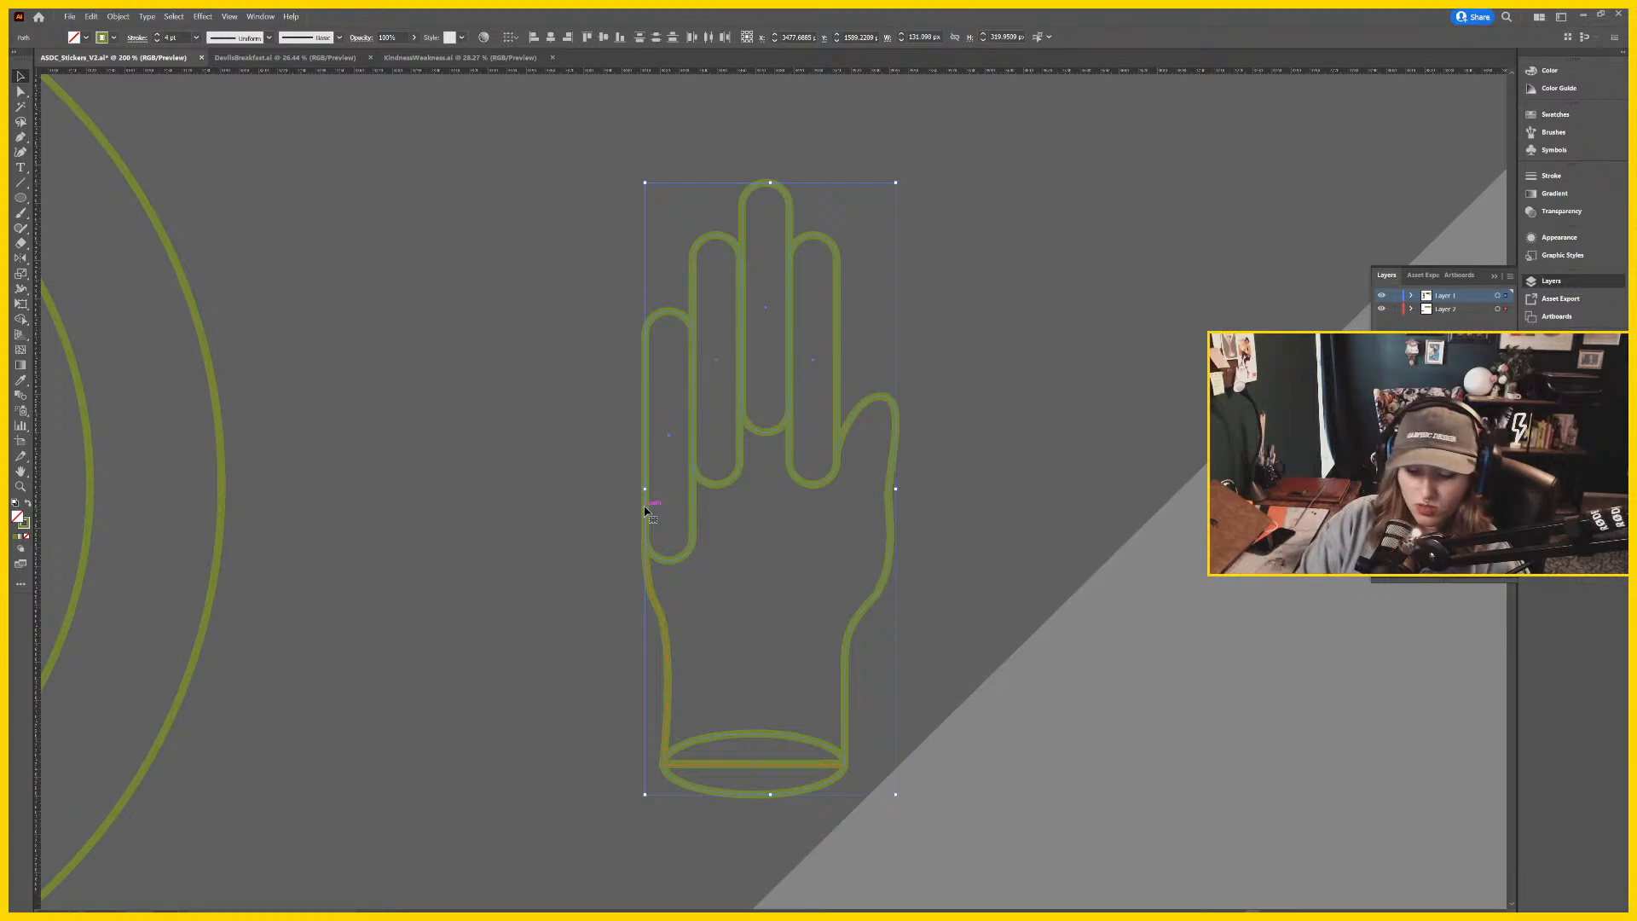
{"action": "key", "text": "shift+m"}
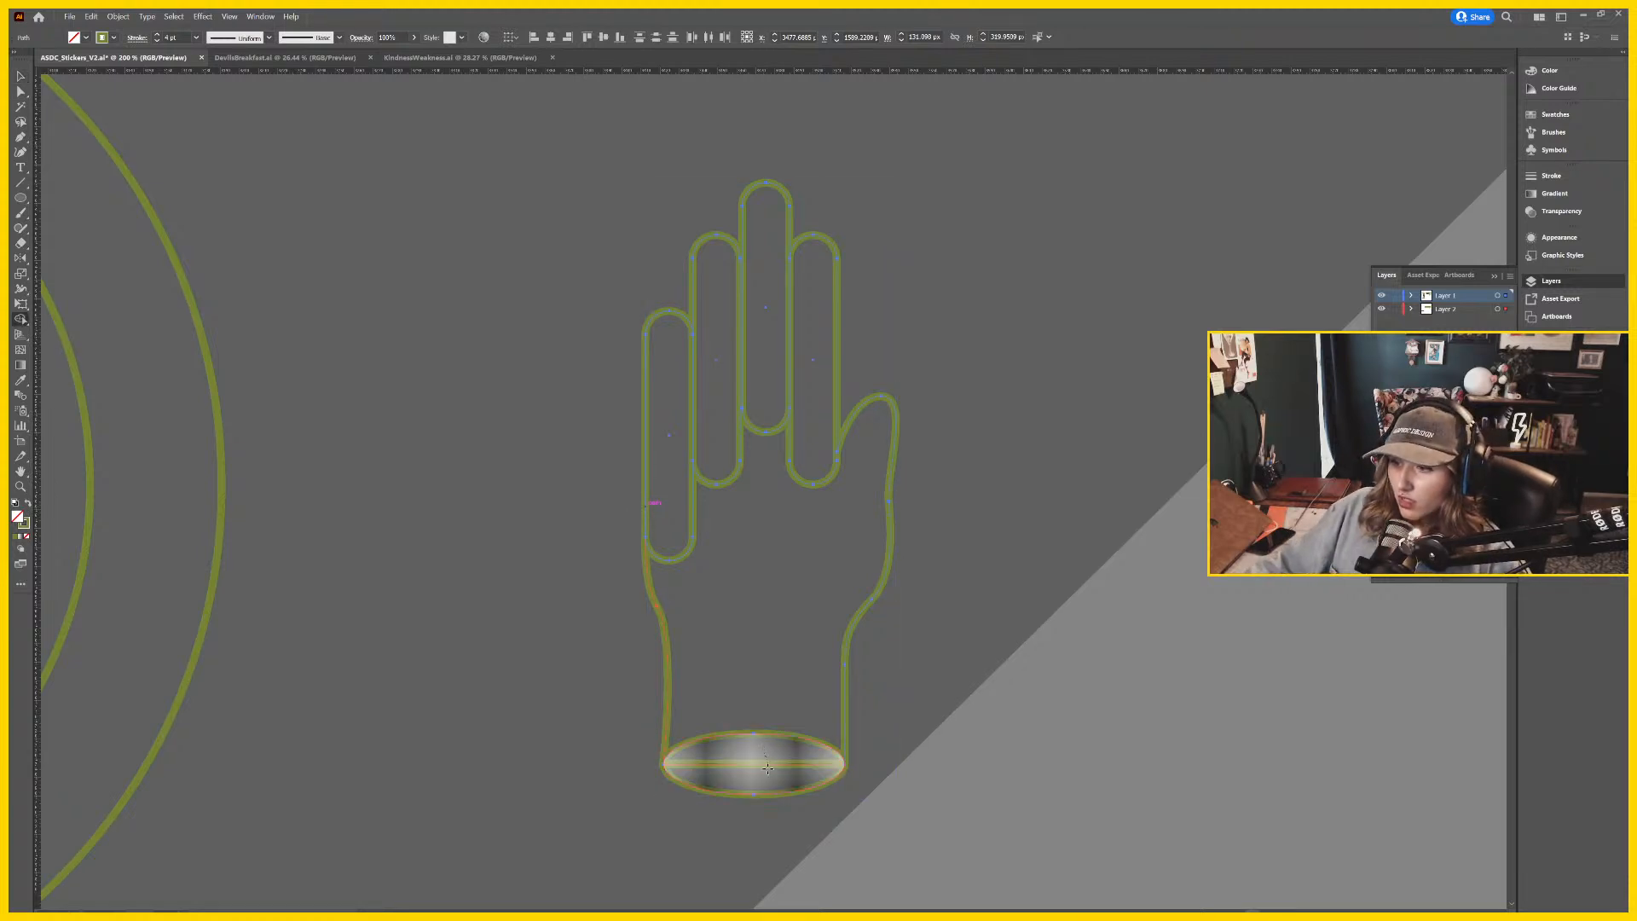
{"action": "left_click", "coordinate": [767, 772]}
{"action": "mouse_move", "coordinate": [764, 676]}
{"action": "left_mouse_down"}
{"action": "mouse_move", "coordinate": [673, 689]}
{"action": "mouse_move", "coordinate": [621, 650]}
{"action": "left_mouse_up"}
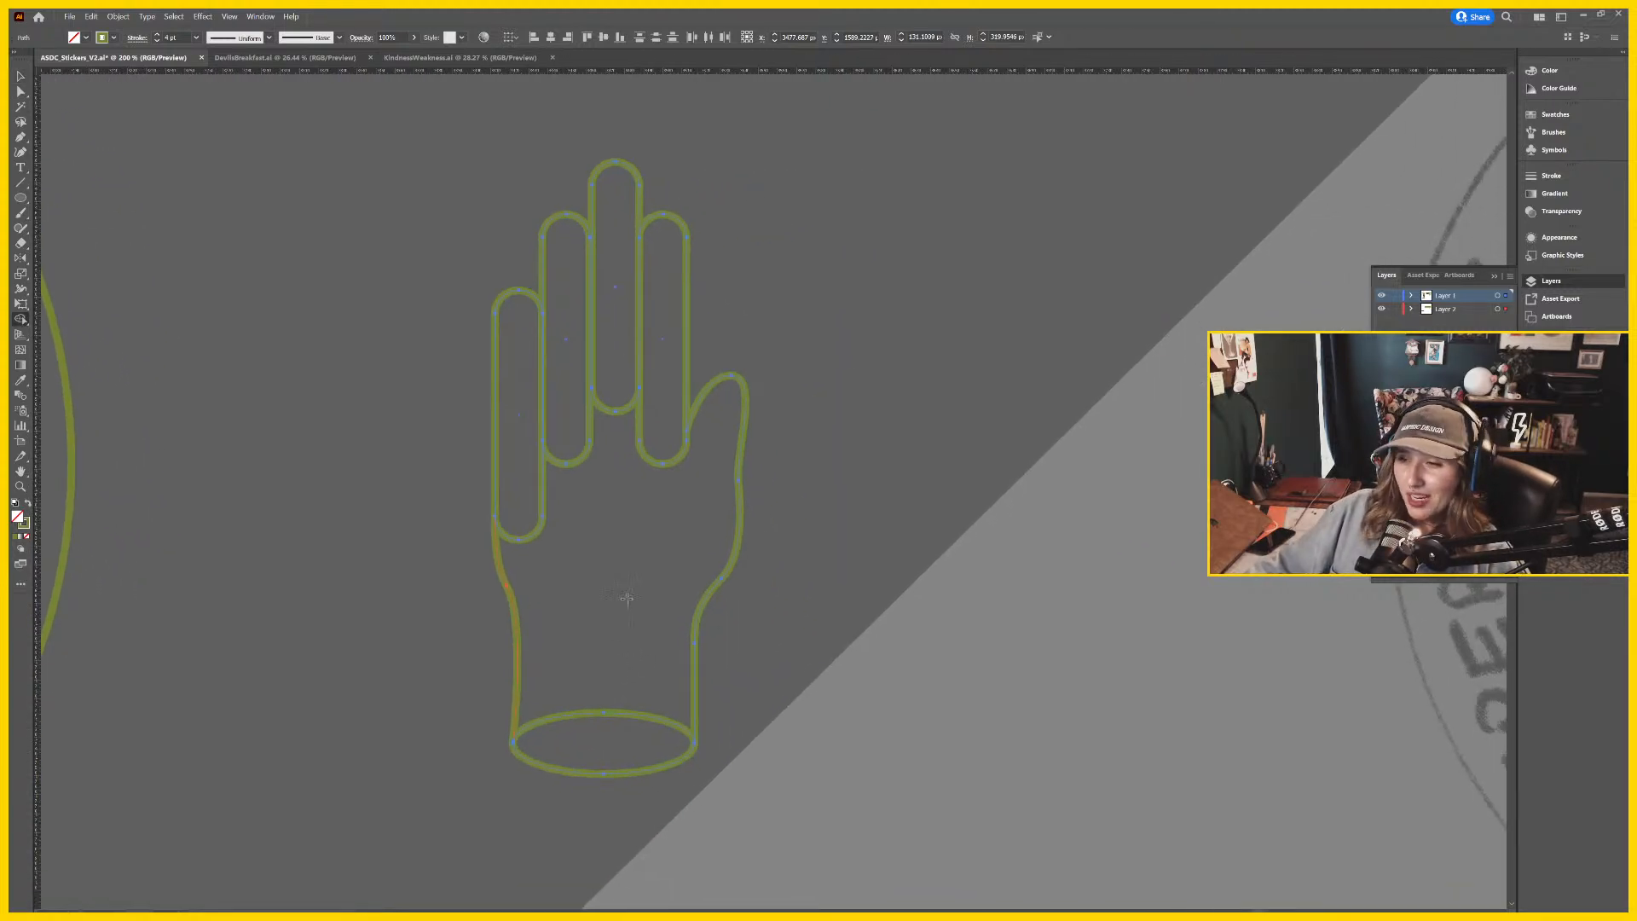
Check whether Shape Builder recognises the palm as a closed region.
{"action": "key", "text": "v"}
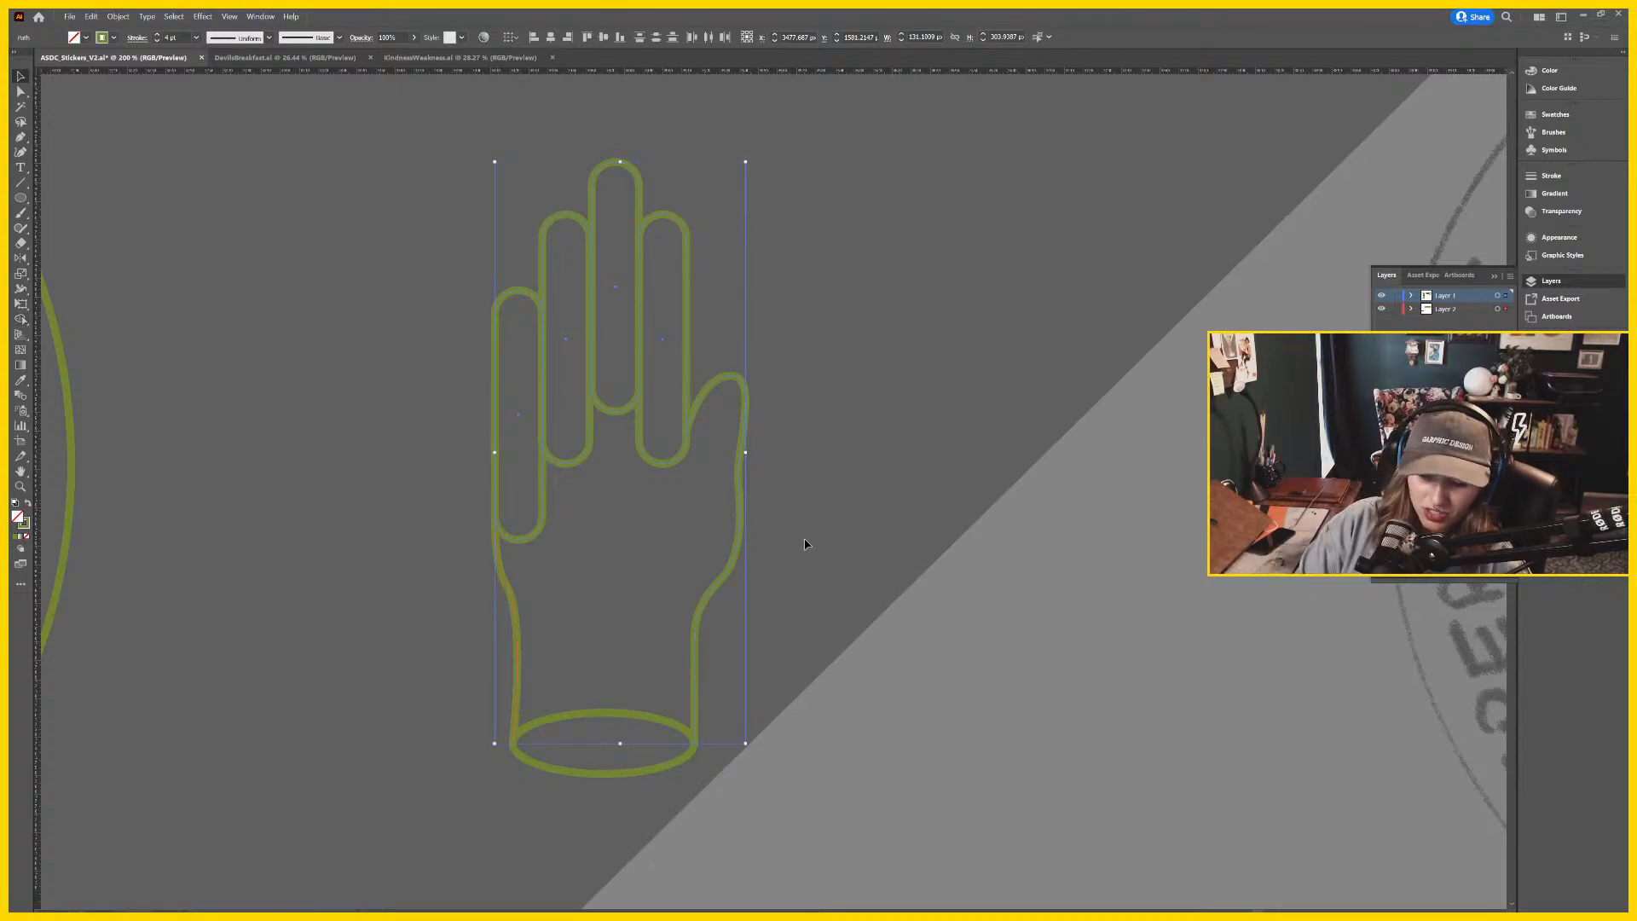
{"action": "key", "text": "shift+m"}
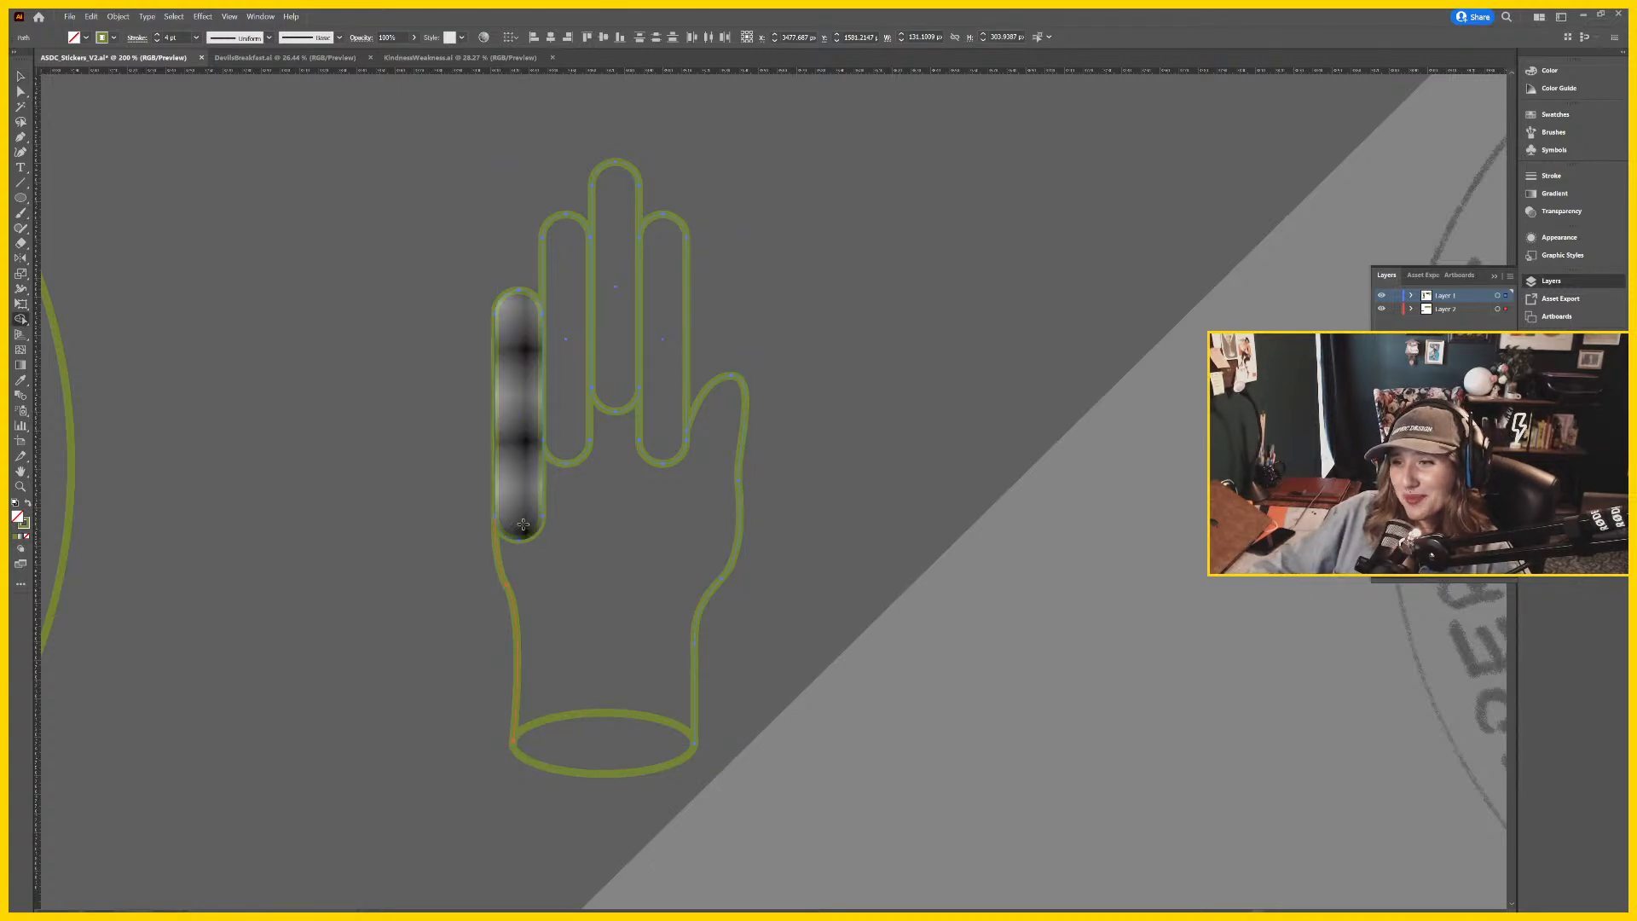
{"action": "key", "text": "v"}
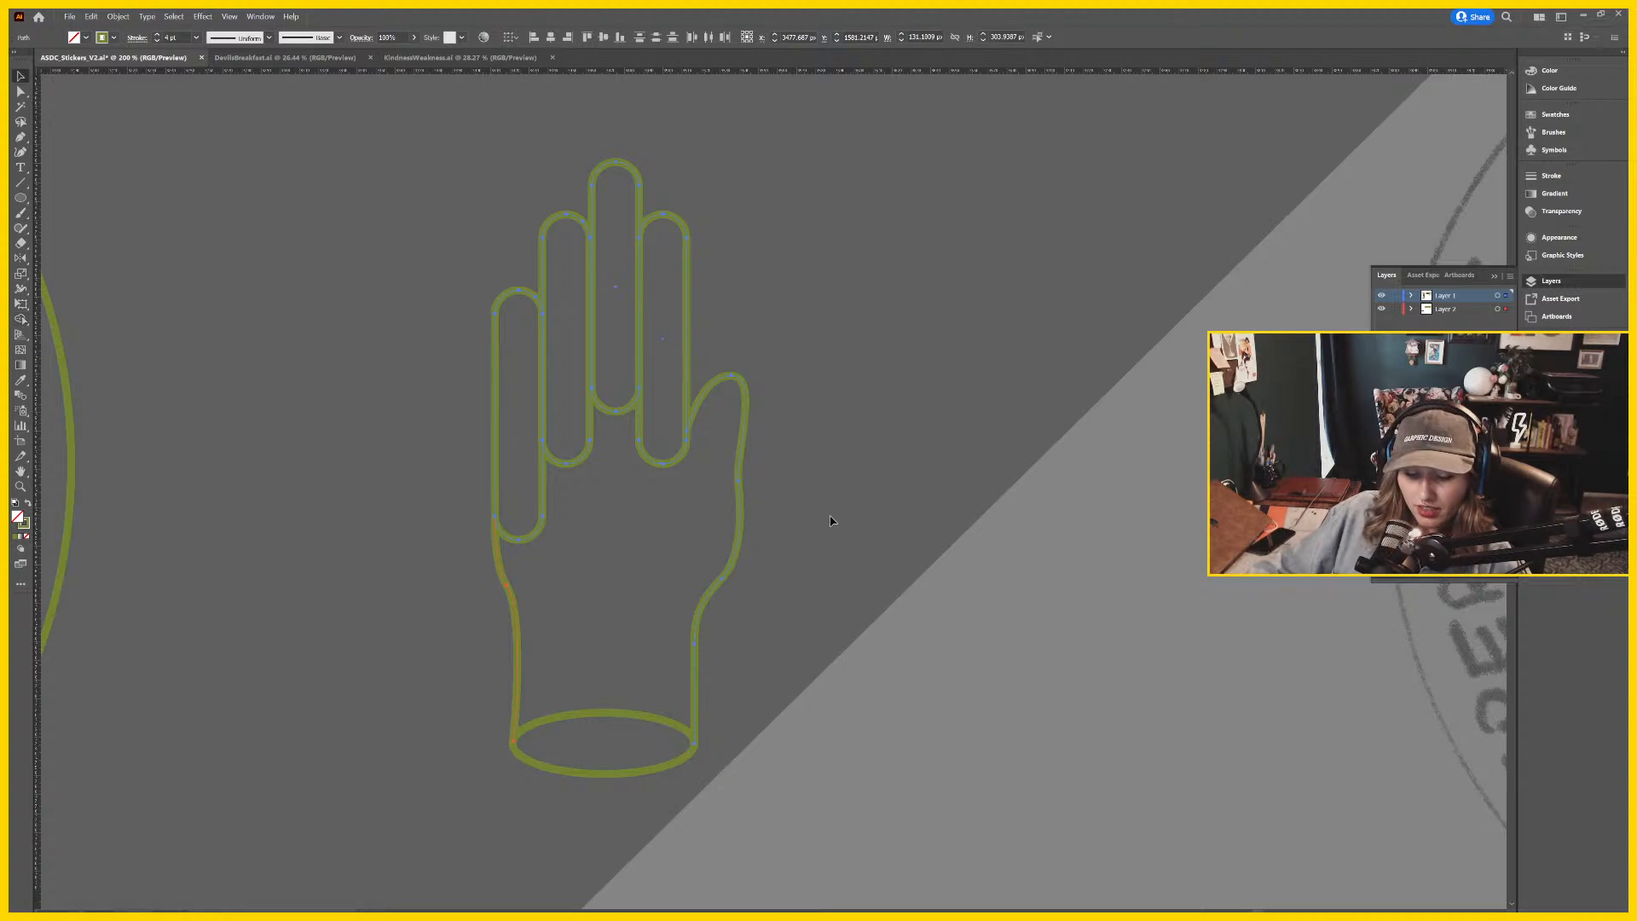
Move the top anchor of the little-finger-side palm line farther up along the little finger's outer edge.
{"action": "key", "text": "a"}
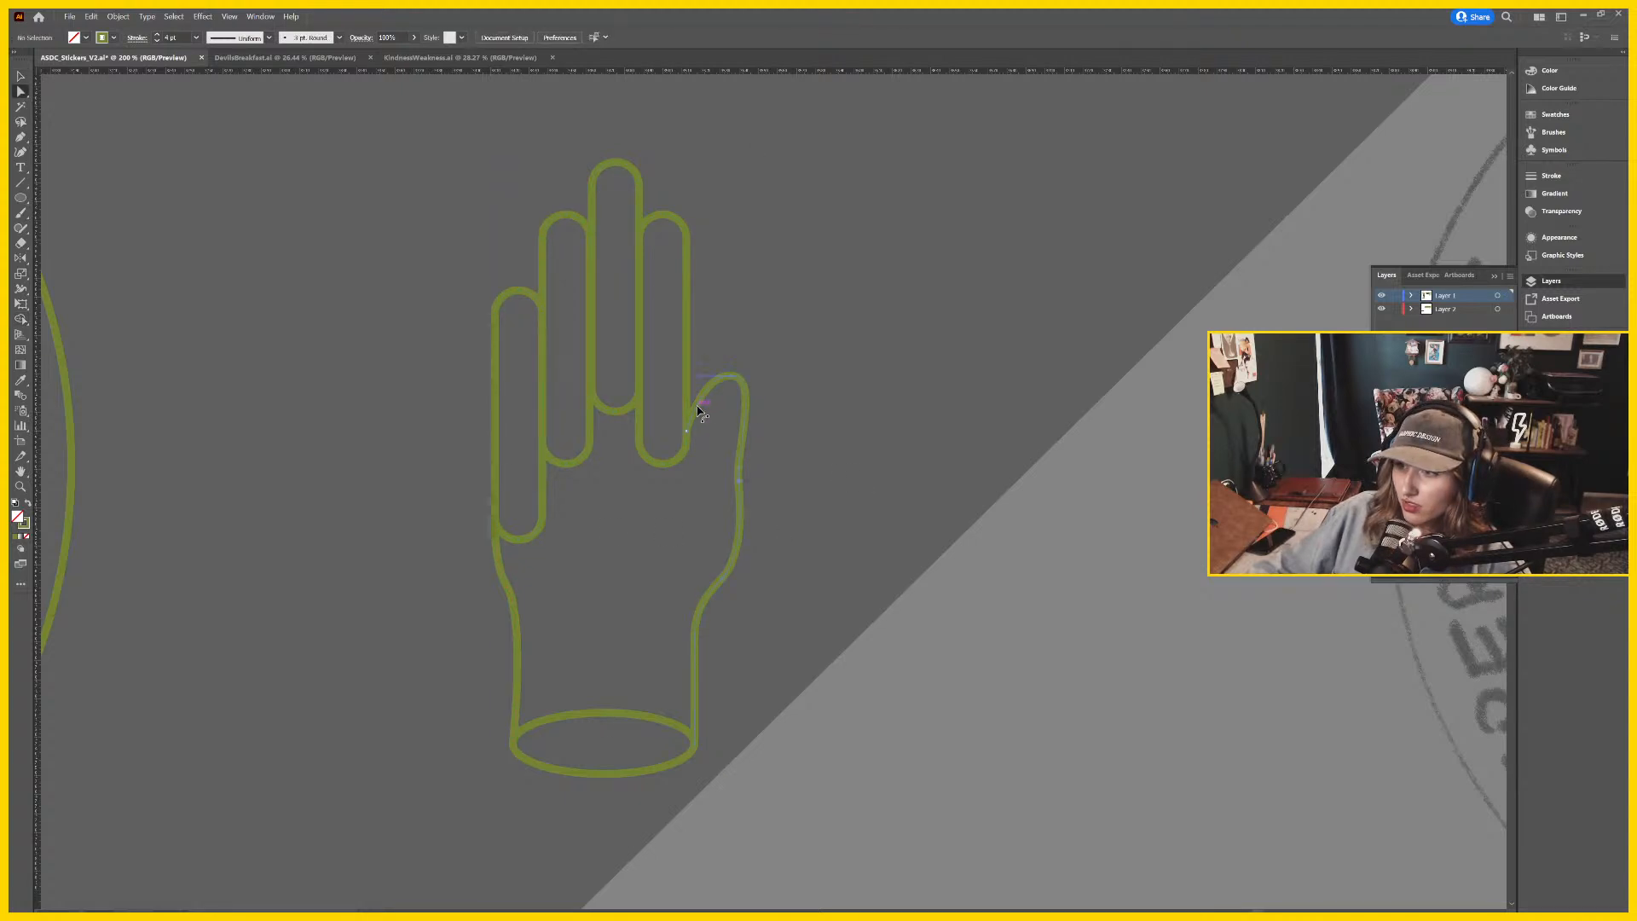
{"action": "left_click", "coordinate": [689, 424]}
{"action": "scroll", "coordinate": [690, 424], "scroll_direction": "up", "scroll_amount": 2}
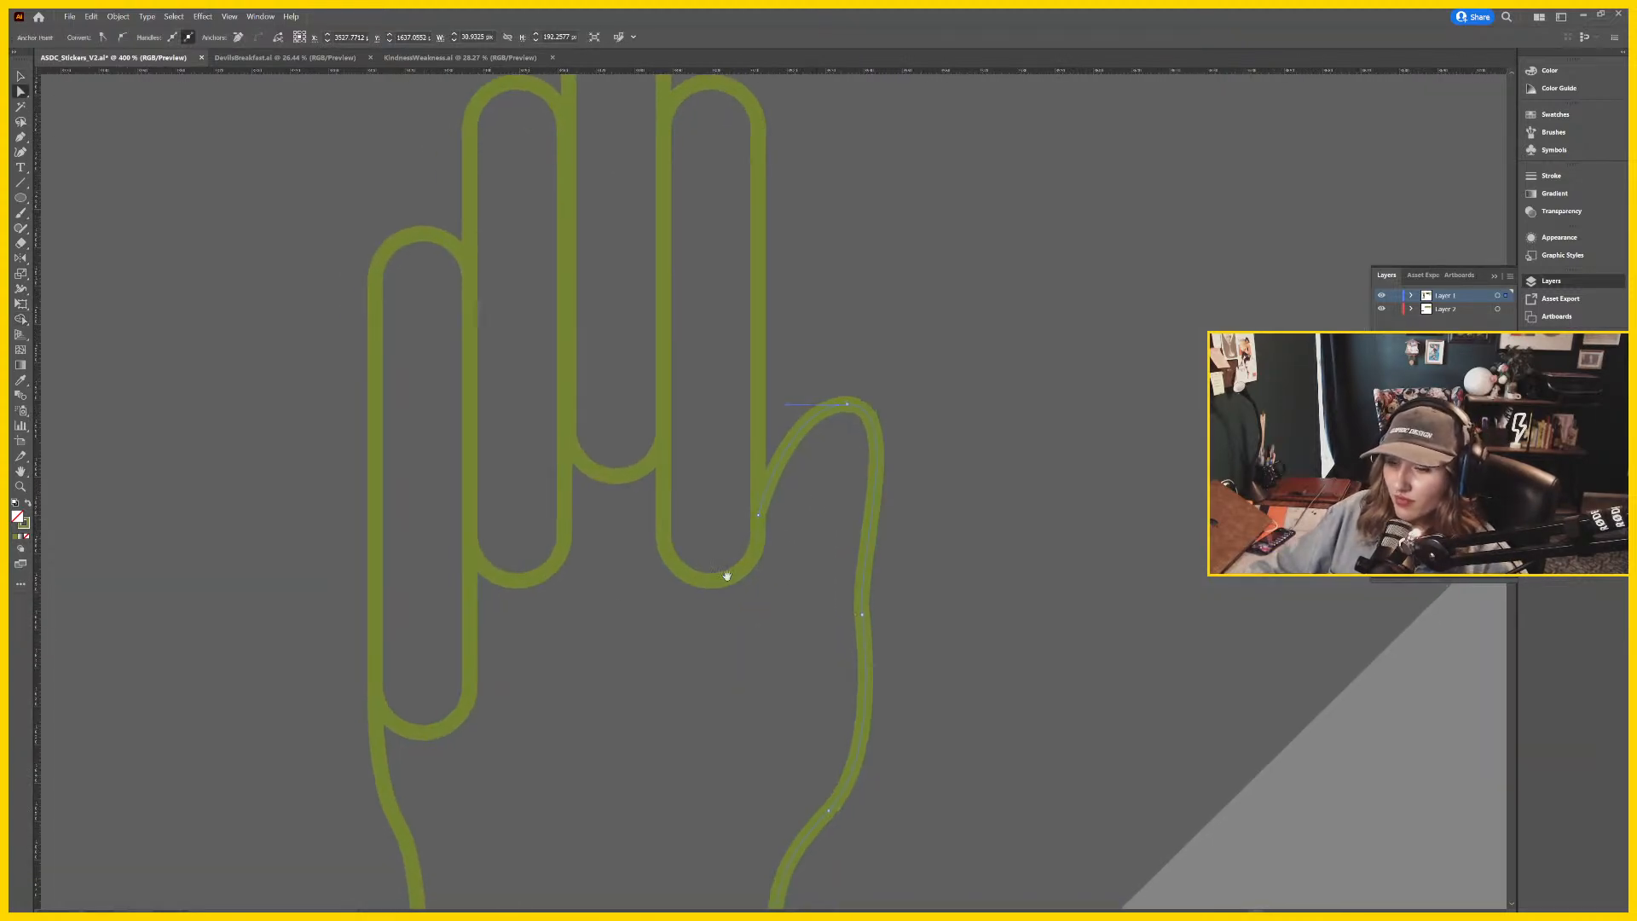
{"action": "left_click", "coordinate": [379, 741]}
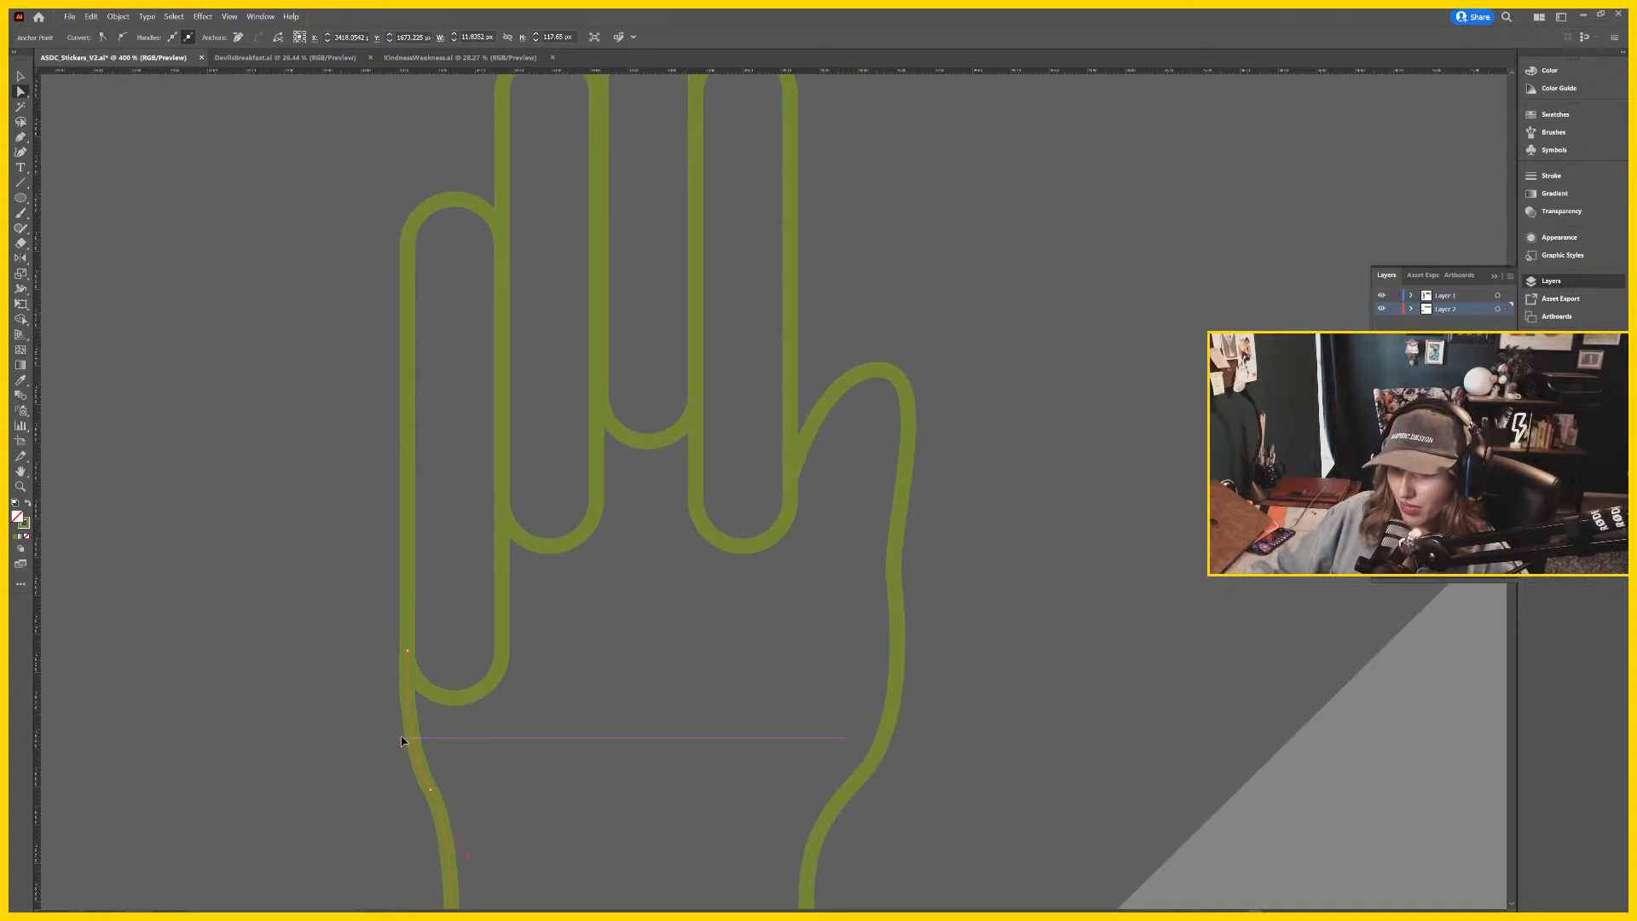
{"action": "left_click", "coordinate": [559, 742]}
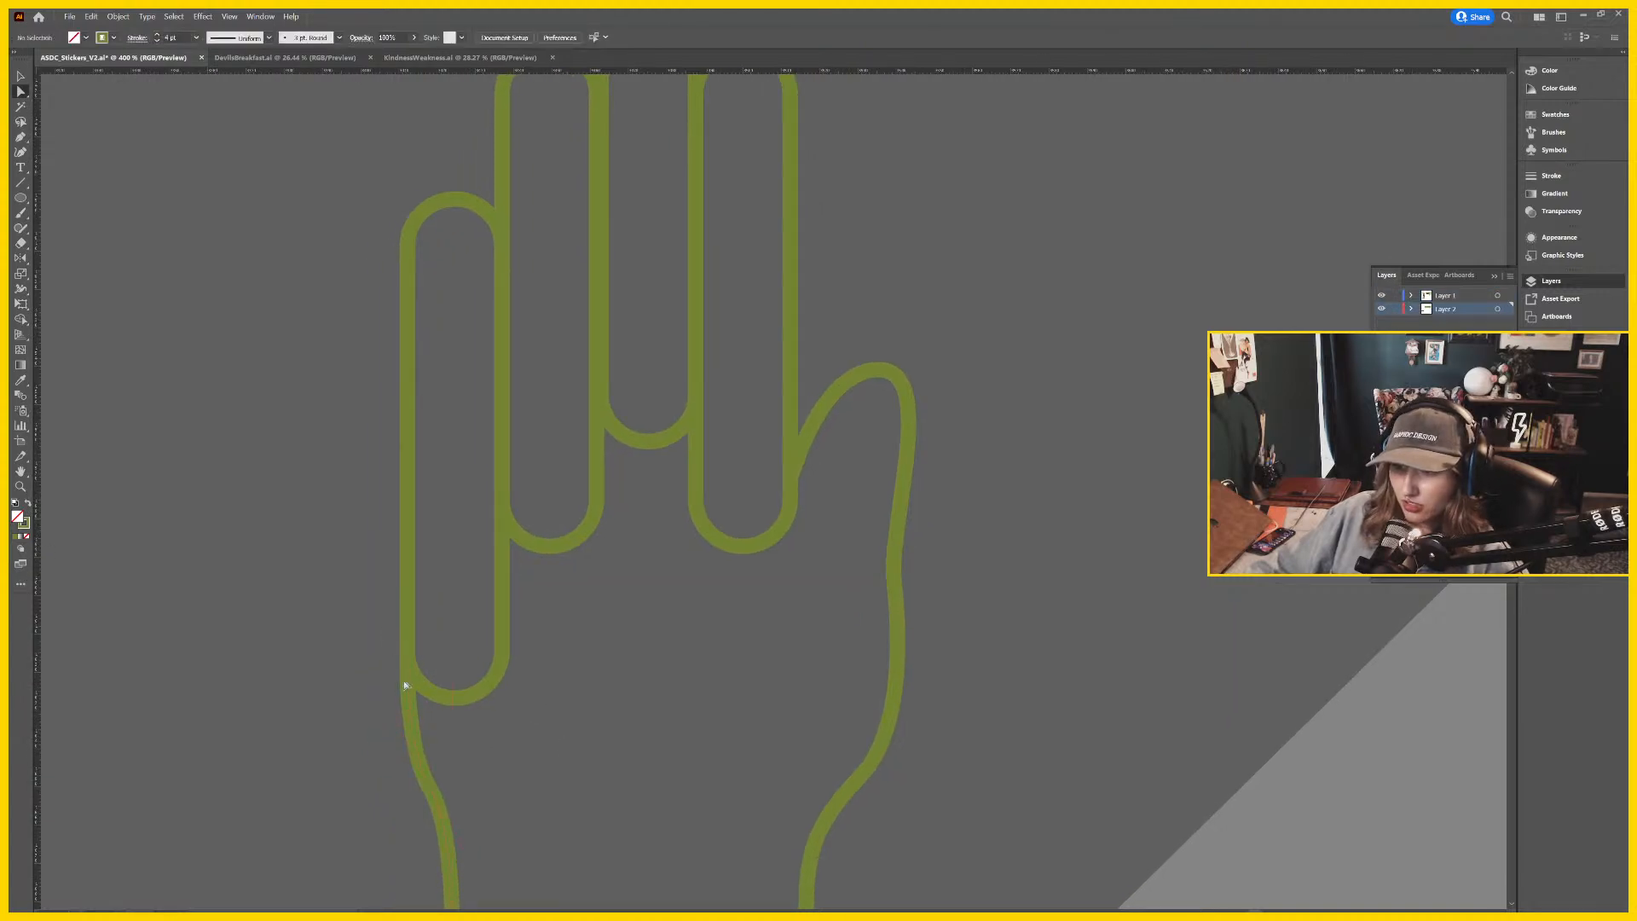
{"action": "left_click", "coordinate": [411, 681]}
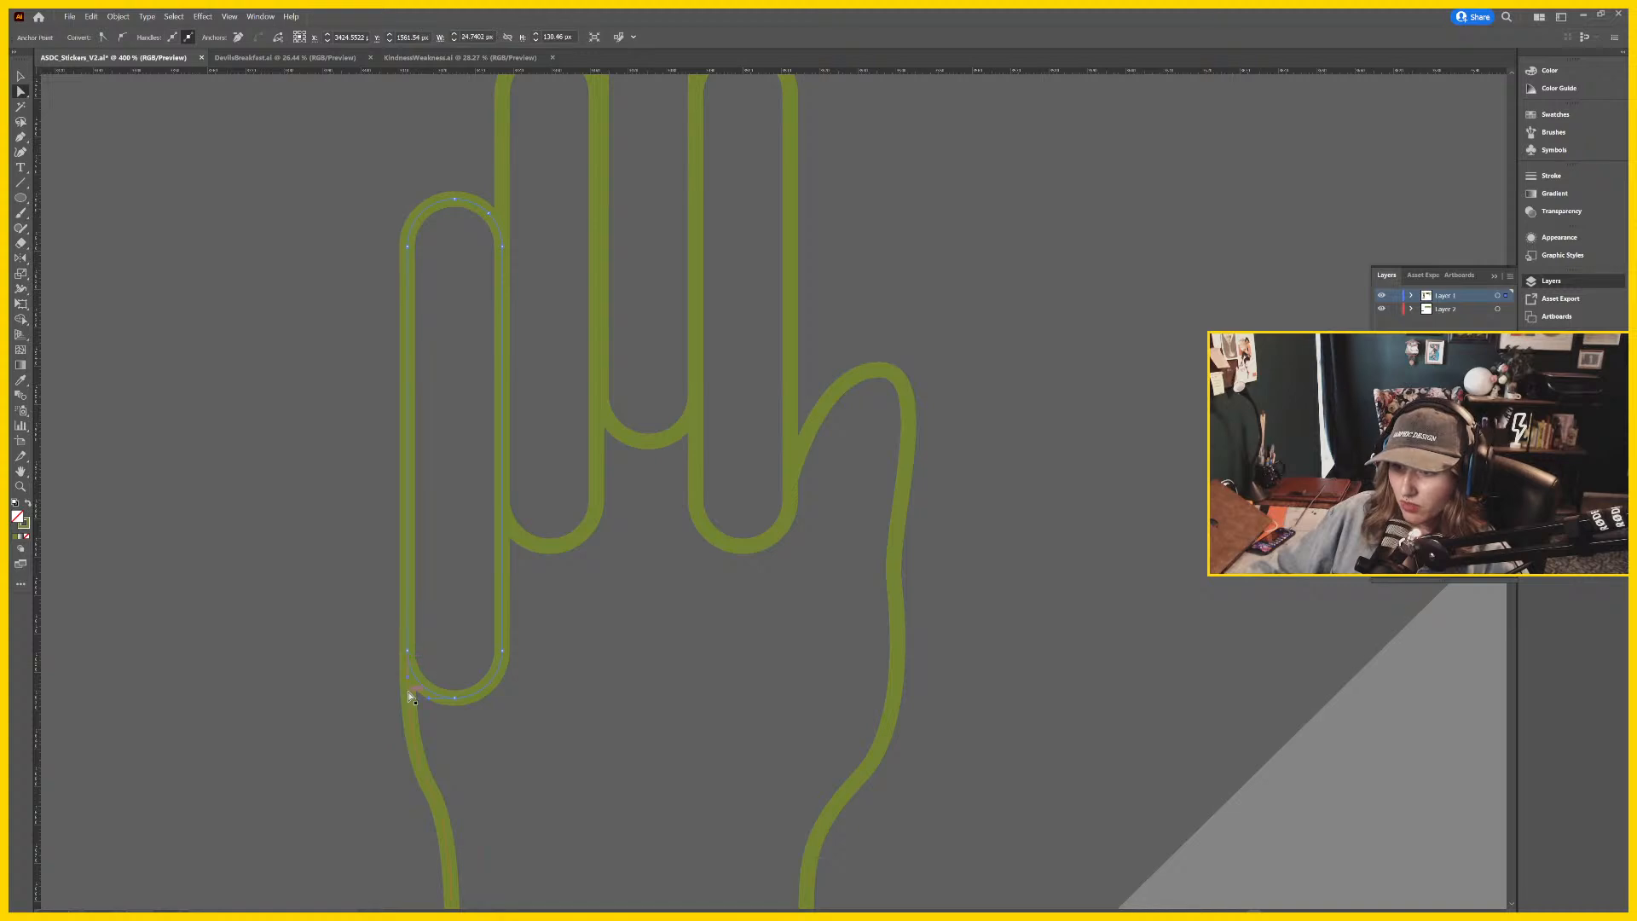
{"action": "left_click", "coordinate": [410, 659]}
{"action": "left_click", "coordinate": [408, 652]}
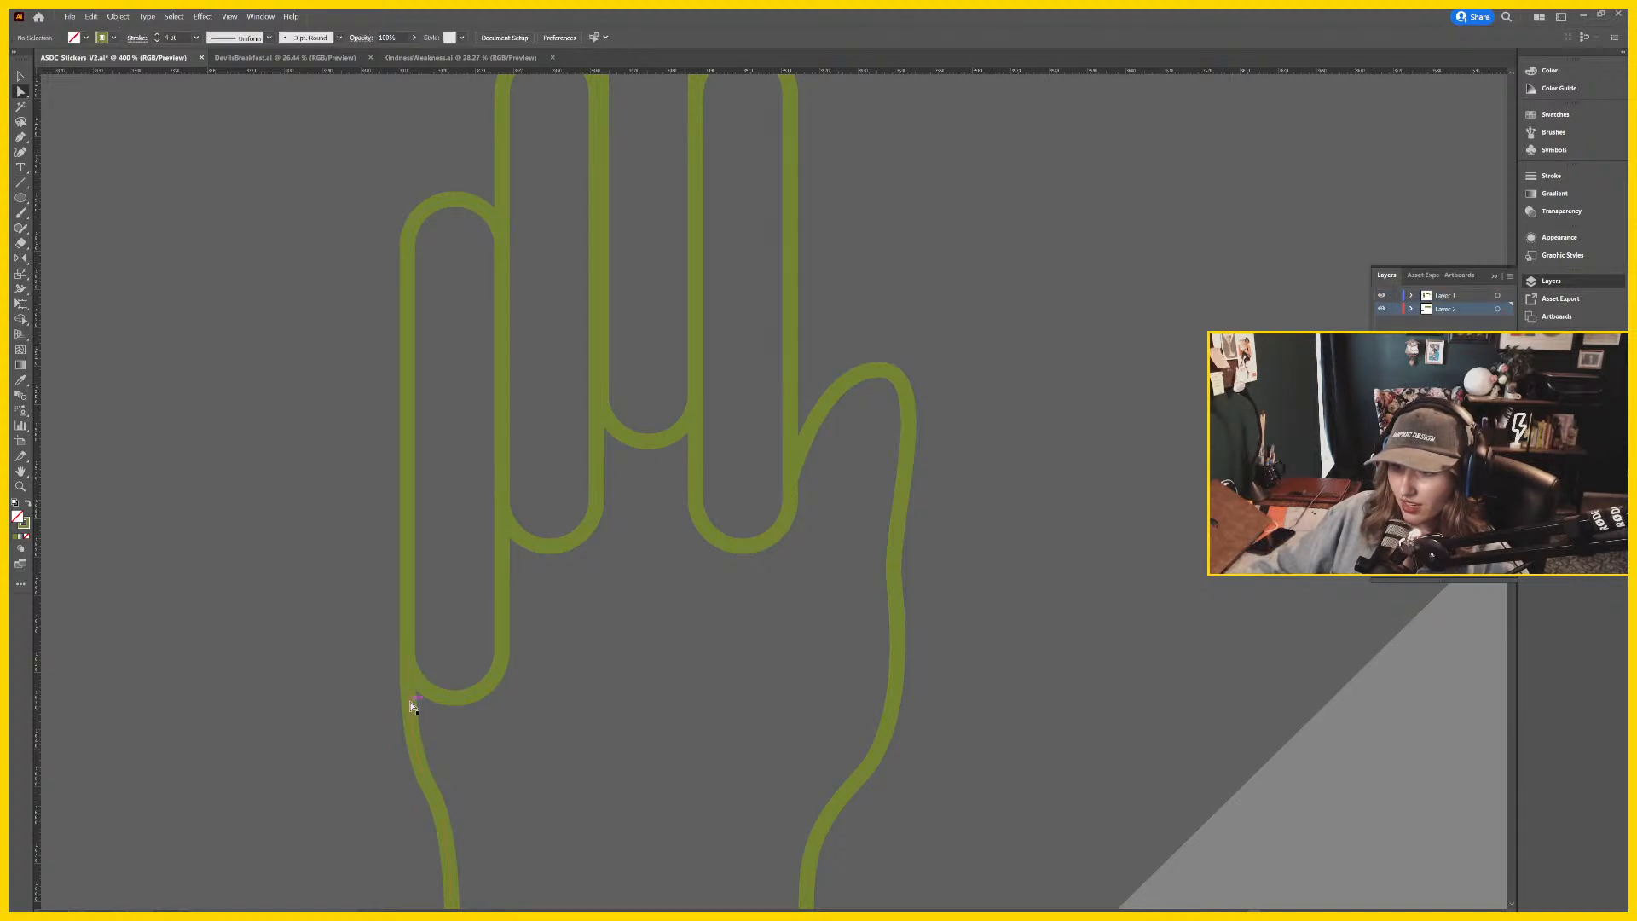
{"action": "left_click", "coordinate": [410, 656]}
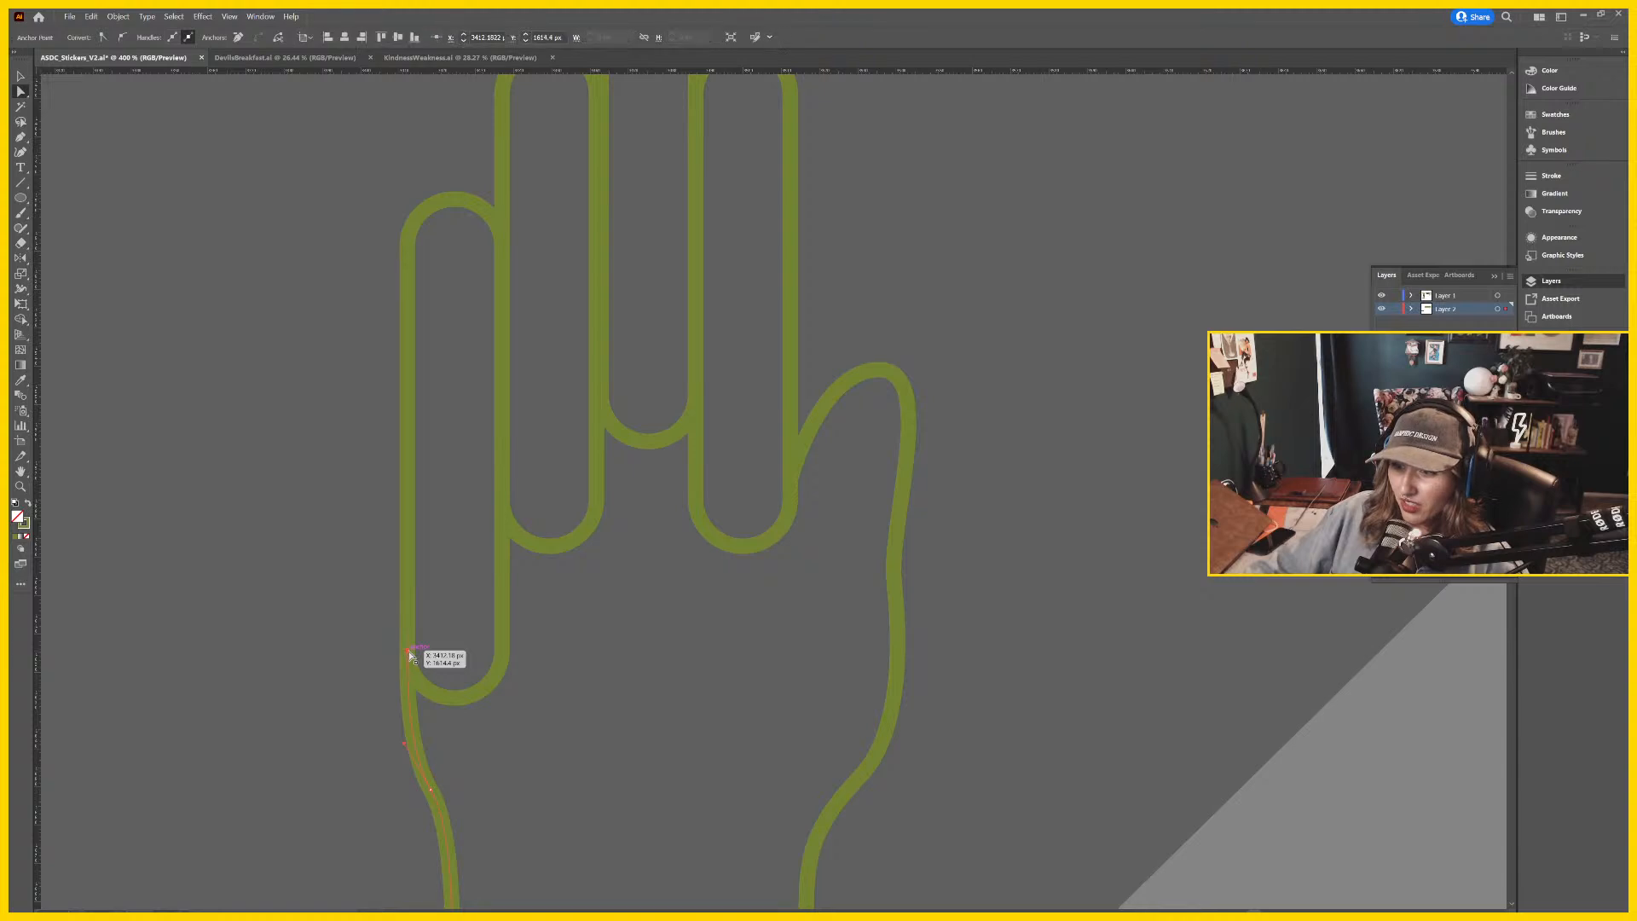
{"action": "left_click_drag", "start_coordinate": [410, 655], "coordinate": [408, 611]}
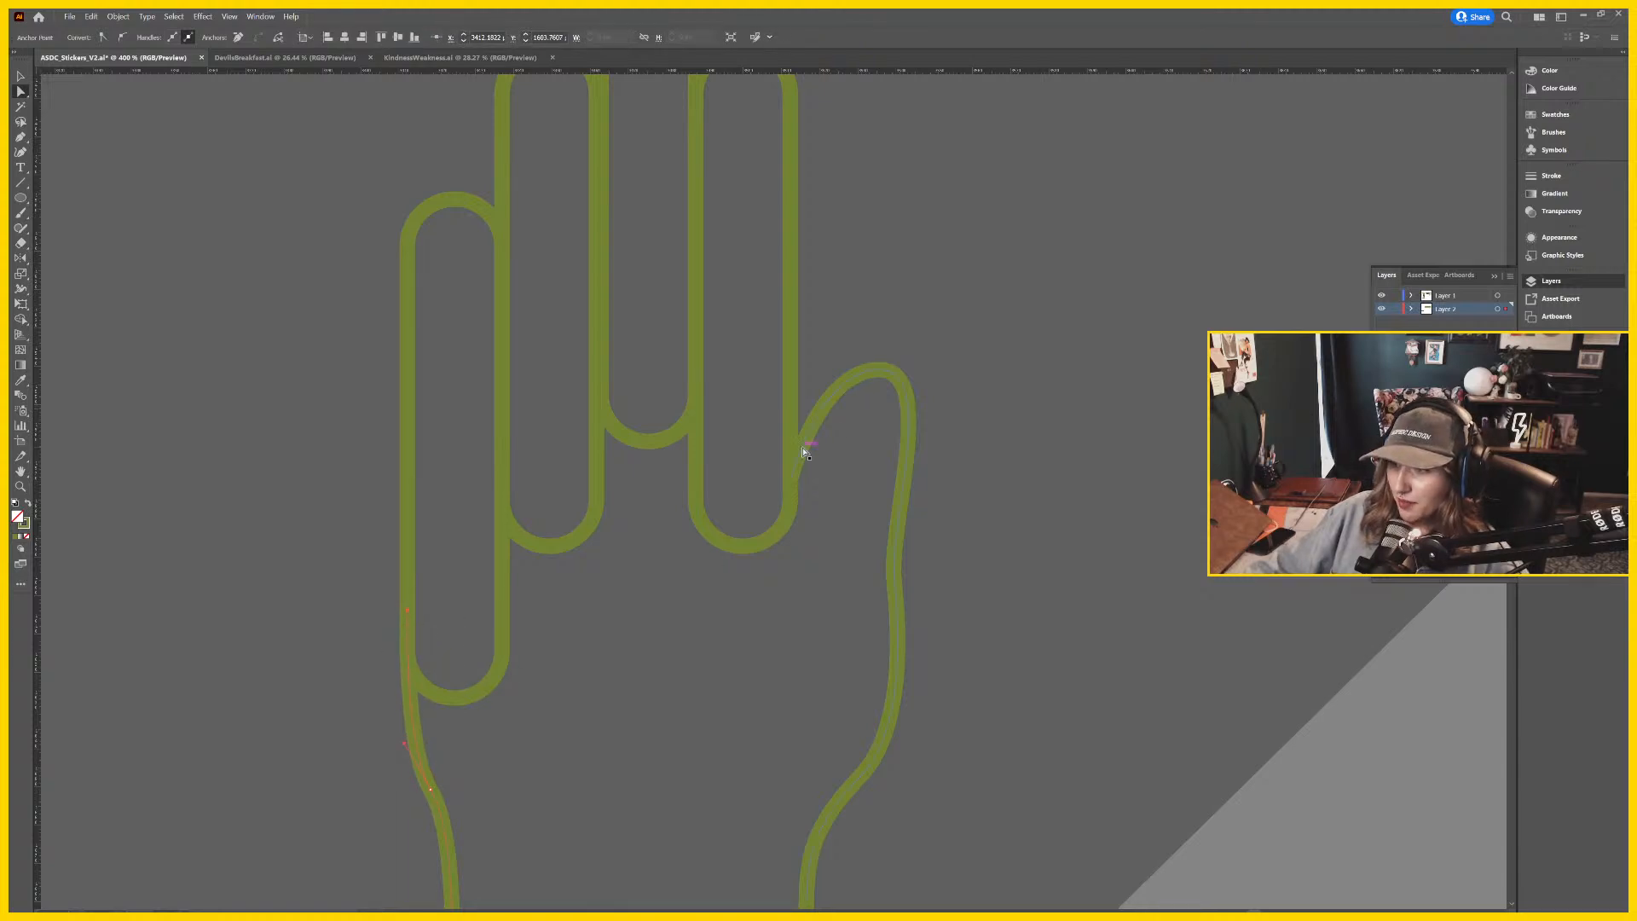
Check the thumb outline's end anchor at the index finger and try Shape Builder on the whole hand again.
{"action": "left_click", "coordinate": [790, 482]}
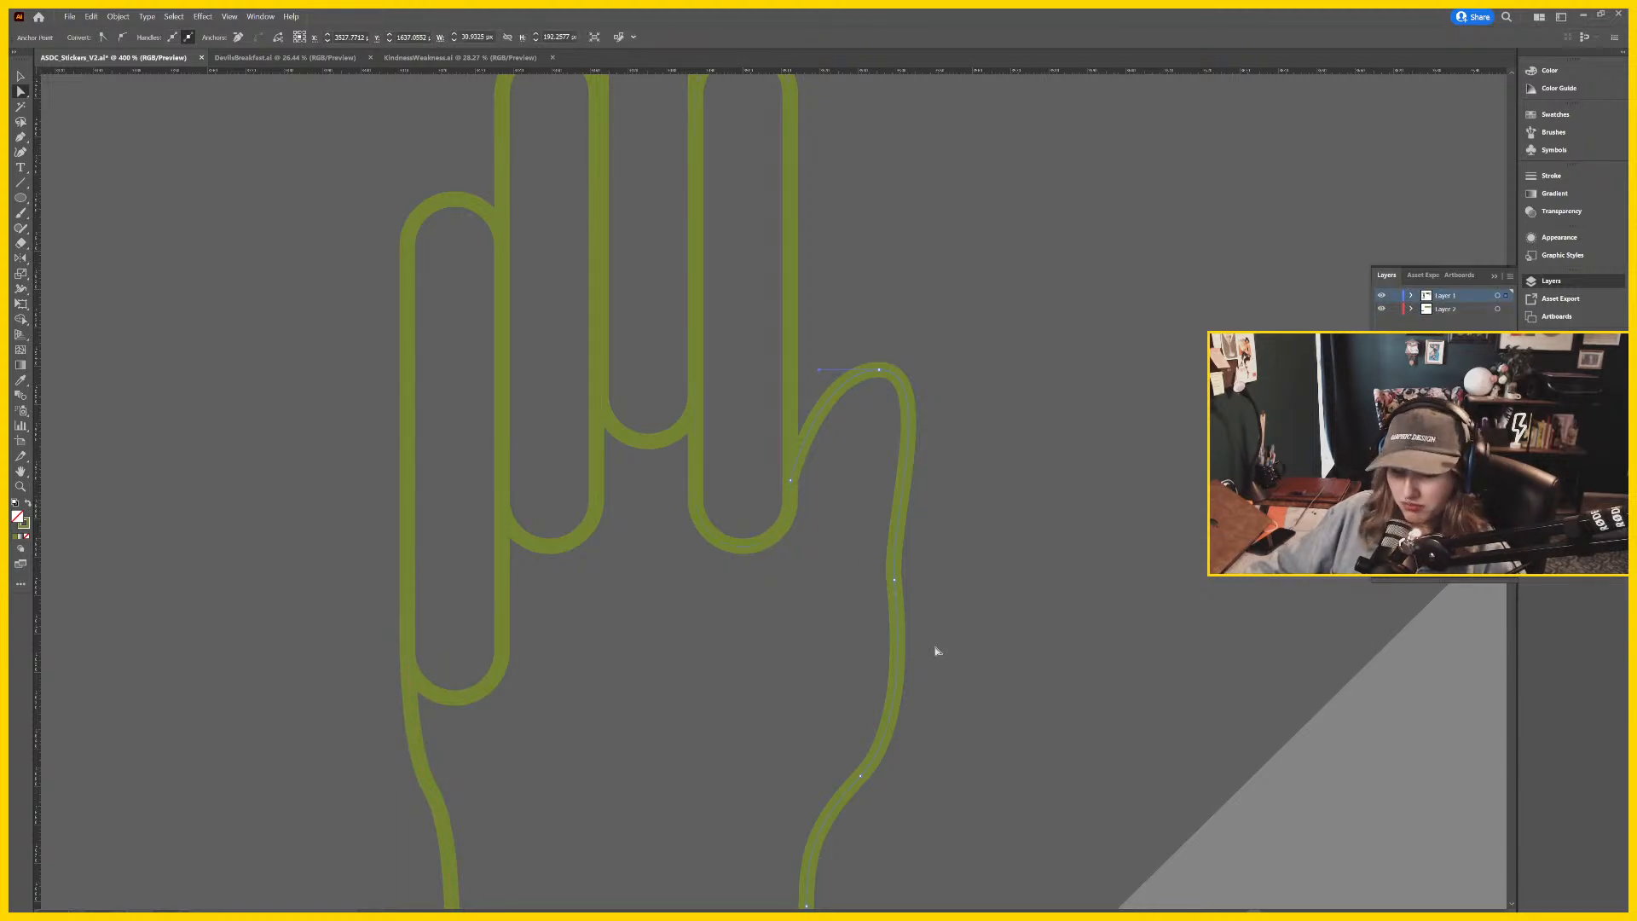
{"action": "key", "text": "ctrl+minus"}
{"action": "key", "text": "ctrl+minus"}
{"action": "scroll", "coordinate": [797, 504], "scroll_direction": "down", "scroll_amount": 2}
{"action": "scroll", "coordinate": [797, 505], "scroll_direction": "right", "scroll_amount": 2}
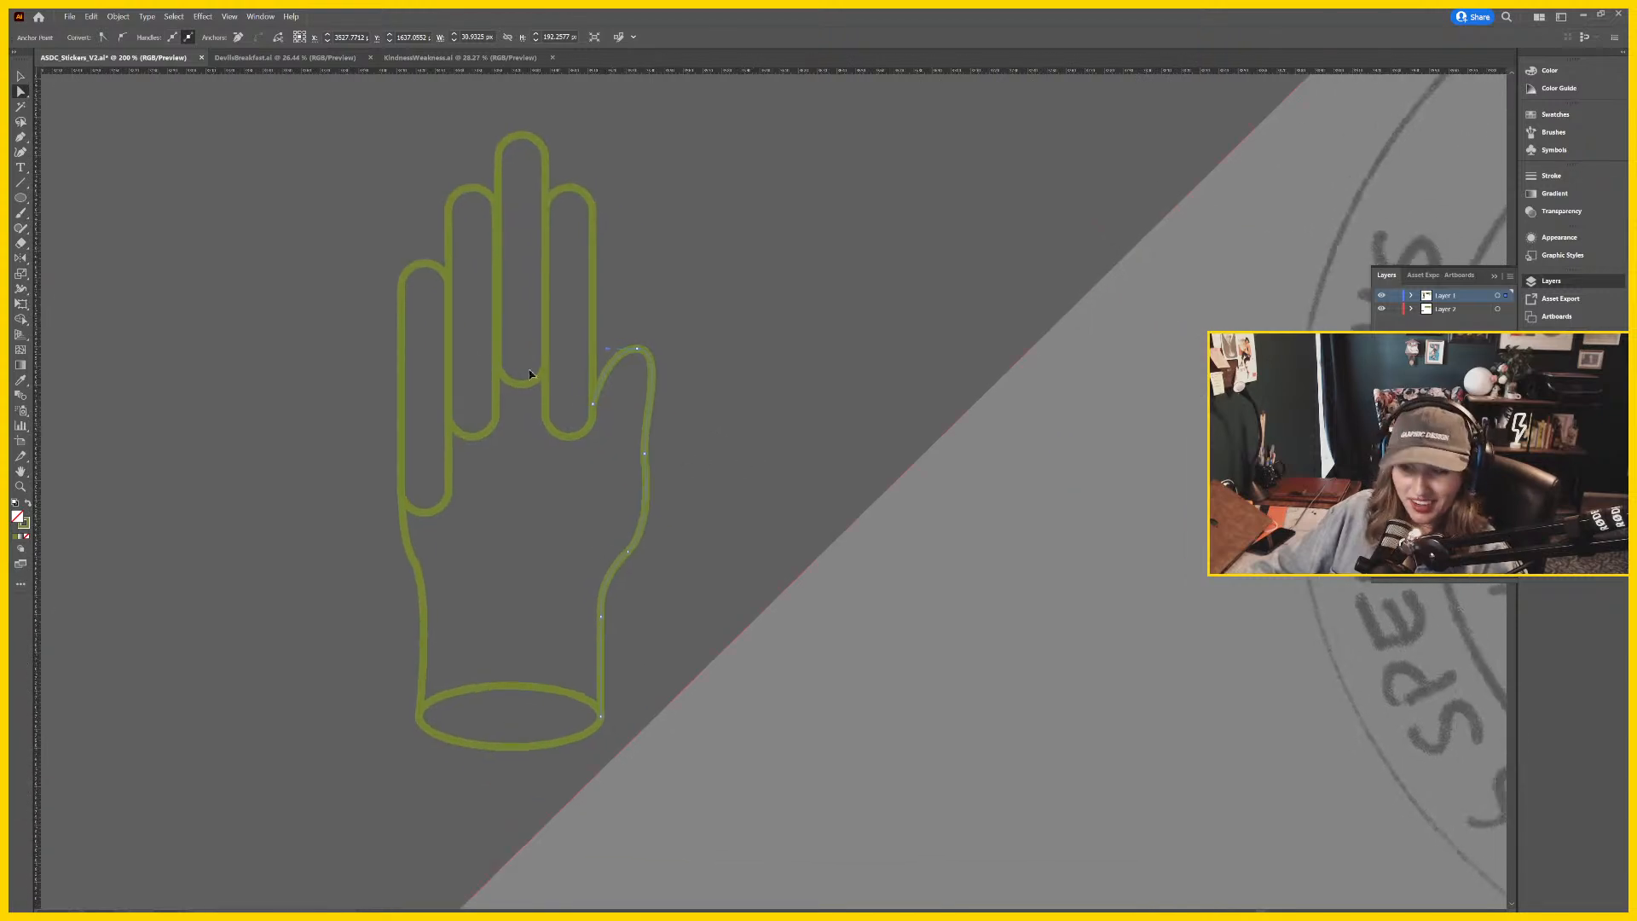
{"action": "key", "text": "v"}
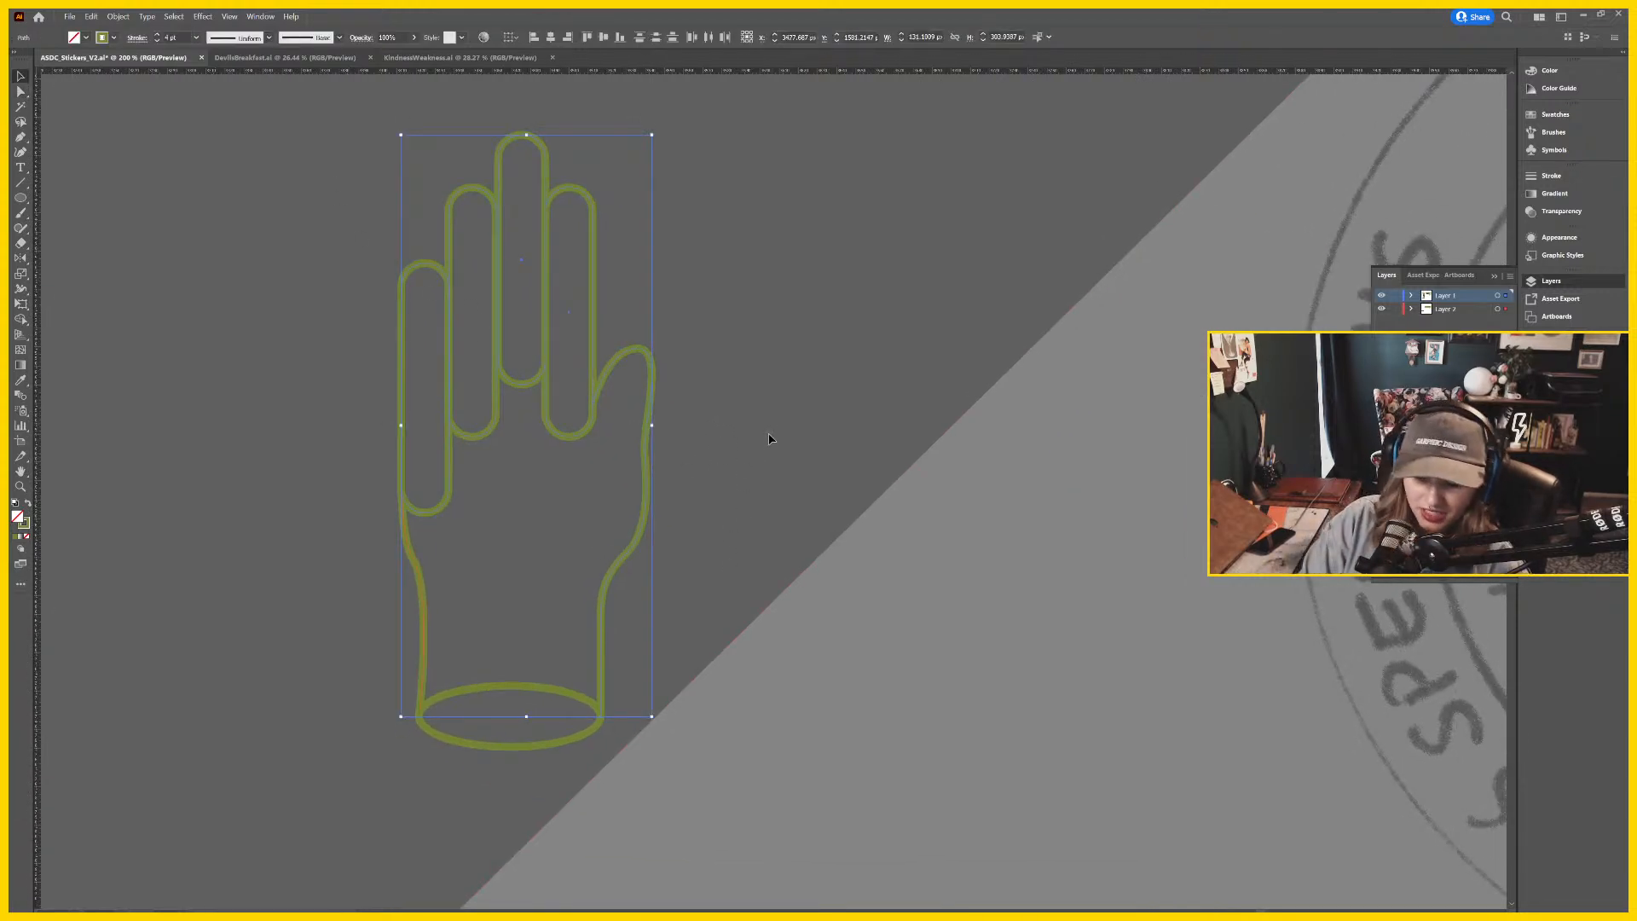
{"action": "key", "text": "q"}
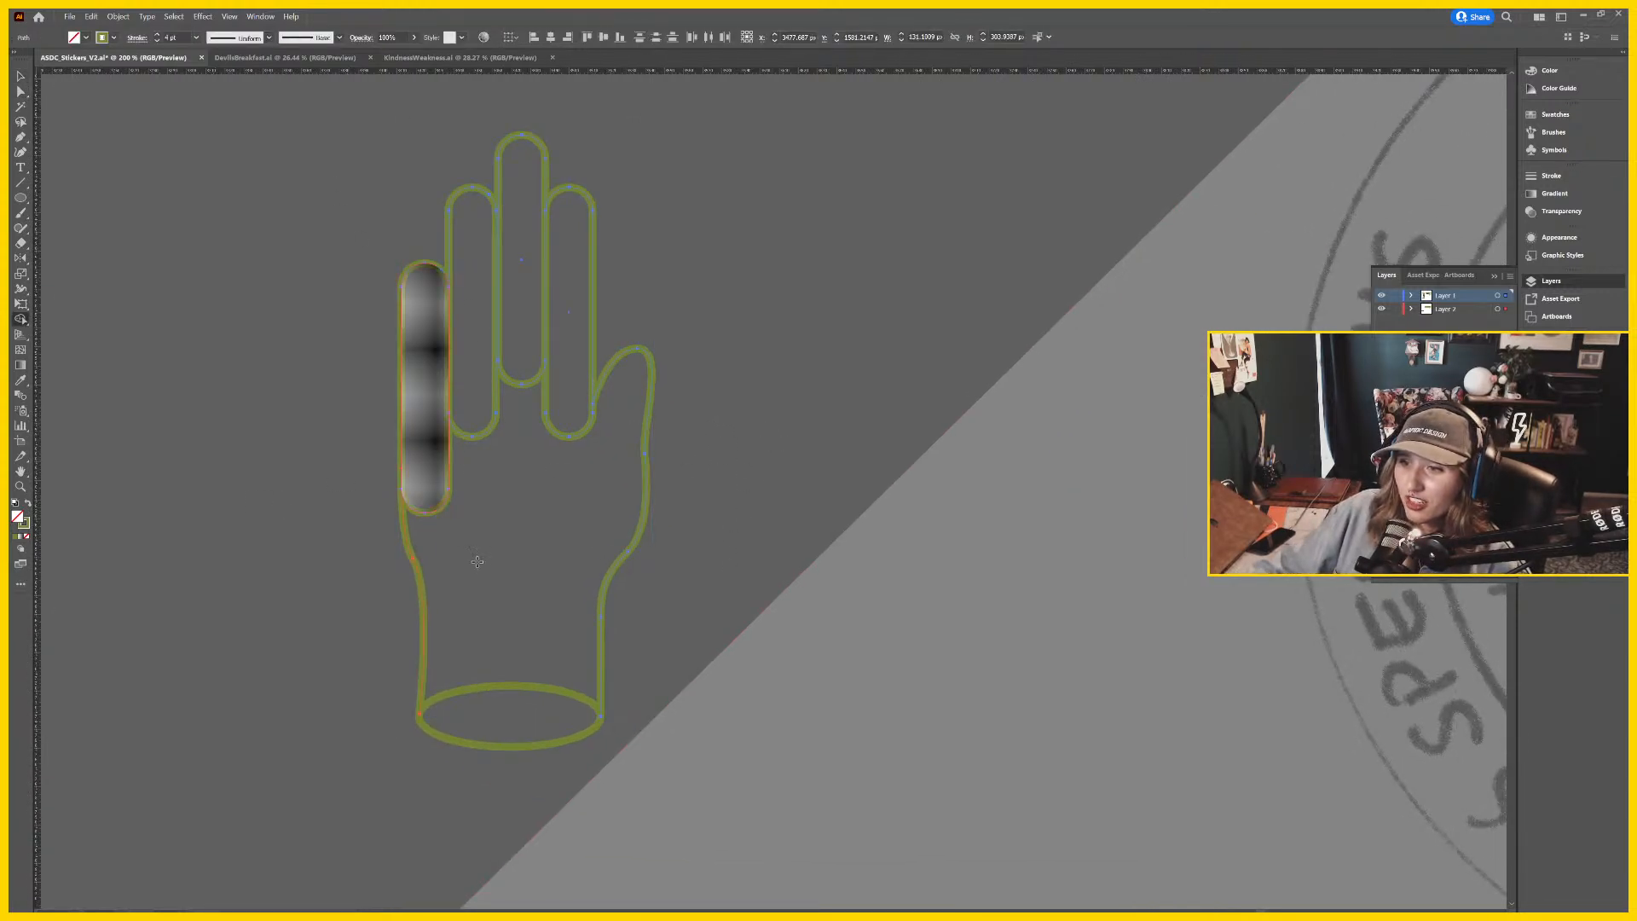
{"action": "left_click", "coordinate": [524, 365]}
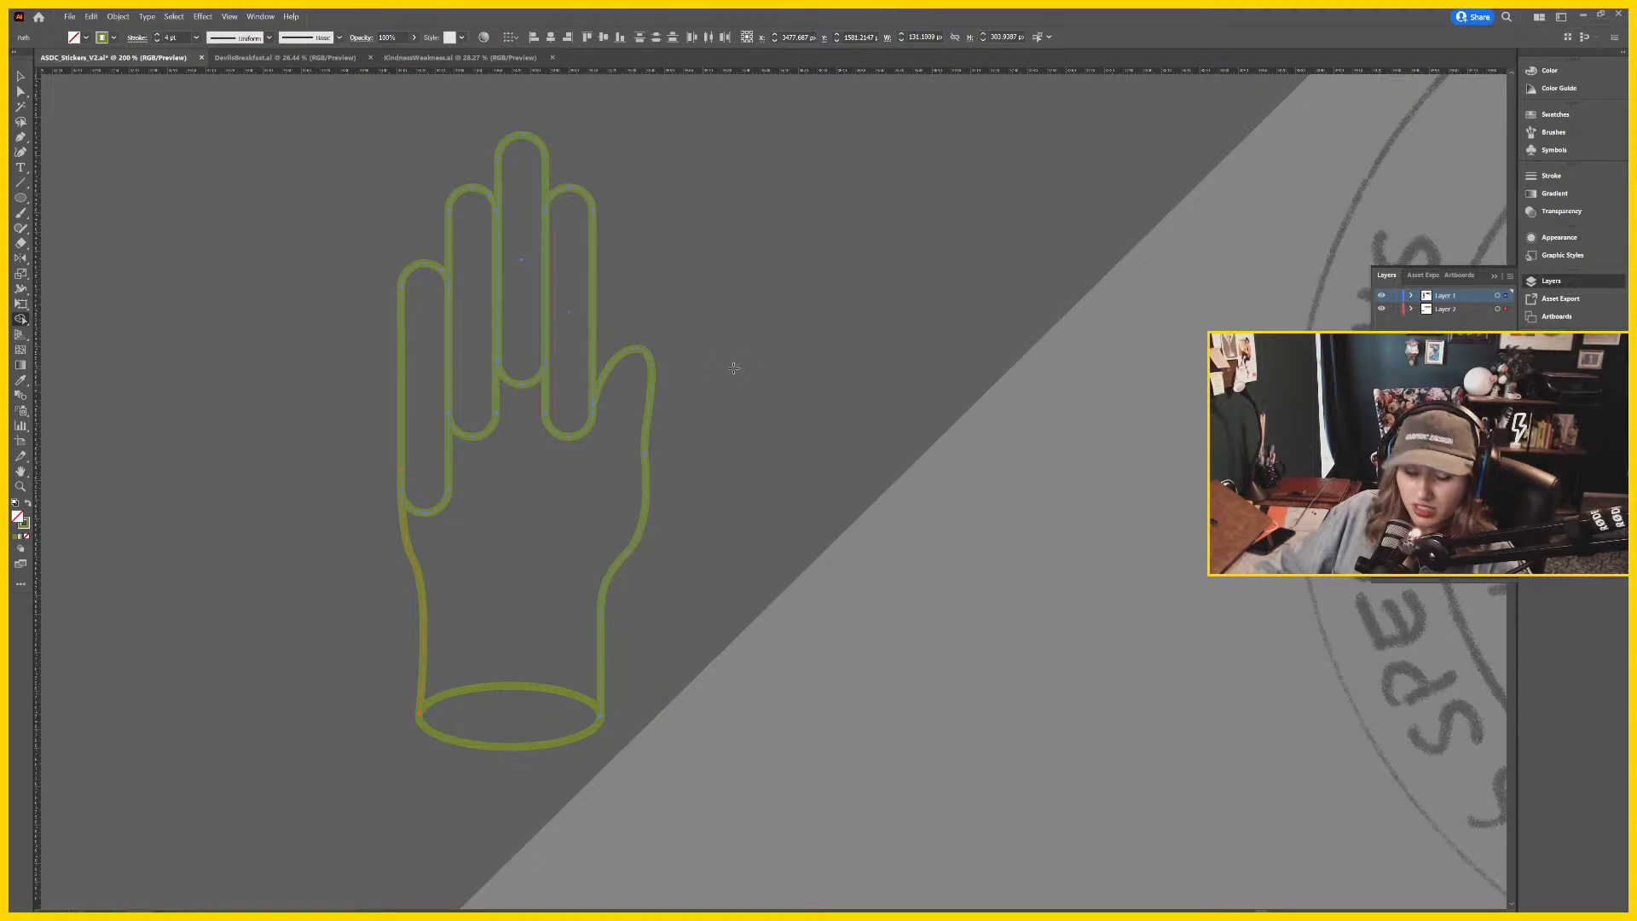
Cut the little finger outline at its lower outer corner and inner edge, and the ring finger outline on its middle-finger side, using Scissors.
{"action": "key", "text": "c"}
{"action": "left_click", "coordinate": [400, 488]}
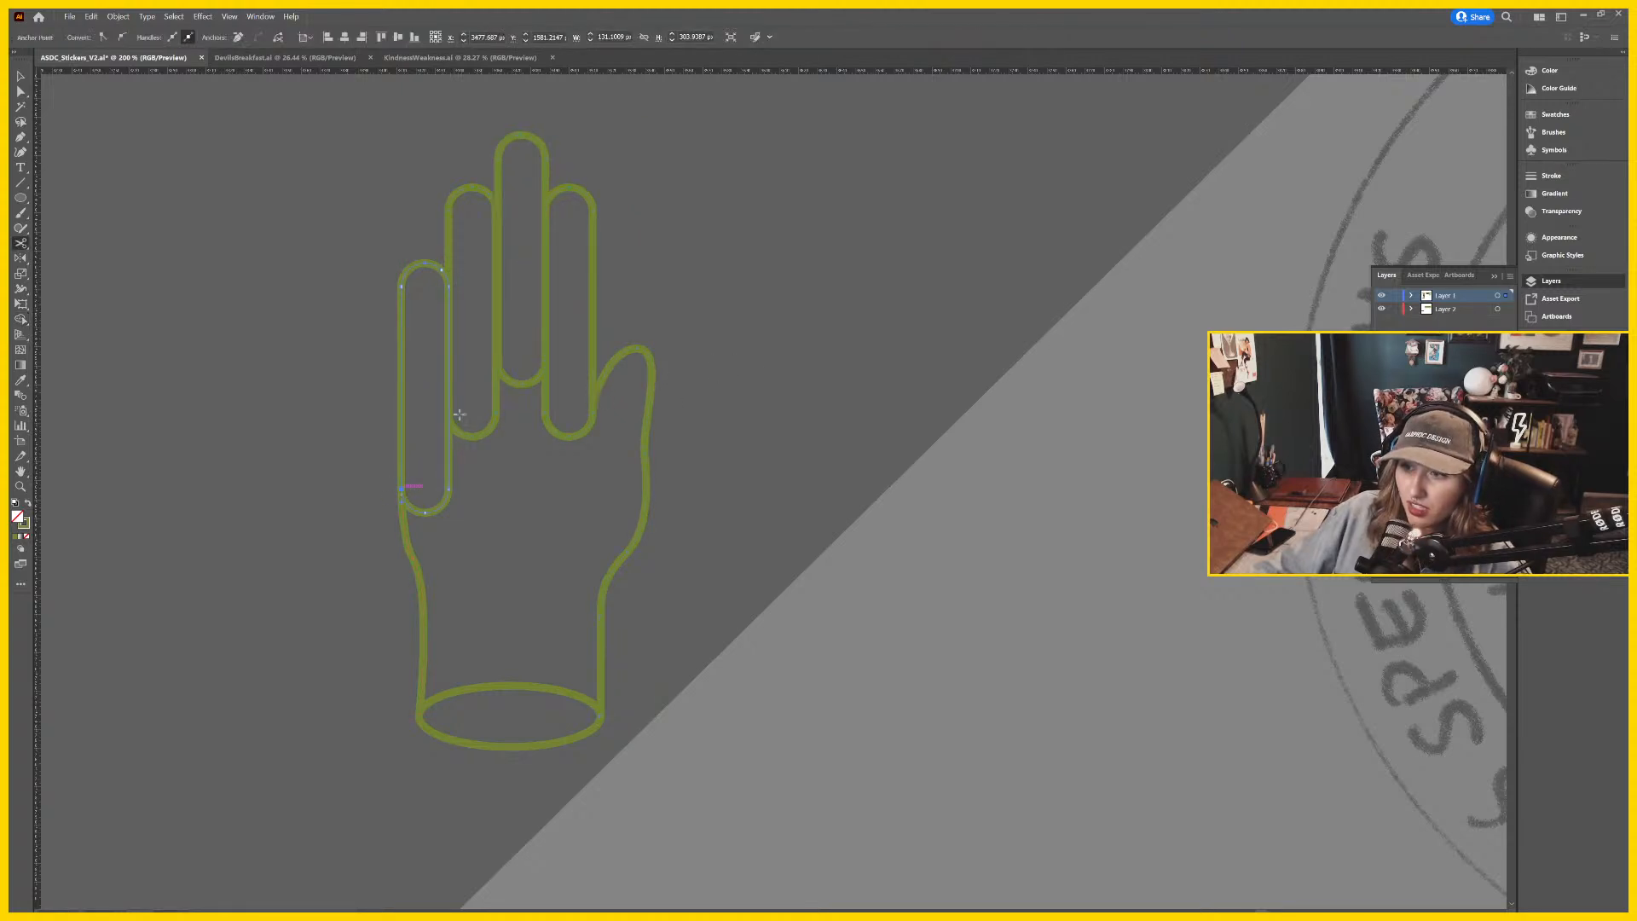
{"action": "left_click", "coordinate": [449, 366]}
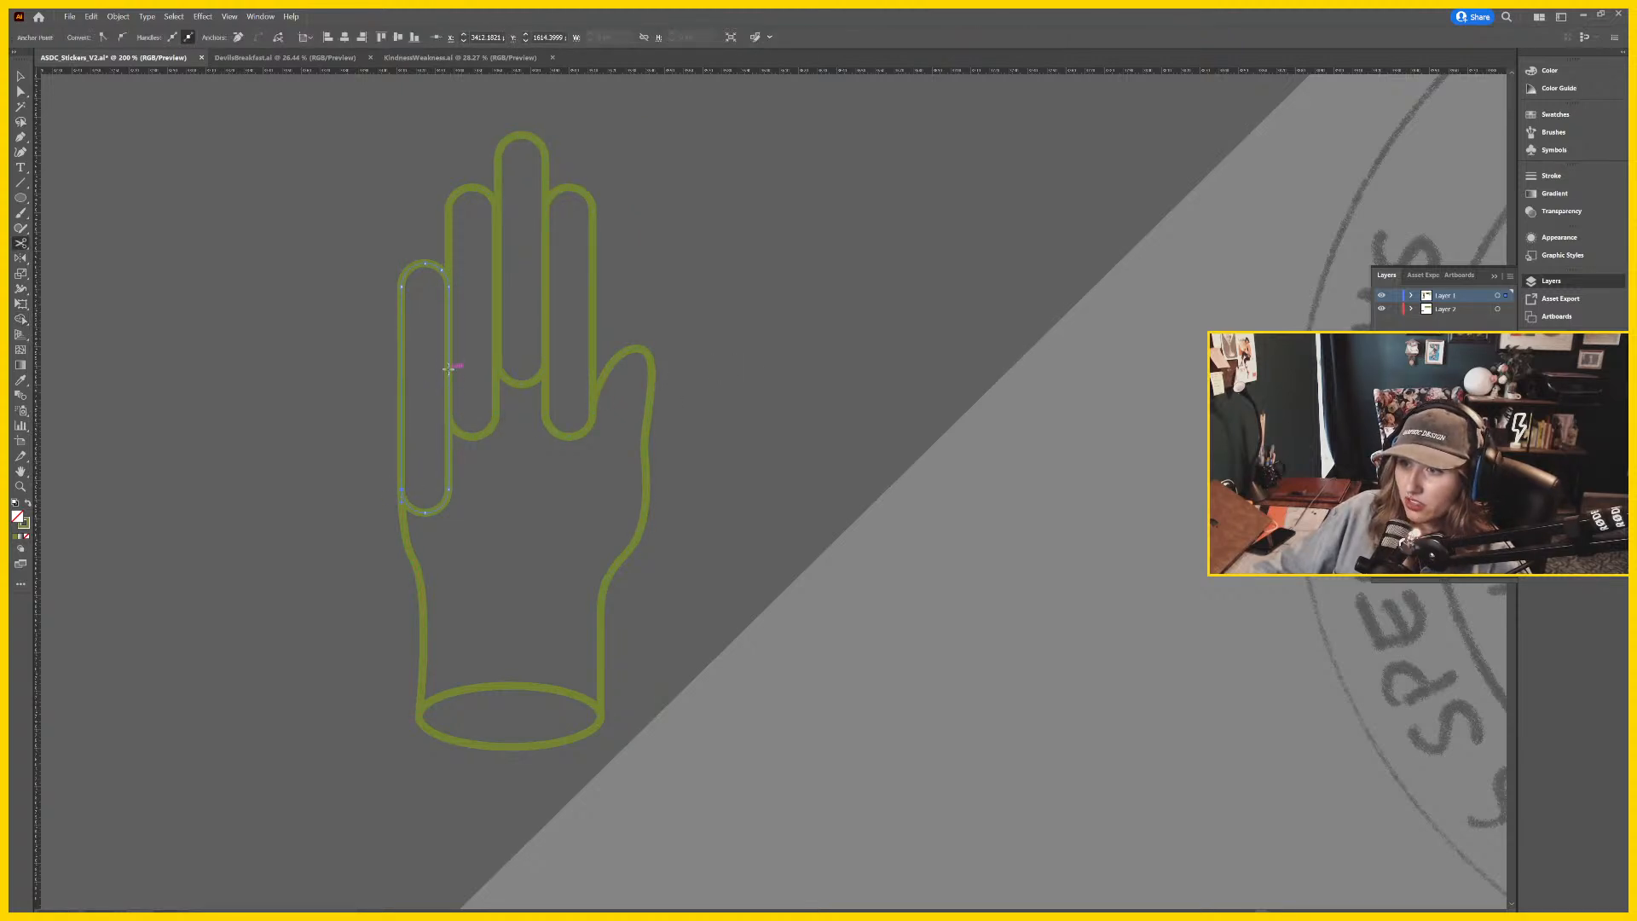
{"action": "left_click", "coordinate": [496, 323]}
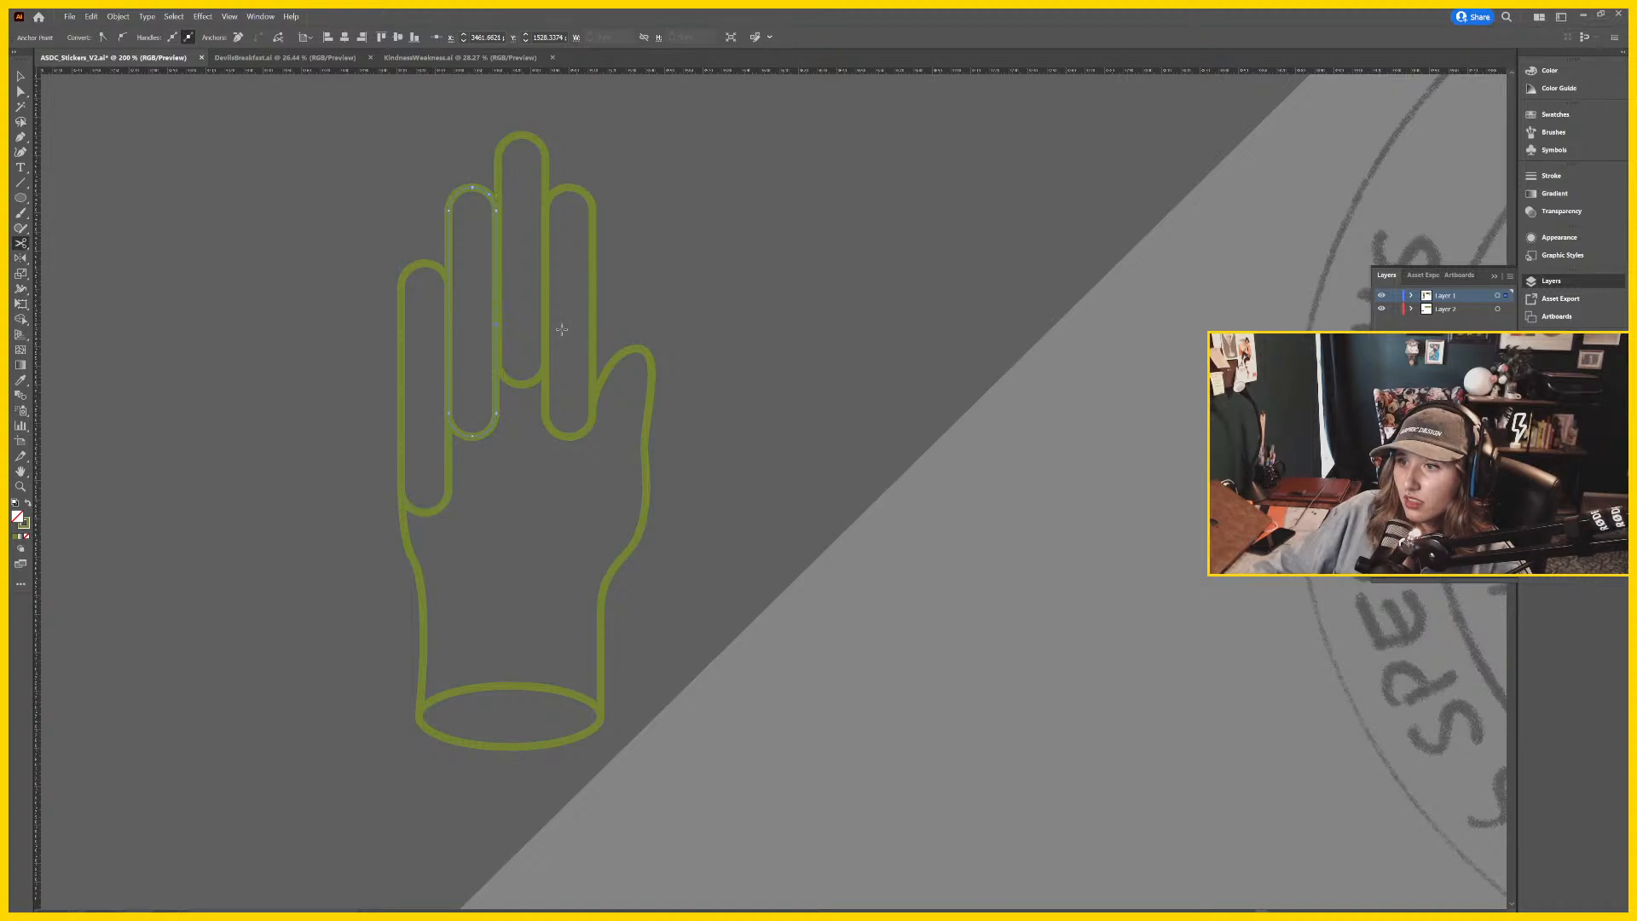
Cut the index finger outline beside the middle finger and at the thumb, and delete its lower inner edge and rounded base.
{"action": "left_click", "coordinate": [545, 333]}
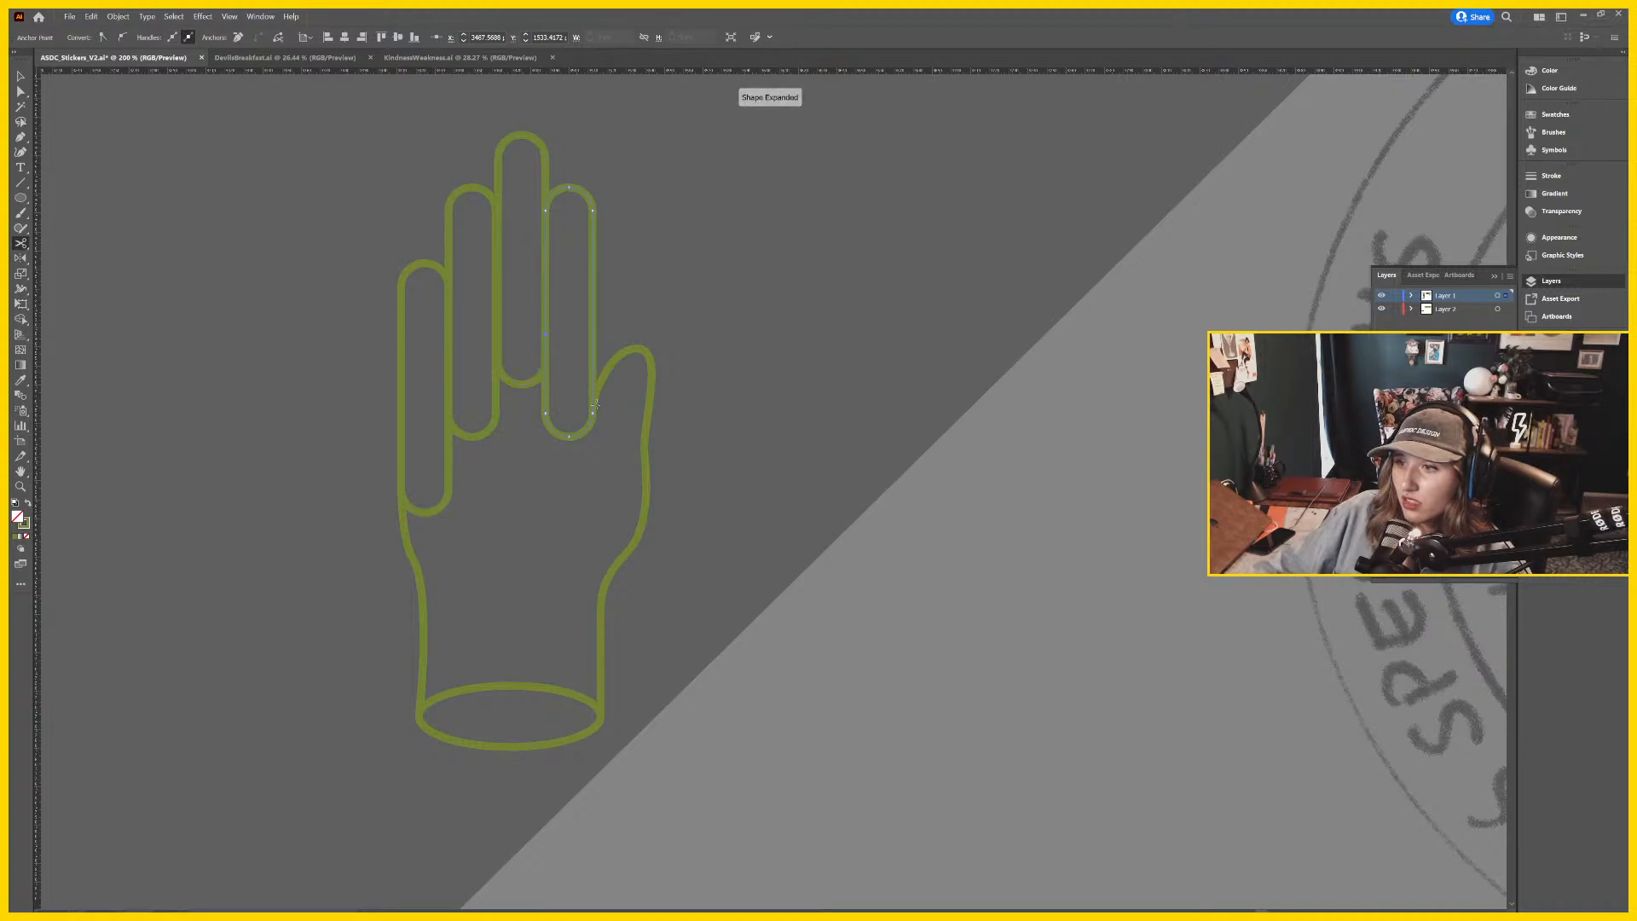
{"action": "left_click", "coordinate": [592, 412]}
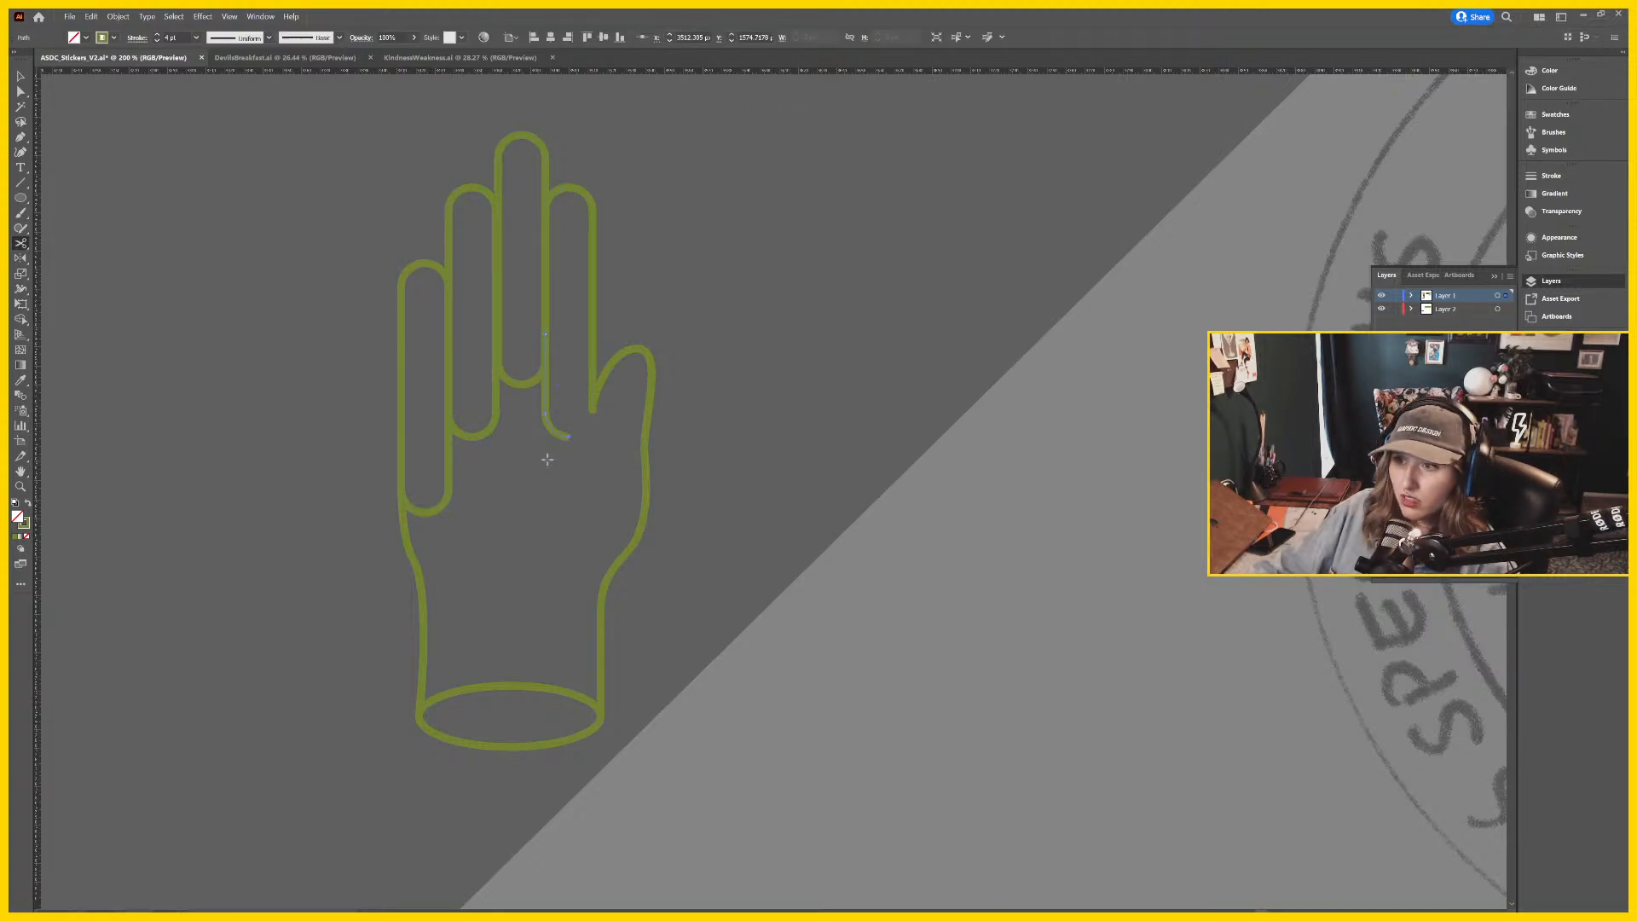
{"action": "key", "text": "Delete"}
{"action": "key", "text": "v"}
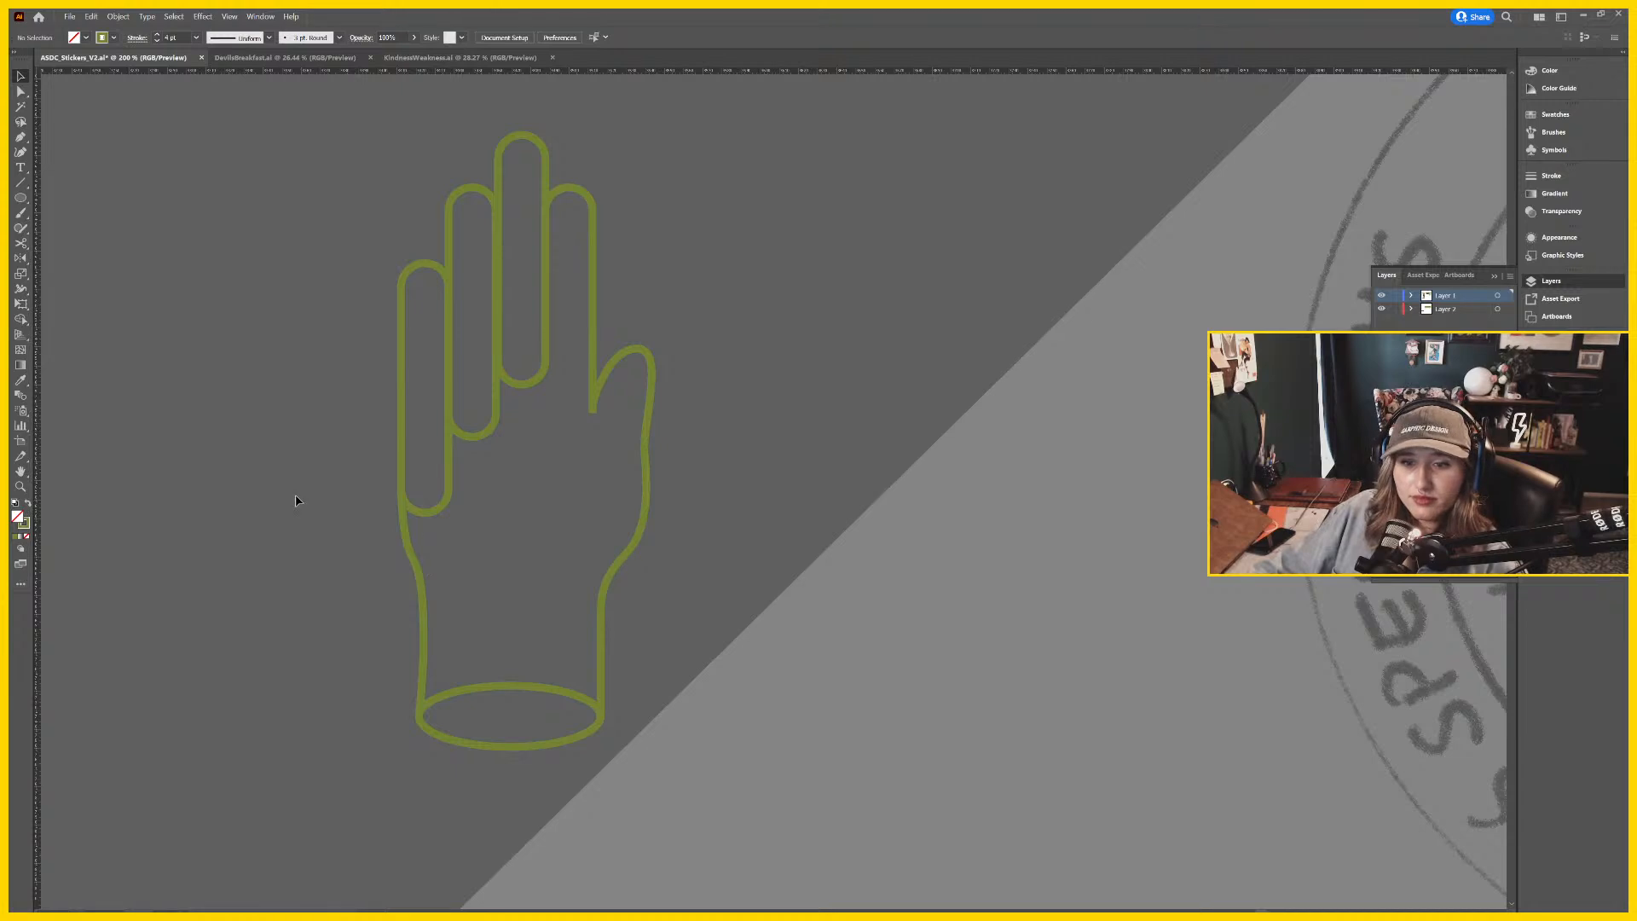
Cut the middle finger outline with Scissors at both ends of its rounded base.
{"action": "left_click", "coordinate": [532, 388]}
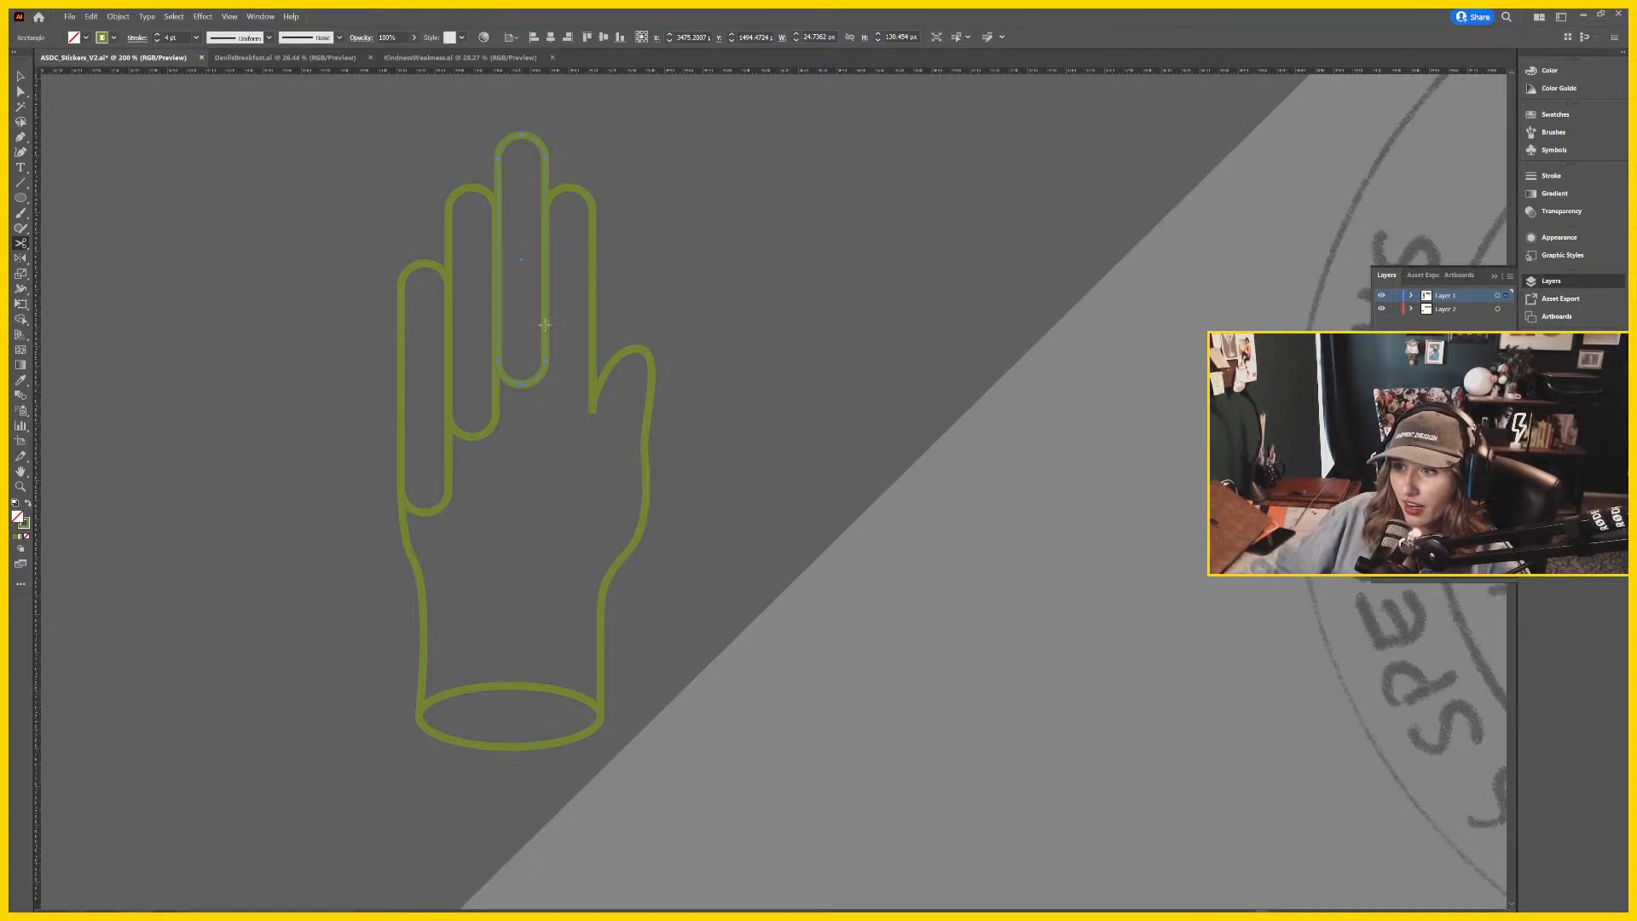
{"action": "key", "text": "ctrl+j"}
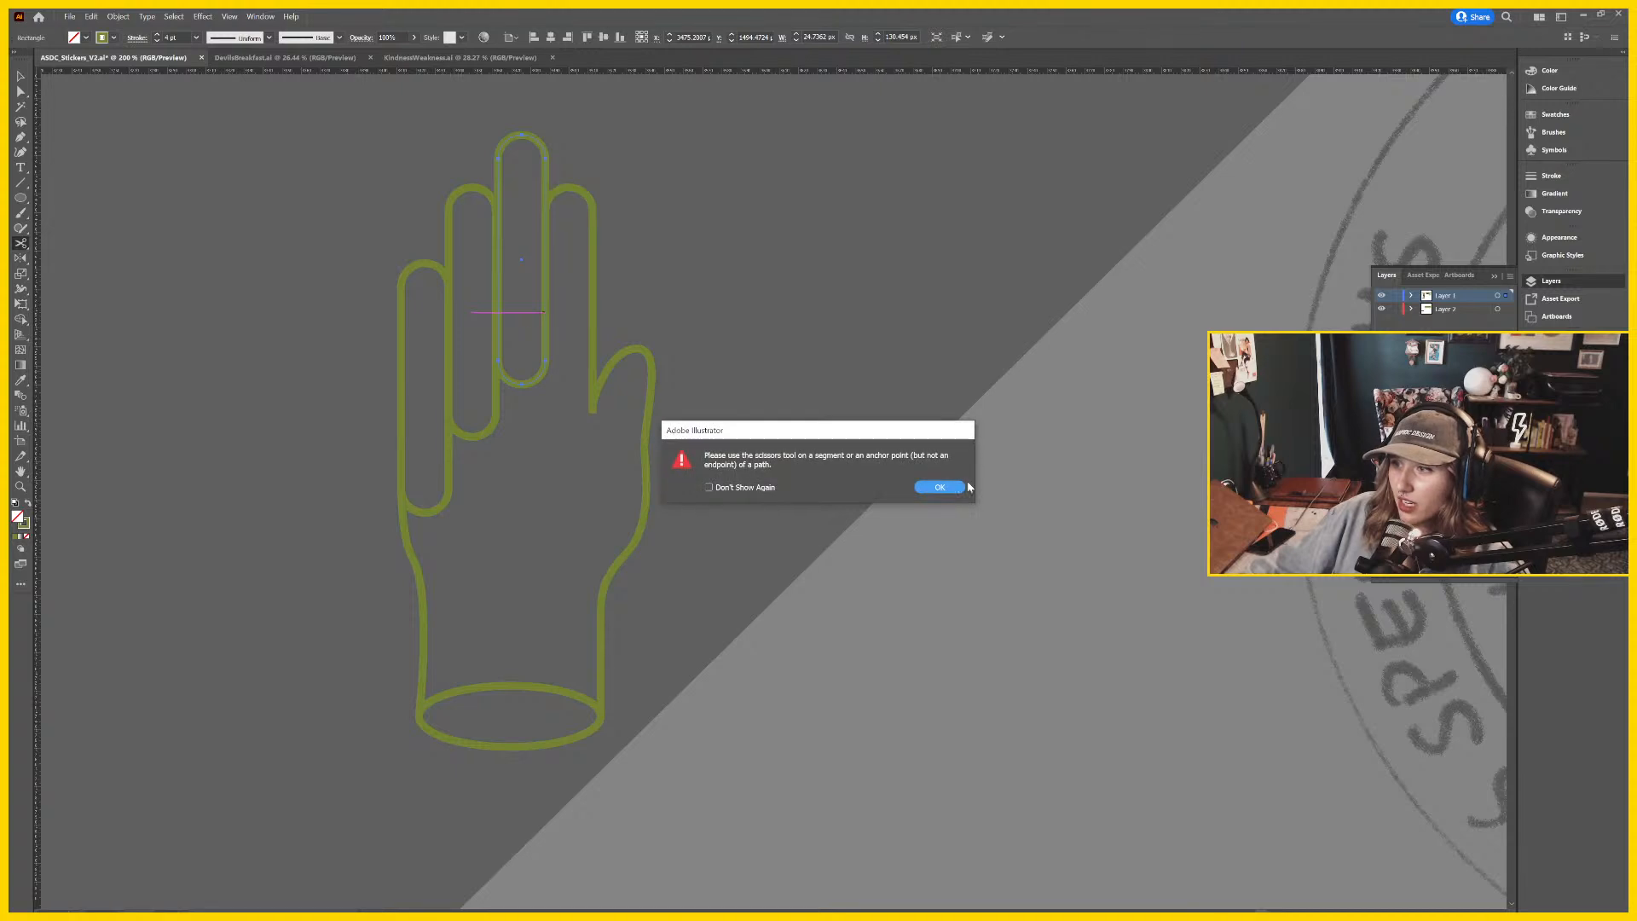
{"action": "key", "text": "Return"}
{"action": "key", "text": "ctrl+plus"}
{"action": "key", "text": "ctrl+plus"}
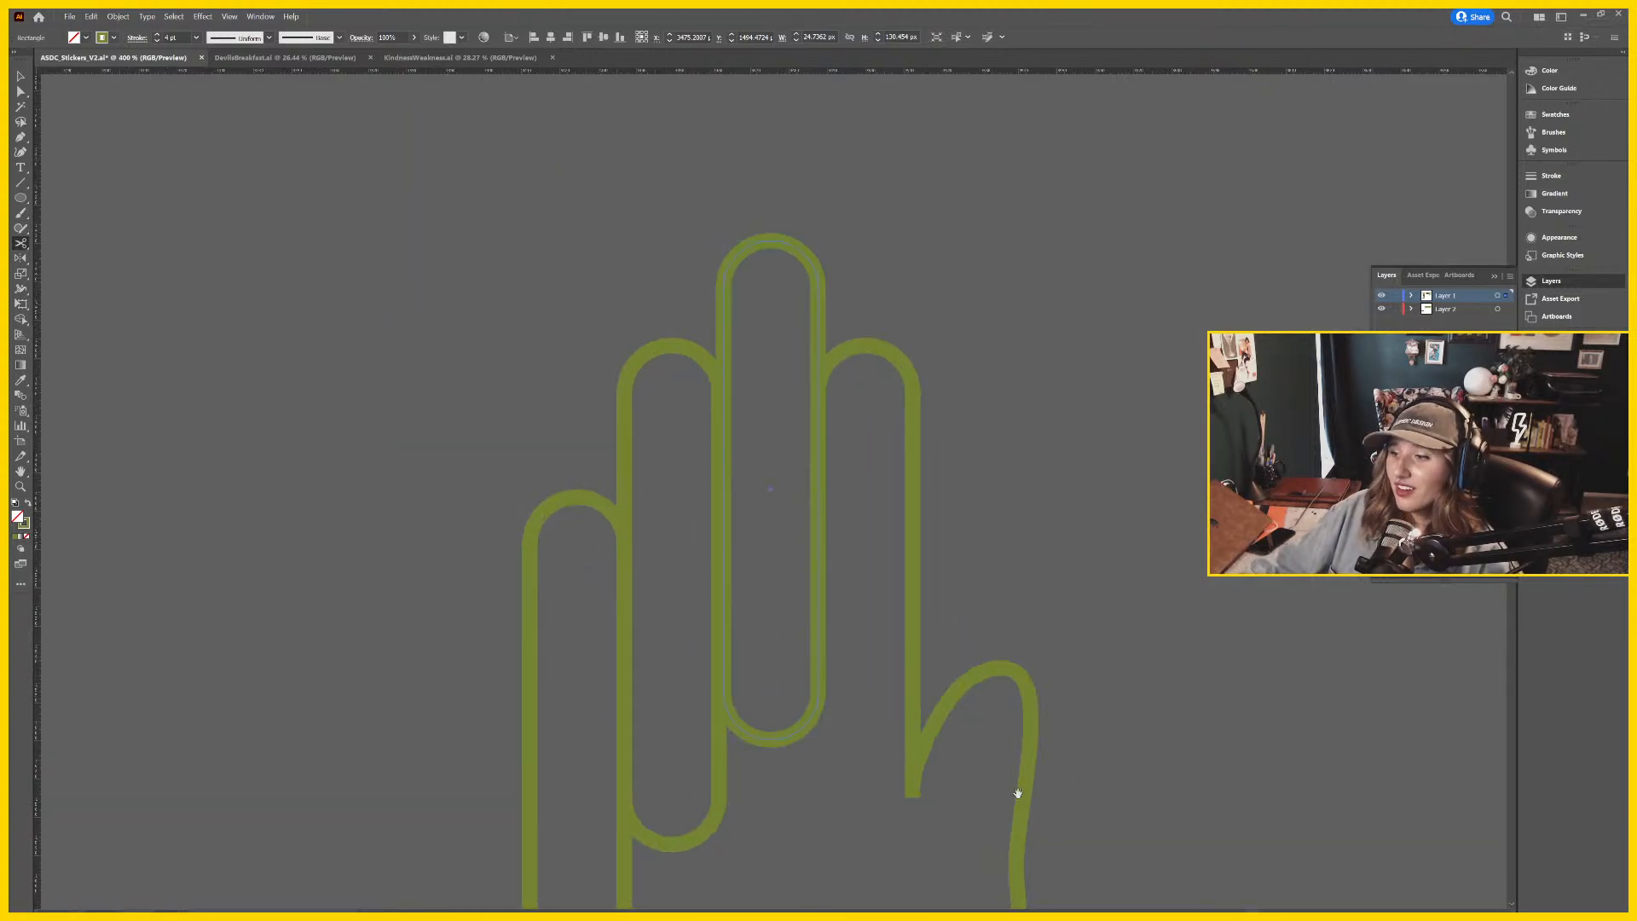
{"action": "left_click_drag", "start_coordinate": [910, 653], "coordinate": [847, 606]}
{"action": "left_click", "coordinate": [757, 645]}
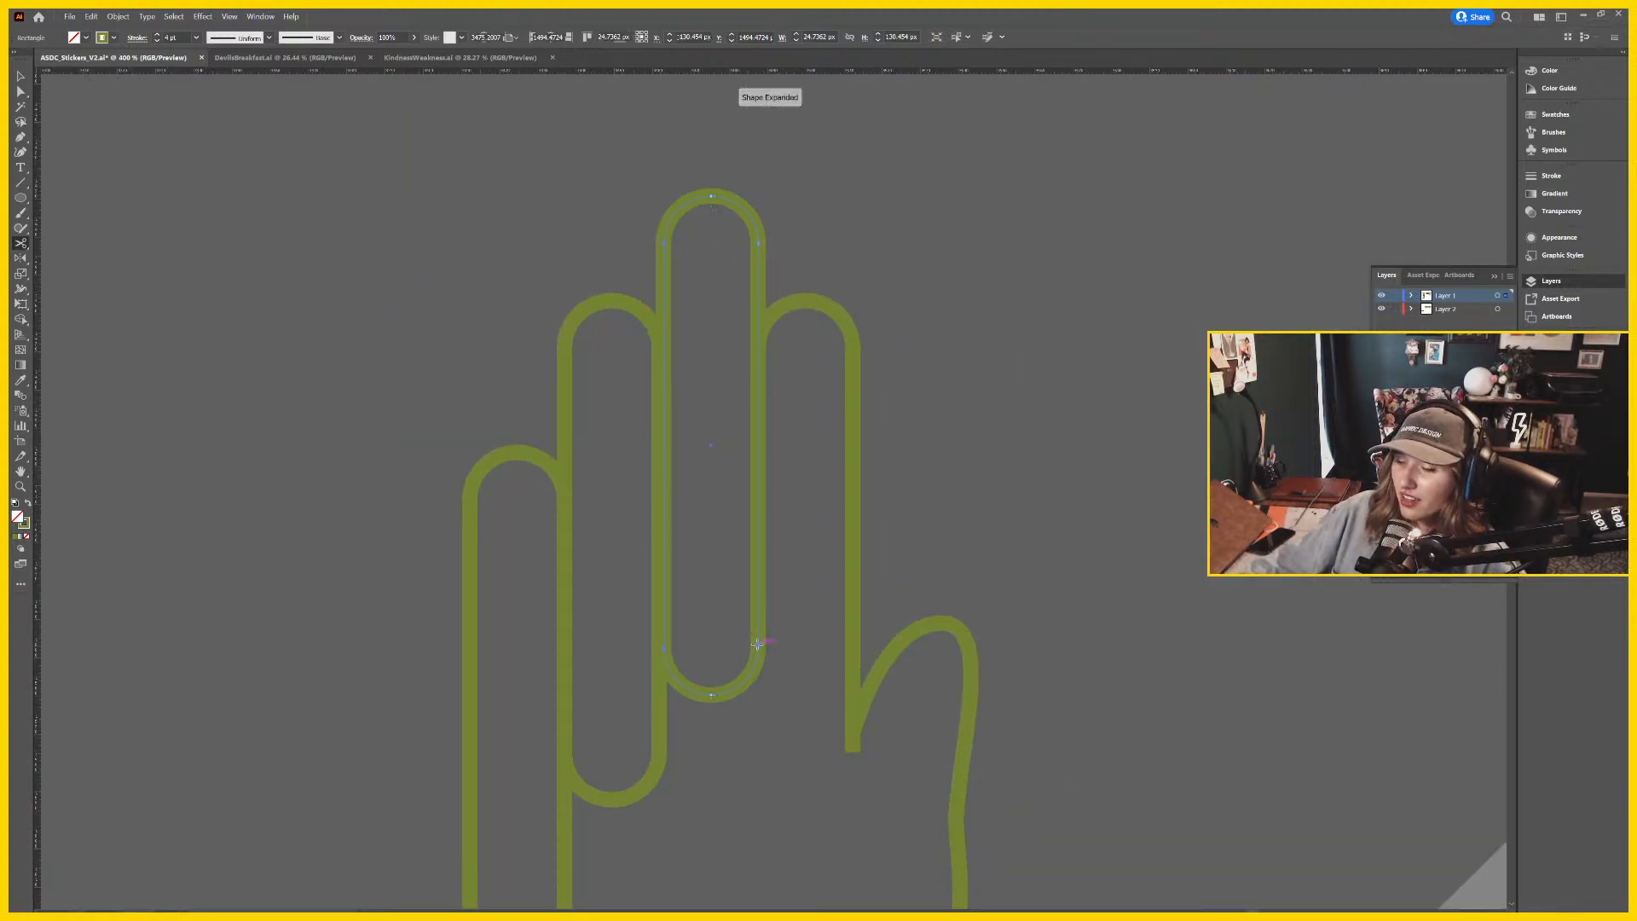
{"action": "left_click", "coordinate": [670, 642]}
{"action": "left_click", "coordinate": [664, 652]}
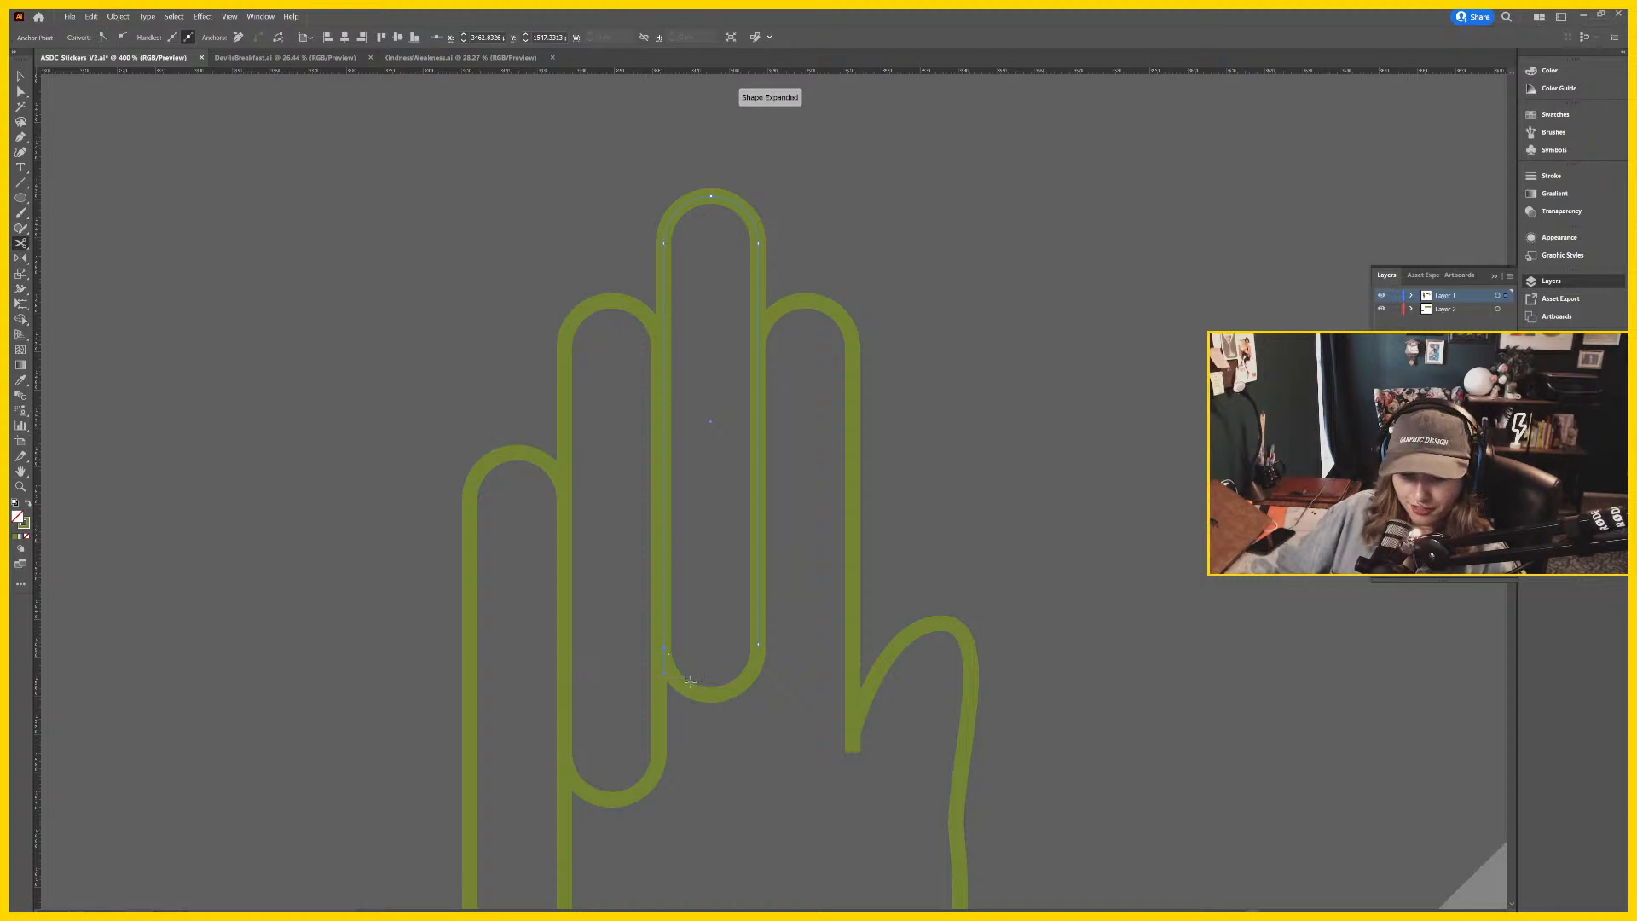
Delete the middle finger's rounded base and shorten the edge it shares with the index finger.
{"action": "key", "text": "v"}
{"action": "left_click", "coordinate": [735, 693]}
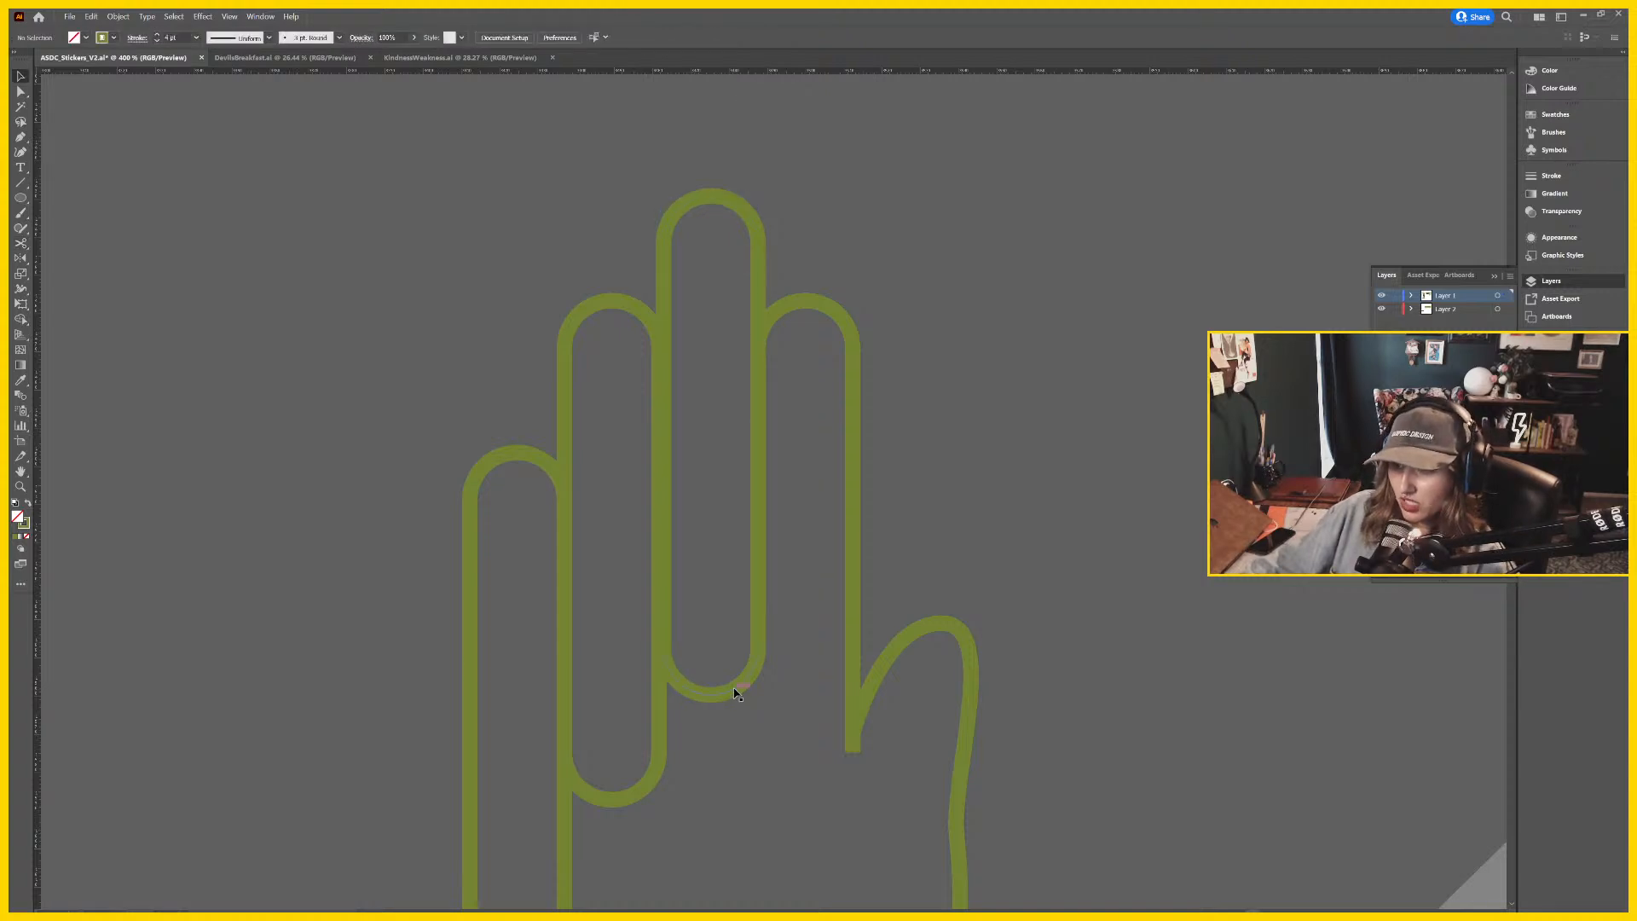
{"action": "left_click", "coordinate": [735, 692]}
{"action": "key", "text": "Delete"}
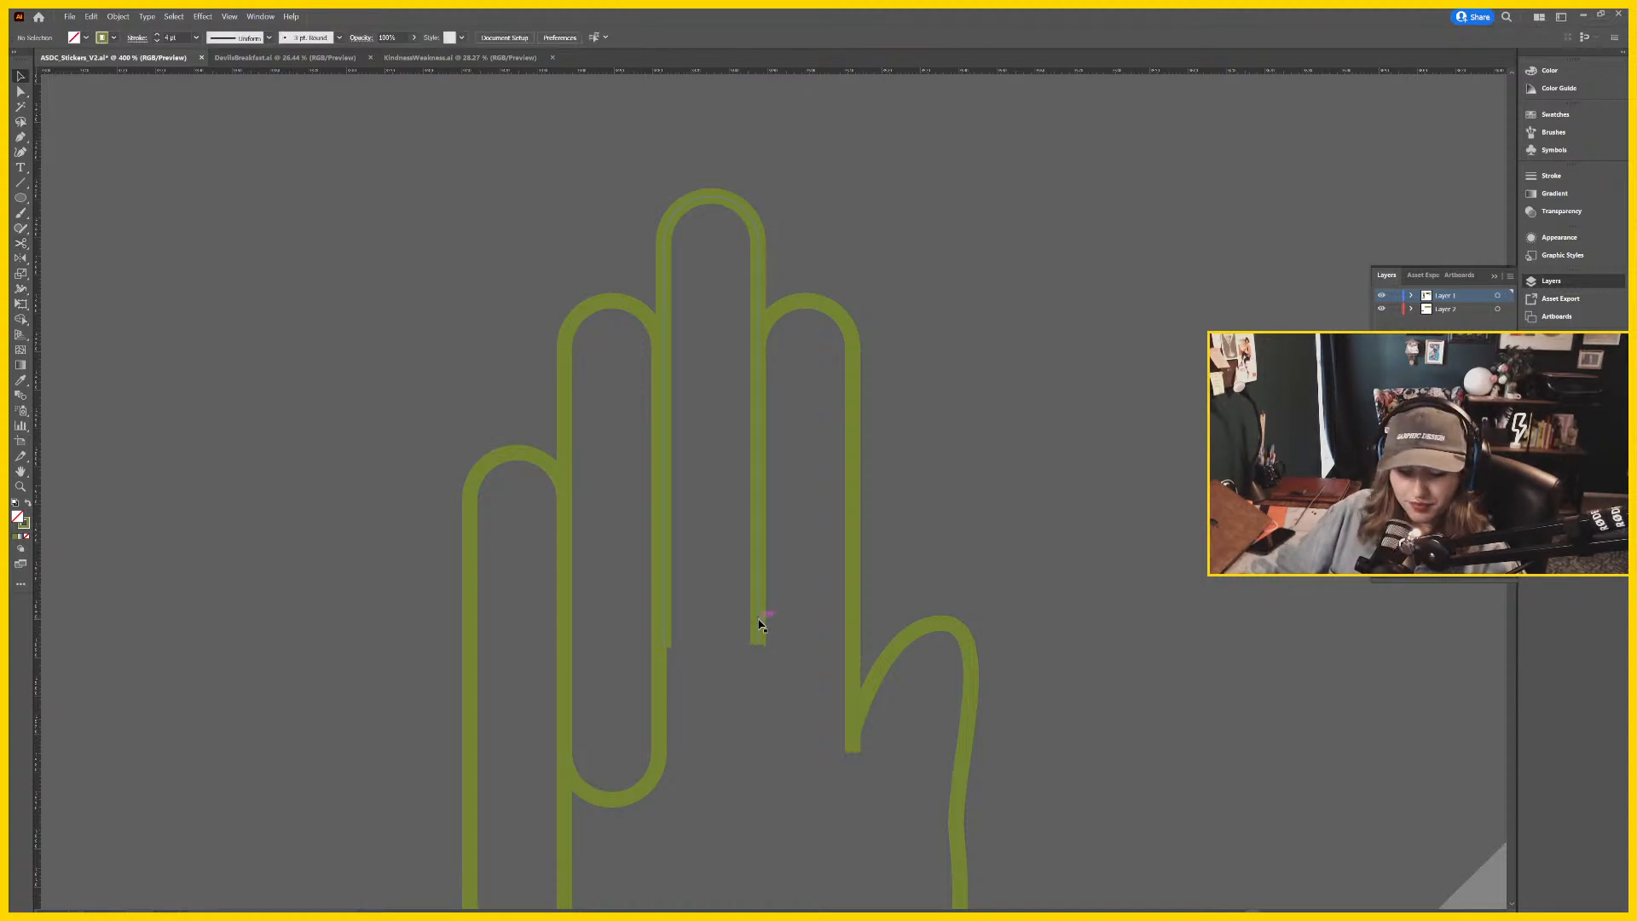
{"action": "key", "text": "a"}
{"action": "left_click_drag", "start_coordinate": [758, 644], "coordinate": [760, 565]}
Shift the ring finger and both little finger pieces slightly sideways so their edges overlap the neighbouring finger lines.
{"action": "left_click_drag", "start_coordinate": [725, 683], "coordinate": [830, 569]}
{"action": "left_click", "coordinate": [763, 612]}
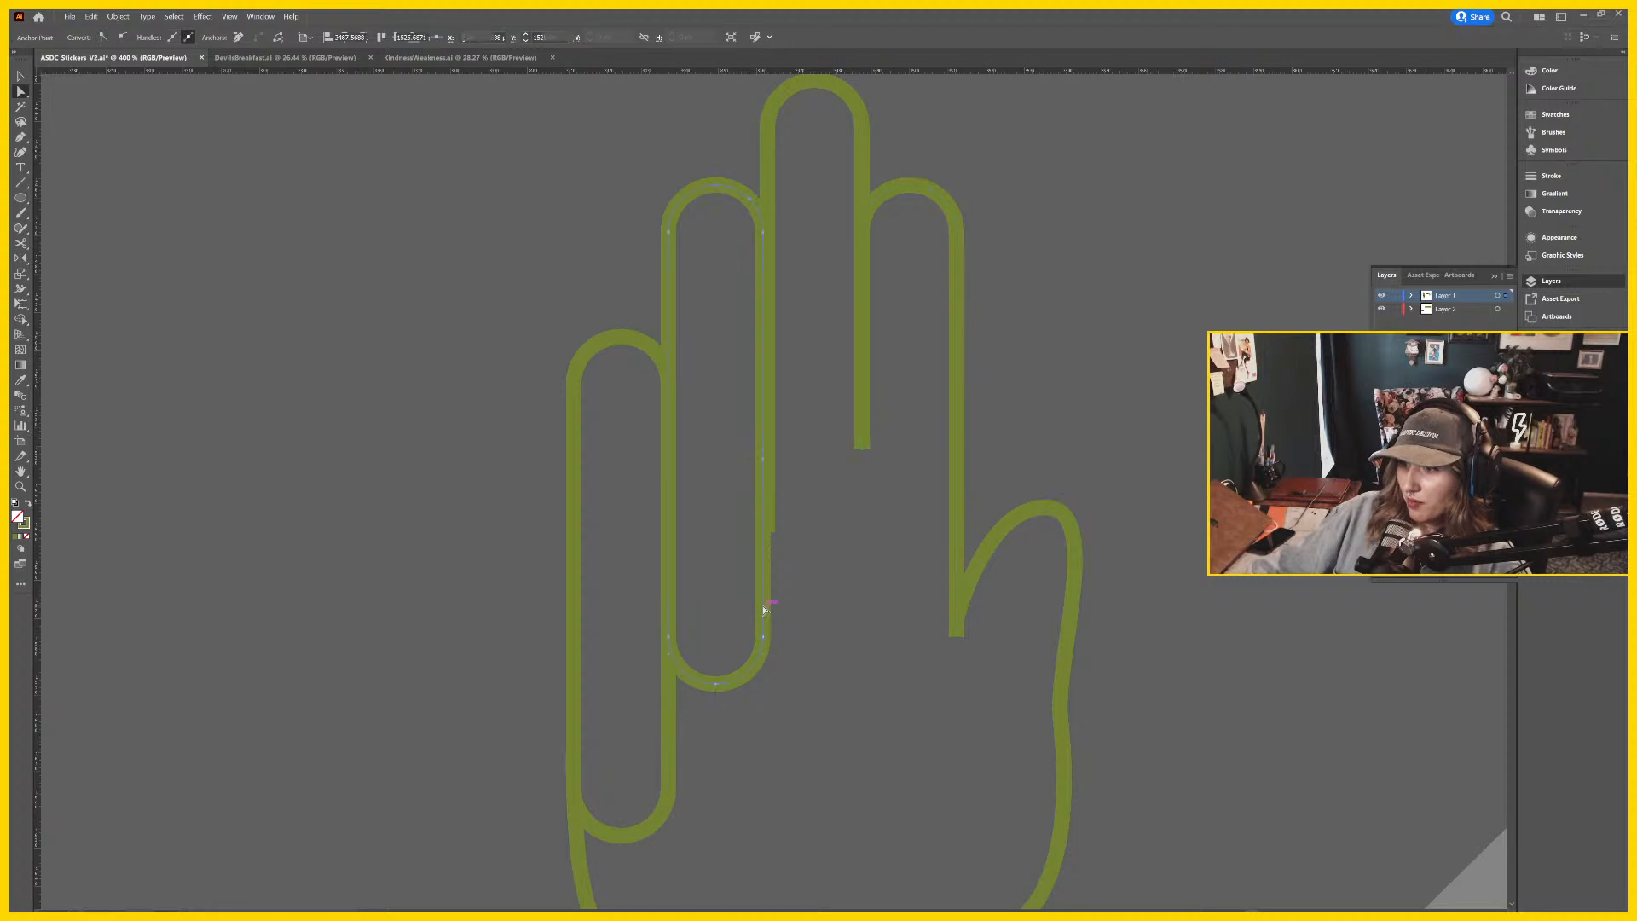
{"action": "key", "text": "c"}
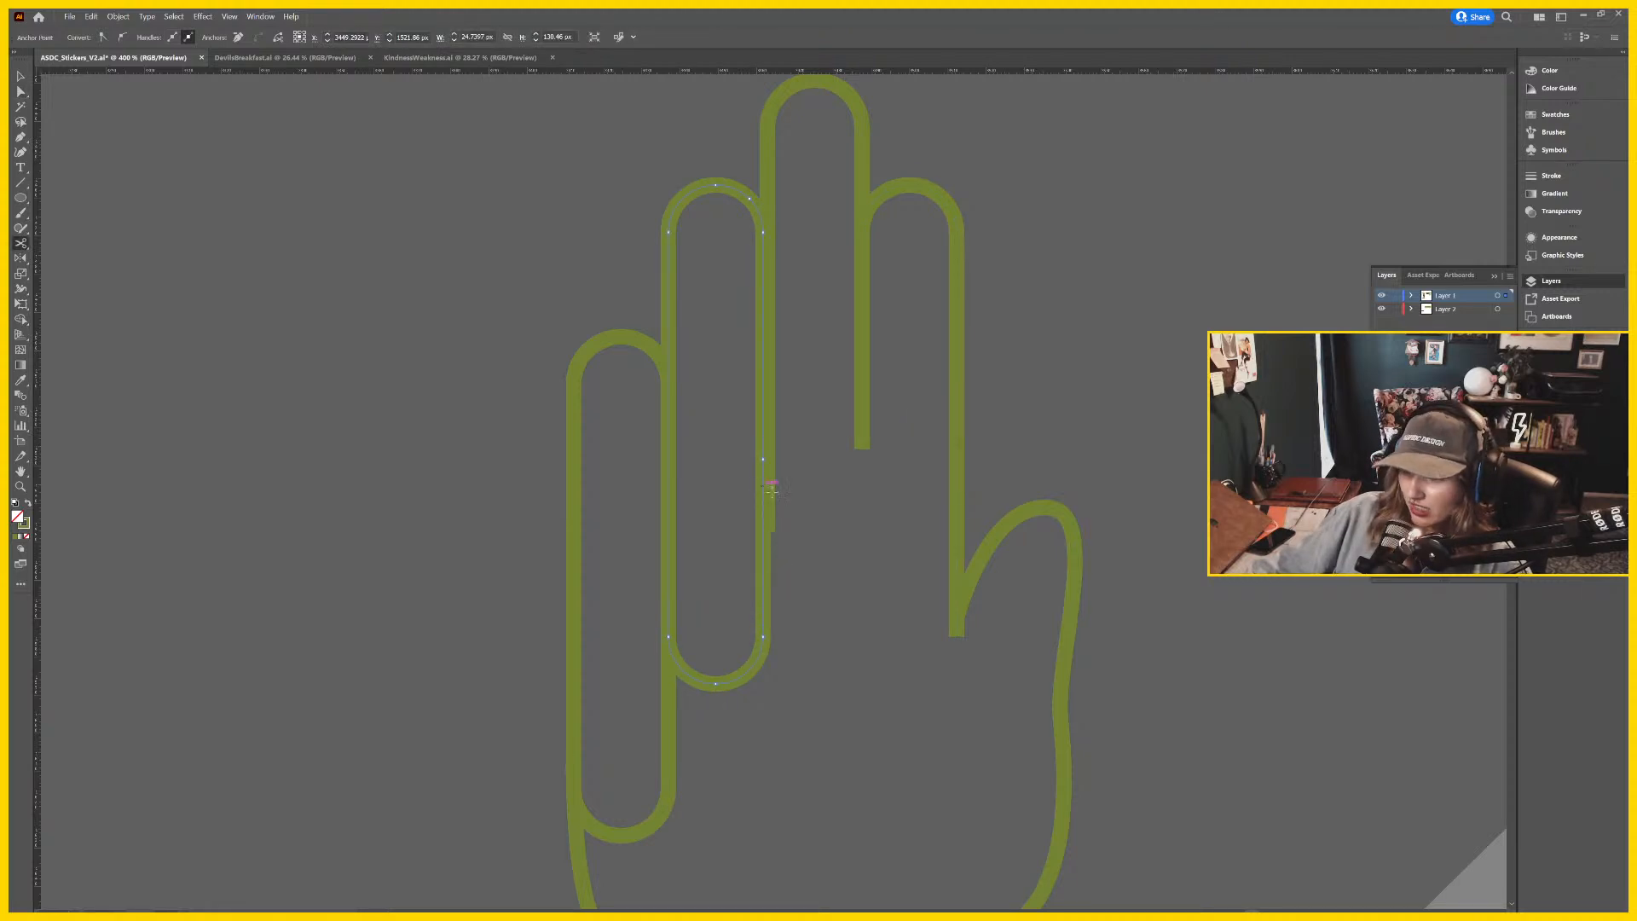
{"action": "key", "text": "v"}
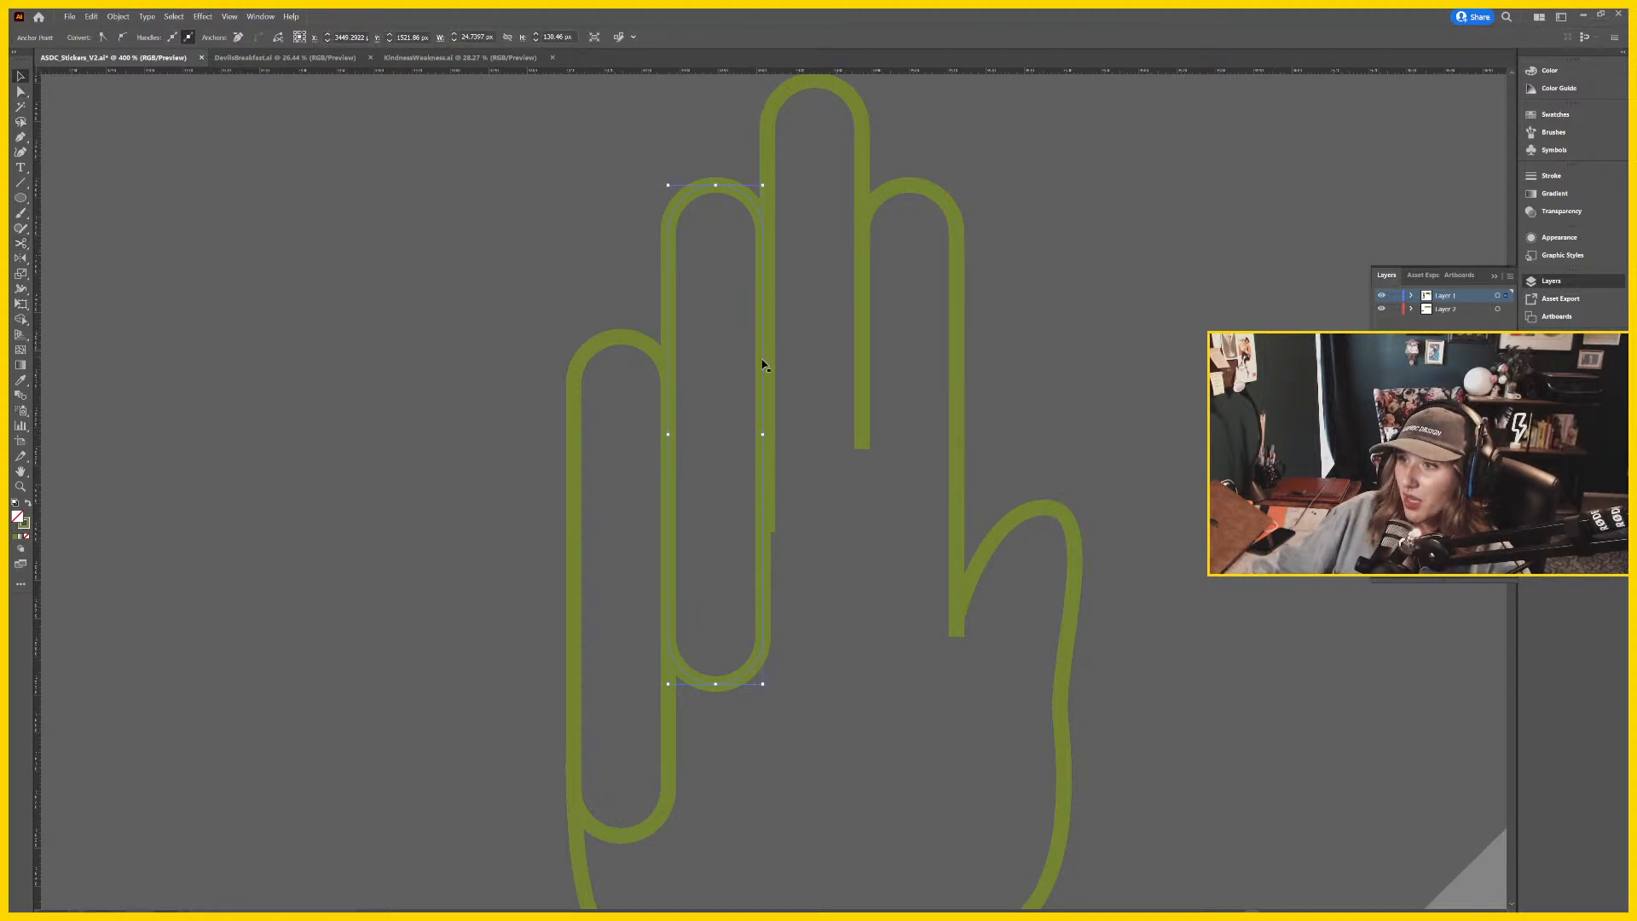
{"action": "left_click_drag", "start_coordinate": [765, 624], "coordinate": [770, 628]}
{"action": "left_click_drag", "start_coordinate": [669, 715], "coordinate": [673, 721]}
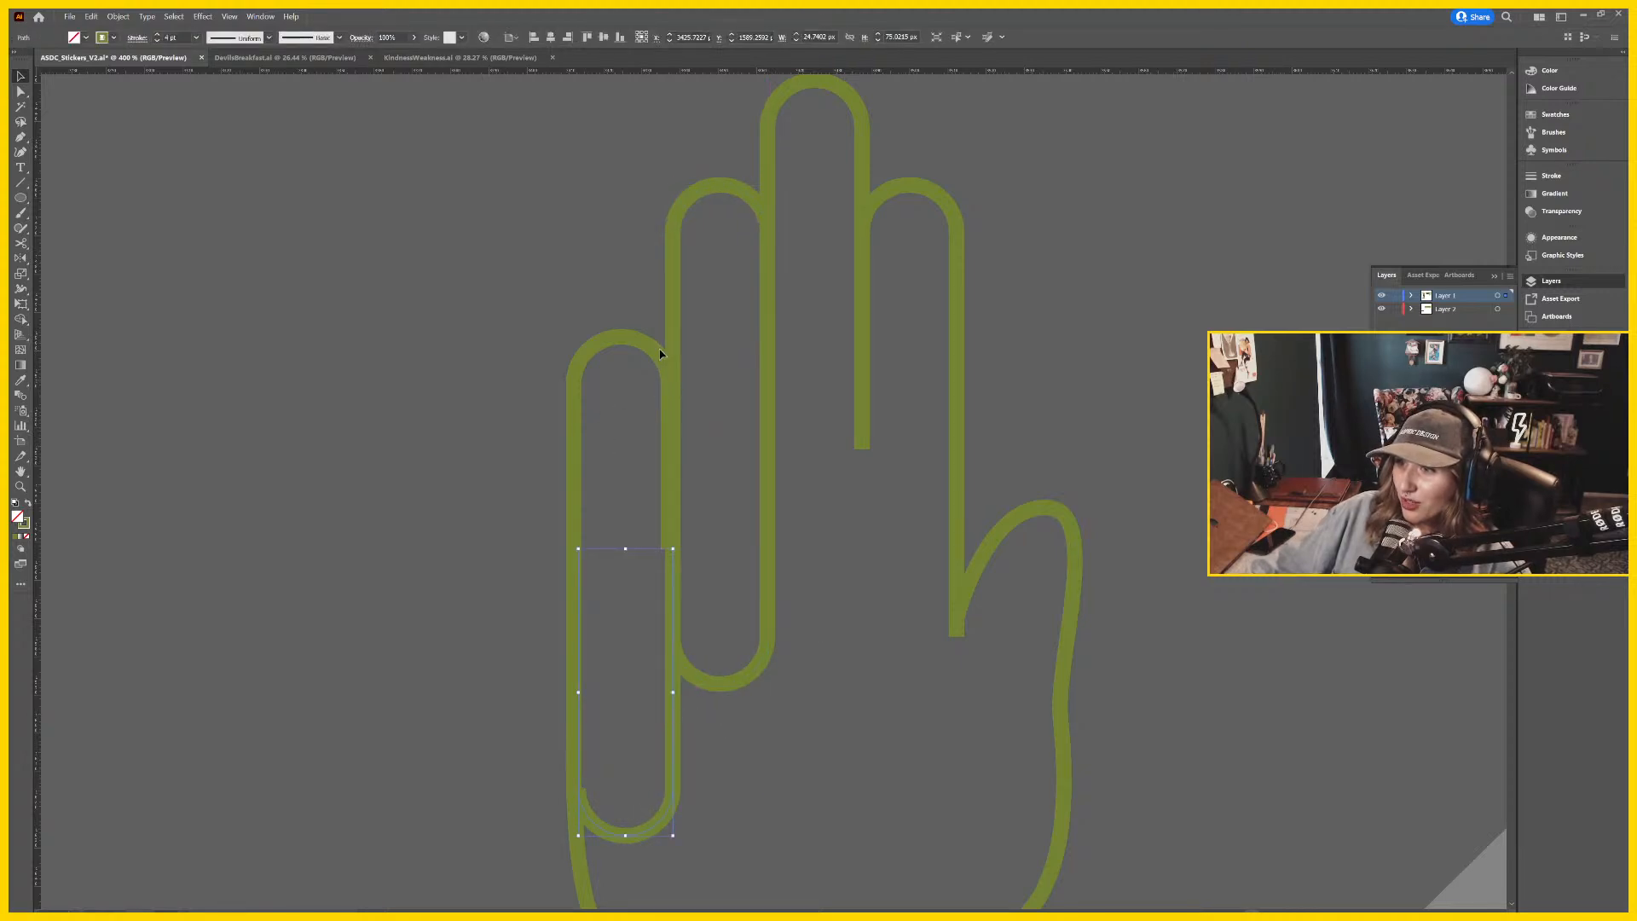
{"action": "left_click_drag", "start_coordinate": [653, 350], "coordinate": [662, 356]}
Align the palm line's top anchor with the little finger's outer edge and reshape the curve below it.
{"action": "scroll", "coordinate": [928, 662], "scroll_direction": "down", "scroll_amount": 5}
{"action": "key", "text": "a"}
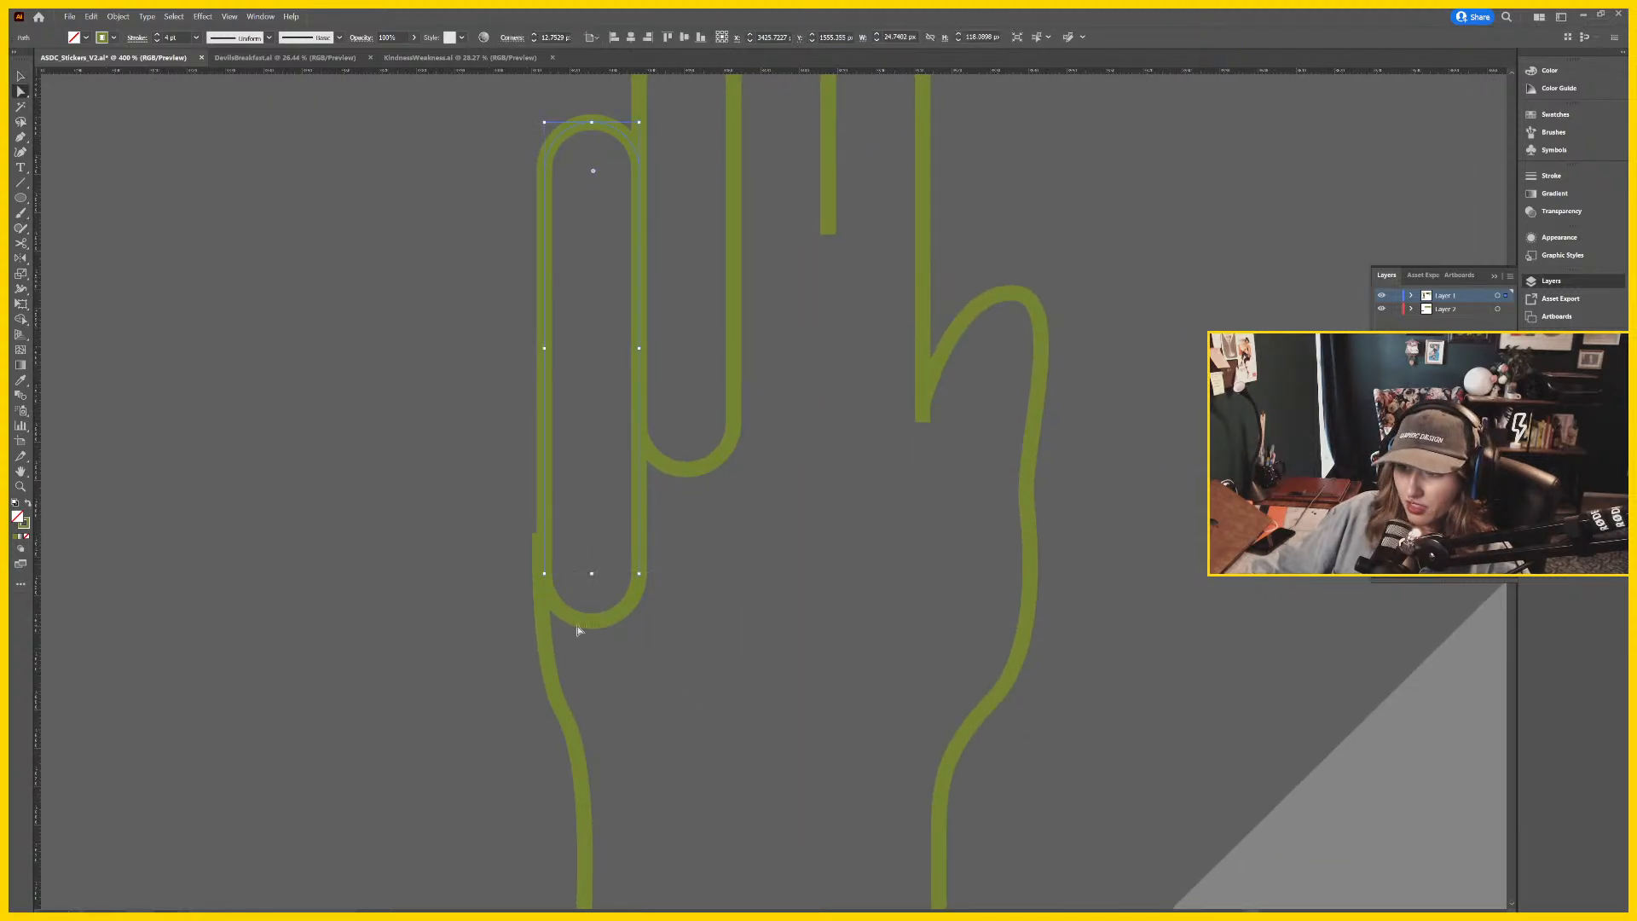
{"action": "left_click", "coordinate": [540, 622]}
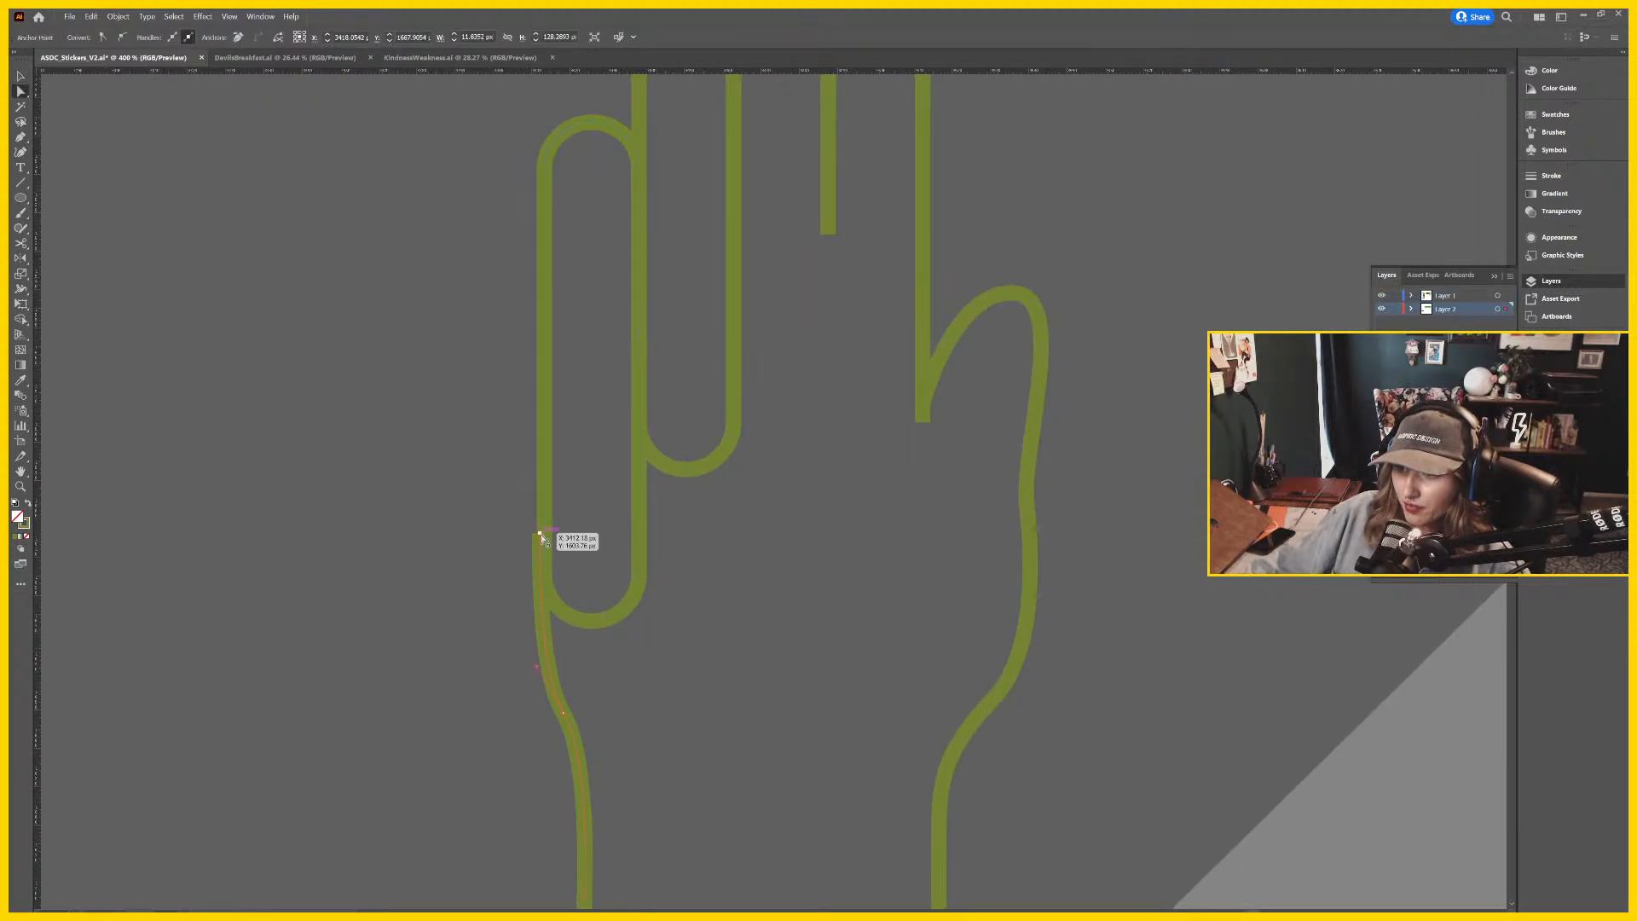
{"action": "mouse_move", "coordinate": [540, 537]}
{"action": "left_mouse_down"}
{"action": "mouse_move", "coordinate": [547, 555]}
{"action": "mouse_move", "coordinate": [545, 538]}
{"action": "left_mouse_up"}
{"action": "left_click_drag", "start_coordinate": [563, 717], "coordinate": [538, 662]}
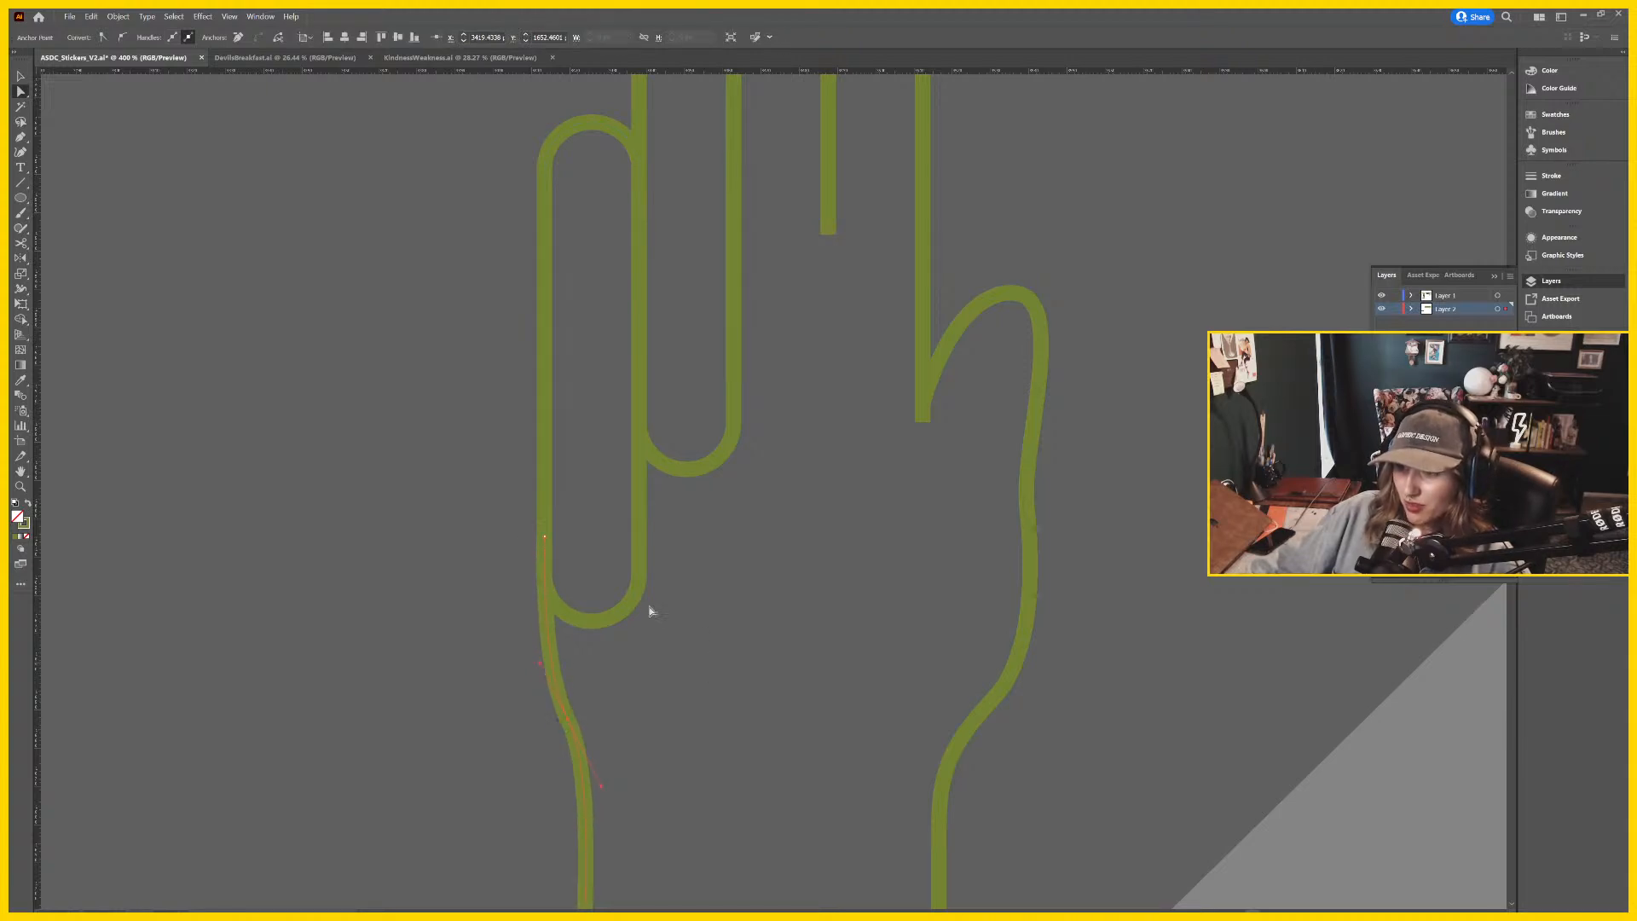
Delete the little finger's rounded base and the lower part of its inner edge.
{"action": "key", "text": "c"}
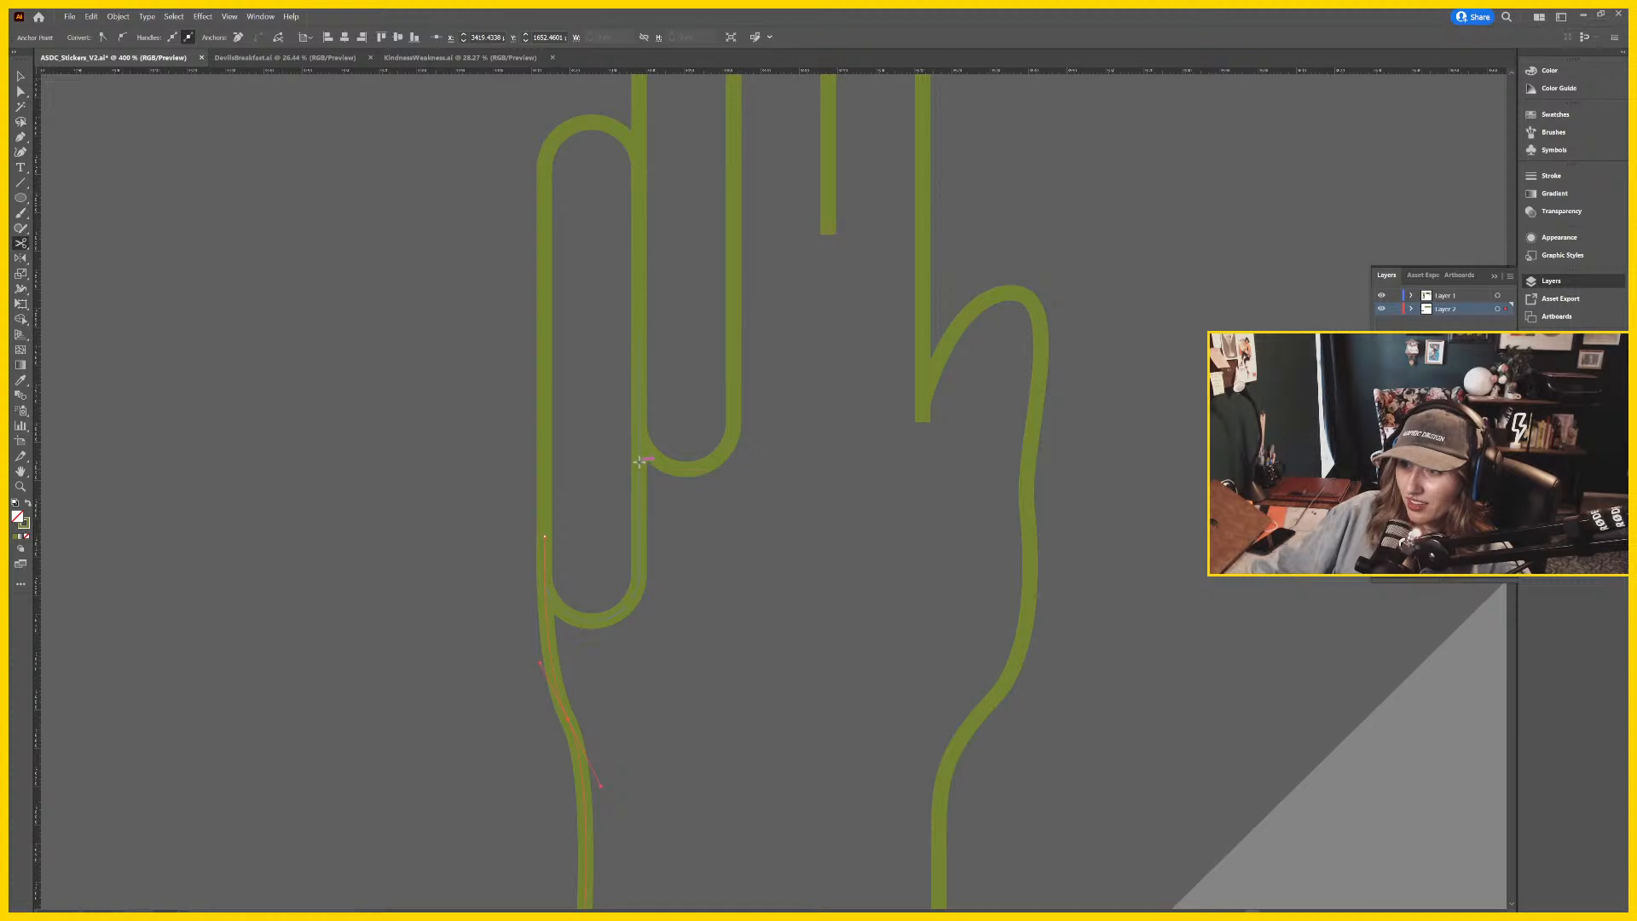
{"action": "key", "text": "a"}
{"action": "left_click", "coordinate": [639, 585]}
{"action": "key", "text": "Delete"}
{"action": "key", "text": "Delete"}
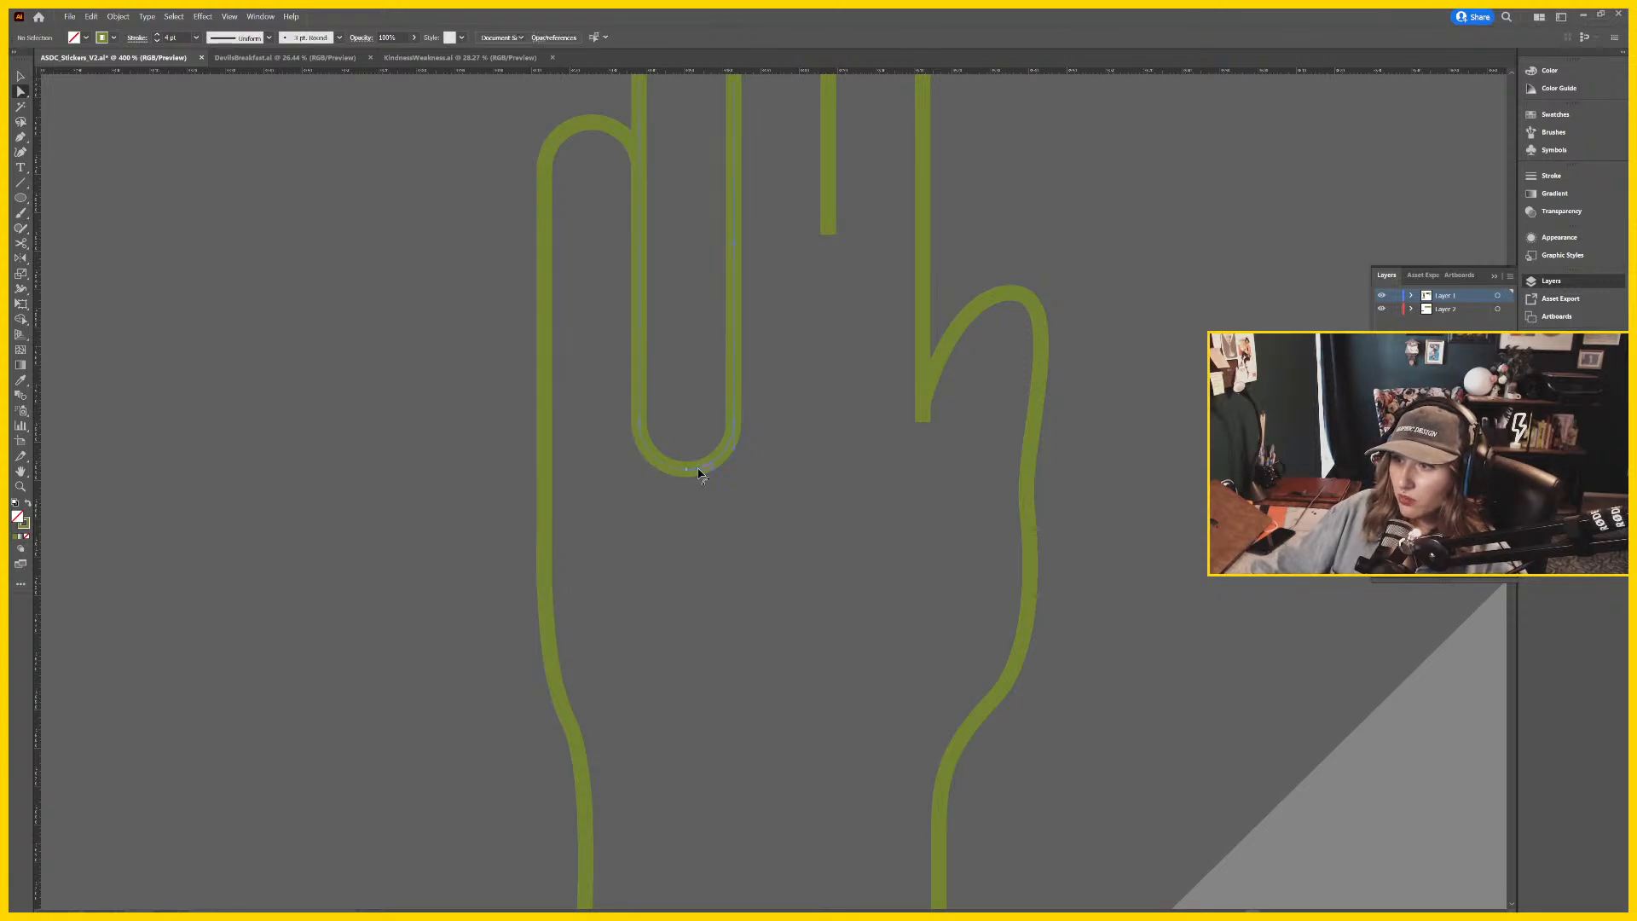
Cut the ring finger outline at its lower outer corner and delete its rounded base and lower inner edge.
{"action": "left_click", "coordinate": [698, 473]}
{"action": "scroll", "coordinate": [833, 541], "scroll_direction": "up", "scroll_amount": 2}
{"action": "left_click", "coordinate": [648, 505]}
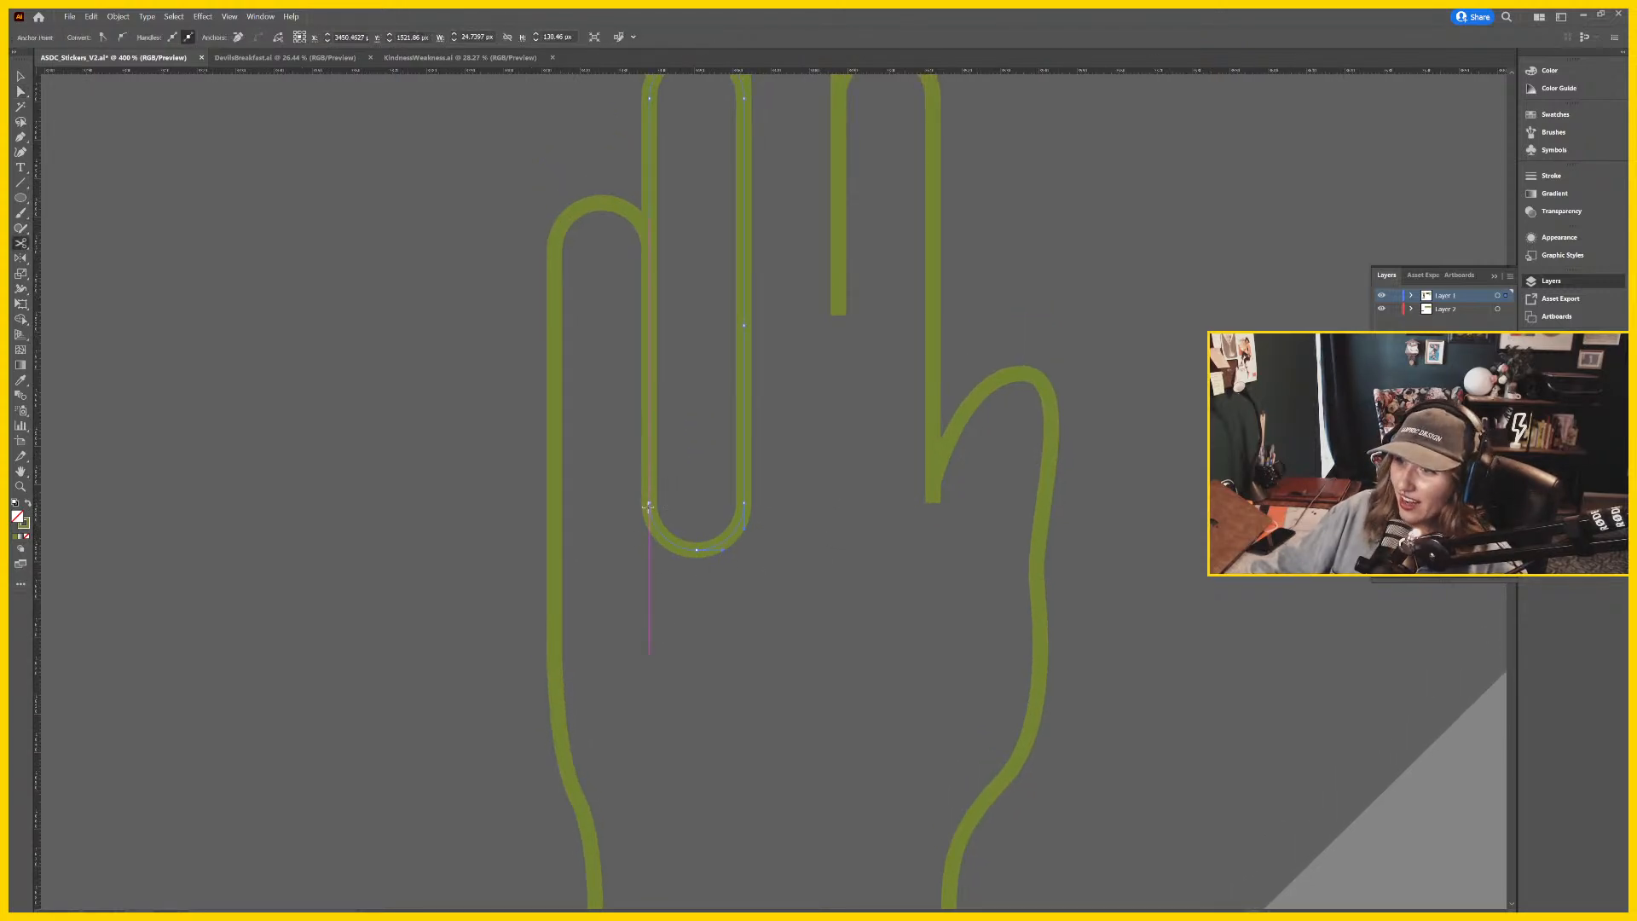
{"action": "left_click", "coordinate": [649, 504]}
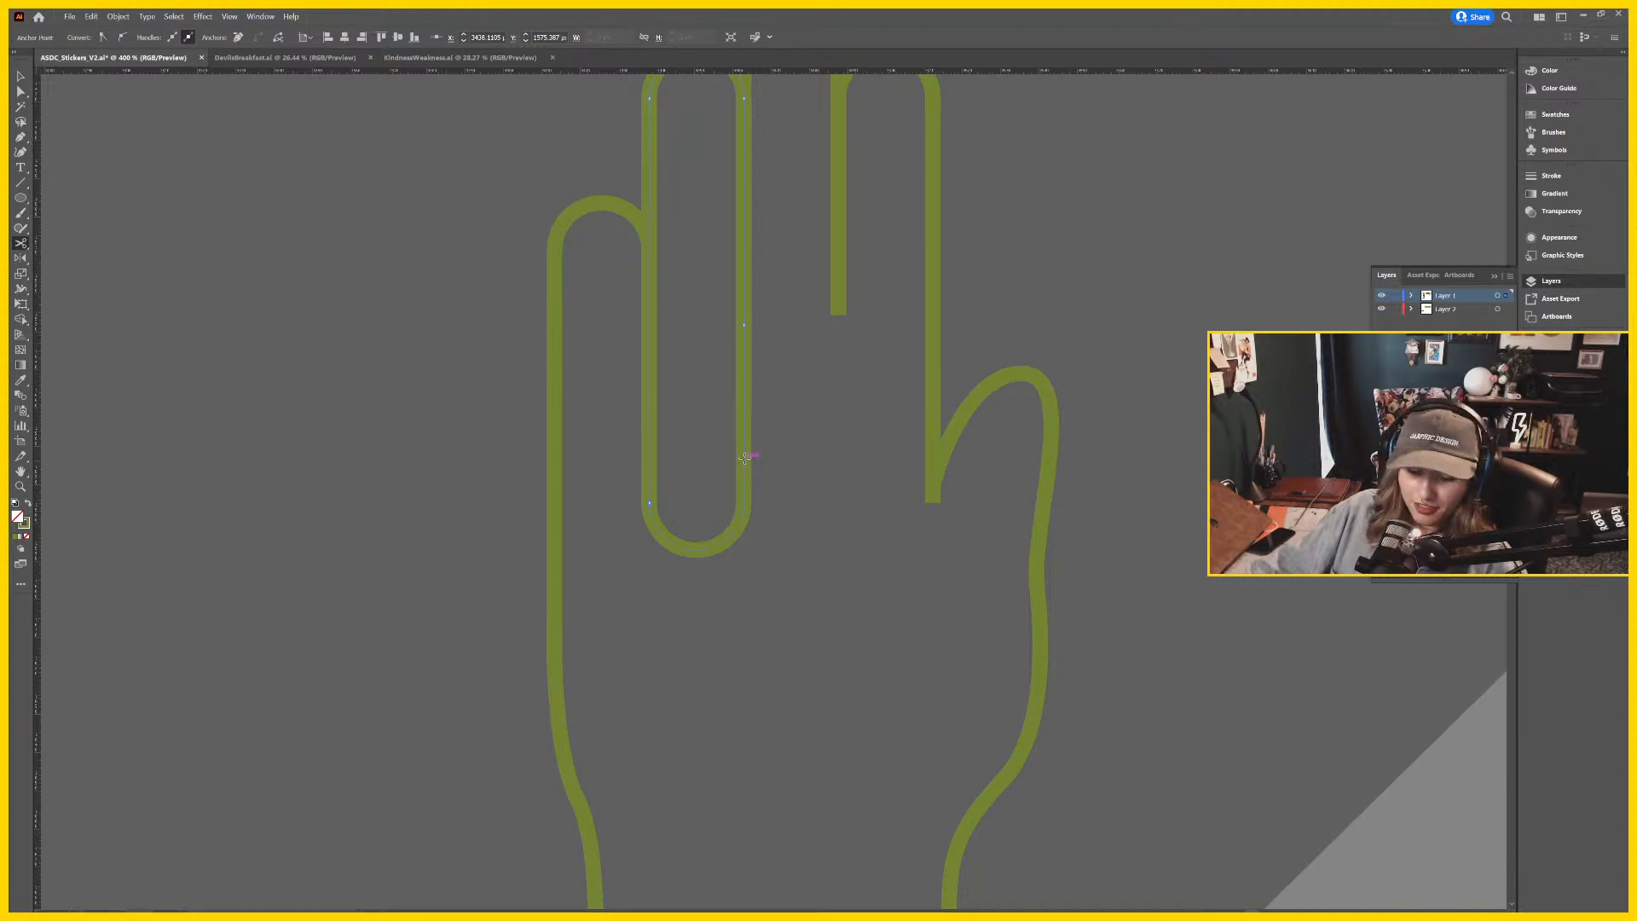
{"action": "left_click", "coordinate": [746, 458]}
{"action": "key", "text": "v"}
{"action": "left_click", "coordinate": [745, 458]}
{"action": "key", "text": "Delete"}
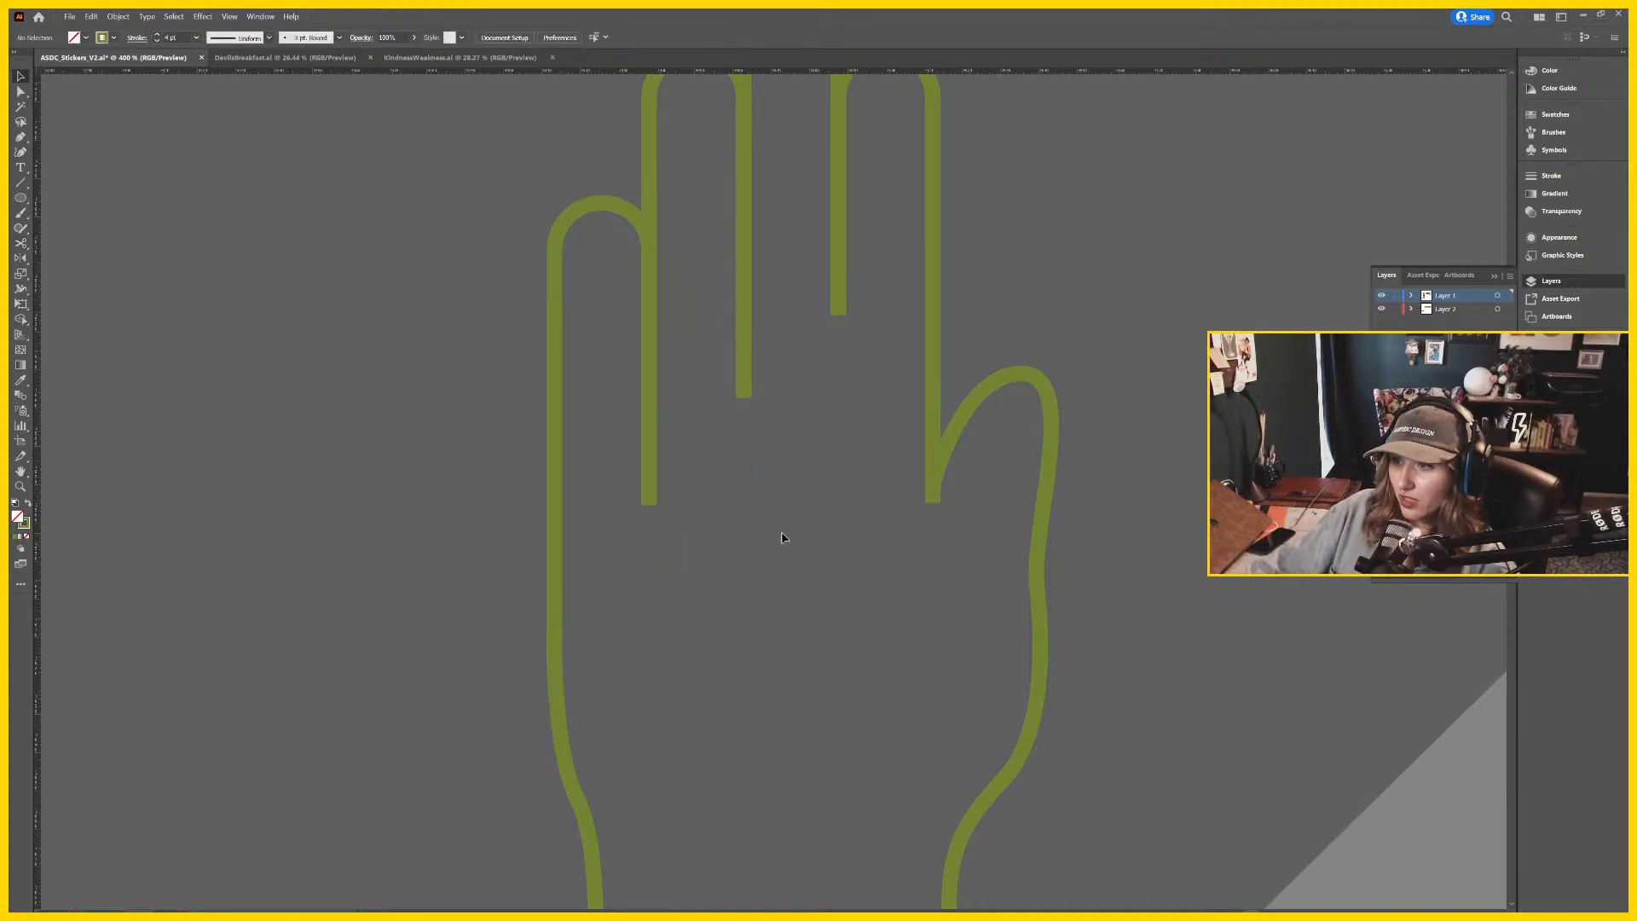
Compare the cleaned-up hand outline with the hand in the badge sketch.
{"action": "scroll", "coordinate": [862, 804], "scroll_direction": "down", "scroll_amount": 3}
{"action": "scroll", "coordinate": [764, 705], "scroll_direction": "up", "scroll_amount": 3}
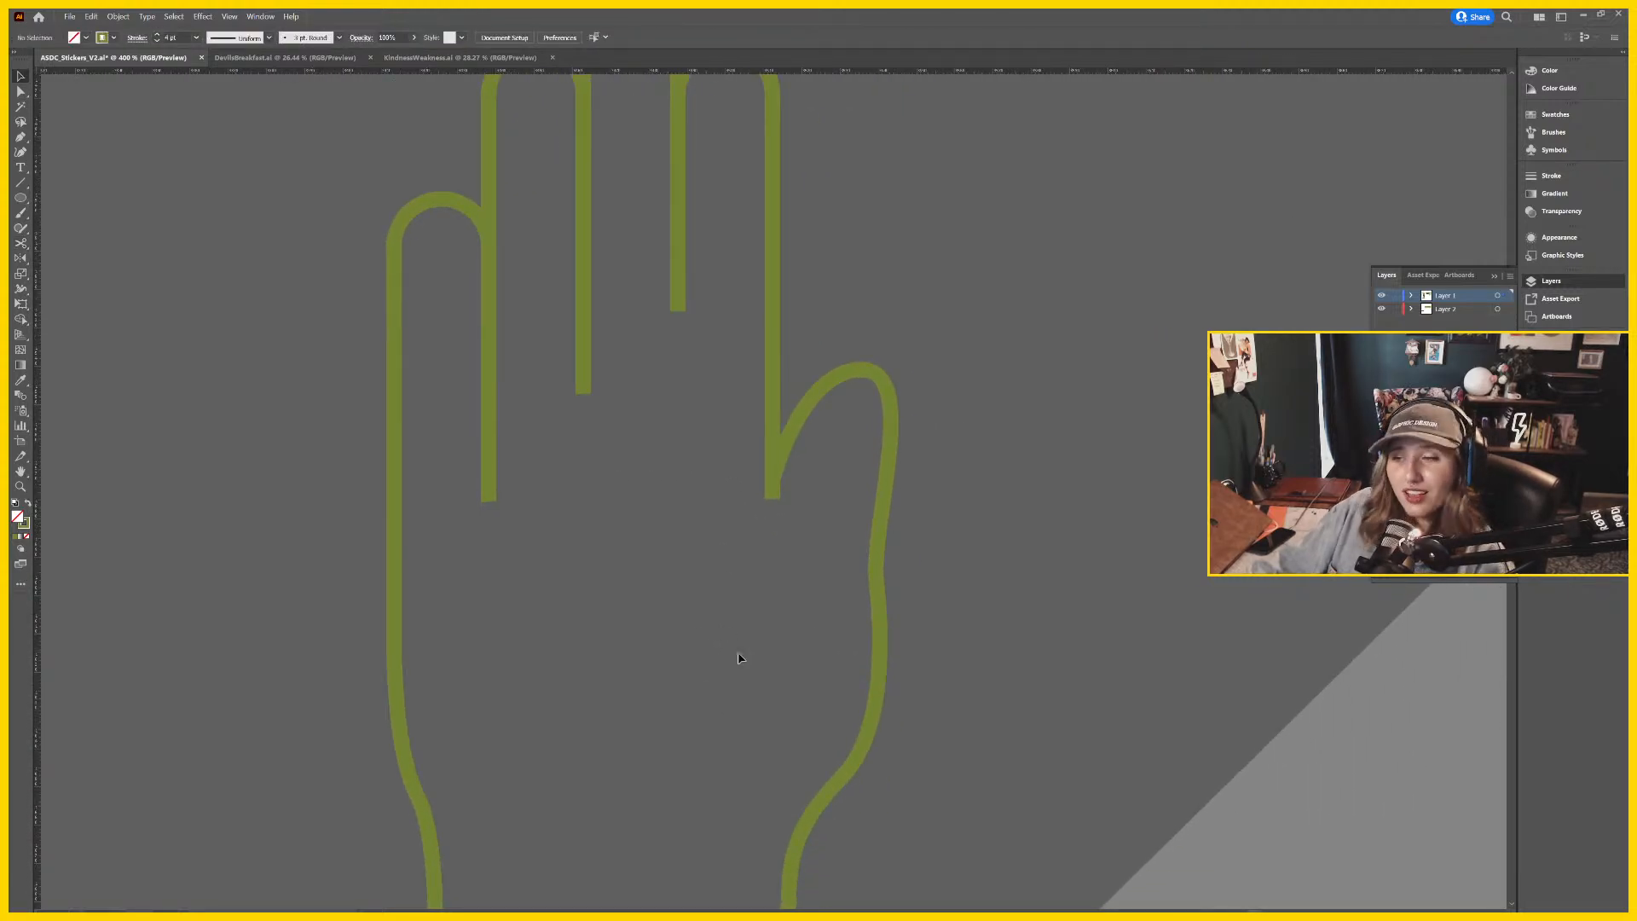
{"action": "scroll", "coordinate": [738, 658], "scroll_direction": "up", "scroll_amount": 1}
{"action": "scroll", "coordinate": [771, 647], "scroll_direction": "up", "scroll_amount": 1}
{"action": "scroll", "coordinate": [807, 650], "scroll_direction": "down", "scroll_amount": 1}
{"action": "scroll", "coordinate": [807, 651], "scroll_direction": "down", "scroll_amount": 3}
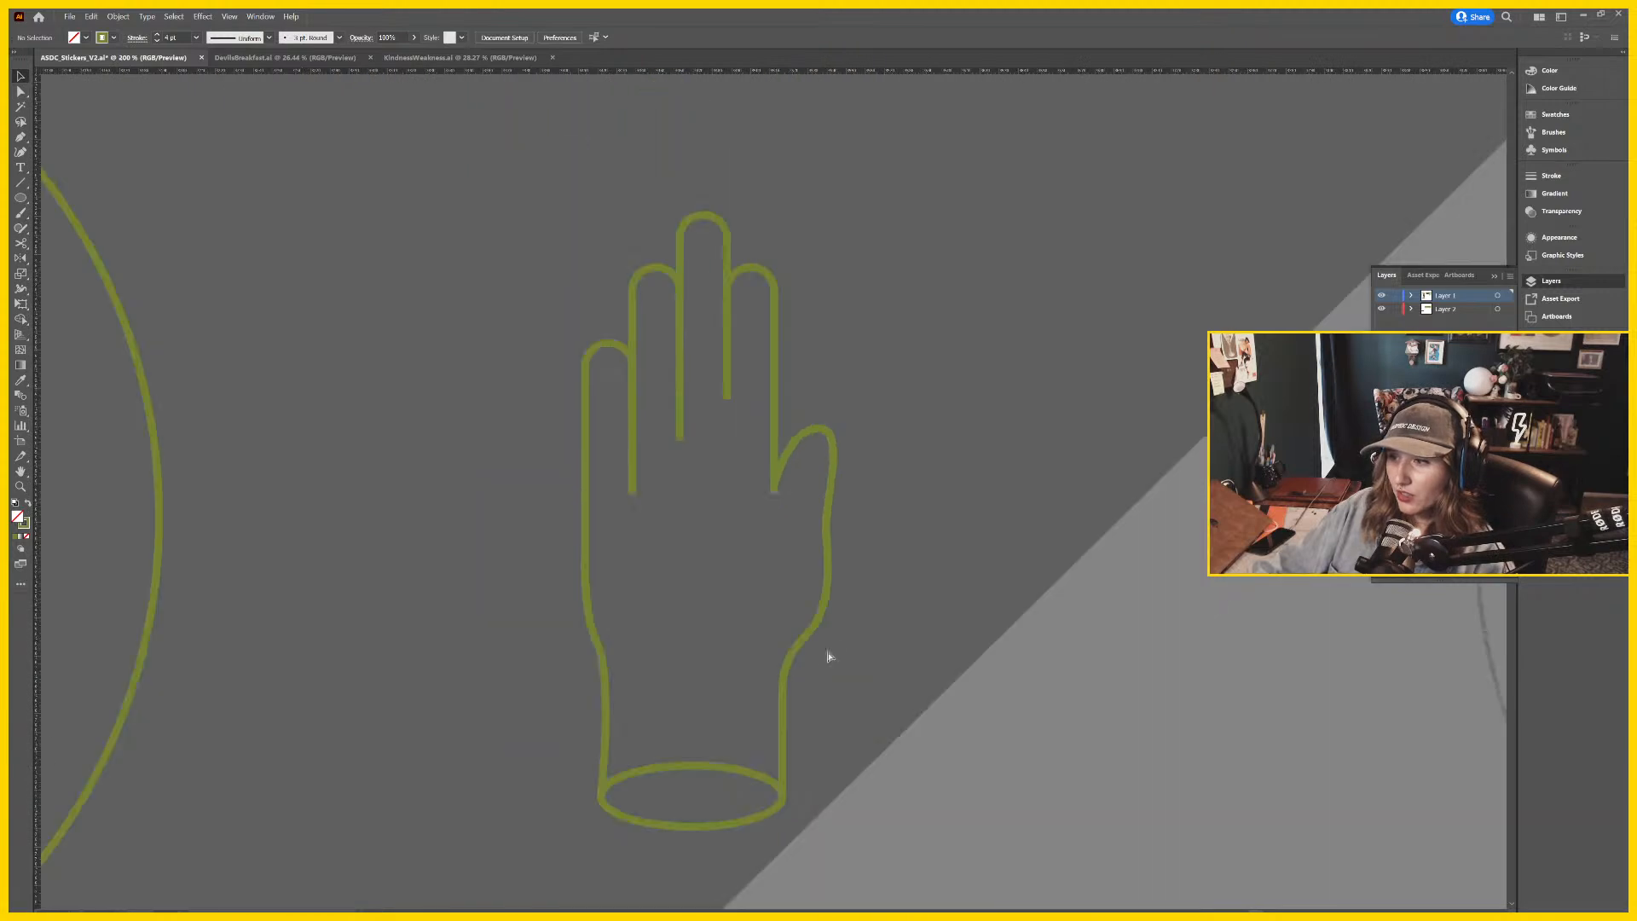
{"action": "scroll", "coordinate": [753, 642], "scroll_direction": "down", "scroll_amount": 4}
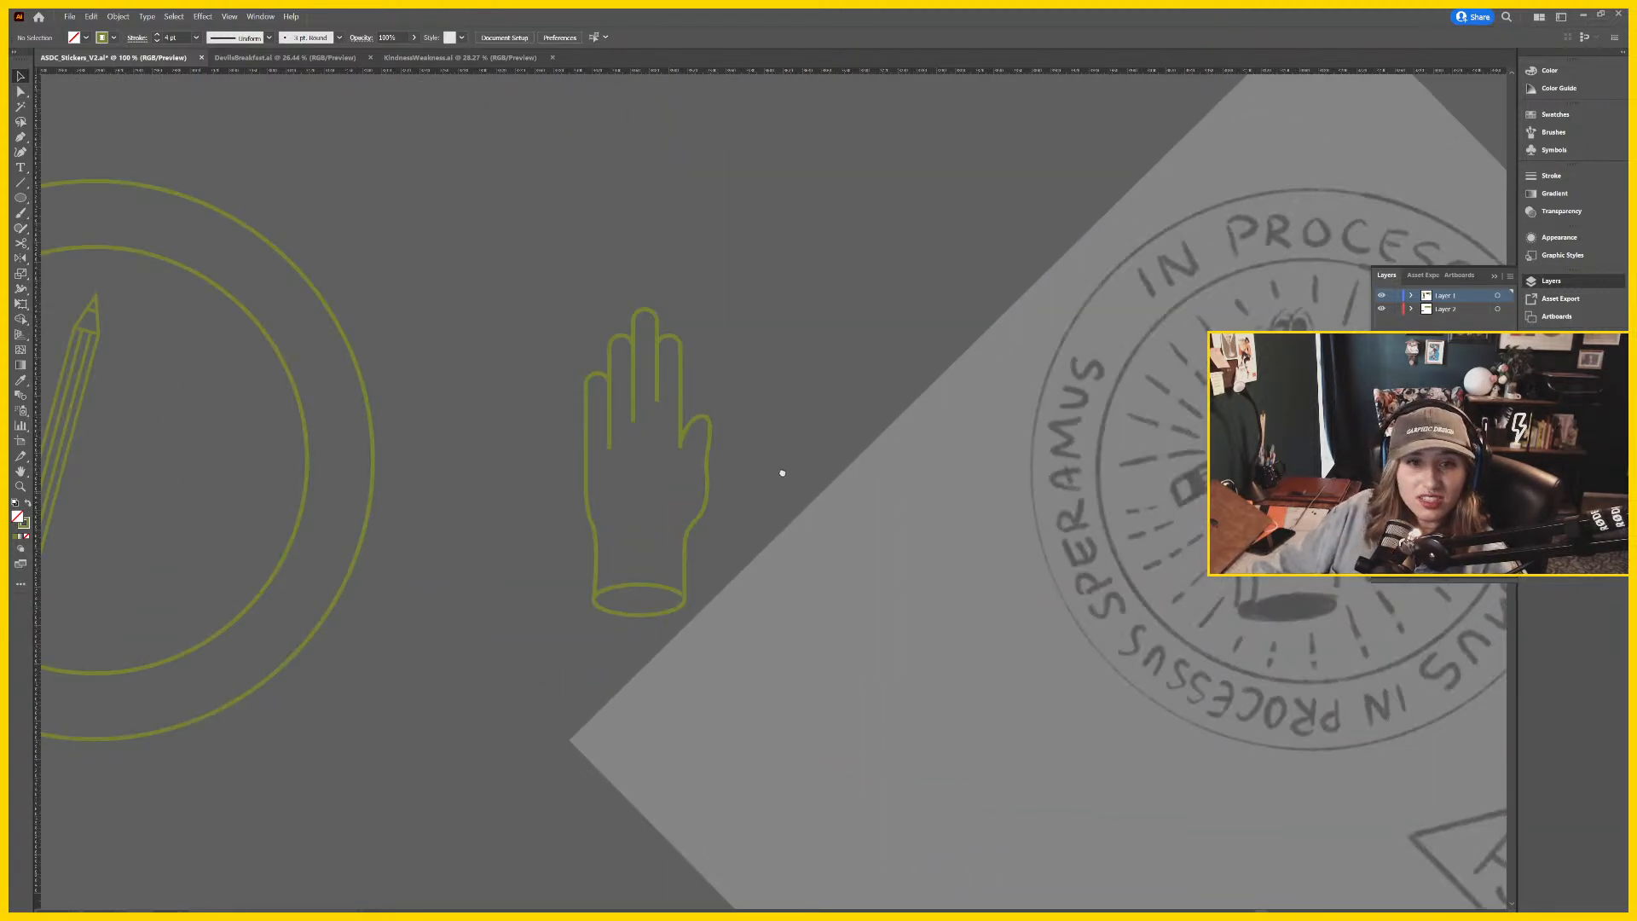
{"action": "scroll", "coordinate": [781, 473], "scroll_direction": "right", "scroll_amount": 3}
Select the whole hand and apply Shape Builder to the hand body and the wrist ellipse.
{"action": "left_click", "coordinate": [540, 646]}
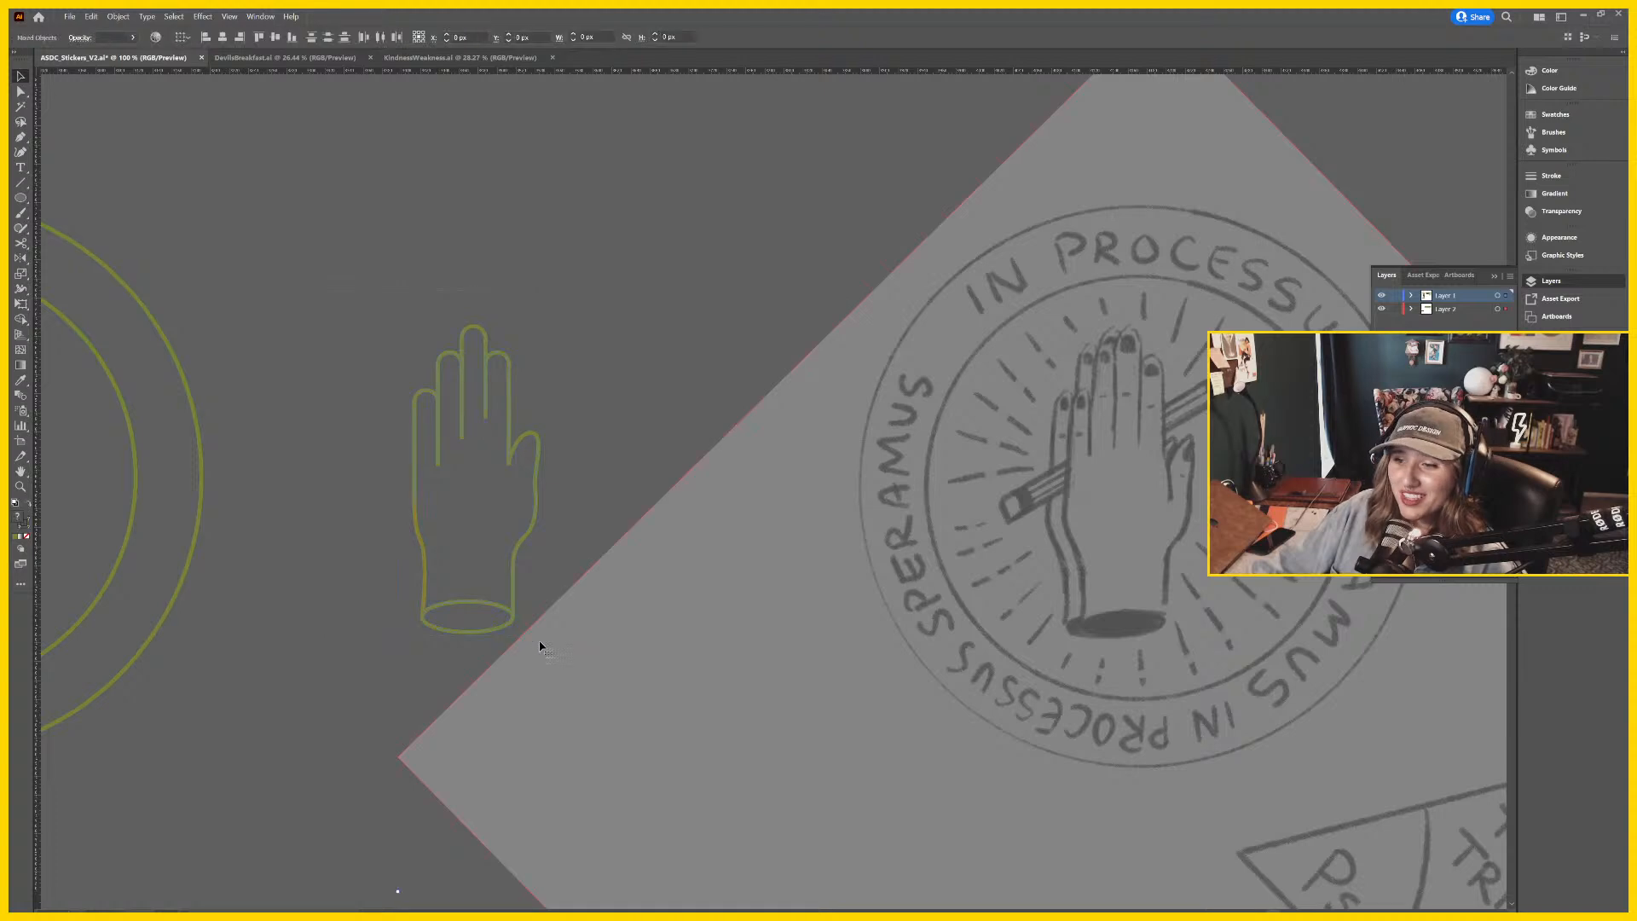
{"action": "left_click", "coordinate": [514, 610]}
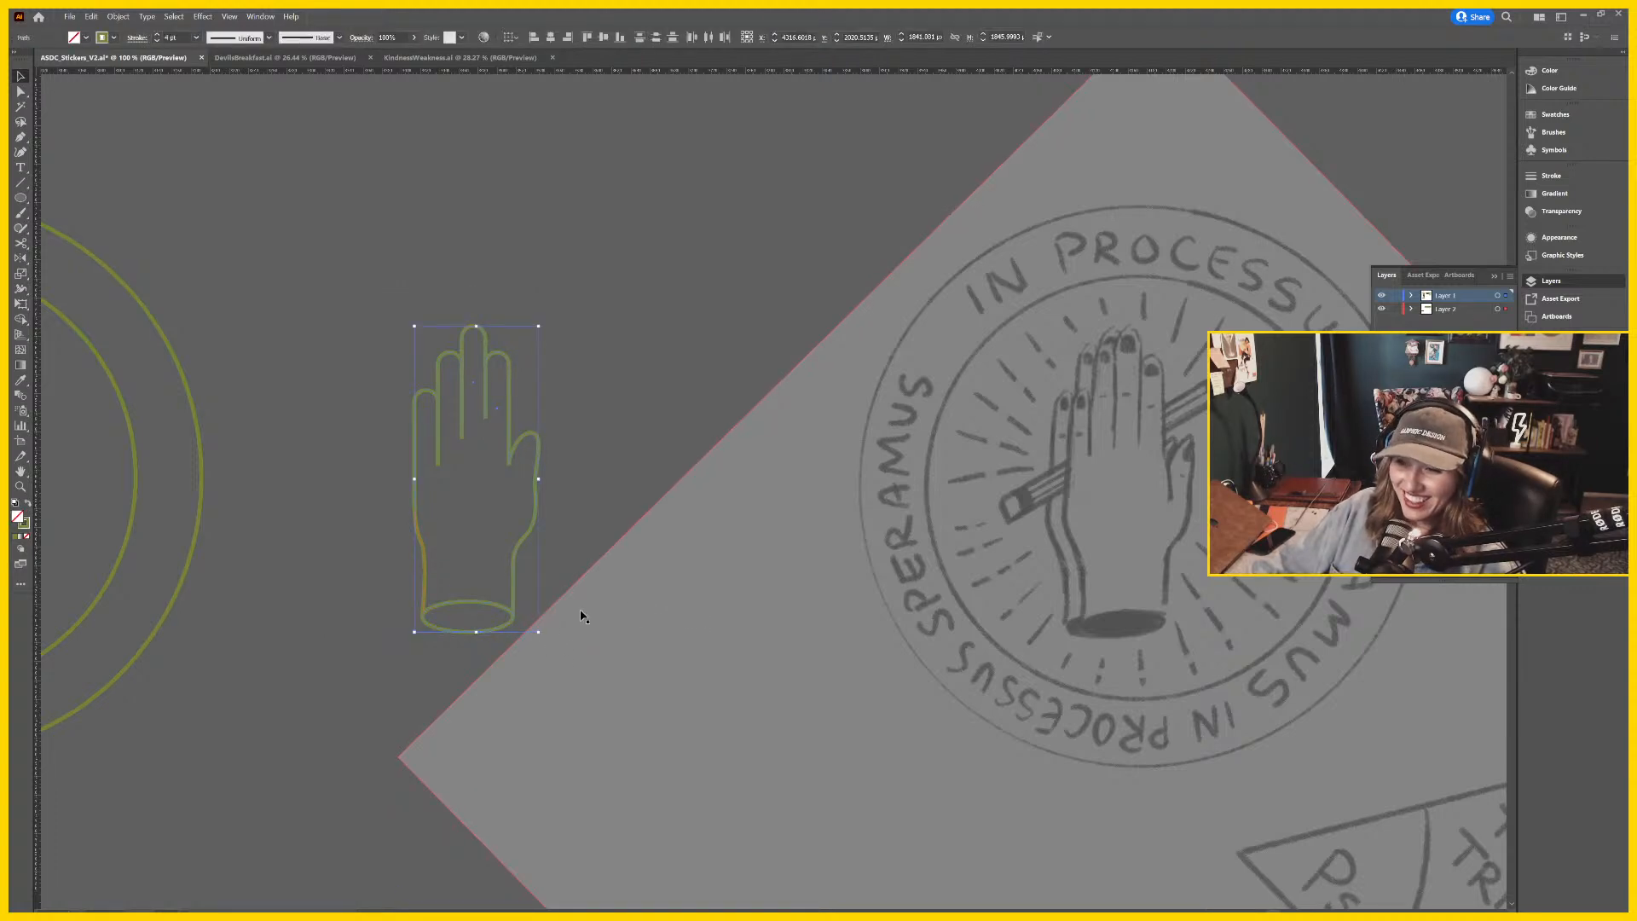
{"action": "key", "text": "u"}
{"action": "left_click", "coordinate": [487, 528]}
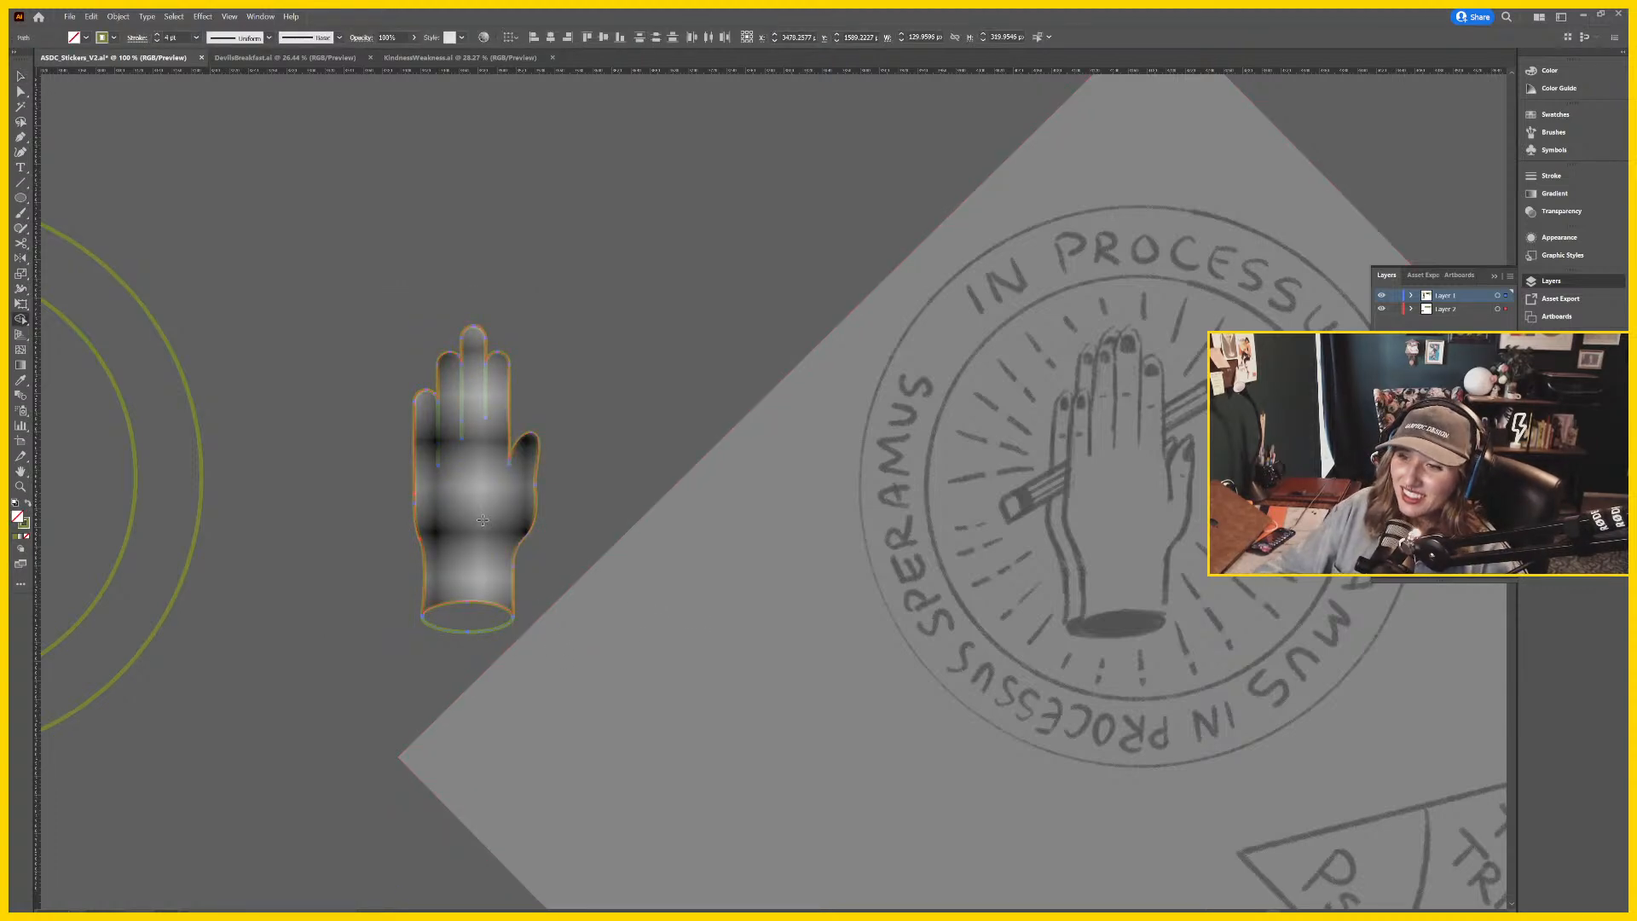
{"action": "key", "text": "ctrl+z"}
{"action": "left_click", "coordinate": [467, 616]}
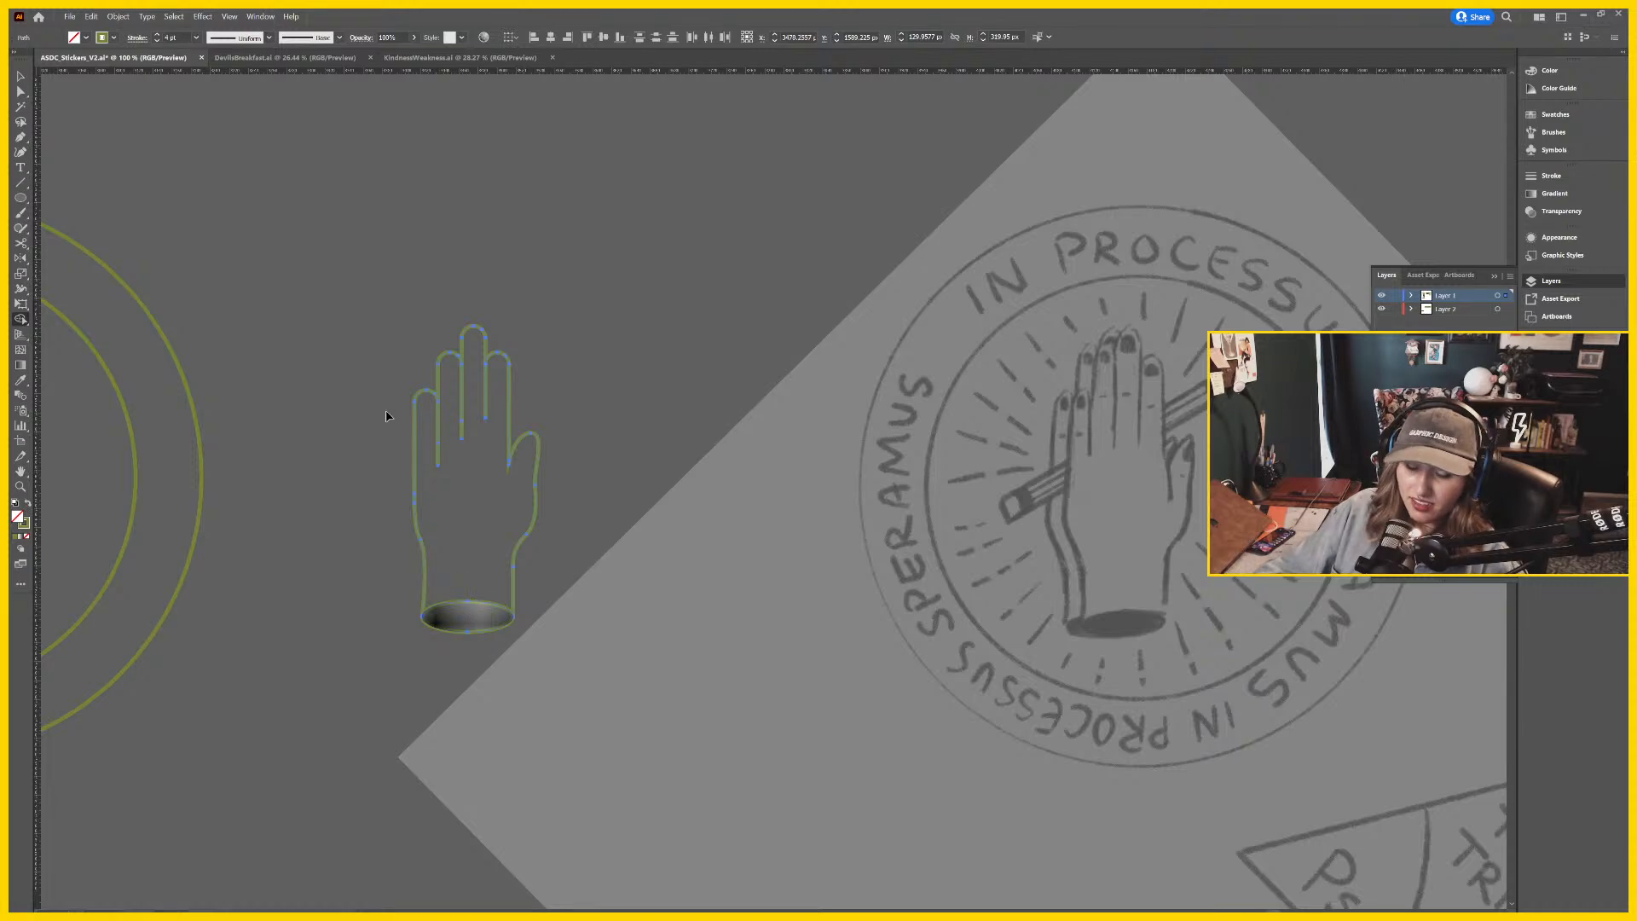
{"action": "key", "text": "v"}
{"action": "key", "text": "ctrl+z"}
Review the hand alongside the badge pieces, the sketch and the finished stickers on the artboard.
{"action": "left_click", "coordinate": [533, 603]}
{"action": "left_click", "coordinate": [933, 720]}
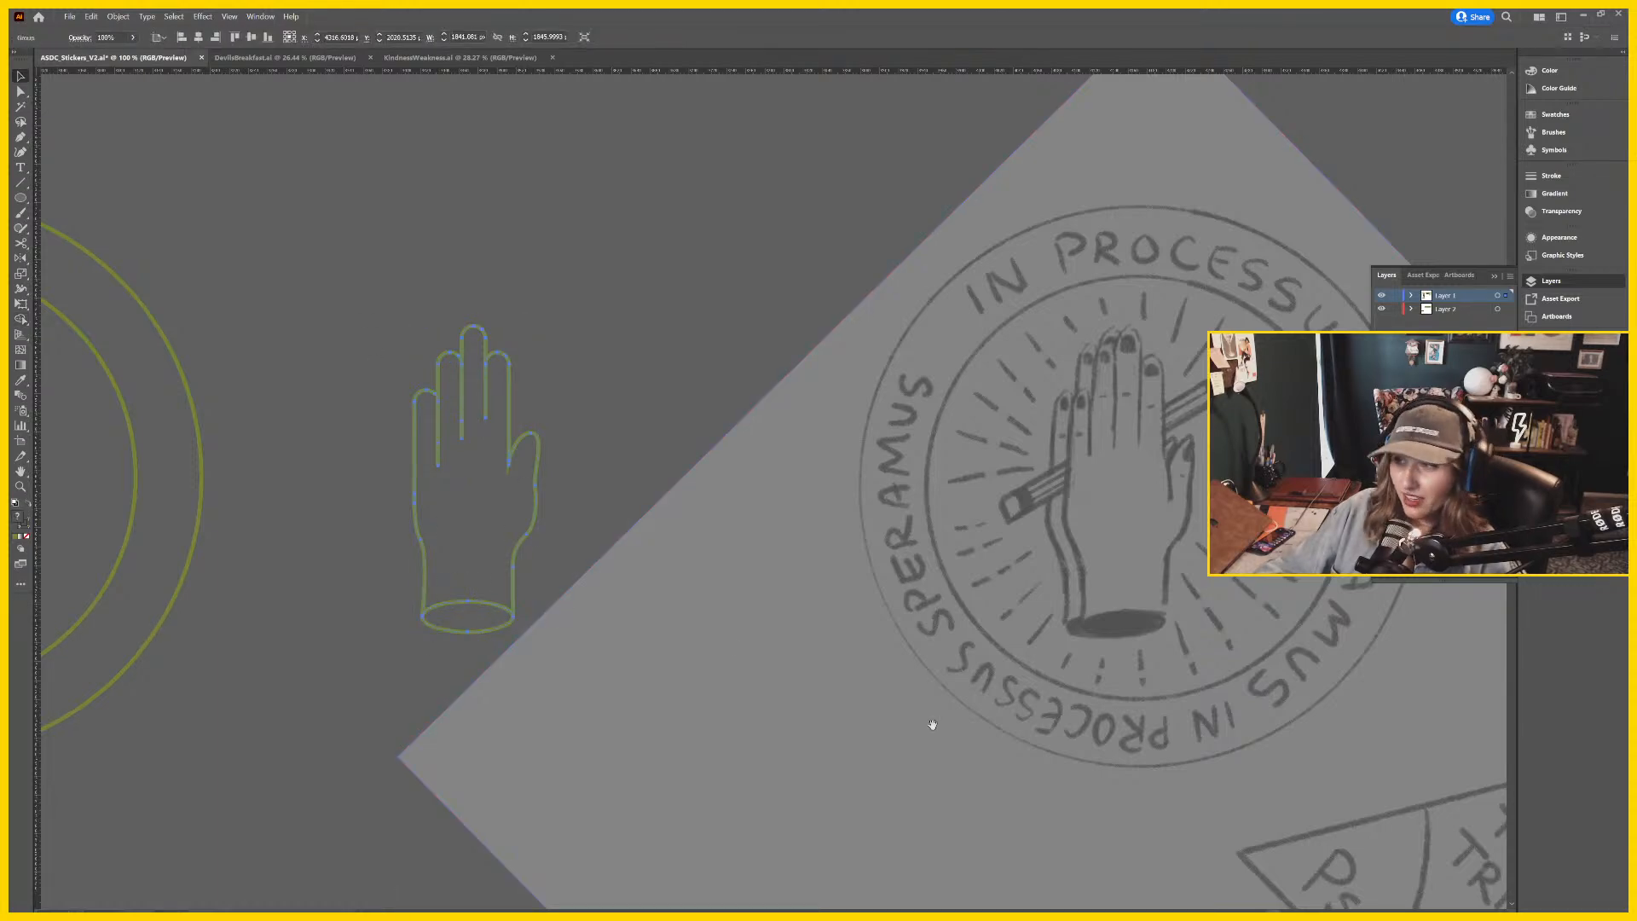
{"action": "left_click_drag", "start_coordinate": [933, 721], "coordinate": [639, 658]}
{"action": "key", "text": "ctrl+minus"}
{"action": "key", "text": "ctrl+minus"}
{"action": "key", "text": "ctrl+minus"}
{"action": "key", "text": "ctrl+minus"}
{"action": "left_click_drag", "start_coordinate": [643, 520], "coordinate": [750, 515]}
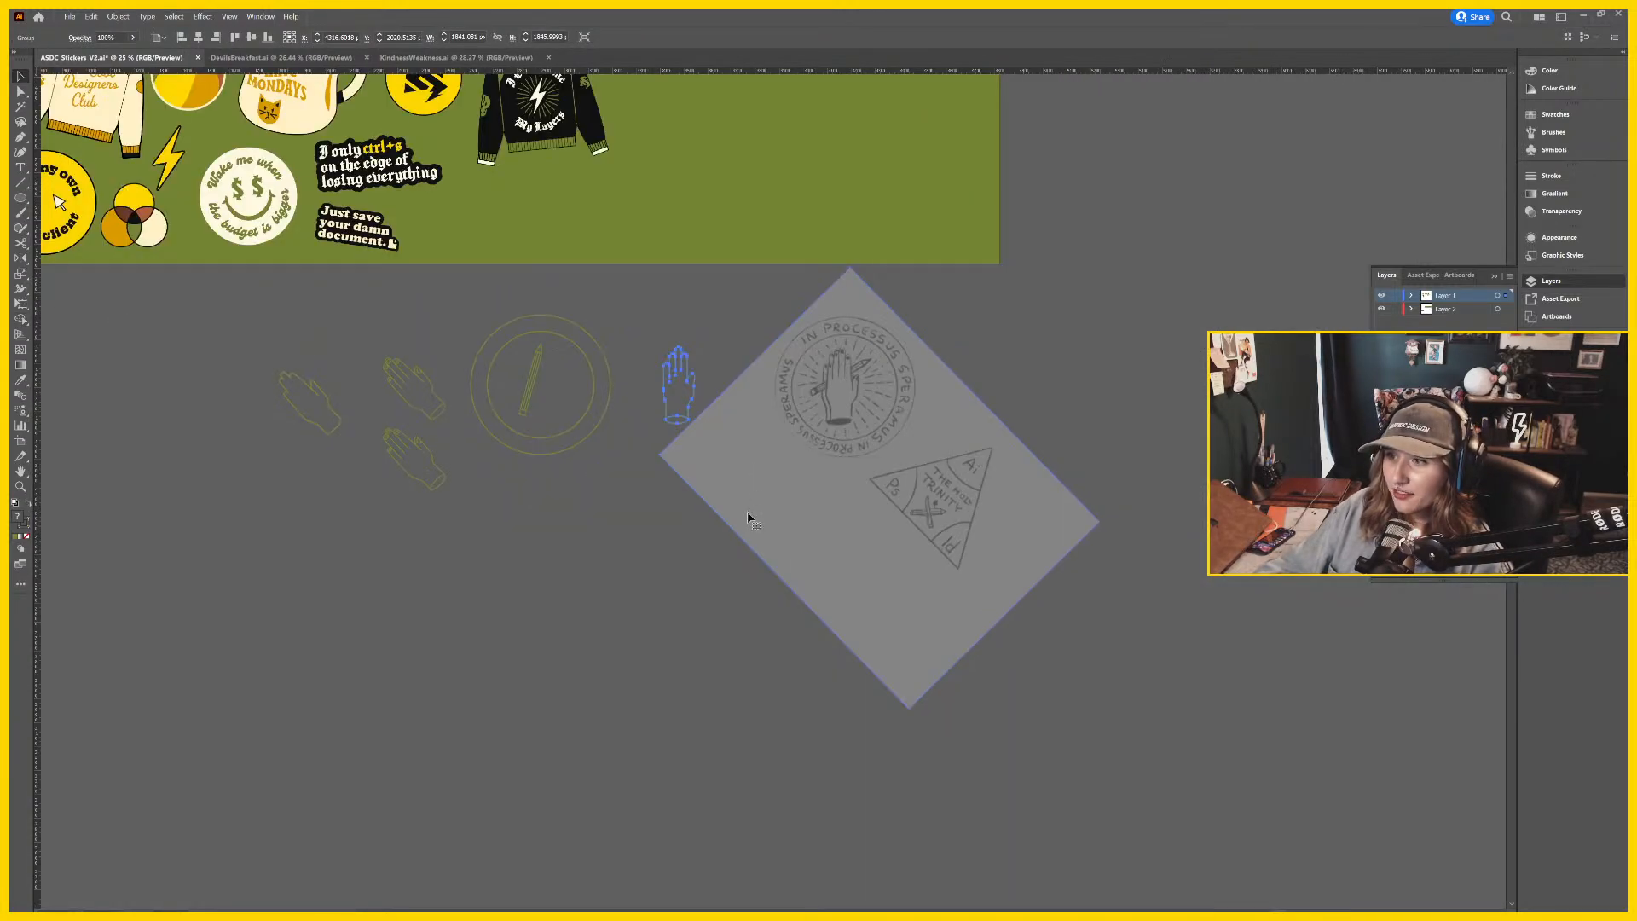
{"action": "left_click_drag", "start_coordinate": [520, 298], "coordinate": [834, 646]}
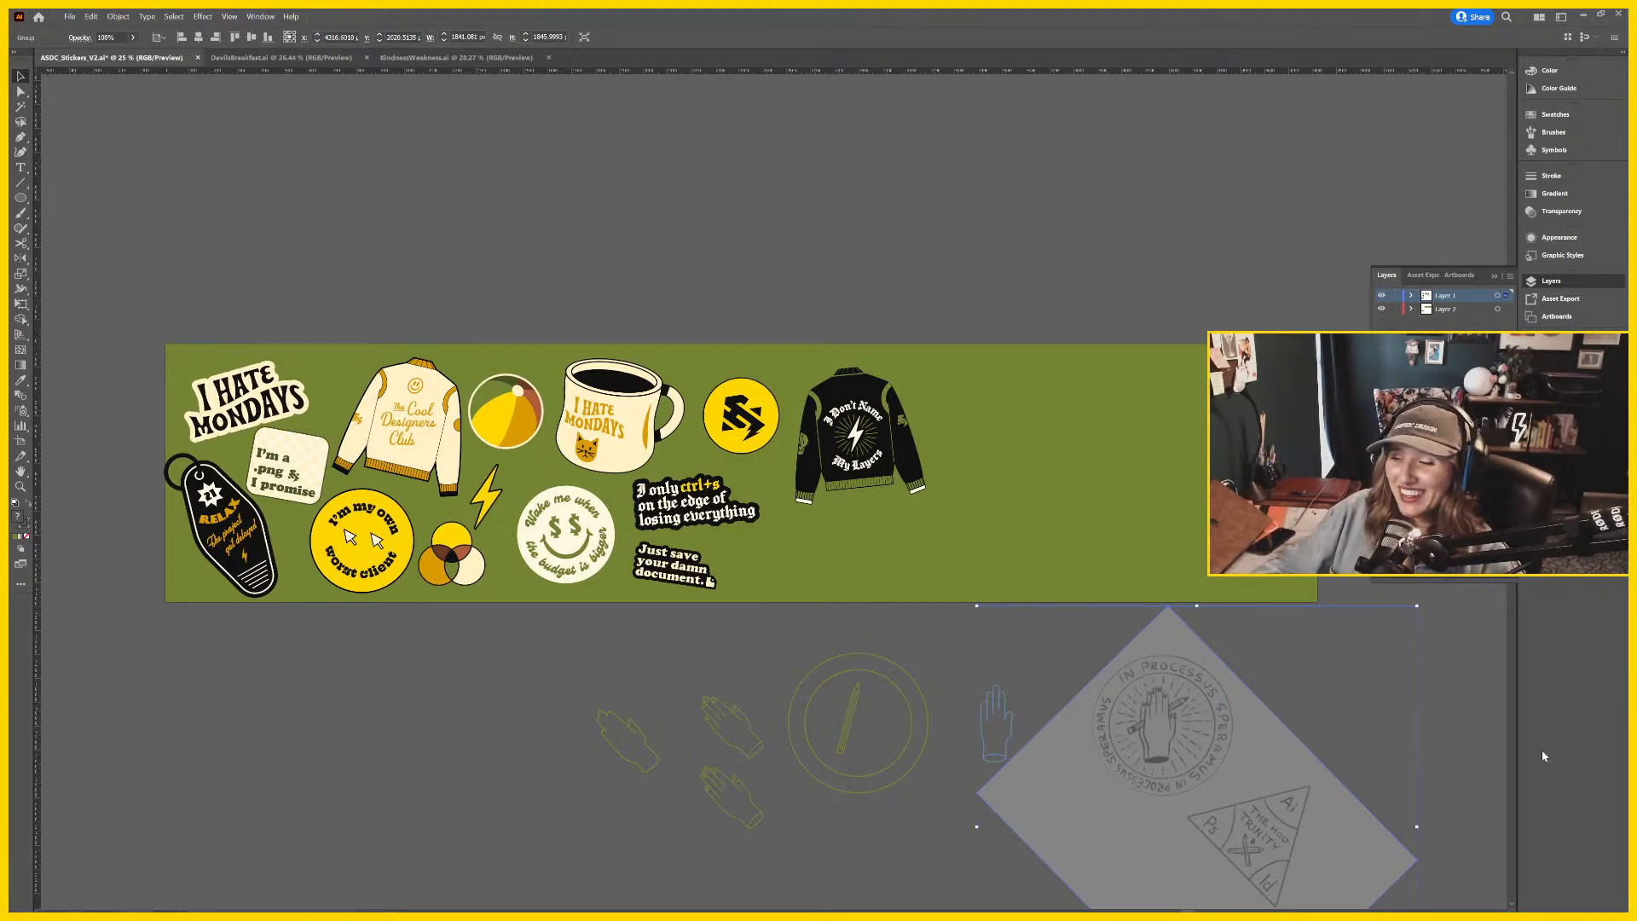
Shift the sketch image away from the traced hand and move the hand outline closer to the circular badge frame.
{"action": "left_click", "coordinate": [1344, 707]}
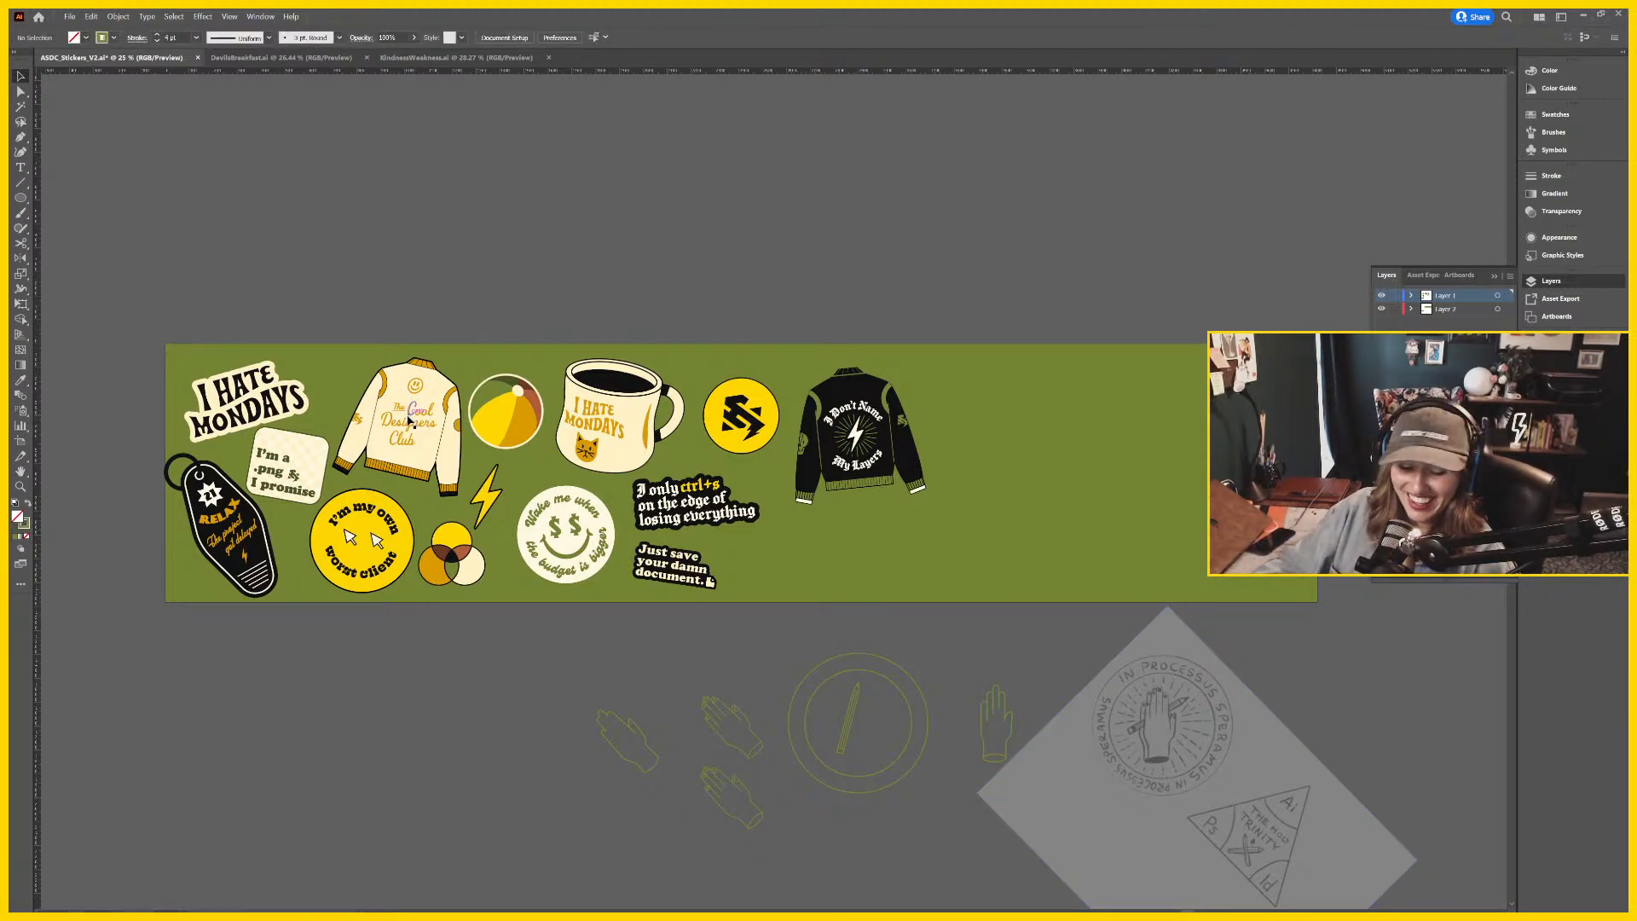
{"action": "key", "text": "ctrl+equal"}
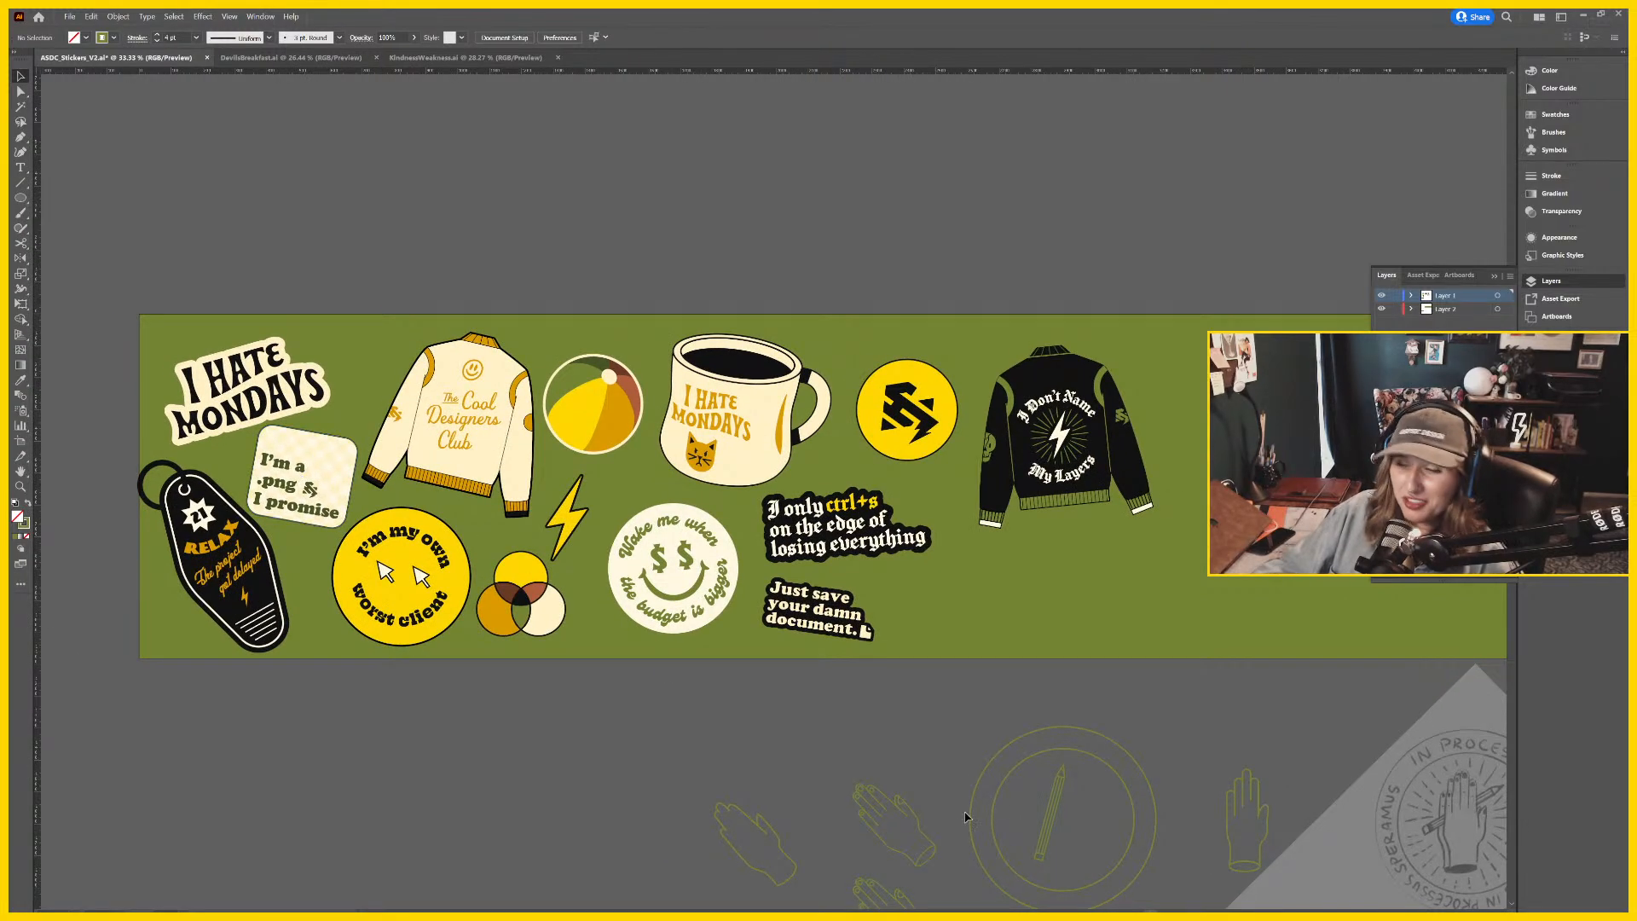
{"action": "left_click_drag", "start_coordinate": [1312, 717], "coordinate": [1211, 732]}
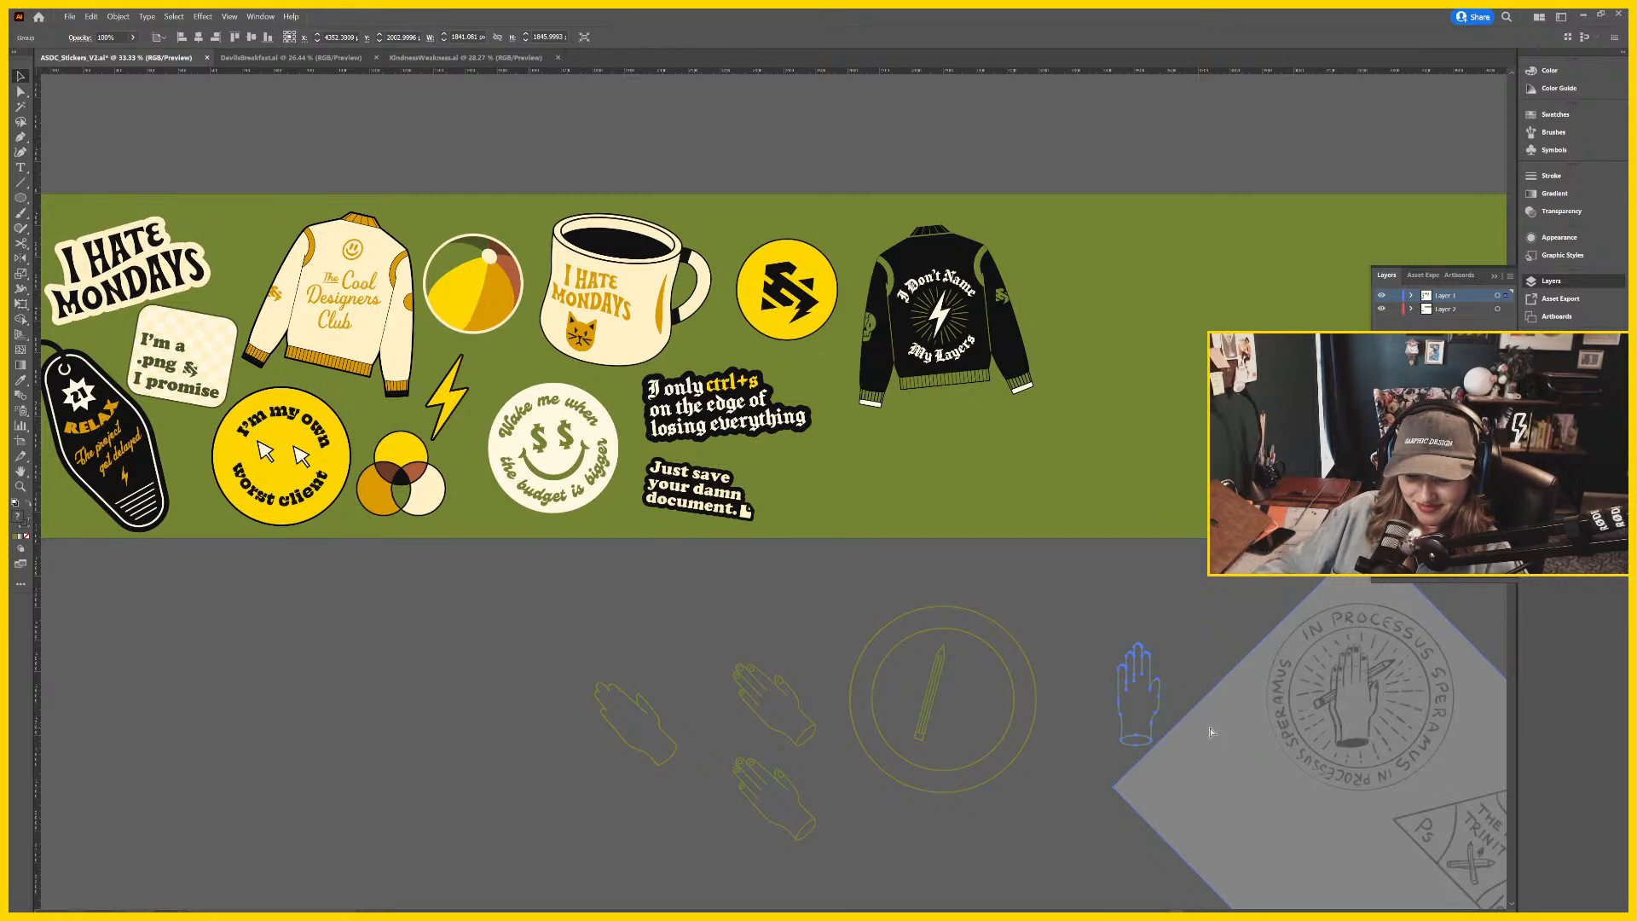
{"action": "left_click_drag", "start_coordinate": [1205, 733], "coordinate": [1262, 750]}
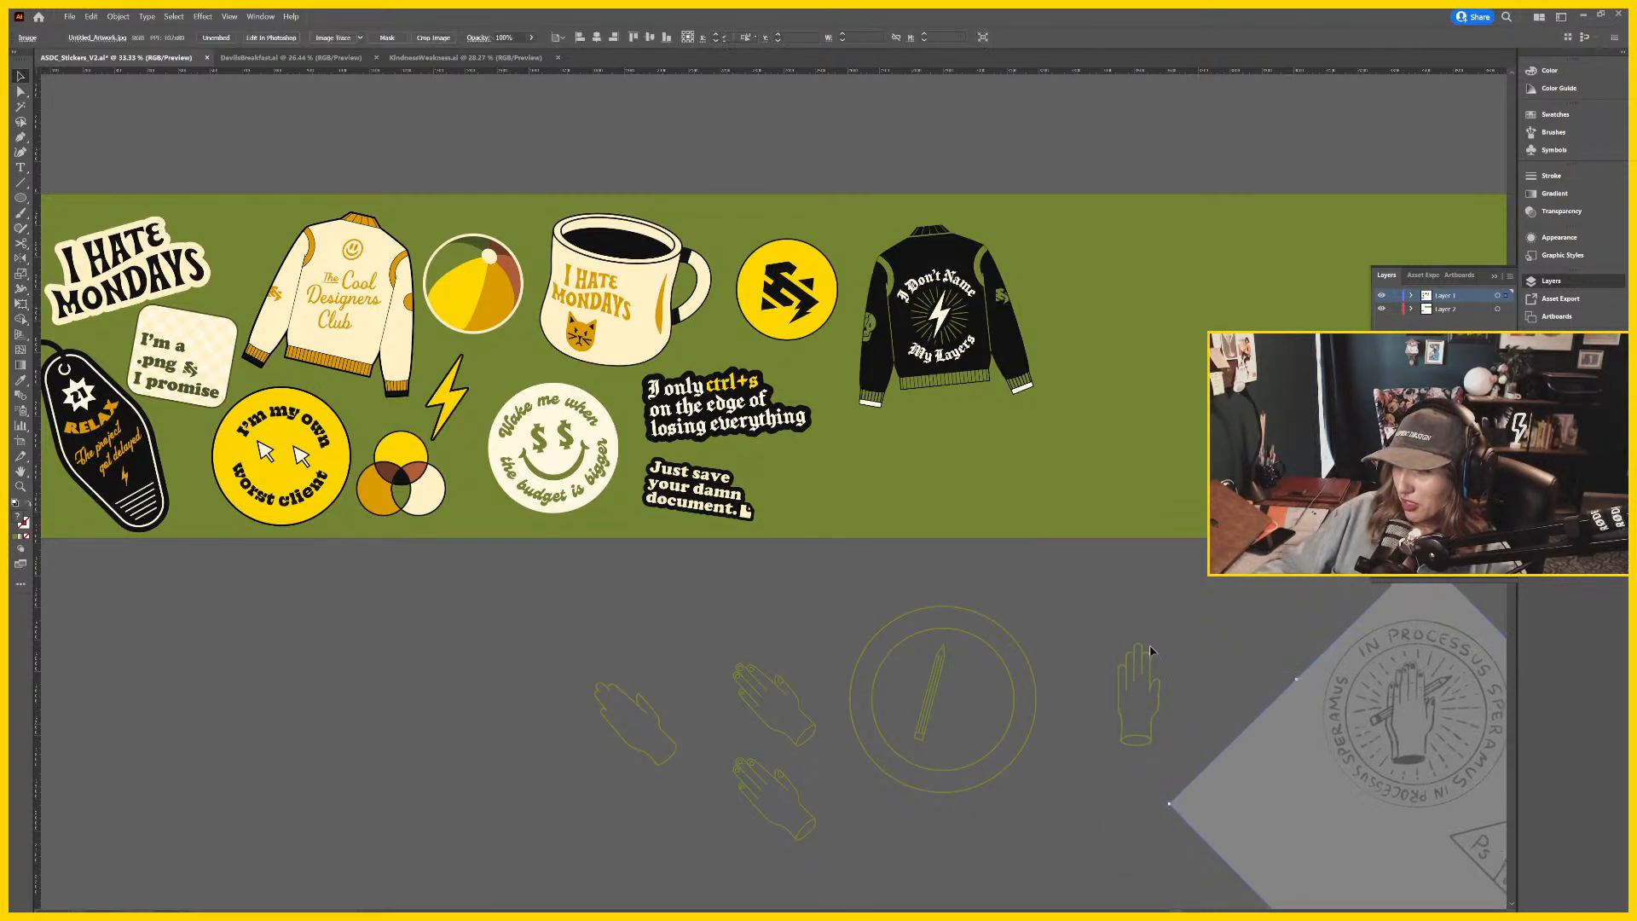
{"action": "left_click", "coordinate": [1151, 735]}
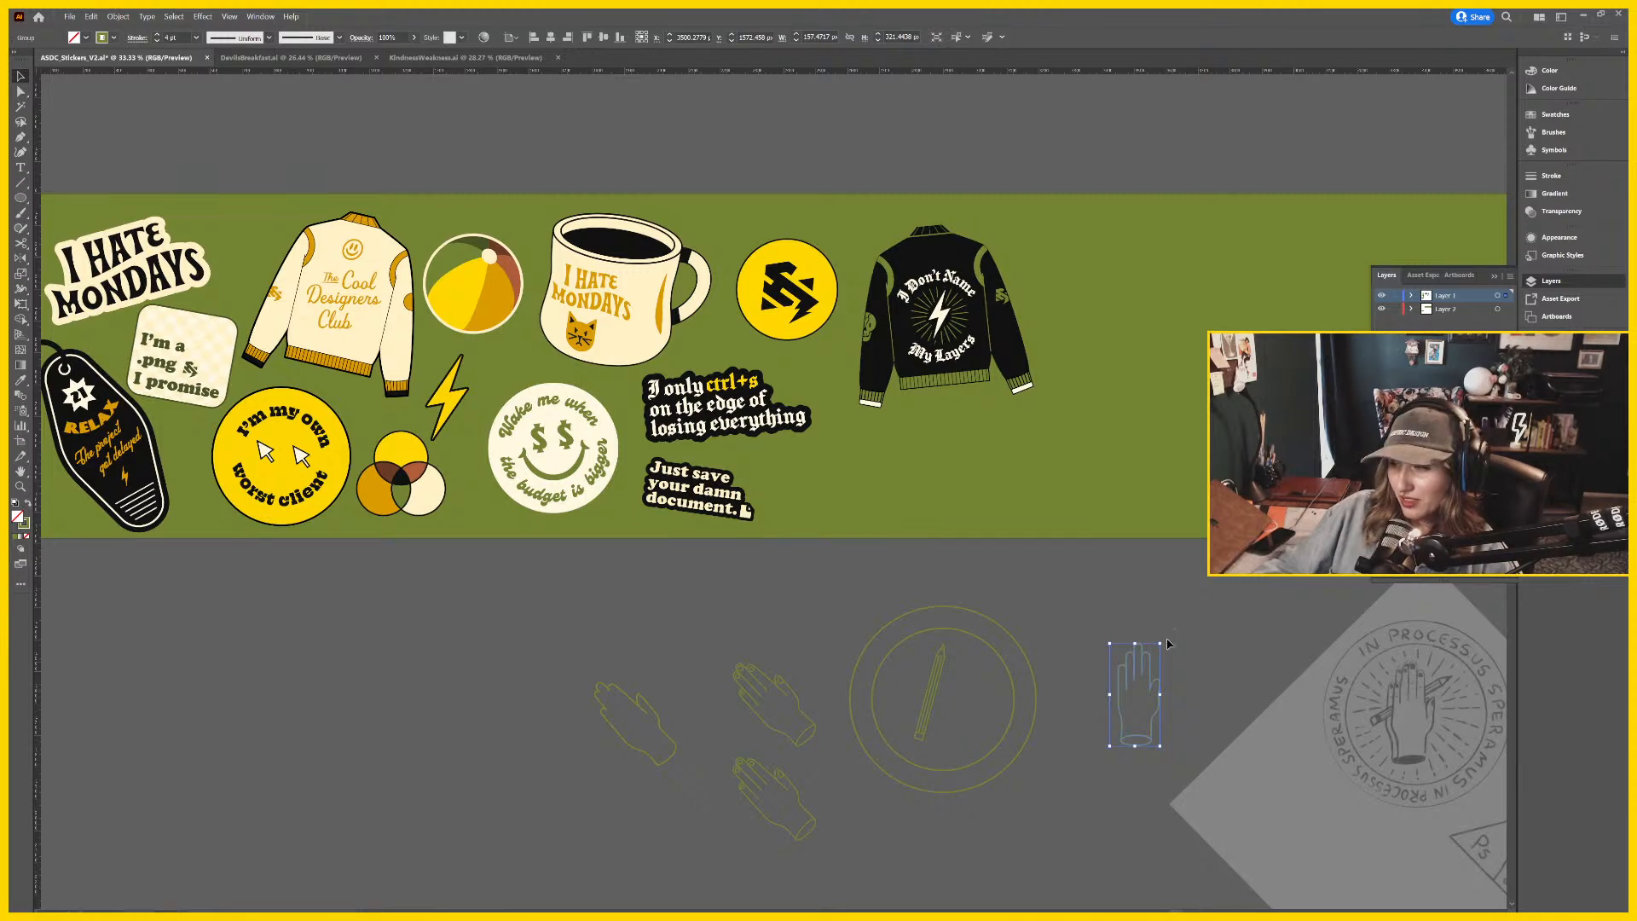
{"action": "left_click_drag", "start_coordinate": [1152, 635], "coordinate": [1055, 687]}
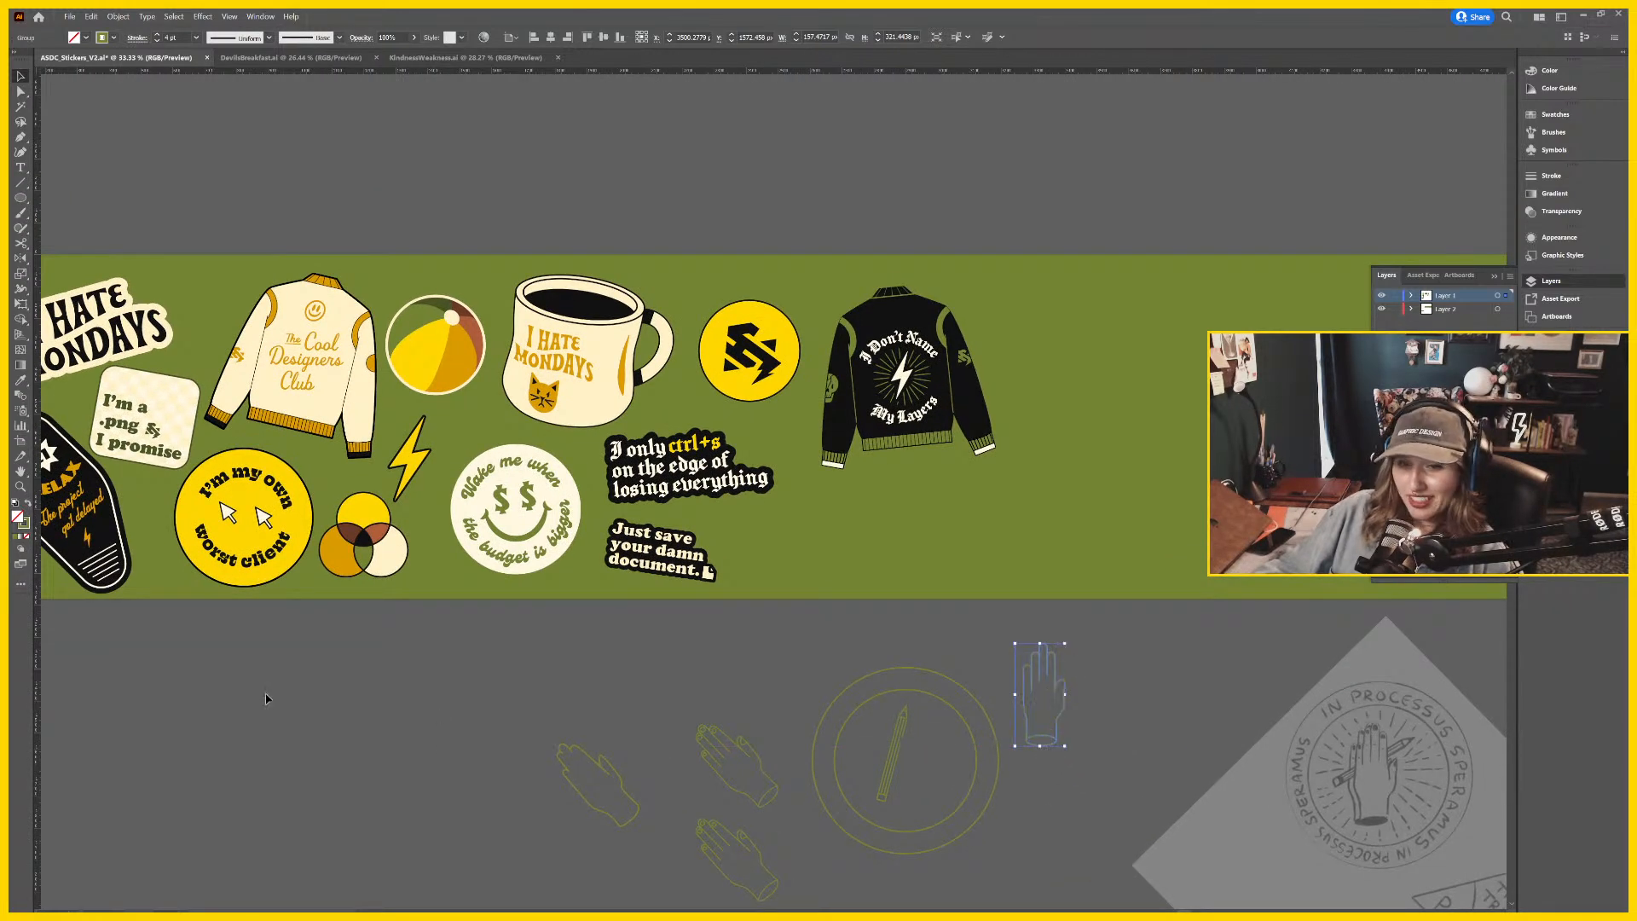
{"action": "left_click_drag", "start_coordinate": [1150, 721], "coordinate": [1302, 730]}
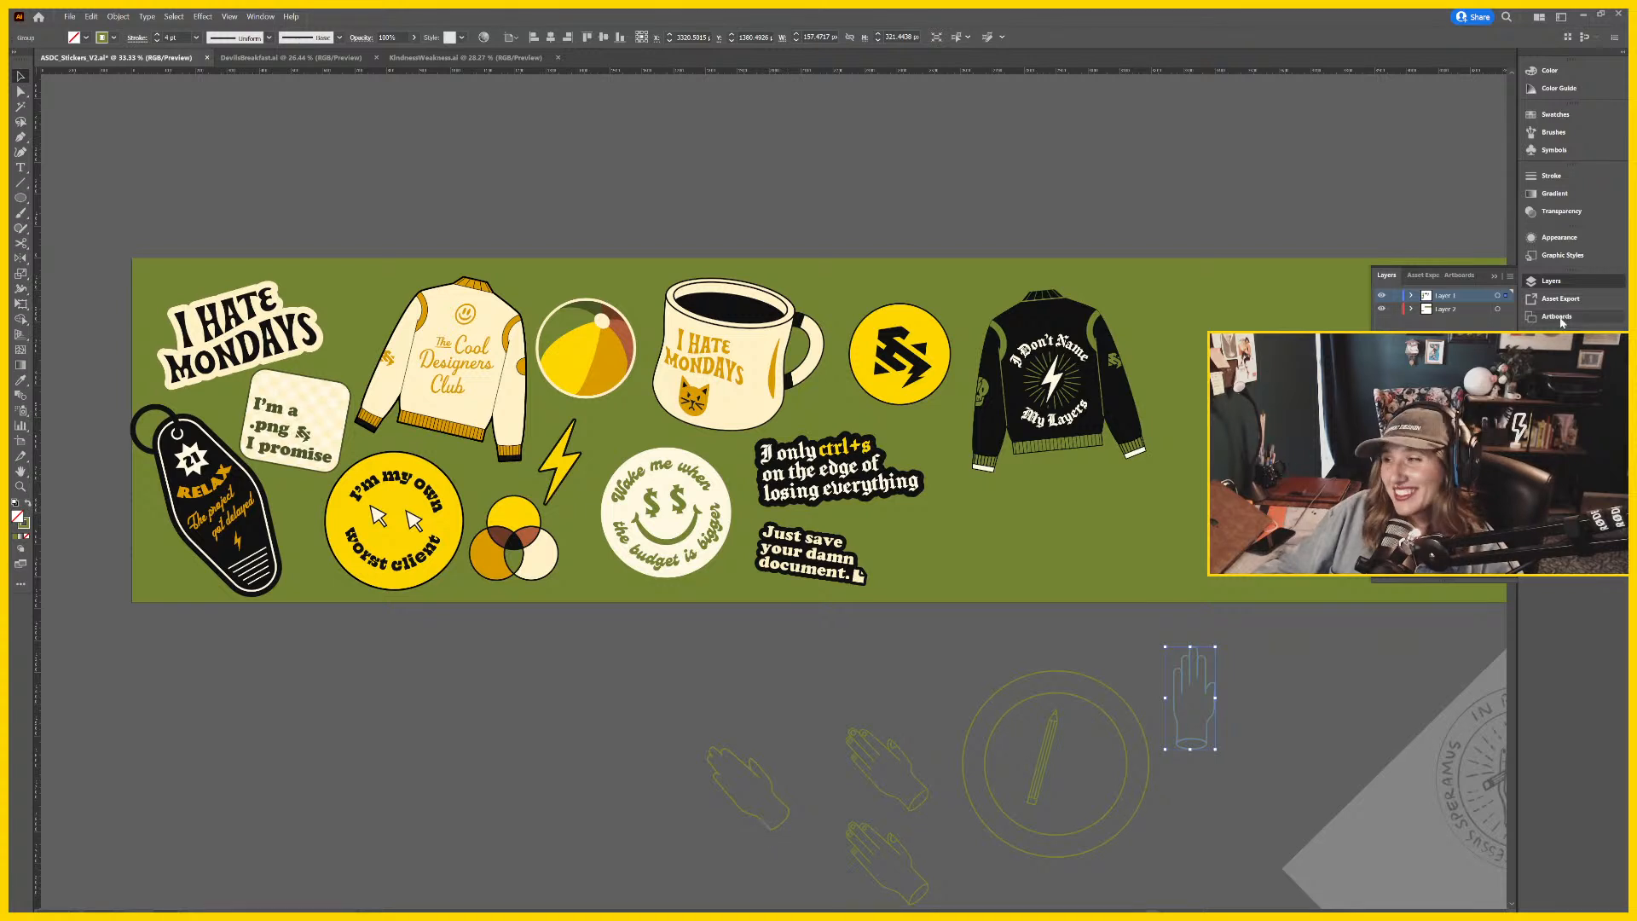
Rotate the tilted sketch image until its edges are level and place it above the green artboard.
{"action": "left_click", "coordinate": [1492, 274]}
{"action": "left_click_drag", "start_coordinate": [1300, 704], "coordinate": [1254, 687]}
{"action": "left_click_drag", "start_coordinate": [1404, 795], "coordinate": [1270, 284]}
{"action": "left_click_drag", "start_coordinate": [1346, 605], "coordinate": [1143, 832]}
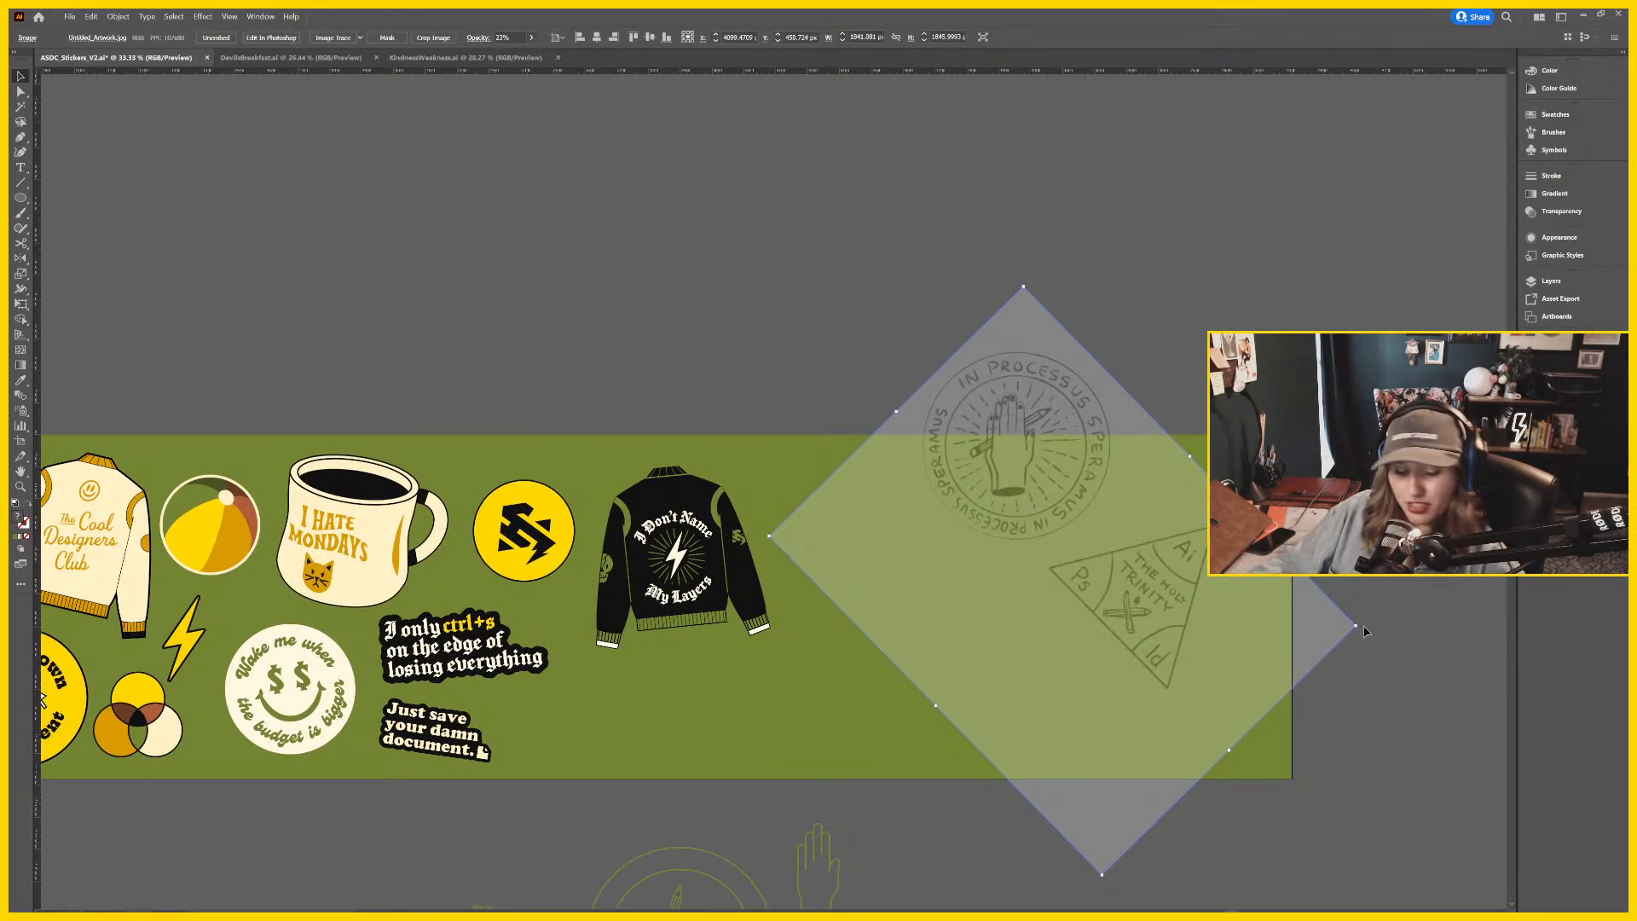
{"action": "left_click_drag", "start_coordinate": [1362, 628], "coordinate": [1308, 408]}
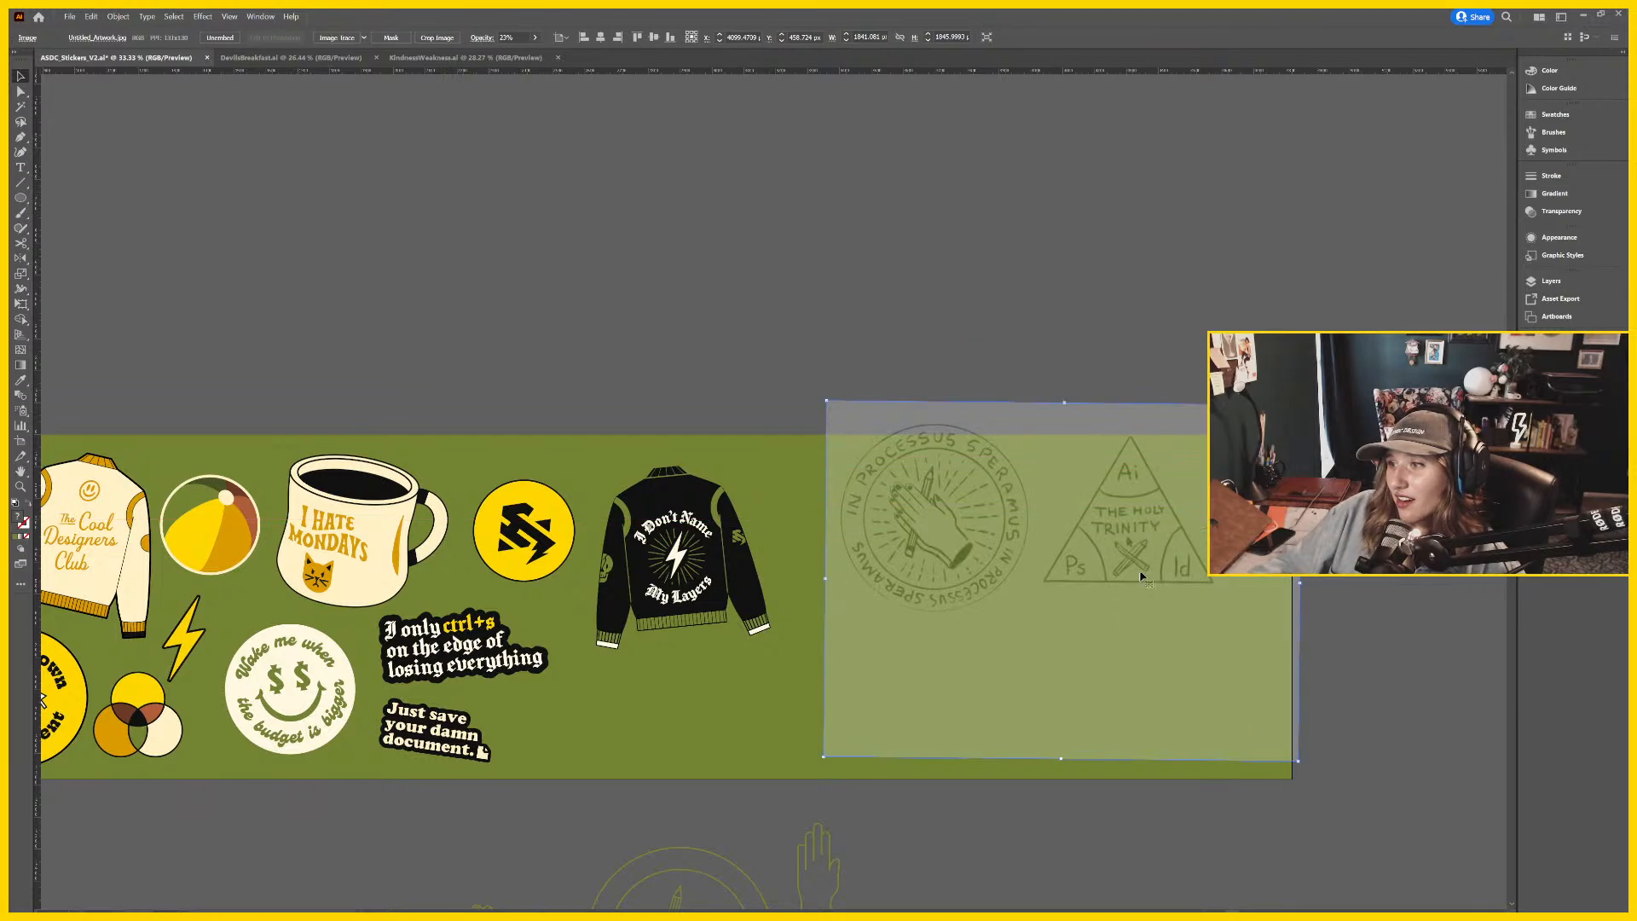
{"action": "left_click_drag", "start_coordinate": [1141, 577], "coordinate": [1015, 345]}
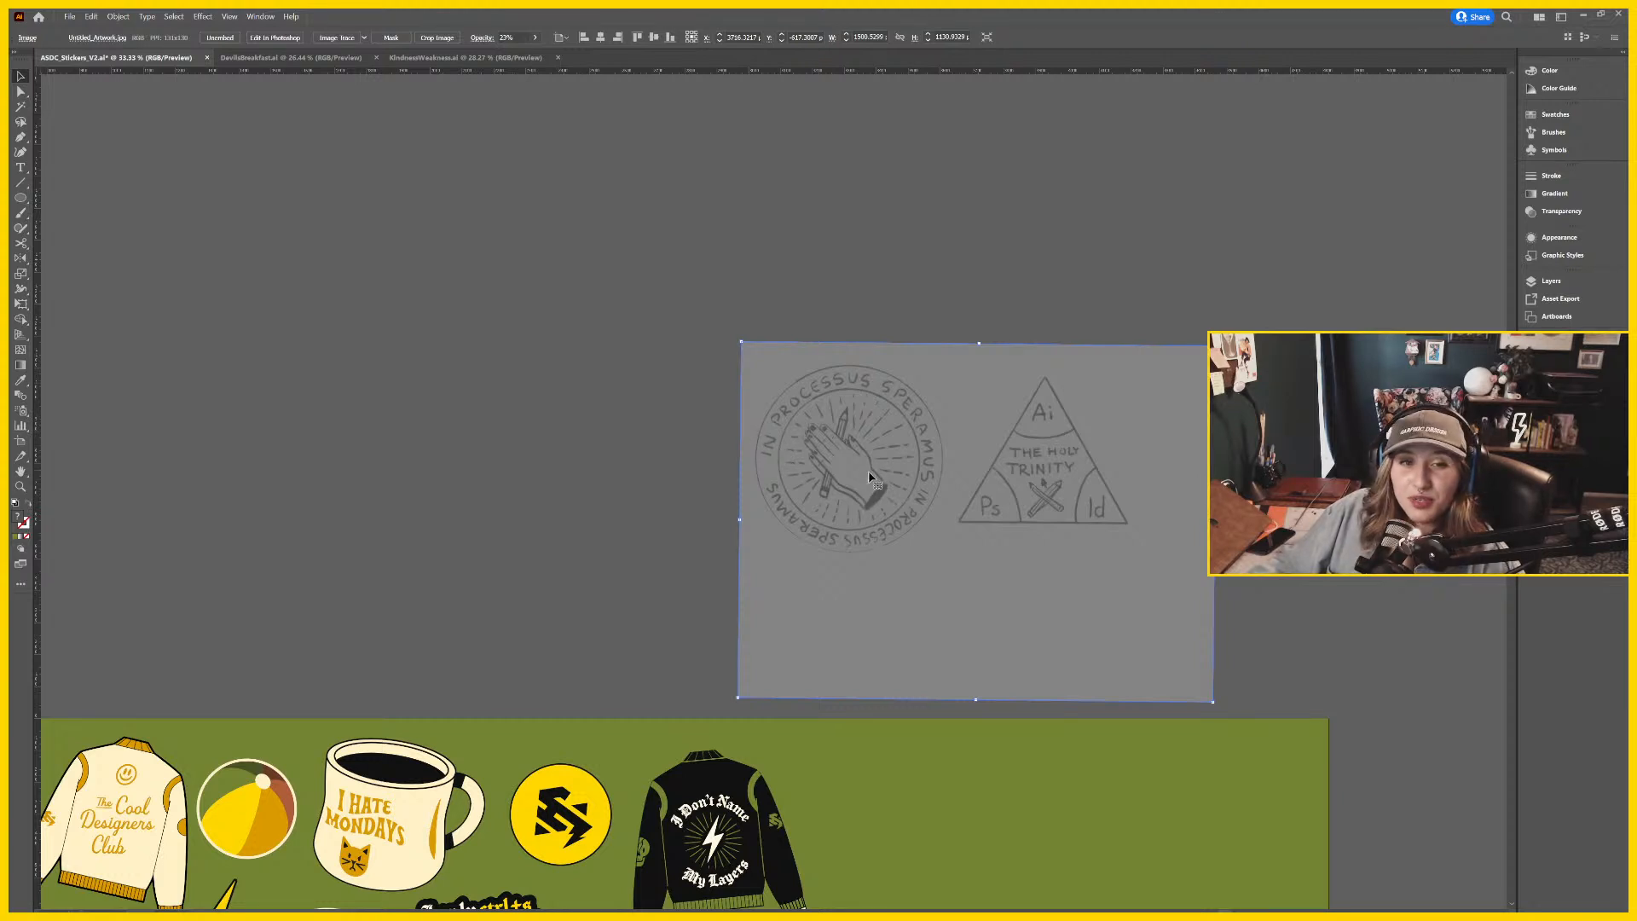
{"action": "key", "text": "ctrl+shift+a"}
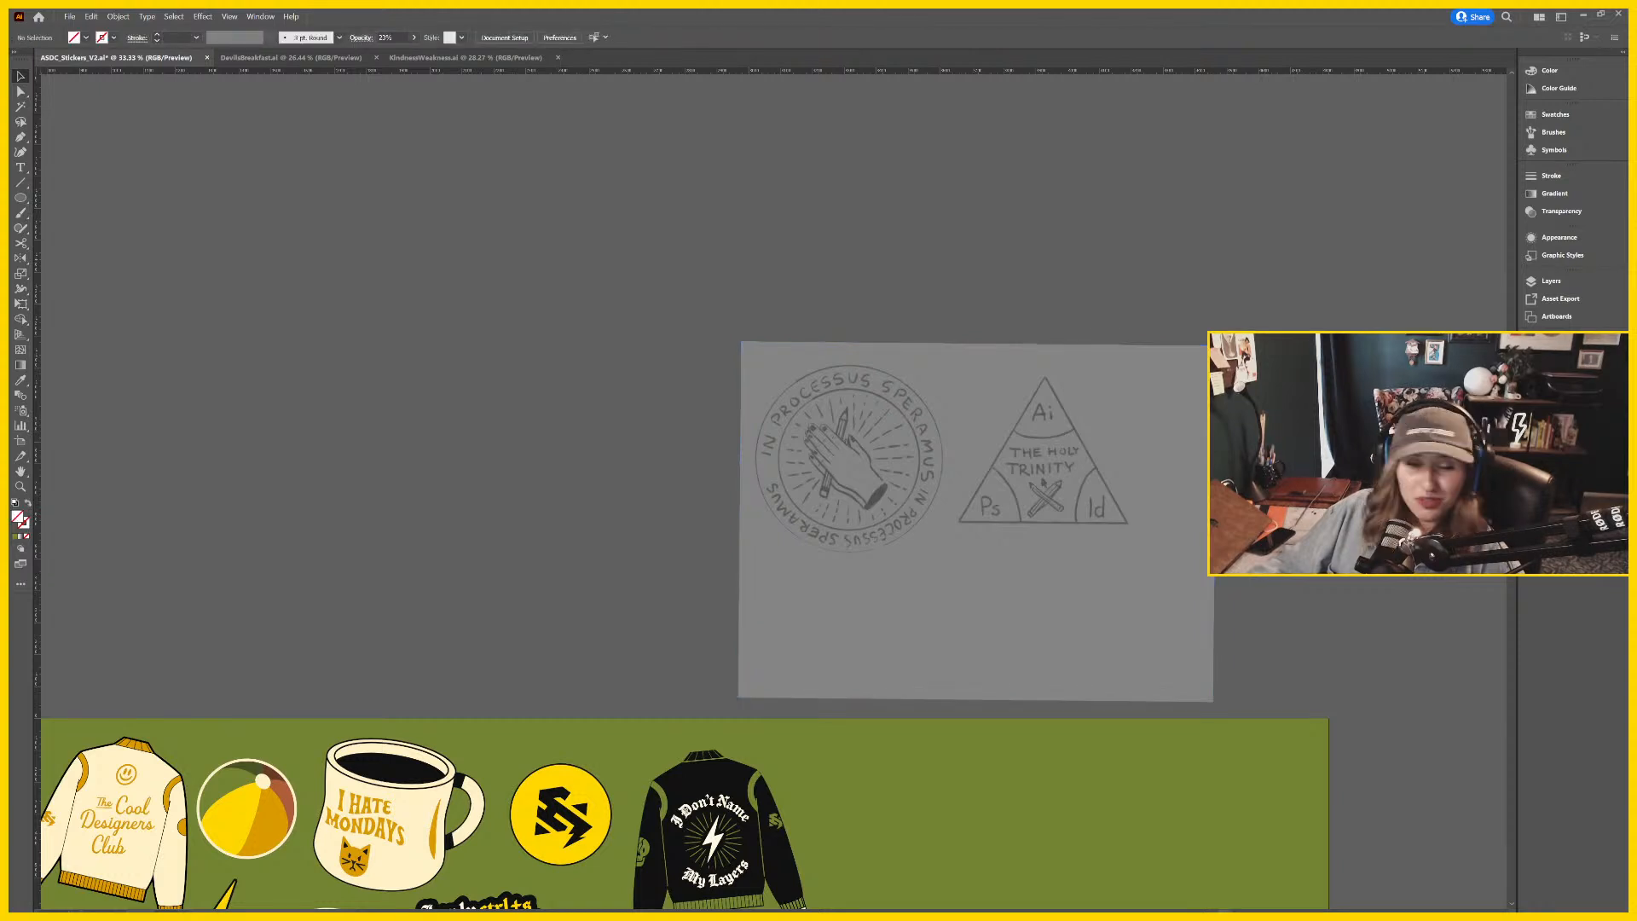
Move the traced hand outline up to the empty canvas beside the sketch image, above the artboard.
{"action": "left_click_drag", "start_coordinate": [1302, 601], "coordinate": [1143, 486]}
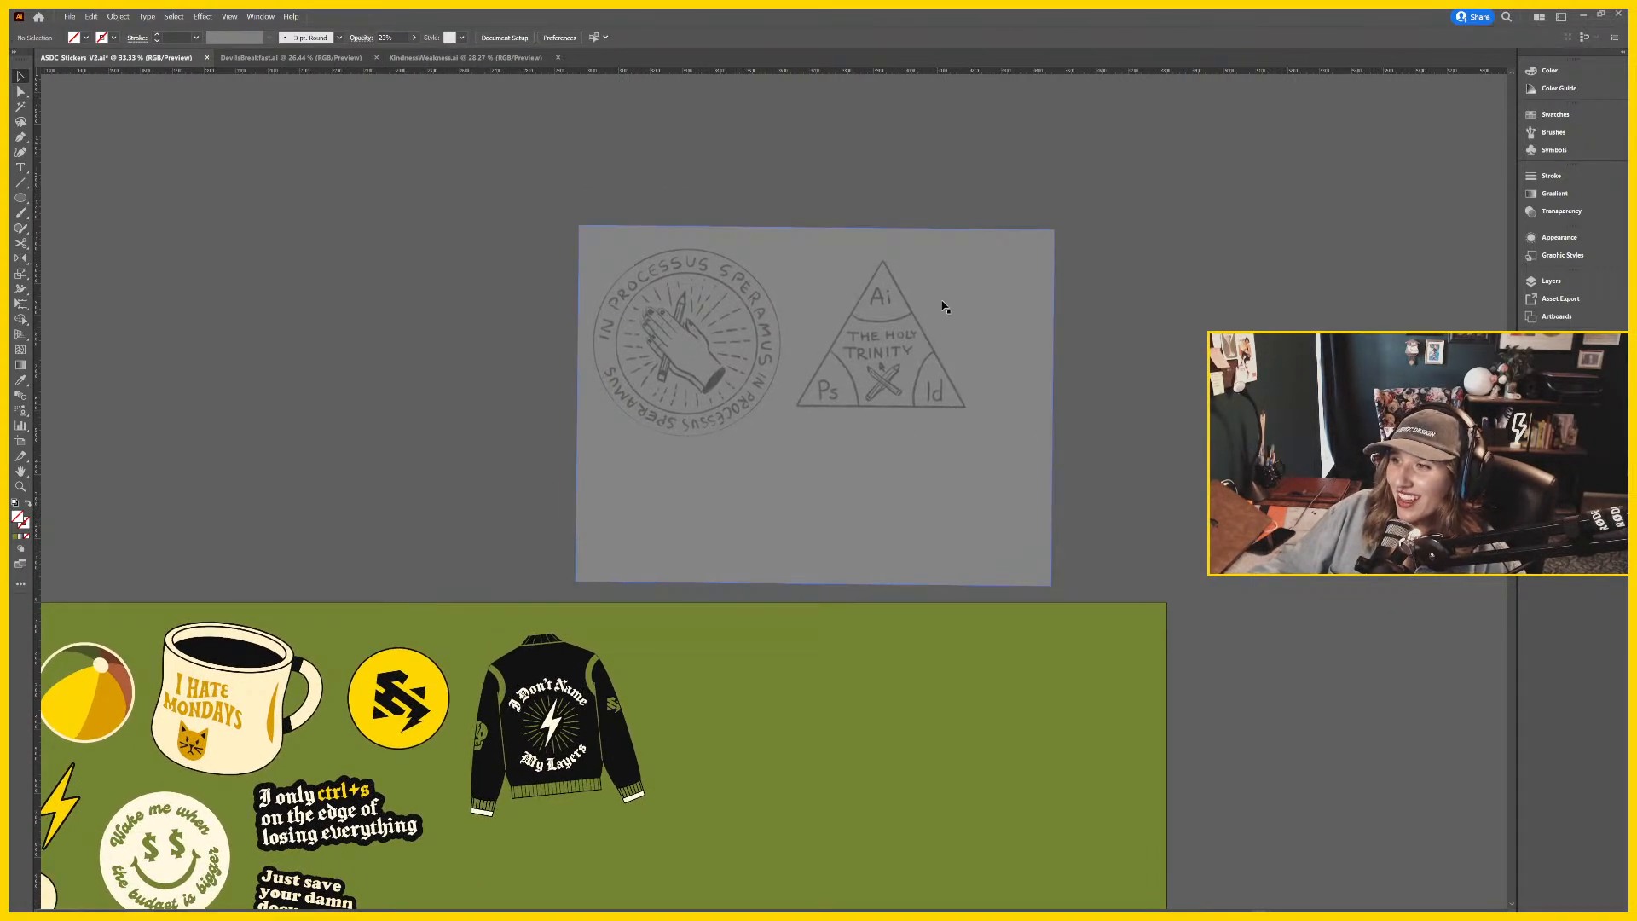
{"action": "key", "text": "ctrl+plus"}
{"action": "left_click_drag", "start_coordinate": [1064, 423], "coordinate": [1050, 470]}
{"action": "left_click_drag", "start_coordinate": [920, 604], "coordinate": [951, 490]}
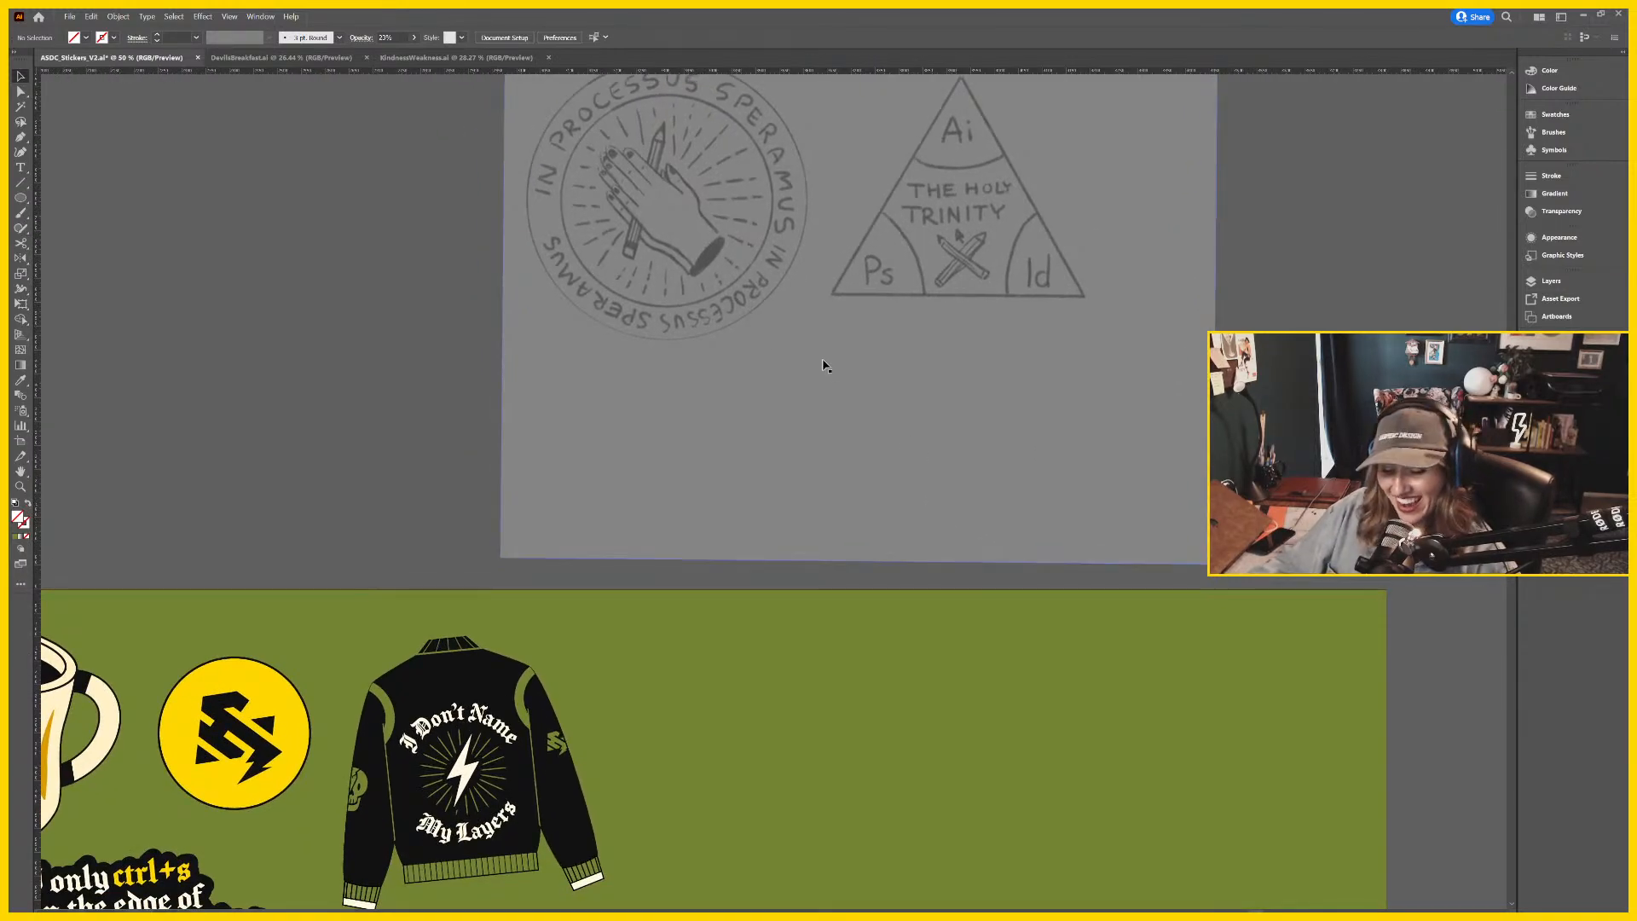
{"action": "key", "text": "ctrl+minus"}
{"action": "left_click_drag", "start_coordinate": [783, 669], "coordinate": [942, 427]}
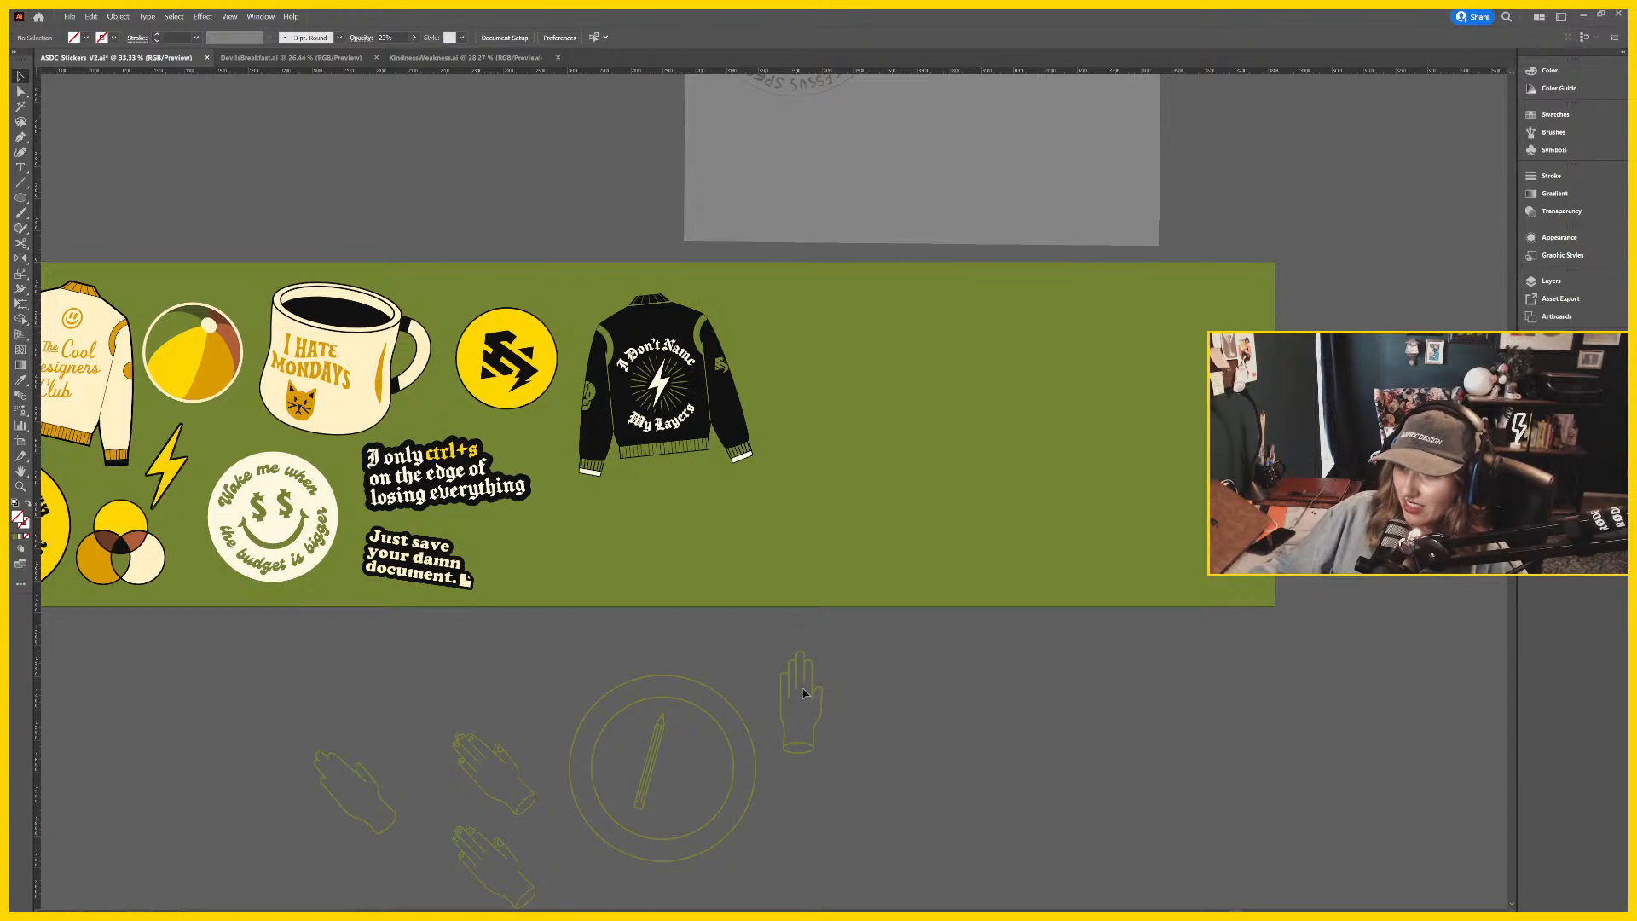
{"action": "left_click", "coordinate": [788, 648]}
{"action": "scroll", "coordinate": [898, 767], "scroll_direction": "up", "scroll_amount": 1}
{"action": "scroll", "coordinate": [898, 767], "scroll_direction": "right", "scroll_amount": 1}
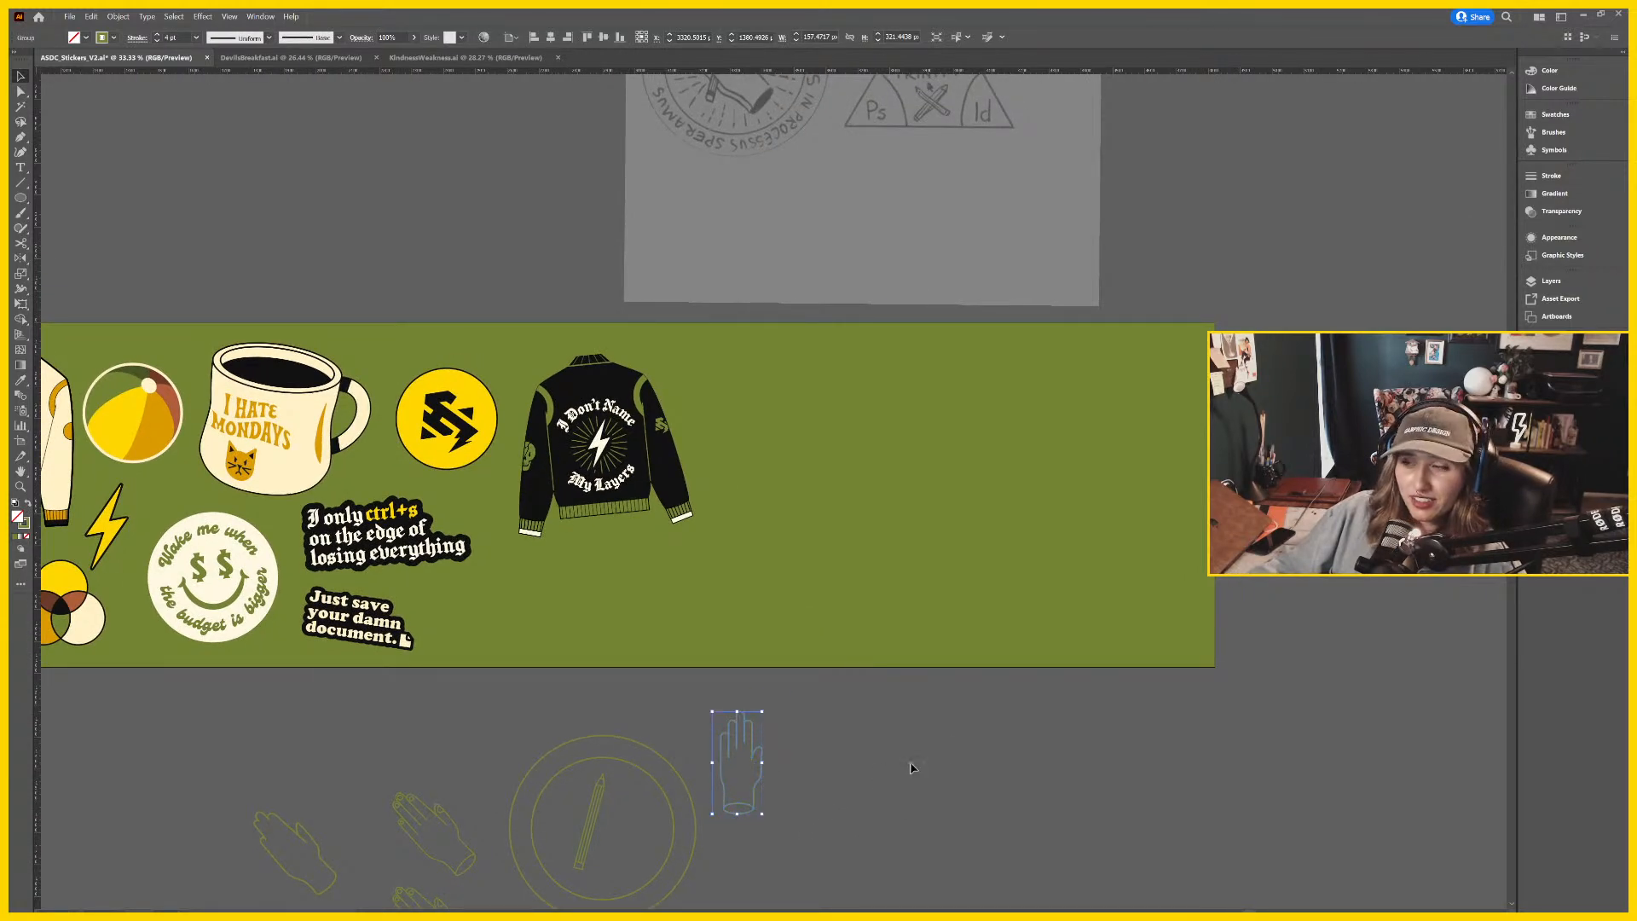
{"action": "left_click_drag", "start_coordinate": [761, 793], "coordinate": [1184, 237]}
{"action": "scroll", "coordinate": [1047, 503], "scroll_direction": "up", "scroll_amount": 4}
{"action": "scroll", "coordinate": [1046, 503], "scroll_direction": "right", "scroll_amount": 4}
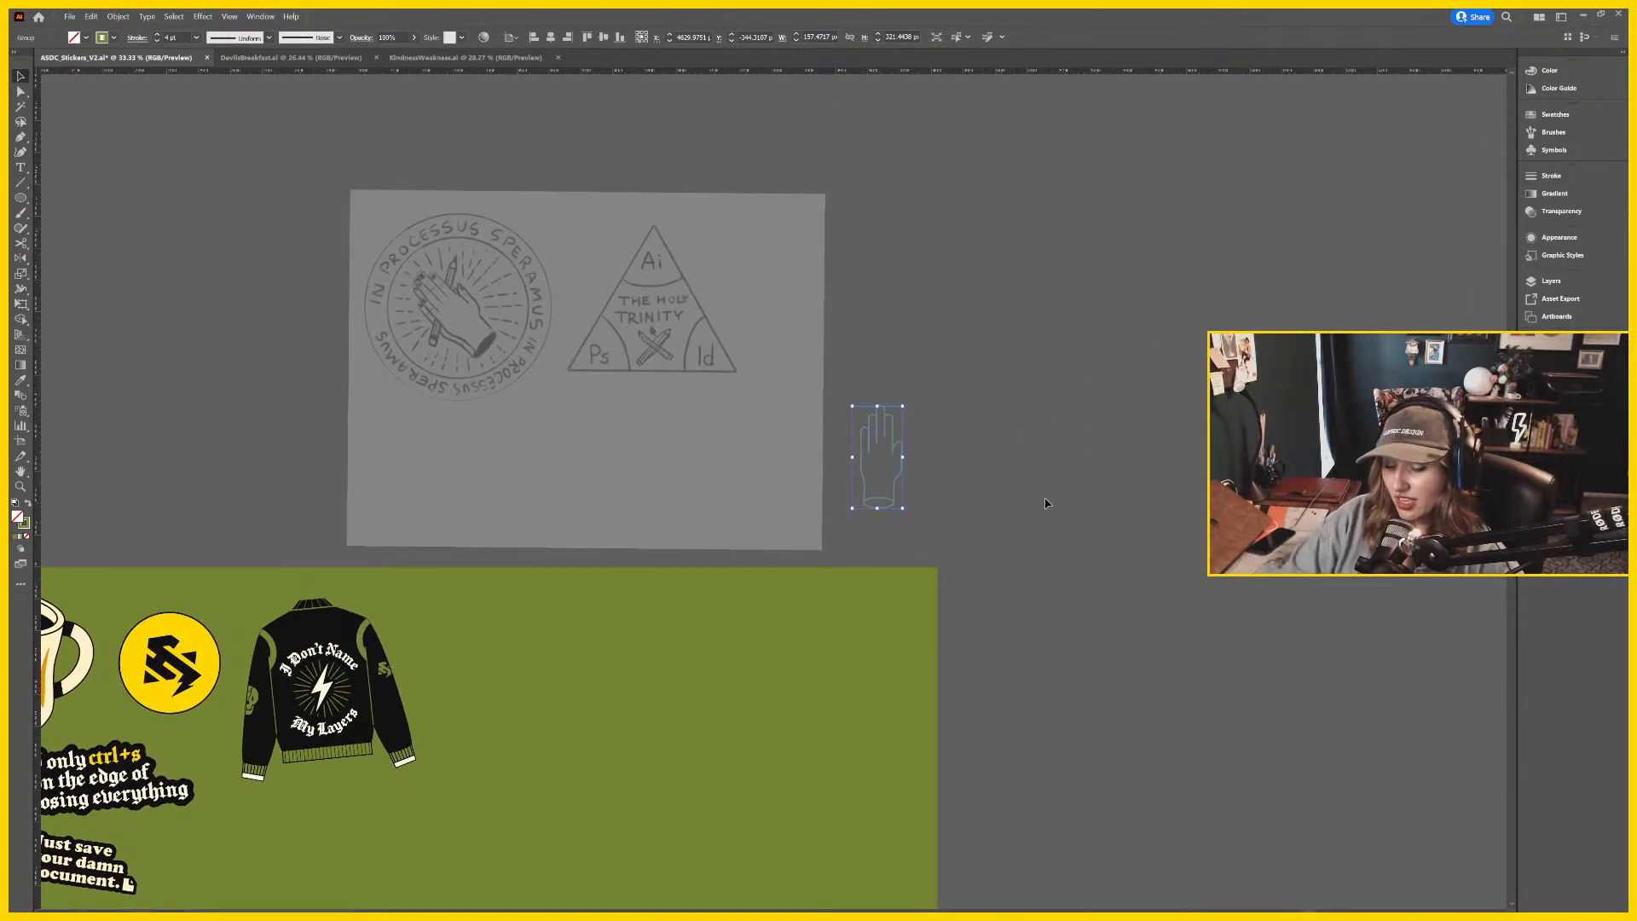
Find the stray anchor point beside the lower end of the wrist and delete it from the hand group.
{"action": "key", "text": "ctrl+1"}
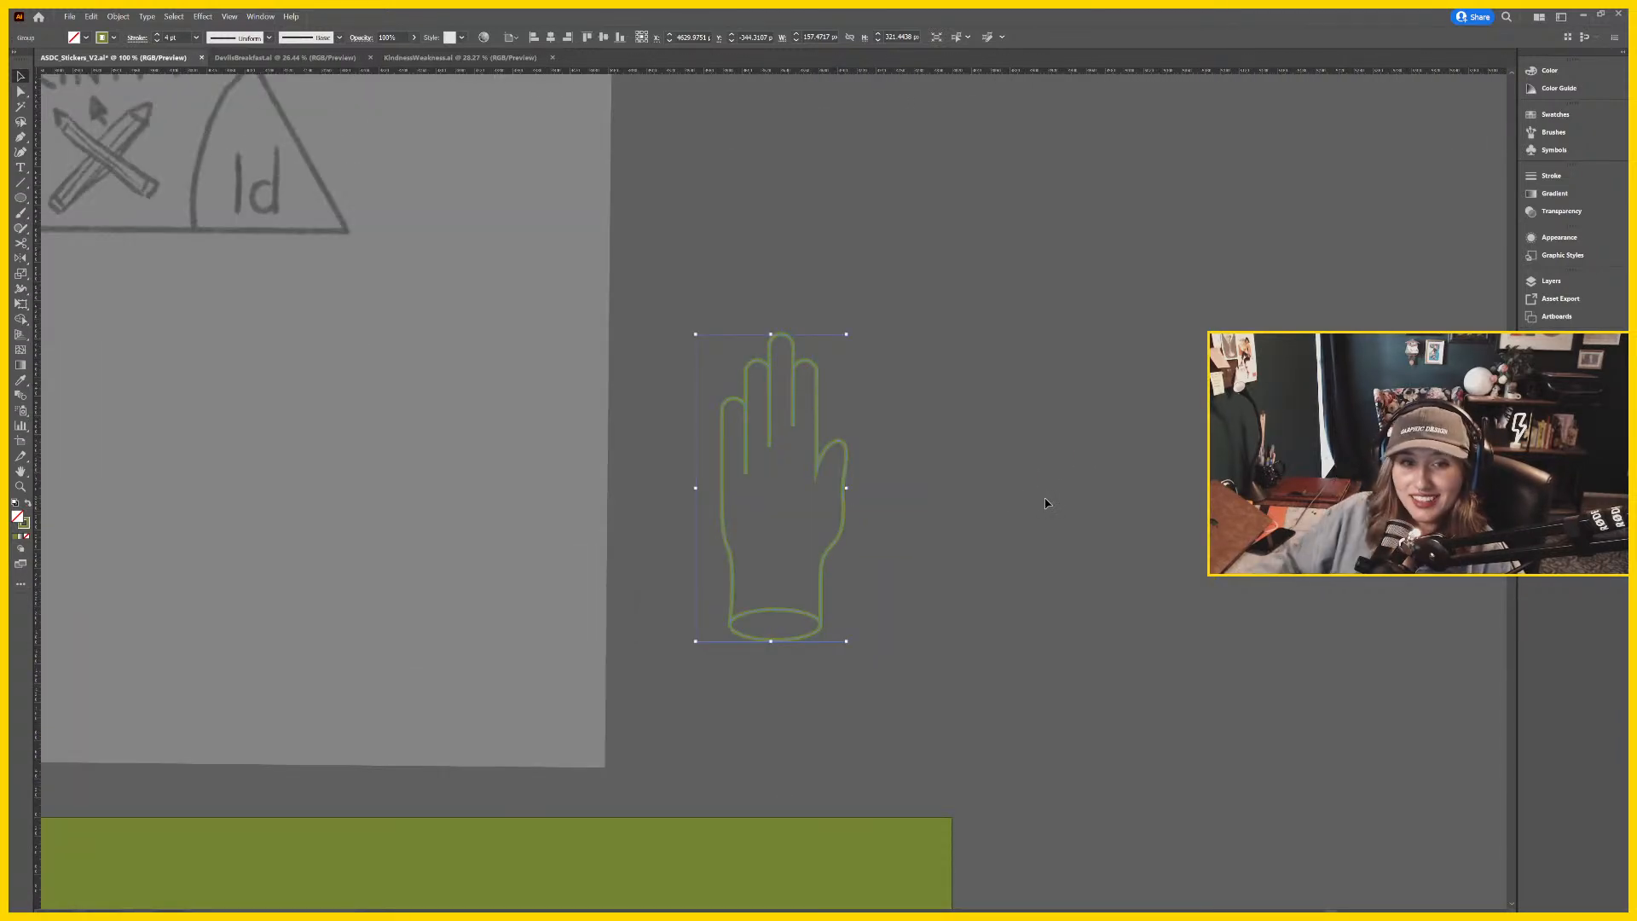
{"action": "left_click", "coordinate": [712, 678]}
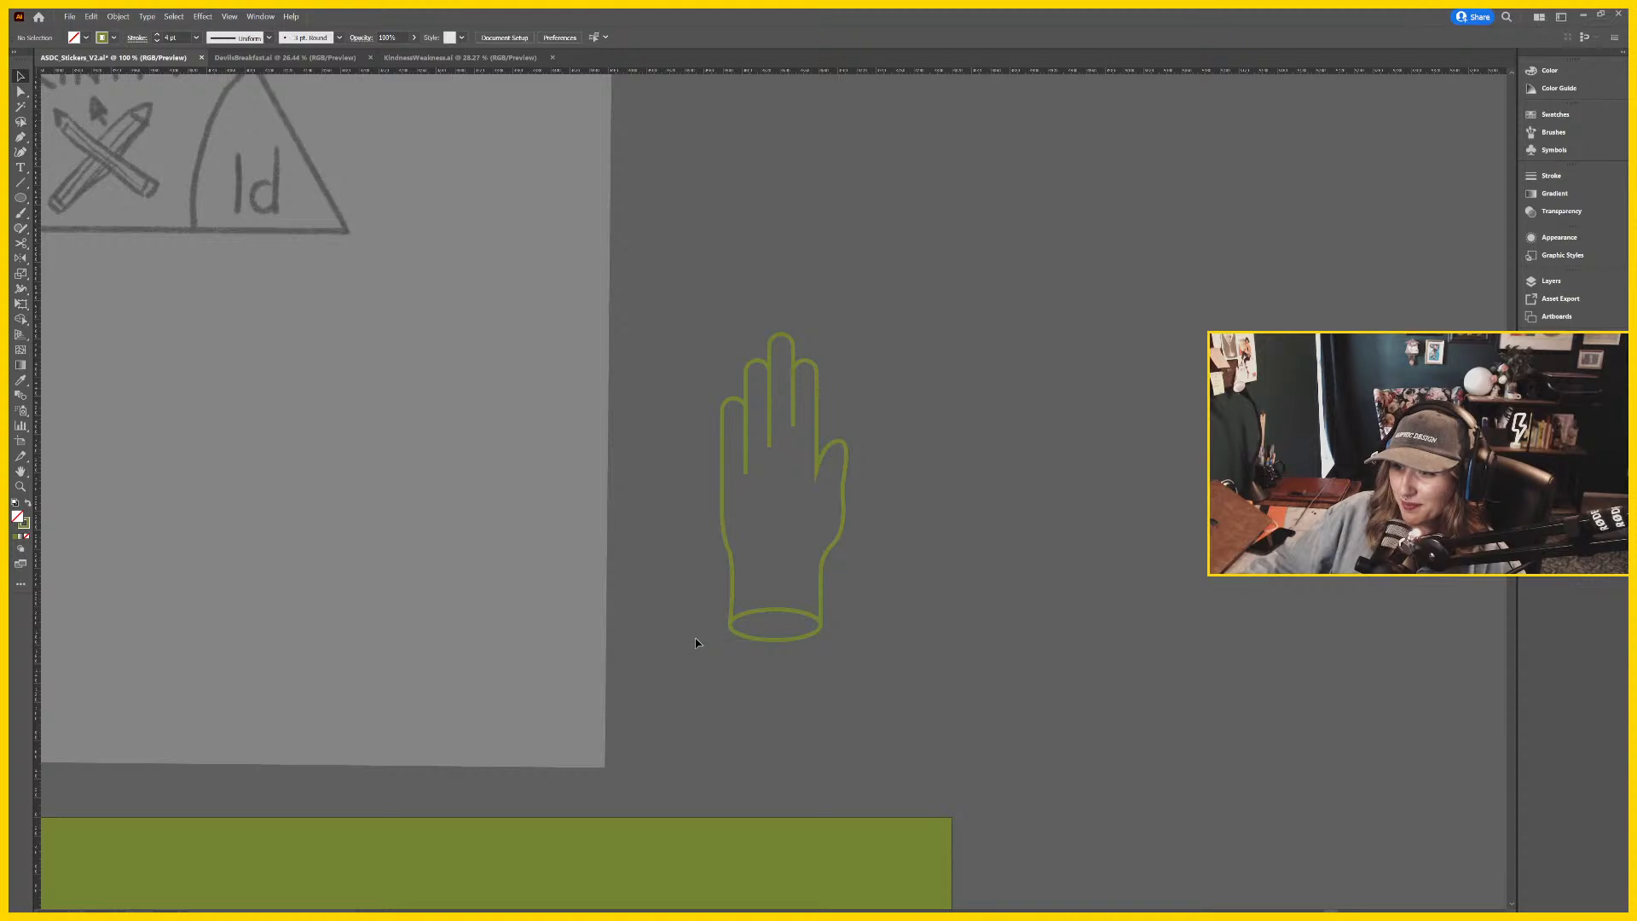
{"action": "left_click", "coordinate": [695, 642]}
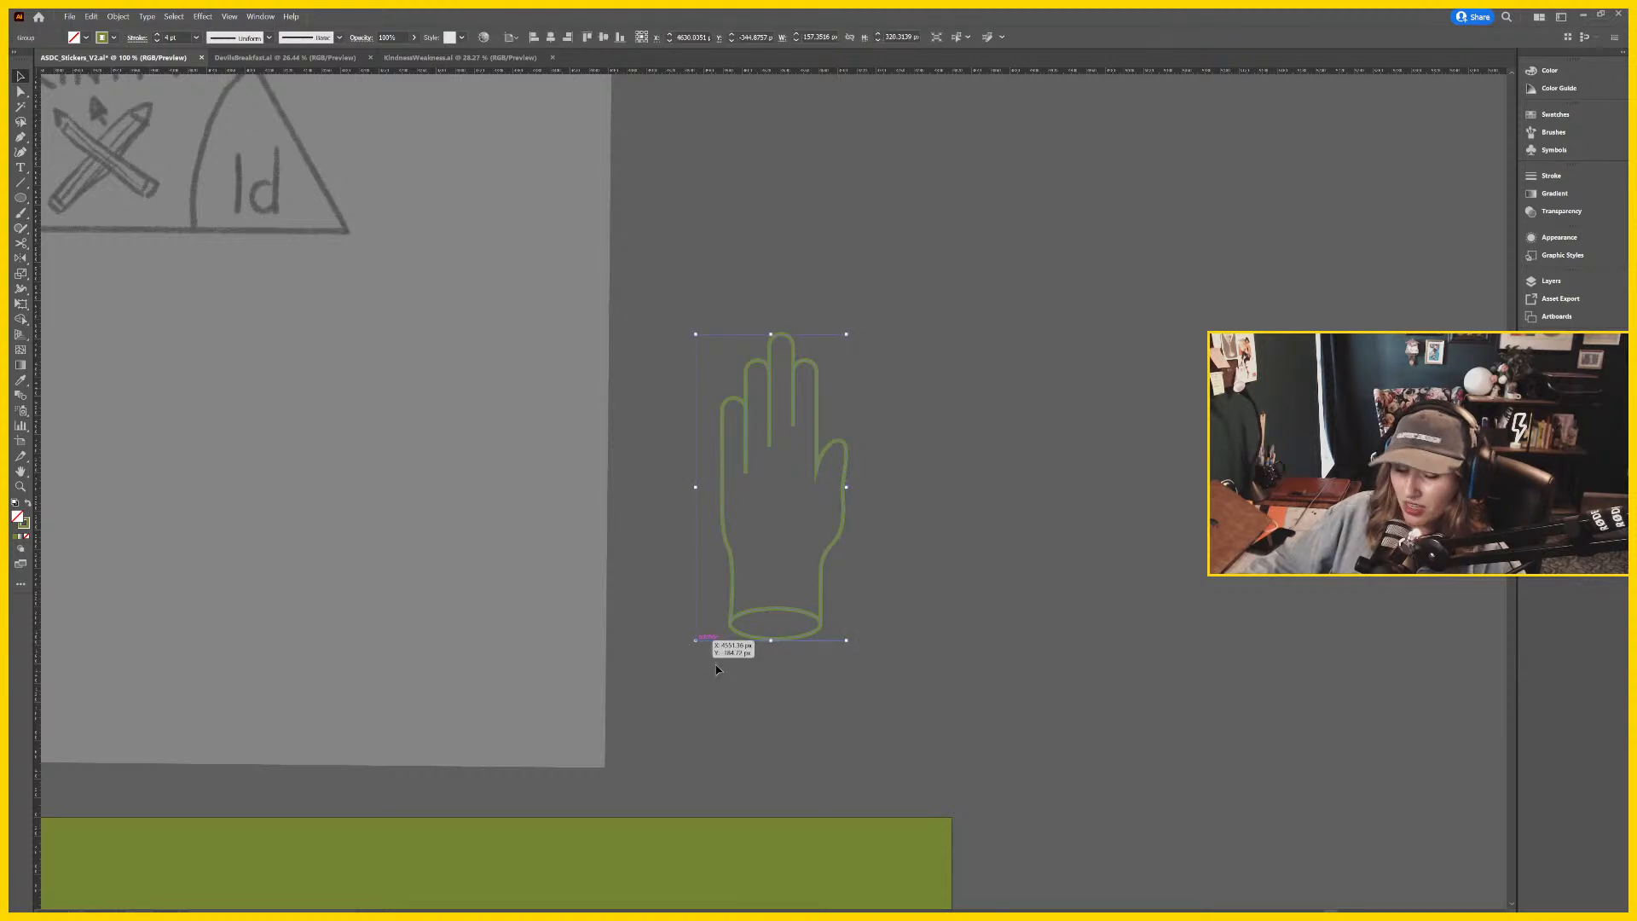
{"action": "left_click", "coordinate": [705, 670]}
{"action": "key", "text": "a"}
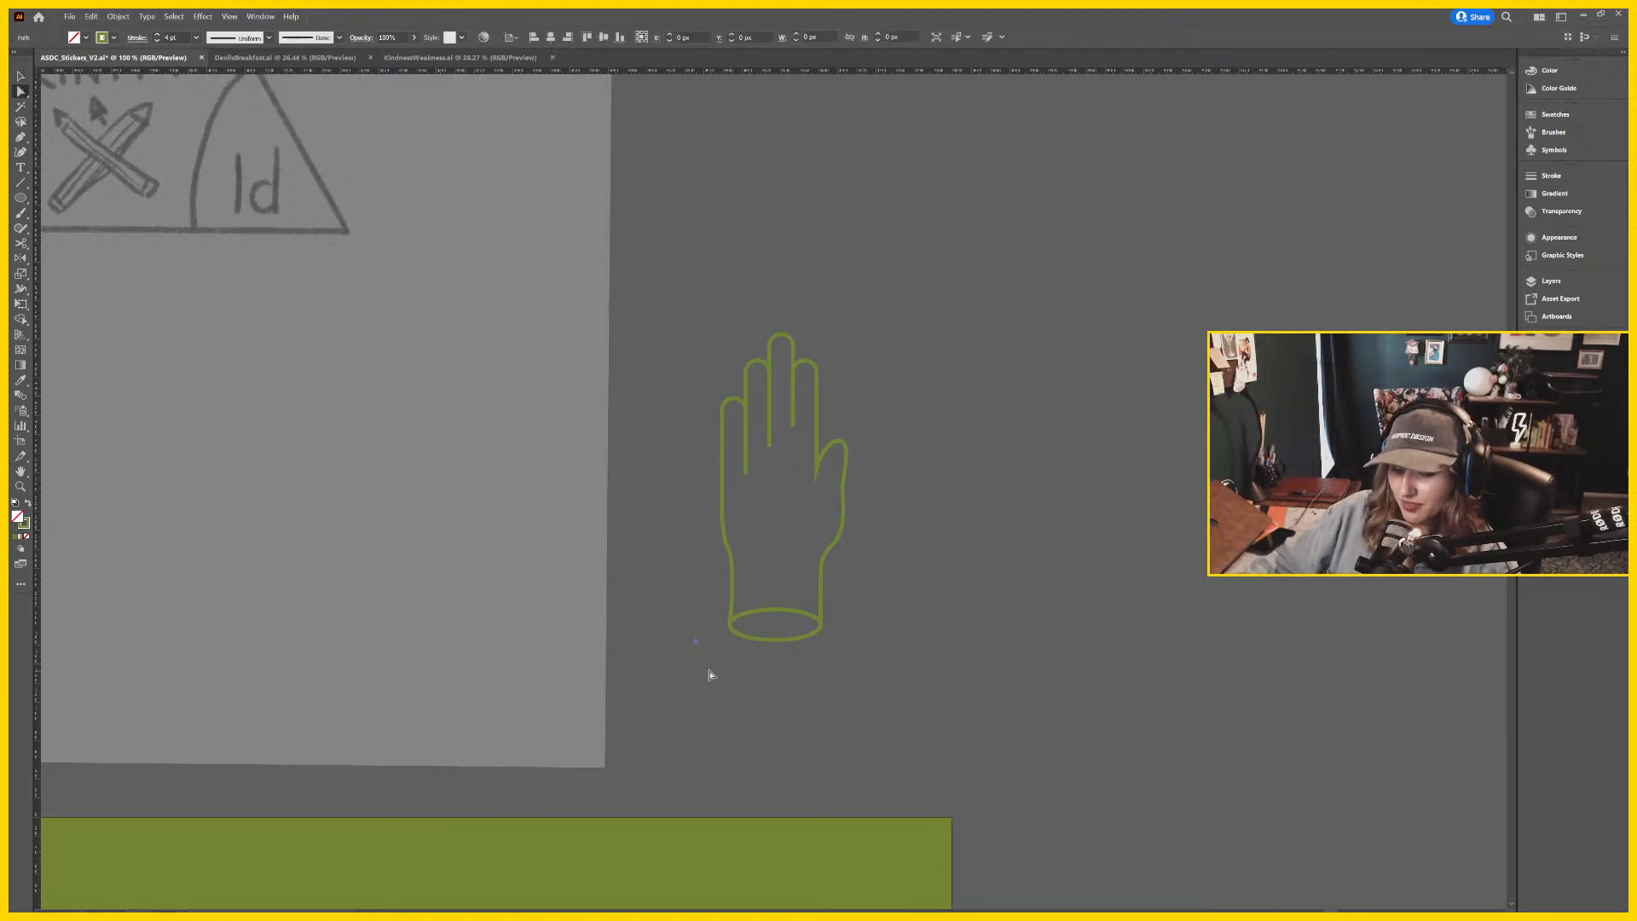
Move the hand outline back below the artboard, beside the circular badge frame with the pencil.
{"action": "scroll", "coordinate": [909, 664], "scroll_direction": "down", "scroll_amount": 4}
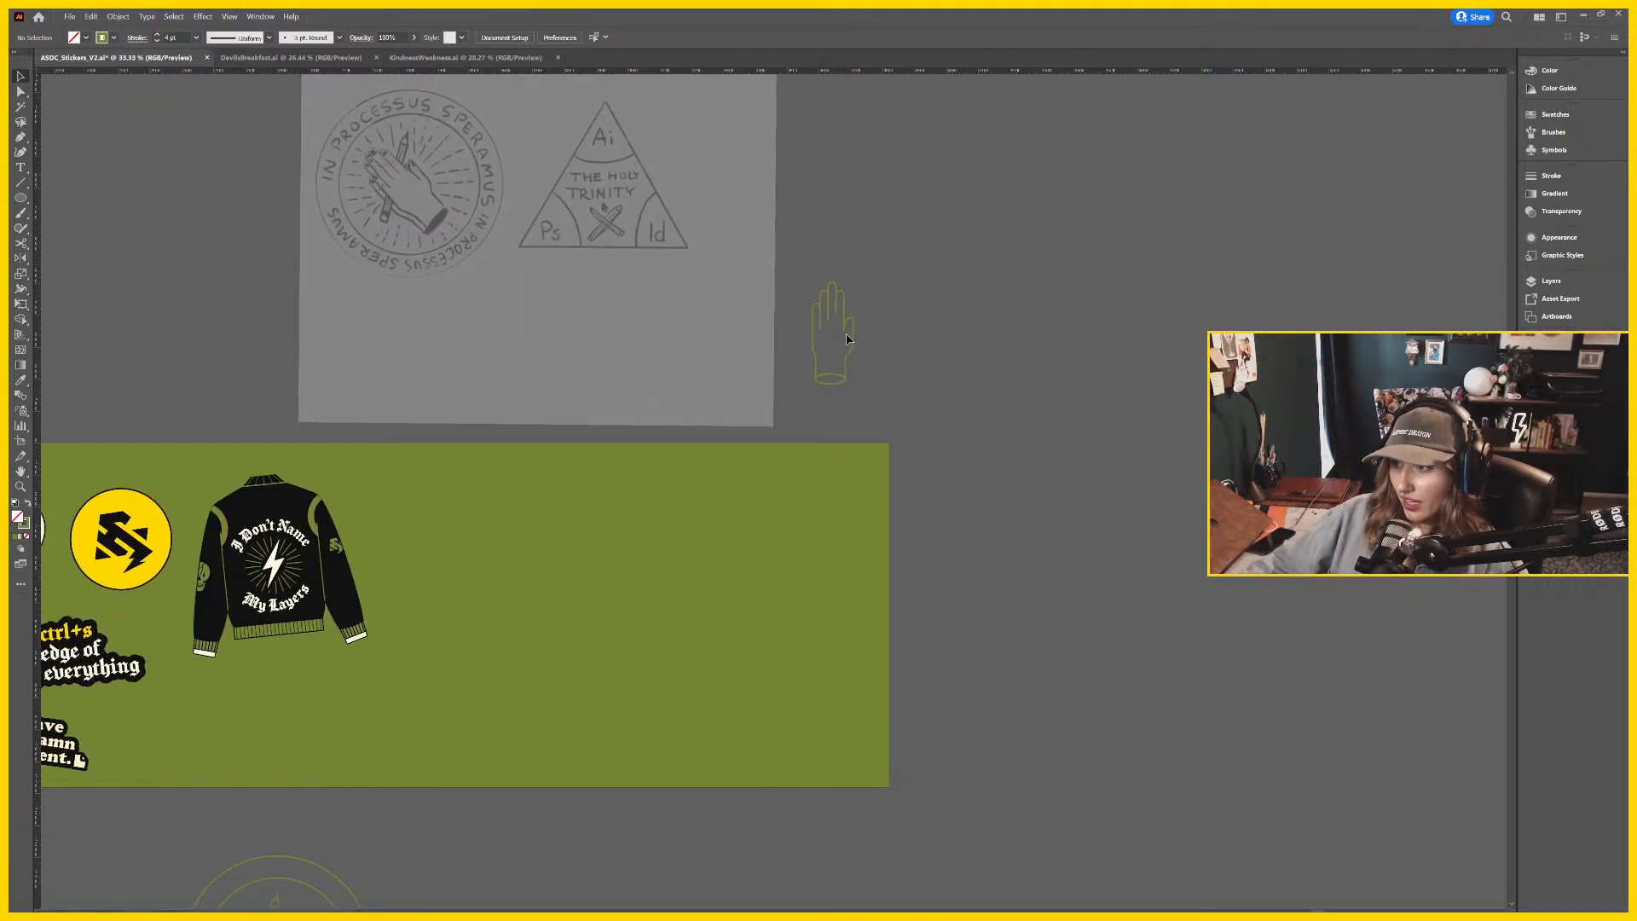
{"action": "mouse_move", "coordinate": [851, 339]}
{"action": "left_mouse_down"}
{"action": "mouse_move", "coordinate": [991, 492]}
{"action": "mouse_move", "coordinate": [992, 698]}
{"action": "mouse_move", "coordinate": [1153, 566]}
{"action": "mouse_move", "coordinate": [768, 758]}
{"action": "mouse_move", "coordinate": [750, 797]}
{"action": "mouse_move", "coordinate": [719, 774]}
{"action": "left_mouse_up"}
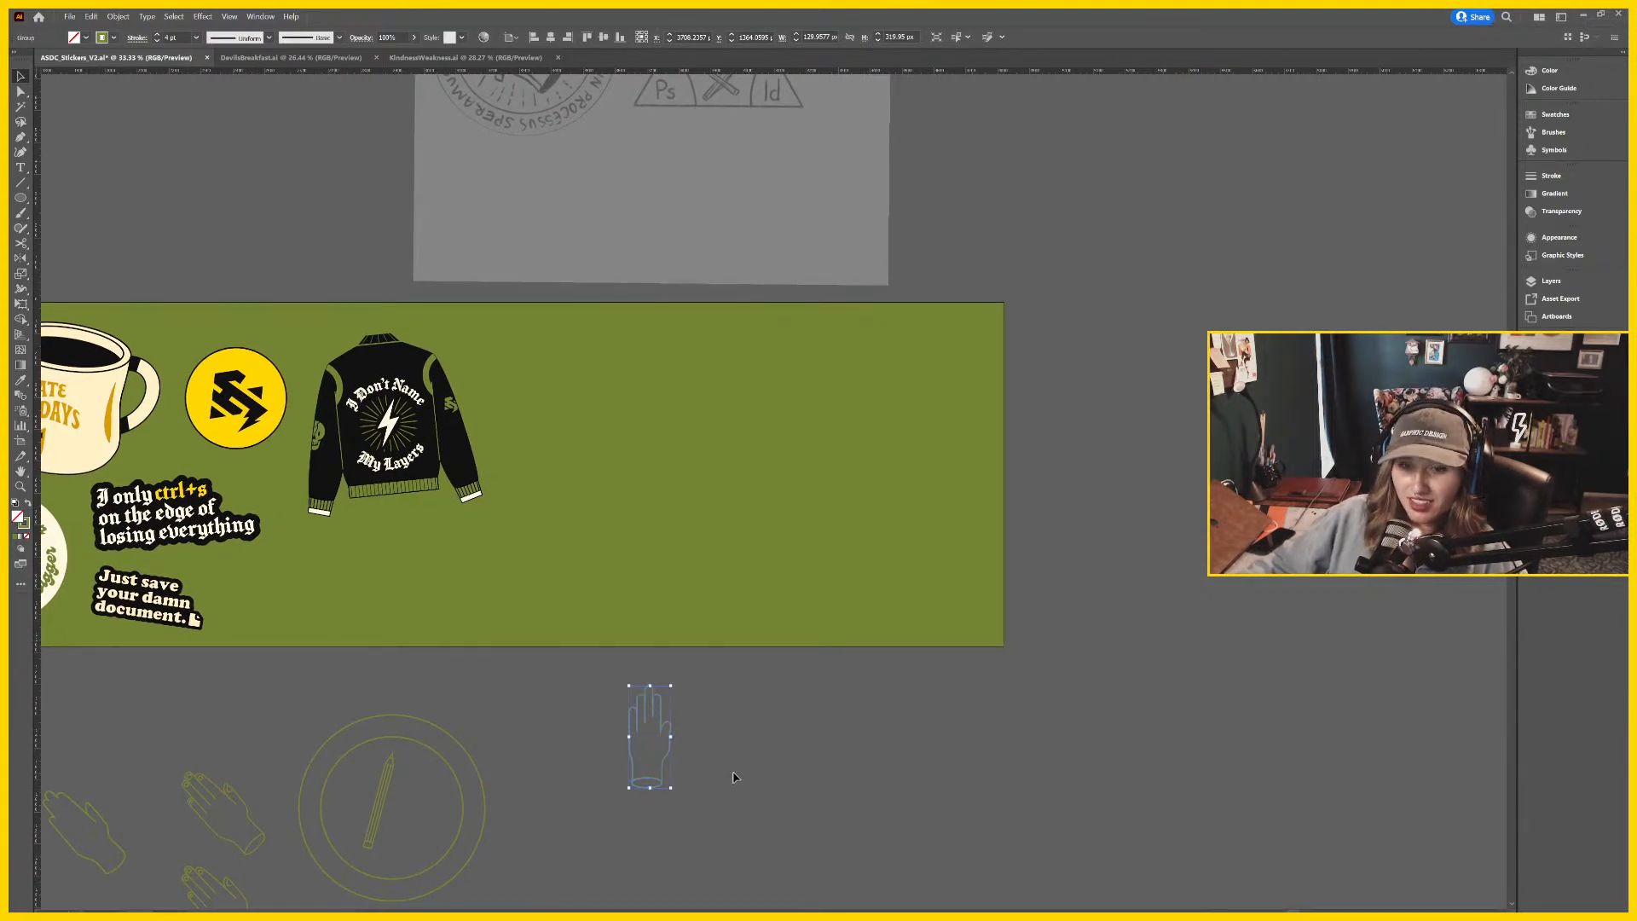
{"action": "left_click", "coordinate": [783, 763]}
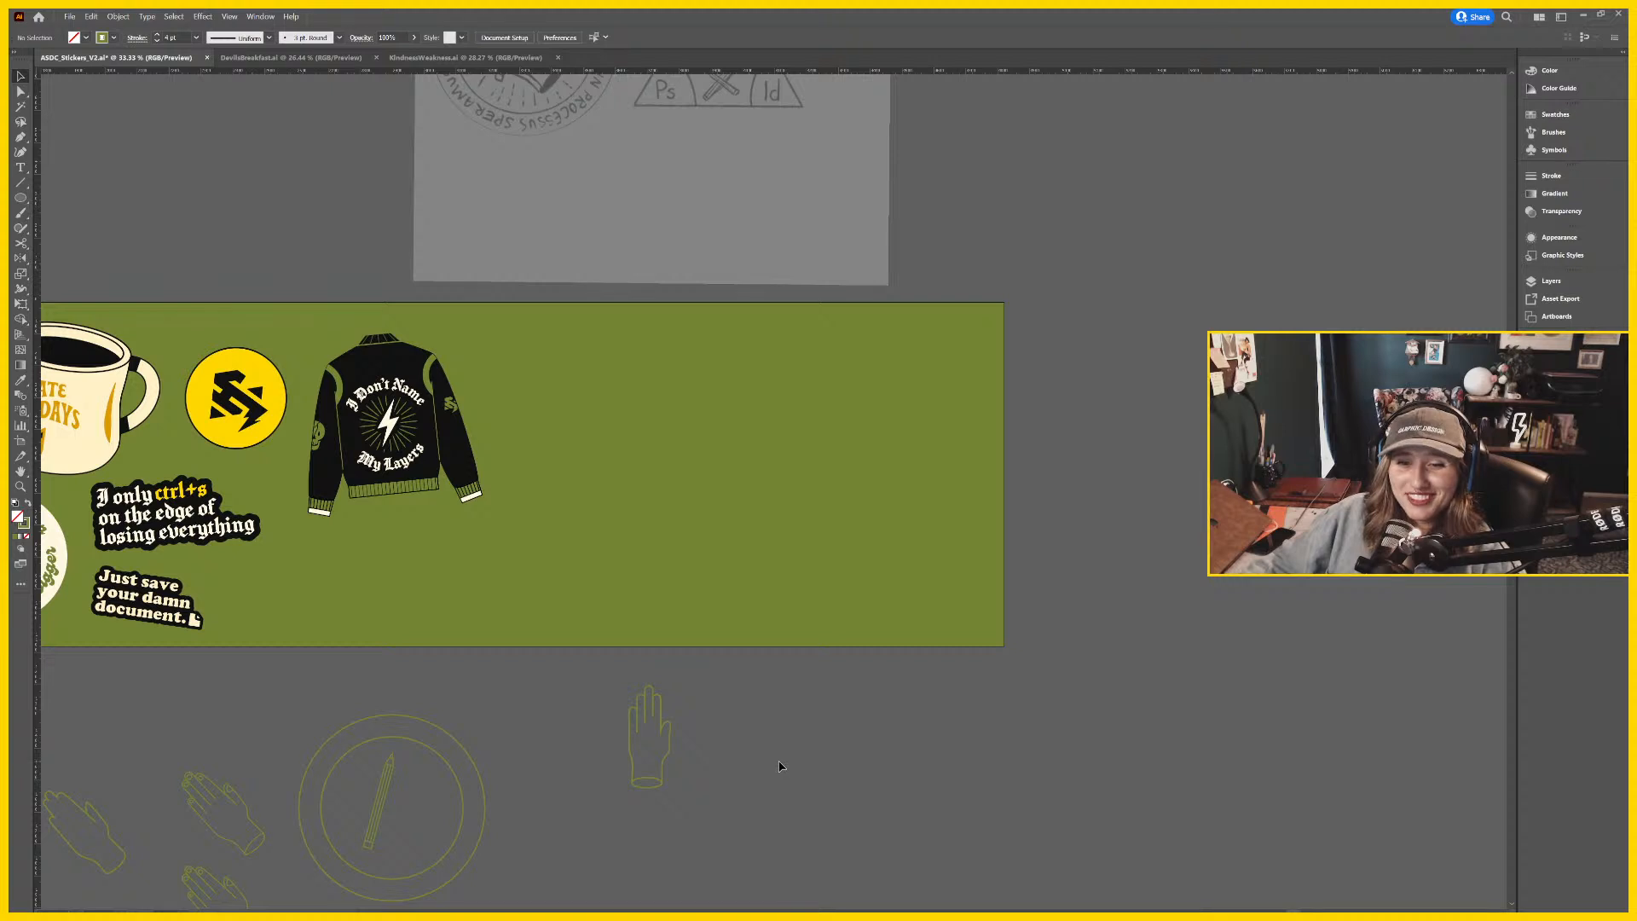
Directly select the stray anchor point where the thumb meets the index finger and delete its short leftover segment.
{"action": "key", "text": "ctrl+equal"}
{"action": "key", "text": "ctrl+equal"}
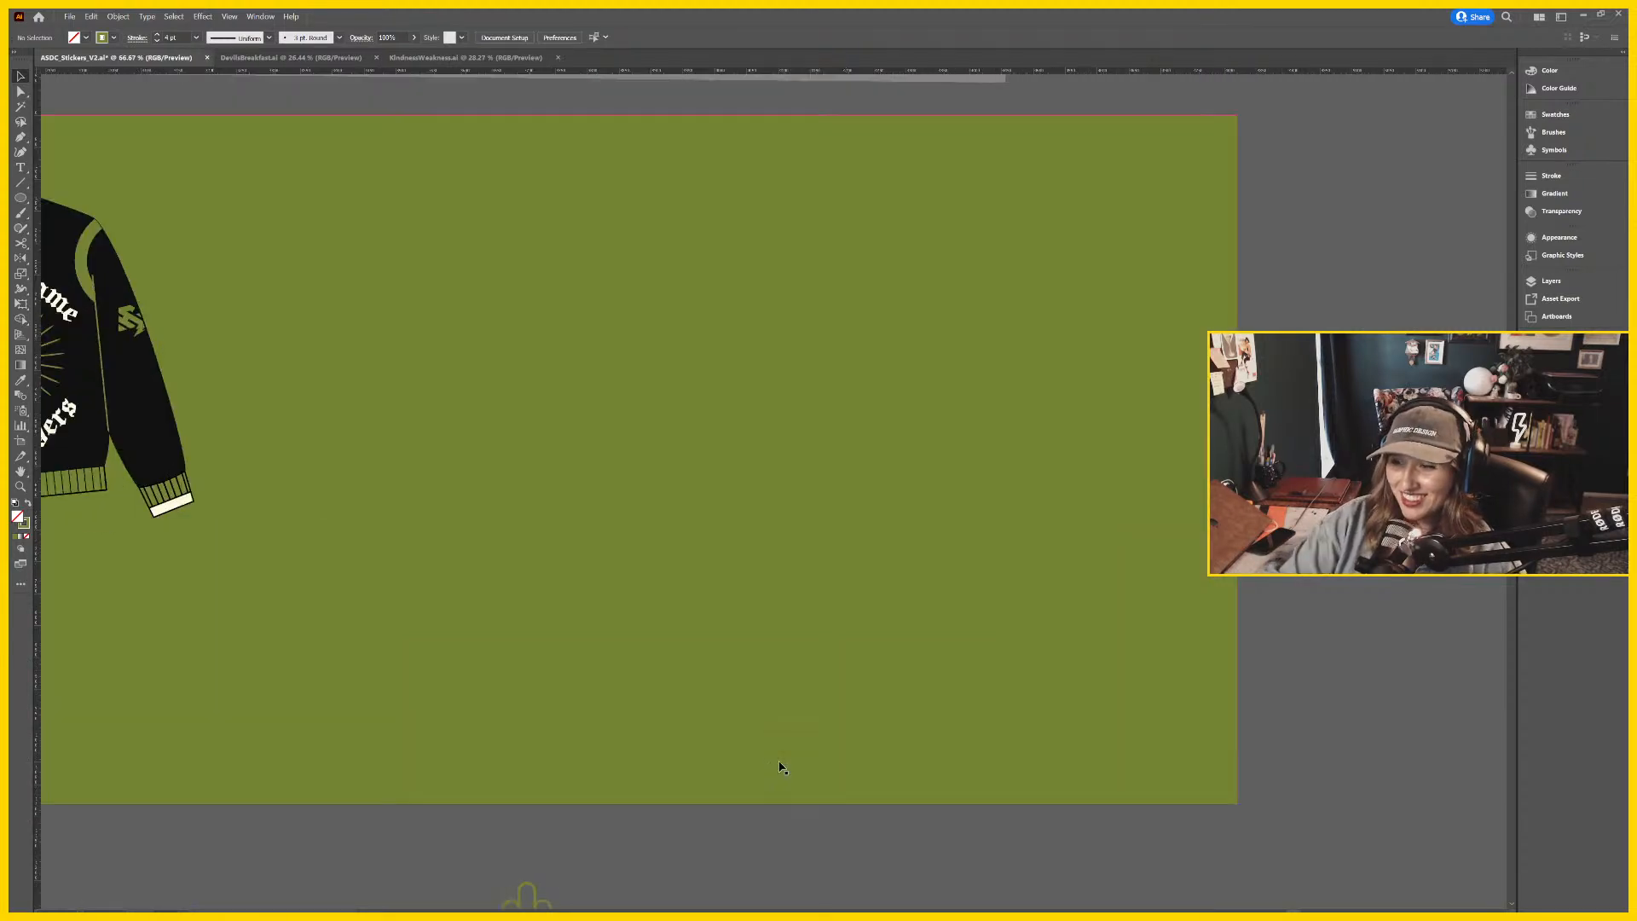
{"action": "mouse_move", "coordinate": [649, 521]}
{"action": "left_mouse_down"}
{"action": "mouse_move", "coordinate": [979, 413]}
{"action": "mouse_move", "coordinate": [750, 491]}
{"action": "left_mouse_up"}
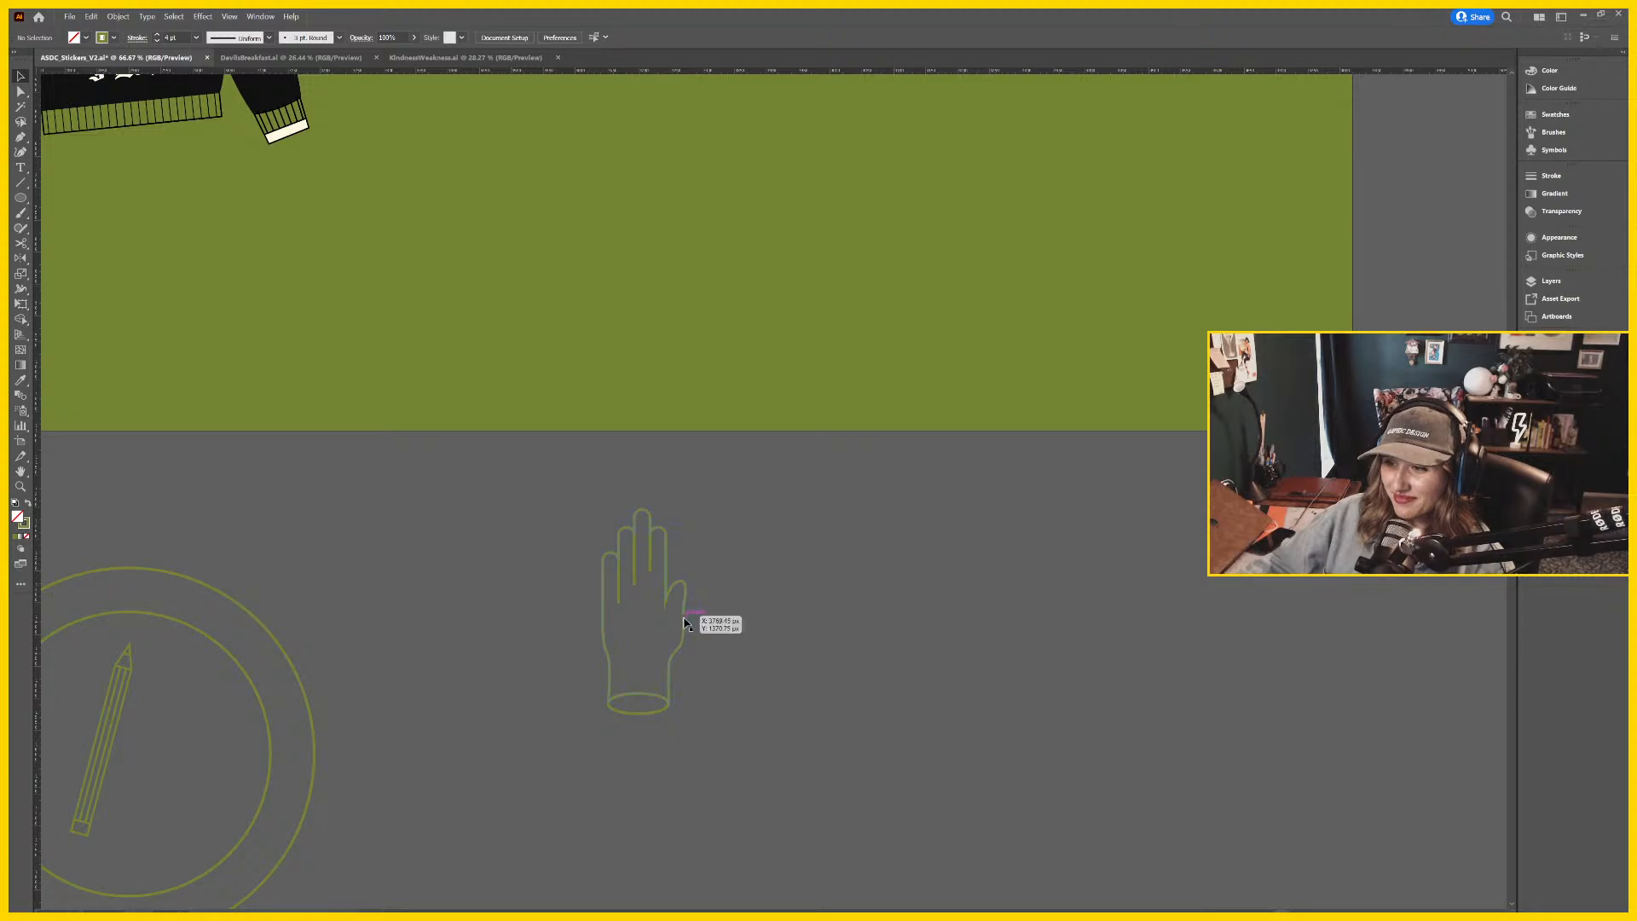
{"action": "left_click", "coordinate": [682, 621]}
{"action": "key", "text": "ctrl+equal"}
{"action": "key", "text": "ctrl+equal"}
{"action": "key", "text": "ctrl+equal"}
{"action": "key", "text": "ctrl+equal"}
{"action": "left_click_drag", "start_coordinate": [991, 465], "coordinate": [760, 585]}
{"action": "key", "text": "a"}
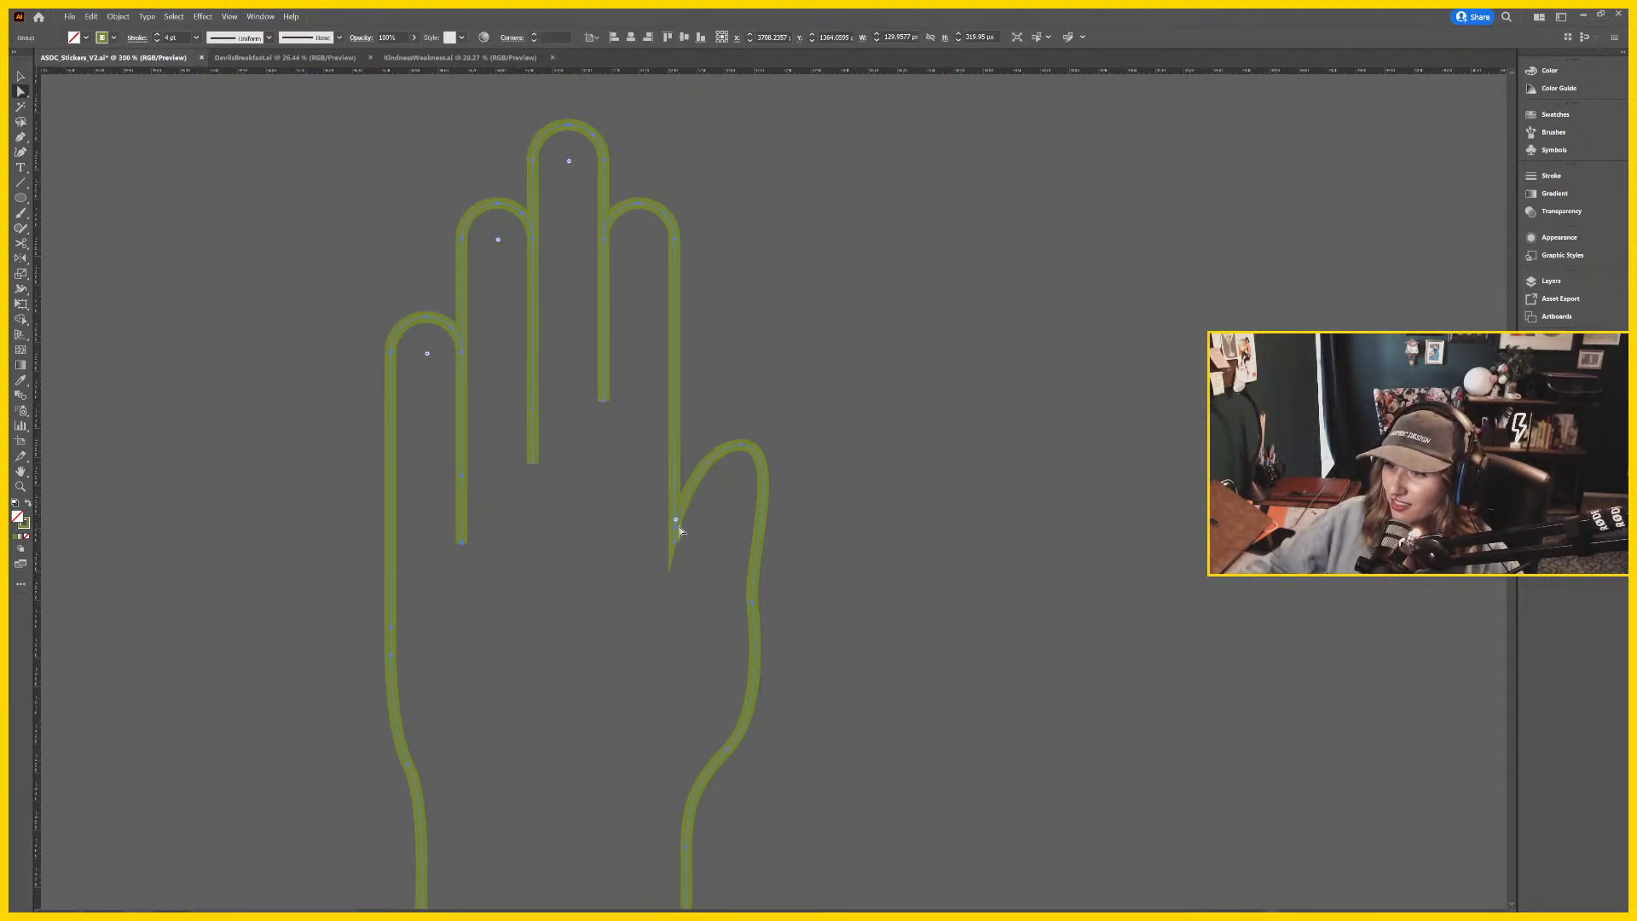
{"action": "left_click", "coordinate": [679, 559]}
{"action": "left_click", "coordinate": [675, 541]}
{"action": "left_click_drag", "start_coordinate": [676, 540], "coordinate": [682, 558]}
{"action": "key", "text": "ctrl+equal"}
{"action": "key", "text": "ctrl+equal"}
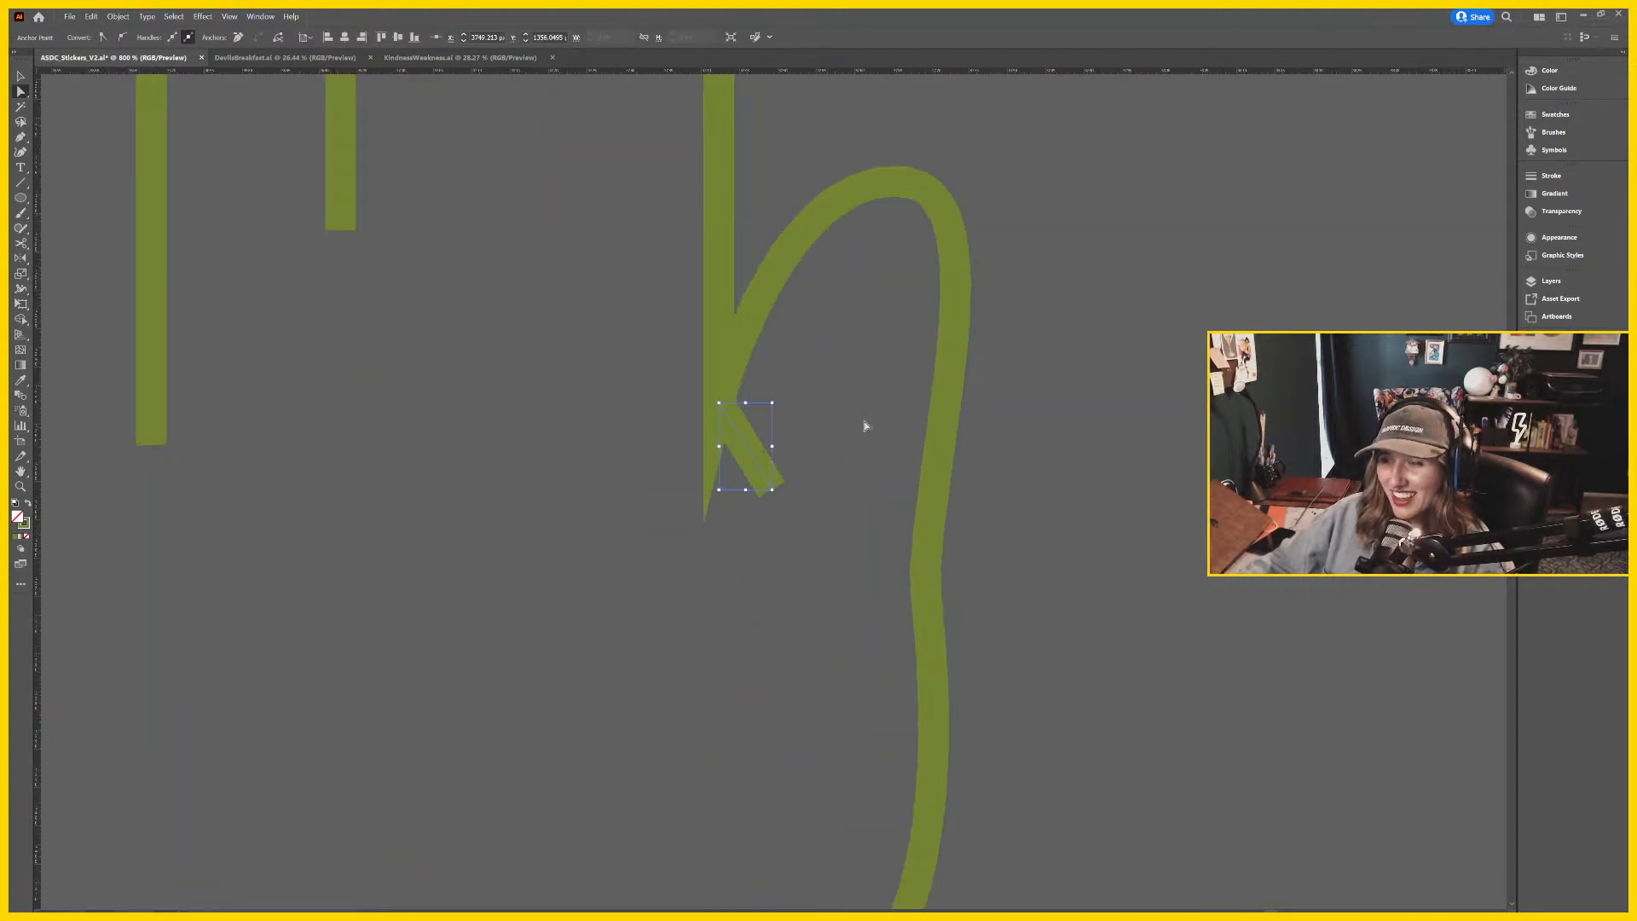
{"action": "key", "text": "ctrl+equal"}
{"action": "key", "text": "Delete"}
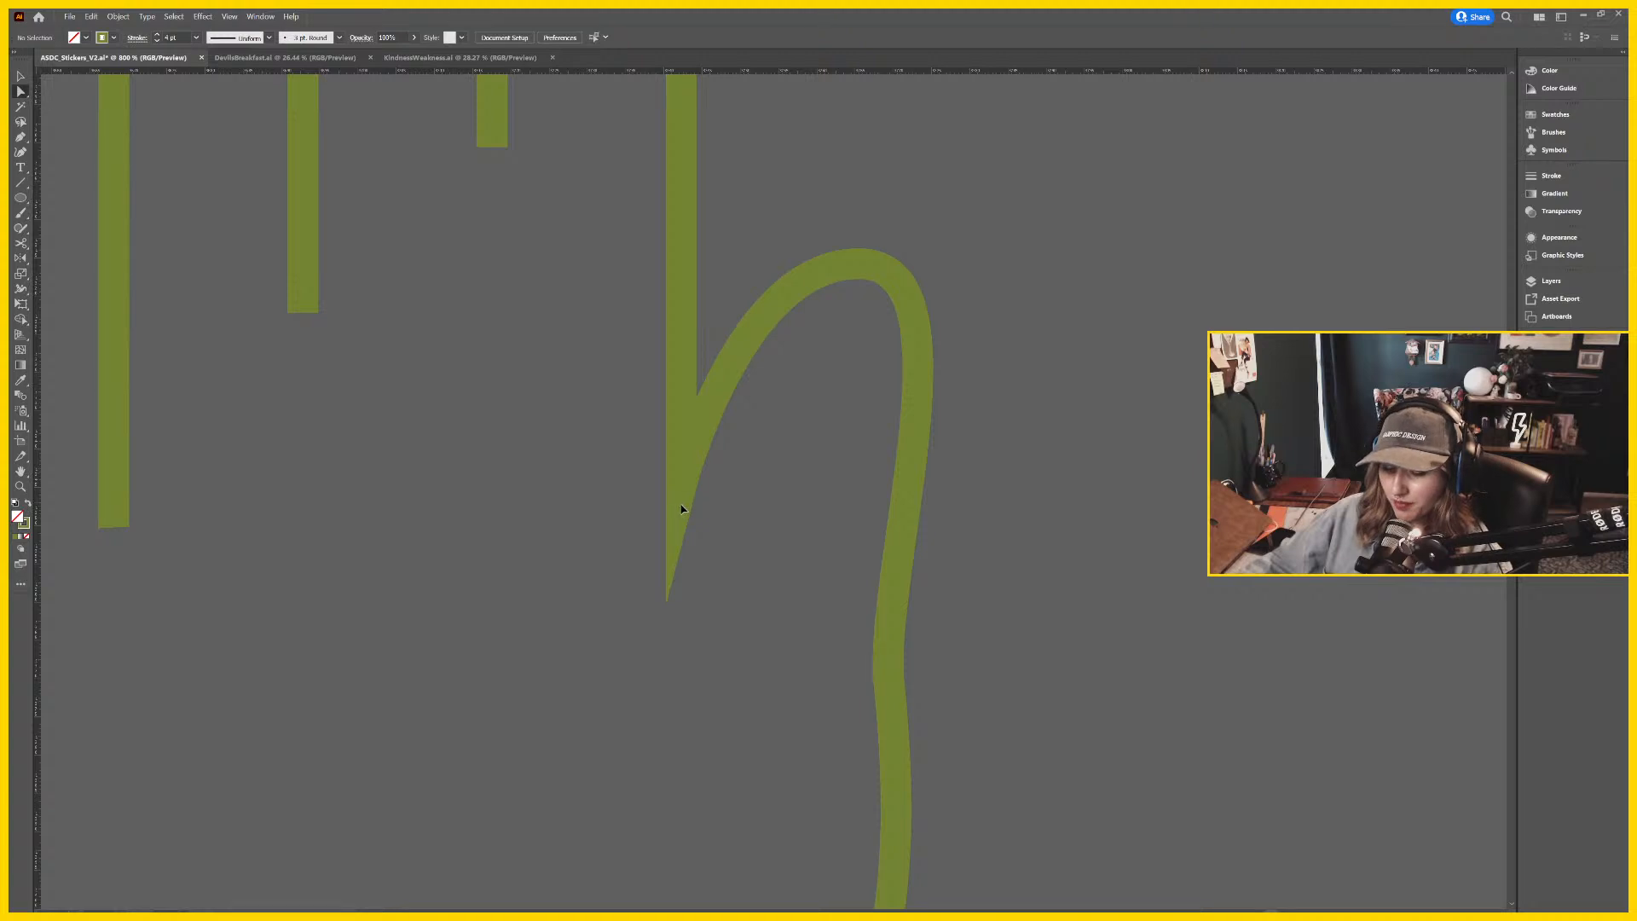
Inspect the whole hand outline and the cleaned-up thumb joint.
{"action": "key", "text": "ctrl+minus"}
{"action": "key", "text": "ctrl+minus"}
{"action": "key", "text": "ctrl+minus"}
{"action": "key", "text": "ctrl+minus"}
{"action": "key", "text": "ctrl+minus"}
{"action": "left_click_drag", "start_coordinate": [1173, 605], "coordinate": [970, 667]}
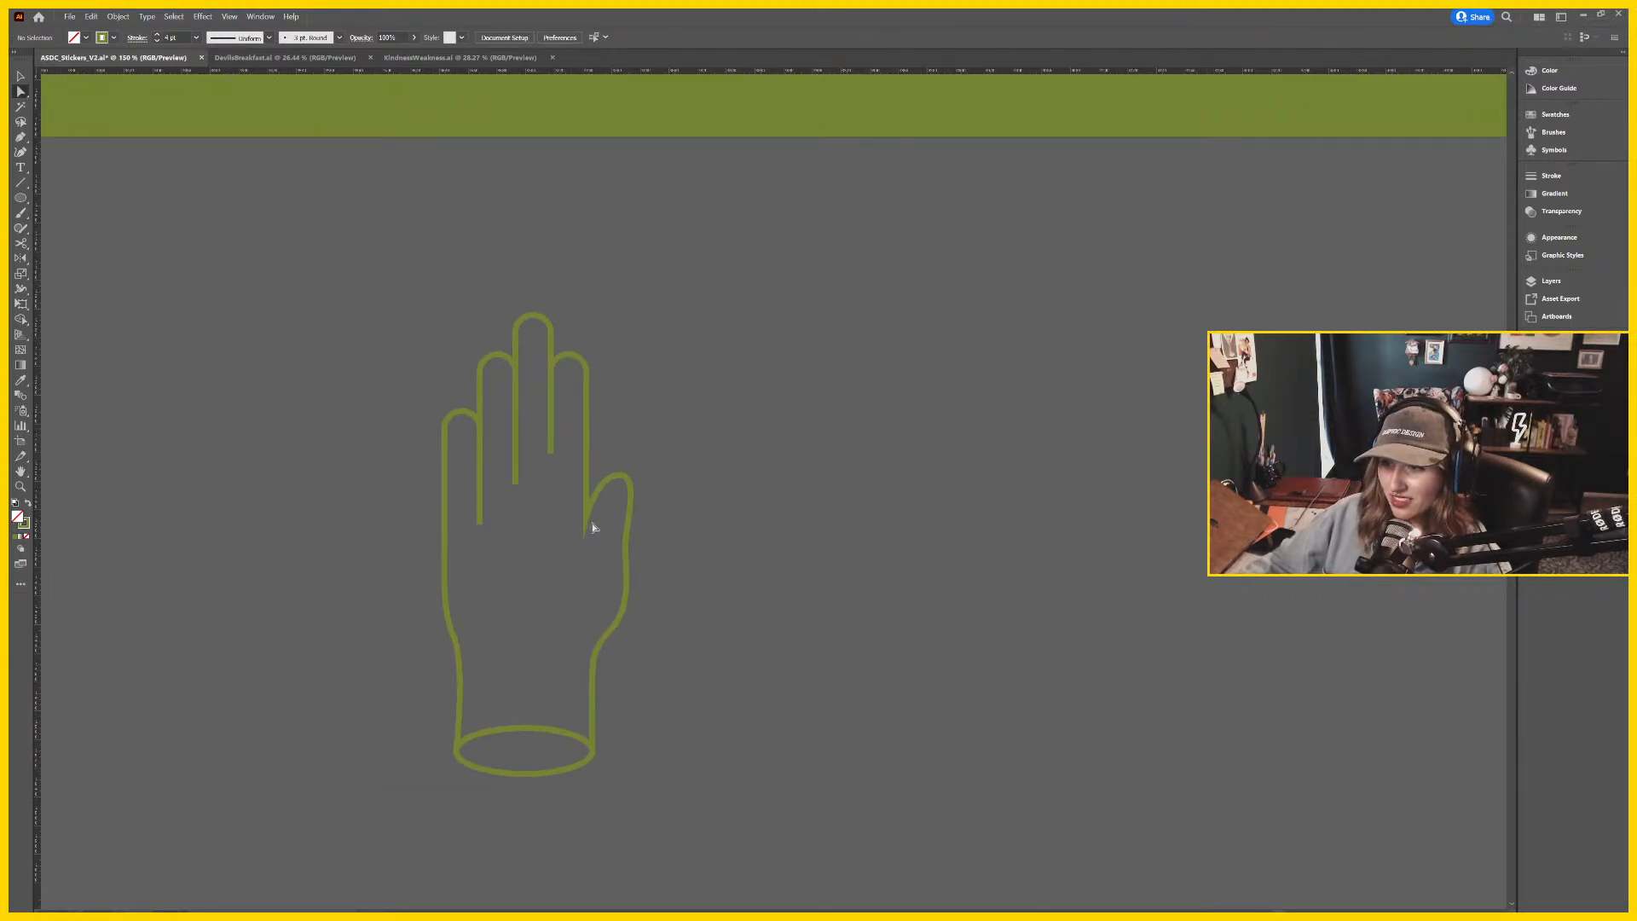
{"action": "key", "text": "ctrl+plus"}
{"action": "key", "text": "ctrl+plus"}
{"action": "key", "text": "ctrl+minus"}
{"action": "key", "text": "ctrl+minus"}
{"action": "key", "text": "ctrl+minus"}
{"action": "key", "text": "ctrl+minus"}
{"action": "key", "text": "ctrl+minus"}
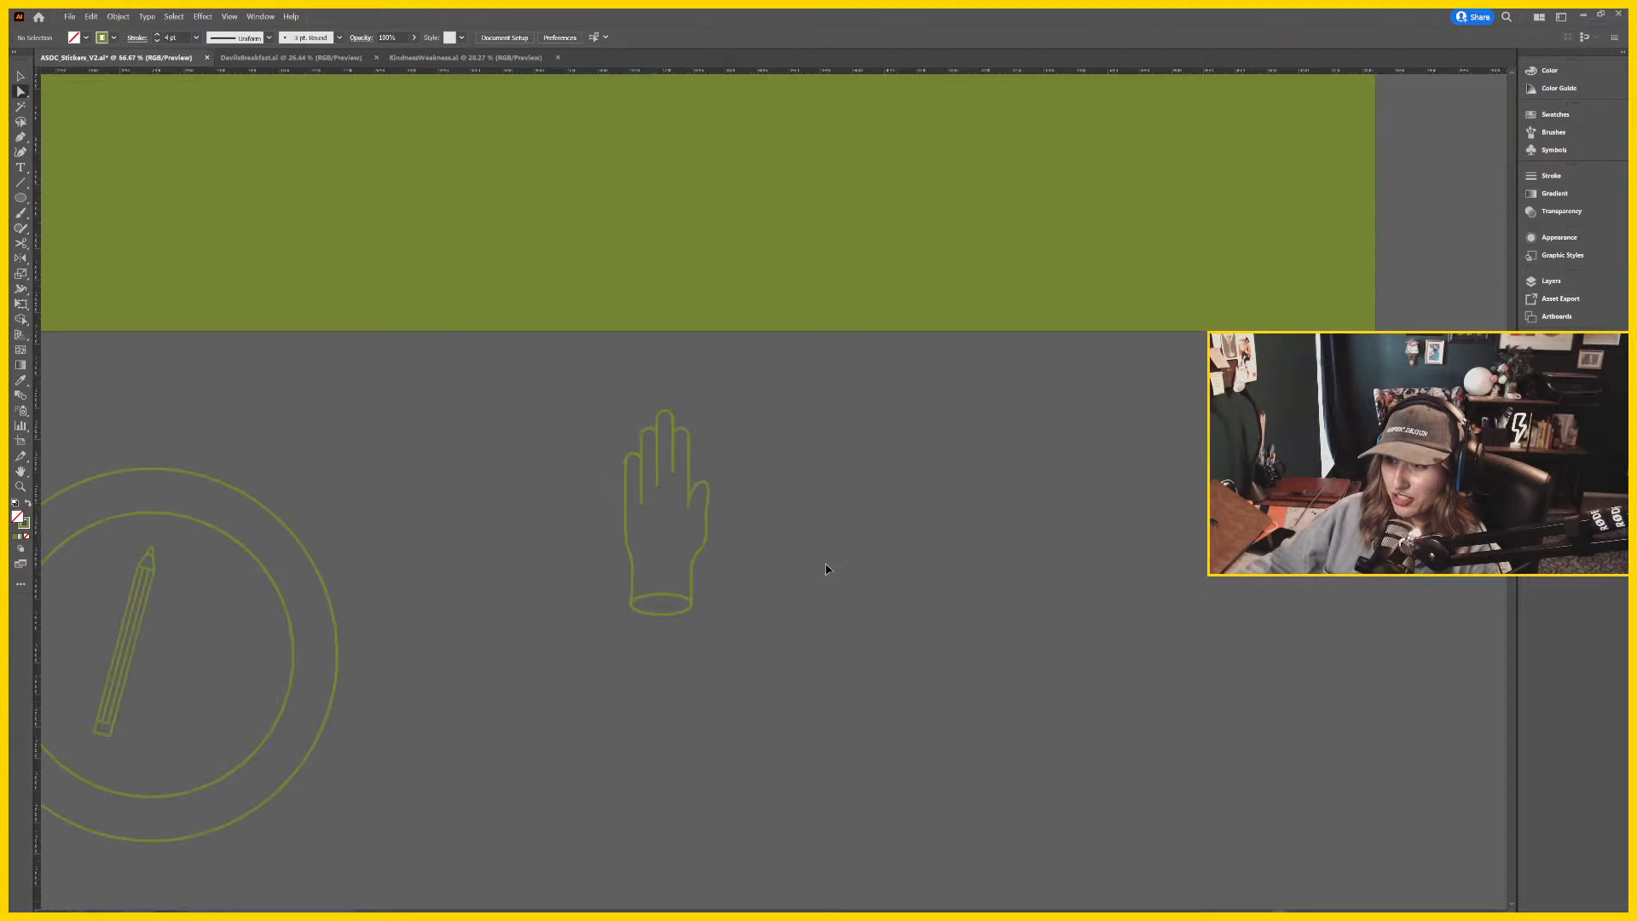
Place the sketch image over the empty area of the artboard beside the black jacket, and open the layer list.
{"action": "left_click_drag", "start_coordinate": [1028, 443], "coordinate": [516, 857]}
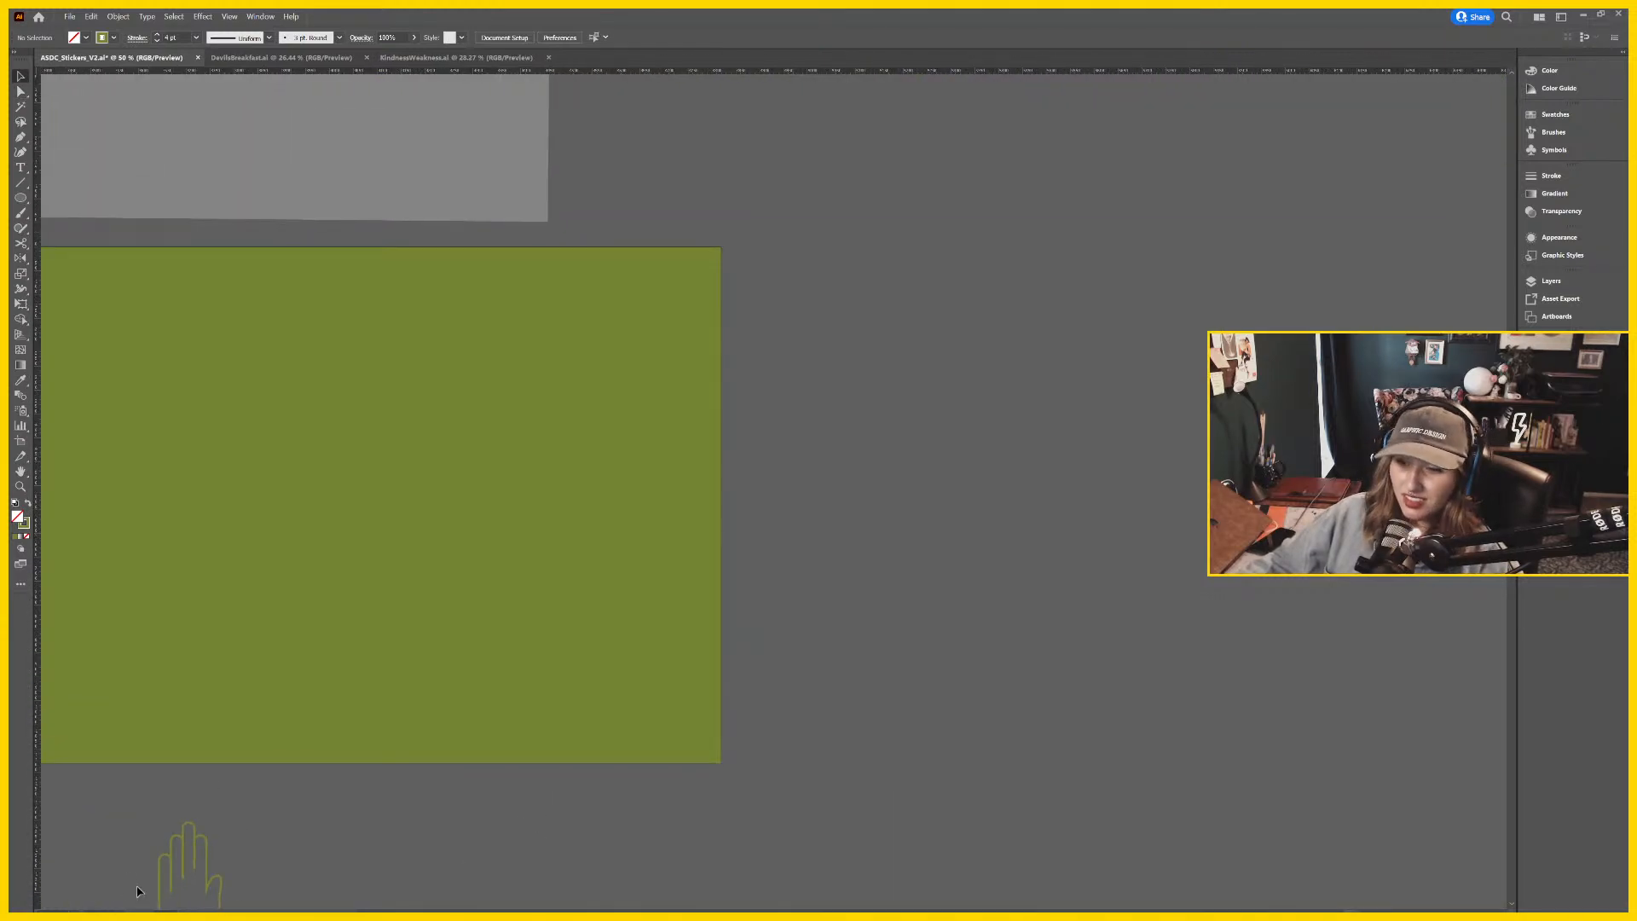
{"action": "left_click", "coordinate": [204, 845]}
{"action": "mouse_move", "coordinate": [593, 436]}
{"action": "left_mouse_down"}
{"action": "mouse_move", "coordinate": [733, 592]}
{"action": "mouse_move", "coordinate": [1047, 778]}
{"action": "left_mouse_up"}
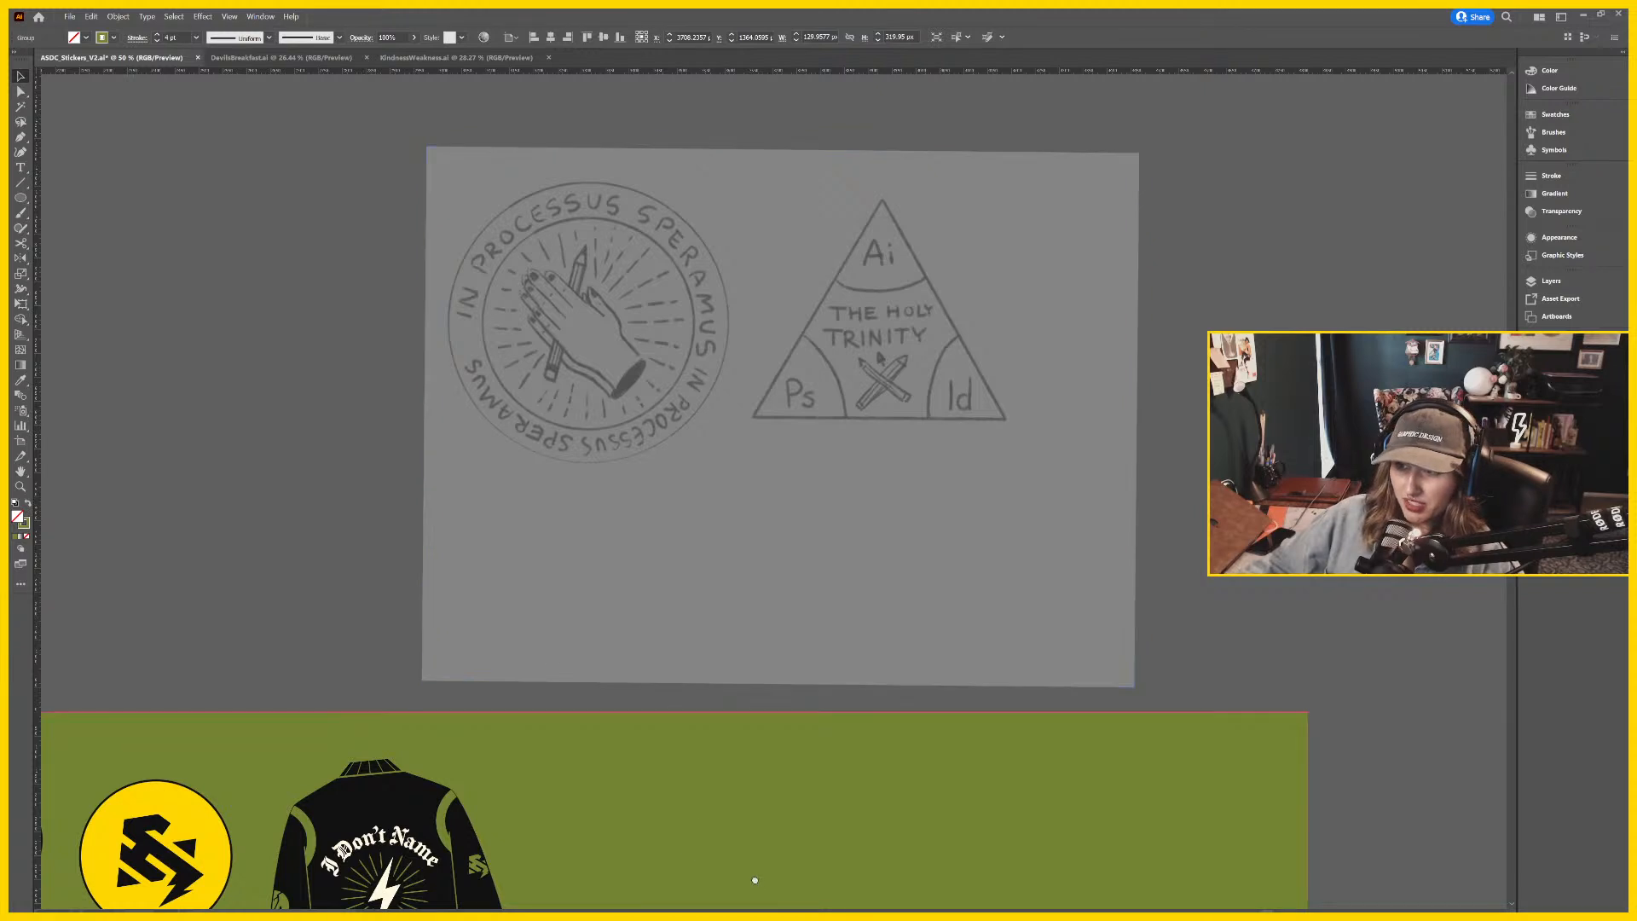
{"action": "left_click_drag", "start_coordinate": [755, 879], "coordinate": [652, 341]}
{"action": "left_click_drag", "start_coordinate": [341, 106], "coordinate": [1051, 910]}
{"action": "key", "text": "ctrl+z"}
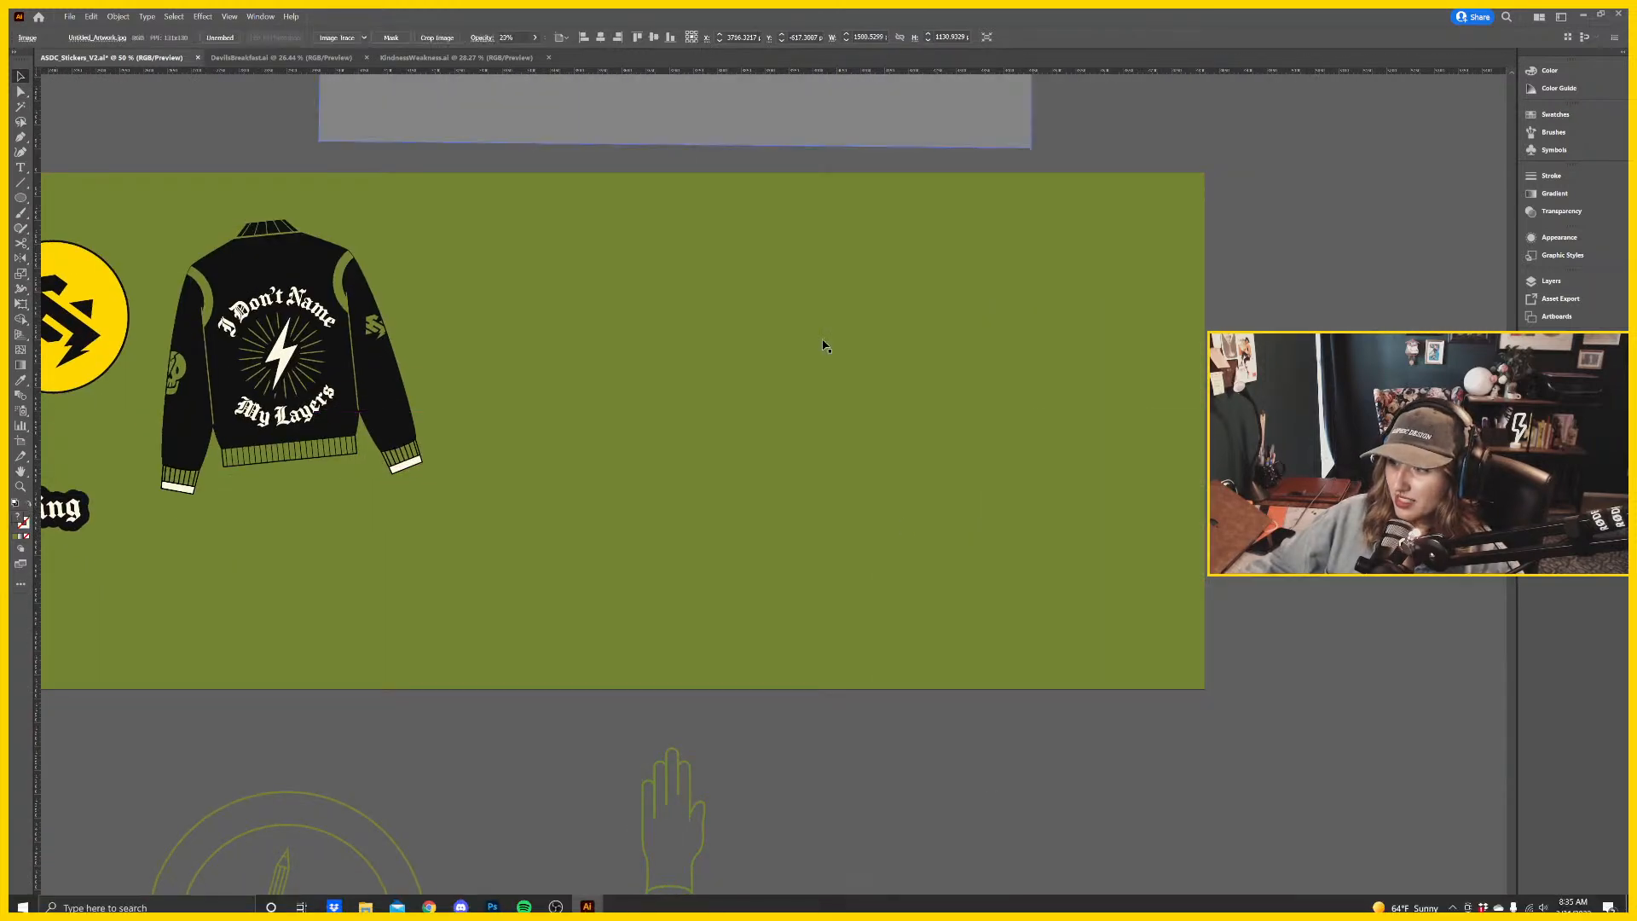
{"action": "mouse_move", "coordinate": [643, 126]}
{"action": "left_mouse_down"}
{"action": "mouse_move", "coordinate": [803, 333]}
{"action": "mouse_move", "coordinate": [822, 720]}
{"action": "mouse_move", "coordinate": [799, 704]}
{"action": "left_mouse_up"}
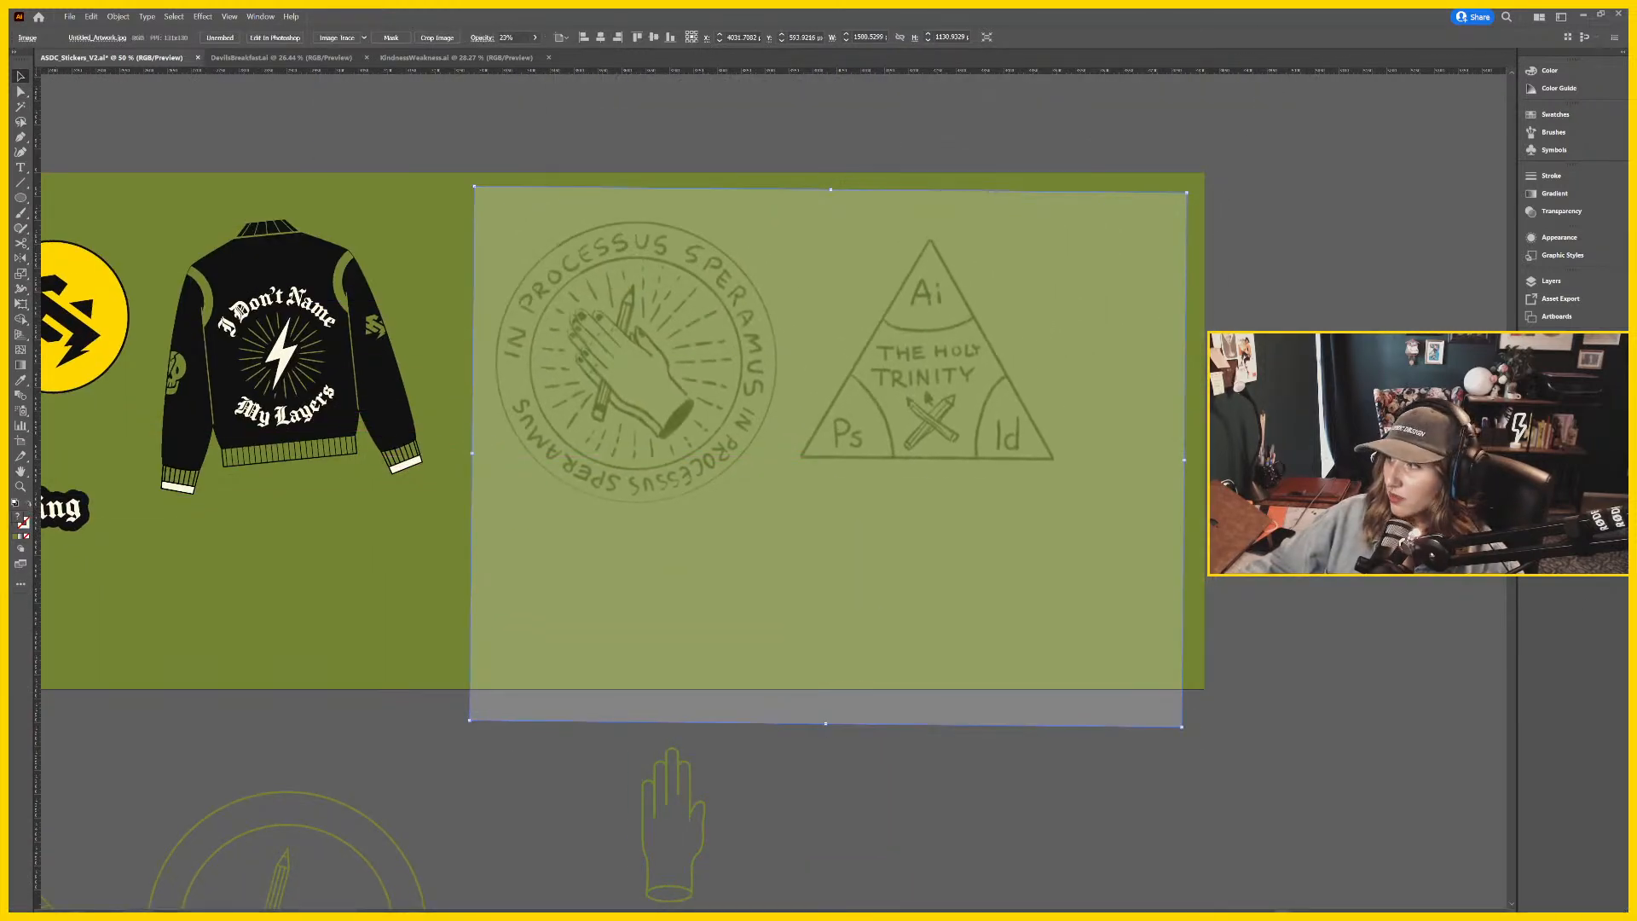
{"action": "left_click", "coordinate": [1548, 281]}
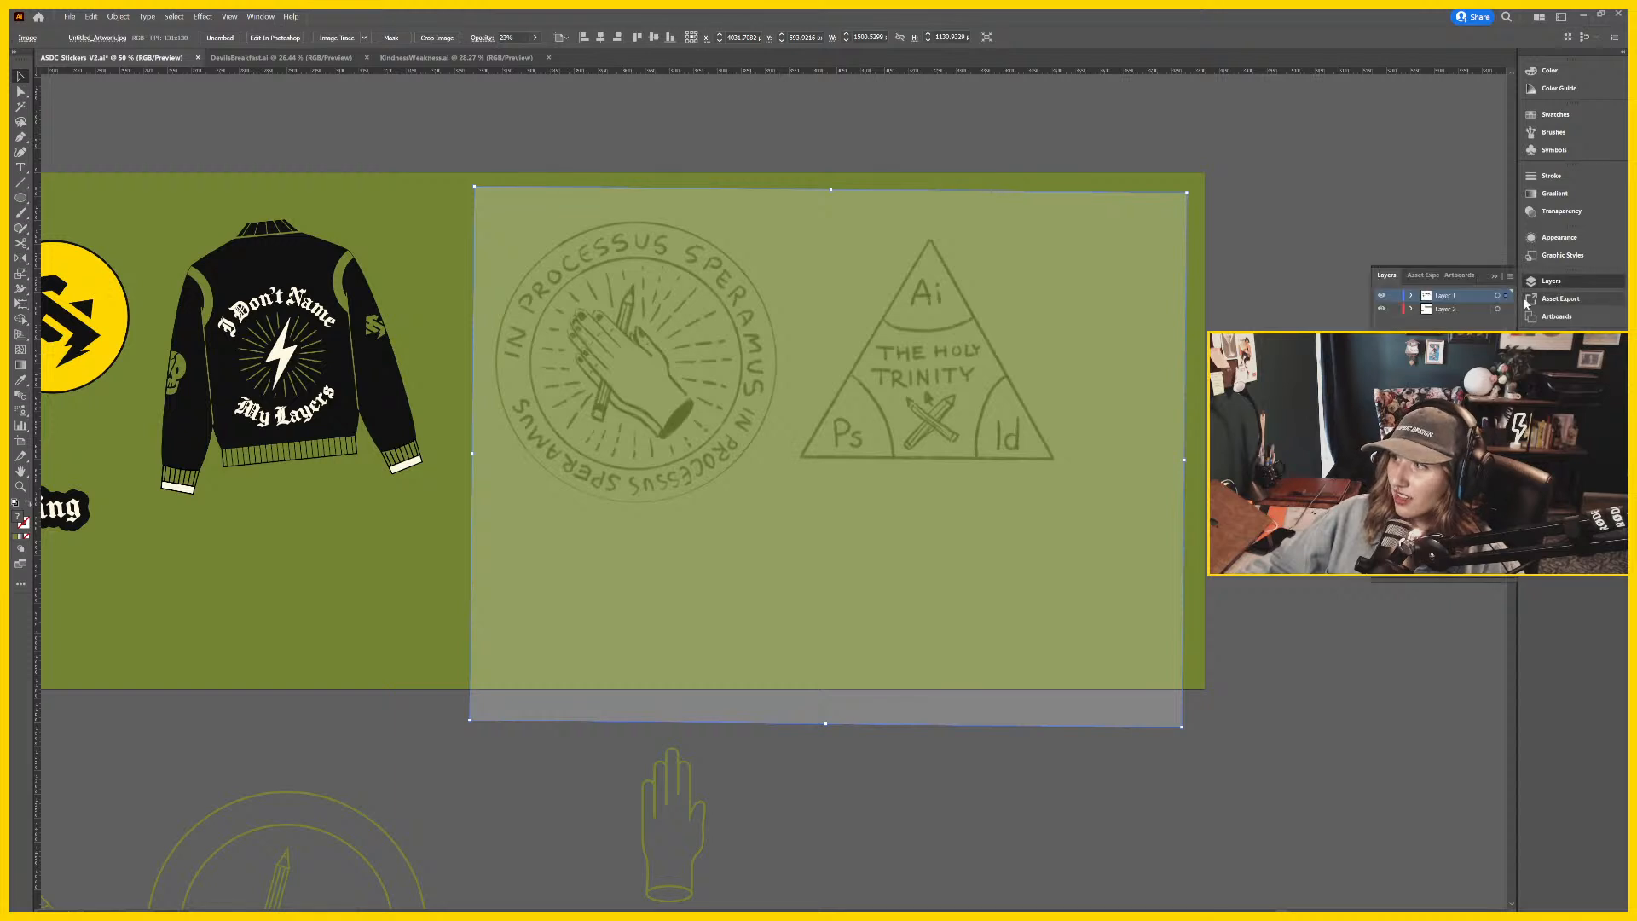
Put the sketch image on its own new layer, place that layer beneath Layer 1, and lock it.
{"action": "left_click", "coordinate": [1479, 578]}
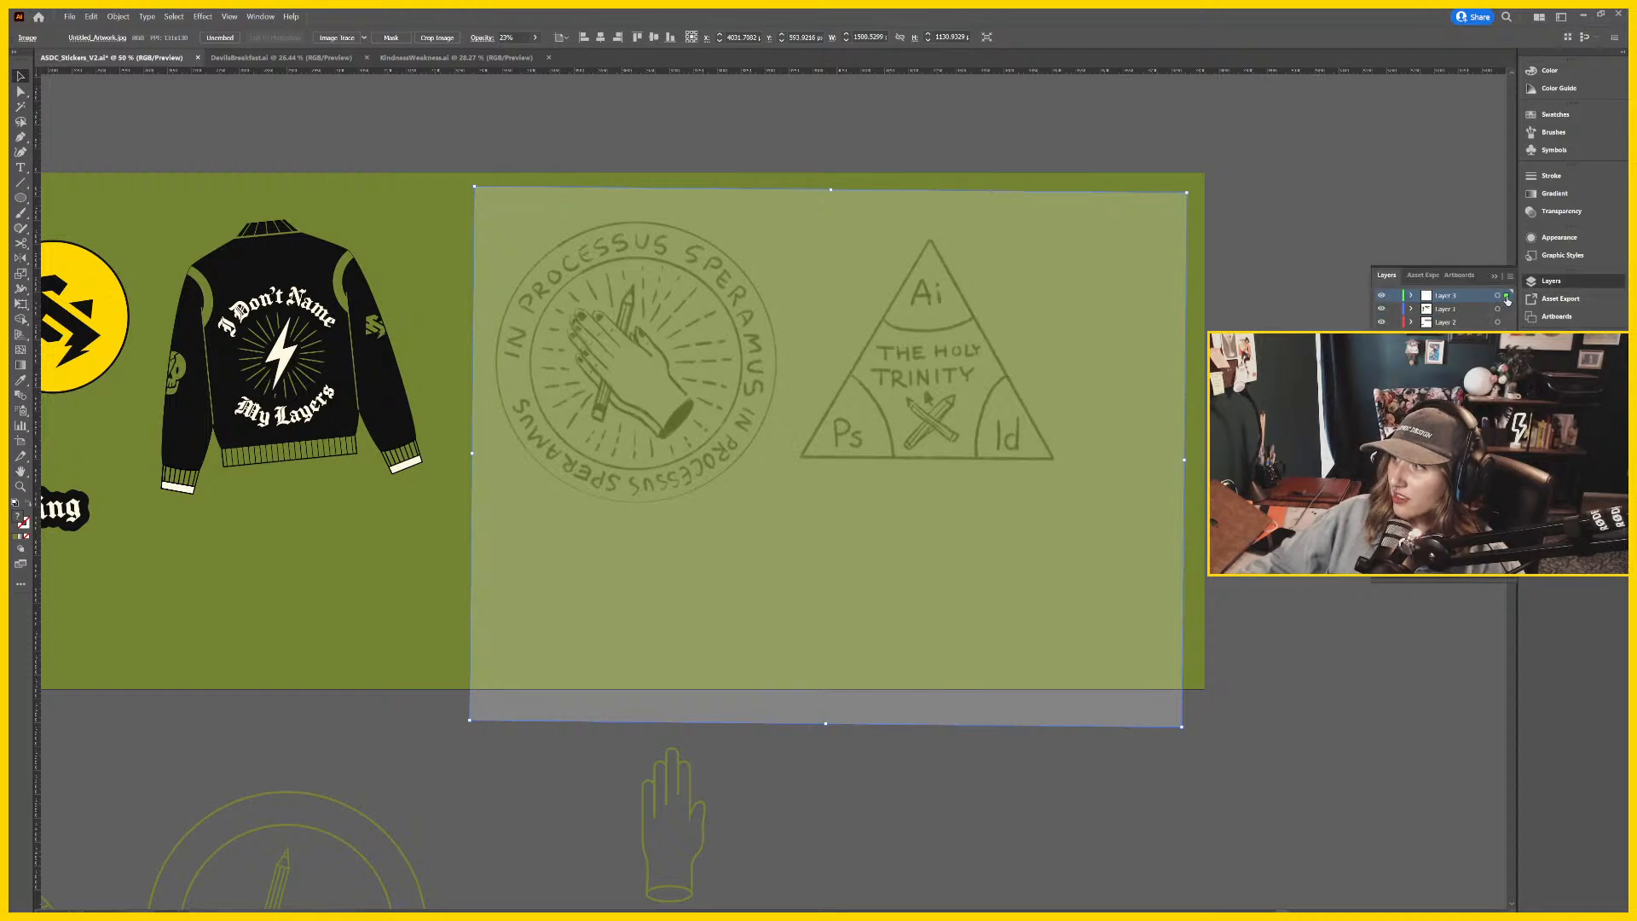
{"action": "left_click_drag", "start_coordinate": [1507, 300], "coordinate": [1463, 322]}
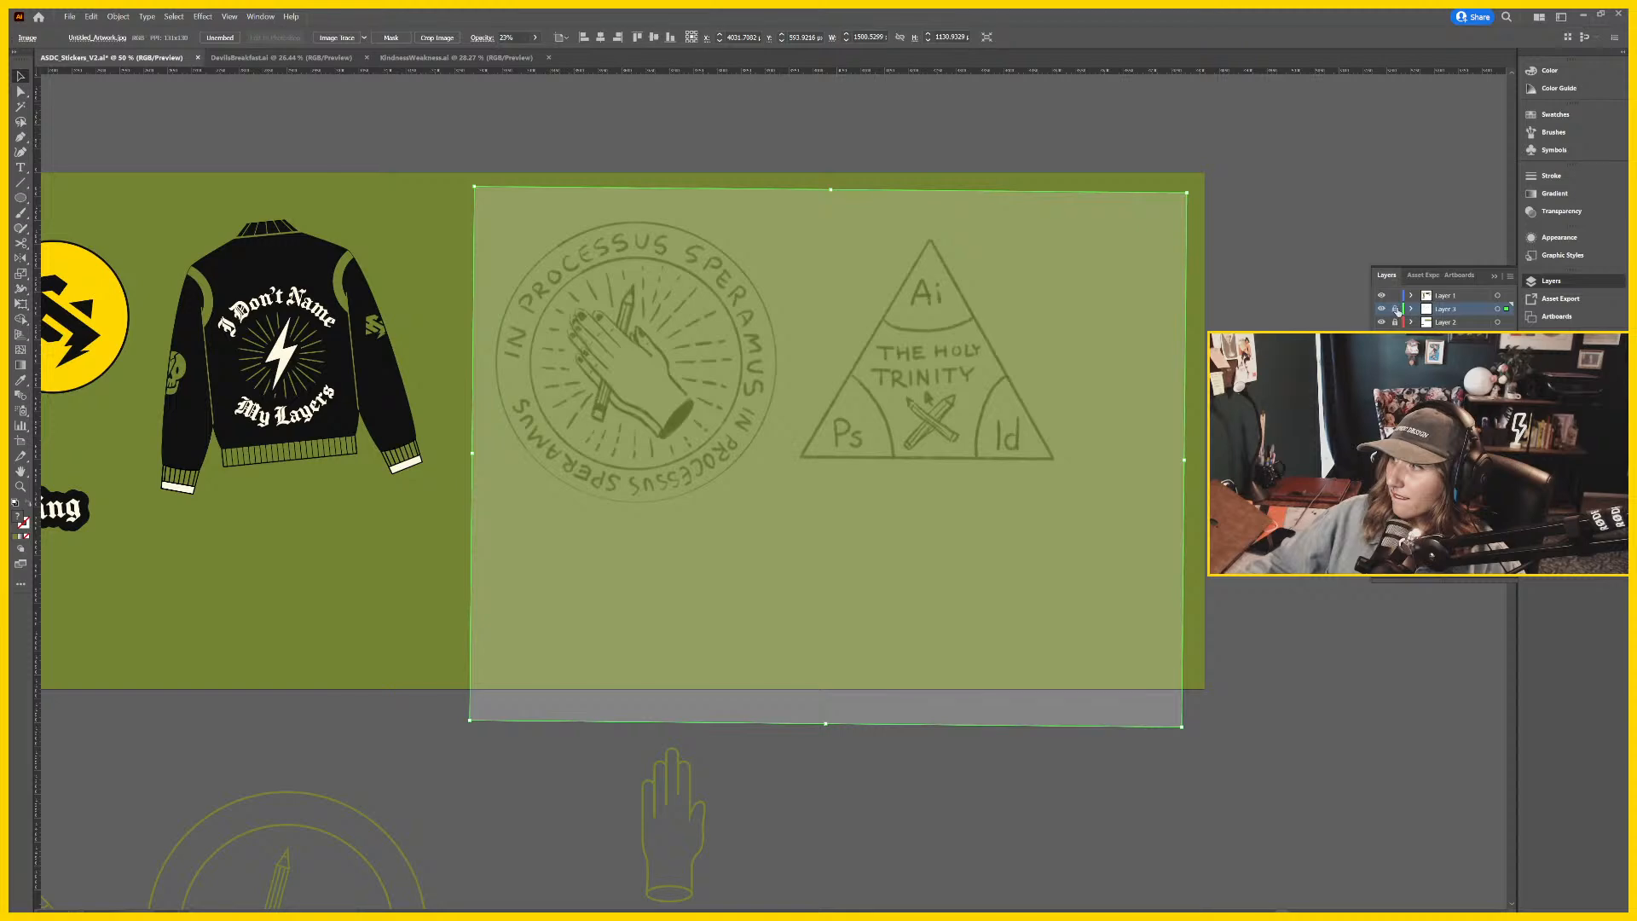
{"action": "left_click", "coordinate": [1396, 309]}
Move the upright hand outline from below the artboard onto the hand in the circular badge sketch.
{"action": "scroll", "coordinate": [817, 648], "scroll_direction": "down", "scroll_amount": 2}
{"action": "scroll", "coordinate": [817, 648], "scroll_direction": "left", "scroll_amount": 2}
{"action": "left_click", "coordinate": [827, 719]}
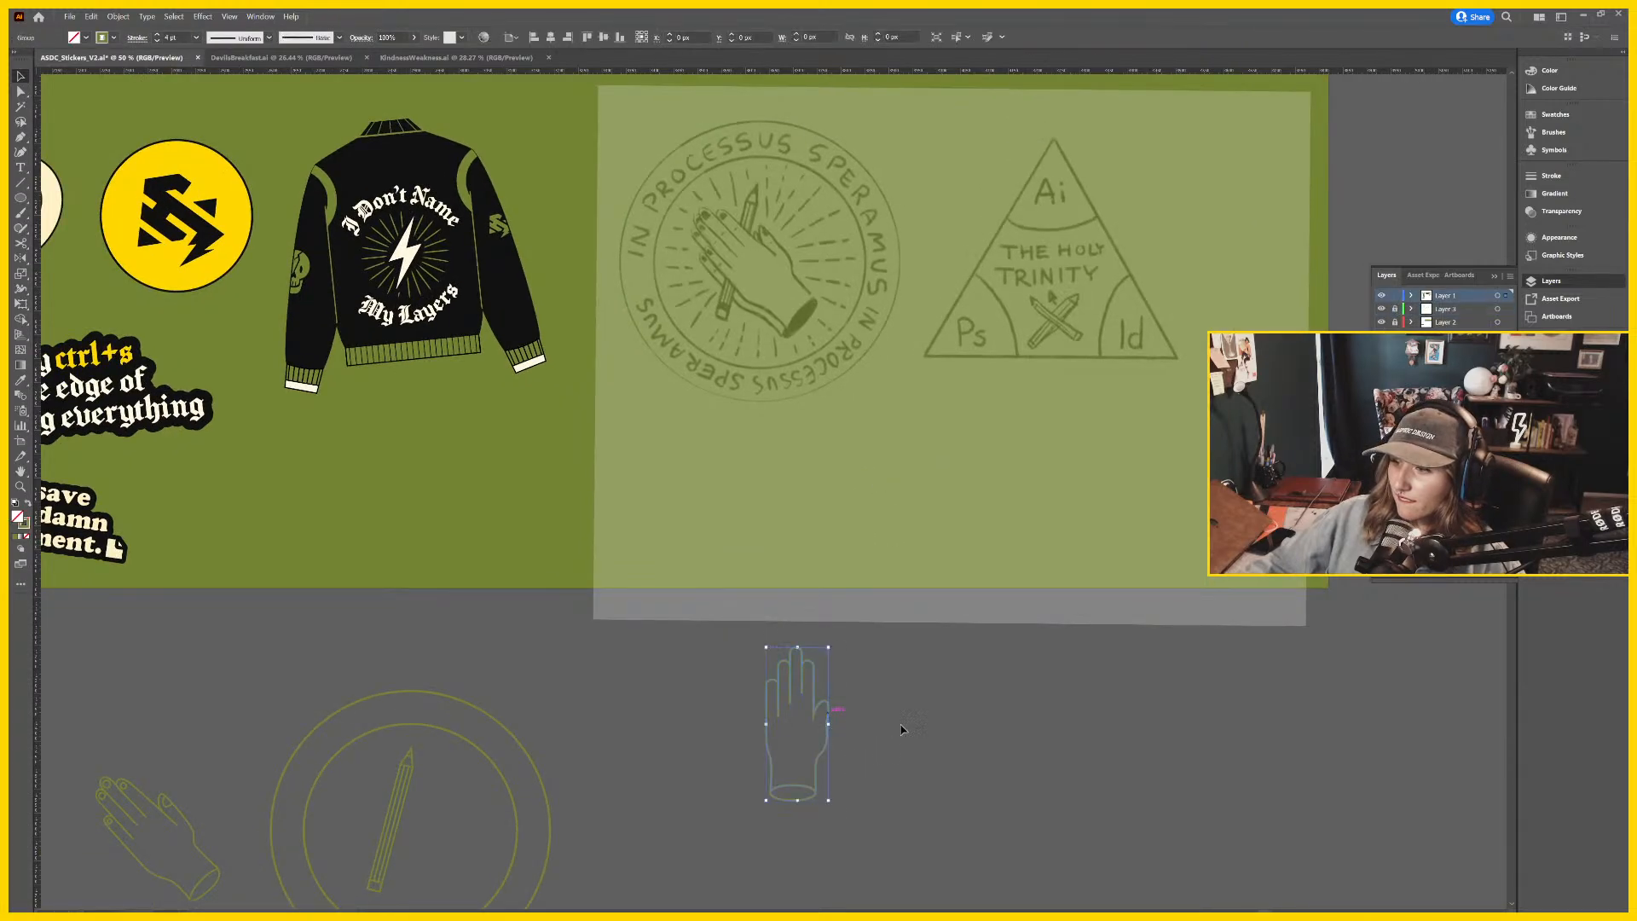
{"action": "scroll", "coordinate": [840, 768], "scroll_direction": "up", "scroll_amount": 2}
{"action": "left_click_drag", "start_coordinate": [810, 833], "coordinate": [768, 358]}
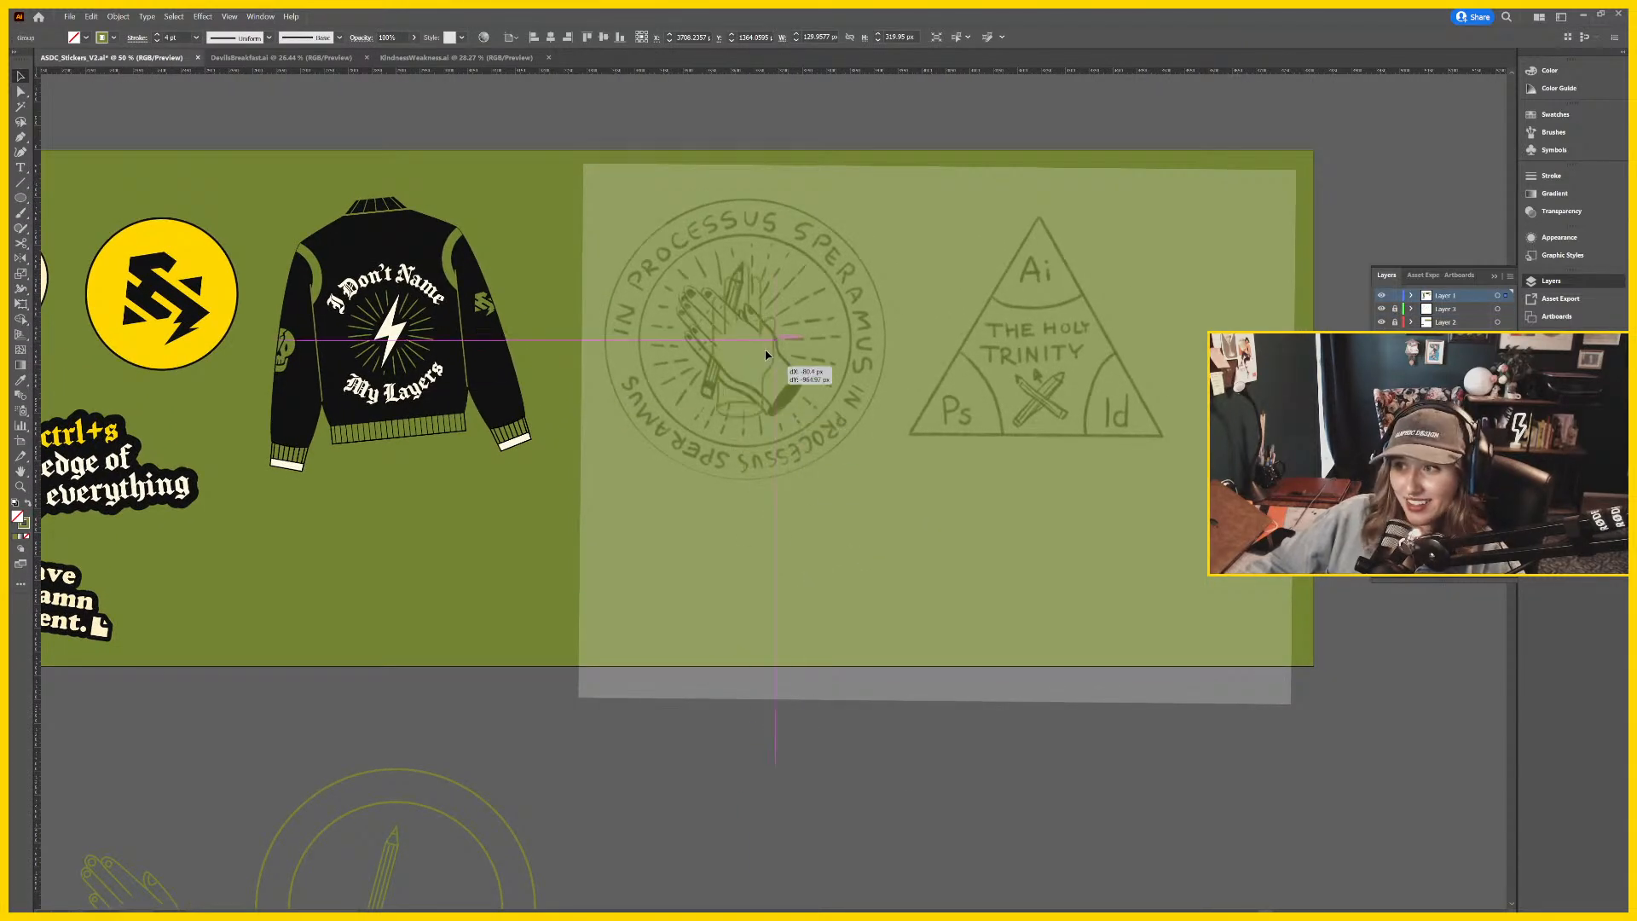
Move the circular frame and pencil together onto the artboard, aligning the rings with the sketched badge circles.
{"action": "scroll", "coordinate": [862, 617], "scroll_direction": "down", "scroll_amount": 4}
{"action": "scroll", "coordinate": [862, 618], "scroll_direction": "left", "scroll_amount": 5}
{"action": "left_click", "coordinate": [571, 730]}
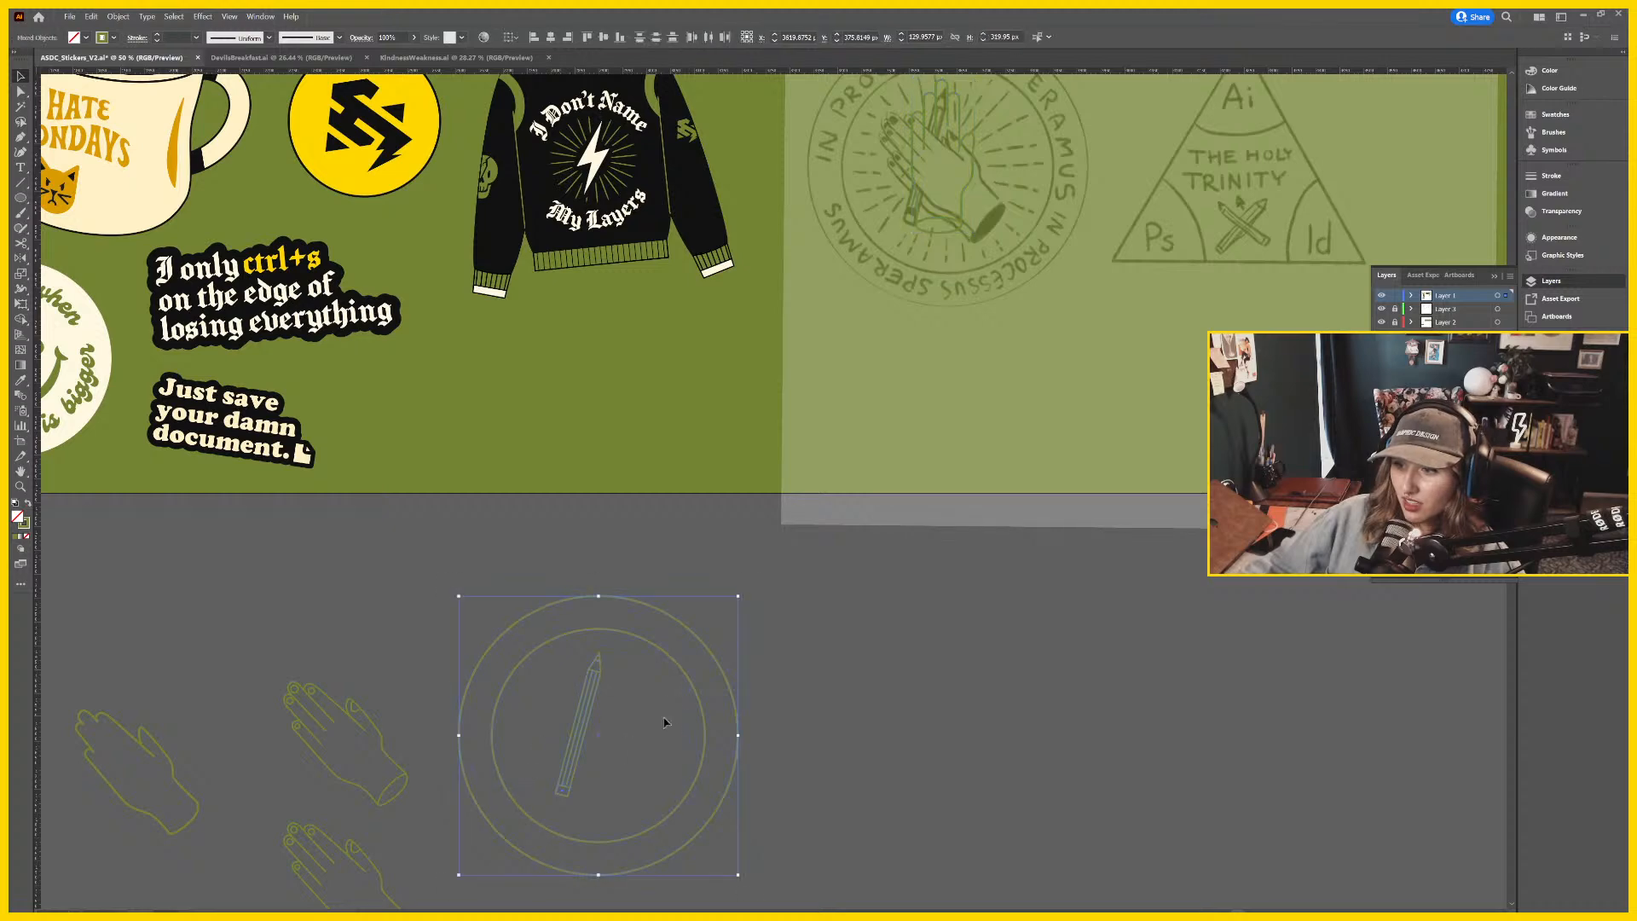
{"action": "left_click_drag", "start_coordinate": [694, 688], "coordinate": [1142, 214]}
{"action": "scroll", "coordinate": [1054, 682], "scroll_direction": "up", "scroll_amount": 10}
{"action": "scroll", "coordinate": [1054, 682], "scroll_direction": "right", "scroll_amount": 5}
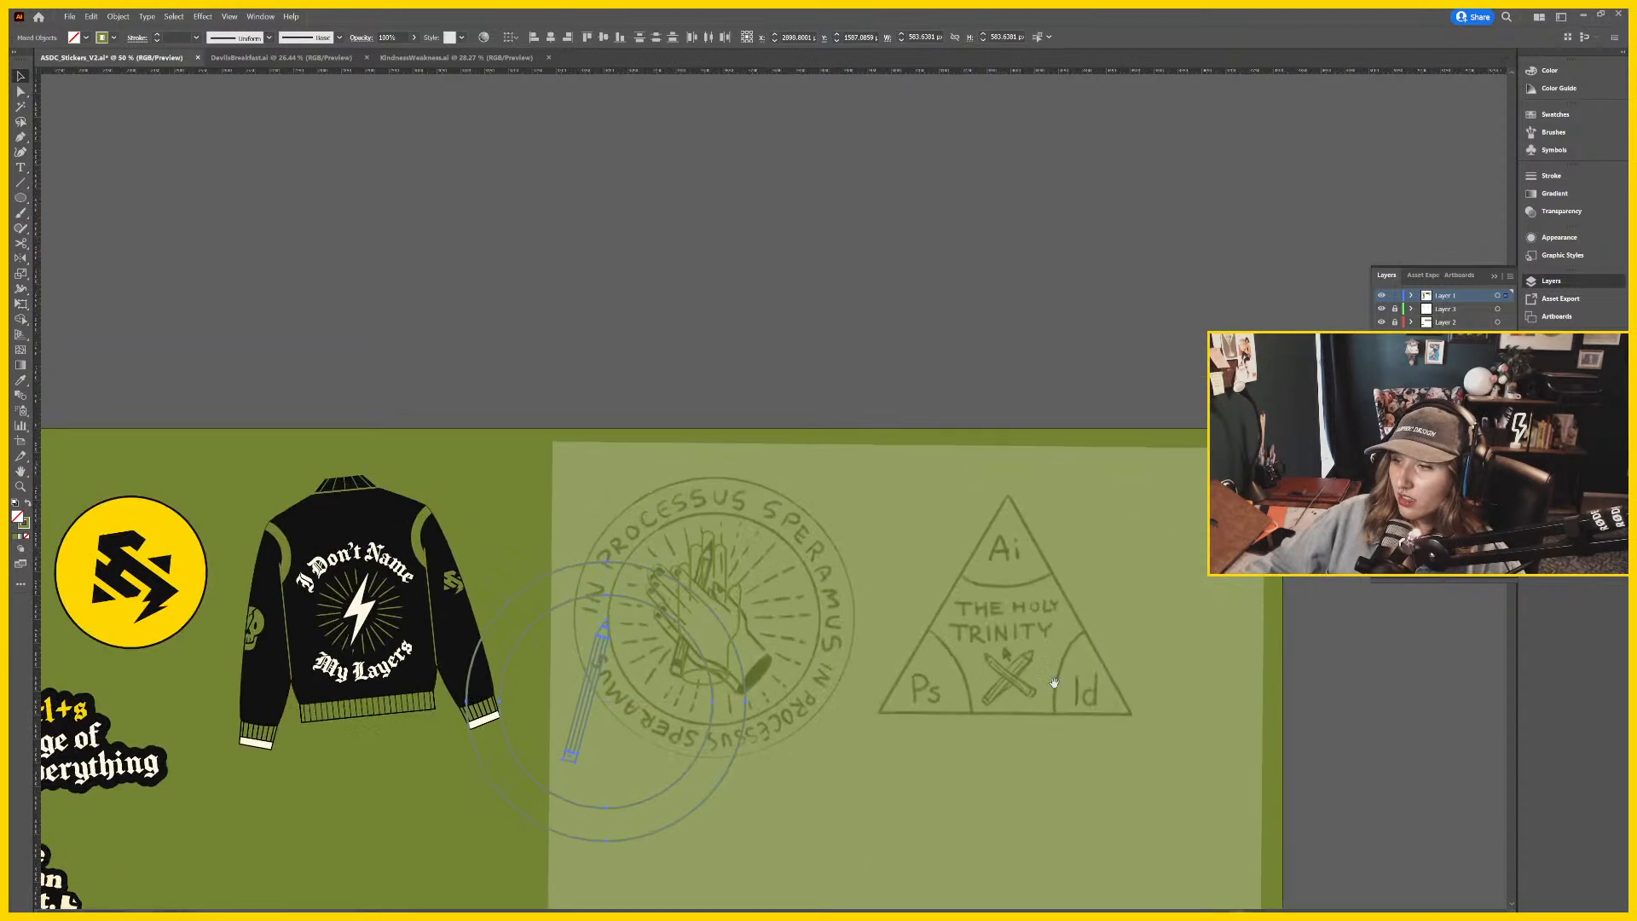
{"action": "left_click_drag", "start_coordinate": [740, 749], "coordinate": [847, 665]}
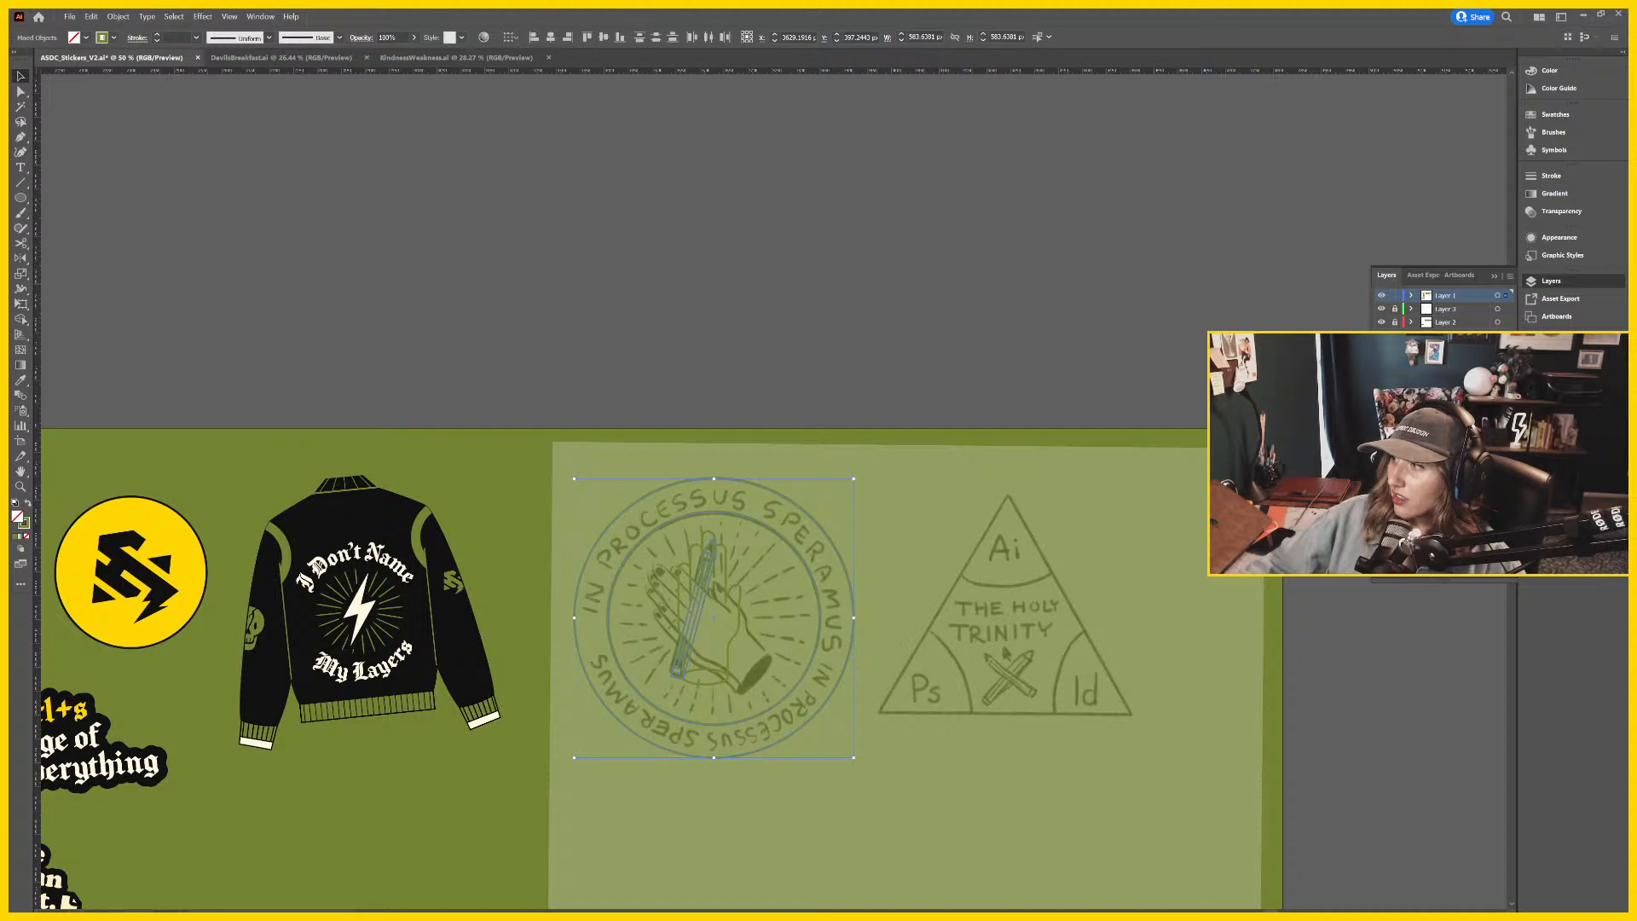
Give the badge rings and pencil cream outlines, and give the hand a solid cream fill without a stroke.
{"action": "left_click", "coordinate": [1551, 281]}
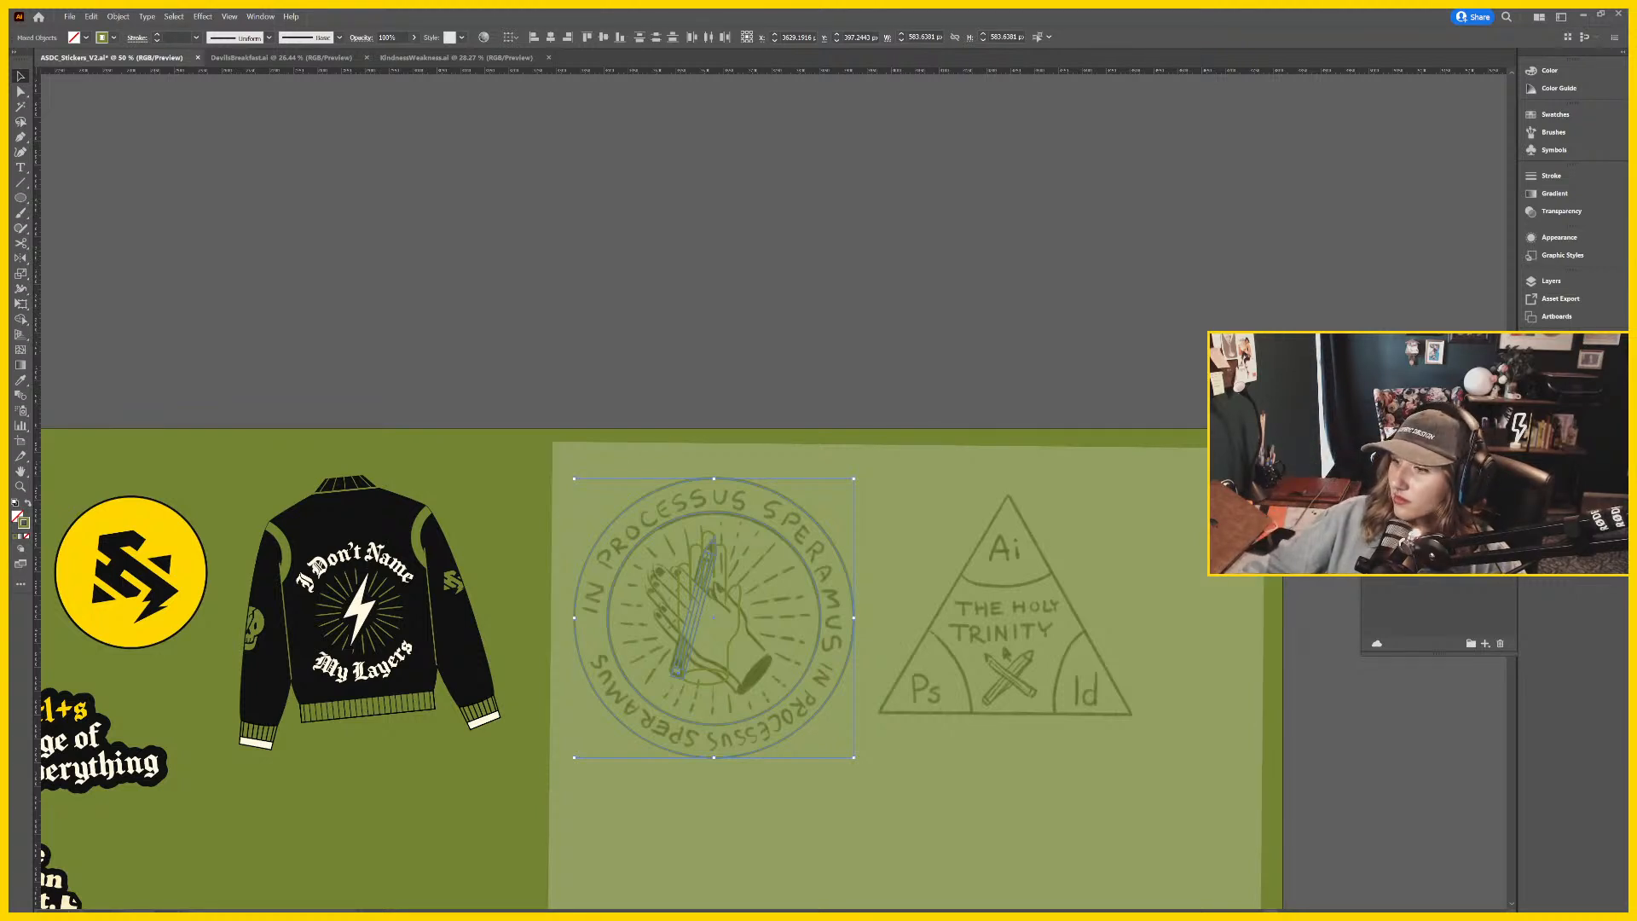
{"action": "left_click", "coordinate": [793, 355]}
{"action": "scroll", "coordinate": [851, 464], "scroll_direction": "down", "scroll_amount": 1}
{"action": "key", "text": "ctrl+1"}
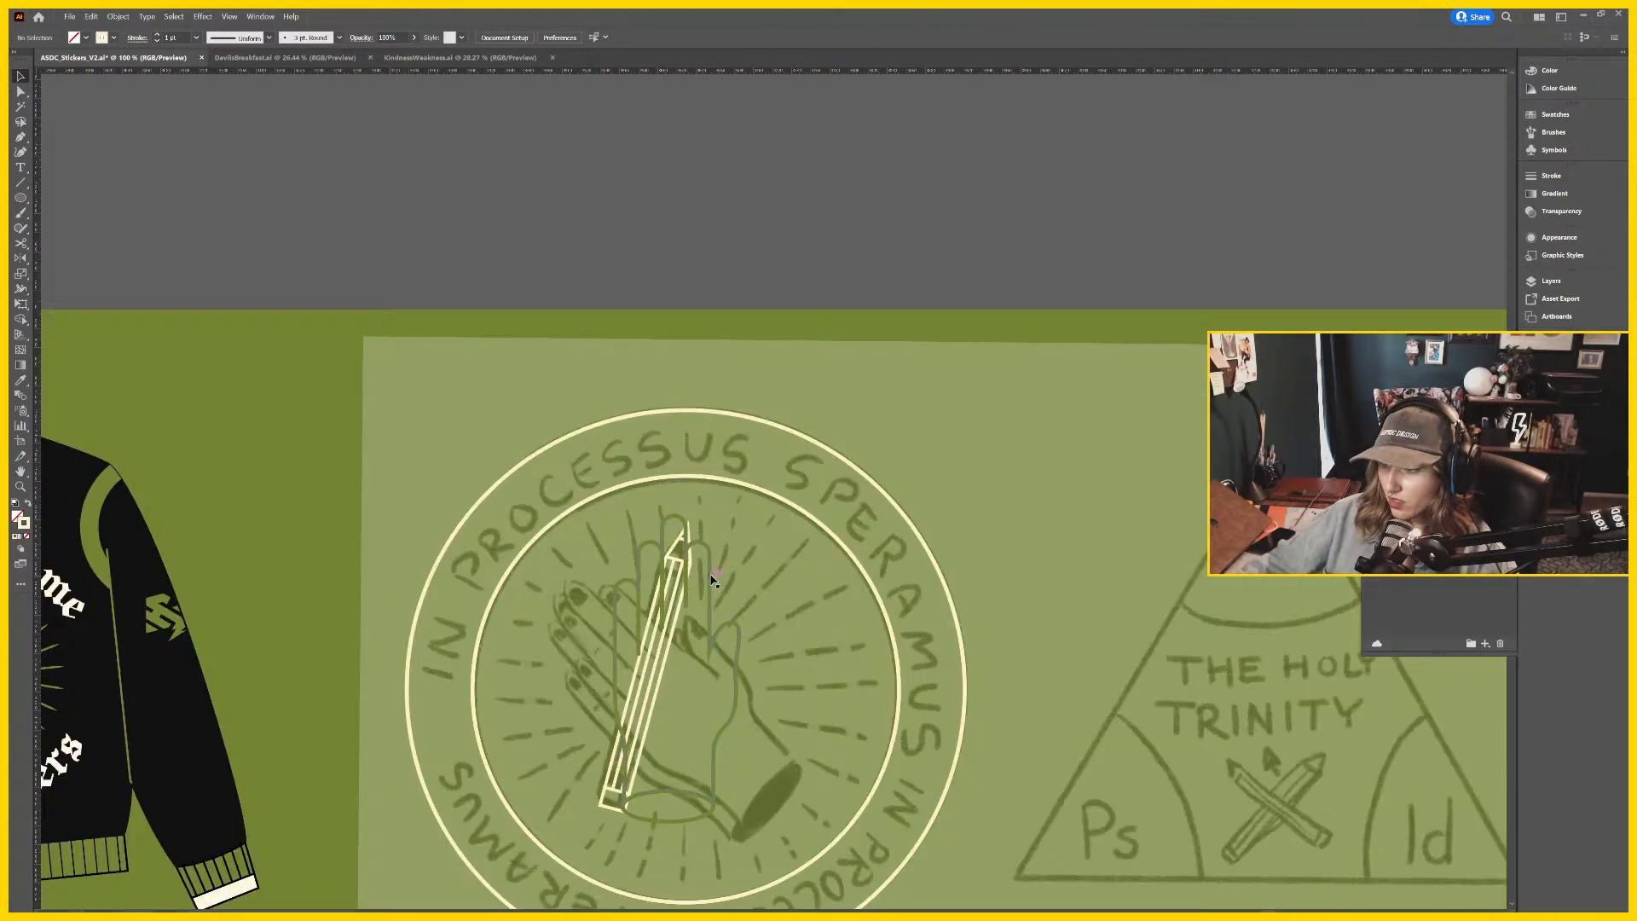
{"action": "left_click", "coordinate": [714, 580]}
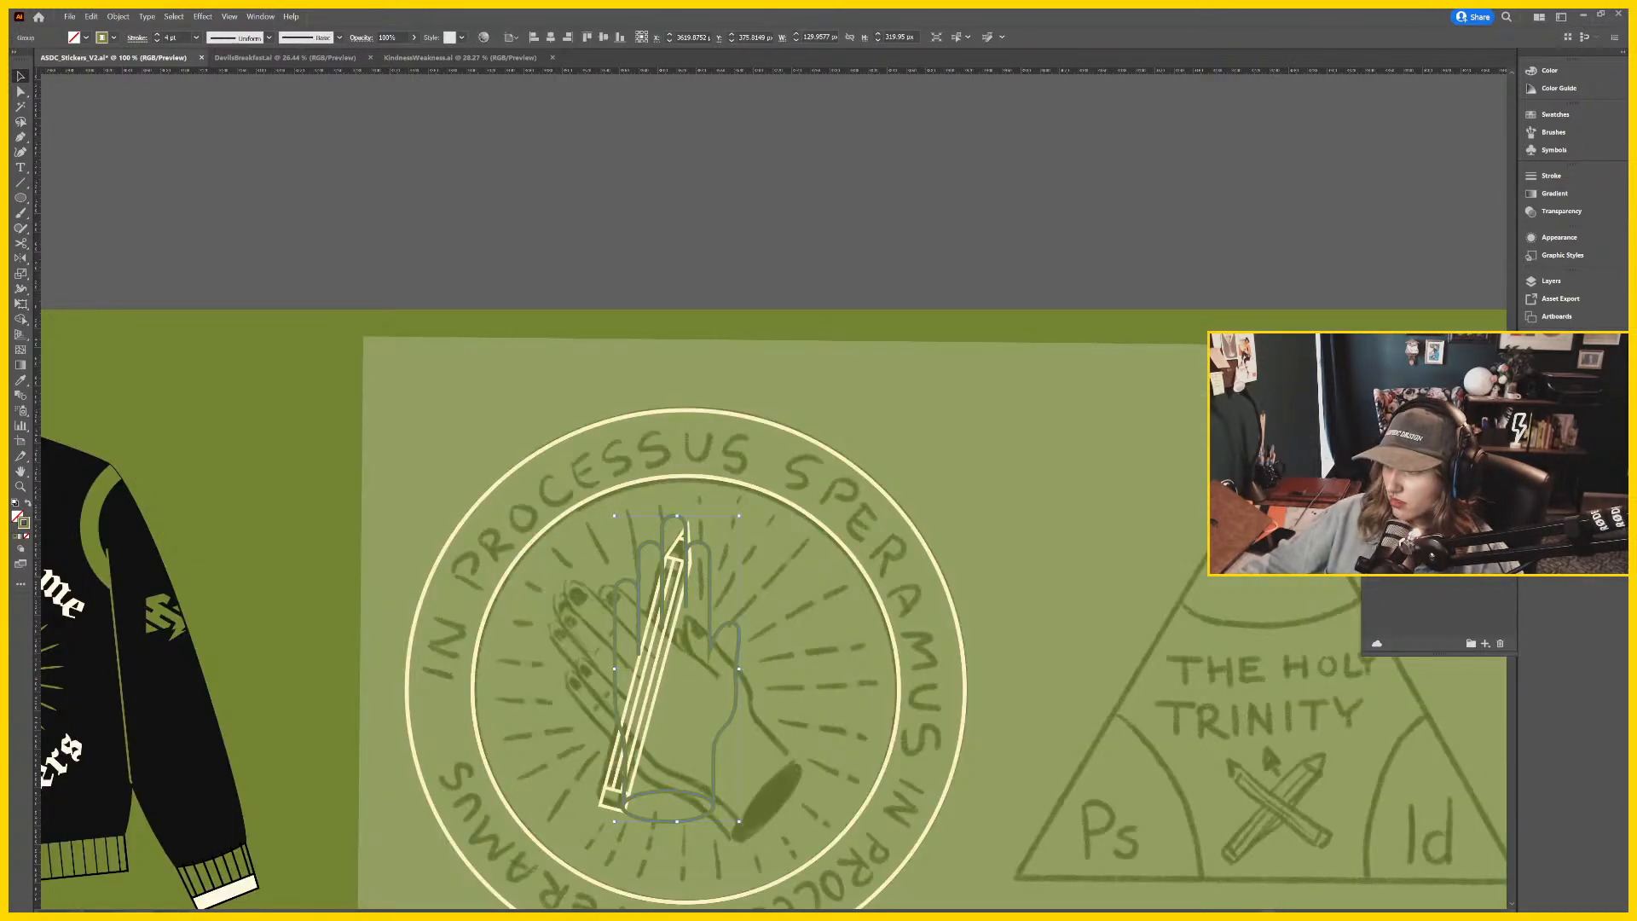
{"action": "key", "text": "shift+x"}
{"action": "left_click", "coordinate": [835, 324]}
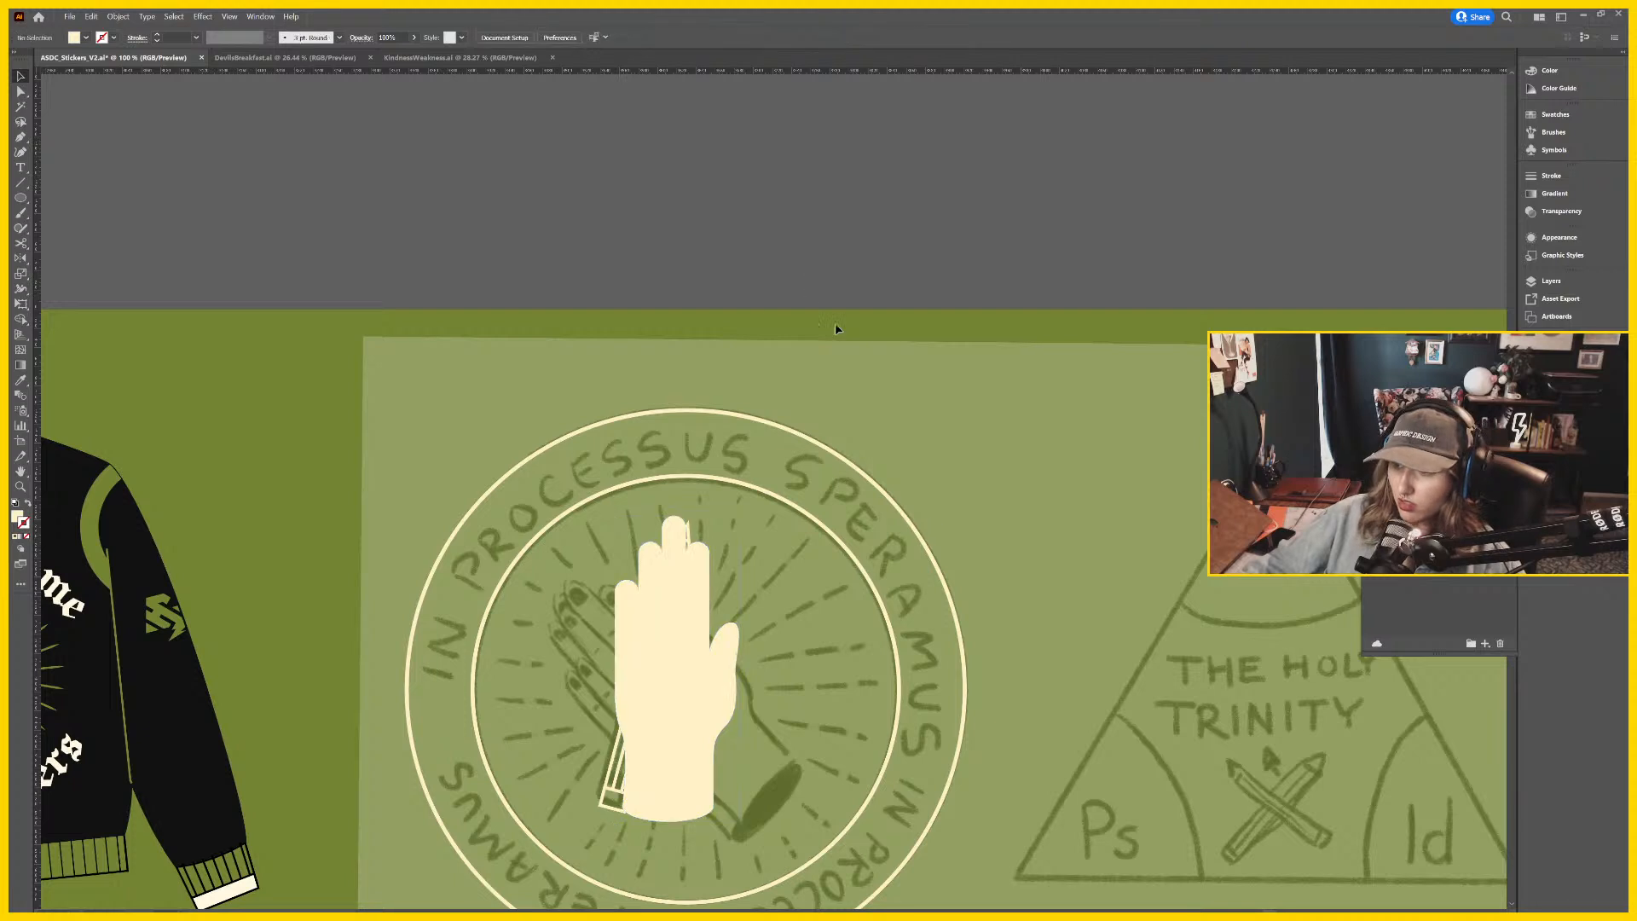
Rotate the cream hand counterclockwise so its fingers and wrist follow the diagonal of the sketched hand.
{"action": "scroll", "coordinate": [808, 600], "scroll_direction": "down", "scroll_amount": 3}
{"action": "left_click", "coordinate": [808, 599]}
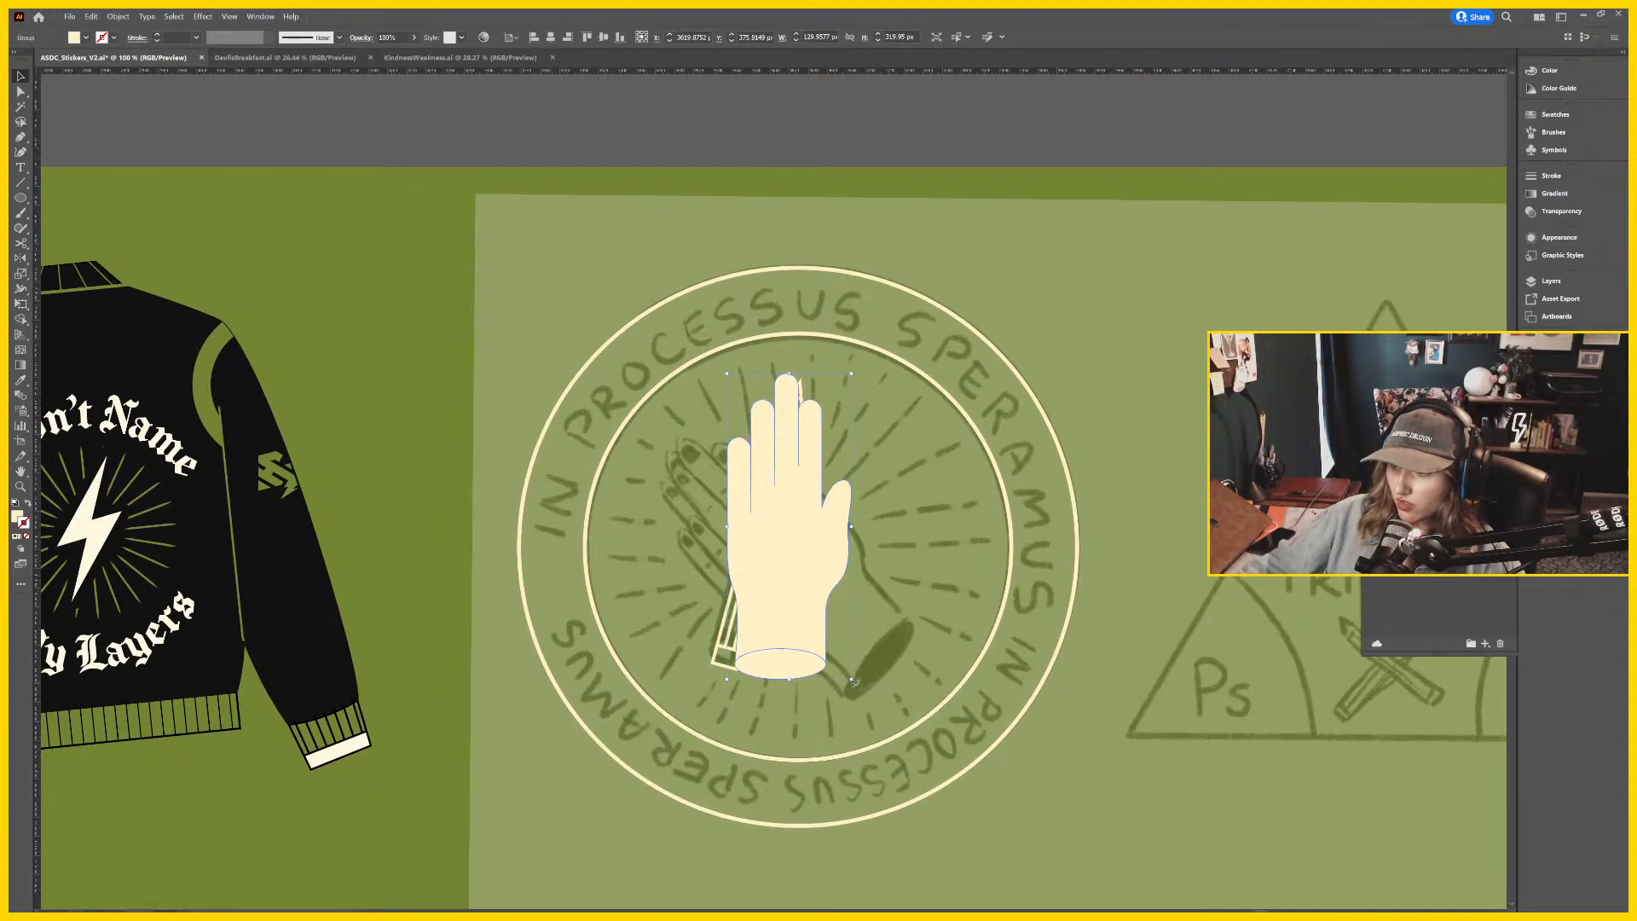
{"action": "left_click_drag", "start_coordinate": [855, 682], "coordinate": [913, 616]}
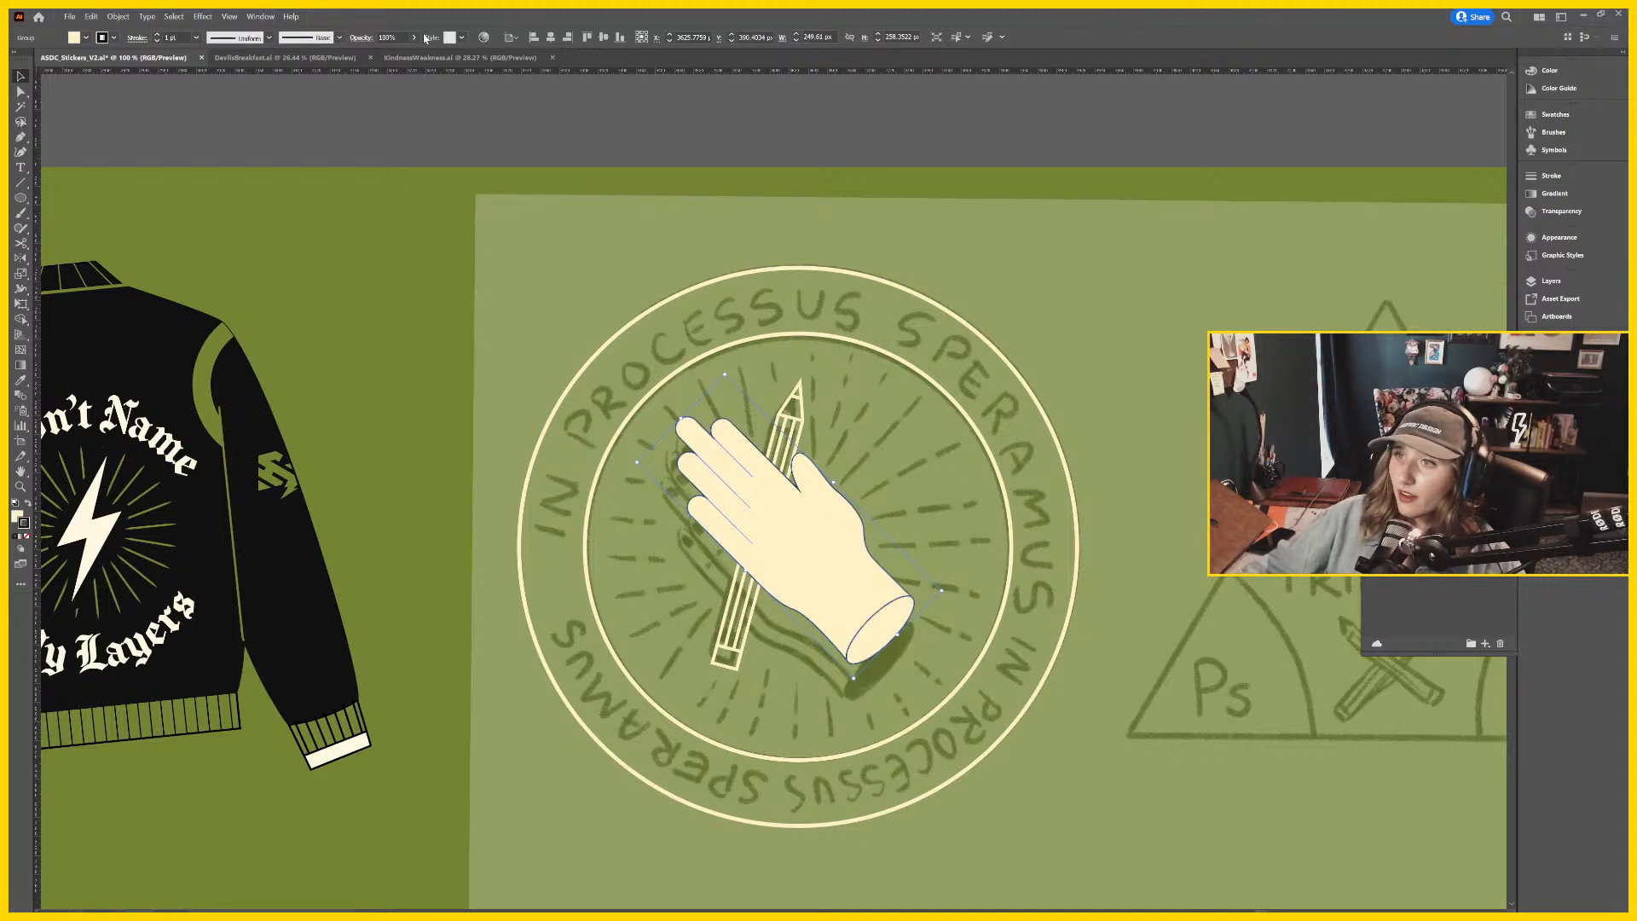
Outline the whole hand with a black 3 pt stroke.
{"action": "left_click", "coordinate": [157, 34]}
{"action": "left_click", "coordinate": [157, 34]}
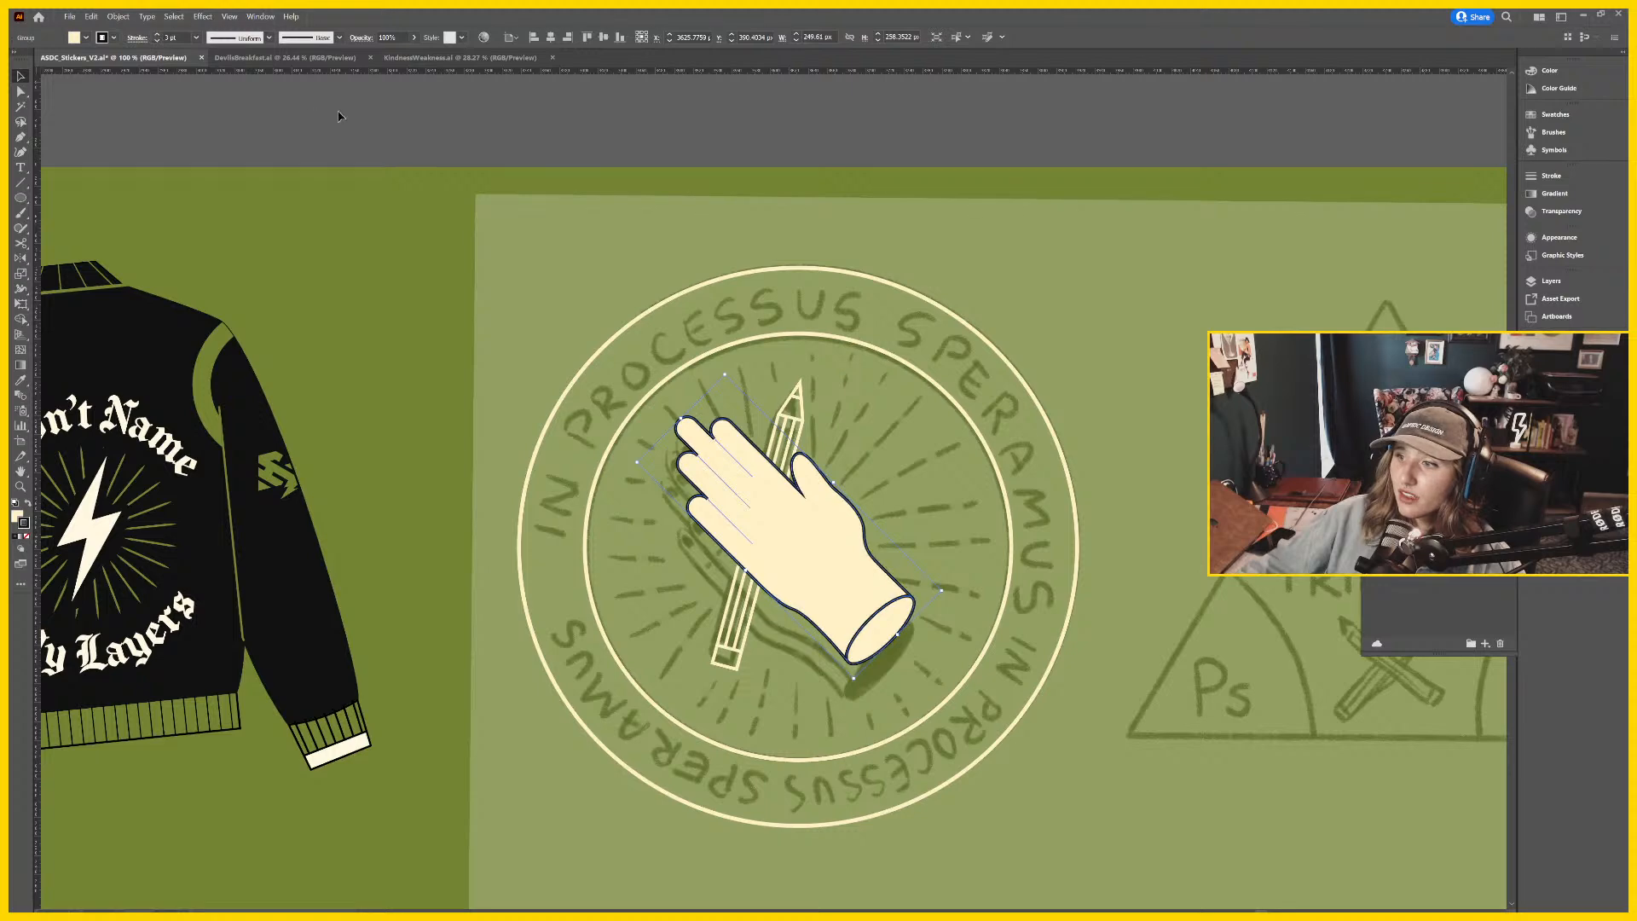
{"action": "left_click", "coordinate": [368, 144]}
{"action": "double_click", "coordinate": [709, 435]}
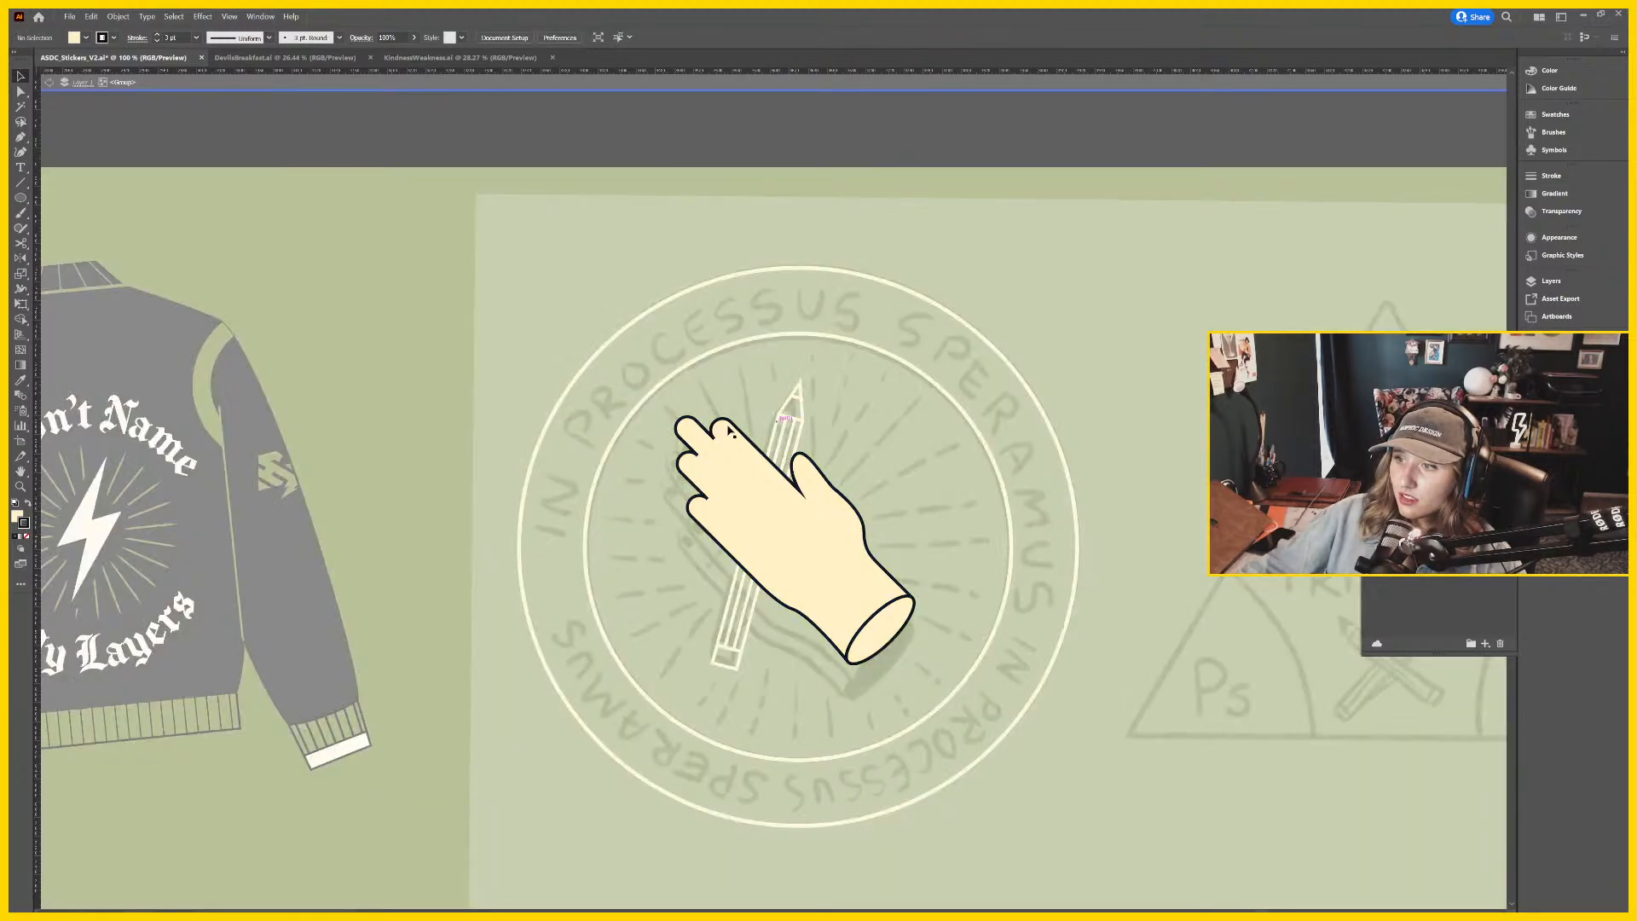
{"action": "left_click", "coordinate": [716, 443]}
{"action": "scroll", "coordinate": [799, 410], "scroll_direction": "up", "scroll_amount": 5}
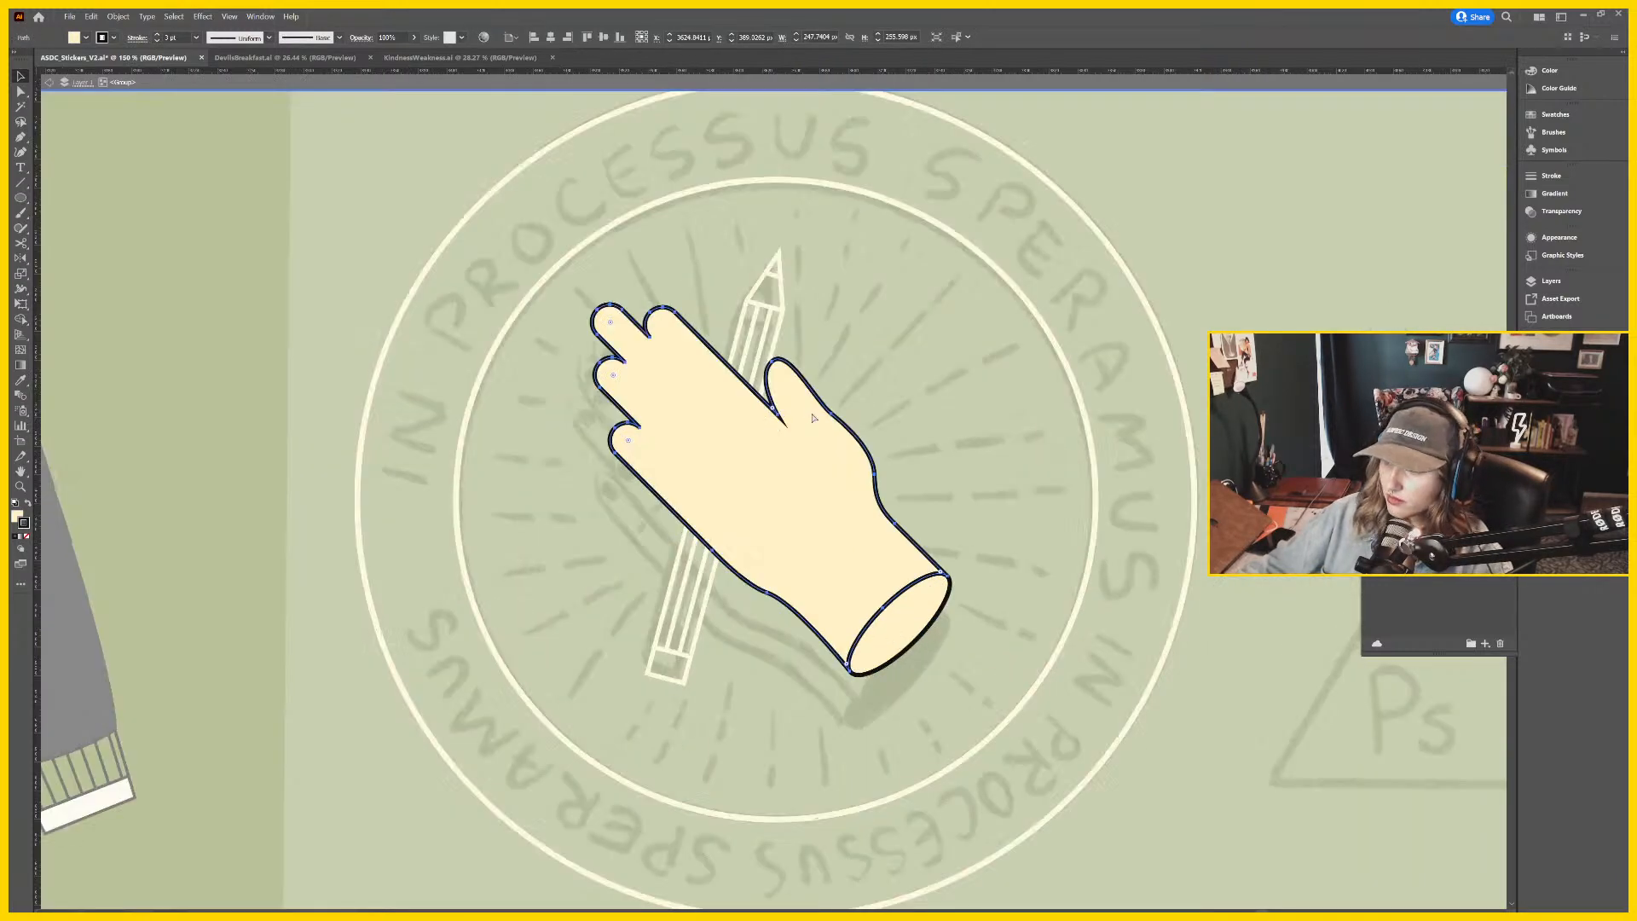
{"action": "key", "text": "ctrl+shift+a"}
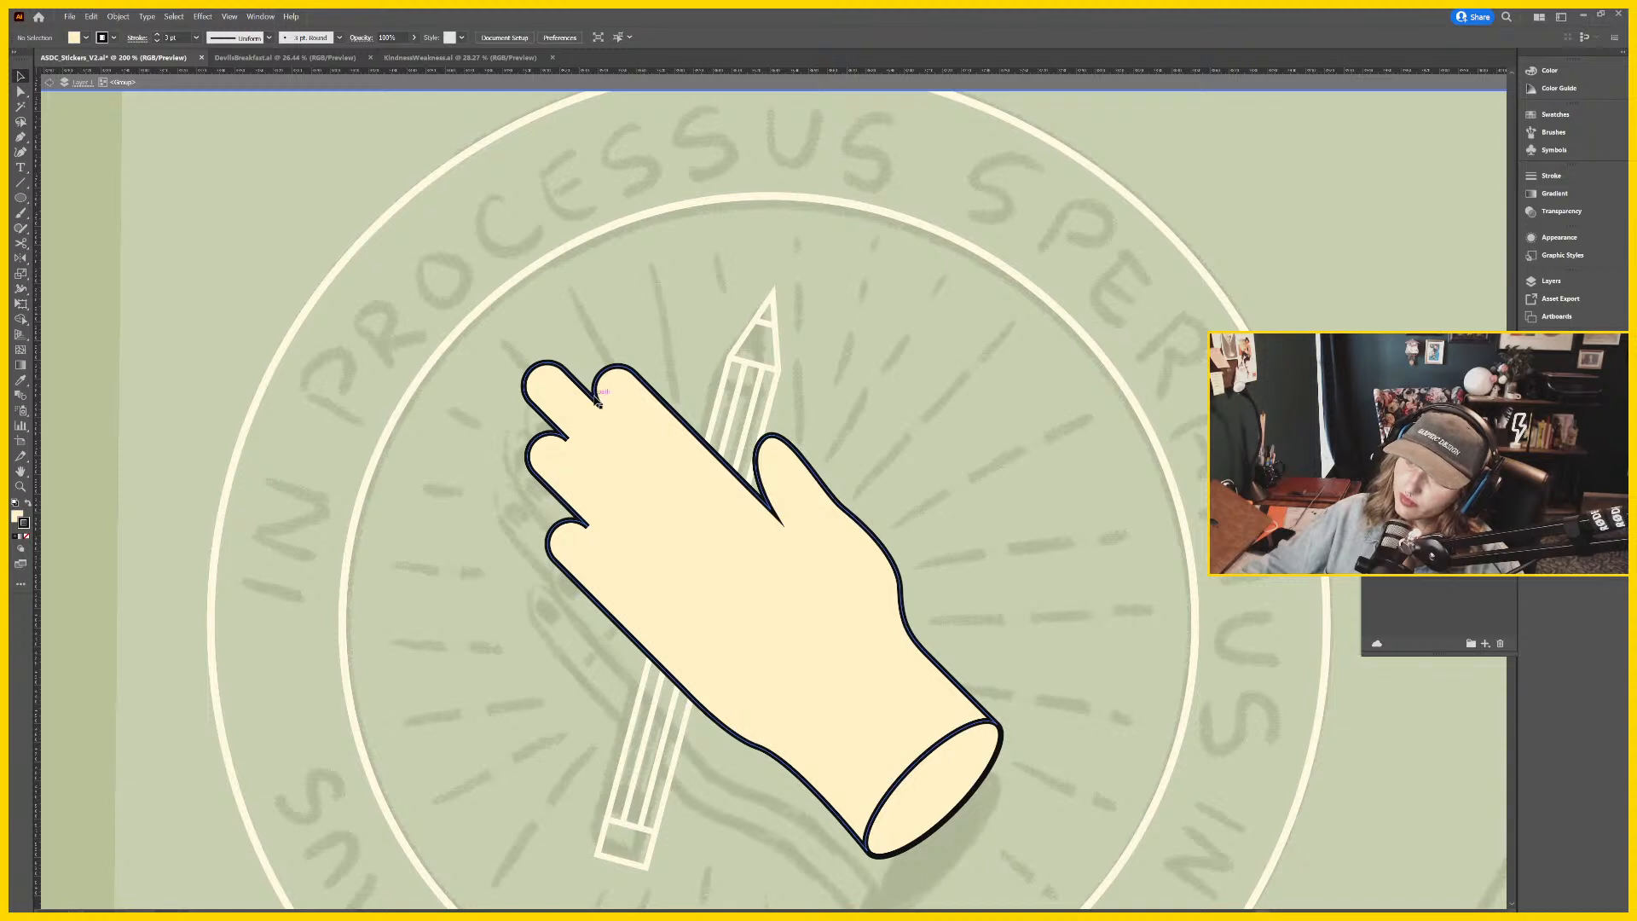
{"action": "key", "text": "Escape"}
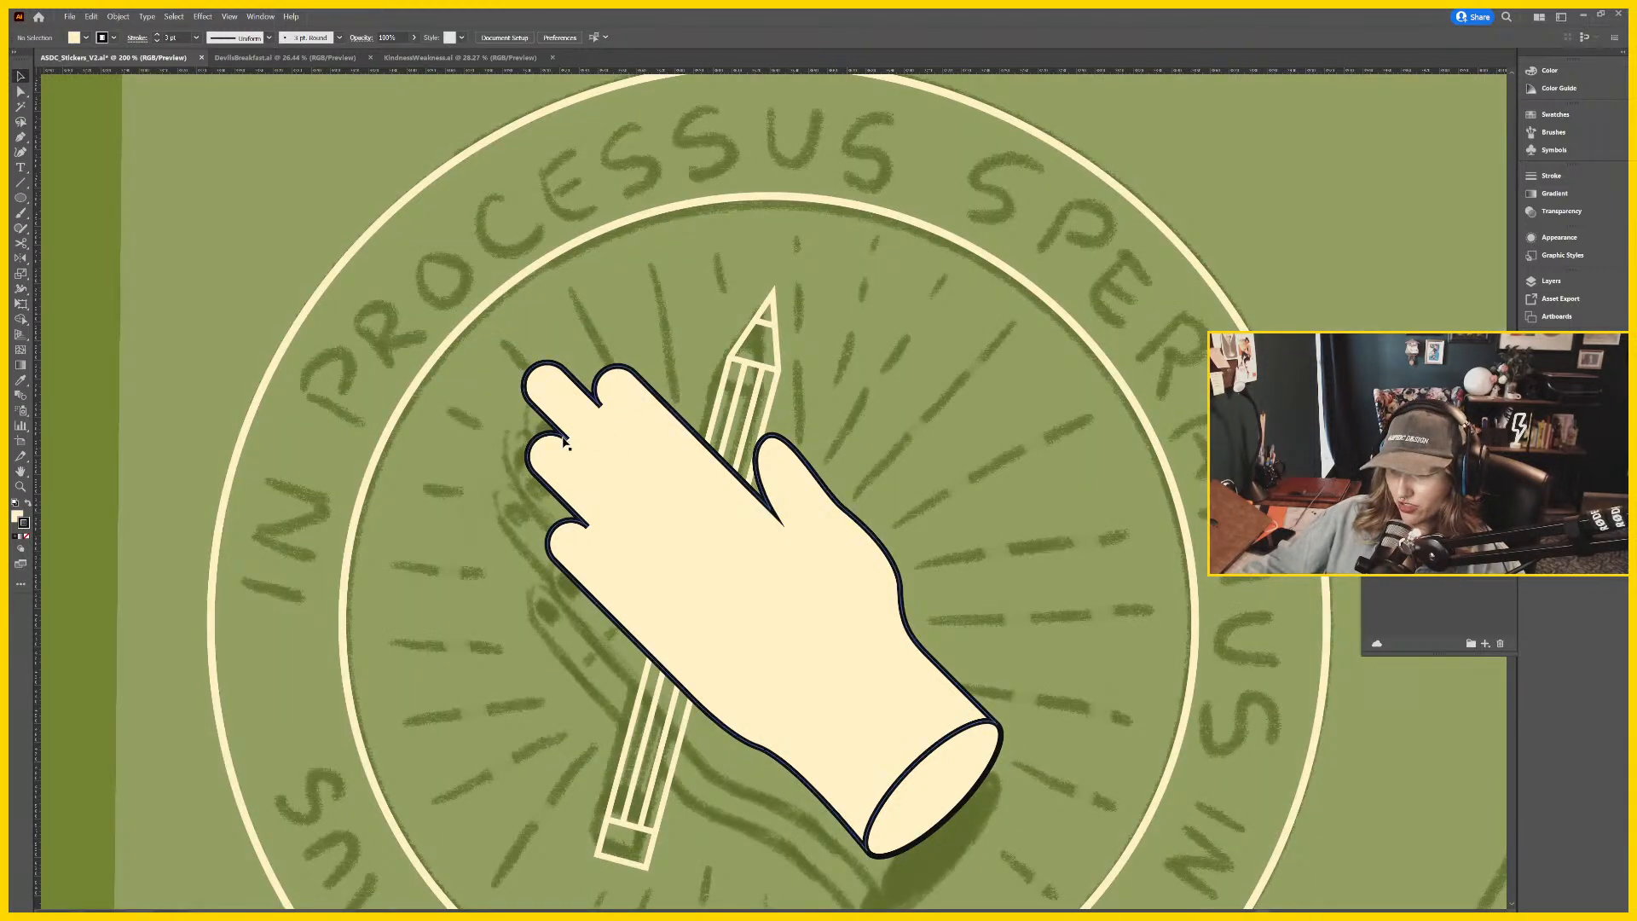
Isolate the hand group, send the filled hand shape to the back behind the finger lines, and leave isolation.
{"action": "double_click", "coordinate": [588, 454]}
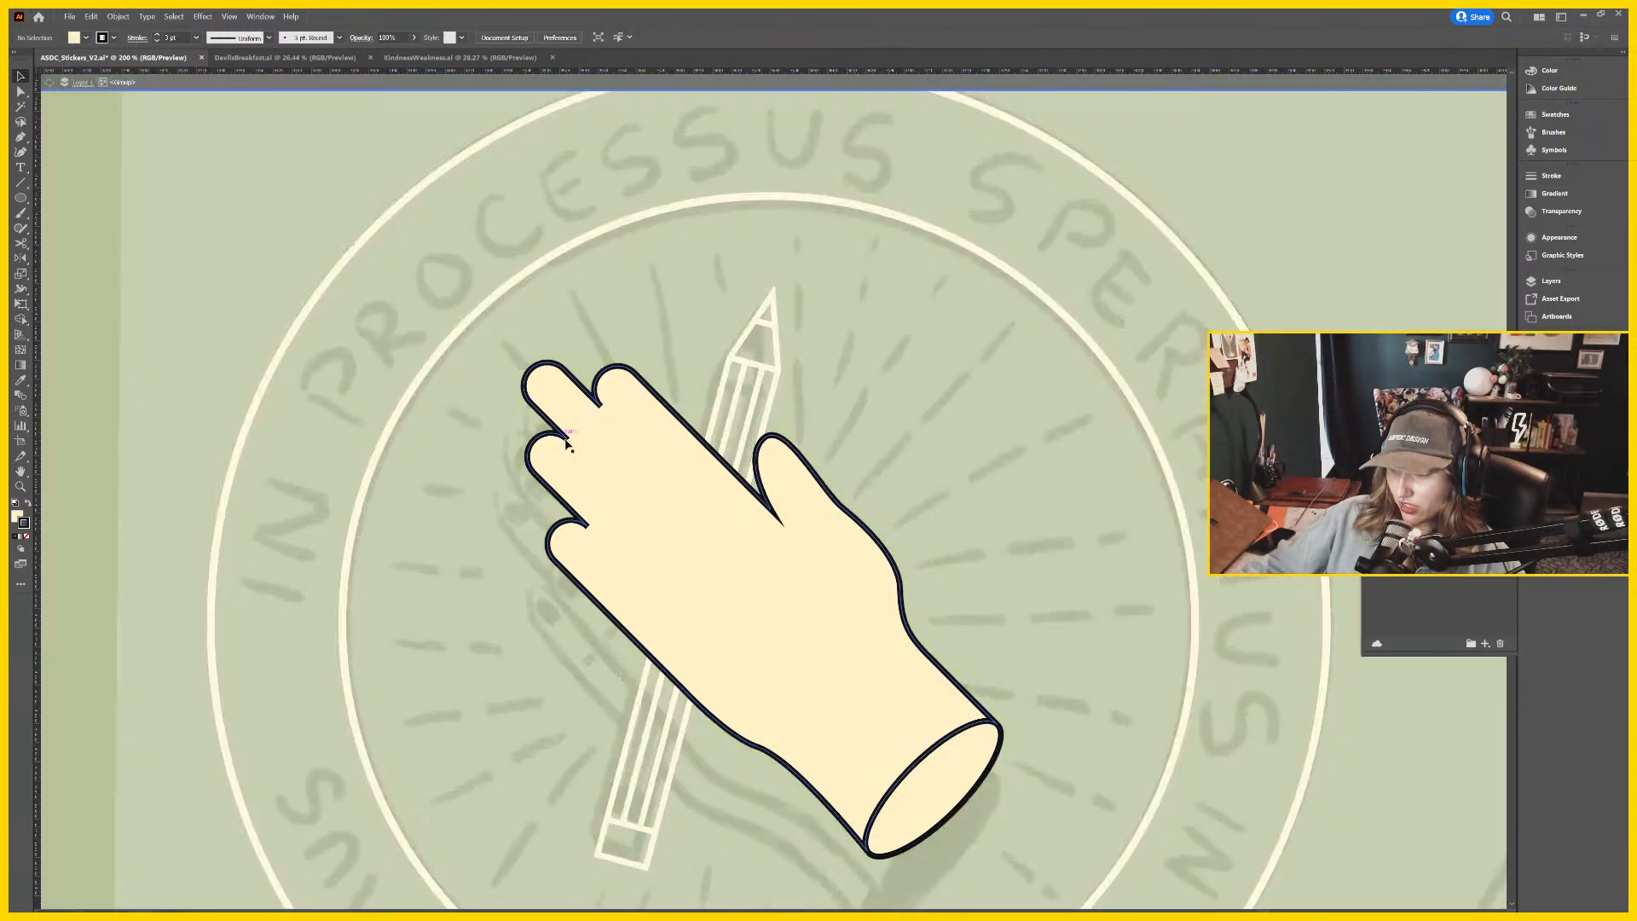
{"action": "left_click", "coordinate": [602, 467]}
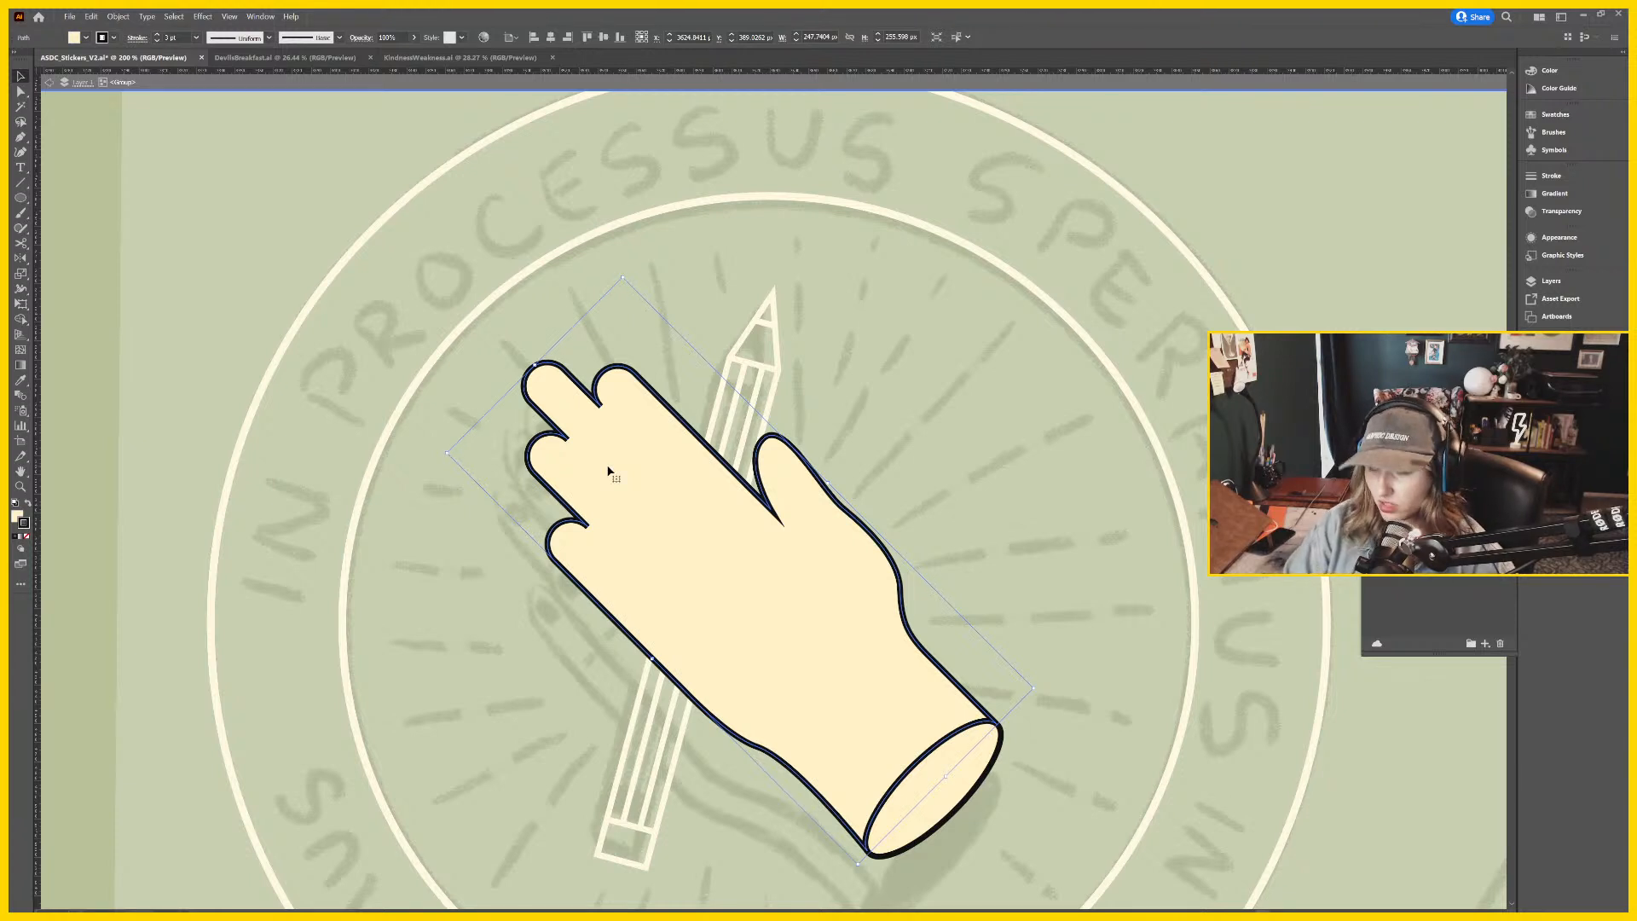
{"action": "right_click", "coordinate": [646, 458]}
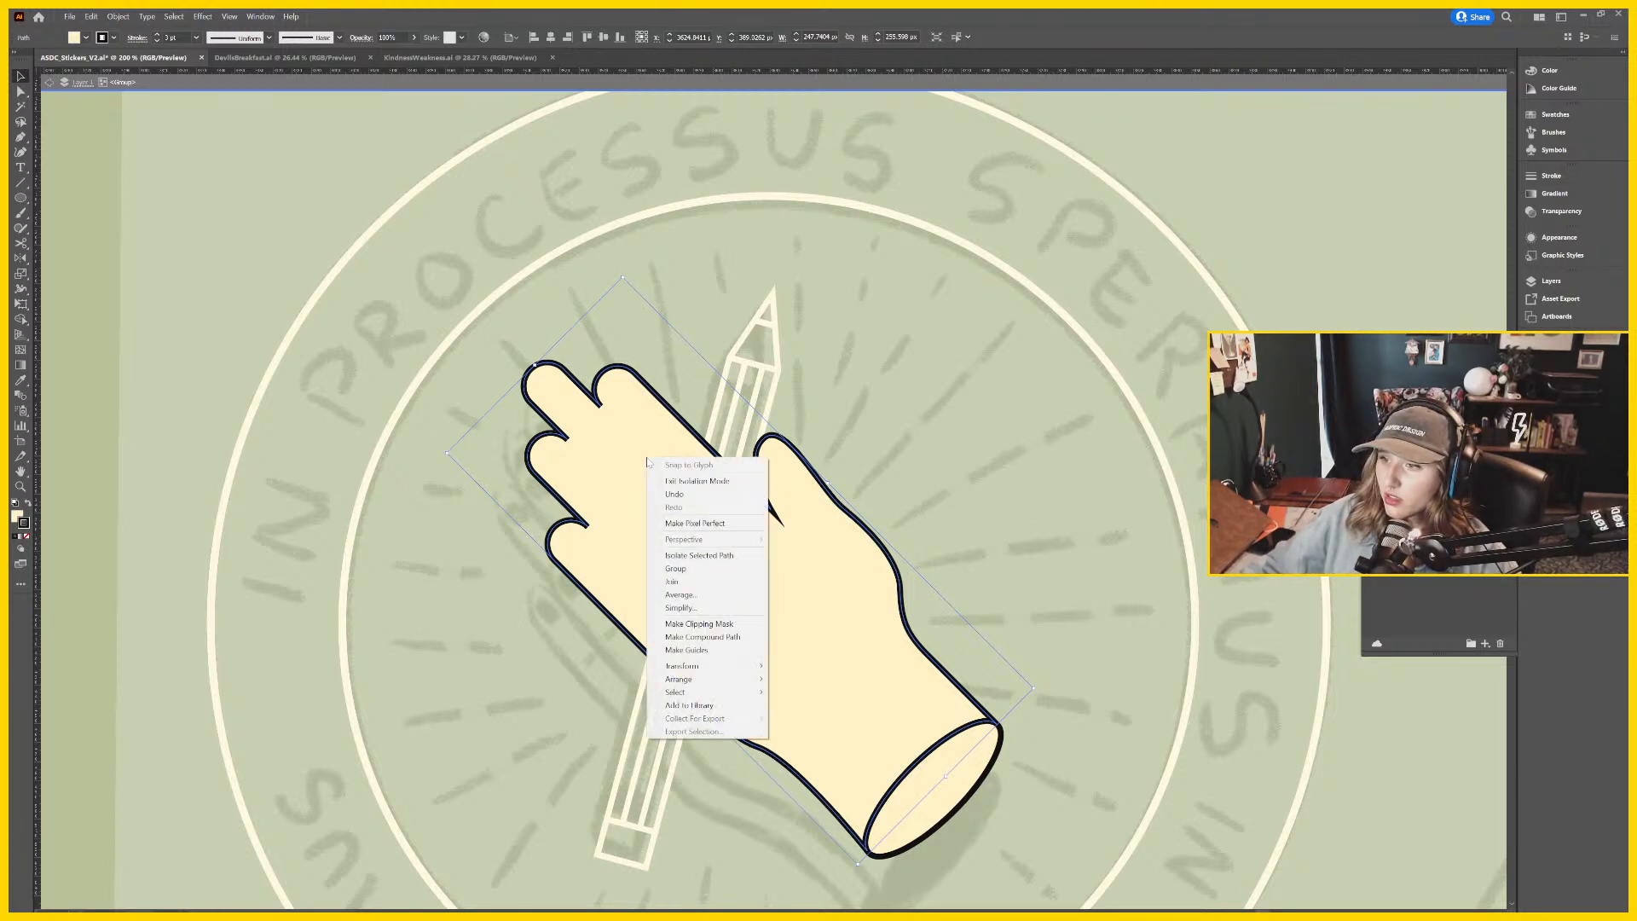
{"action": "mouse_move", "coordinate": [716, 679]}
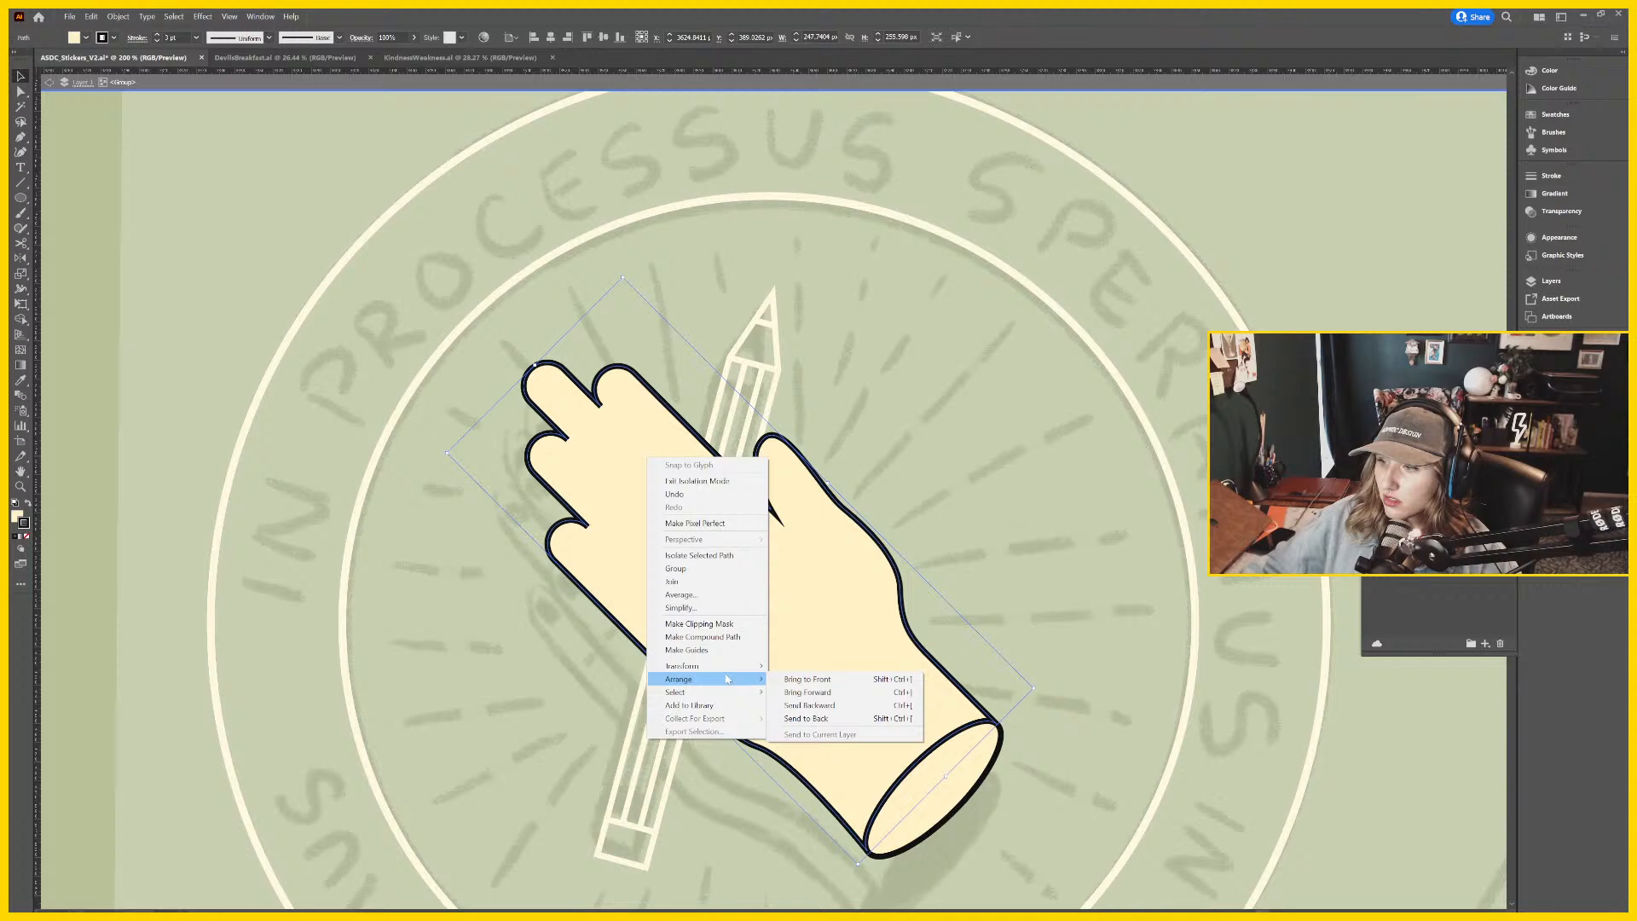
{"action": "left_click", "coordinate": [814, 724]}
{"action": "left_click", "coordinate": [969, 493]}
{"action": "left_click_drag", "start_coordinate": [780, 548], "coordinate": [727, 509]}
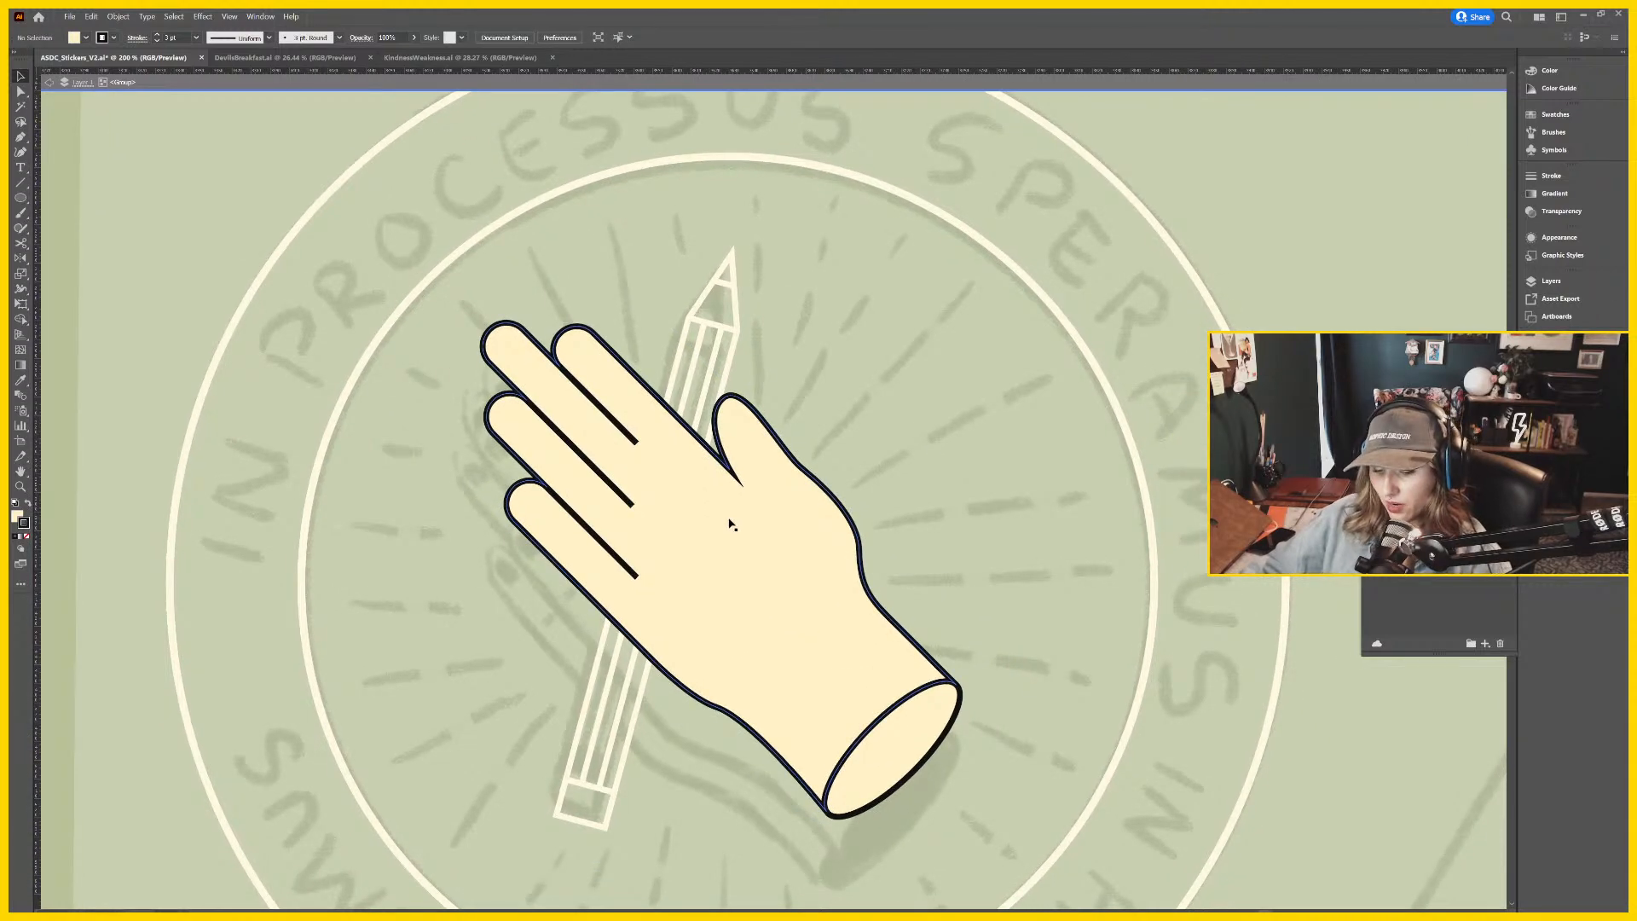
{"action": "key", "text": "ctrl+minus"}
{"action": "key", "text": "ctrl+minus"}
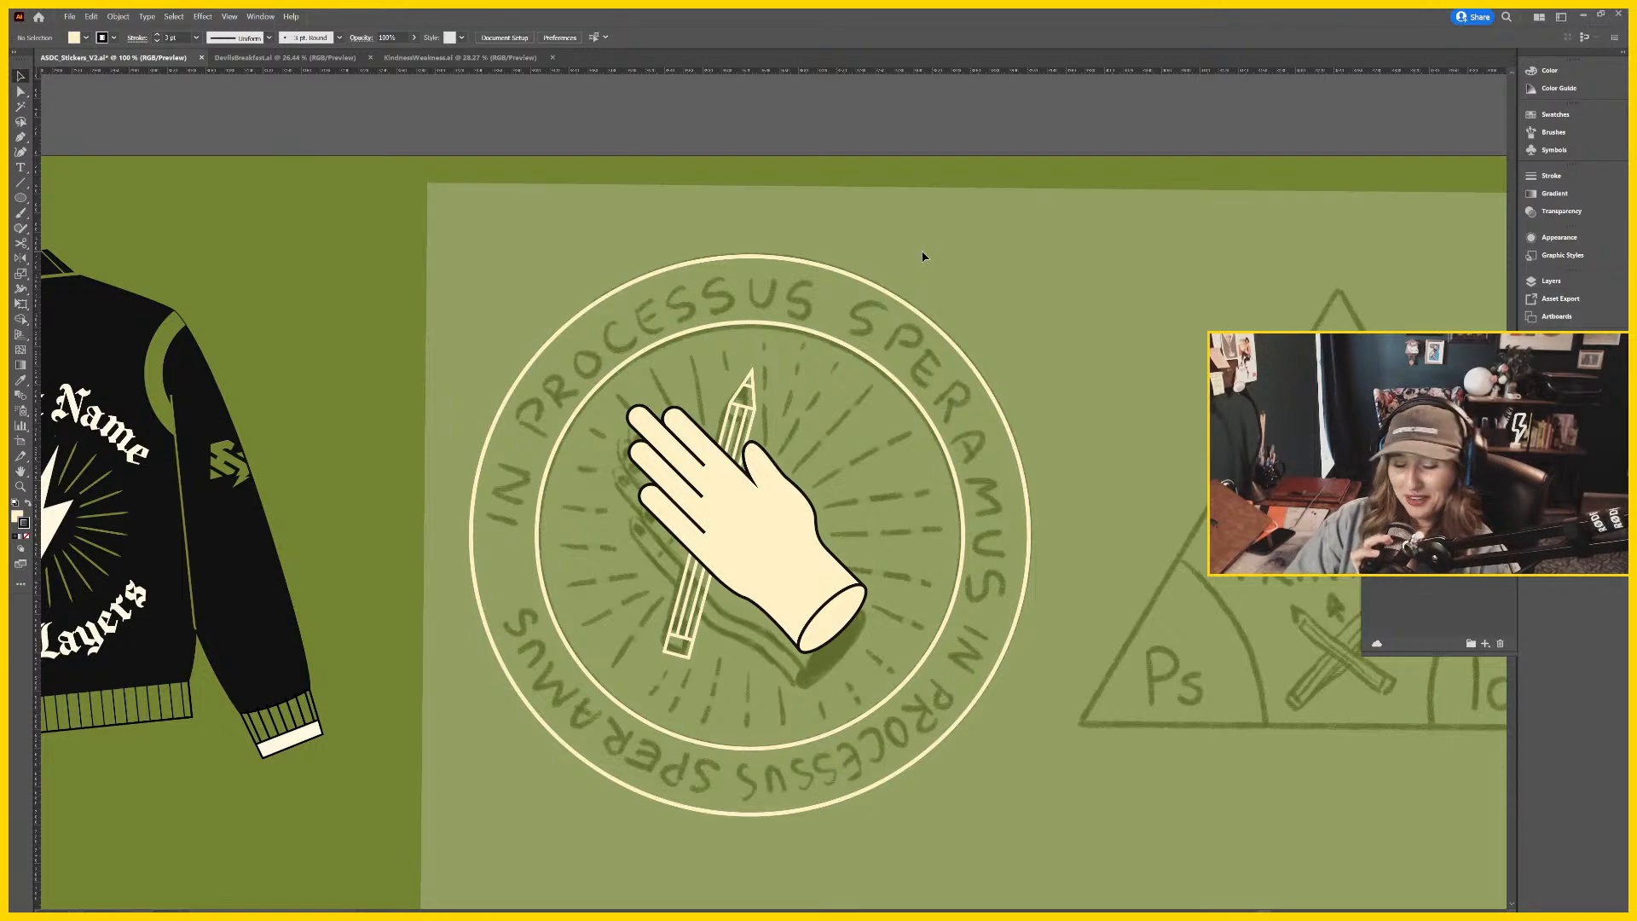
Shift the hand slightly down so it sits closer to the sketched hand across the pencil.
{"action": "scroll", "coordinate": [861, 452], "scroll_direction": "down", "scroll_amount": 2}
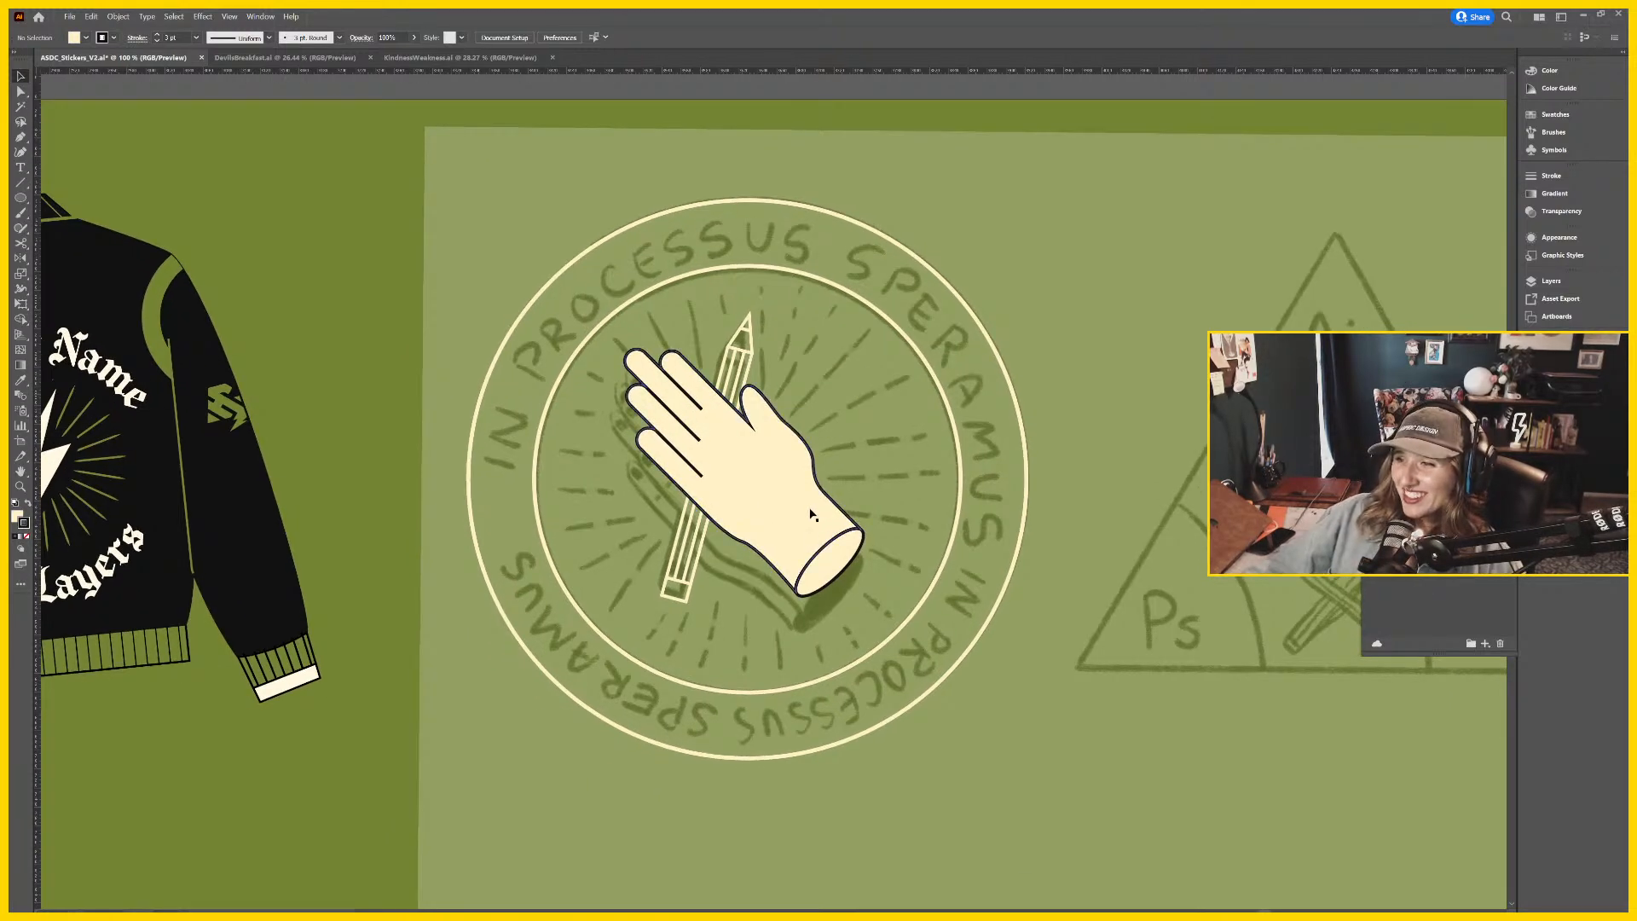
{"action": "left_click_drag", "start_coordinate": [810, 514], "coordinate": [809, 536]}
{"action": "scroll", "coordinate": [840, 607], "scroll_direction": "up", "scroll_amount": 3}
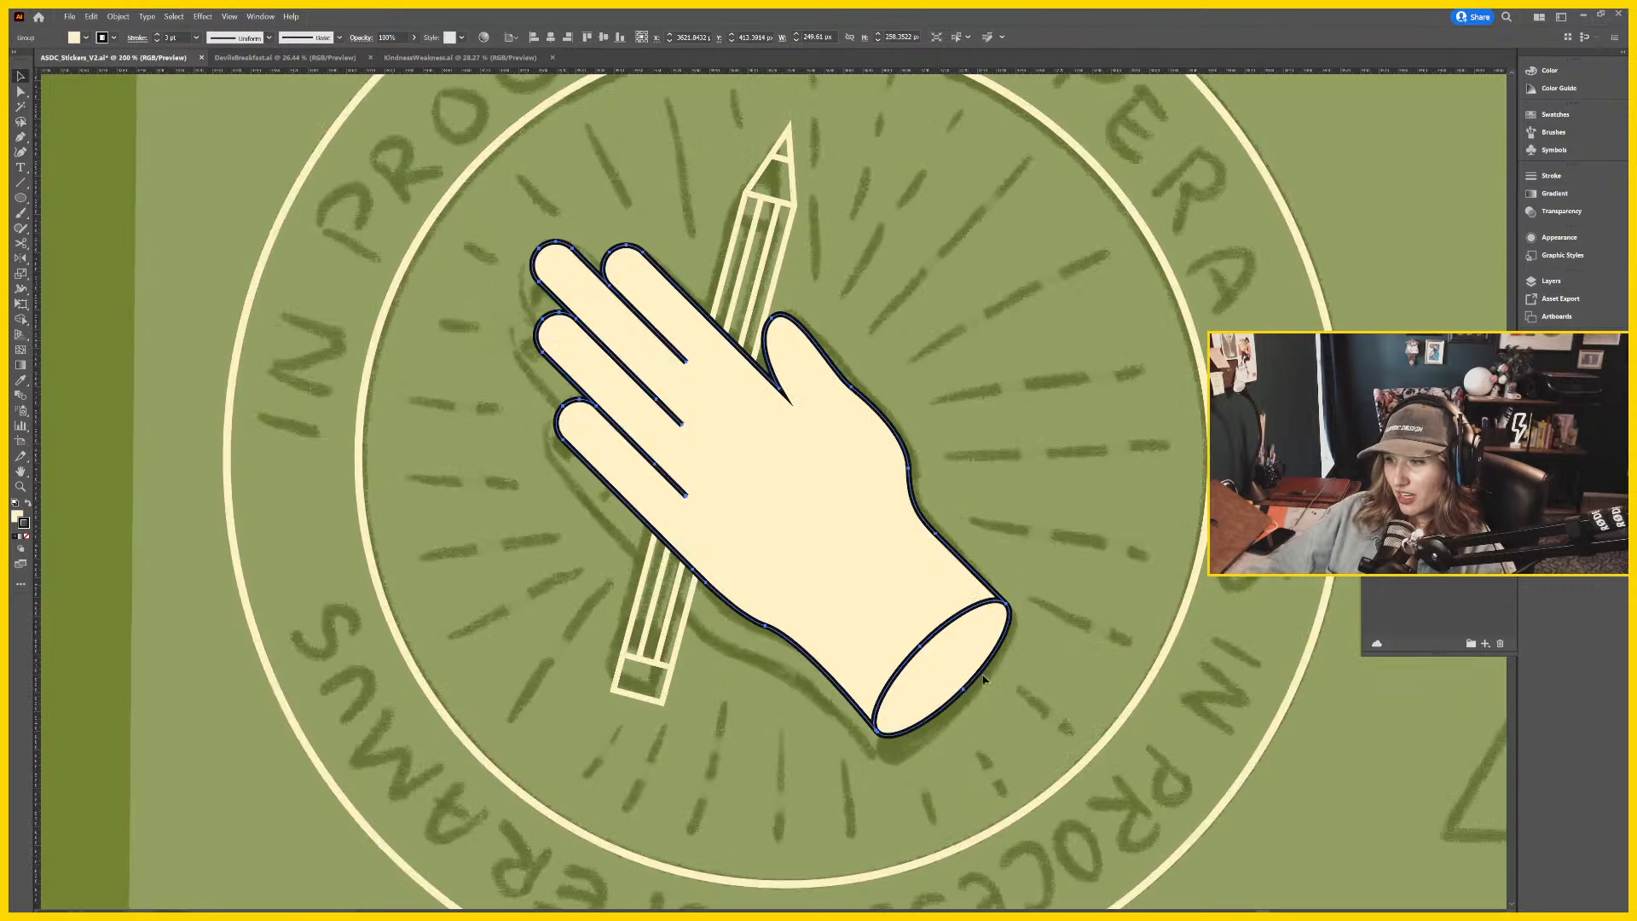
Fill the ellipse at the hand's wrist opening with black using the Shape Builder tool.
{"action": "key", "text": "shift+m"}
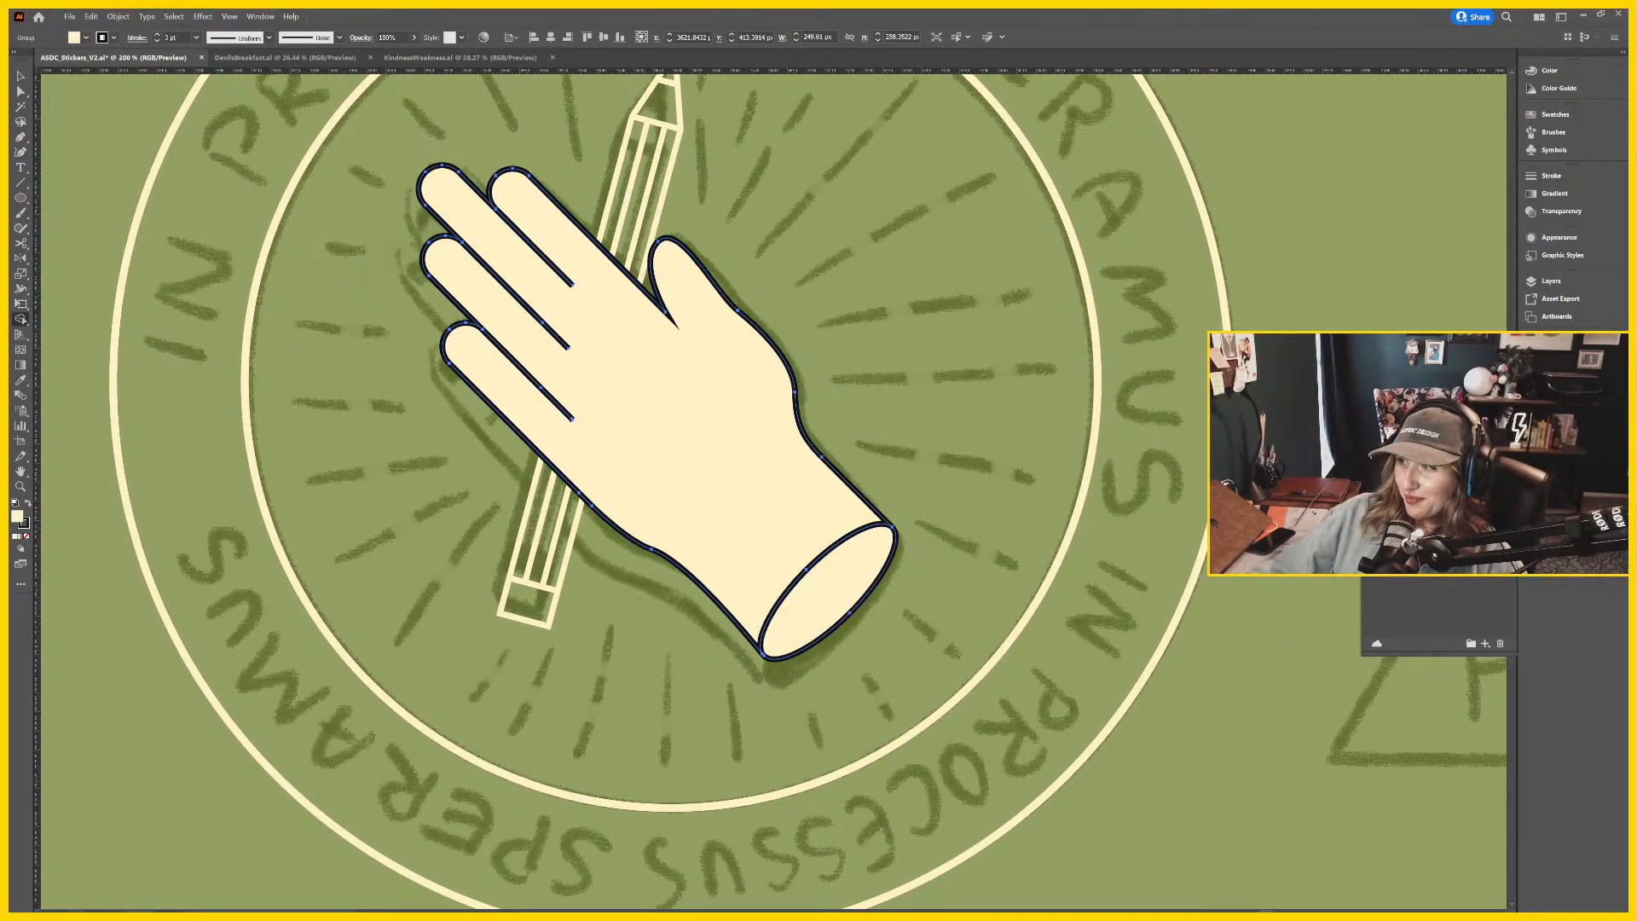
{"action": "left_click", "coordinate": [1416, 460]}
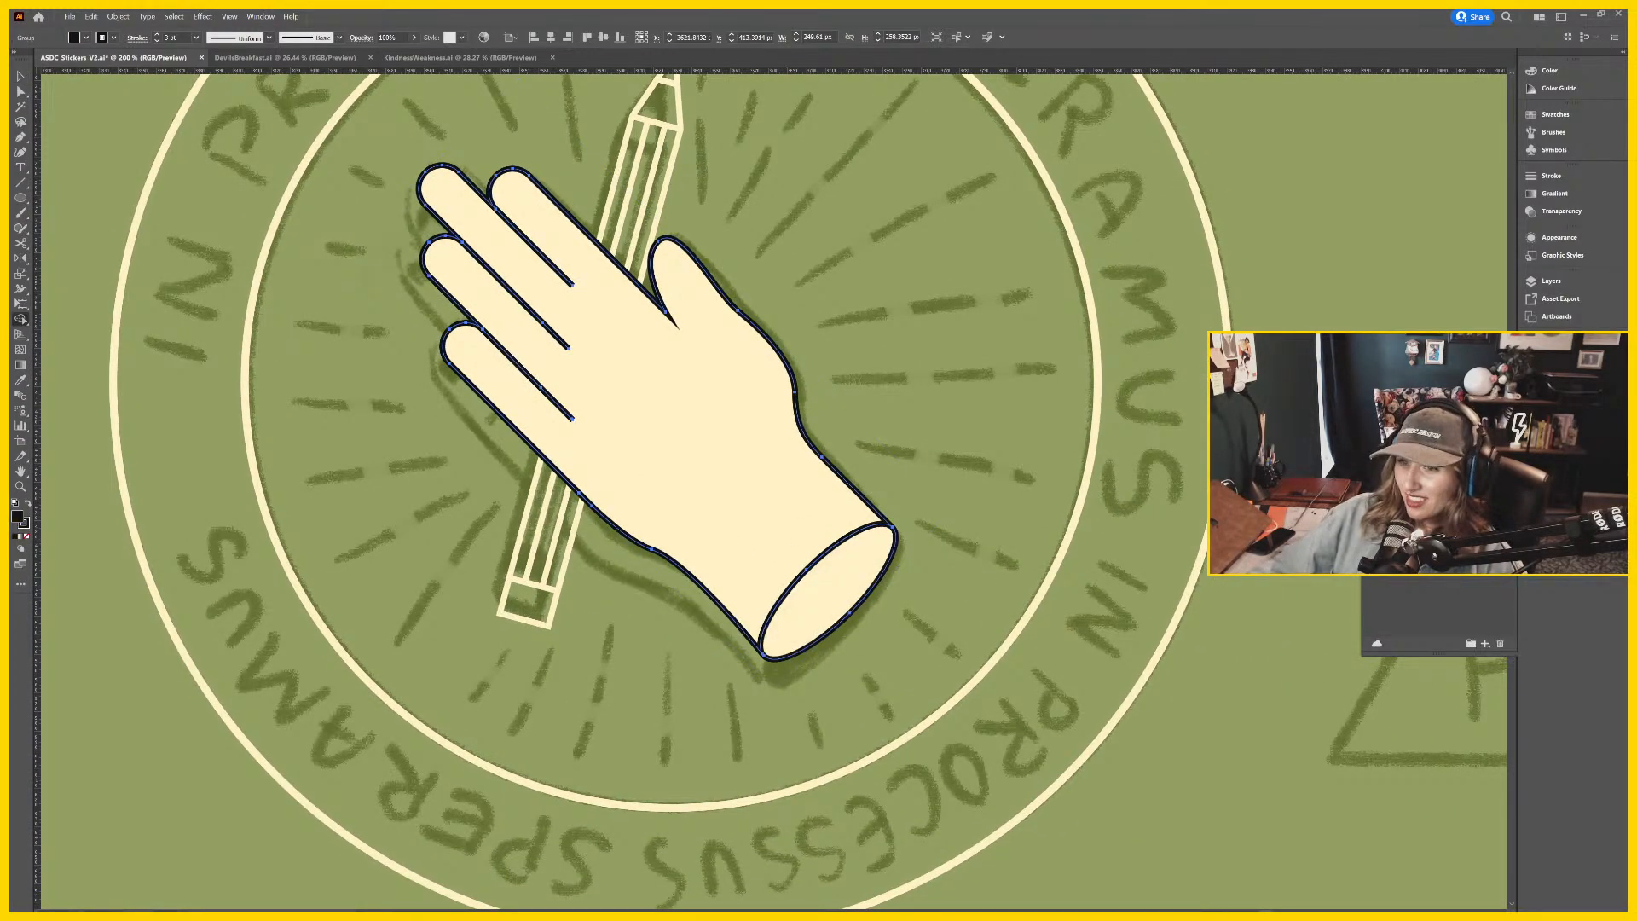
{"action": "left_click", "coordinate": [852, 580]}
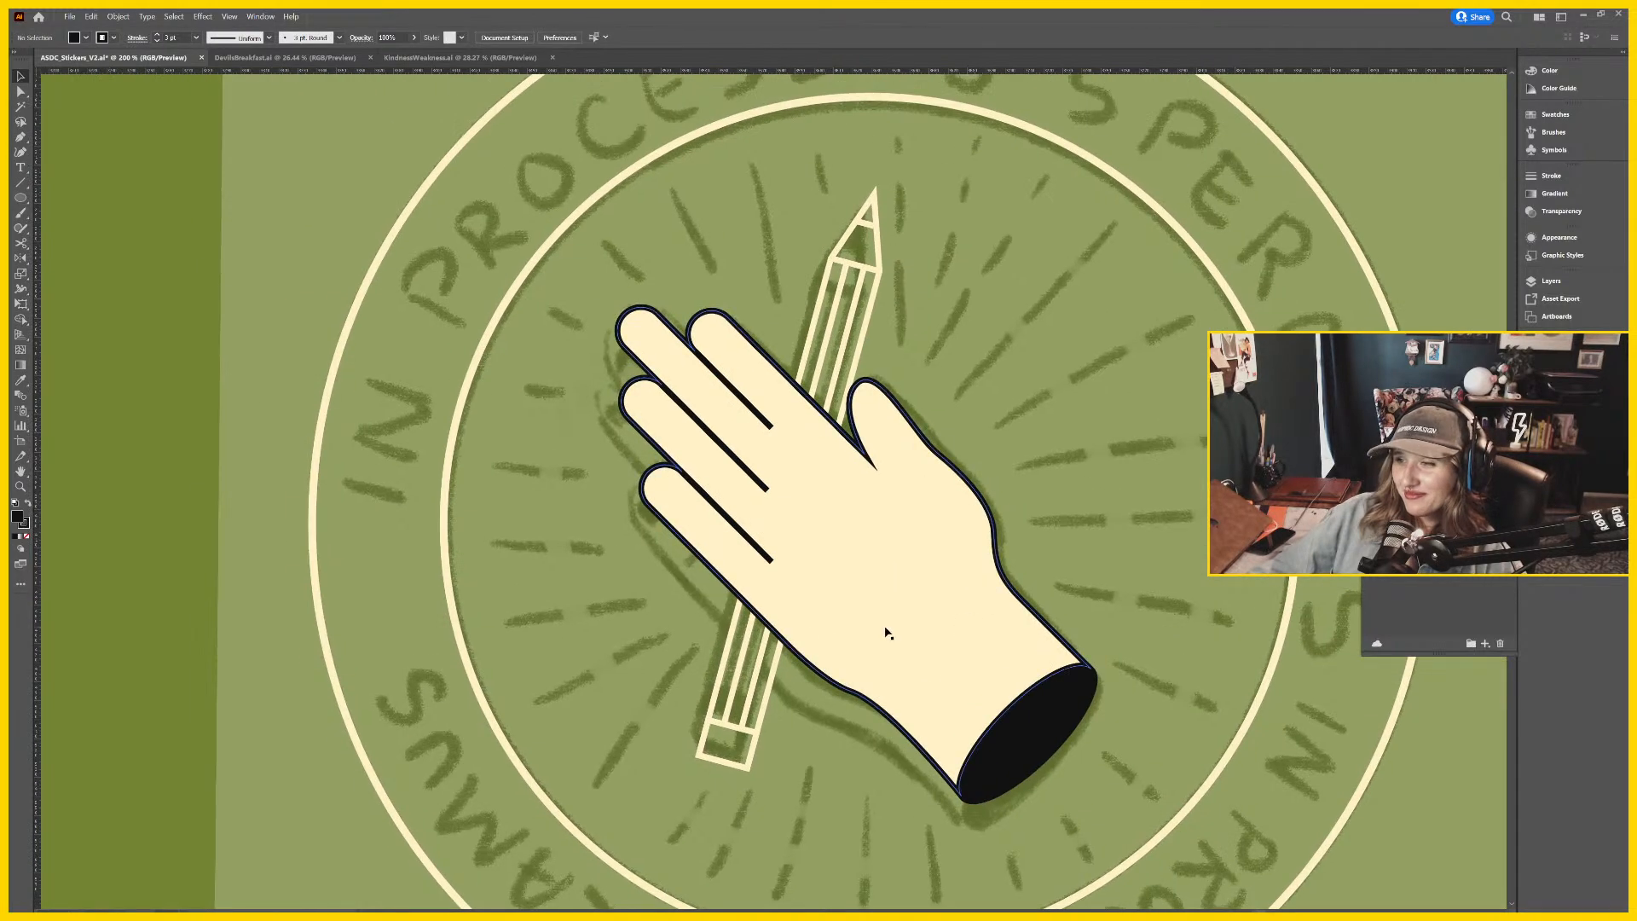
Draw an ellipse about 20 by 23 px at the thumb's tip, with a black stroke and no fill.
{"action": "left_click", "coordinate": [886, 617]}
{"action": "key", "text": "ctrl+equal"}
{"action": "key", "text": "ctrl+equal"}
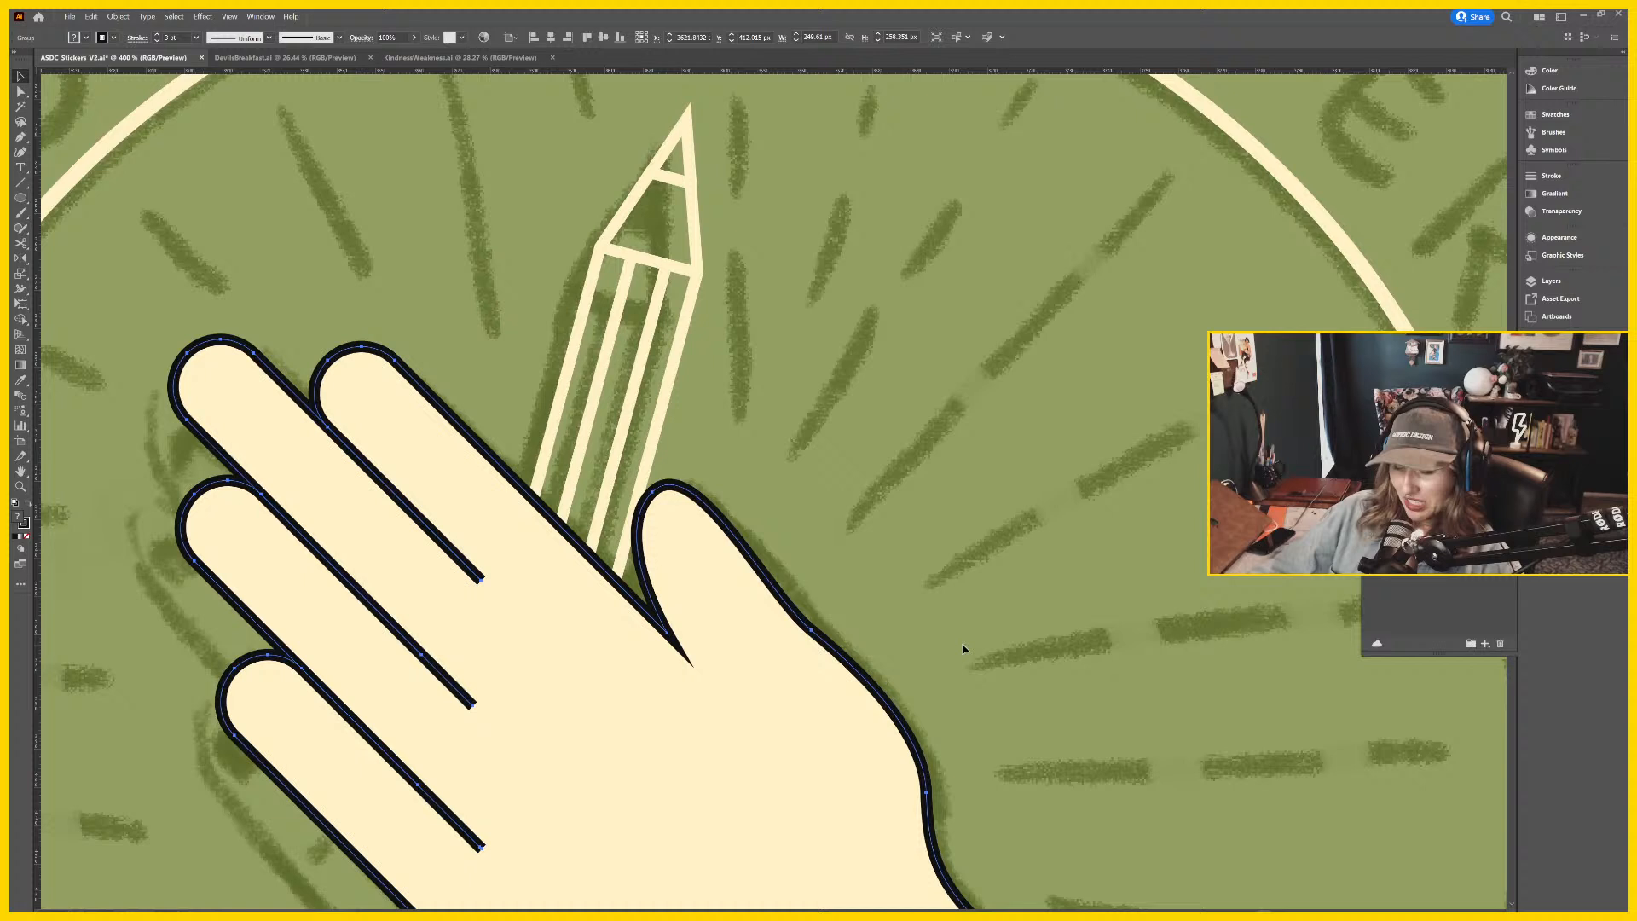
{"action": "left_click", "coordinate": [847, 697]}
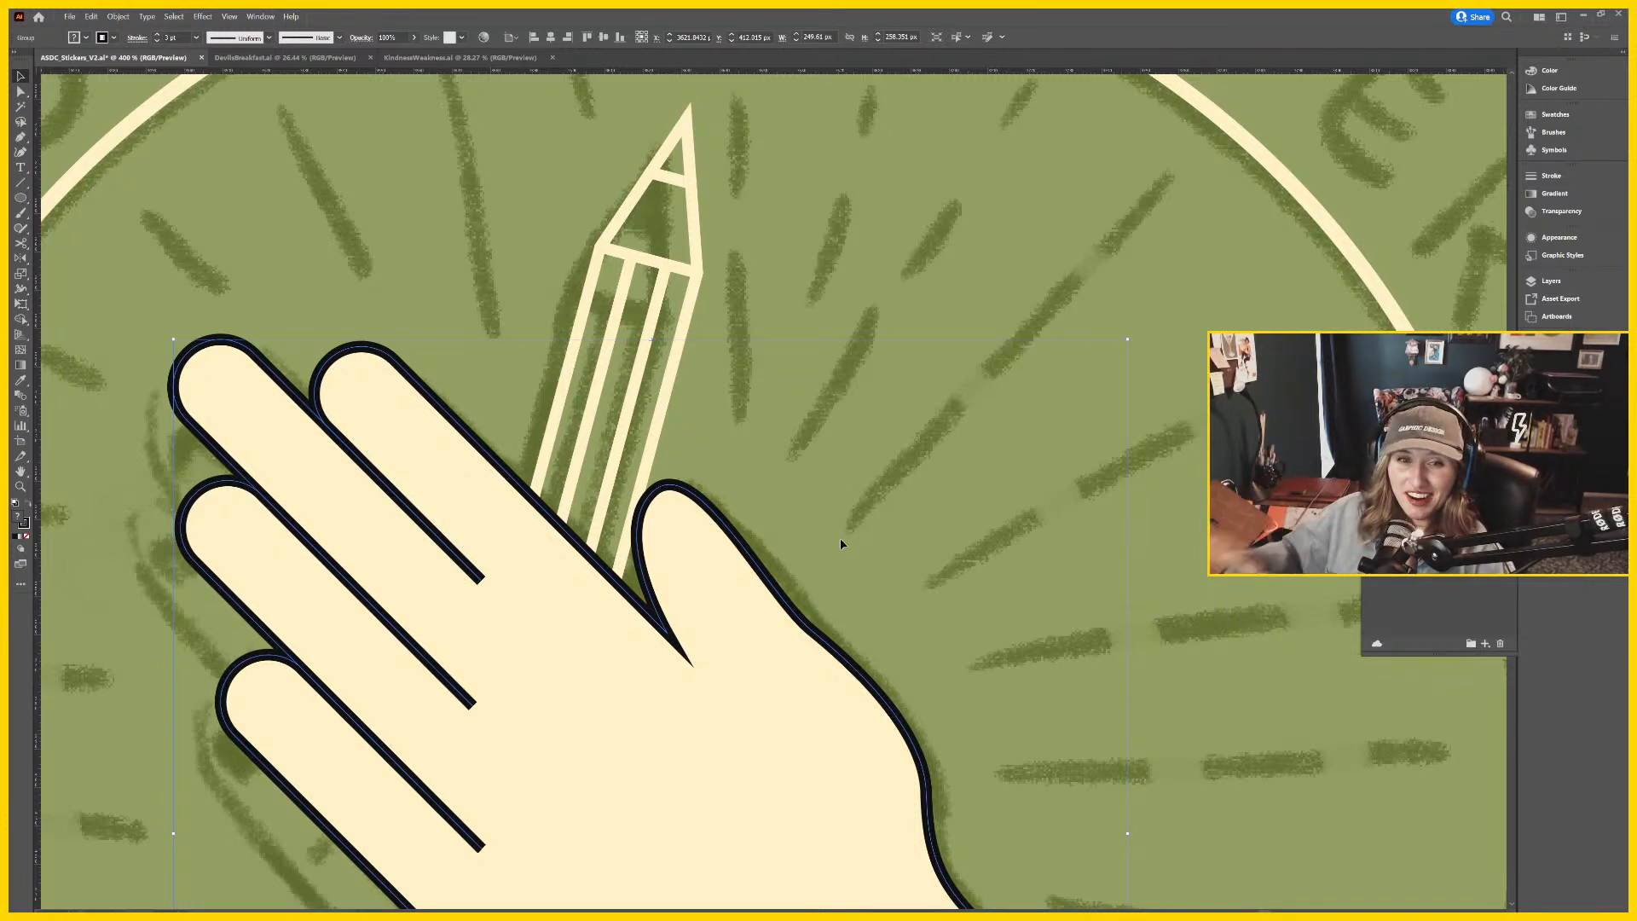
{"action": "left_click_drag", "start_coordinate": [841, 539], "coordinate": [915, 491]}
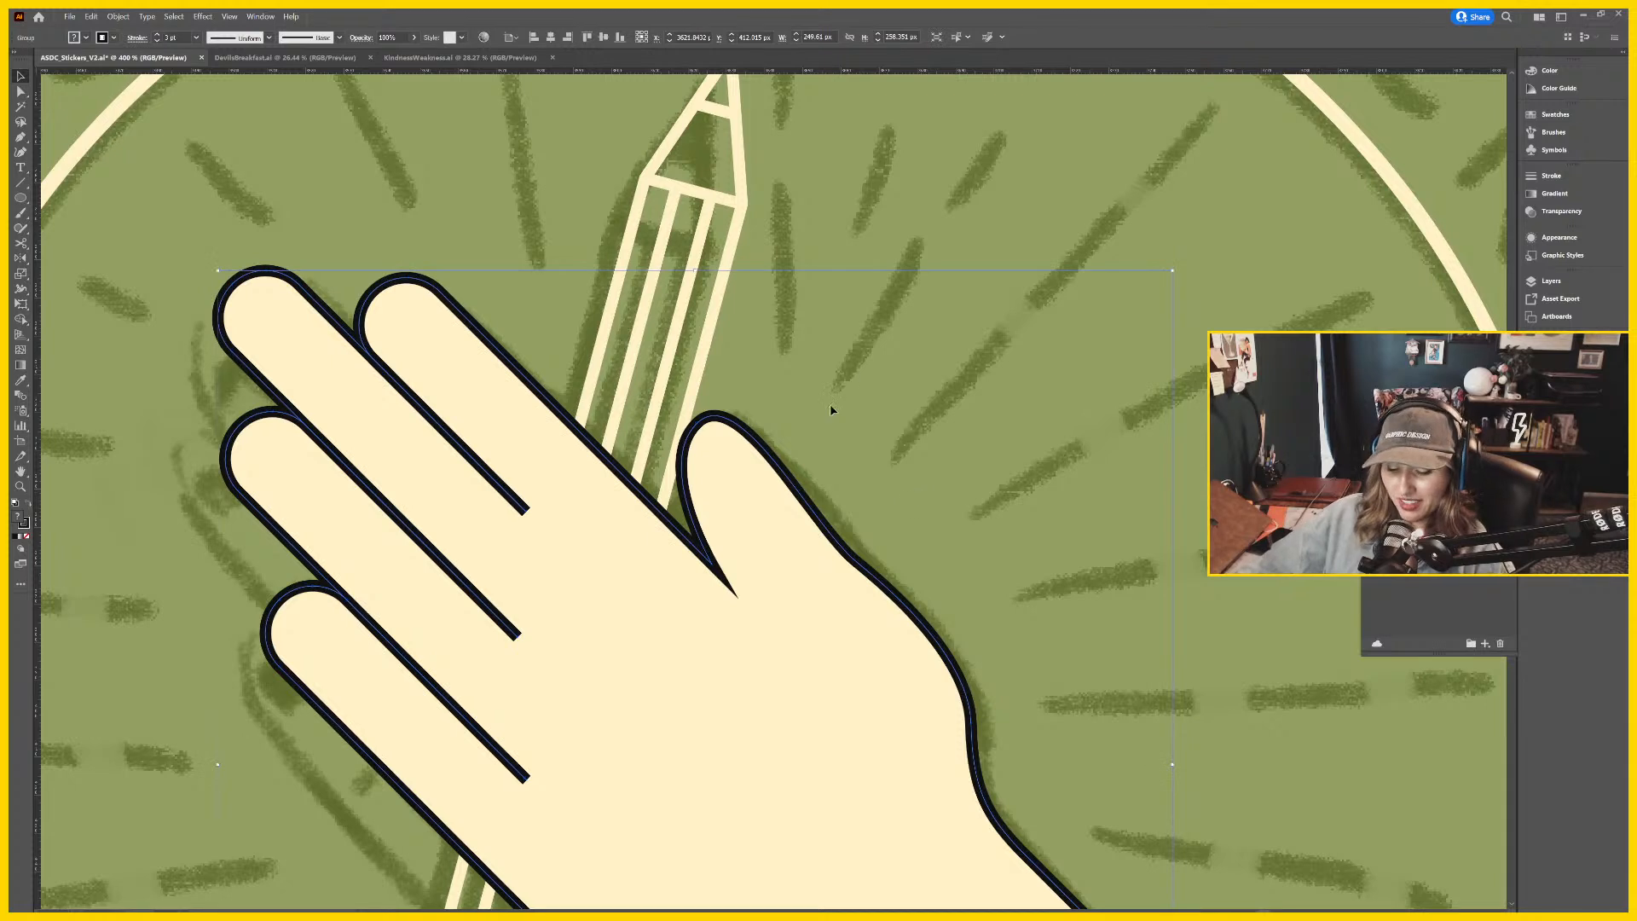
{"action": "key", "text": "l"}
{"action": "left_click_drag", "start_coordinate": [779, 395], "coordinate": [701, 484]}
{"action": "key", "text": "slash"}
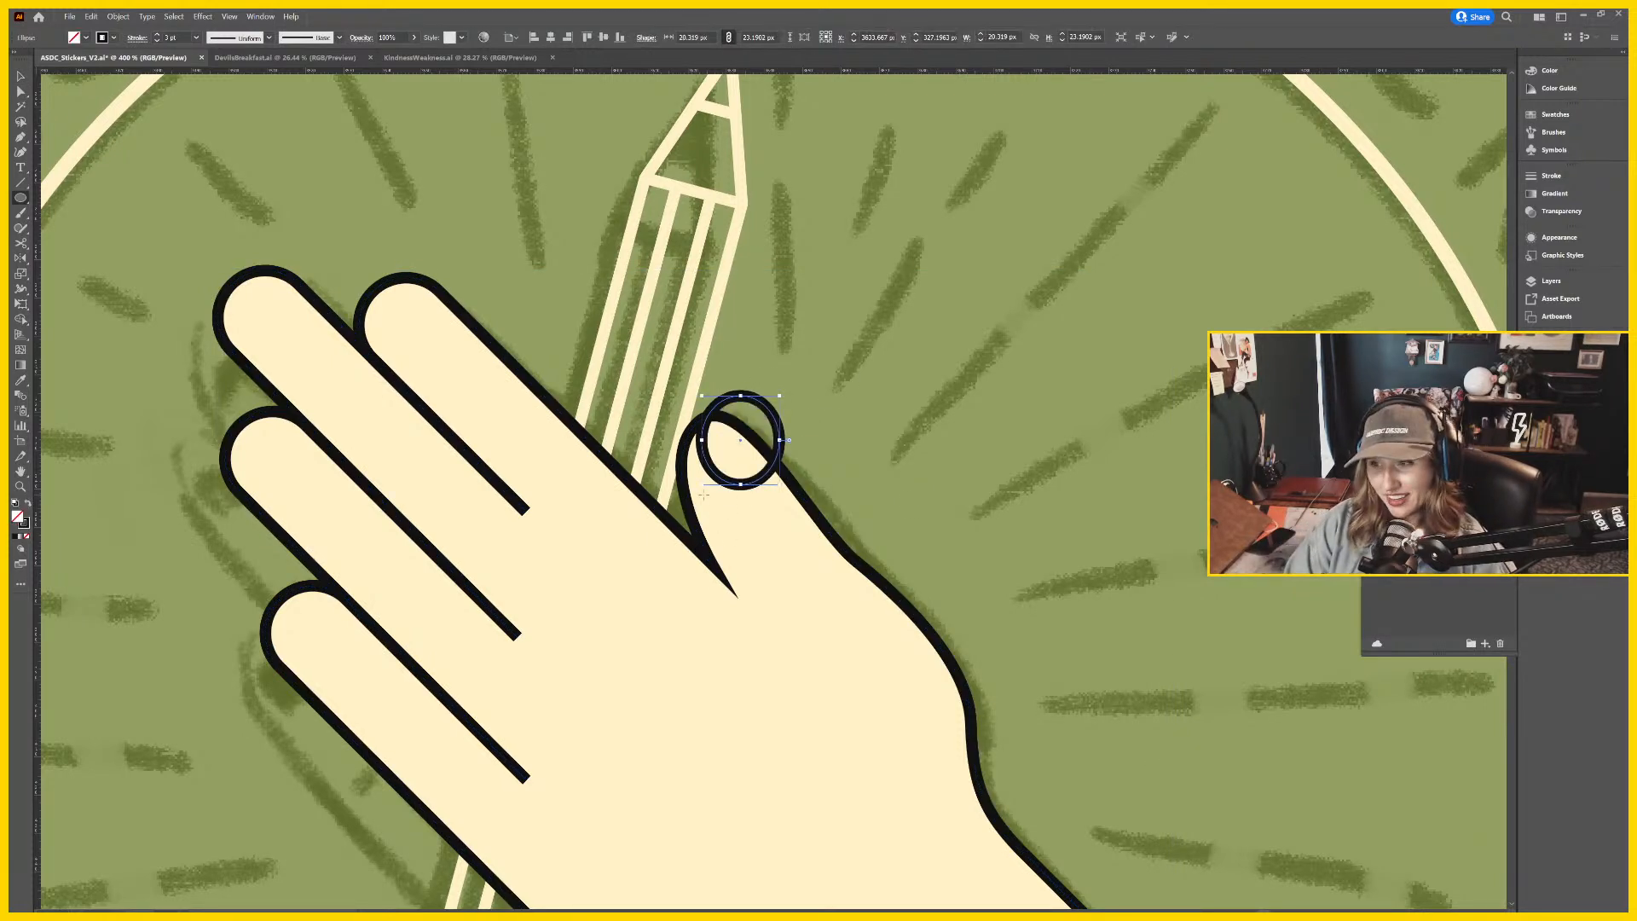
Shift the ellipse over the thumb's outer edge and trim its outside part with the Shape Builder tool to form the thumbnail.
{"action": "key", "text": "v"}
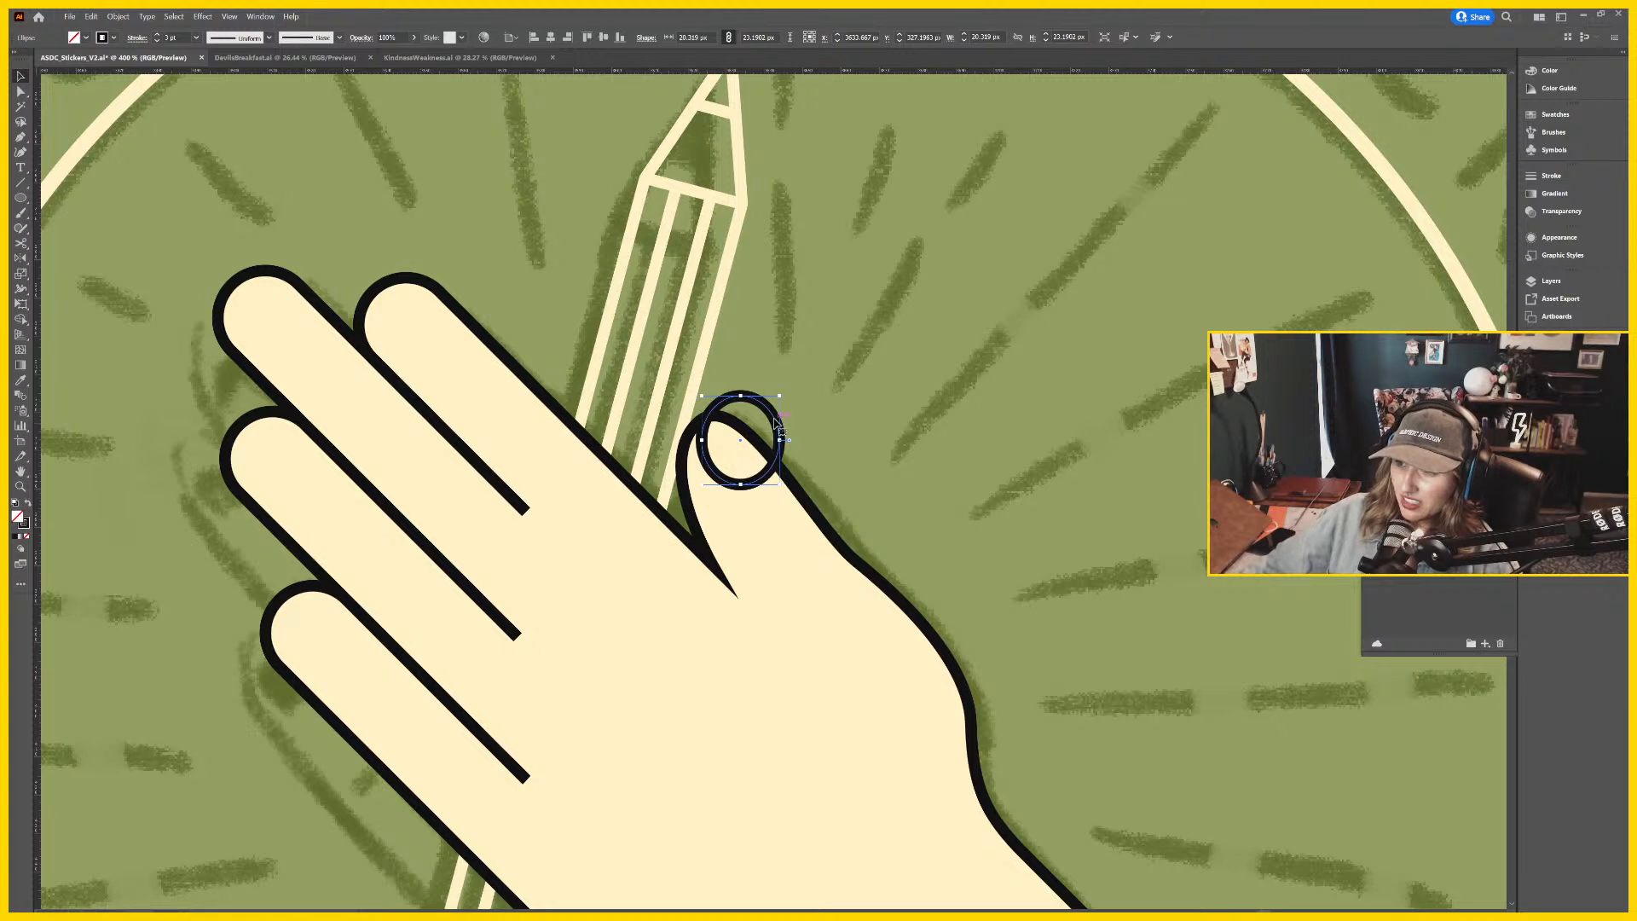
{"action": "left_click_drag", "start_coordinate": [776, 424], "coordinate": [795, 432]}
{"action": "left_click", "coordinate": [807, 508], "text": "shift"}
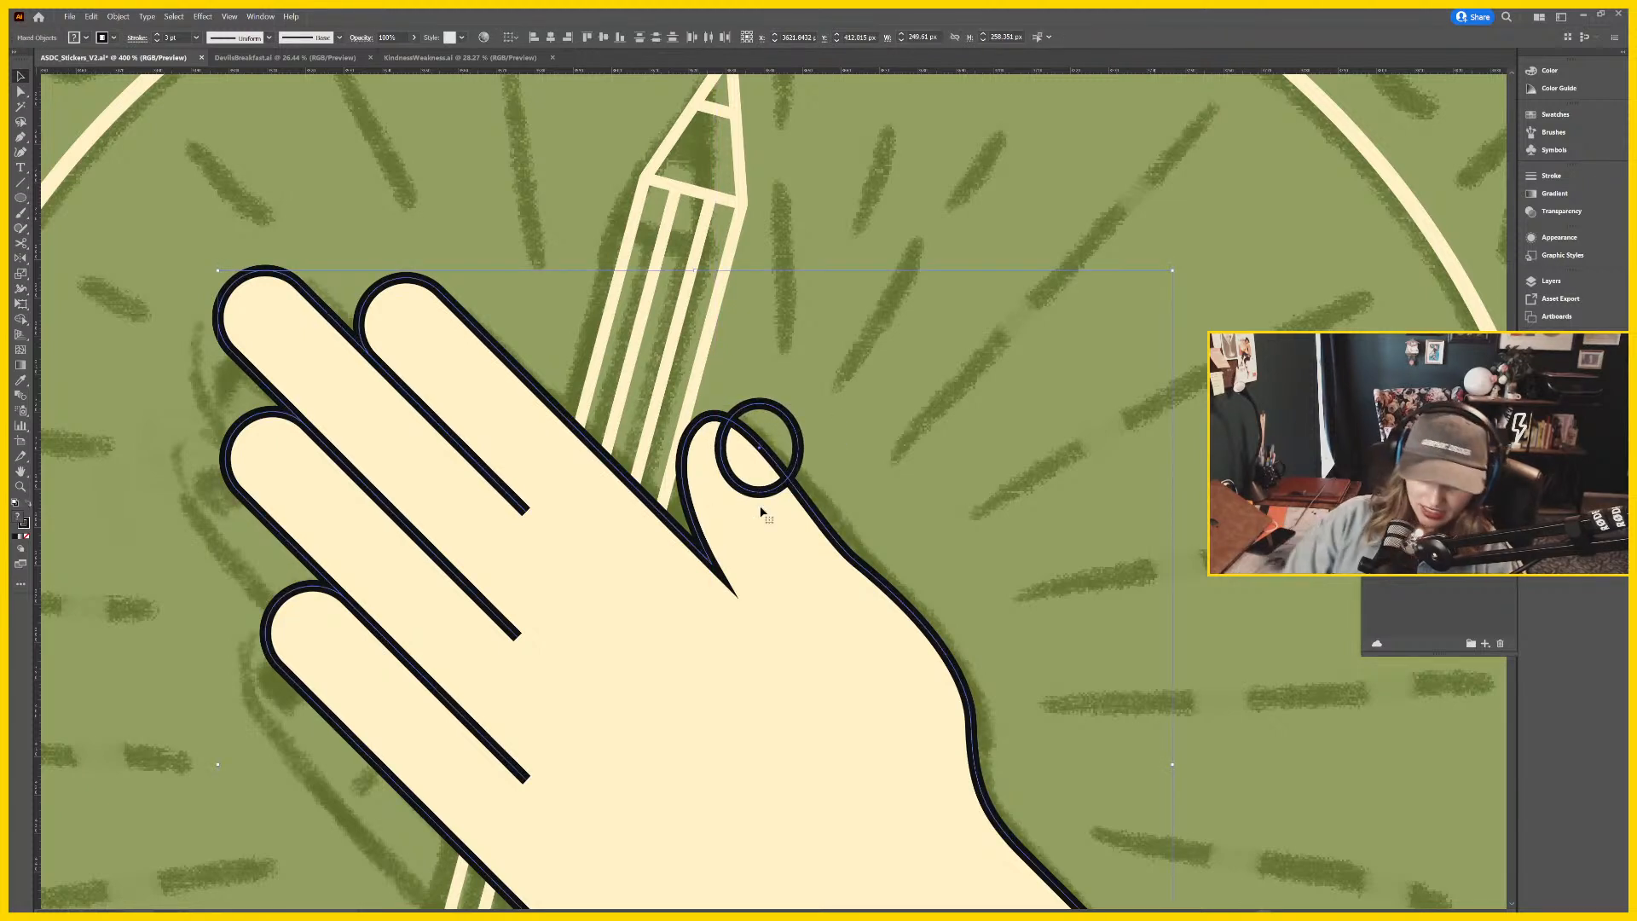
{"action": "key", "text": "shift+m"}
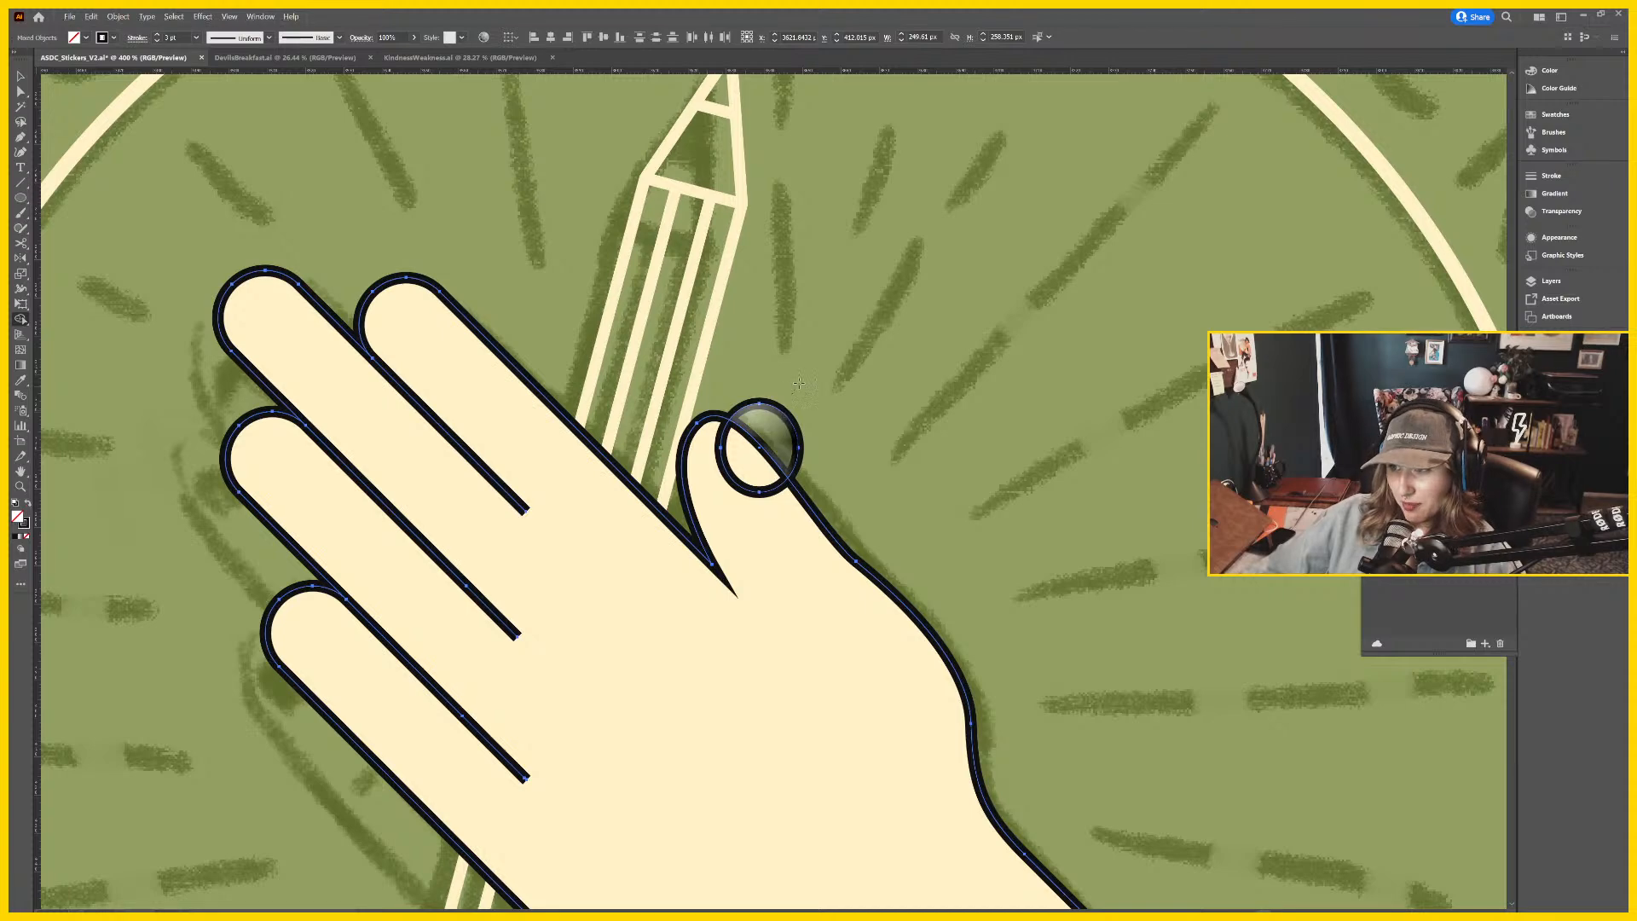
{"action": "left_click", "coordinate": [780, 409], "text": "alt"}
{"action": "scroll", "coordinate": [834, 466], "scroll_direction": "left", "scroll_amount": 3}
{"action": "key", "text": "v"}
{"action": "key", "text": "ctrl+shift+a"}
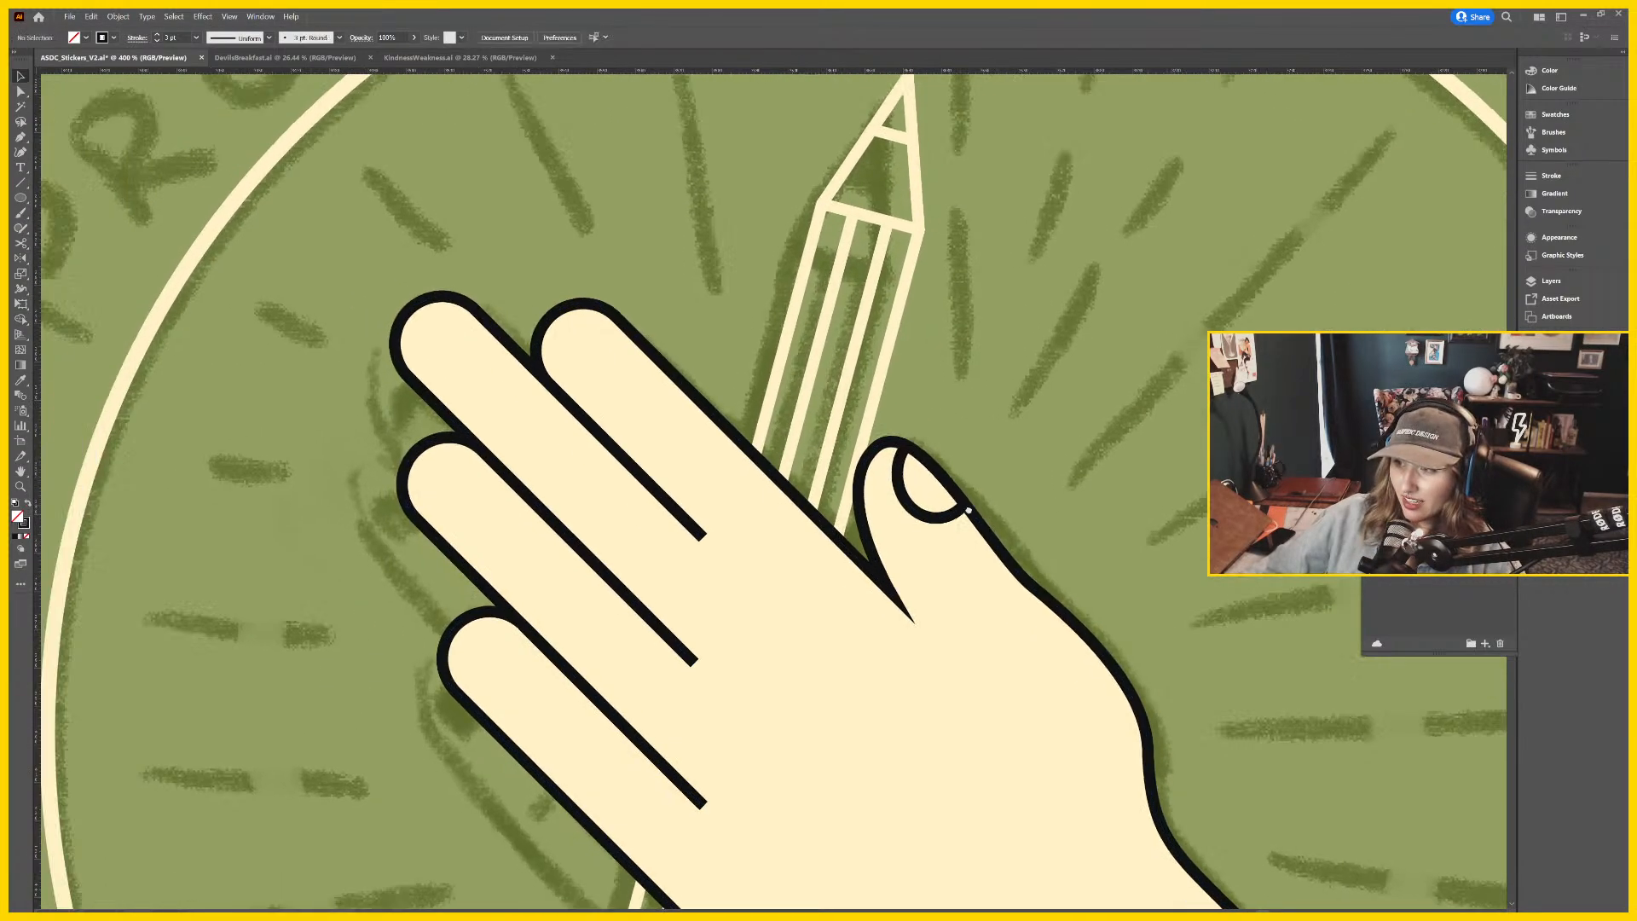
Draw a black-outlined circle about 12 px wide as the fingernail on the index fingertip.
{"action": "scroll", "coordinate": [936, 537], "scroll_direction": "left", "scroll_amount": 3}
{"action": "key", "text": "l"}
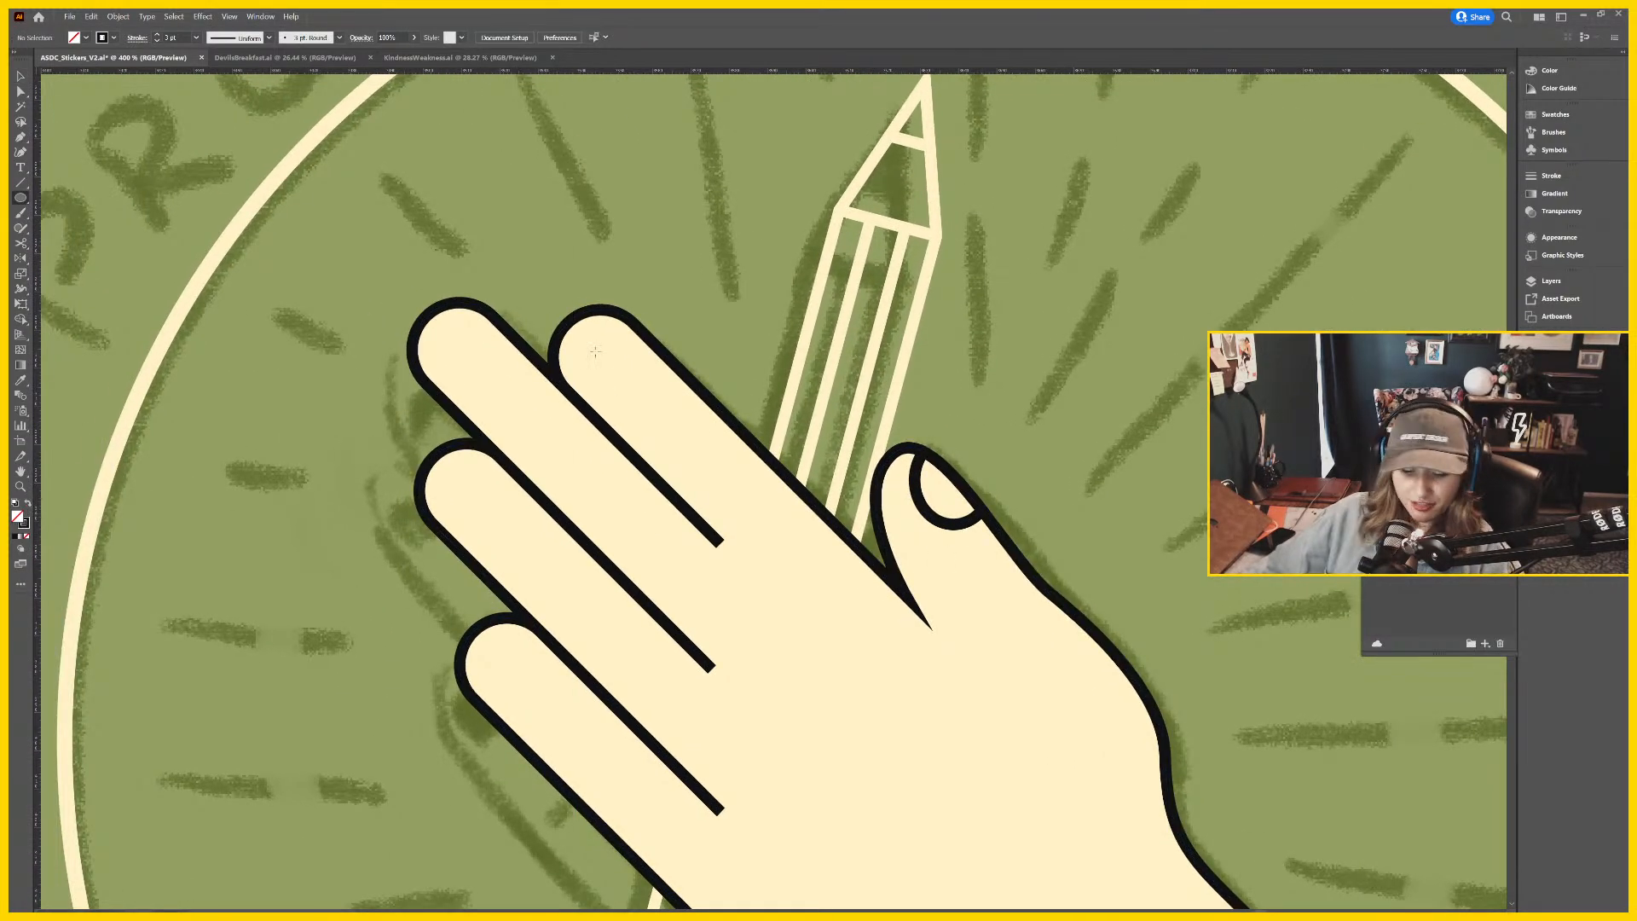
{"action": "mouse_move", "coordinate": [590, 347]}
{"action": "left_mouse_down"}
{"action": "mouse_move", "coordinate": [638, 395]}
{"action": "mouse_move", "coordinate": [620, 381]}
{"action": "left_mouse_up"}
{"action": "scroll", "coordinate": [621, 381], "scroll_direction": "left", "scroll_amount": 2}
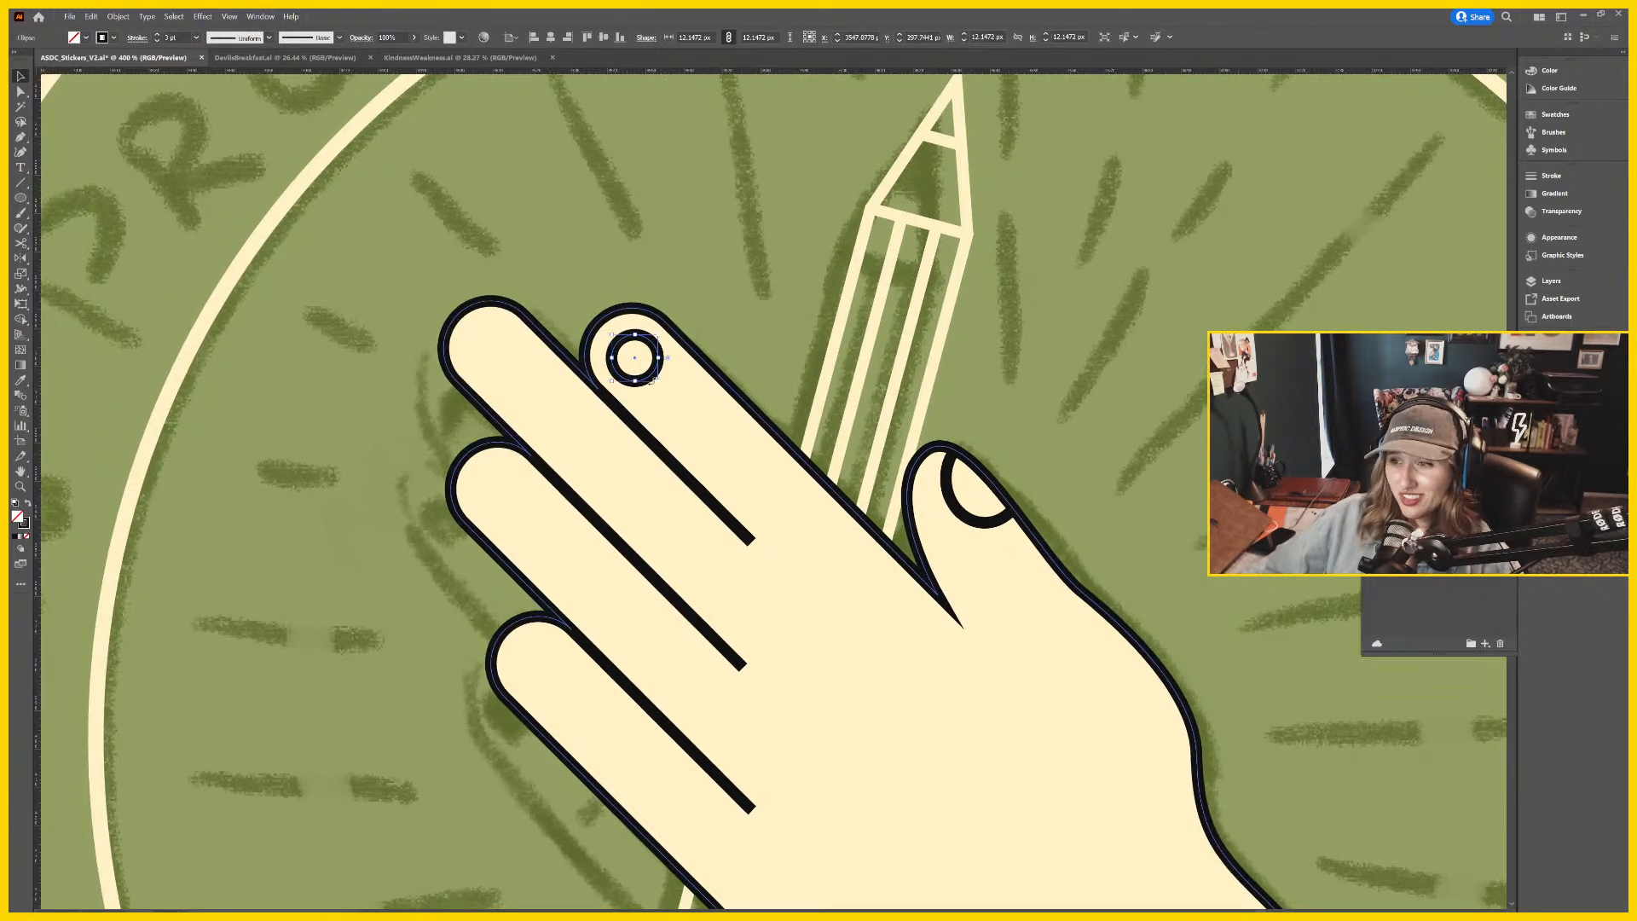
Copy the fingernail circle onto the tips of the other three fingers.
{"action": "left_click_drag", "start_coordinate": [652, 373], "coordinate": [510, 365]}
{"action": "scroll", "coordinate": [584, 490], "scroll_direction": "down", "scroll_amount": 2}
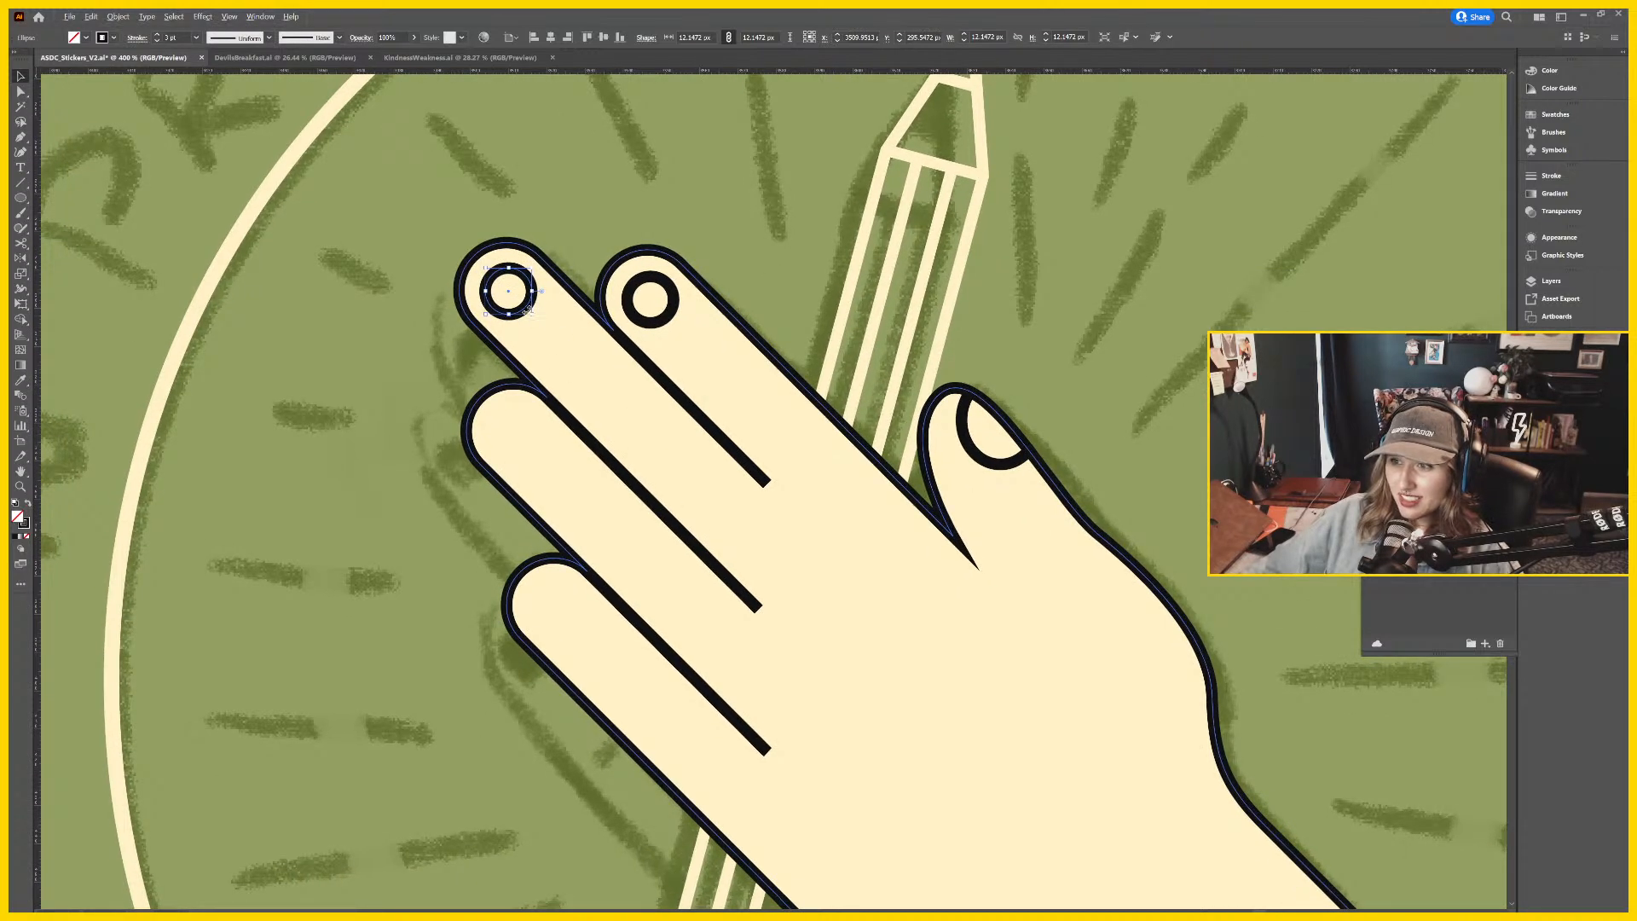
{"action": "left_click_drag", "start_coordinate": [532, 315], "coordinate": [593, 381]}
{"action": "left_click", "coordinate": [644, 212]}
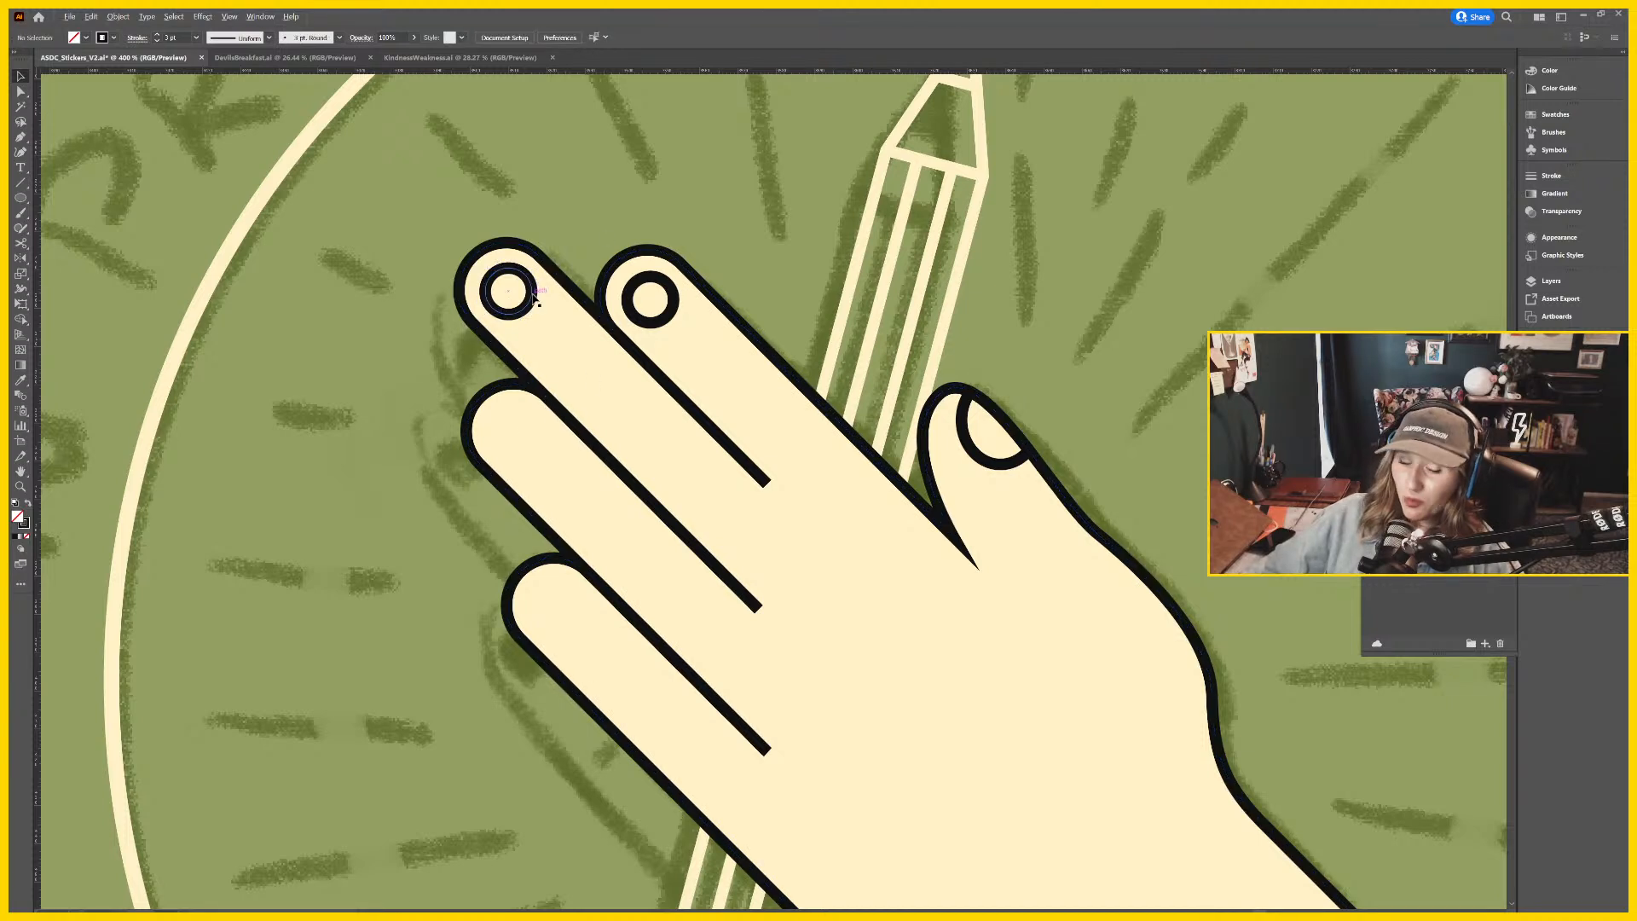
{"action": "left_click_drag", "start_coordinate": [534, 296], "coordinate": [540, 437]}
{"action": "scroll", "coordinate": [602, 530], "scroll_direction": "down", "scroll_amount": 1}
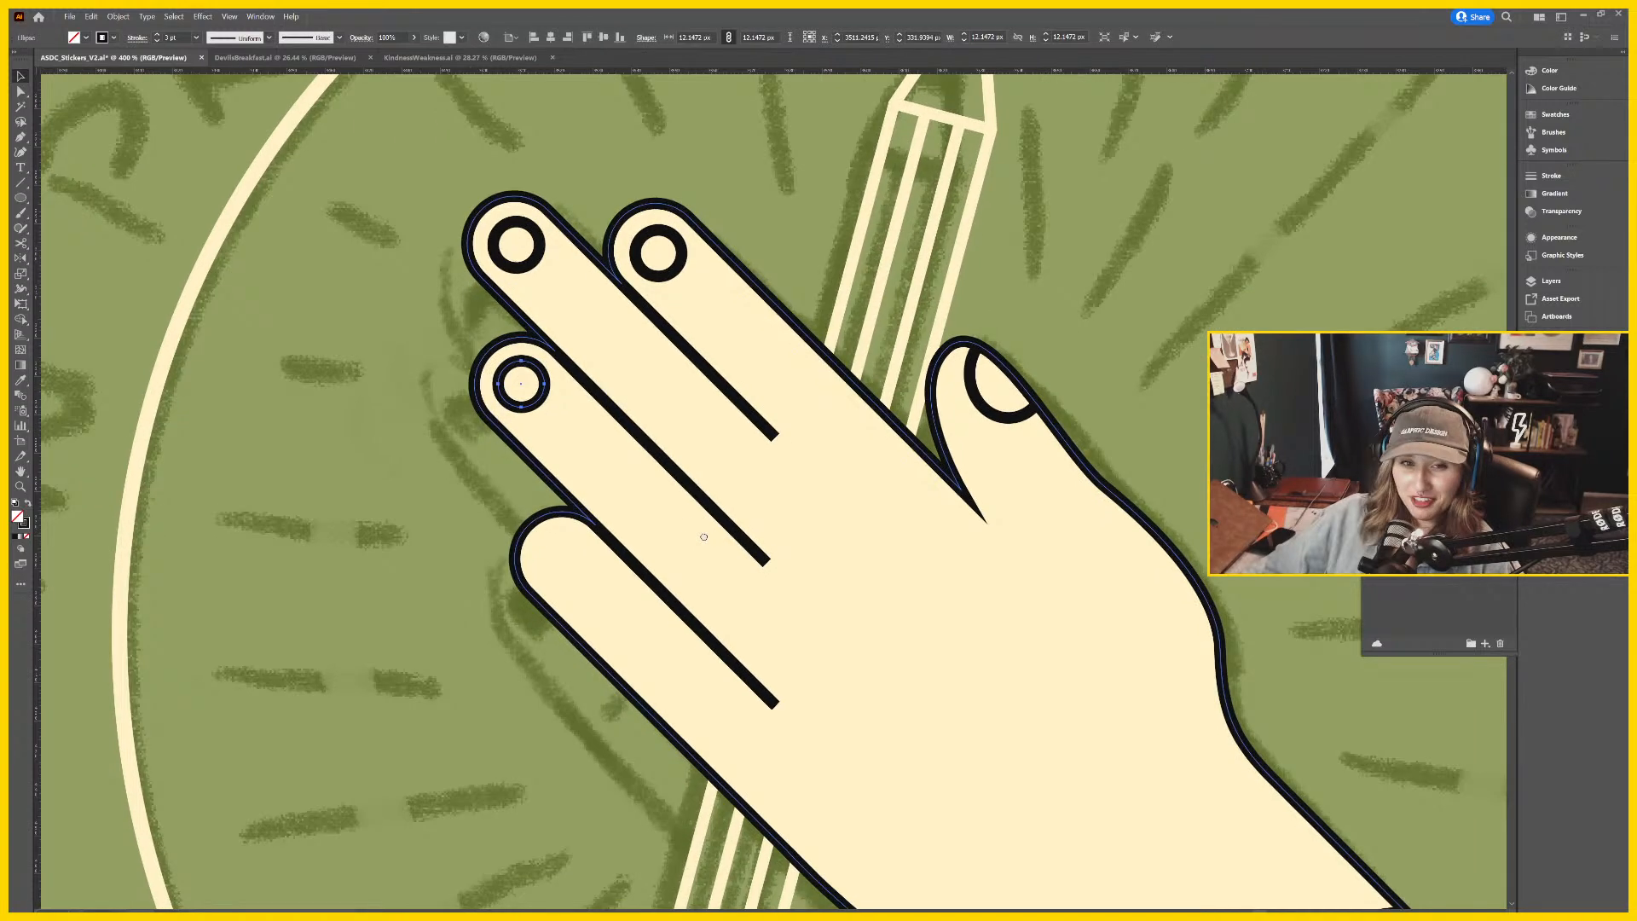
{"action": "left_click", "coordinate": [311, 402]}
{"action": "left_click_drag", "start_coordinate": [540, 401], "coordinate": [579, 576]}
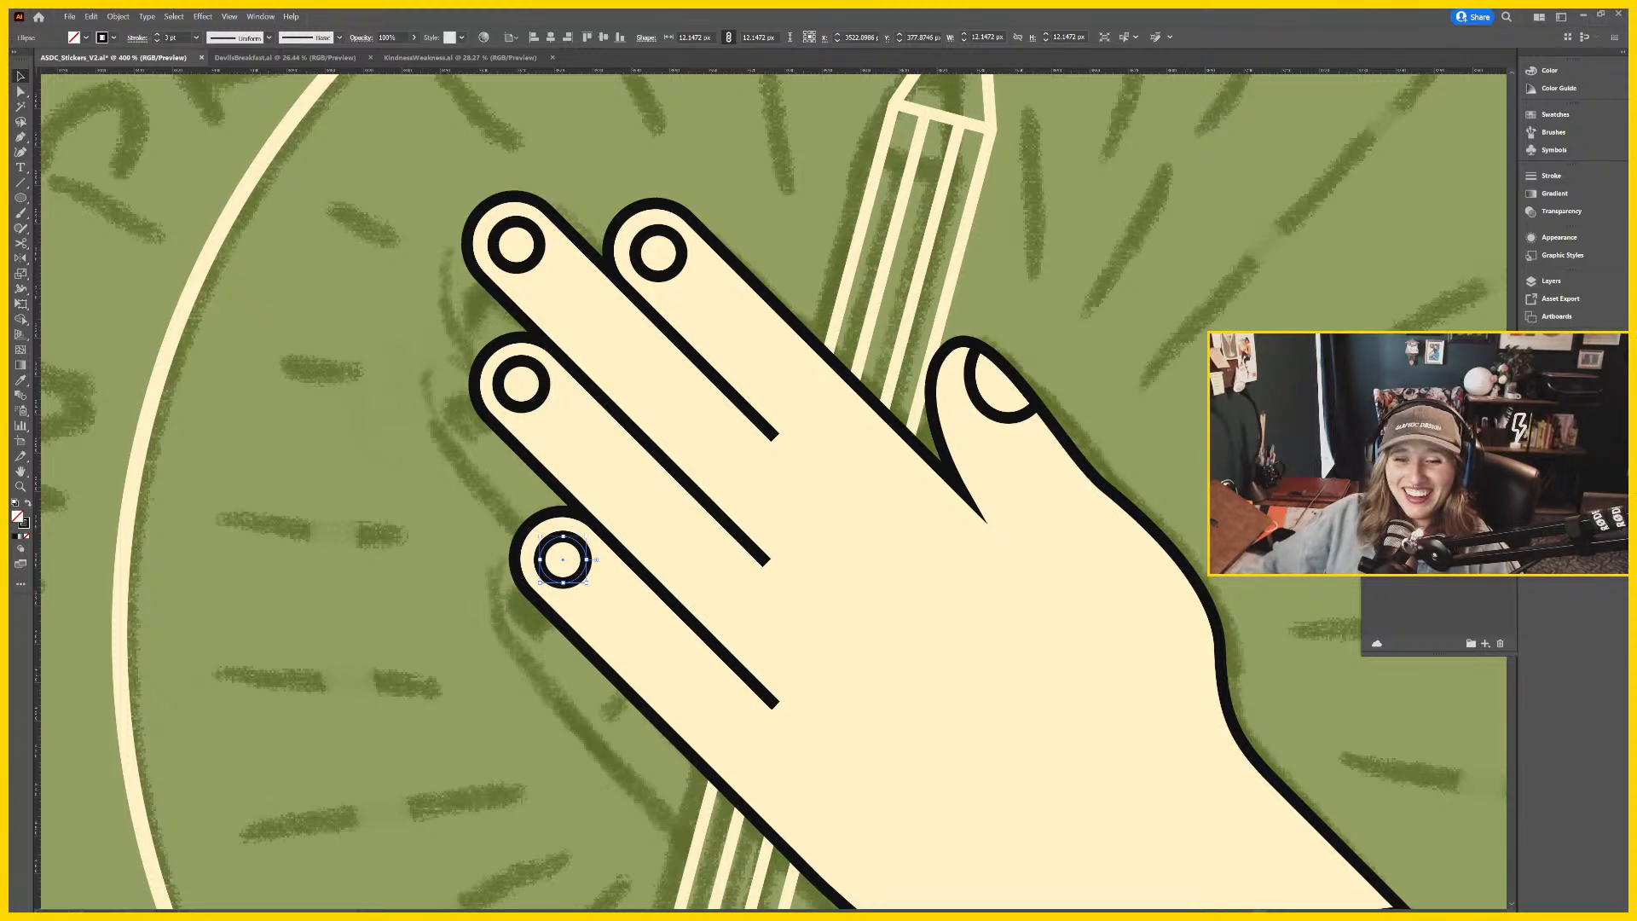
Examine the hand with its nails against the pencil, the ring sketch and the neighbouring sticker artwork.
{"action": "left_click_drag", "start_coordinate": [1218, 501], "coordinate": [1090, 492]}
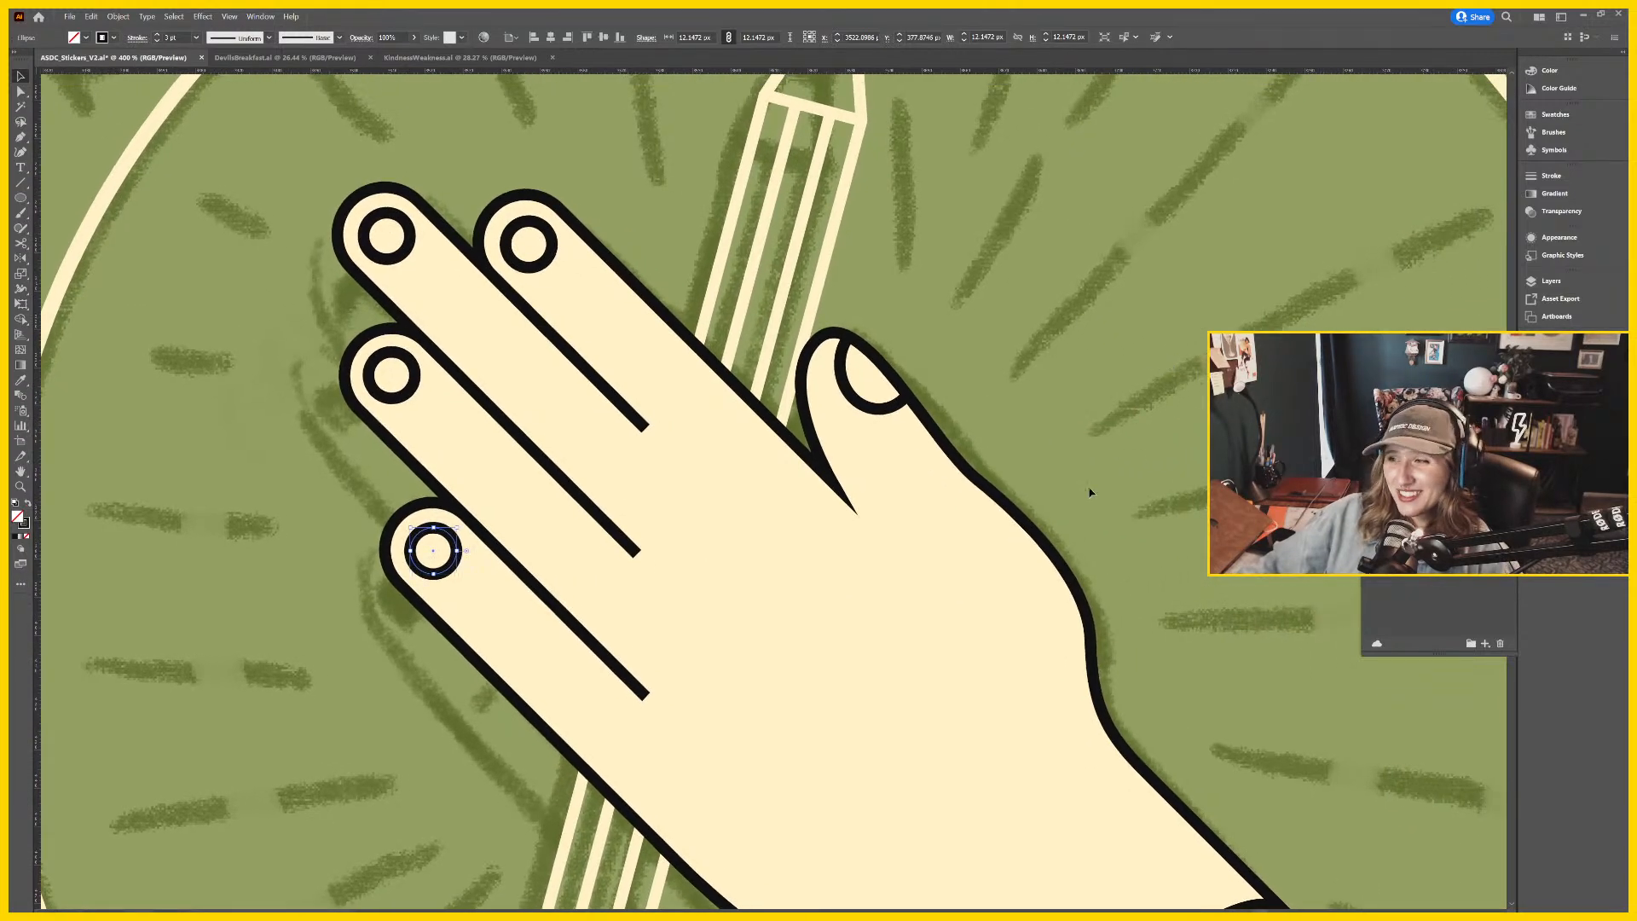
{"action": "key", "text": "ctrl+minus"}
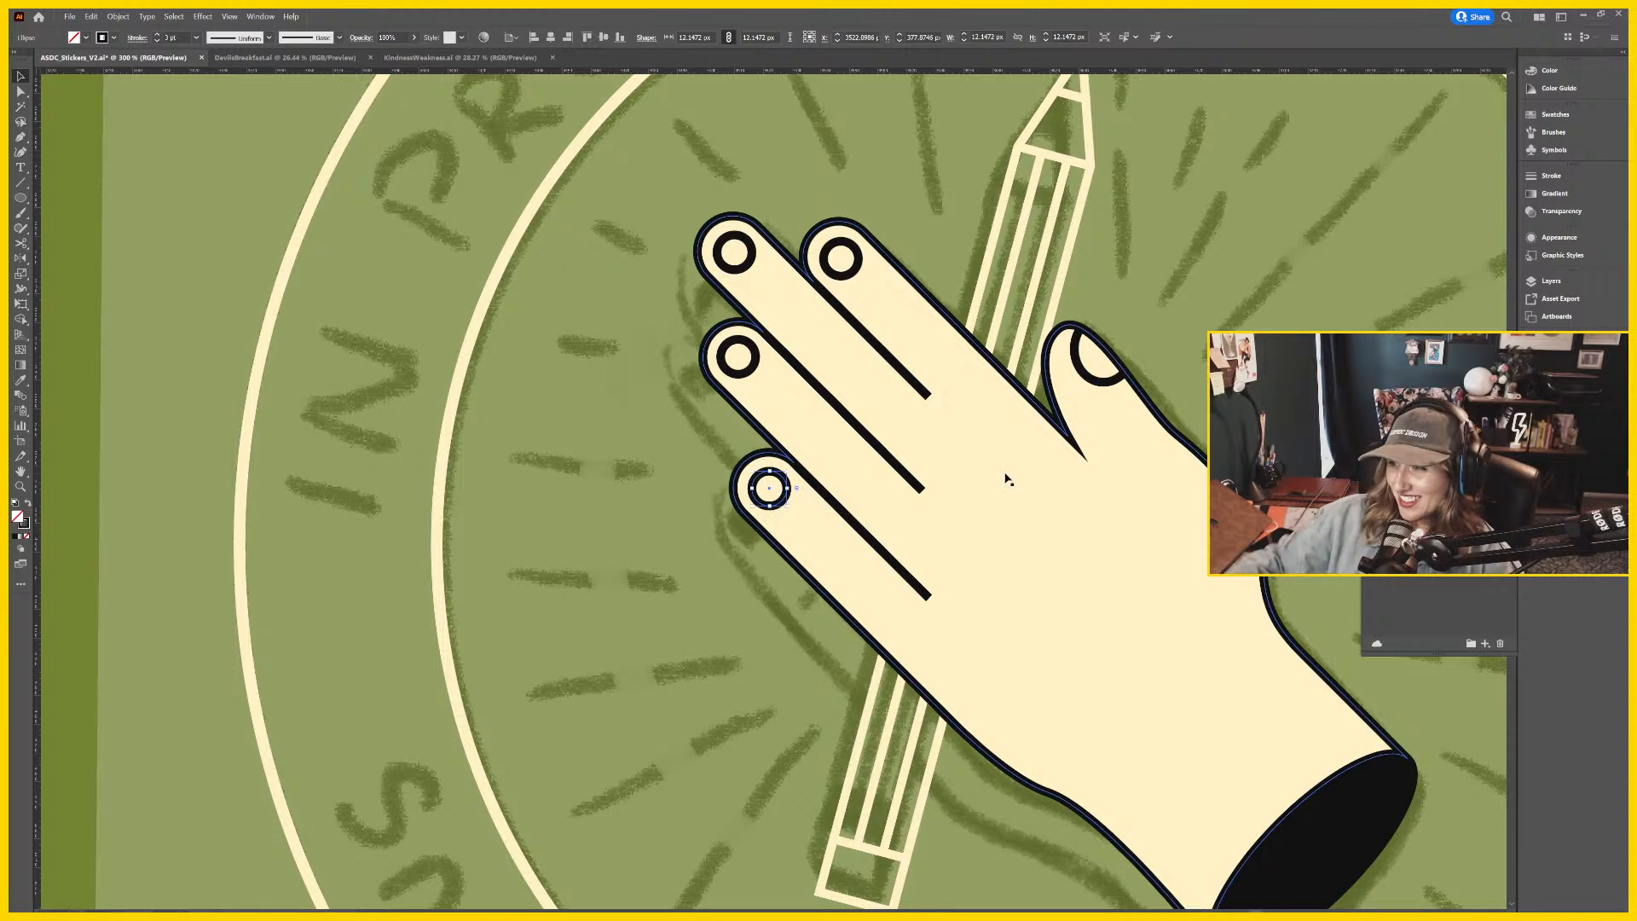
{"action": "left_click_drag", "start_coordinate": [1005, 478], "coordinate": [800, 471]}
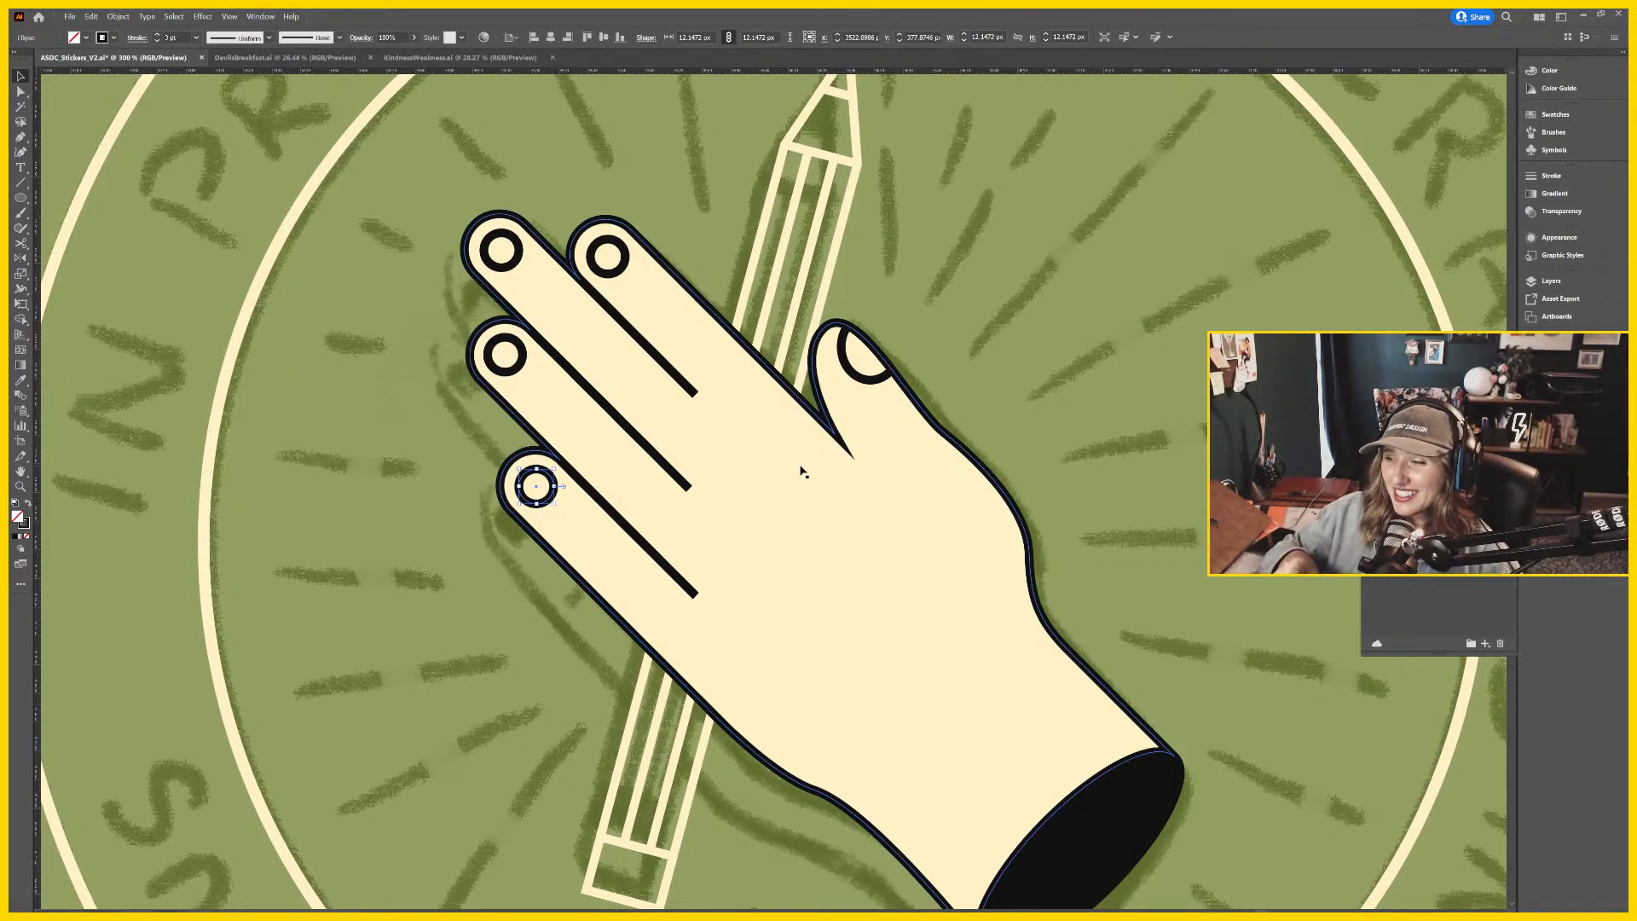
{"action": "scroll", "coordinate": [801, 471], "scroll_direction": "right", "scroll_amount": 4}
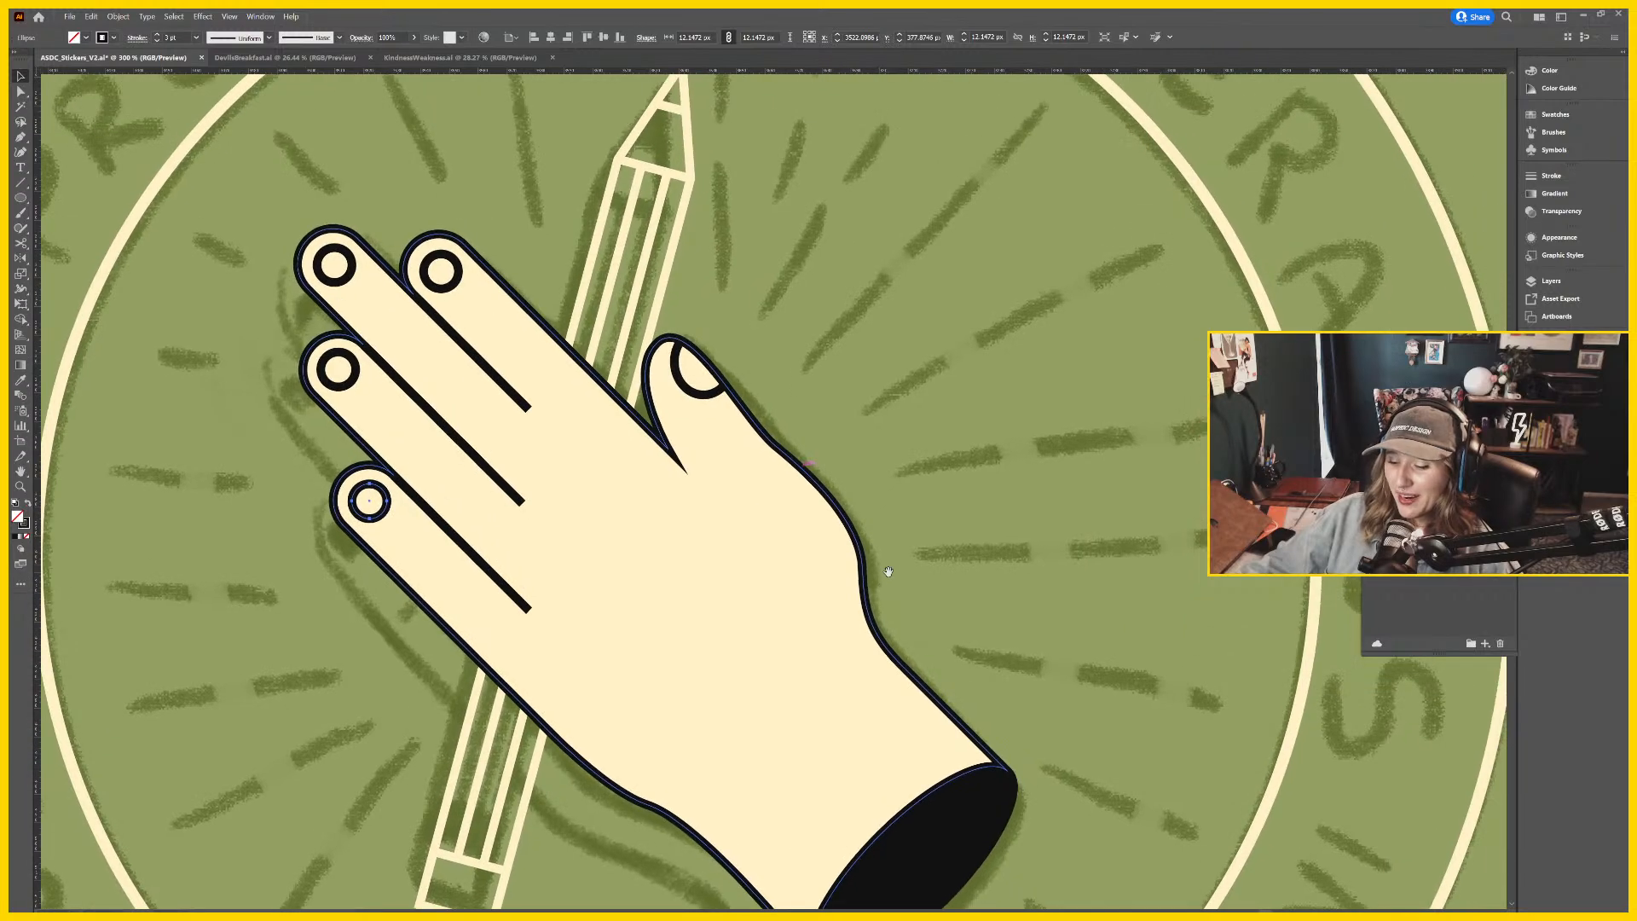
{"action": "key", "text": "ctrl+minus"}
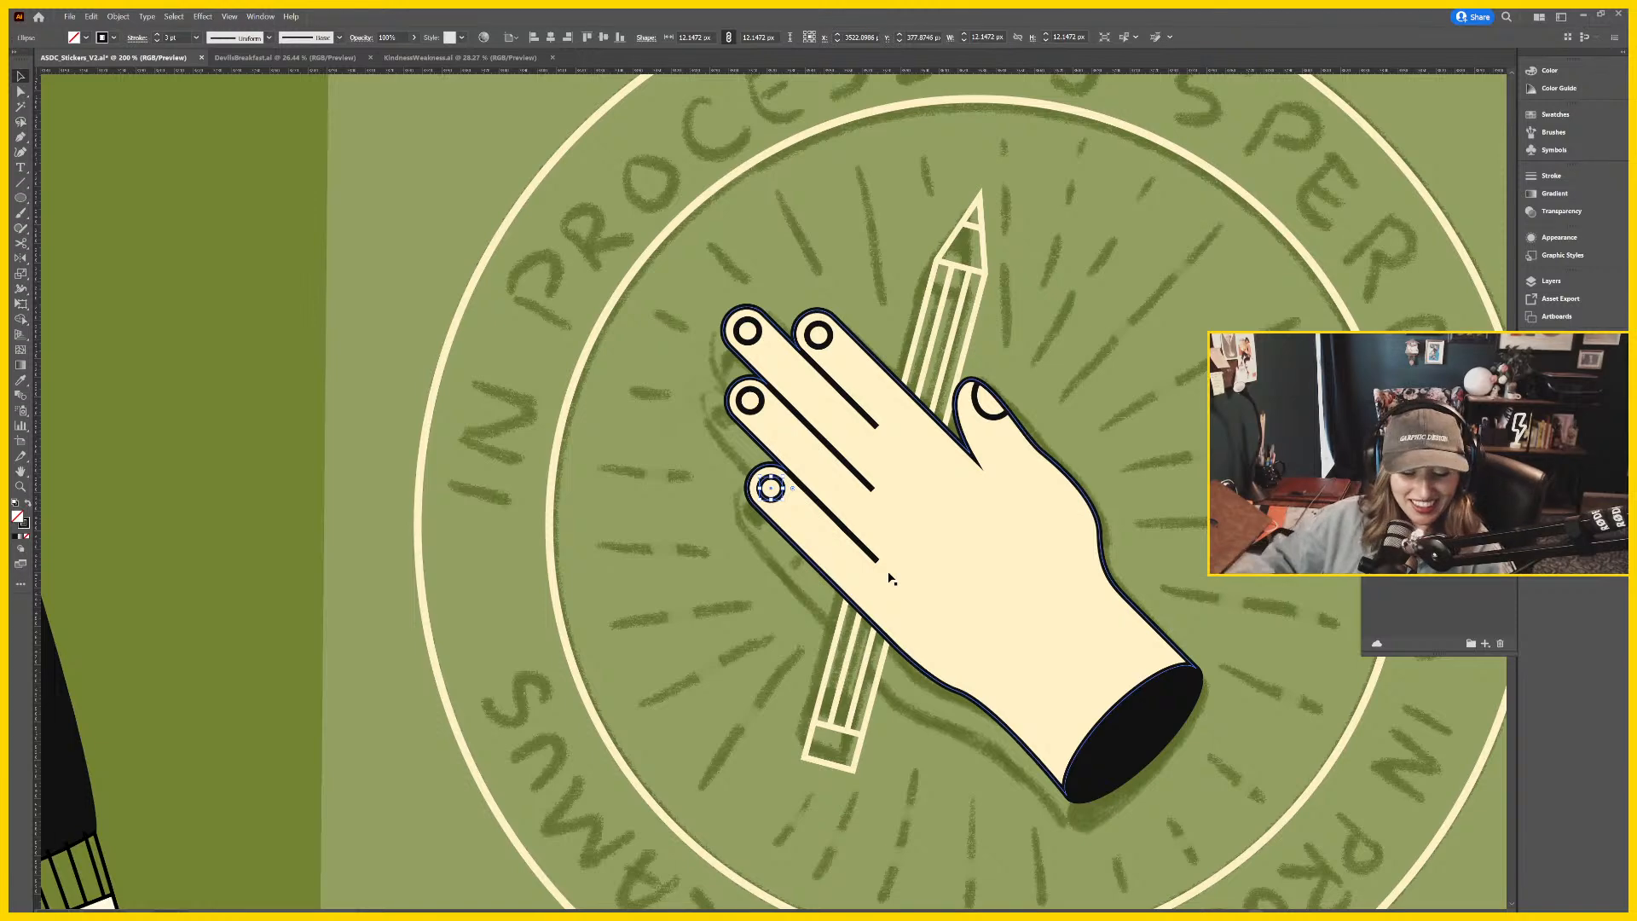
{"action": "scroll", "coordinate": [889, 579], "scroll_direction": "right", "scroll_amount": 5}
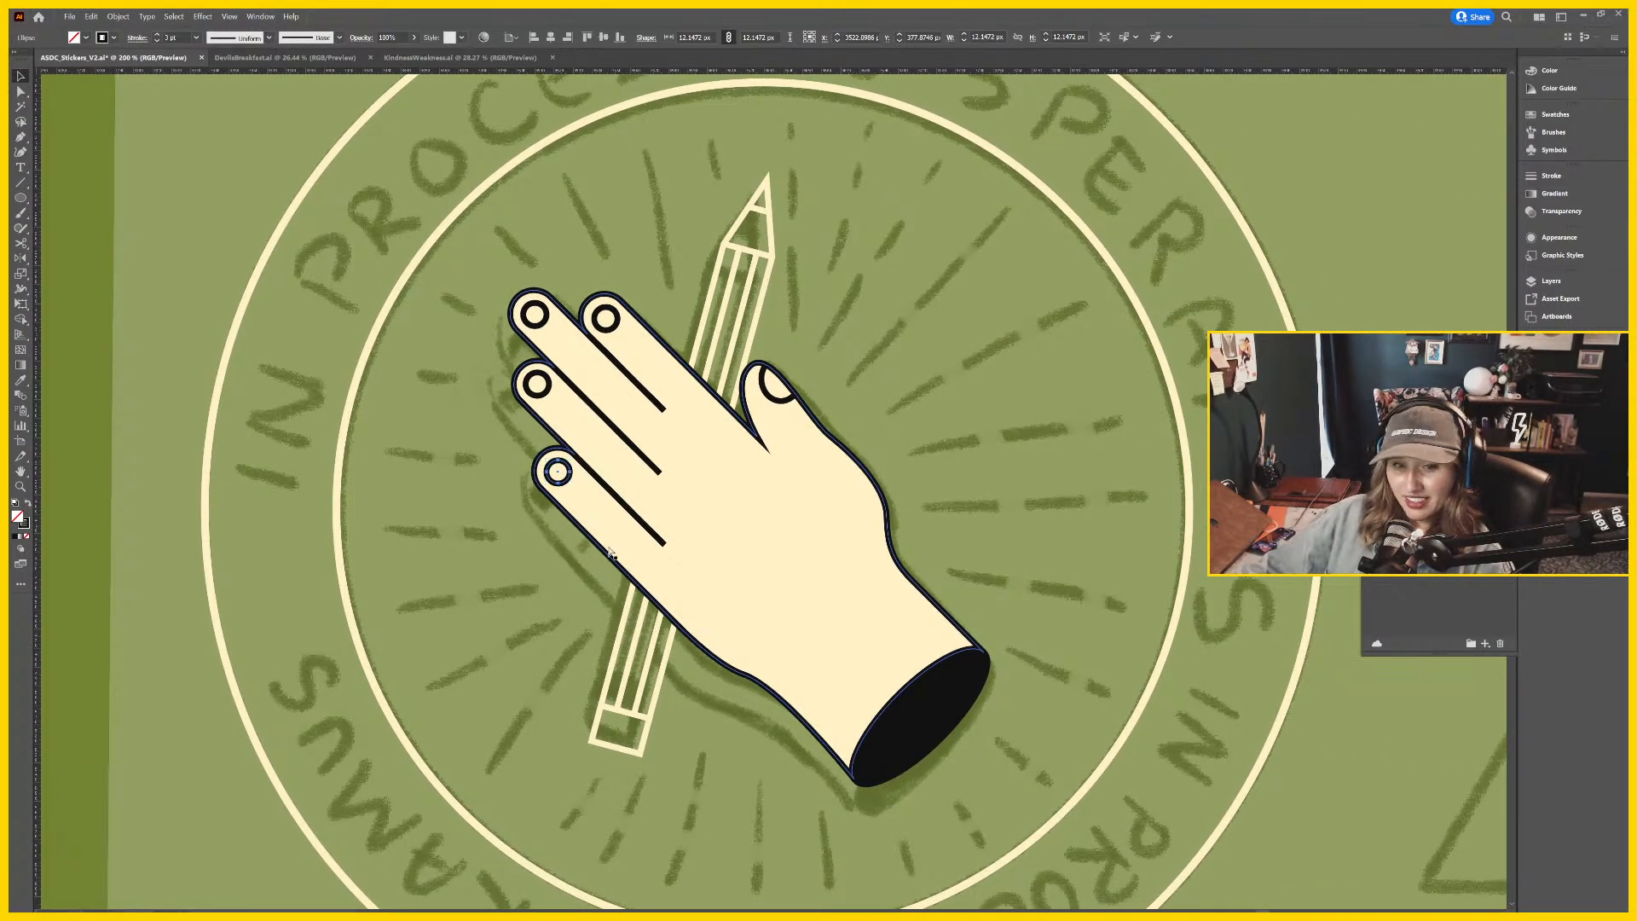
{"action": "key", "text": "ctrl+minus"}
{"action": "scroll", "coordinate": [632, 687], "scroll_direction": "right", "scroll_amount": 5}
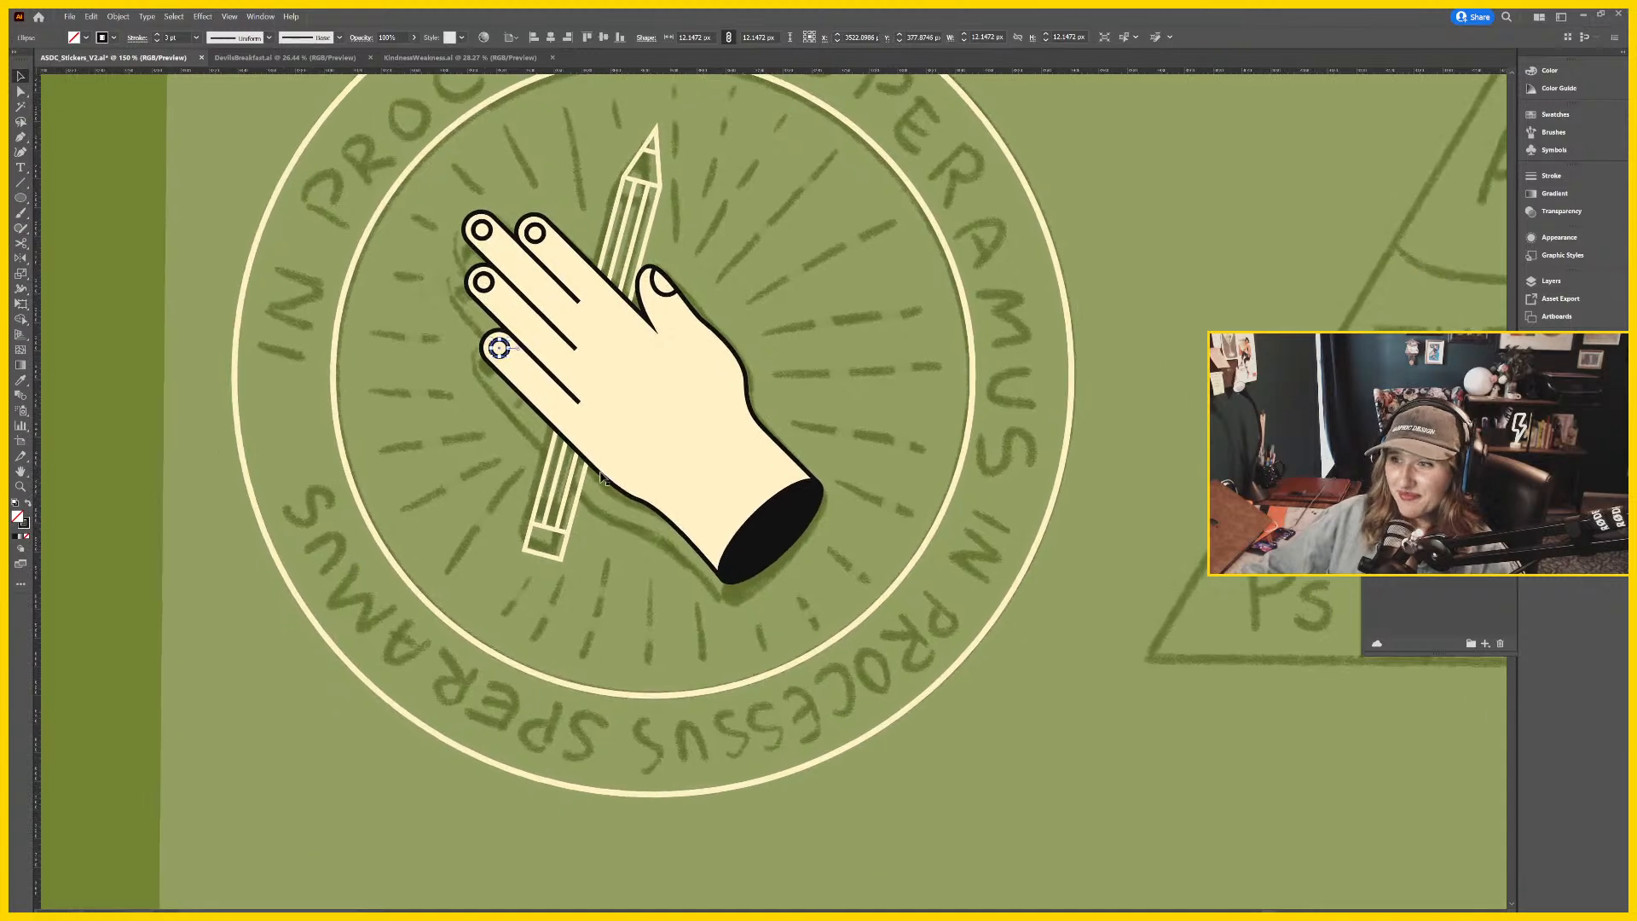
{"action": "scroll", "coordinate": [676, 407], "scroll_direction": "up", "scroll_amount": 3}
{"action": "scroll", "coordinate": [742, 452], "scroll_direction": "left", "scroll_amount": 2}
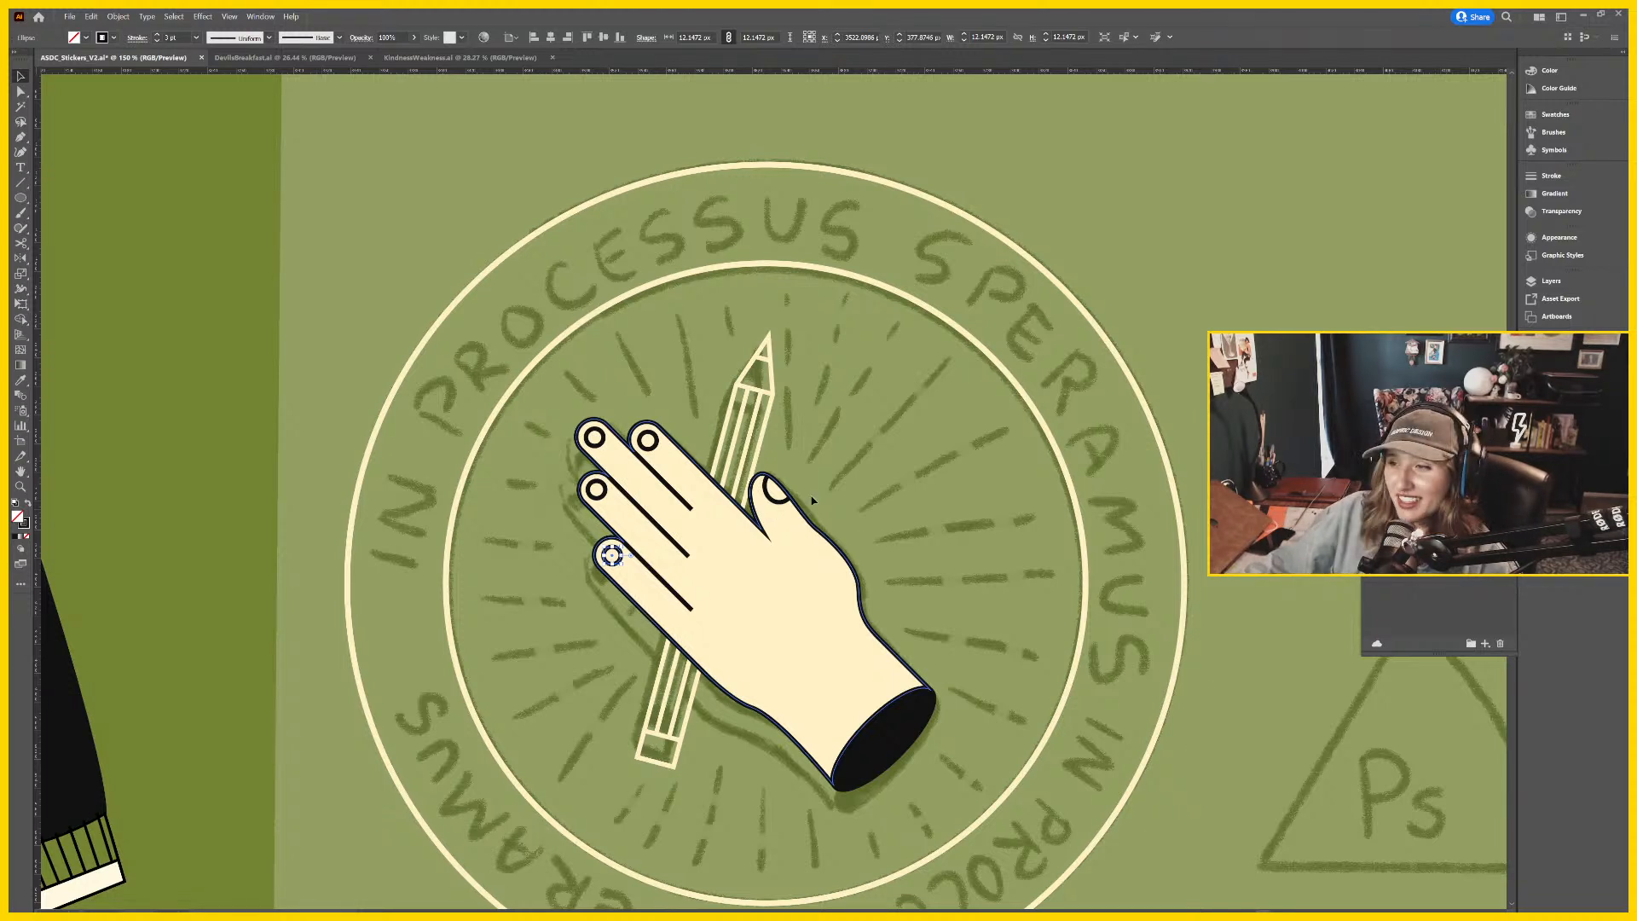
{"action": "scroll", "coordinate": [812, 501], "scroll_direction": "down", "scroll_amount": 2}
{"action": "scroll", "coordinate": [977, 524], "scroll_direction": "up", "scroll_amount": 3}
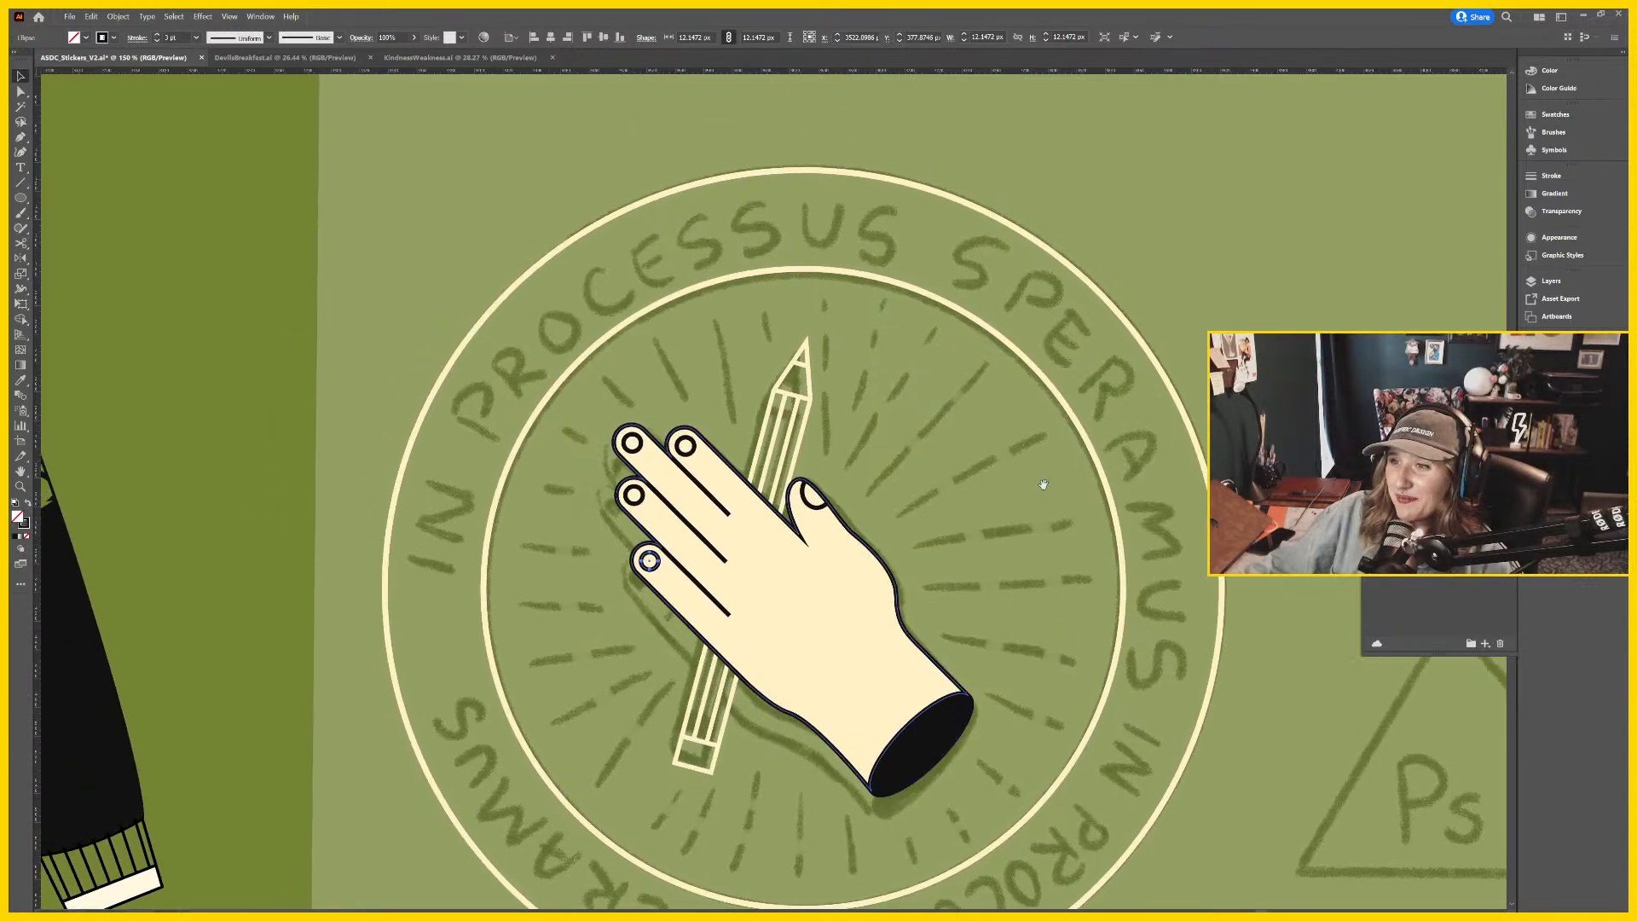
{"action": "scroll", "coordinate": [1043, 484], "scroll_direction": "down", "scroll_amount": 2}
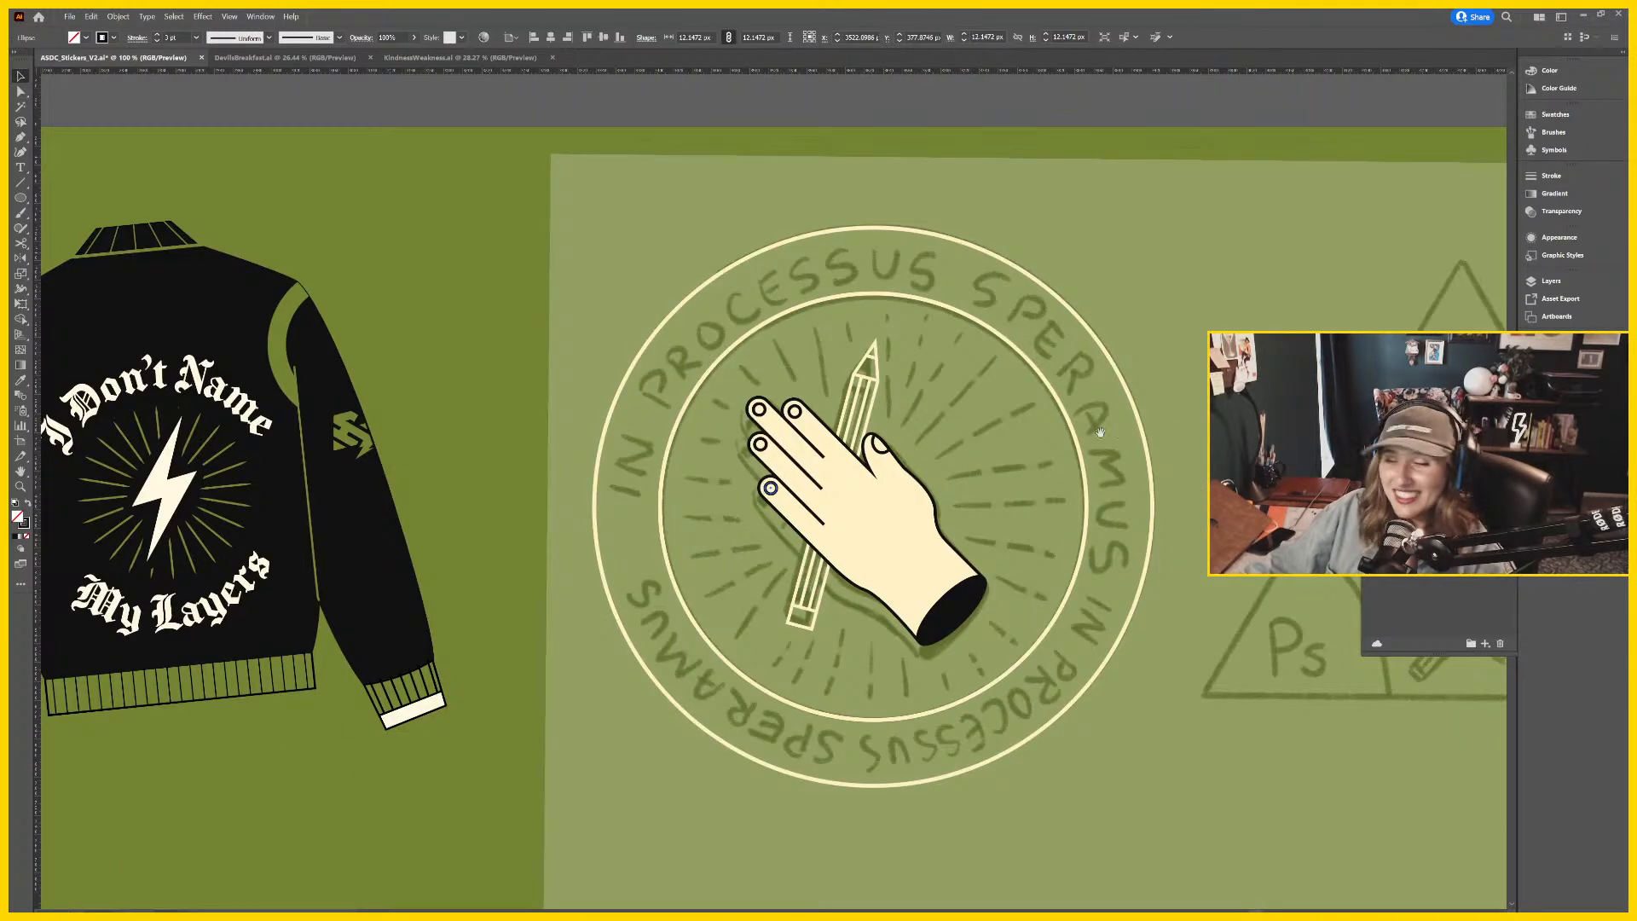
{"action": "left_click_drag", "start_coordinate": [1100, 432], "coordinate": [882, 460]}
Group the hand's shapes together with its nails, leaving out the pencil and the badge rings.
{"action": "left_click", "coordinate": [817, 692]}
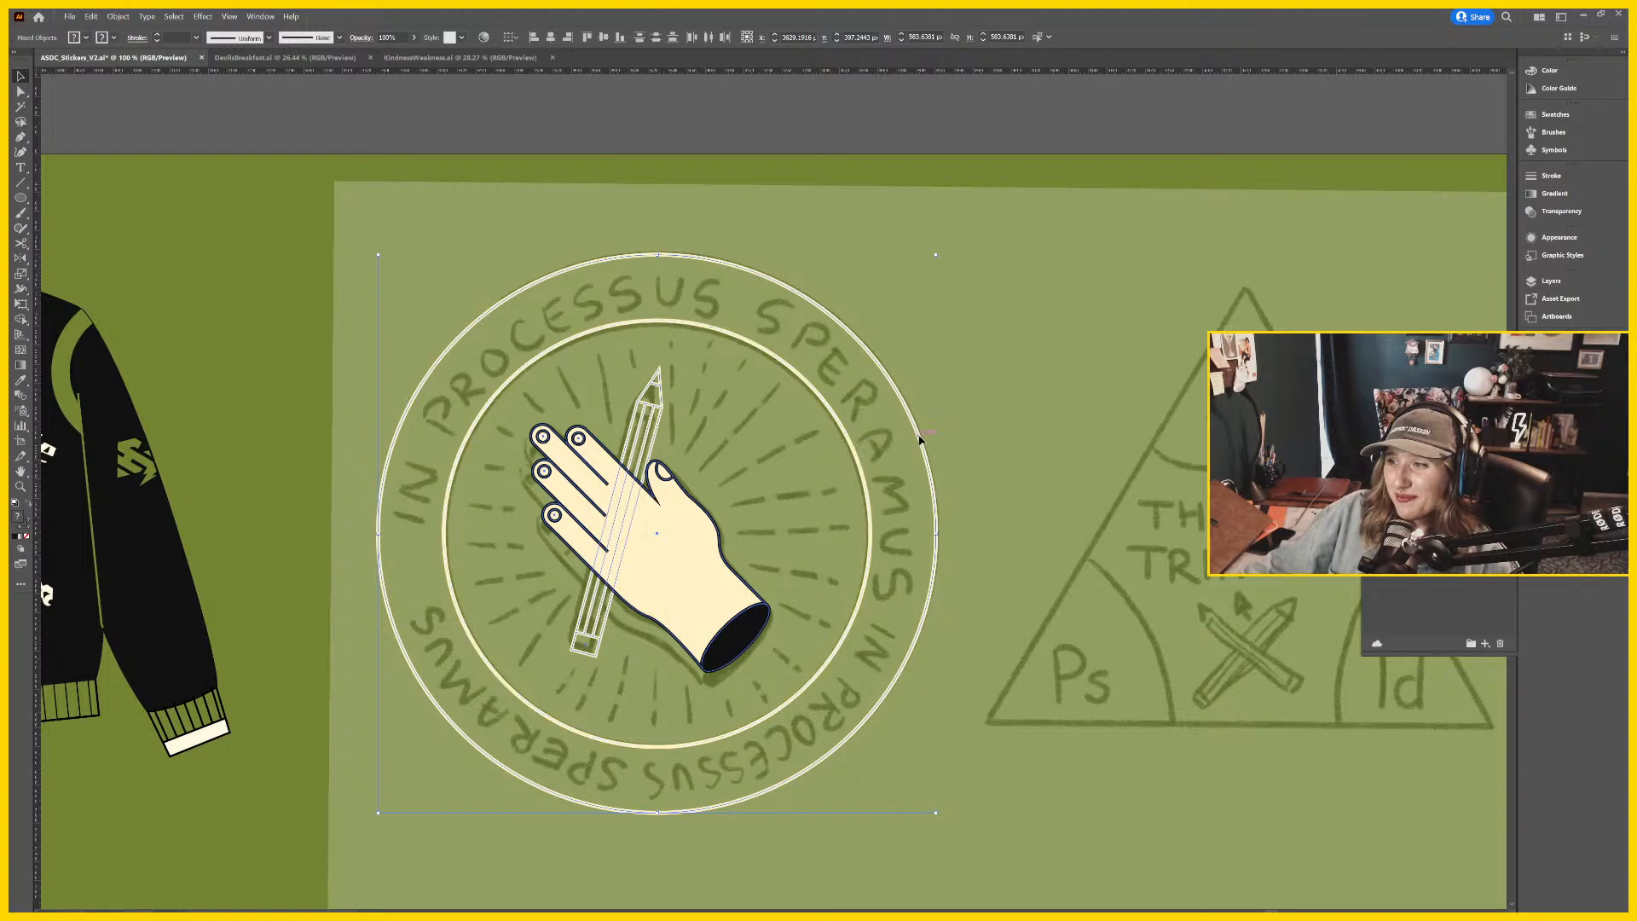
{"action": "left_click", "coordinate": [654, 451]}
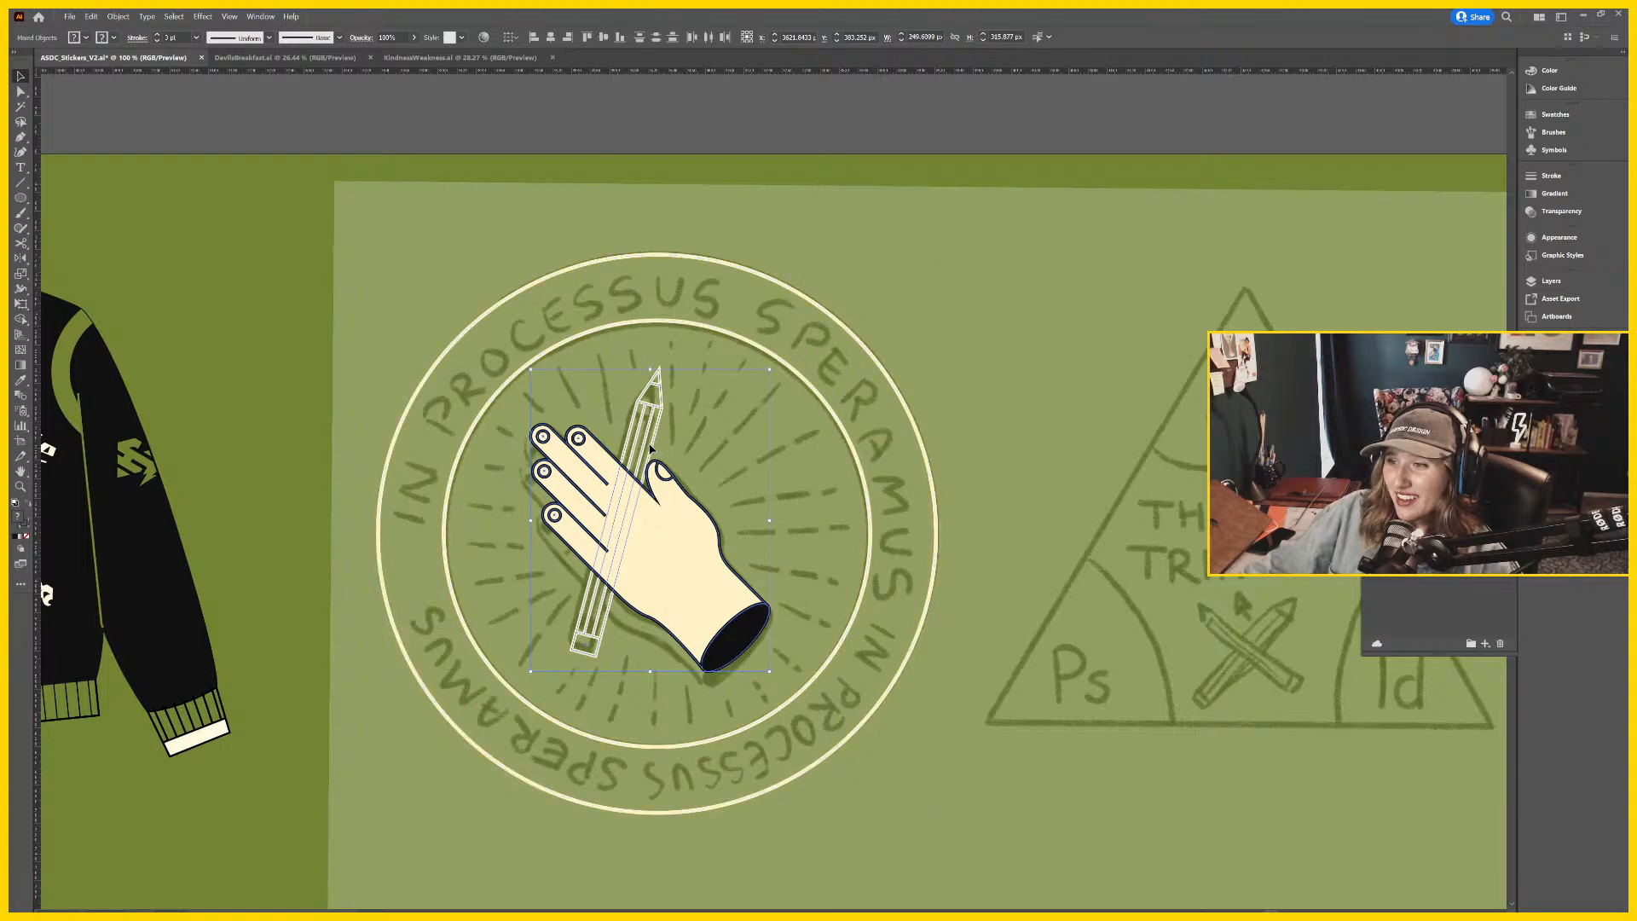
{"action": "left_click", "coordinate": [655, 447], "text": "shift"}
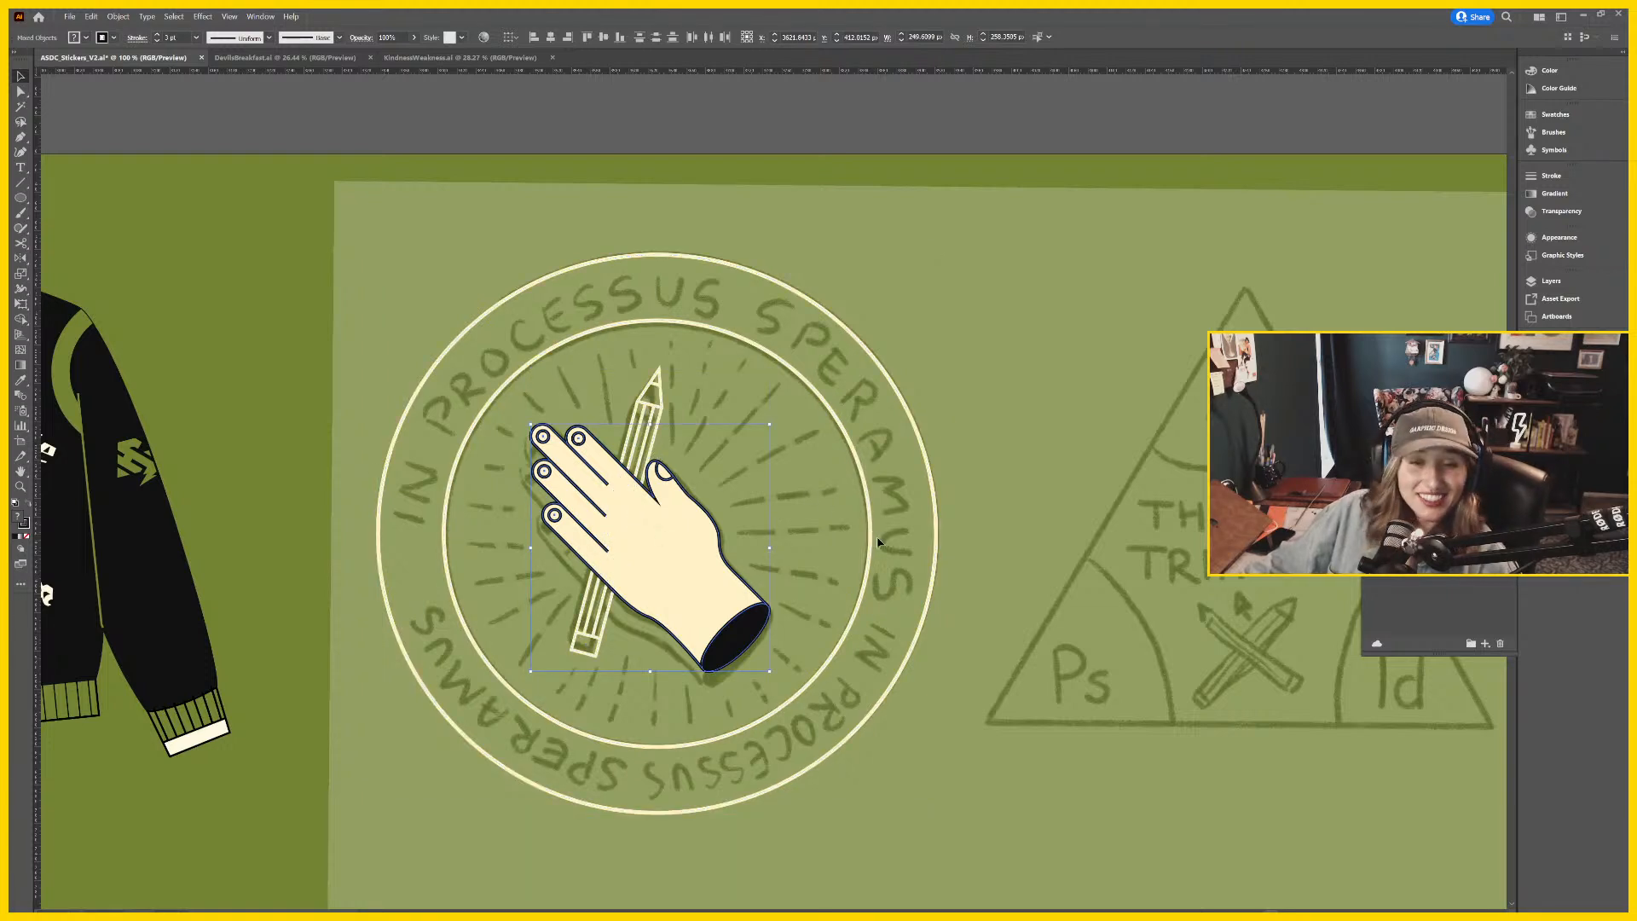
{"action": "key", "text": "ctrl+g"}
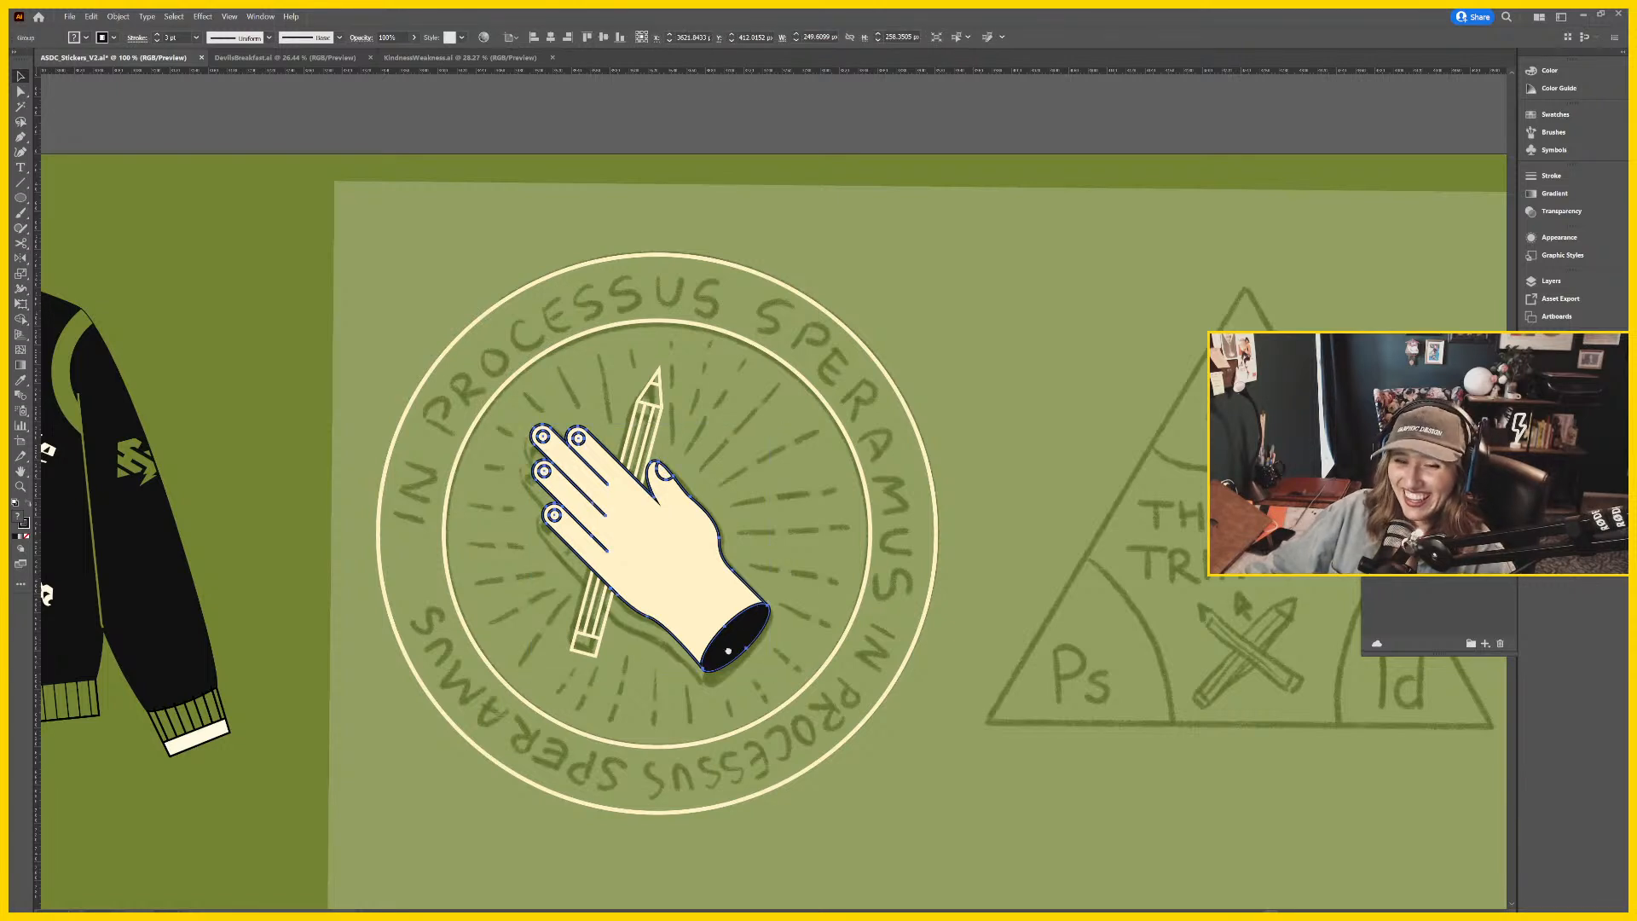
{"action": "scroll", "coordinate": [734, 652], "scroll_direction": "down", "scroll_amount": 1}
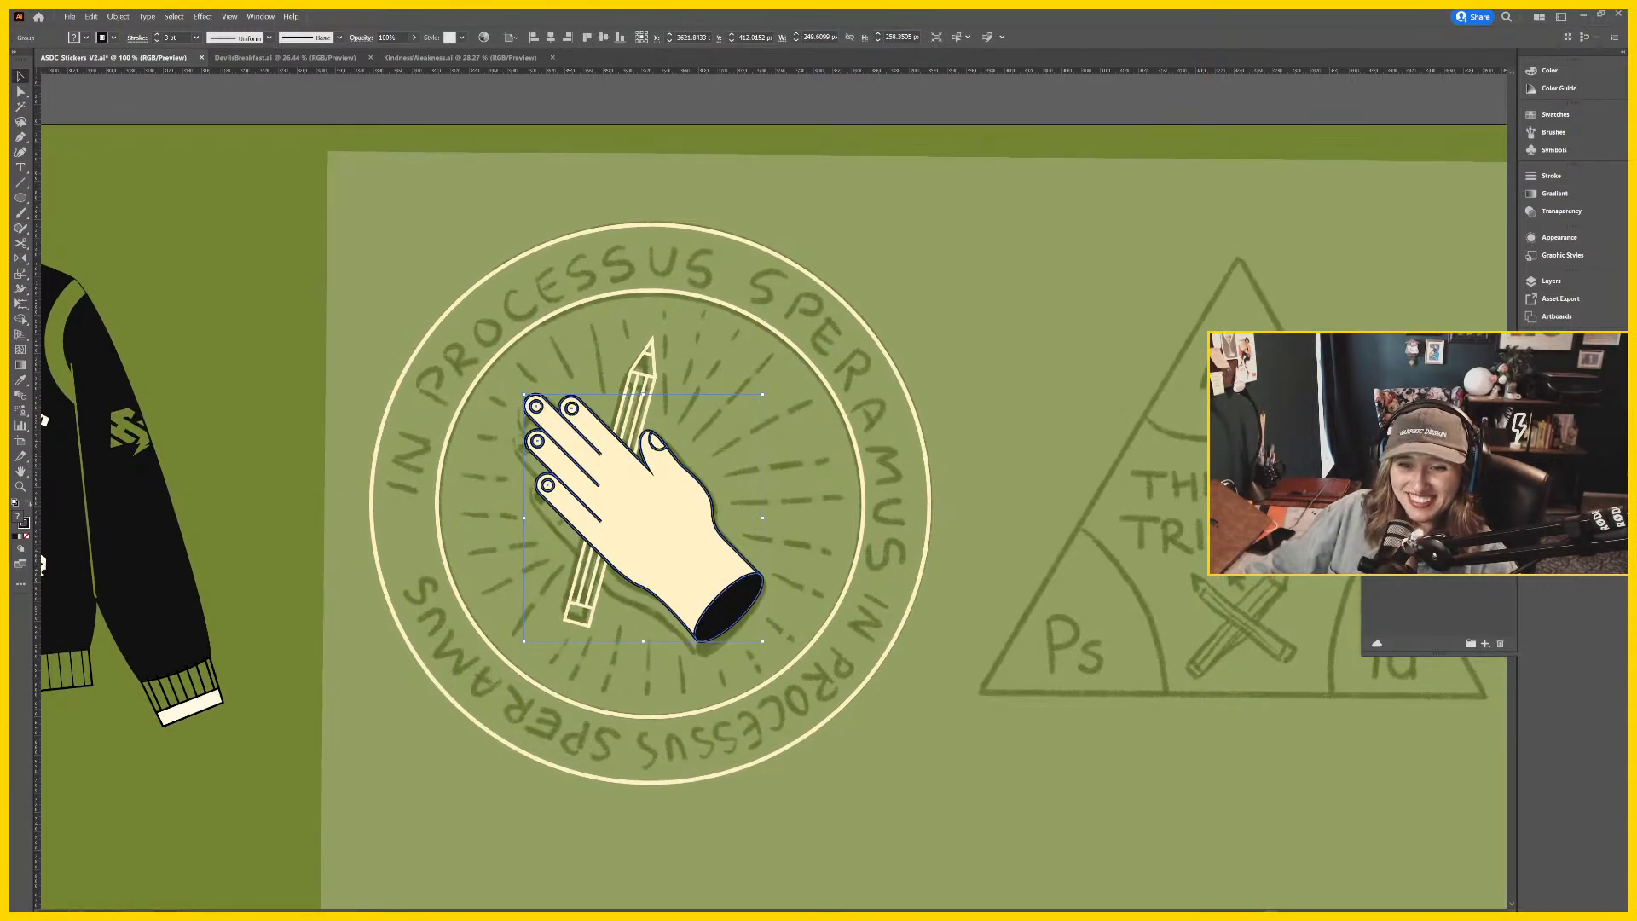
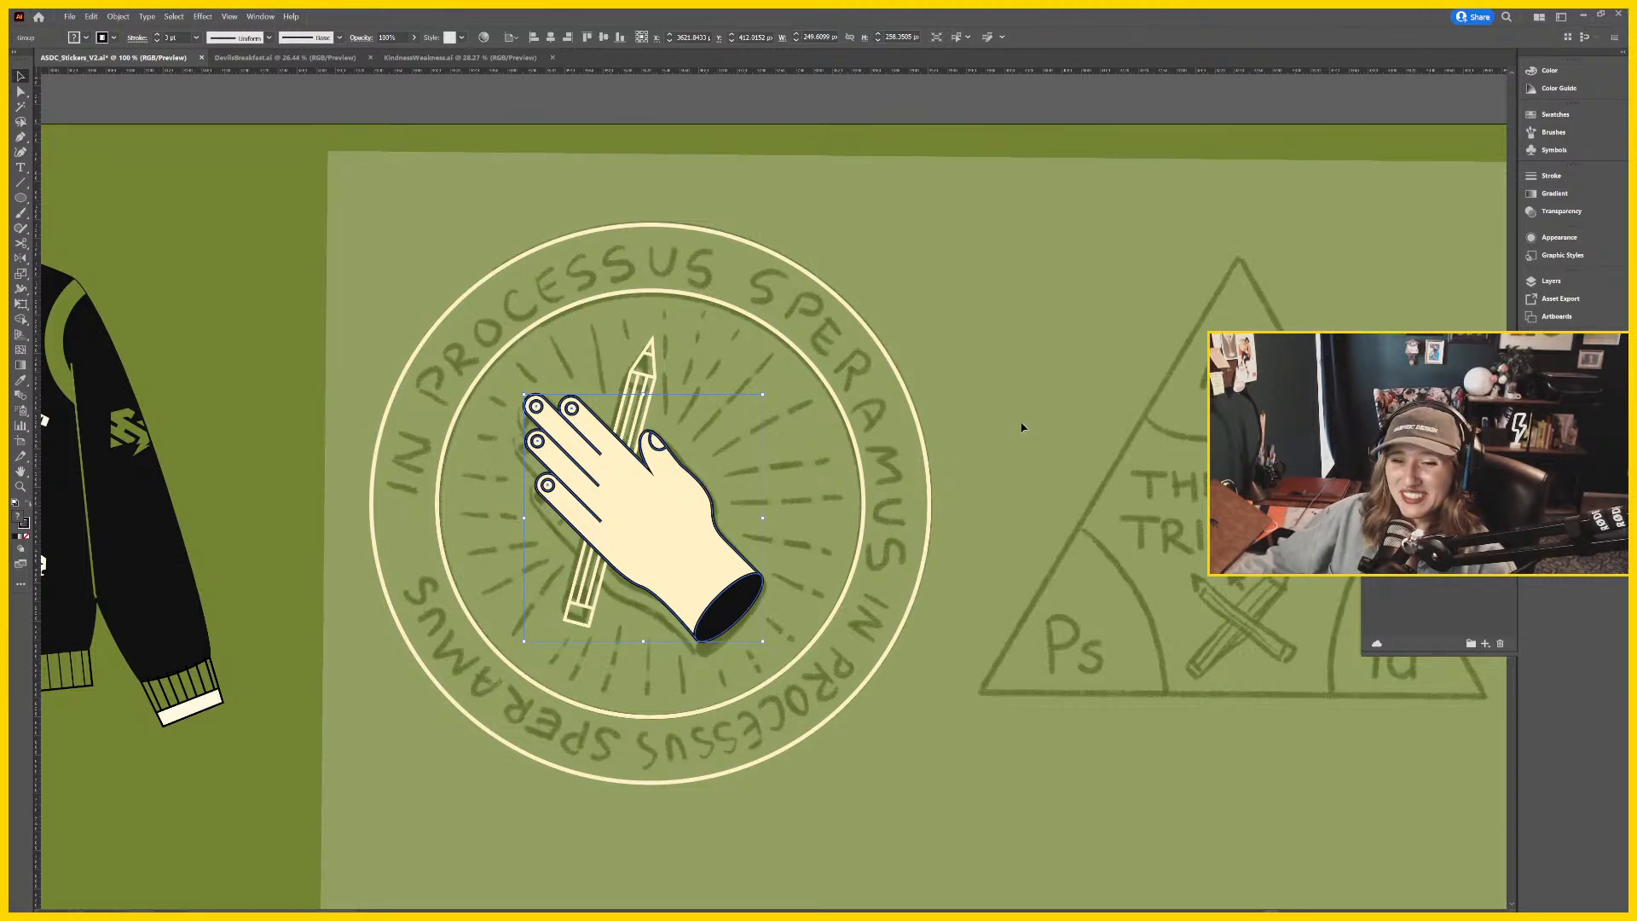
Duplicate the hand group about 15 px left and 15 px down, and send the copy behind the original hand.
{"action": "scroll", "coordinate": [1023, 427], "scroll_direction": "down", "scroll_amount": 1}
{"action": "key", "text": "ctrl+plus"}
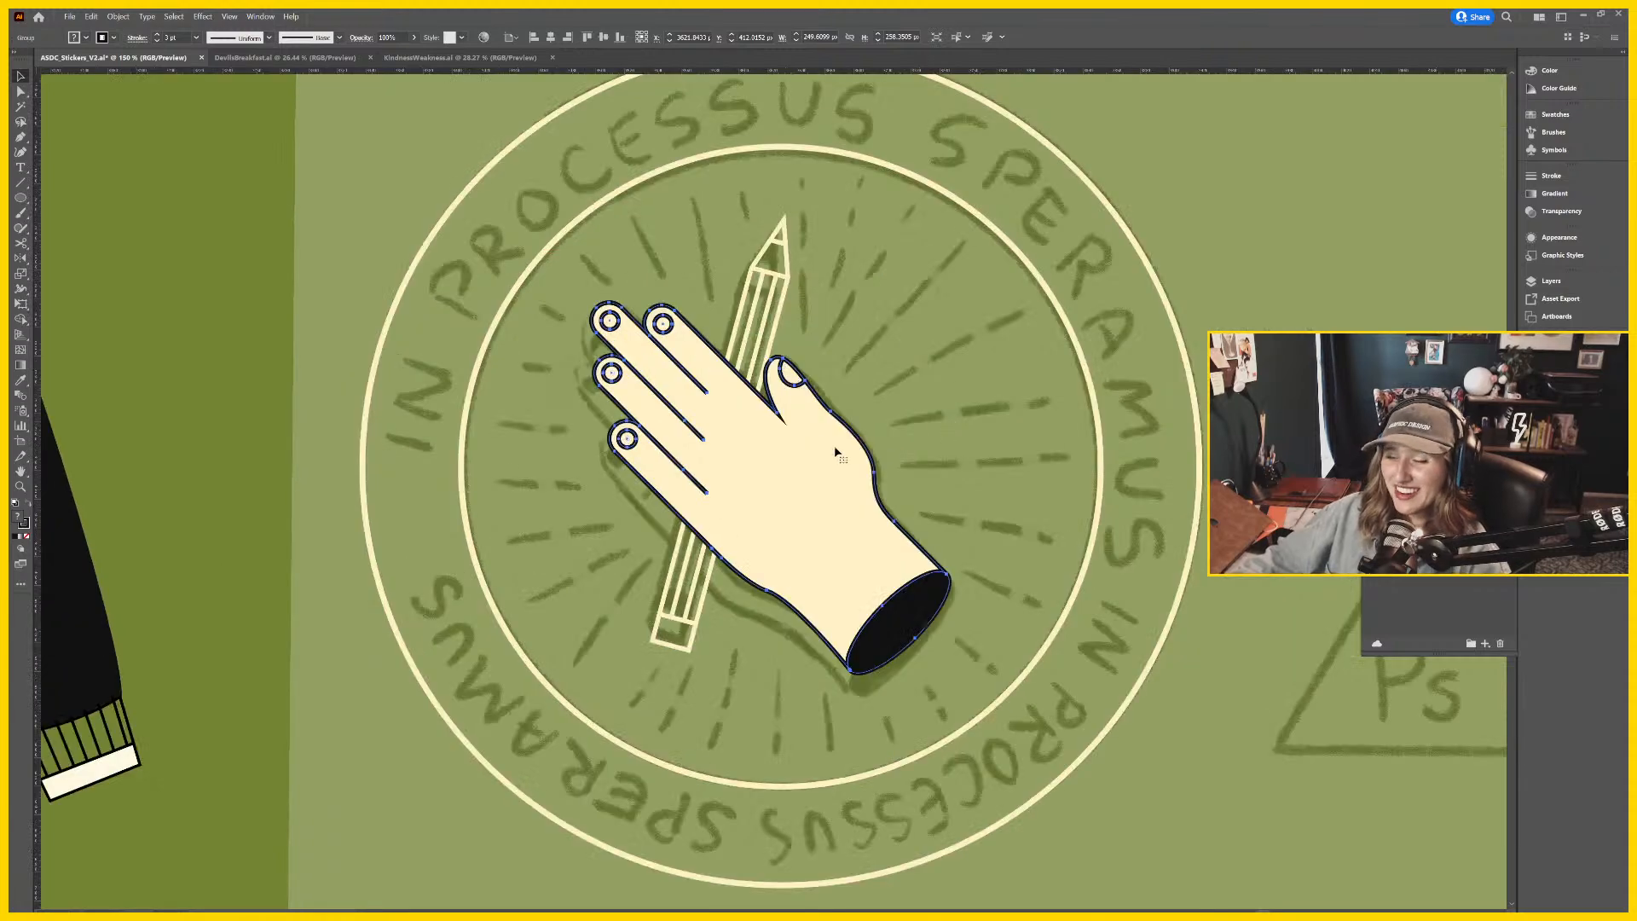
{"action": "left_click", "coordinate": [841, 474]}
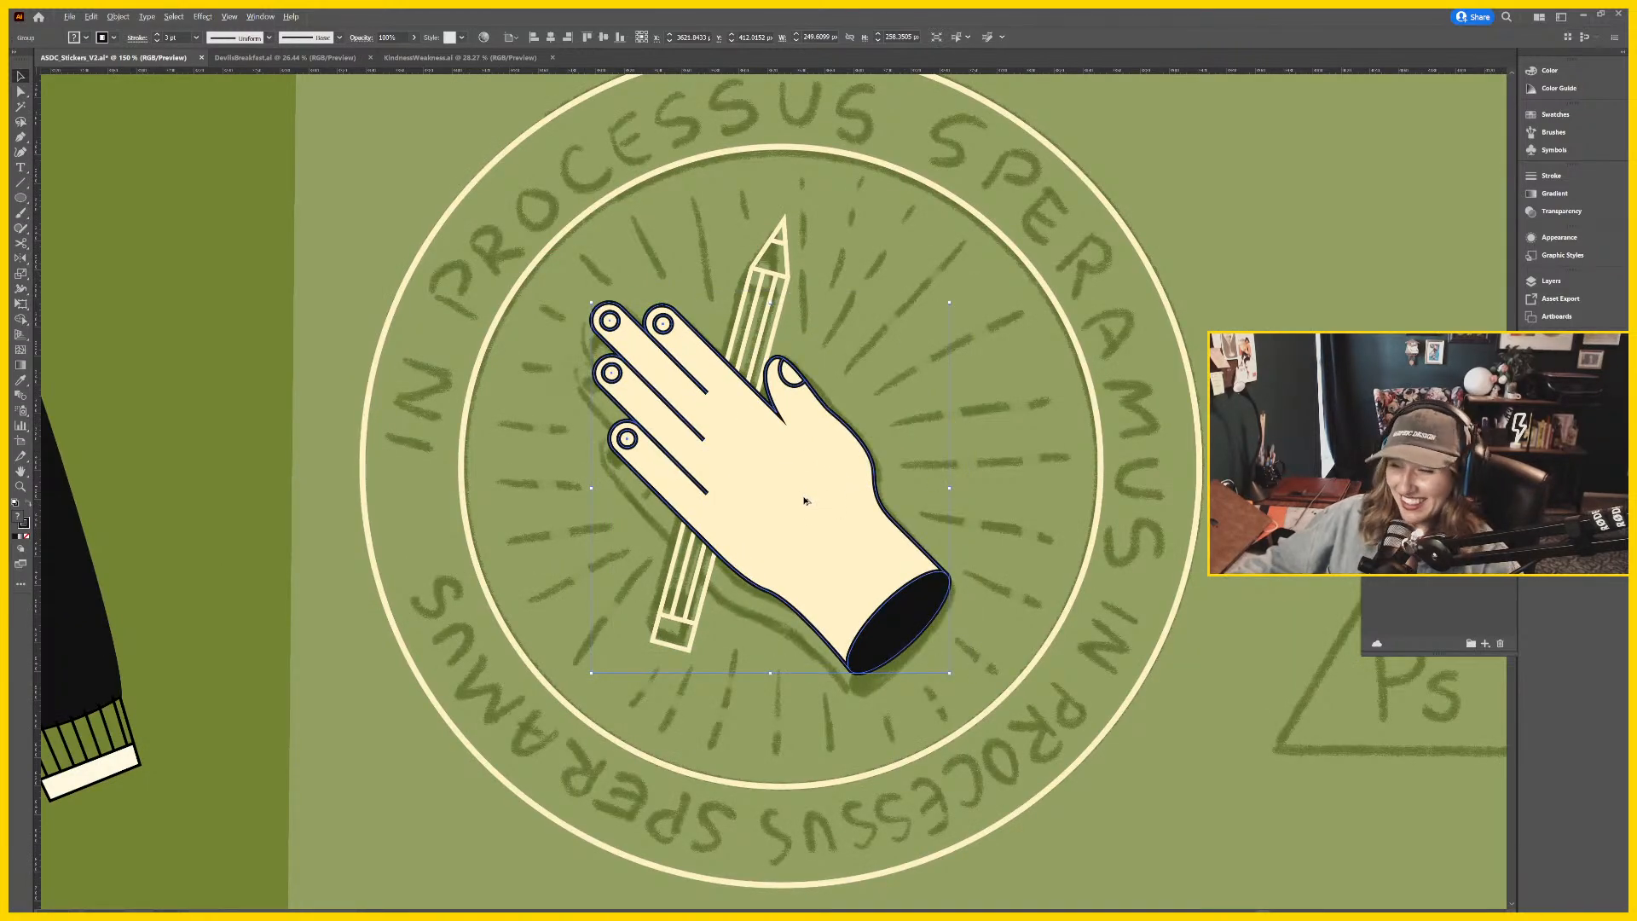
{"action": "left_click_drag", "start_coordinate": [806, 503], "coordinate": [781, 522]}
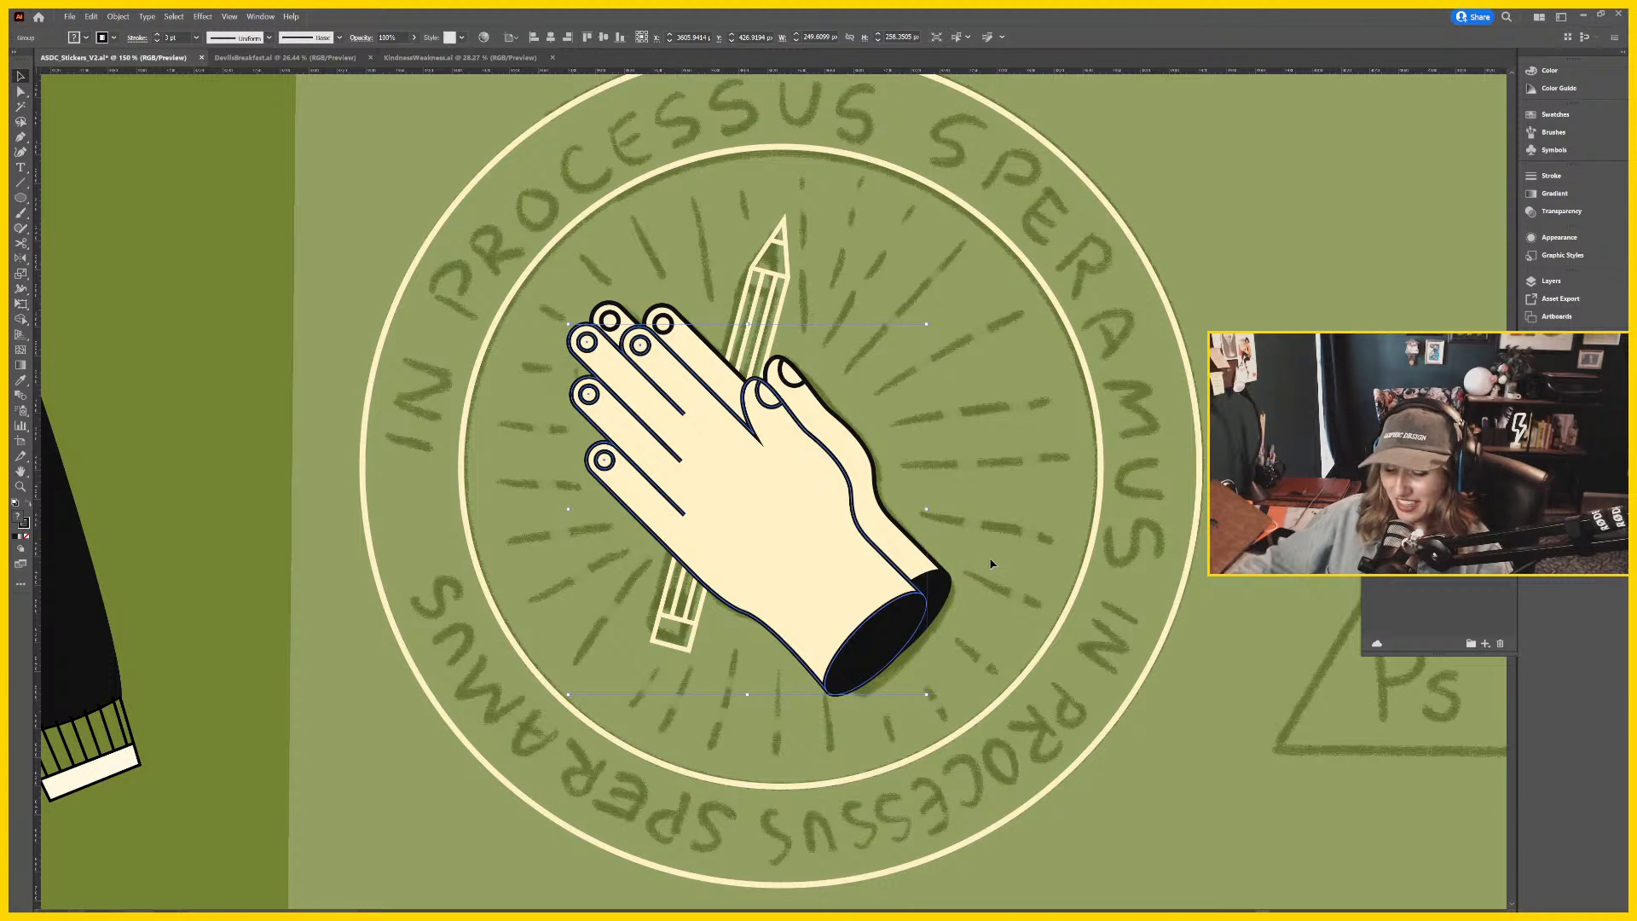
{"action": "key", "text": "ctrl+bracketleft"}
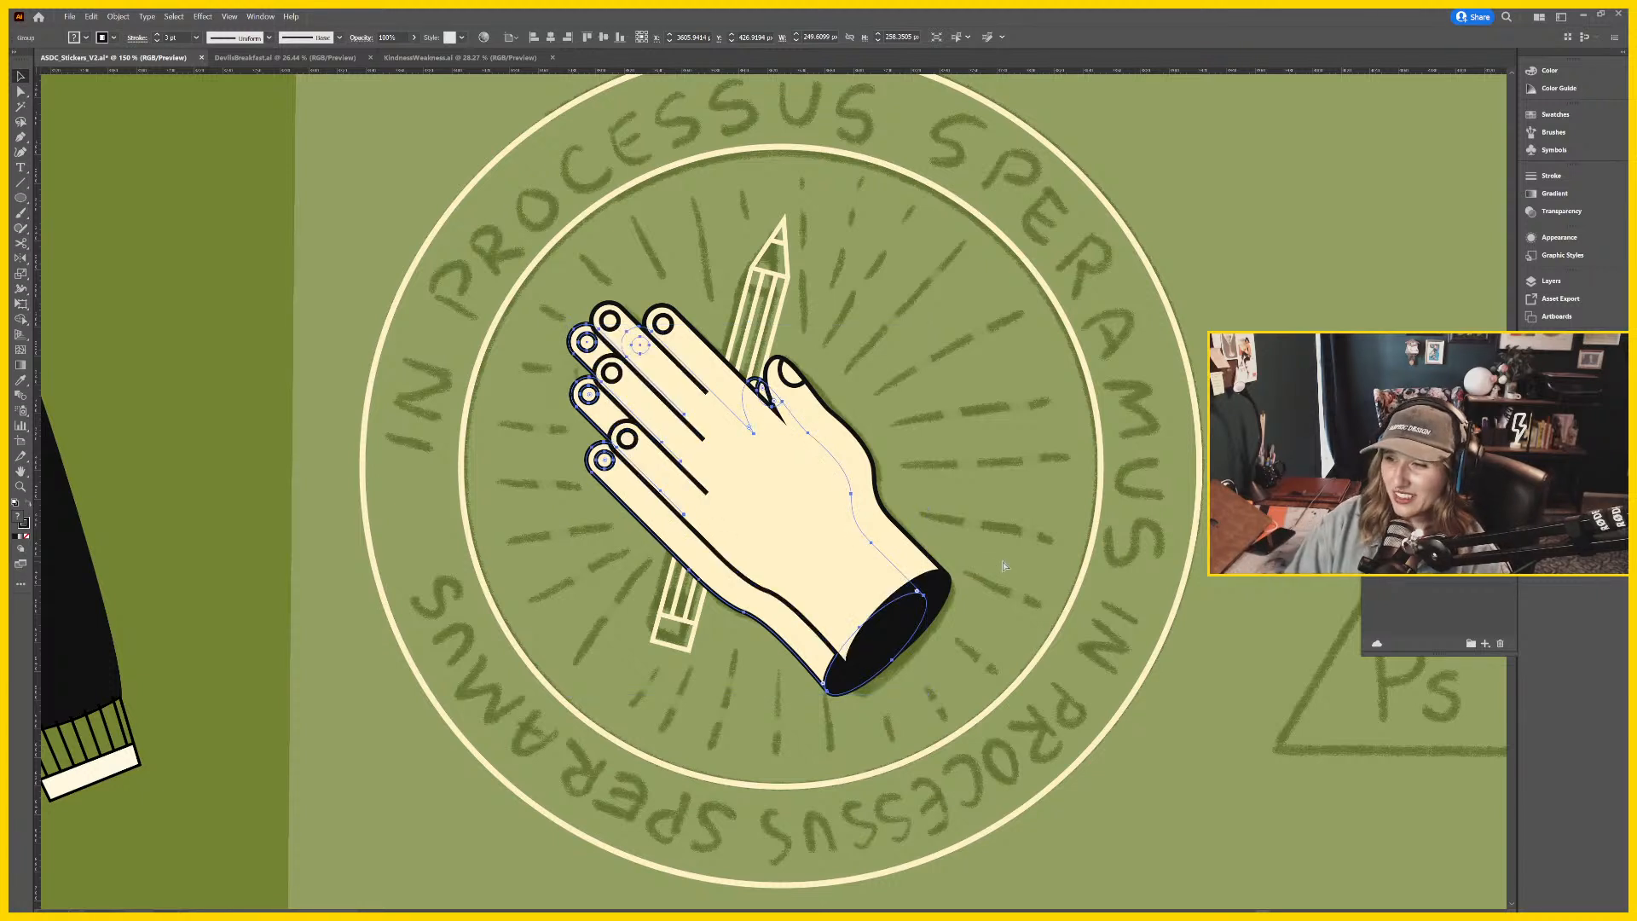
Move the pencil clear of the hands to their right, and fill its body and tip with black inside its group.
{"action": "mouse_move", "coordinate": [784, 273]}
{"action": "left_mouse_down"}
{"action": "mouse_move", "coordinate": [983, 388]}
{"action": "mouse_move", "coordinate": [1071, 399]}
{"action": "left_mouse_up"}
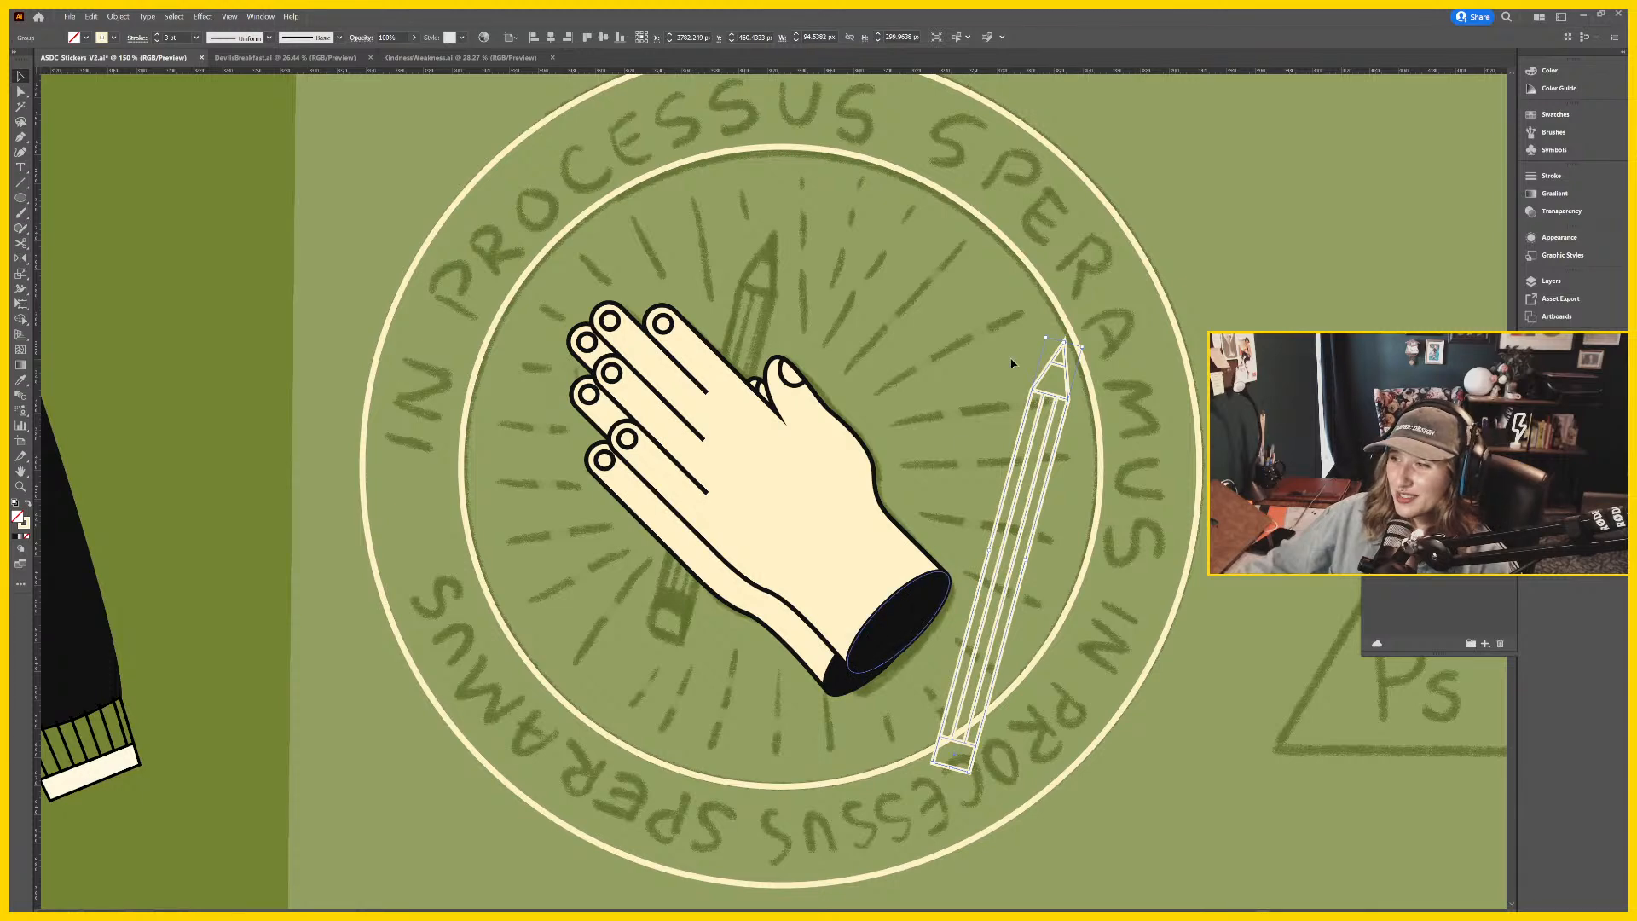
{"action": "double_click", "coordinate": [1065, 424]}
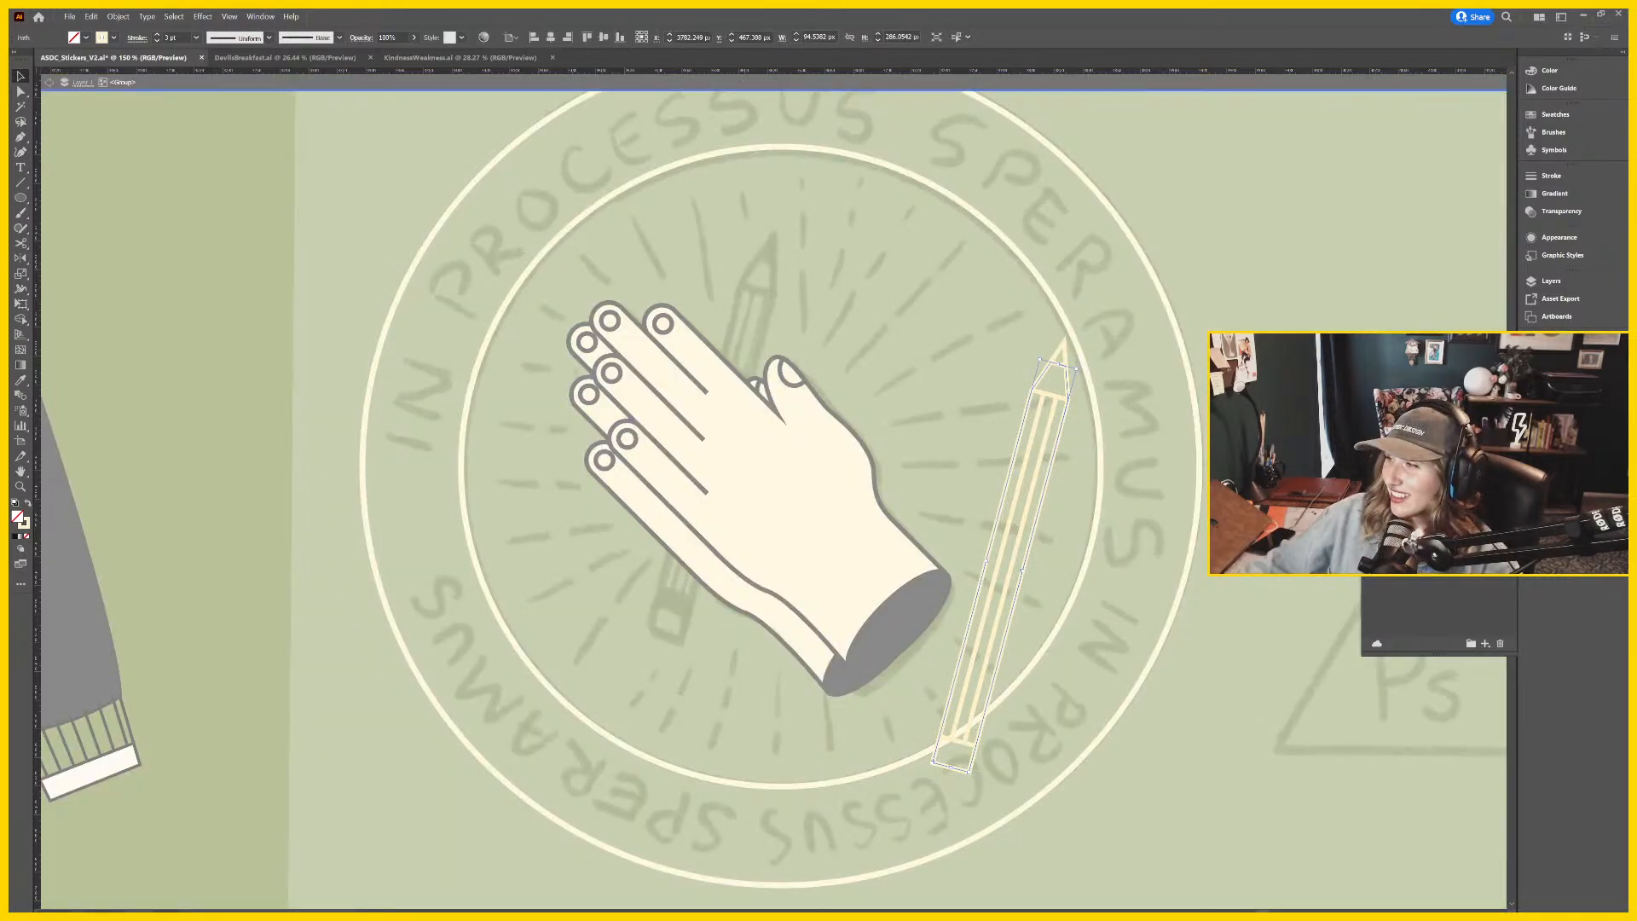
{"action": "key", "text": "comma"}
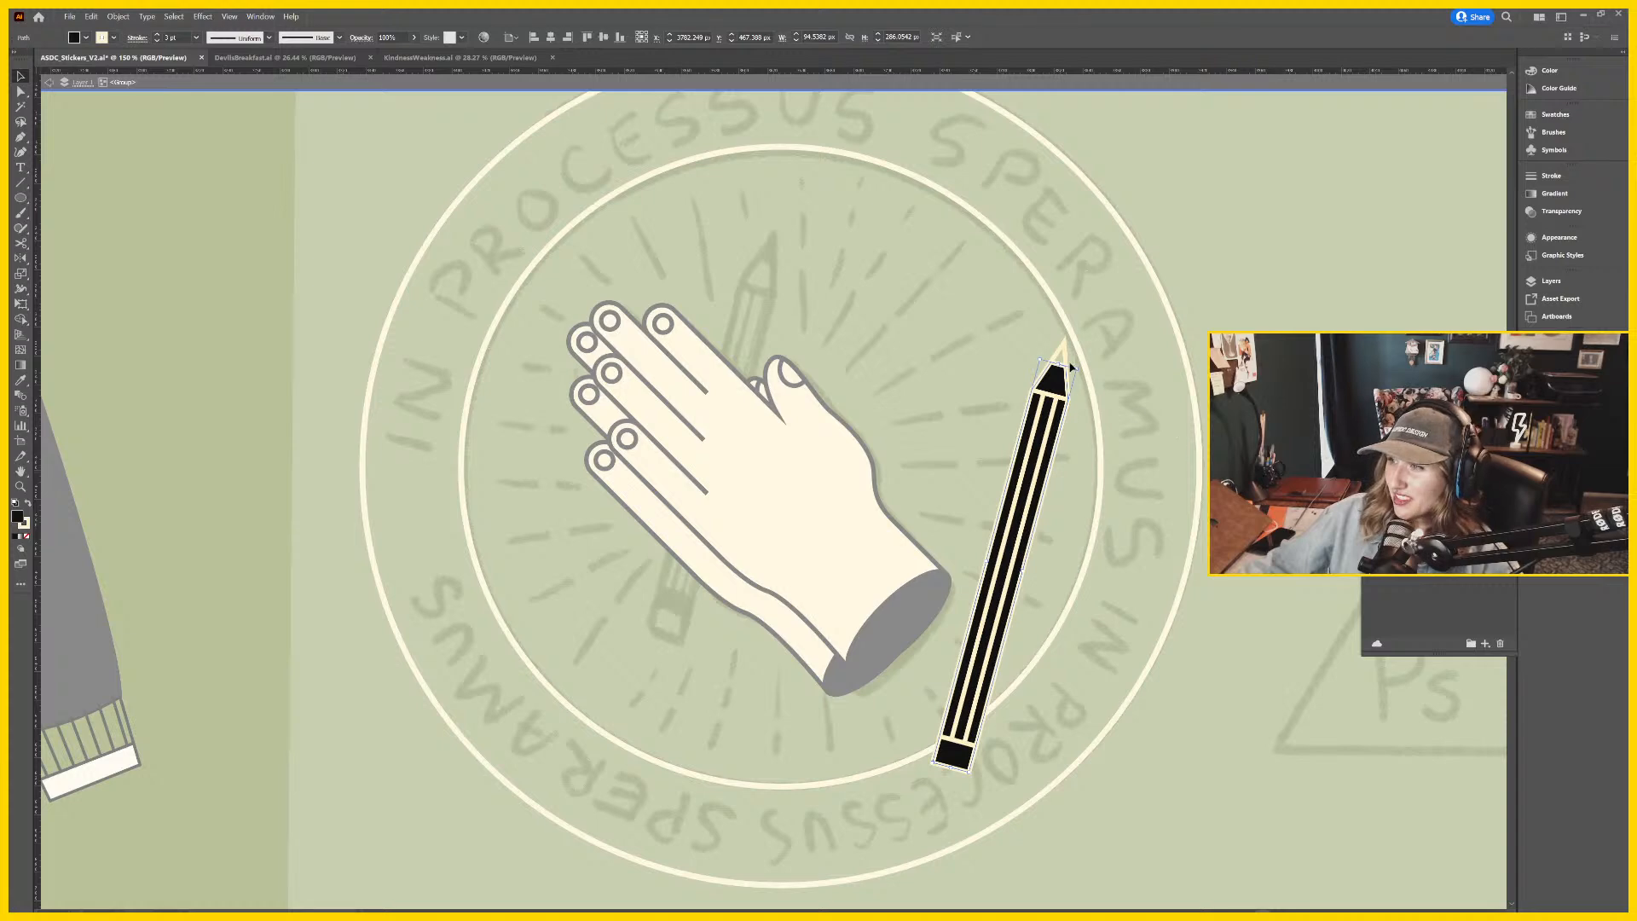
{"action": "left_click", "coordinate": [1072, 365]}
{"action": "left_click", "coordinate": [1063, 352]}
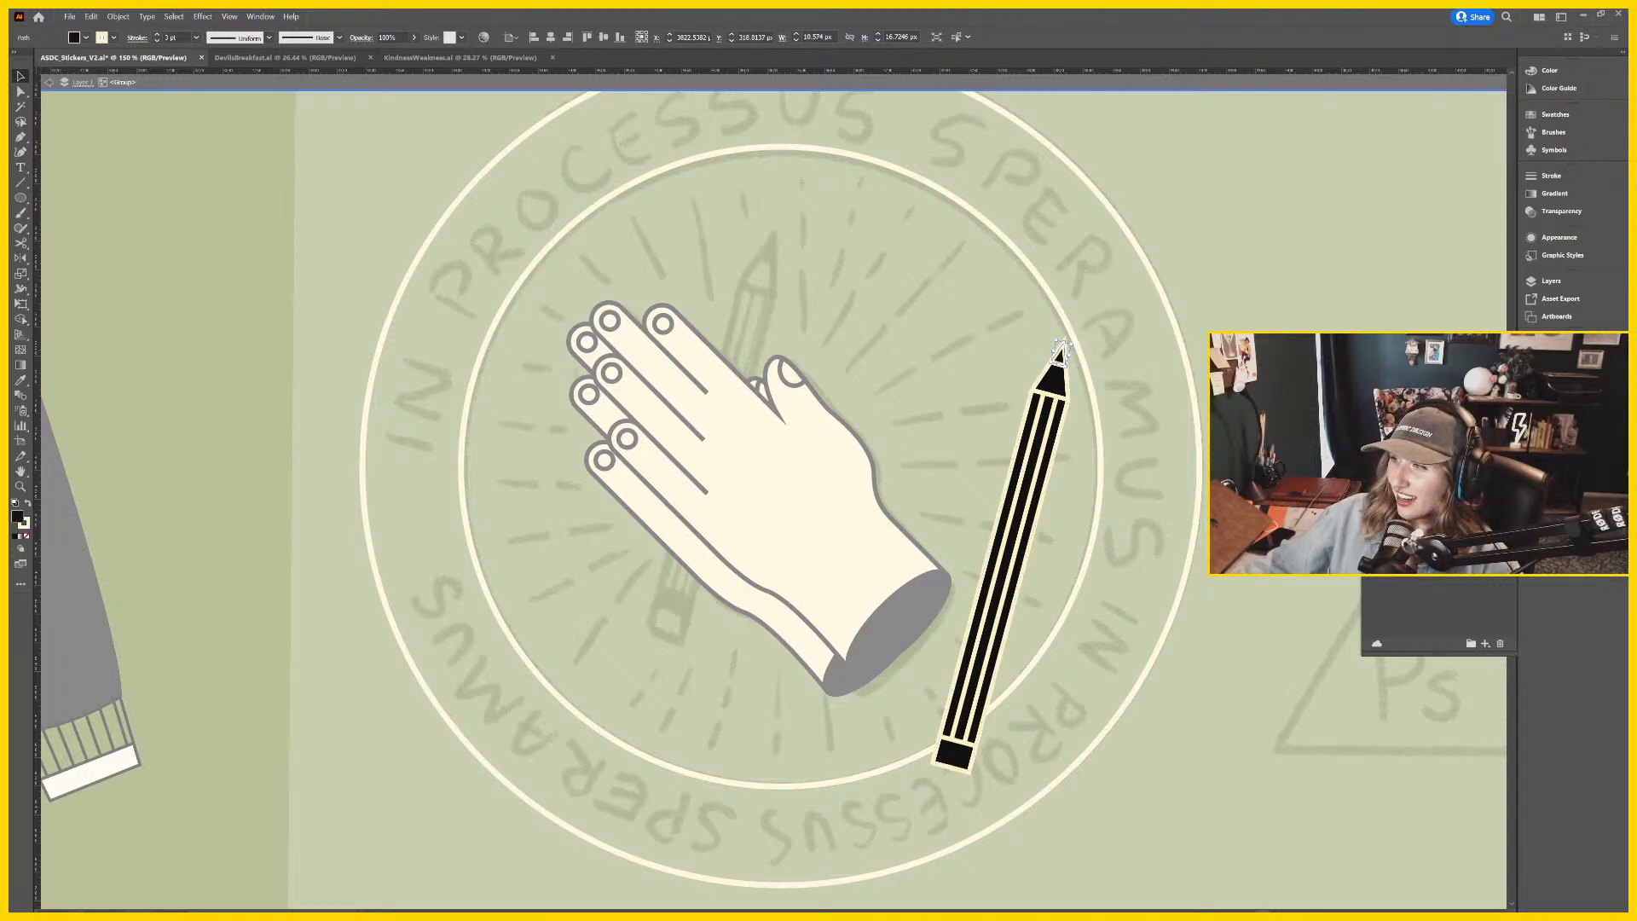
{"action": "key", "text": "ctrl+shift+a"}
{"action": "key", "text": "Escape"}
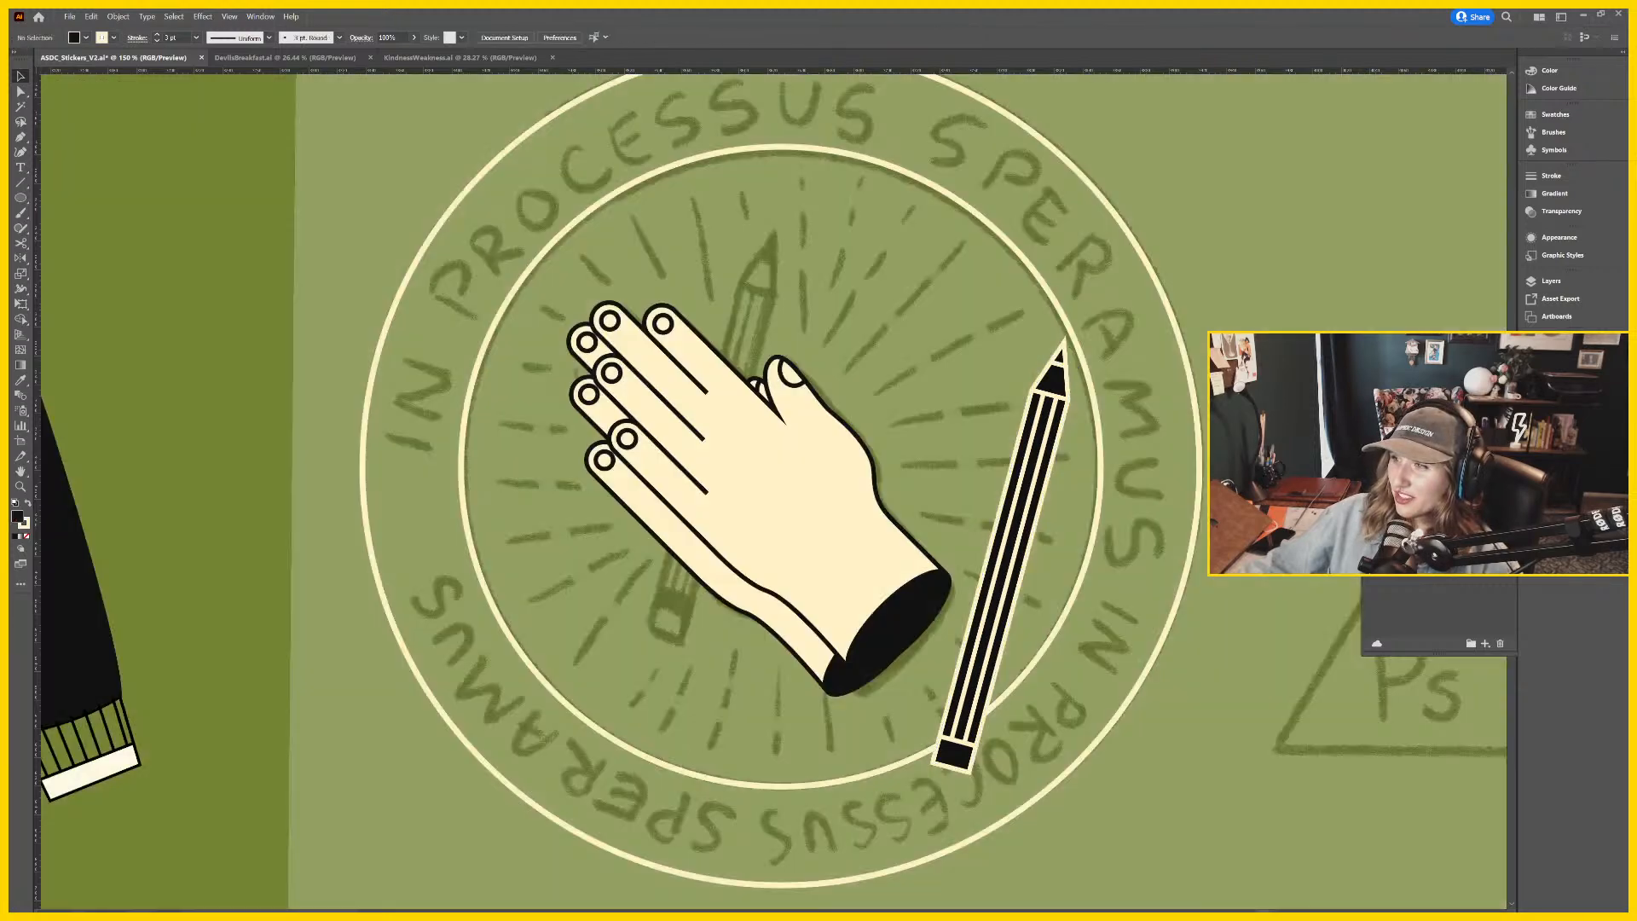
Fill the pencil's end cap with cream inside its group, and move the pencil back between the two hands.
{"action": "double_click", "coordinate": [968, 759]}
{"action": "left_click", "coordinate": [963, 749]}
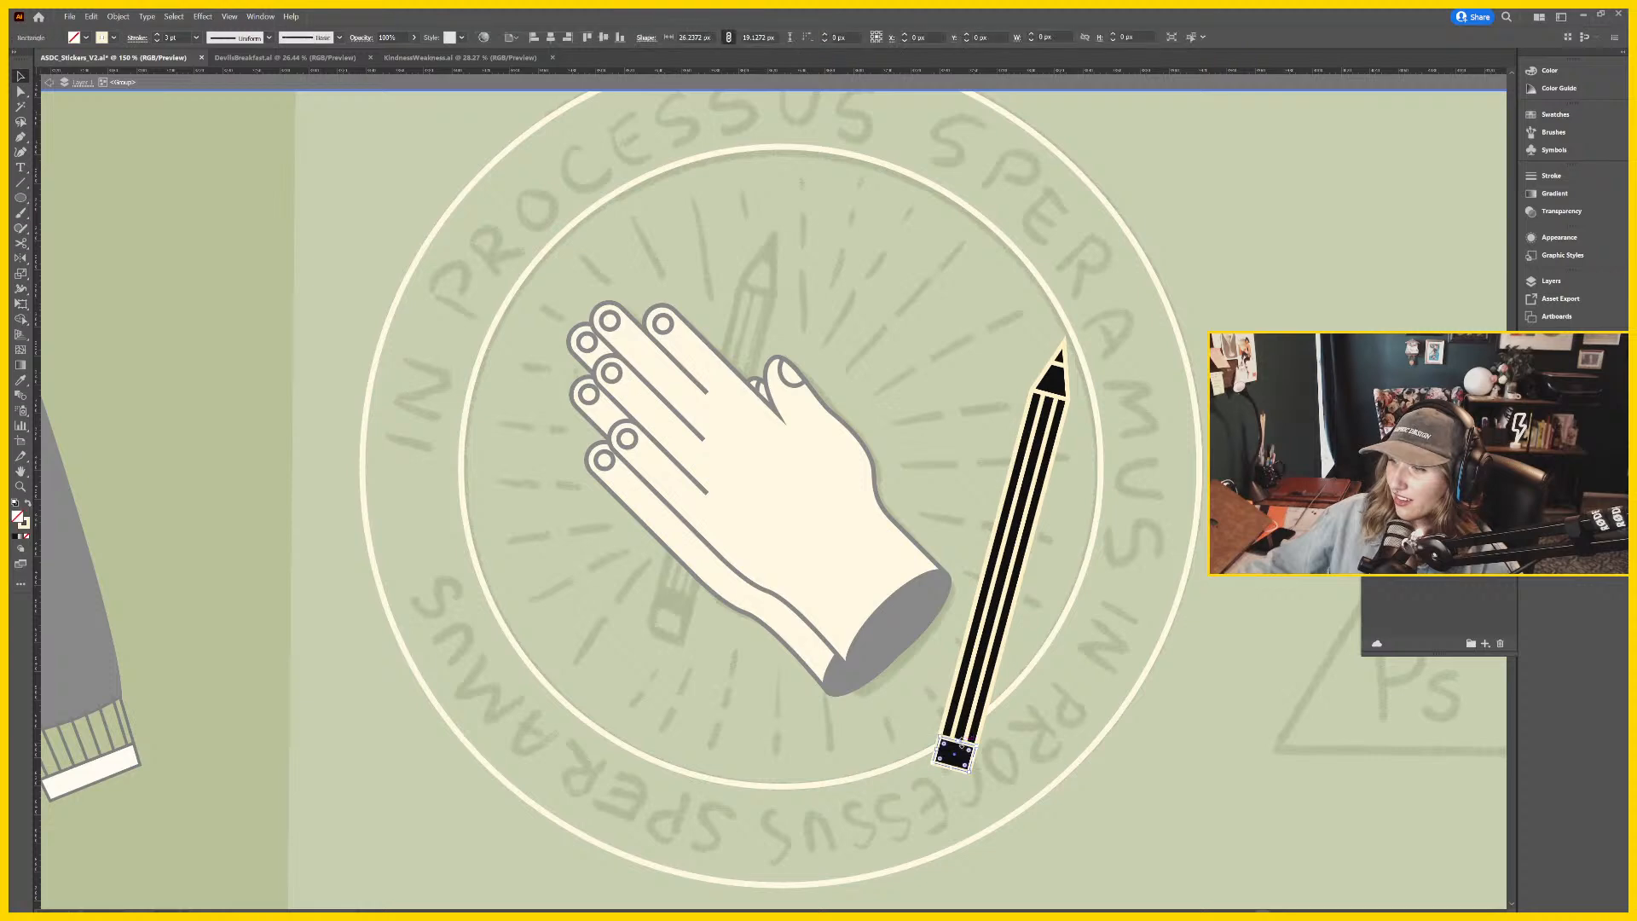
{"action": "key", "text": "ctrl+shift+a"}
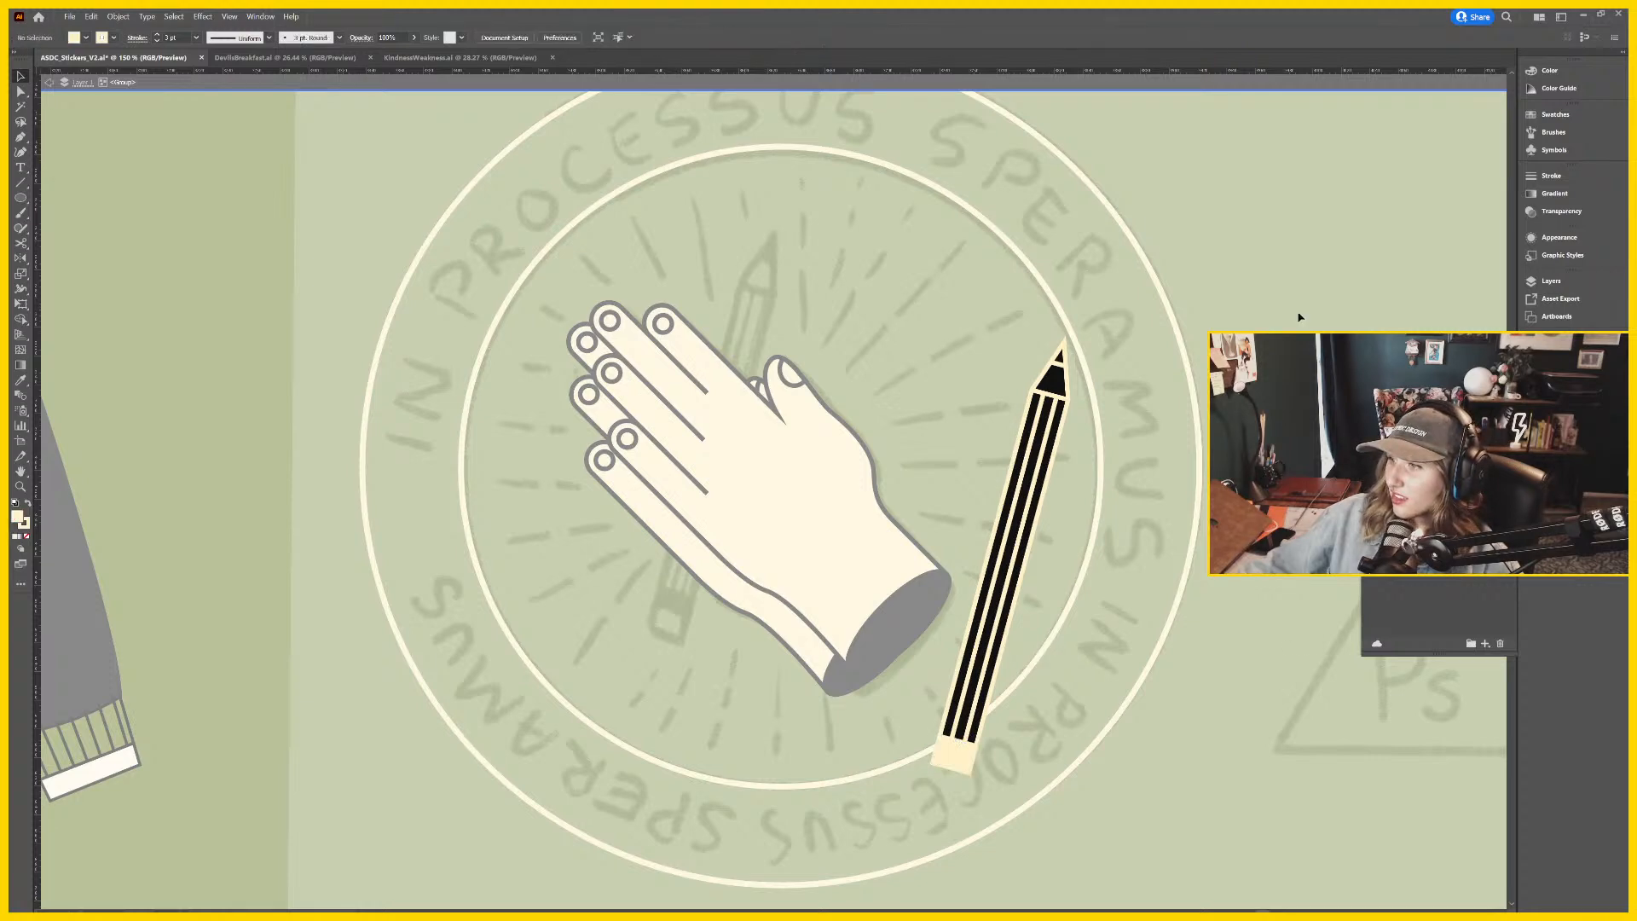
{"action": "key", "text": "Escape"}
{"action": "mouse_move", "coordinate": [994, 539]}
{"action": "left_mouse_down"}
{"action": "mouse_move", "coordinate": [798, 447]}
{"action": "mouse_move", "coordinate": [731, 456]}
{"action": "left_mouse_up"}
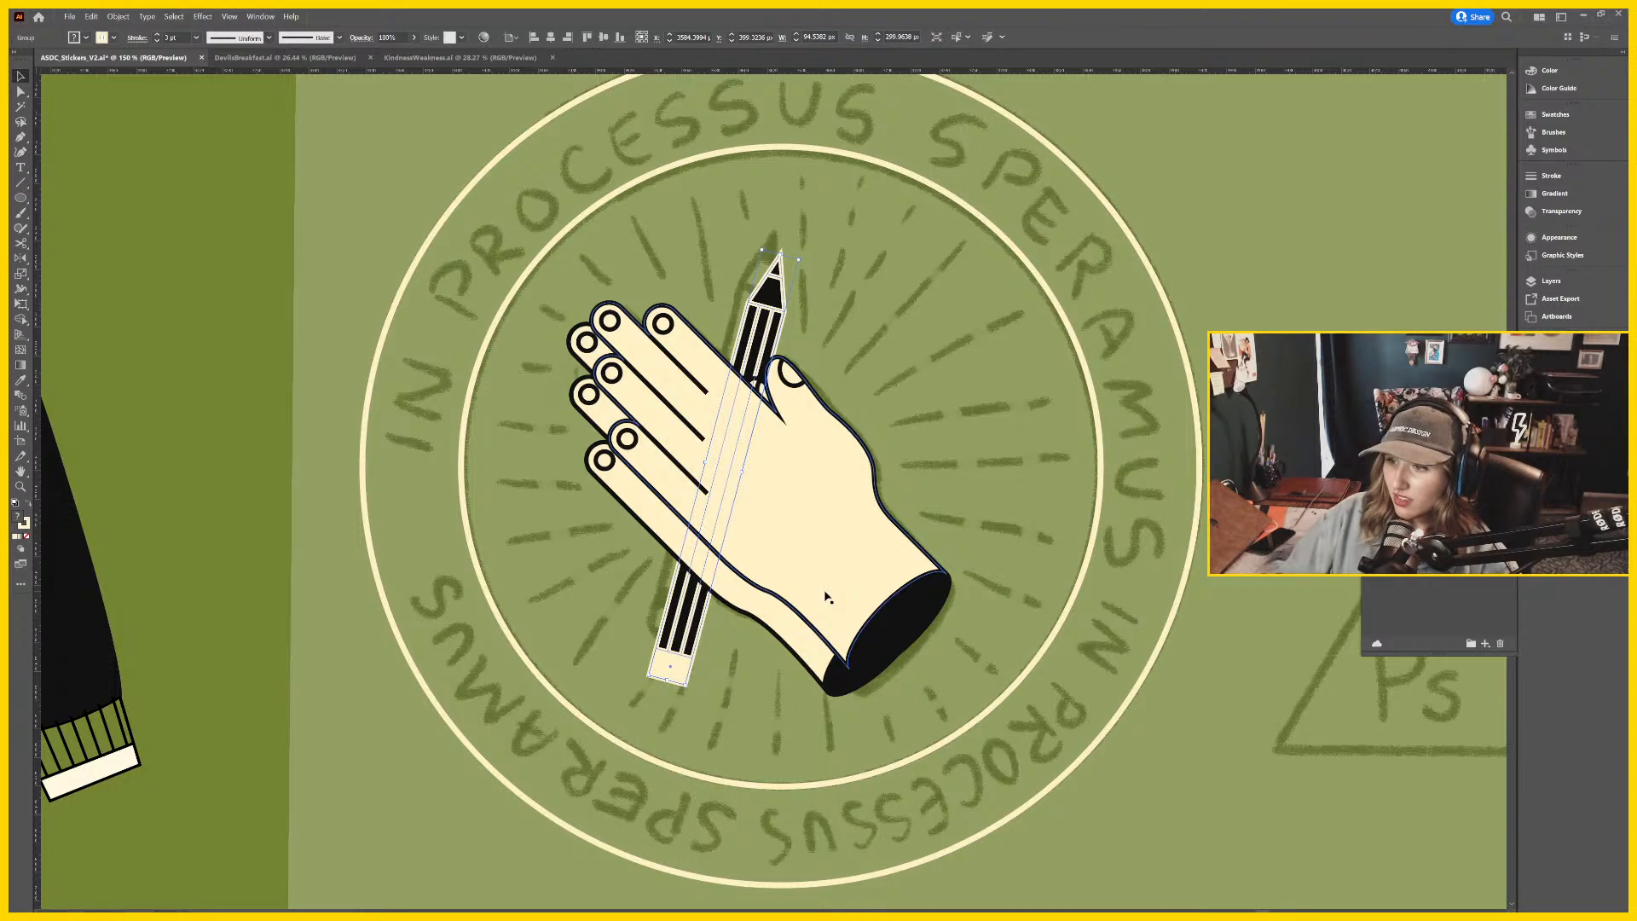
Recolour the rear hand solid black inside its group so it forms a dark silhouette behind the cream hand.
{"action": "double_click", "coordinate": [778, 621]}
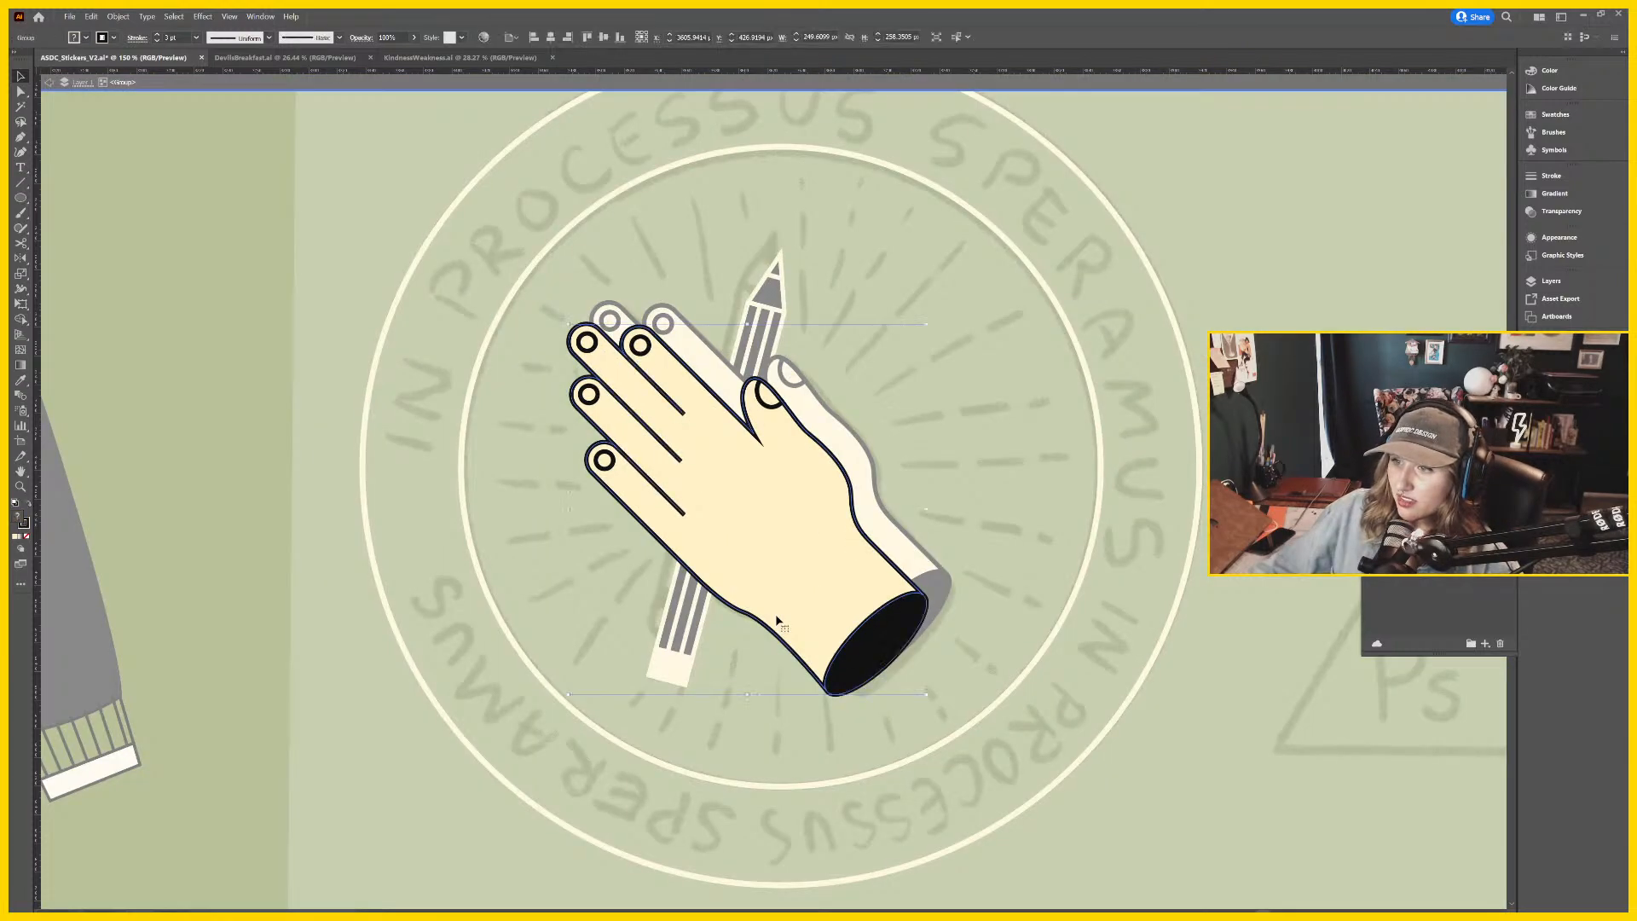
{"action": "double_click", "coordinate": [808, 610]}
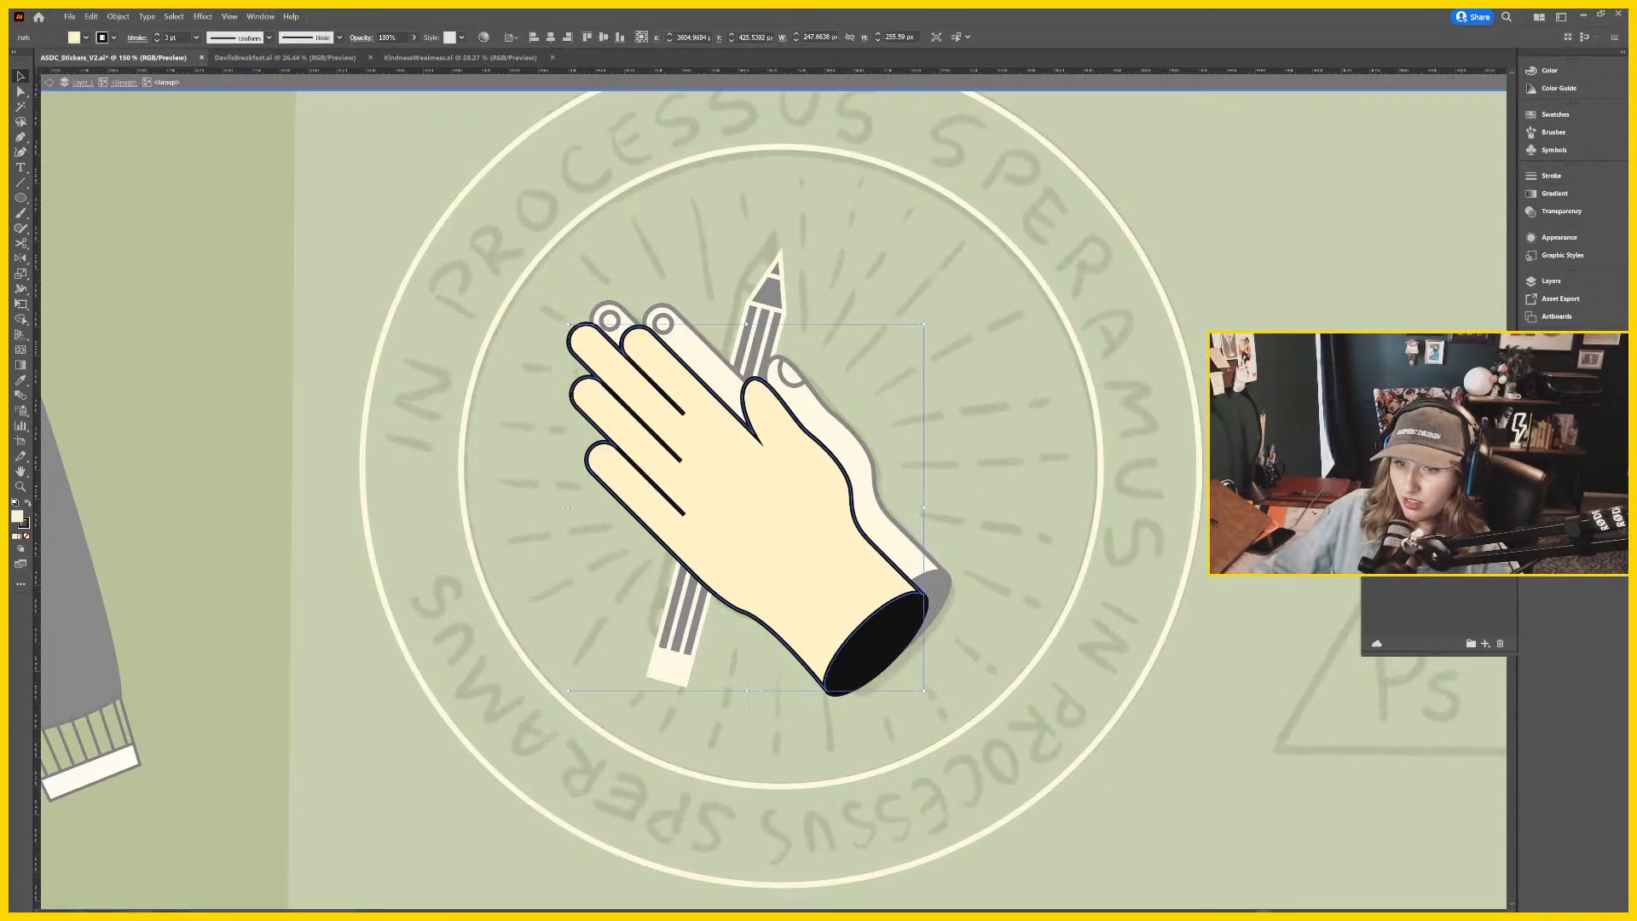
{"action": "key", "text": "Escape"}
{"action": "key", "text": "Escape"}
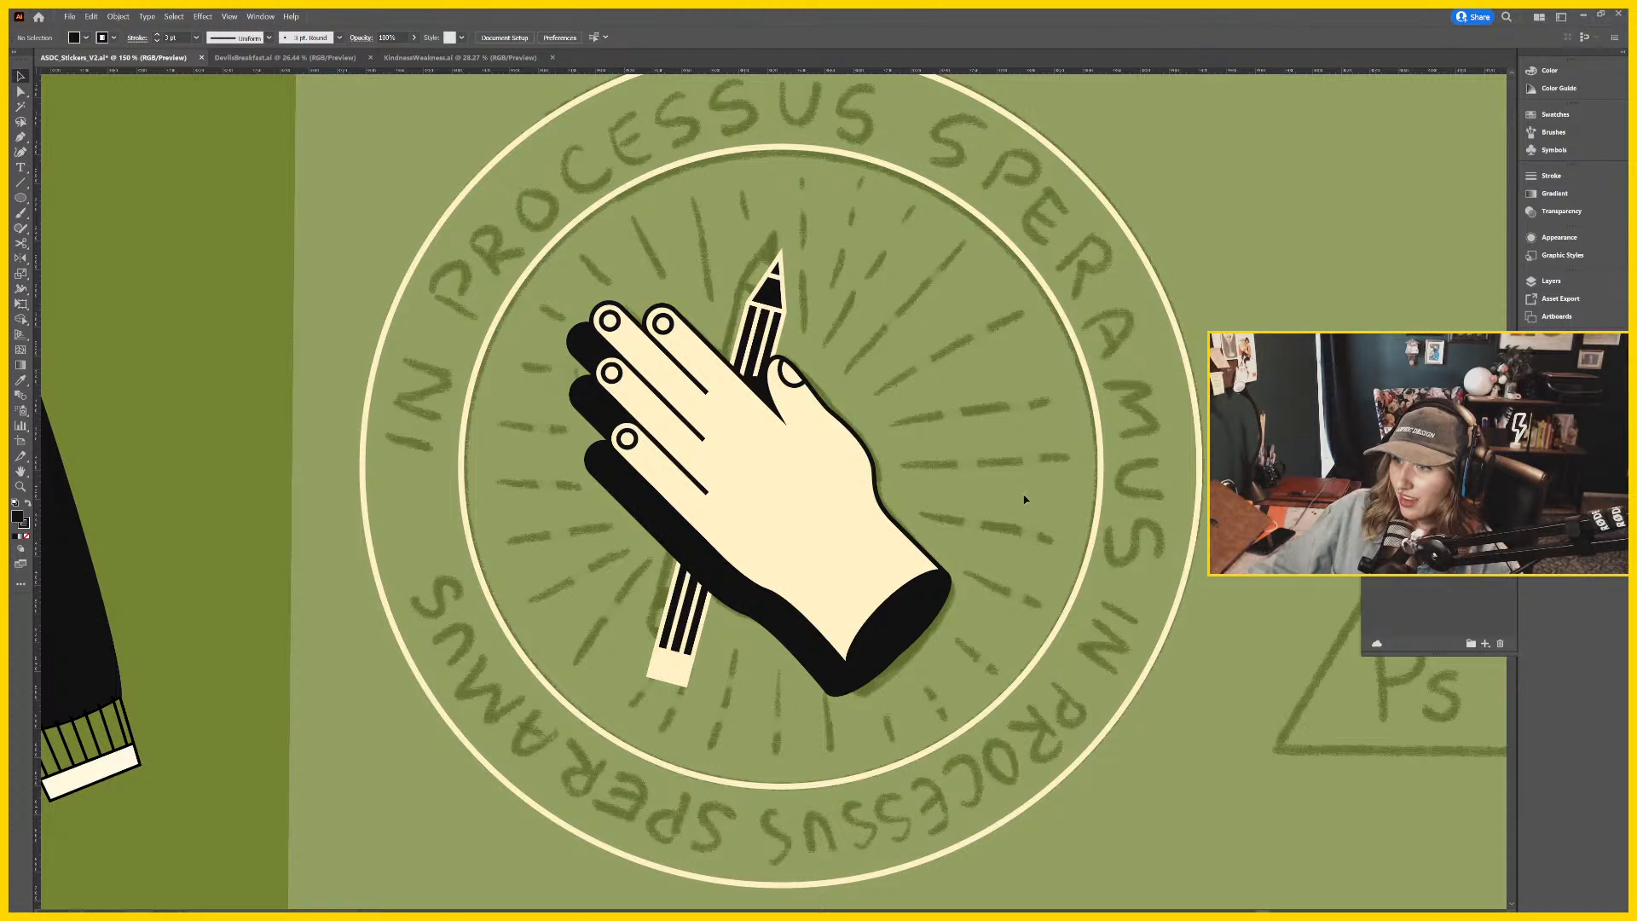
Shift the pencil about 4 px left and 15 px up between the hands, and select it together with both hands.
{"action": "left_click", "coordinate": [685, 641]}
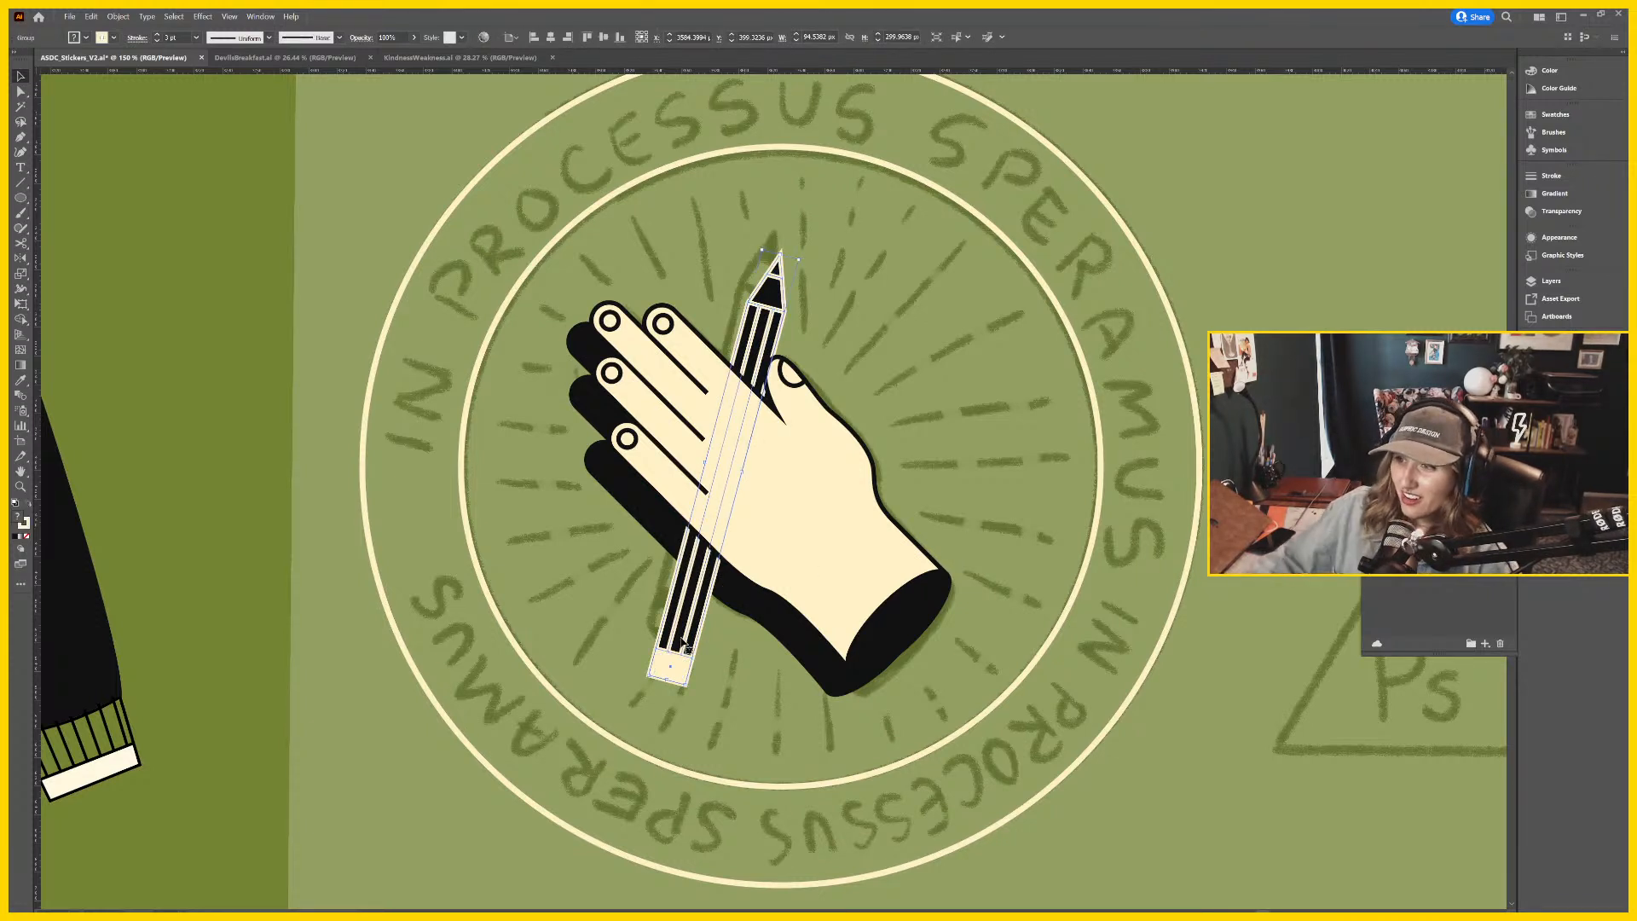
{"action": "left_click_drag", "start_coordinate": [771, 312], "coordinate": [764, 290]}
{"action": "left_click", "coordinate": [725, 477]}
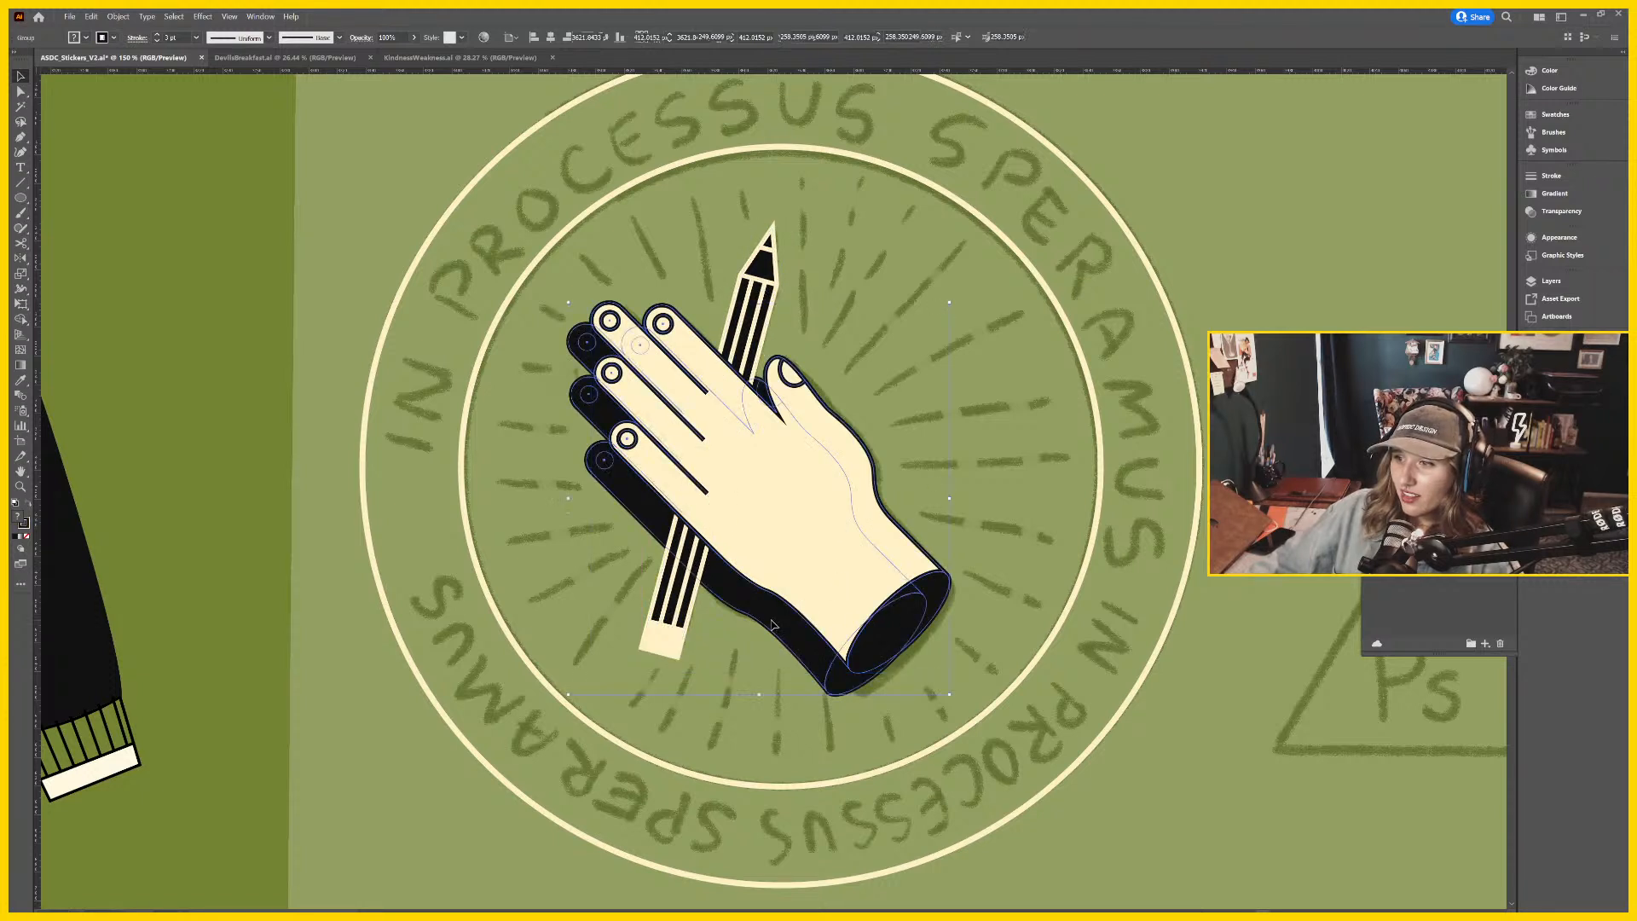
{"action": "left_click", "coordinate": [682, 650], "text": "shift"}
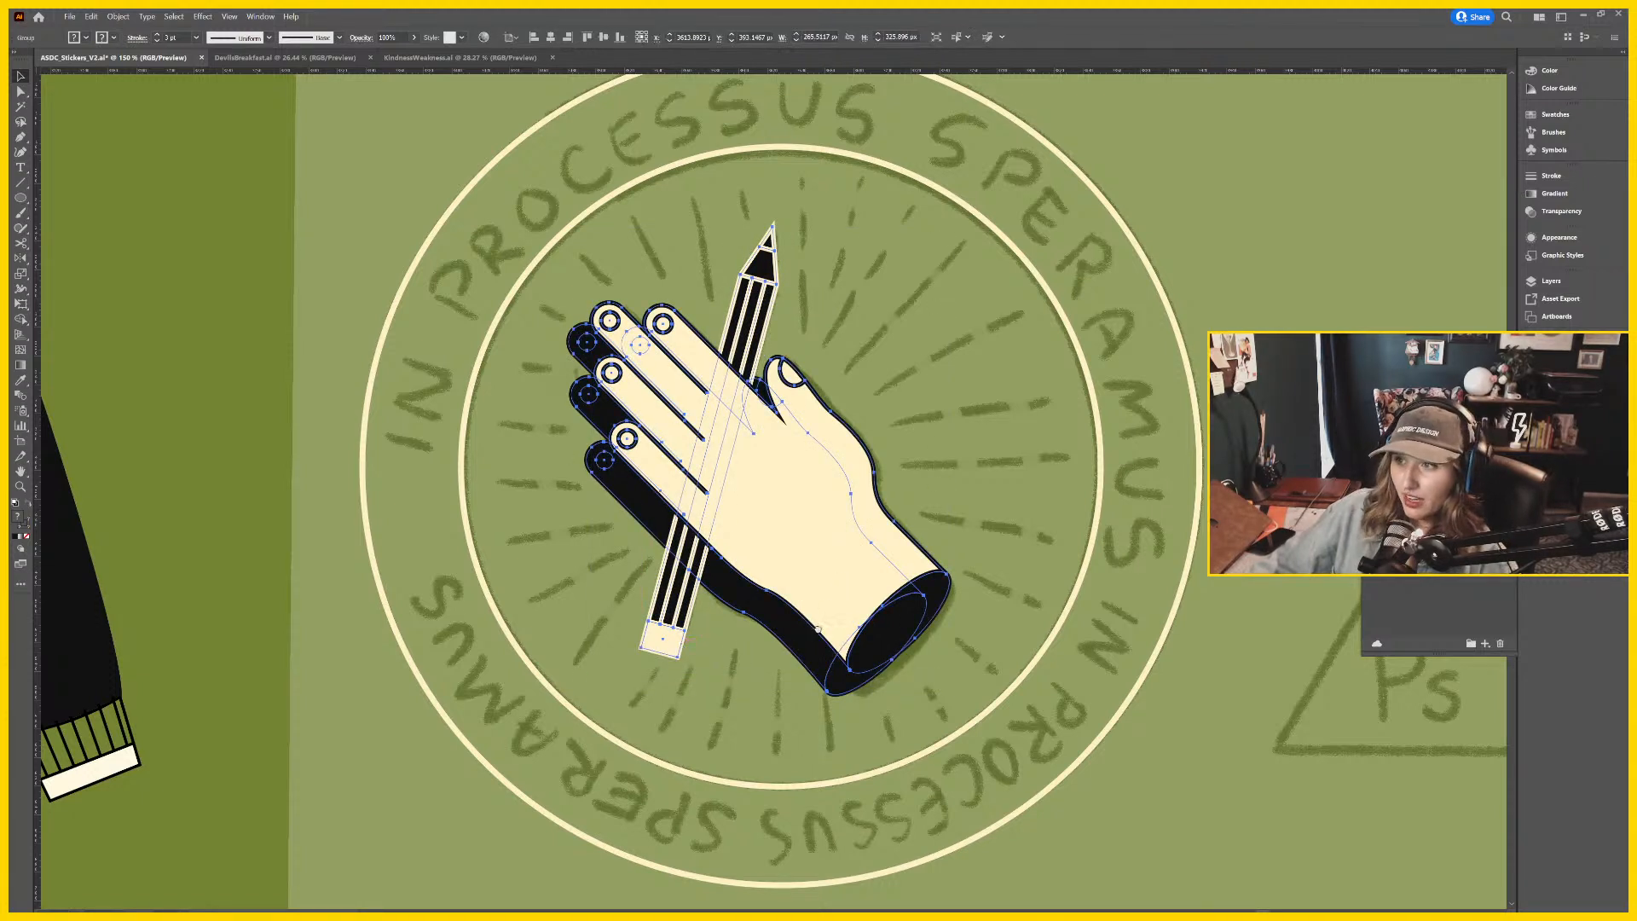
Examine the hands and pencil in the badge beside the jacket and the triangle sketch on the artboard.
{"action": "scroll", "coordinate": [1120, 455], "scroll_direction": "up", "scroll_amount": 2}
{"action": "scroll", "coordinate": [1120, 455], "scroll_direction": "right", "scroll_amount": 3}
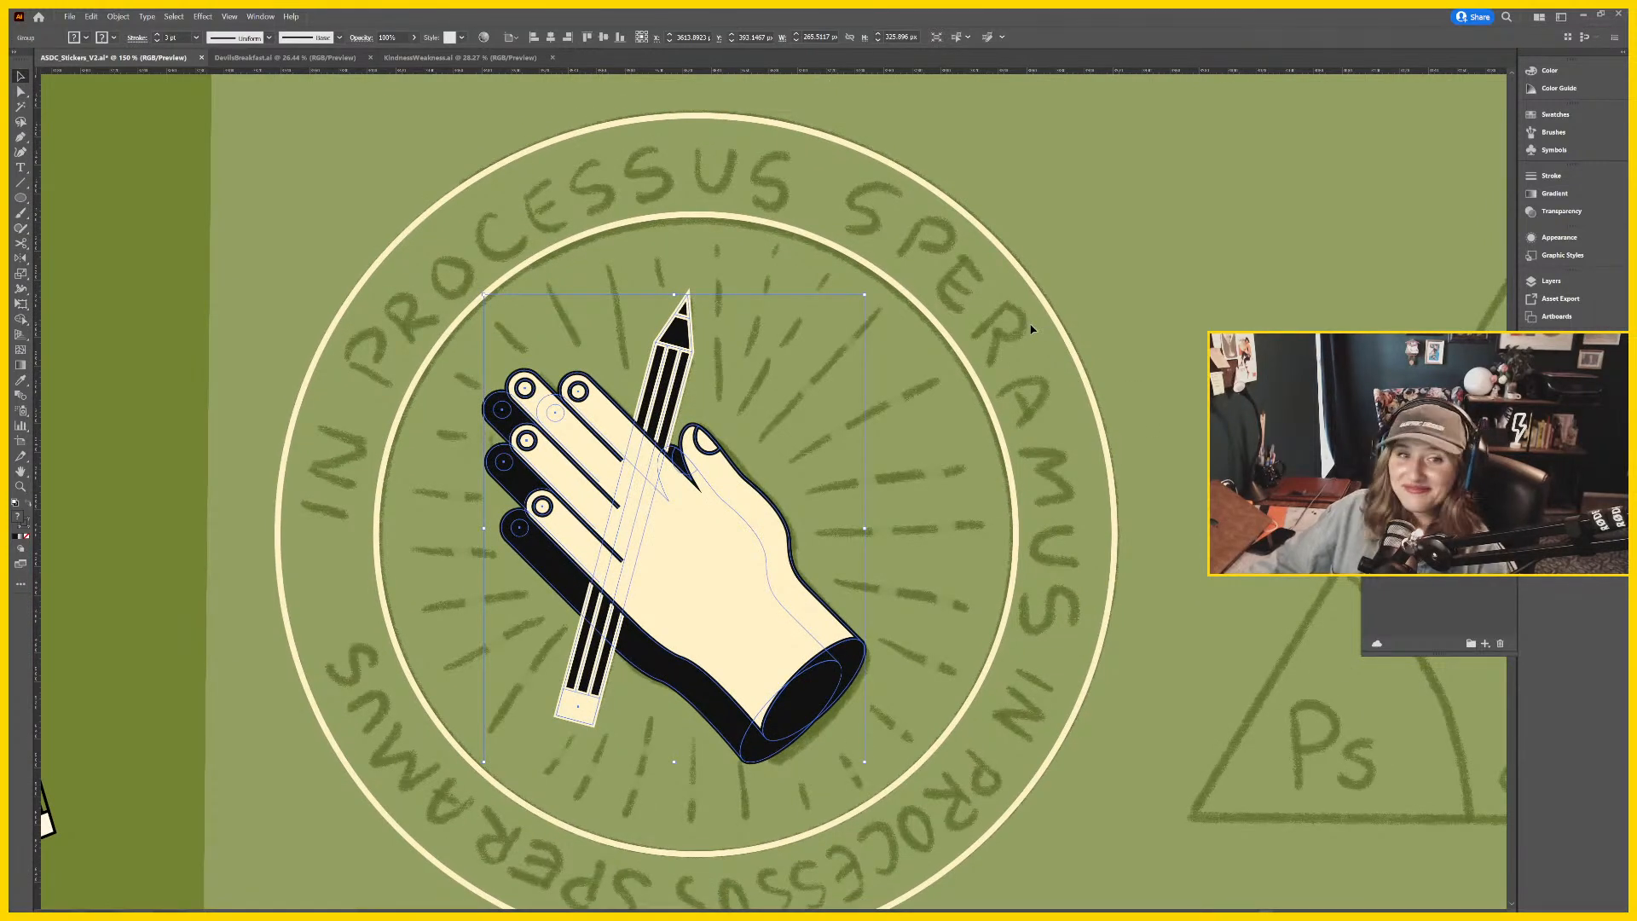
{"action": "scroll", "coordinate": [1169, 314], "scroll_direction": "left", "scroll_amount": 1}
{"action": "key", "text": "ctrl+minus"}
{"action": "key", "text": "ctrl+minus"}
{"action": "key", "text": "ctrl+minus"}
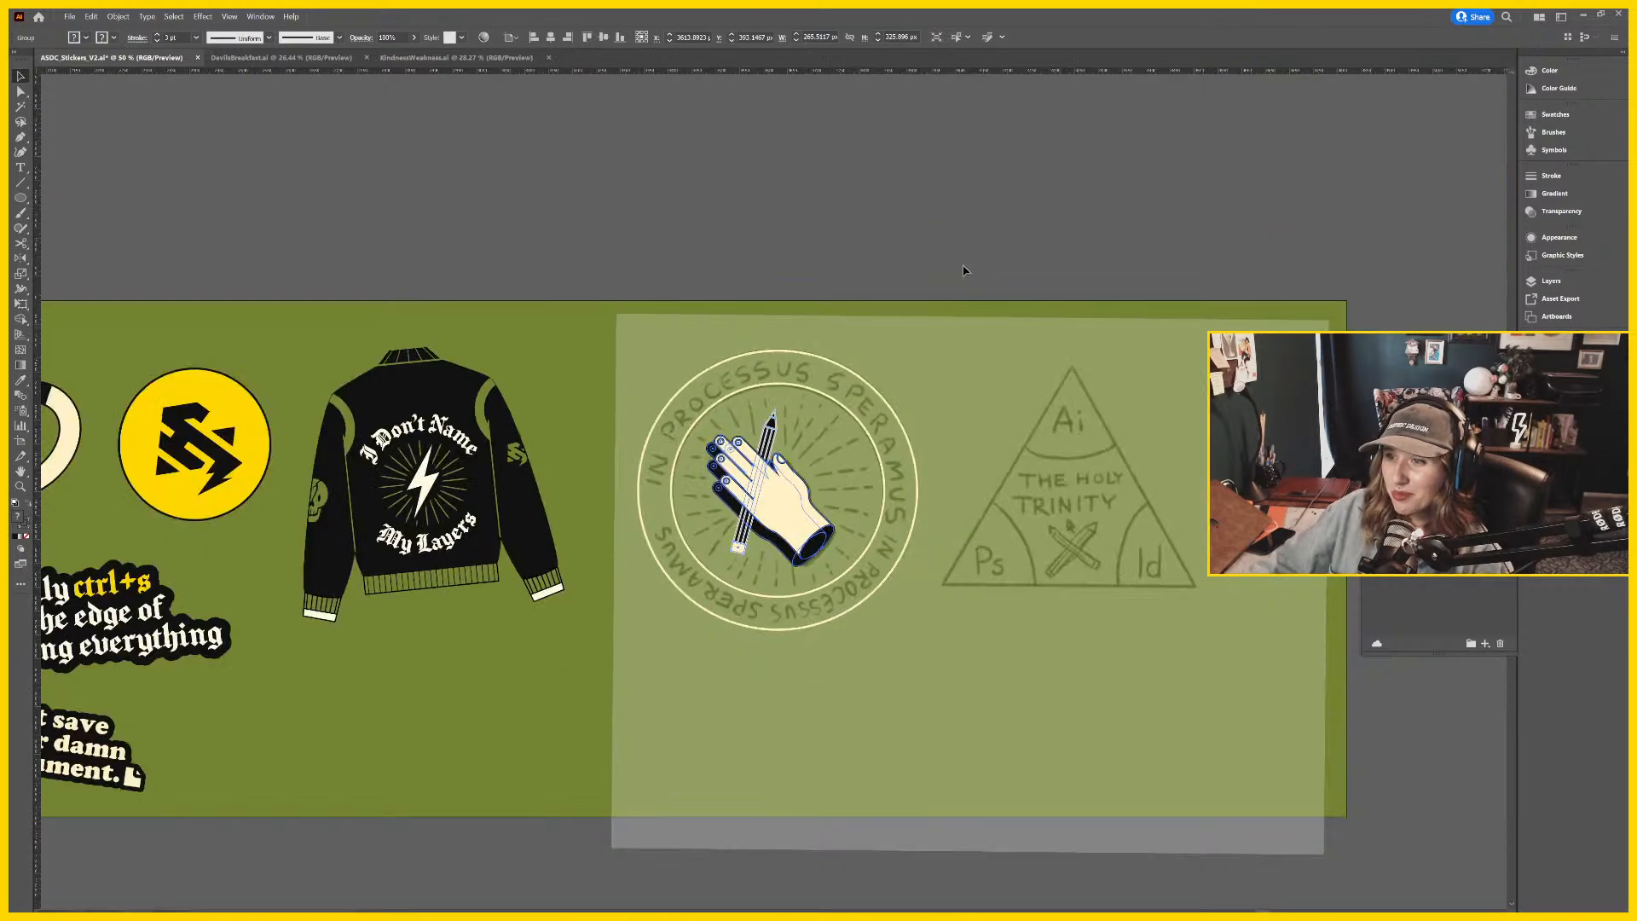
{"action": "left_click", "coordinate": [979, 321]}
{"action": "left_click_drag", "start_coordinate": [980, 321], "coordinate": [1002, 309]}
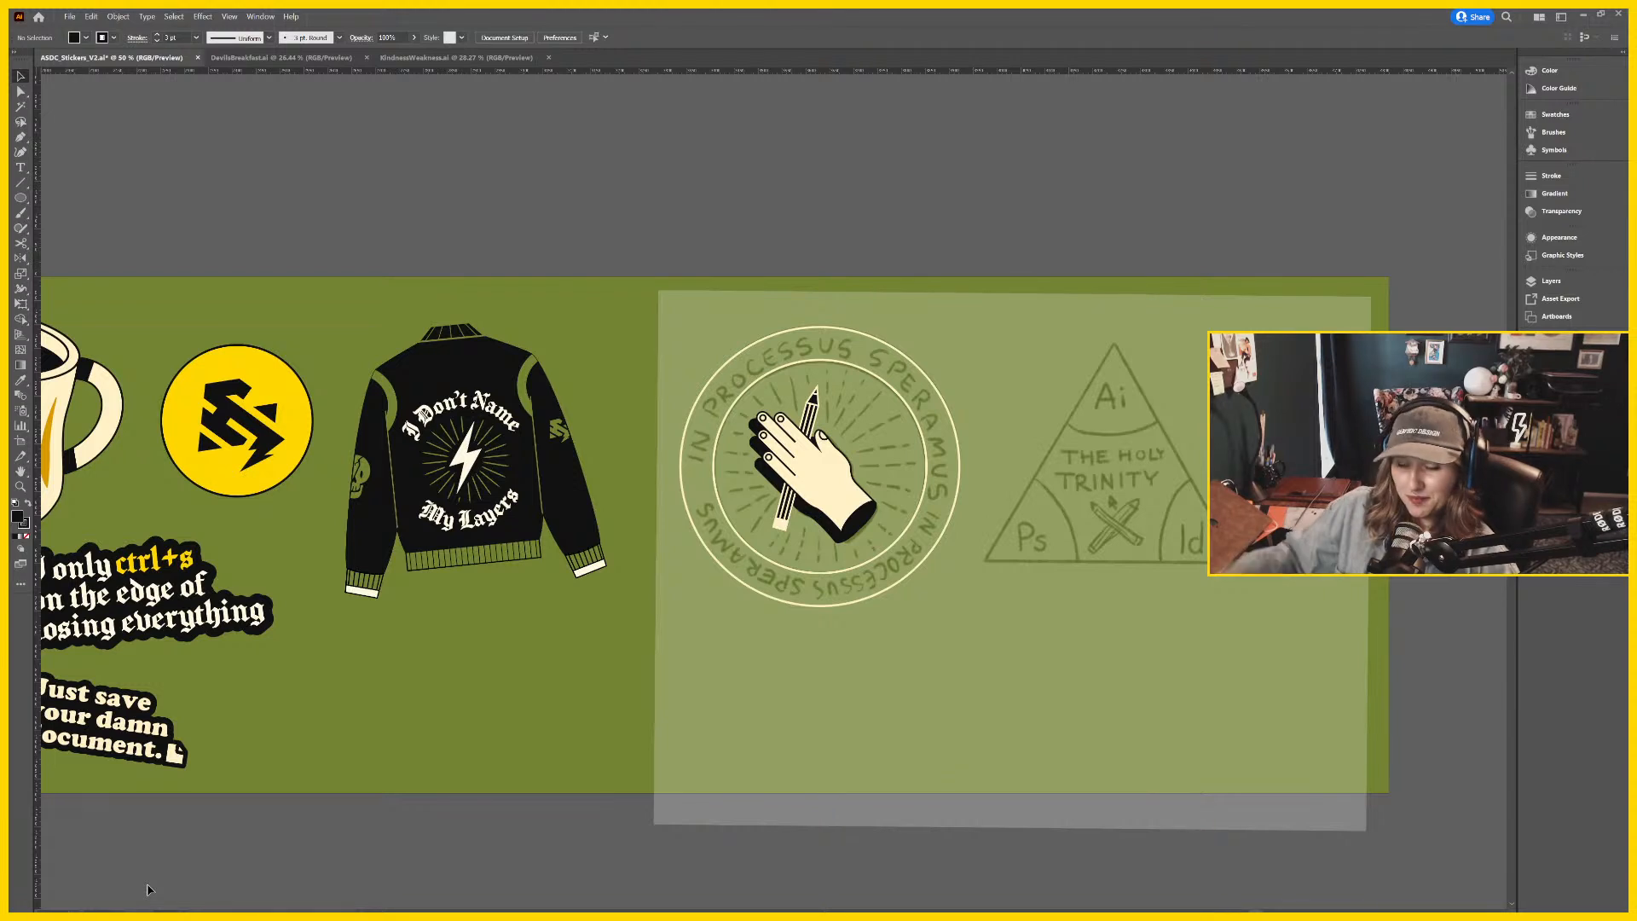
{"action": "key", "text": "ctrl+="}
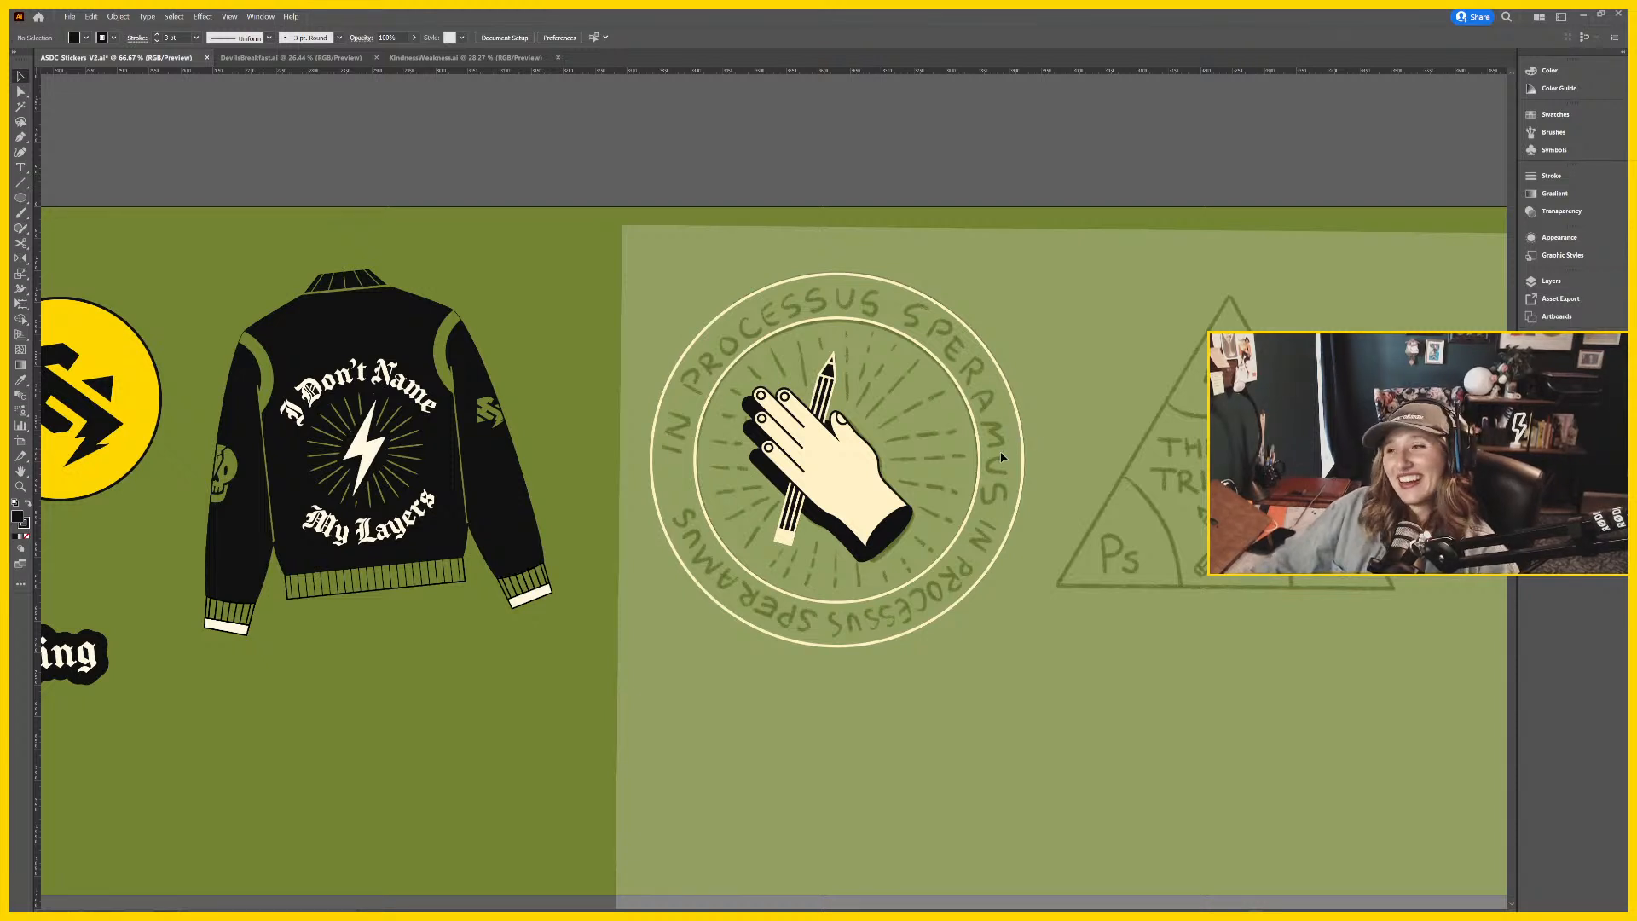
{"action": "scroll", "coordinate": [930, 473], "scroll_direction": "right", "scroll_amount": 2}
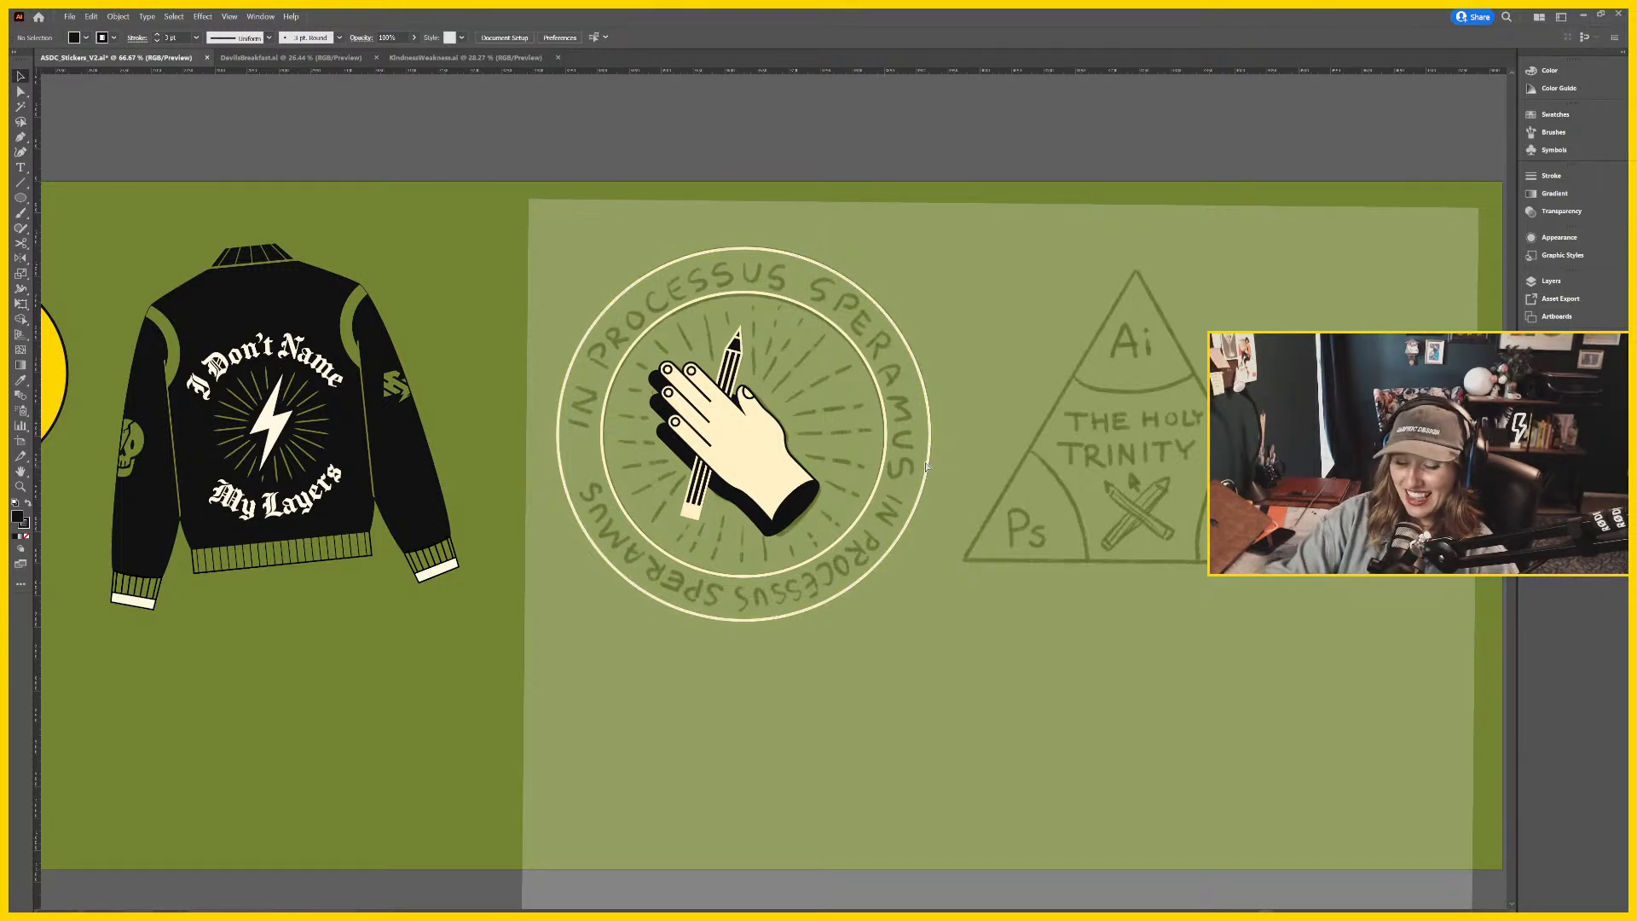
Draw a vertical straight line about 411 px long through the middle of the inner ring with the Pen tool.
{"action": "key", "text": "ctrl+equal"}
{"action": "scroll", "coordinate": [946, 482], "scroll_direction": "up", "scroll_amount": 3}
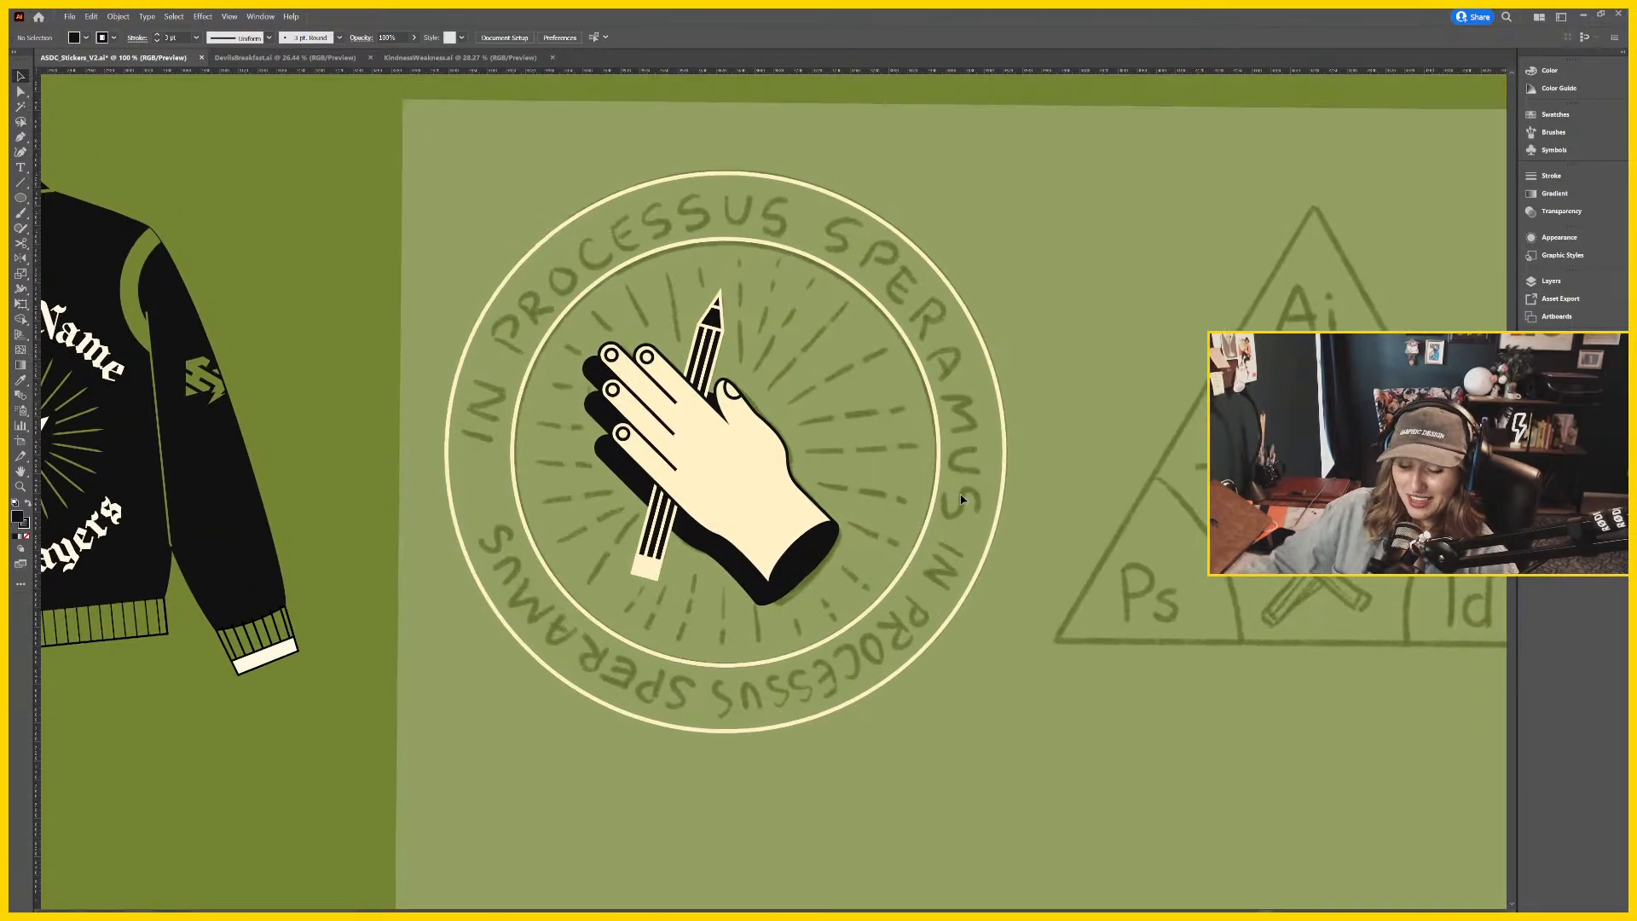
{"action": "key", "text": "p"}
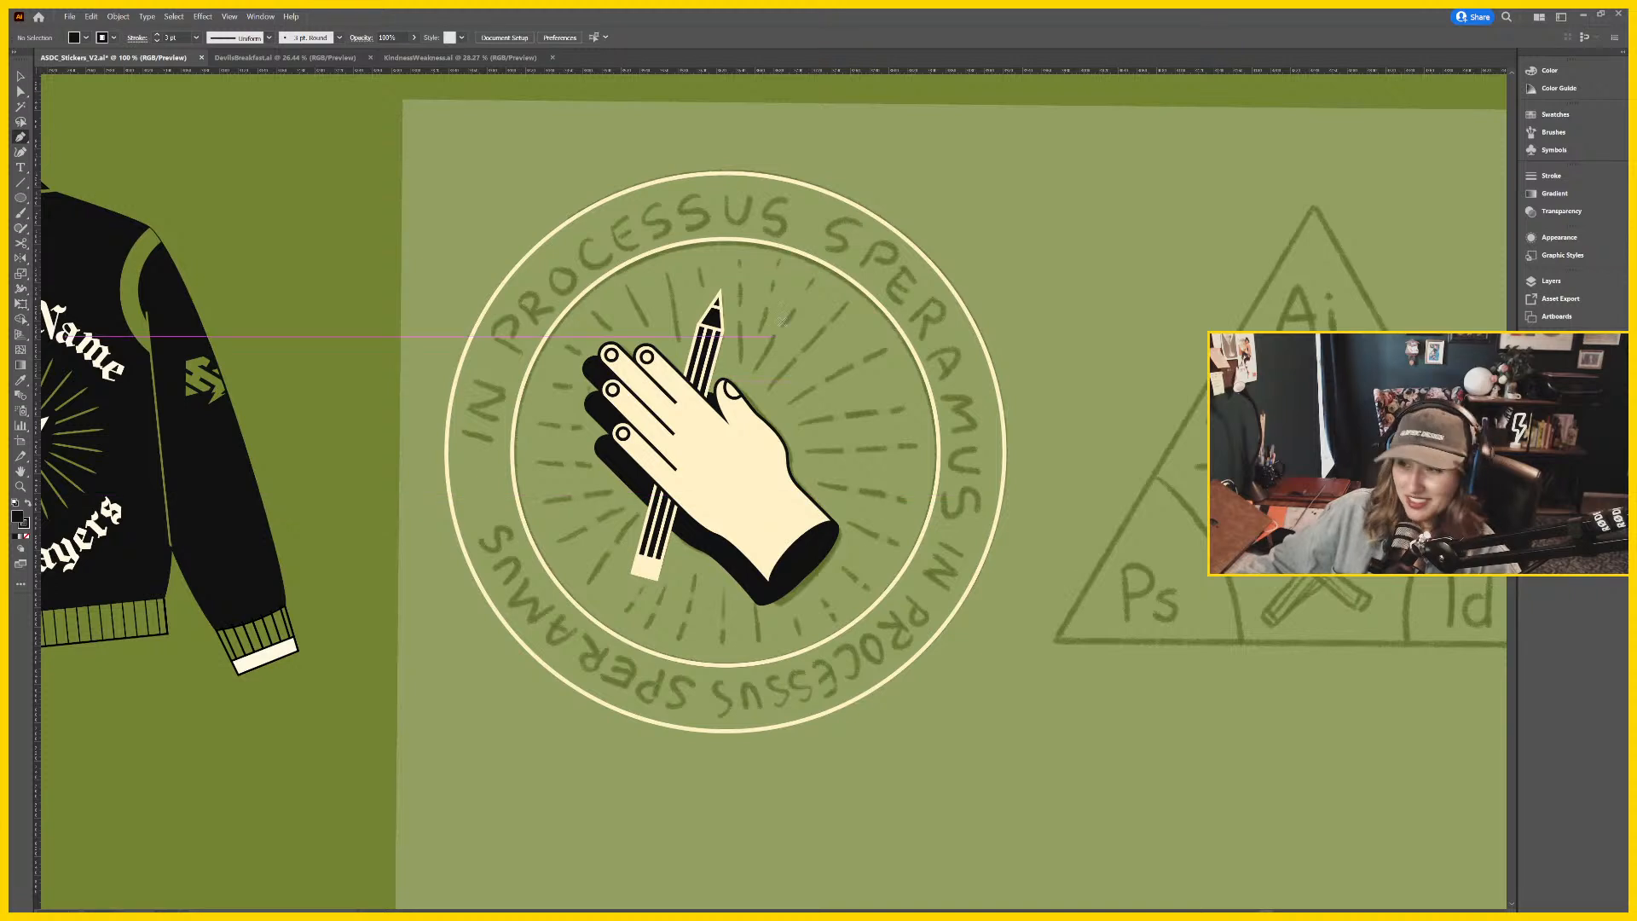
{"action": "left_click", "coordinate": [727, 251]}
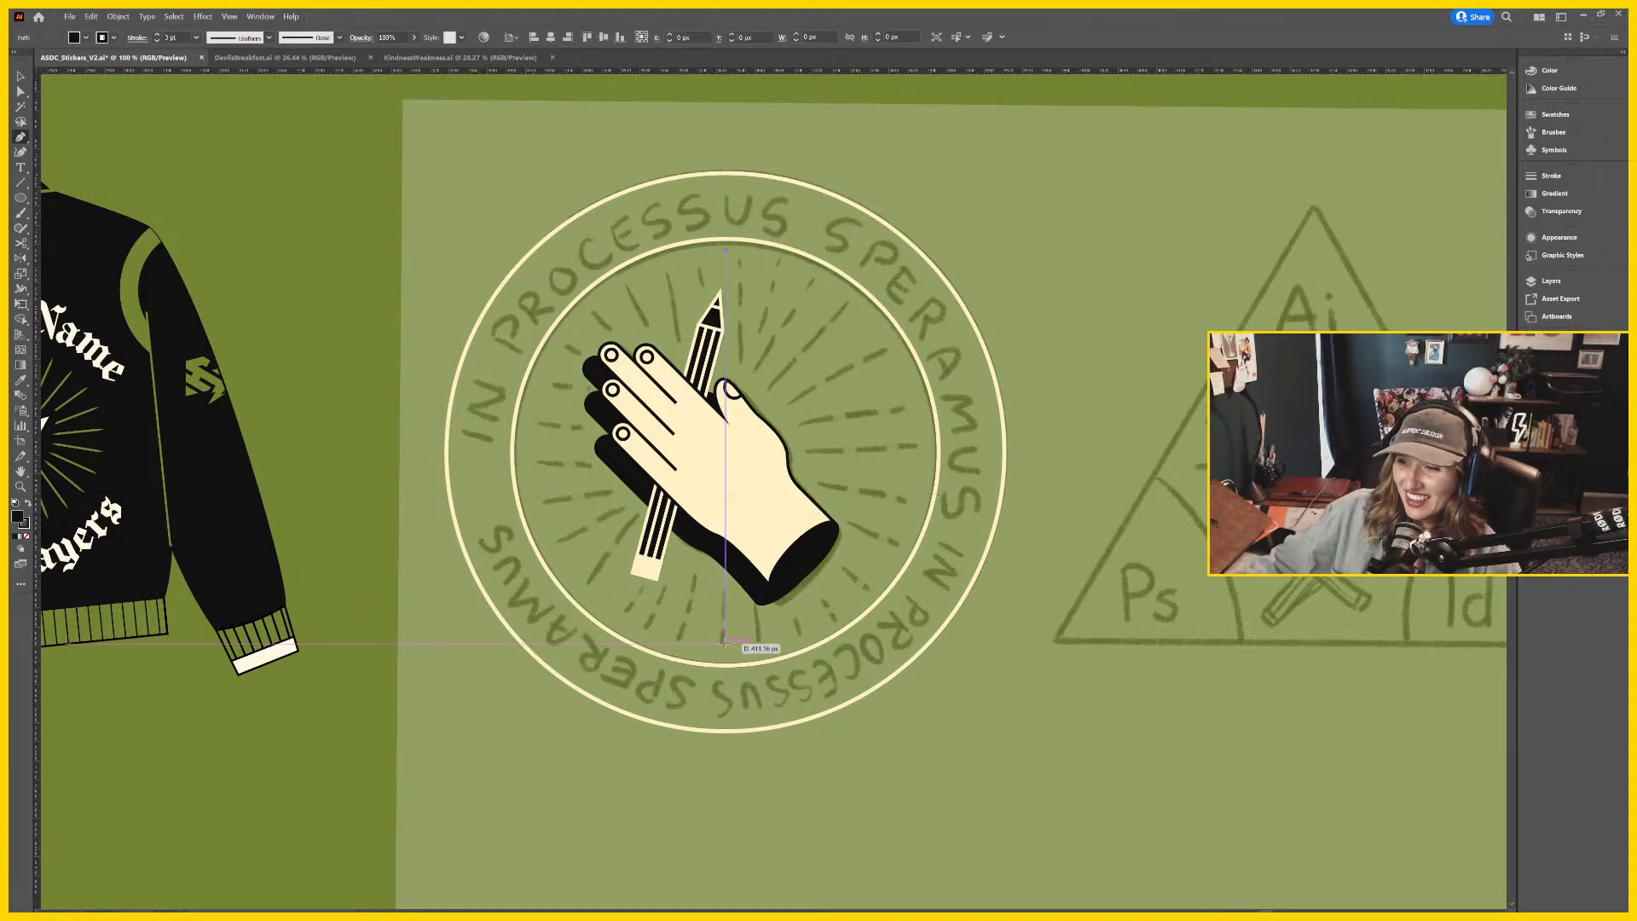
{"action": "left_click", "coordinate": [726, 642]}
{"action": "key", "text": "v"}
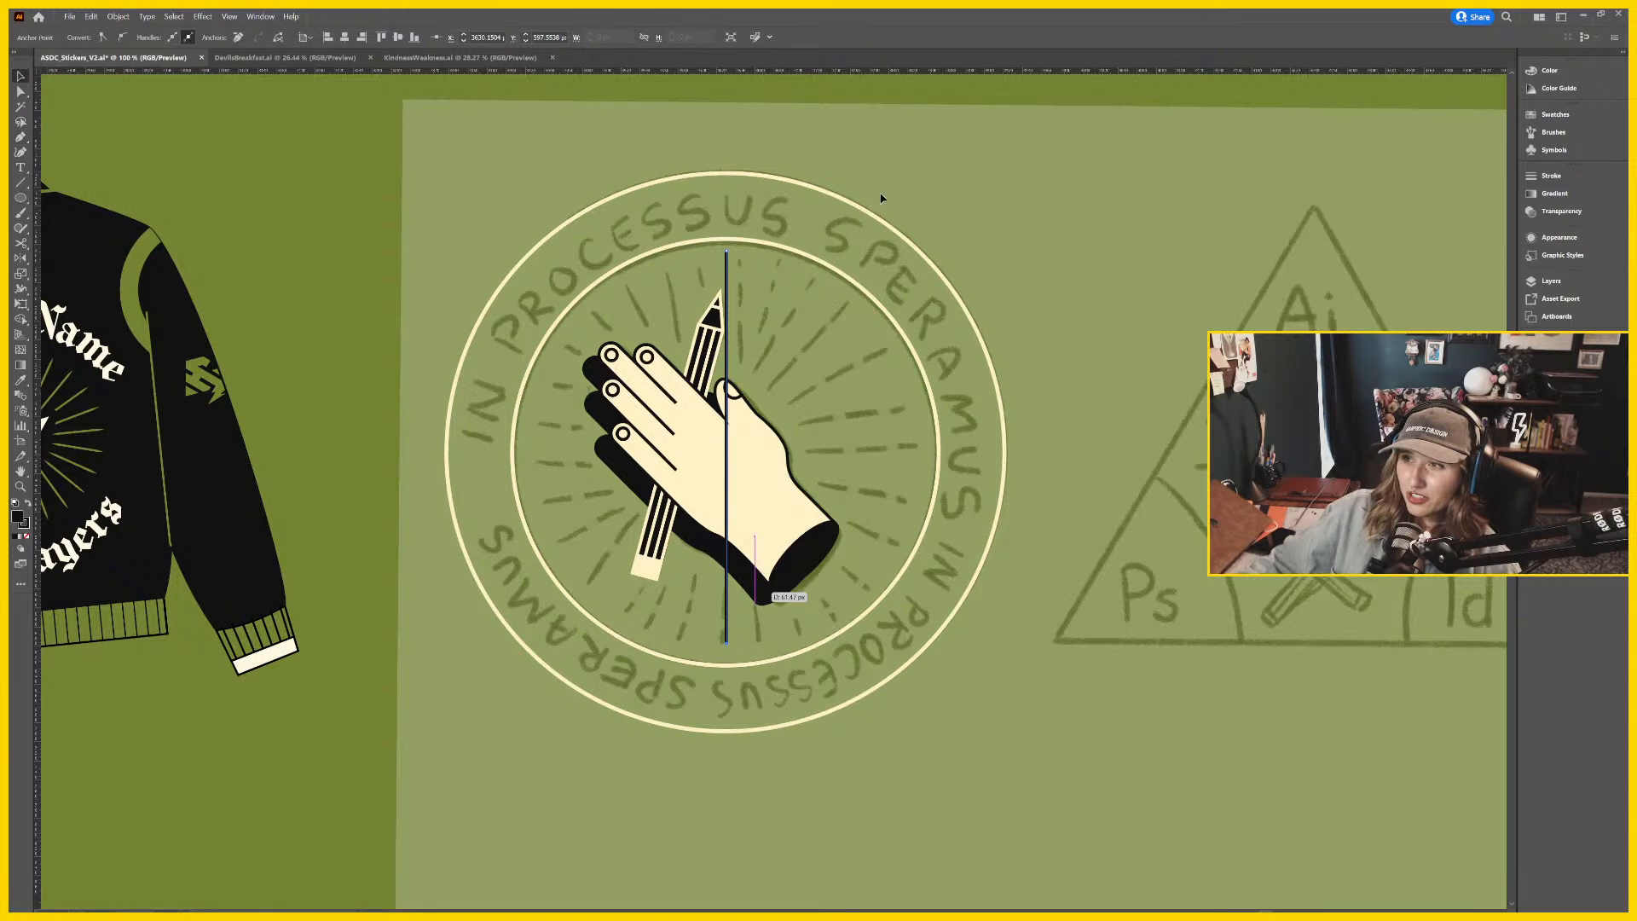
Give the vertical line the lens-shaped width profile that tapers at both ends, and set its stroke to 7 pt.
{"action": "left_click_drag", "start_coordinate": [881, 198], "coordinate": [927, 288]}
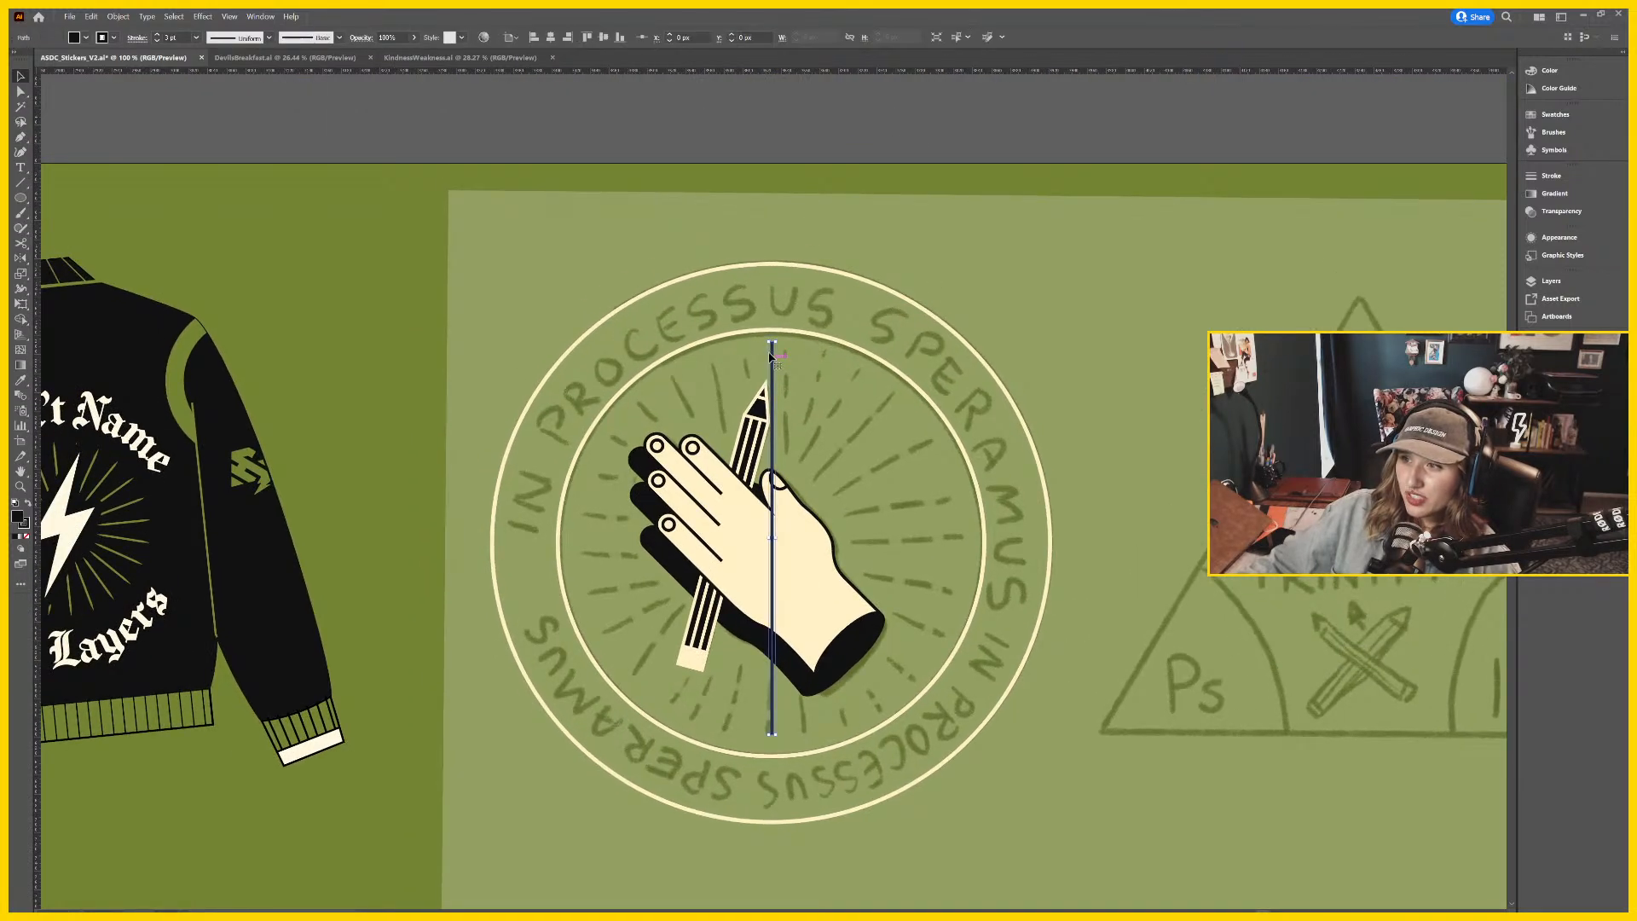
{"action": "left_click", "coordinate": [772, 358]}
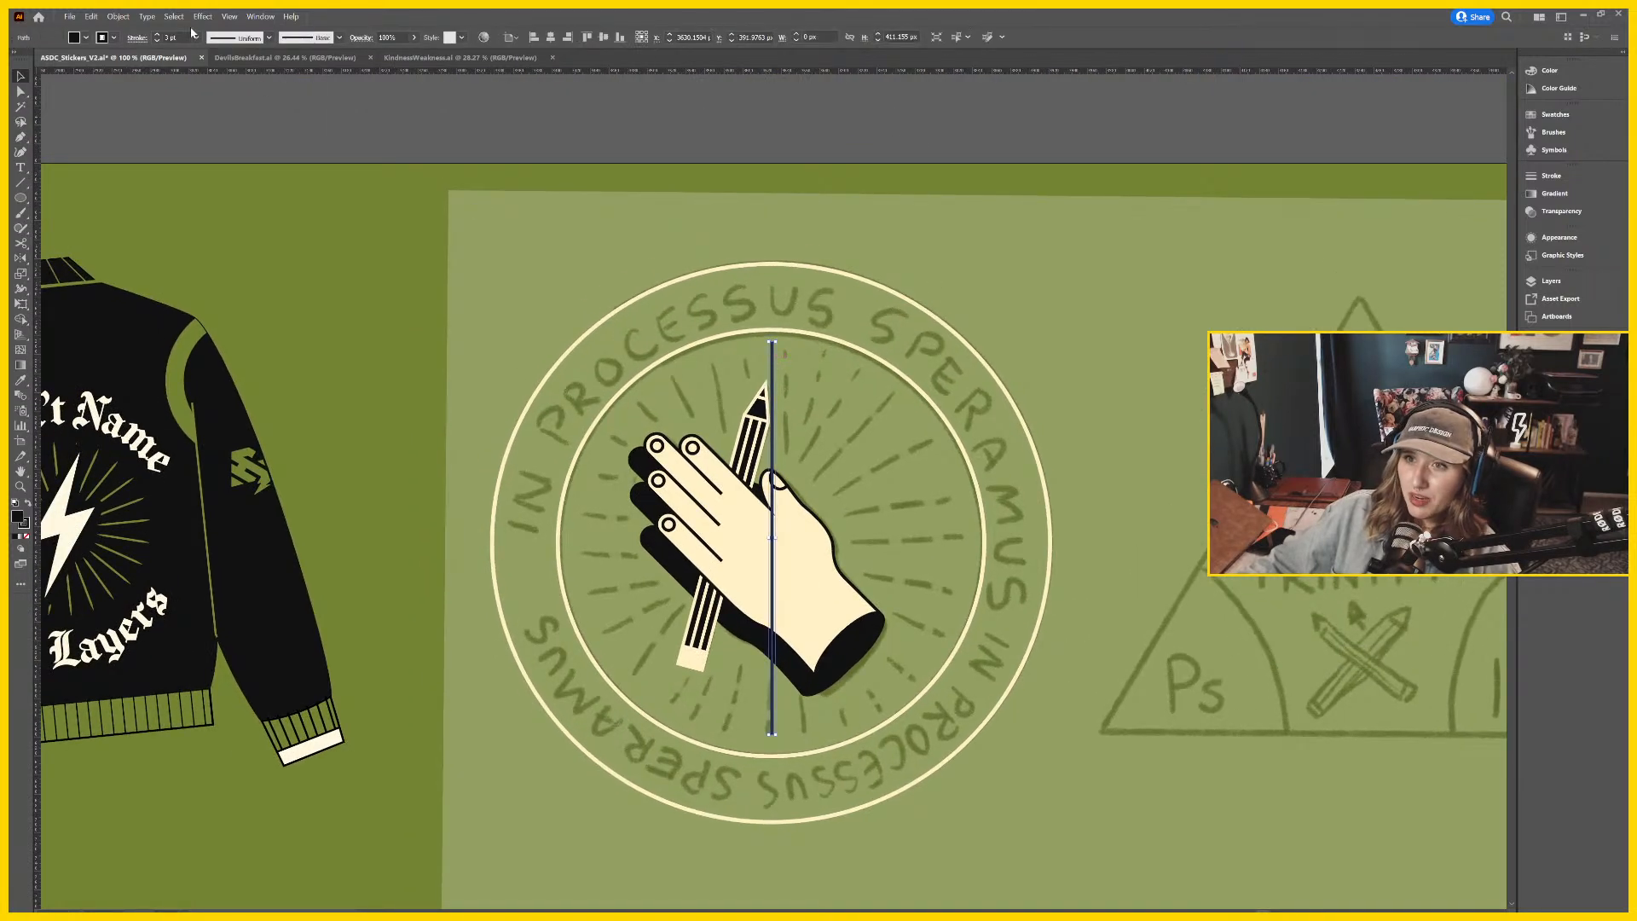
{"action": "left_click", "coordinate": [250, 40]}
{"action": "left_click", "coordinate": [249, 75]}
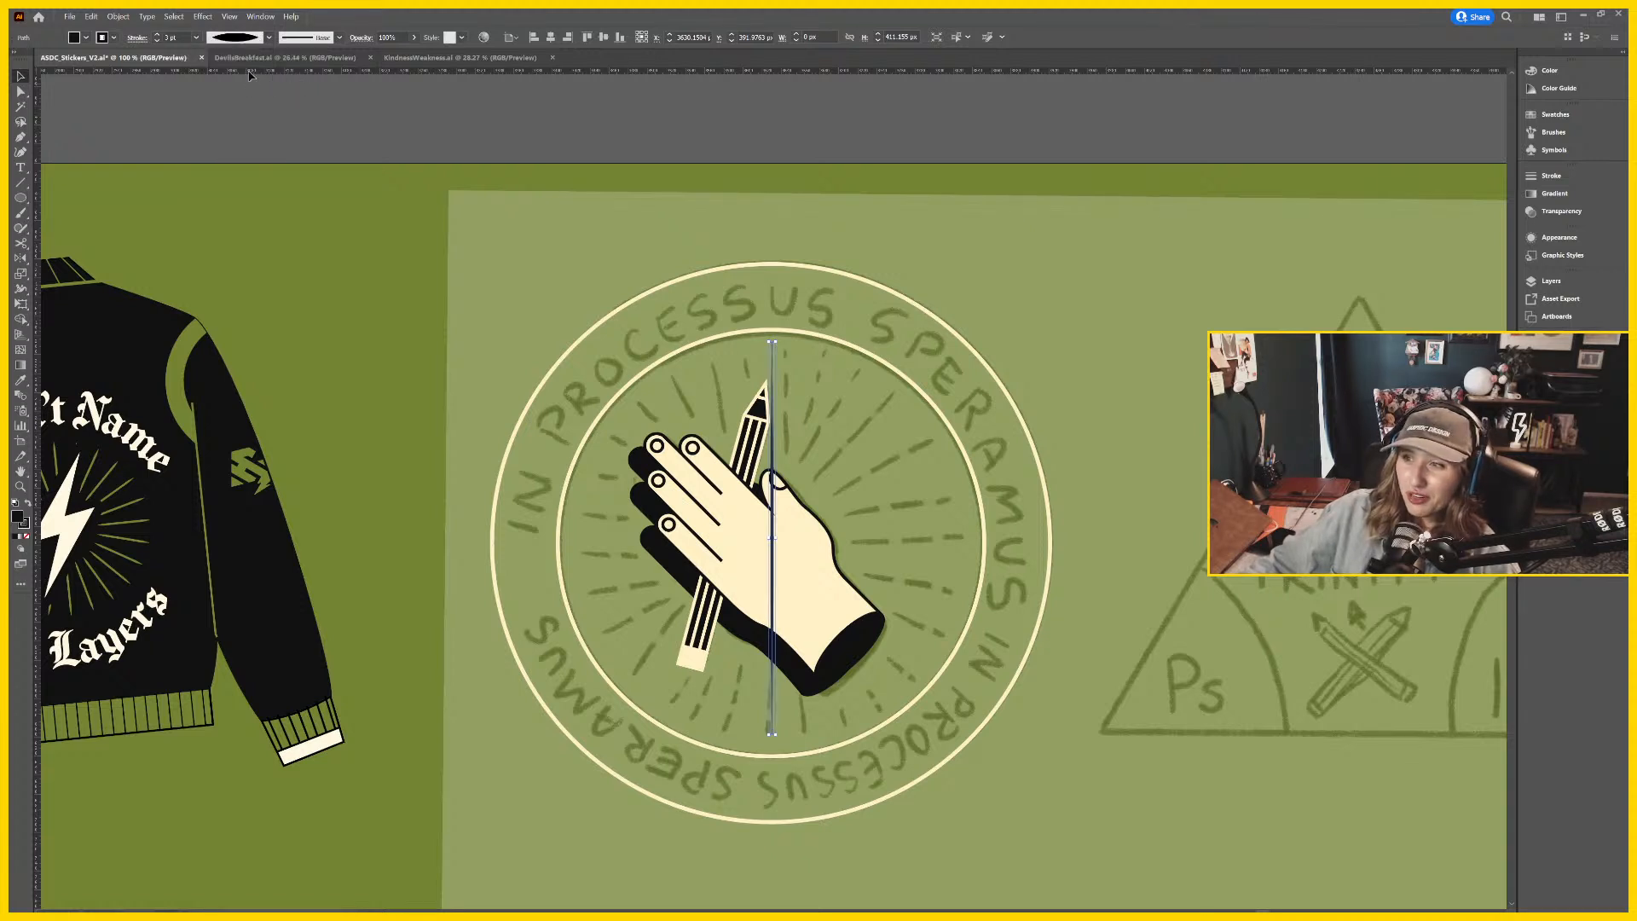
{"action": "left_click", "coordinate": [156, 36]}
{"action": "left_click", "coordinate": [156, 37]}
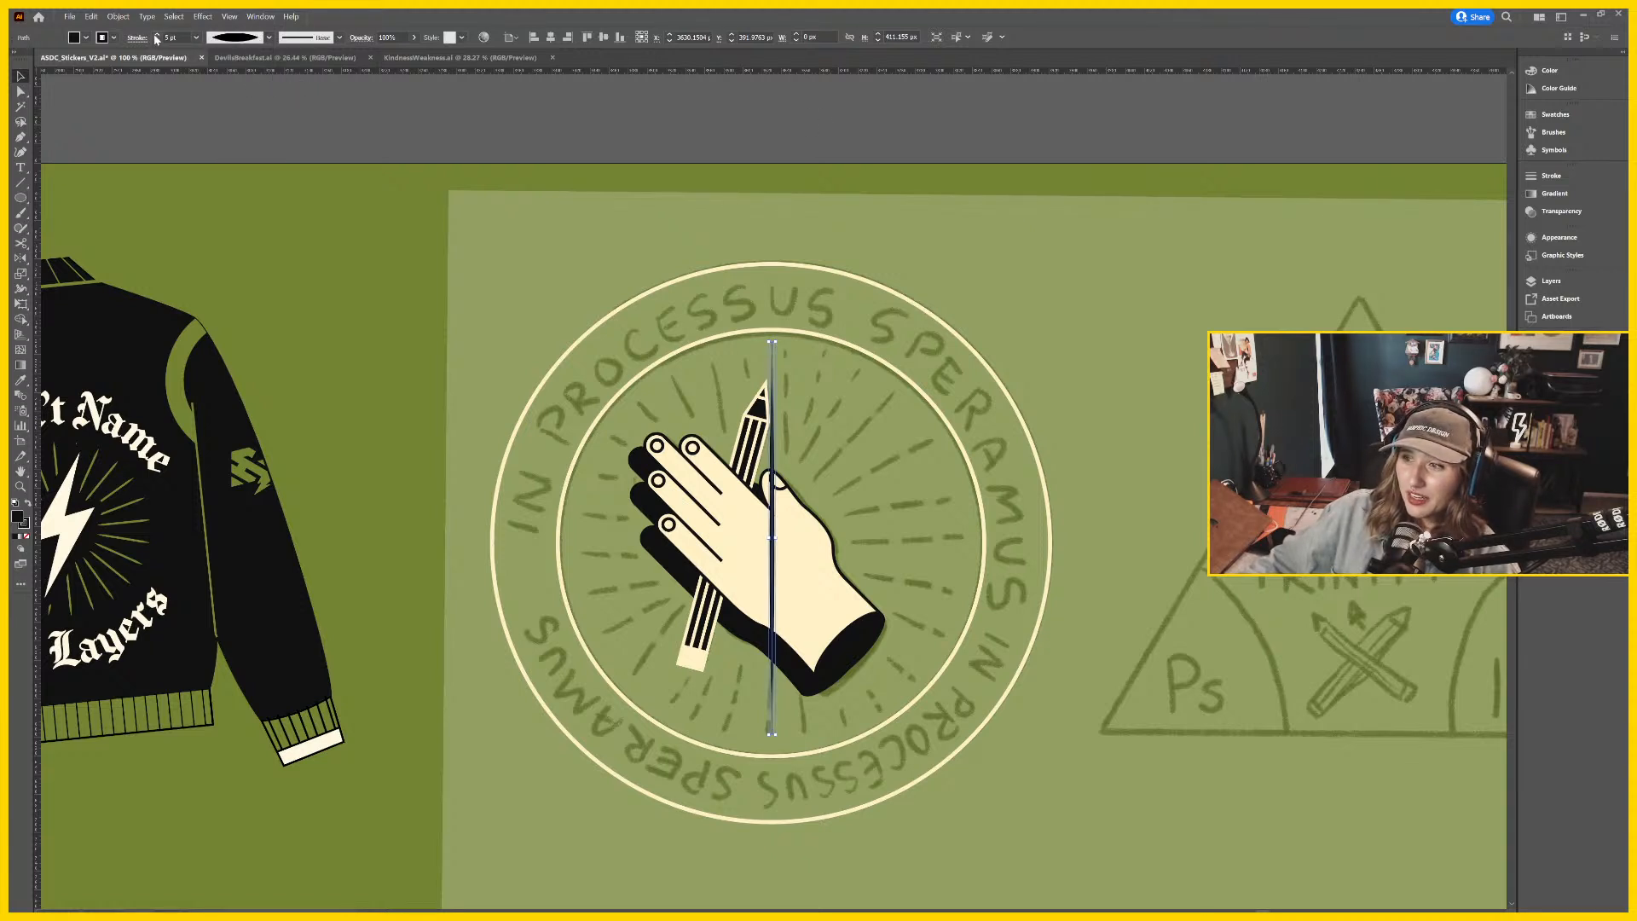
{"action": "left_click", "coordinate": [156, 37]}
{"action": "left_click", "coordinate": [156, 36]}
{"action": "left_click", "coordinate": [805, 146]}
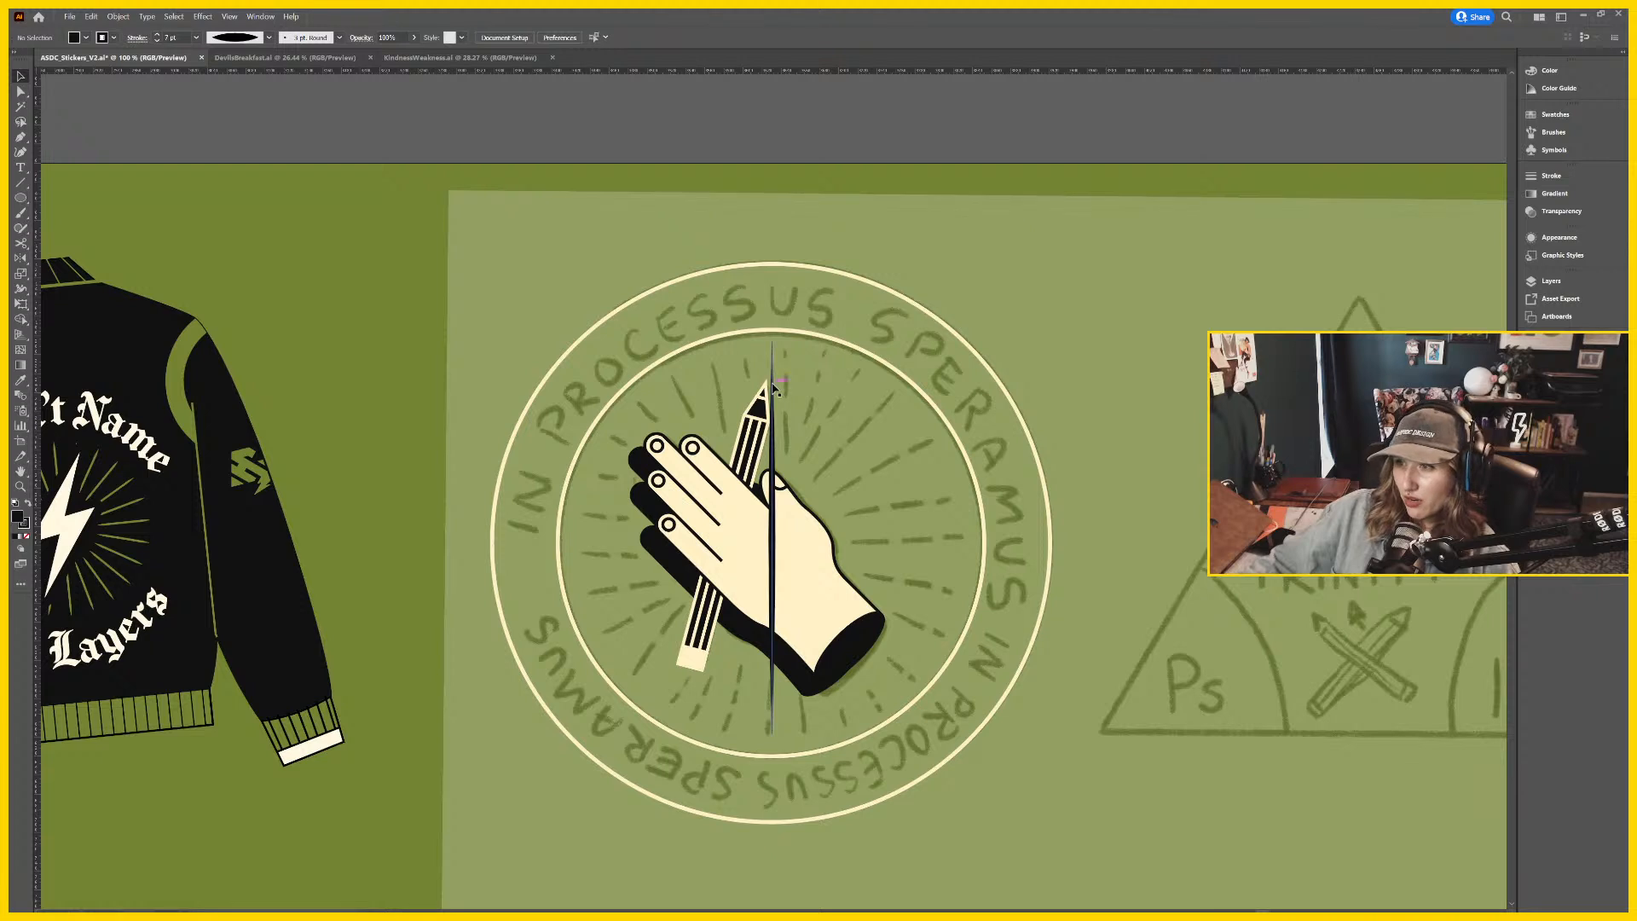
Reapply the lens-shaped width profile to the vertical line and set its stroke to 9 pt.
{"action": "left_click", "coordinate": [772, 387]}
{"action": "left_click", "coordinate": [256, 38]}
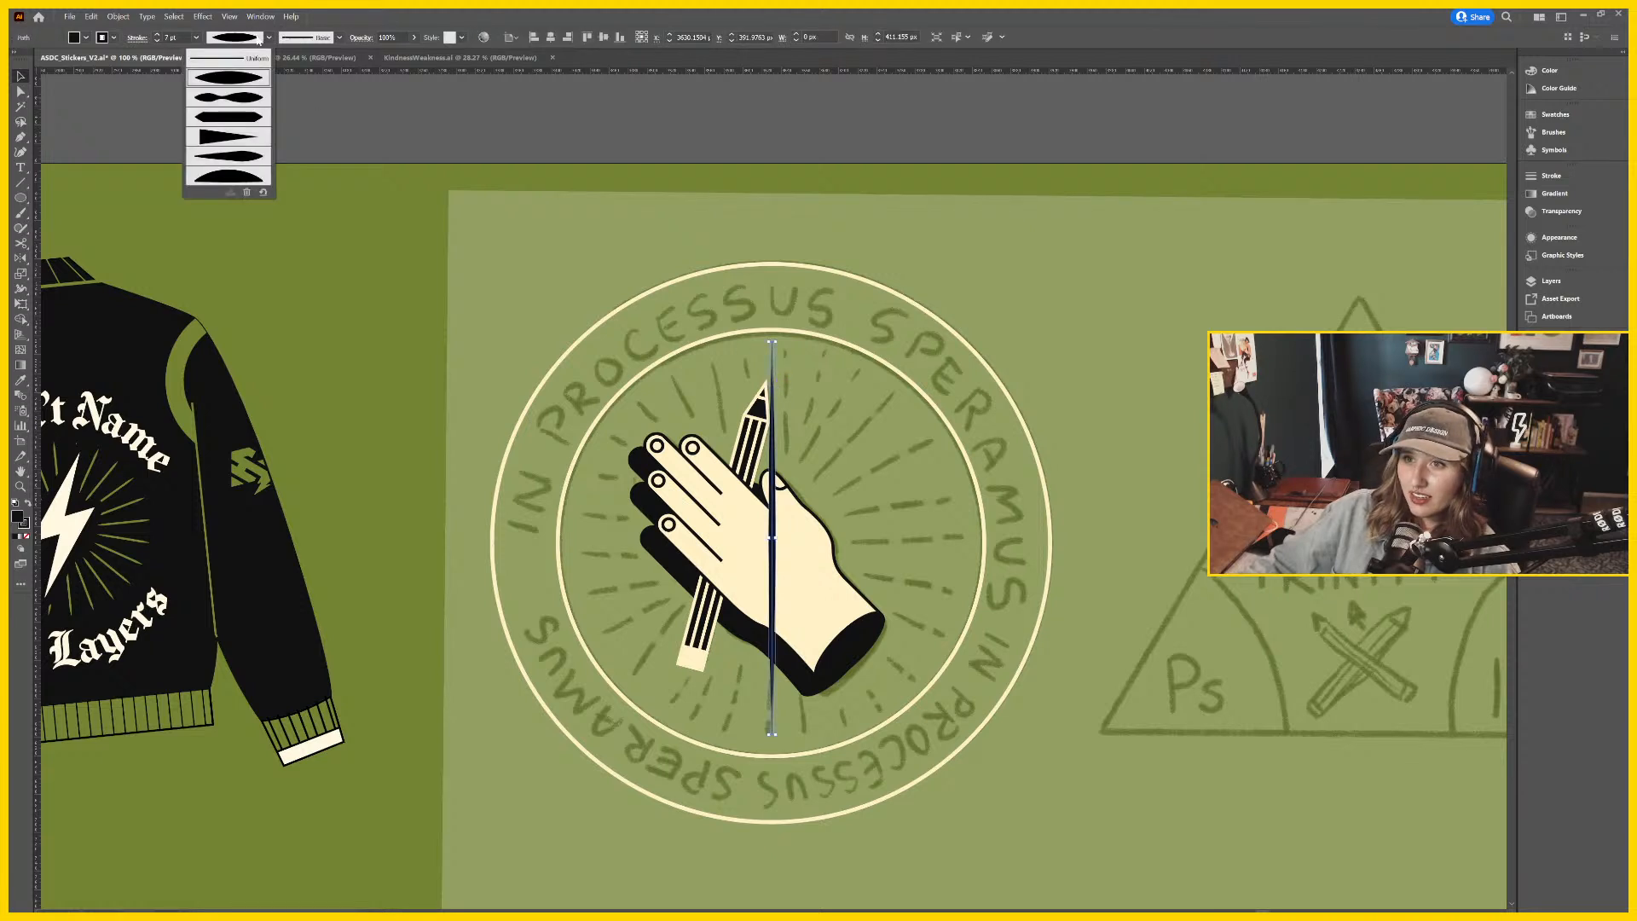
{"action": "left_click", "coordinate": [247, 82]}
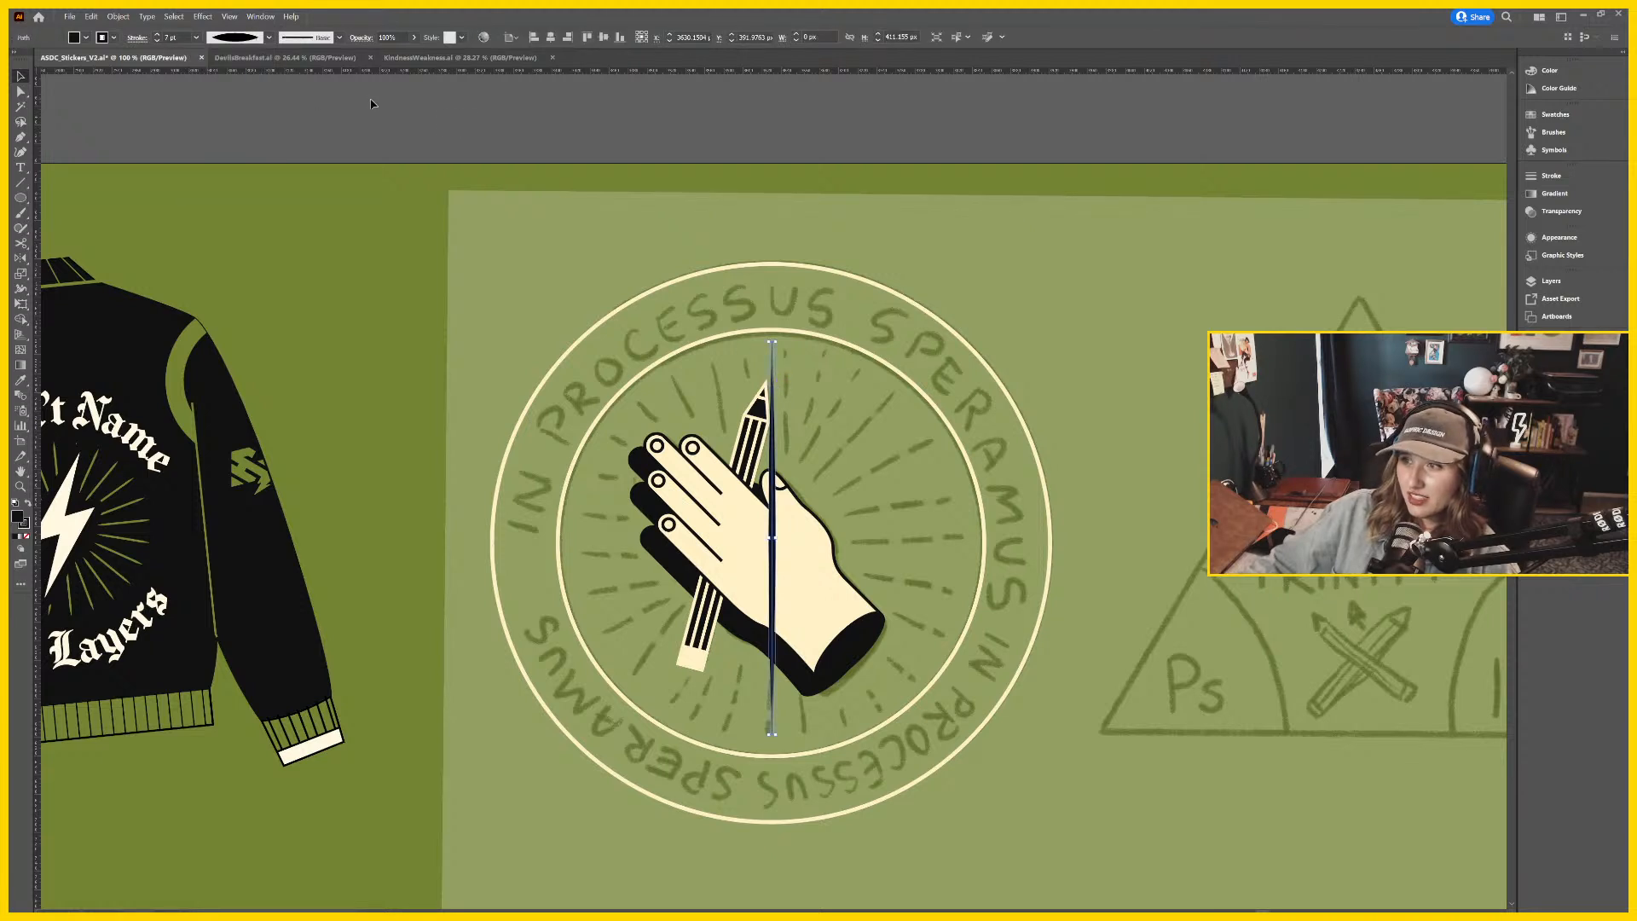
{"action": "left_click", "coordinate": [157, 37]}
{"action": "left_click", "coordinate": [157, 36]}
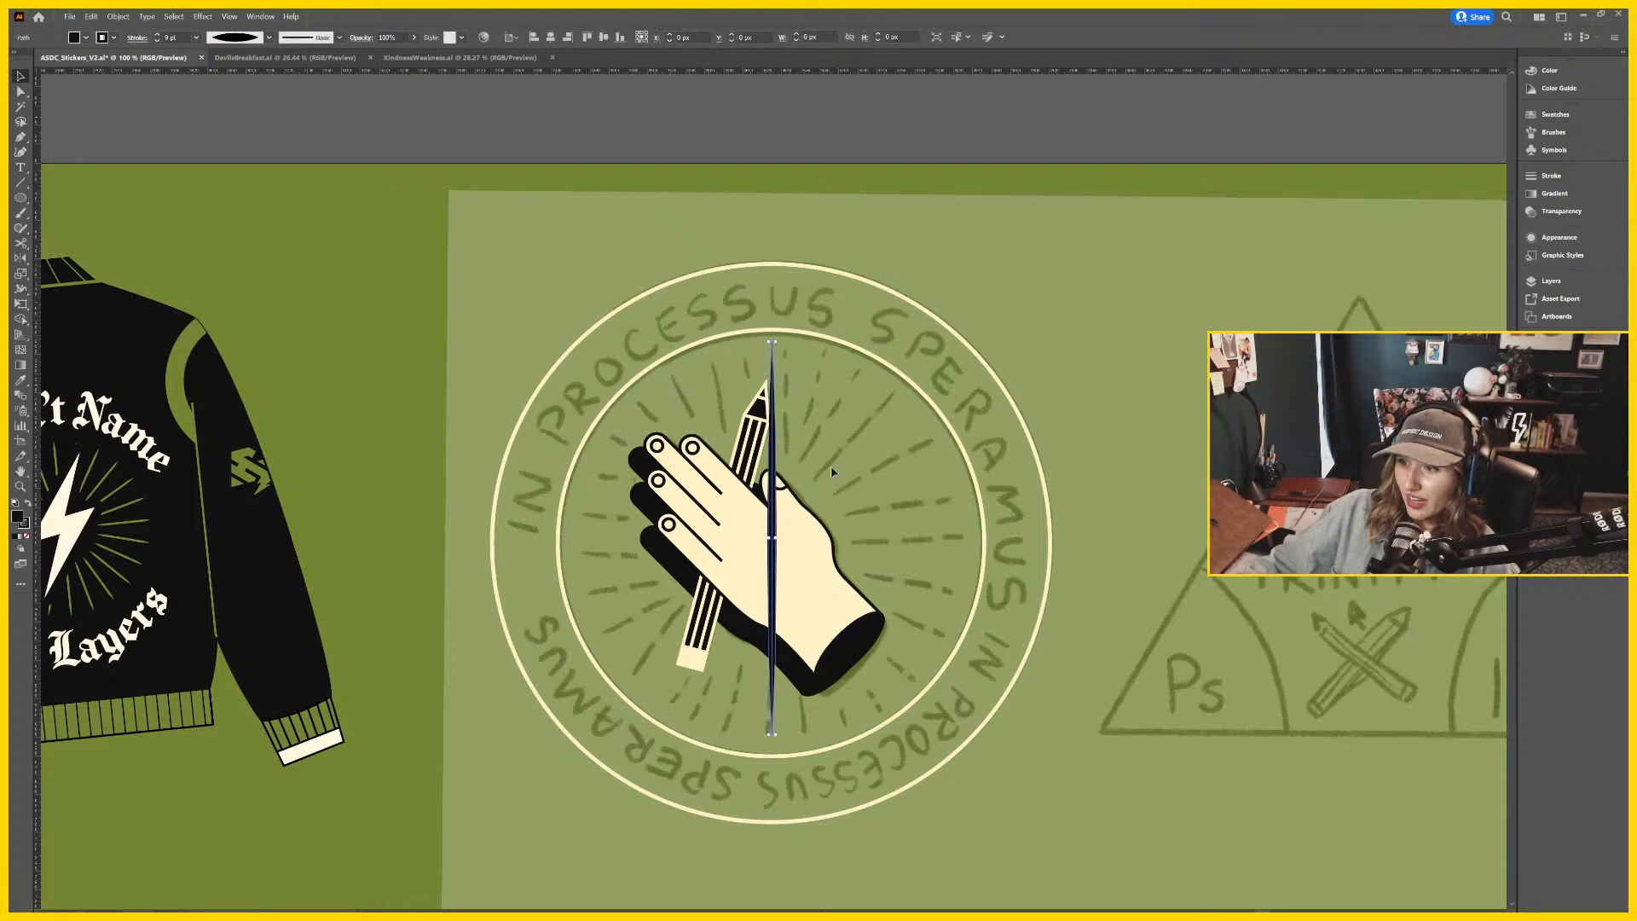
{"action": "left_click_drag", "start_coordinate": [830, 471], "coordinate": [794, 422]}
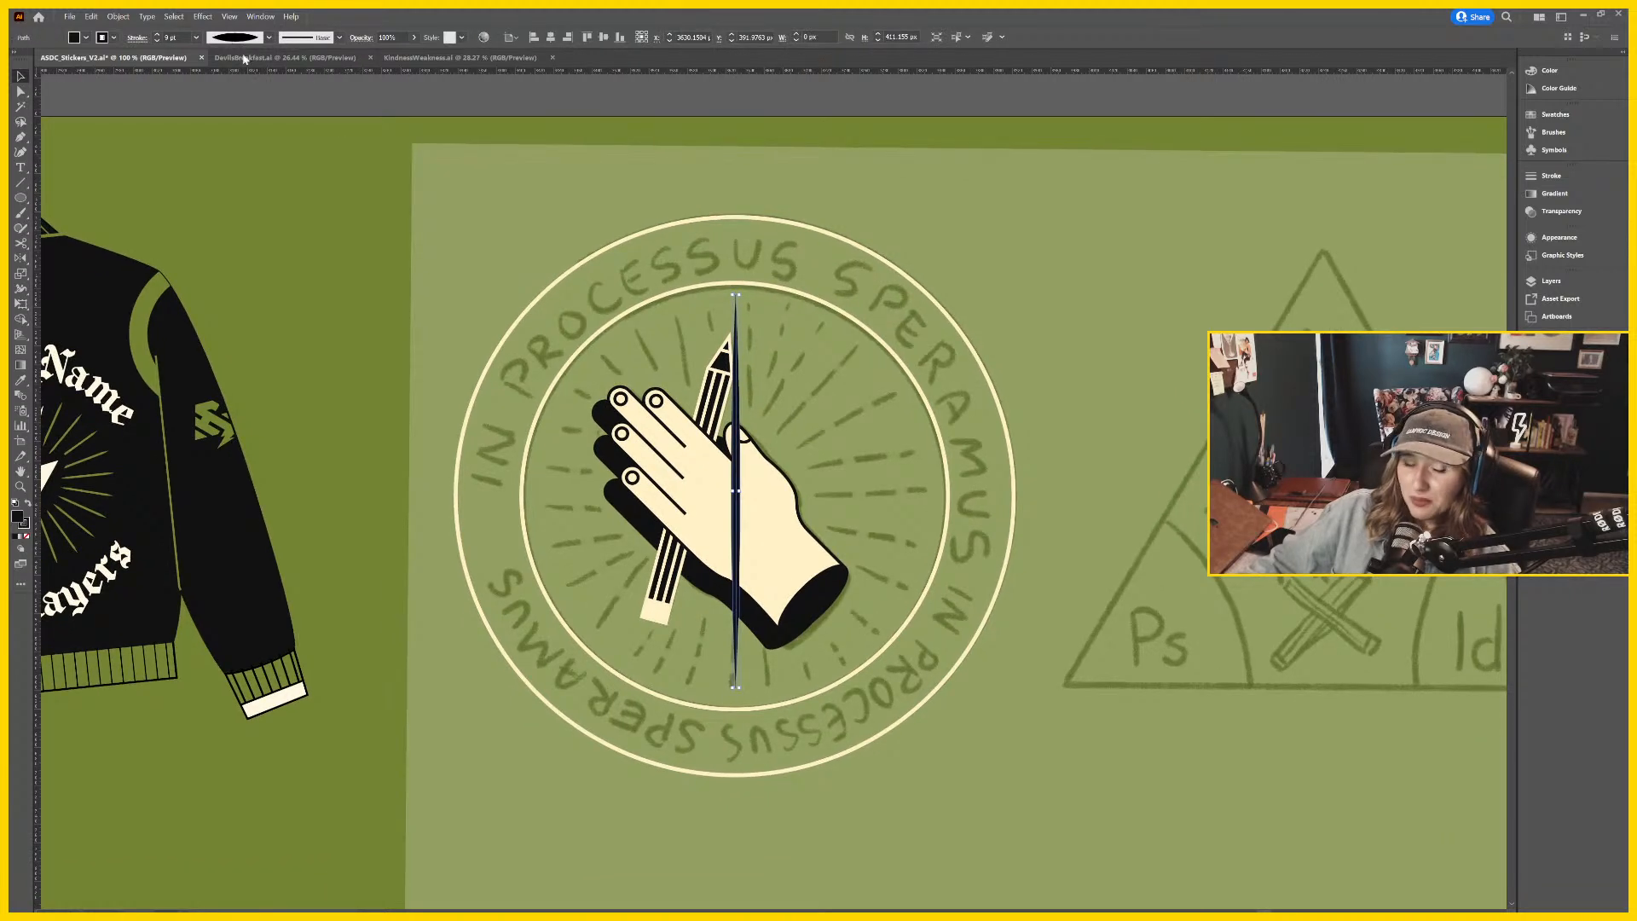
{"action": "left_click", "coordinate": [1107, 355]}
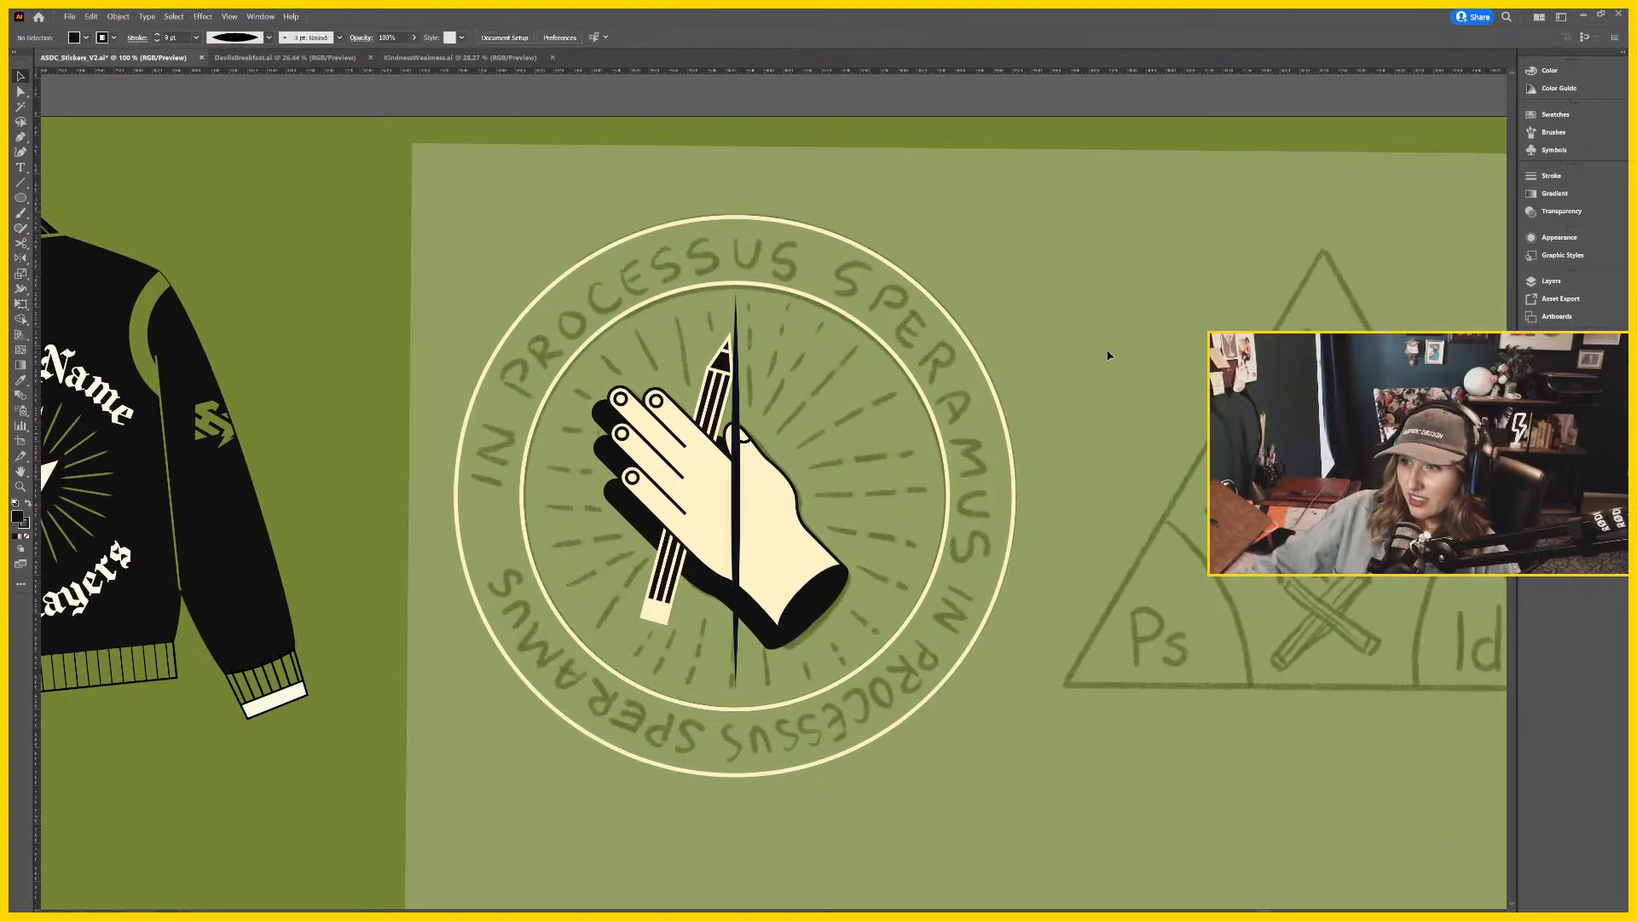
Centre the tapered vertical line horizontally on the badge's inner ring.
{"action": "left_click", "coordinate": [735, 426]}
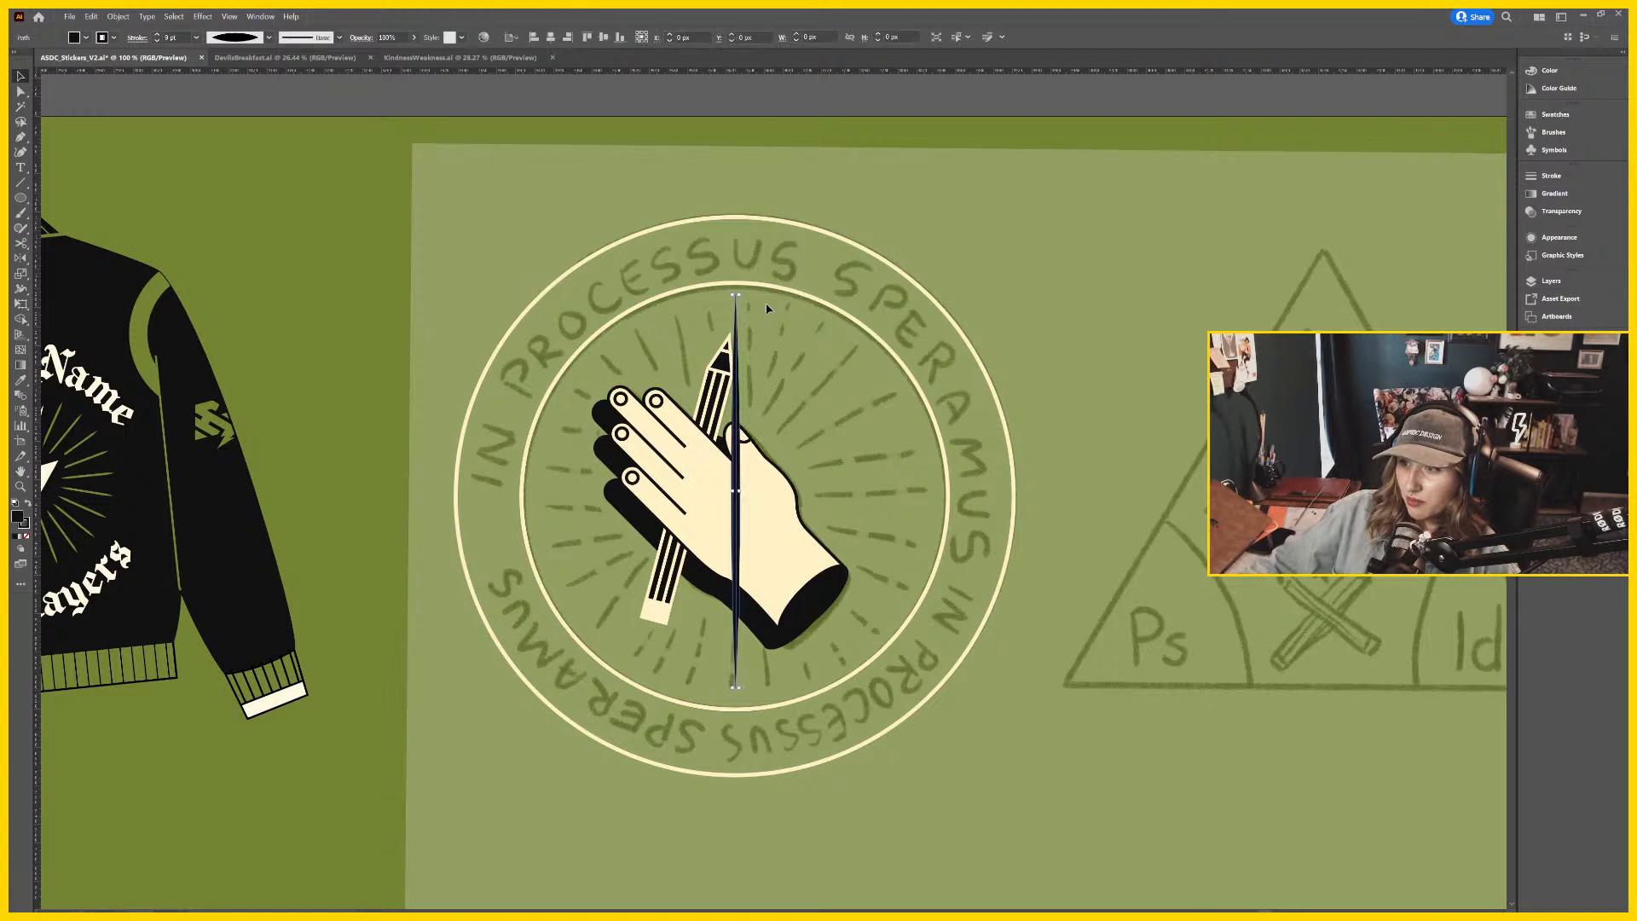
{"action": "left_click", "coordinate": [772, 287], "text": "shift"}
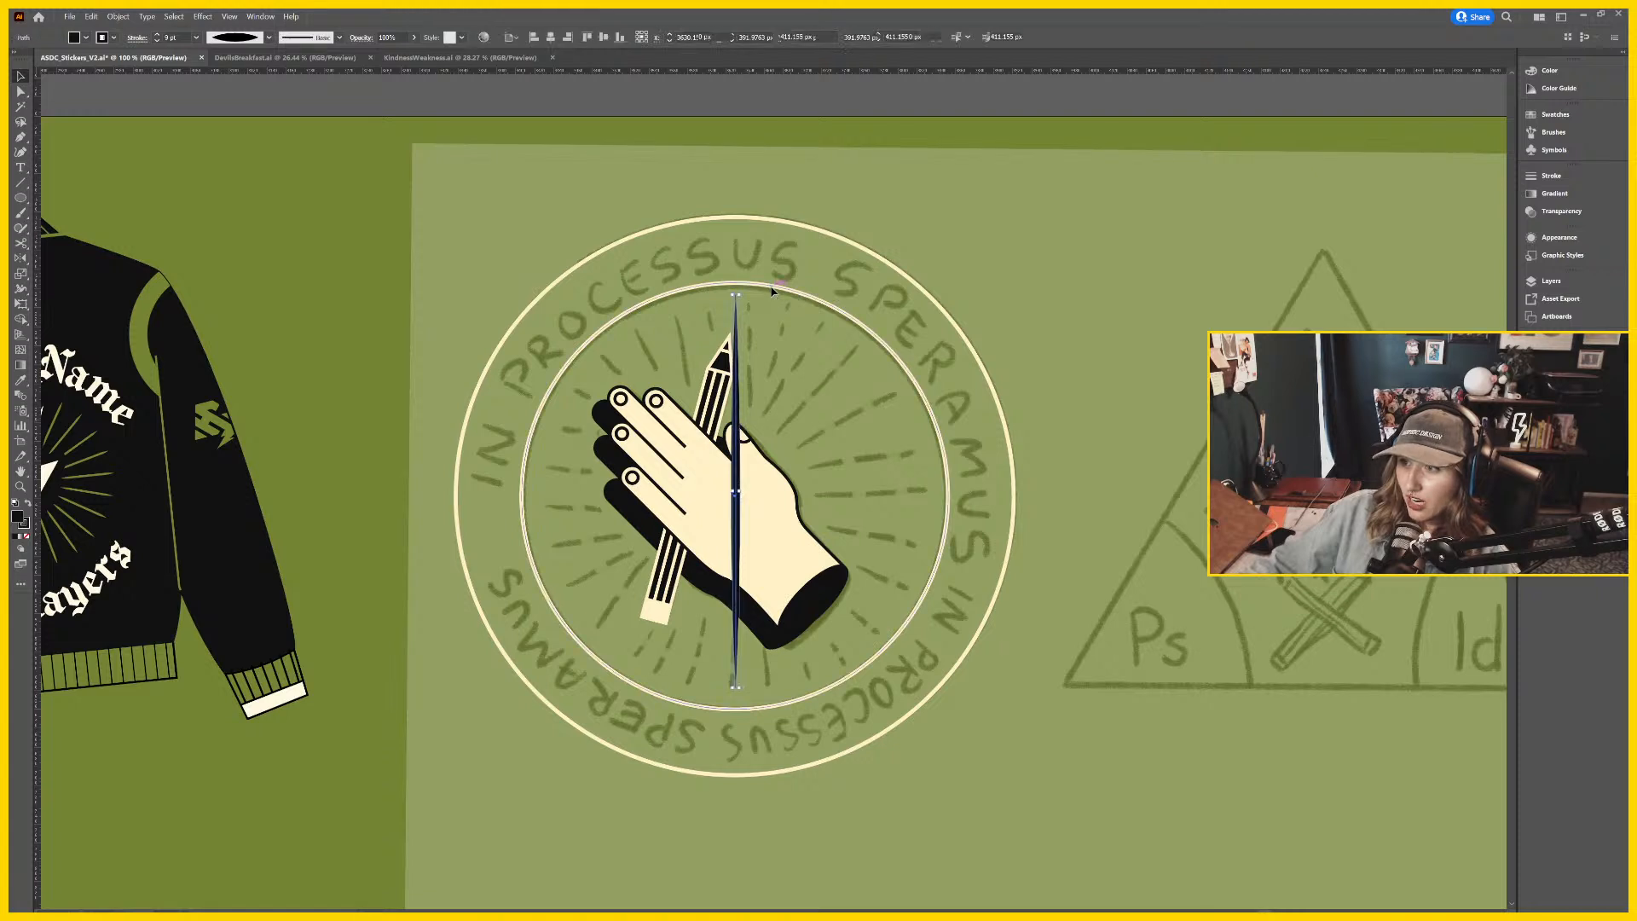
{"action": "left_click", "coordinate": [551, 38]}
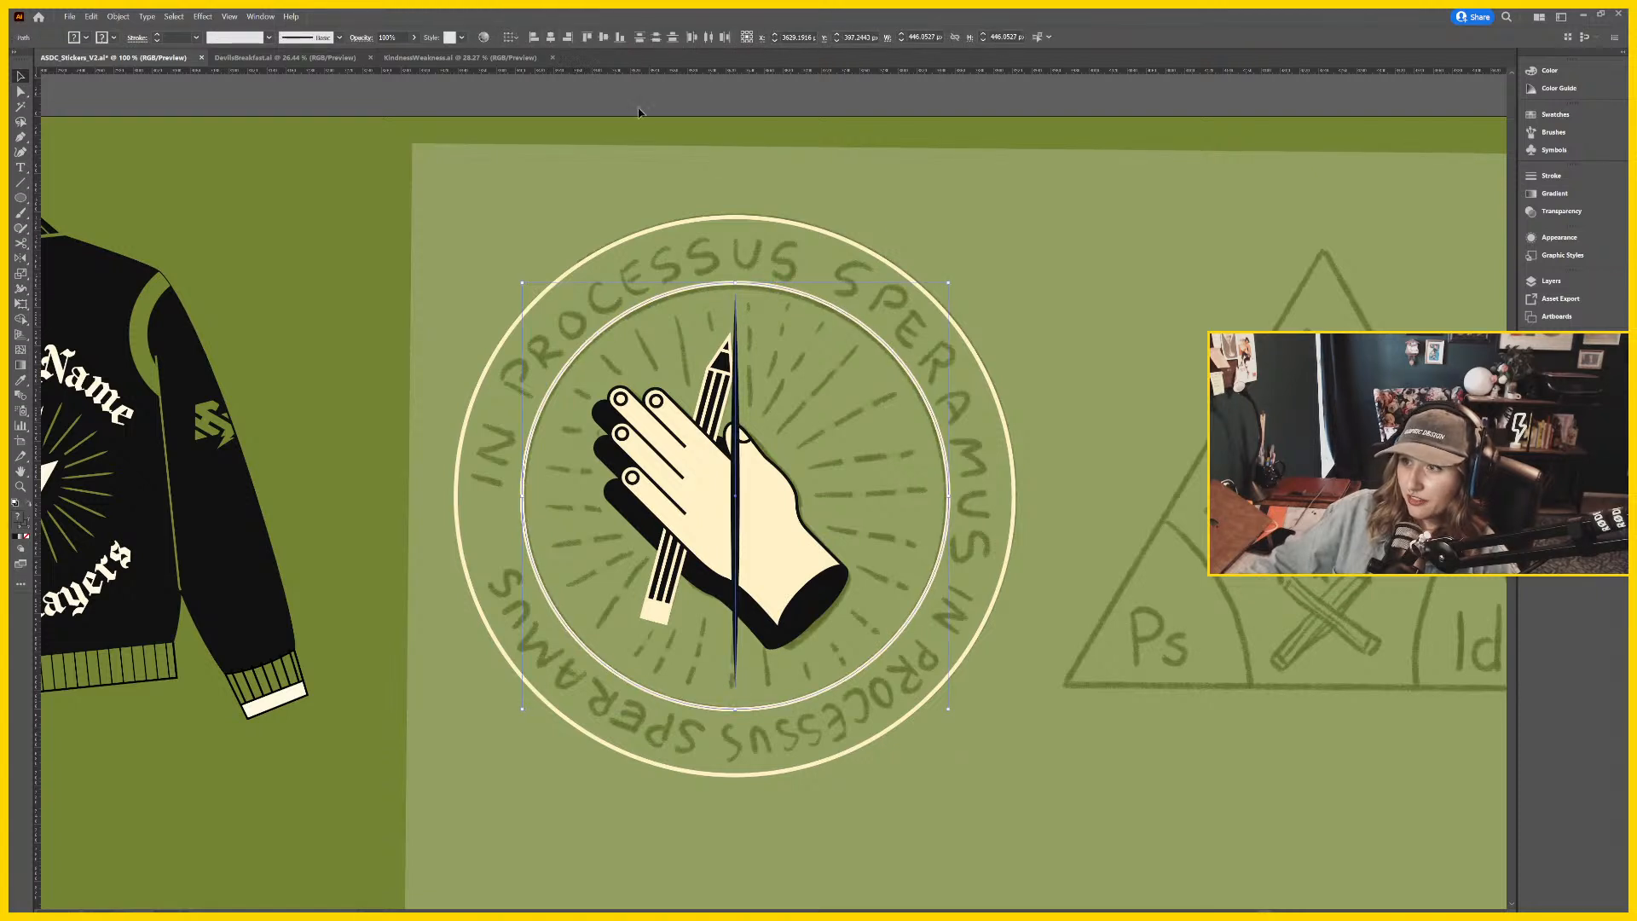
{"action": "left_click", "coordinate": [737, 312]}
{"action": "double_click", "coordinate": [747, 288]}
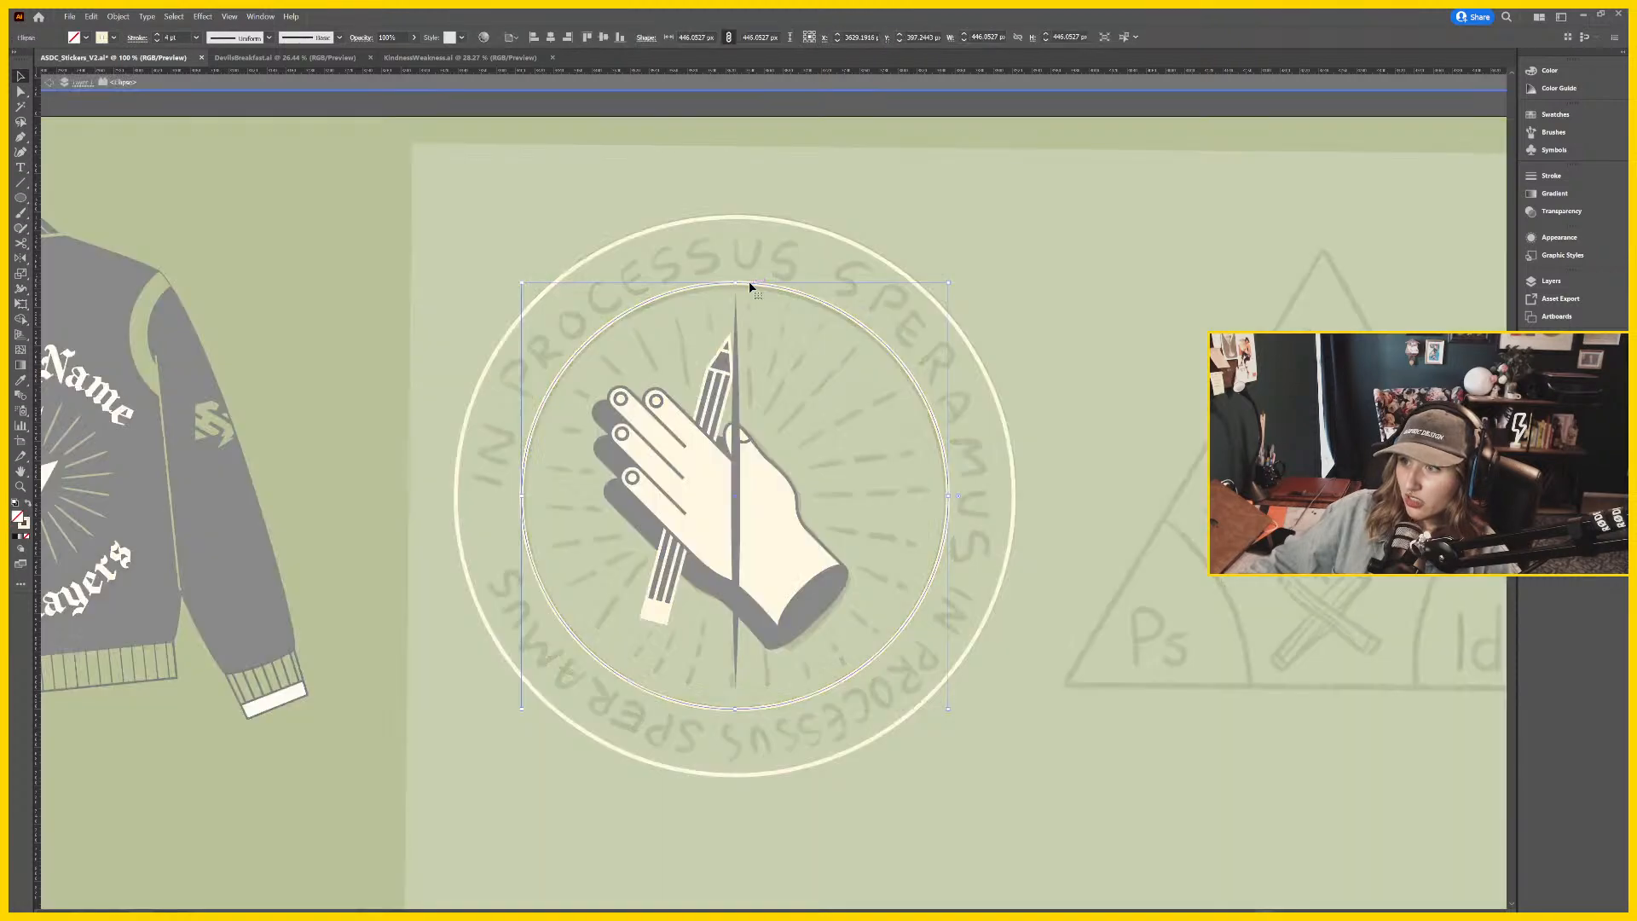
{"action": "double_click", "coordinate": [777, 120]}
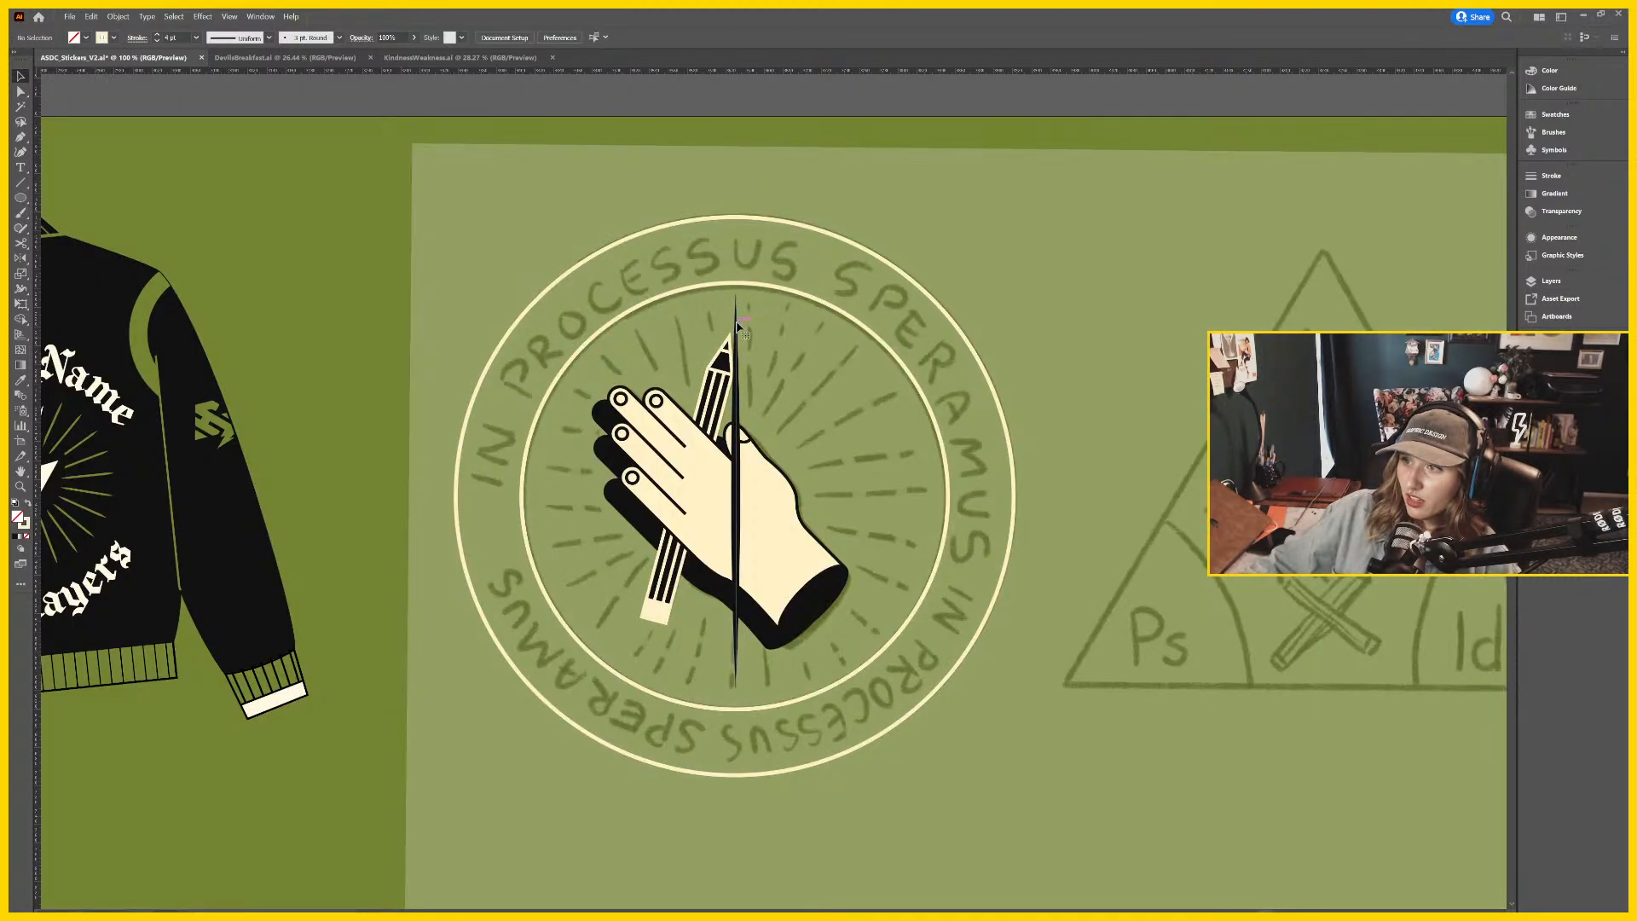
{"action": "left_click", "coordinate": [736, 331]}
{"action": "left_click", "coordinate": [757, 287], "text": "shift"}
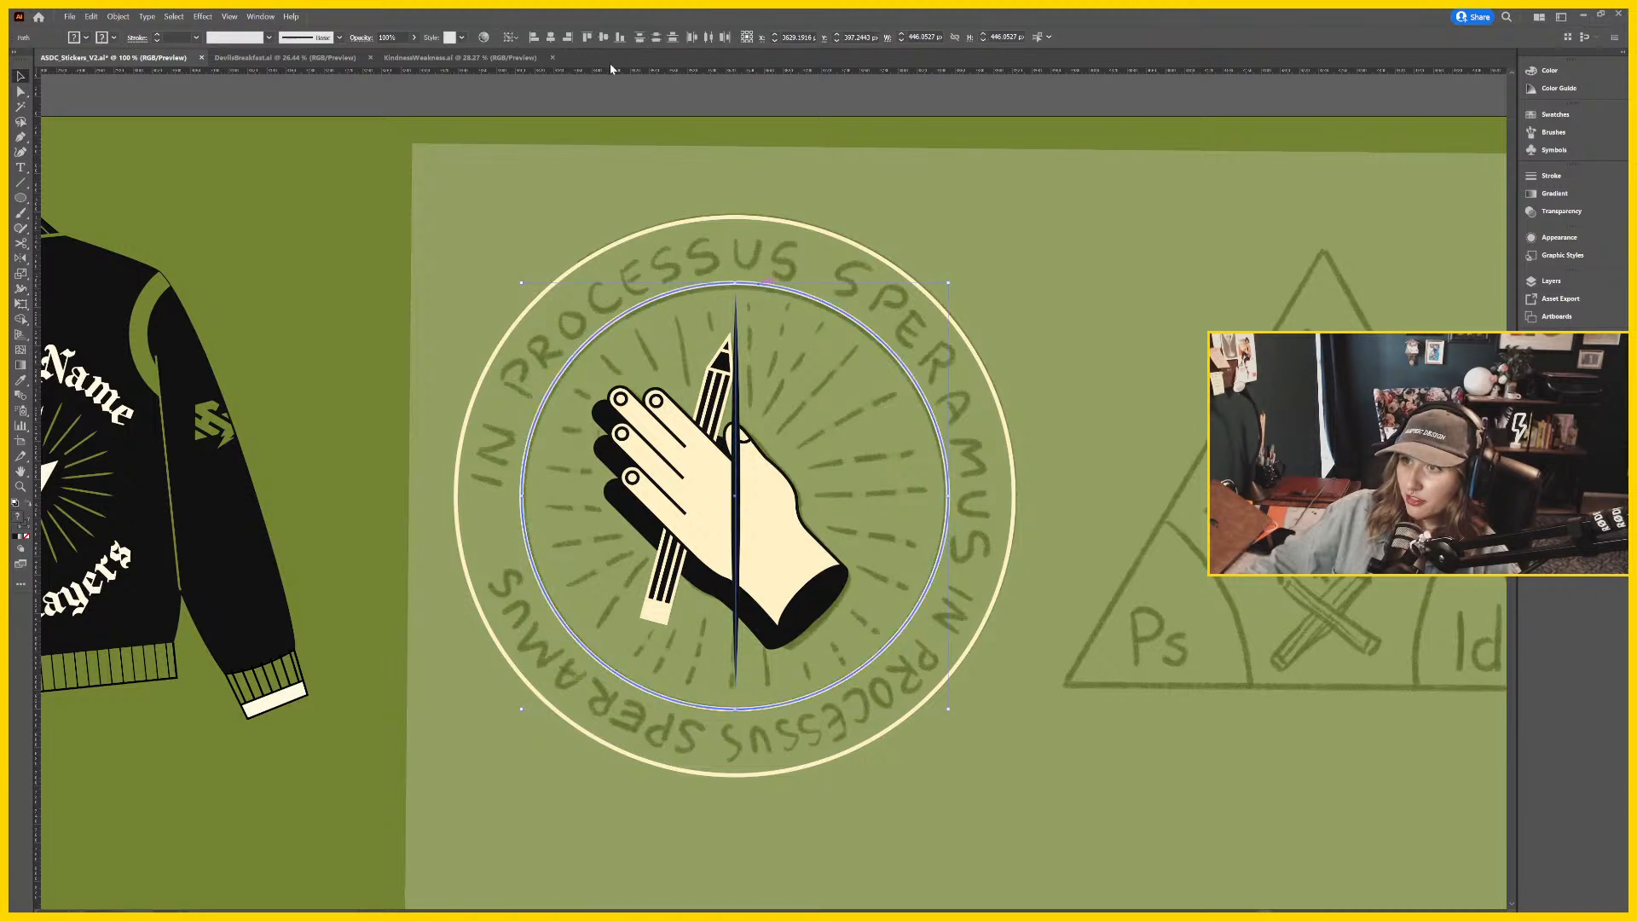
{"action": "left_click", "coordinate": [551, 37]}
{"action": "left_click", "coordinate": [861, 193]}
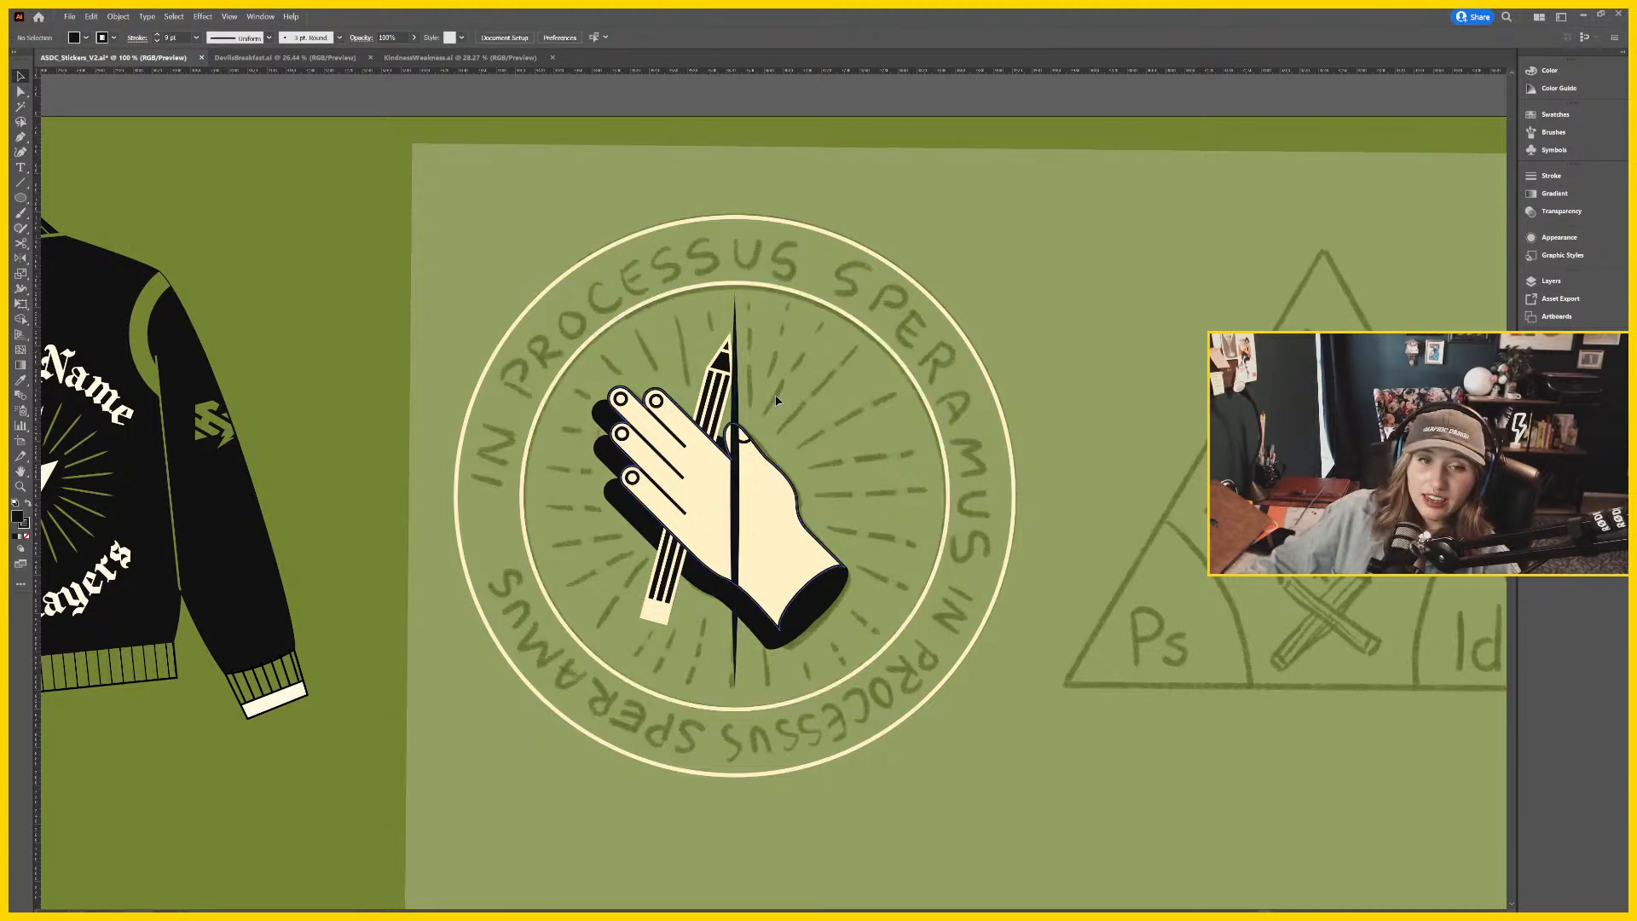
Create a copy of the tapered vertical line rotated 15° about the line's centre.
{"action": "left_click", "coordinate": [737, 470]}
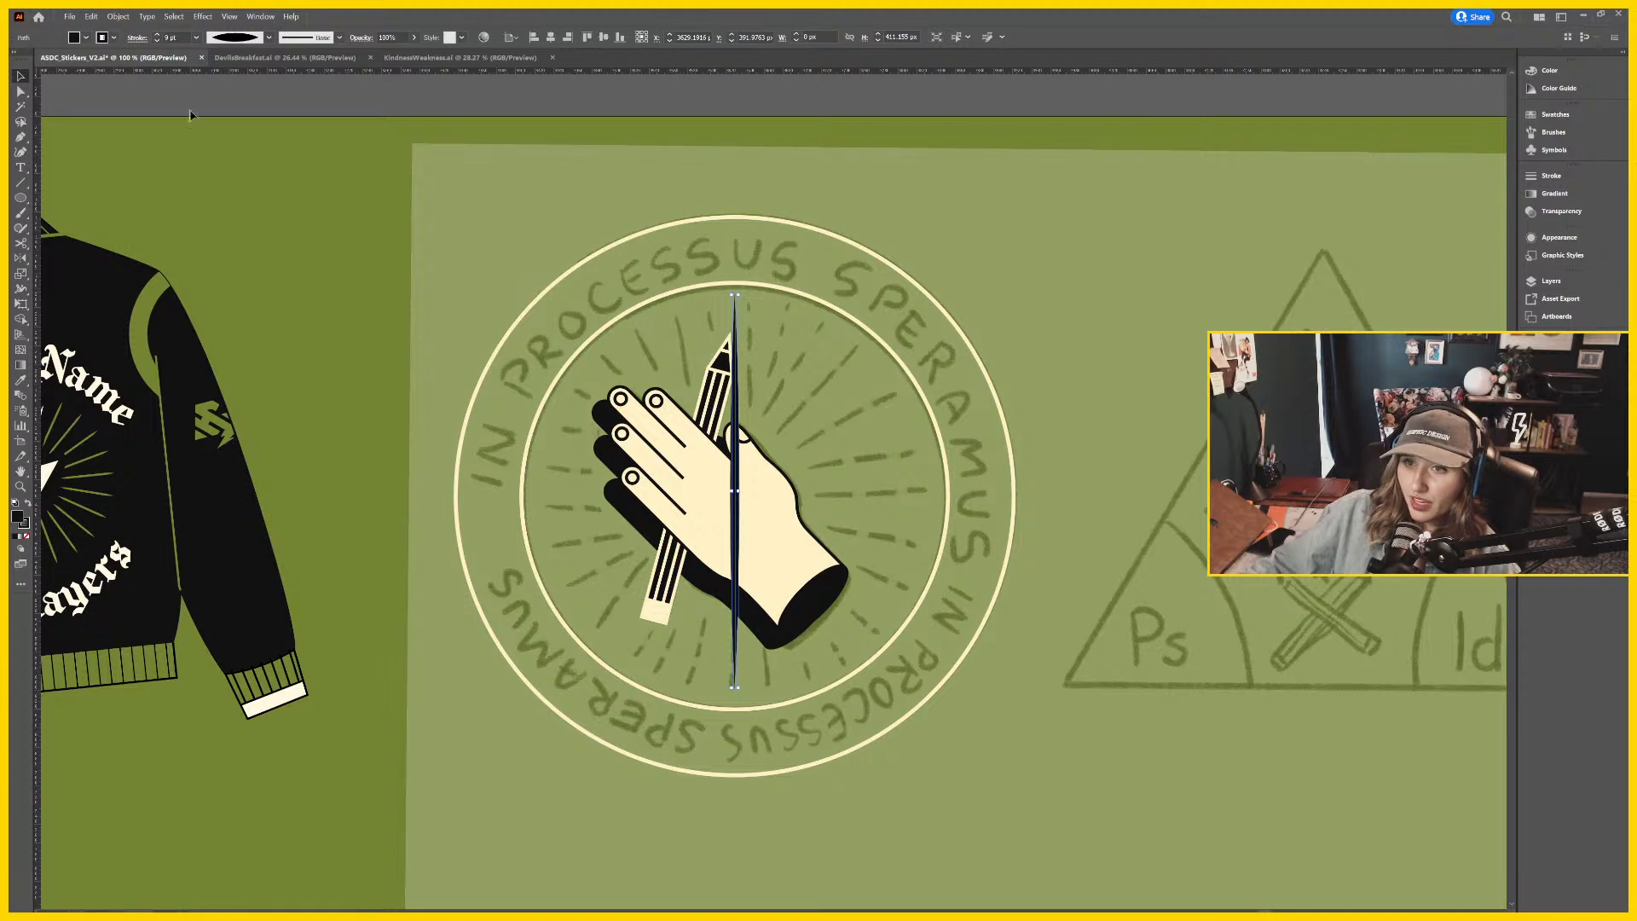
{"action": "left_click", "coordinate": [578, 316]}
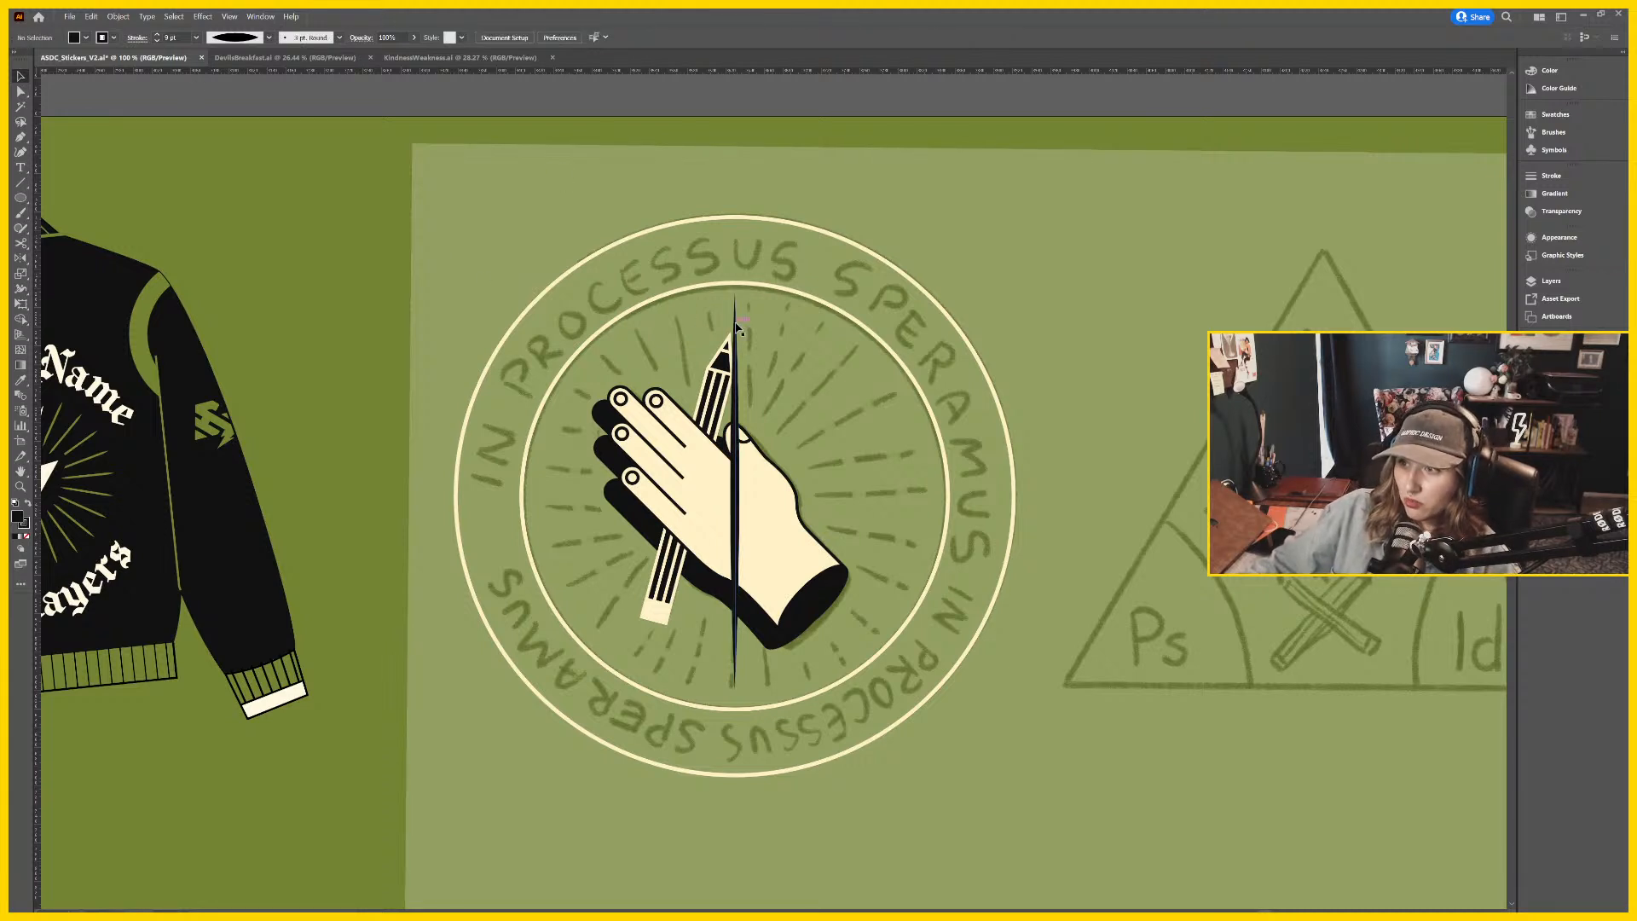
{"action": "left_click", "coordinate": [735, 332]}
{"action": "left_click_drag", "start_coordinate": [27, 263], "coordinate": [60, 259]}
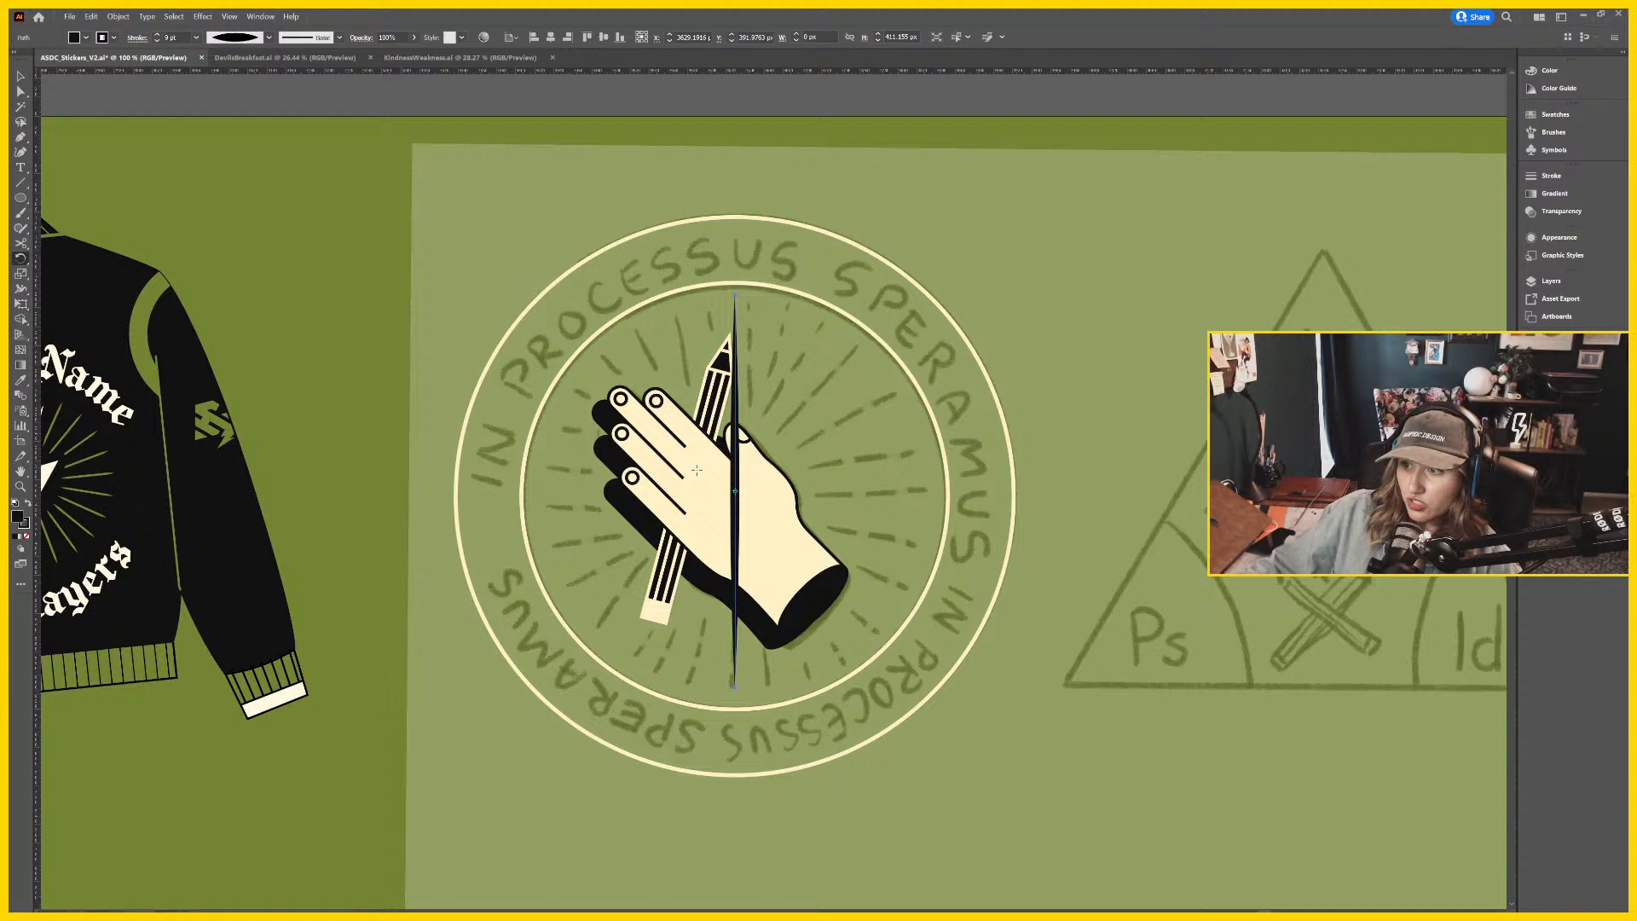
{"action": "left_click", "coordinate": [735, 492], "text": "alt"}
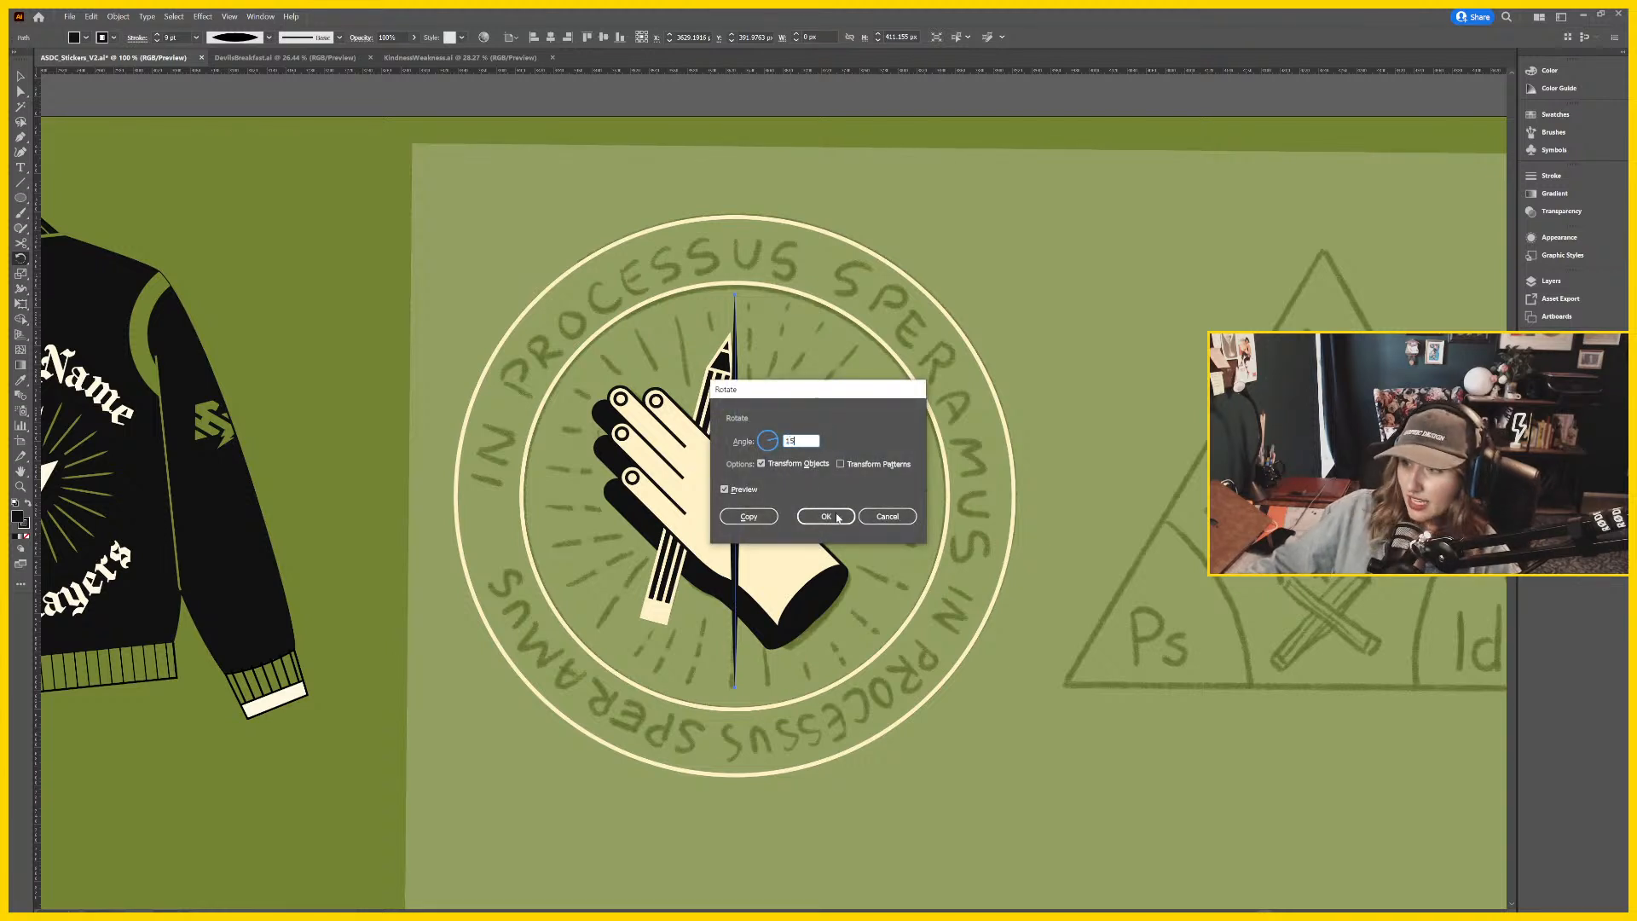
{"action": "left_click", "coordinate": [770, 519]}
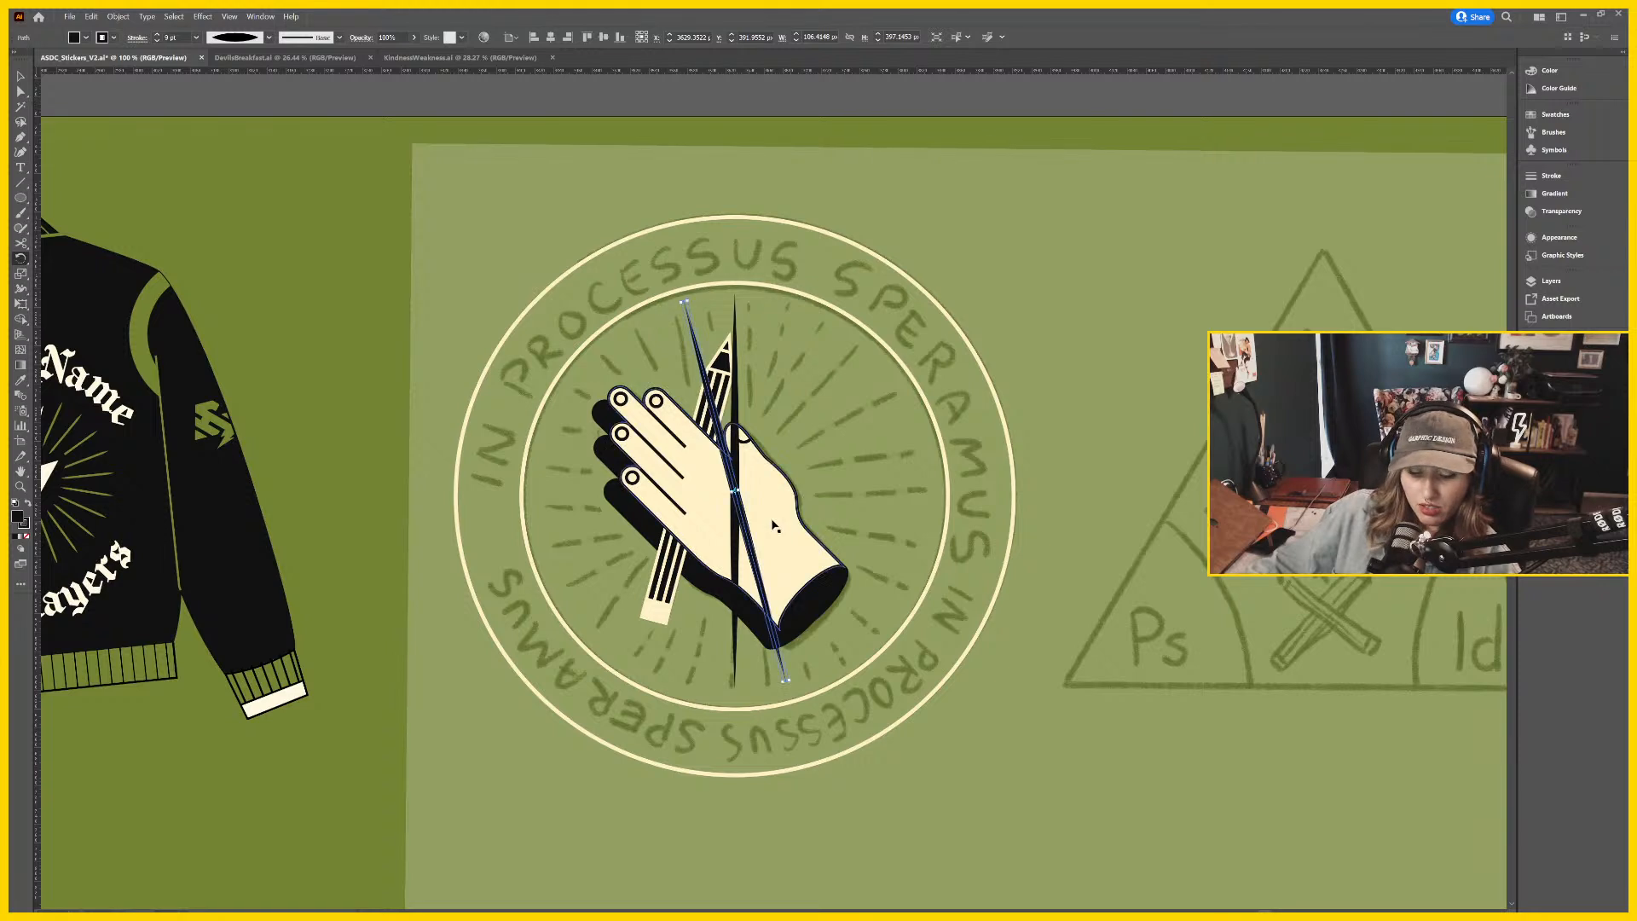
Repeat the 15° rotated copy ten times to complete a full sunburst of tapered rays.
{"action": "key", "text": "ctrl+d"}
{"action": "key", "text": "ctrl+d"}
{"action": "key", "text": "ctrl+d"}
{"action": "key", "text": "ctrl+d"}
{"action": "key", "text": "ctrl+d"}
{"action": "key", "text": "ctrl+d"}
{"action": "key", "text": "ctrl+d"}
{"action": "key", "text": "ctrl+d"}
{"action": "key", "text": "ctrl+d"}
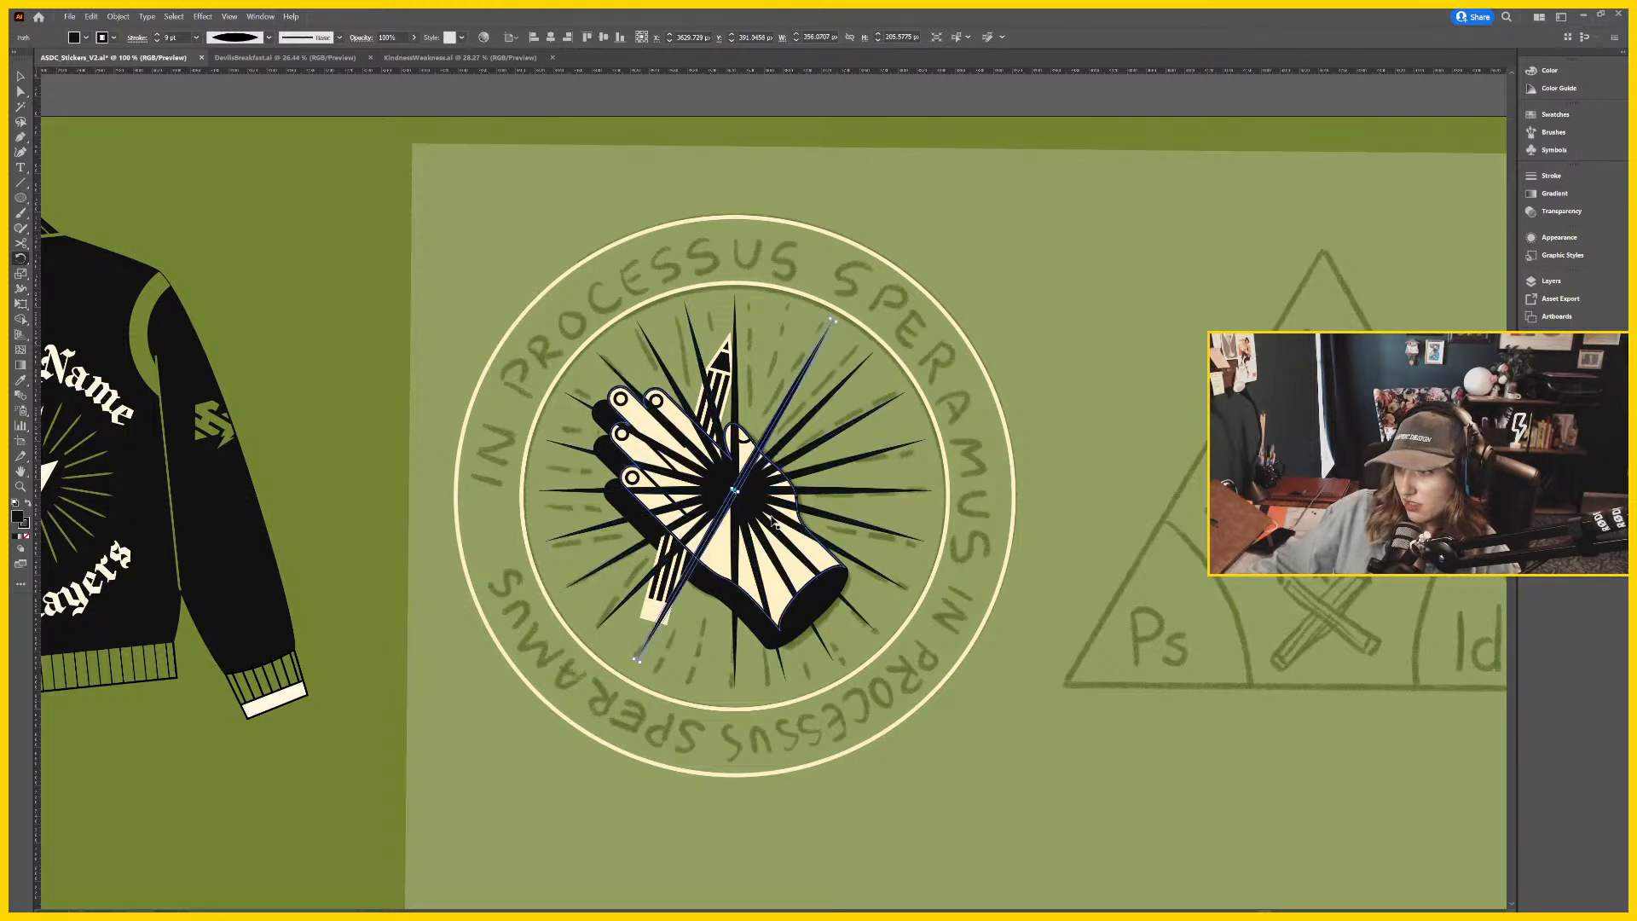
{"action": "key", "text": "ctrl+d"}
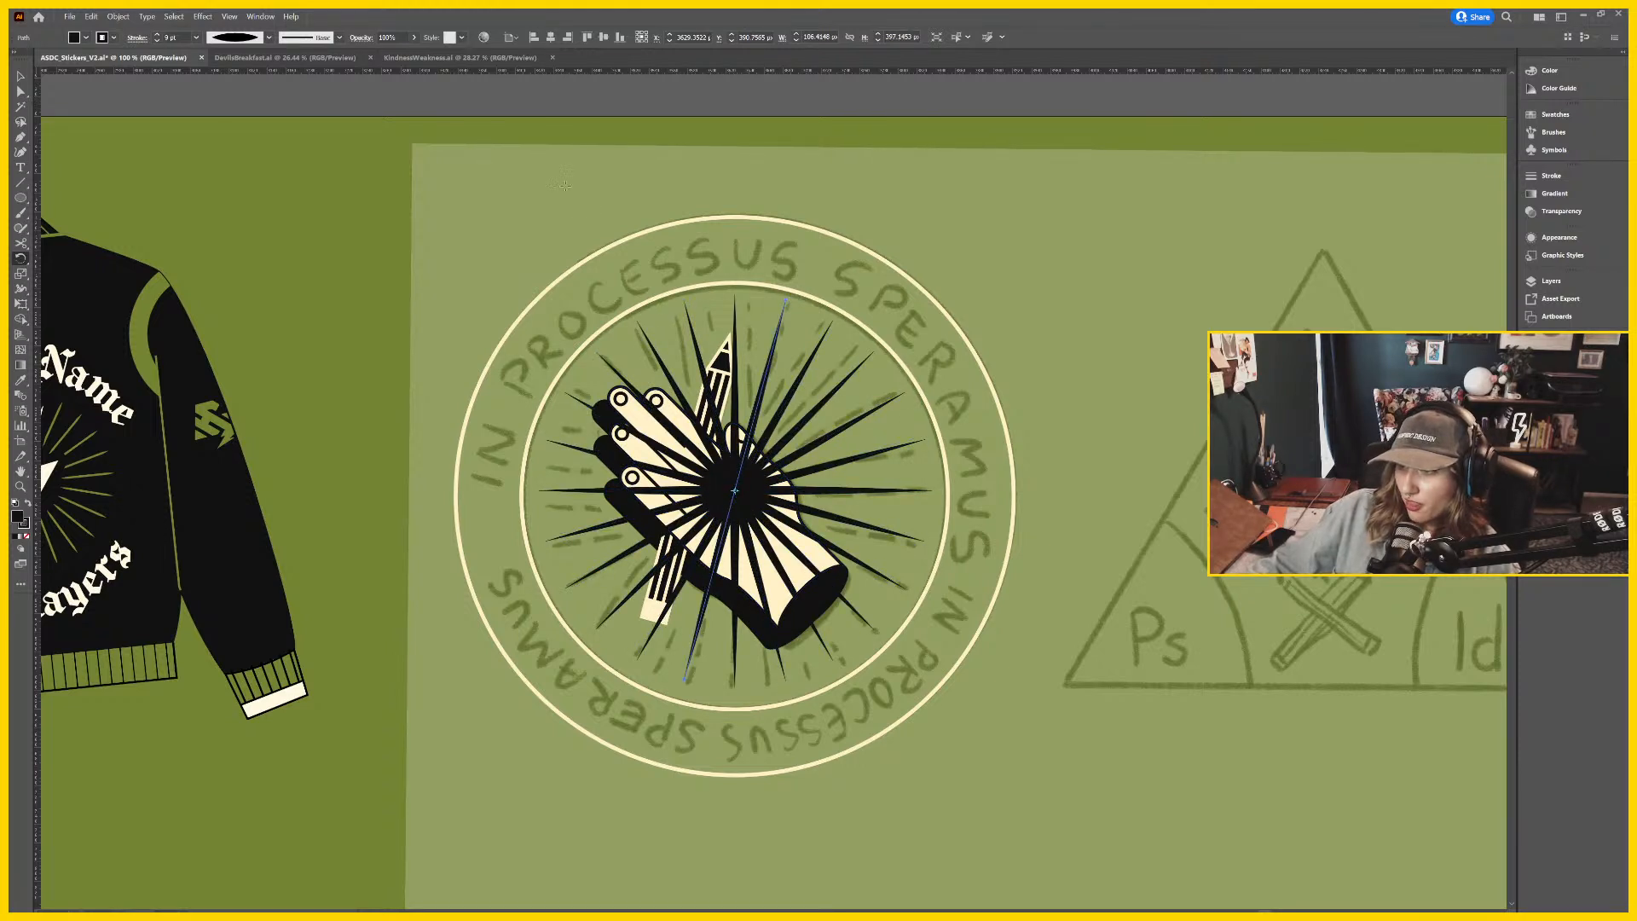
Select all the tapered rays without the rings and the hands artwork, and group them.
{"action": "key", "text": "v"}
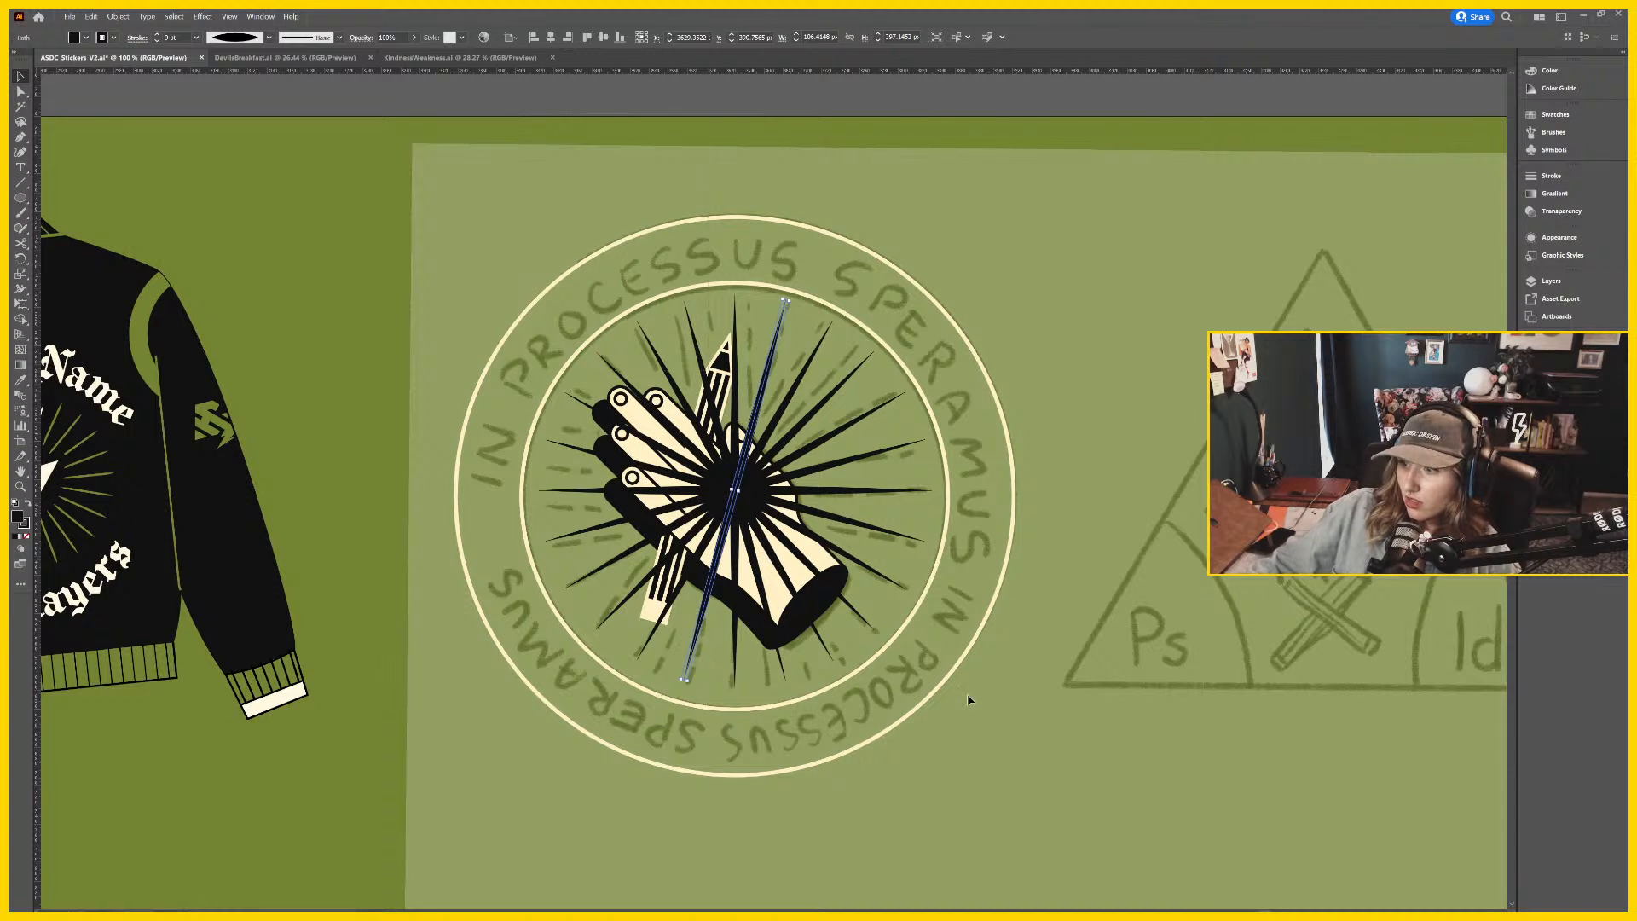
{"action": "left_click_drag", "start_coordinate": [967, 693], "coordinate": [832, 675]}
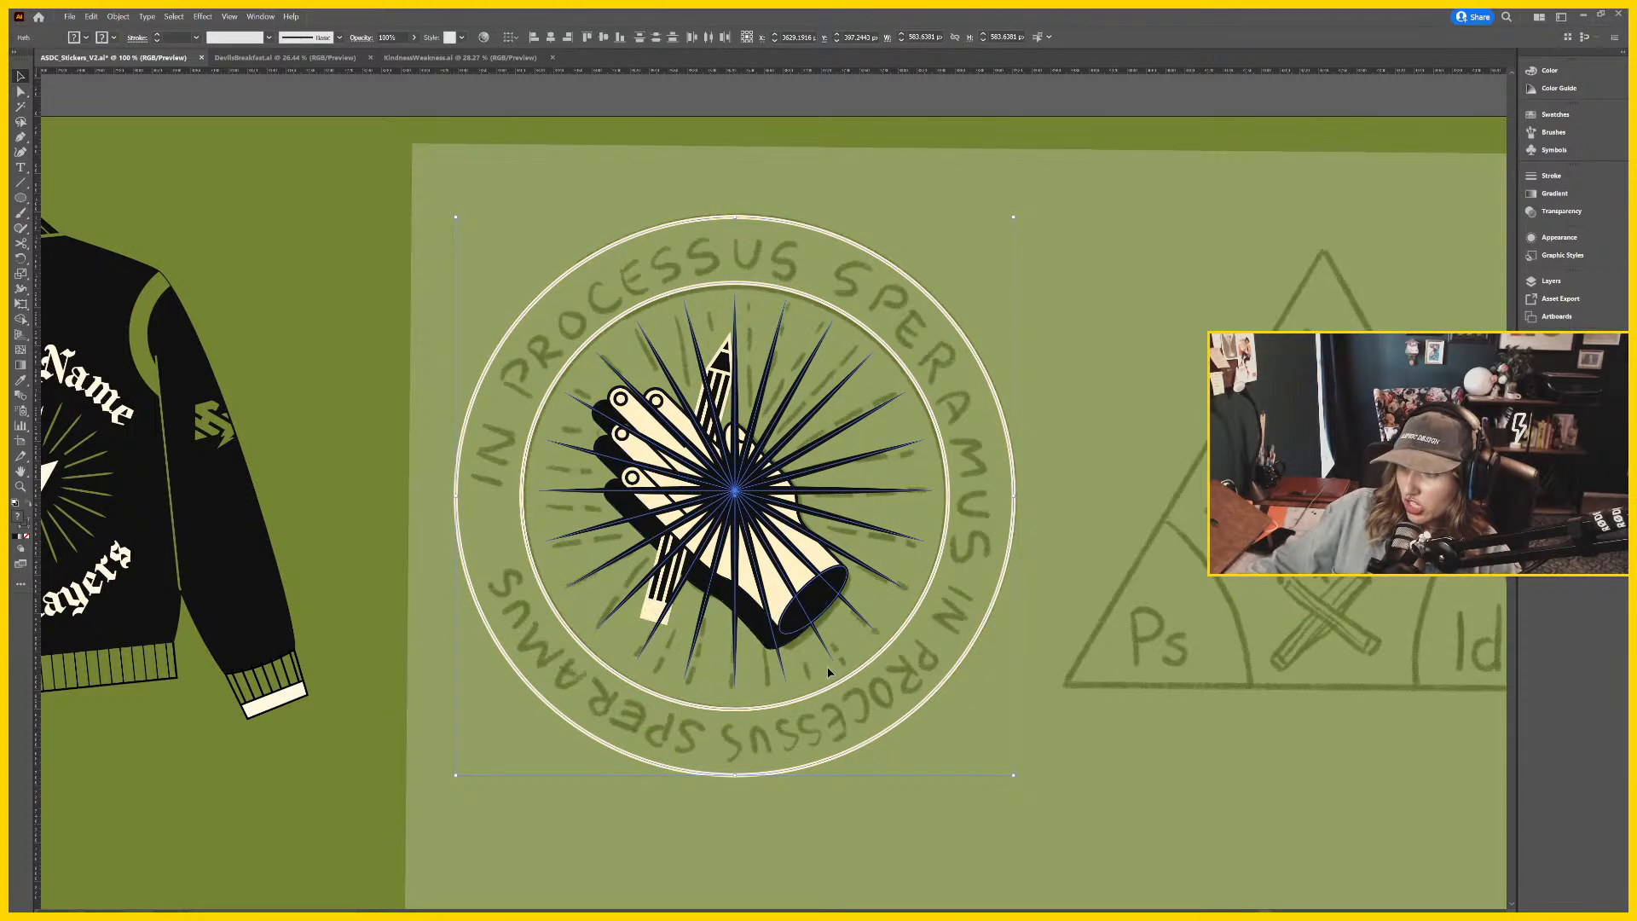
{"action": "left_click", "coordinate": [993, 601]}
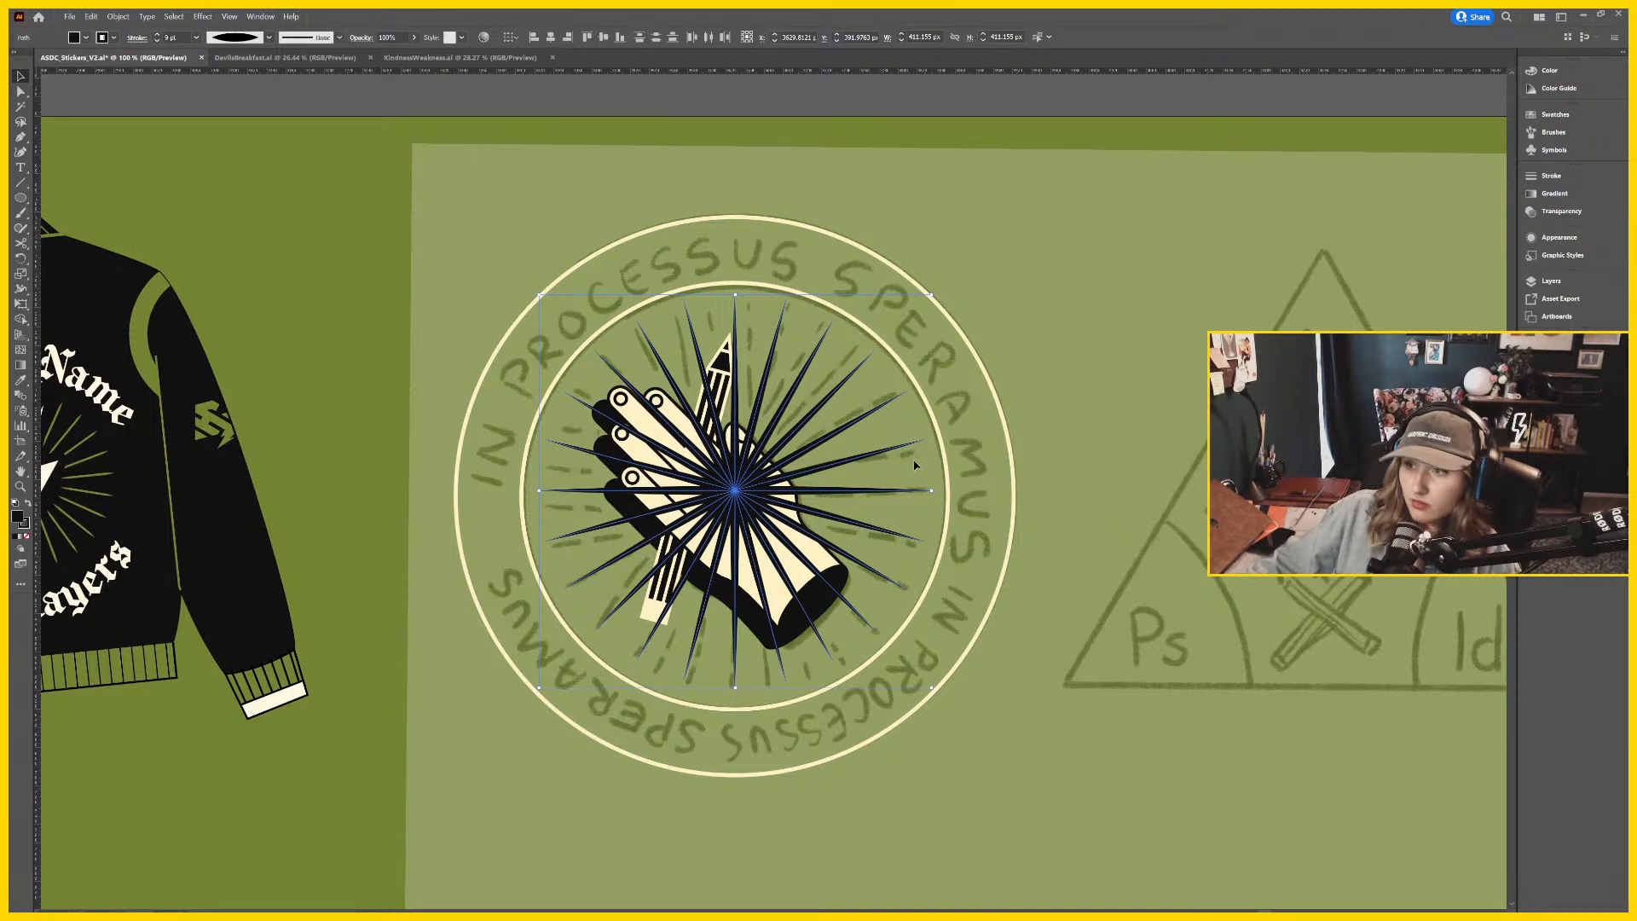
{"action": "key", "text": "ctrl+g"}
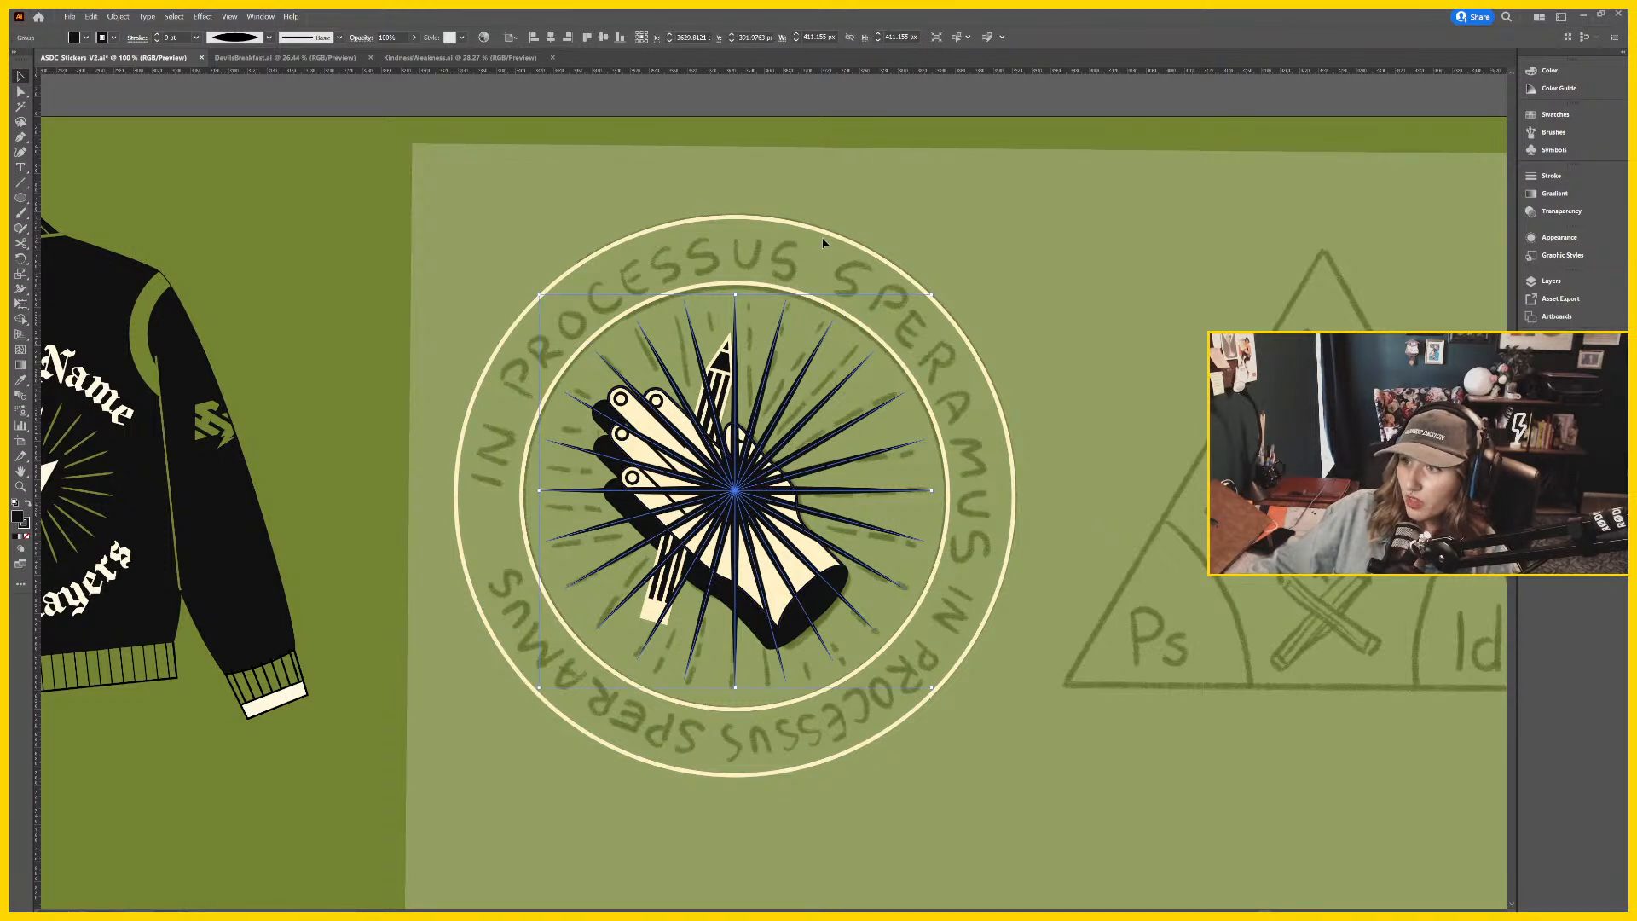
Send the grouped sunburst rays backward behind the praying hands and pencil.
{"action": "left_click", "coordinate": [870, 141]}
{"action": "left_click", "coordinate": [745, 489]}
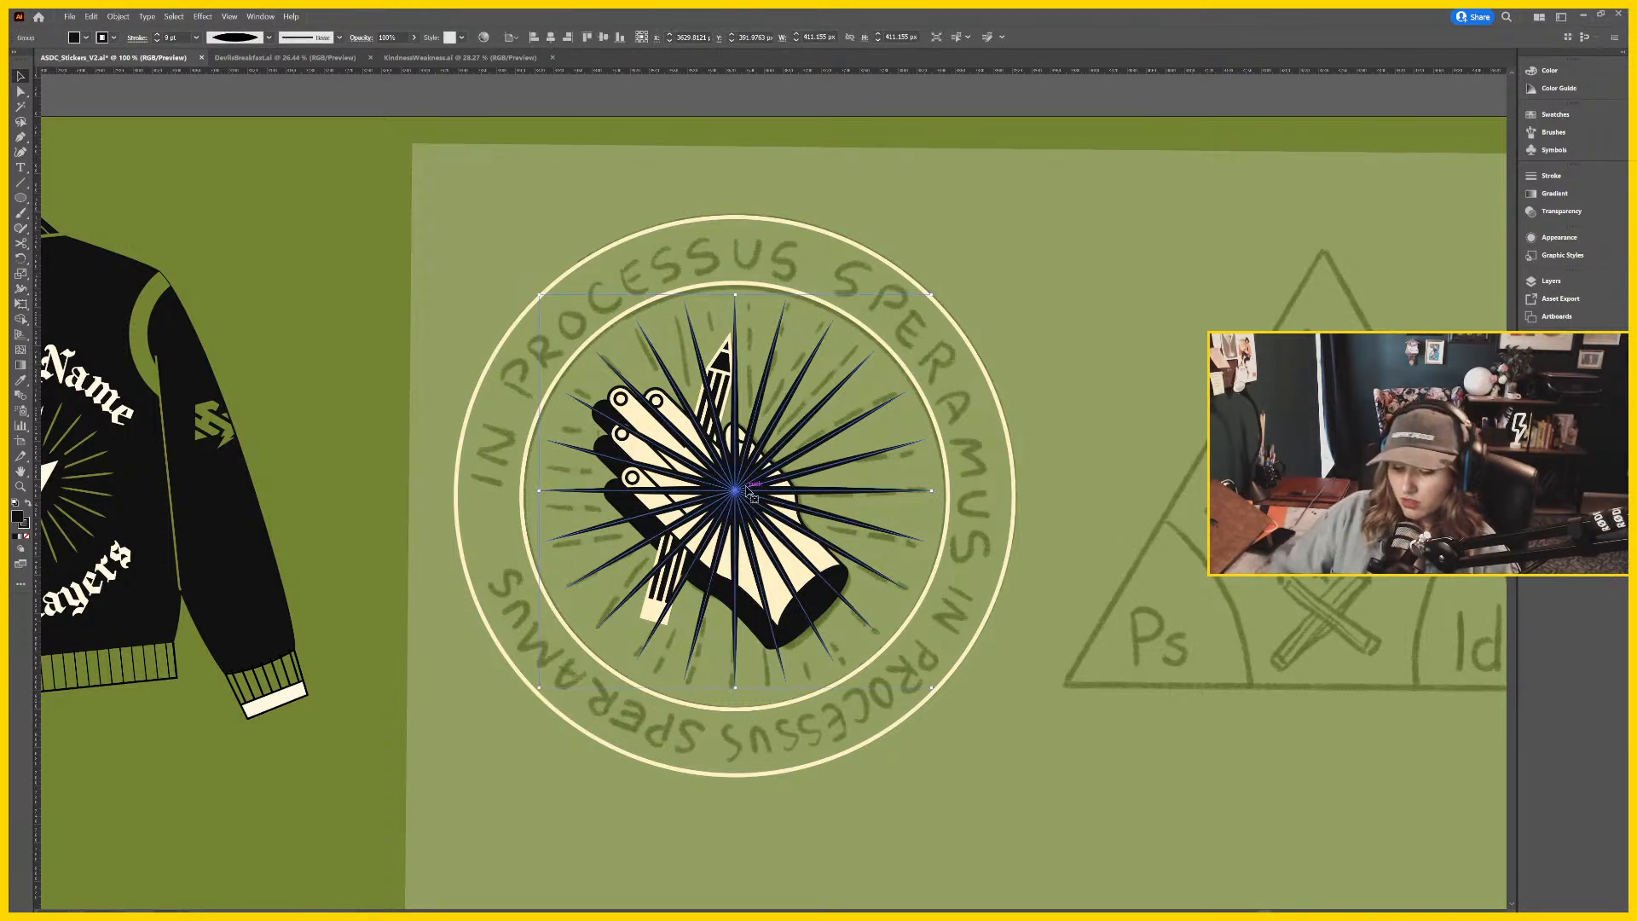
{"action": "key", "text": "ctrl+["}
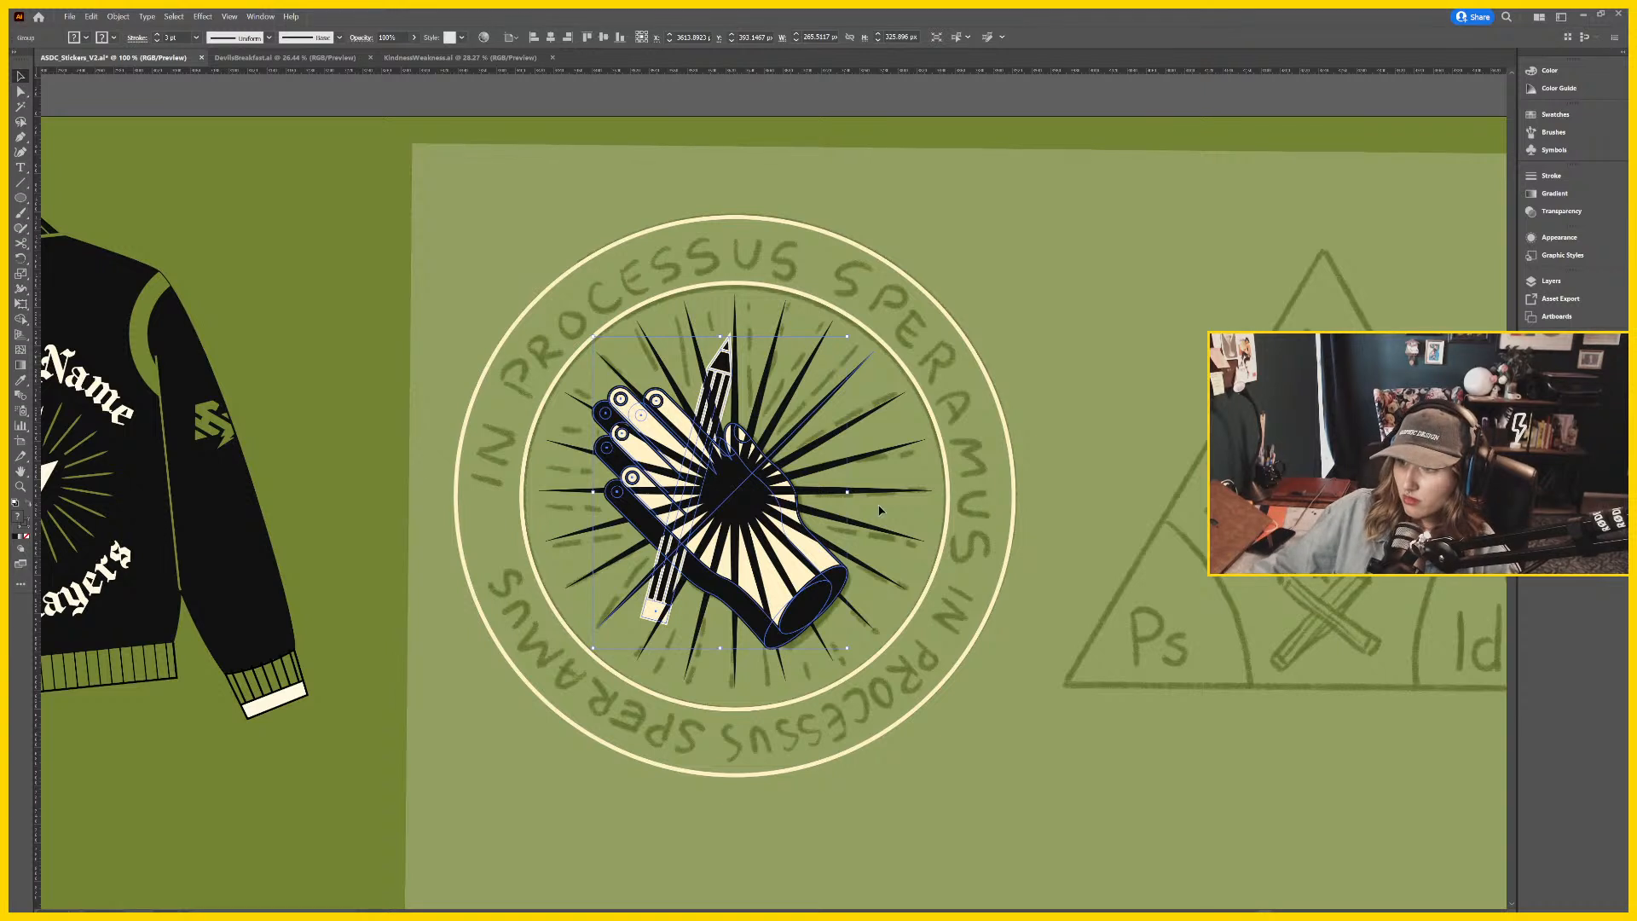
{"action": "left_click", "coordinate": [748, 492]}
{"action": "left_click", "coordinate": [811, 418]}
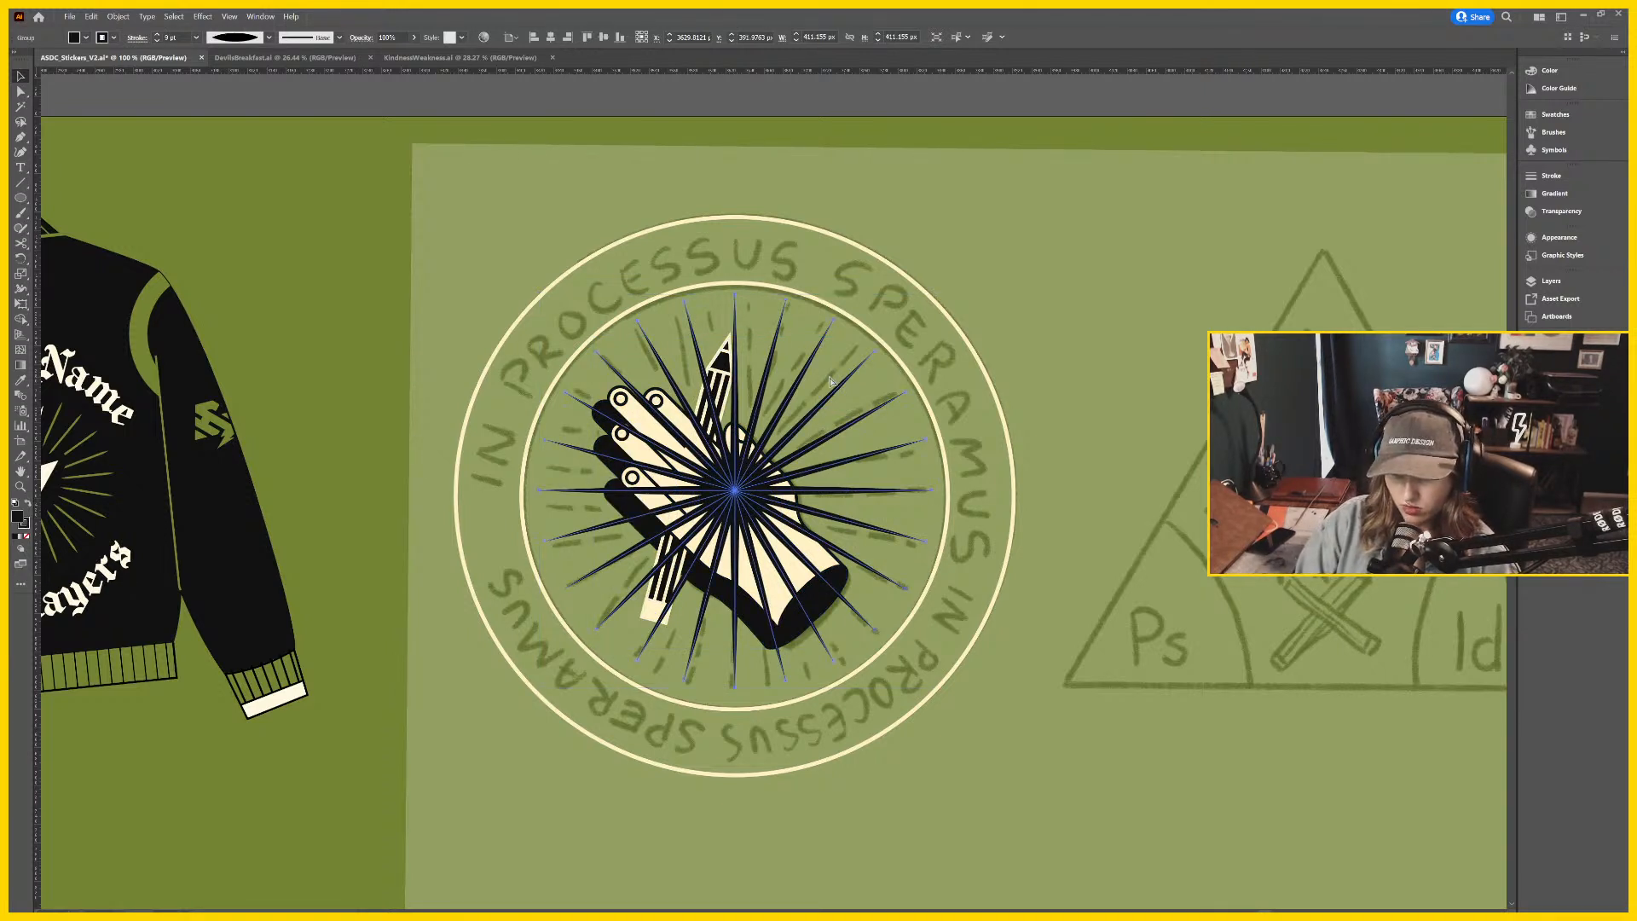
{"action": "key", "text": "ctrl+["}
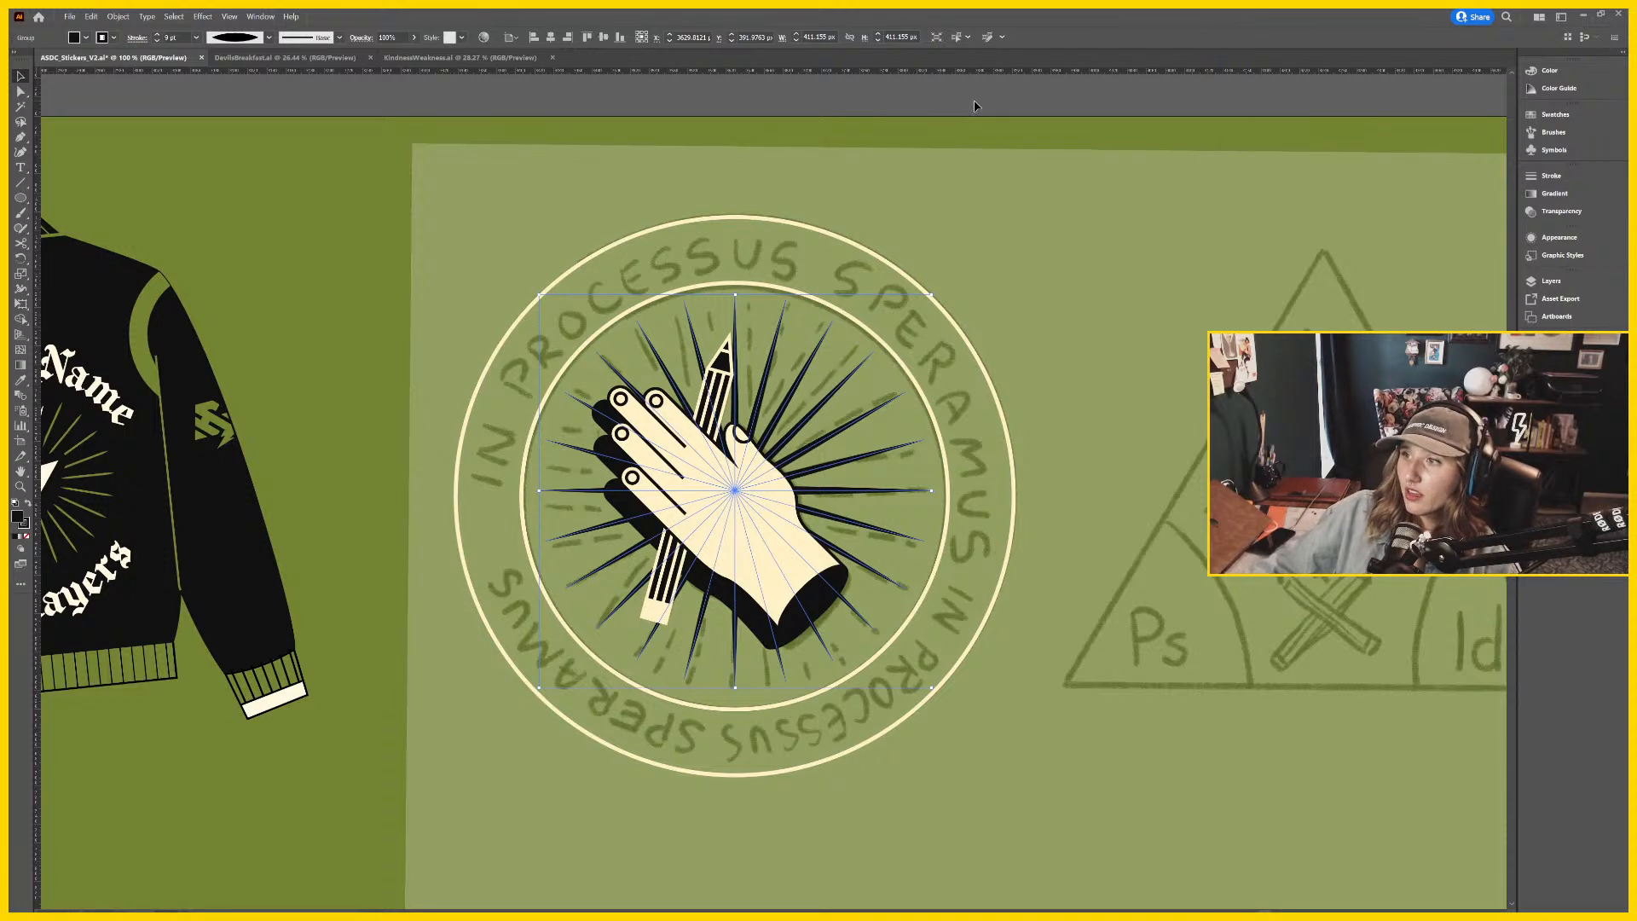
{"action": "left_click", "coordinate": [960, 117]}
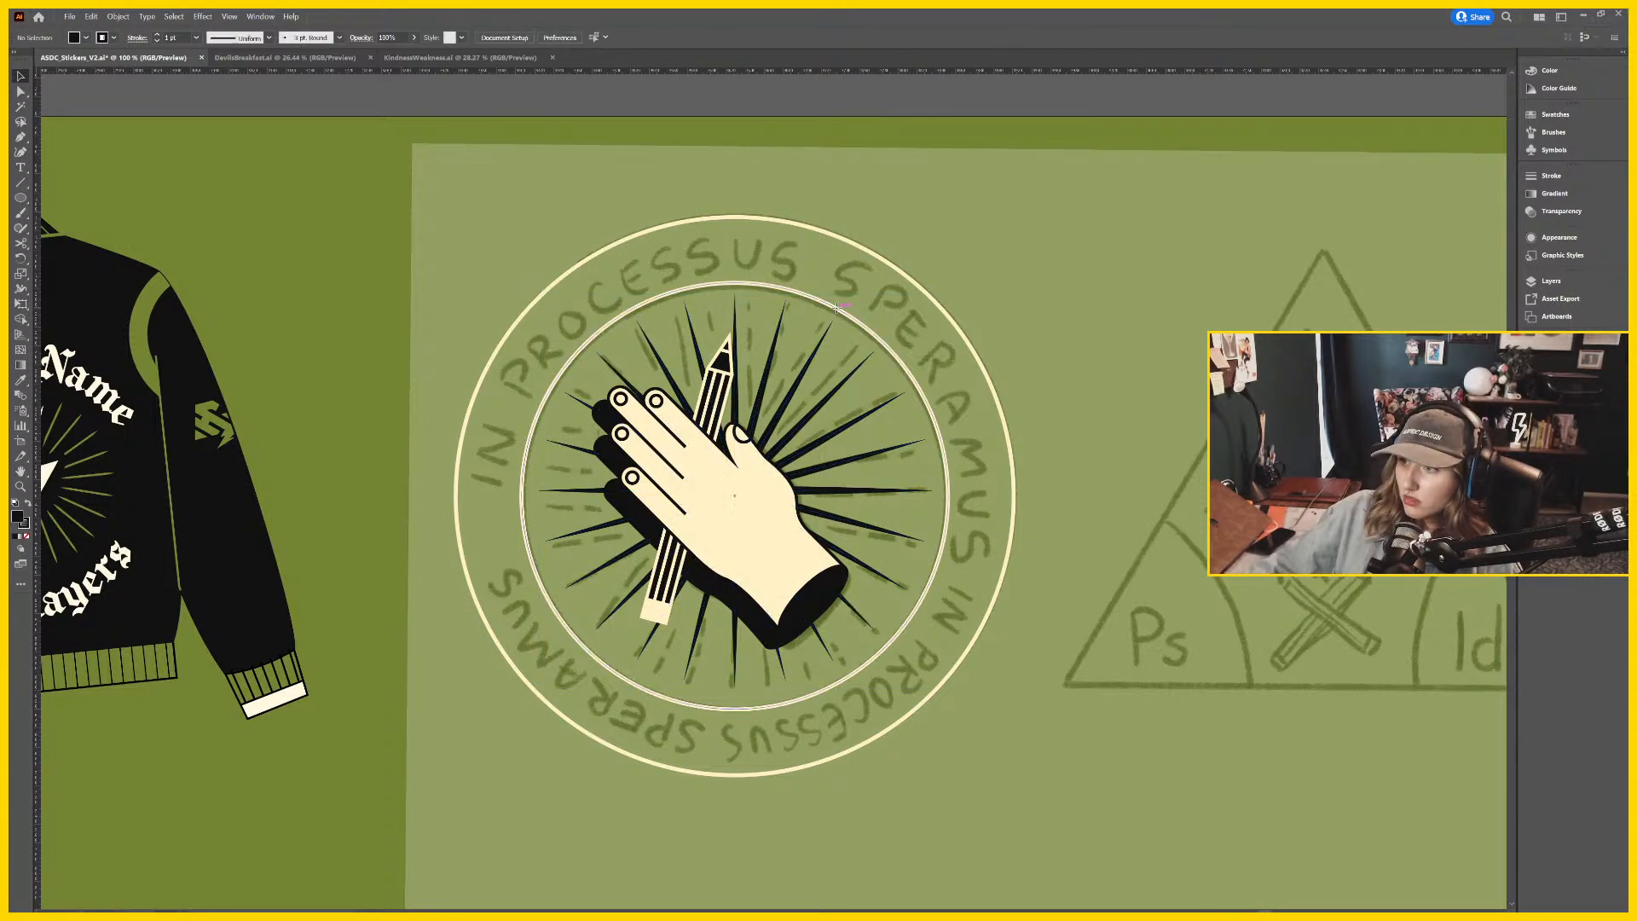
Fill the badge's inner and outer circles with golden orange, trying dark green on the inner one first.
{"action": "left_click", "coordinate": [838, 306]}
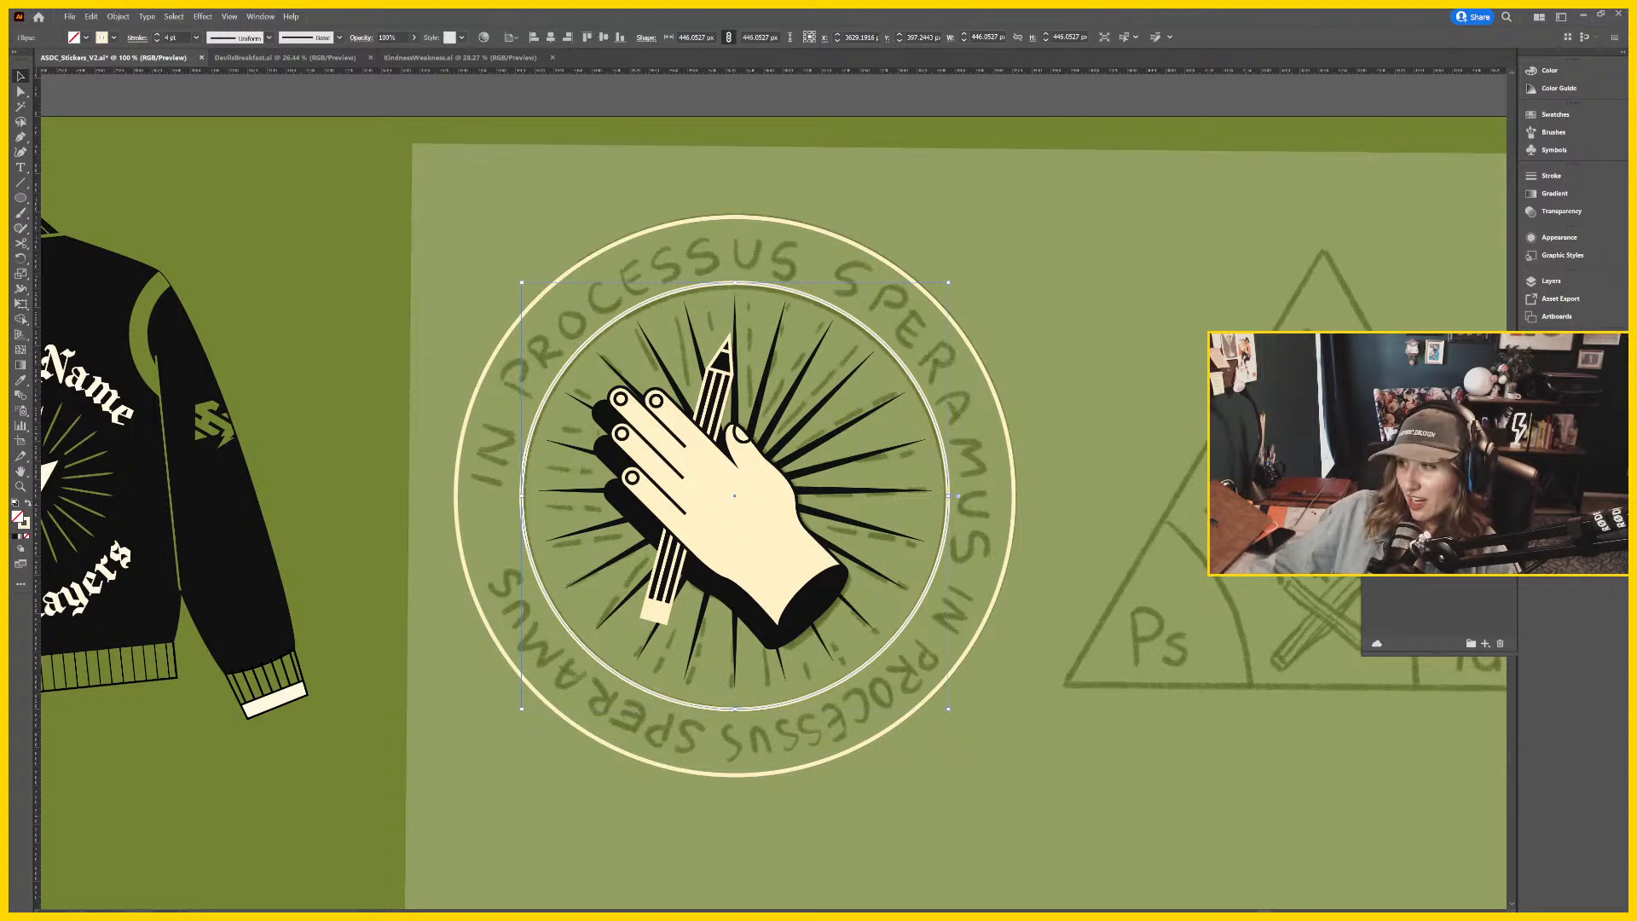
{"action": "left_click", "coordinate": [1439, 477]}
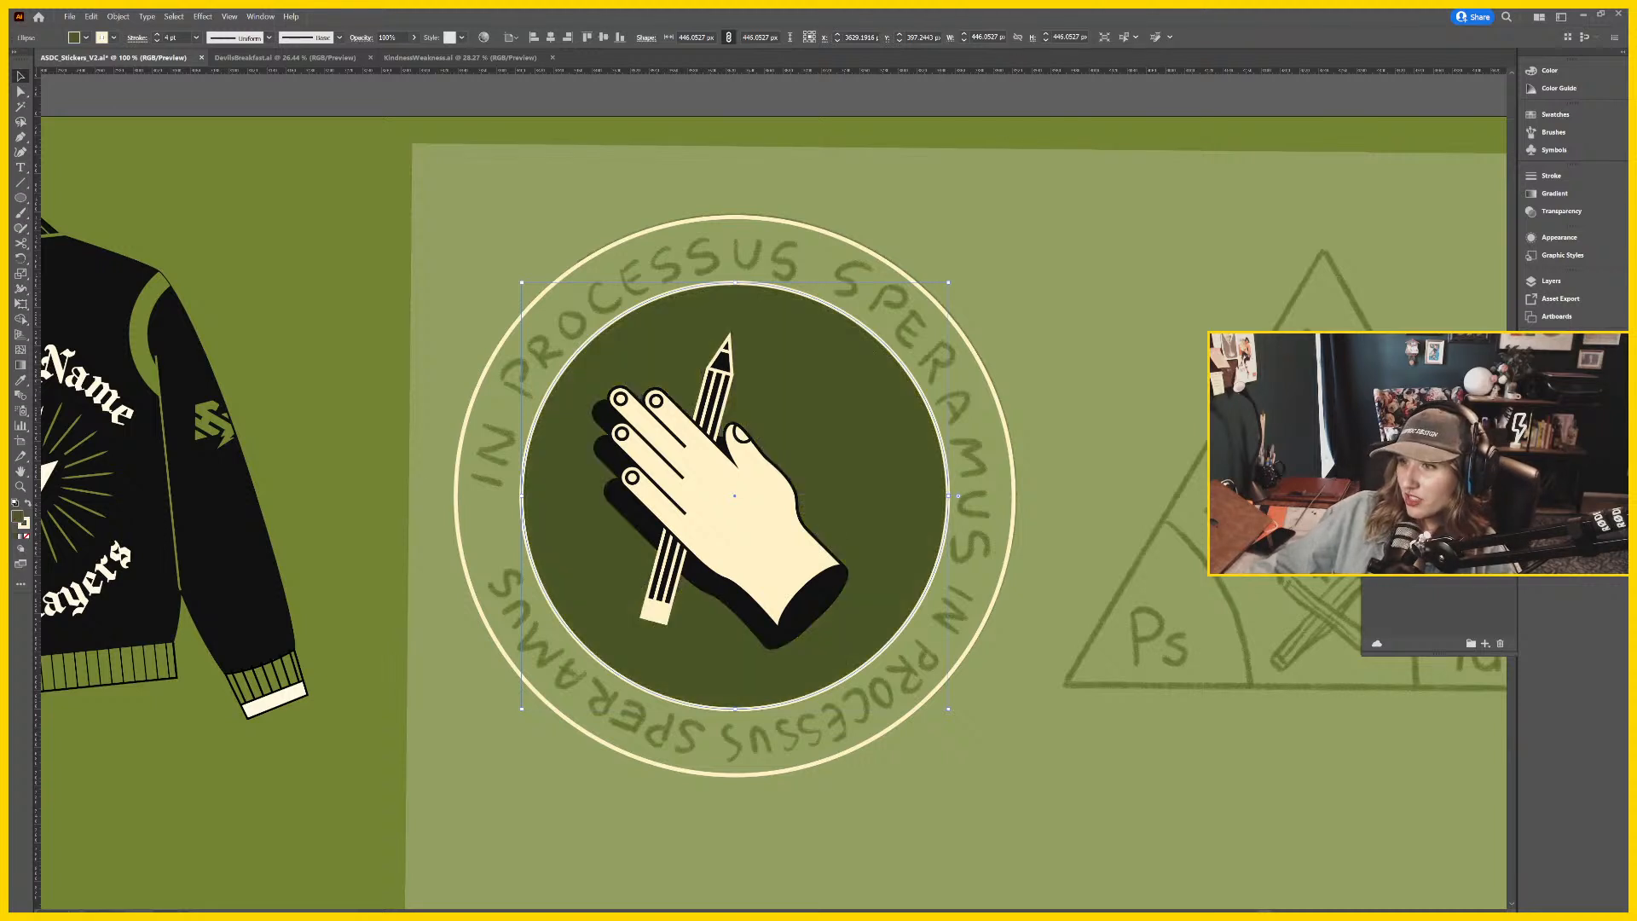
{"action": "left_click", "coordinate": [1440, 477]}
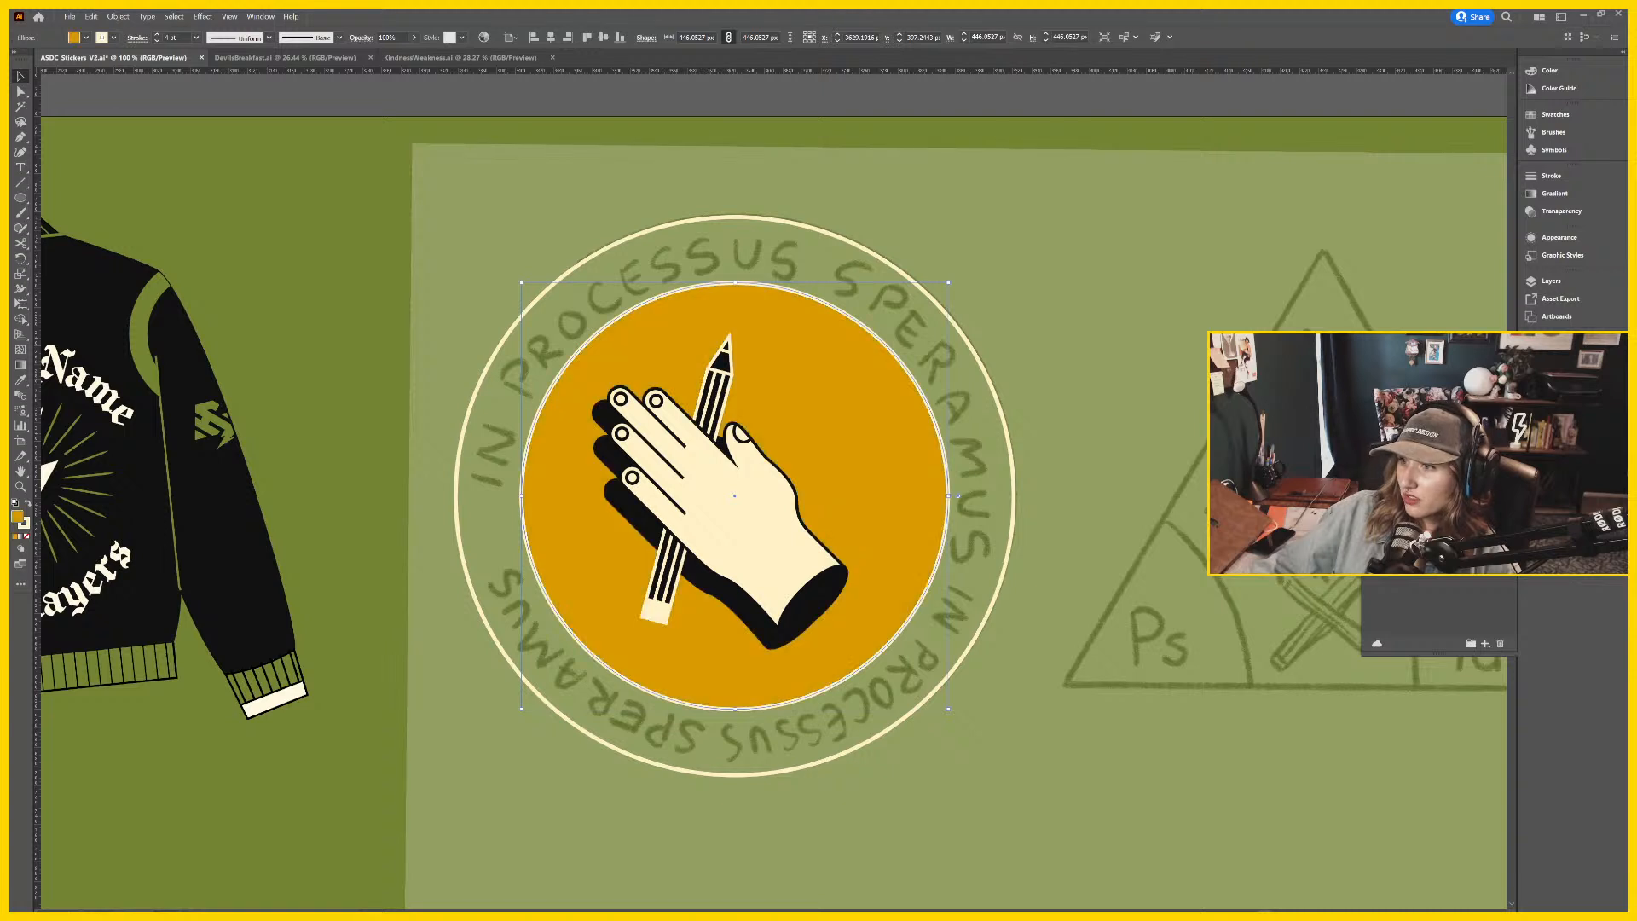
{"action": "left_click", "coordinate": [935, 288]}
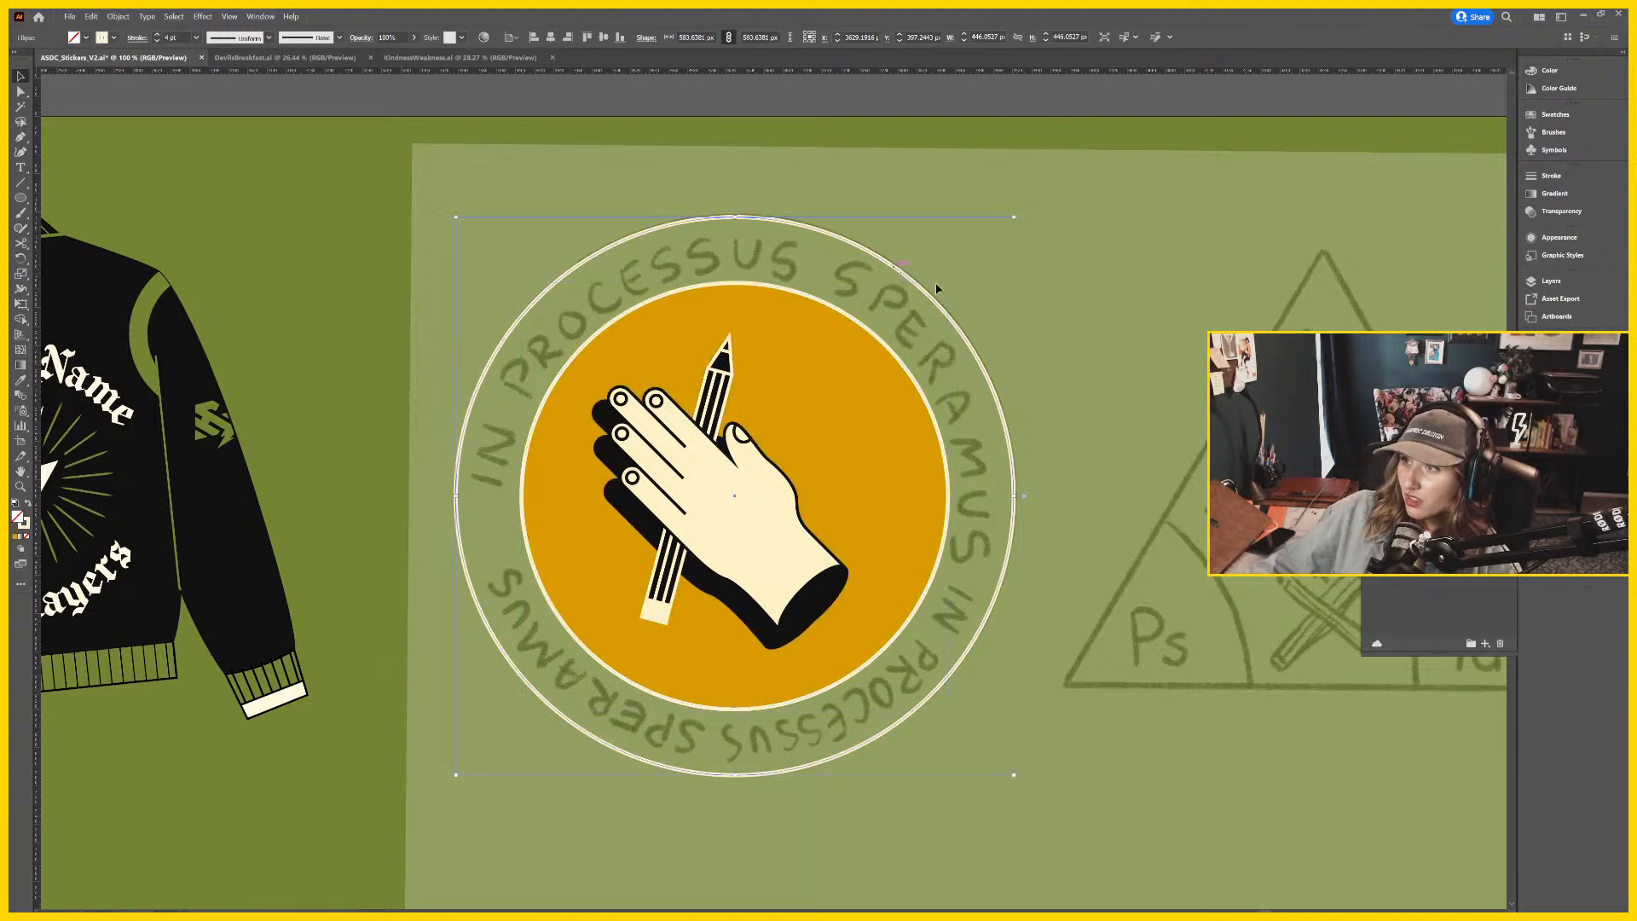
{"action": "left_click", "coordinate": [1441, 477]}
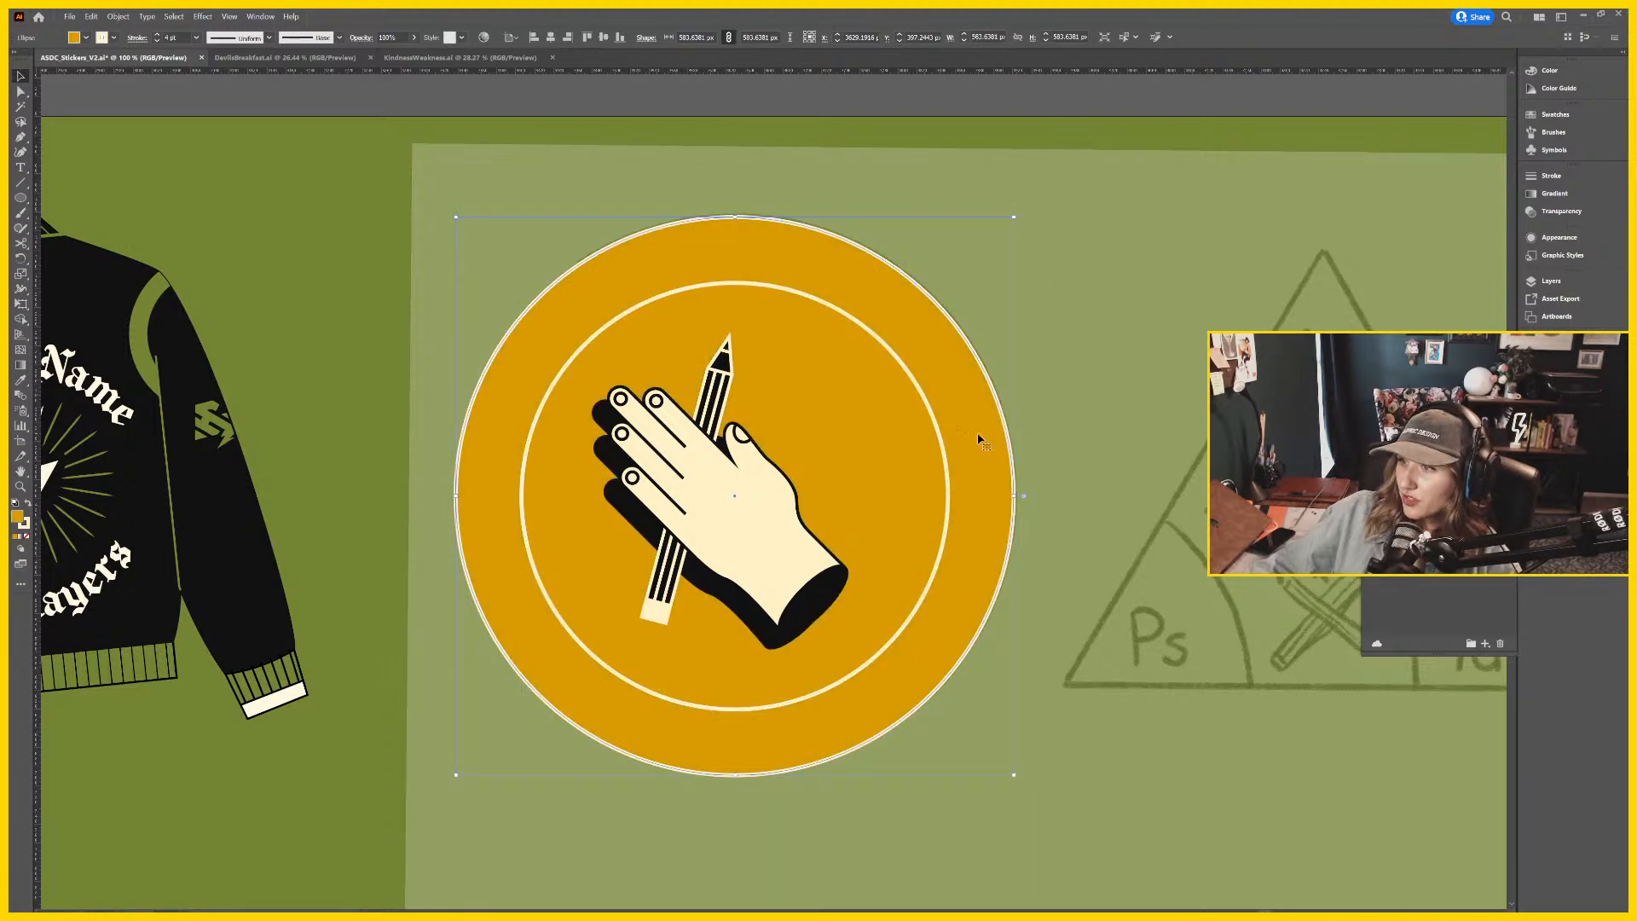
{"action": "left_click", "coordinate": [806, 531]}
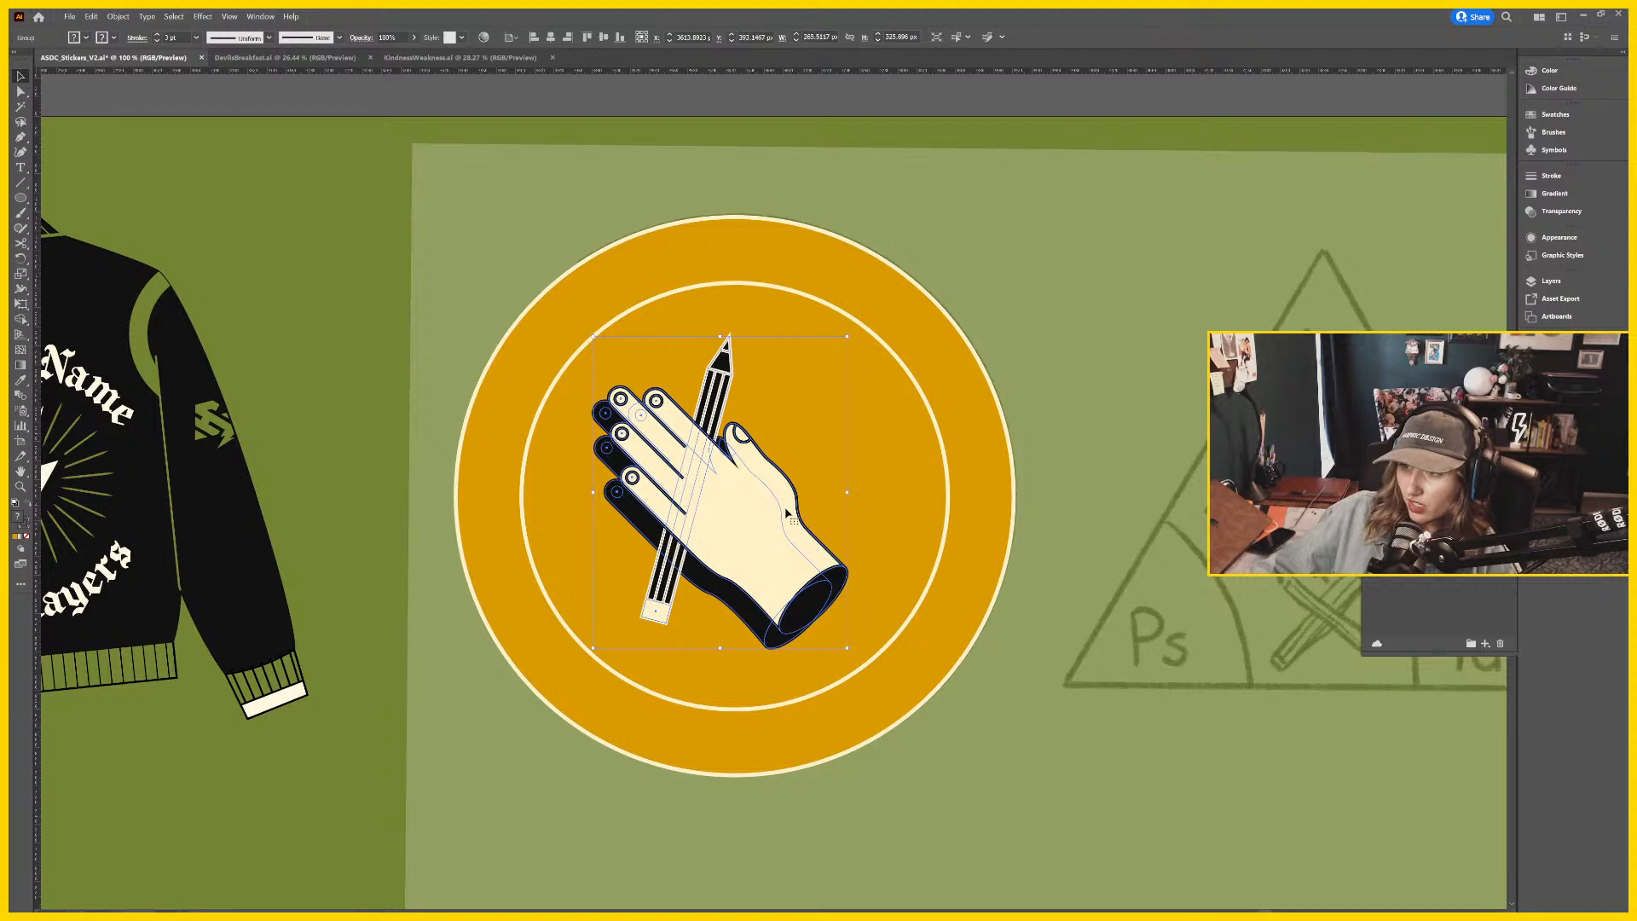
{"action": "double_click", "coordinate": [801, 525]}
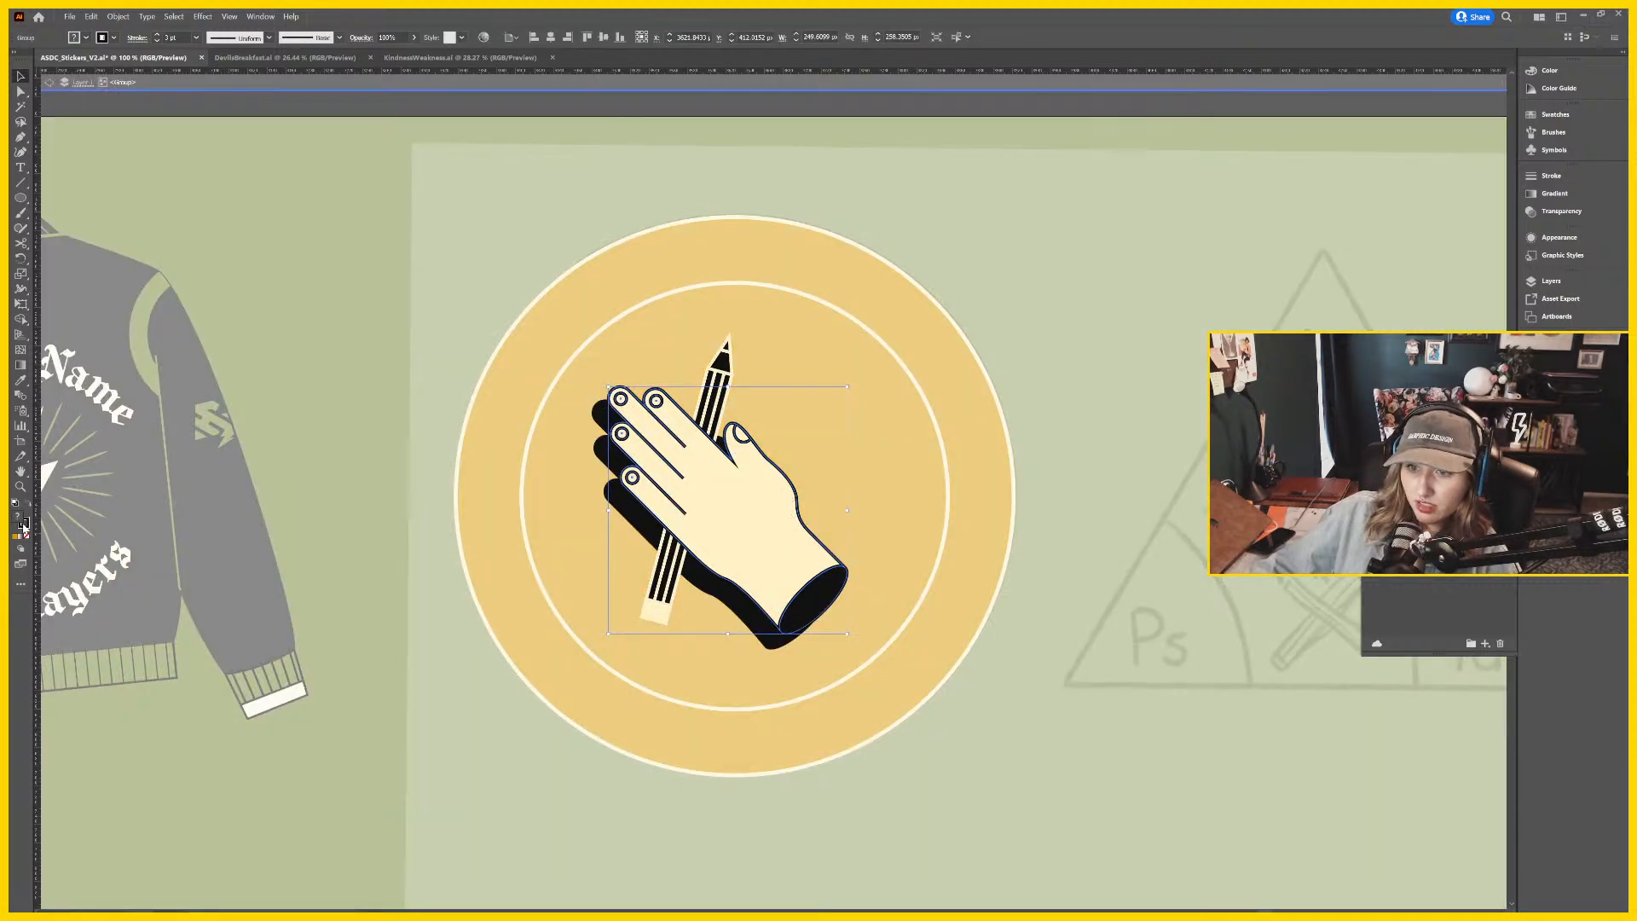
{"action": "double_click", "coordinate": [1118, 334]}
Fill both the inner and outer badge circles with dark olive green.
{"action": "scroll", "coordinate": [980, 409], "scroll_direction": "up", "scroll_amount": 1}
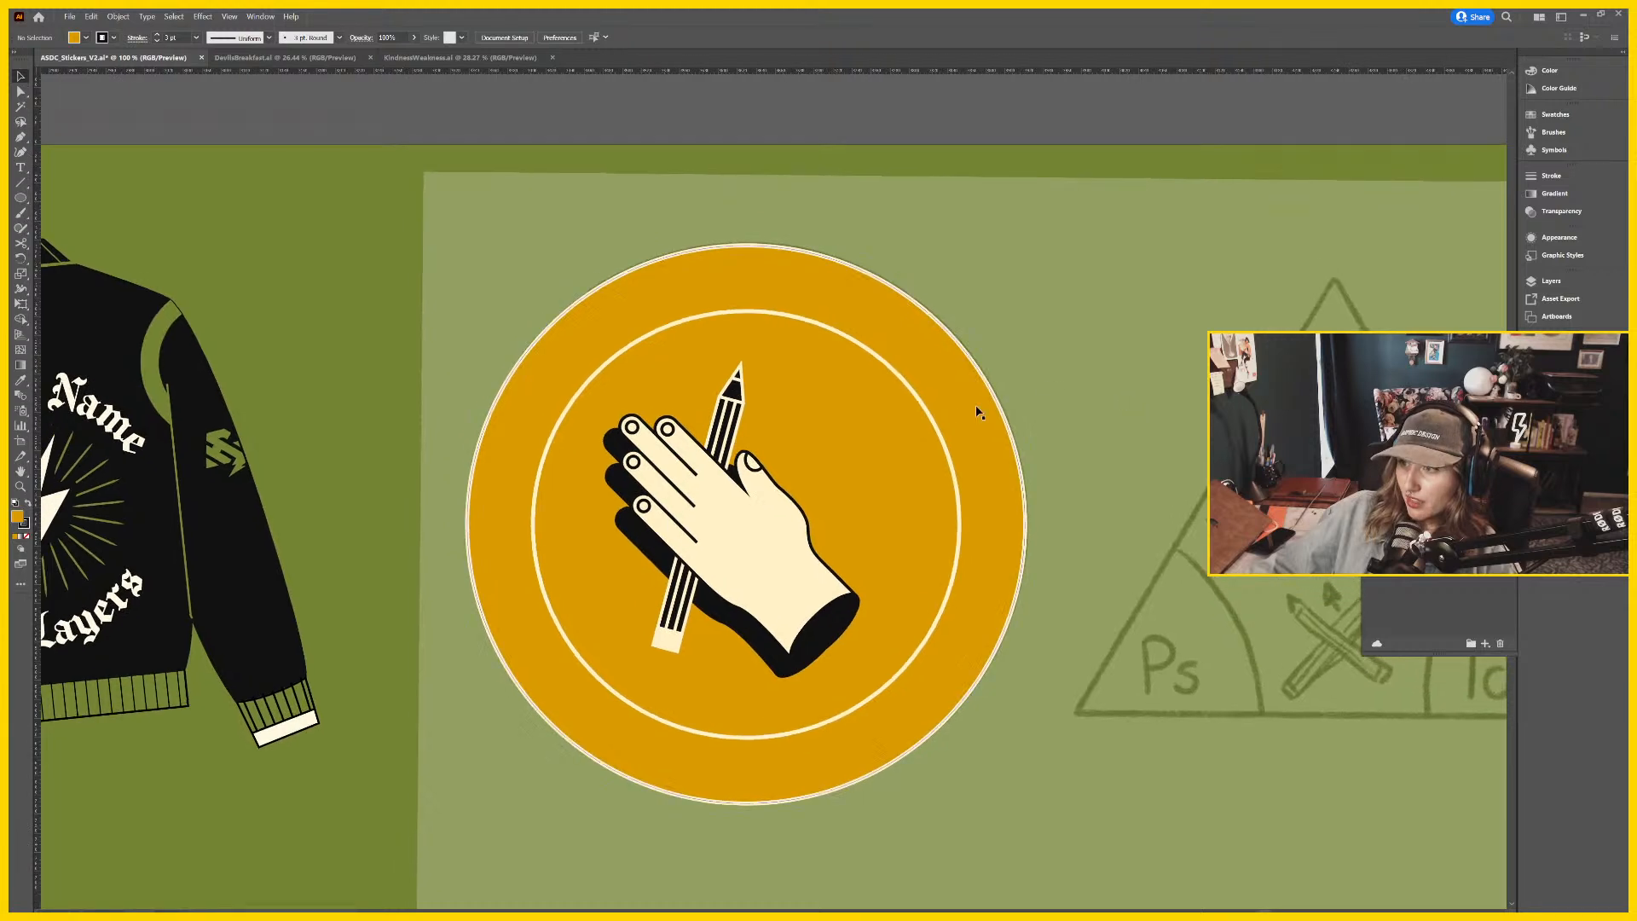
{"action": "left_click", "coordinate": [937, 421]}
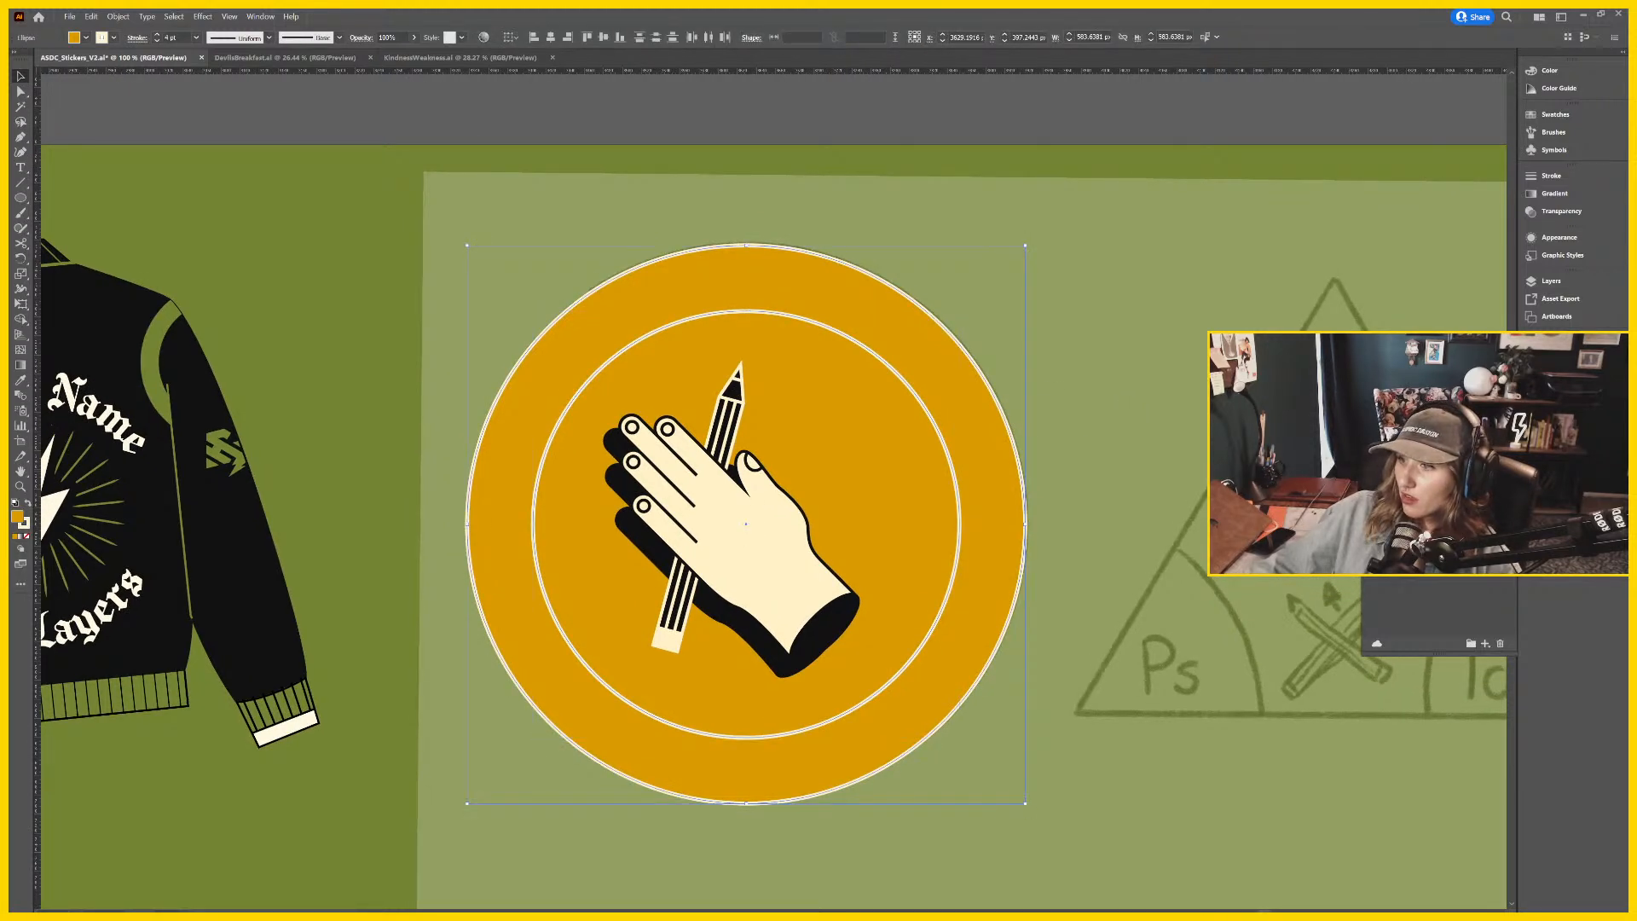
{"action": "left_click", "coordinate": [1432, 477]}
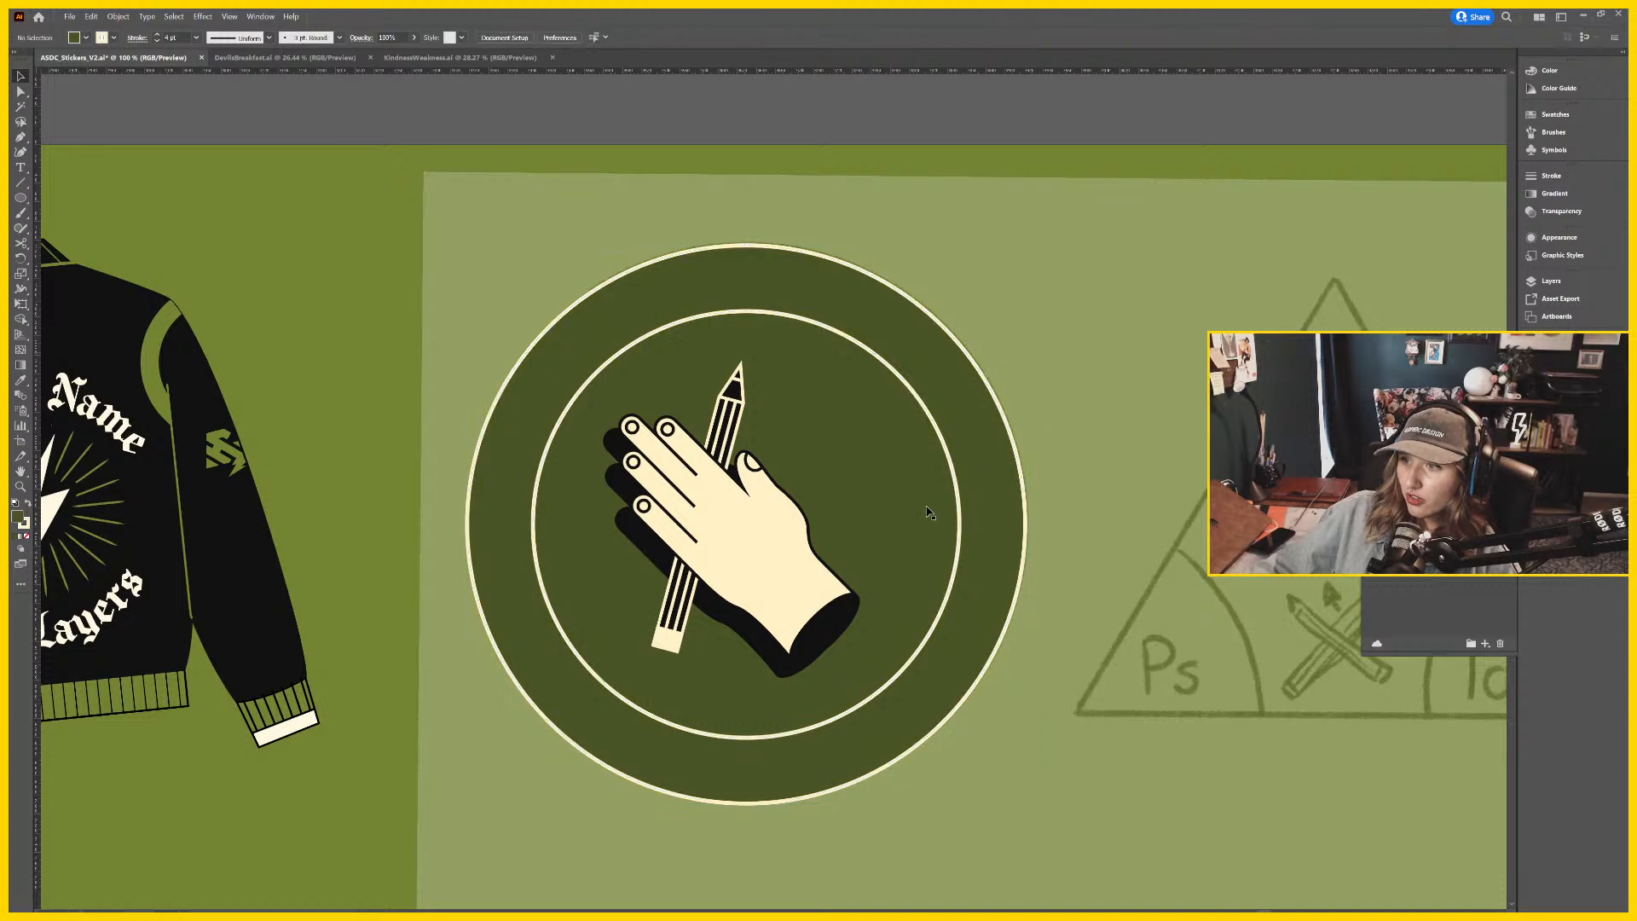
Centre the grouped hands and pencil artwork horizontally on the badge's inner circle.
{"action": "left_click", "coordinate": [770, 641]}
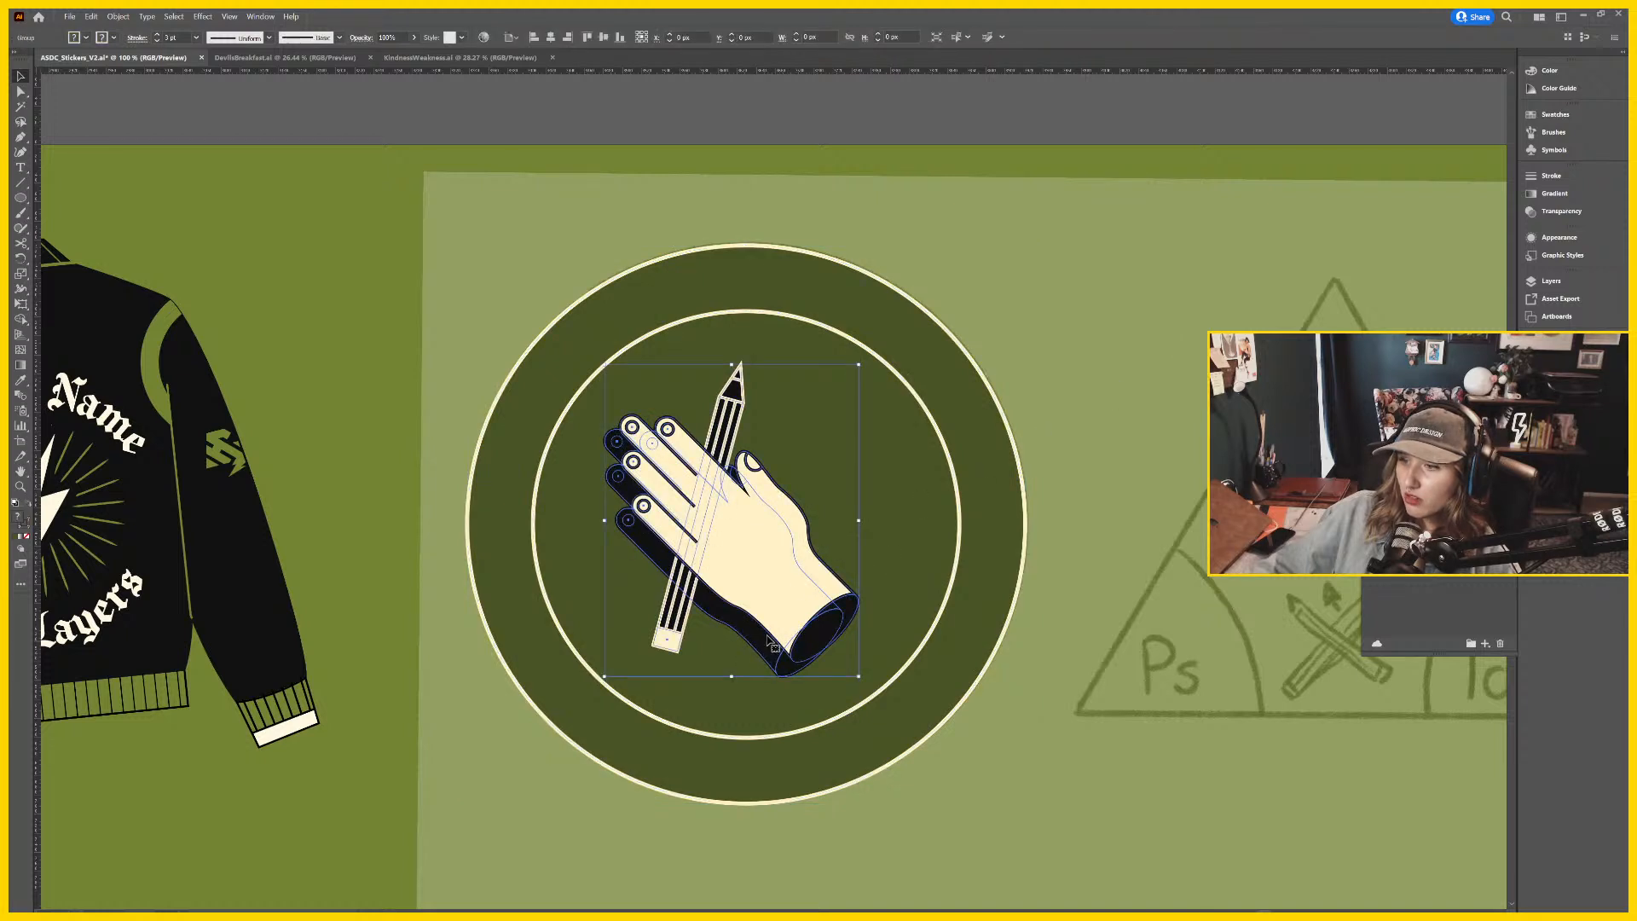
{"action": "key", "text": "ctrl+shift+a"}
{"action": "left_click", "coordinate": [764, 585]}
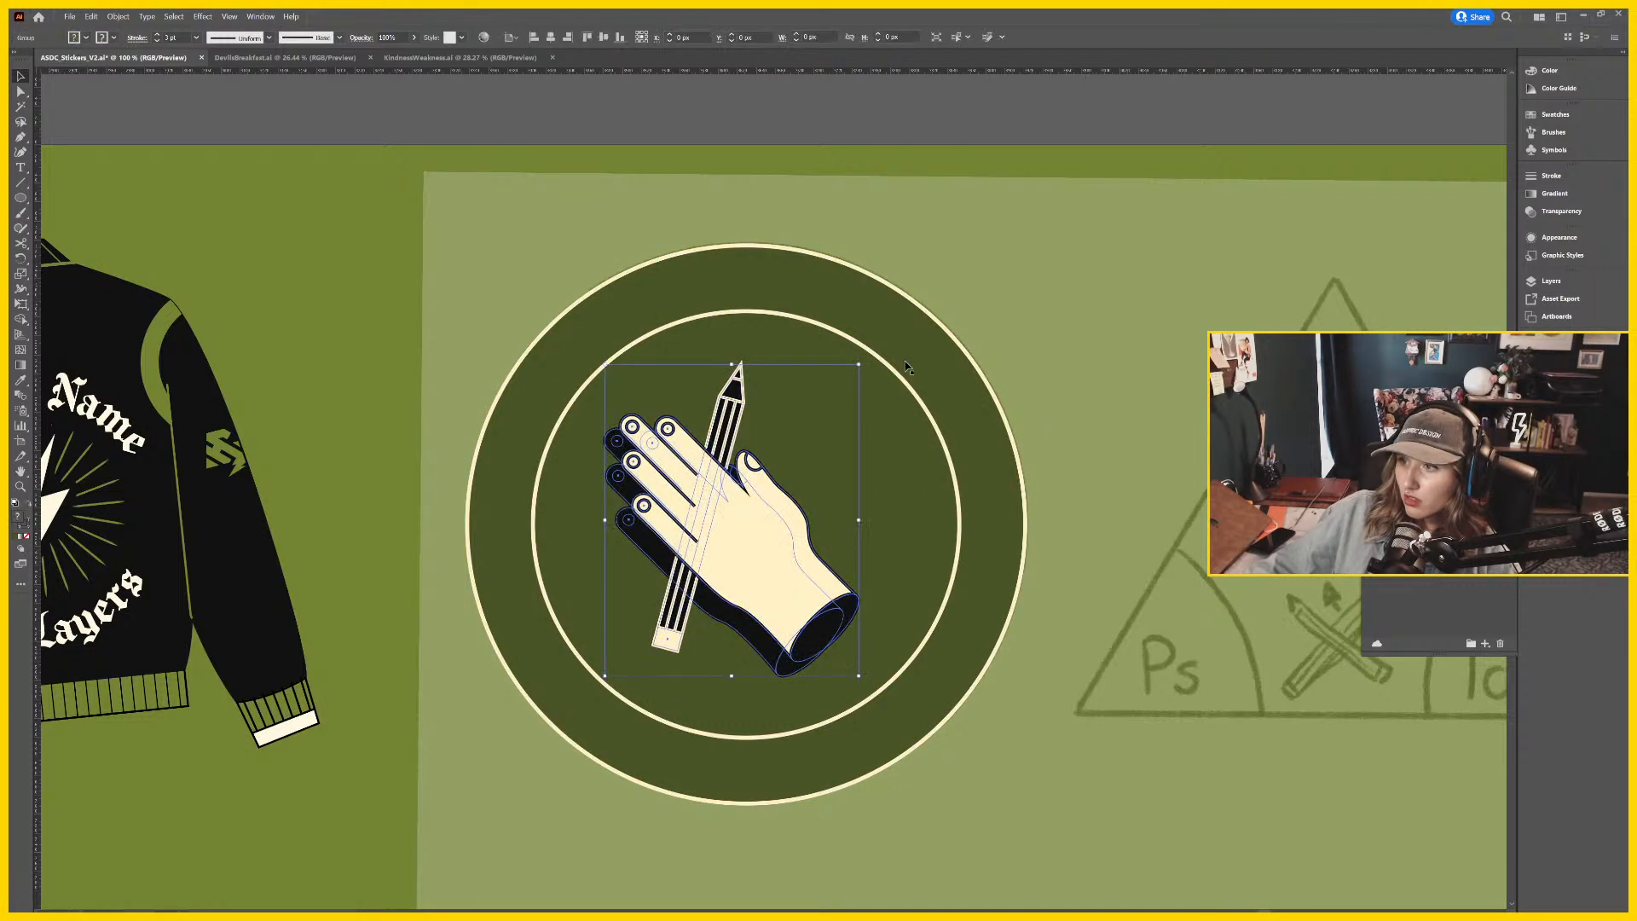
{"action": "left_click", "coordinate": [893, 373], "text": "shift"}
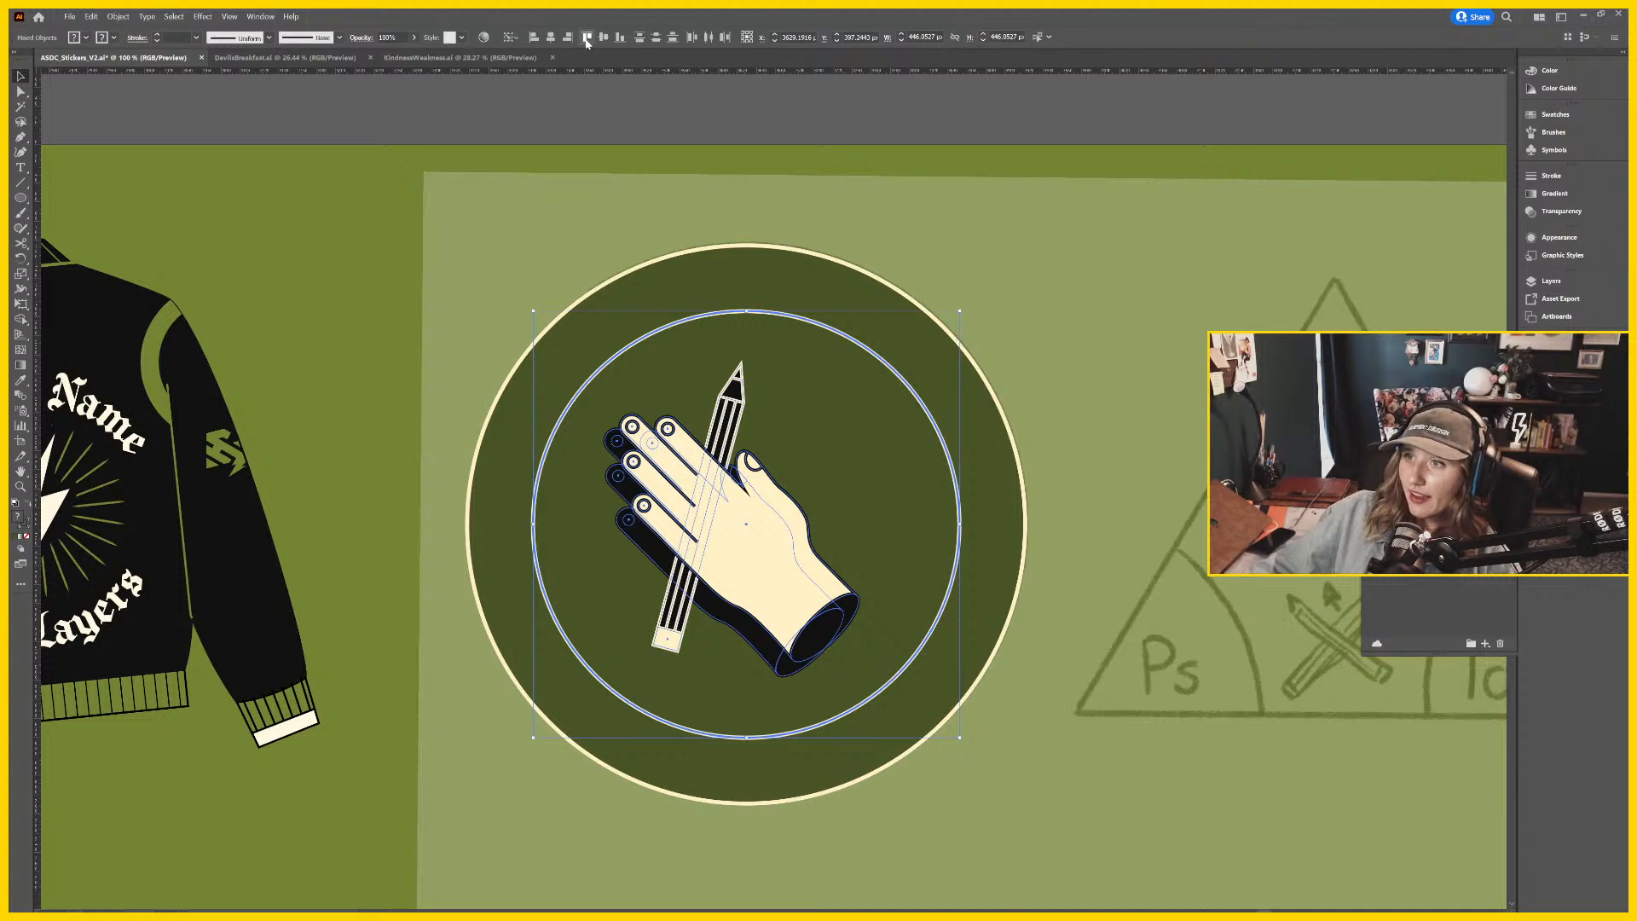
{"action": "left_click", "coordinate": [551, 37]}
{"action": "left_click", "coordinate": [1130, 398]}
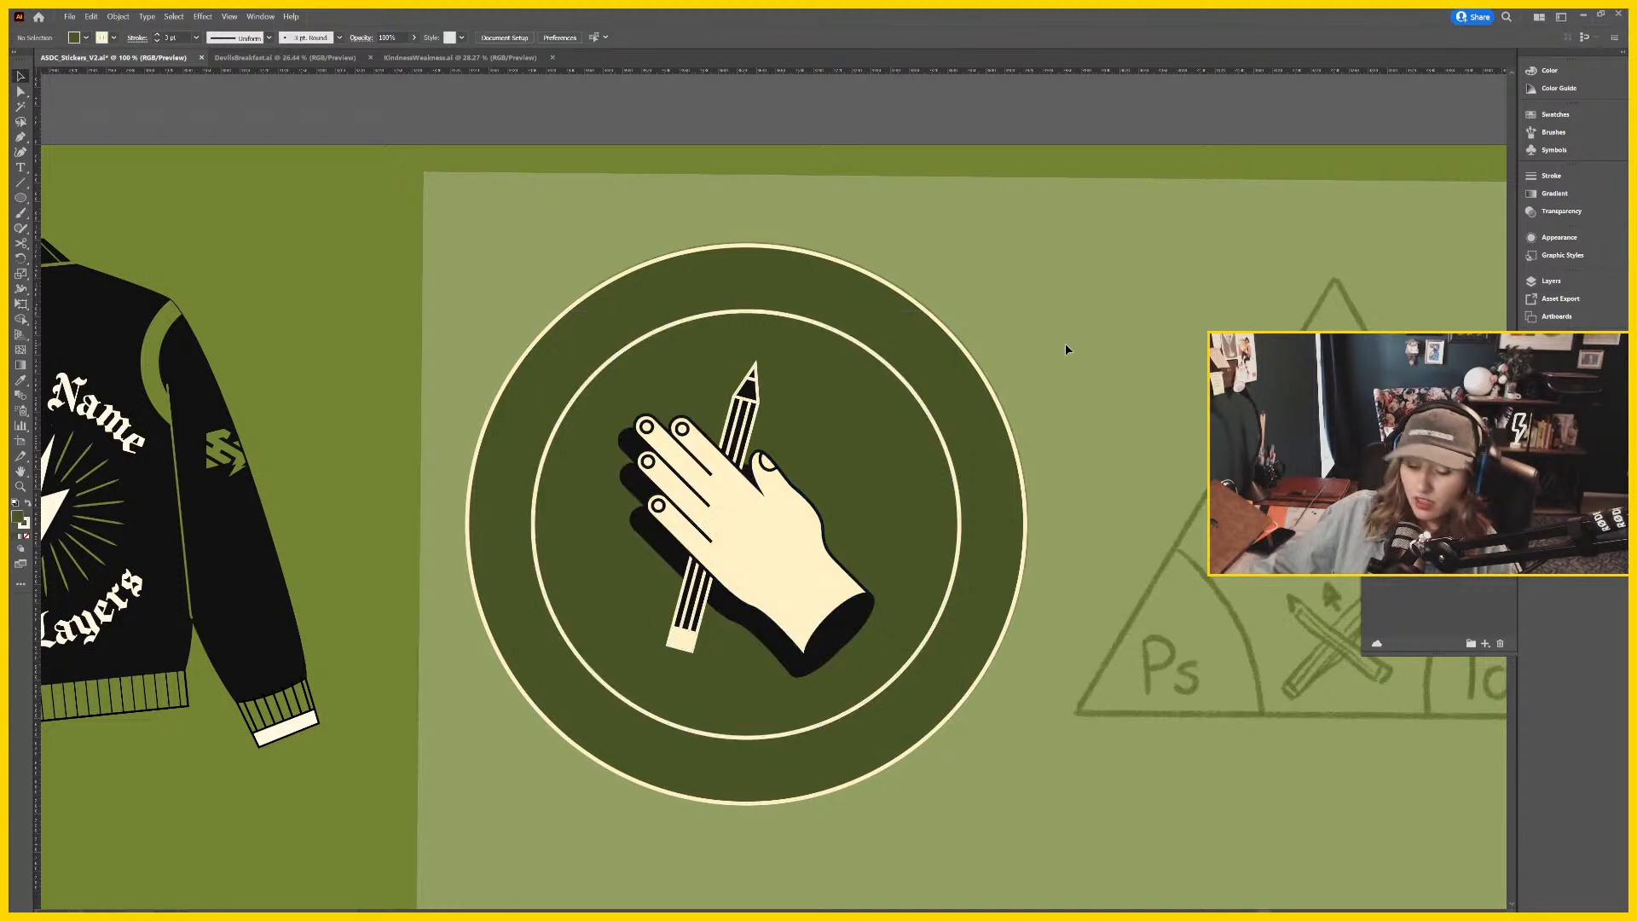
Bring the filled inner circle to the front of the badge artwork.
{"action": "left_click", "coordinate": [863, 354]}
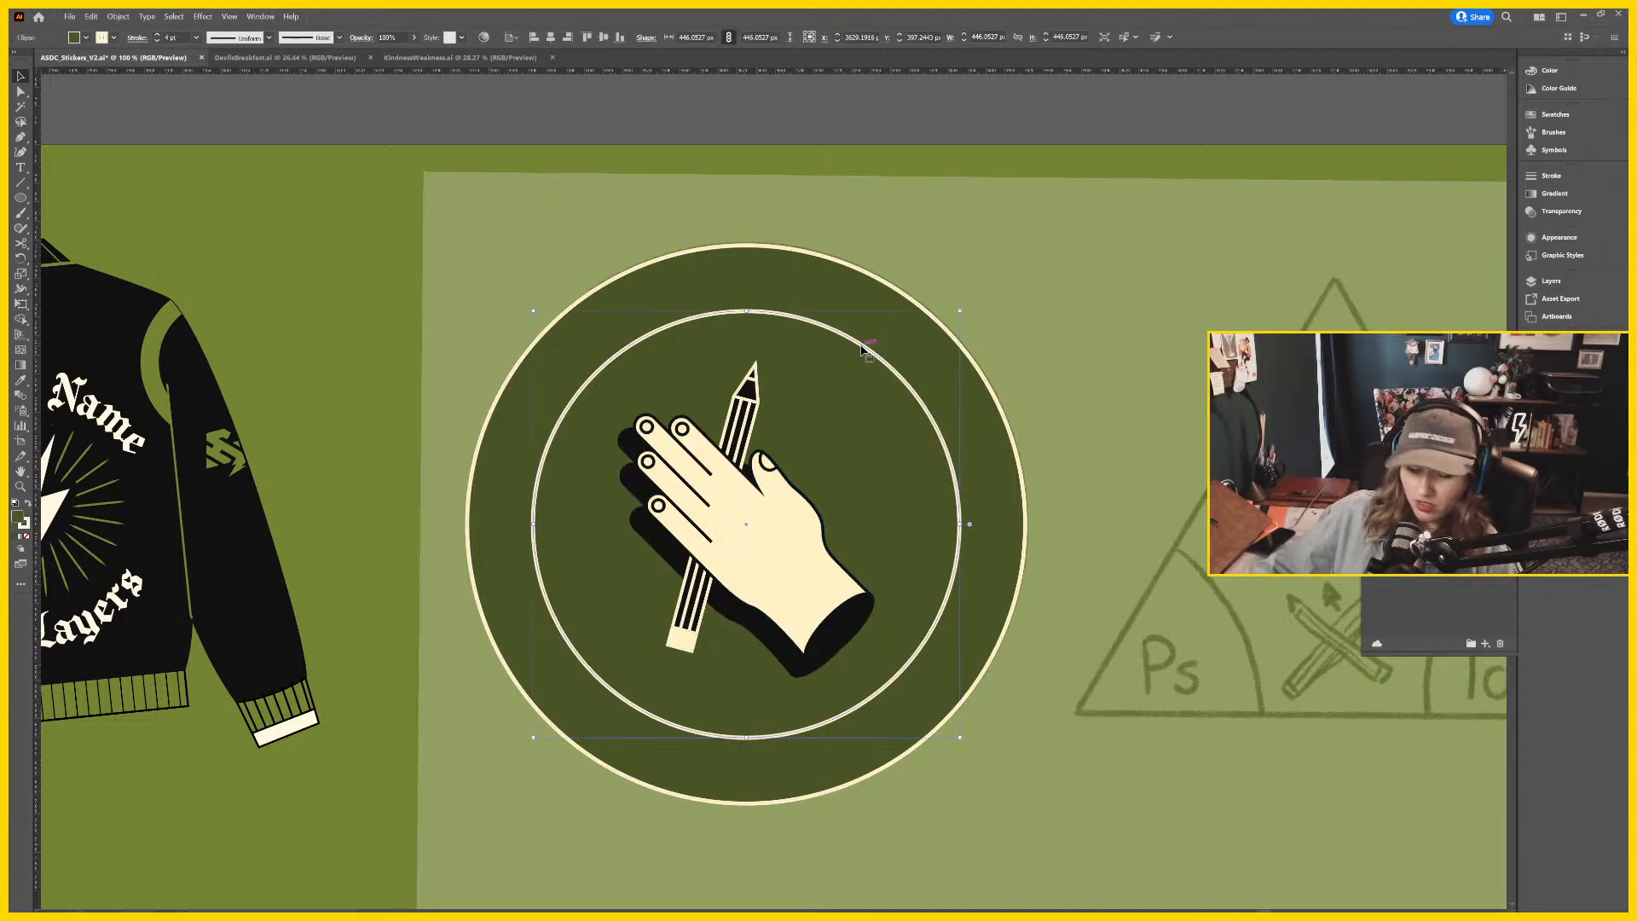
{"action": "key", "text": "ctrl+shift+bracketright"}
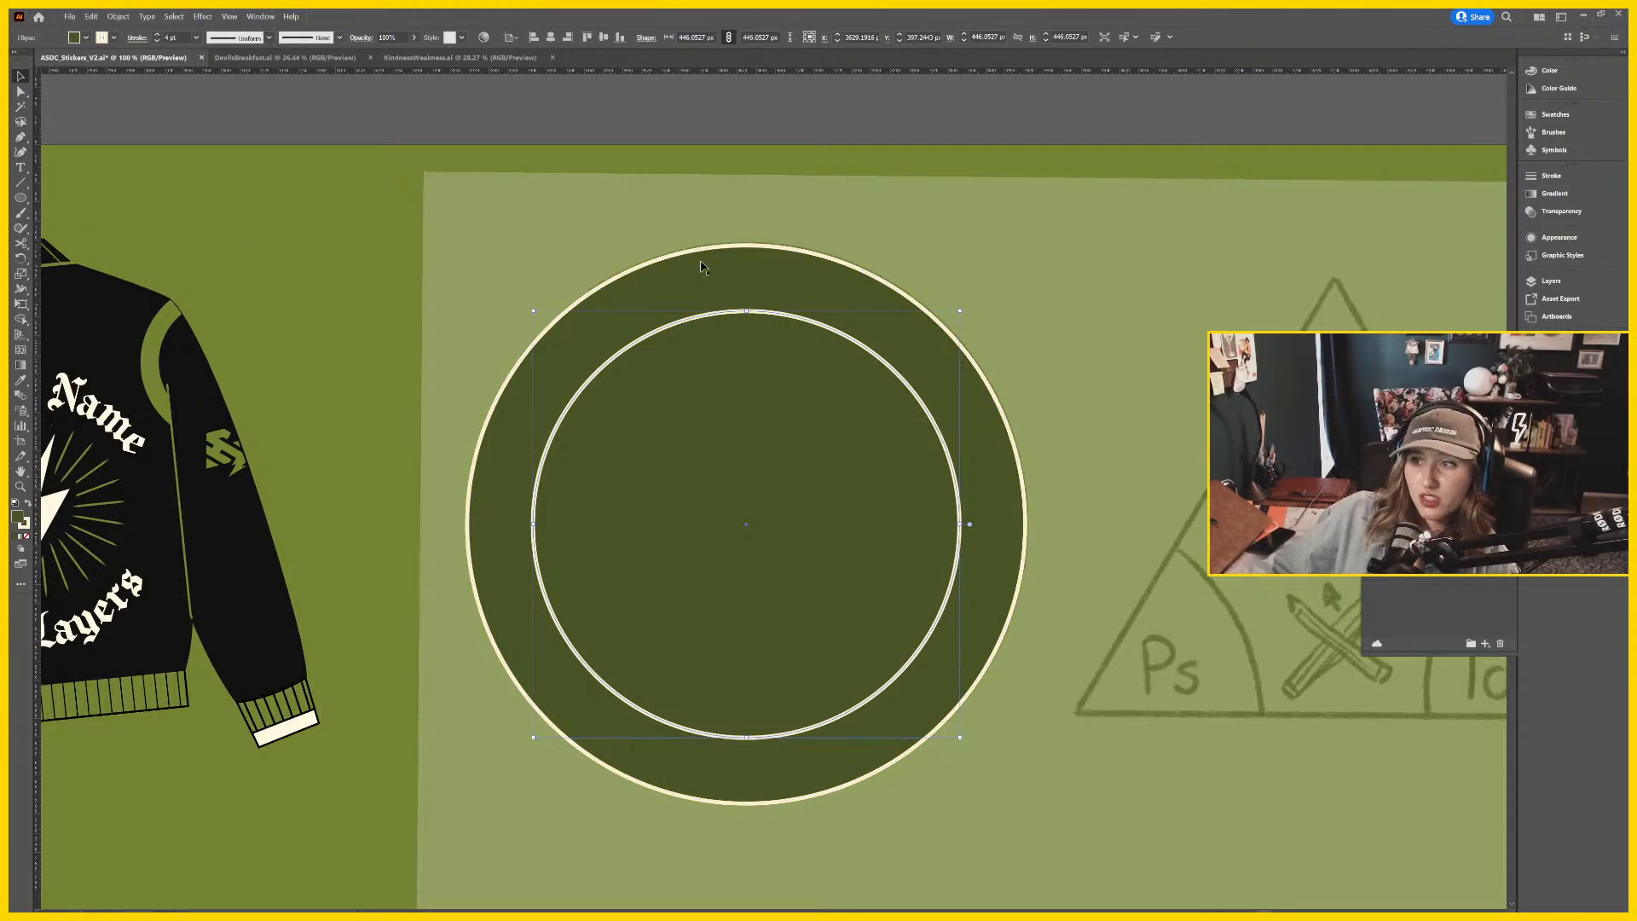
Show the layer list and move the sketch image sideways, away from the jacket, until it is clear of the vector badge.
{"action": "left_click", "coordinate": [1551, 280]}
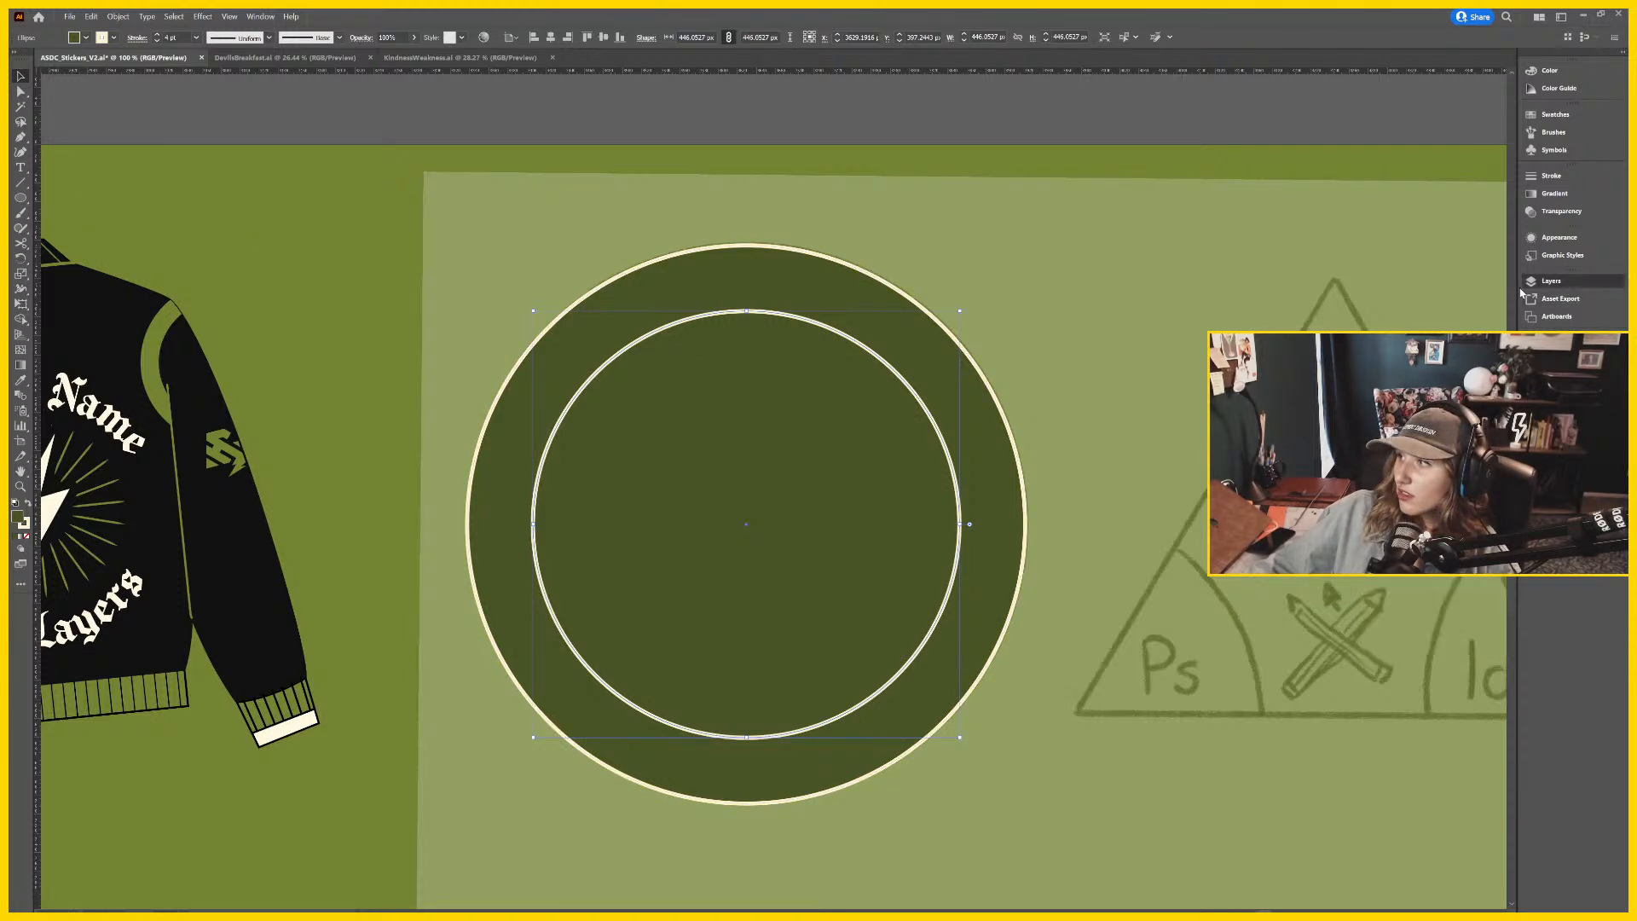
{"action": "left_click", "coordinate": [1551, 280]}
{"action": "mouse_move", "coordinate": [1171, 453]}
{"action": "left_mouse_down"}
{"action": "mouse_move", "coordinate": [881, 424]}
{"action": "mouse_move", "coordinate": [702, 496]}
{"action": "left_mouse_up"}
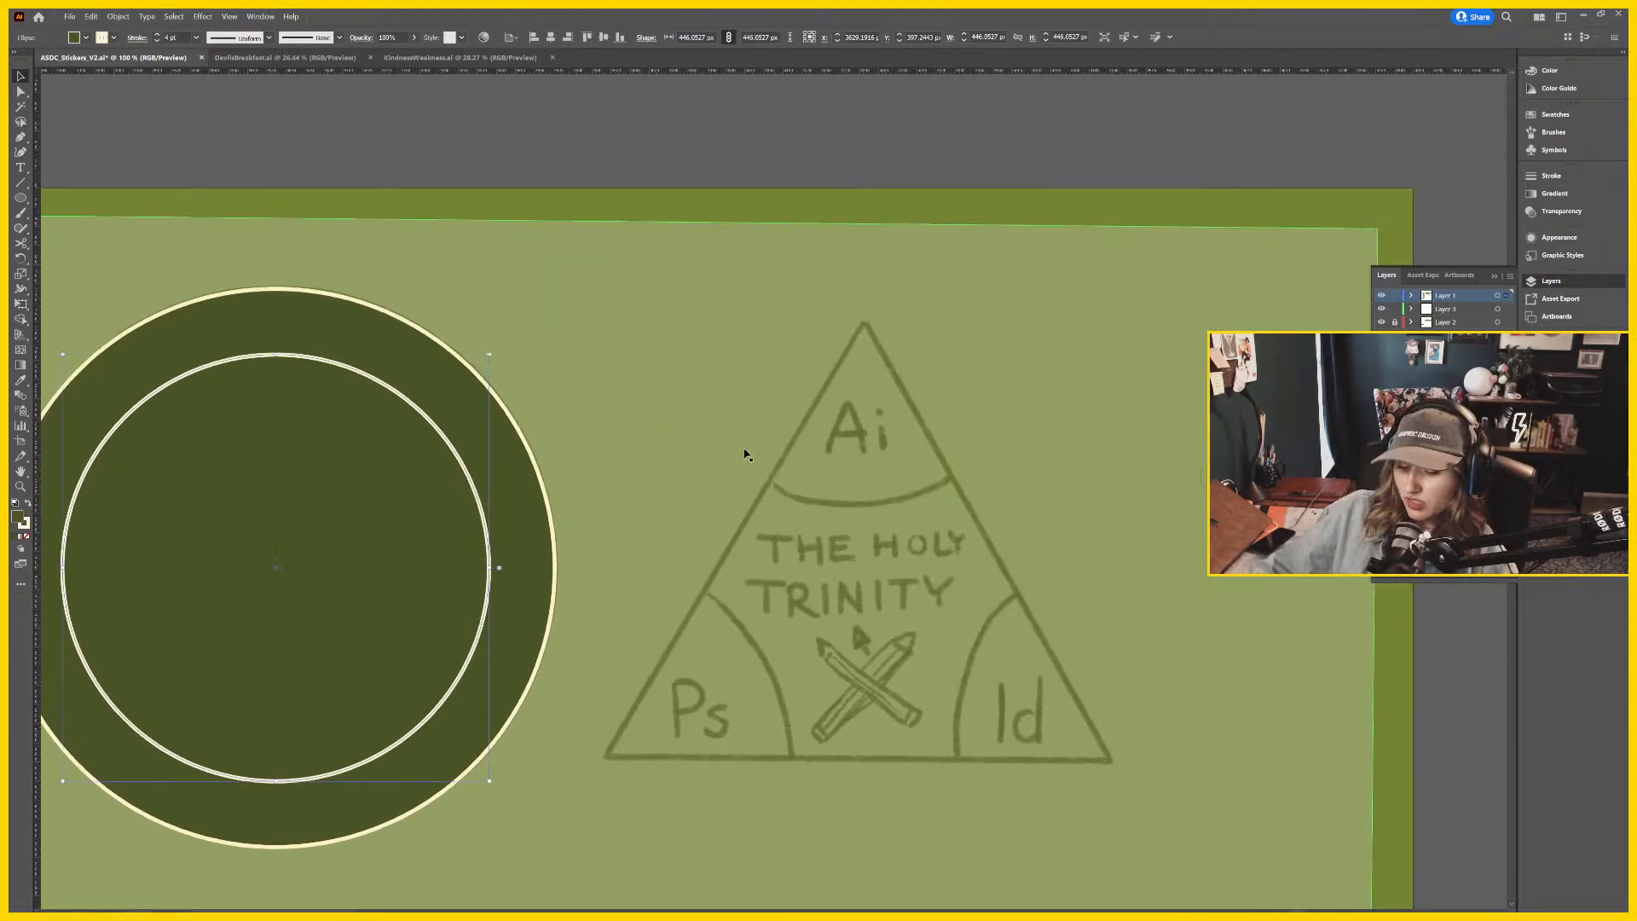
{"action": "key", "text": "ctrl+minus"}
{"action": "key", "text": "ctrl+minus"}
{"action": "left_click_drag", "start_coordinate": [1074, 682], "coordinate": [1074, 679]}
{"action": "left_click_drag", "start_coordinate": [1262, 476], "coordinate": [1390, 731]}
{"action": "left_click", "coordinate": [732, 720]}
{"action": "key", "text": "ctrl+equal"}
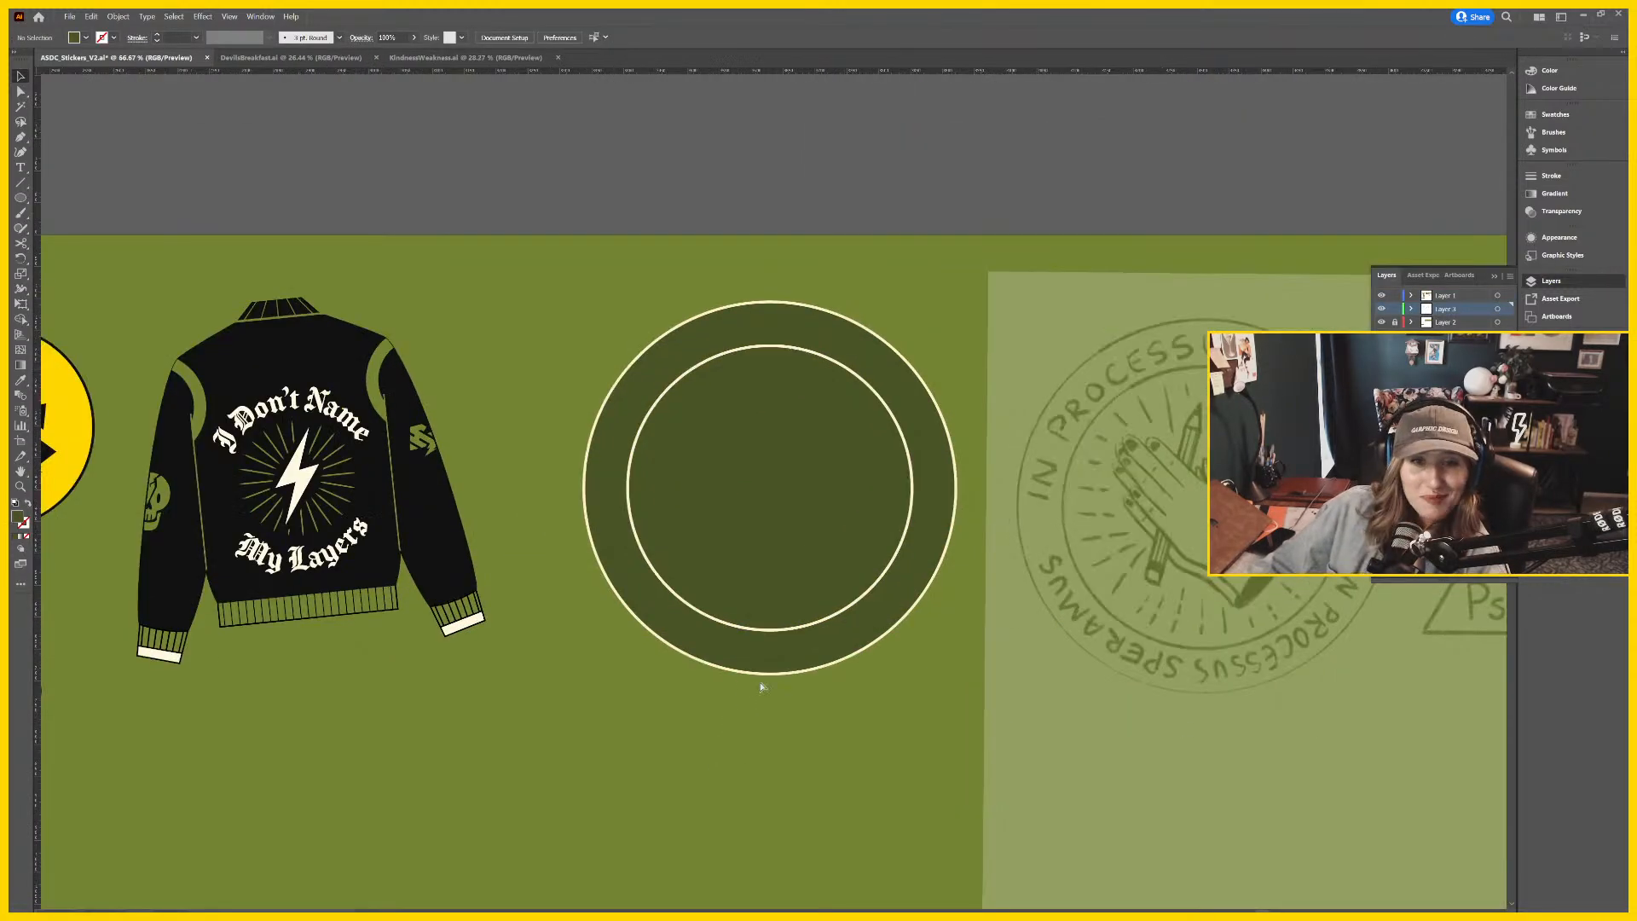
Lock the sketch's layer and turn the badge's inner circle into a type path carrying placeholder text.
{"action": "key", "text": "ctrl+equal"}
{"action": "scroll", "coordinate": [988, 564], "scroll_direction": "right", "scroll_amount": 3}
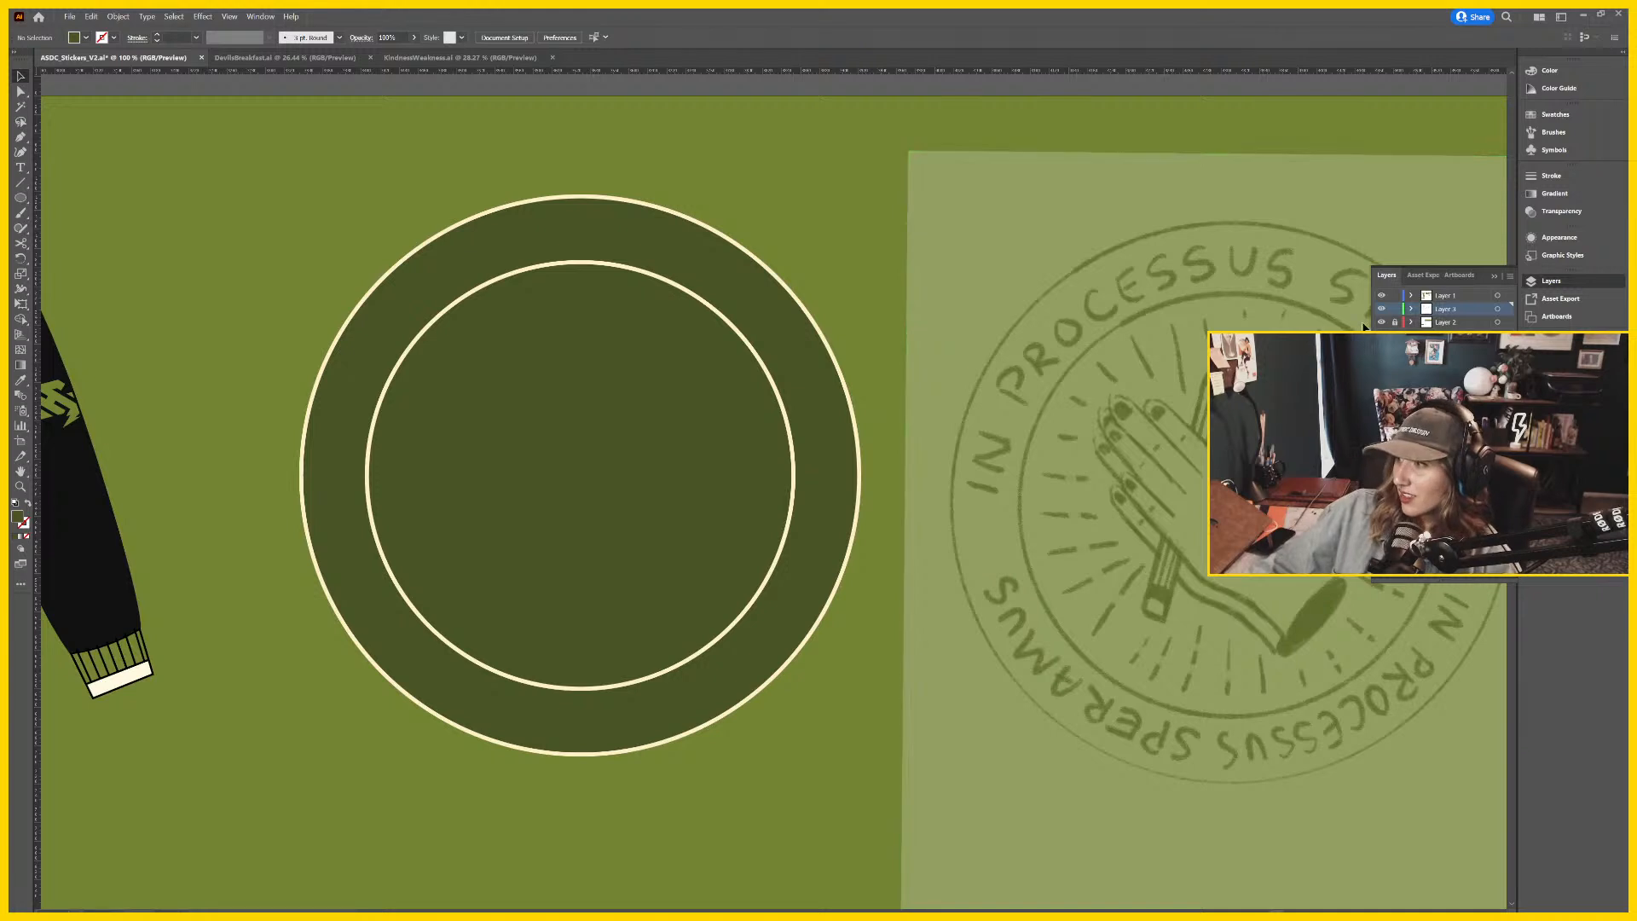
{"action": "left_click", "coordinate": [1395, 309]}
{"action": "left_click", "coordinate": [583, 262]}
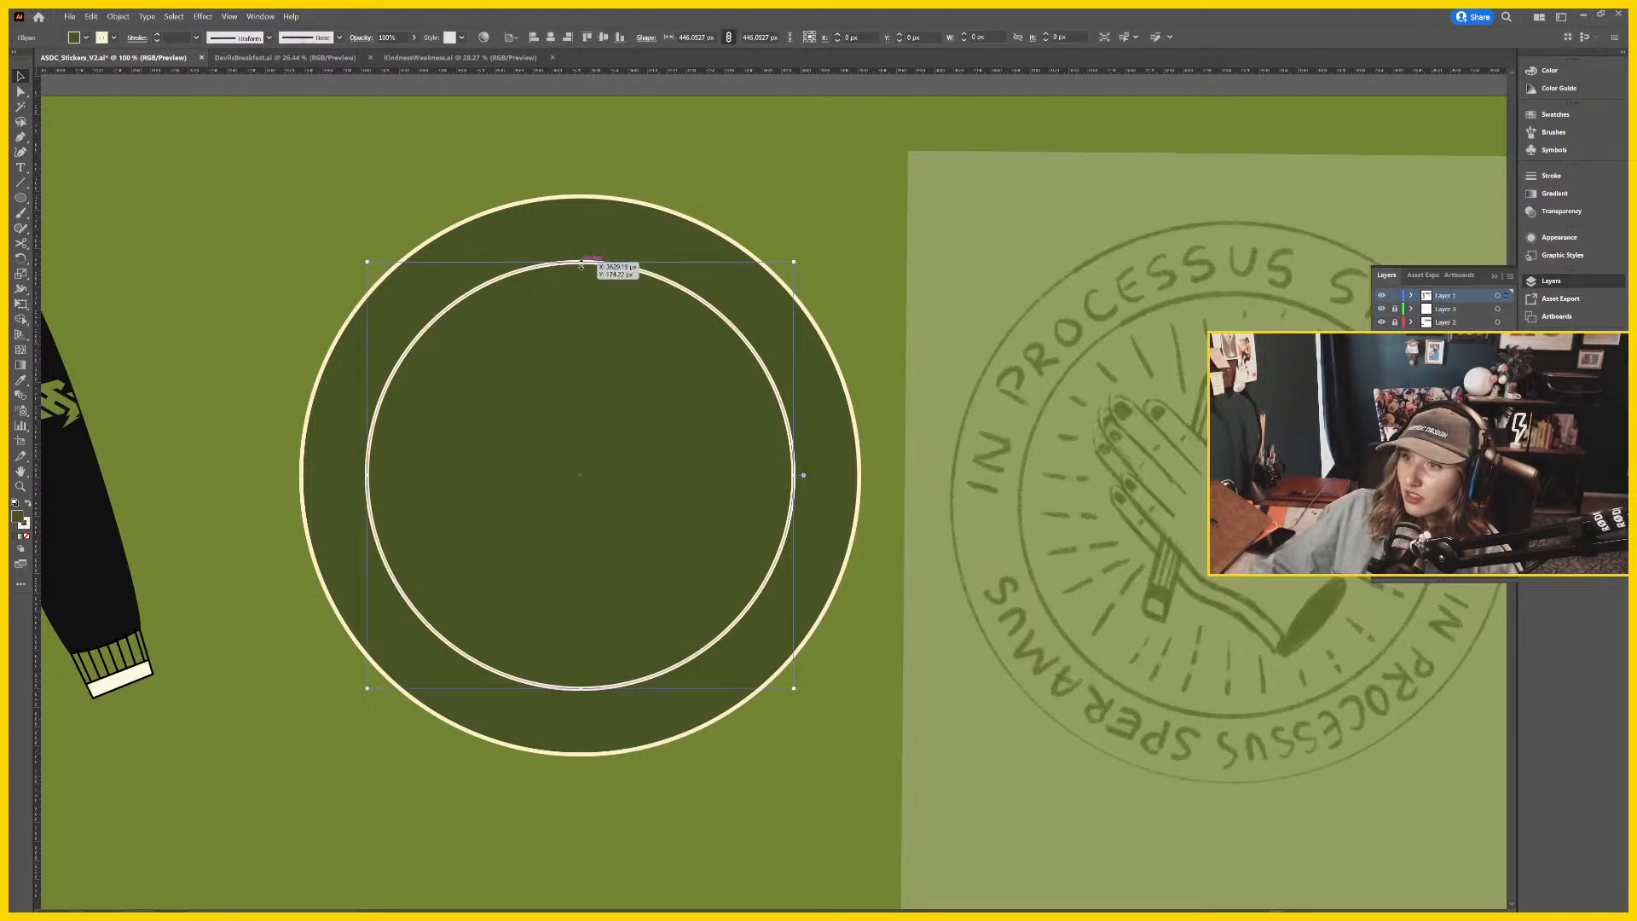
{"action": "key", "text": "t"}
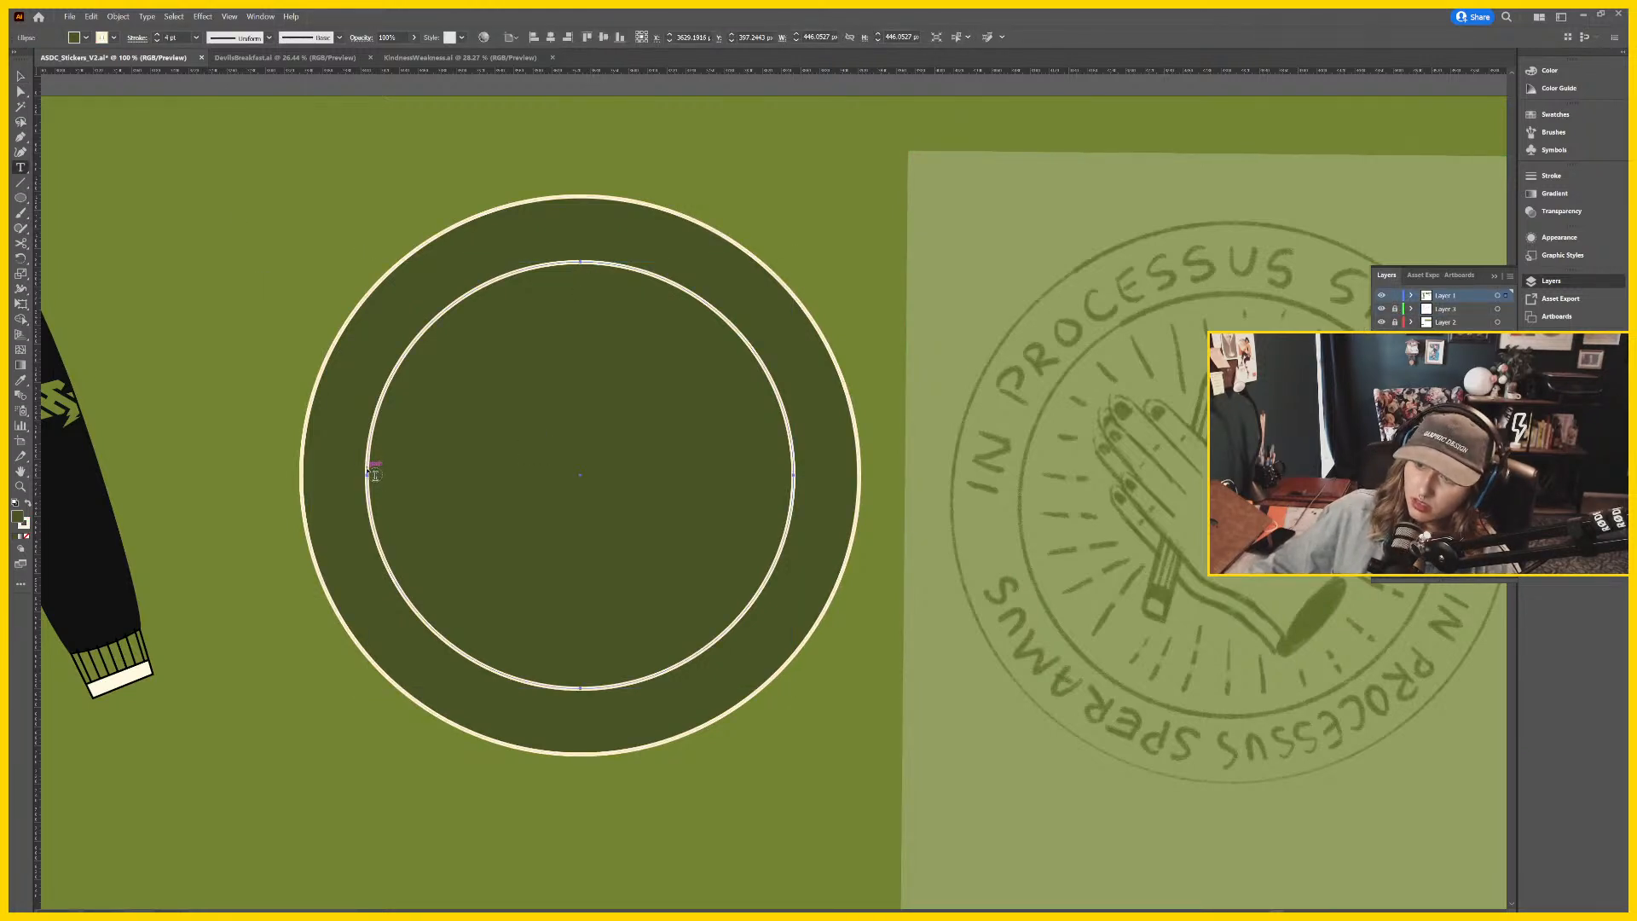
{"action": "right_click", "coordinate": [21, 167]}
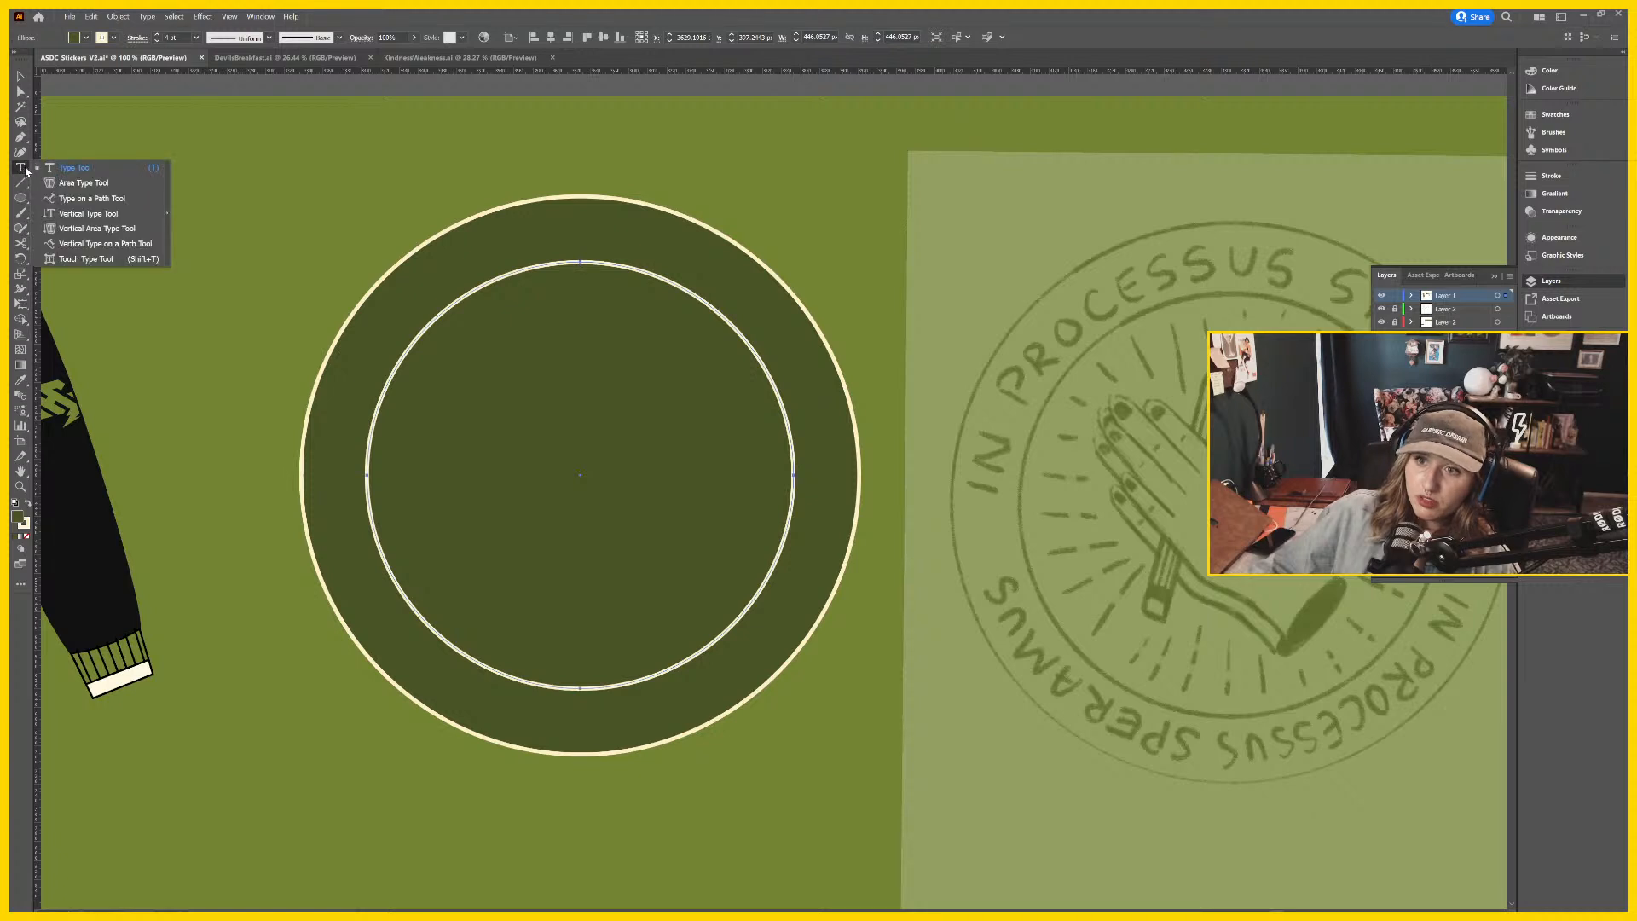
{"action": "left_click", "coordinate": [91, 198]}
{"action": "left_click", "coordinate": [369, 465]}
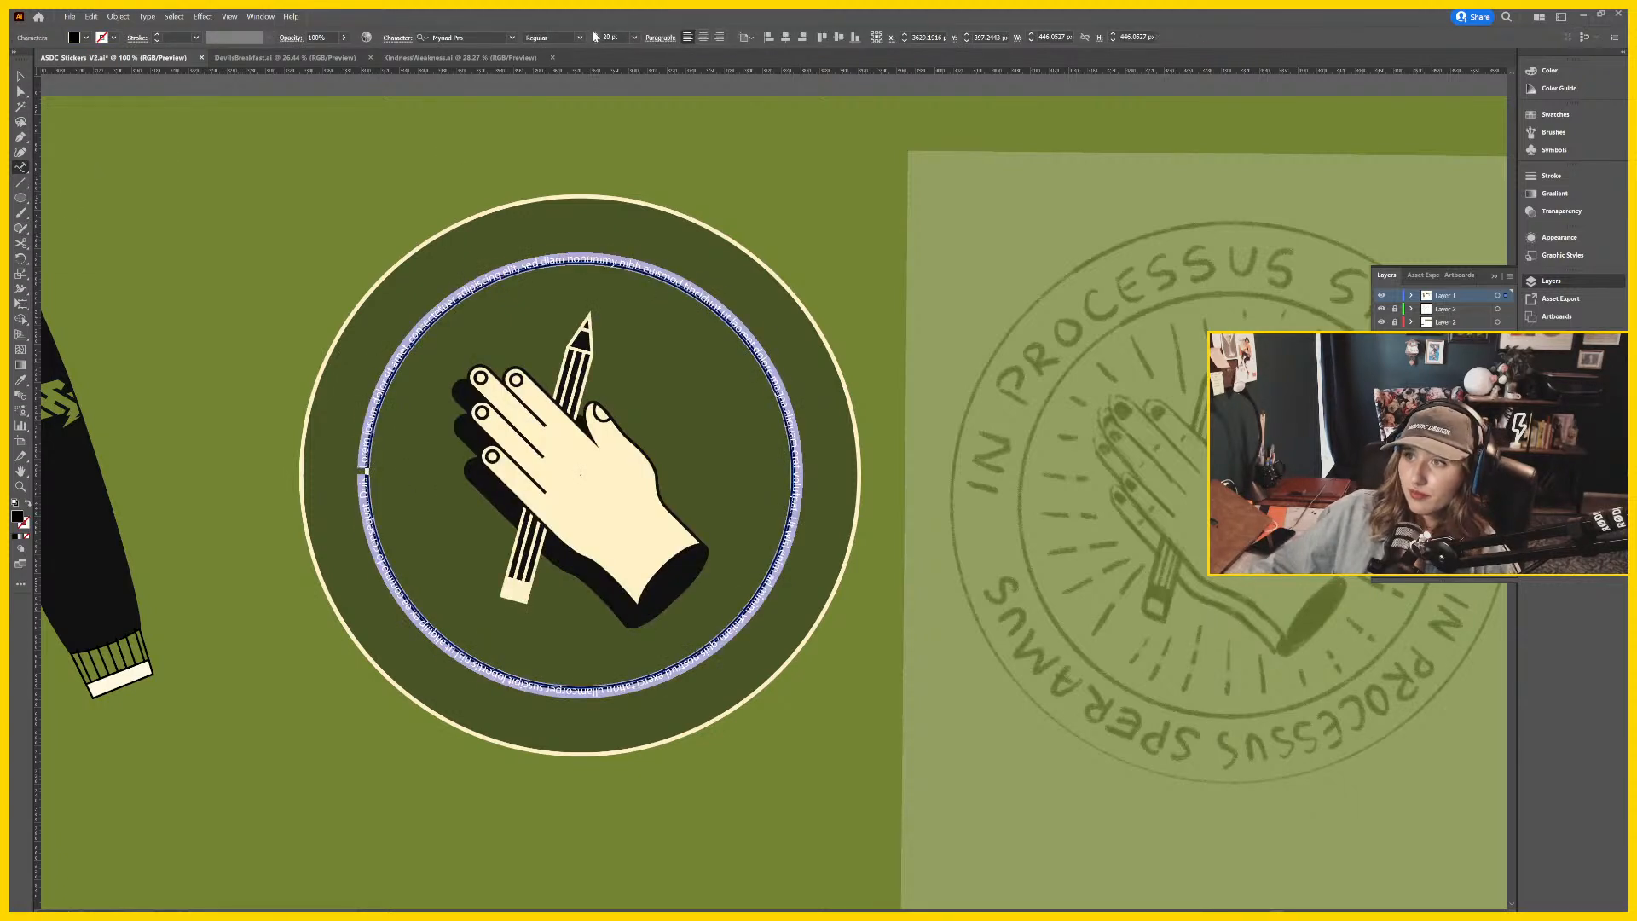
Enlarge the placeholder text on the circular path until its letters nearly fill the band between the two rings.
{"action": "key", "text": "ctrl+shift+period"}
{"action": "key", "text": "ctrl+shift+period"}
{"action": "key", "text": "ctrl+shift+period"}
{"action": "key", "text": "ctrl+shift+period"}
{"action": "key", "text": "ctrl+shift+period"}
{"action": "key", "text": "ctrl+shift+period"}
{"action": "key", "text": "ctrl+shift+period"}
{"action": "key", "text": "ctrl+shift+period"}
{"action": "key", "text": "ctrl+shift+period"}
{"action": "key", "text": "ctrl+shift+period"}
{"action": "key", "text": "ctrl+shift+period"}
{"action": "key", "text": "ctrl+shift+period"}
{"action": "key", "text": "ctrl+shift+period"}
{"action": "key", "text": "ctrl+shift+period"}
{"action": "key", "text": "ctrl+shift+period"}
{"action": "key", "text": "ctrl+shift+period"}
{"action": "key", "text": "ctrl+shift+period"}
{"action": "key", "text": "ctrl+shift+period"}
{"action": "key", "text": "ctrl+shift+period"}
{"action": "key", "text": "ctrl+shift+period"}
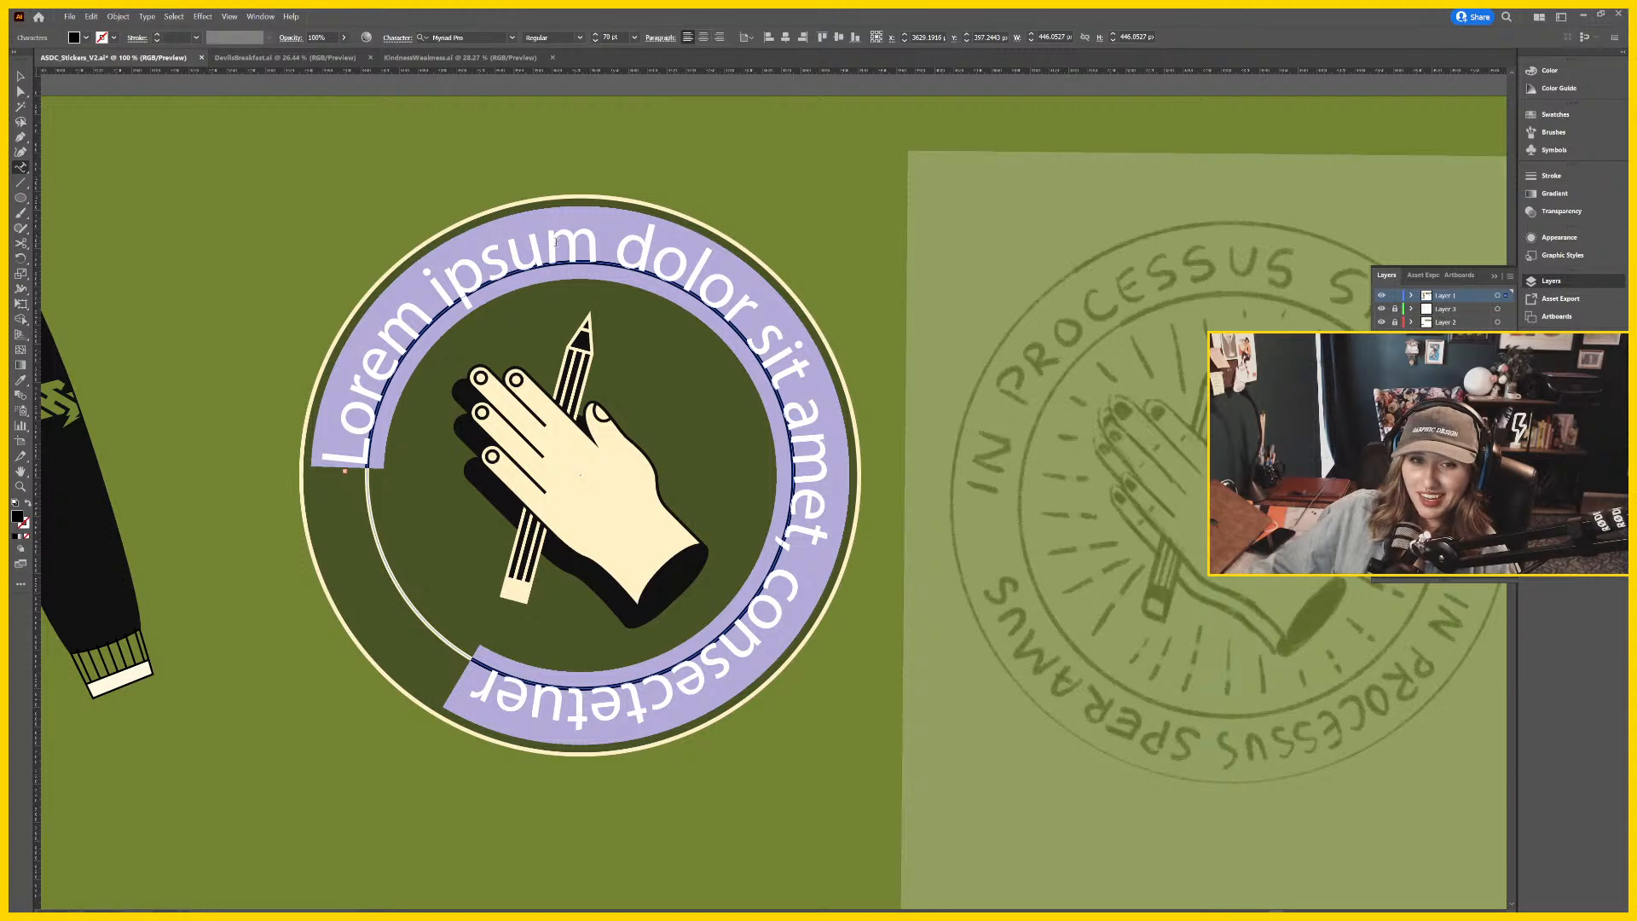
Replace the placeholder text on the circular path with "In Processus Speramus".
{"action": "left_click", "coordinate": [507, 275]}
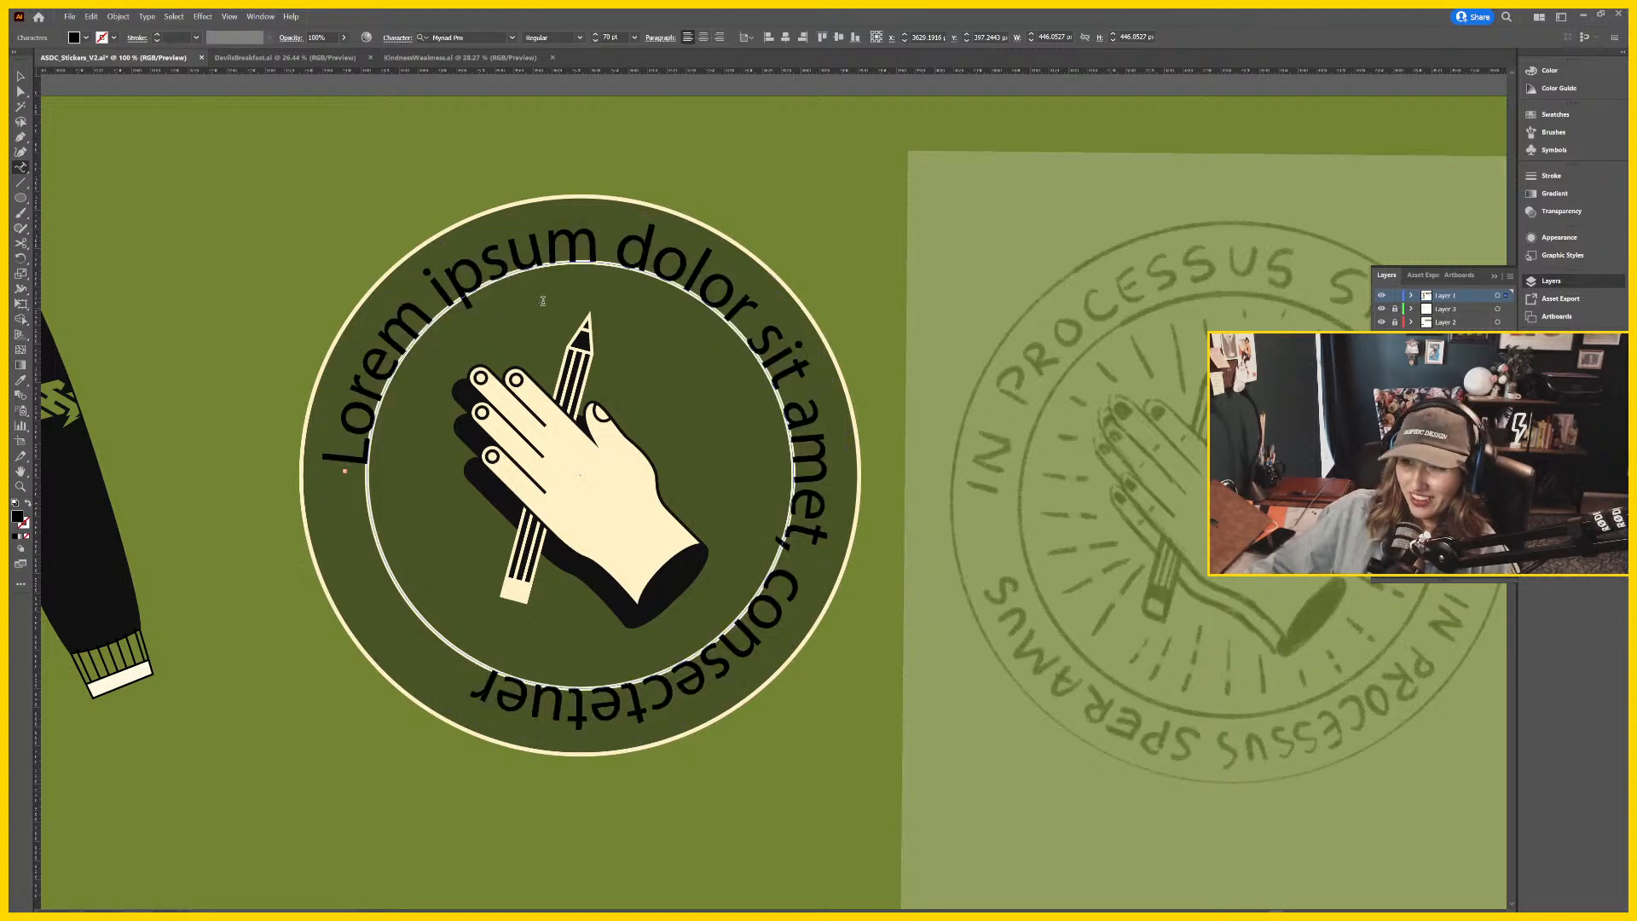
{"action": "triple_click", "coordinate": [528, 253]}
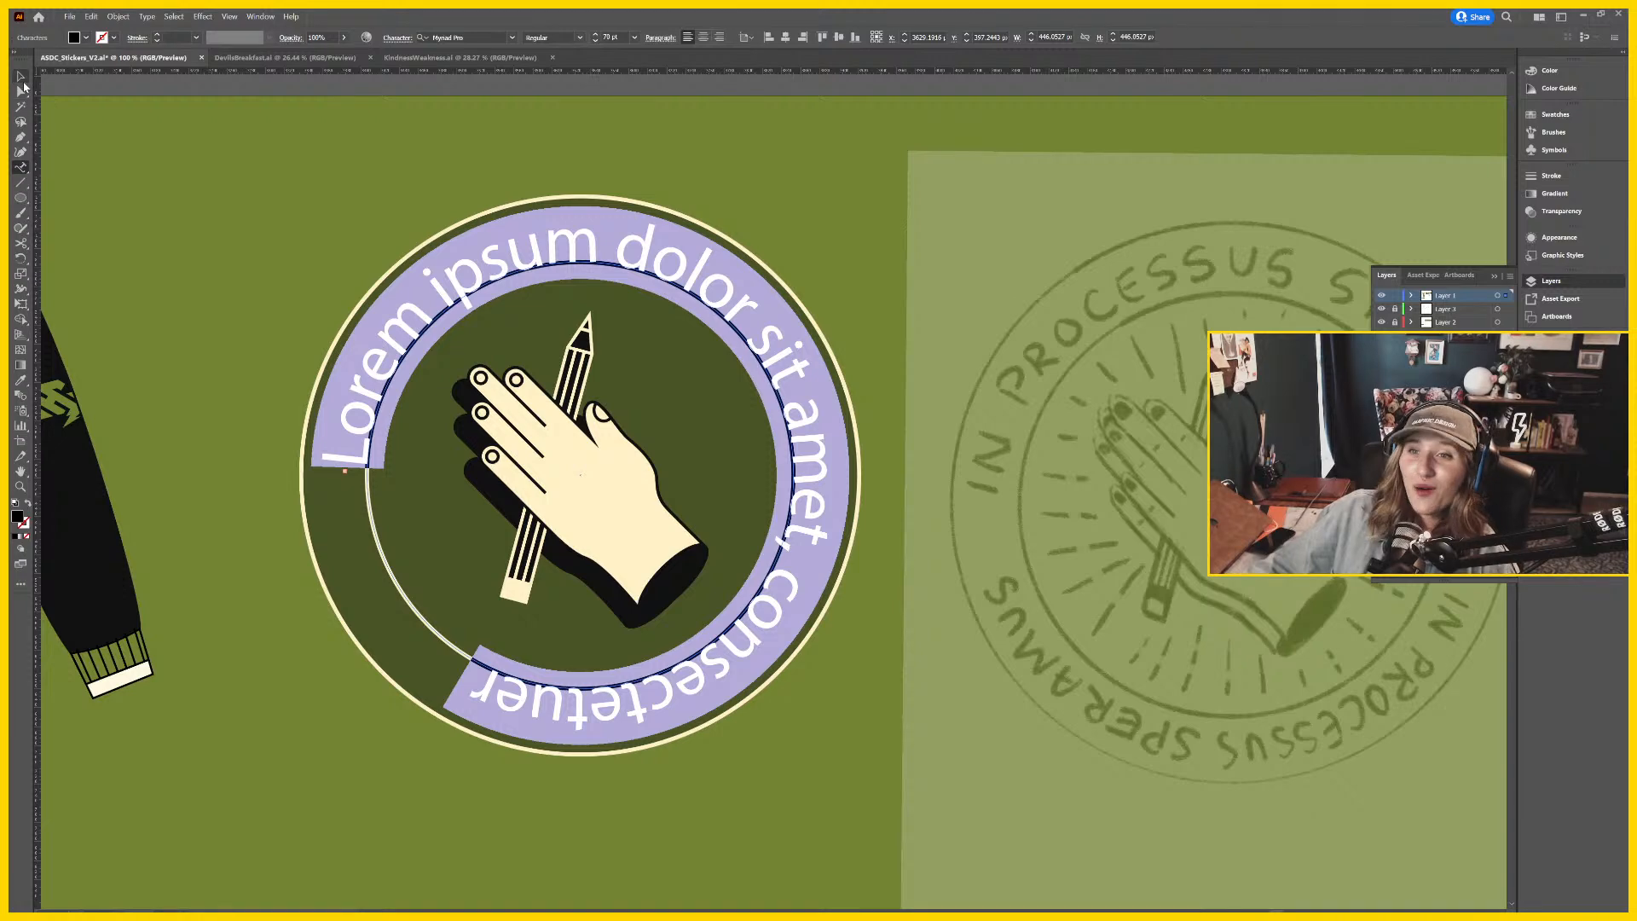
{"action": "left_click", "coordinate": [20, 77]}
{"action": "left_click", "coordinate": [1132, 327]}
{"action": "left_click_drag", "start_coordinate": [1174, 361], "coordinate": [1022, 361]}
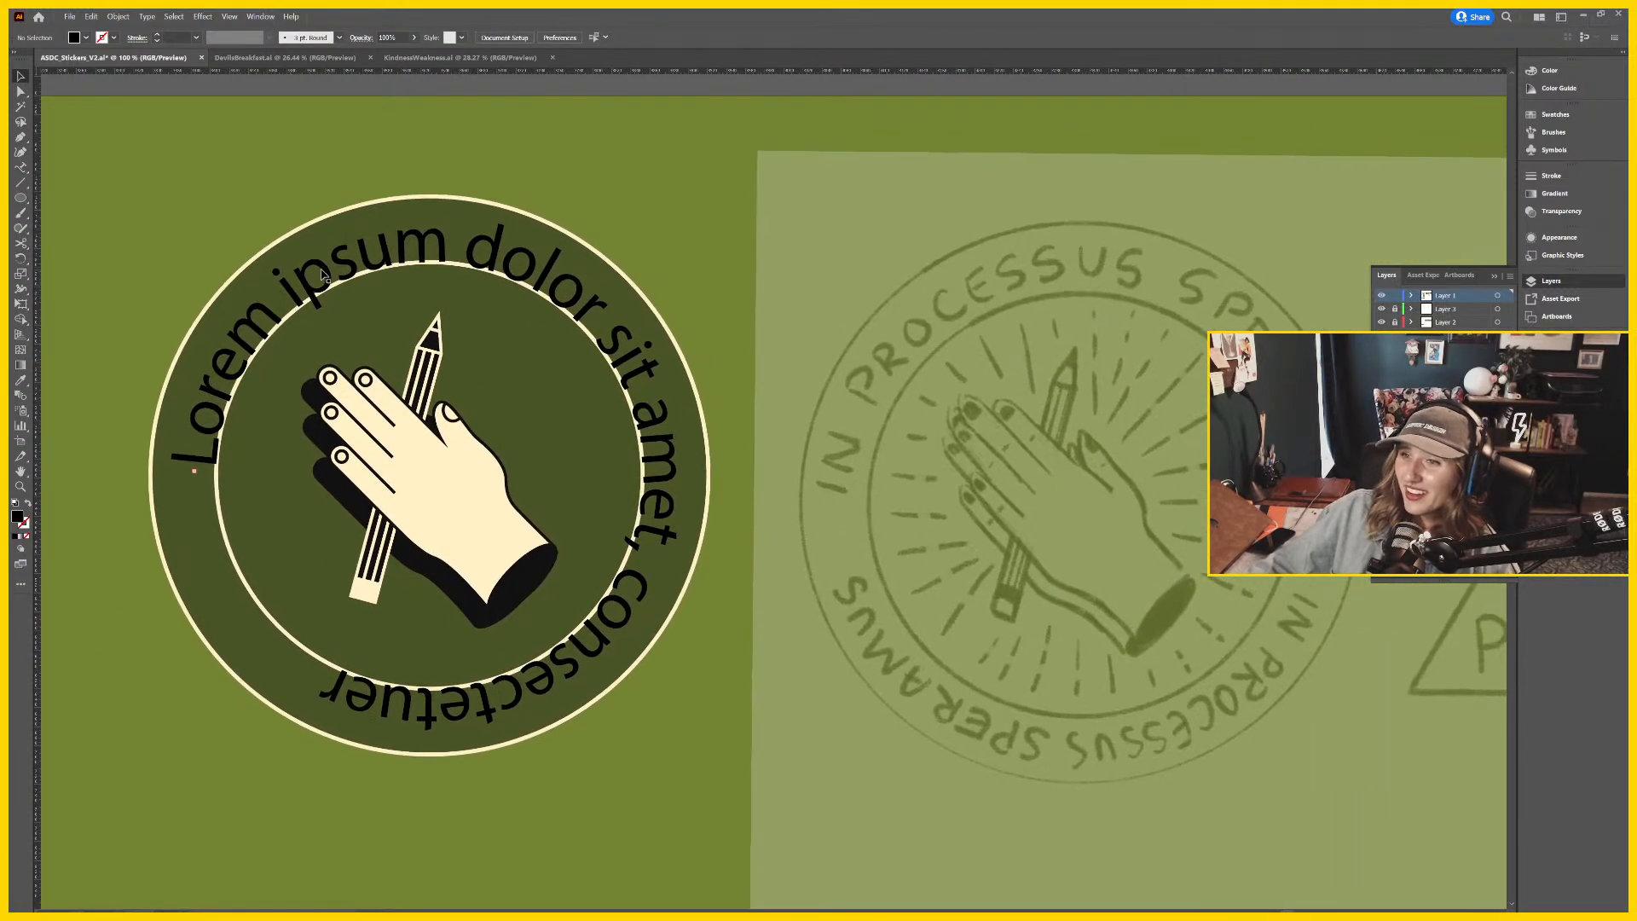
{"action": "key", "text": "t"}
{"action": "triple_click", "coordinate": [349, 254]}
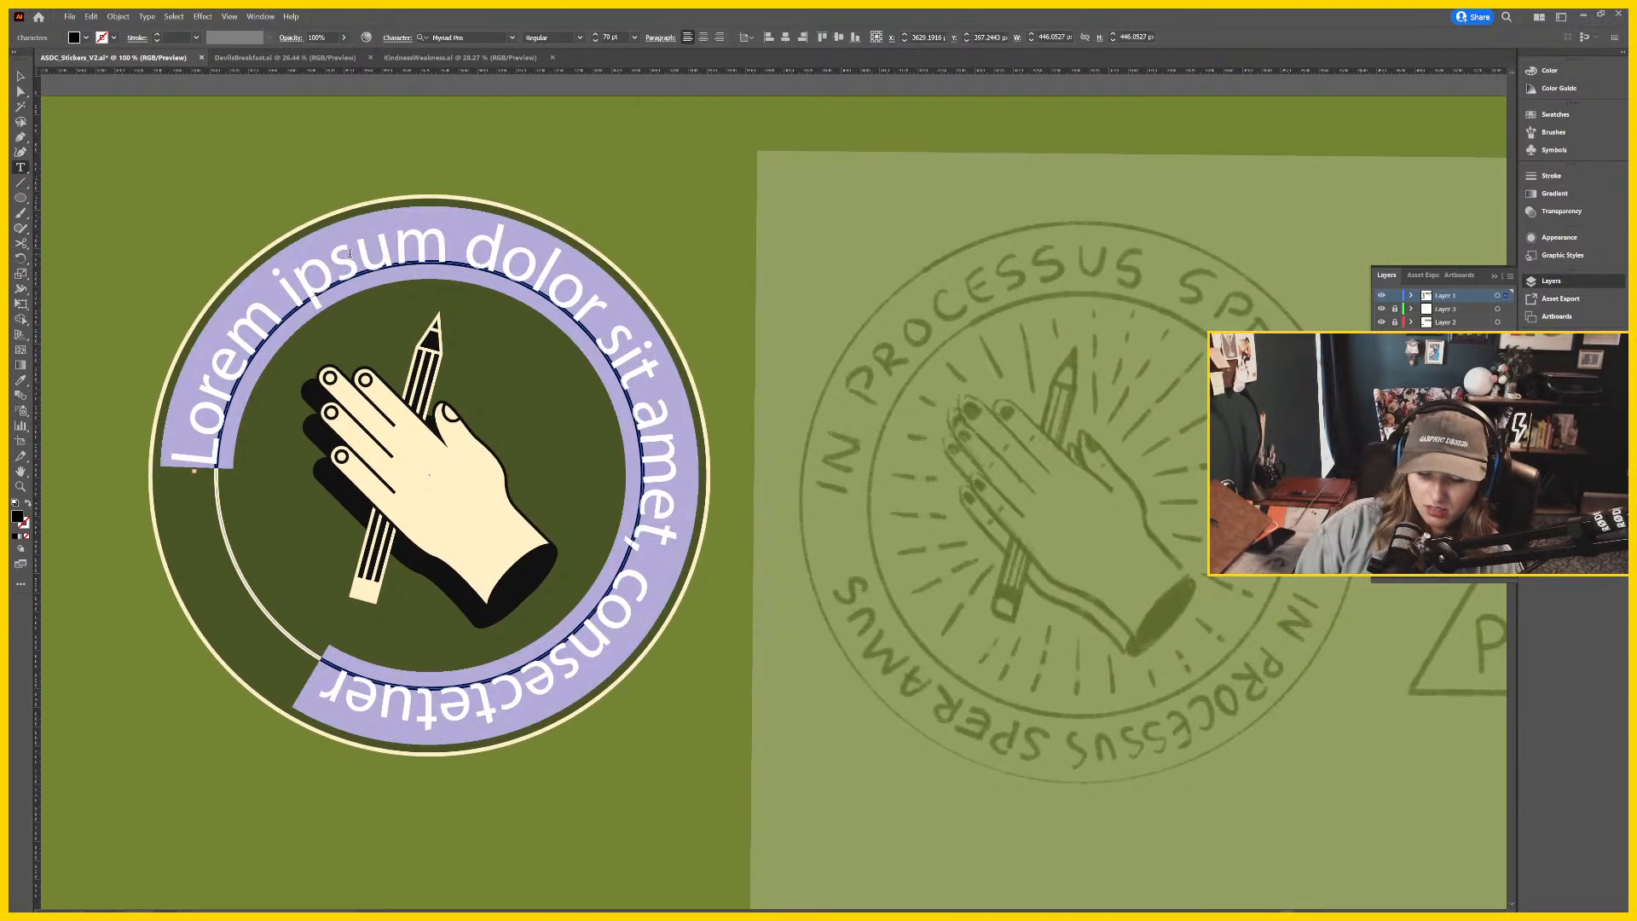
{"action": "type", "text": "IN"}
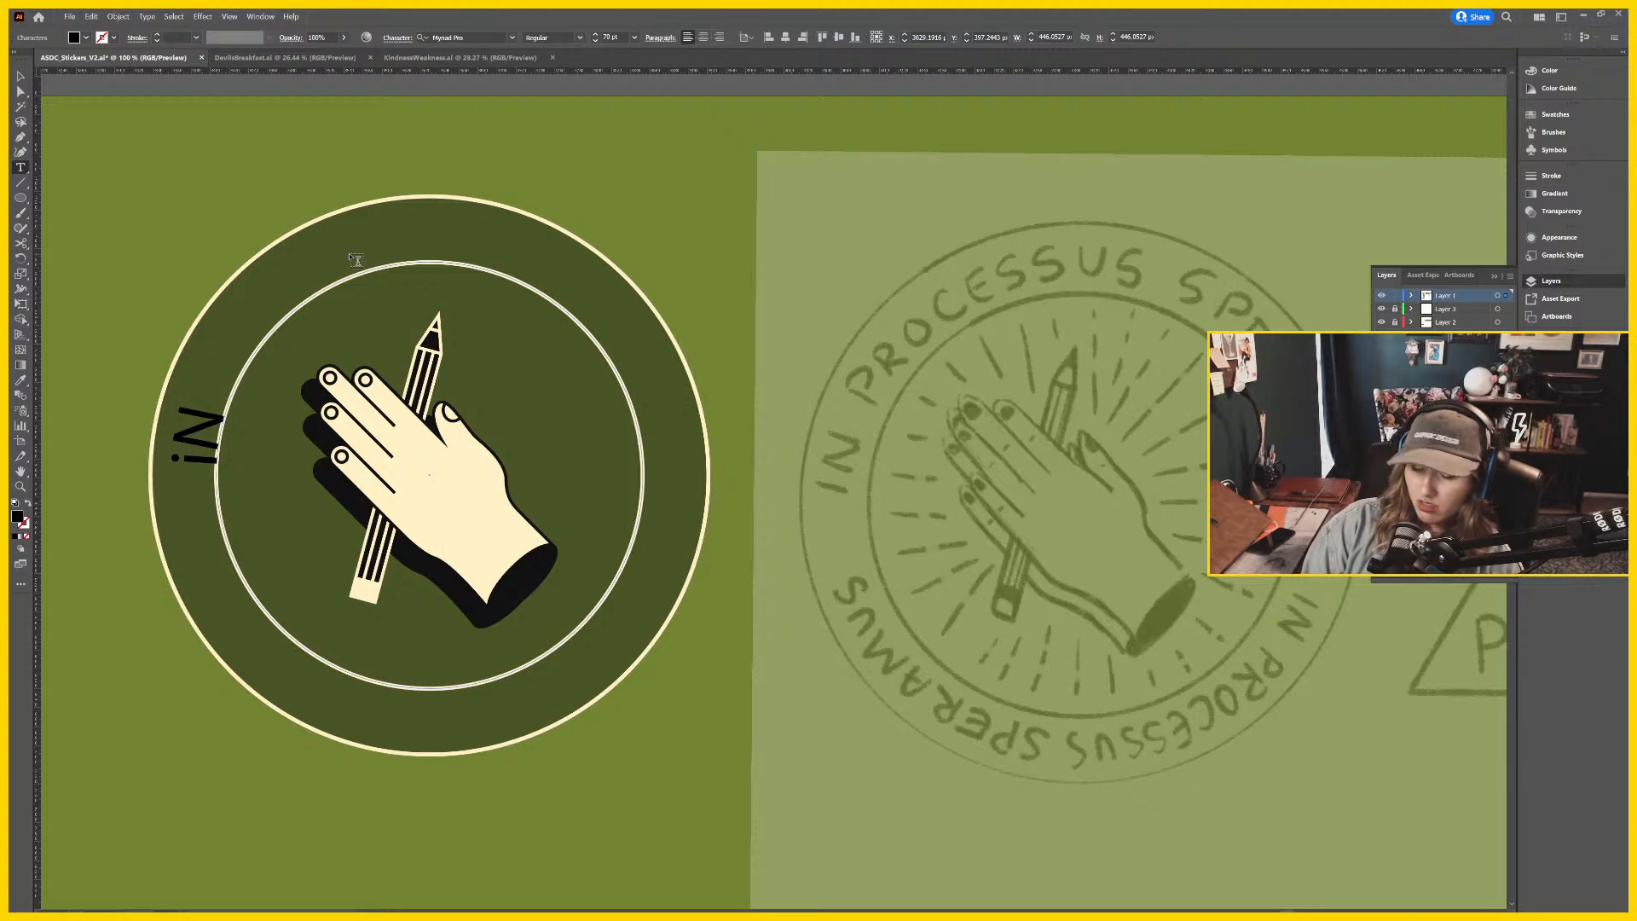
{"action": "key", "text": "BackSpace"}
{"action": "key", "text": "BackSpace"}
{"action": "type", "text": "In"}
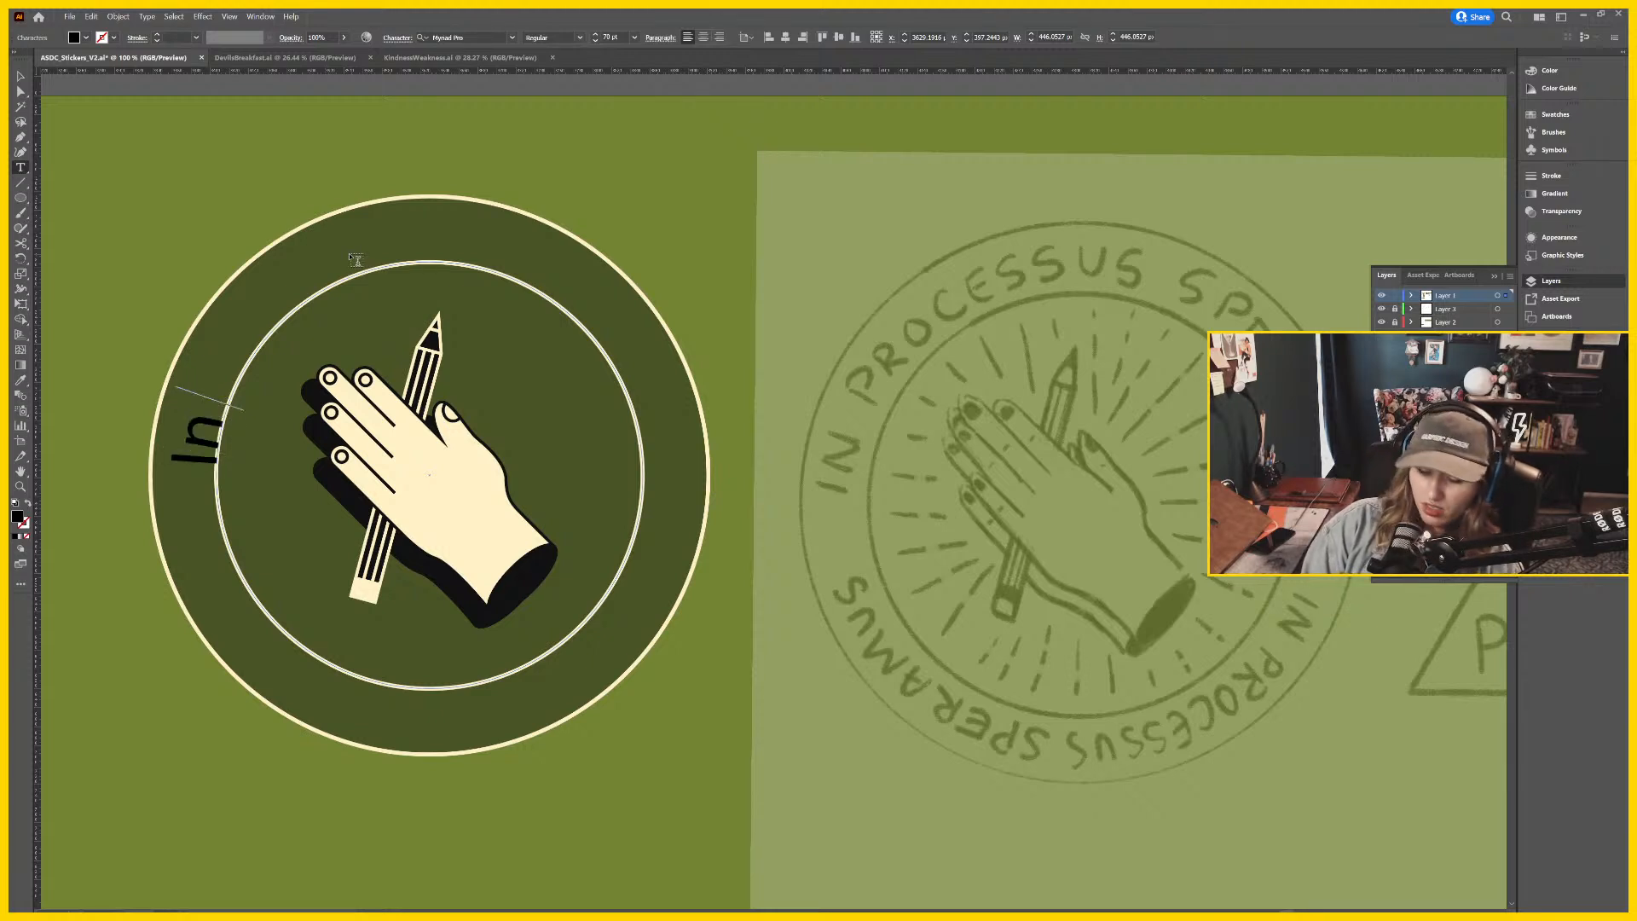
{"action": "type", "text": " Proce"}
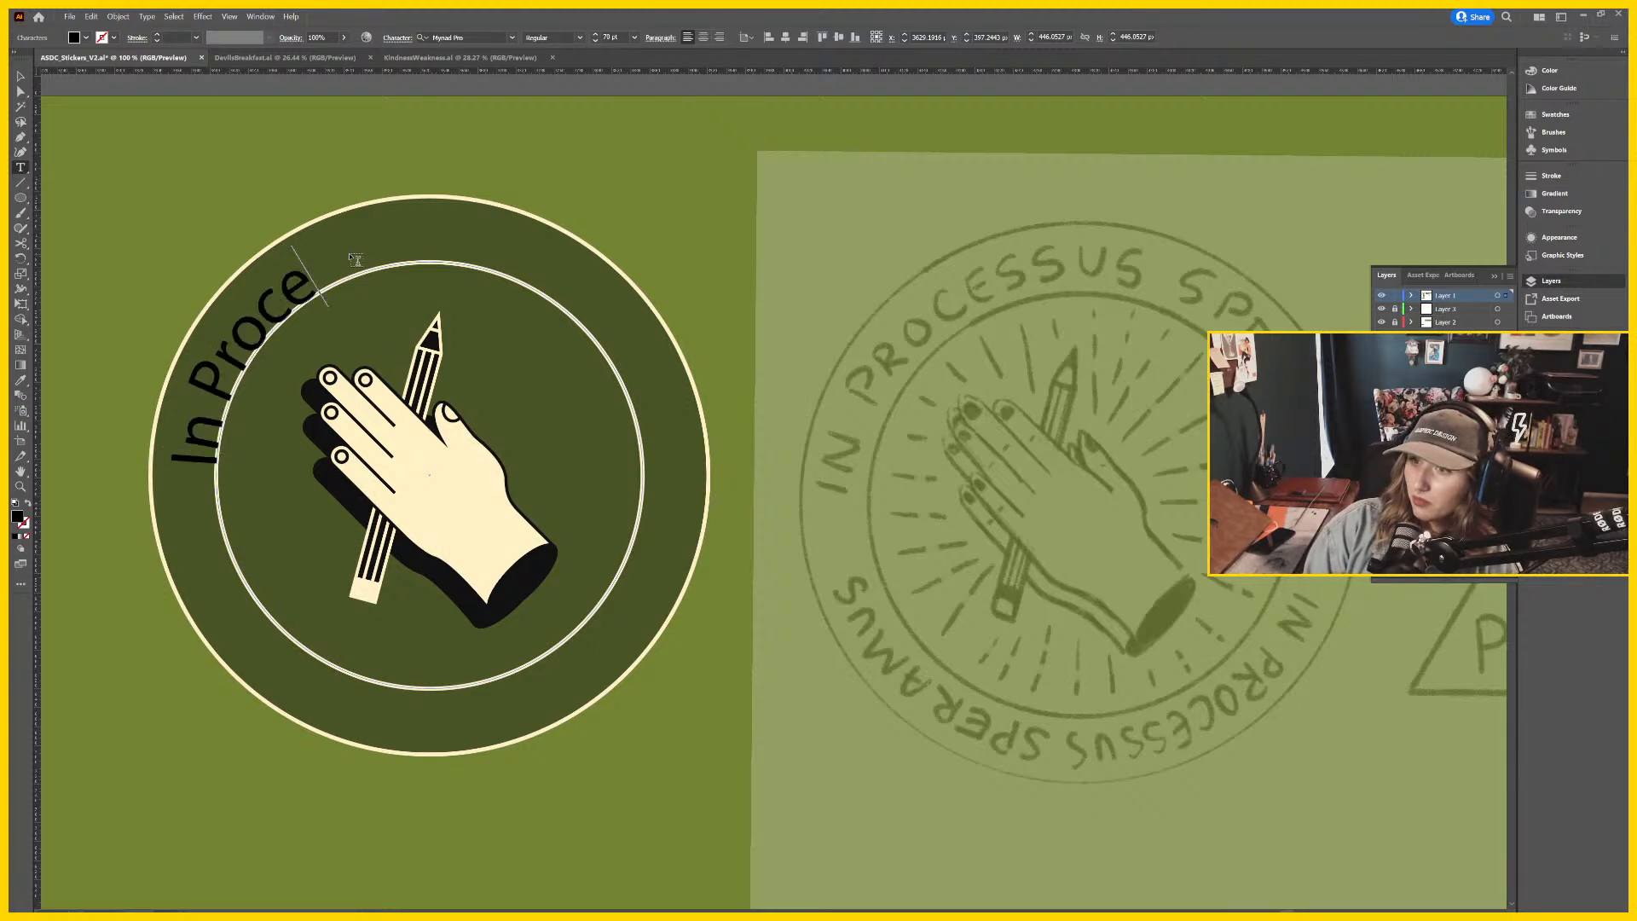
{"action": "type", "text": "ssus"}
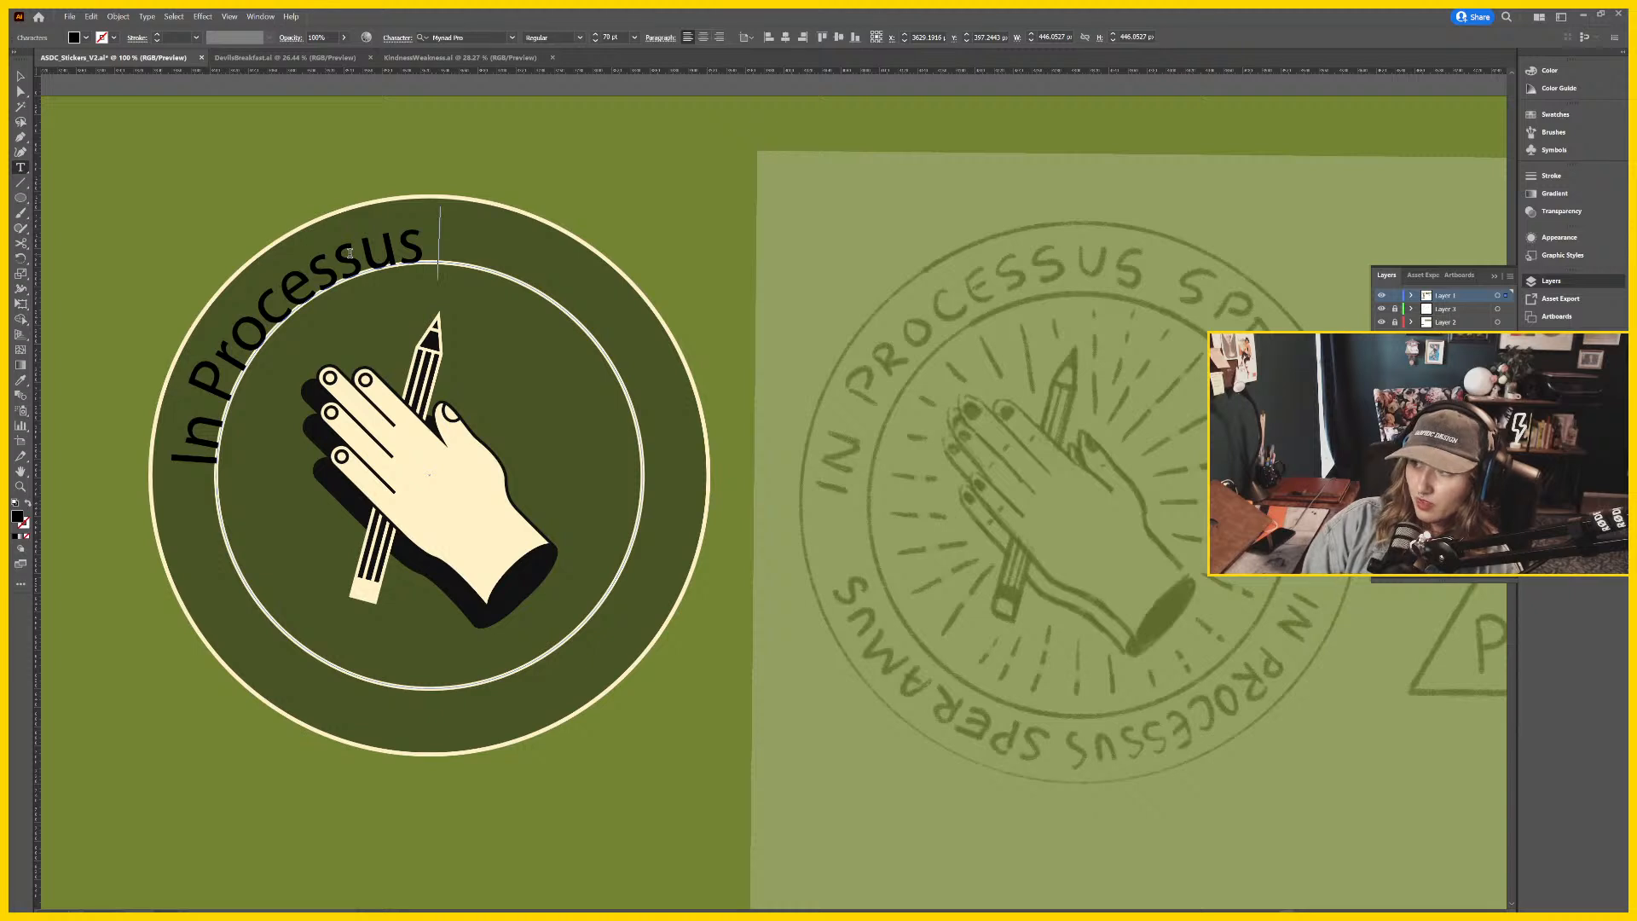
{"action": "type", "text": " Spera"}
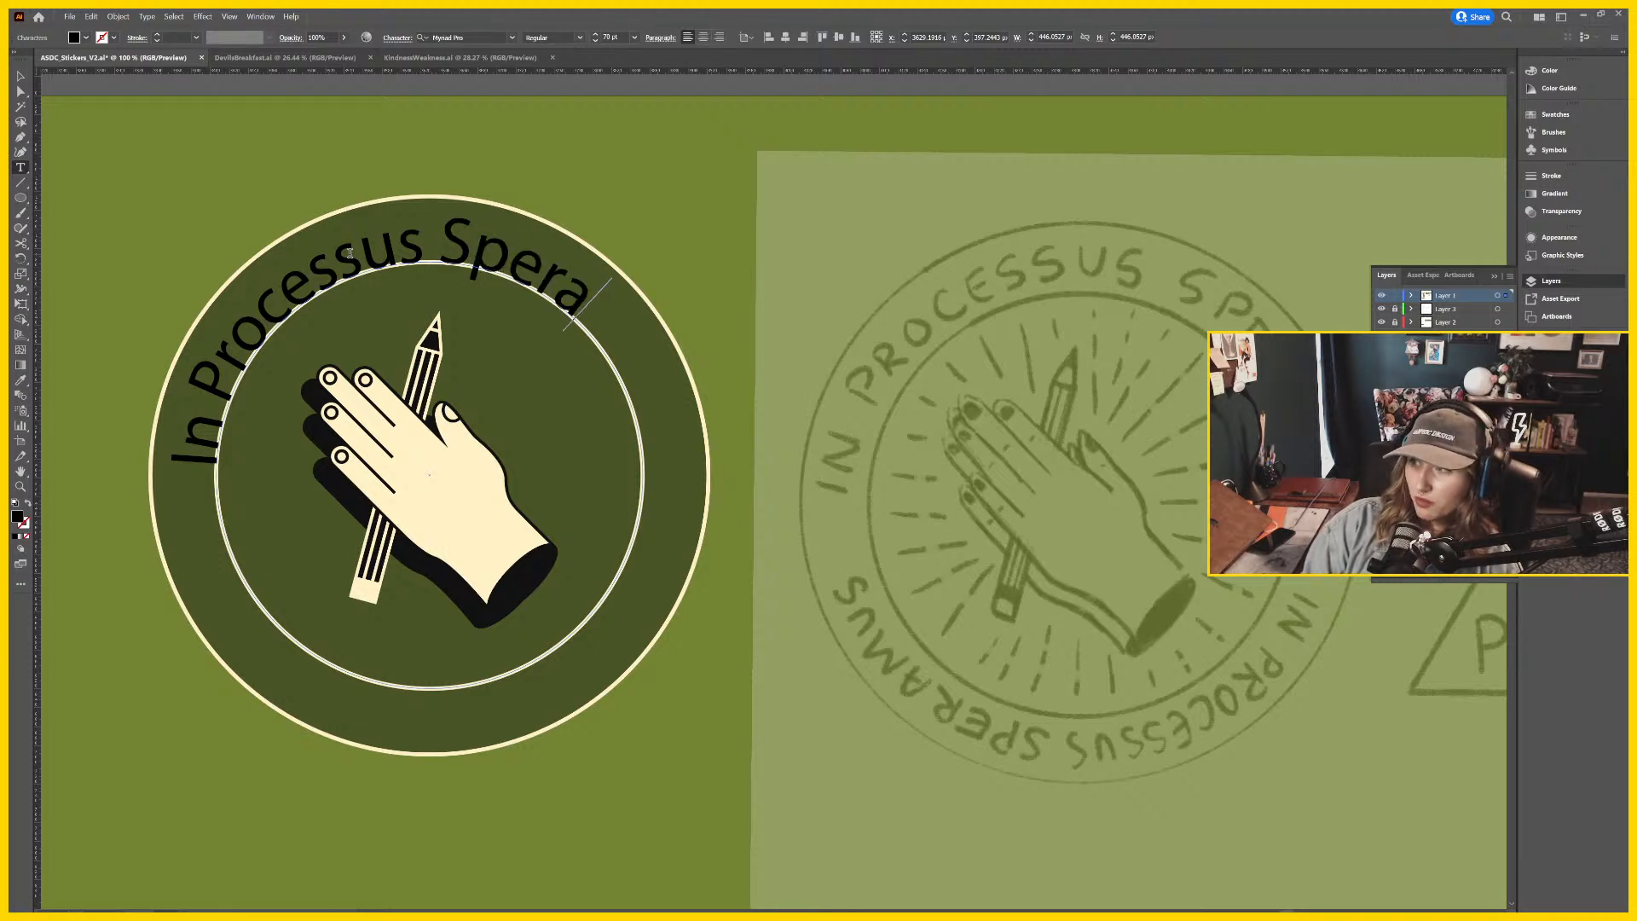
{"action": "type", "text": "mus"}
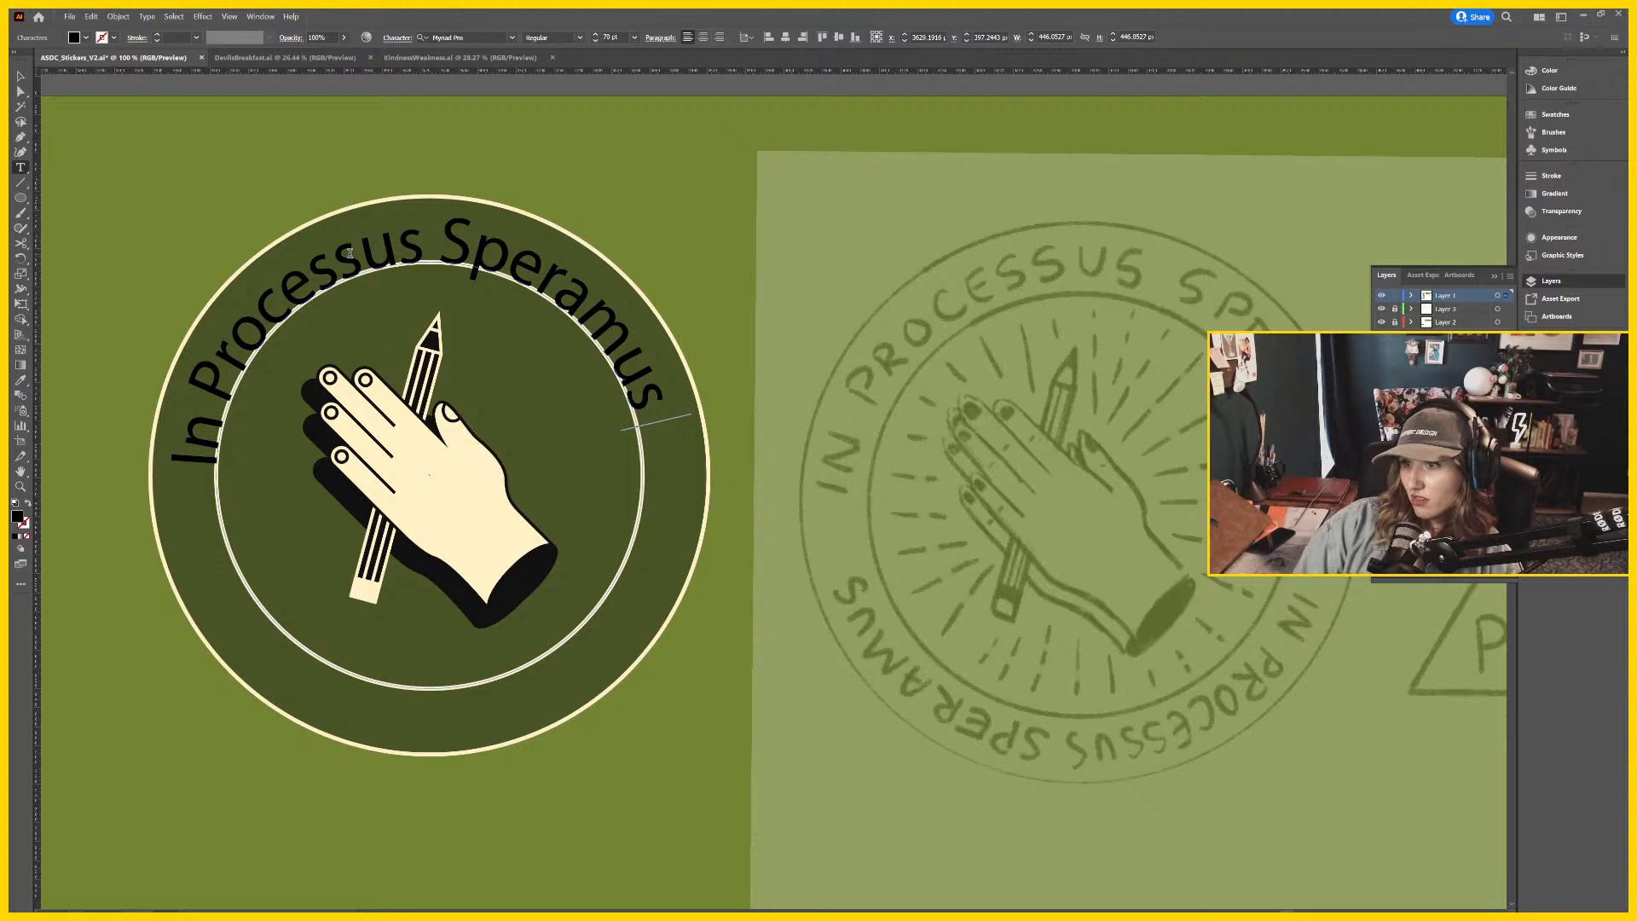
{"action": "type", "text": " I"}
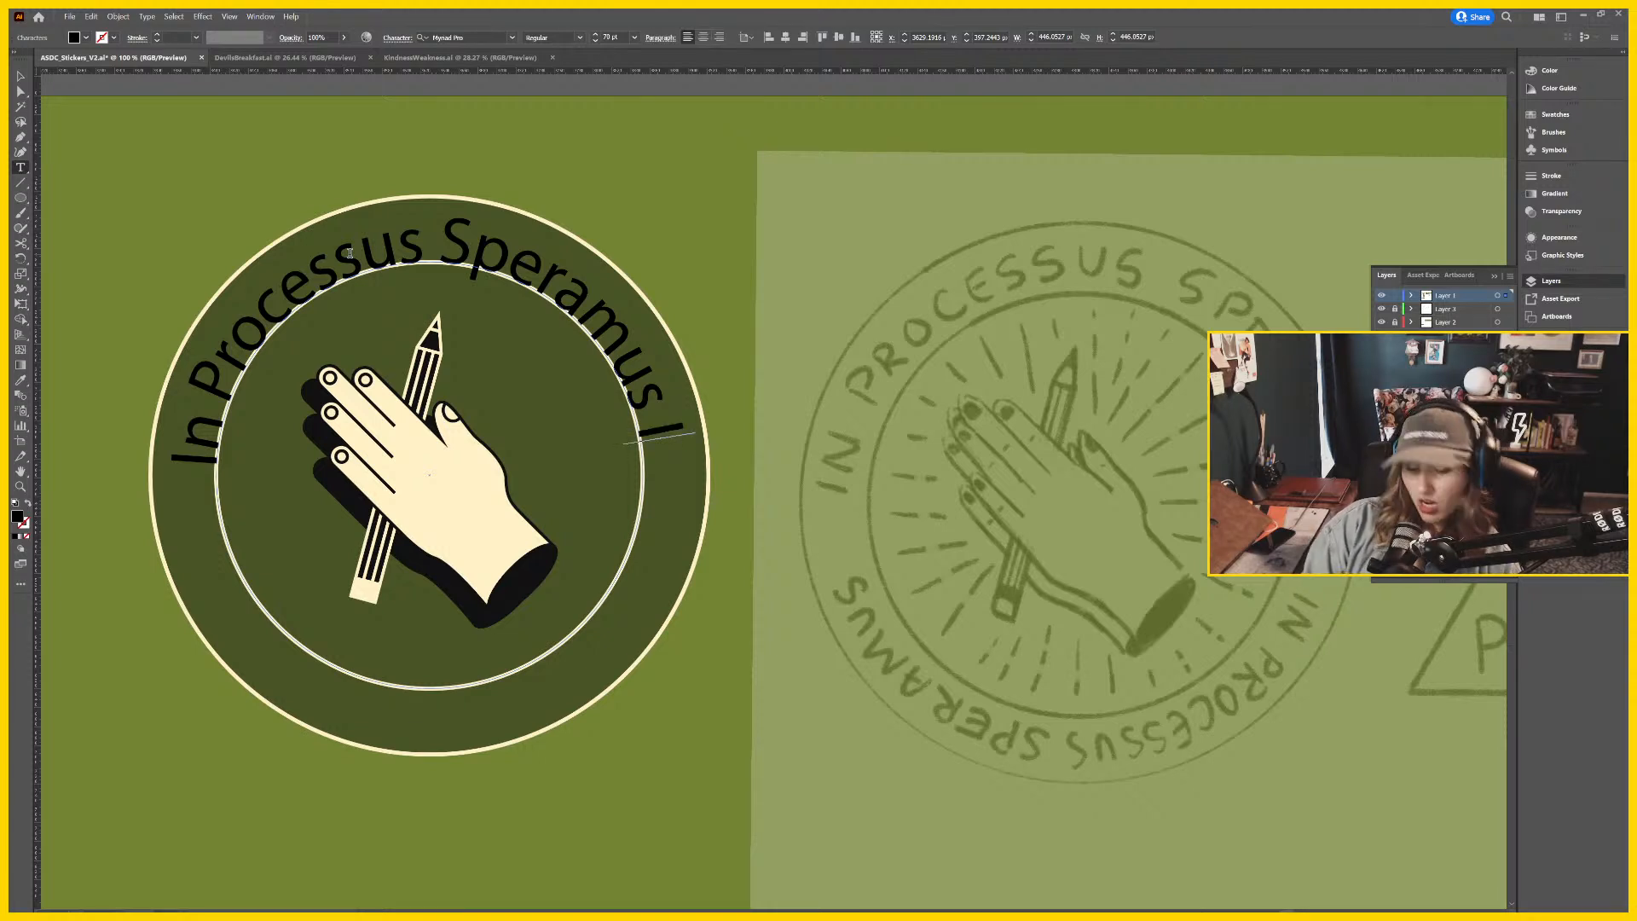
{"action": "type", "text": "n"}
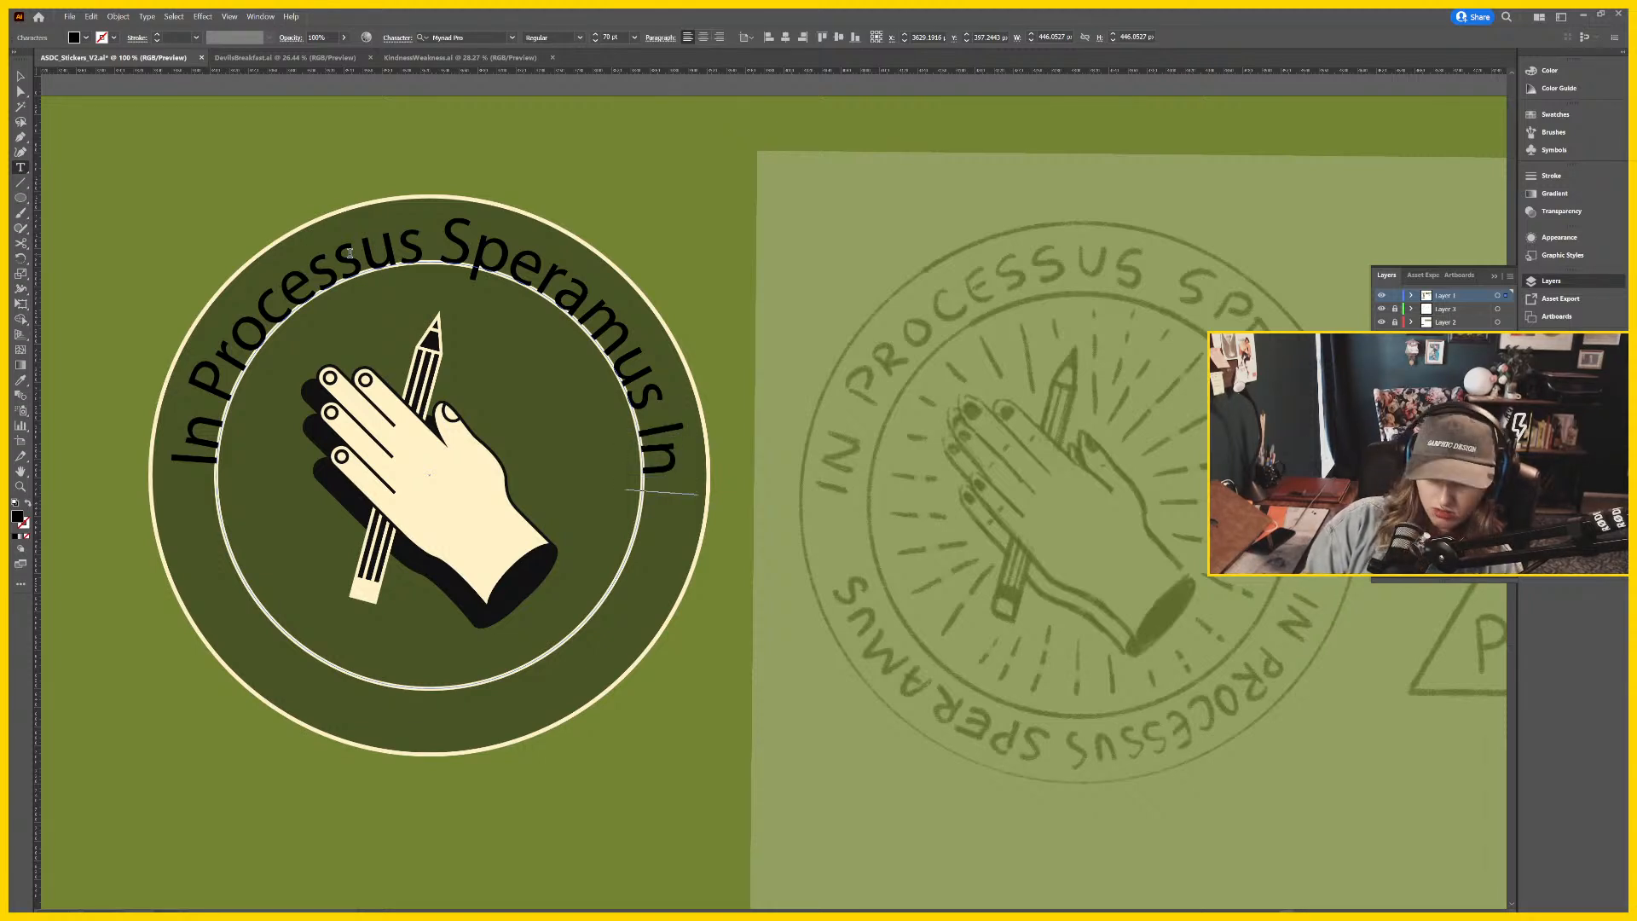
{"action": "type", "text": " Pro"}
{"action": "key", "text": "BackSpace"}
{"action": "key", "text": "BackSpace"}
{"action": "key", "text": "BackSpace"}
{"action": "key", "text": "BackSpace"}
{"action": "key", "text": "BackSpace"}
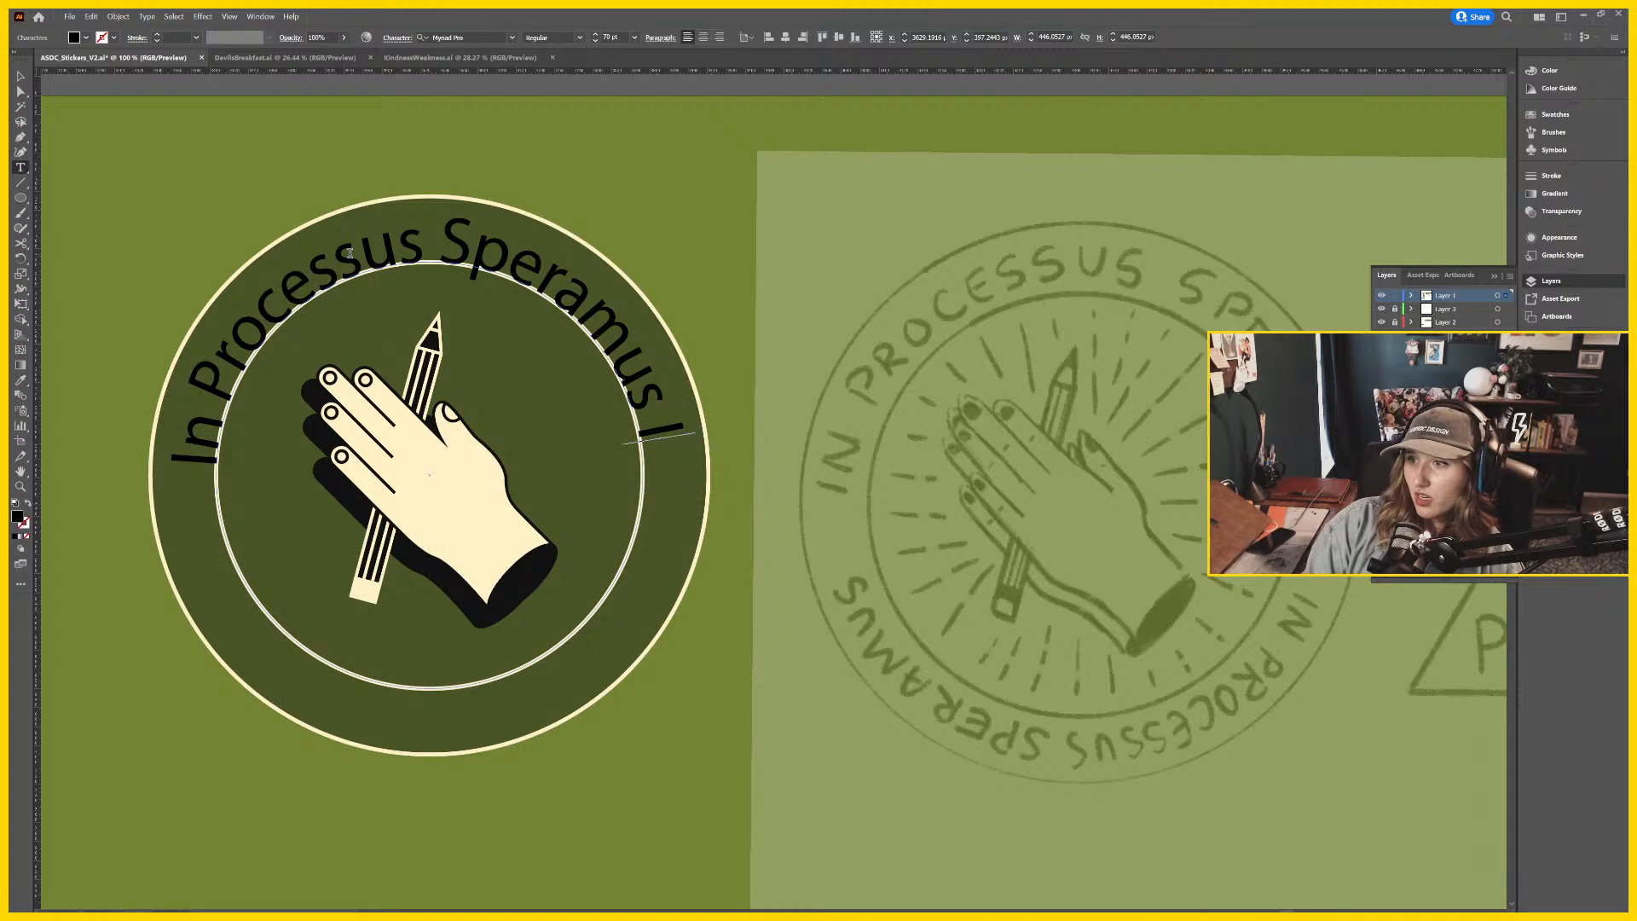
{"action": "key", "text": "BackSpace"}
{"action": "key", "text": "BackSpace"}
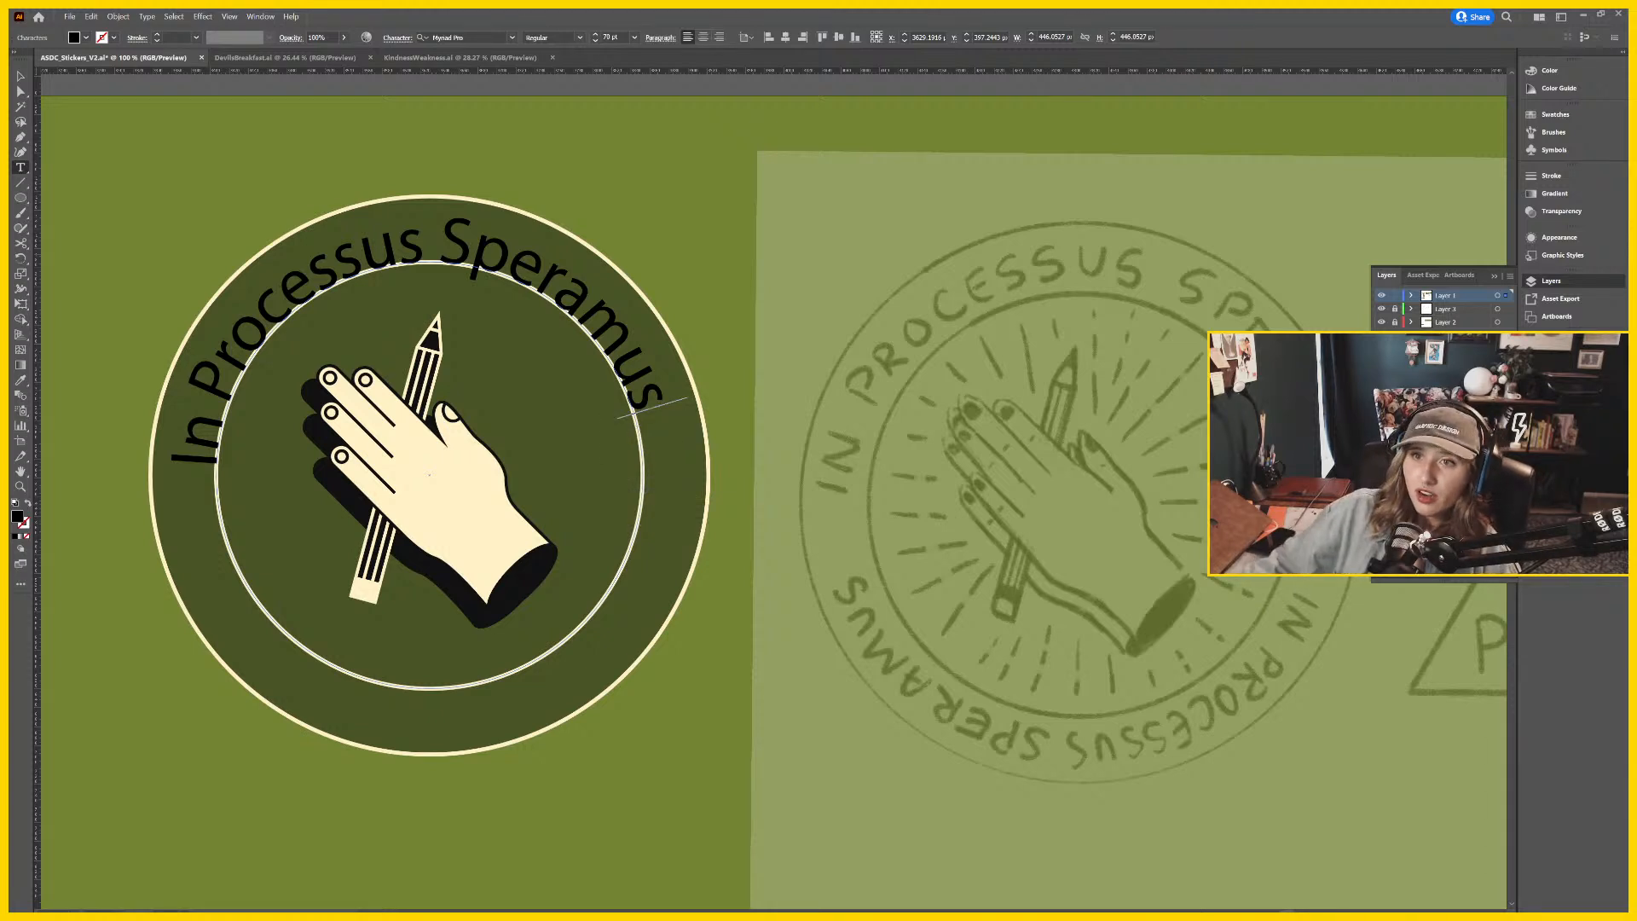
Centre-align the motto and move its start point along the circle so the text arches symmetrically over the top.
{"action": "key", "text": "Escape"}
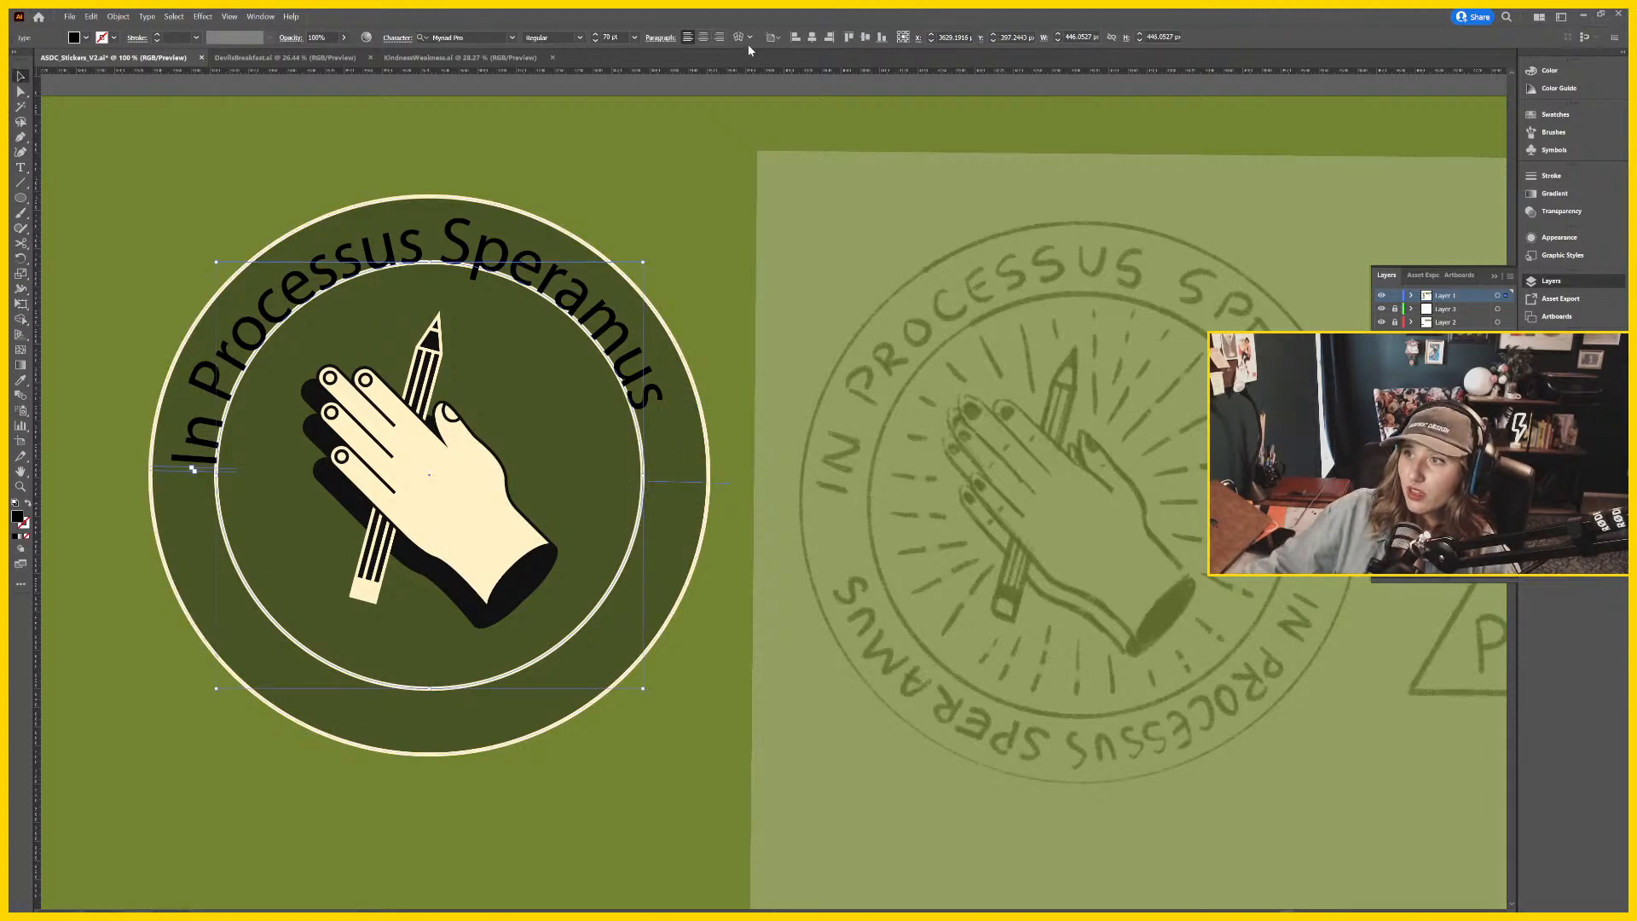
{"action": "left_click", "coordinate": [702, 37]}
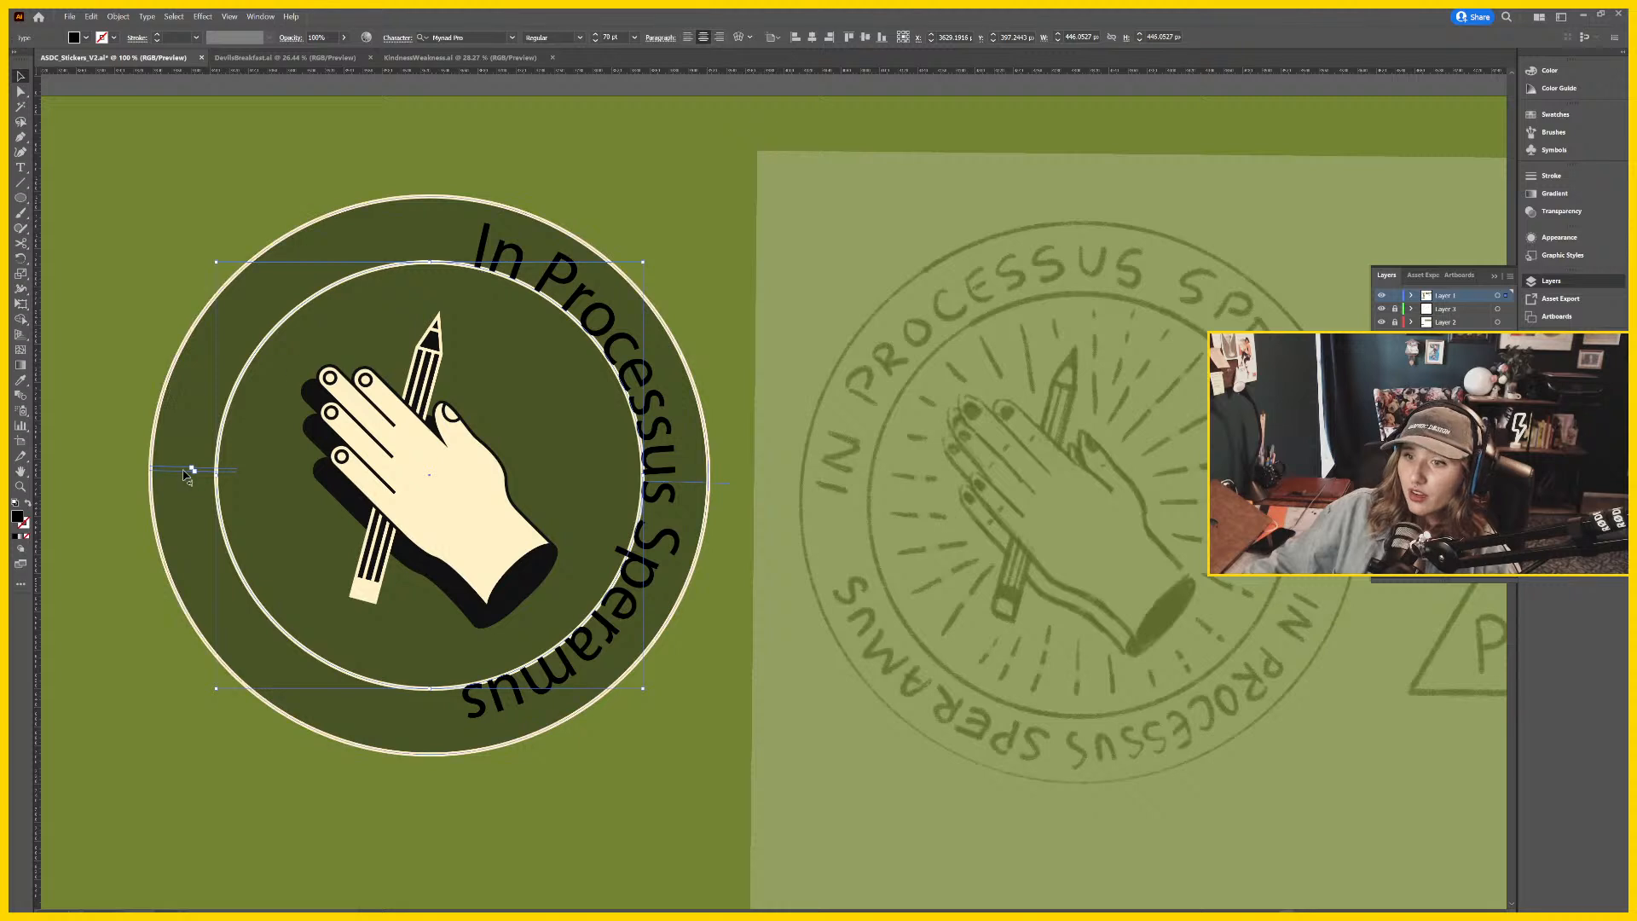
{"action": "left_click_drag", "start_coordinate": [188, 475], "coordinate": [683, 470]}
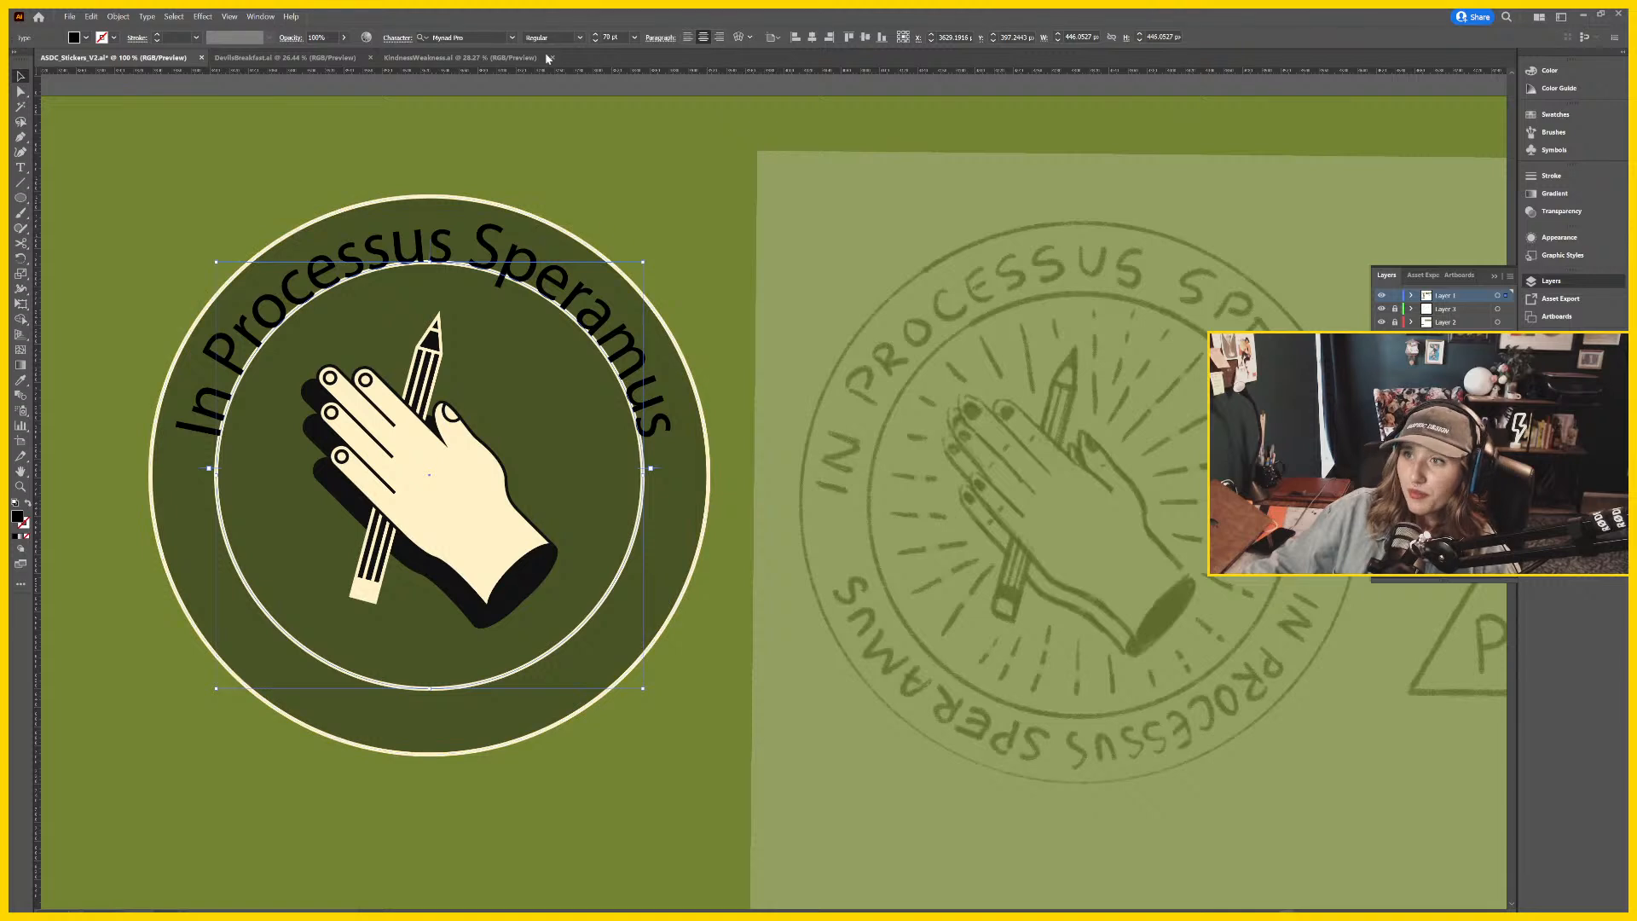
Try to open the font choices for the selected motto text and show the library assets.
{"action": "left_click", "coordinate": [509, 38]}
{"action": "left_click", "coordinate": [512, 39]}
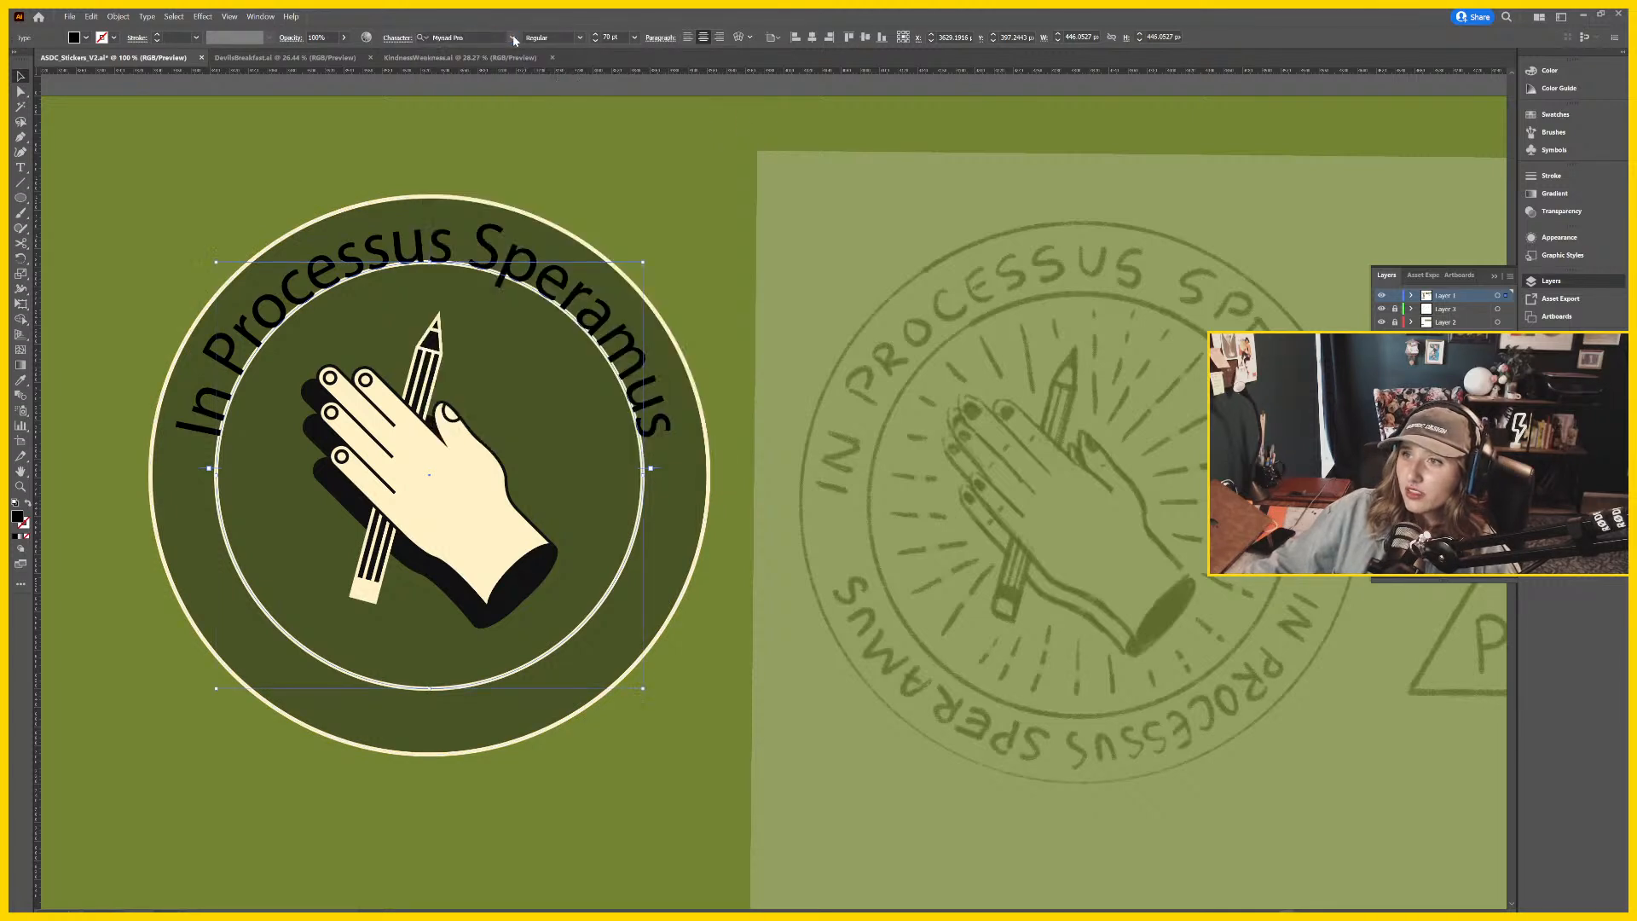
{"action": "left_click", "coordinate": [1556, 343]}
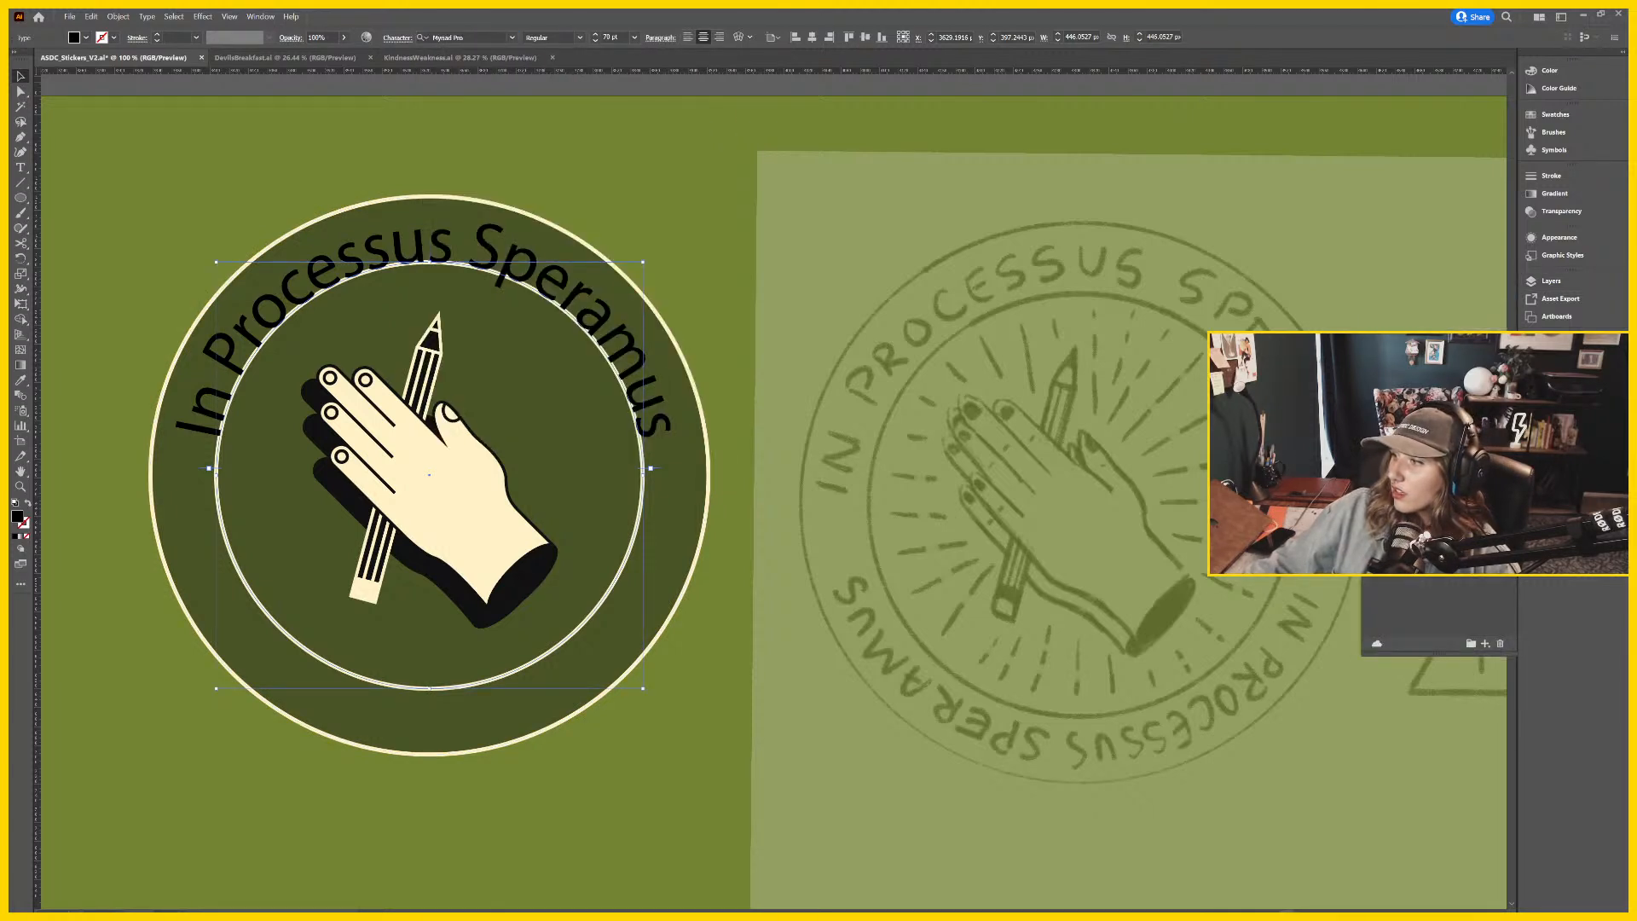
Undo the black fill on the curved "In Processus Speramus" text and check the font list.
{"action": "key", "text": "ctrl+z"}
{"action": "left_click", "coordinate": [513, 40]}
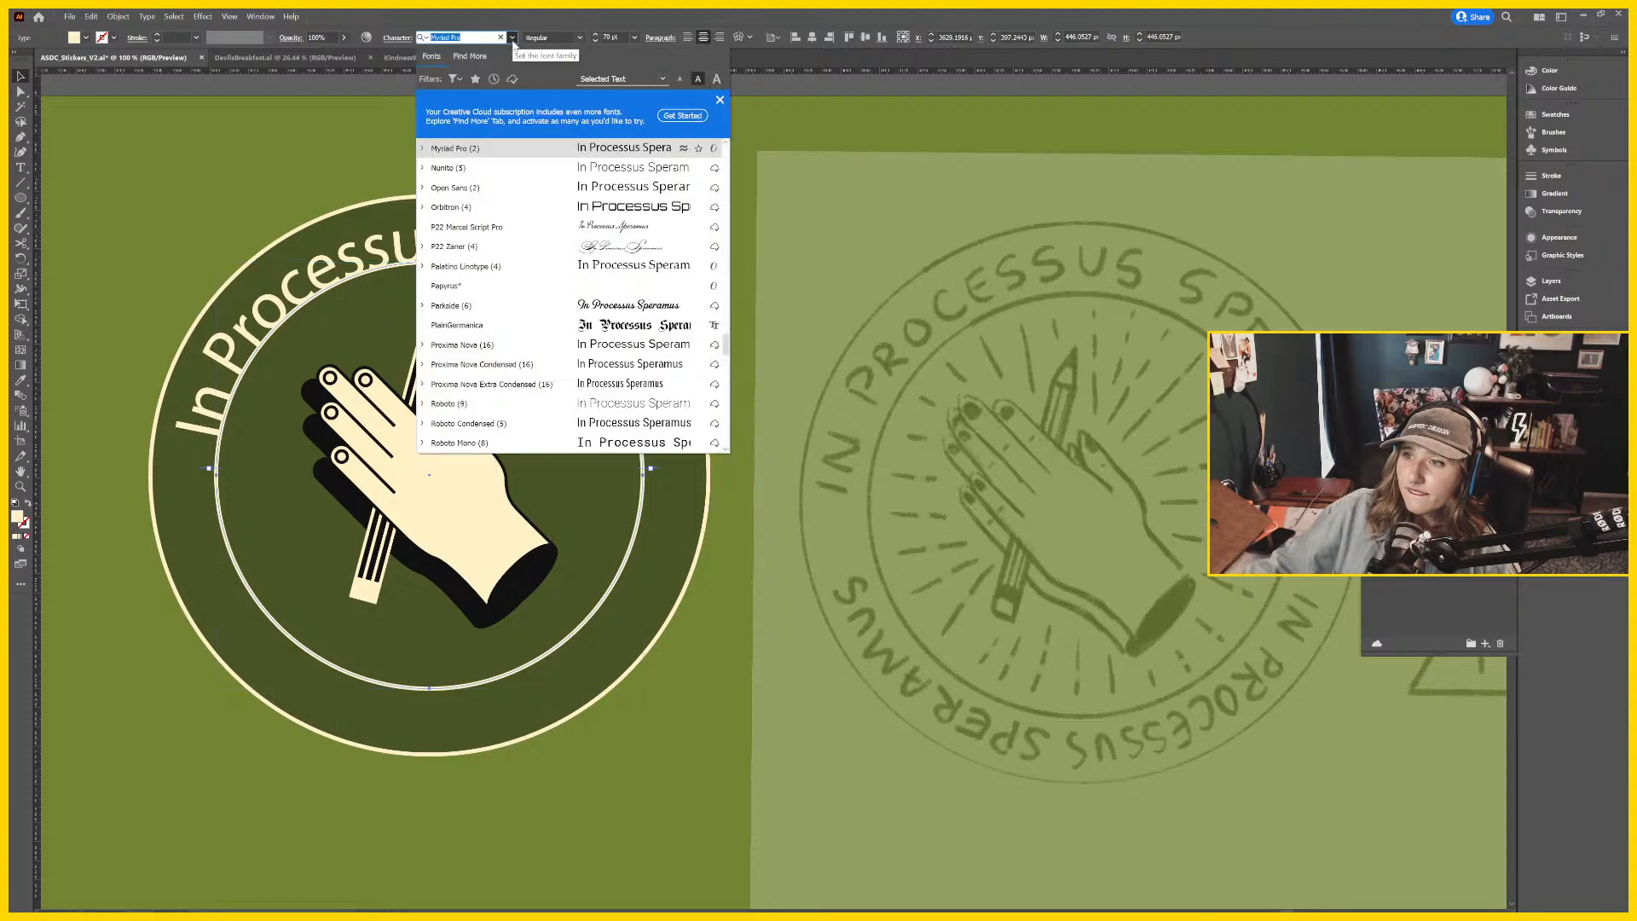
{"action": "left_click", "coordinate": [514, 41]}
Review the lettering styles used on the existing stickers, jackets and mug across the artboard before choosing a font for the badge.
{"action": "scroll", "coordinate": [1133, 267], "scroll_direction": "right", "scroll_amount": 1}
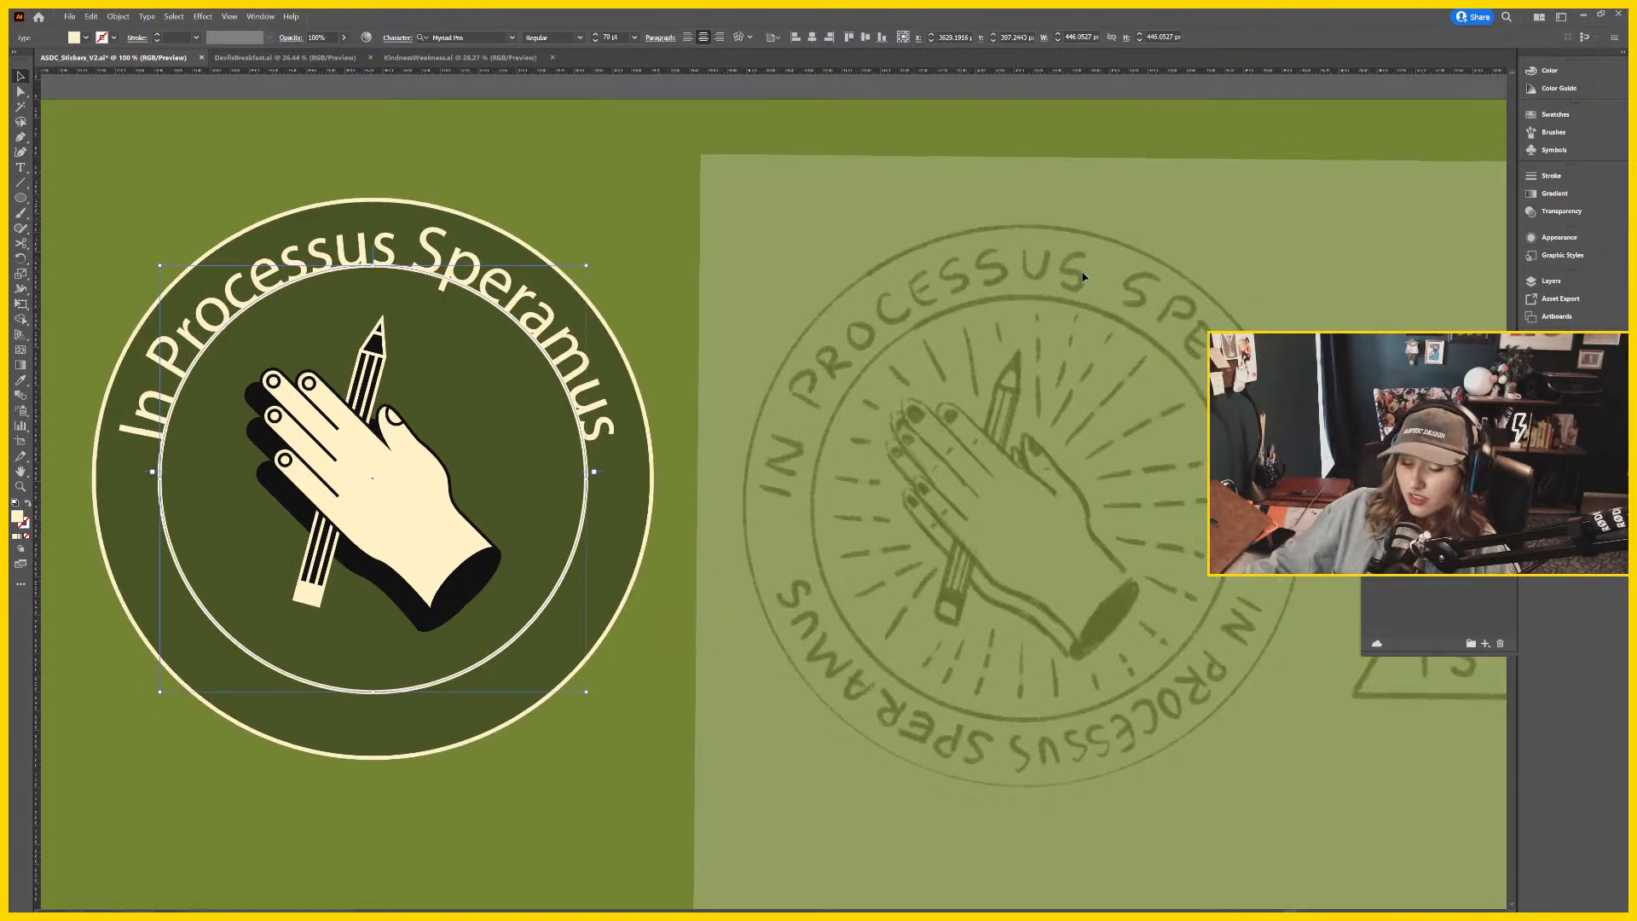
{"action": "key", "text": "ctrl+minus"}
{"action": "key", "text": "ctrl+minus"}
{"action": "key", "text": "ctrl+minus"}
{"action": "left_click_drag", "start_coordinate": [516, 530], "coordinate": [1007, 476]}
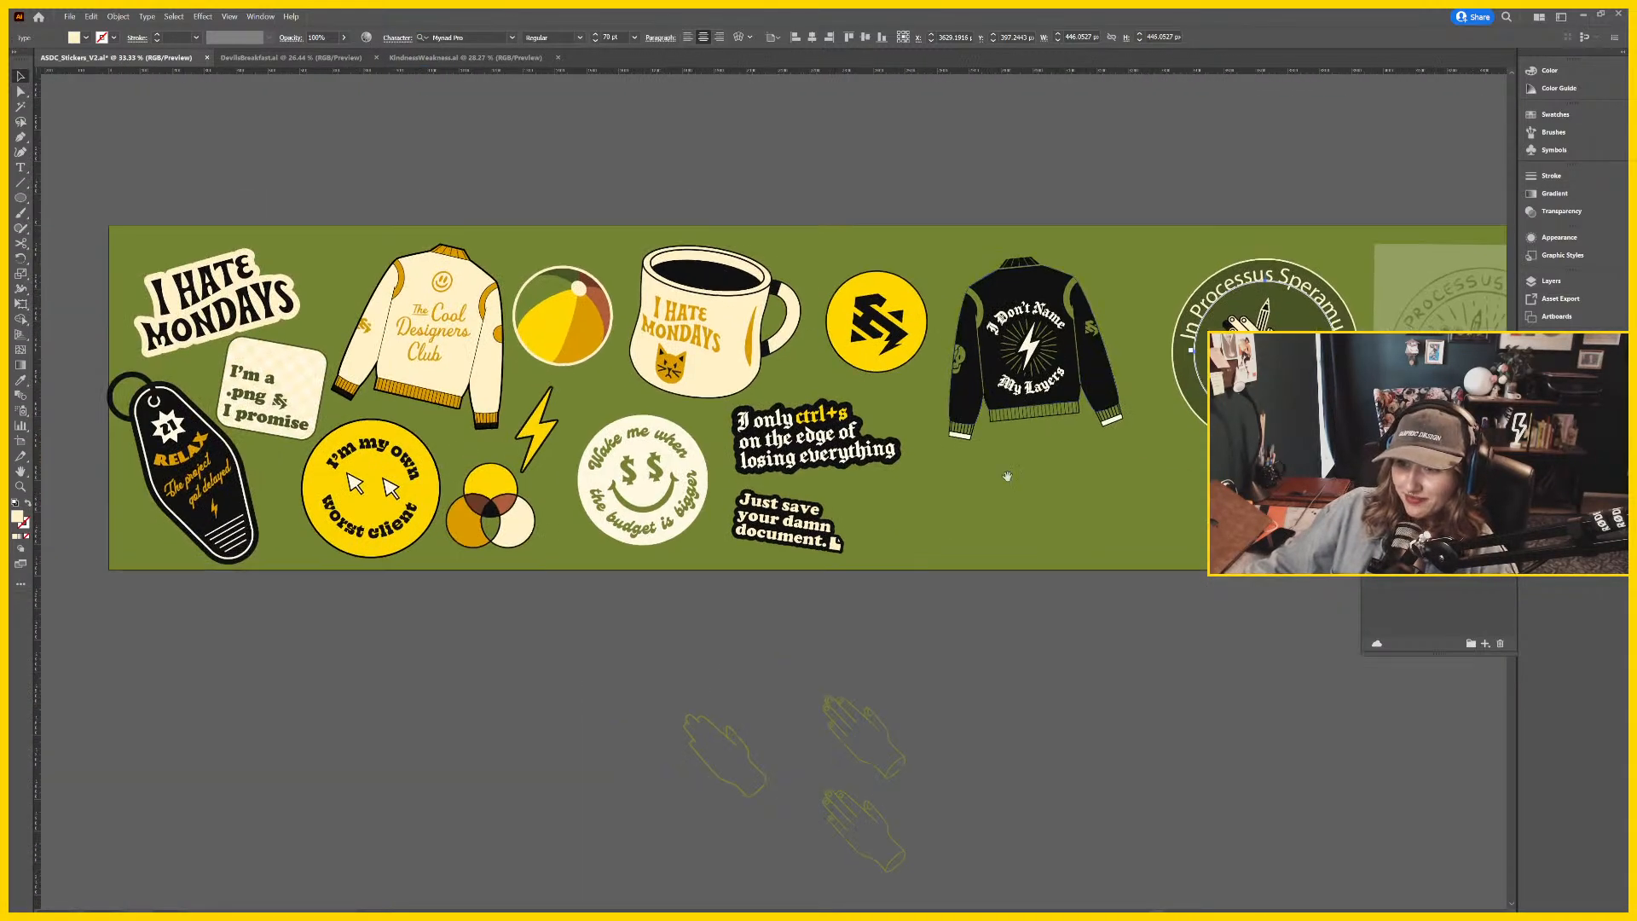
{"action": "left_click", "coordinate": [793, 591]}
{"action": "key", "text": "ctrl+plus"}
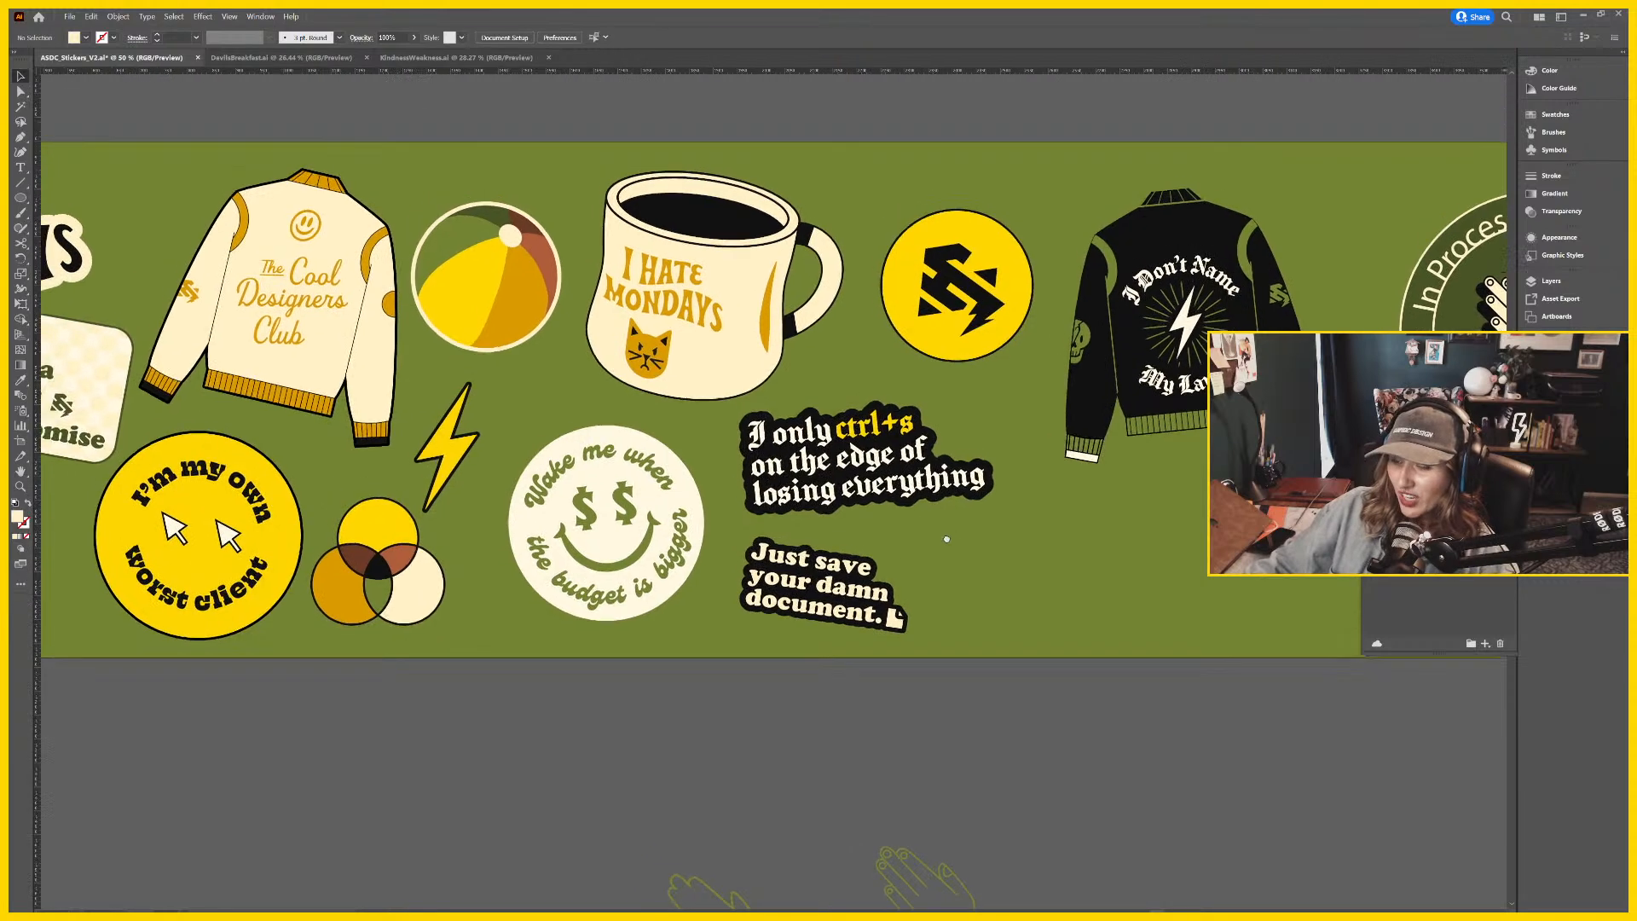
{"action": "left_click_drag", "start_coordinate": [794, 590], "coordinate": [832, 629]}
{"action": "scroll", "coordinate": [961, 597], "scroll_direction": "up", "scroll_amount": 2}
{"action": "scroll", "coordinate": [961, 597], "scroll_direction": "right", "scroll_amount": 2}
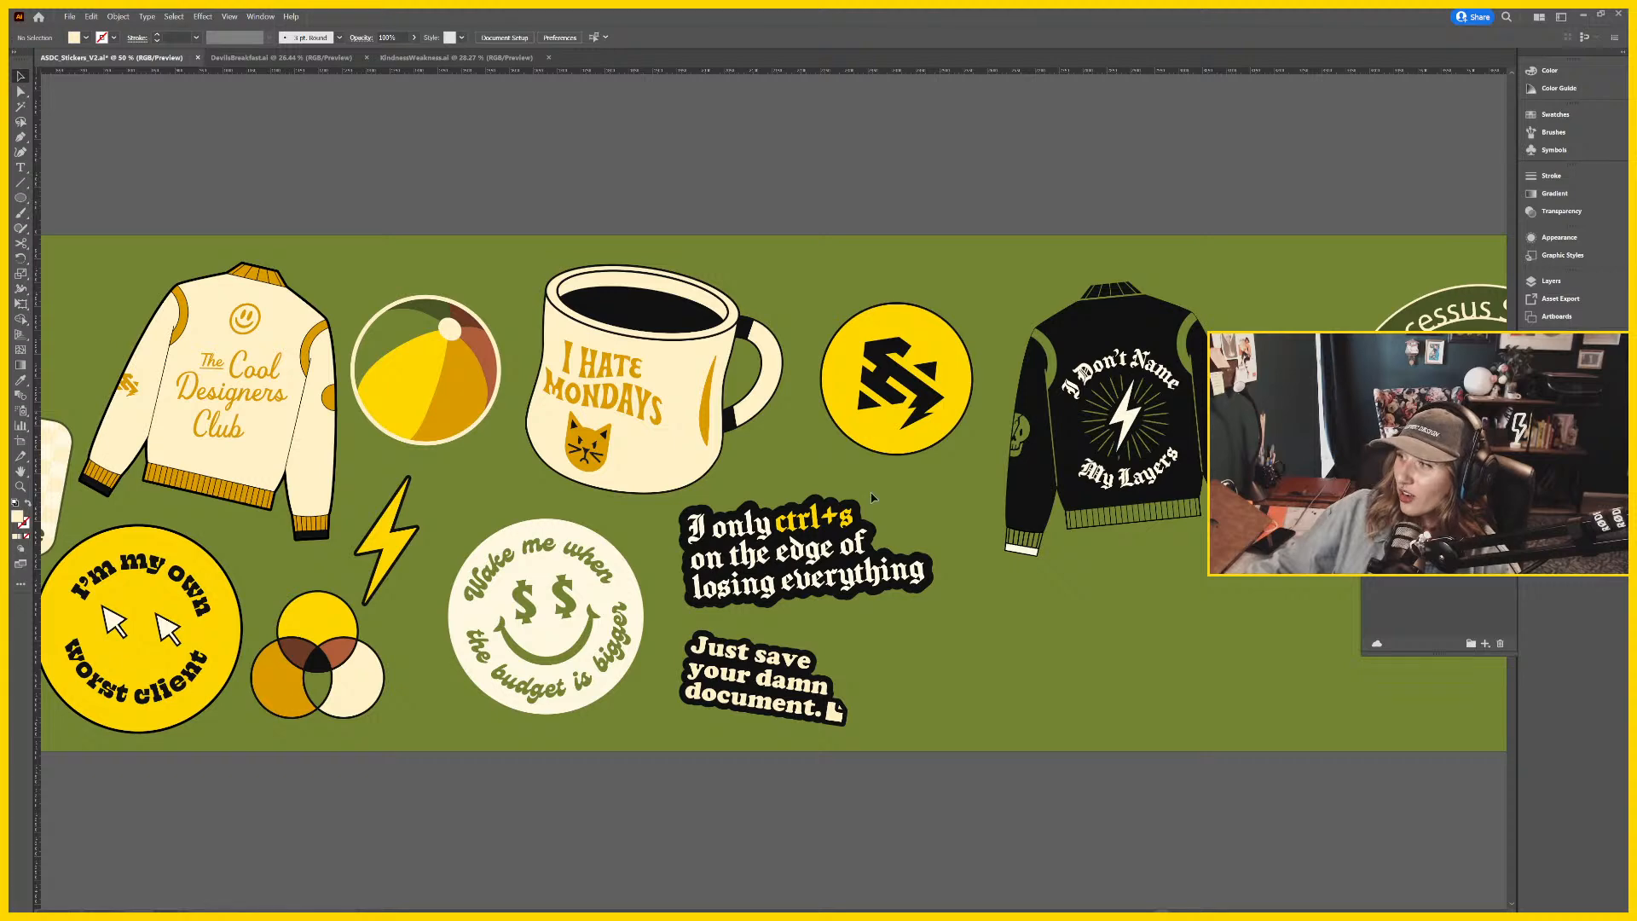
{"action": "scroll", "coordinate": [872, 497], "scroll_direction": "right", "scroll_amount": 2}
{"action": "scroll", "coordinate": [972, 571], "scroll_direction": "left", "scroll_amount": 6}
{"action": "scroll", "coordinate": [972, 571], "scroll_direction": "down", "scroll_amount": 1}
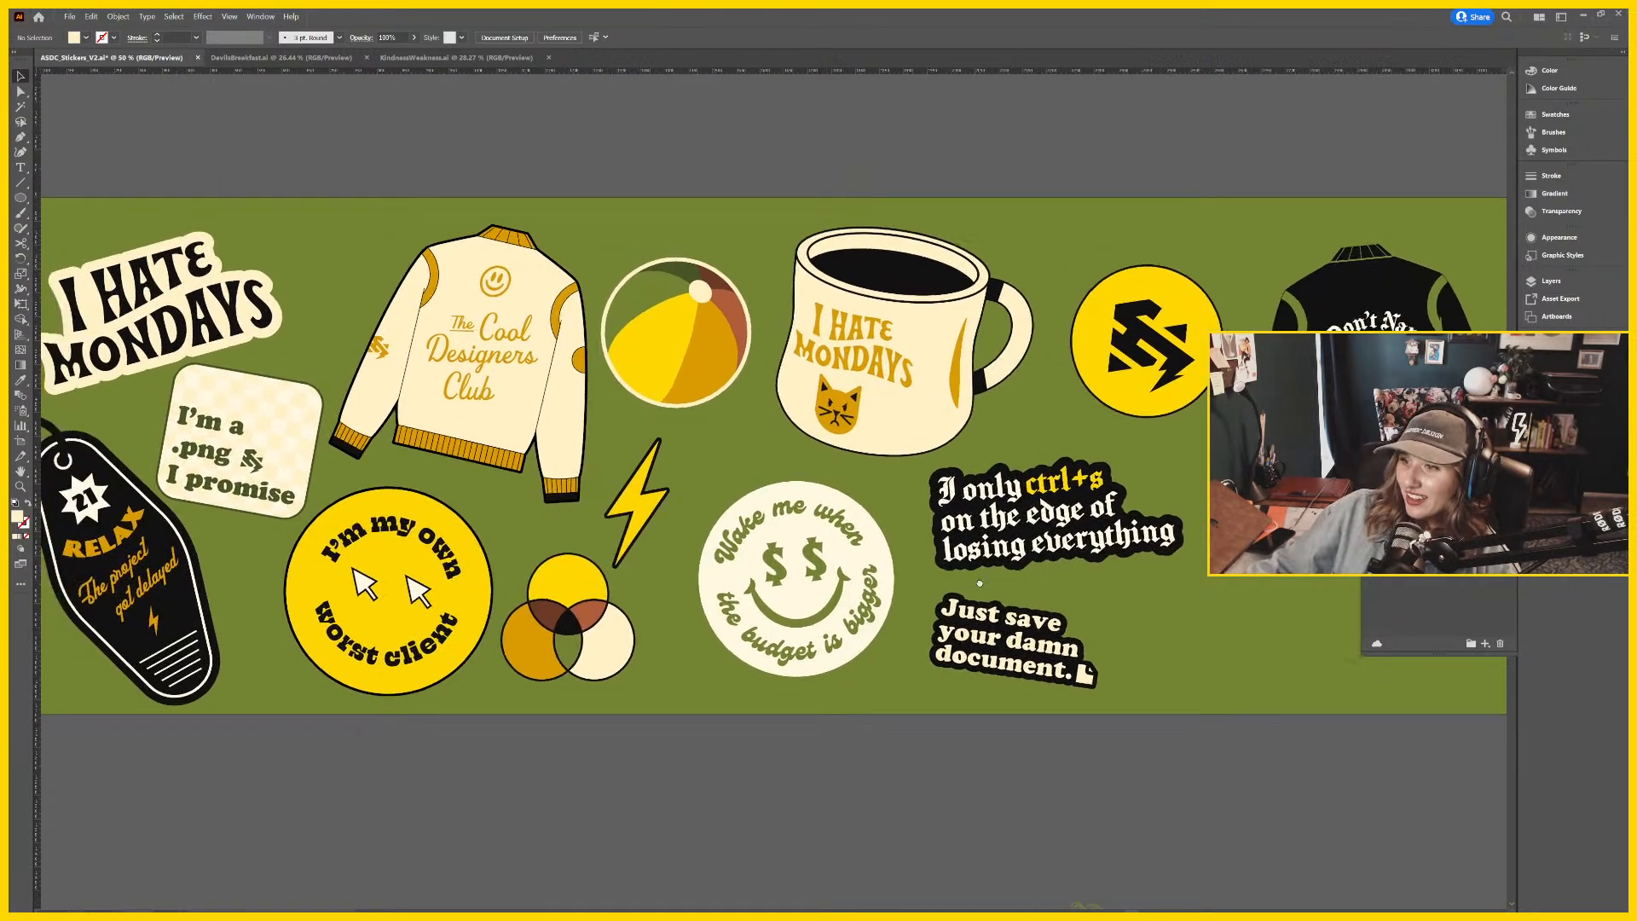
{"action": "scroll", "coordinate": [979, 583], "scroll_direction": "left", "scroll_amount": 3}
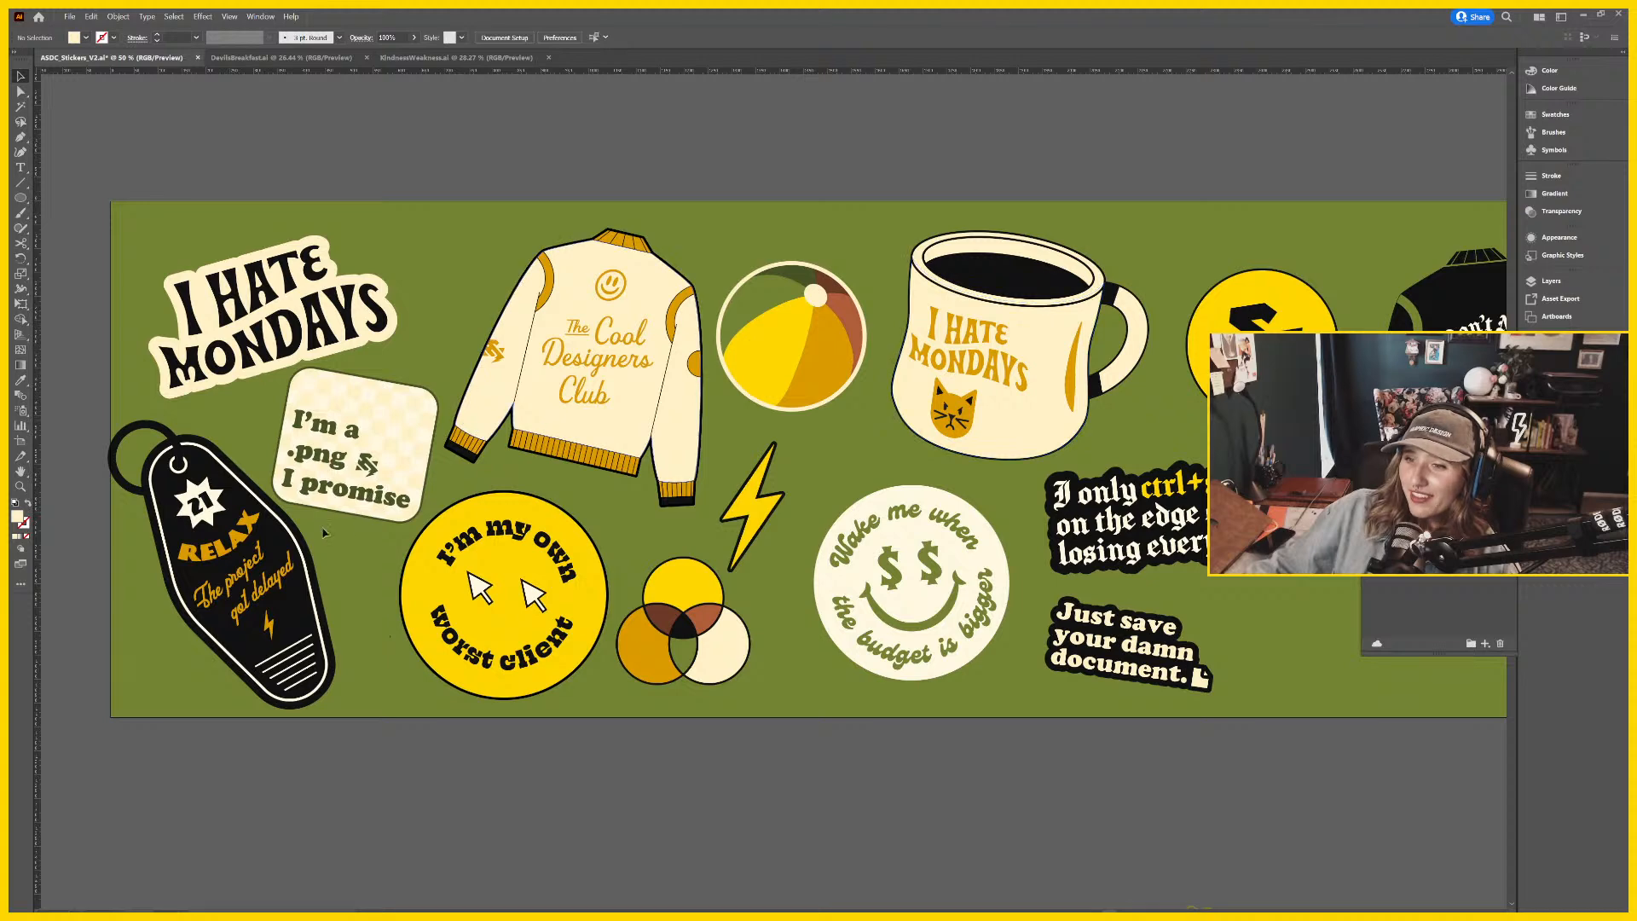
{"action": "scroll", "coordinate": [1095, 188], "scroll_direction": "right", "scroll_amount": 3}
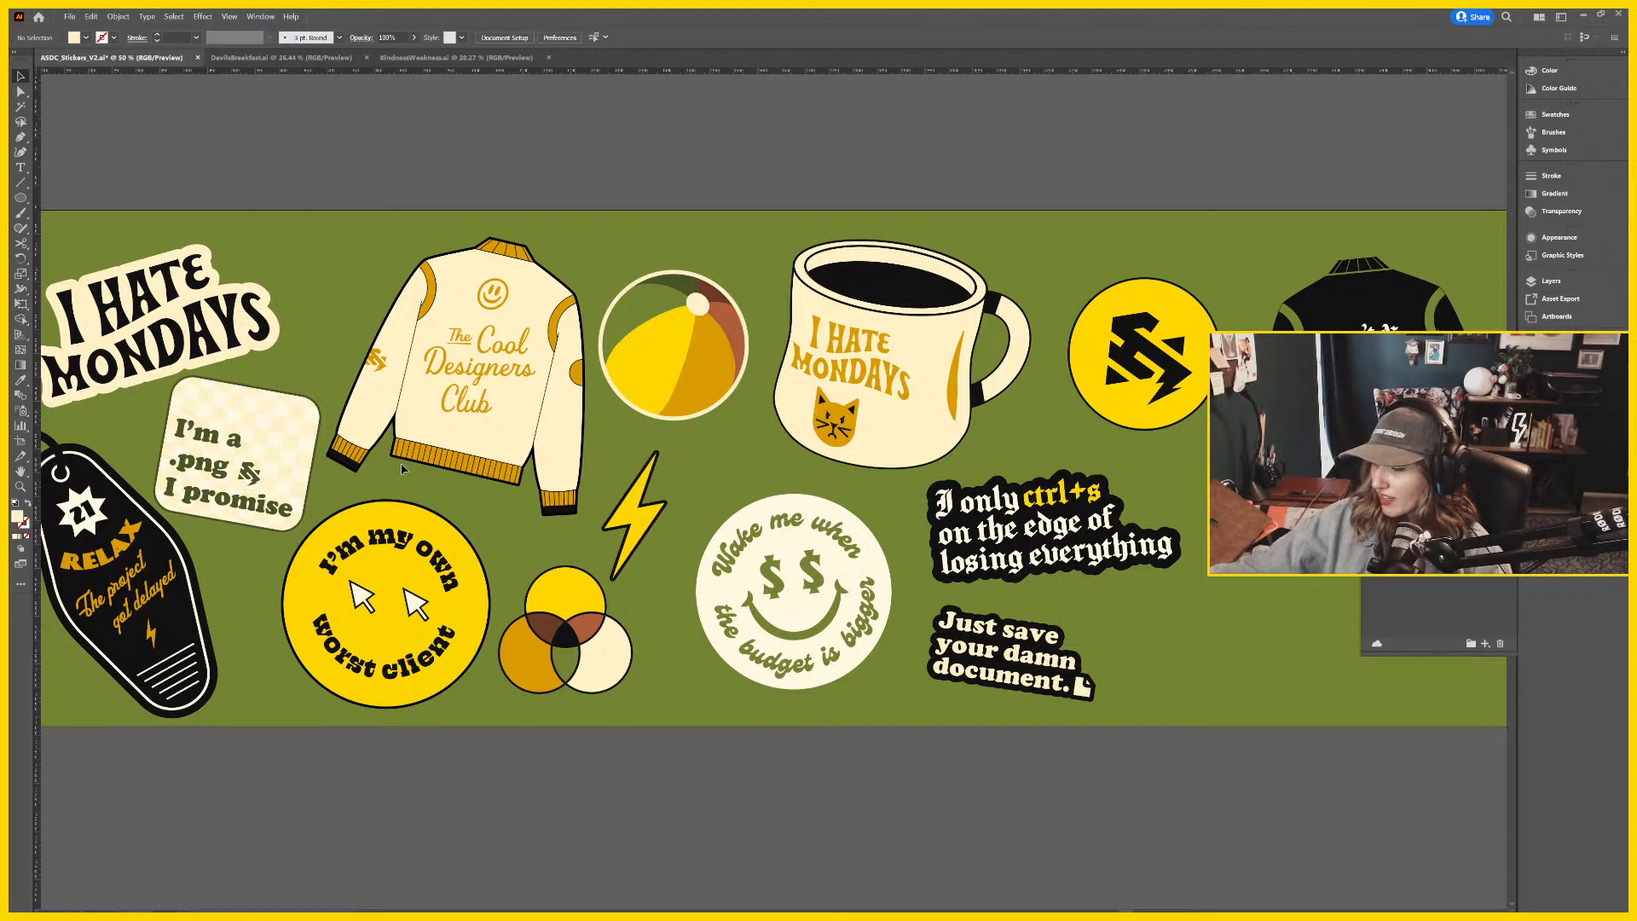
{"action": "left_click", "coordinate": [386, 537]}
{"action": "left_click_drag", "start_coordinate": [396, 543], "coordinate": [600, 541]}
{"action": "key", "text": "ctrl+shift+a"}
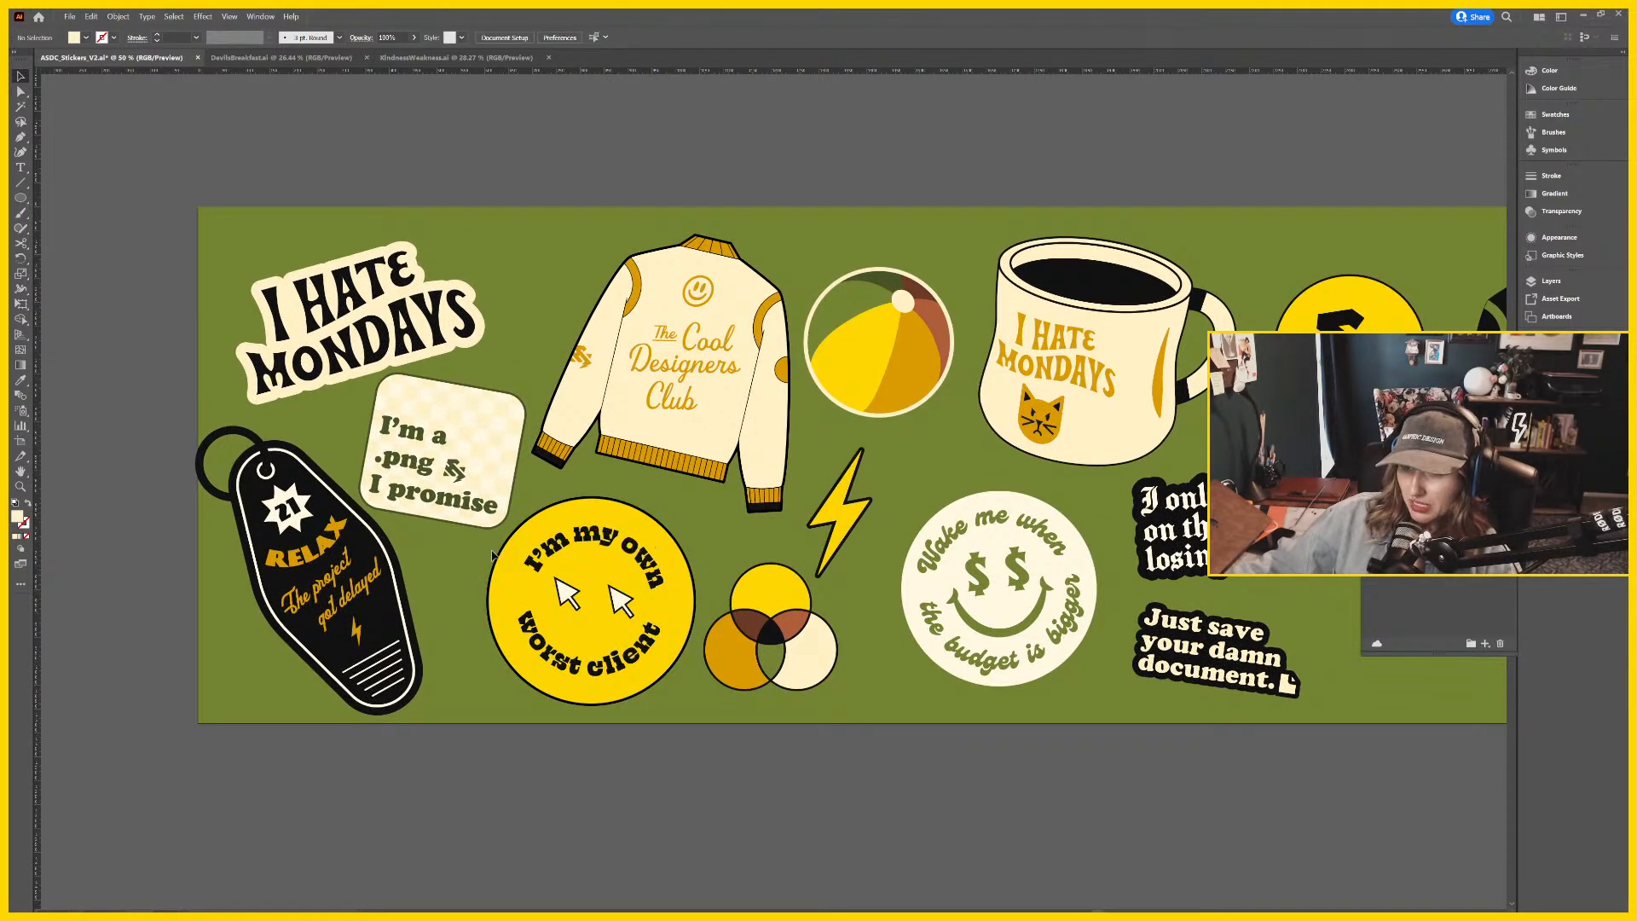
{"action": "left_click_drag", "start_coordinate": [1236, 599], "coordinate": [1115, 597]}
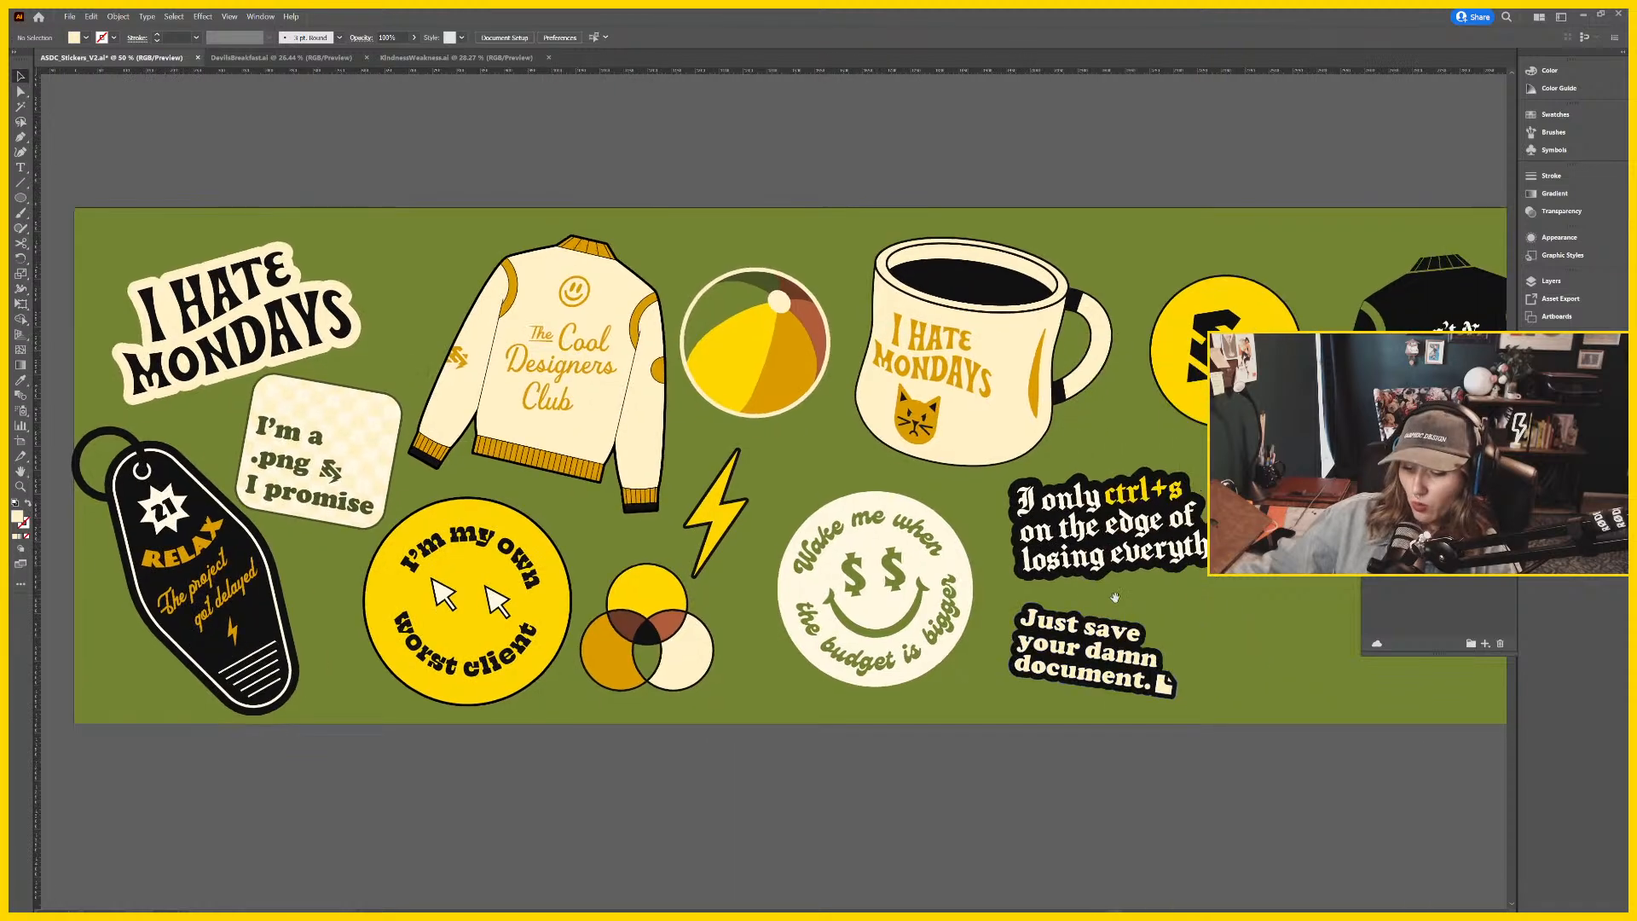
{"action": "key", "text": "ctrl+minus"}
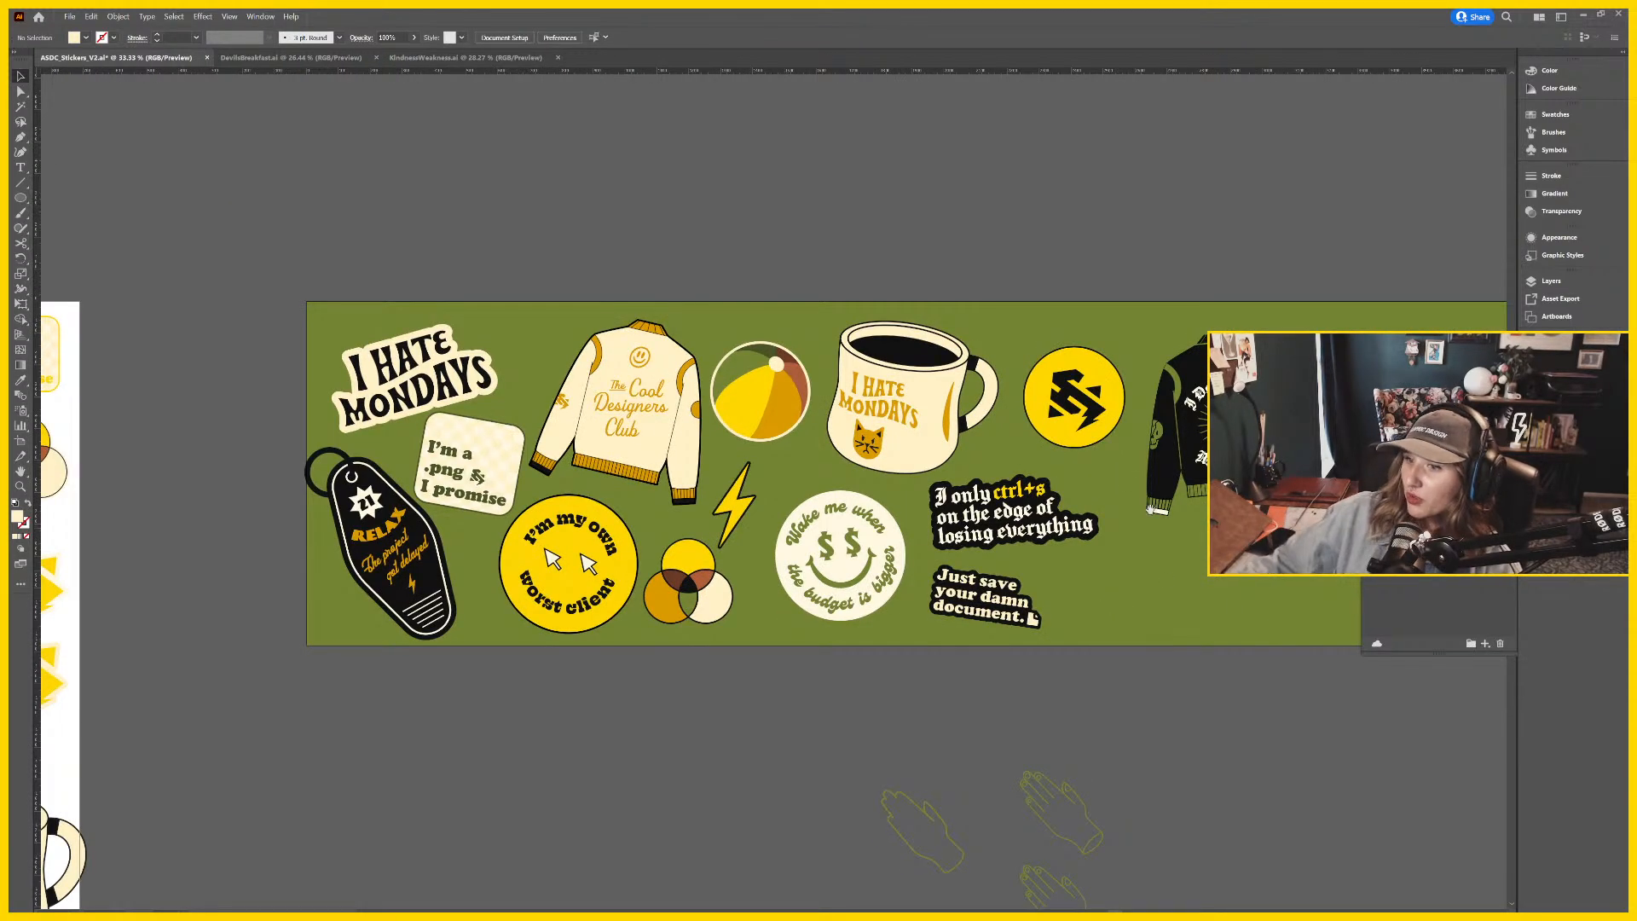
{"action": "left_click_drag", "start_coordinate": [1111, 498], "coordinate": [477, 518]}
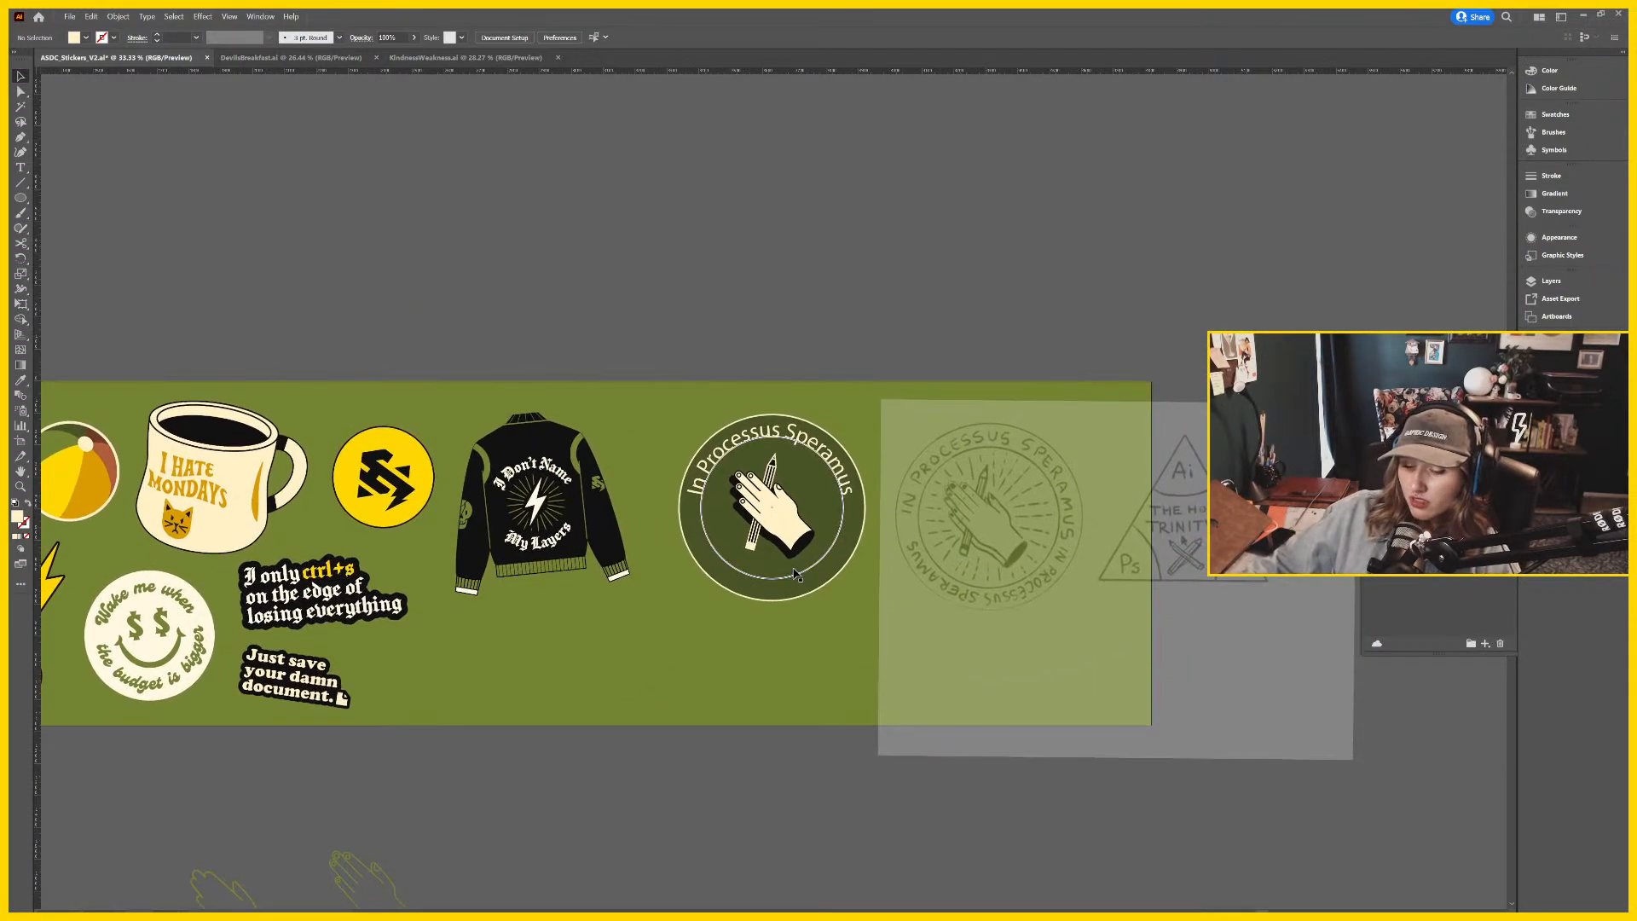
Try the Parkside font on the curved "In Processus Speramus" text of the praying-hands badge.
{"action": "key", "text": "ctrl+plus"}
{"action": "key", "text": "ctrl+plus"}
{"action": "left_click", "coordinate": [741, 386]}
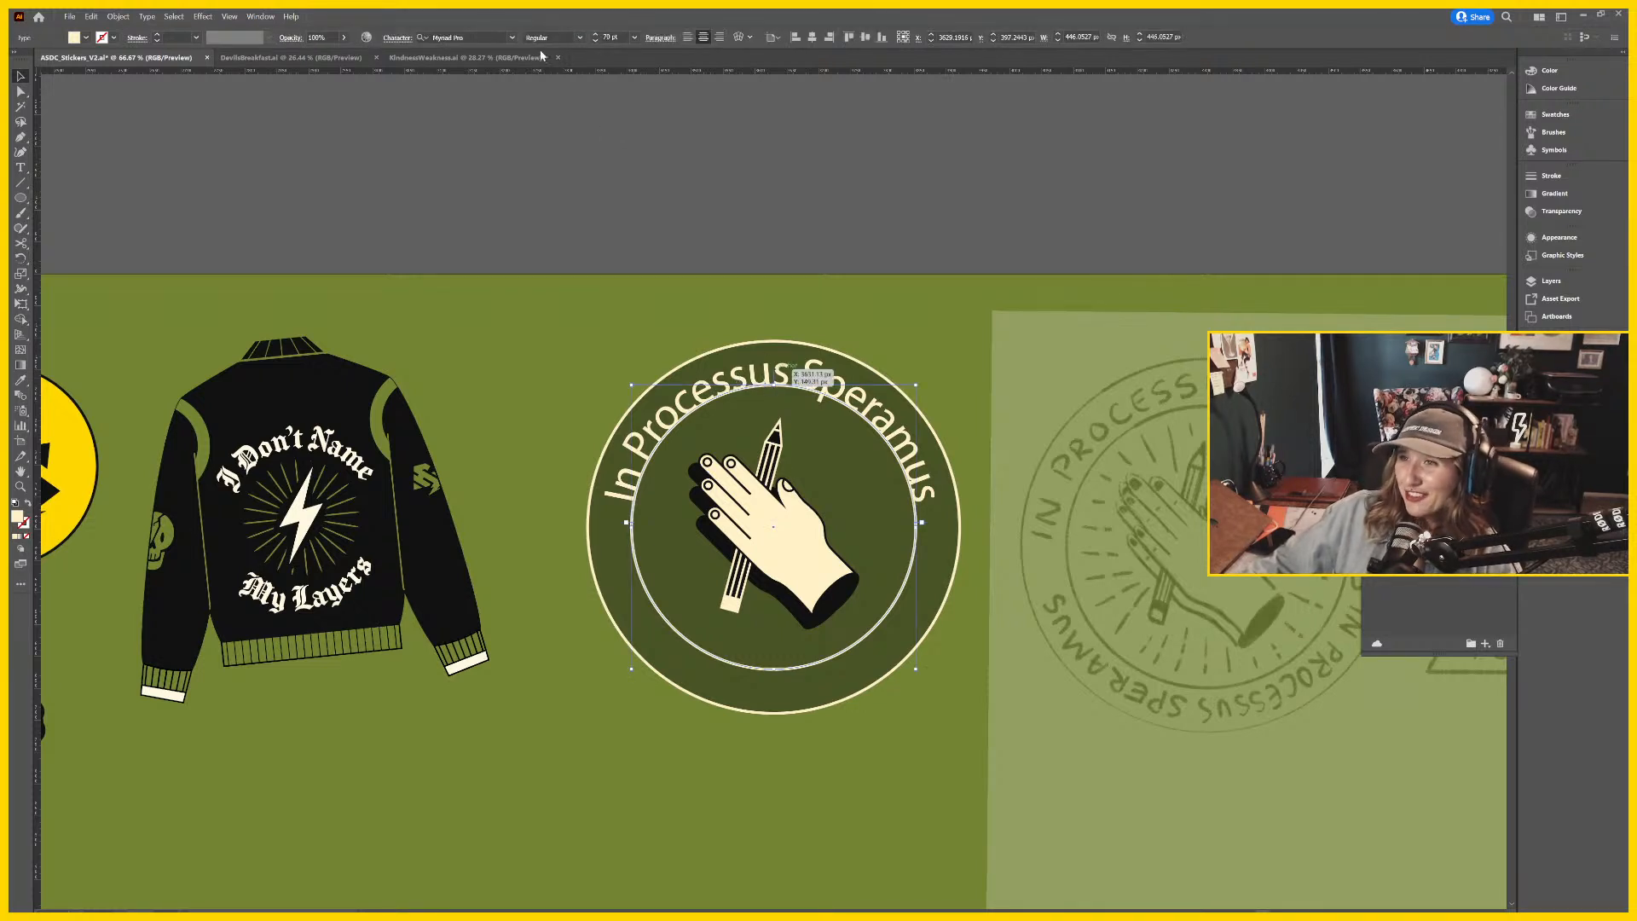
{"action": "left_click_drag", "start_coordinate": [826, 189], "coordinate": [505, 166]}
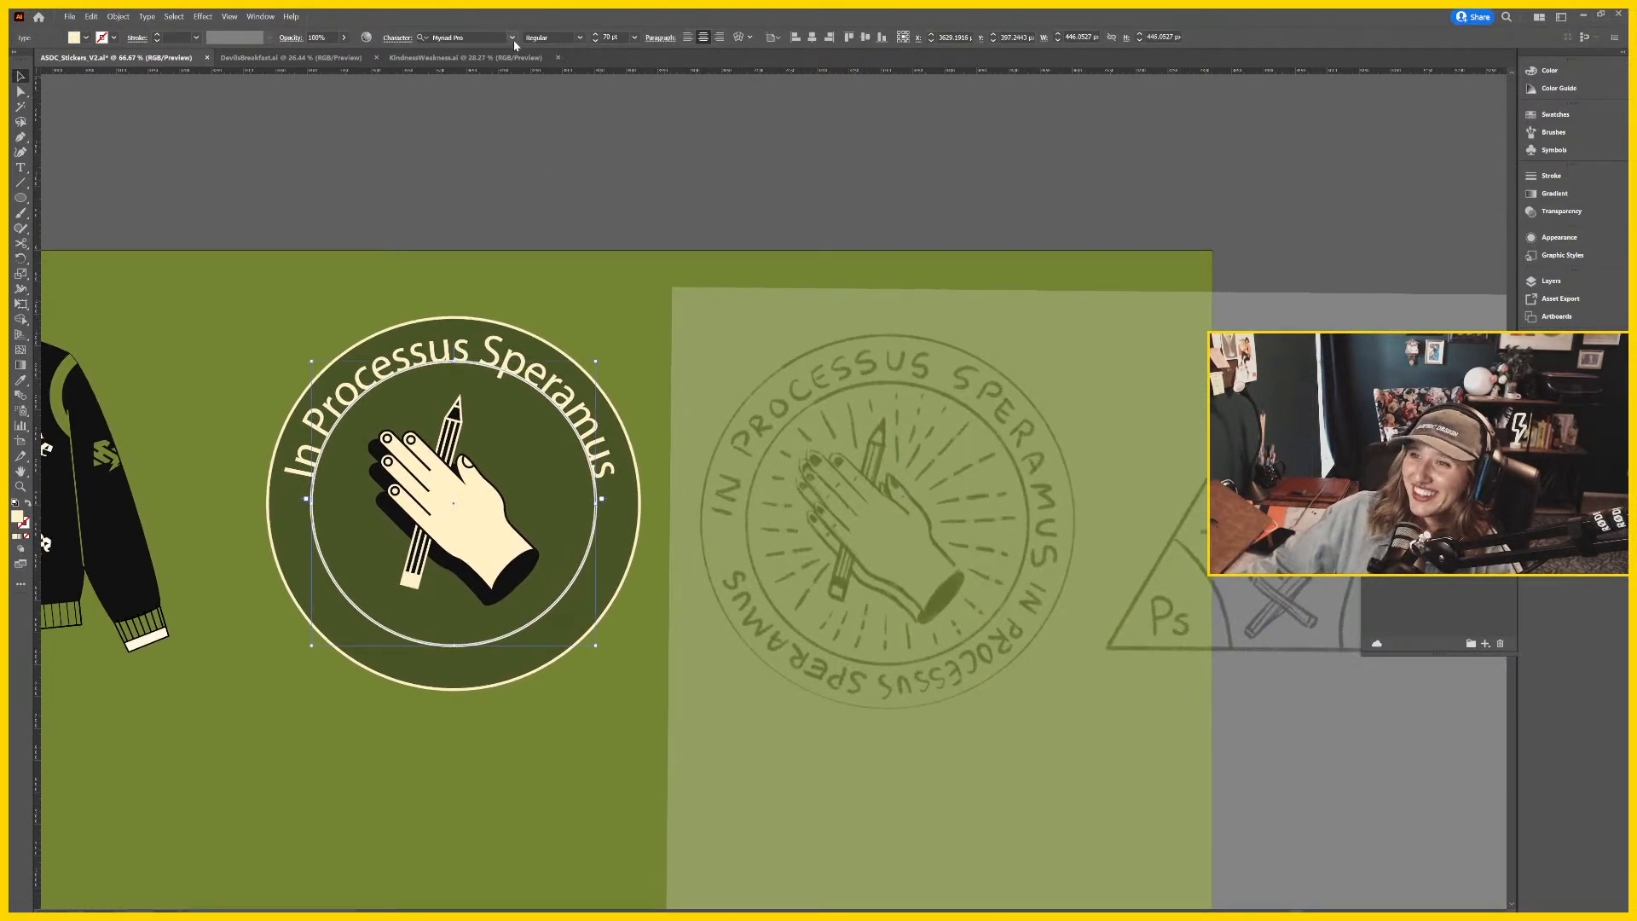
{"action": "left_click", "coordinate": [511, 38]}
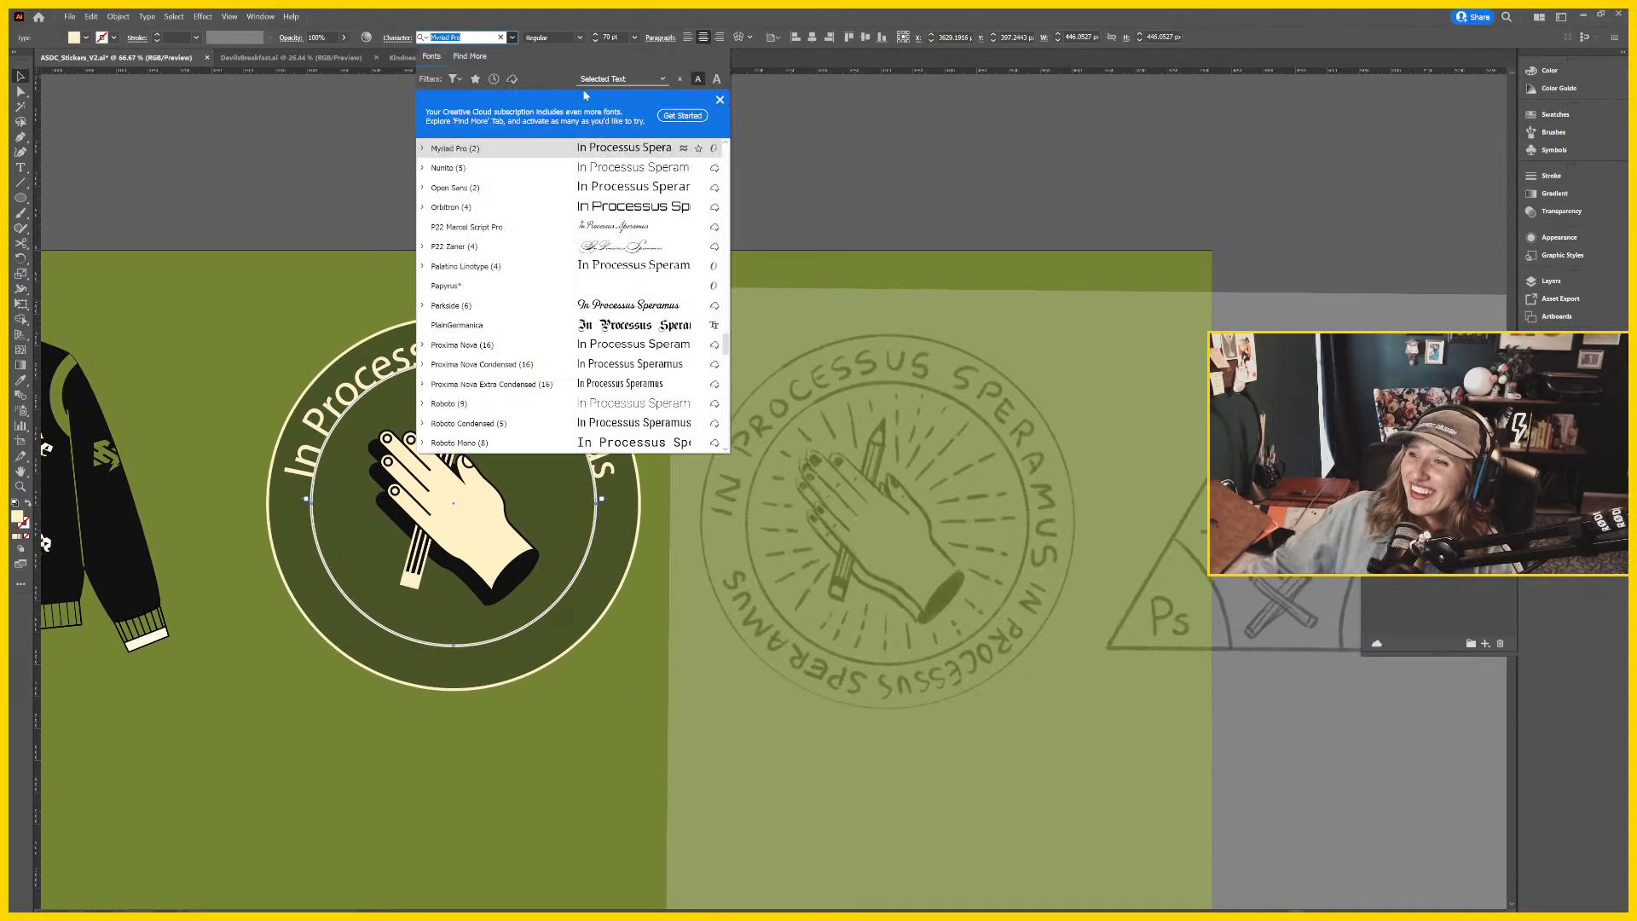
{"action": "left_click", "coordinate": [640, 305]}
{"action": "left_click", "coordinate": [730, 255]}
{"action": "scroll", "coordinate": [738, 267], "scroll_direction": "right", "scroll_amount": 1}
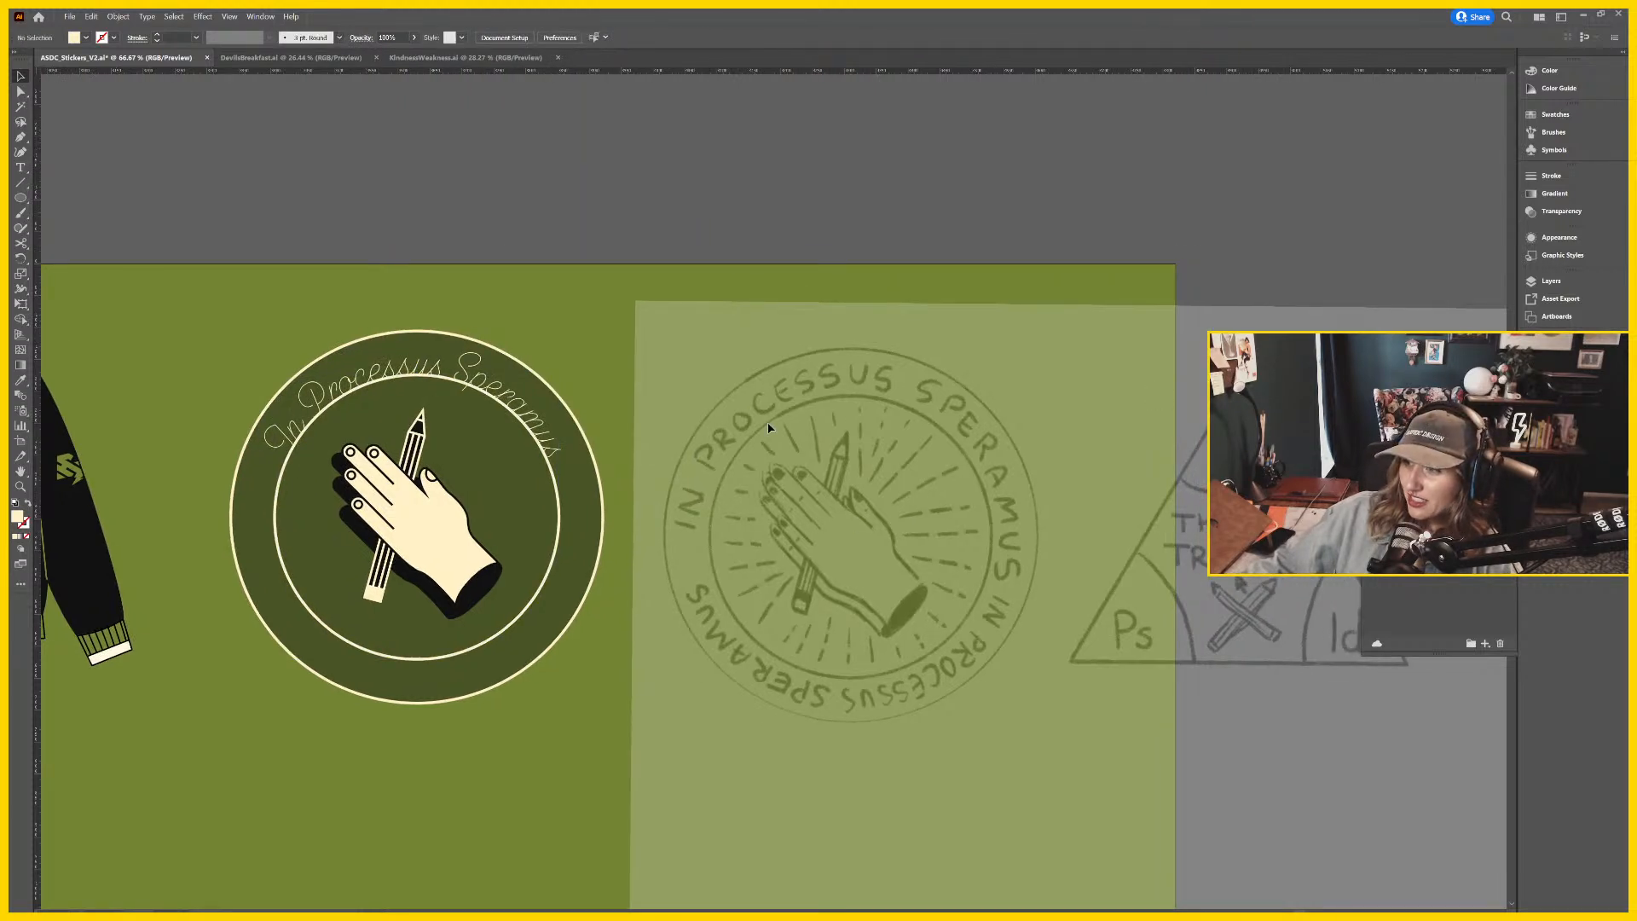
{"action": "left_click", "coordinate": [417, 383]}
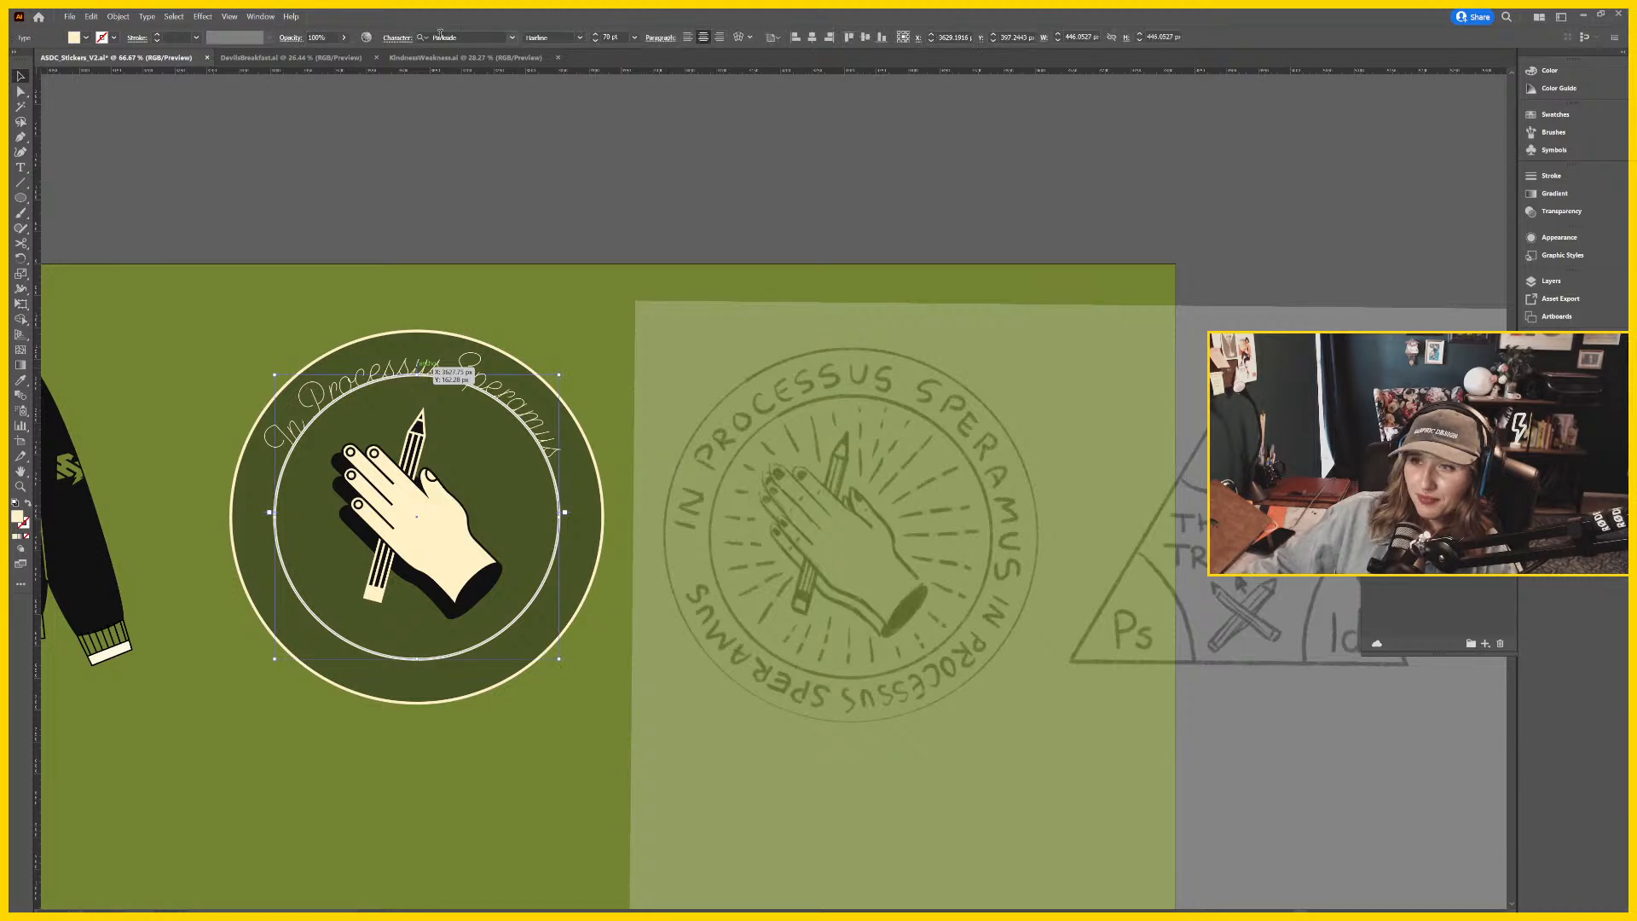
{"action": "left_click", "coordinate": [515, 40]}
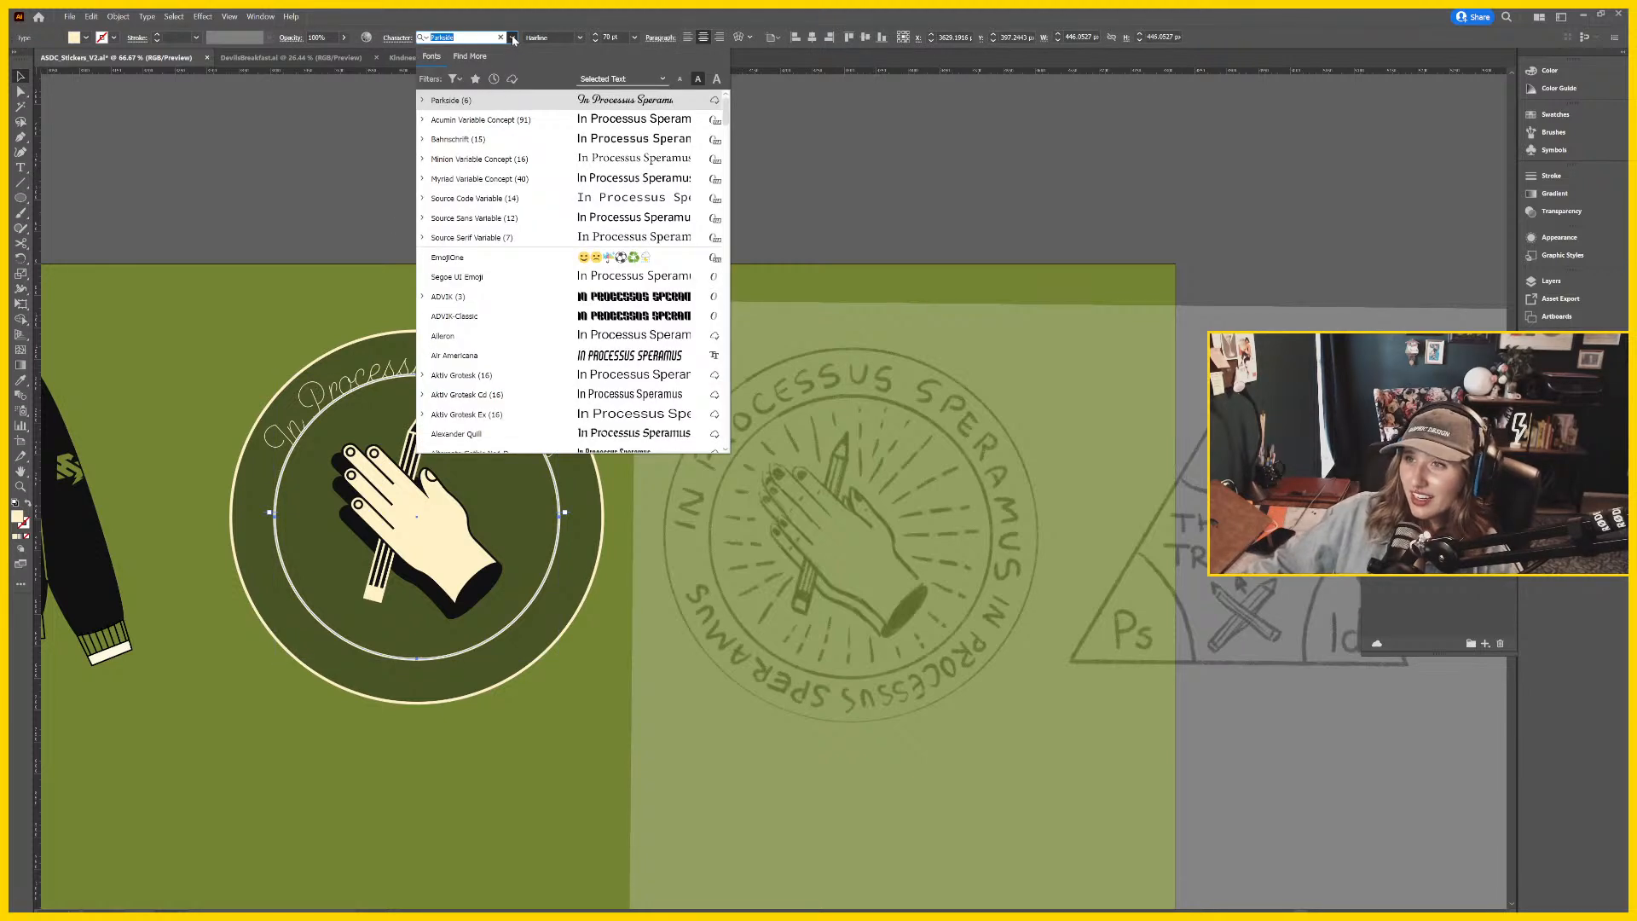
{"action": "scroll", "coordinate": [616, 381], "scroll_direction": "down", "scroll_amount": 4}
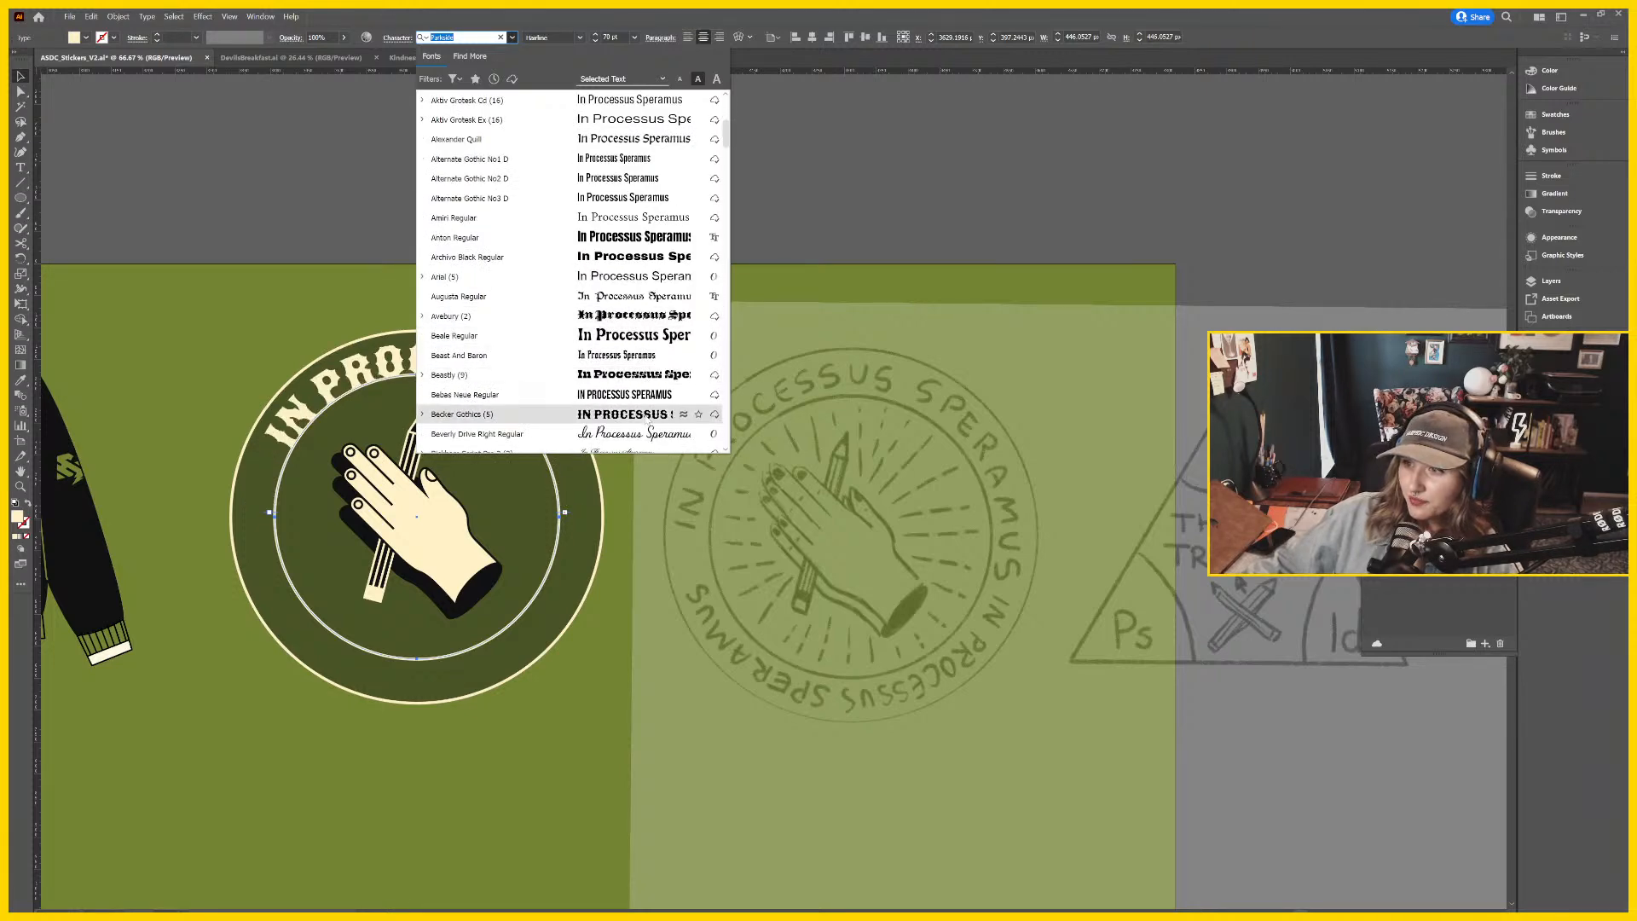
{"action": "left_click", "coordinate": [825, 206]}
{"action": "left_click_drag", "start_coordinate": [949, 220], "coordinate": [803, 224]}
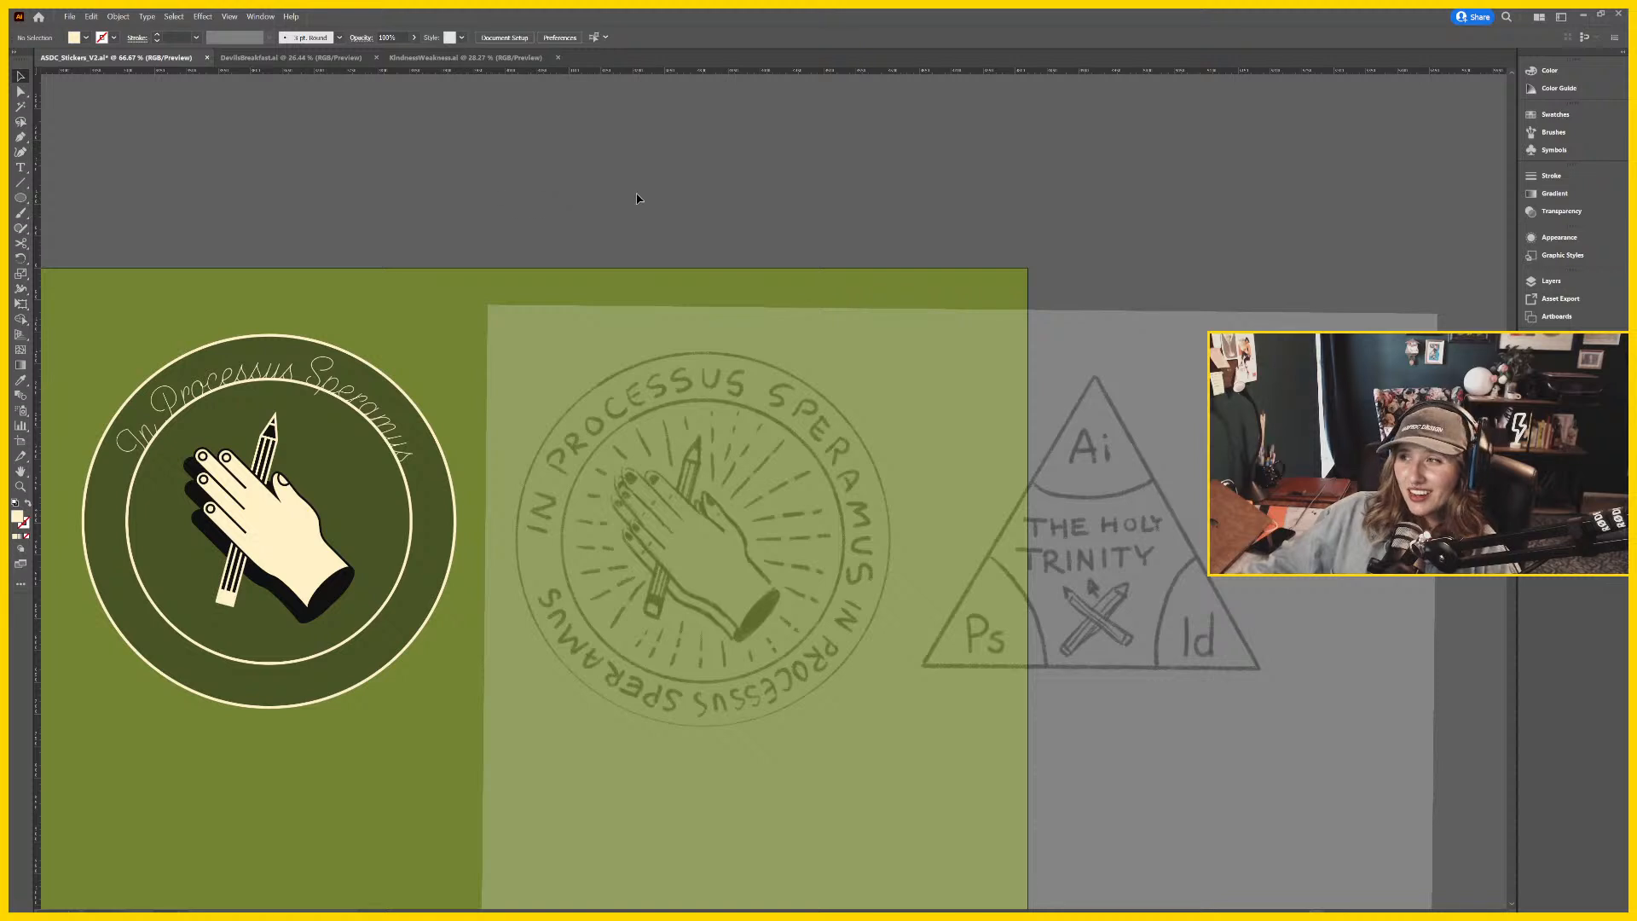
{"action": "left_click", "coordinate": [294, 368]}
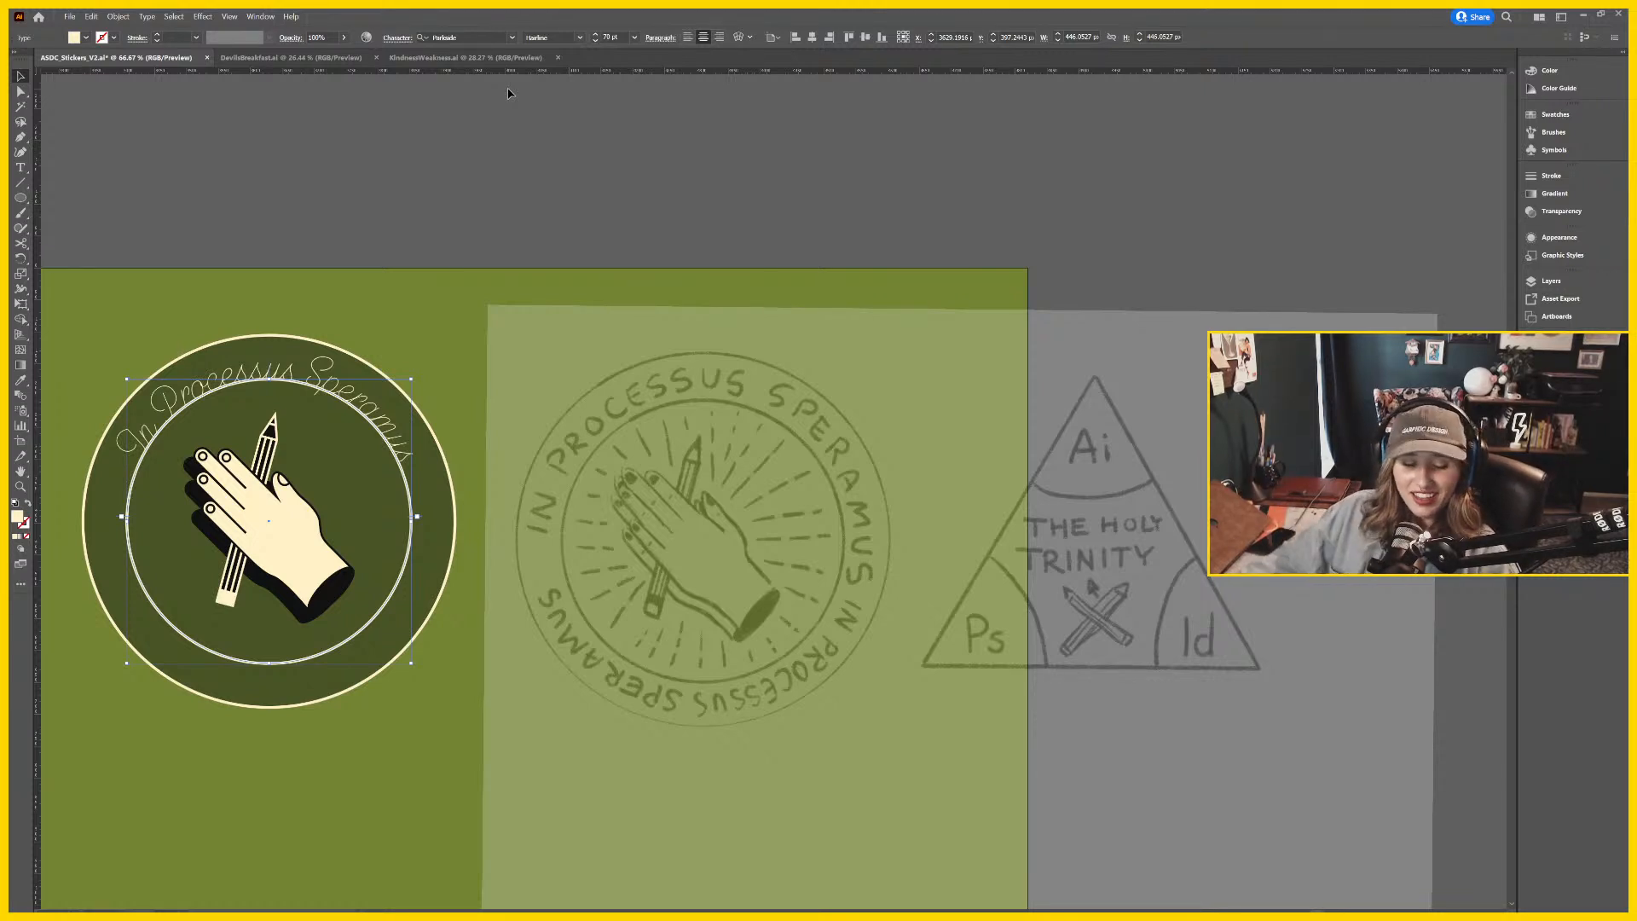
{"action": "left_click", "coordinate": [569, 204]}
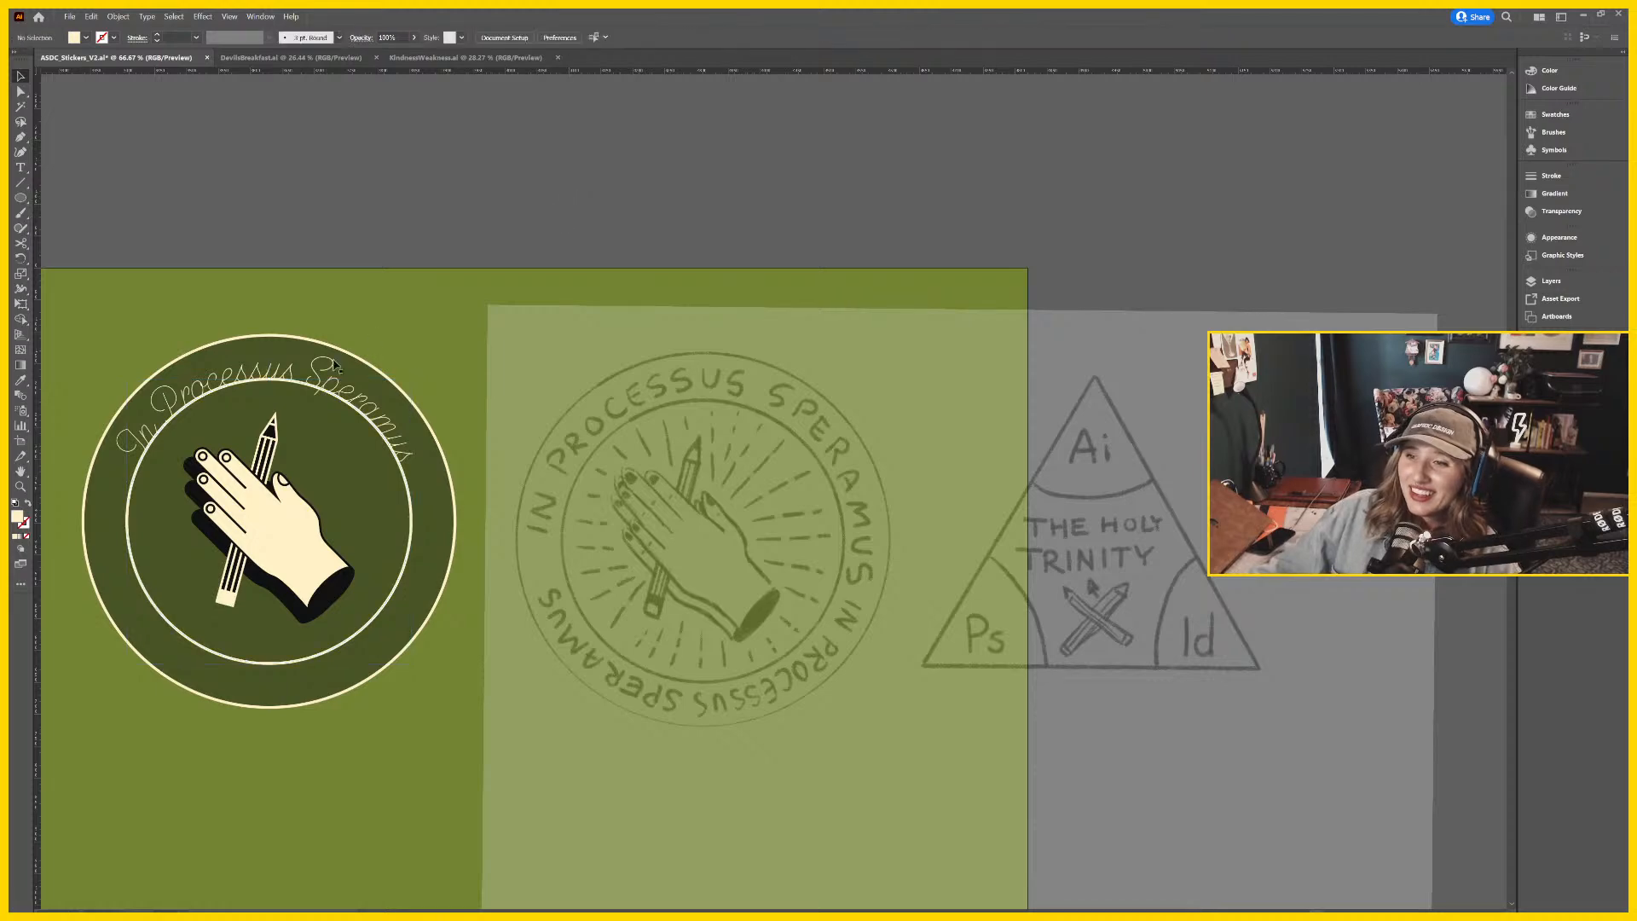
Preview blackletter and display fonts on the badge's curved "In Processus Speramus" text and set it in Fleisch.
{"action": "left_click", "coordinate": [335, 365]}
{"action": "left_click", "coordinate": [512, 37]}
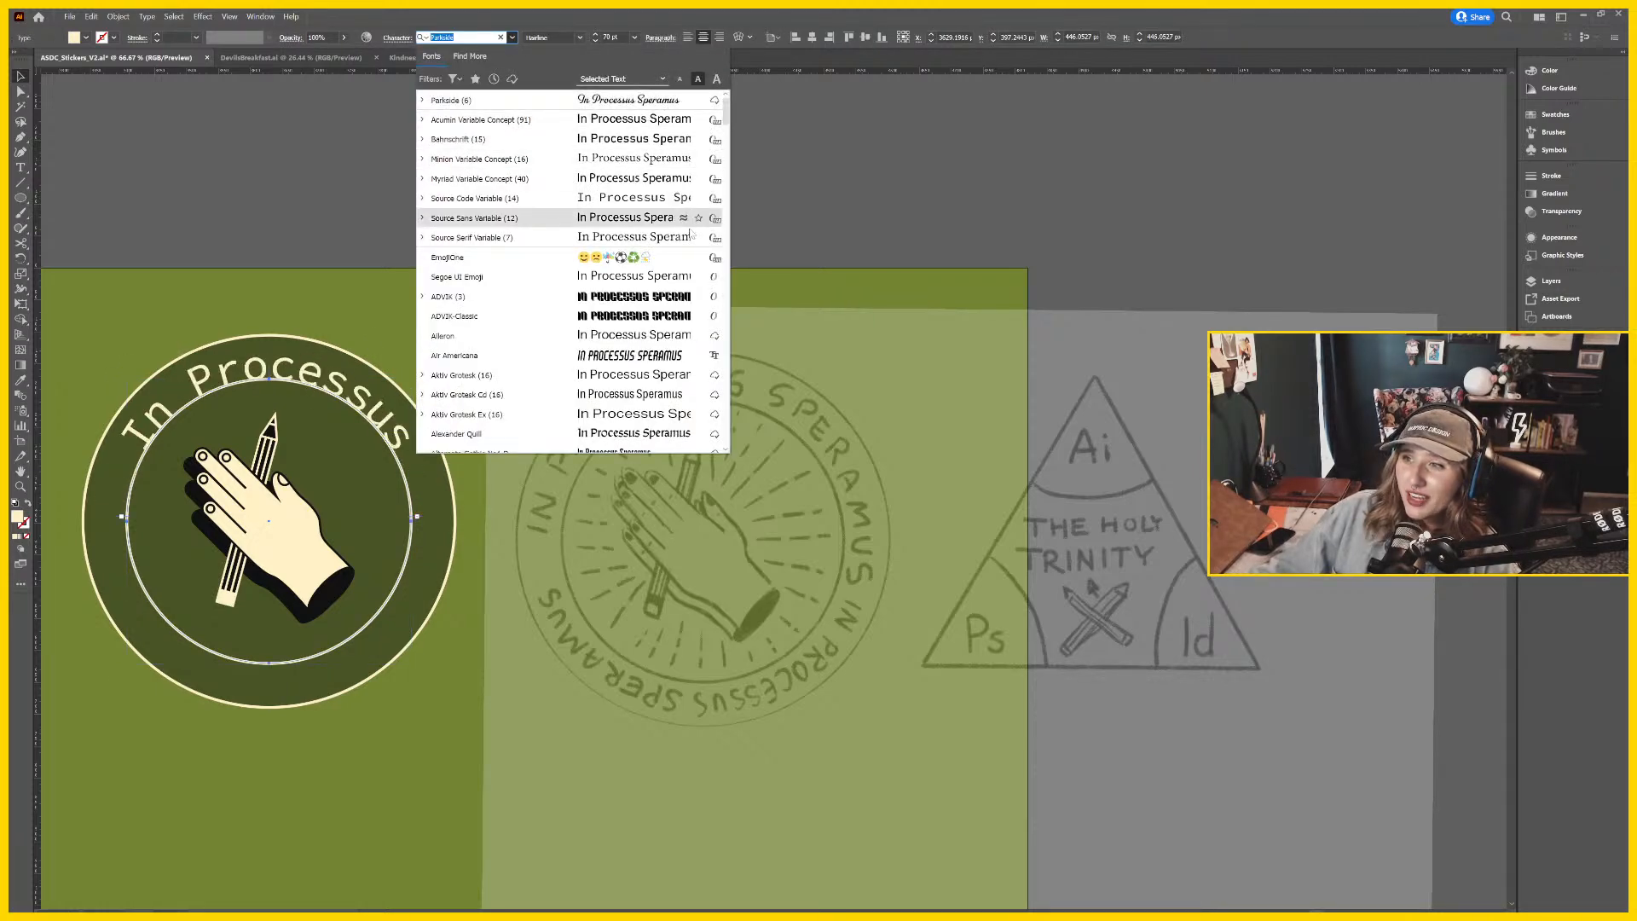
{"action": "scroll", "coordinate": [690, 232], "scroll_direction": "down", "scroll_amount": 6}
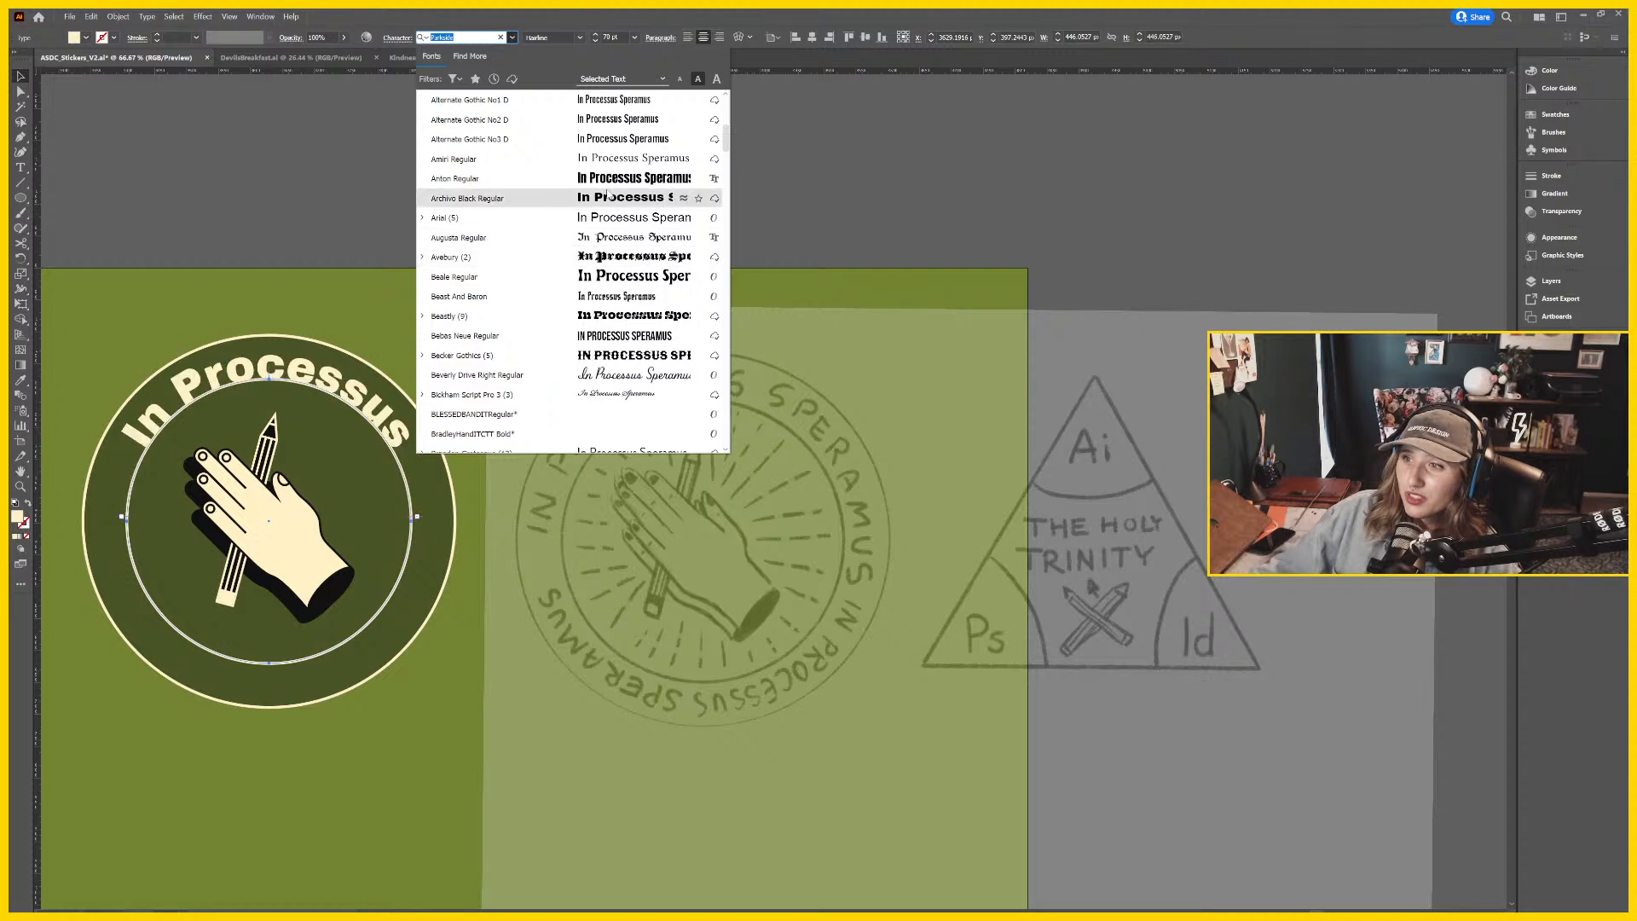
{"action": "scroll", "coordinate": [612, 256], "scroll_direction": "down", "scroll_amount": 1}
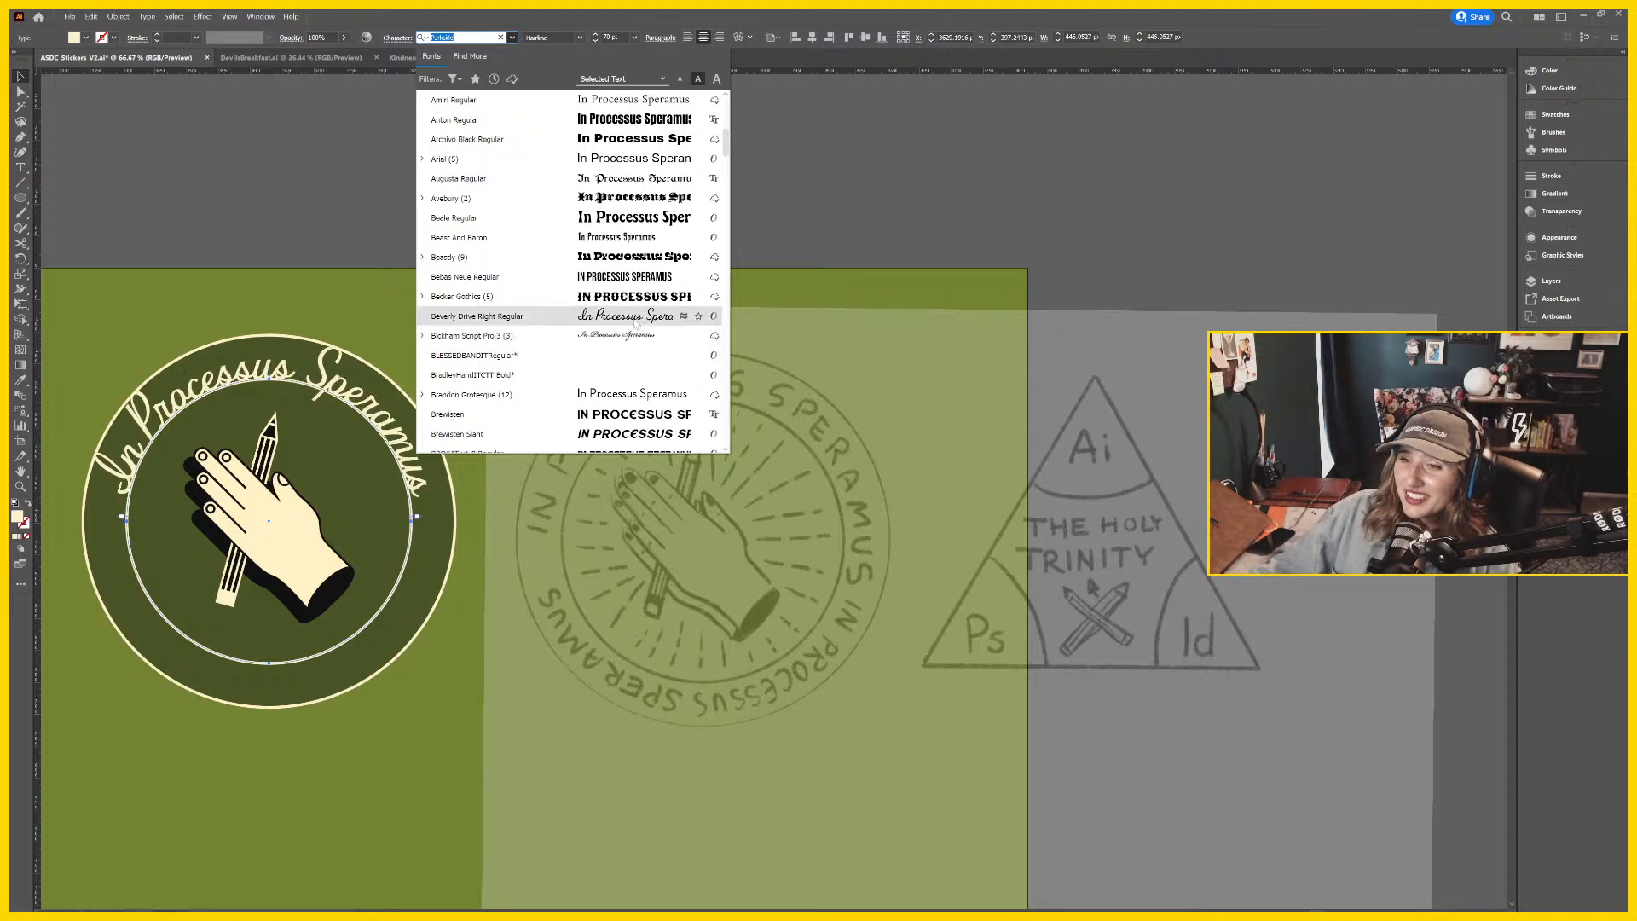
{"action": "scroll", "coordinate": [635, 322], "scroll_direction": "down", "scroll_amount": 3}
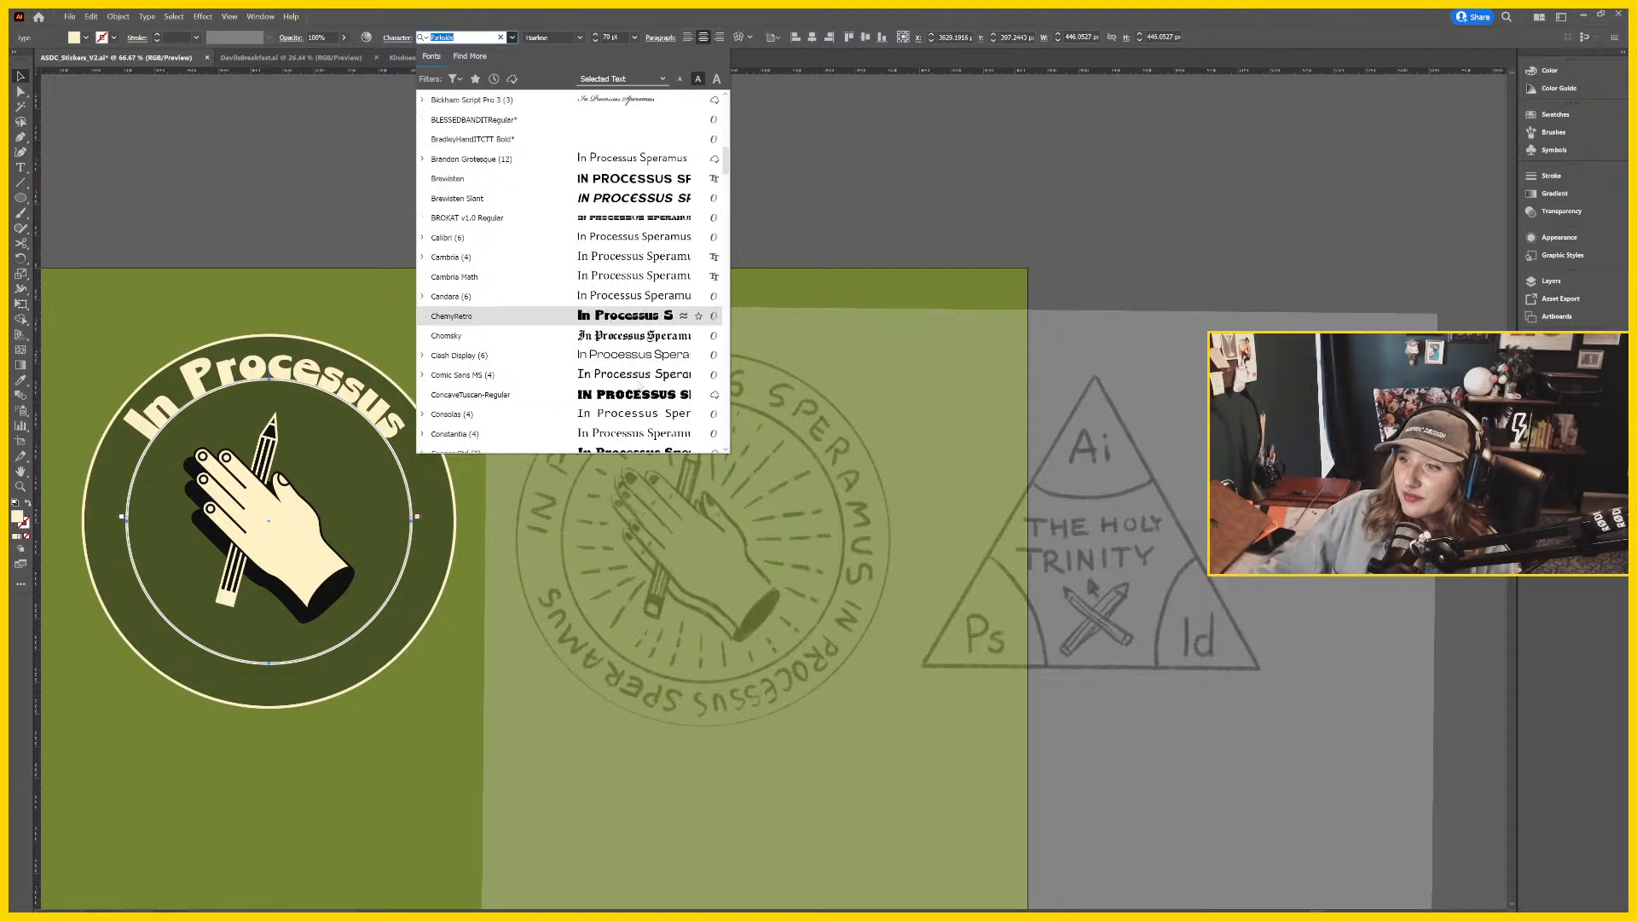
{"action": "scroll", "coordinate": [638, 379], "scroll_direction": "down", "scroll_amount": 1}
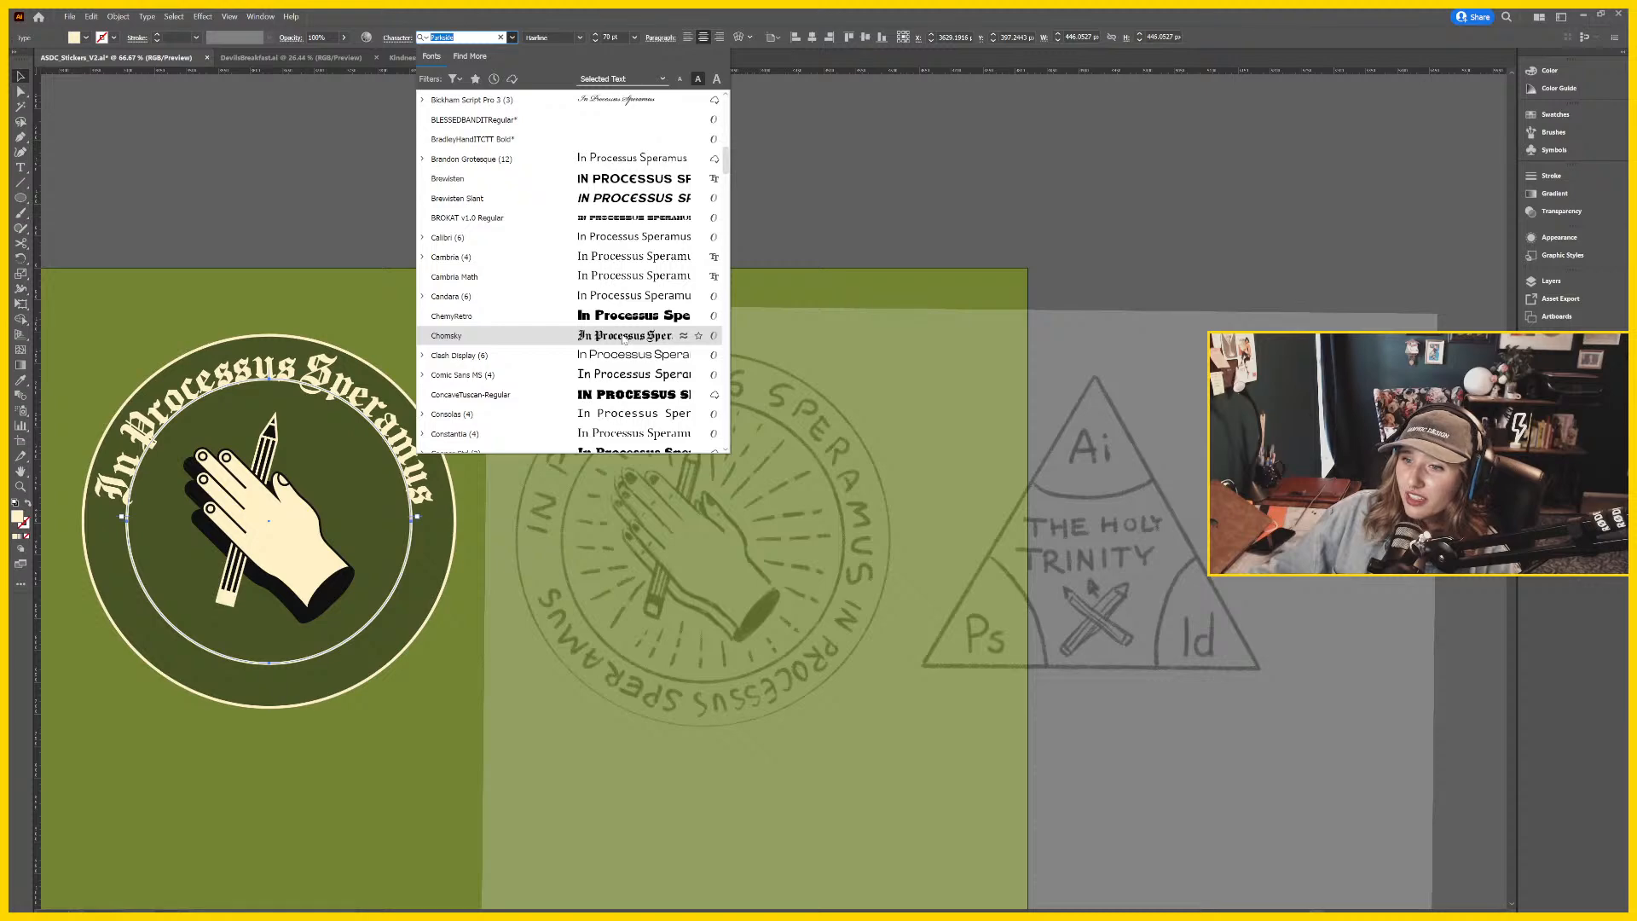
{"action": "scroll", "coordinate": [623, 338], "scroll_direction": "down", "scroll_amount": 2}
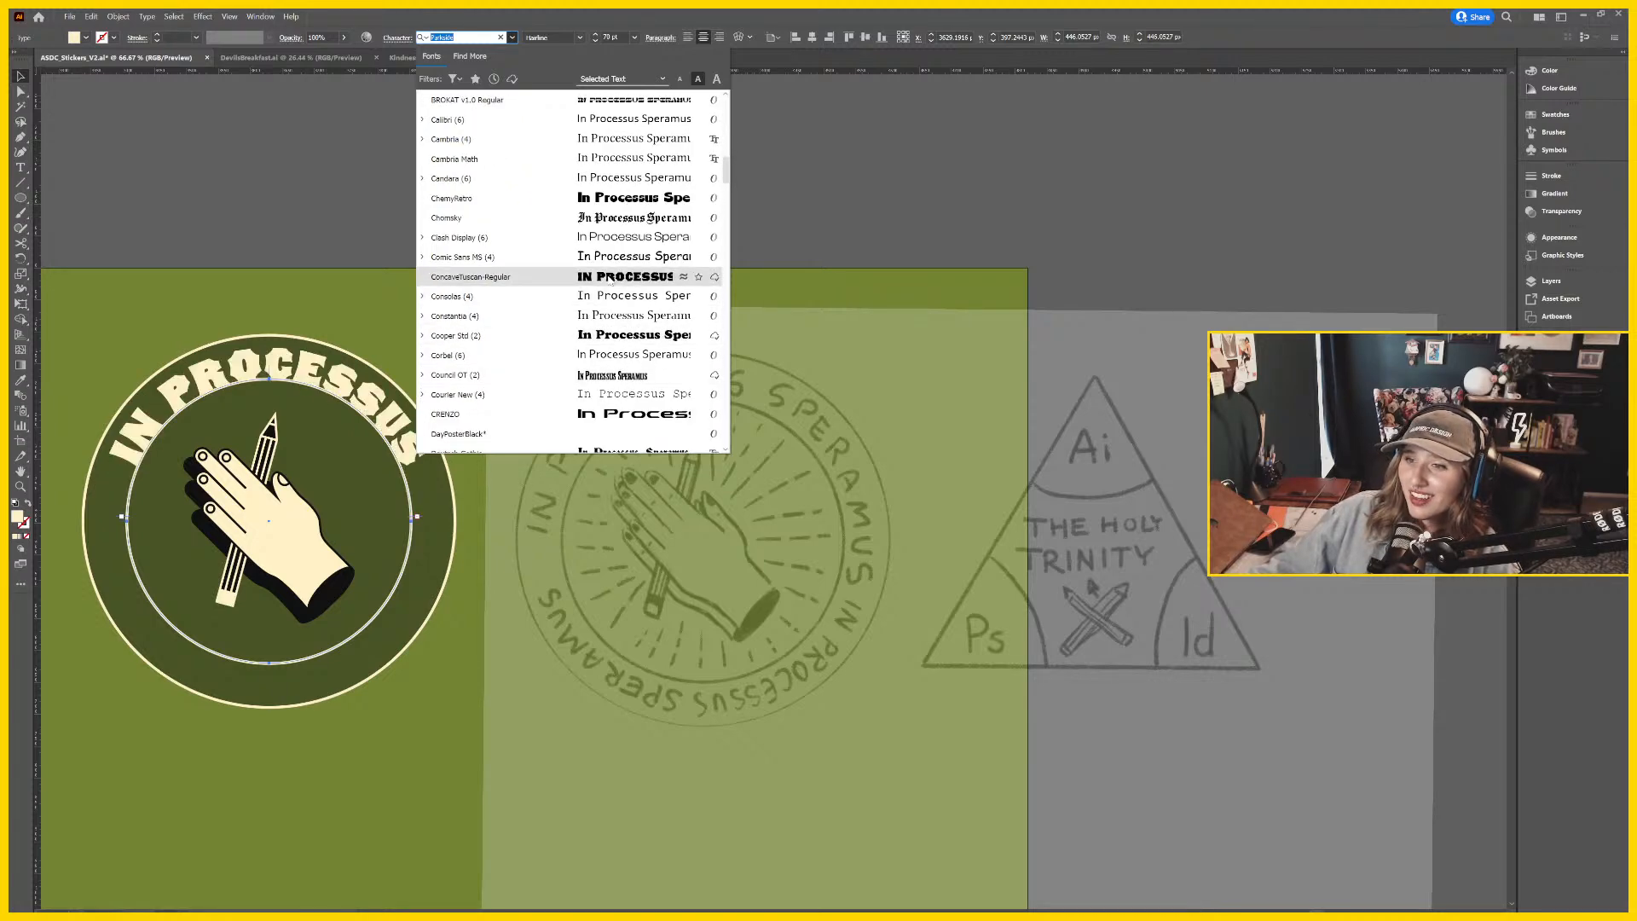
{"action": "scroll", "coordinate": [609, 256], "scroll_direction": "down", "scroll_amount": 4}
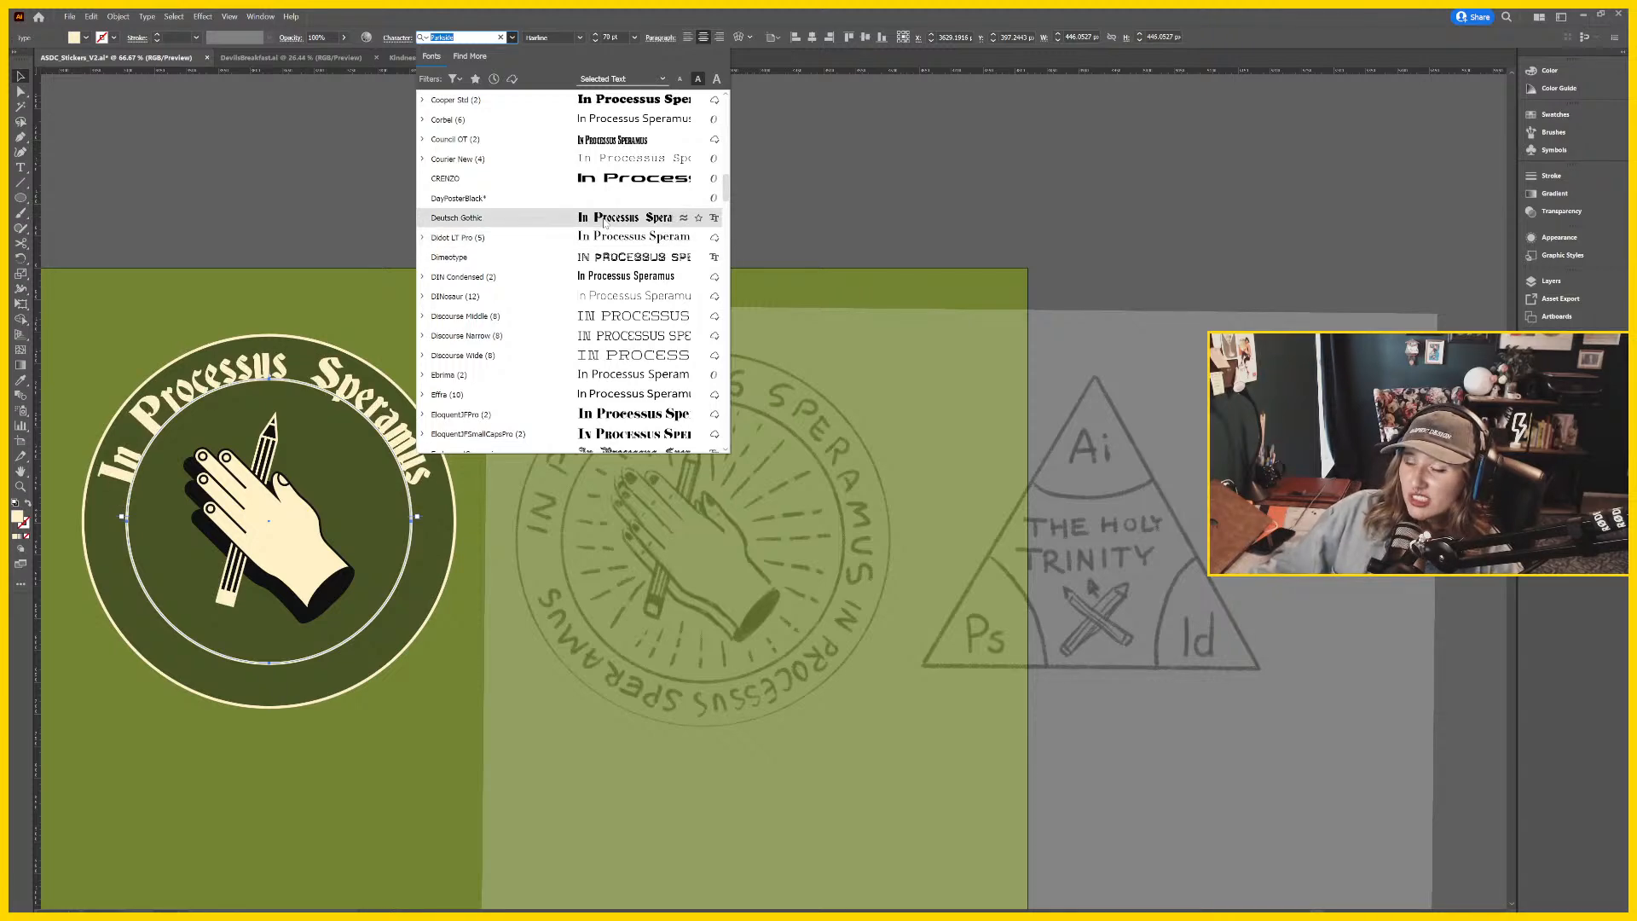
{"action": "scroll", "coordinate": [605, 223], "scroll_direction": "down", "scroll_amount": 5}
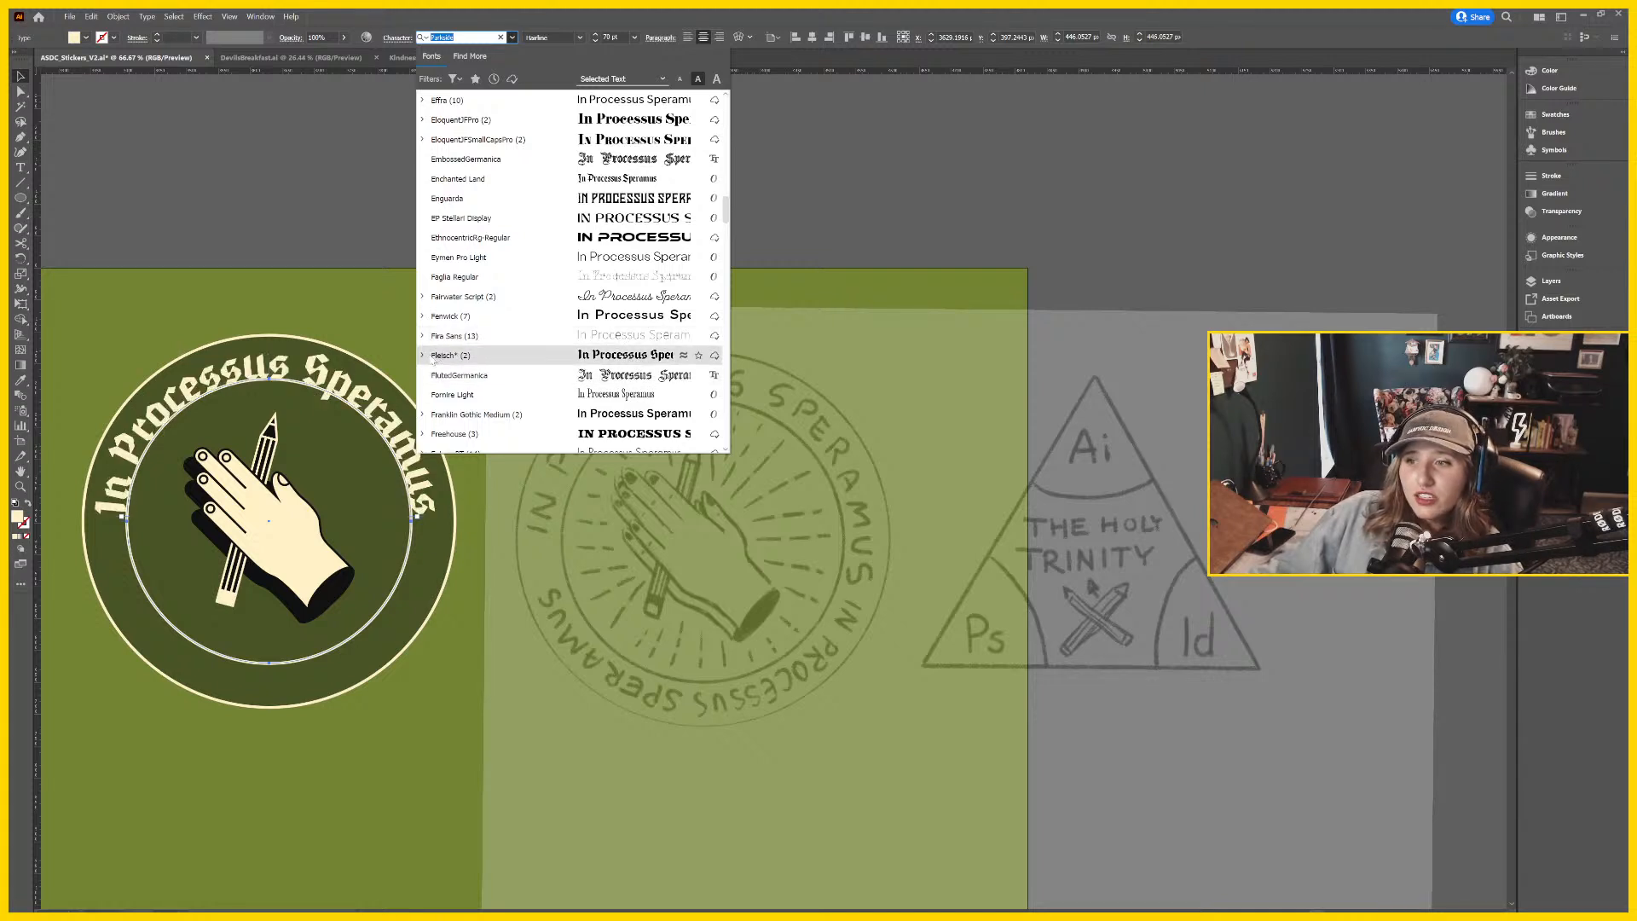
{"action": "left_click", "coordinate": [422, 356]}
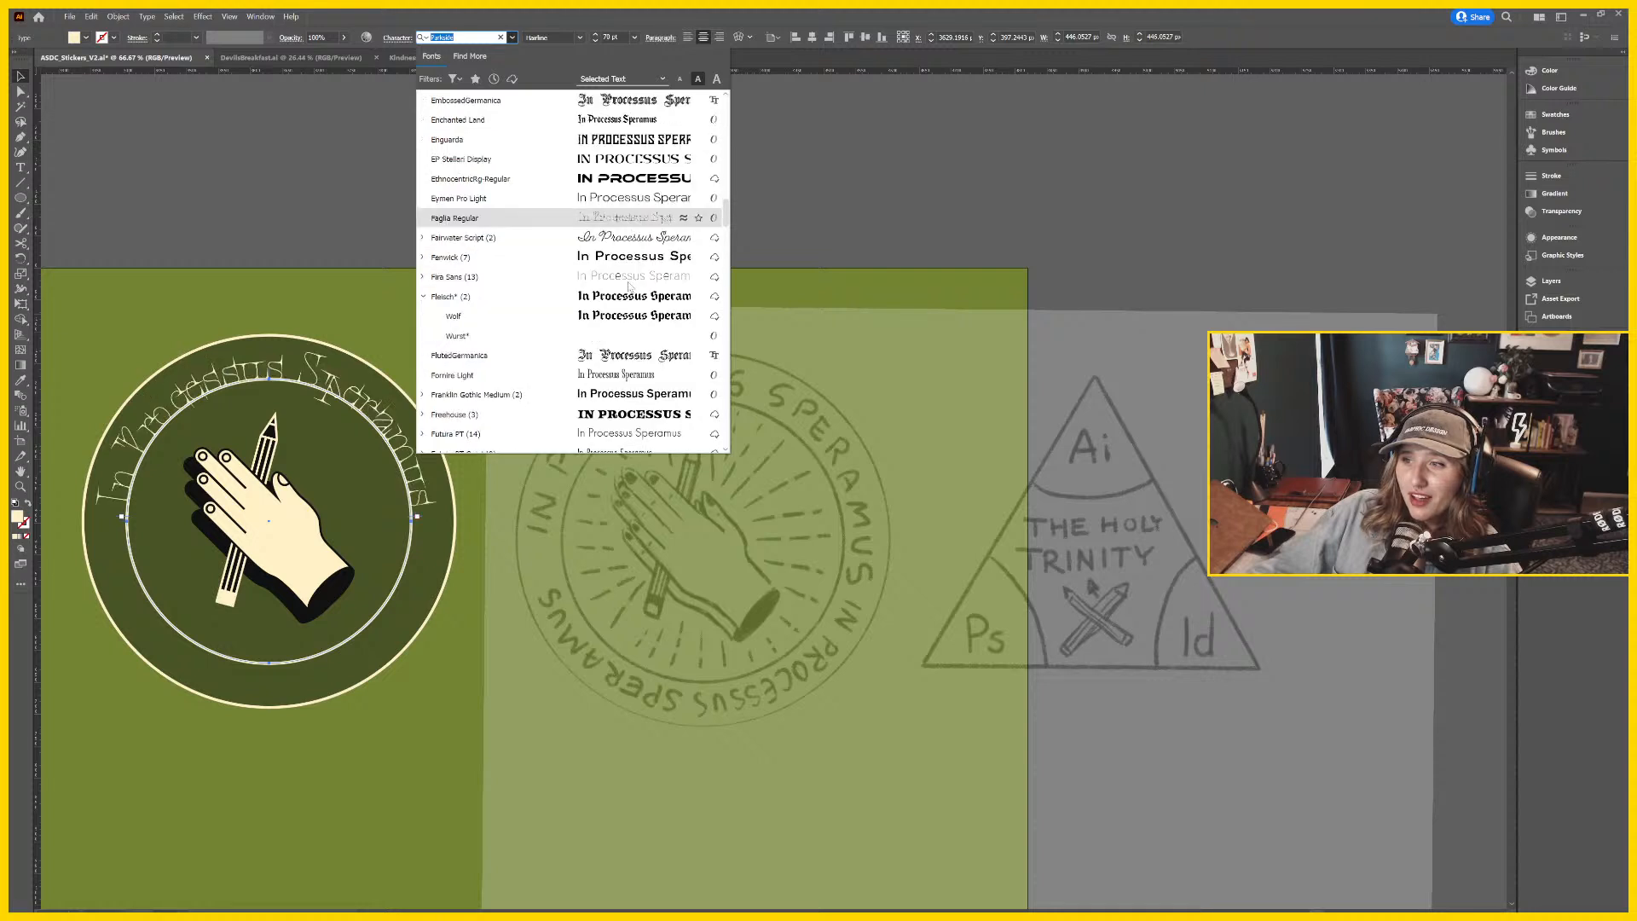
{"action": "scroll", "coordinate": [613, 224], "scroll_direction": "down", "scroll_amount": 2}
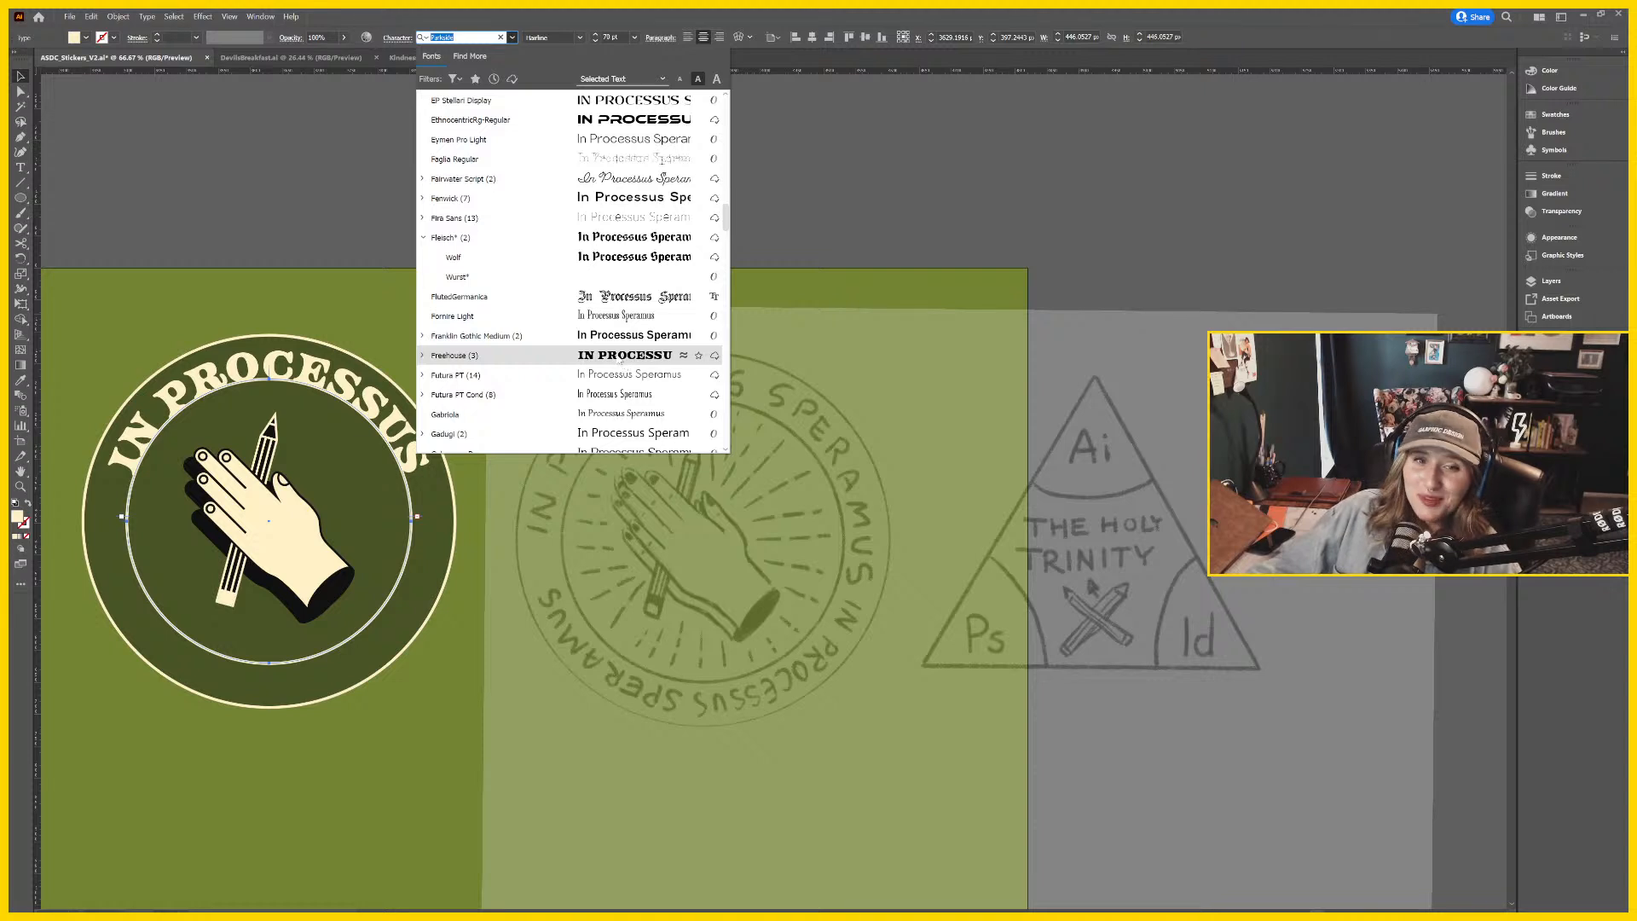
{"action": "scroll", "coordinate": [618, 357], "scroll_direction": "down", "scroll_amount": 2}
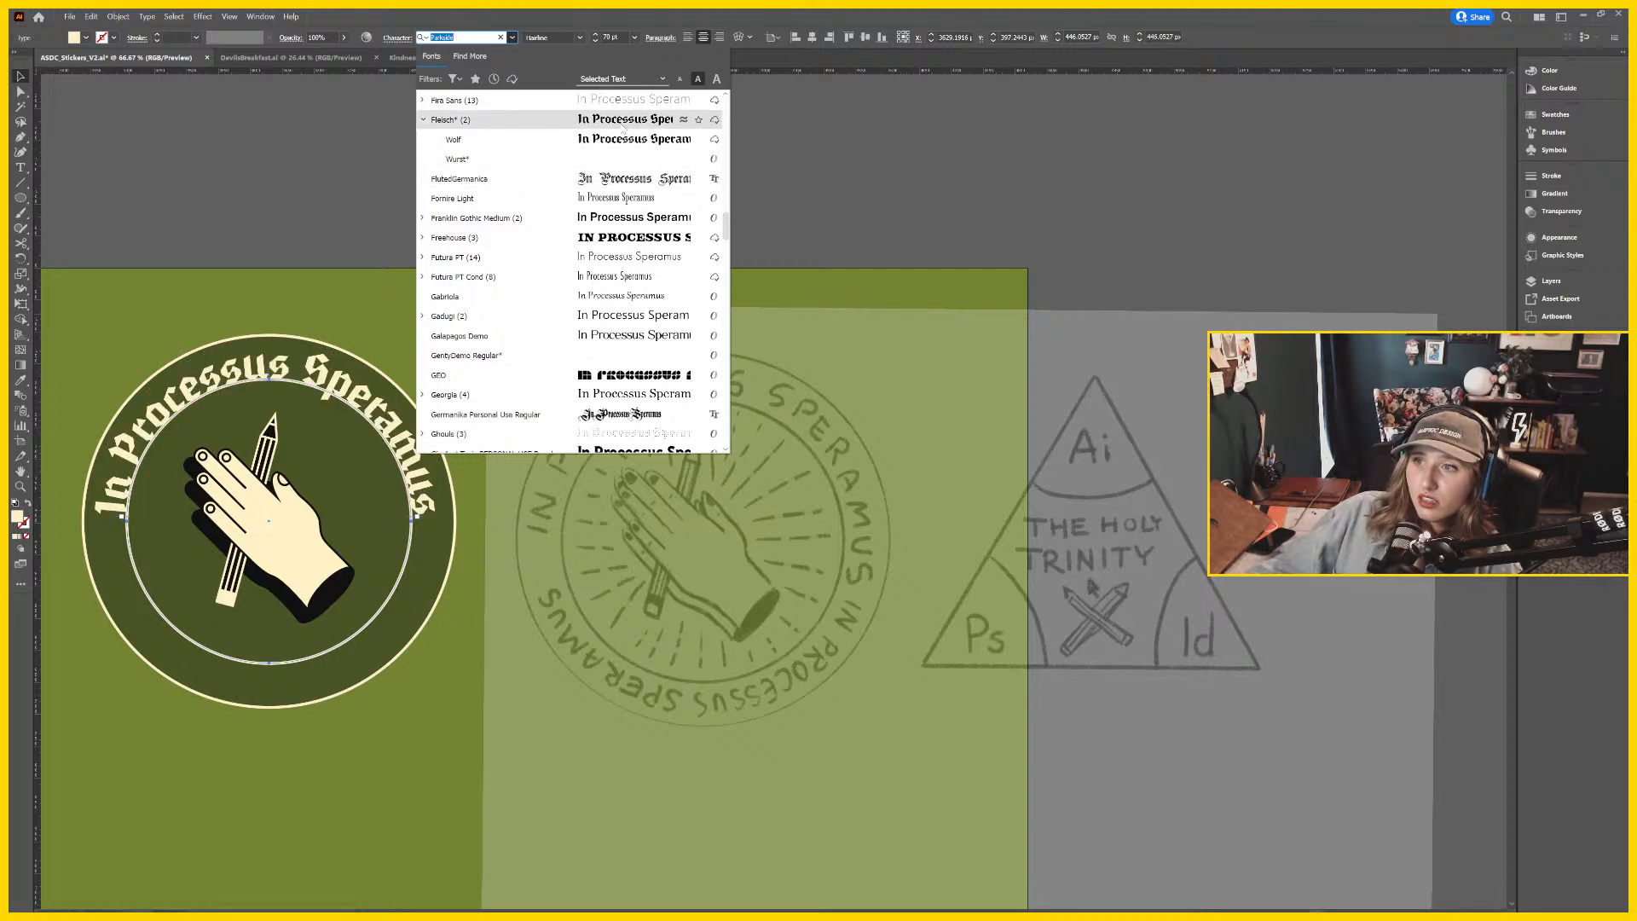
{"action": "scroll", "coordinate": [623, 128], "scroll_direction": "up", "scroll_amount": 3}
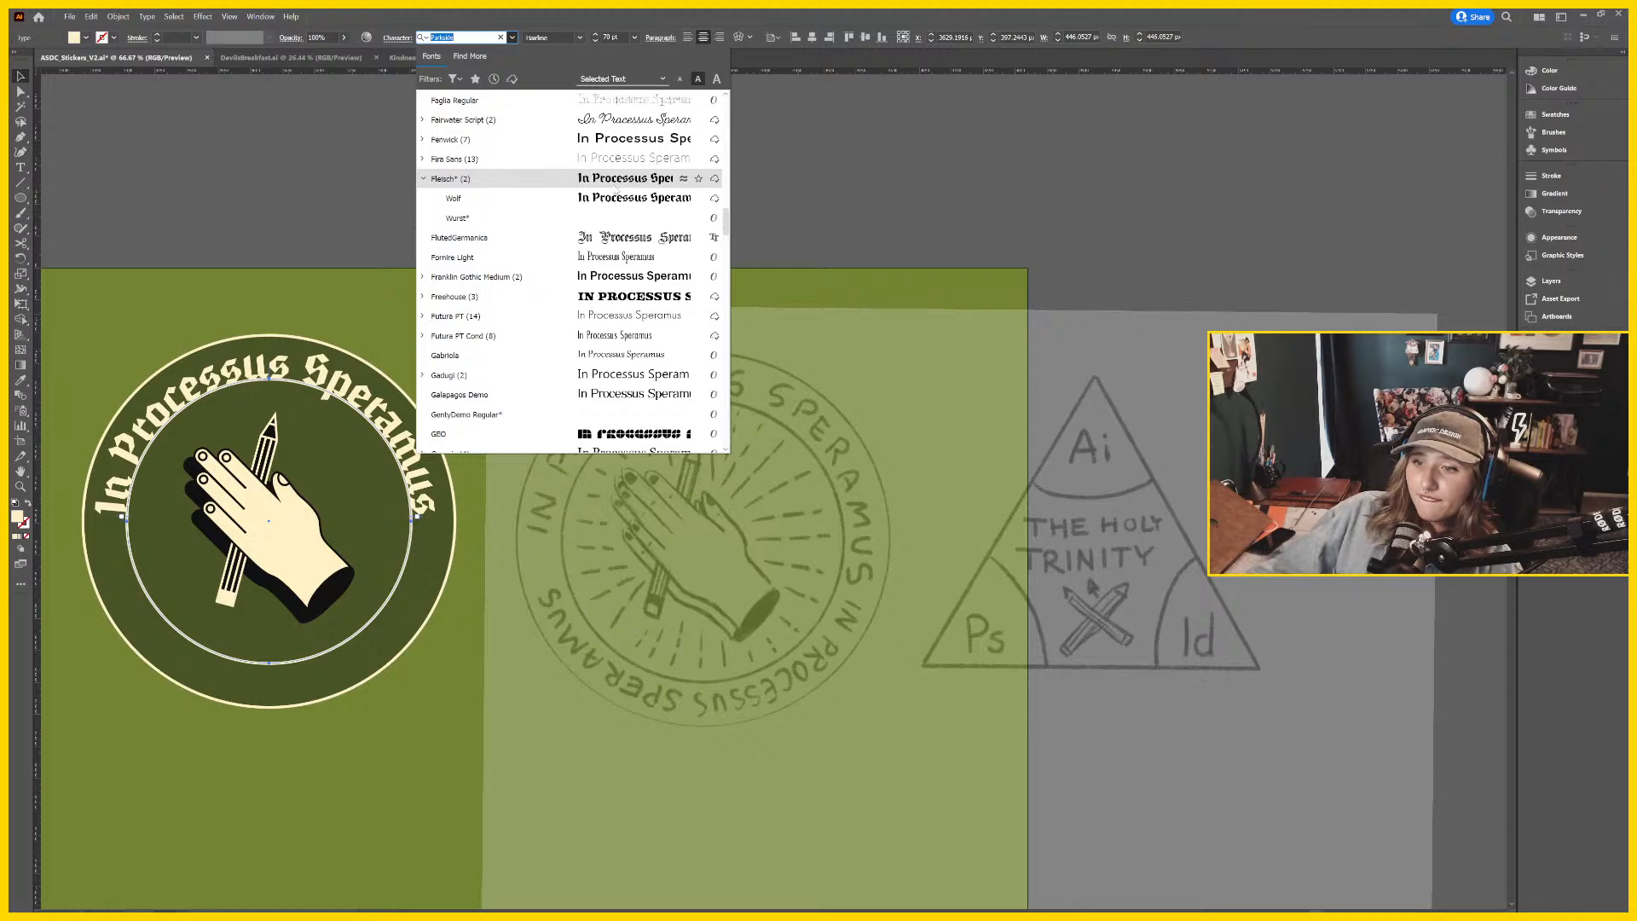
{"action": "left_click", "coordinate": [617, 180]}
{"action": "scroll", "coordinate": [457, 259], "scroll_direction": "left", "scroll_amount": 5}
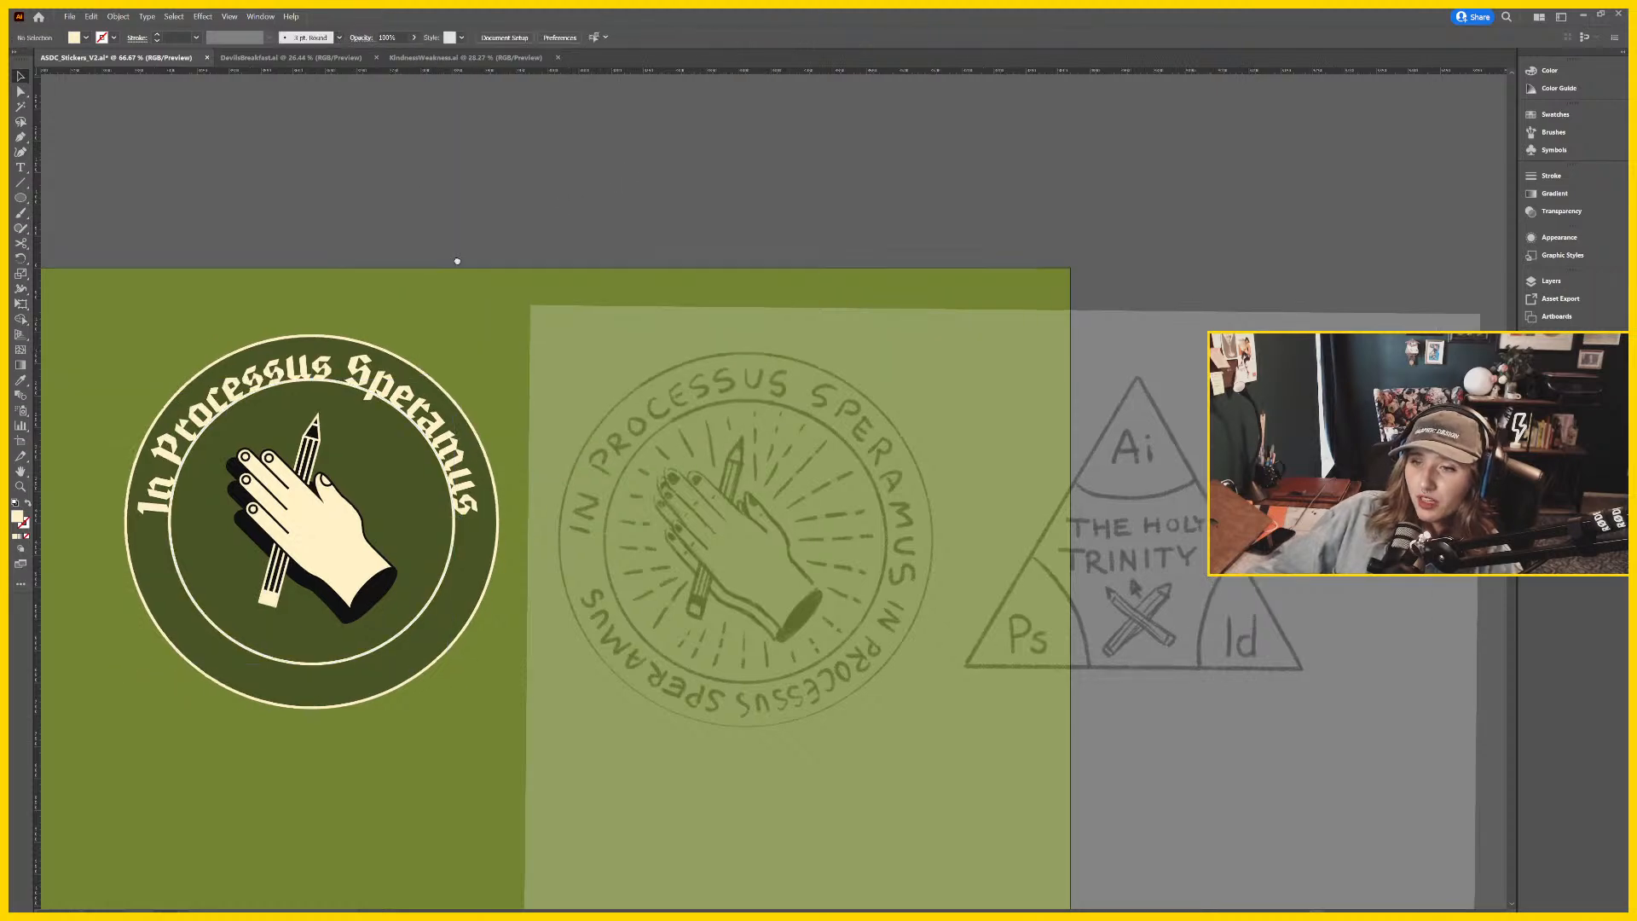
Duplicate the badge's curved "In Processus Speramus" text into the empty space directly above the green artboard.
{"action": "left_click_drag", "start_coordinate": [689, 458], "coordinate": [688, 161]}
{"action": "scroll", "coordinate": [893, 225], "scroll_direction": "left", "scroll_amount": 3}
{"action": "scroll", "coordinate": [980, 285], "scroll_direction": "left", "scroll_amount": 4}
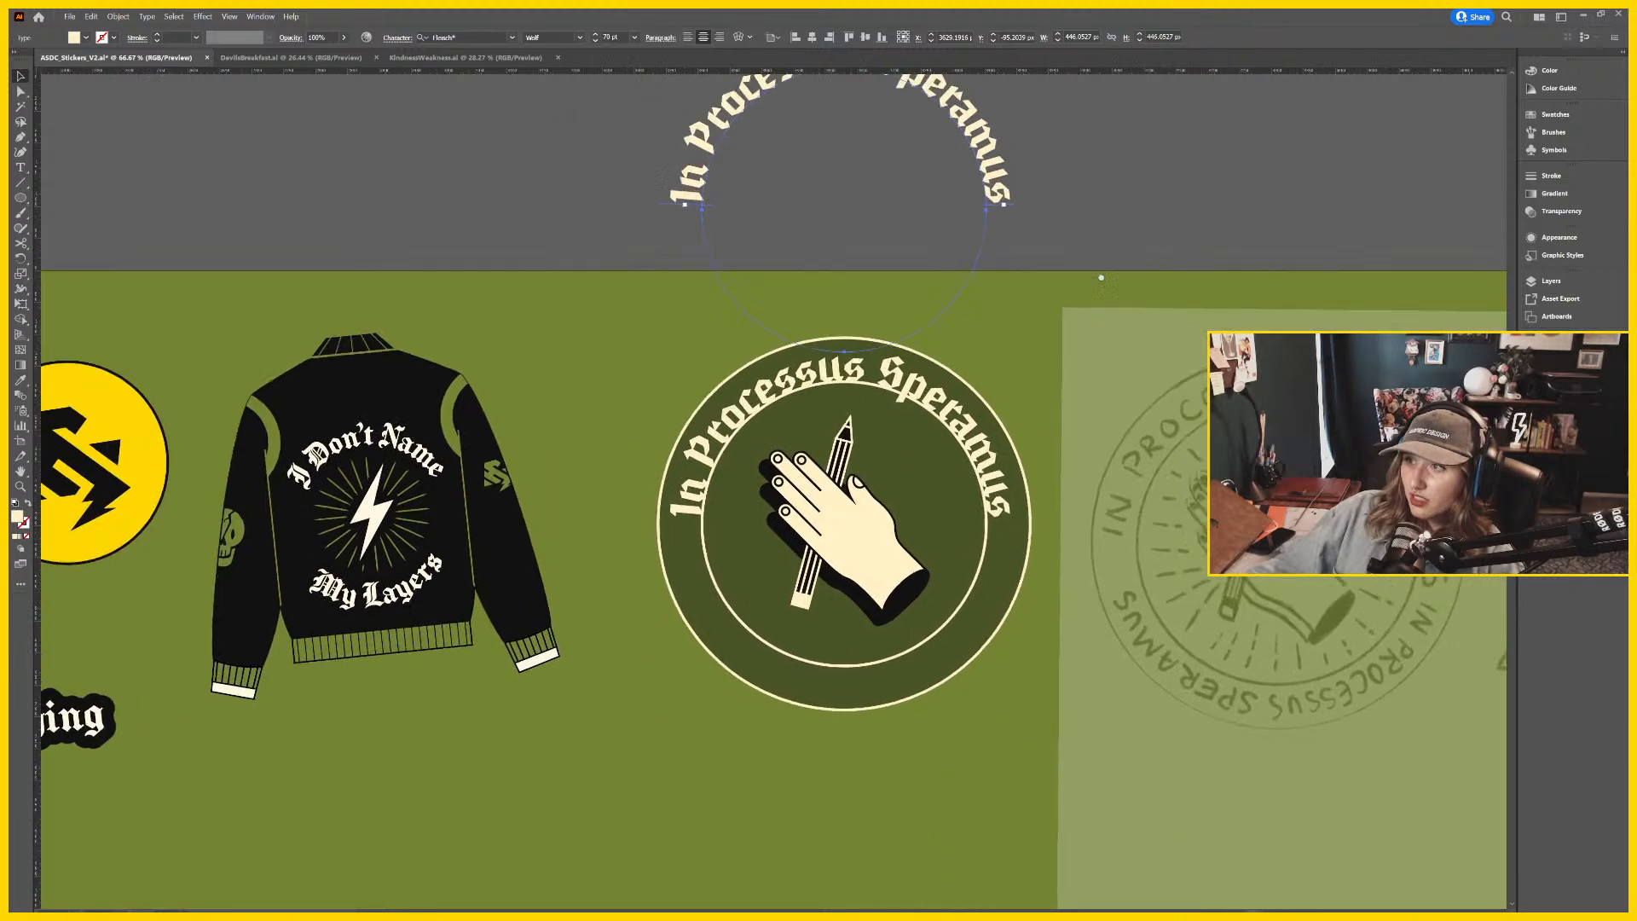
{"action": "scroll", "coordinate": [1097, 274], "scroll_direction": "right", "scroll_amount": 5}
{"action": "left_click", "coordinate": [878, 293]}
{"action": "scroll", "coordinate": [878, 307], "scroll_direction": "down", "scroll_amount": 2}
{"action": "scroll", "coordinate": [862, 336], "scroll_direction": "right", "scroll_amount": 3}
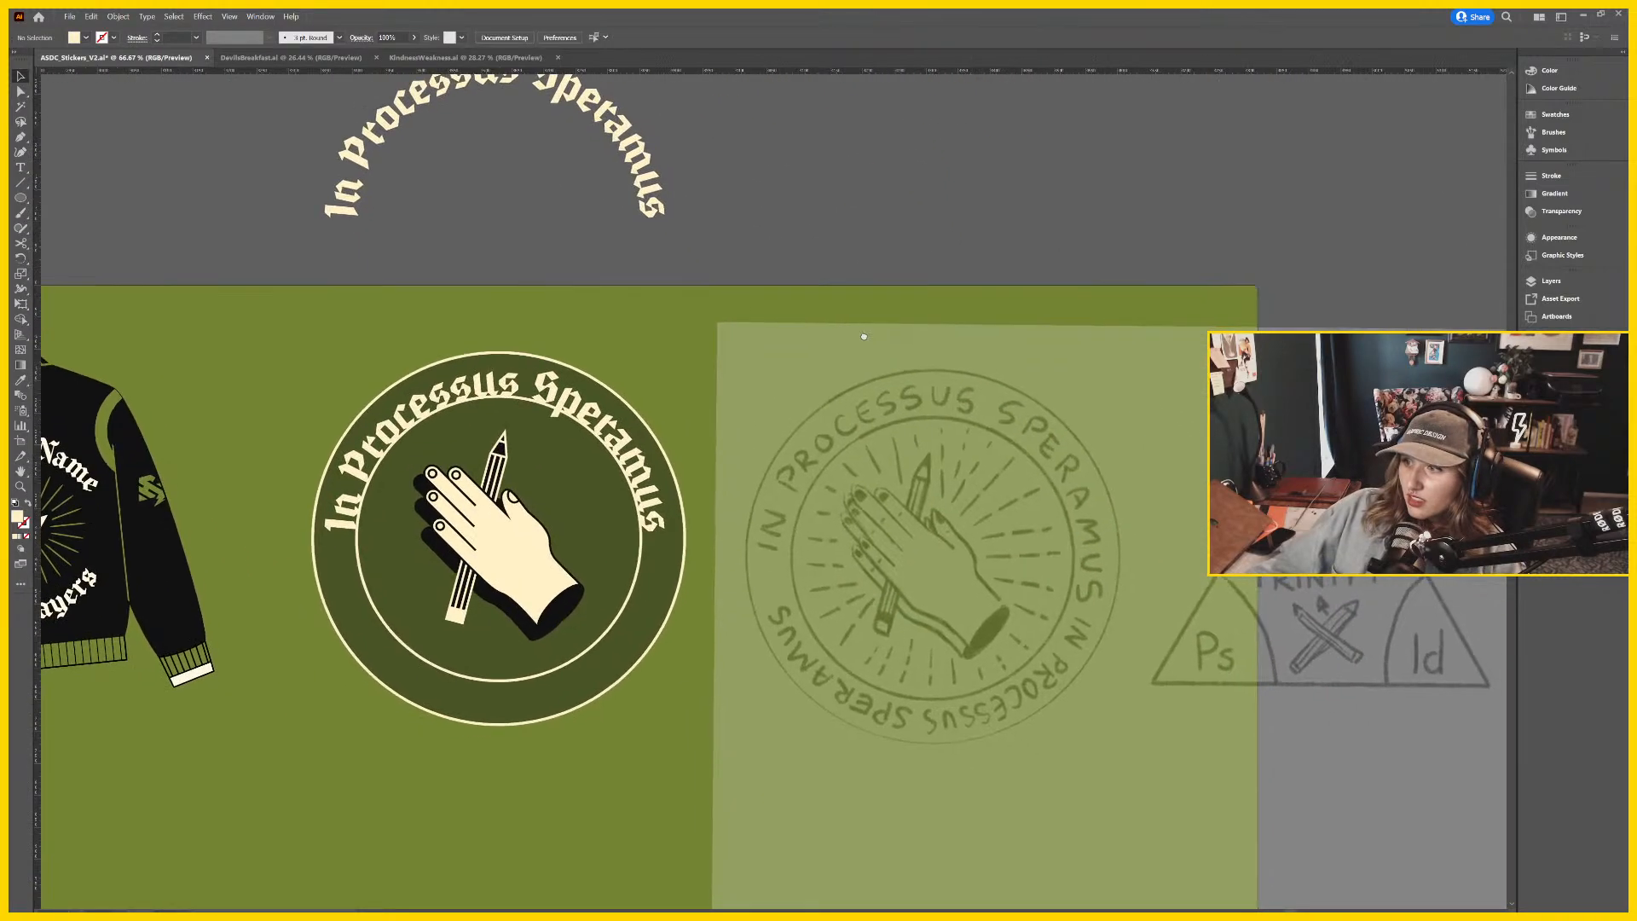
Preview fonts such as Beverly Drive Right, Council OT and Enguards on the badge's curved lettering without applying any.
{"action": "left_click", "coordinate": [599, 432]}
{"action": "left_click", "coordinate": [511, 38]}
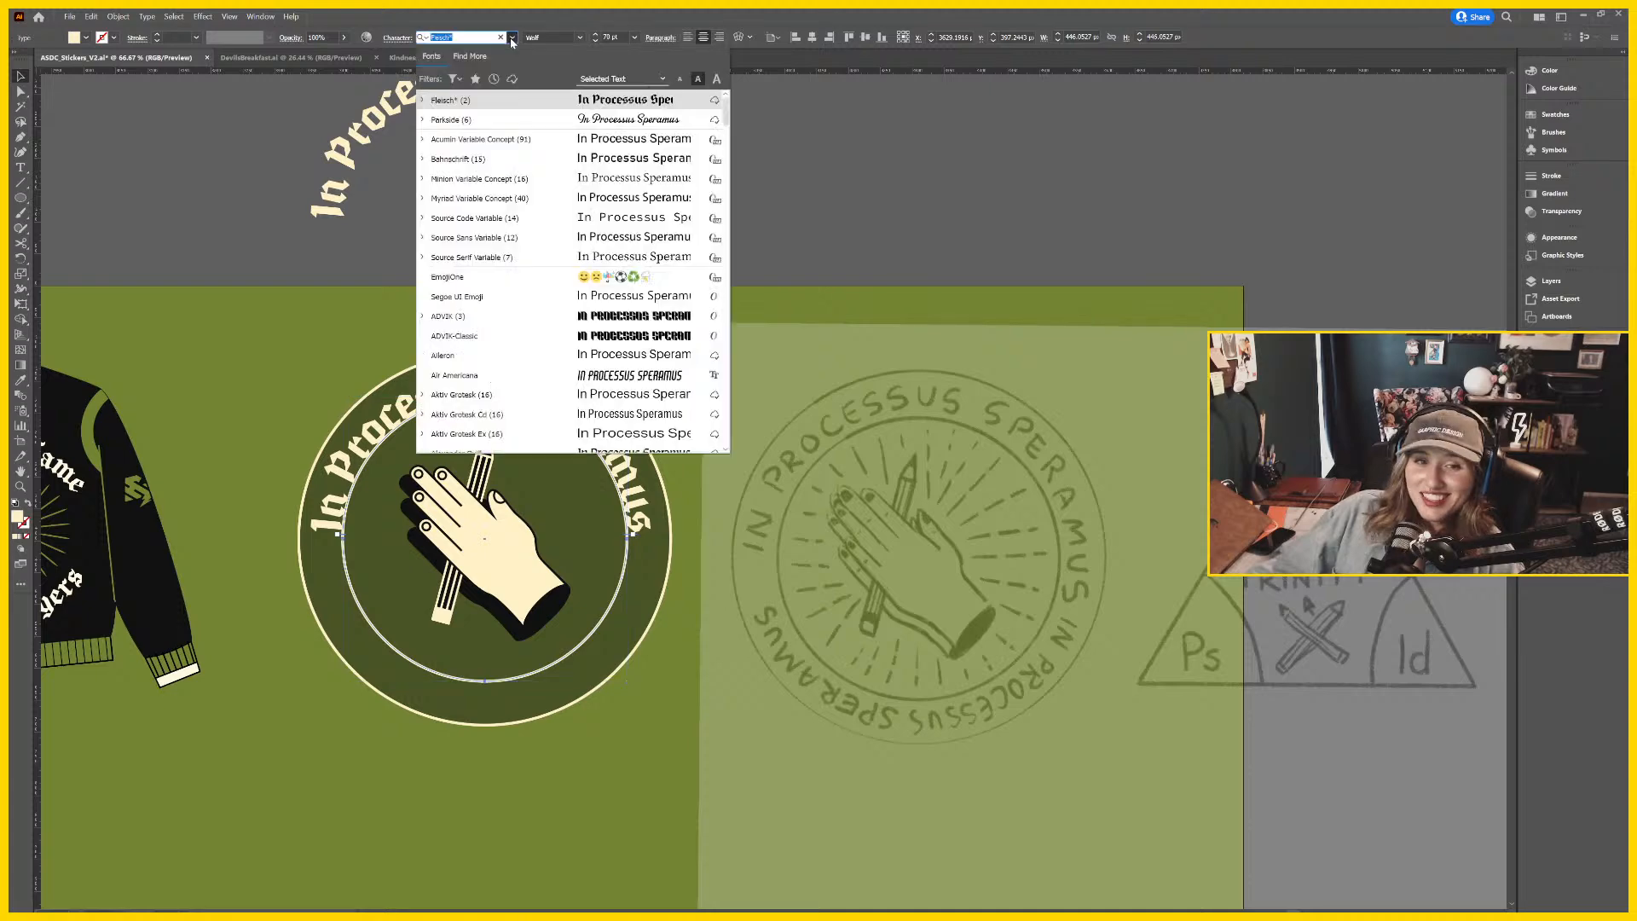
{"action": "left_click", "coordinate": [904, 181]}
{"action": "left_click_drag", "start_coordinate": [972, 206], "coordinate": [691, 208]}
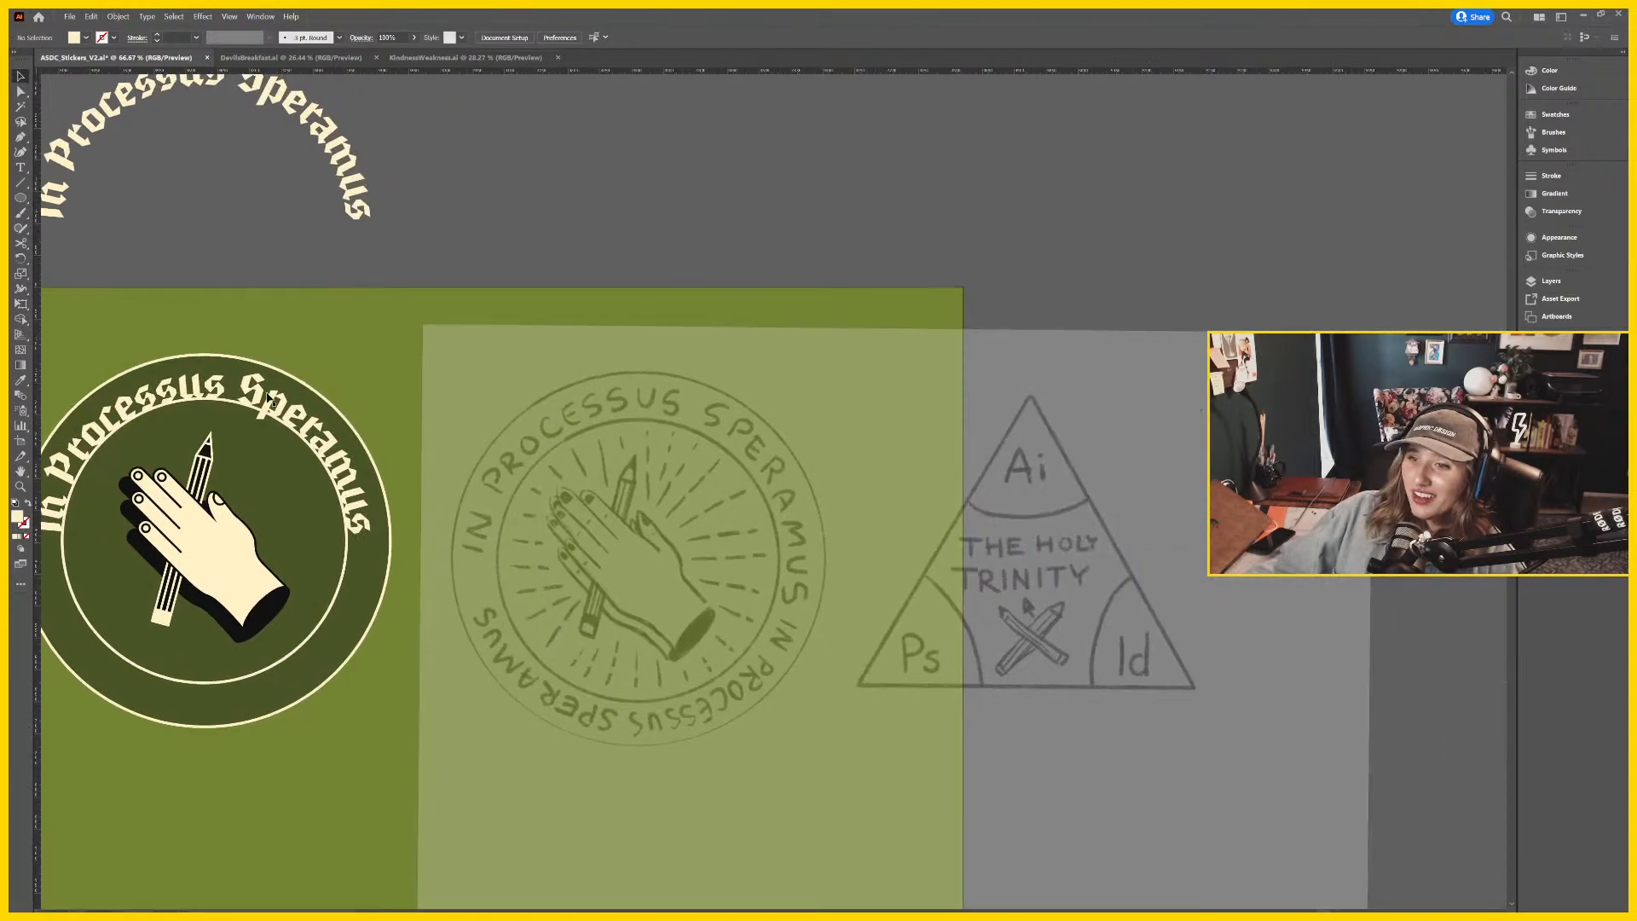
{"action": "left_click_drag", "start_coordinate": [257, 390], "coordinate": [494, 337]}
{"action": "left_click", "coordinate": [494, 337]}
{"action": "left_click", "coordinate": [512, 38]}
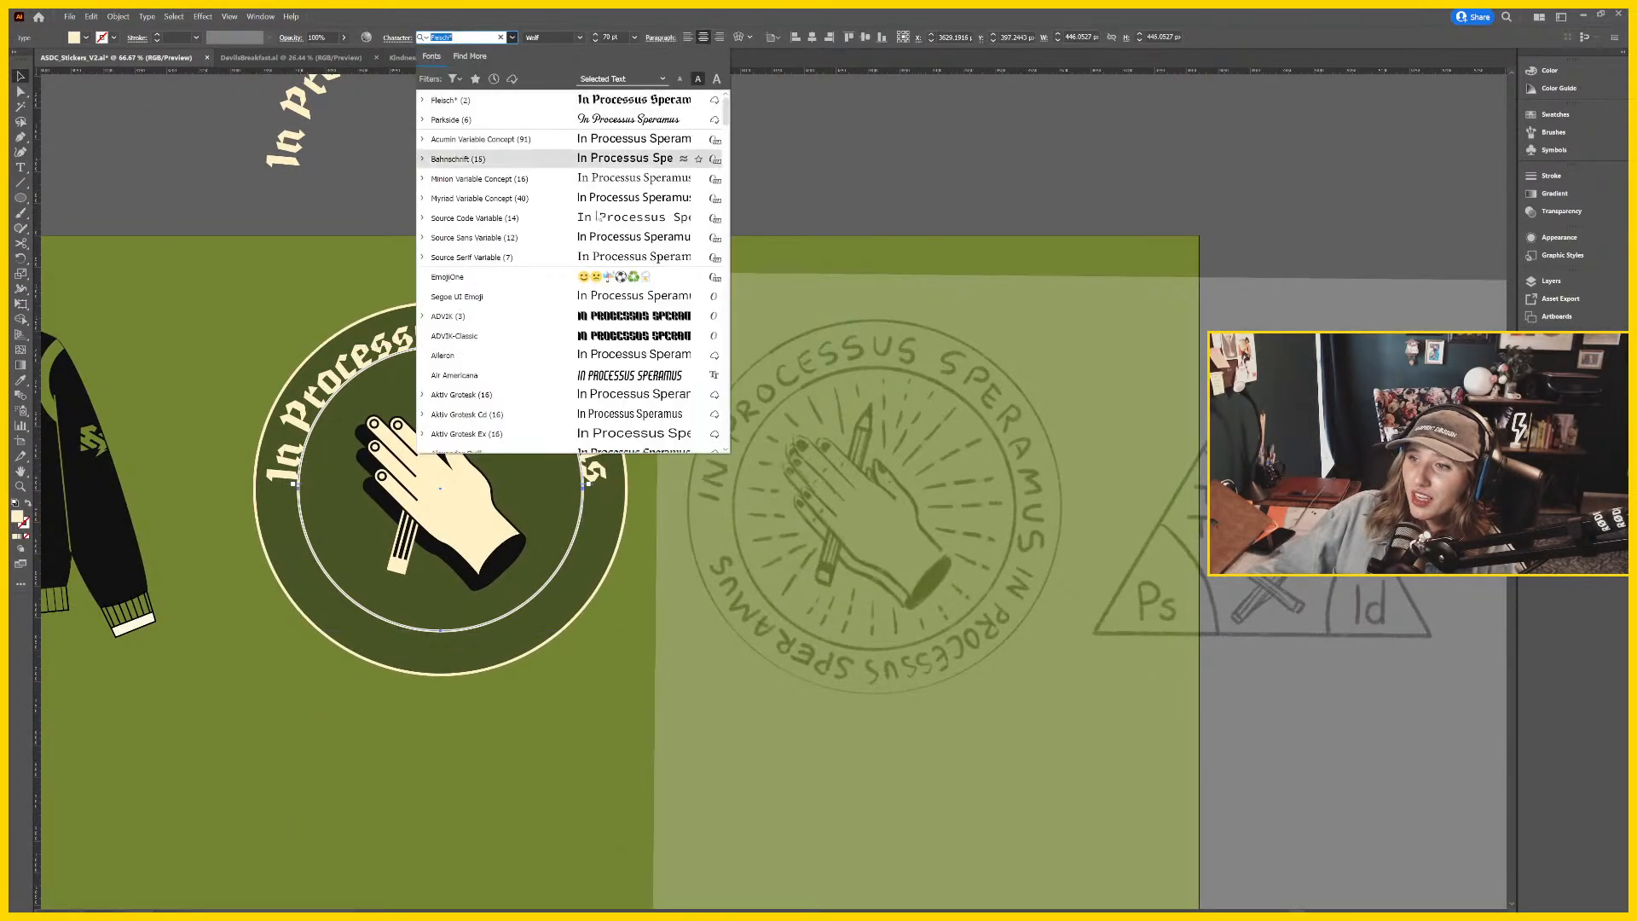
{"action": "scroll", "coordinate": [637, 339], "scroll_direction": "down", "scroll_amount": 5}
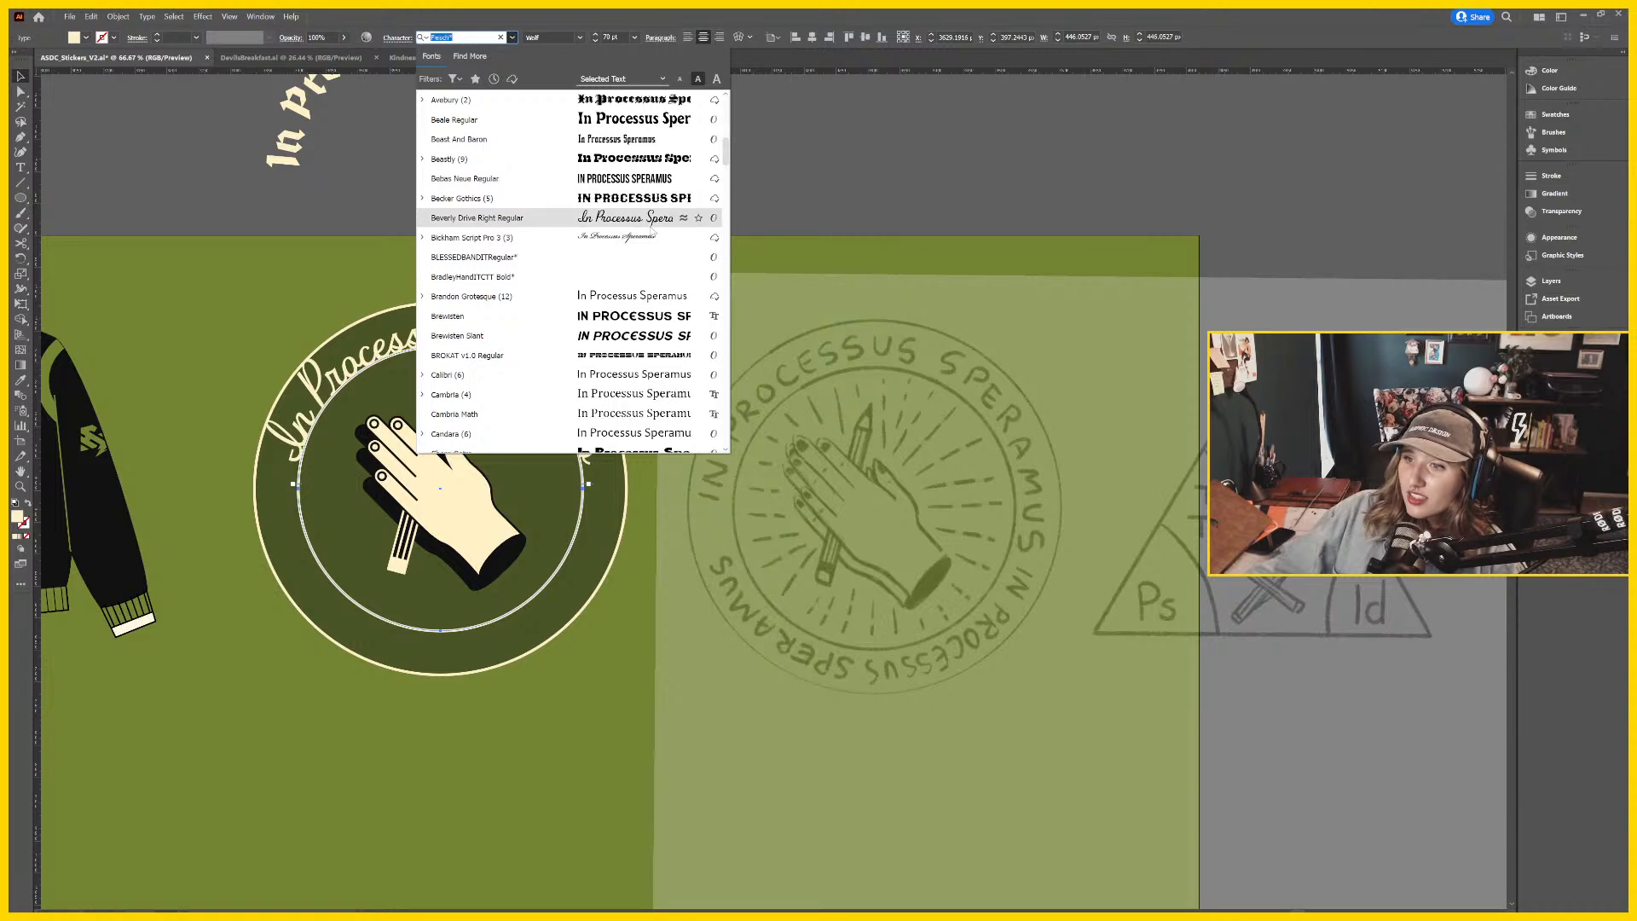
{"action": "scroll", "coordinate": [597, 196], "scroll_direction": "down", "scroll_amount": 8}
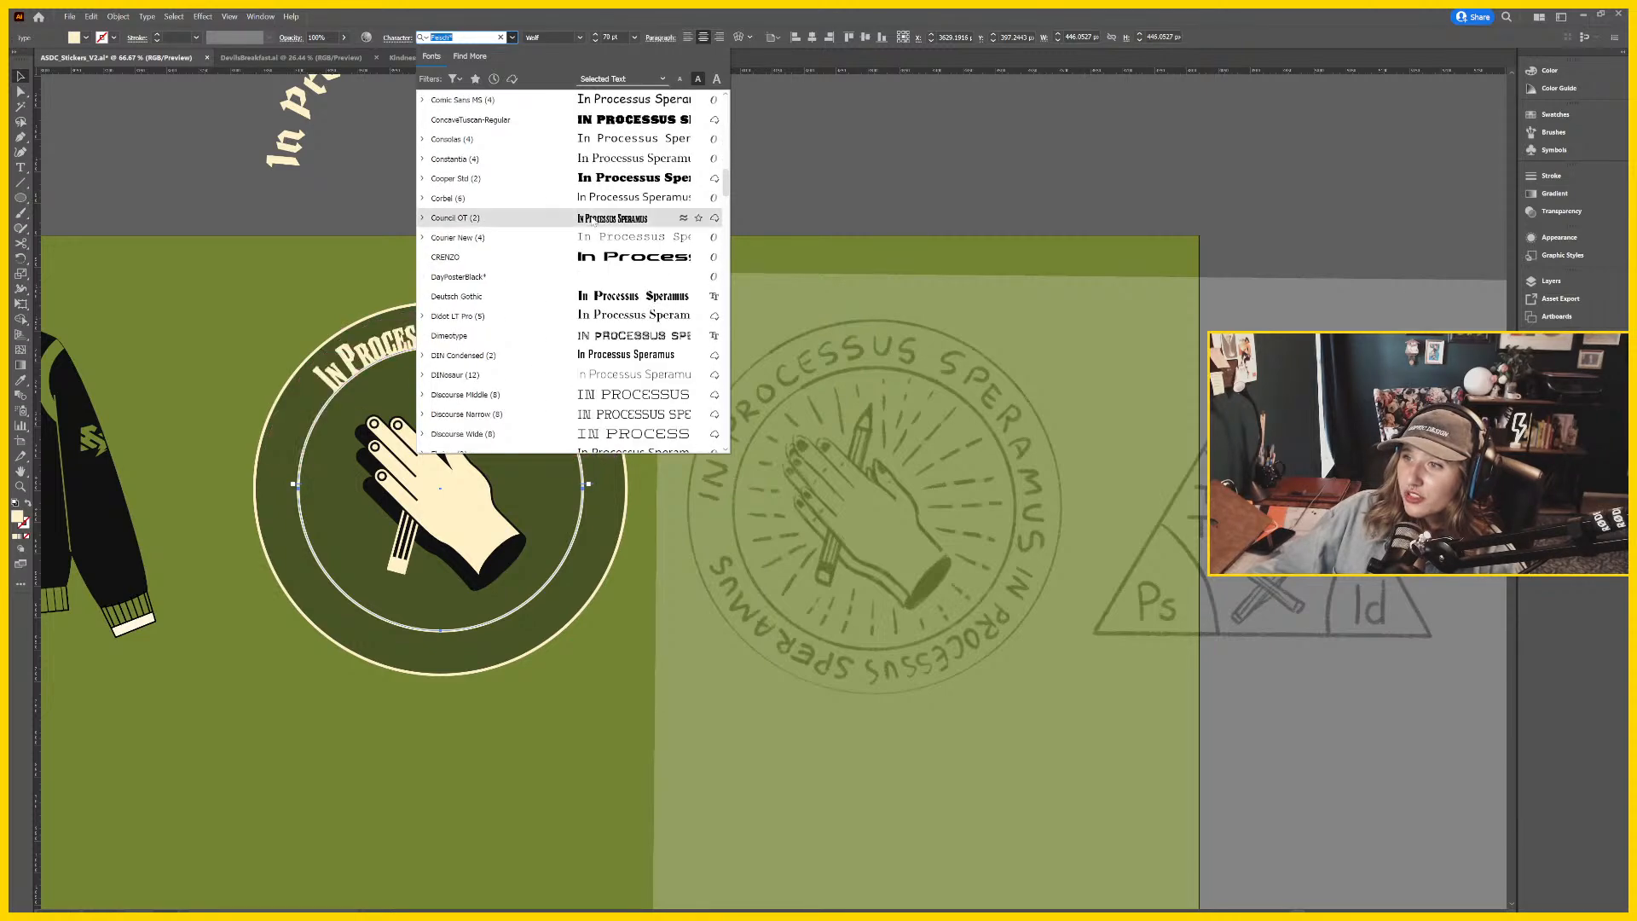
{"action": "scroll", "coordinate": [597, 243], "scroll_direction": "down", "scroll_amount": 5}
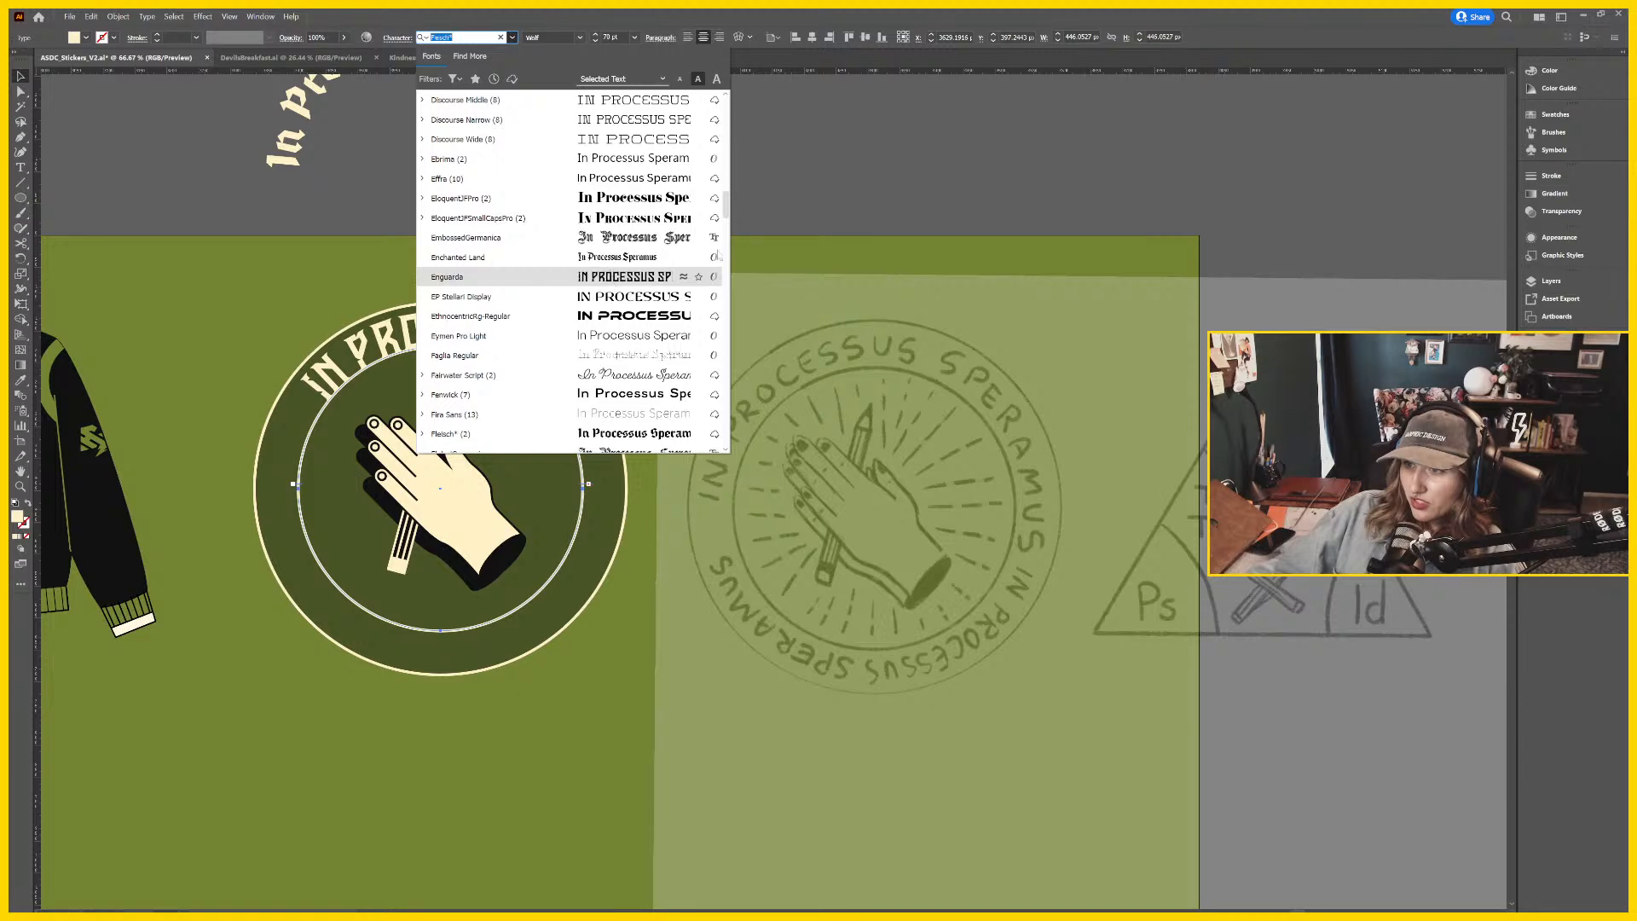
{"action": "key", "text": "Escape"}
{"action": "scroll", "coordinate": [376, 264], "scroll_direction": "right", "scroll_amount": 3}
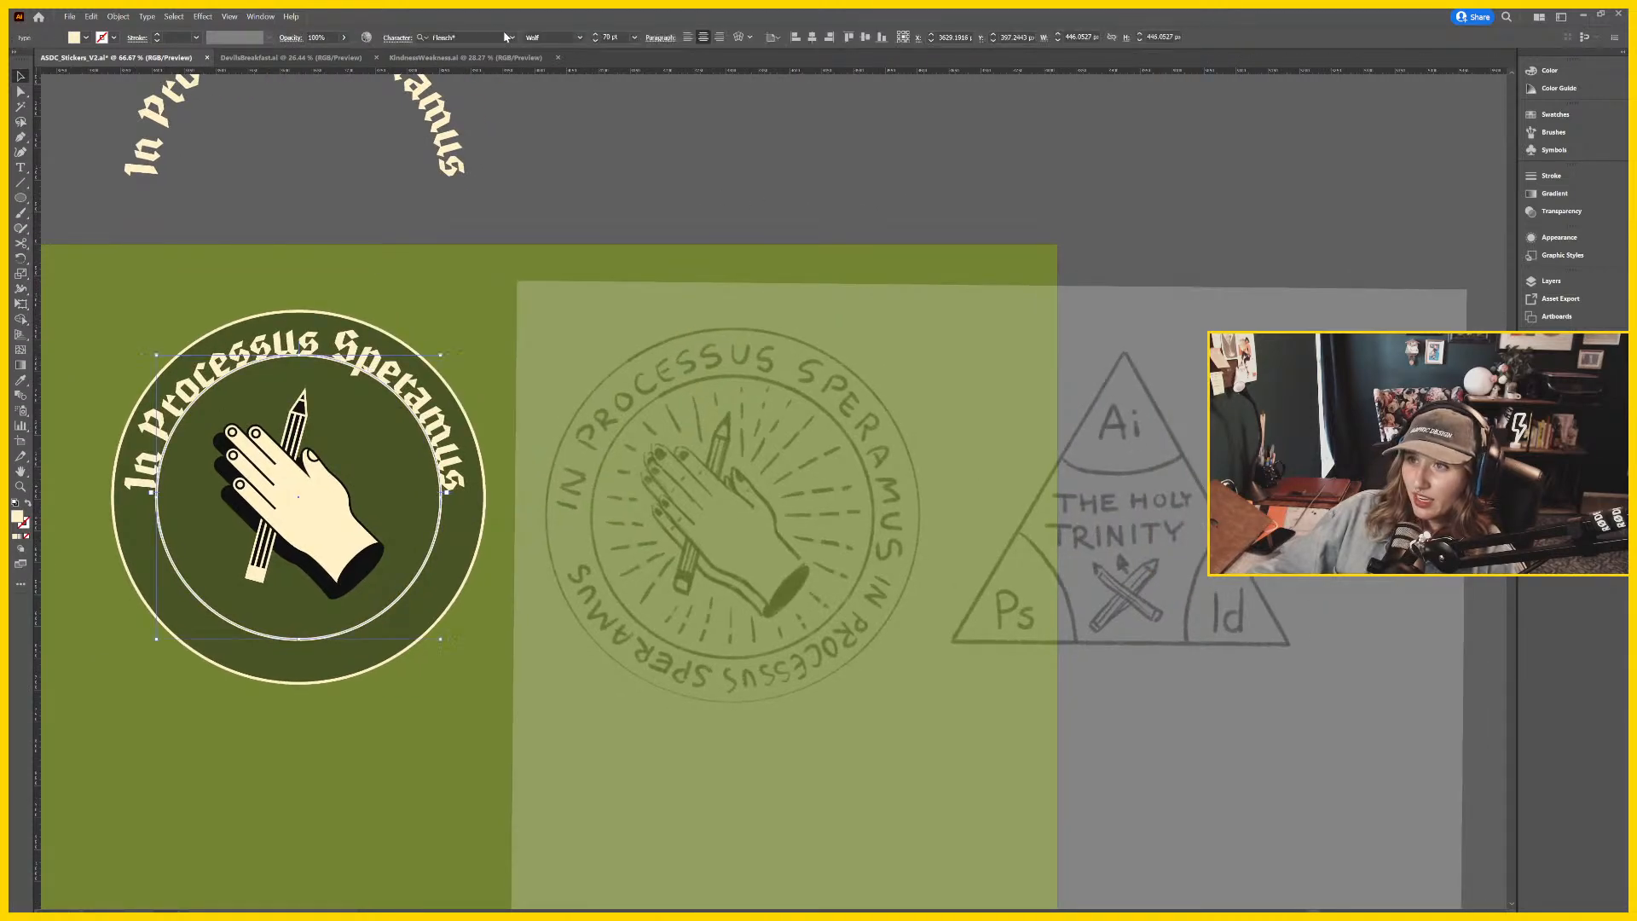
Preview Enchanted Land, Lone Pine, PlainGermanica, Roseford and Seagram tfb on the badge's curved "In Processus Speramus" text.
{"action": "left_click", "coordinate": [511, 38]}
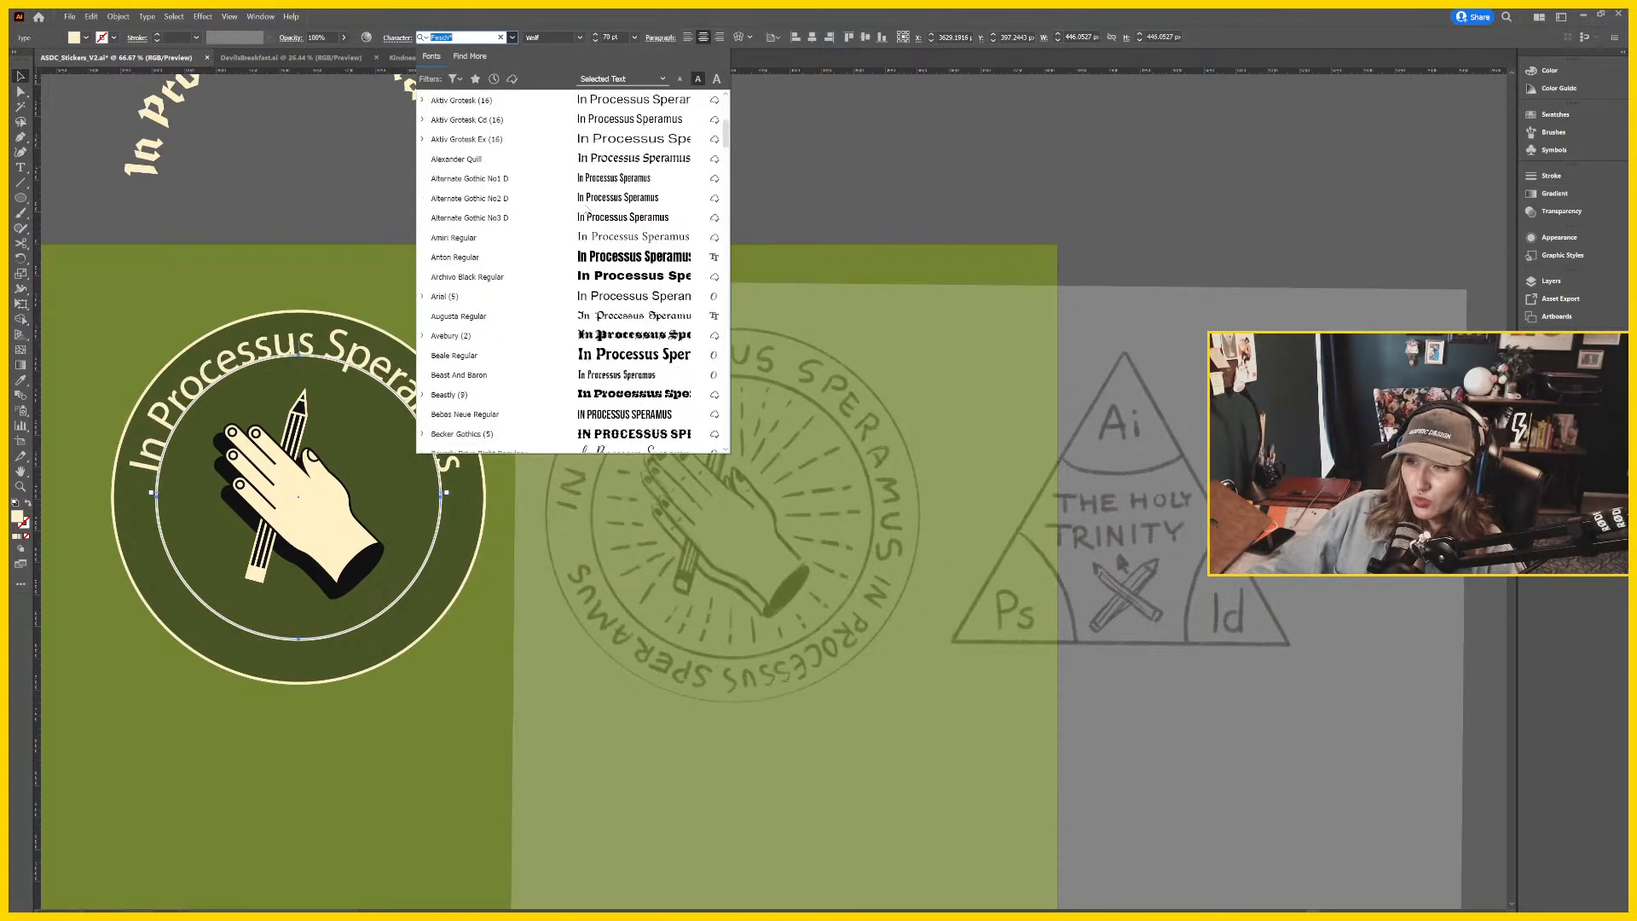
{"action": "scroll", "coordinate": [588, 222], "scroll_direction": "down", "scroll_amount": 15}
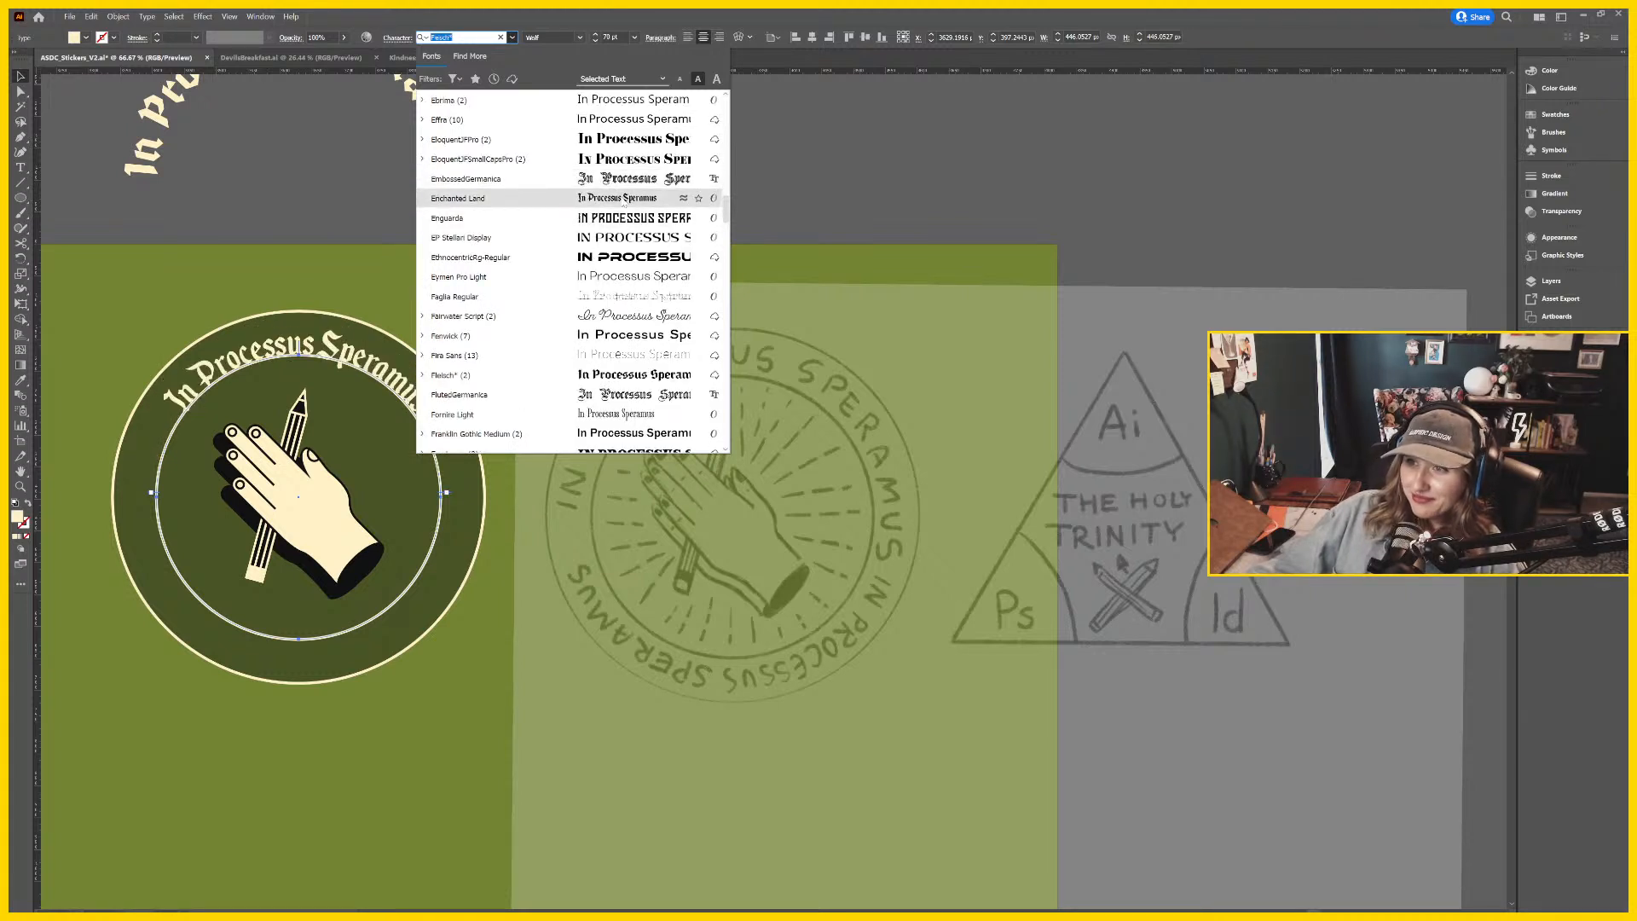
{"action": "scroll", "coordinate": [648, 256], "scroll_direction": "down", "scroll_amount": 10}
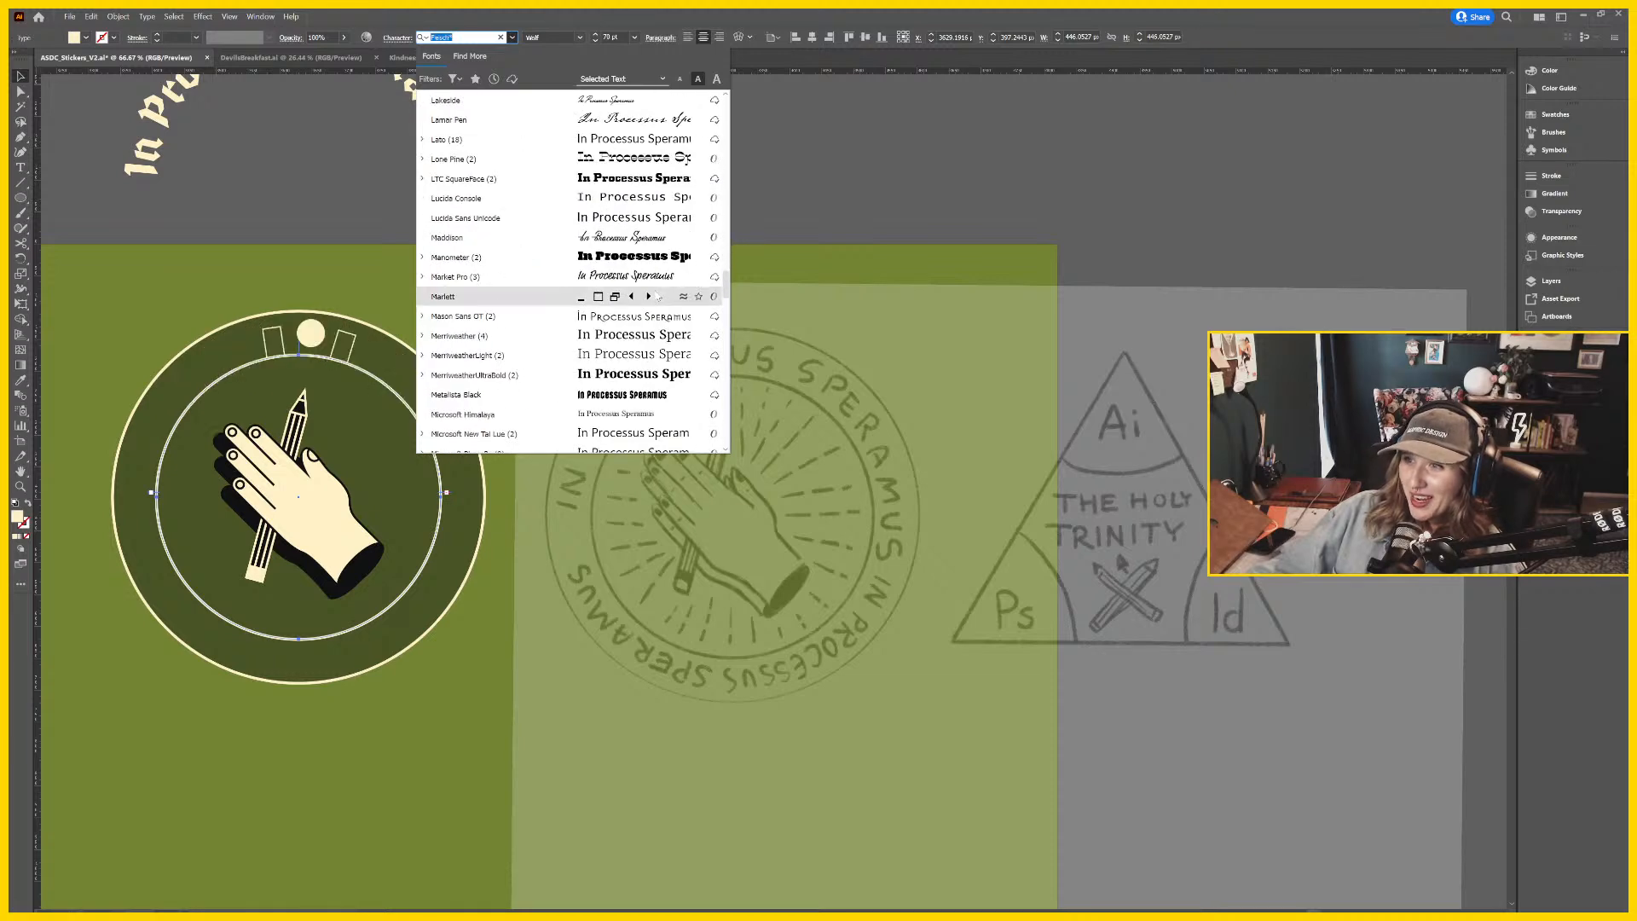
{"action": "scroll", "coordinate": [656, 273], "scroll_direction": "down", "scroll_amount": 5}
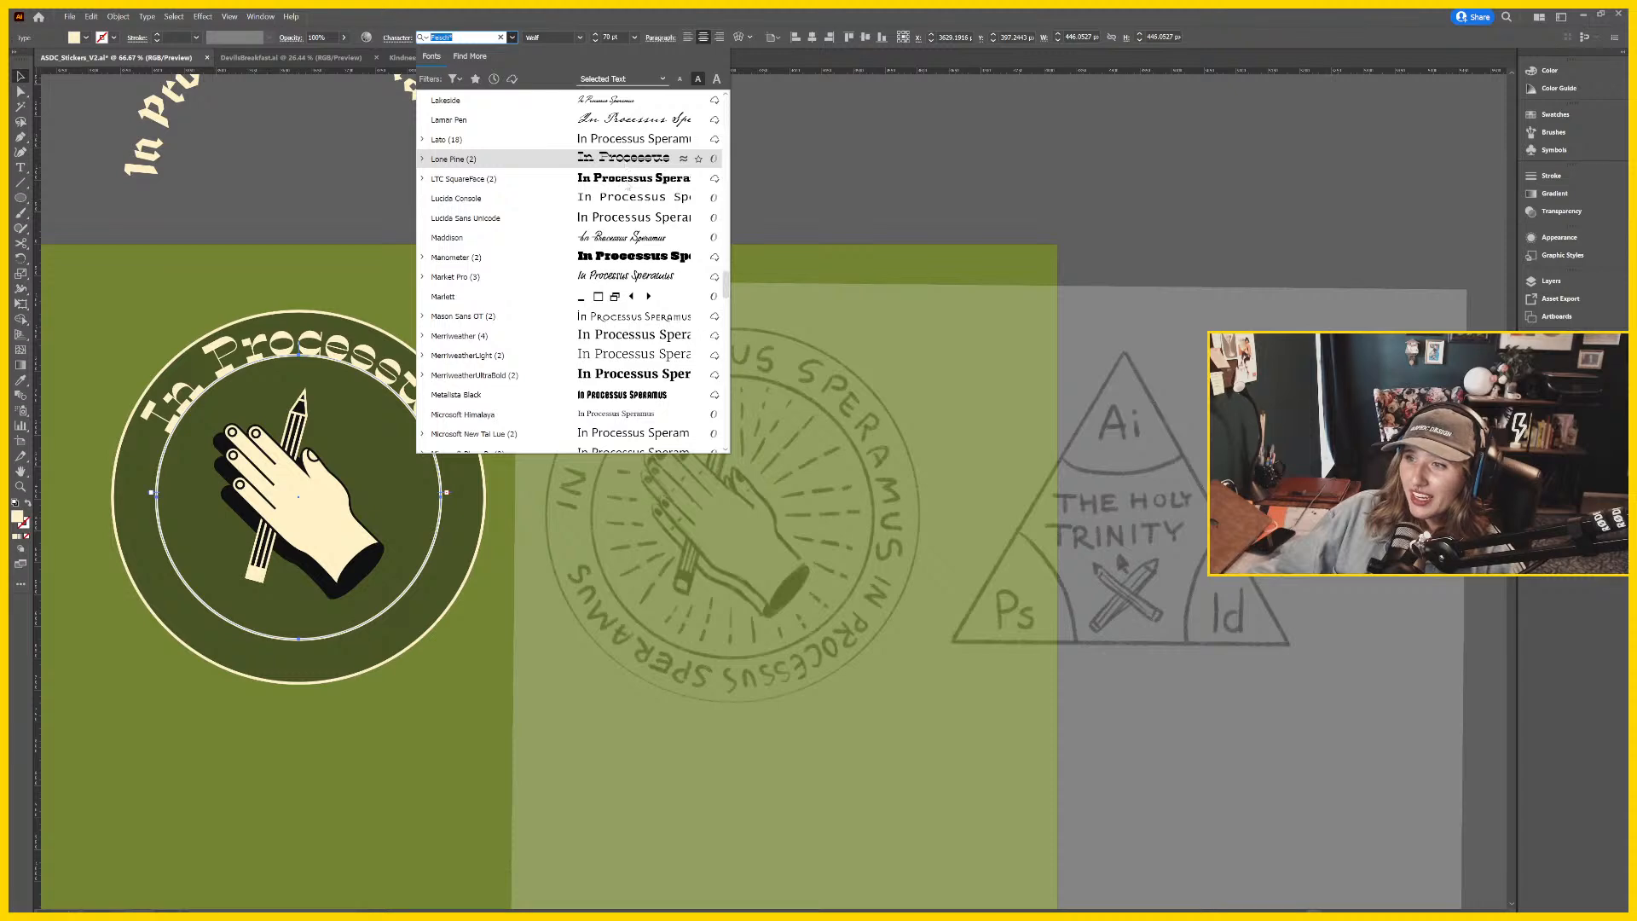
{"action": "scroll", "coordinate": [621, 357], "scroll_direction": "down", "scroll_amount": 15}
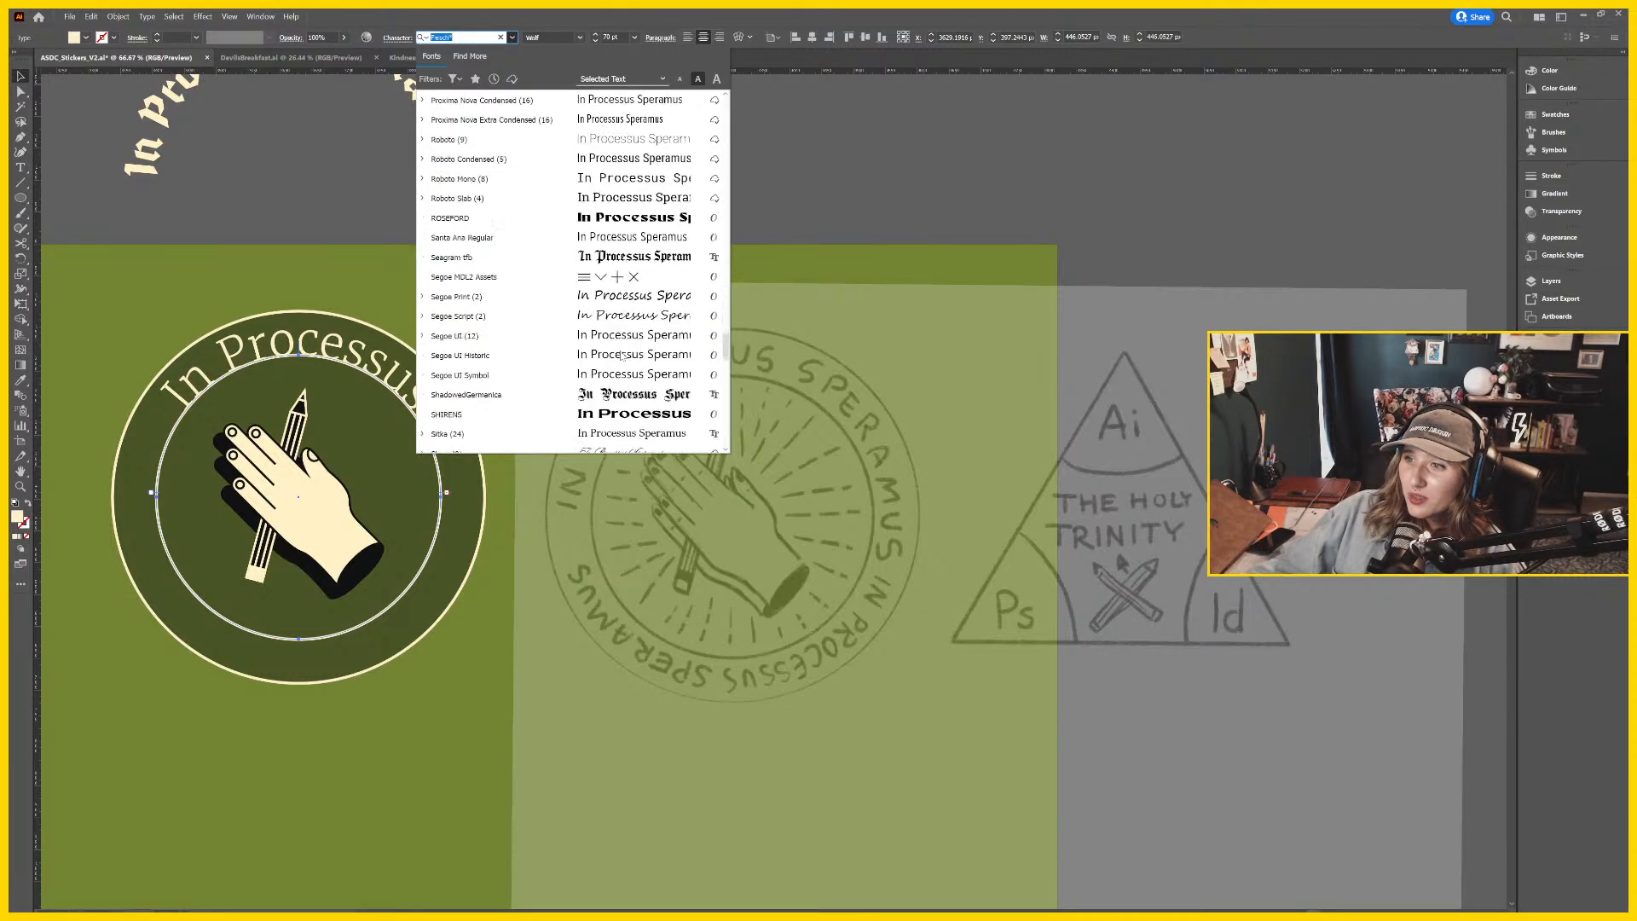
{"action": "scroll", "coordinate": [621, 357], "scroll_direction": "up", "scroll_amount": 3}
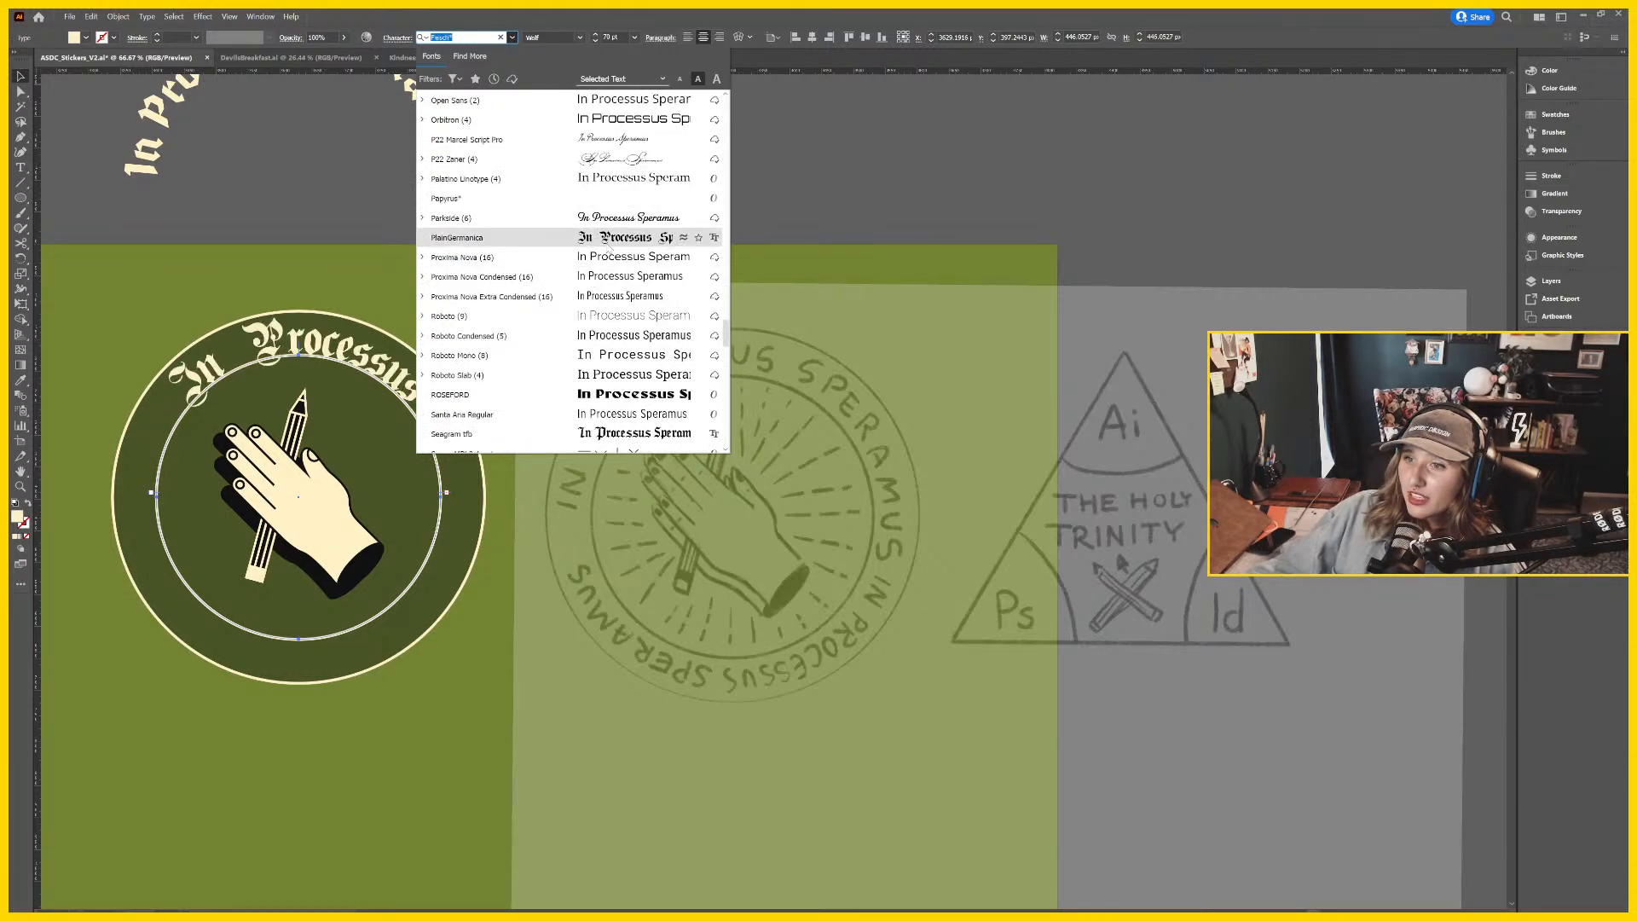
{"action": "scroll", "coordinate": [608, 252], "scroll_direction": "down", "scroll_amount": 3}
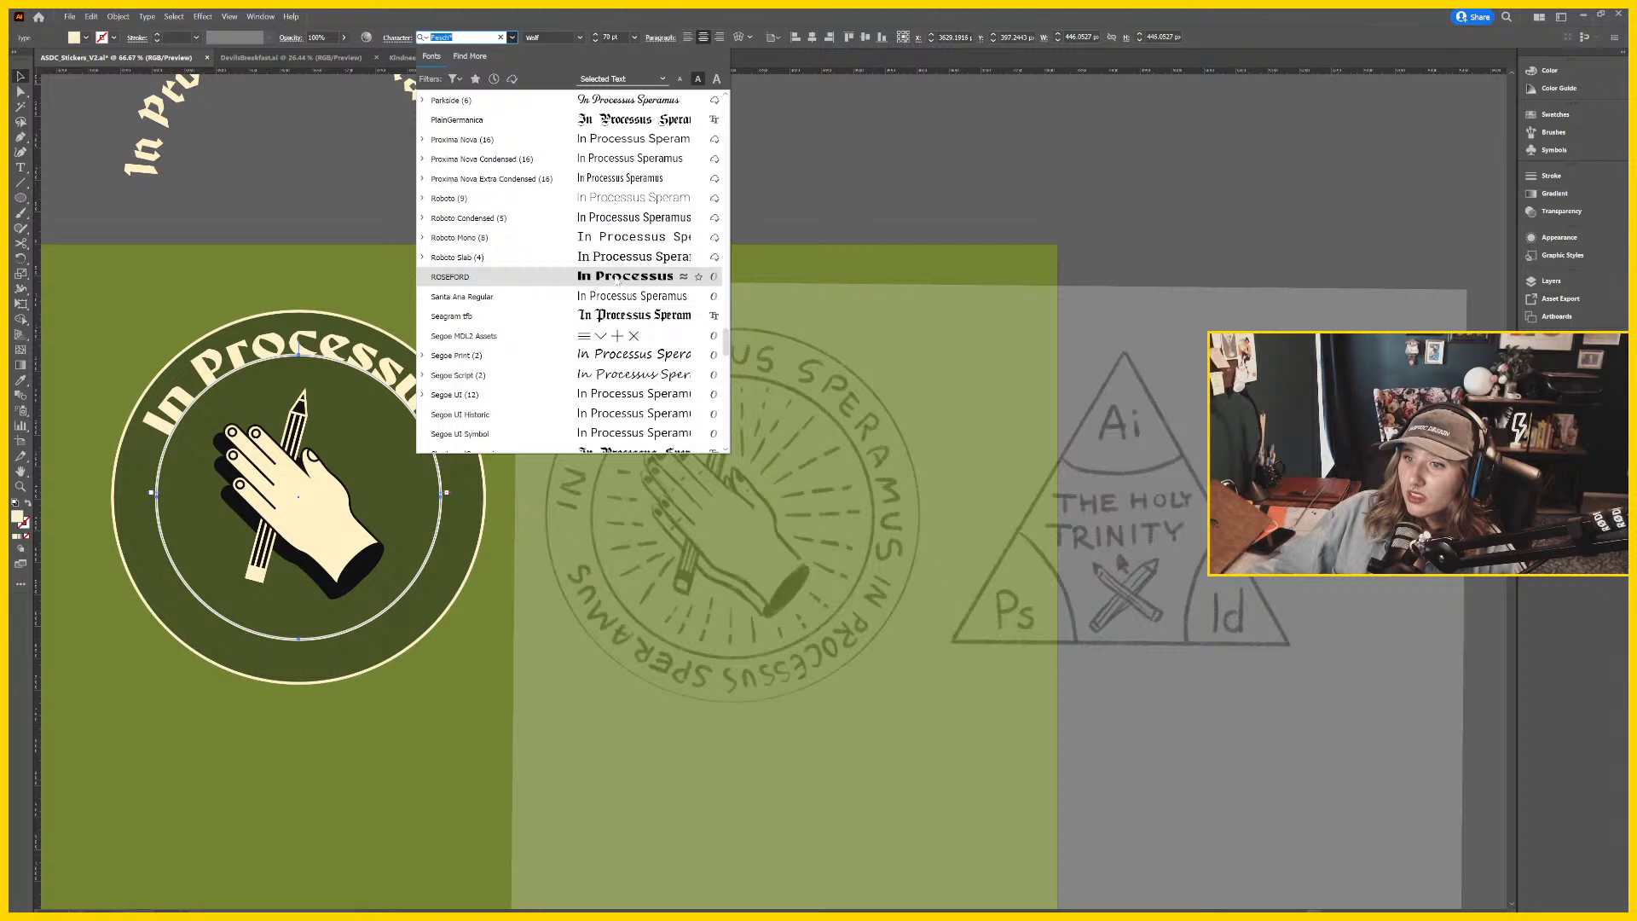
{"action": "scroll", "coordinate": [617, 281], "scroll_direction": "down", "scroll_amount": 3}
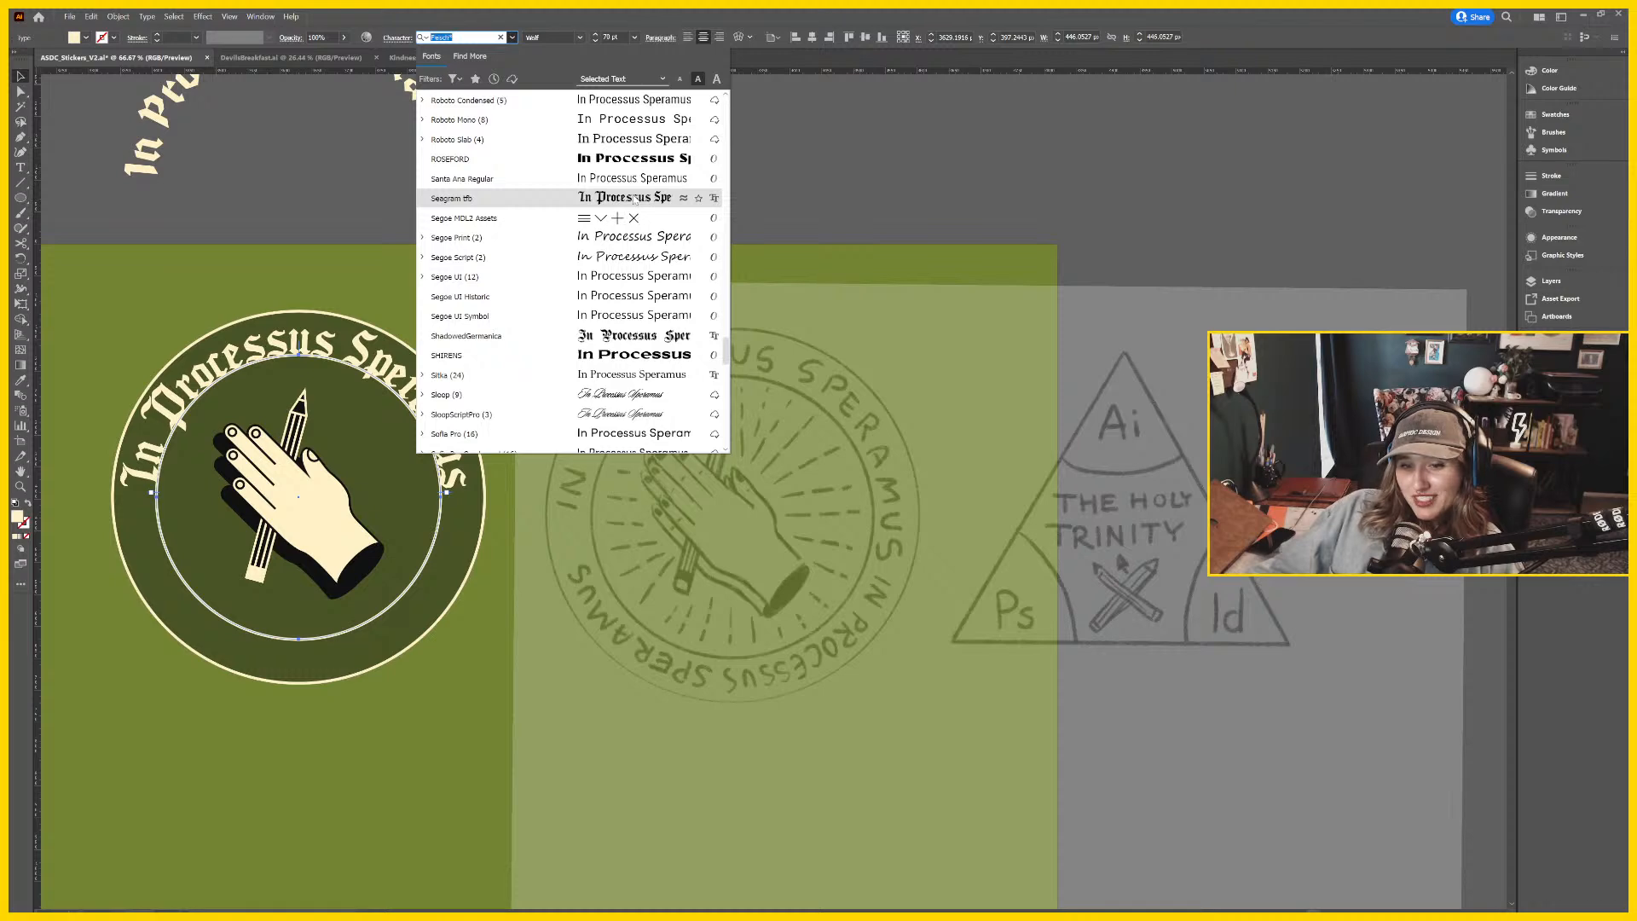
{"action": "left_click", "coordinate": [633, 198]}
{"action": "left_click", "coordinate": [644, 343]}
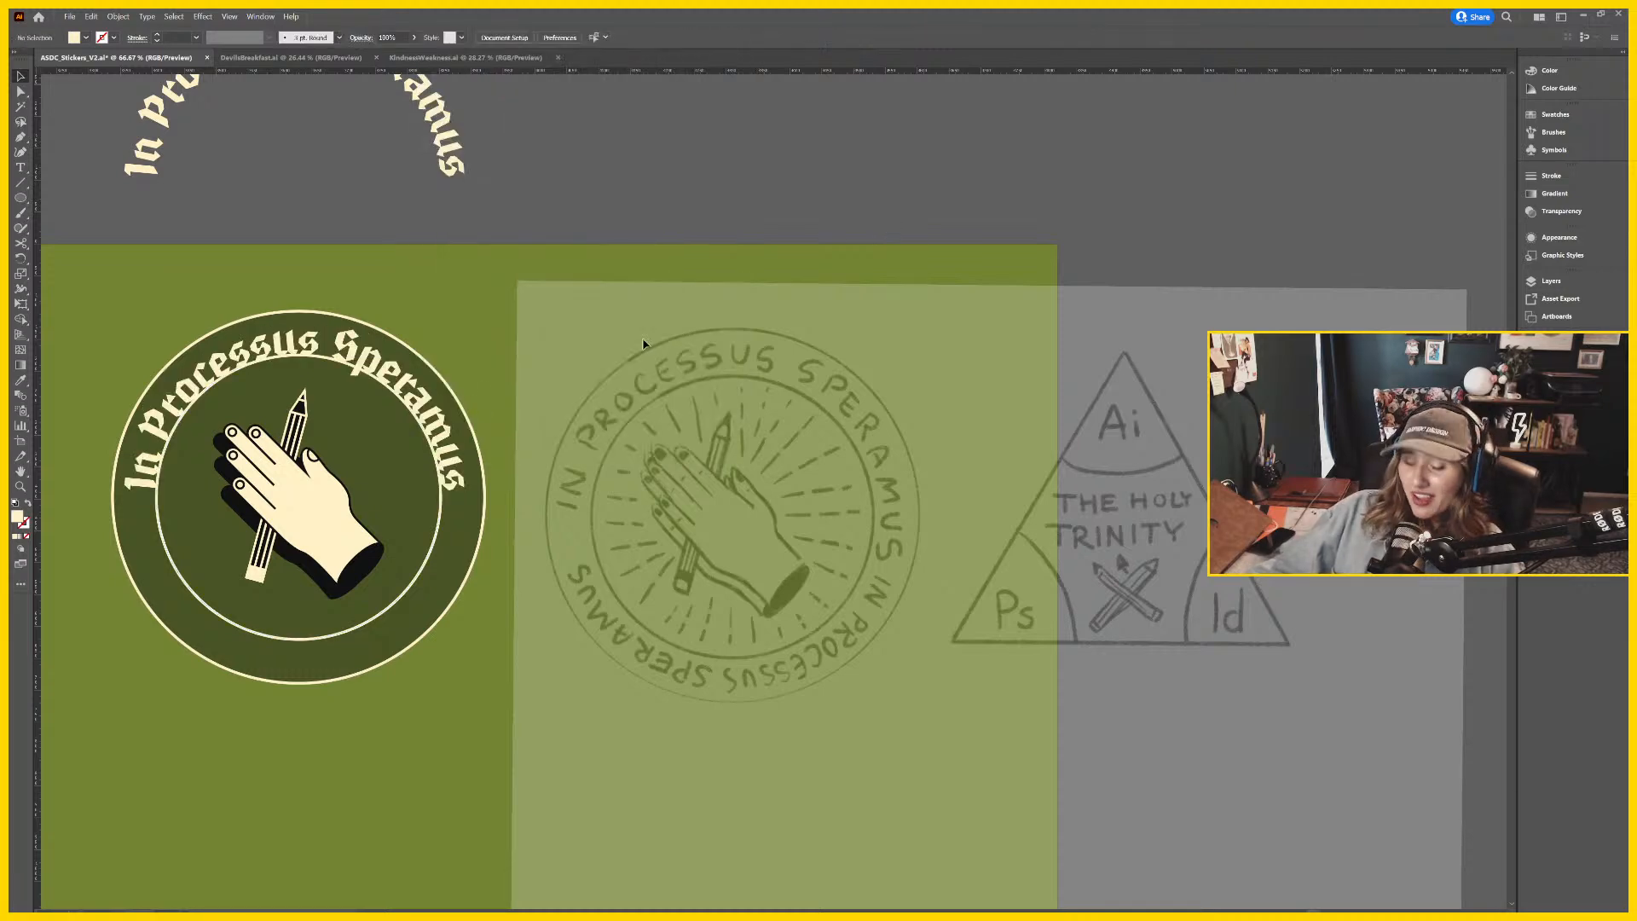
Bring the "Long Live the Rejects" sticker from the white scrap artboard onto the green artboard beneath the black jacket.
{"action": "scroll", "coordinate": [479, 401], "scroll_direction": "down", "scroll_amount": 3}
{"action": "left_click_drag", "start_coordinate": [85, 853], "coordinate": [710, 542]}
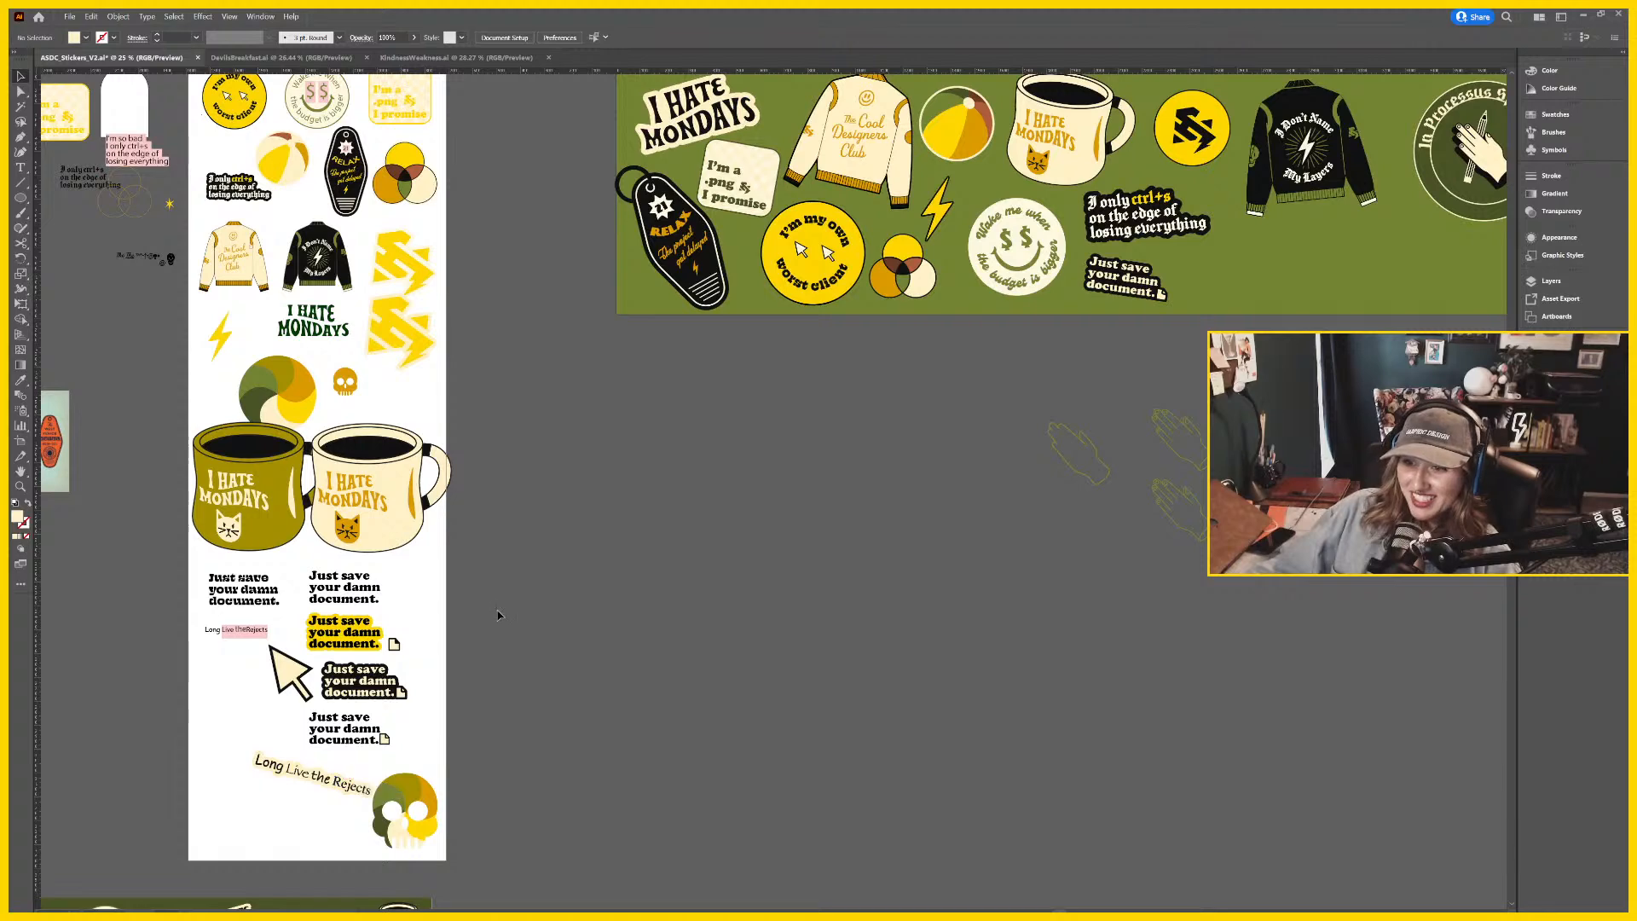
{"action": "left_click", "coordinate": [329, 764]}
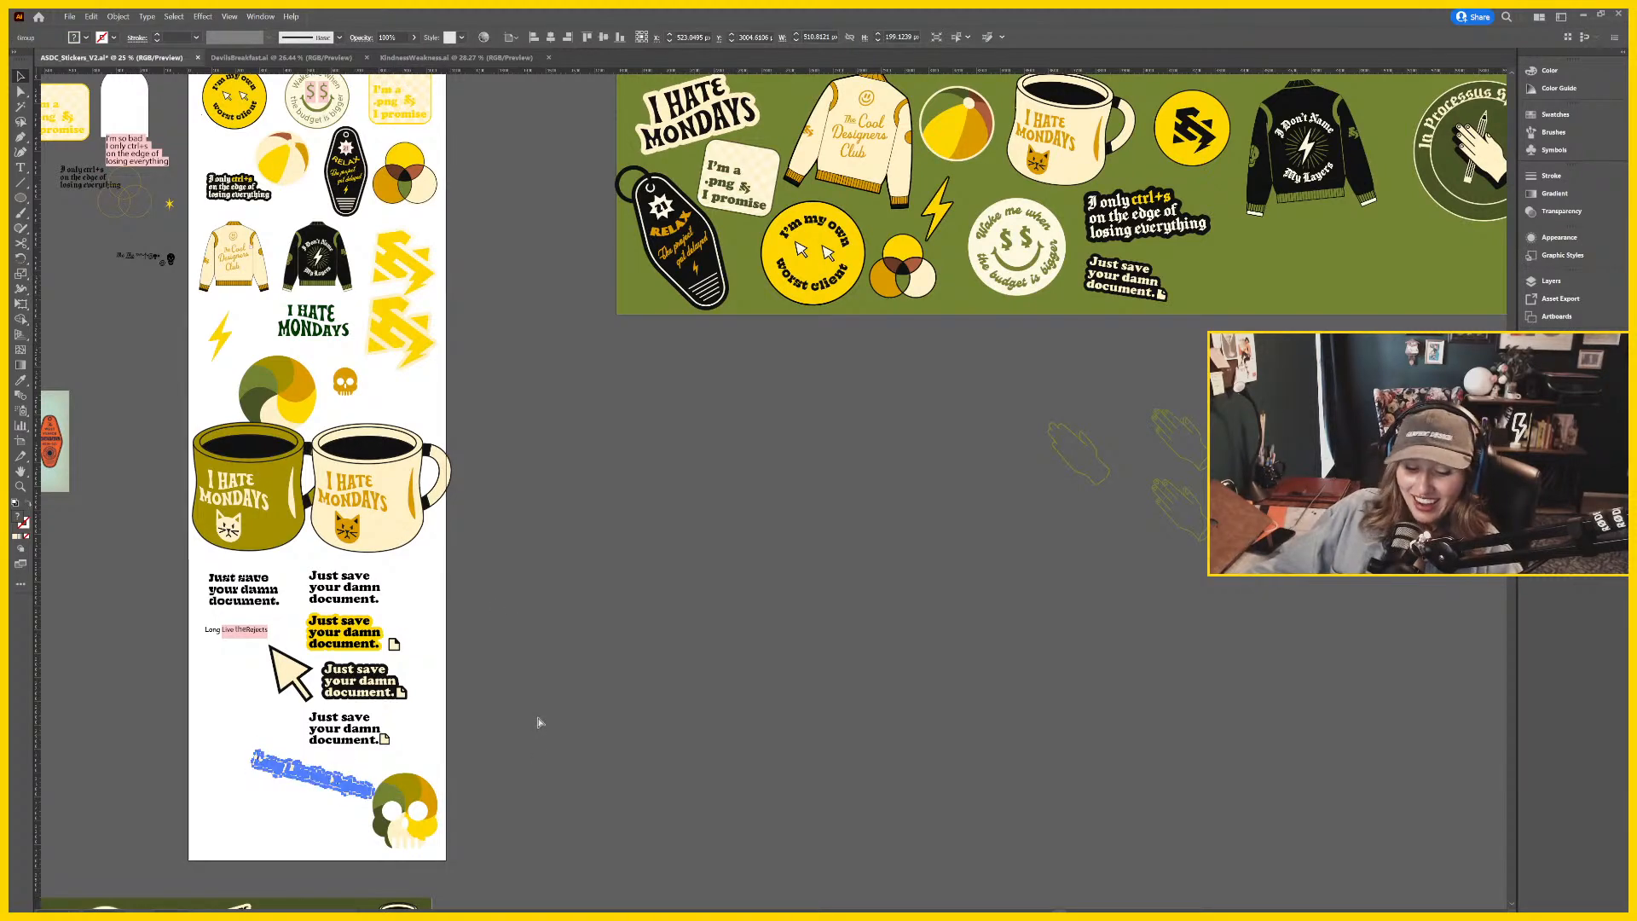
{"action": "left_click_drag", "start_coordinate": [1189, 337], "coordinate": [518, 484]}
{"action": "key", "text": "ctrl+plus"}
{"action": "key", "text": "ctrl+plus"}
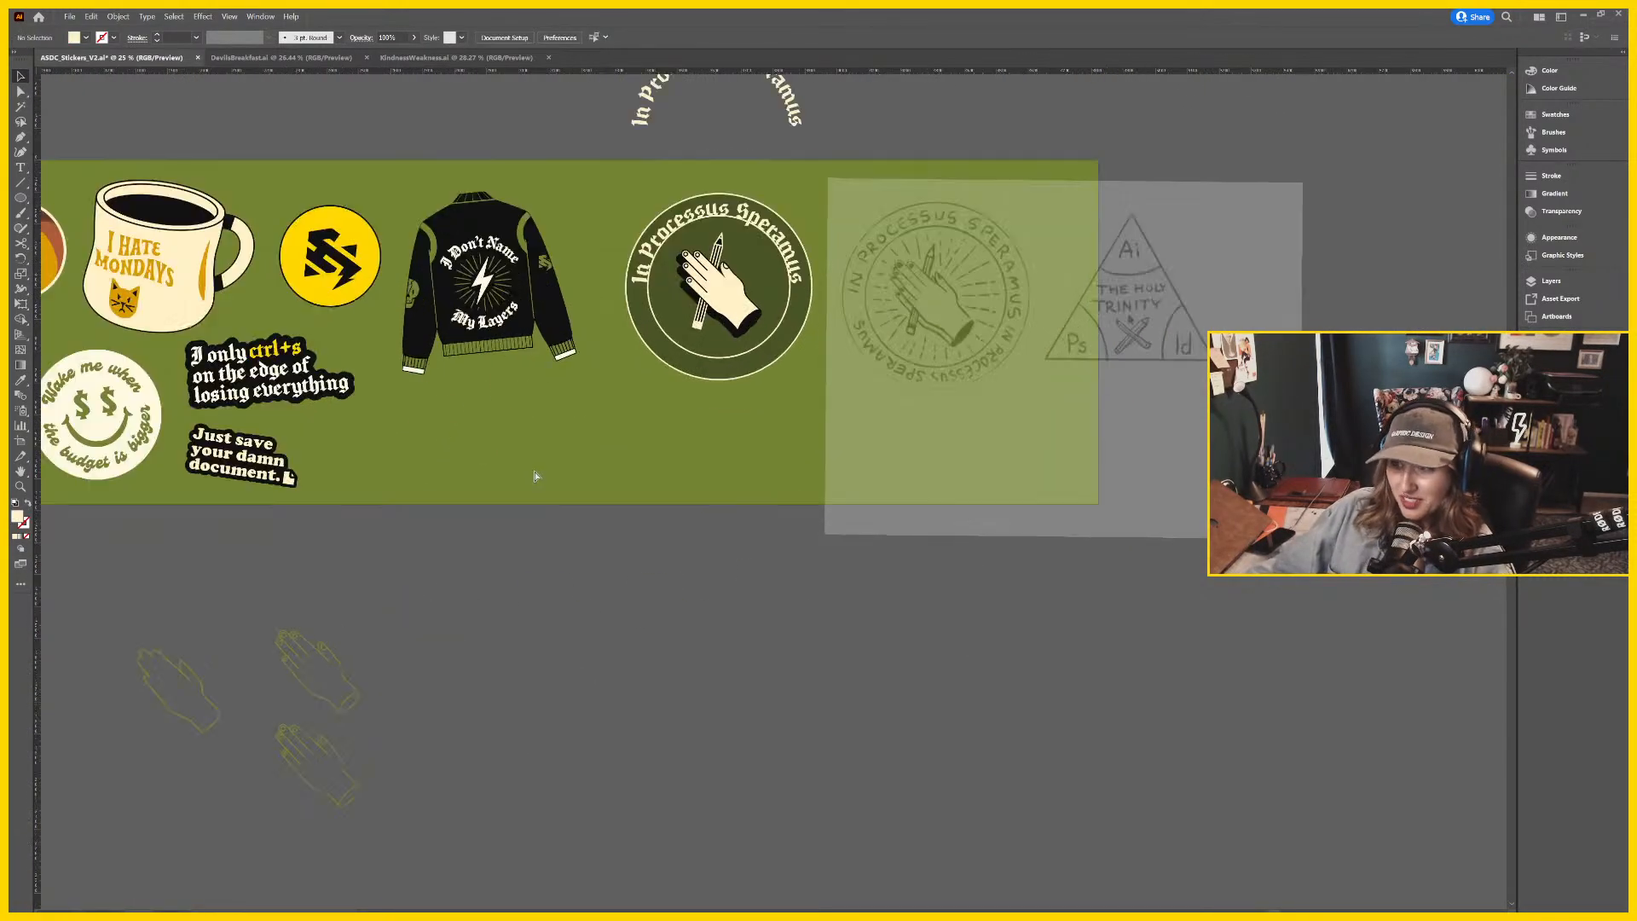
{"action": "left_click_drag", "start_coordinate": [427, 444], "coordinate": [588, 500]}
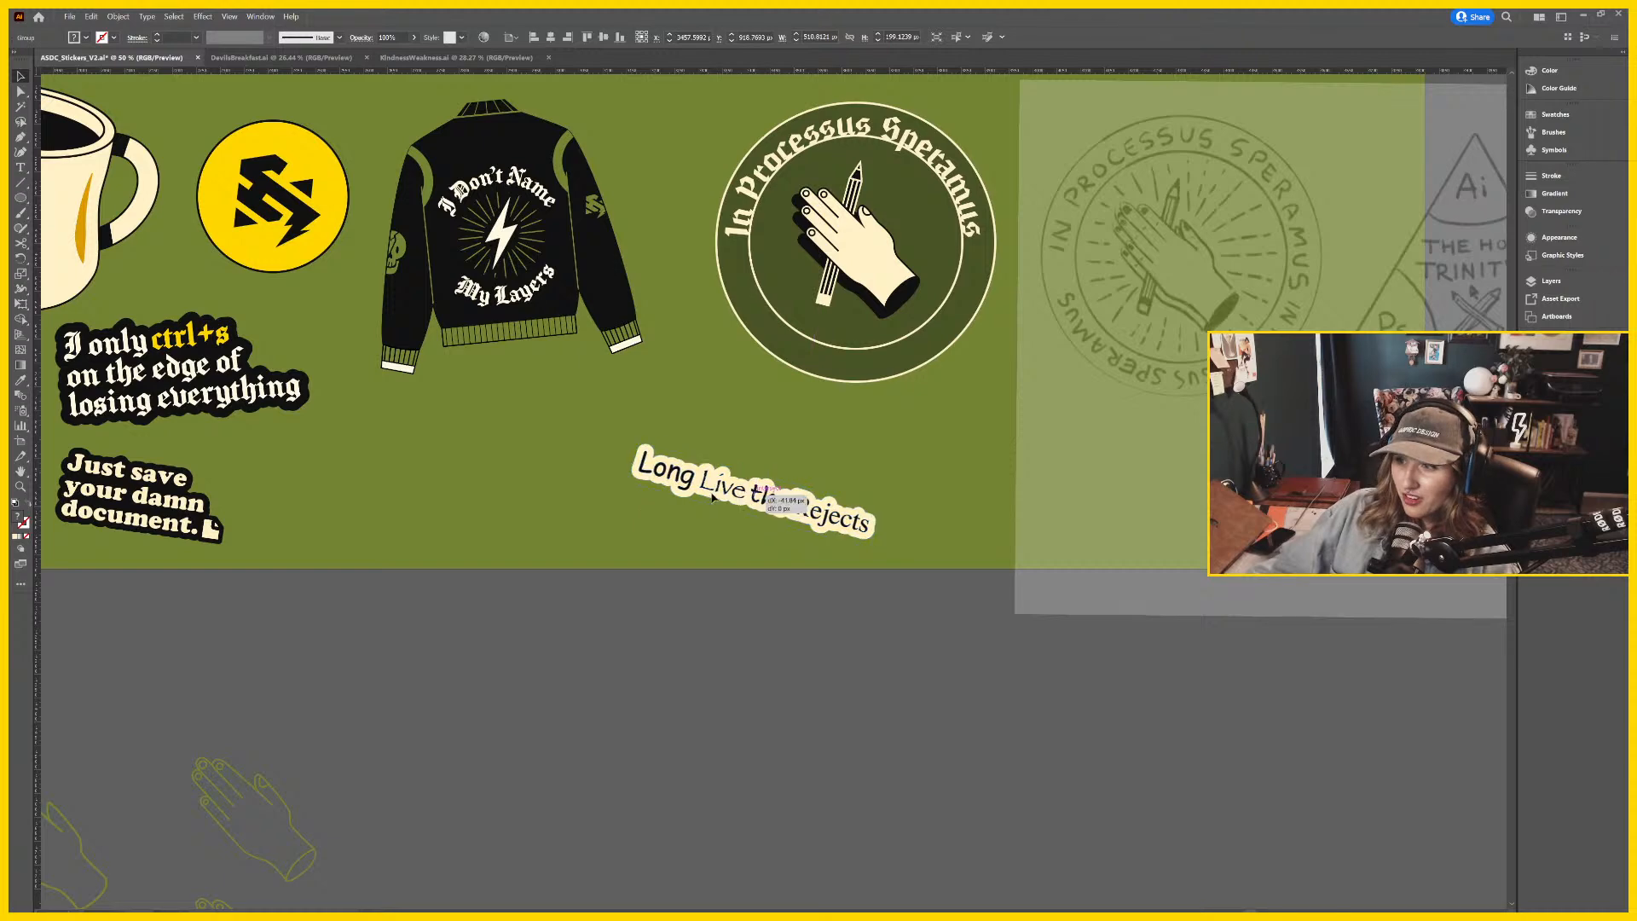
{"action": "left_click_drag", "start_coordinate": [771, 495], "coordinate": [445, 488]}
{"action": "left_click_drag", "start_coordinate": [571, 494], "coordinate": [741, 482]}
{"action": "key", "text": "ctrl+plus"}
{"action": "key", "text": "ctrl+plus"}
{"action": "left_click", "coordinate": [457, 522]}
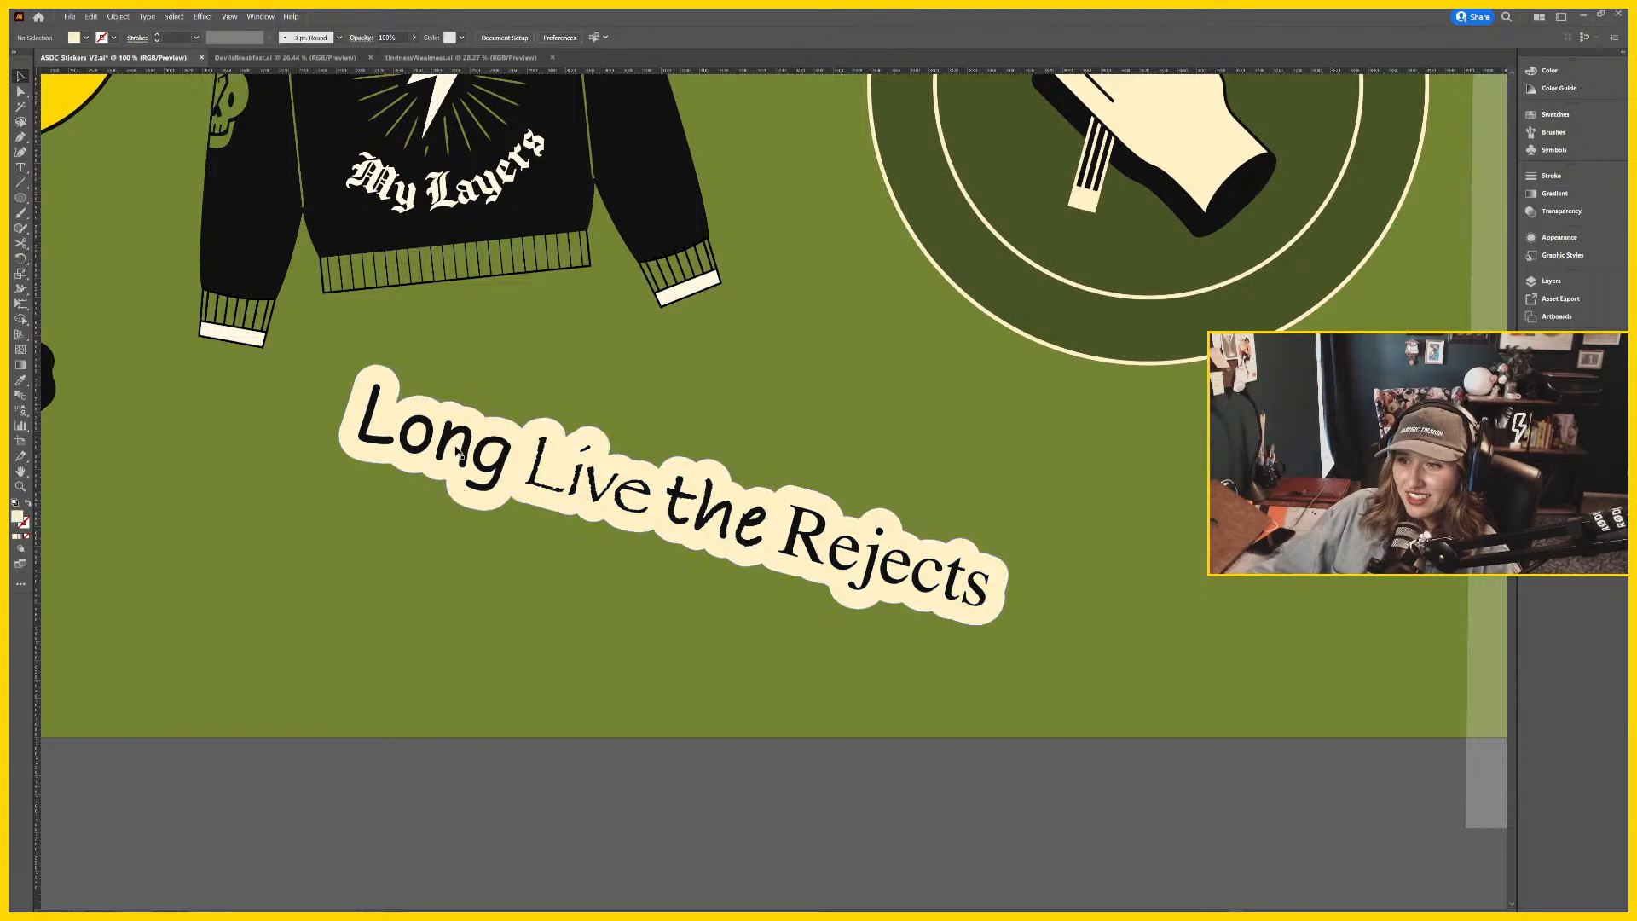
Reposition the "Long Live the Rejects" sticker lower and closer to the "Just save your damn document." sticker.
{"action": "left_click_drag", "start_coordinate": [594, 489], "coordinate": [518, 490]}
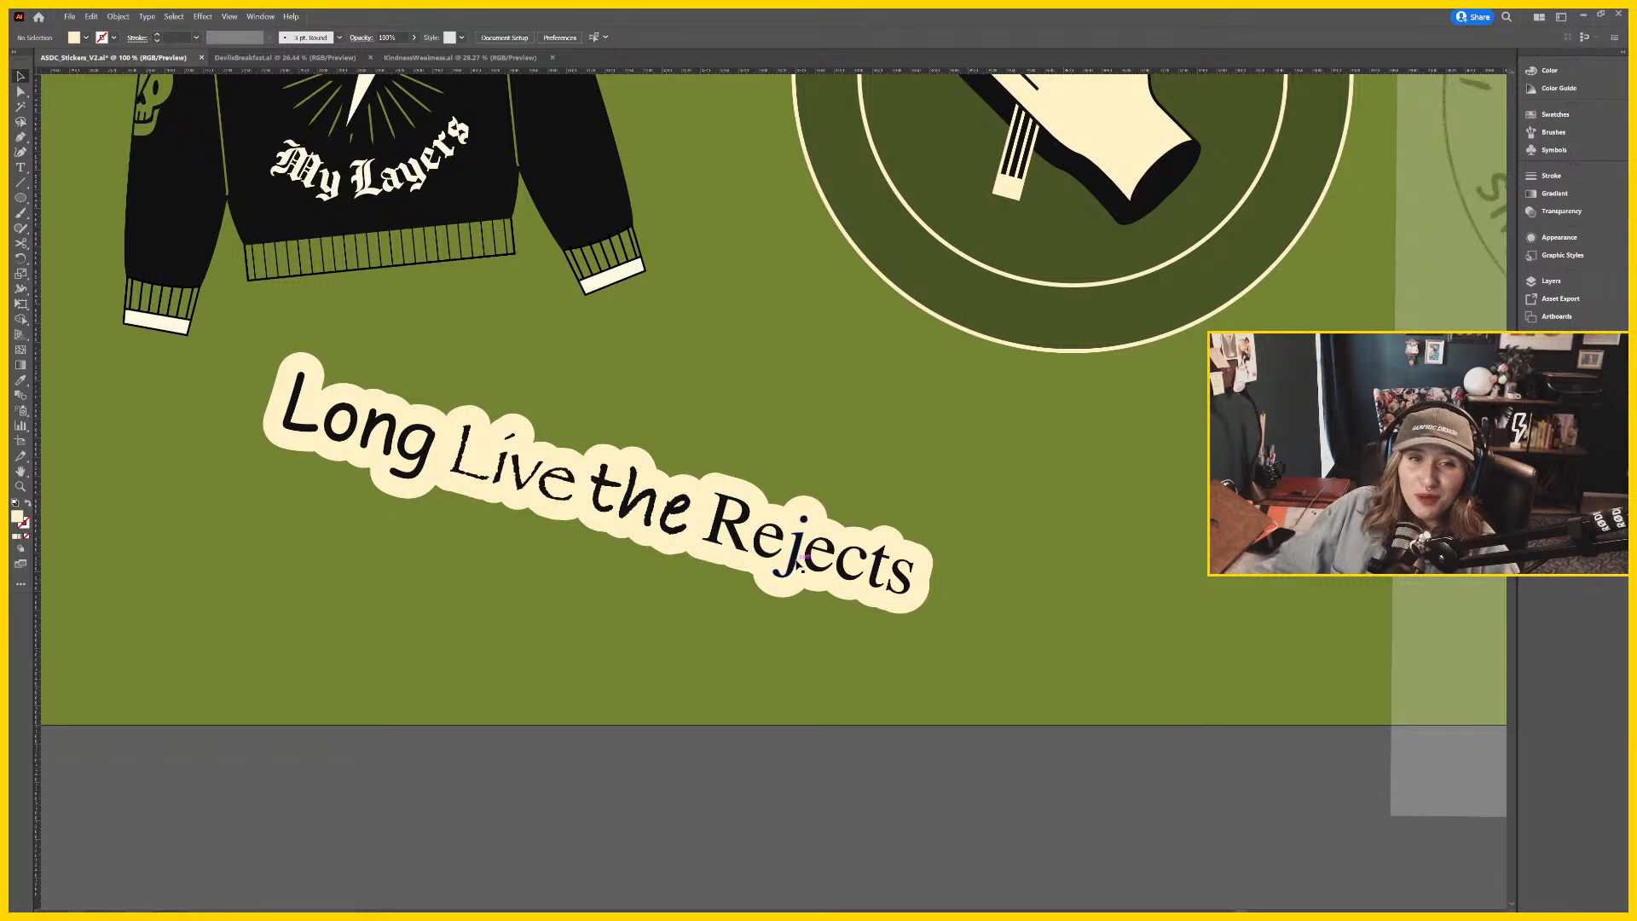
{"action": "left_click_drag", "start_coordinate": [606, 588], "coordinate": [1034, 566]}
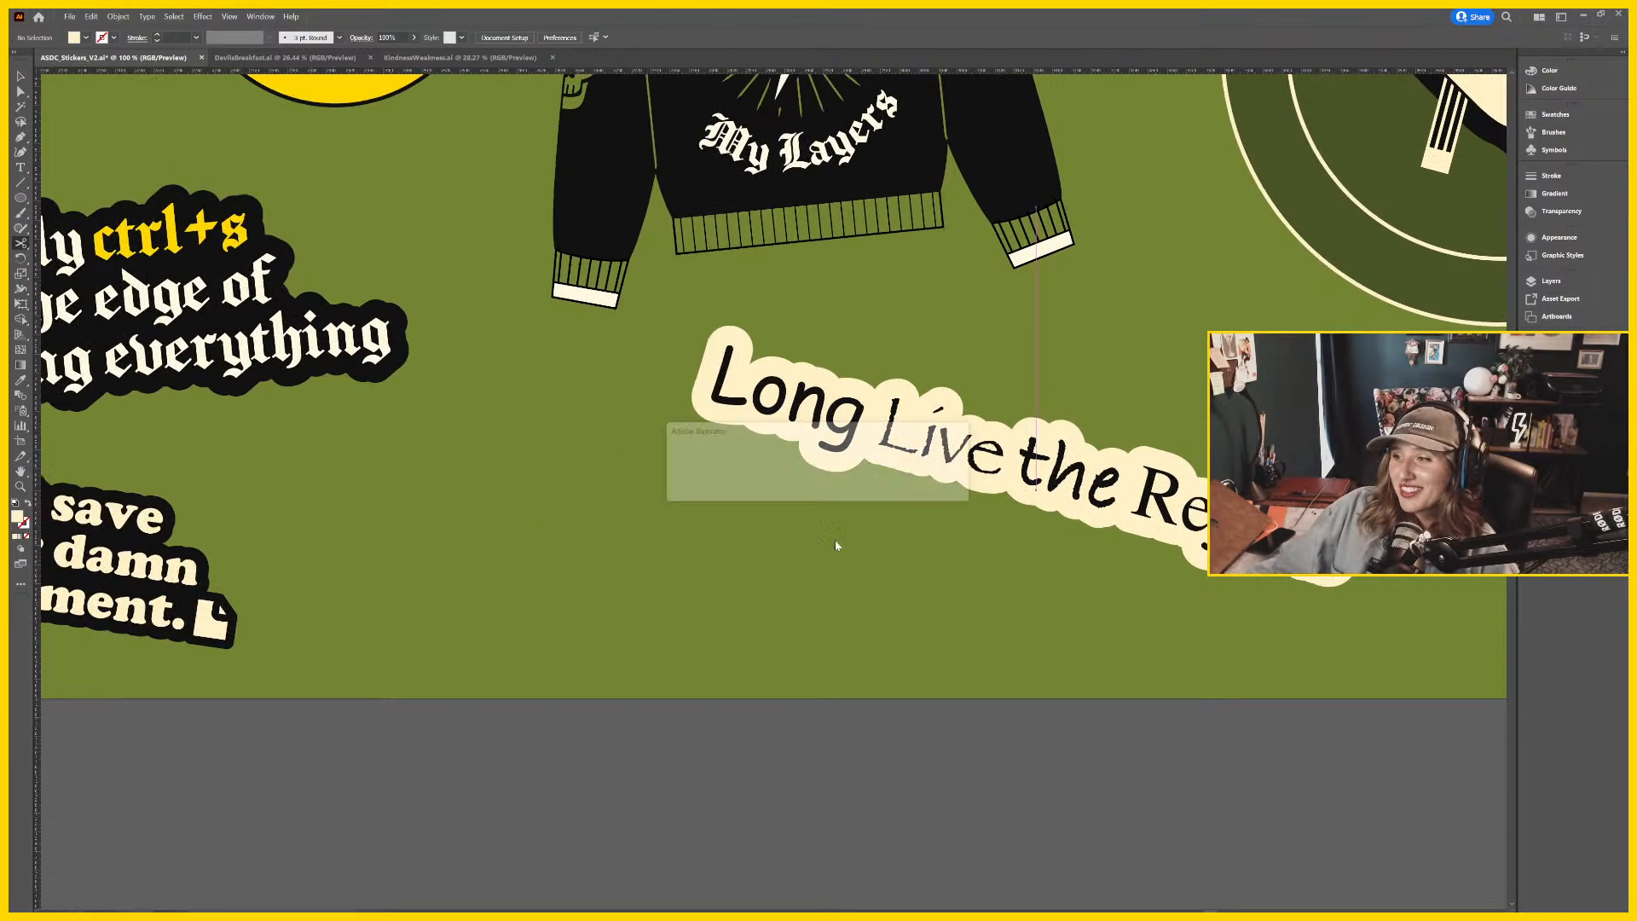
{"action": "left_click", "coordinate": [942, 489]}
{"action": "key", "text": "v"}
{"action": "left_click_drag", "start_coordinate": [1041, 481], "coordinate": [654, 574]}
{"action": "scroll", "coordinate": [939, 606], "scroll_direction": "right", "scroll_amount": 3}
{"action": "left_click", "coordinate": [943, 610]}
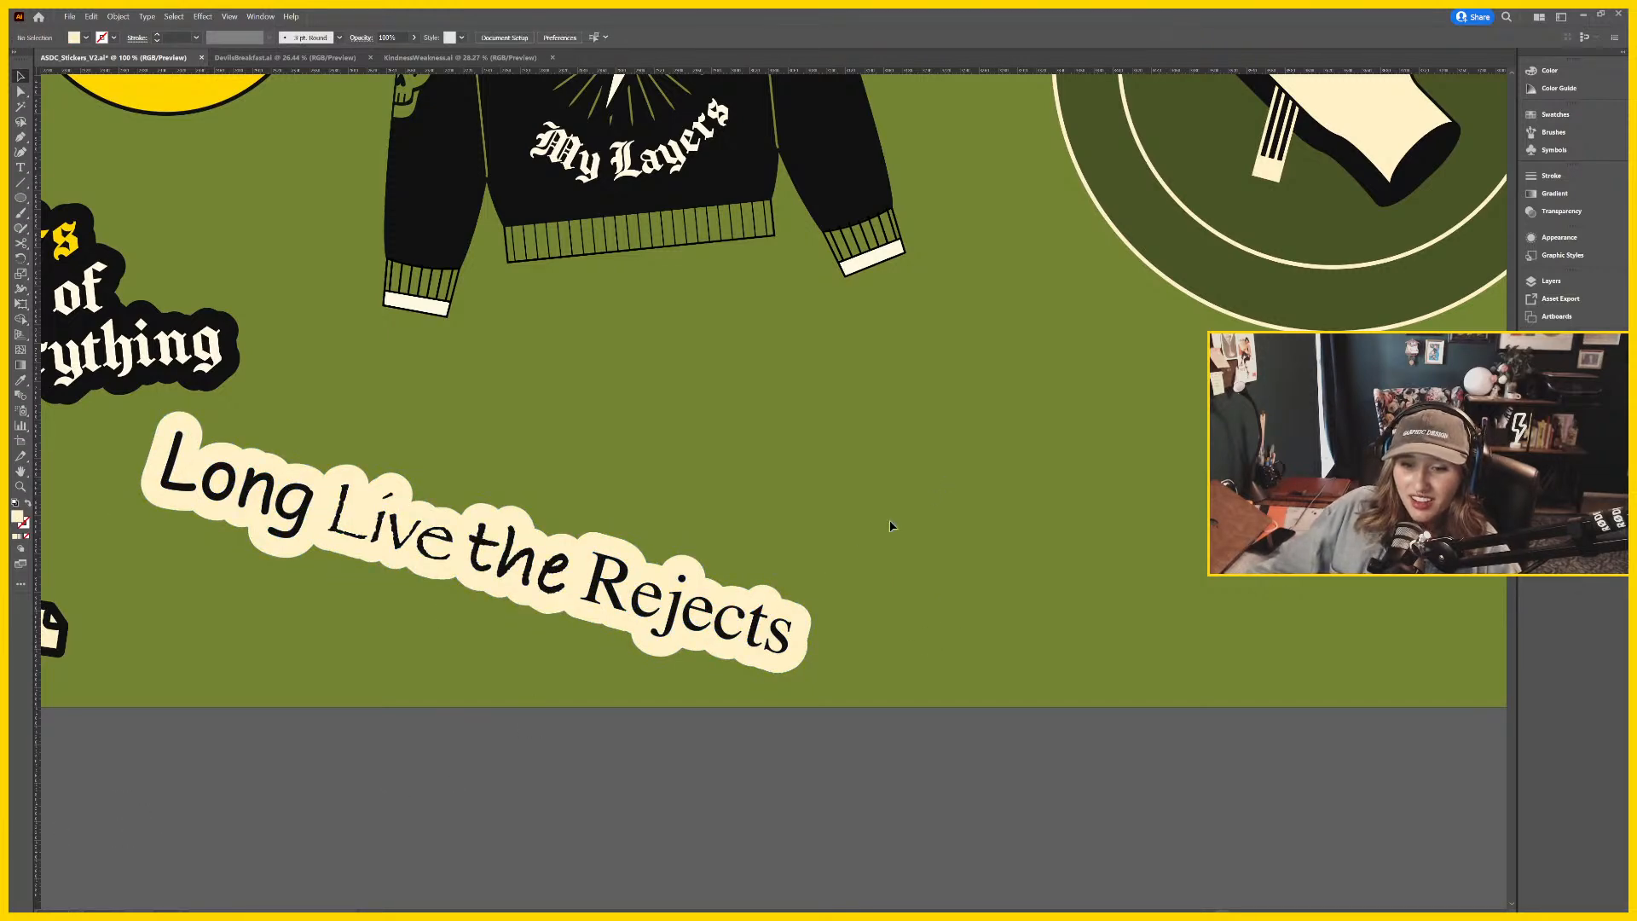
Review the sticker layout around the jacket and badge against the sketches of the circular badge and the triangle.
{"action": "left_click_drag", "start_coordinate": [890, 526], "coordinate": [742, 555]}
{"action": "scroll", "coordinate": [740, 558], "scroll_direction": "down", "scroll_amount": 1}
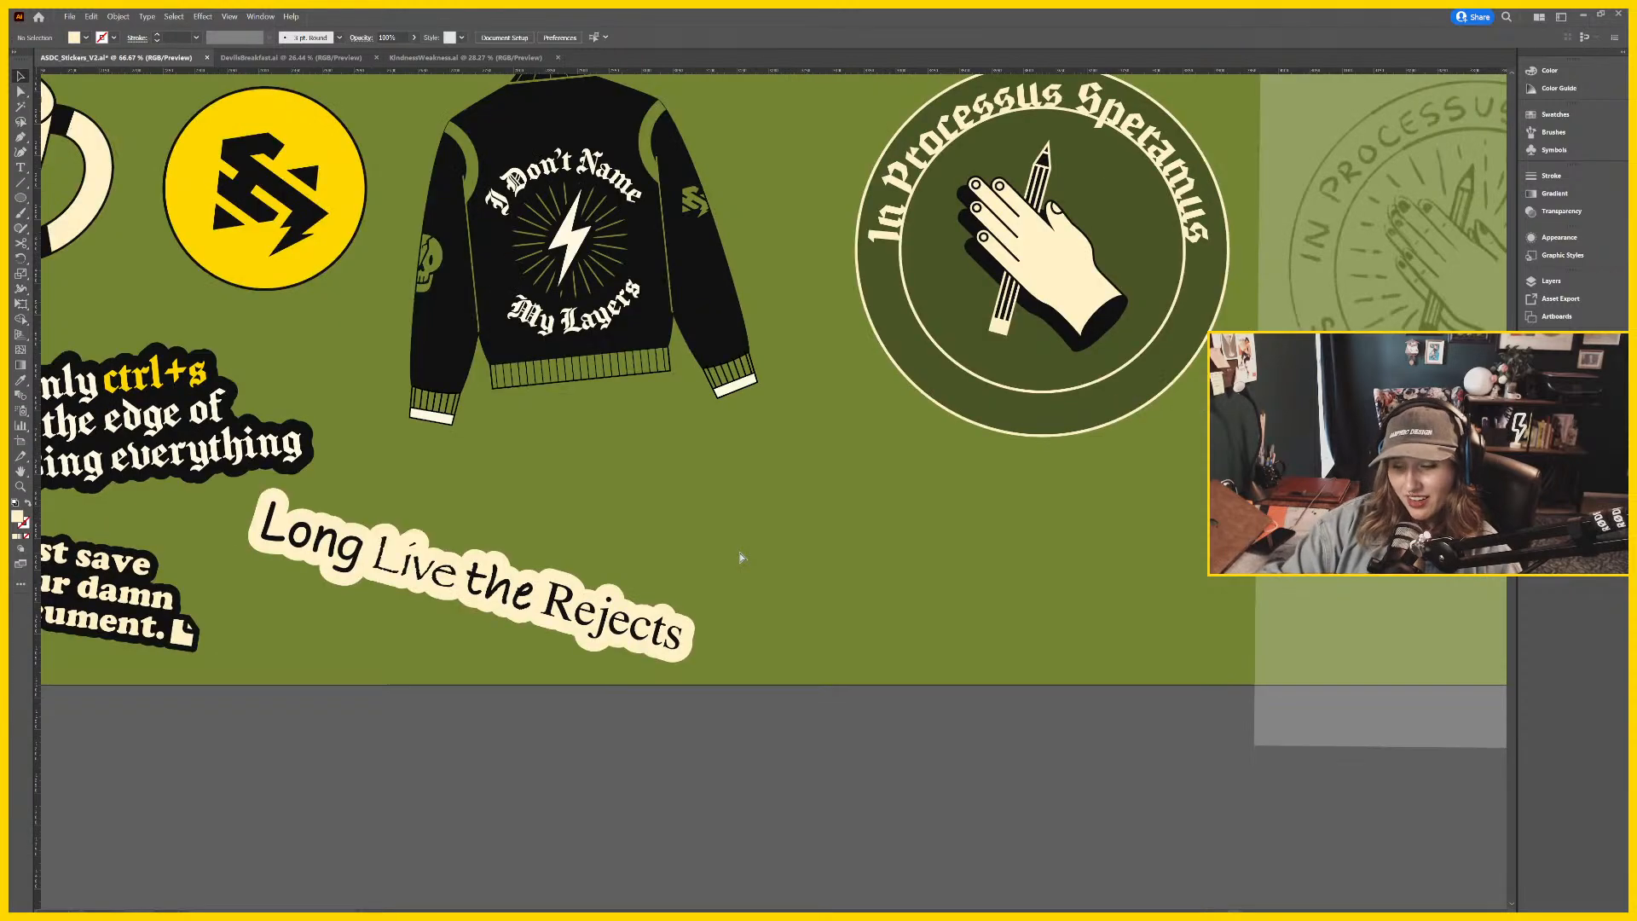
{"action": "left_click_drag", "start_coordinate": [920, 500], "coordinate": [684, 608]}
{"action": "key", "text": "ctrl+minus"}
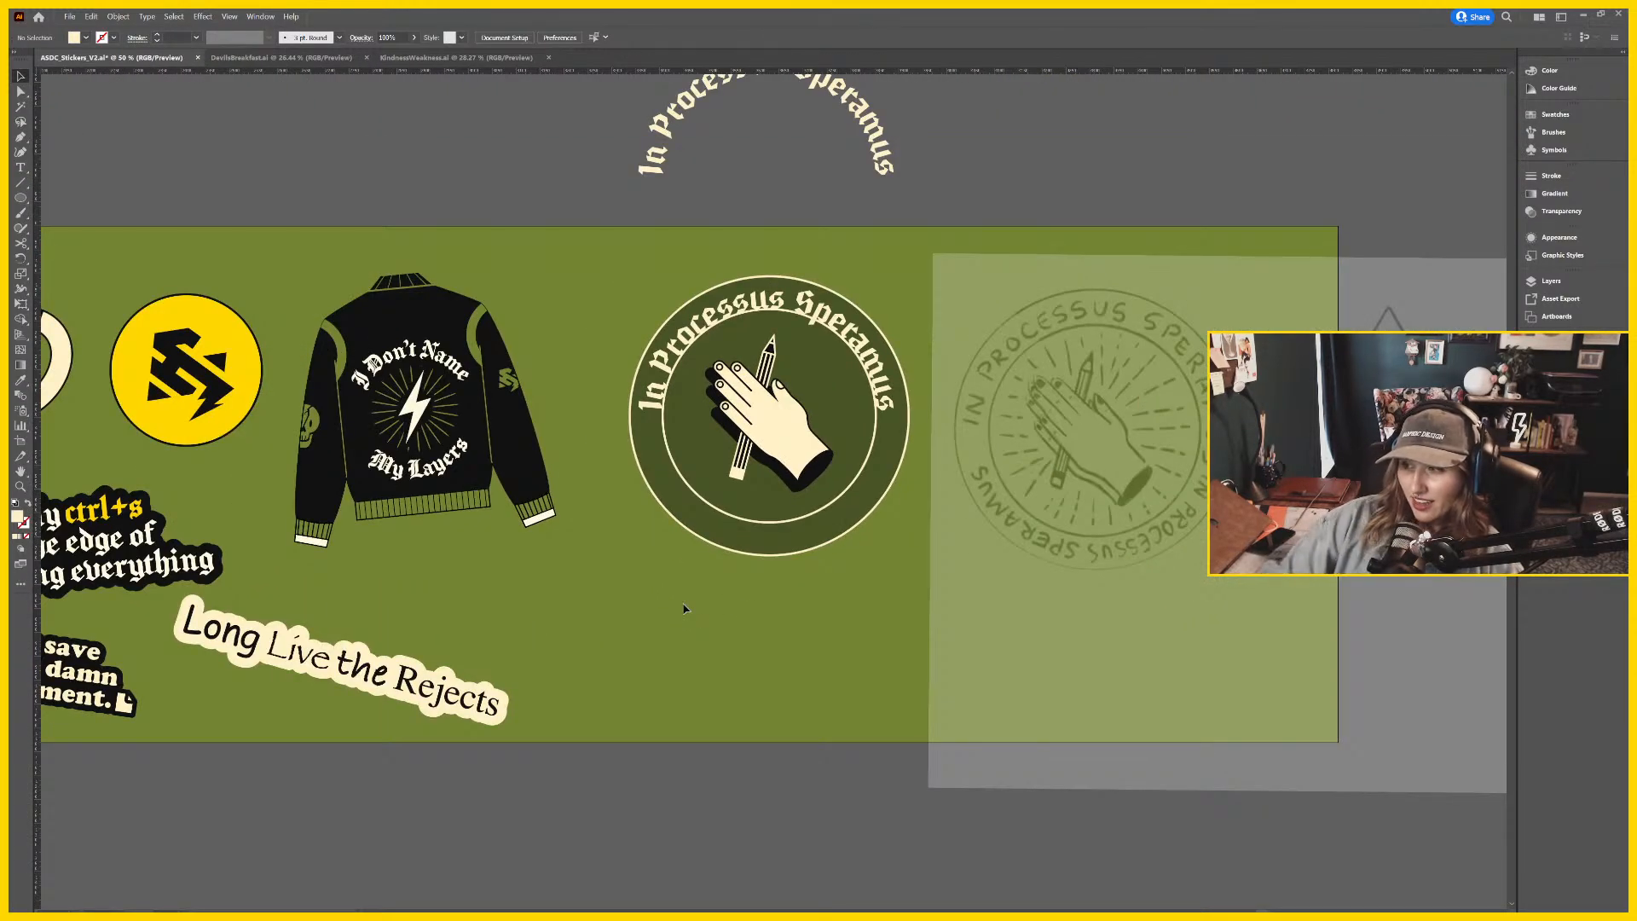
{"action": "left_click_drag", "start_coordinate": [1145, 515], "coordinate": [981, 532]}
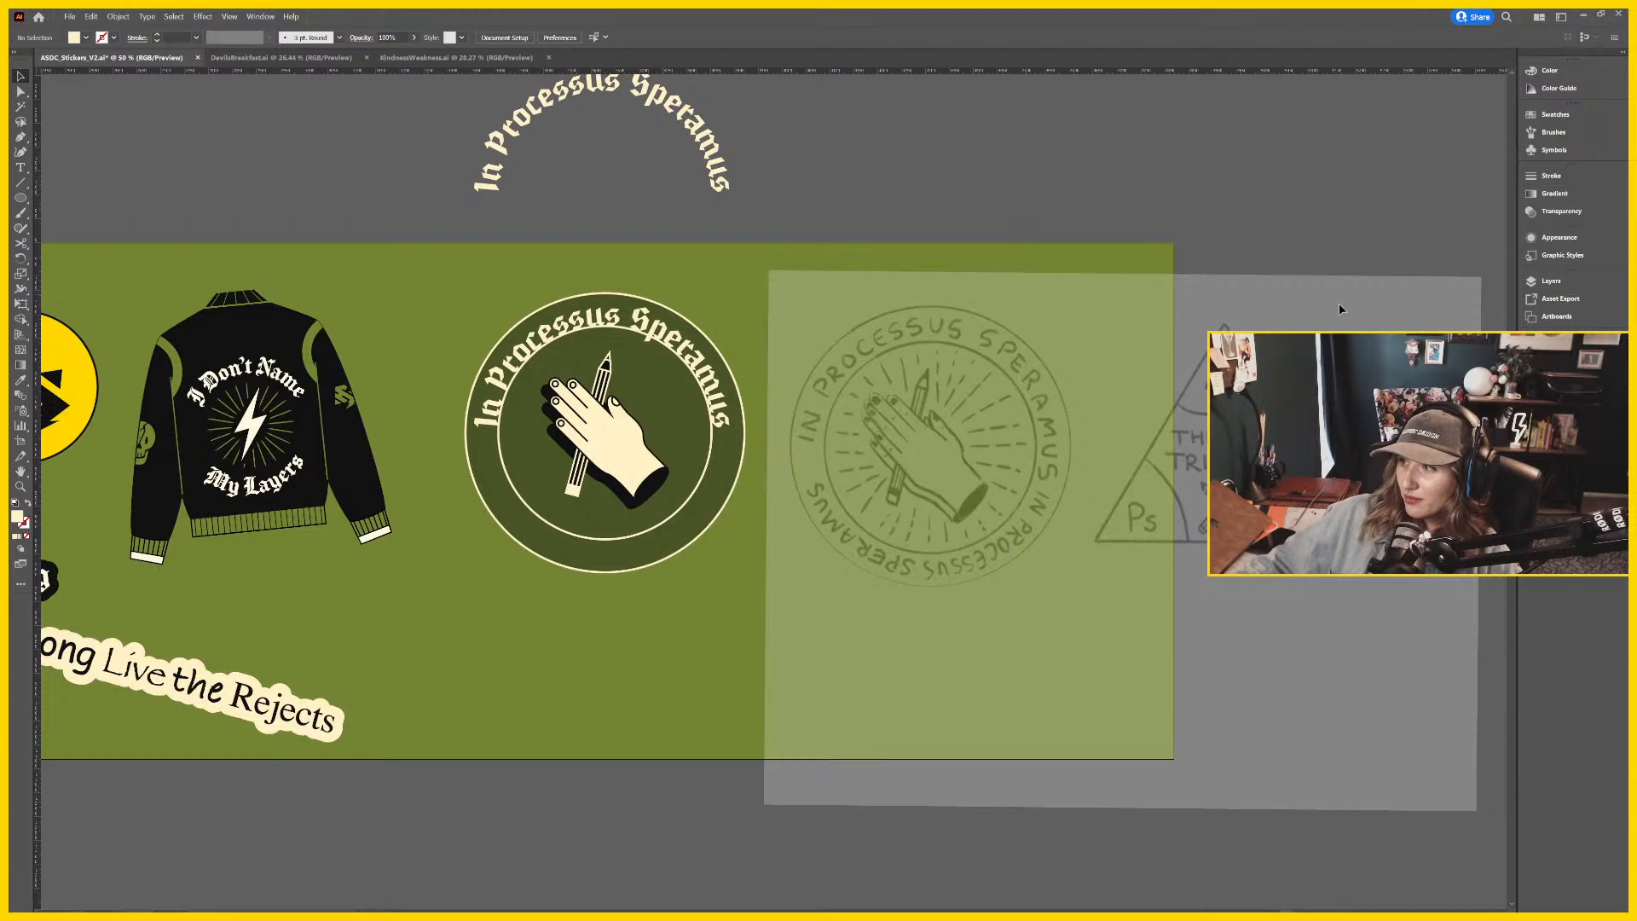
{"action": "left_click_drag", "start_coordinate": [761, 439], "coordinate": [936, 428]}
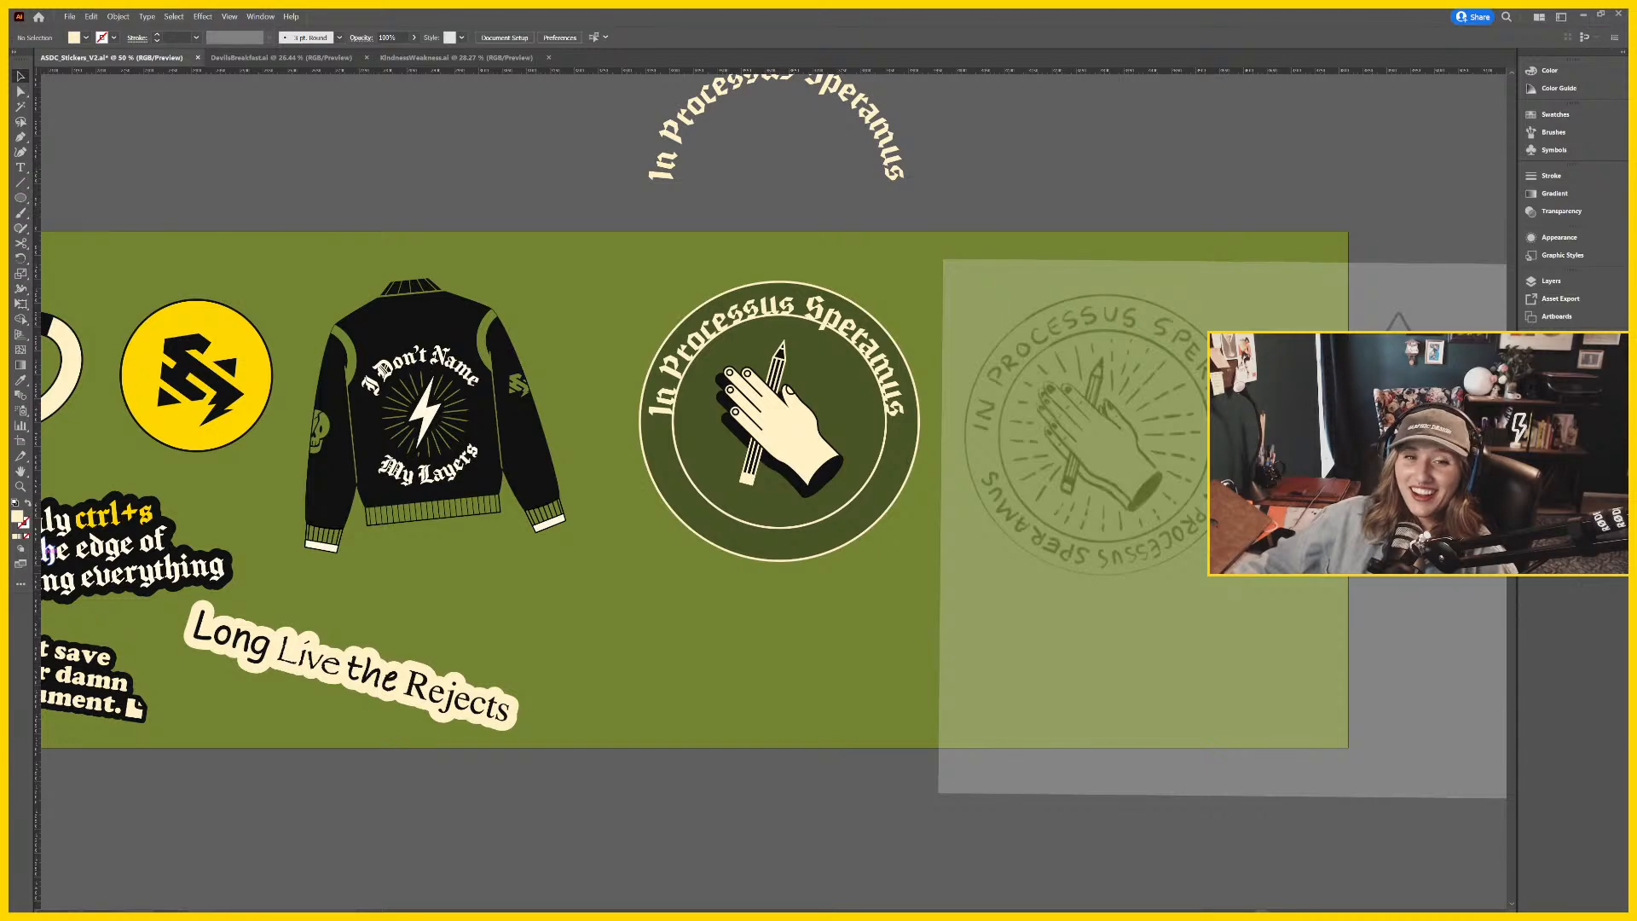
{"action": "left_click_drag", "start_coordinate": [1005, 752], "coordinate": [774, 776]}
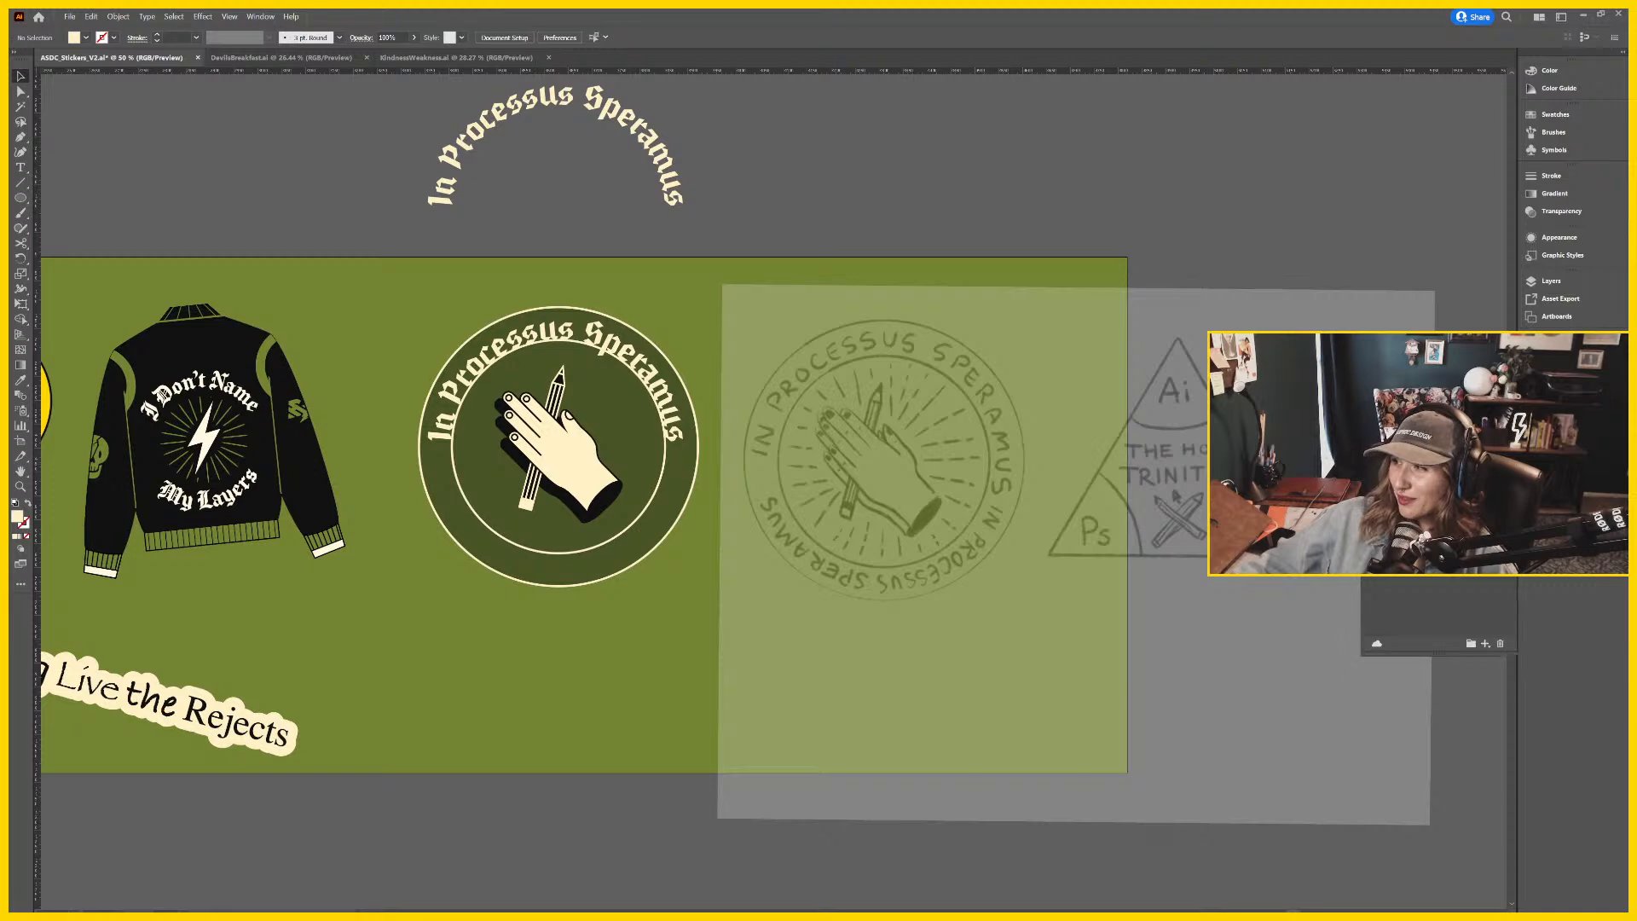
{"action": "left_click", "coordinate": [1555, 343]}
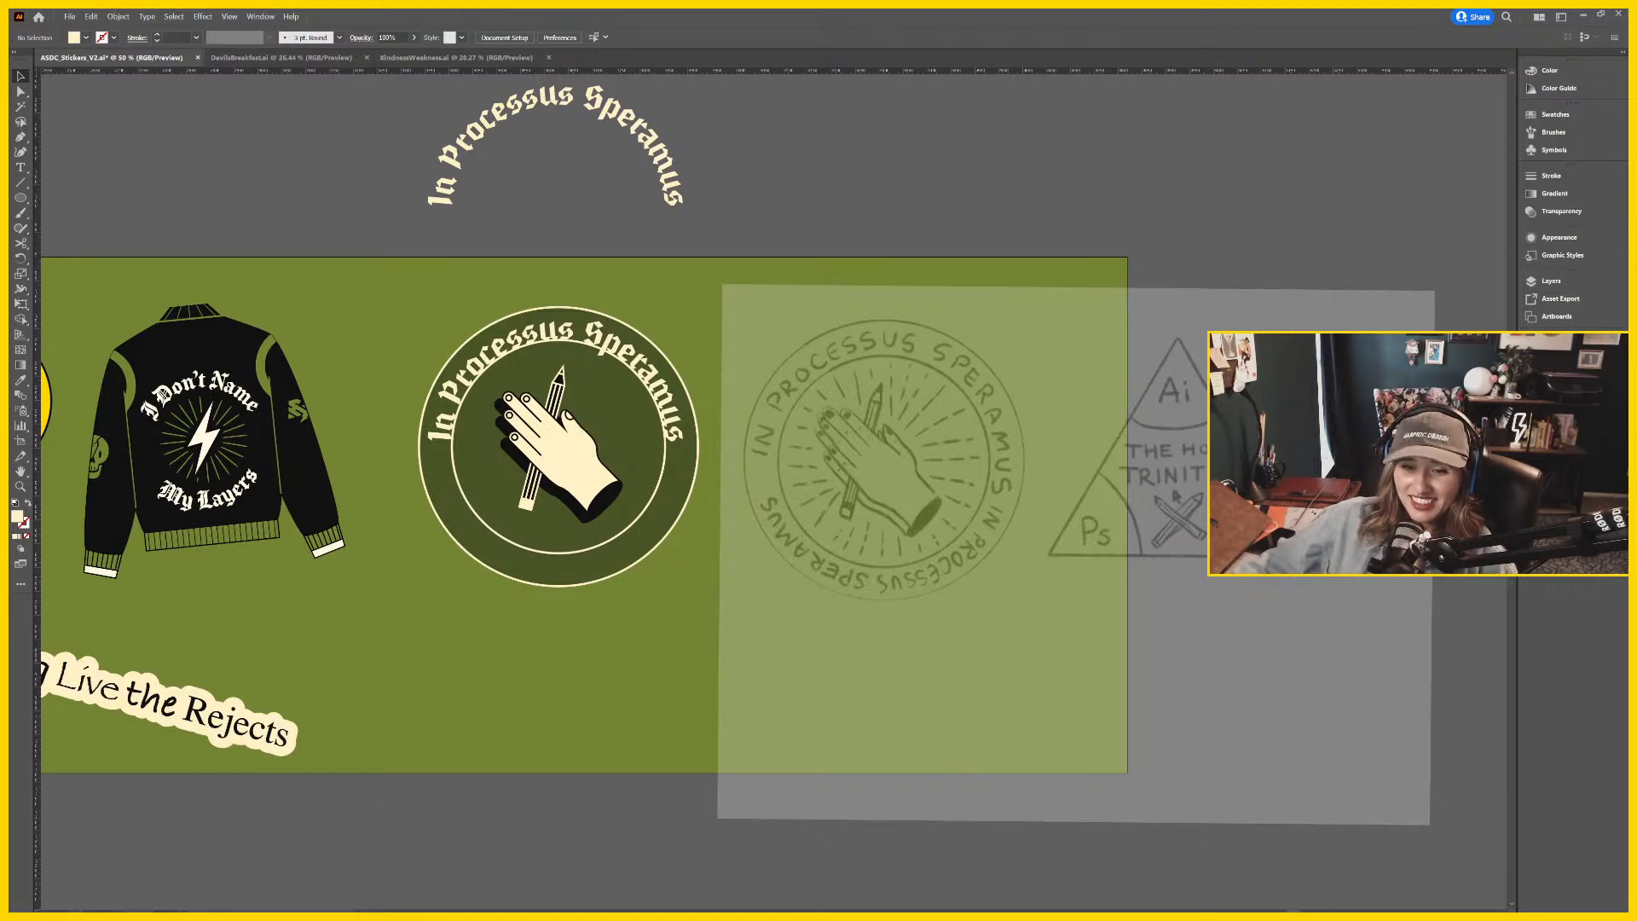
{"action": "left_click_drag", "start_coordinate": [1027, 518], "coordinate": [1096, 503]}
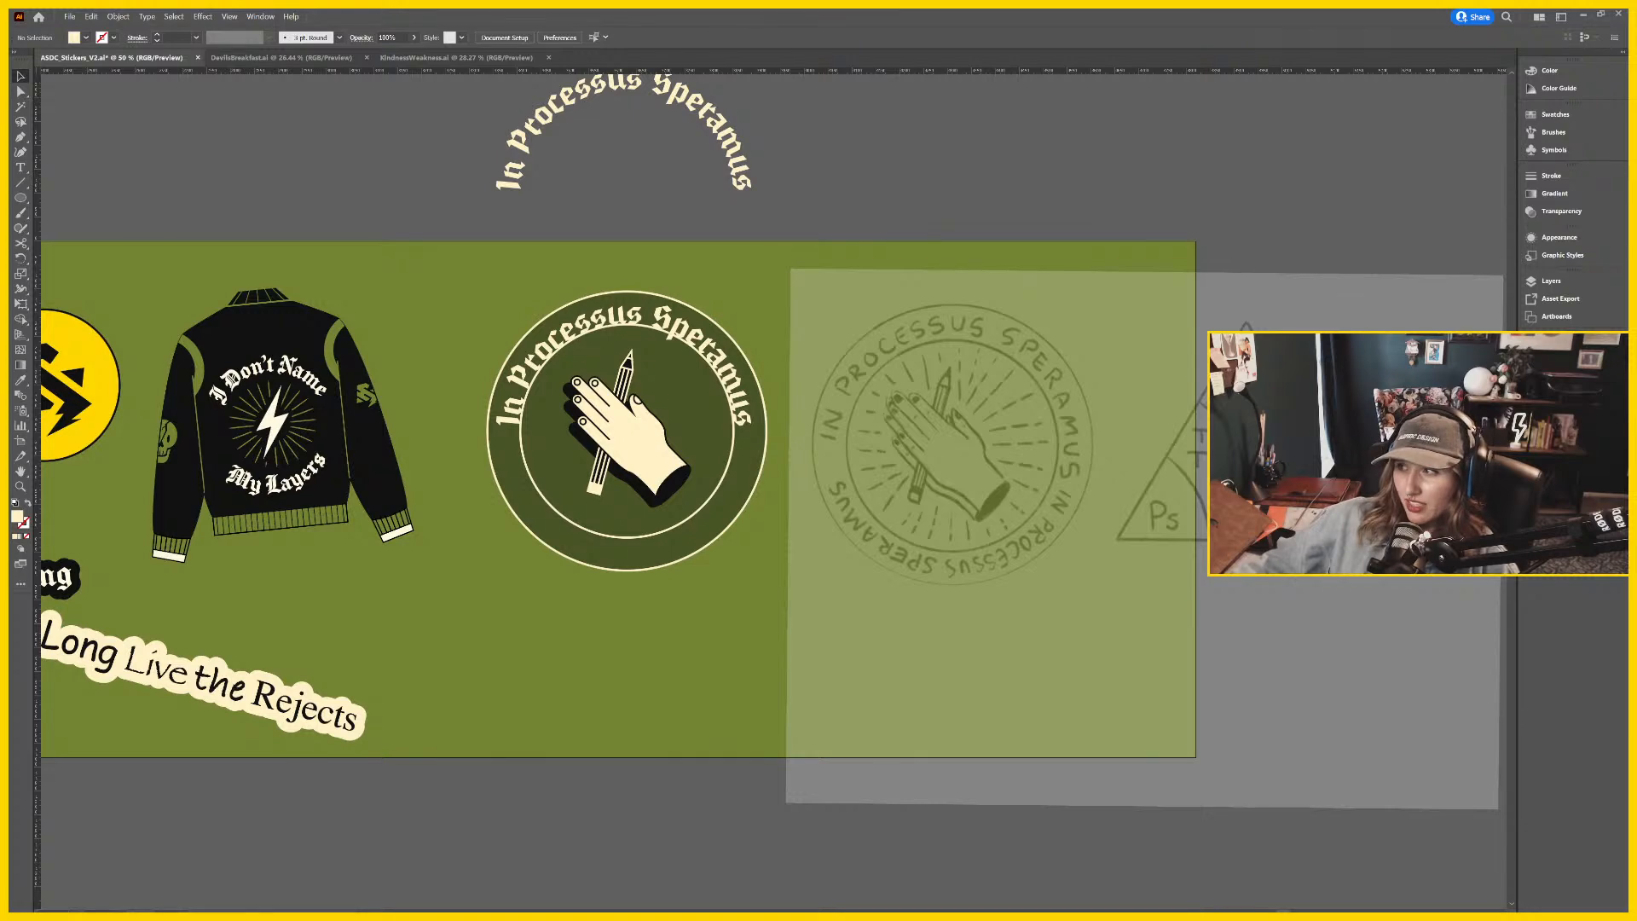
Select the badge's curved "In Processus Speramus" text and inspect how the lettering fits between the two rings.
{"action": "left_click", "coordinate": [671, 335]}
{"action": "key", "text": "ctrl+equal"}
{"action": "key", "text": "ctrl+equal"}
{"action": "scroll", "coordinate": [1133, 411], "scroll_direction": "up", "scroll_amount": 1}
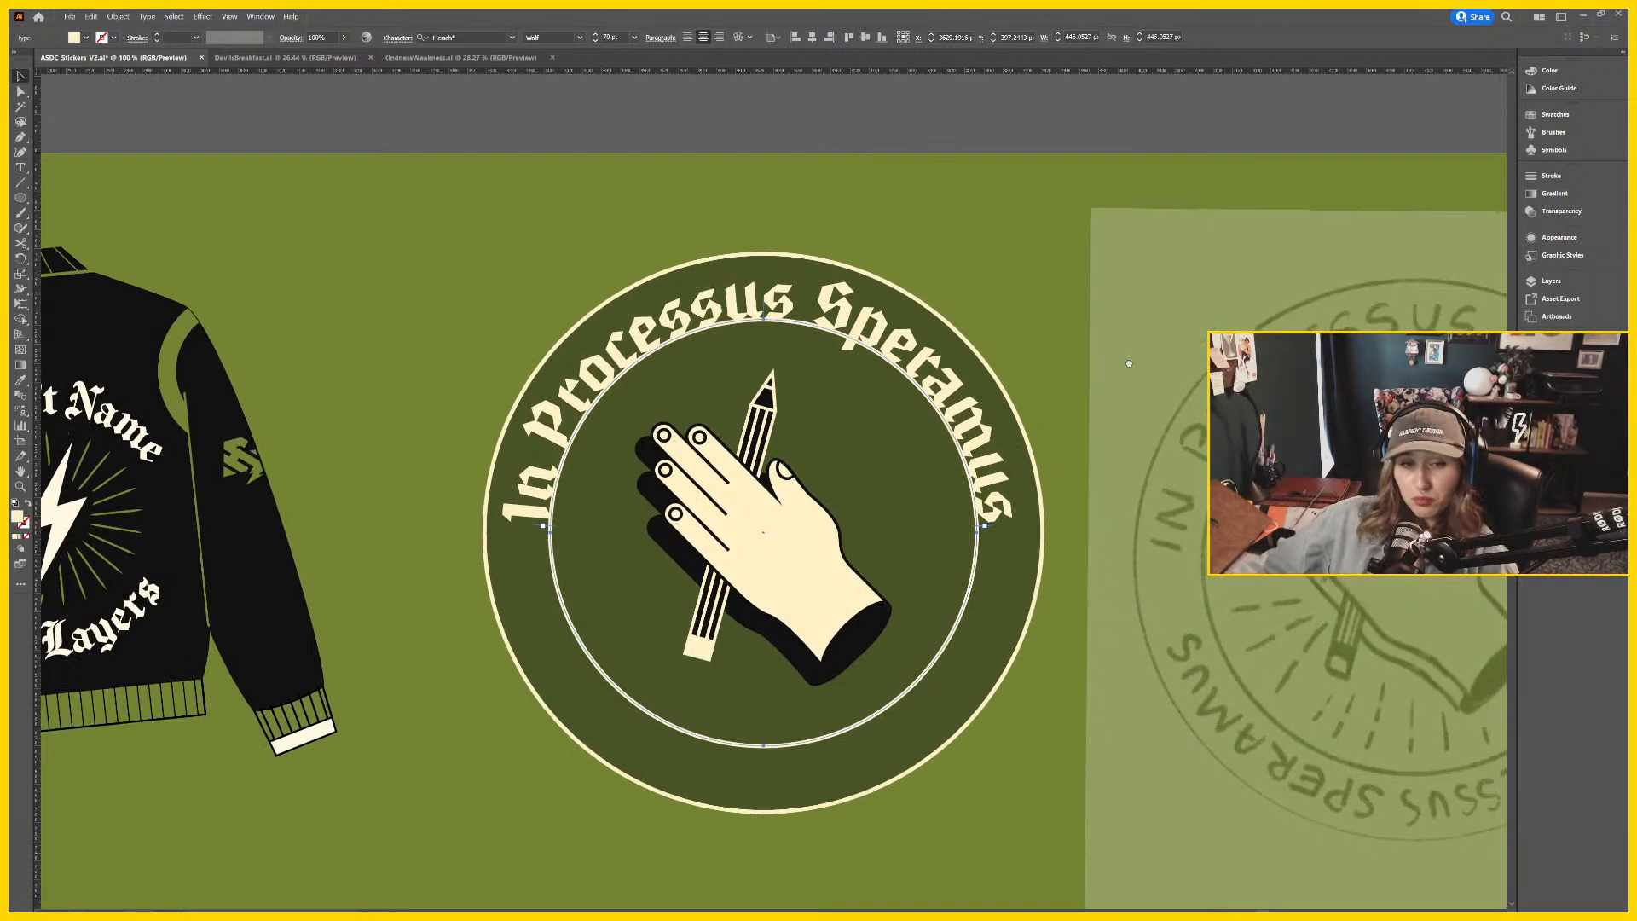
{"action": "key", "text": "ctrl+minus"}
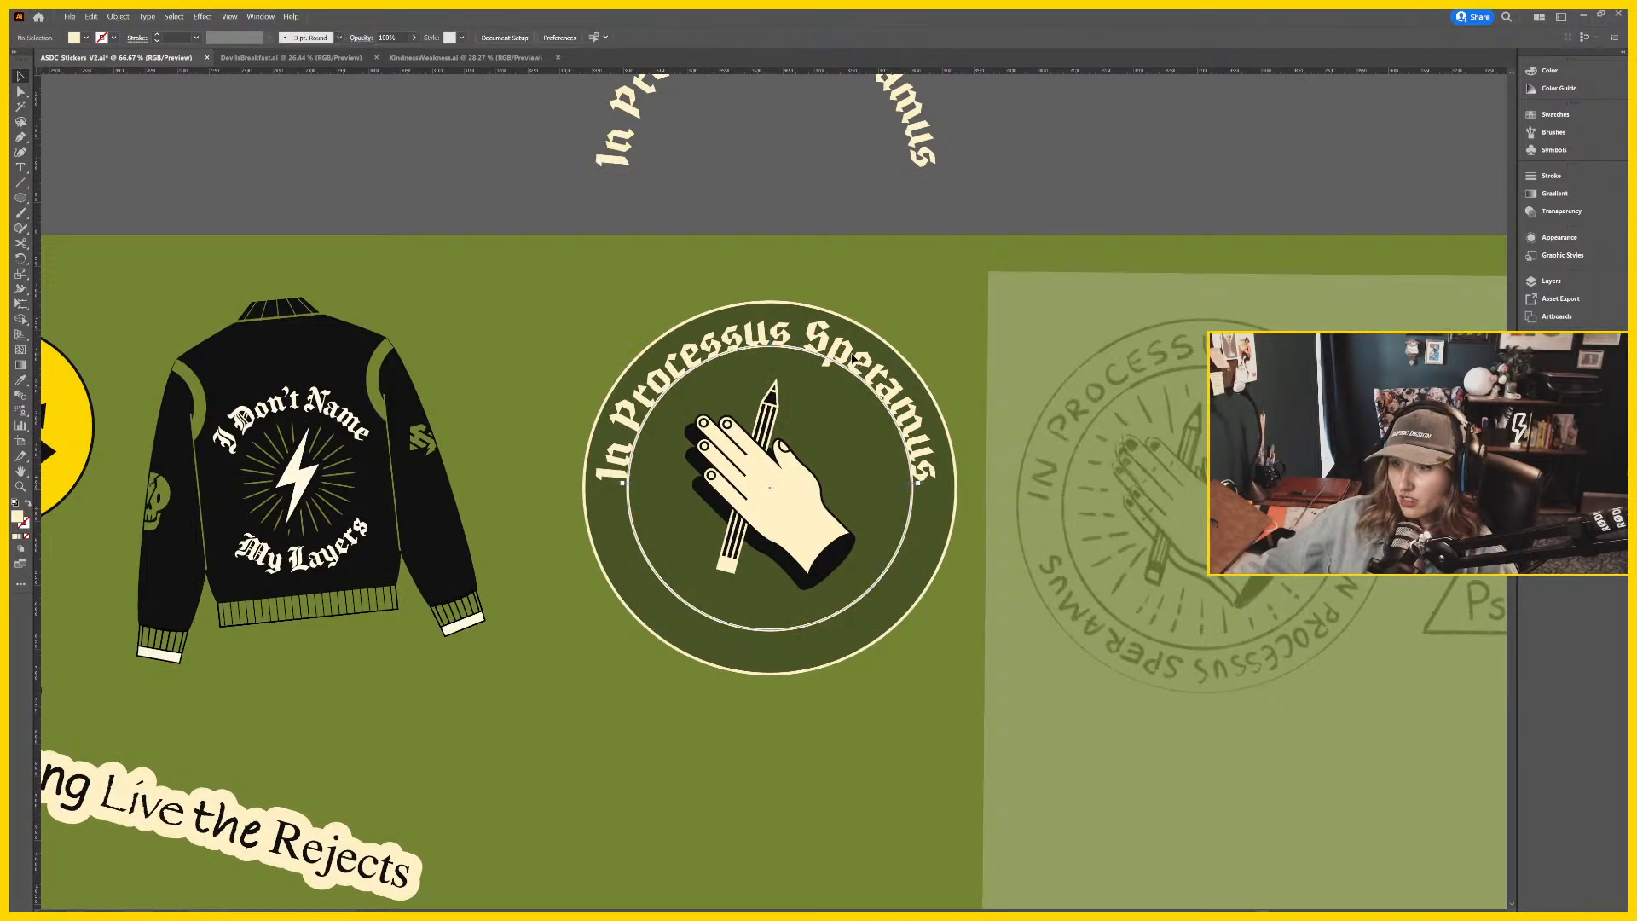
Browse the font list for the badge's curved "In Processus Speramus" text and set its font to Lone Pine.
{"action": "scroll", "coordinate": [1062, 385], "scroll_direction": "right", "scroll_amount": 2}
{"action": "scroll", "coordinate": [1062, 385], "scroll_direction": "right", "scroll_amount": 3}
{"action": "left_click", "coordinate": [511, 37]}
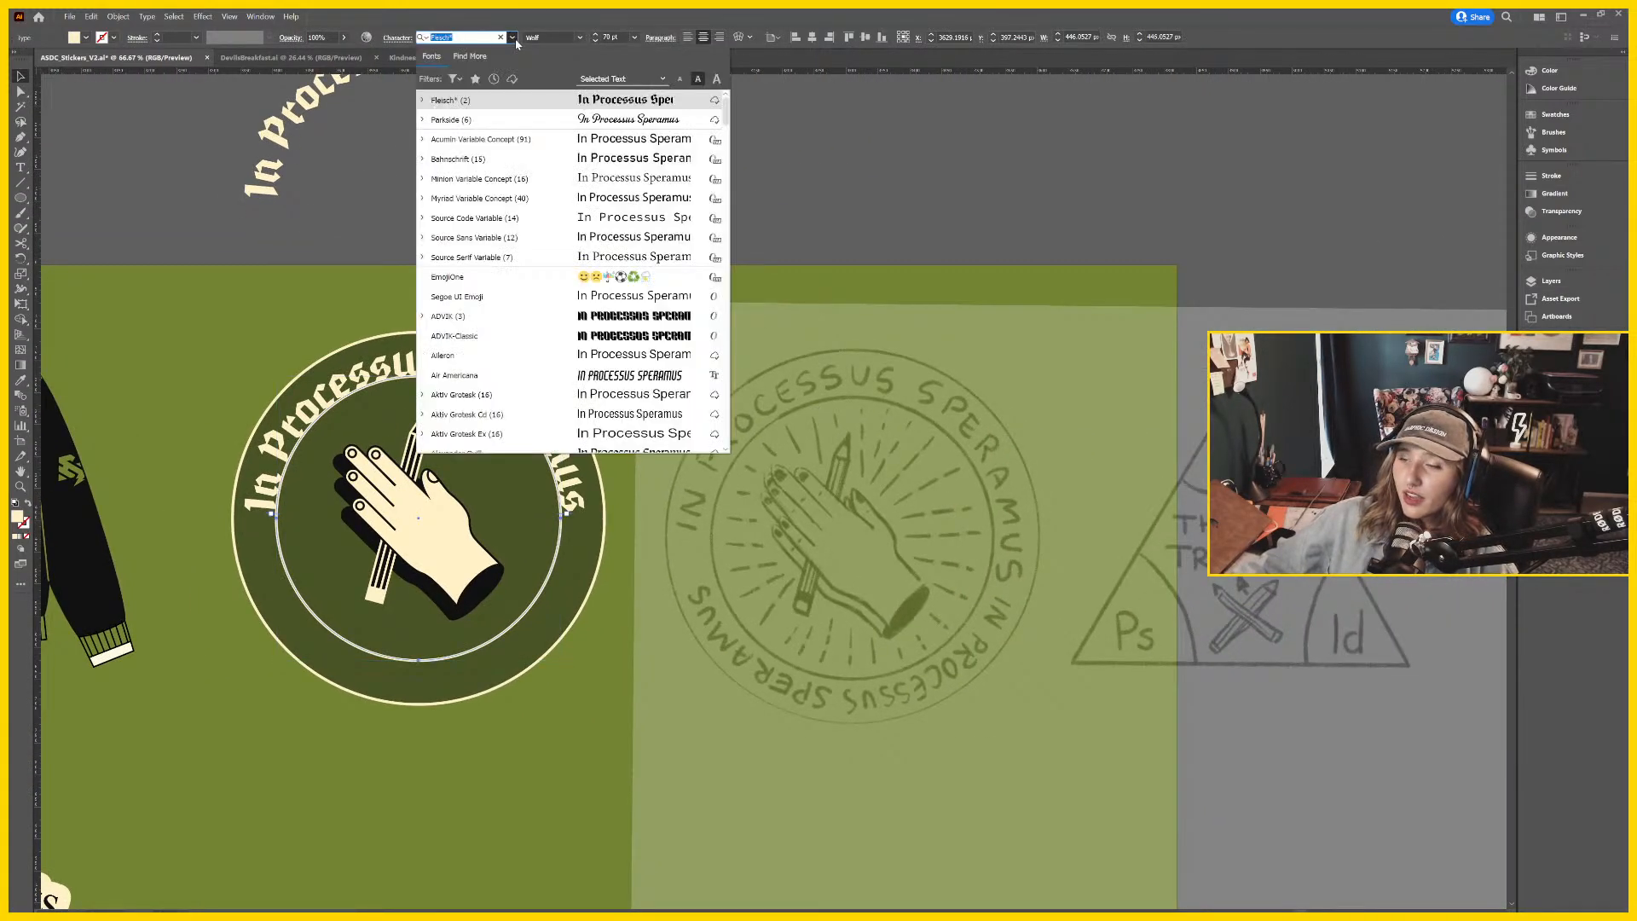
{"action": "left_click", "coordinate": [899, 219]}
{"action": "scroll", "coordinate": [898, 219], "scroll_direction": "right", "scroll_amount": 3}
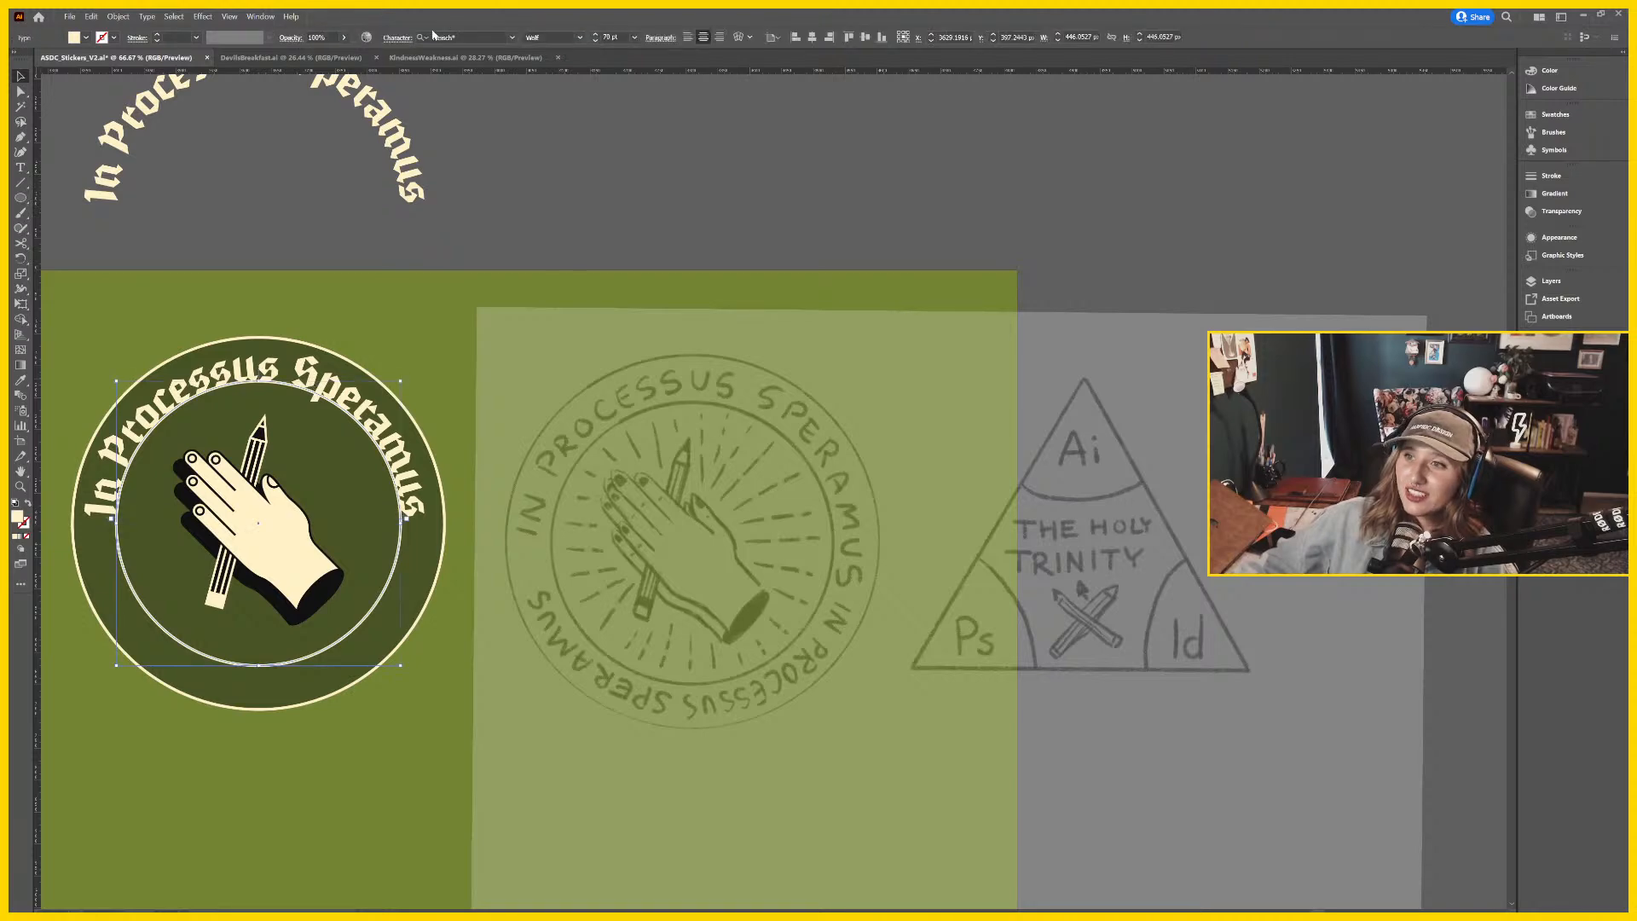
{"action": "left_click", "coordinate": [512, 38]}
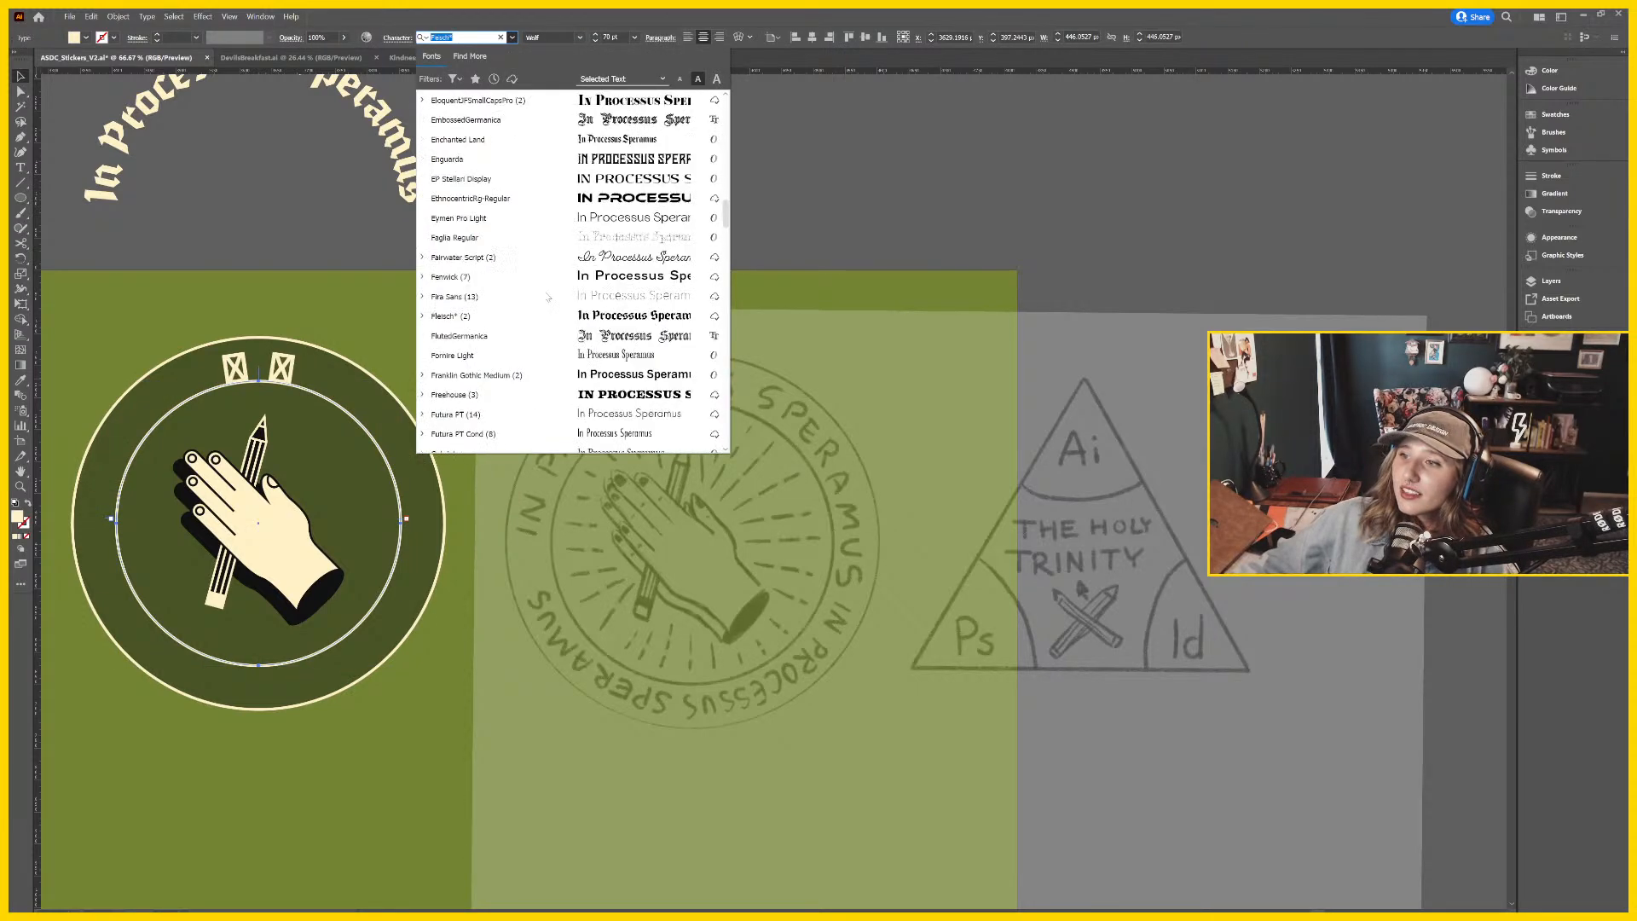
{"action": "scroll", "coordinate": [545, 102], "scroll_direction": "down", "scroll_amount": 3}
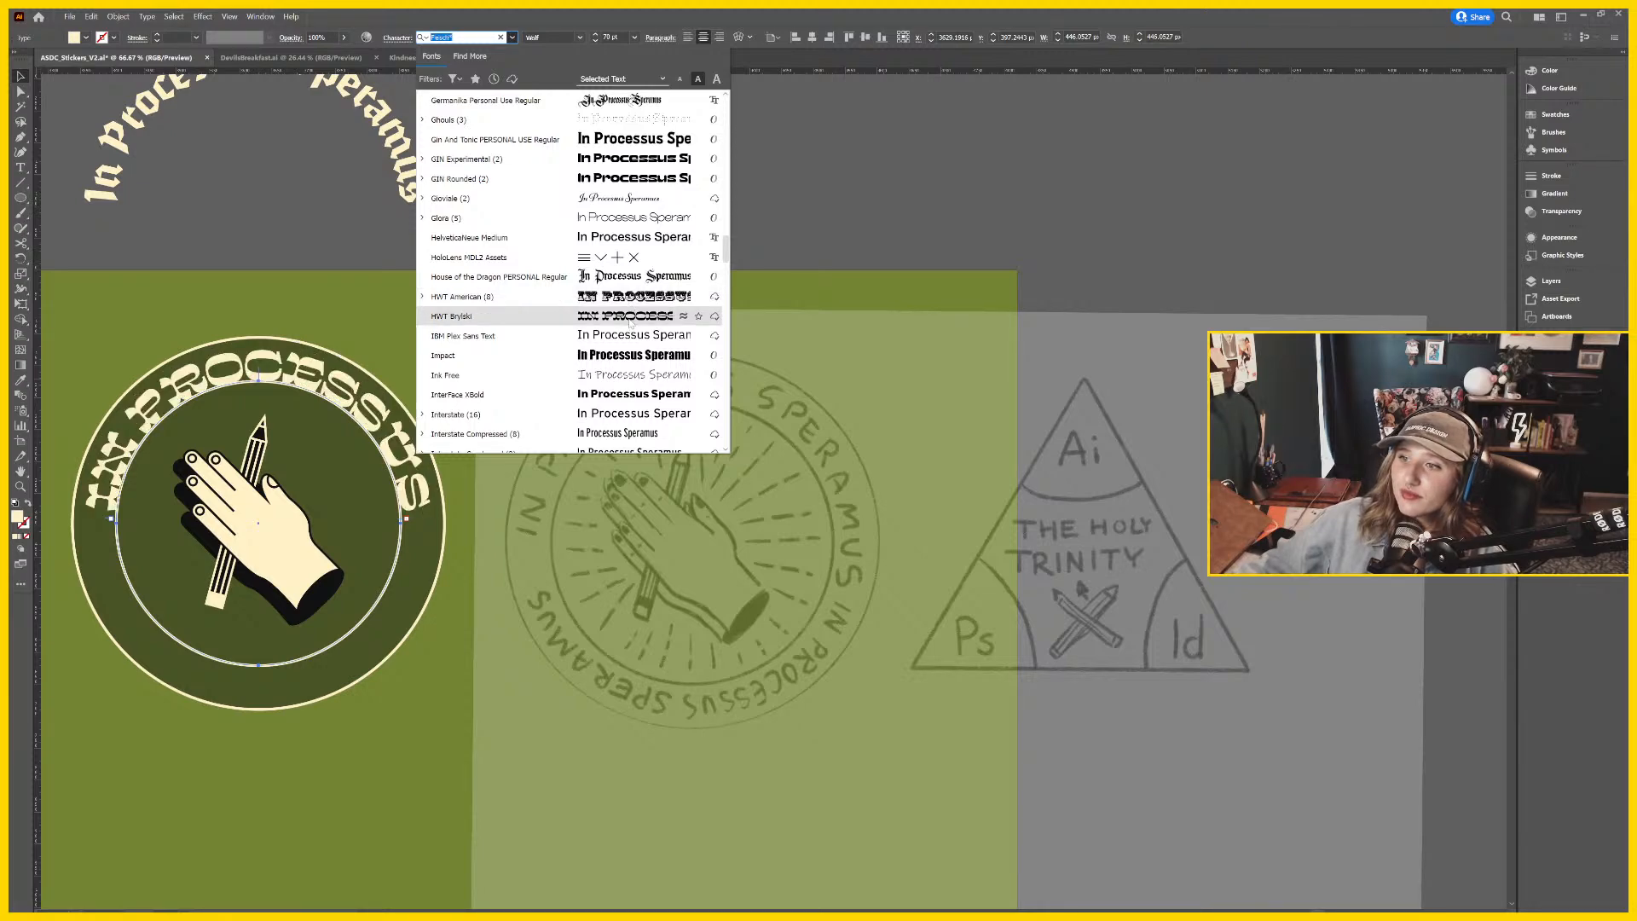
{"action": "scroll", "coordinate": [607, 322], "scroll_direction": "down", "scroll_amount": 4}
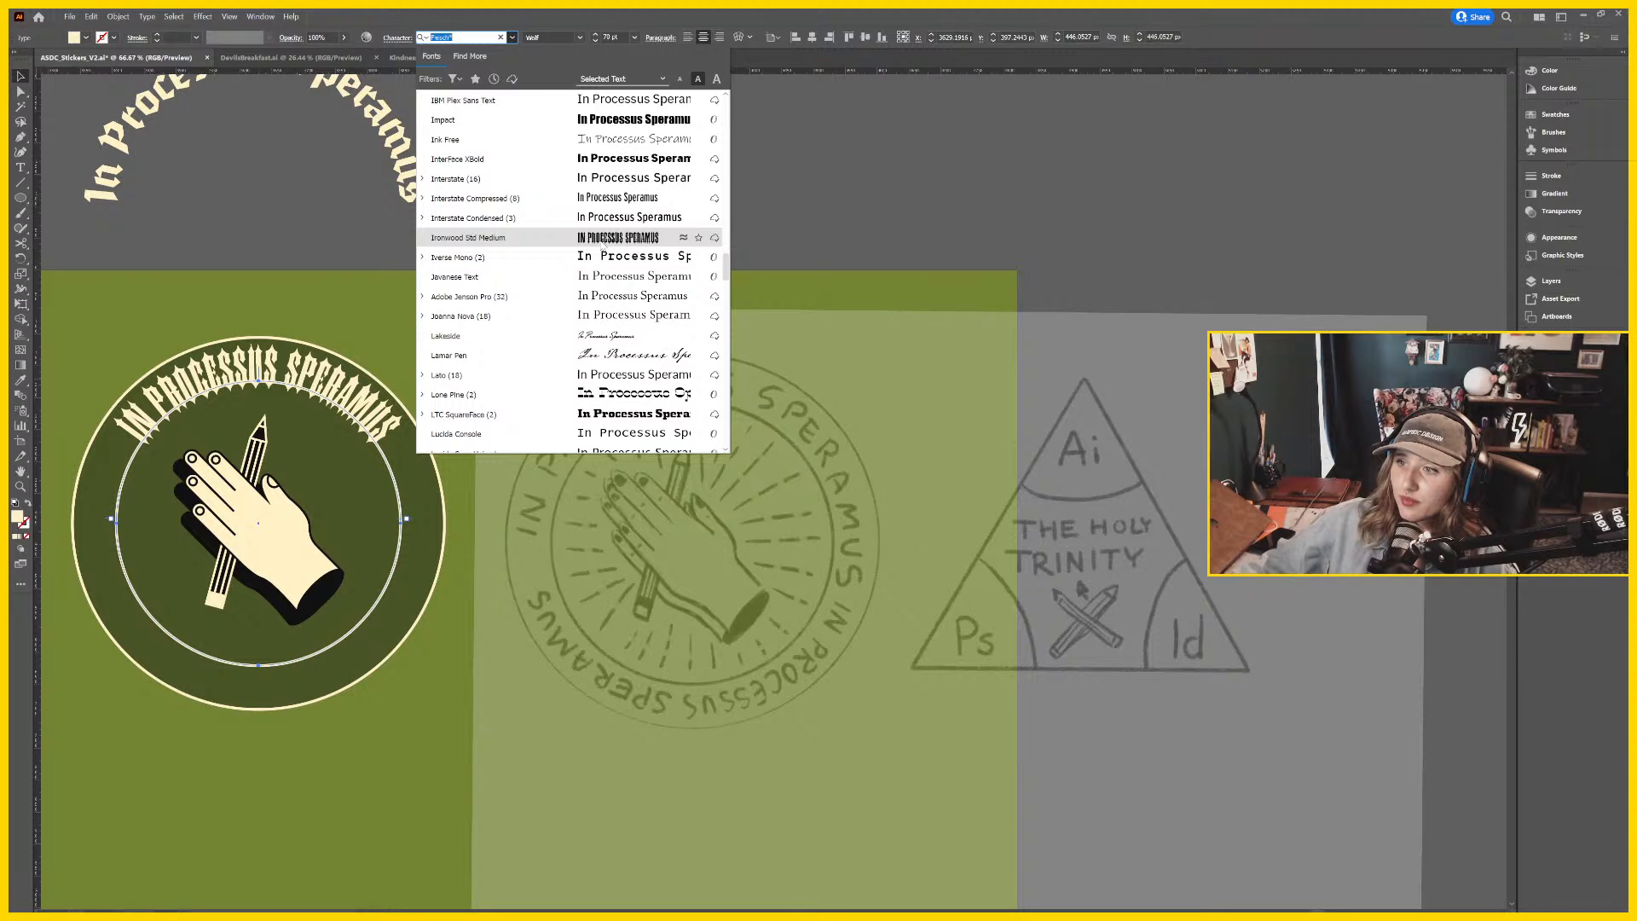
{"action": "left_click", "coordinate": [628, 400]}
Reduce the font size of the badge's curved lettering until the whole phrase "In Processus Speramus" fits over the inner ring.
{"action": "left_click_drag", "start_coordinate": [462, 365], "coordinate": [548, 353]}
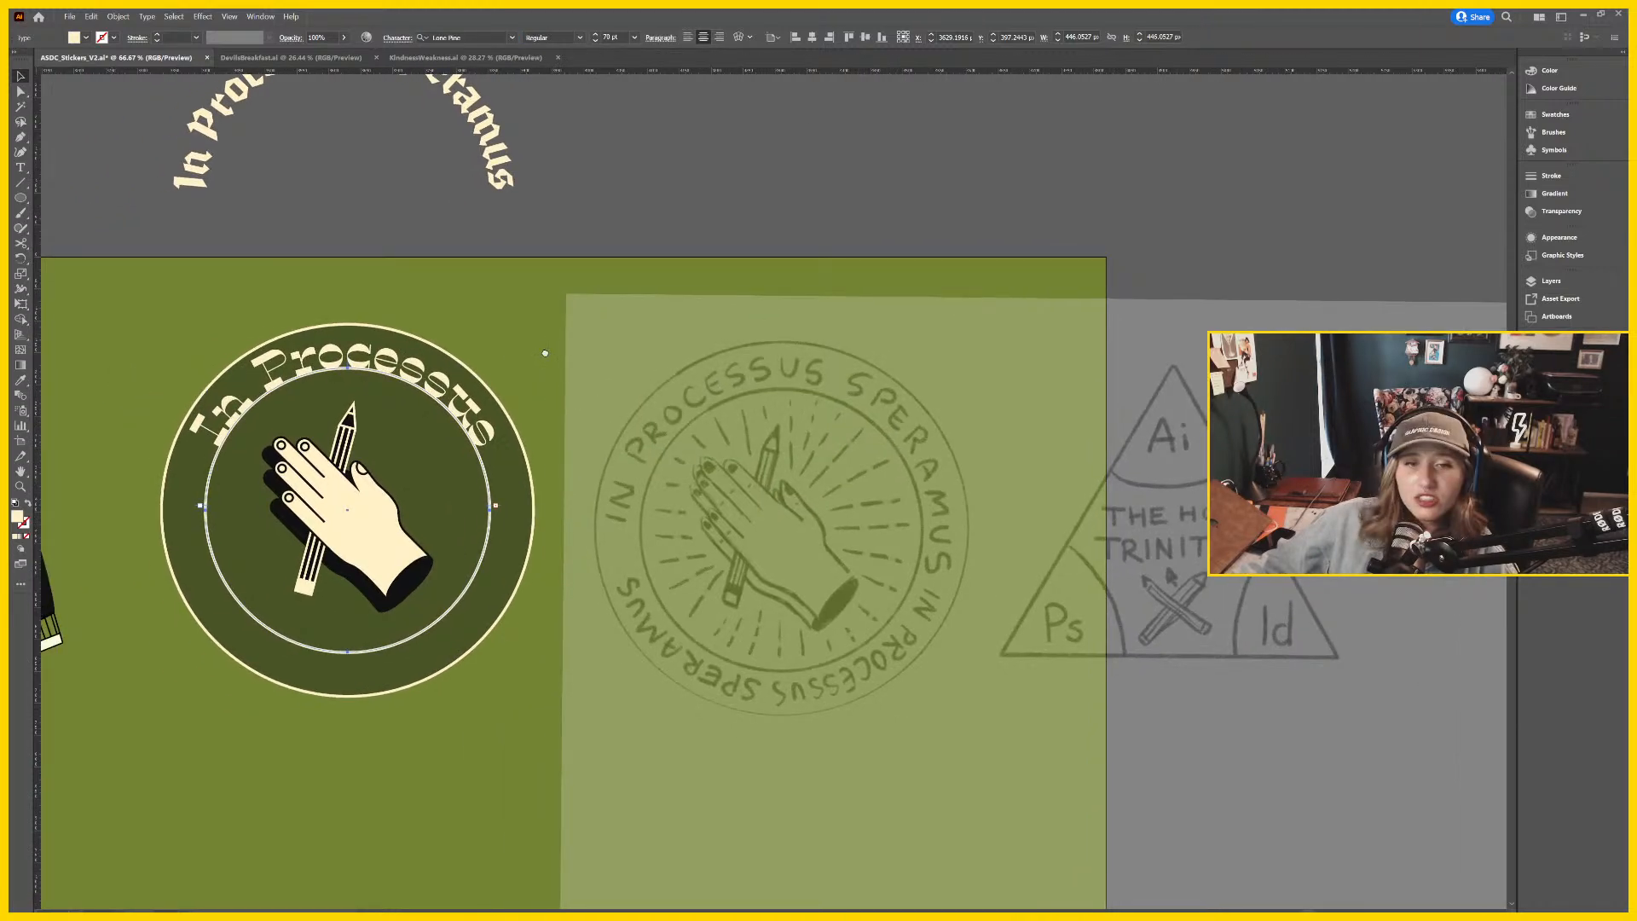
{"action": "left_click", "coordinate": [546, 176]}
{"action": "left_click_drag", "start_coordinate": [439, 388], "coordinate": [486, 349]}
{"action": "left_click", "coordinate": [486, 348]}
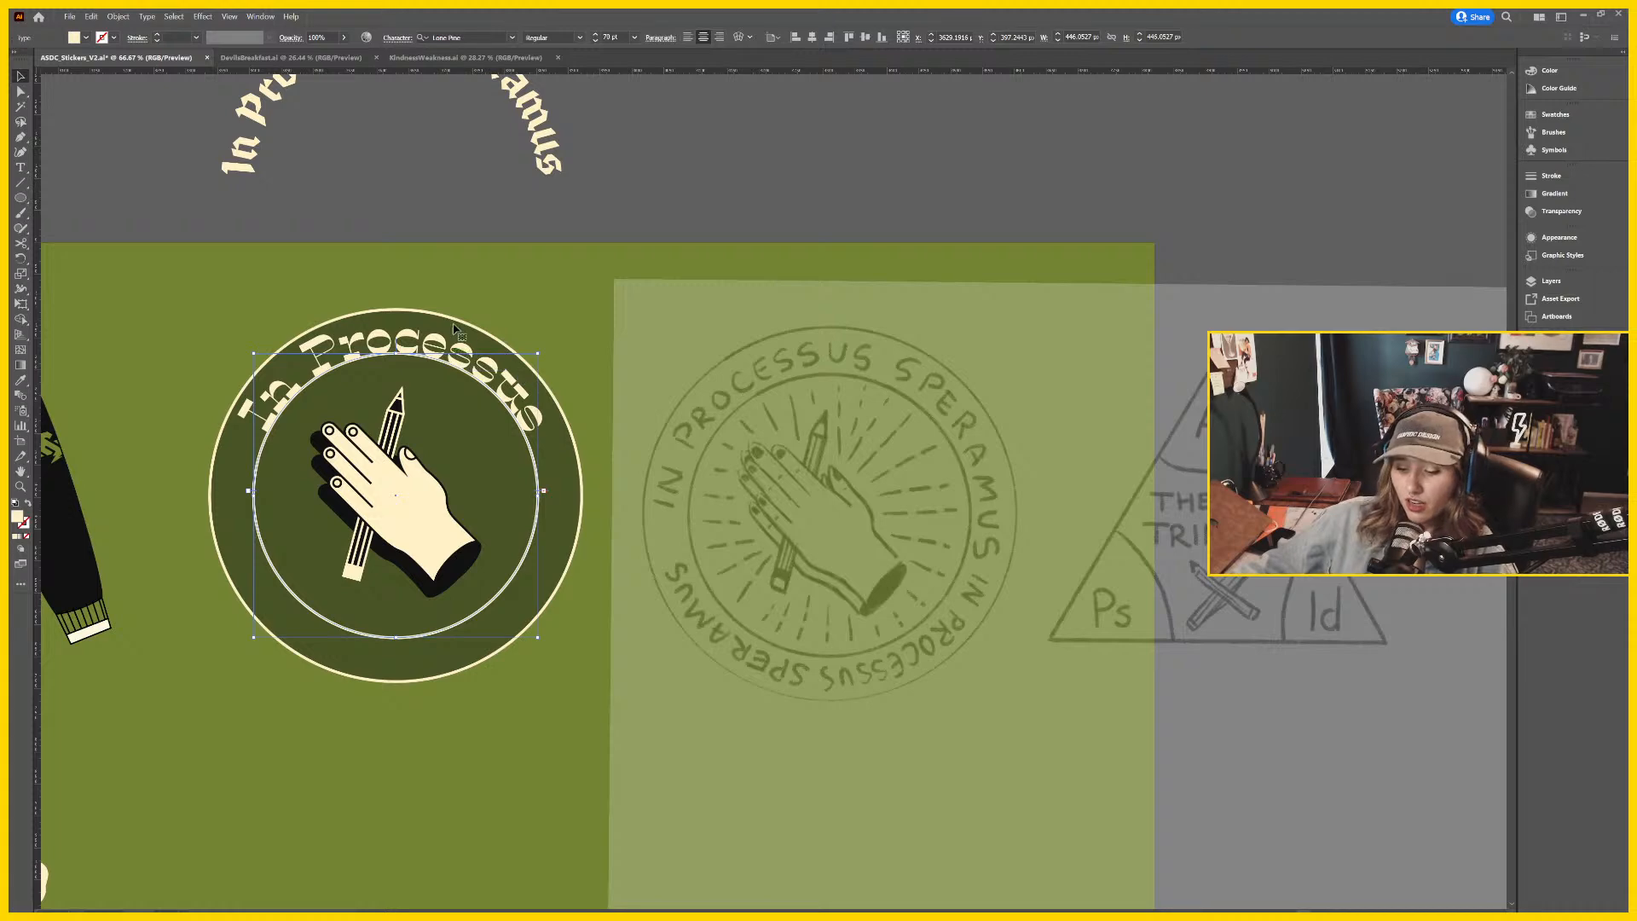
{"action": "key", "text": "ctrl+equal"}
{"action": "scroll", "coordinate": [486, 348], "scroll_direction": "right", "scroll_amount": 4}
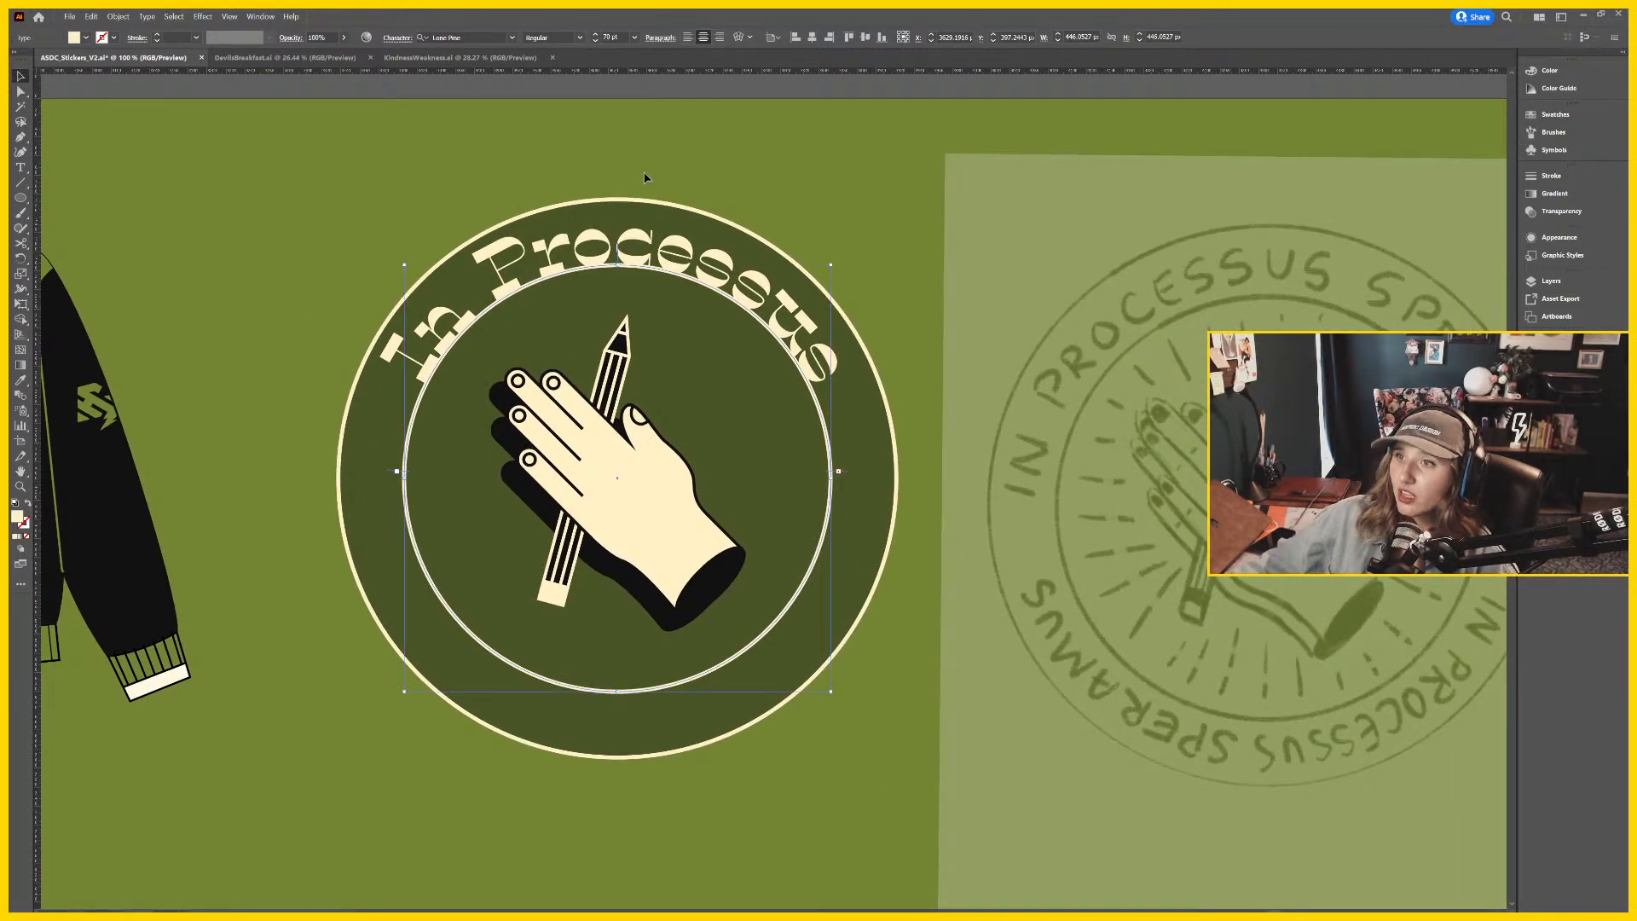
{"action": "left_click", "coordinate": [595, 40]}
{"action": "left_click", "coordinate": [595, 41]}
{"action": "left_click", "coordinate": [596, 41]}
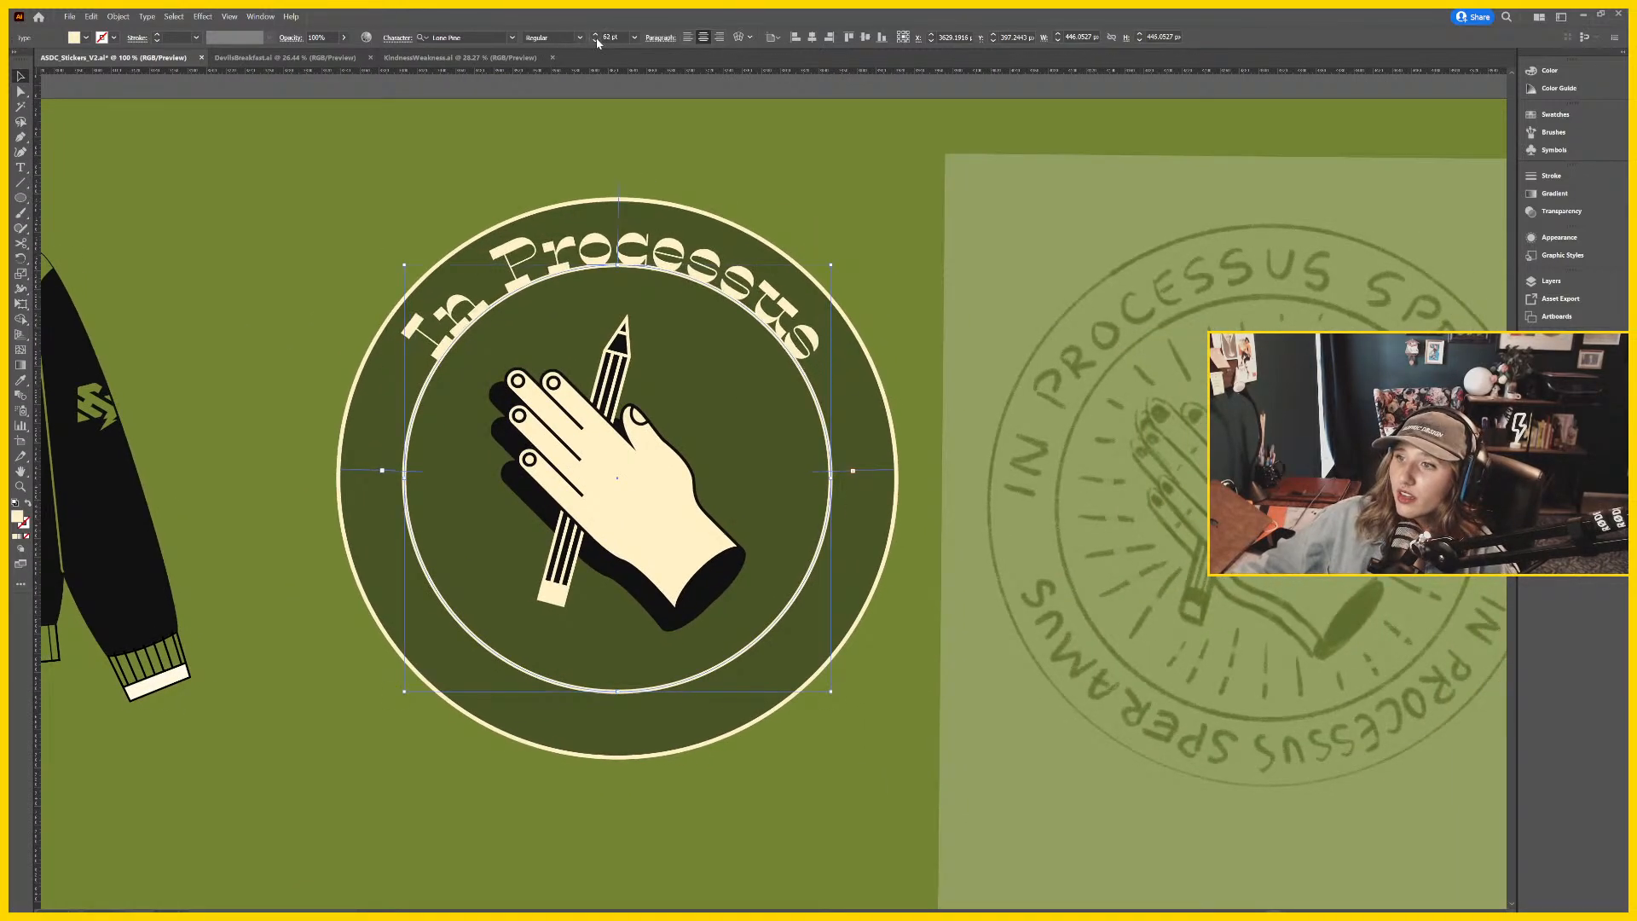
{"action": "left_click", "coordinate": [597, 43]}
{"action": "left_click", "coordinate": [597, 42]}
{"action": "left_click", "coordinate": [597, 43]}
{"action": "left_click", "coordinate": [597, 43]}
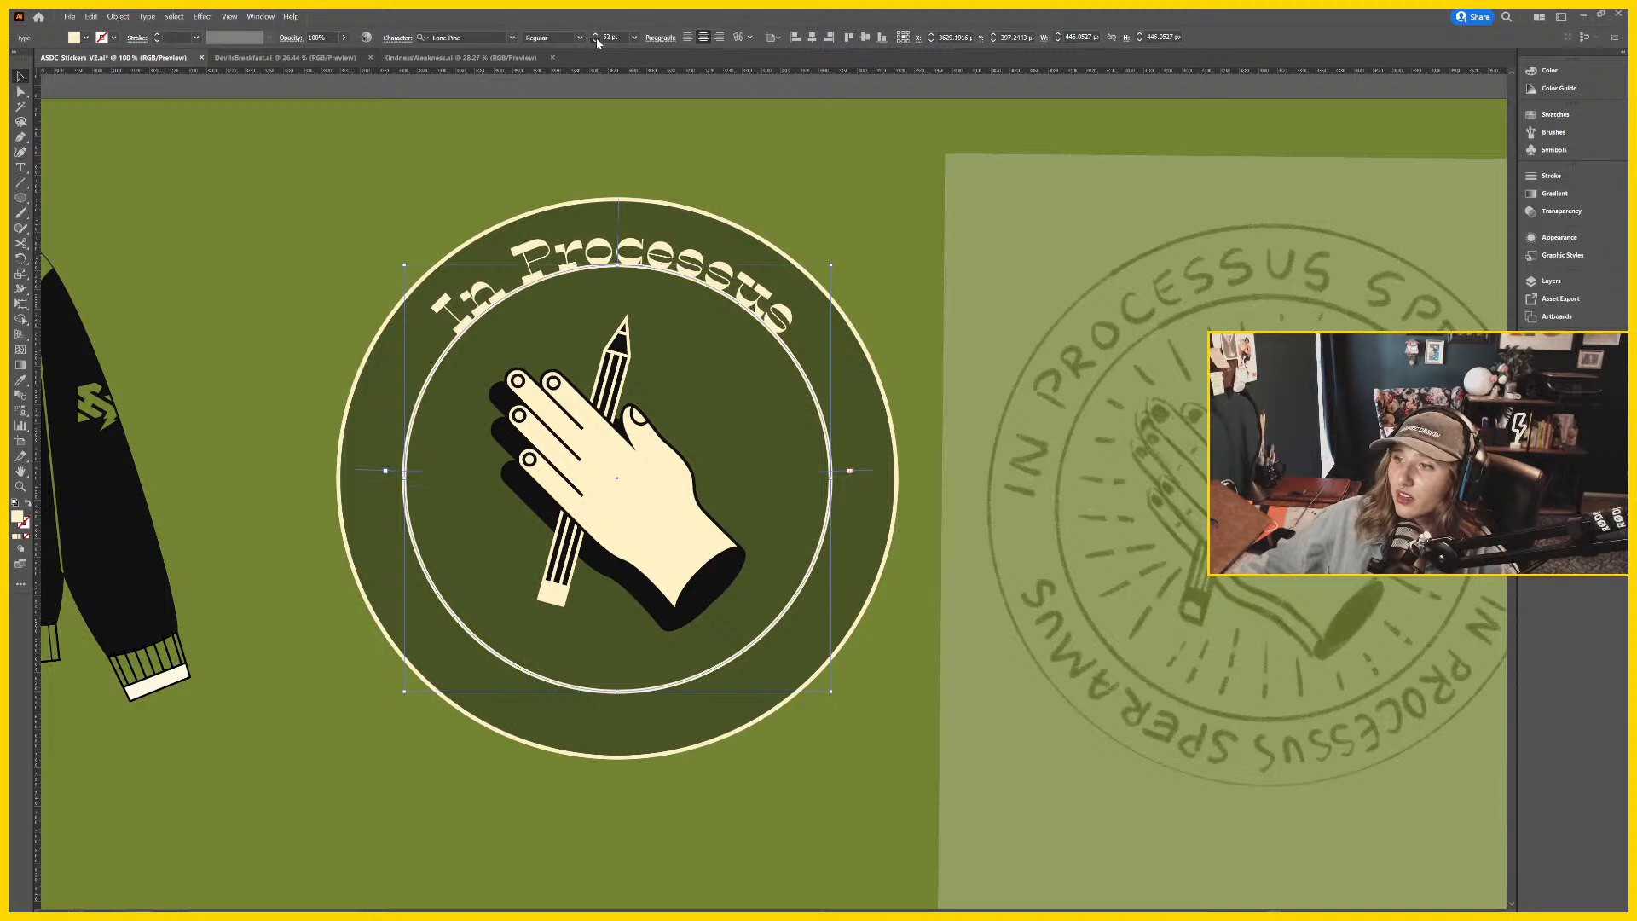
{"action": "left_click", "coordinate": [597, 43]}
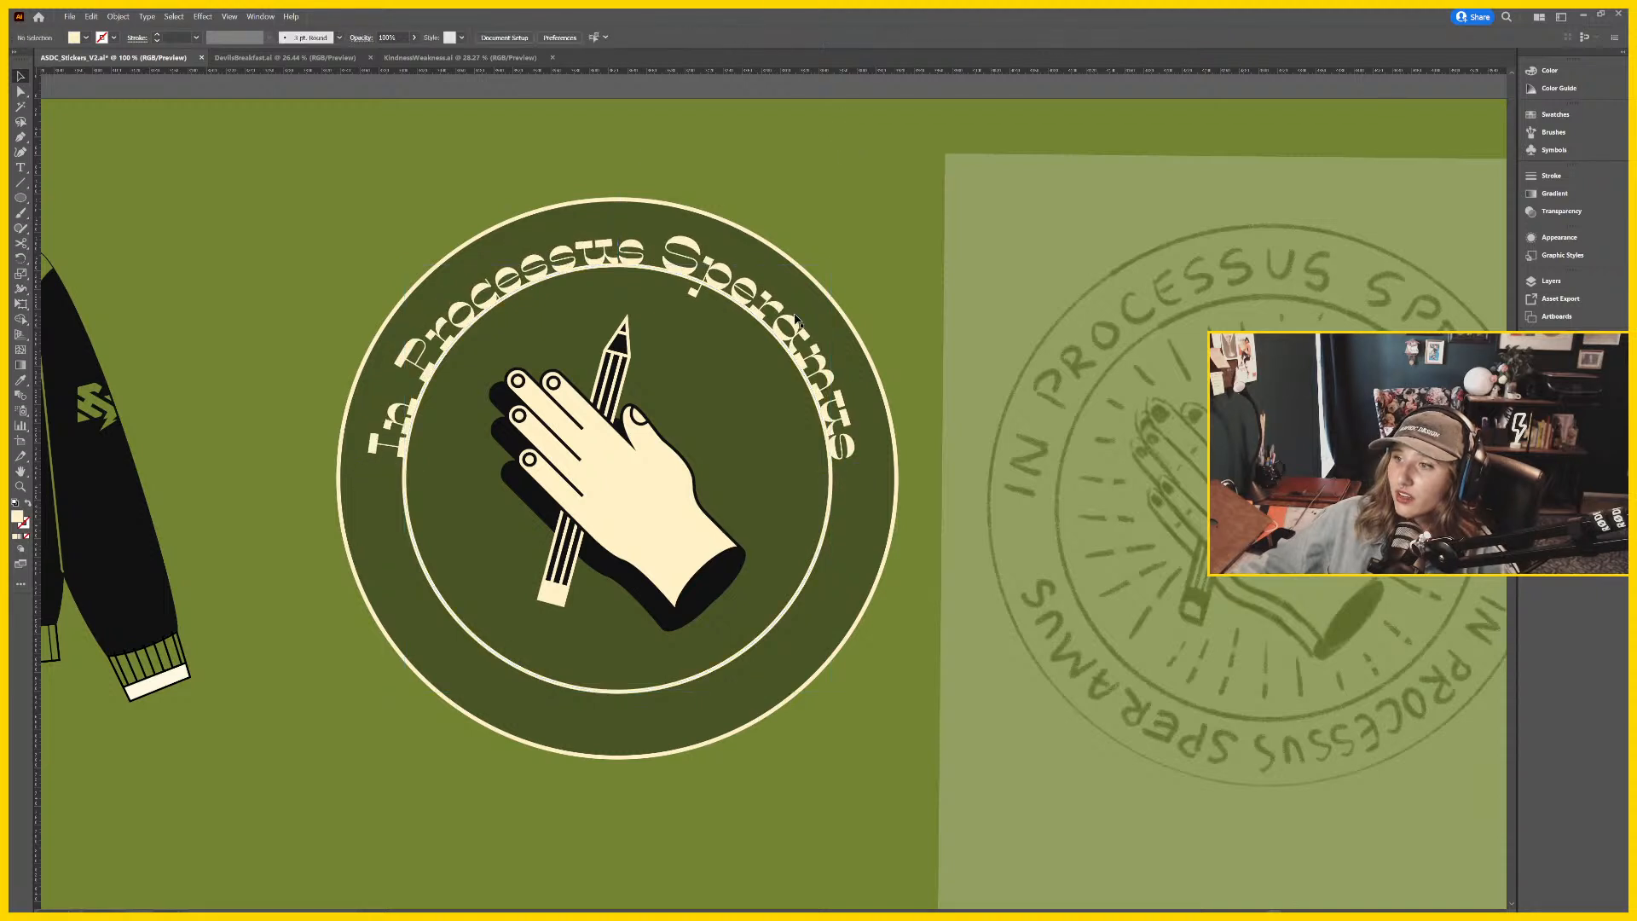
Enlarge the lettering's circular path so the text sits between the two rings, and check the spacing up close.
{"action": "left_click_drag", "start_coordinate": [834, 475], "coordinate": [846, 479]}
{"action": "key", "text": "ctrl+shift+a"}
{"action": "scroll", "coordinate": [730, 308], "scroll_direction": "up", "scroll_amount": 2}
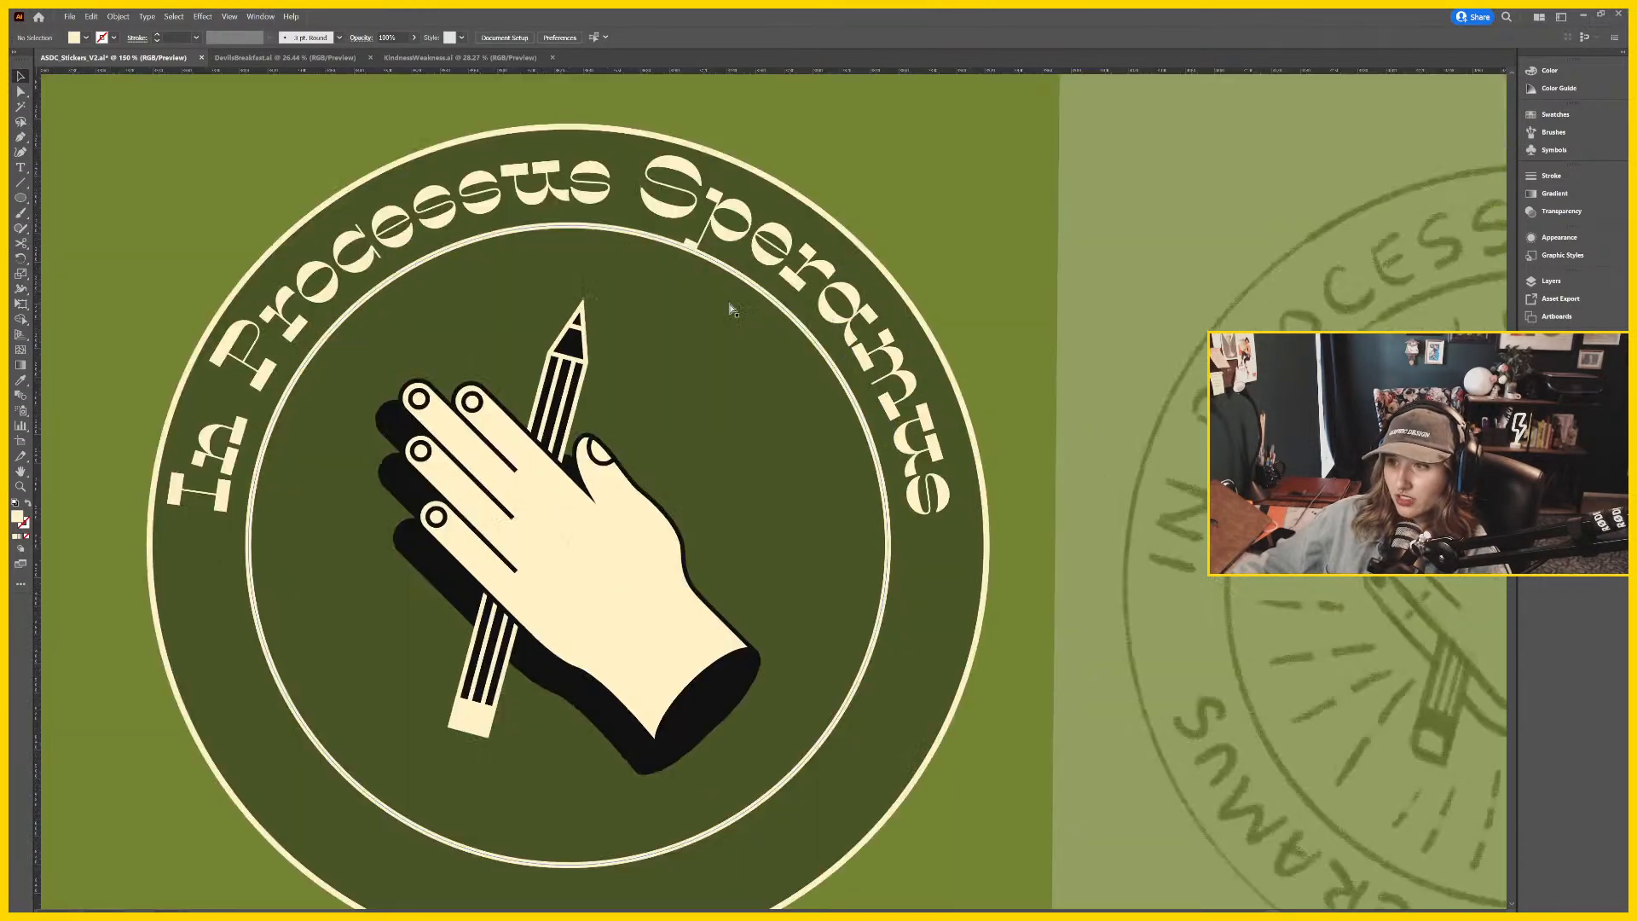
{"action": "scroll", "coordinate": [731, 309], "scroll_direction": "up", "scroll_amount": 2}
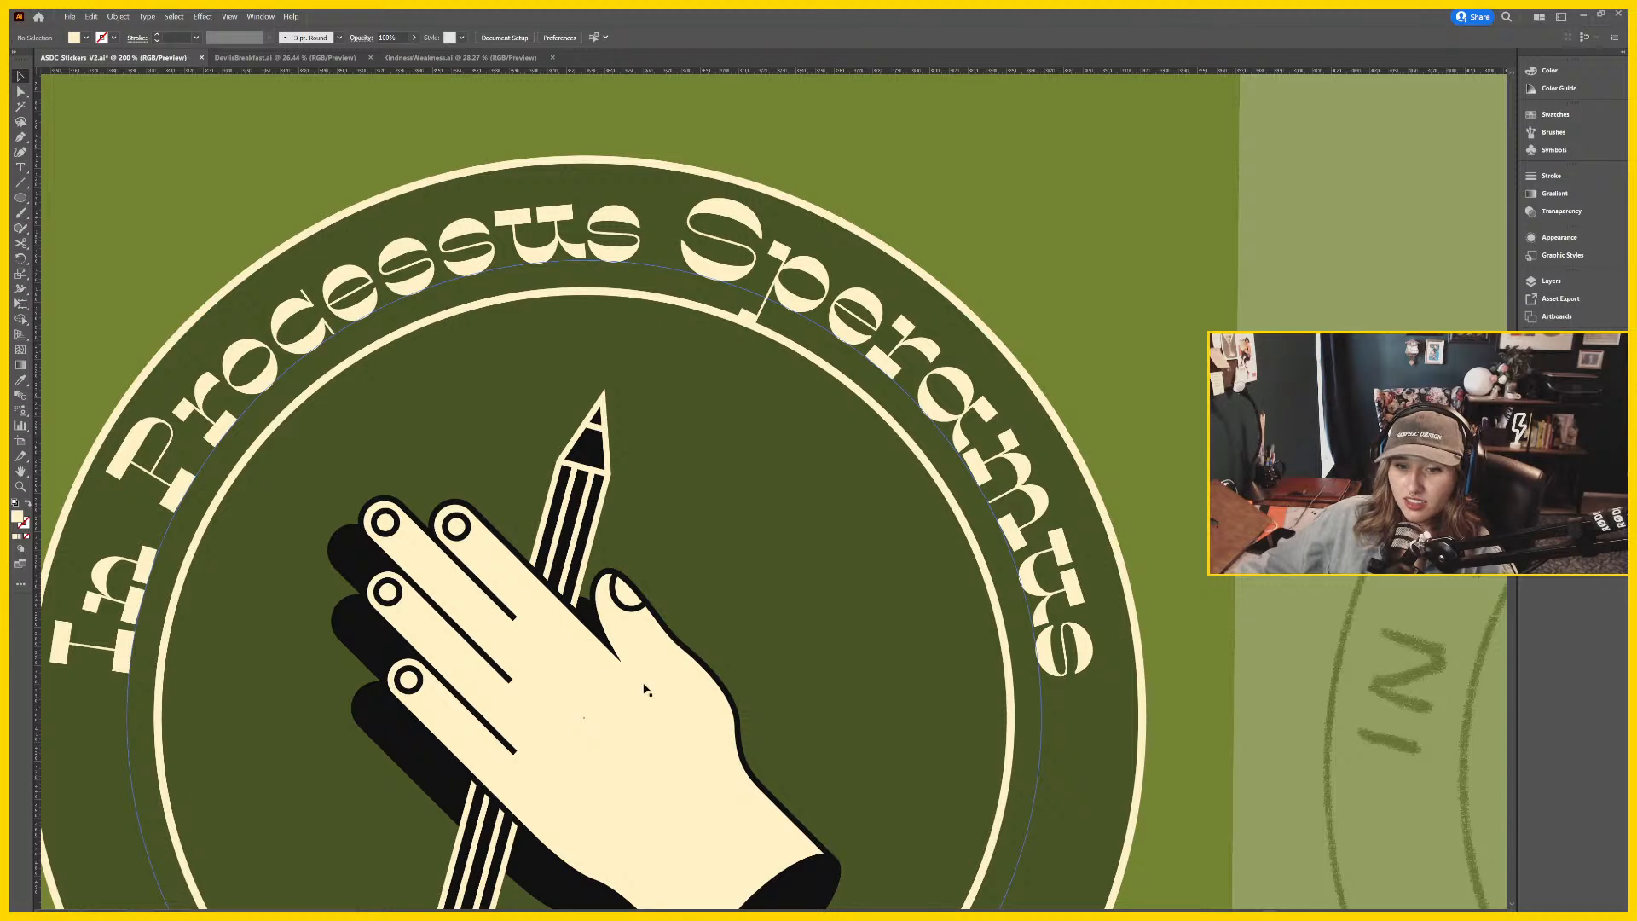
{"action": "scroll", "coordinate": [646, 691], "scroll_direction": "down", "scroll_amount": 2}
{"action": "scroll", "coordinate": [645, 691], "scroll_direction": "right", "scroll_amount": 1}
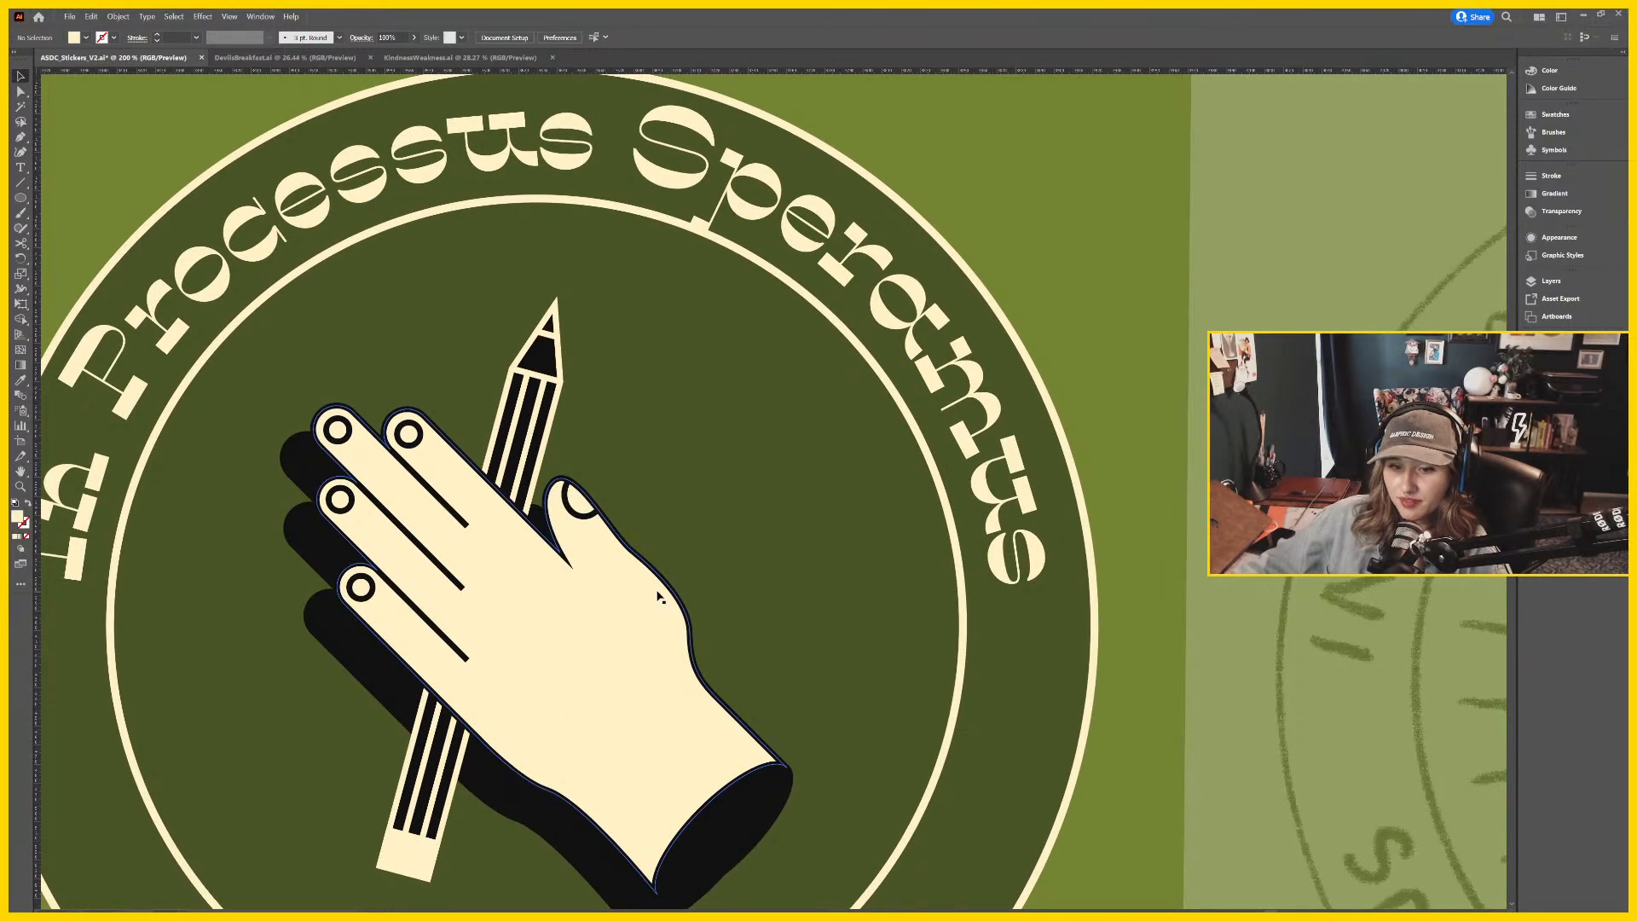
{"action": "scroll", "coordinate": [659, 596], "scroll_direction": "down", "scroll_amount": 3}
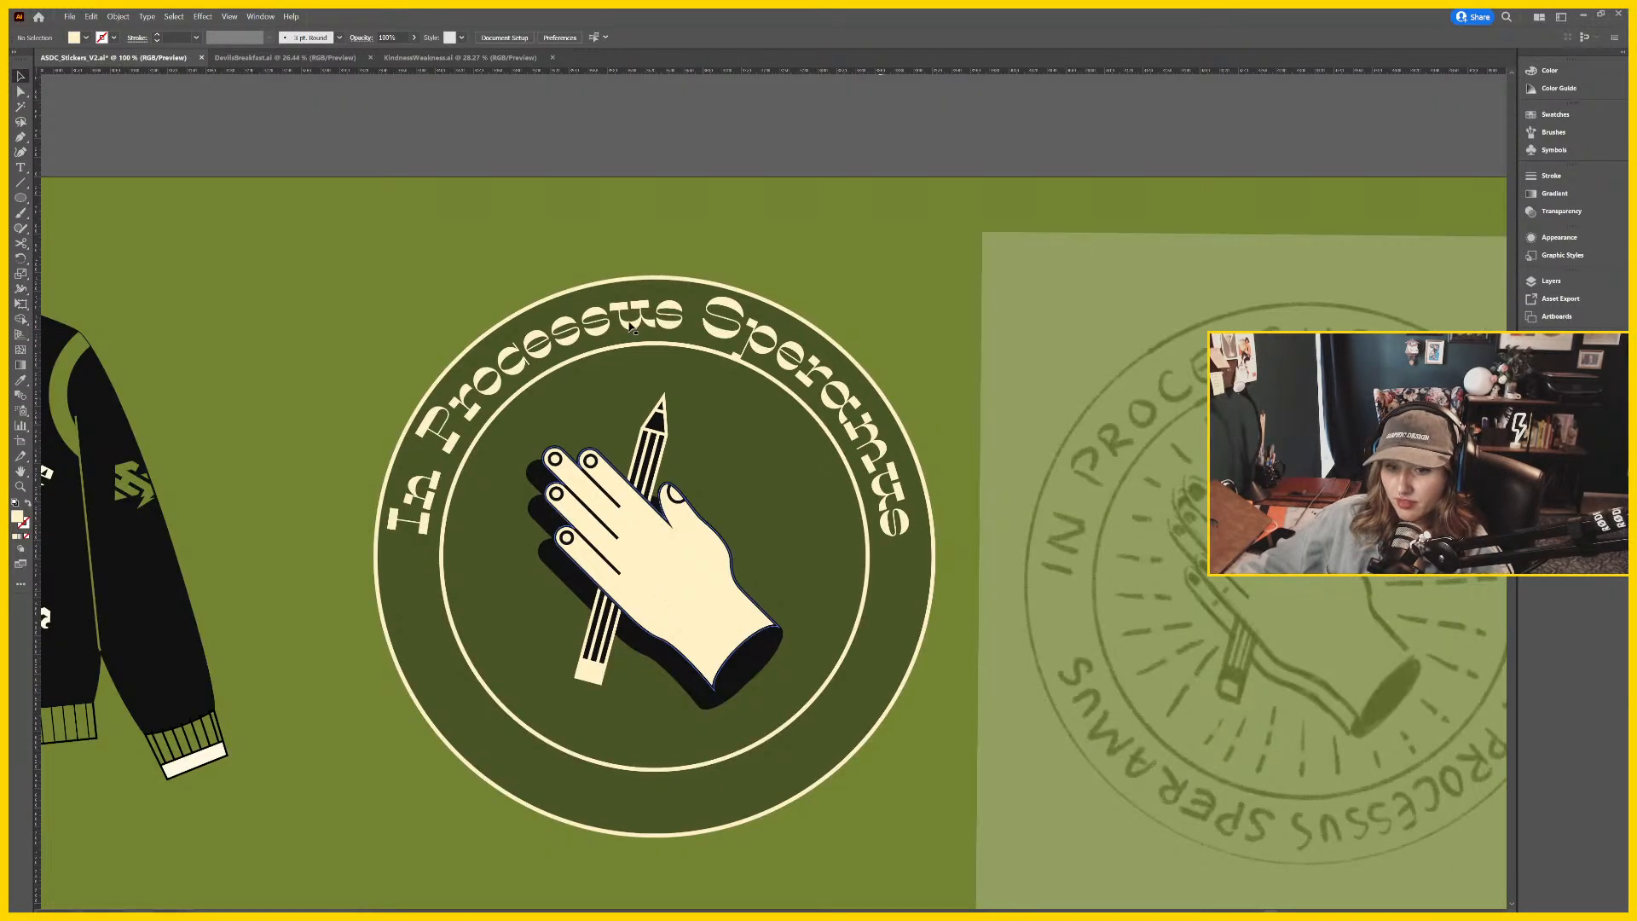
{"action": "scroll", "coordinate": [596, 265], "scroll_direction": "down", "scroll_amount": 3}
{"action": "scroll", "coordinate": [596, 264], "scroll_direction": "right", "scroll_amount": 1}
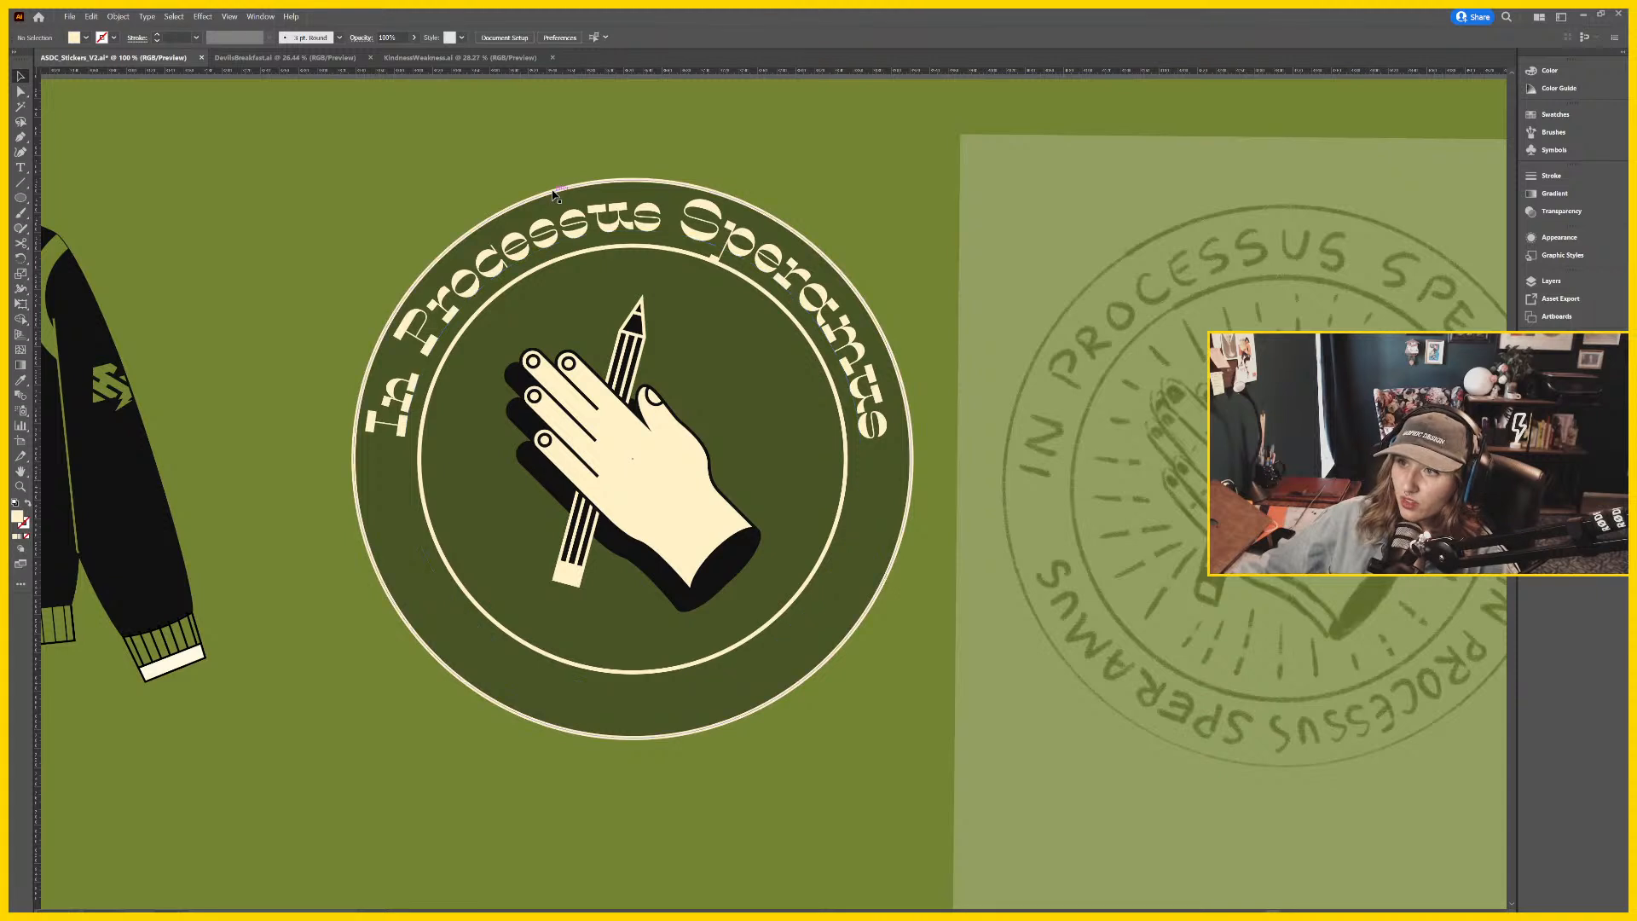
Enlarge the badge's outer ring around its centre and scale the curved lettering up slightly to suit the wider band.
{"action": "left_click", "coordinate": [552, 193]}
{"action": "left_click_drag", "start_coordinate": [911, 460], "coordinate": [871, 460]}
{"action": "left_click", "coordinate": [868, 356]}
{"action": "left_click_drag", "start_coordinate": [828, 311], "coordinate": [827, 311]}
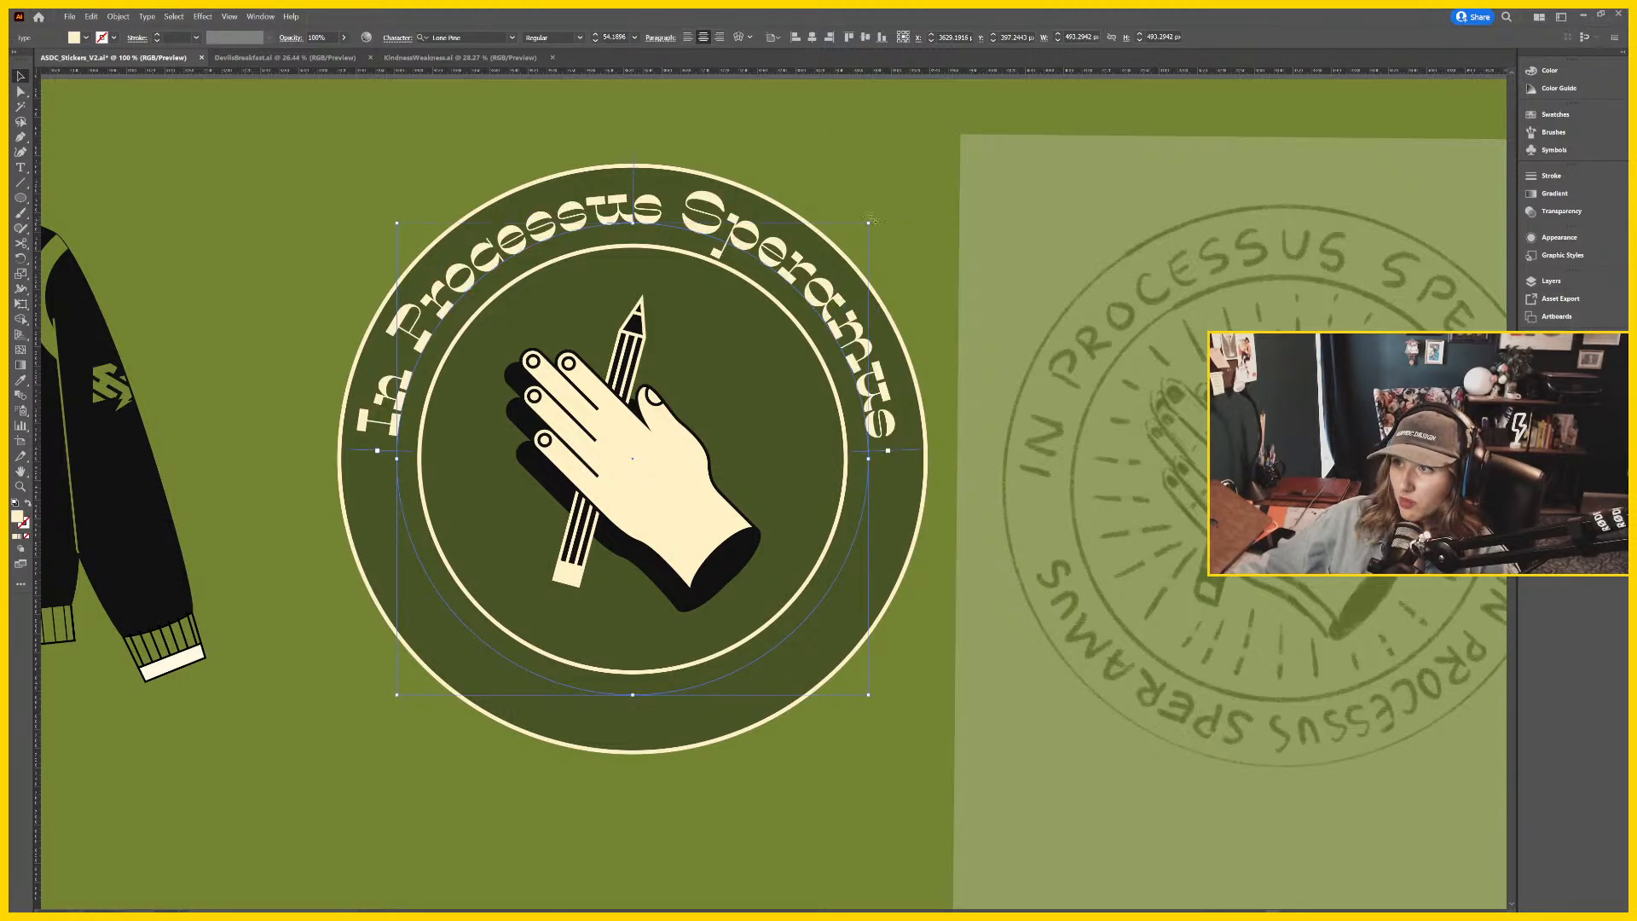
Rotate a copy of the curved lettering half a turn around the badge so the phrase also runs along its lower half.
{"action": "left_click_drag", "start_coordinate": [871, 220], "coordinate": [355, 705]}
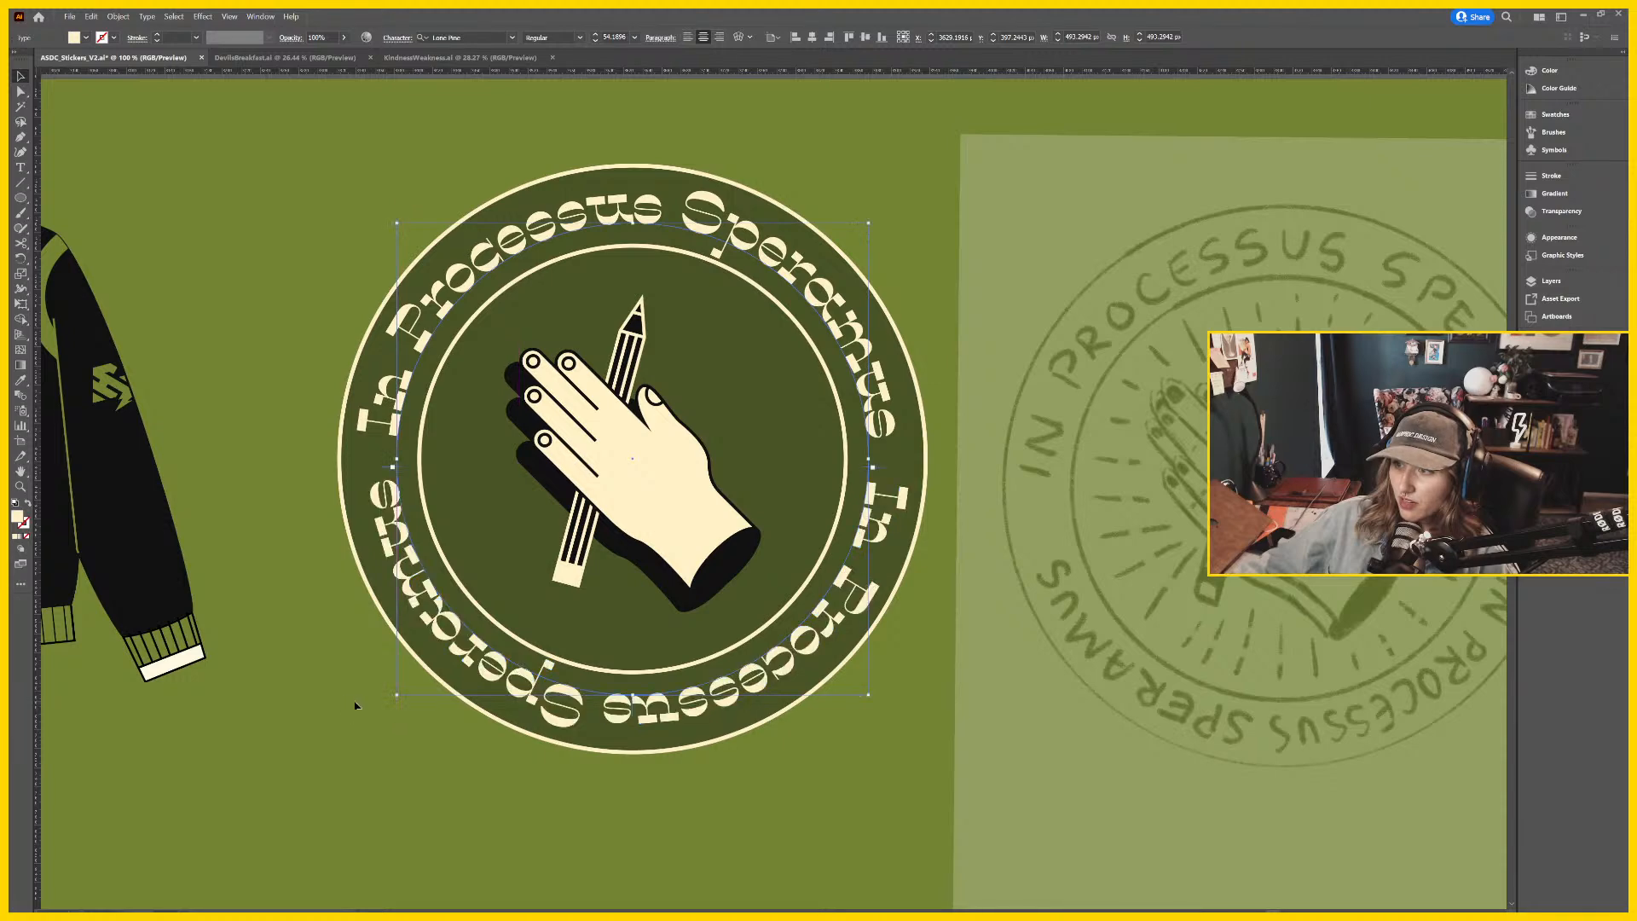
{"action": "left_click", "coordinate": [926, 133]}
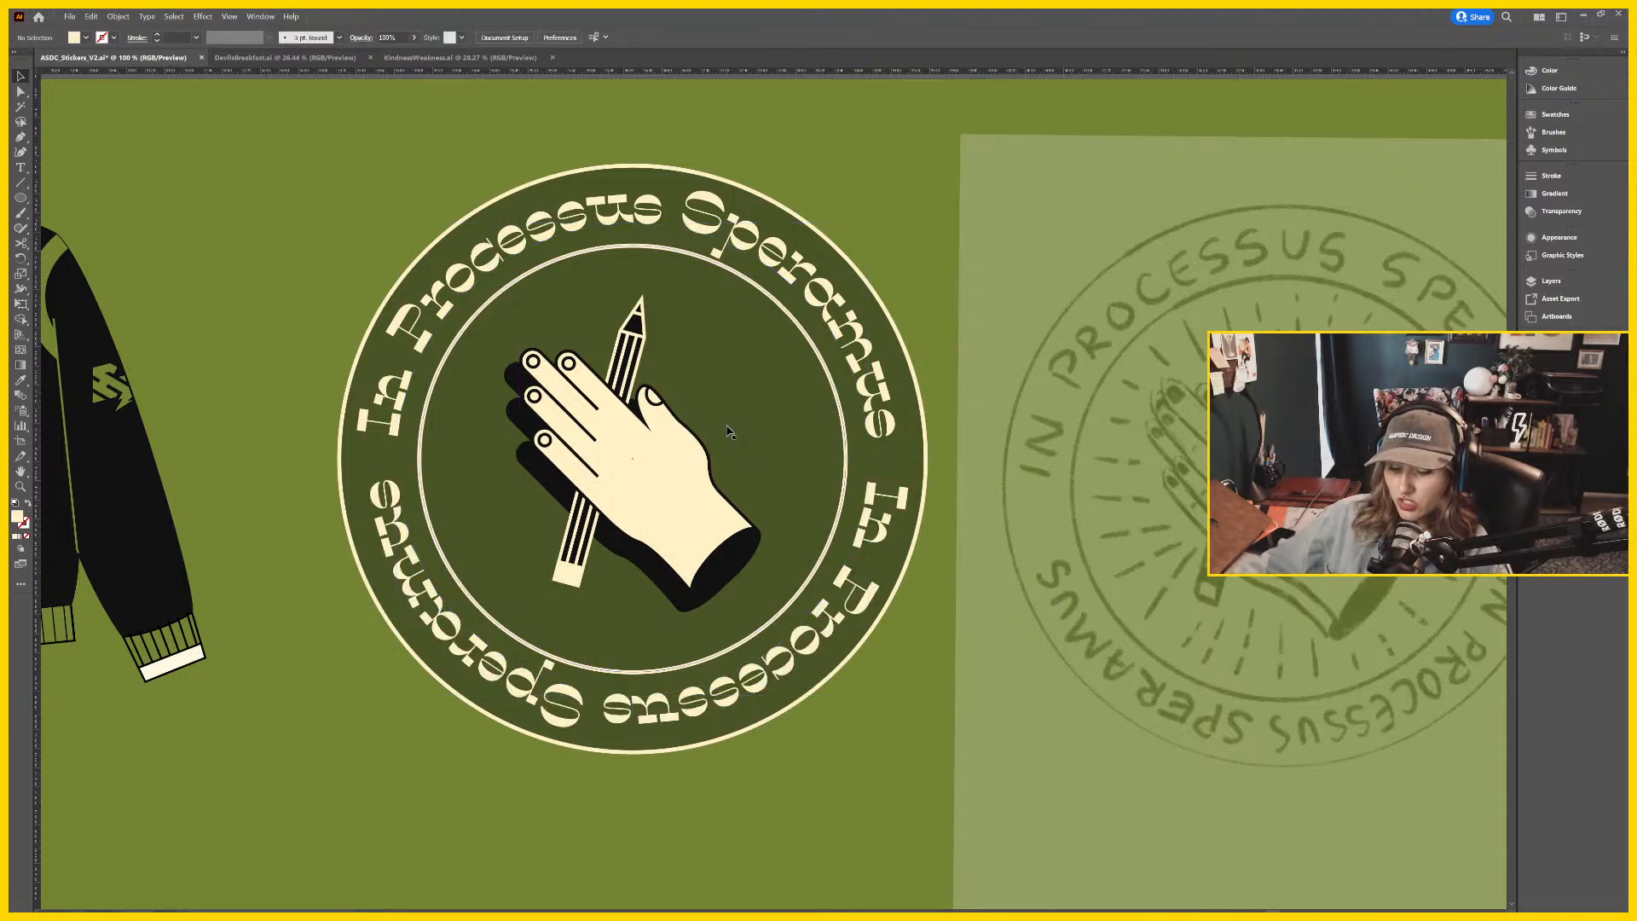
{"action": "left_click_drag", "start_coordinate": [729, 432], "coordinate": [619, 460]}
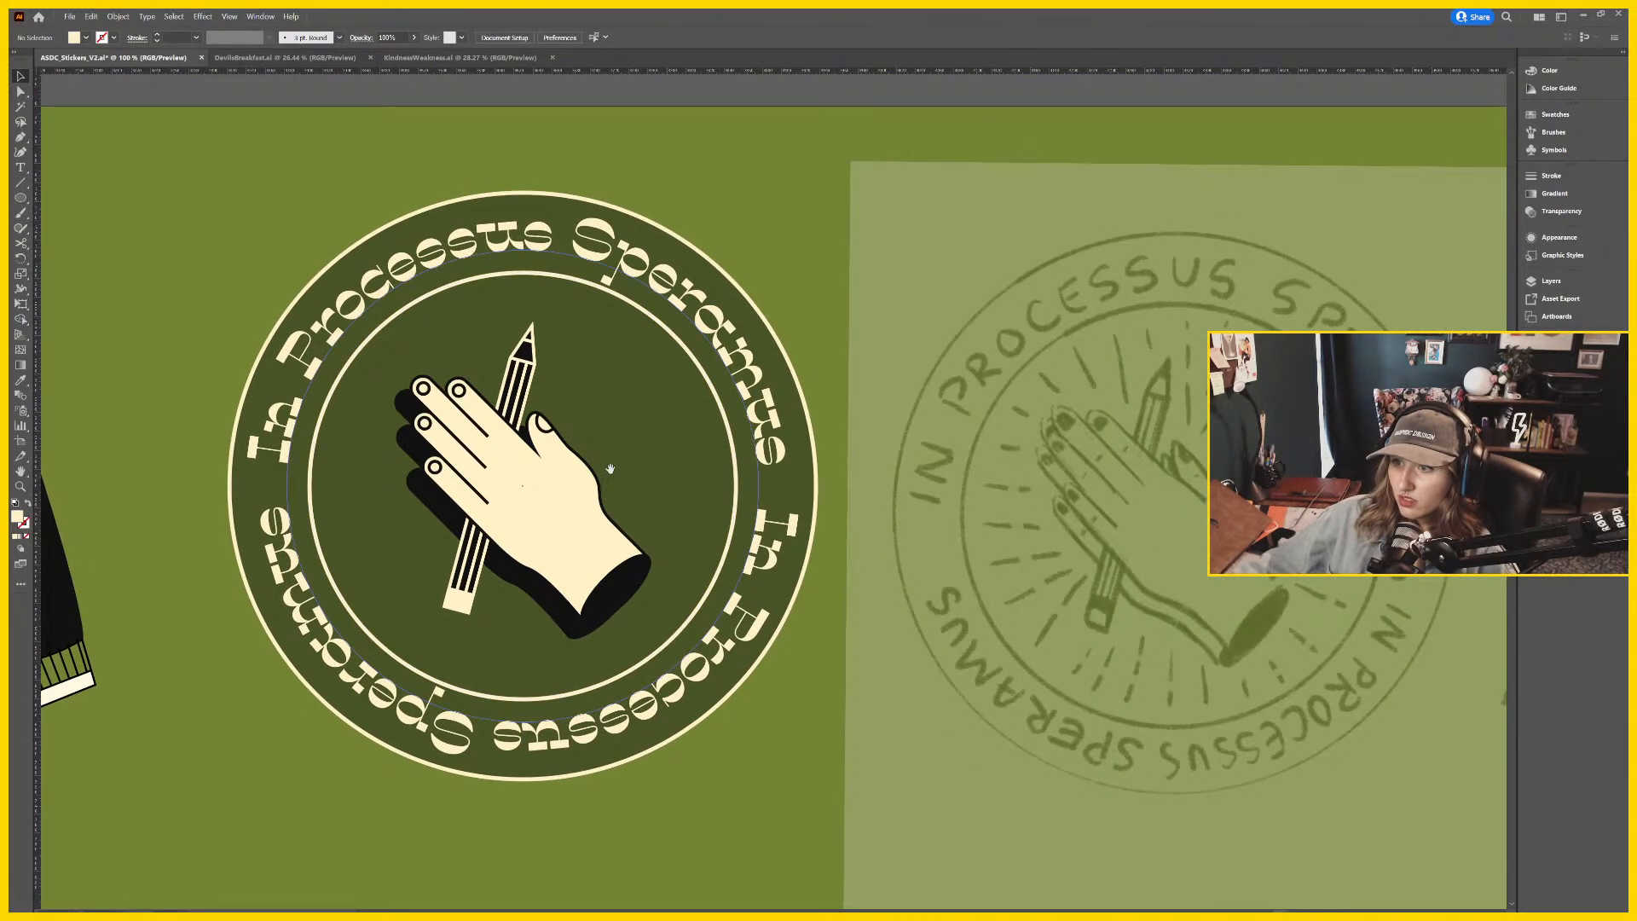
{"action": "left_click", "coordinate": [561, 466]}
{"action": "left_click", "coordinate": [867, 473]}
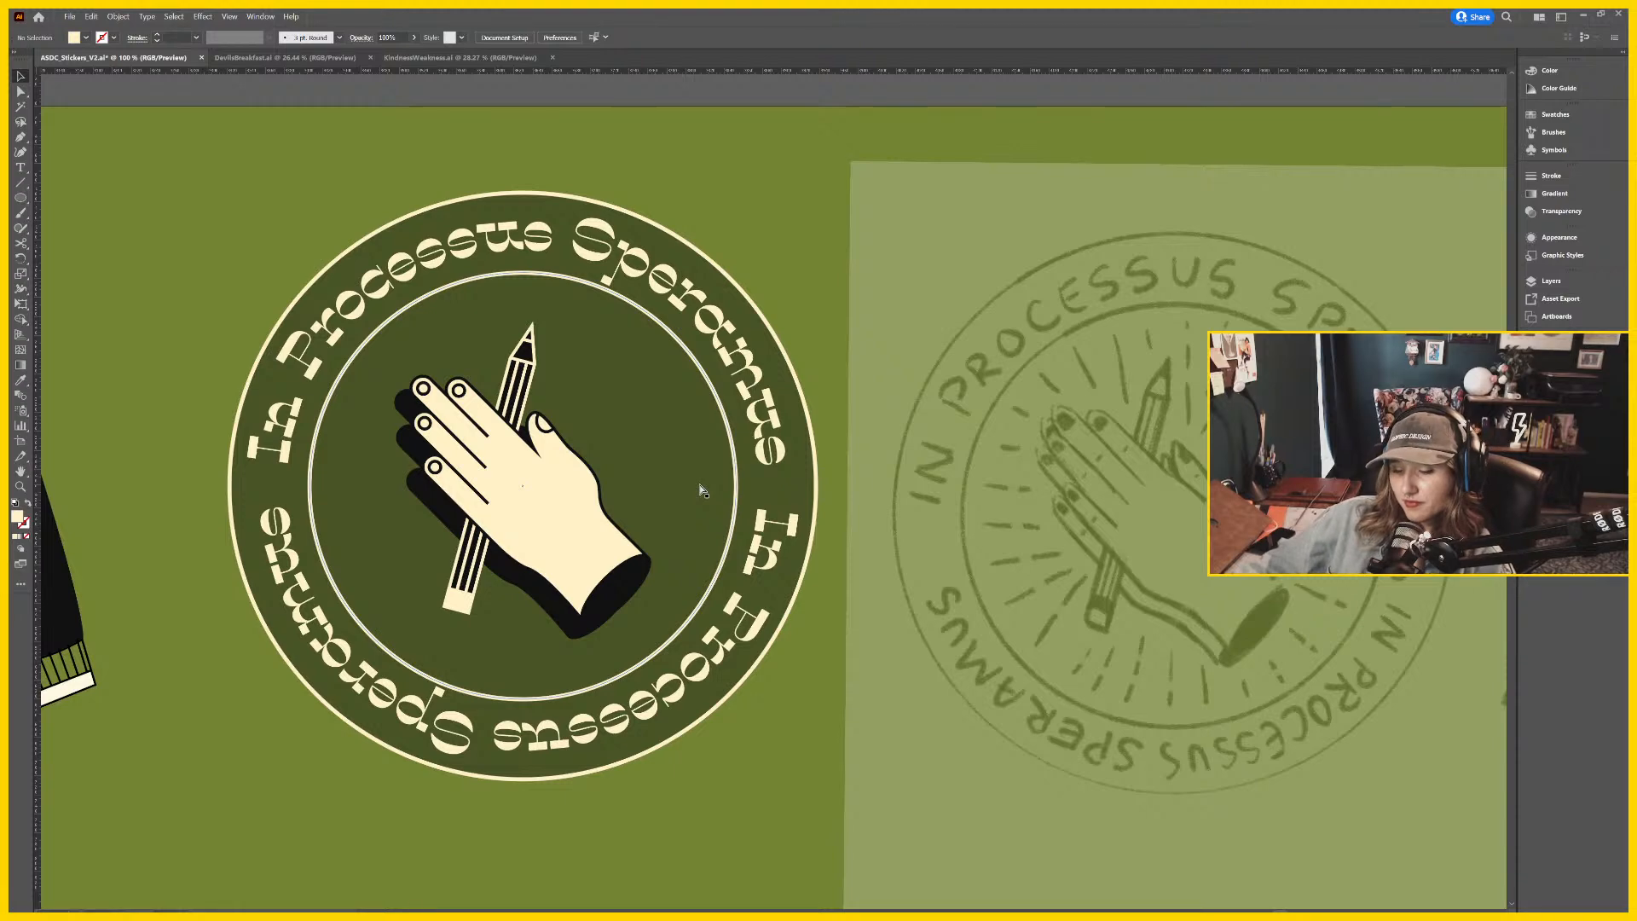
{"action": "key", "text": "ctrl+minus"}
{"action": "key", "text": "ctrl+minus"}
{"action": "key", "text": "ctrl+minus"}
{"action": "scroll", "coordinate": [857, 632], "scroll_direction": "left", "scroll_amount": 2}
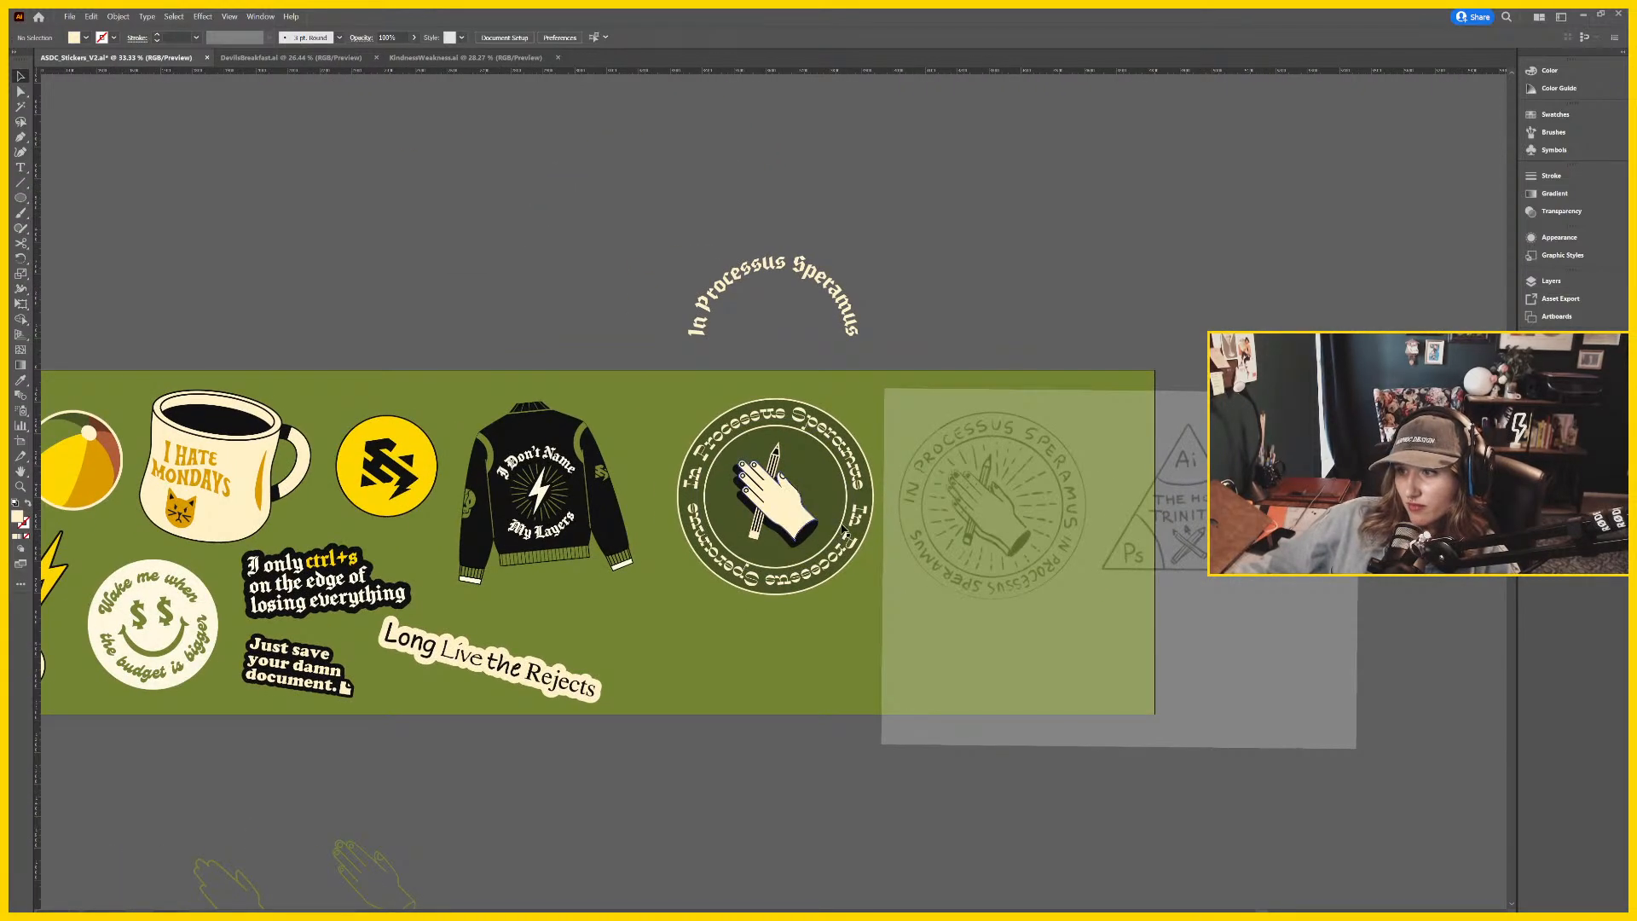
Select the badge's inner ring and send it behind the dark green outer circle.
{"action": "left_click", "coordinate": [814, 487]}
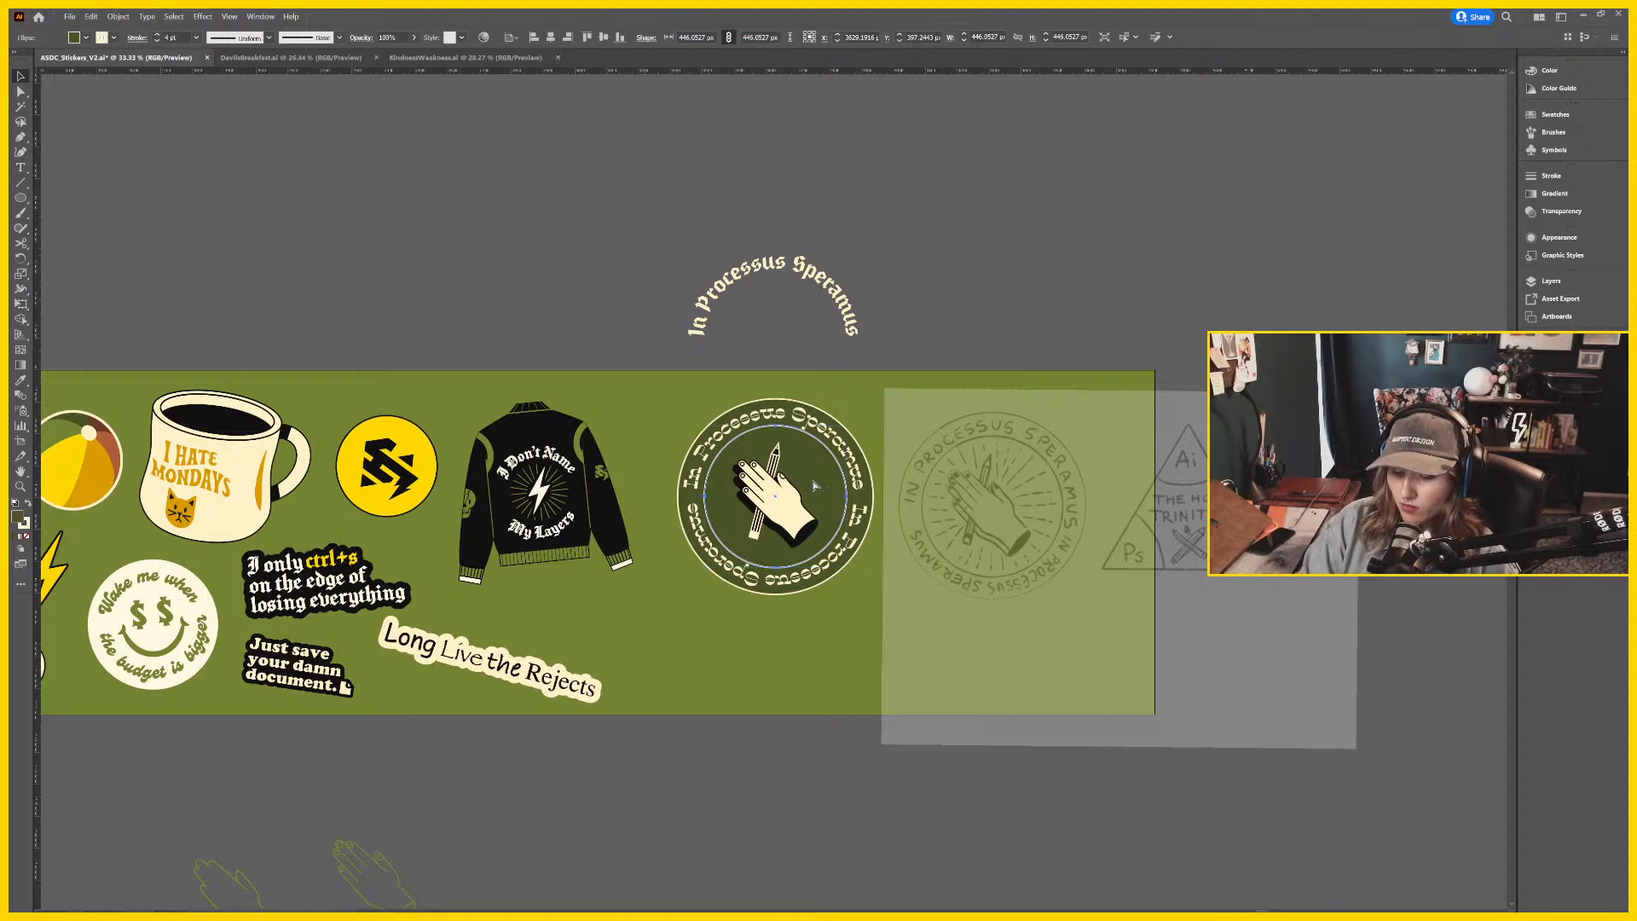
{"action": "key", "text": "v"}
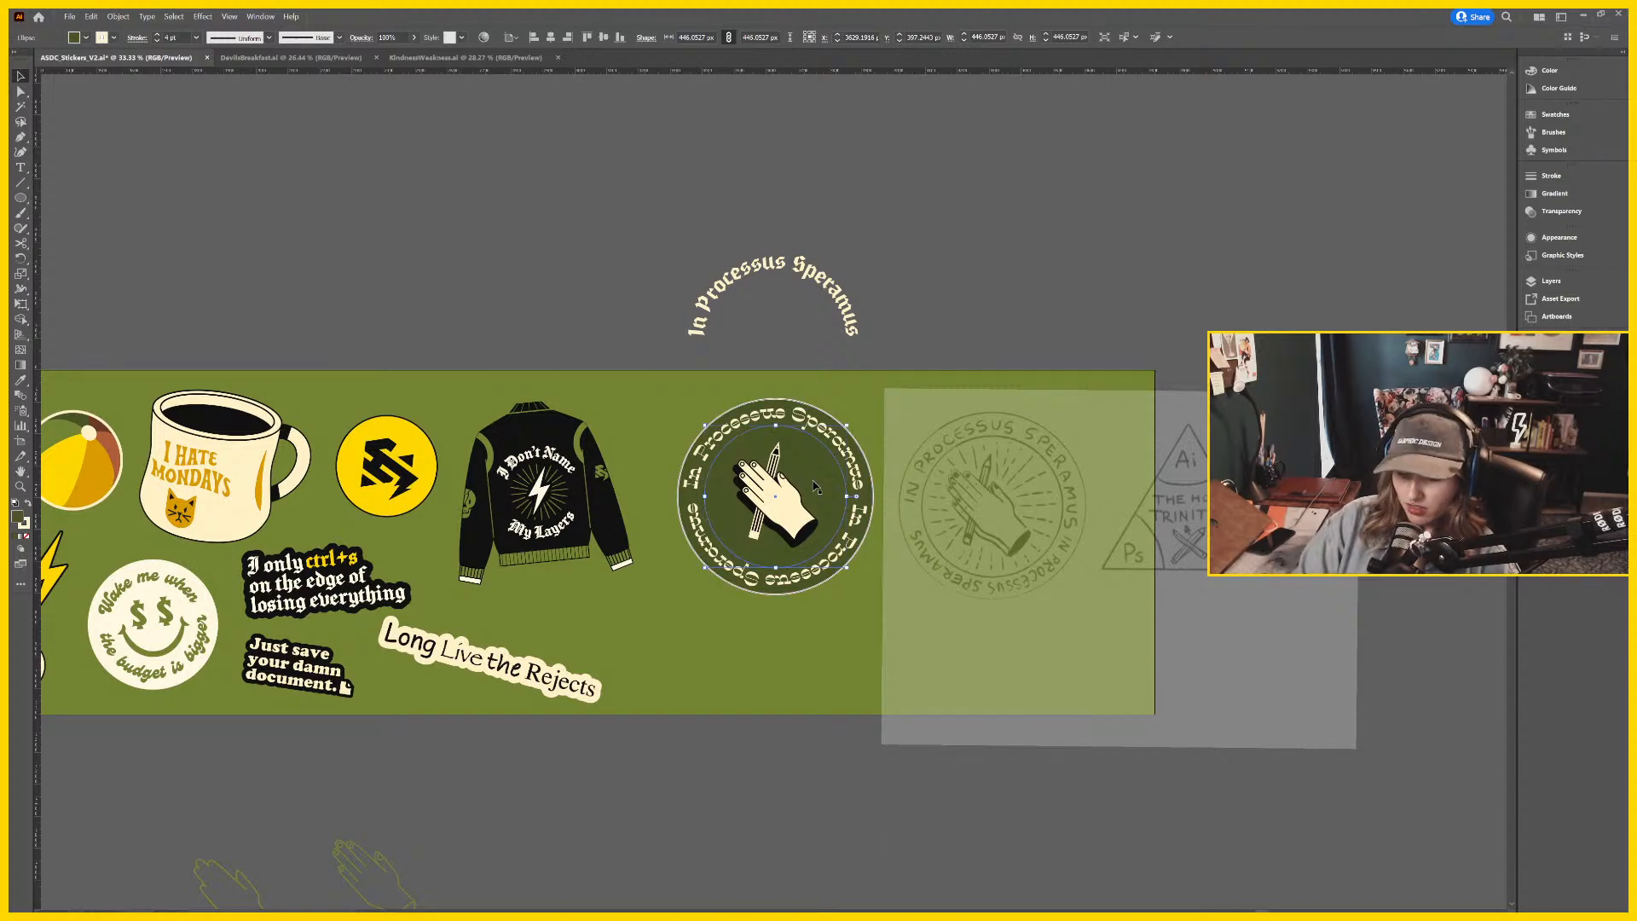
{"action": "key", "text": "ctrl+1"}
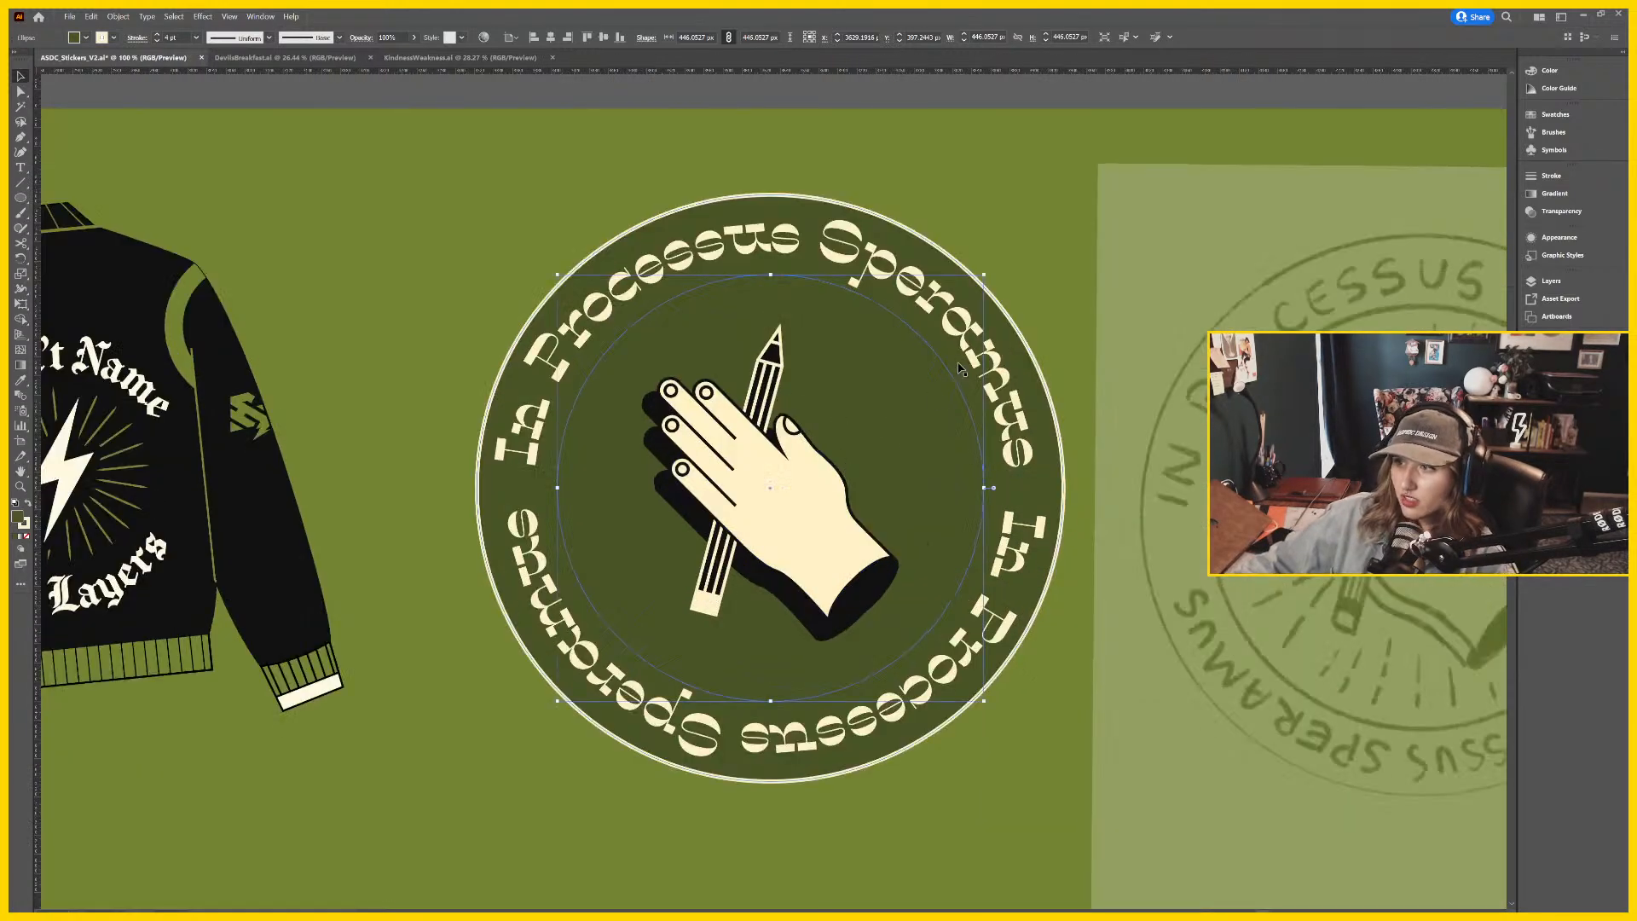
{"action": "scroll", "coordinate": [907, 141], "scroll_direction": "up", "scroll_amount": 1}
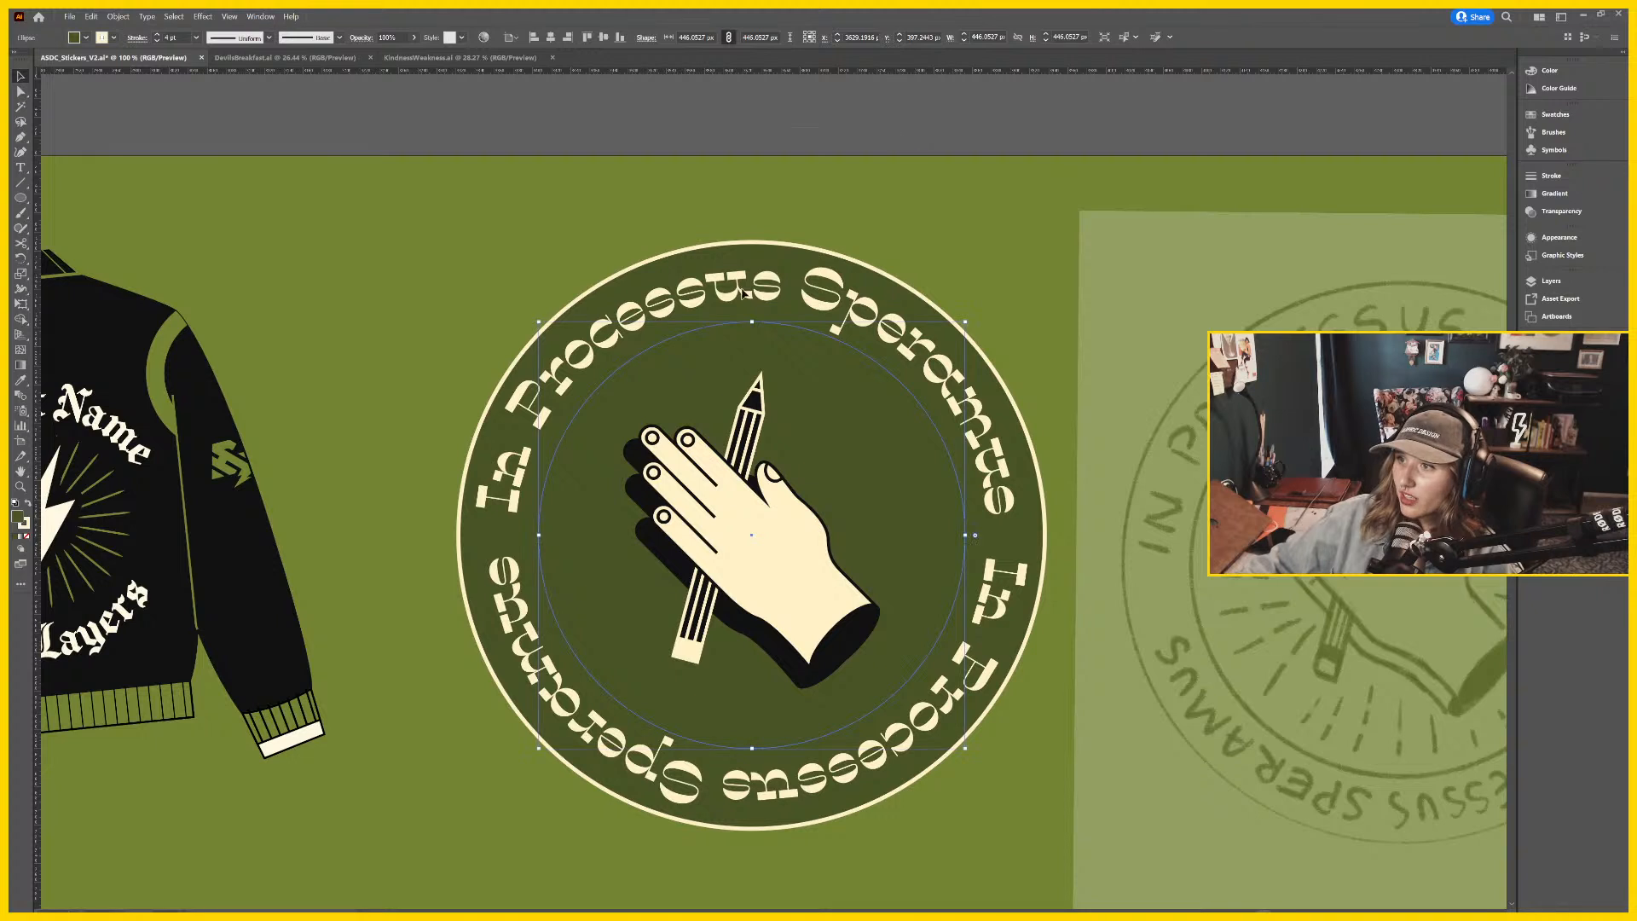
Switch the artwork to outline view to expose the ray burst beneath the badge's circles, and clear the selection.
{"action": "left_click", "coordinate": [721, 329], "text": "shift"}
{"action": "key", "text": "a"}
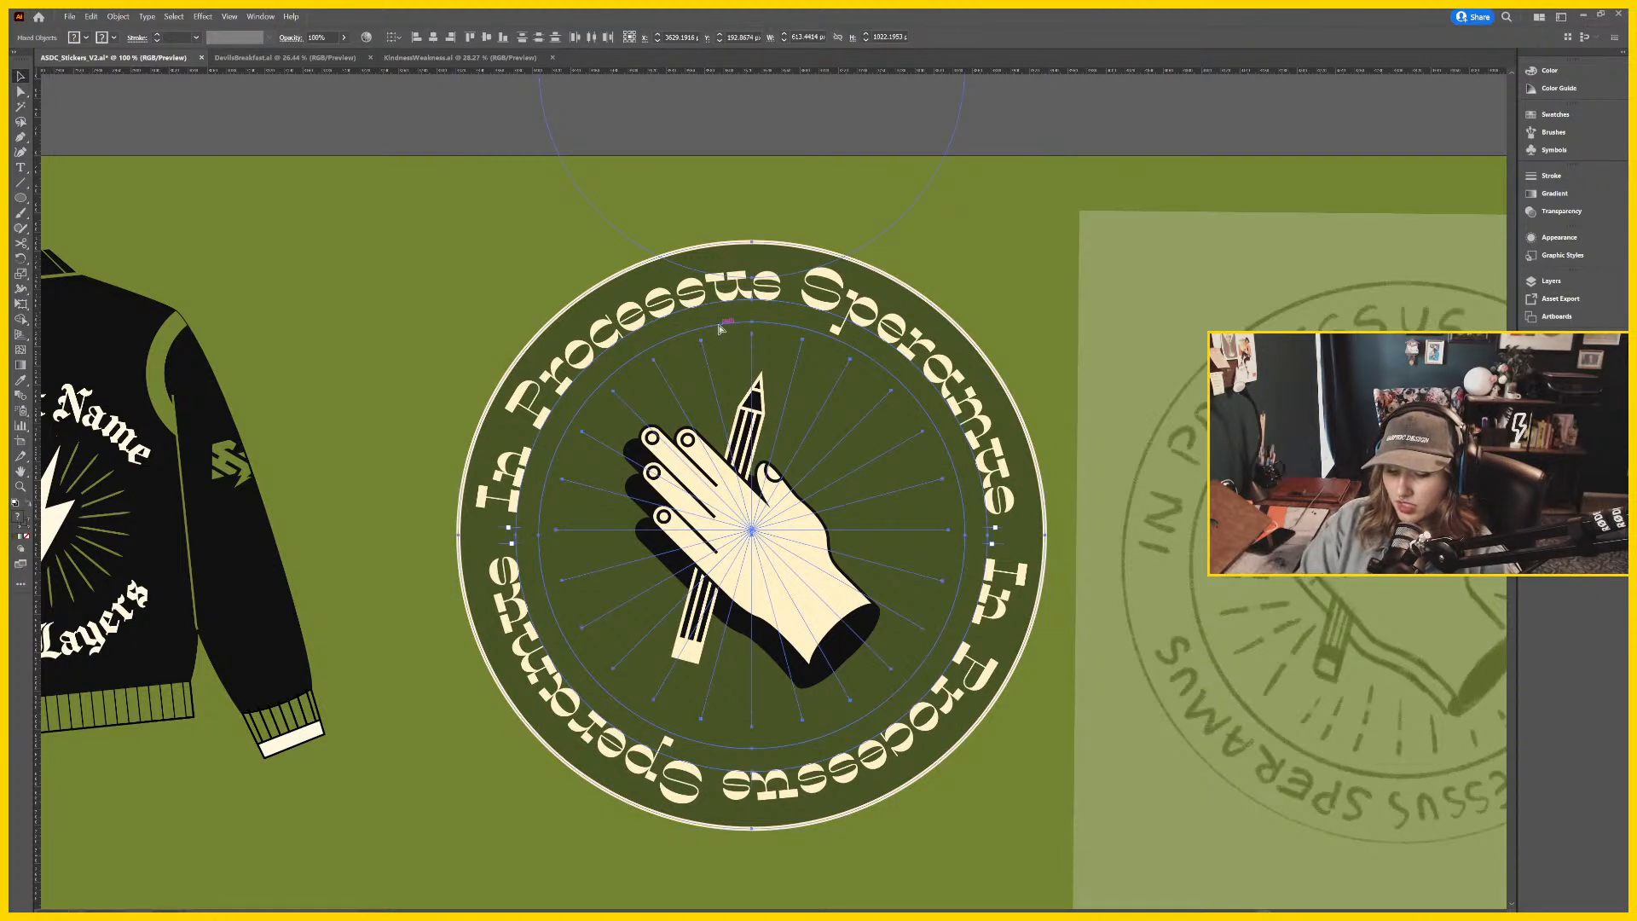
{"action": "key", "text": "v"}
{"action": "key", "text": "Delete"}
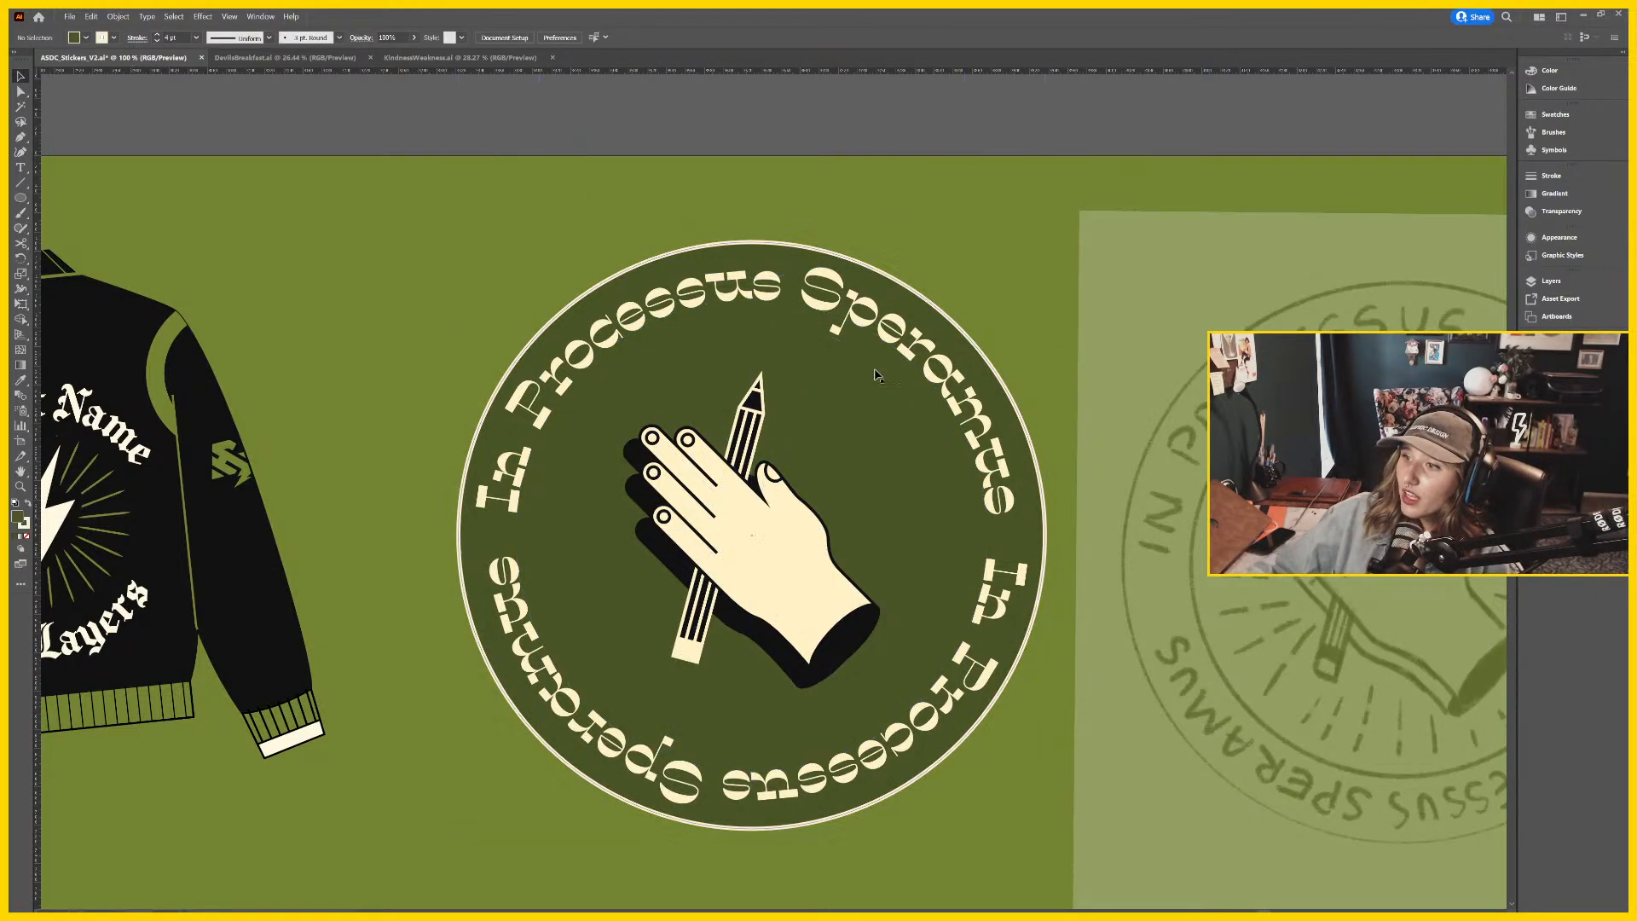
{"action": "key", "text": "ctrl+z"}
{"action": "key", "text": "ctrl+y"}
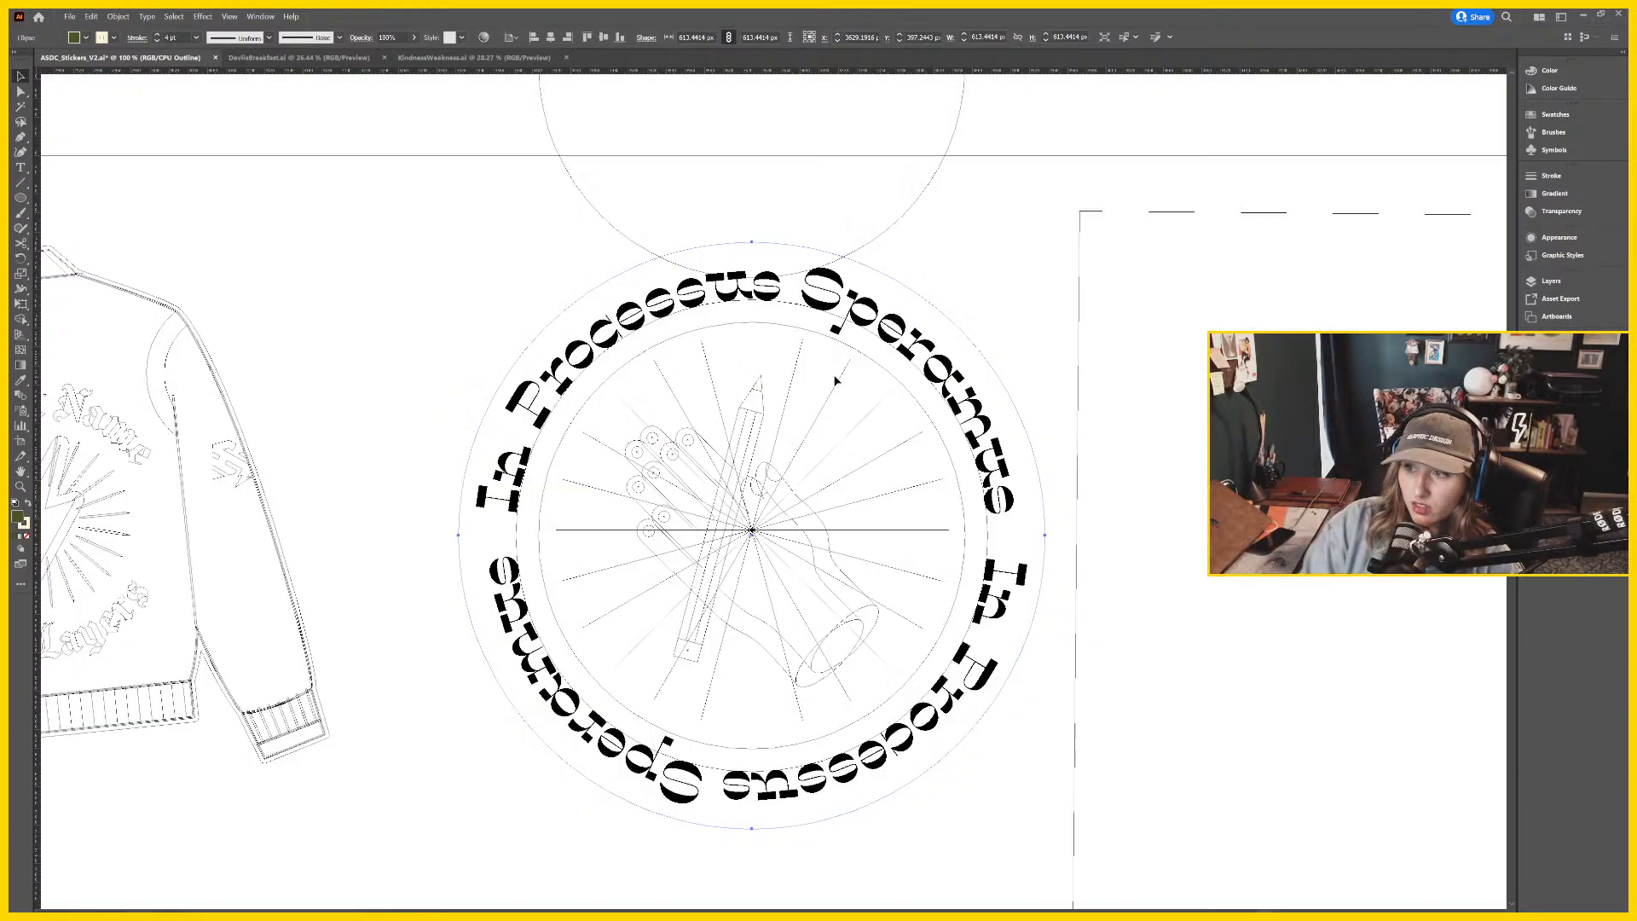
{"action": "left_click", "coordinate": [982, 142]}
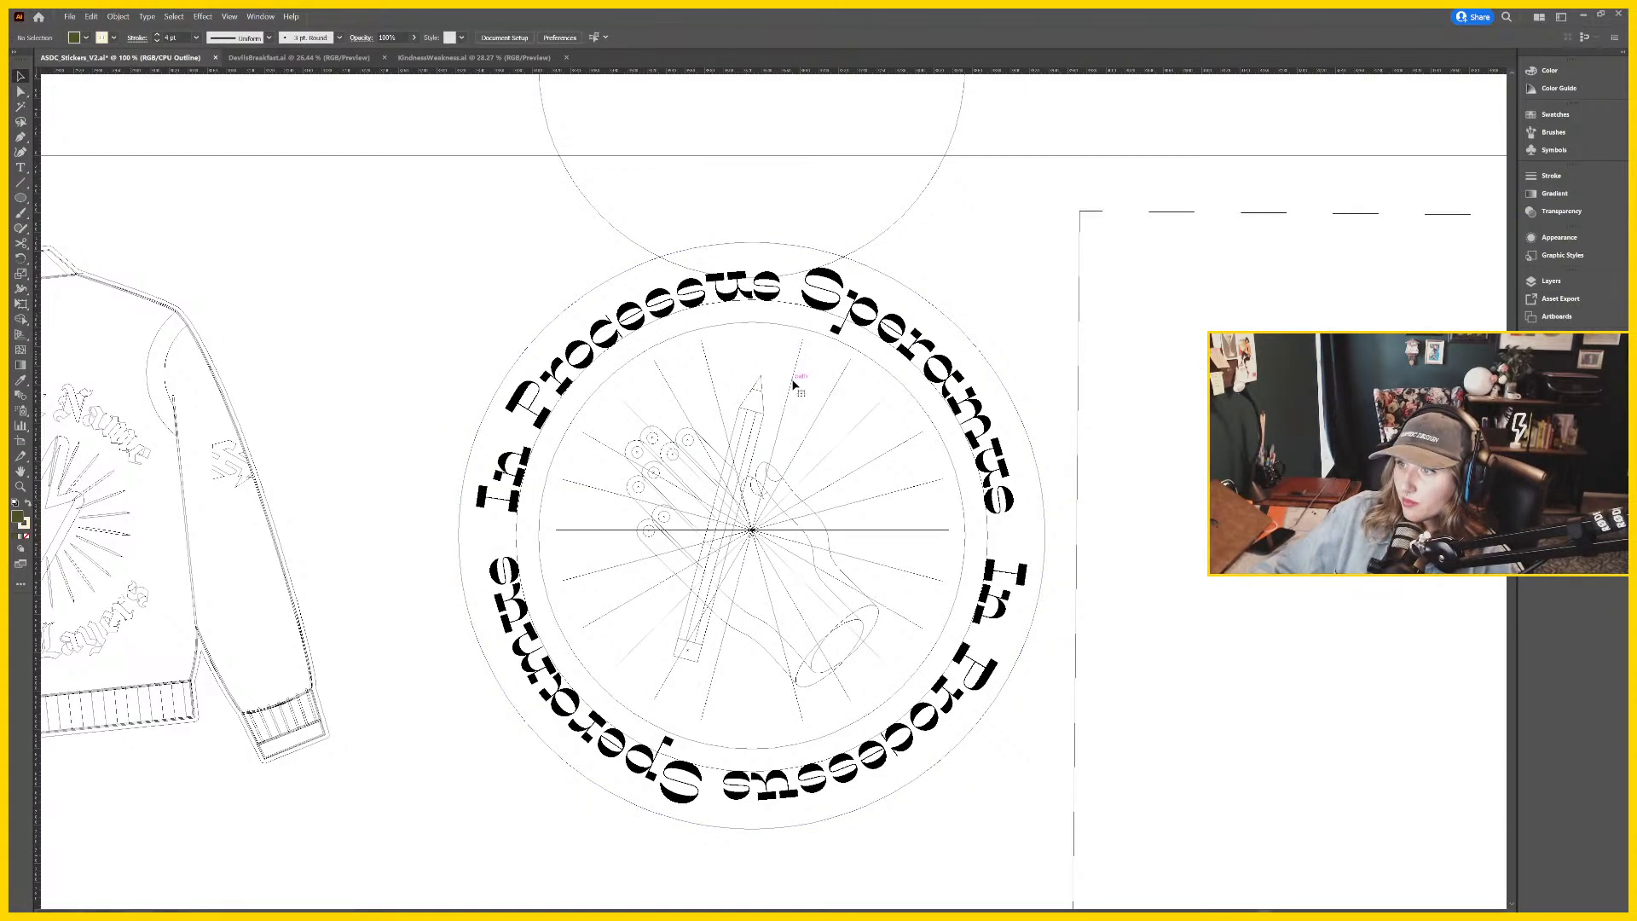
Select the ray burst, remove its fill and recolour its stroke from black to the badge's cream.
{"action": "left_click", "coordinate": [793, 385]}
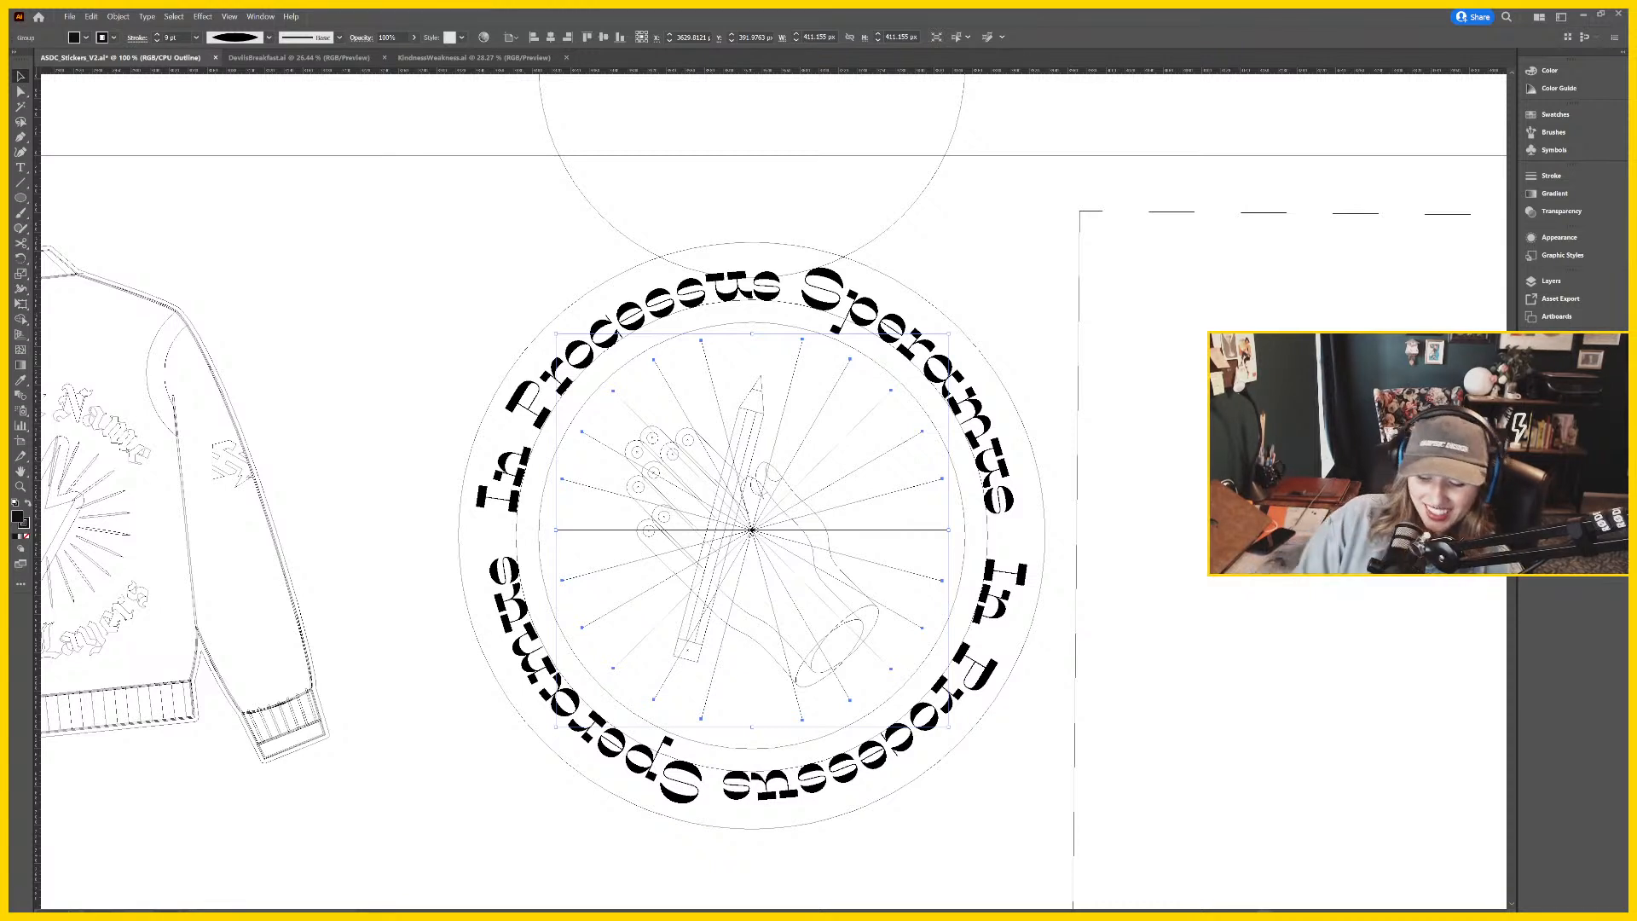
{"action": "key", "text": "slash"}
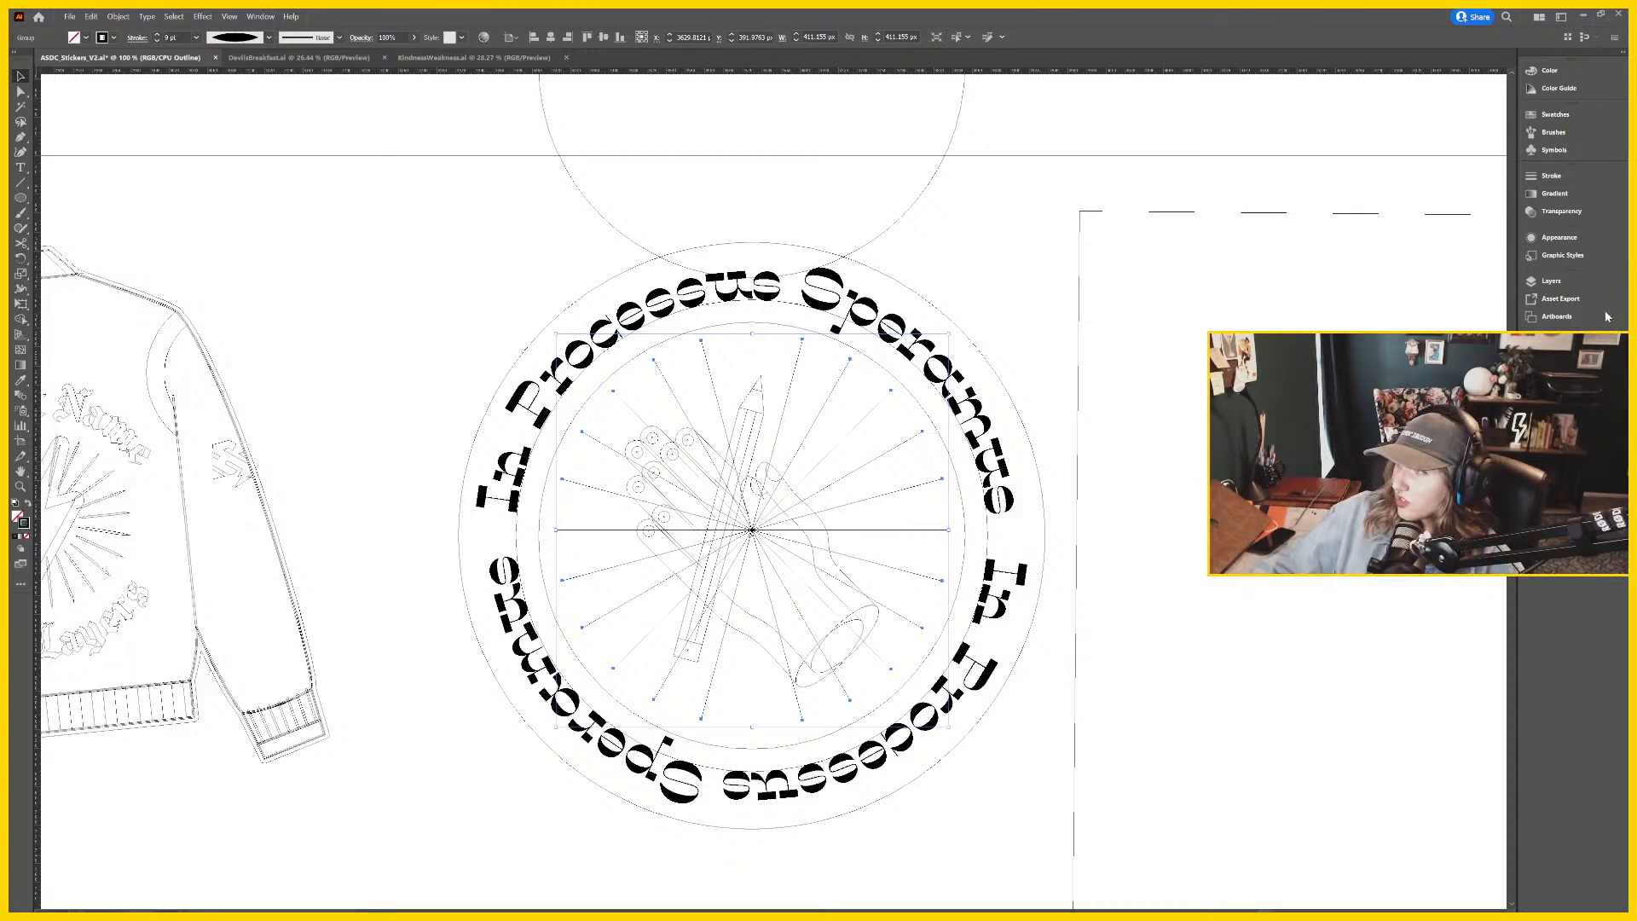
{"action": "left_click", "coordinate": [1057, 335]}
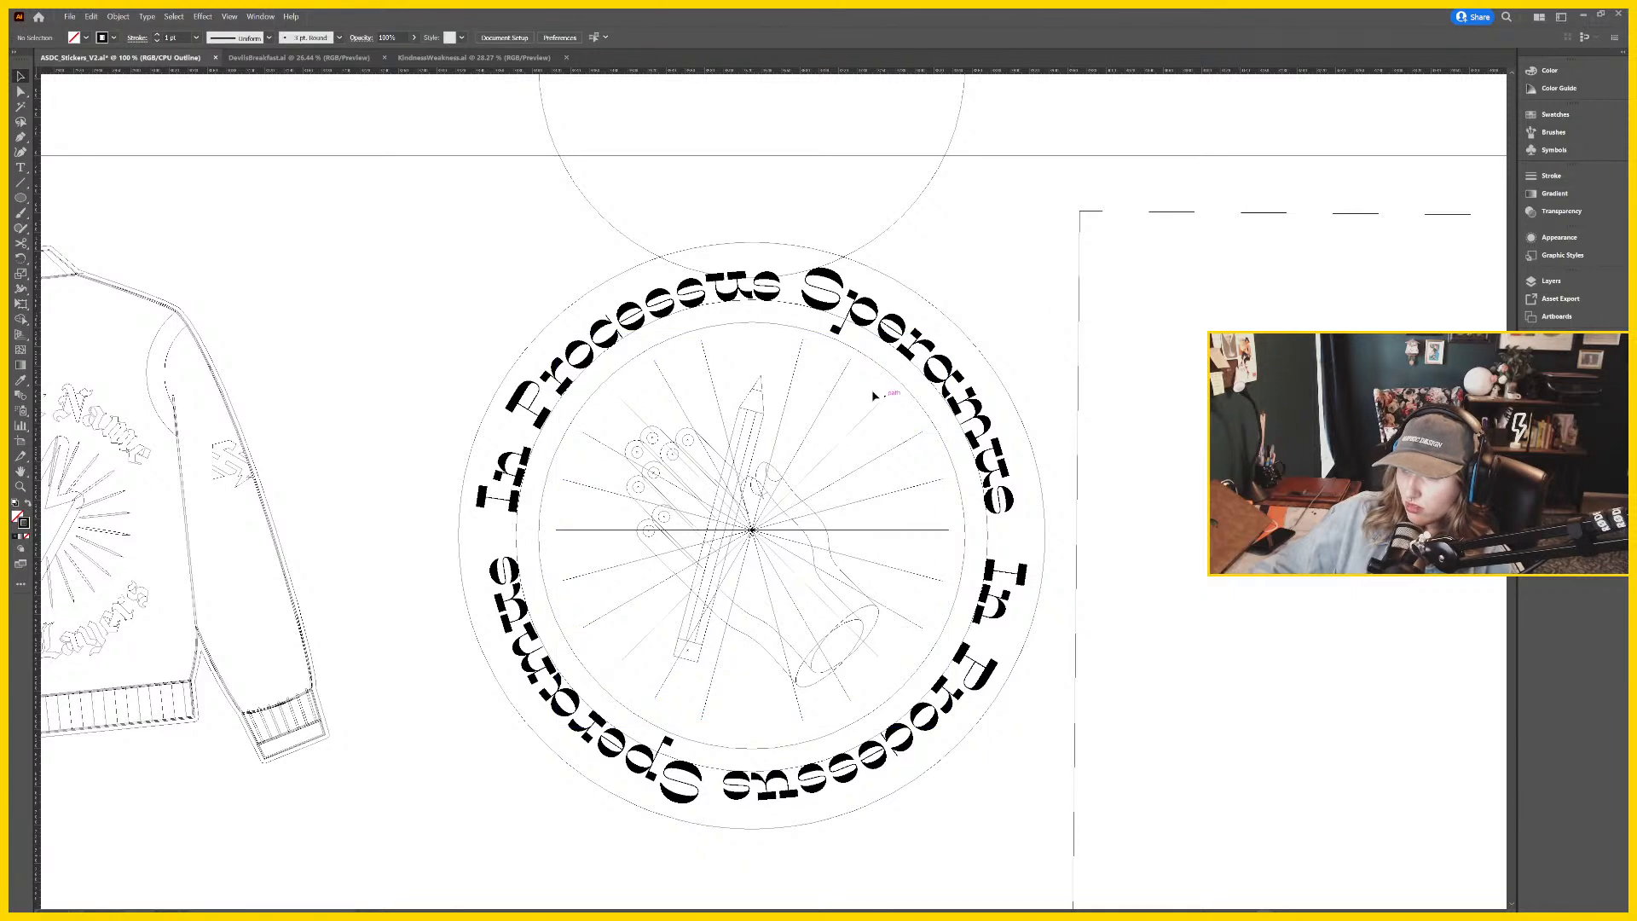
{"action": "left_click", "coordinate": [838, 389]}
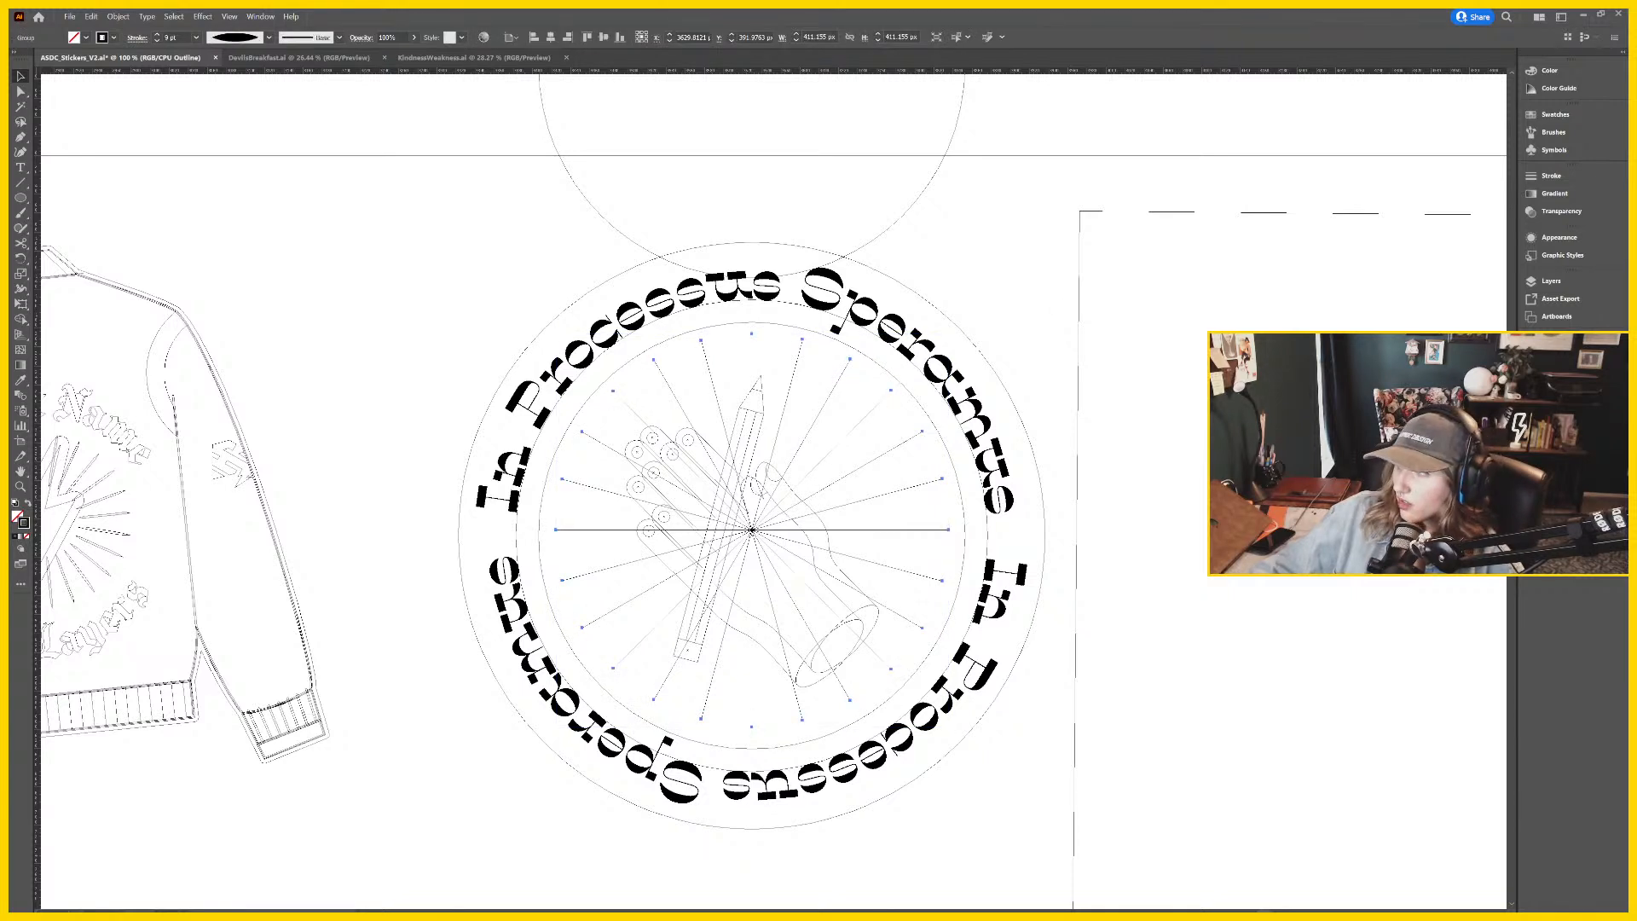
{"action": "left_click", "coordinate": [1555, 342]}
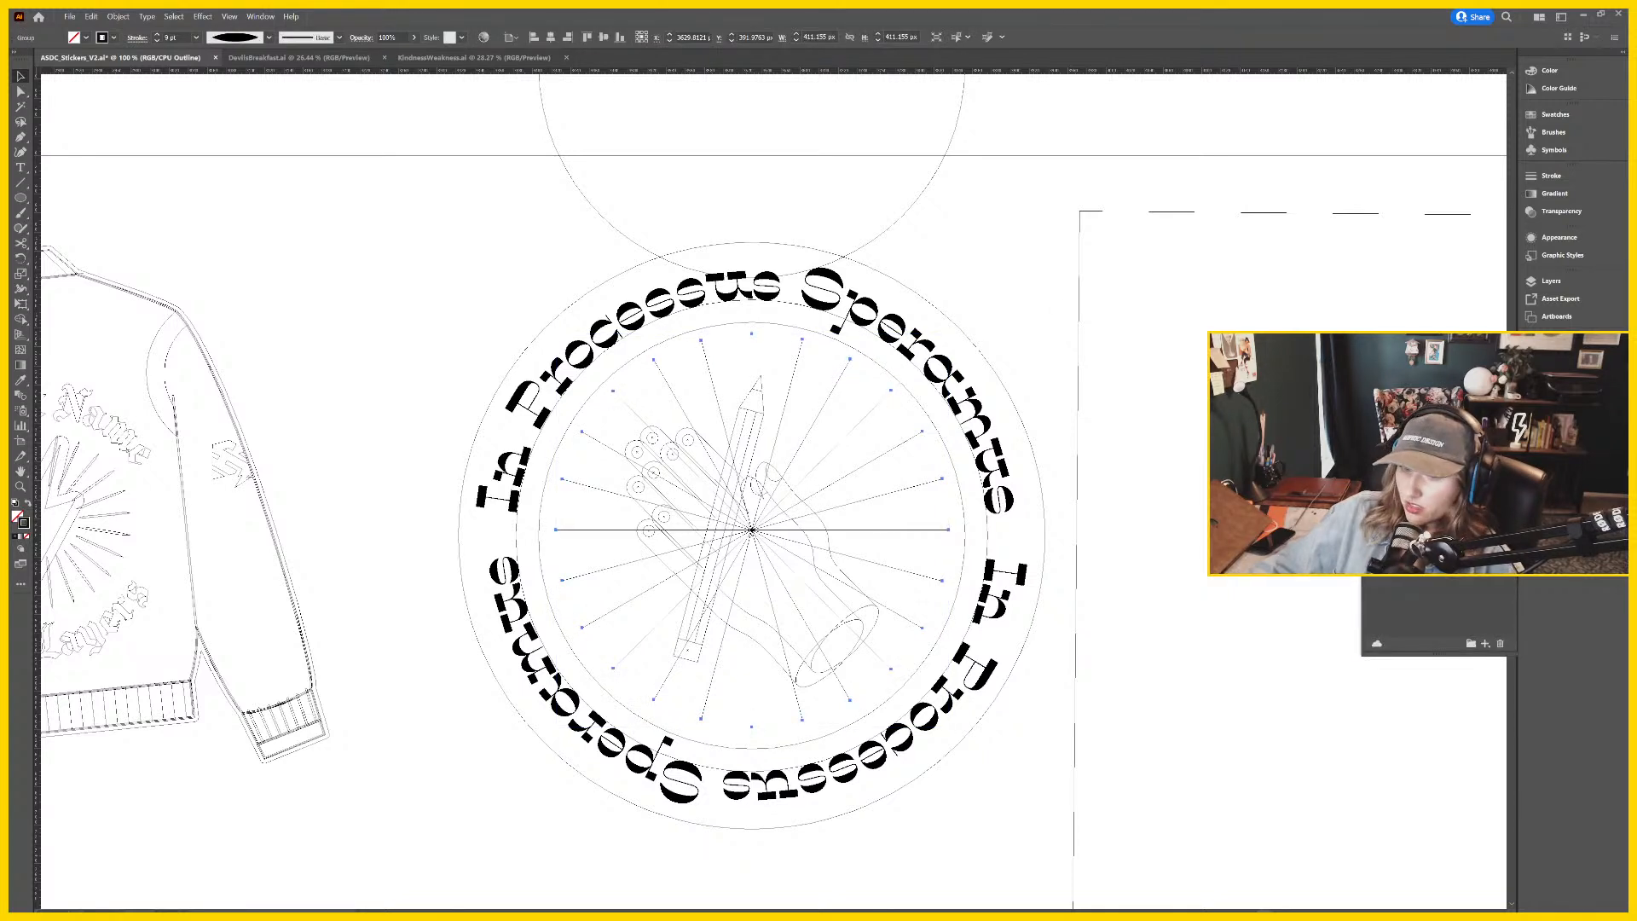
{"action": "left_click", "coordinate": [1403, 427]}
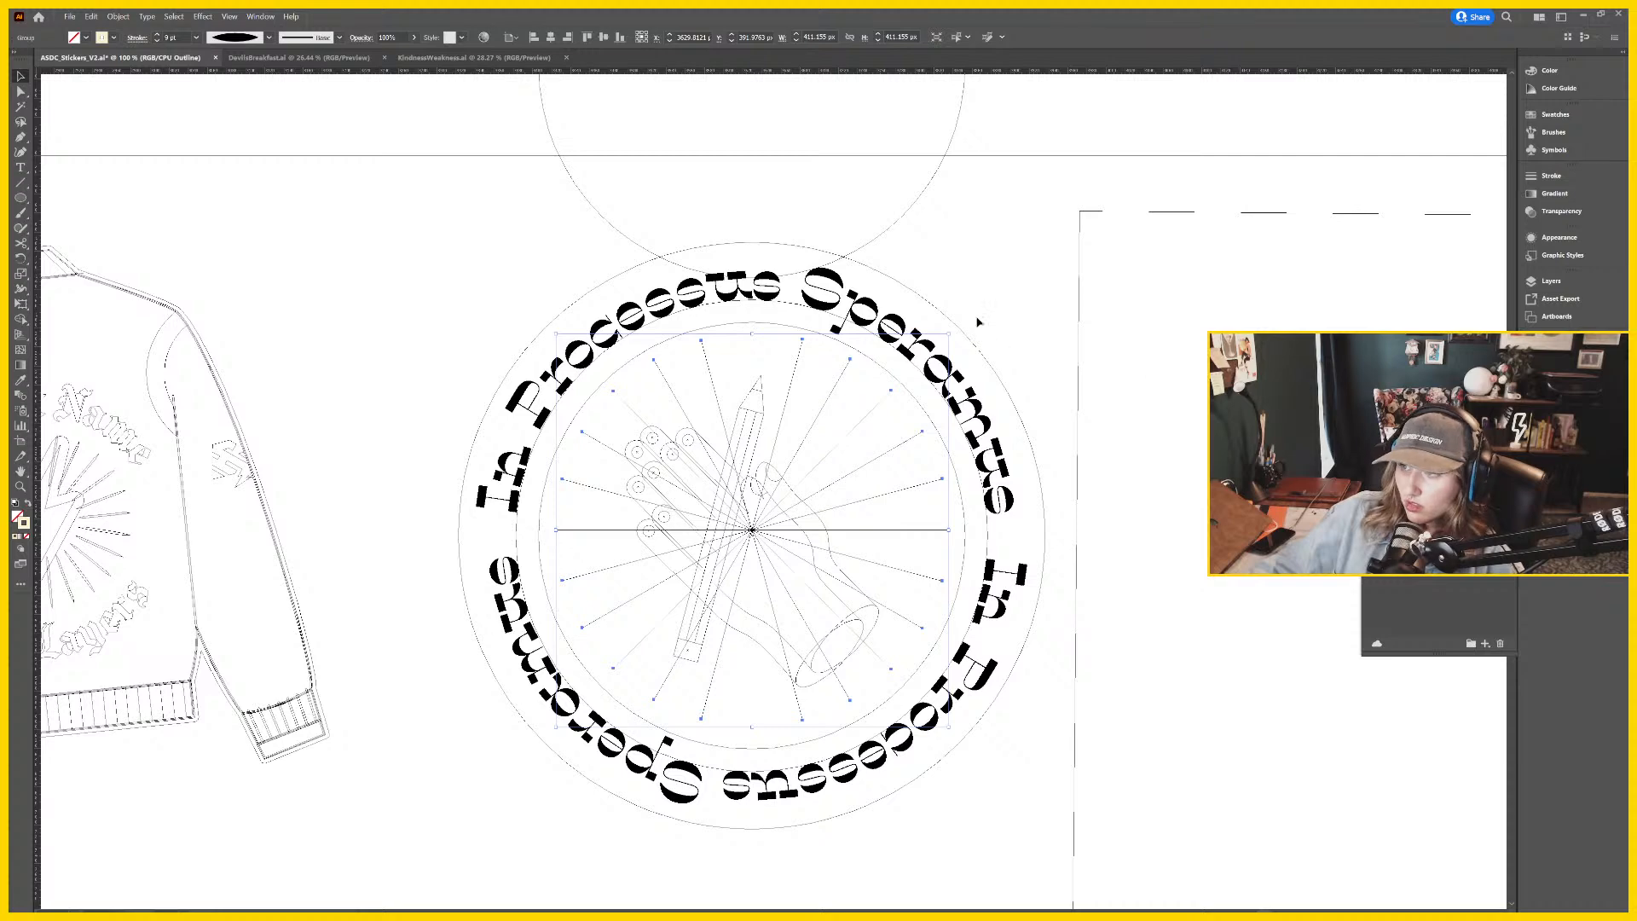
{"action": "left_click", "coordinate": [888, 426]}
{"action": "left_click", "coordinate": [874, 415]}
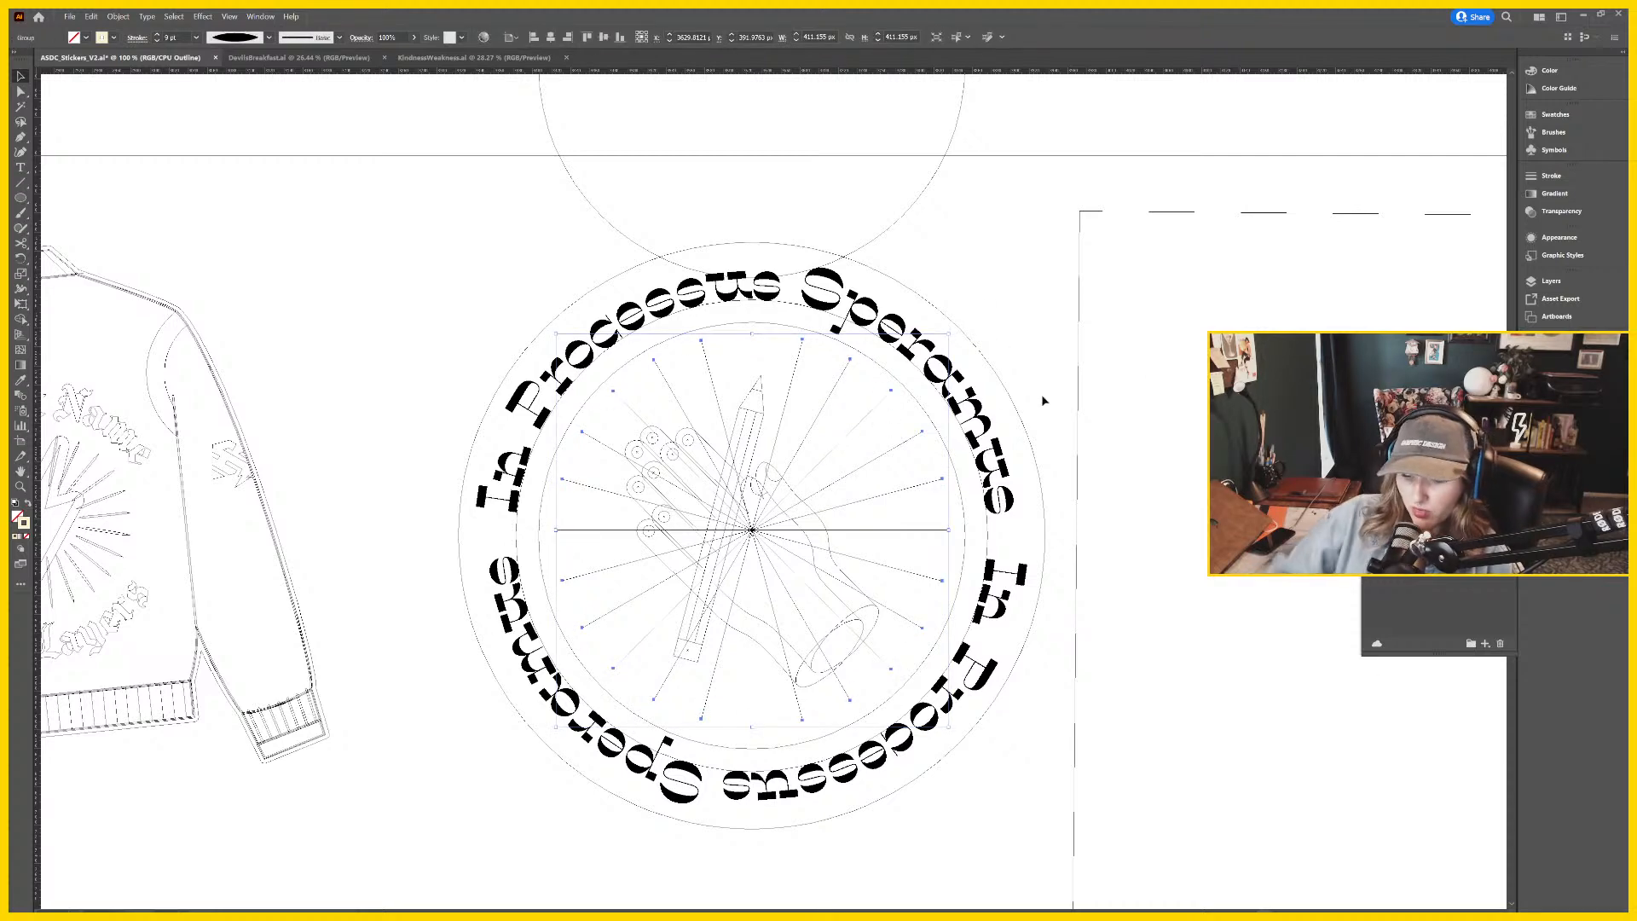
Switch back to the preview view and layer the ray burst above the dark green circle, behind the hand and pencil.
{"action": "key", "text": "Delete"}
{"action": "key", "text": "ctrl+y"}
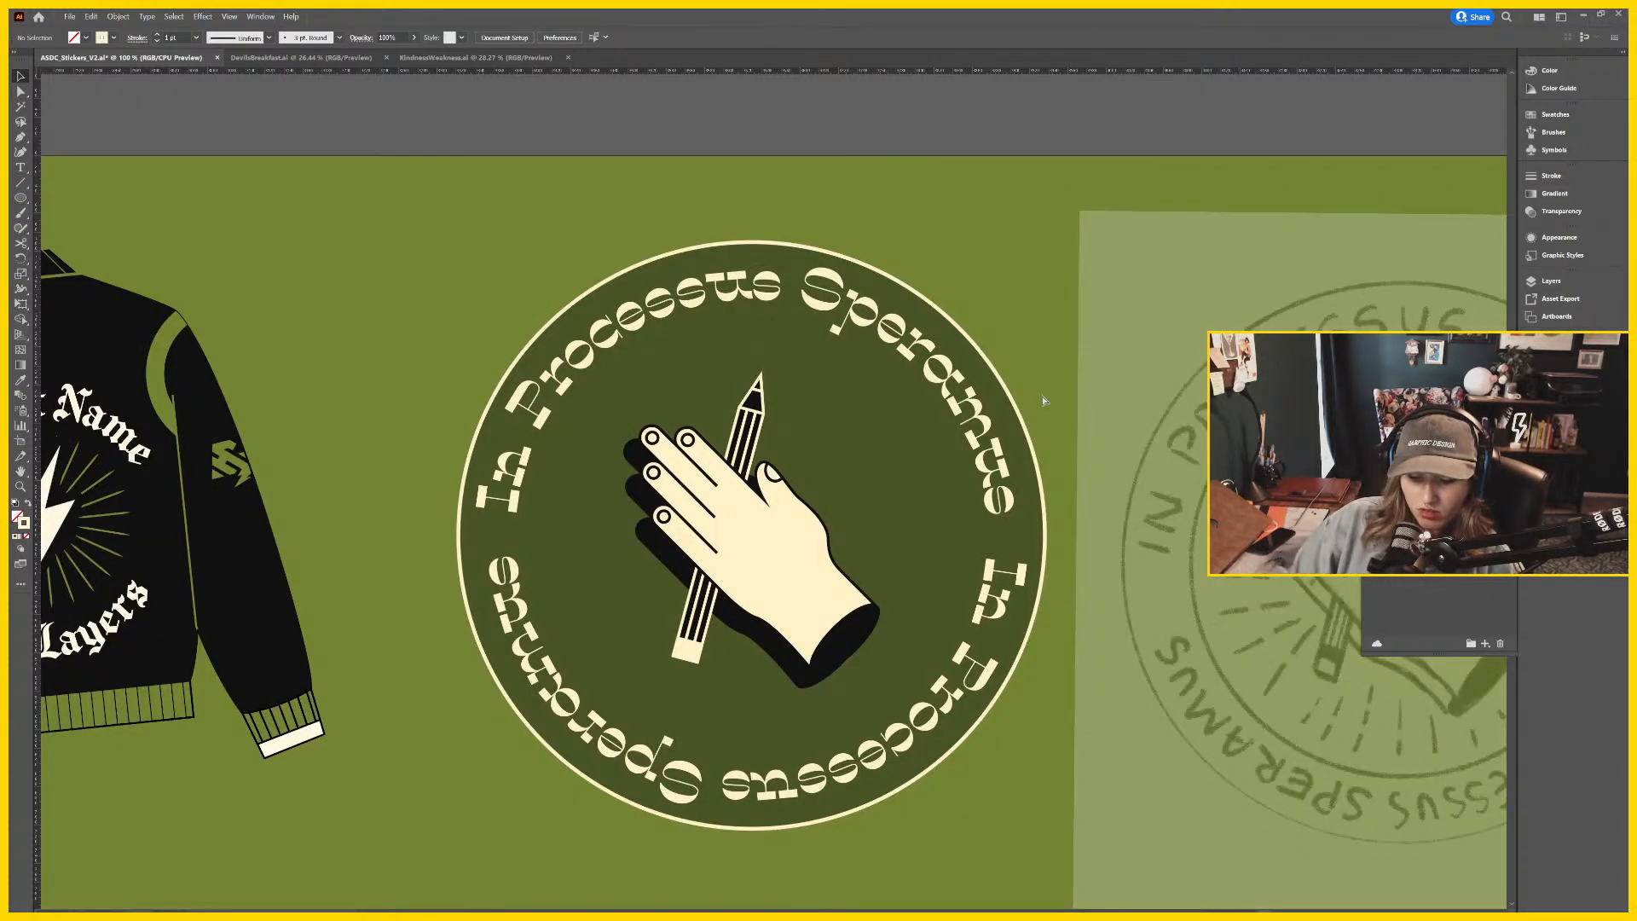
{"action": "key", "text": "ctrl+z"}
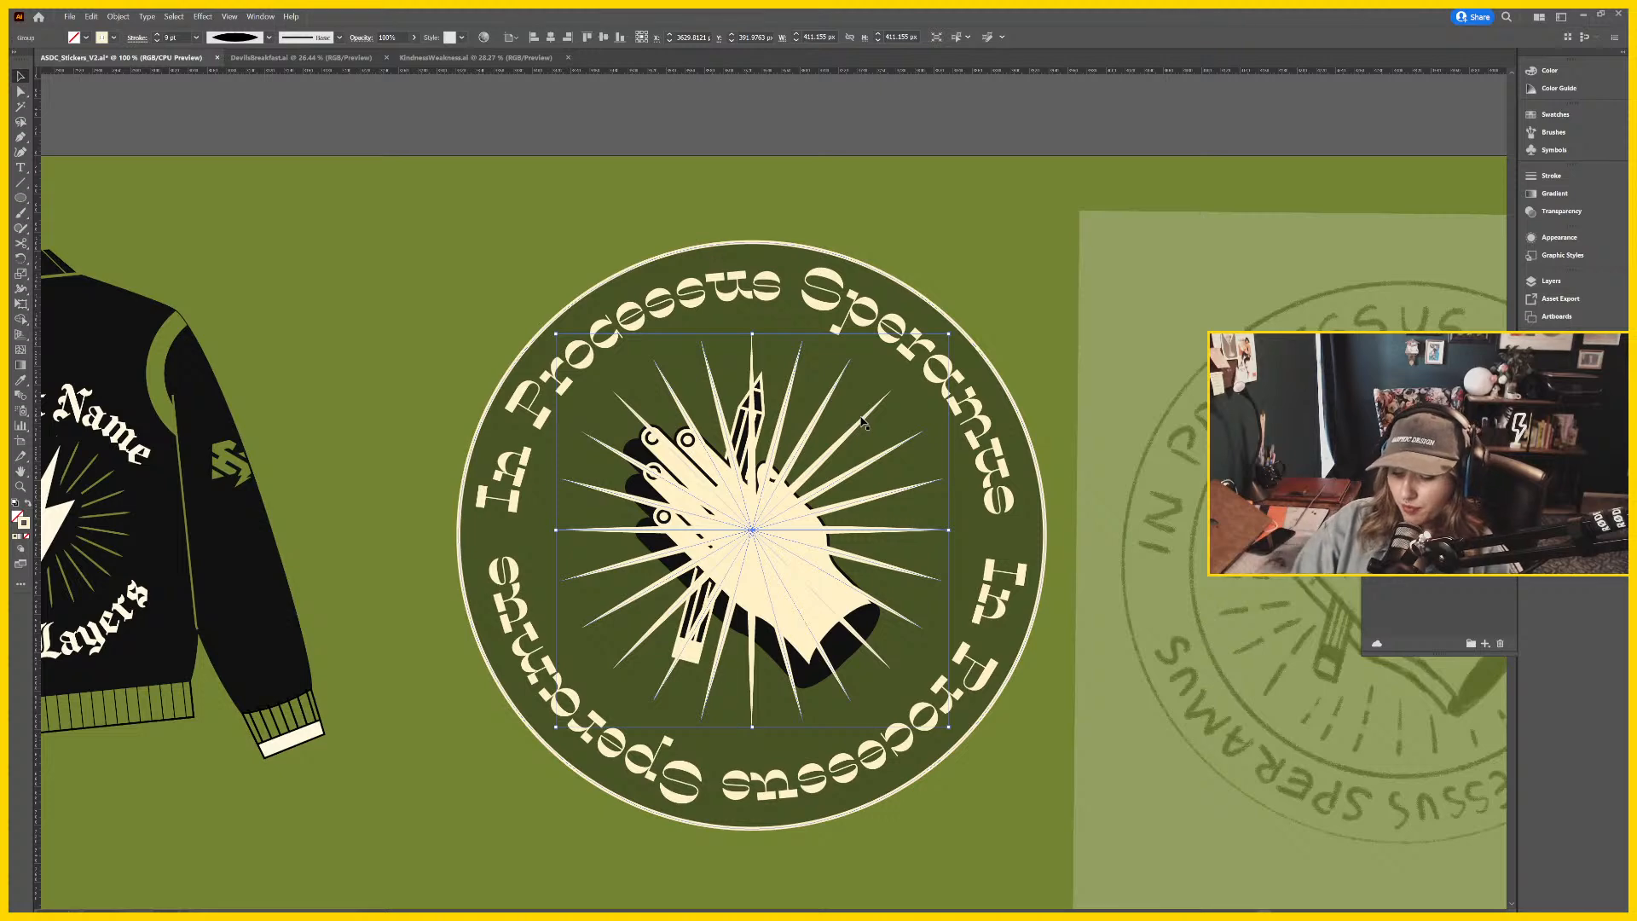
{"action": "key", "text": "ctrl+shift+b"}
{"action": "key", "text": "ctrl+shift+bracketleft"}
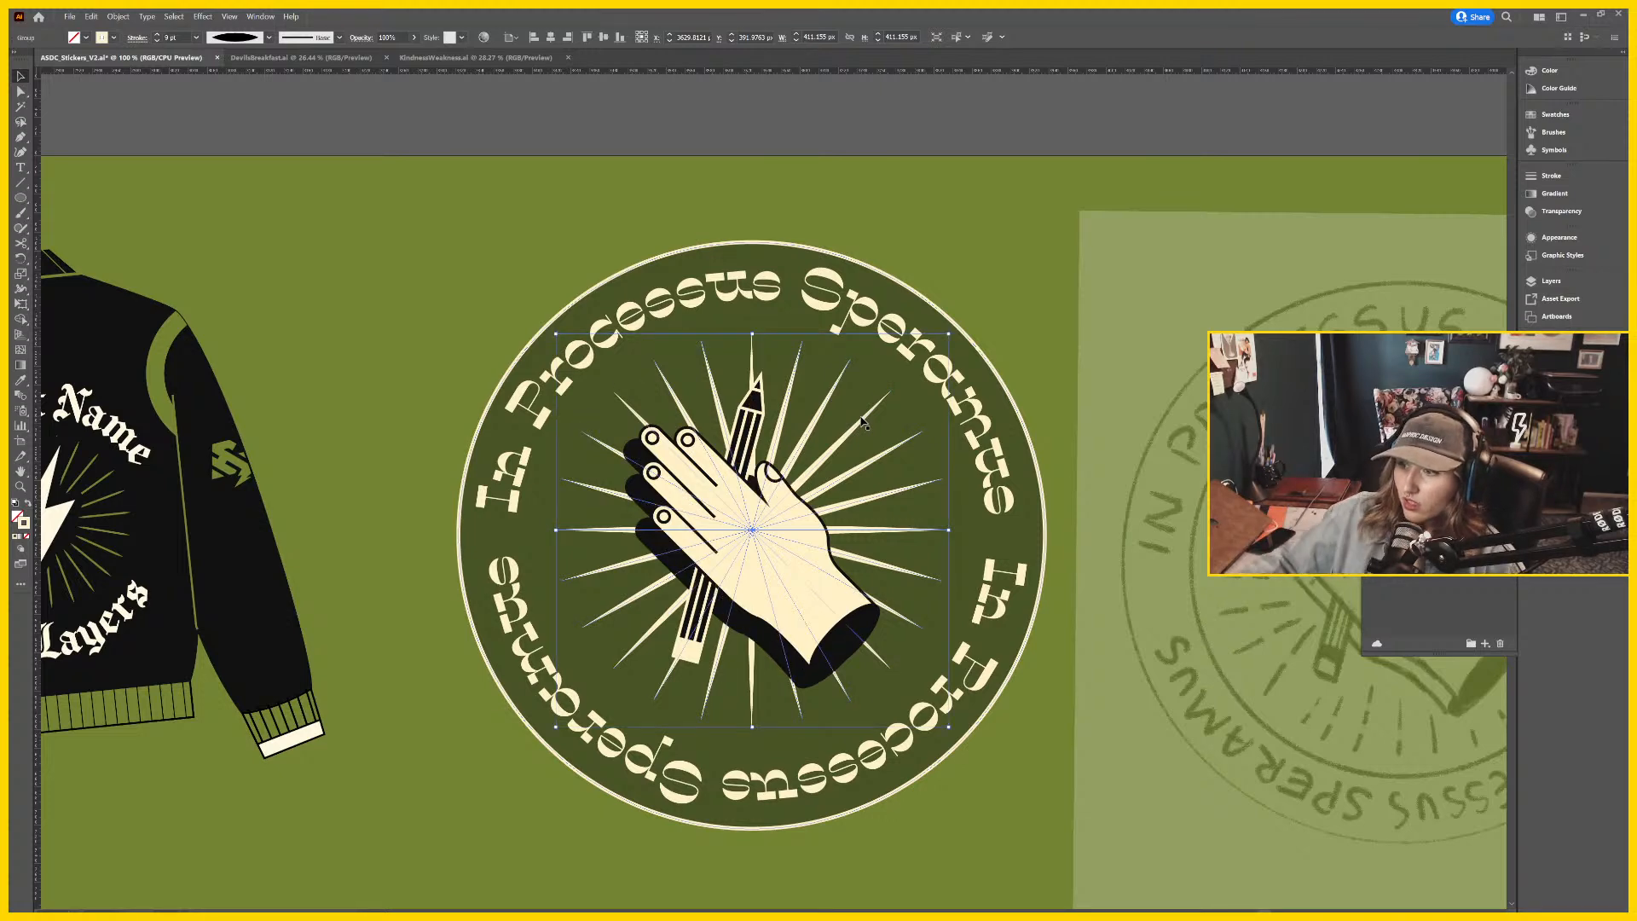
{"action": "left_click", "coordinate": [814, 369]}
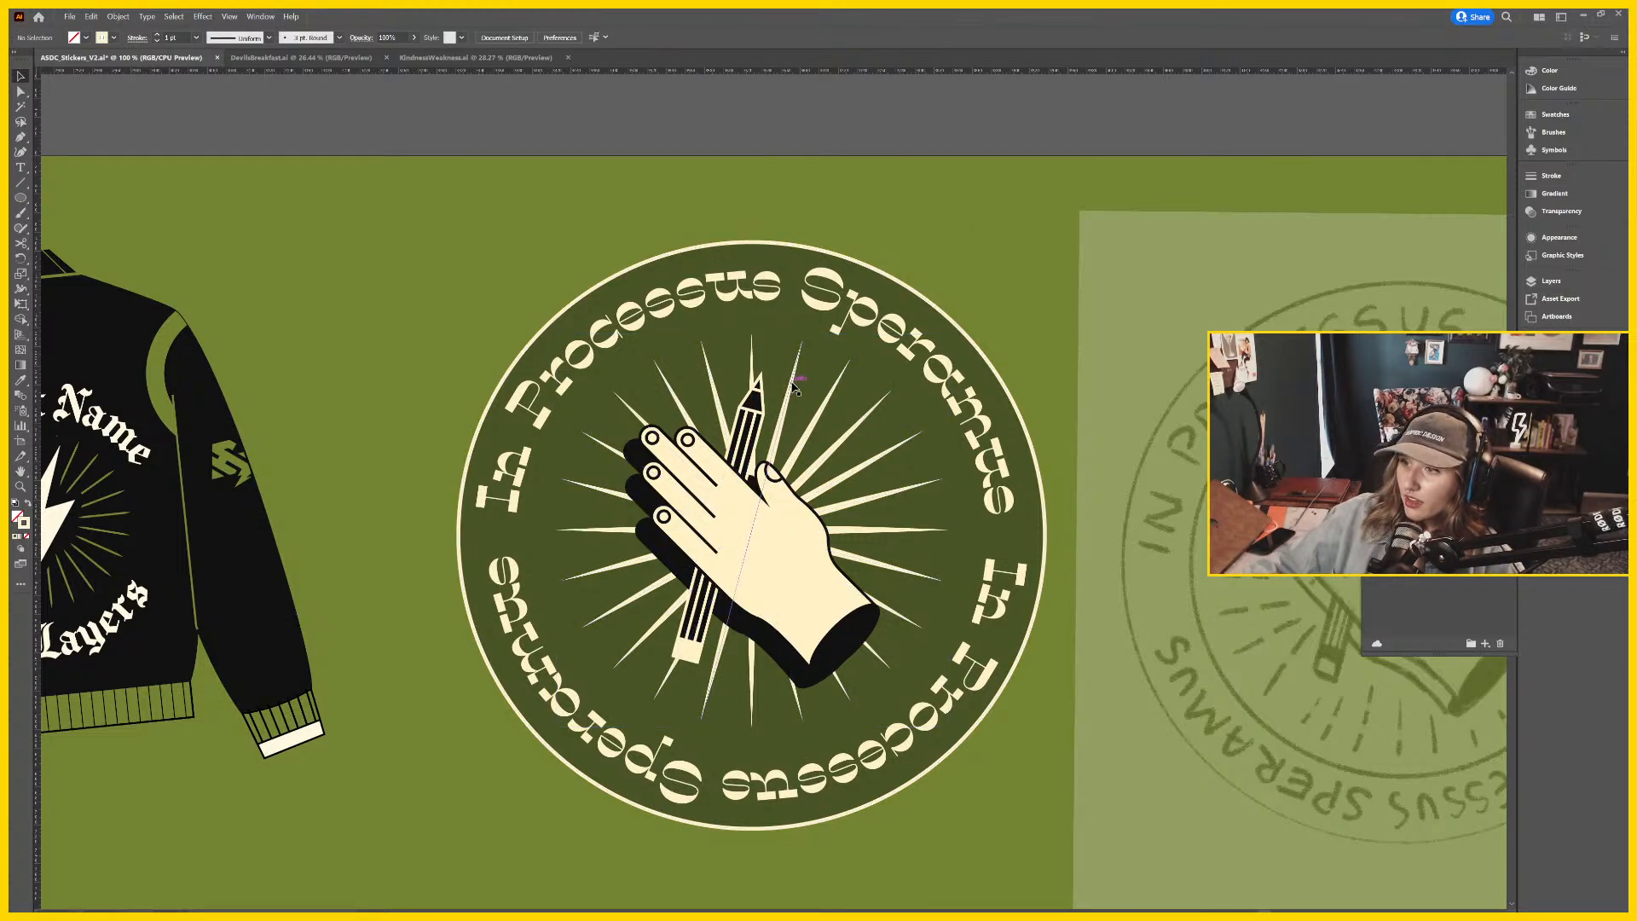
Try to cut a single ray just beside the pencil with the Scissors tool inside the burst group, and leave the group.
{"action": "double_click", "coordinate": [792, 384]}
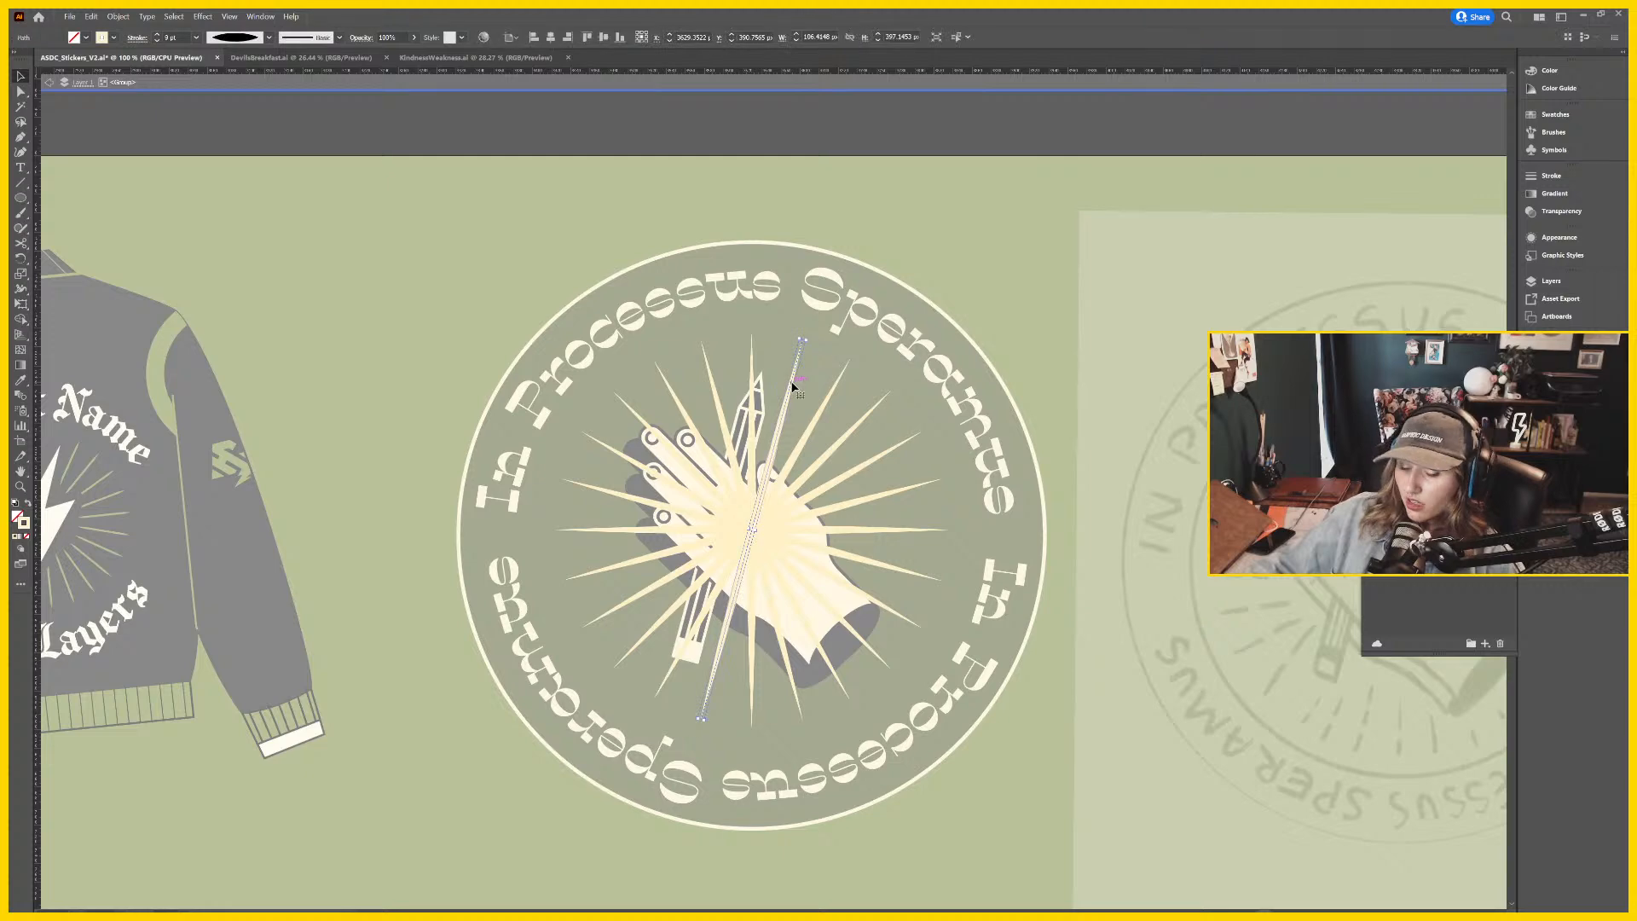
{"action": "scroll", "coordinate": [792, 384], "scroll_direction": "down", "scroll_amount": 5}
{"action": "scroll", "coordinate": [885, 343], "scroll_direction": "up", "scroll_amount": 8}
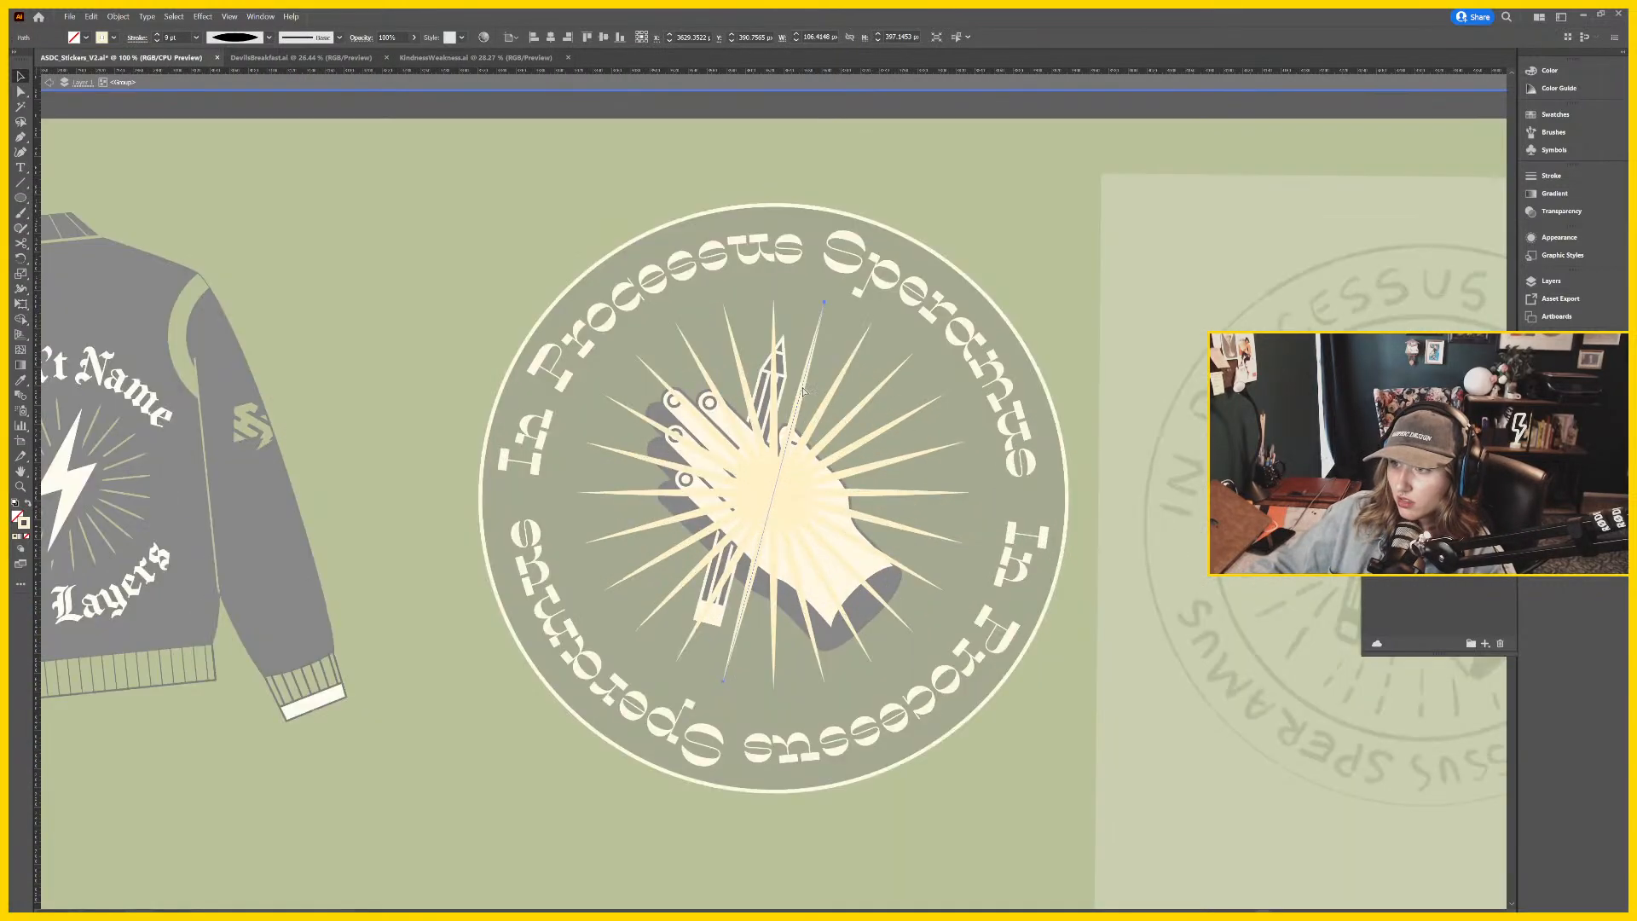
{"action": "left_click_drag", "start_coordinate": [885, 342], "coordinate": [818, 434]}
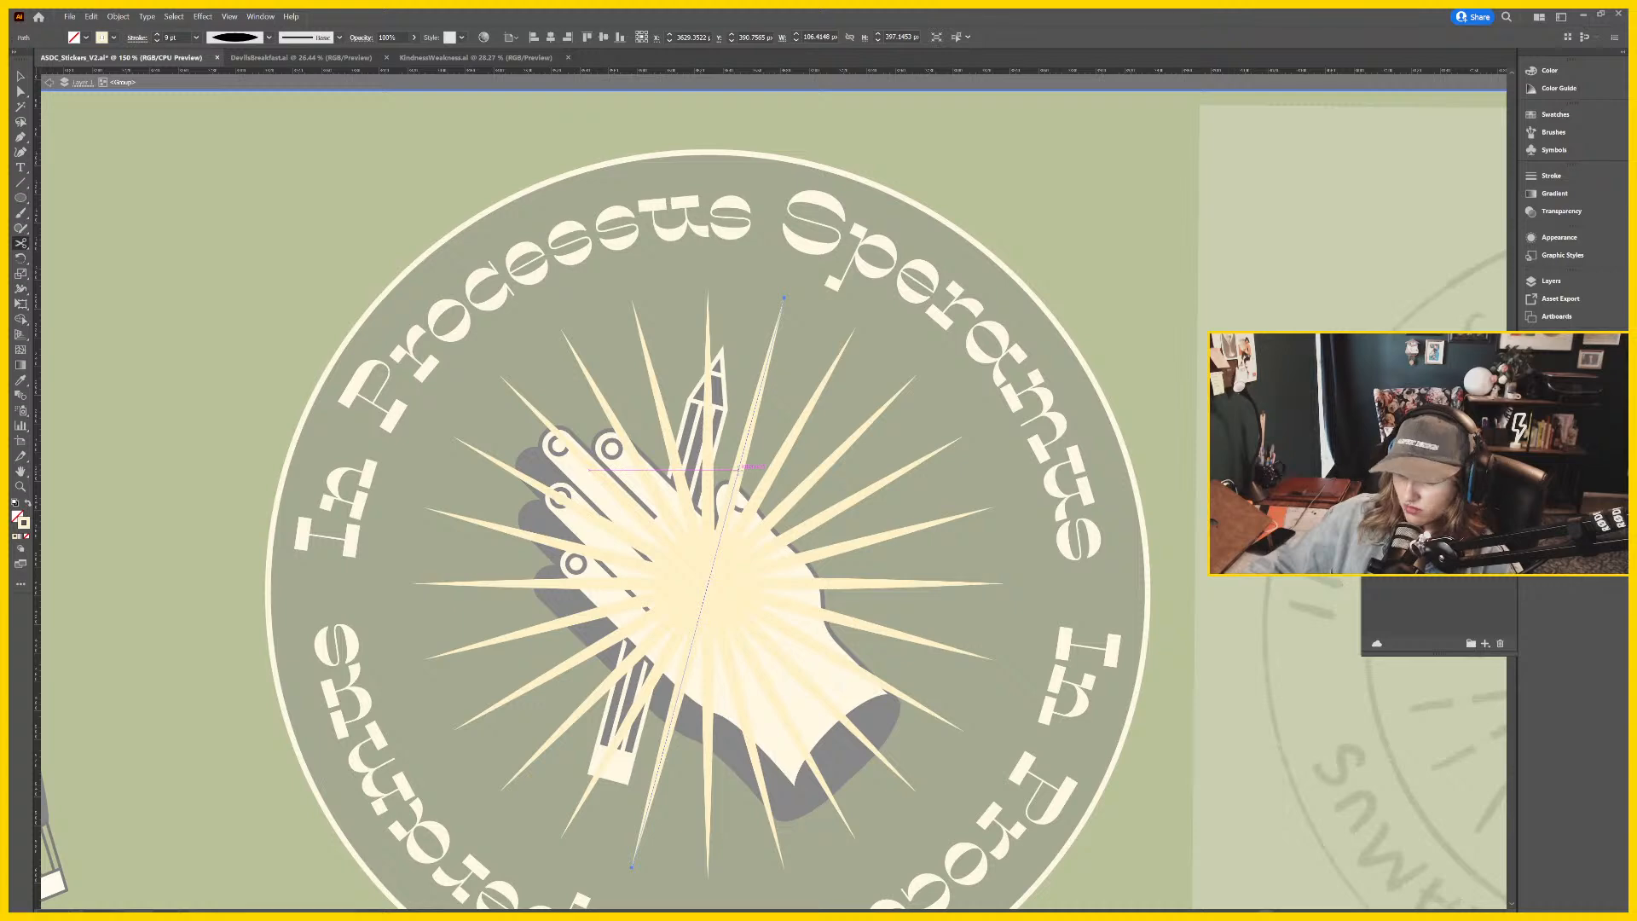
{"action": "left_click", "coordinate": [738, 468]}
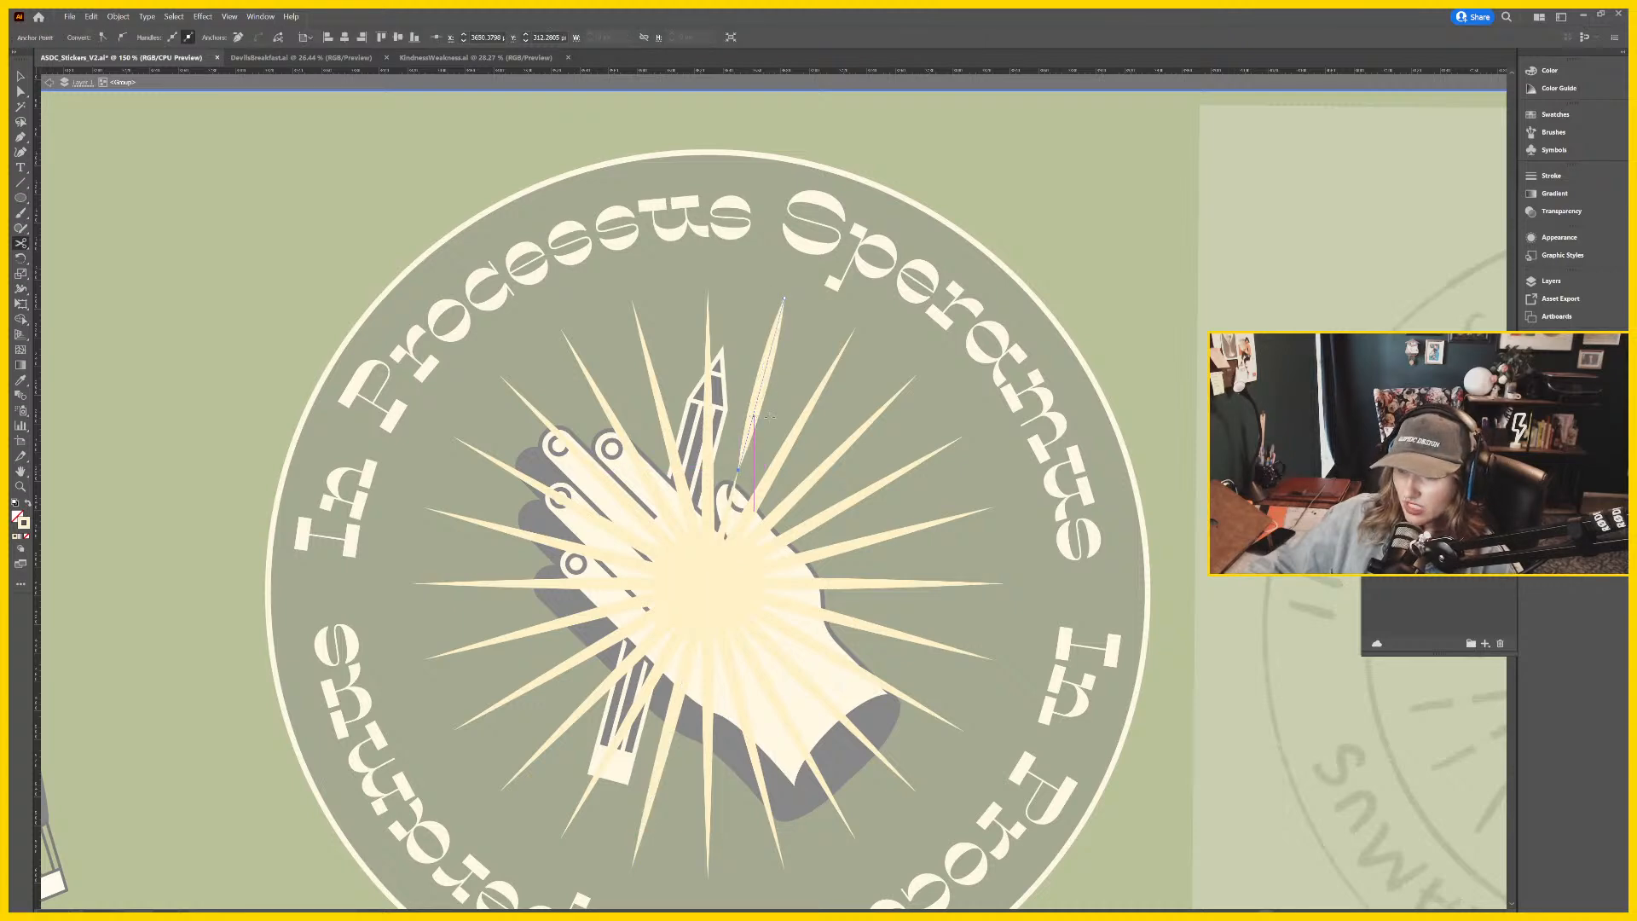
{"action": "left_click", "coordinate": [753, 417]}
{"action": "key", "text": "v"}
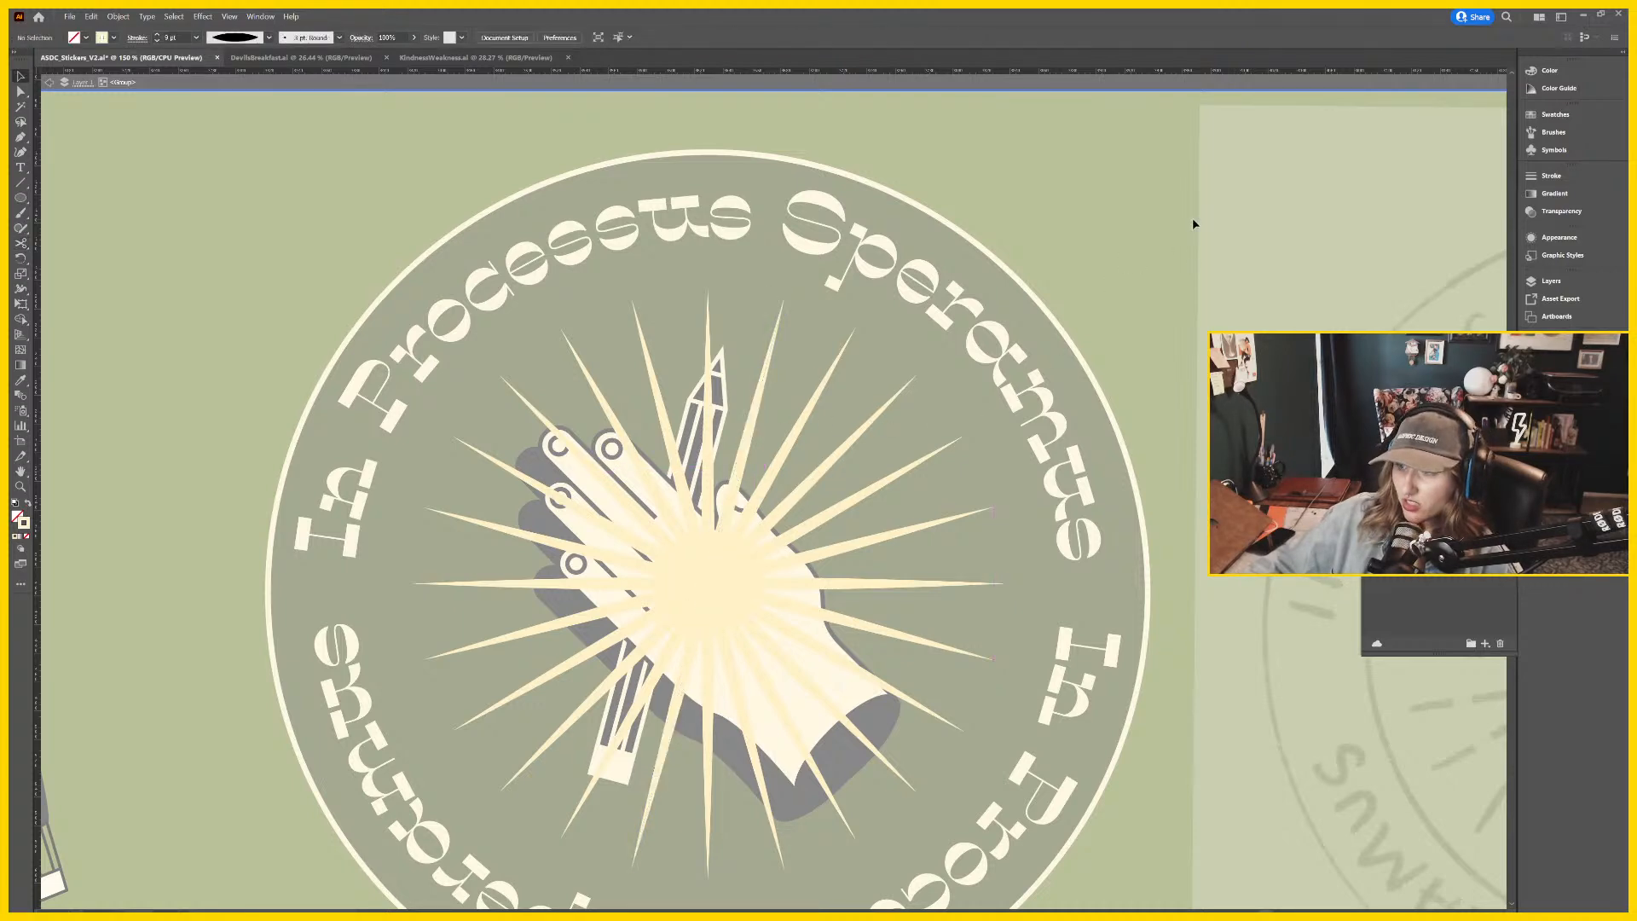
{"action": "double_click", "coordinate": [1192, 217]}
{"action": "left_click_drag", "start_coordinate": [809, 513], "coordinate": [855, 464]}
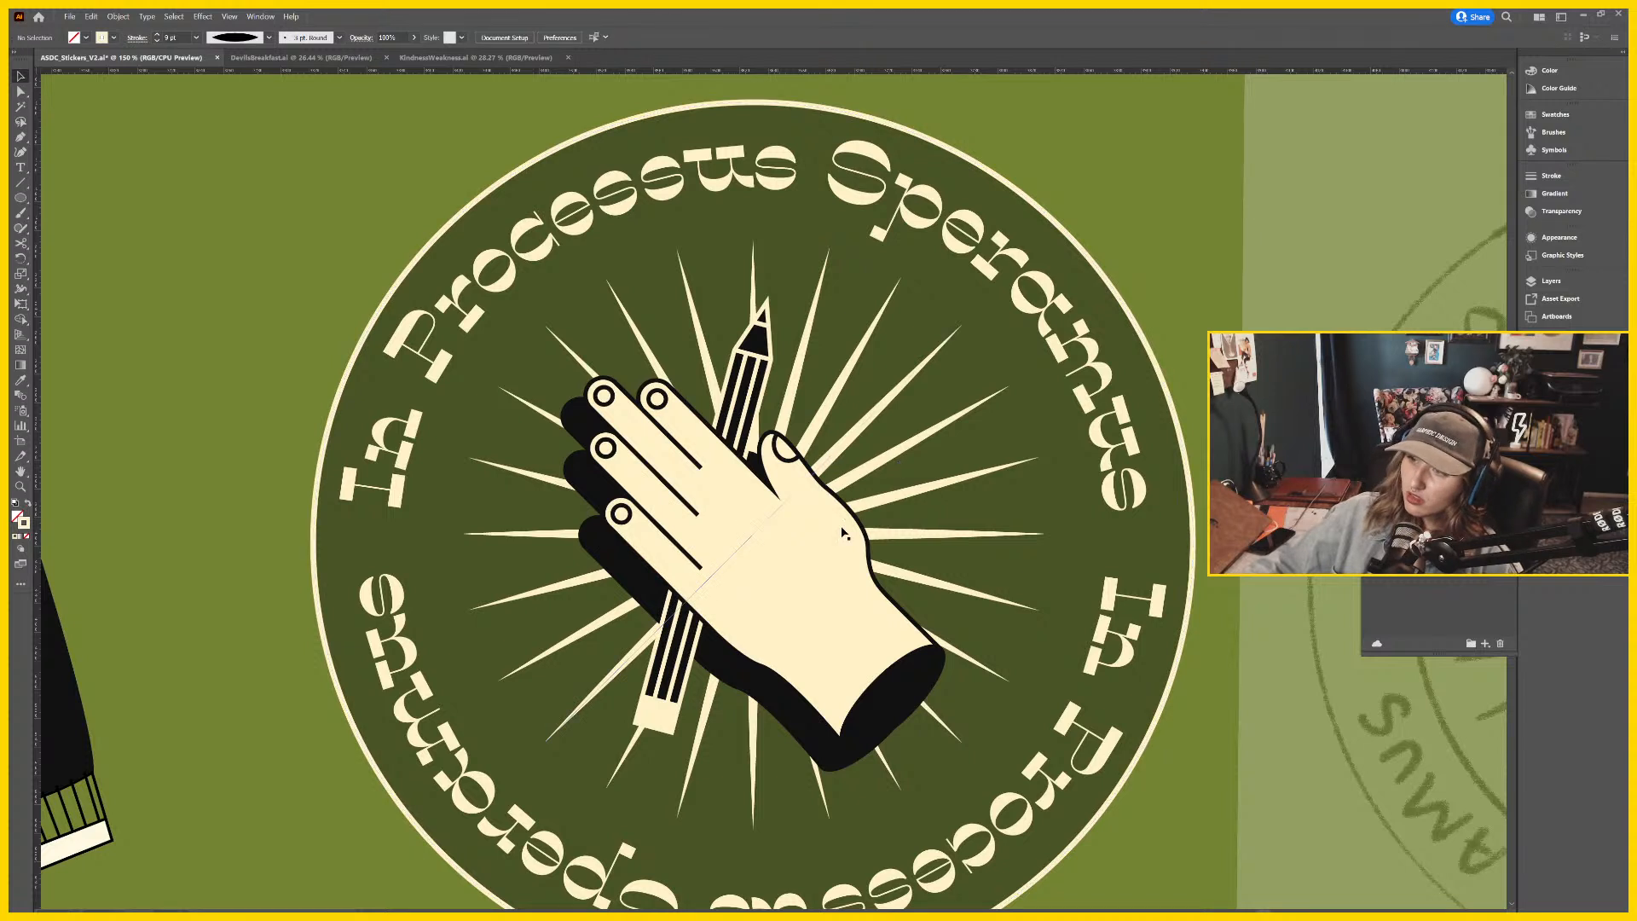
Try to select the inner ring hidden within the badge, comparing the outline and preview views.
{"action": "double_click", "coordinate": [1024, 442]}
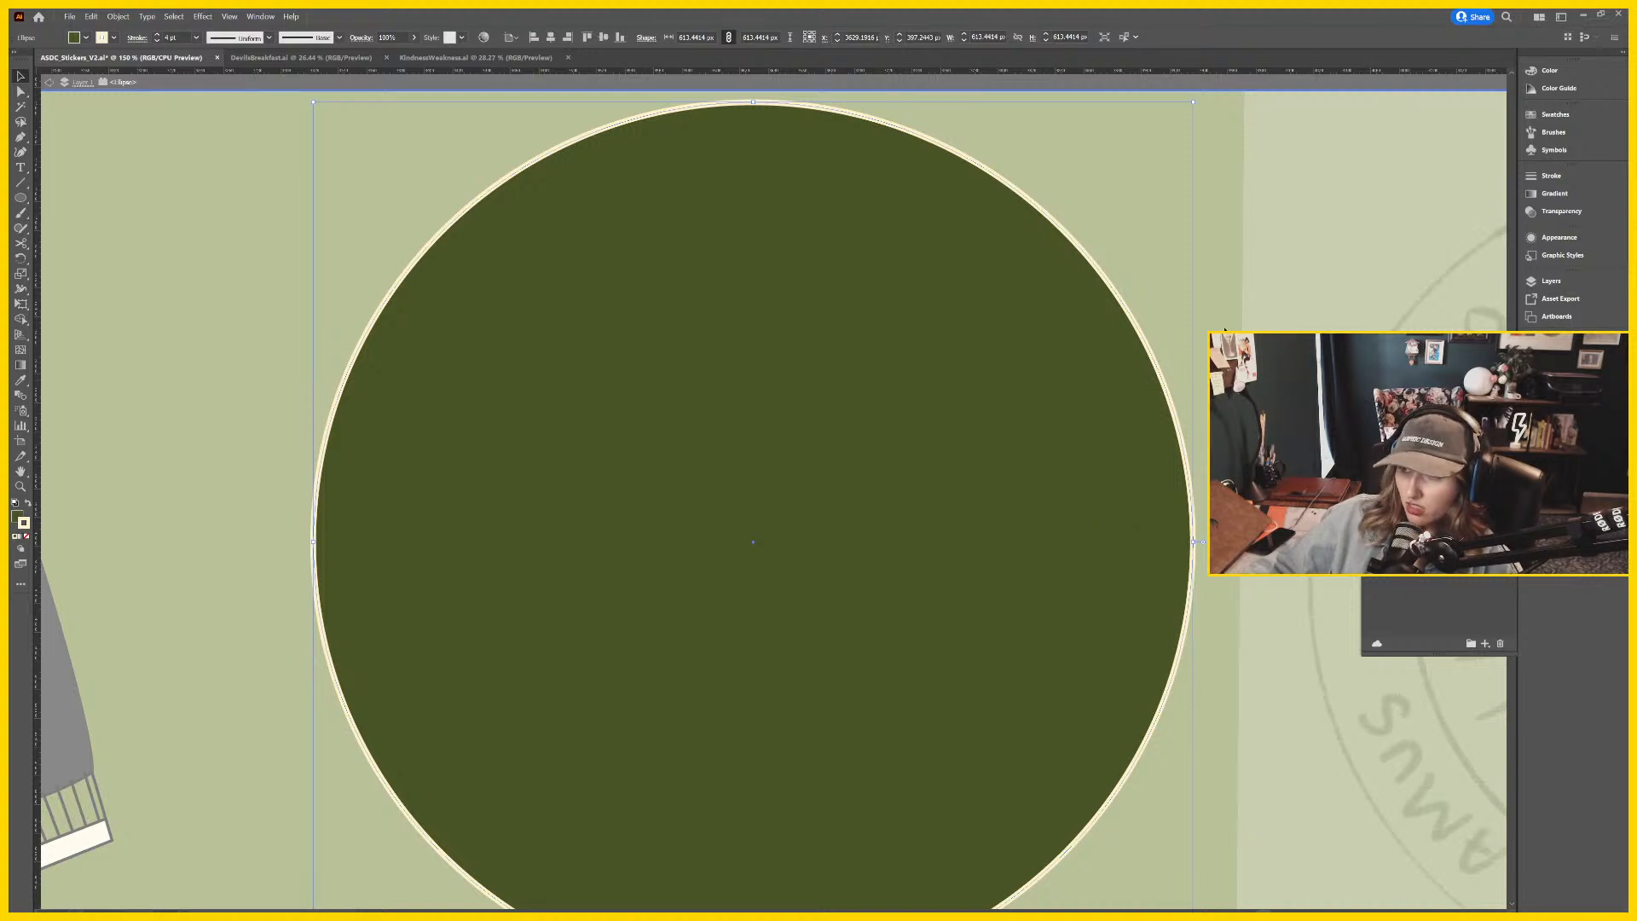
{"action": "key", "text": "ctrl+y"}
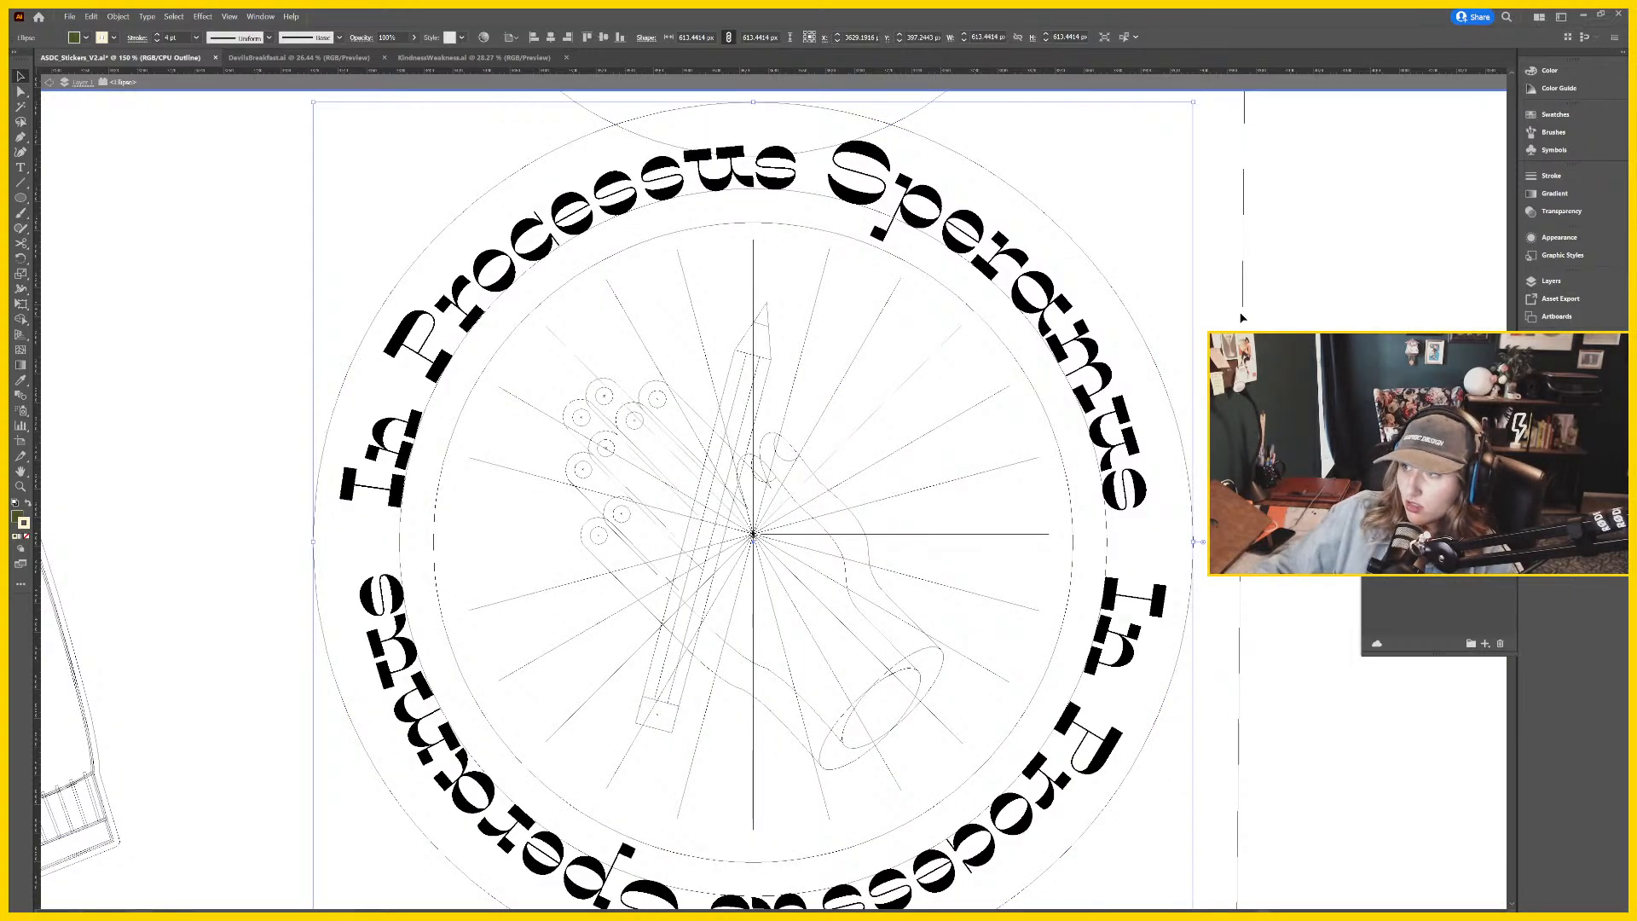
{"action": "left_click", "coordinate": [1005, 340]}
{"action": "key", "text": "ctrl+y"}
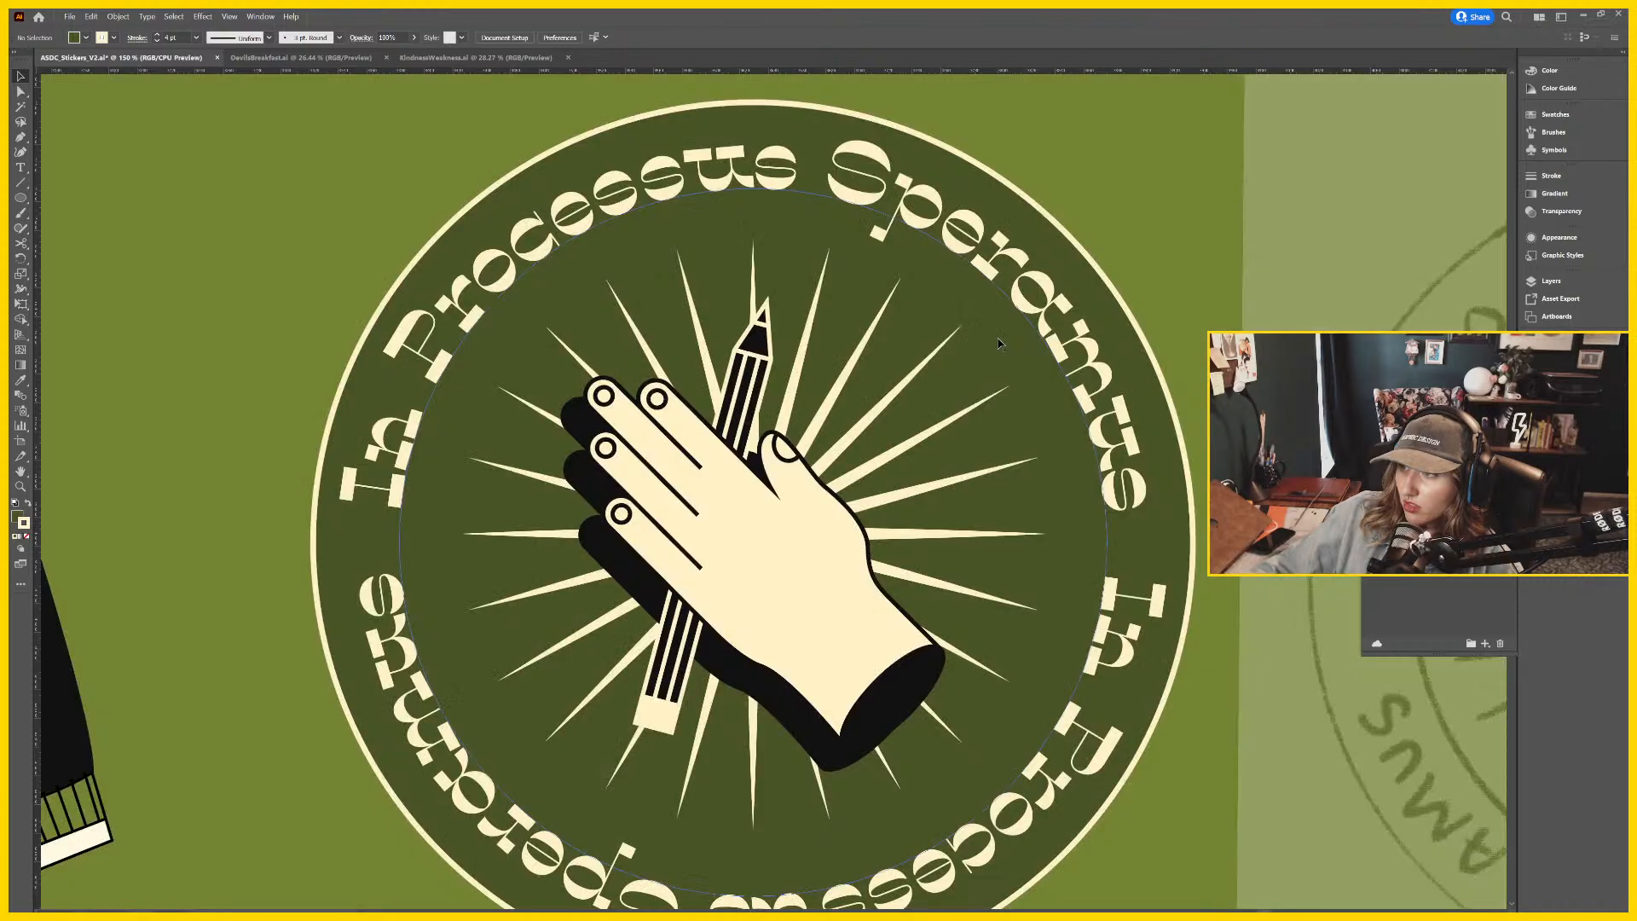
{"action": "key", "text": "ctrl+y"}
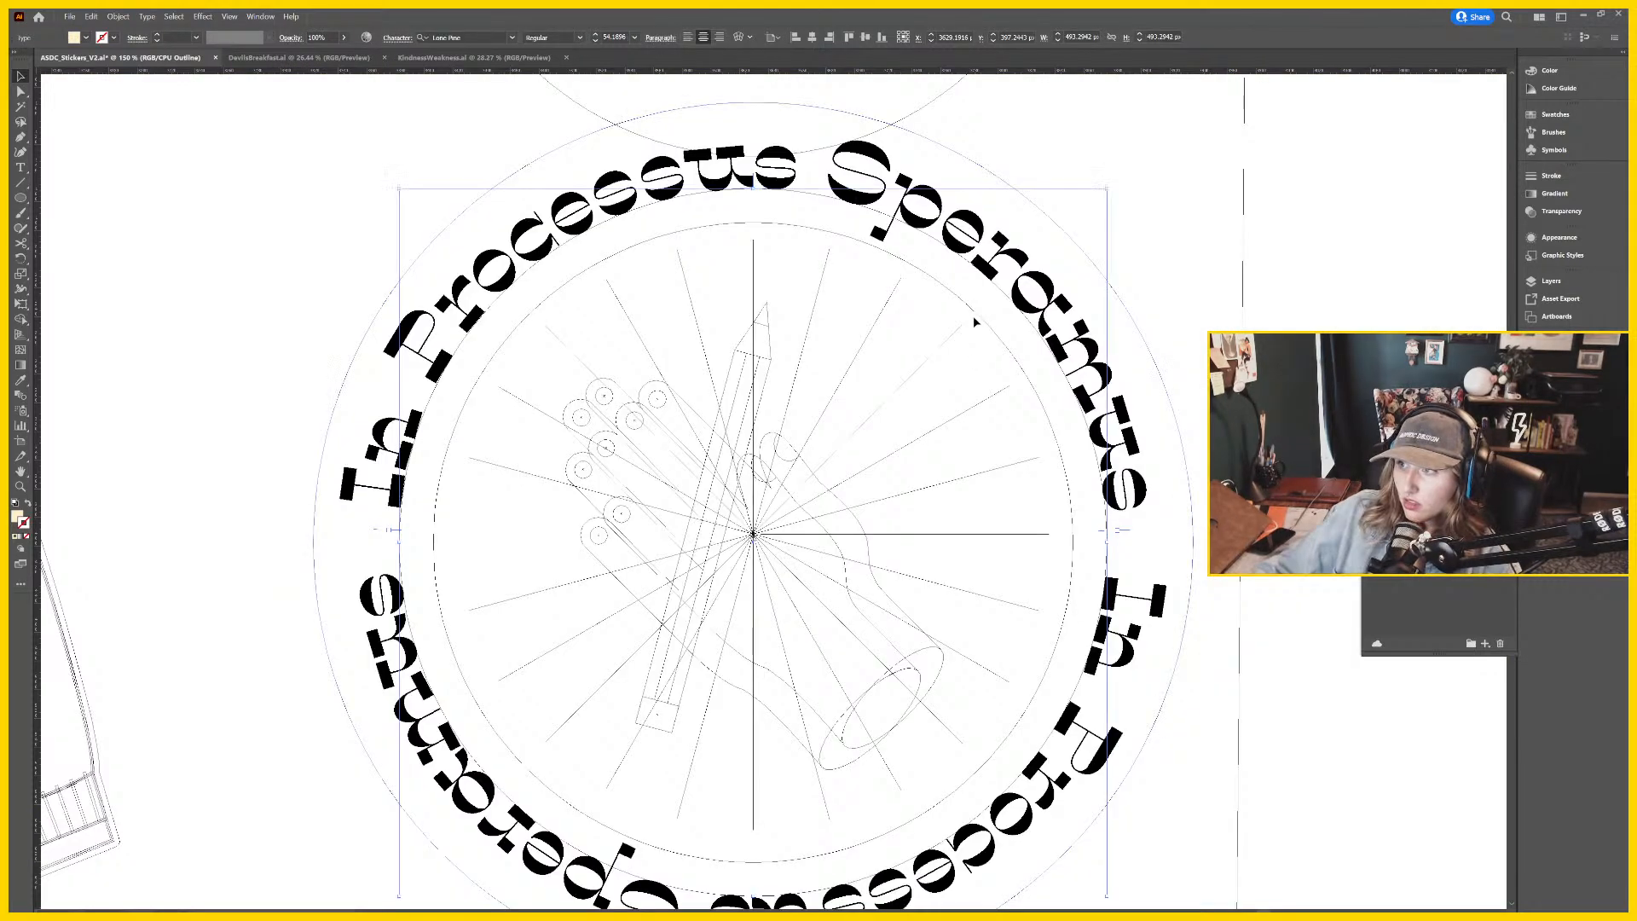
{"action": "left_click", "coordinate": [973, 315]}
{"action": "left_click", "coordinate": [973, 316]}
{"action": "double_click", "coordinate": [974, 316]}
{"action": "key", "text": "ctrl+a"}
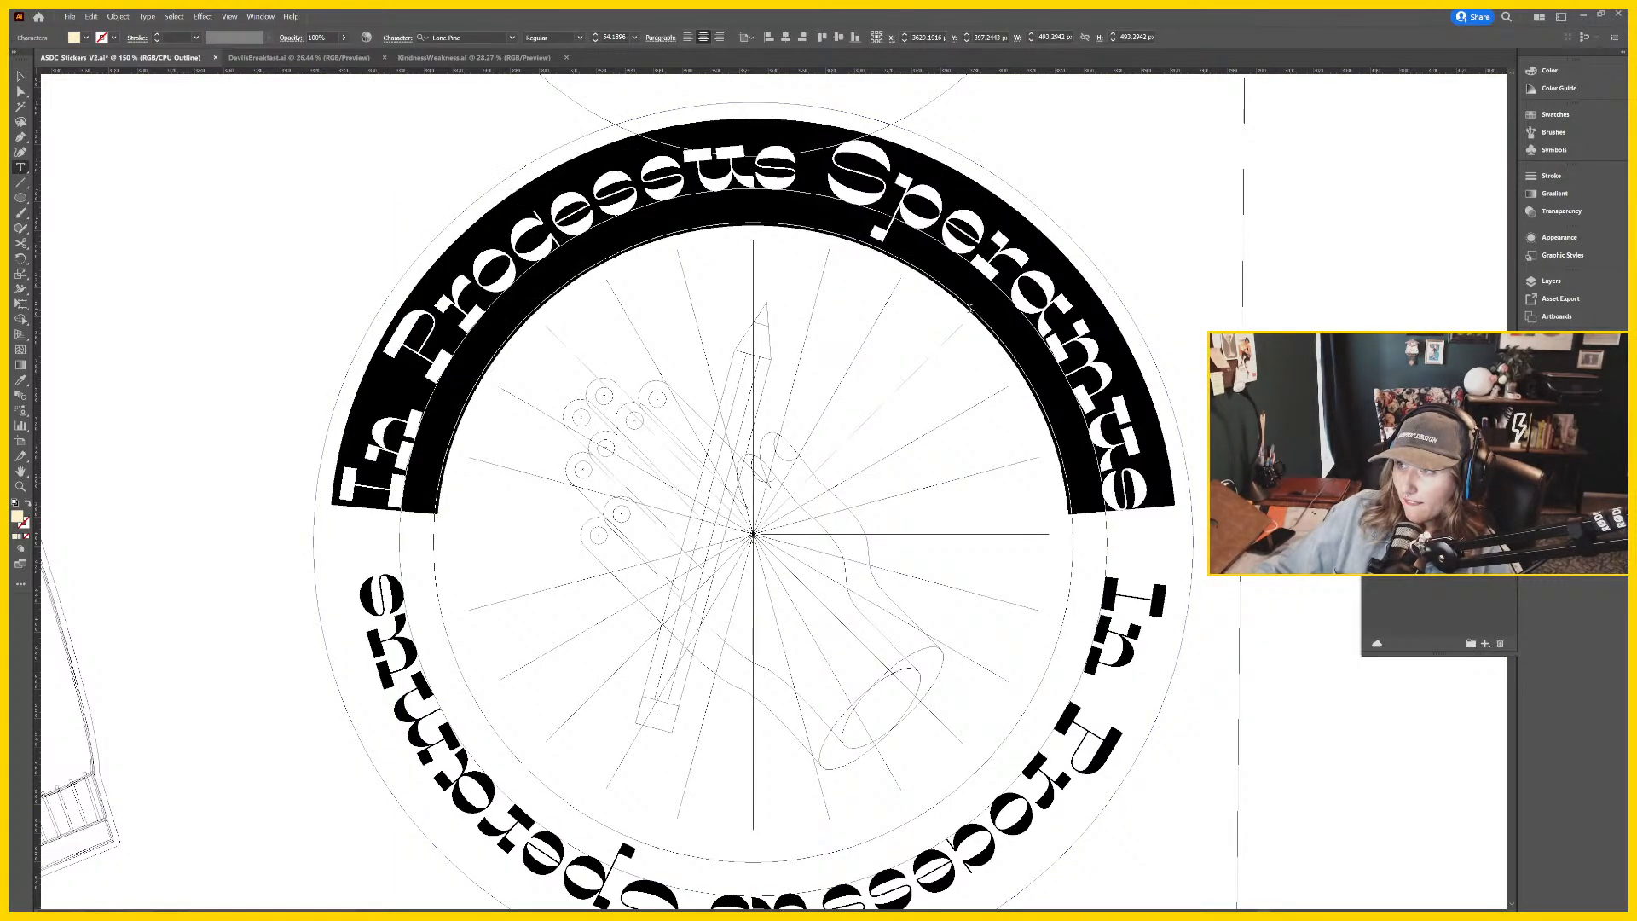
{"action": "left_click", "coordinate": [21, 76]}
{"action": "left_click", "coordinate": [201, 128]}
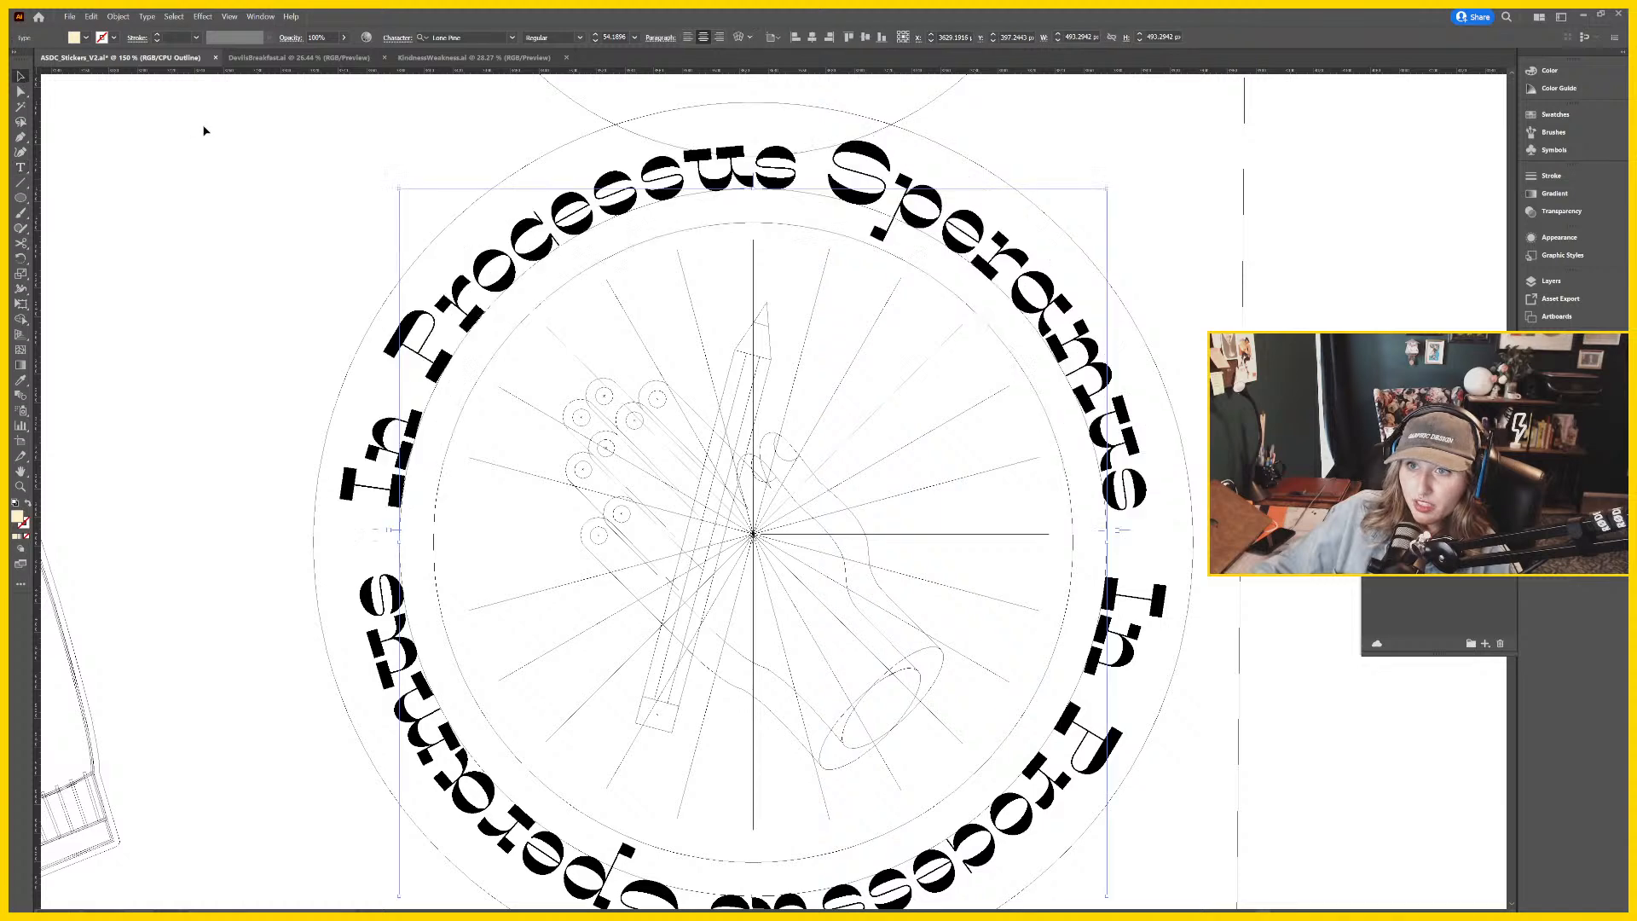
{"action": "key", "text": "ctrl+y"}
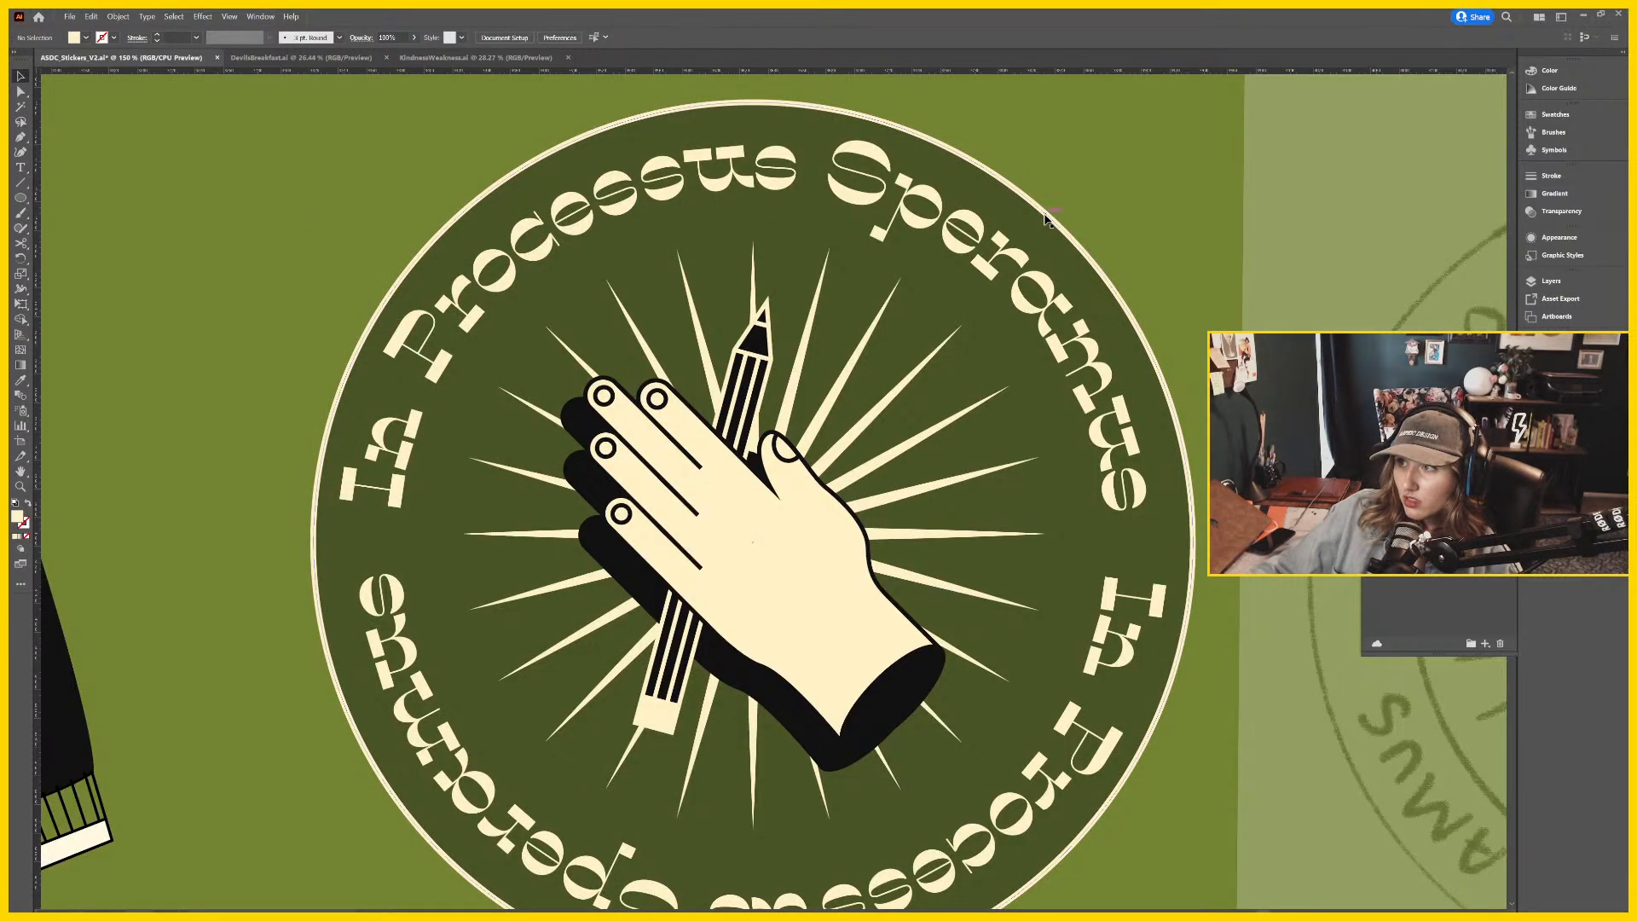
Duplicate the badge's outer circle in front and shrink the copy around its centre to about 375 px wide.
{"action": "left_click", "coordinate": [1049, 229]}
{"action": "key", "text": "ctrl+shift+bracketright"}
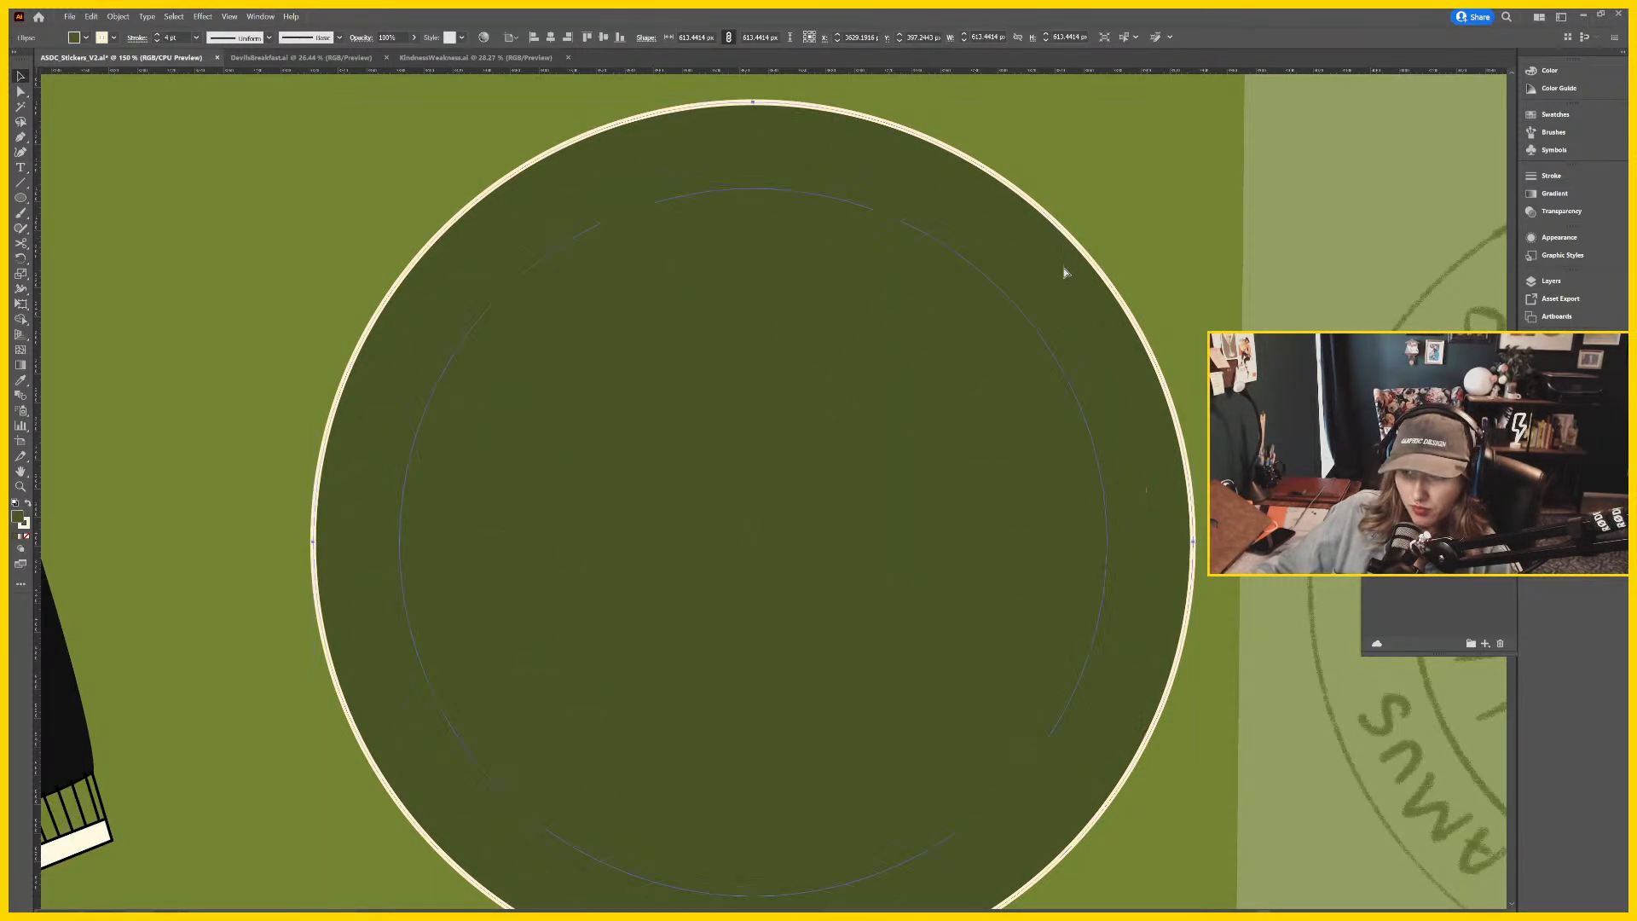
{"action": "left_click_drag", "start_coordinate": [1194, 542], "coordinate": [1022, 540]}
{"action": "key", "text": "alt"}
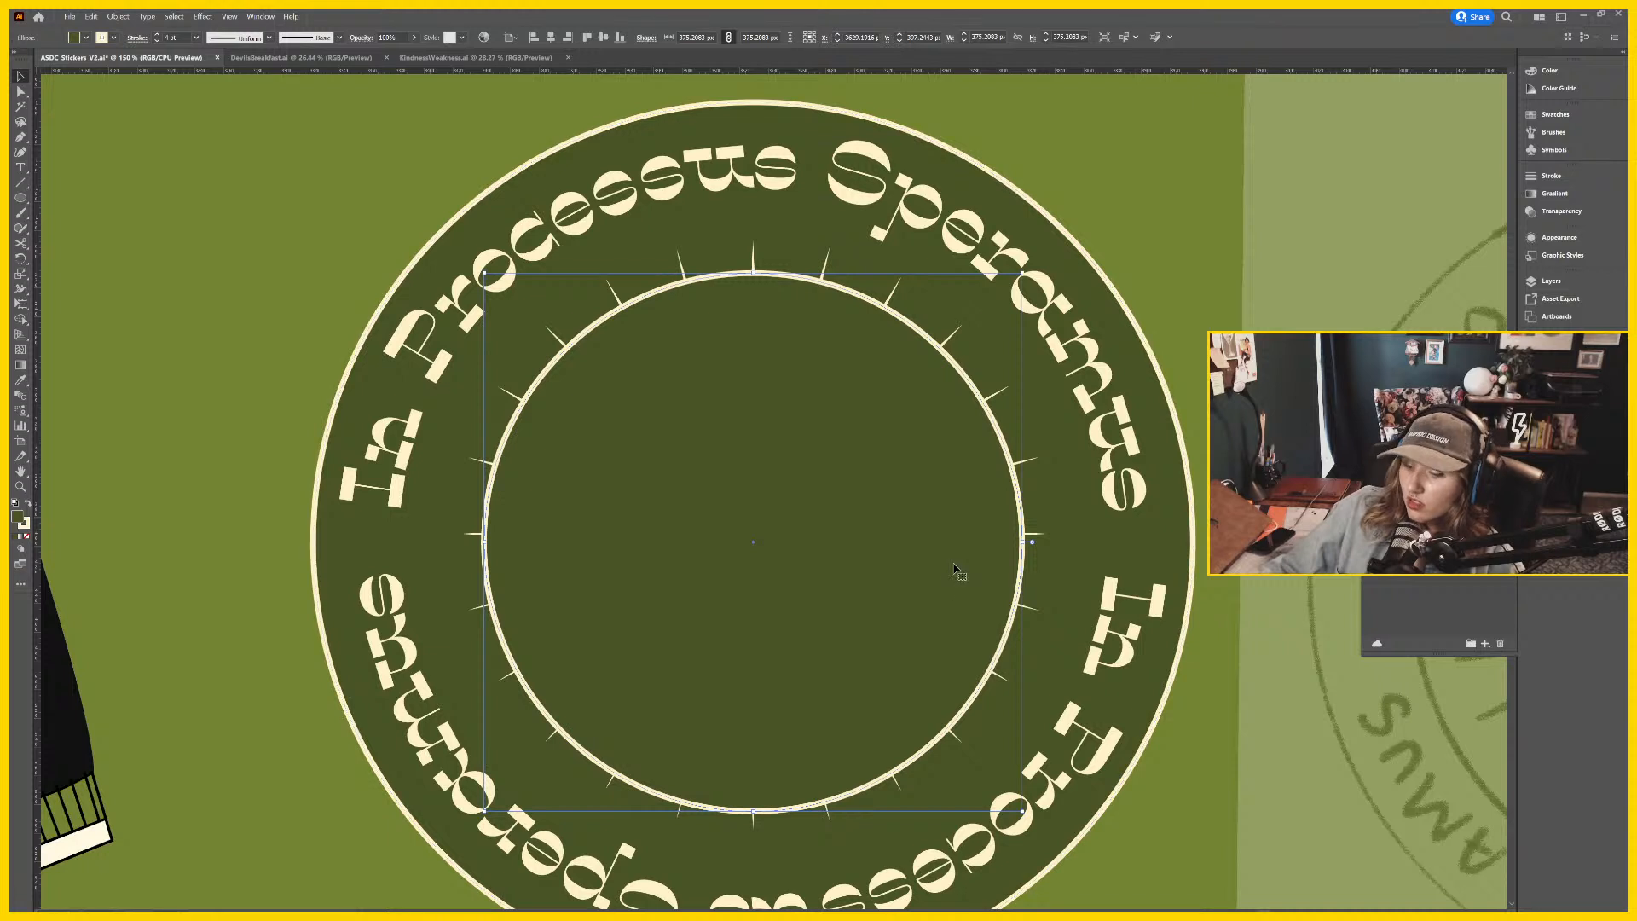
Send the smaller circle behind the hand and pencil and remove its fill, keeping only the cream stroke.
{"action": "key", "text": "ctrl+["}
{"action": "key", "text": "ctrl+shift+a"}
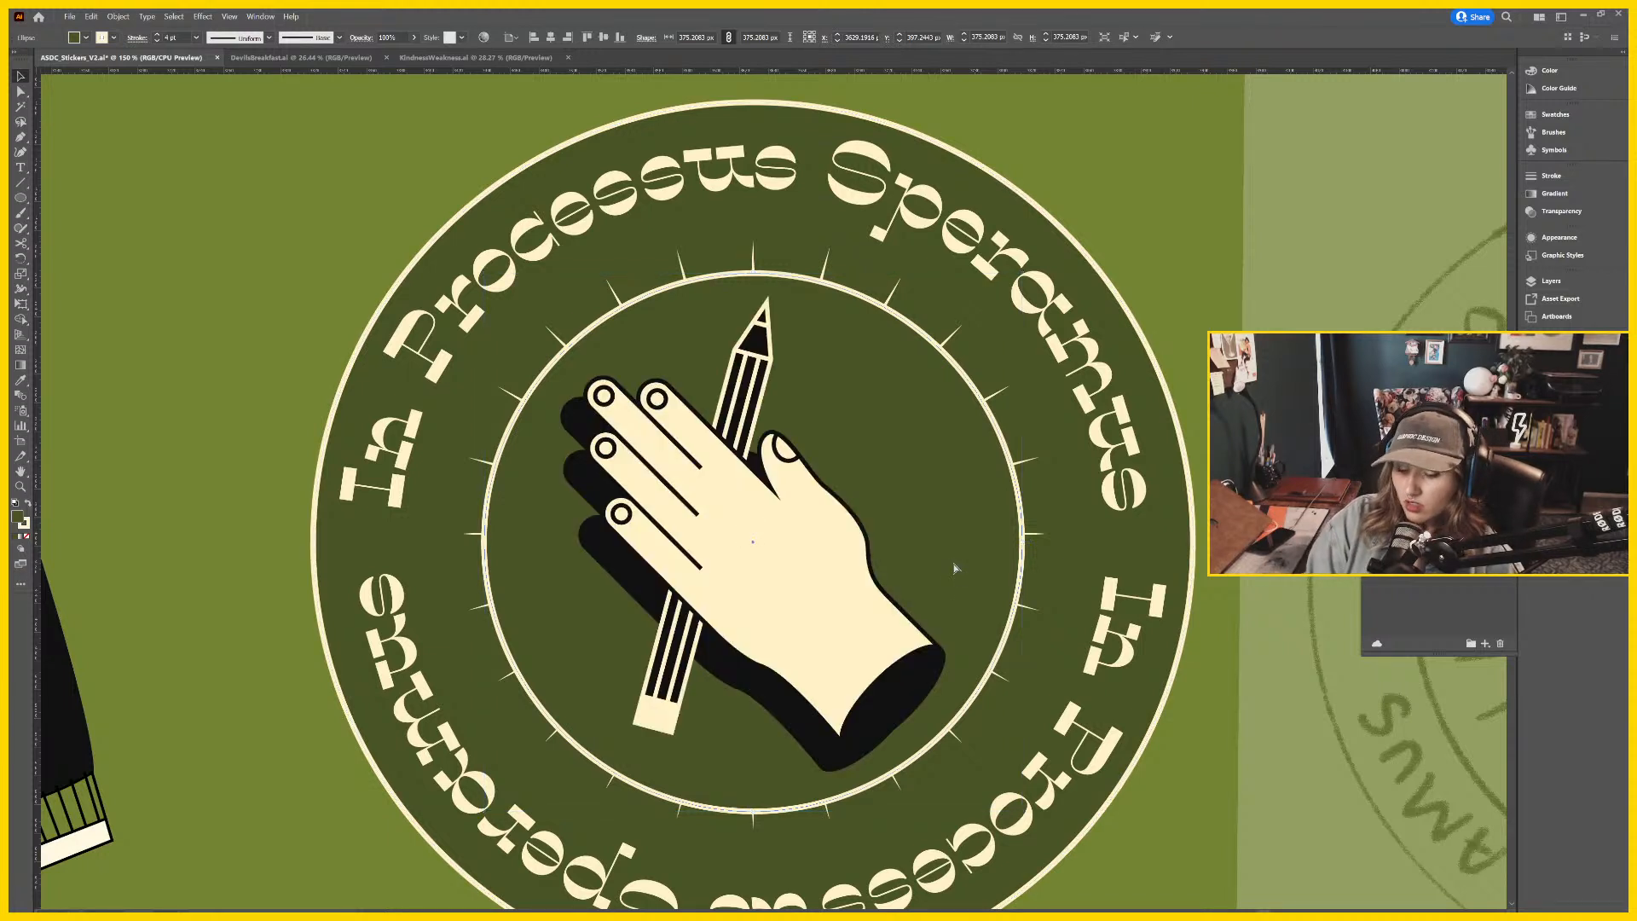
{"action": "key", "text": "ctrl+["}
{"action": "key", "text": "ctrl+h"}
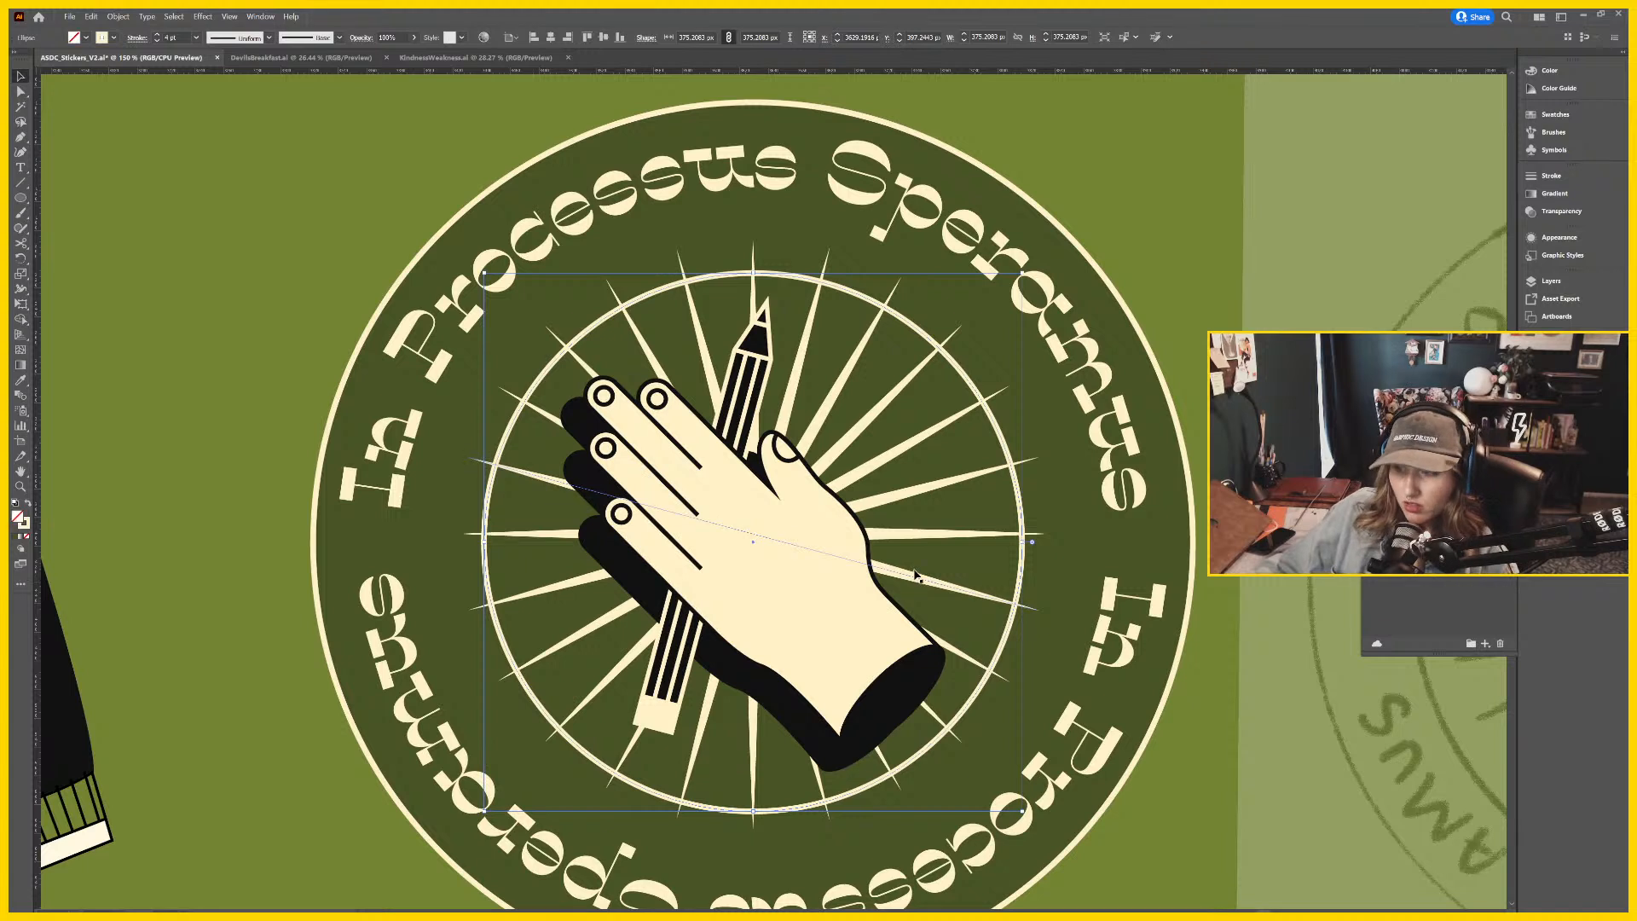
{"action": "key", "text": "slash"}
Enlarge the inner ring around its centre to about 458 px so it encloses the ray burst, and deselect it.
{"action": "left_click_drag", "start_coordinate": [1023, 543], "coordinate": [1086, 542]}
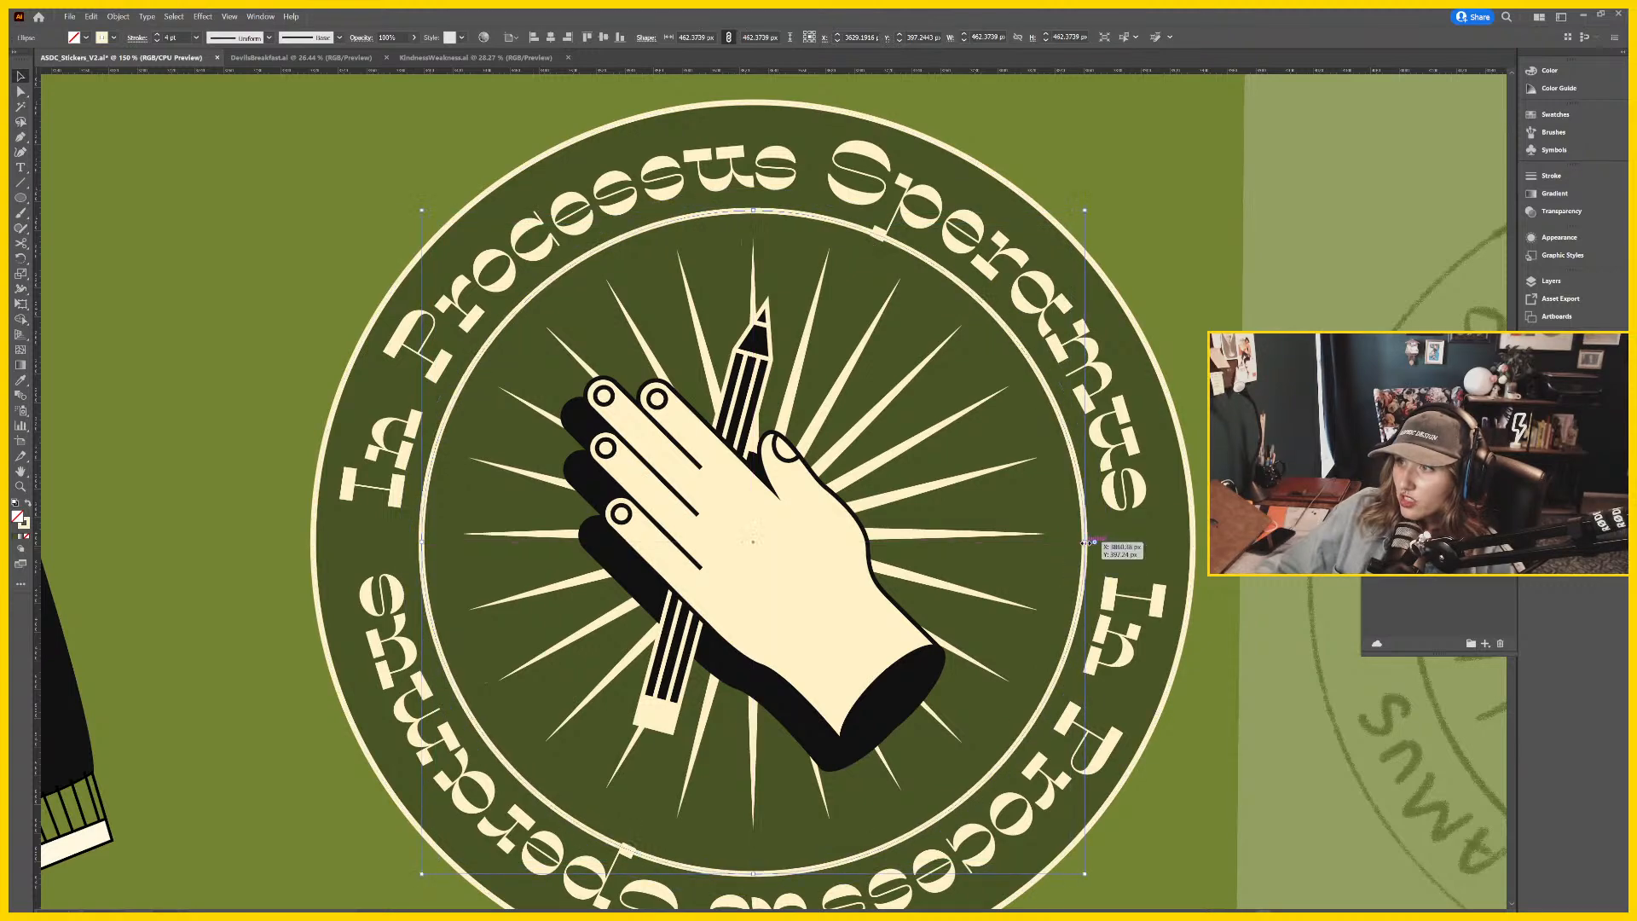
{"action": "key", "text": "ctrl+shift+a"}
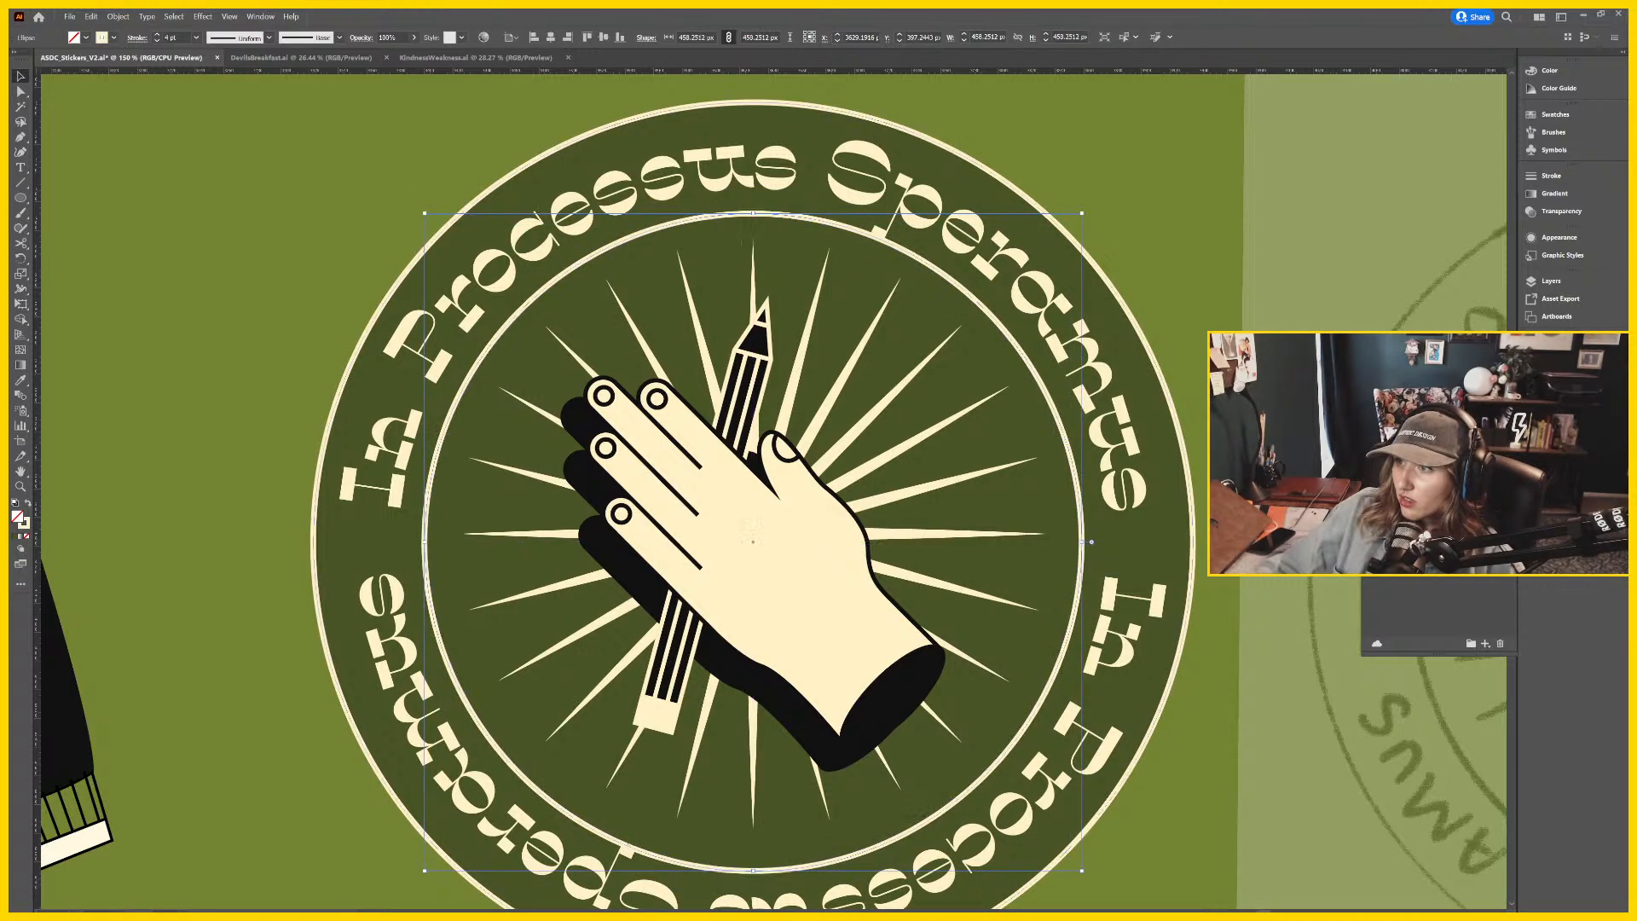
{"action": "left_click_drag", "start_coordinate": [1127, 713], "coordinate": [1134, 682]}
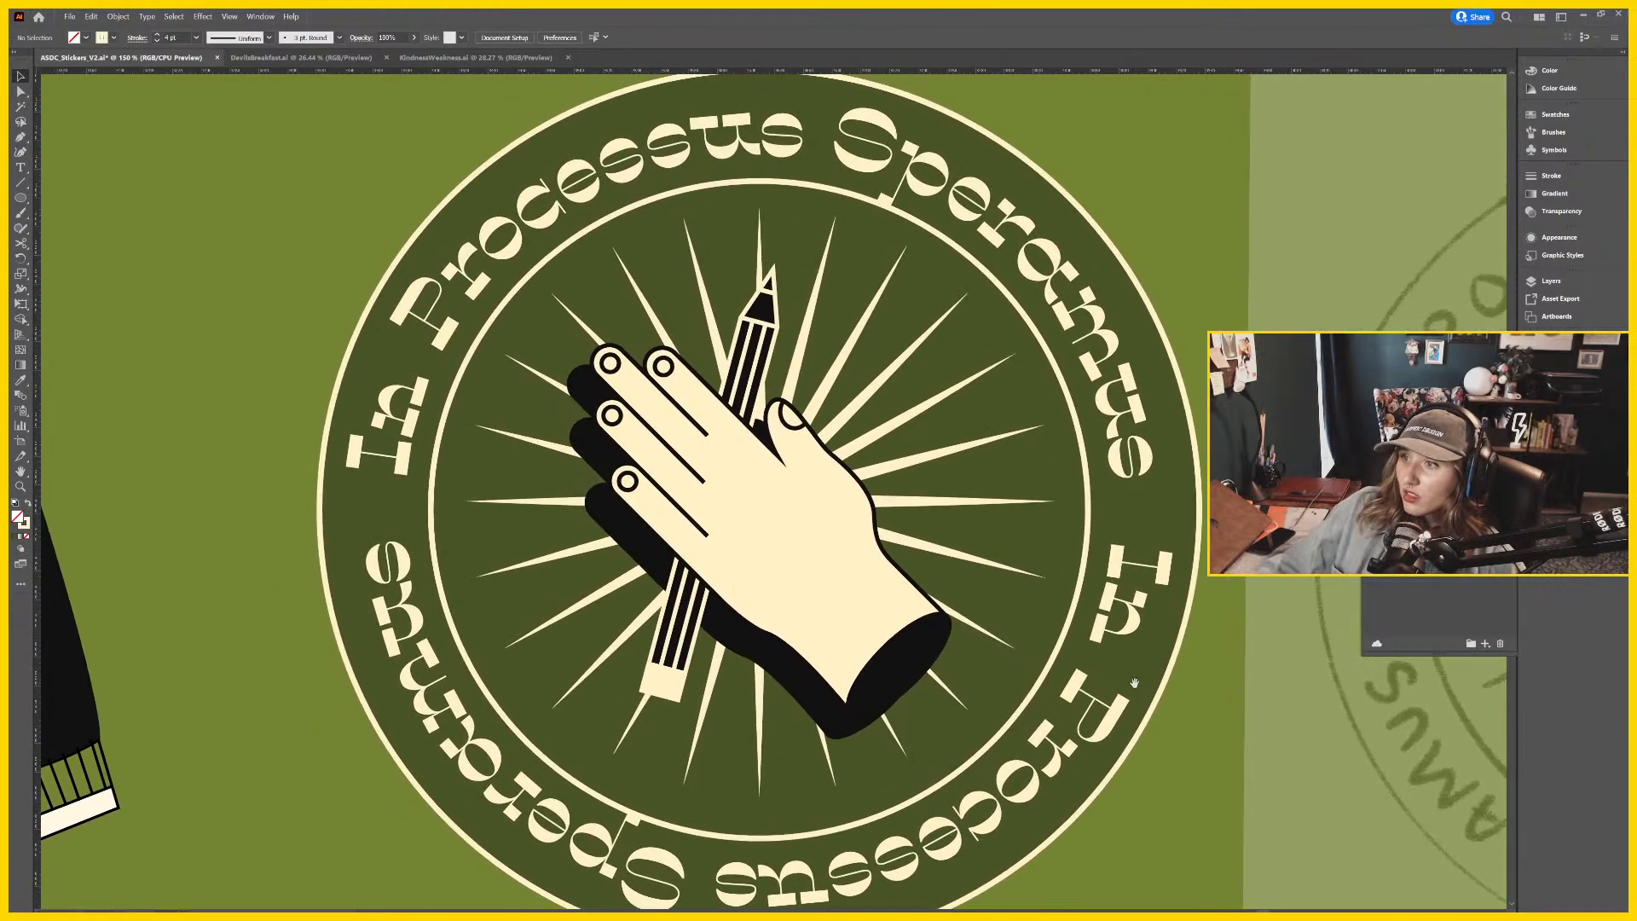
Review the whole badge beside the reference sketch with nothing selected, and save the document.
{"action": "left_click", "coordinate": [783, 545]}
{"action": "key", "text": "ctrl+minus"}
{"action": "key", "text": "ctrl+minus"}
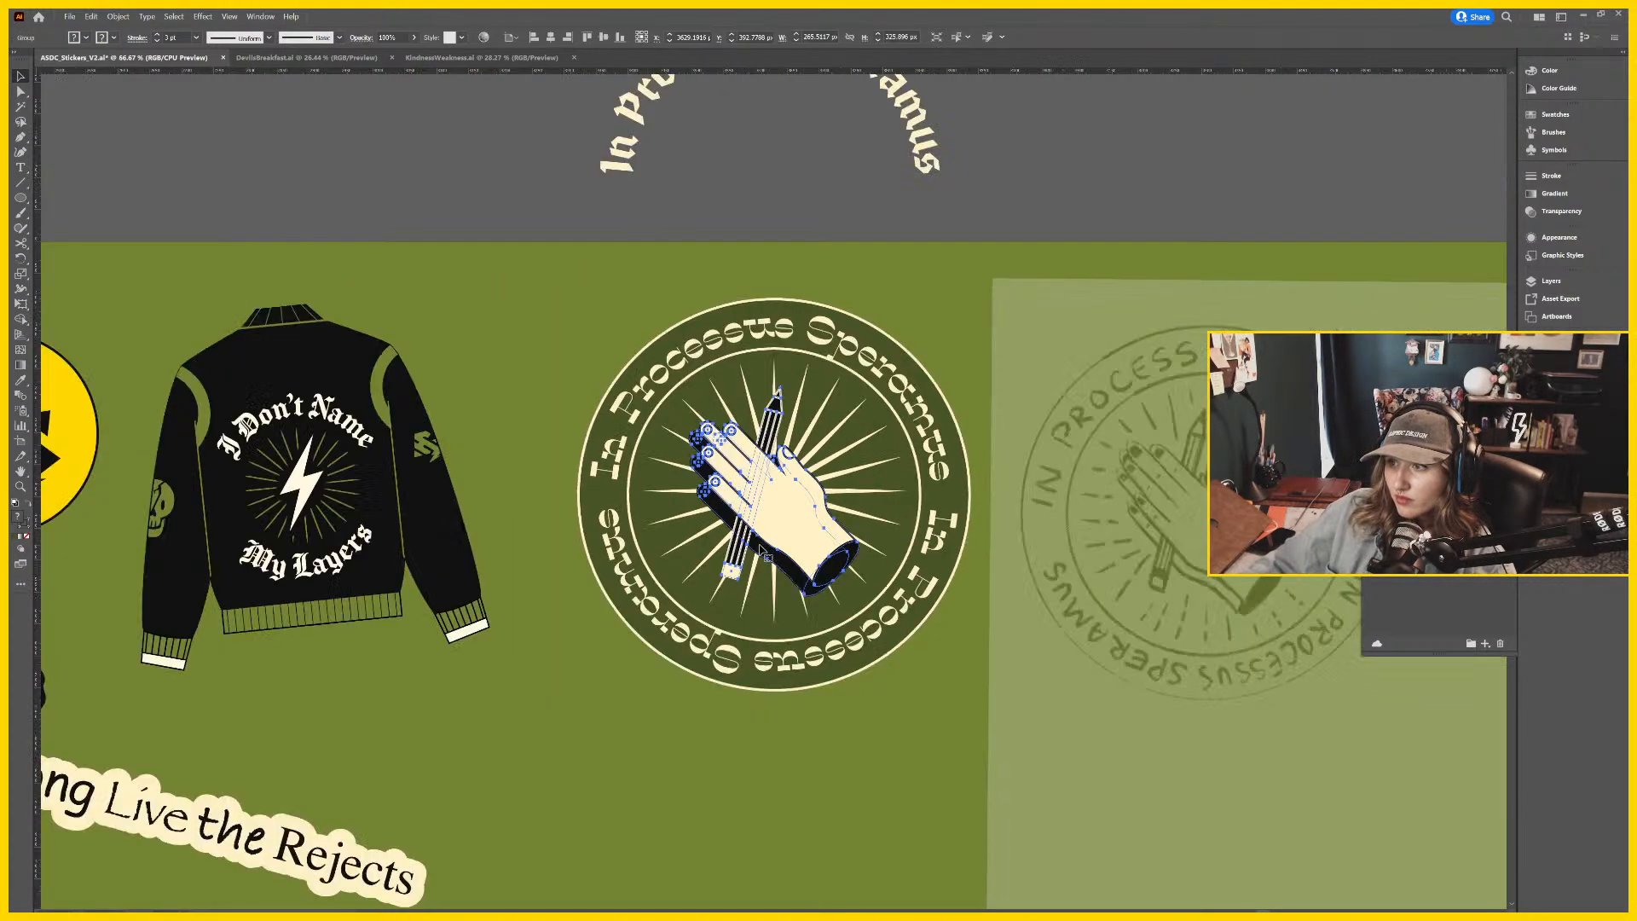
{"action": "key", "text": "ctrl+shift+a"}
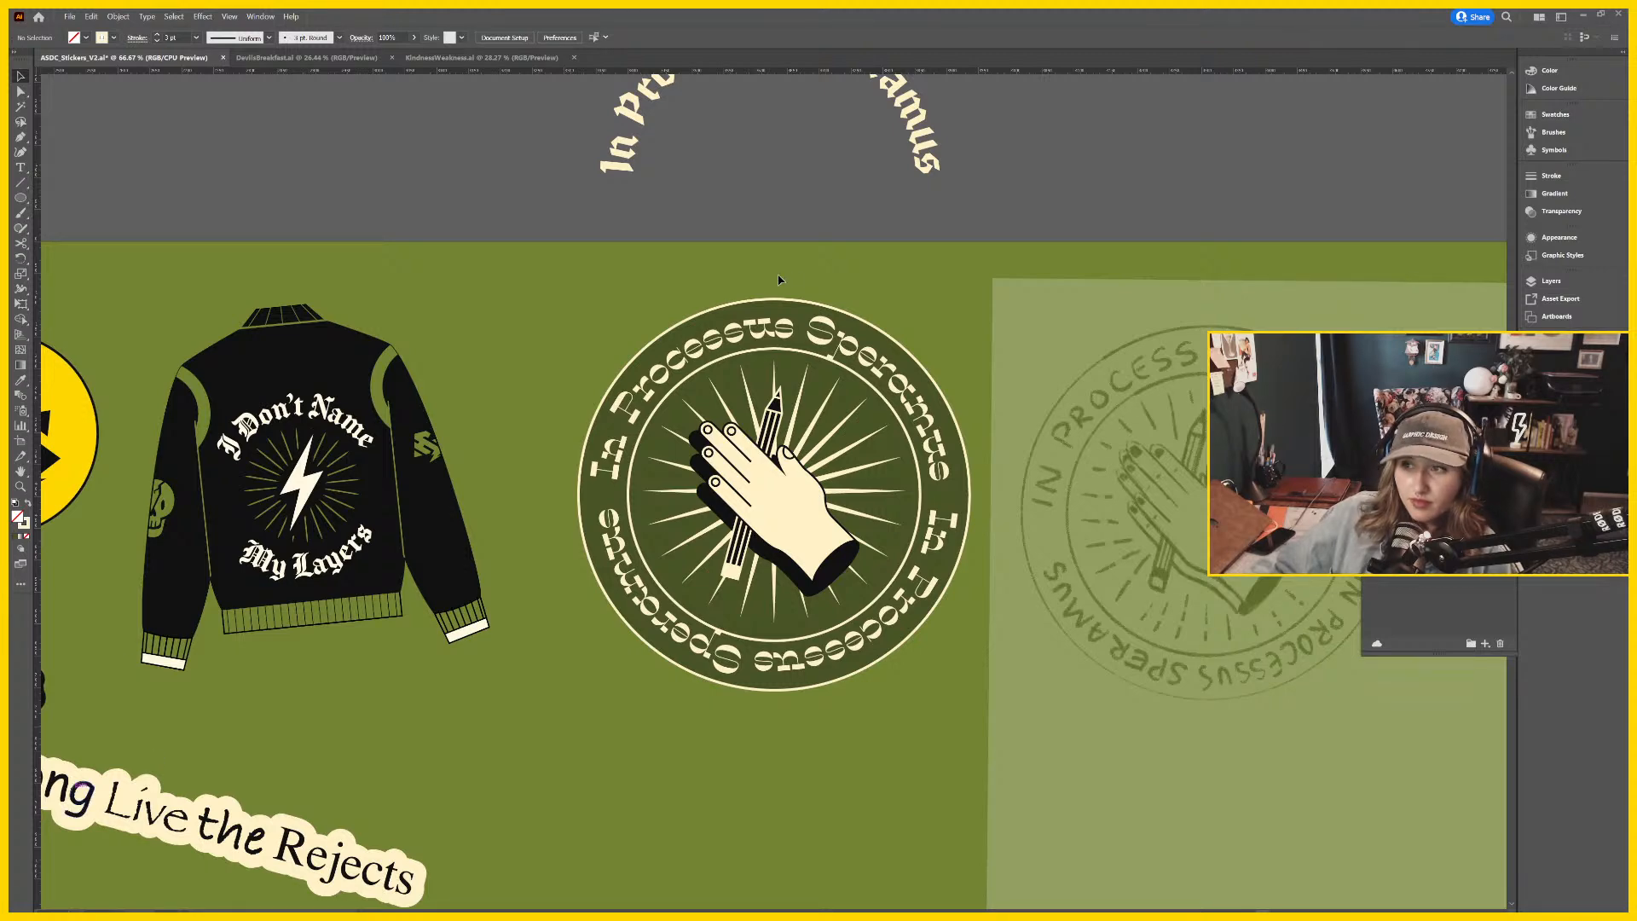
{"action": "scroll", "coordinate": [979, 242], "scroll_direction": "up", "scroll_amount": 3}
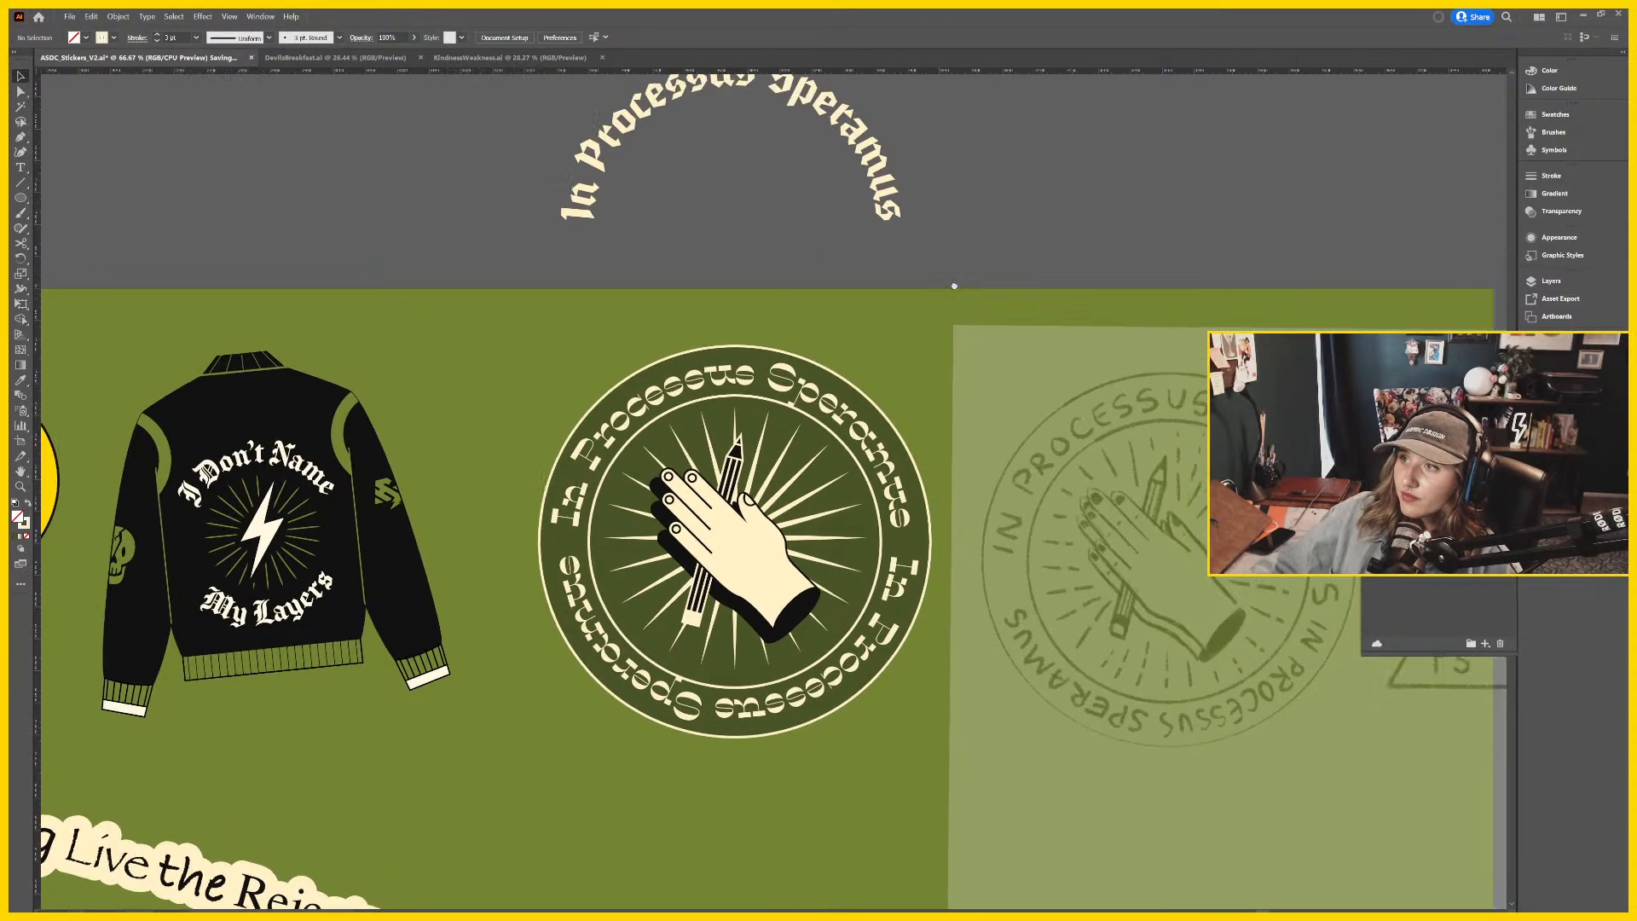
{"action": "scroll", "coordinate": [917, 308], "scroll_direction": "right", "scroll_amount": 2}
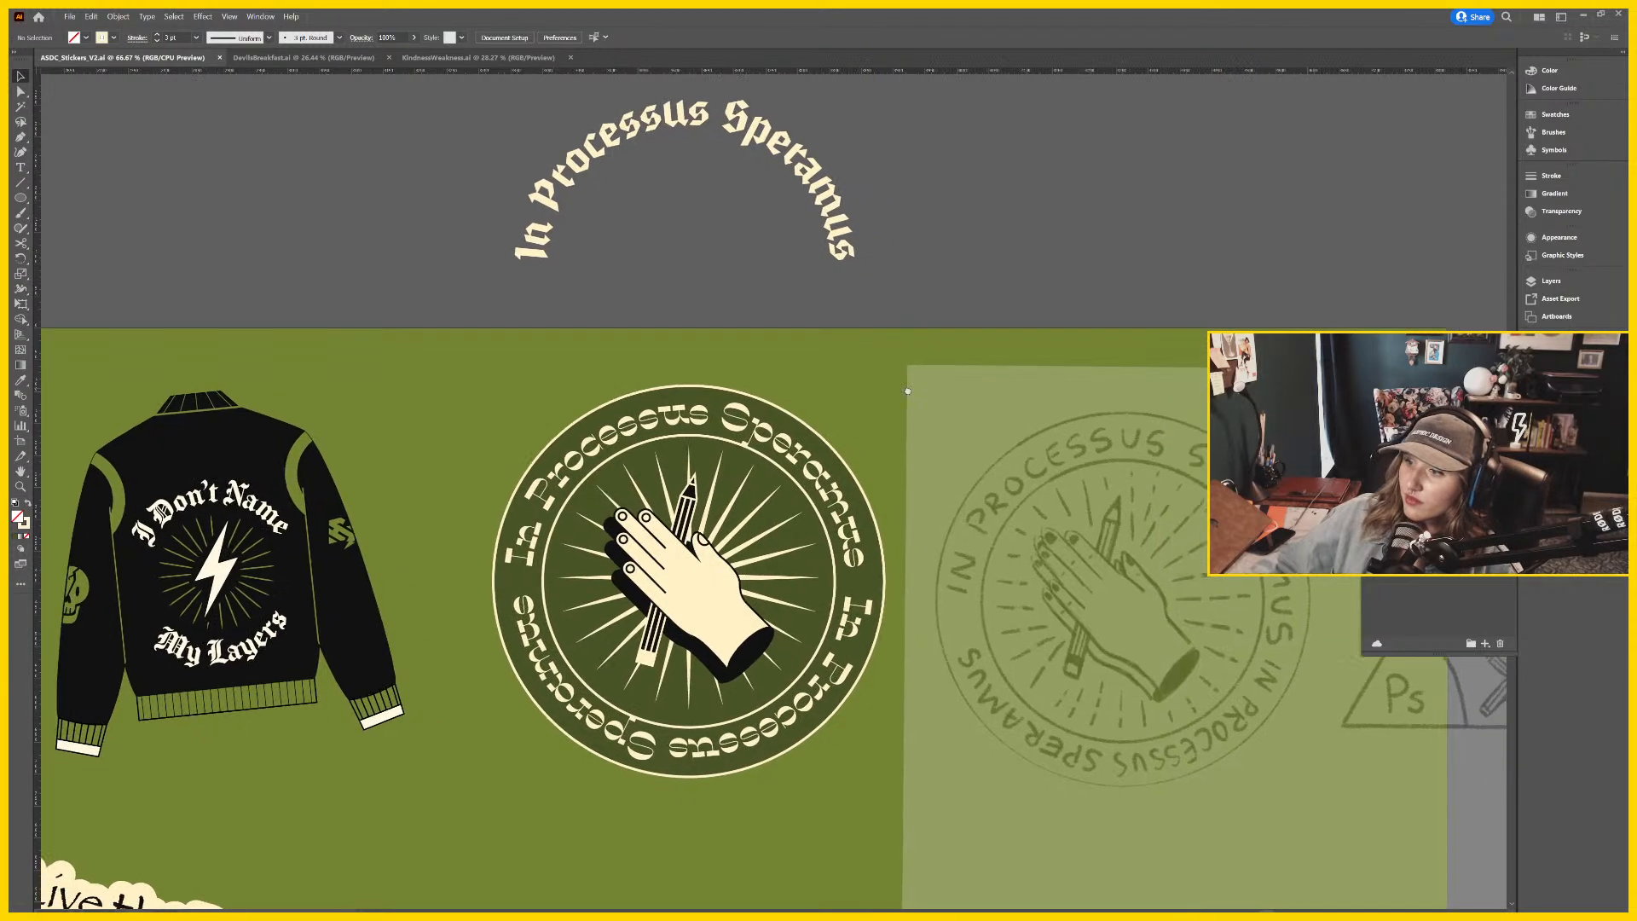
Unlock the reference sketch's layer and move the sketch up off the green artboard, beyond its upper edge.
{"action": "scroll", "coordinate": [740, 449], "scroll_direction": "down", "scroll_amount": 2}
{"action": "scroll", "coordinate": [740, 449], "scroll_direction": "right", "scroll_amount": 1}
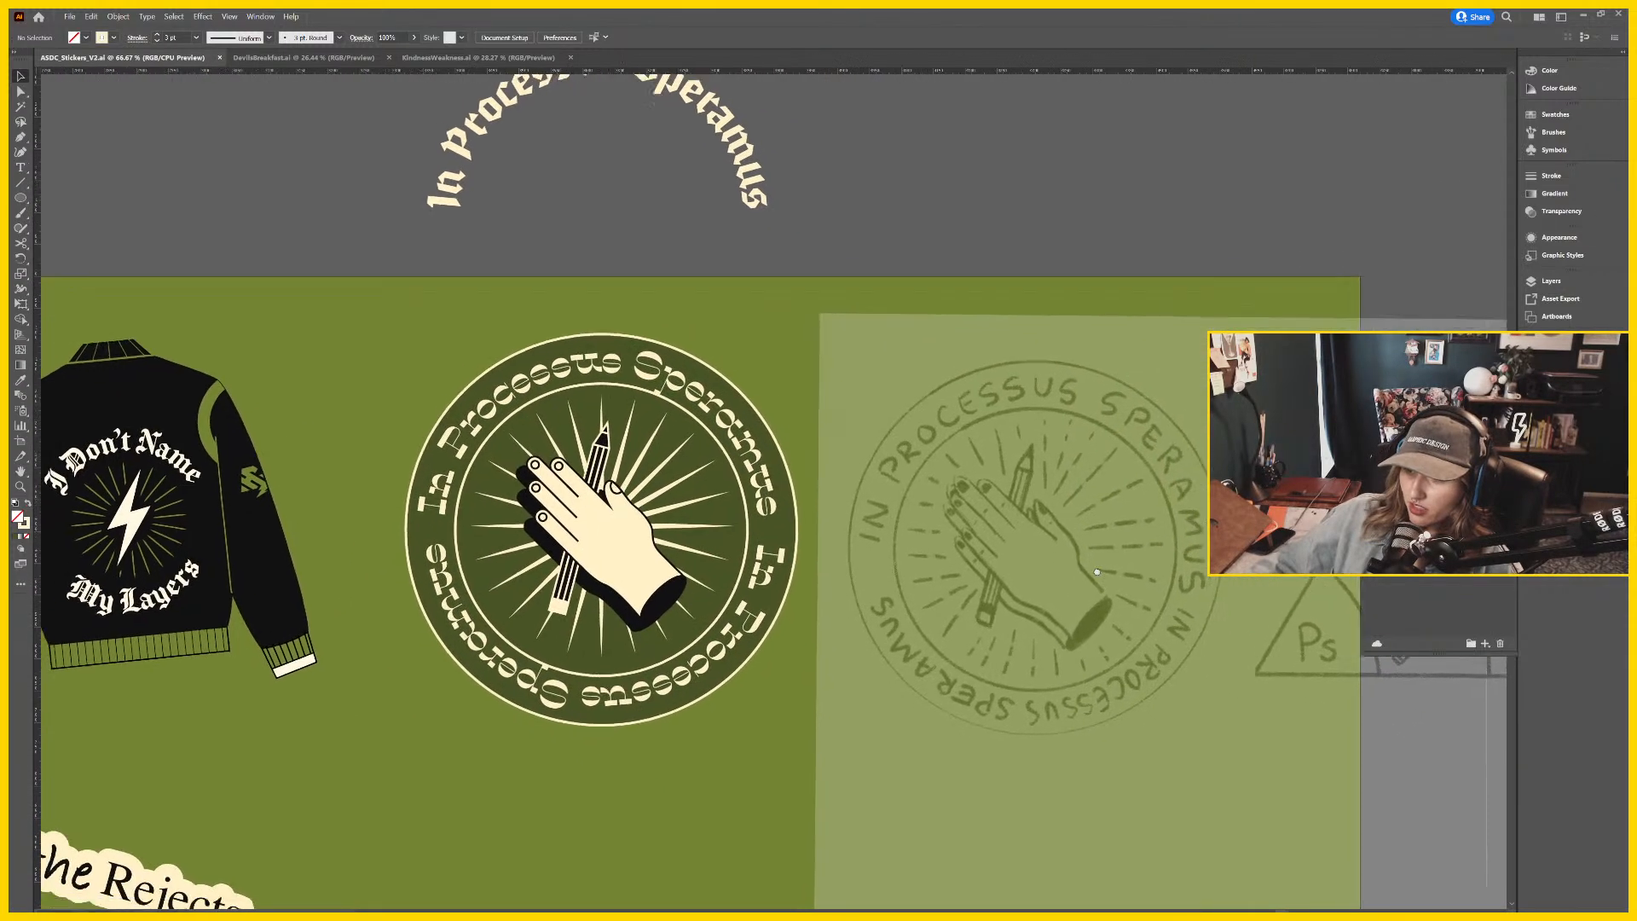
{"action": "left_click", "coordinate": [1437, 586]}
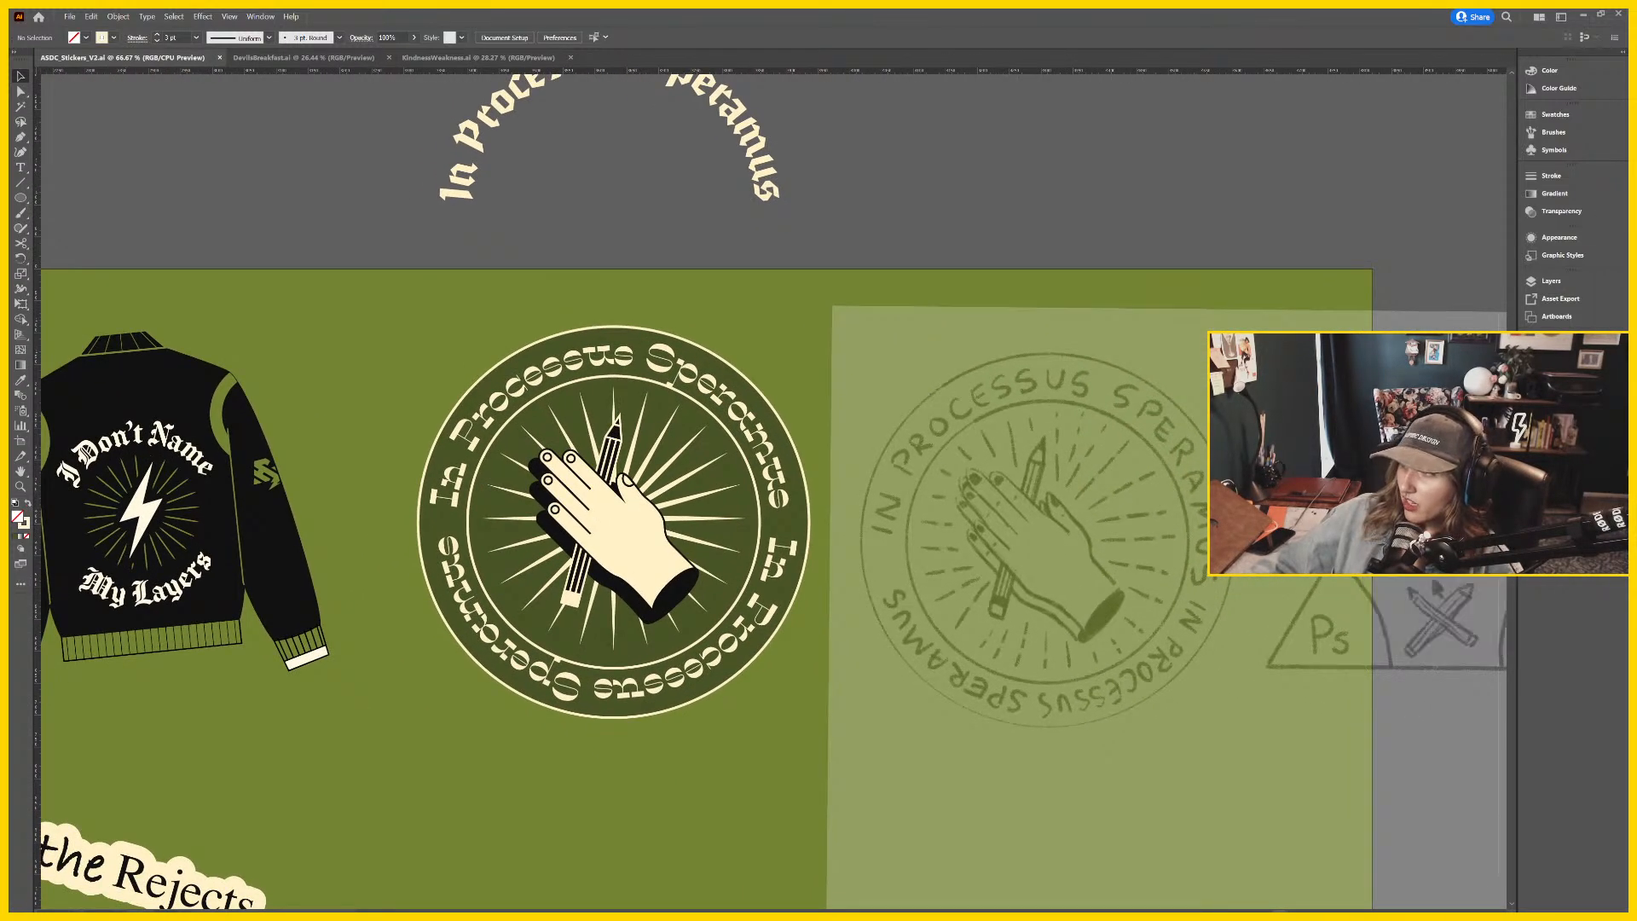
{"action": "left_click", "coordinate": [1555, 343]}
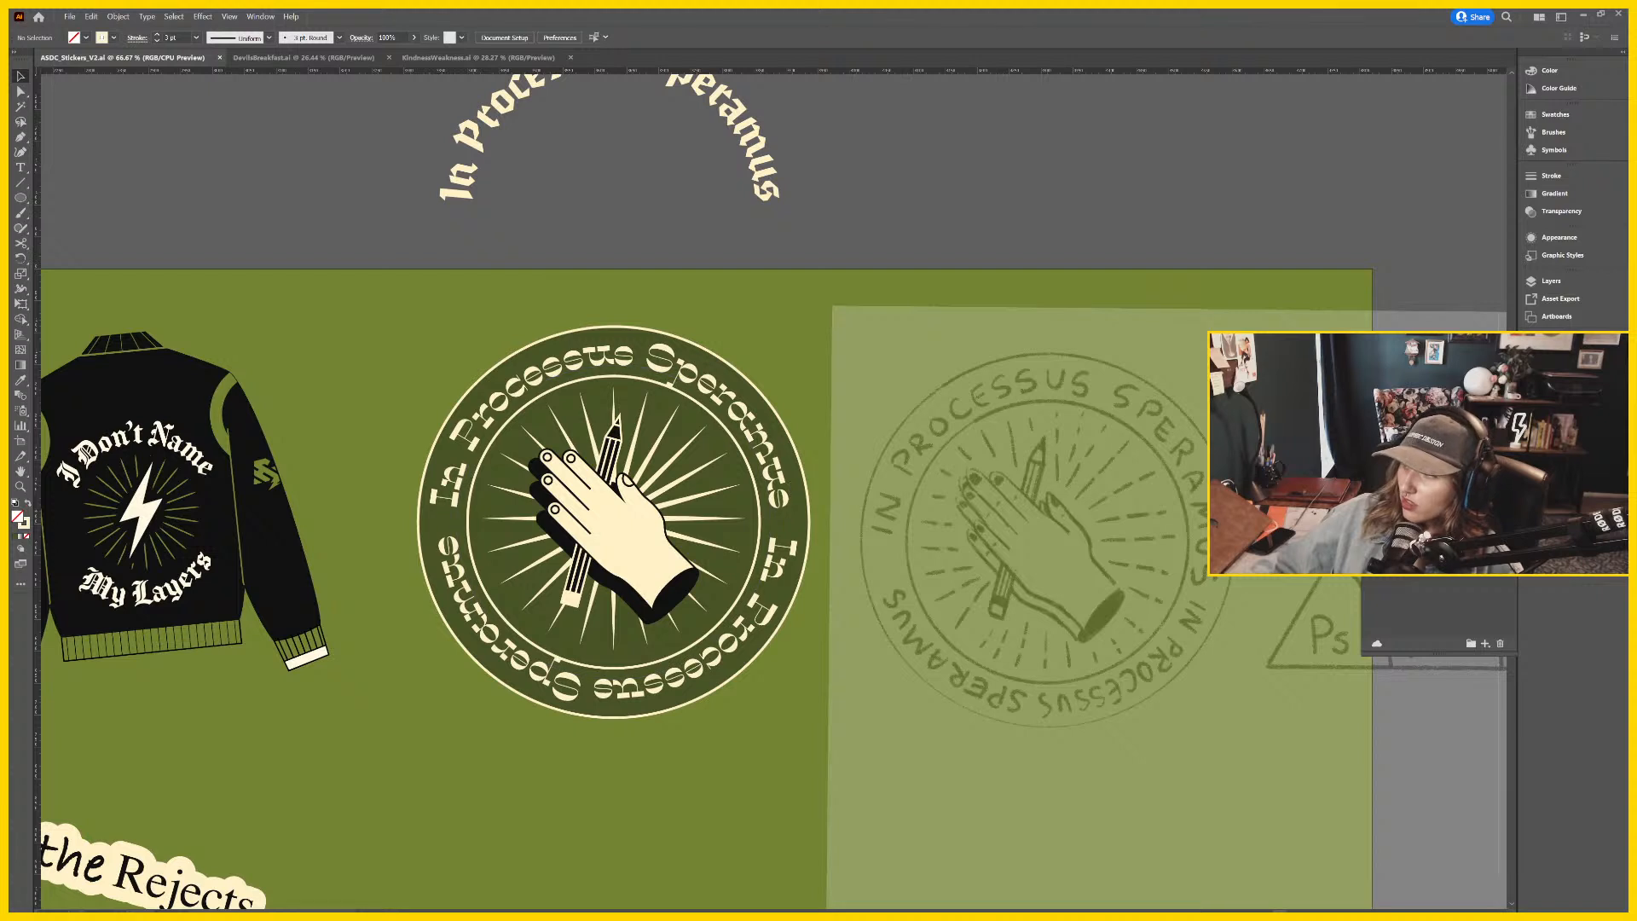
{"action": "left_click", "coordinate": [1550, 281]}
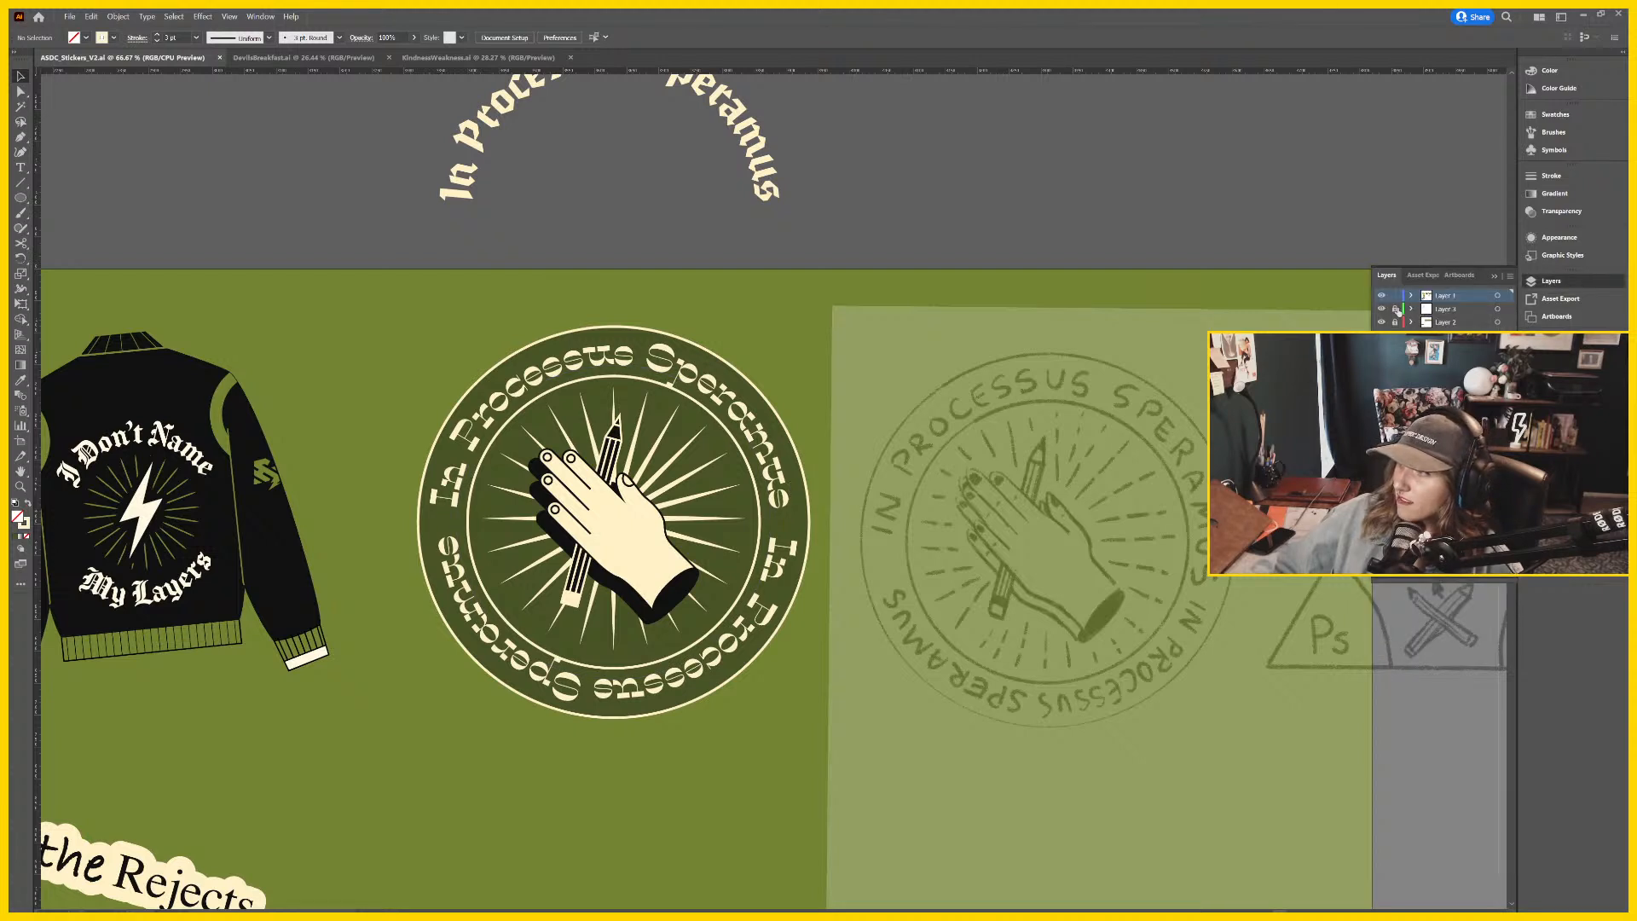
{"action": "left_click", "coordinate": [1394, 309]}
{"action": "left_click", "coordinate": [1279, 367]}
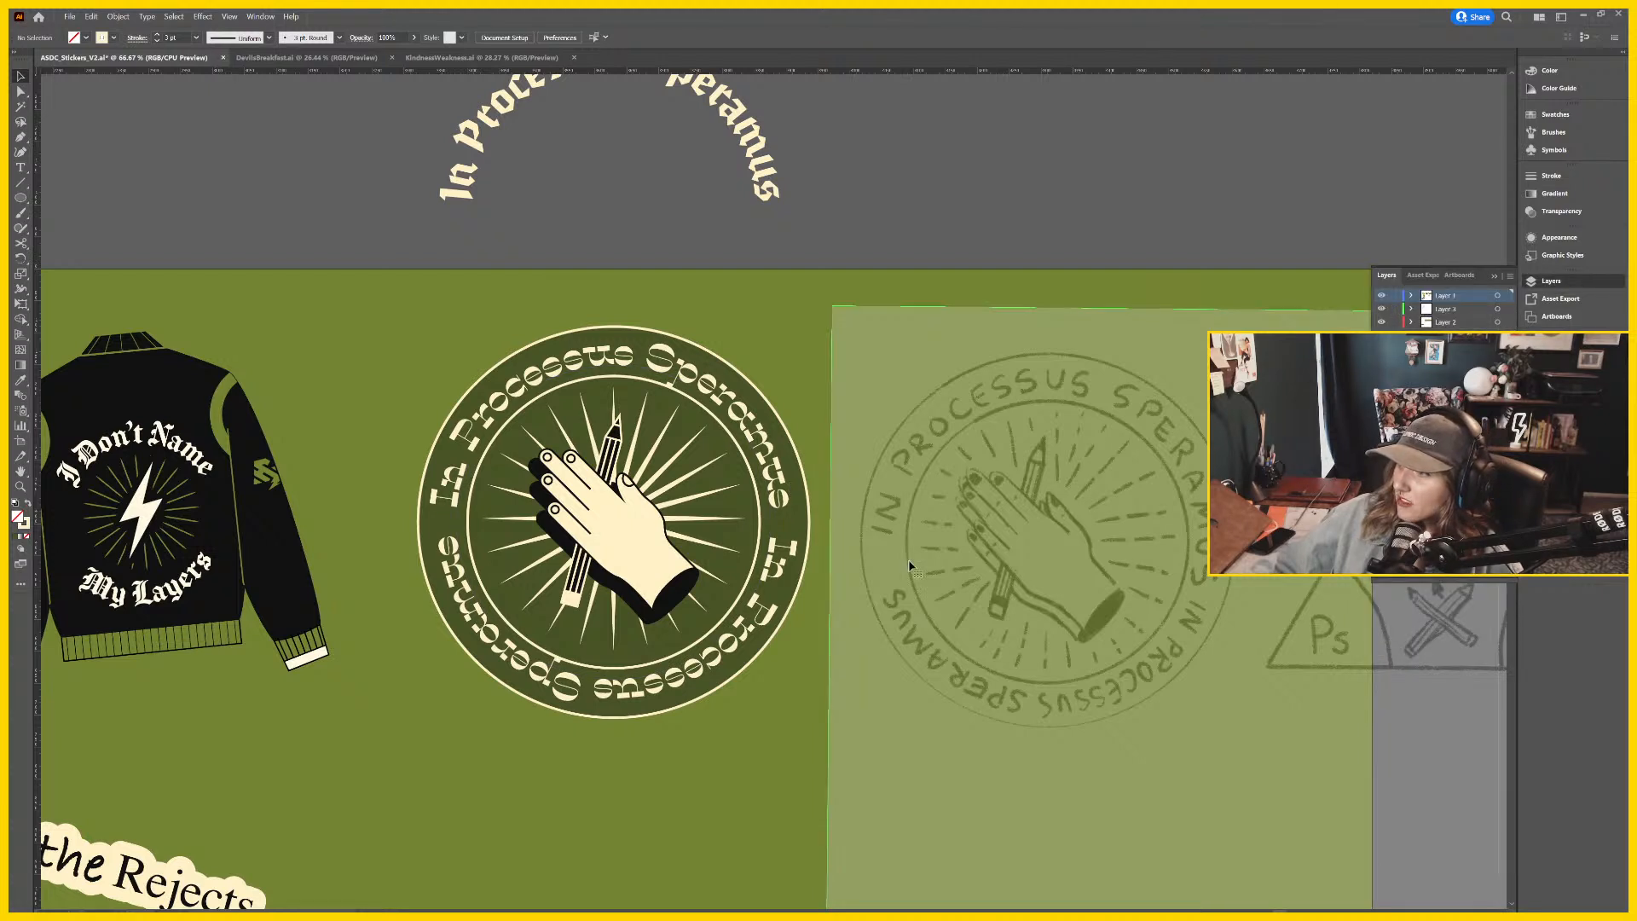
{"action": "left_click_drag", "start_coordinate": [1004, 792], "coordinate": [1007, 132]}
{"action": "left_click", "coordinate": [631, 218]}
{"action": "left_click_drag", "start_coordinate": [613, 216], "coordinate": [1045, 121]}
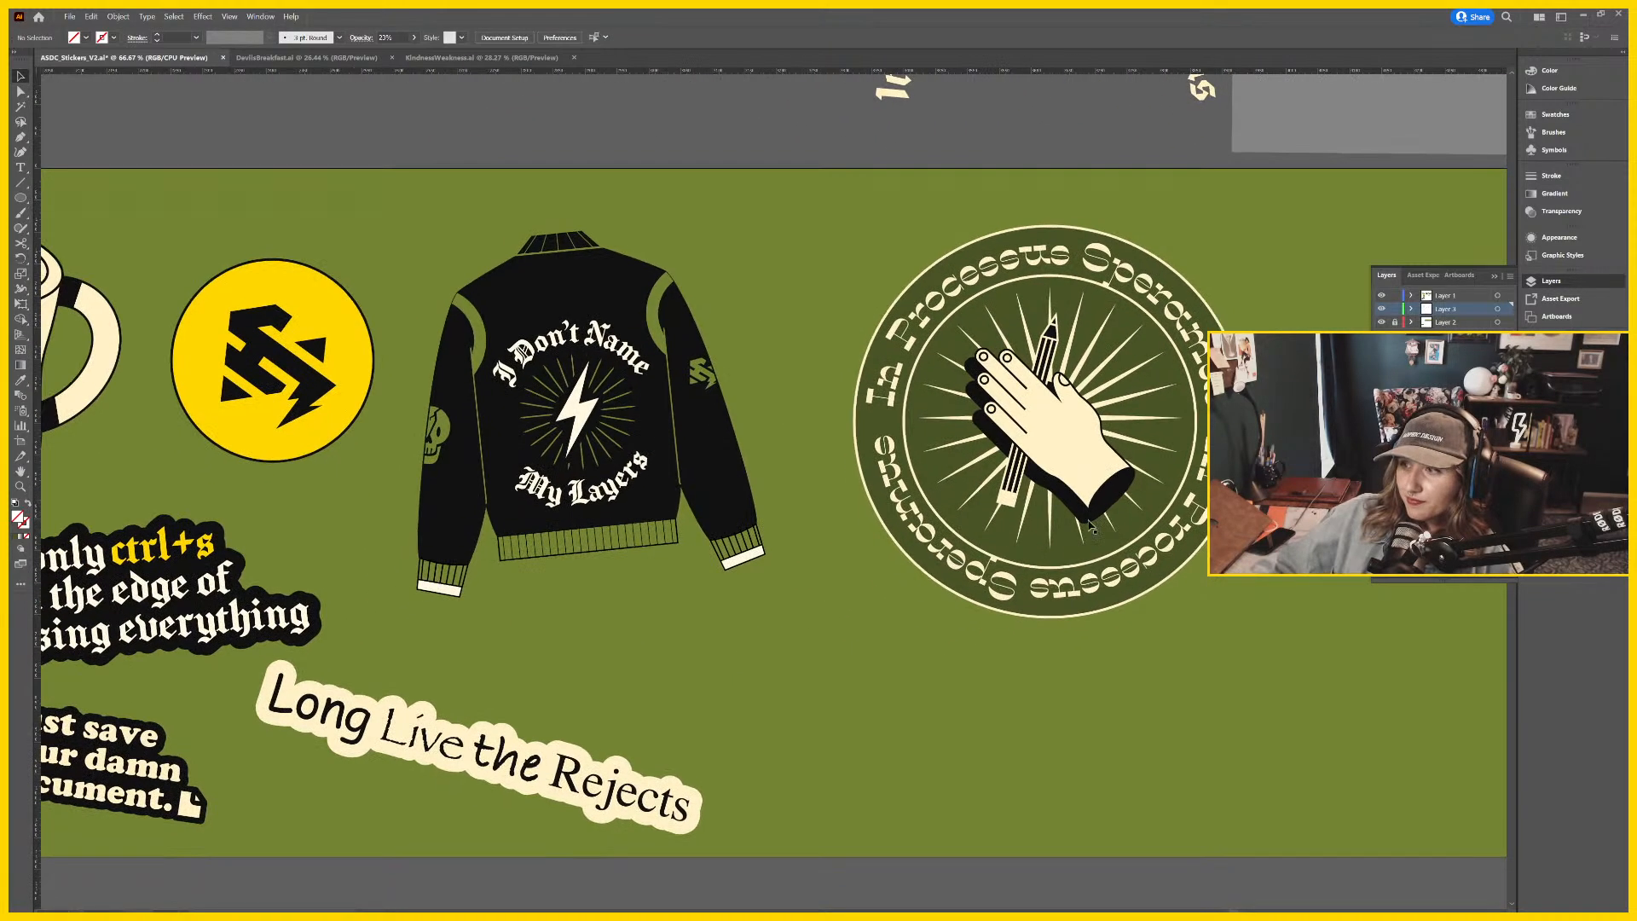
Isolate the front hand's nested group inside the praying-hands and pencil artwork.
{"action": "left_click", "coordinate": [1070, 457]}
{"action": "mouse_move", "coordinate": [1153, 426]}
{"action": "left_mouse_down"}
{"action": "mouse_move", "coordinate": [984, 480]}
{"action": "mouse_move", "coordinate": [901, 480]}
{"action": "left_mouse_up"}
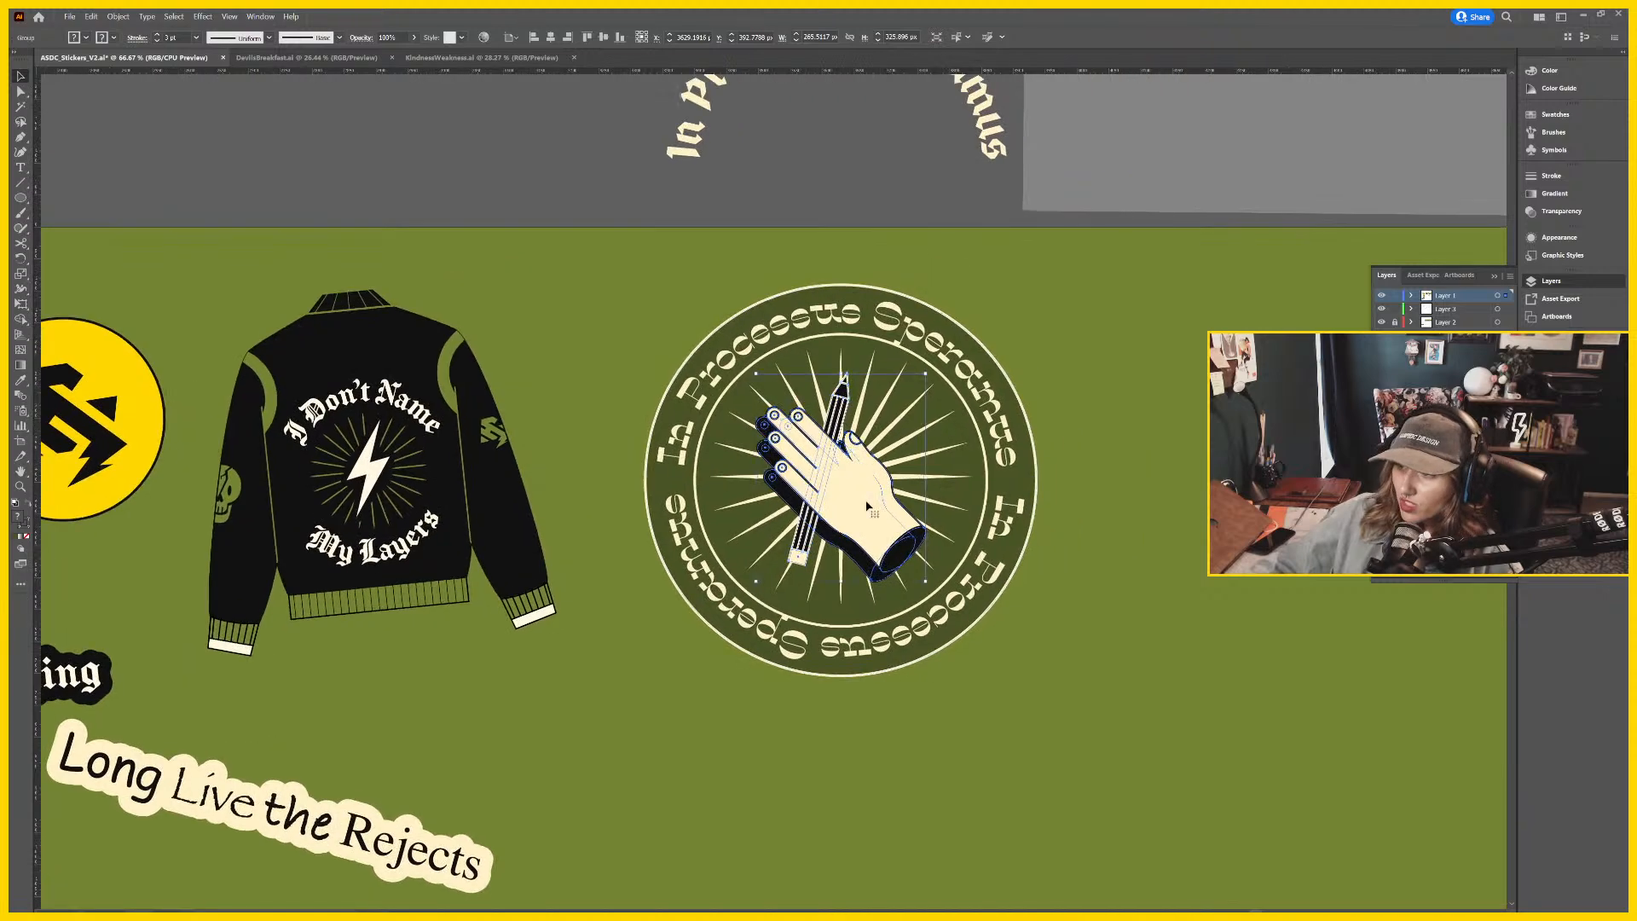
{"action": "double_click", "coordinate": [872, 510]}
{"action": "key", "text": "ctrl+plus"}
{"action": "key", "text": "ctrl+plus"}
{"action": "left_click_drag", "start_coordinate": [1029, 505], "coordinate": [792, 499]}
{"action": "left_click", "coordinate": [791, 499]}
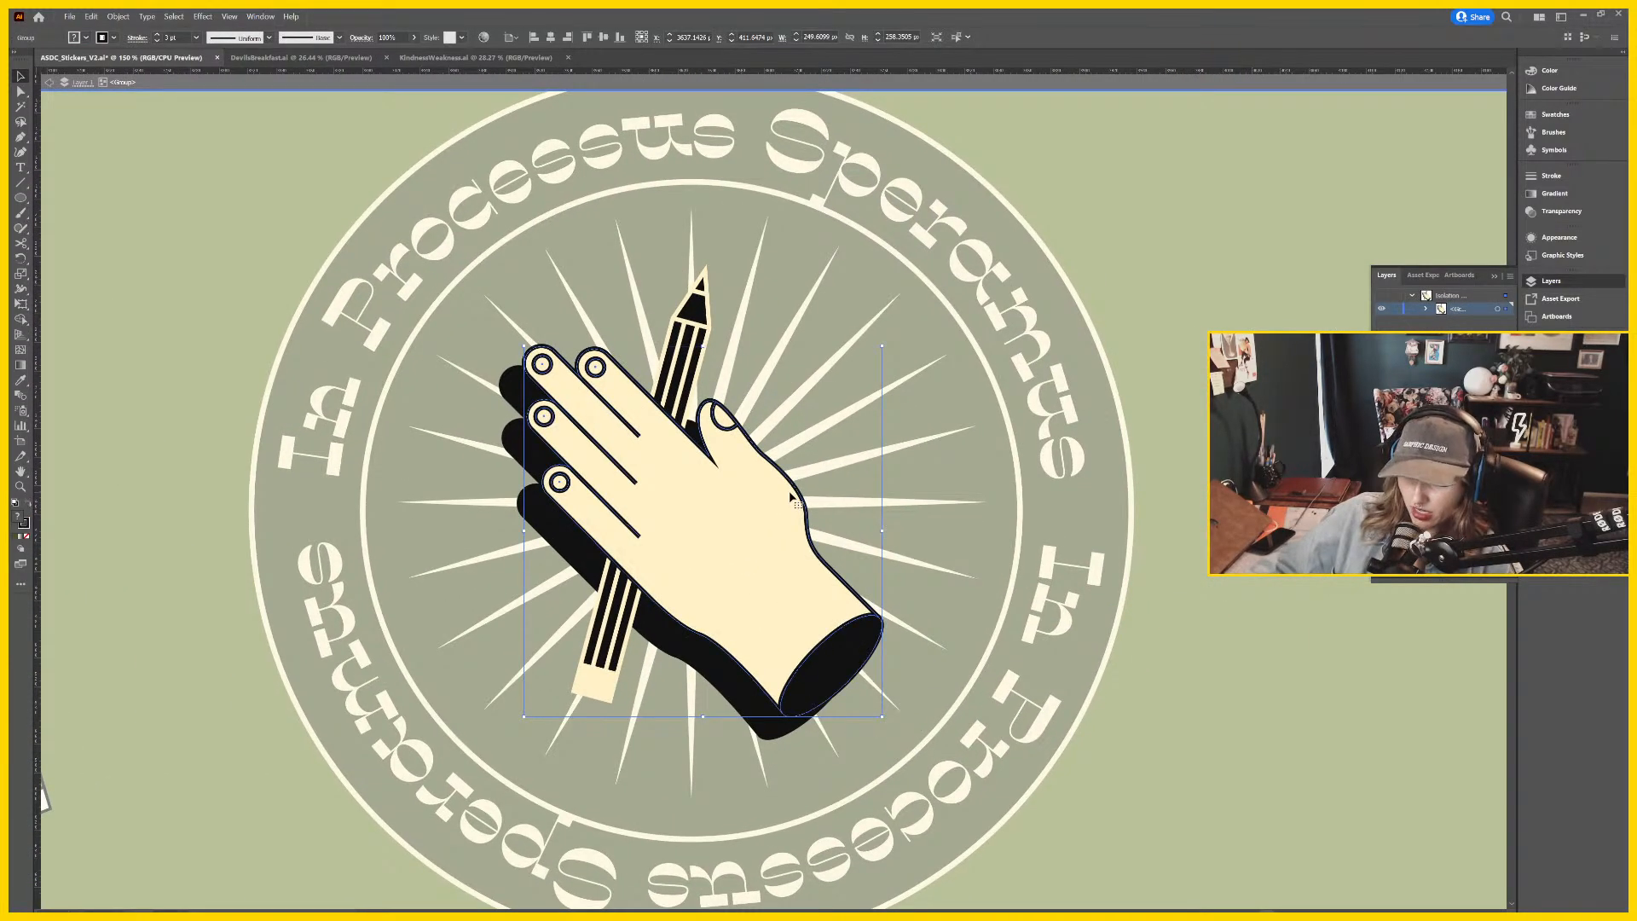
{"action": "left_click", "coordinate": [700, 652]}
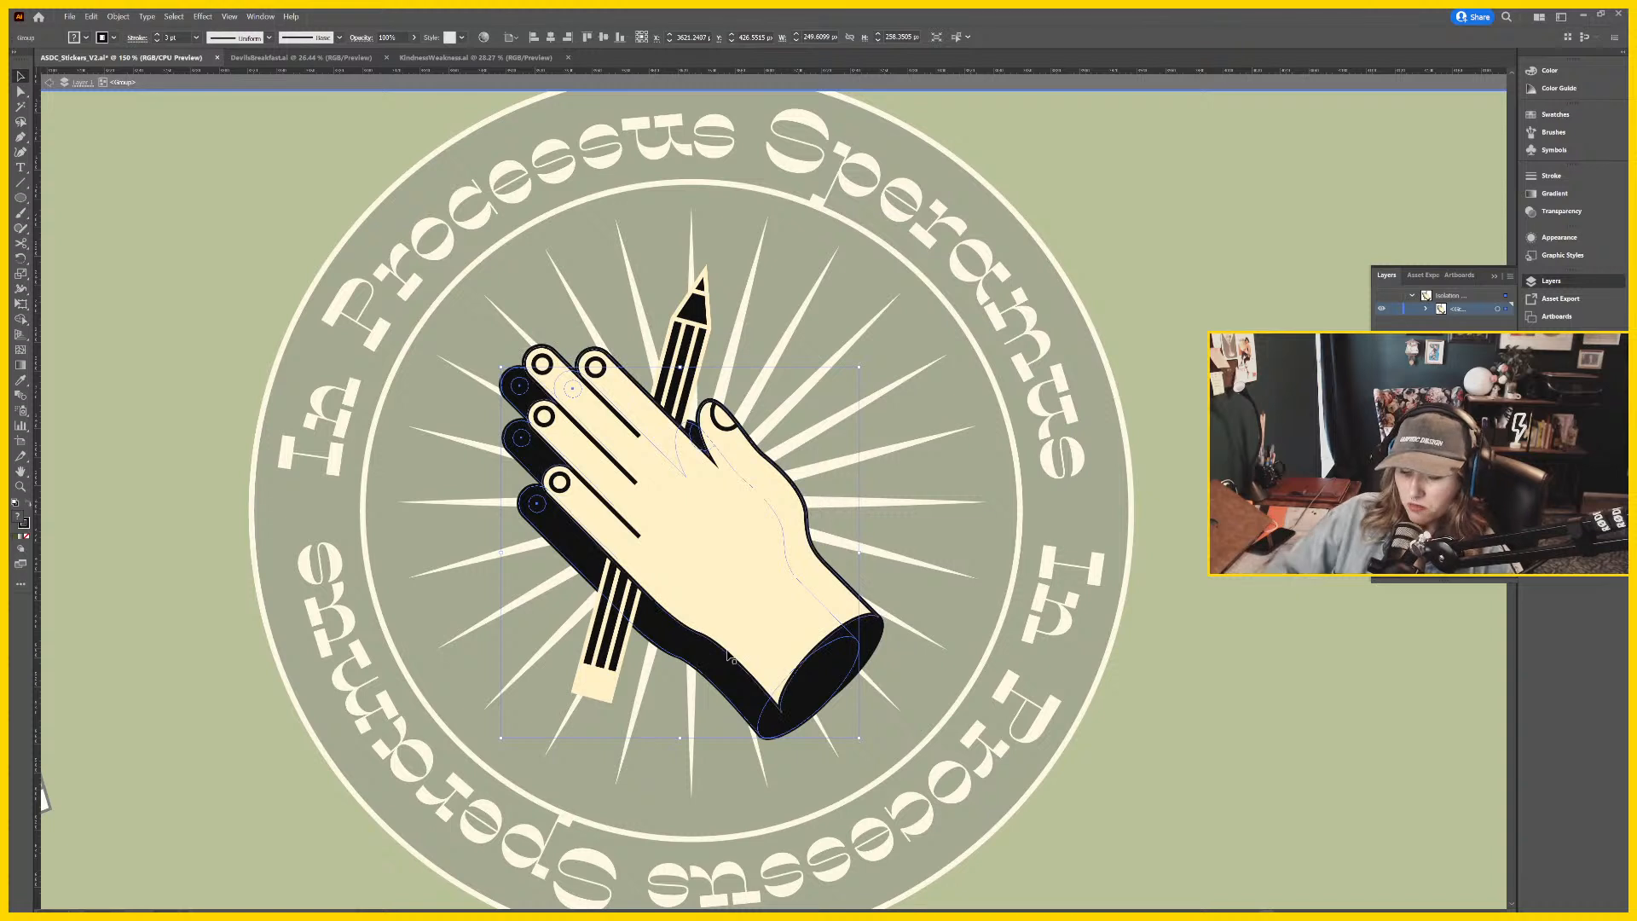
{"action": "left_click_drag", "start_coordinate": [616, 482], "coordinate": [639, 460]}
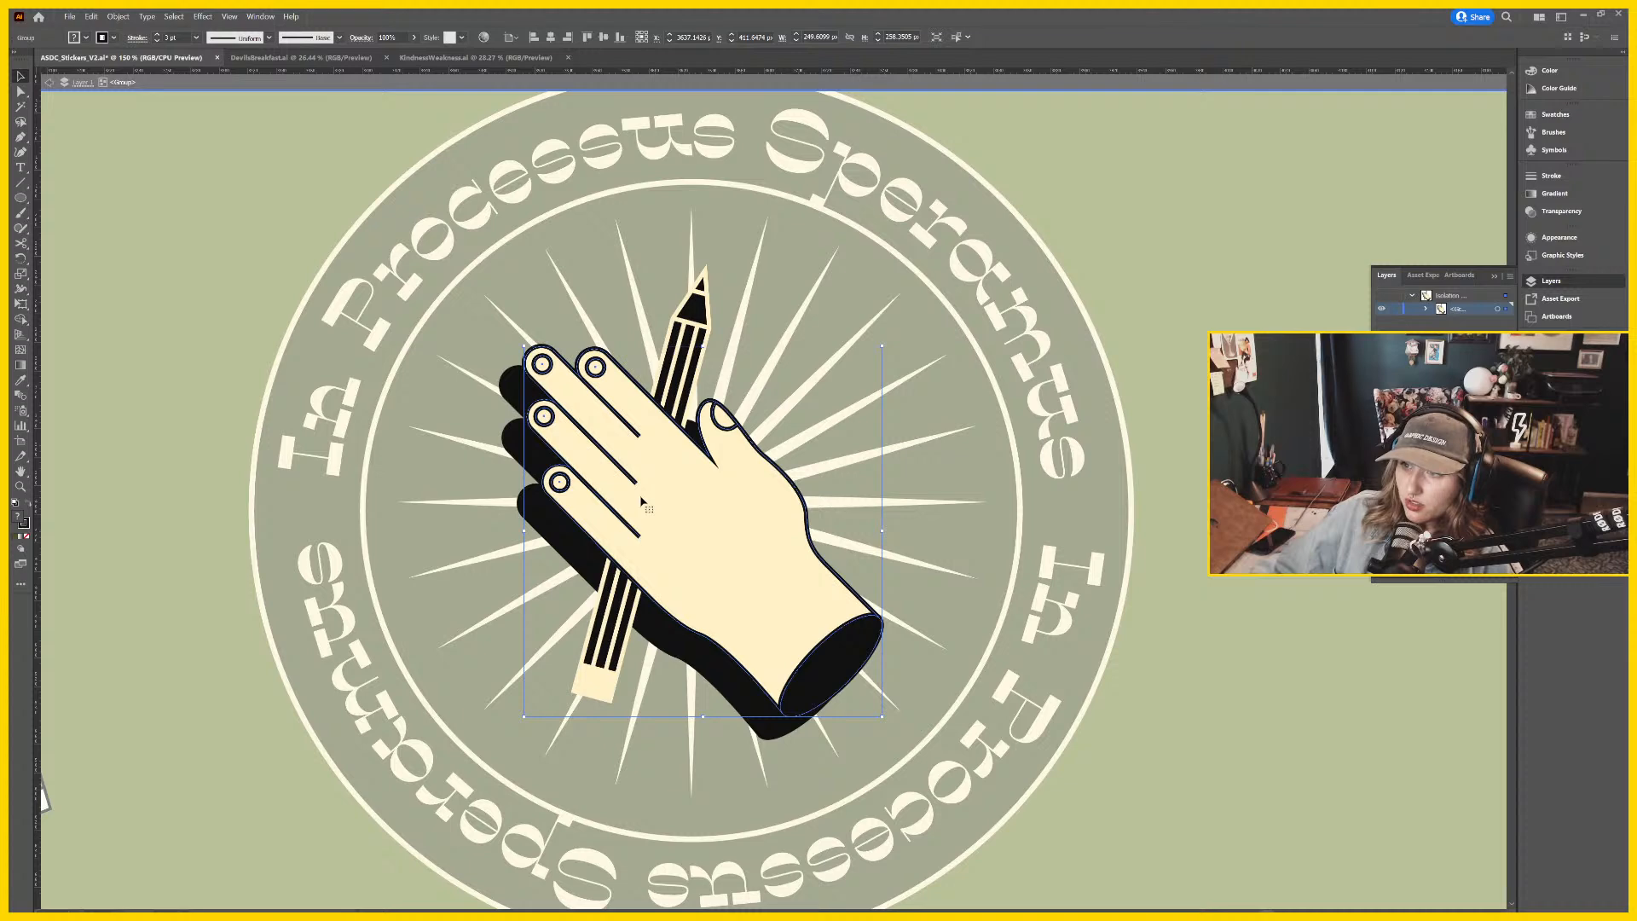
{"action": "key", "text": "ctrl+equal"}
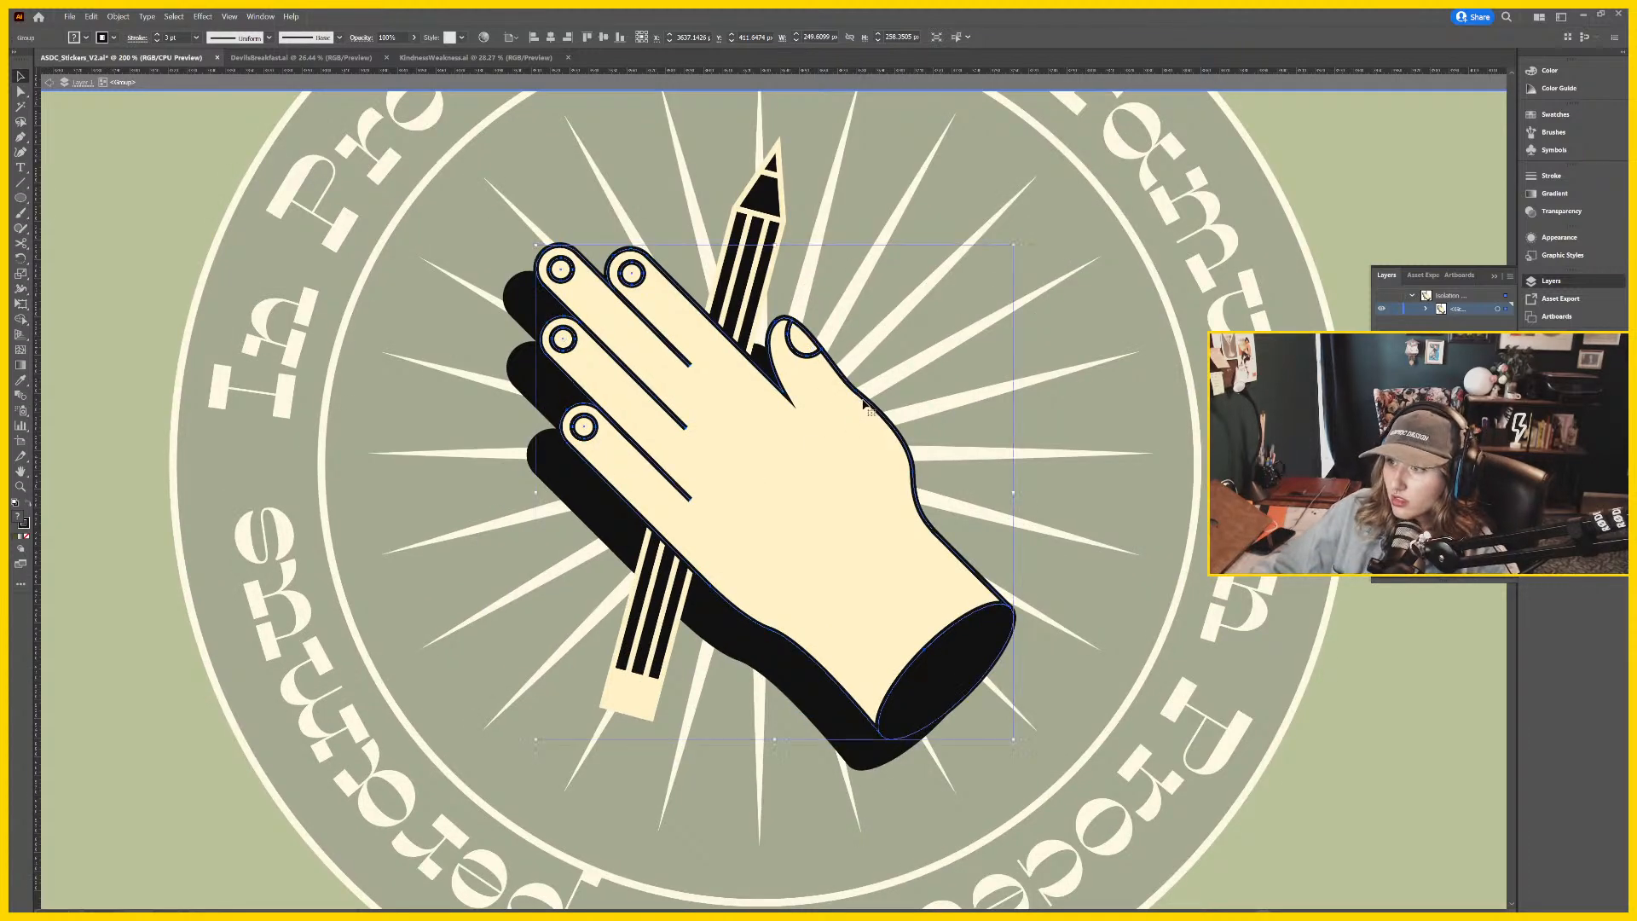
{"action": "key", "text": "Escape"}
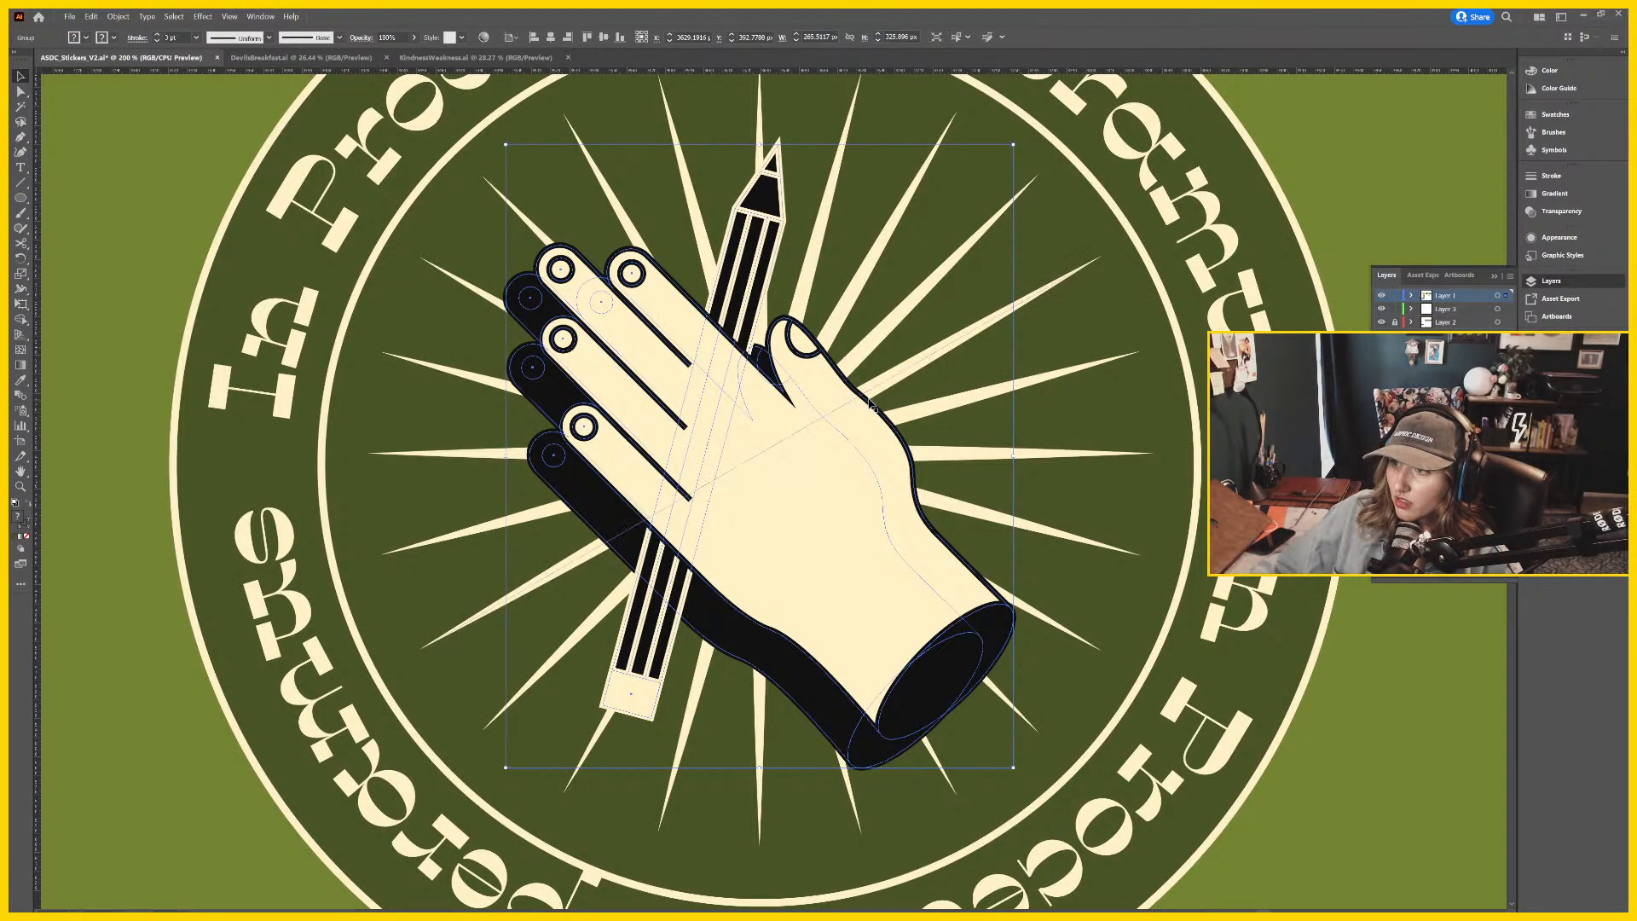
{"action": "double_click", "coordinate": [870, 405]}
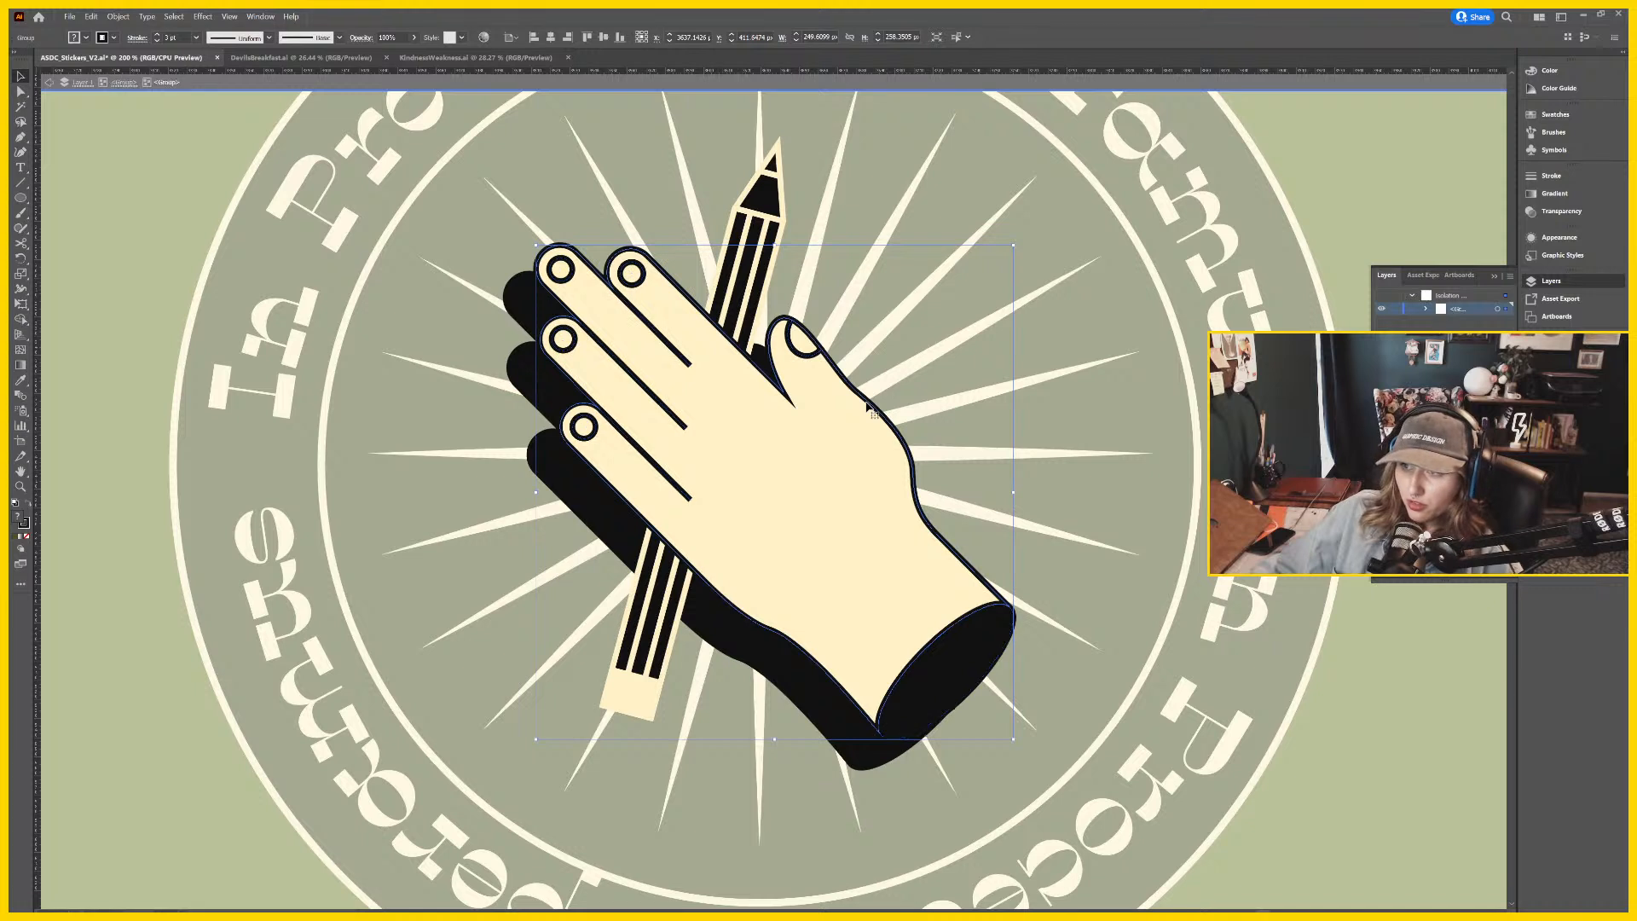
{"action": "double_click", "coordinate": [869, 408]}
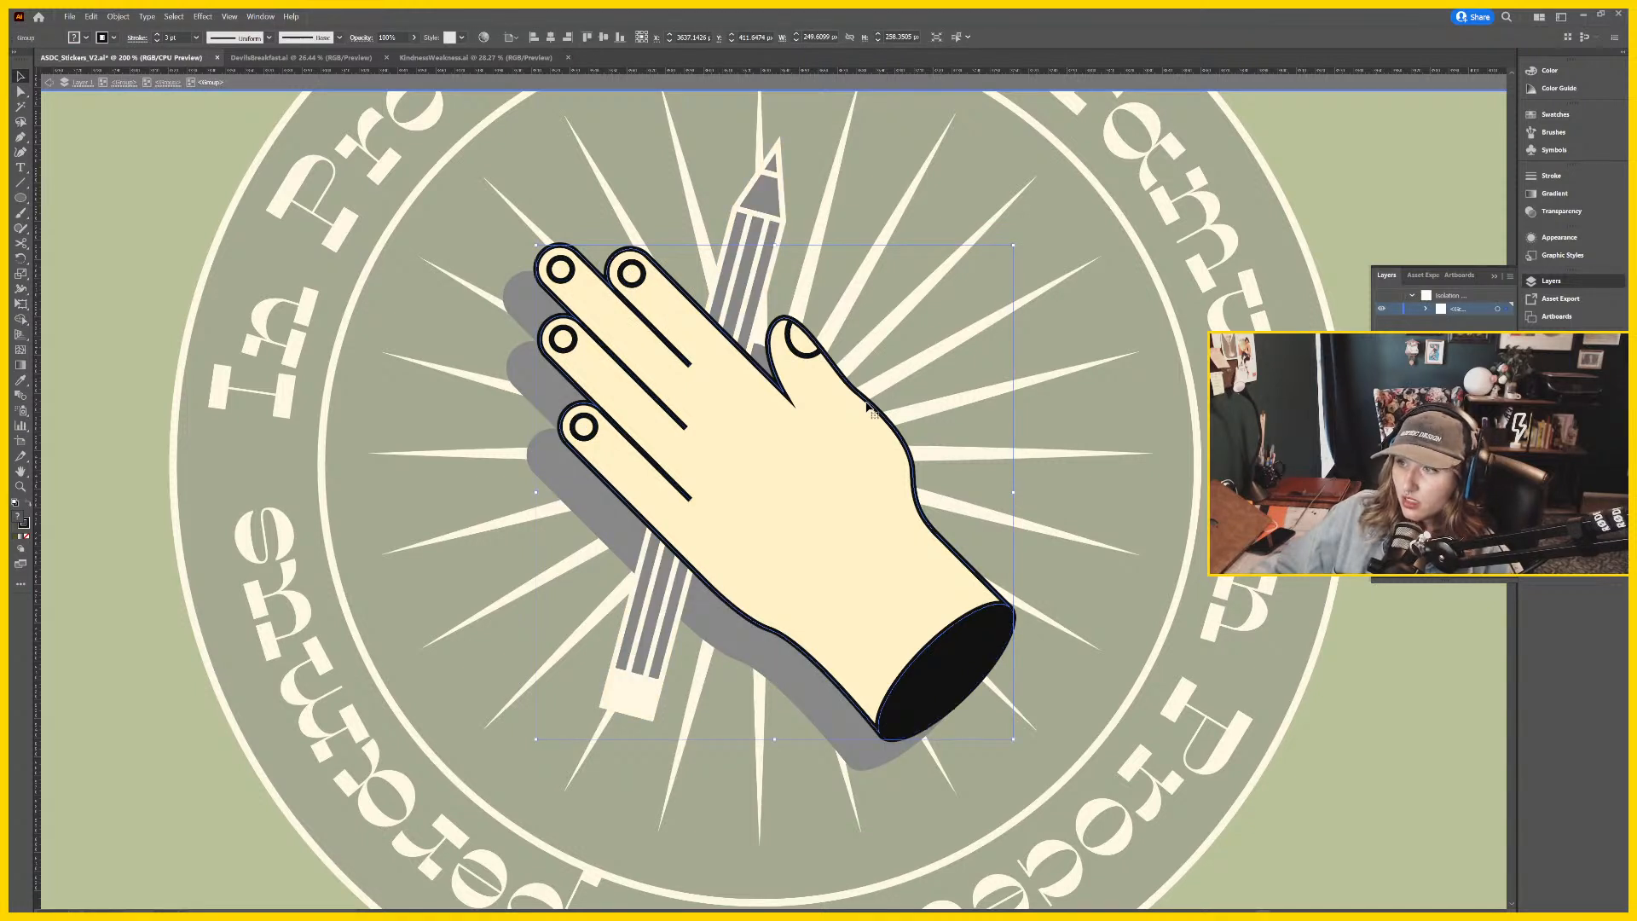
Remove the black stroke from the front hand's shape and the wrist ellipse, and leave isolation mode.
{"action": "left_click", "coordinate": [24, 527]}
{"action": "key", "text": "slash"}
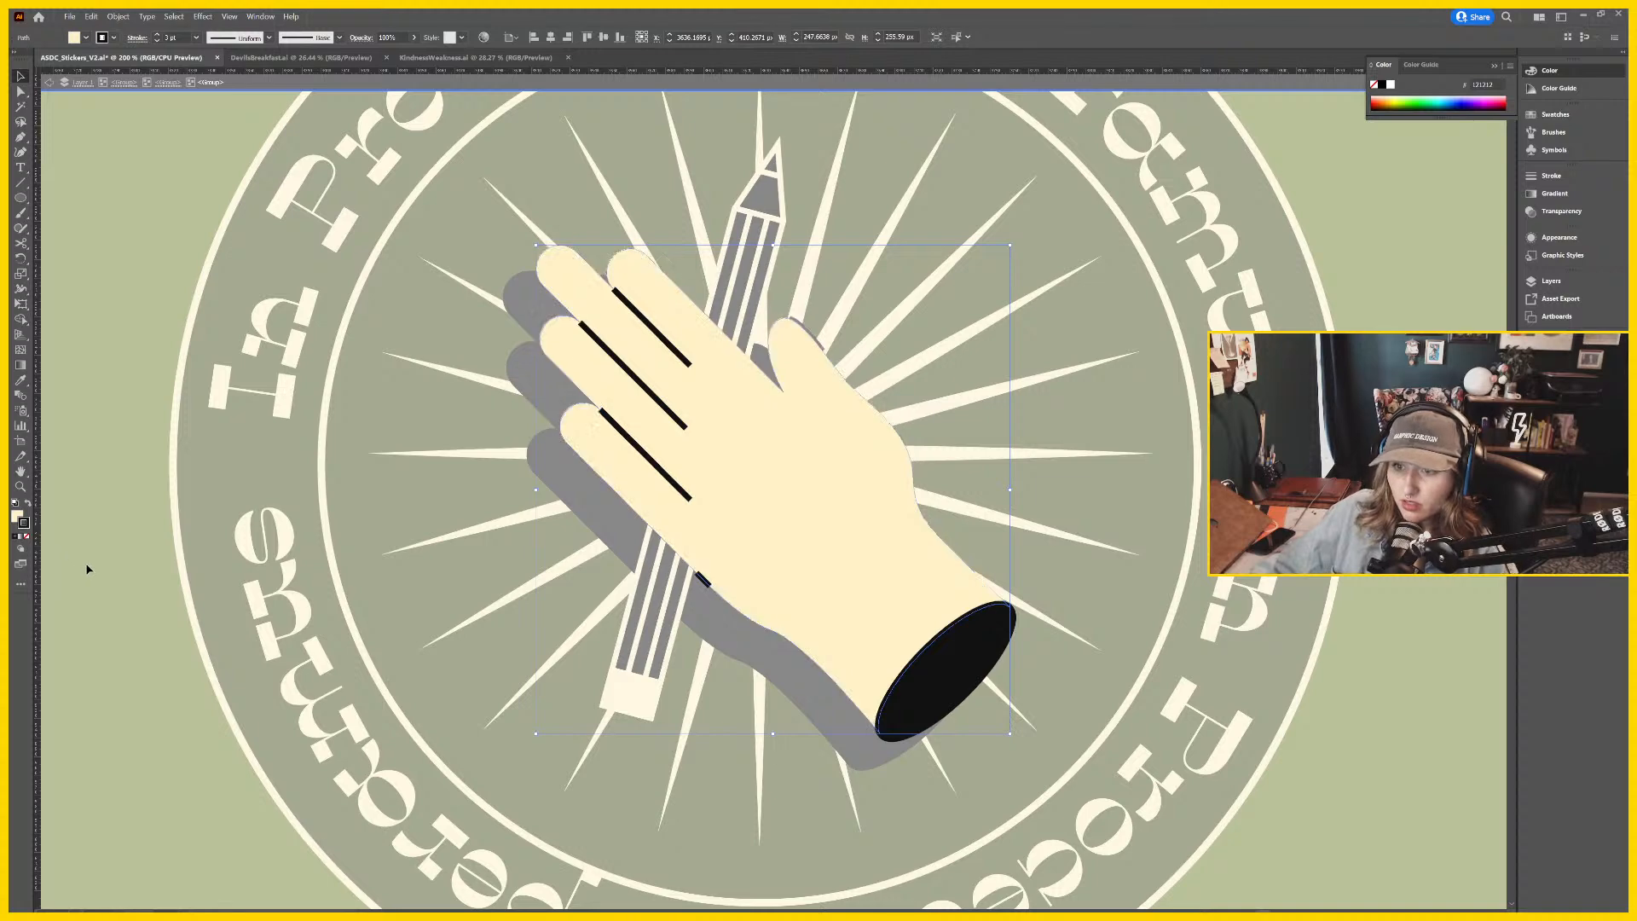
{"action": "left_click", "coordinate": [951, 657]}
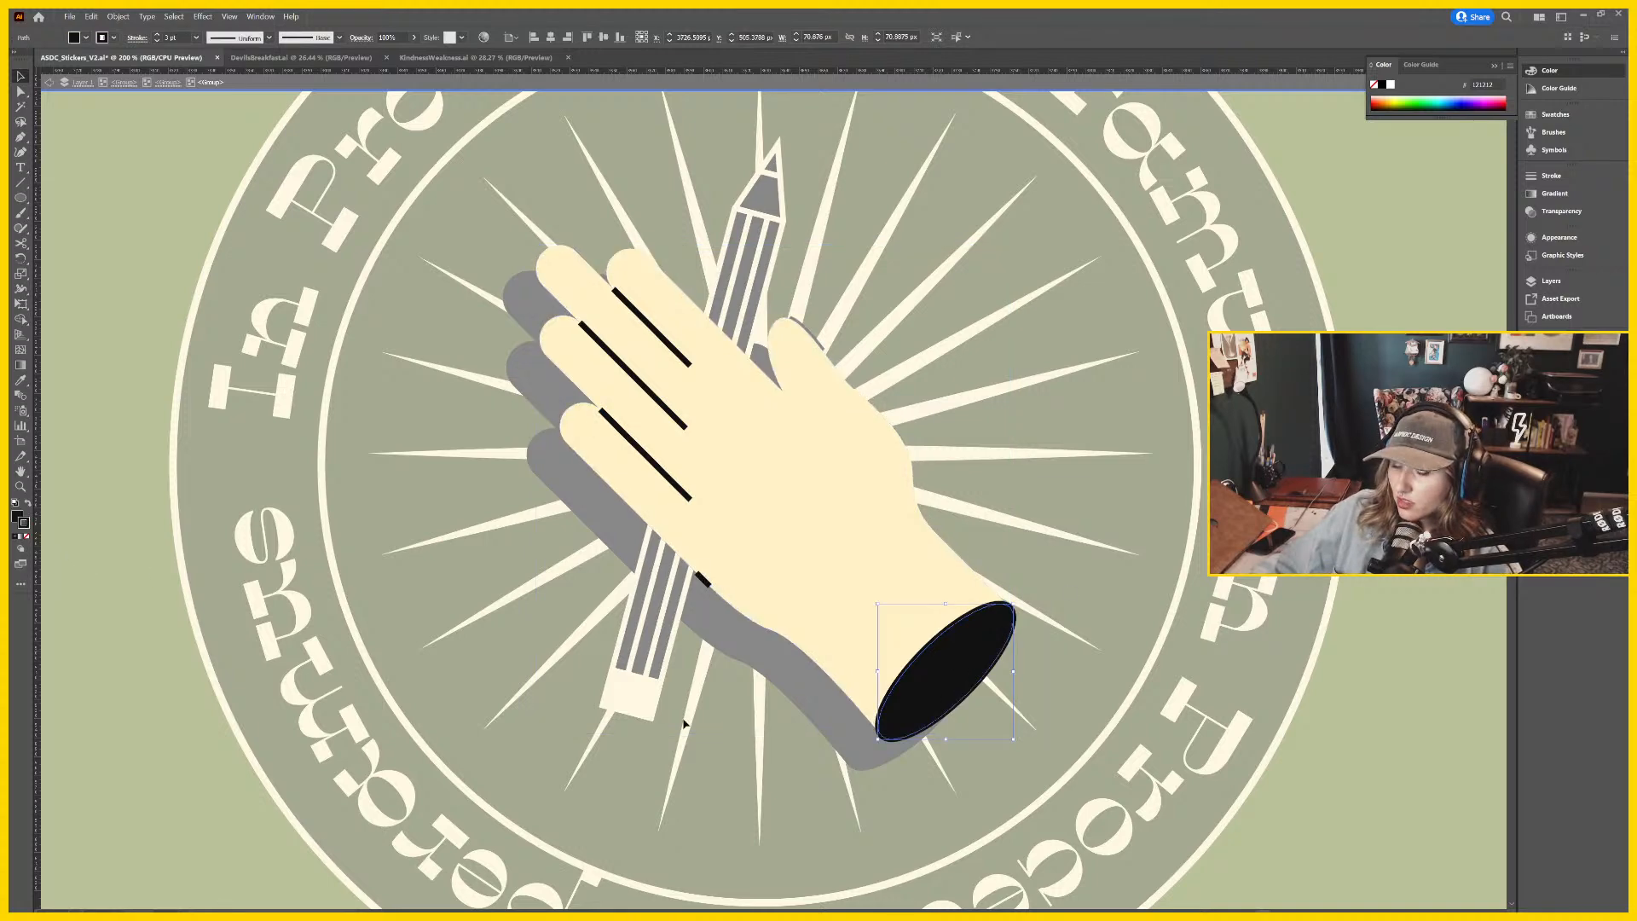
{"action": "key", "text": "slash"}
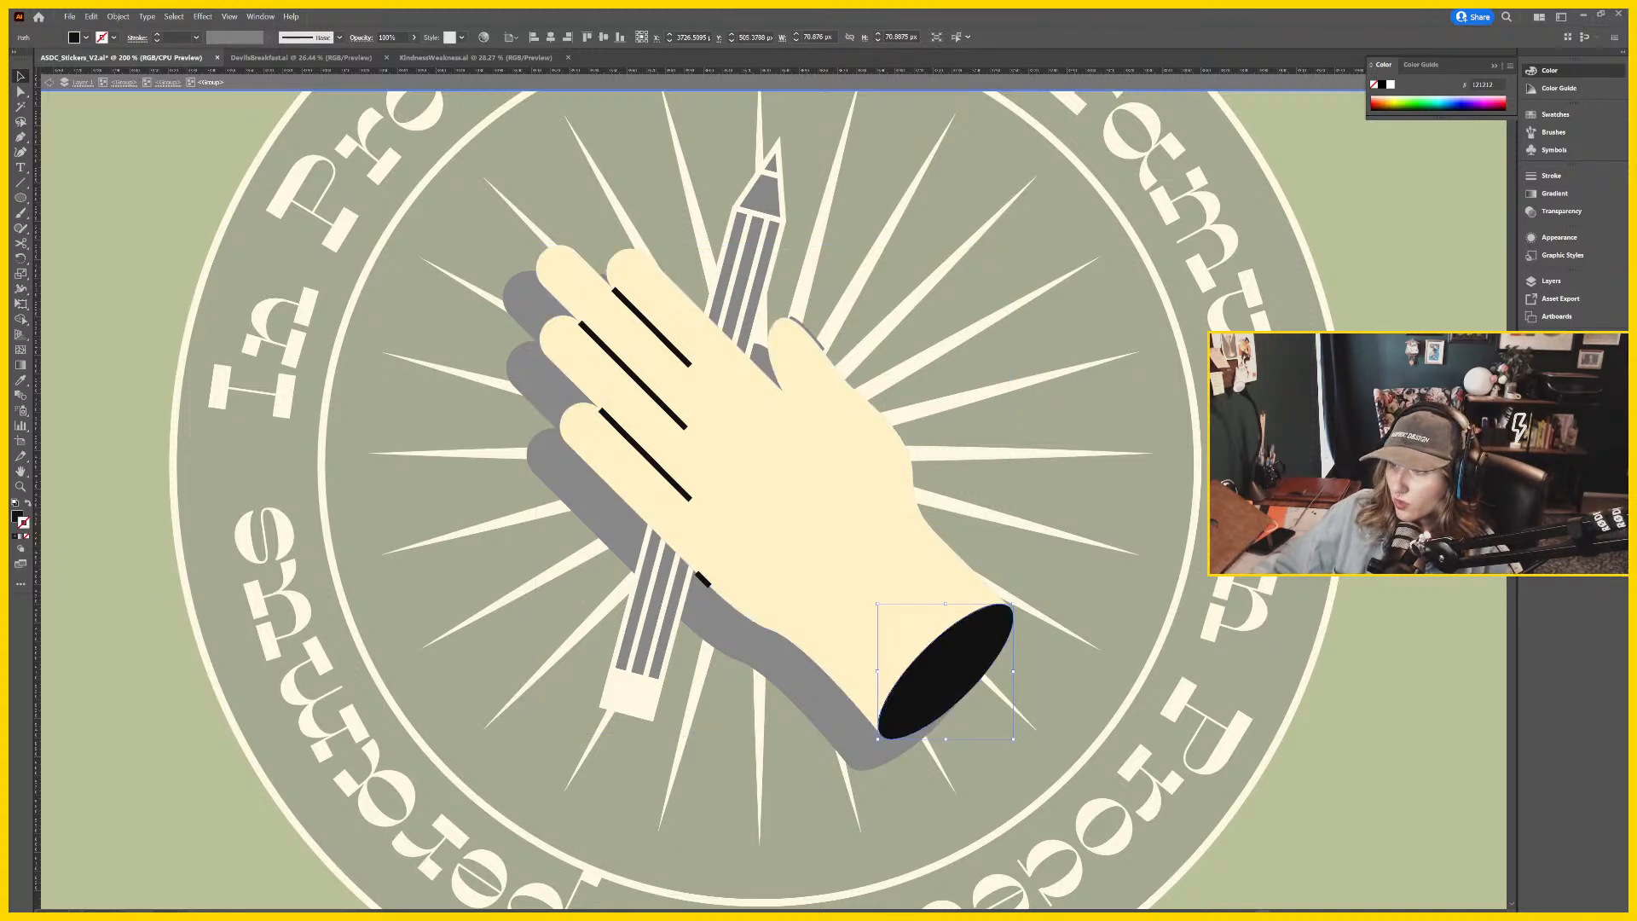
{"action": "double_click", "coordinate": [1402, 317]}
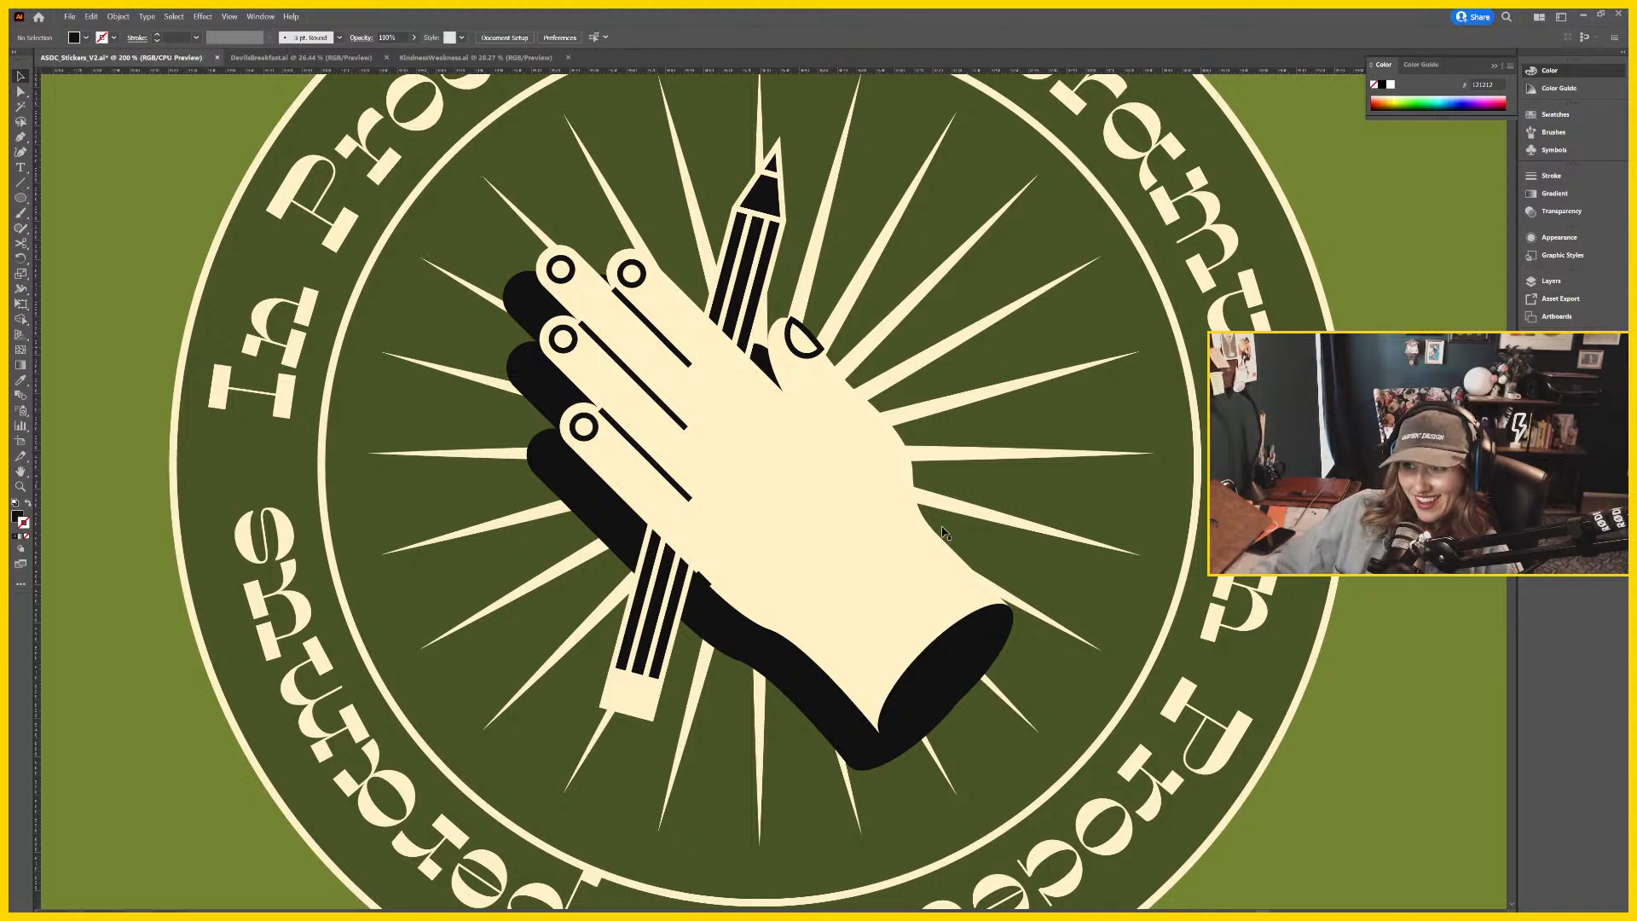
Isolate the front hand's nested group again and select the middle finger line.
{"action": "key", "text": "a"}
{"action": "left_click", "coordinate": [627, 437]}
{"action": "key", "text": "v"}
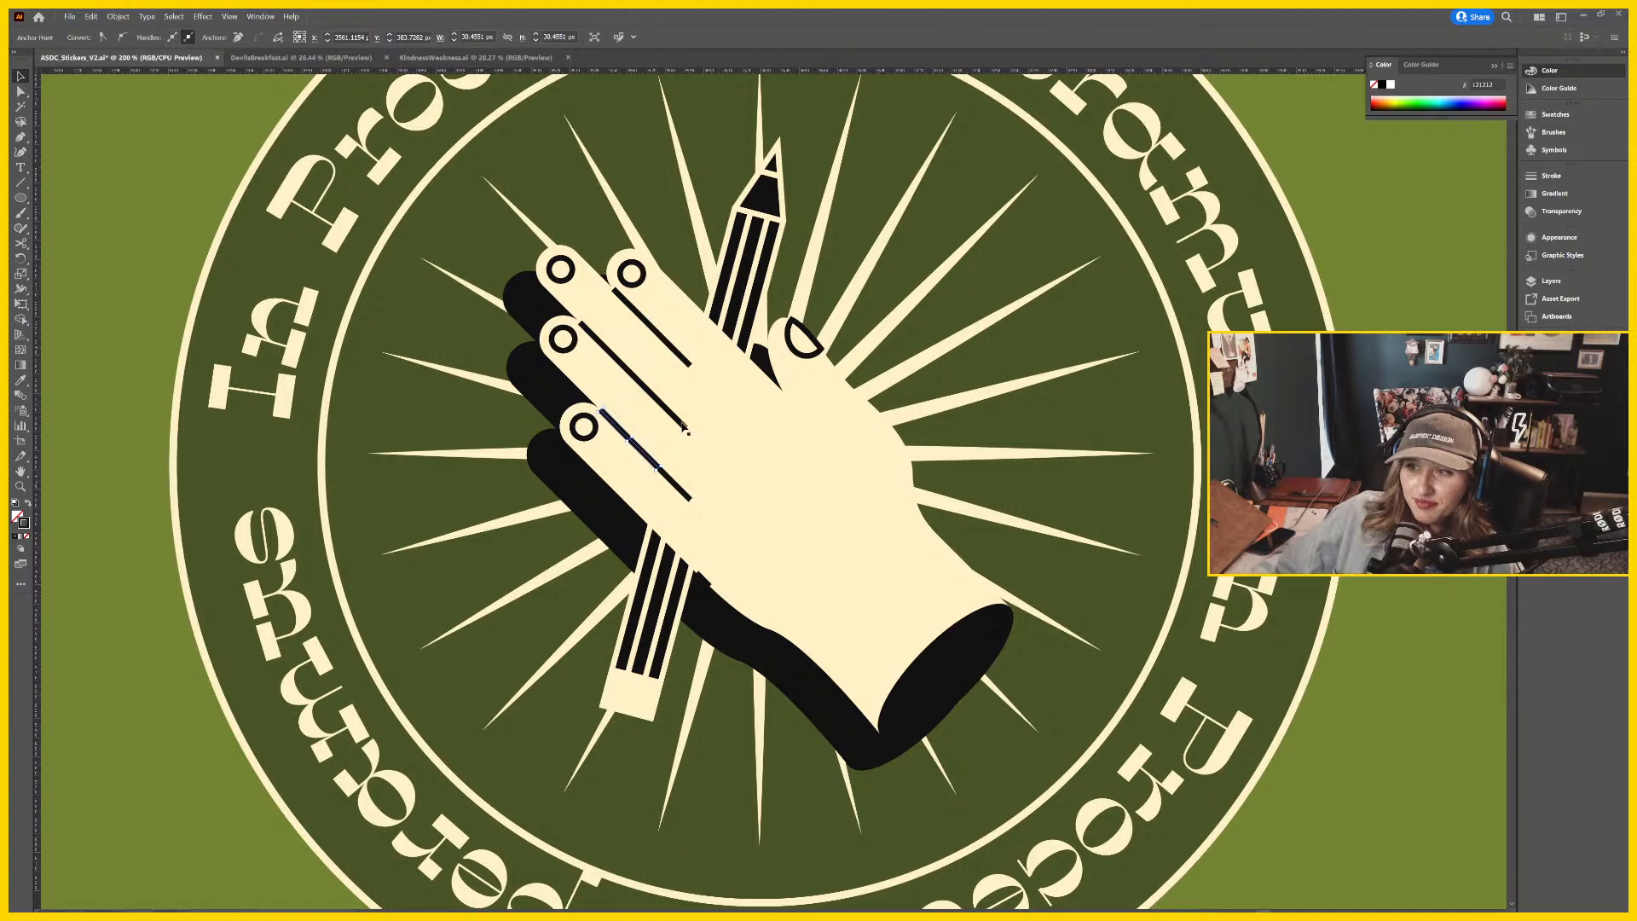
{"action": "left_click", "coordinate": [627, 378]}
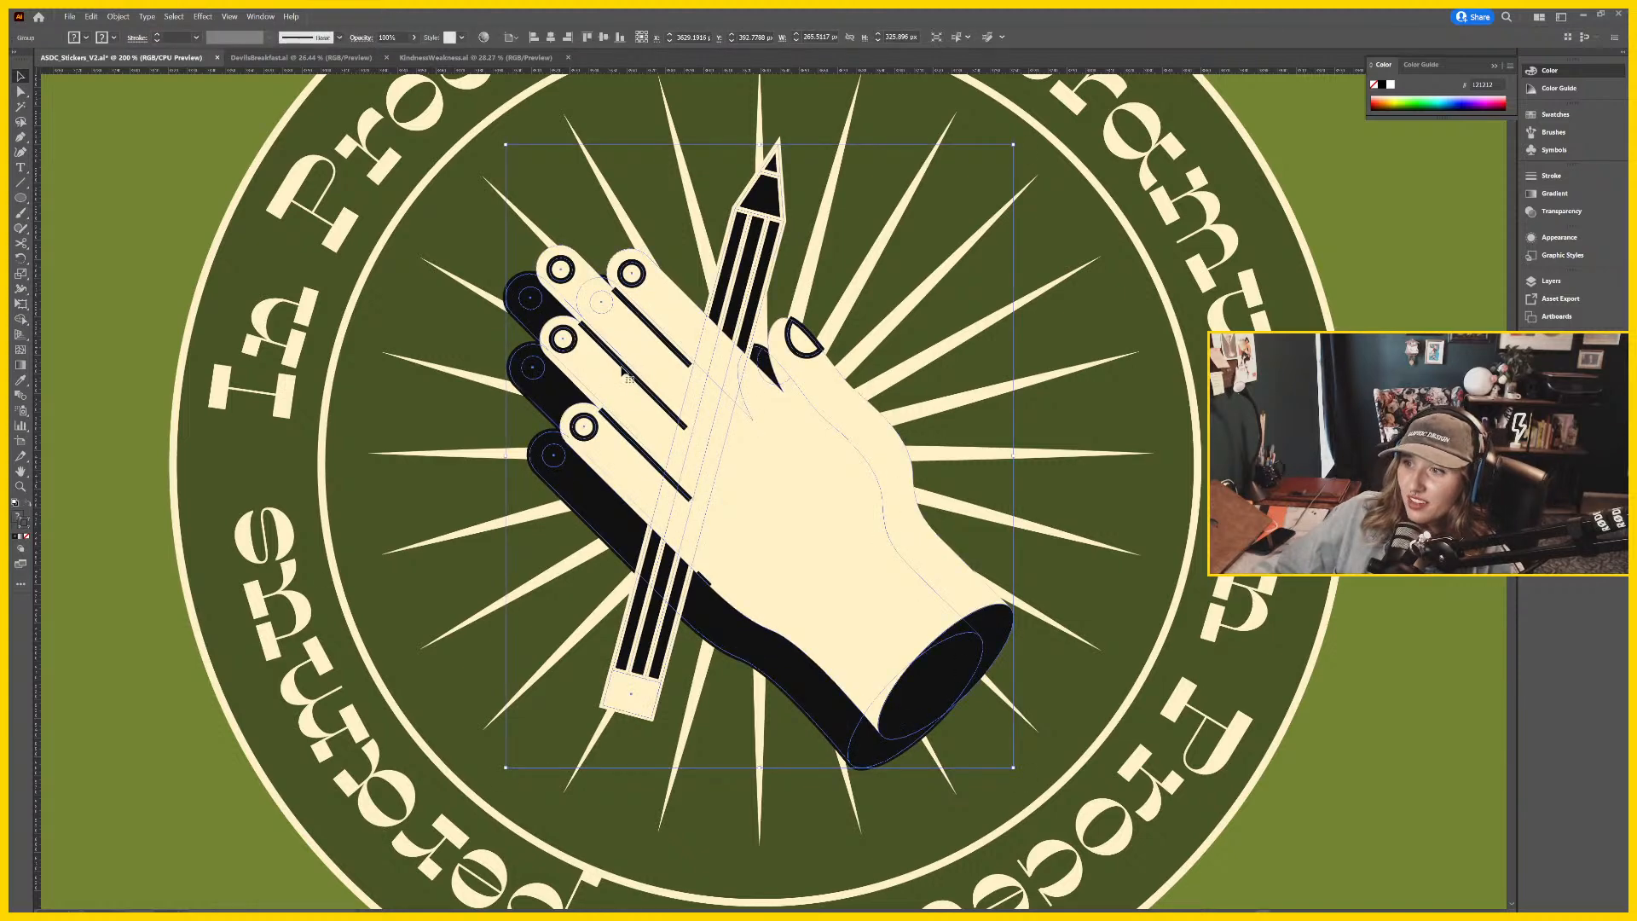
{"action": "double_click", "coordinate": [625, 375]}
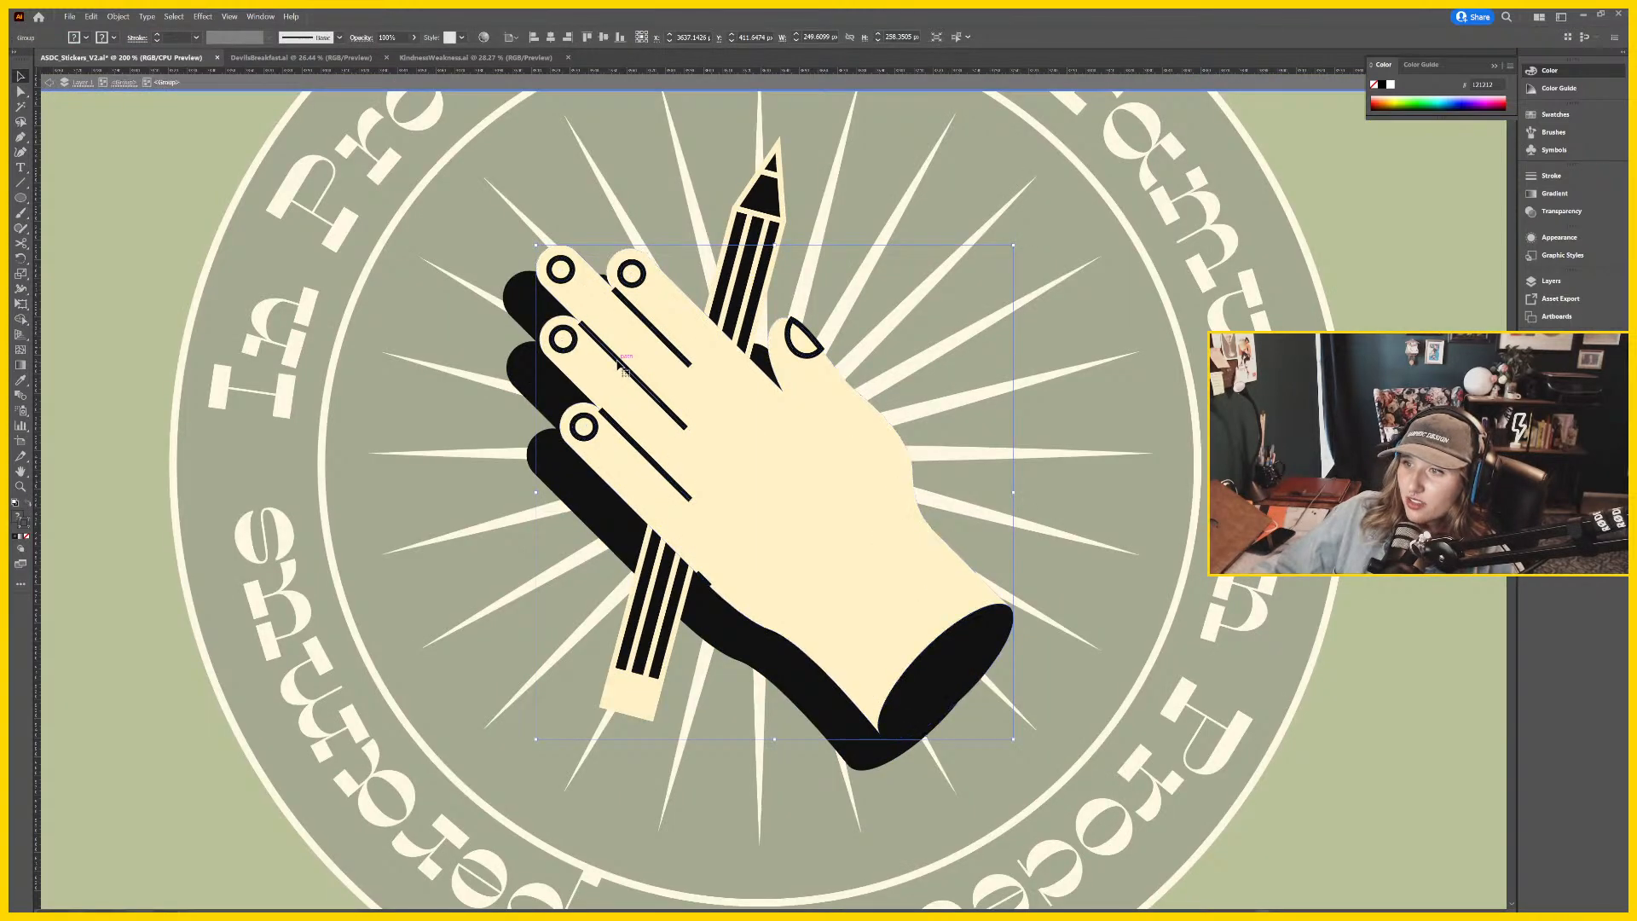
{"action": "double_click", "coordinate": [622, 364]}
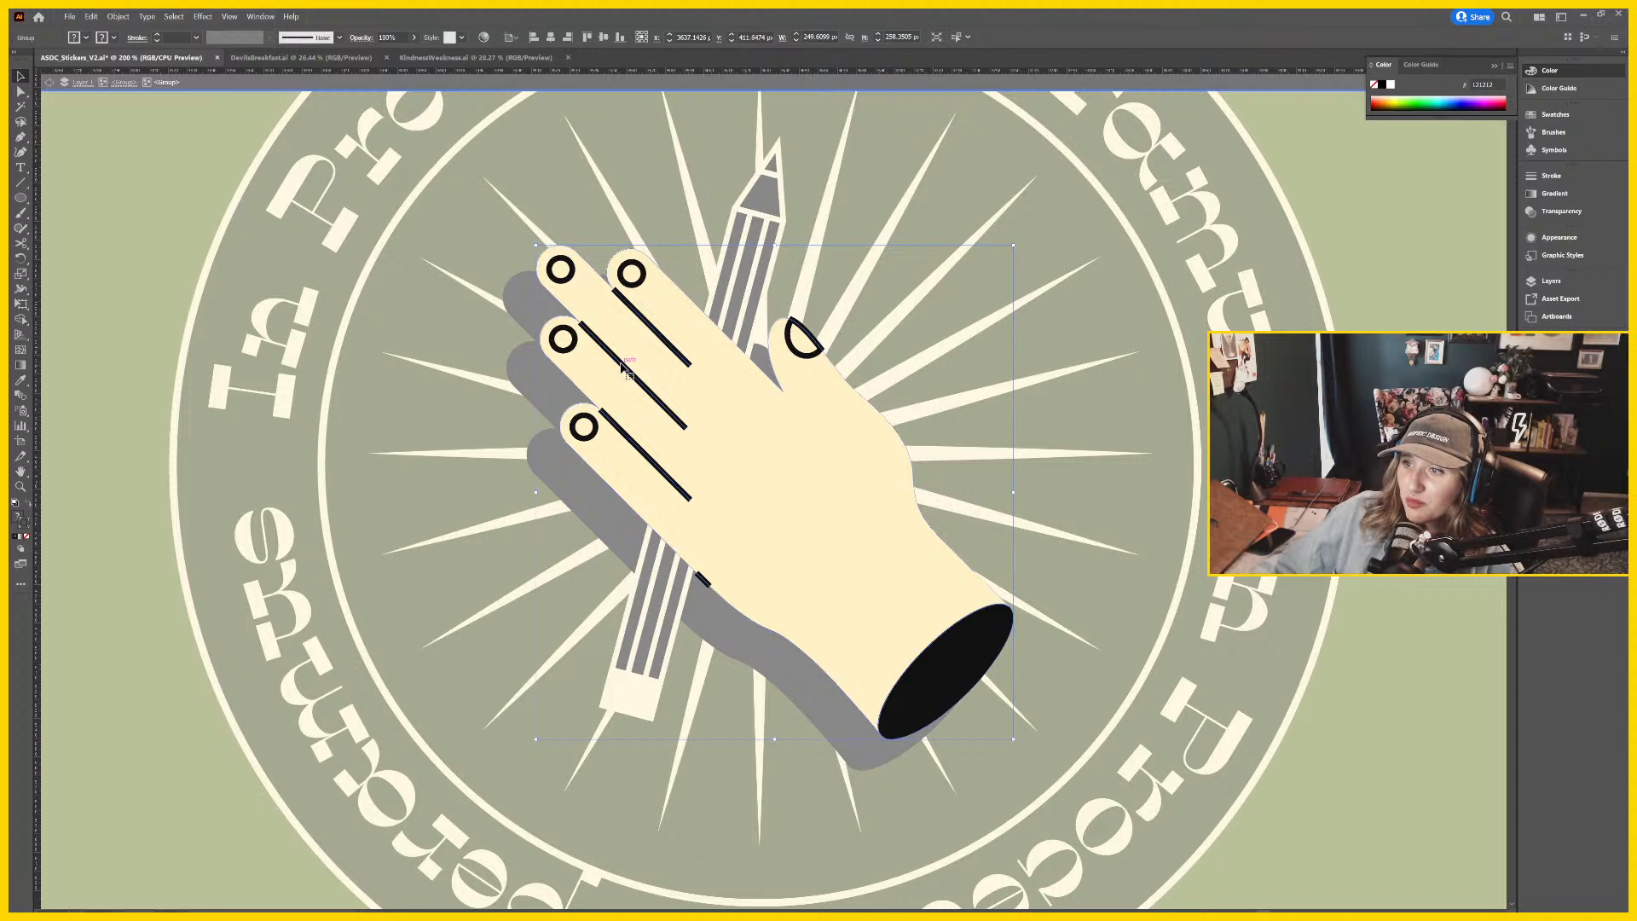
{"action": "double_click", "coordinate": [621, 364]}
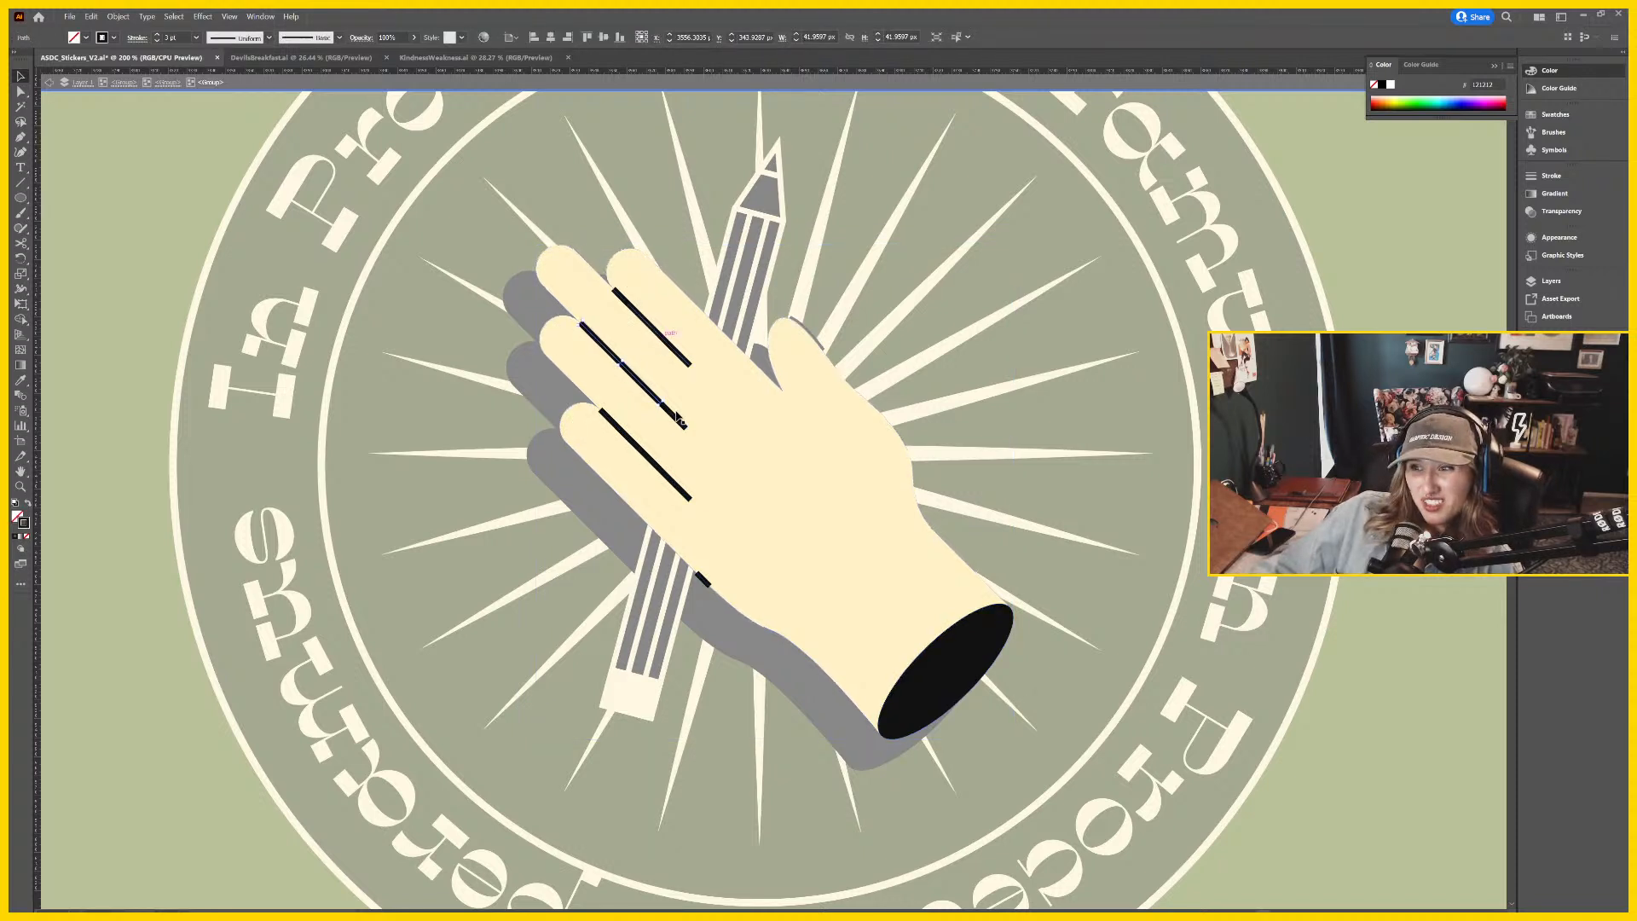
Add the other finger lines to the selection and apply the lens-shaped width profile that tapers at both ends, and deselect.
{"action": "left_click_drag", "start_coordinate": [678, 417], "coordinate": [684, 427]}
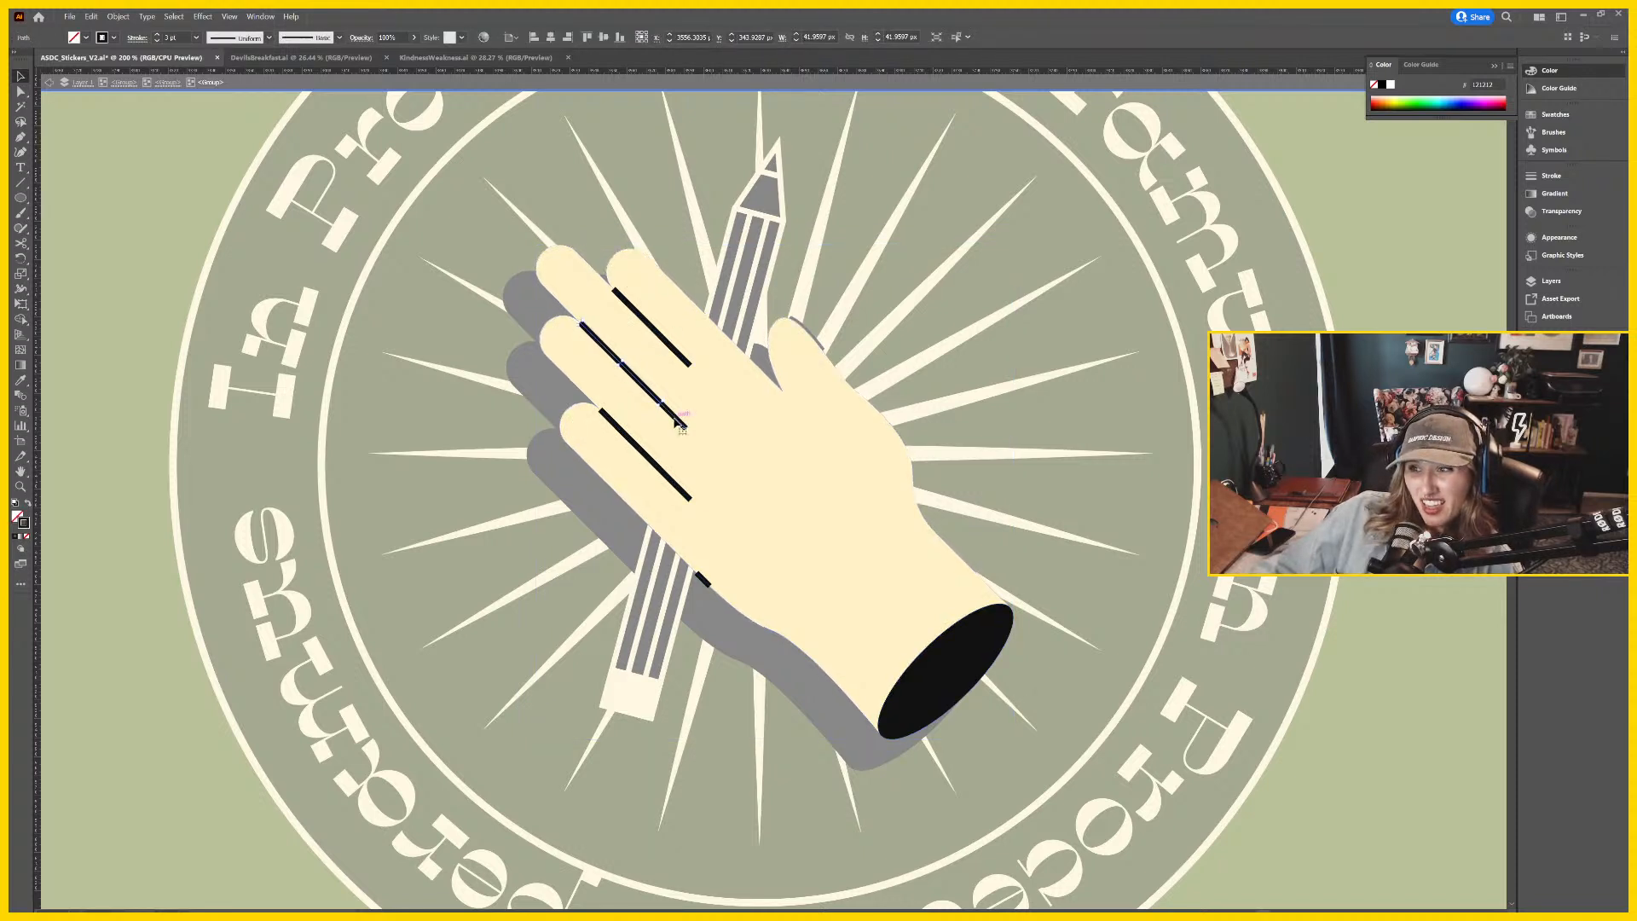
{"action": "left_click", "coordinate": [659, 335], "text": "shift"}
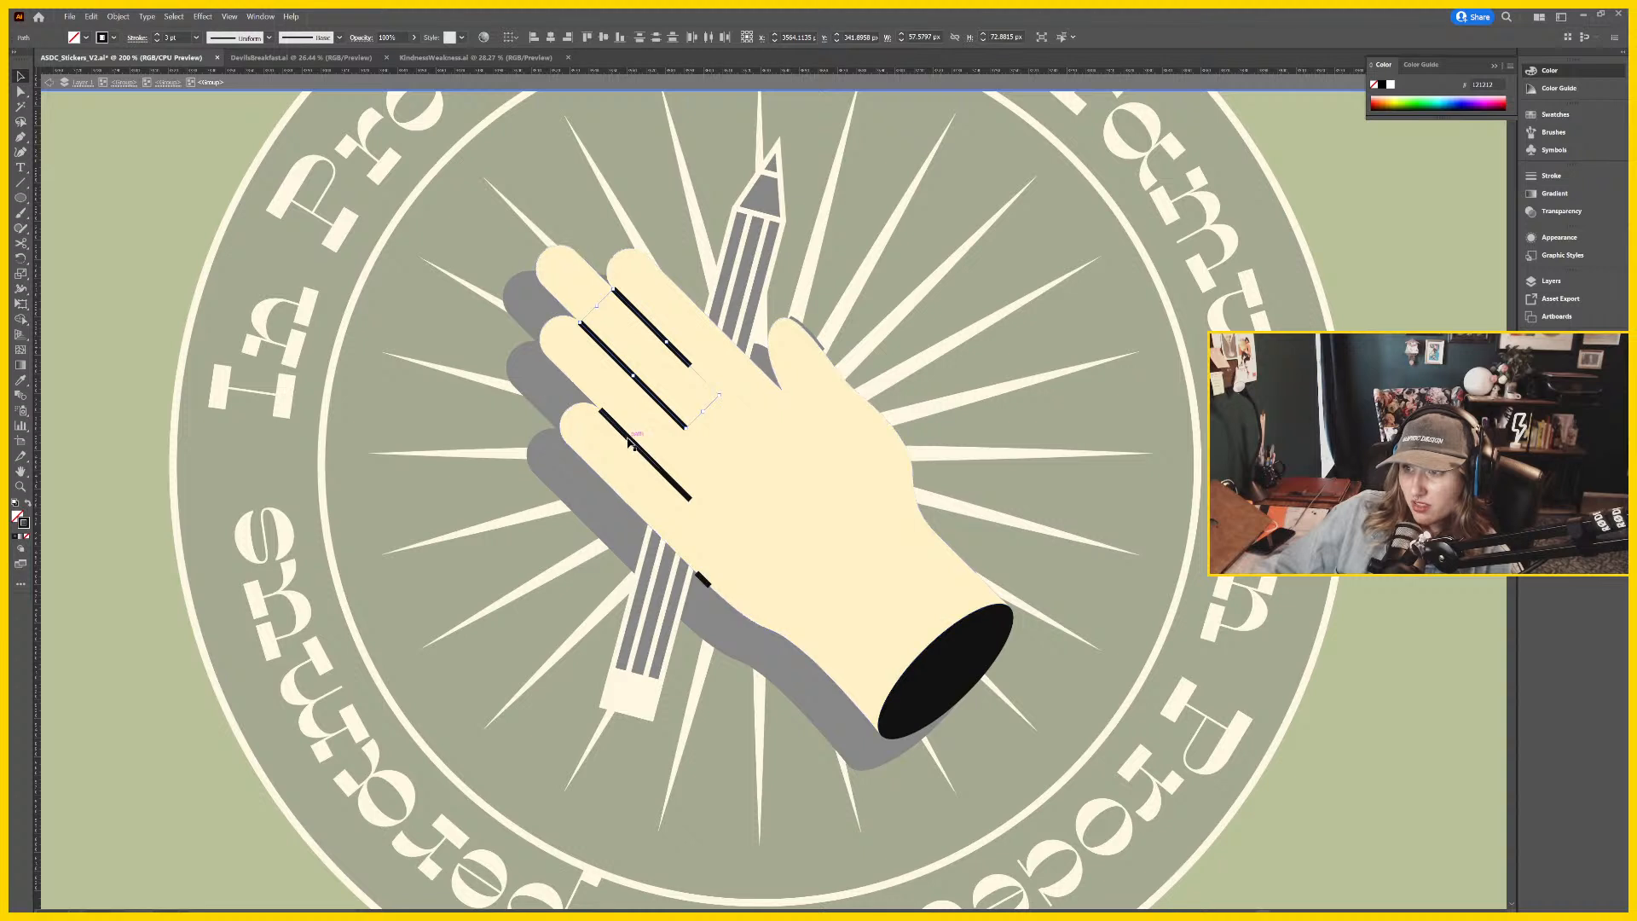
{"action": "left_click", "coordinate": [674, 485], "text": "shift"}
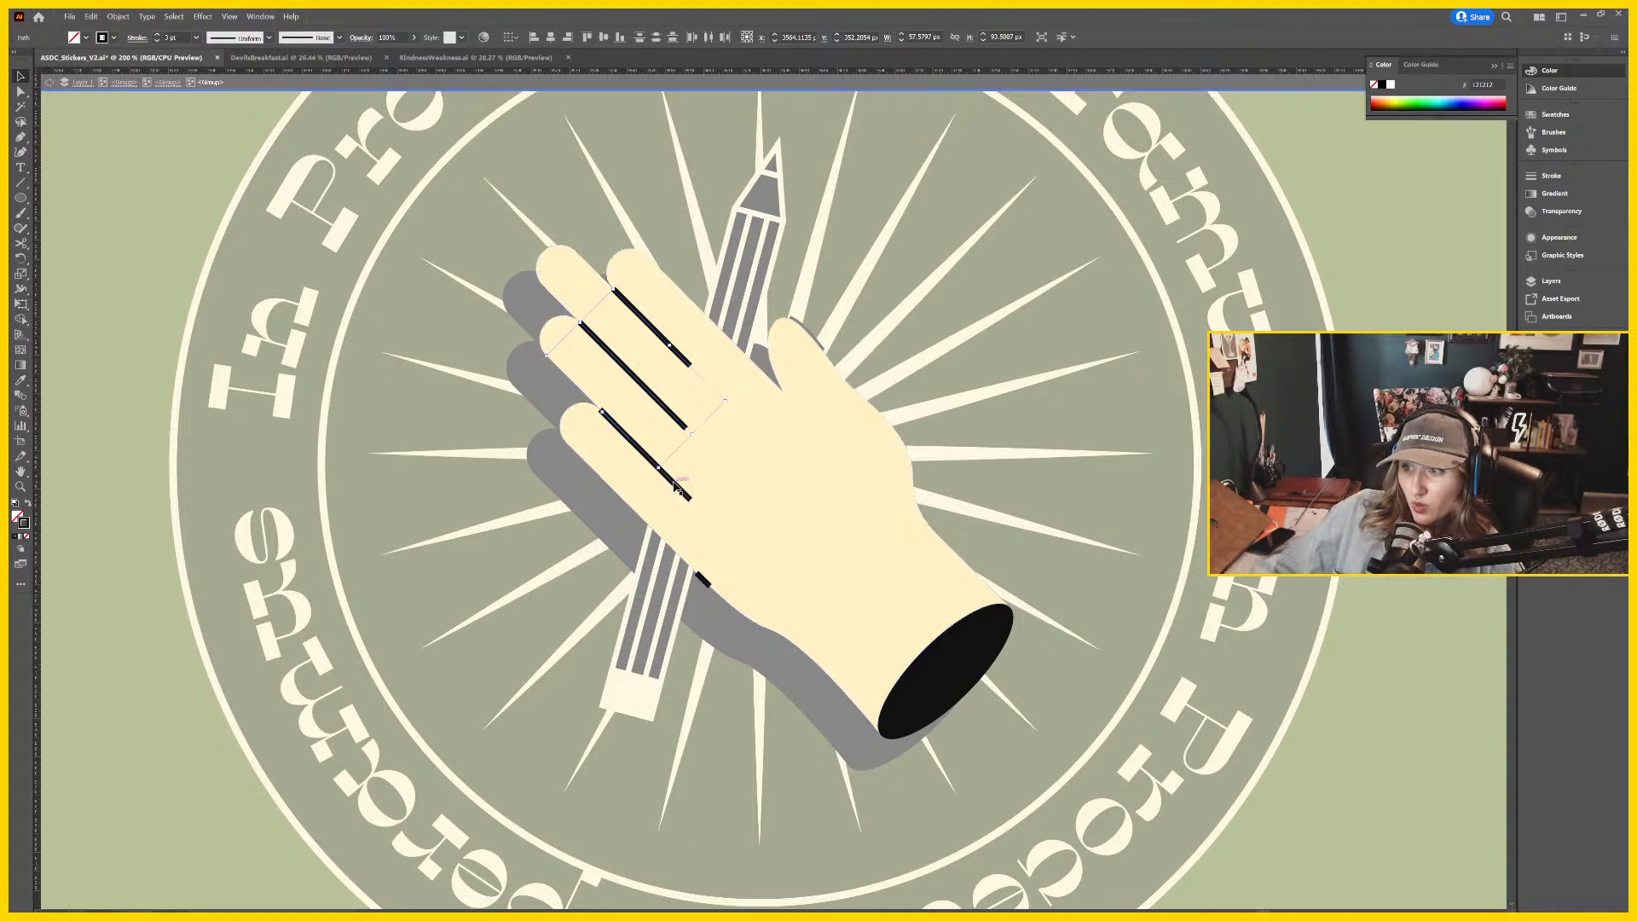
{"action": "scroll", "coordinate": [686, 500], "scroll_direction": "down", "scroll_amount": 1}
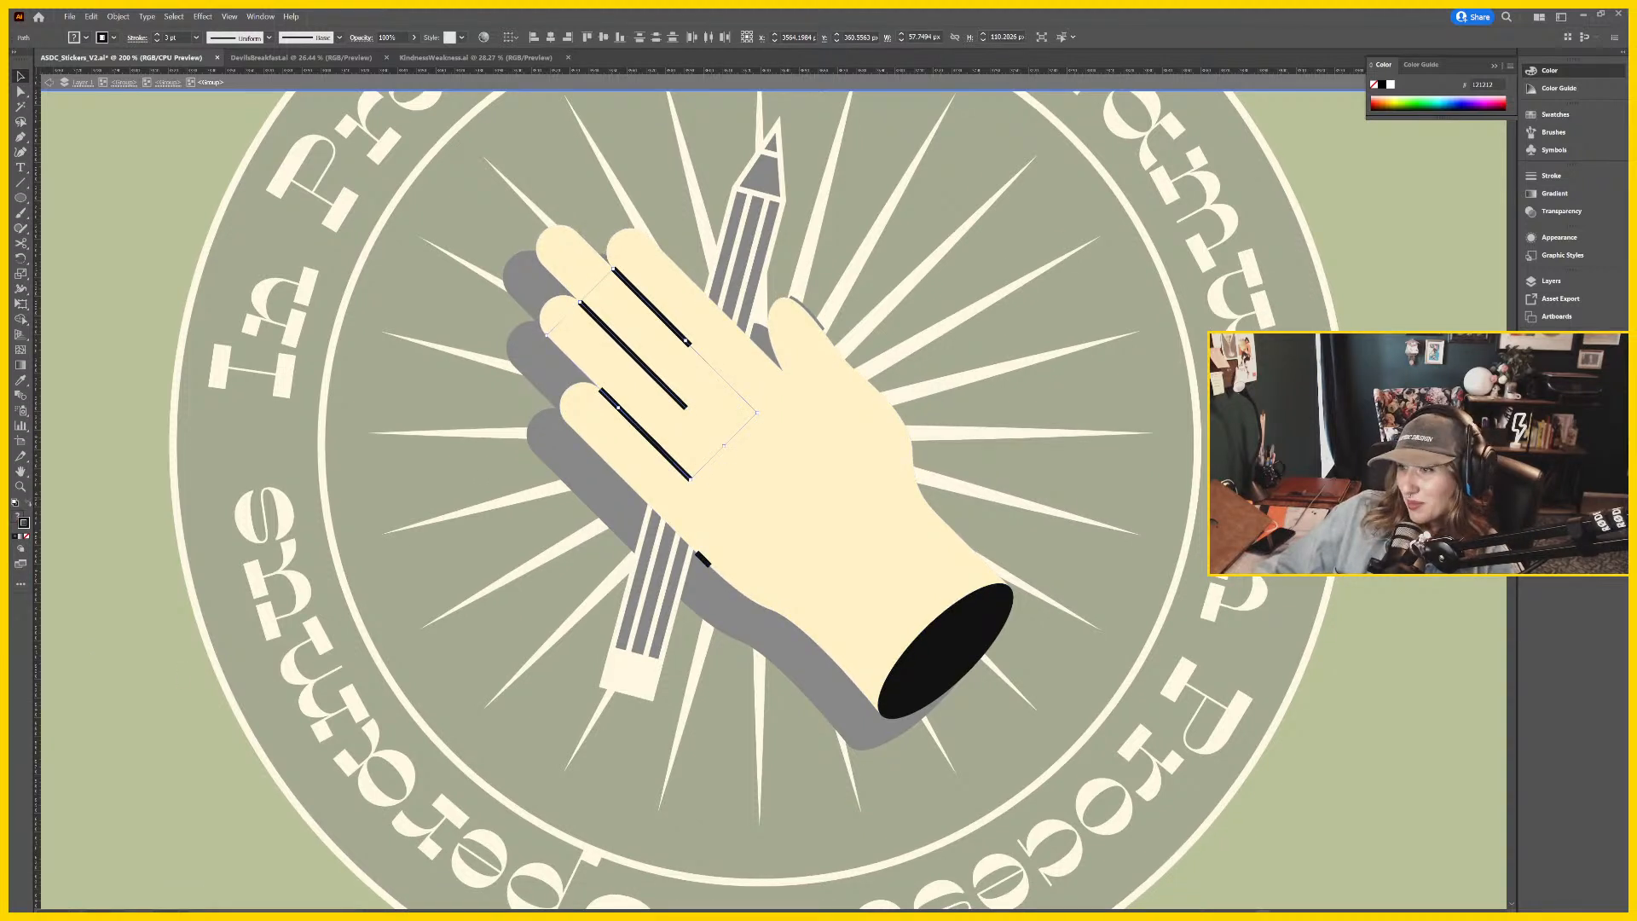
{"action": "scroll", "coordinate": [686, 500], "scroll_direction": "up", "scroll_amount": 3}
{"action": "scroll", "coordinate": [686, 499], "scroll_direction": "right", "scroll_amount": 3}
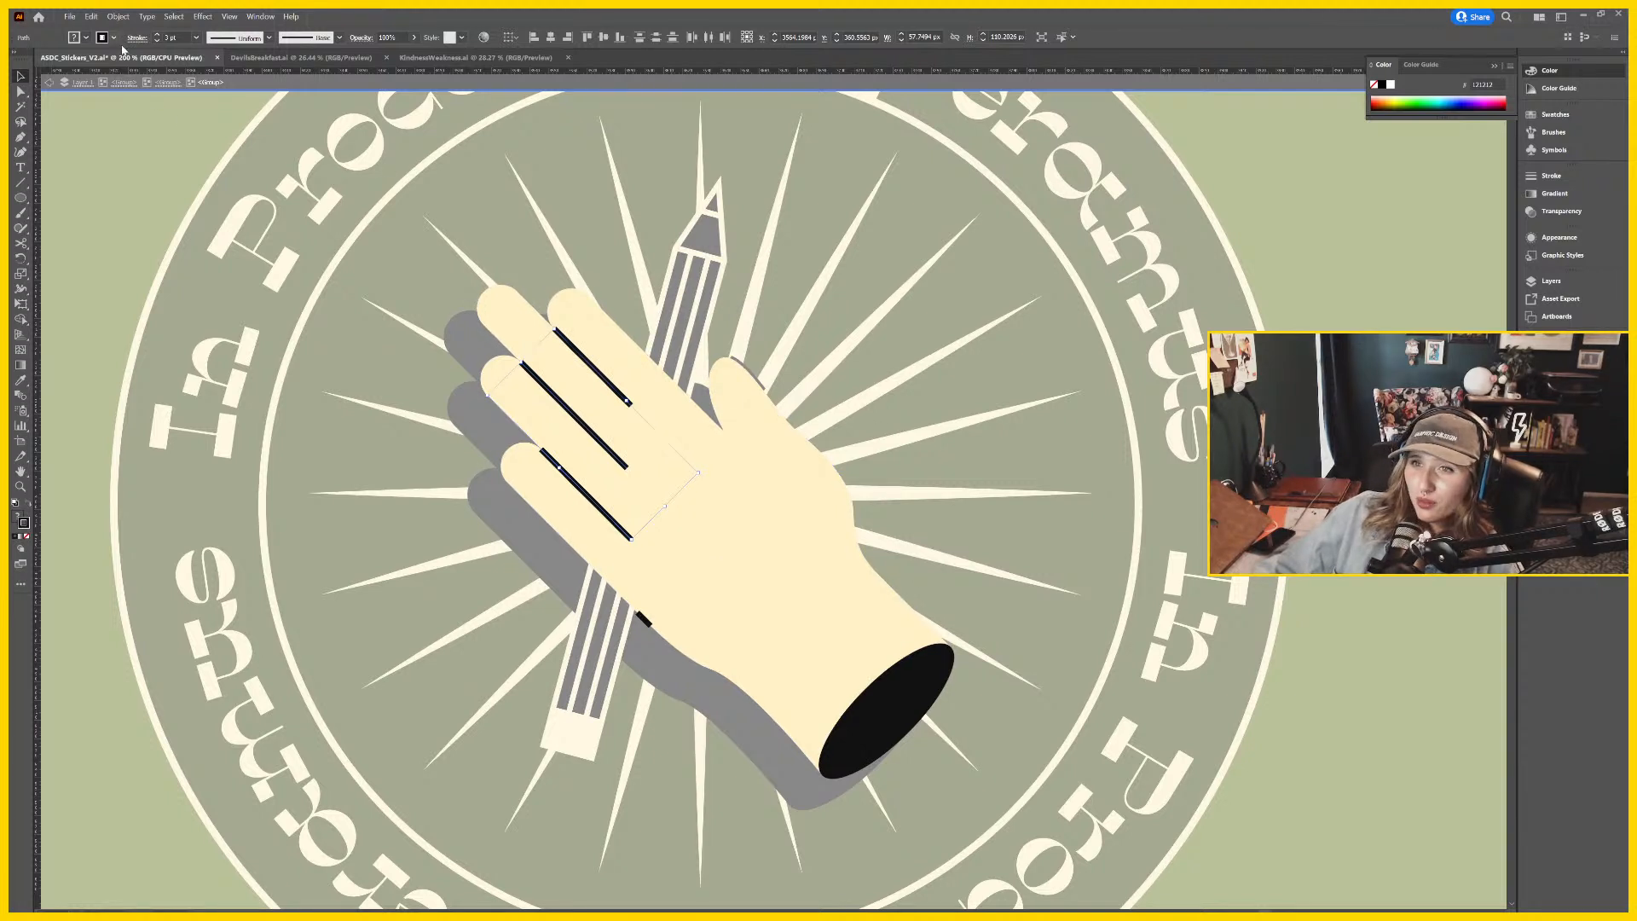
{"action": "left_click", "coordinate": [262, 38]}
{"action": "left_click", "coordinate": [235, 75]}
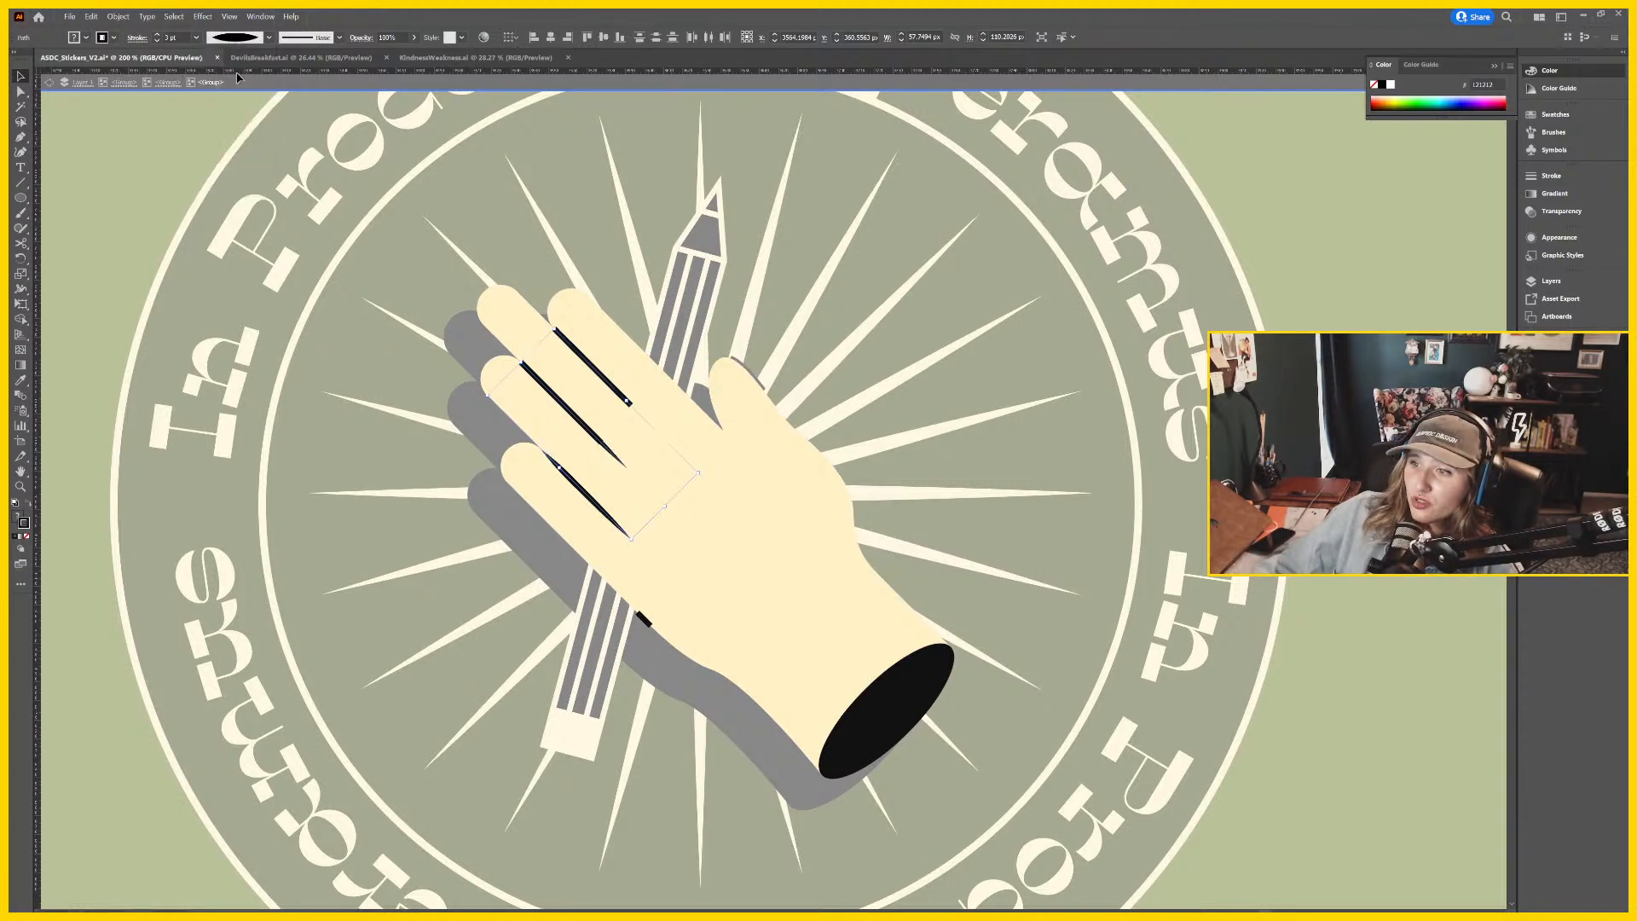
{"action": "left_click", "coordinate": [699, 299]}
Delete the untapered duplicate strokes lying over the upper and middle finger lines, keeping the tapered lines.
{"action": "key", "text": "ctrl+equal"}
{"action": "key", "text": "ctrl+equal"}
{"action": "key", "text": "ctrl+equal"}
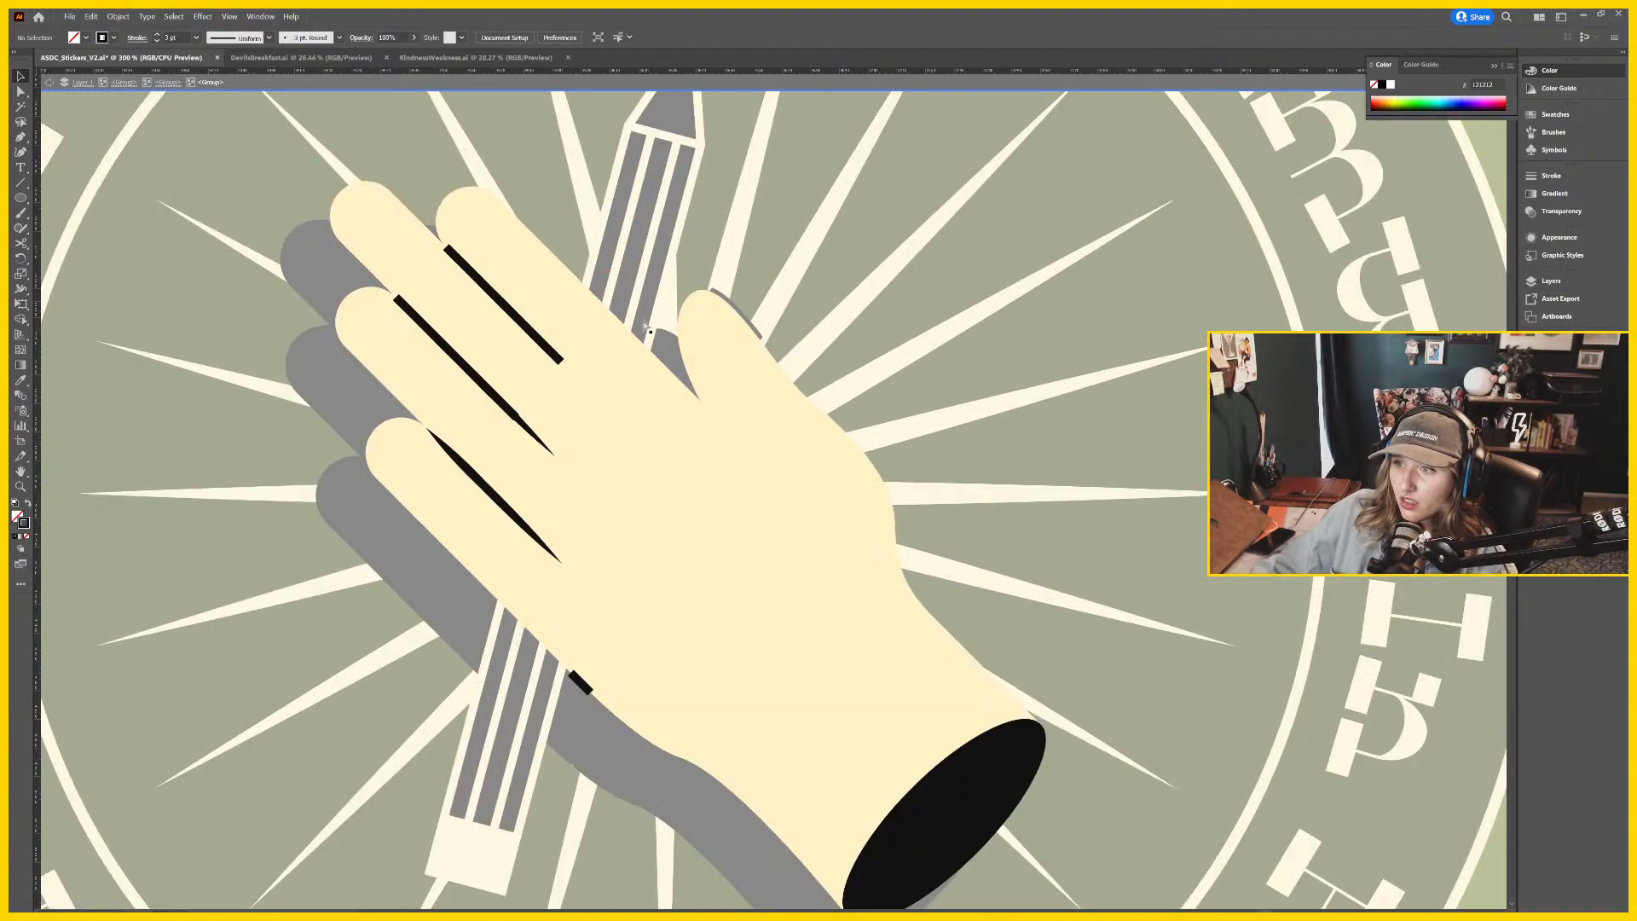
{"action": "left_click_drag", "start_coordinate": [472, 337], "coordinate": [1020, 490]}
{"action": "left_click", "coordinate": [907, 375]}
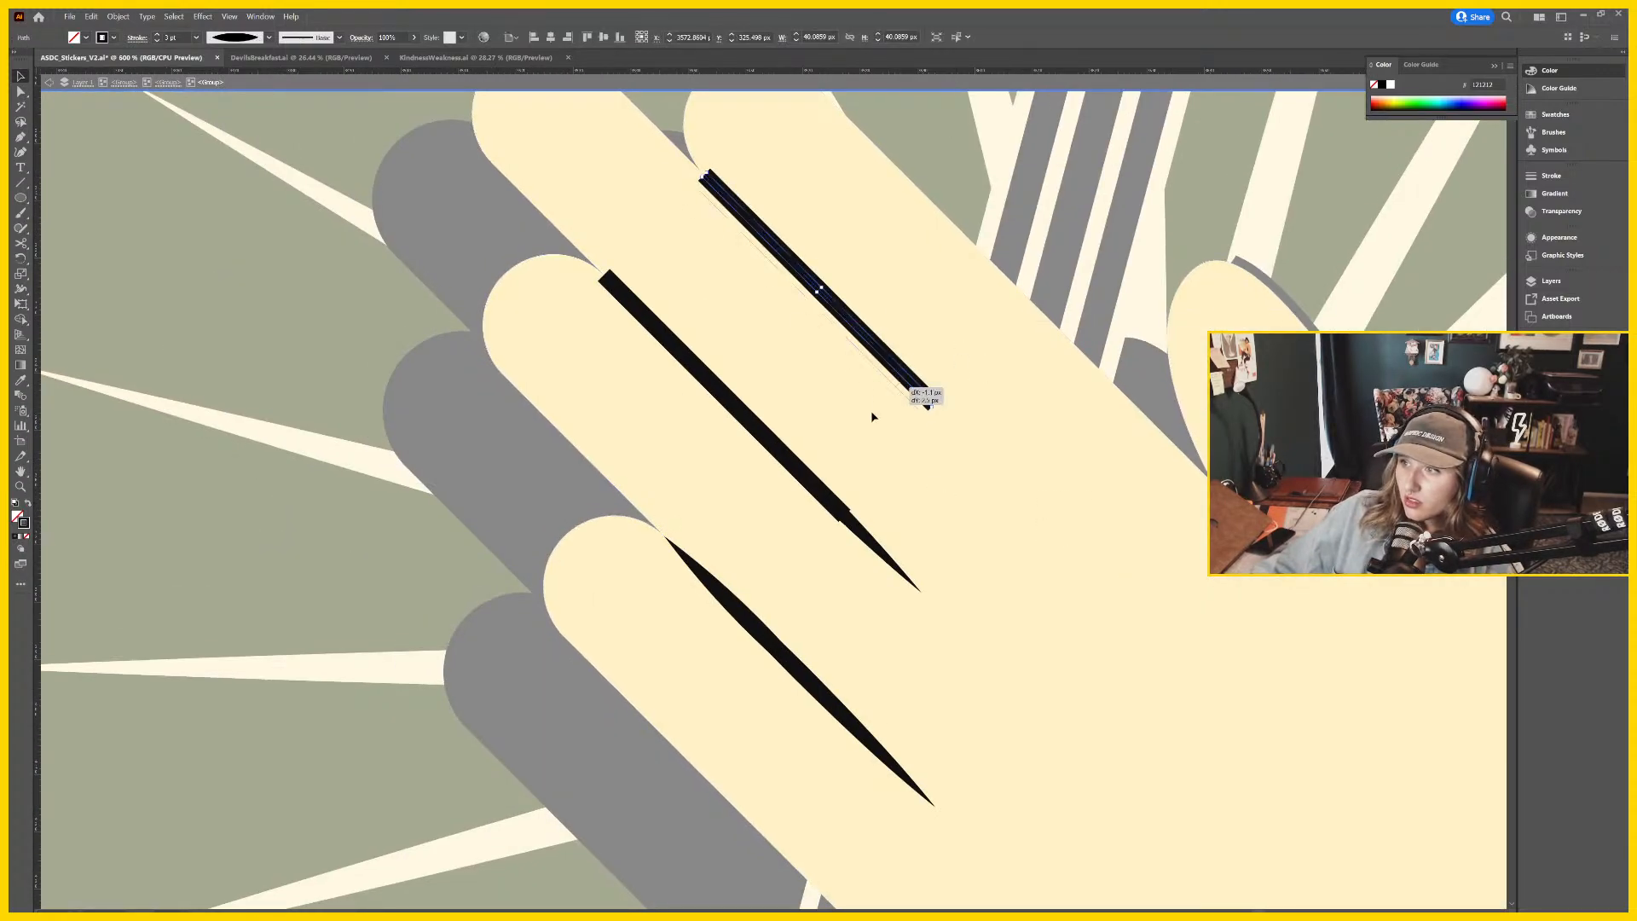
{"action": "mouse_move", "coordinate": [925, 394]}
{"action": "left_mouse_down"}
{"action": "mouse_move", "coordinate": [879, 428]}
{"action": "mouse_move", "coordinate": [907, 390]}
{"action": "left_mouse_up"}
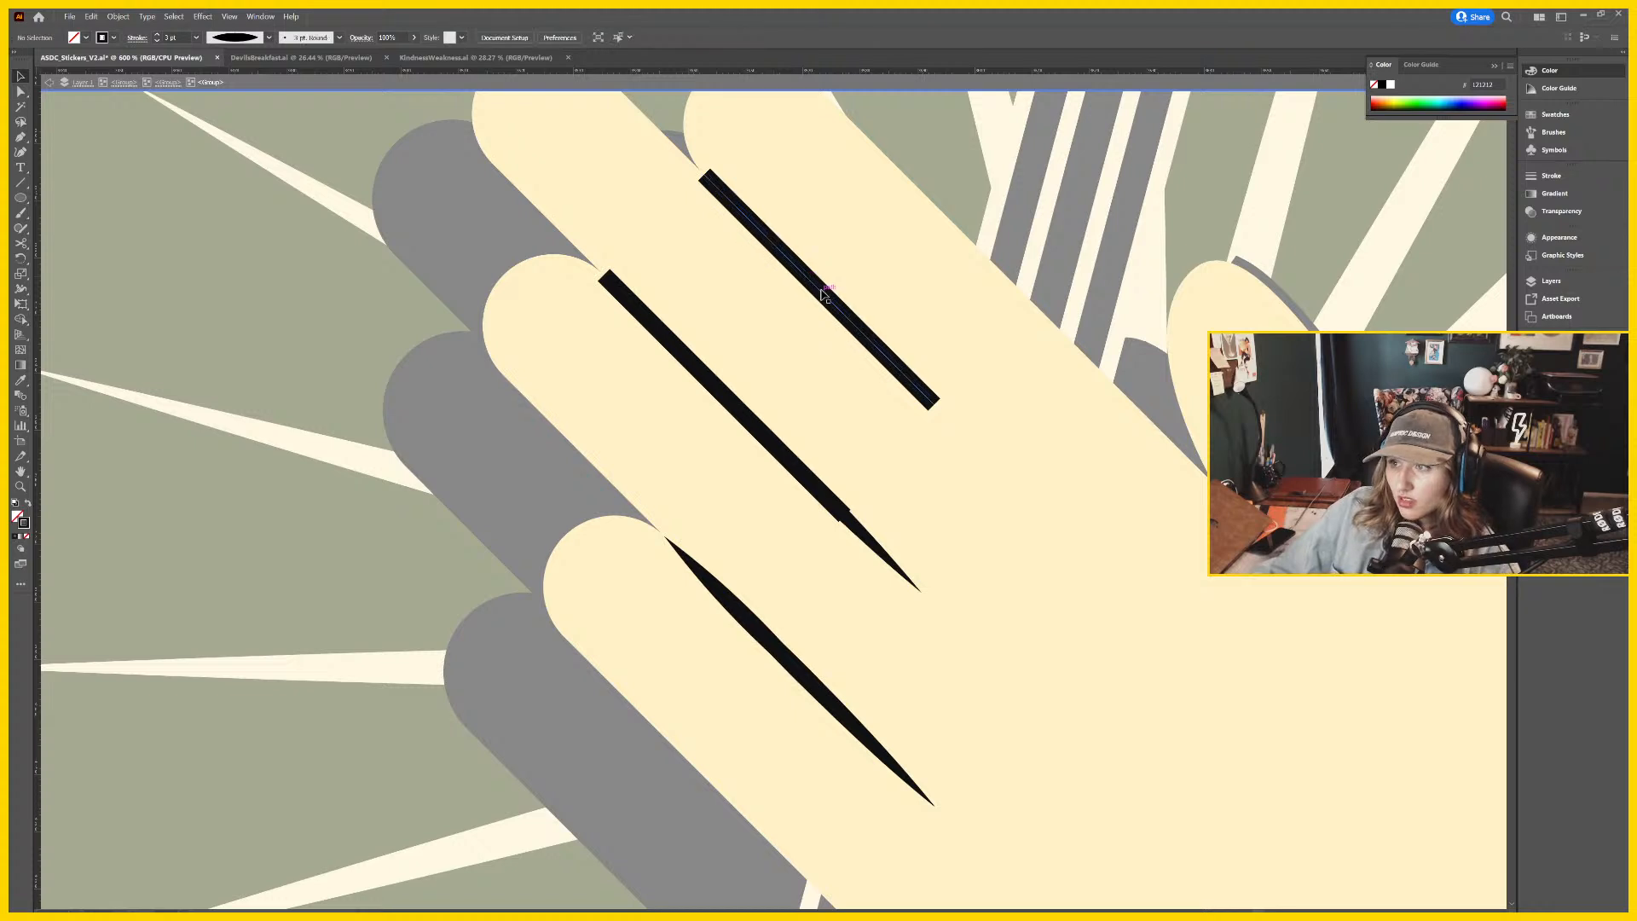
{"action": "key", "text": "Delete"}
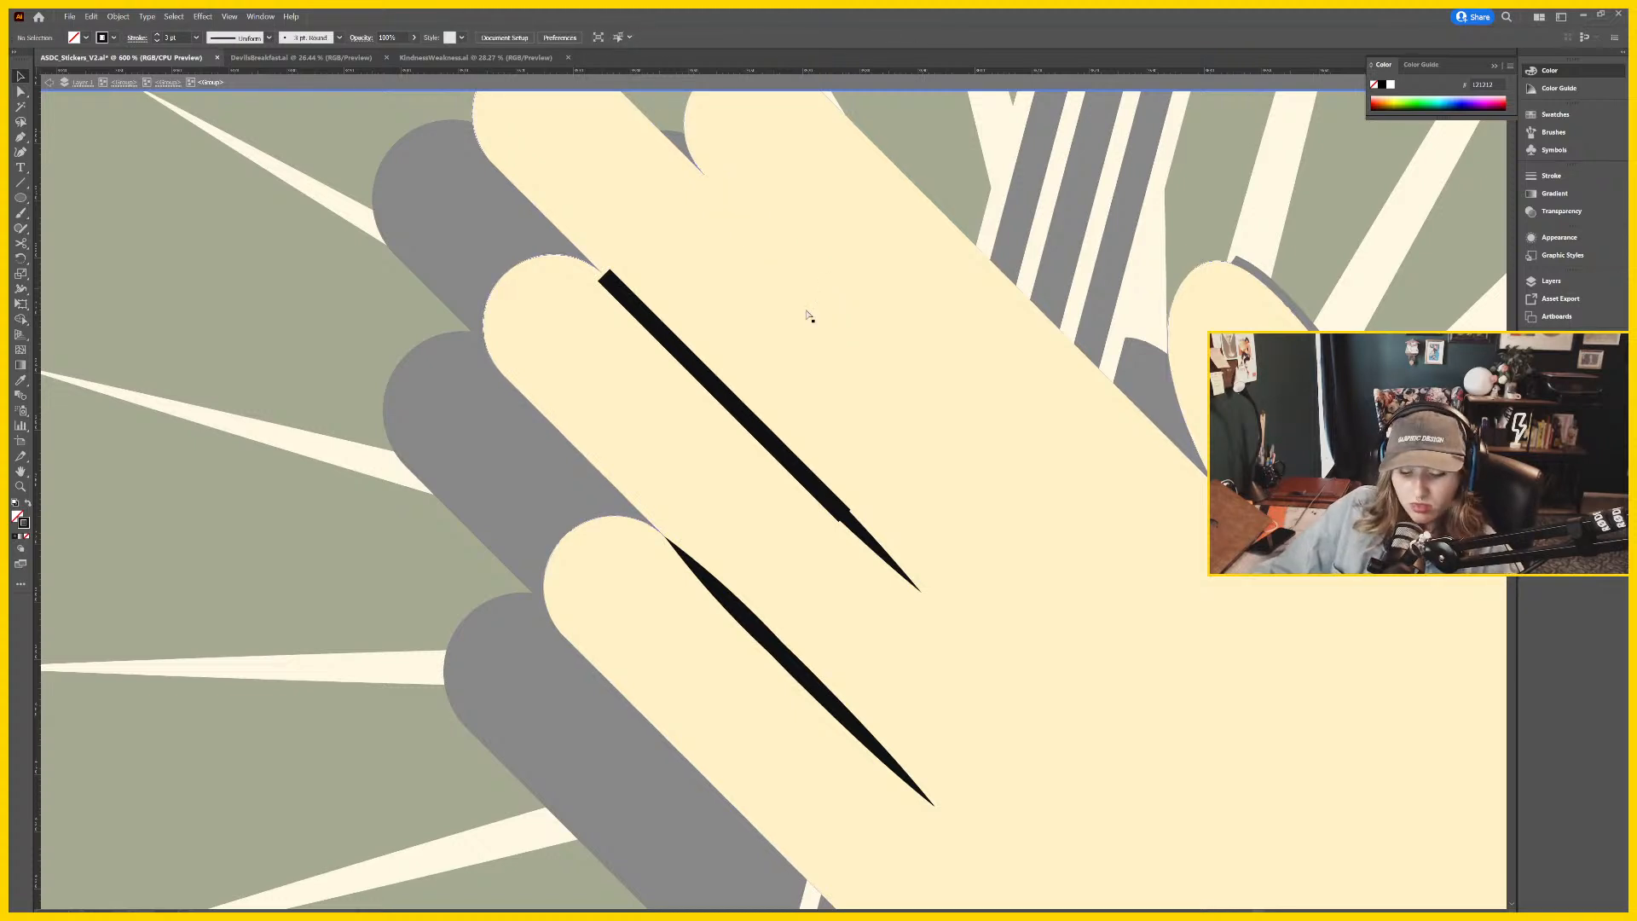
{"action": "key", "text": "ctrl+z"}
{"action": "left_click", "coordinate": [725, 395]}
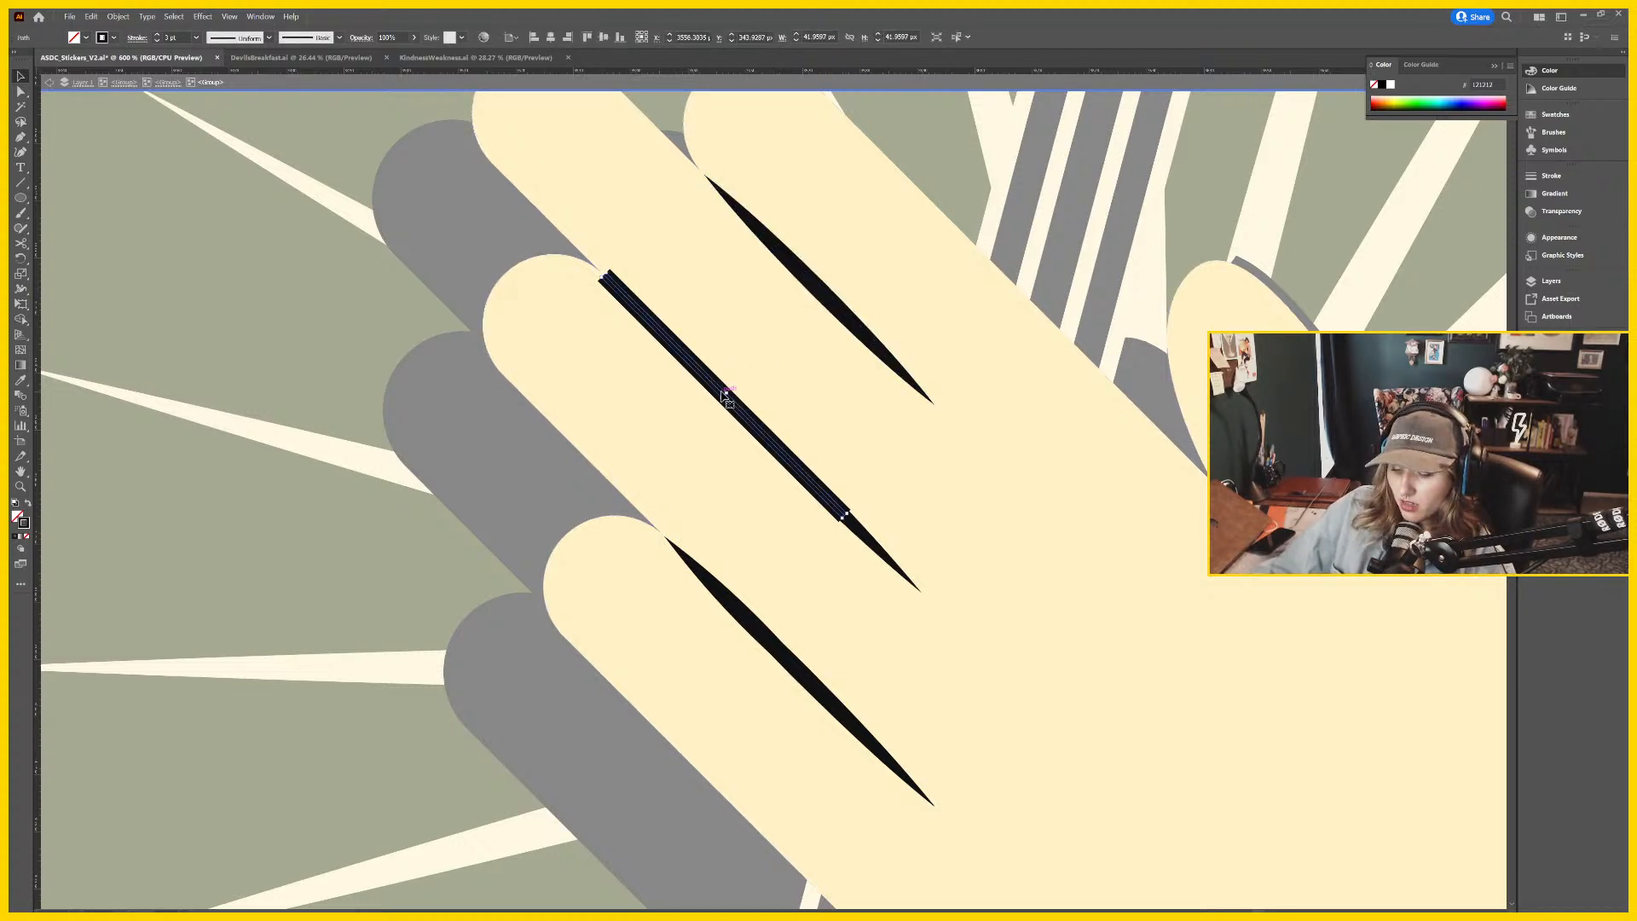
{"action": "key", "text": "ctrl+shift+a"}
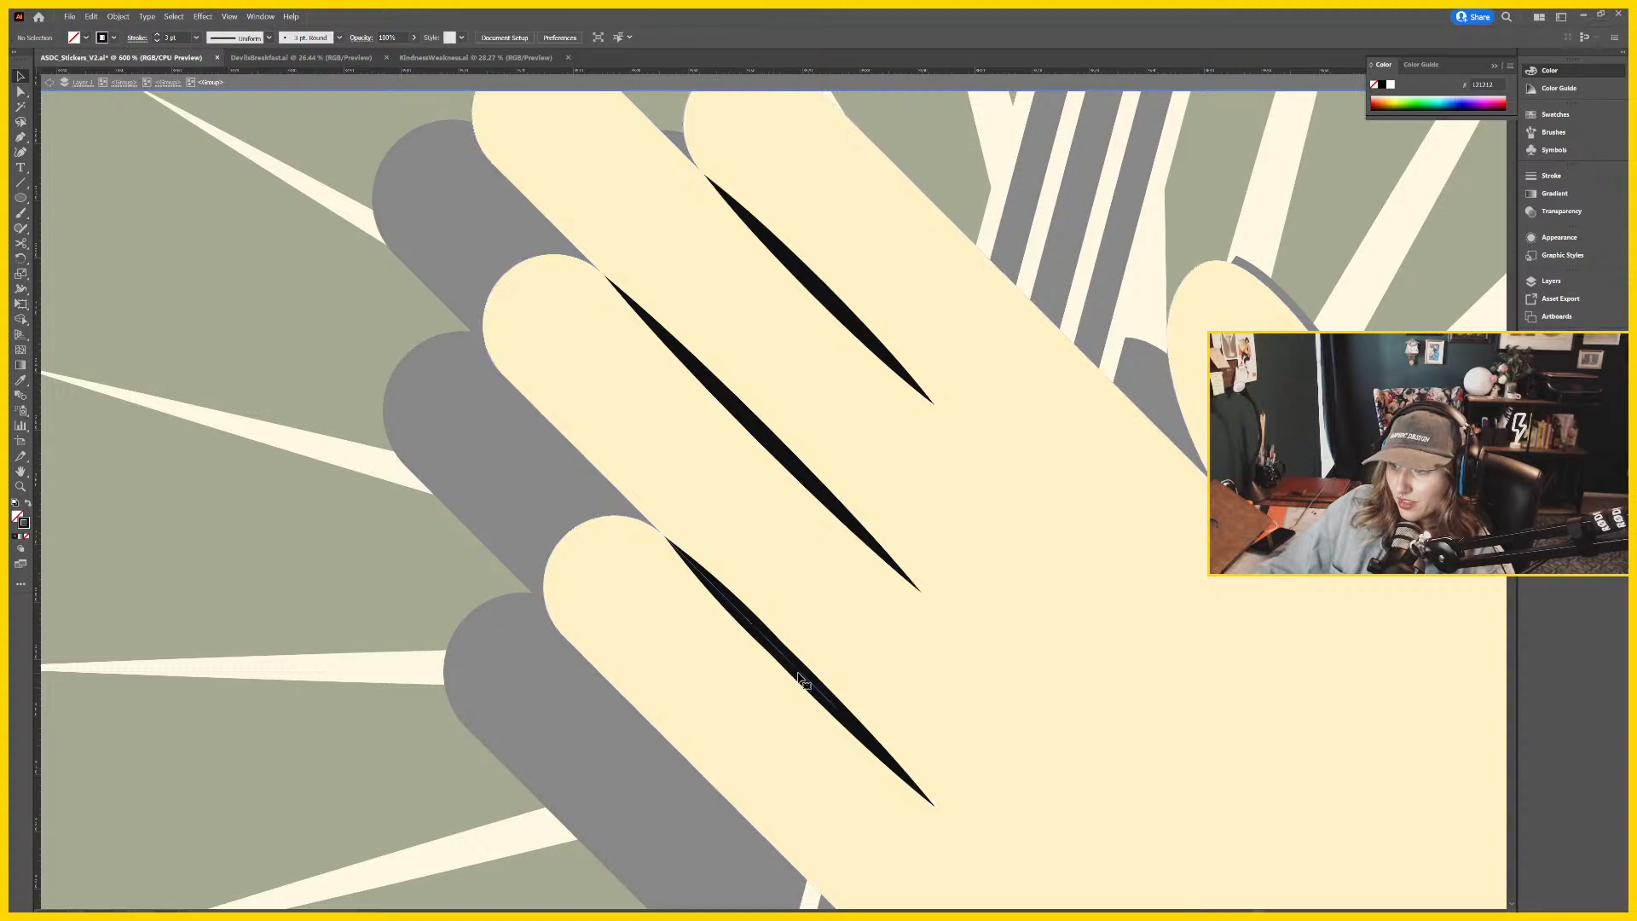
Delete the untapered duplicate stroke lying over the lower finger line, keeping the tapered line, and leave isolation mode.
{"action": "left_click", "coordinate": [801, 679]}
{"action": "left_click", "coordinate": [799, 678]}
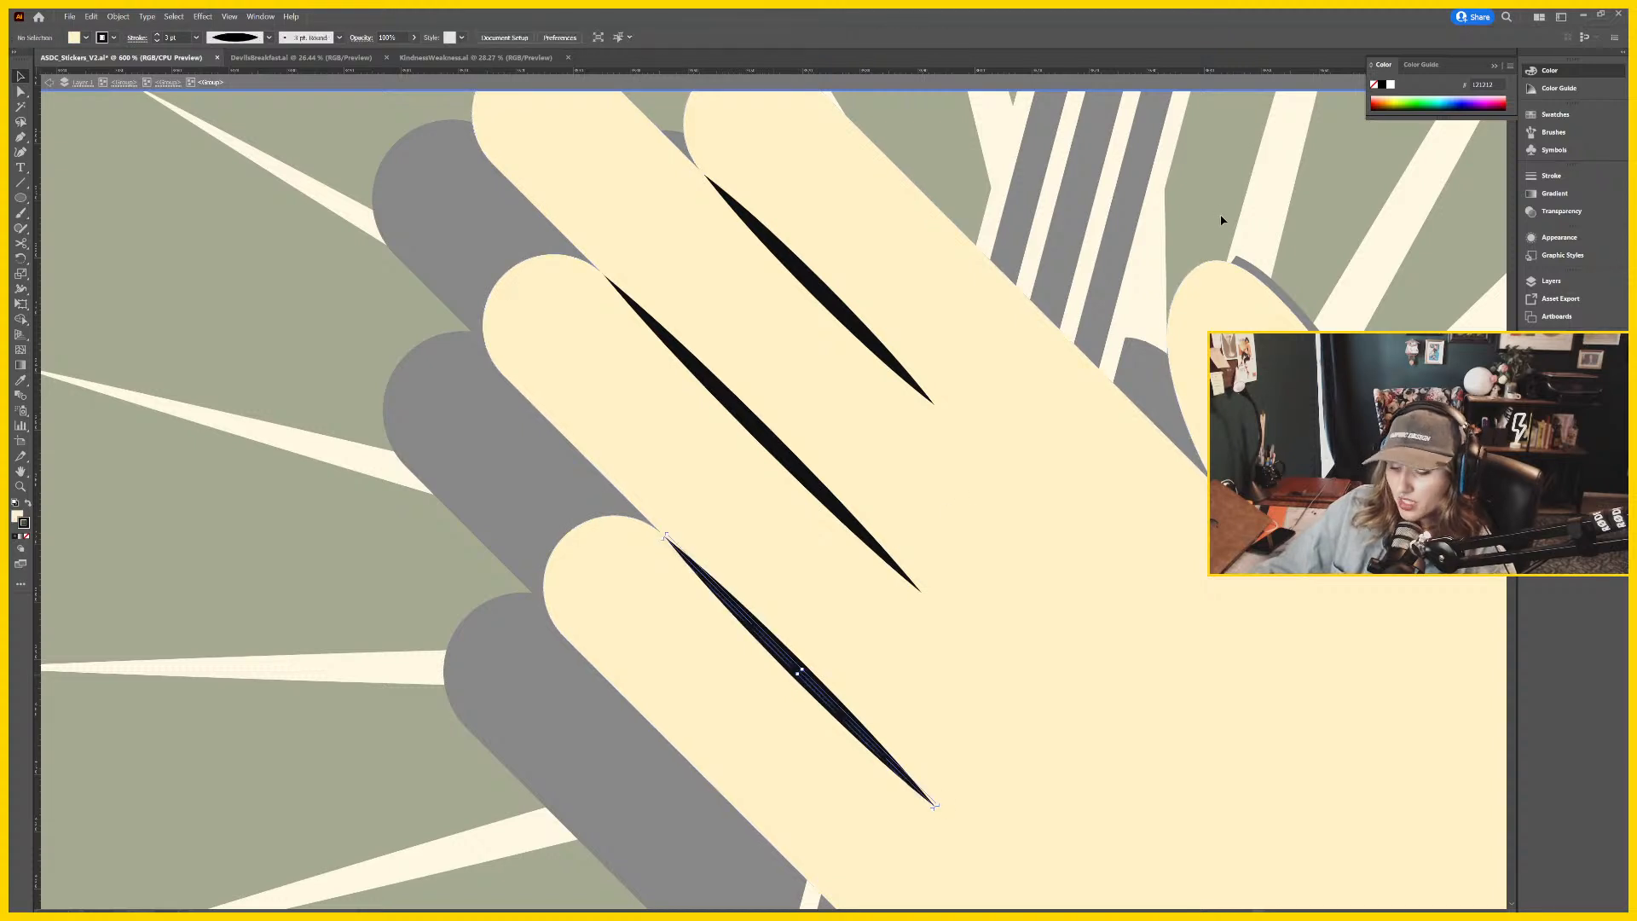
{"action": "key", "text": "ctrl+shift+a"}
{"action": "key", "text": "ctrl+minus"}
{"action": "key", "text": "ctrl+minus"}
{"action": "key", "text": "ctrl+minus"}
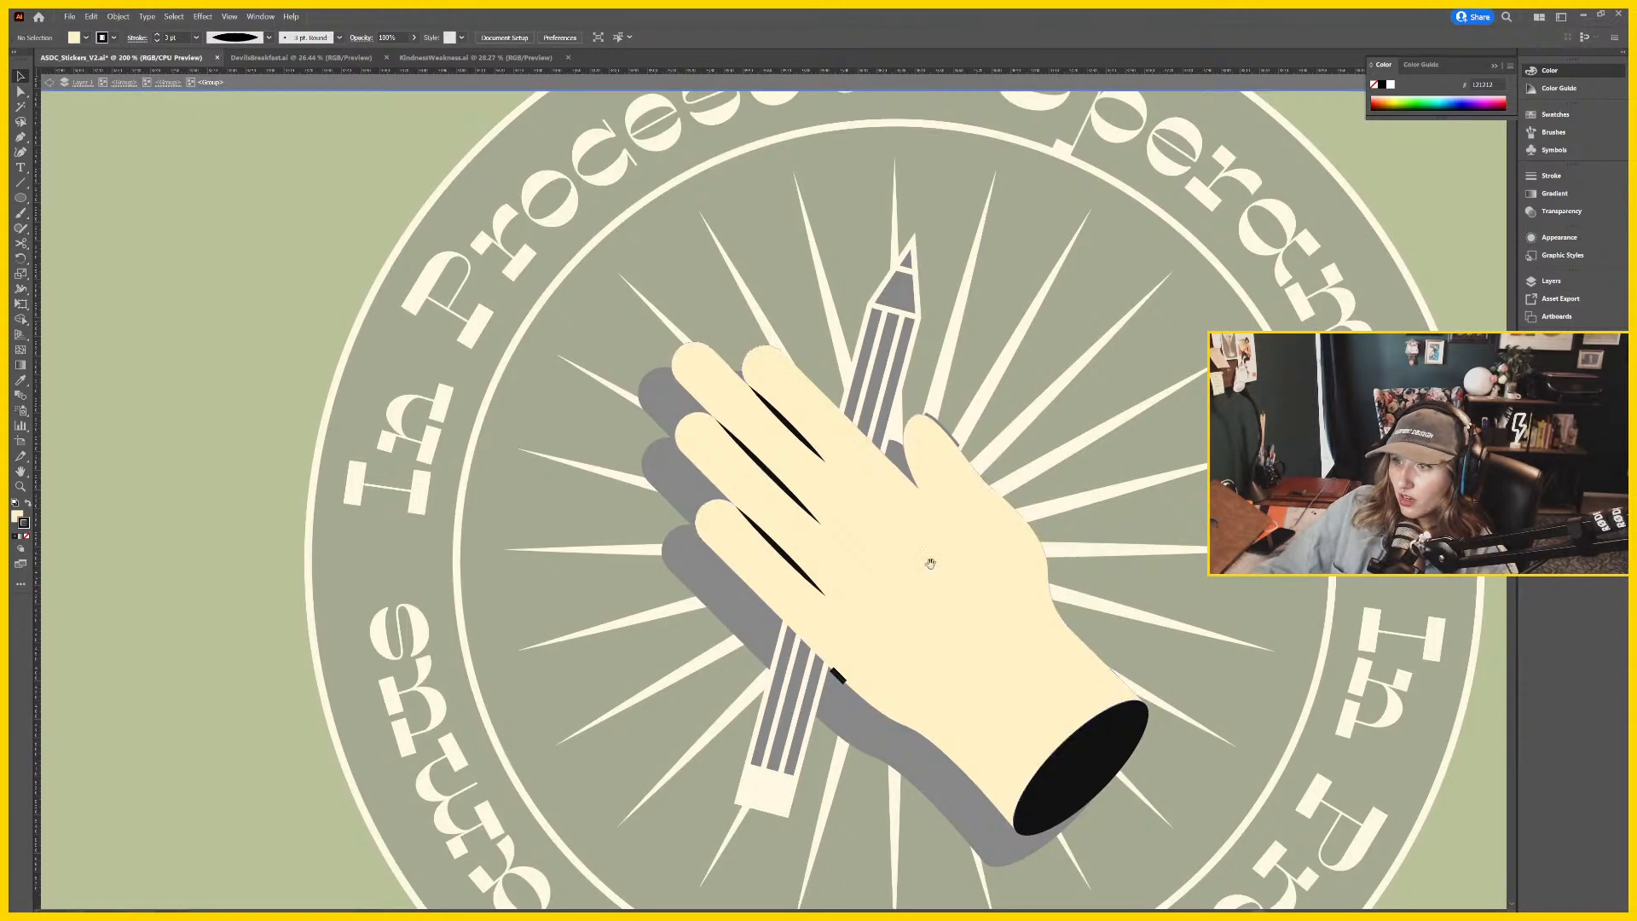
{"action": "left_click_drag", "start_coordinate": [1040, 558], "coordinate": [974, 512]}
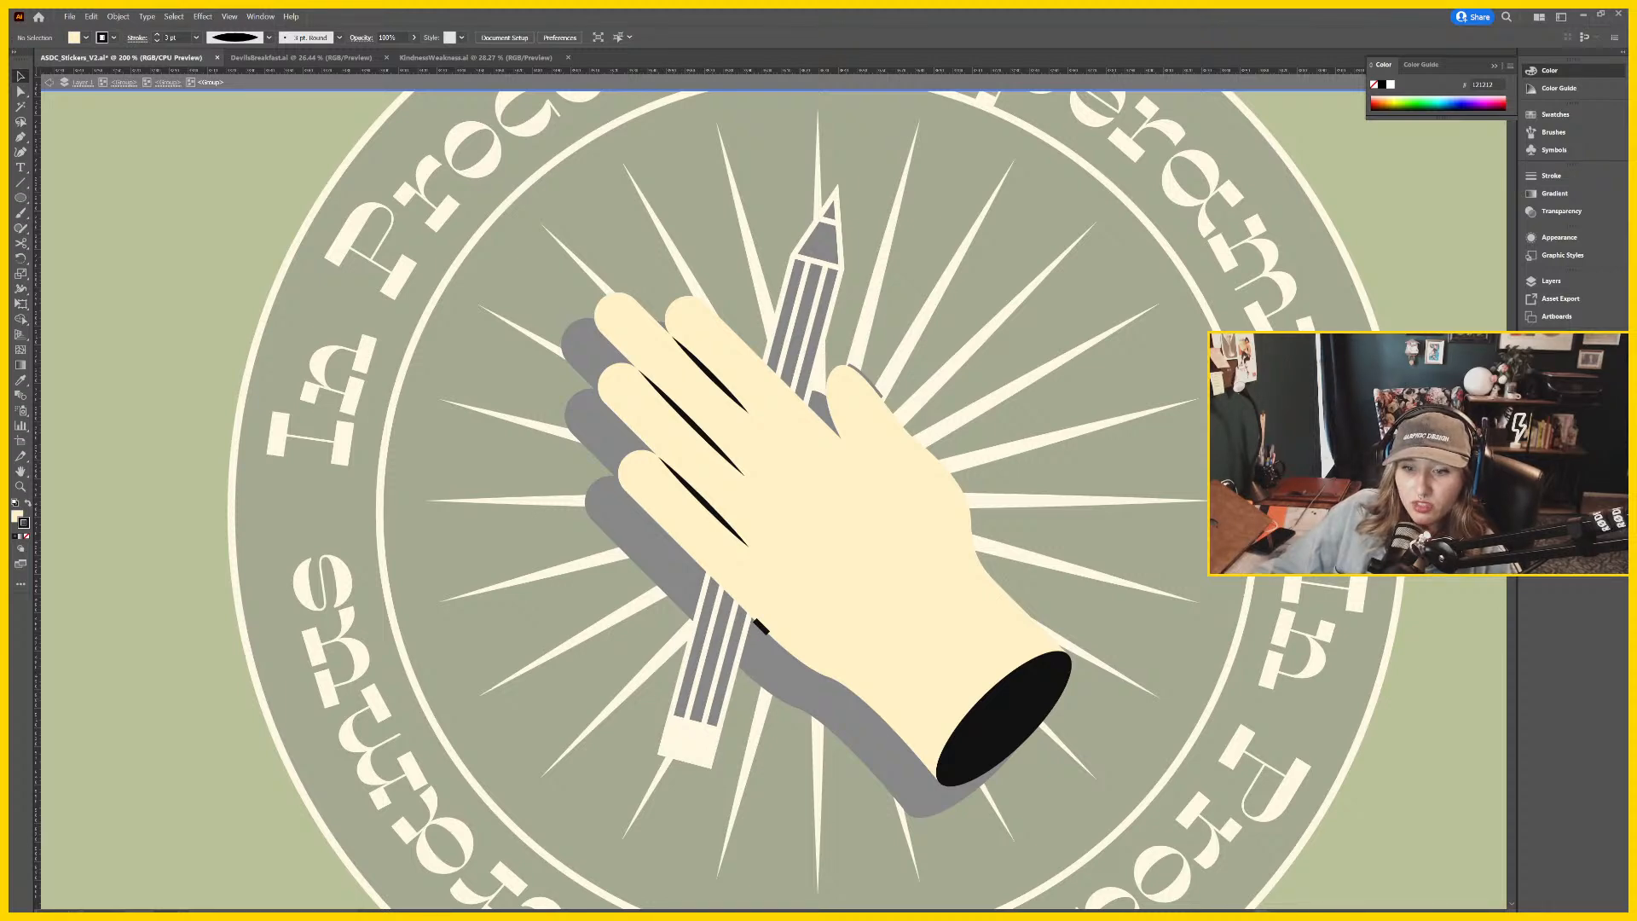
{"action": "key", "text": "Escape"}
Examine the praying-hands sticker as a whole and compare its style with the other stickers on the artboard.
{"action": "key", "text": "ctrl+minus"}
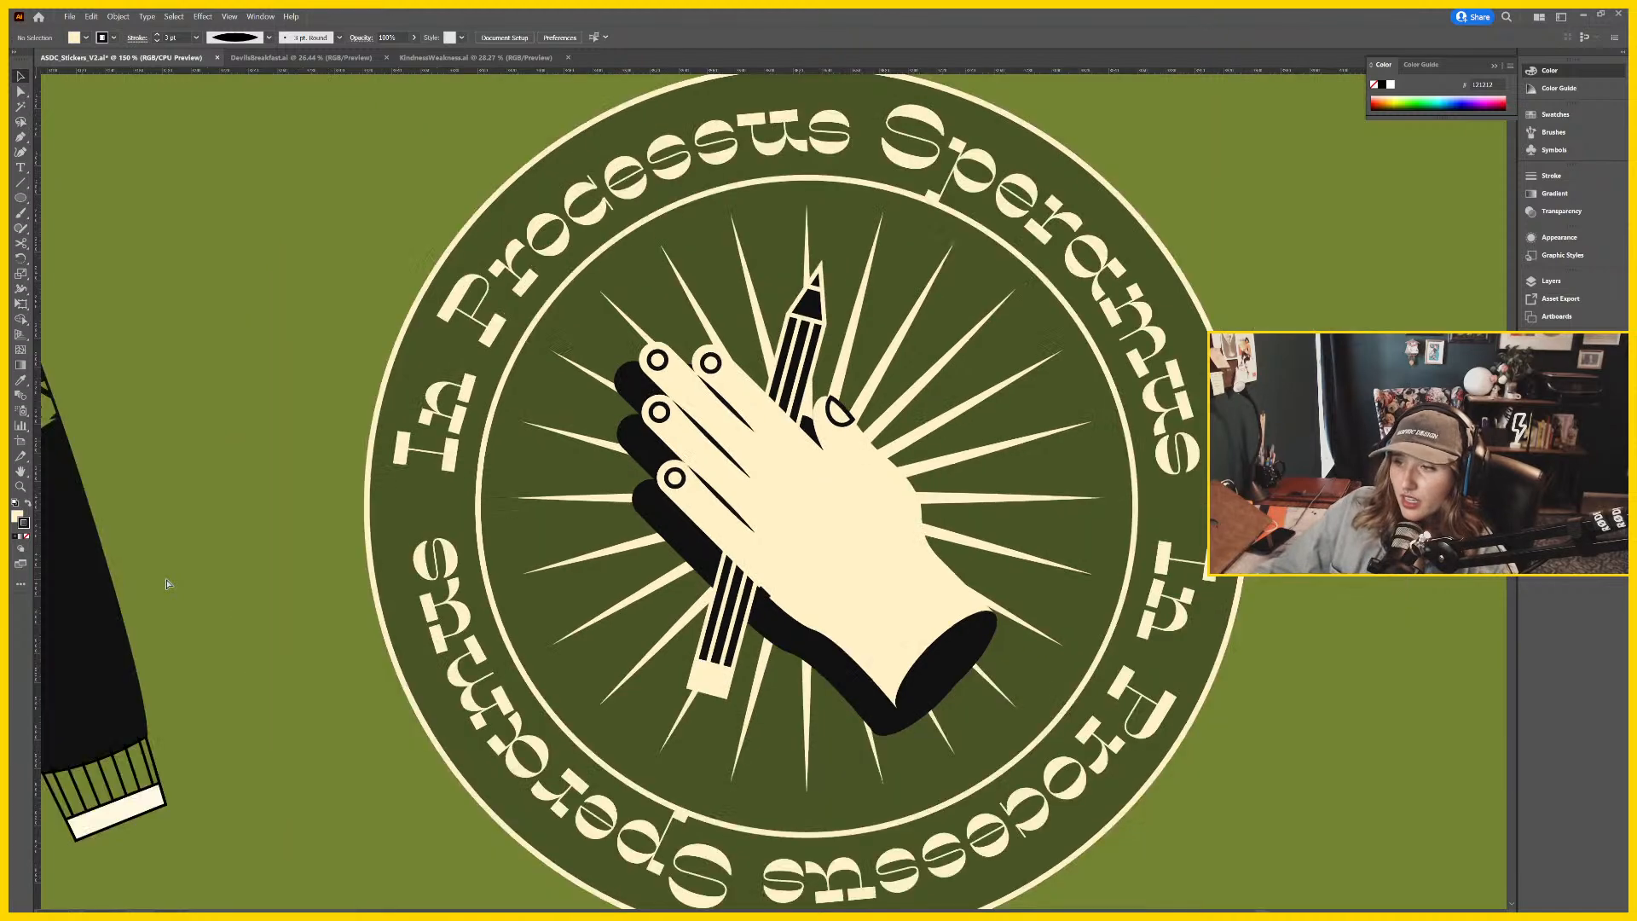
{"action": "key", "text": "ctrl+minus"}
{"action": "left_click_drag", "start_coordinate": [1195, 586], "coordinate": [987, 524]}
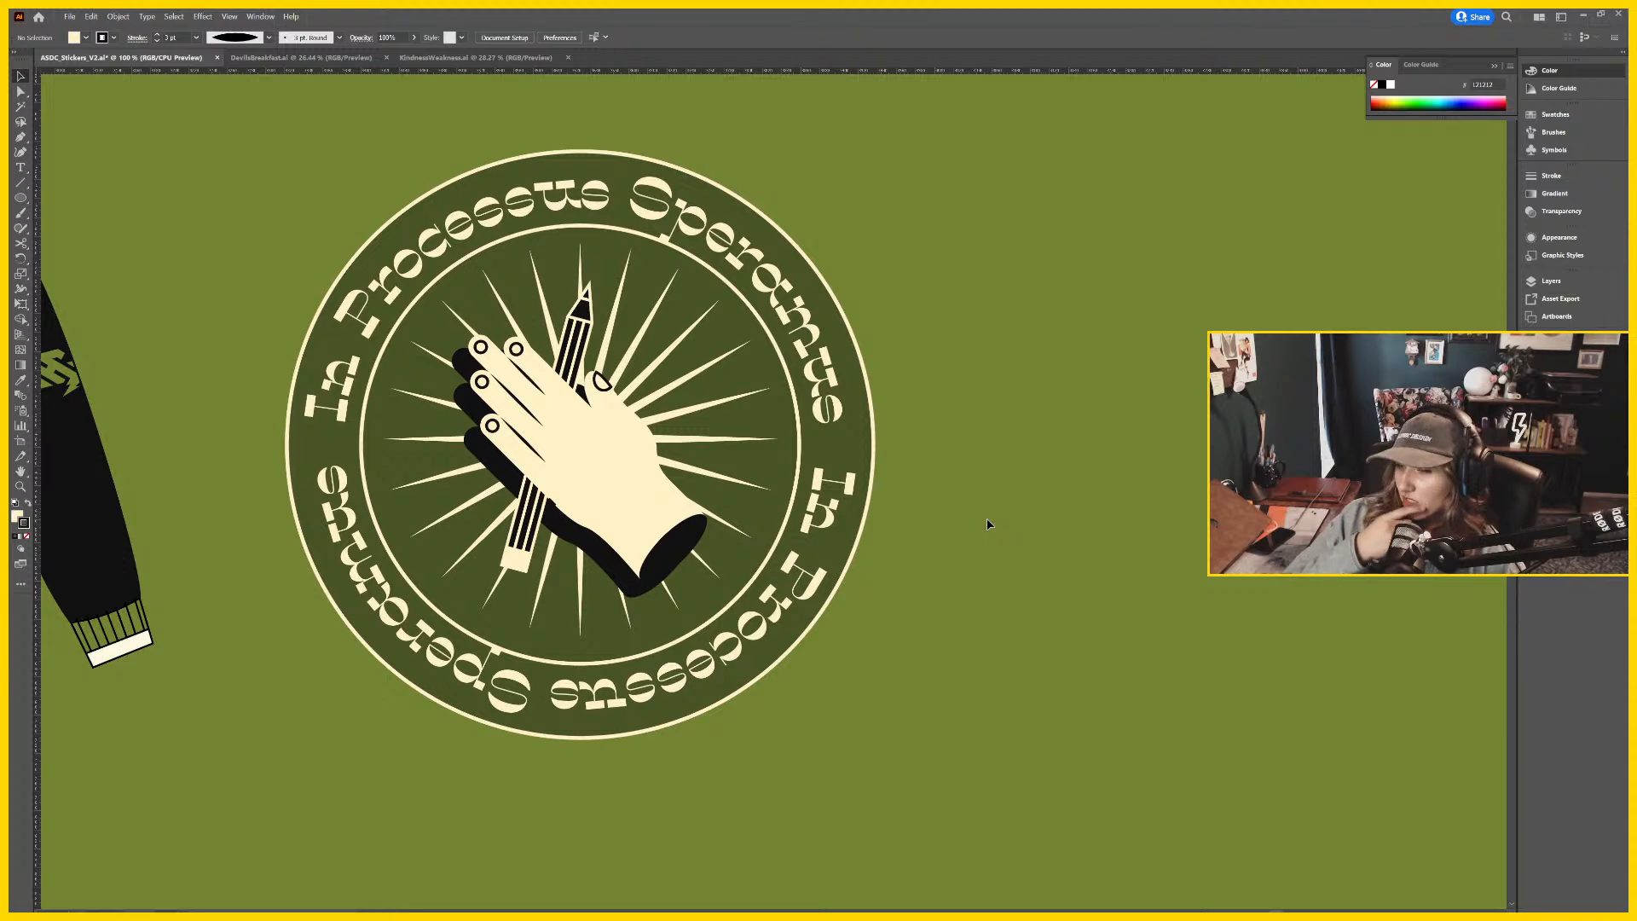
{"action": "scroll", "coordinate": [910, 512], "scroll_direction": "down", "scroll_amount": 2}
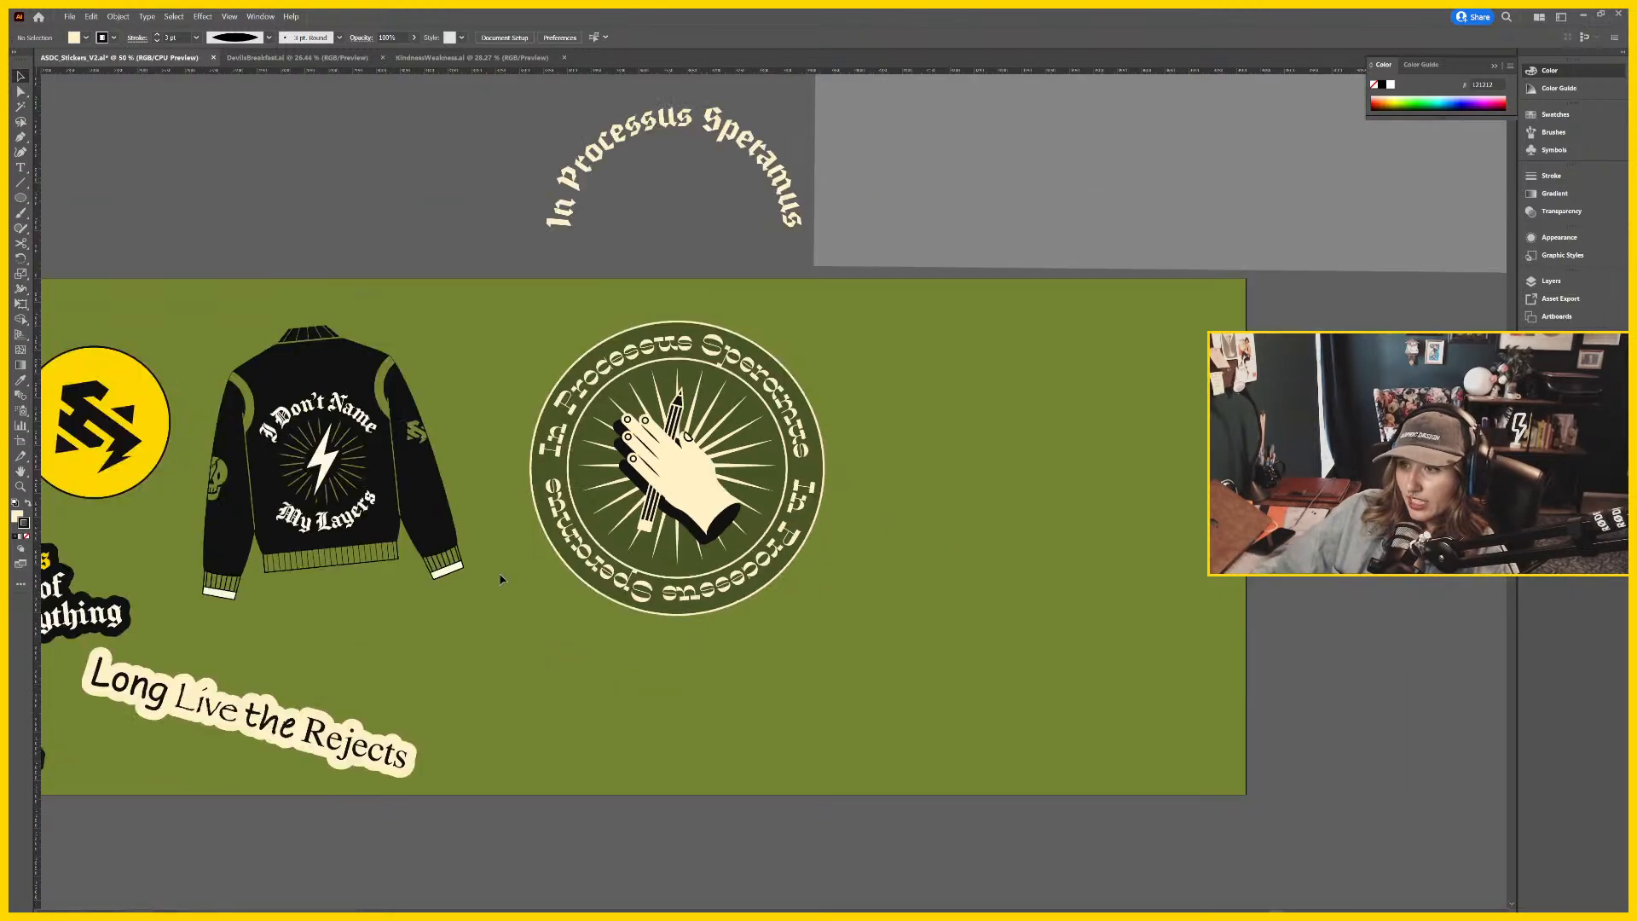
{"action": "left_click_drag", "start_coordinate": [501, 577], "coordinate": [1064, 517]}
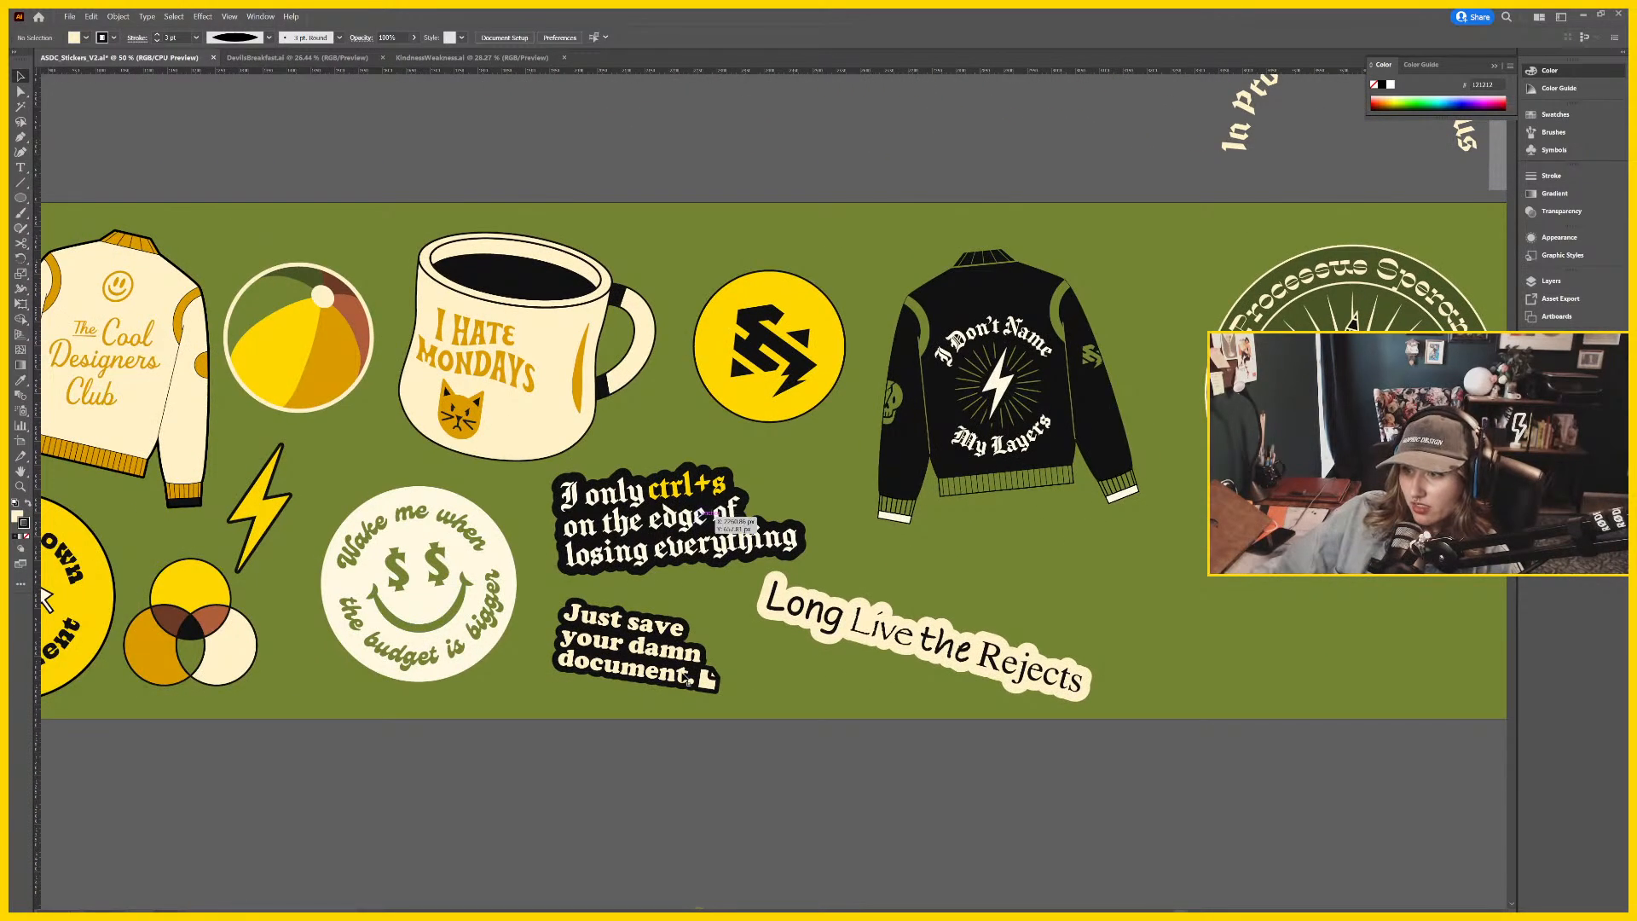
{"action": "left_click_drag", "start_coordinate": [1276, 628], "coordinate": [740, 679]}
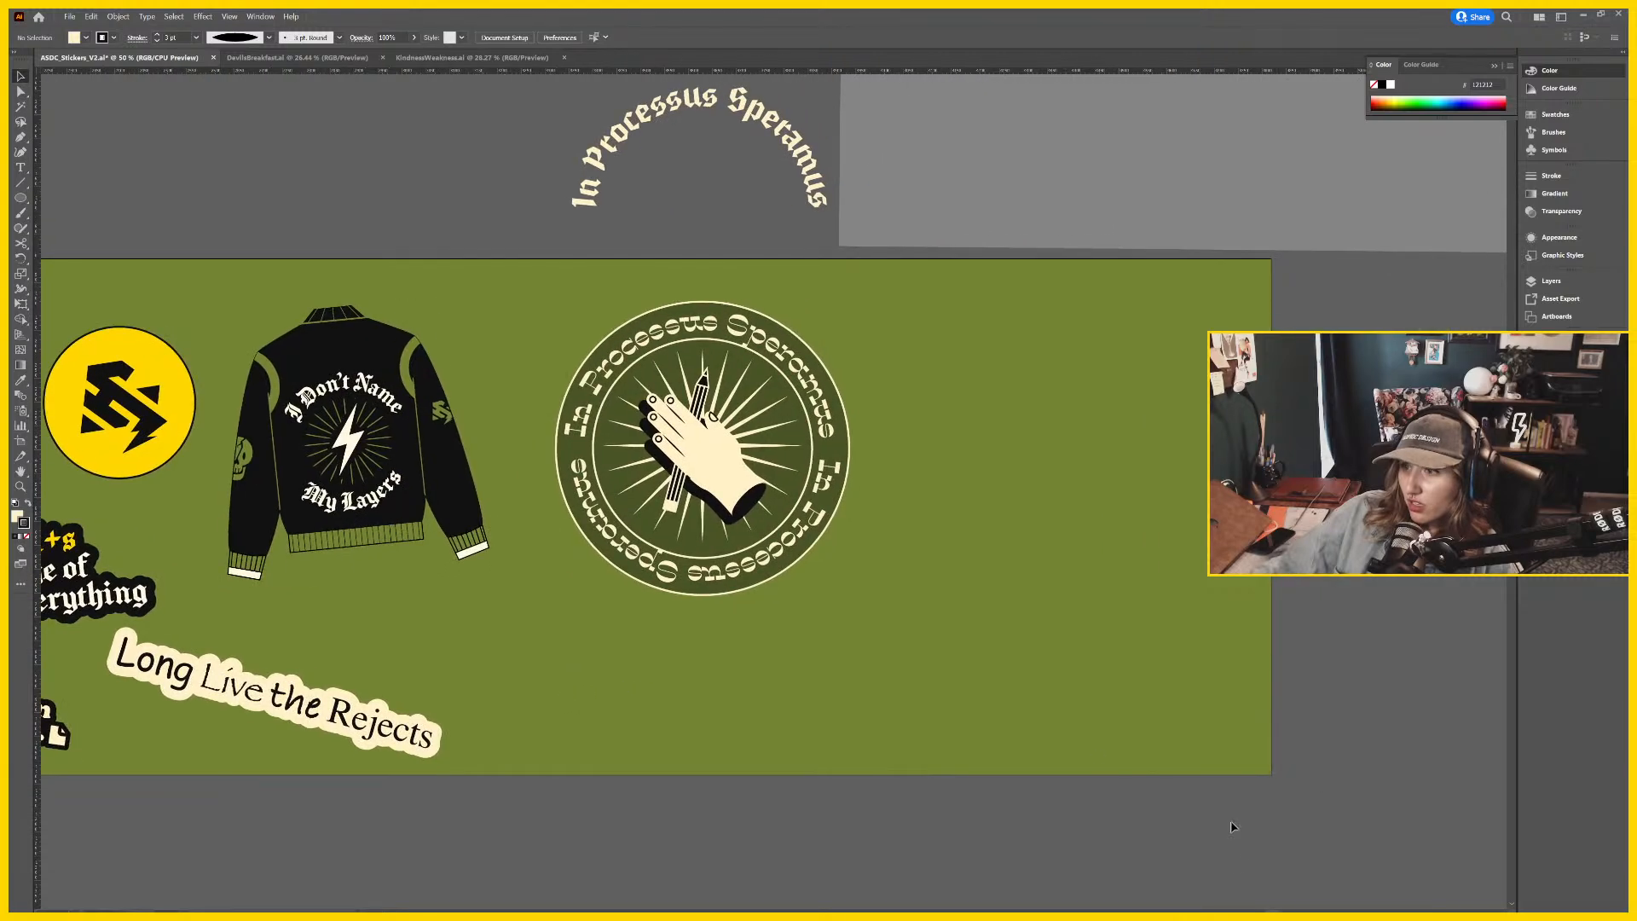
{"action": "mouse_move", "coordinate": [666, 614]}
{"action": "left_mouse_down"}
{"action": "mouse_move", "coordinate": [895, 596]}
{"action": "mouse_move", "coordinate": [678, 610]}
{"action": "left_mouse_up"}
{"action": "key", "text": "ctrl+equal"}
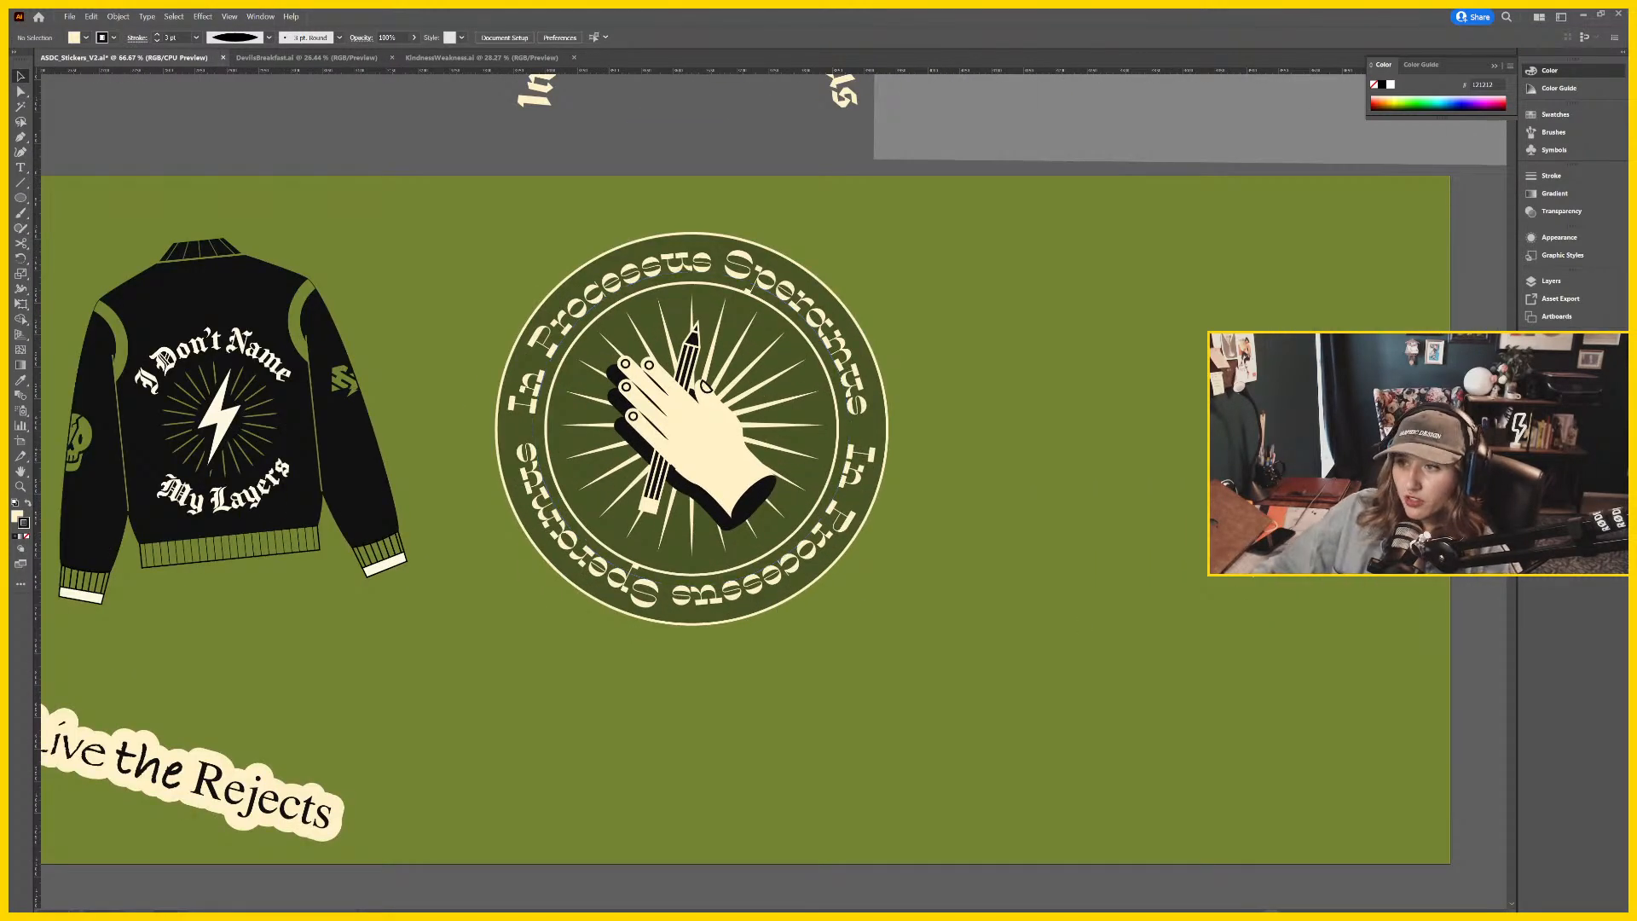
{"action": "left_click_drag", "start_coordinate": [1191, 557], "coordinate": [904, 602]}
Set the sticker's upper curved "In Processus Speramus" lettering in the Beverly Drive Right Regular font.
{"action": "left_click", "coordinate": [550, 550]}
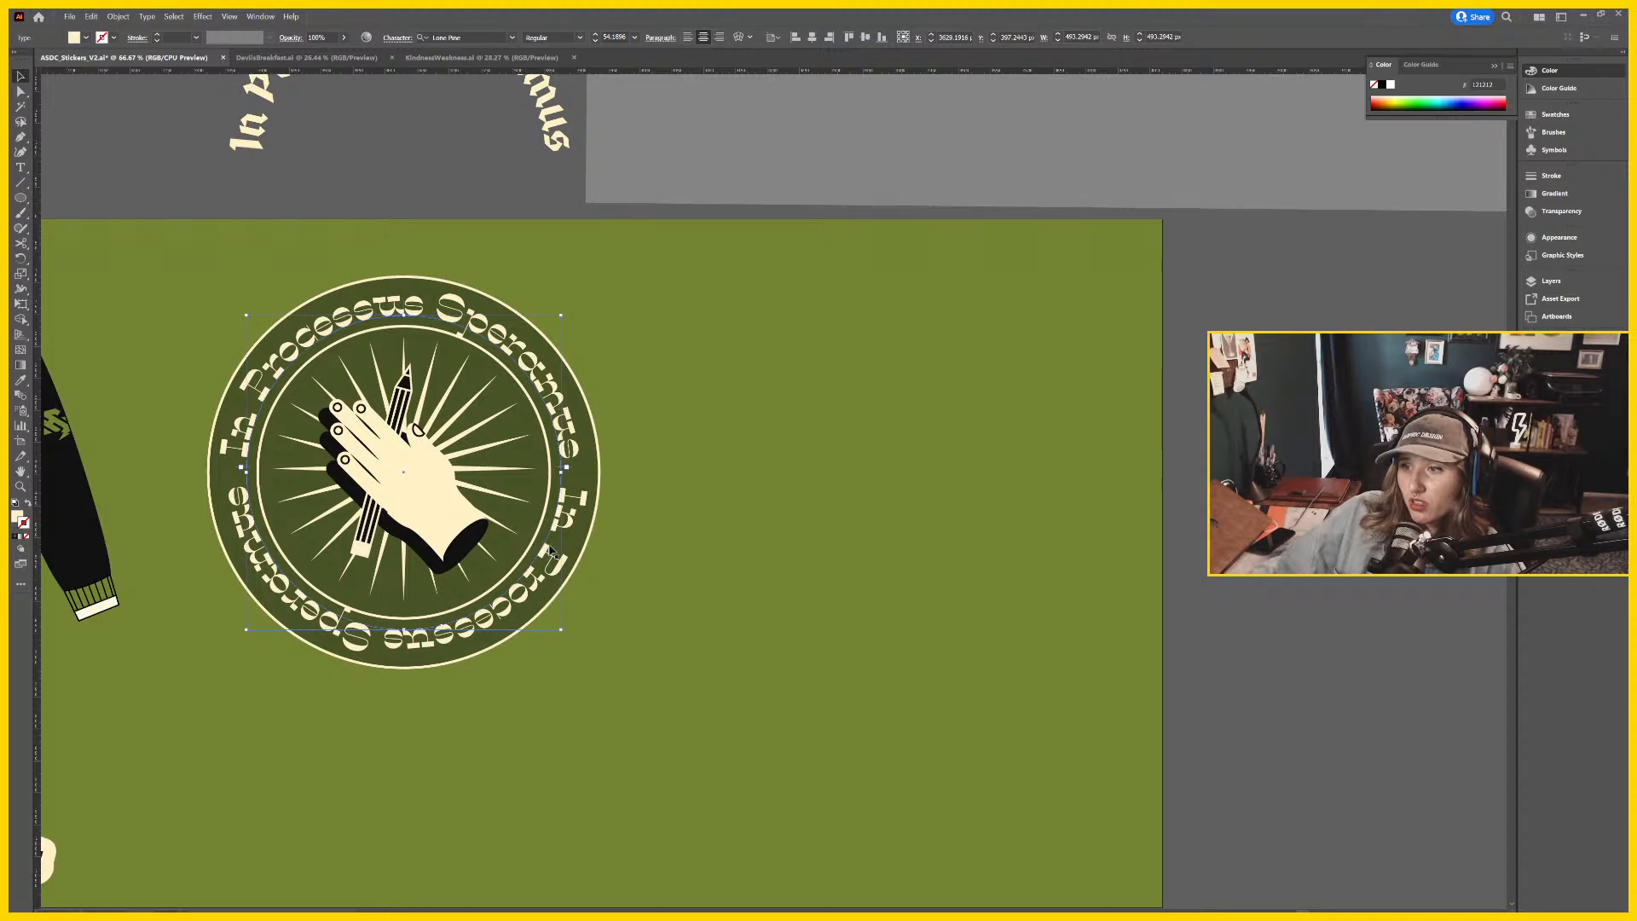
{"action": "left_click_drag", "start_coordinate": [743, 471], "coordinate": [946, 519]}
{"action": "key", "text": "ctrl+equal"}
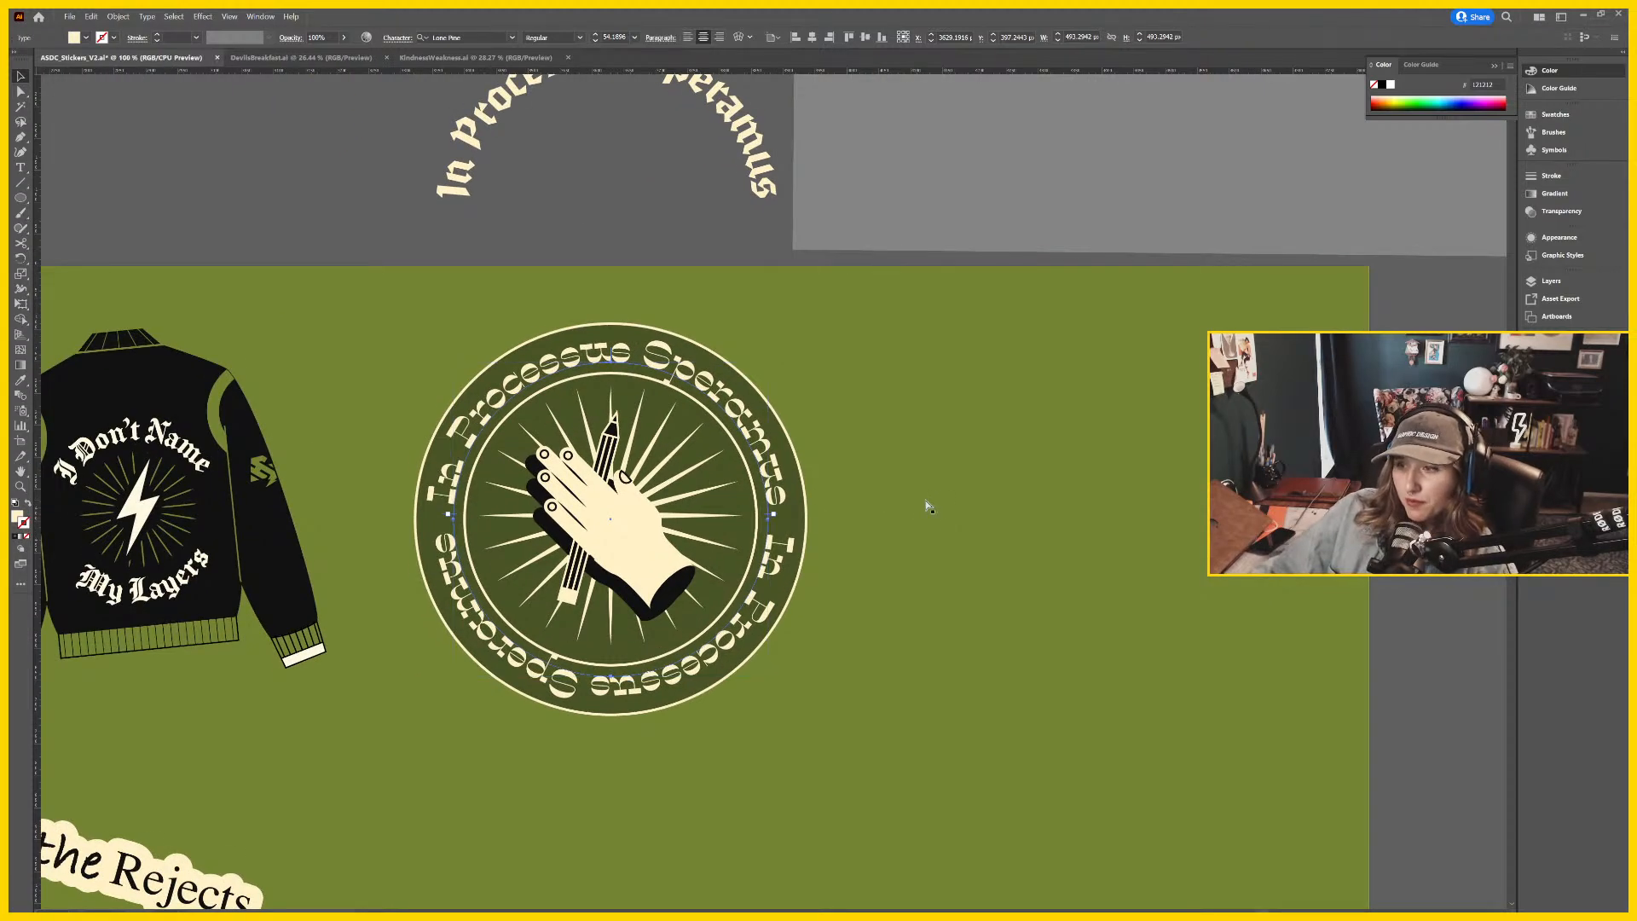
{"action": "left_click_drag", "start_coordinate": [1169, 431], "coordinate": [657, 414]}
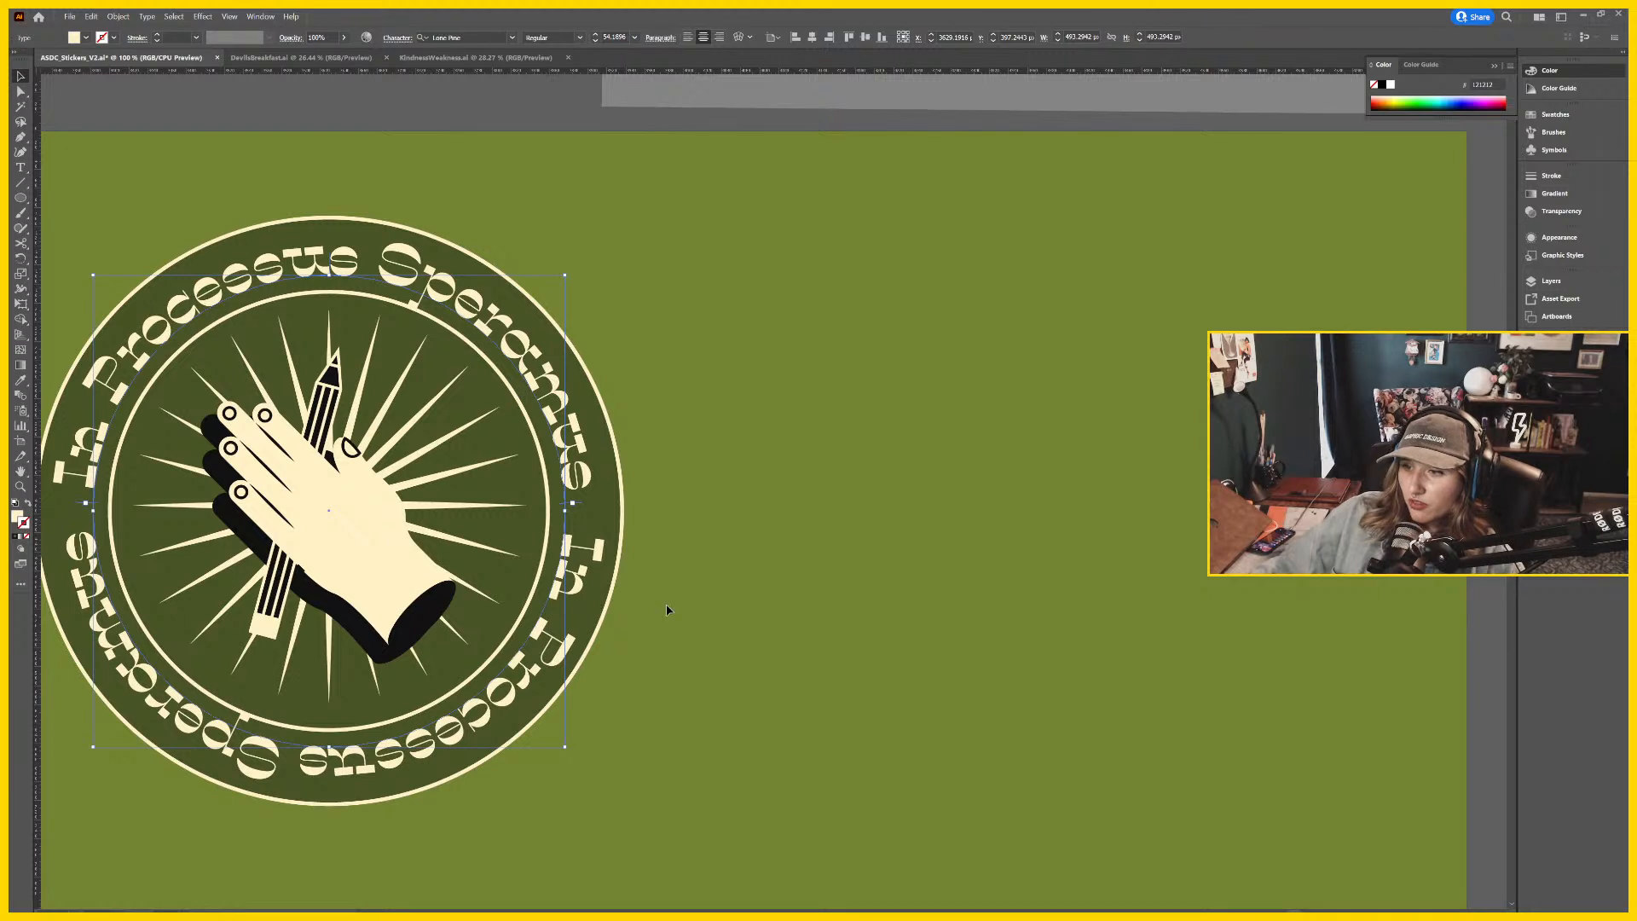
{"action": "scroll", "coordinate": [767, 601], "scroll_direction": "left", "scroll_amount": 3}
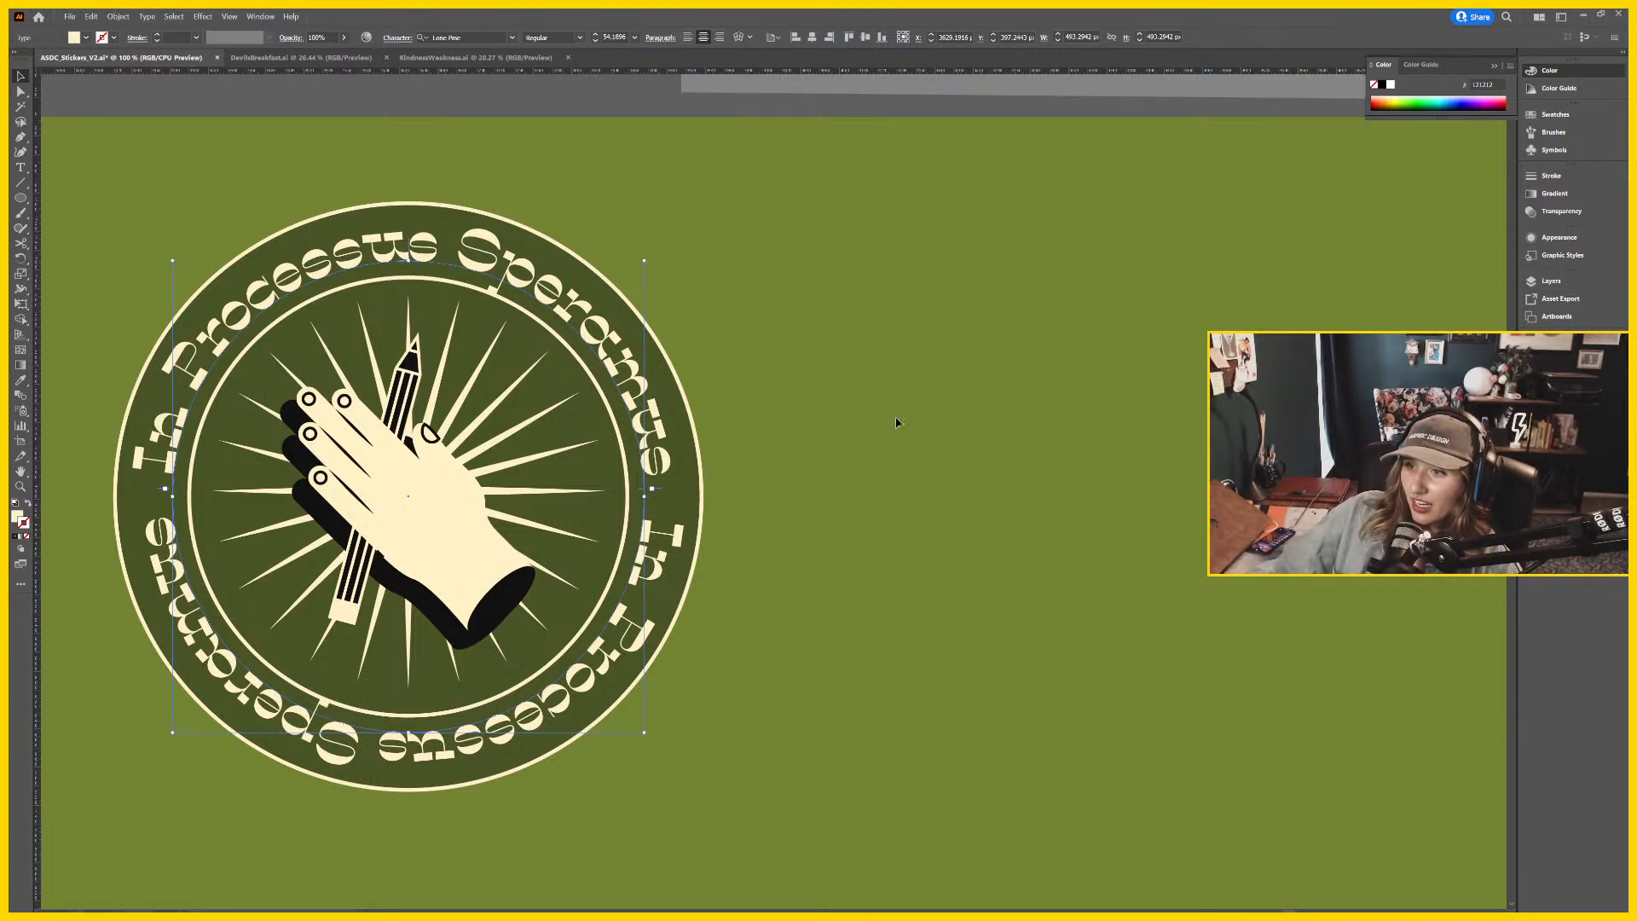
{"action": "scroll", "coordinate": [792, 232], "scroll_direction": "right", "scroll_amount": 1}
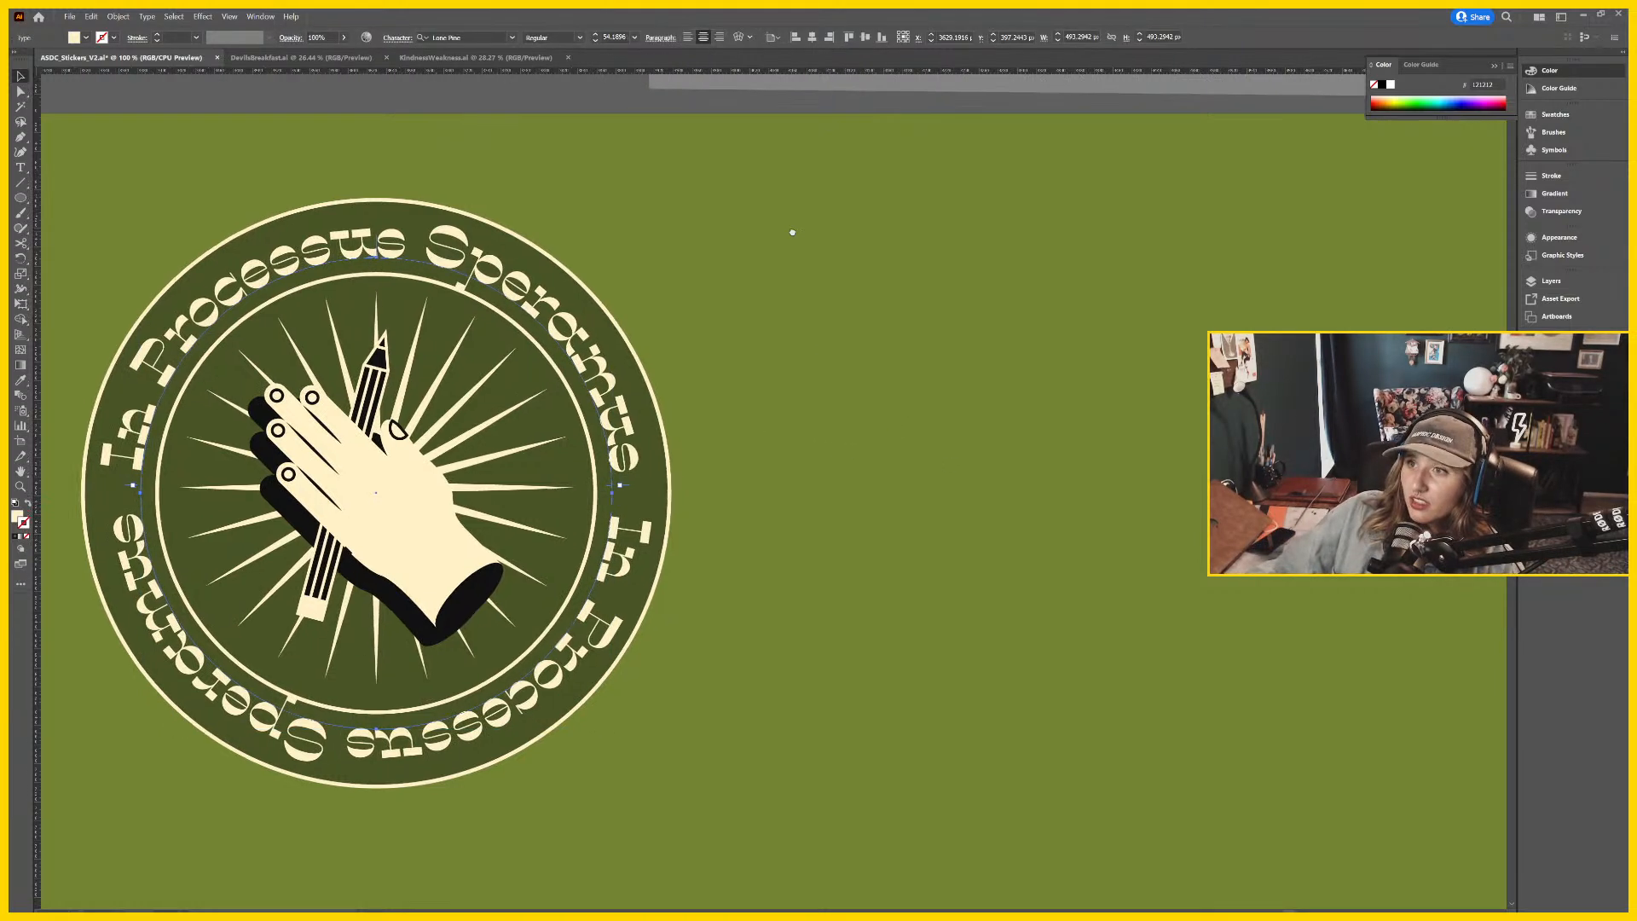
{"action": "left_click", "coordinate": [512, 38]}
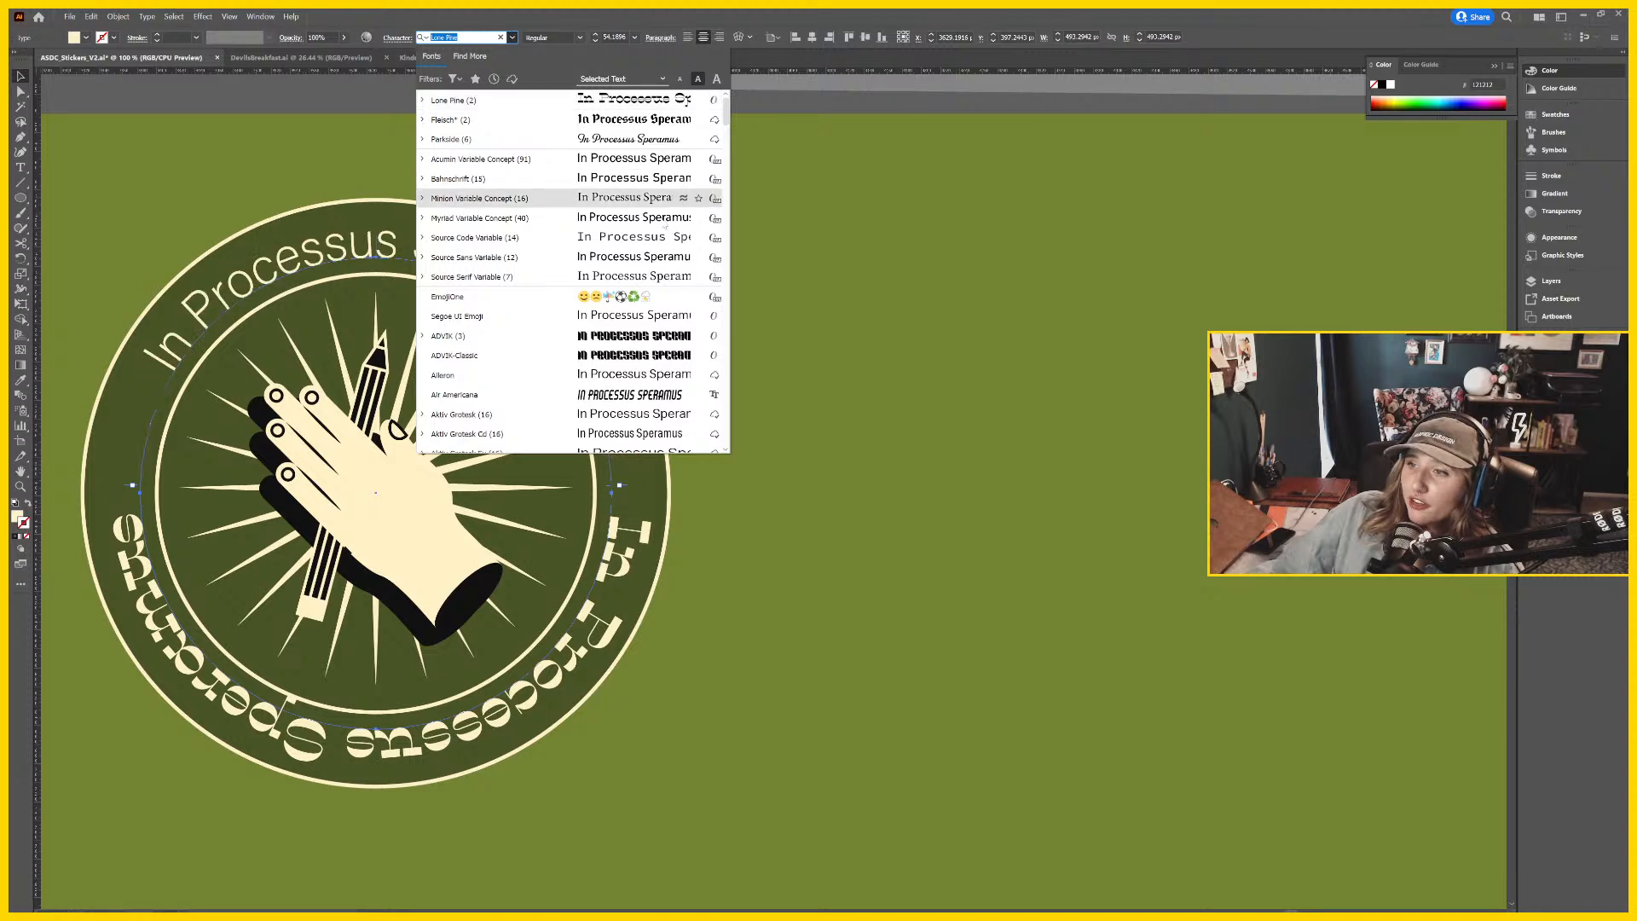
{"action": "scroll", "coordinate": [648, 354], "scroll_direction": "down", "scroll_amount": 6}
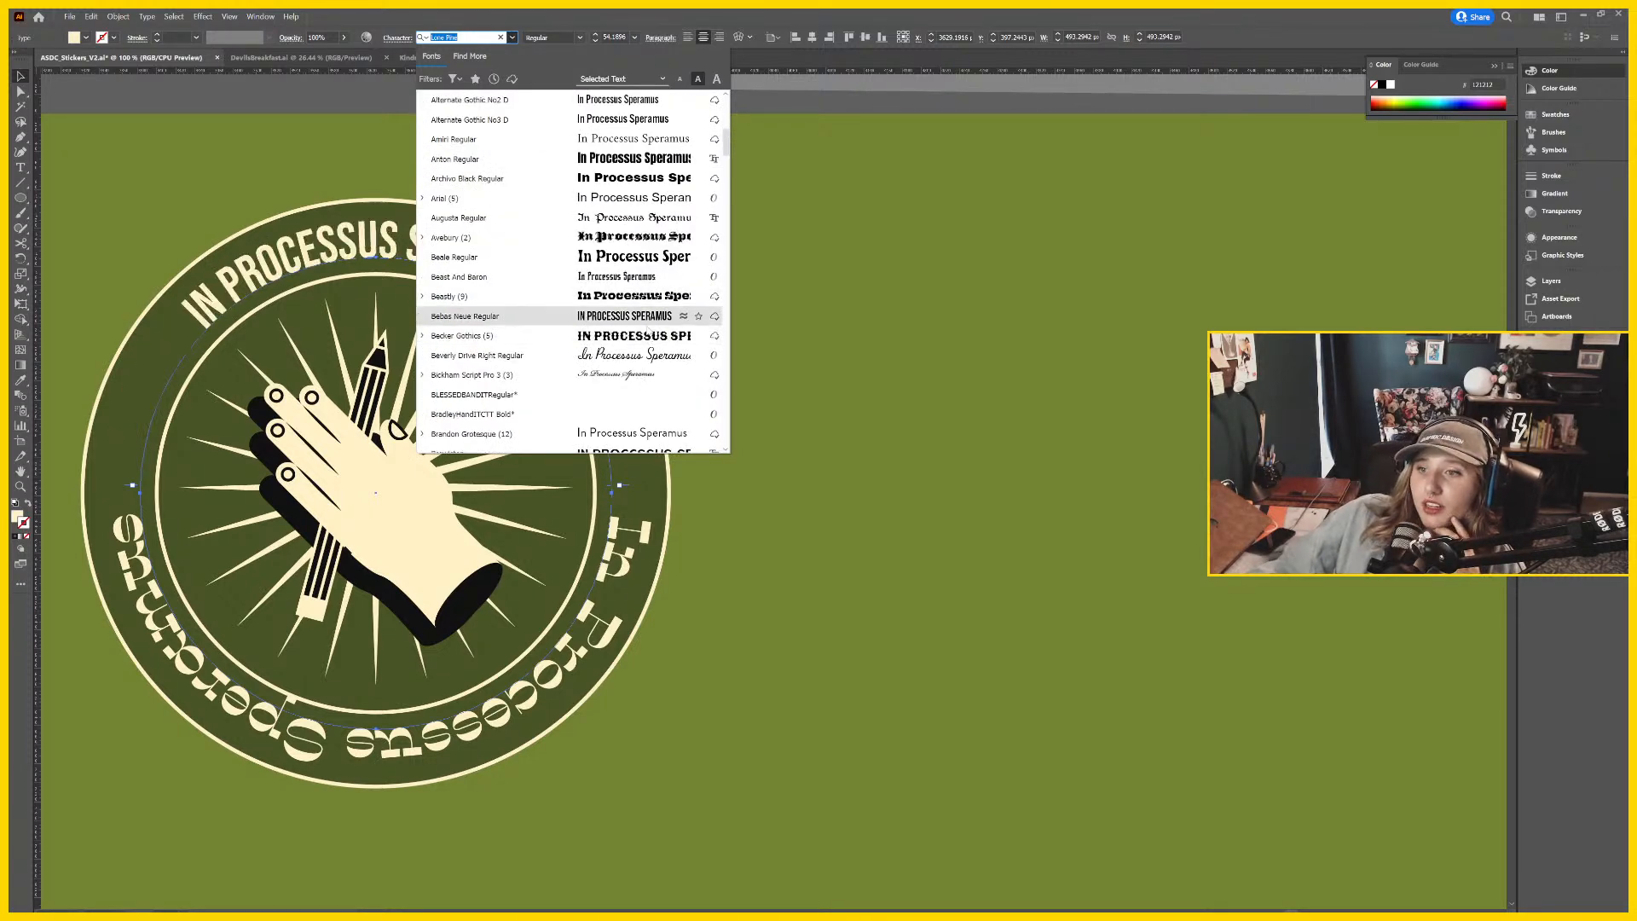
{"action": "scroll", "coordinate": [638, 337], "scroll_direction": "down", "scroll_amount": 4}
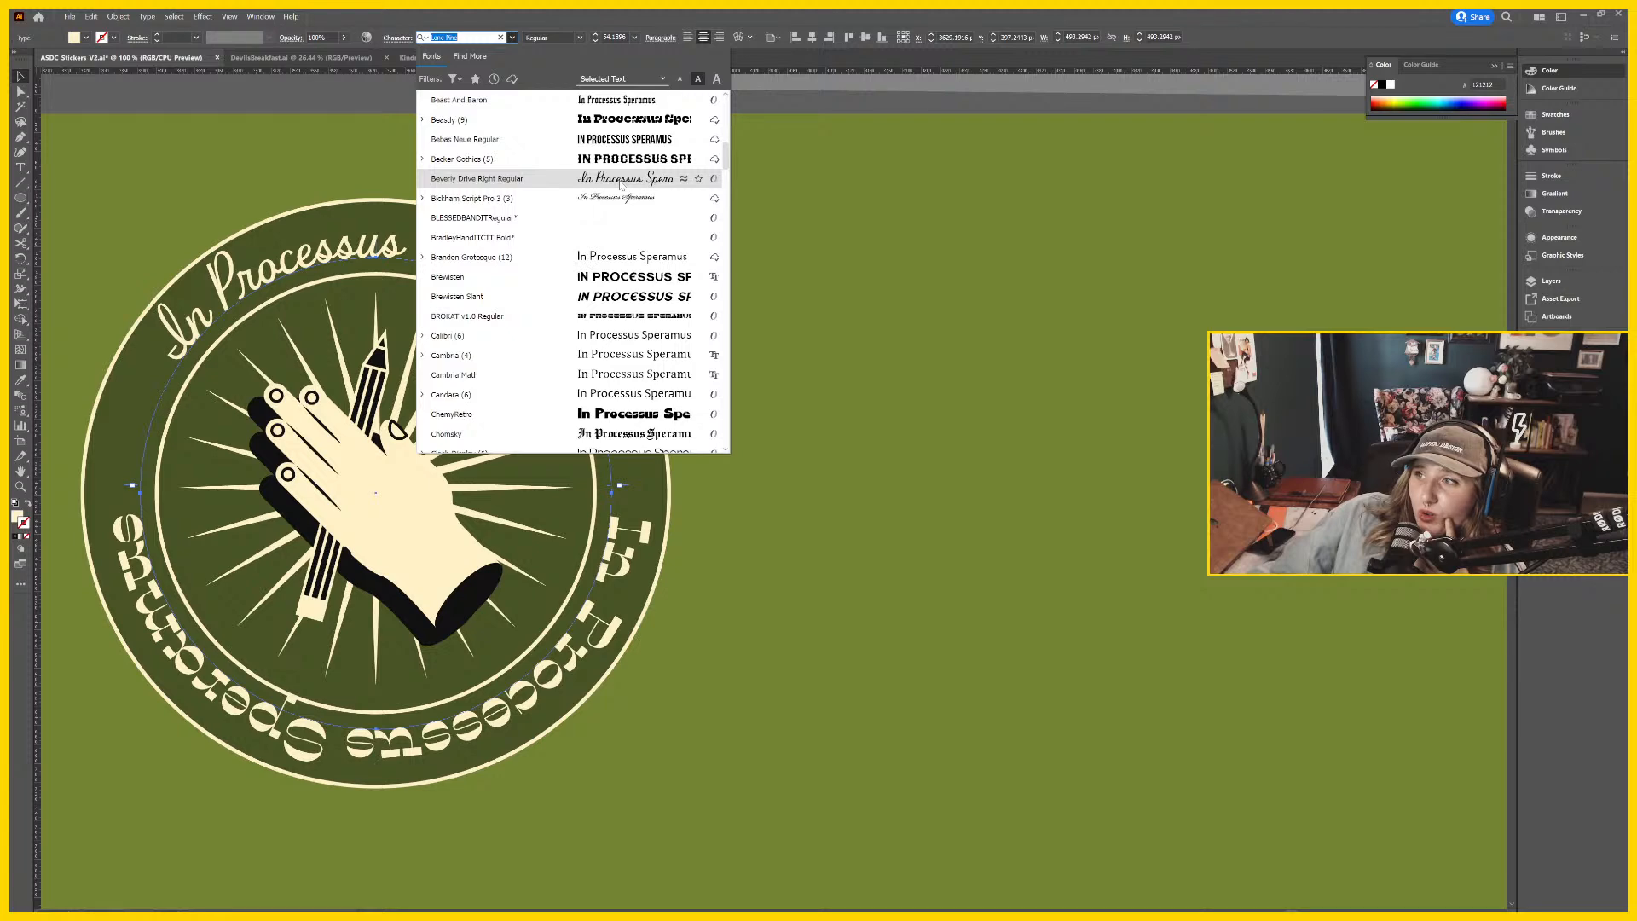
{"action": "left_click", "coordinate": [620, 185]}
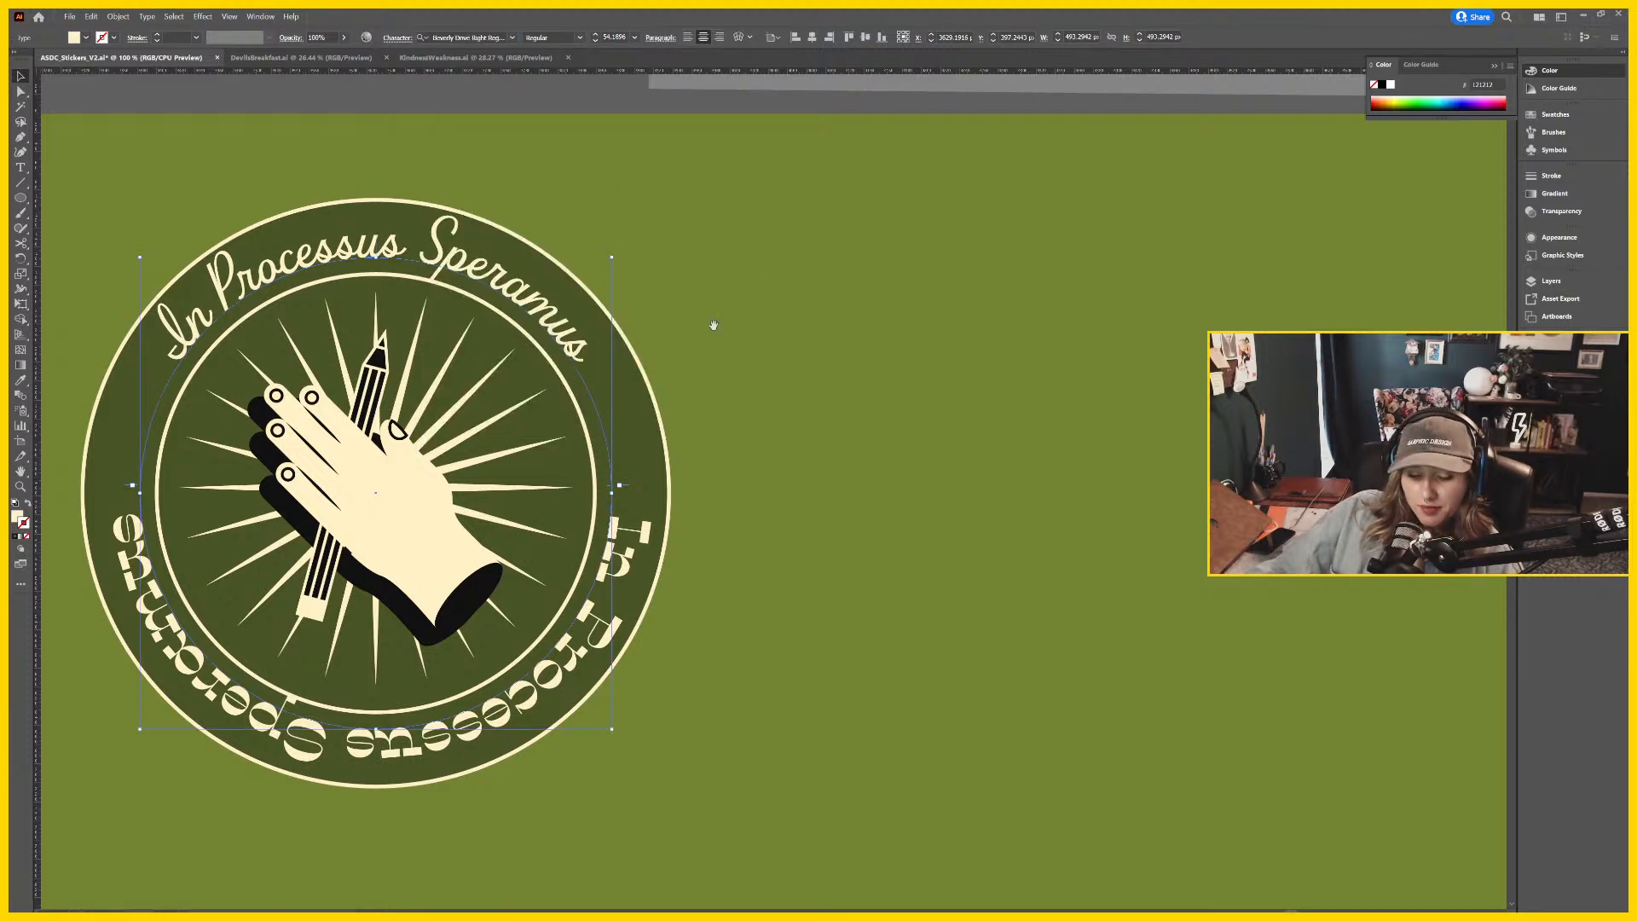
Filter the font list to script typefaces and set the upper curved lettering in Fairwater Script.
{"action": "left_click_drag", "start_coordinate": [713, 330], "coordinate": [944, 336]}
{"action": "left_click", "coordinate": [512, 37]}
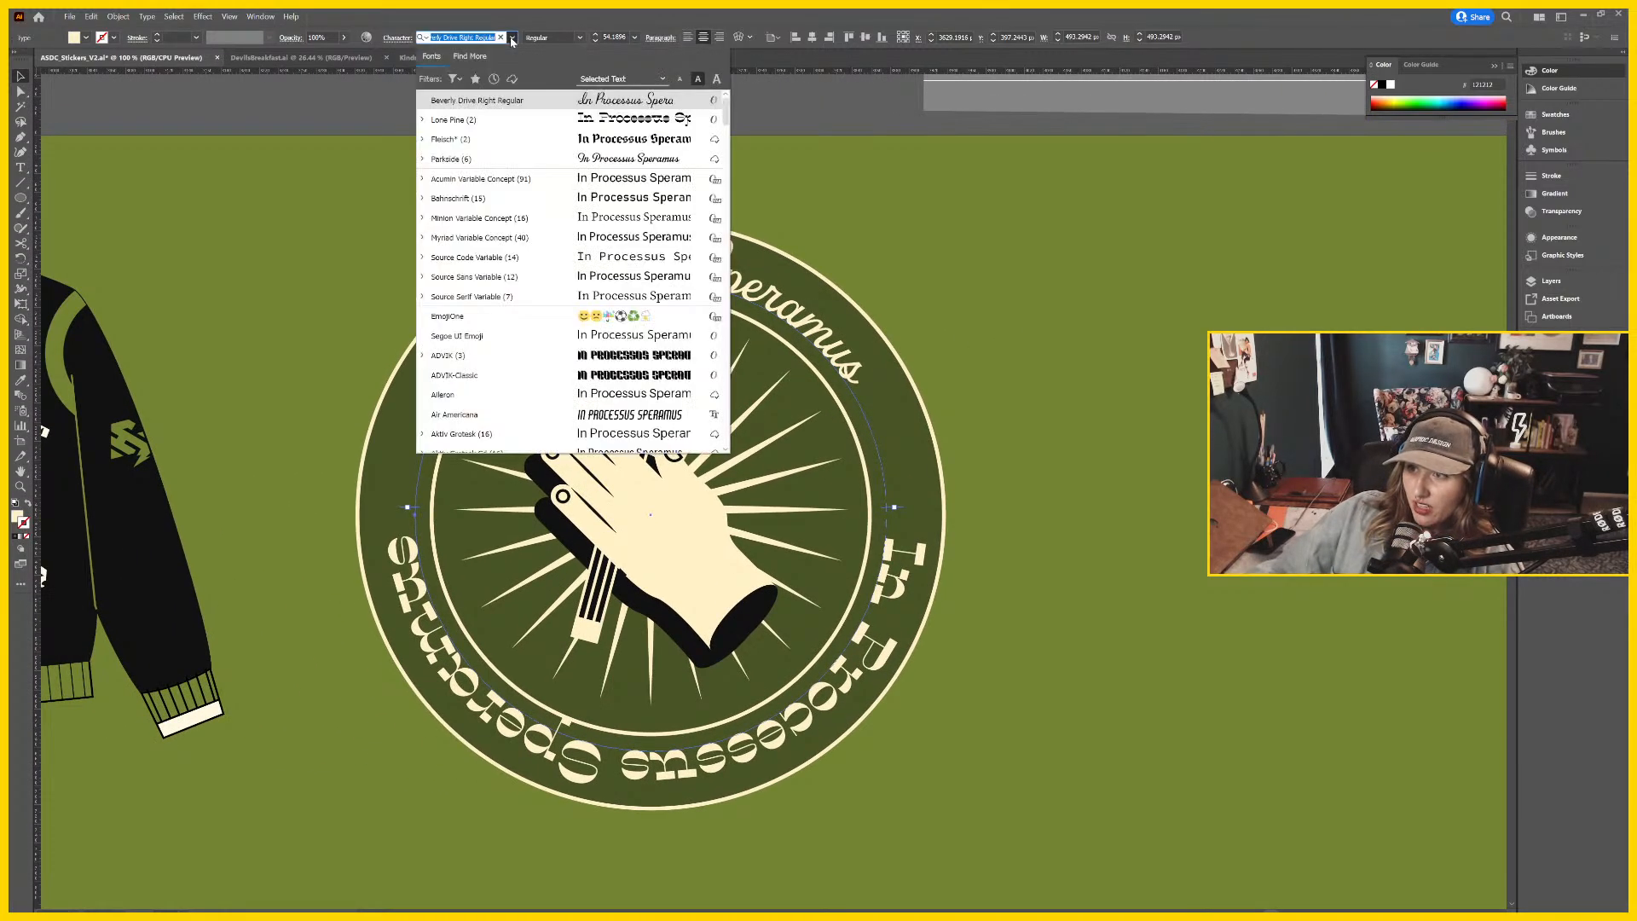
{"action": "left_click", "coordinate": [1009, 223]}
{"action": "left_click_drag", "start_coordinate": [114, 128], "coordinate": [619, 122]}
{"action": "left_click", "coordinate": [1094, 278]}
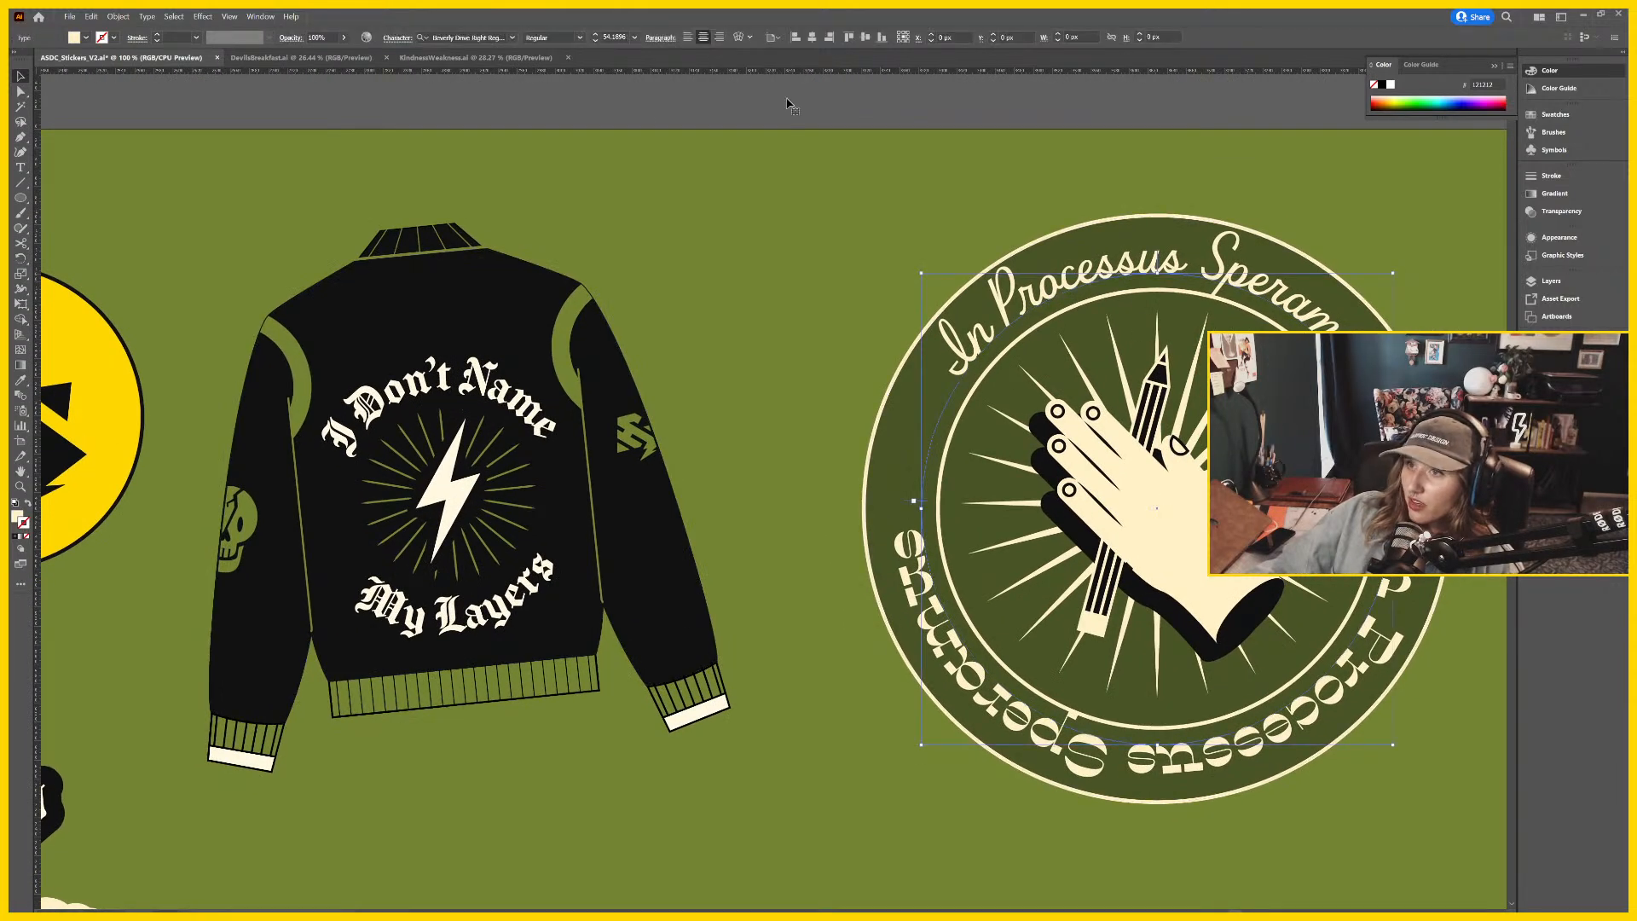
{"action": "left_click", "coordinate": [512, 38]}
{"action": "scroll", "coordinate": [563, 297], "scroll_direction": "down", "scroll_amount": 3}
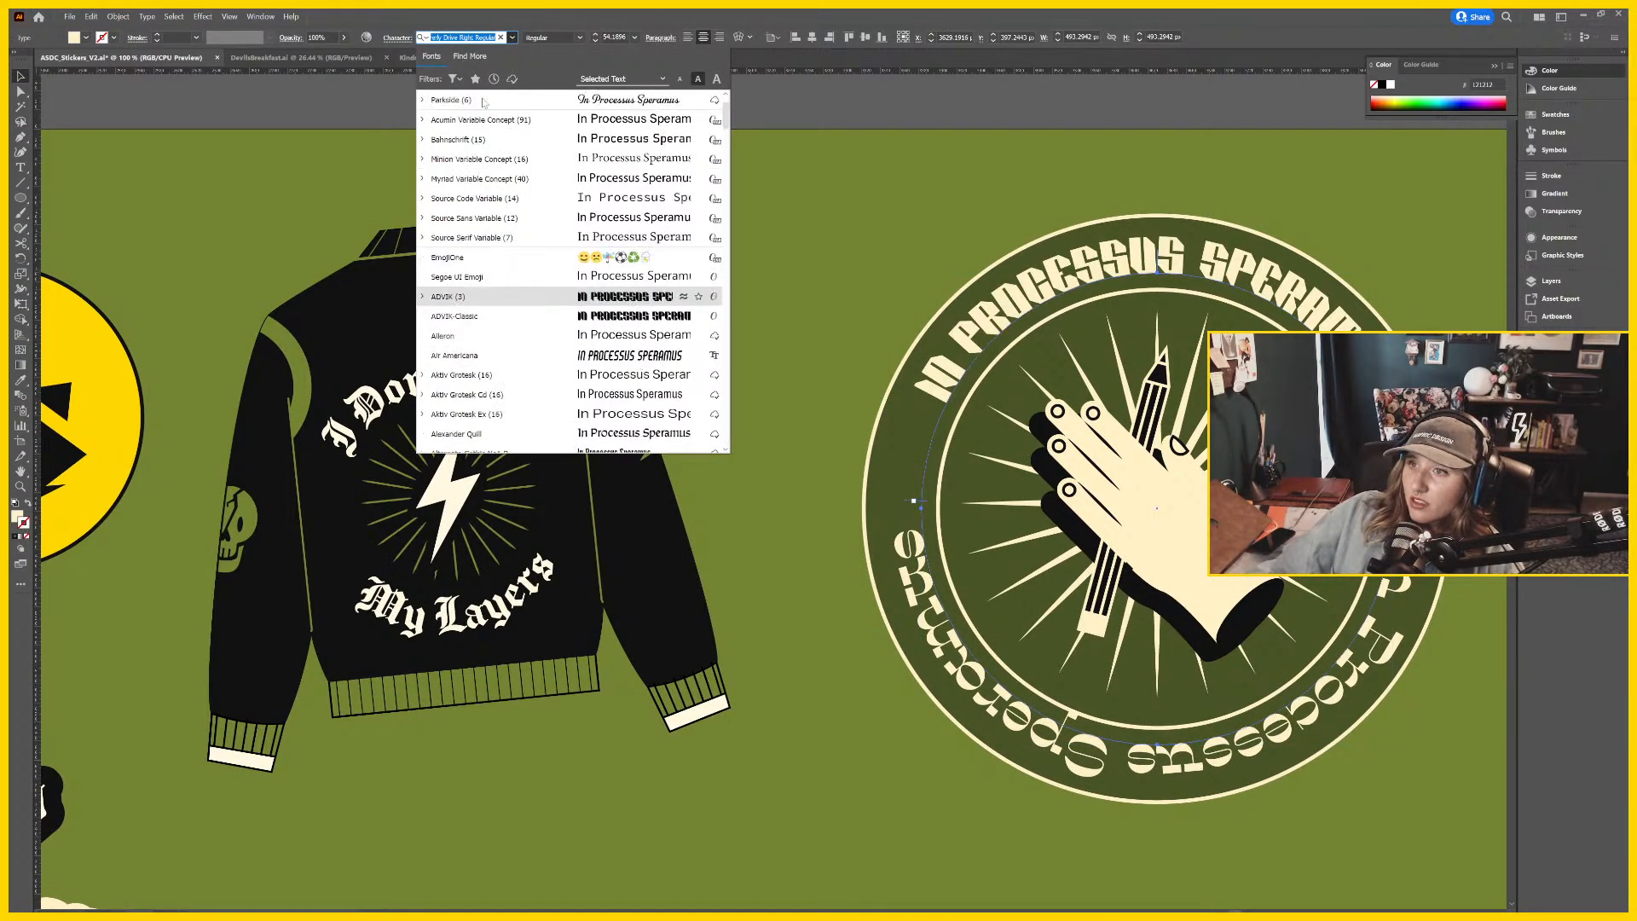
{"action": "left_click", "coordinate": [456, 78]}
{"action": "left_click", "coordinate": [441, 146]}
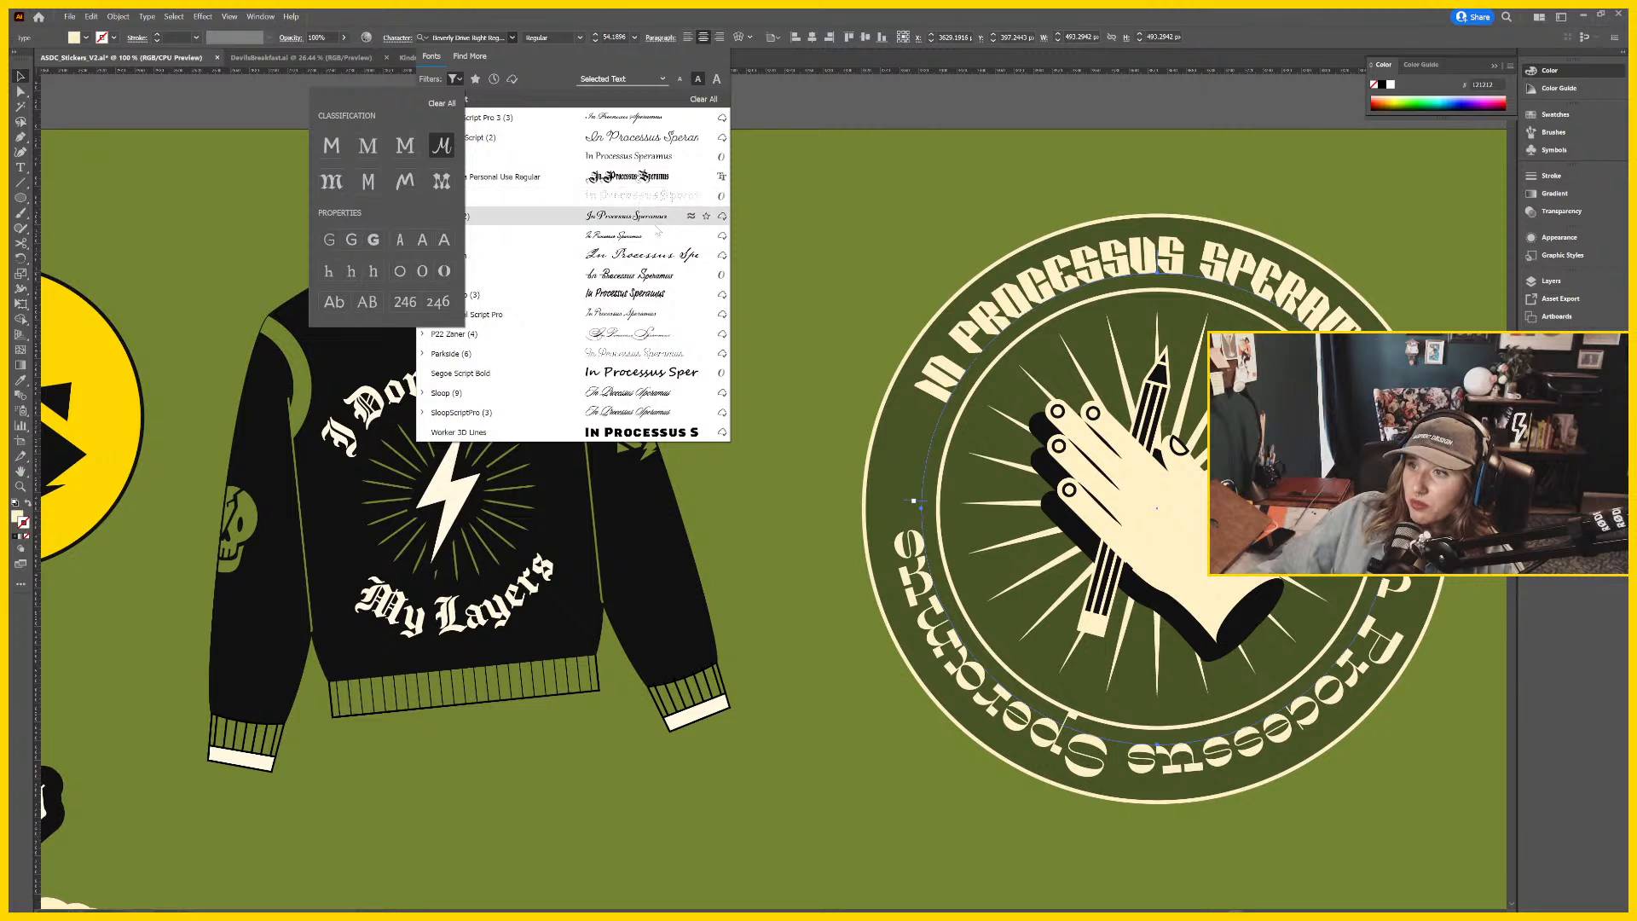
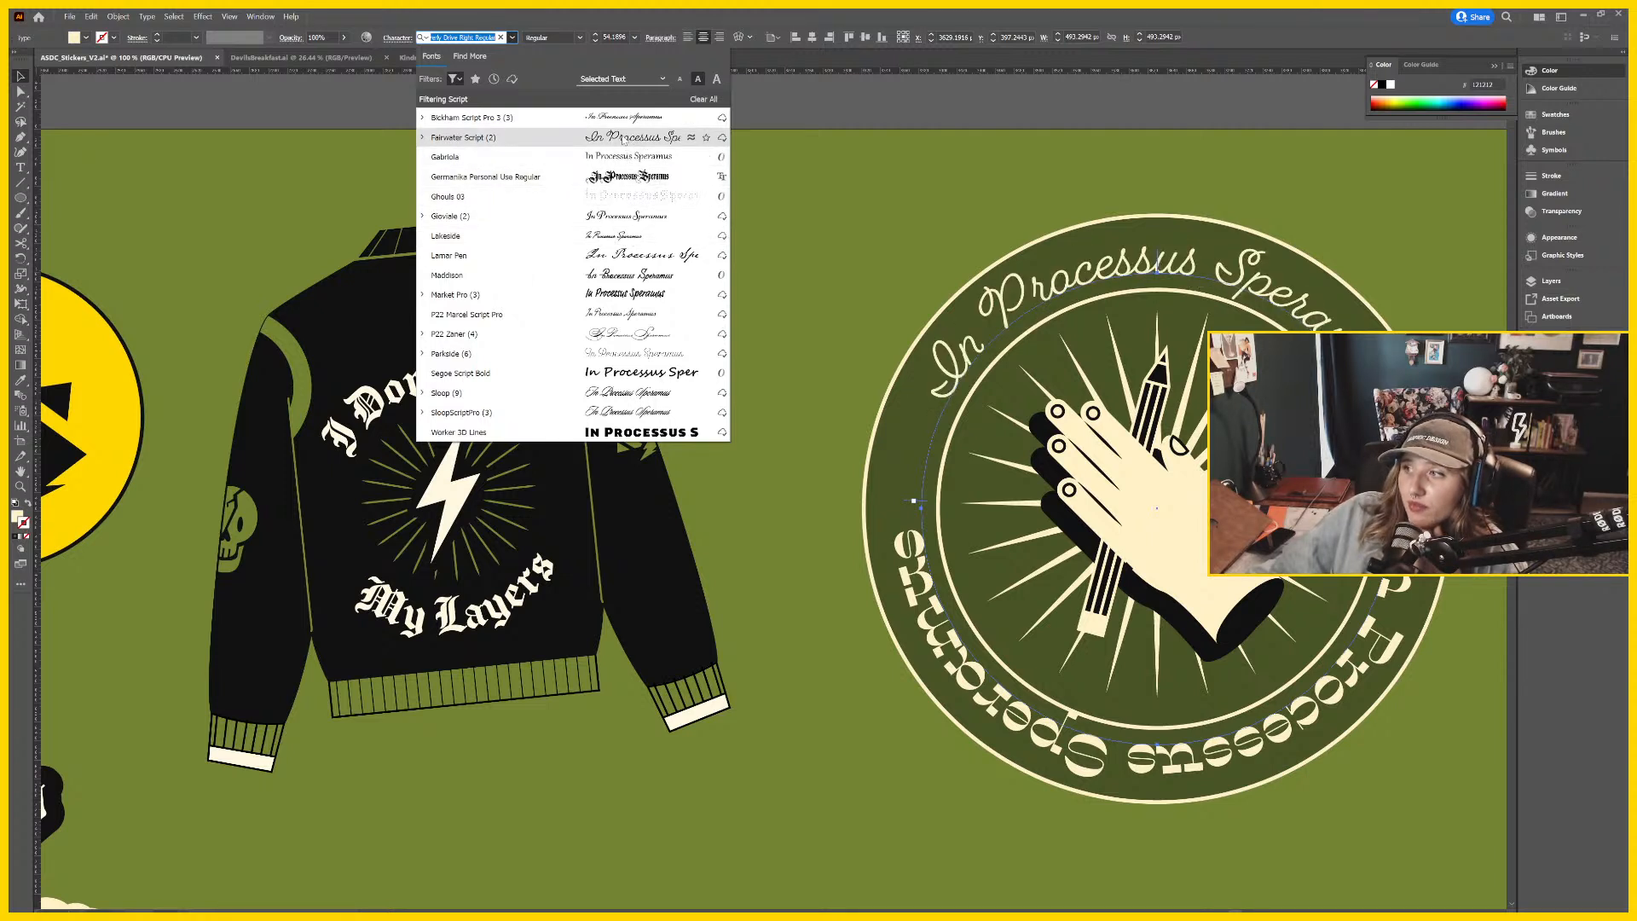
{"action": "left_click", "coordinate": [622, 140]}
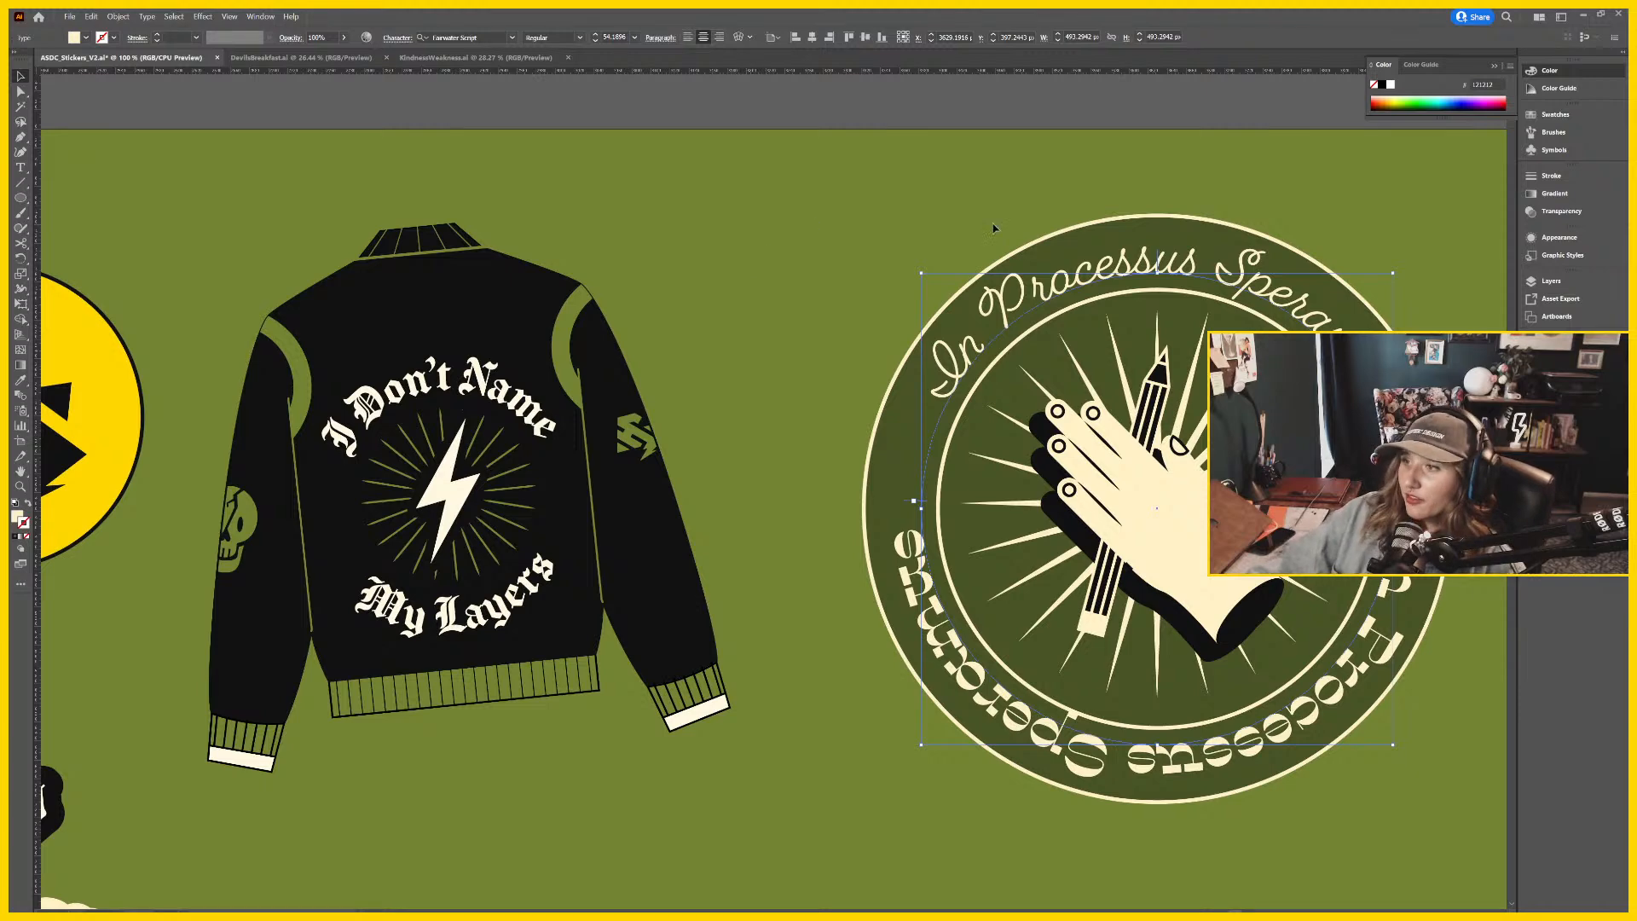
Match the lower curved lettering to the upper lettering's Fairwater Script style with the Eyedropper tool.
{"action": "scroll", "coordinate": [989, 200], "scroll_direction": "right", "scroll_amount": 5}
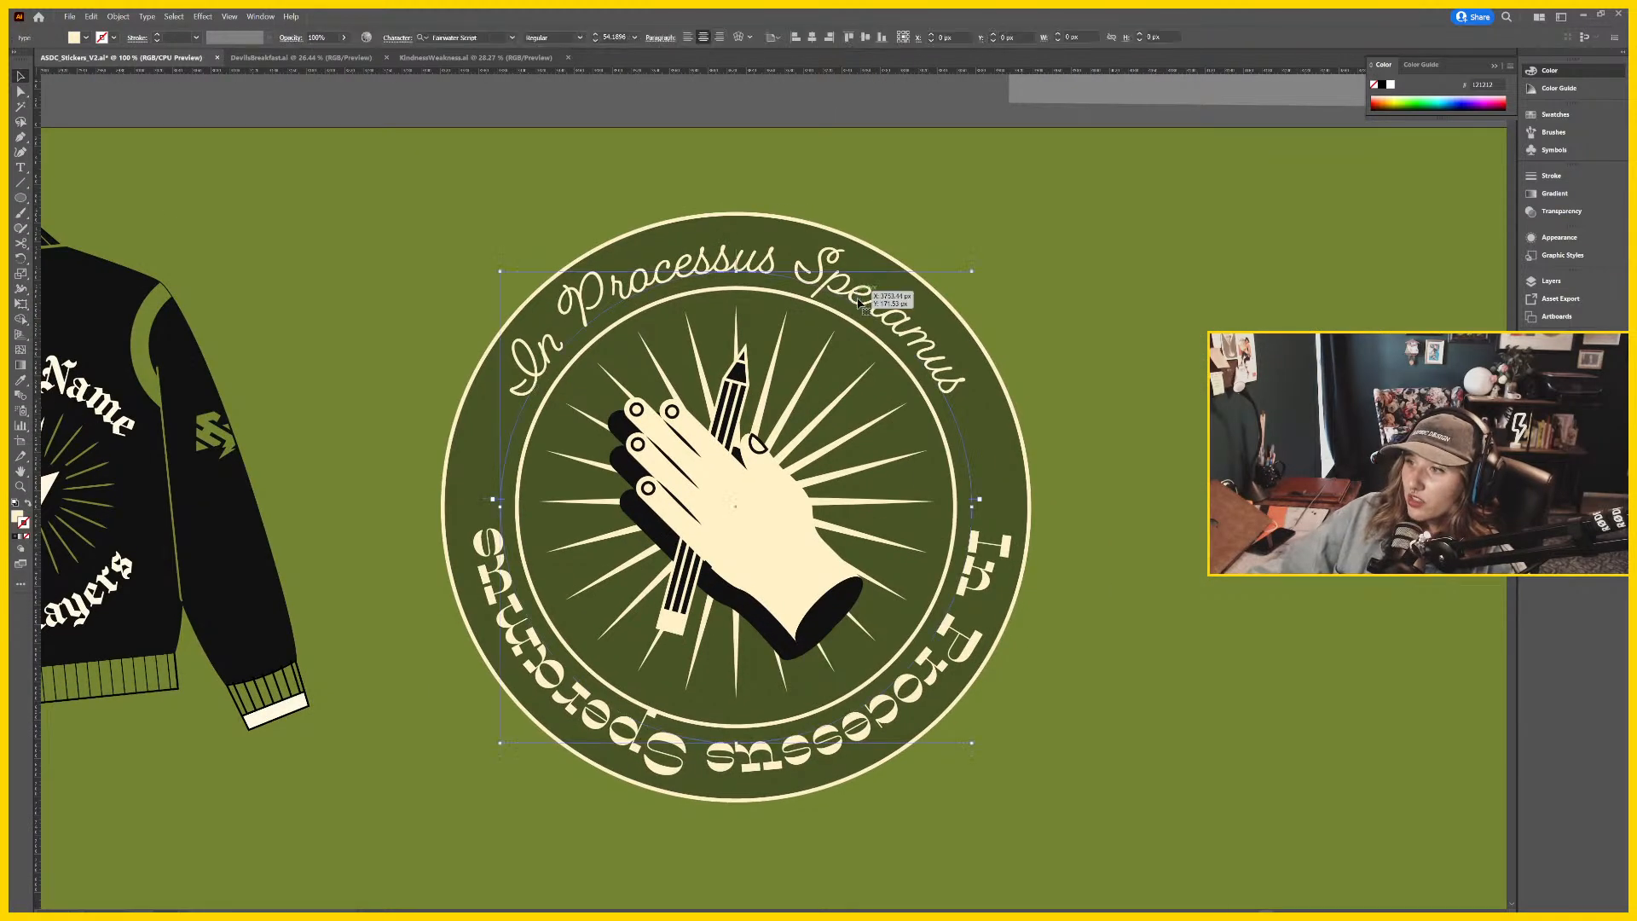
{"action": "left_click", "coordinate": [947, 655]}
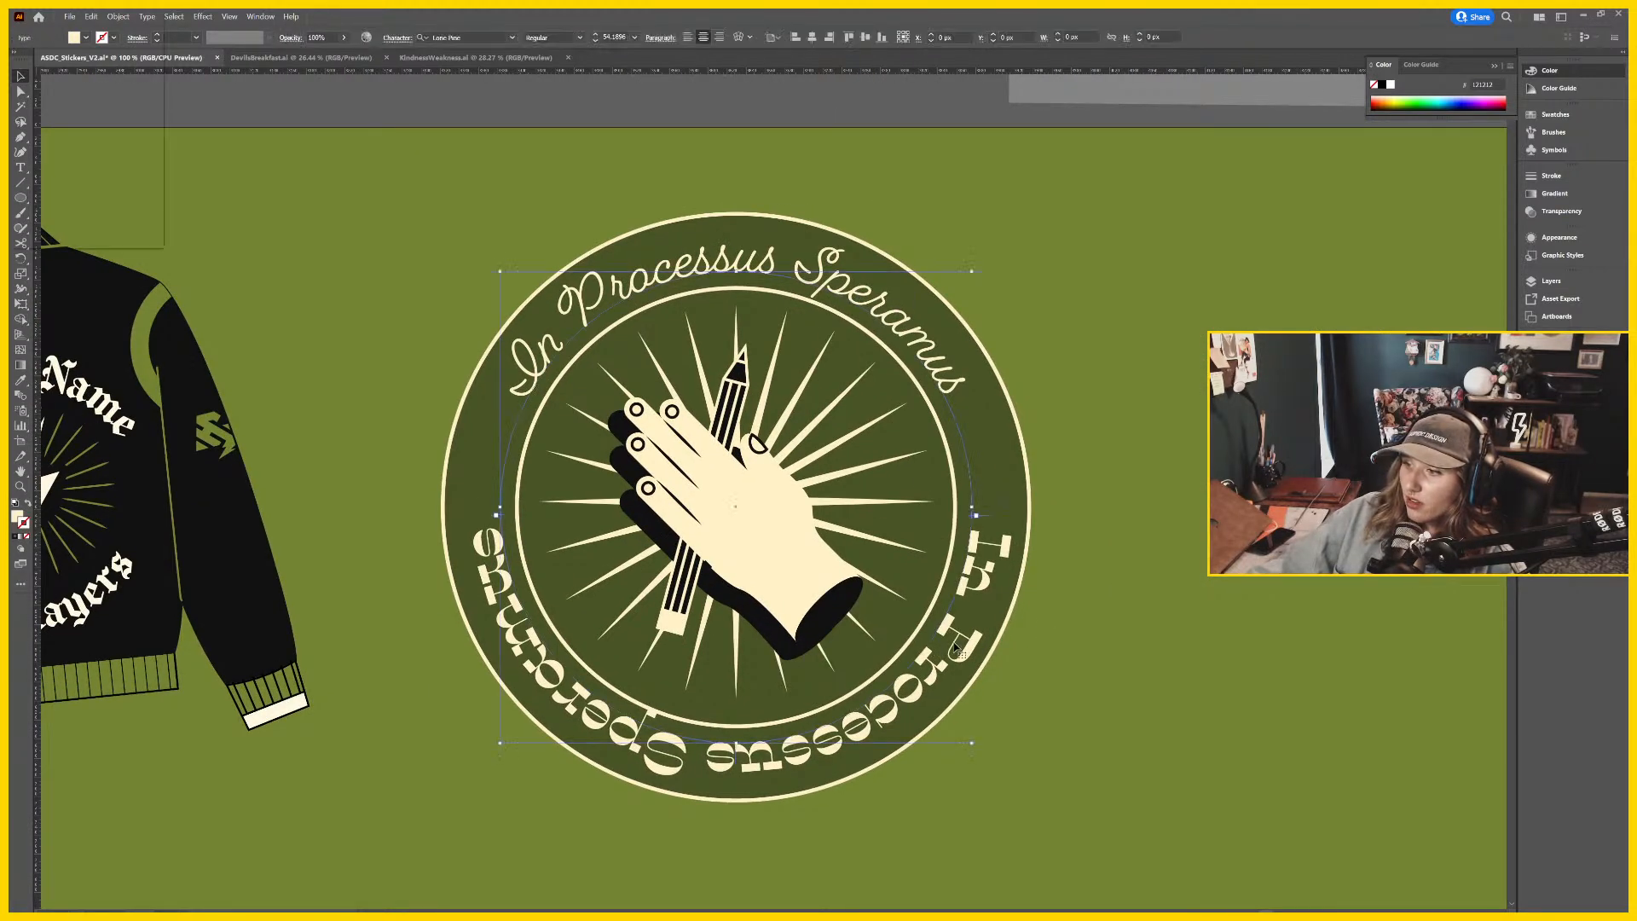
{"action": "key", "text": "i"}
{"action": "left_click", "coordinate": [910, 320]}
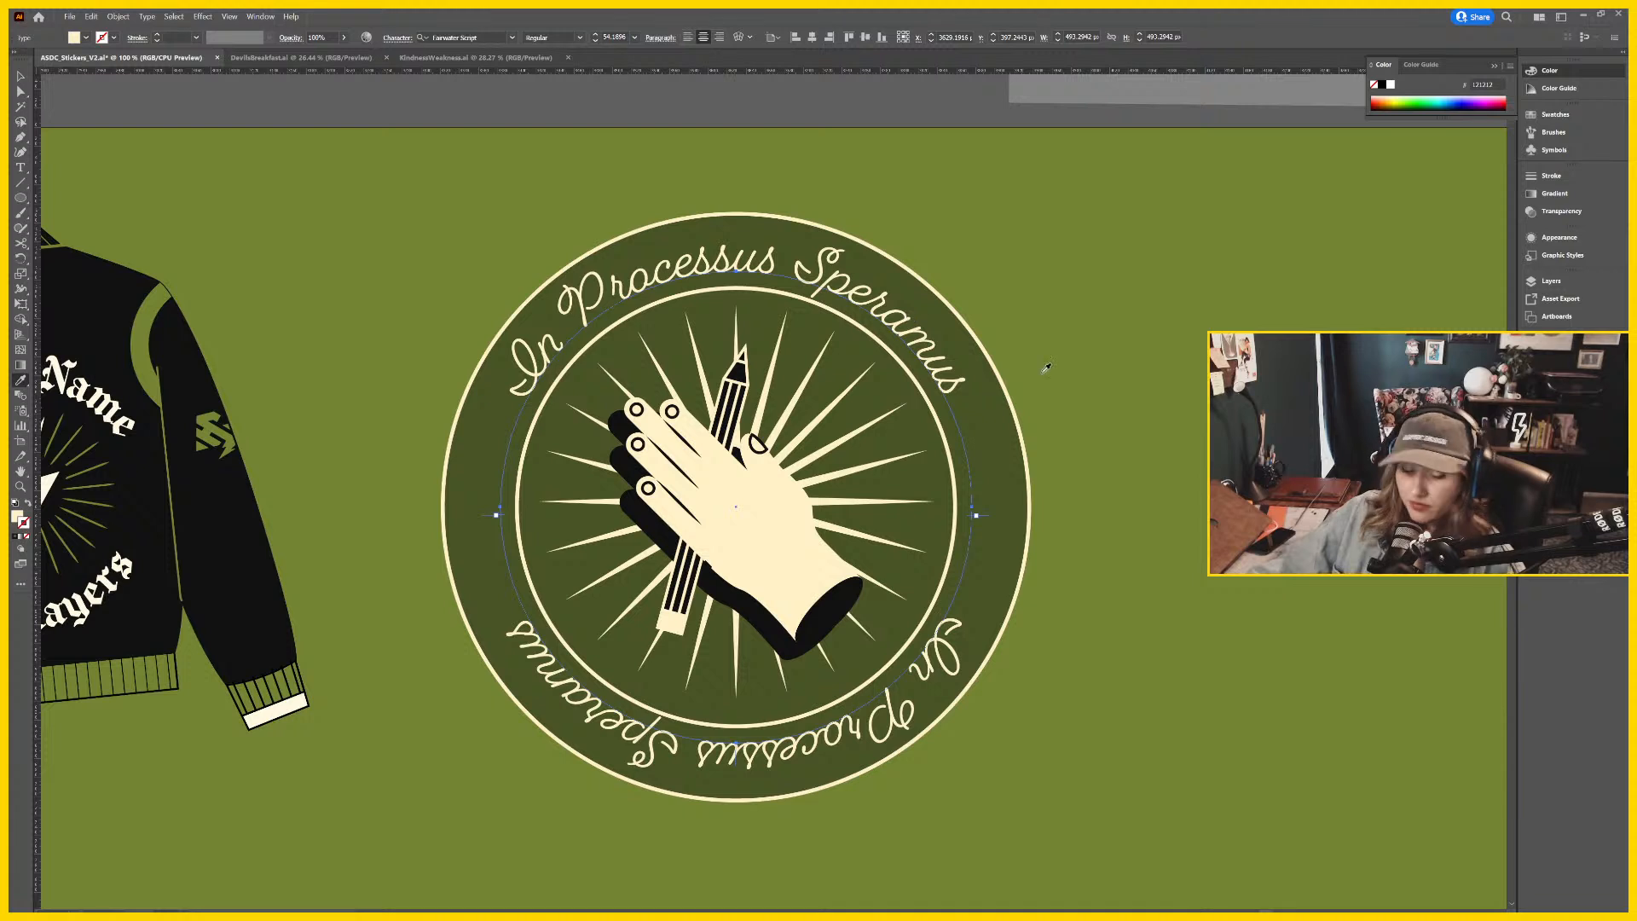
{"action": "key", "text": "v"}
Set the upper curved lettering's font size to 60 pt and deselect it.
{"action": "scroll", "coordinate": [769, 435], "scroll_direction": "right", "scroll_amount": 2}
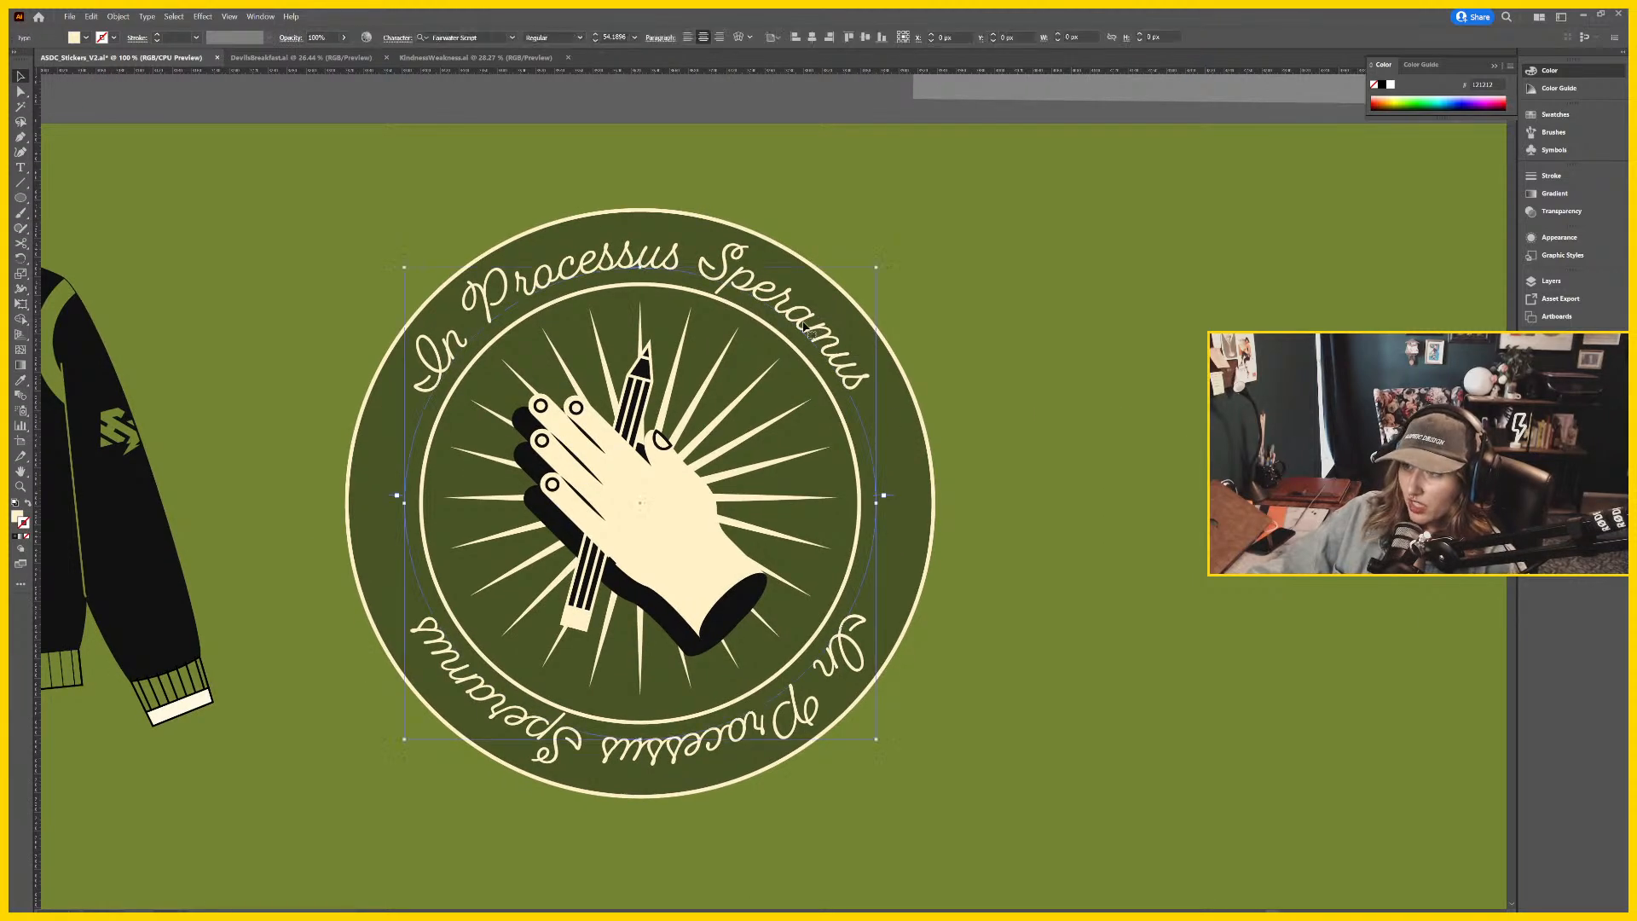
{"action": "left_click", "coordinate": [597, 38]}
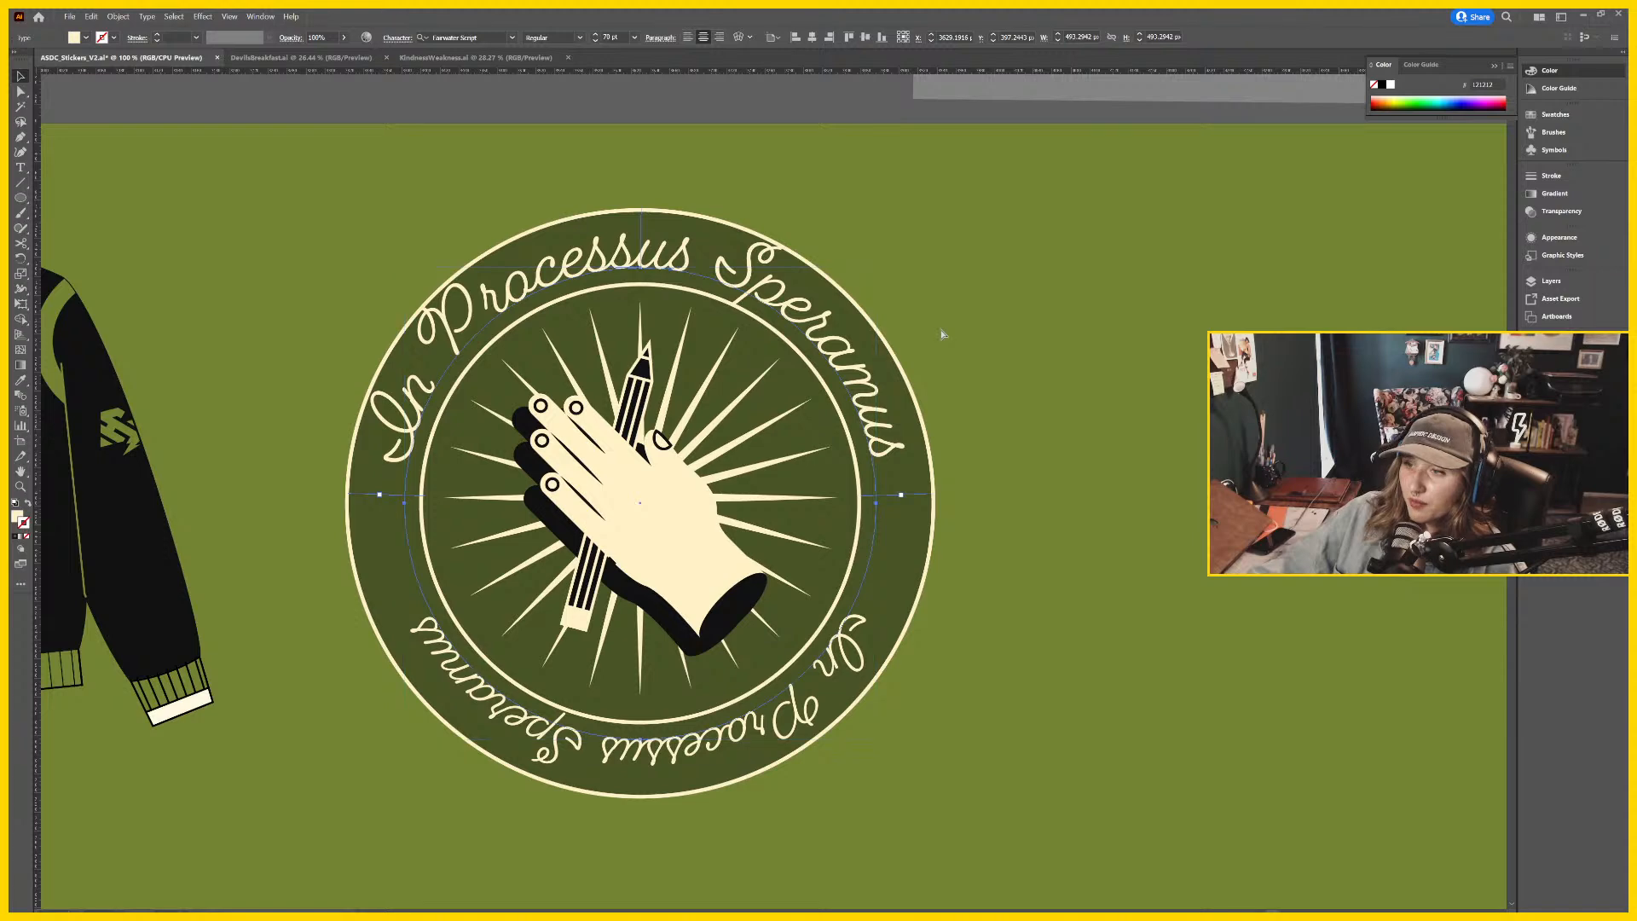
{"action": "left_click", "coordinate": [1045, 358]}
{"action": "scroll", "coordinate": [1075, 412], "scroll_direction": "right", "scroll_amount": 2}
{"action": "scroll", "coordinate": [1075, 412], "scroll_direction": "right", "scroll_amount": 3}
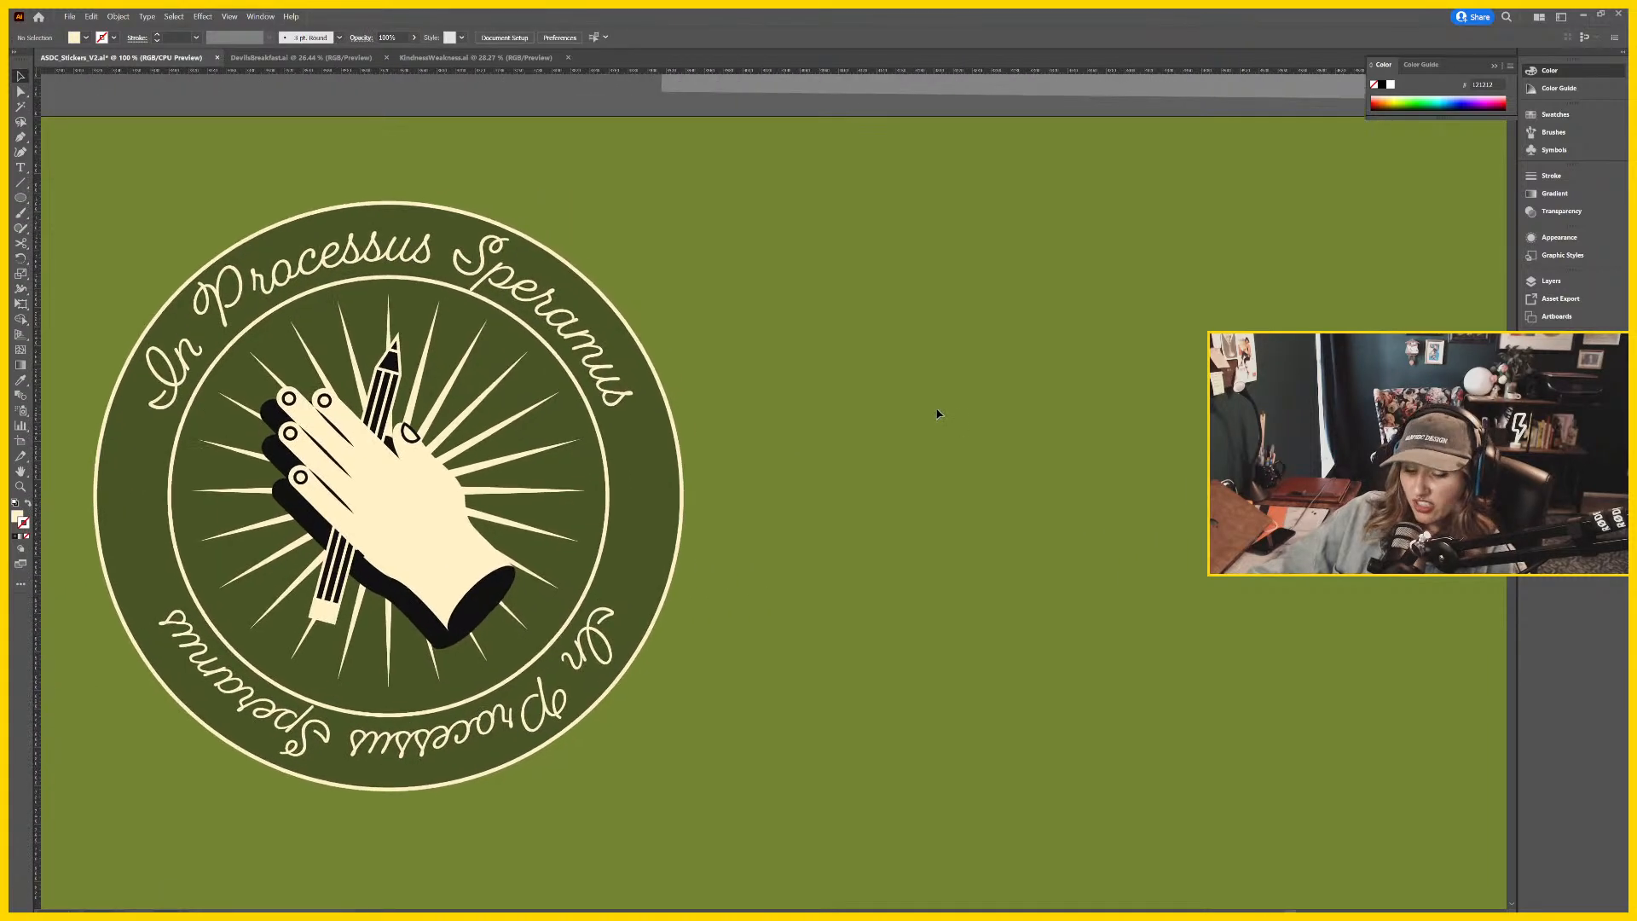
Move the spare blackletter "In Processus Speramus" arc above the artboard farther up and to the left.
{"action": "key", "text": "ctrl+minus"}
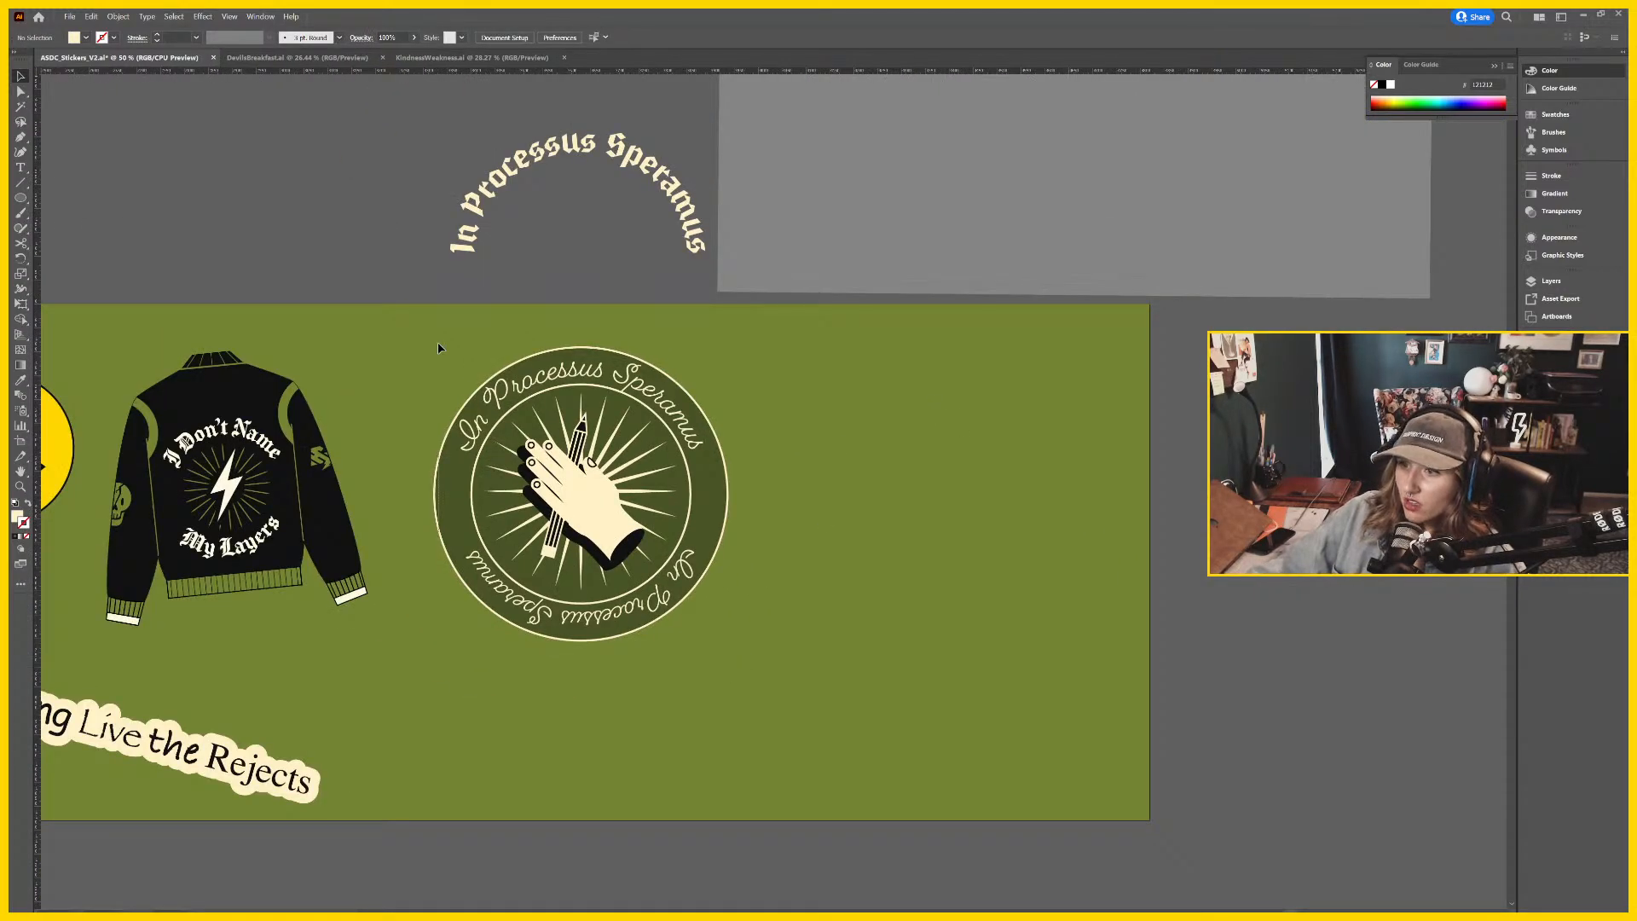
{"action": "left_click", "coordinate": [541, 460]}
{"action": "left_click", "coordinate": [597, 333]}
{"action": "left_click", "coordinate": [691, 208]}
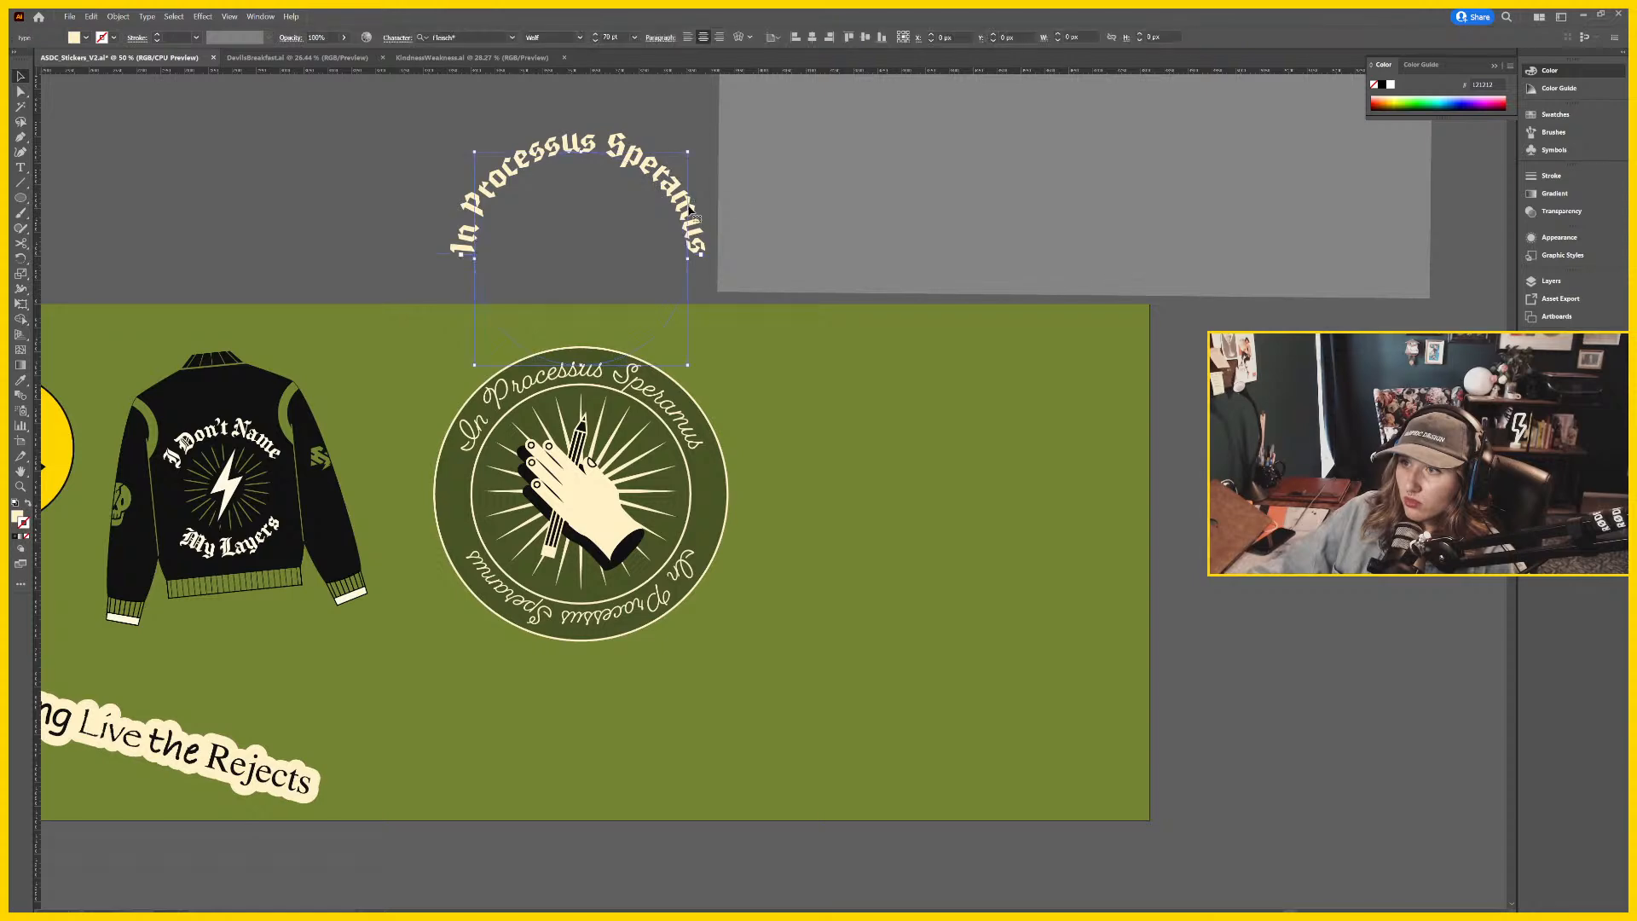
{"action": "left_click_drag", "start_coordinate": [692, 208], "coordinate": [580, 121]}
Duplicate the whole praying-hands sticker to the right of the original and select the copy's upper curved lettering.
{"action": "left_click", "coordinate": [630, 536]}
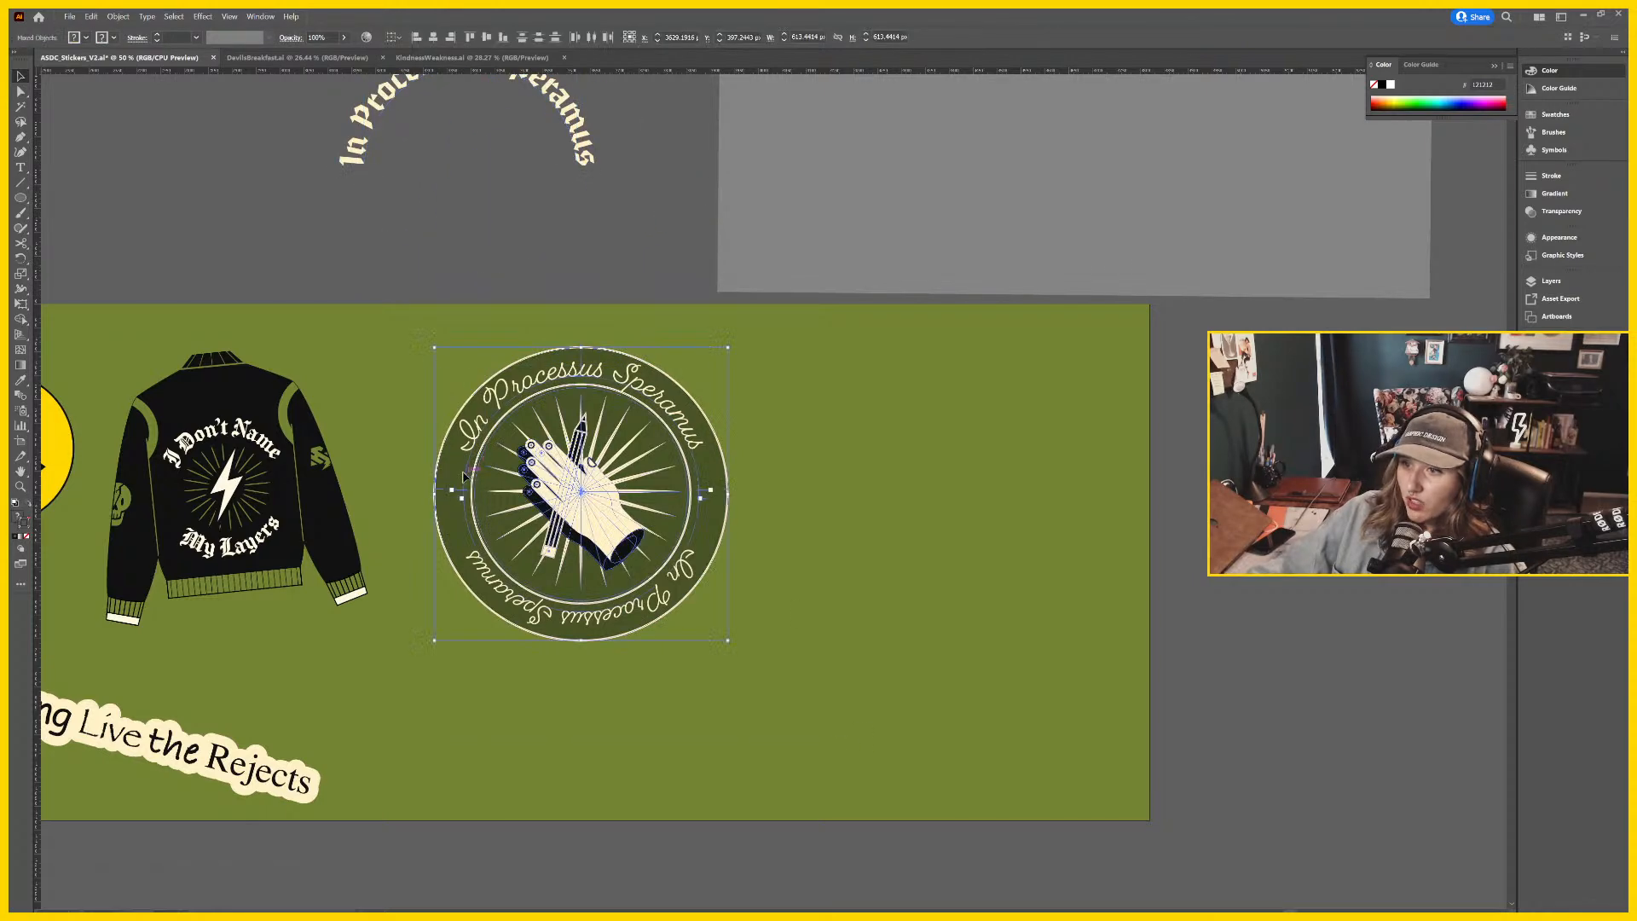
{"action": "left_click_drag", "start_coordinate": [630, 536], "coordinate": [970, 537]}
{"action": "key", "text": "ctrl+equal"}
{"action": "key", "text": "ctrl+equal"}
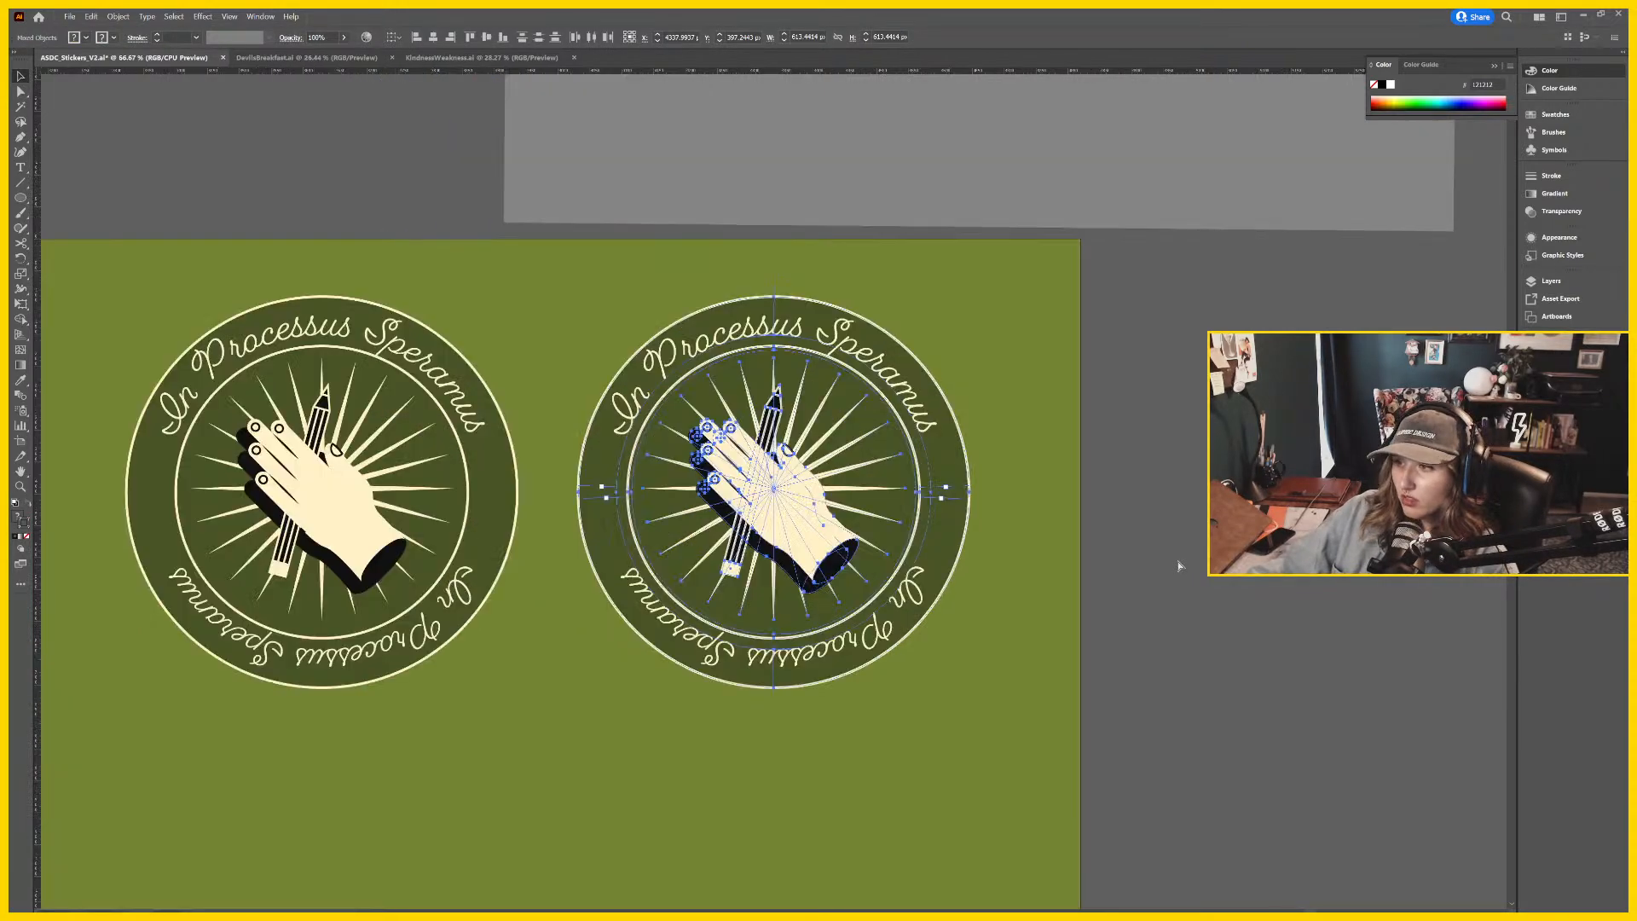
{"action": "left_click", "coordinate": [1196, 340]}
{"action": "left_click", "coordinate": [1002, 328]}
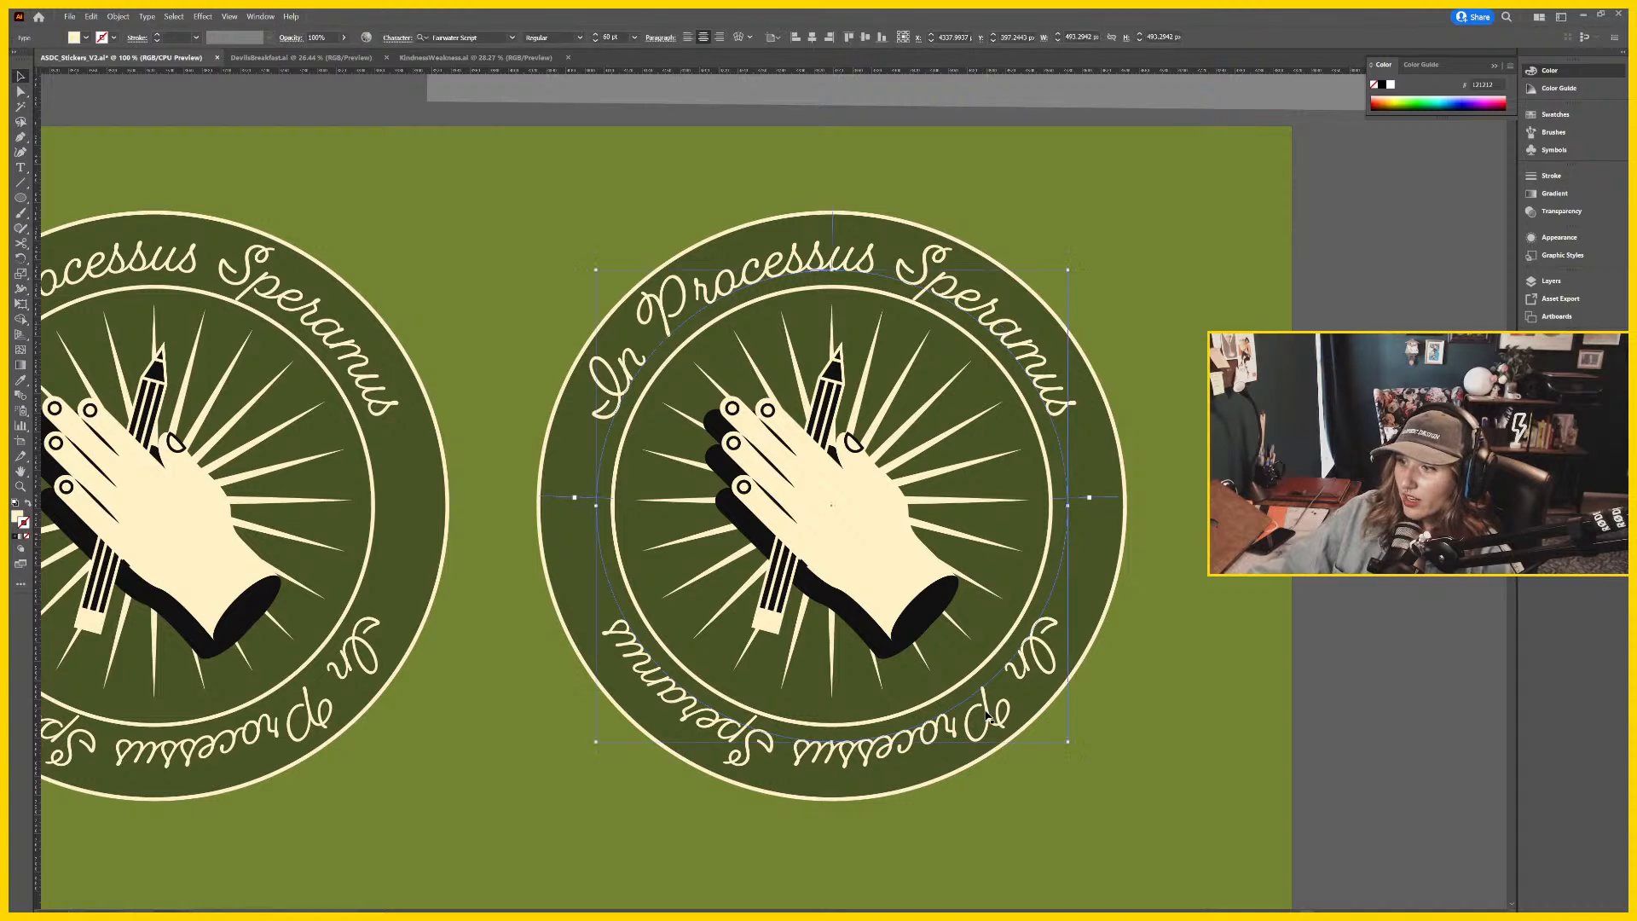
Clear the script font filter and preview other fonts on the copied sticker's curved lettering, without applying one.
{"action": "left_click", "coordinate": [513, 39]}
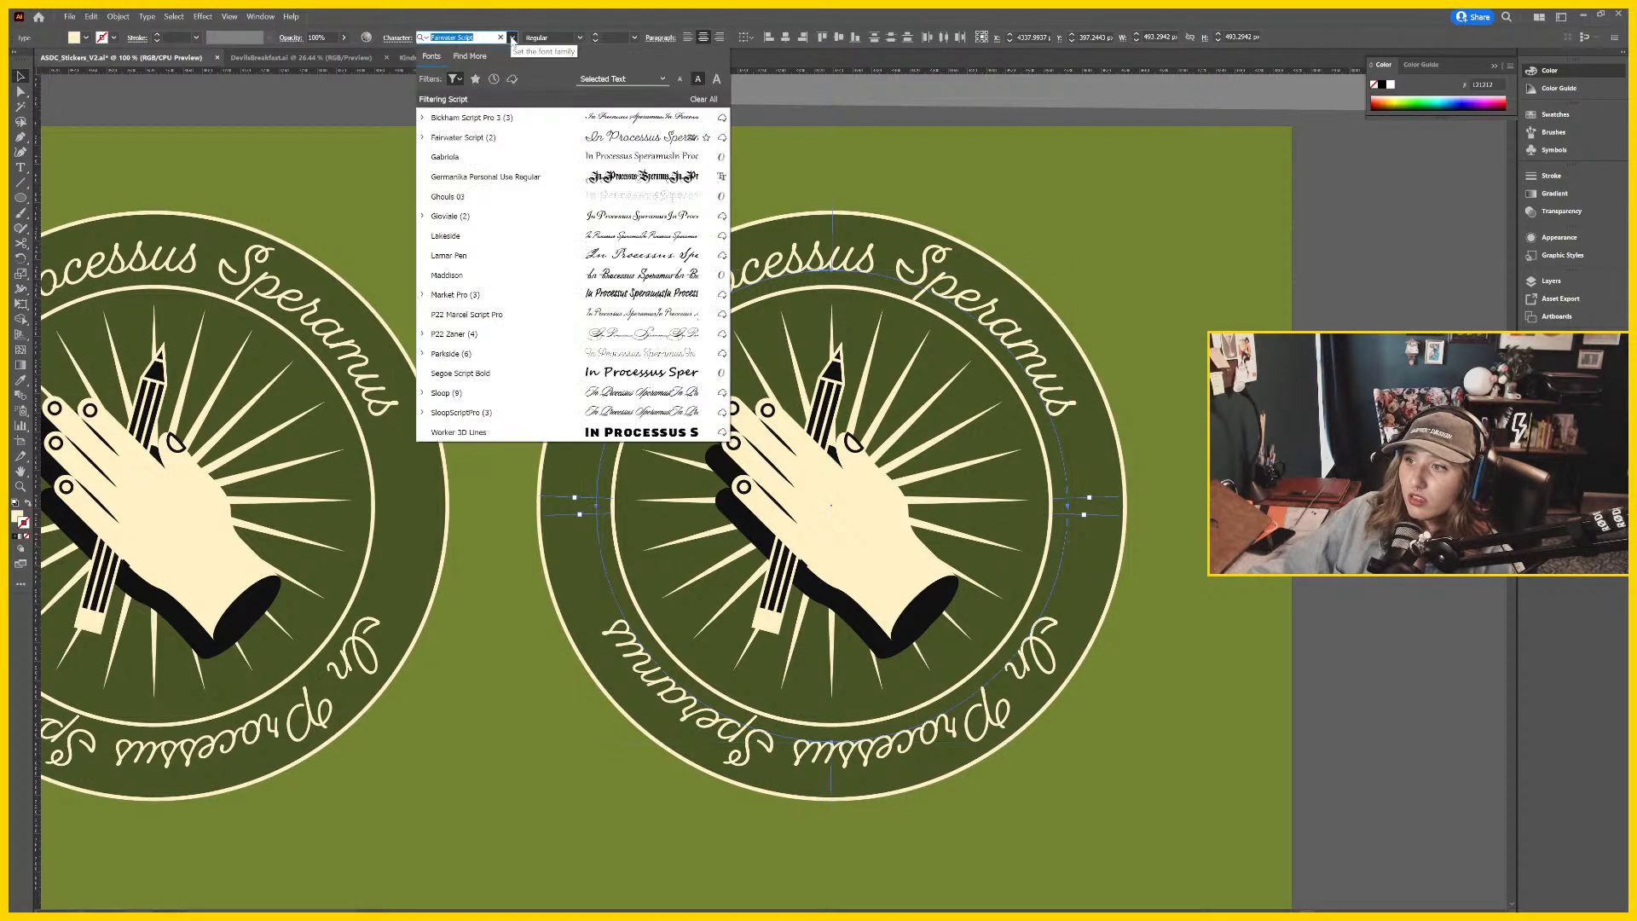
{"action": "left_click", "coordinate": [455, 79]}
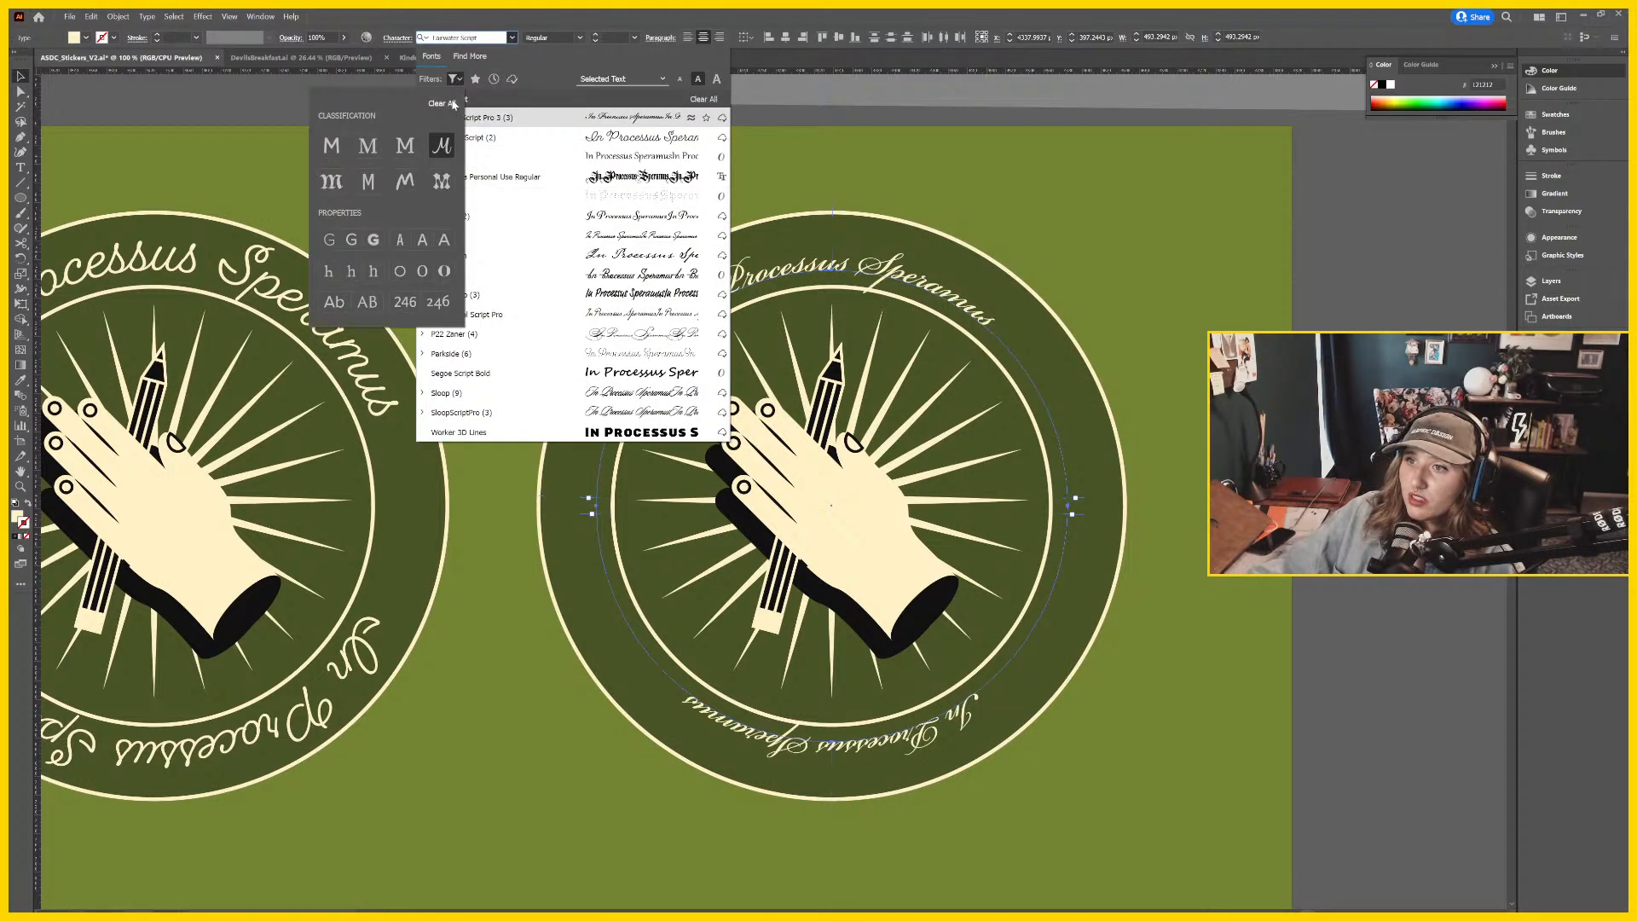
{"action": "left_click", "coordinate": [453, 103]}
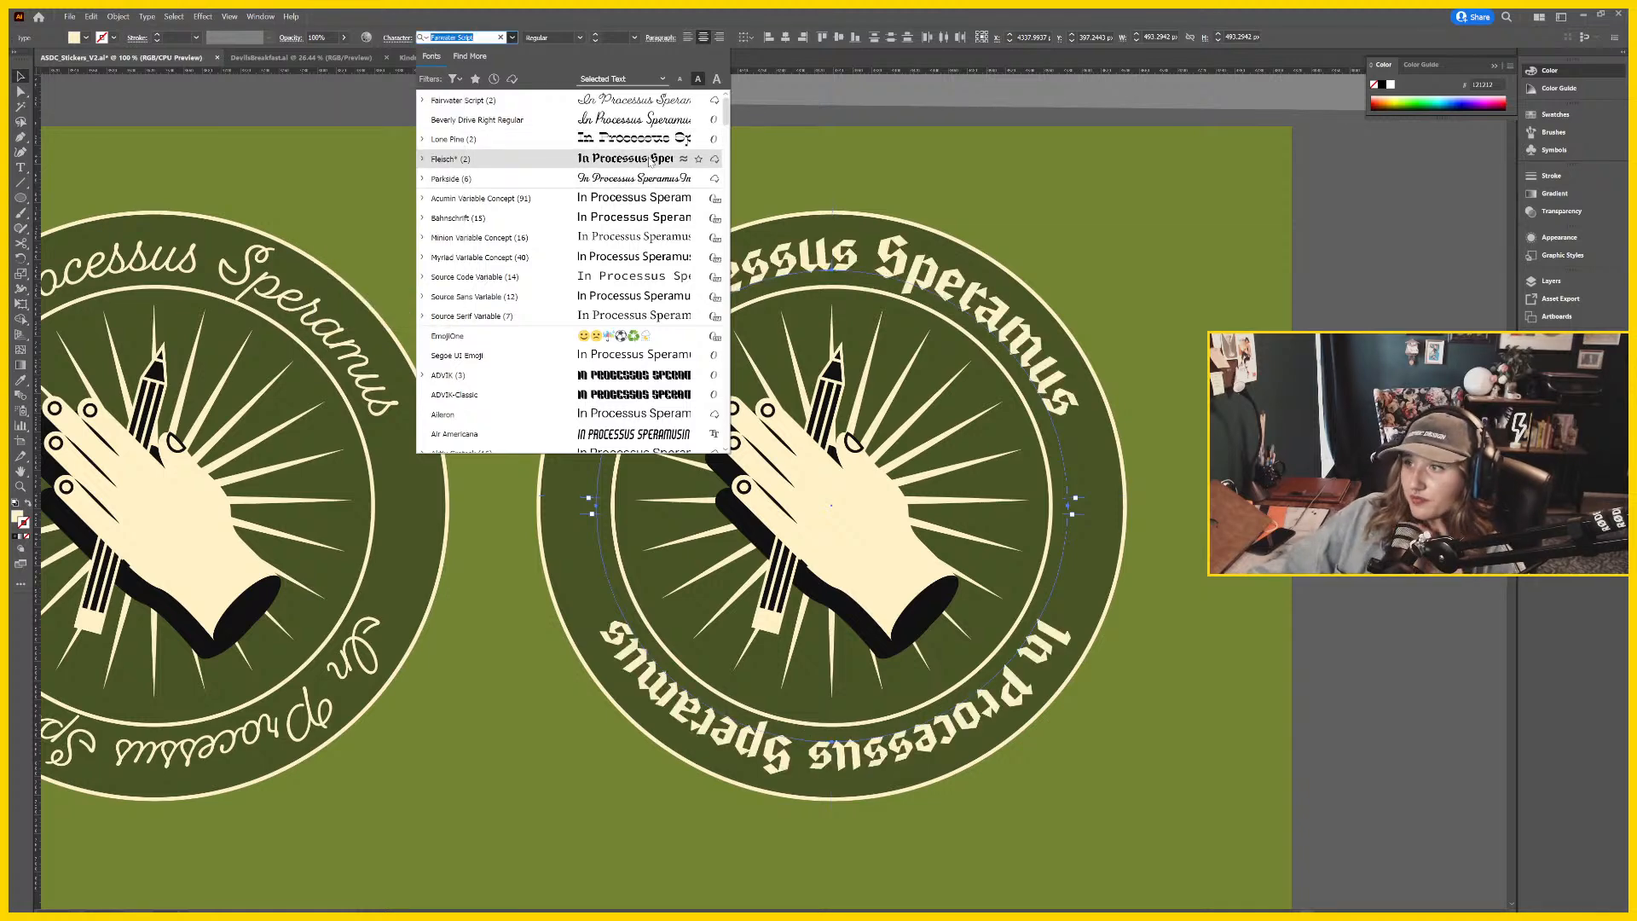
{"action": "scroll", "coordinate": [644, 256], "scroll_direction": "down", "scroll_amount": 10}
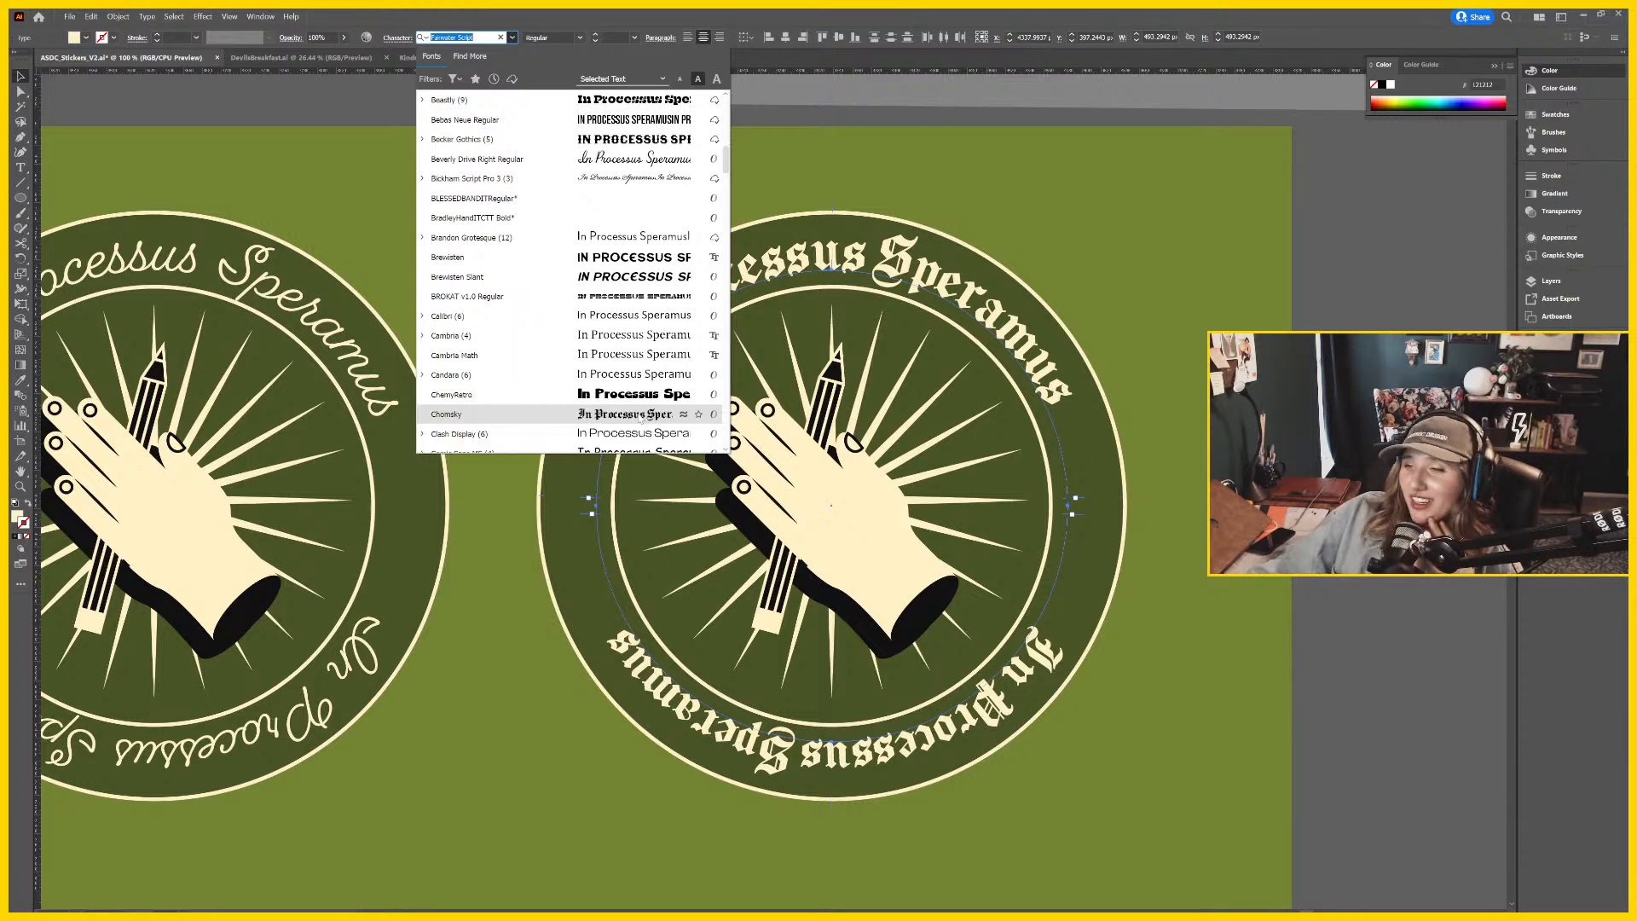
{"action": "scroll", "coordinate": [640, 415], "scroll_direction": "down", "scroll_amount": 4}
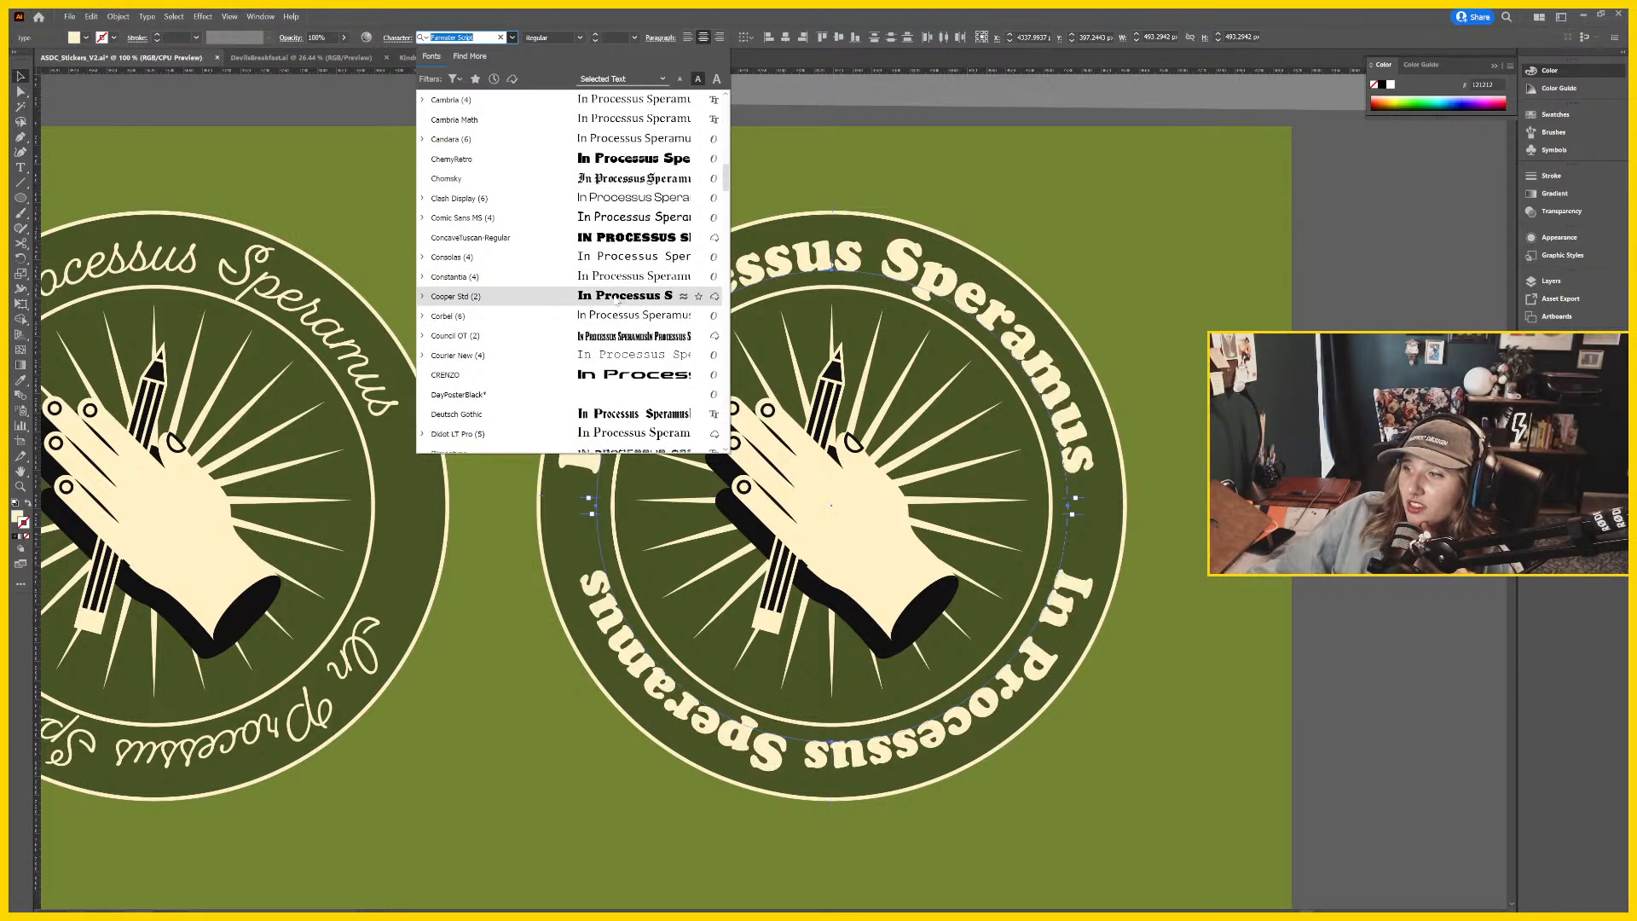
{"action": "scroll", "coordinate": [617, 298], "scroll_direction": "down", "scroll_amount": 4}
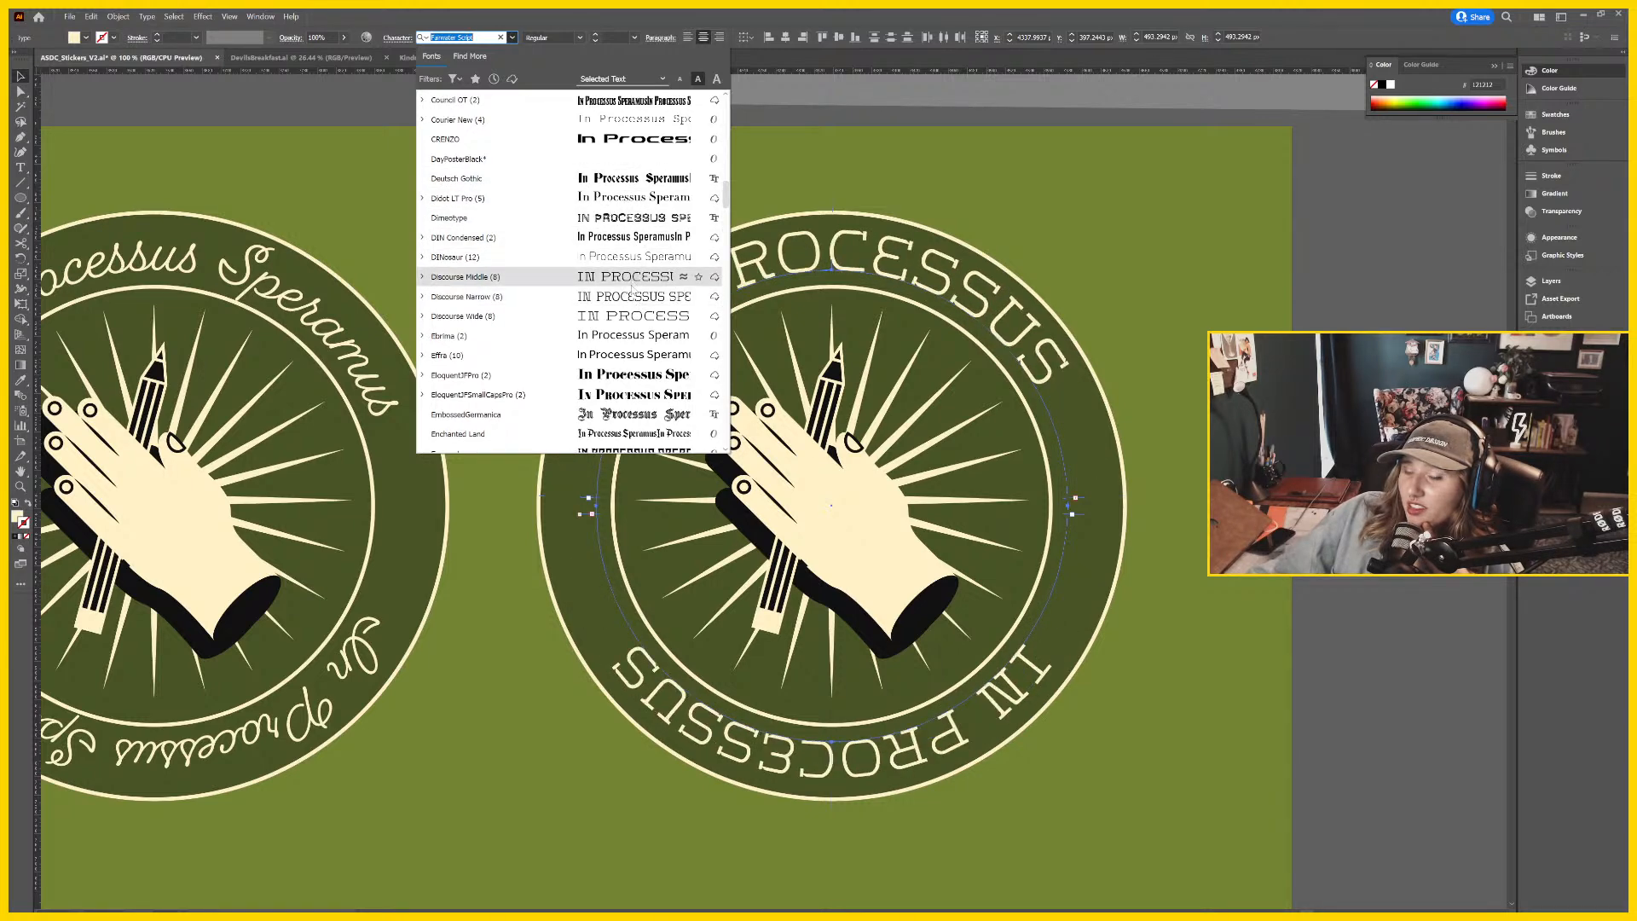
{"action": "scroll", "coordinate": [631, 375], "scroll_direction": "down", "scroll_amount": 2}
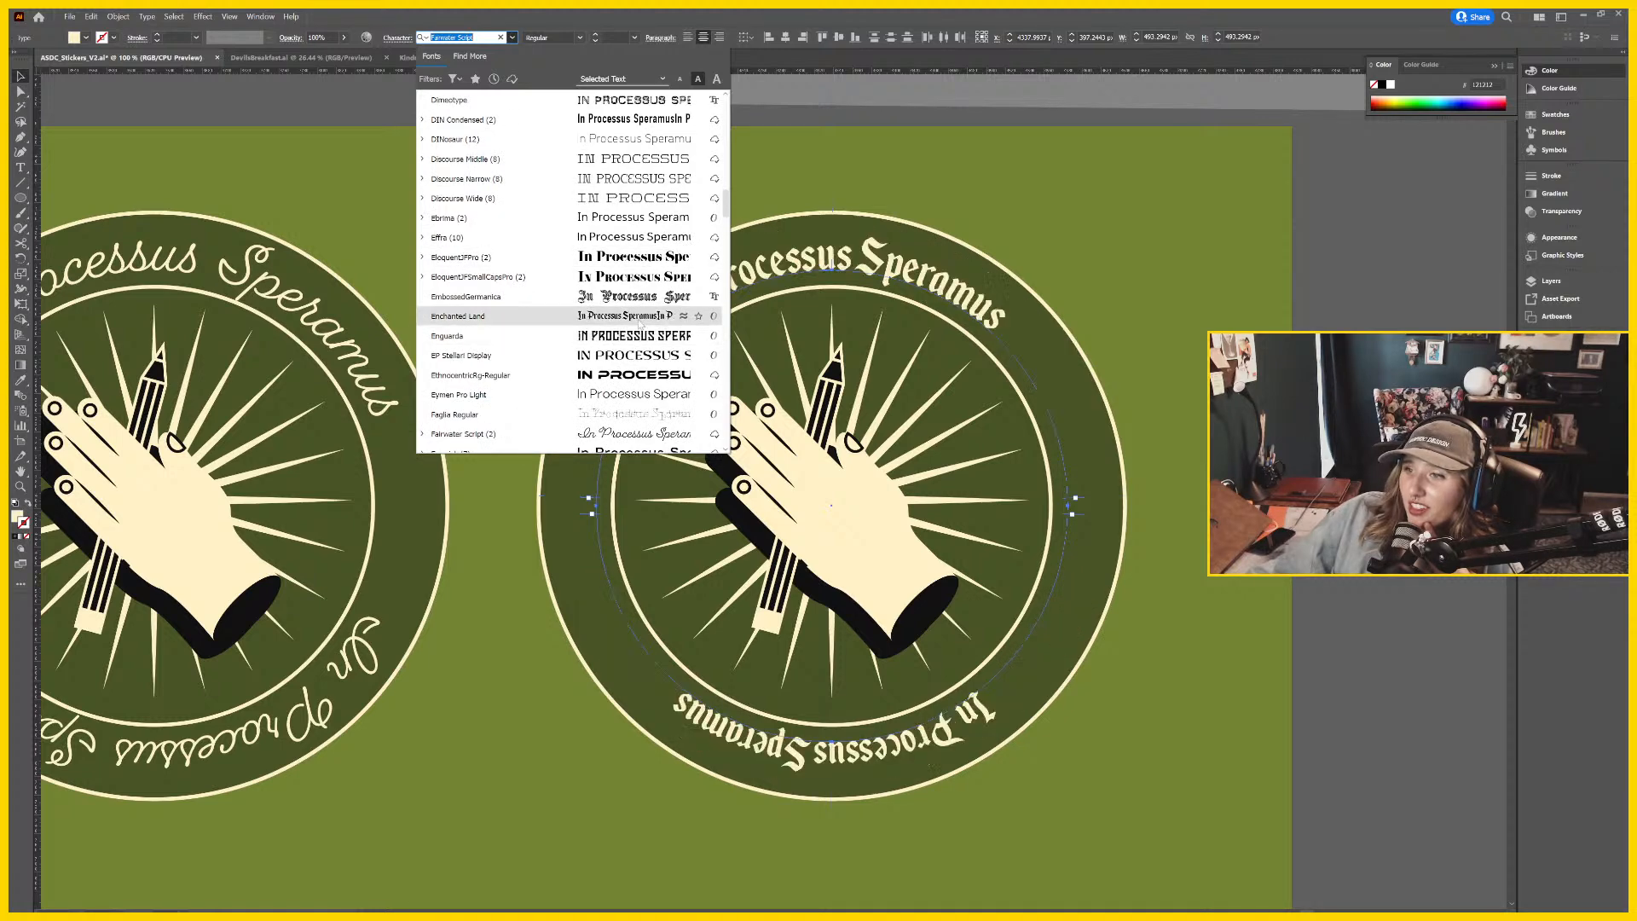
{"action": "scroll", "coordinate": [632, 324], "scroll_direction": "down", "scroll_amount": 3}
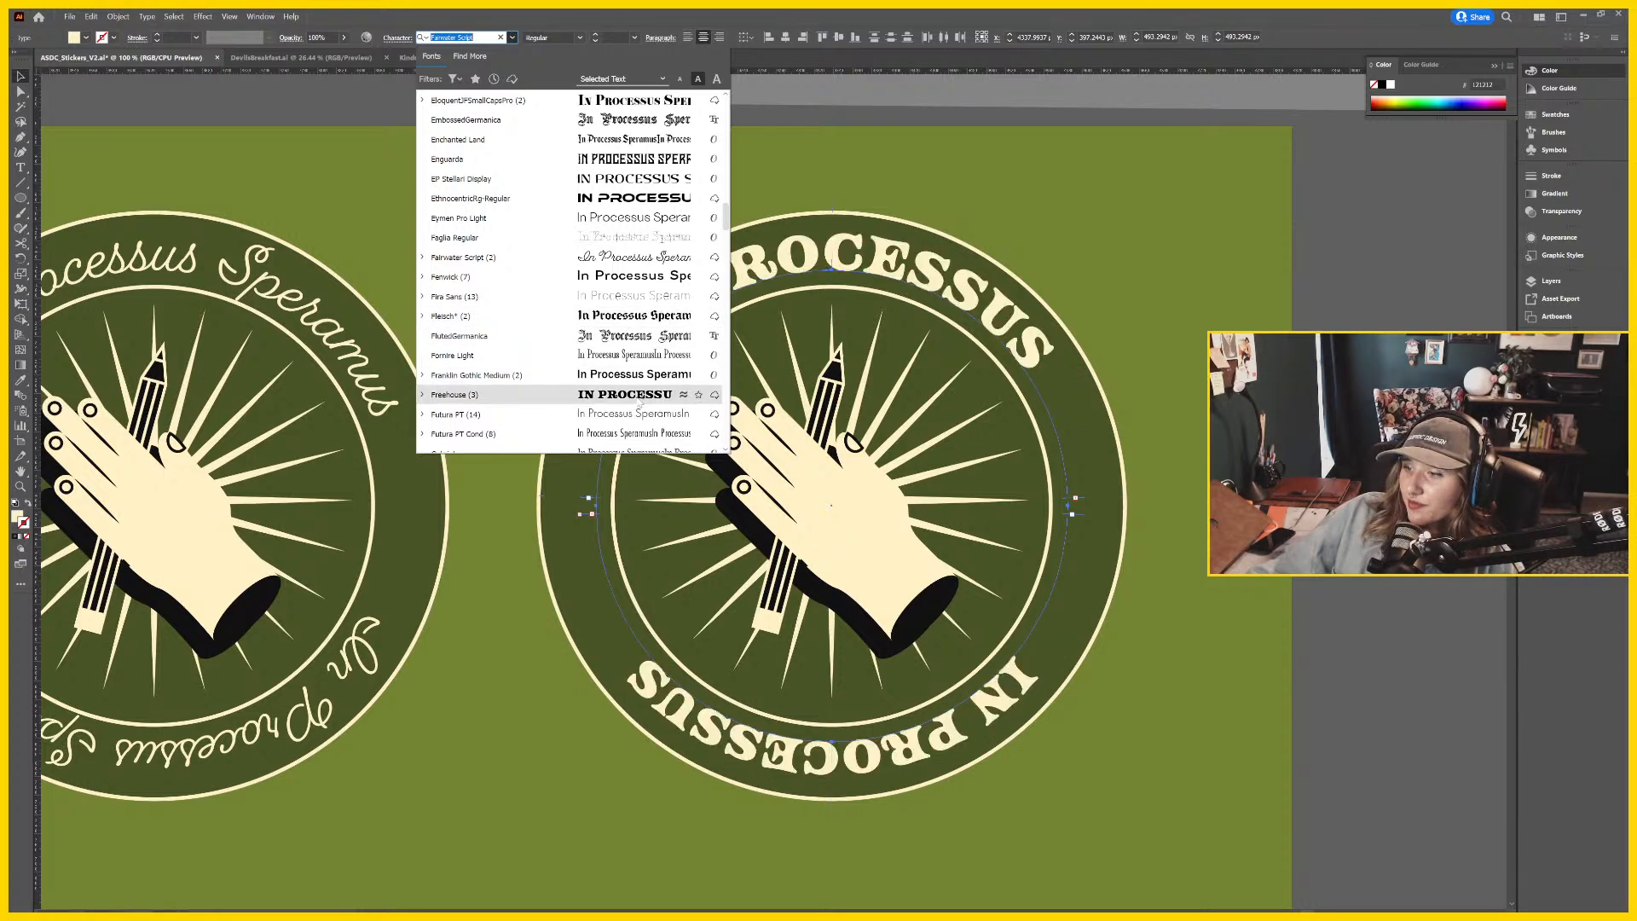
{"action": "scroll", "coordinate": [640, 402], "scroll_direction": "down", "scroll_amount": 3}
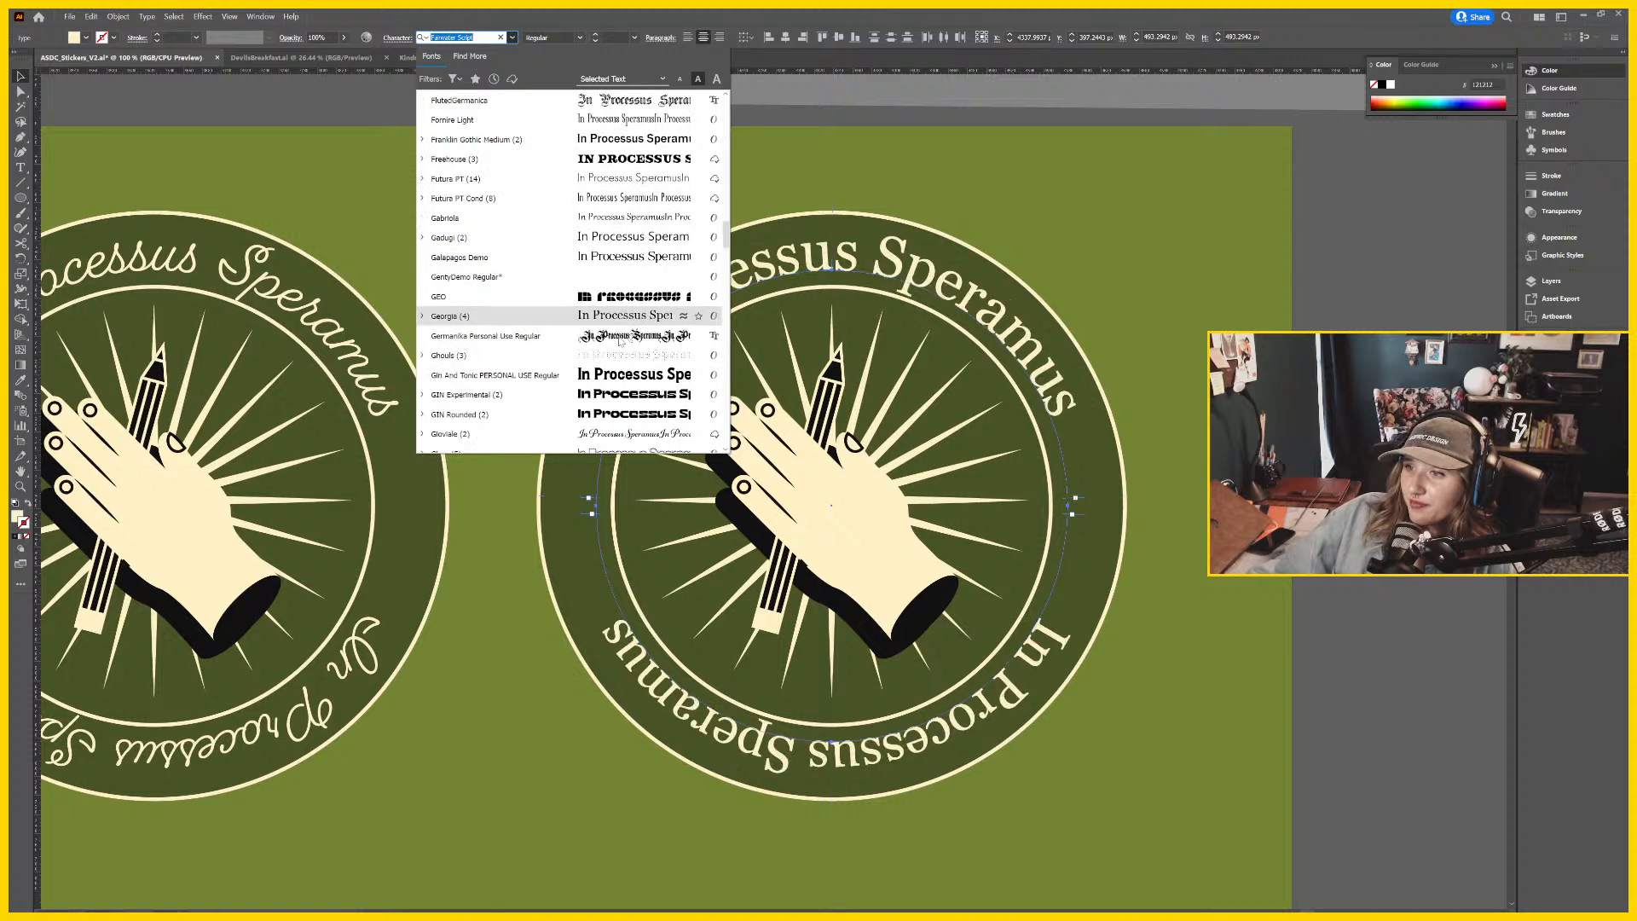
{"action": "scroll", "coordinate": [622, 341], "scroll_direction": "down", "scroll_amount": 2}
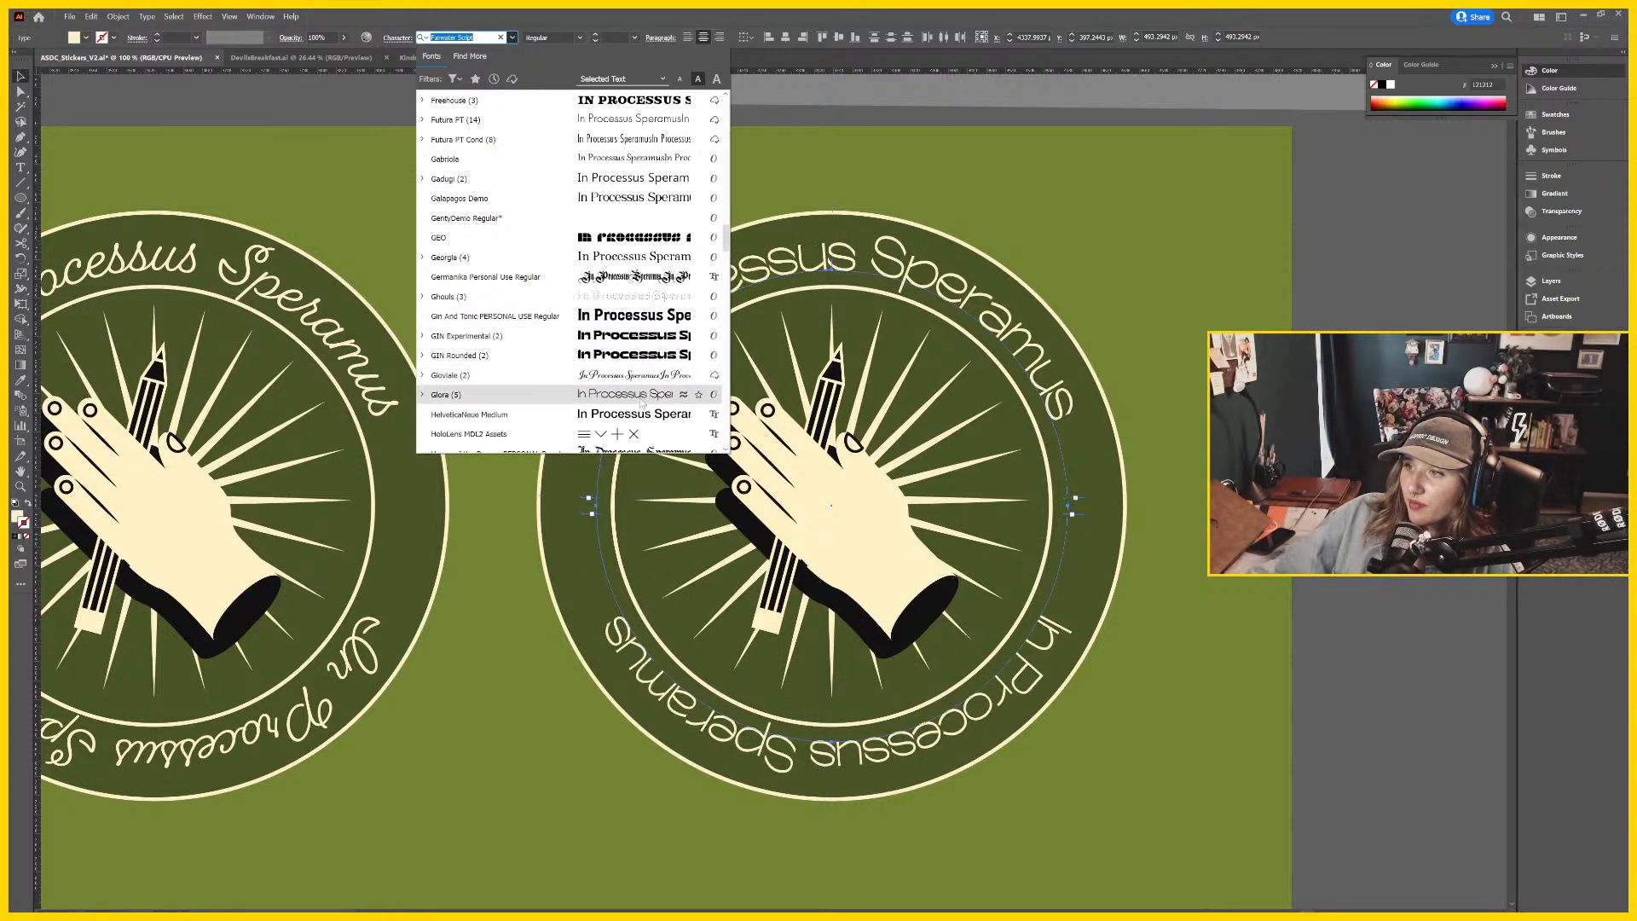
{"action": "scroll", "coordinate": [635, 341], "scroll_direction": "down", "scroll_amount": 4}
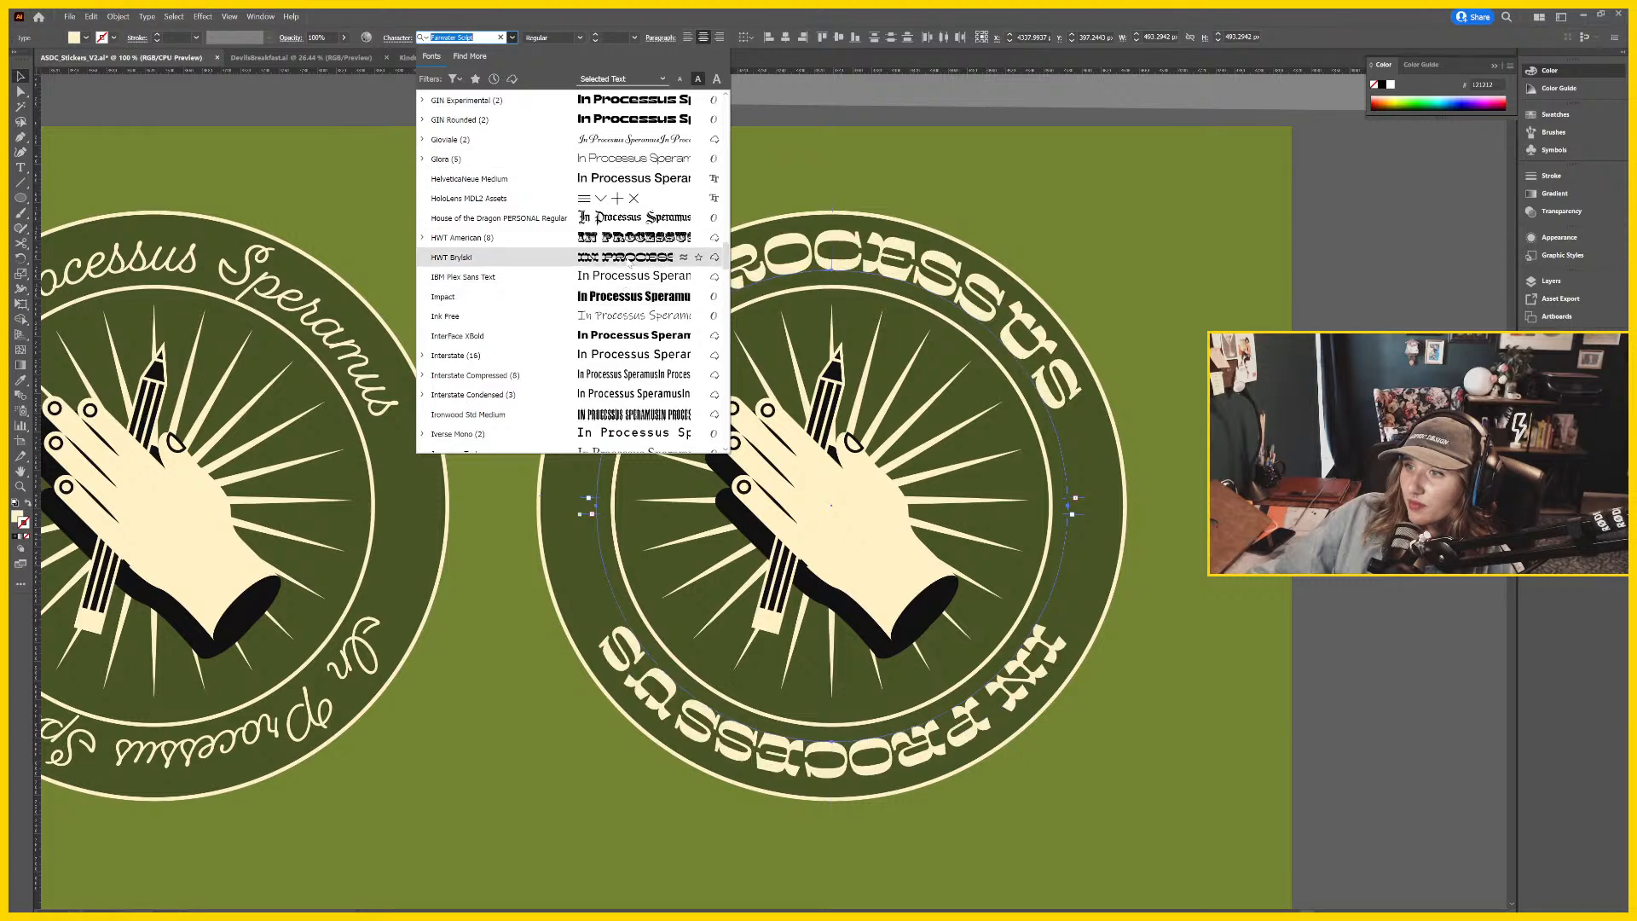
{"action": "key", "text": "Escape"}
Delete the duplicated praying-hands sticker beside the original and deselect everything.
{"action": "left_click_drag", "start_coordinate": [468, 380], "coordinate": [970, 295]}
{"action": "left_click_drag", "start_coordinate": [1023, 400], "coordinate": [746, 269]}
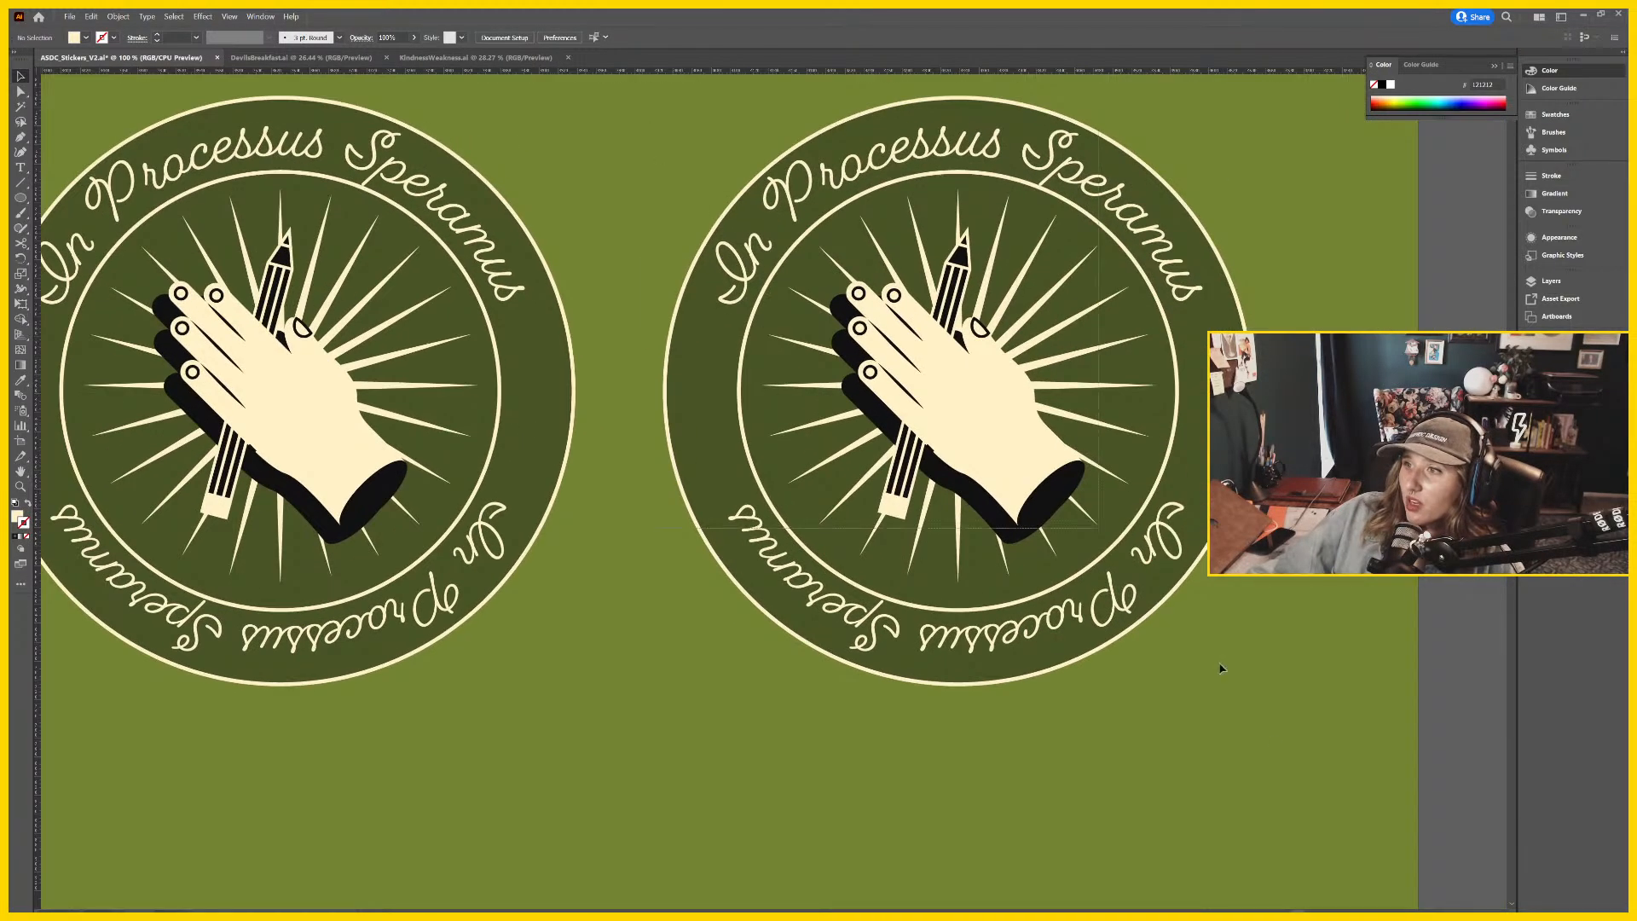
{"action": "left_click", "coordinate": [1195, 673]}
{"action": "key", "text": "Delete"}
{"action": "left_click_drag", "start_coordinate": [510, 584], "coordinate": [865, 631]}
{"action": "left_click", "coordinate": [865, 630]}
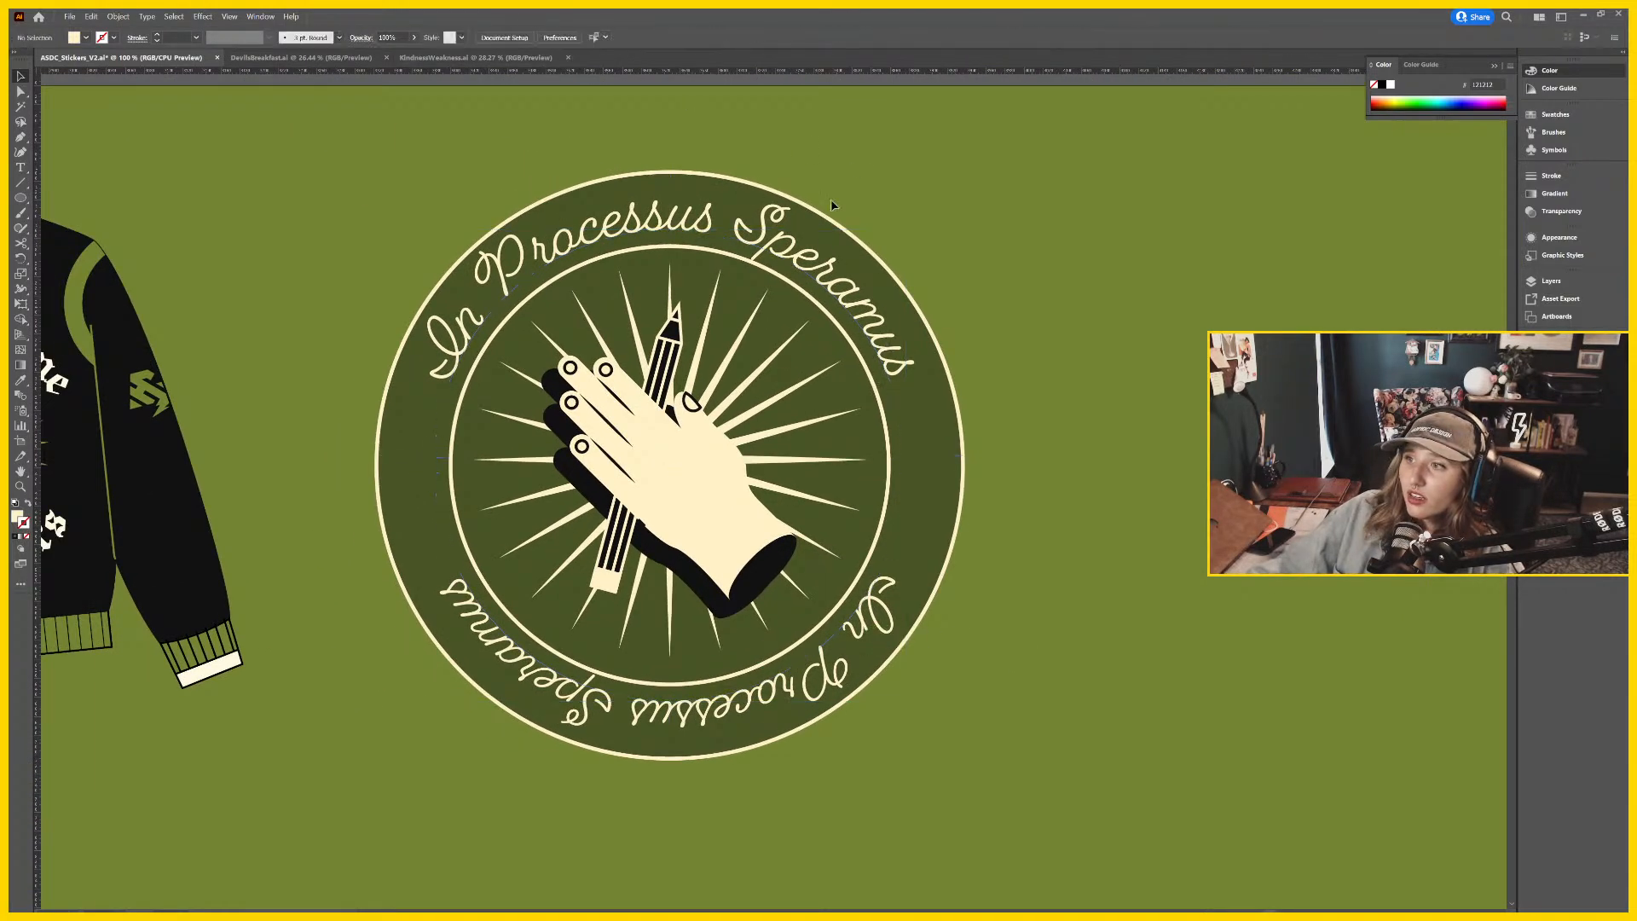
Set the font size of the original sticker's upper curved lettering to 64 pt.
{"action": "left_click", "coordinate": [825, 266]}
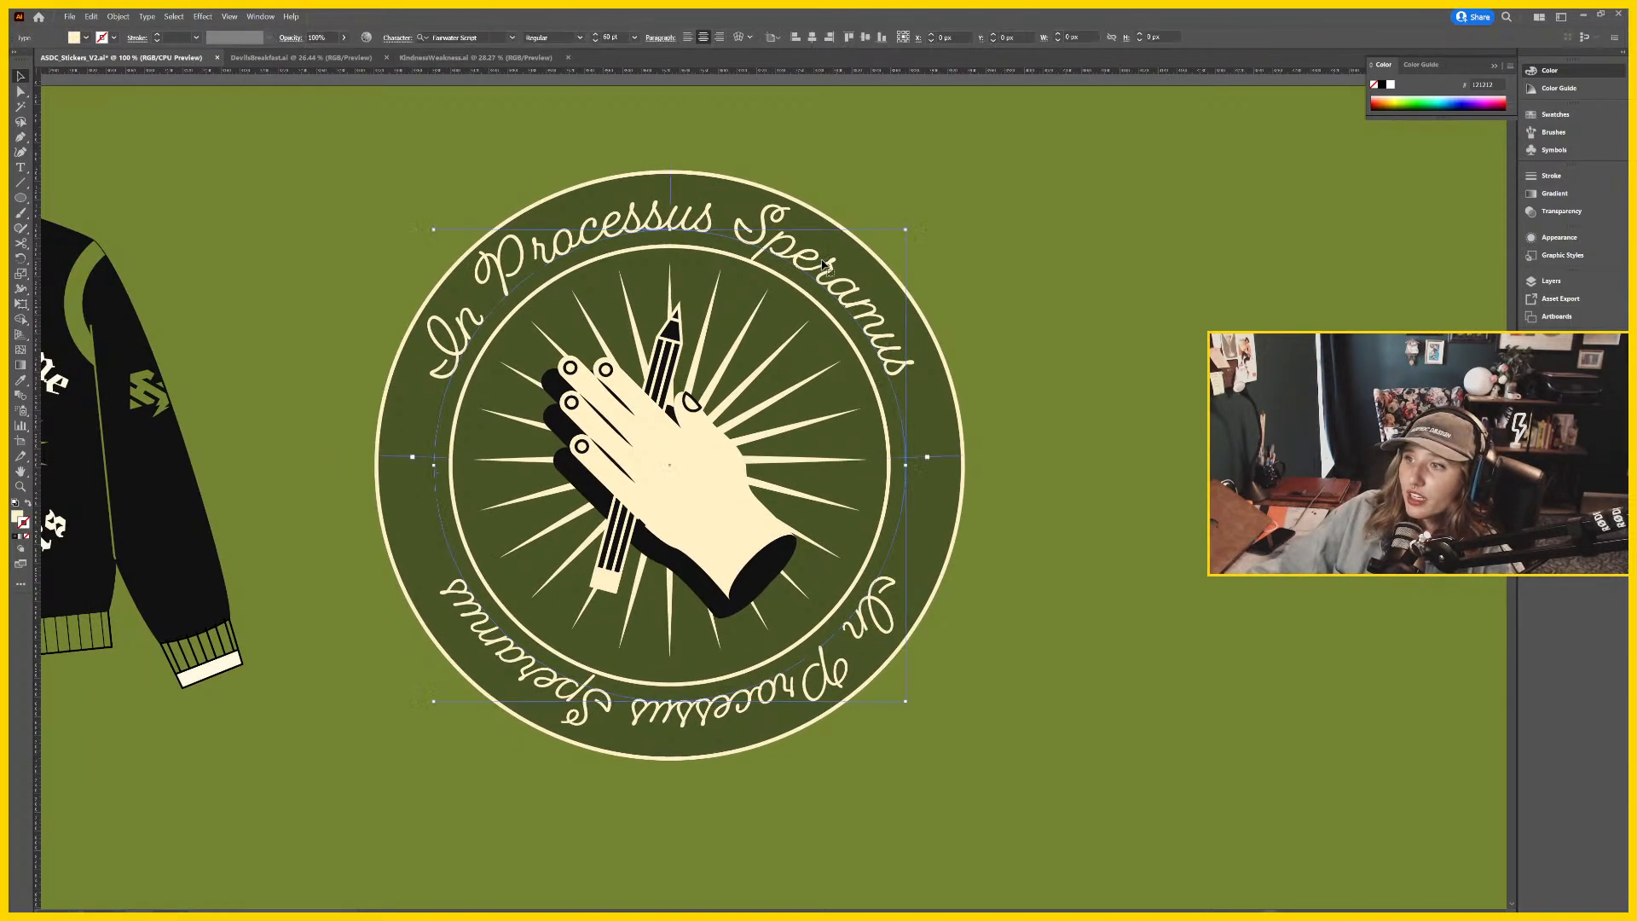
{"action": "left_click", "coordinate": [596, 34]}
{"action": "left_click", "coordinate": [596, 34]}
{"action": "left_click", "coordinate": [596, 34]}
{"action": "left_click", "coordinate": [596, 34]}
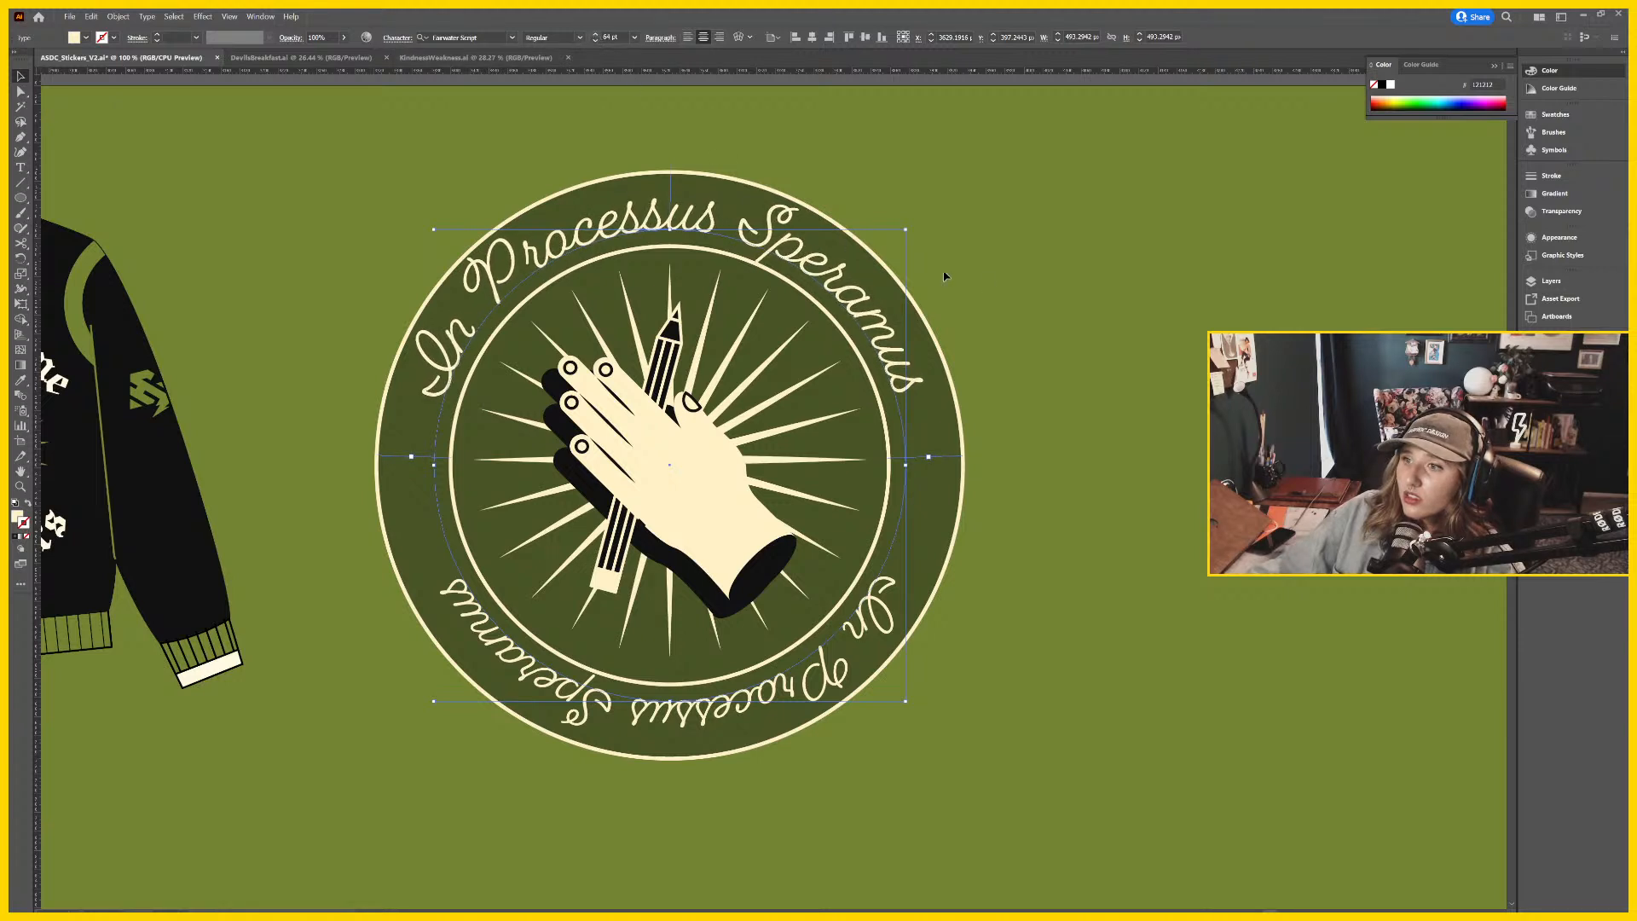
{"action": "double_click", "coordinate": [526, 258]}
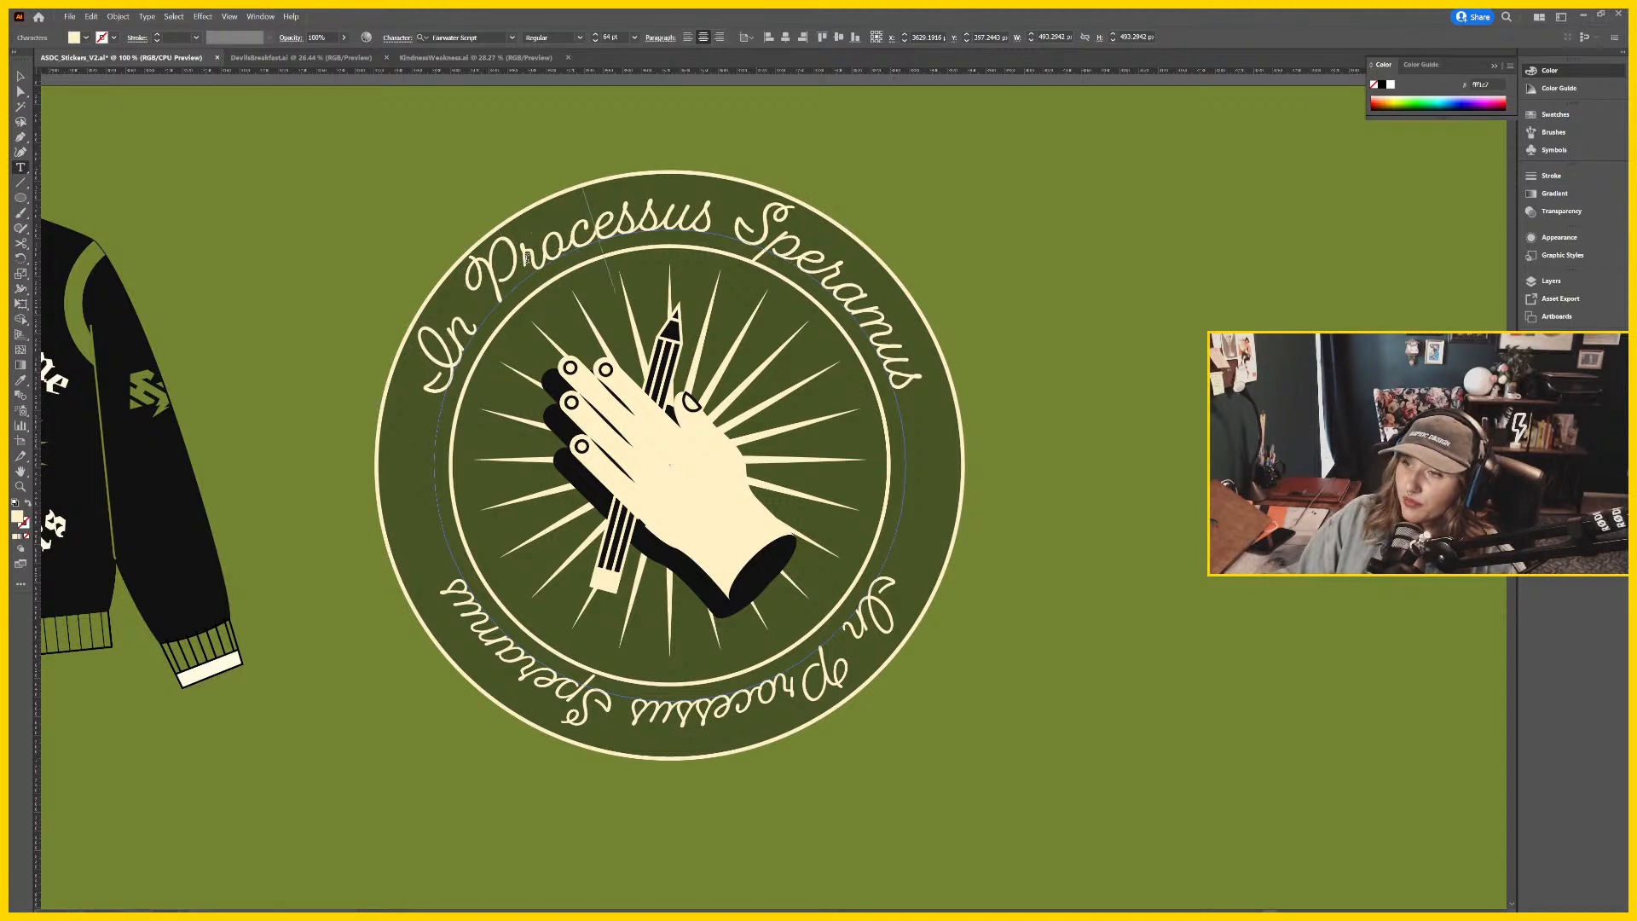
{"action": "key", "text": "Right"}
{"action": "key", "text": "Right"}
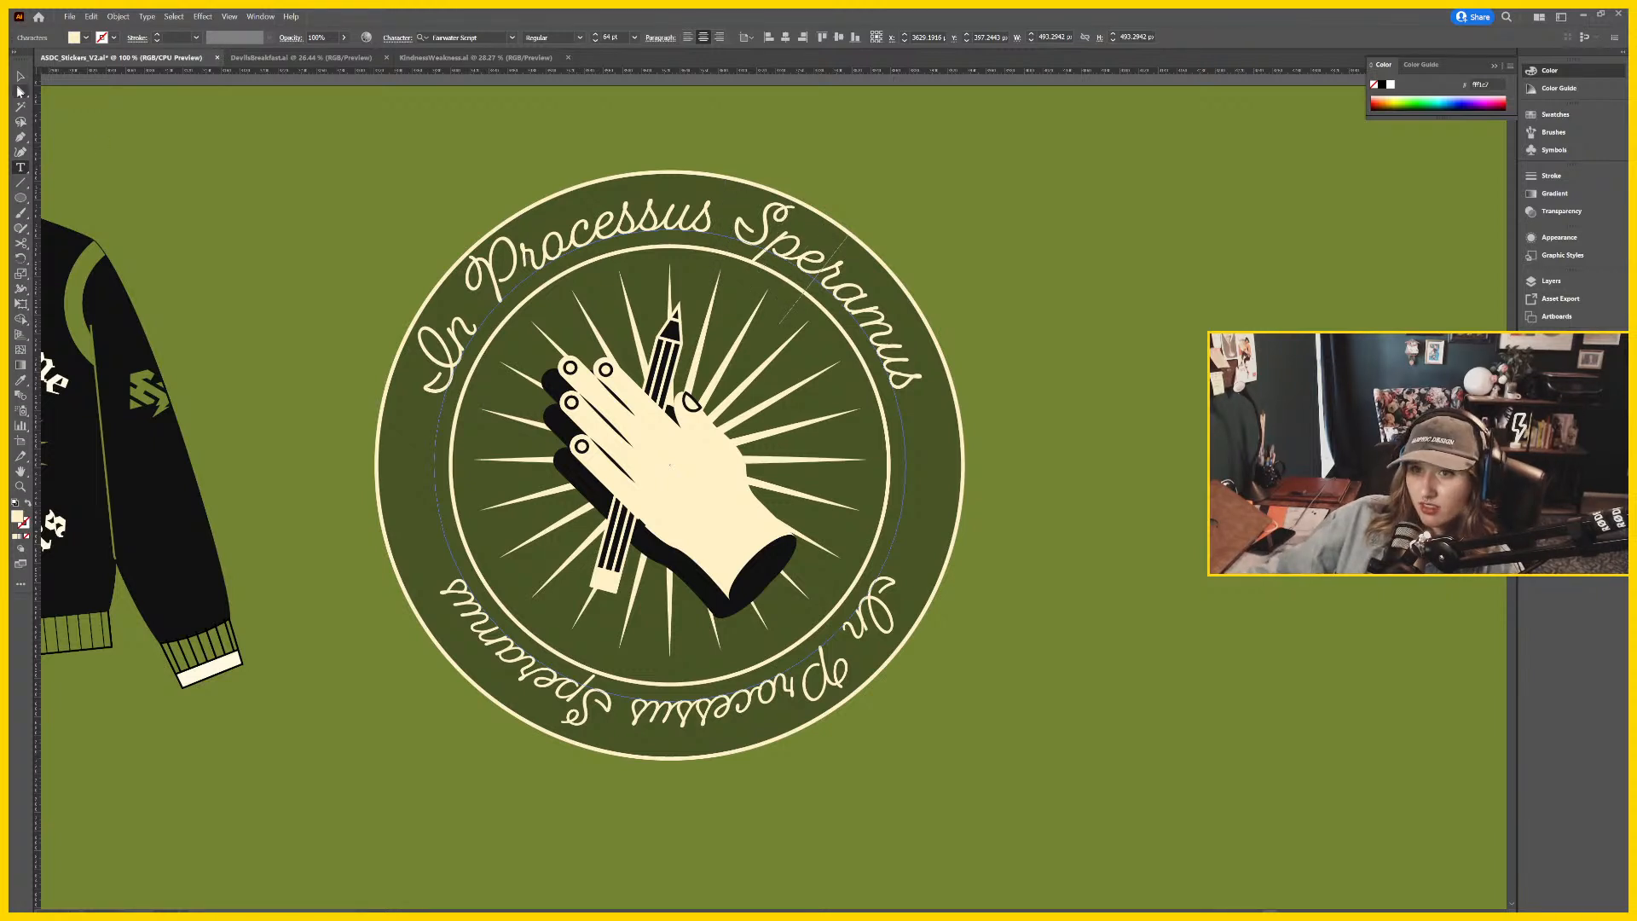
{"action": "key", "text": "Escape"}
Delete the lower curved "In Processus Speramus" lettering and select the upper lettering.
{"action": "left_click", "coordinate": [834, 682]}
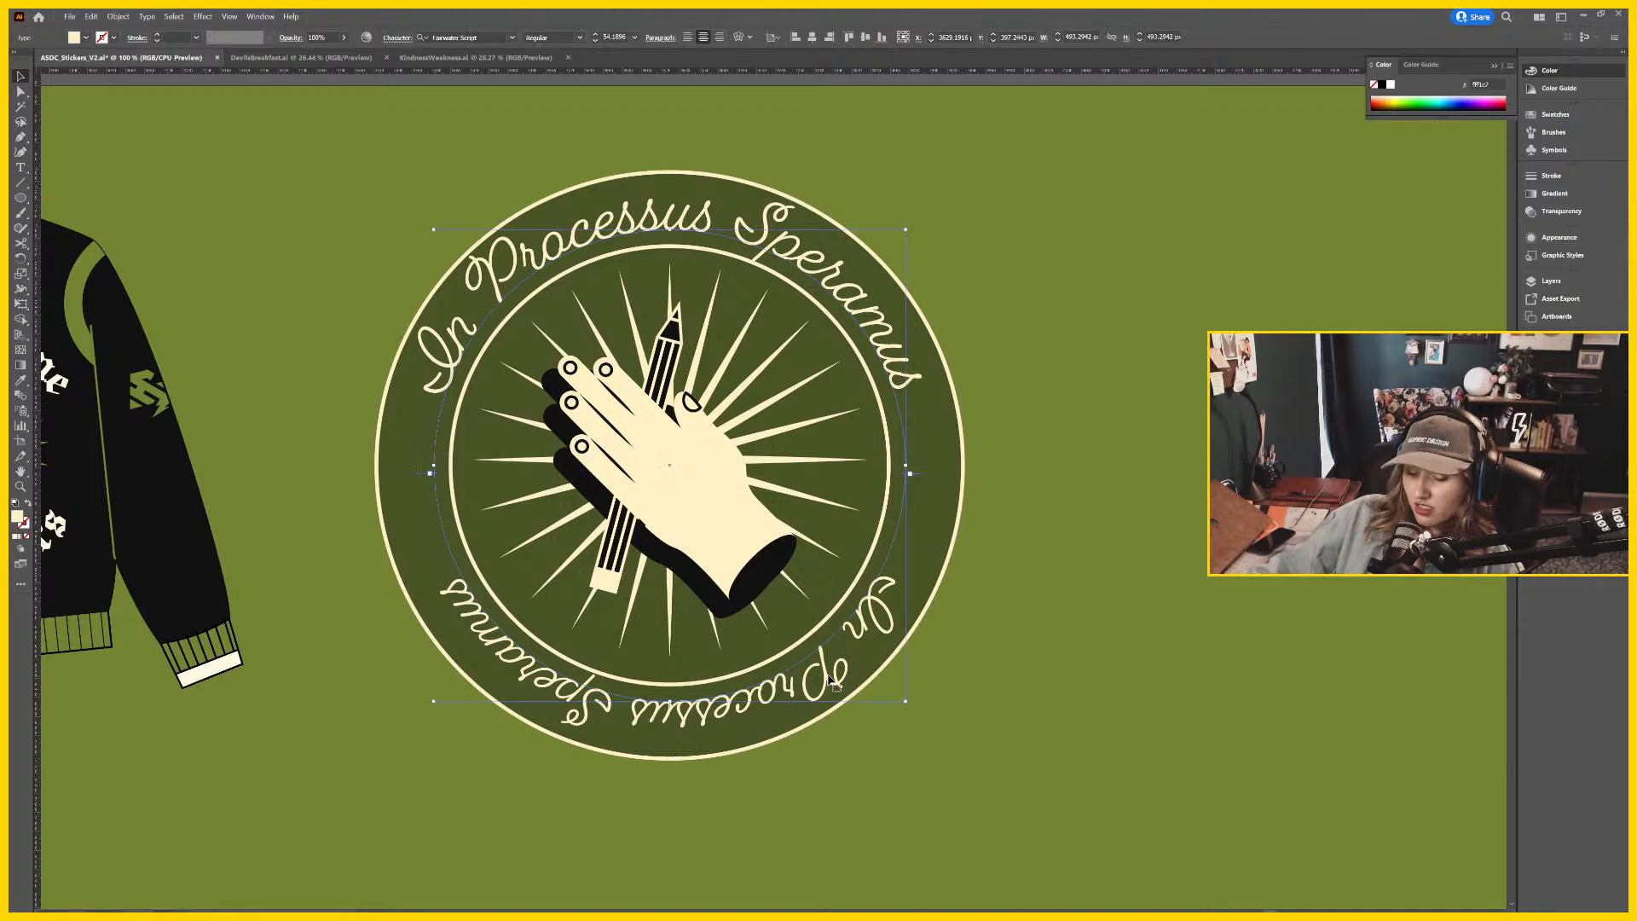
{"action": "key", "text": "Delete"}
{"action": "left_click", "coordinate": [916, 376]}
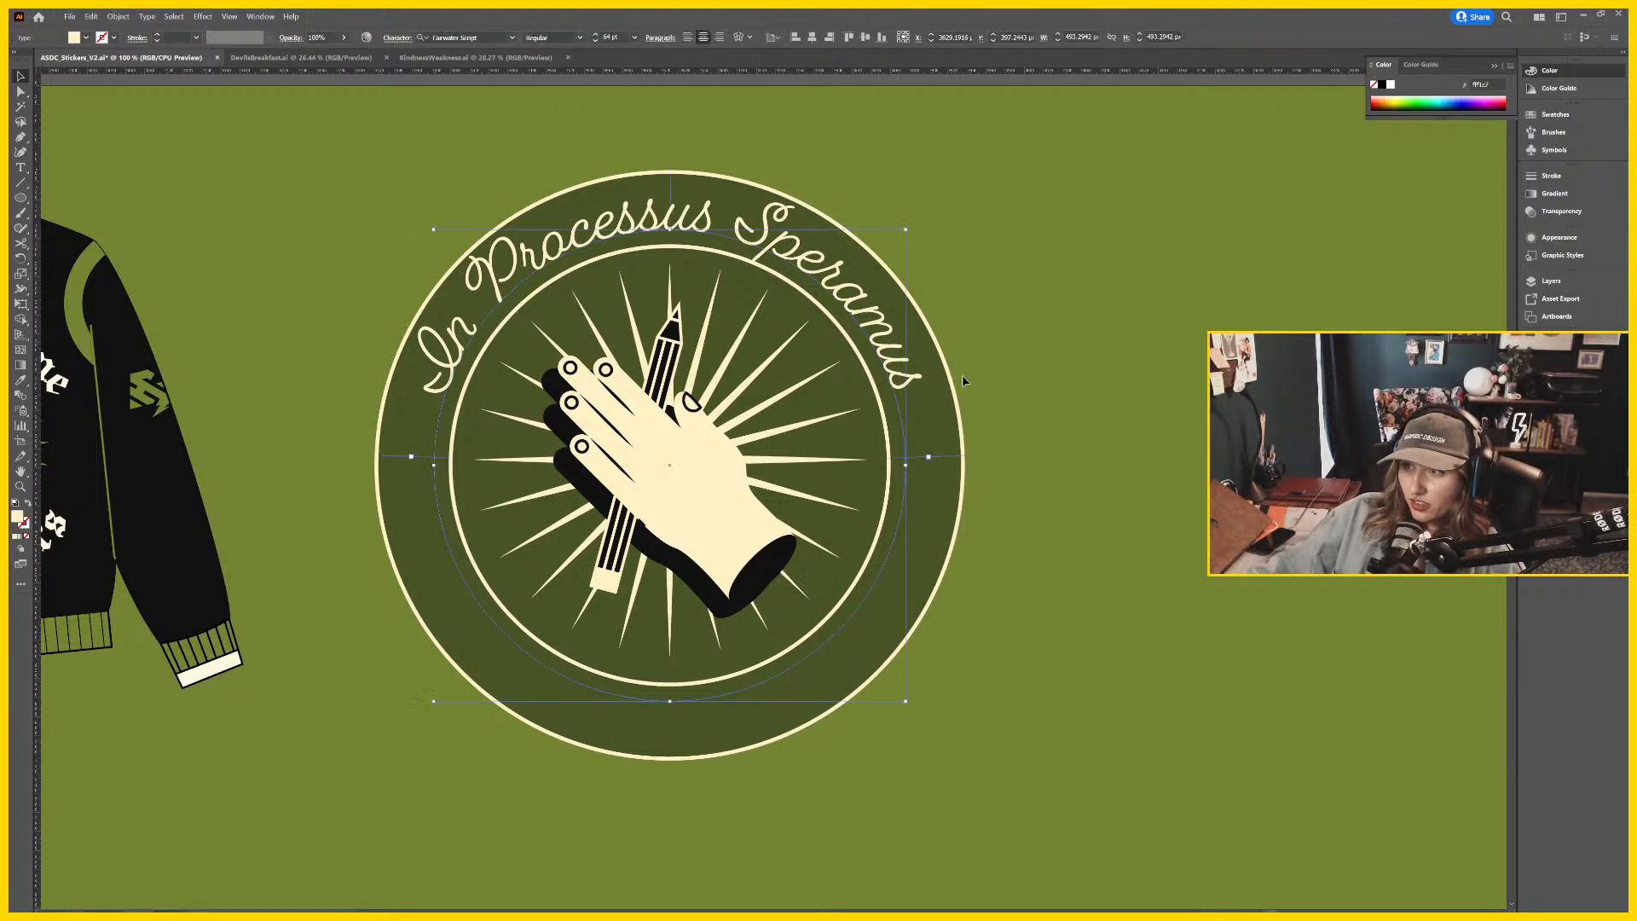
Shrink the inner ring to about 437 px in diameter and vertically centre the sunburst on it.
{"action": "left_click", "coordinate": [878, 511]}
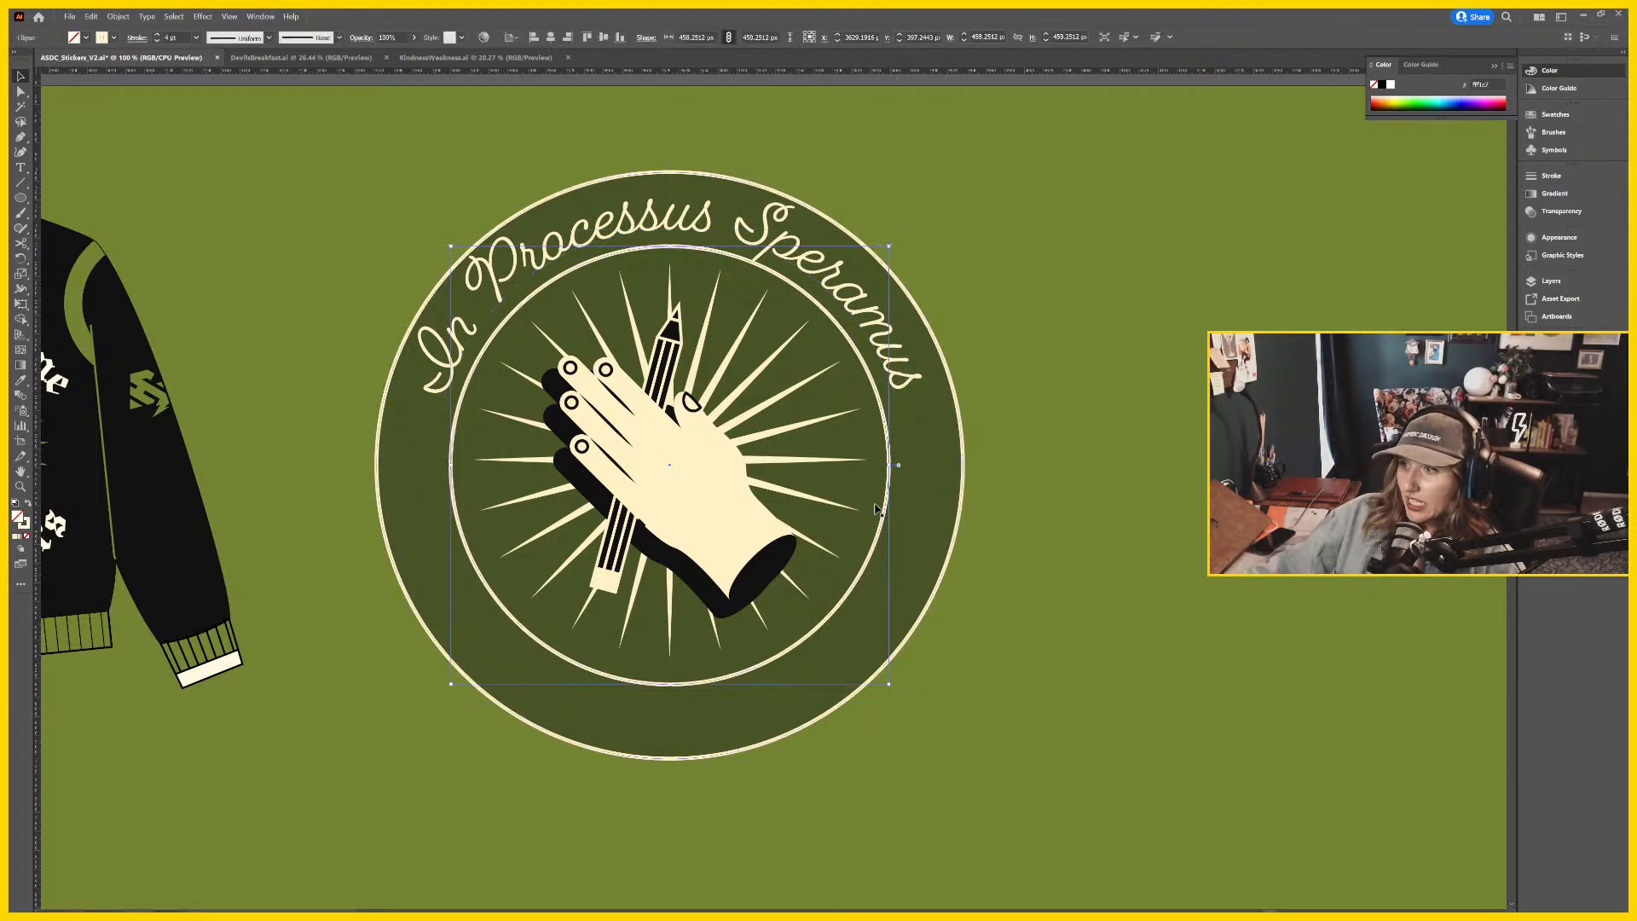
{"action": "left_click_drag", "start_coordinate": [889, 465], "coordinate": [861, 462]}
{"action": "left_click", "coordinate": [825, 425]}
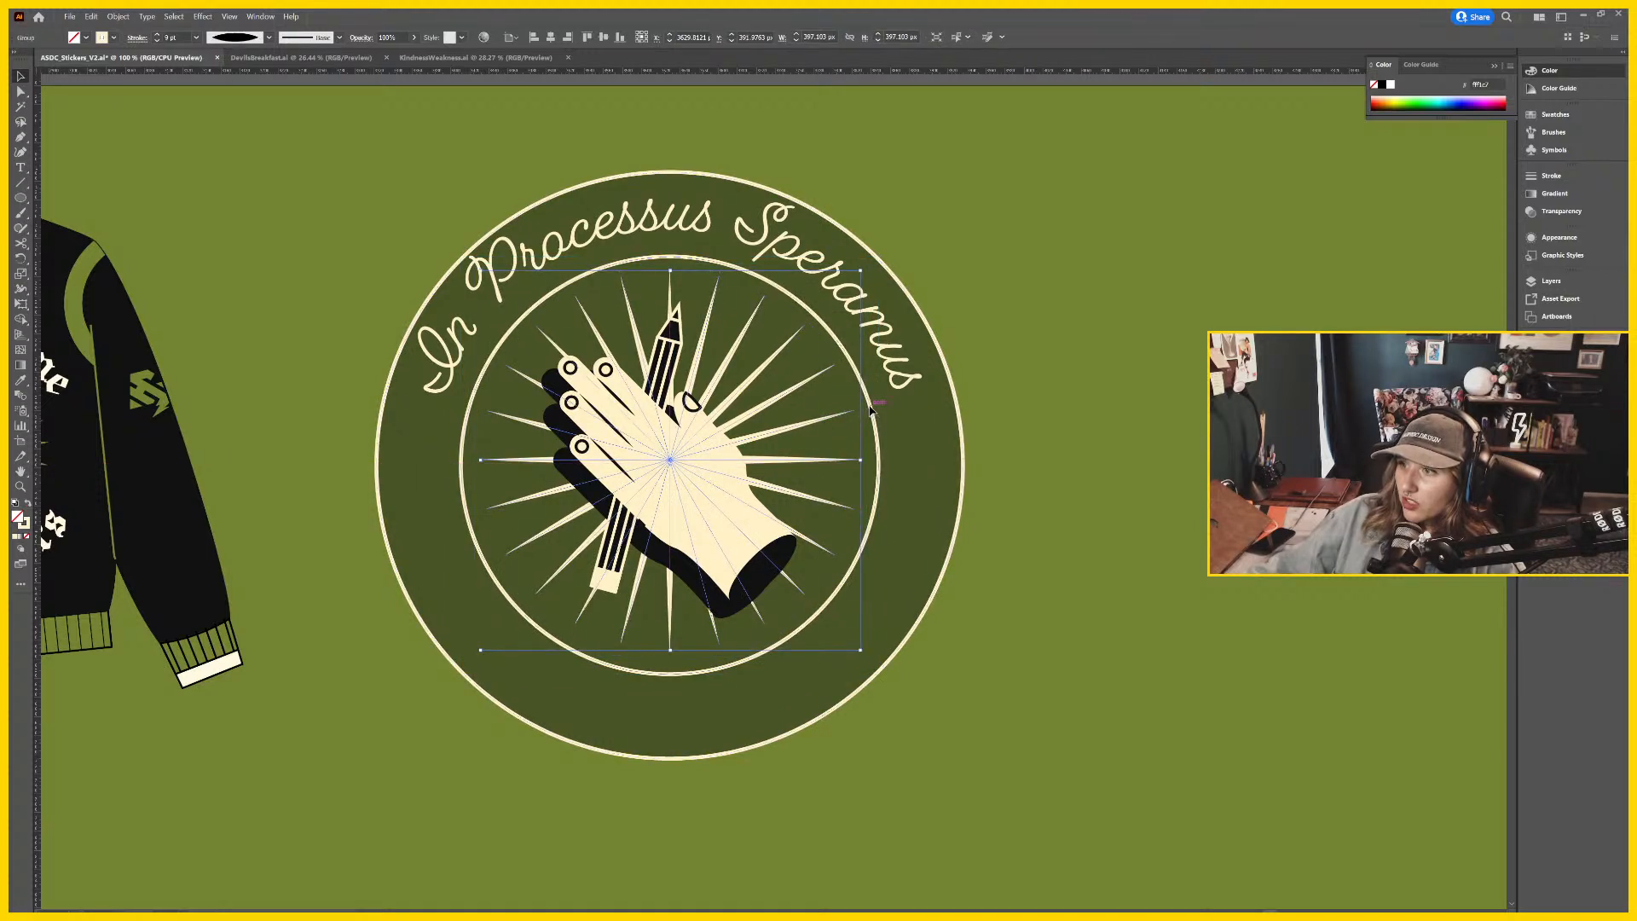
{"action": "left_click", "coordinate": [871, 411], "text": "shift"}
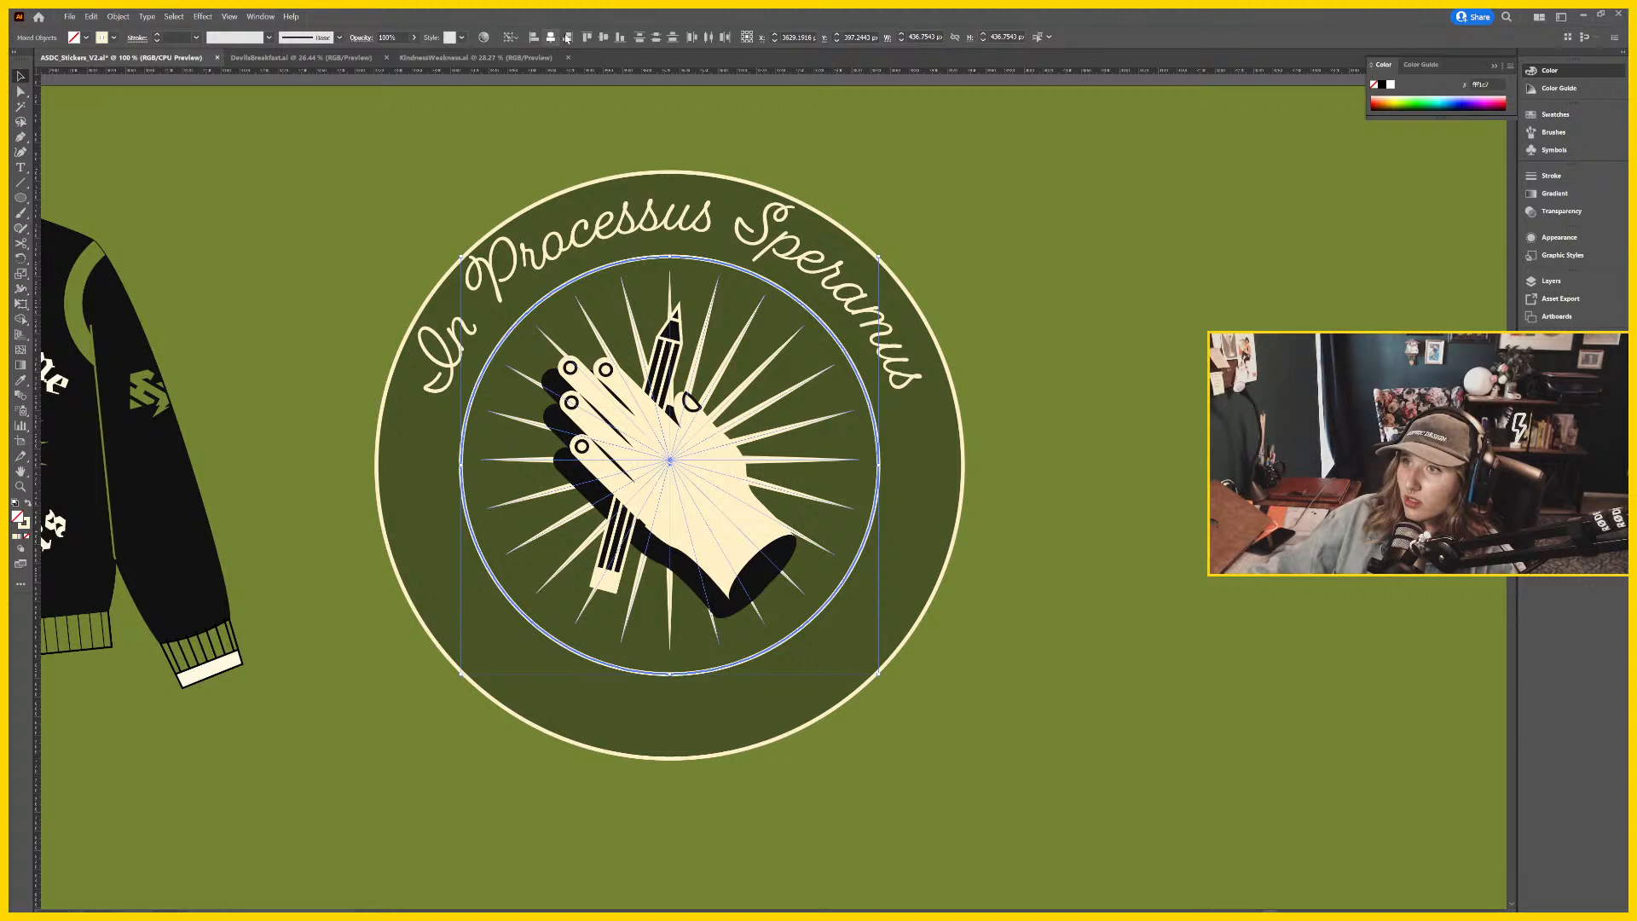
{"action": "left_click", "coordinate": [602, 37]}
{"action": "left_click", "coordinate": [1063, 256]}
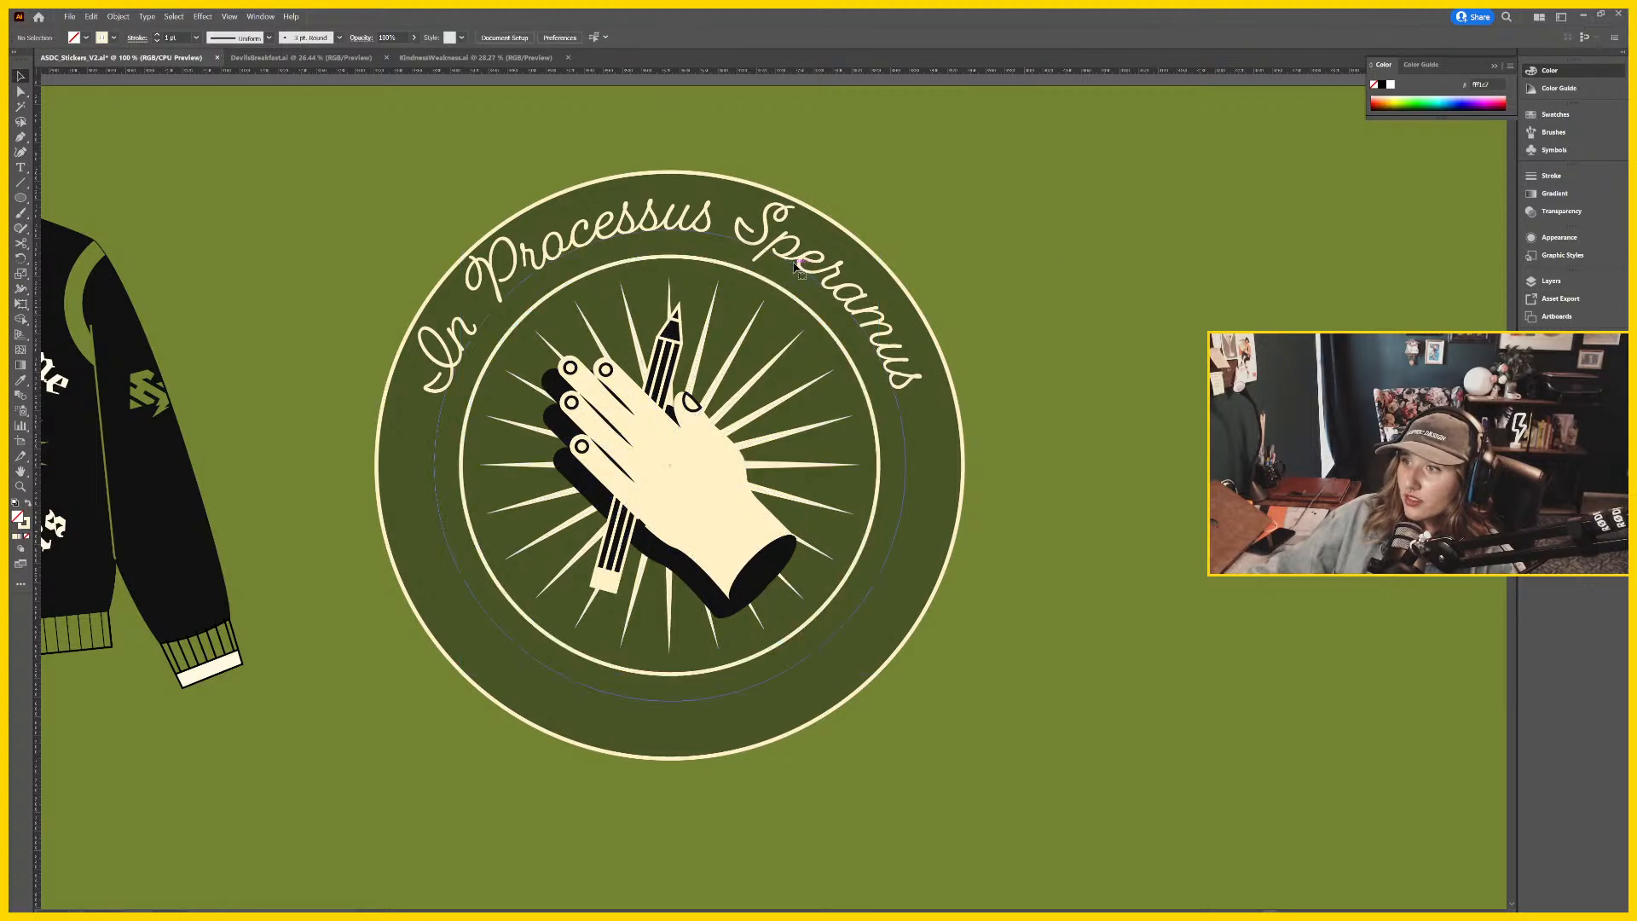
Scale the upper curved lettering and its circular path down to about 479 px across.
{"action": "left_click", "coordinate": [795, 270]}
{"action": "left_click_drag", "start_coordinate": [908, 464], "coordinate": [899, 465]}
{"action": "left_click", "coordinate": [1067, 491]}
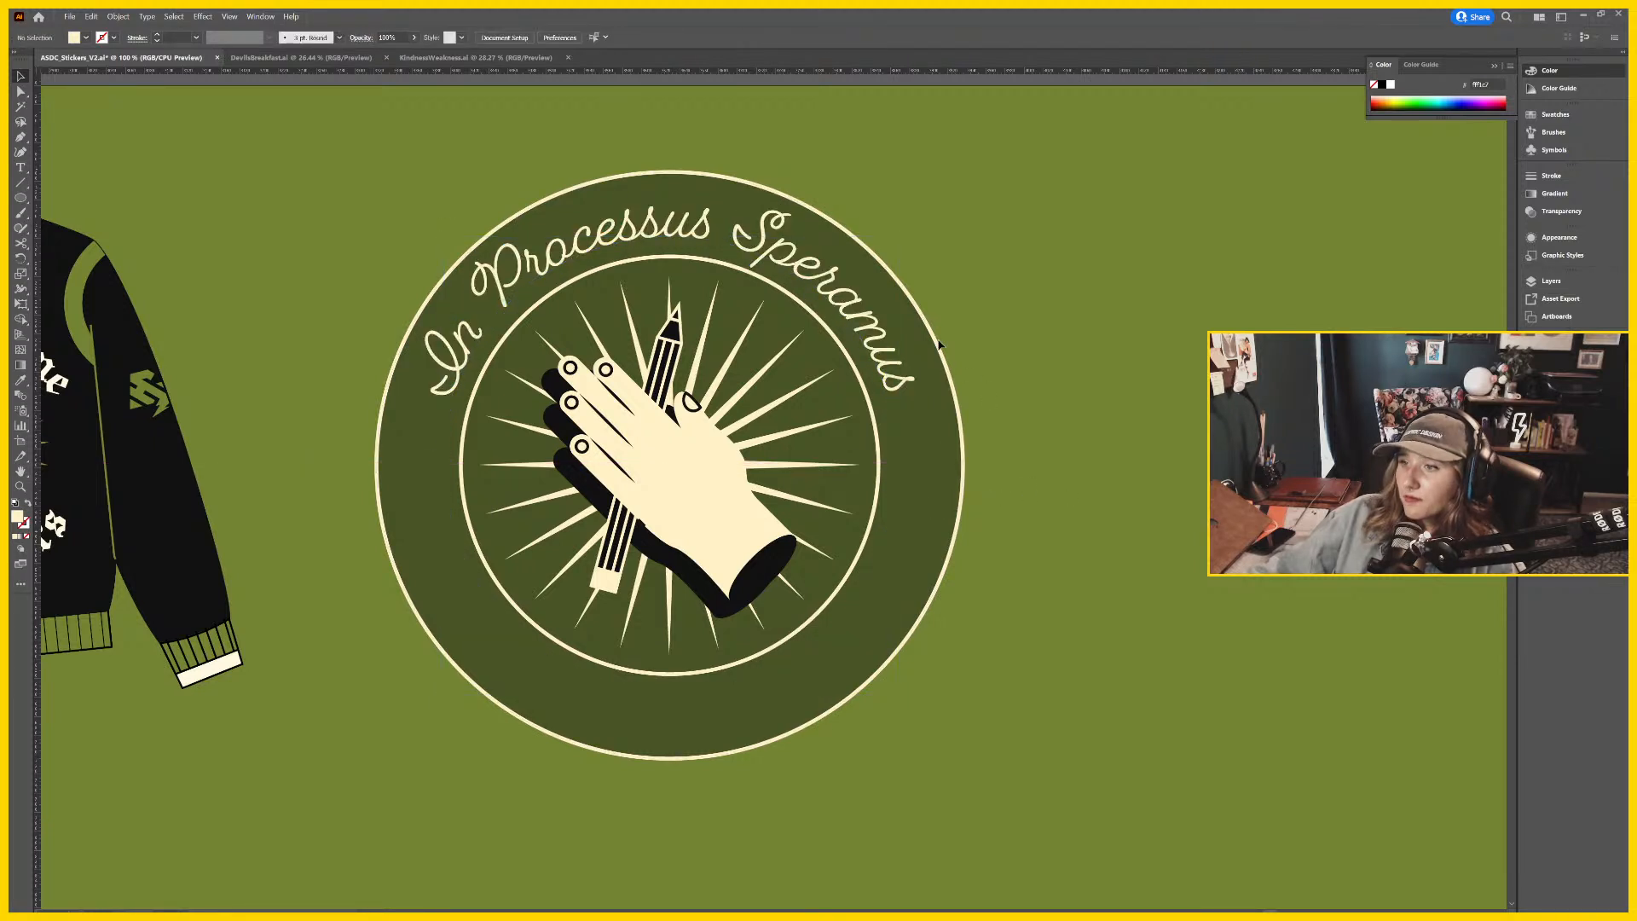
Duplicate the upper curved lettering in place and rotate the copy half a turn into the ring's lower band.
{"action": "left_click", "coordinate": [797, 290]}
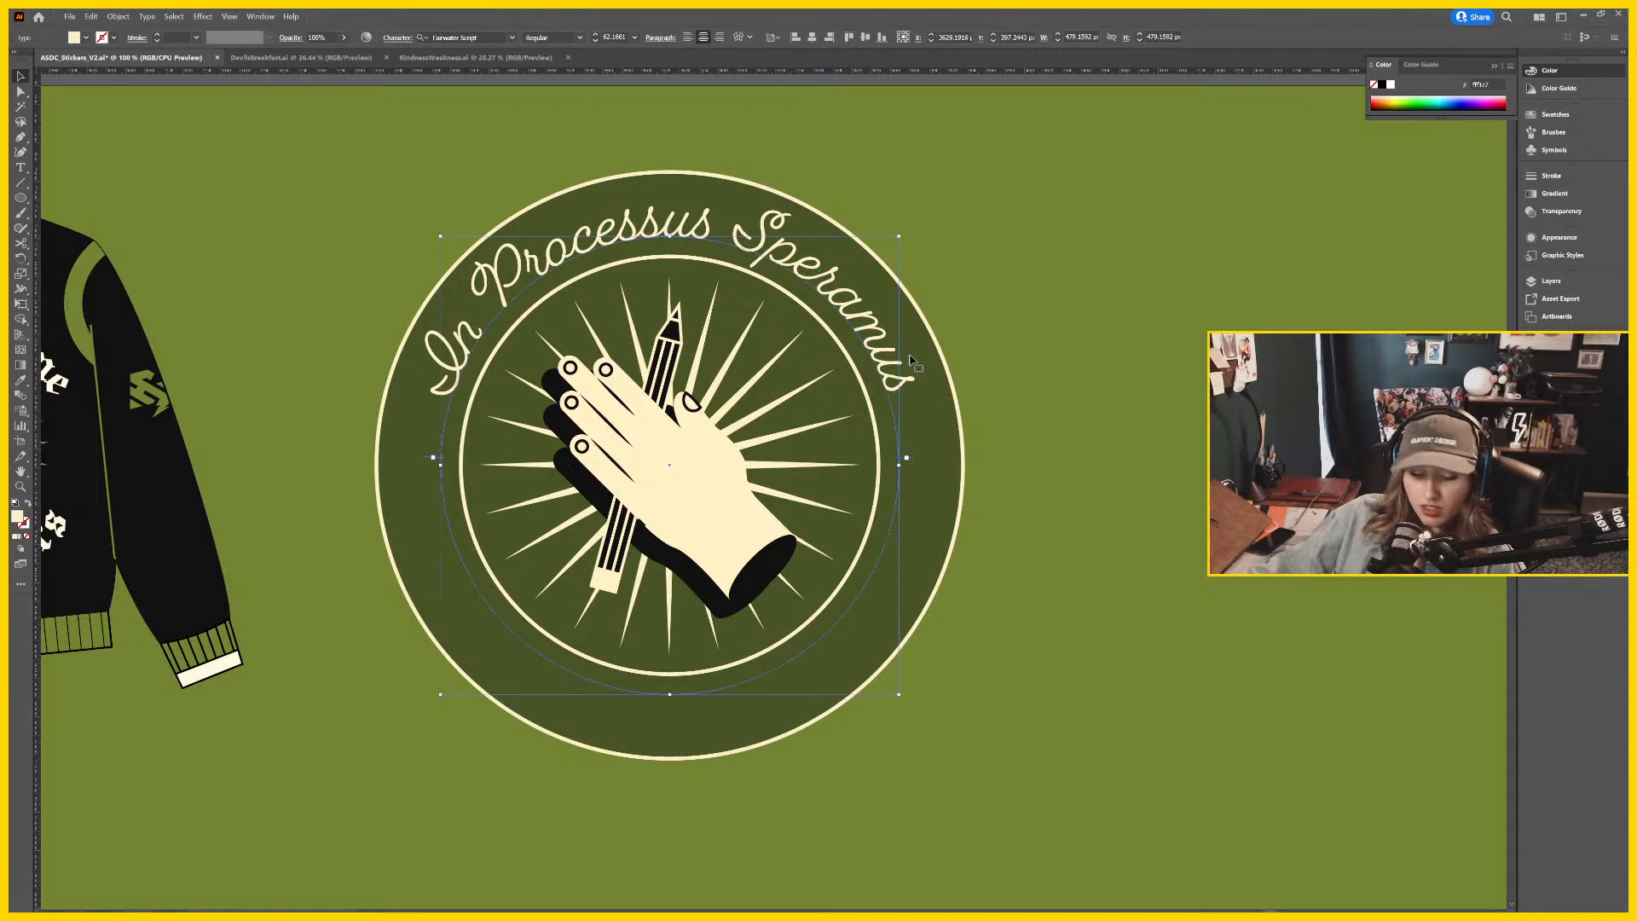
{"action": "left_click_drag", "start_coordinate": [890, 353], "coordinate": [861, 342]}
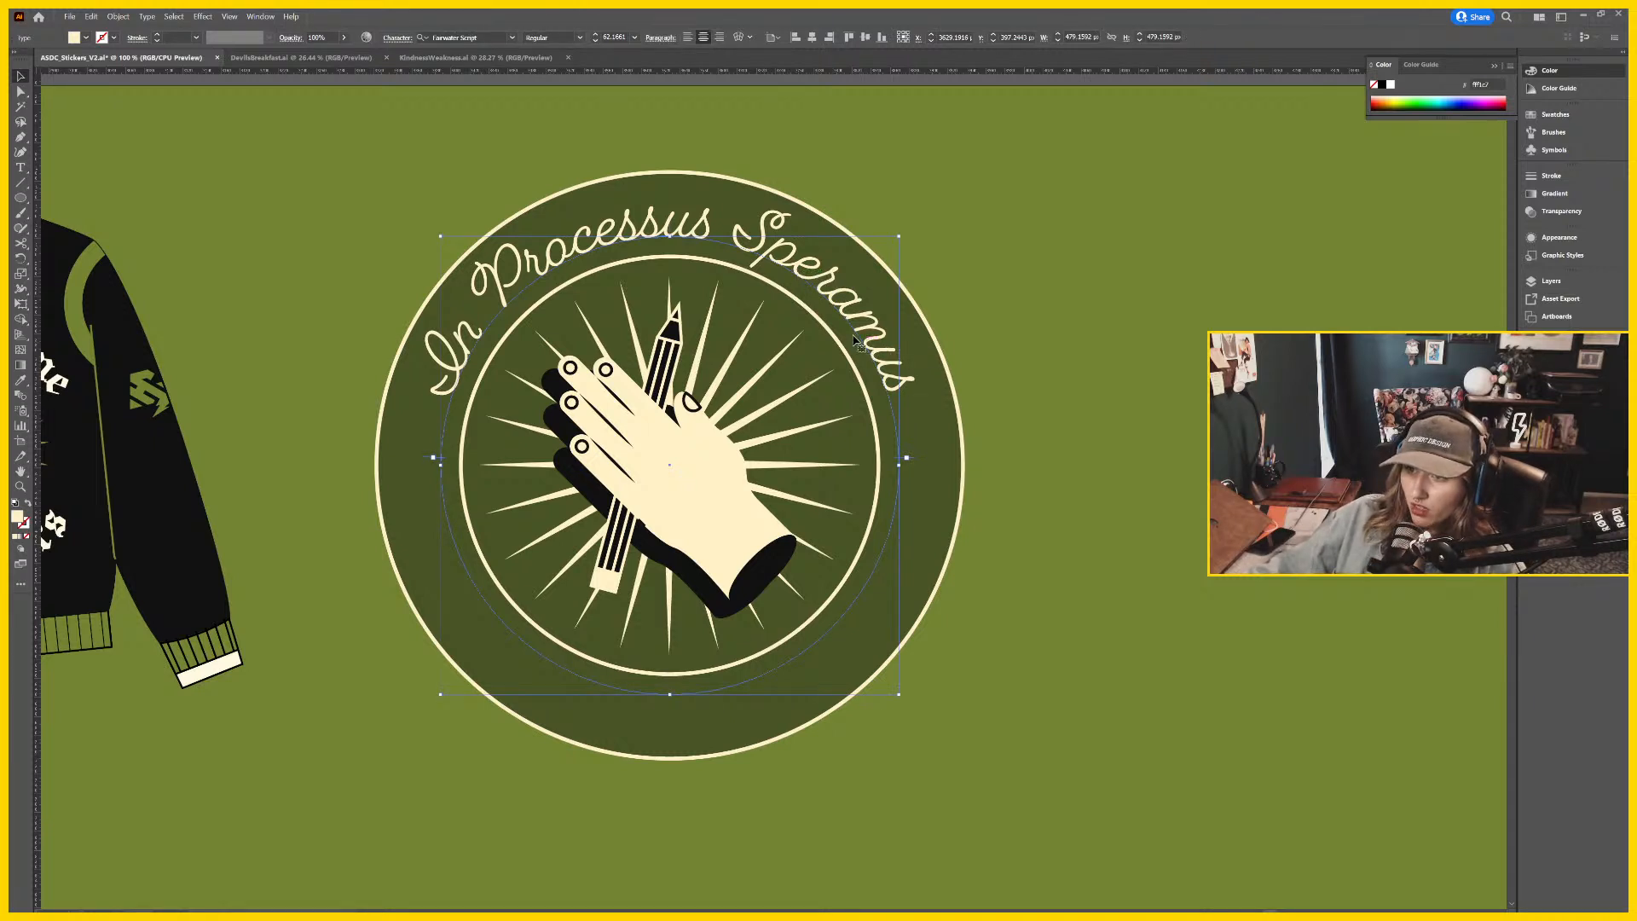
{"action": "key", "text": "ctrl+c"}
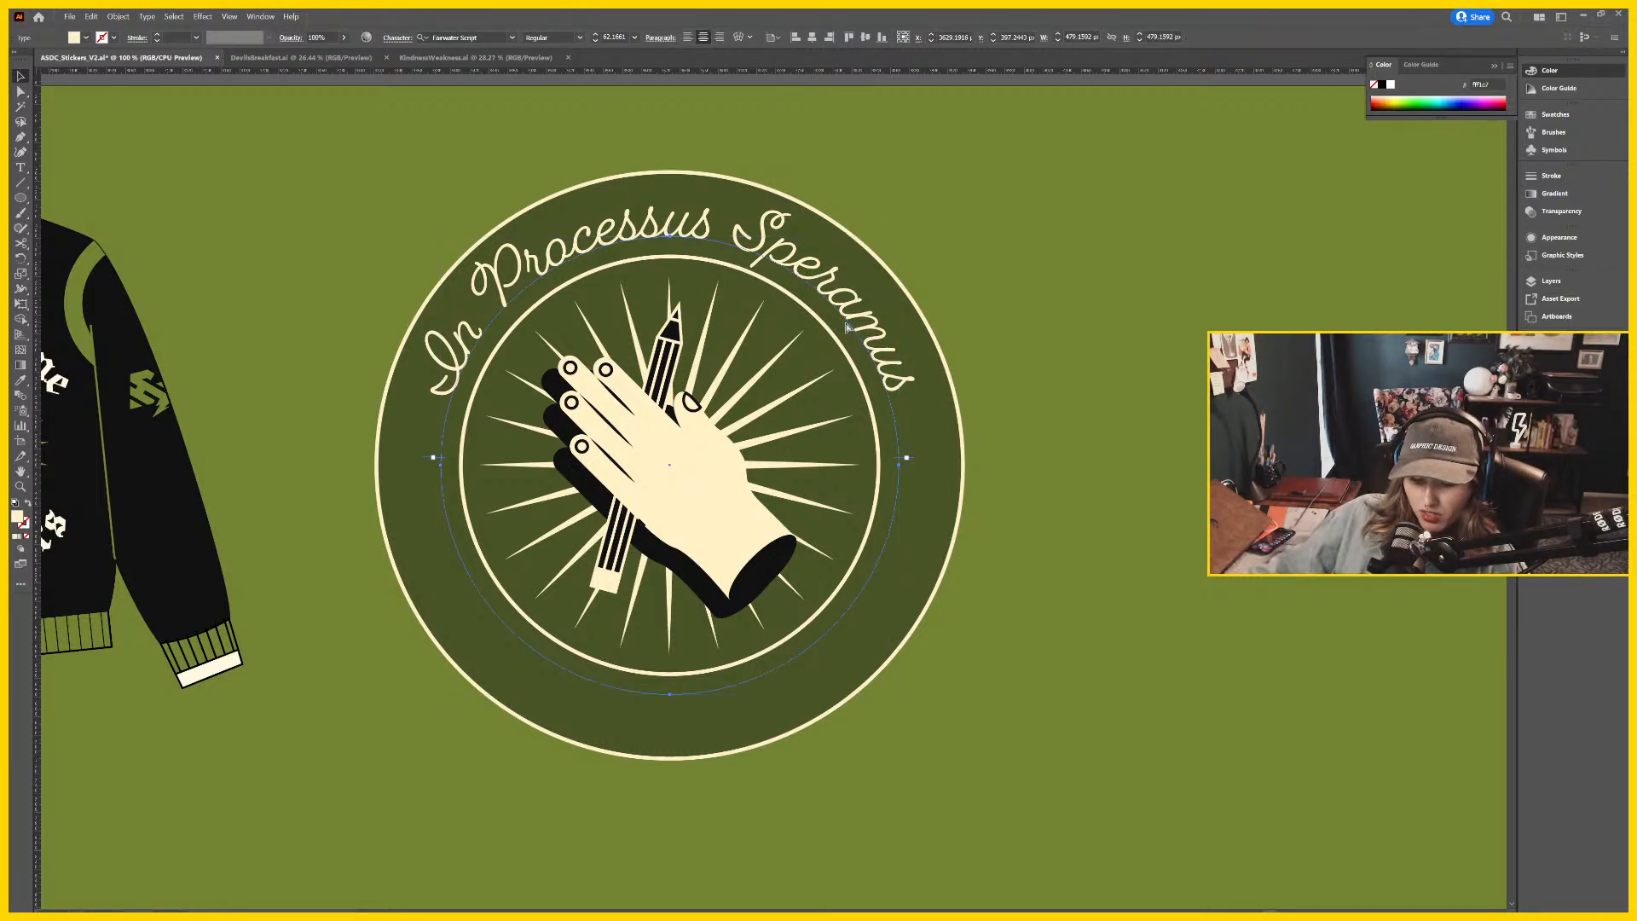
{"action": "left_click_drag", "start_coordinate": [903, 232], "coordinate": [435, 698]}
{"action": "left_click", "coordinate": [1009, 563]}
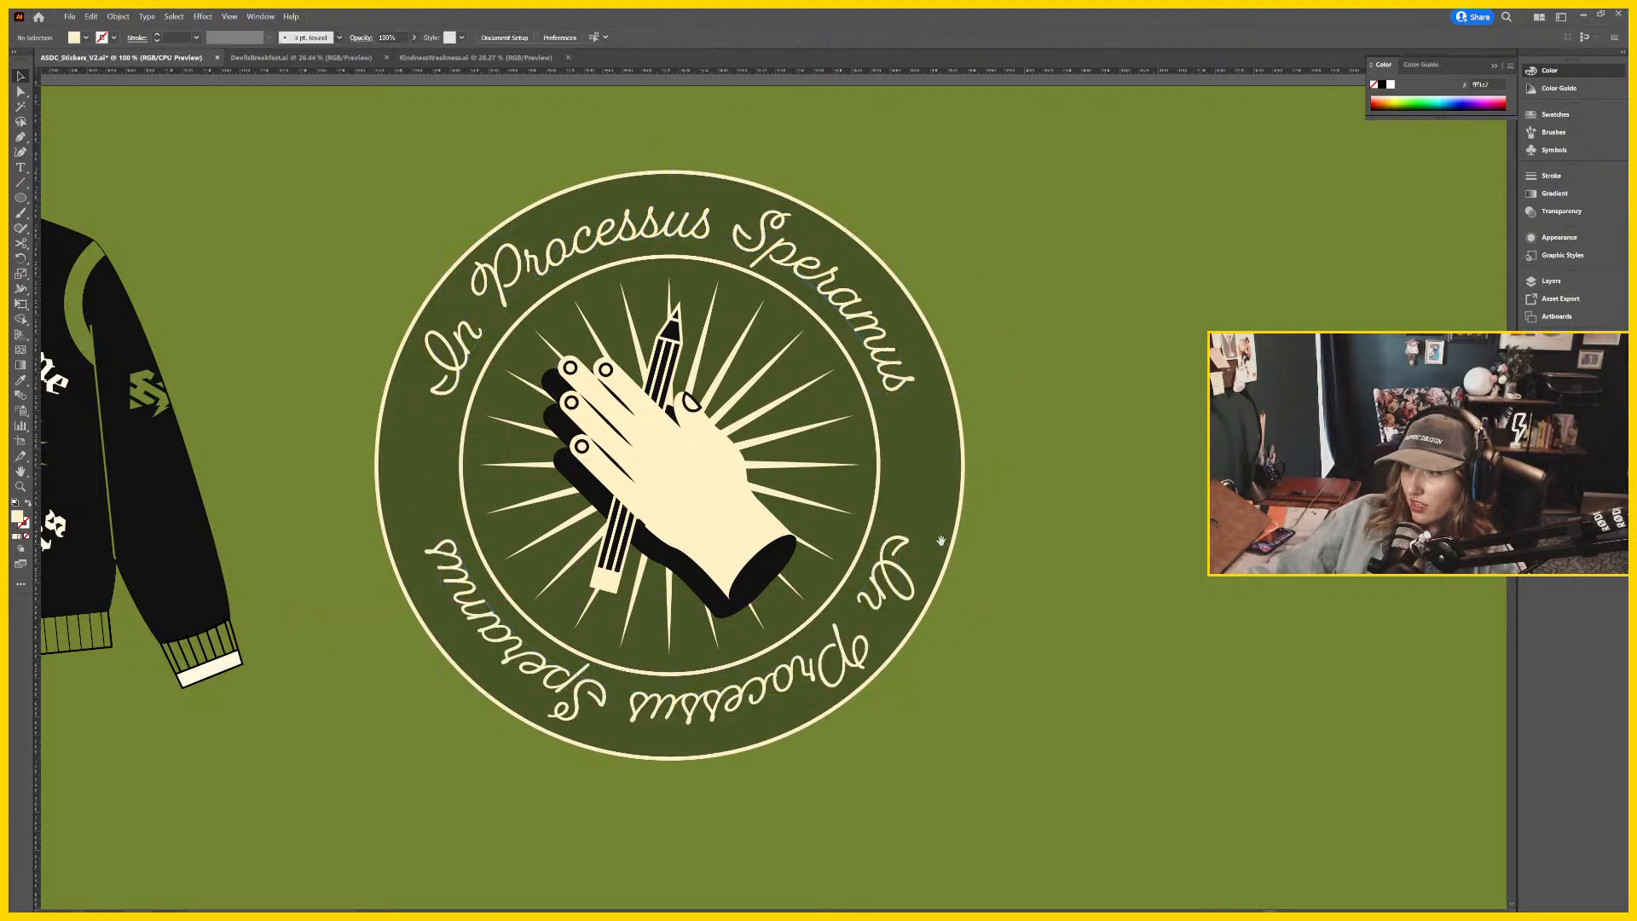
Delete the stray short black stroke on the front hand's lower edge beside the pencil, inside the nested hand groups.
{"action": "scroll", "coordinate": [1006, 512], "scroll_direction": "left", "scroll_amount": 2}
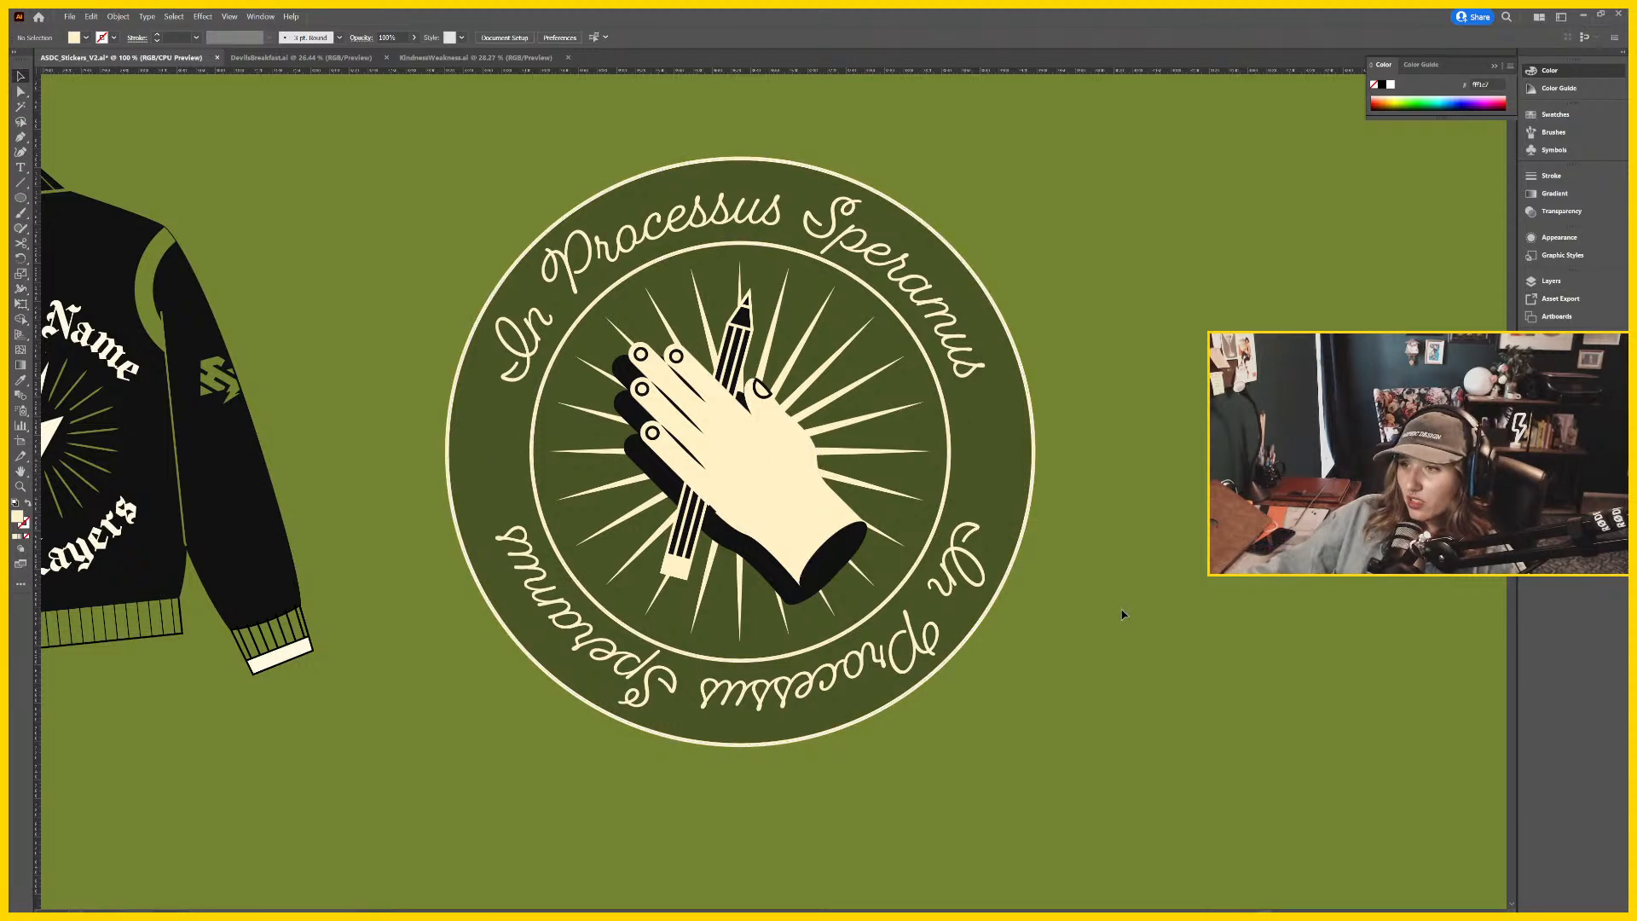
{"action": "key", "text": "ctrl+minus"}
{"action": "key", "text": "ctrl+minus"}
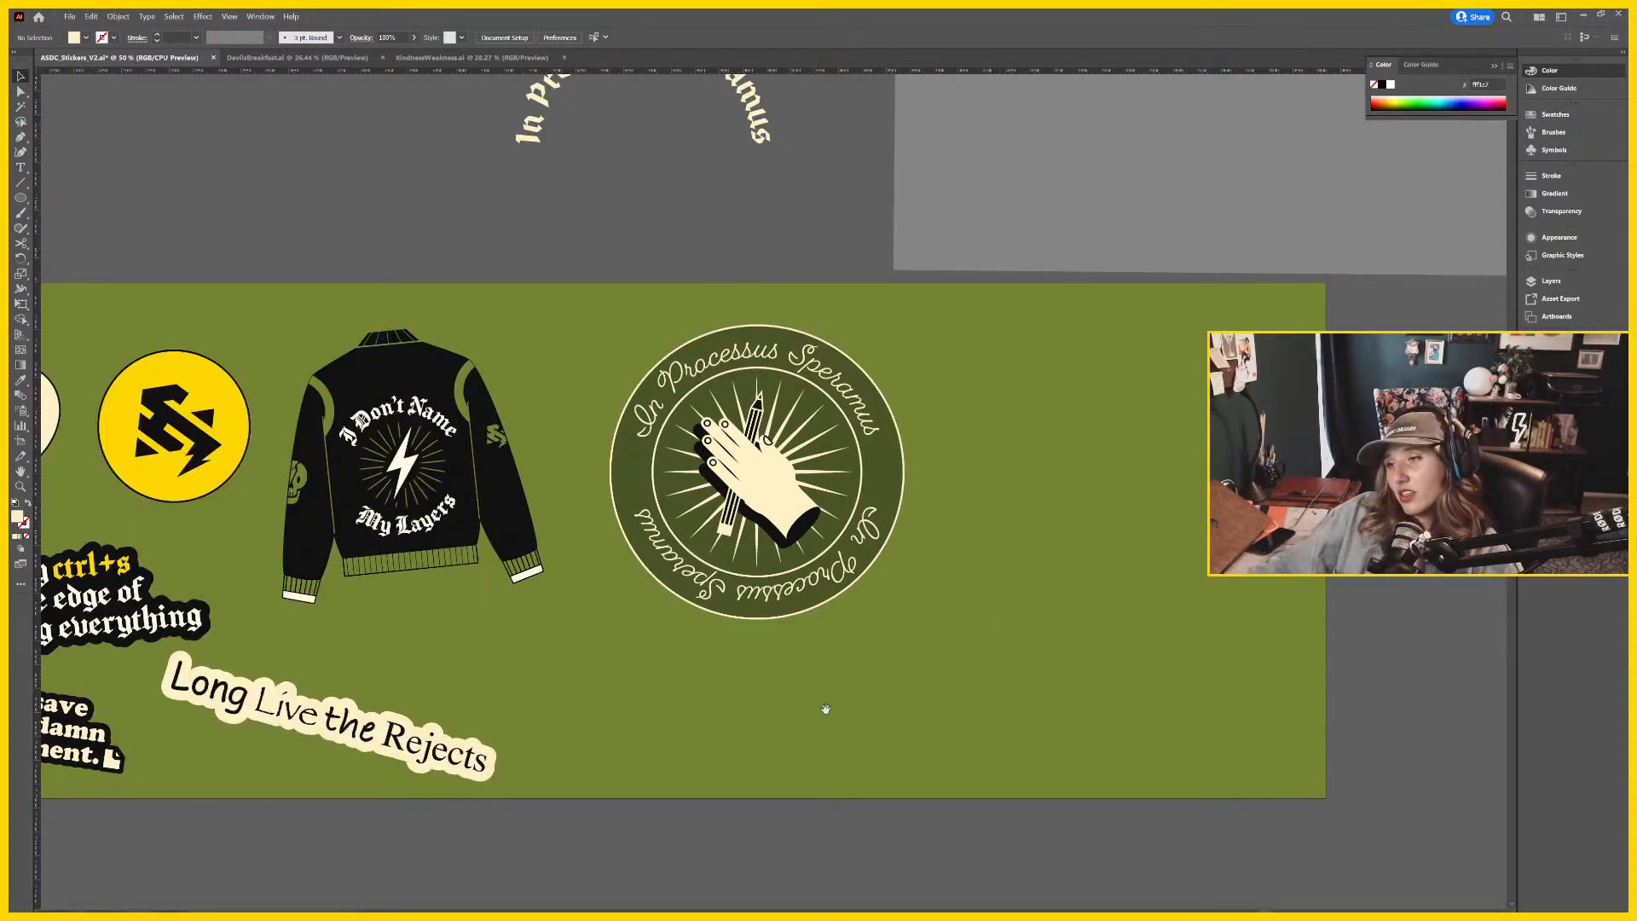
{"action": "left_click_drag", "start_coordinate": [825, 710], "coordinate": [955, 694]}
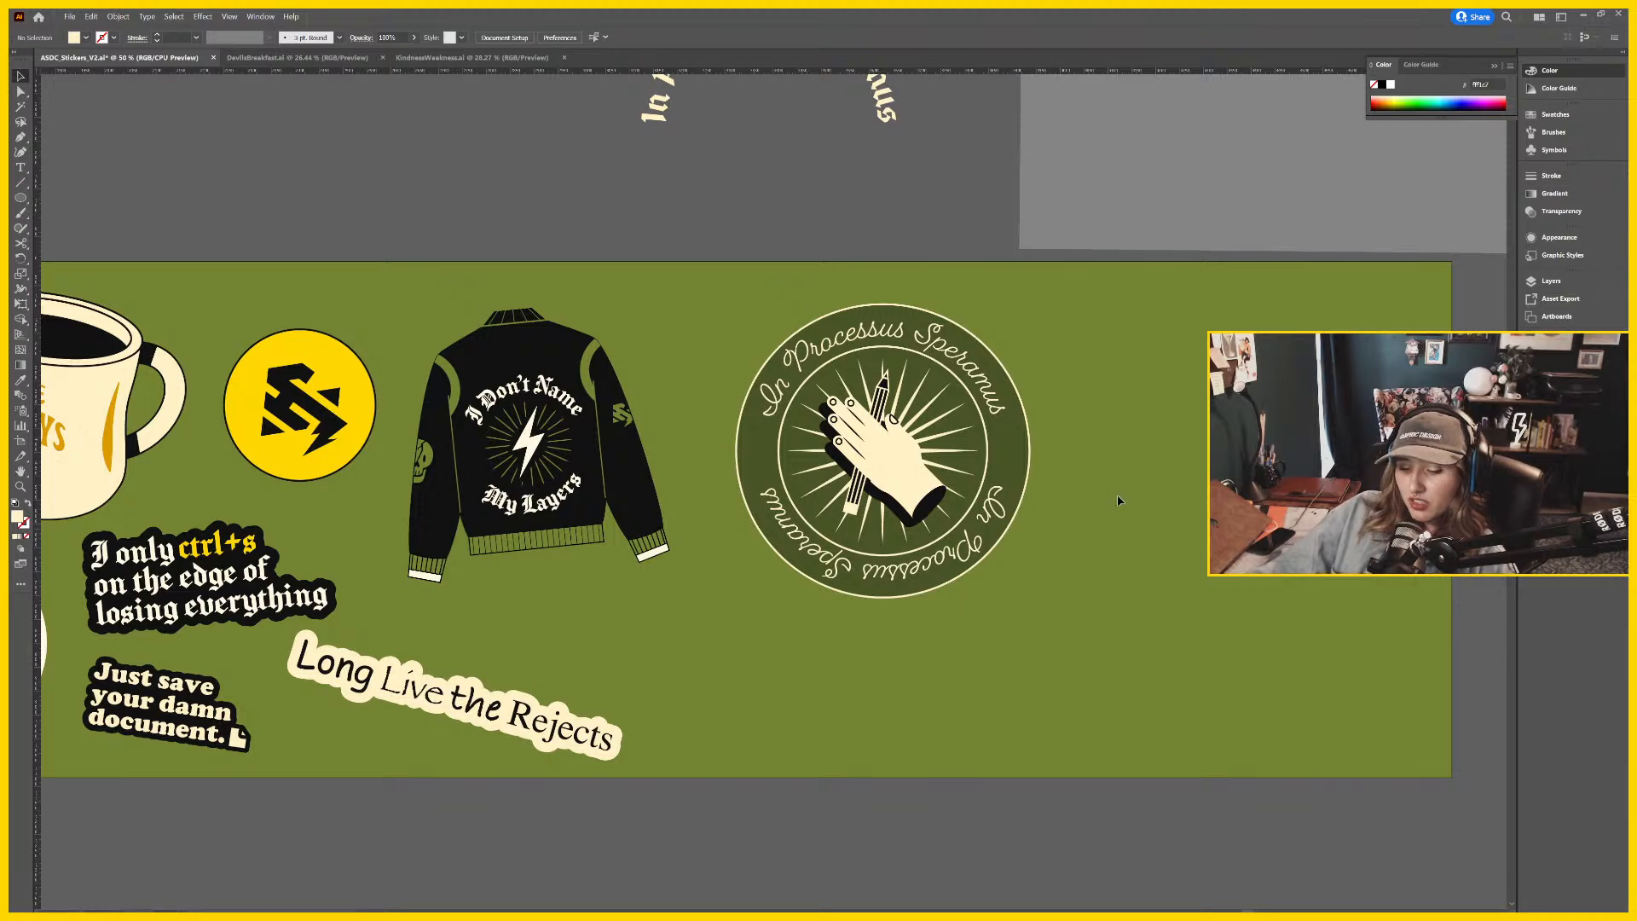
{"action": "scroll", "coordinate": [1118, 500], "scroll_direction": "up", "scroll_amount": 3}
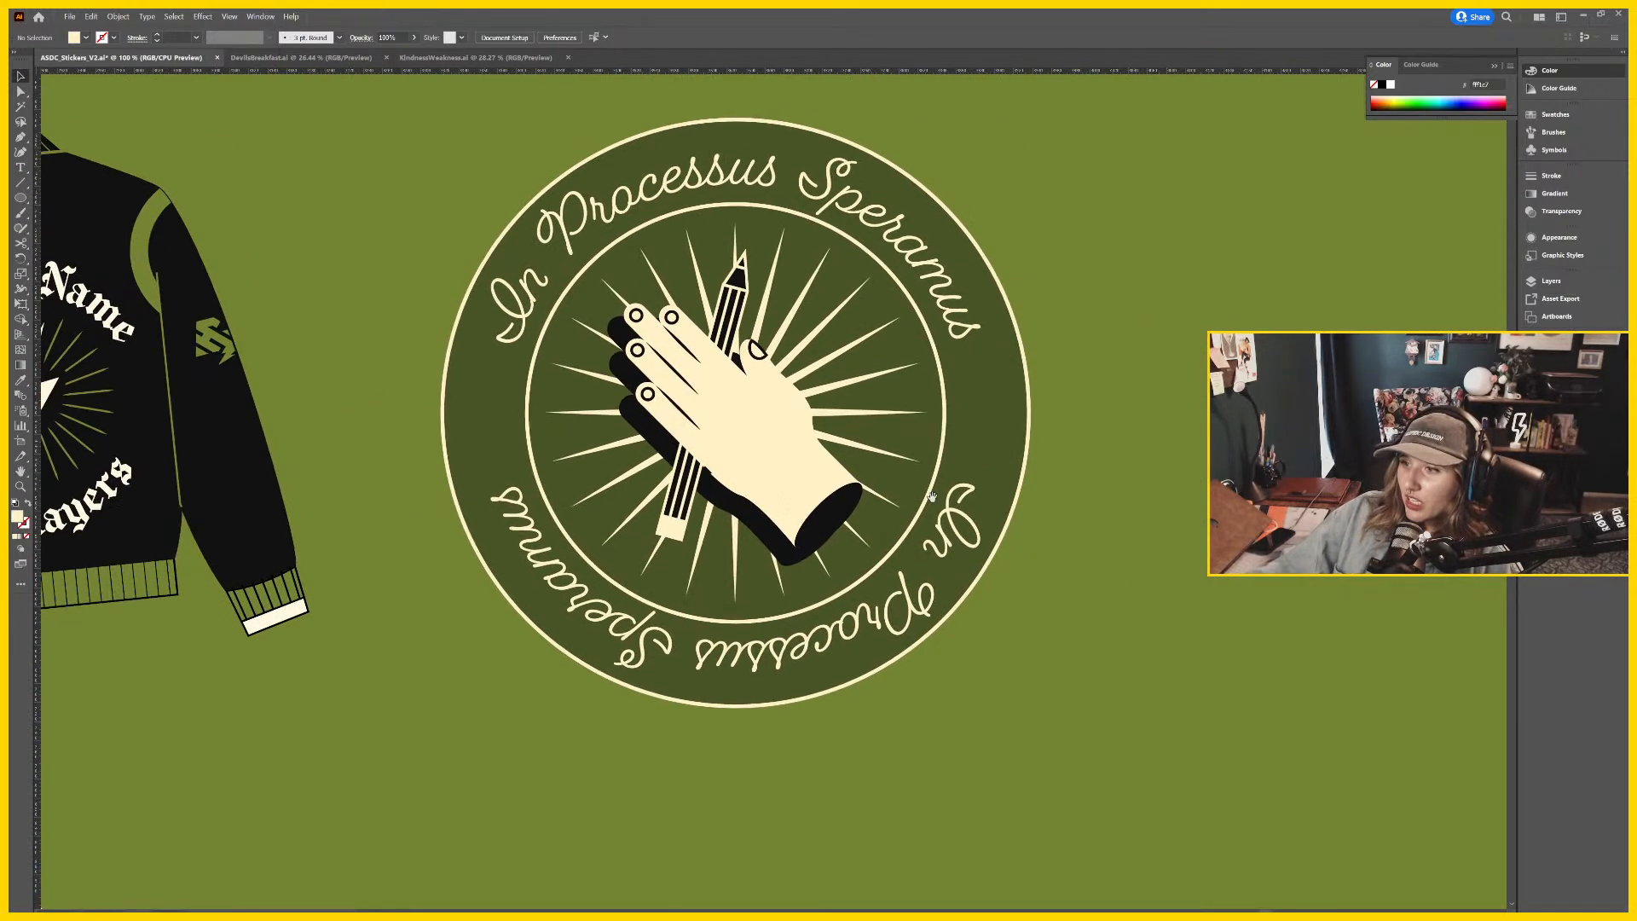
{"action": "left_click", "coordinate": [725, 488]}
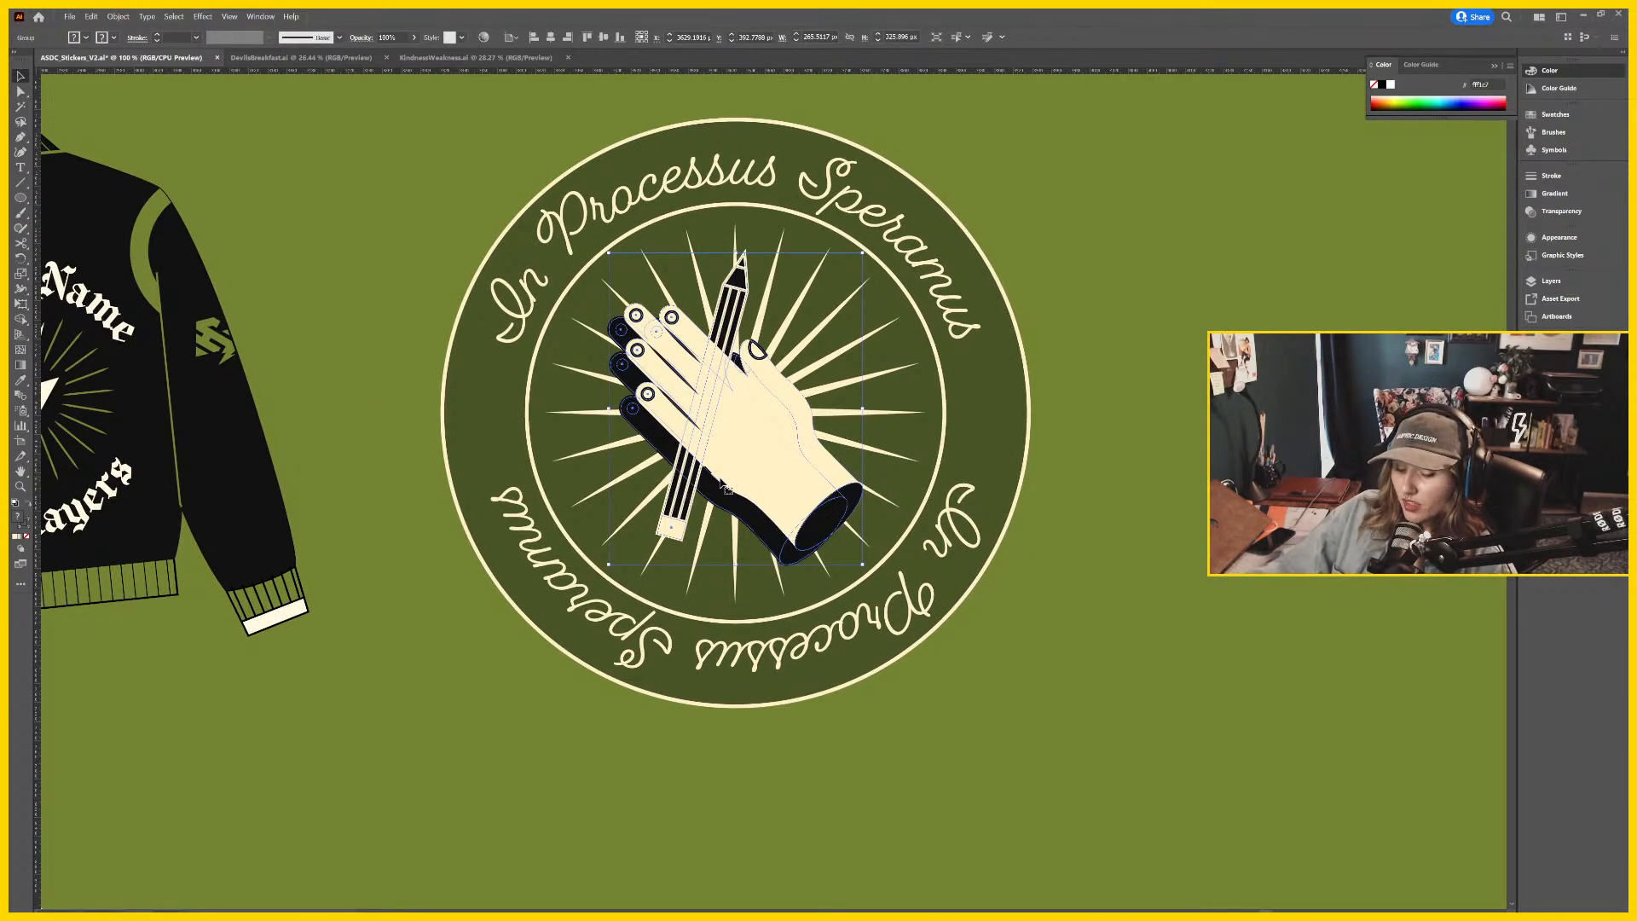
{"action": "scroll", "coordinate": [724, 488], "scroll_direction": "up", "scroll_amount": 3}
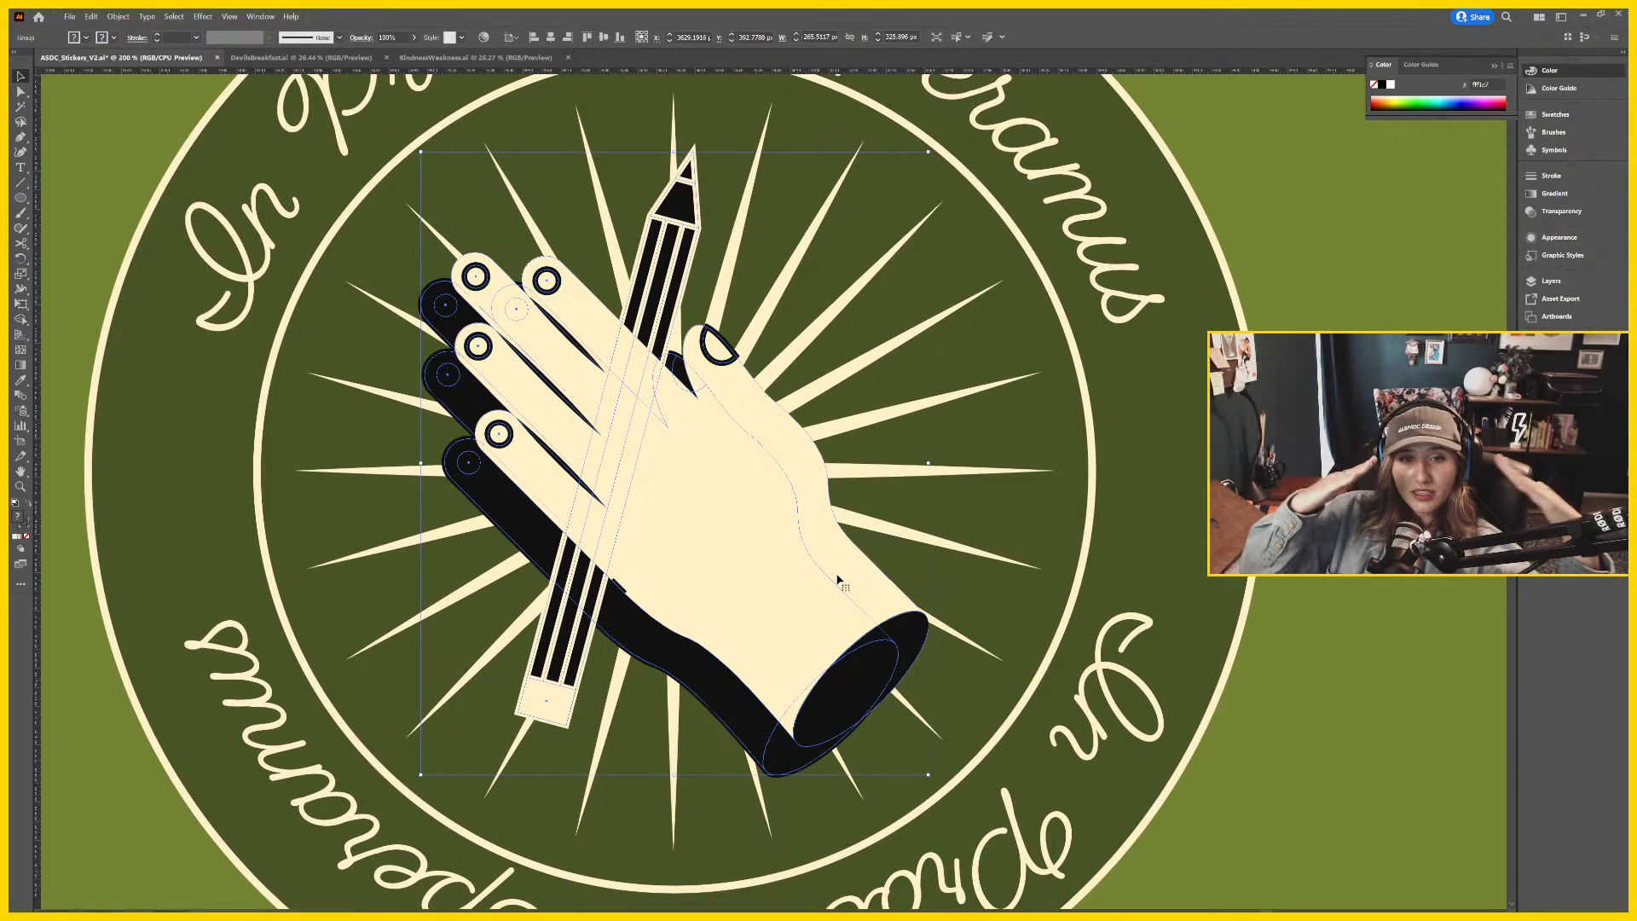
{"action": "double_click", "coordinate": [624, 592]}
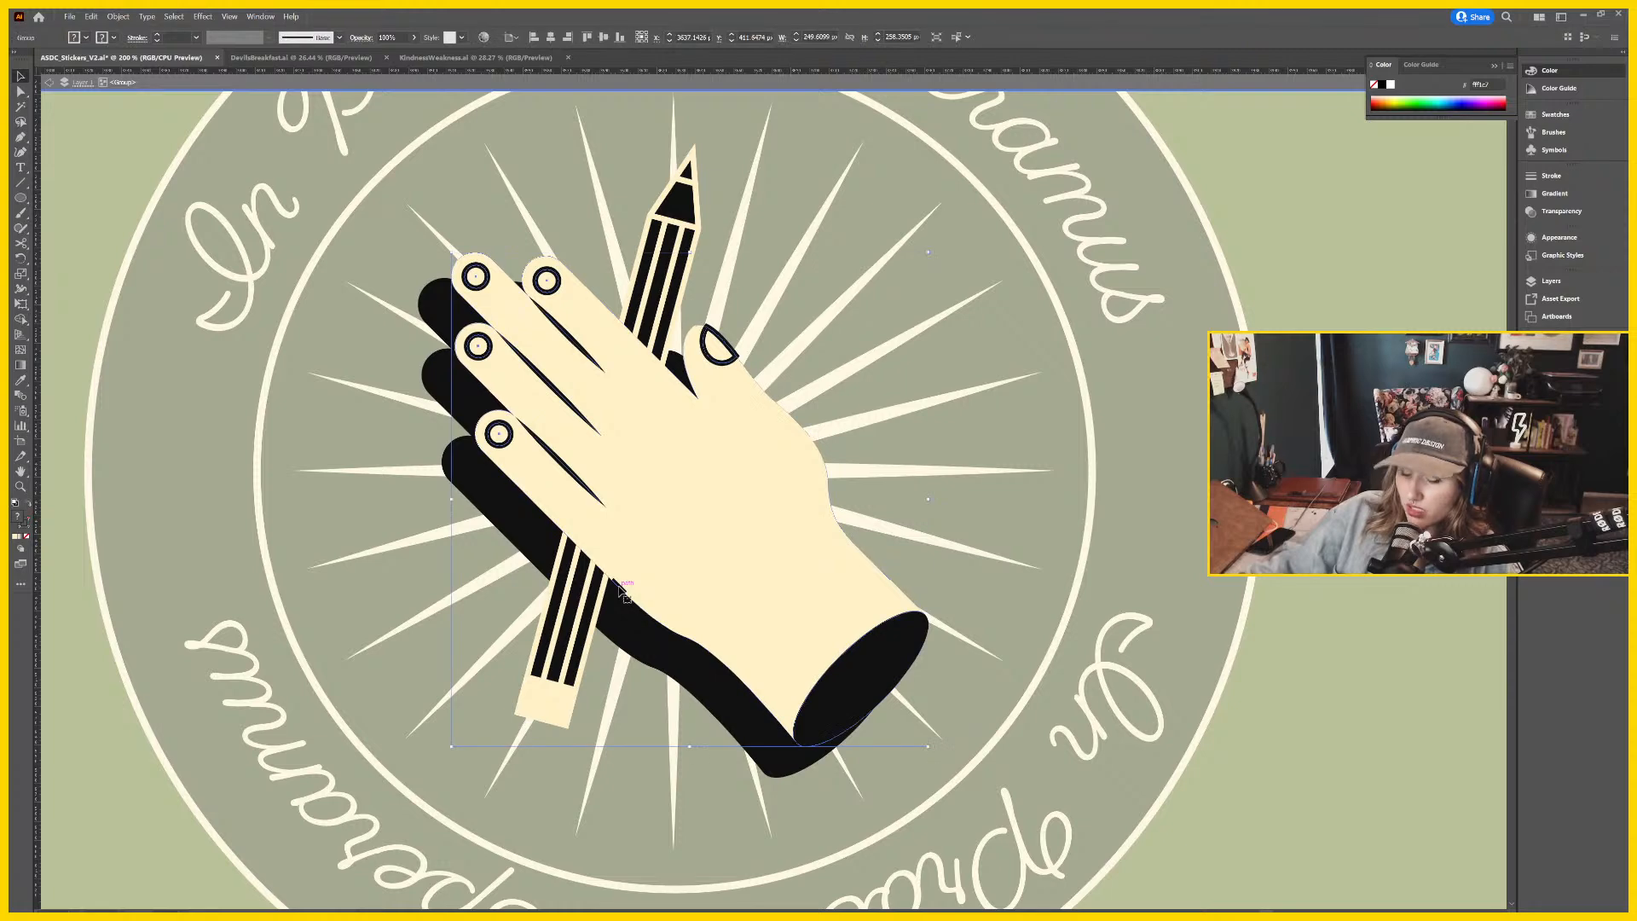
{"action": "scroll", "coordinate": [624, 591], "scroll_direction": "up", "scroll_amount": 3}
{"action": "left_click", "coordinate": [573, 763]}
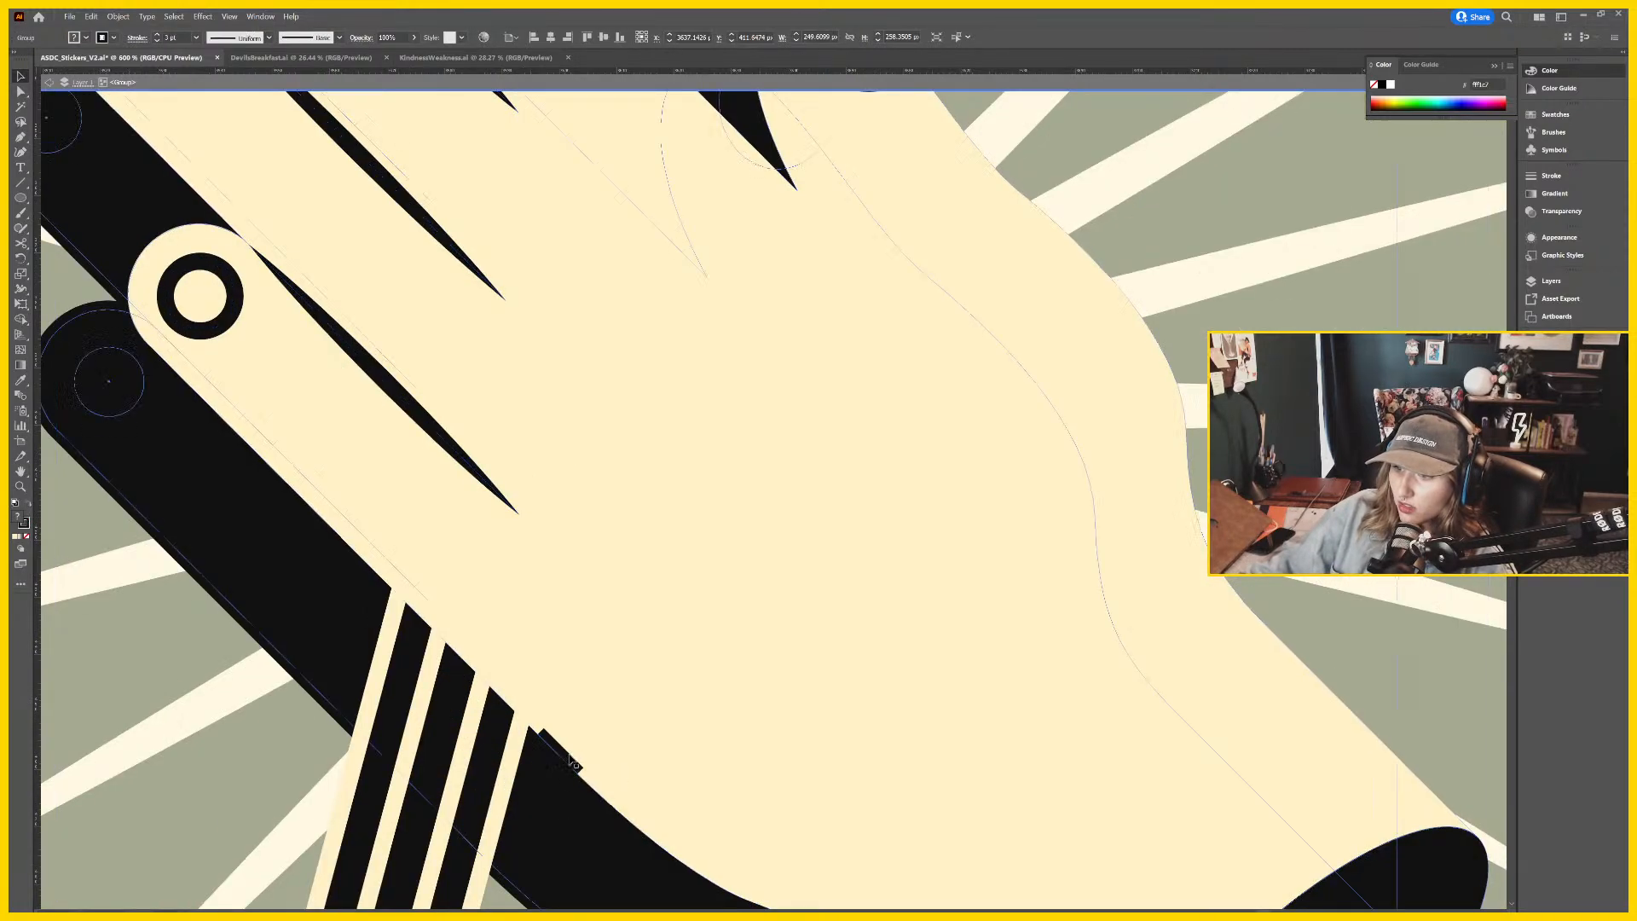
{"action": "double_click", "coordinate": [563, 757]}
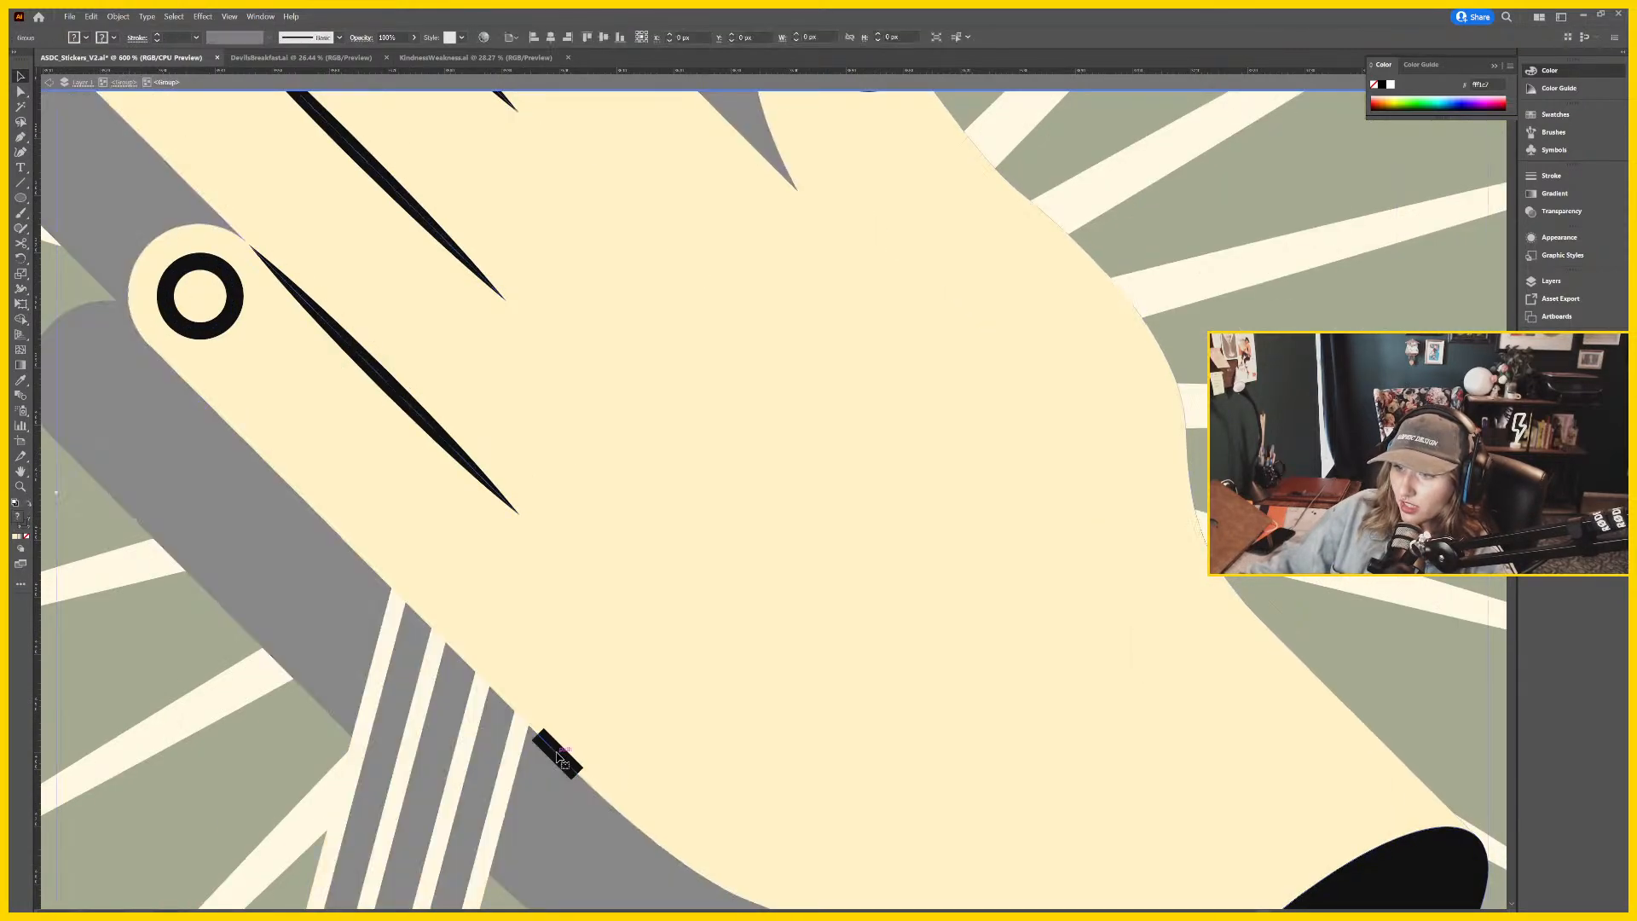
{"action": "left_click", "coordinate": [560, 758]}
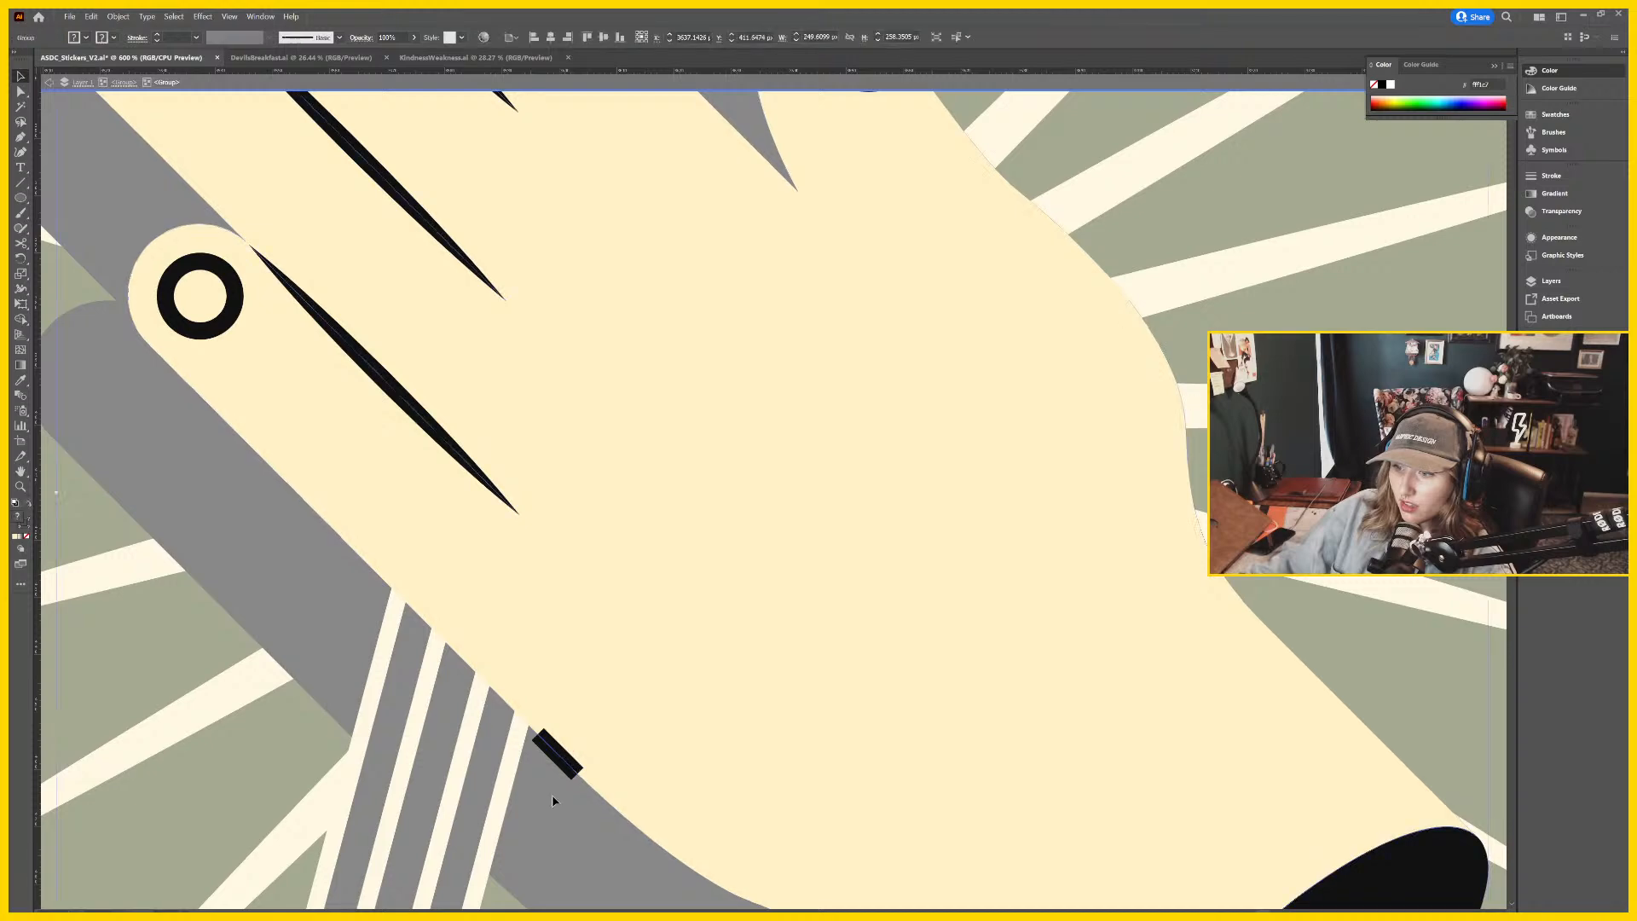
{"action": "double_click", "coordinate": [556, 759]}
{"action": "key", "text": "Delete"}
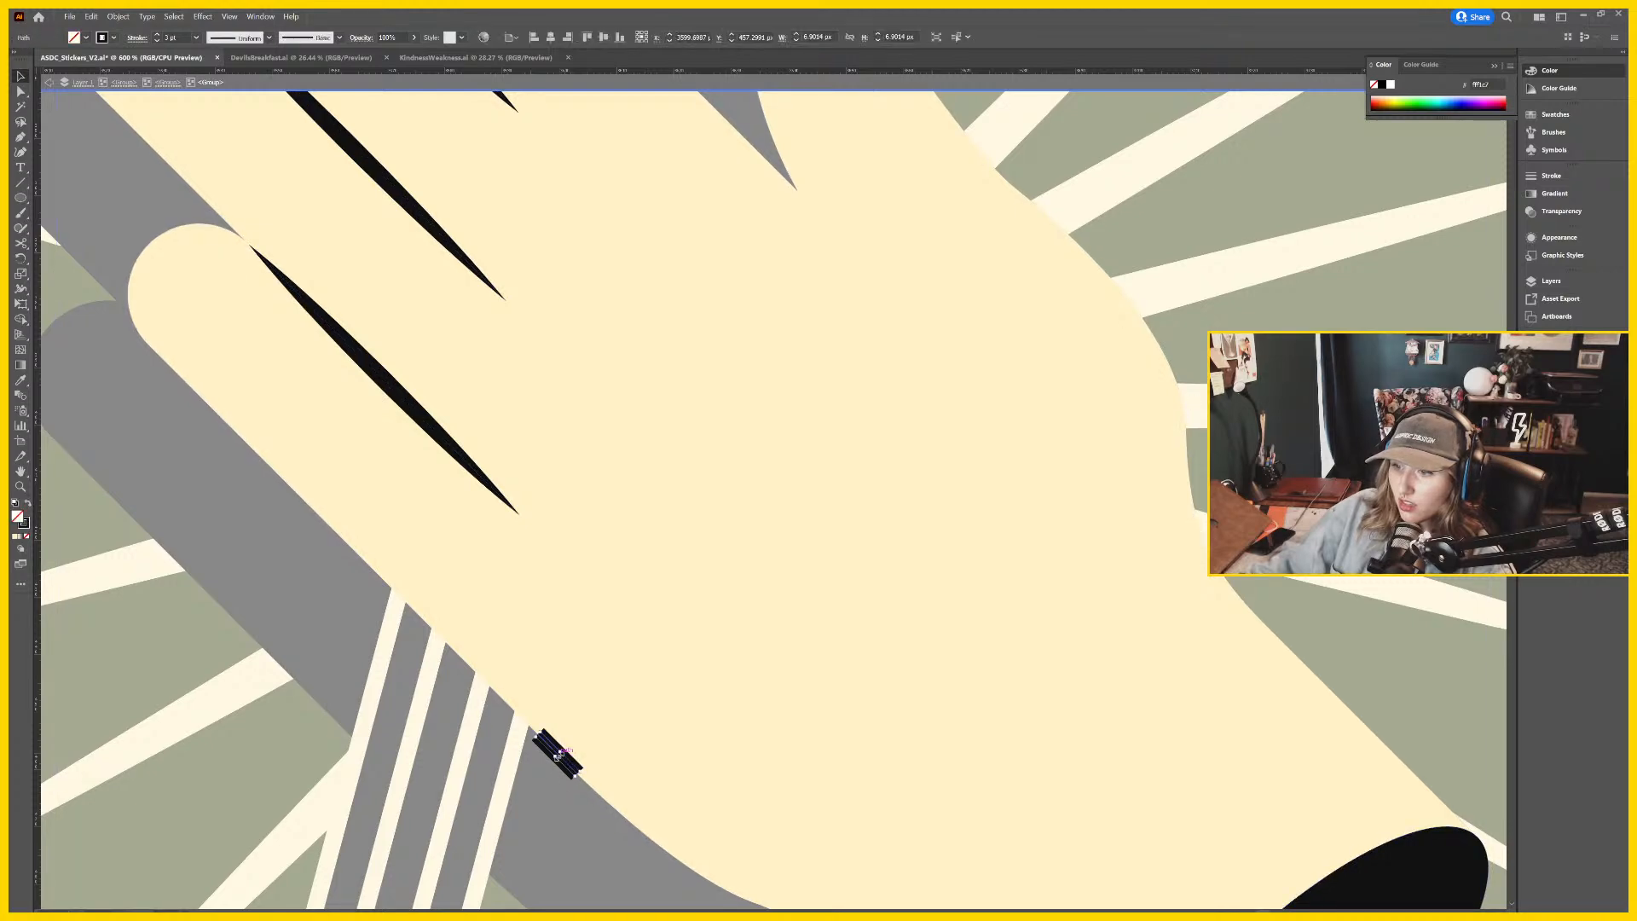
{"action": "key", "text": "Escape"}
{"action": "key", "text": "ctrl+minus"}
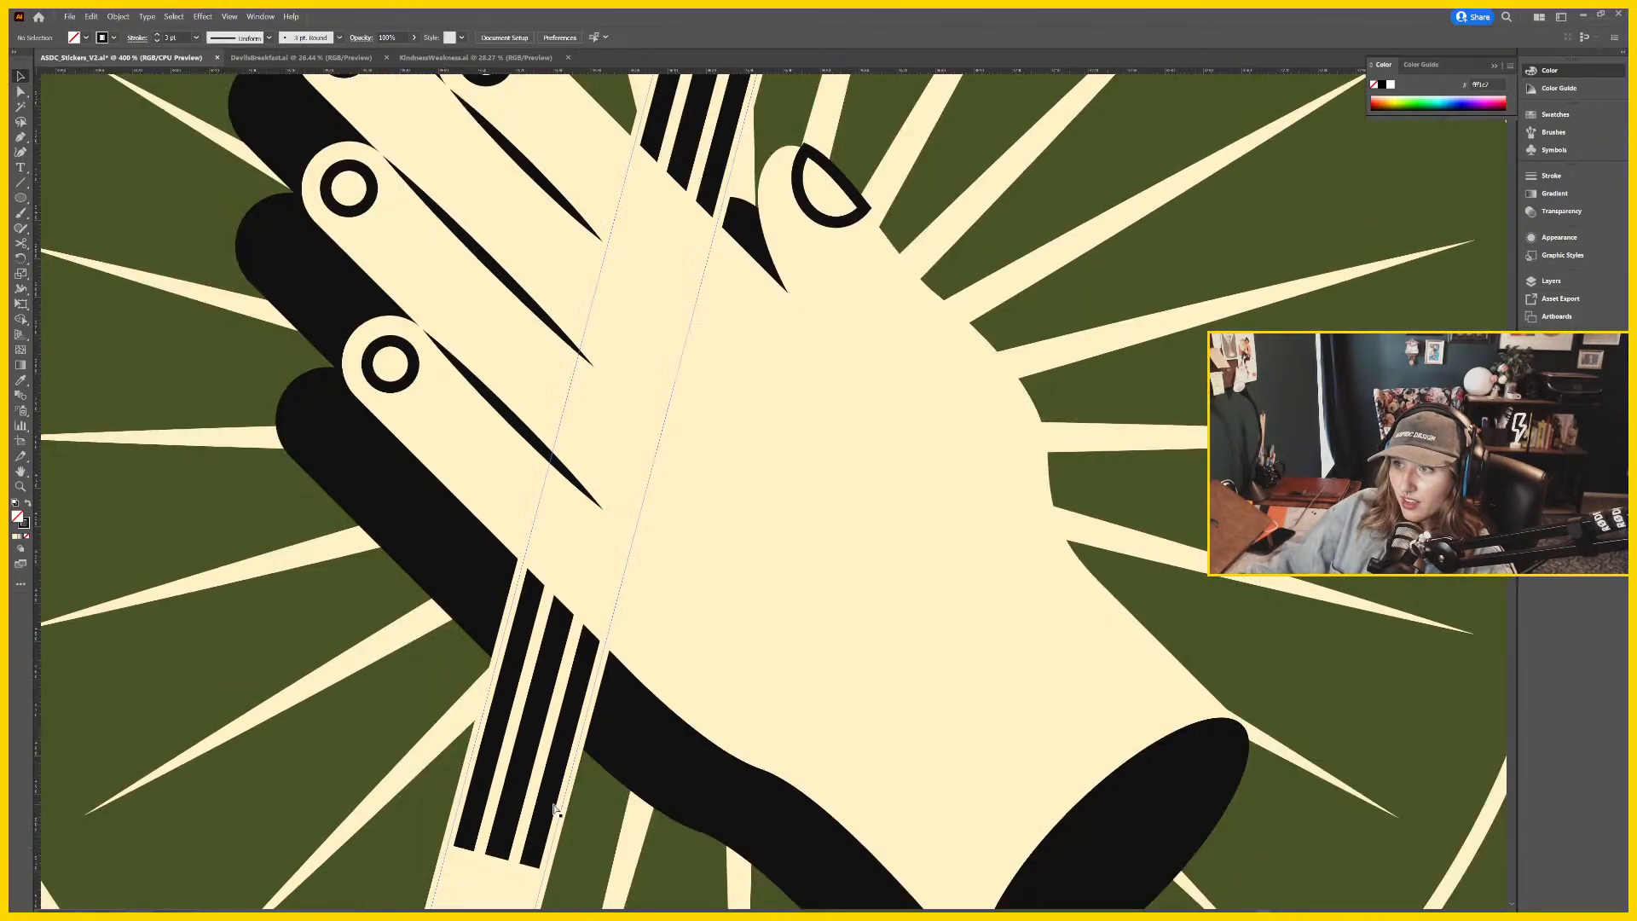
Save the sticker document with the whole circular praying-hands sticker in view.
{"action": "key", "text": "ctrl+minus"}
{"action": "key", "text": "ctrl+minus"}
{"action": "key", "text": "ctrl+minus"}
{"action": "key", "text": "ctrl+minus"}
{"action": "key", "text": "ctrl+minus"}
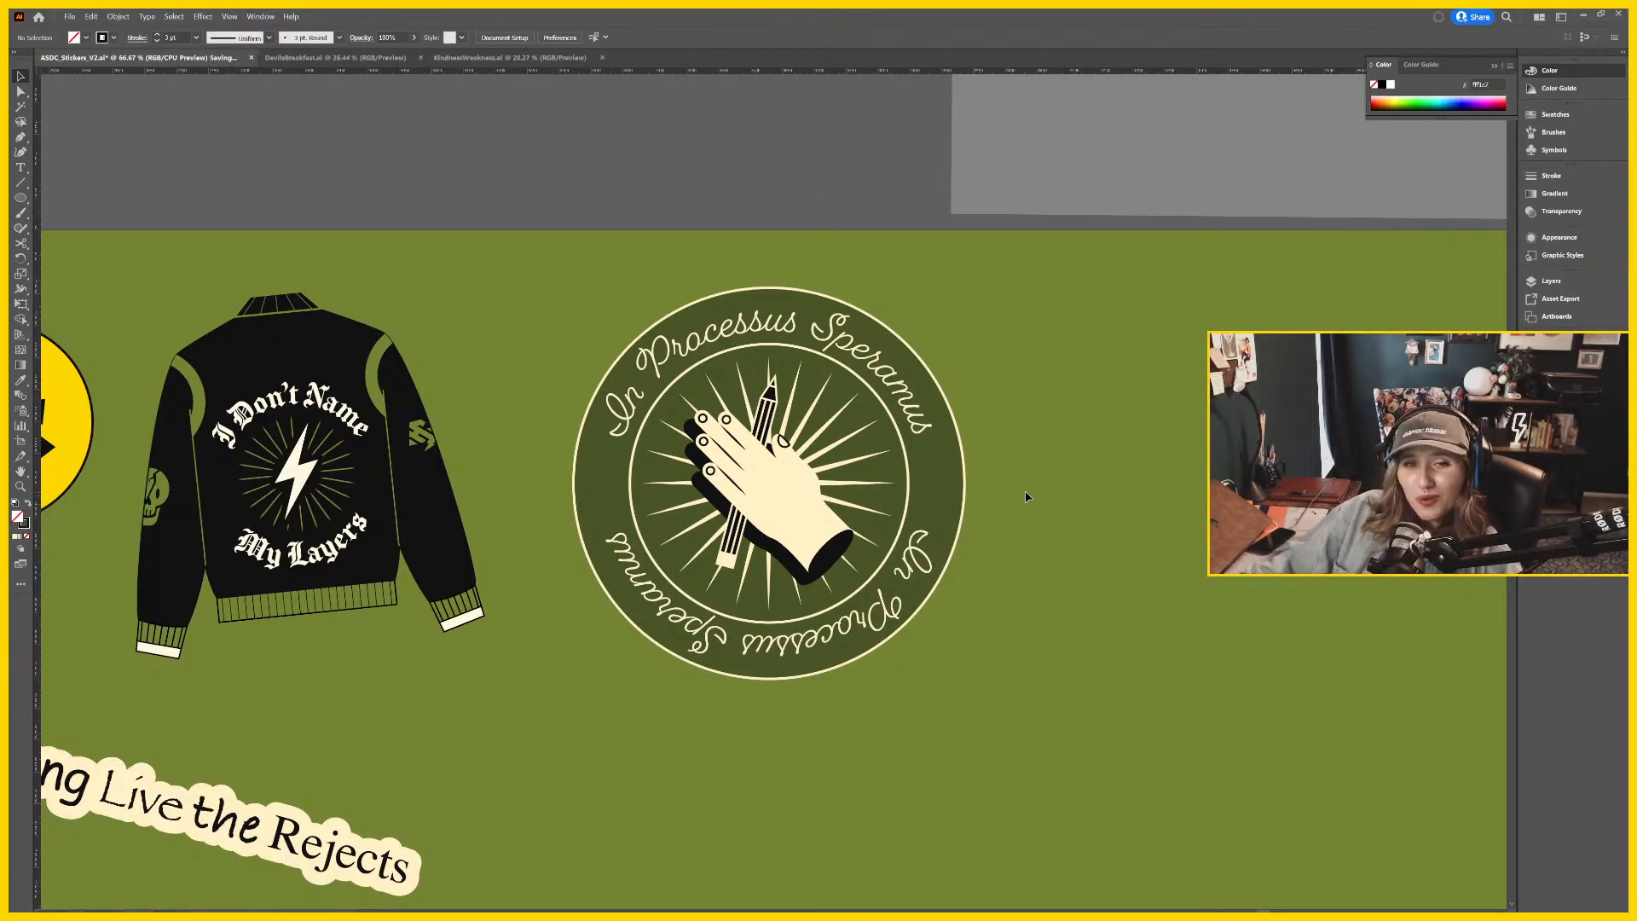
Move the faint sketch image down over the artboard's right end so the Holy Trinity triangle lies on the green area.
{"action": "scroll", "coordinate": [938, 520], "scroll_direction": "down", "scroll_amount": 1}
{"action": "scroll", "coordinate": [852, 546], "scroll_direction": "right", "scroll_amount": 1}
{"action": "key", "text": "ctrl+minus"}
{"action": "key", "text": "ctrl+minus"}
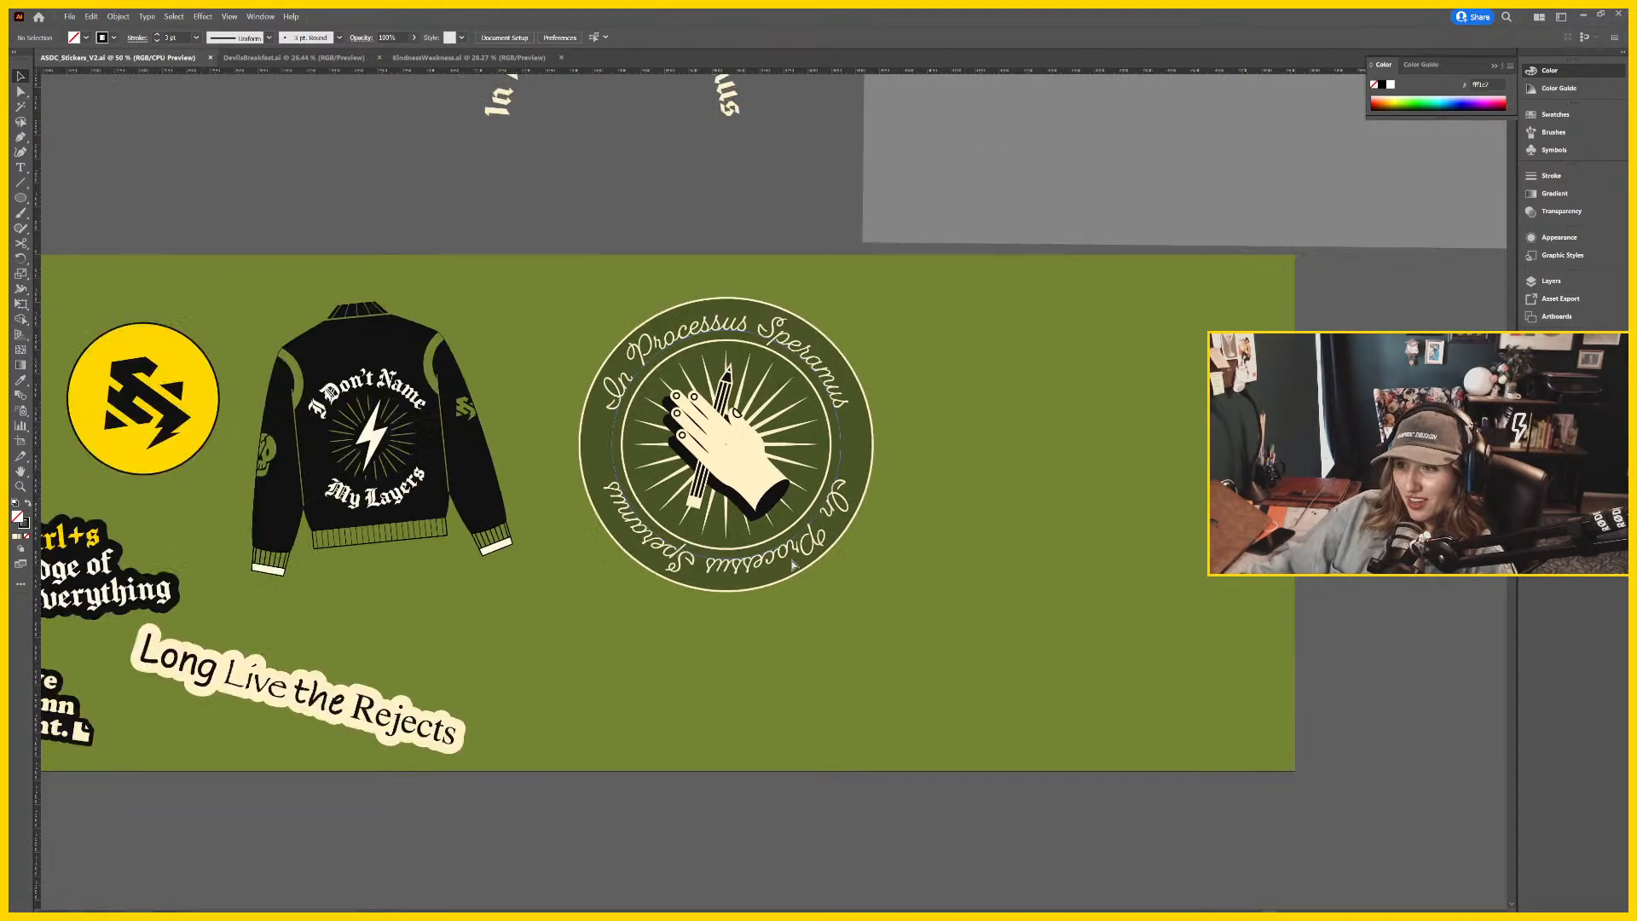
{"action": "scroll", "coordinate": [1078, 468], "scroll_direction": "up", "scroll_amount": 2}
{"action": "scroll", "coordinate": [1078, 468], "scroll_direction": "right", "scroll_amount": 2}
{"action": "mouse_move", "coordinate": [957, 326]}
{"action": "left_mouse_down"}
{"action": "mouse_move", "coordinate": [1021, 428]}
{"action": "mouse_move", "coordinate": [945, 701]}
{"action": "left_mouse_up"}
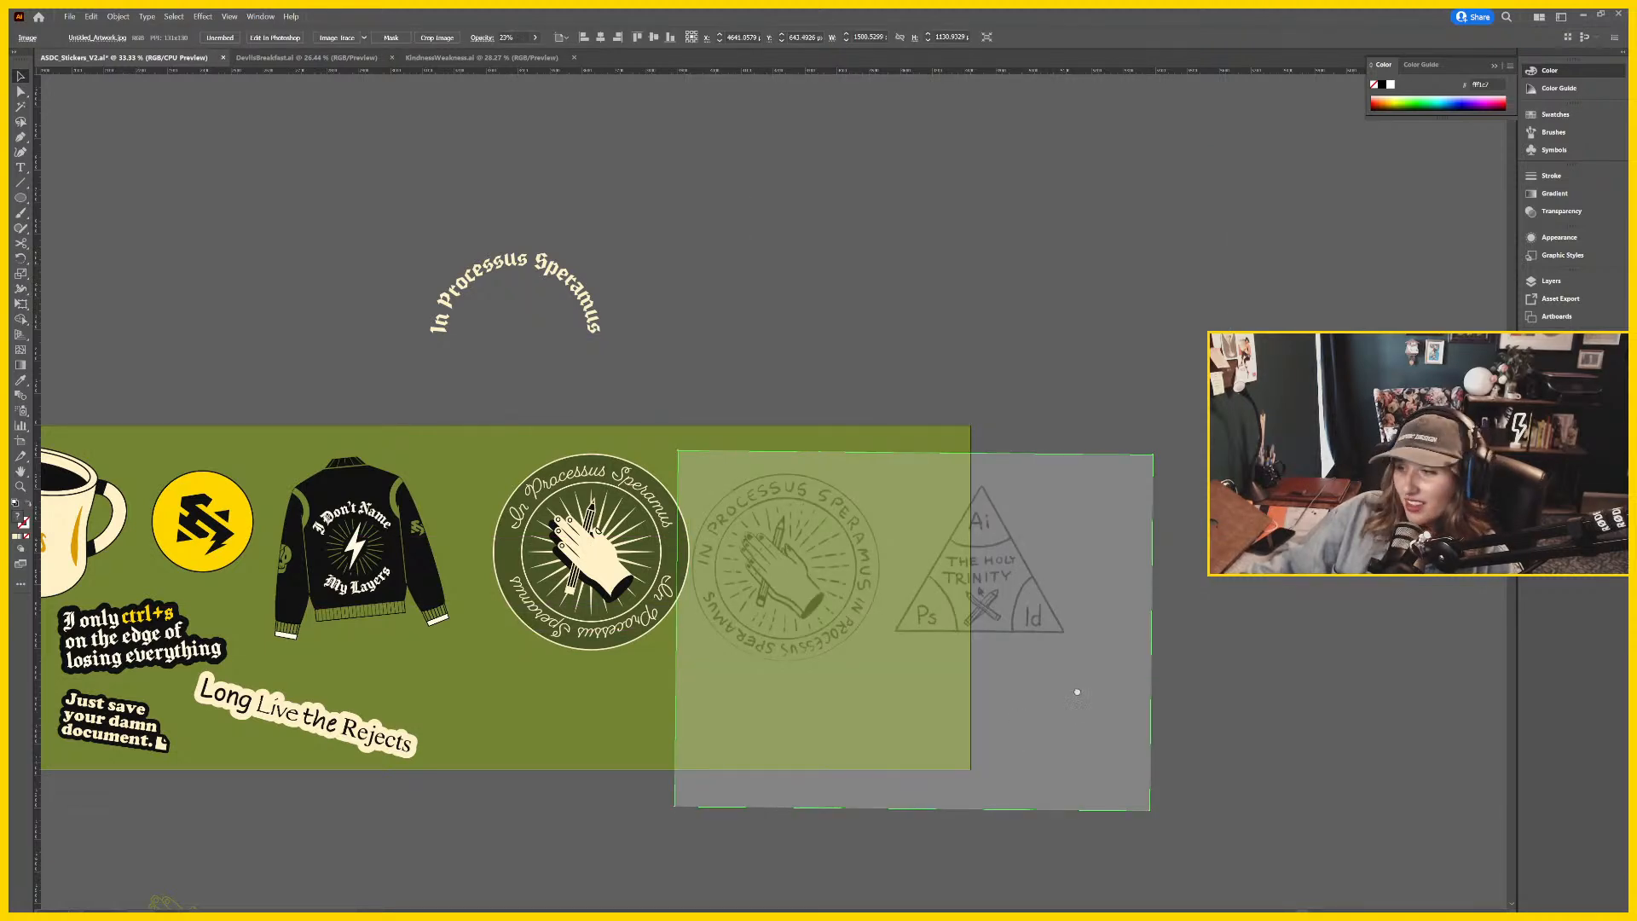
{"action": "mouse_move", "coordinate": [1077, 691]}
{"action": "left_mouse_down"}
{"action": "mouse_move", "coordinate": [1071, 512]}
{"action": "mouse_move", "coordinate": [811, 573]}
{"action": "mouse_move", "coordinate": [862, 582]}
{"action": "left_mouse_up"}
{"action": "key", "text": "ctrl+shift+a"}
{"action": "scroll", "coordinate": [823, 667], "scroll_direction": "up", "scroll_amount": 2}
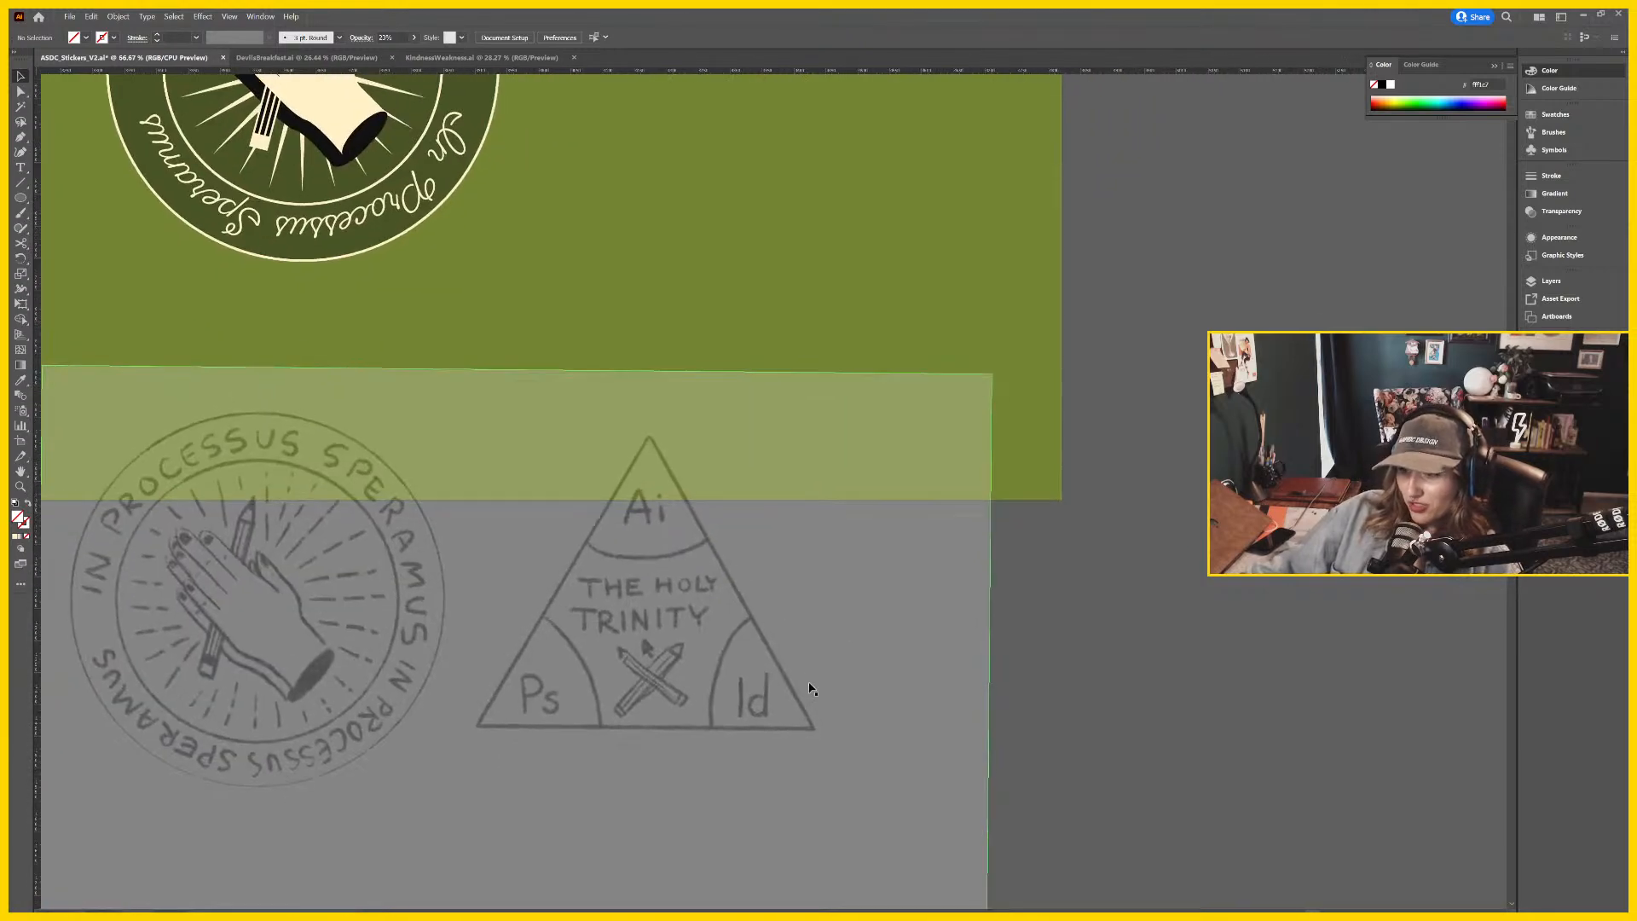
{"action": "left_click_drag", "start_coordinate": [814, 654], "coordinate": [821, 456]}
{"action": "scroll", "coordinate": [1057, 596], "scroll_direction": "up", "scroll_amount": 3}
{"action": "left_click_drag", "start_coordinate": [768, 694], "coordinate": [888, 742]}
{"action": "left_click", "coordinate": [1109, 703]}
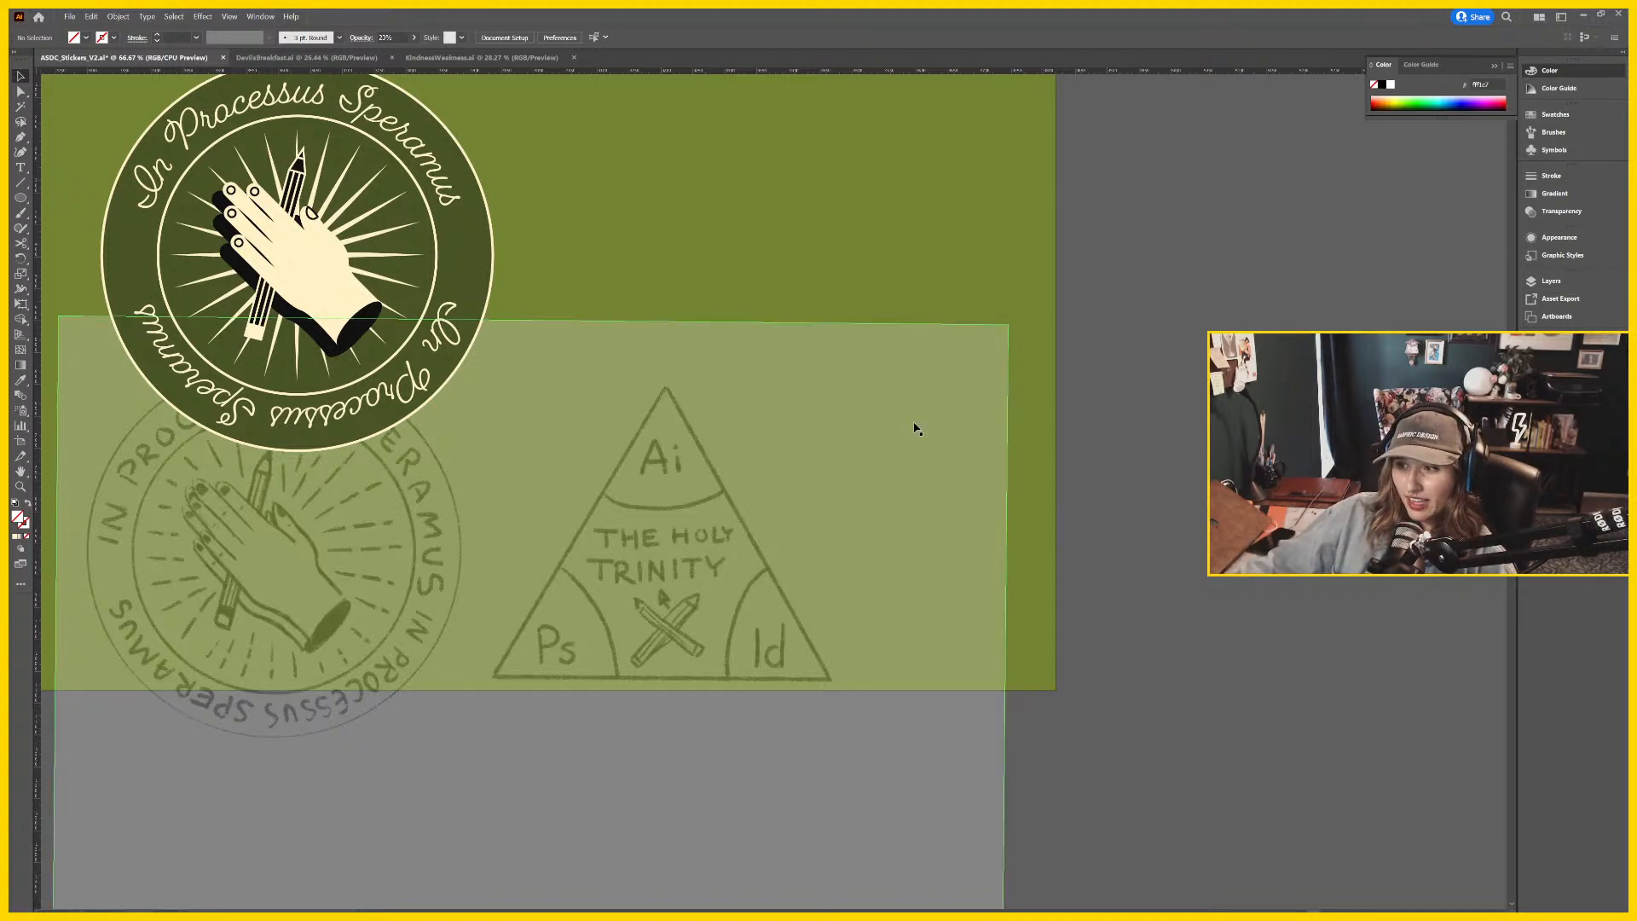
Draw a triangle with the Polygon tool above the Holy Trinity sketch, about 369 px wide and 320 px high.
{"action": "left_click", "coordinate": [23, 204]}
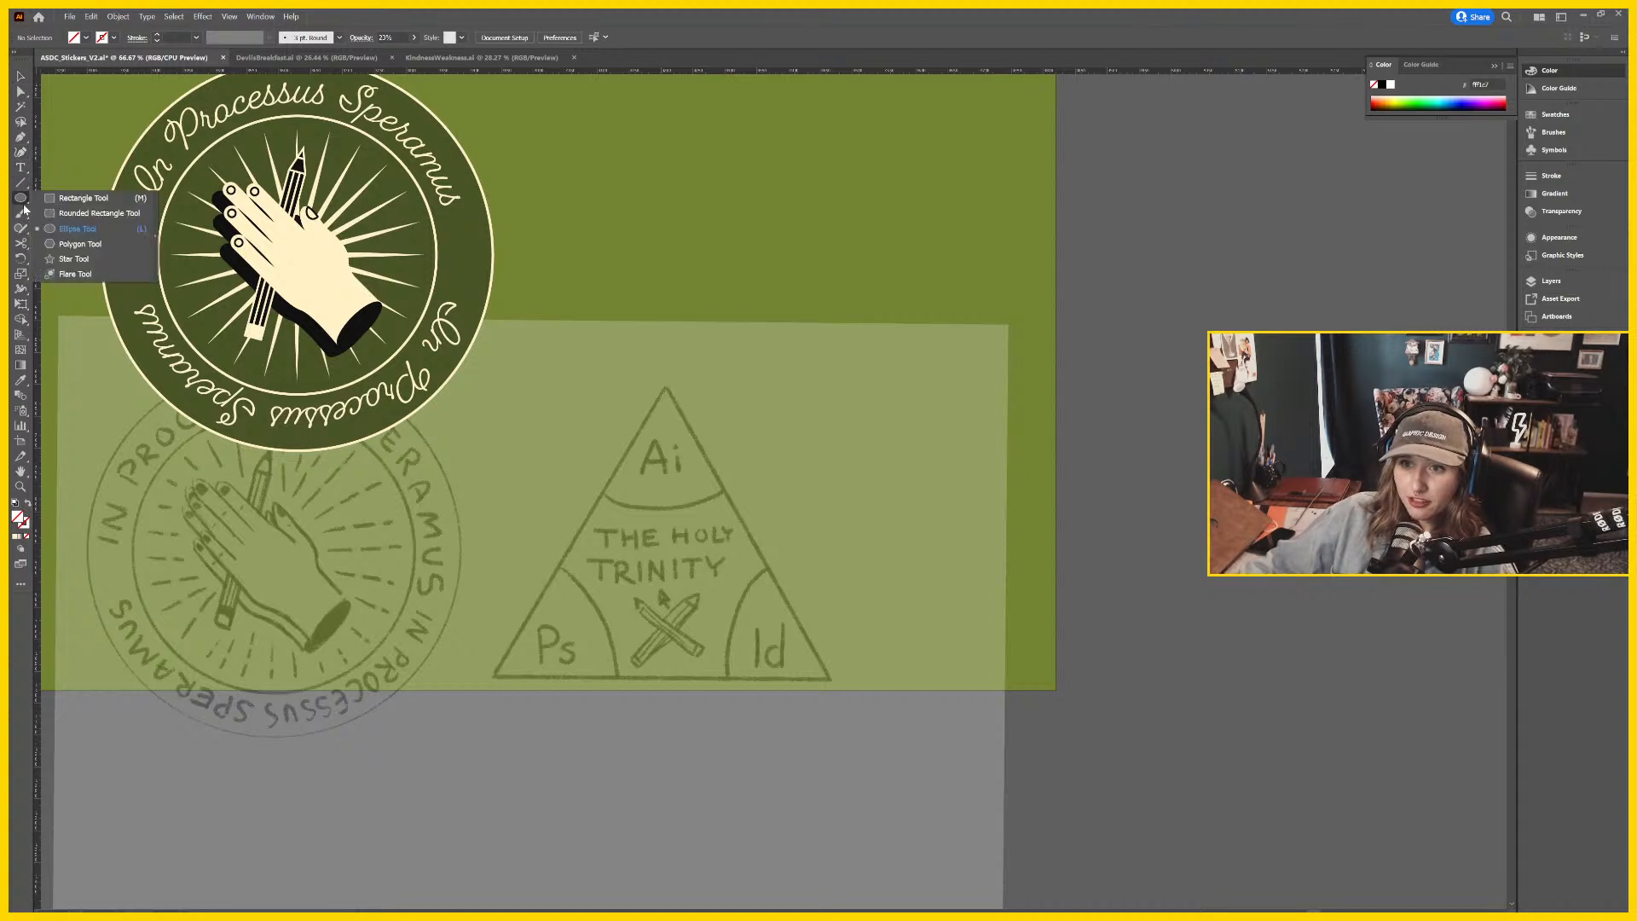
{"action": "left_click", "coordinate": [86, 244]}
{"action": "left_click_drag", "start_coordinate": [764, 219], "coordinate": [879, 290]}
{"action": "key", "text": "Down"}
{"action": "key", "text": "Down"}
{"action": "key", "text": "Down"}
{"action": "scroll", "coordinate": [938, 358], "scroll_direction": "up", "scroll_amount": 3}
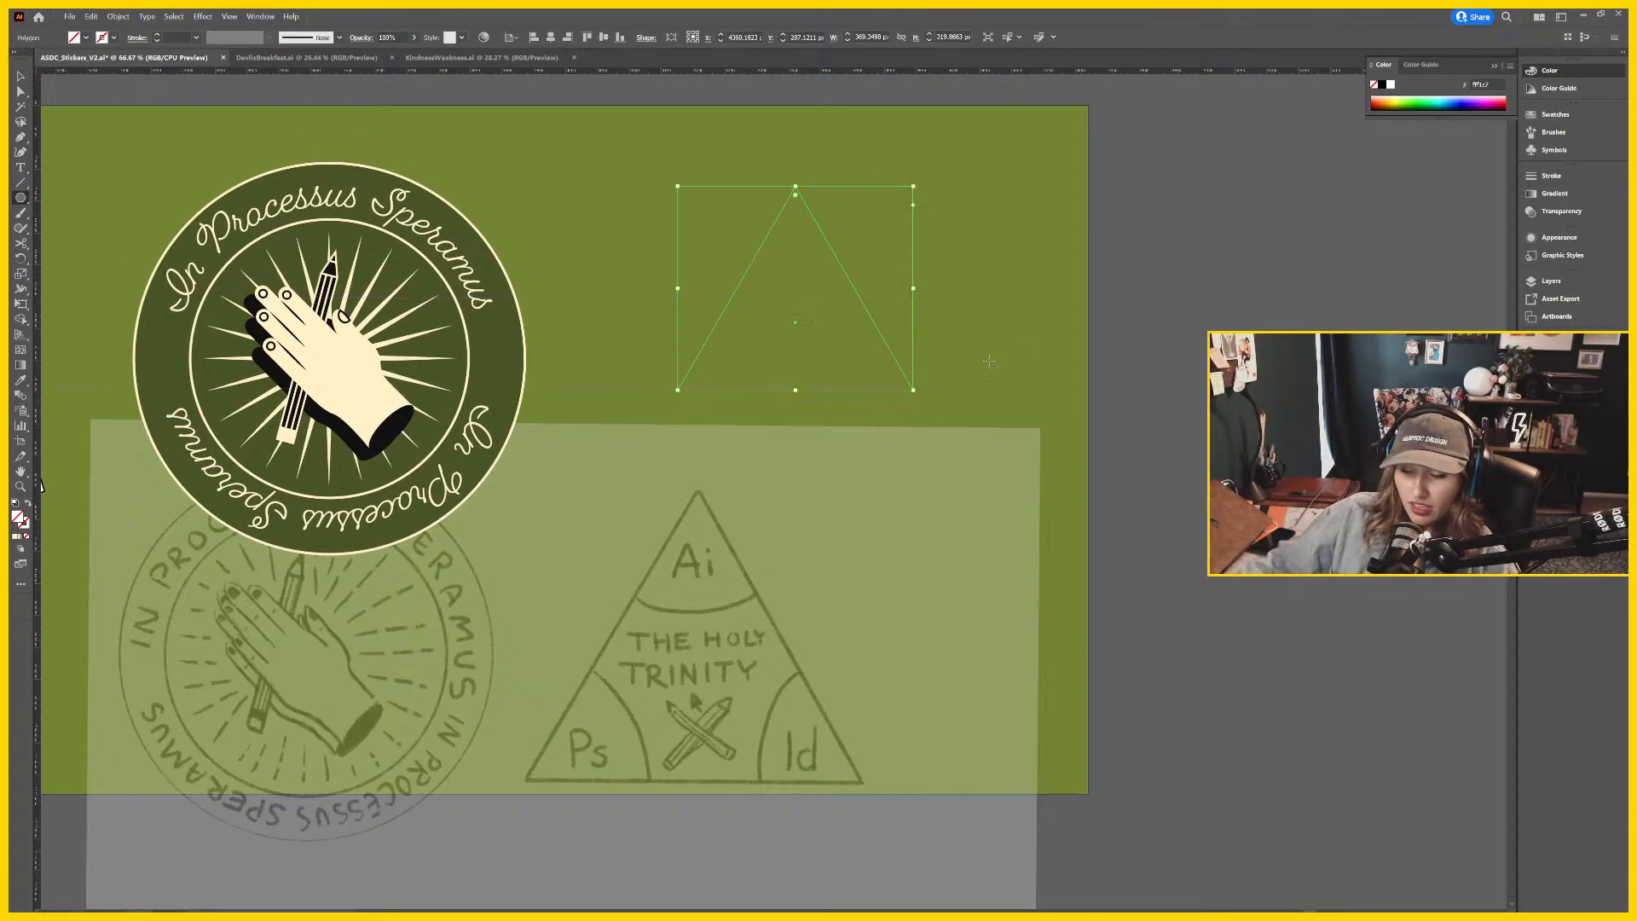
{"action": "left_click", "coordinate": [866, 338], "text": "ctrl"}
{"action": "left_click", "coordinate": [869, 318], "text": "ctrl"}
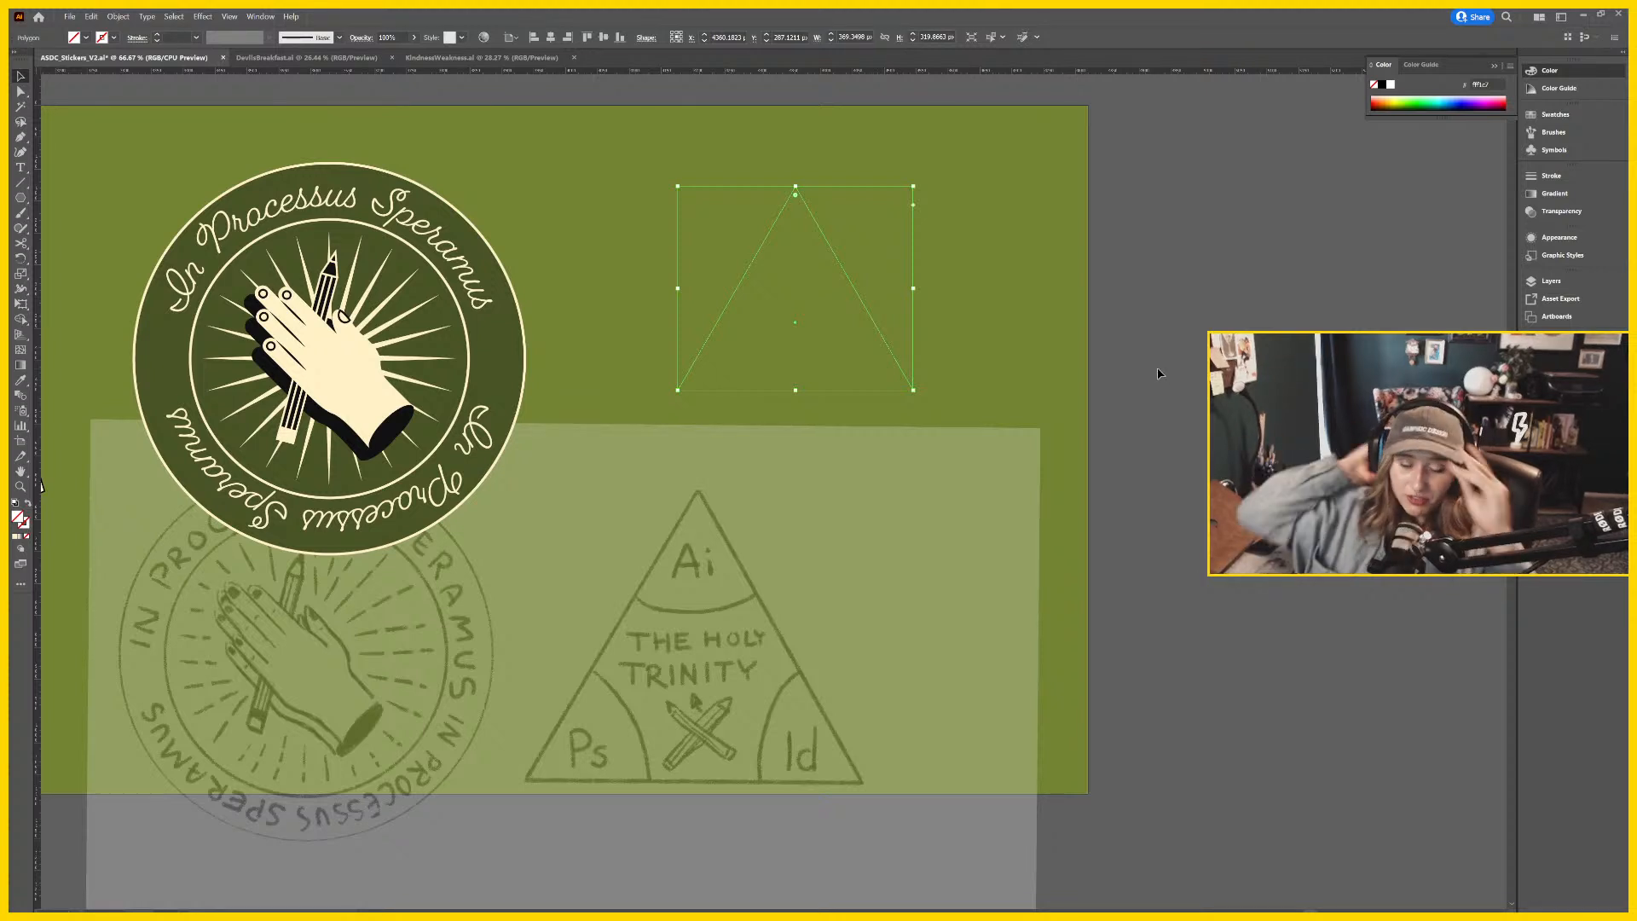
{"action": "left_click", "coordinate": [1060, 347]}
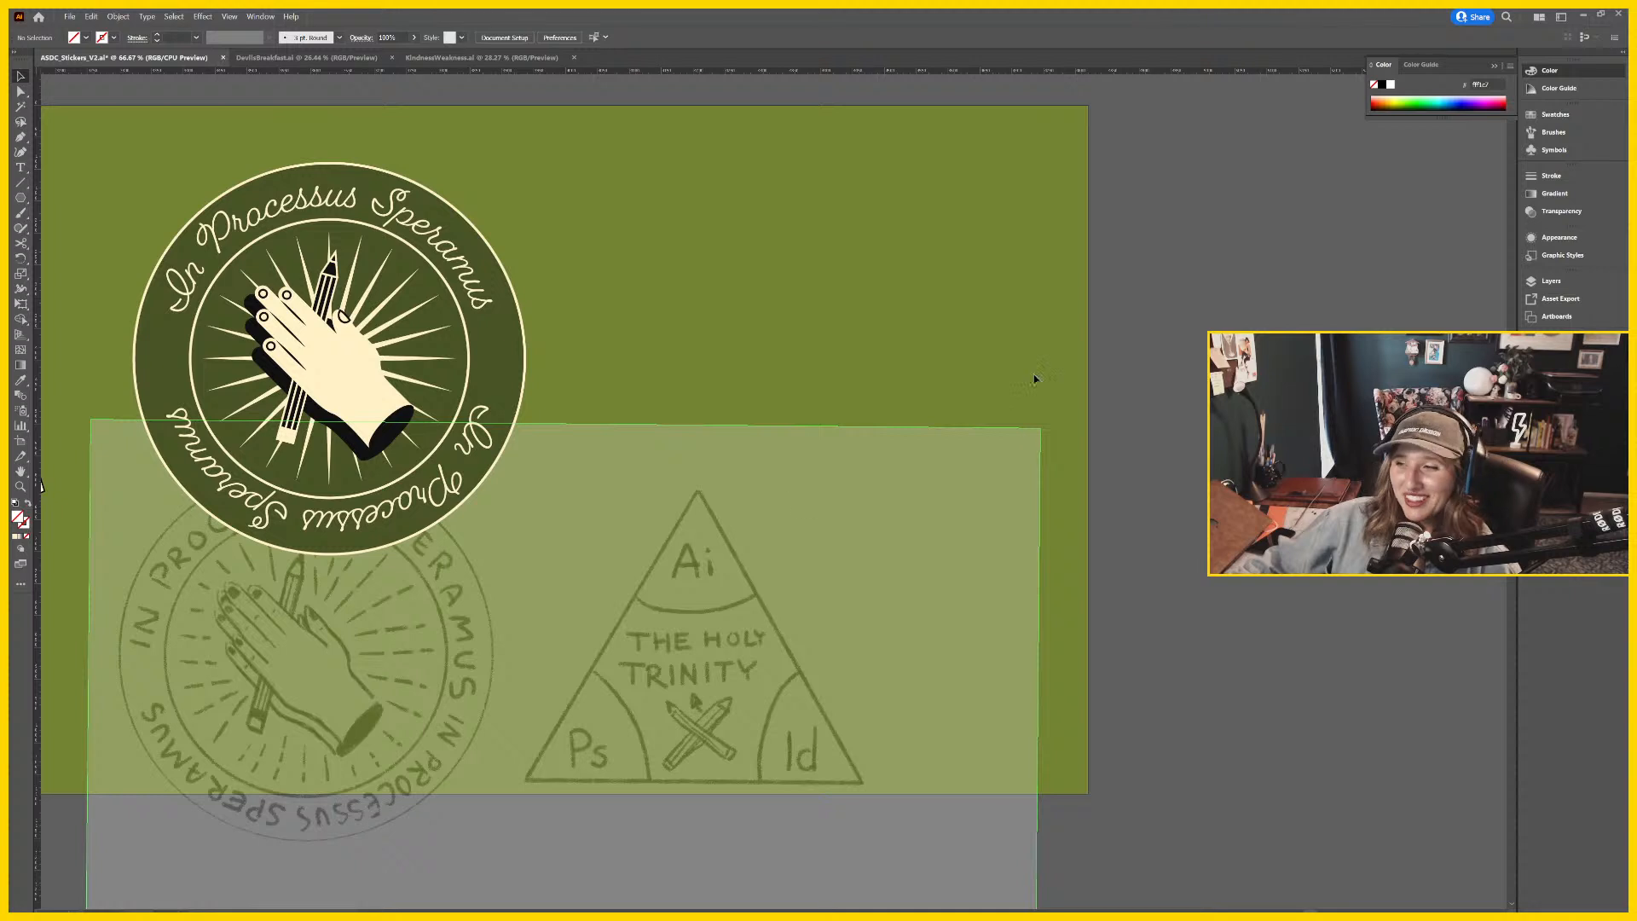
{"action": "left_click_drag", "start_coordinate": [840, 268], "coordinate": [847, 274]}
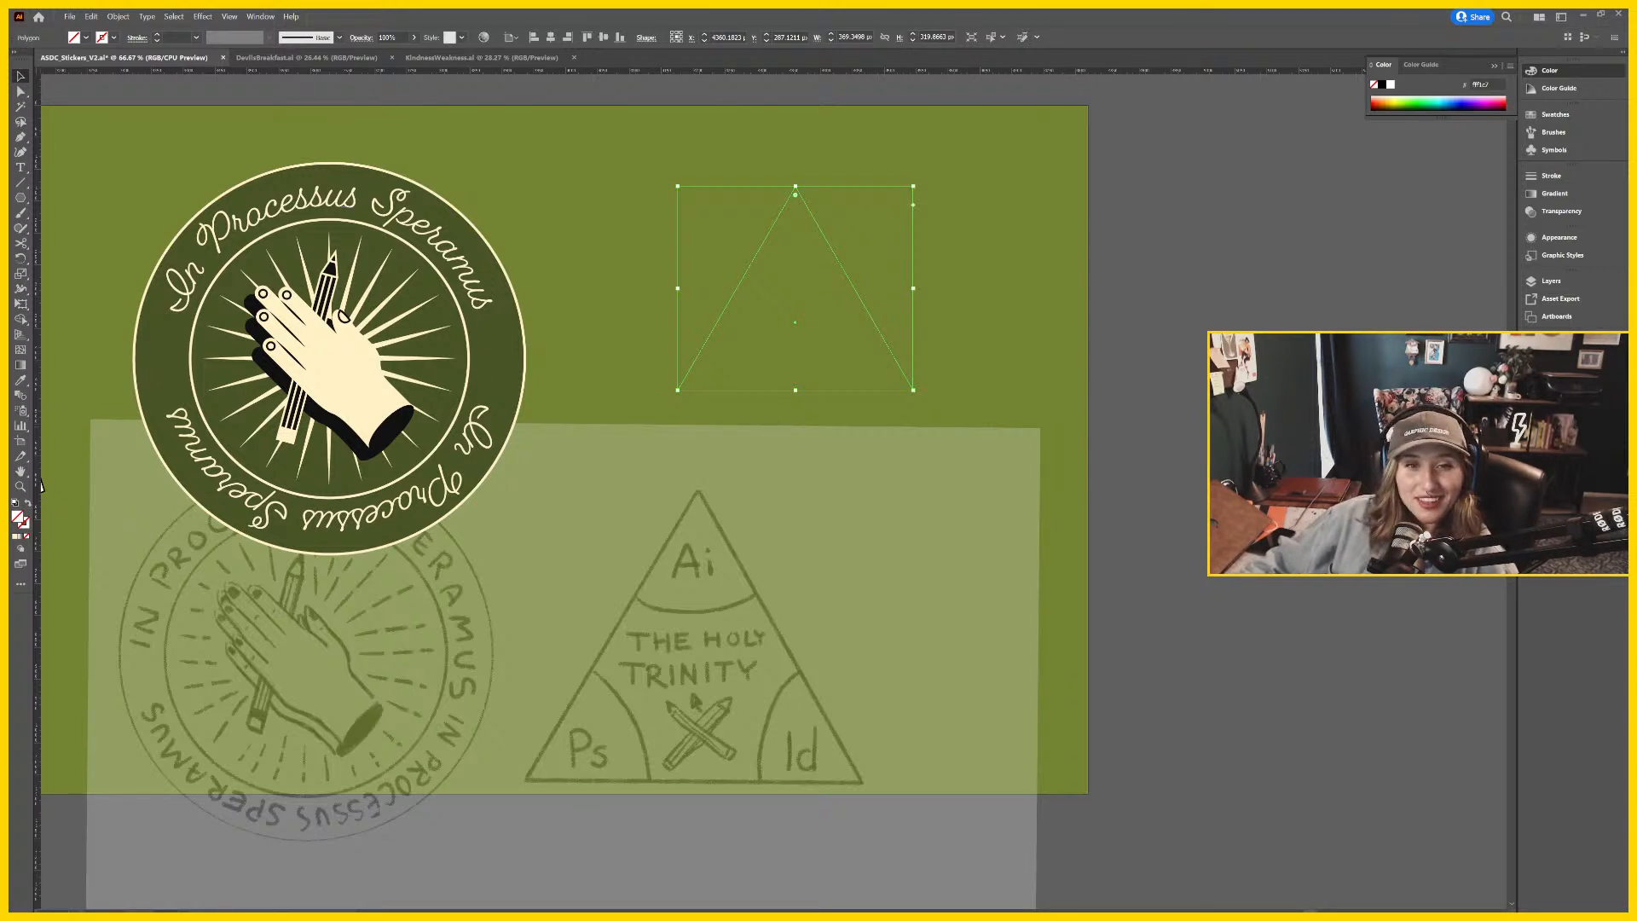
{"action": "left_click", "coordinate": [1217, 277]}
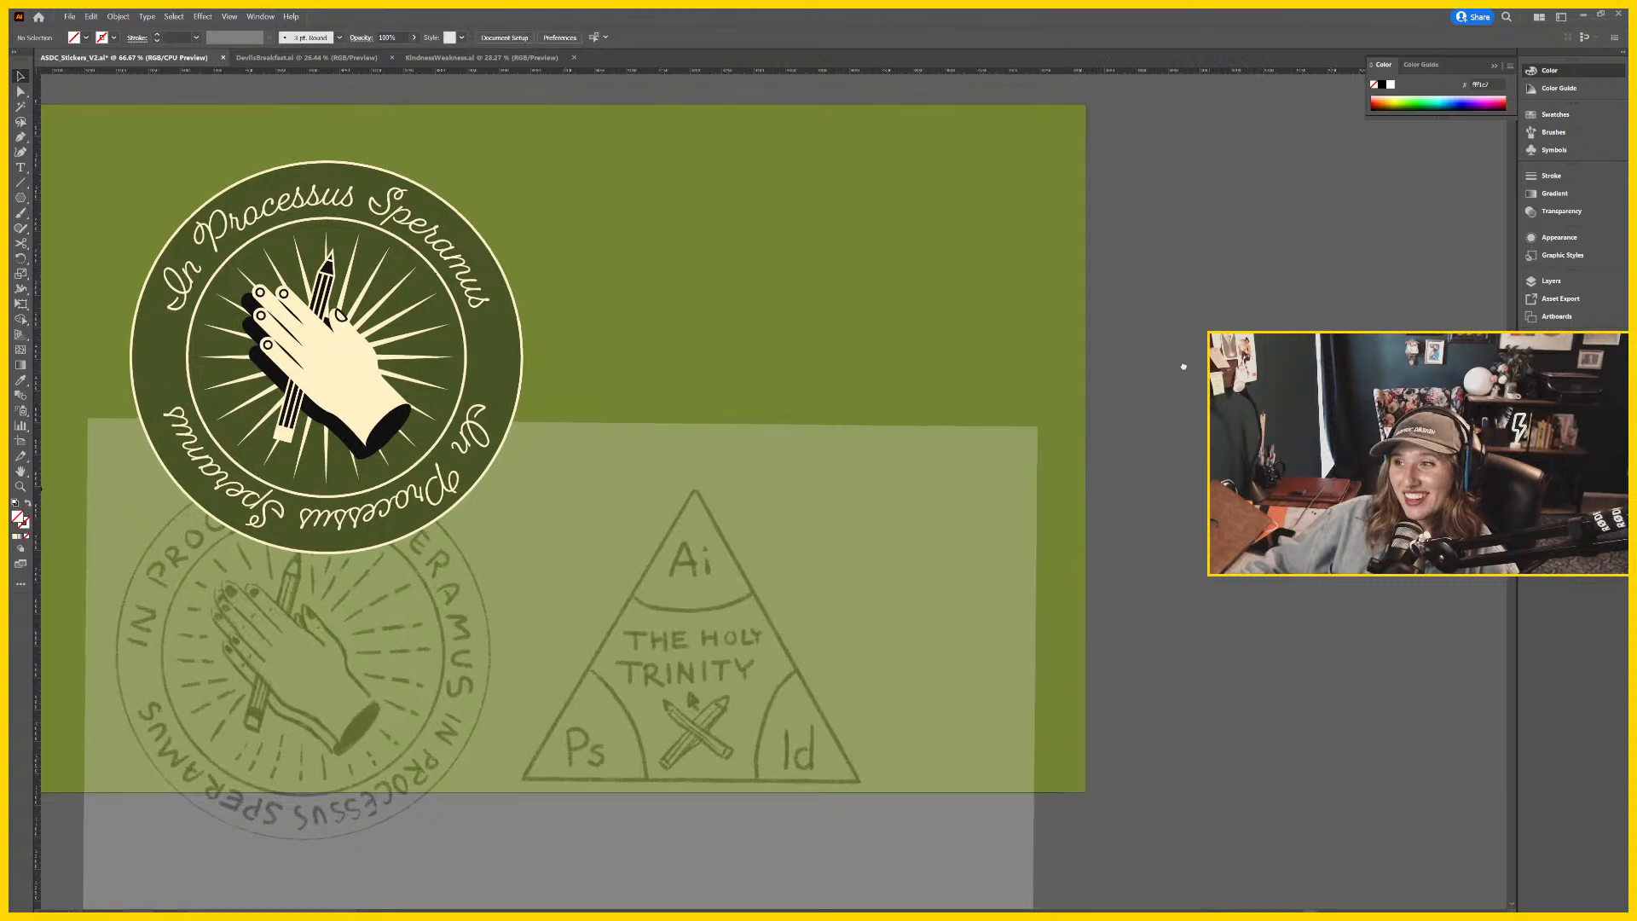
{"action": "scroll", "coordinate": [844, 263], "scroll_direction": "right", "scroll_amount": 1}
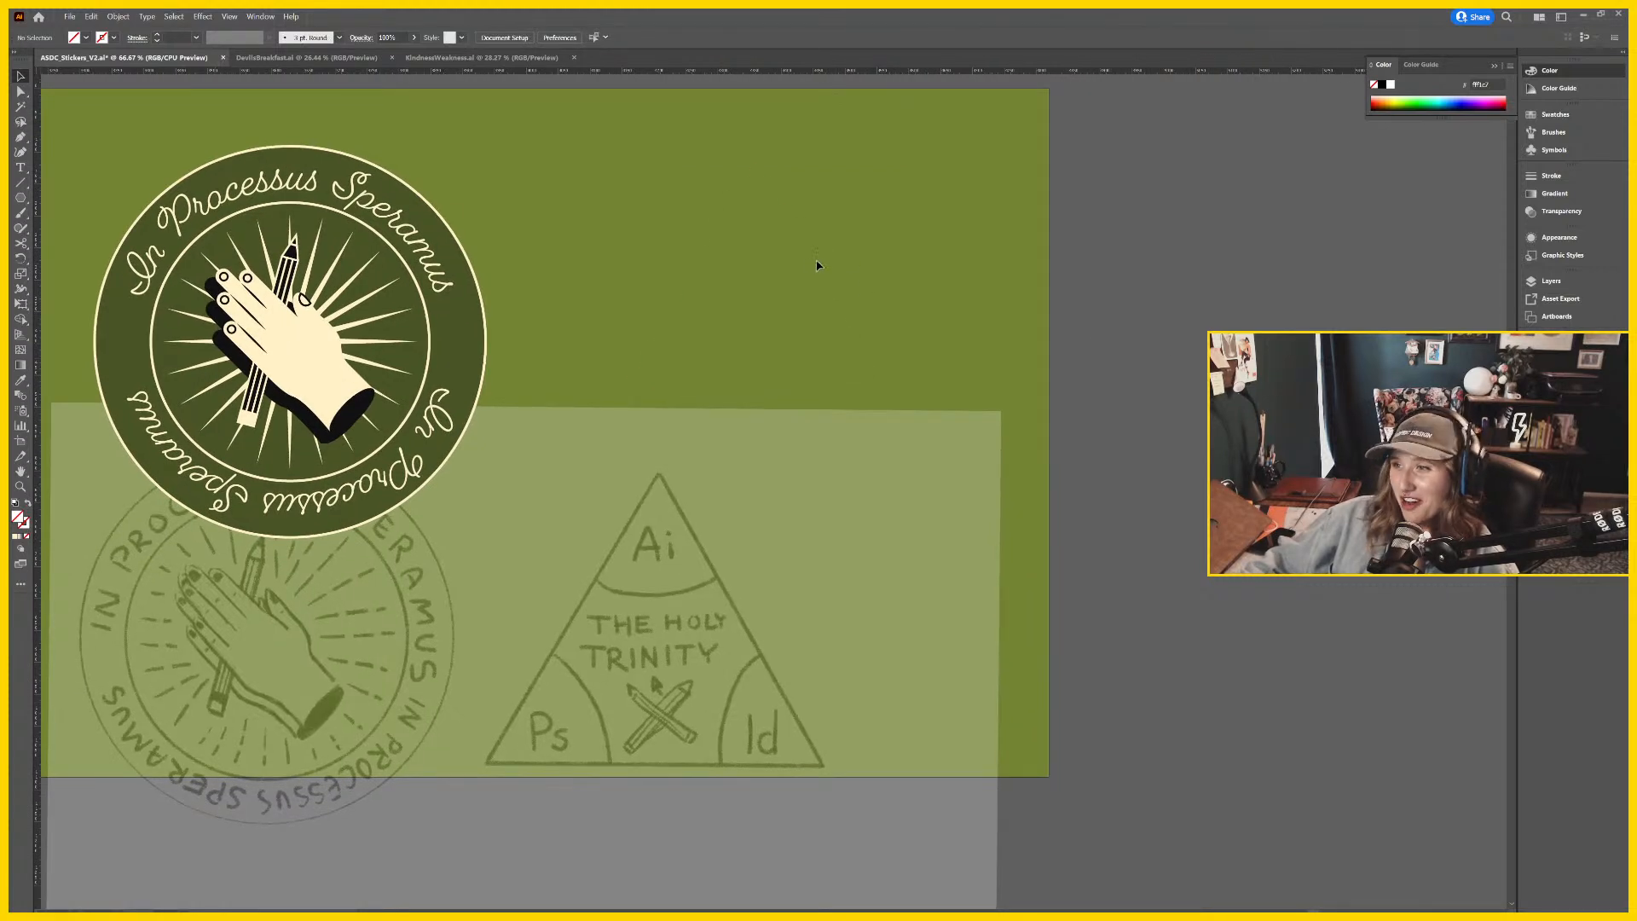
{"action": "left_click", "coordinate": [817, 282]}
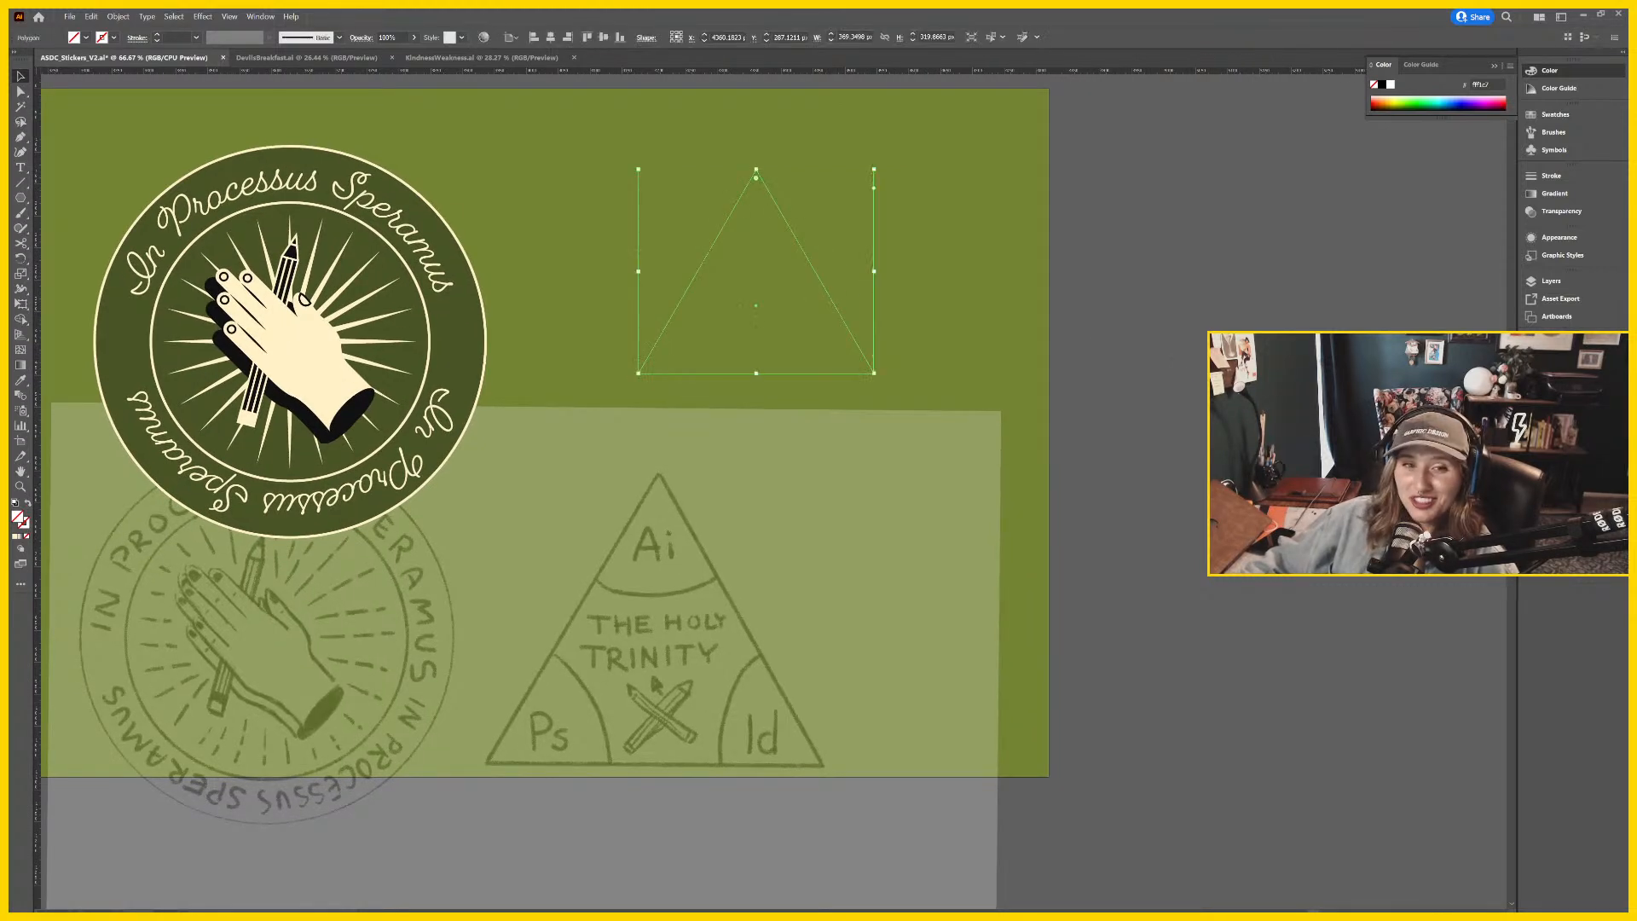
{"action": "key", "text": "Delete"}
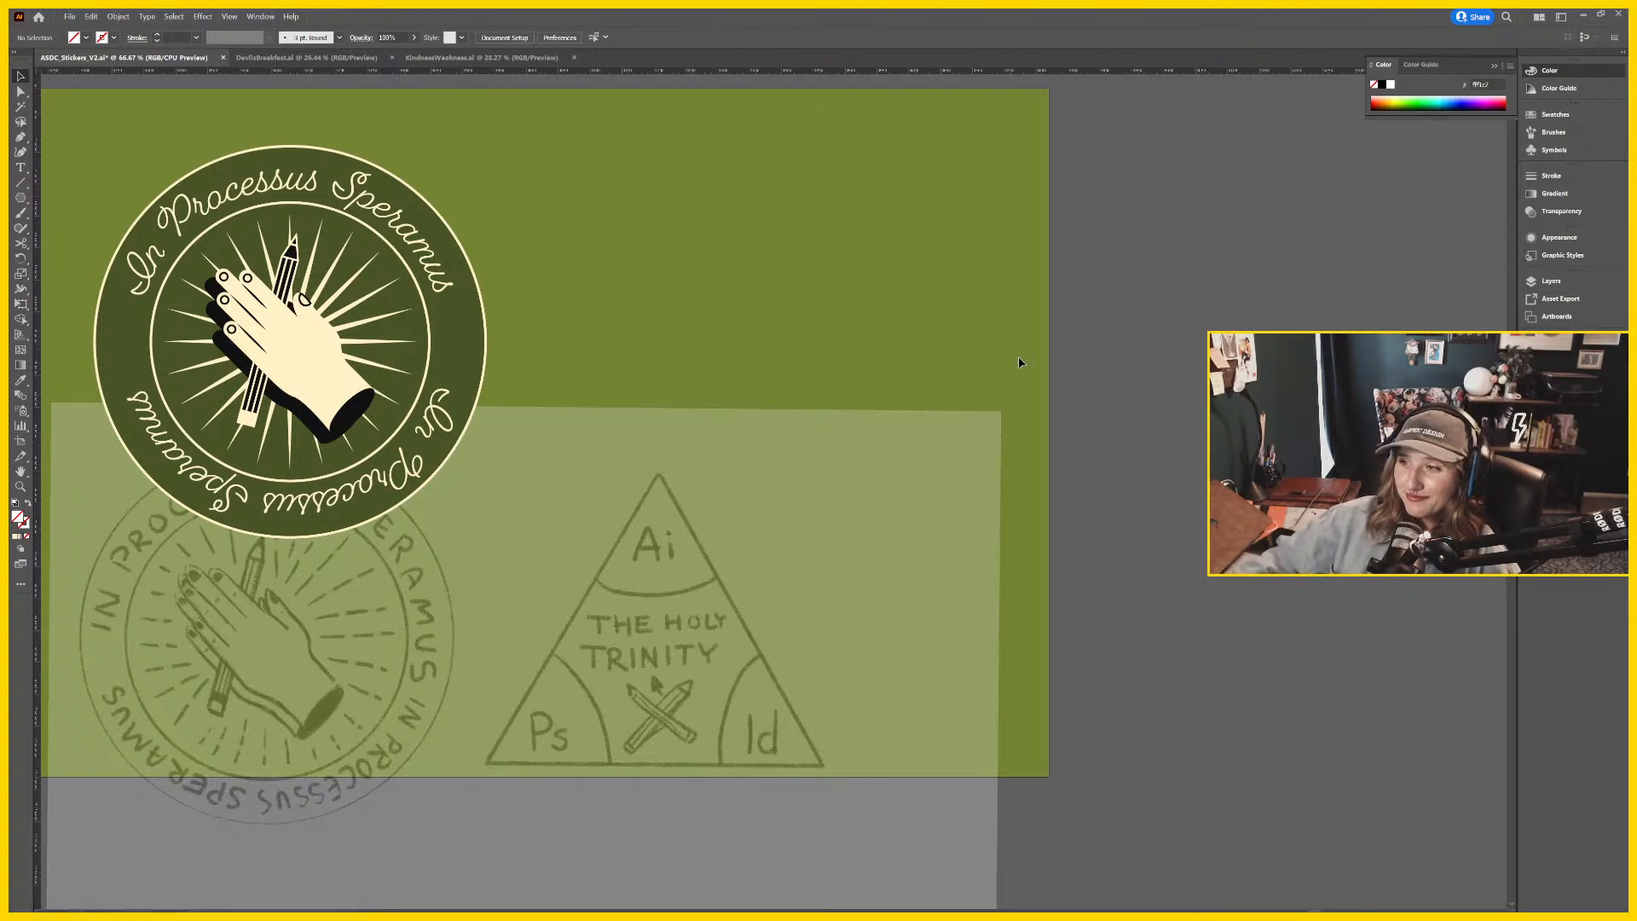
Shift the sketch image slightly up and to the right, and move the drawn triangle off the artboard's right side.
{"action": "left_click_drag", "start_coordinate": [1020, 358], "coordinate": [1034, 303]}
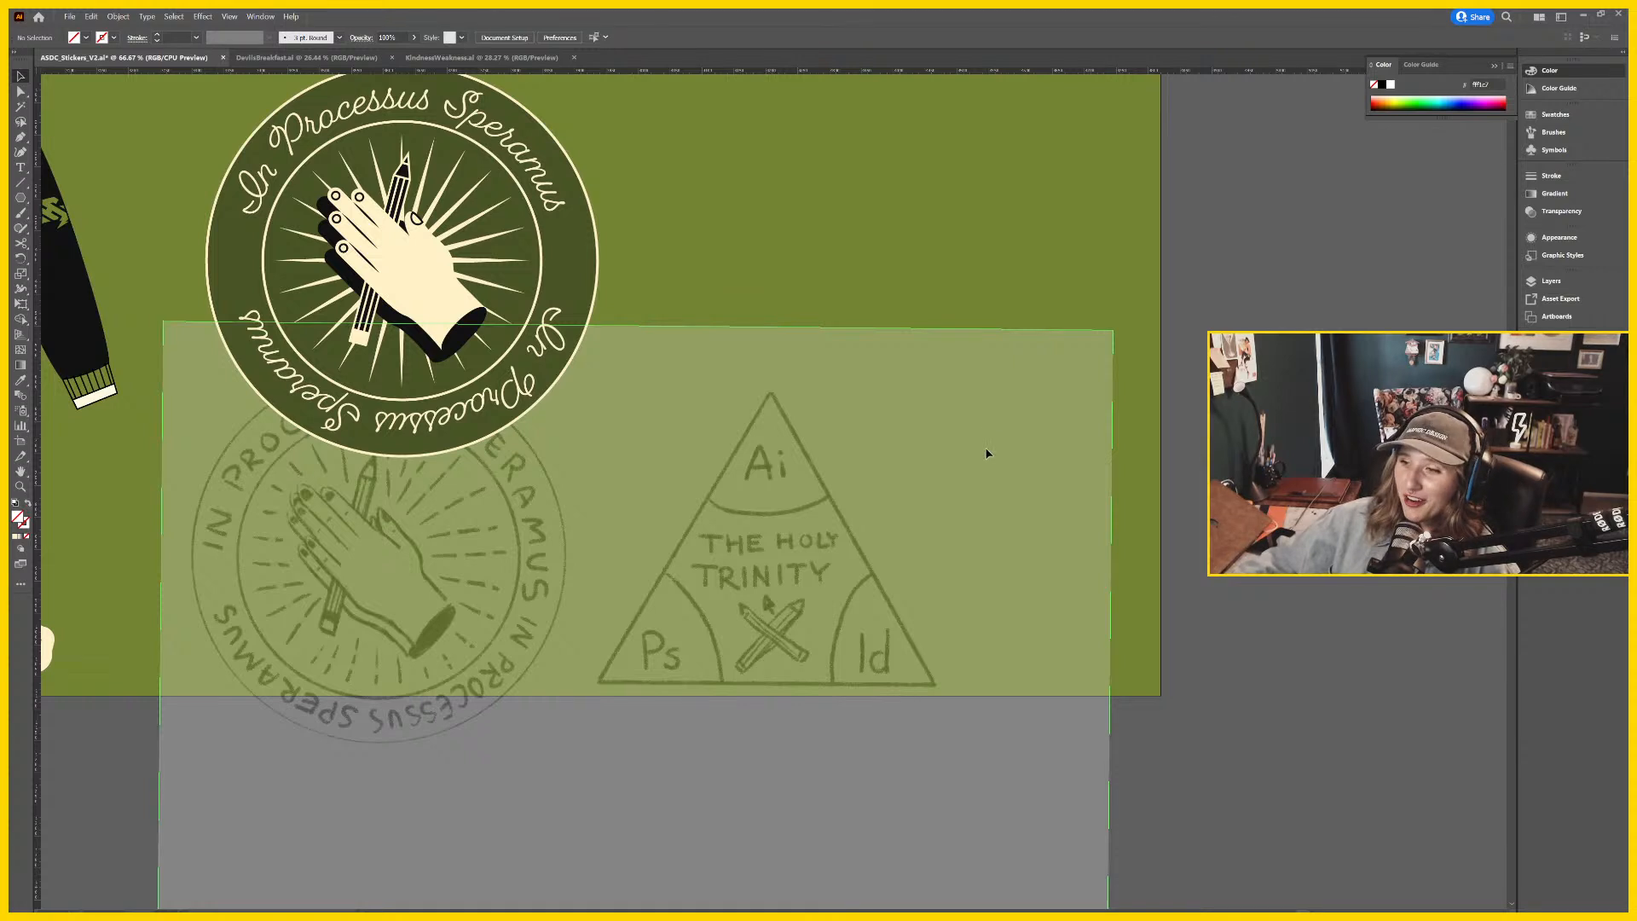
{"action": "mouse_move", "coordinate": [1020, 421]}
{"action": "left_mouse_down"}
{"action": "mouse_move", "coordinate": [1050, 421]}
{"action": "mouse_move", "coordinate": [1100, 358]}
{"action": "mouse_move", "coordinate": [1034, 548]}
{"action": "left_mouse_up"}
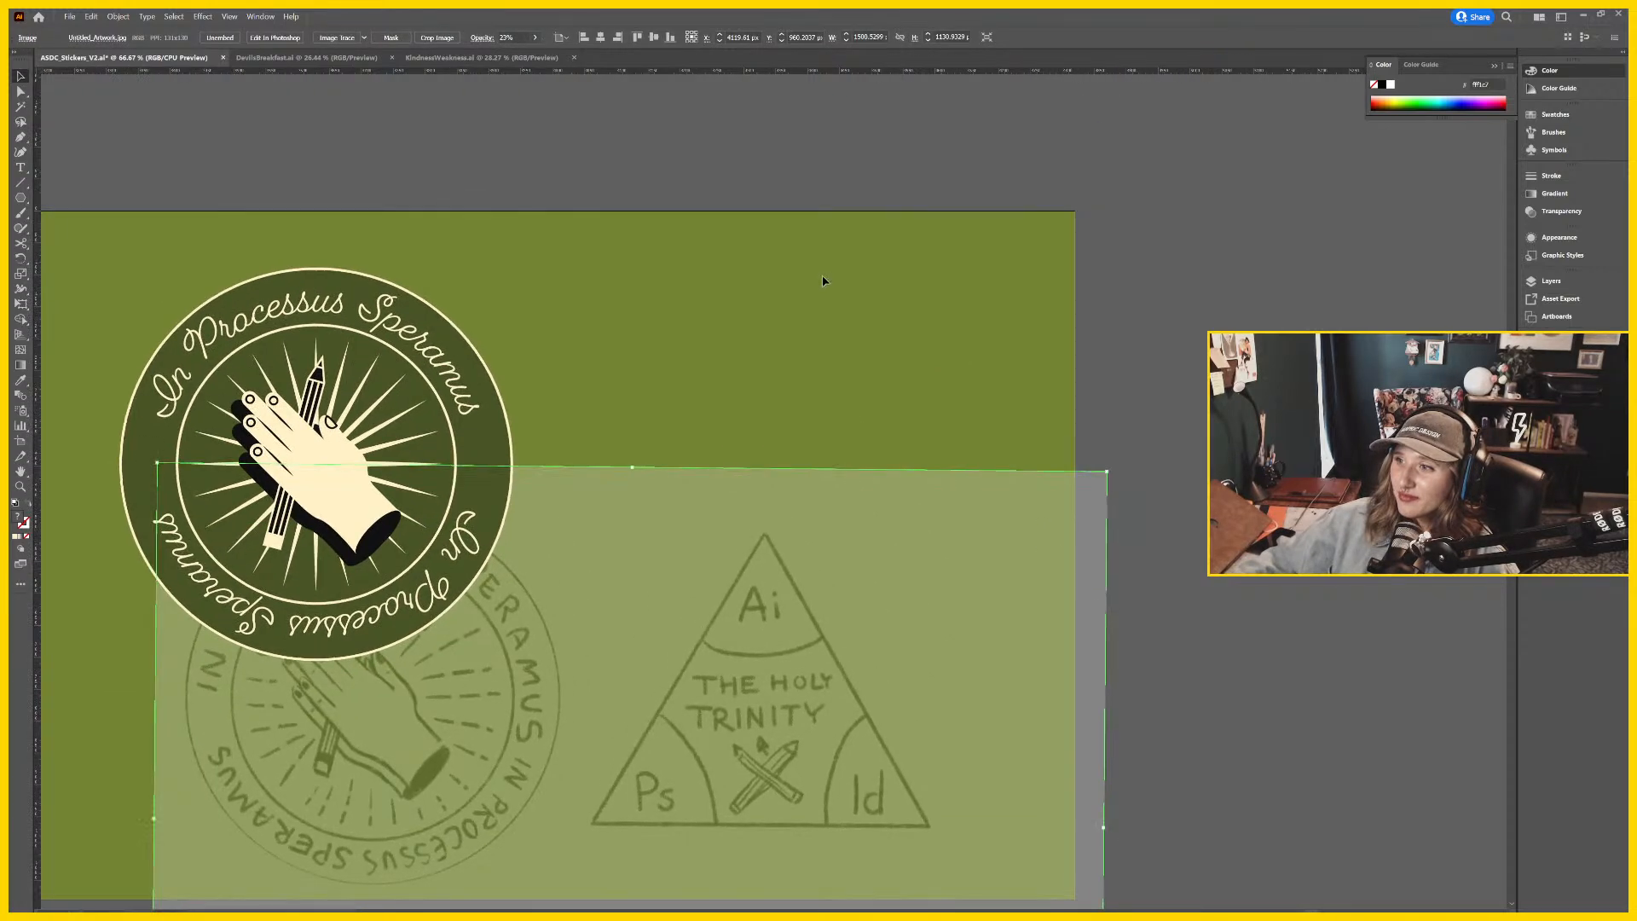
{"action": "left_click_drag", "start_coordinate": [777, 426], "coordinate": [777, 289]}
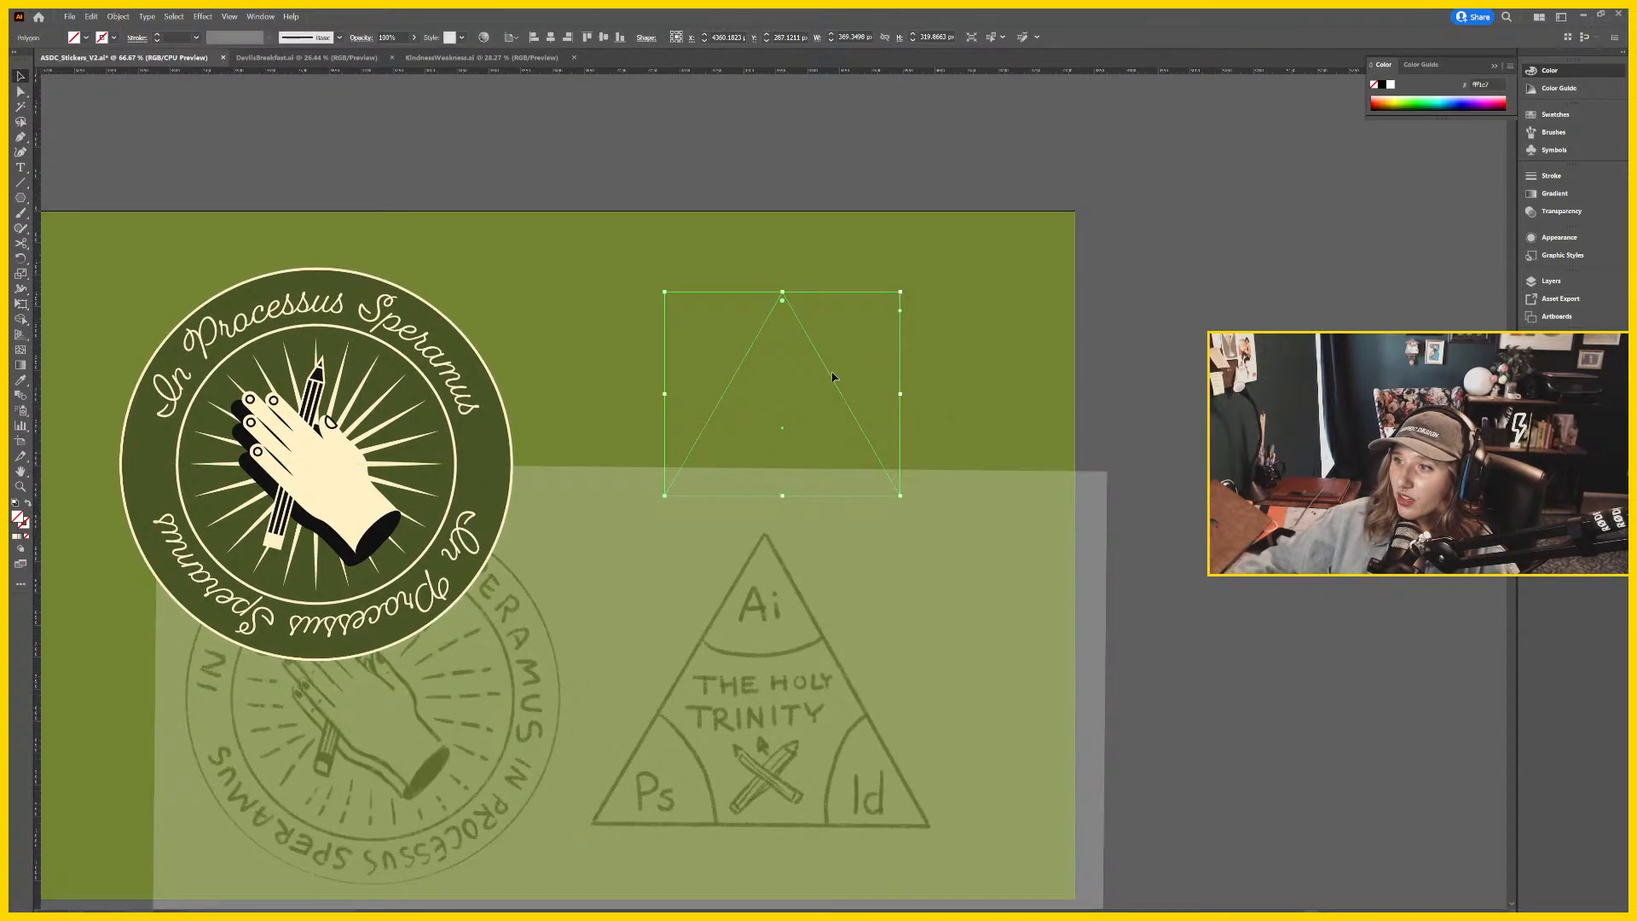
{"action": "mouse_move", "coordinate": [833, 369]}
{"action": "left_mouse_down"}
{"action": "mouse_move", "coordinate": [1237, 388]}
{"action": "mouse_move", "coordinate": [1286, 497]}
{"action": "left_mouse_up"}
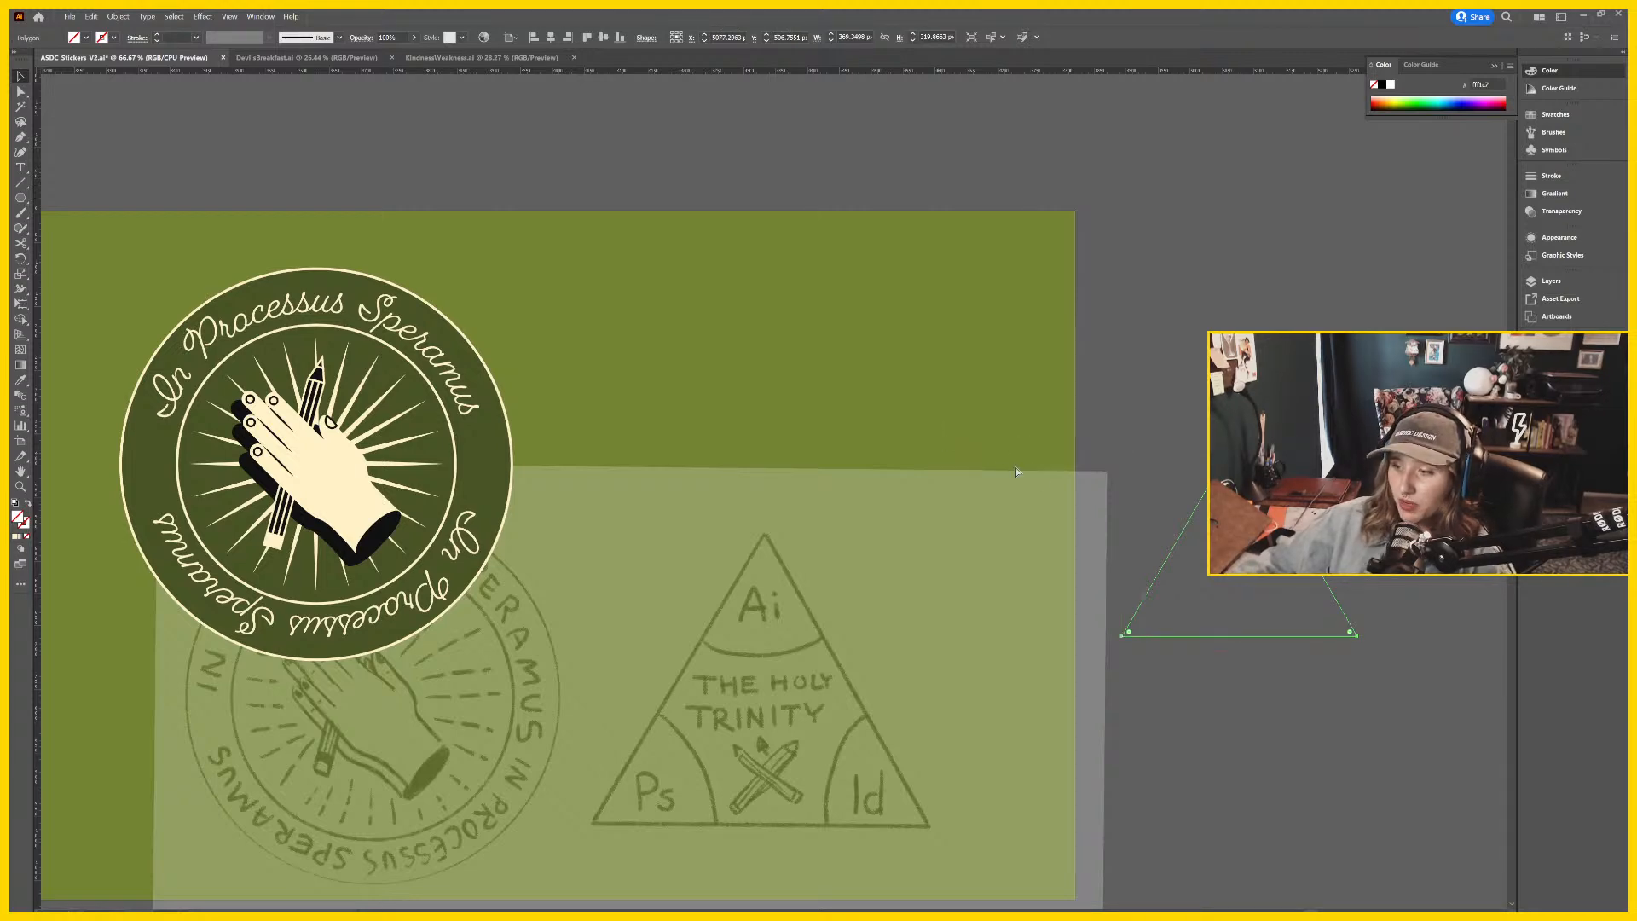
Delete the outlined hand copies below the artboard and the spare curved blackletter "In Processus Speramus" lettering above it.
{"action": "key", "text": "ctrl+minus"}
{"action": "key", "text": "ctrl+minus"}
{"action": "key", "text": "ctrl+minus"}
{"action": "left_click_drag", "start_coordinate": [704, 580], "coordinate": [945, 599]}
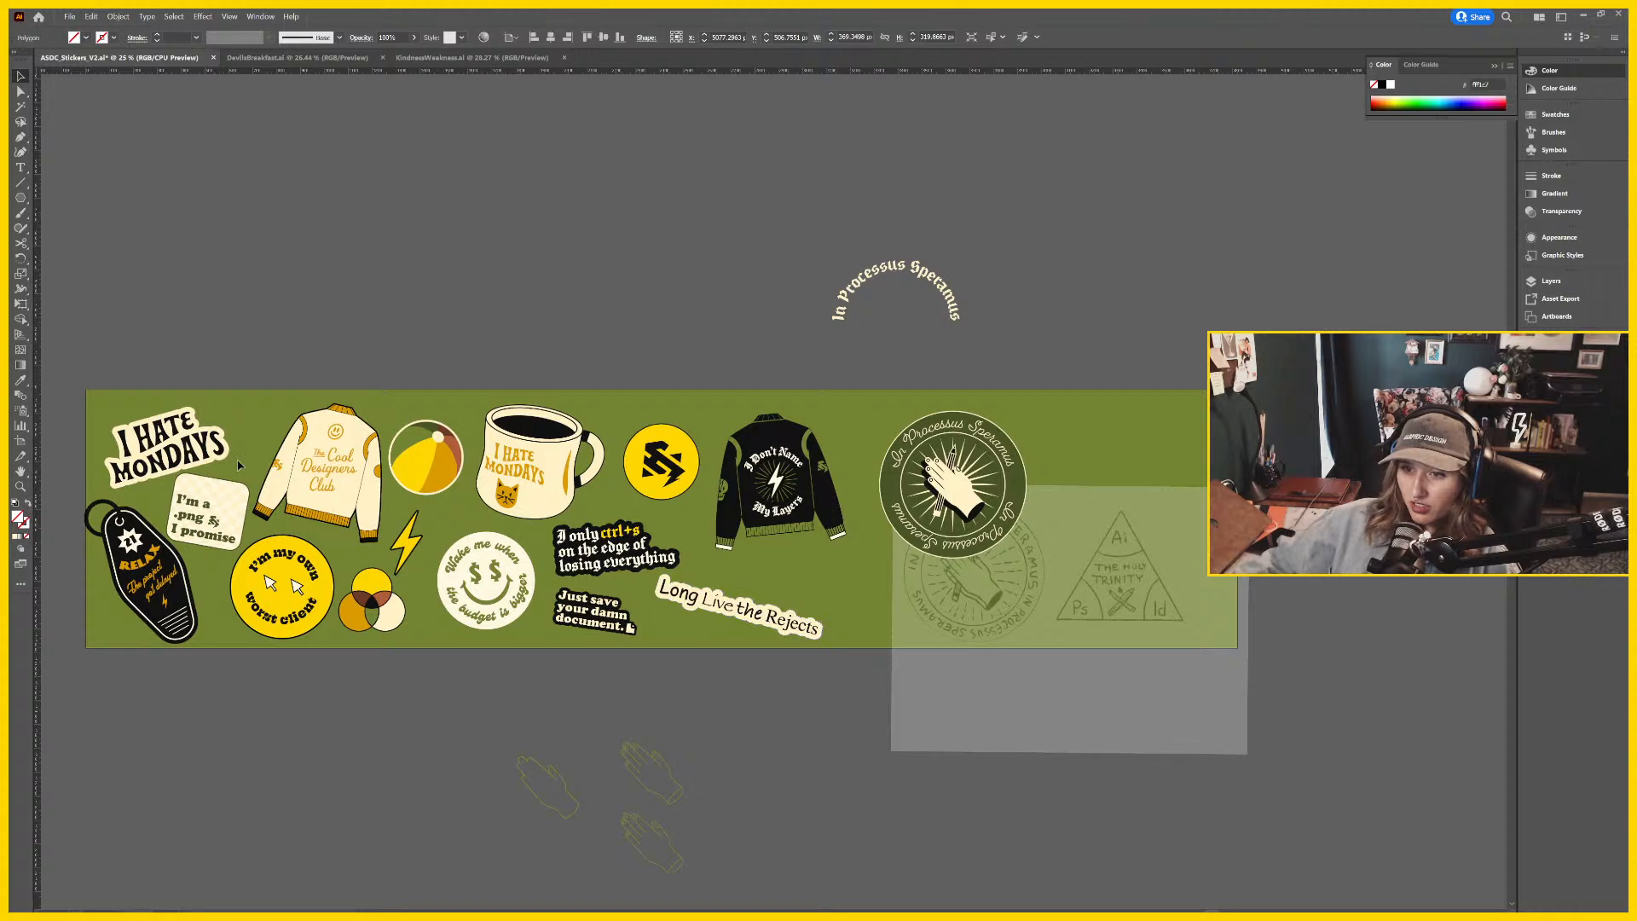
{"action": "left_click_drag", "start_coordinate": [726, 885], "coordinate": [476, 727]}
{"action": "key", "text": "Delete"}
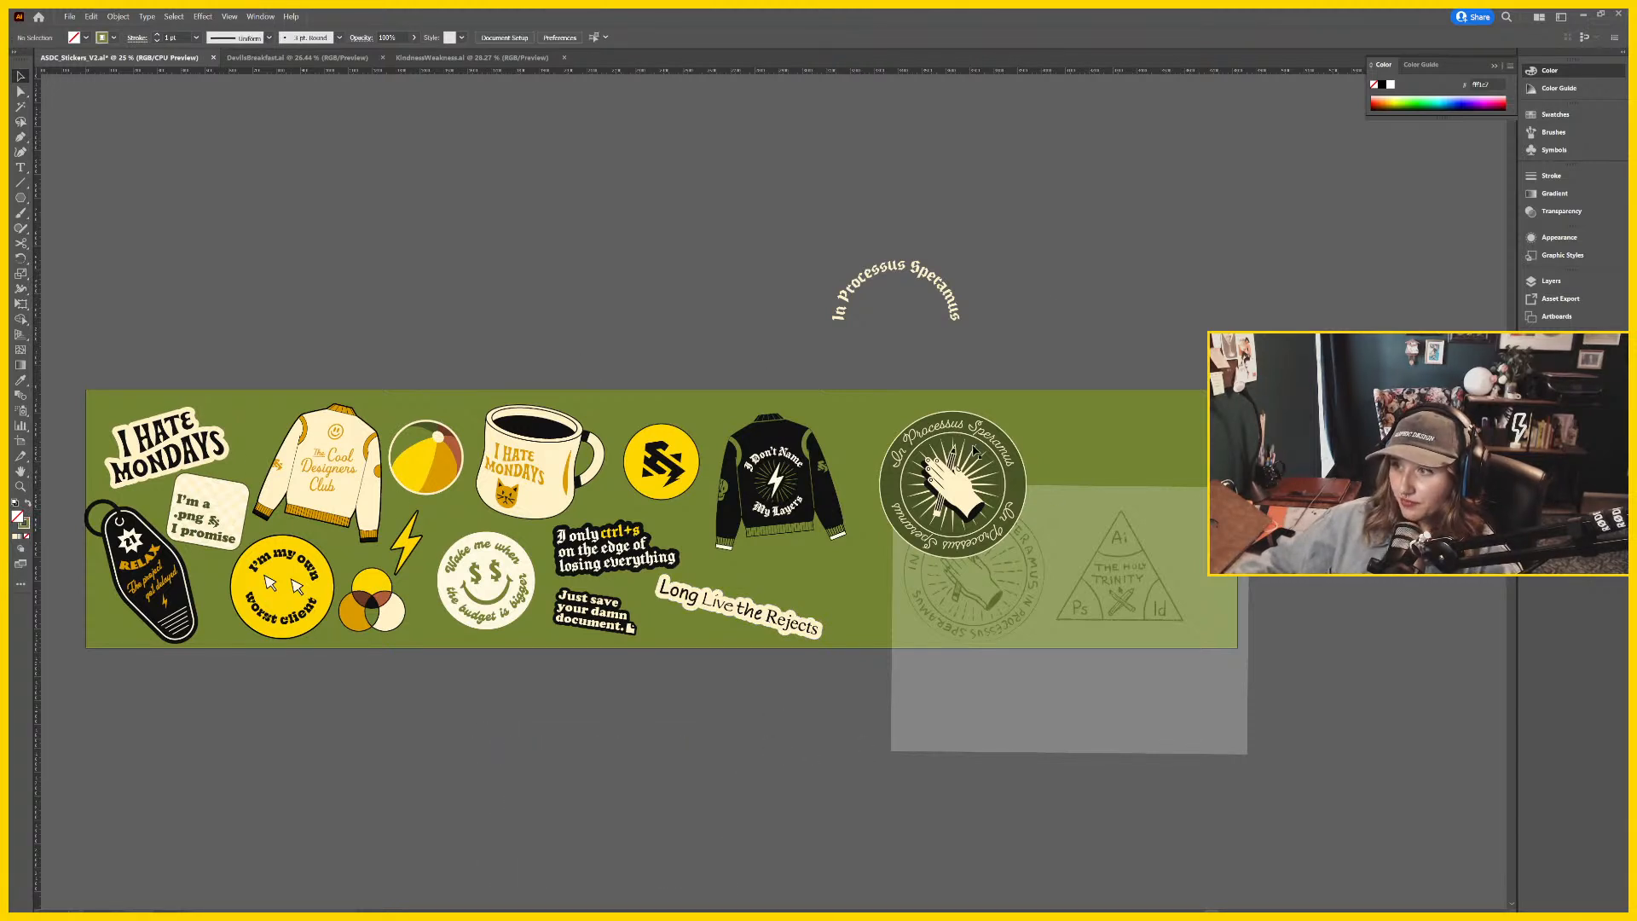
{"action": "left_click", "coordinate": [923, 279]}
{"action": "key", "text": "Delete"}
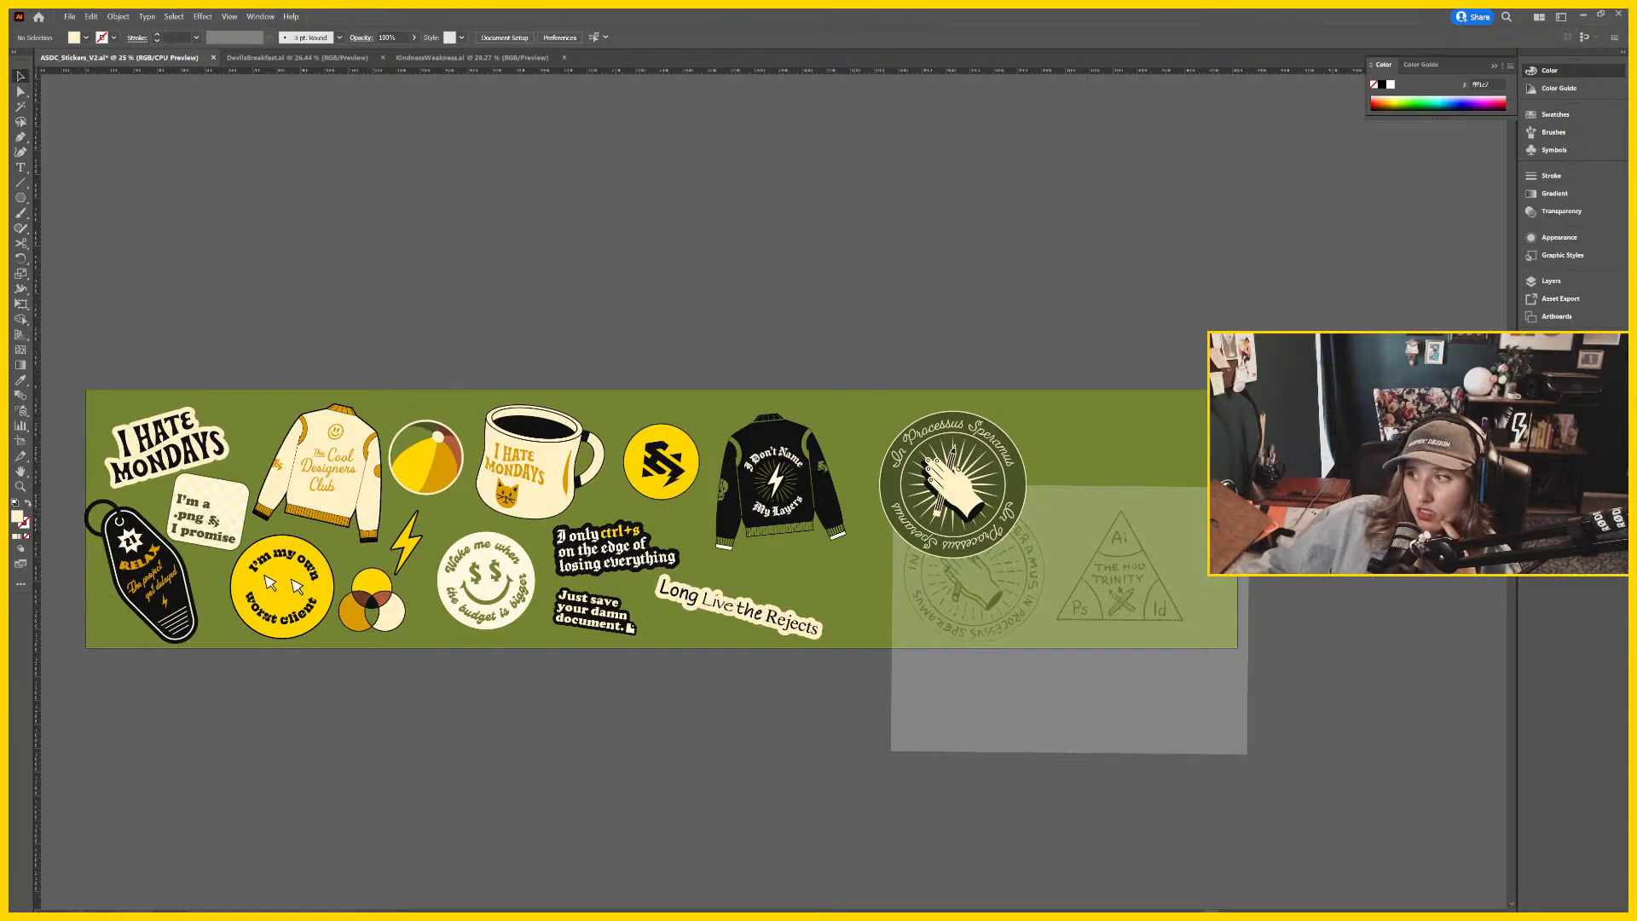
Try a dark red fill on the triangle beside the artboard.
{"action": "left_click", "coordinate": [1464, 657]}
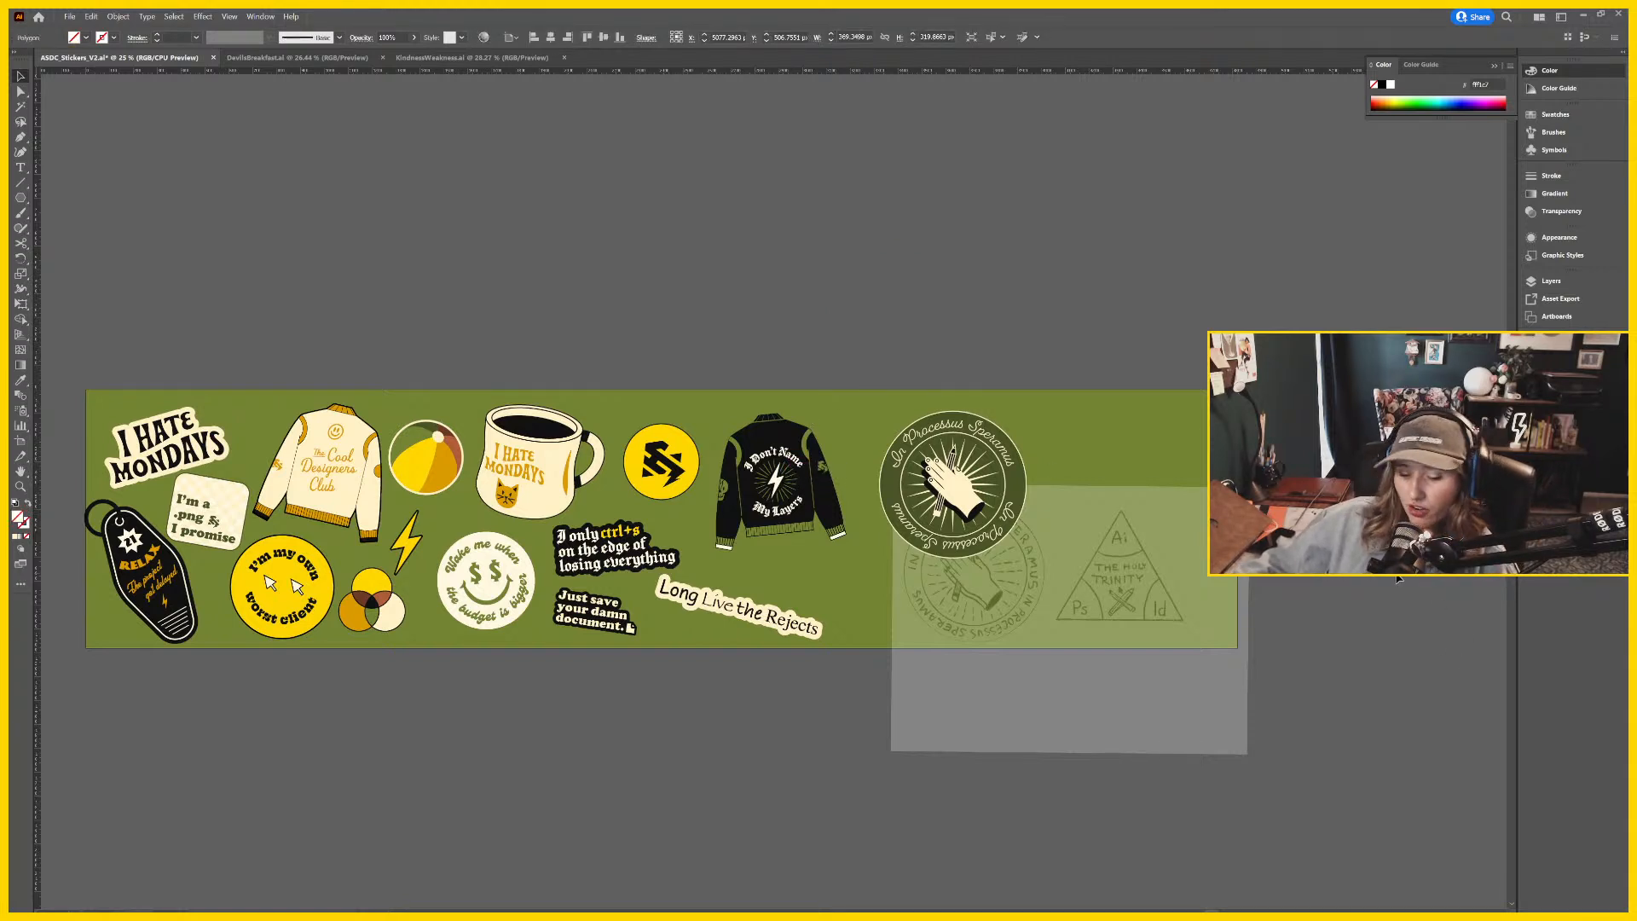
{"action": "key", "text": "F7"}
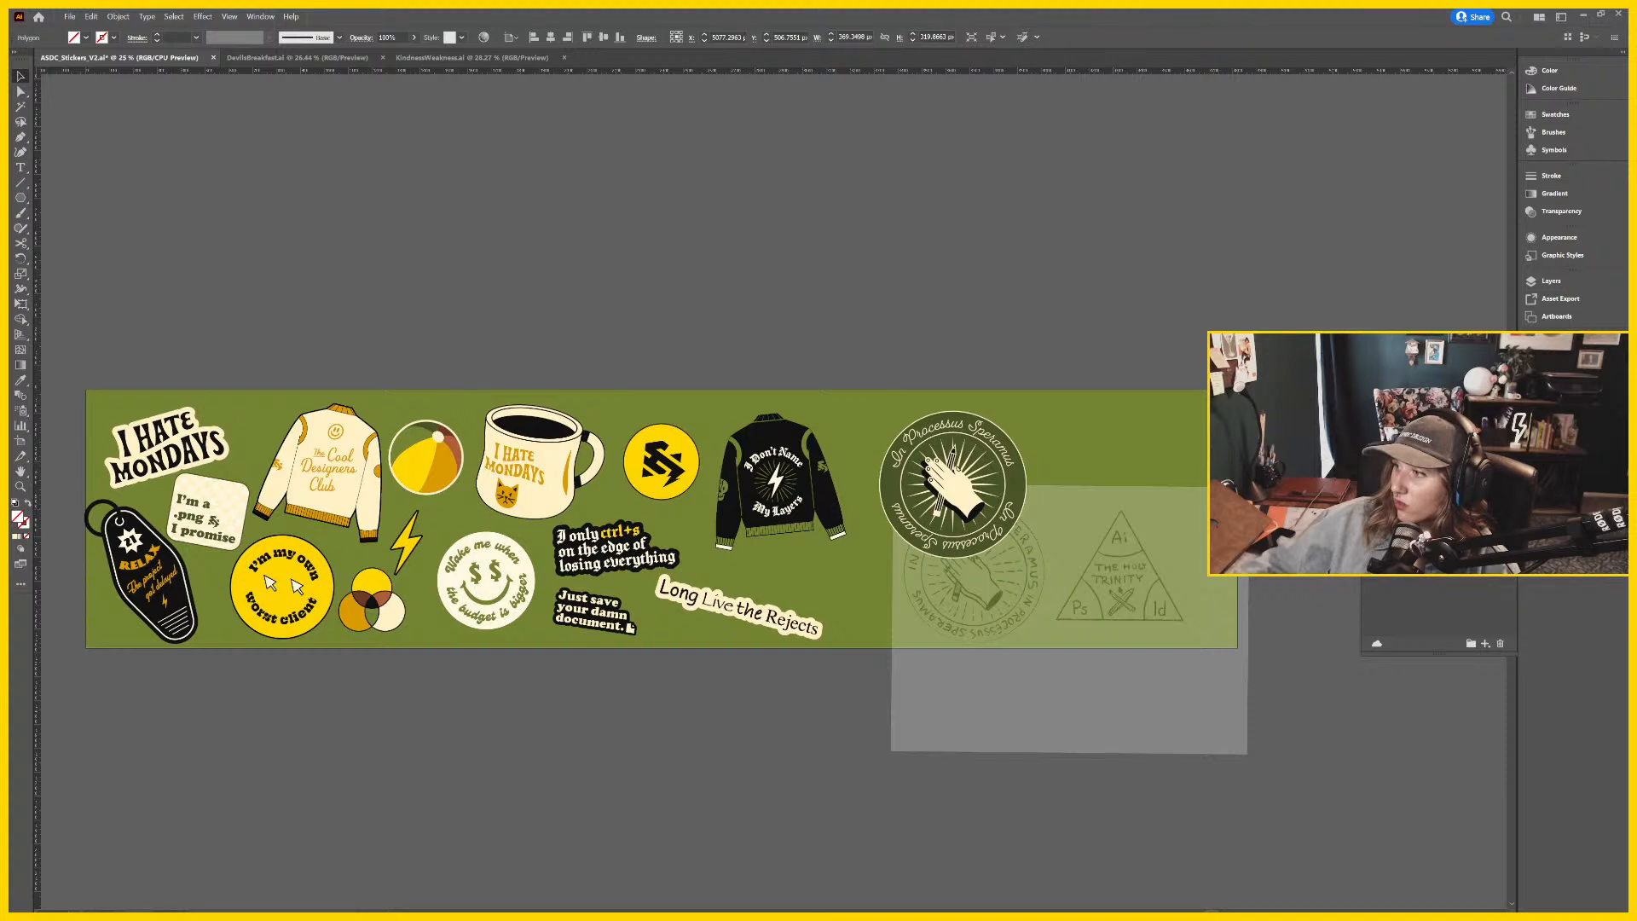
{"action": "key", "text": "comma"}
{"action": "left_click", "coordinate": [1314, 582]}
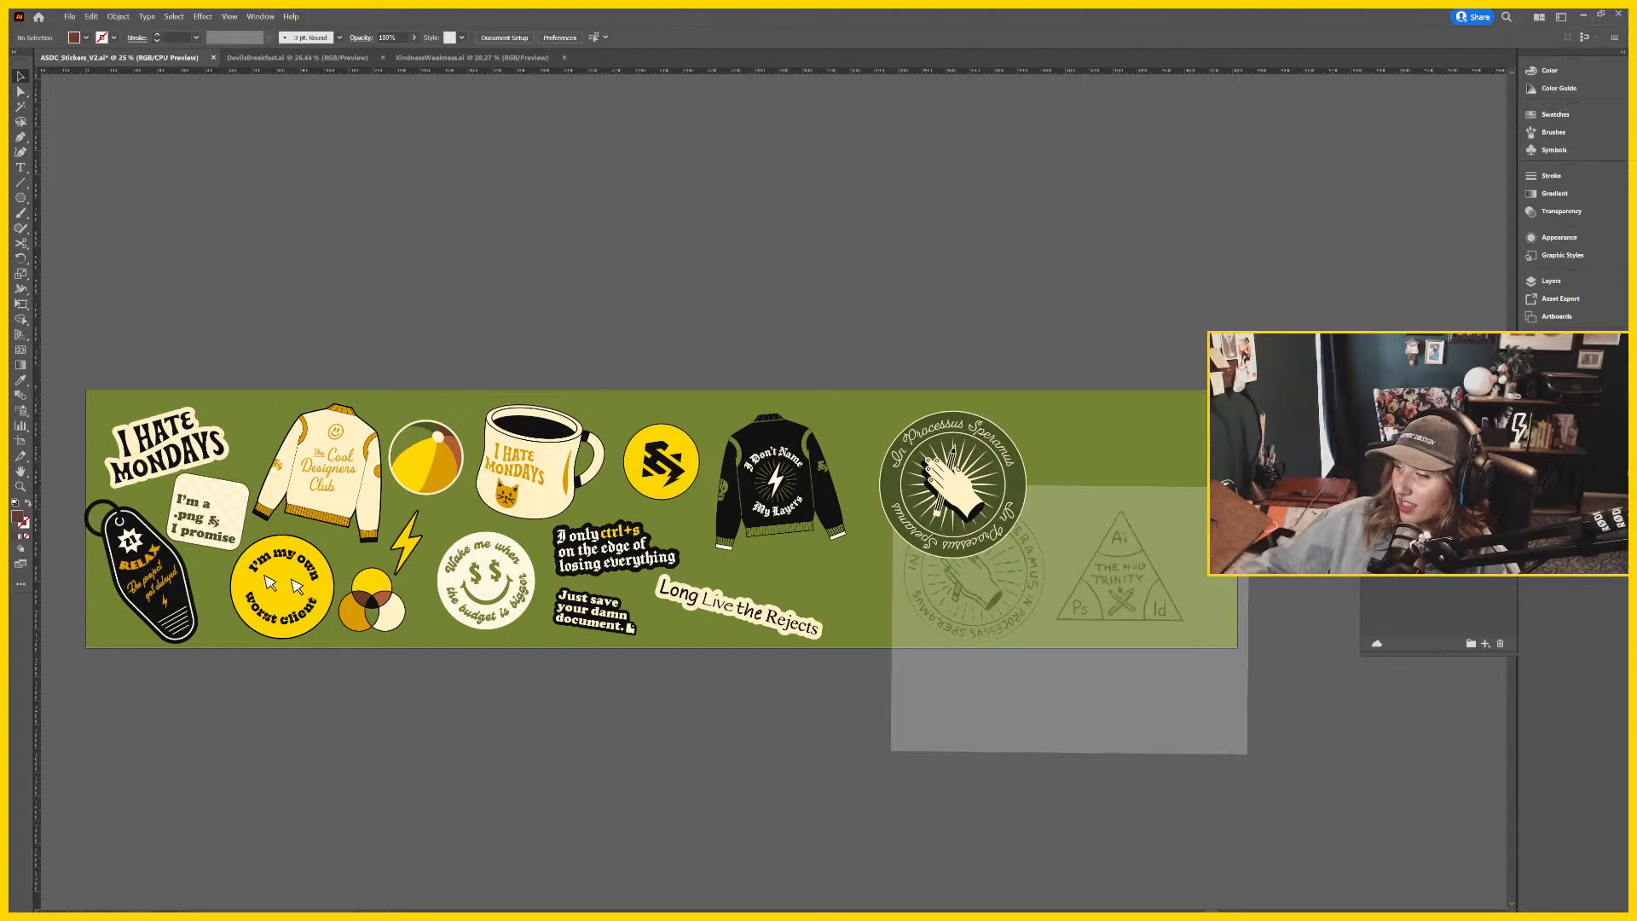
{"action": "left_click_drag", "start_coordinate": [1293, 621], "coordinate": [1272, 625]}
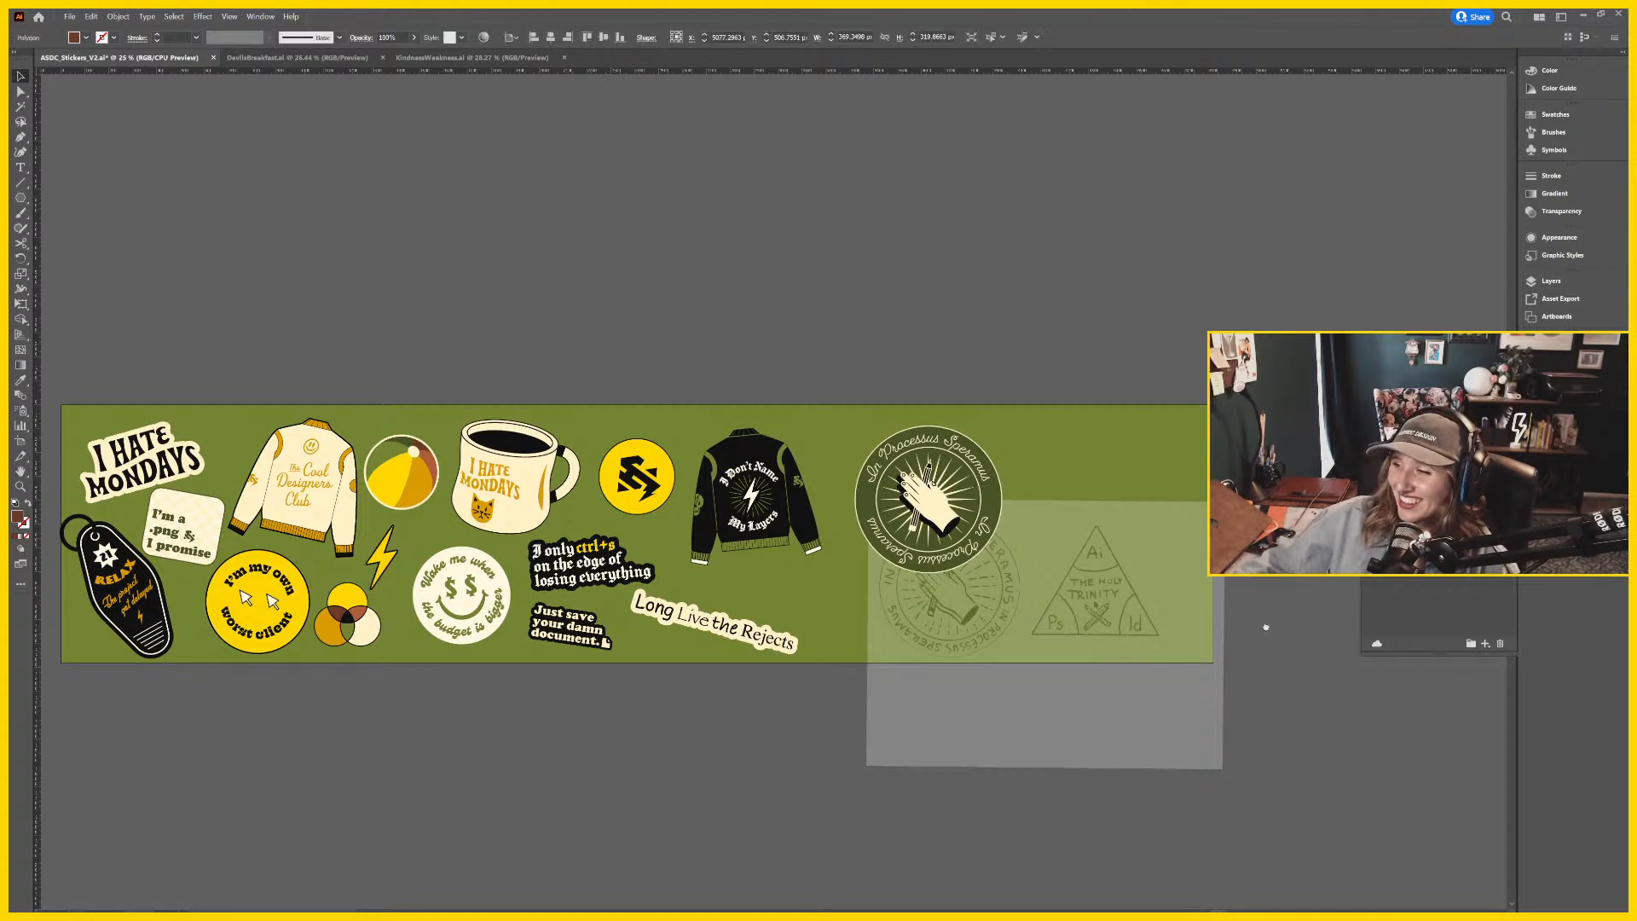
{"action": "left_click_drag", "start_coordinate": [1265, 621], "coordinate": [1126, 624]}
{"action": "left_click", "coordinate": [1124, 529]}
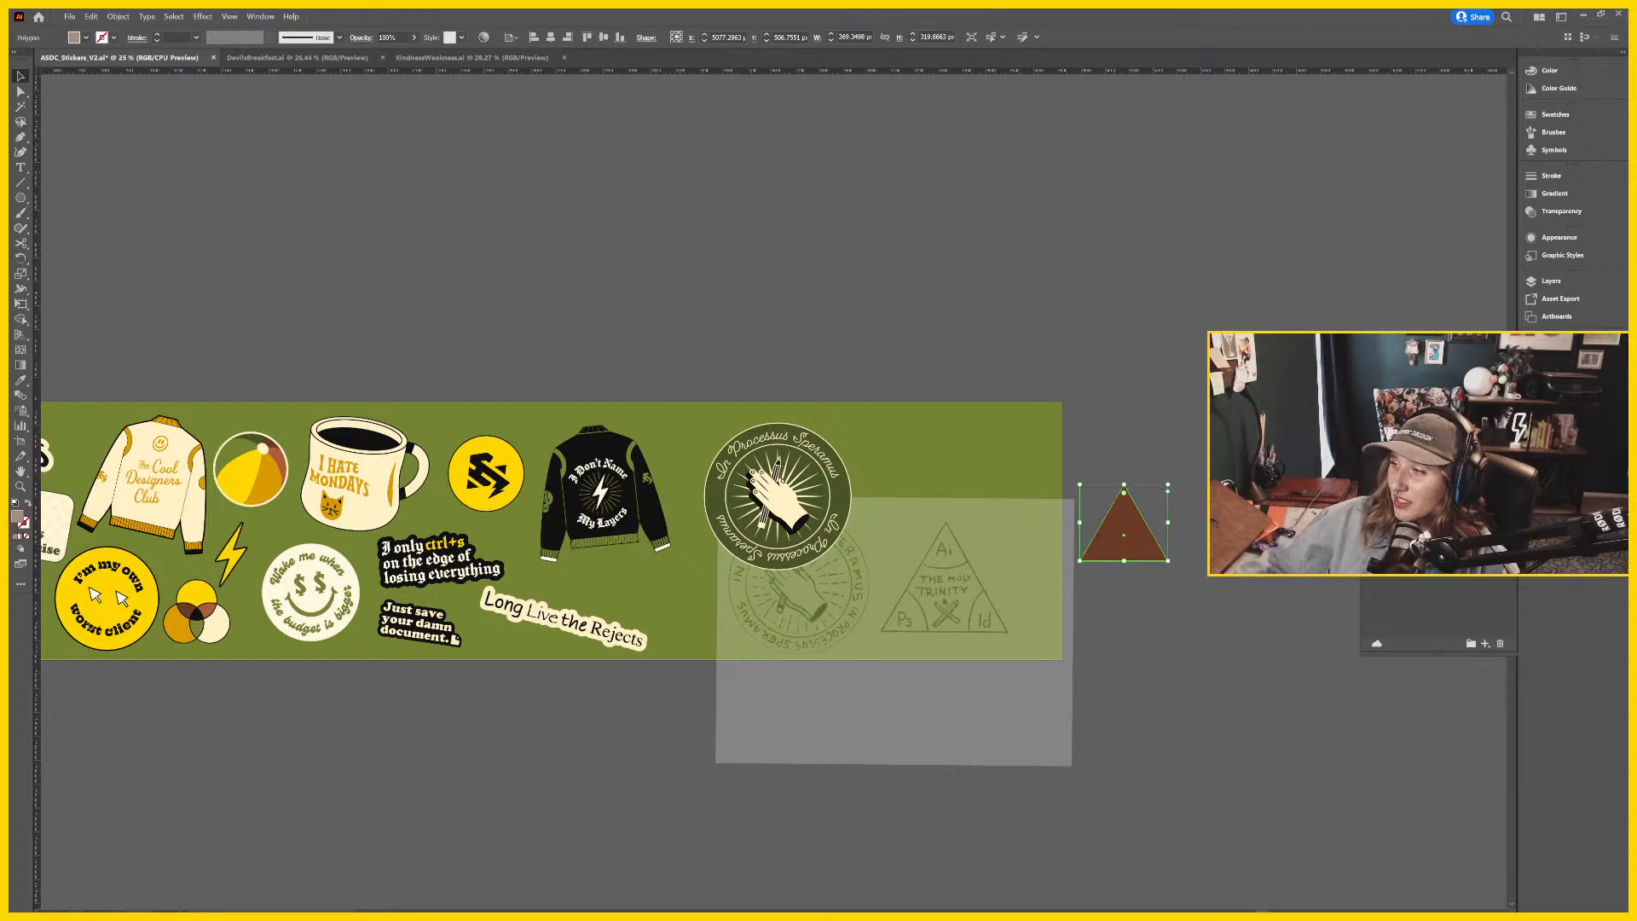
Fill the triangle with mustard yellow and reposition it just off the artboard's right end.
{"action": "left_click", "coordinate": [1155, 580]}
{"action": "mouse_move", "coordinate": [1124, 537]}
{"action": "left_mouse_down"}
{"action": "mouse_move", "coordinate": [972, 489]}
{"action": "mouse_move", "coordinate": [1149, 522]}
{"action": "left_mouse_up"}
{"action": "left_click_drag", "start_coordinate": [1155, 665], "coordinate": [1274, 688]}
{"action": "left_click_drag", "start_coordinate": [1274, 512], "coordinate": [1075, 554]}
{"action": "scroll", "coordinate": [1099, 553], "scroll_direction": "up", "scroll_amount": 2}
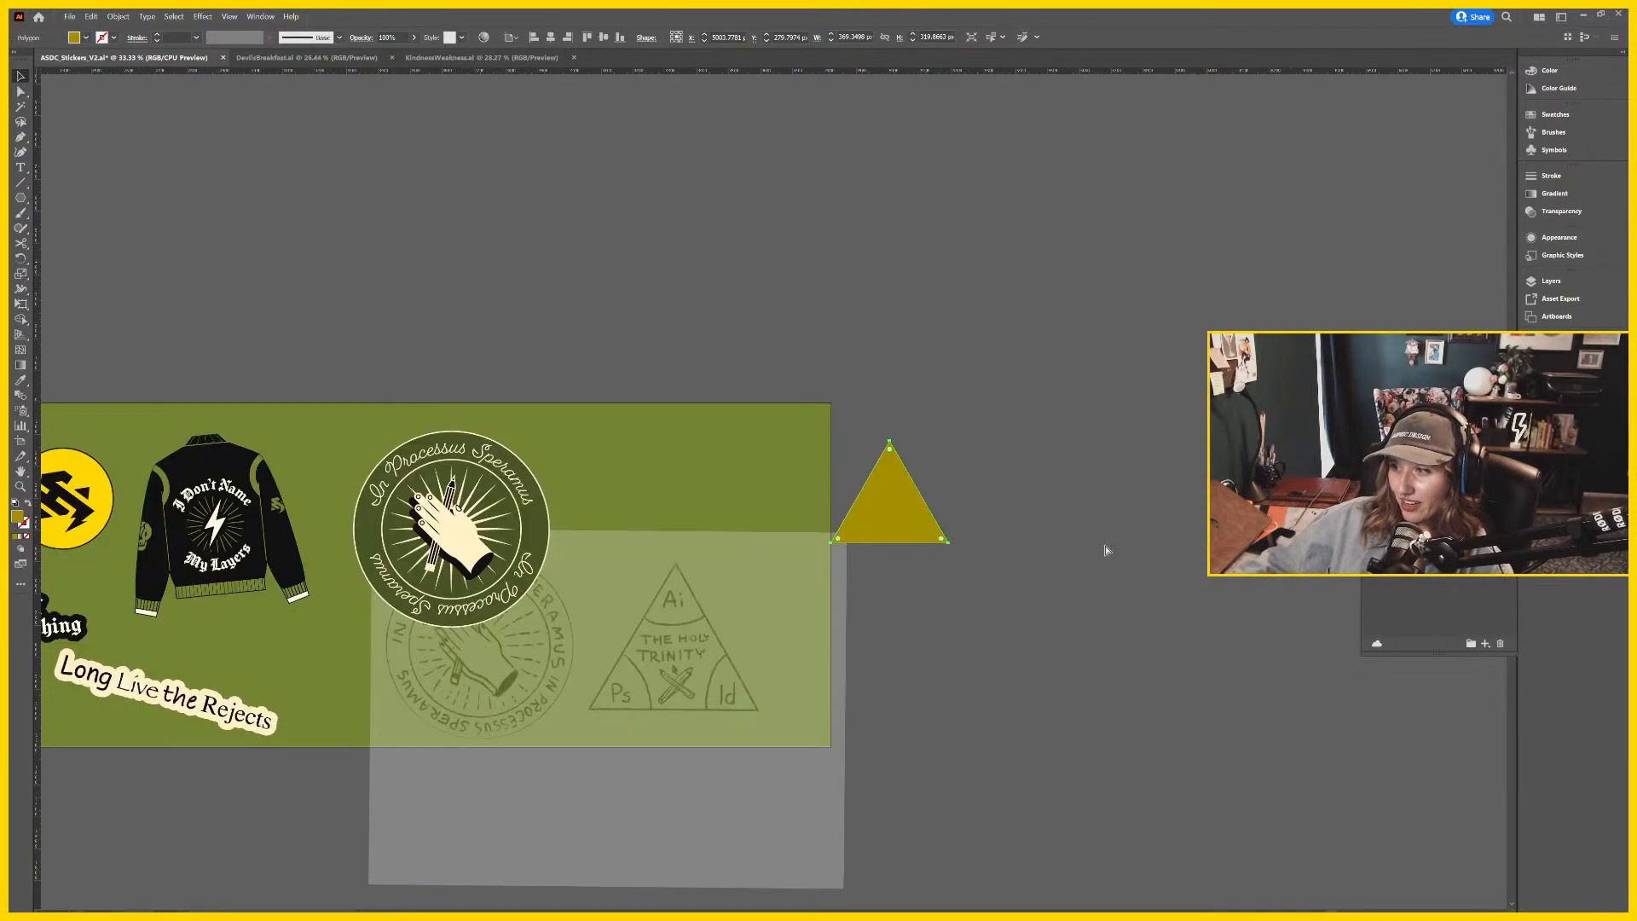
{"action": "left_click_drag", "start_coordinate": [874, 655], "coordinate": [1009, 643]}
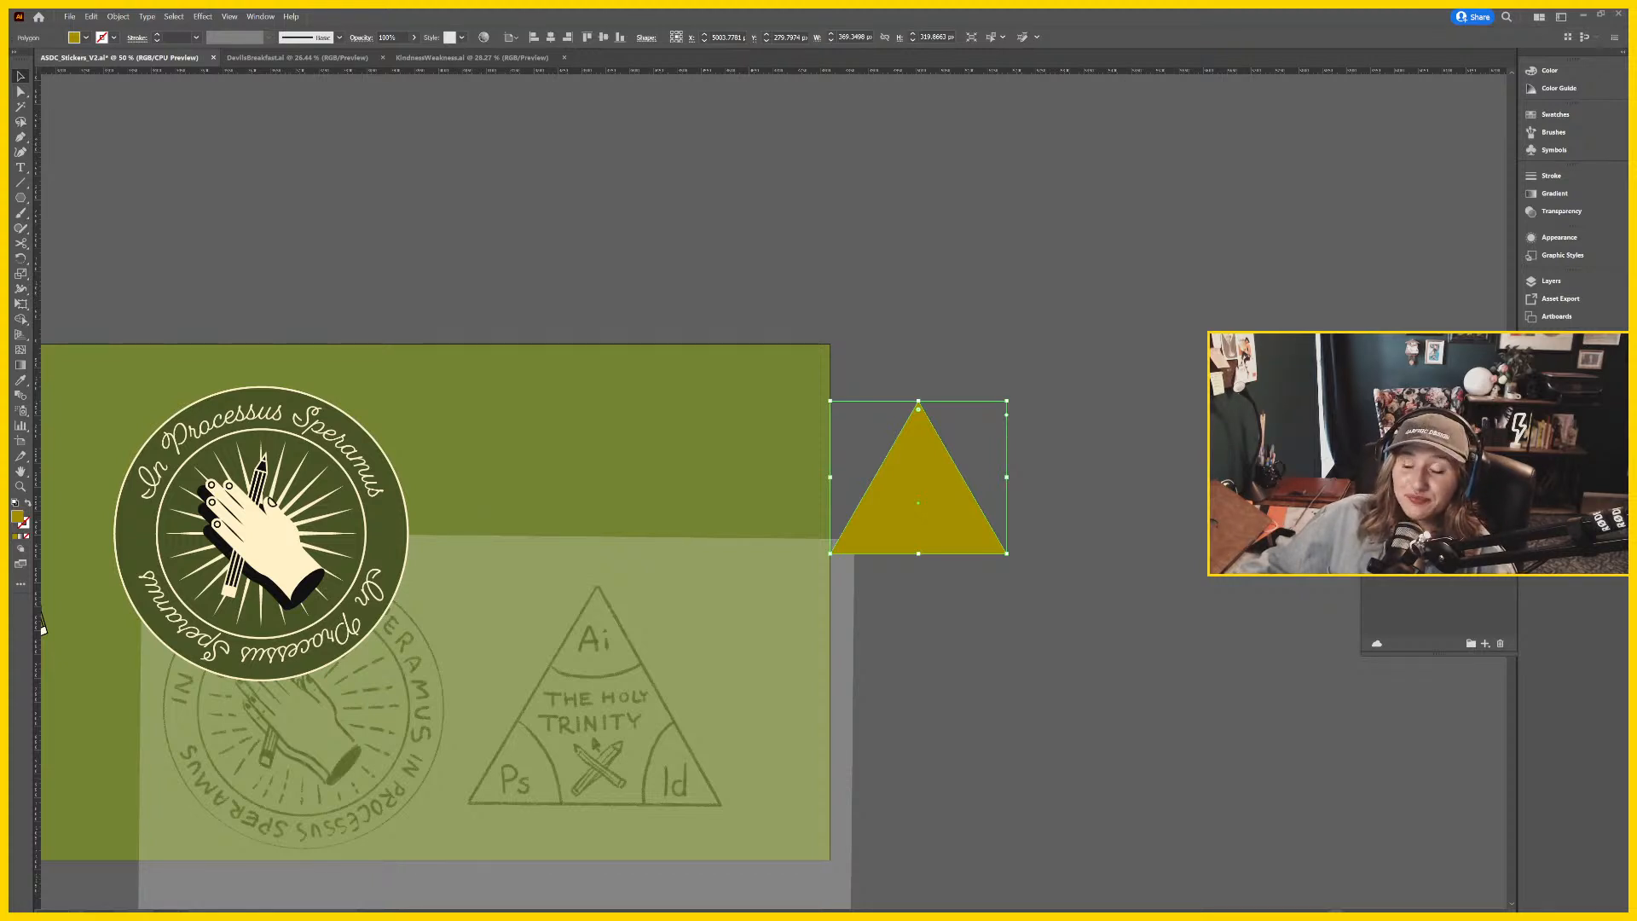
{"action": "left_click_drag", "start_coordinate": [912, 484], "coordinate": [957, 570]}
{"action": "left_click", "coordinate": [962, 723]}
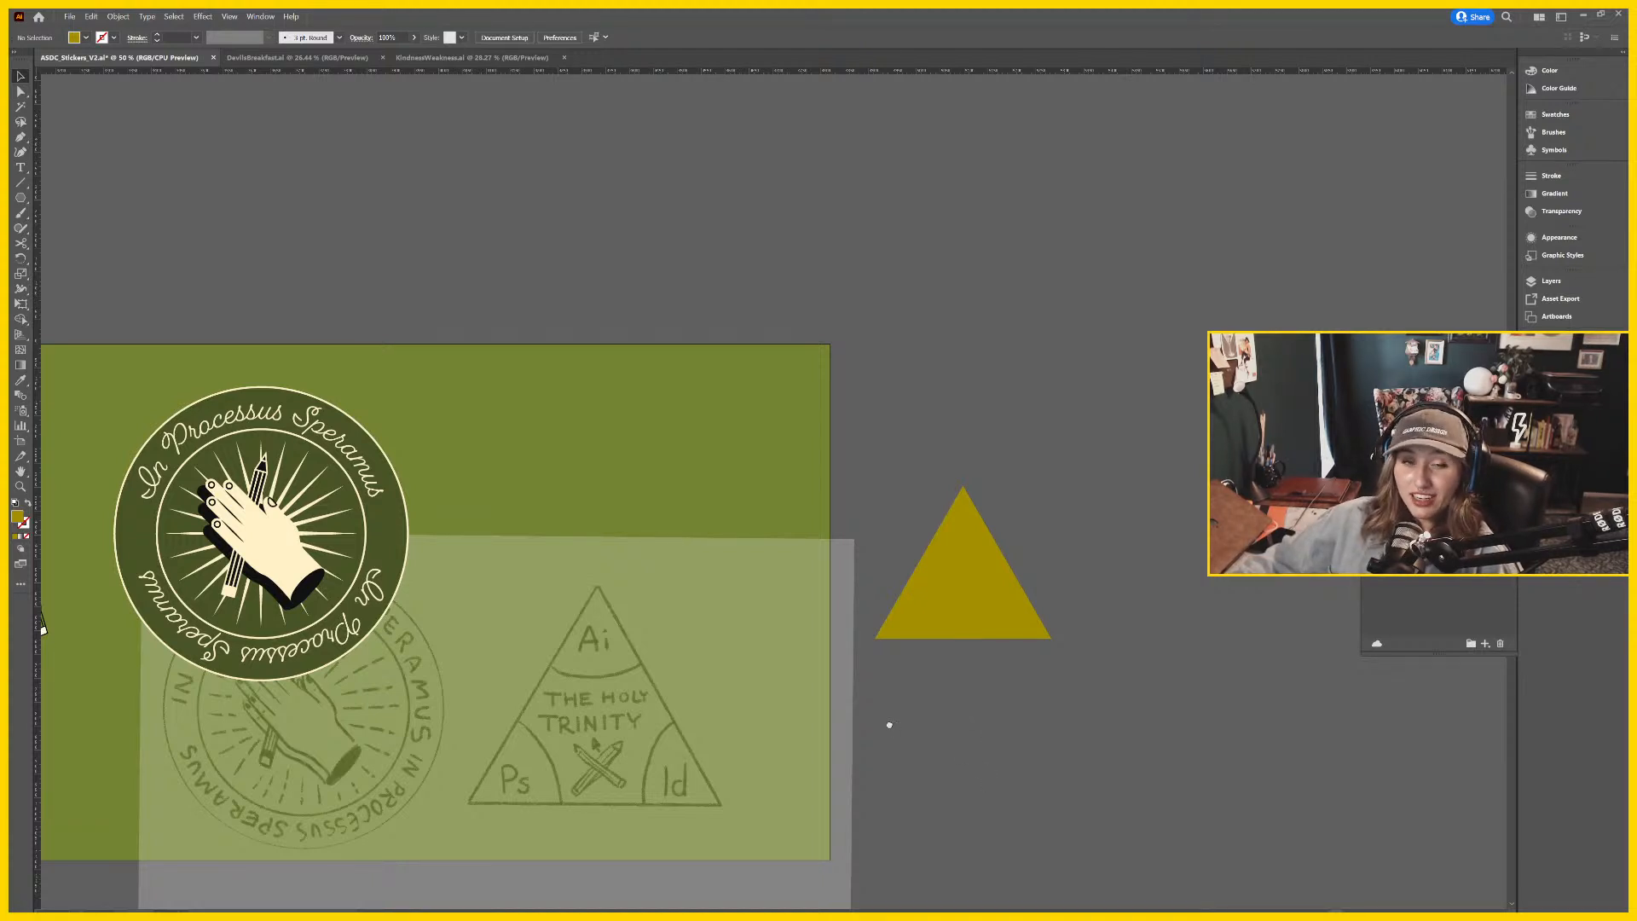
Move the mustard triangle onto the green area above the Holy Trinity sketch.
{"action": "left_click_drag", "start_coordinate": [887, 720], "coordinate": [973, 670]}
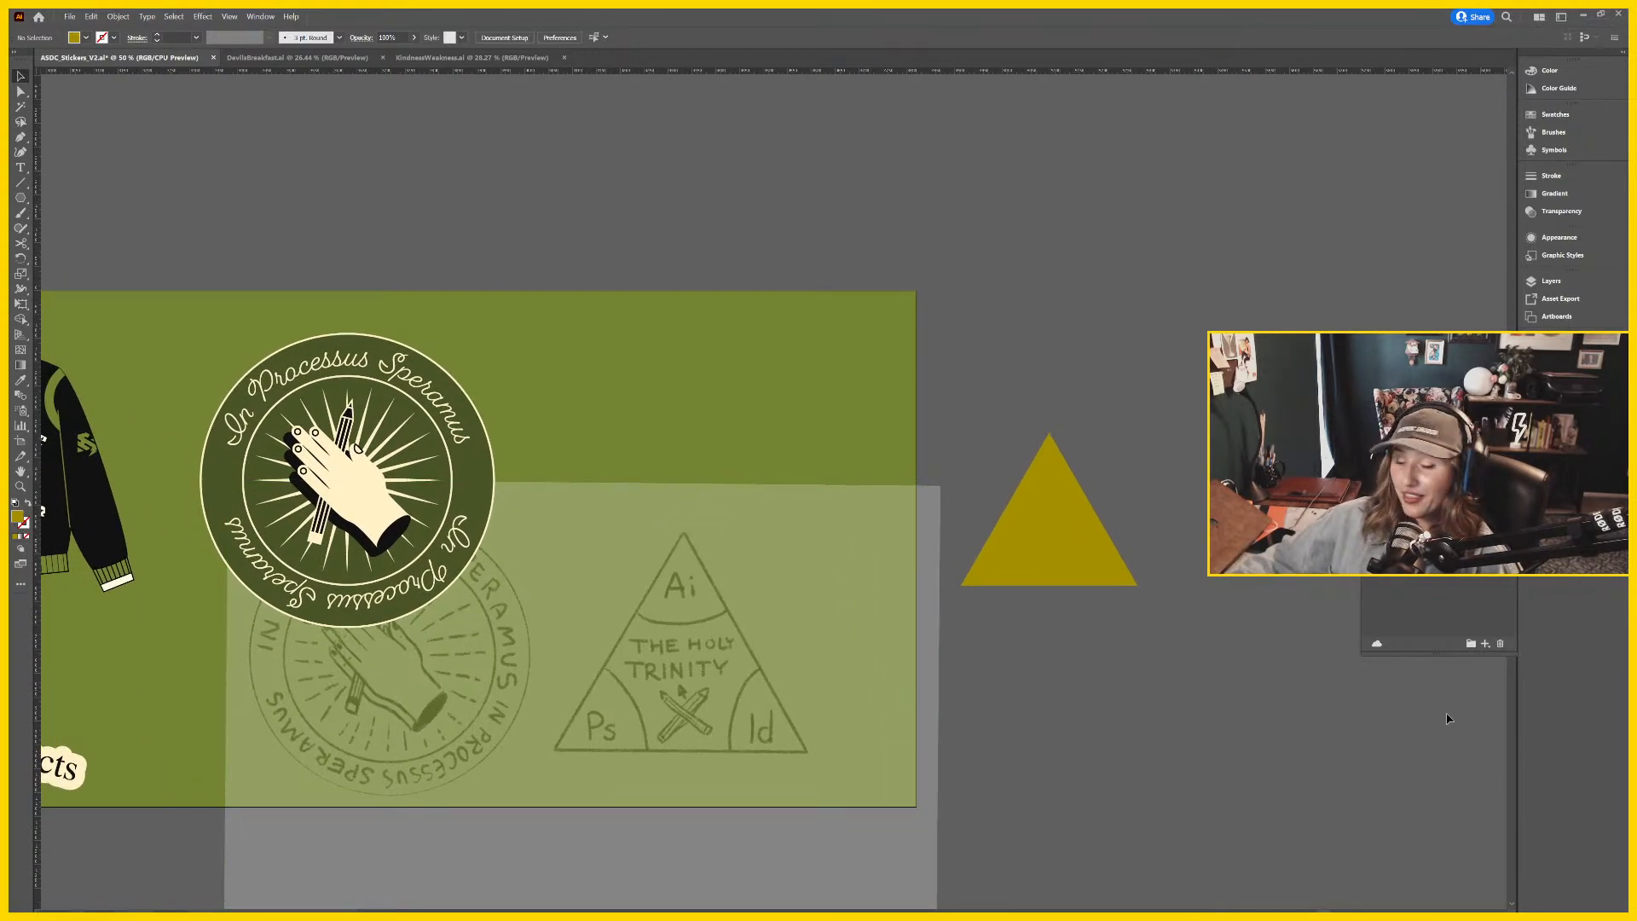
{"action": "scroll", "coordinate": [1179, 540], "scroll_direction": "down", "scroll_amount": 4}
{"action": "scroll", "coordinate": [1267, 679], "scroll_direction": "left", "scroll_amount": 5}
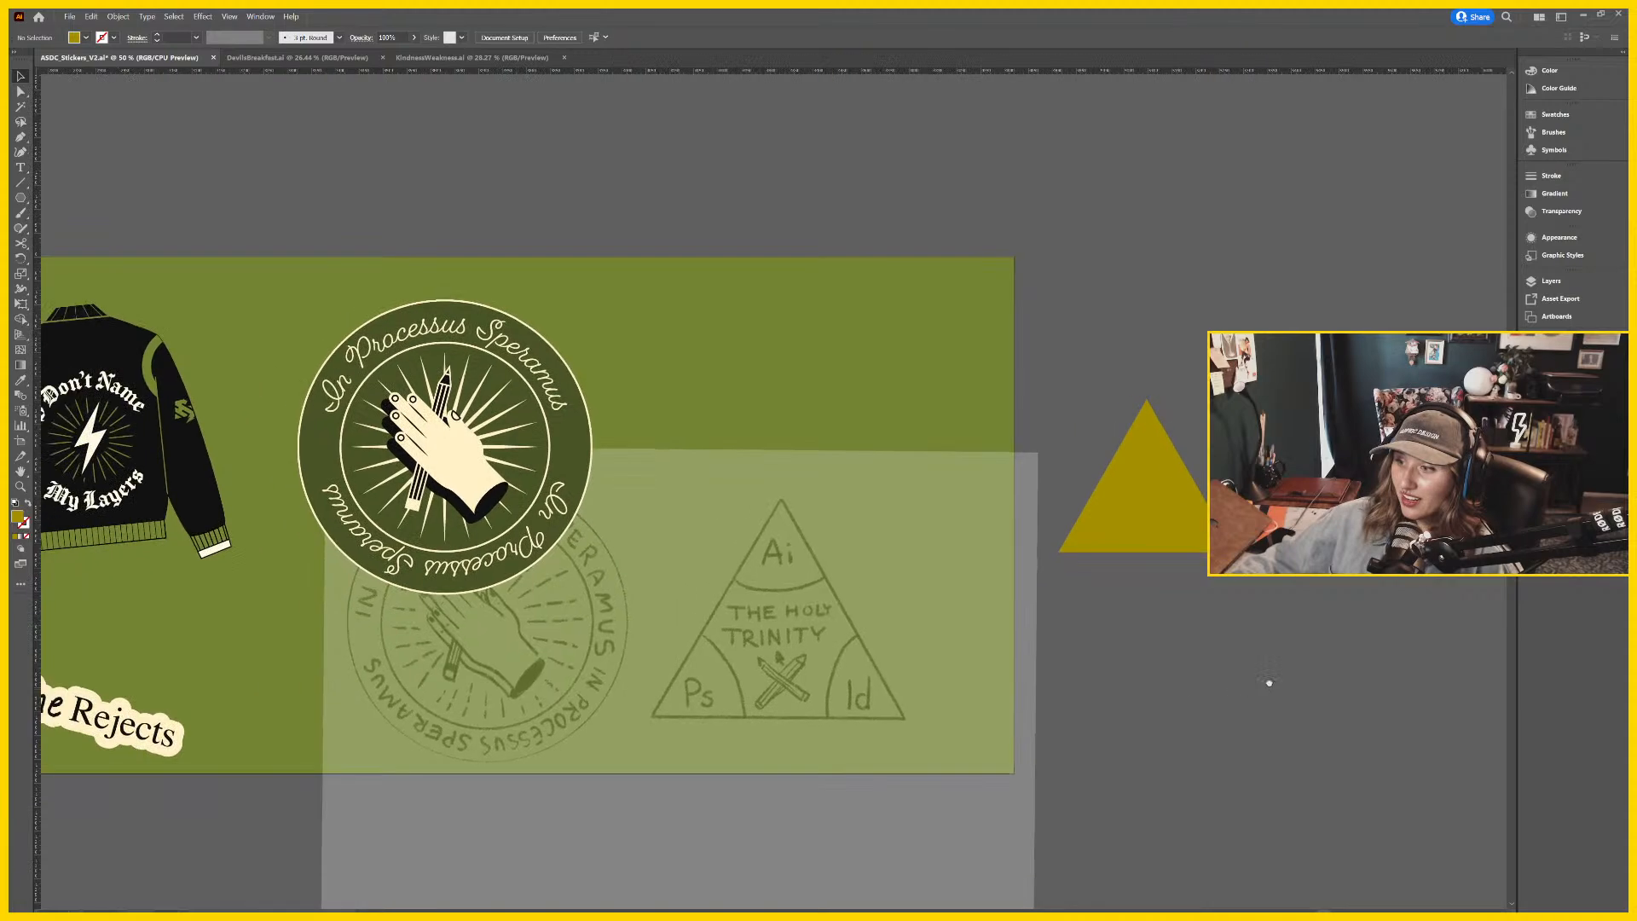
{"action": "scroll", "coordinate": [1206, 668], "scroll_direction": "down", "scroll_amount": 1}
{"action": "scroll", "coordinate": [1205, 668], "scroll_direction": "left", "scroll_amount": 2}
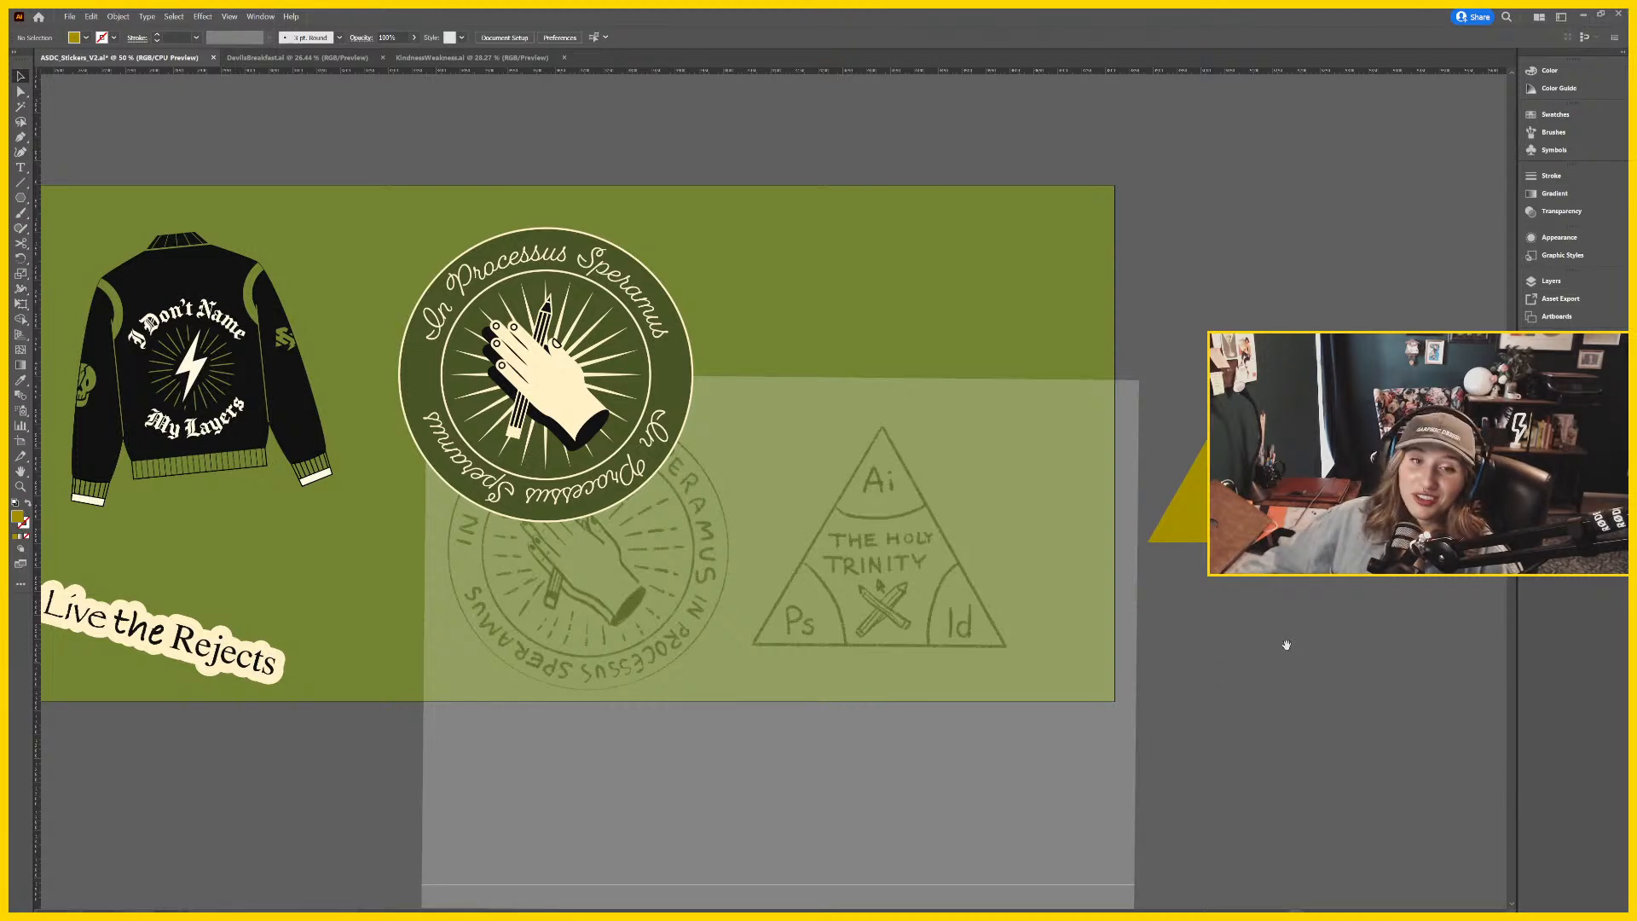
{"action": "left_click_drag", "start_coordinate": [1282, 590], "coordinate": [1319, 590]}
{"action": "mouse_move", "coordinate": [1194, 525]}
{"action": "left_mouse_down"}
{"action": "mouse_move", "coordinate": [1076, 345]}
{"action": "mouse_move", "coordinate": [1026, 349]}
{"action": "mouse_move", "coordinate": [986, 465]}
{"action": "left_mouse_up"}
{"action": "key", "text": "ctrl+z"}
Round all three corners of the mustard triangle to a radius of about 10 px.
{"action": "key", "text": "ctrl+plus"}
{"action": "key", "text": "ctrl+plus"}
{"action": "left_click_drag", "start_coordinate": [997, 622], "coordinate": [999, 569]}
{"action": "key", "text": "a"}
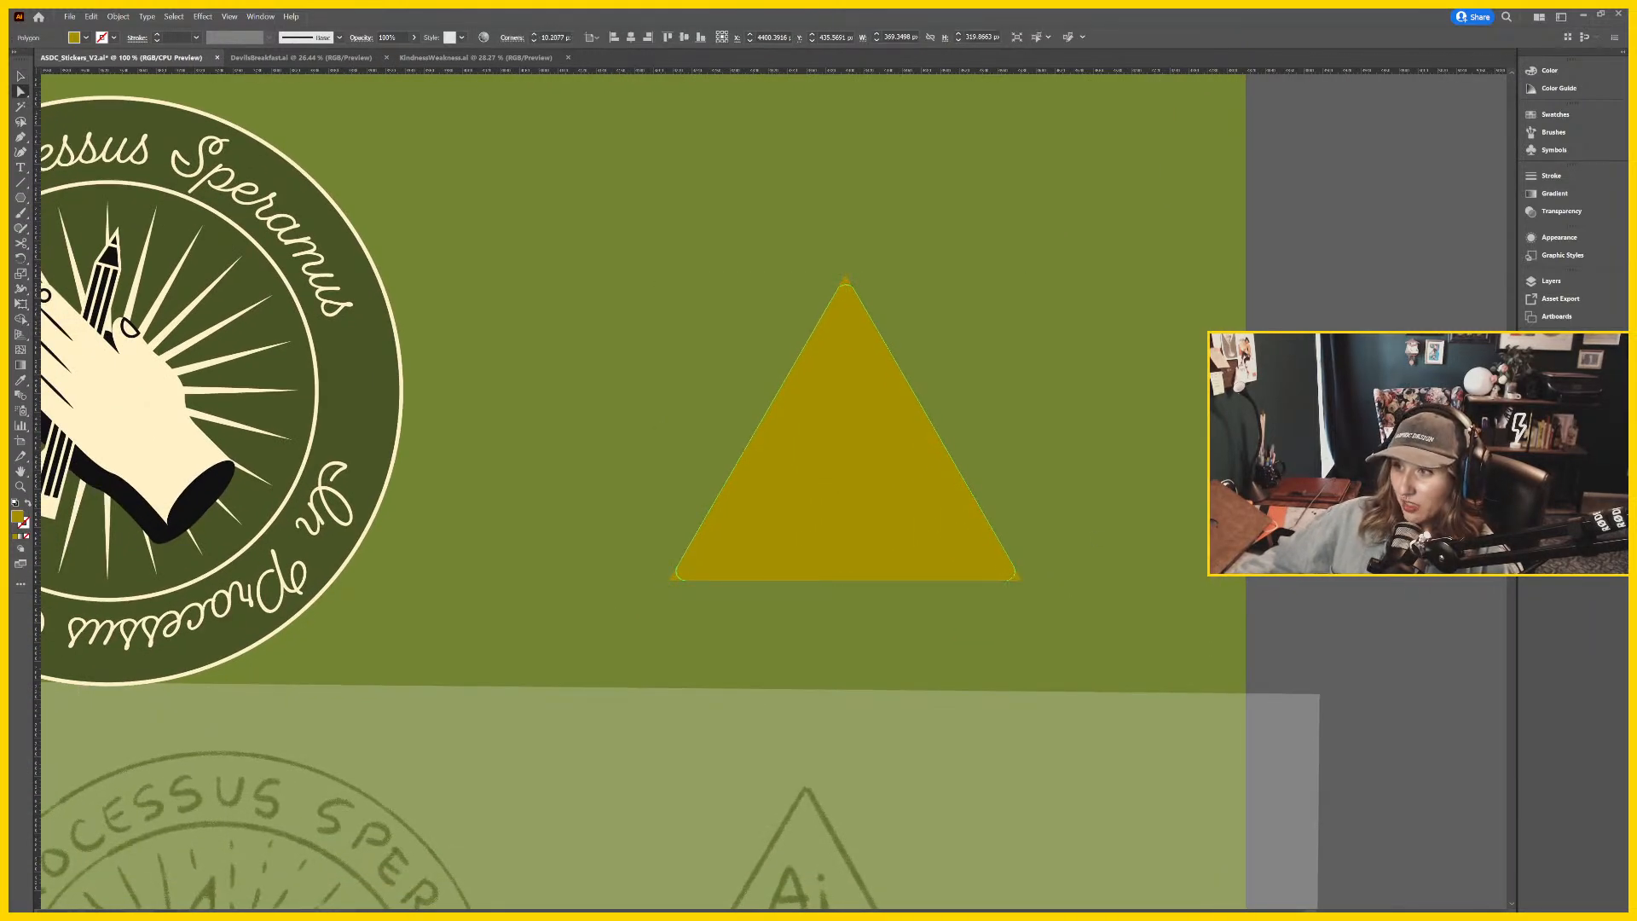
{"action": "left_click", "coordinate": [1264, 587]}
{"action": "key", "text": "v"}
Shift the faint sketch image to the right and rotate it slightly so that its edges are level.
{"action": "scroll", "coordinate": [1133, 585], "scroll_direction": "down", "scroll_amount": 2}
{"action": "scroll", "coordinate": [1133, 585], "scroll_direction": "left", "scroll_amount": 3}
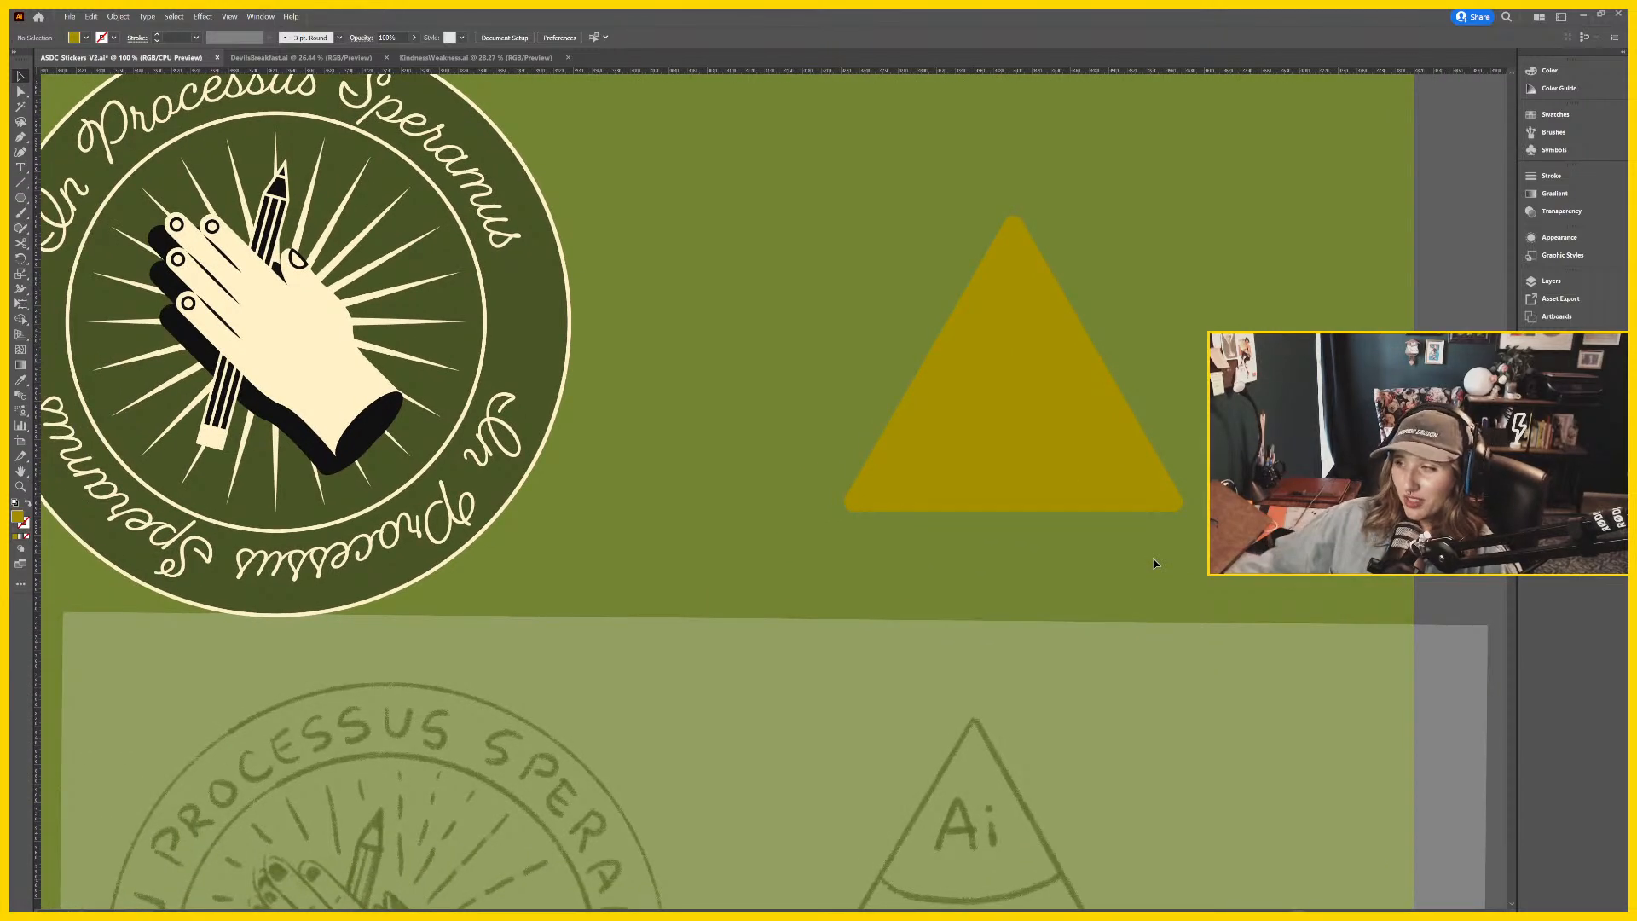
{"action": "scroll", "coordinate": [1151, 449], "scroll_direction": "down", "scroll_amount": 1}
{"action": "scroll", "coordinate": [1151, 450], "scroll_direction": "right", "scroll_amount": 2}
{"action": "key", "text": "ctrl+minus"}
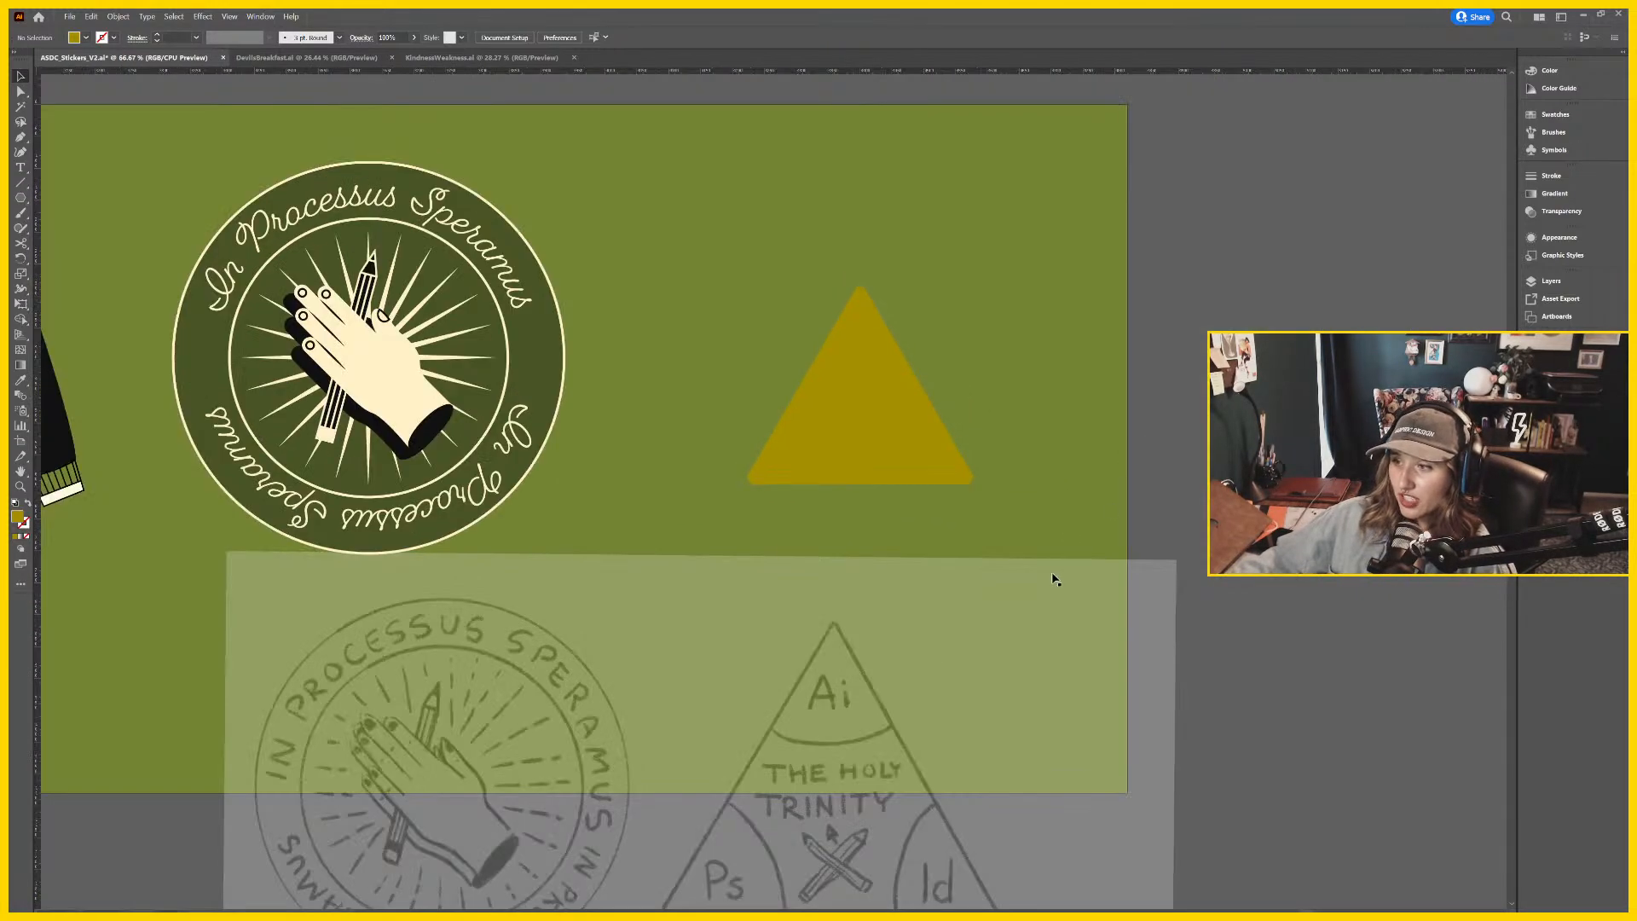
{"action": "scroll", "coordinate": [1108, 597], "scroll_direction": "down", "scroll_amount": 1}
{"action": "scroll", "coordinate": [1109, 597], "scroll_direction": "left", "scroll_amount": 1}
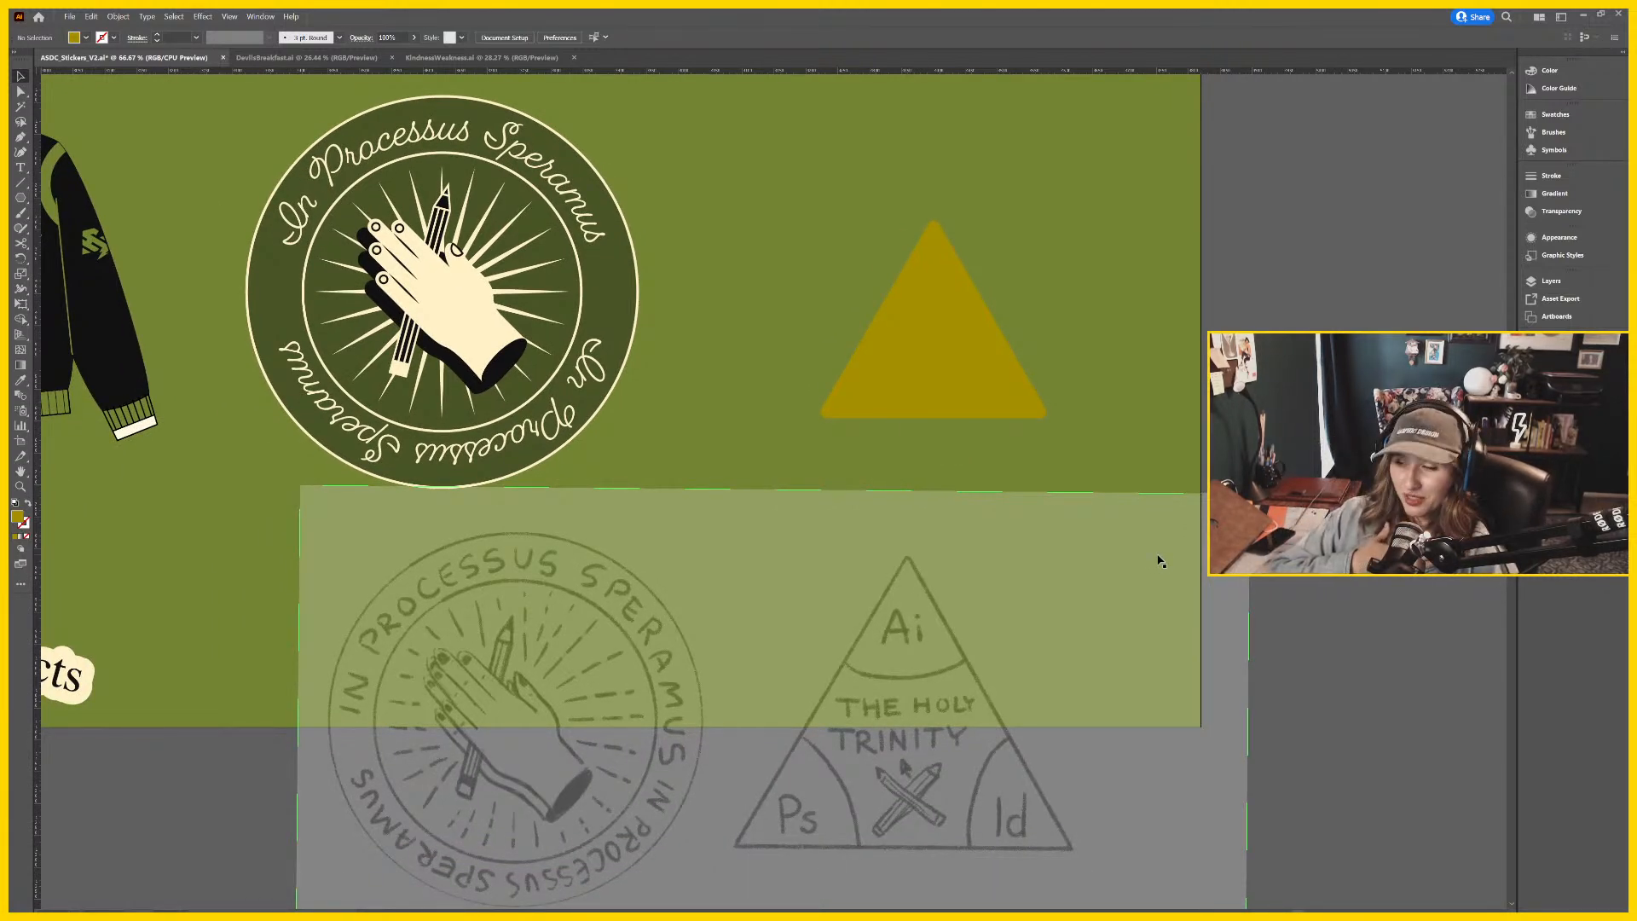
{"action": "left_click_drag", "start_coordinate": [1161, 563], "coordinate": [1098, 579]}
{"action": "left_click_drag", "start_coordinate": [927, 646], "coordinate": [1023, 659]}
{"action": "left_click_drag", "start_coordinate": [1229, 655], "coordinate": [1251, 623]}
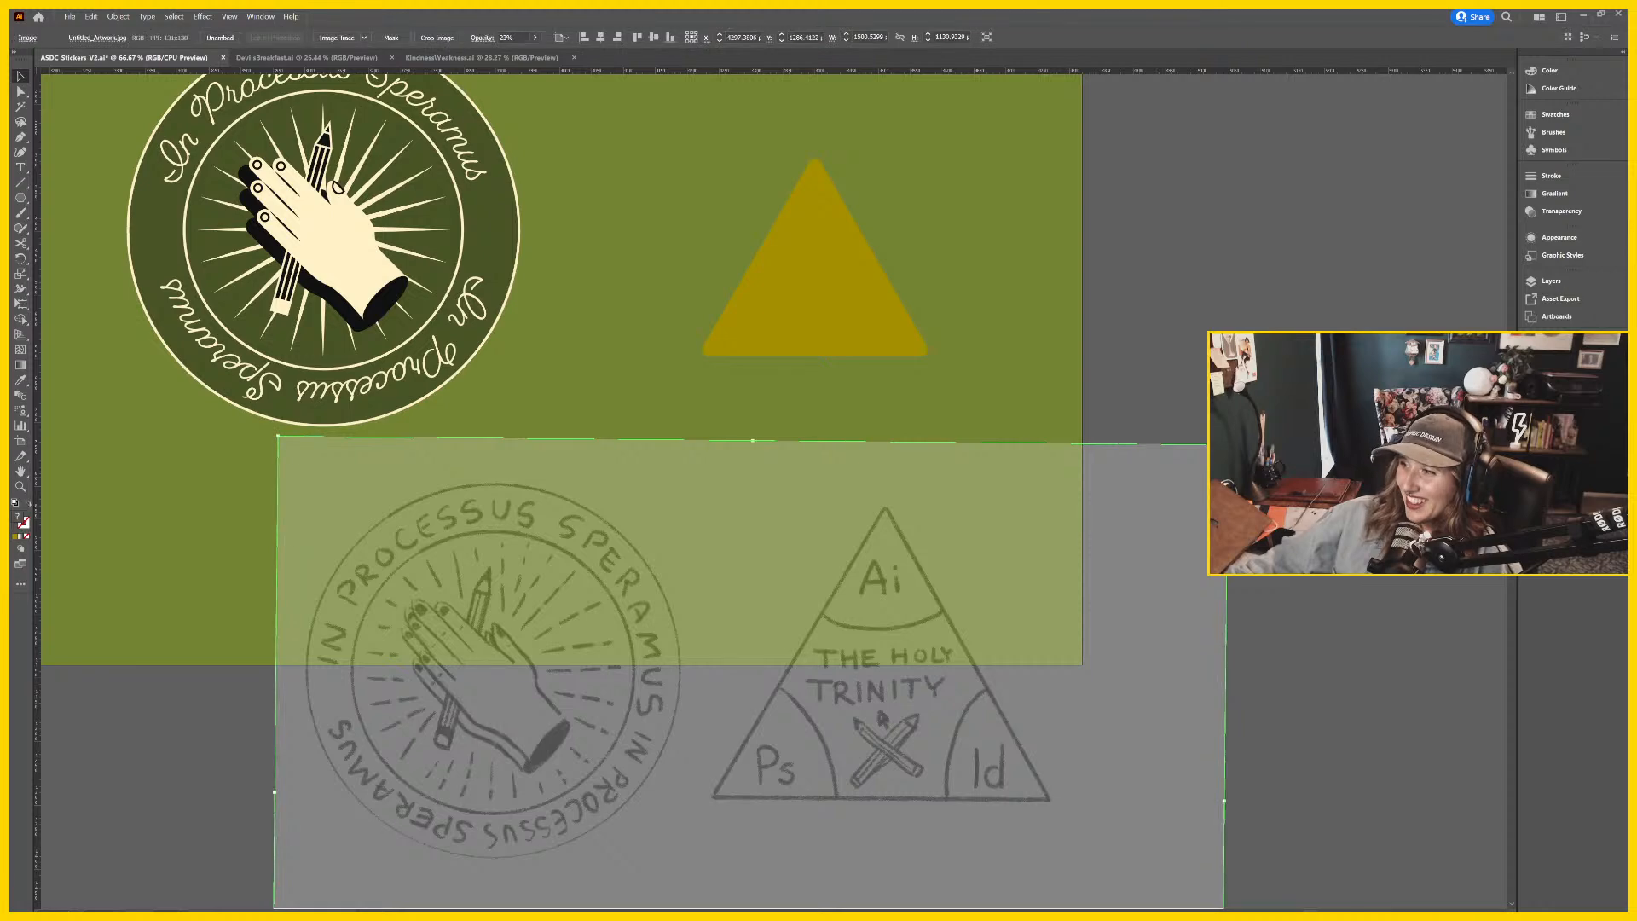
{"action": "key", "text": "ctrl+2"}
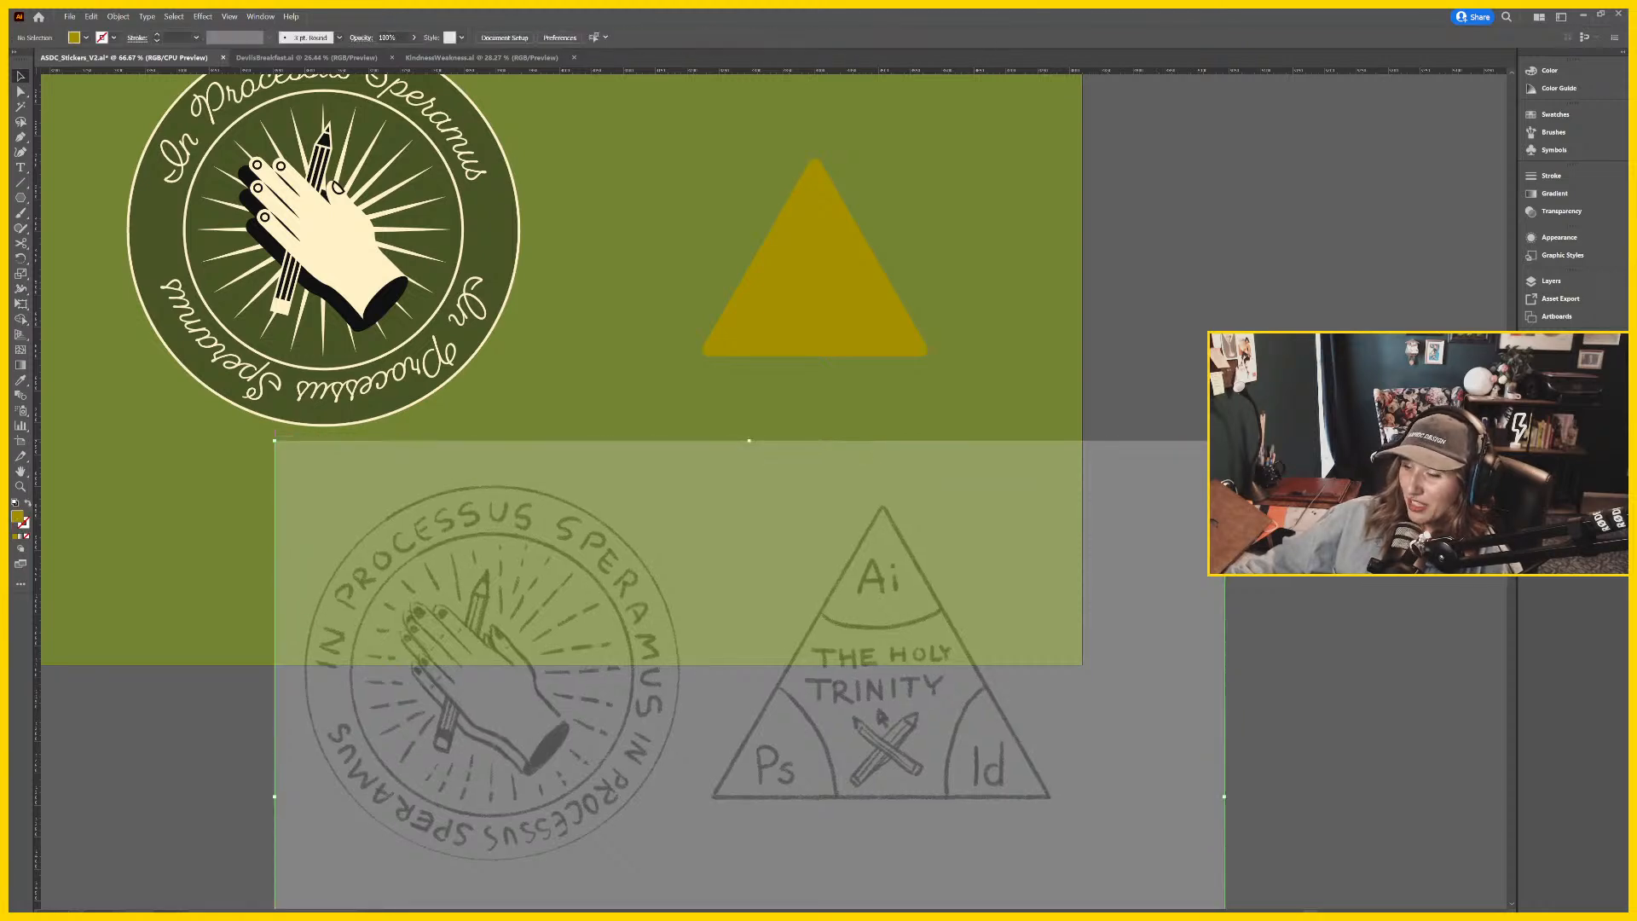
Draw a circle about 177 px in diameter over the mustard triangle's top corner with the Ellipse tool.
{"action": "left_click_drag", "start_coordinate": [1073, 410], "coordinate": [1002, 446]}
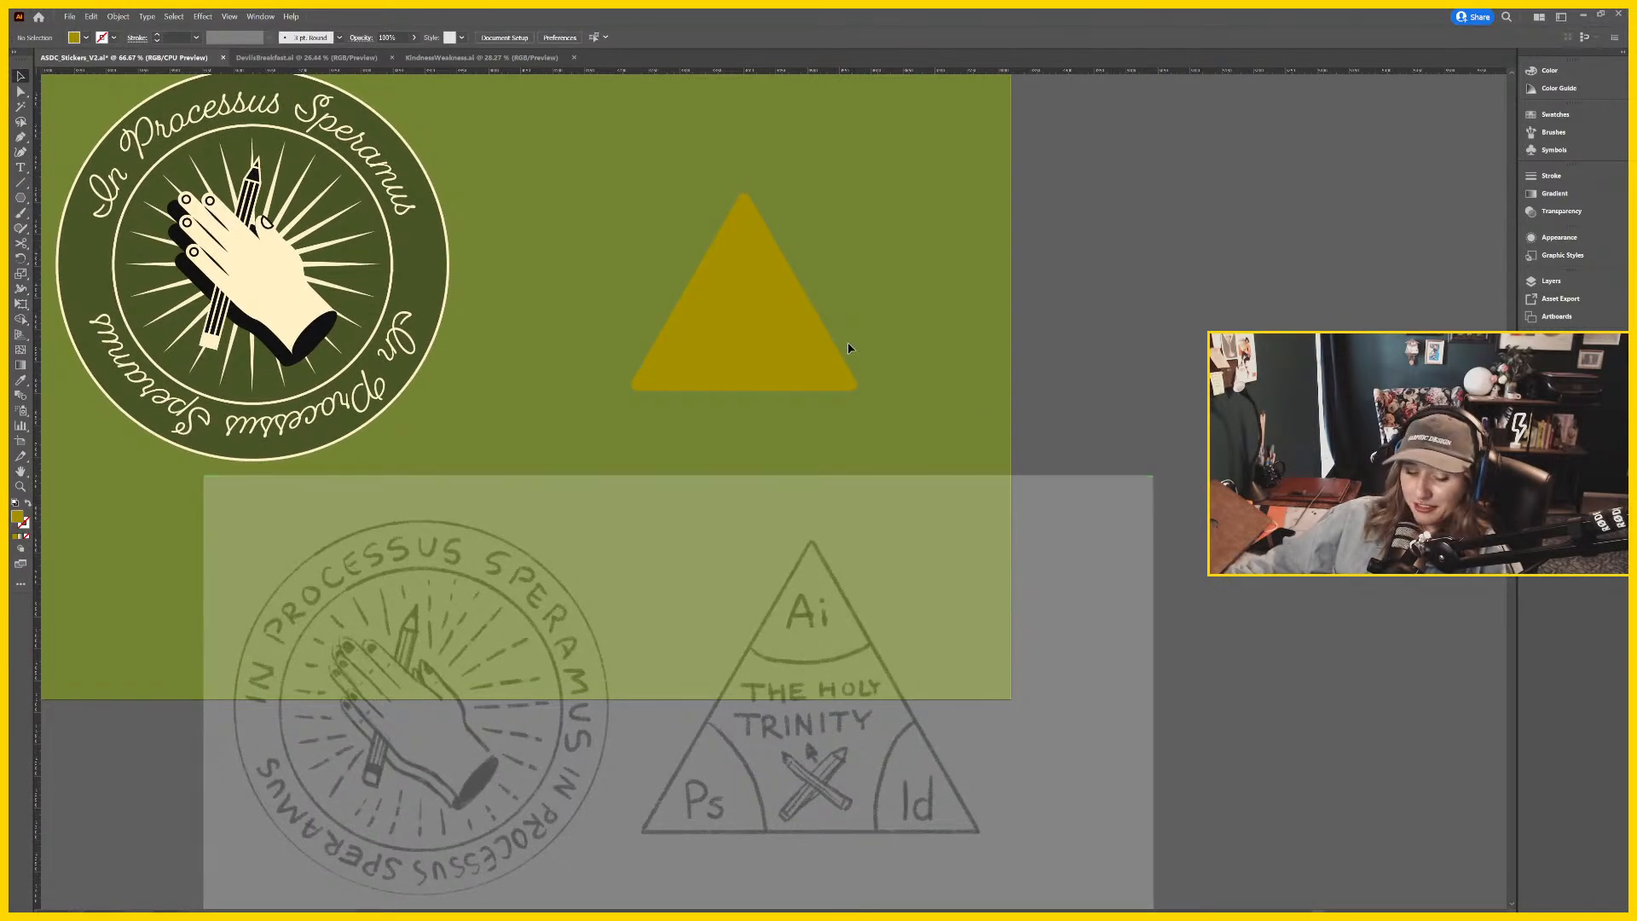
{"action": "left_click_drag", "start_coordinate": [847, 341], "coordinate": [896, 450]}
{"action": "key", "text": "ctrl+plus"}
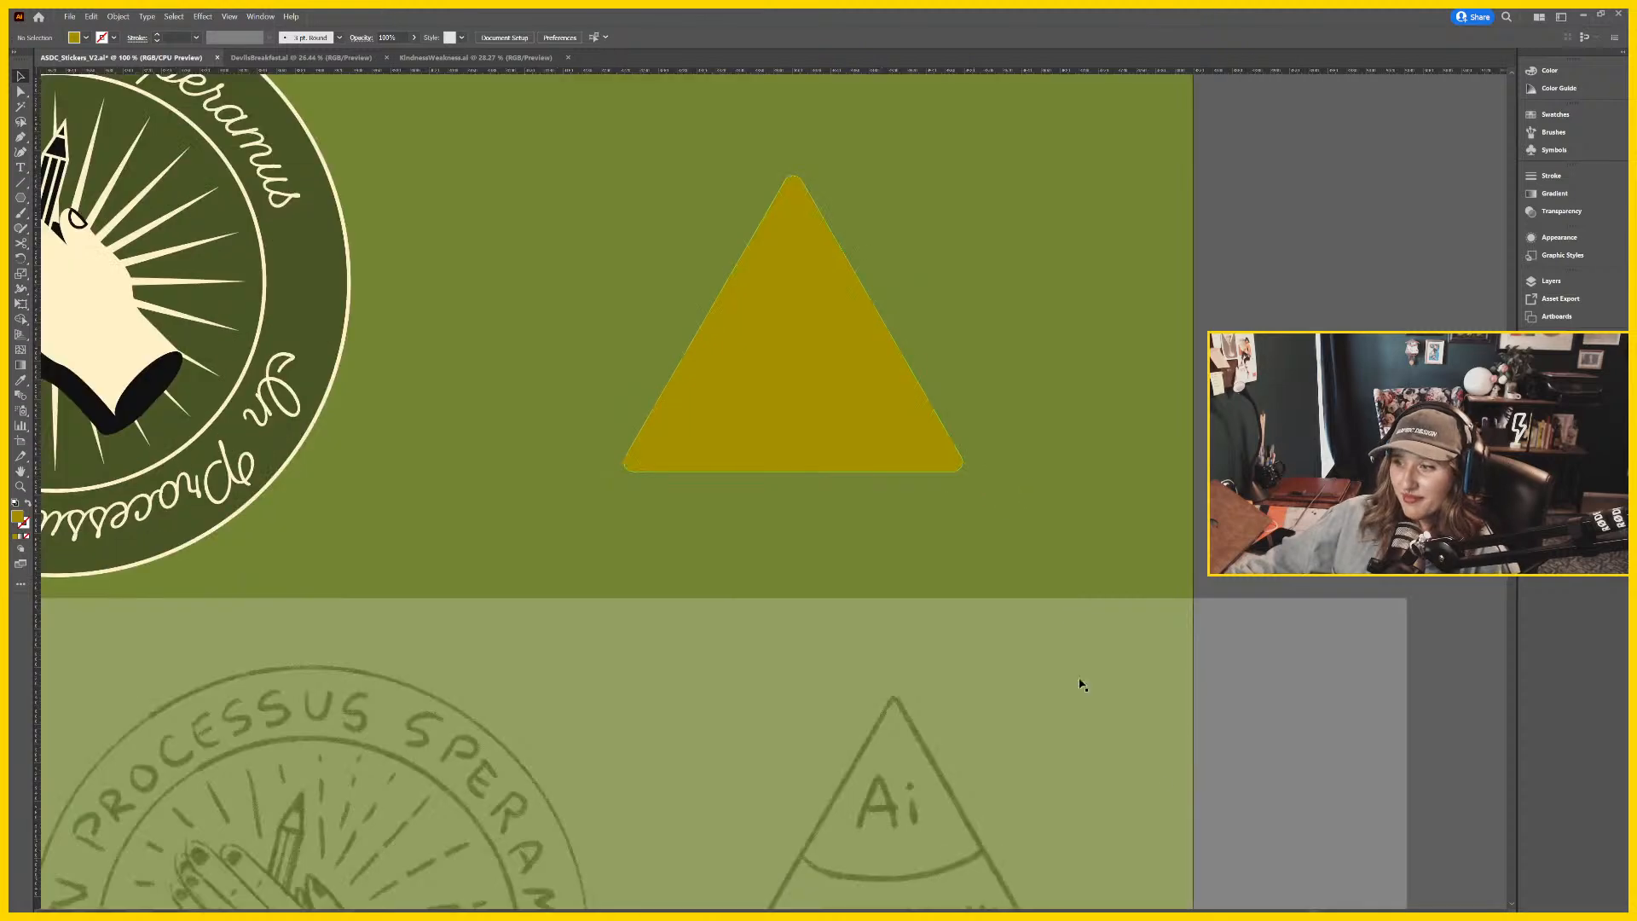
{"action": "left_click_drag", "start_coordinate": [1181, 780], "coordinate": [1103, 749]}
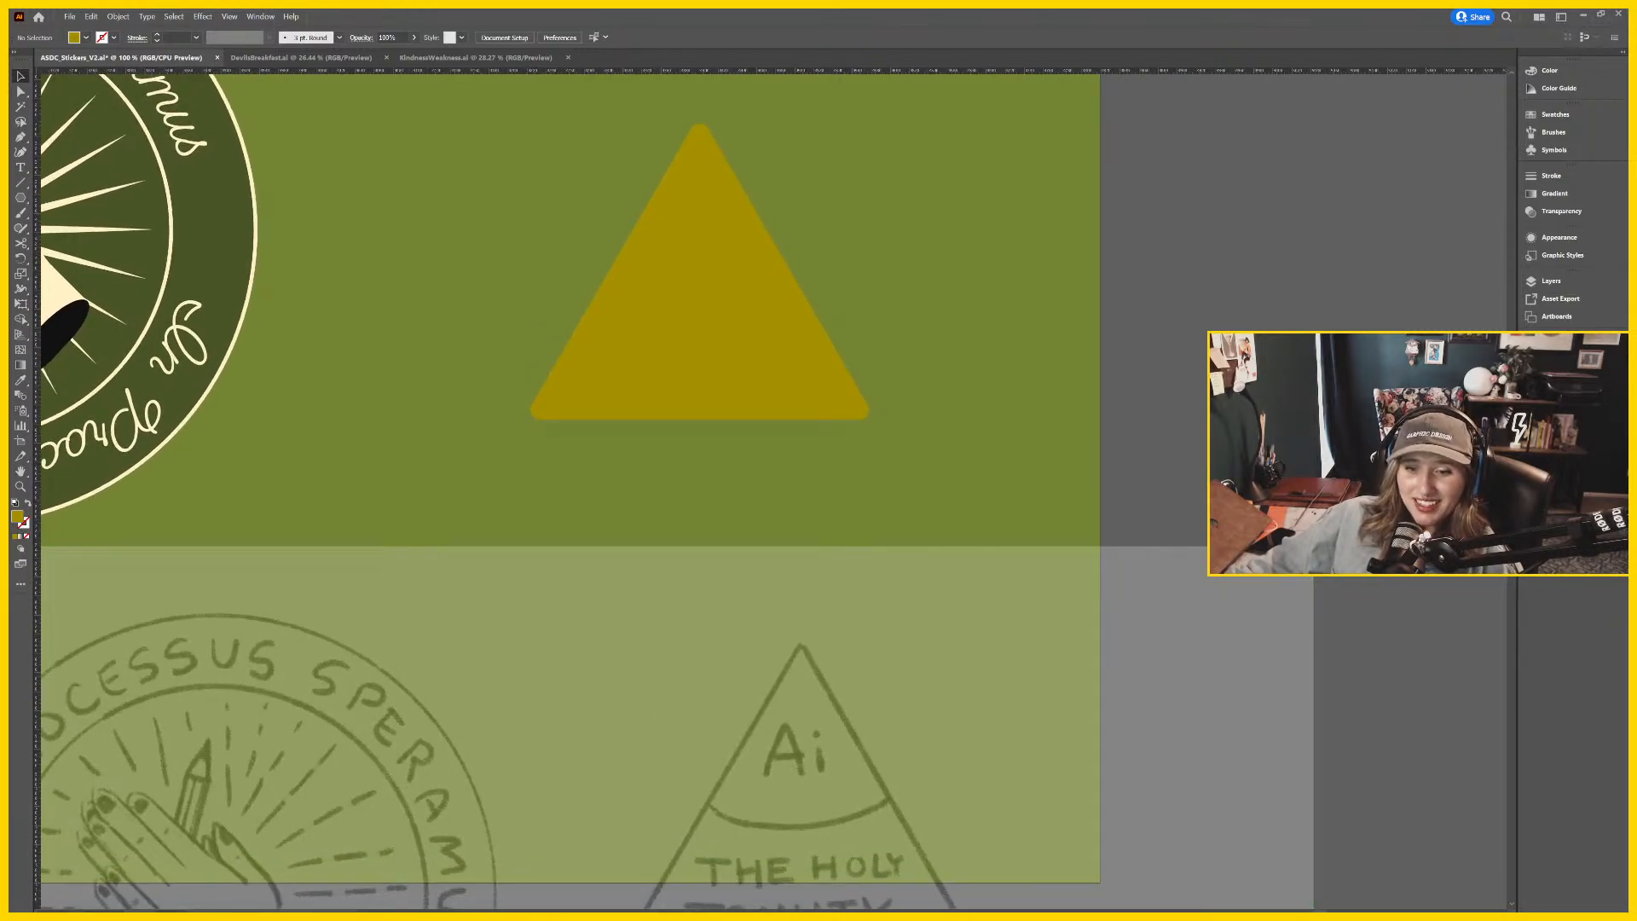
{"action": "scroll", "coordinate": [744, 673], "scroll_direction": "right", "scroll_amount": 6}
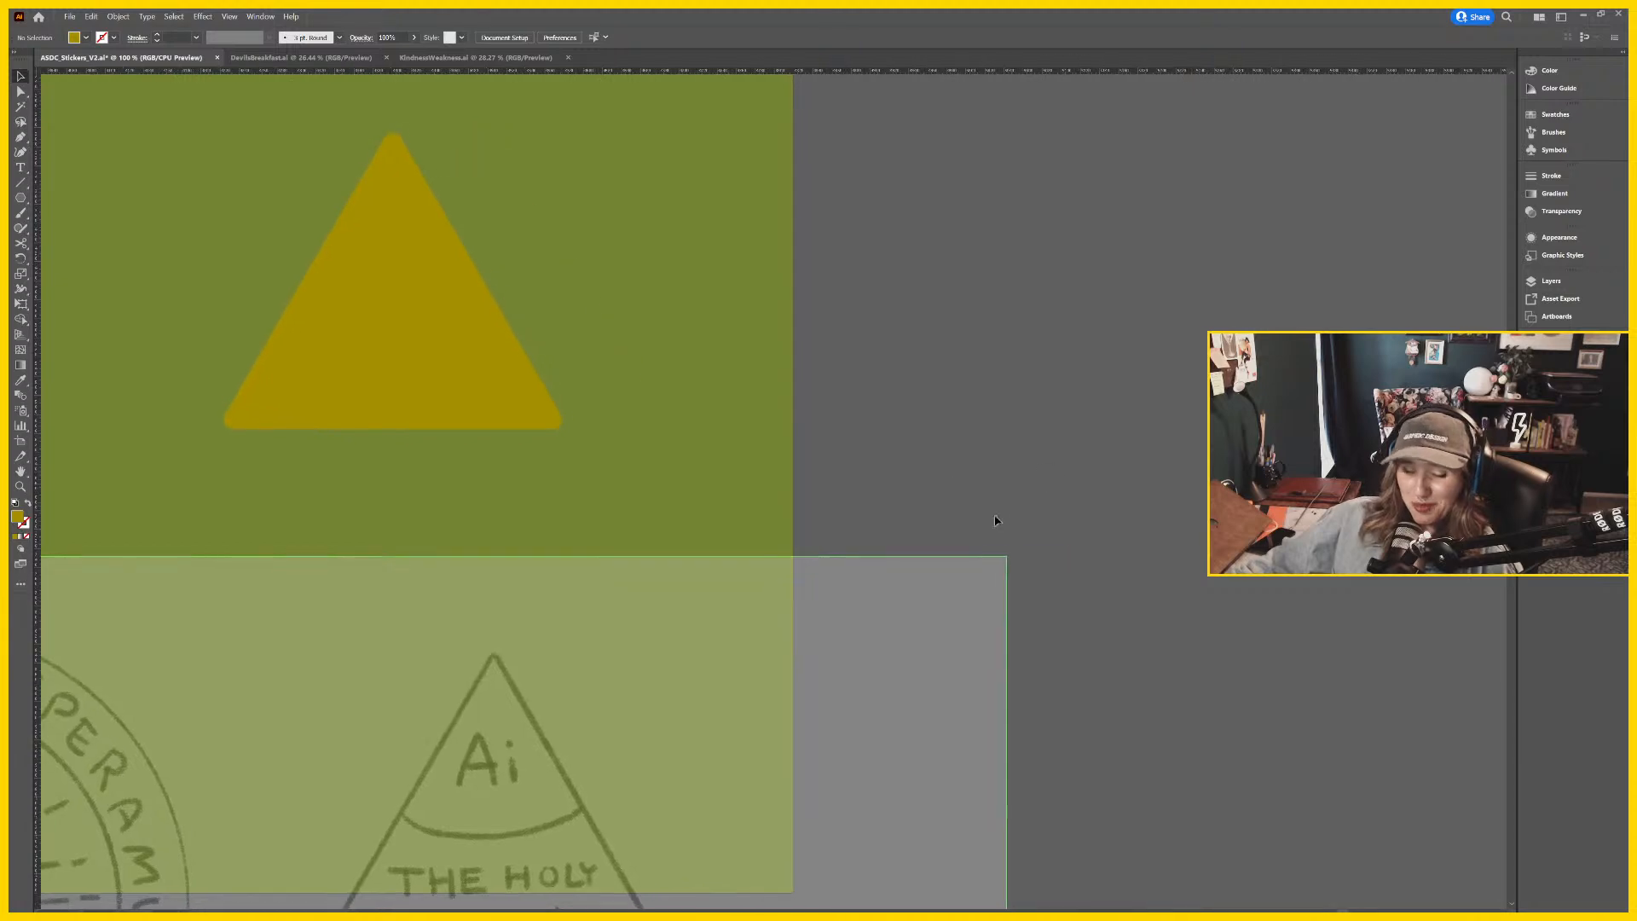
{"action": "left_click_drag", "start_coordinate": [567, 324], "coordinate": [785, 458]}
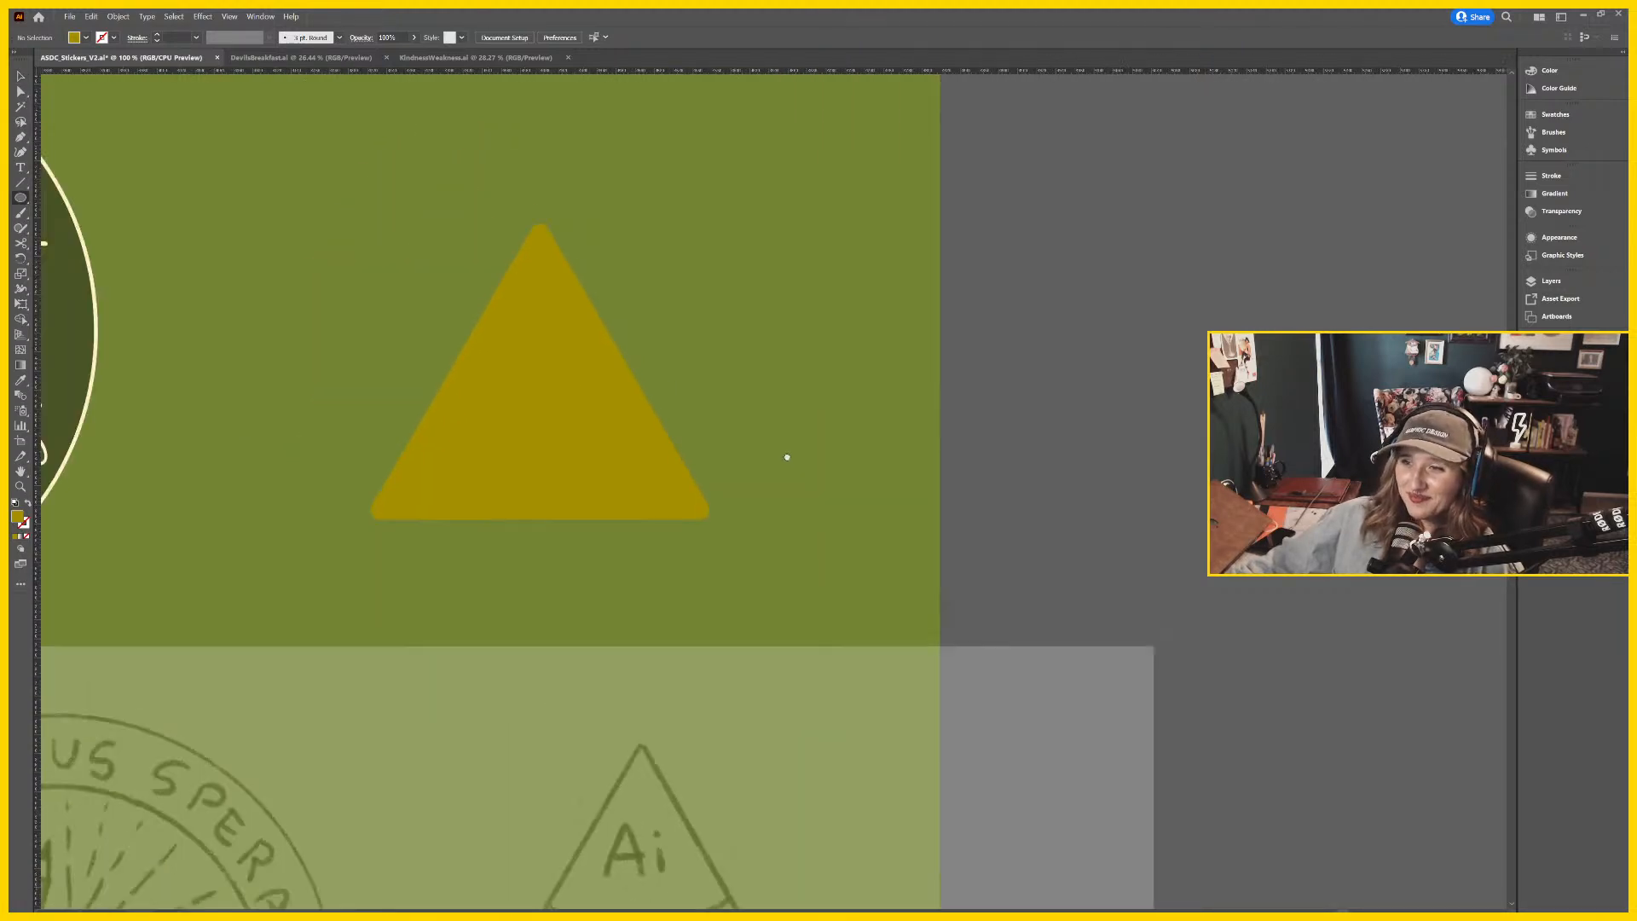
{"action": "left_click_drag", "start_coordinate": [519, 192], "coordinate": [678, 363]}
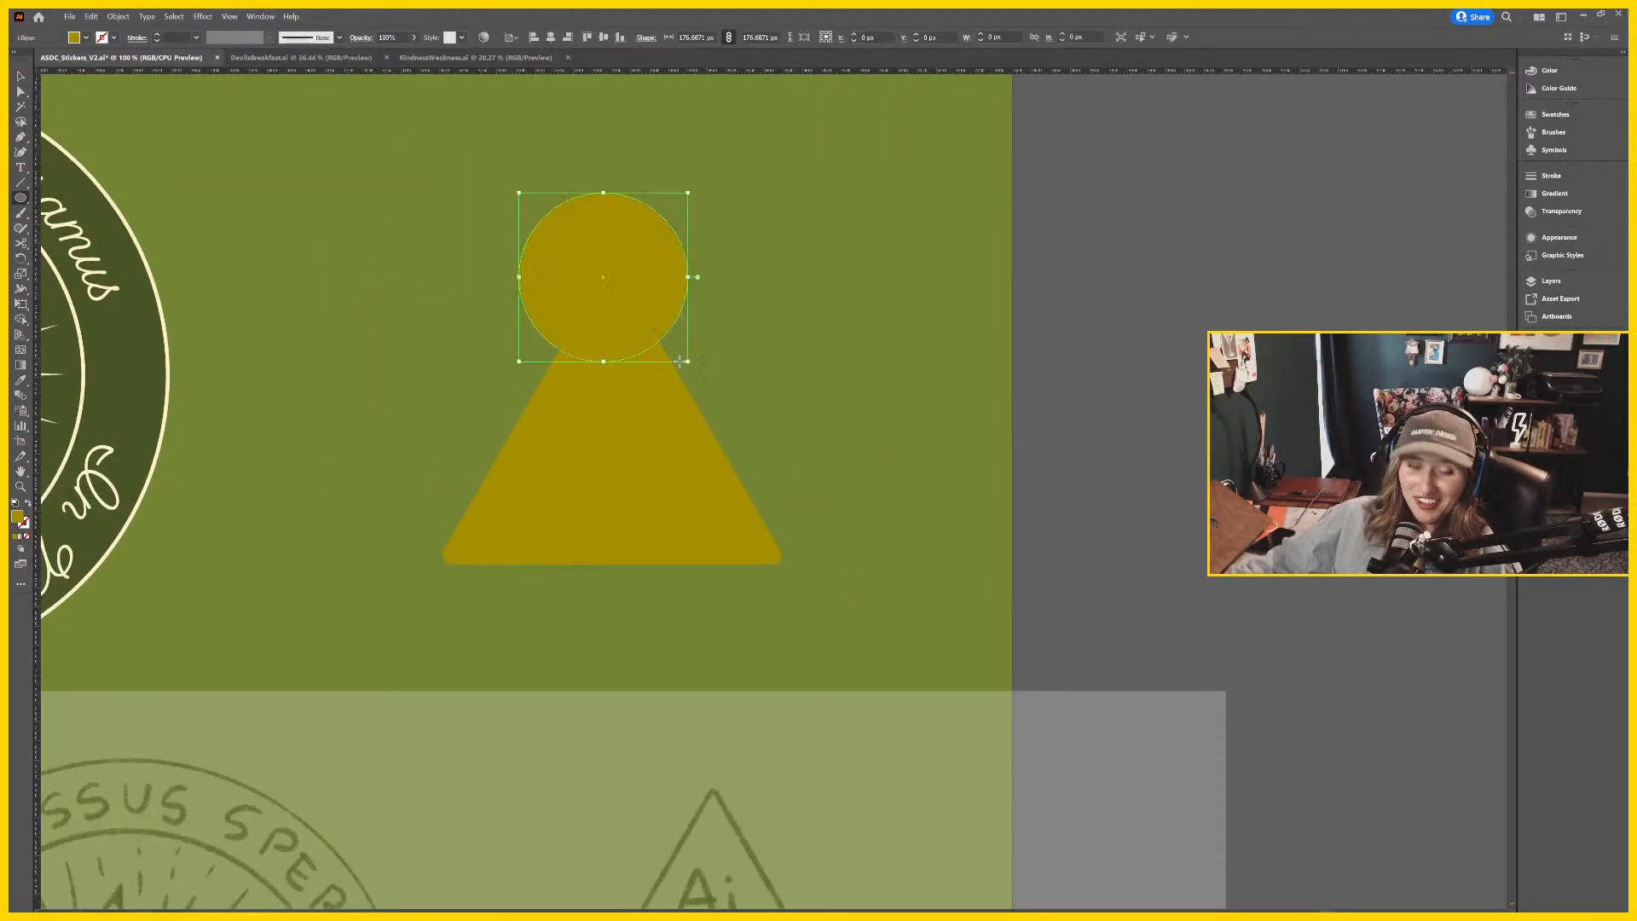
Align the circle and triangle on their horizontal centres, and lower the circle slightly over the tip.
{"action": "left_click", "coordinate": [622, 347], "text": "shift"}
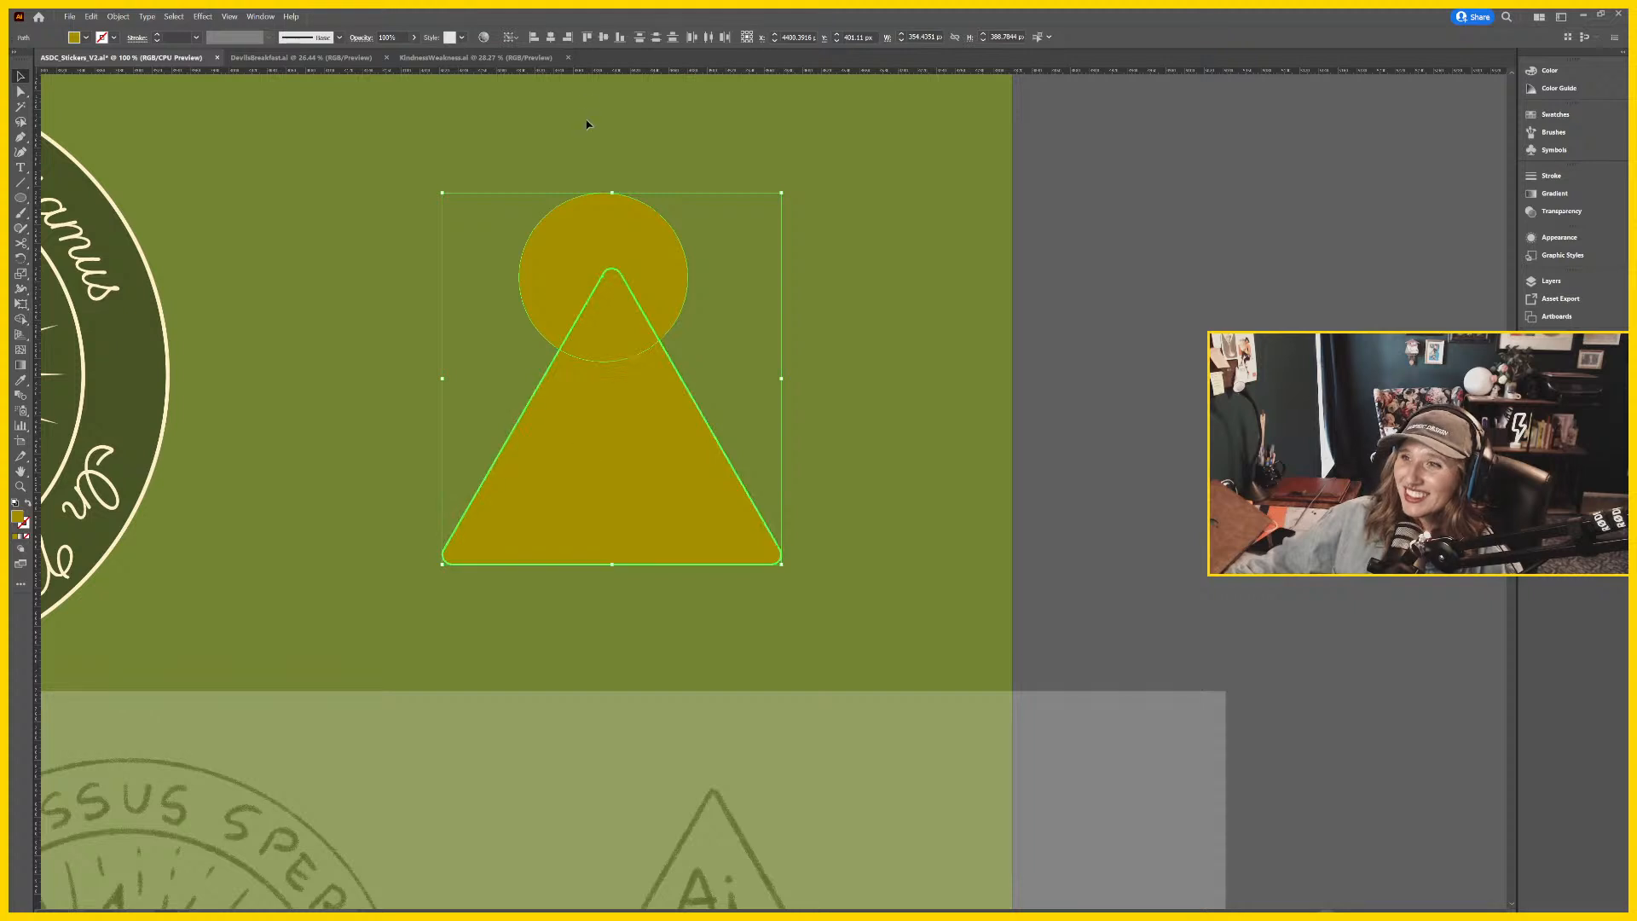
{"action": "left_click", "coordinate": [551, 36]}
{"action": "left_click", "coordinate": [835, 245]}
{"action": "left_click_drag", "start_coordinate": [636, 292], "coordinate": [636, 313]}
Move the sketch image up and left so the Holy Trinity drawing sits directly beneath the mustard triangle.
{"action": "left_click_drag", "start_coordinate": [847, 515], "coordinate": [943, 295]}
{"action": "left_click_drag", "start_coordinate": [839, 773], "coordinate": [812, 644]}
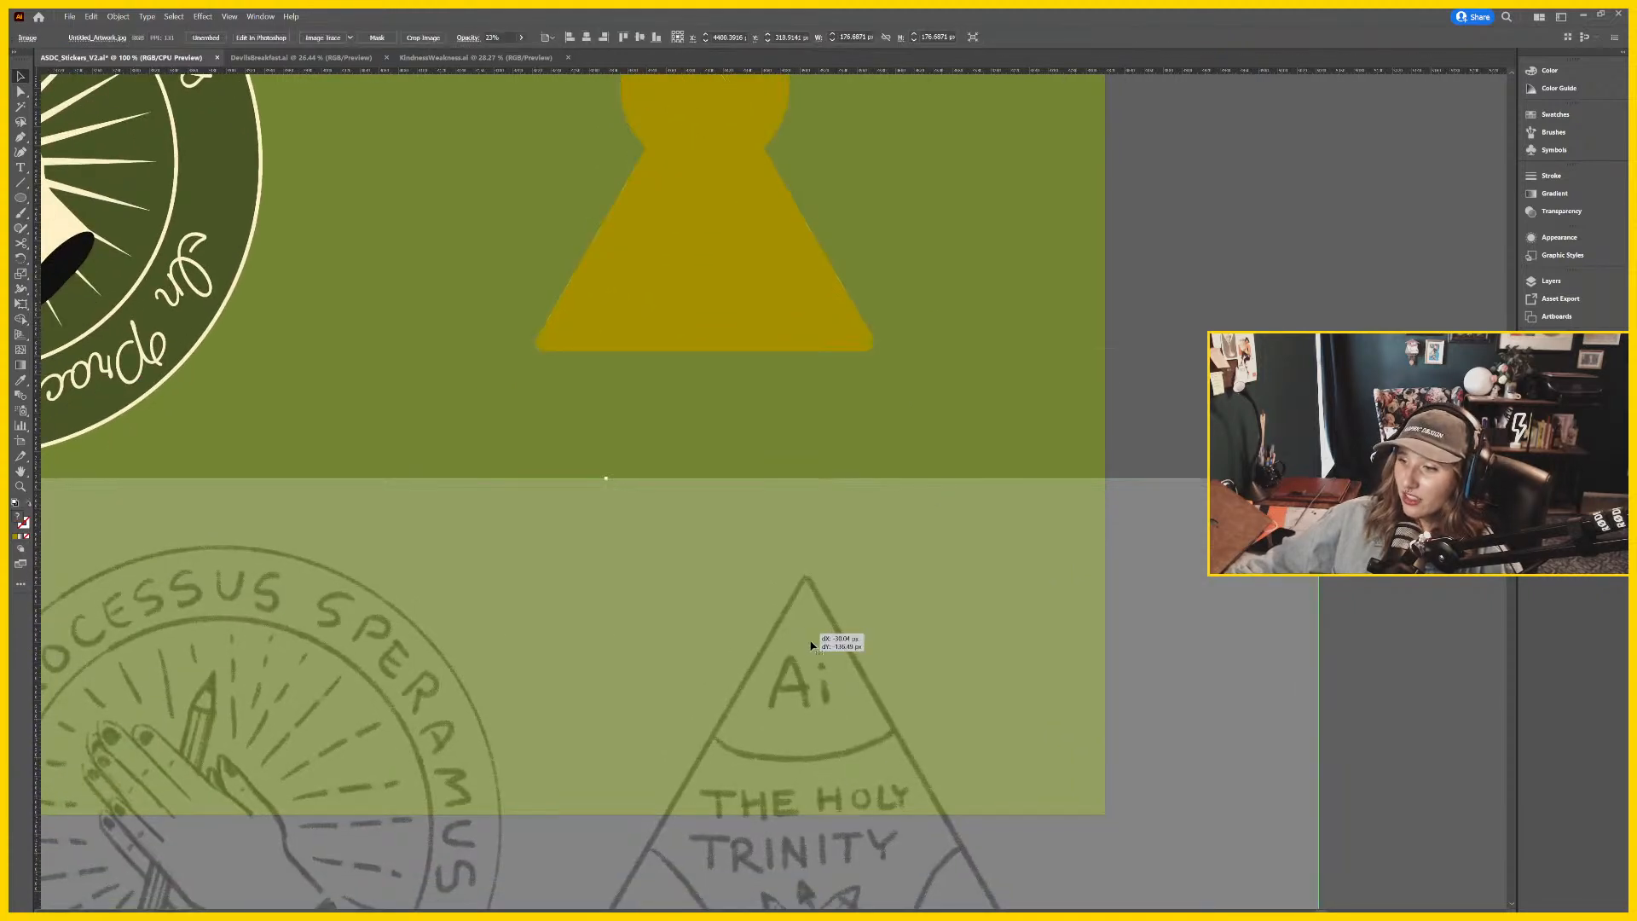
{"action": "left_click_drag", "start_coordinate": [979, 549], "coordinate": [950, 606]}
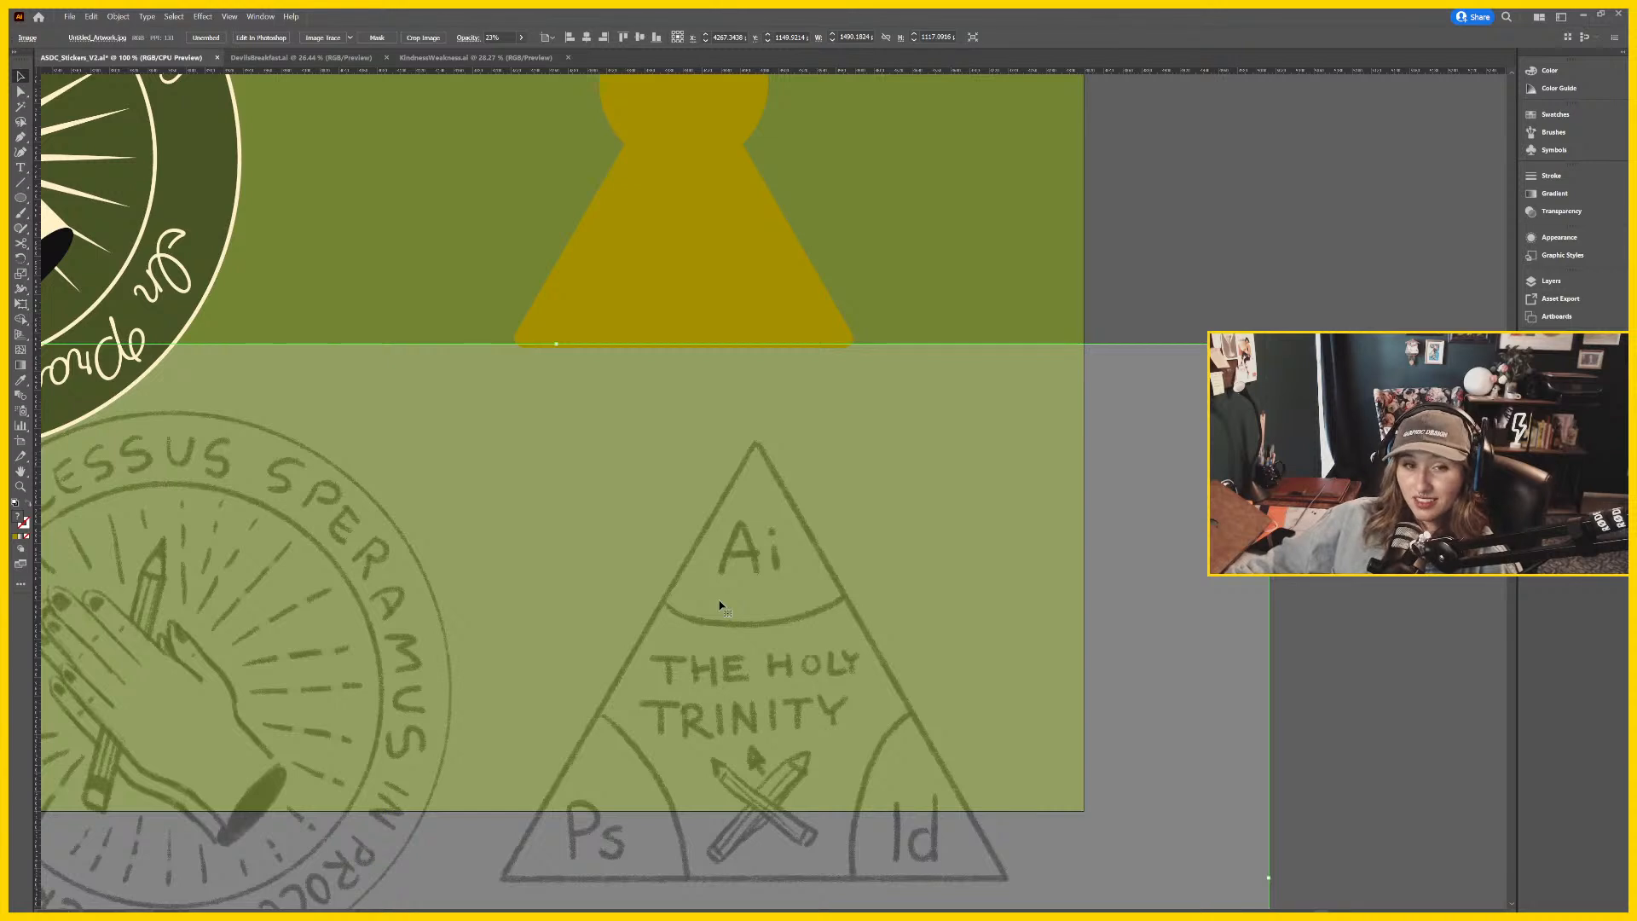
{"action": "mouse_move", "coordinate": [756, 610]}
{"action": "left_mouse_down"}
{"action": "mouse_move", "coordinate": [908, 575]}
{"action": "mouse_move", "coordinate": [723, 636]}
{"action": "left_mouse_up"}
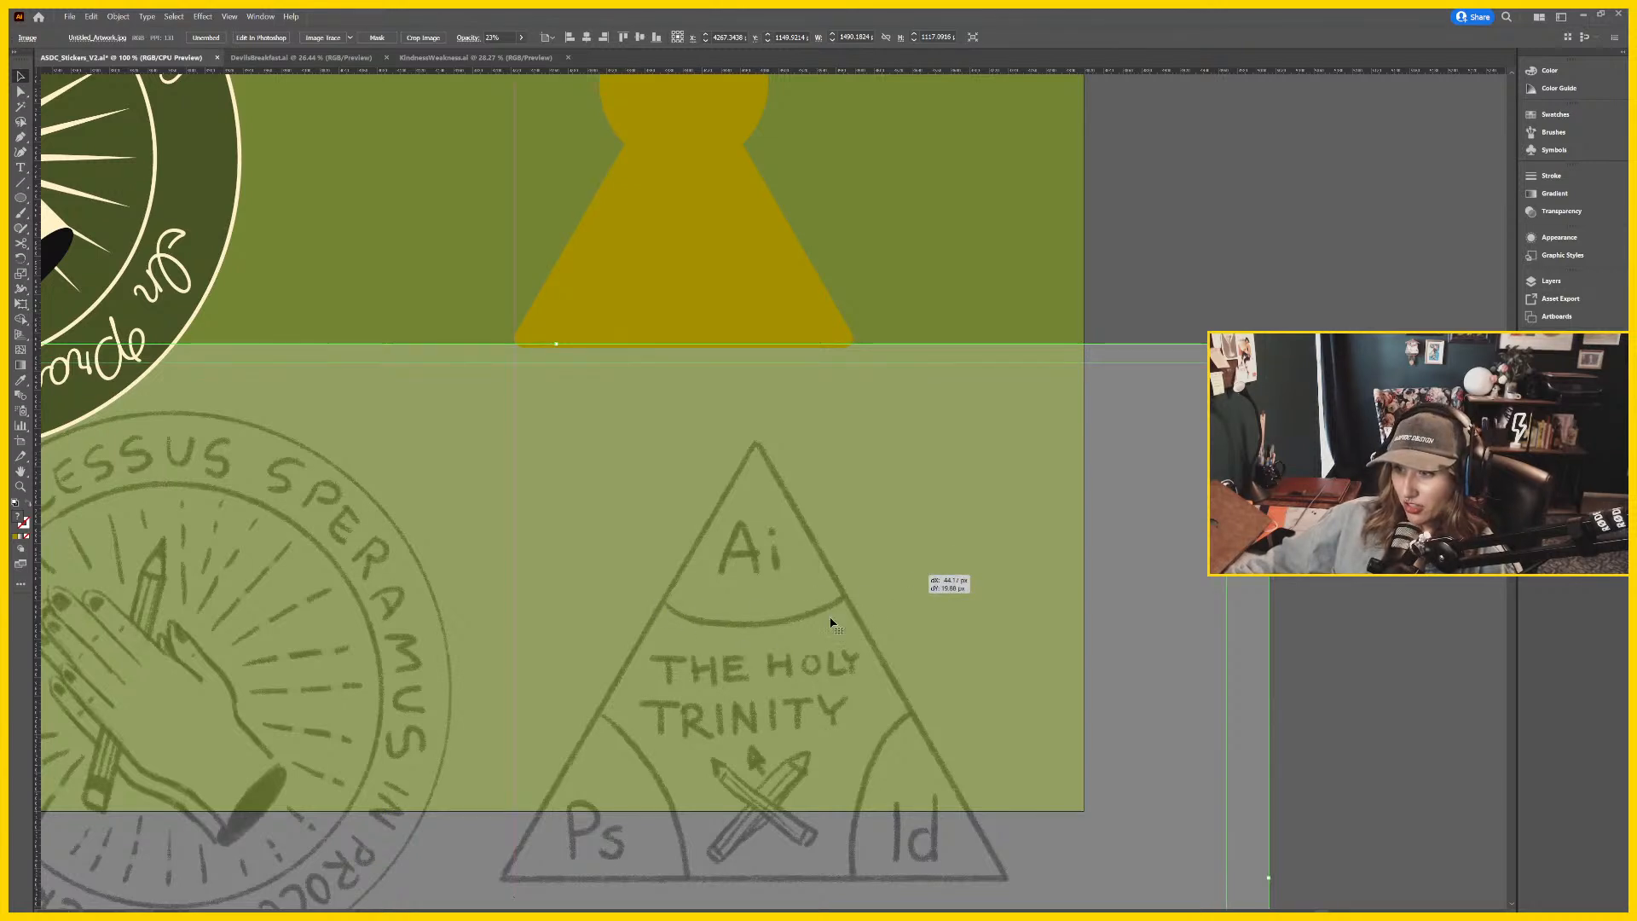
{"action": "mouse_move", "coordinate": [899, 492]}
{"action": "left_mouse_down"}
{"action": "mouse_move", "coordinate": [883, 512]}
{"action": "mouse_move", "coordinate": [850, 504]}
{"action": "left_mouse_up"}
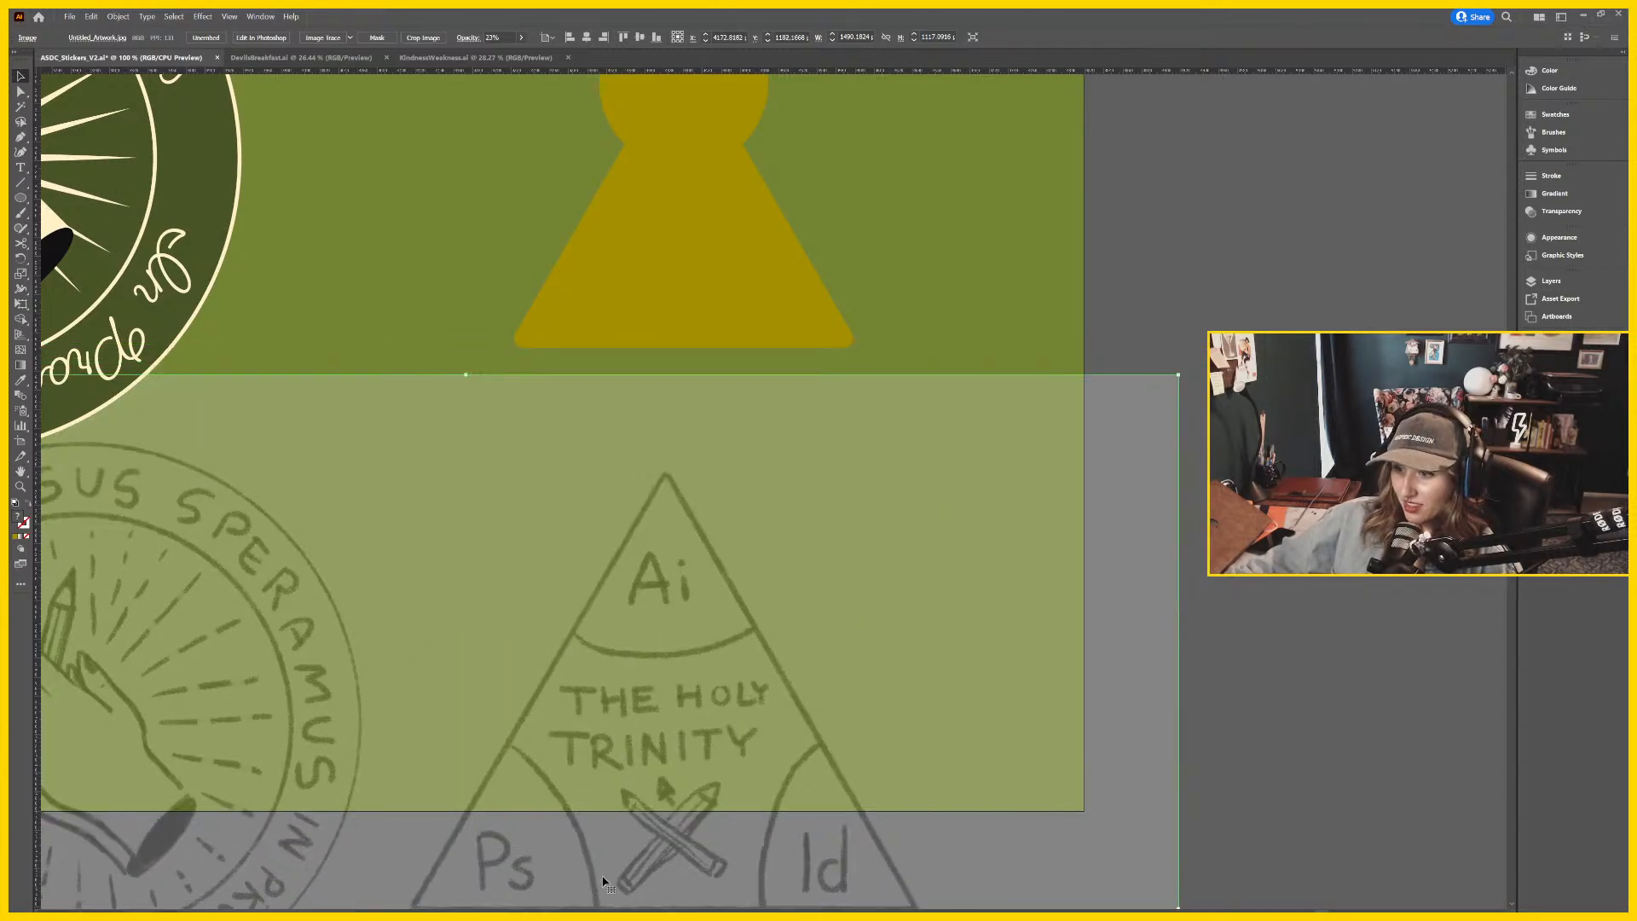
Fill the circle at the triangle's tip with the cream swatch.
{"action": "scroll", "coordinate": [1052, 350], "scroll_direction": "up", "scroll_amount": 3}
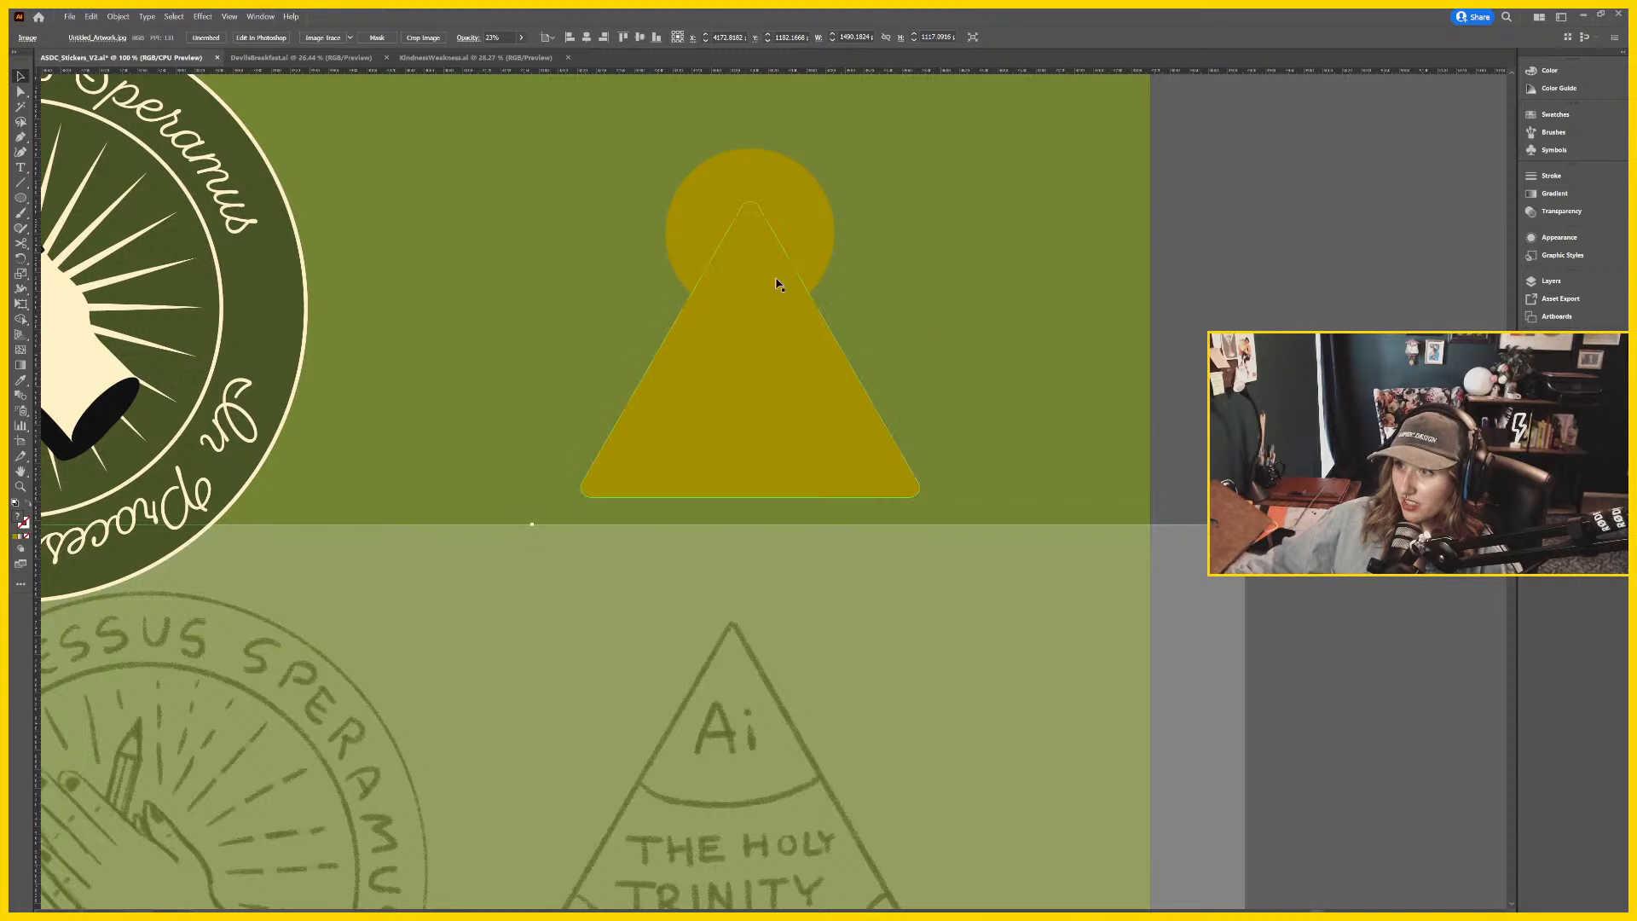
{"action": "left_click", "coordinate": [779, 307]}
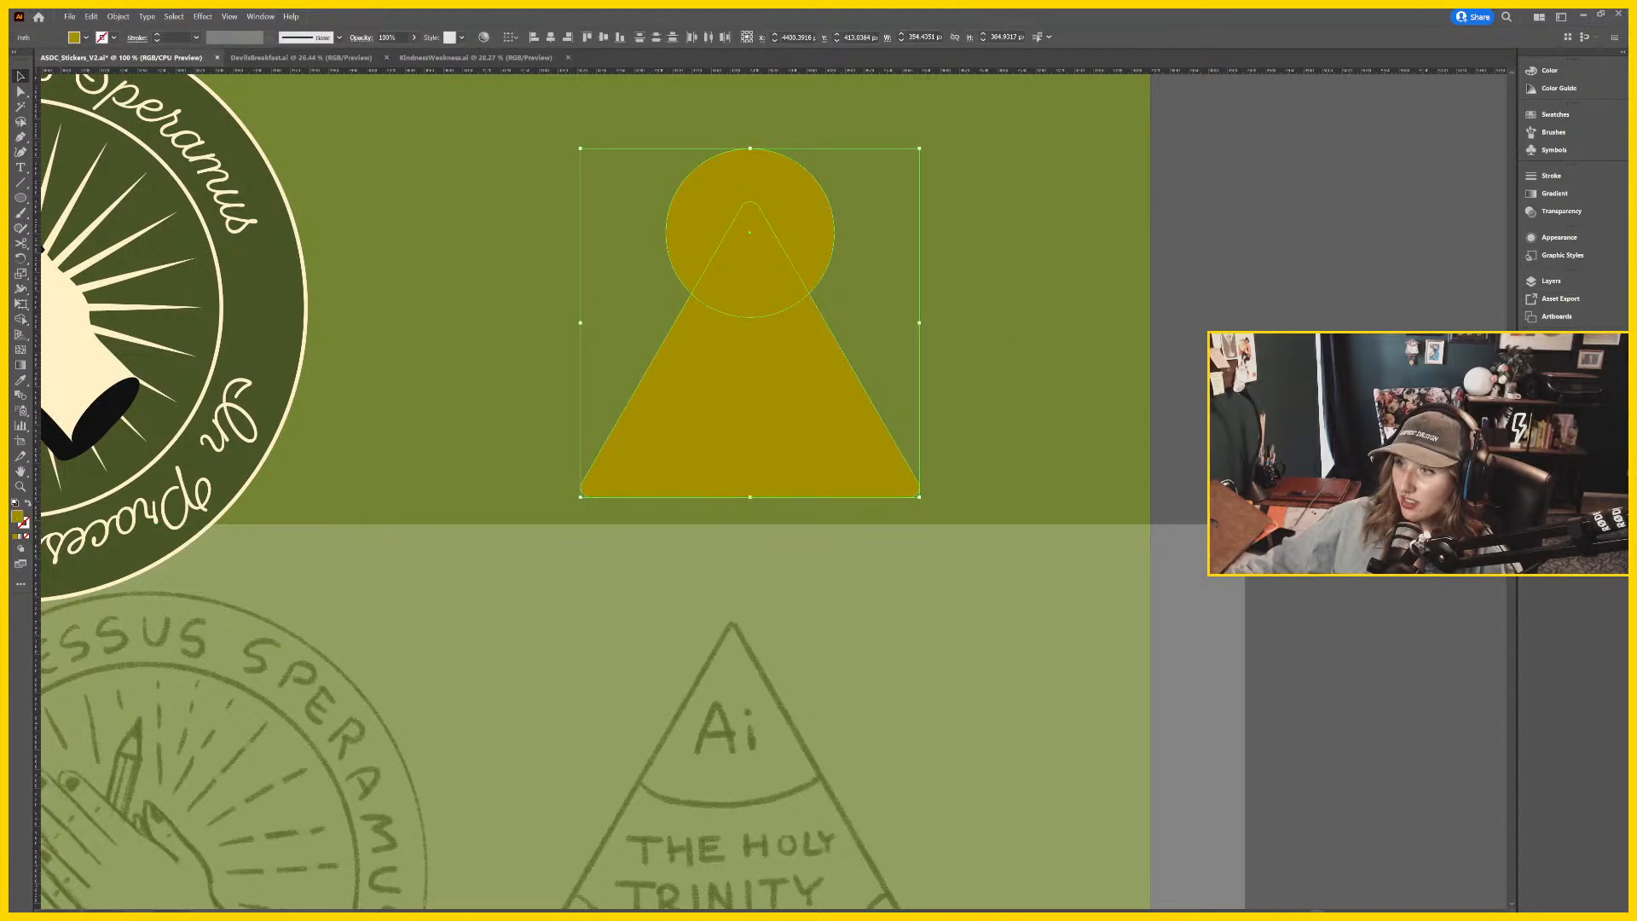
{"action": "key", "text": "ctrl+shift+a"}
{"action": "left_click", "coordinate": [750, 224]}
{"action": "left_click", "coordinate": [1555, 342]}
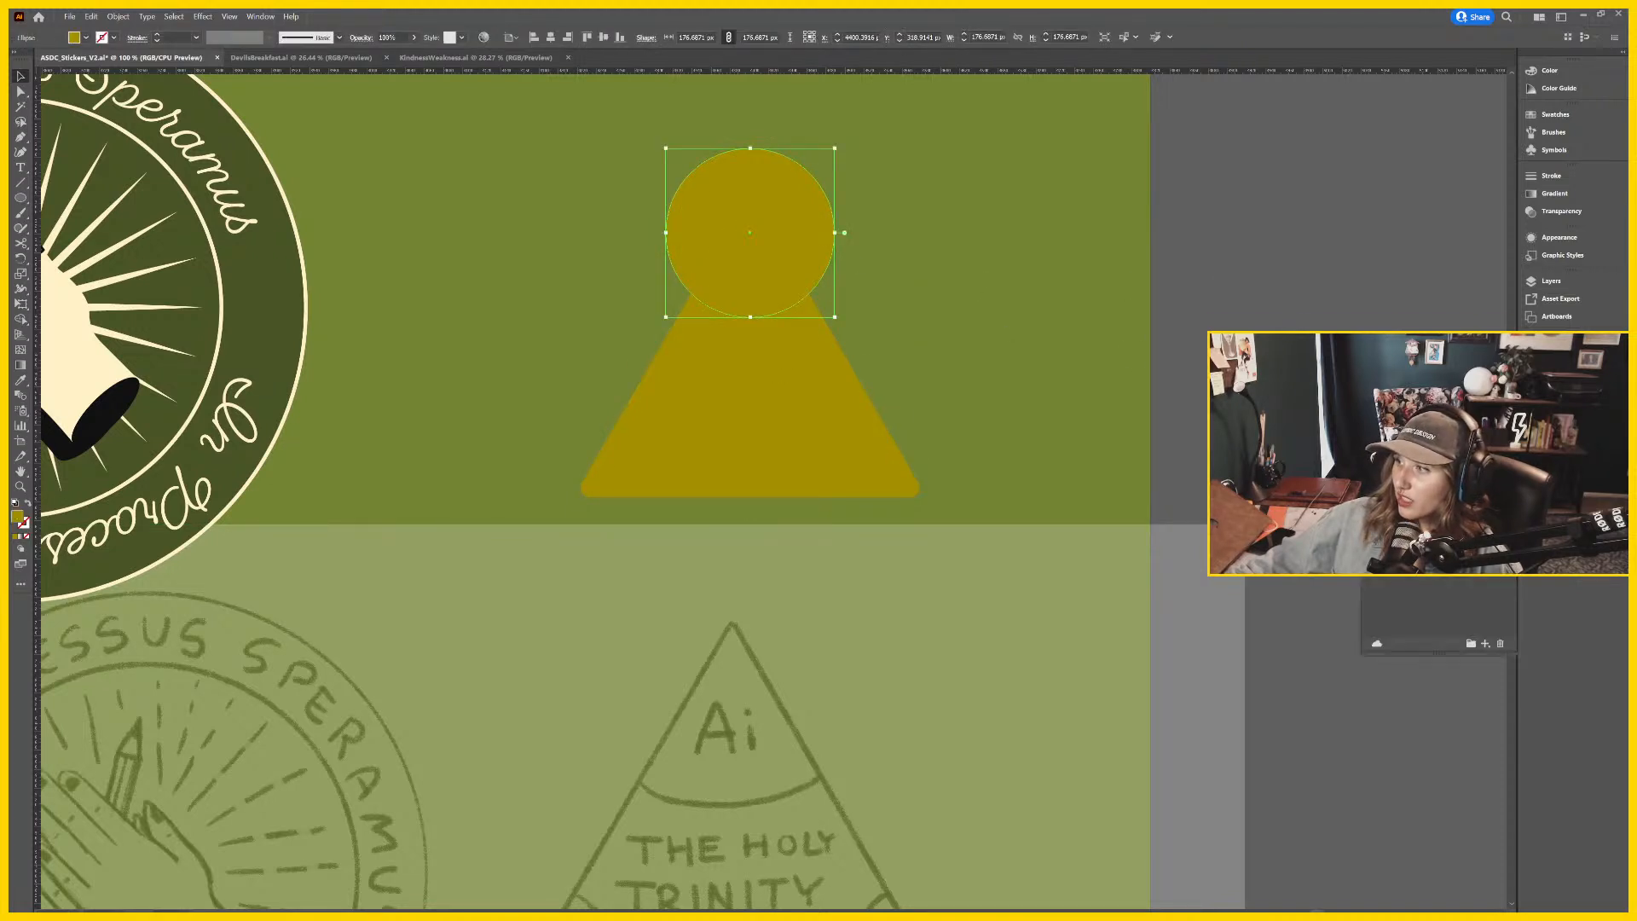
{"action": "left_click", "coordinate": [1406, 410]}
{"action": "key", "text": "ctrl+shift+a"}
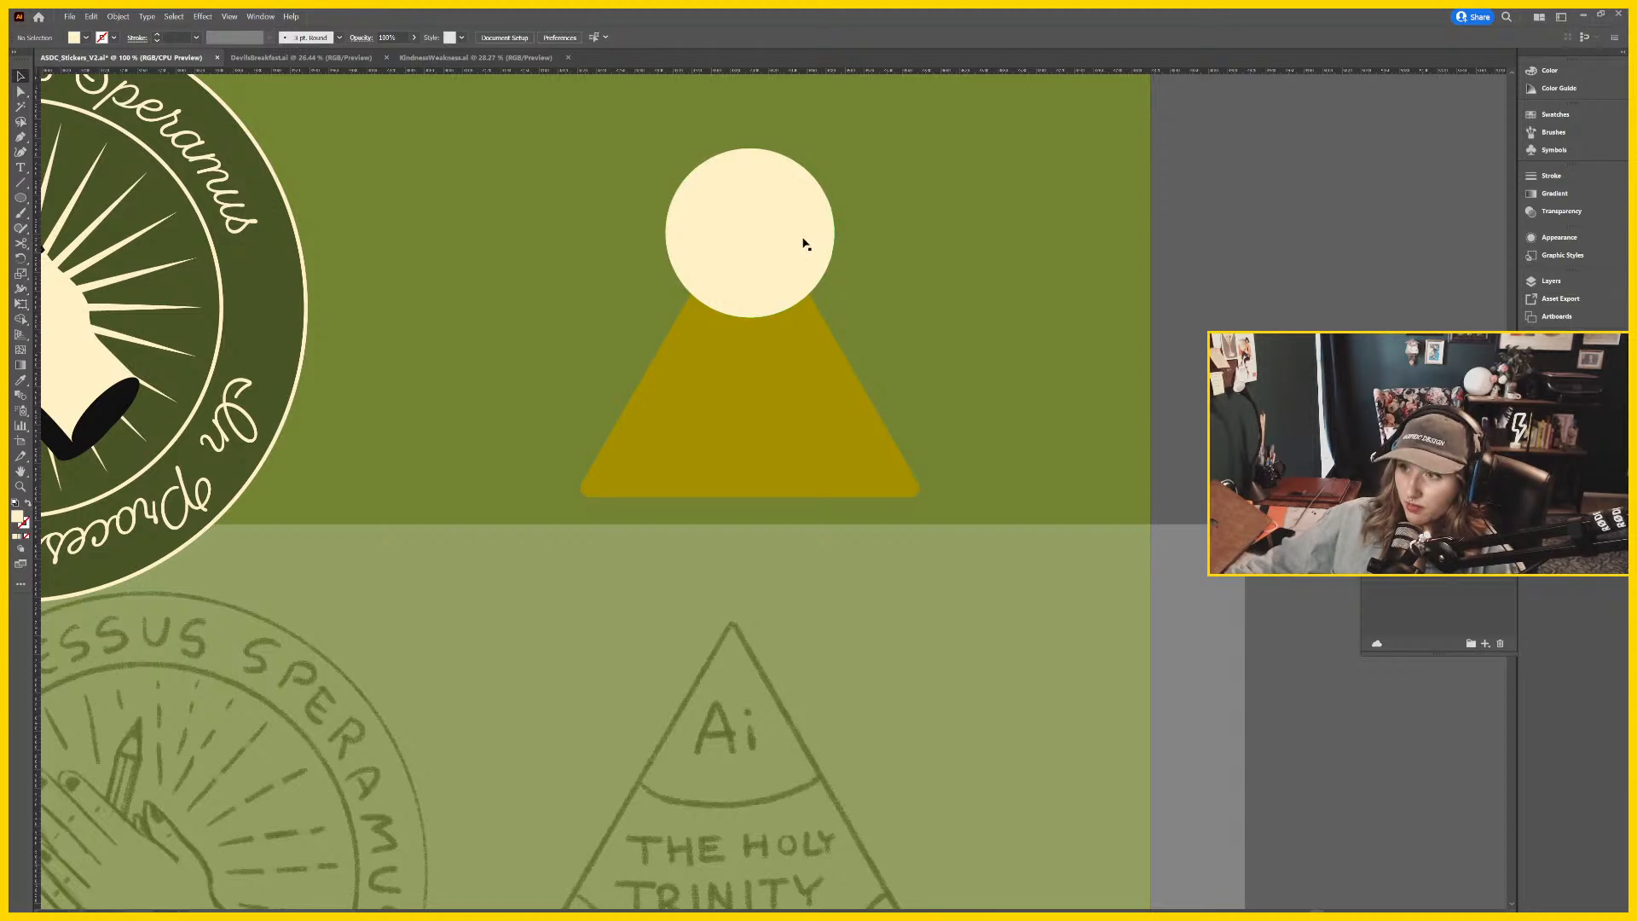
Trim the circle to the triangle with the Shape Builder tool, leaving a cream curved cap at the tip.
{"action": "left_click", "coordinate": [805, 244]}
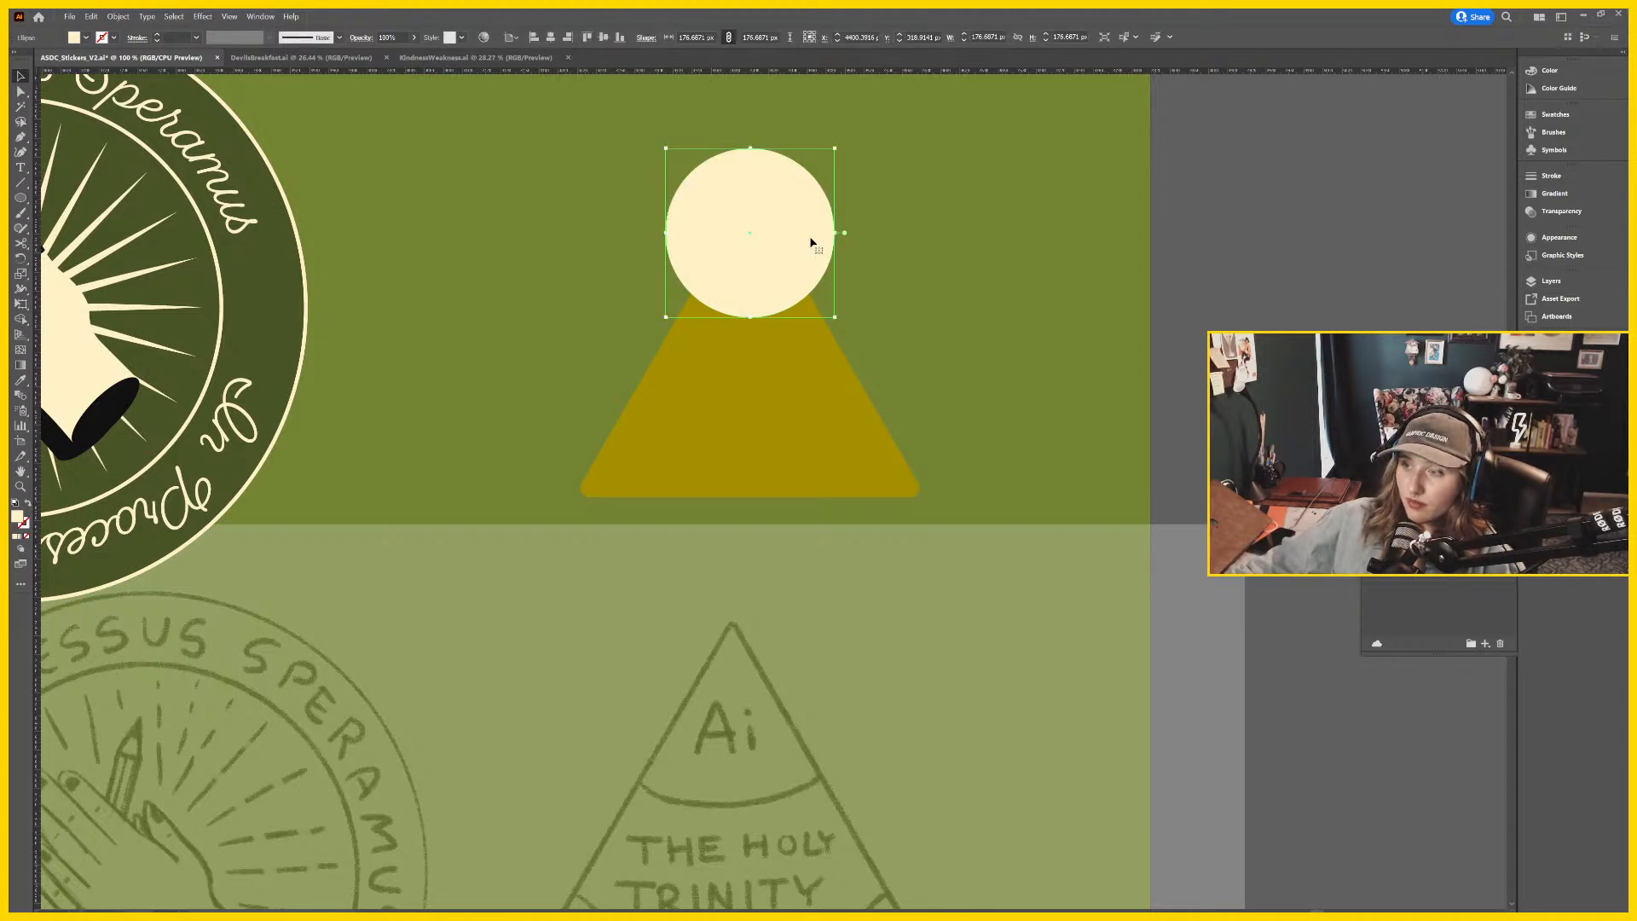
{"action": "left_click", "coordinate": [807, 368], "text": "shift"}
{"action": "key", "text": "shift+m"}
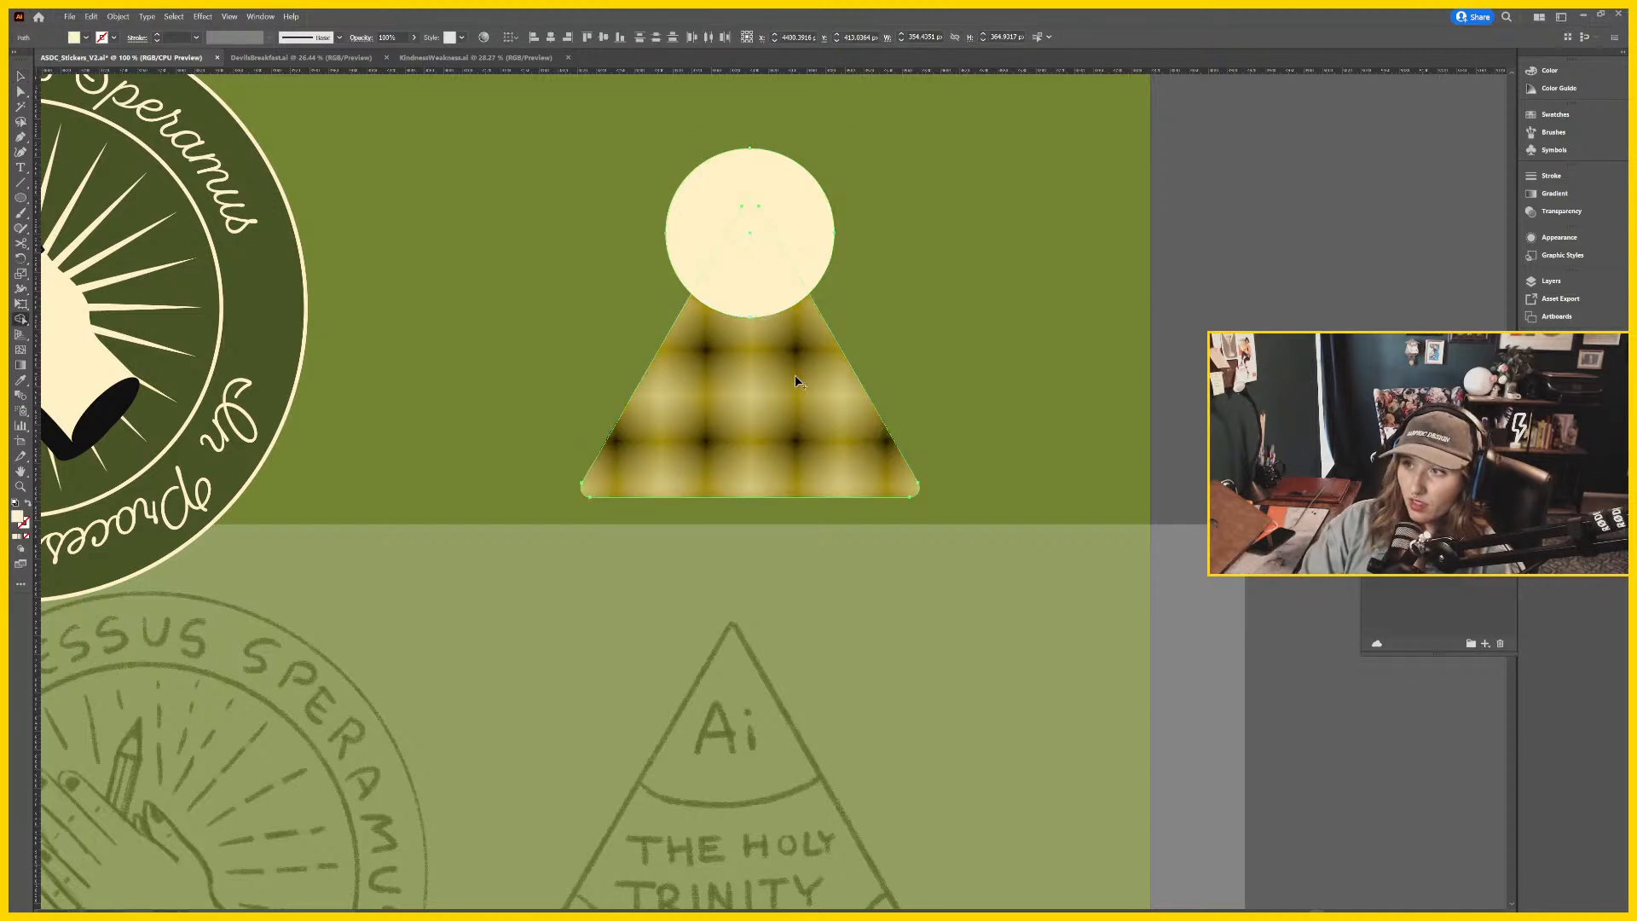
{"action": "left_click", "coordinate": [794, 378]}
{"action": "left_click", "coordinate": [823, 237], "text": "alt"}
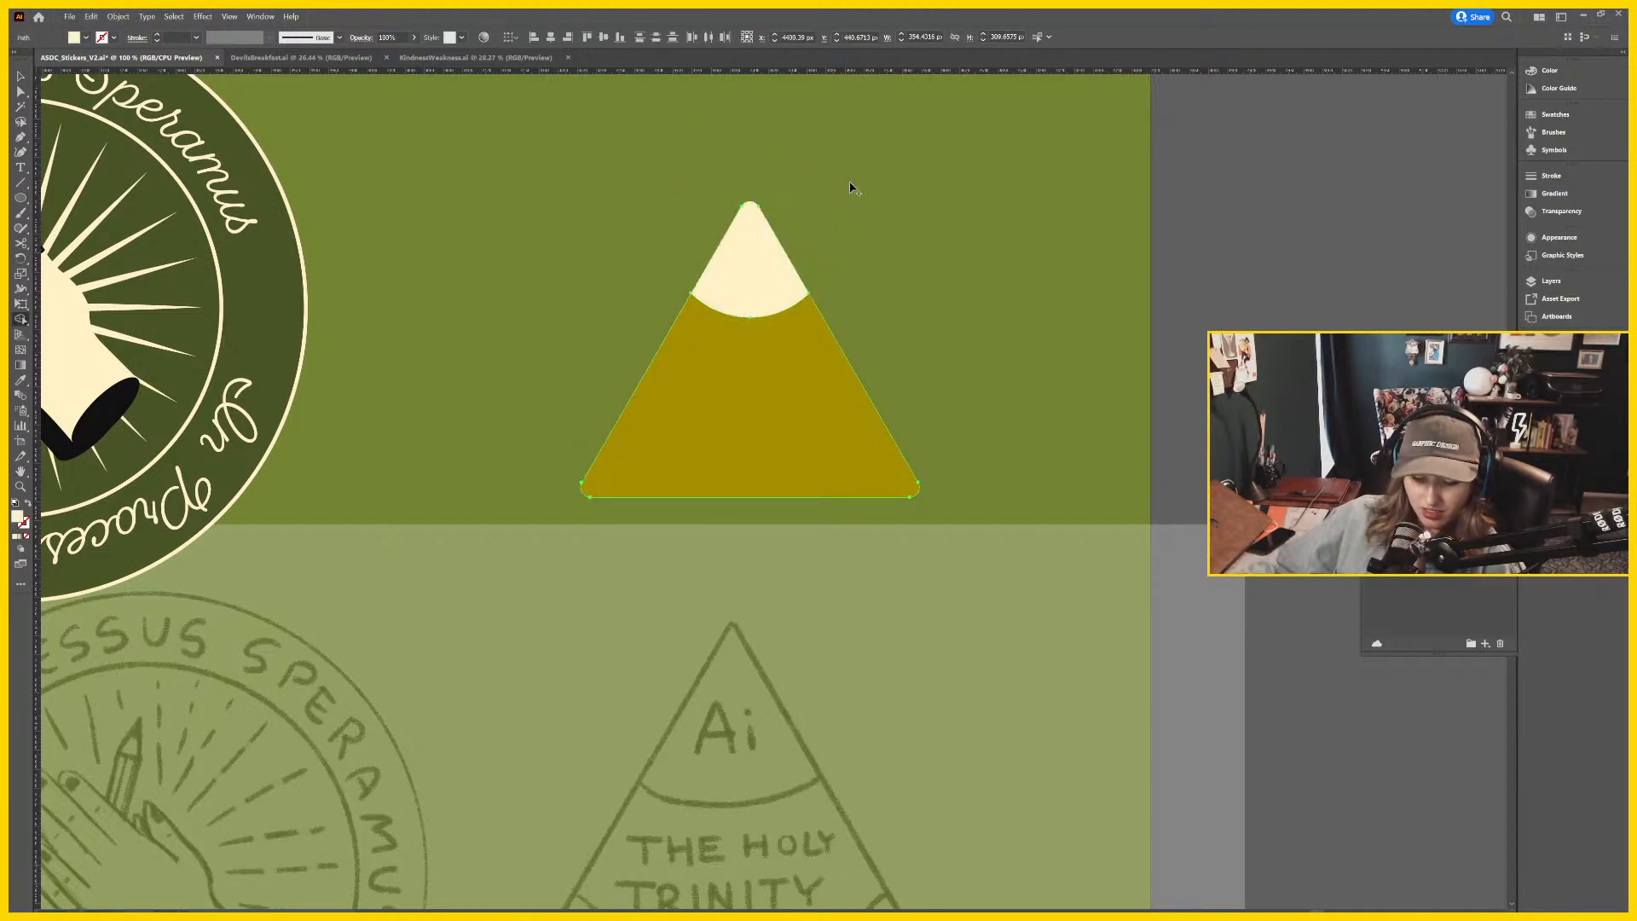
Duplicate the cream cap, rotate the copy and fit it over the triangle's lower-left corner.
{"action": "key", "text": "v"}
{"action": "key", "text": "ctrl+shift+a"}
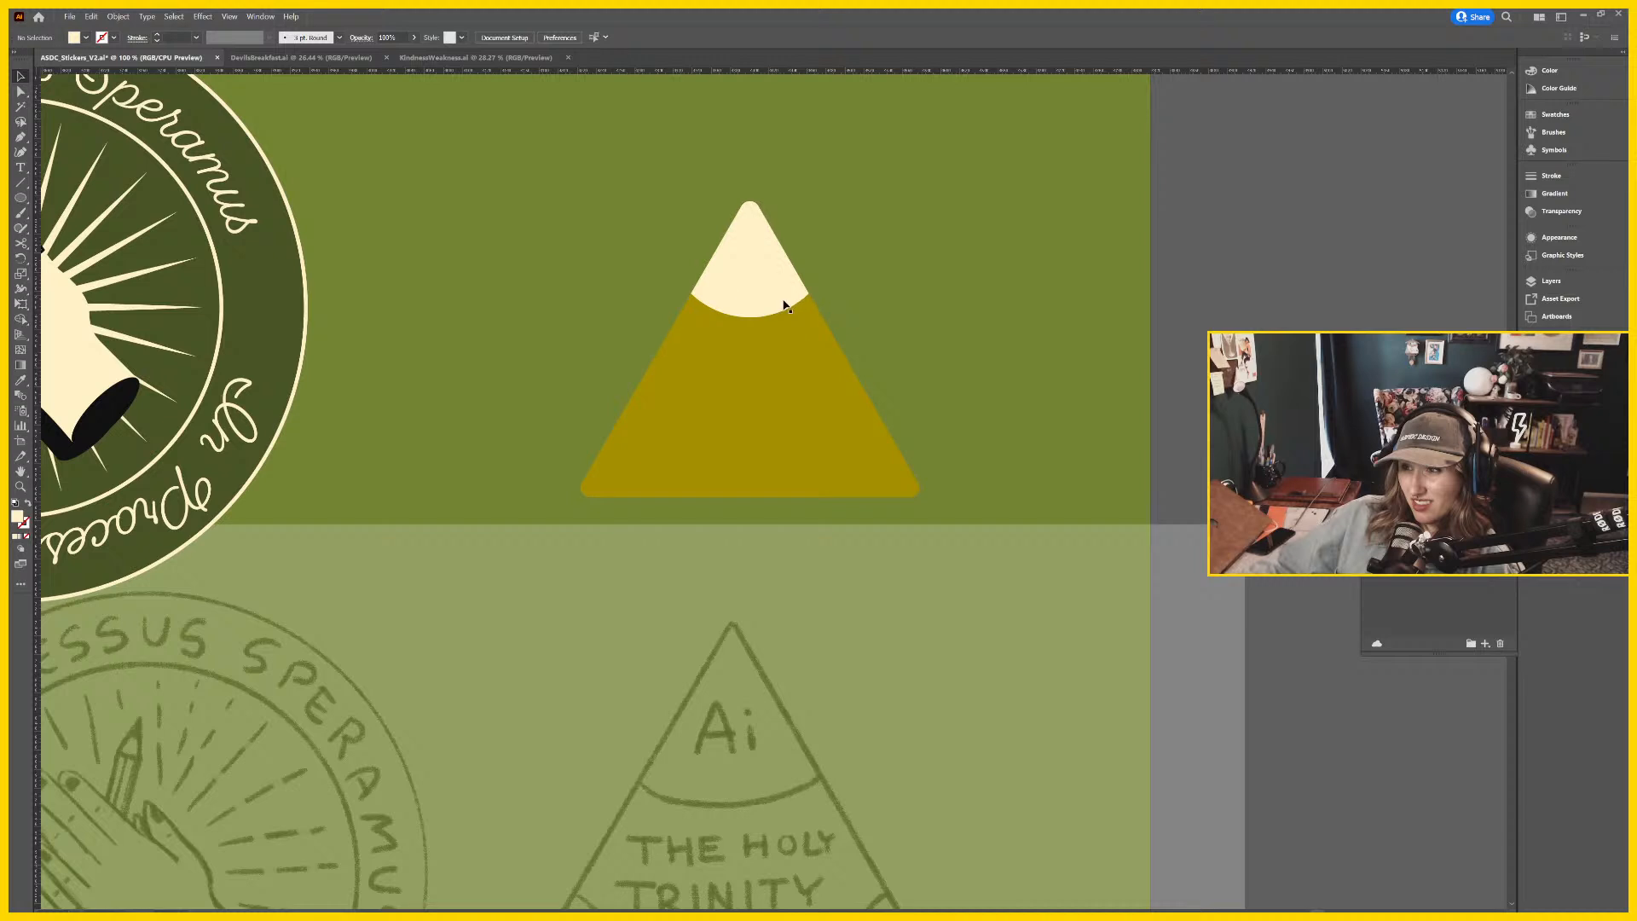
{"action": "left_click", "coordinate": [746, 272]}
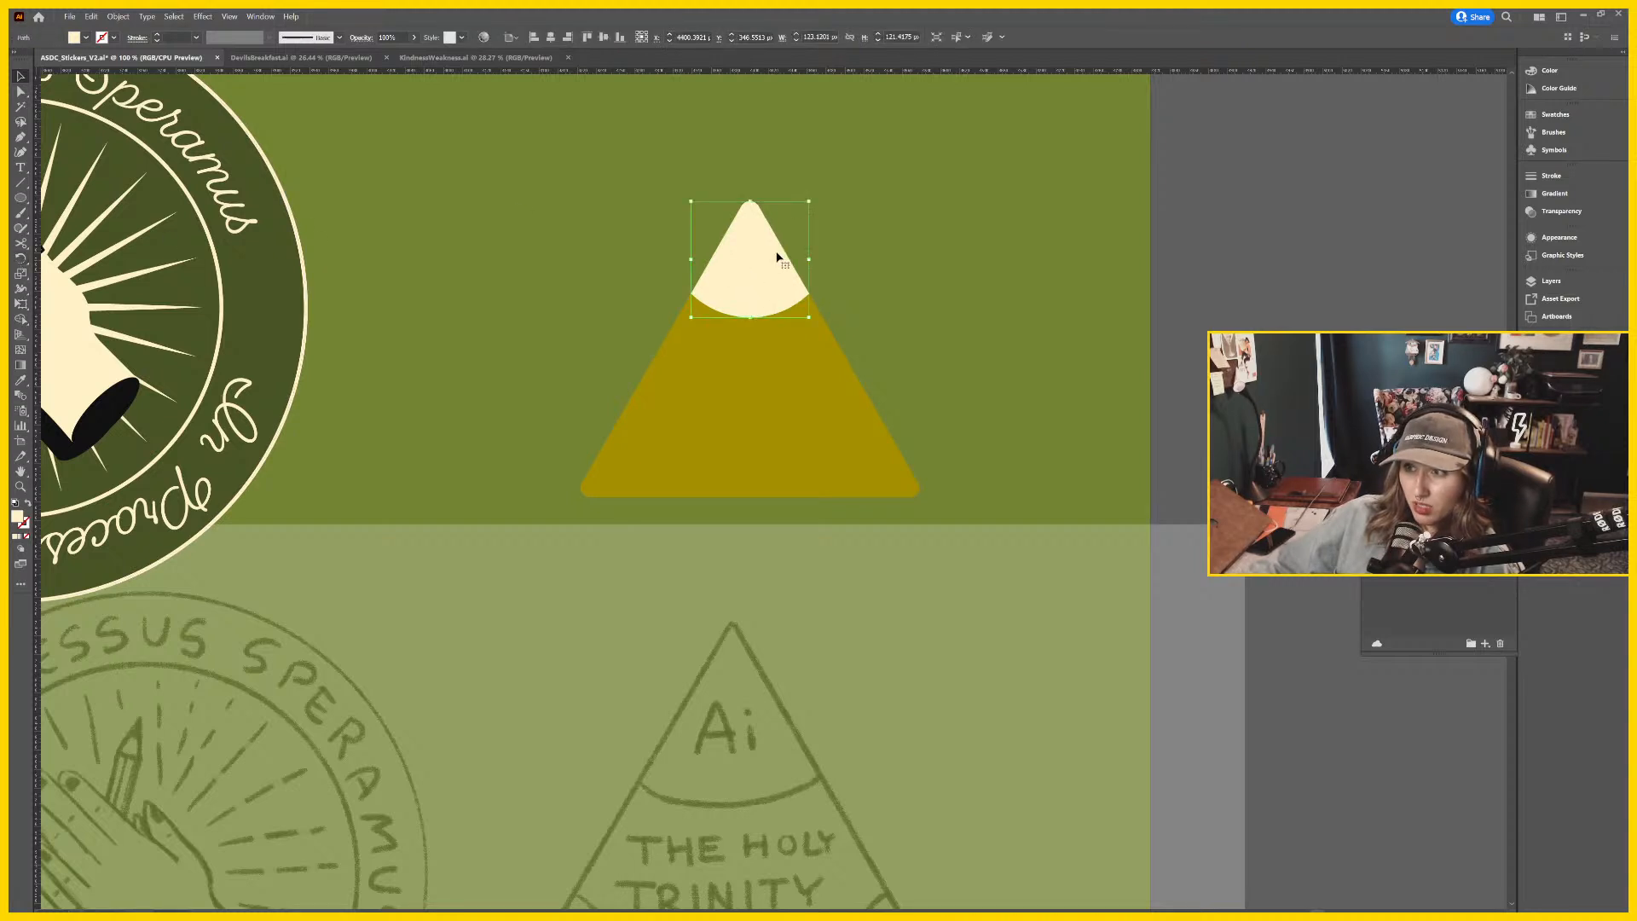
{"action": "key", "text": "ctrl+v"}
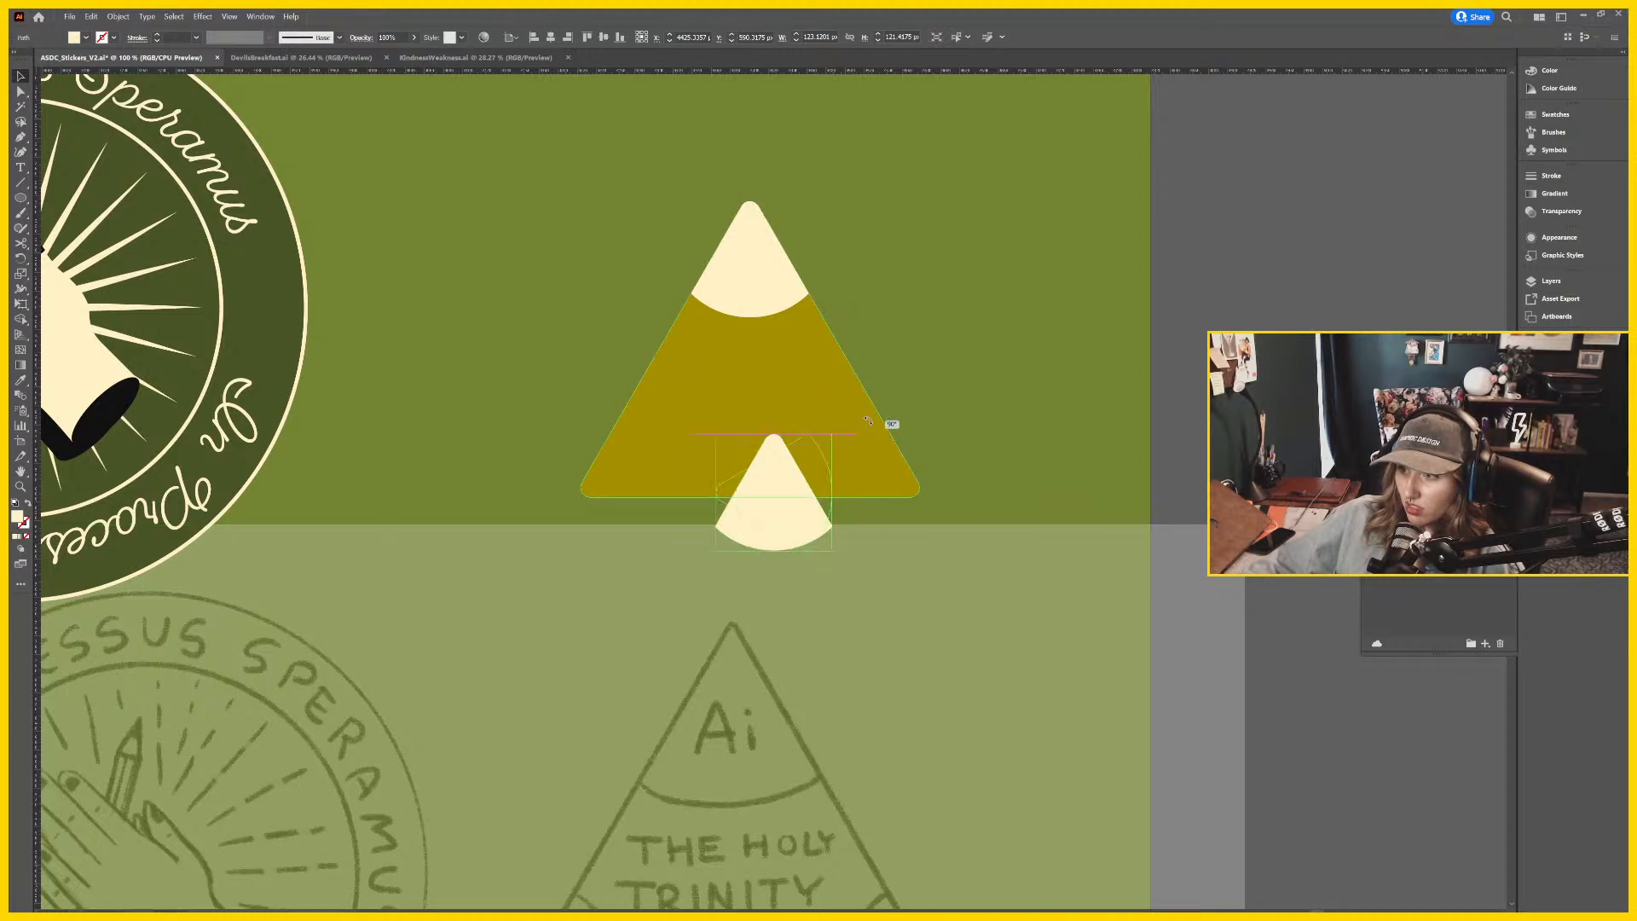
{"action": "left_click_drag", "start_coordinate": [888, 427], "coordinate": [680, 489]}
{"action": "left_click_drag", "start_coordinate": [701, 426], "coordinate": [644, 422]}
{"action": "left_click", "coordinate": [994, 373]}
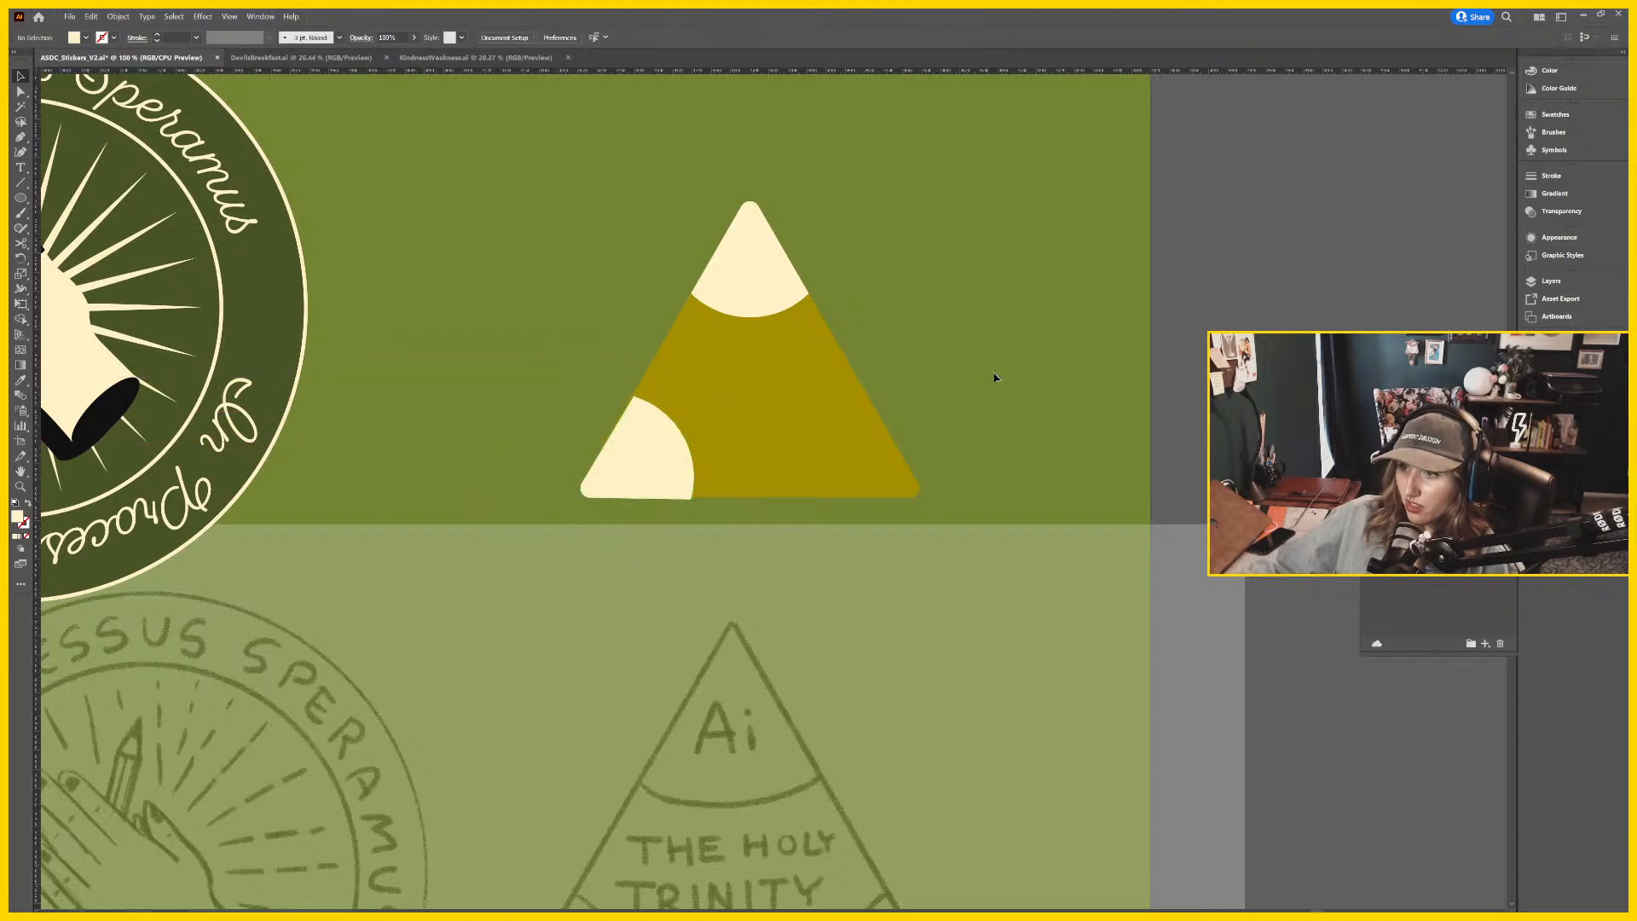
Delete both cream corner caps from the mustard triangle.
{"action": "left_click", "coordinate": [664, 488]}
{"action": "key", "text": "Delete"}
{"action": "left_click", "coordinate": [774, 281]}
{"action": "key", "text": "Delete"}
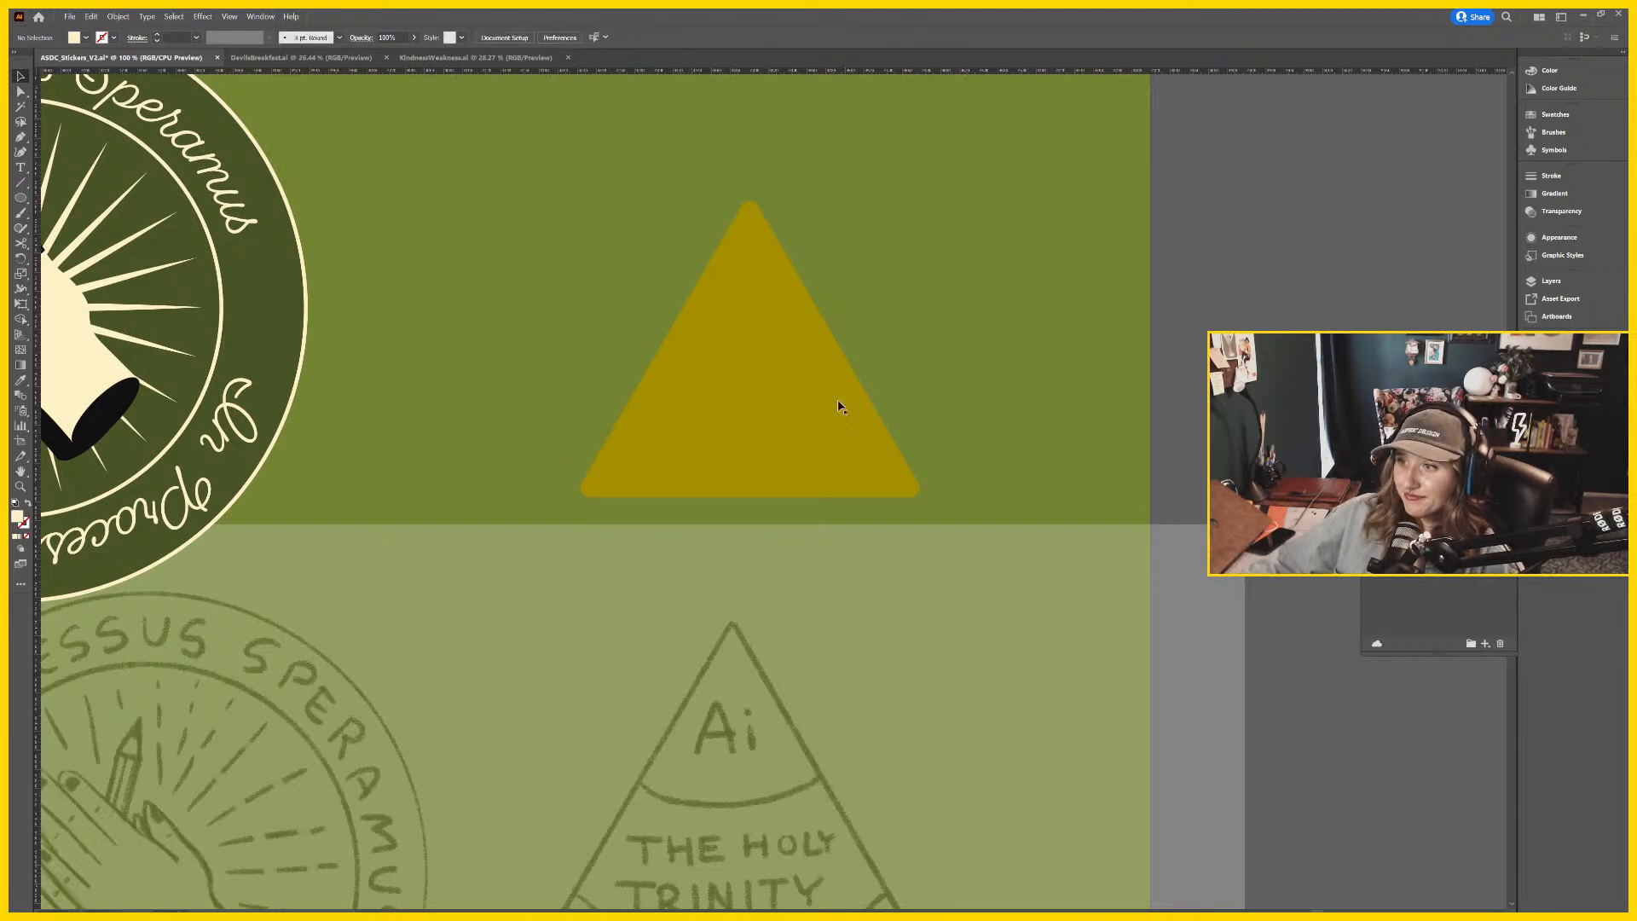
Duplicate the mustard triangle in place, turn the copy upside down, and move it down to form a six-pointed star.
{"action": "left_click", "coordinate": [804, 402]}
{"action": "key", "text": "a"}
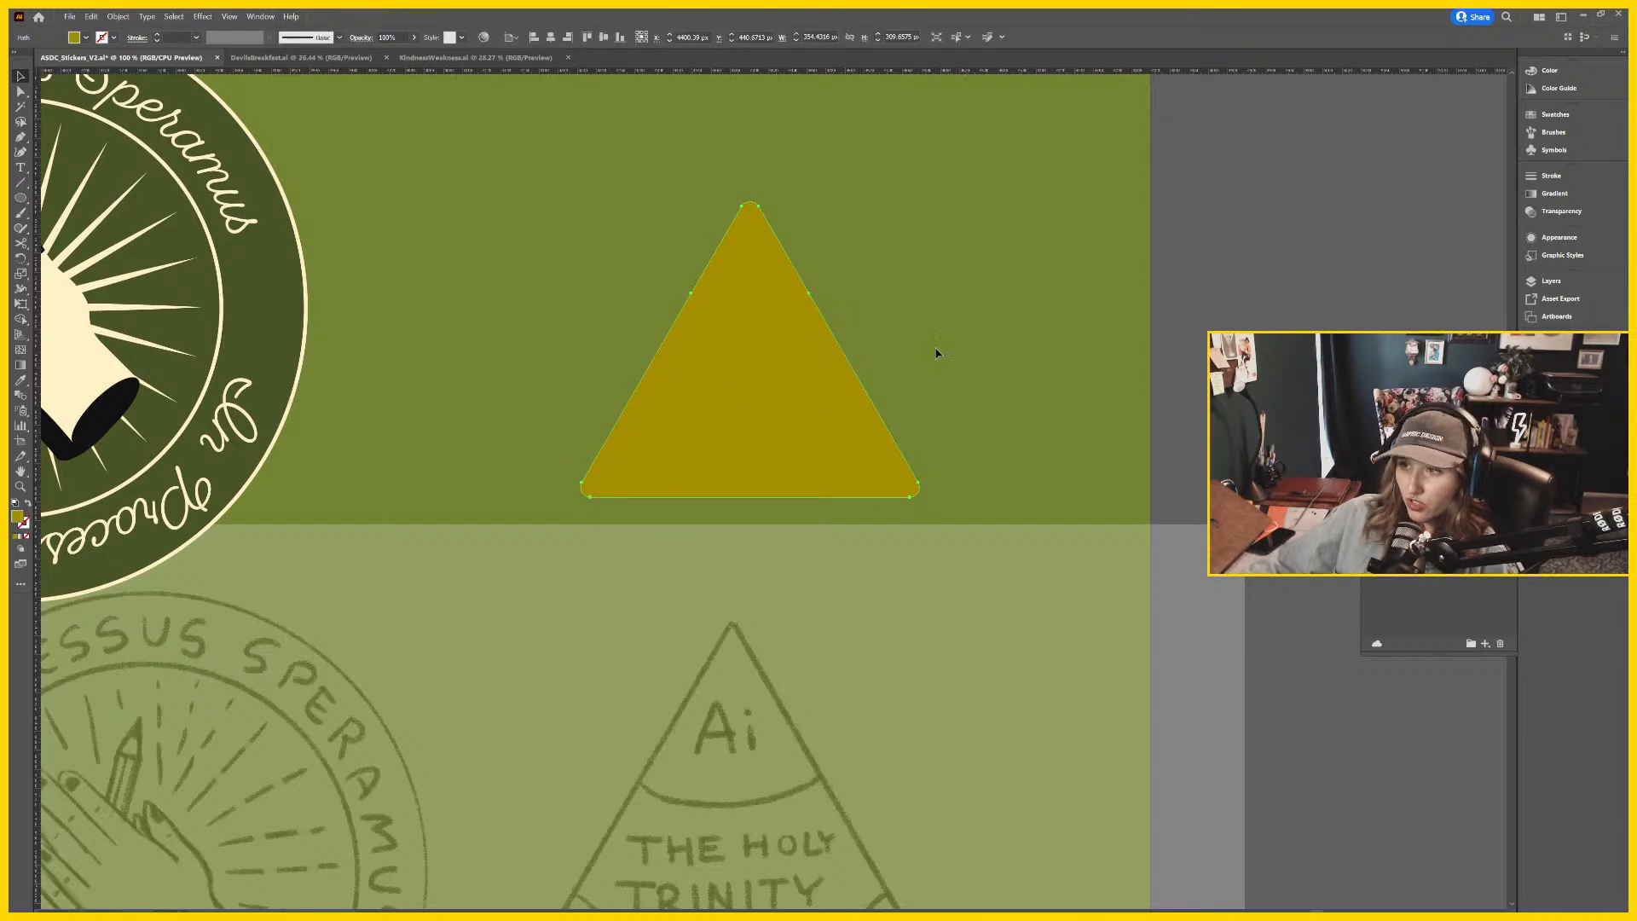
{"action": "key", "text": "v"}
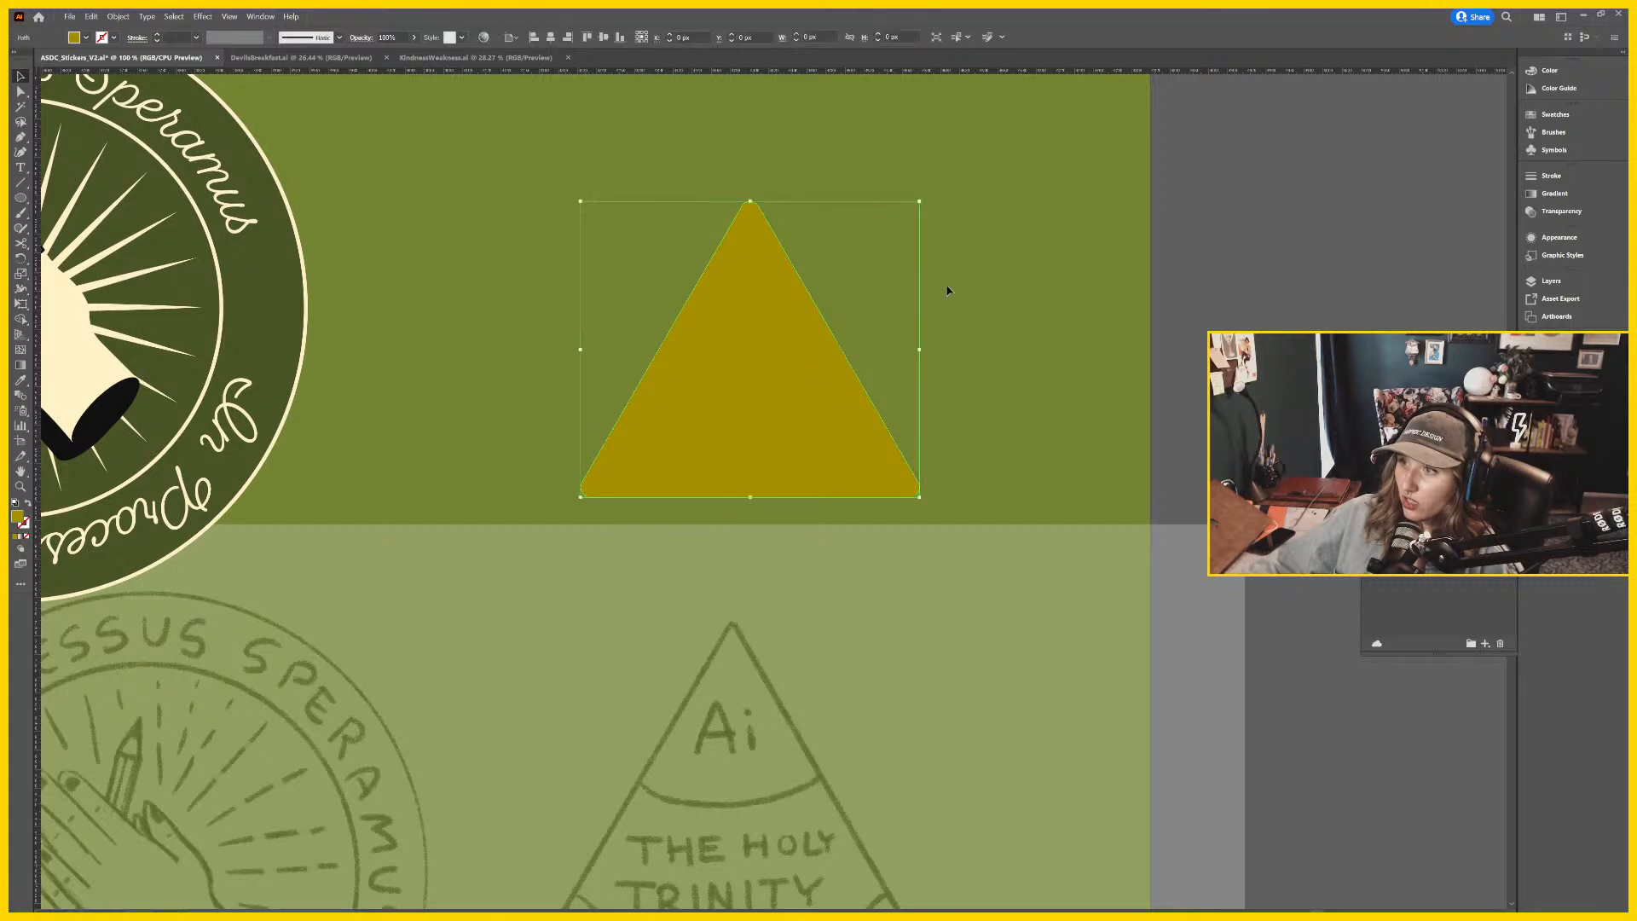
{"action": "left_click_drag", "start_coordinate": [923, 199], "coordinate": [499, 465]}
{"action": "left_click_drag", "start_coordinate": [825, 288], "coordinate": [825, 350]}
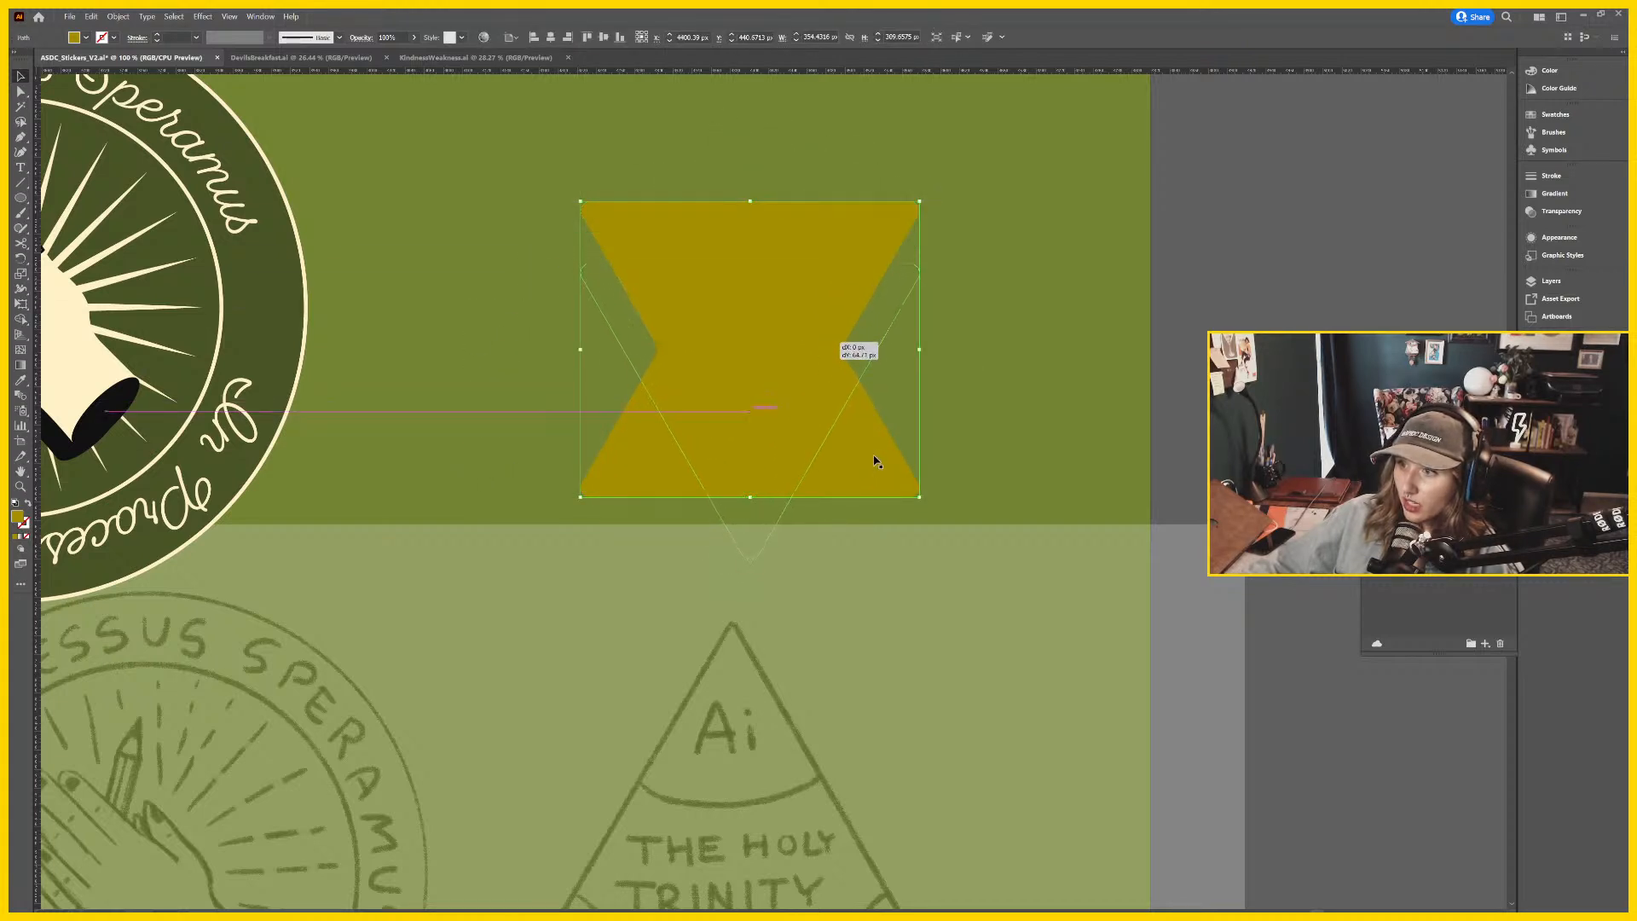
Try aligning the two triangles on their vertical centres, and undo the alignment.
{"action": "left_click", "coordinate": [604, 38]}
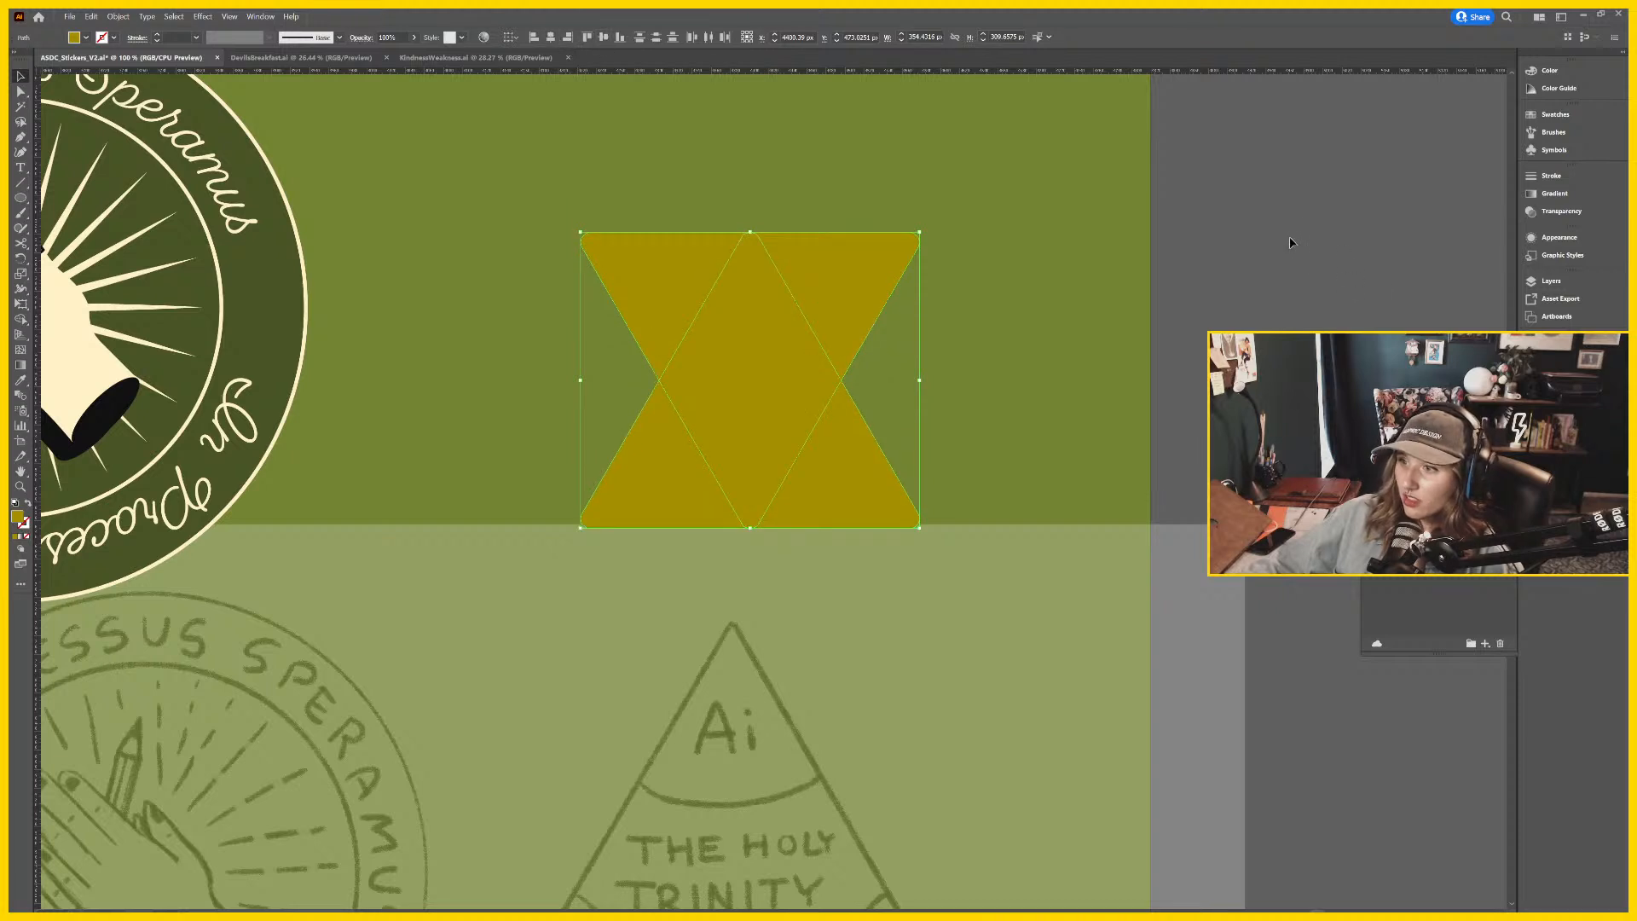
{"action": "left_click", "coordinate": [1270, 253]}
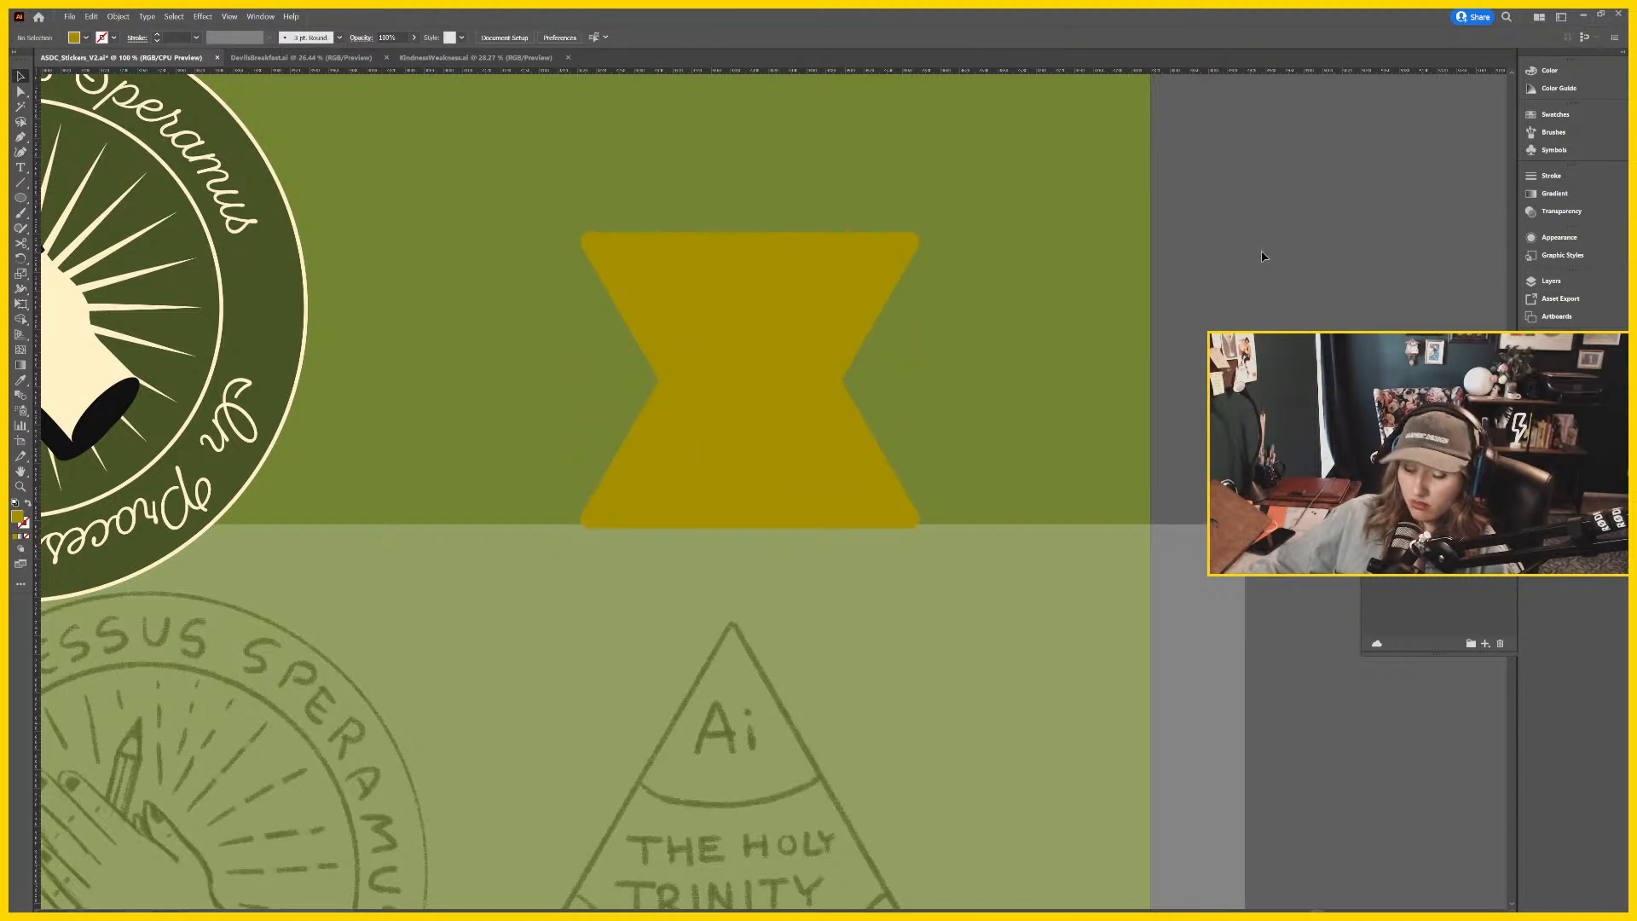
{"action": "key", "text": "ctrl+z"}
{"action": "left_click", "coordinate": [912, 332]}
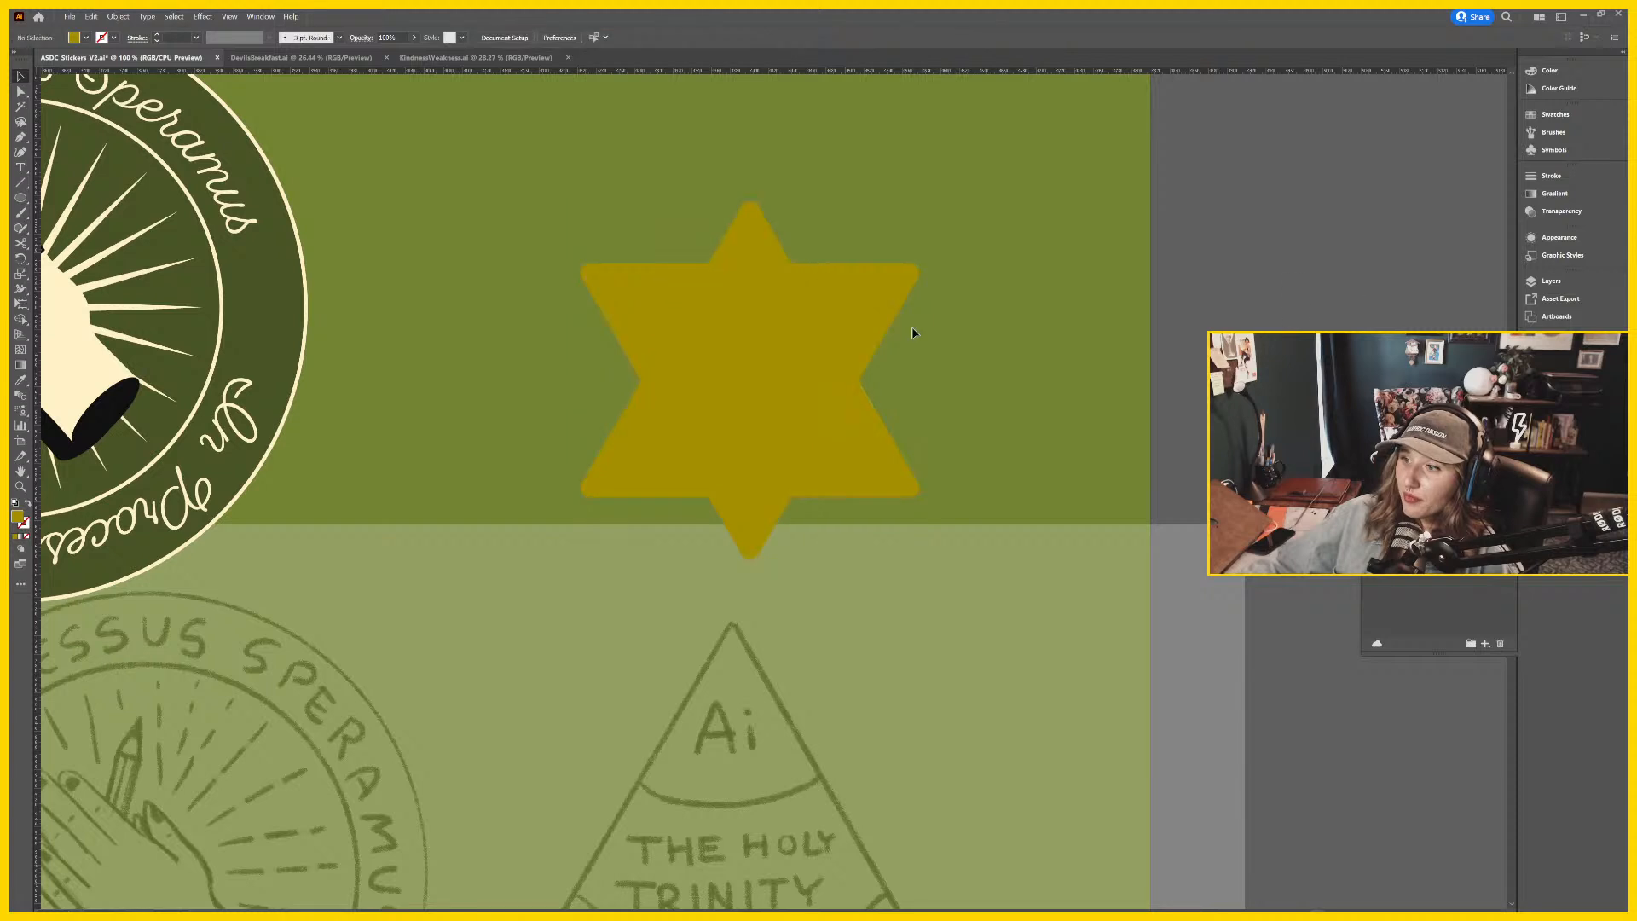
Lower the inverted triangle until its edges cut off larger, similarly sized corners of the upright triangle.
{"action": "left_click_drag", "start_coordinate": [866, 321], "coordinate": [866, 341]}
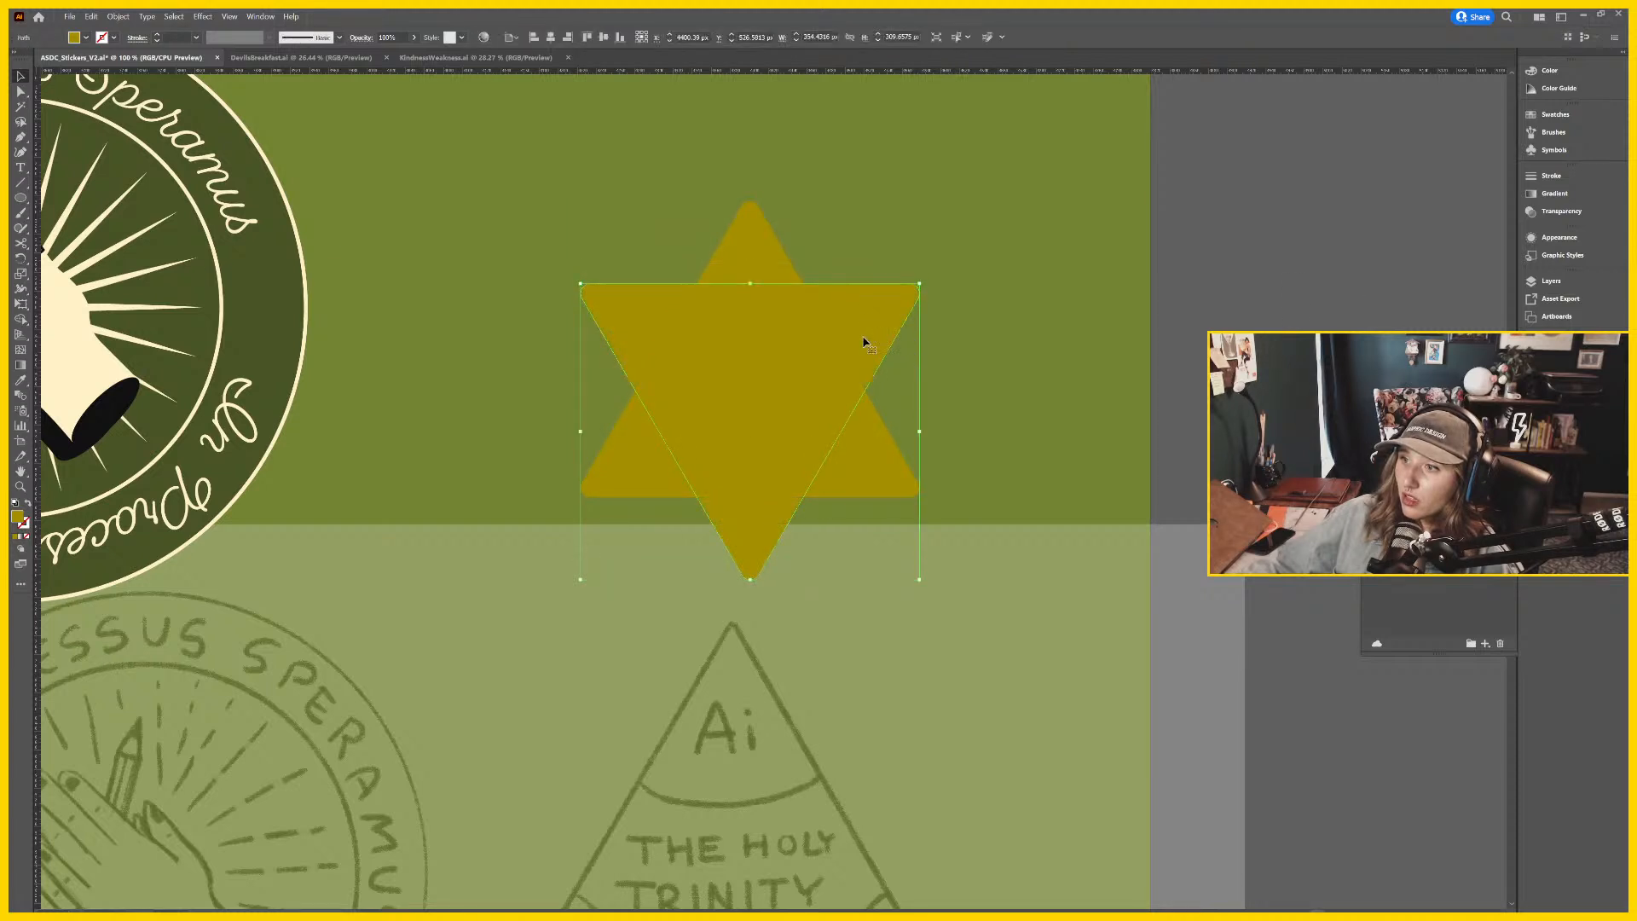
{"action": "key", "text": "Down"}
{"action": "key", "text": "Down"}
{"action": "key", "text": "Down"}
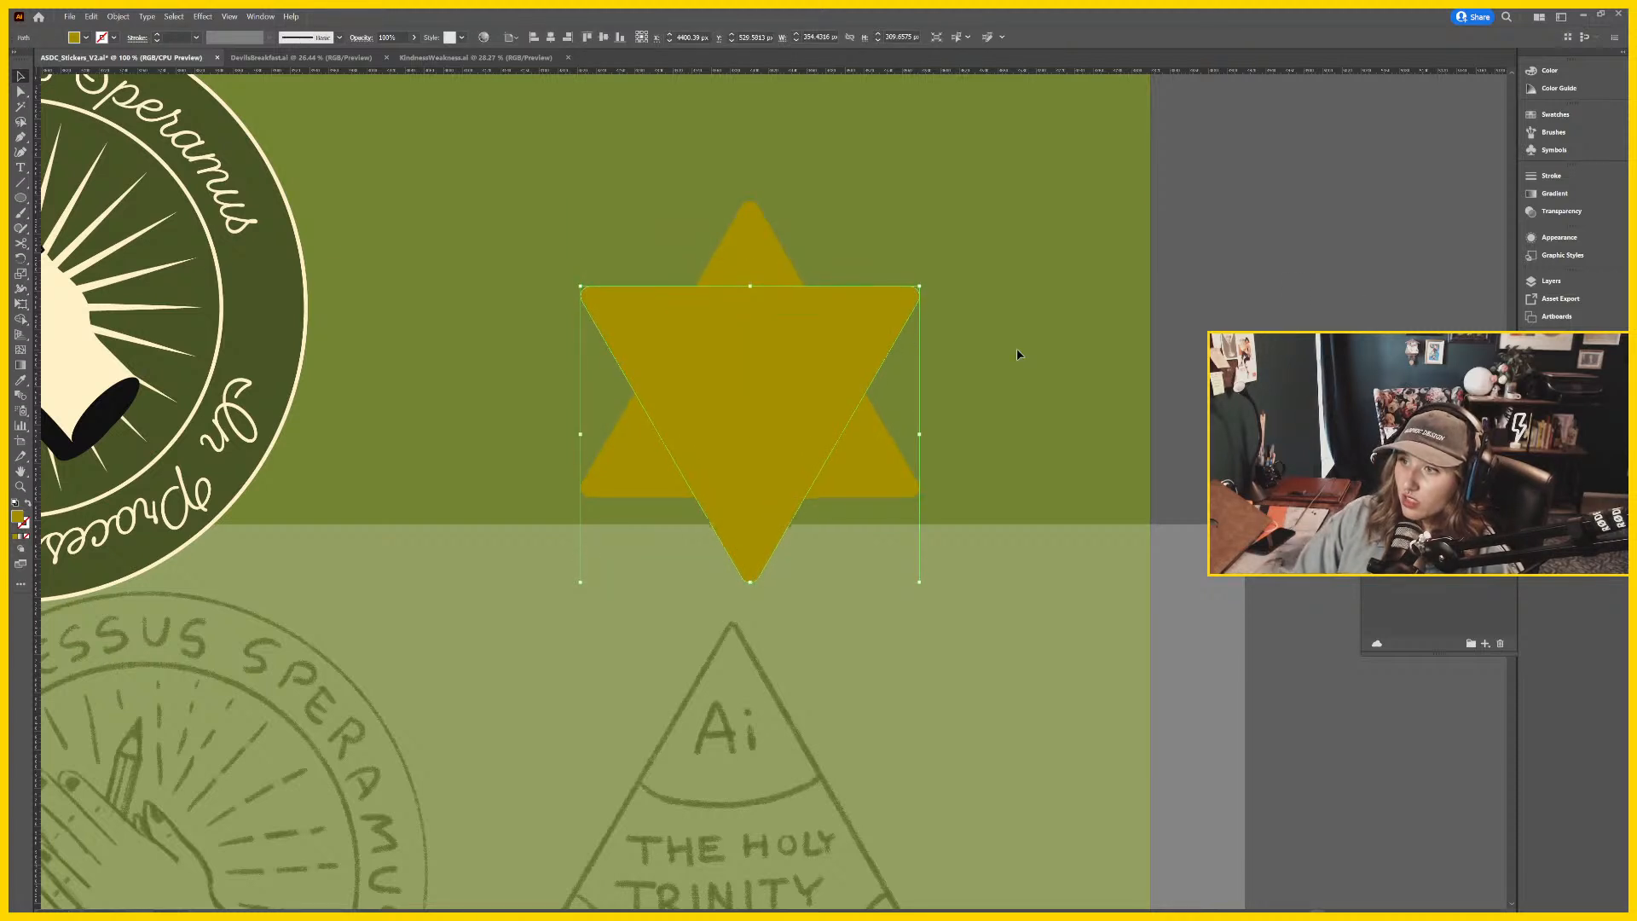
{"action": "key", "text": "Down"}
{"action": "key", "text": "Down"}
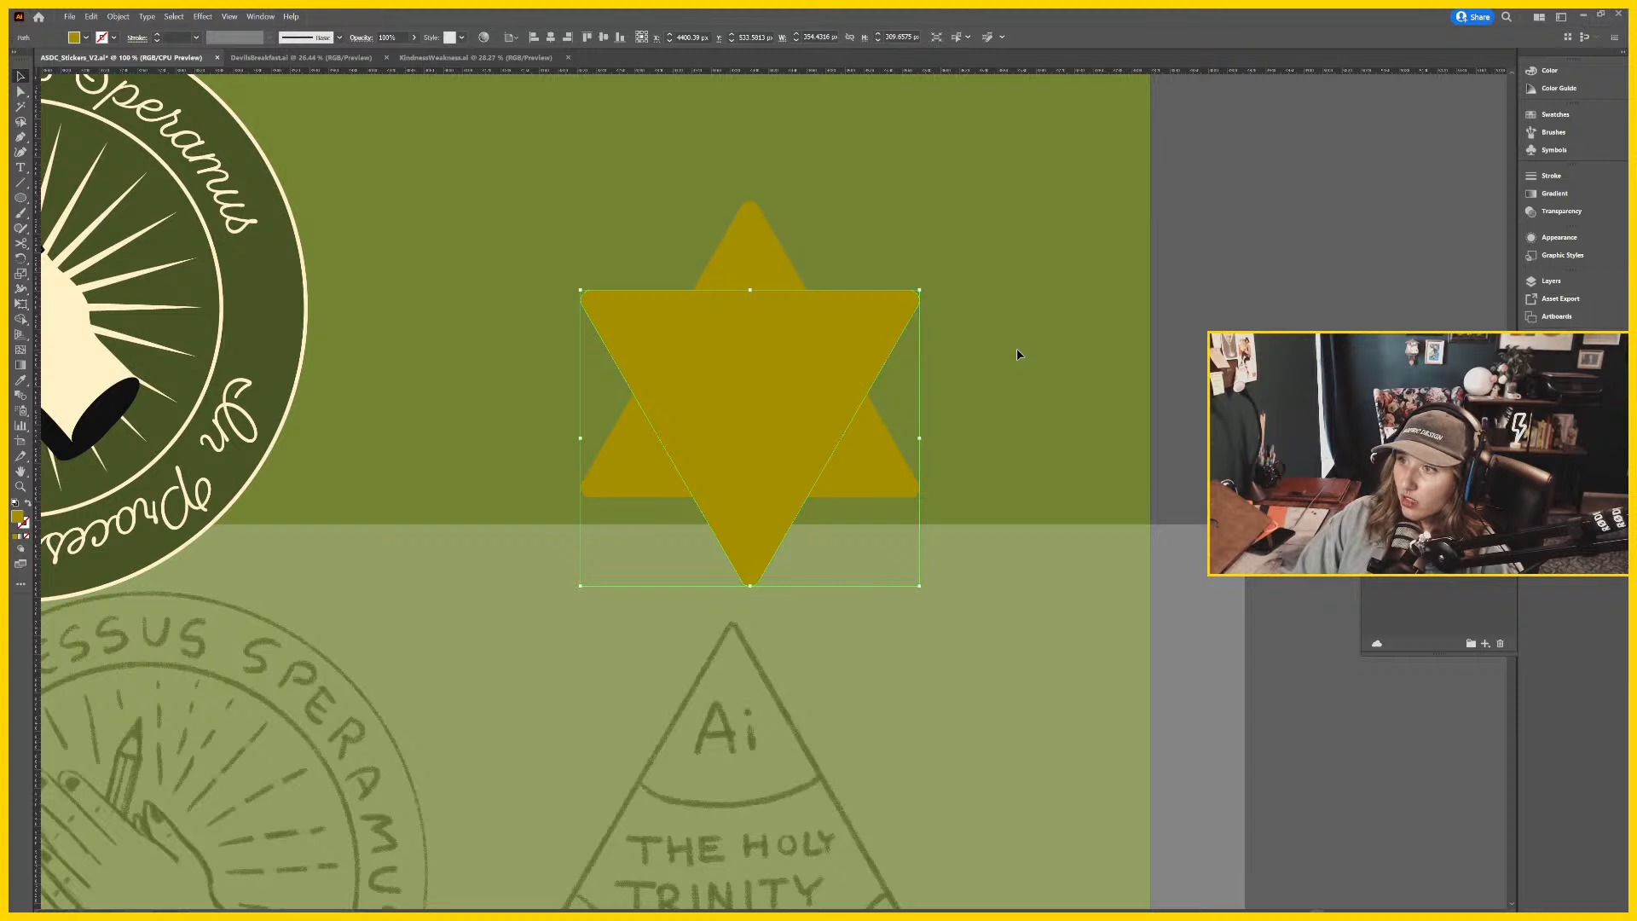
Remove the inverted triangle's protruding tips with the Shape Builder tool, keeping the upright triangle divided into three corners and a centre.
{"action": "left_click", "coordinate": [884, 485], "text": "shift"}
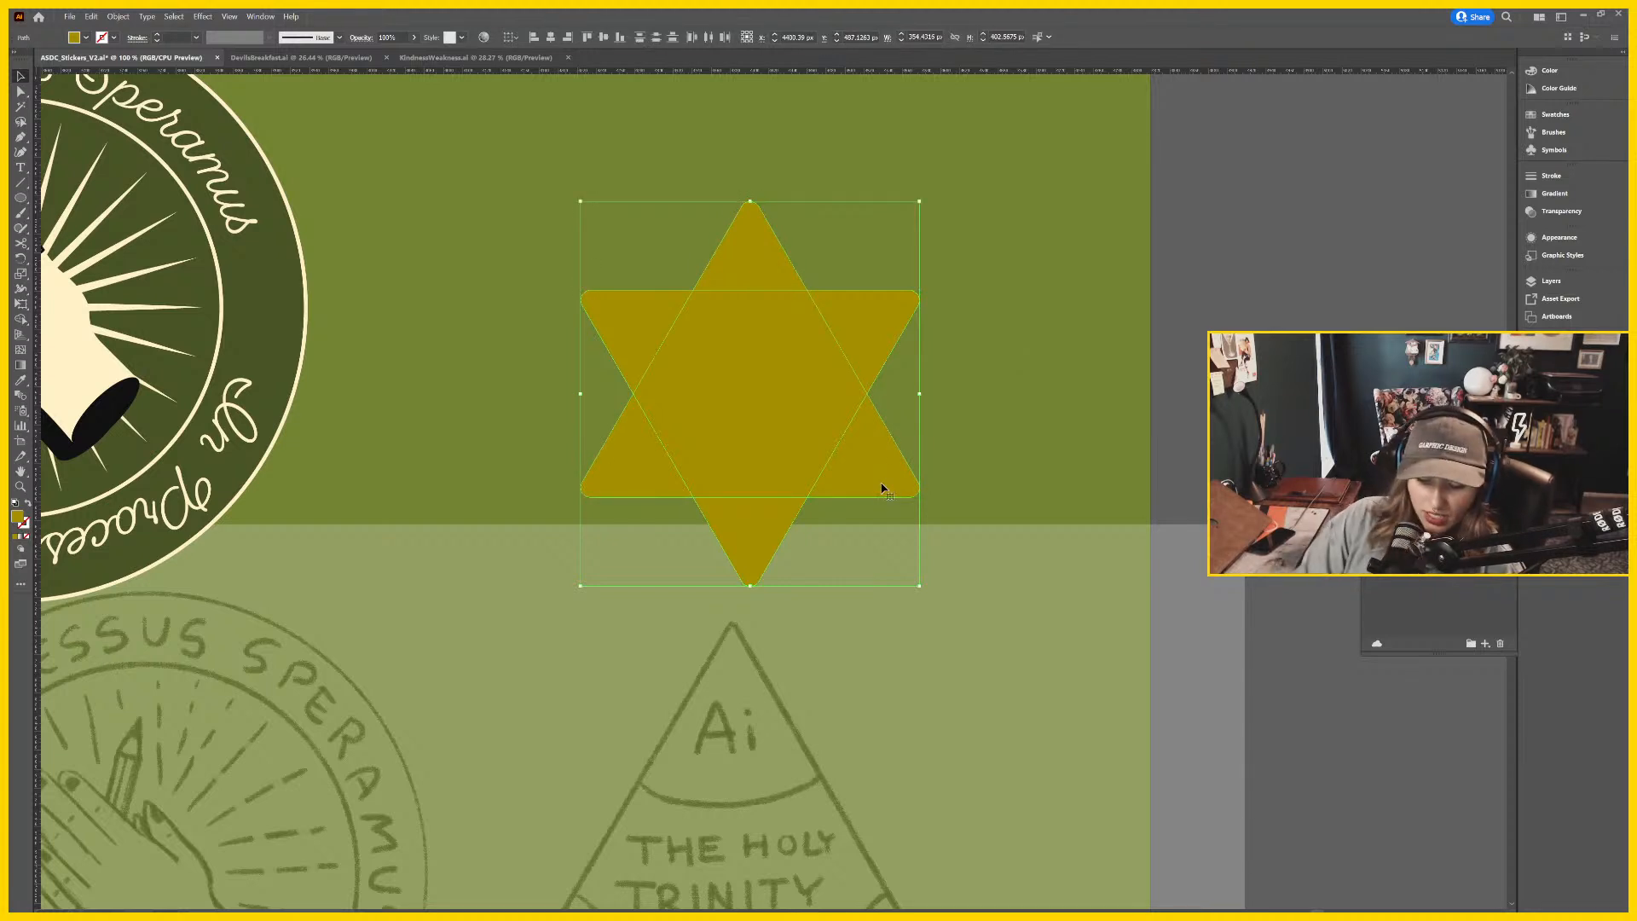
{"action": "key", "text": "shift+m"}
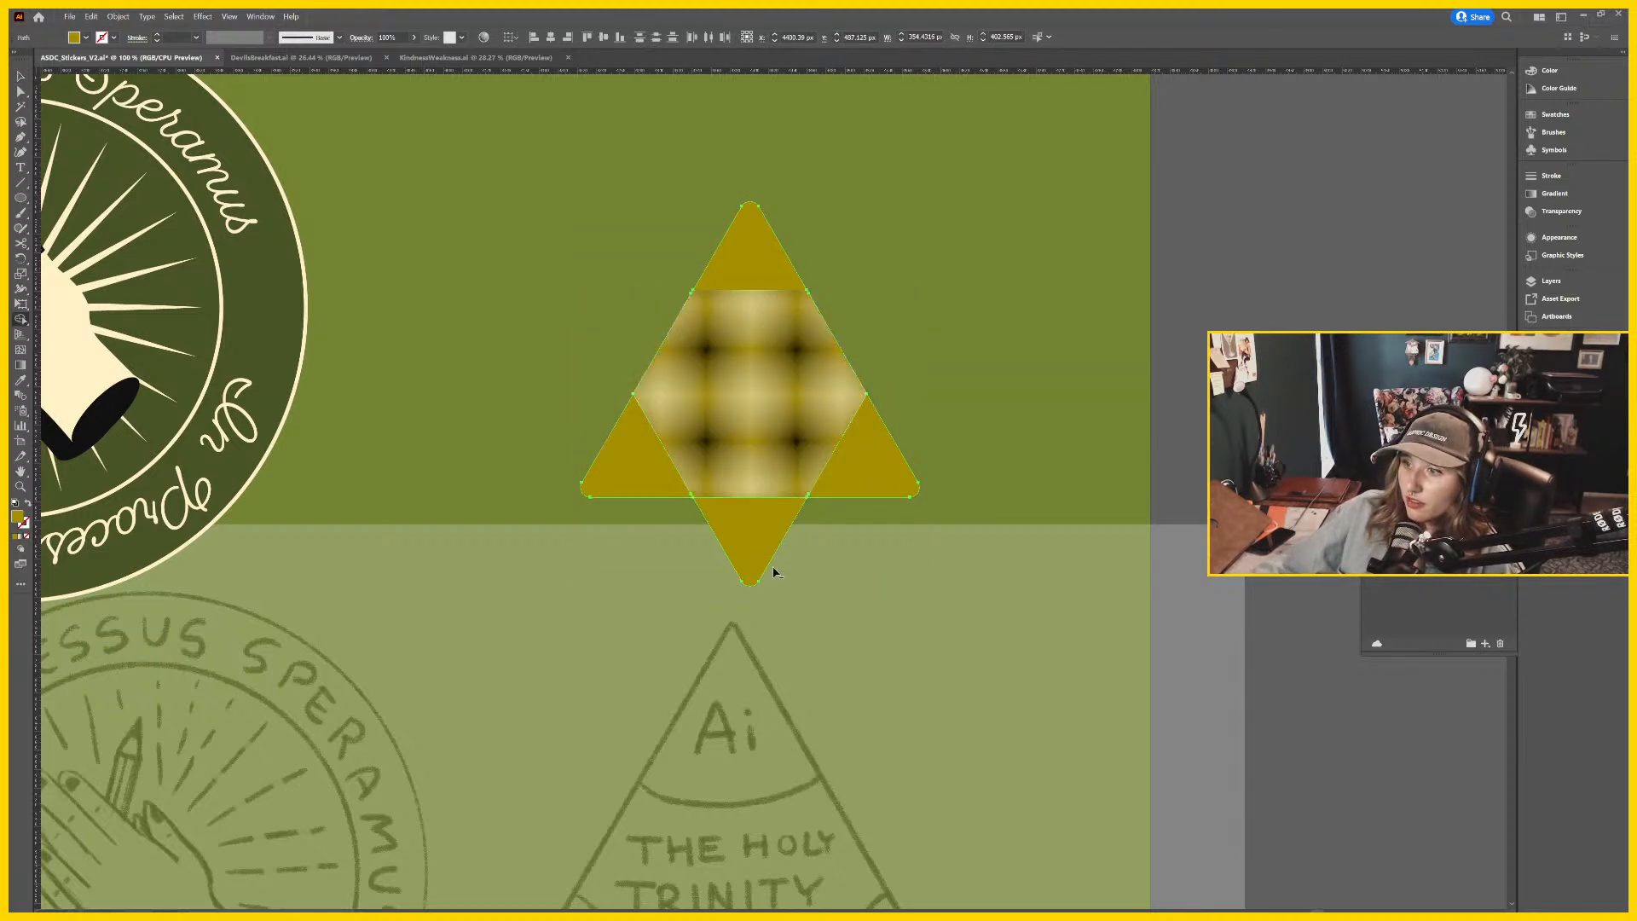
{"action": "left_click", "coordinate": [752, 546], "text": "alt"}
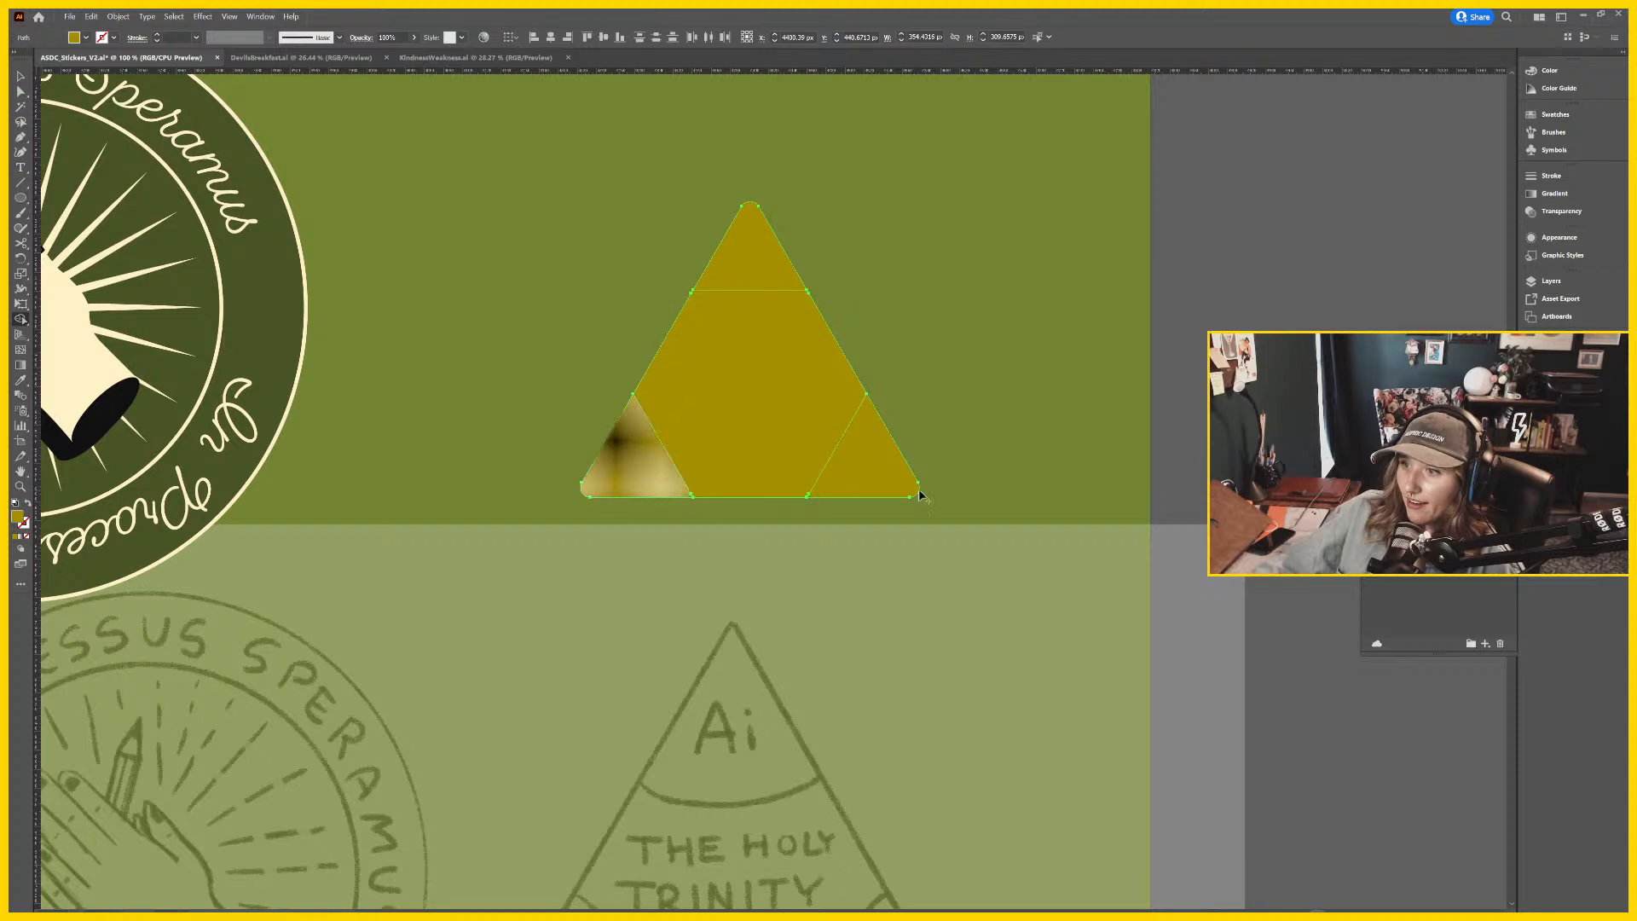
Fill the triangle's three corner pieces with the cream colour sampled from the neighbouring circular badge.
{"action": "key", "text": "v"}
{"action": "left_click", "coordinate": [855, 475]}
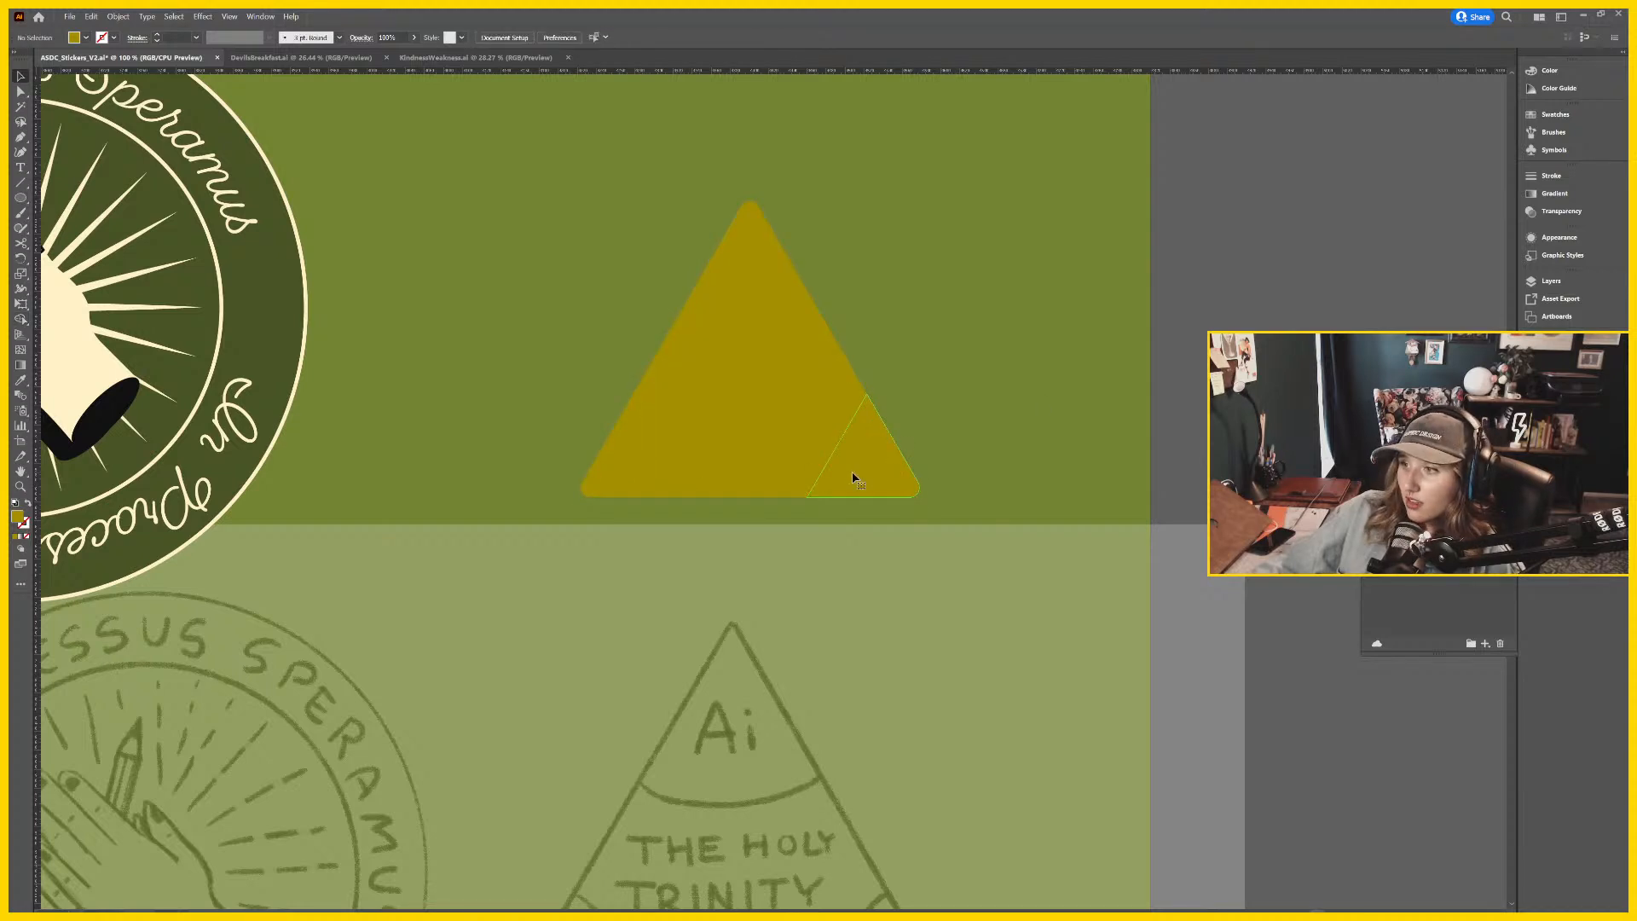
{"action": "left_click", "coordinate": [655, 472], "text": "shift"}
{"action": "left_click", "coordinate": [749, 255], "text": "shift"}
{"action": "key", "text": "i"}
{"action": "left_click", "coordinate": [128, 341]}
{"action": "key", "text": "ctrl+shift+a"}
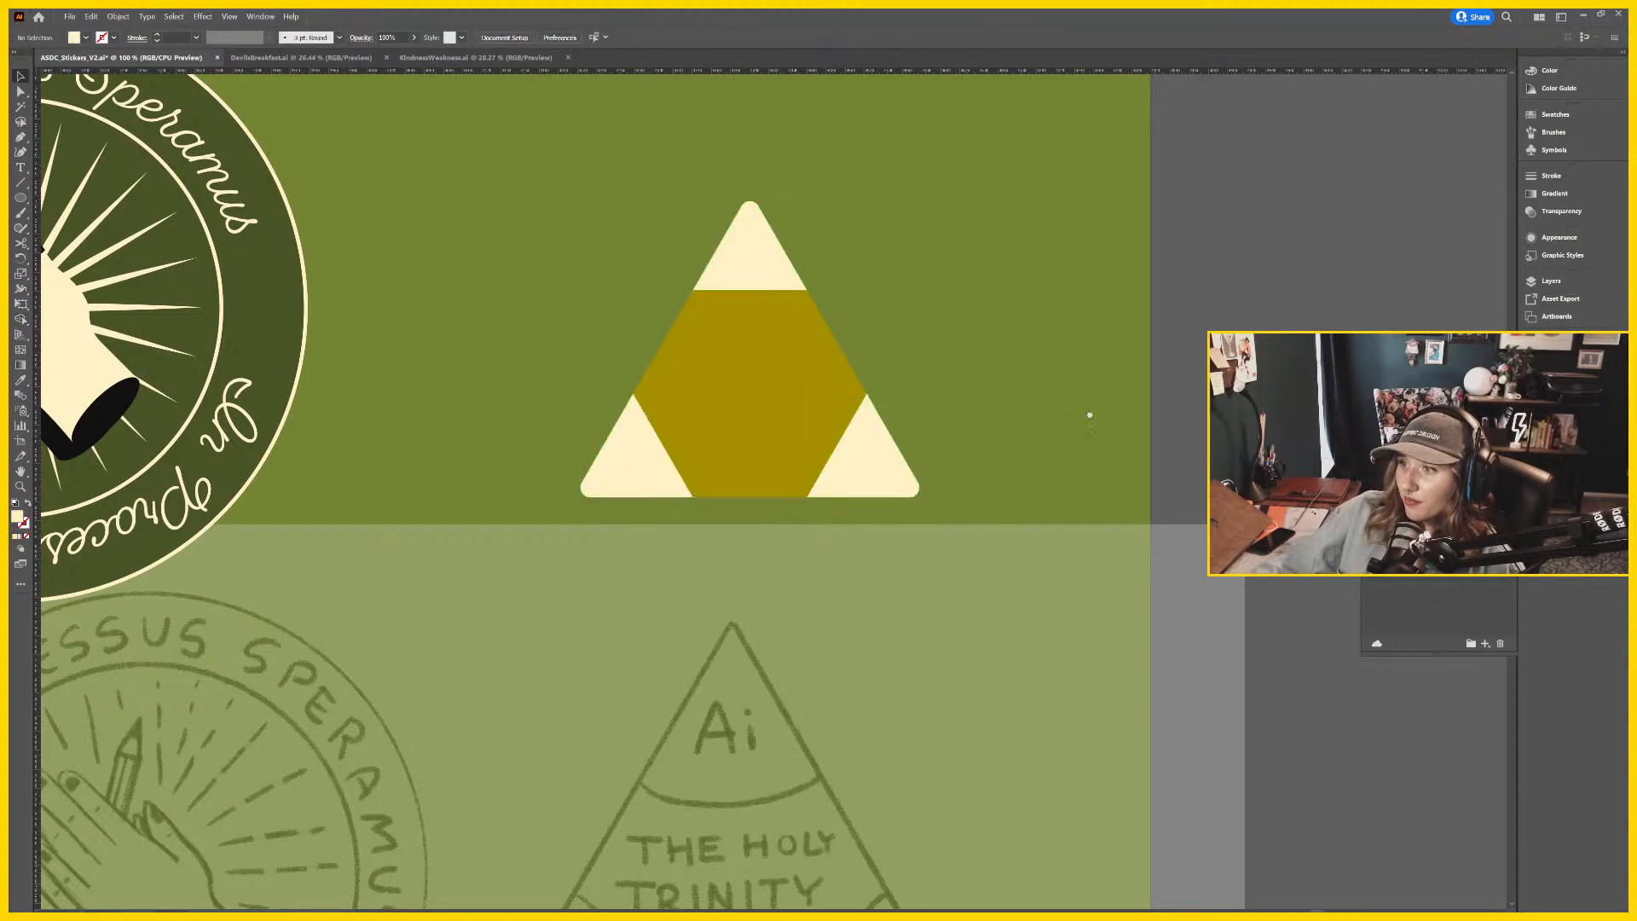
Recolour the triangle's three corner pieces, trying yellow before filling them with black.
{"action": "left_click_drag", "start_coordinate": [1090, 415], "coordinate": [997, 460]}
{"action": "left_click", "coordinate": [775, 501]}
{"action": "left_click", "coordinate": [661, 315]}
{"action": "left_click", "coordinate": [548, 504]}
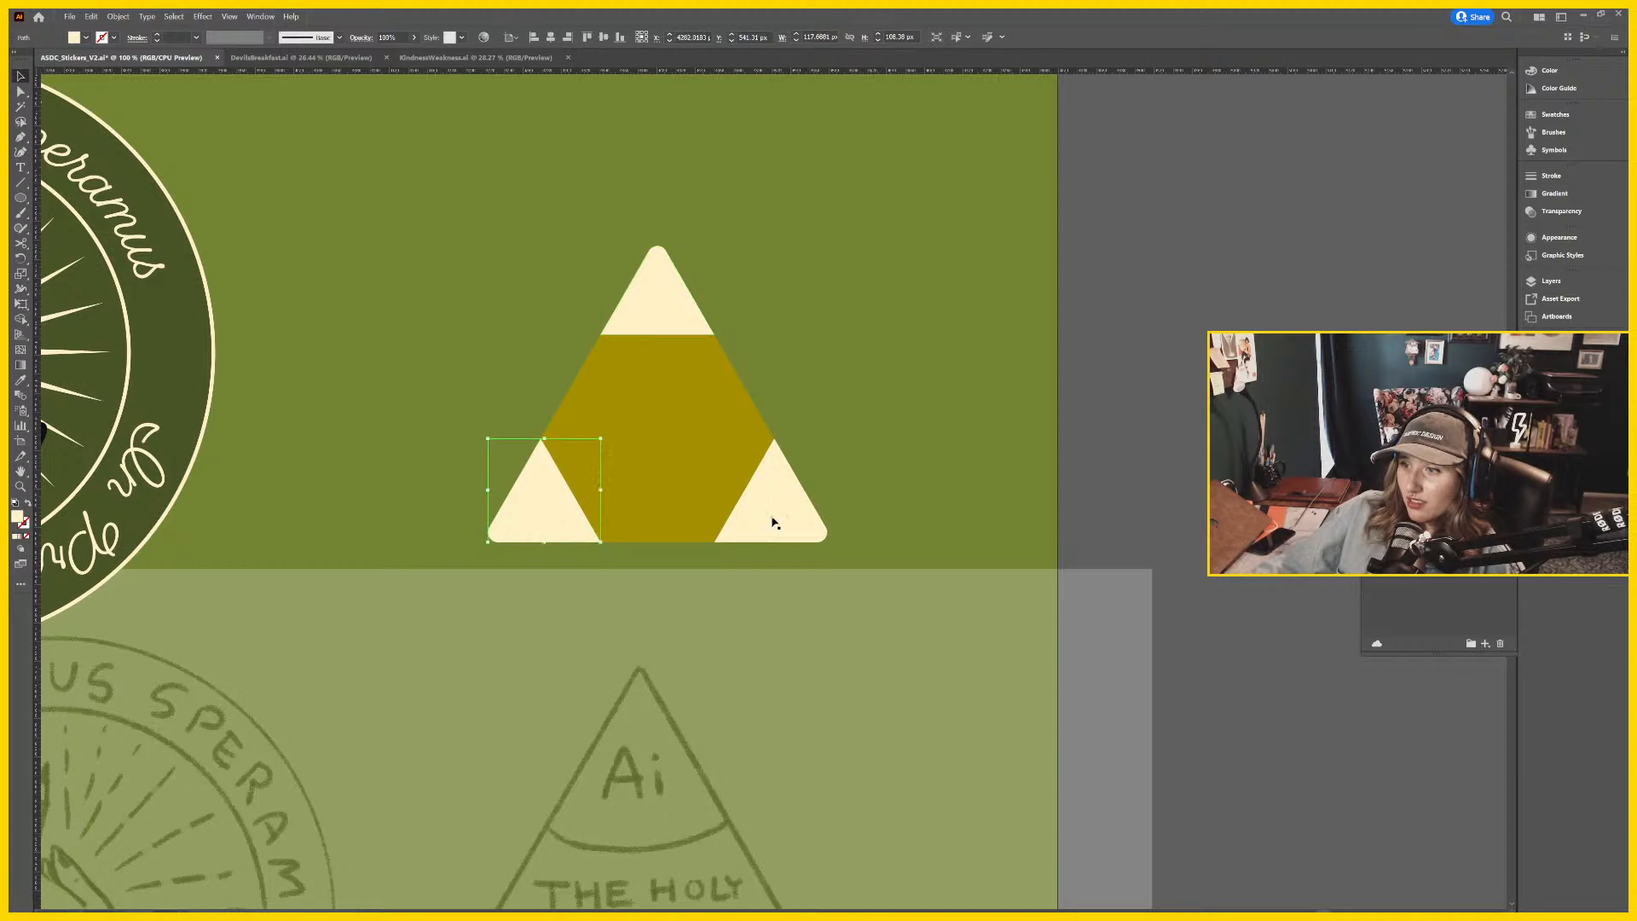
{"action": "left_click", "coordinate": [773, 522], "text": "shift"}
{"action": "left_click", "coordinate": [668, 304], "text": "shift"}
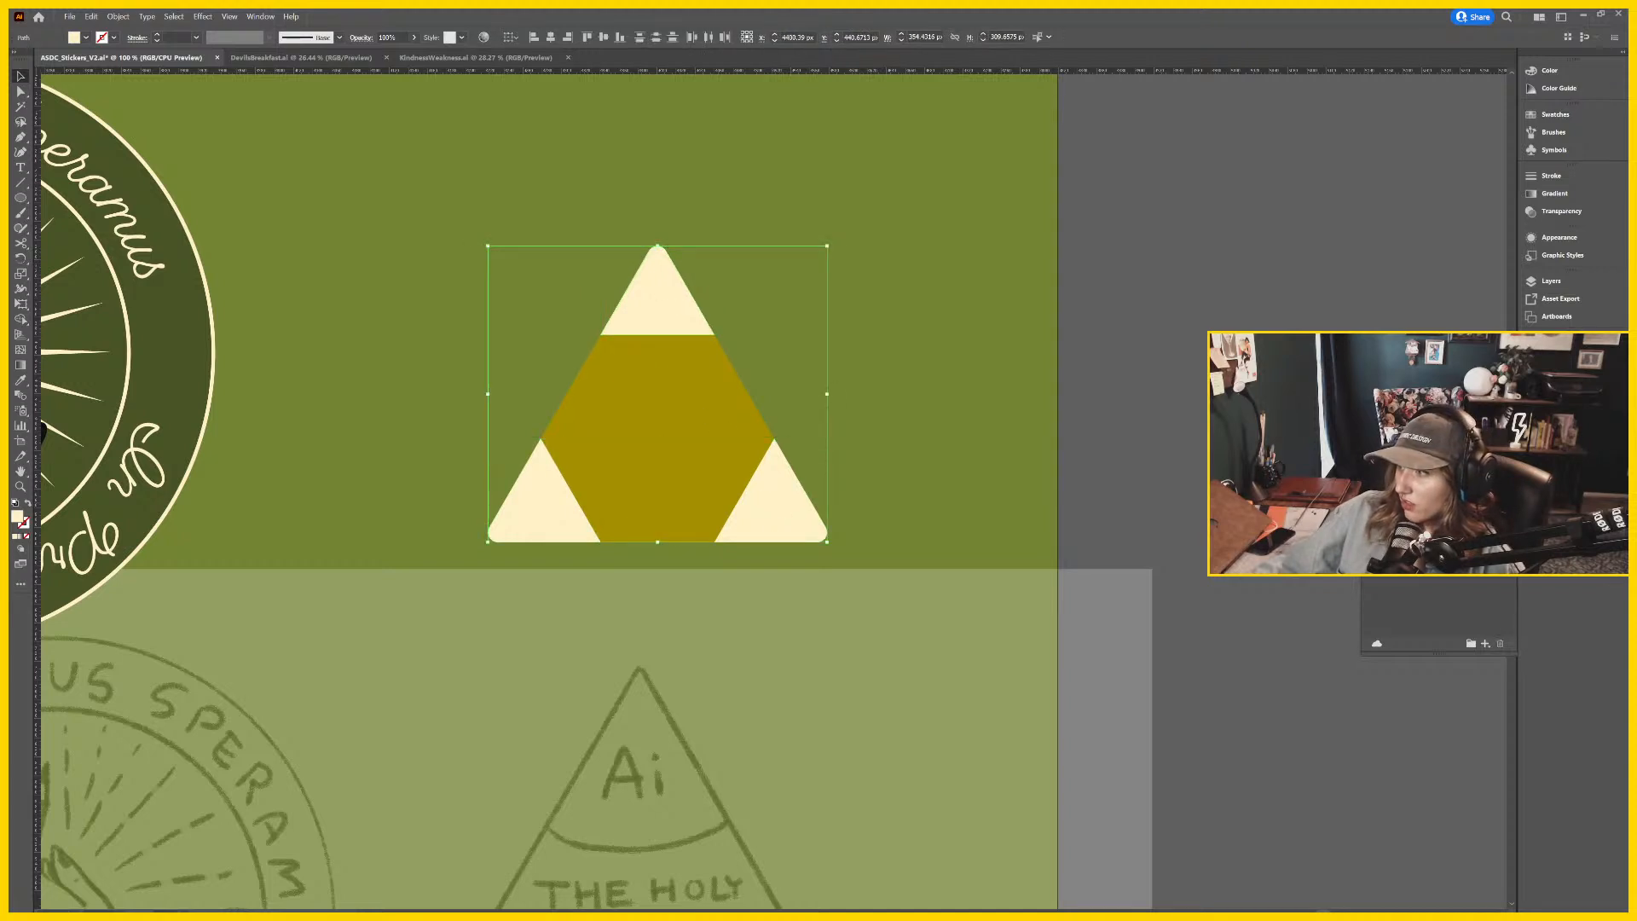
{"action": "left_click", "coordinate": [1424, 477]}
{"action": "left_click", "coordinate": [1423, 477]}
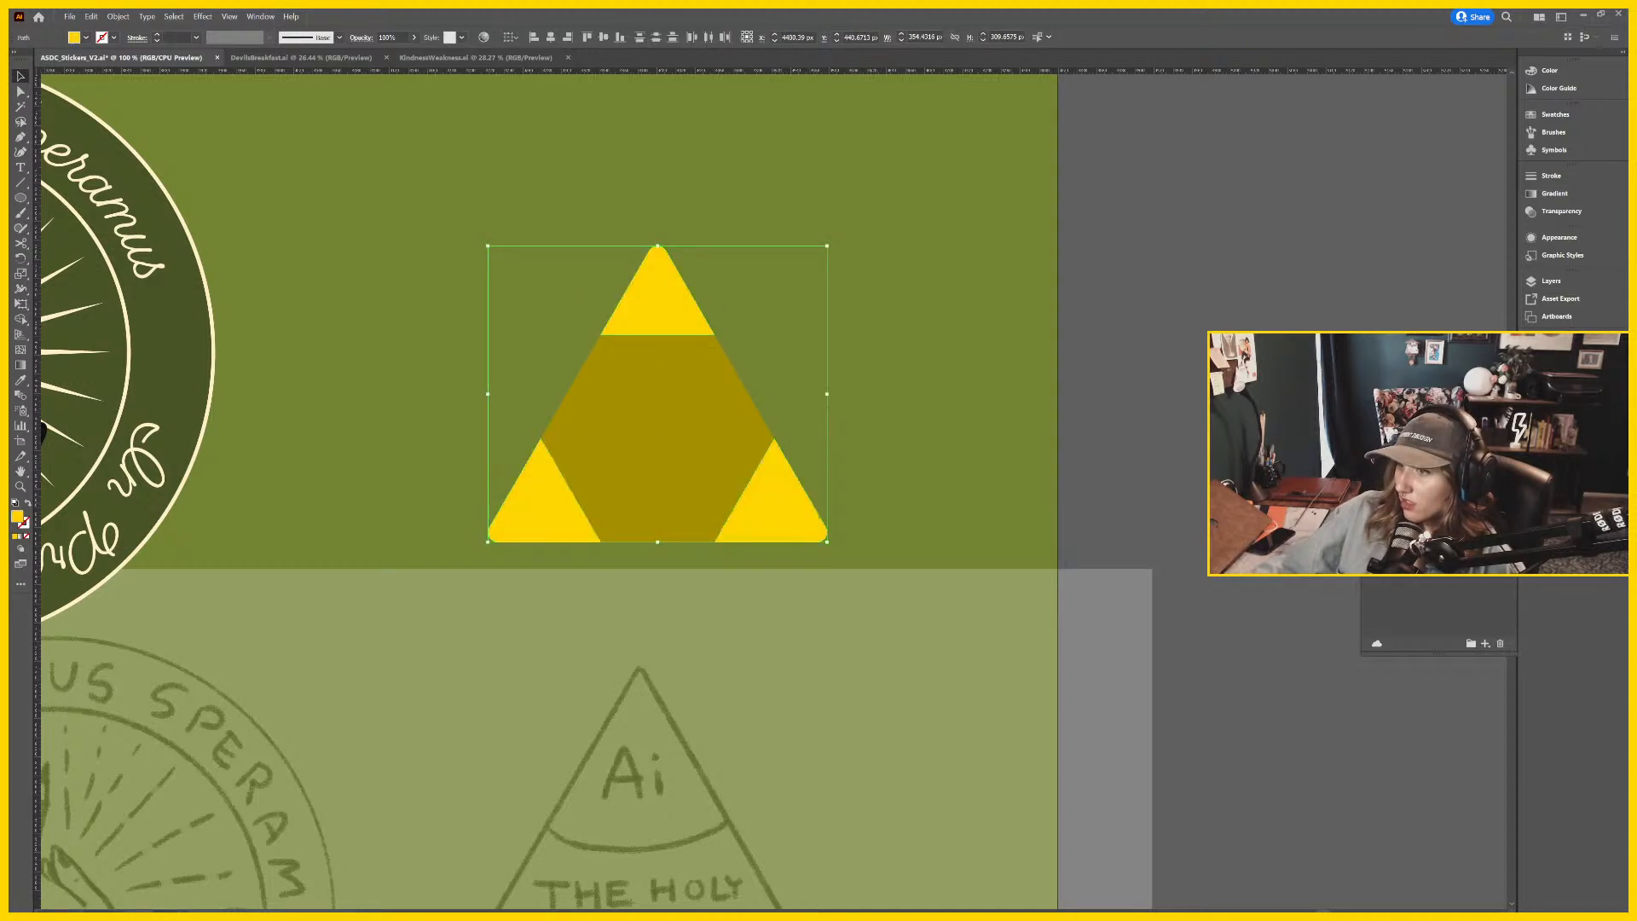
{"action": "left_click", "coordinate": [1423, 477]}
{"action": "left_click", "coordinate": [1423, 477]}
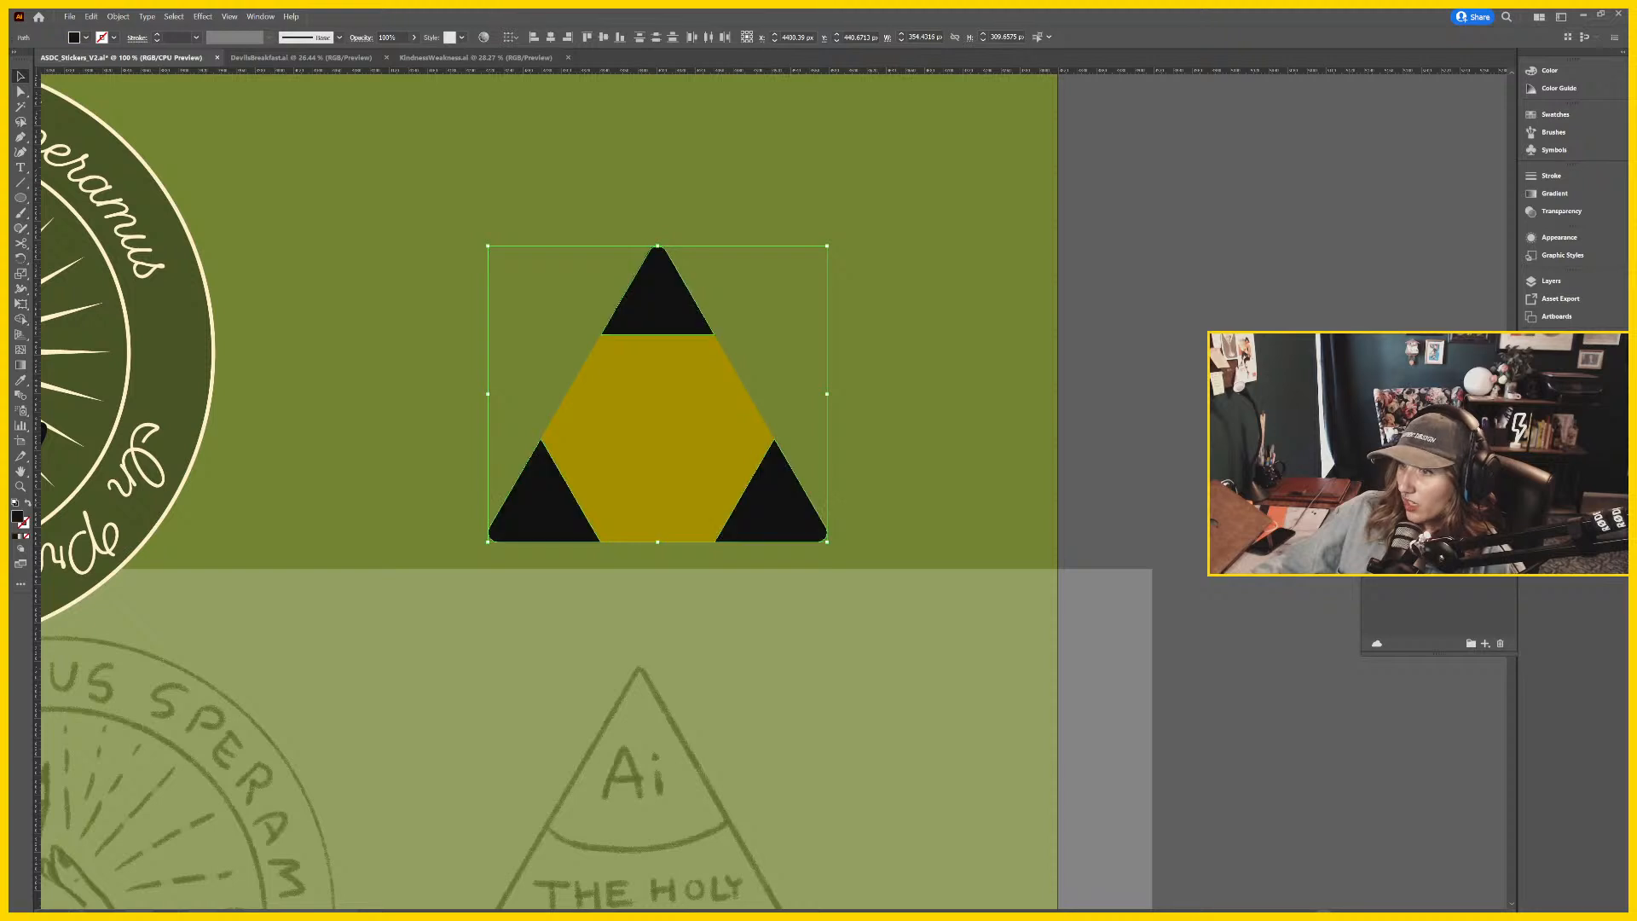
{"action": "left_click", "coordinate": [1130, 411]}
Compare the triangle's corner pieces with the Ai, Ps and Id sections of the Holy Trinity sketch.
{"action": "scroll", "coordinate": [1142, 406], "scroll_direction": "down", "scroll_amount": 1}
{"action": "scroll", "coordinate": [1142, 406], "scroll_direction": "left", "scroll_amount": 1}
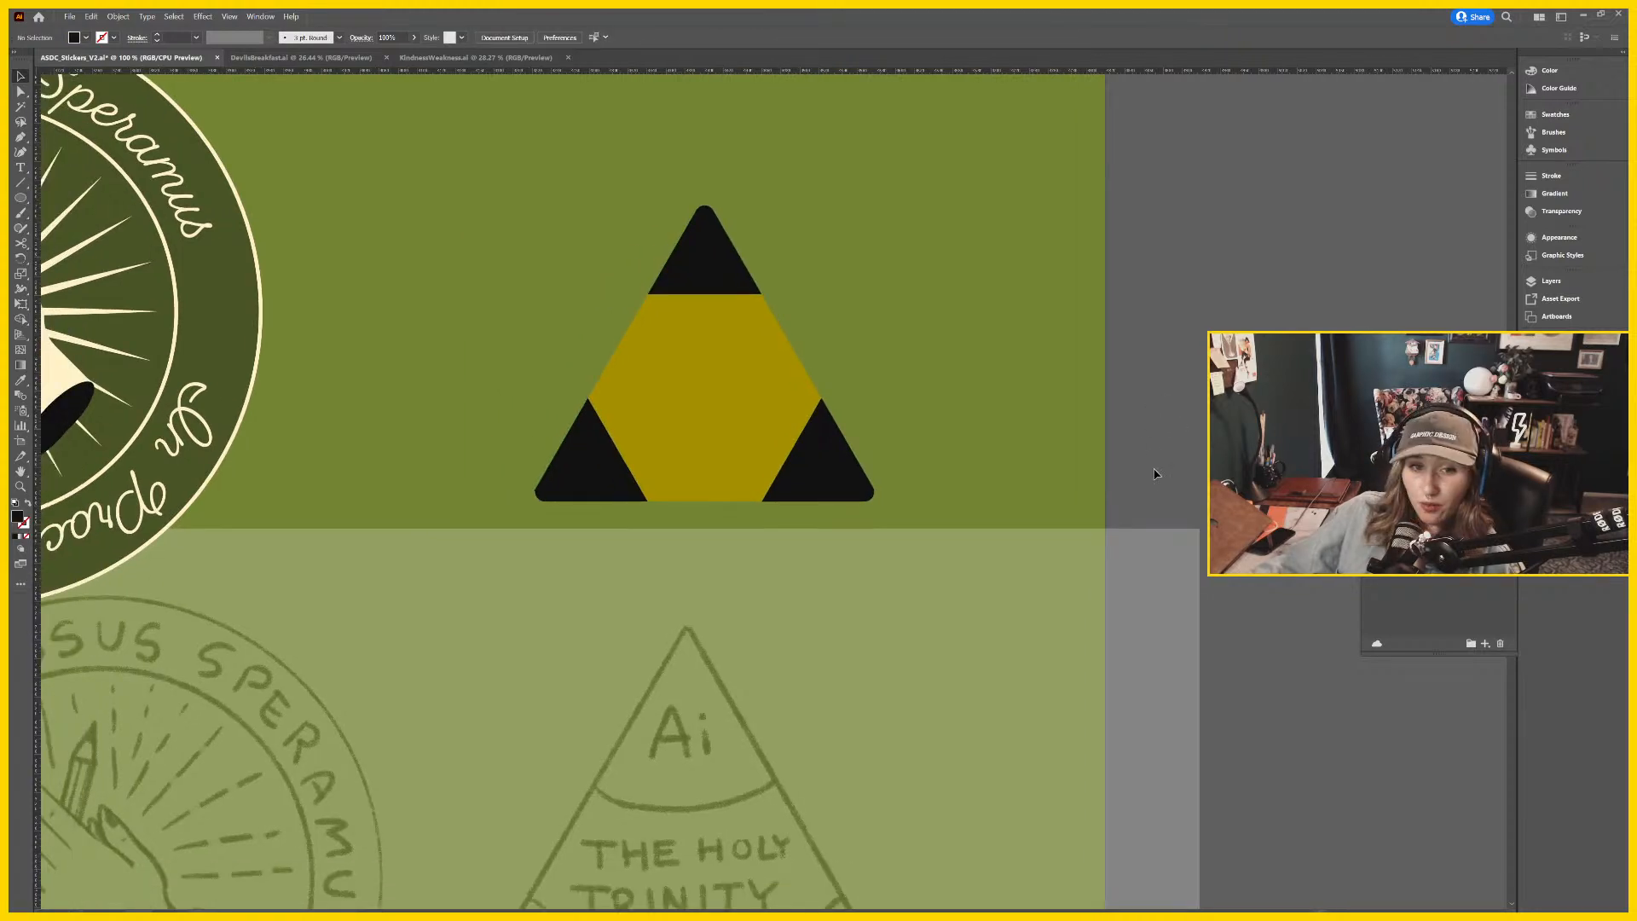
{"action": "left_click_drag", "start_coordinate": [964, 556], "coordinate": [917, 515]}
{"action": "left_click_drag", "start_coordinate": [942, 767], "coordinate": [944, 832]}
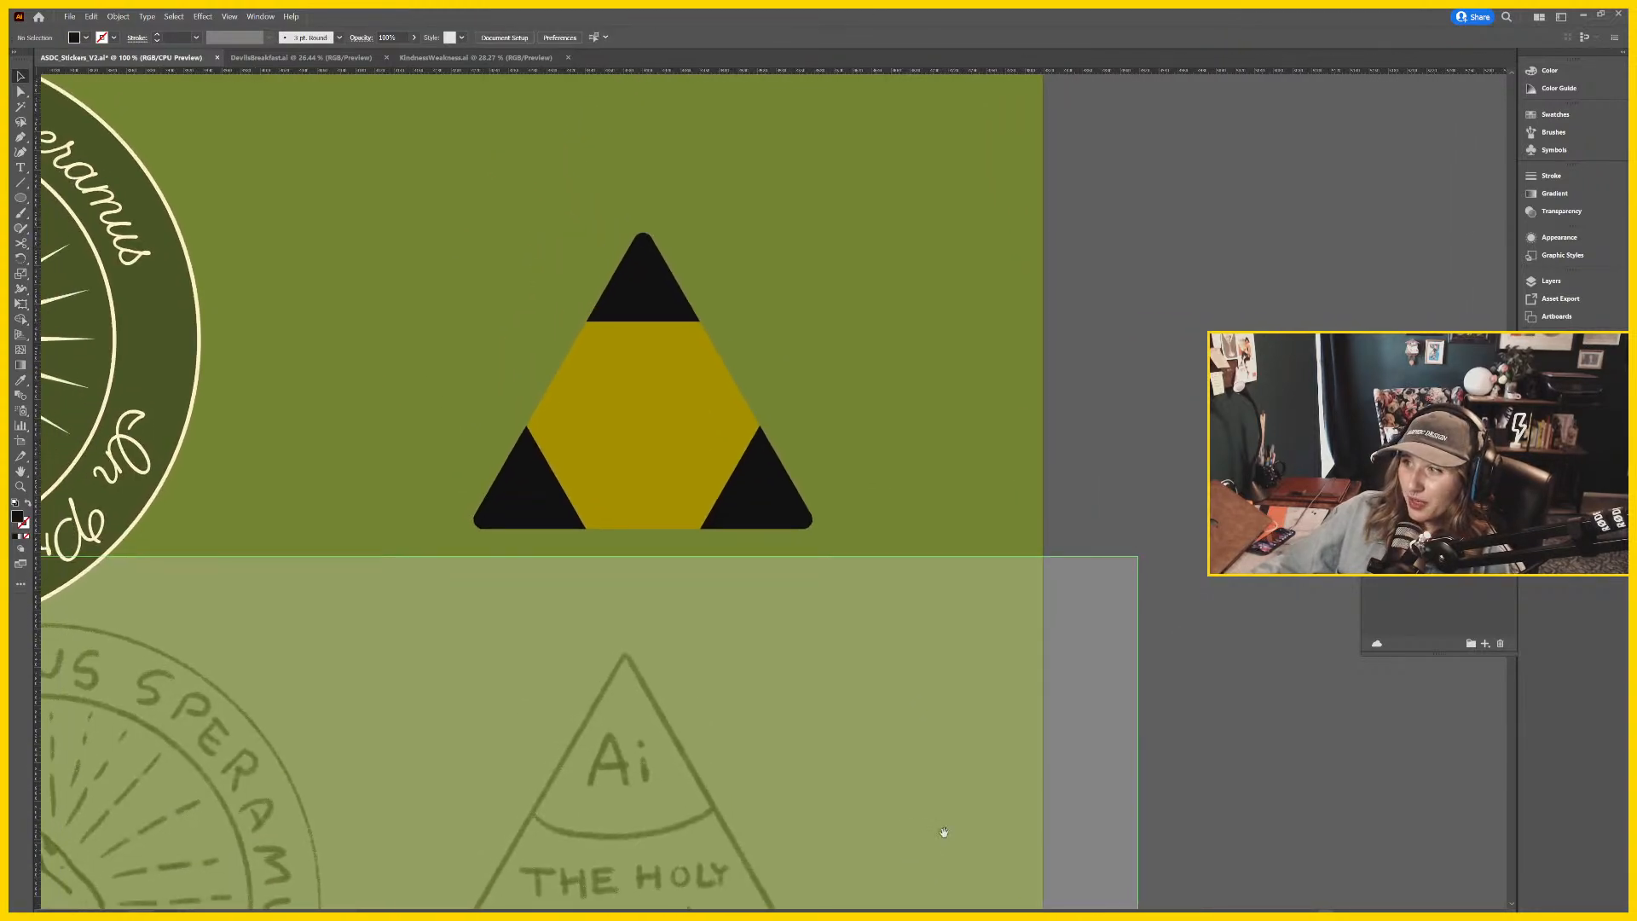
{"action": "left_click", "coordinate": [641, 305]}
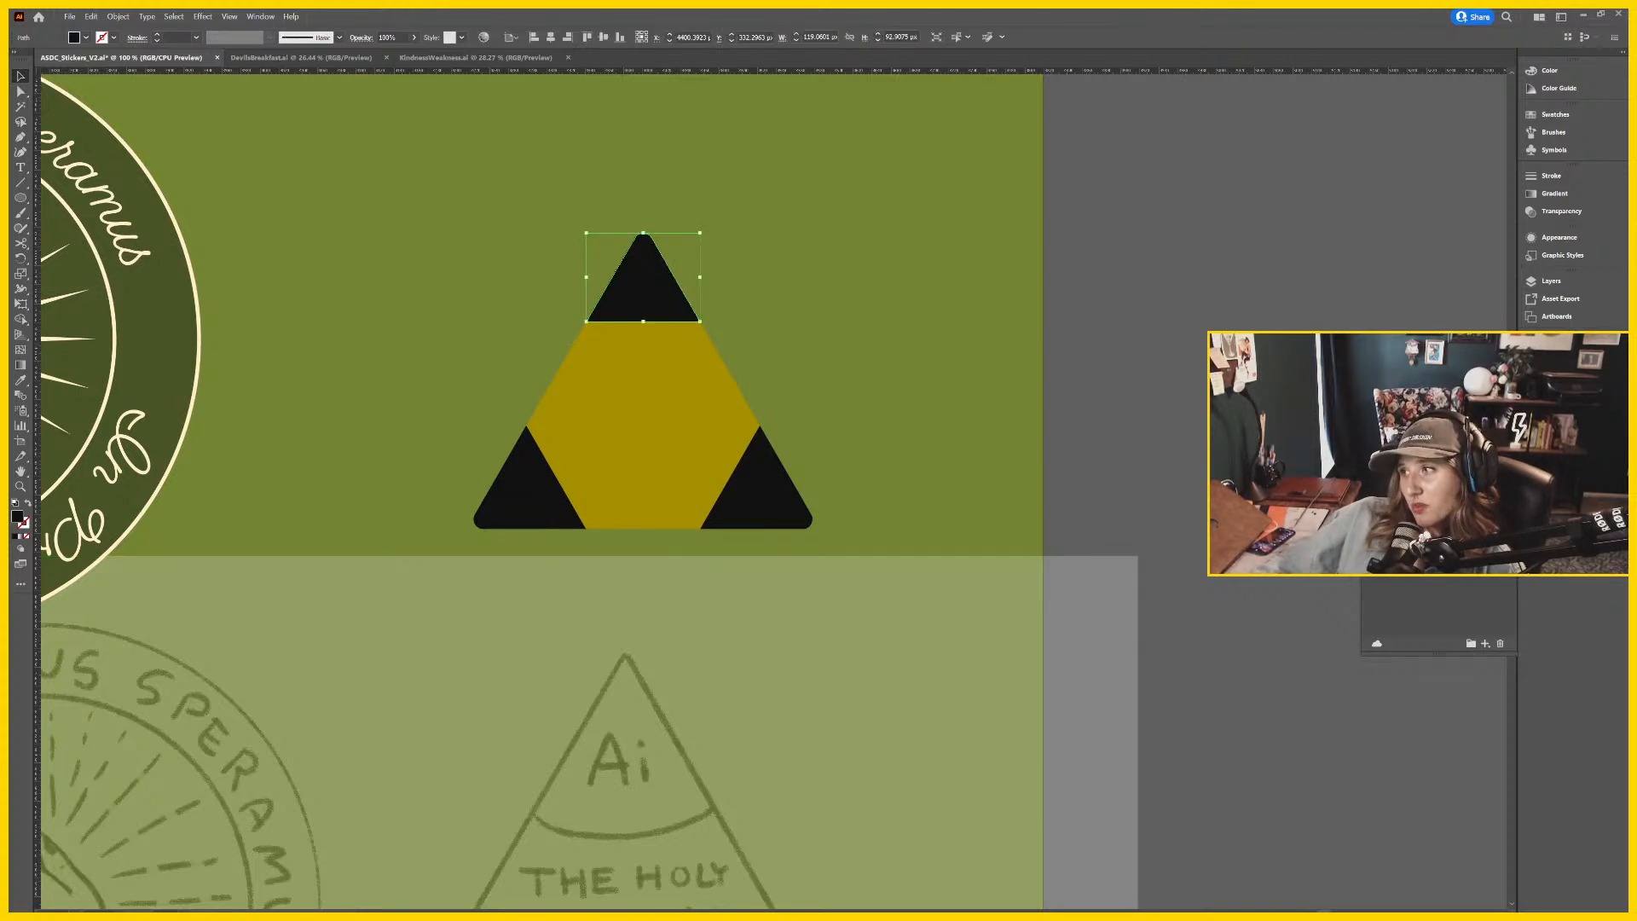
{"action": "mouse_move", "coordinate": [1001, 529]}
{"action": "left_mouse_down"}
{"action": "mouse_move", "coordinate": [980, 402]}
{"action": "mouse_move", "coordinate": [922, 355]}
{"action": "mouse_move", "coordinate": [908, 399]}
{"action": "left_mouse_up"}
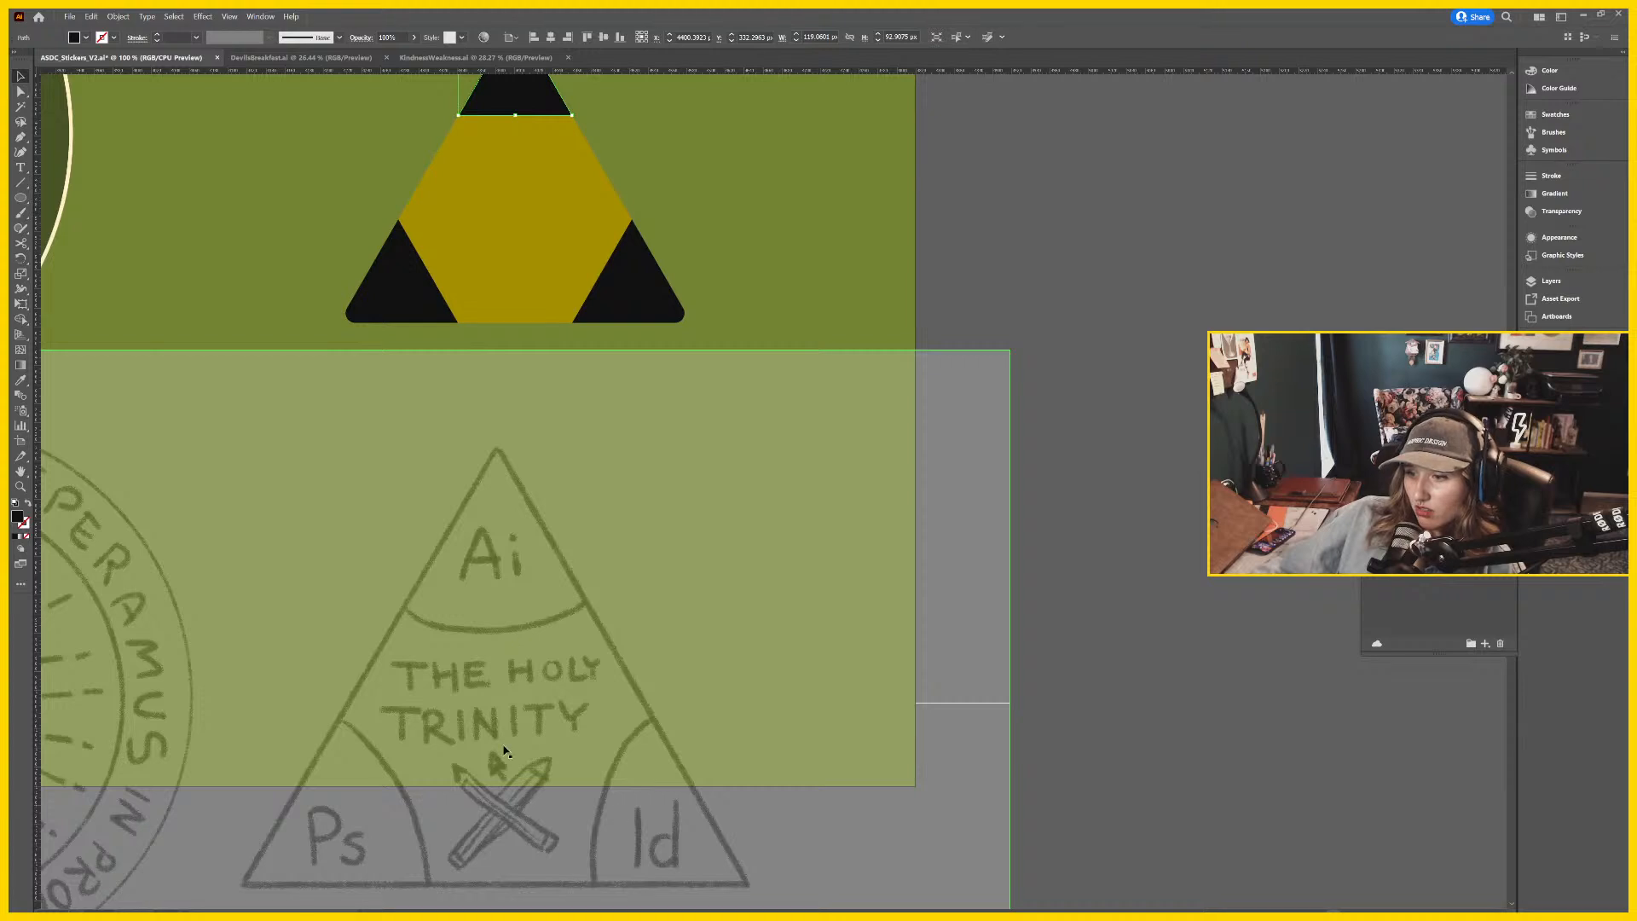
{"action": "left_click_drag", "start_coordinate": [980, 433], "coordinate": [992, 553]}
{"action": "left_click", "coordinate": [1020, 350]}
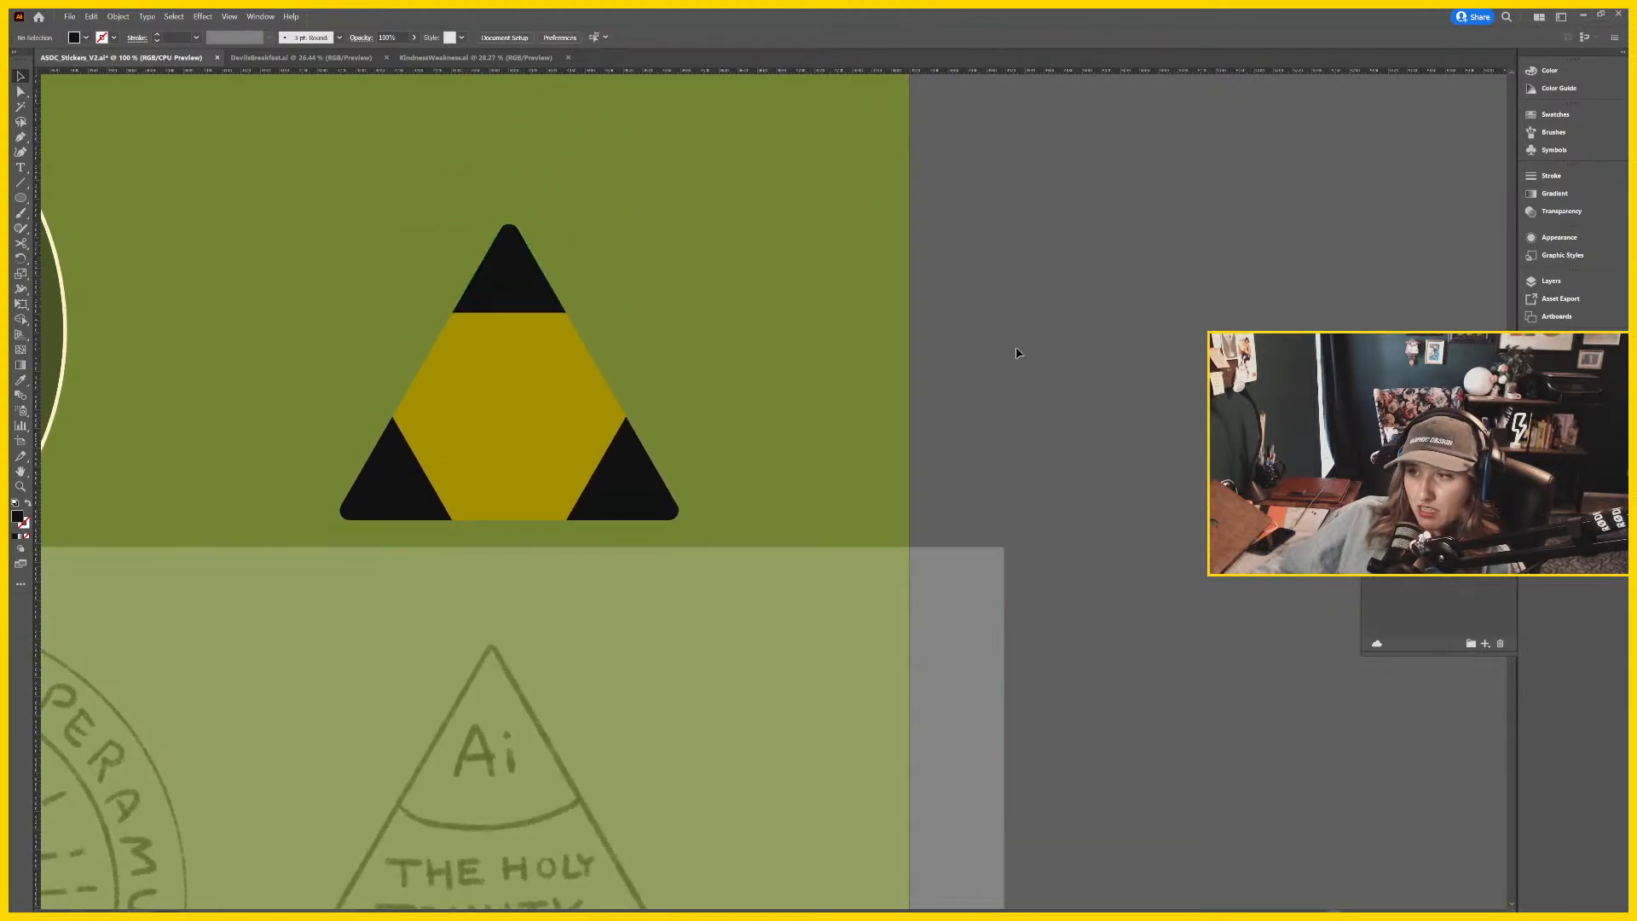
Add the text "Ai" on the empty canvas beside the artboard and open the font choices for it.
{"action": "key", "text": "t"}
{"action": "left_click", "coordinate": [1023, 352]}
{"action": "type", "text": "Ai"}
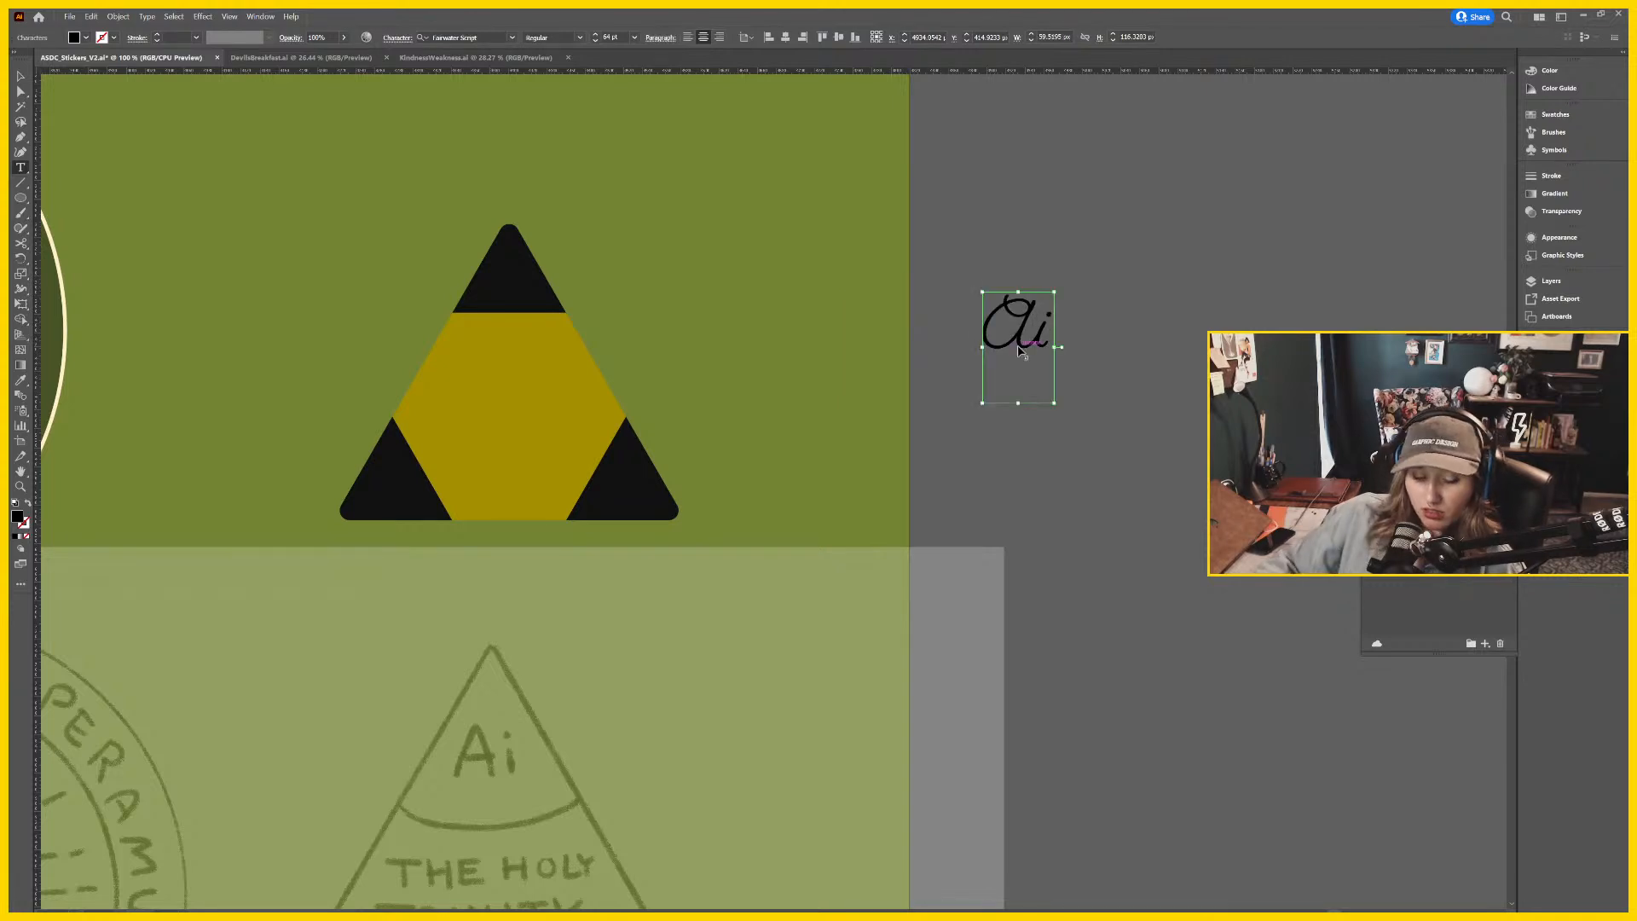
{"action": "double_click", "coordinate": [1018, 346]}
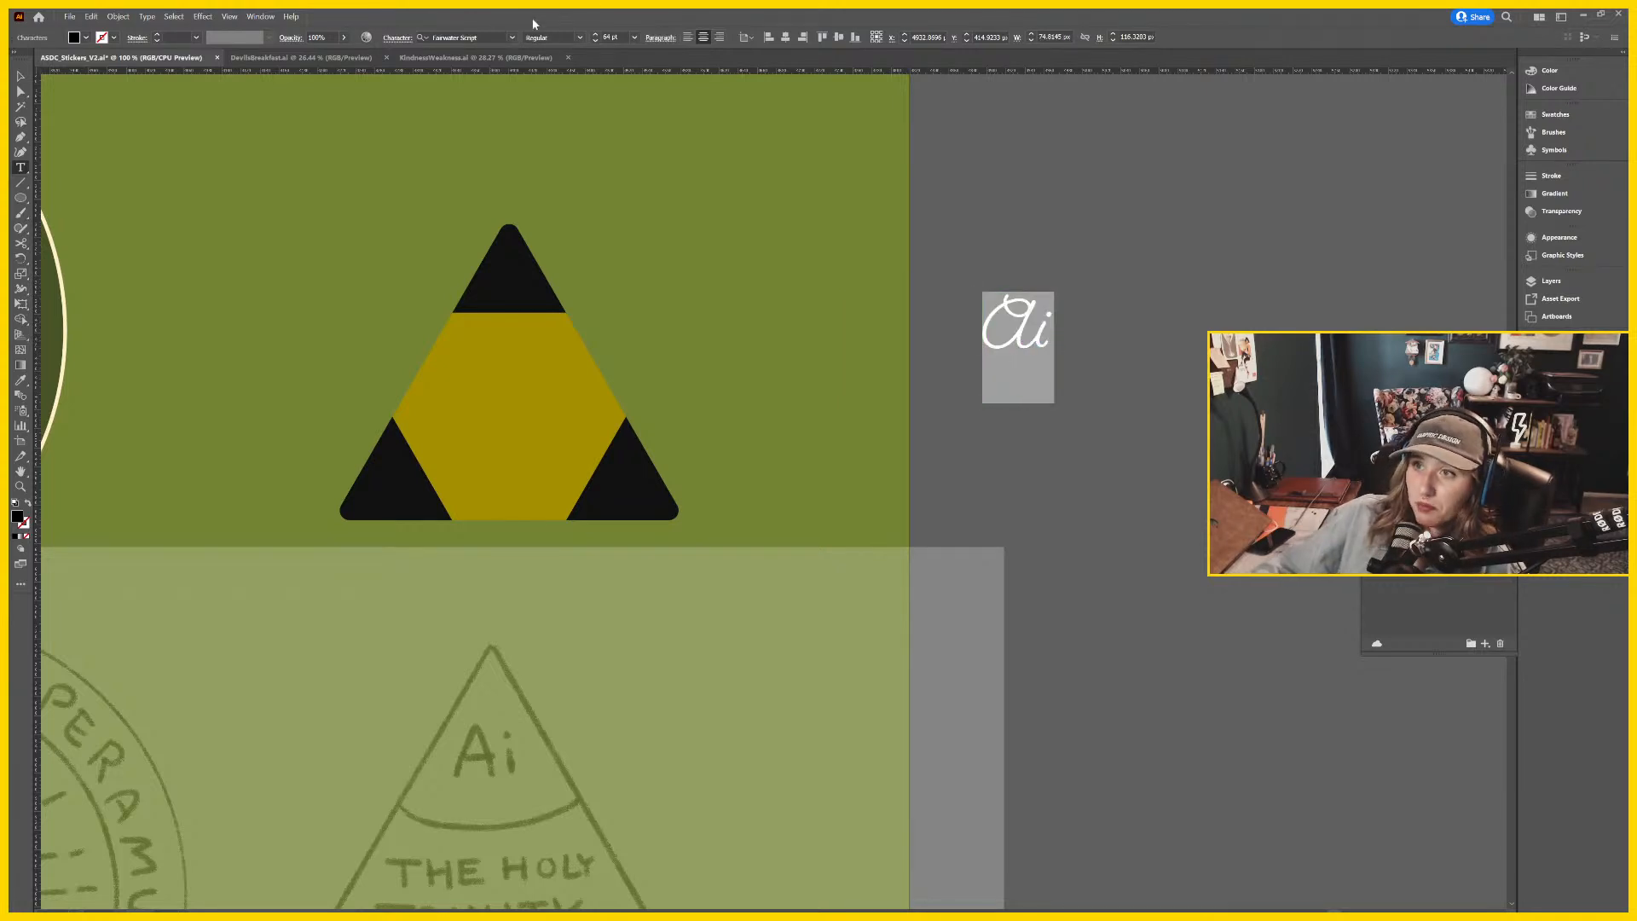
{"action": "left_click", "coordinate": [512, 38]}
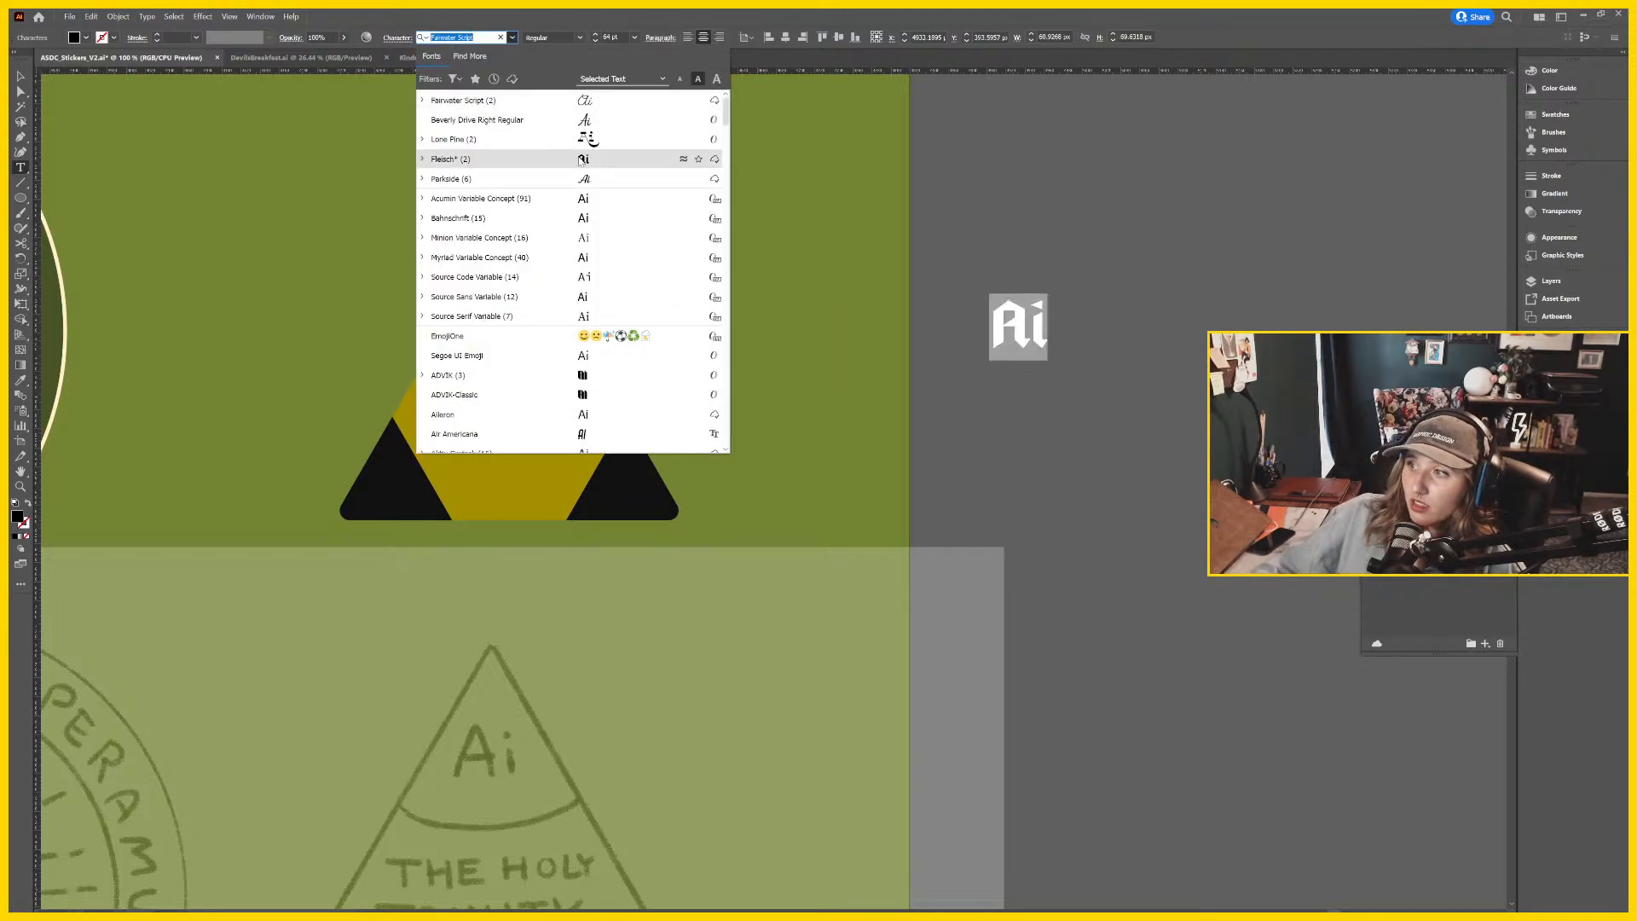
Set the font of the "Ai" text beside the artboard to Brandon Grotesque.
{"action": "scroll", "coordinate": [610, 375], "scroll_direction": "down", "scroll_amount": 6}
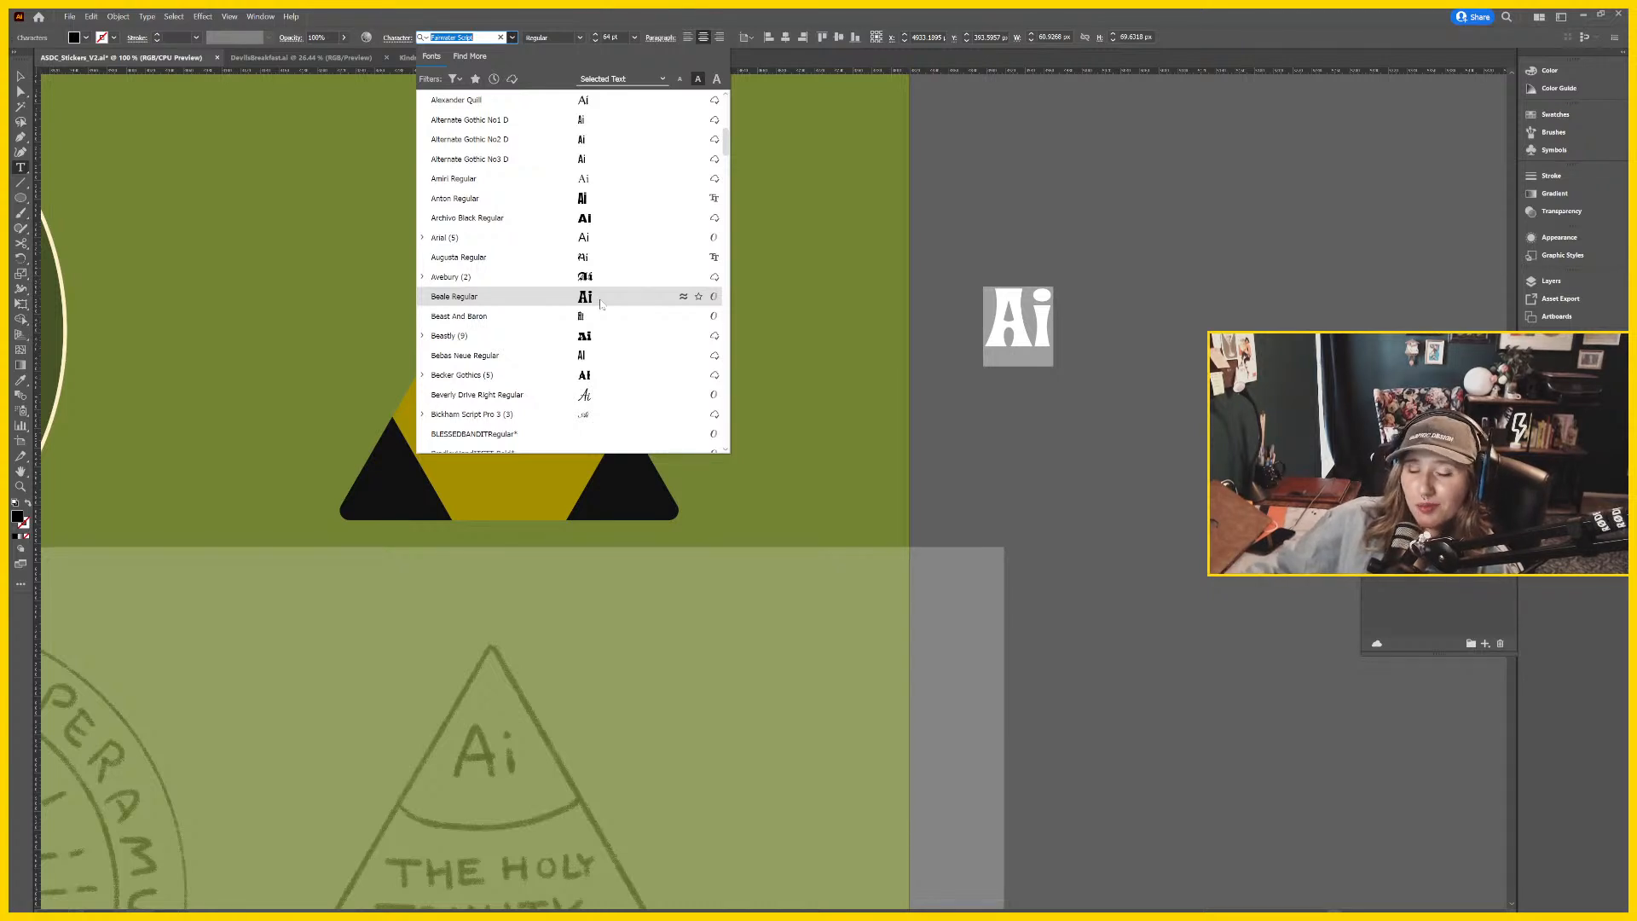
{"action": "scroll", "coordinate": [626, 386], "scroll_direction": "down", "scroll_amount": 2}
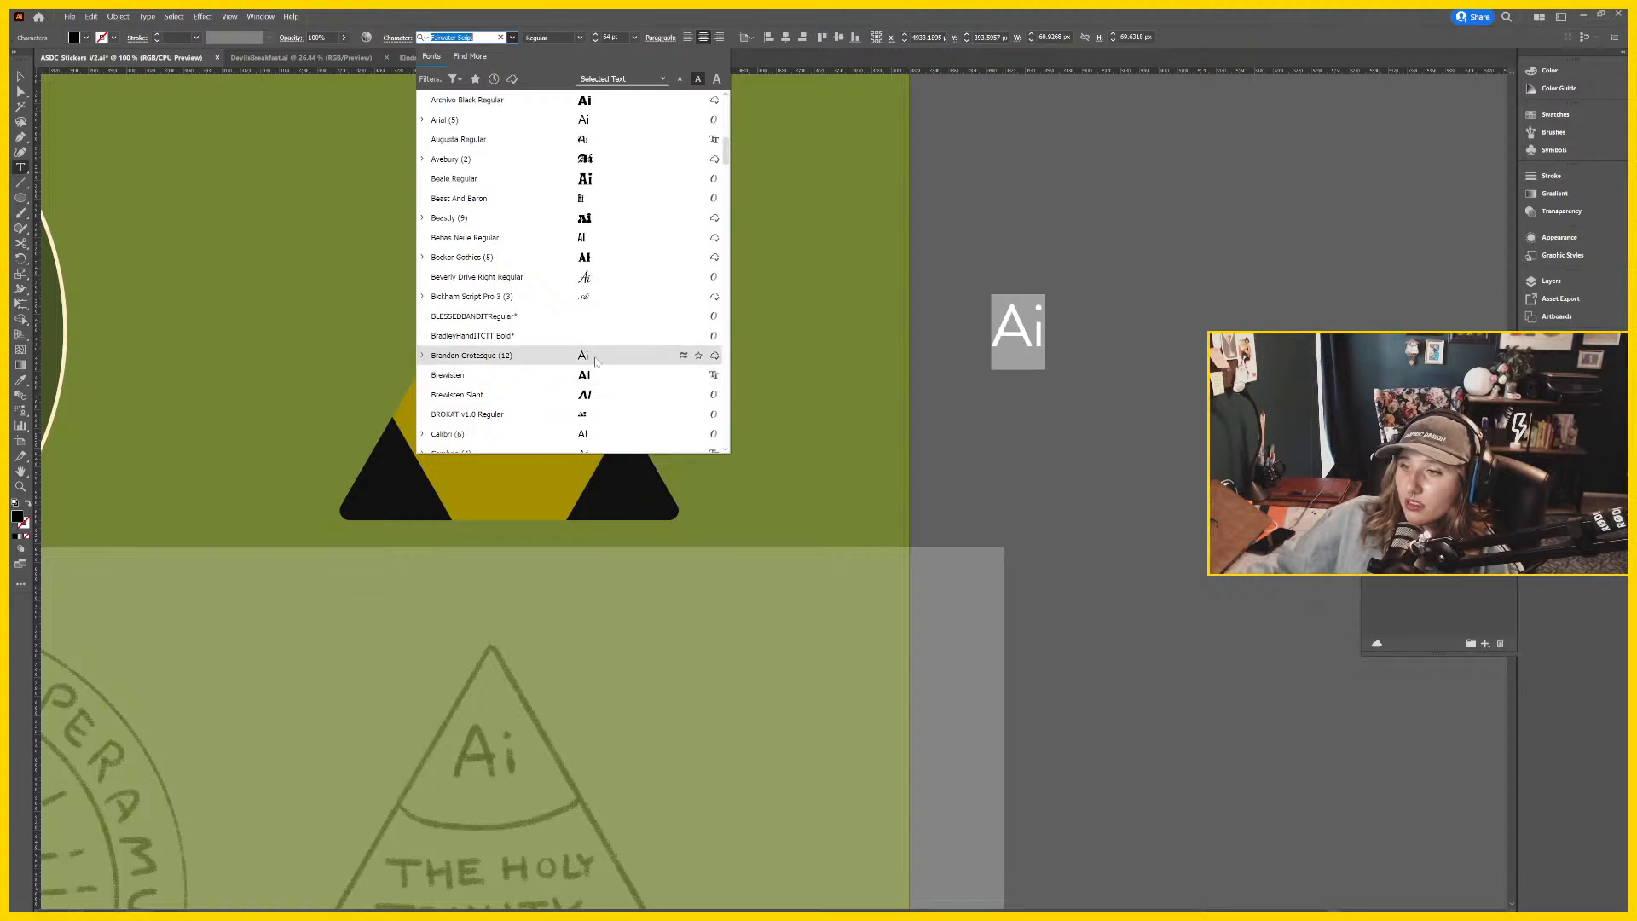
{"action": "left_click", "coordinate": [595, 358]}
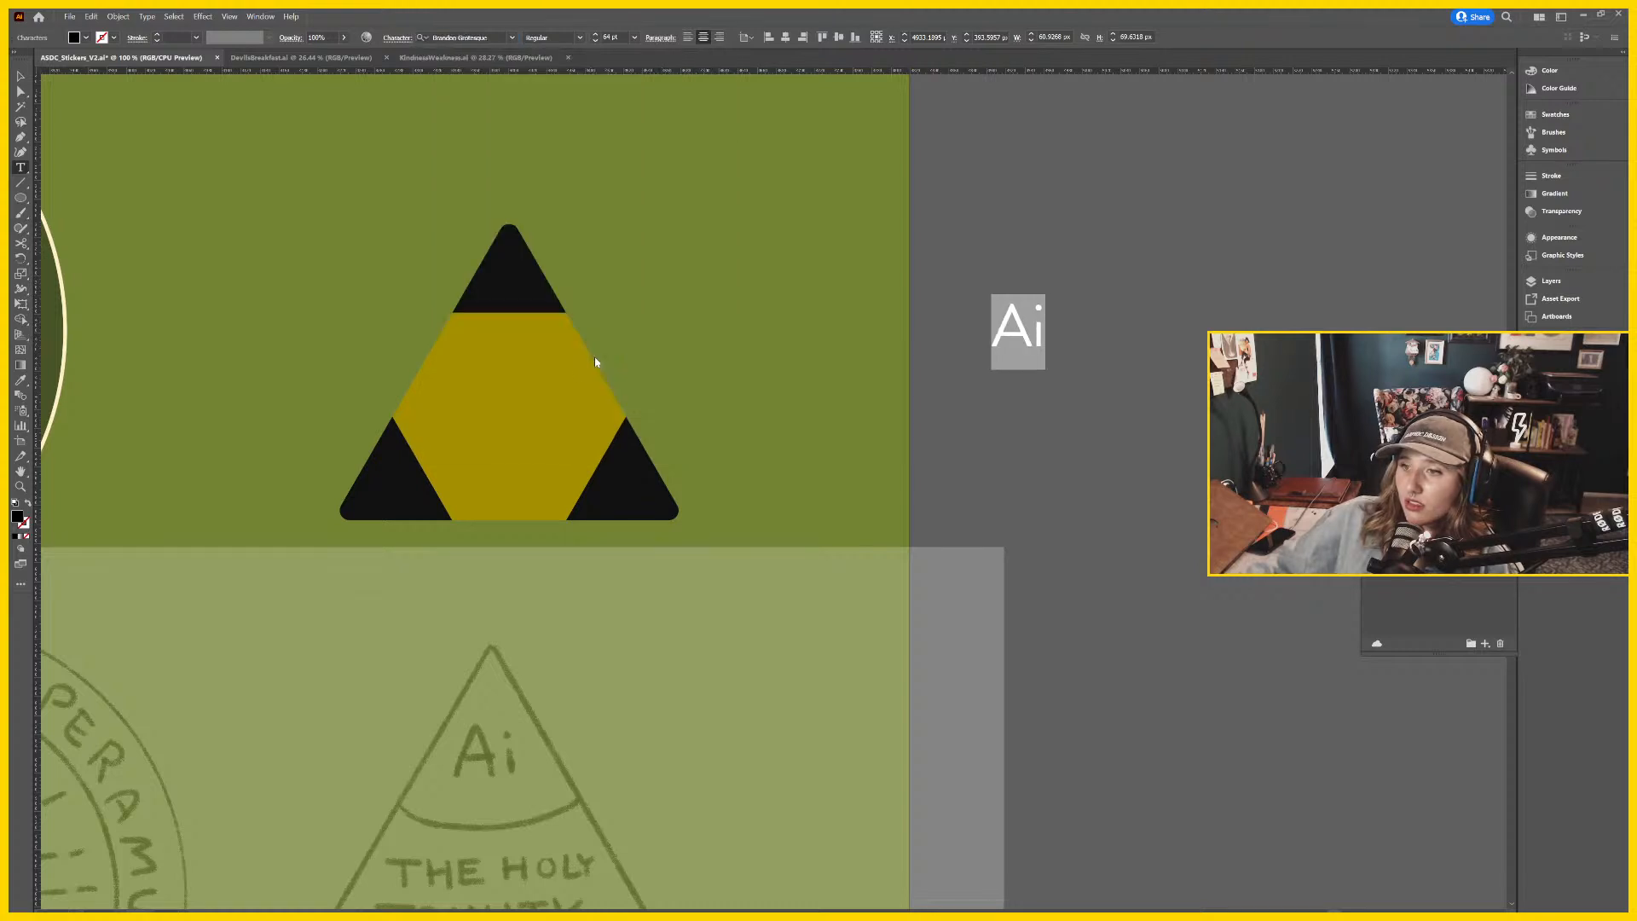
{"action": "left_click", "coordinate": [21, 79]}
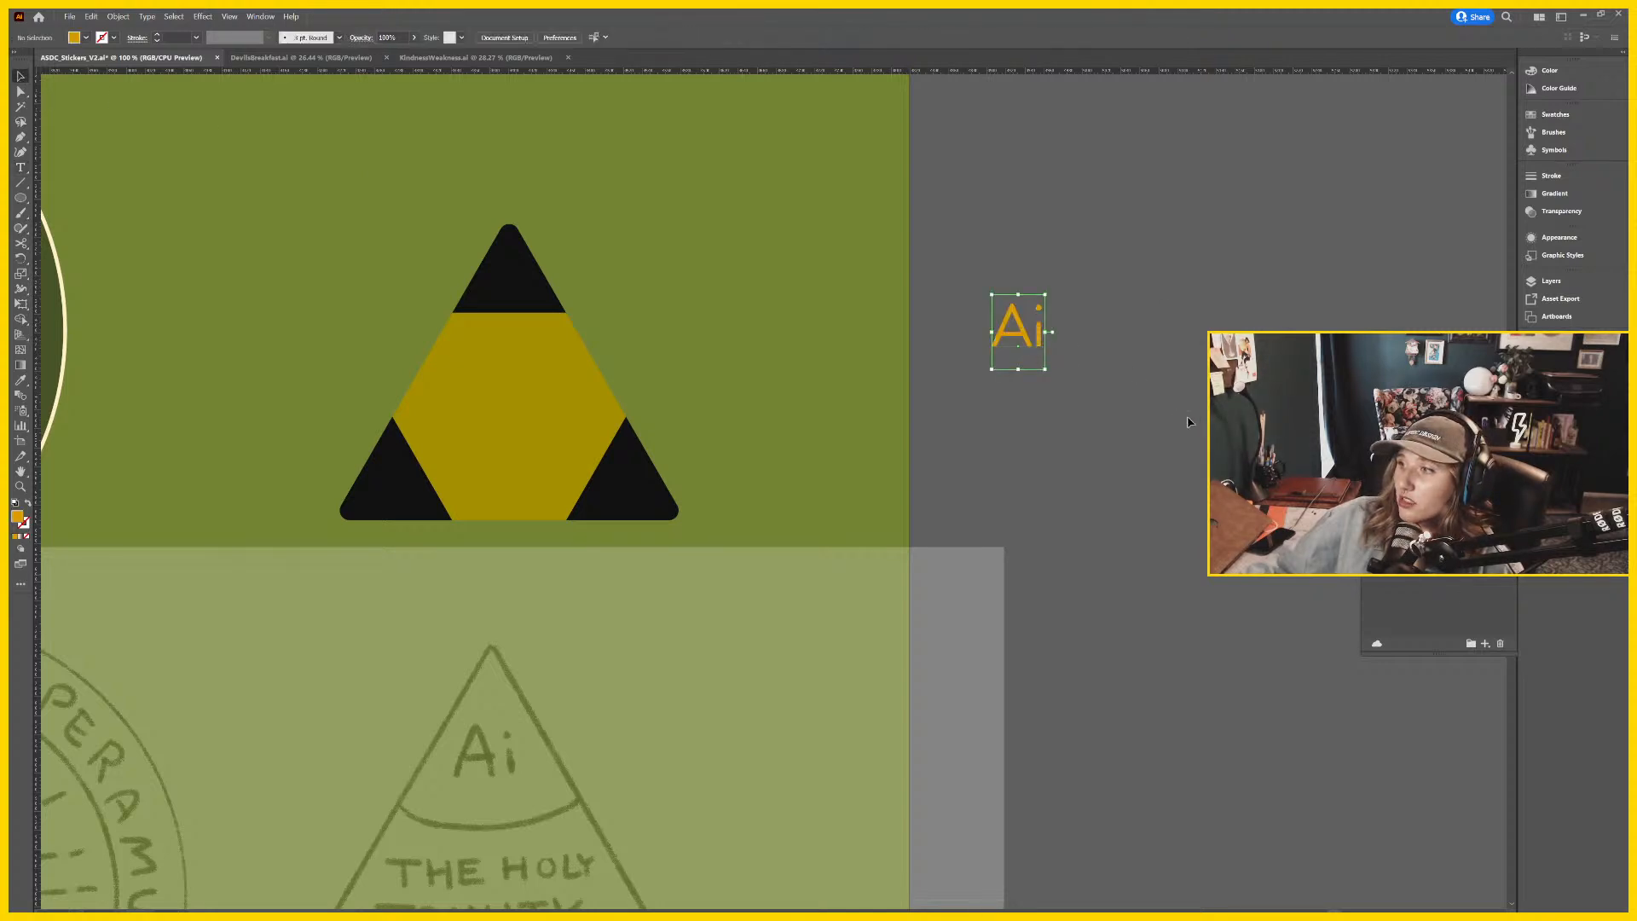
Move the gold "Ai" text into the triangle's top black corner and fit it inside.
{"action": "left_click", "coordinate": [1108, 401]}
{"action": "left_click_drag", "start_coordinate": [1027, 341], "coordinate": [517, 293]}
{"action": "left_click", "coordinate": [1004, 434]}
{"action": "scroll", "coordinate": [1004, 434], "scroll_direction": "left", "scroll_amount": 4}
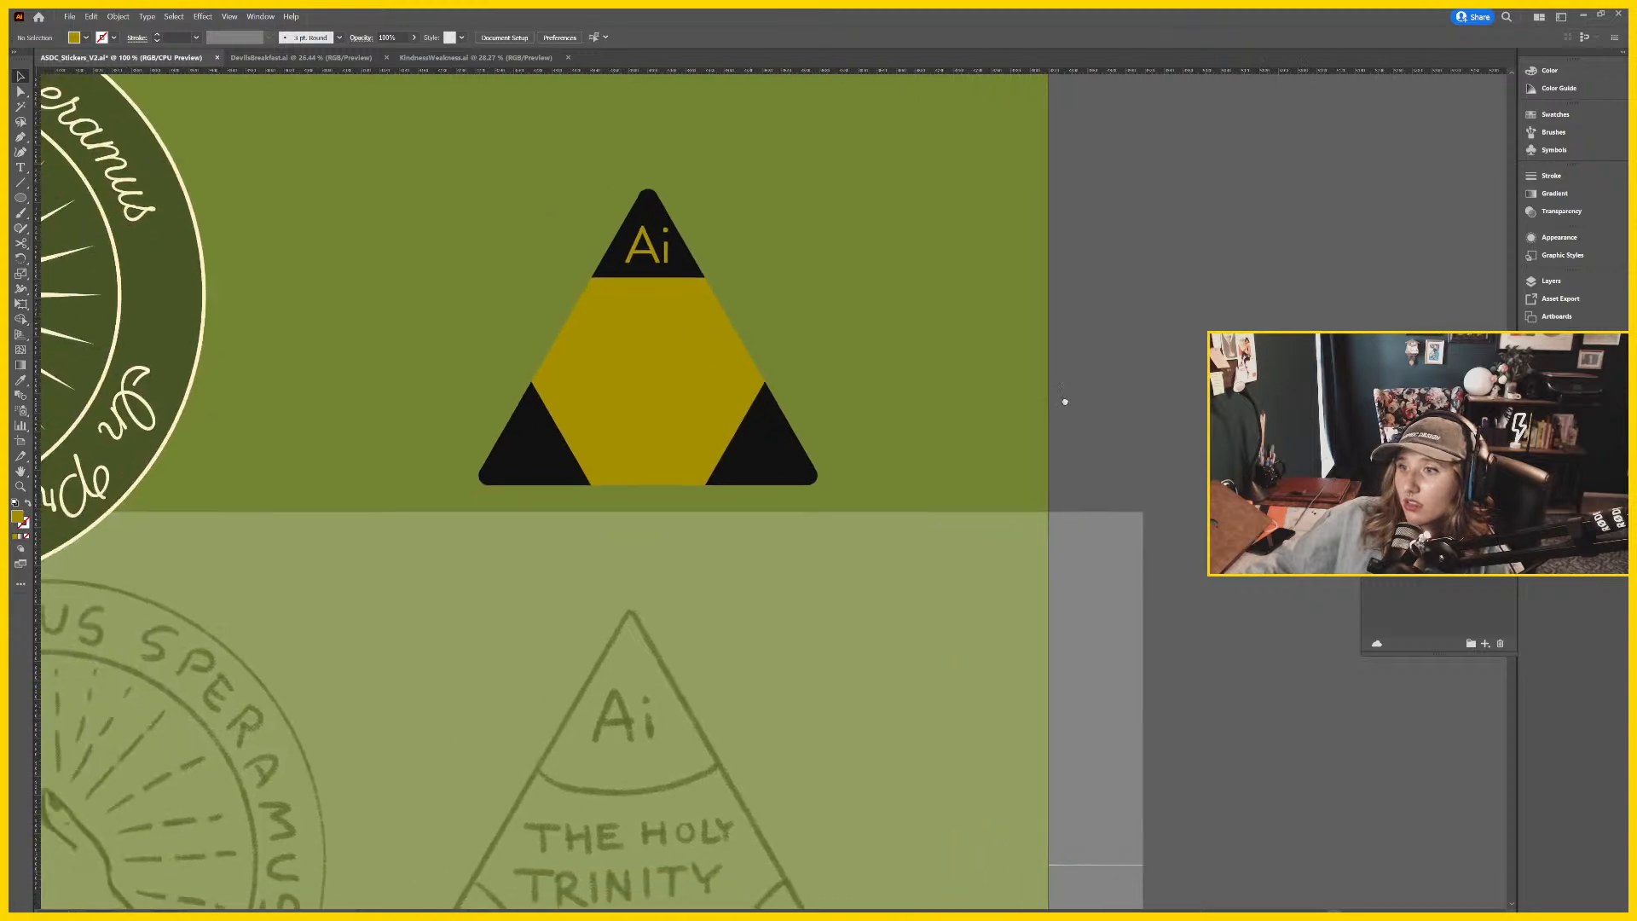
{"action": "left_click", "coordinate": [690, 264]}
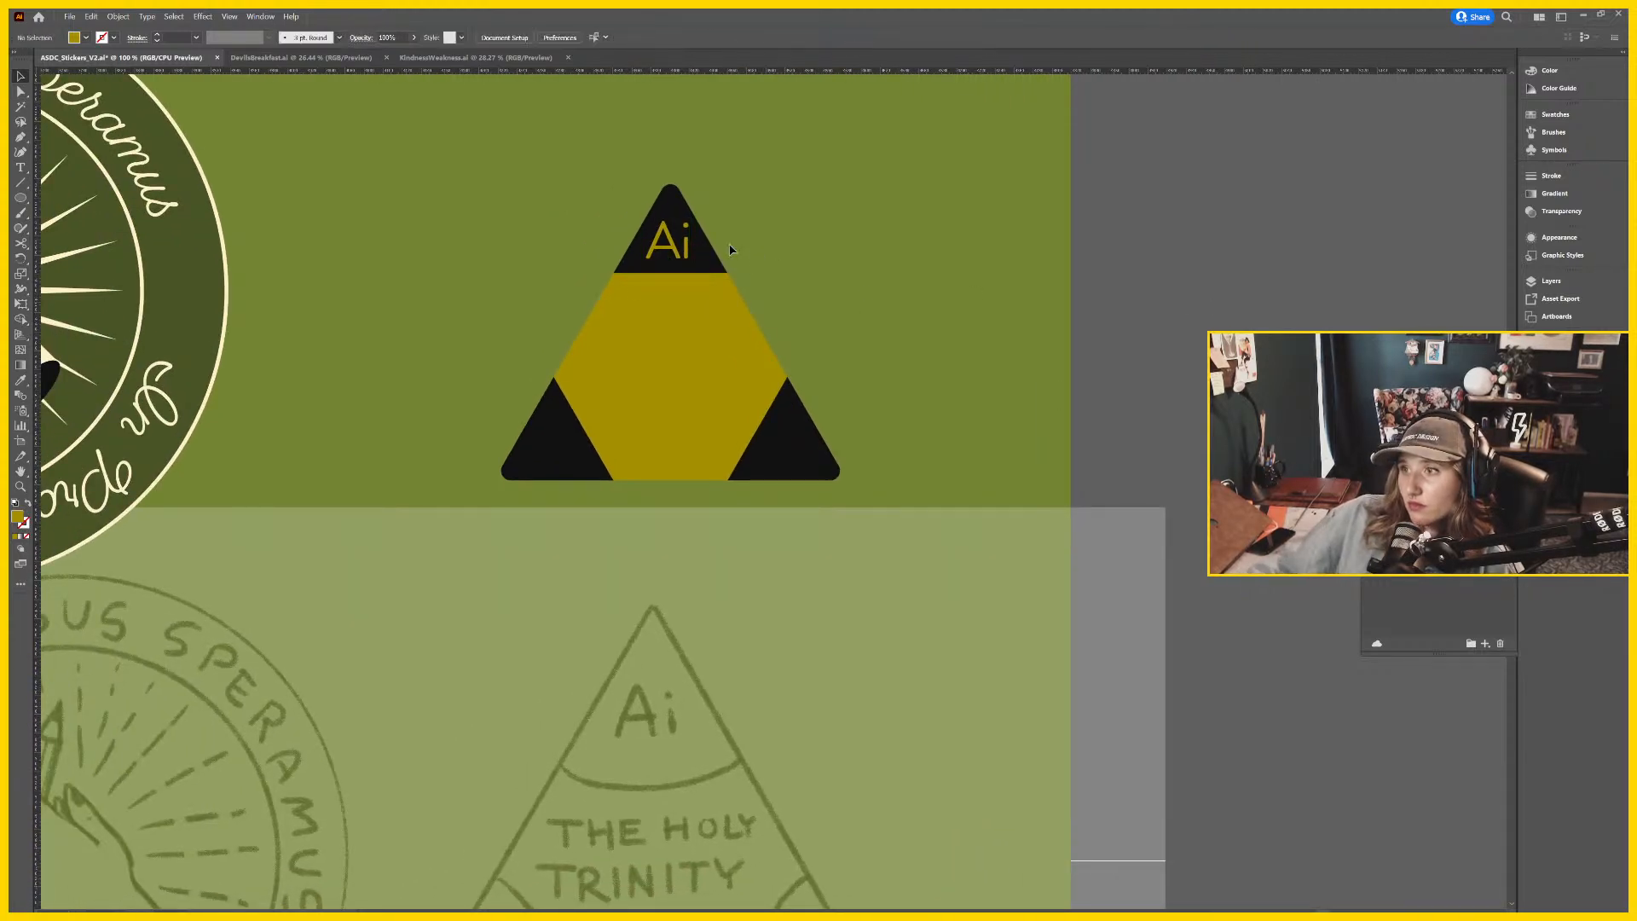
Copy the "Ai" text into the triangle's lower-left black corner and change the copy to "Ps".
{"action": "left_click_drag", "start_coordinate": [670, 278], "coordinate": [568, 460]}
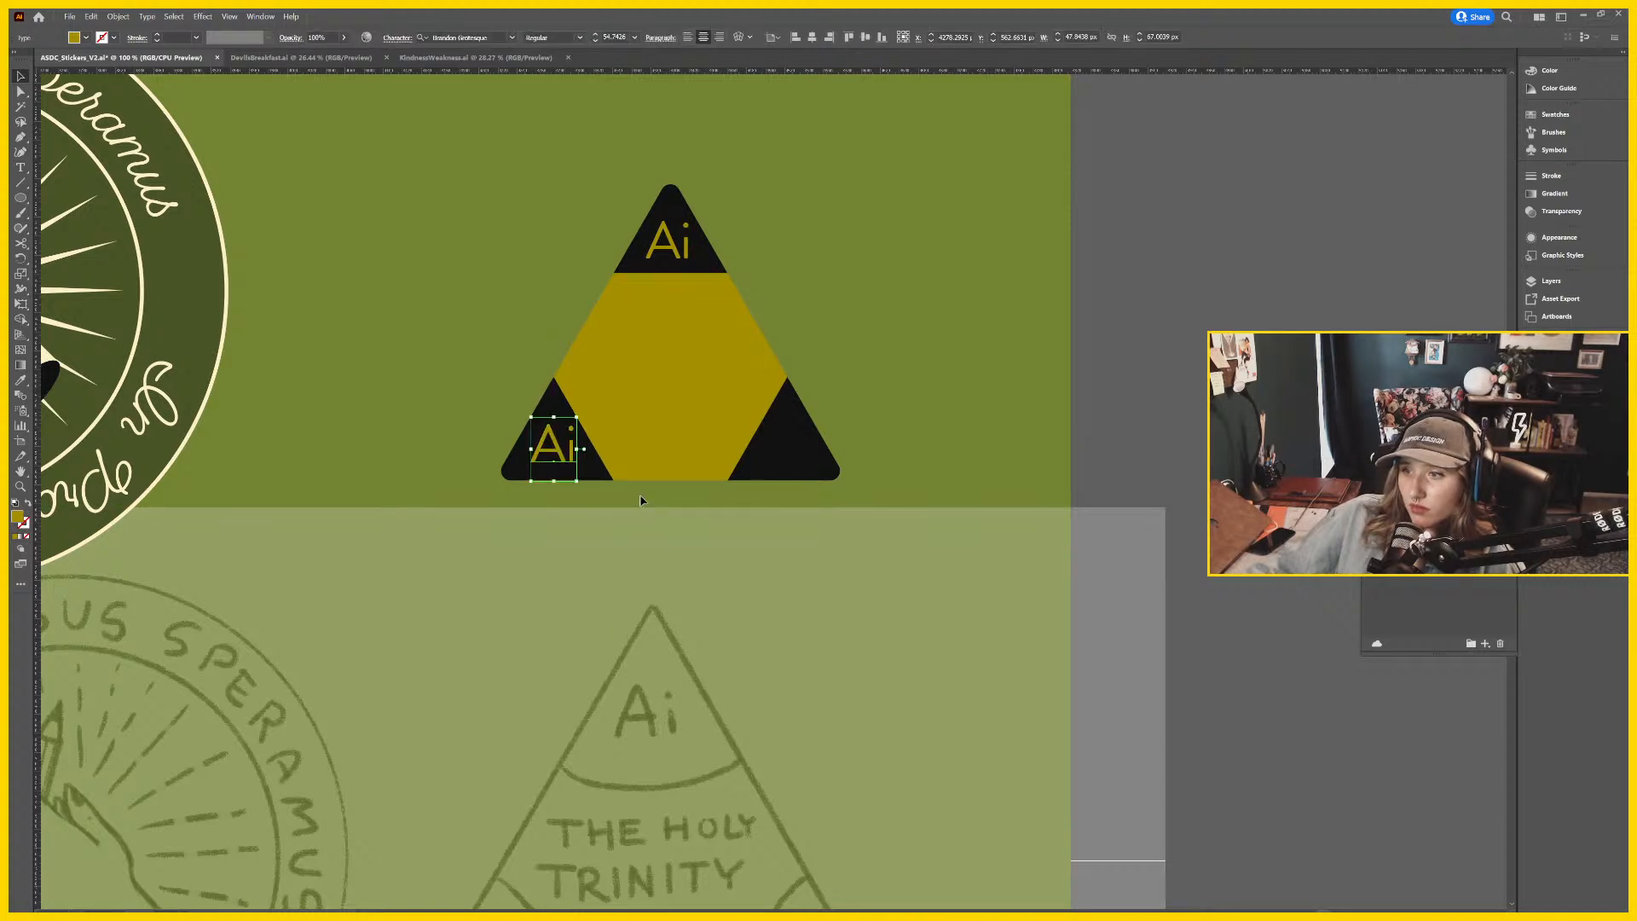
{"action": "scroll", "coordinate": [717, 575], "scroll_direction": "down", "scroll_amount": 4}
{"action": "scroll", "coordinate": [716, 589], "scroll_direction": "up", "scroll_amount": 3}
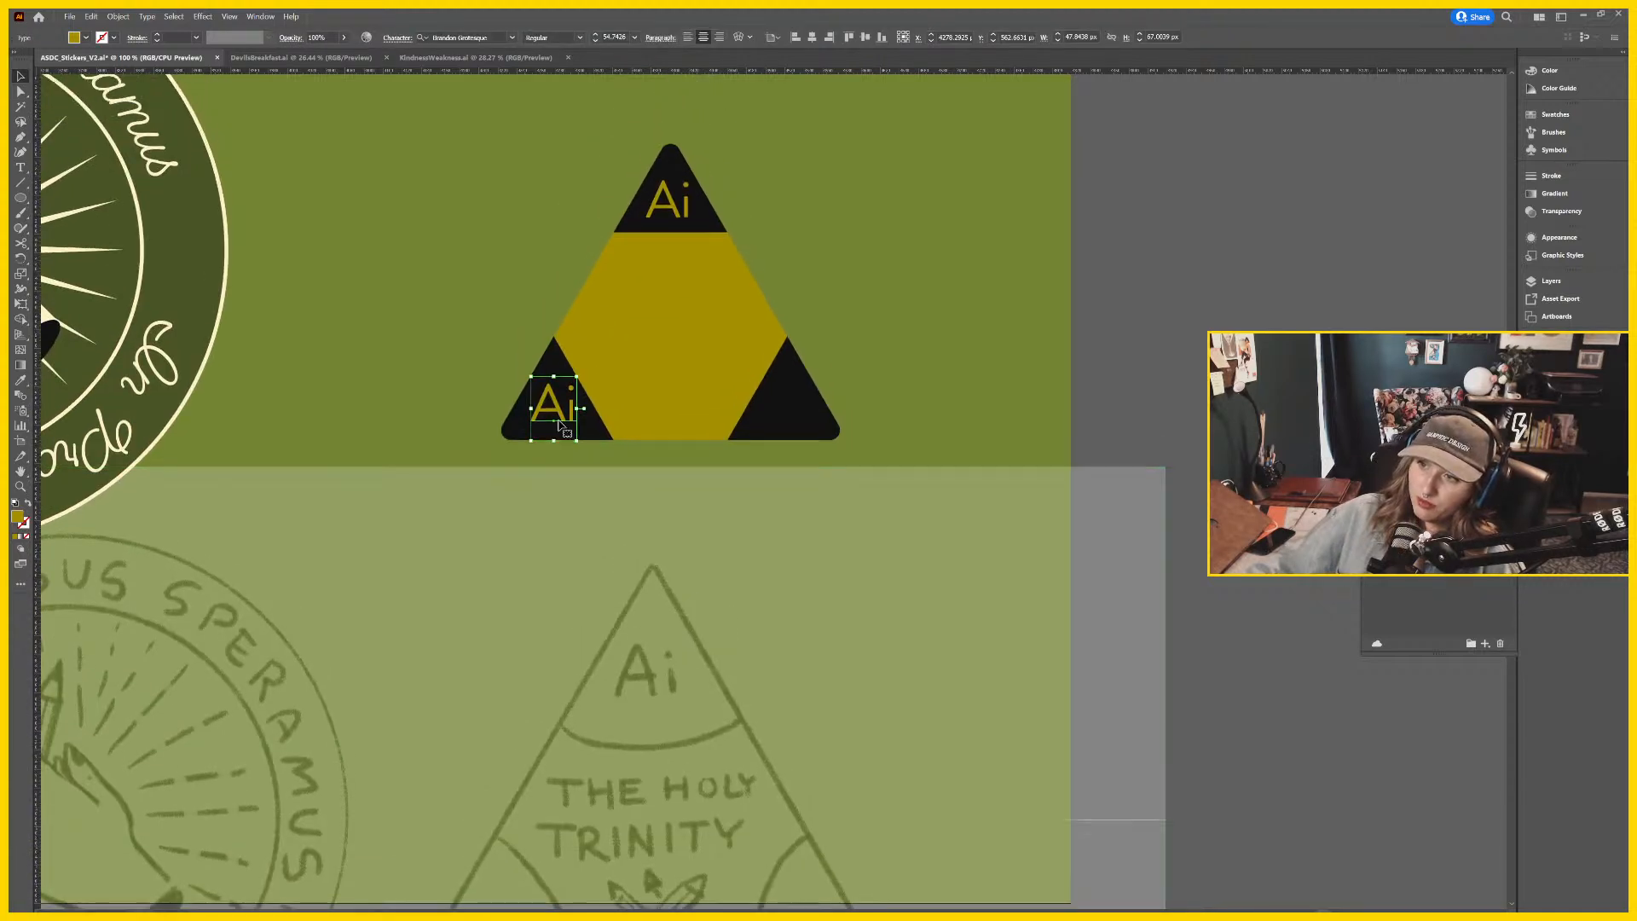
{"action": "double_click", "coordinate": [556, 413]}
{"action": "double_click", "coordinate": [555, 410]}
{"action": "type", "text": "P"}
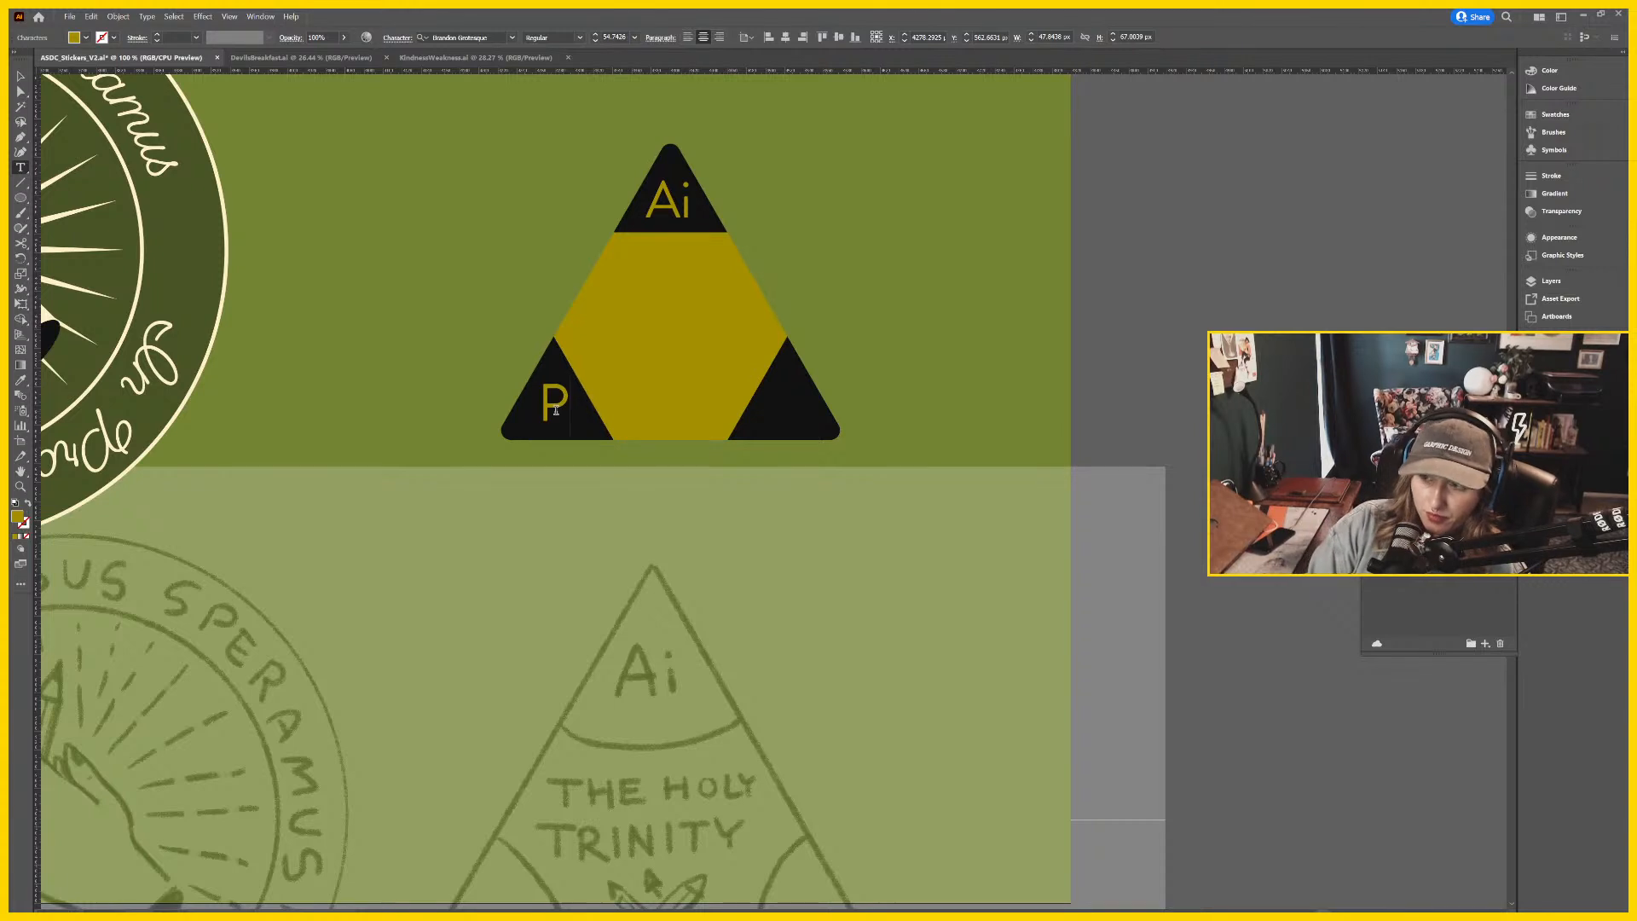
{"action": "type", "text": "s"}
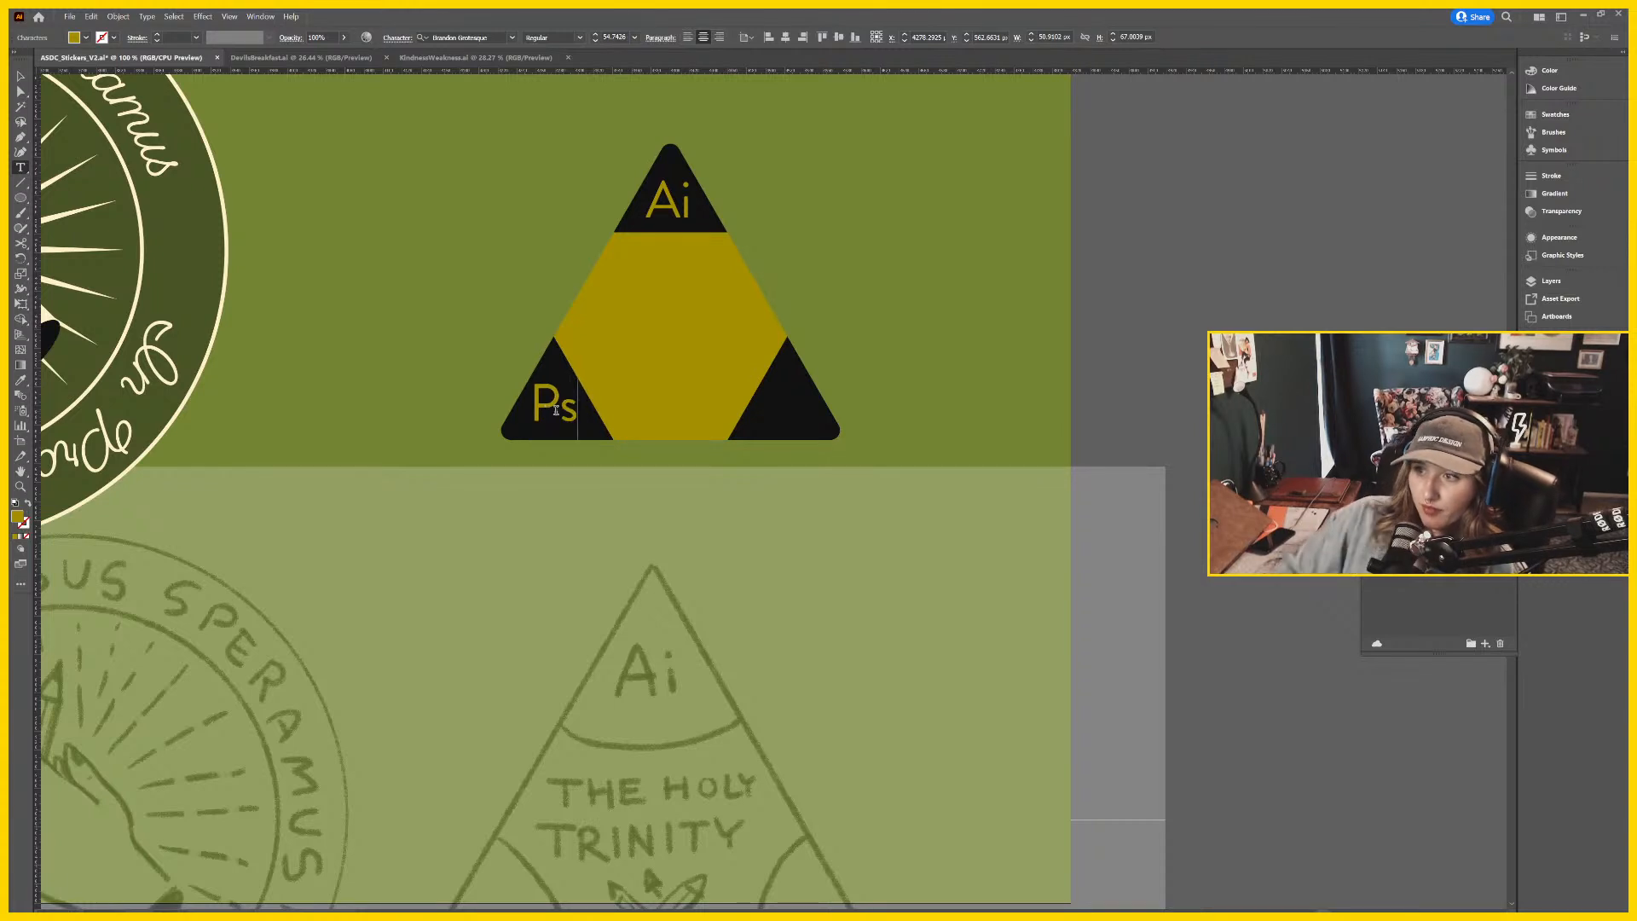
{"action": "left_click", "coordinate": [26, 78]}
Copy the "Ps" text across to the triangle's lower-right black corner and change the copy to "Id".
{"action": "left_click_drag", "start_coordinate": [564, 409], "coordinate": [802, 410]}
{"action": "double_click", "coordinate": [802, 410]}
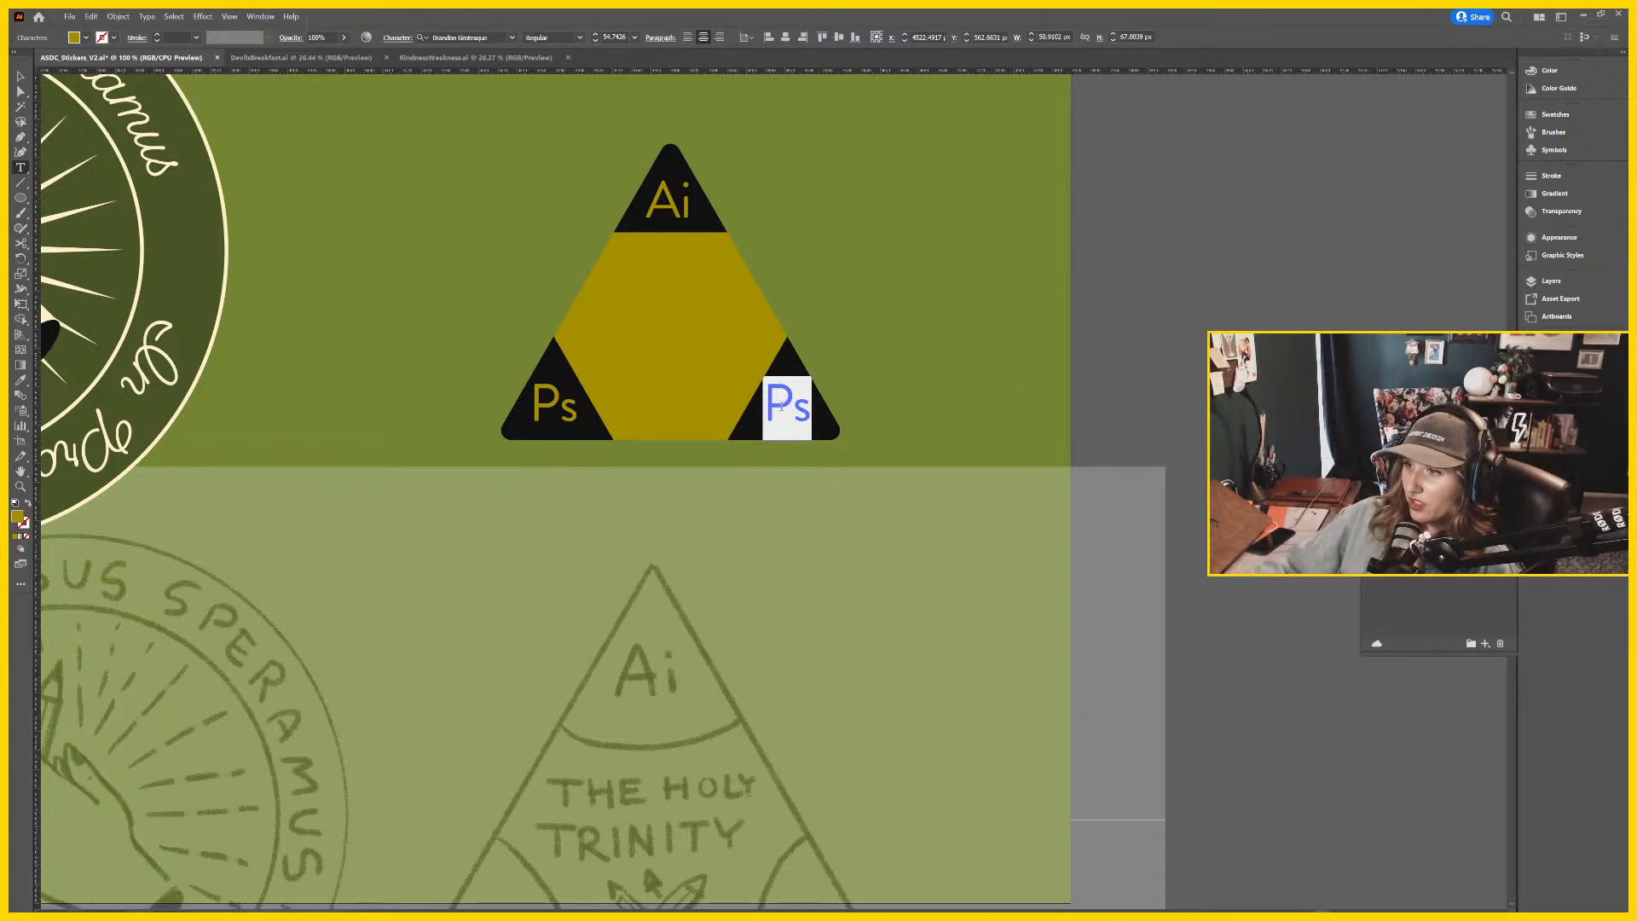
{"action": "left_click", "coordinate": [939, 427], "text": "ctrl"}
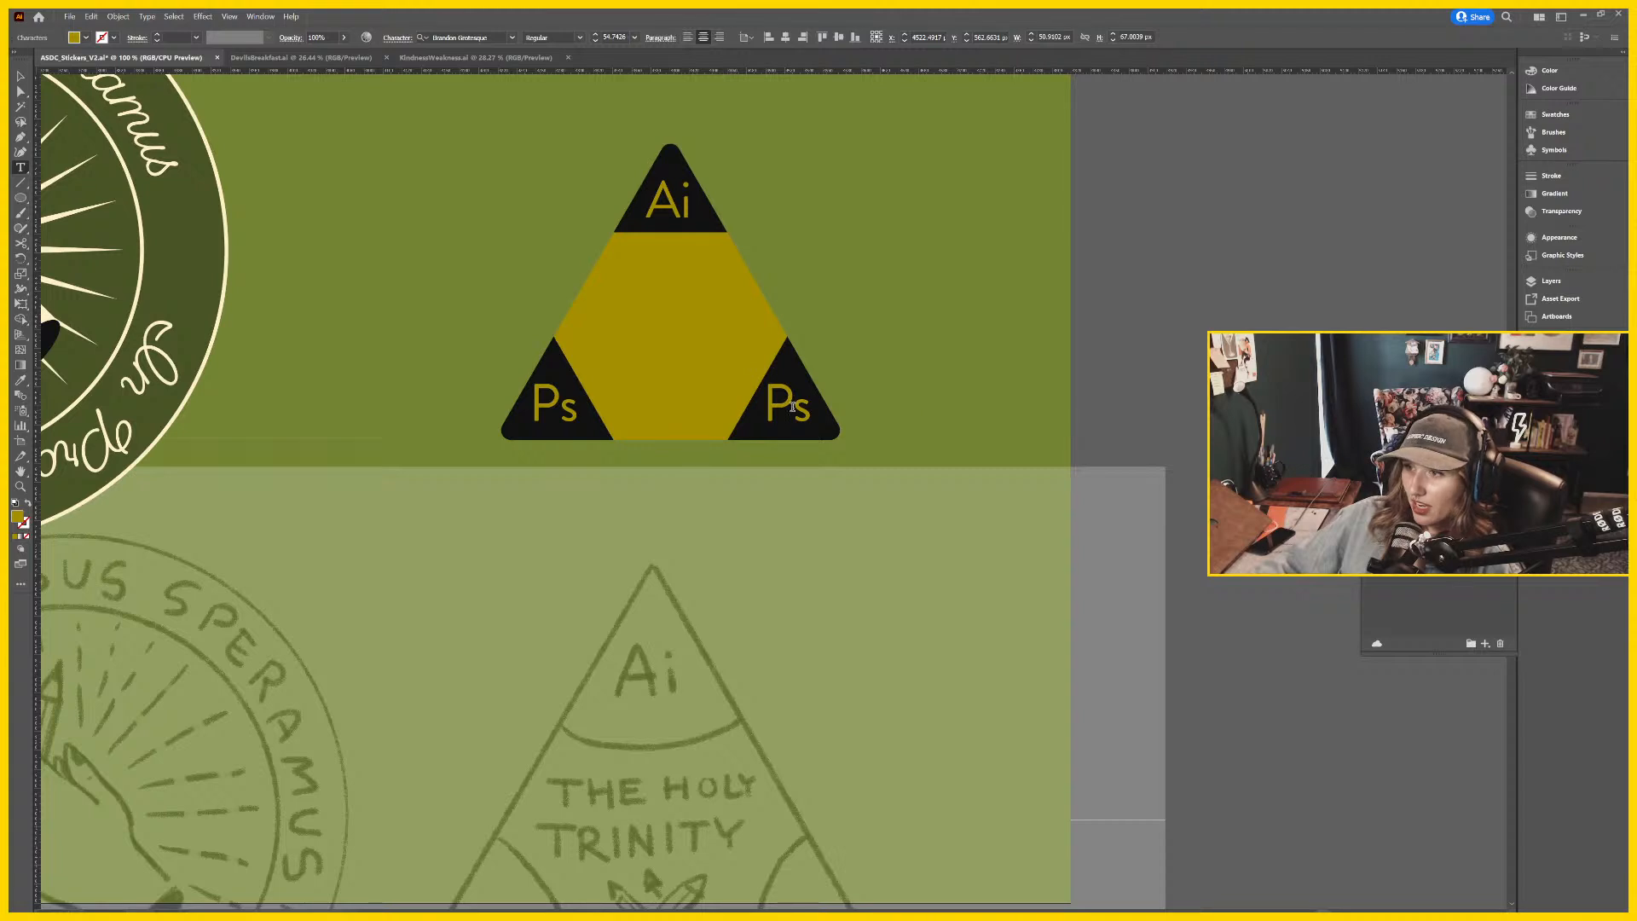
{"action": "double_click", "coordinate": [791, 409]}
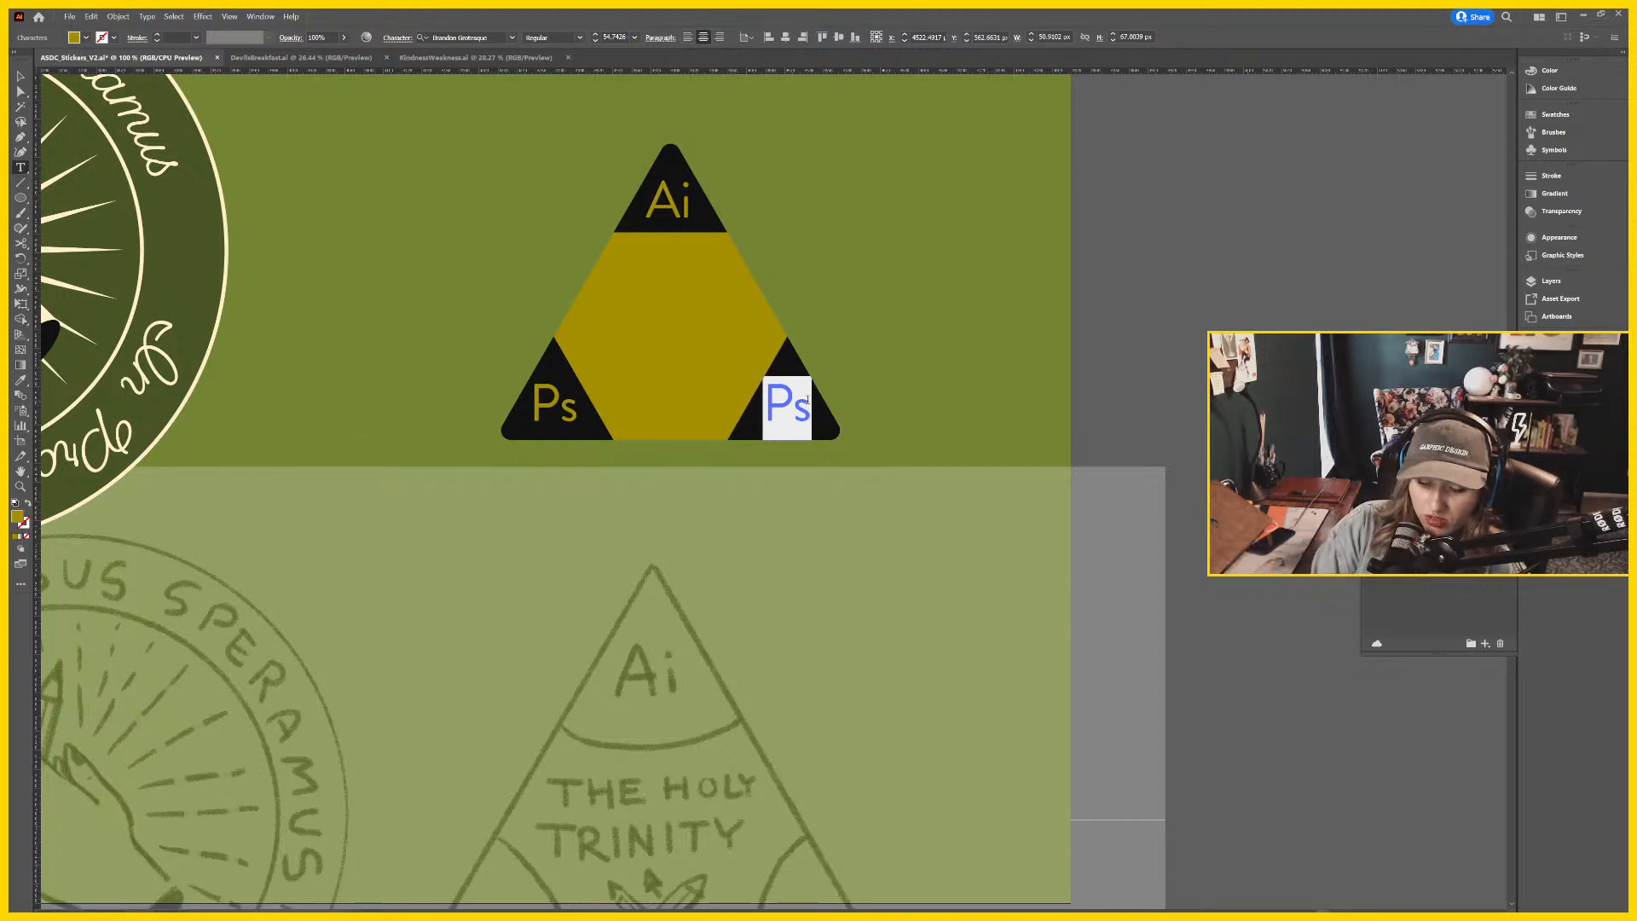
{"action": "type", "text": "Id"}
{"action": "left_click", "coordinate": [21, 77]}
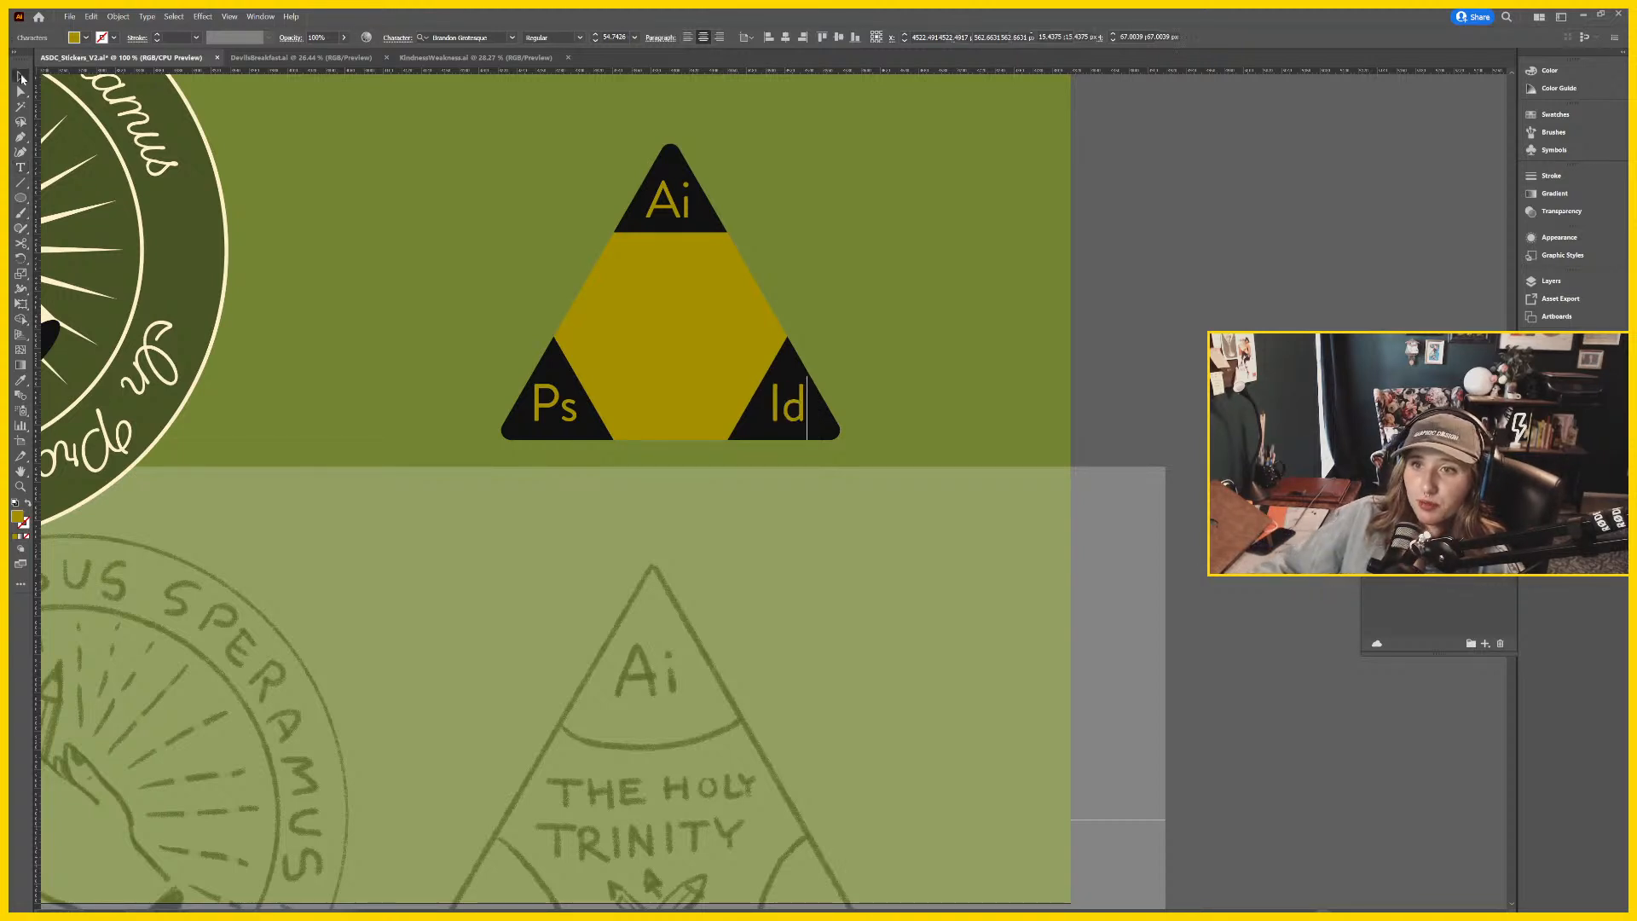
{"action": "key", "text": "ctrl+shift+a"}
Move the faded sketch reference further down, away from the triangle artwork.
{"action": "left_click_drag", "start_coordinate": [597, 597], "coordinate": [645, 600]}
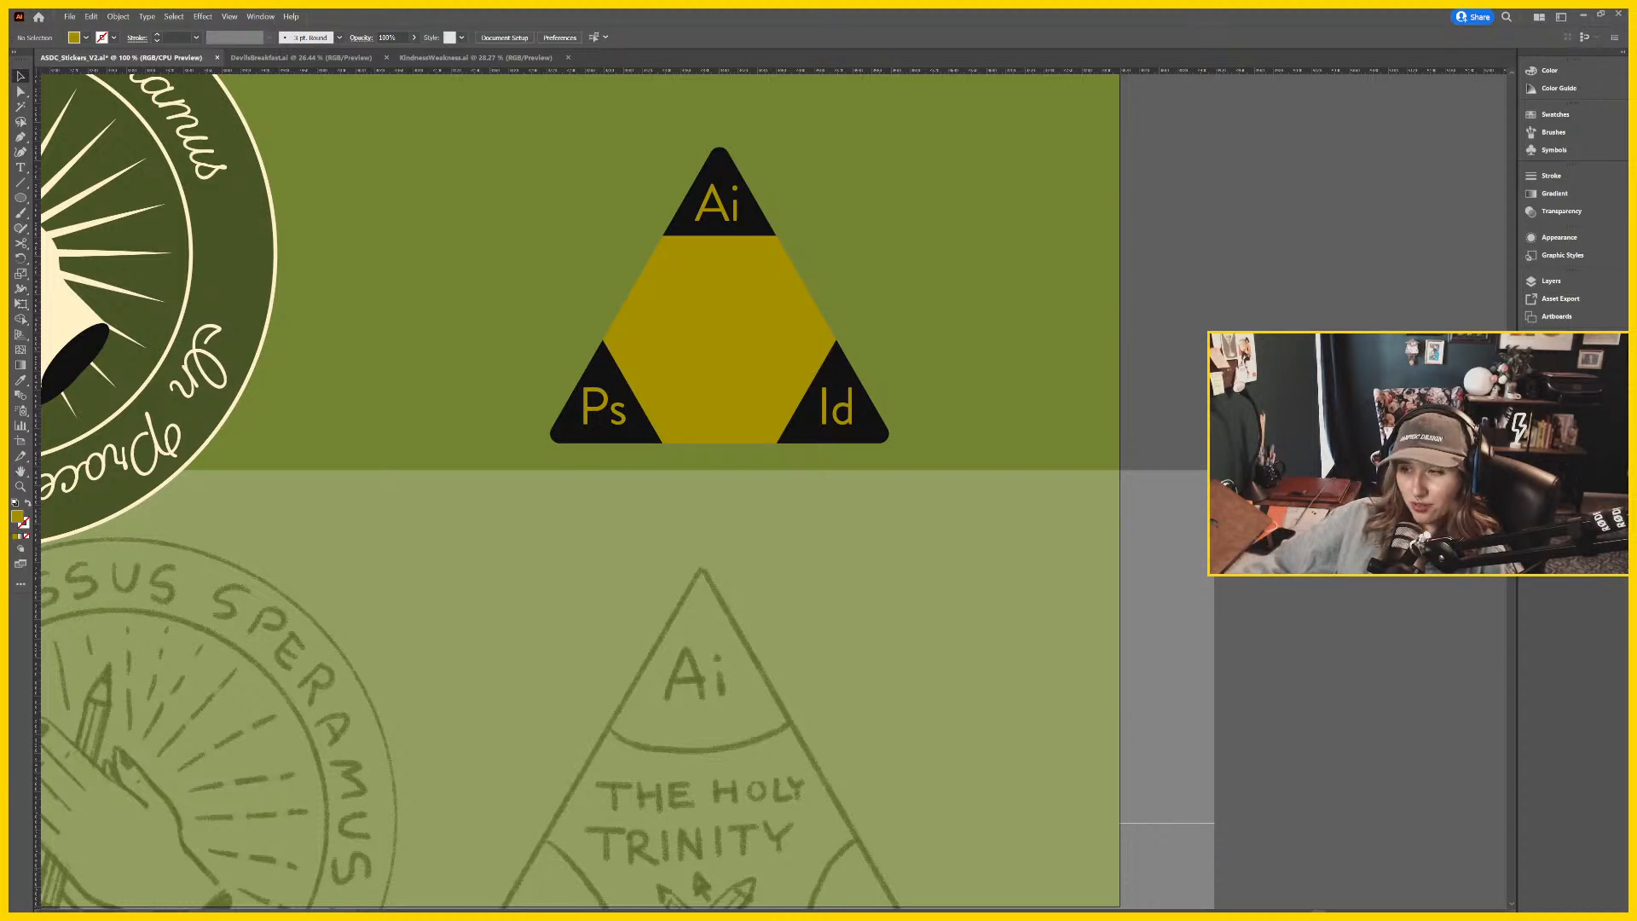
{"action": "left_click_drag", "start_coordinate": [1250, 323], "coordinate": [1295, 353]}
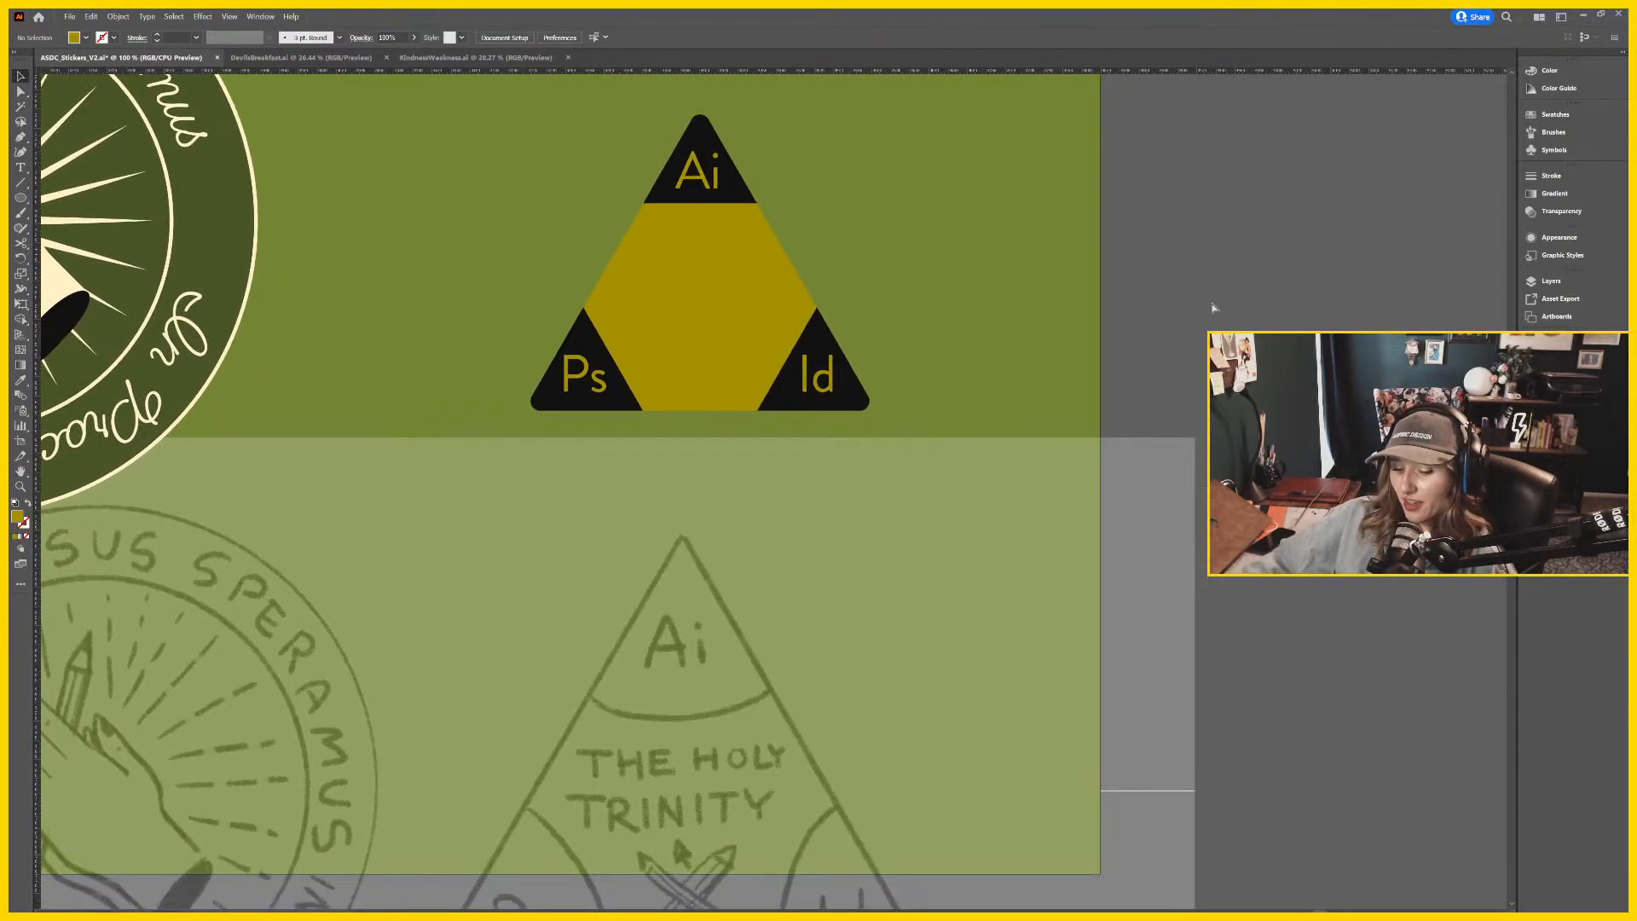
{"action": "key", "text": "ctrl+minus"}
{"action": "key", "text": "ctrl+minus"}
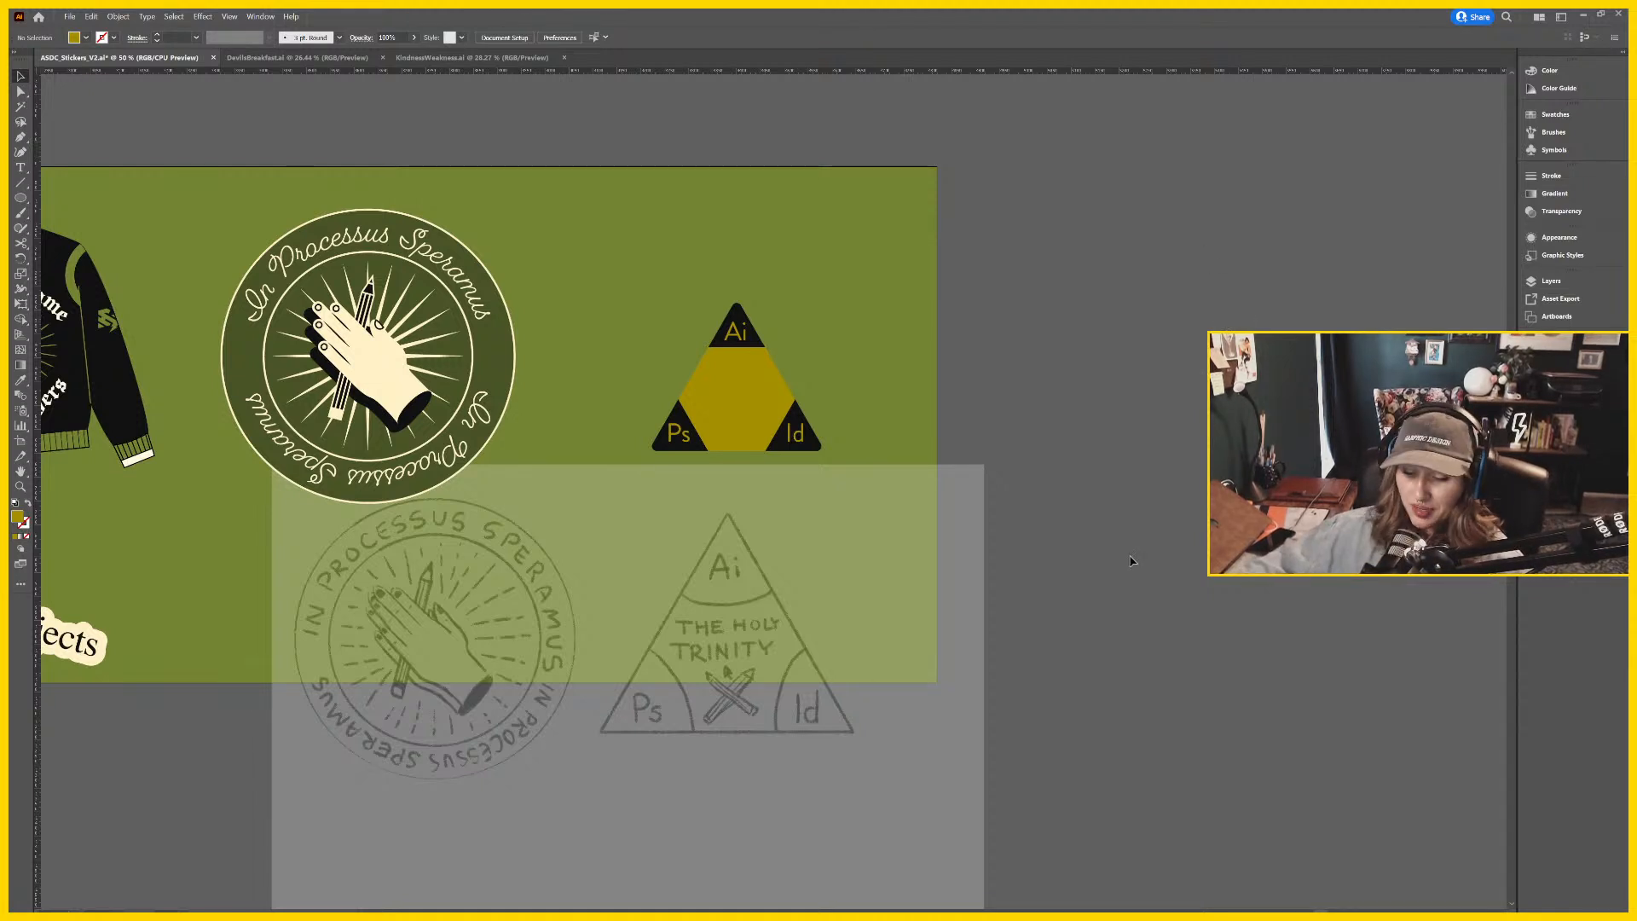
{"action": "key", "text": "ctrl+equal"}
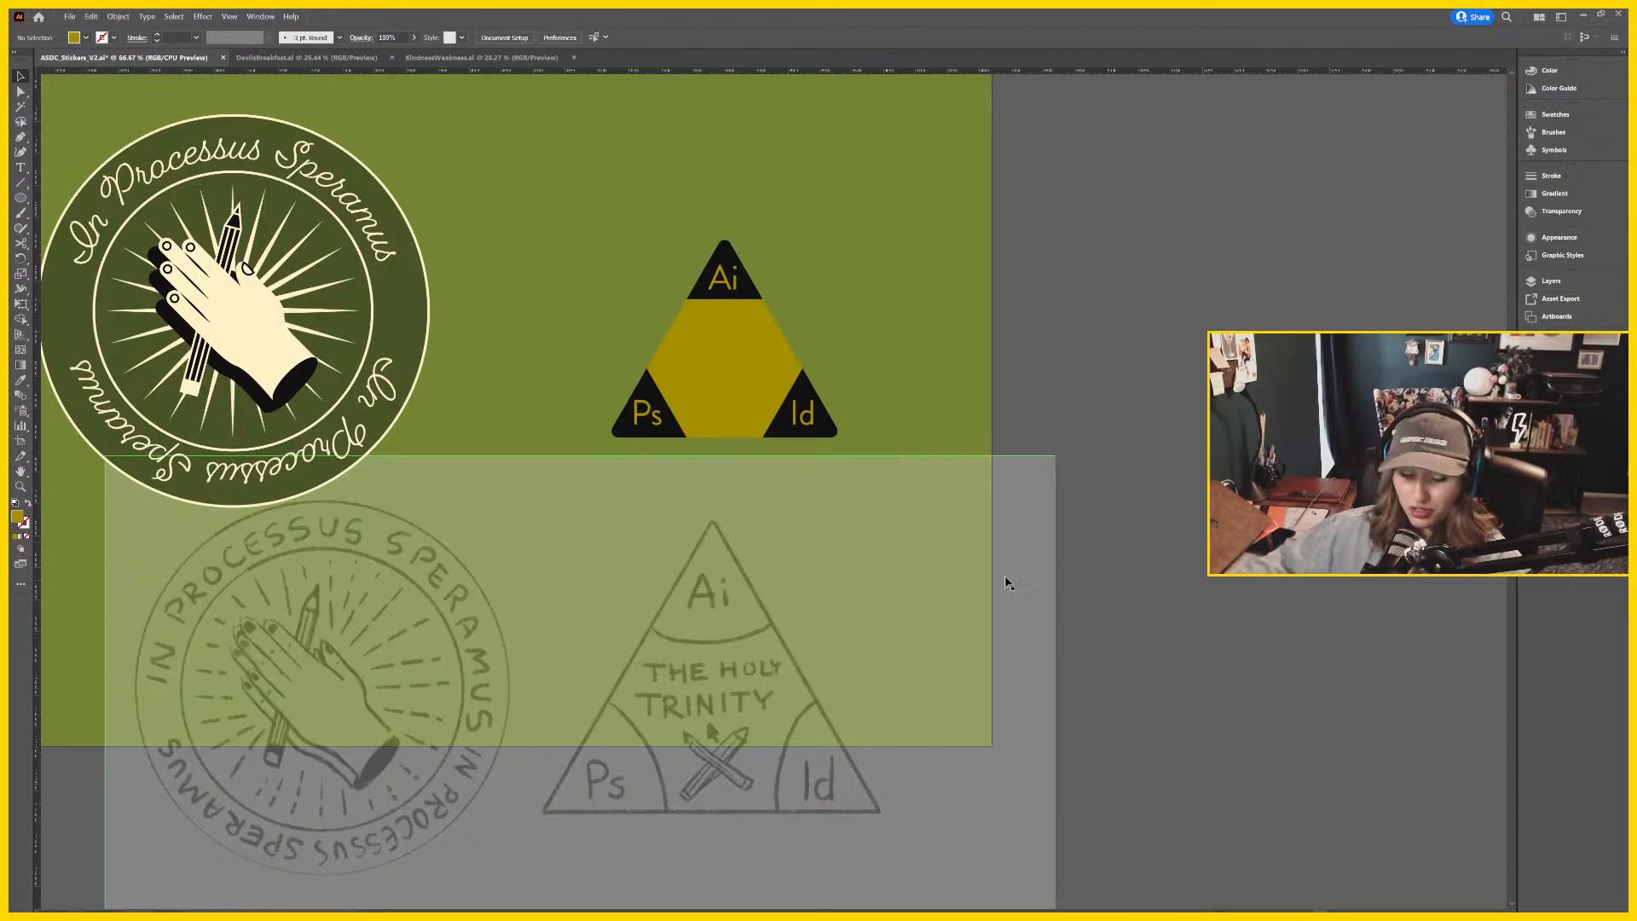
{"action": "left_click_drag", "start_coordinate": [1032, 698], "coordinate": [1126, 537]}
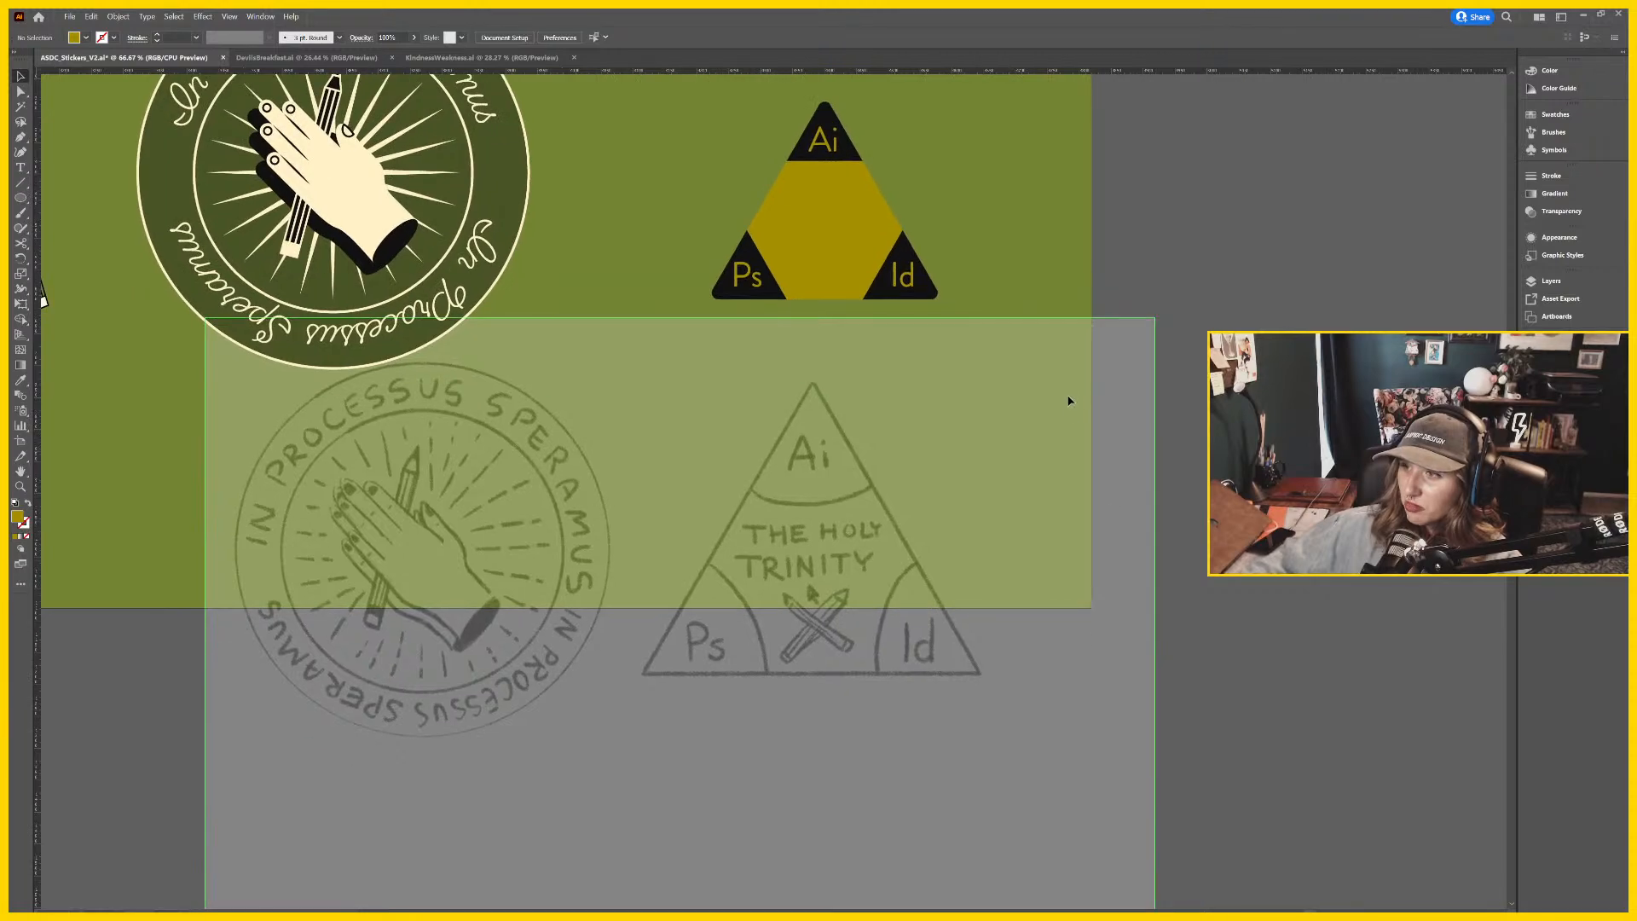
{"action": "left_click", "coordinate": [1134, 579]}
Copy the pencil from inside the praying-hands badge and paste it beside the triangle.
{"action": "double_click", "coordinate": [296, 249]}
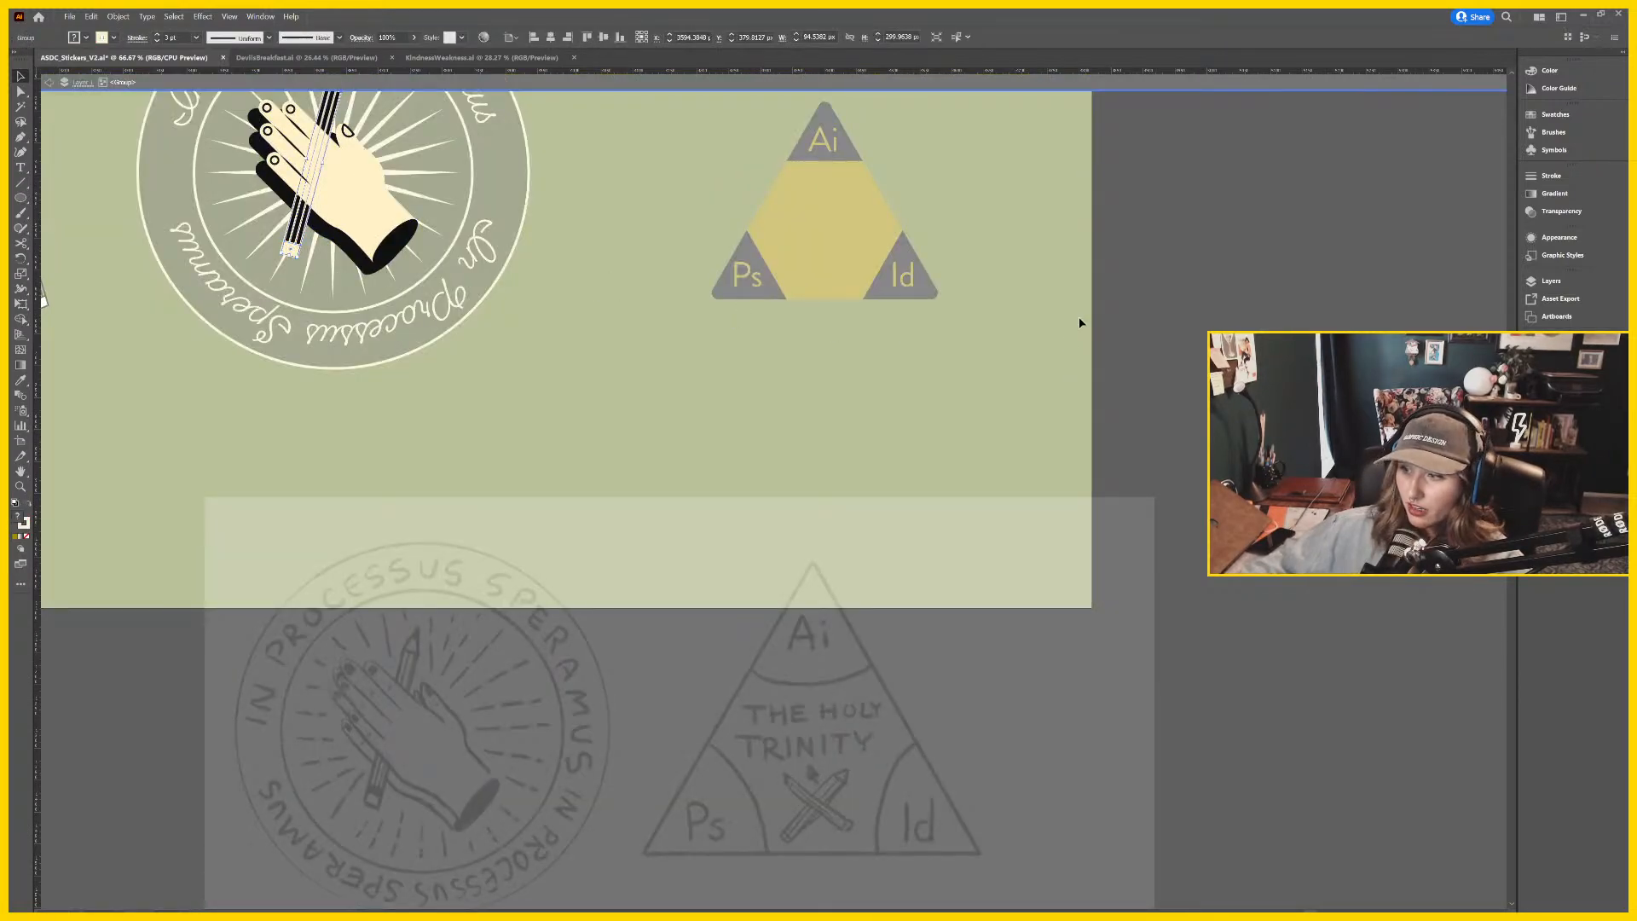
{"action": "scroll", "coordinate": [1108, 341], "scroll_direction": "up", "scroll_amount": 3}
{"action": "scroll", "coordinate": [1168, 372], "scroll_direction": "left", "scroll_amount": 1}
{"action": "double_click", "coordinate": [1132, 388]}
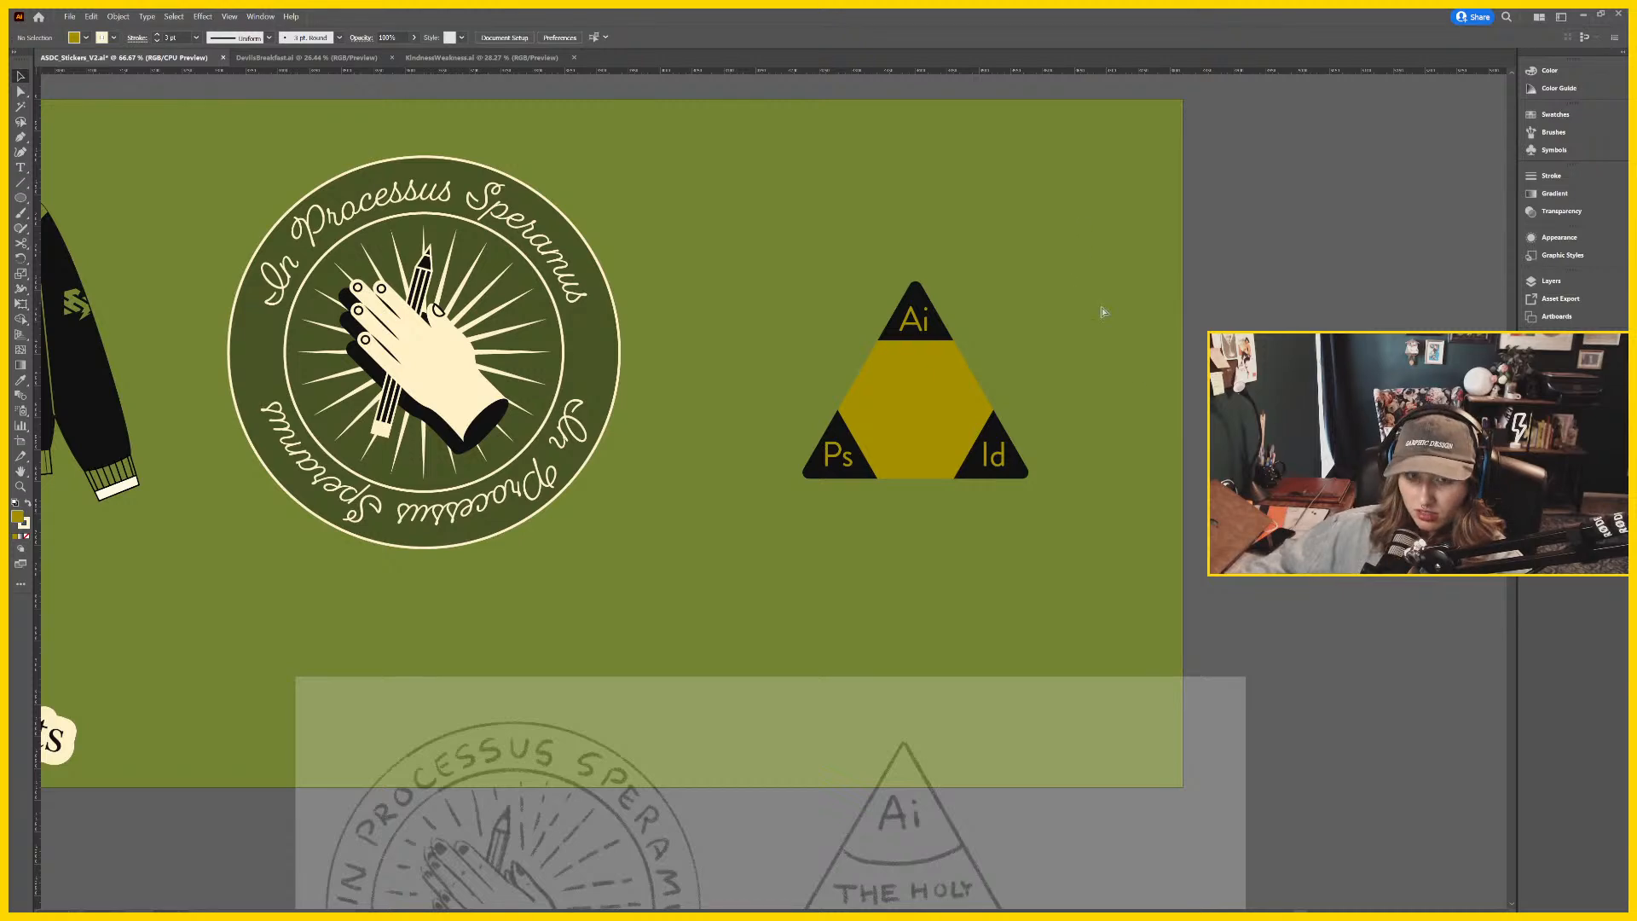
{"action": "key", "text": "ctrl+v"}
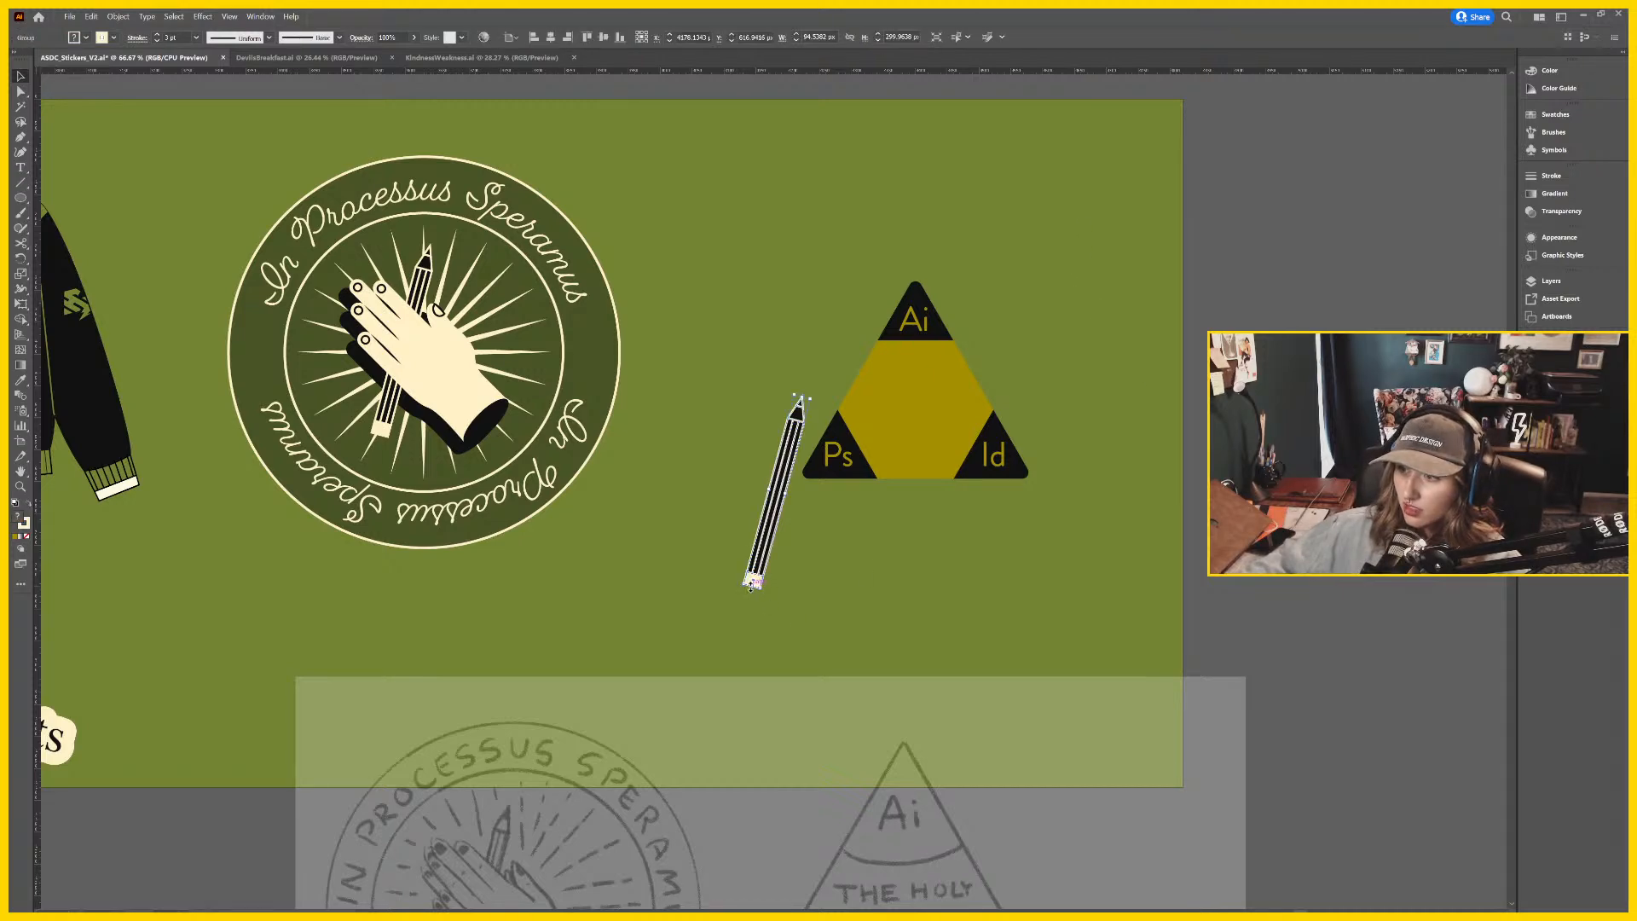
Try scaling the pasted pencil down and placing it in the gold hexagon, and undo both changes.
{"action": "left_click_drag", "start_coordinate": [751, 587], "coordinate": [769, 511]}
{"action": "left_click", "coordinate": [923, 524]}
{"action": "scroll", "coordinate": [921, 601], "scroll_direction": "up", "scroll_amount": 2}
{"action": "scroll", "coordinate": [921, 601], "scroll_direction": "right", "scroll_amount": 1}
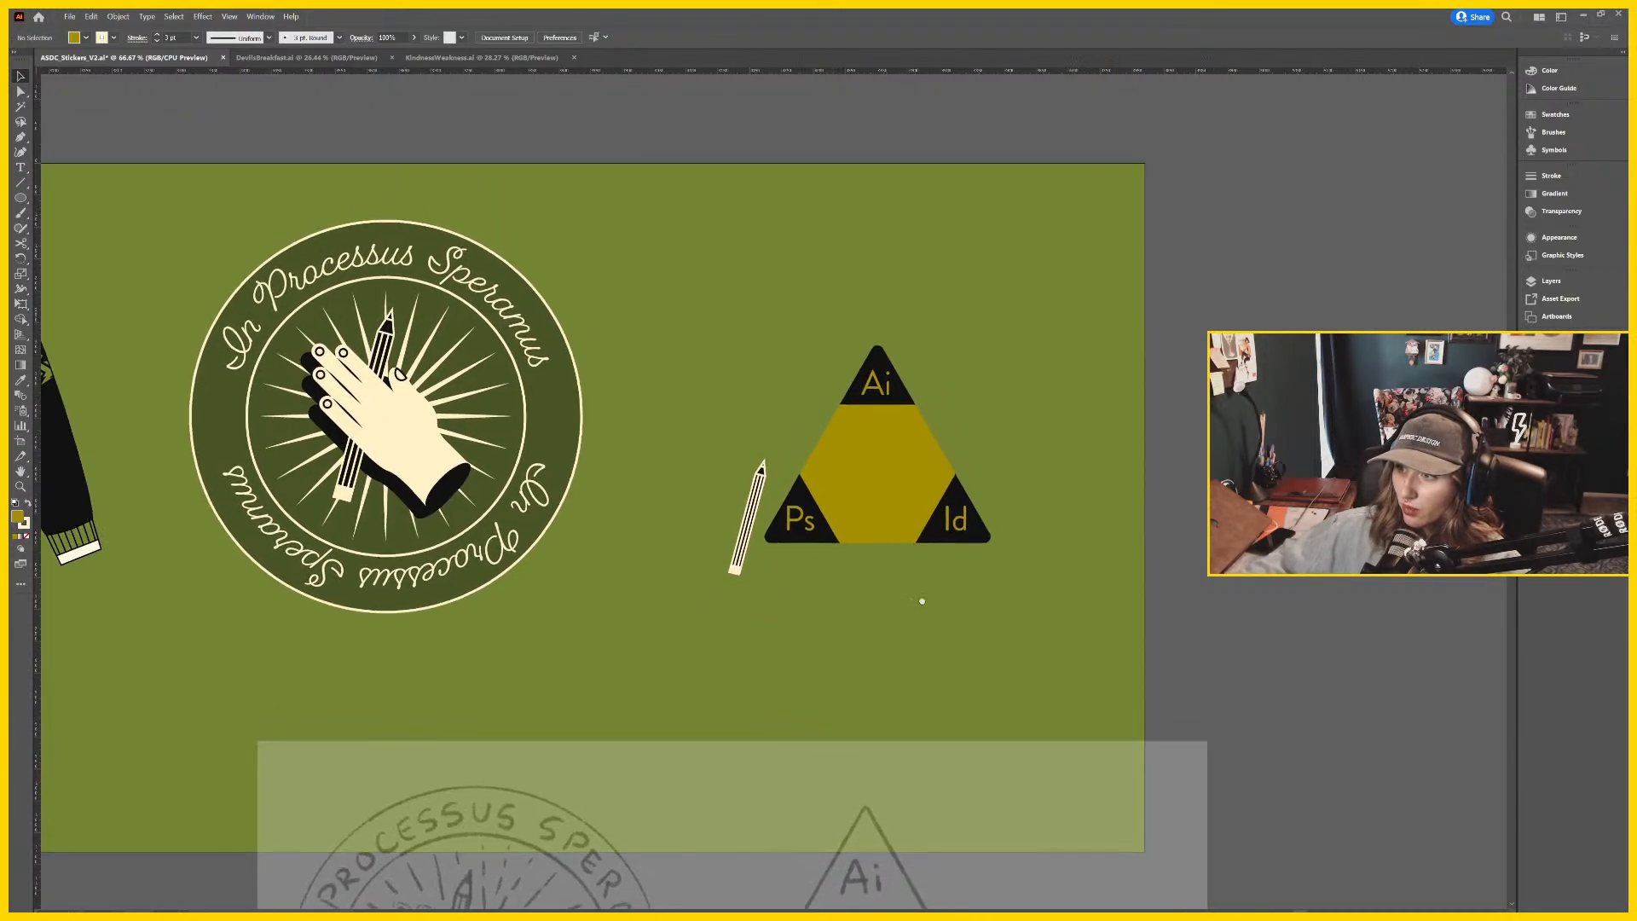
{"action": "mouse_move", "coordinate": [922, 601]}
{"action": "left_mouse_down"}
{"action": "mouse_move", "coordinate": [892, 632]}
{"action": "mouse_move", "coordinate": [804, 383]}
{"action": "mouse_move", "coordinate": [826, 691]}
{"action": "left_mouse_up"}
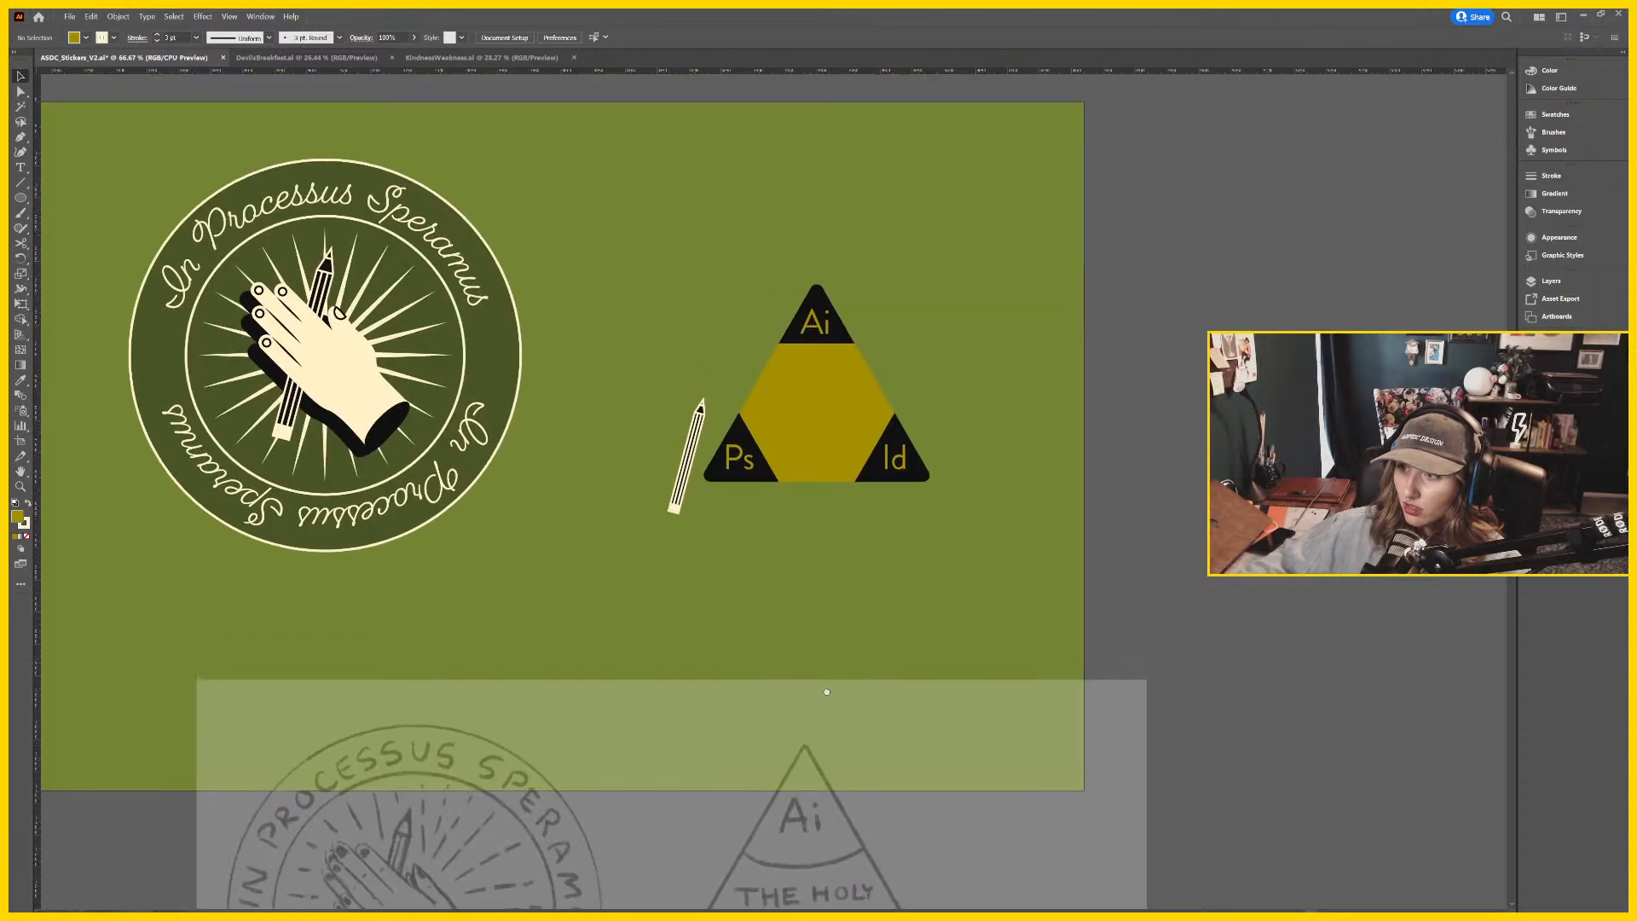
{"action": "mouse_move", "coordinate": [681, 499]}
{"action": "left_mouse_down"}
{"action": "mouse_move", "coordinate": [831, 452]}
{"action": "mouse_move", "coordinate": [806, 467]}
{"action": "left_mouse_up"}
{"action": "key", "text": "ctrl+plus"}
{"action": "key", "text": "ctrl+plus"}
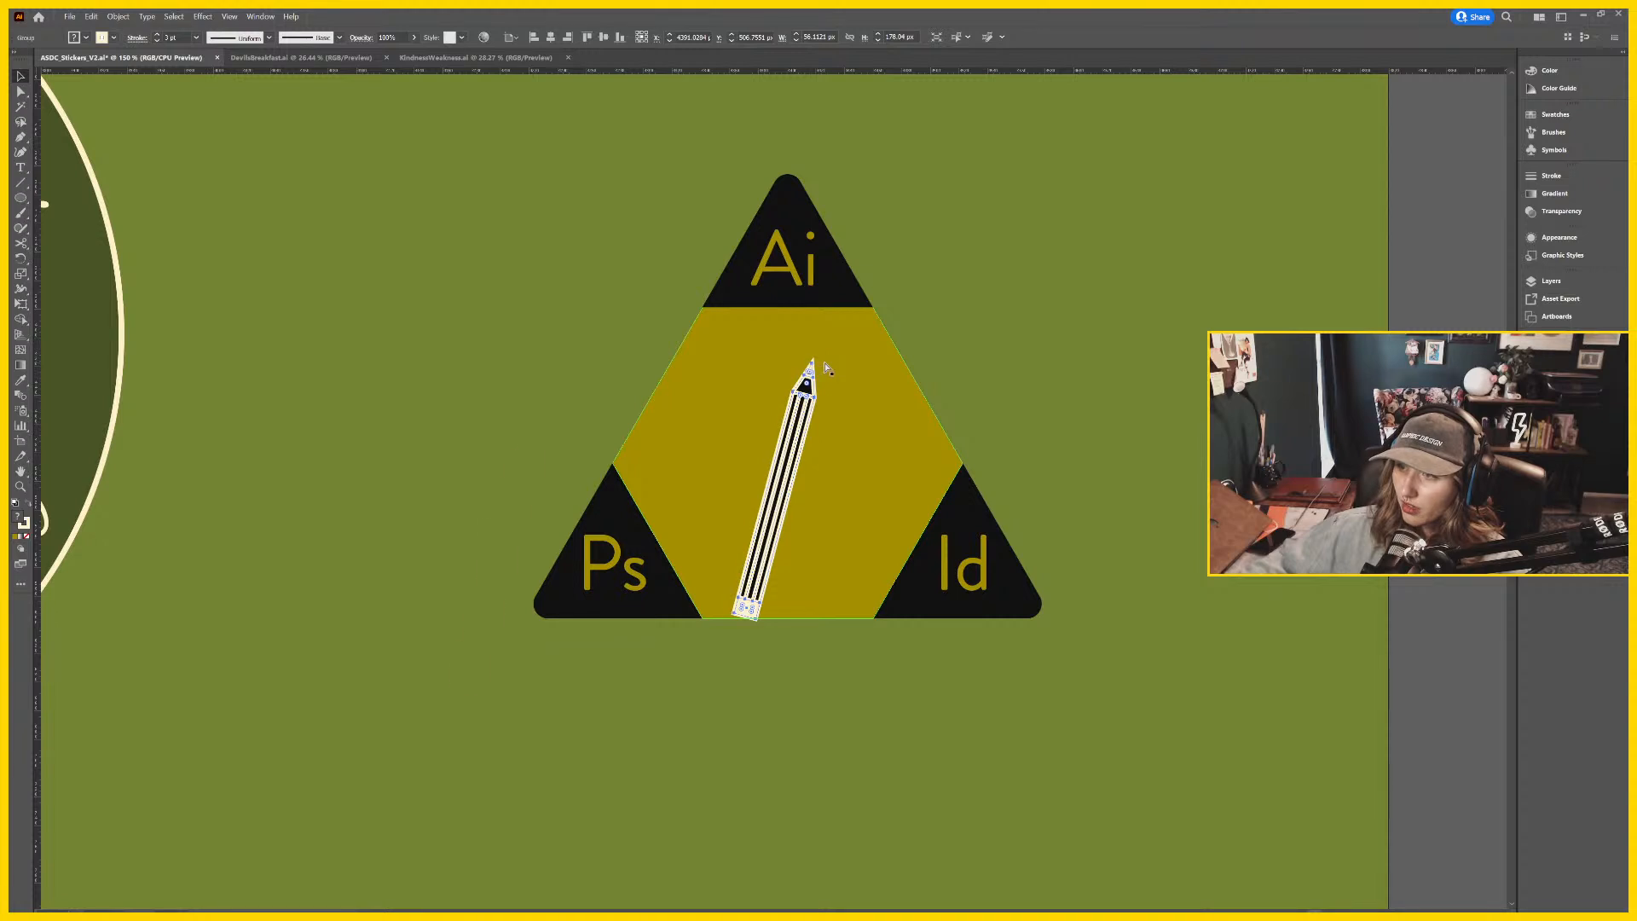
{"action": "key", "text": "ctrl+z"}
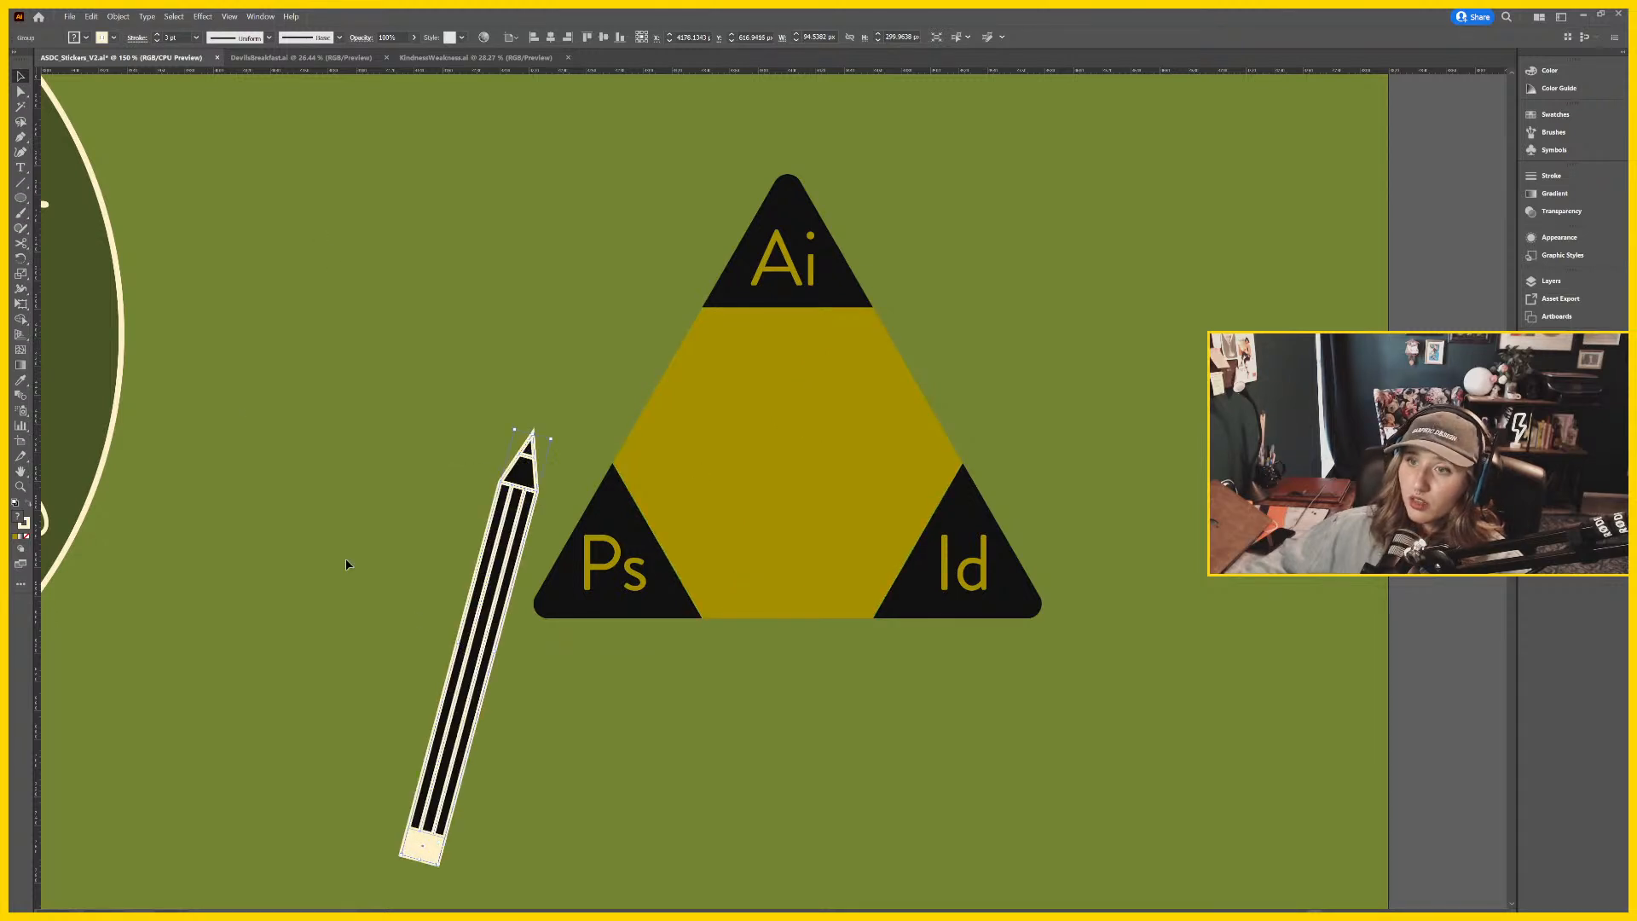
Duplicate the full-size pencil to its left and expand the fill and stroke of the pencil nearest the triangle.
{"action": "left_click_drag", "start_coordinate": [482, 589], "coordinate": [347, 588]}
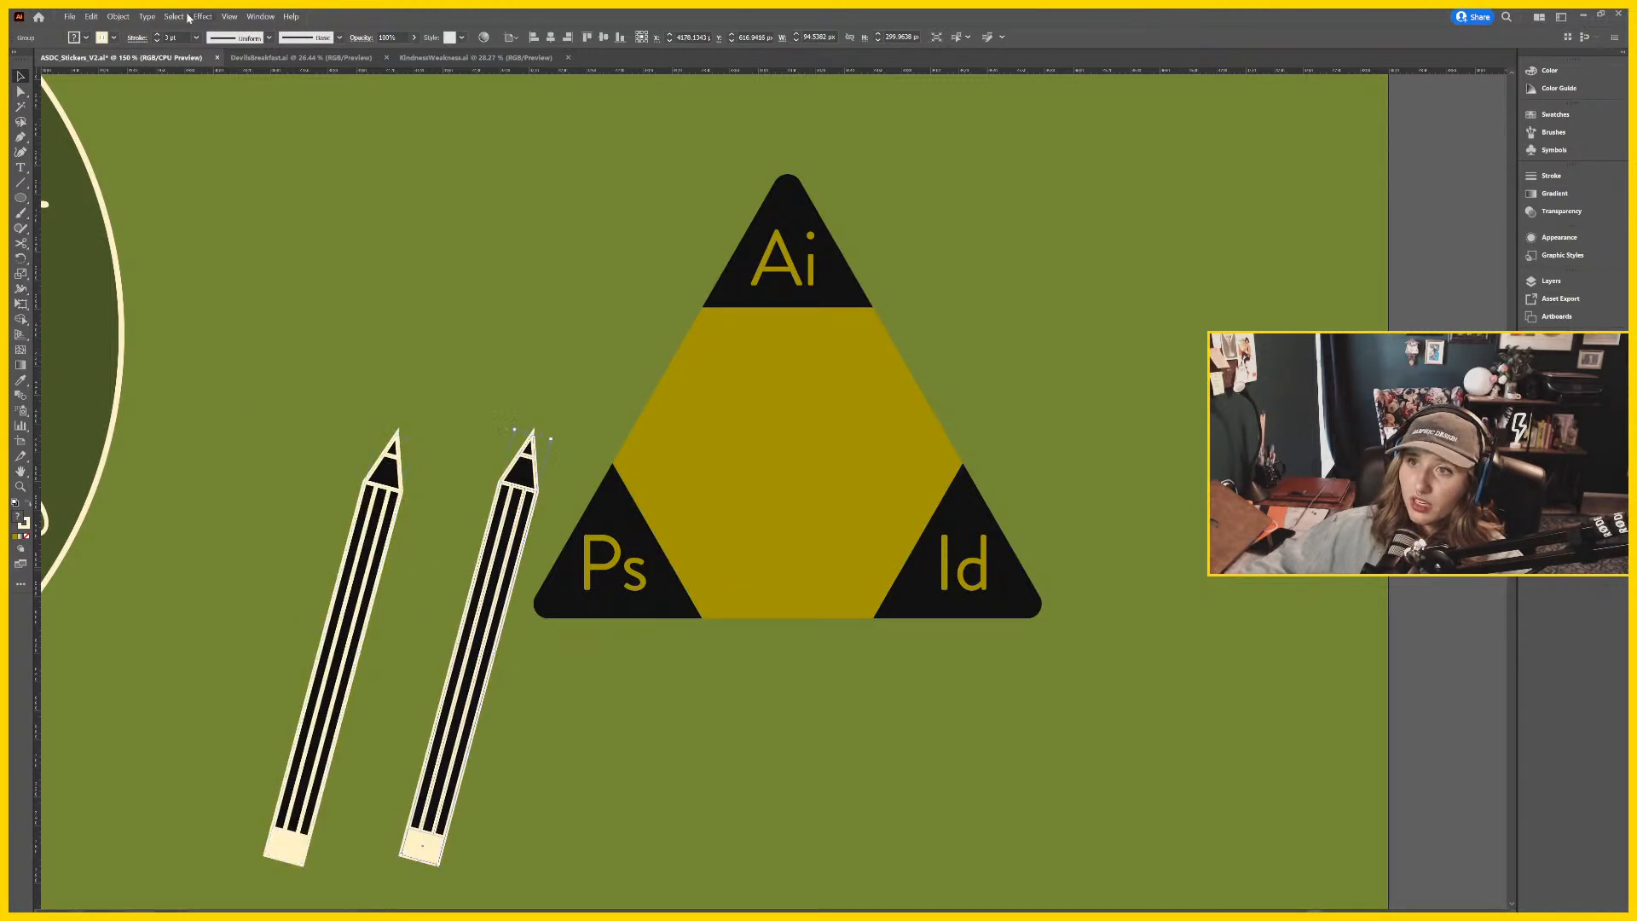
{"action": "left_click", "coordinate": [119, 16]}
{"action": "left_click", "coordinate": [134, 153]}
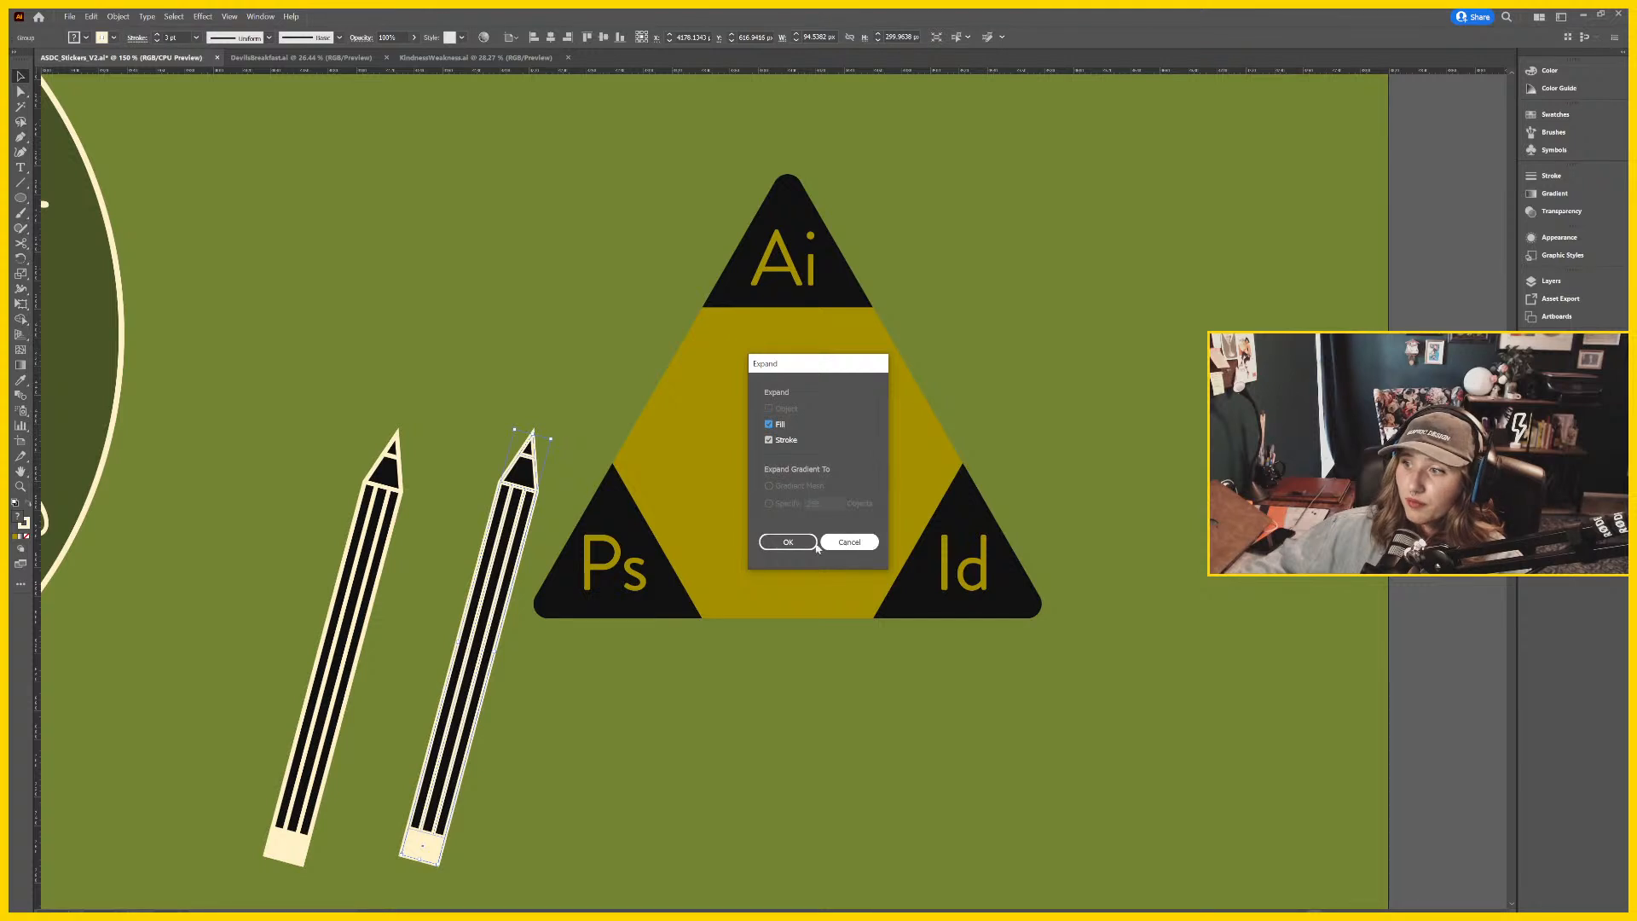
{"action": "key", "text": "Return"}
Scale the expanded pencil down and place it inside the gold hexagon, tilted with its tip toward the upper right.
{"action": "left_click", "coordinate": [515, 599]}
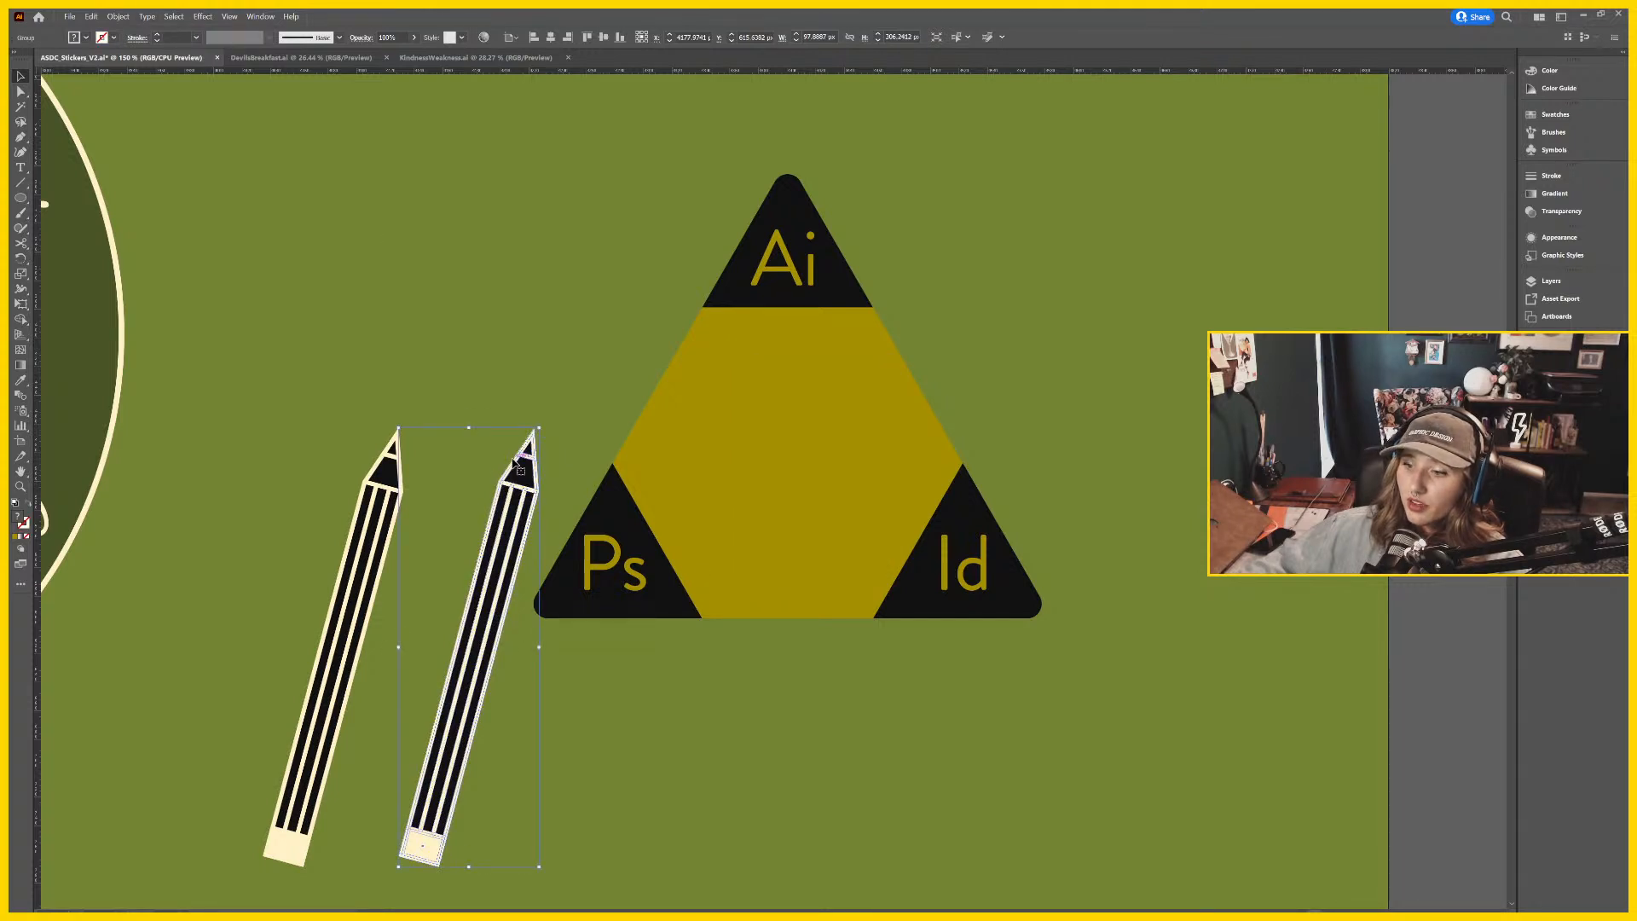
{"action": "left_click_drag", "start_coordinate": [468, 427], "coordinate": [469, 564]}
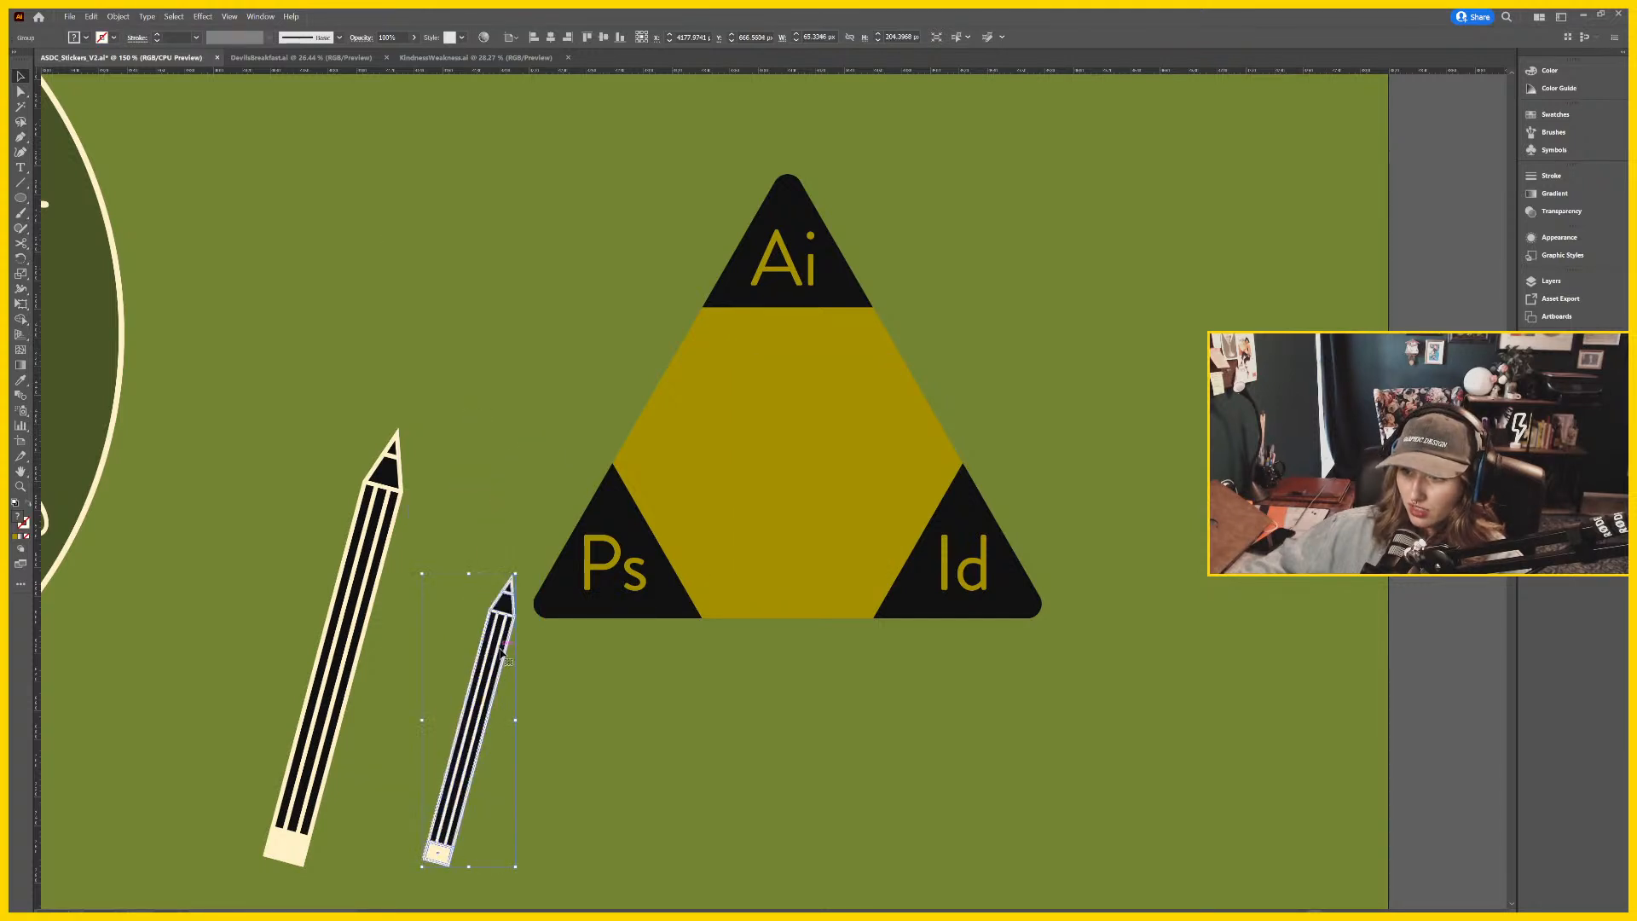
{"action": "mouse_move", "coordinate": [502, 617]}
{"action": "left_mouse_down"}
{"action": "mouse_move", "coordinate": [883, 360]}
{"action": "mouse_move", "coordinate": [823, 379]}
{"action": "mouse_move", "coordinate": [806, 326]}
{"action": "mouse_move", "coordinate": [906, 365]}
{"action": "mouse_move", "coordinate": [895, 410]}
{"action": "mouse_move", "coordinate": [913, 402]}
{"action": "mouse_move", "coordinate": [857, 427]}
{"action": "mouse_move", "coordinate": [834, 460]}
{"action": "mouse_move", "coordinate": [900, 458]}
{"action": "left_mouse_up"}
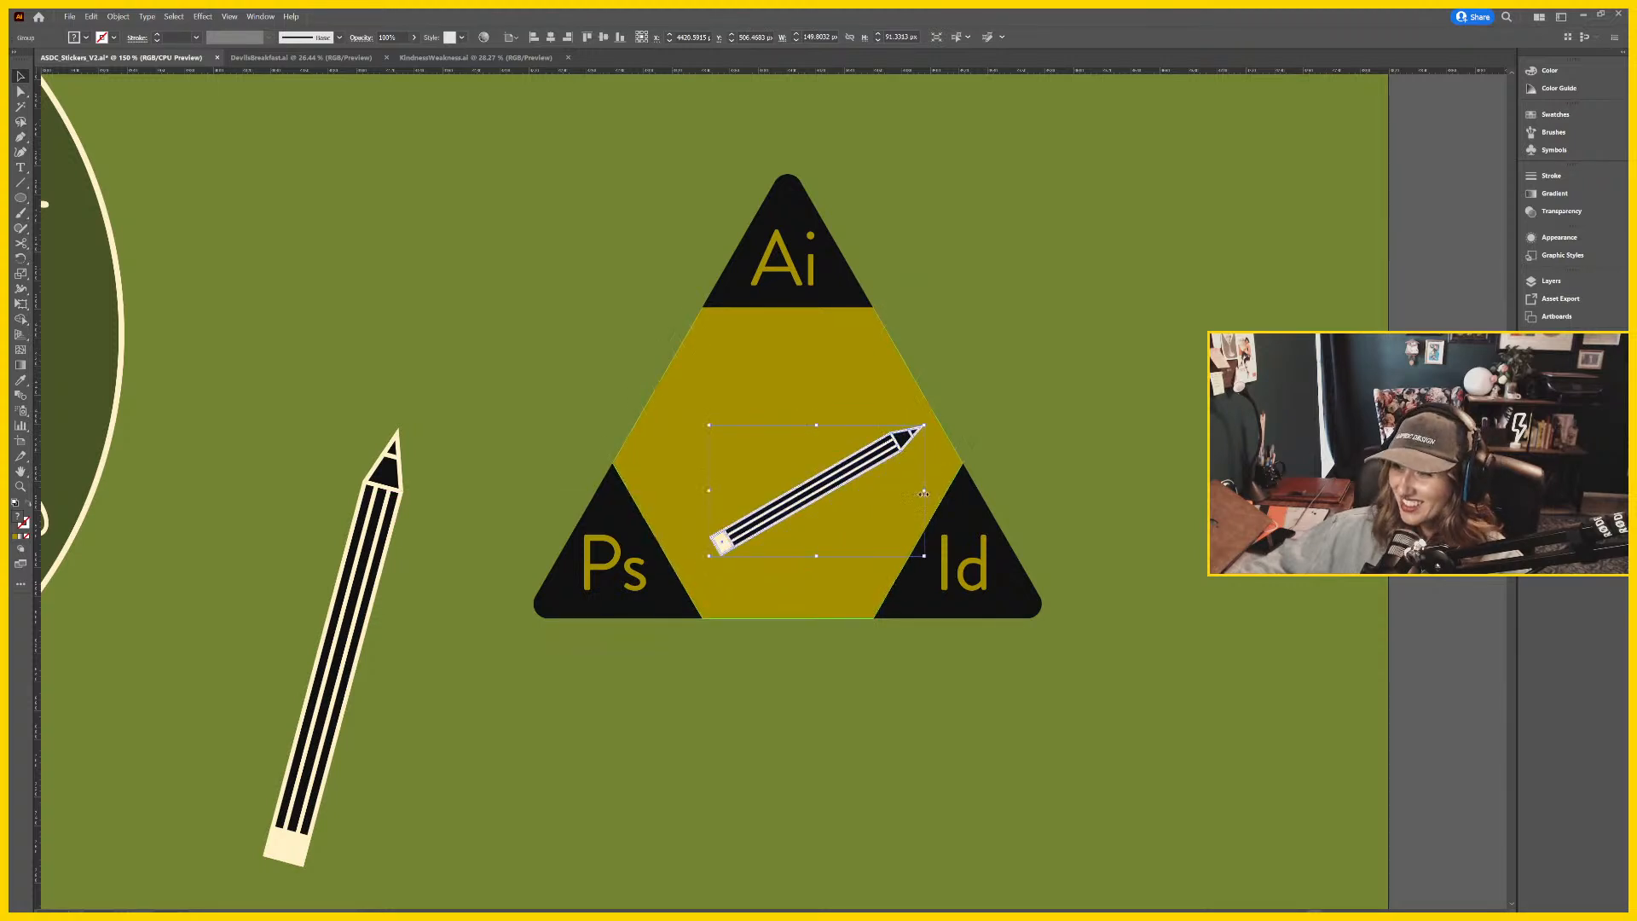
Adjust the small pencil's diagonal angle and centre it in the gold hexagon.
{"action": "left_click_drag", "start_coordinate": [931, 555], "coordinate": [942, 522]}
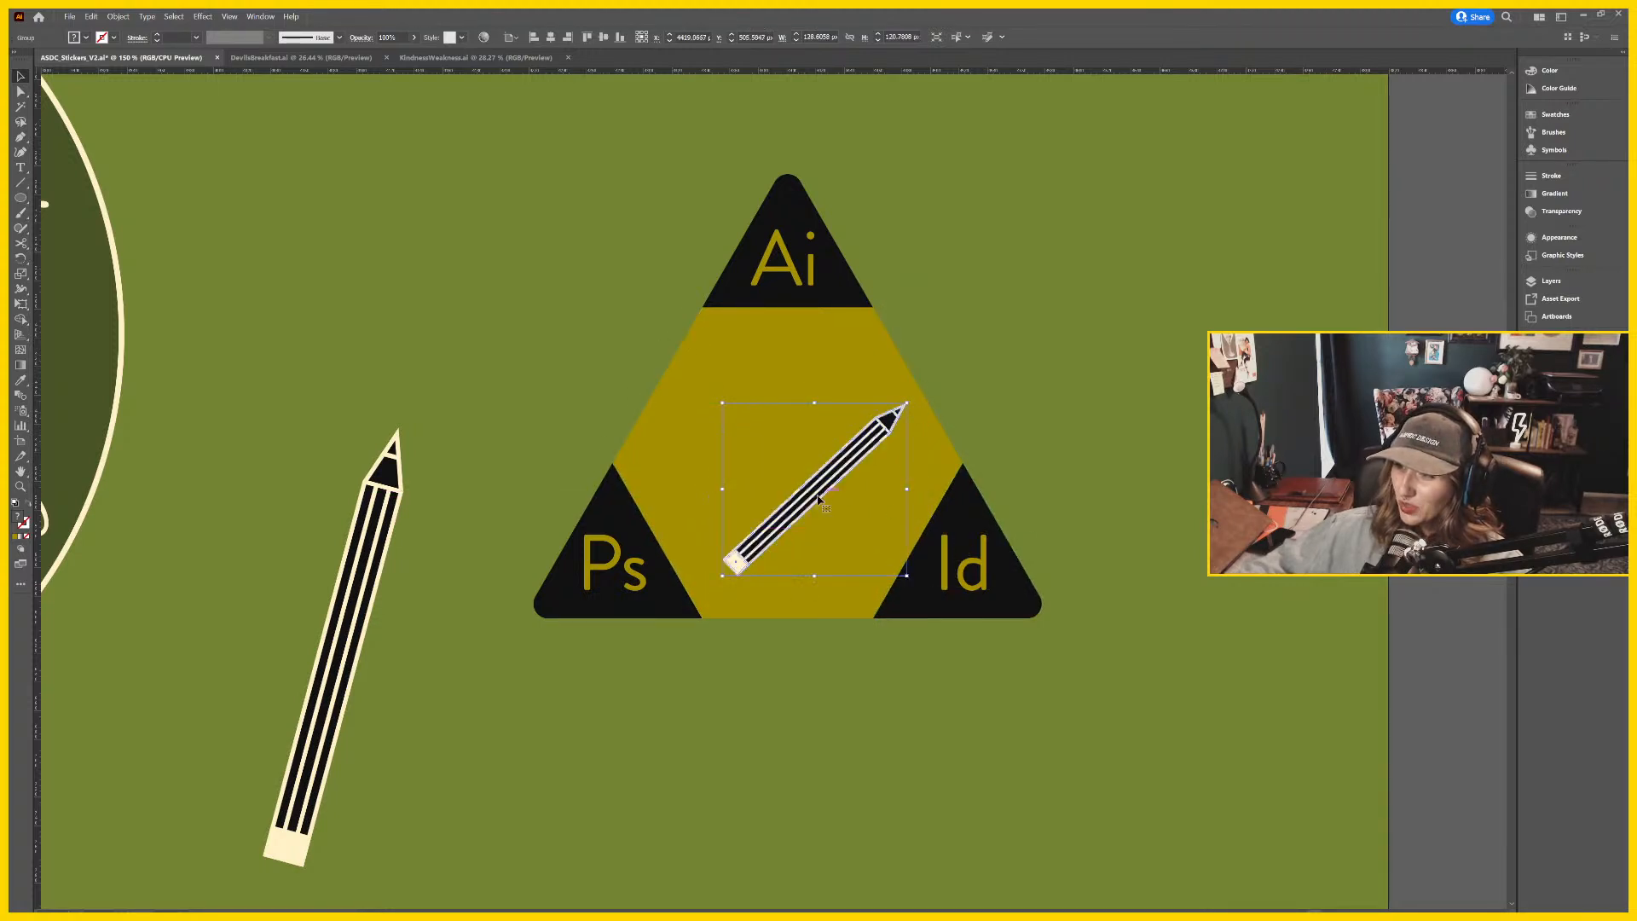
{"action": "left_click_drag", "start_coordinate": [789, 469], "coordinate": [766, 469]}
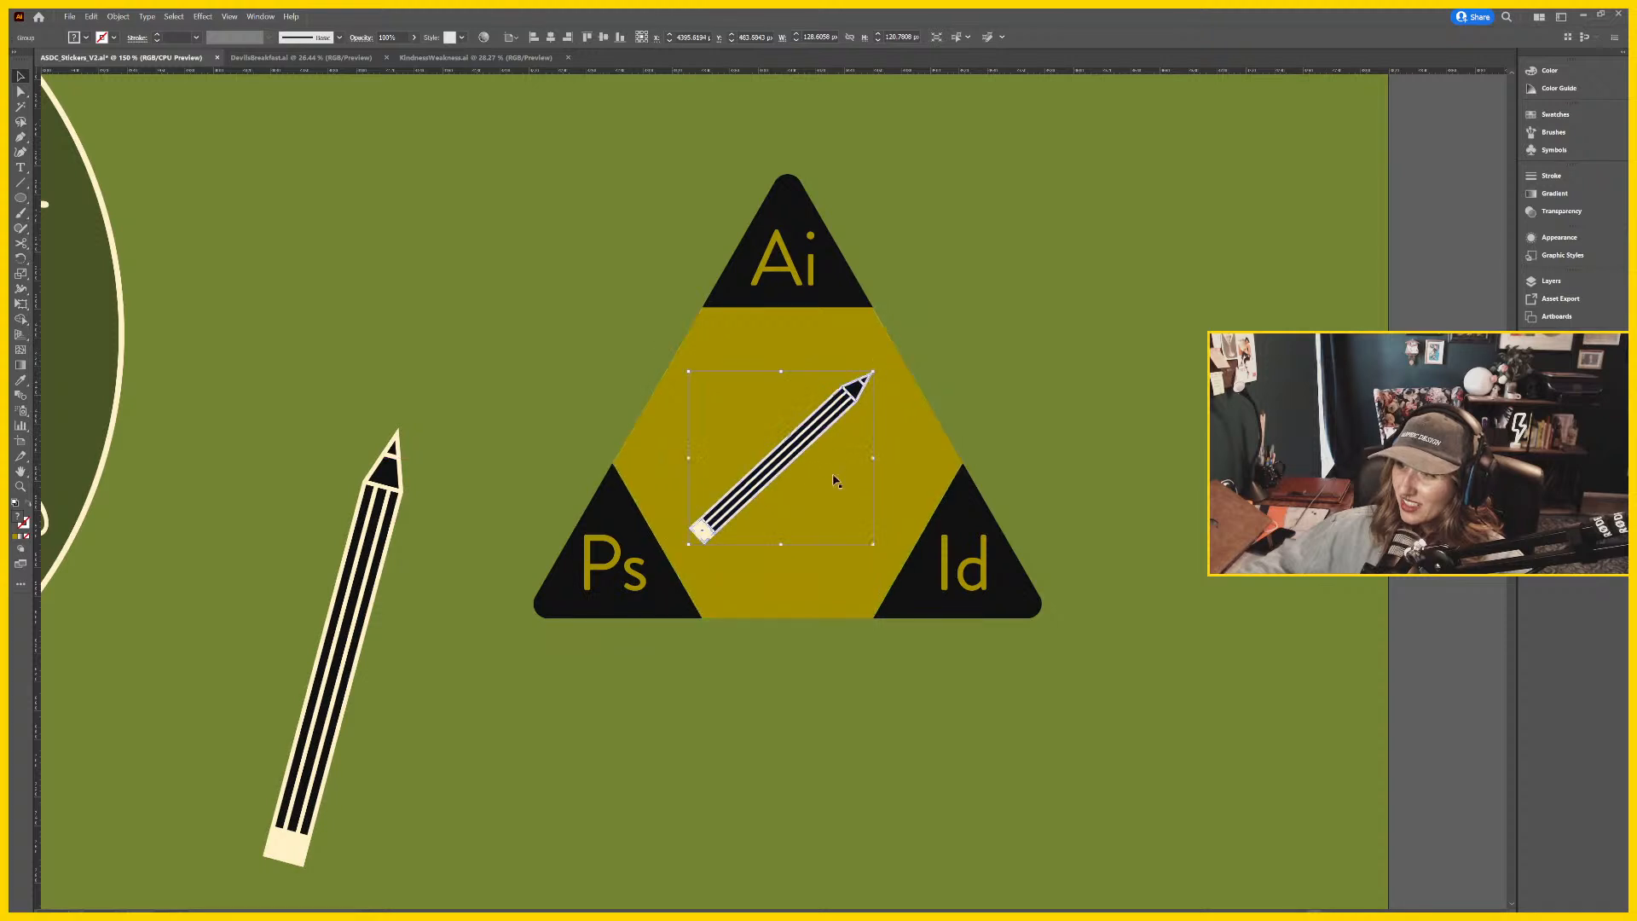
{"action": "left_click_drag", "start_coordinate": [879, 546], "coordinate": [870, 555]}
{"action": "key", "text": "ctrl+shift+a"}
{"action": "scroll", "coordinate": [756, 457], "scroll_direction": "down", "scroll_amount": 1}
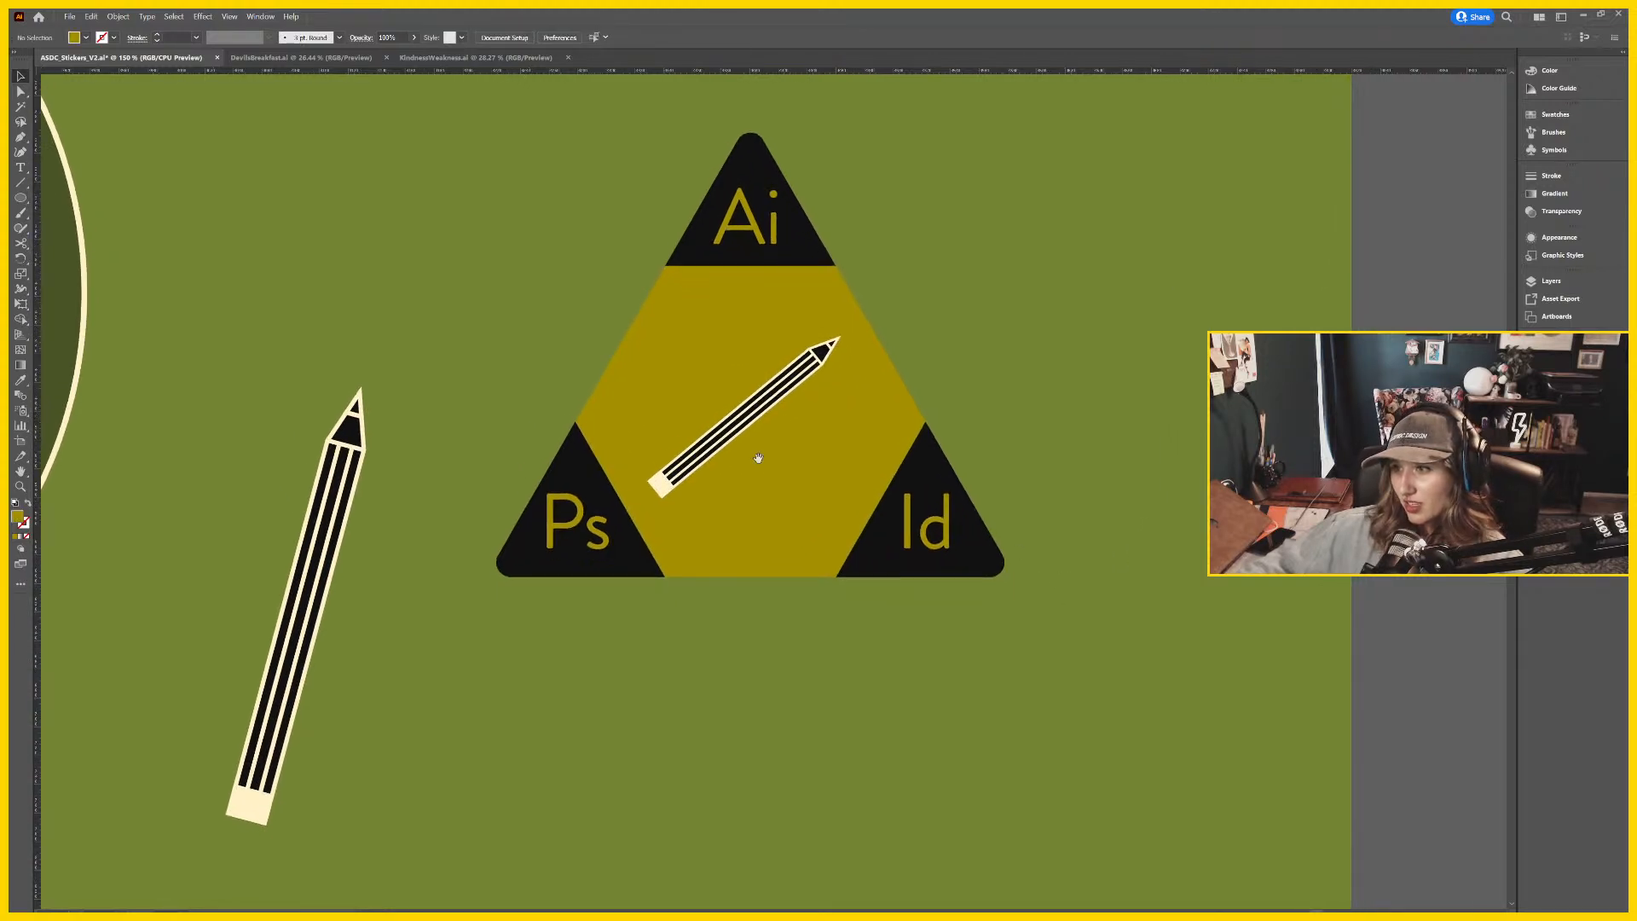
{"action": "left_click_drag", "start_coordinate": [735, 434], "coordinate": [742, 442]}
{"action": "key", "text": "ctrl+shift+a"}
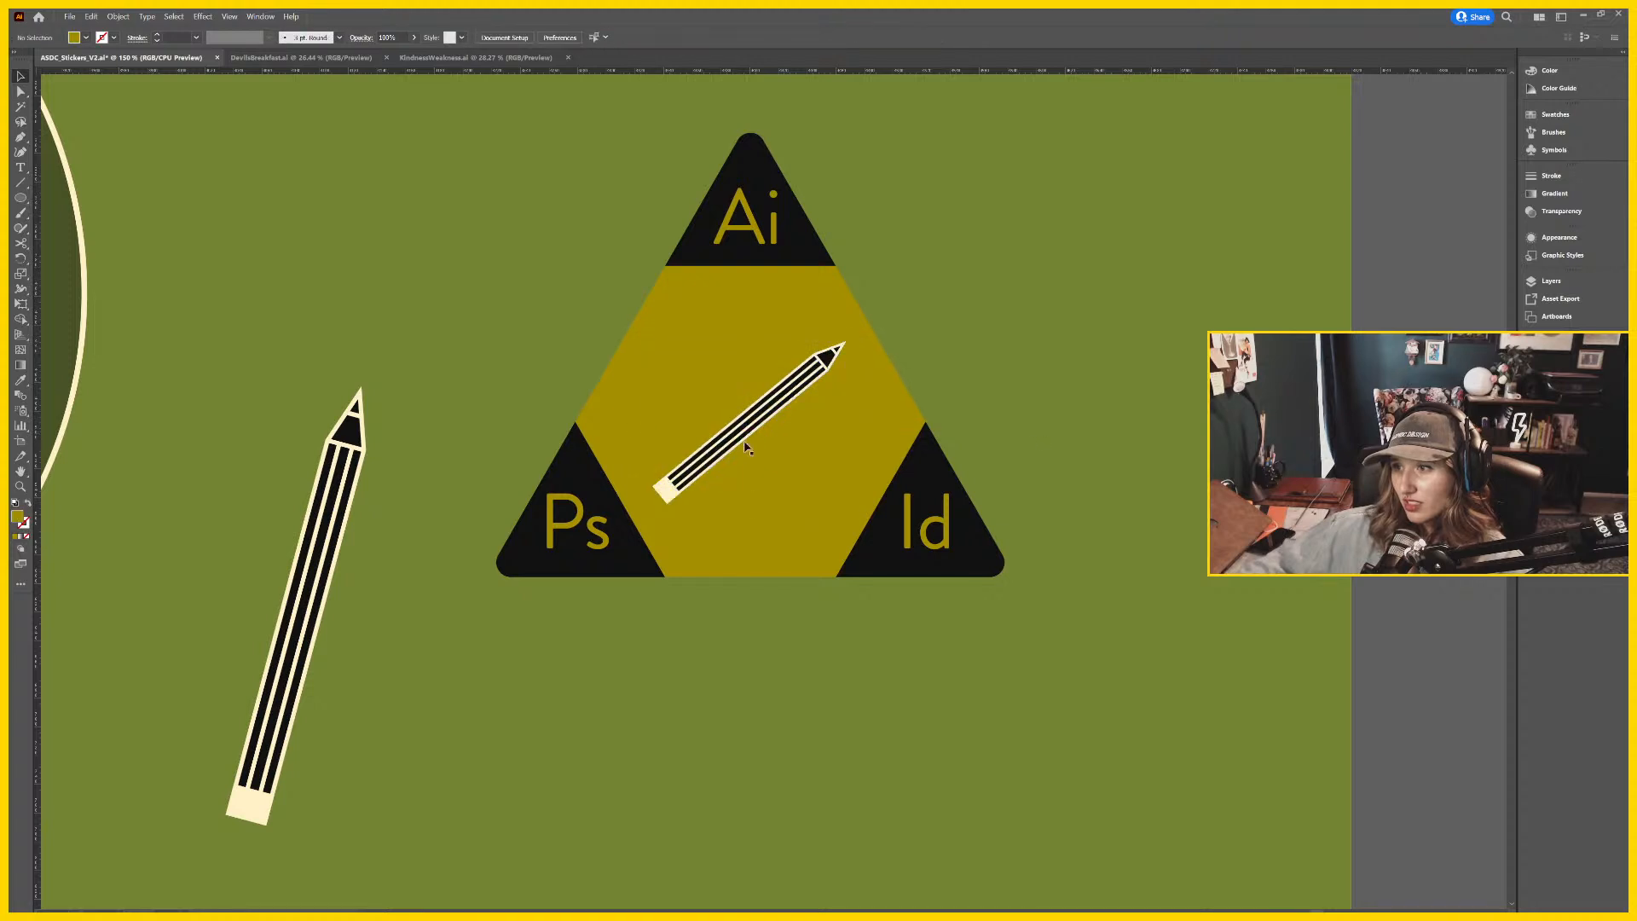
Compare the triangle sticker's centre artwork with the "The Holy Trinity" crossed-pencil sketch below the artboard.
{"action": "left_click_drag", "start_coordinate": [854, 424], "coordinate": [804, 361]}
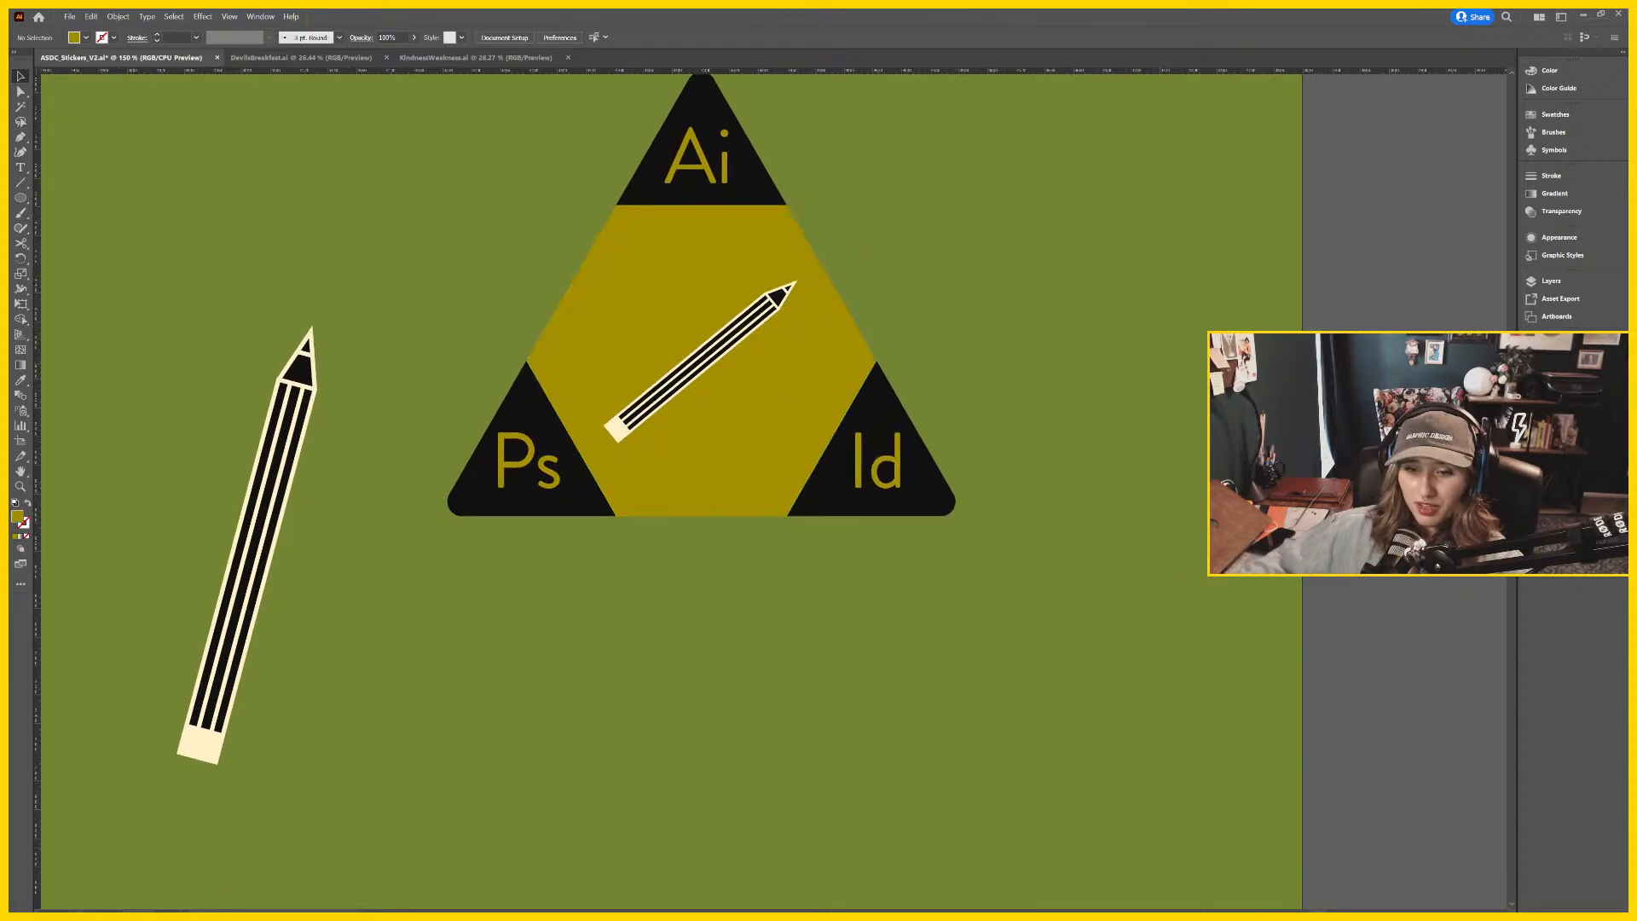
{"action": "scroll", "coordinate": [975, 539], "scroll_direction": "down", "scroll_amount": 3}
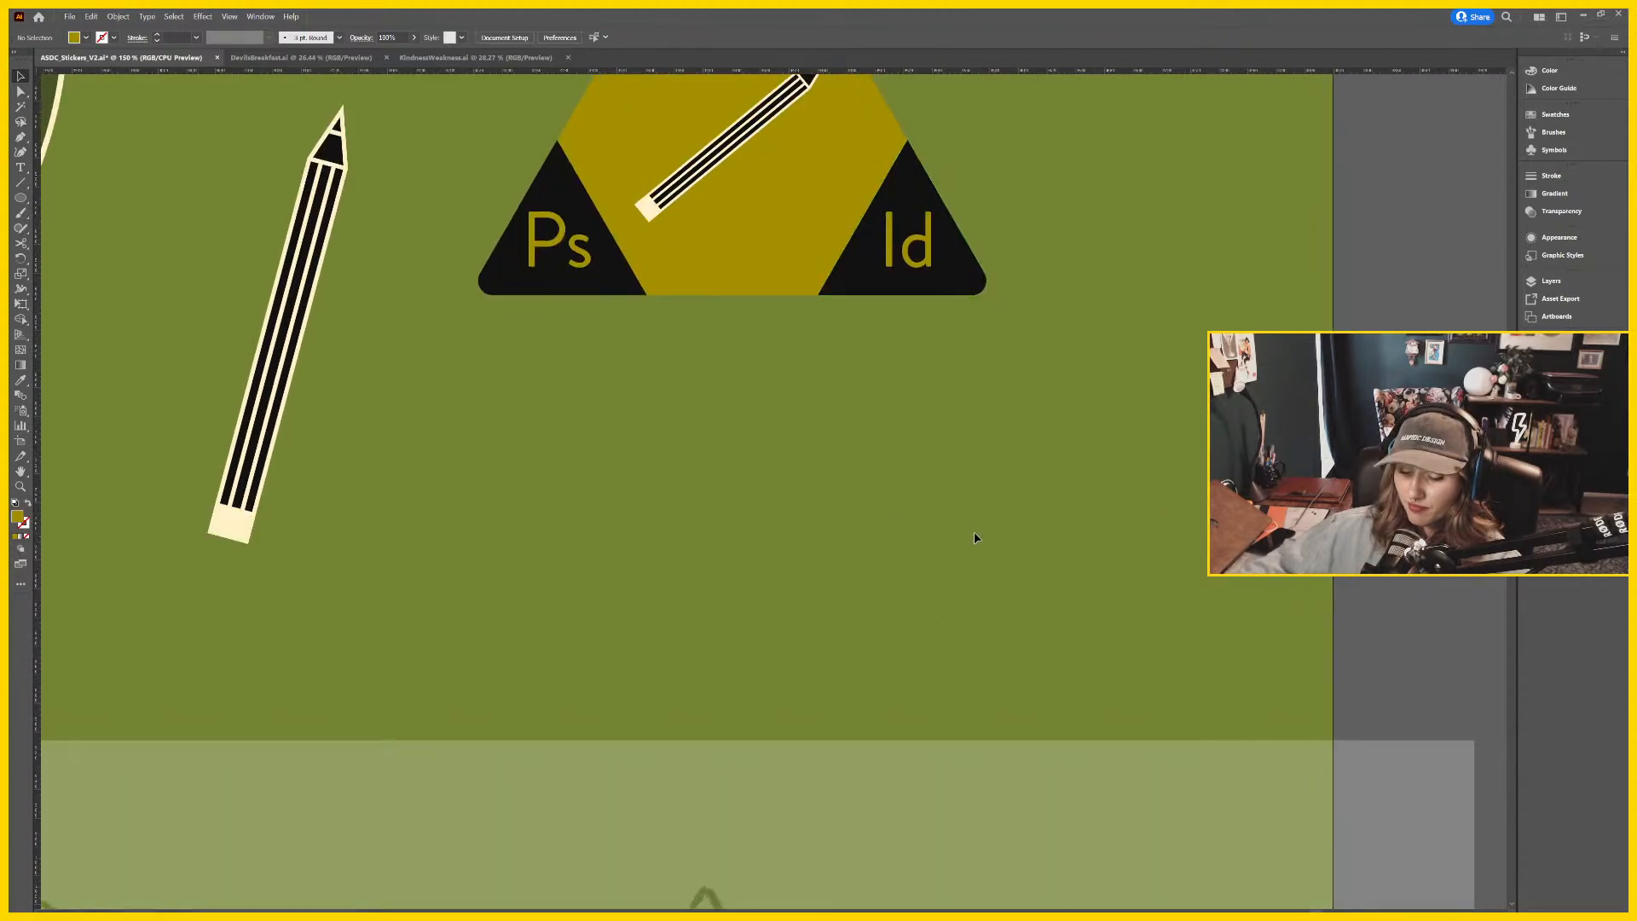
{"action": "scroll", "coordinate": [976, 512], "scroll_direction": "down", "scroll_amount": 1}
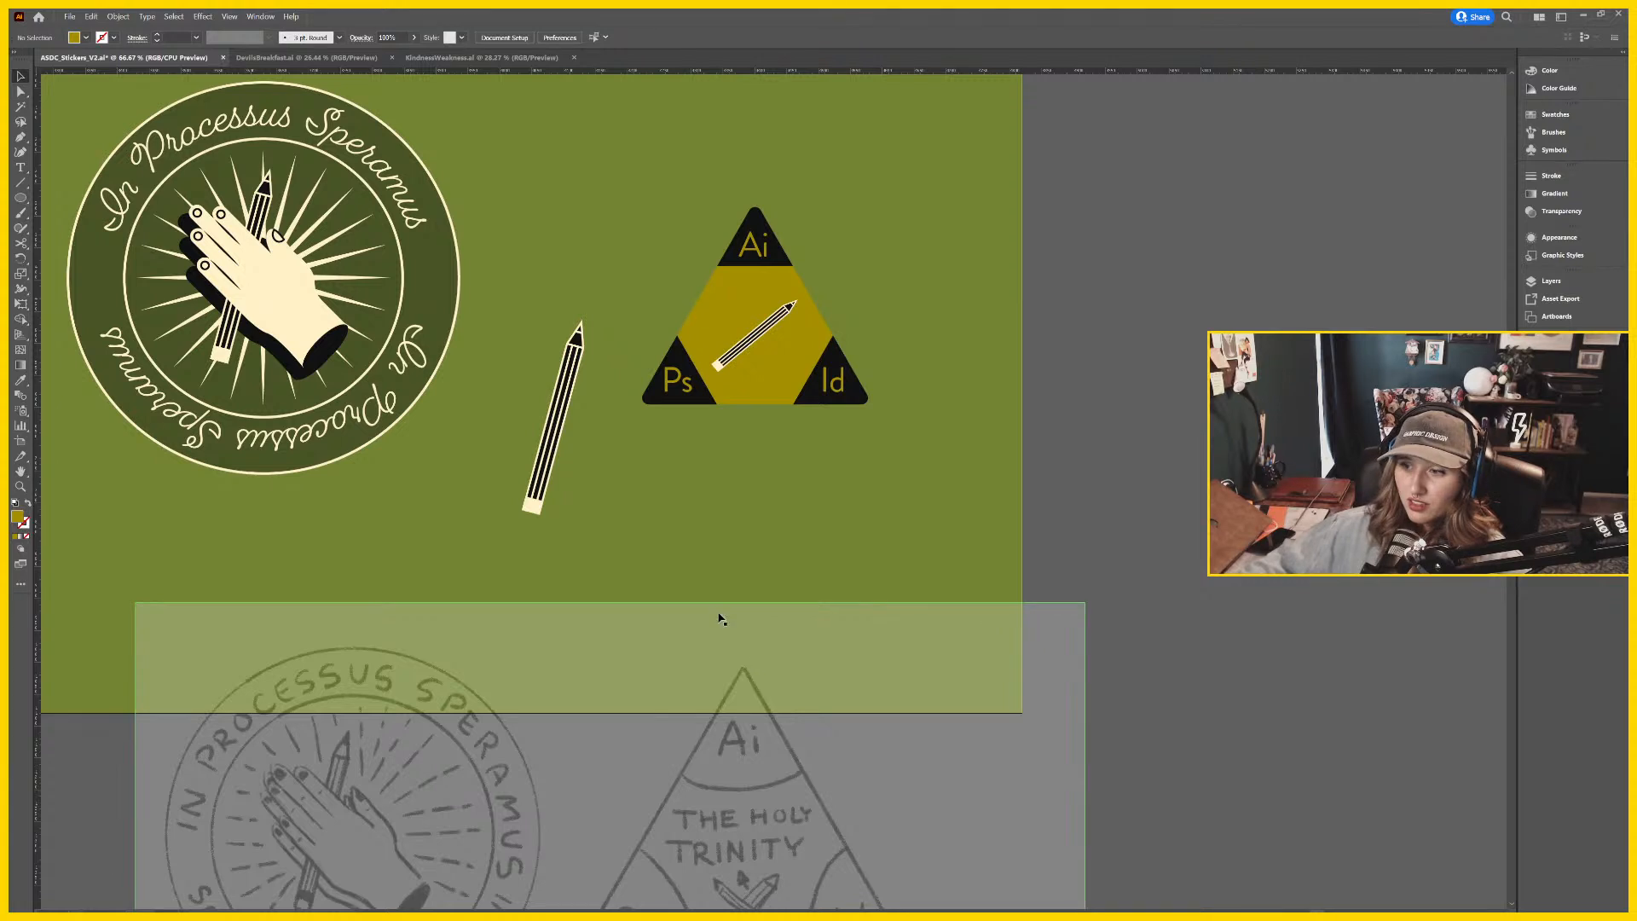
{"action": "scroll", "coordinate": [784, 558], "scroll_direction": "down", "scroll_amount": 1}
{"action": "scroll", "coordinate": [783, 559], "scroll_direction": "left", "scroll_amount": 1}
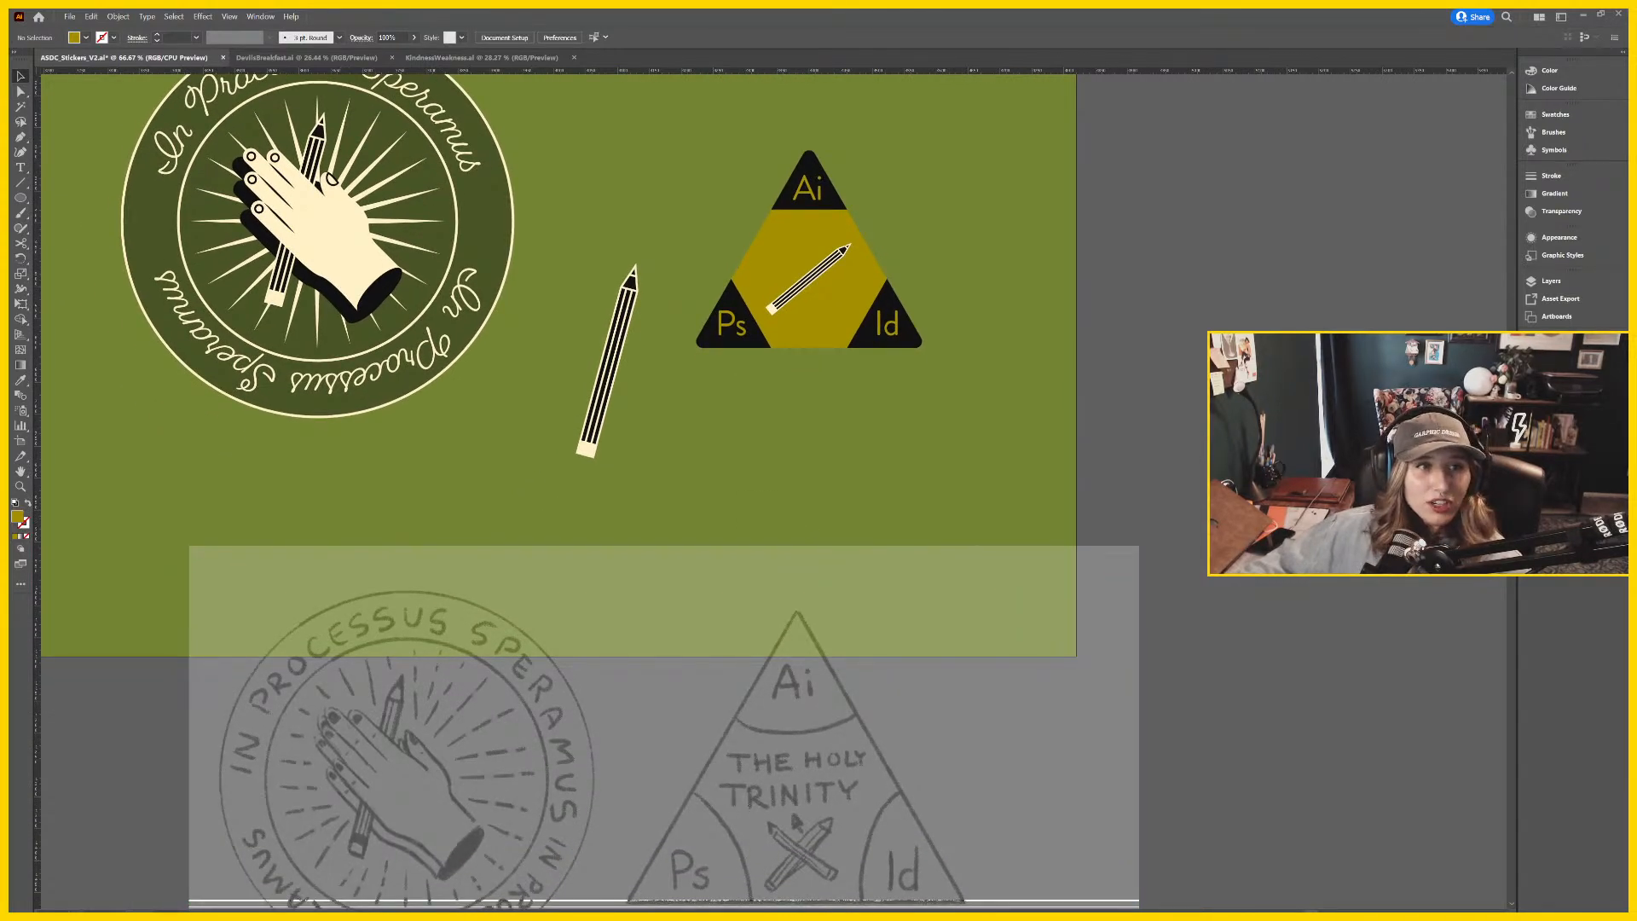
{"action": "scroll", "coordinate": [1054, 262], "scroll_direction": "down", "scroll_amount": 2}
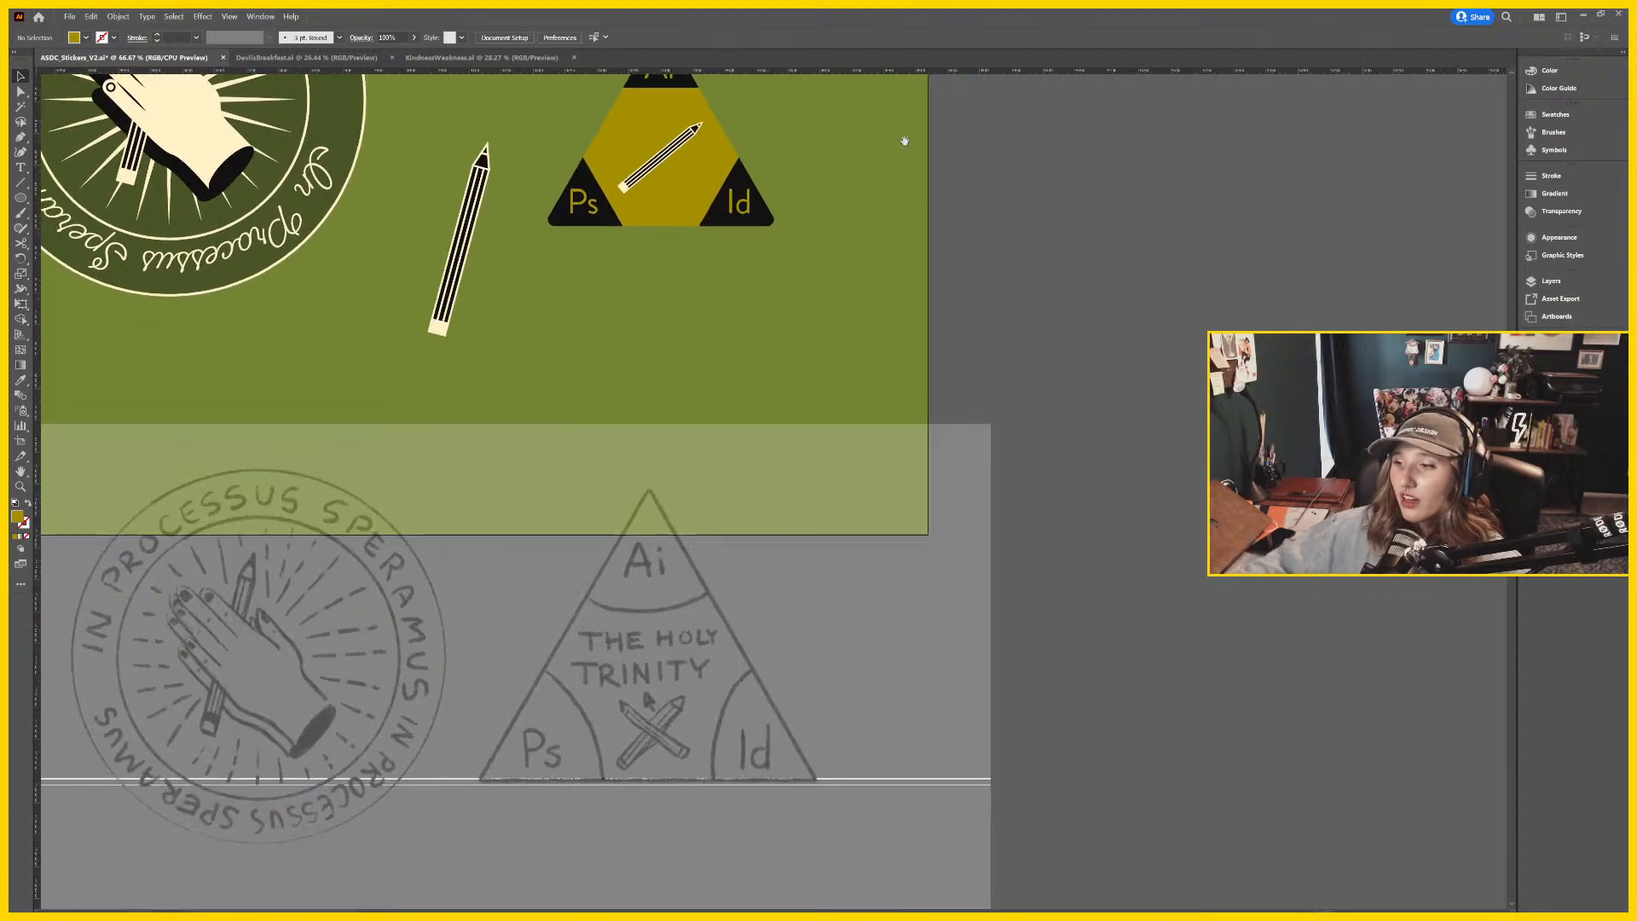
{"action": "scroll", "coordinate": [822, 592], "scroll_direction": "down", "scroll_amount": 1}
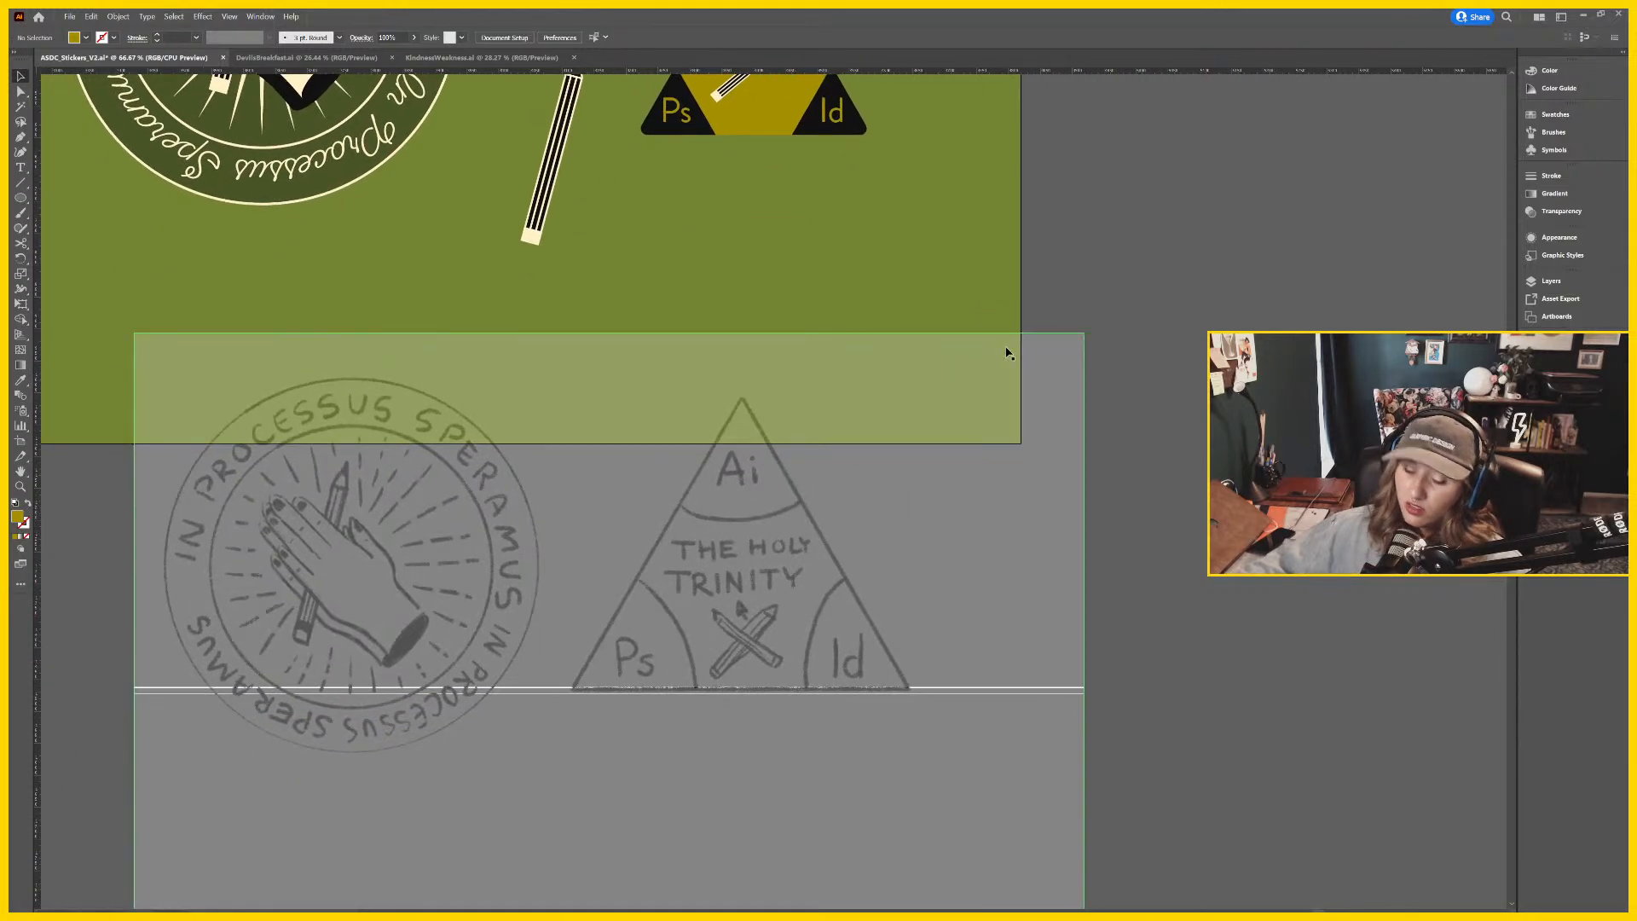
{"action": "scroll", "coordinate": [946, 366], "scroll_direction": "up", "scroll_amount": 2}
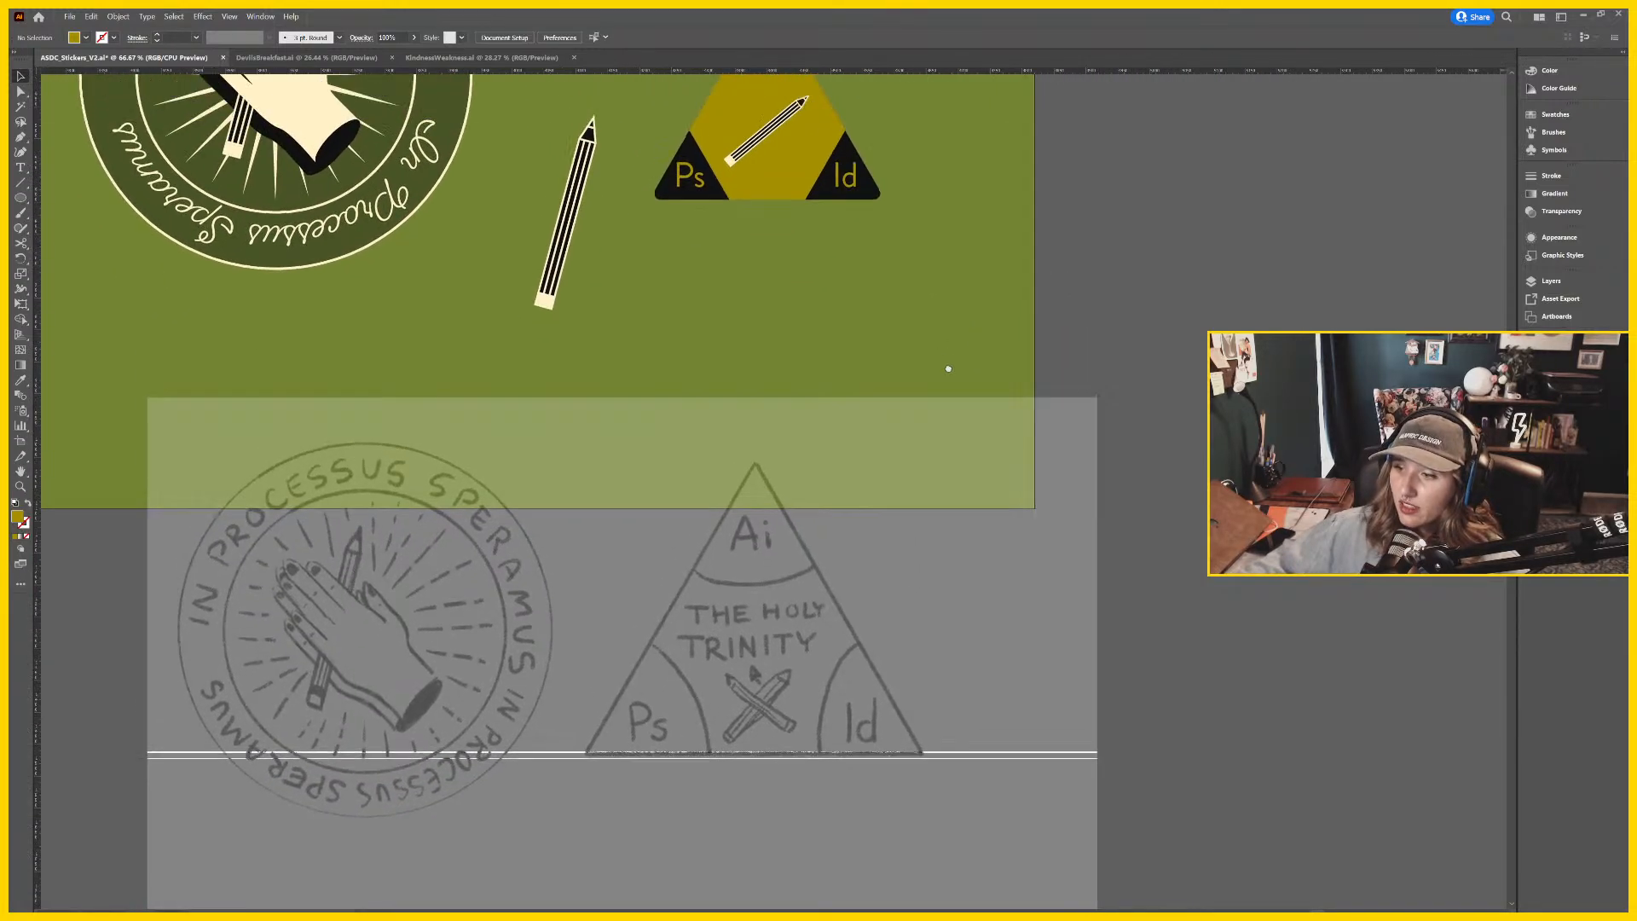
{"action": "scroll", "coordinate": [936, 375], "scroll_direction": "up", "scroll_amount": 2}
{"action": "scroll", "coordinate": [894, 452], "scroll_direction": "up", "scroll_amount": 4}
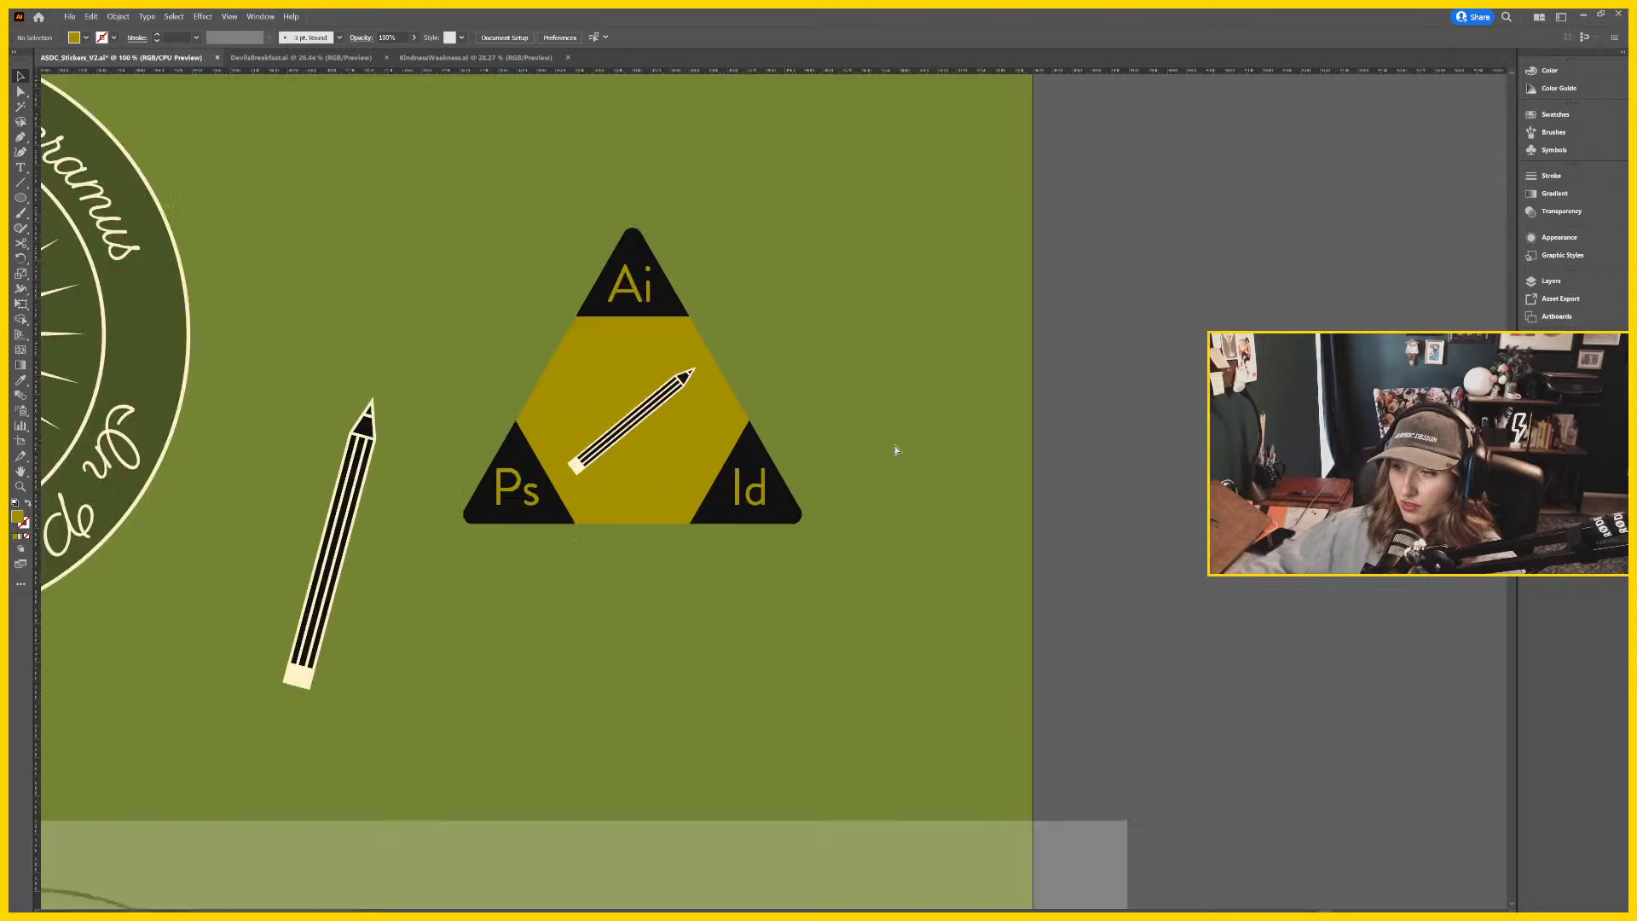
Duplicate the small pencil in the gold hexagon and rotate the copy 90° about its centre so the two pencils form an X.
{"action": "left_click", "coordinate": [645, 325]}
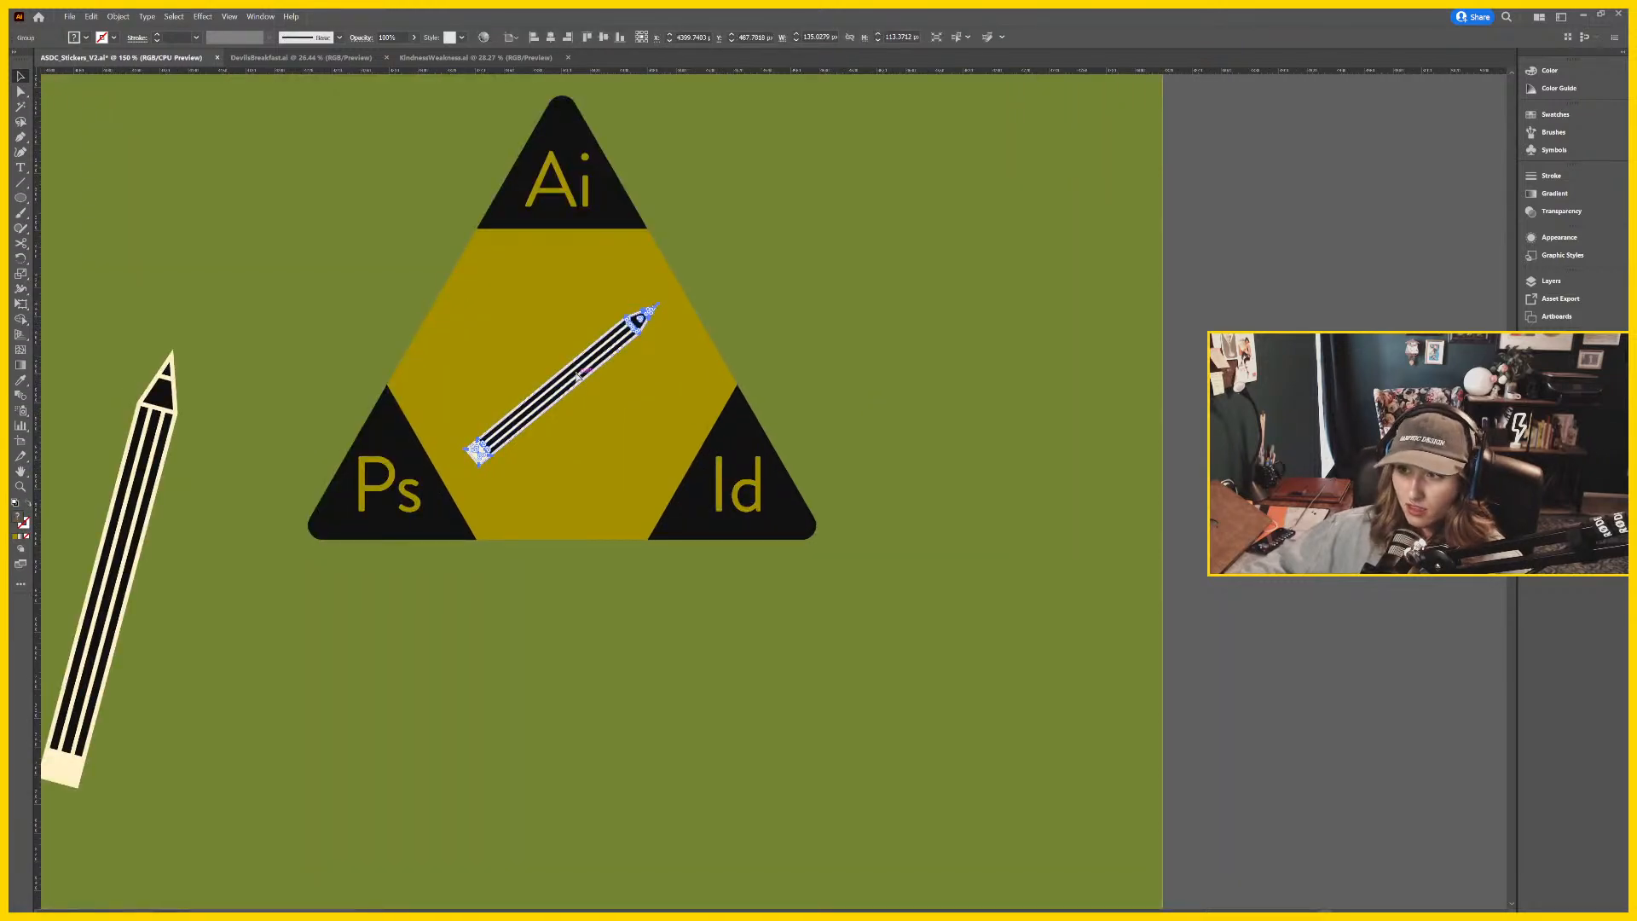
{"action": "mouse_move", "coordinate": [662, 300]}
{"action": "left_mouse_down"}
{"action": "mouse_move", "coordinate": [606, 277]}
{"action": "mouse_move", "coordinate": [482, 299]}
{"action": "left_mouse_up"}
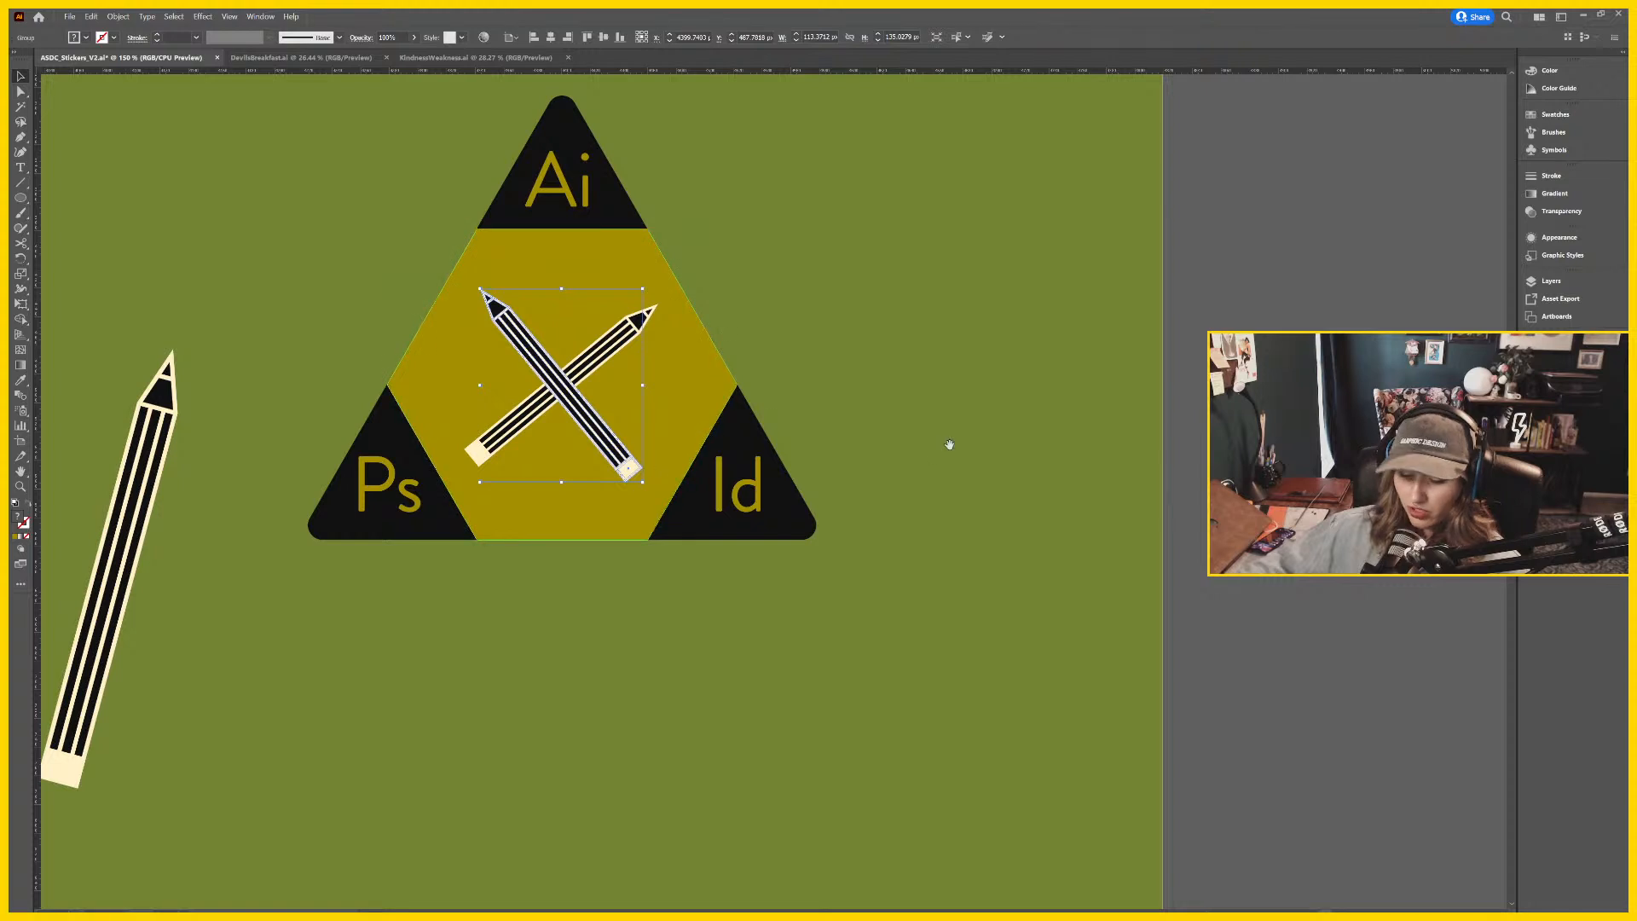
{"action": "left_click_drag", "start_coordinate": [946, 442], "coordinate": [1074, 537]}
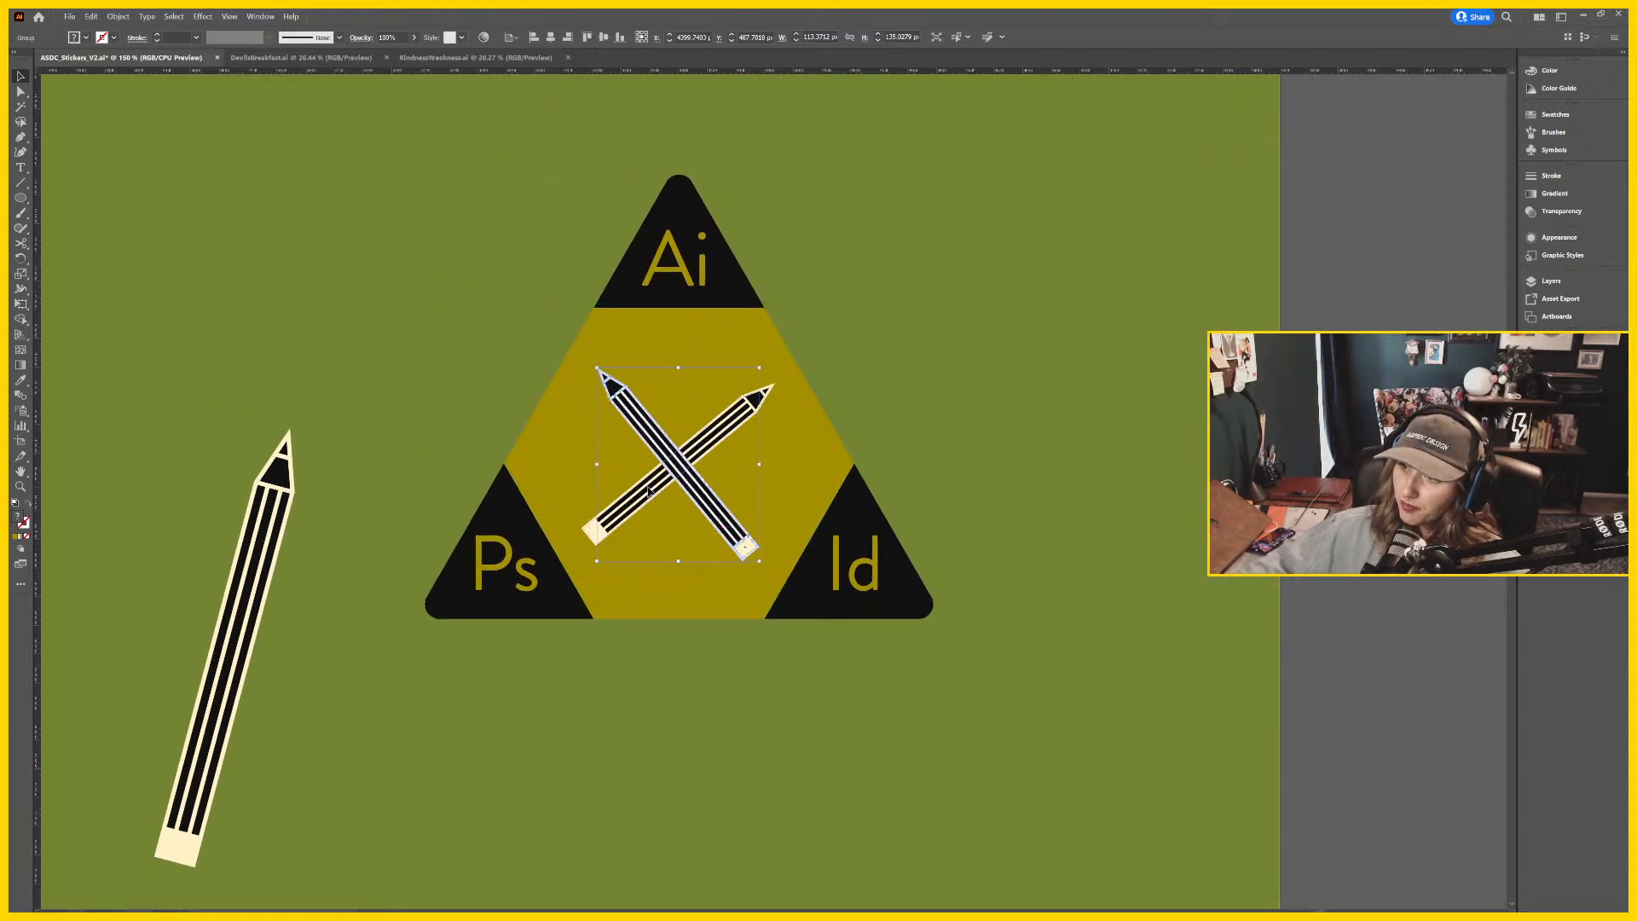
{"action": "left_click", "coordinate": [678, 467], "text": "shift"}
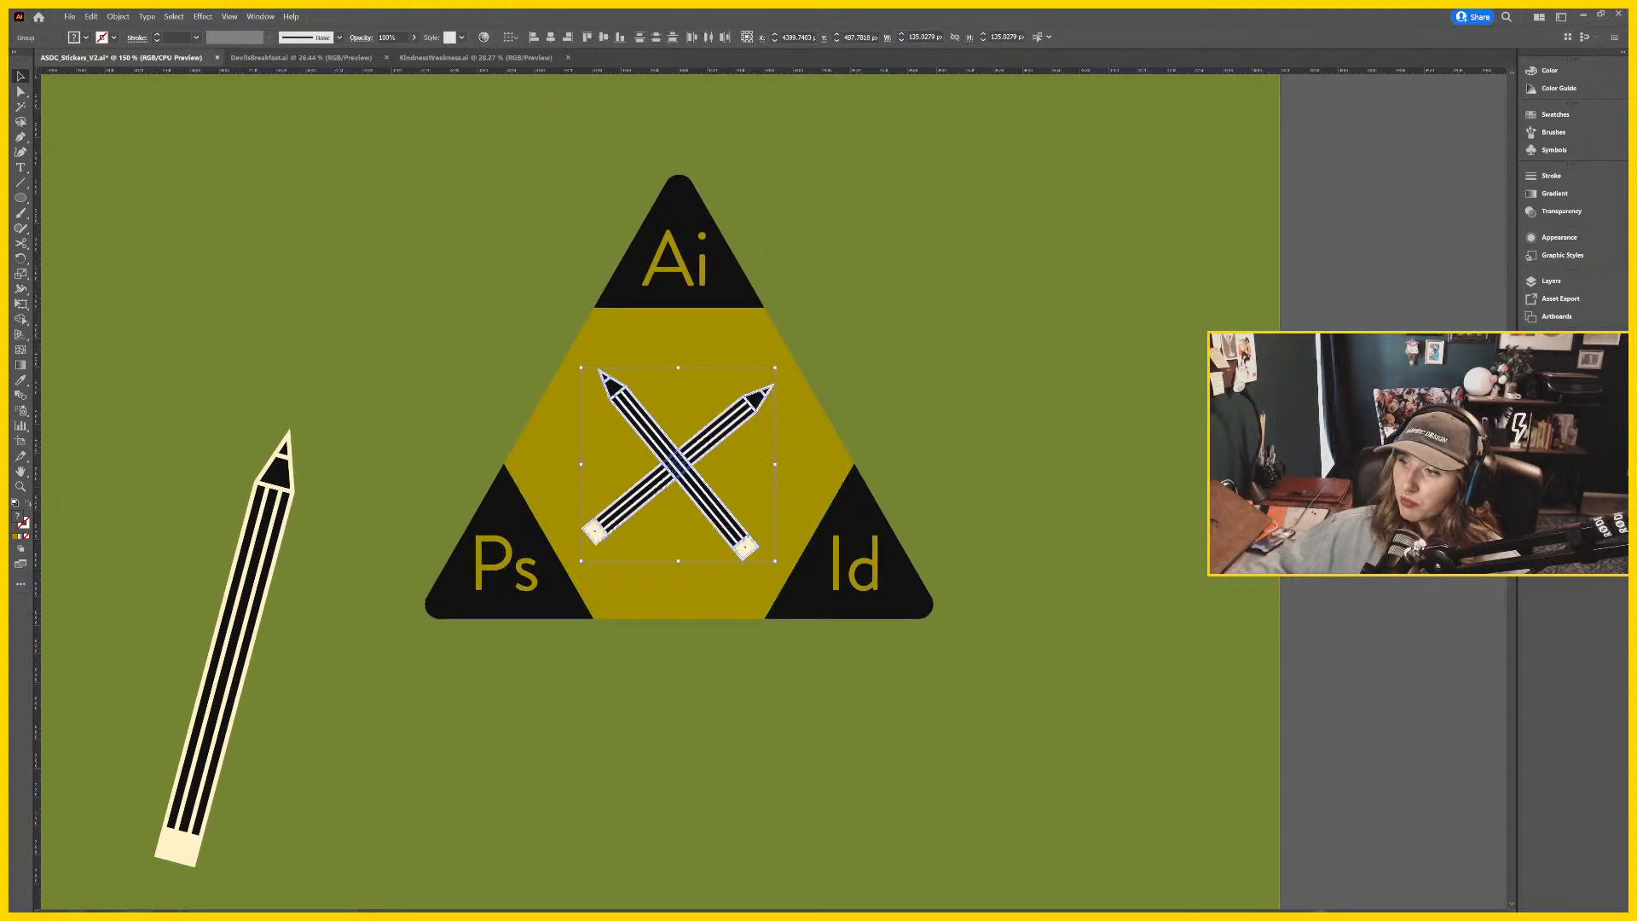
{"action": "key", "text": "ctrl+shift+a"}
{"action": "key", "text": "ctrl+minus"}
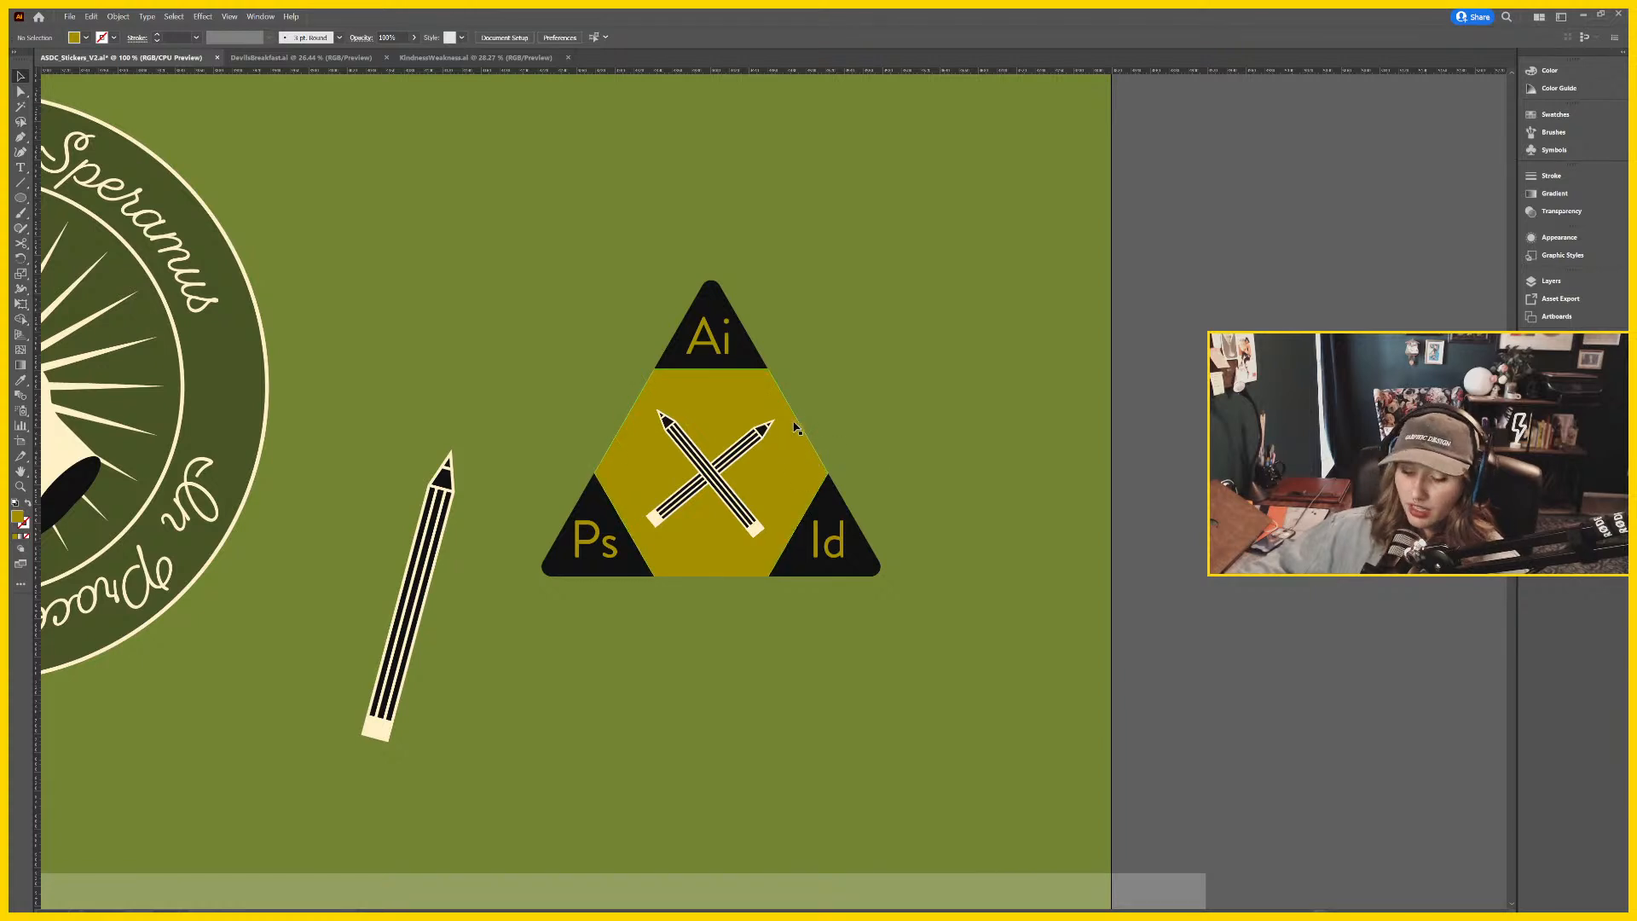
{"action": "key", "text": "ctrl+plus"}
{"action": "key", "text": "ctrl+plus"}
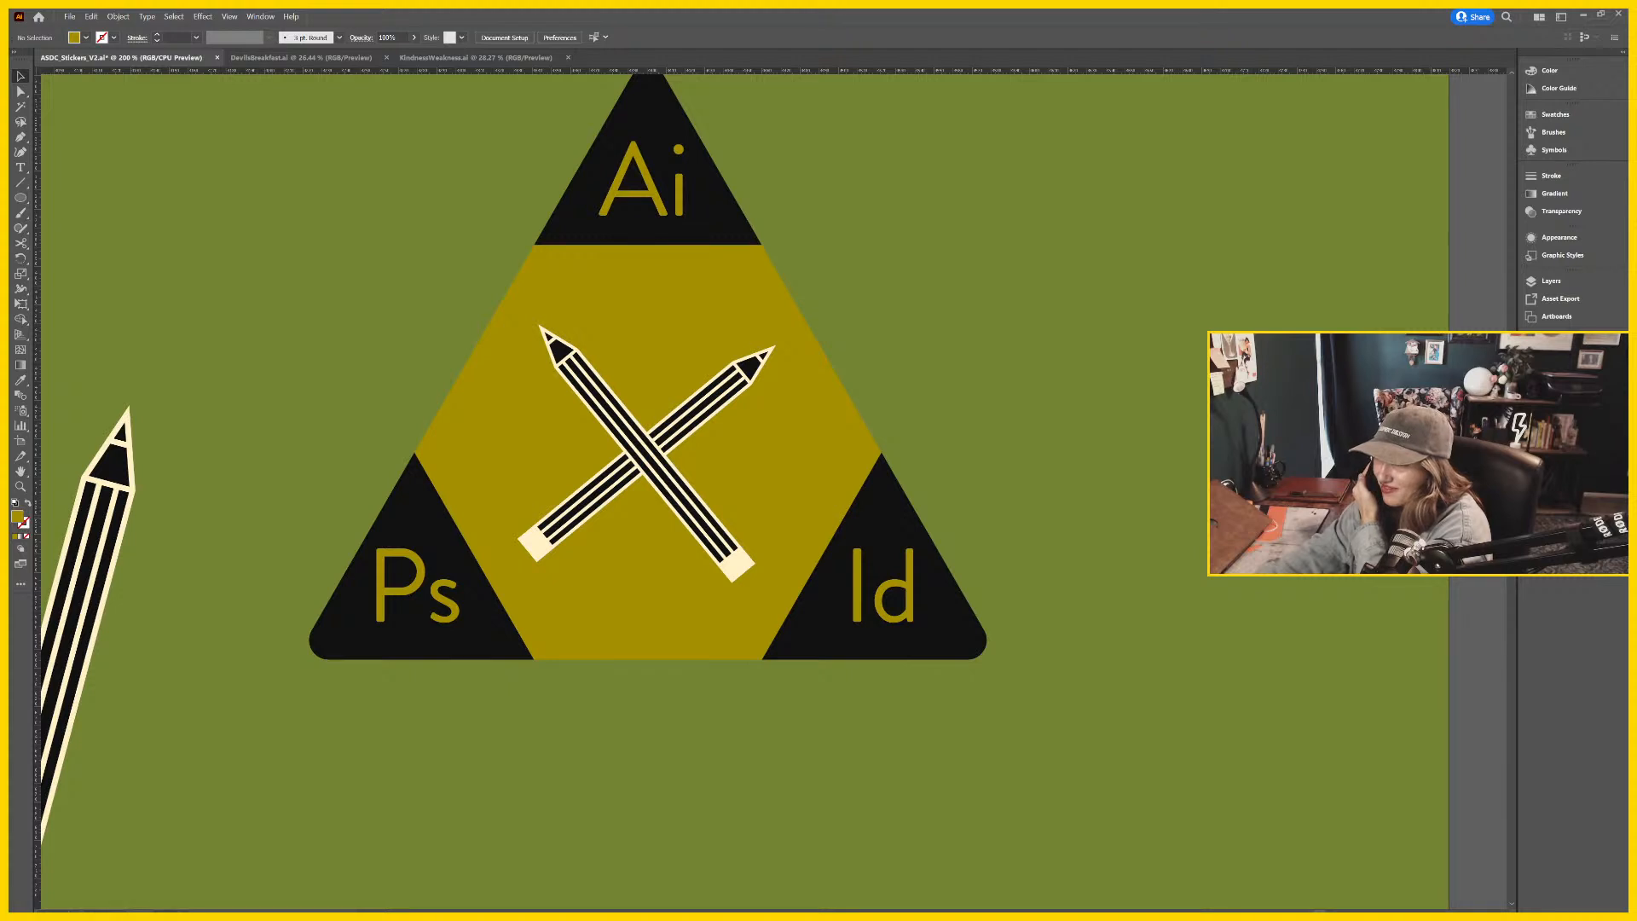
Show the layer list and check the crossed pencils against Layer 1 by selecting them and toggling the layer's visibility.
{"action": "key", "text": "F7"}
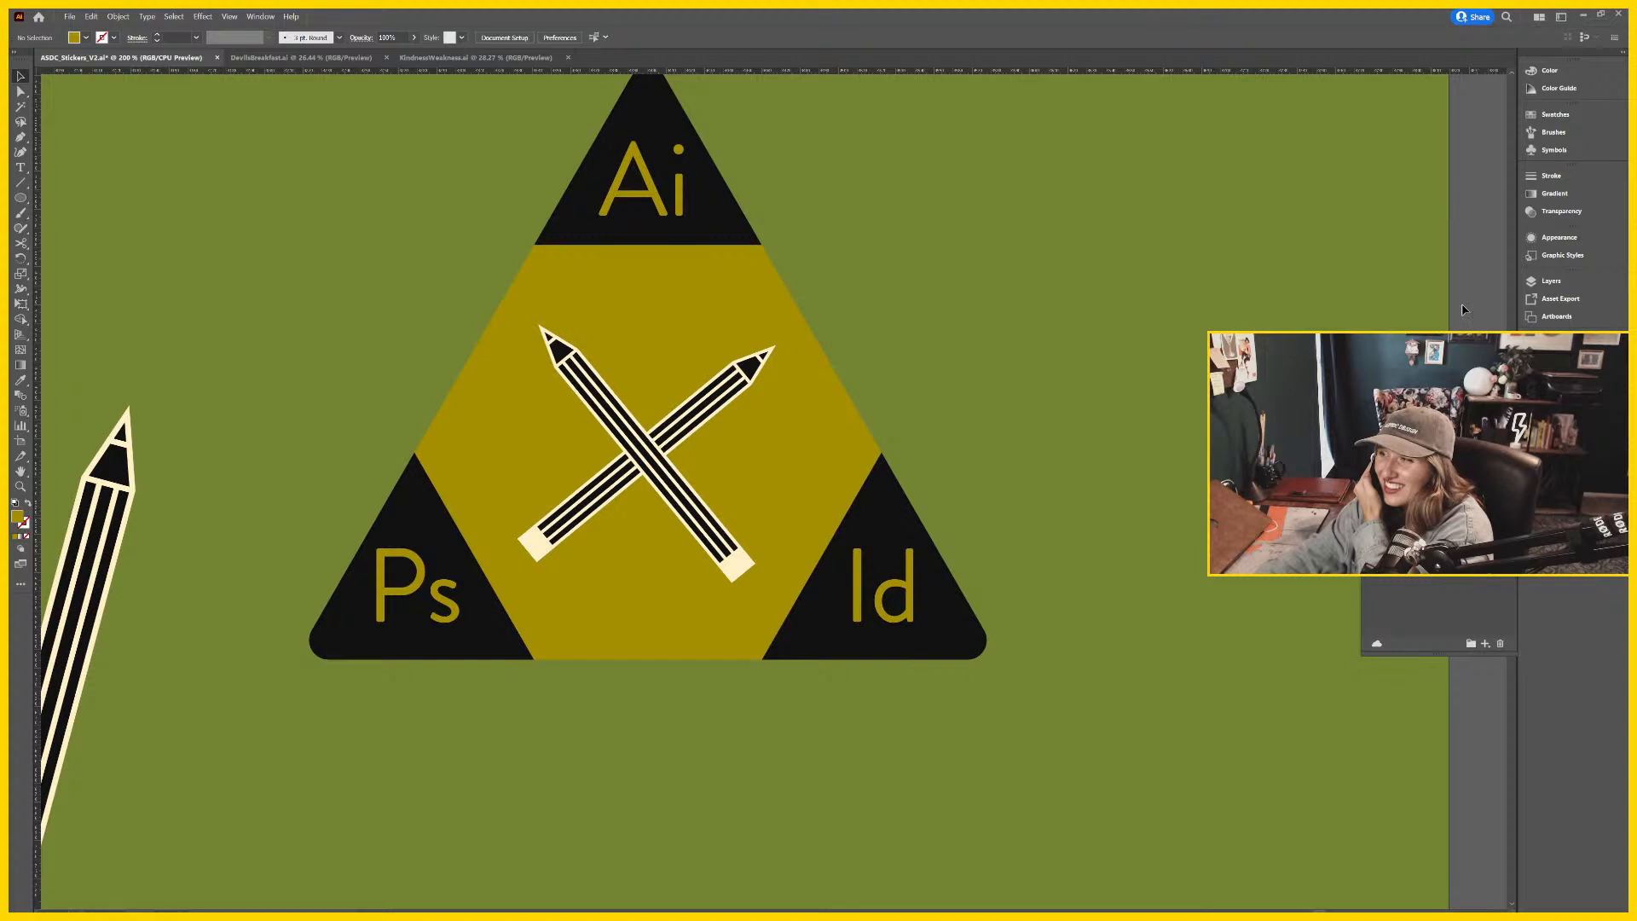
{"action": "left_click", "coordinate": [1551, 280]}
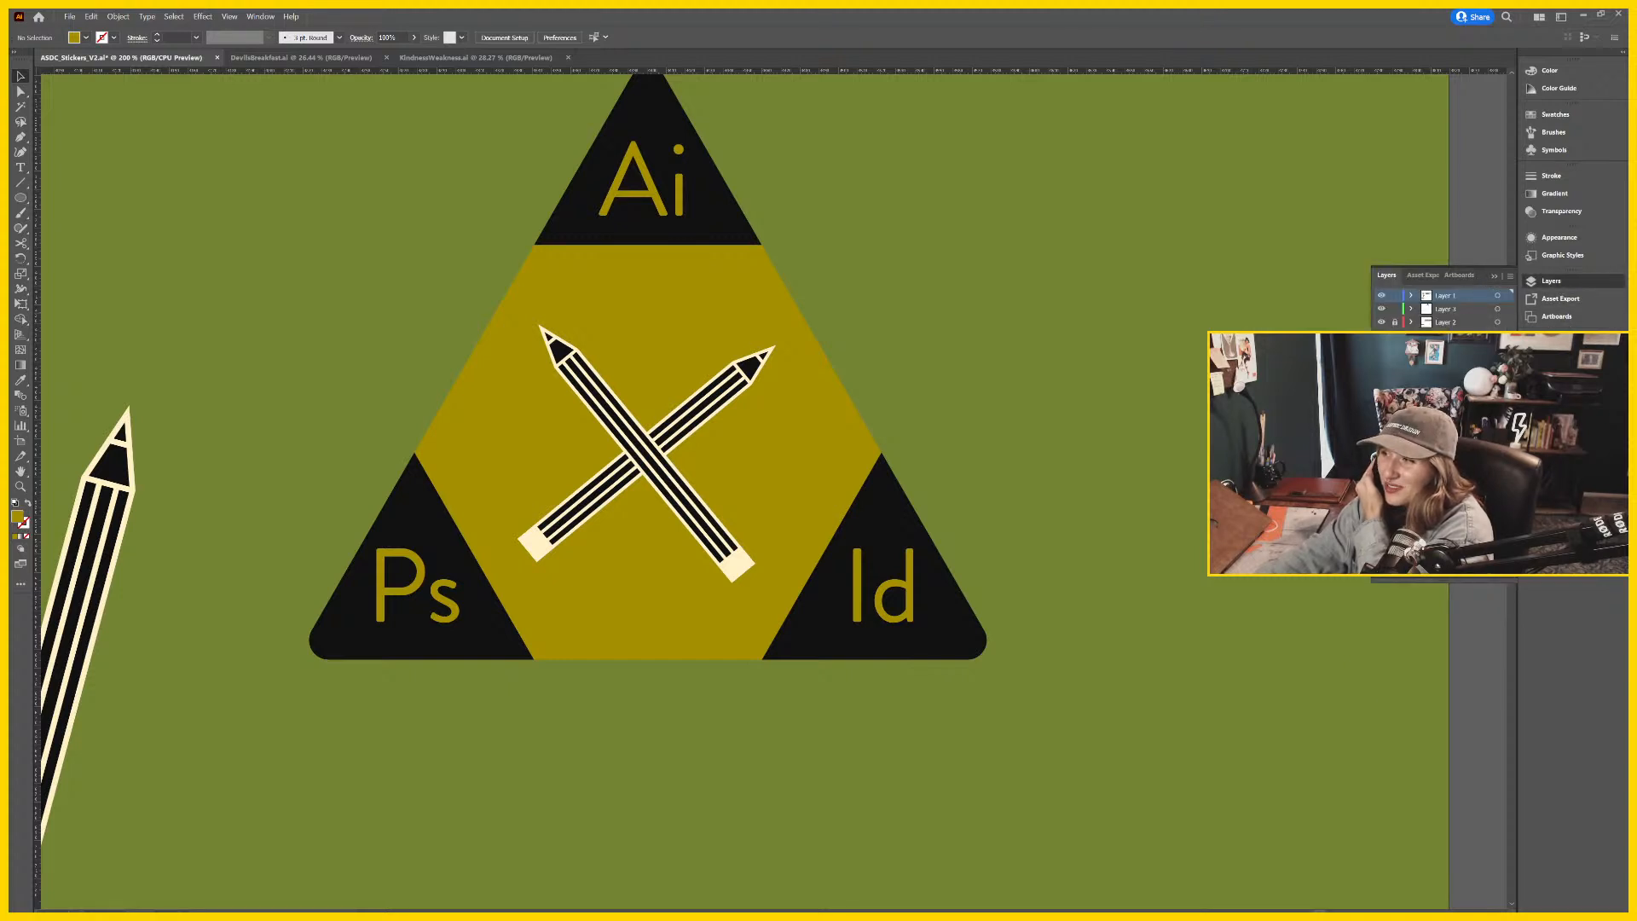
{"action": "left_click", "coordinate": [706, 410]}
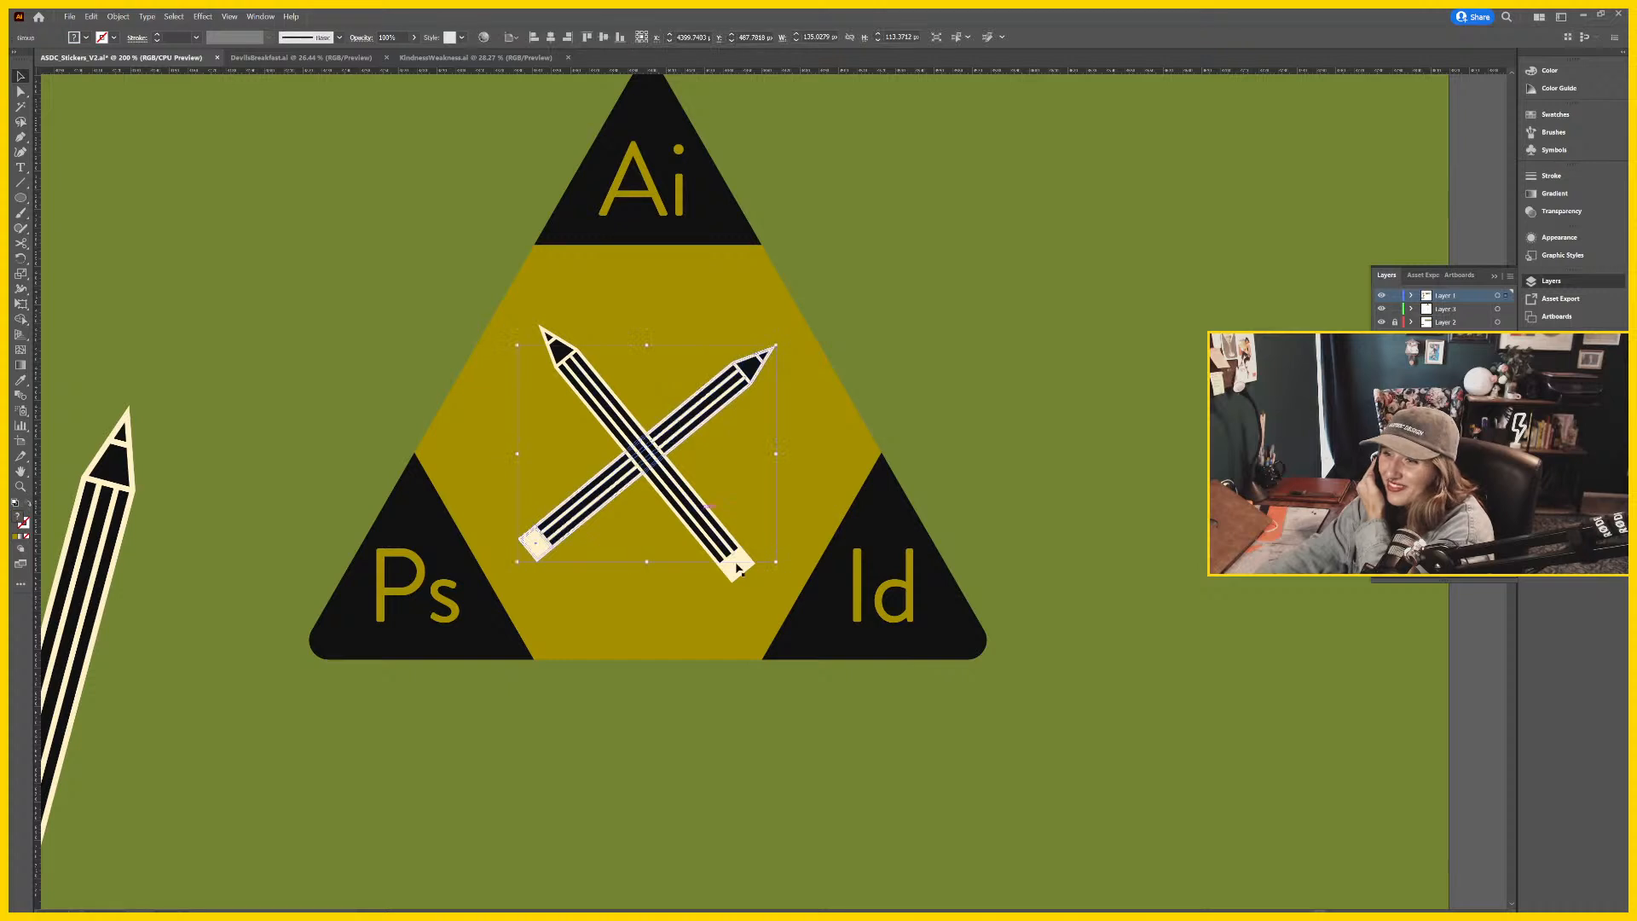
{"action": "left_click_drag", "start_coordinate": [739, 569], "coordinate": [914, 539]}
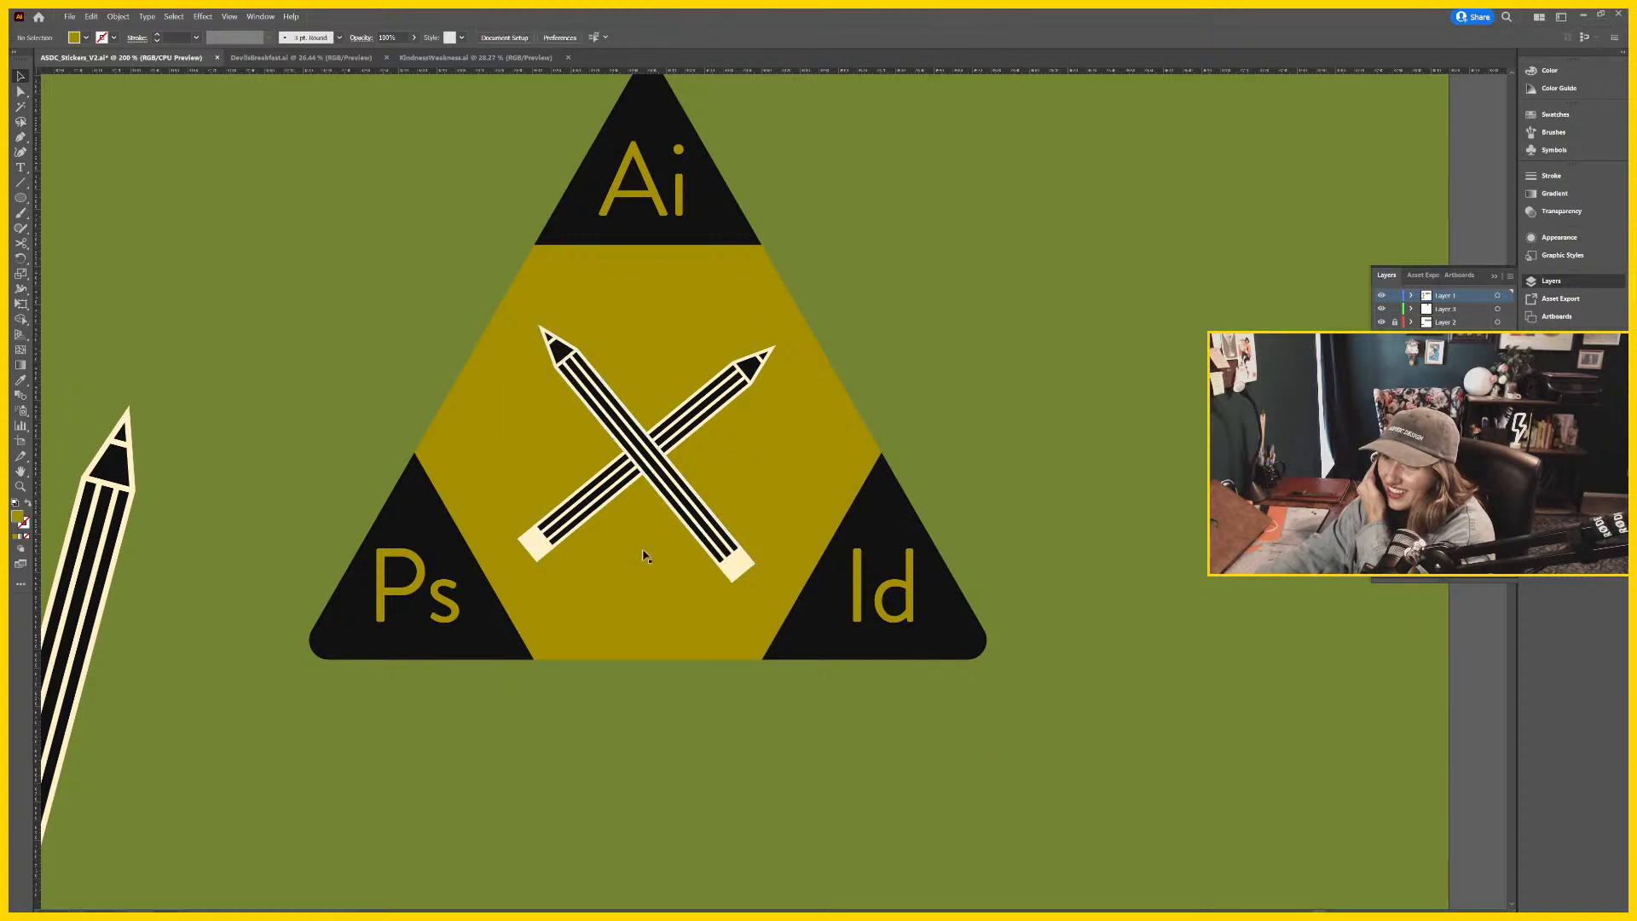
{"action": "left_click", "coordinate": [744, 562]}
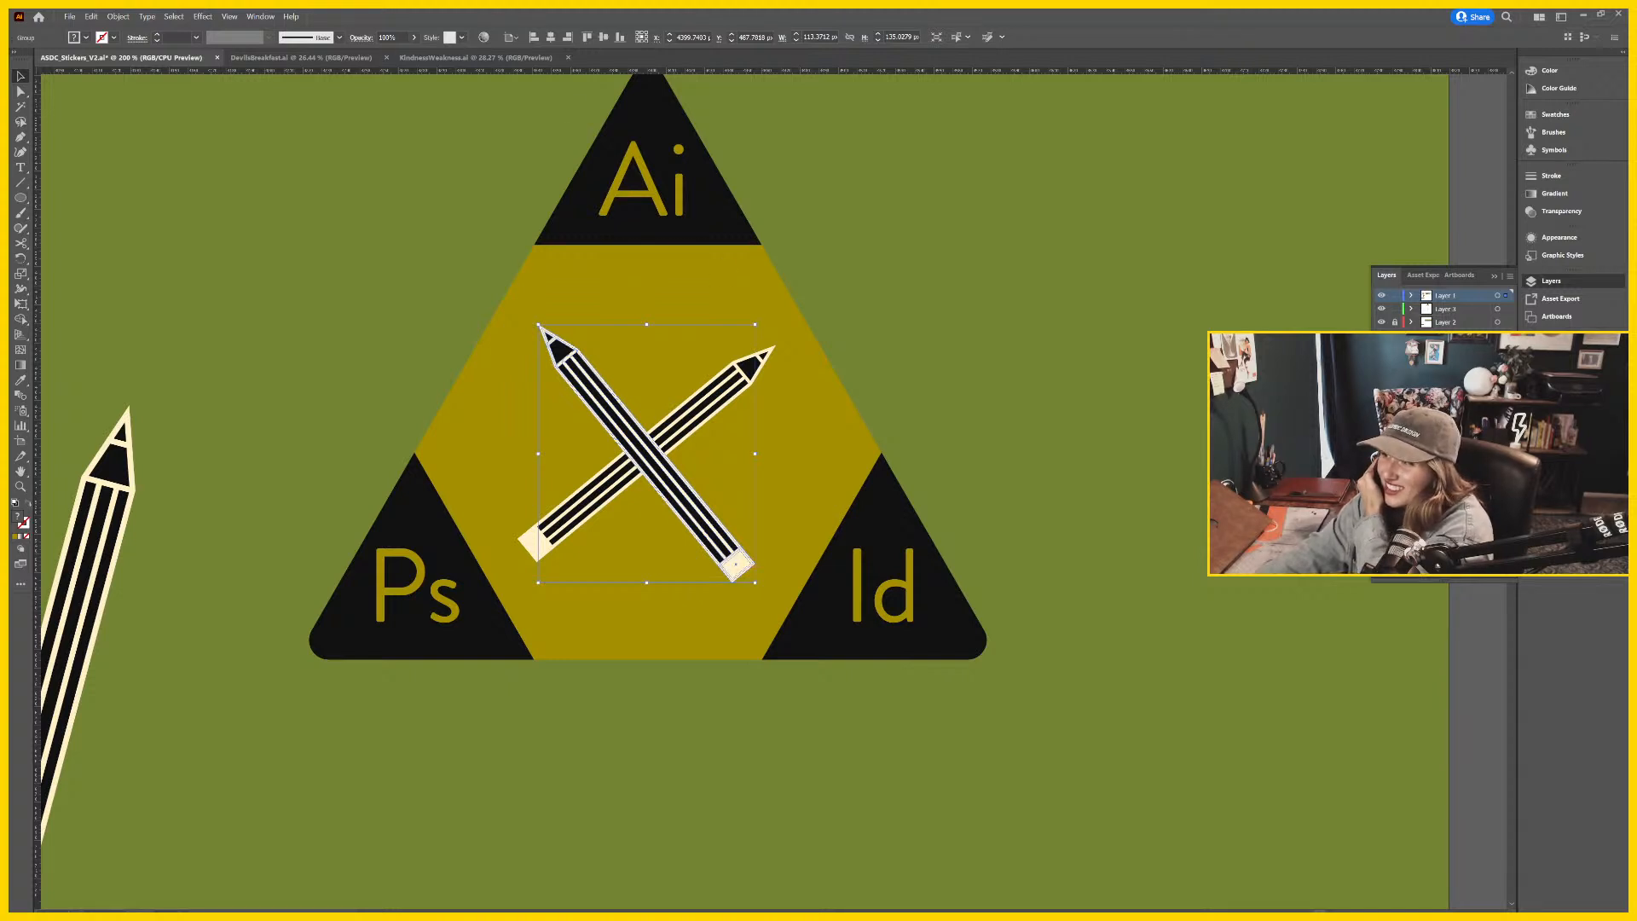
{"action": "left_click", "coordinate": [1555, 342]}
{"action": "left_click", "coordinate": [1453, 270]}
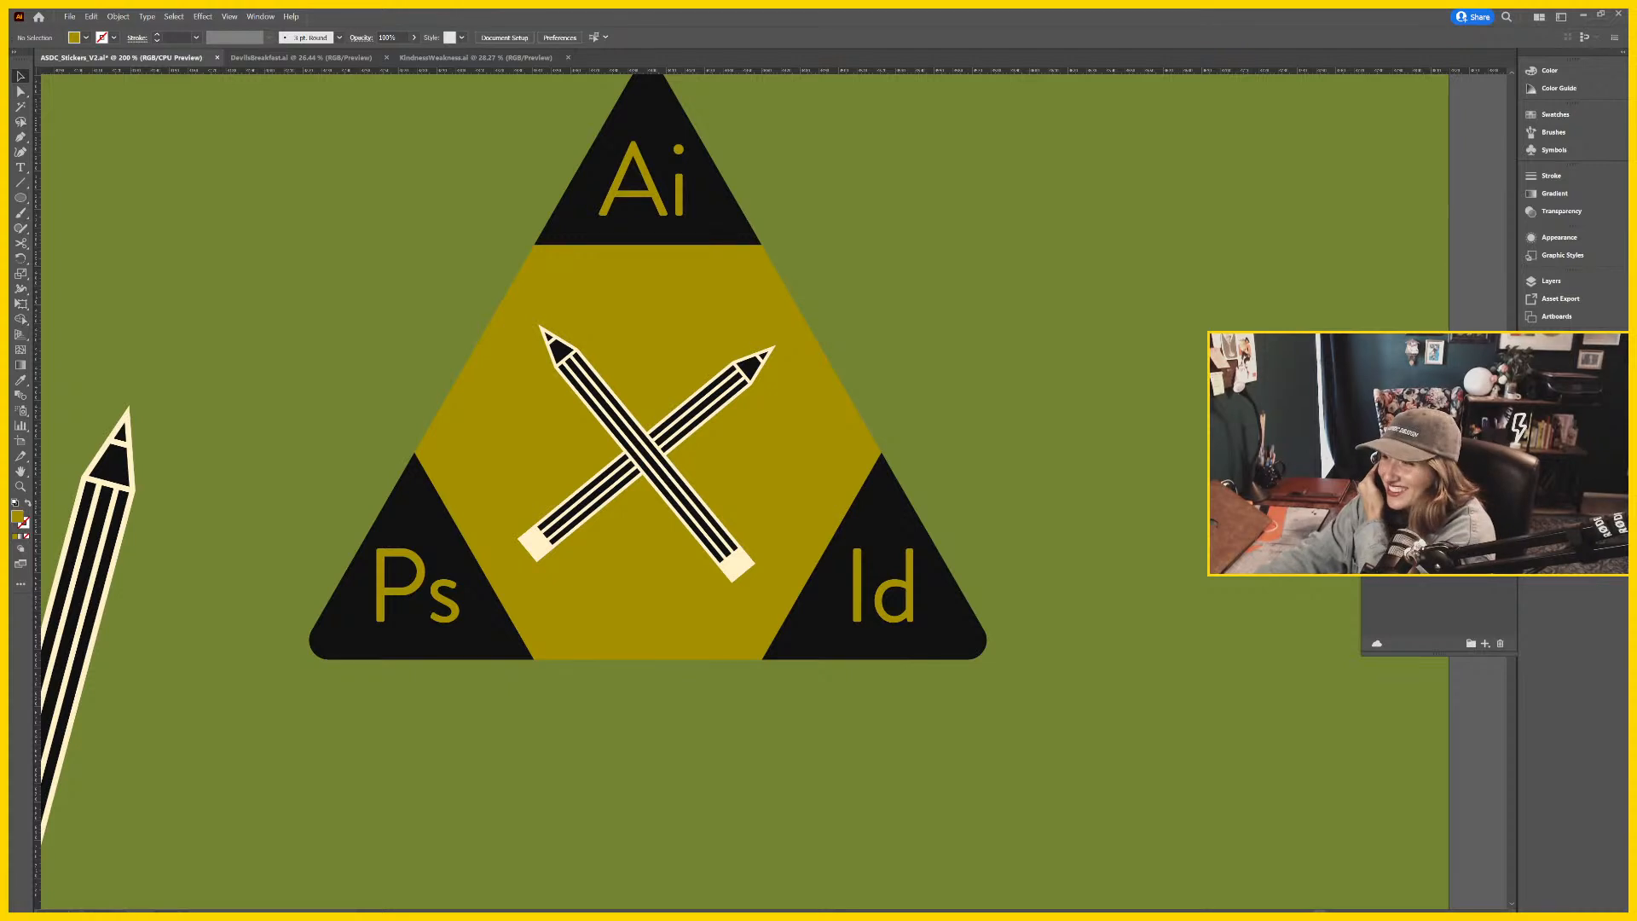
{"action": "left_click", "coordinate": [1585, 281]}
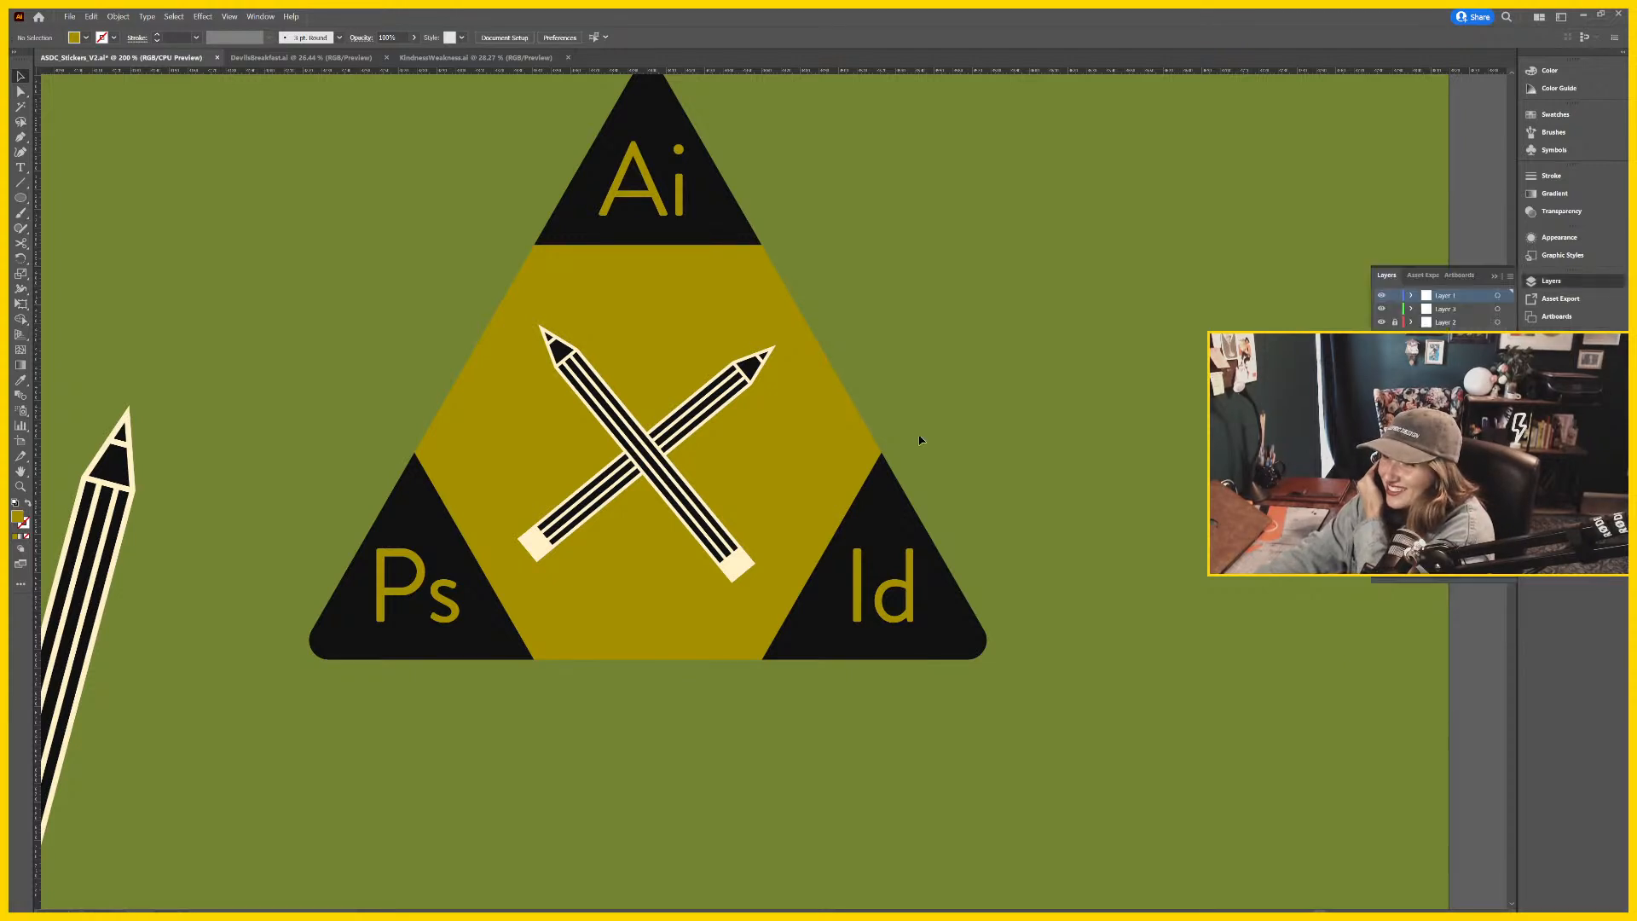
{"action": "left_click", "coordinate": [740, 565]}
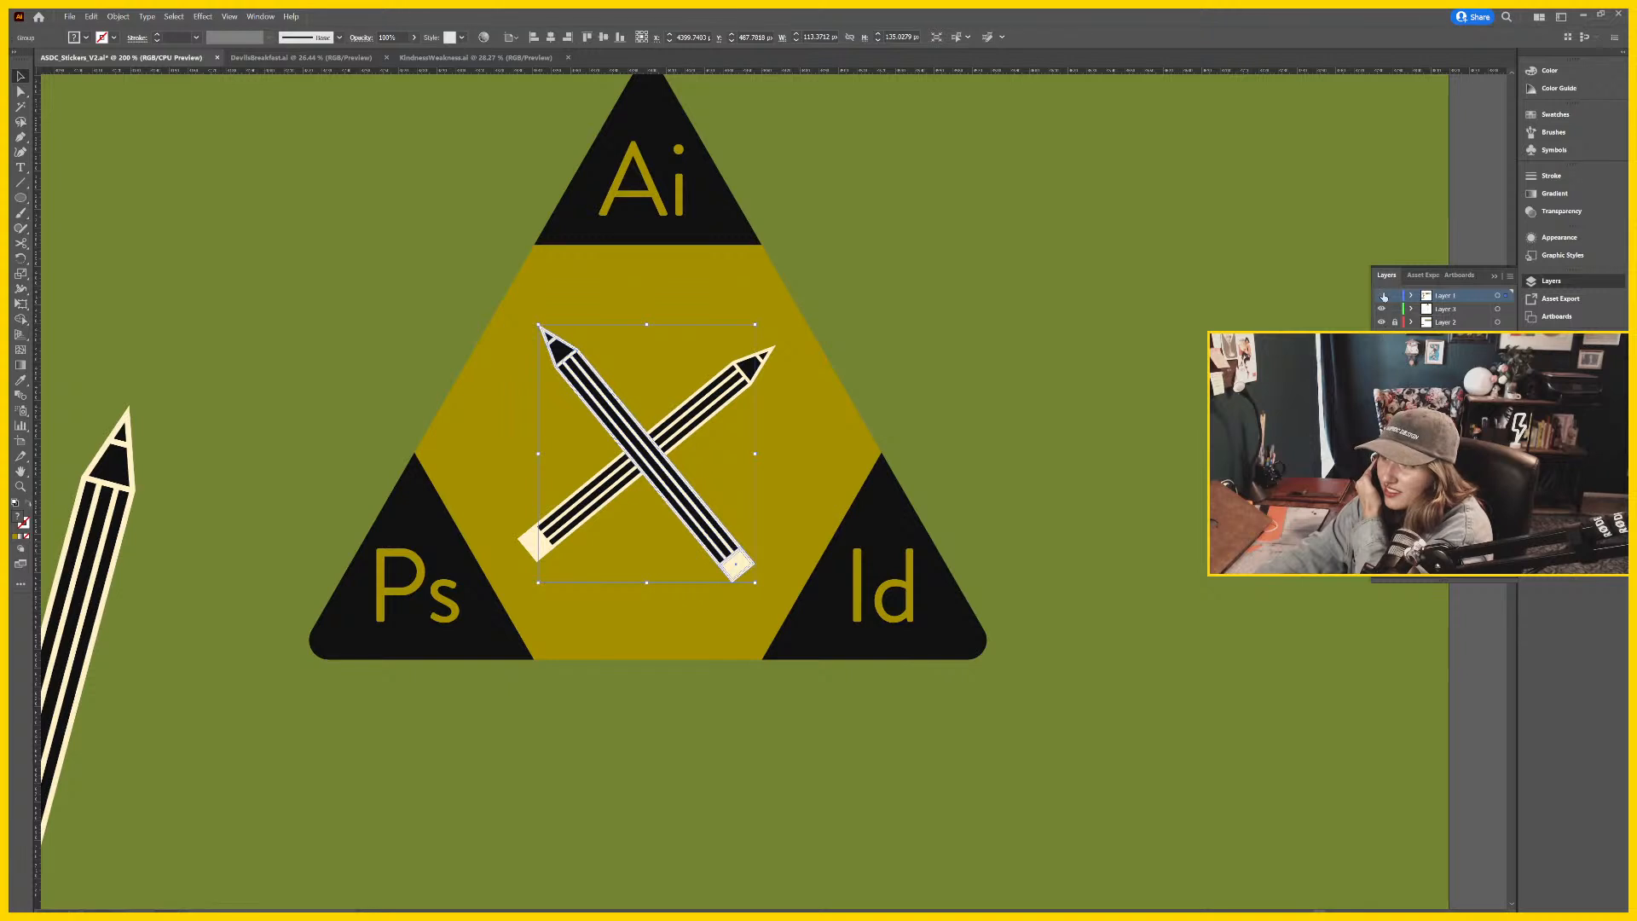
{"action": "left_click", "coordinate": [1383, 296]}
{"action": "left_click", "coordinate": [1383, 296]}
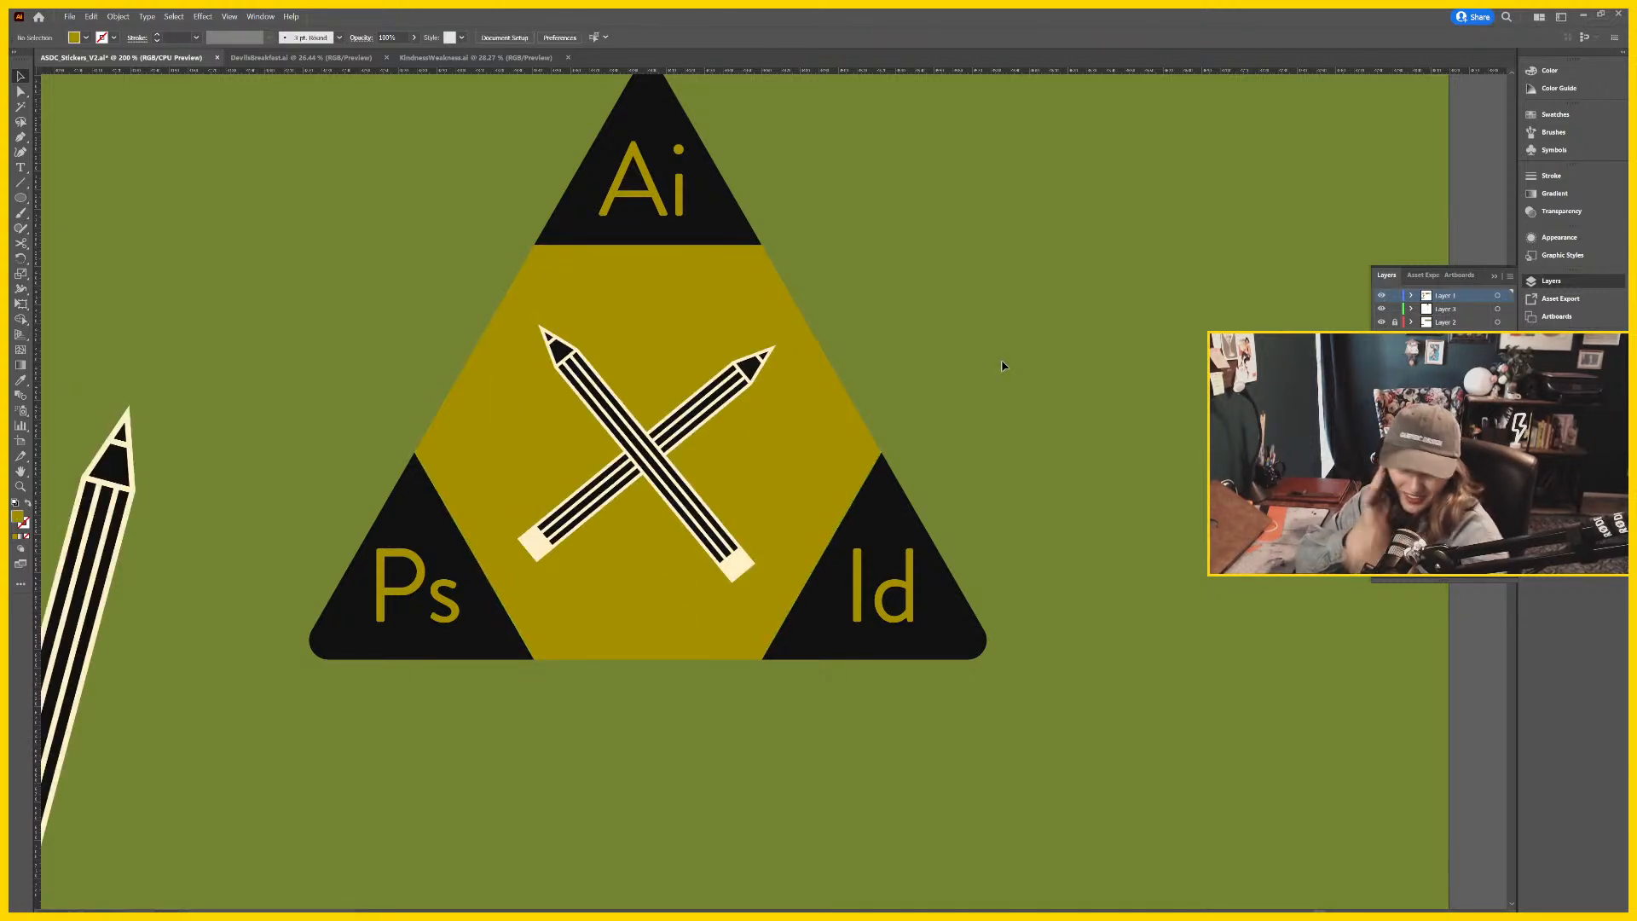
Try to save the sticker document and dismiss the resulting alert.
{"action": "key", "text": "ctrl+s"}
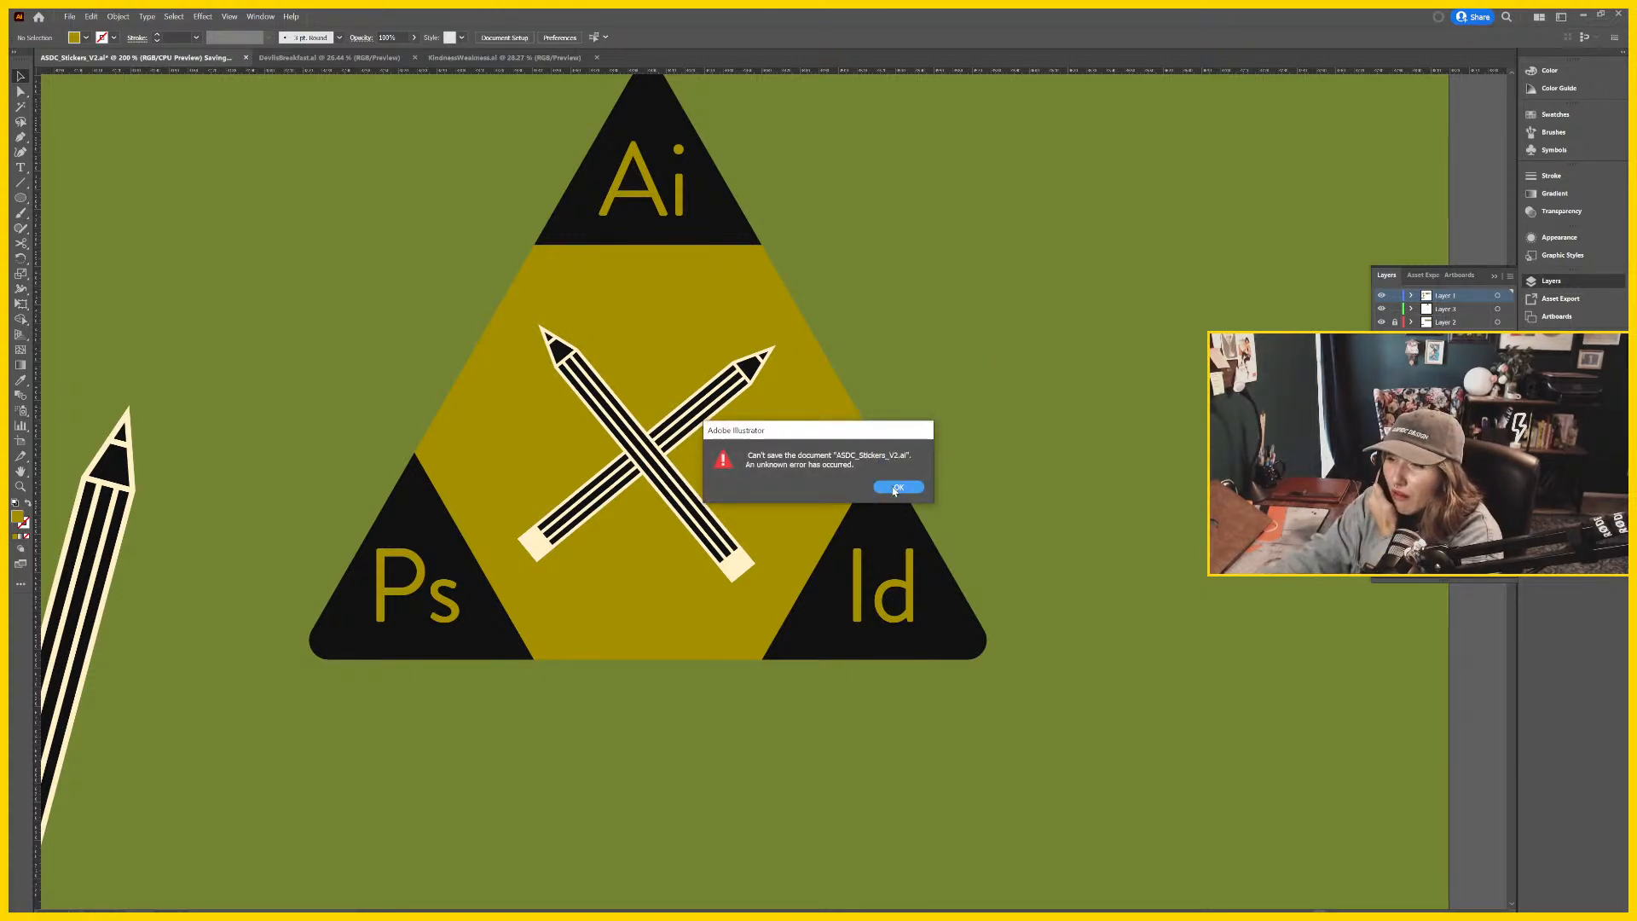
{"action": "left_click", "coordinate": [896, 488]}
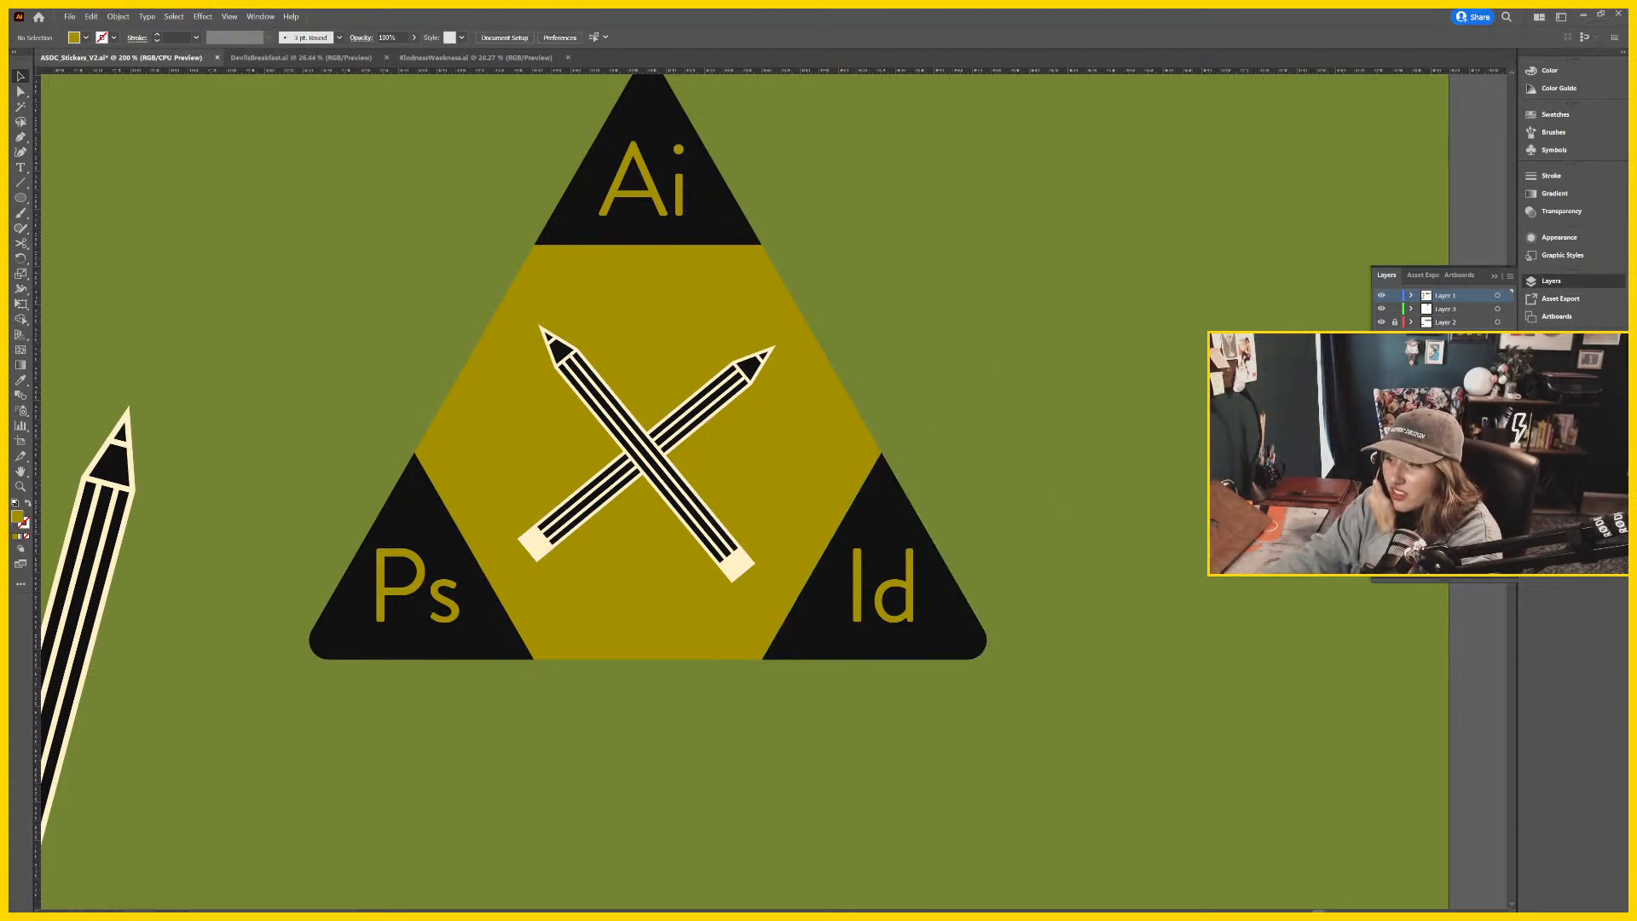
Review the triangle sticker alongside the jacket, praying-hands and "Live the Rejects" stickers on the artboard.
{"action": "scroll", "coordinate": [1292, 911], "scroll_direction": "left", "scroll_amount": 10}
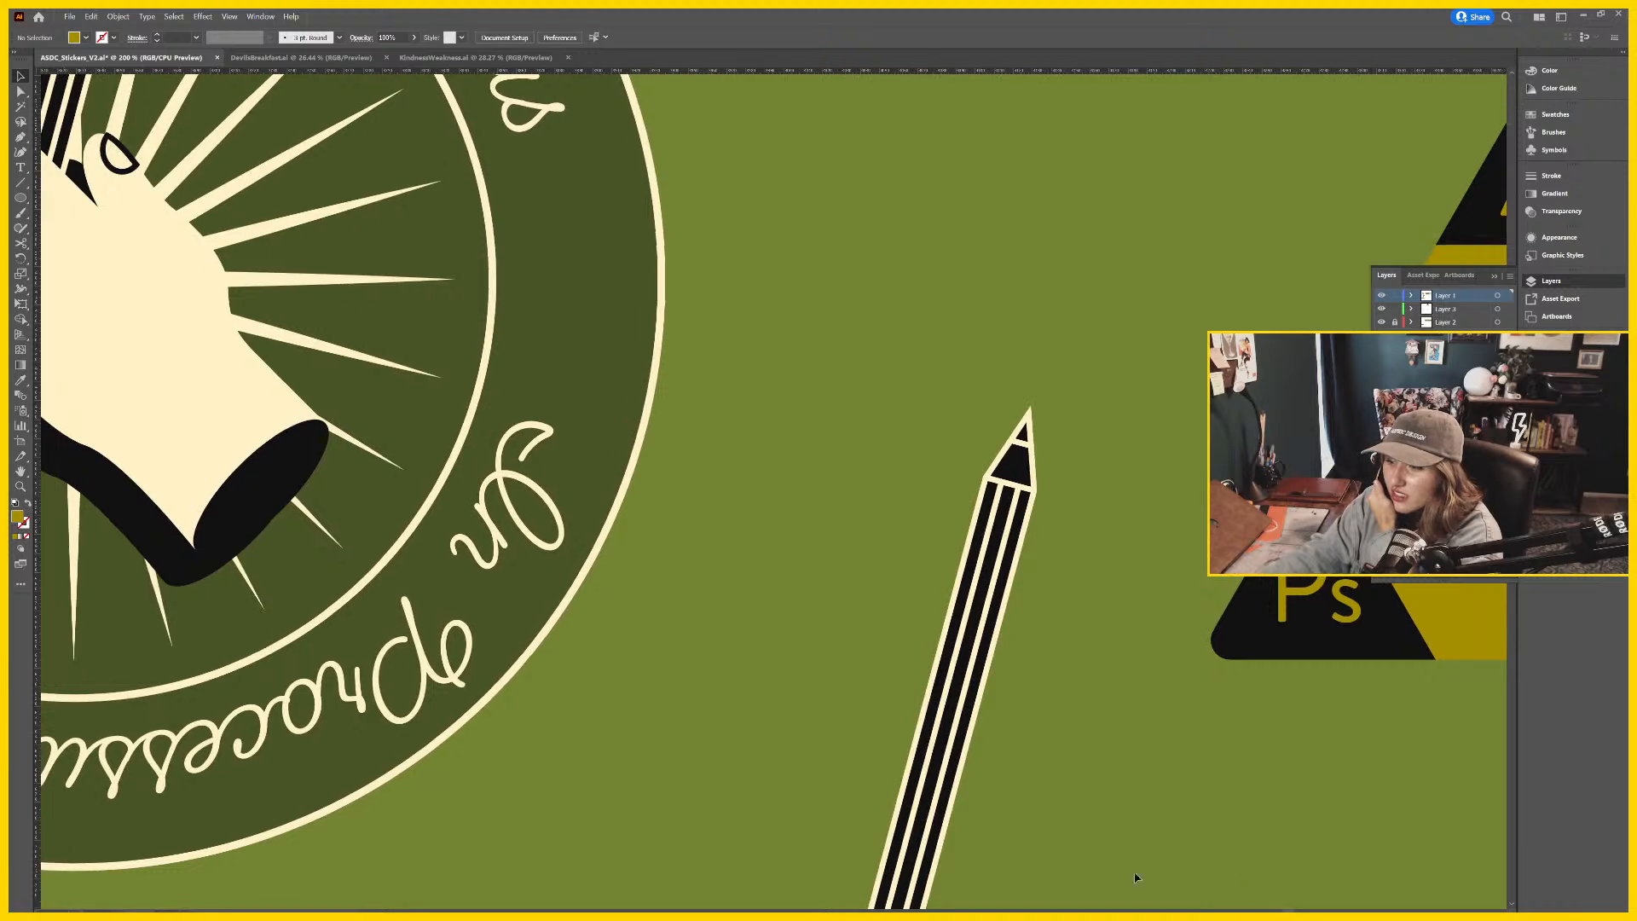
{"action": "key", "text": "ctrl+minus"}
{"action": "key", "text": "ctrl+minus"}
{"action": "key", "text": "ctrl+minus"}
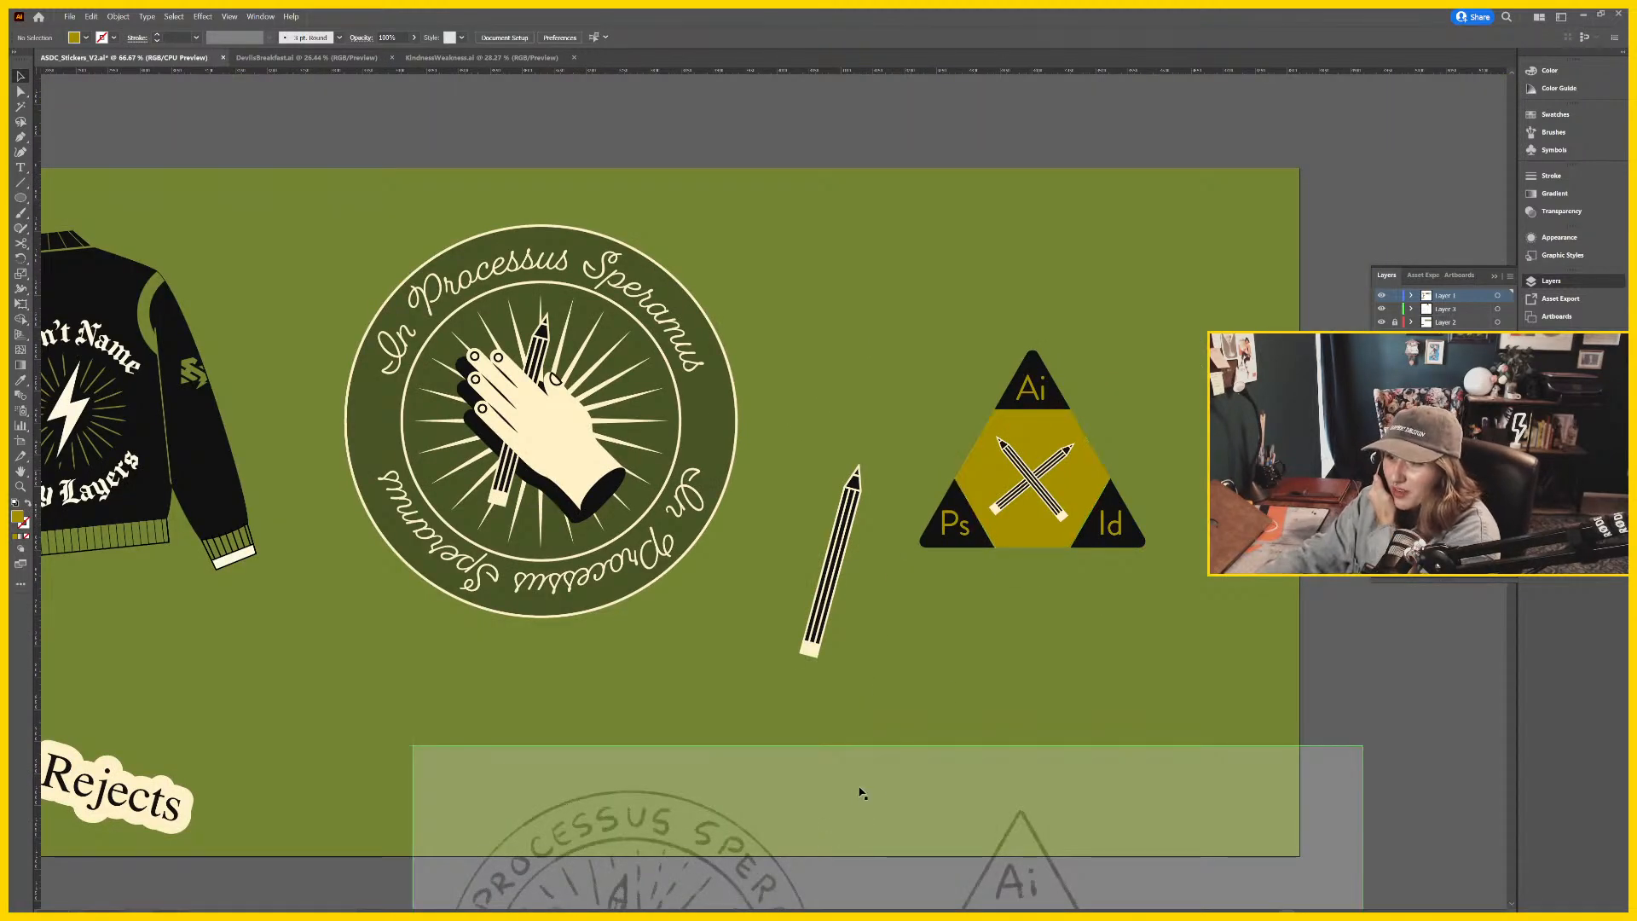
{"action": "scroll", "coordinate": [1368, 801], "scroll_direction": "down", "scroll_amount": 1}
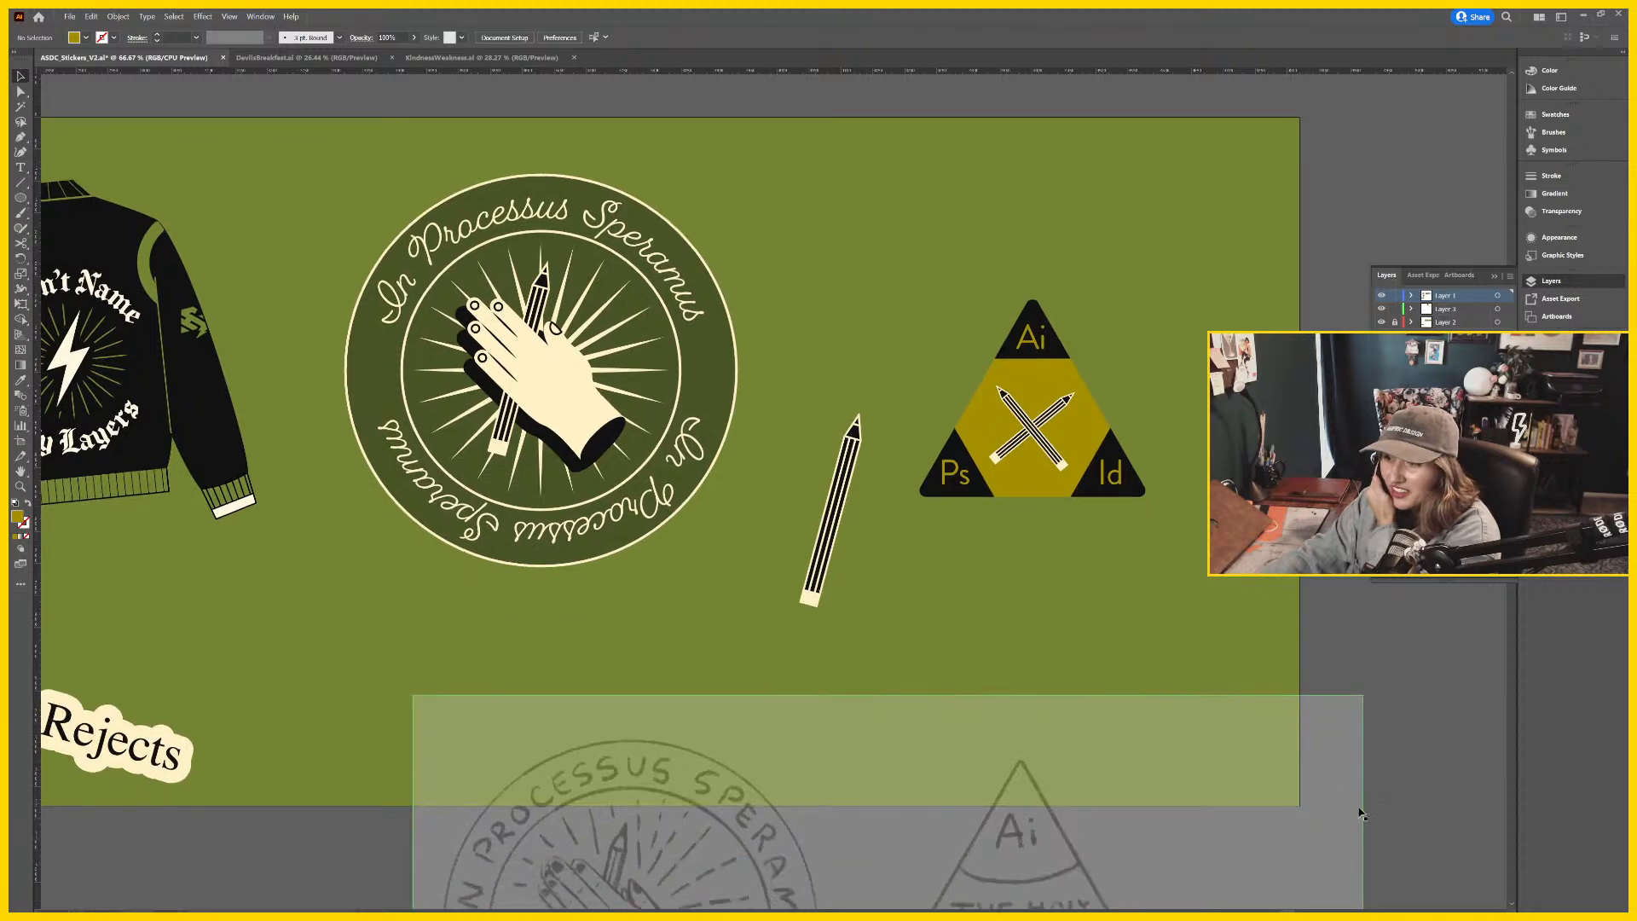
{"action": "scroll", "coordinate": [1355, 818], "scroll_direction": "up", "scroll_amount": 2}
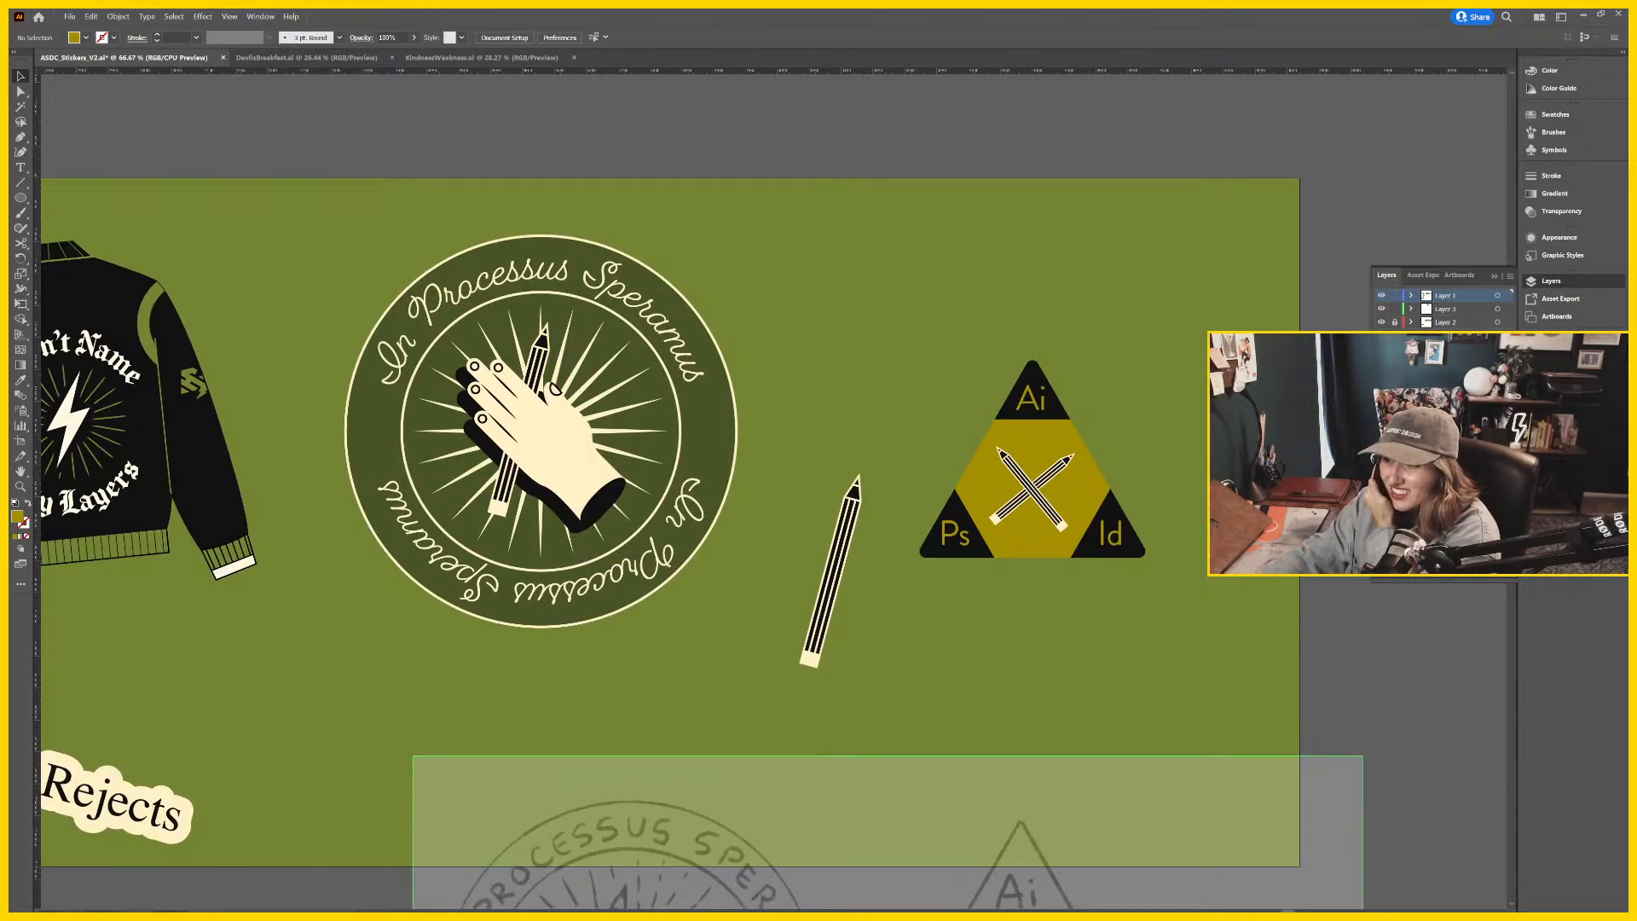
{"action": "scroll", "coordinate": [1269, 904], "scroll_direction": "left", "scroll_amount": 4}
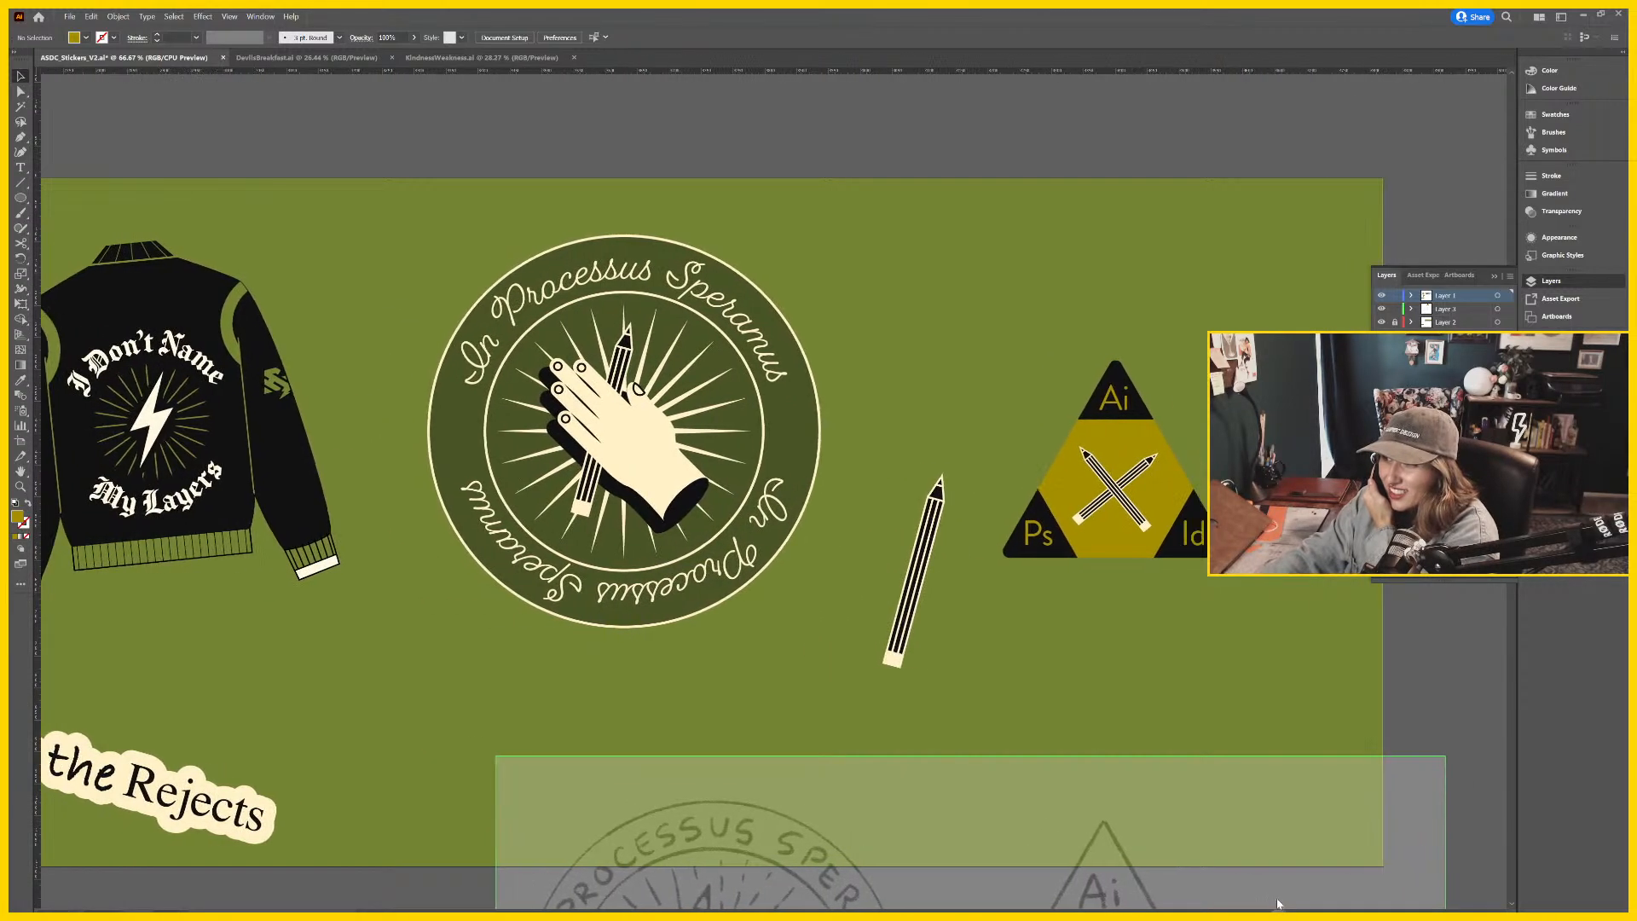
{"action": "scroll", "coordinate": [1269, 904], "scroll_direction": "left", "scroll_amount": 1}
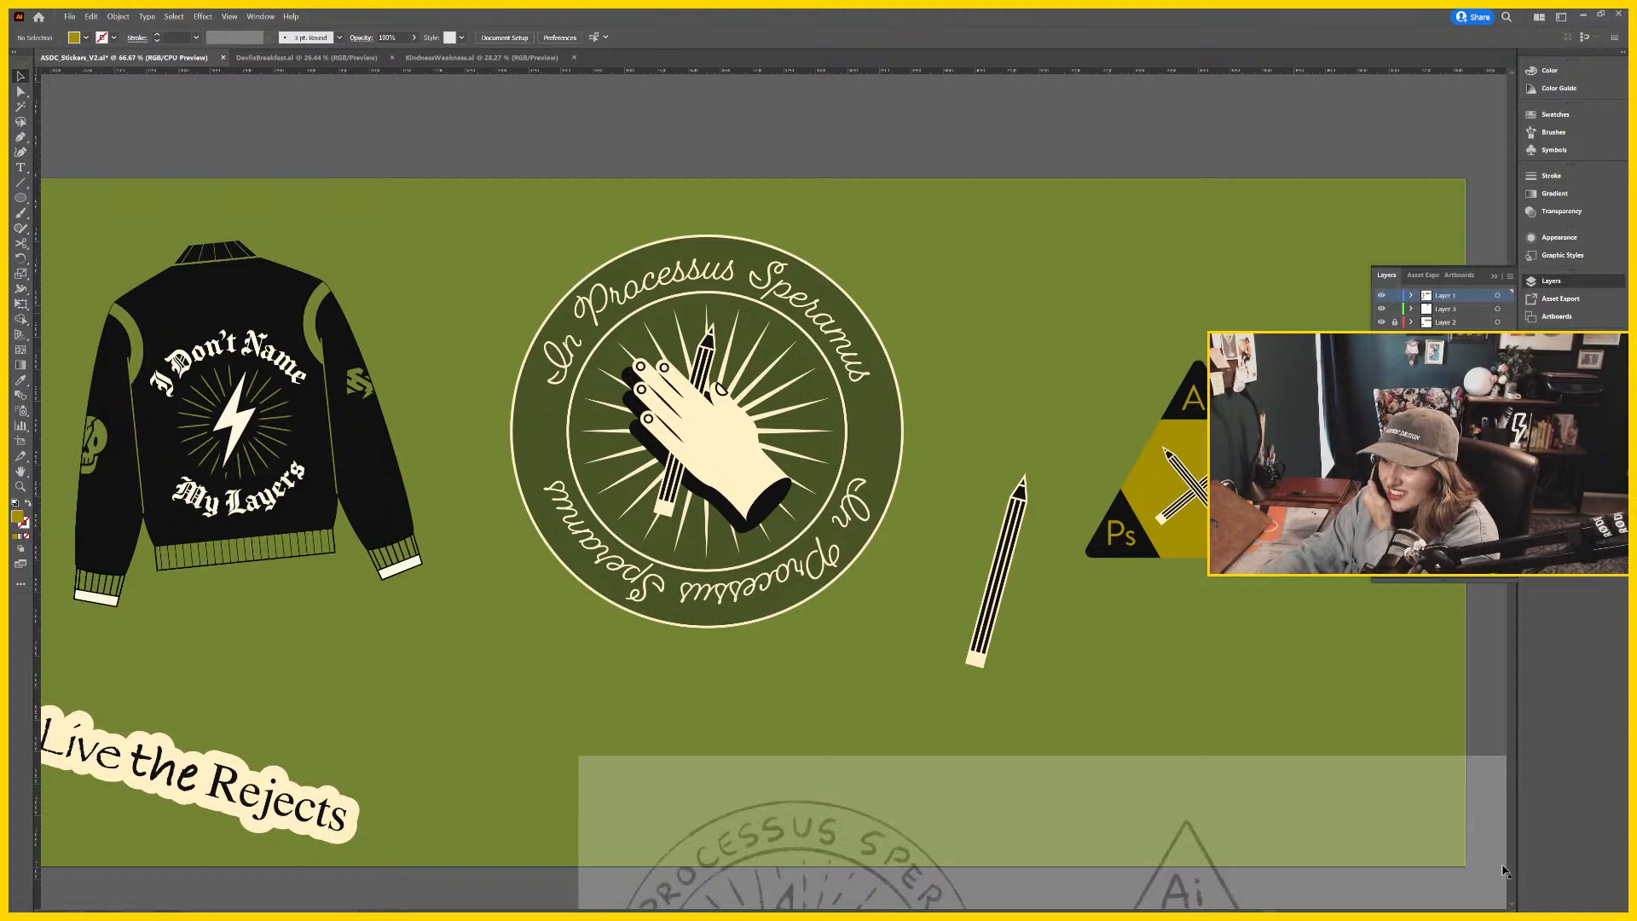
{"action": "left_click", "coordinate": [358, 857]}
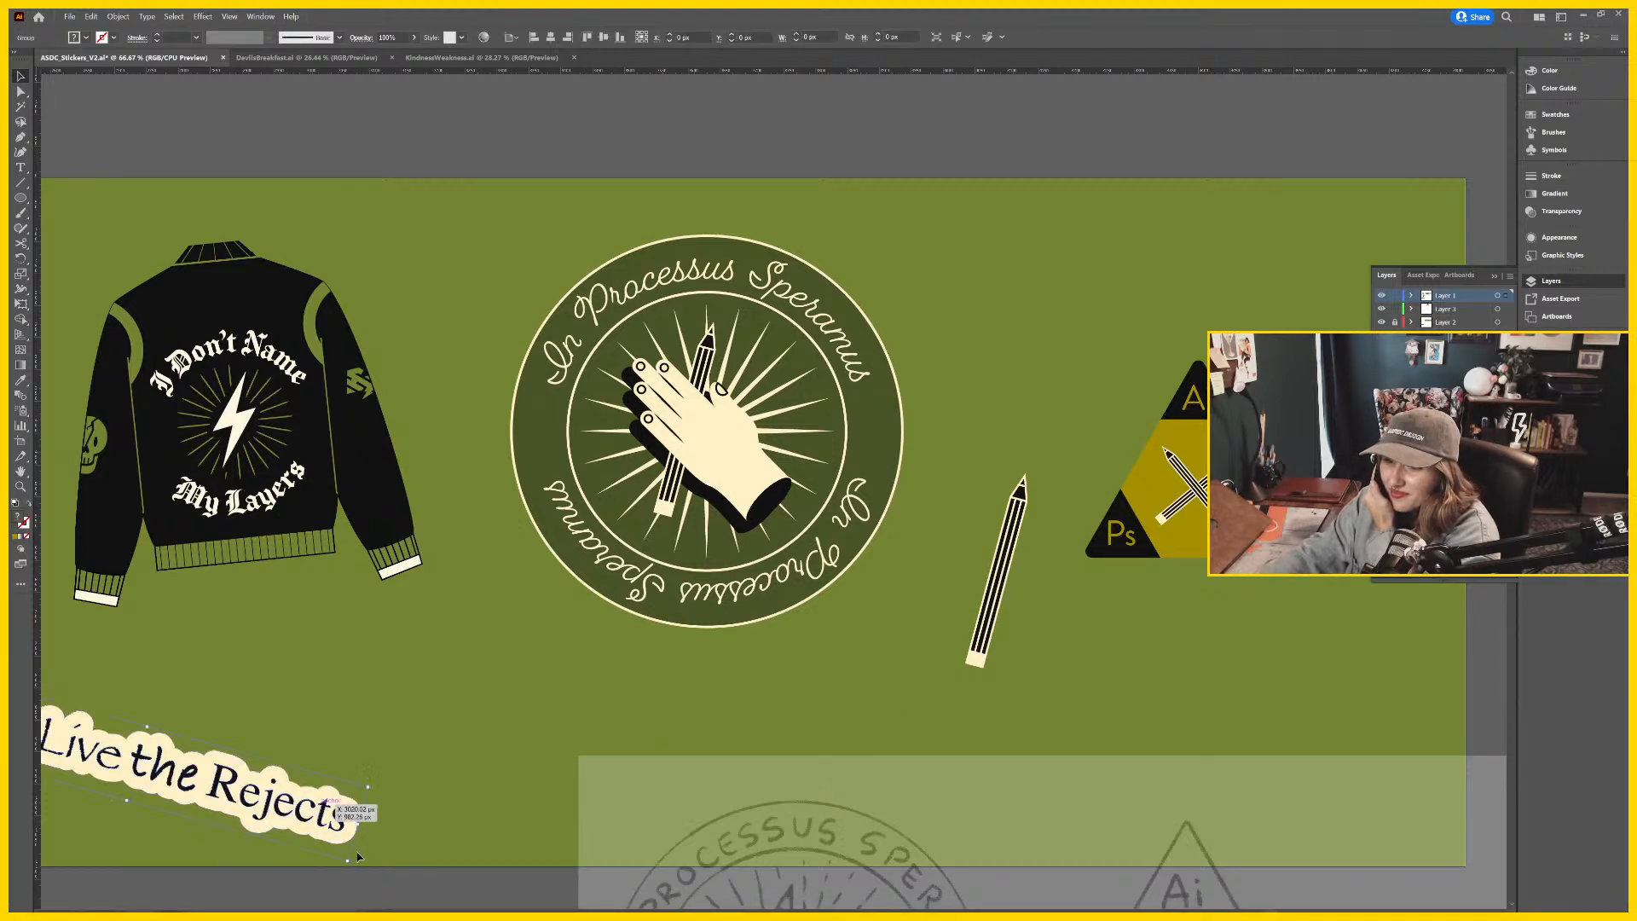
Isolate the group of the front crossed pencil, whose tip points to the upper left, for editing.
{"action": "left_click", "coordinate": [1170, 457]}
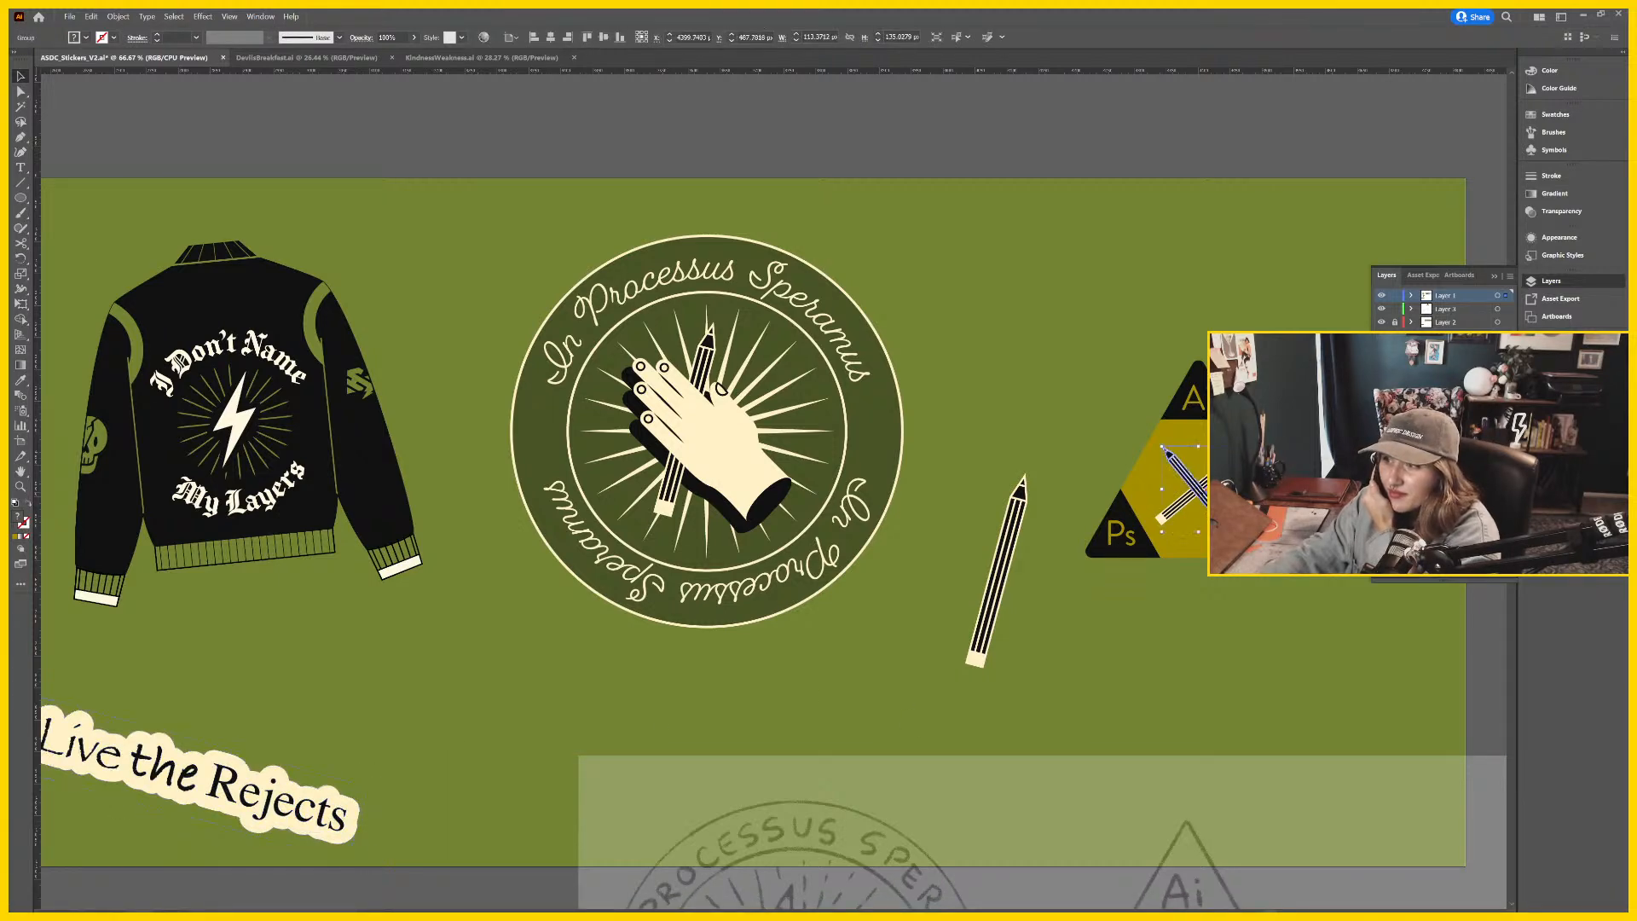
{"action": "key", "text": "ctrl+equal"}
{"action": "key", "text": "ctrl+equal"}
{"action": "key", "text": "ctrl+equal"}
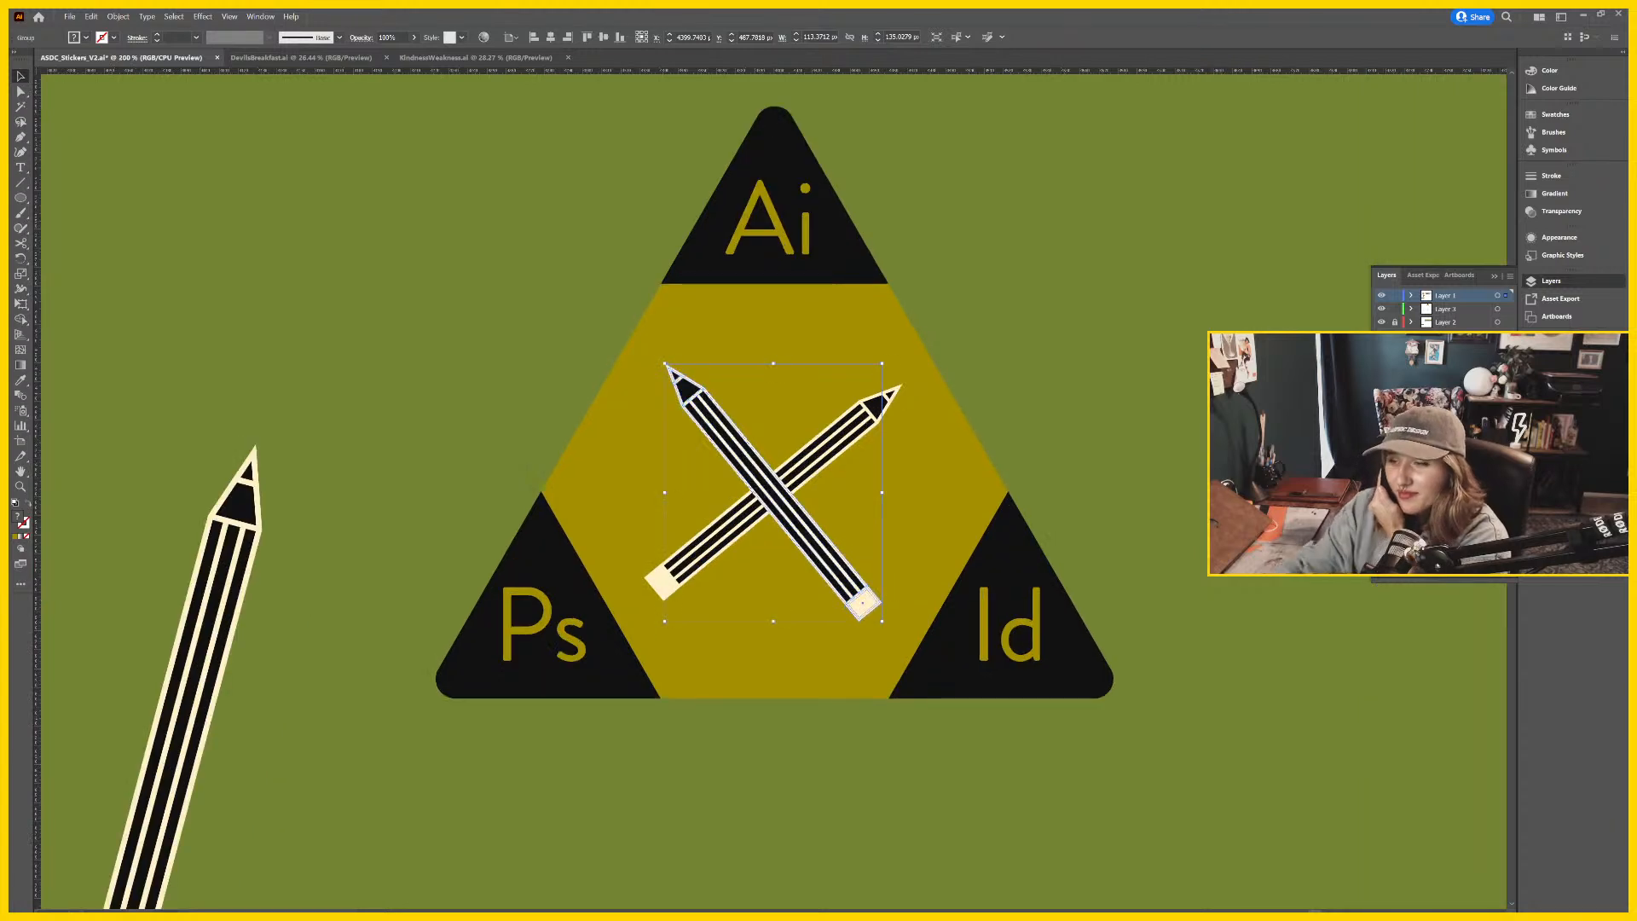
{"action": "double_click", "coordinate": [864, 608]}
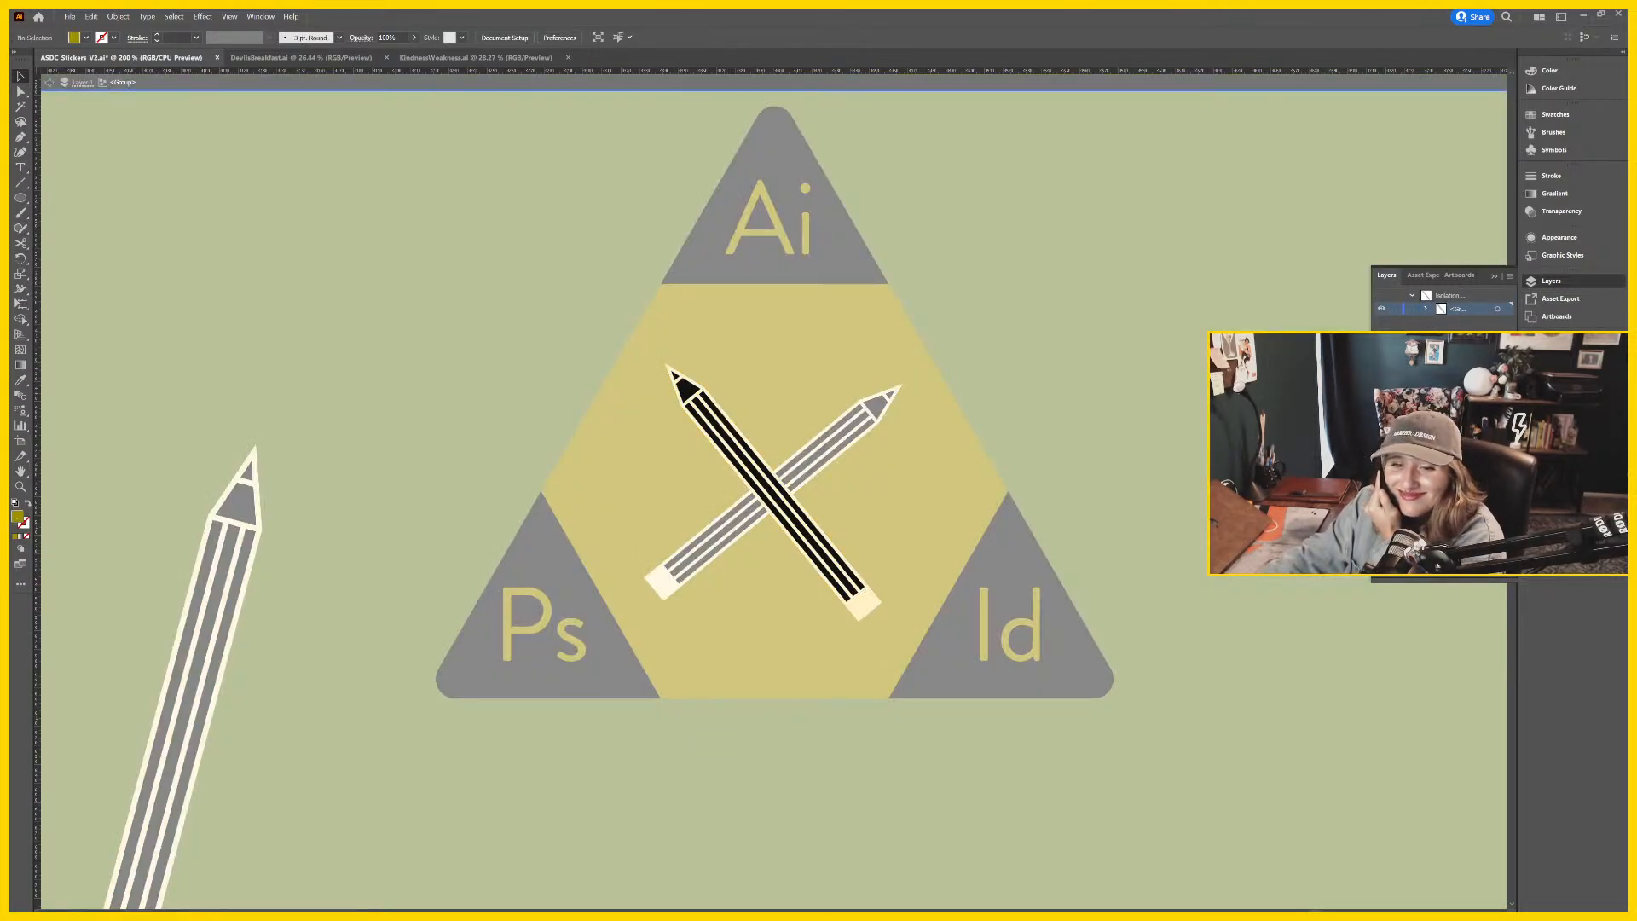
Fill the eraser end of the pencil whose tip points to the upper left with black.
{"action": "left_click", "coordinate": [866, 607]}
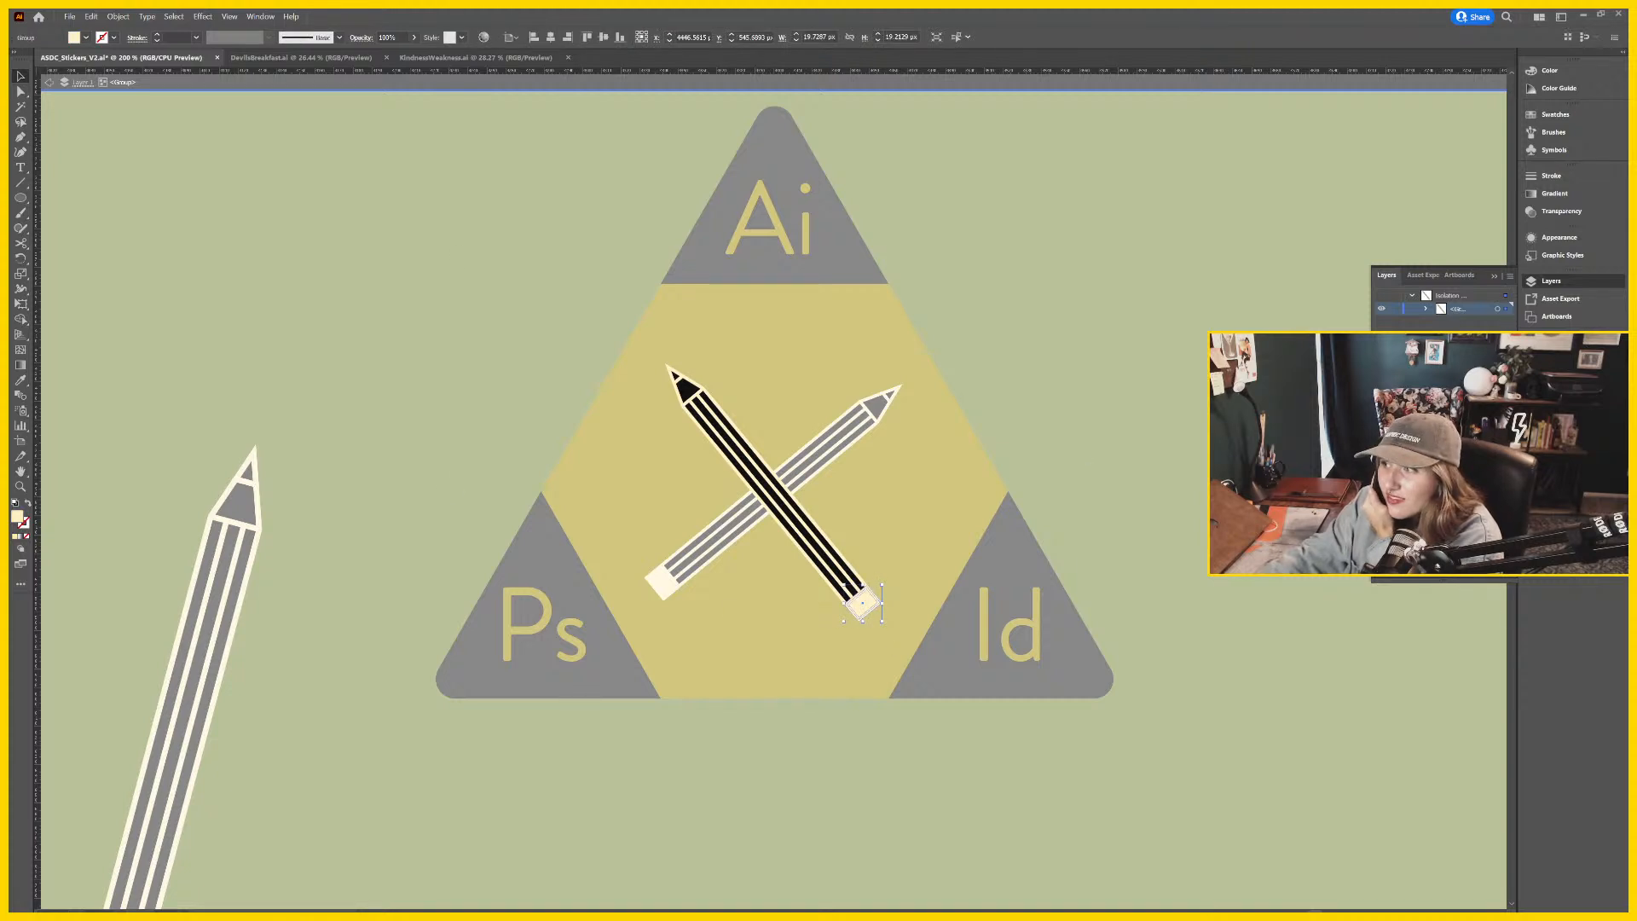
{"action": "left_click", "coordinate": [1554, 343]}
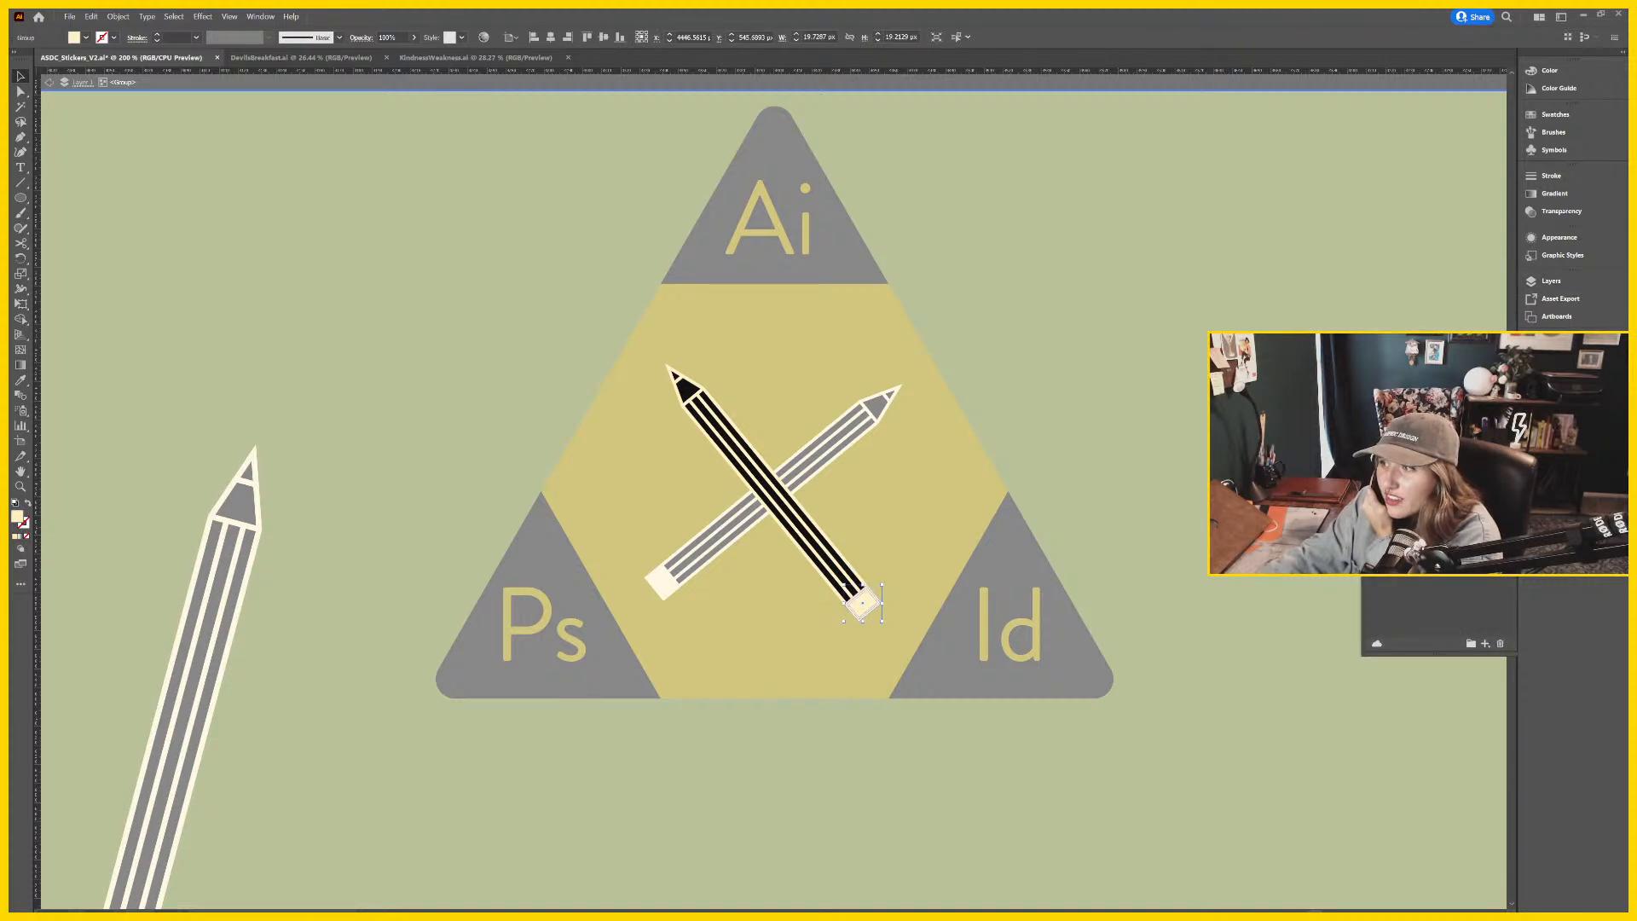
{"action": "left_click", "coordinate": [1398, 443]}
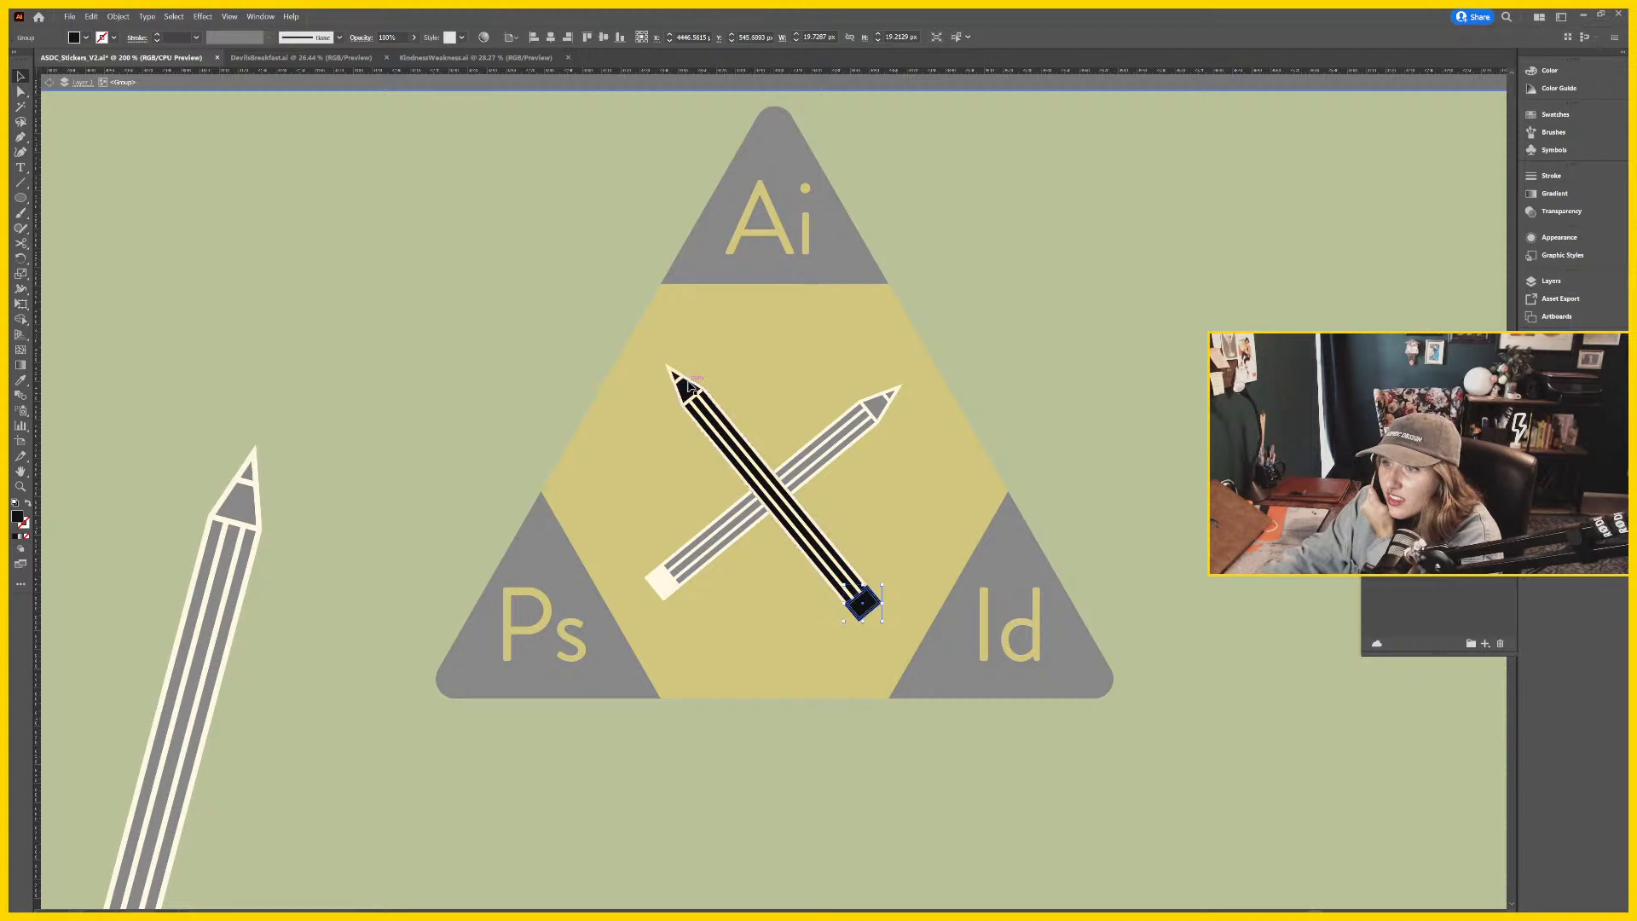
{"action": "left_click", "coordinate": [707, 398]}
{"action": "key", "text": "ctrl+8"}
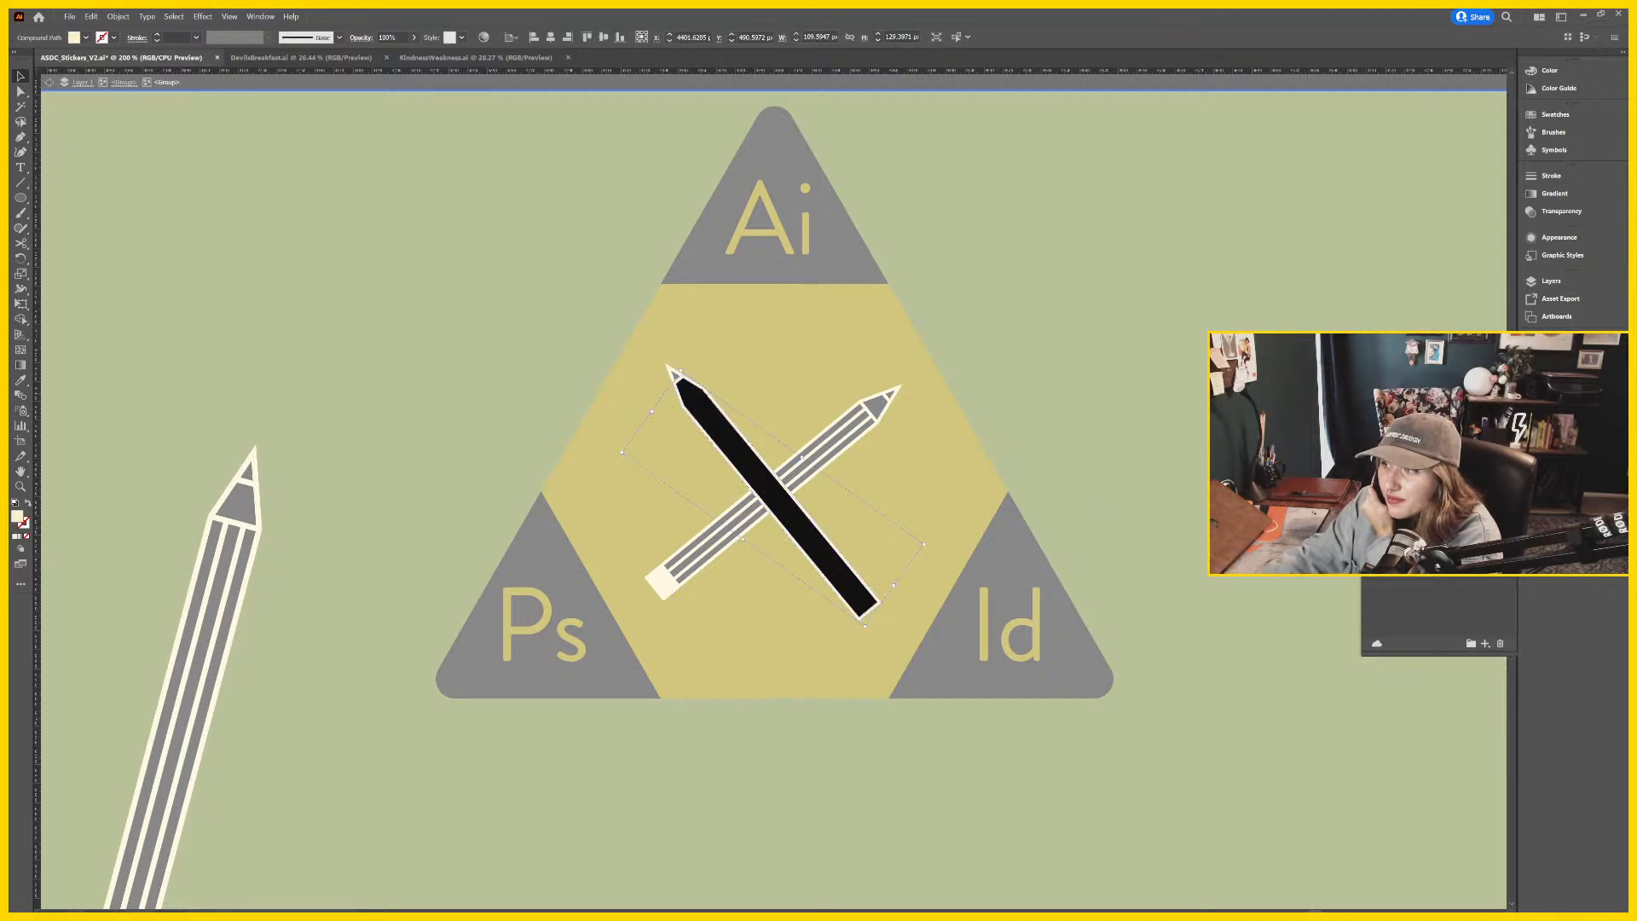
{"action": "key", "text": "ctrl+z"}
{"action": "double_click", "coordinate": [1097, 400]}
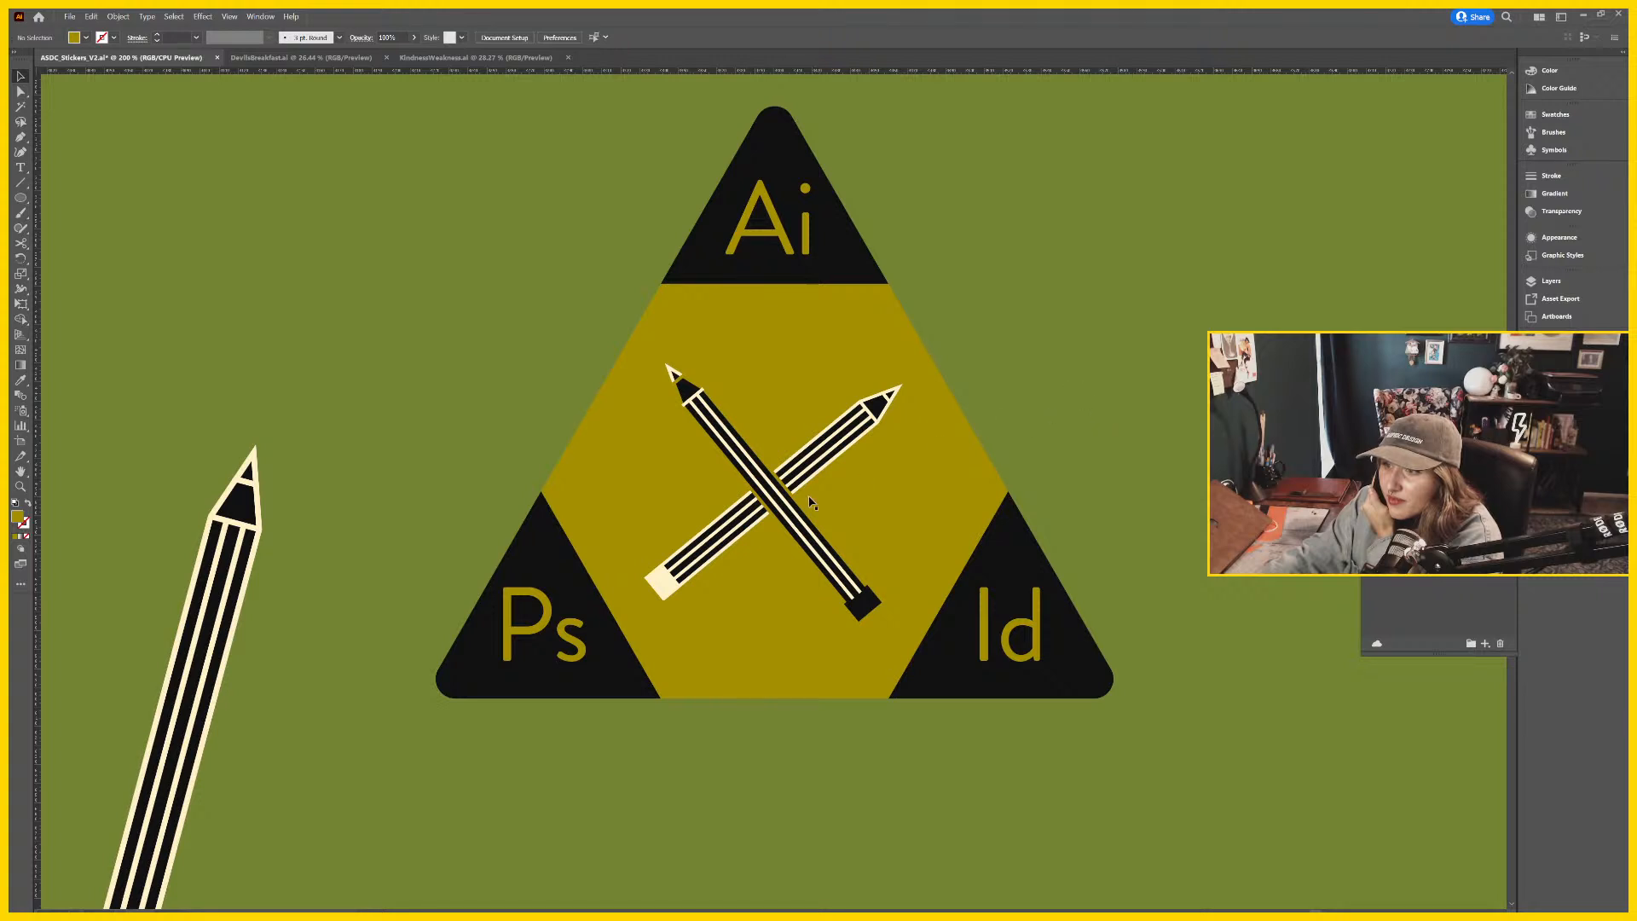
Recolour the same pencil's cream body outline, stripes, tip and collar line with the hexagon's gold.
{"action": "double_click", "coordinate": [792, 512]}
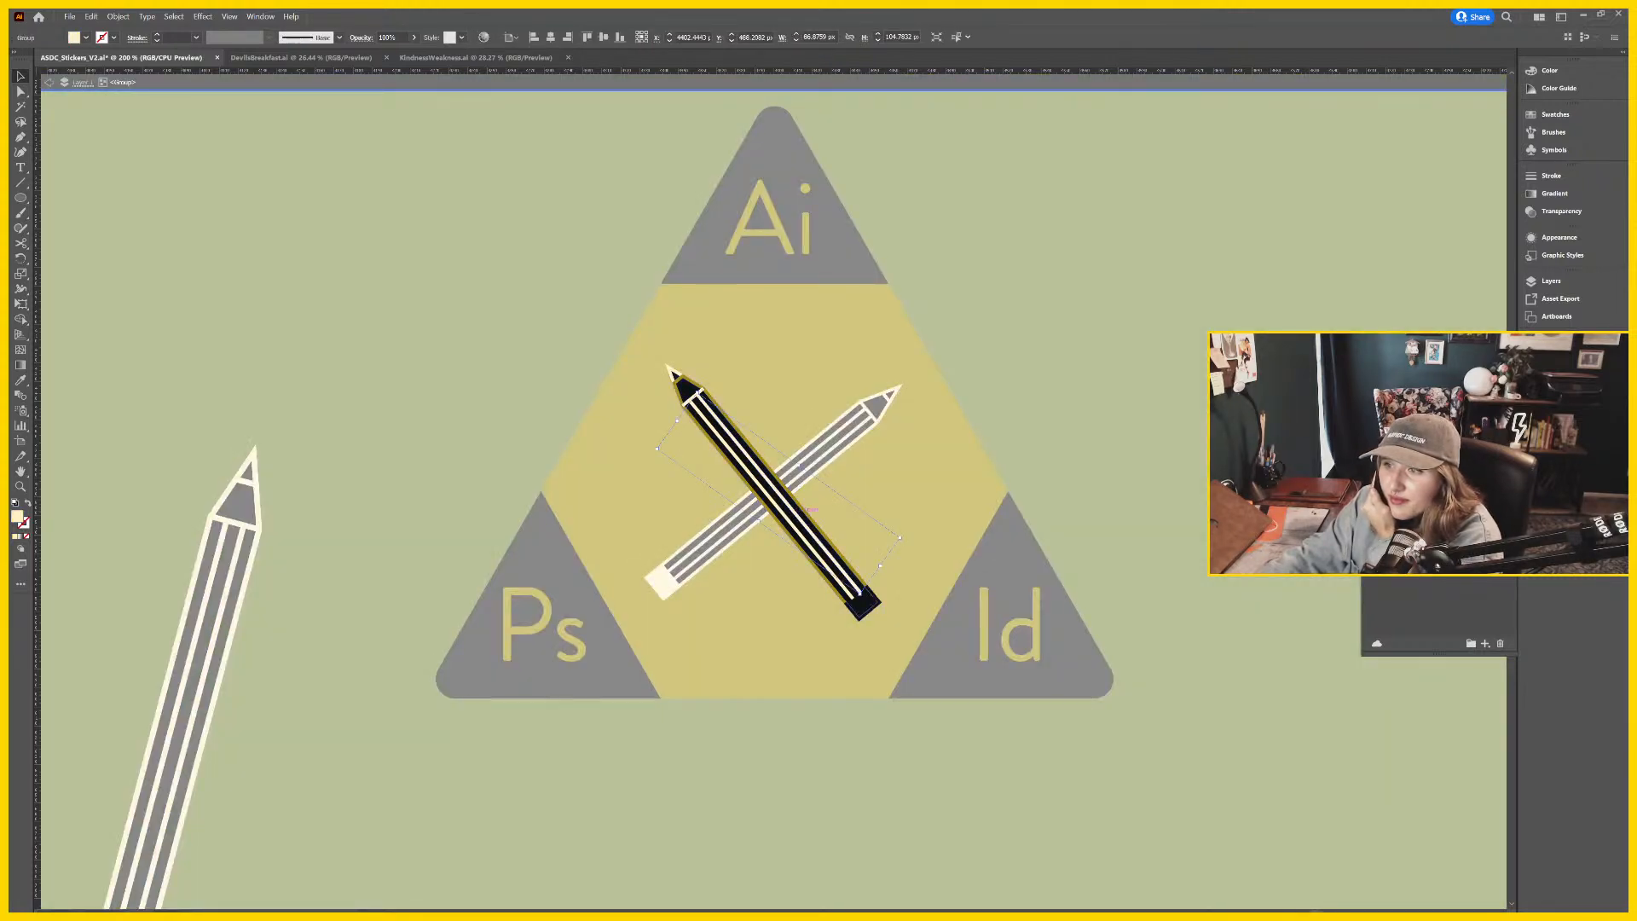
{"action": "left_click_drag", "start_coordinate": [853, 588], "coordinate": [845, 597]}
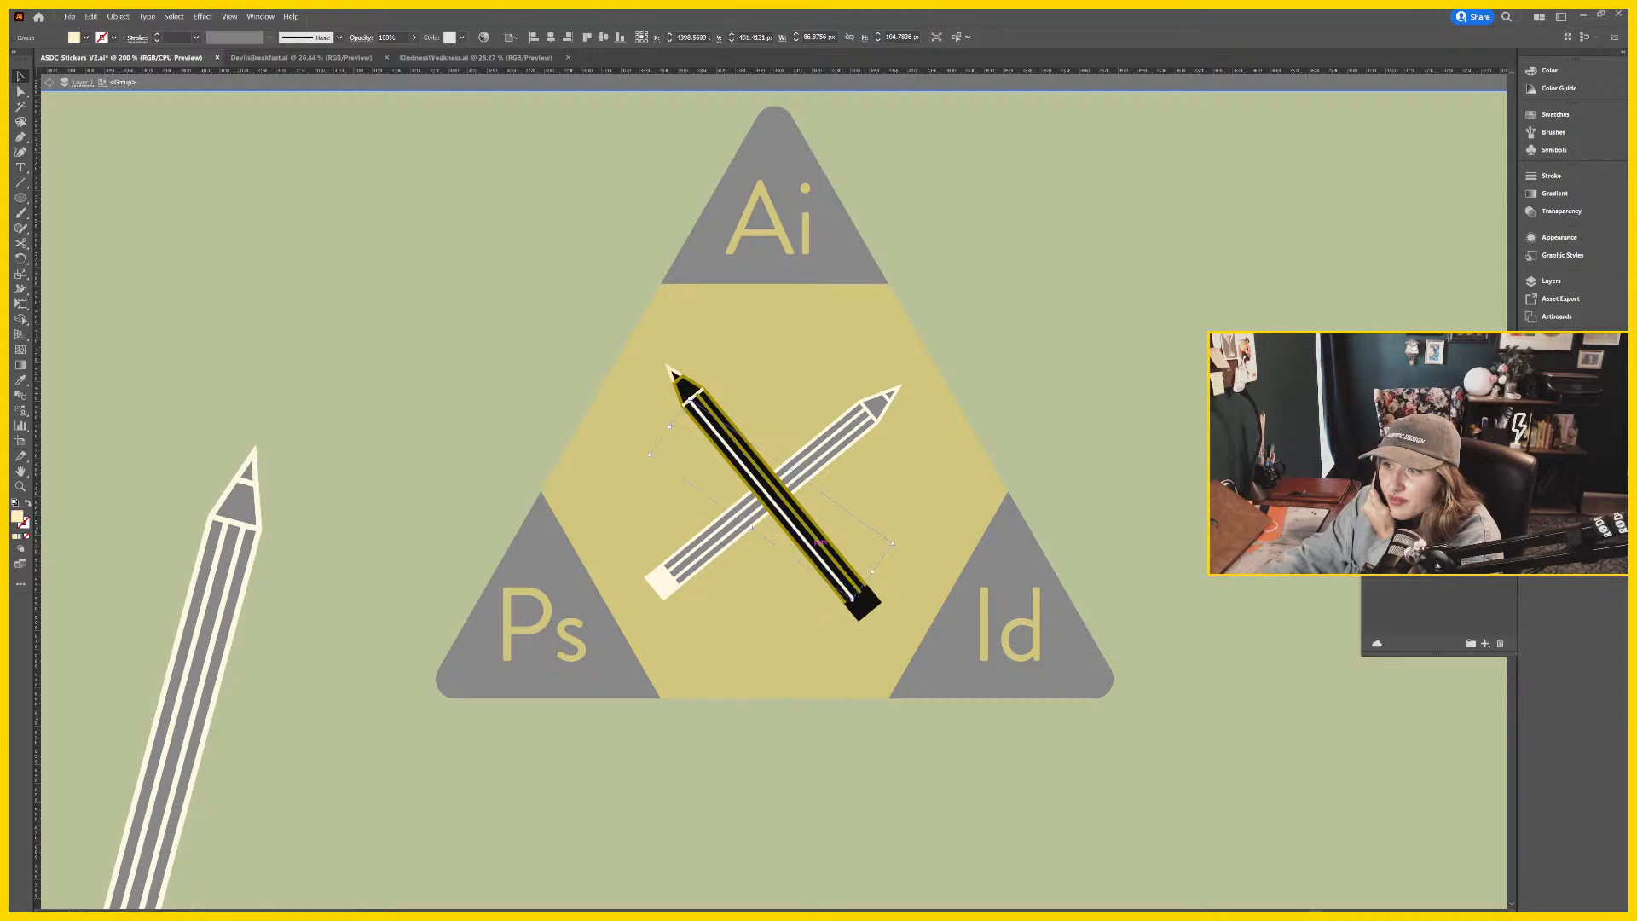
{"action": "left_click", "coordinate": [672, 374]}
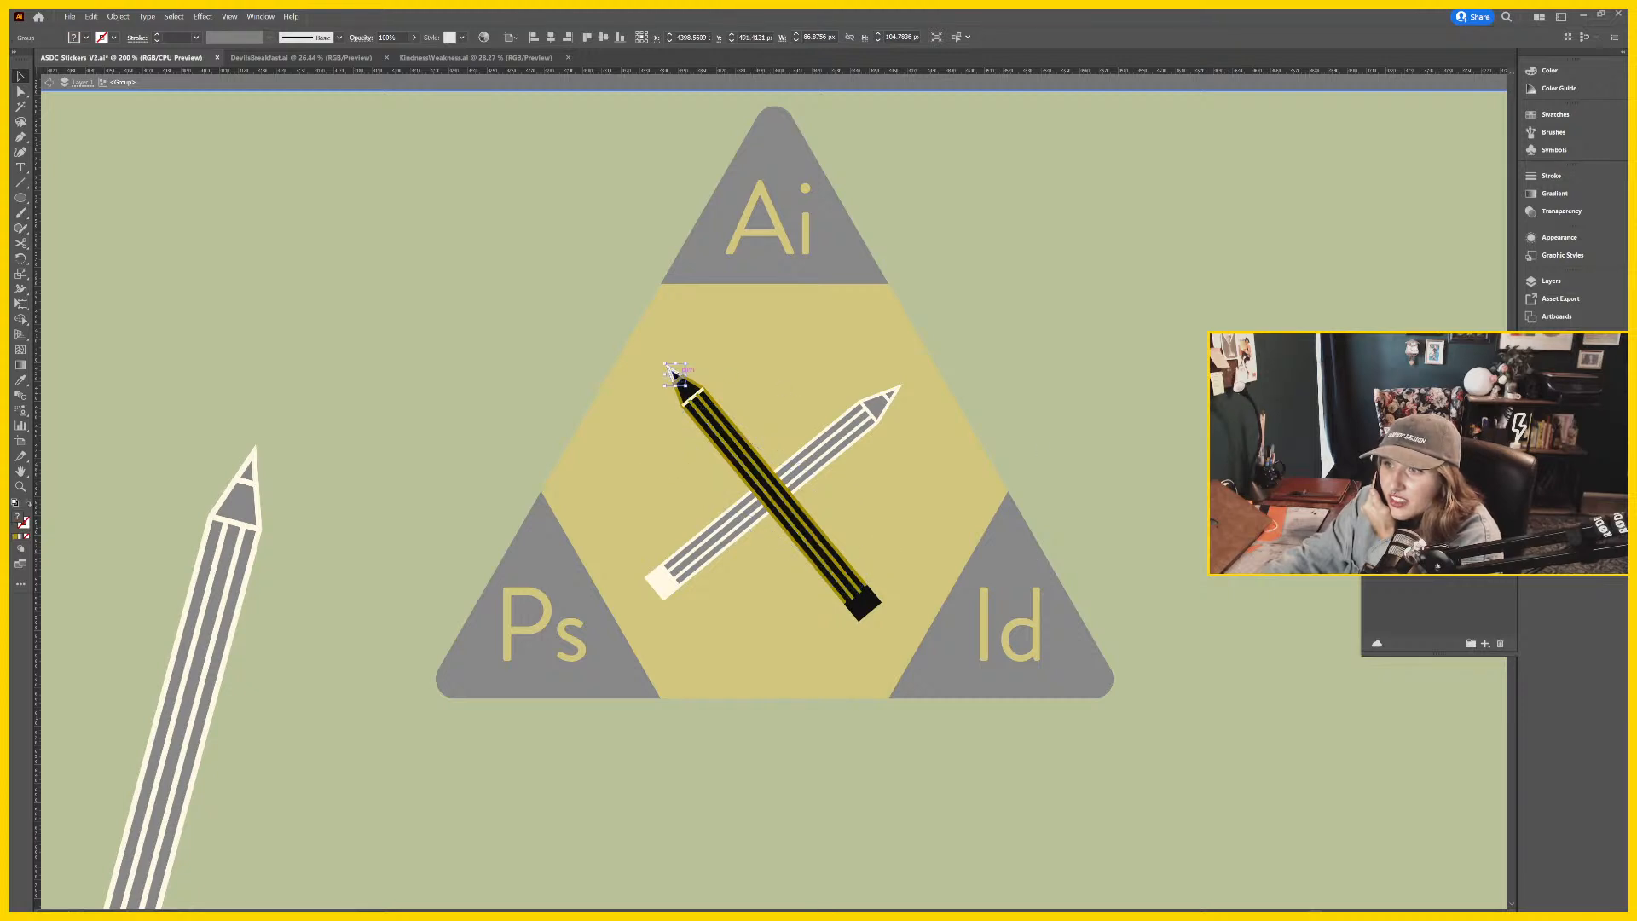
{"action": "left_click", "coordinate": [695, 416]}
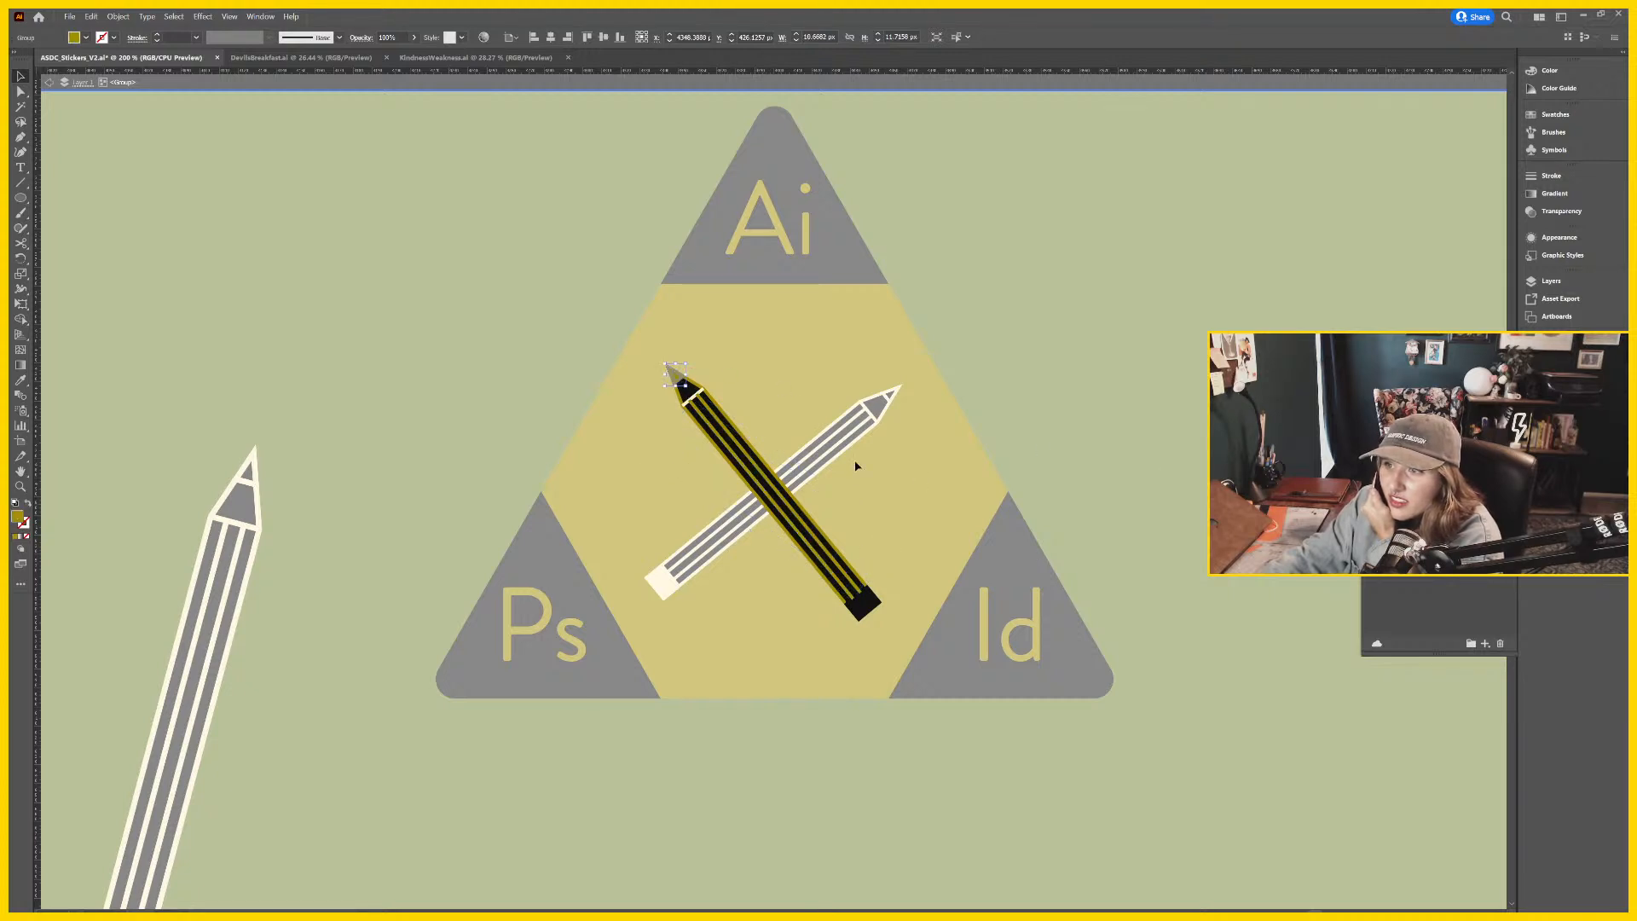
{"action": "left_click", "coordinate": [692, 398]}
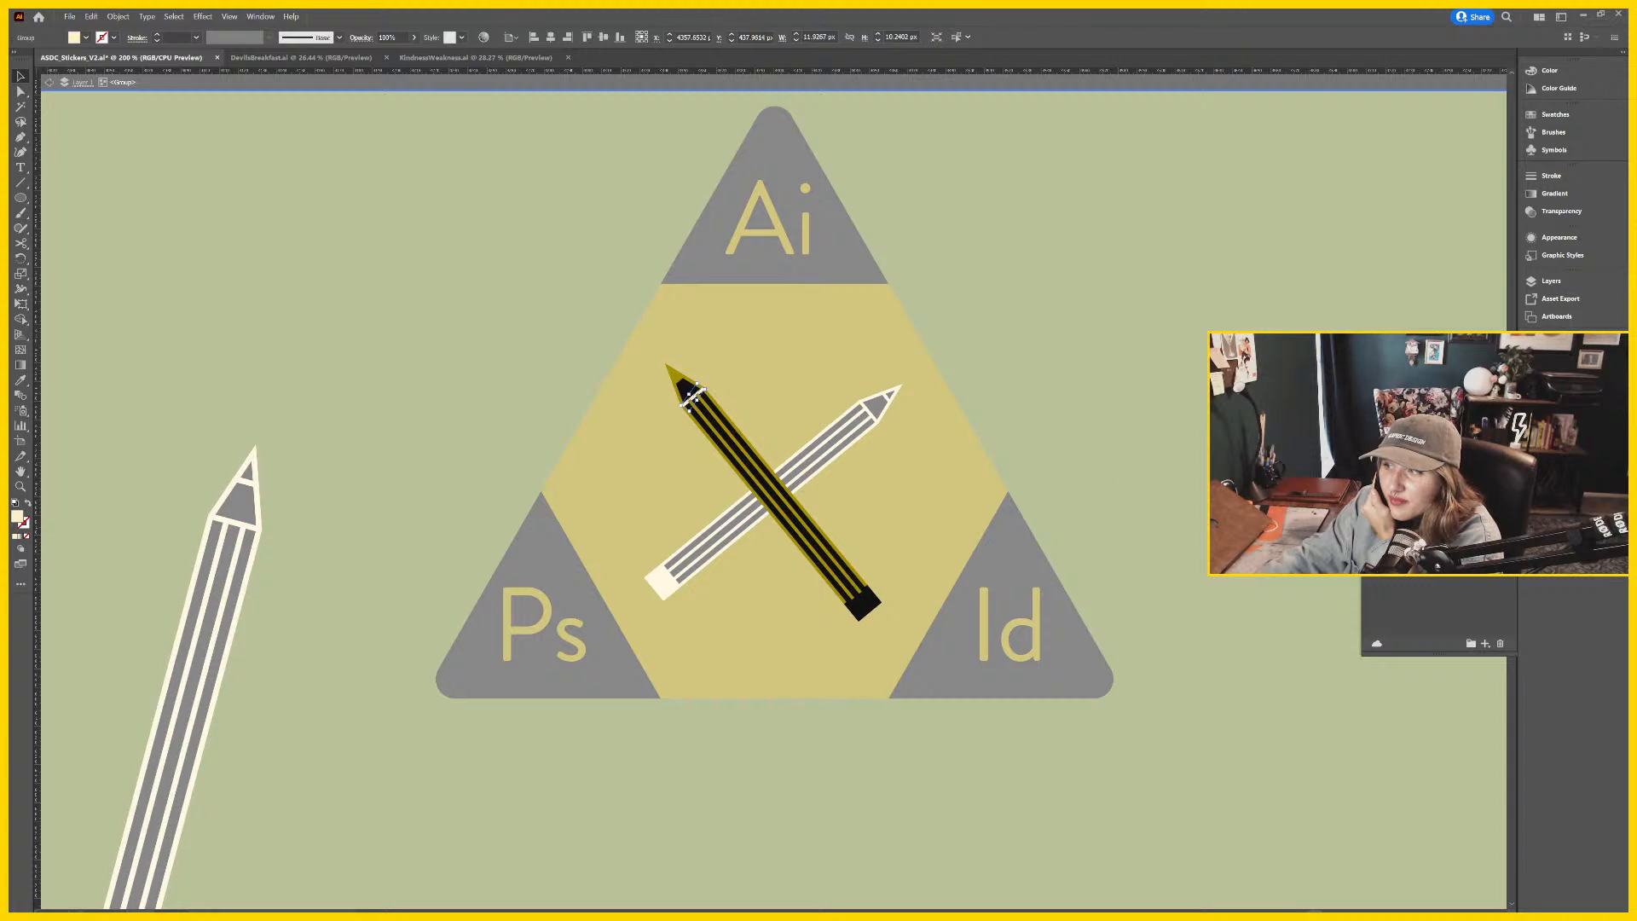
{"action": "key", "text": "ctrl+shift+a"}
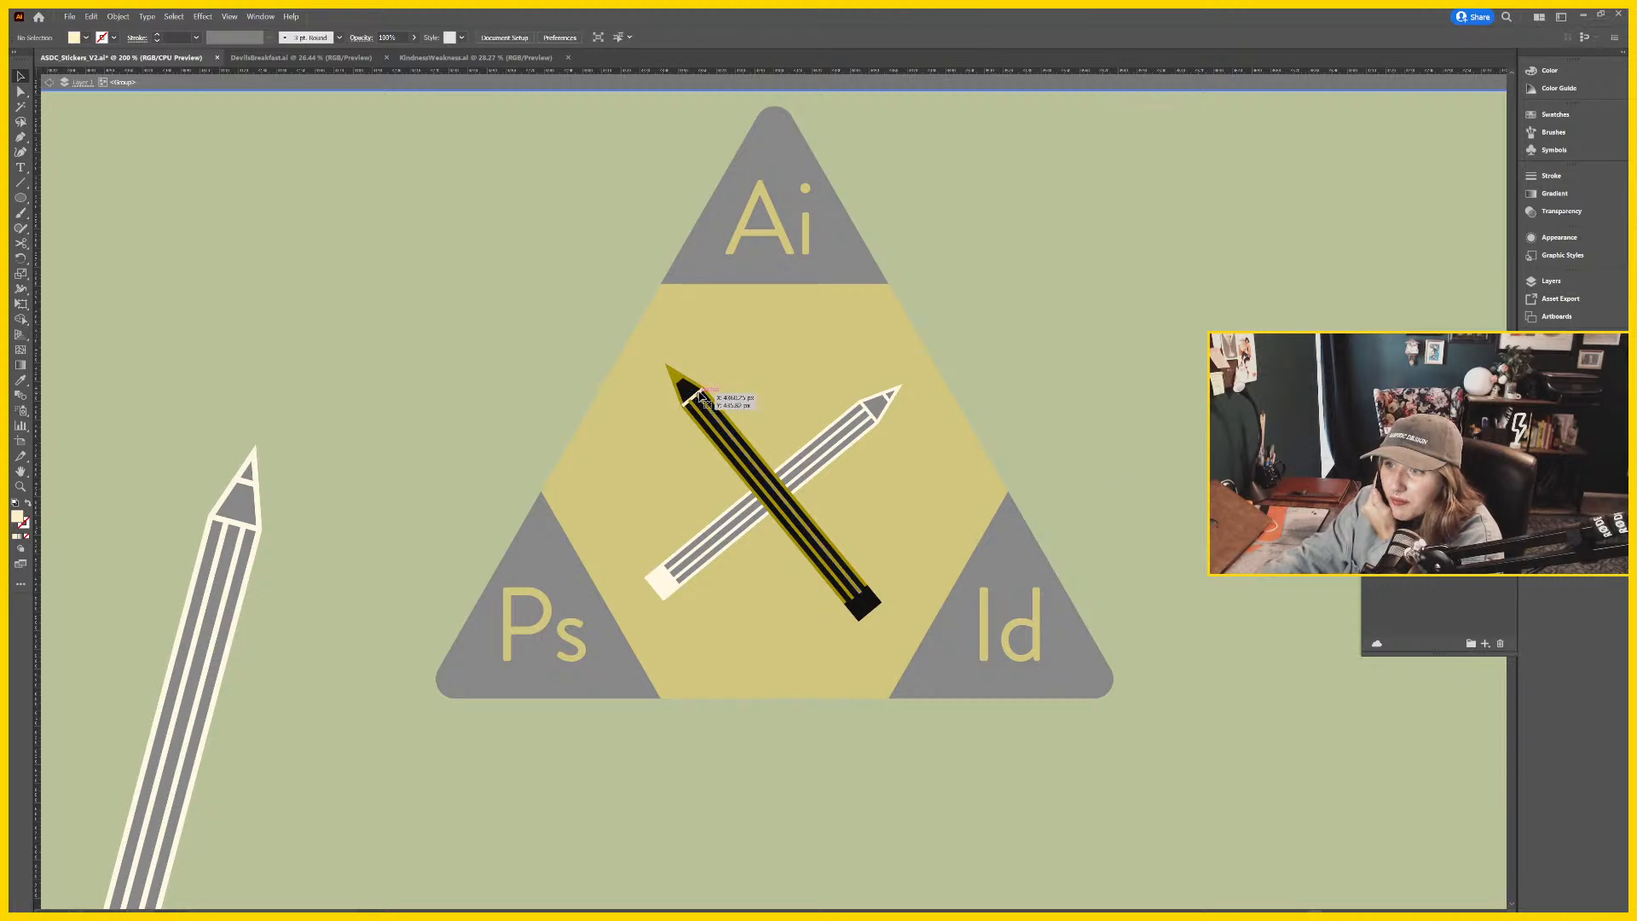
{"action": "left_click", "coordinate": [696, 395]}
{"action": "key", "text": "ctrl+shift+a"}
{"action": "key", "text": "Escape"}
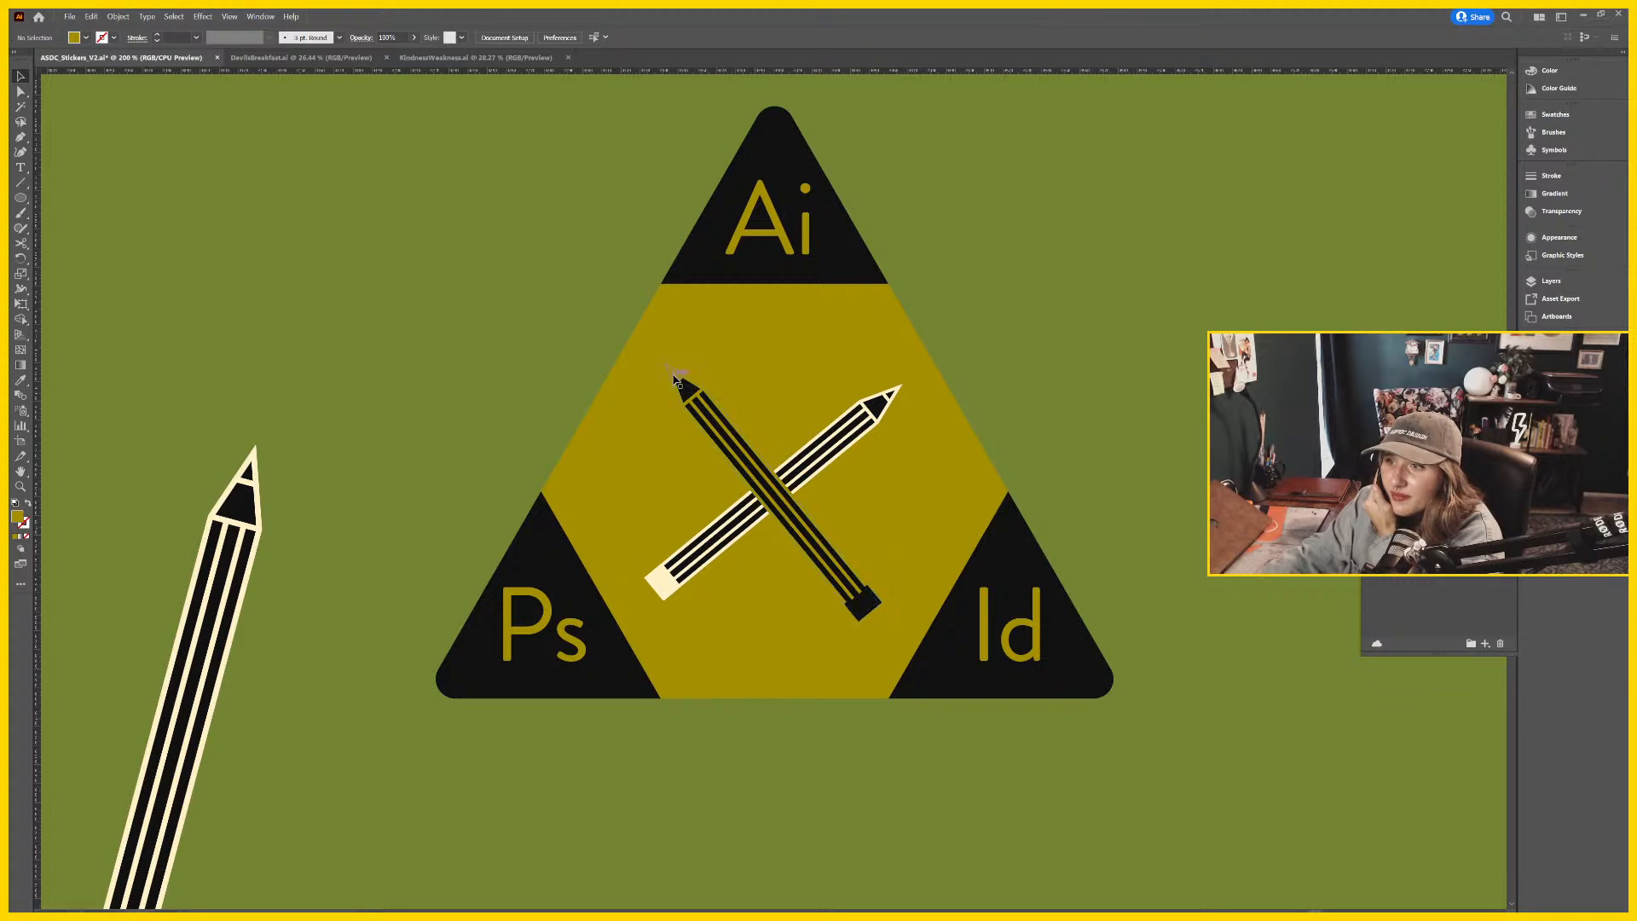
Fill the tip of the gold-outlined pencil with cream and leave the group's isolation.
{"action": "double_click", "coordinate": [675, 379]}
{"action": "left_click", "coordinate": [676, 380]}
{"action": "left_click", "coordinate": [1398, 456]}
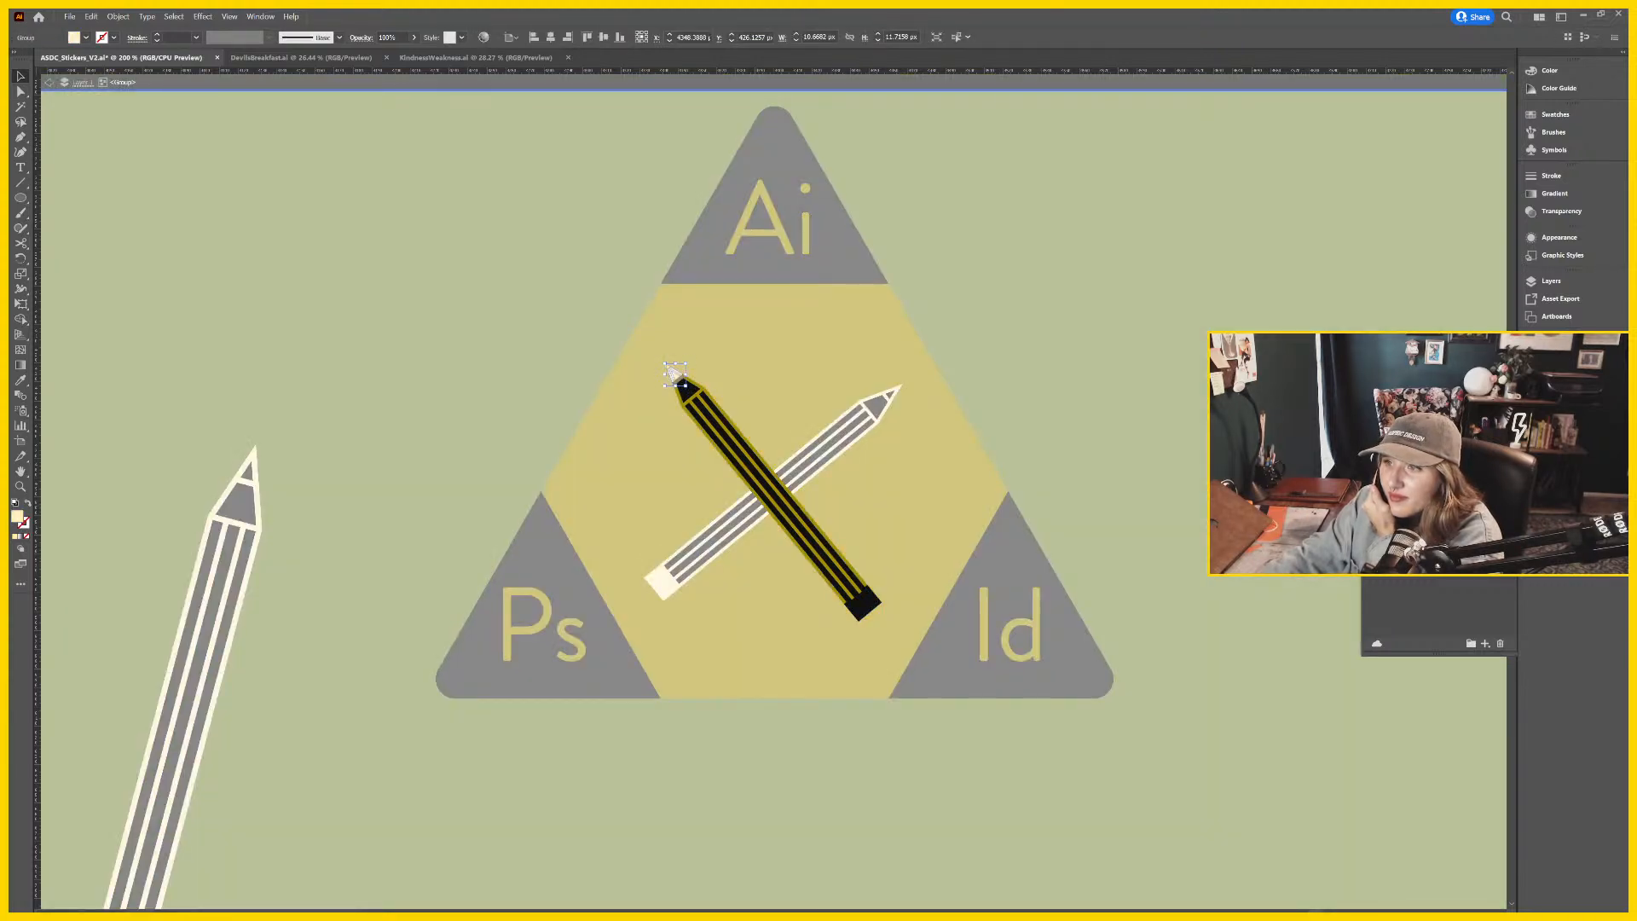
{"action": "left_click", "coordinate": [1185, 453]}
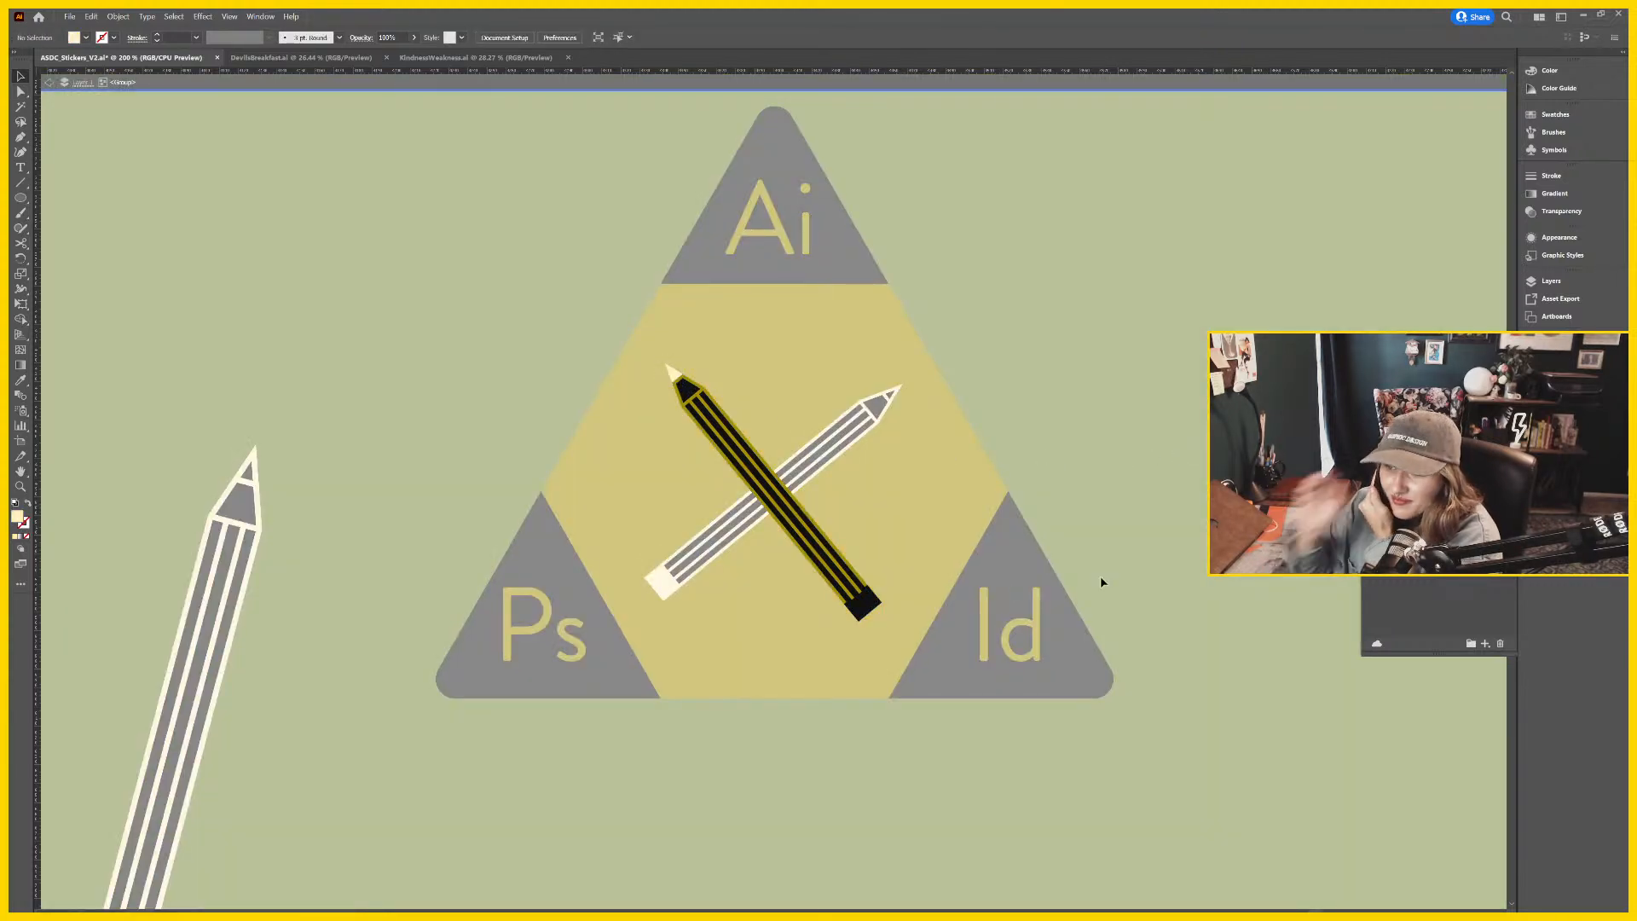
{"action": "double_click", "coordinate": [1158, 505]}
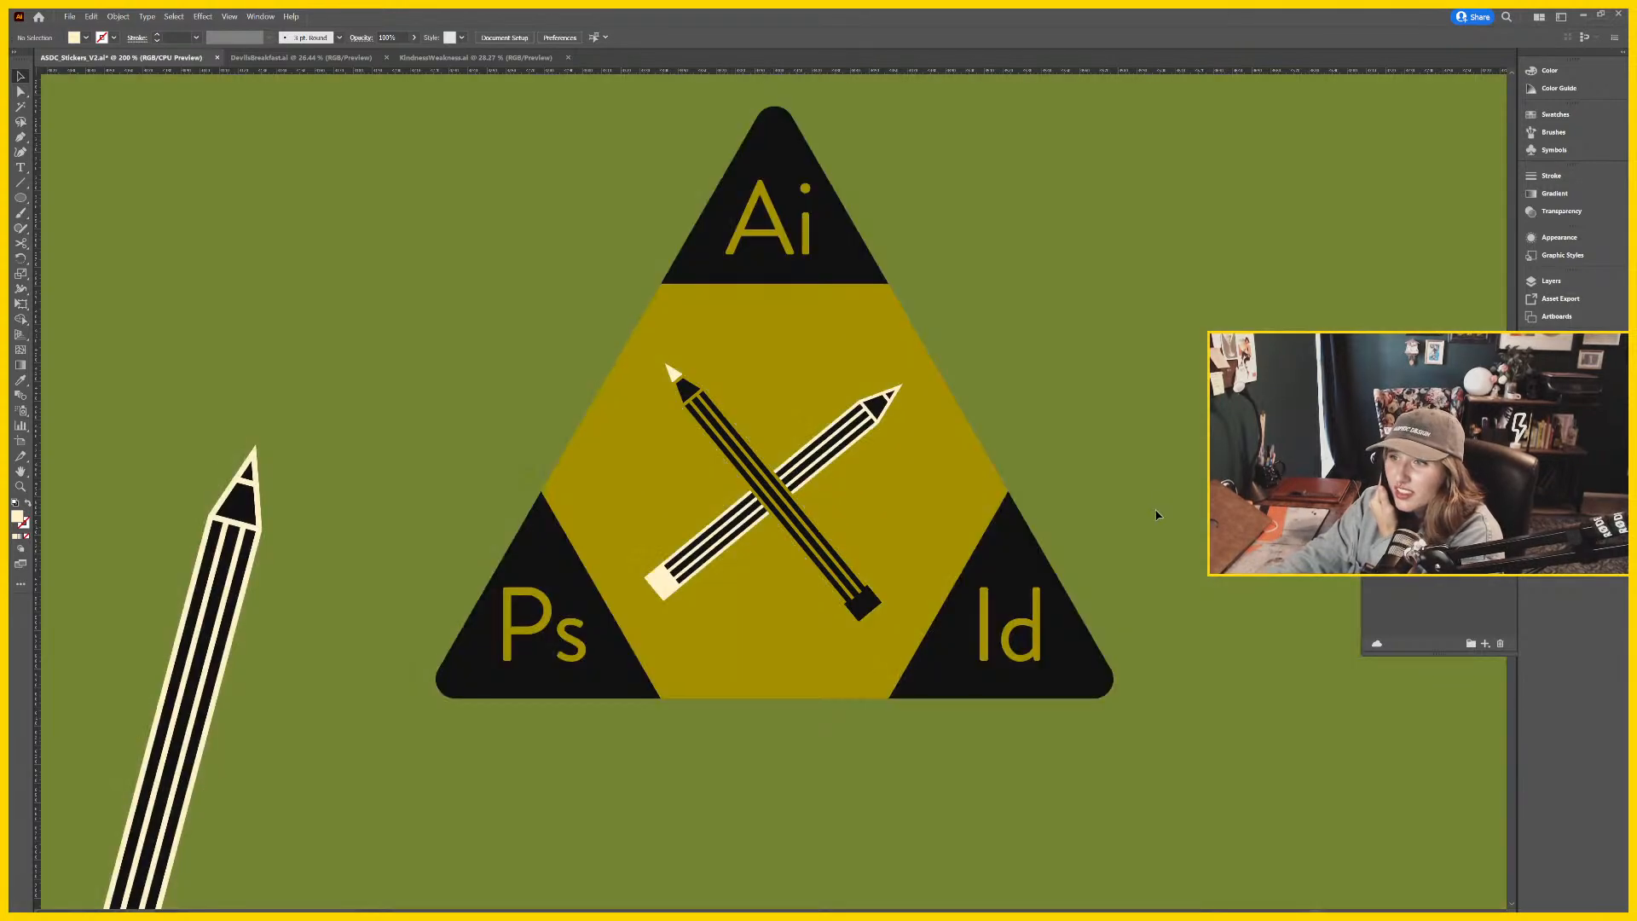
Replace the old cream-outlined pencil with a copy of the recoloured pencil rotated 90° clockwise so the two cross.
{"action": "left_click", "coordinate": [816, 463]}
{"action": "key", "text": "Delete"}
{"action": "left_click", "coordinate": [769, 494]}
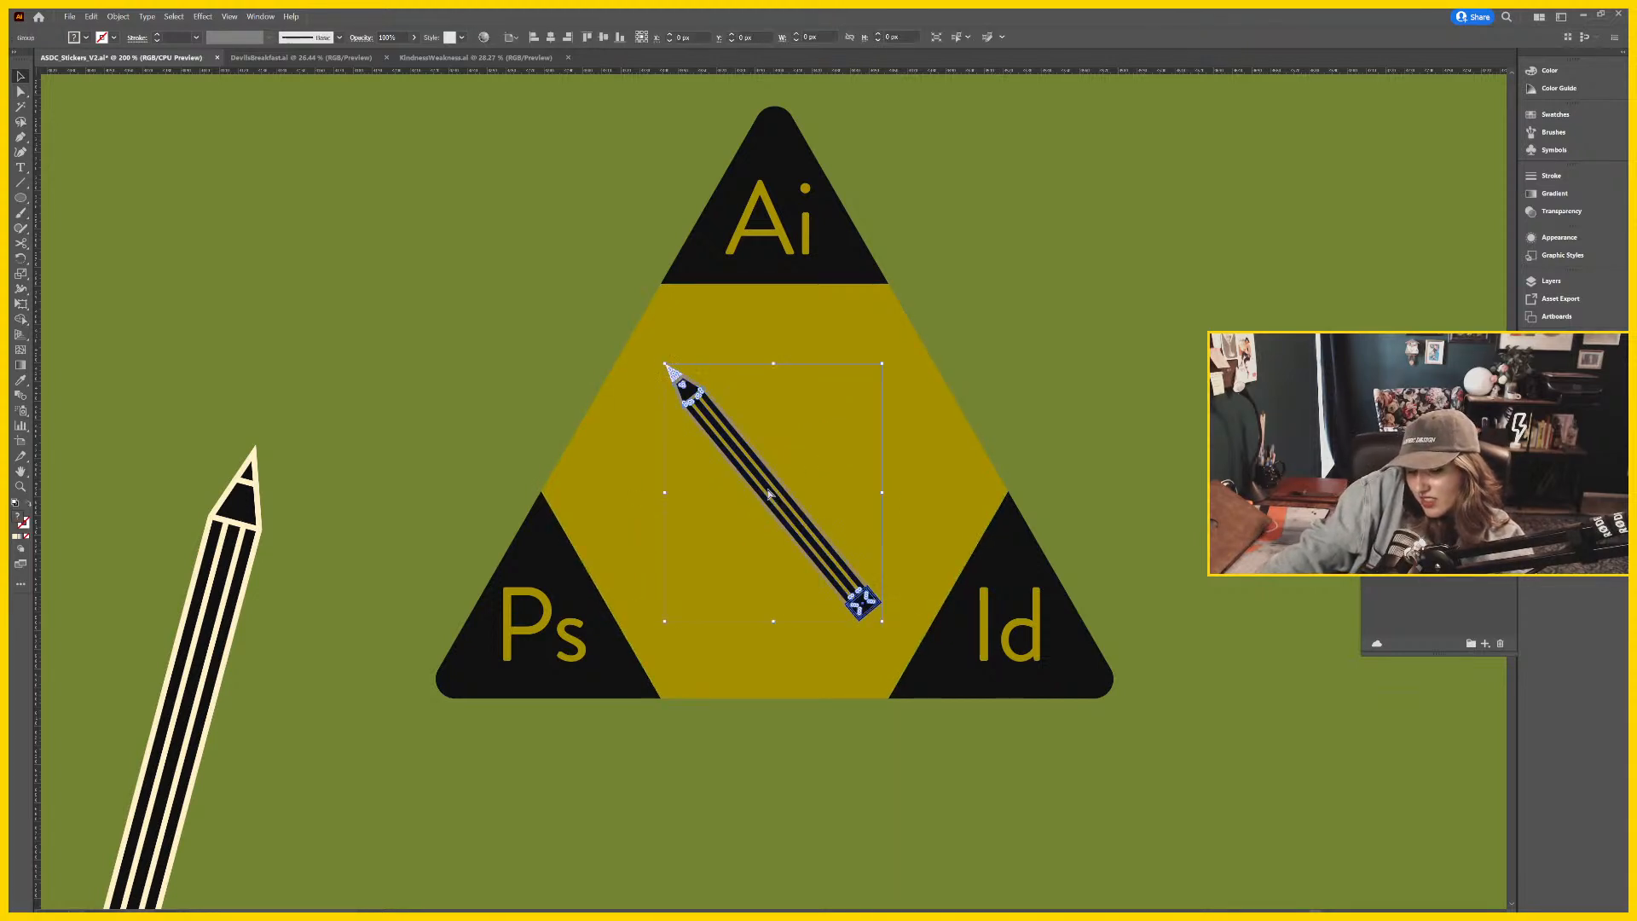
{"action": "left_click", "coordinate": [769, 495]}
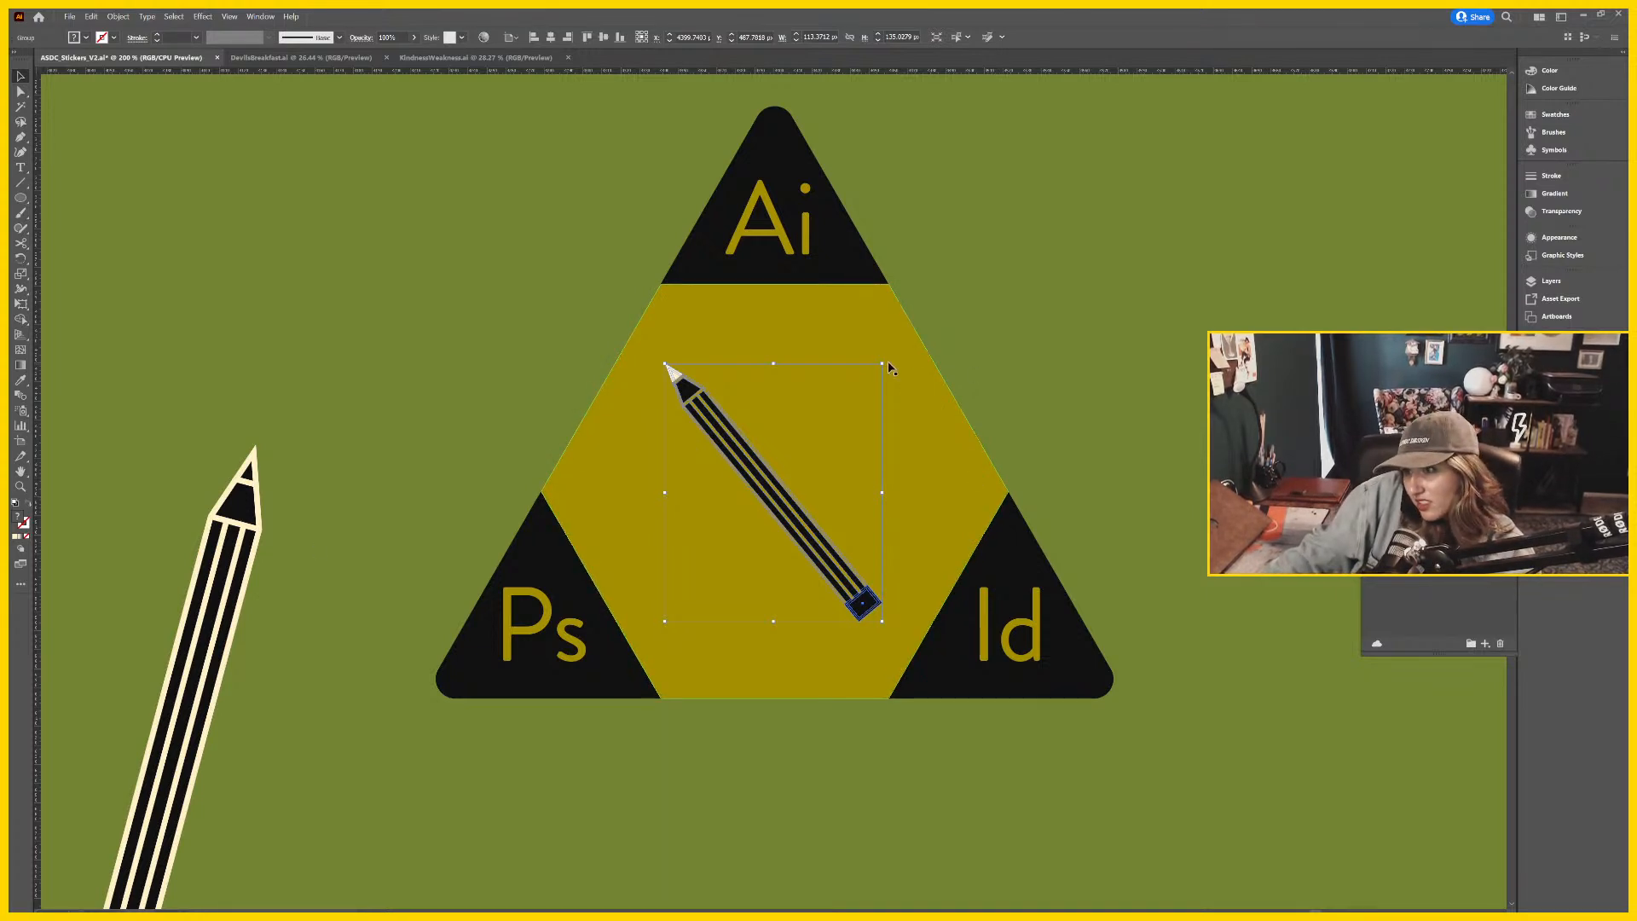
{"action": "mouse_move", "coordinate": [884, 360]}
{"action": "left_mouse_down"}
{"action": "mouse_move", "coordinate": [969, 420]}
{"action": "mouse_move", "coordinate": [1001, 555]}
{"action": "left_mouse_up"}
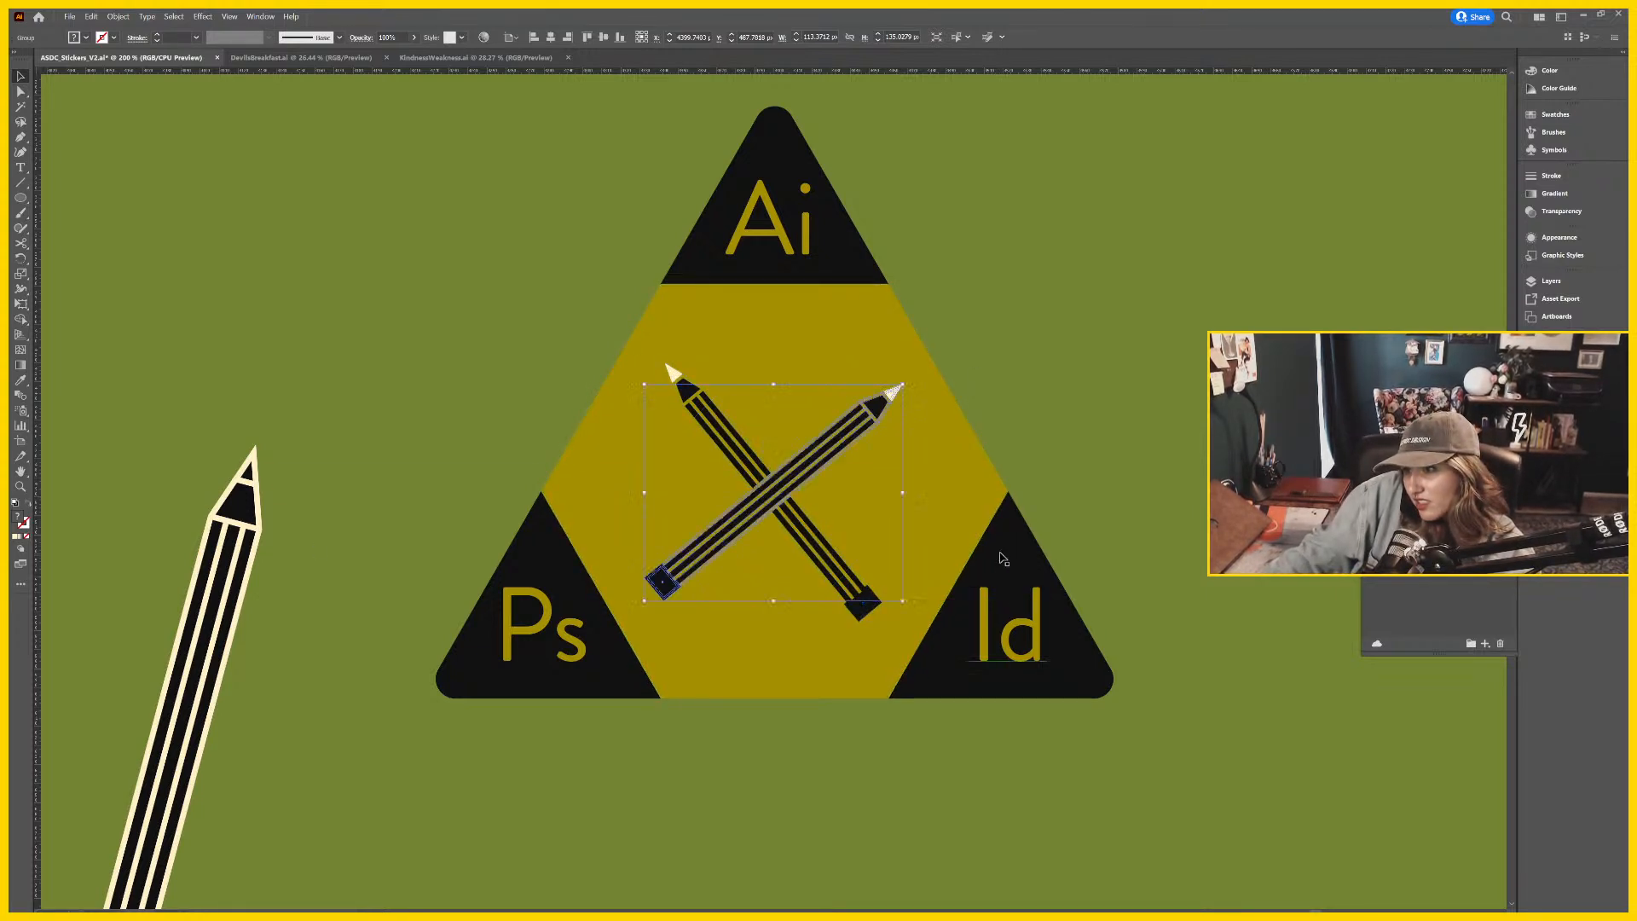
{"action": "left_click", "coordinate": [1051, 395]}
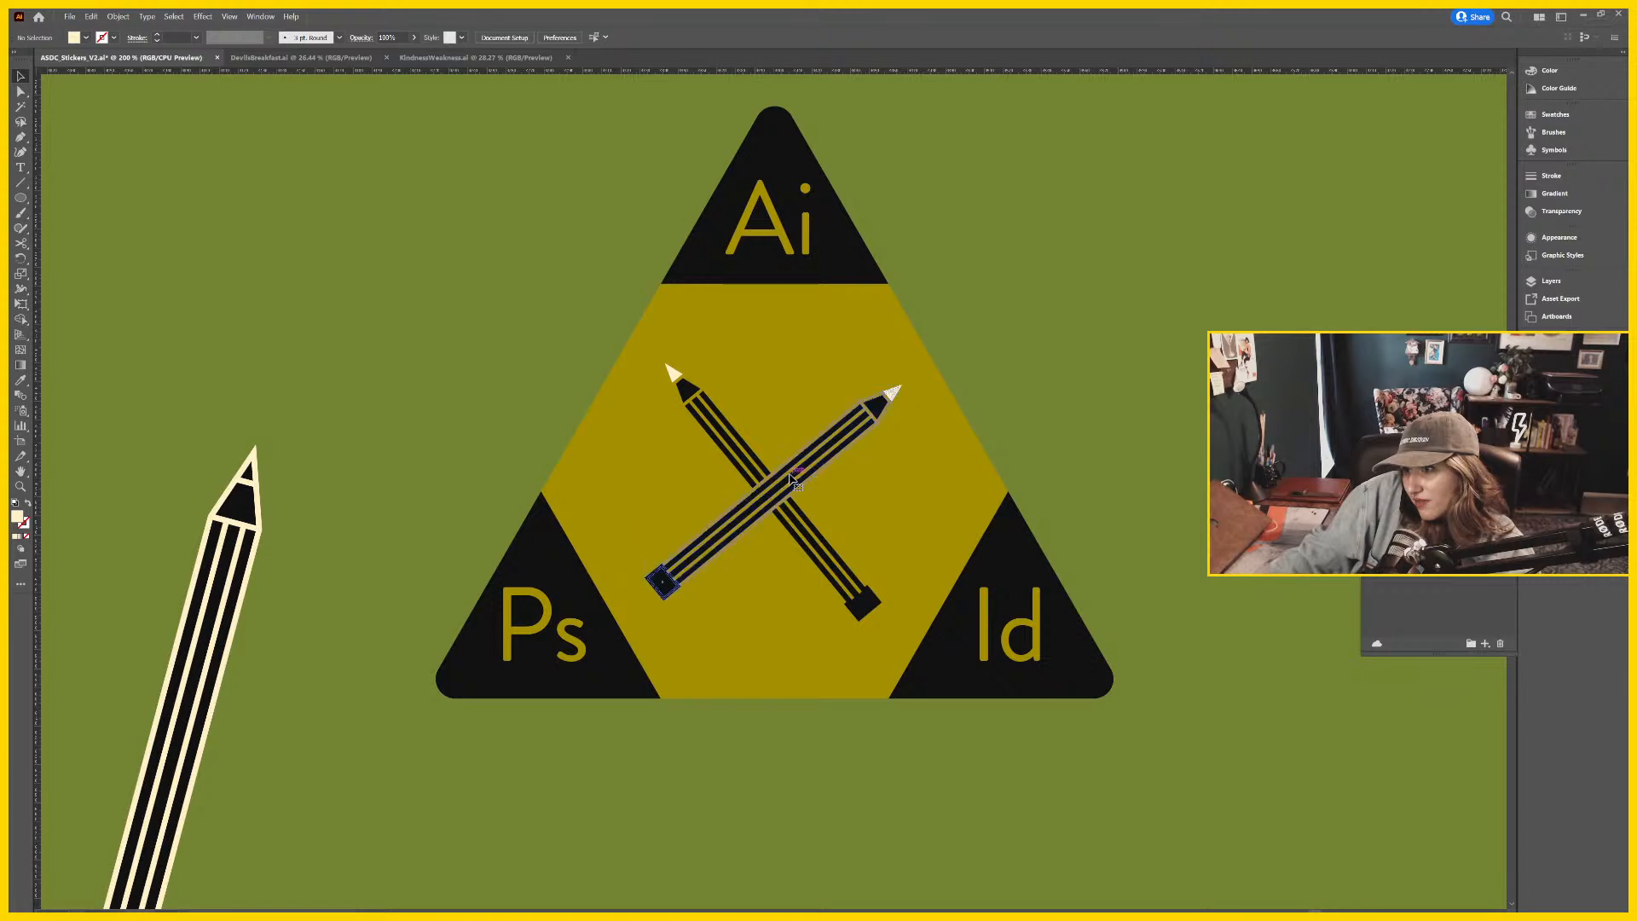
{"action": "left_click", "coordinate": [823, 563]}
{"action": "double_click", "coordinate": [865, 610]}
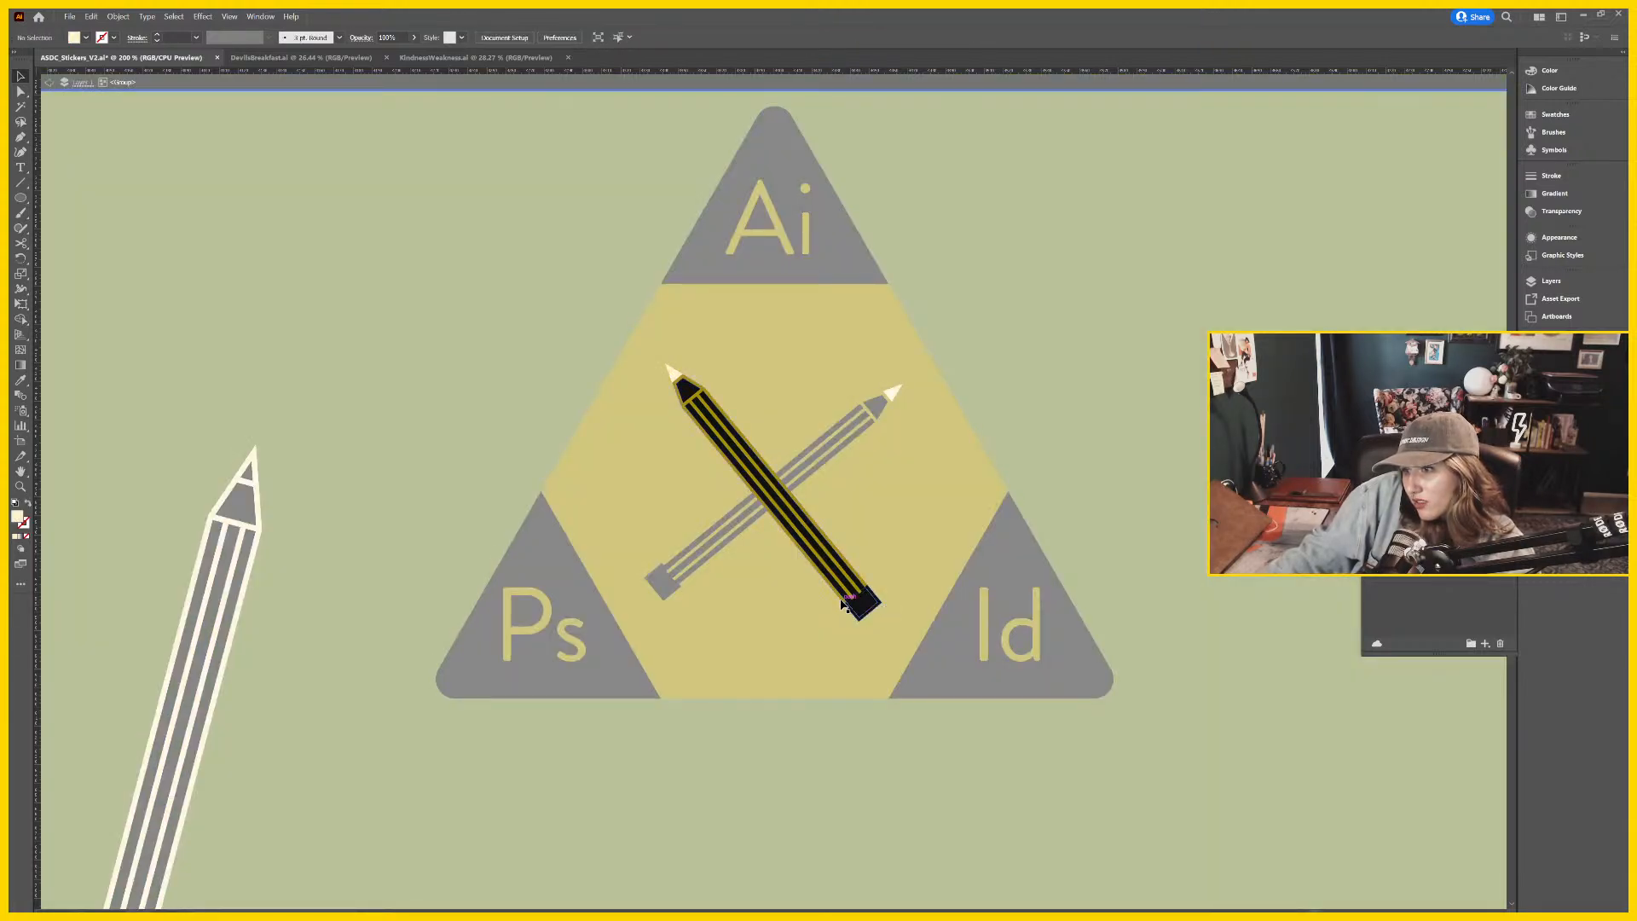
{"action": "double_click", "coordinate": [1055, 453]}
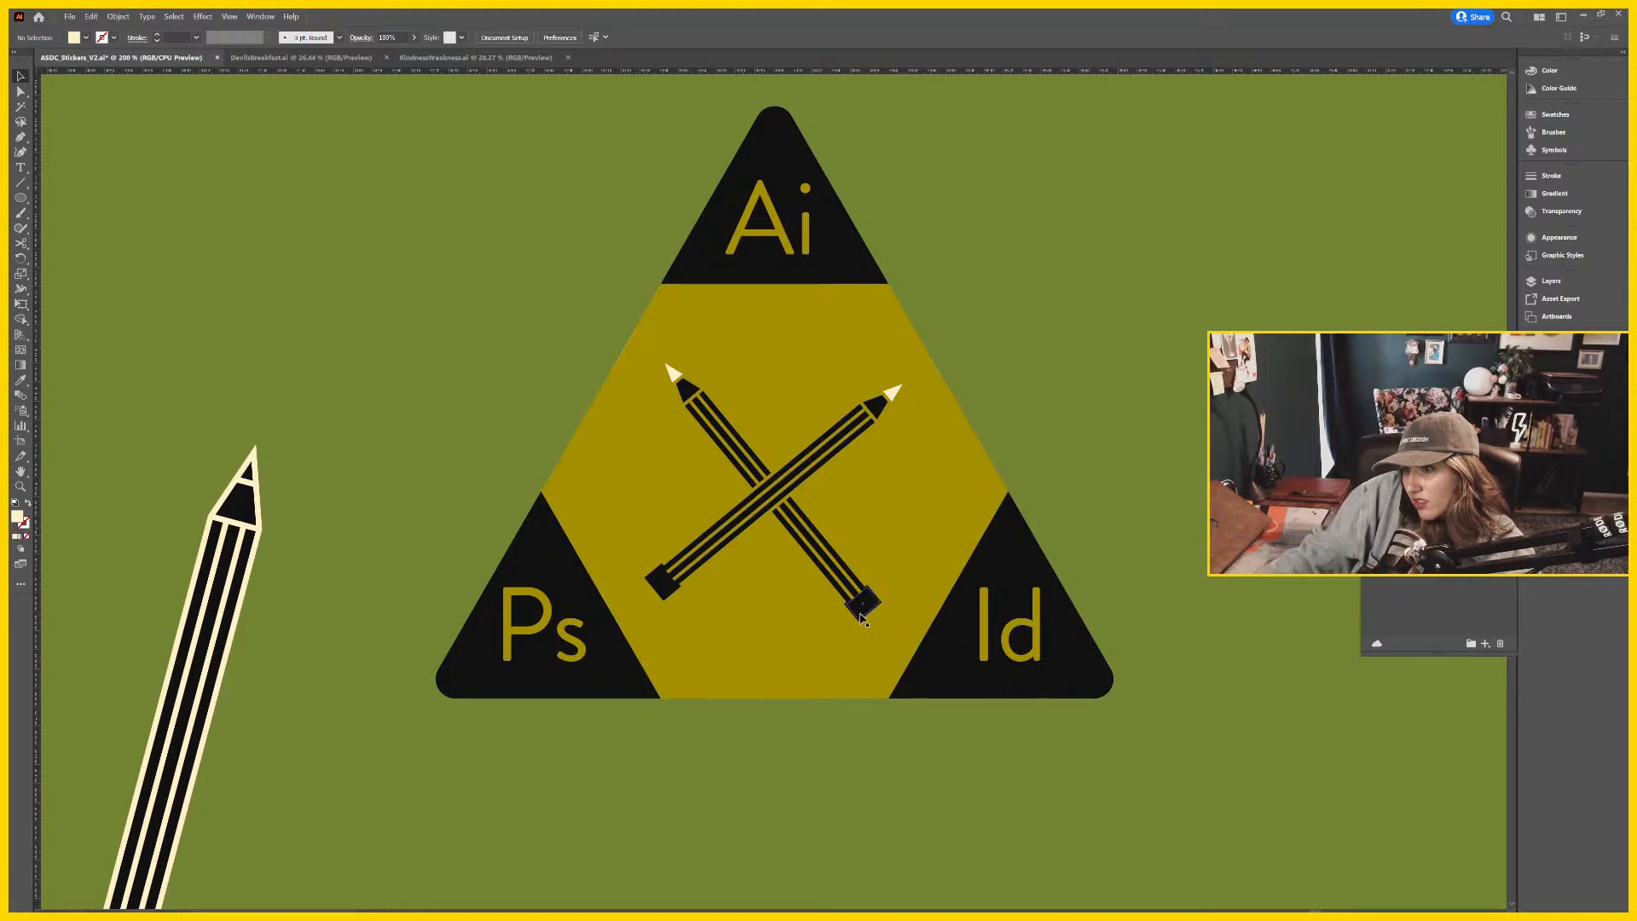
{"action": "double_click", "coordinate": [880, 605]}
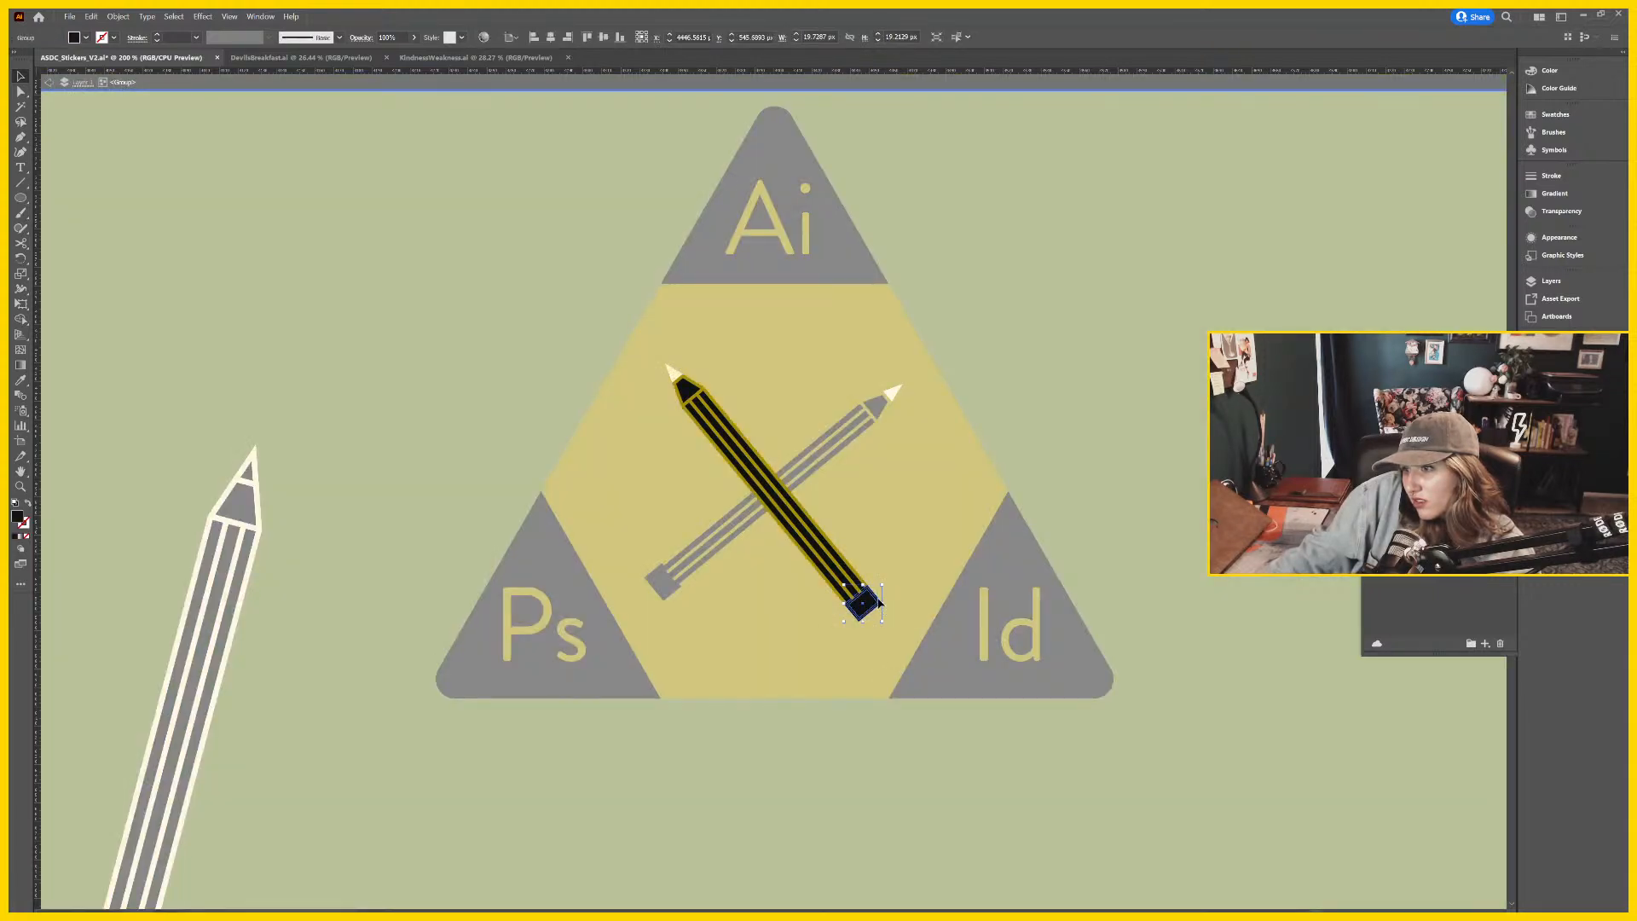
{"action": "double_click", "coordinate": [881, 604]}
{"action": "left_click", "coordinate": [906, 609]}
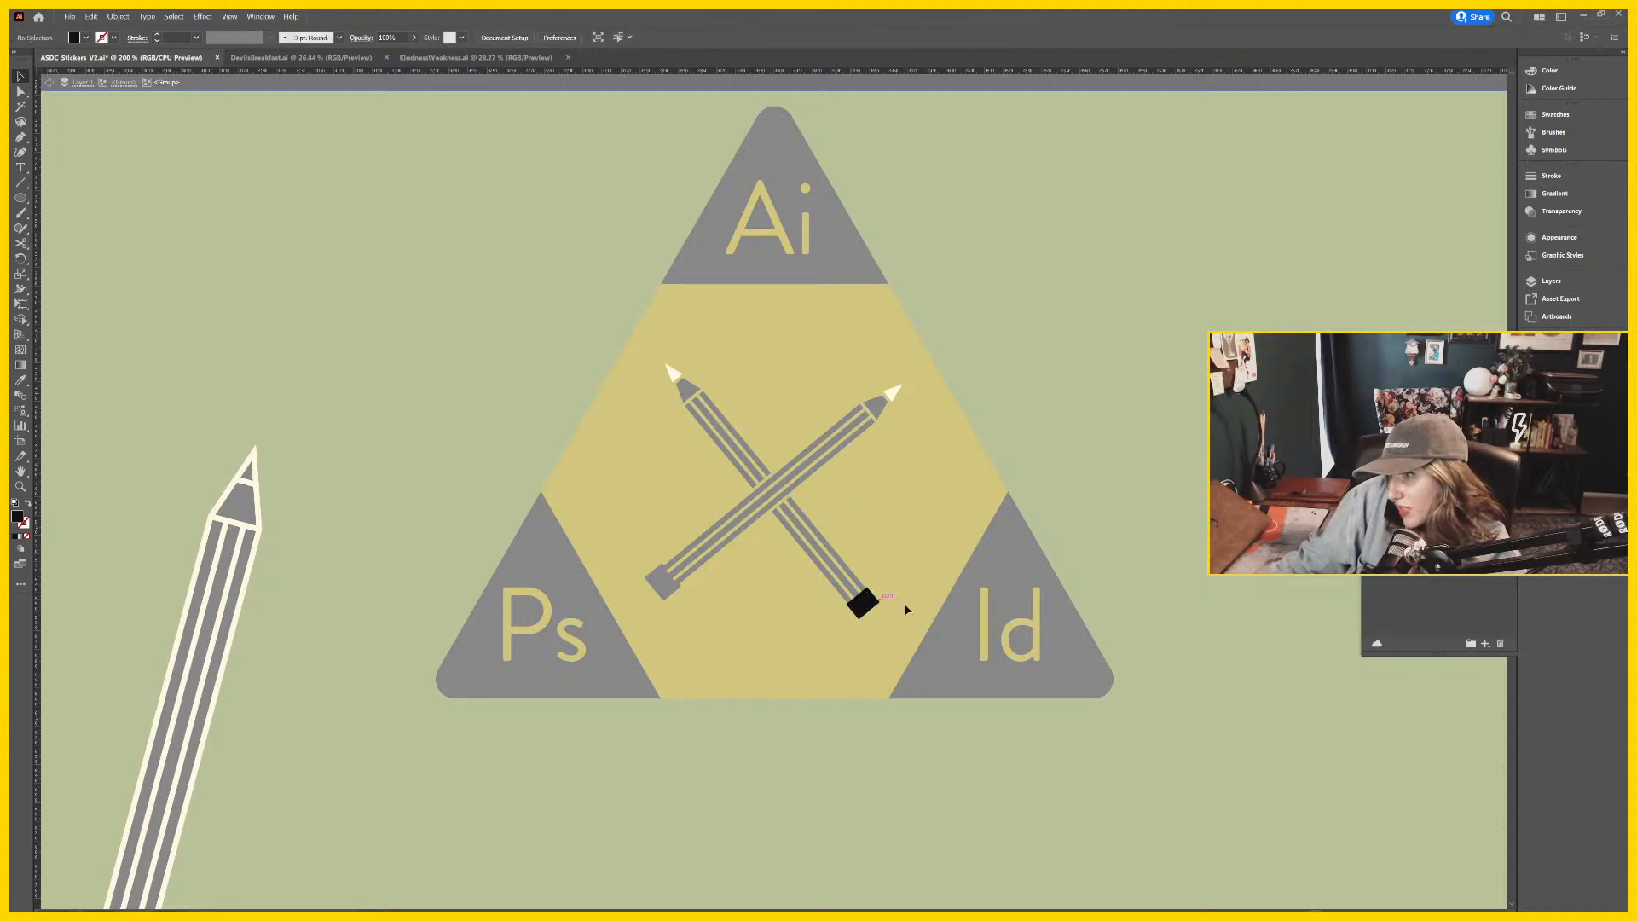
{"action": "key", "text": "Escape"}
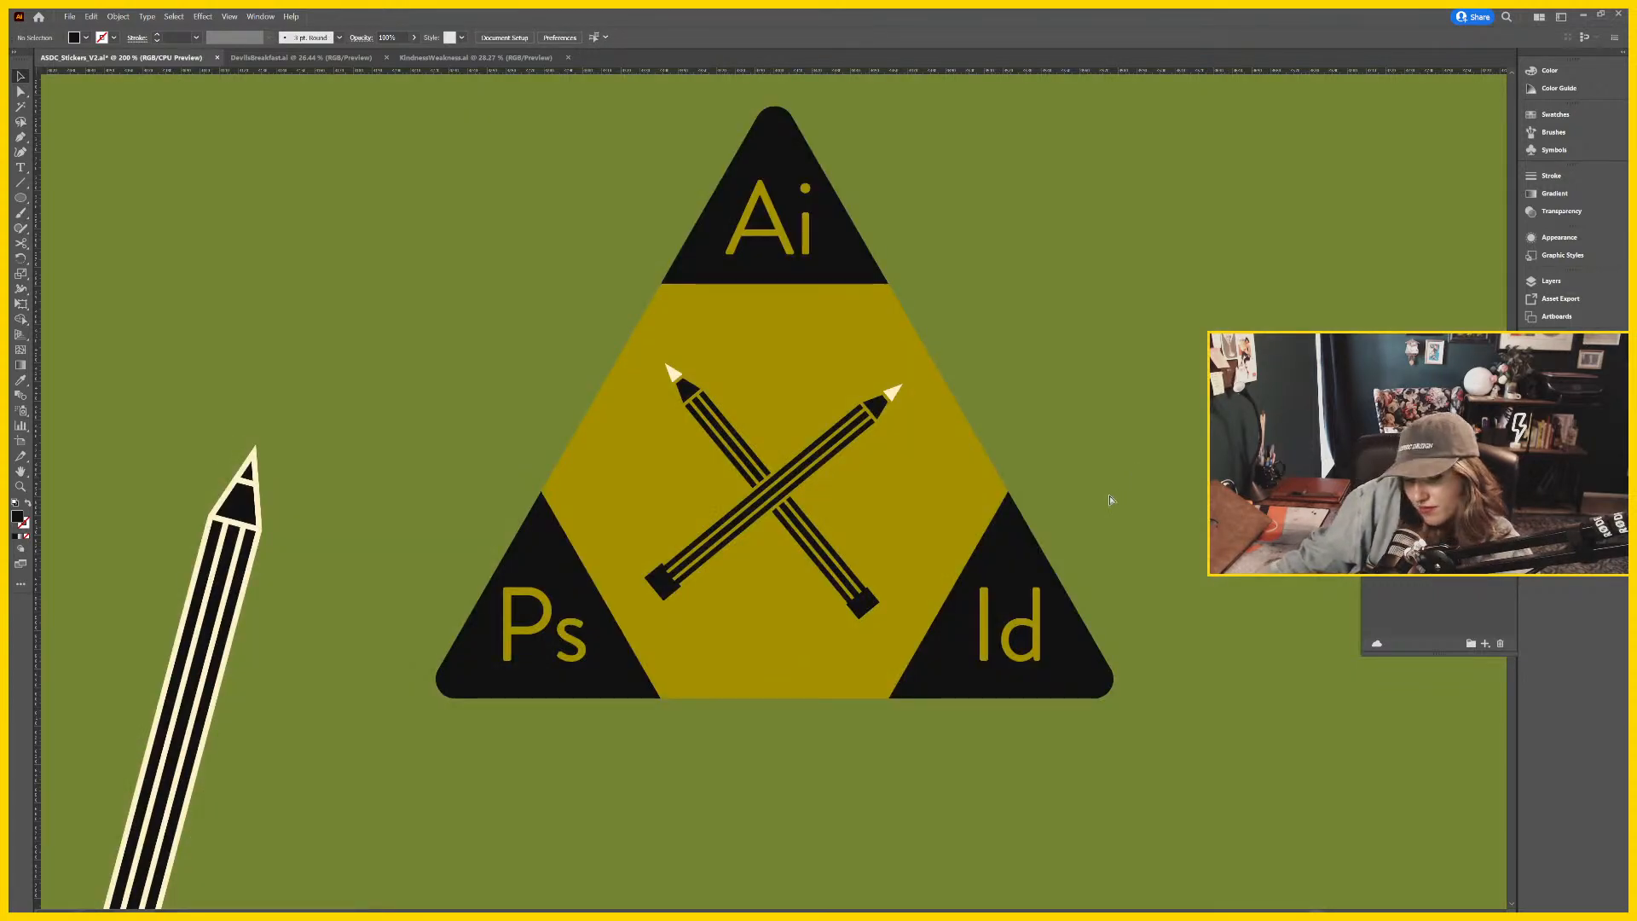
{"action": "key", "text": "ctrl+z"}
{"action": "key", "text": "Escape"}
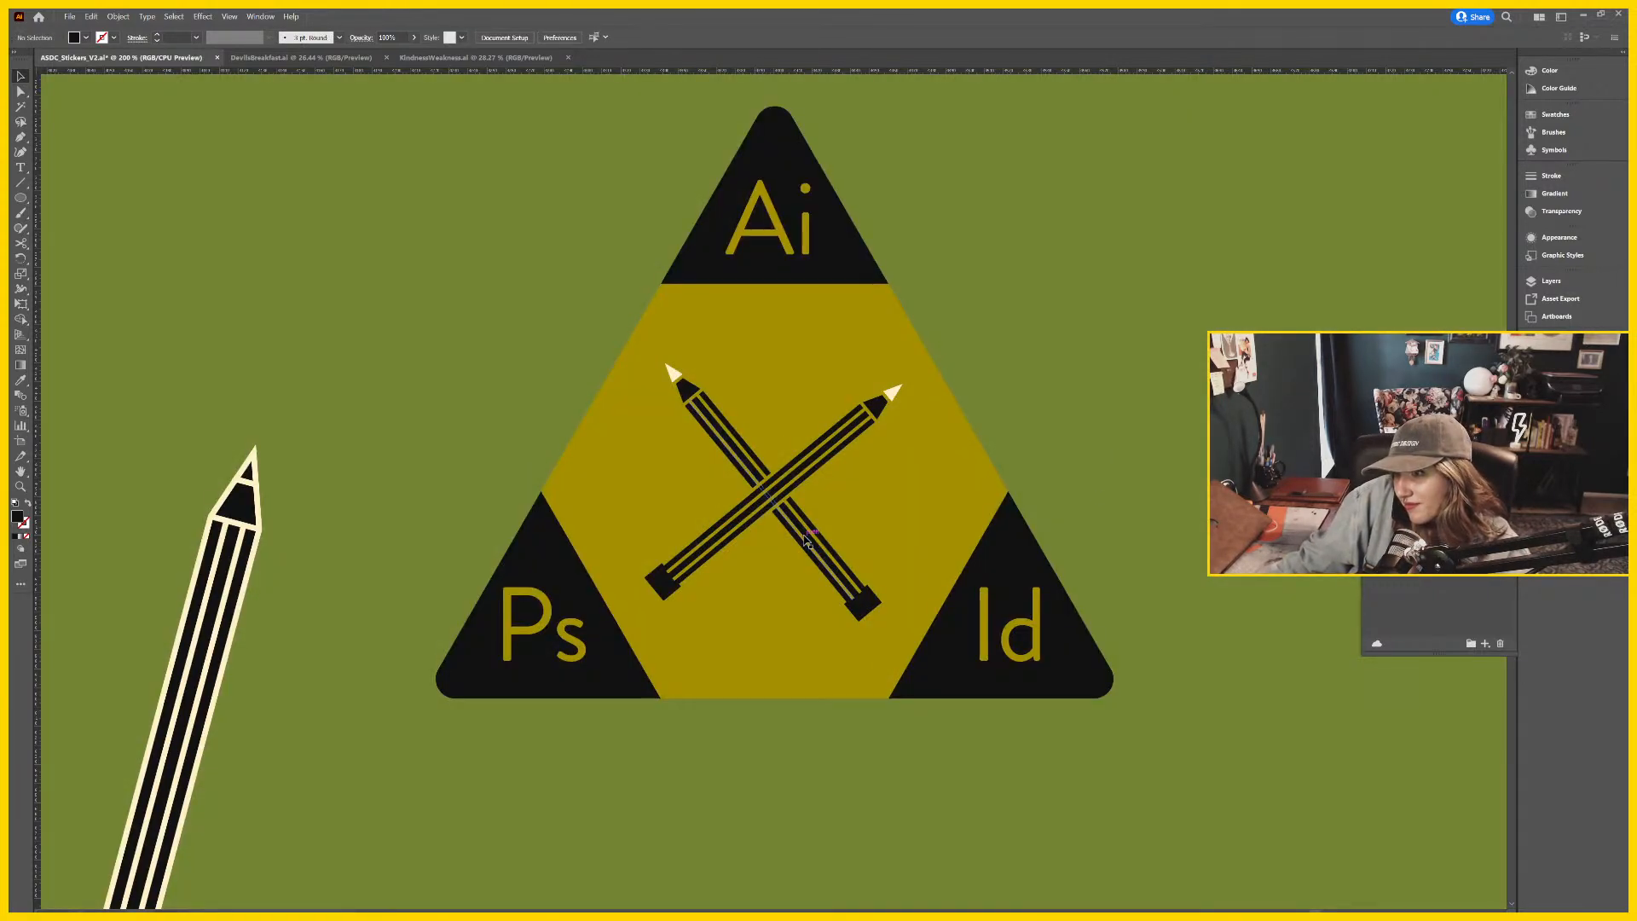
Group the two crossed pencils and centre them horizontally on the gold hexagon.
{"action": "left_click", "coordinate": [699, 555]}
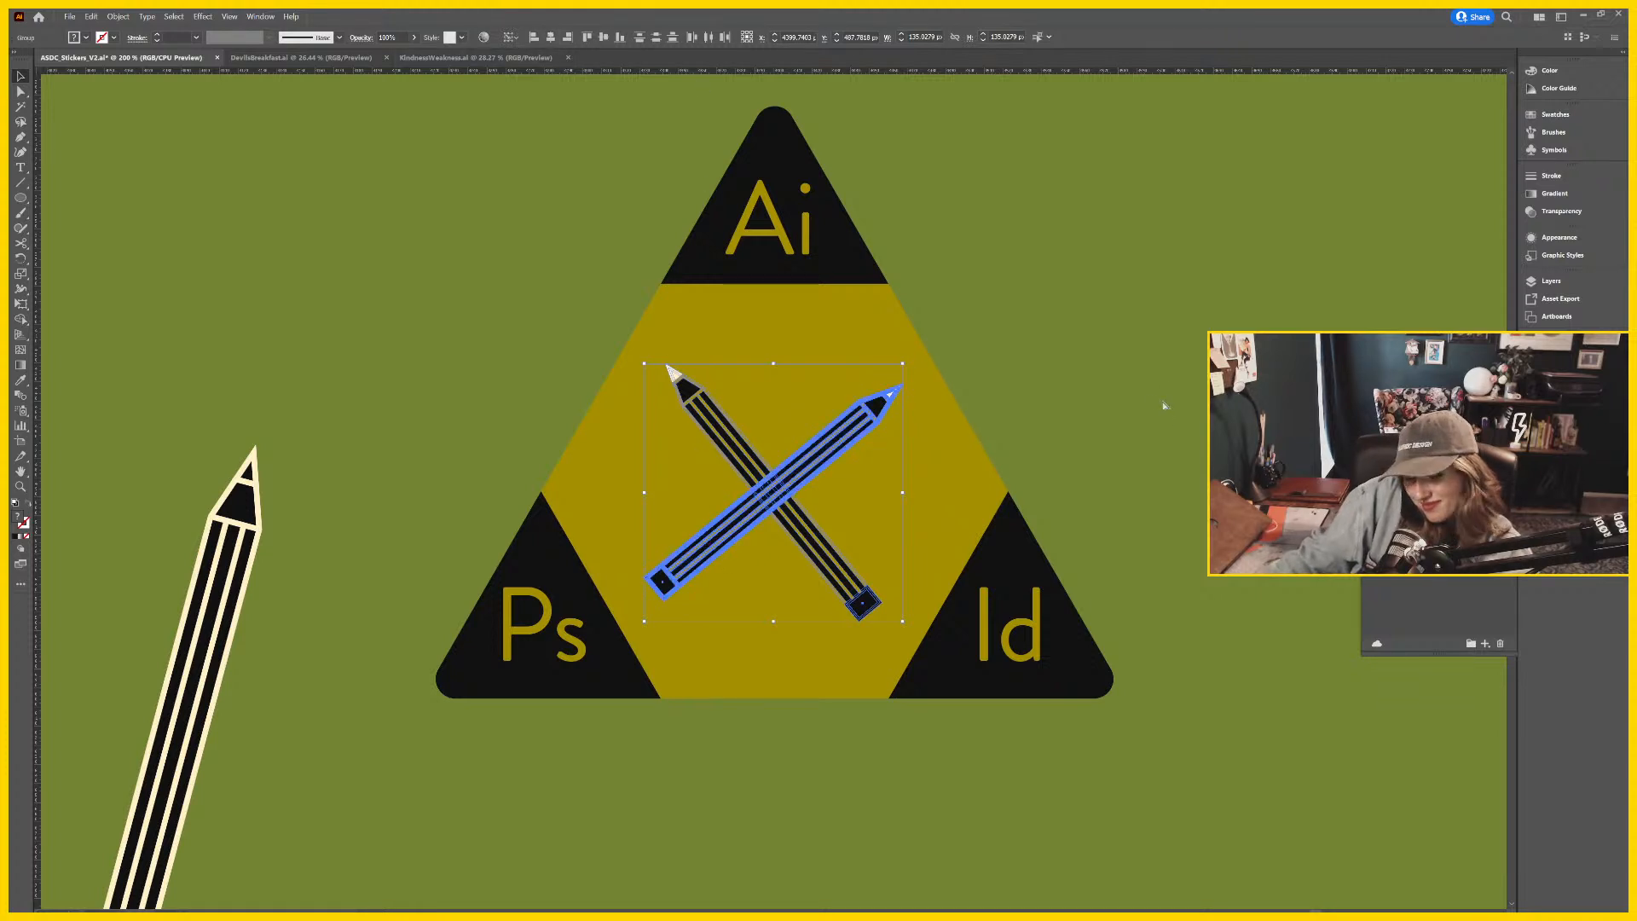
{"action": "left_click", "coordinate": [961, 491], "text": "shift"}
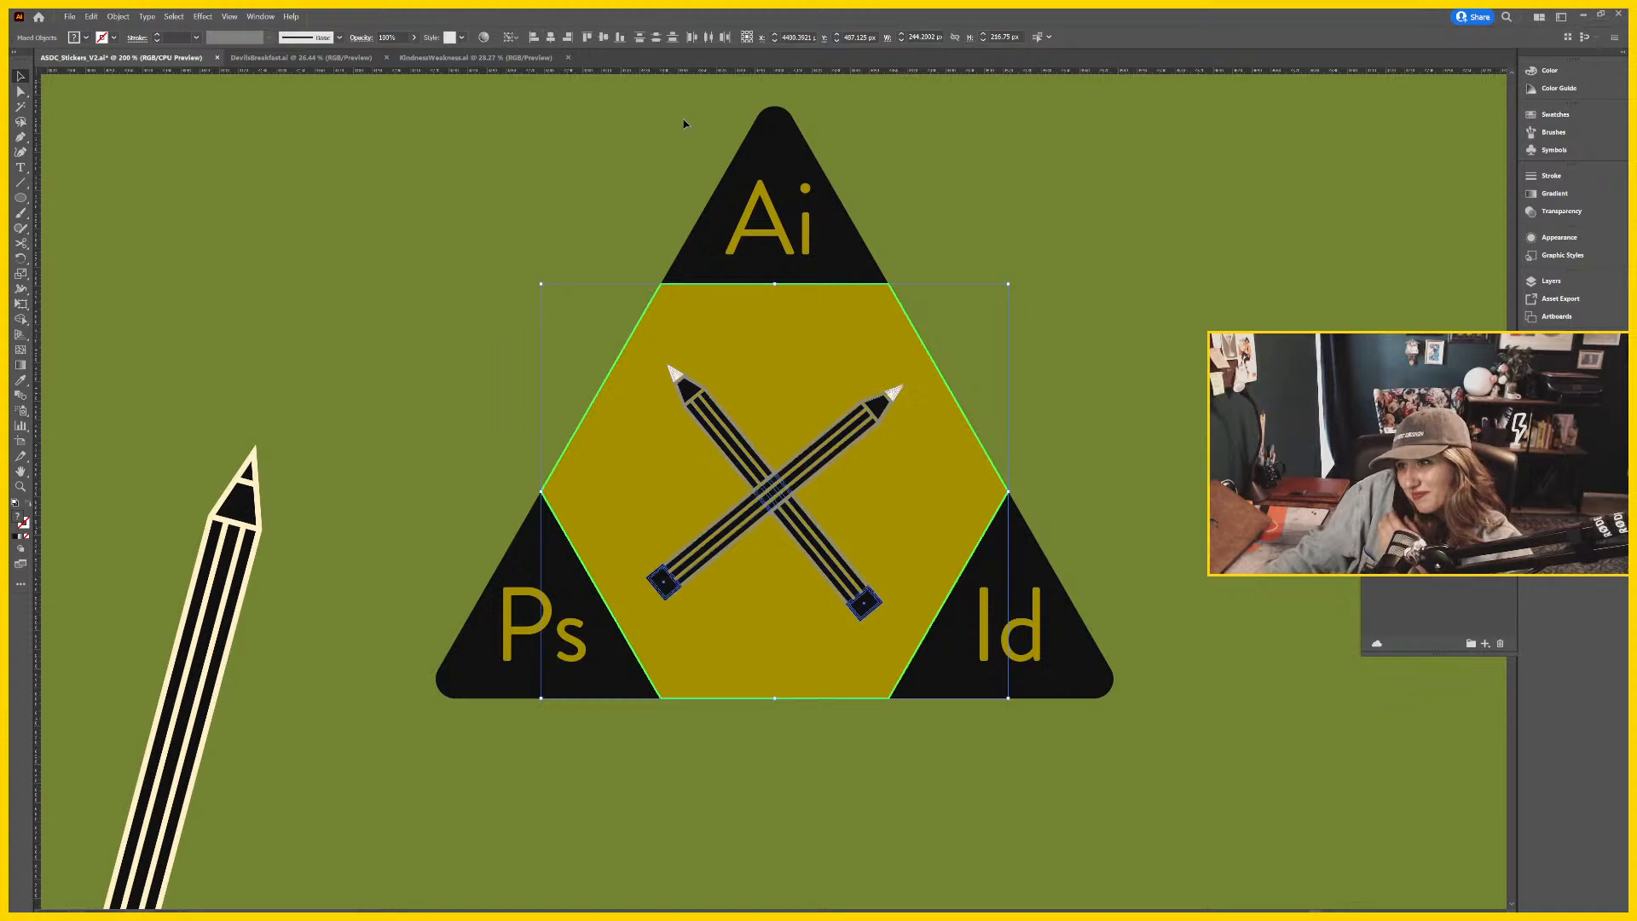
{"action": "left_click", "coordinate": [1113, 325]}
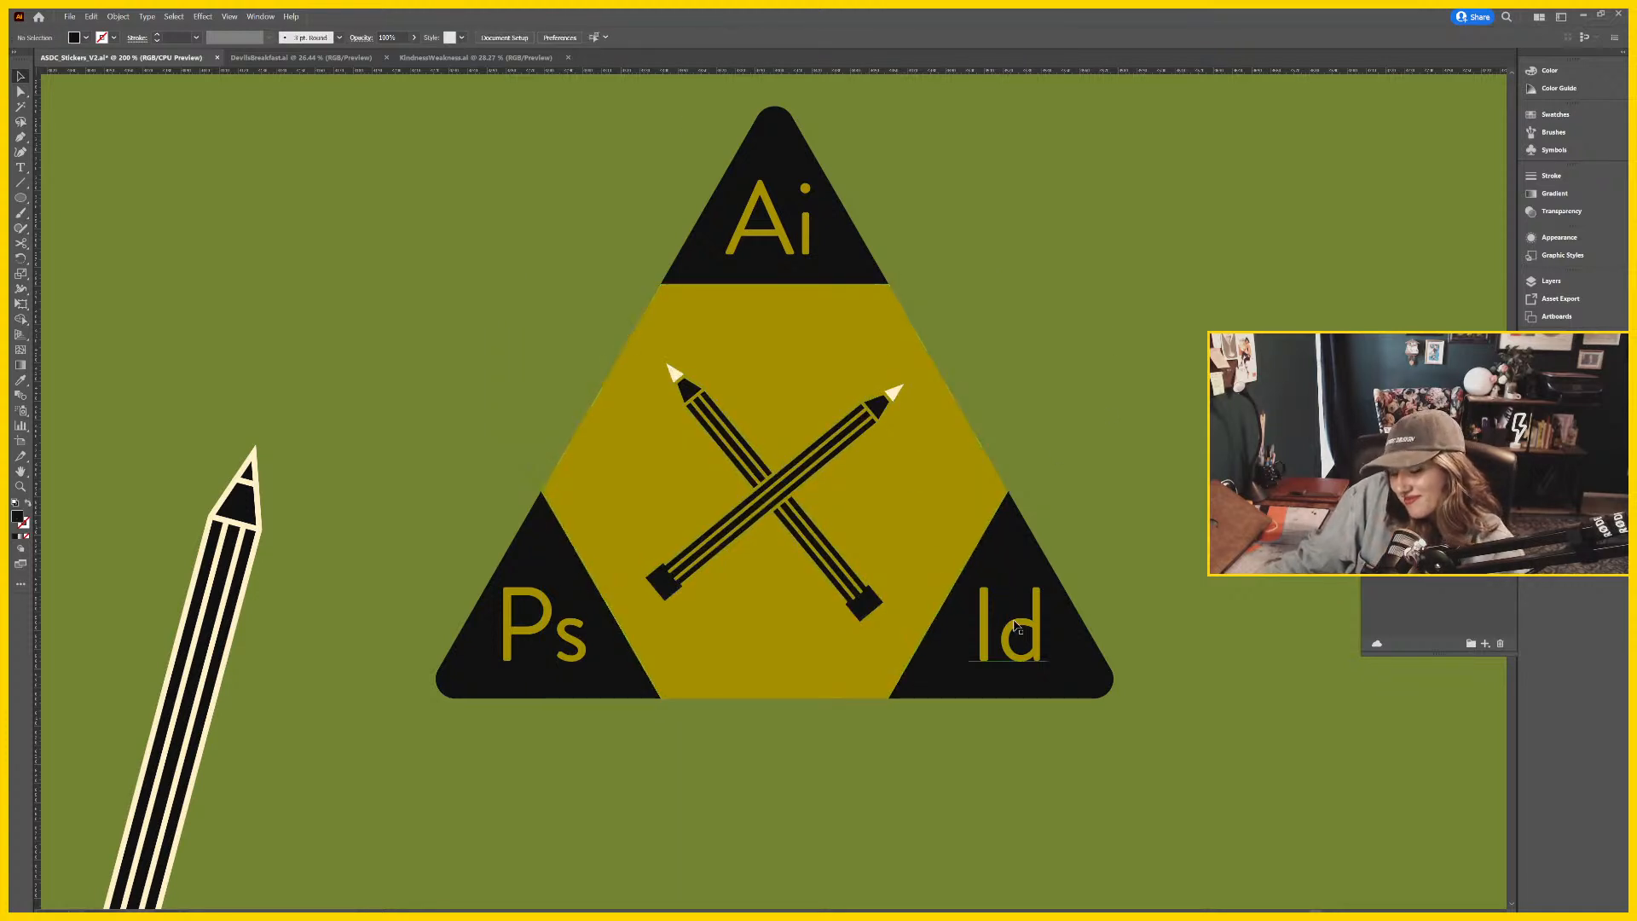
Fill the eraser end of the upper-left-pointing pencil with cream inside the crossed-pencils group.
{"action": "double_click", "coordinate": [865, 605]}
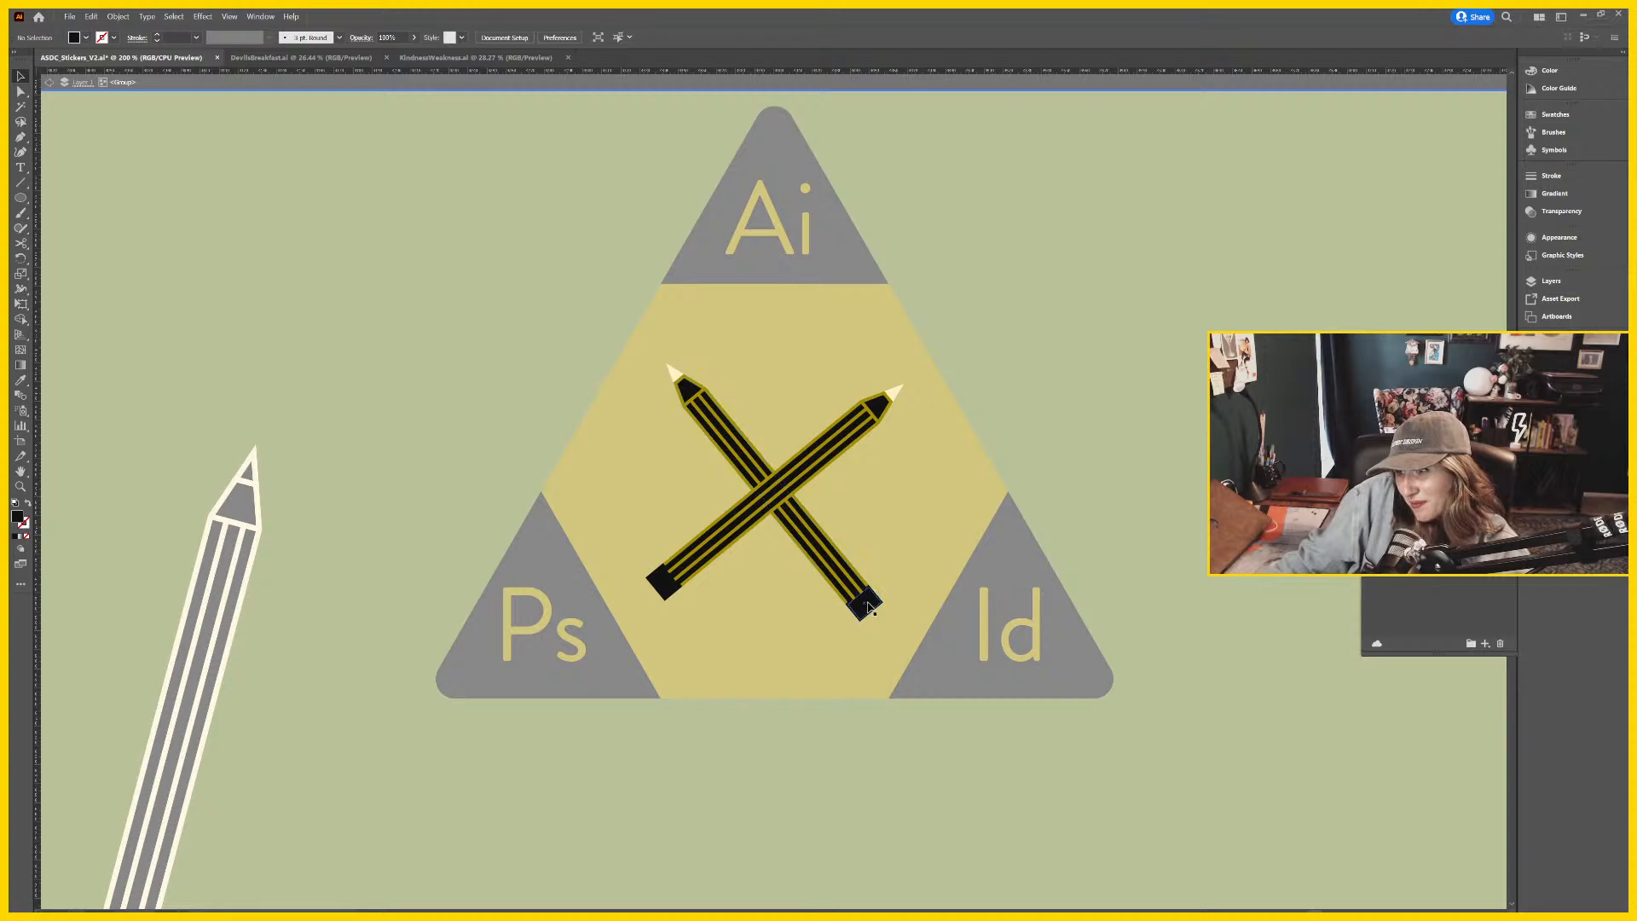
{"action": "double_click", "coordinate": [863, 603]}
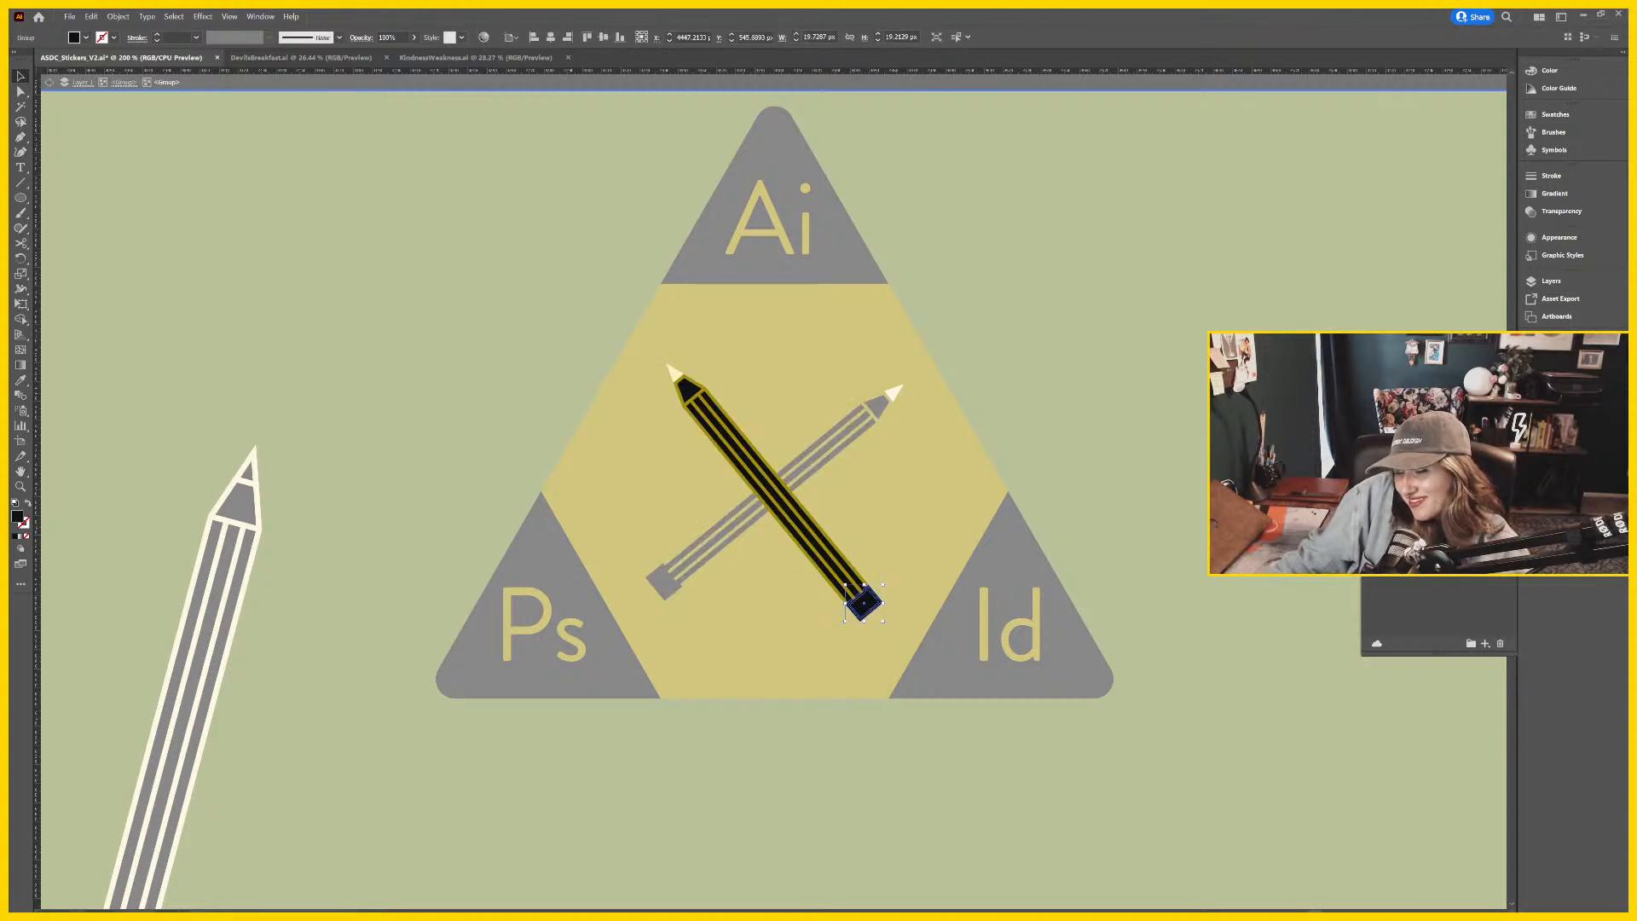
{"action": "double_click", "coordinate": [878, 629]}
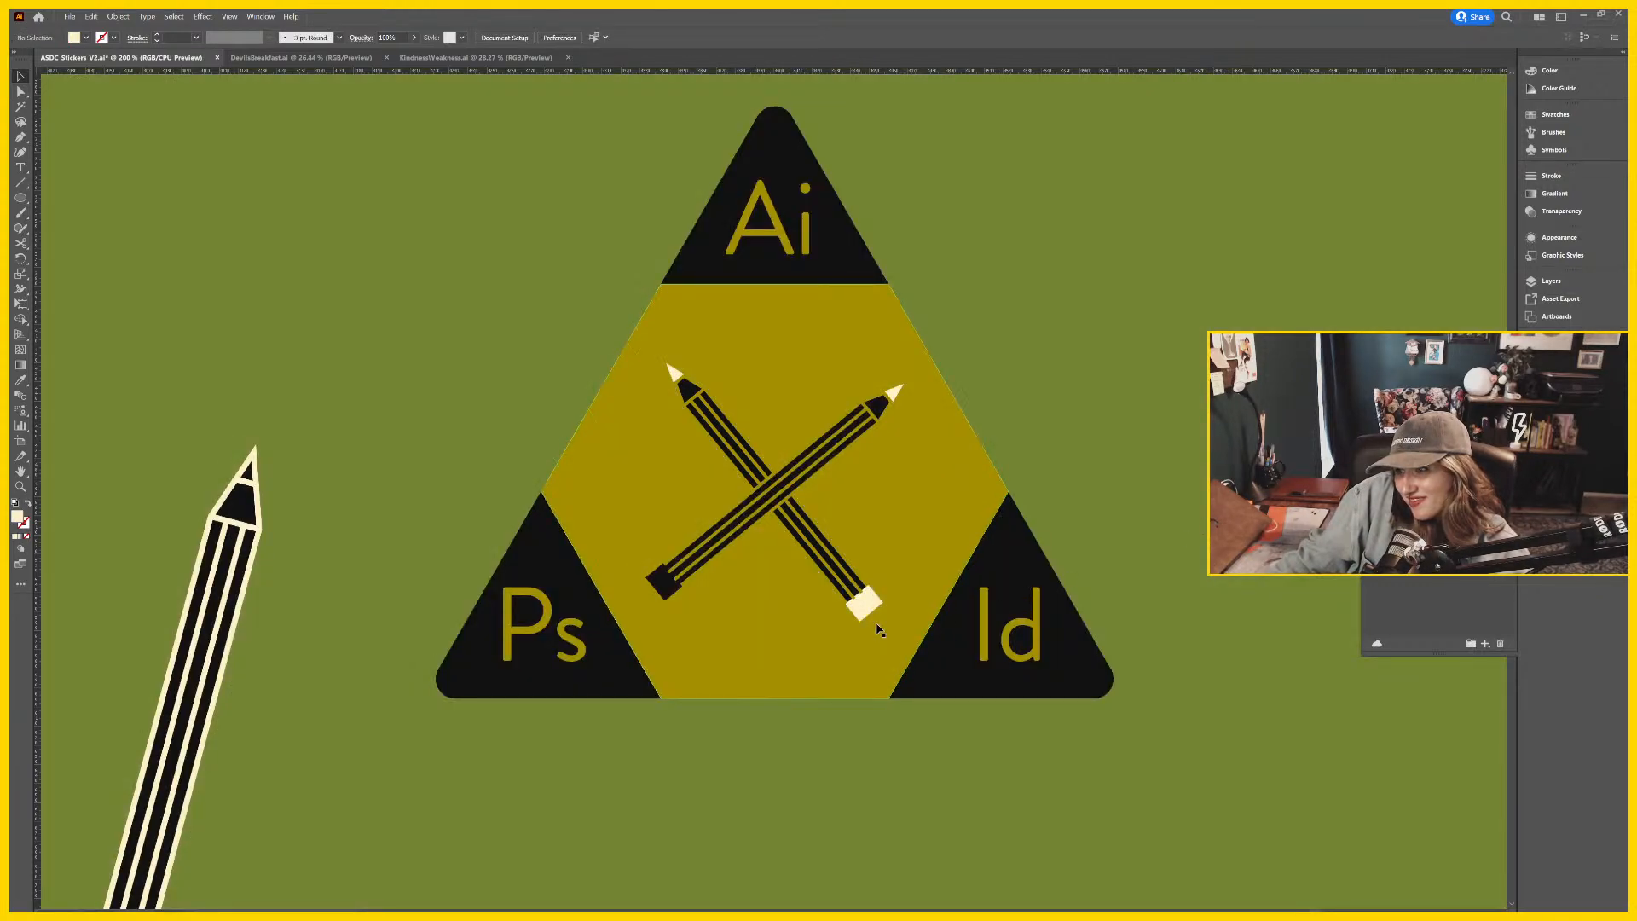
{"action": "scroll", "coordinate": [856, 616], "scroll_direction": "up", "scroll_amount": 3}
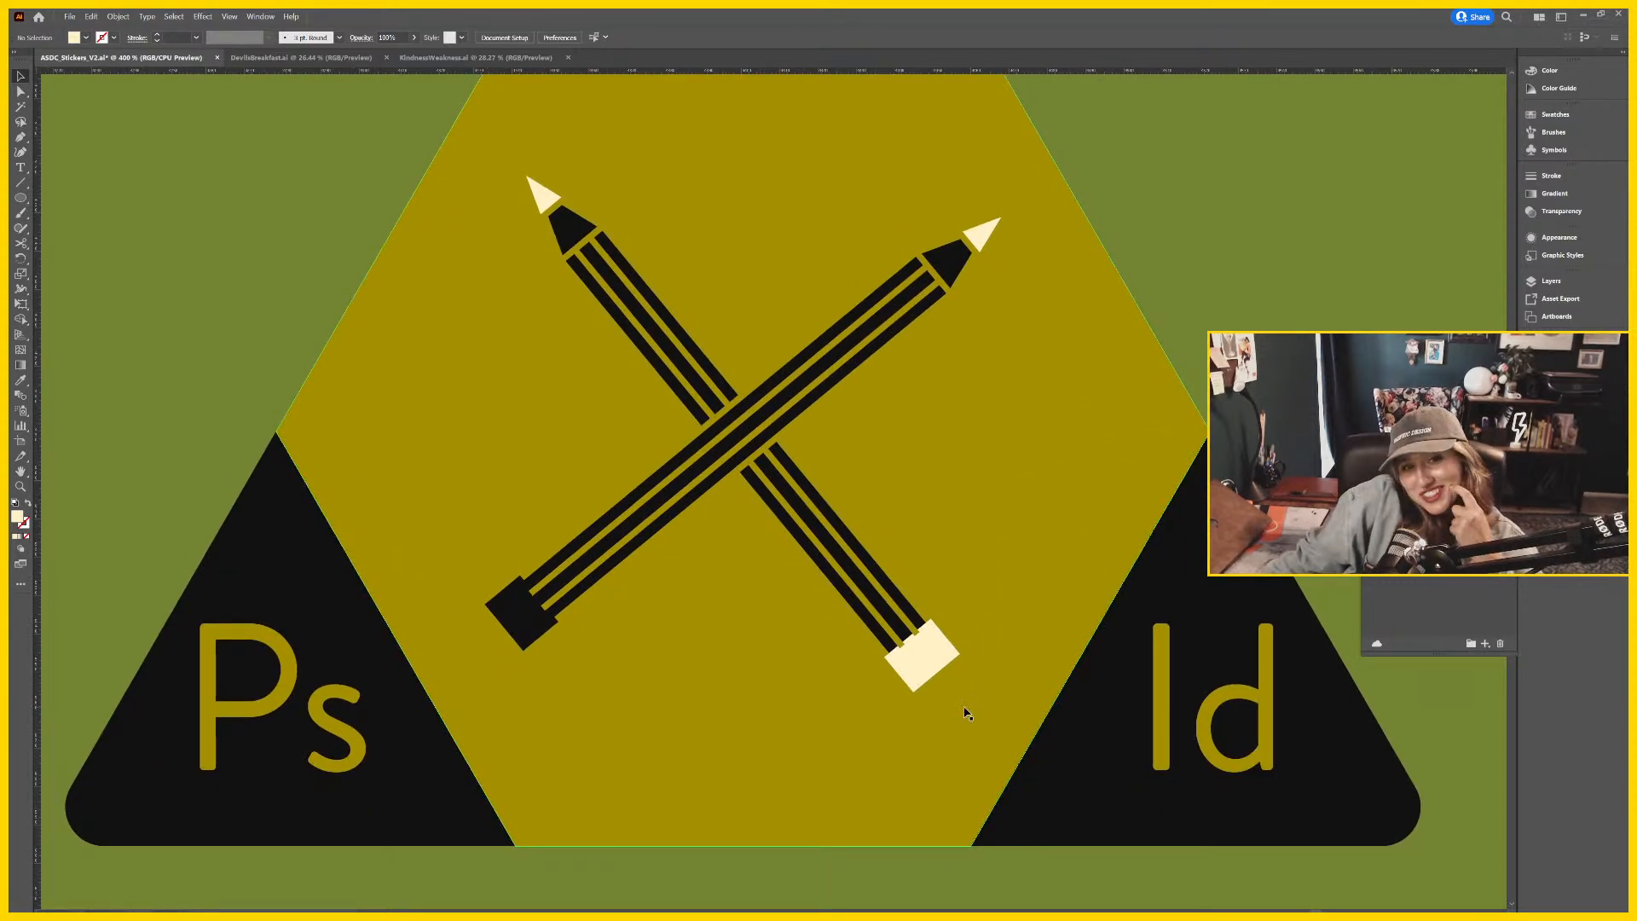
{"action": "left_click", "coordinate": [925, 652]}
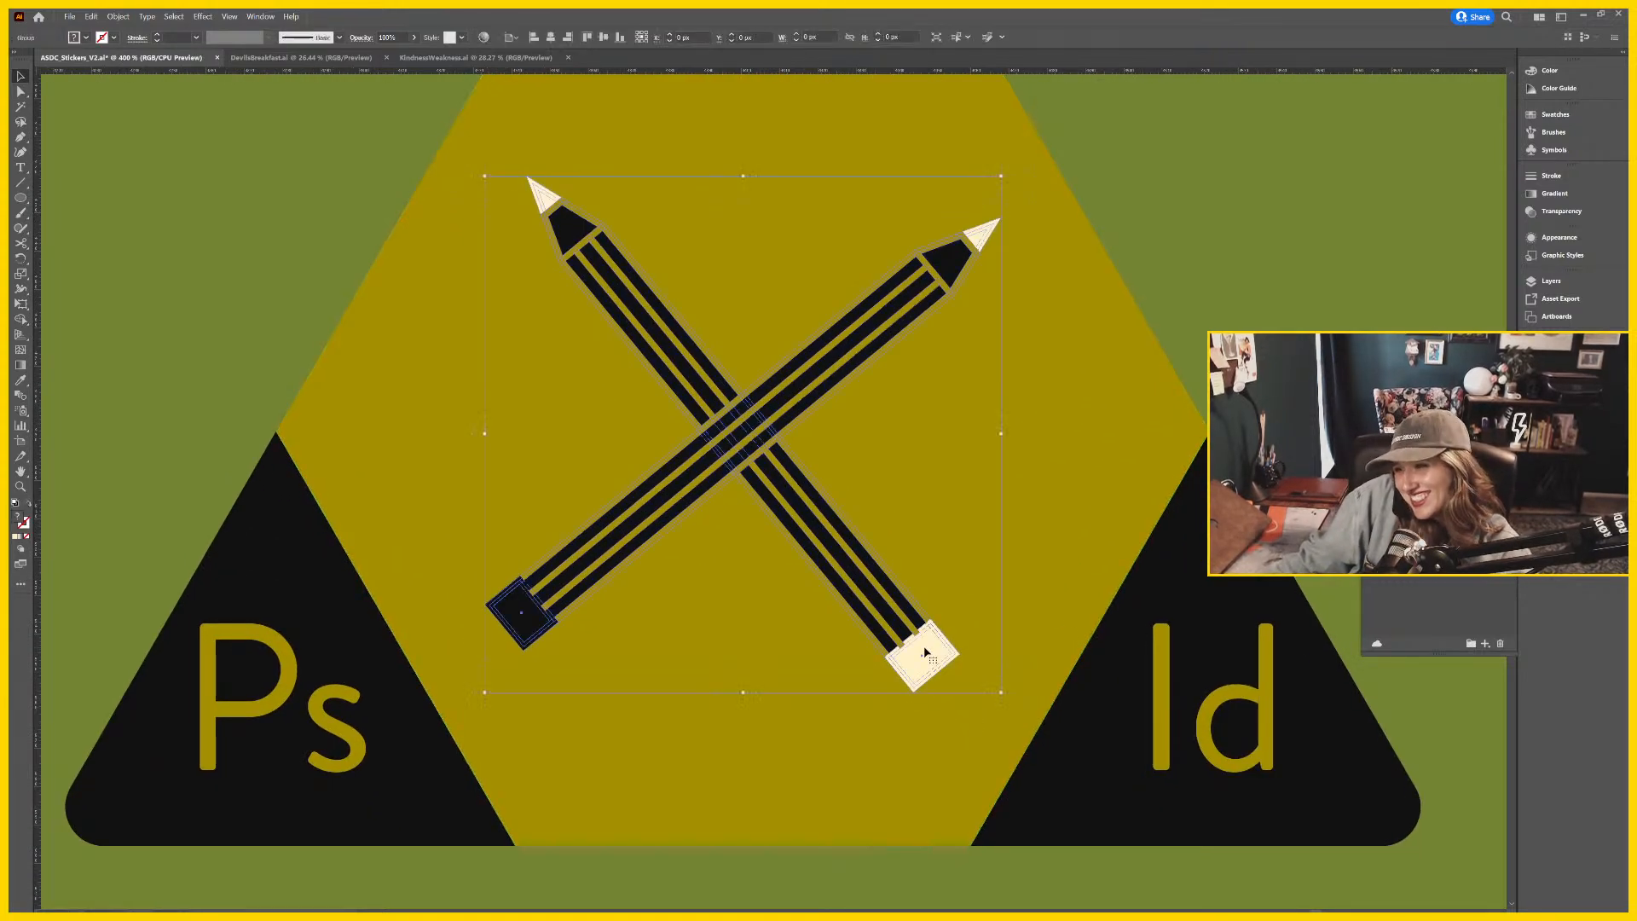
{"action": "double_click", "coordinate": [918, 653]}
{"action": "double_click", "coordinate": [927, 656]}
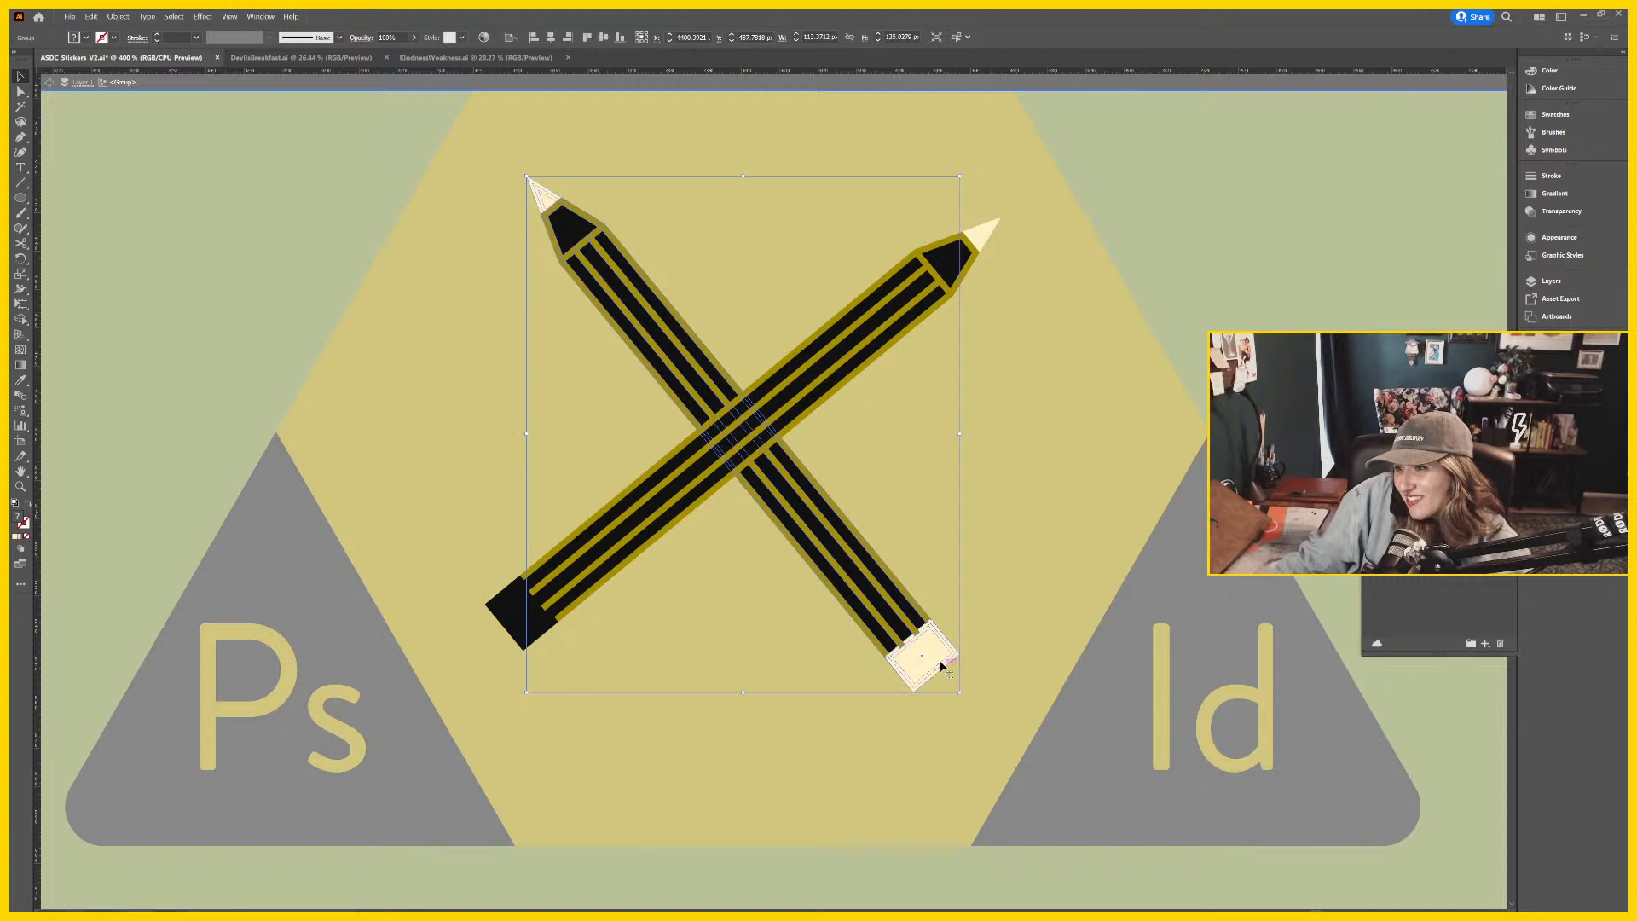
{"action": "double_click", "coordinate": [931, 655]}
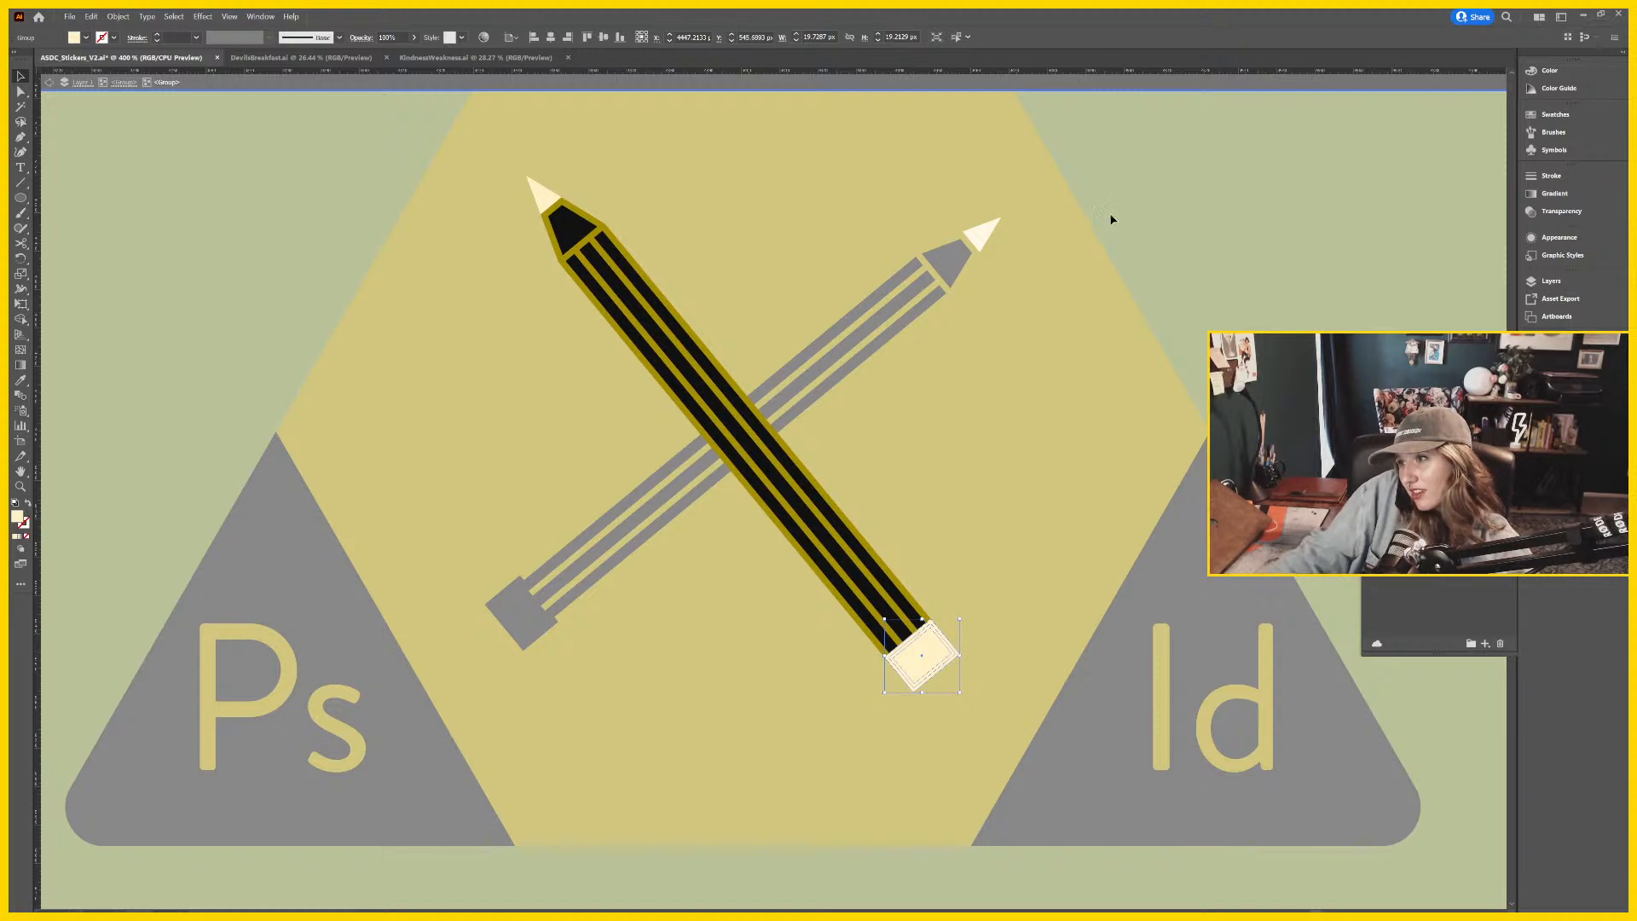
{"action": "key", "text": "Escape"}
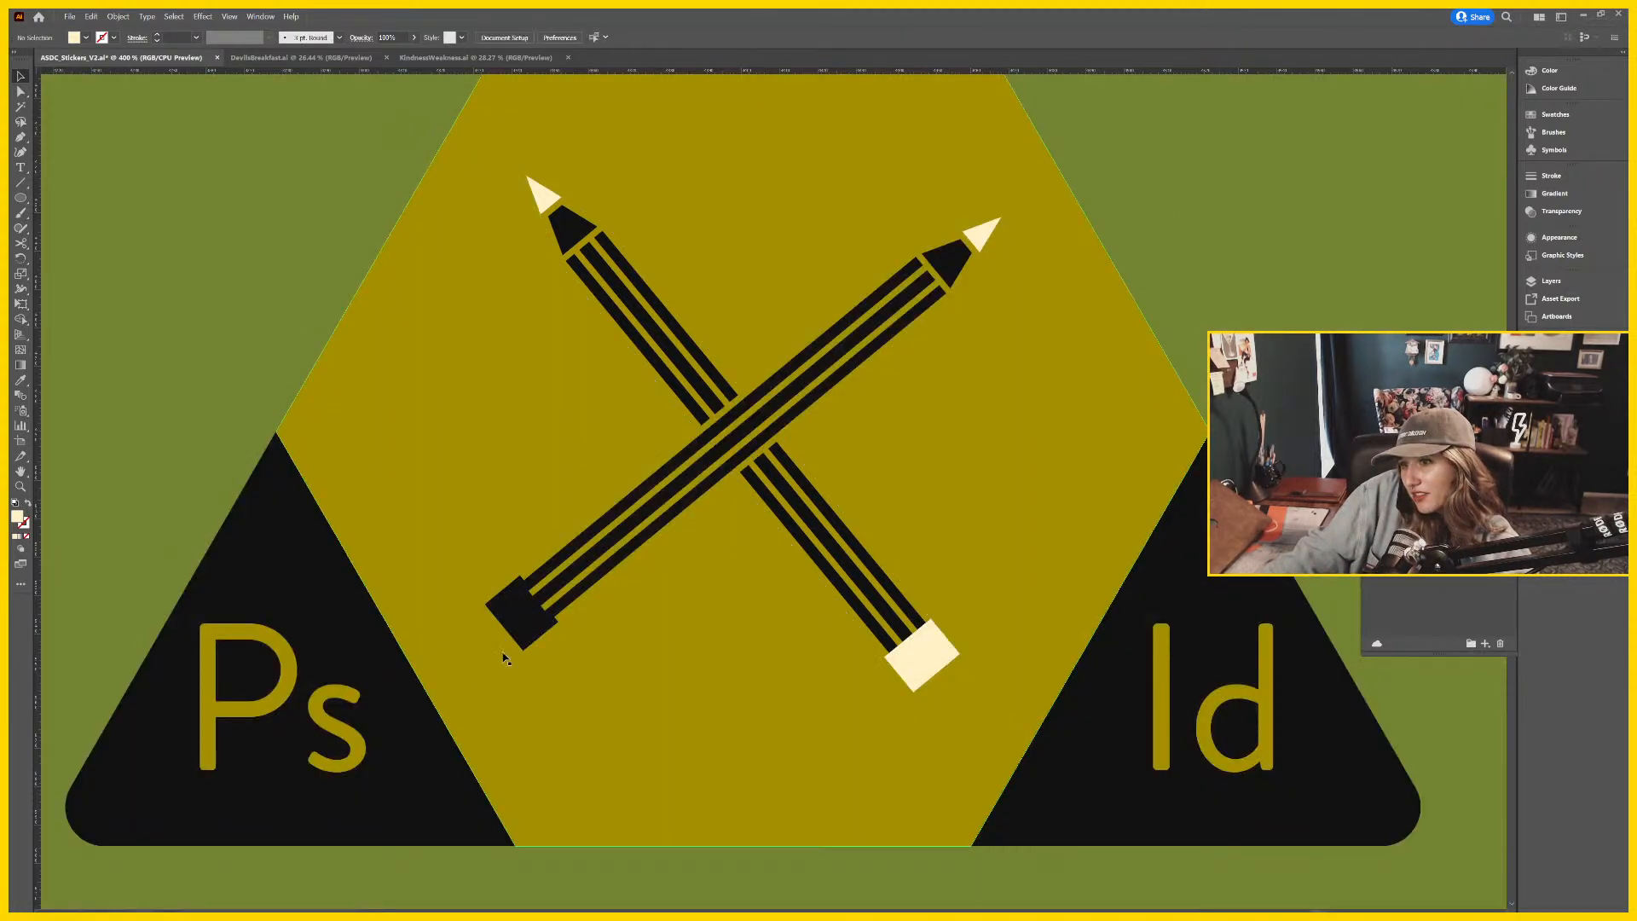
Fill the eraser end of the upper-right-pointing pencil with cream and leave the group's isolation.
{"action": "left_click", "coordinate": [523, 616]}
{"action": "double_click", "coordinate": [523, 616]}
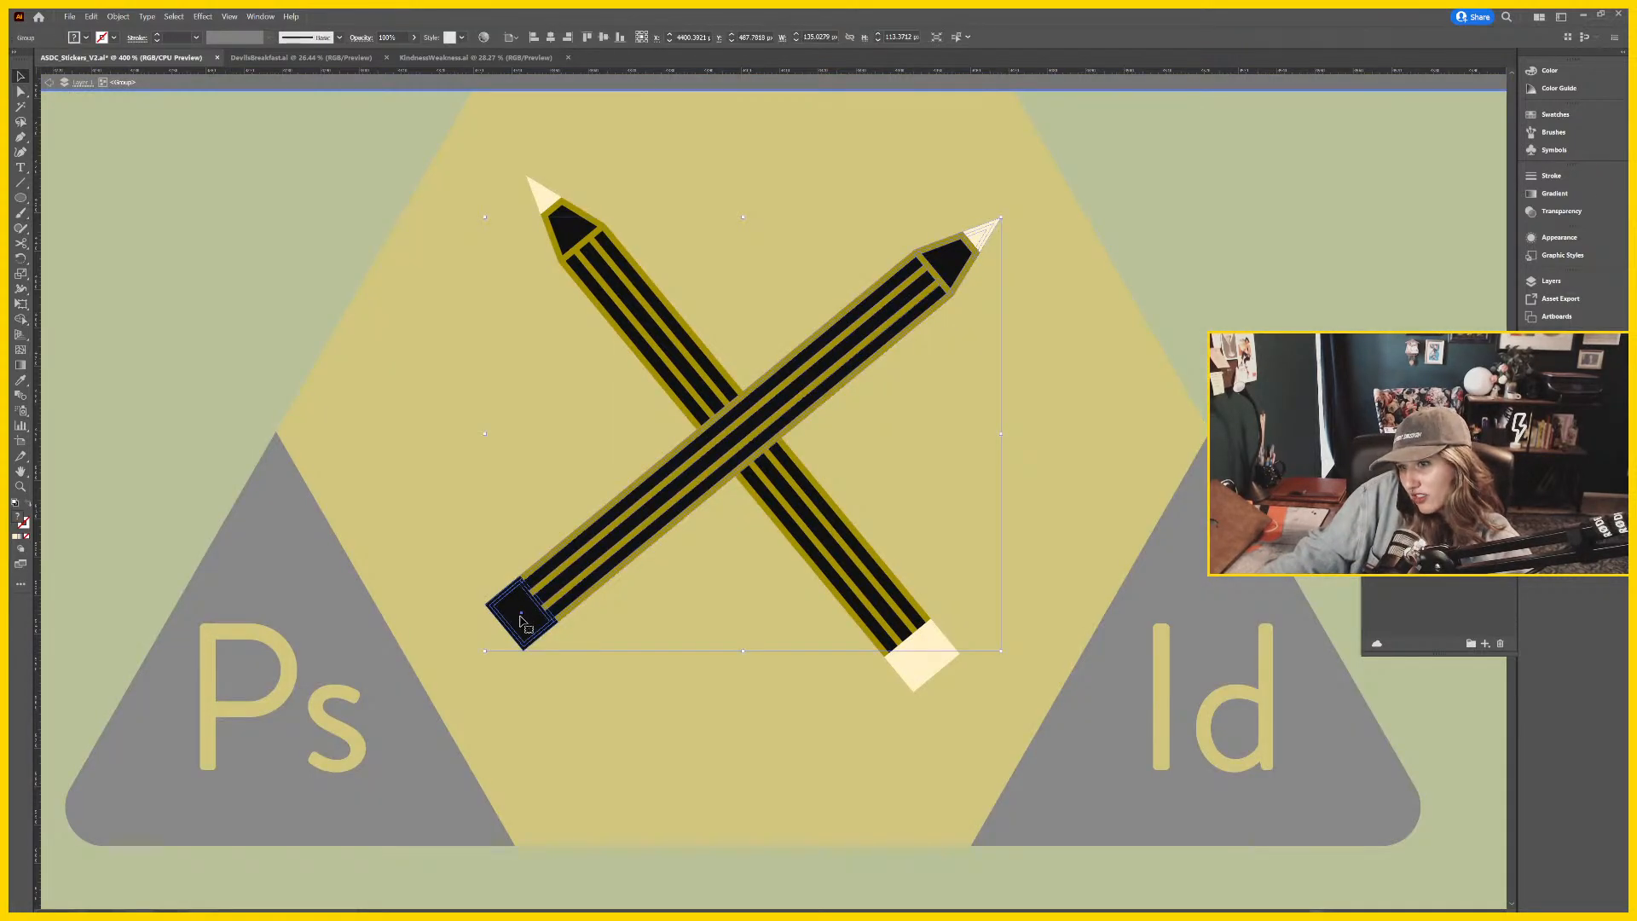
{"action": "double_click", "coordinate": [525, 621]}
{"action": "left_click", "coordinate": [526, 626]}
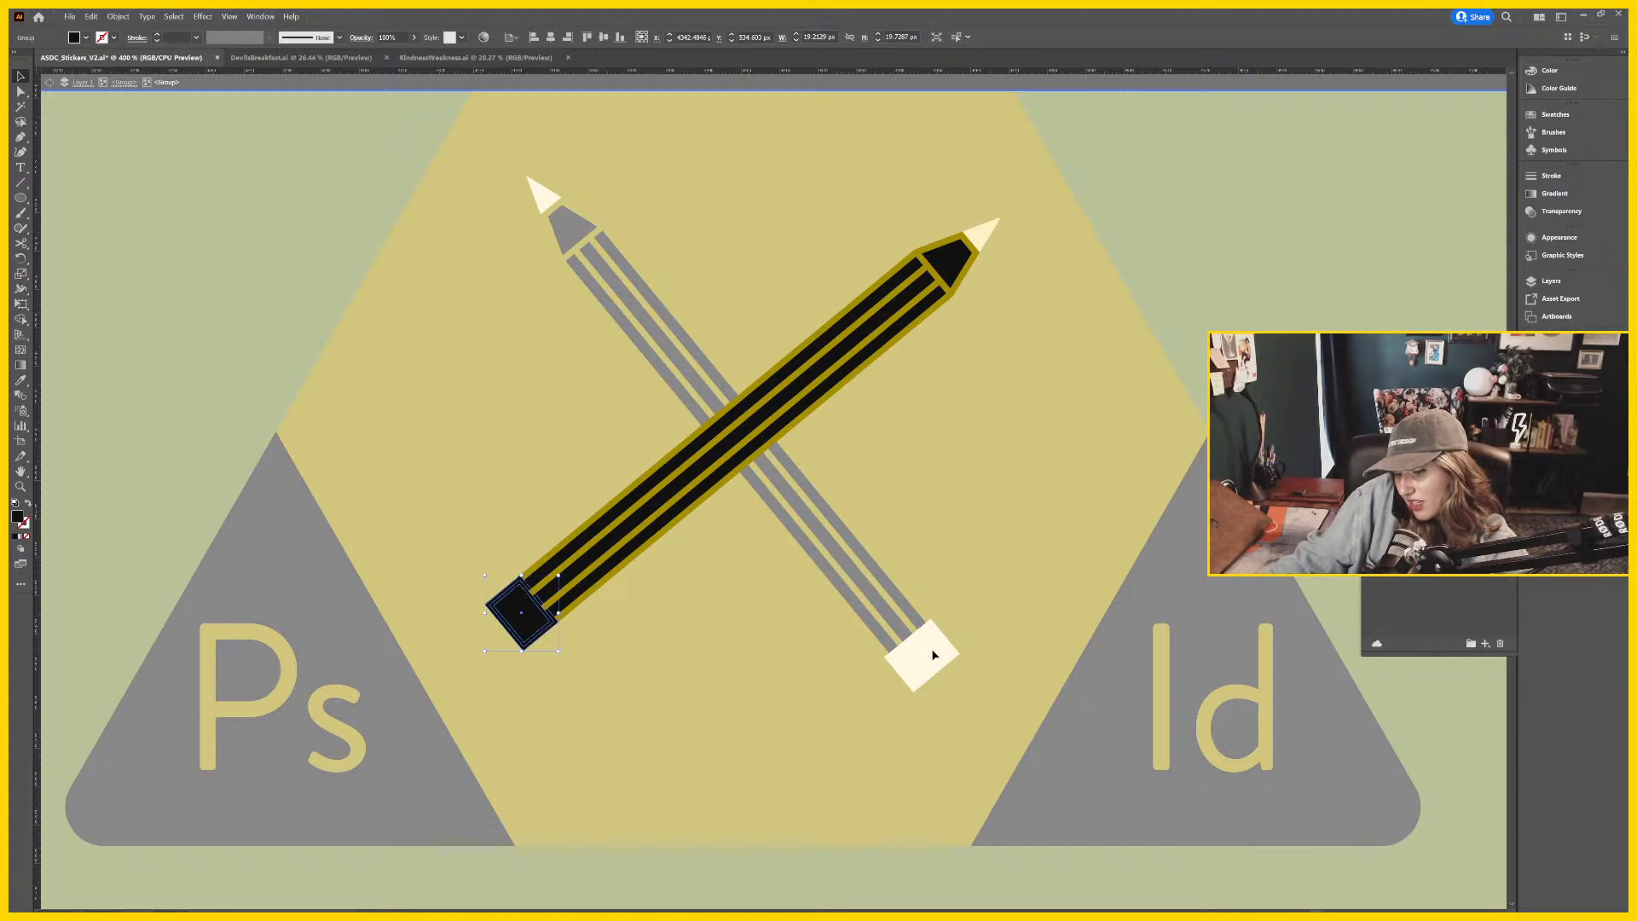
{"action": "left_click", "coordinate": [1416, 478]}
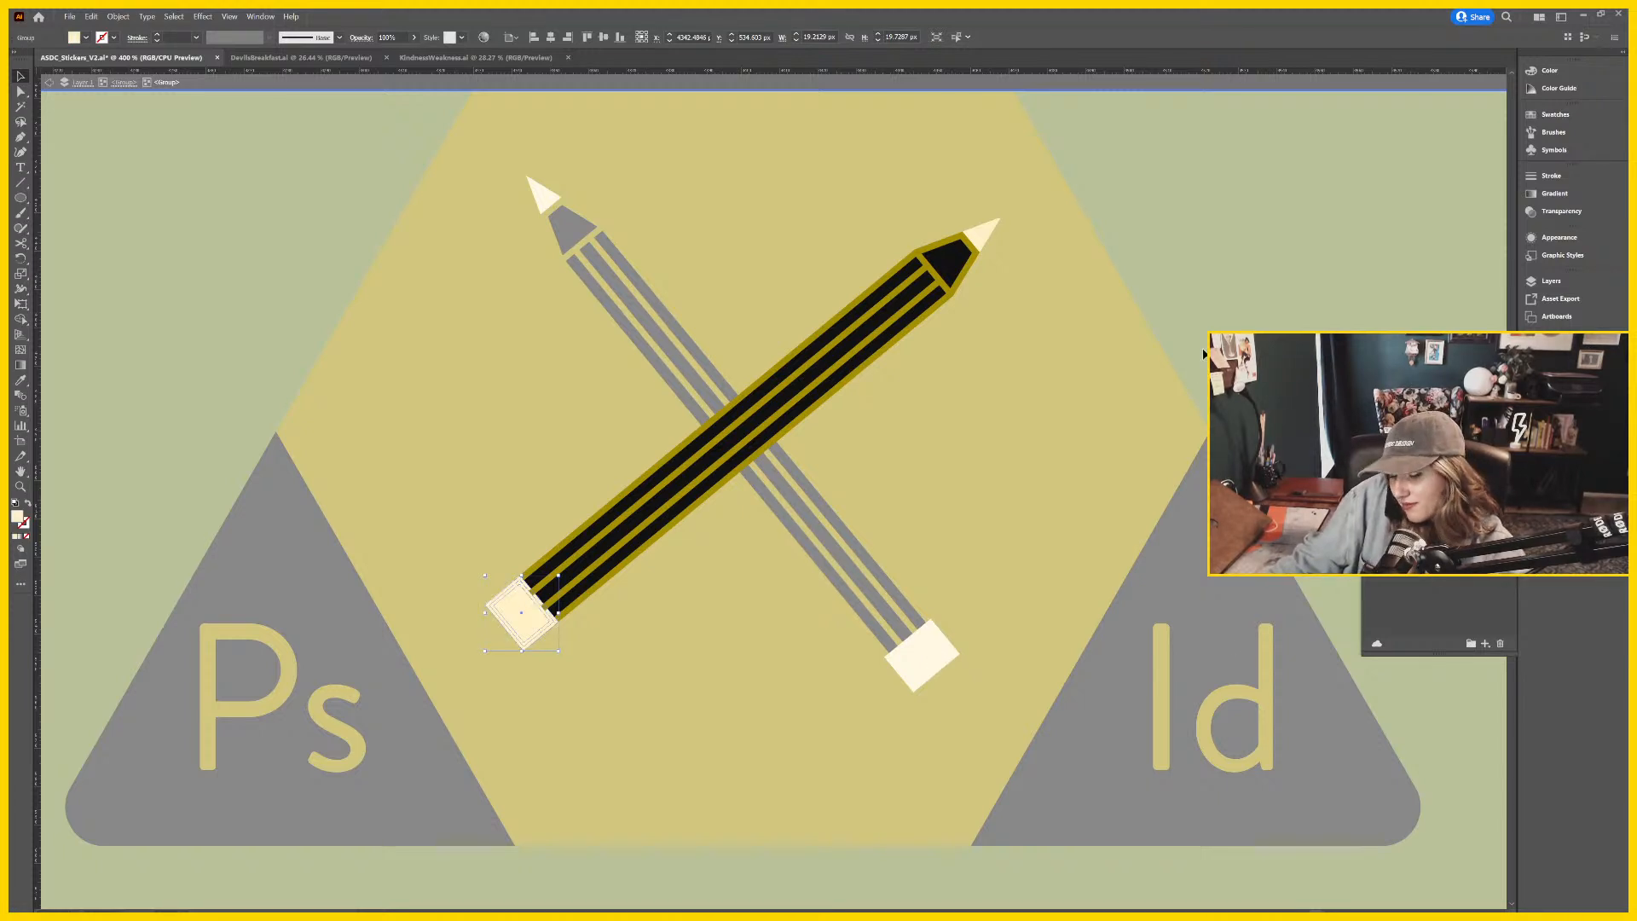
{"action": "key", "text": "a"}
{"action": "key", "text": "Escape"}
{"action": "key", "text": "Escape"}
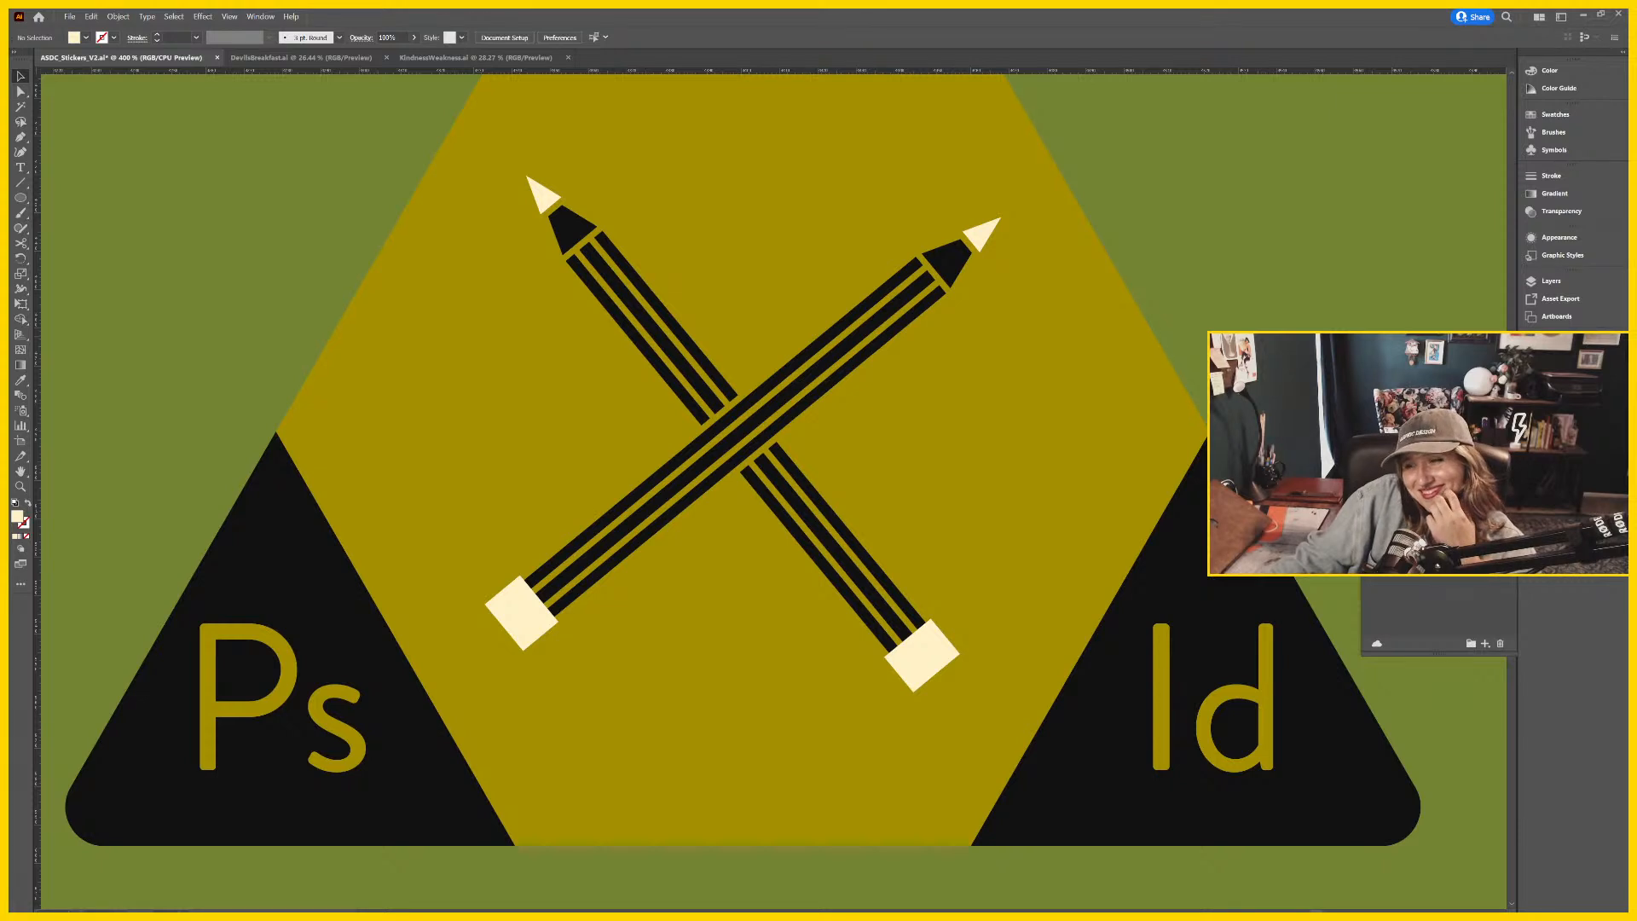
Recolour the outer border of the upper-left-pointing pencil's eraser to the hexagon's gold and leave isolation.
{"action": "left_click", "coordinate": [576, 606]}
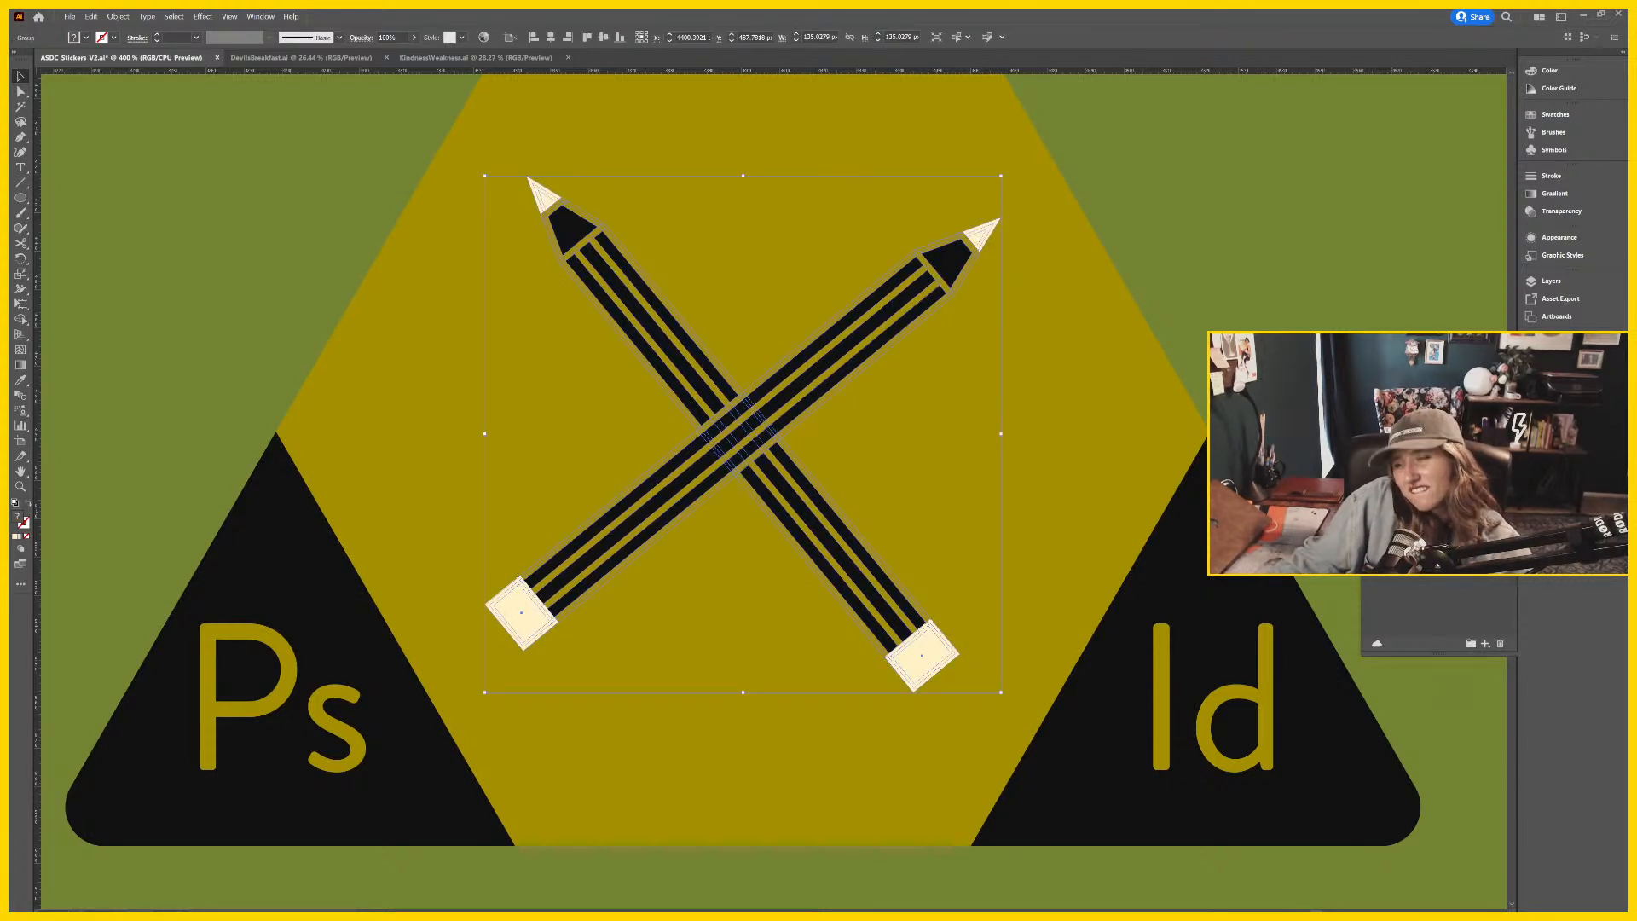
{"action": "left_click", "coordinate": [1019, 648]}
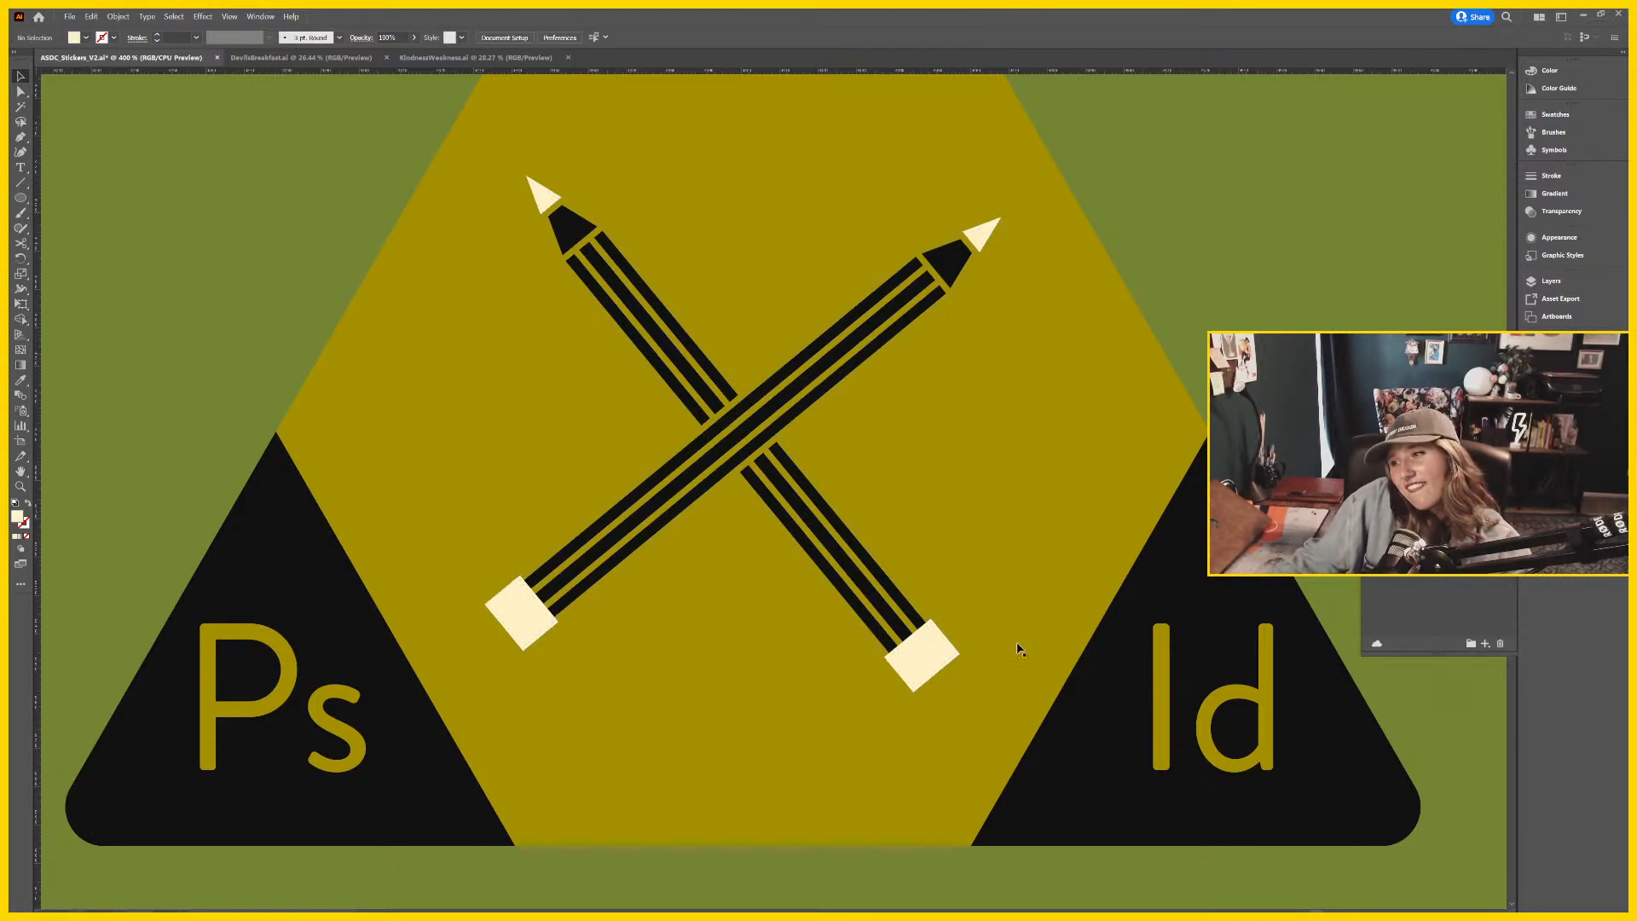
{"action": "double_click", "coordinate": [923, 619]}
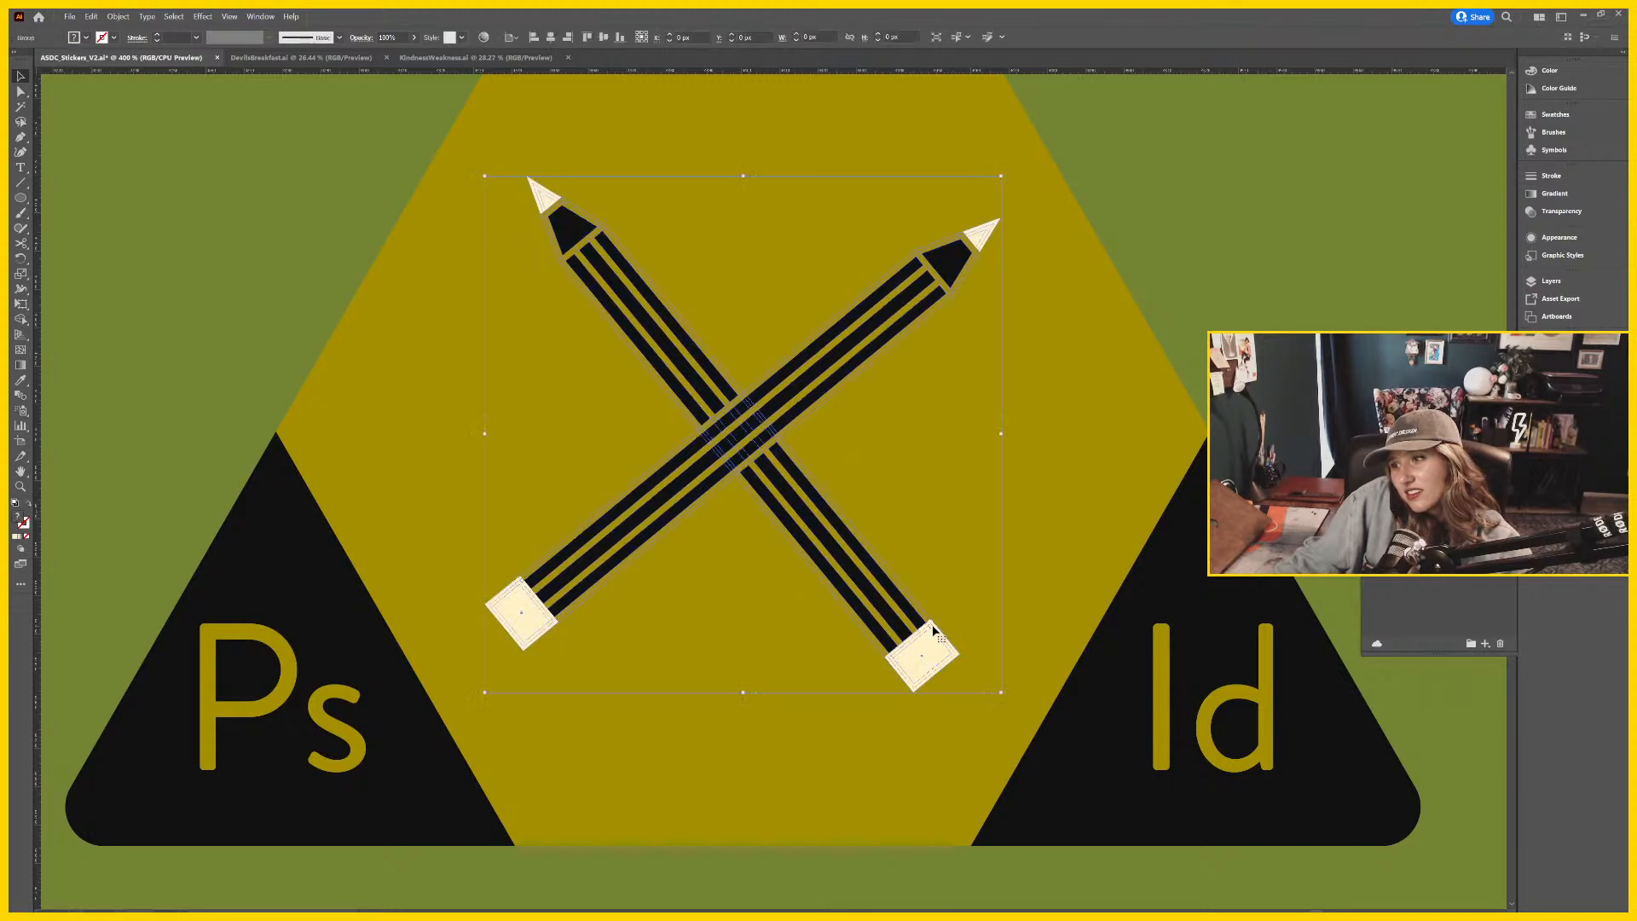
{"action": "double_click", "coordinate": [935, 631]}
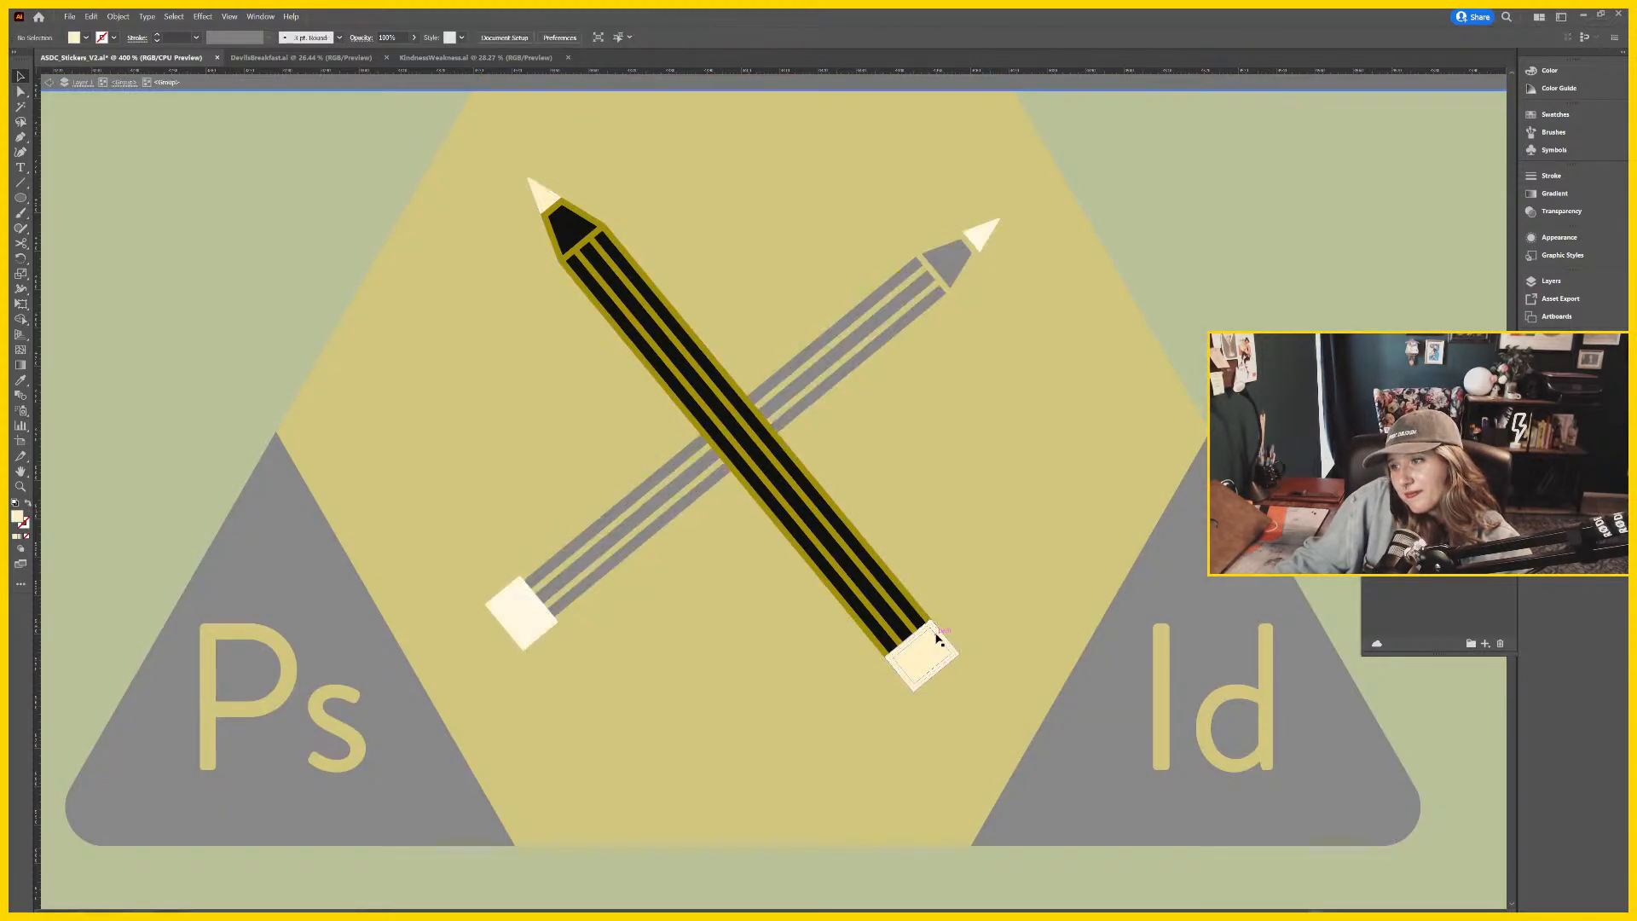
{"action": "double_click", "coordinate": [938, 638]}
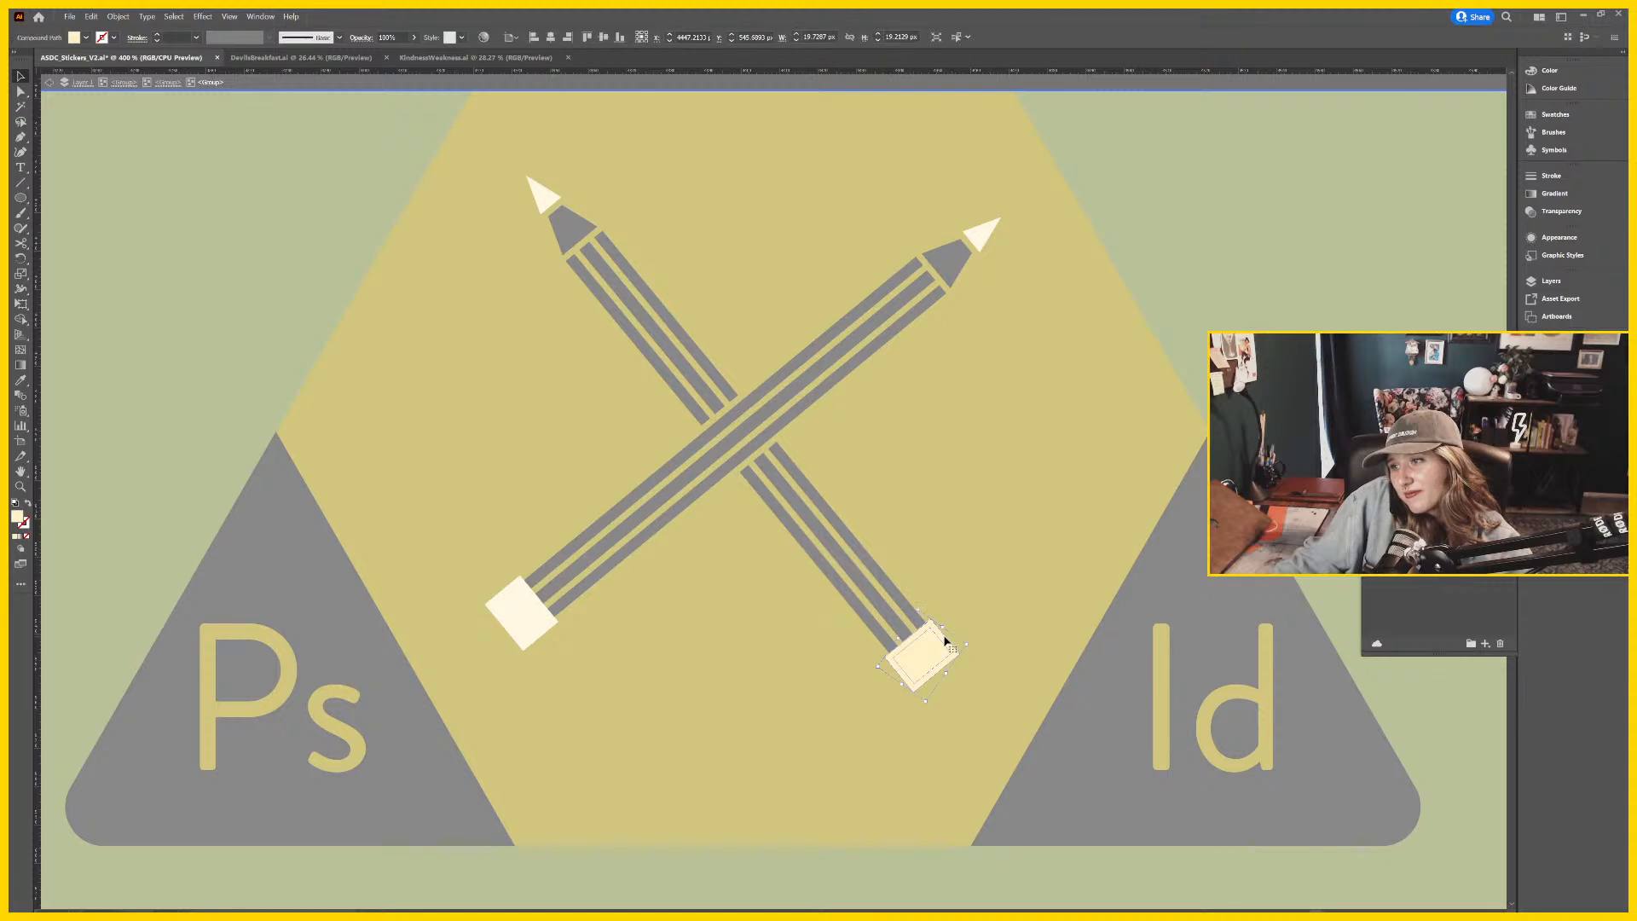
{"action": "key", "text": "Escape"}
{"action": "key", "text": "Escape"}
{"action": "key", "text": "Escape"}
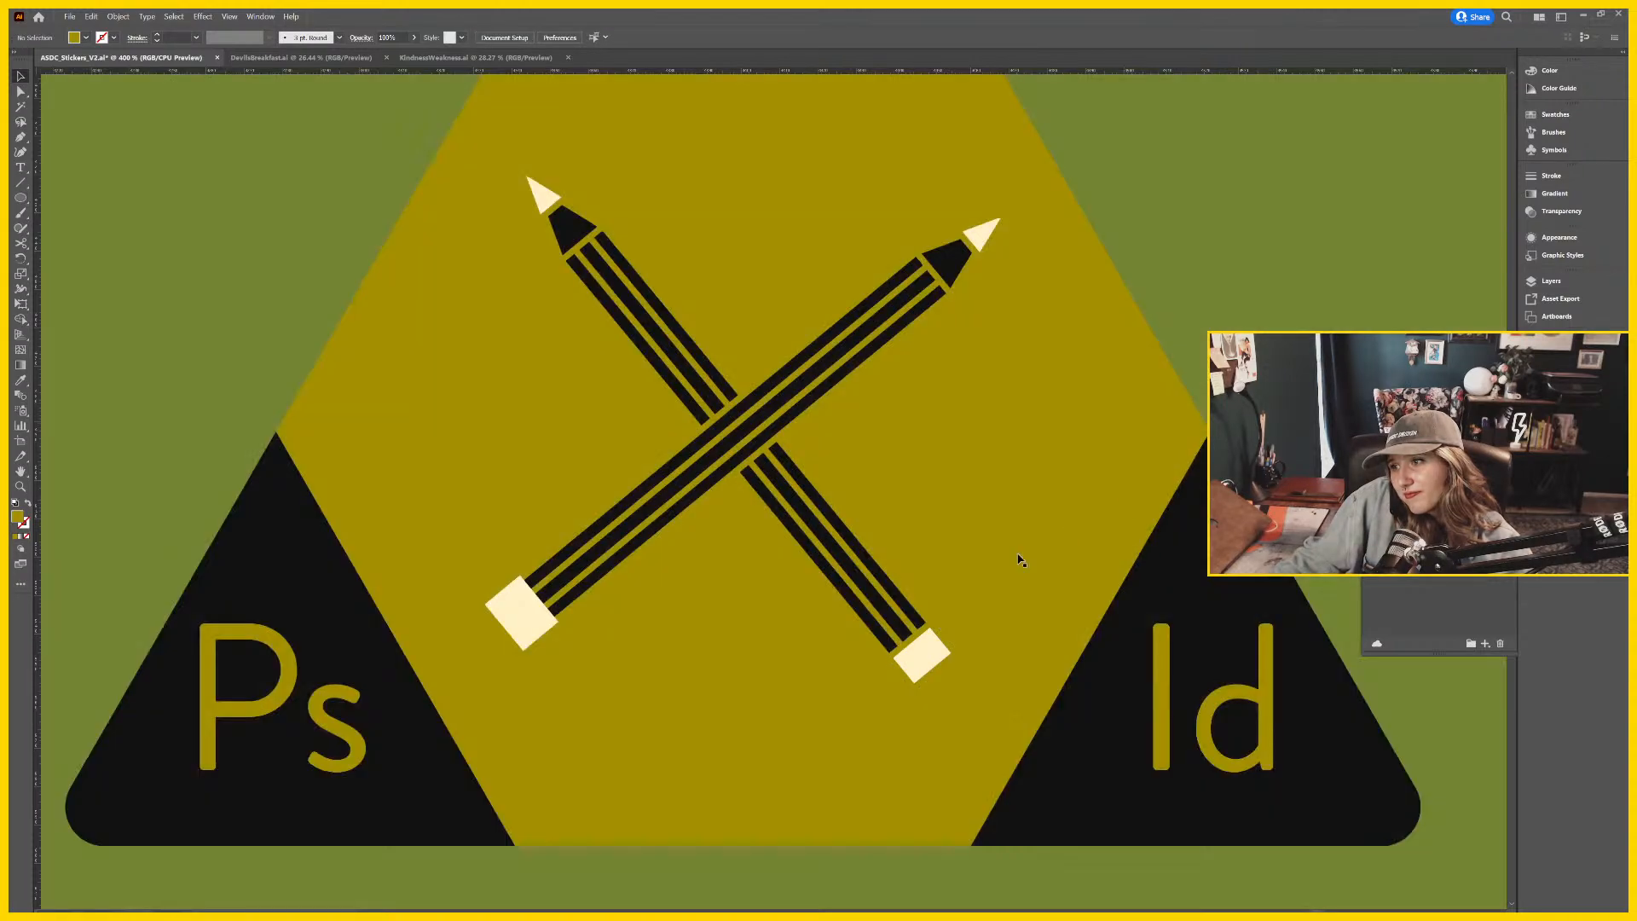
Recolour the outer border of the upper-right-pointing pencil's eraser to the hexagon's gold and leave isolation.
{"action": "double_click", "coordinate": [542, 643]}
{"action": "double_click", "coordinate": [541, 643]}
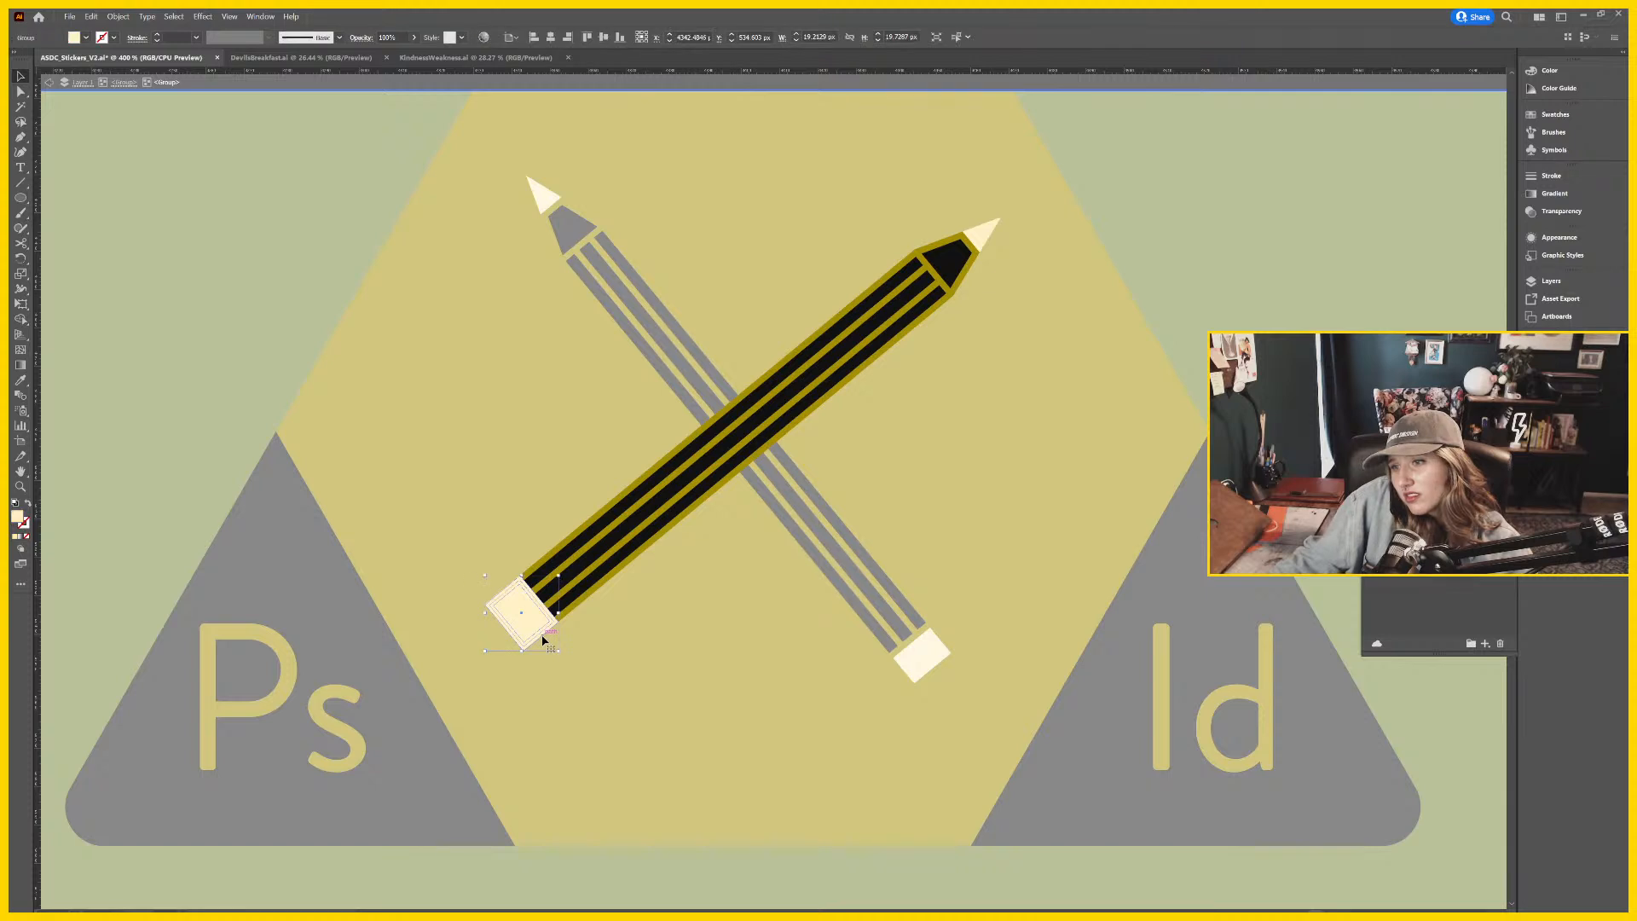
{"action": "double_click", "coordinate": [542, 643]}
{"action": "key", "text": "Escape"}
{"action": "key", "text": "Escape"}
{"action": "key", "text": "Escape"}
{"action": "key", "text": "Escape"}
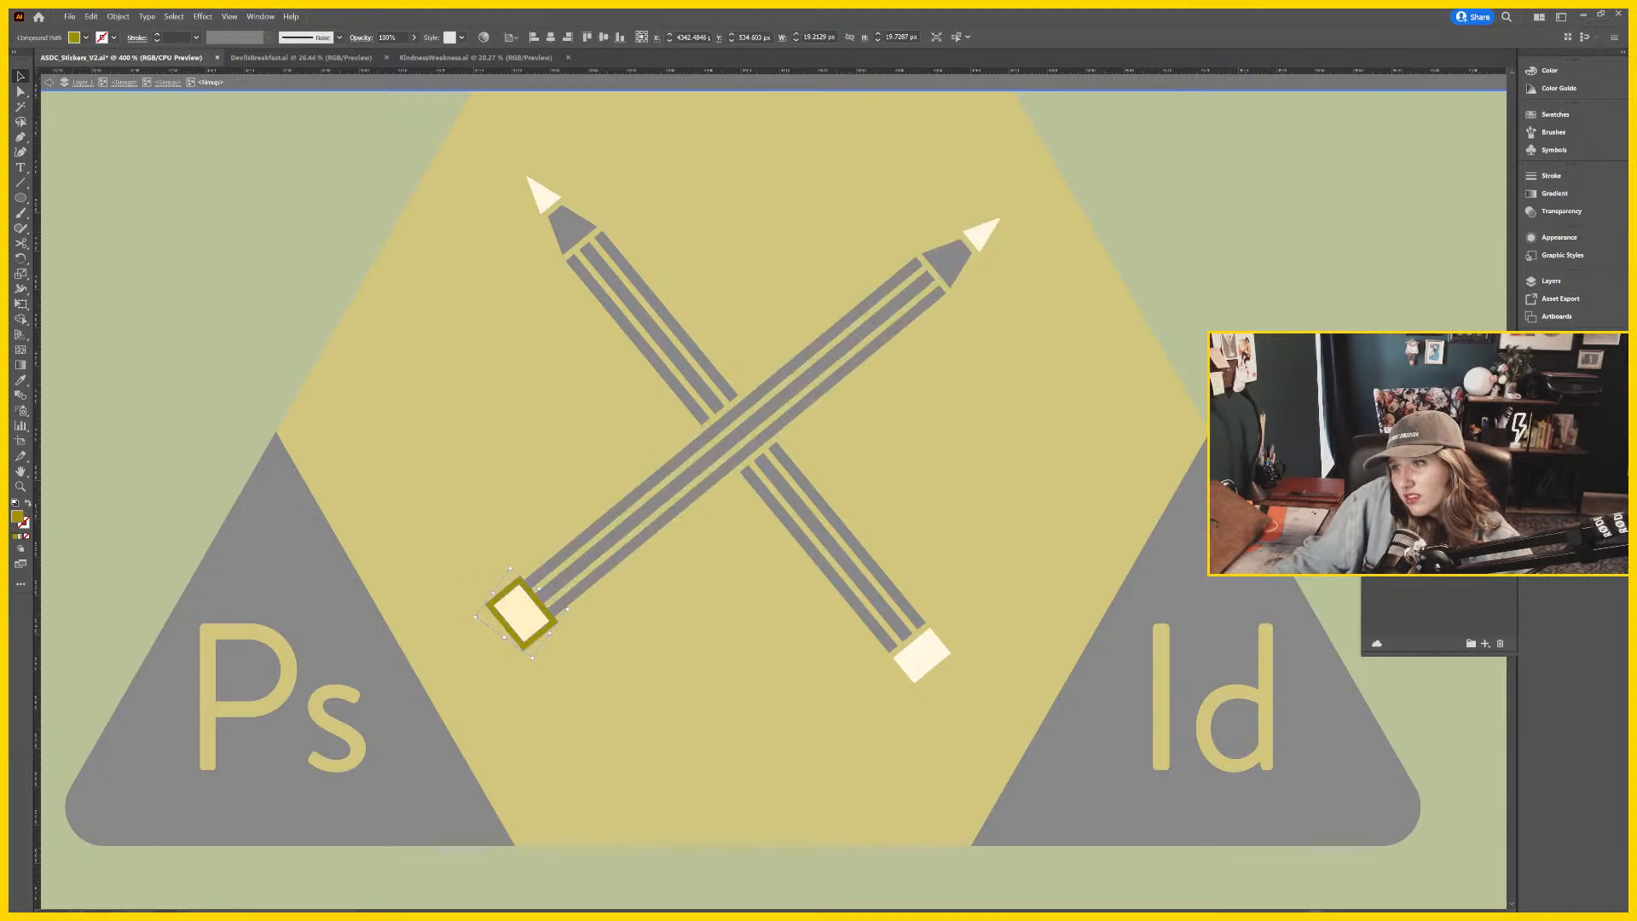
Review the triangle sticker alongside the other artwork and save the document.
{"action": "key", "text": "ctrl+minus"}
{"action": "key", "text": "ctrl+minus"}
{"action": "key", "text": "ctrl+minus"}
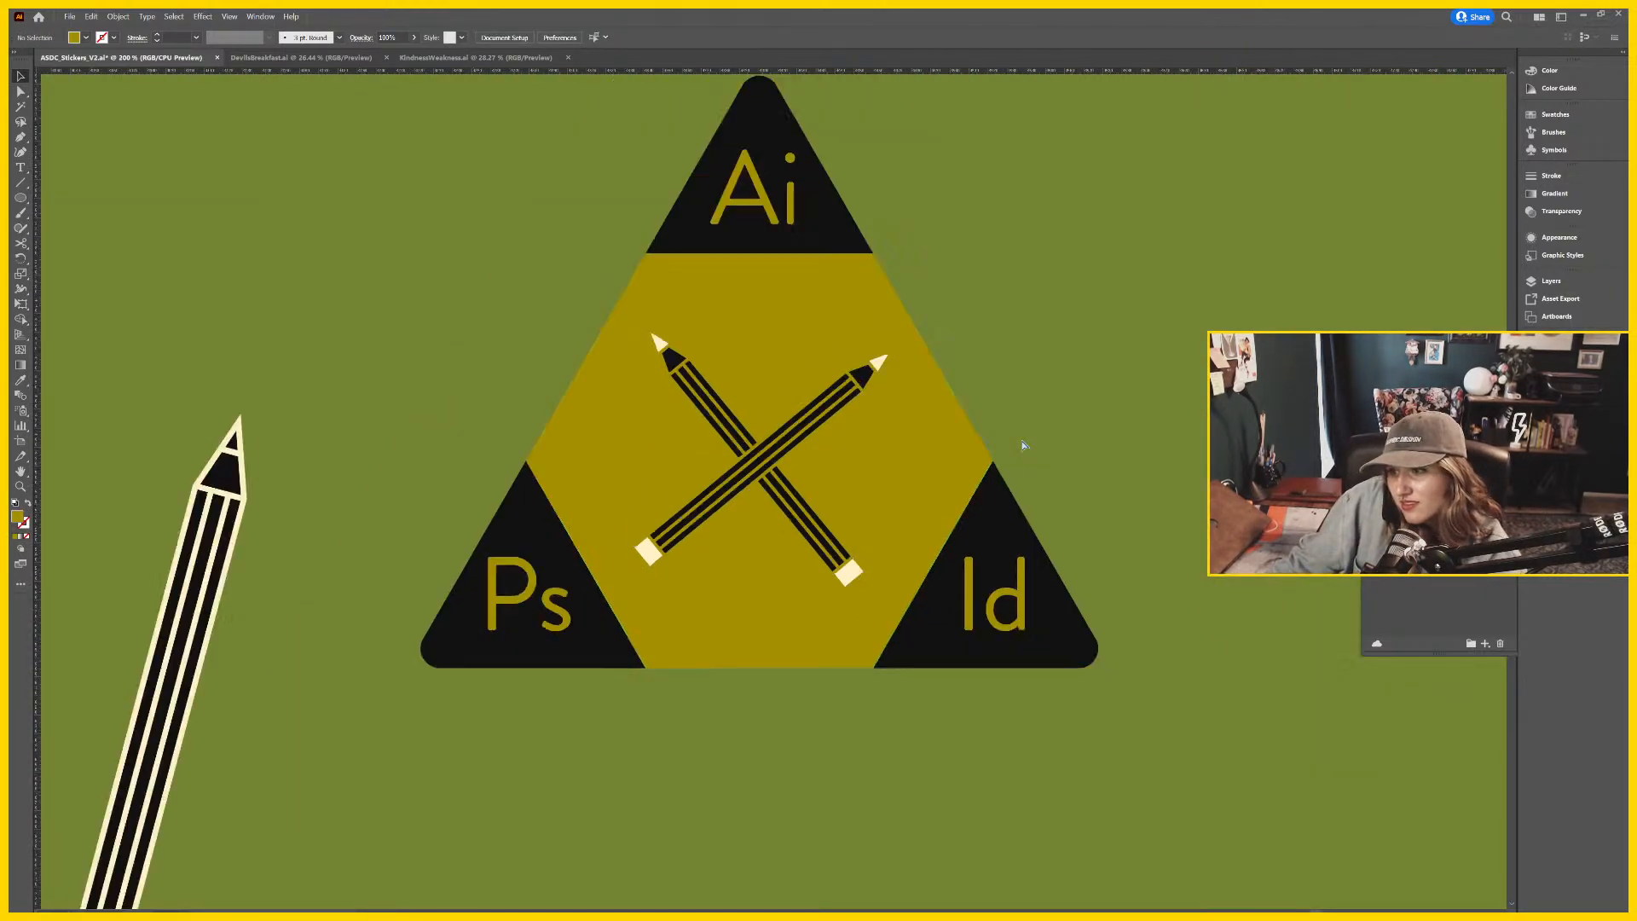
{"action": "left_click_drag", "start_coordinate": [948, 385], "coordinate": [1125, 440]}
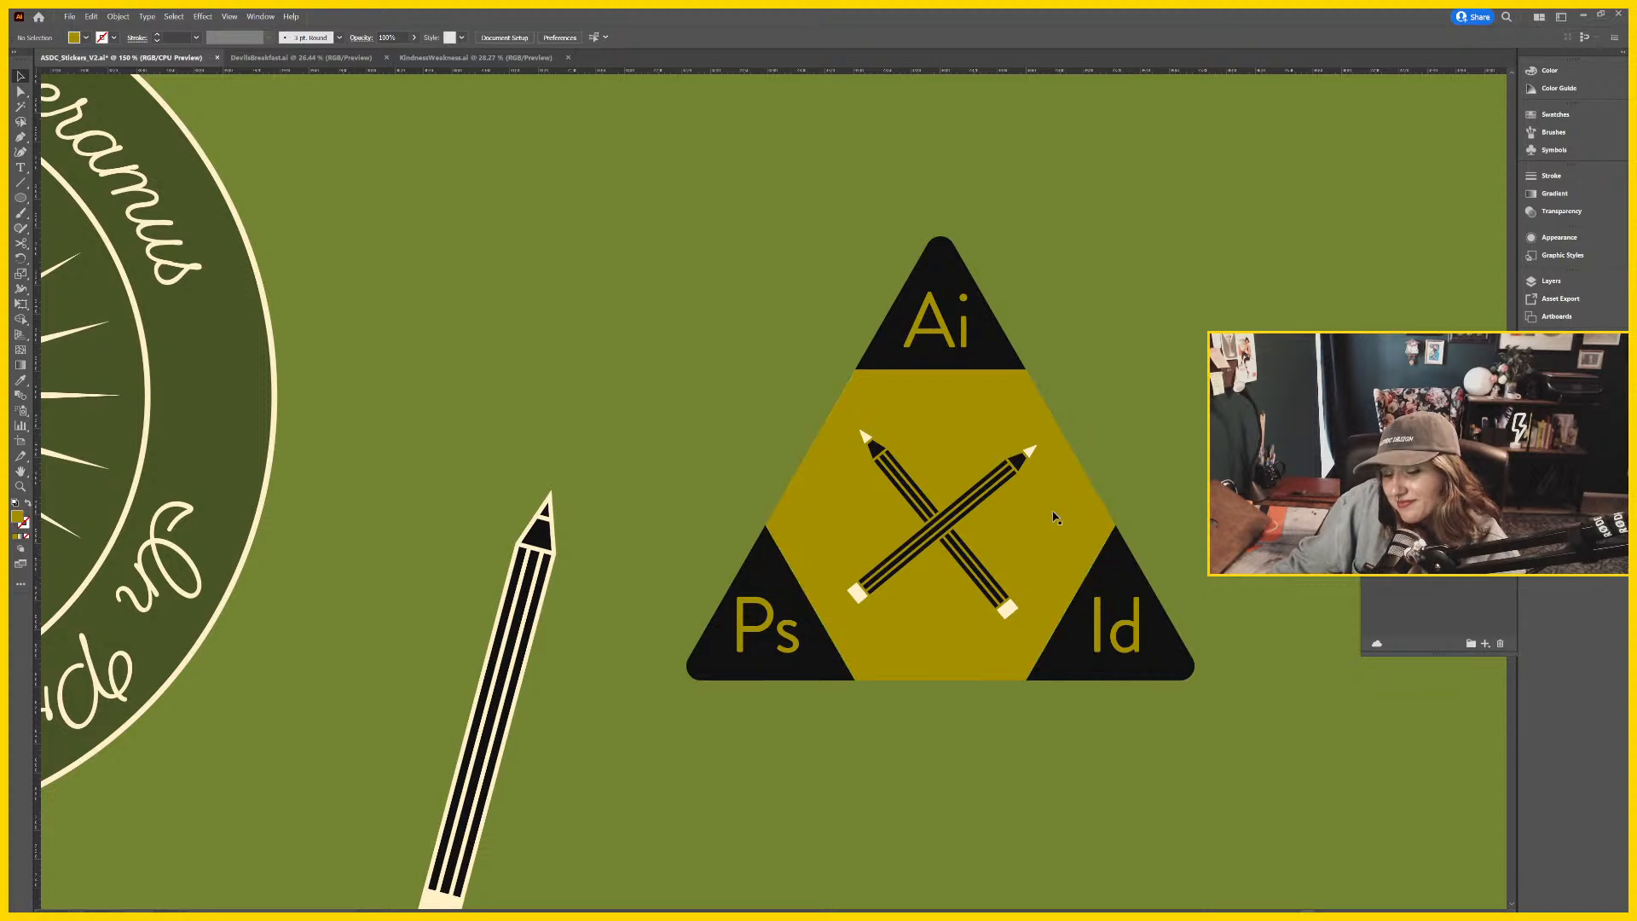
{"action": "key", "text": "ctrl+minus"}
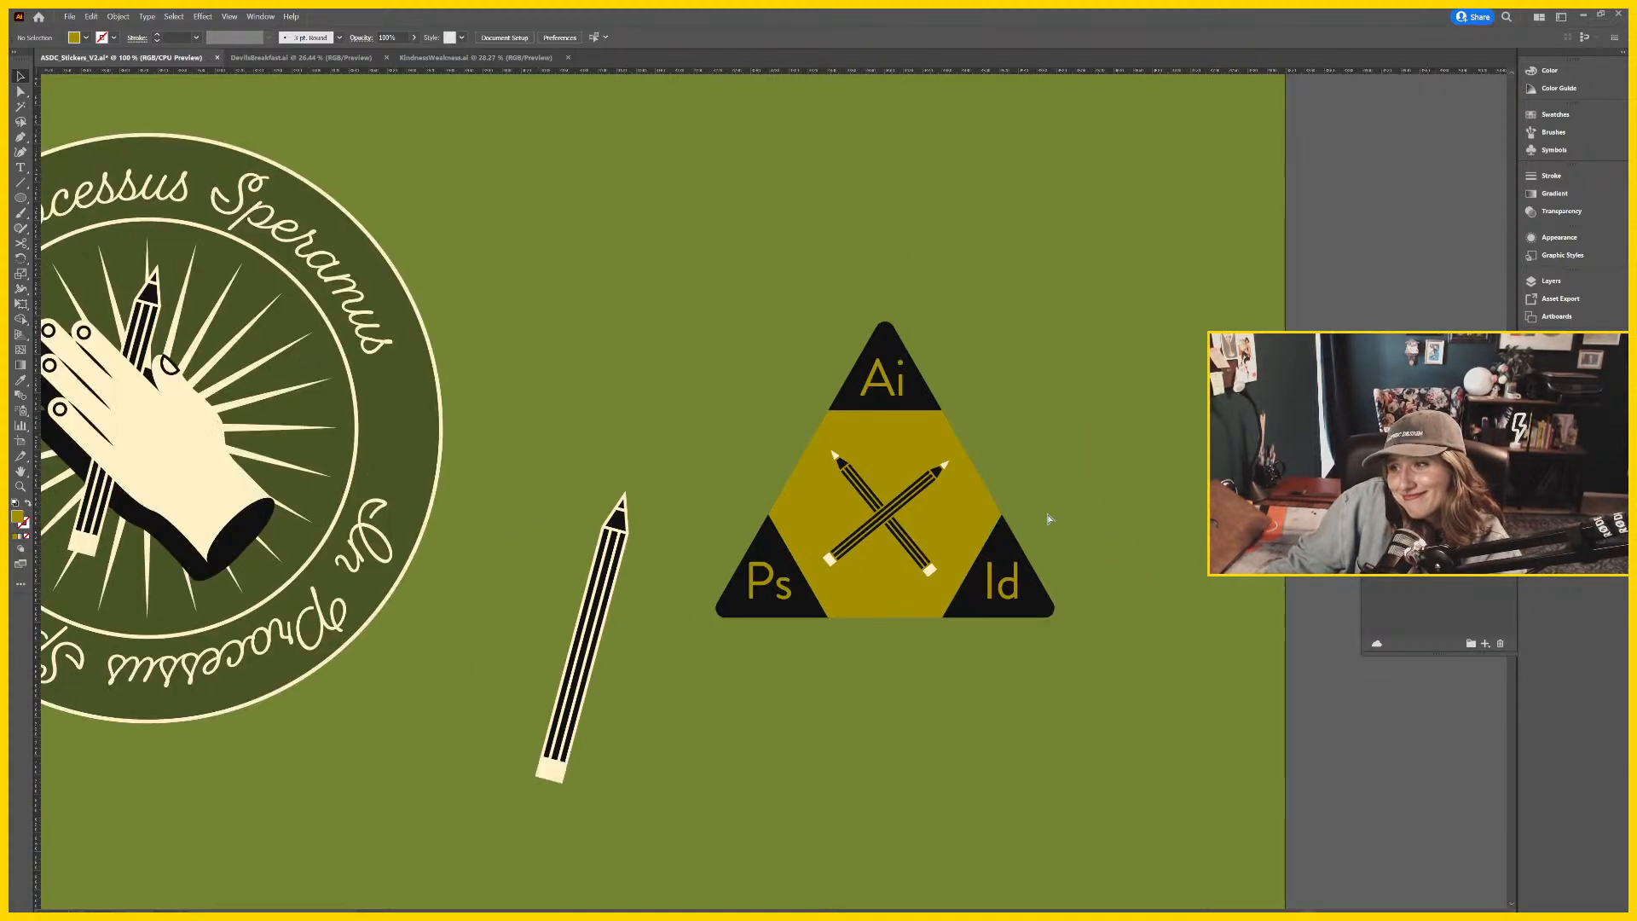
{"action": "key", "text": "ctrl+minus"}
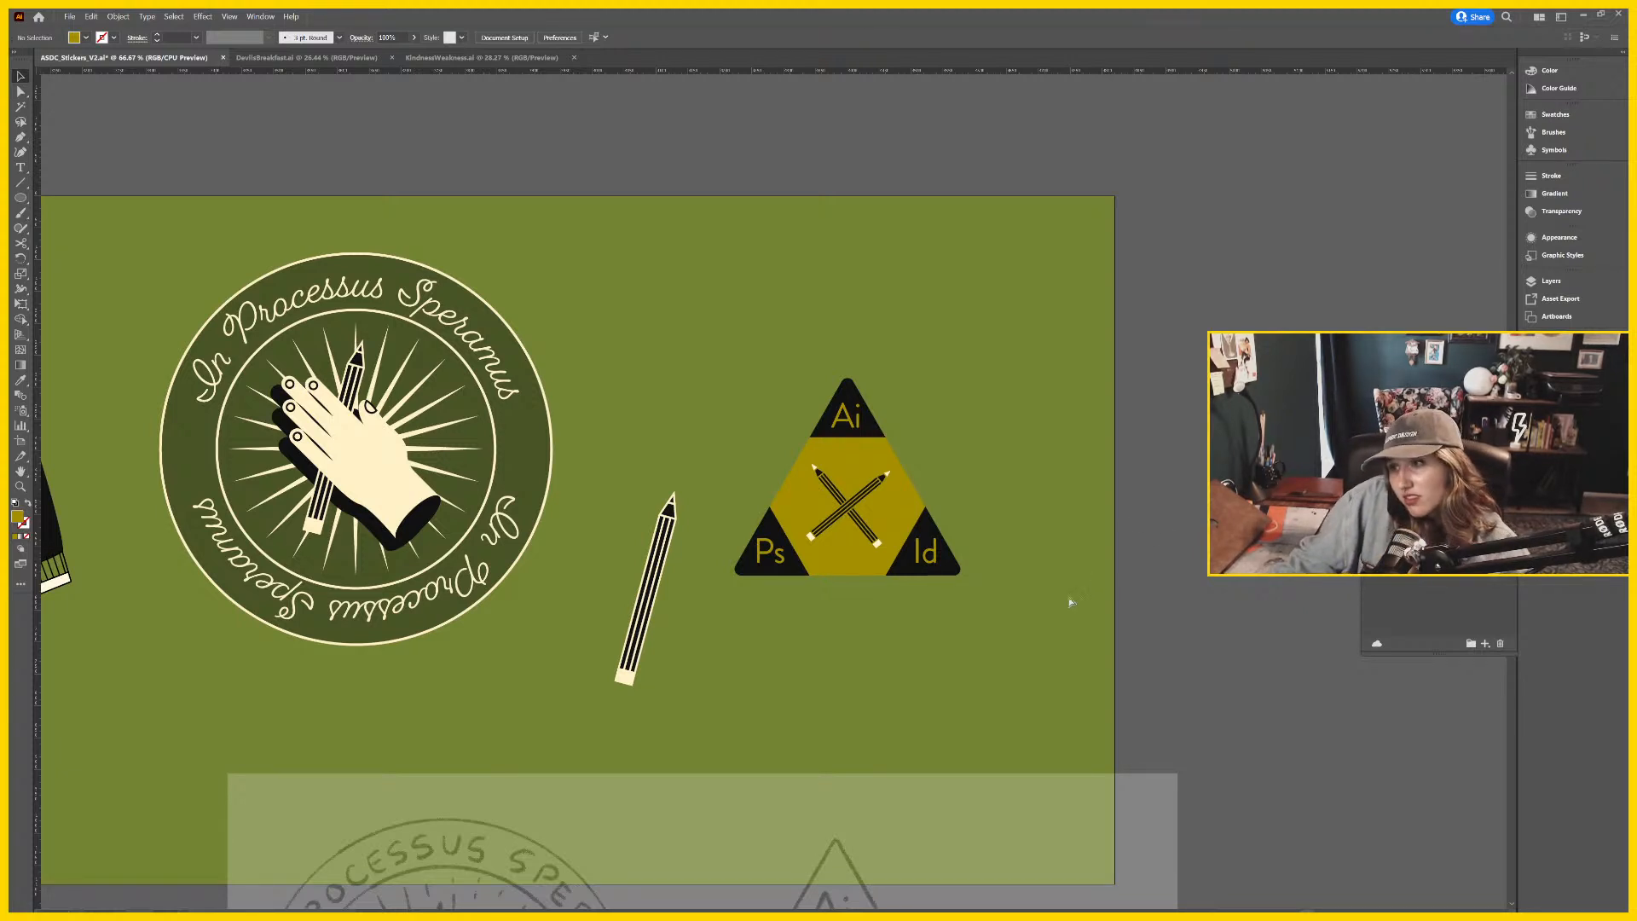
{"action": "key", "text": "ctrl+s"}
{"action": "key", "text": "ctrl+plus"}
{"action": "key", "text": "ctrl+plus"}
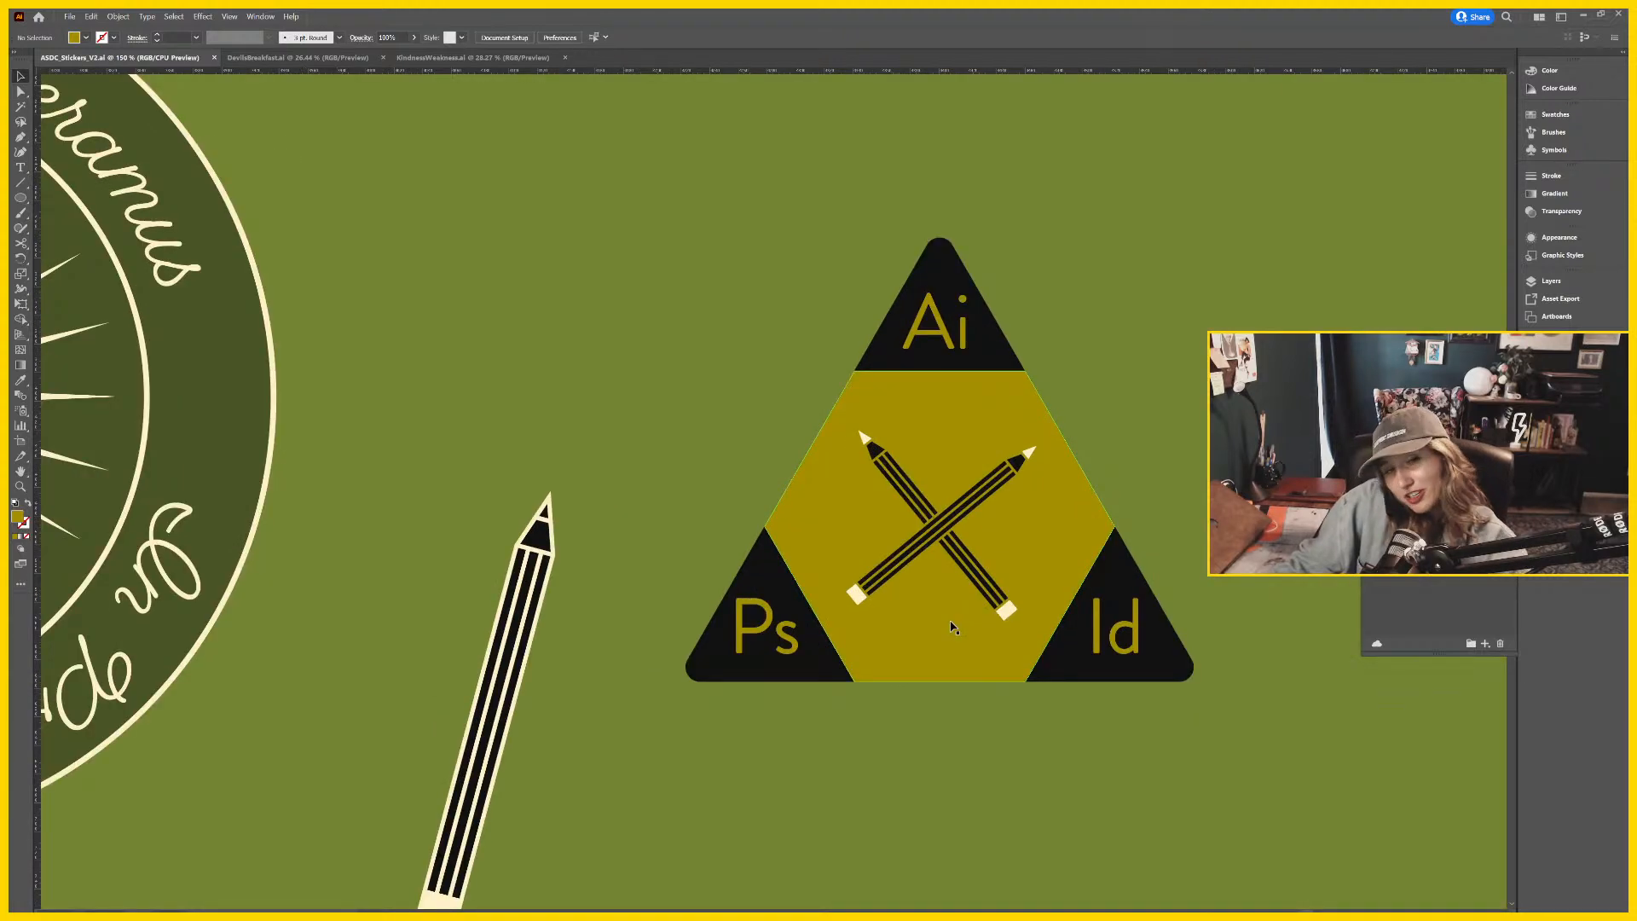
{"action": "left_click_drag", "start_coordinate": [1114, 815], "coordinate": [841, 689]}
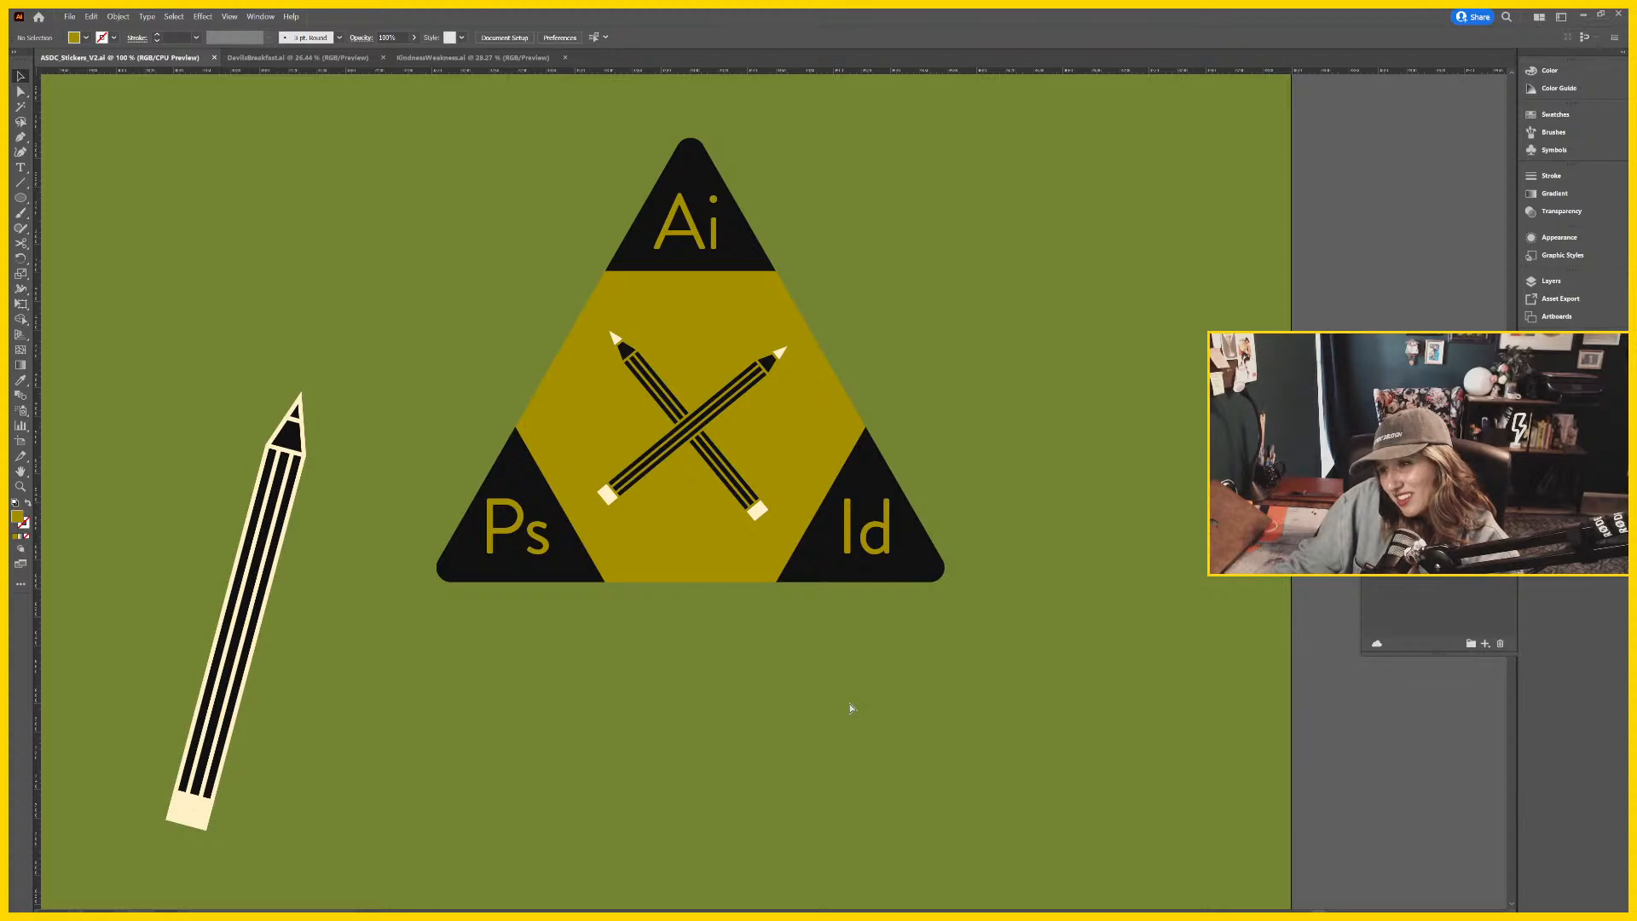
{"action": "key", "text": "ctrl+minus"}
{"action": "left_click_drag", "start_coordinate": [648, 575], "coordinate": [627, 610]}
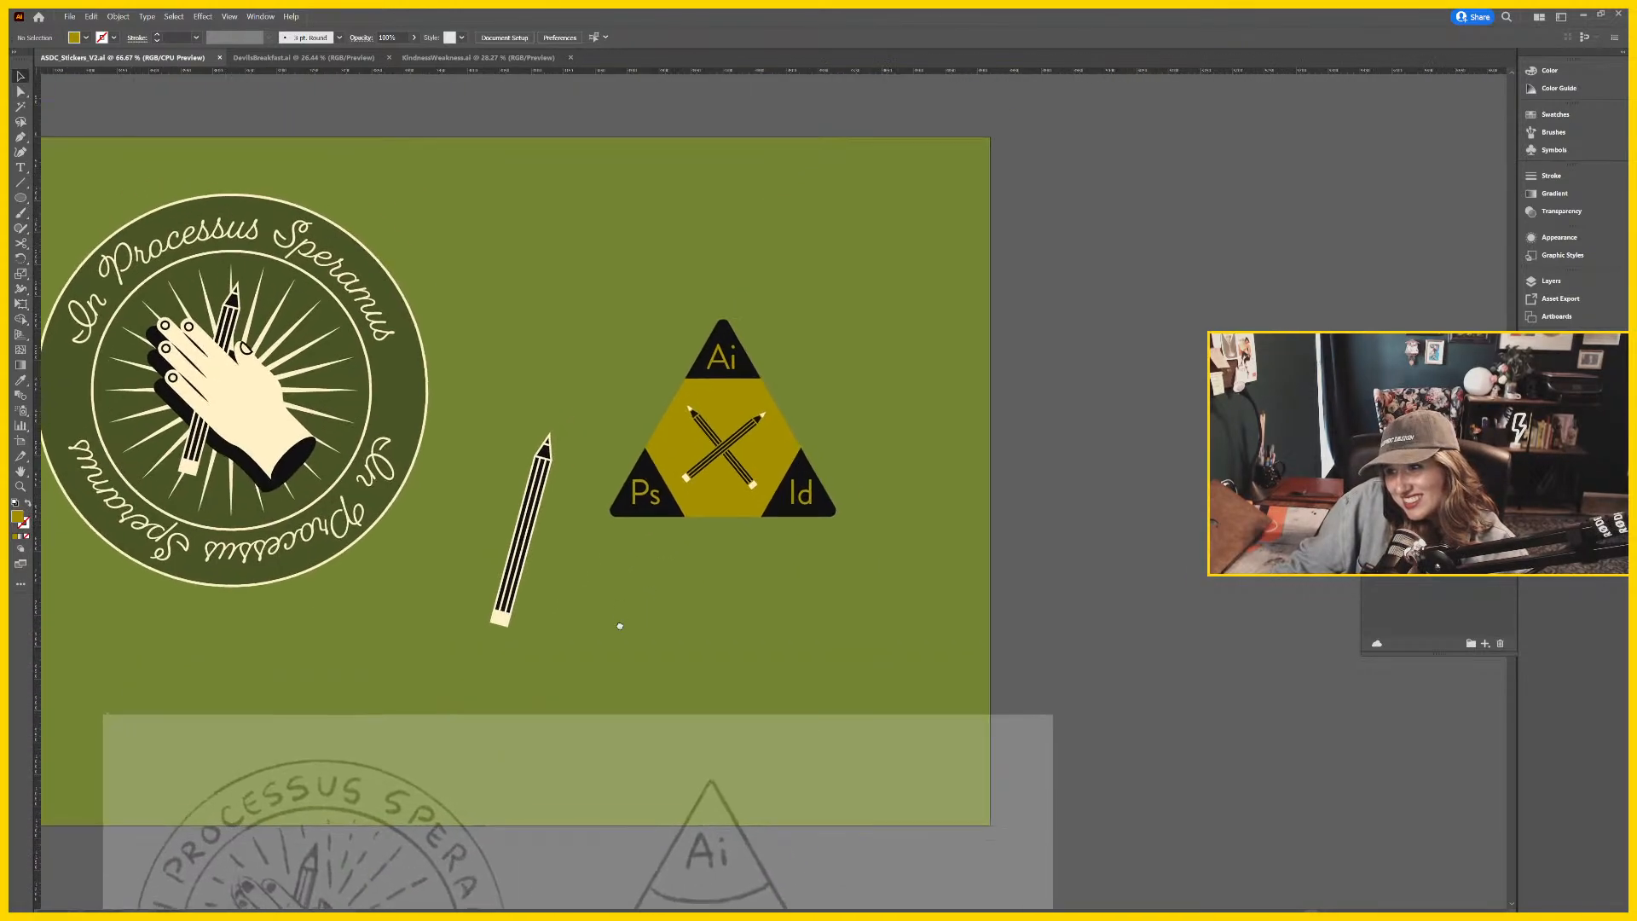
Copy the upper-right-pointing pencil from the crossed-pencils group and paste it on the green background beside the triangle.
{"action": "left_click", "coordinate": [735, 475]}
{"action": "key", "text": "ctrl+plus"}
{"action": "key", "text": "ctrl+plus"}
{"action": "key", "text": "ctrl+plus"}
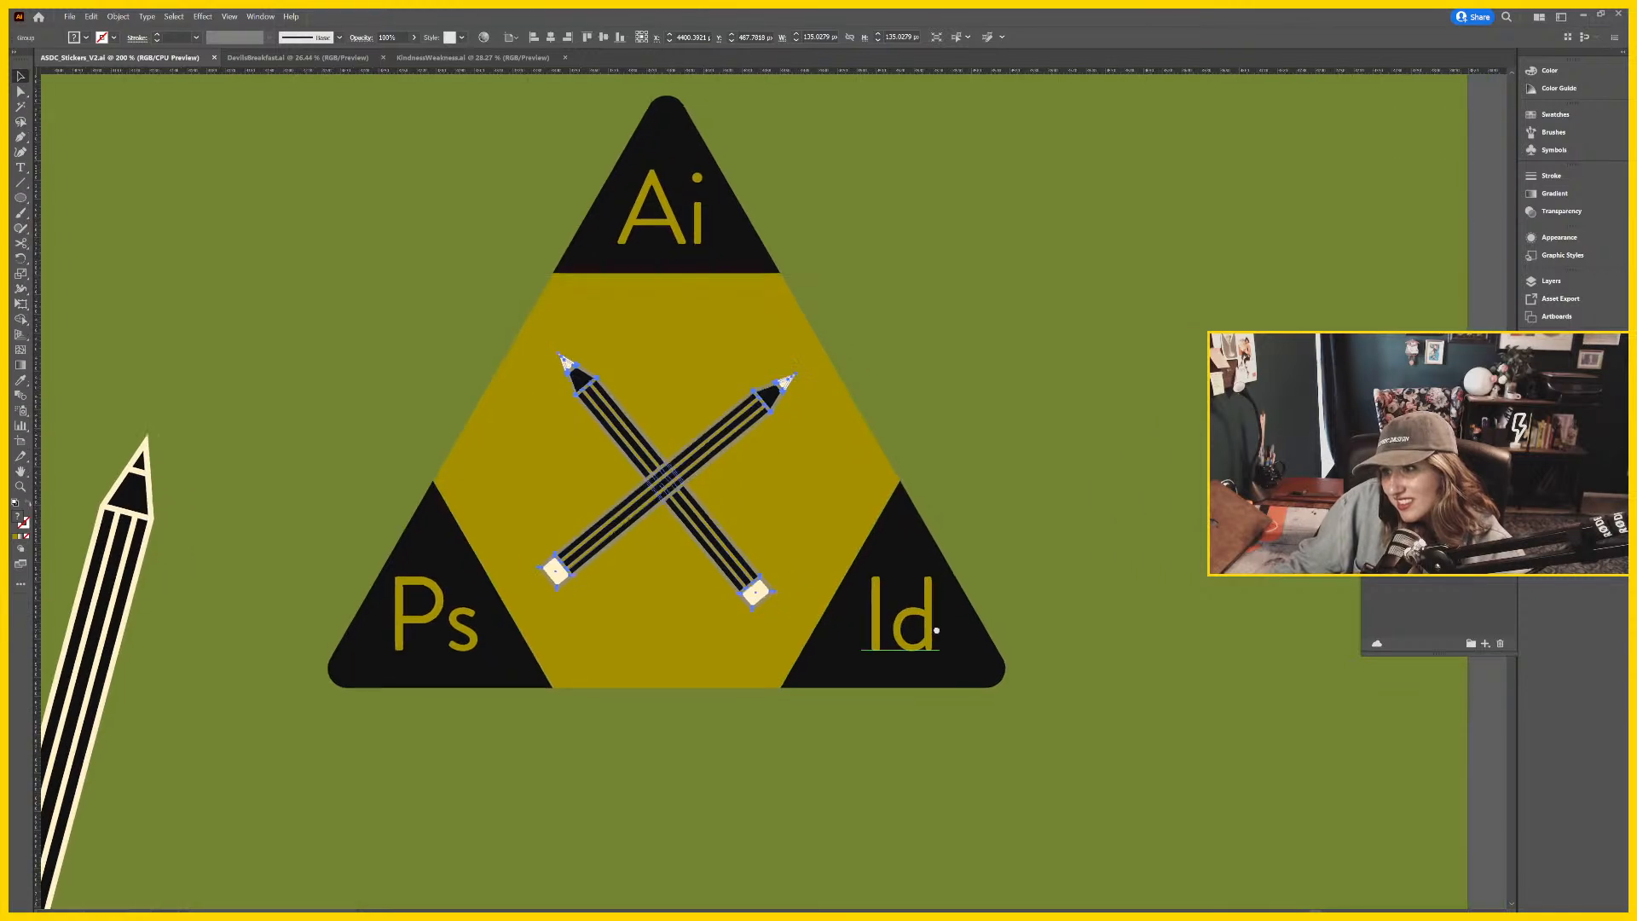
{"action": "double_click", "coordinate": [723, 436]}
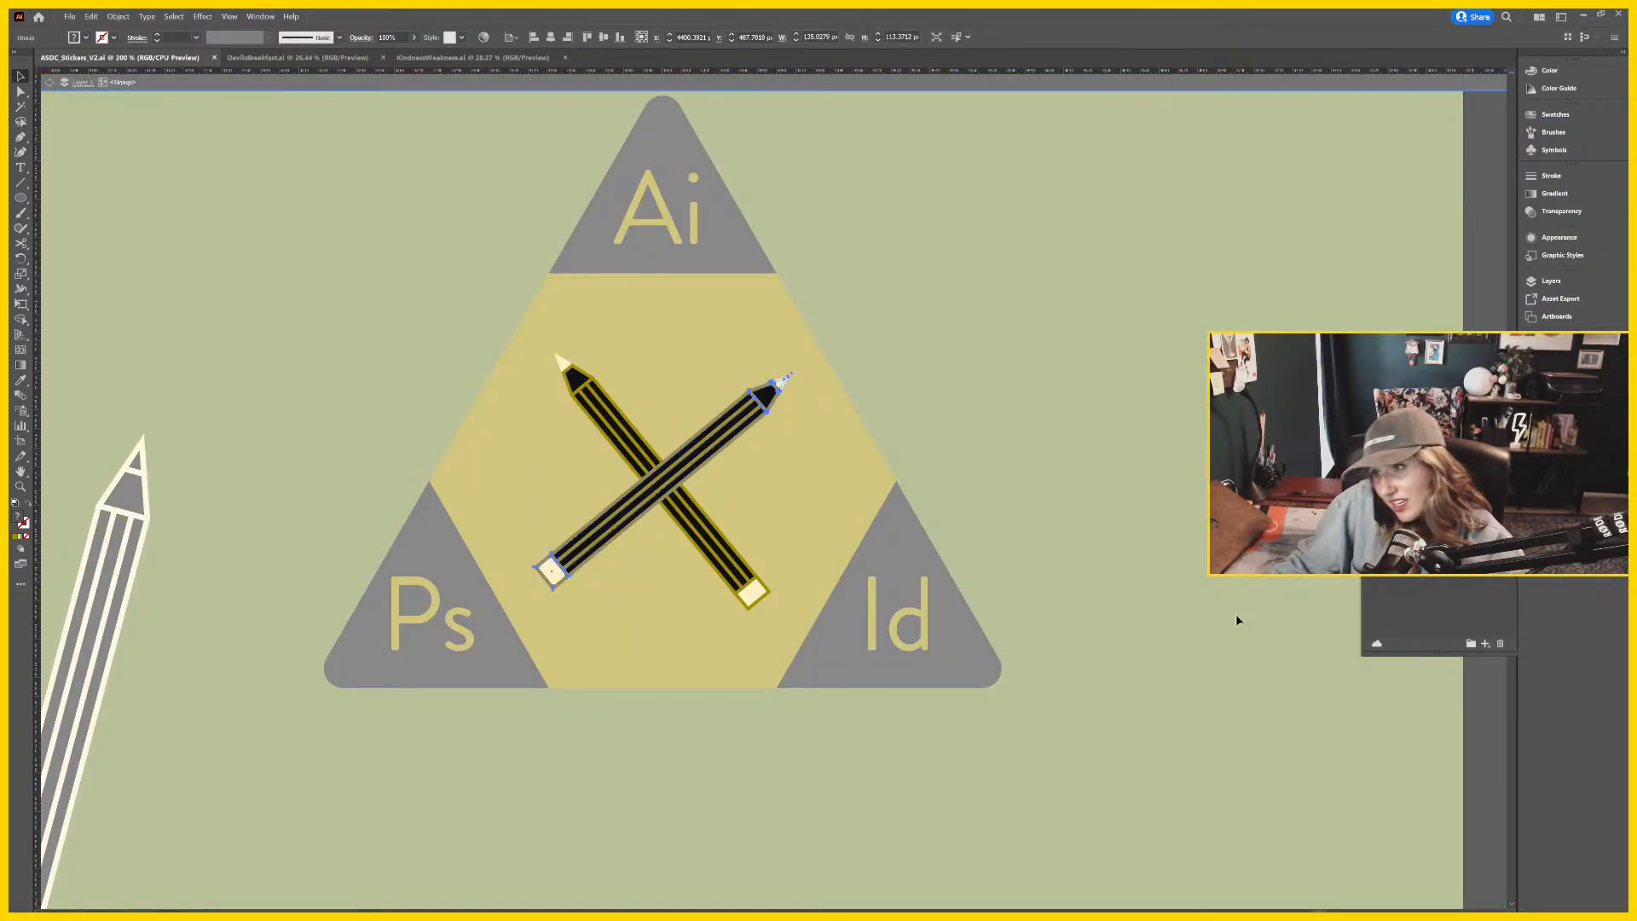
{"action": "double_click", "coordinate": [1099, 457]}
{"action": "key", "text": "ctrl+minus"}
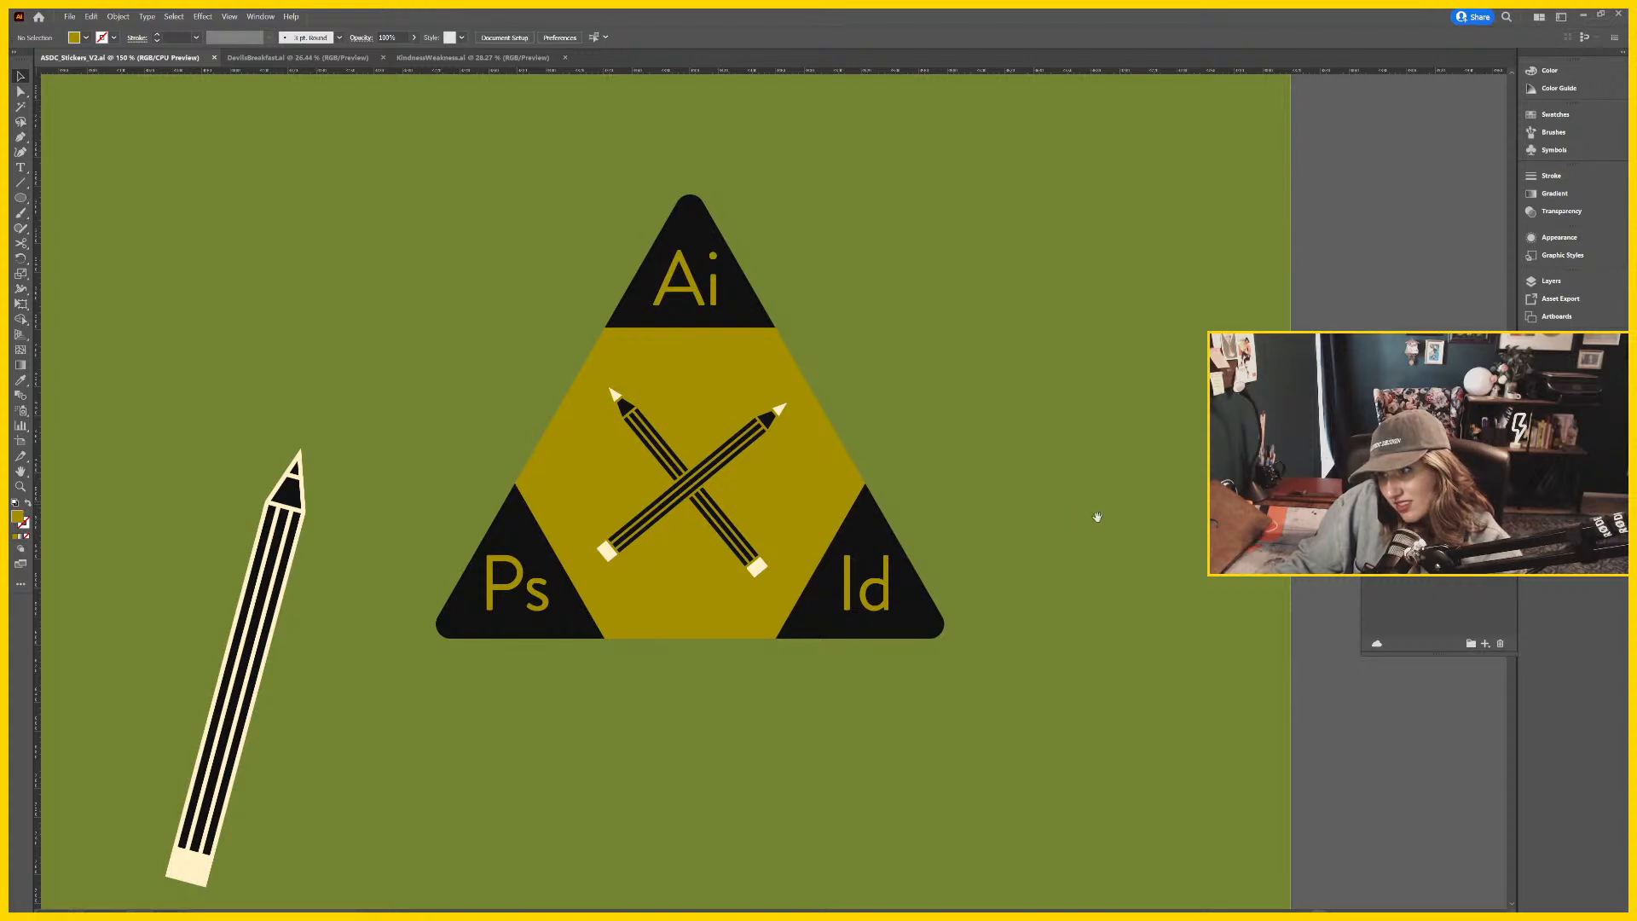
{"action": "left_click_drag", "start_coordinate": [1092, 515], "coordinate": [778, 516]}
{"action": "key", "text": "ctrl+v"}
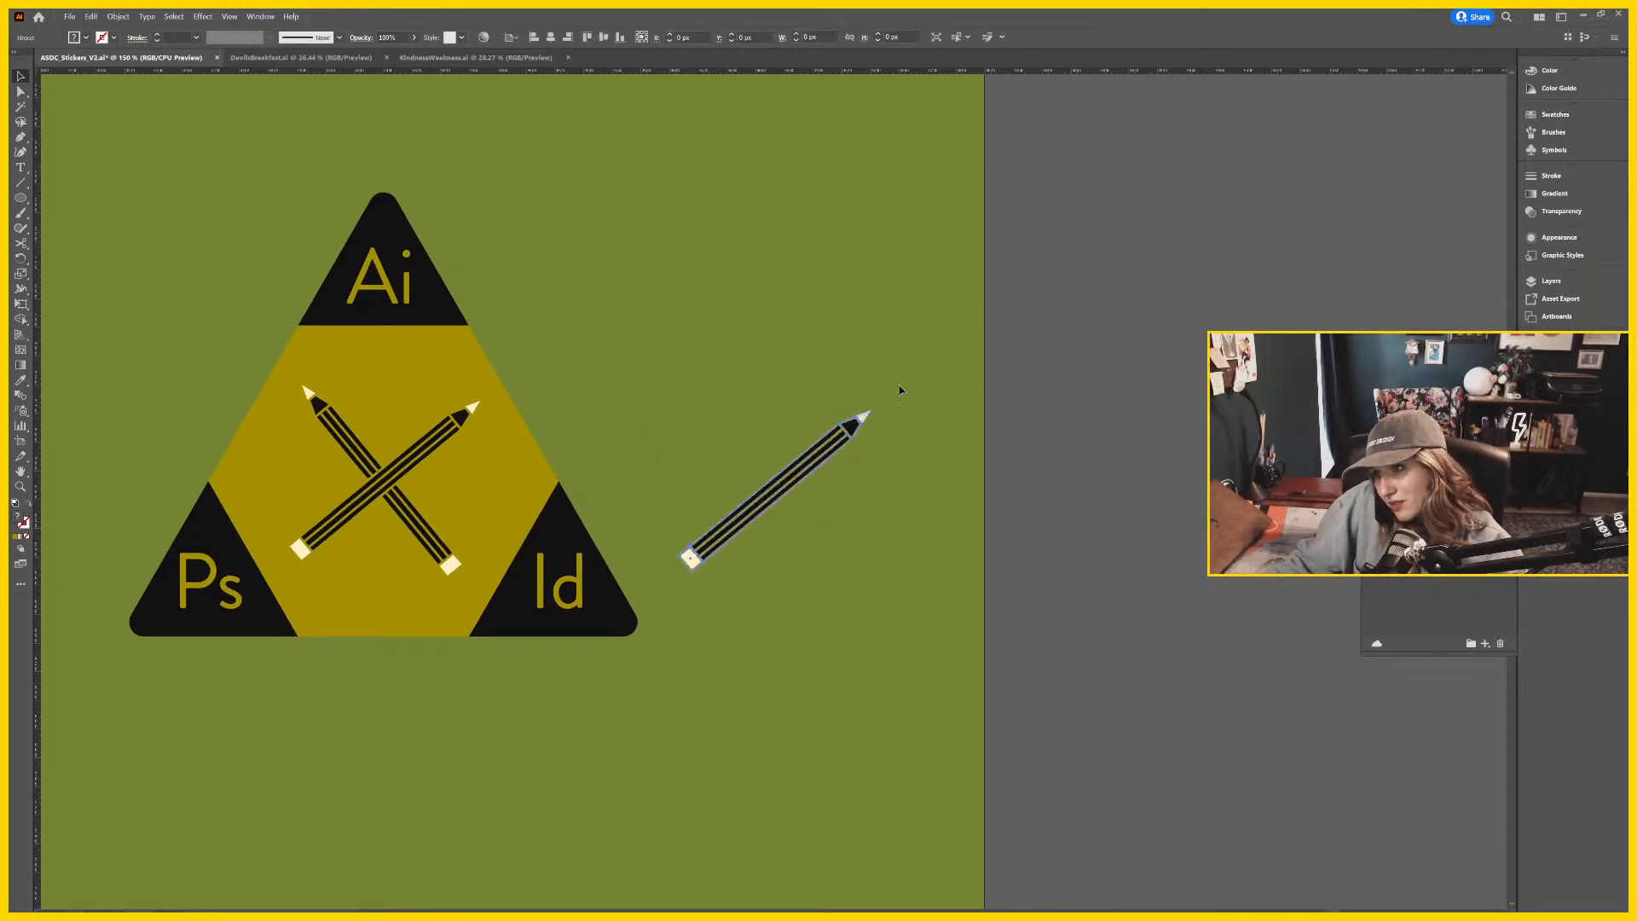
Rotate the pasted pencil so it stands vertically with its tip pointing up.
{"action": "mouse_move", "coordinate": [873, 404]}
{"action": "left_mouse_down"}
{"action": "mouse_move", "coordinate": [851, 365]}
{"action": "mouse_move", "coordinate": [772, 358]}
{"action": "left_mouse_up"}
{"action": "left_click", "coordinate": [811, 386]}
{"action": "left_click", "coordinate": [786, 381]}
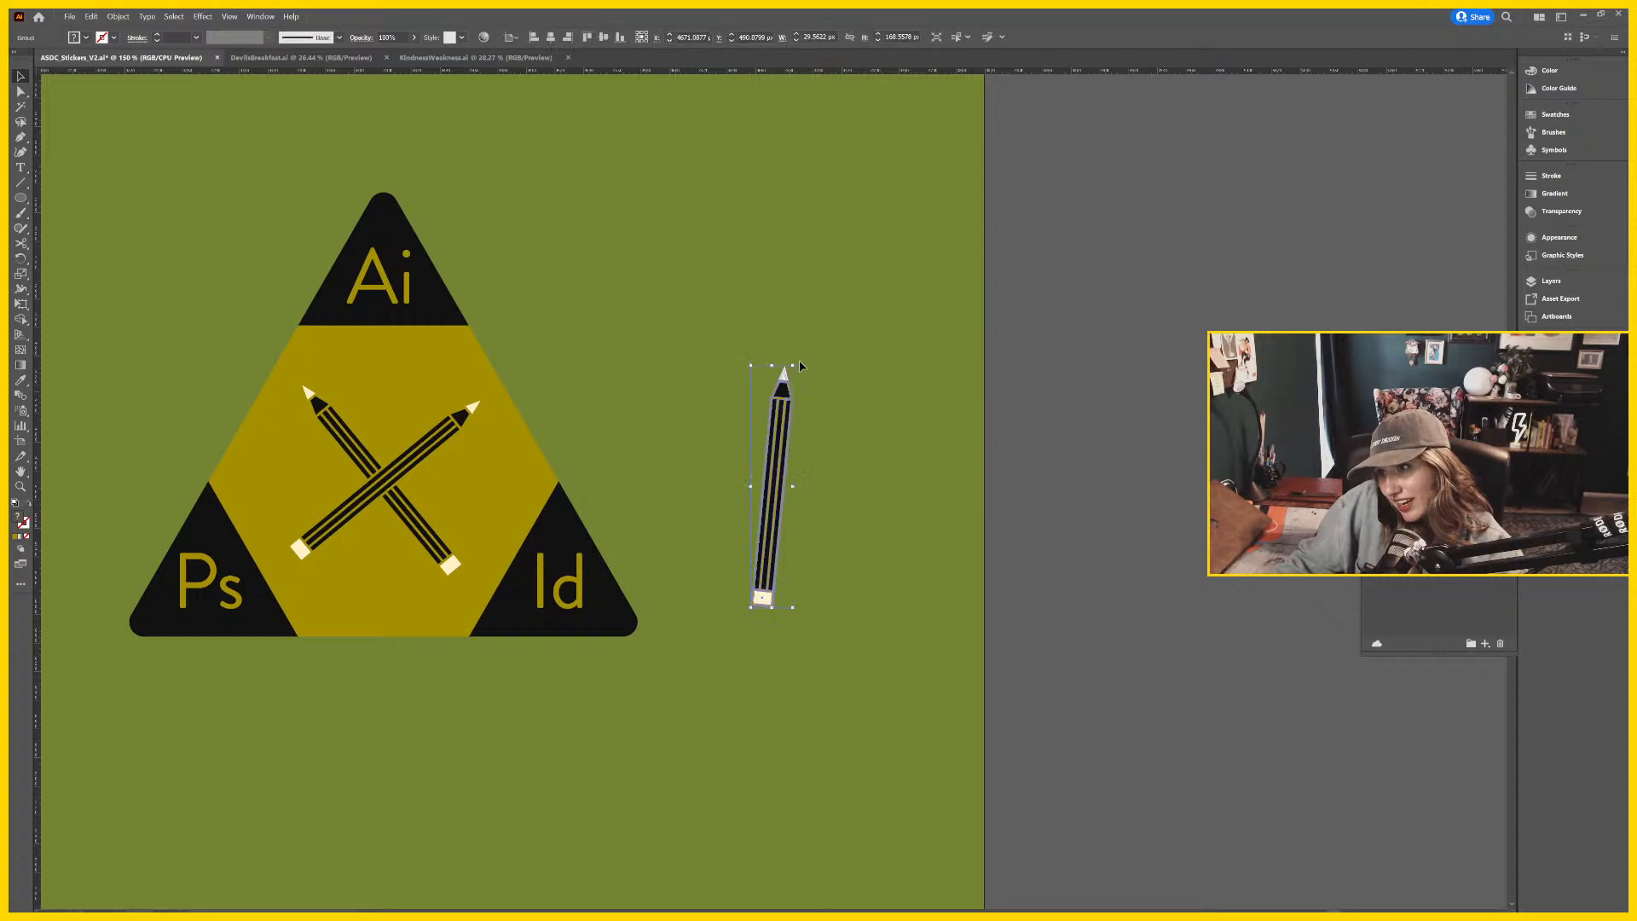
{"action": "left_click_drag", "start_coordinate": [790, 357], "coordinate": [793, 360]}
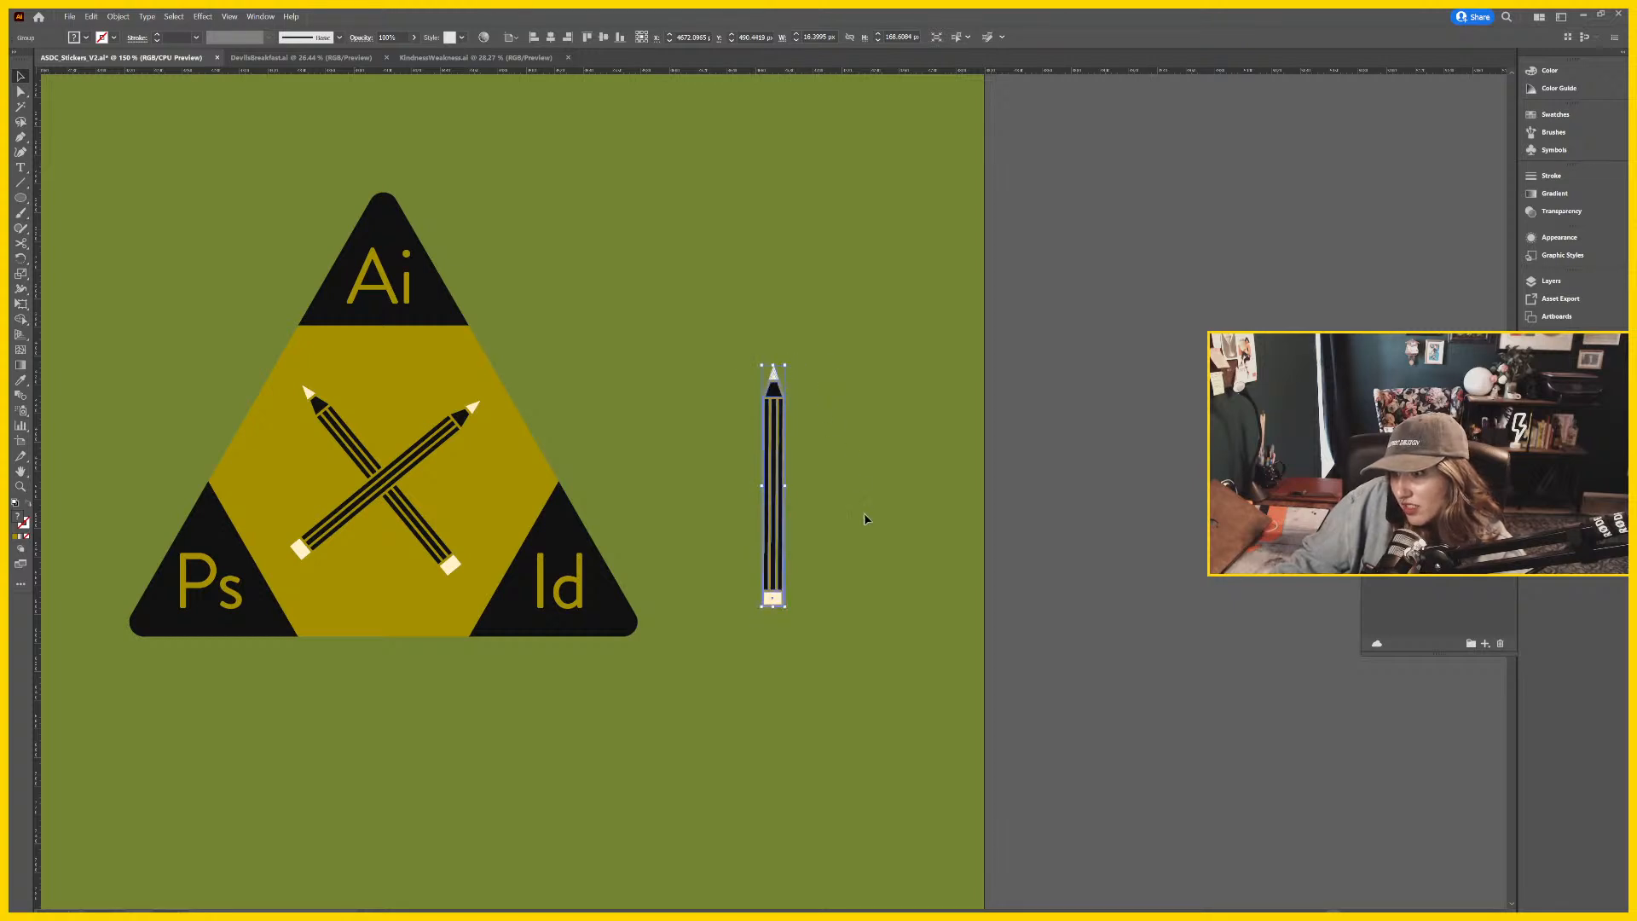
Shorten the upright pencil to about 129 px tall by shifting only its tip-end anchor points towards the eraser.
{"action": "scroll", "coordinate": [968, 520], "scroll_direction": "left", "scroll_amount": 5}
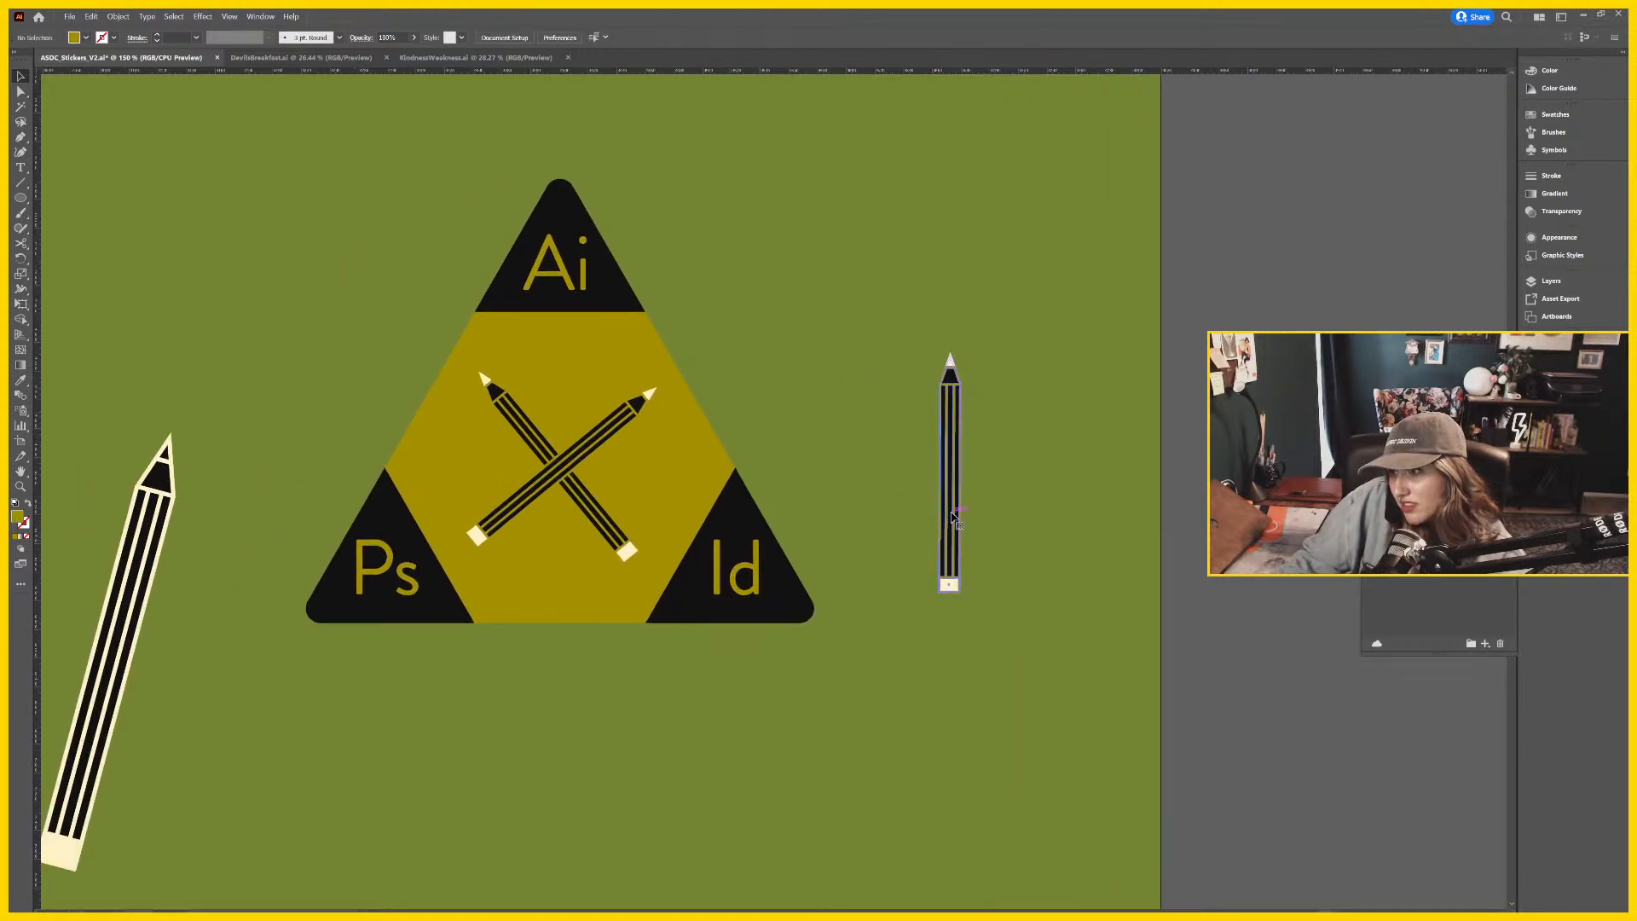
{"action": "key", "text": "ctrl+plus"}
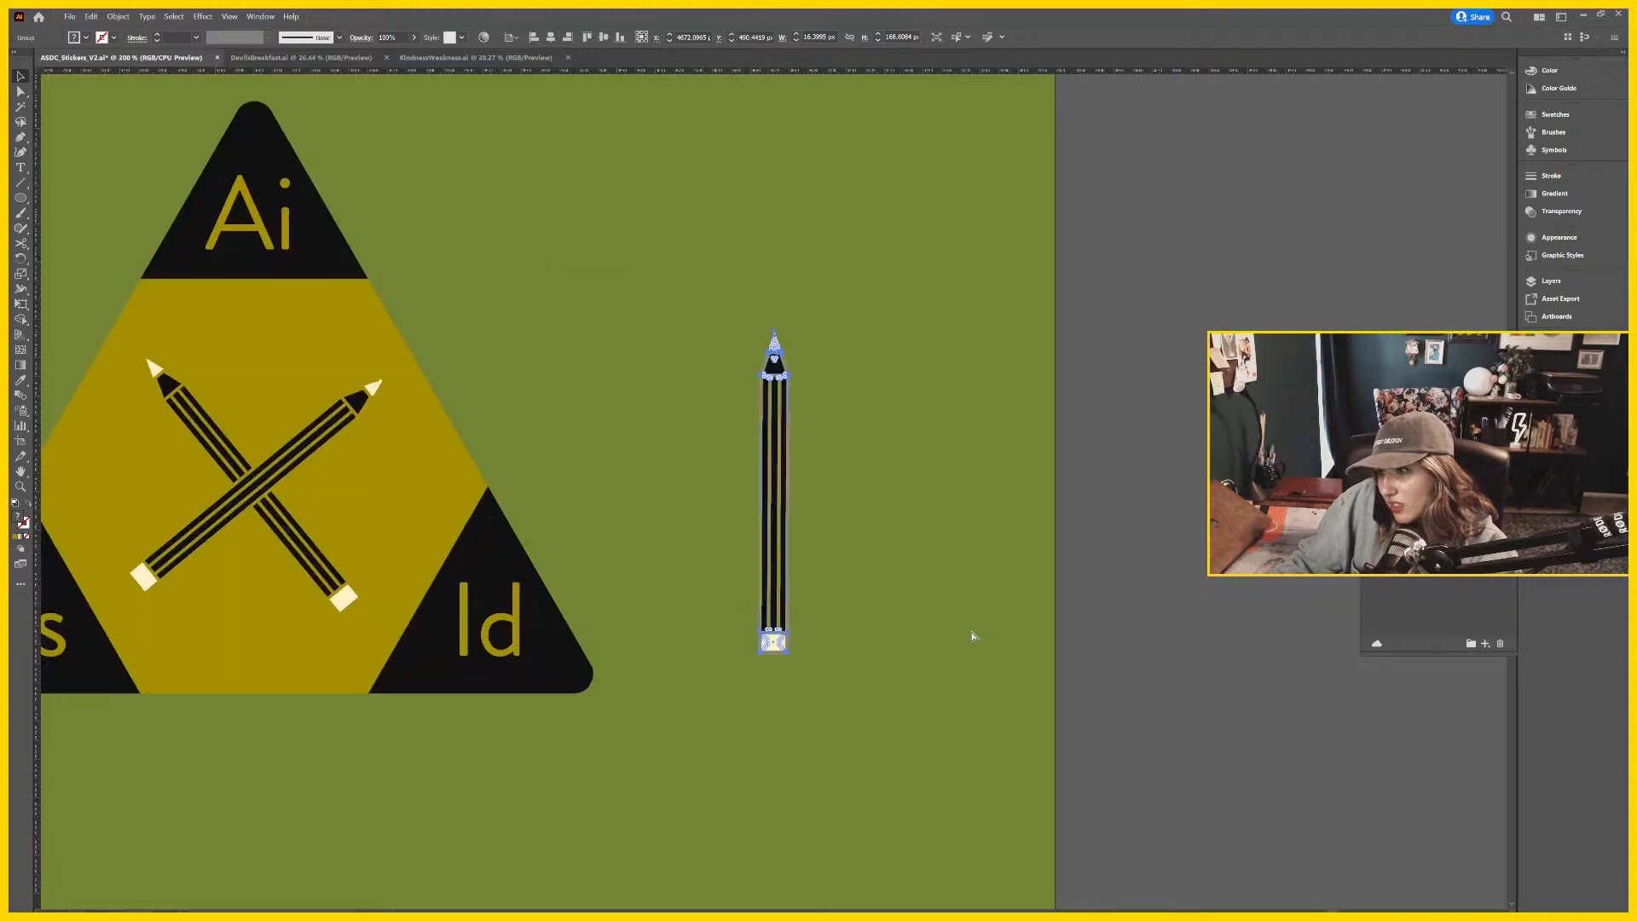
{"action": "scroll", "coordinate": [780, 544], "scroll_direction": "left", "scroll_amount": 7}
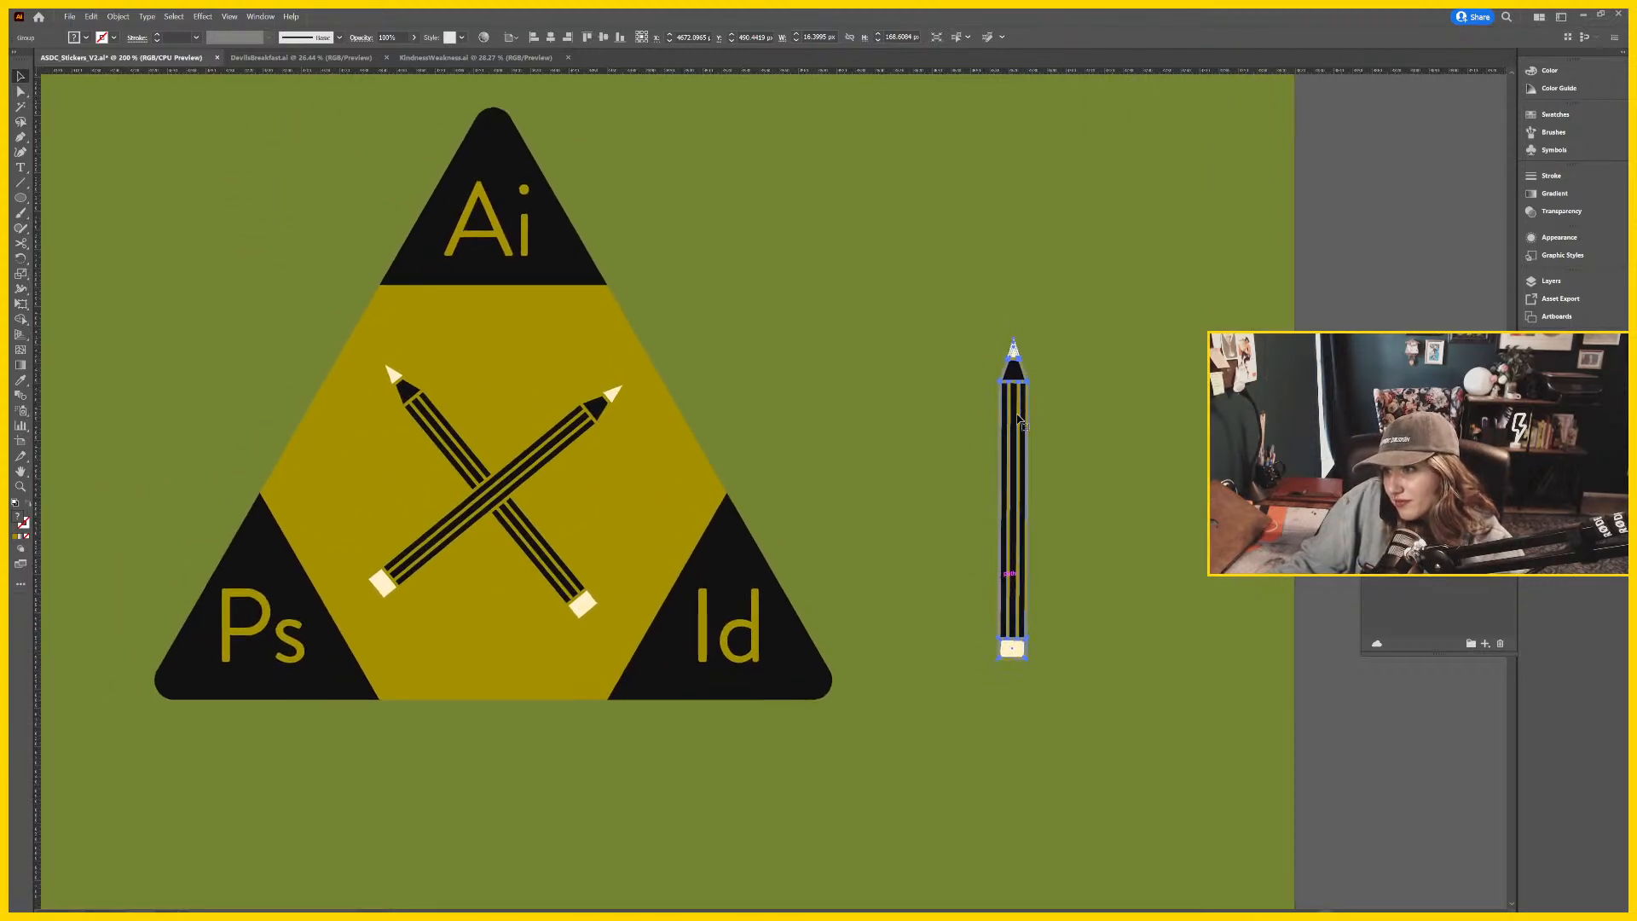
{"action": "key", "text": "a"}
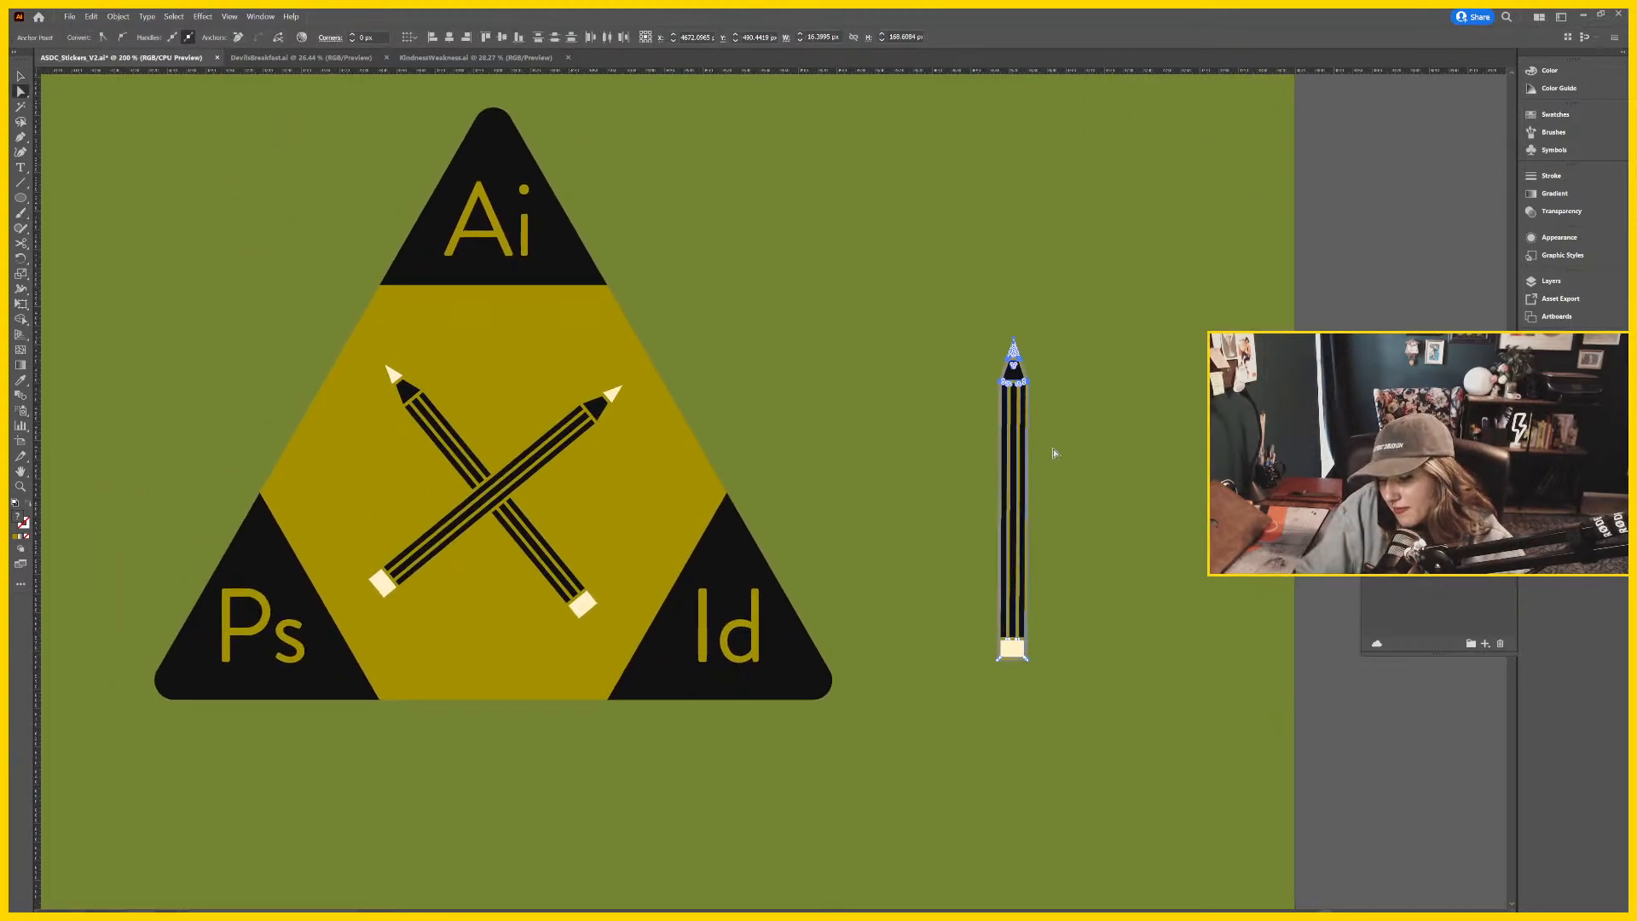
{"action": "key", "text": "shift+Down"}
{"action": "key", "text": "shift+Down"}
{"action": "key", "text": "shift+Down"}
{"action": "key", "text": "shift+Down"}
{"action": "key", "text": "shift+Up"}
{"action": "key", "text": "shift+Up"}
{"action": "key", "text": "shift+Up"}
{"action": "key", "text": "shift+Up"}
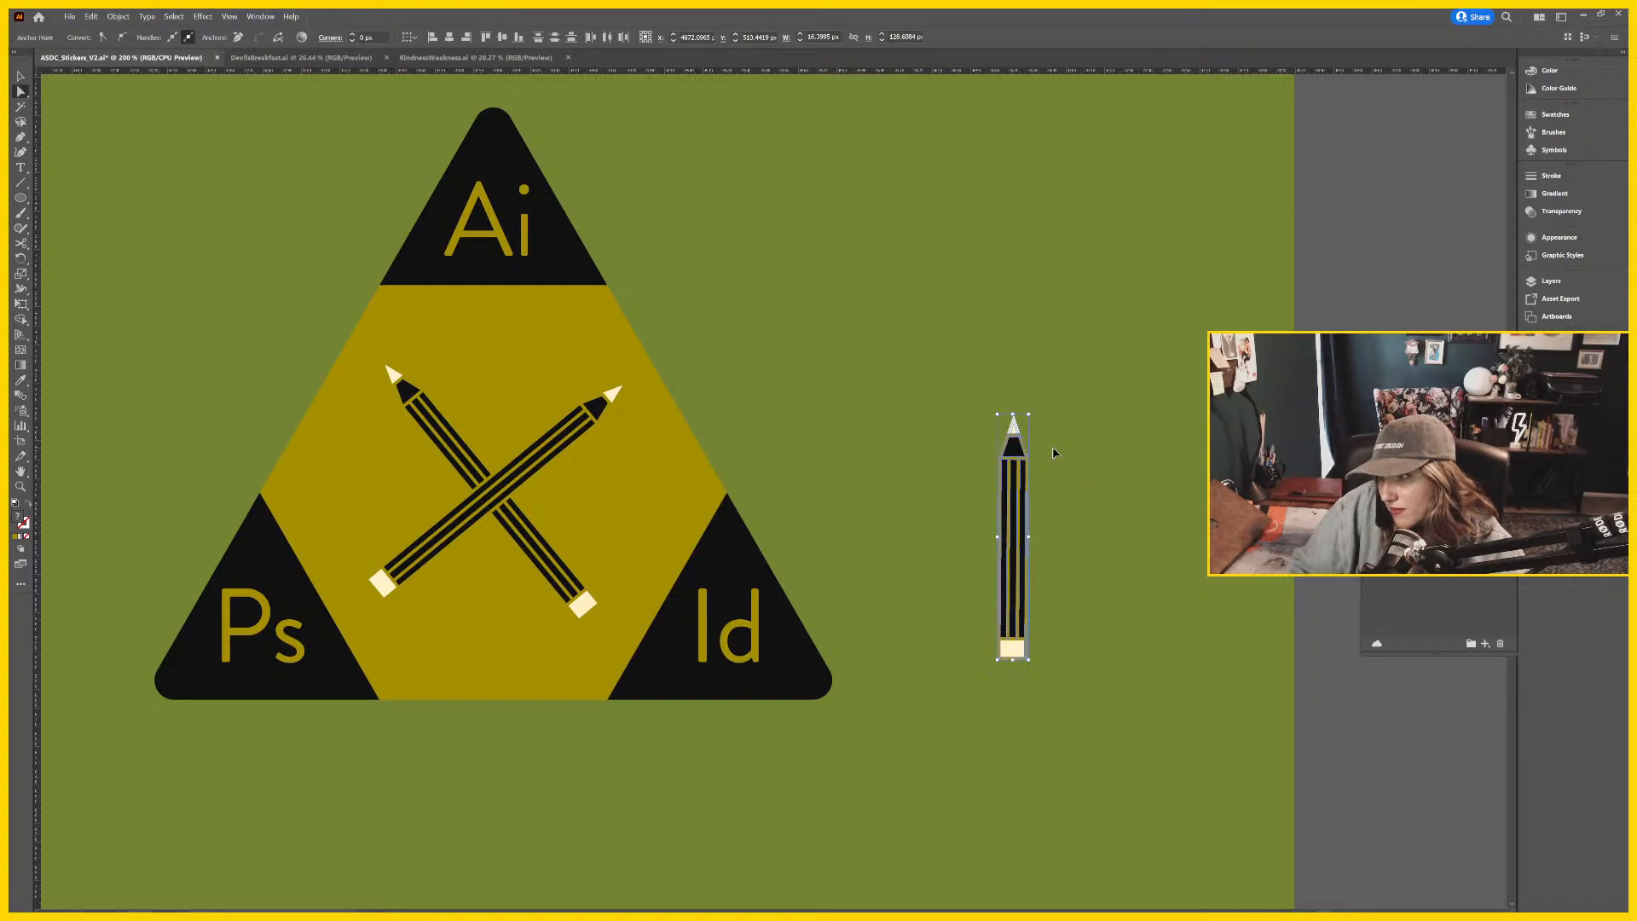
Undo the upright pencil's shortening and rotate the full-length pencil slightly clockwise to straighten it.
{"action": "key", "text": "ctrl+z"}
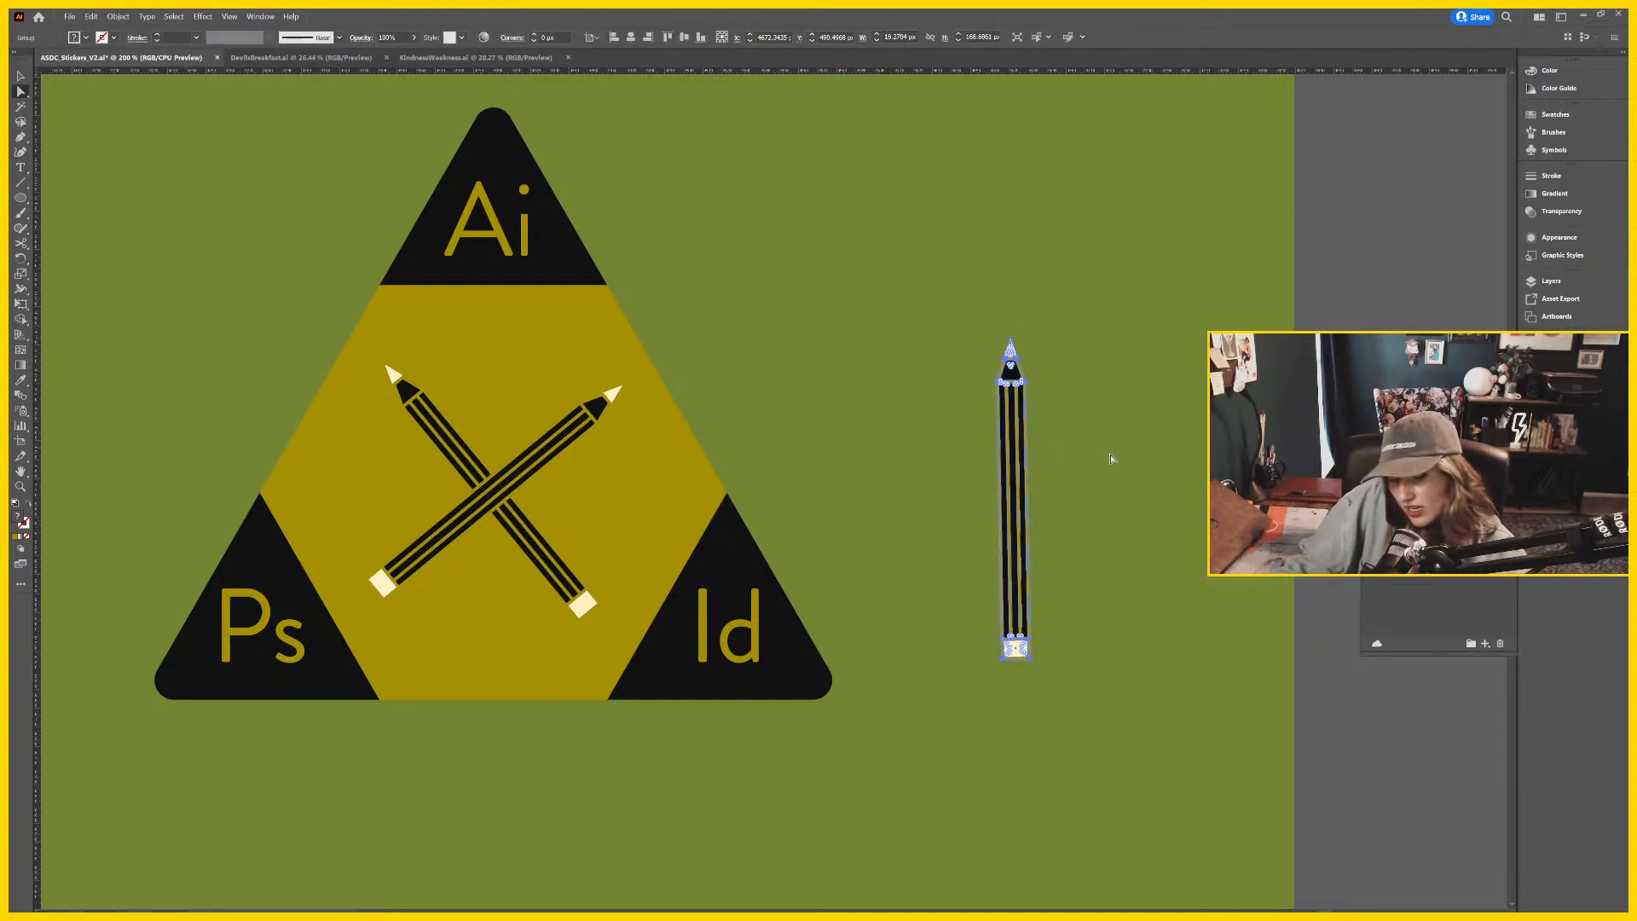
{"action": "left_click", "coordinate": [1111, 459]}
{"action": "key", "text": "v"}
{"action": "left_click", "coordinate": [1018, 493]}
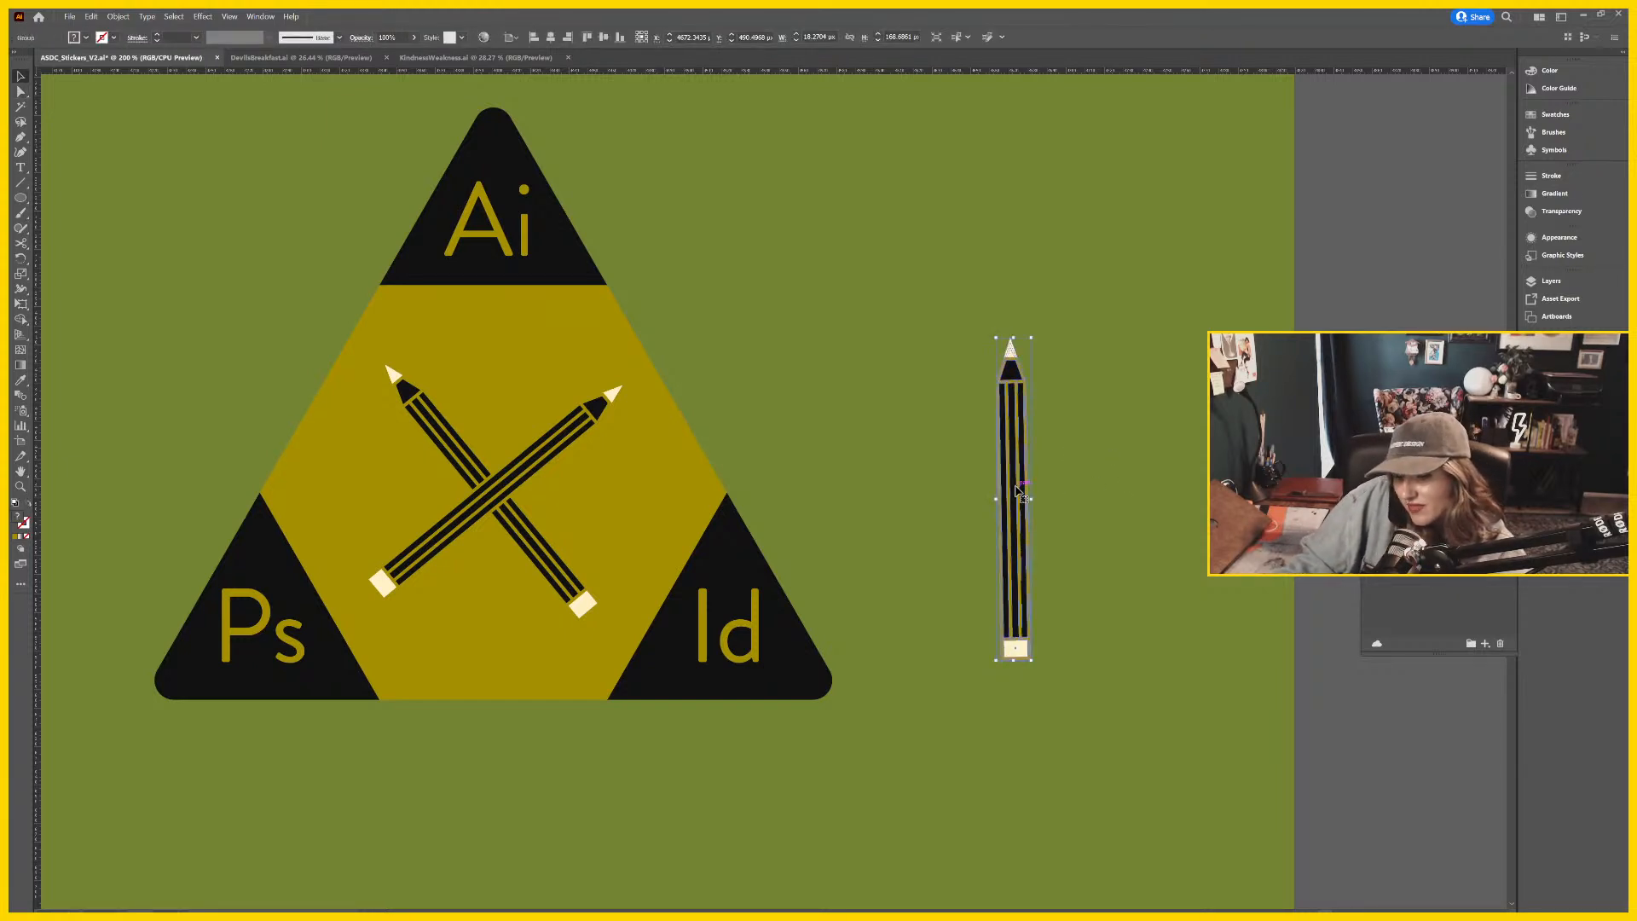
{"action": "key", "text": "ctrl+equal"}
{"action": "left_click", "coordinate": [770, 368]}
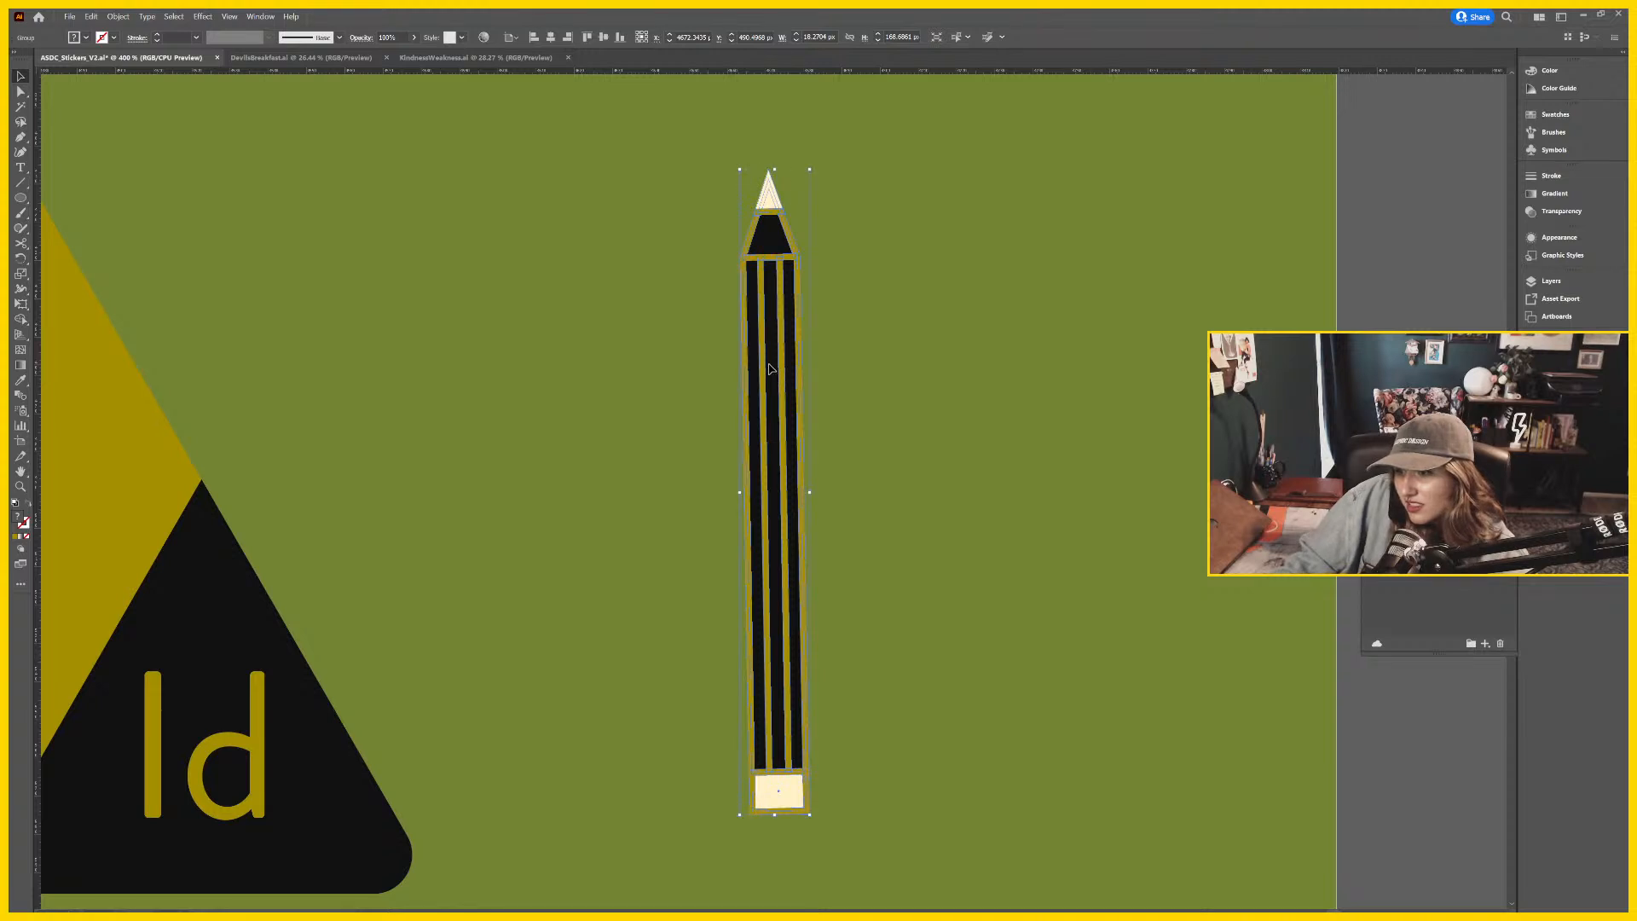
{"action": "left_click_drag", "start_coordinate": [811, 167], "coordinate": [820, 162]}
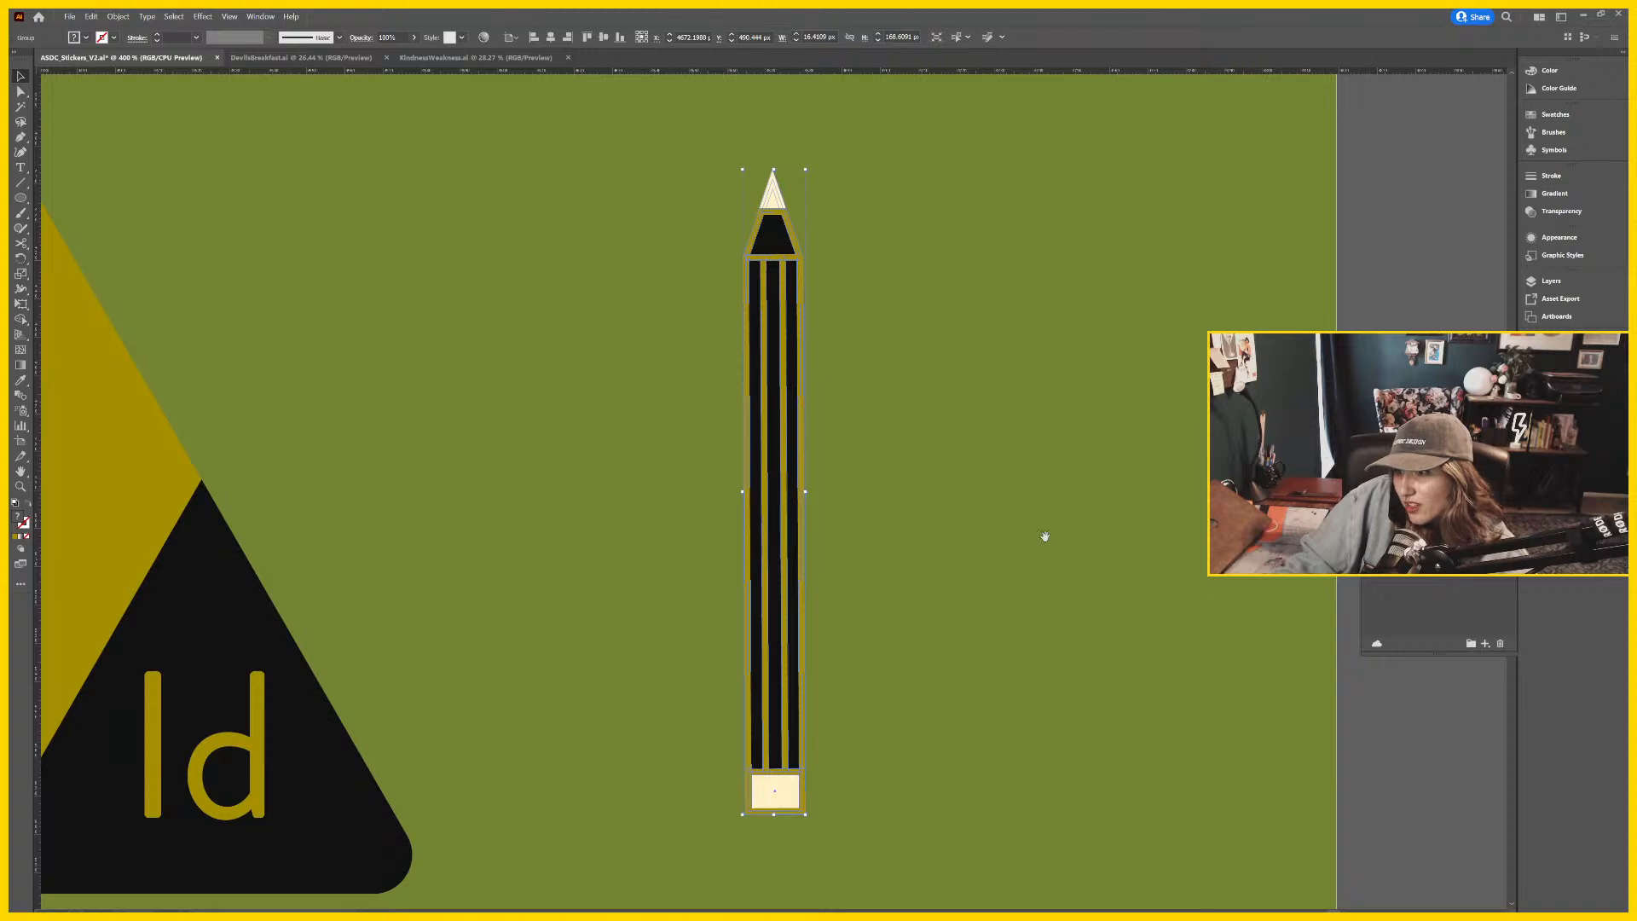
Move the pencil against the artboard's right edge and fine-tune its rotation until it runs parallel to that edge.
{"action": "scroll", "coordinate": [853, 512], "scroll_direction": "right", "scroll_amount": 5}
{"action": "mouse_move", "coordinate": [391, 483]}
{"action": "left_mouse_down"}
{"action": "mouse_move", "coordinate": [1041, 465]}
{"action": "mouse_move", "coordinate": [1001, 470]}
{"action": "left_mouse_up"}
{"action": "left_click", "coordinate": [1172, 553]}
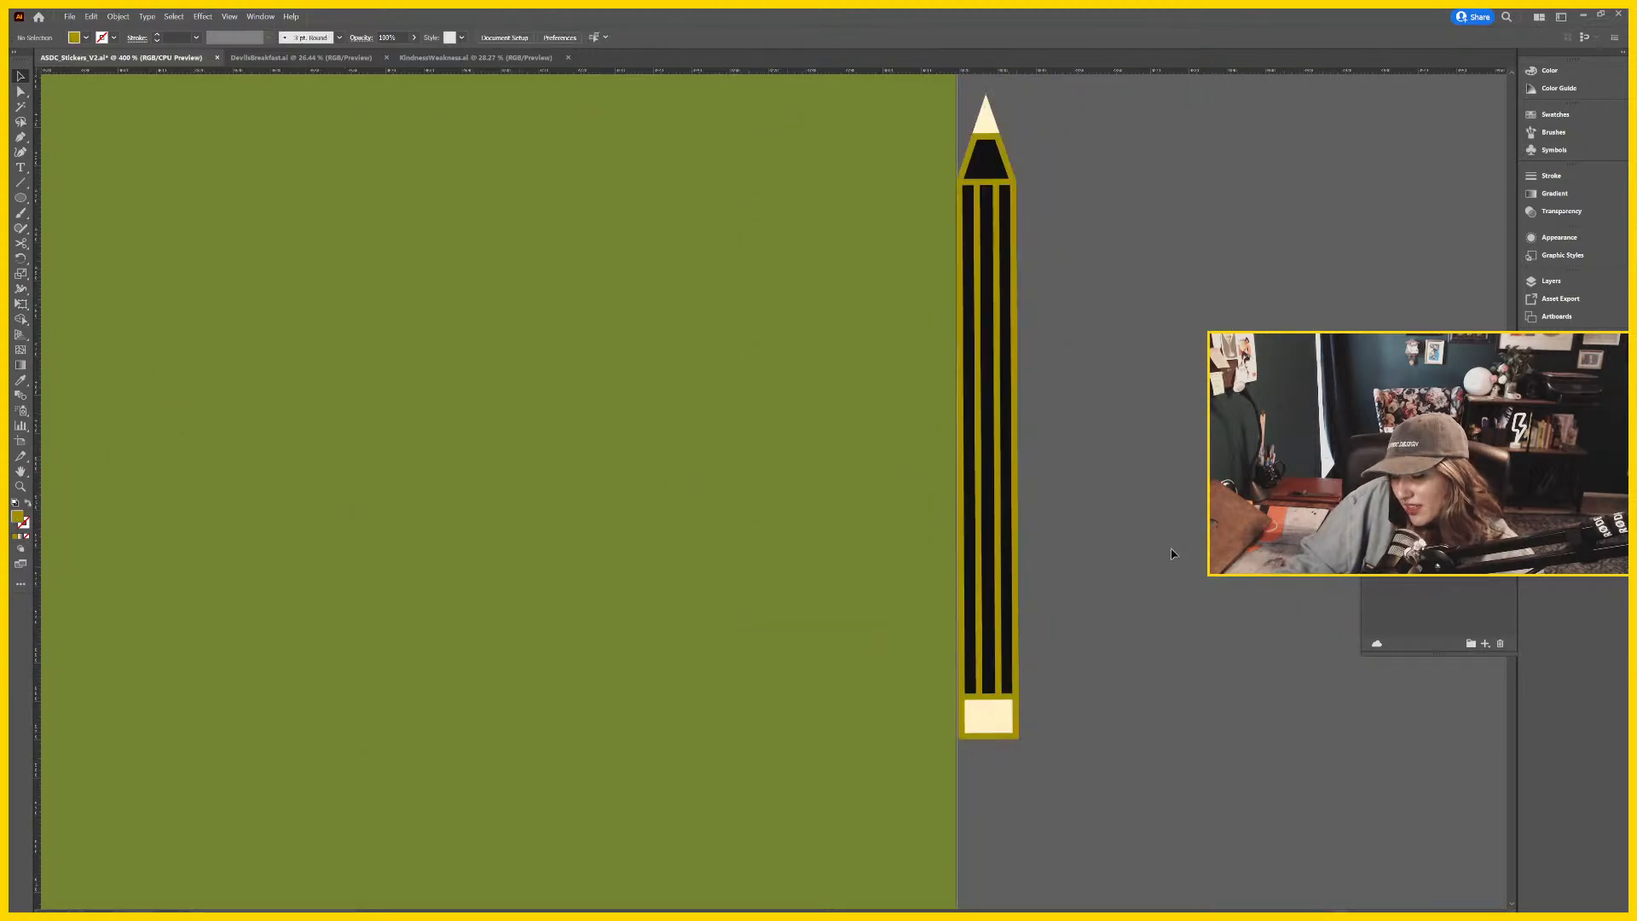
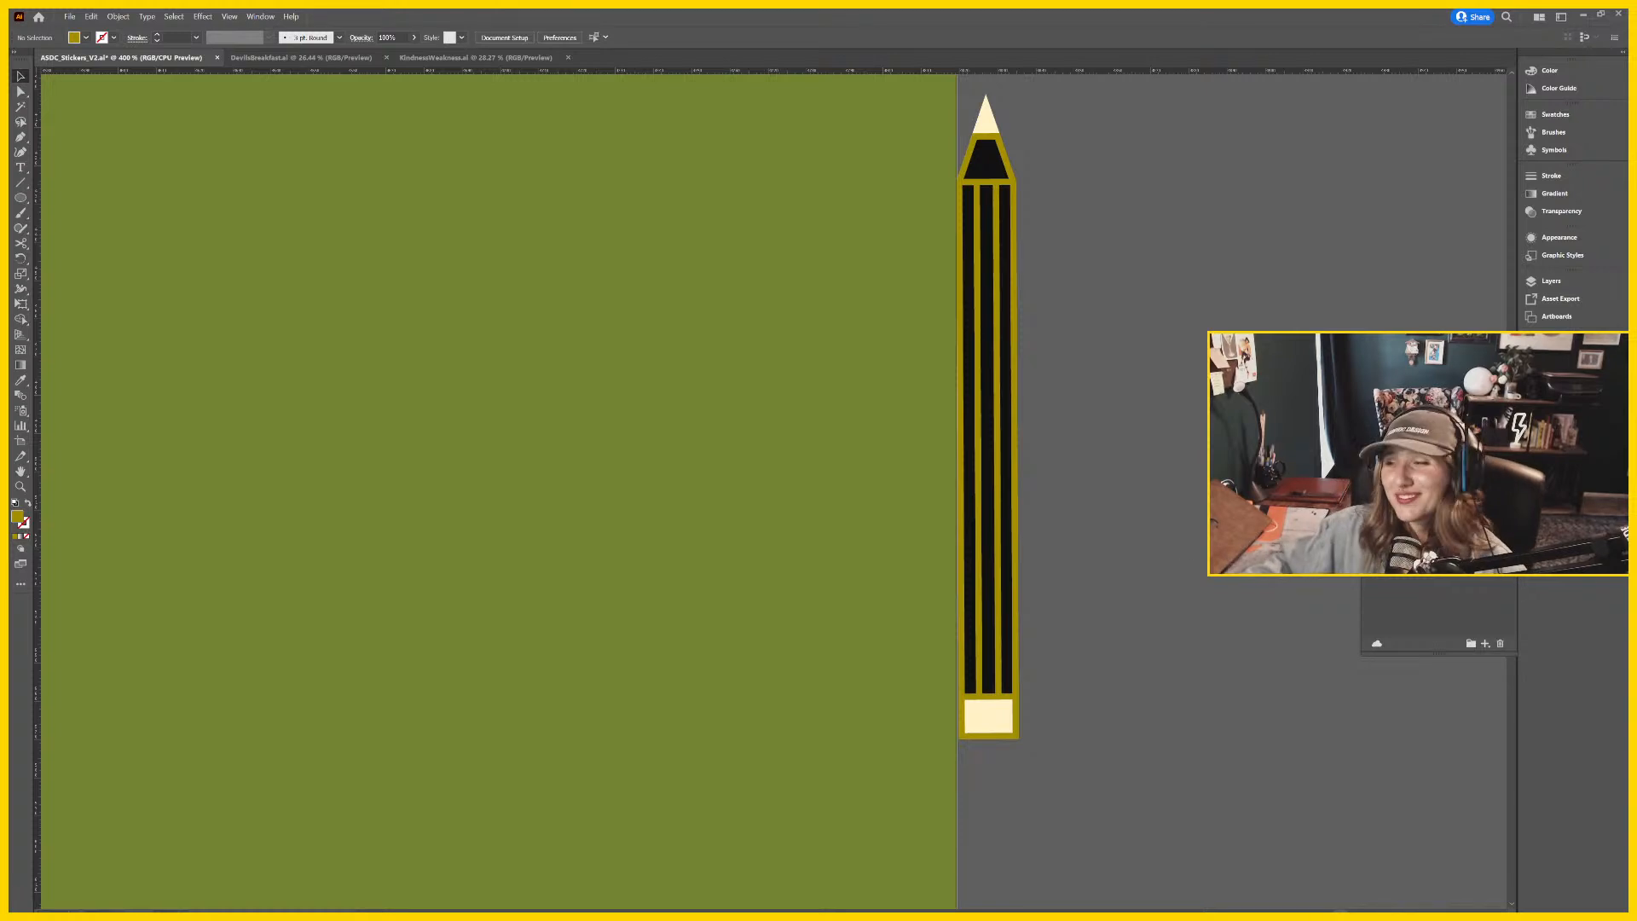
{"action": "left_click", "coordinate": [1006, 668]}
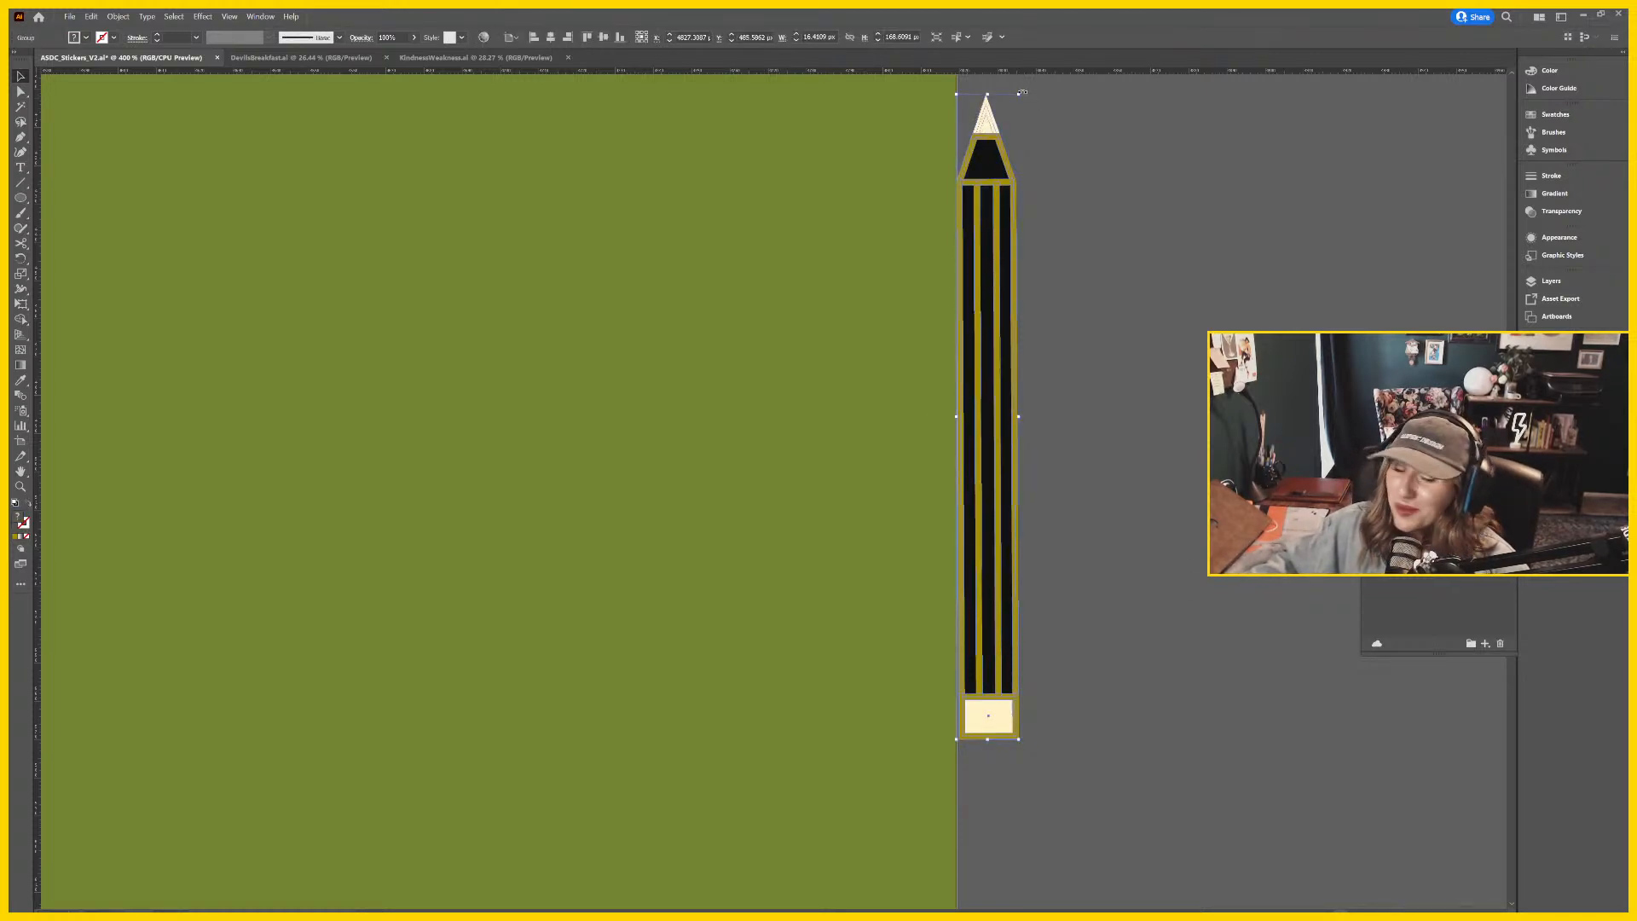
{"action": "mouse_move", "coordinate": [1024, 91]}
{"action": "left_mouse_down"}
{"action": "mouse_move", "coordinate": [1014, 108]}
{"action": "mouse_move", "coordinate": [1023, 95]}
{"action": "left_mouse_up"}
{"action": "left_click", "coordinate": [1101, 394]}
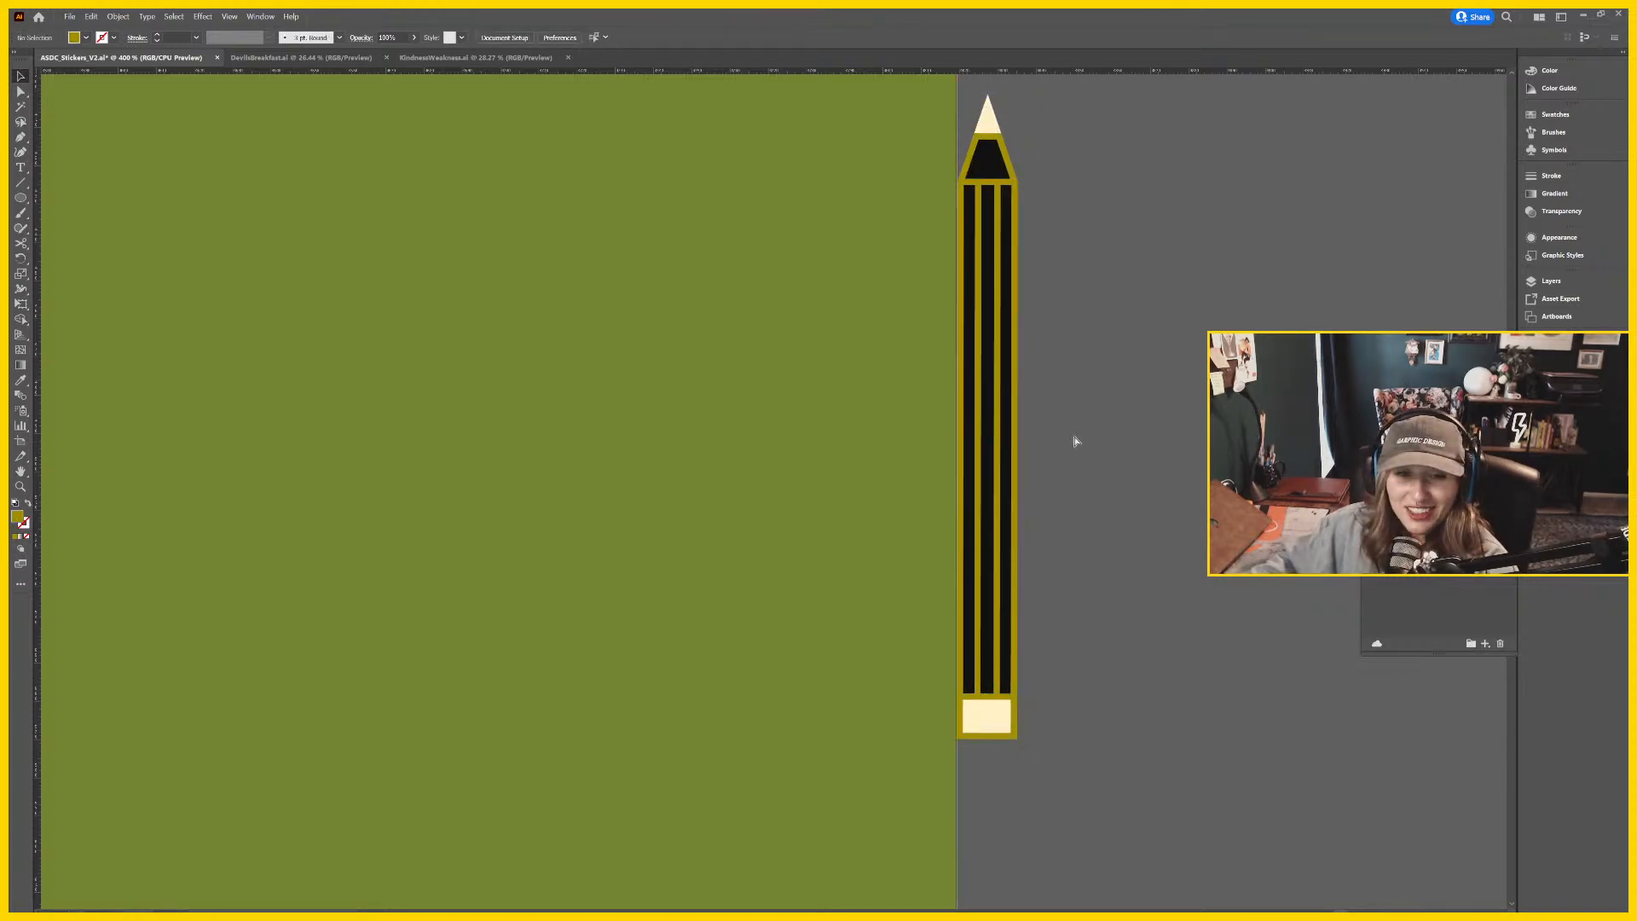
Move the straightened pencil clear of the triangle onto the empty canvas outside the artboard.
{"action": "key", "text": "ctrl+minus"}
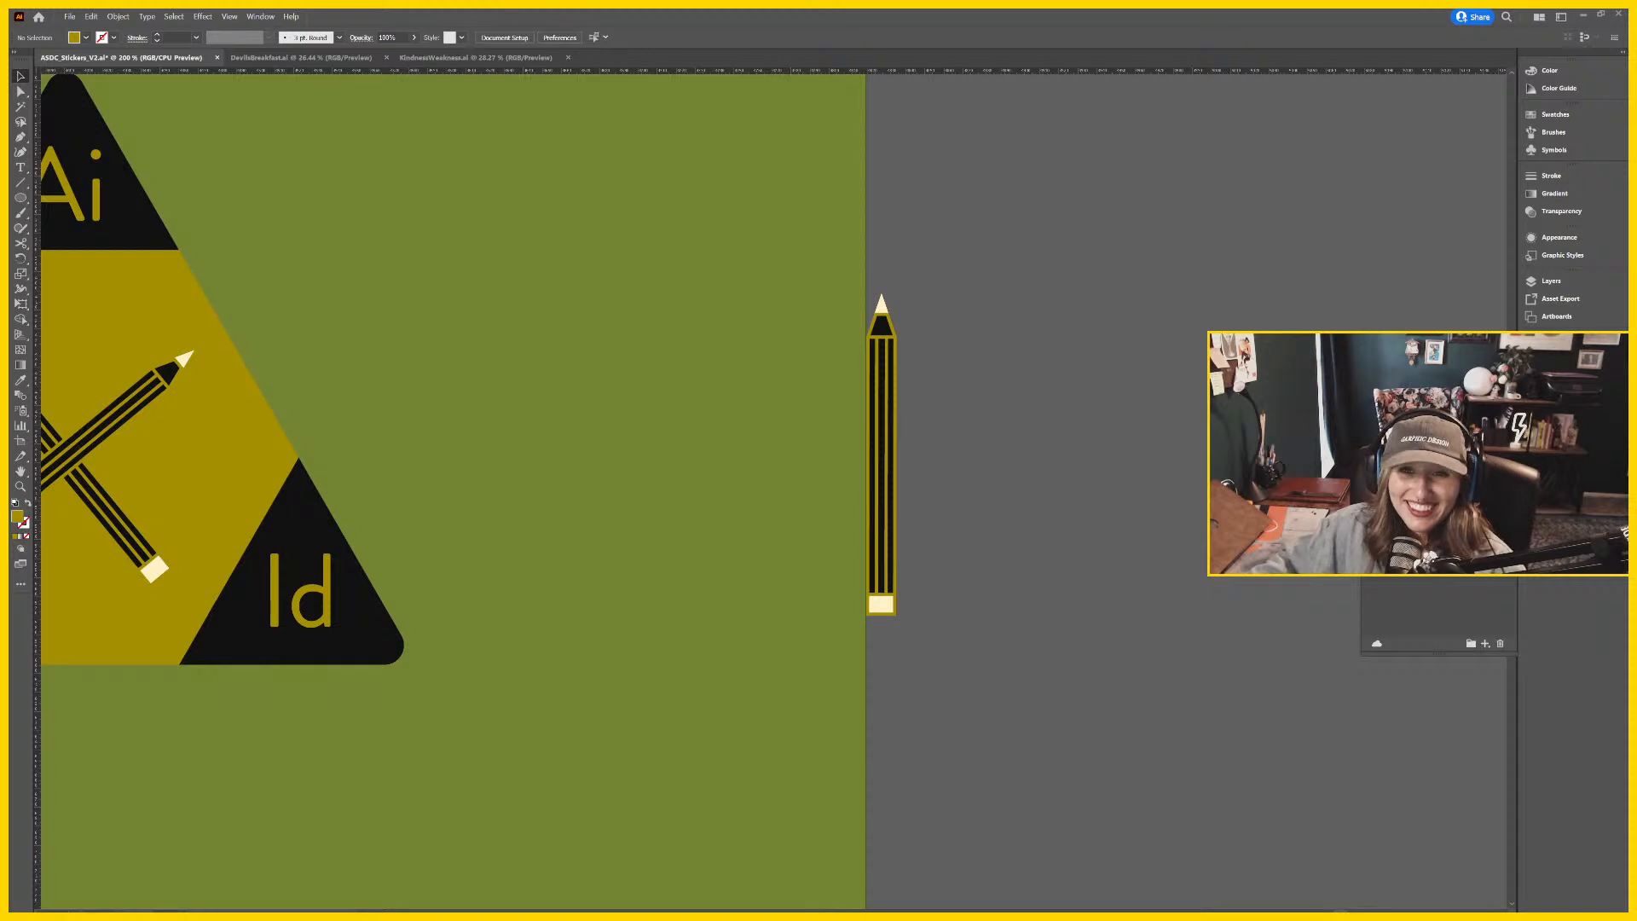
{"action": "scroll", "coordinate": [914, 441], "scroll_direction": "left", "scroll_amount": 10}
{"action": "mouse_move", "coordinate": [1374, 315]}
{"action": "left_mouse_down"}
{"action": "mouse_move", "coordinate": [853, 363]}
{"action": "mouse_move", "coordinate": [965, 468]}
{"action": "left_mouse_up"}
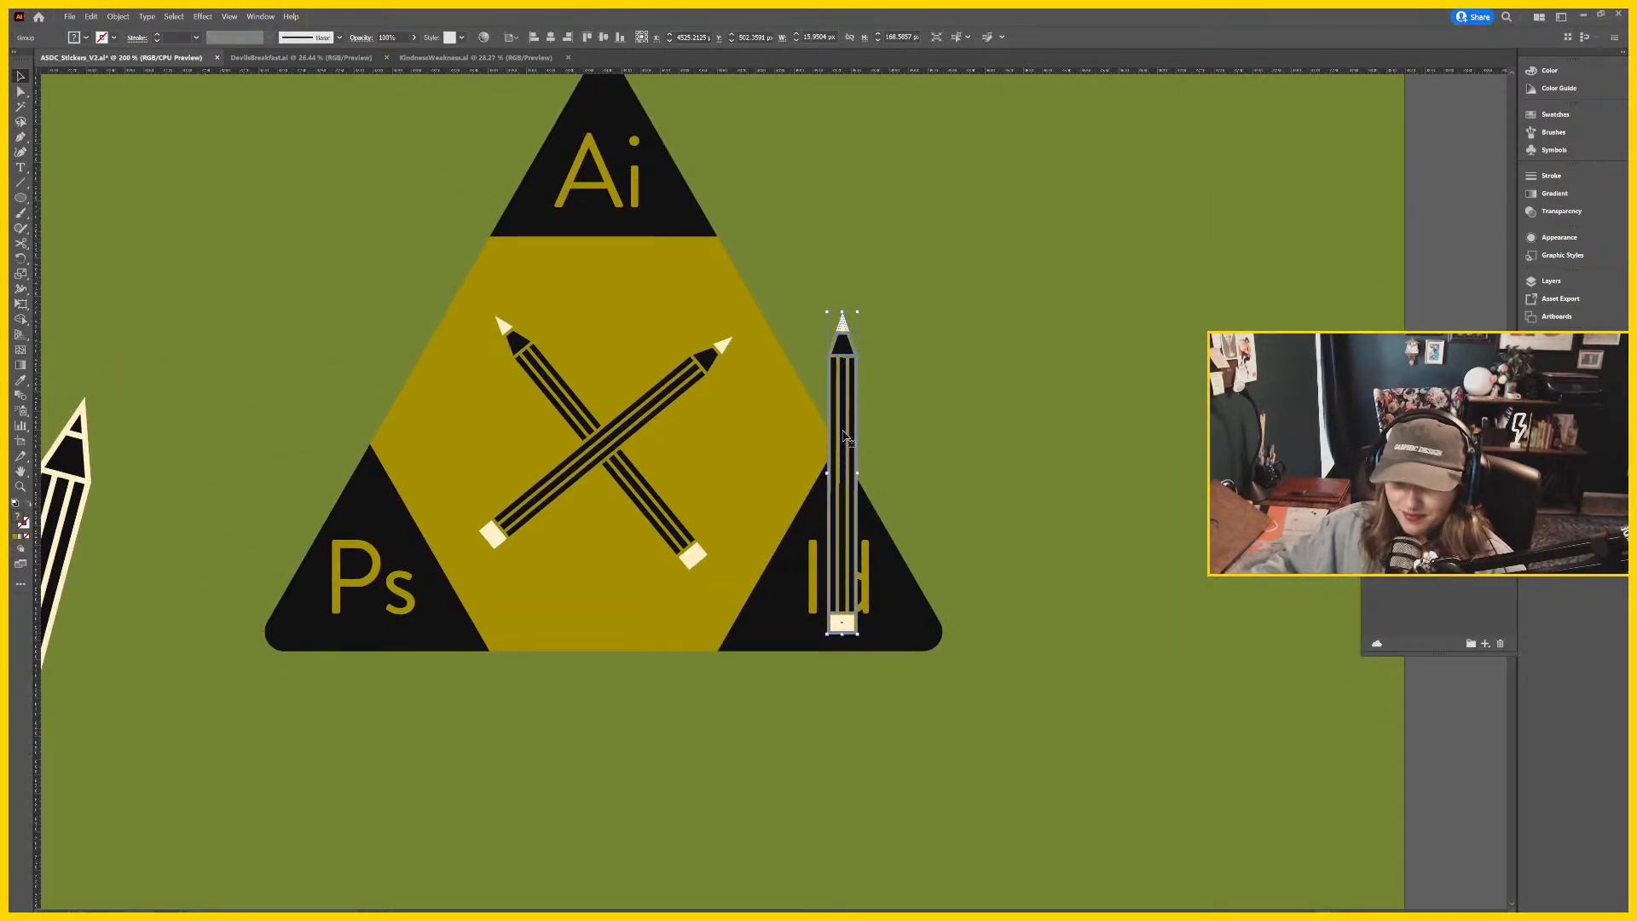
{"action": "left_click_drag", "start_coordinate": [846, 419], "coordinate": [1248, 373]}
{"action": "left_click_drag", "start_coordinate": [1108, 410], "coordinate": [636, 431]}
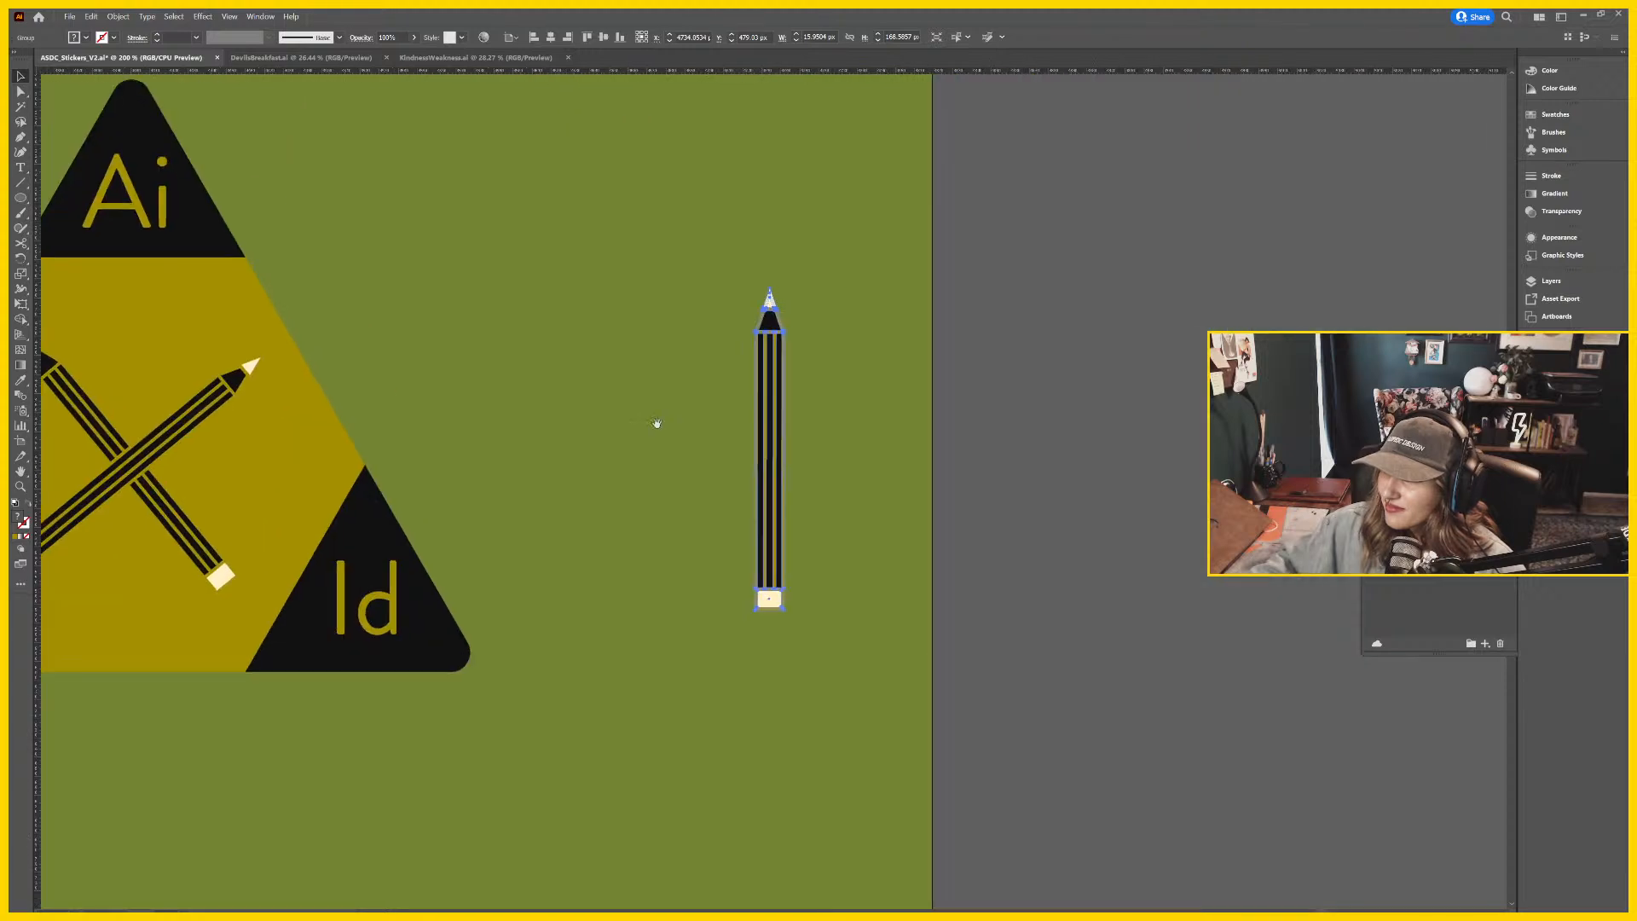
{"action": "left_click", "coordinate": [660, 424]}
{"action": "left_click_drag", "start_coordinate": [761, 431], "coordinate": [1008, 442]}
Shorten the pencil to about 119 px tall by shifting only its tip-end anchor points 50 px towards the eraser.
{"action": "key", "text": "a"}
{"action": "left_click_drag", "start_coordinate": [969, 308], "coordinate": [972, 311]}
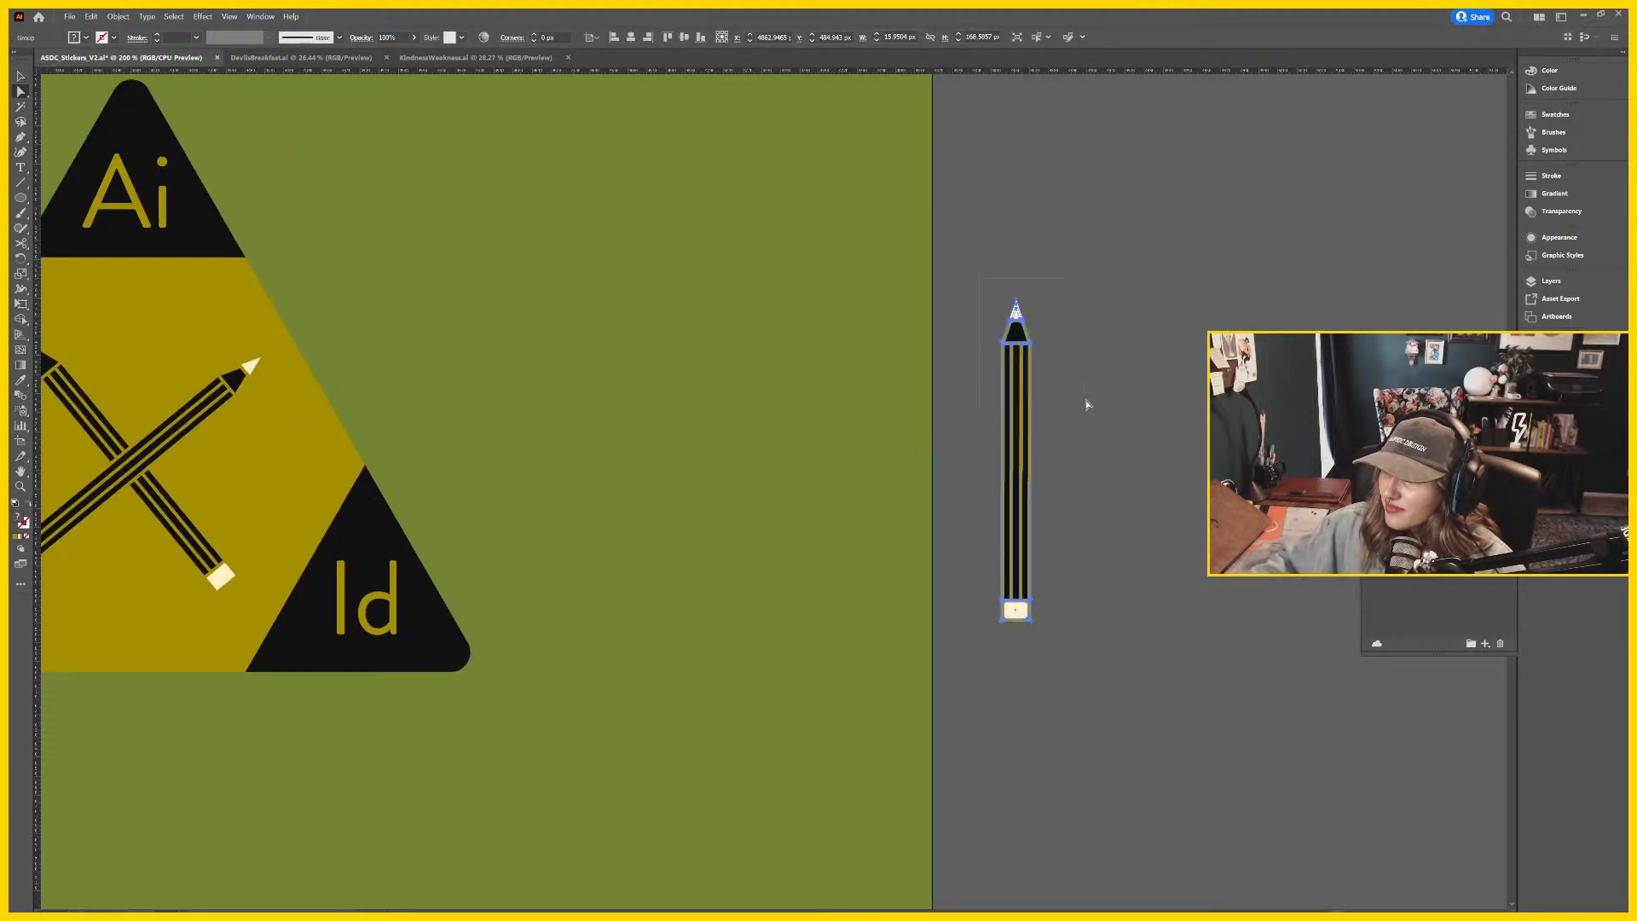
{"action": "key", "text": "shift+Down"}
{"action": "key", "text": "shift+Down"}
{"action": "key", "text": "shift+Down"}
{"action": "key", "text": "shift+Down"}
{"action": "key", "text": "shift+Down"}
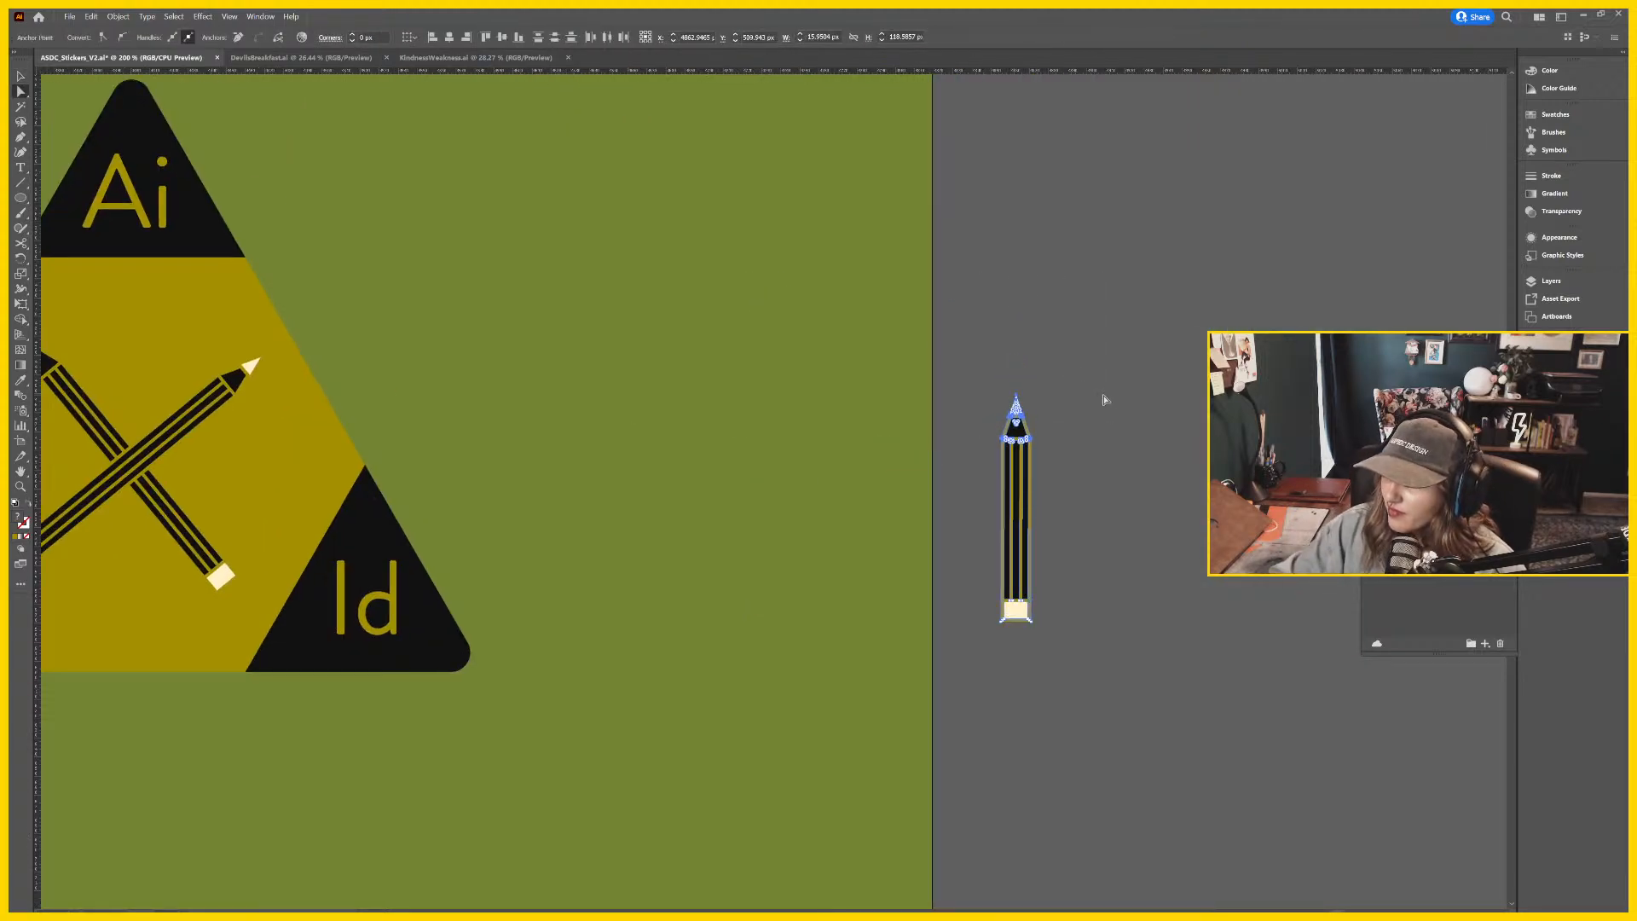
Bring the shortened pencil beside the Id corner and move the old crossed pencils out of the gold hexagon.
{"action": "left_click", "coordinate": [1103, 396]}
{"action": "mouse_move", "coordinate": [991, 468]}
{"action": "left_mouse_down"}
{"action": "mouse_move", "coordinate": [1095, 448]}
{"action": "mouse_move", "coordinate": [541, 427]}
{"action": "left_mouse_up"}
{"action": "key", "text": "v"}
{"action": "left_click_drag", "start_coordinate": [335, 415], "coordinate": [741, 453]}
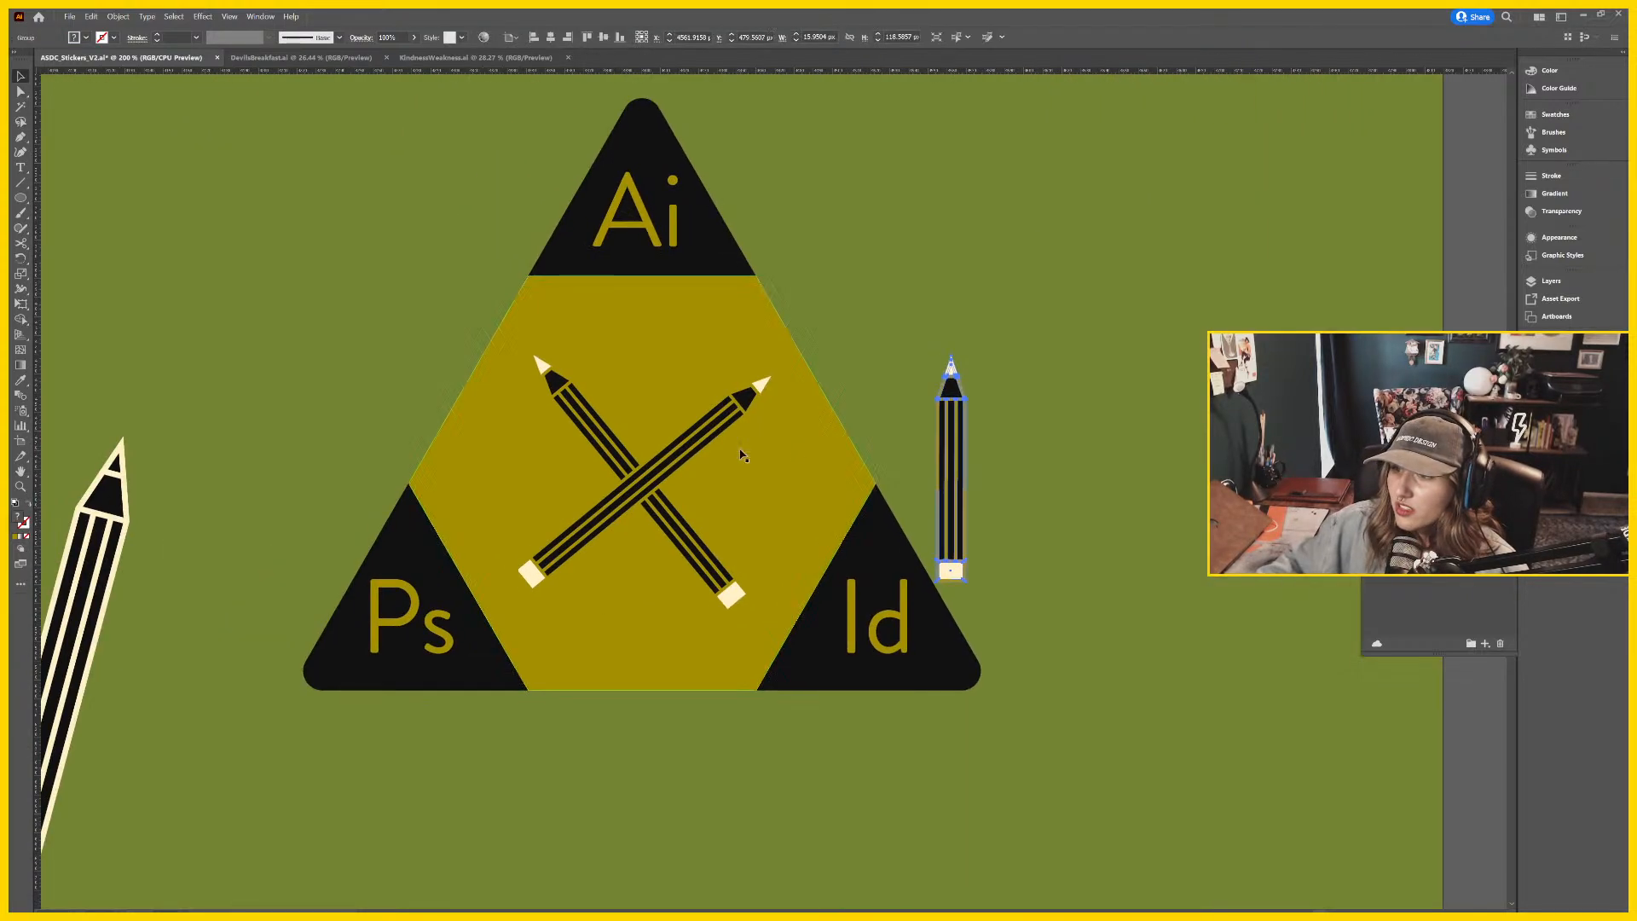
{"action": "left_click", "coordinate": [612, 465]}
{"action": "left_click_drag", "start_coordinate": [612, 465], "coordinate": [1330, 370]}
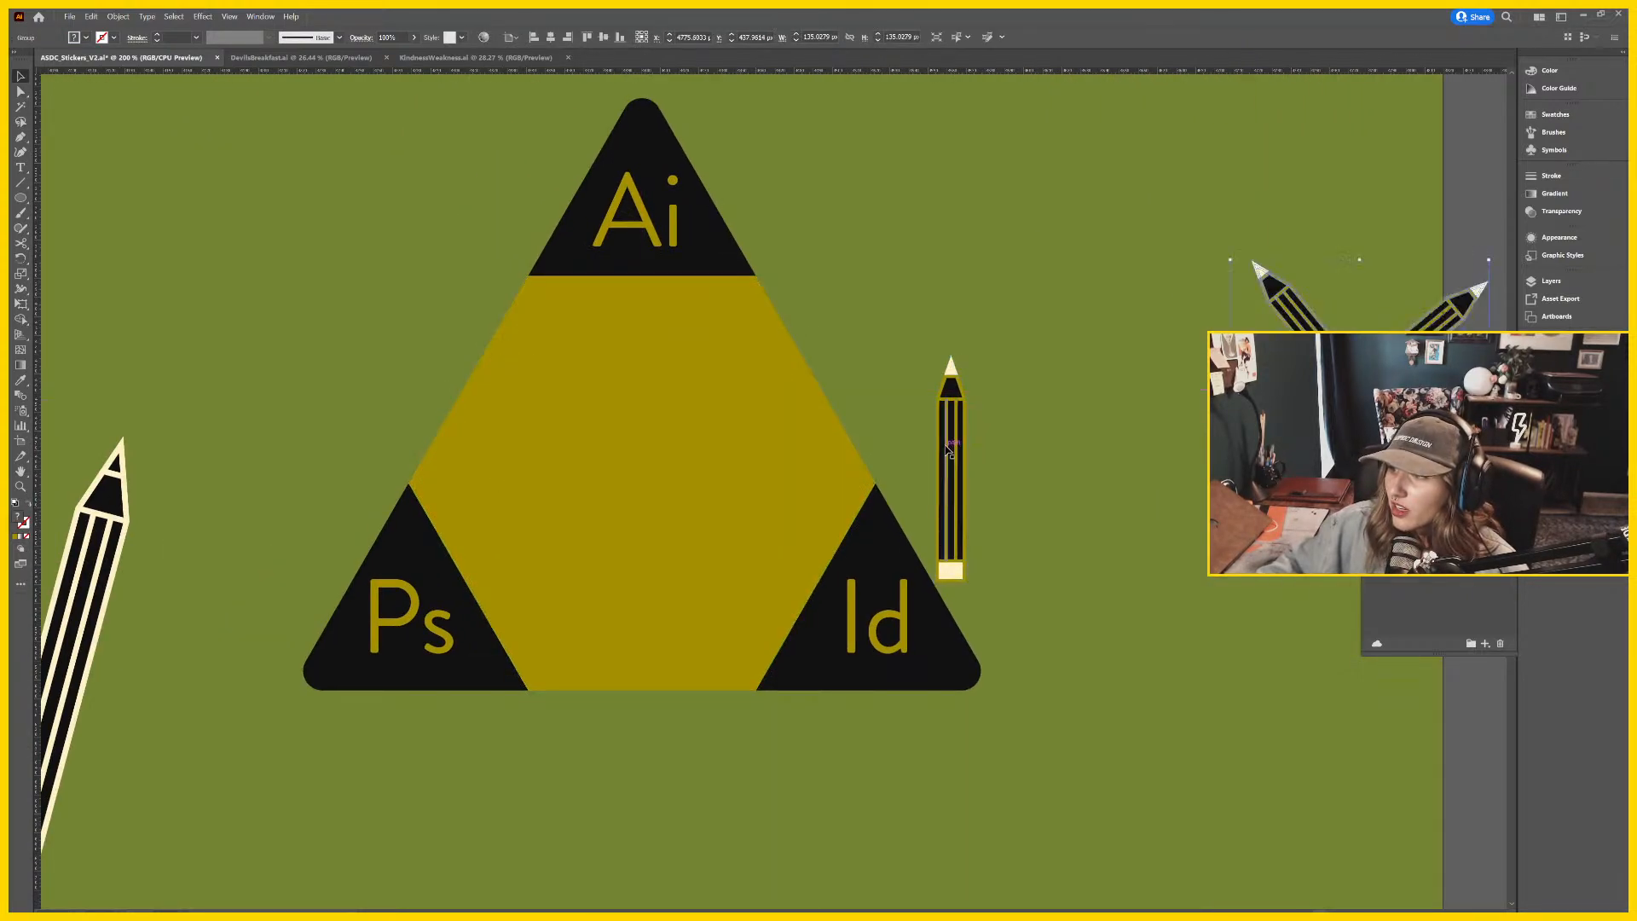
Place the shortened pencil in the gold hexagon and rotate it about 45° so its tip points to the upper right.
{"action": "left_click_drag", "start_coordinate": [954, 446], "coordinate": [664, 486]}
{"action": "mouse_move", "coordinate": [680, 395]}
{"action": "left_mouse_down"}
{"action": "mouse_move", "coordinate": [705, 395]}
{"action": "mouse_move", "coordinate": [770, 458]}
{"action": "mouse_move", "coordinate": [754, 448]}
{"action": "mouse_move", "coordinate": [709, 516]}
{"action": "mouse_move", "coordinate": [806, 445]}
{"action": "mouse_move", "coordinate": [775, 439]}
{"action": "left_mouse_up"}
{"action": "left_click_drag", "start_coordinate": [720, 499], "coordinate": [716, 503]}
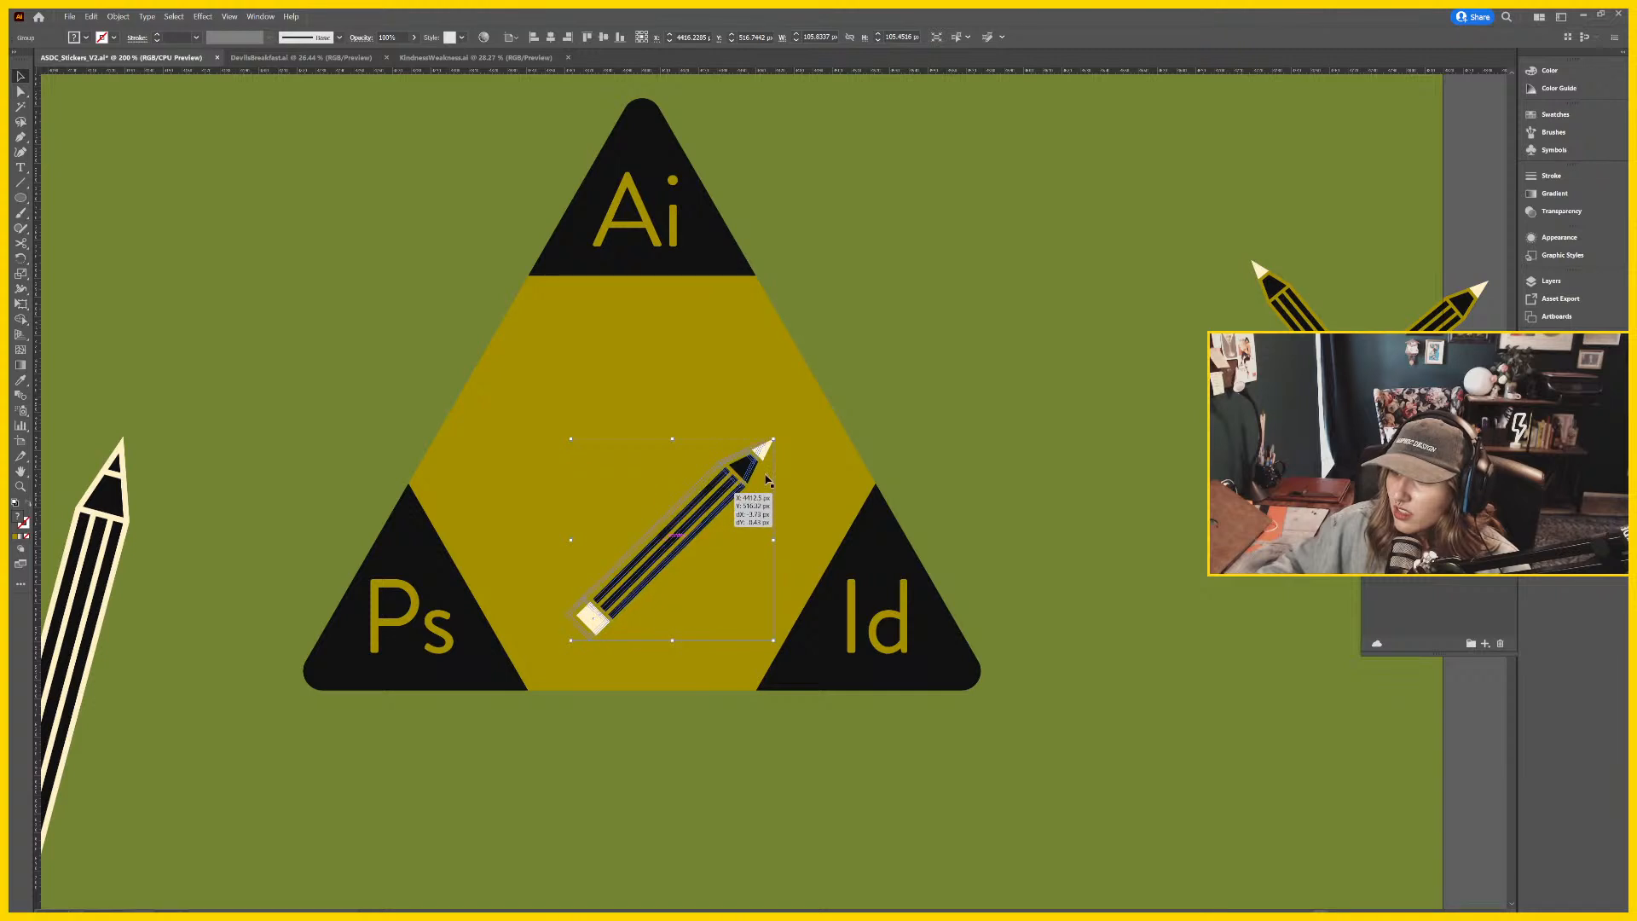
{"action": "left_click", "coordinate": [1016, 377]}
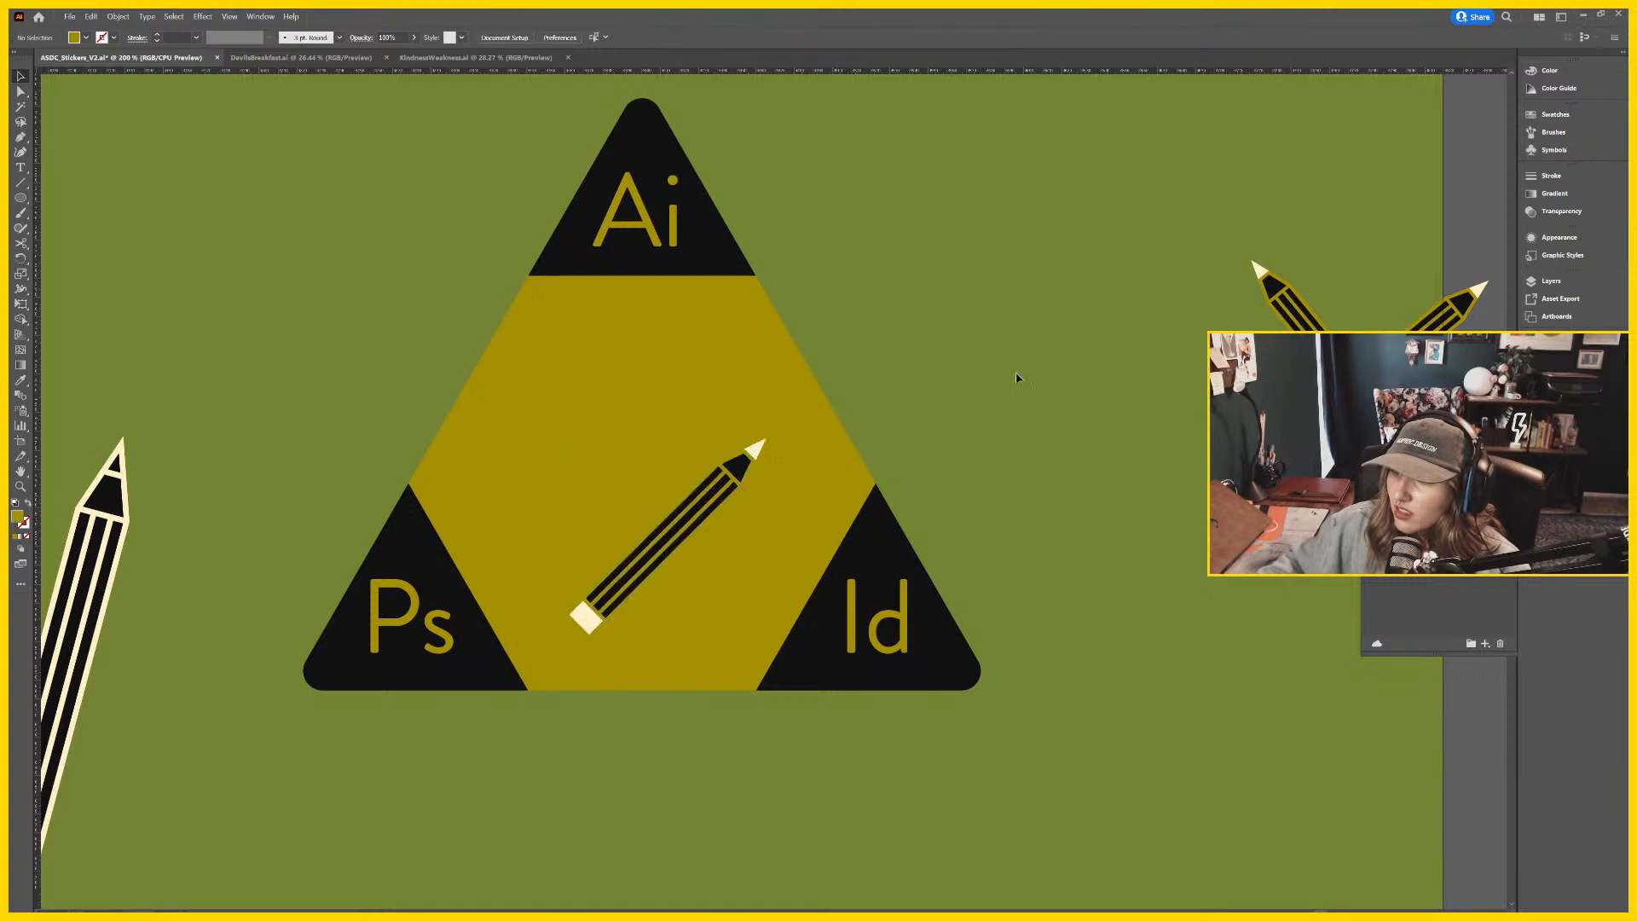
Cross the pencil with a copy turned 90°, and centre the pair horizontally in the gold hexagon.
{"action": "left_click", "coordinate": [706, 515]}
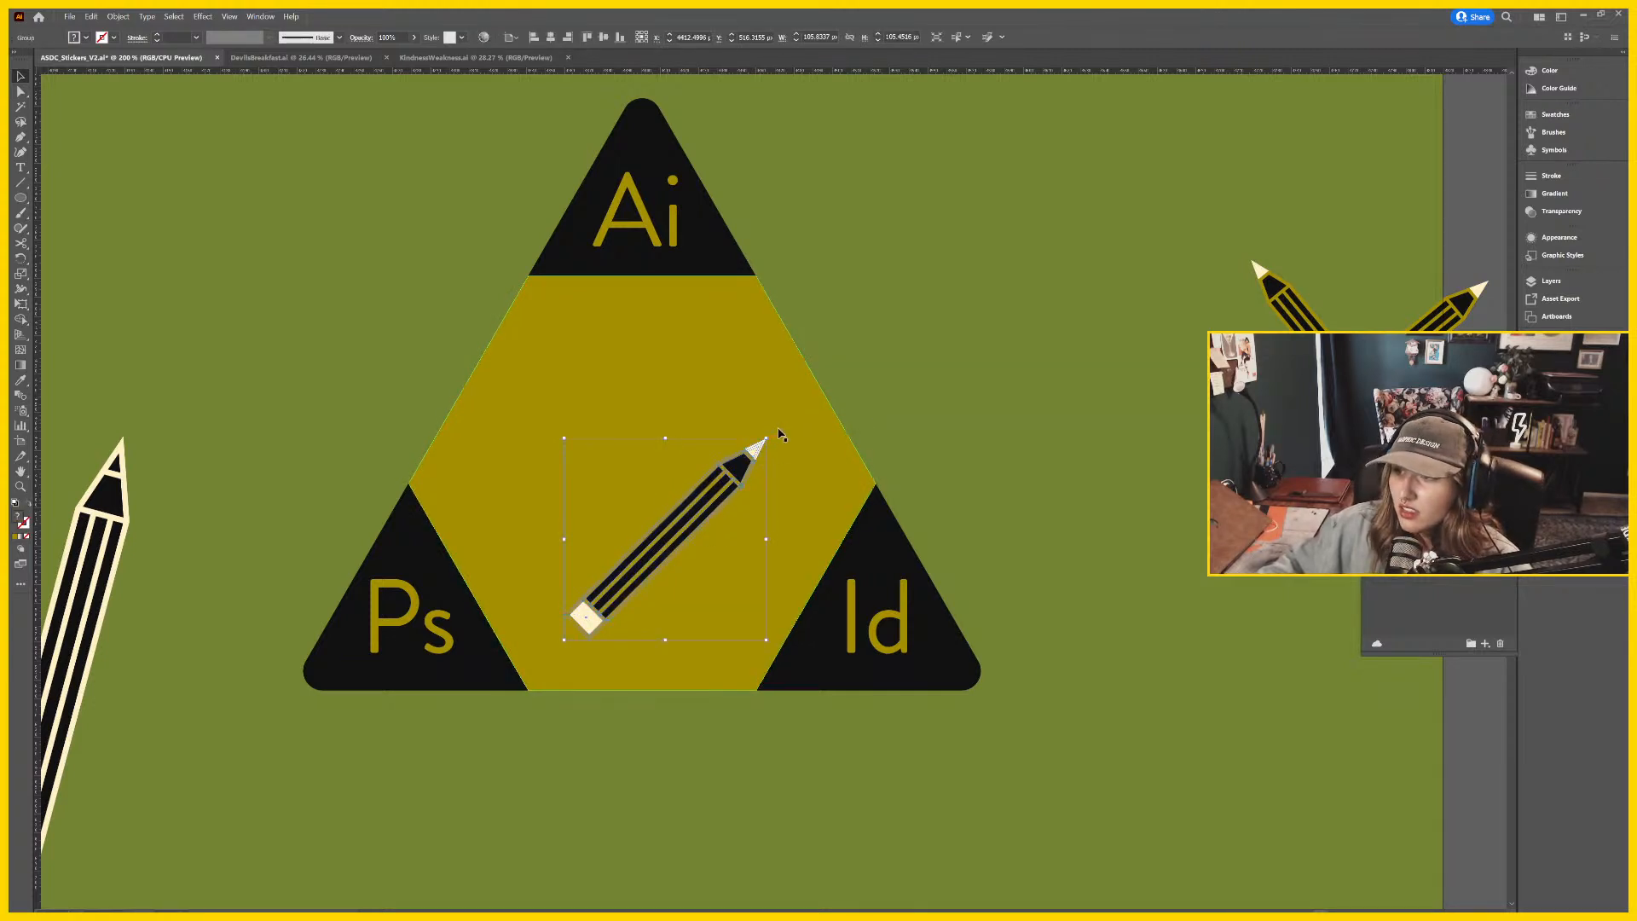
{"action": "mouse_move", "coordinate": [770, 436]}
{"action": "left_mouse_down"}
{"action": "mouse_move", "coordinate": [657, 401]}
{"action": "mouse_move", "coordinate": [555, 445]}
{"action": "left_mouse_up"}
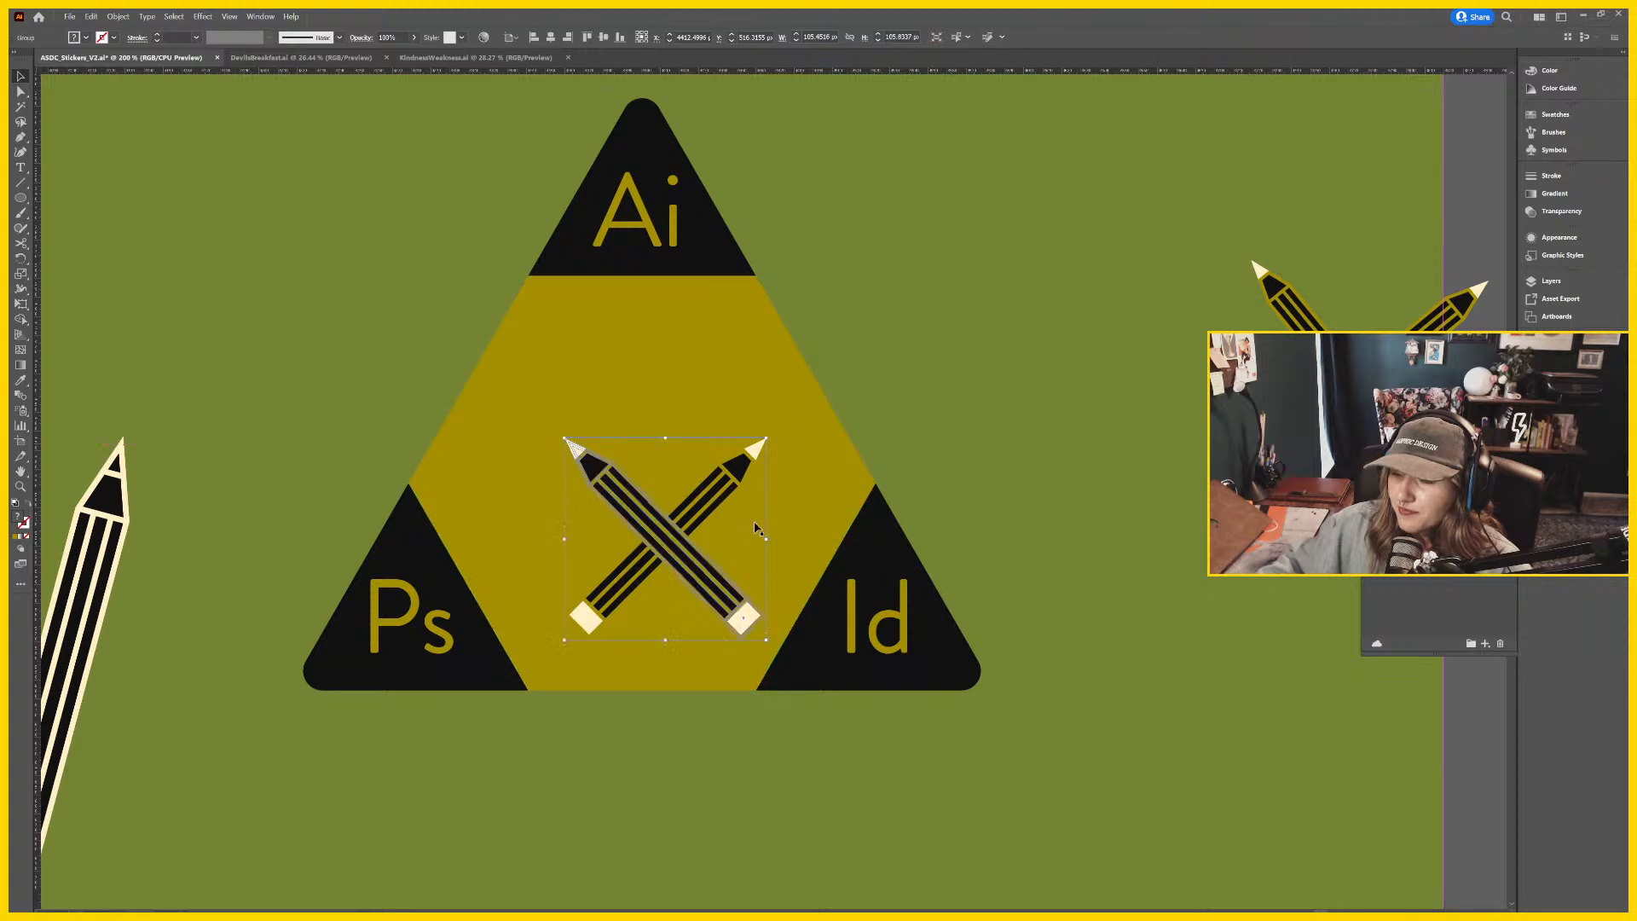
{"action": "left_click", "coordinate": [715, 497], "text": "shift"}
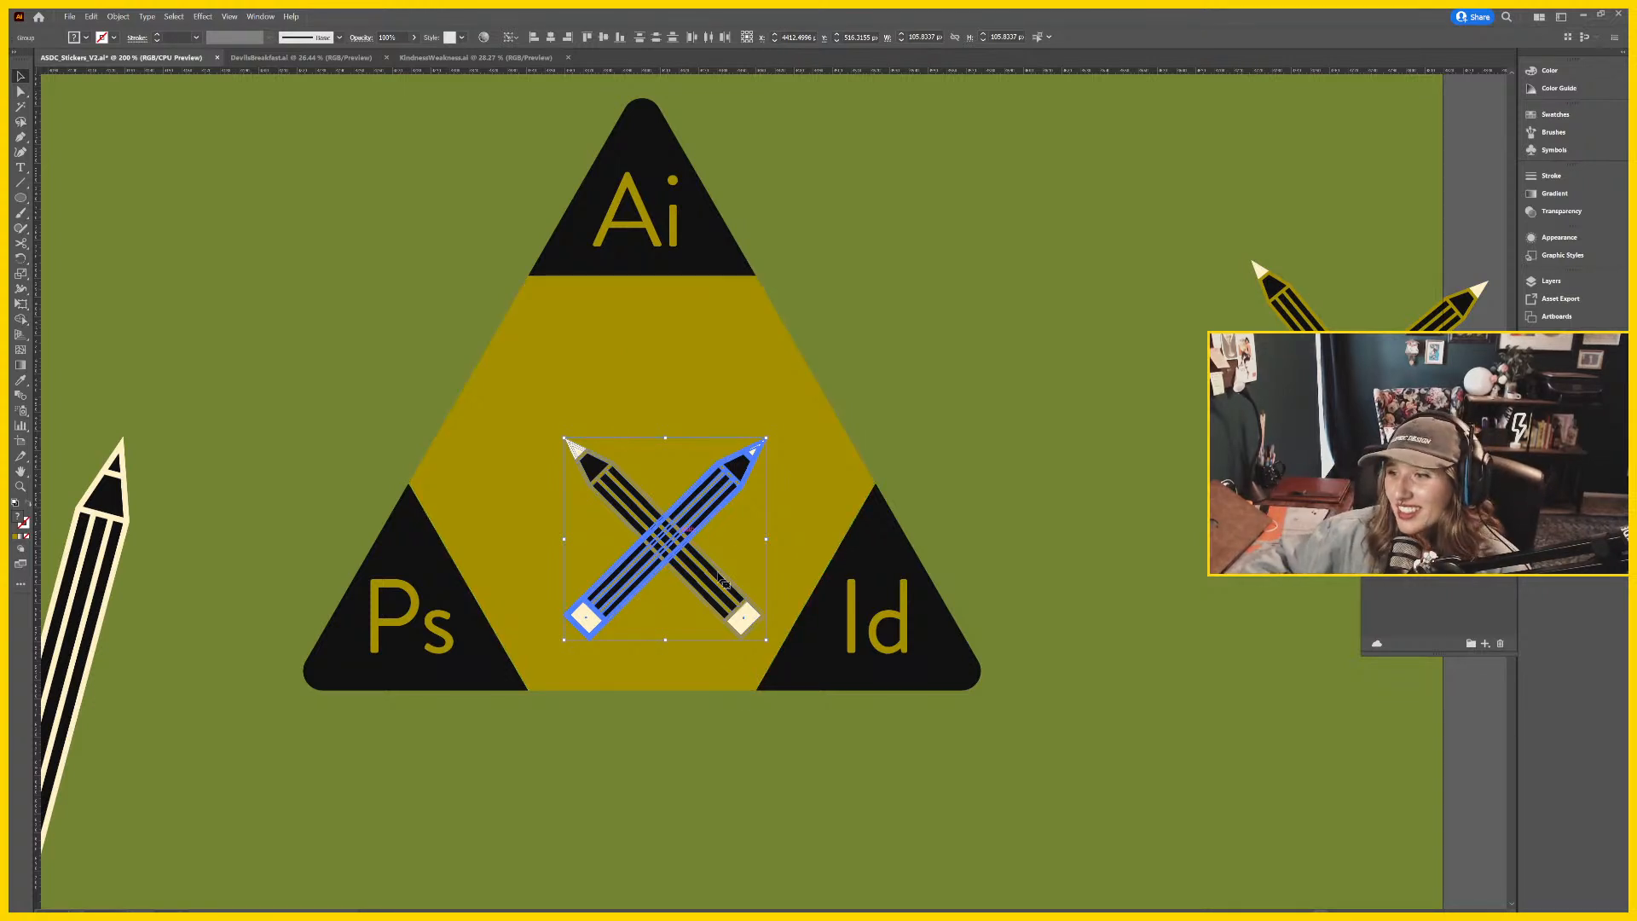
{"action": "left_click_drag", "start_coordinate": [696, 562], "coordinate": [671, 563]}
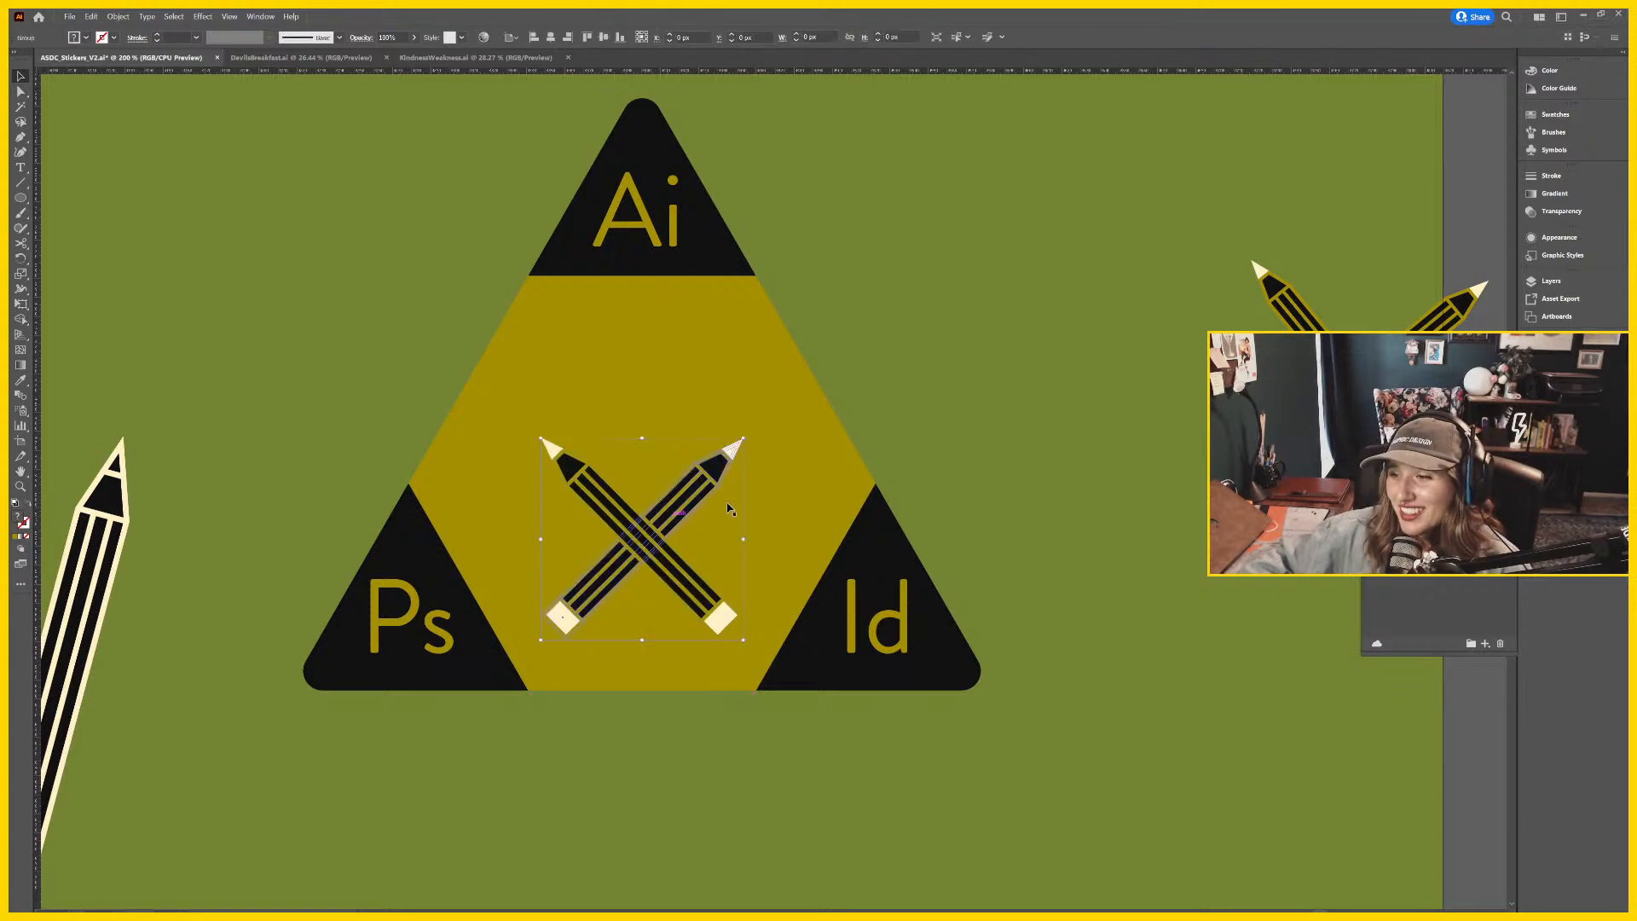
{"action": "key", "text": "ctrl+shift+a"}
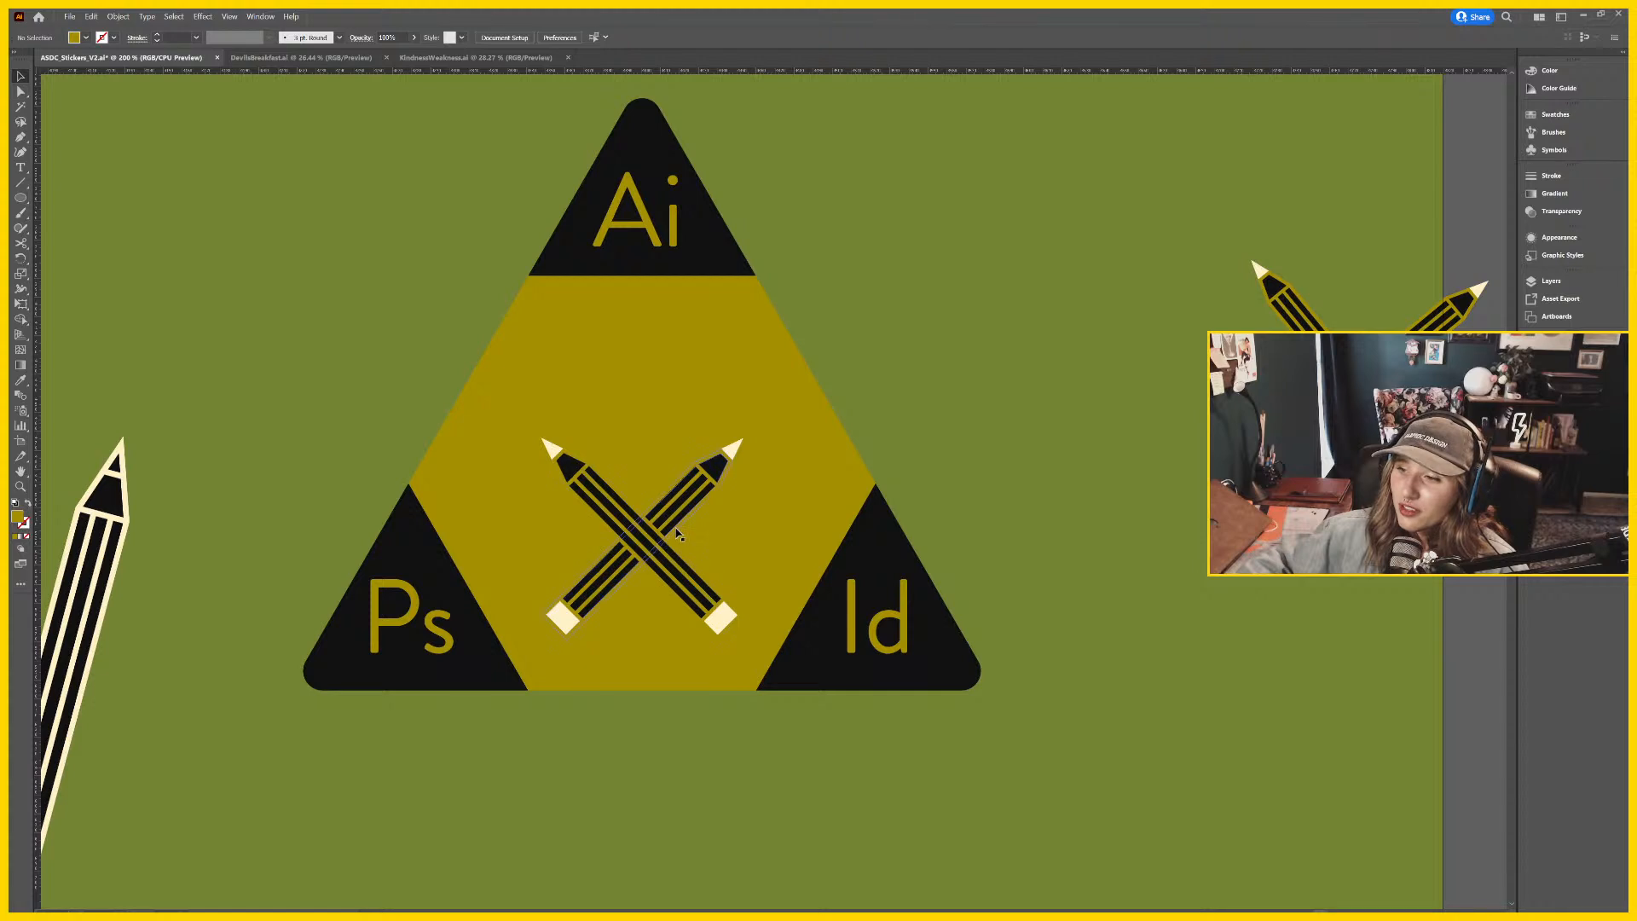
Move the old crossed pencils completely off the artboard onto the empty canvas.
{"action": "left_click", "coordinate": [683, 582]}
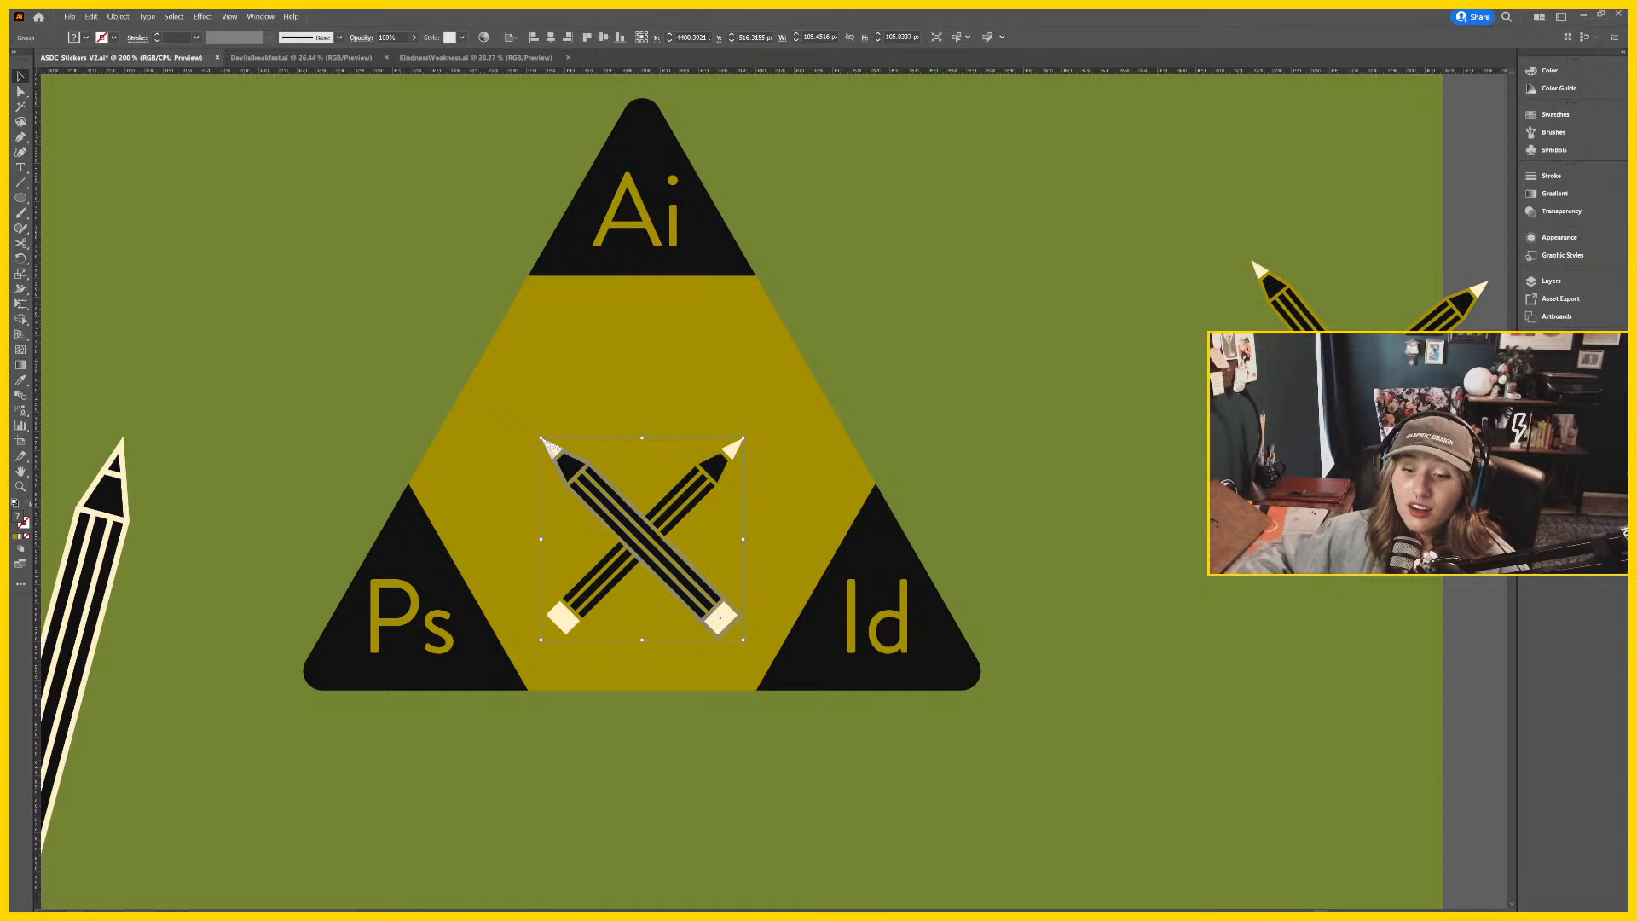
{"action": "left_click", "coordinate": [947, 479]}
{"action": "mouse_move", "coordinate": [1070, 412]}
{"action": "left_mouse_down"}
{"action": "mouse_move", "coordinate": [924, 441]}
{"action": "mouse_move", "coordinate": [694, 447]}
{"action": "left_mouse_up"}
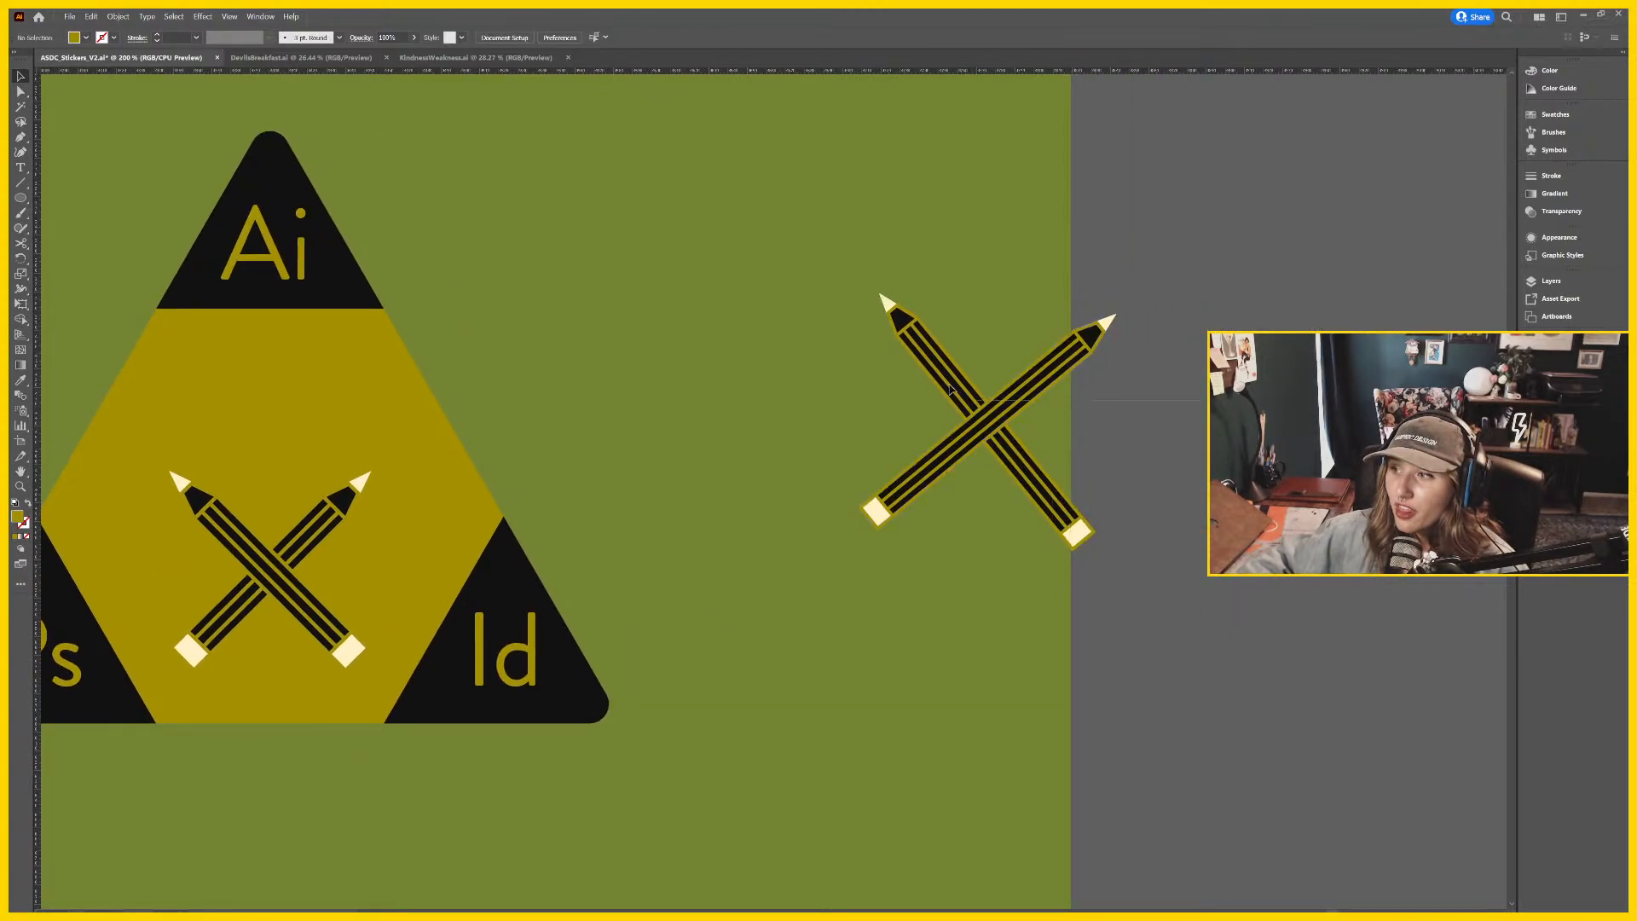
{"action": "left_click_drag", "start_coordinate": [950, 389], "coordinate": [1229, 388]}
Examine the size and placement of the new crossed pencils within the triangle sticker, both close up and from afar.
{"action": "left_click", "coordinate": [770, 440]}
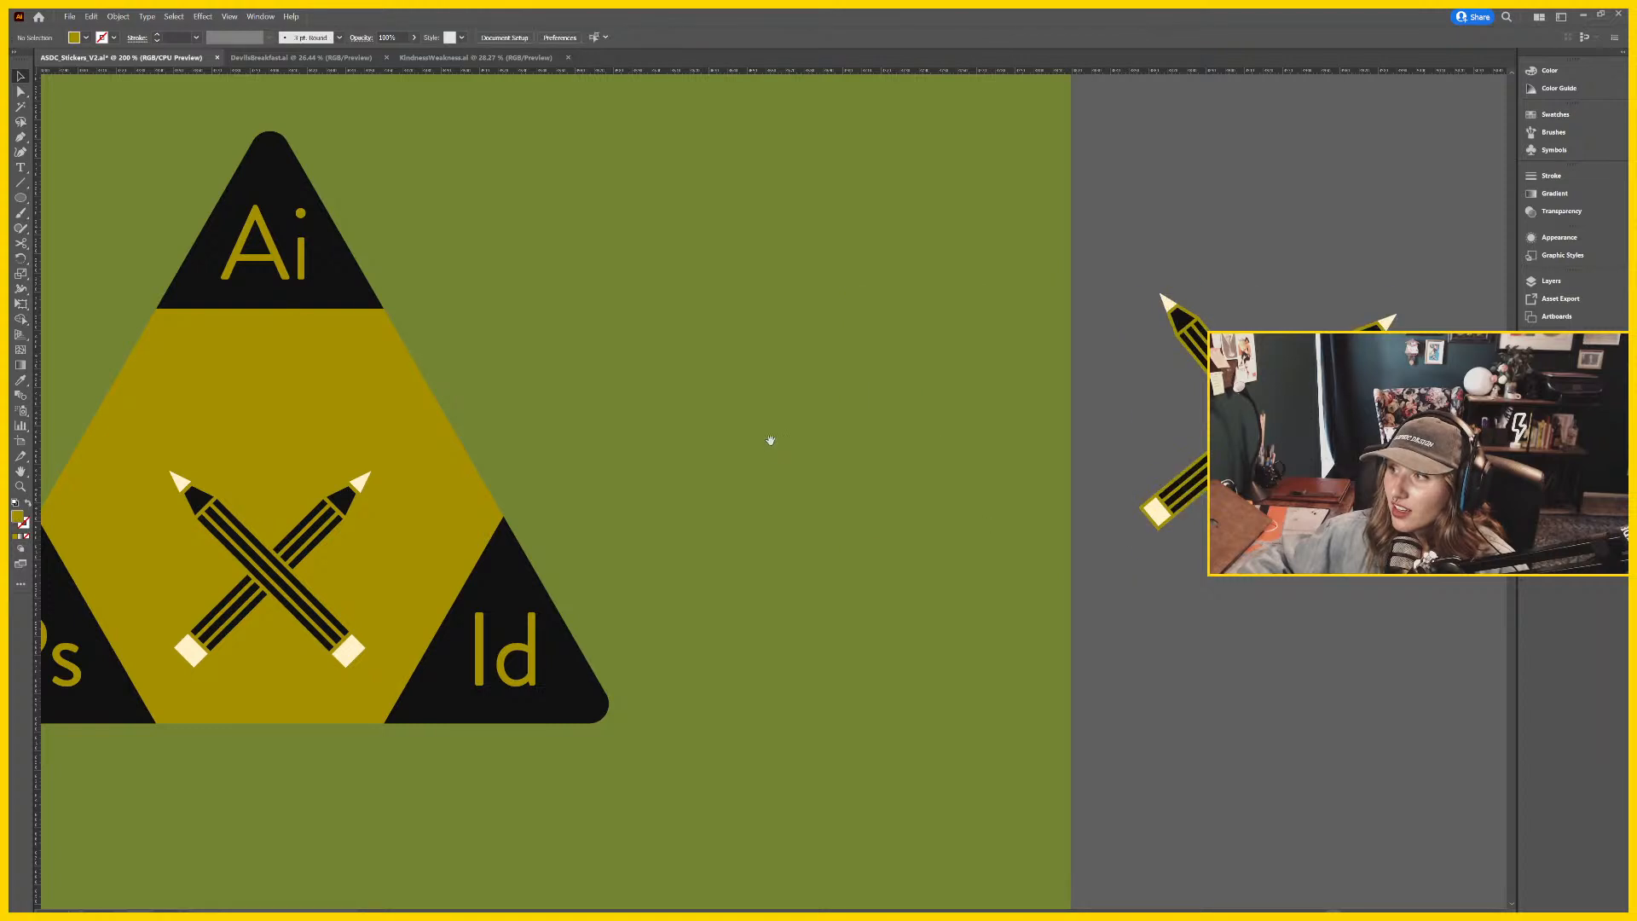
{"action": "mouse_move", "coordinate": [769, 440]}
{"action": "left_mouse_down"}
{"action": "mouse_move", "coordinate": [1228, 412]}
{"action": "mouse_move", "coordinate": [1210, 373]}
{"action": "left_mouse_up"}
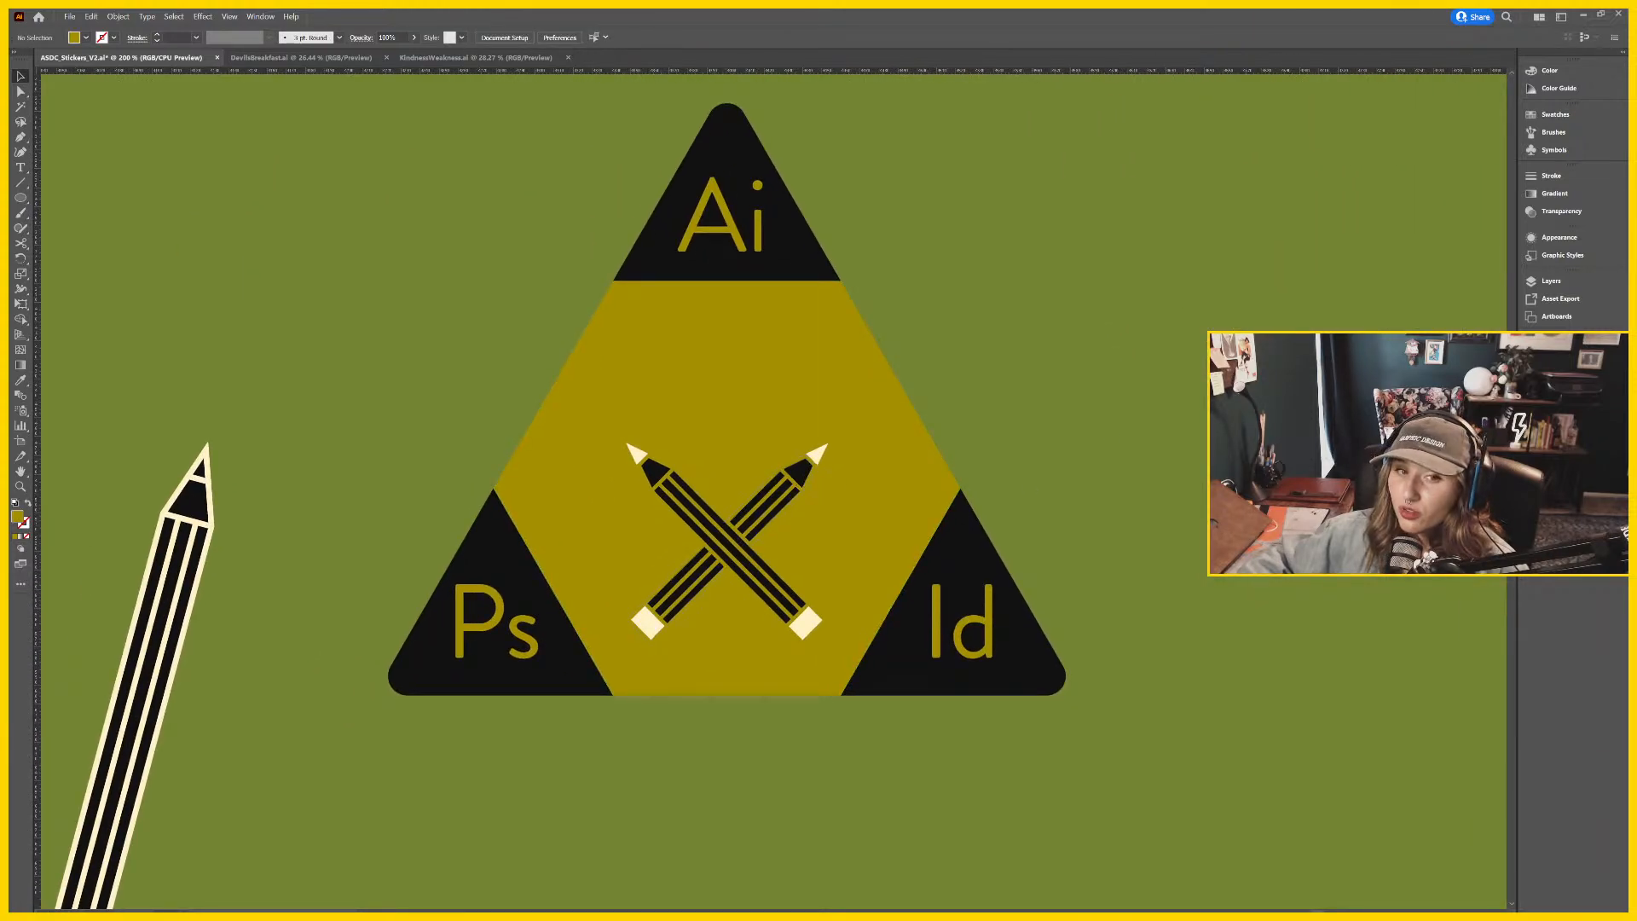
{"action": "left_click_drag", "start_coordinate": [1266, 534], "coordinate": [1181, 540]}
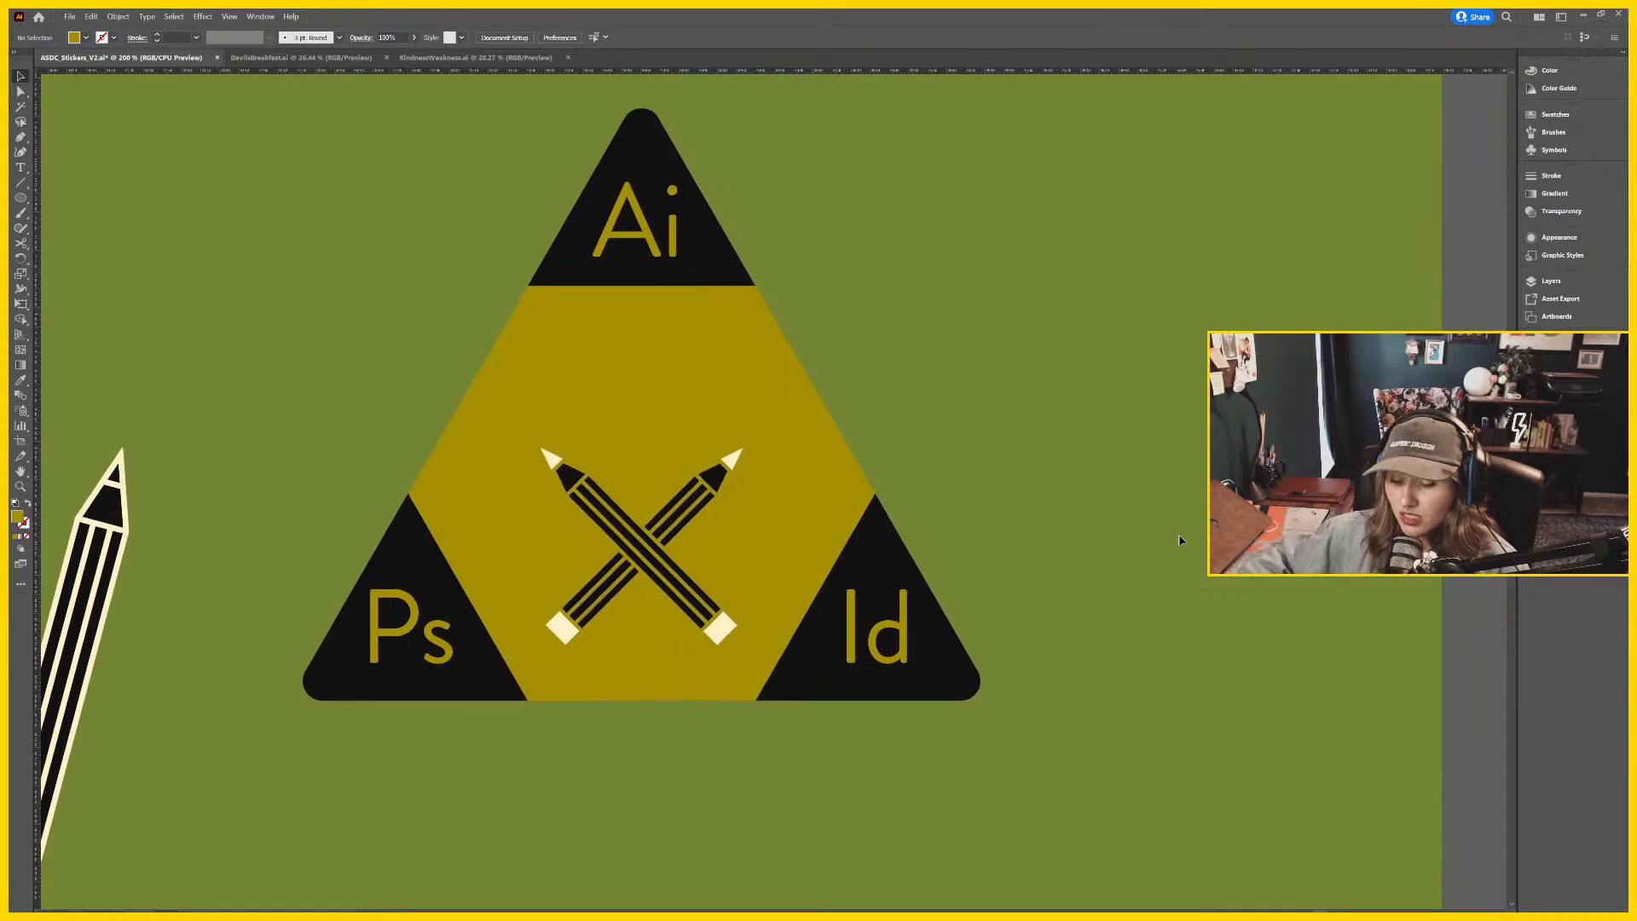
{"action": "key", "text": "ctrl+minus"}
{"action": "key", "text": "ctrl+minus"}
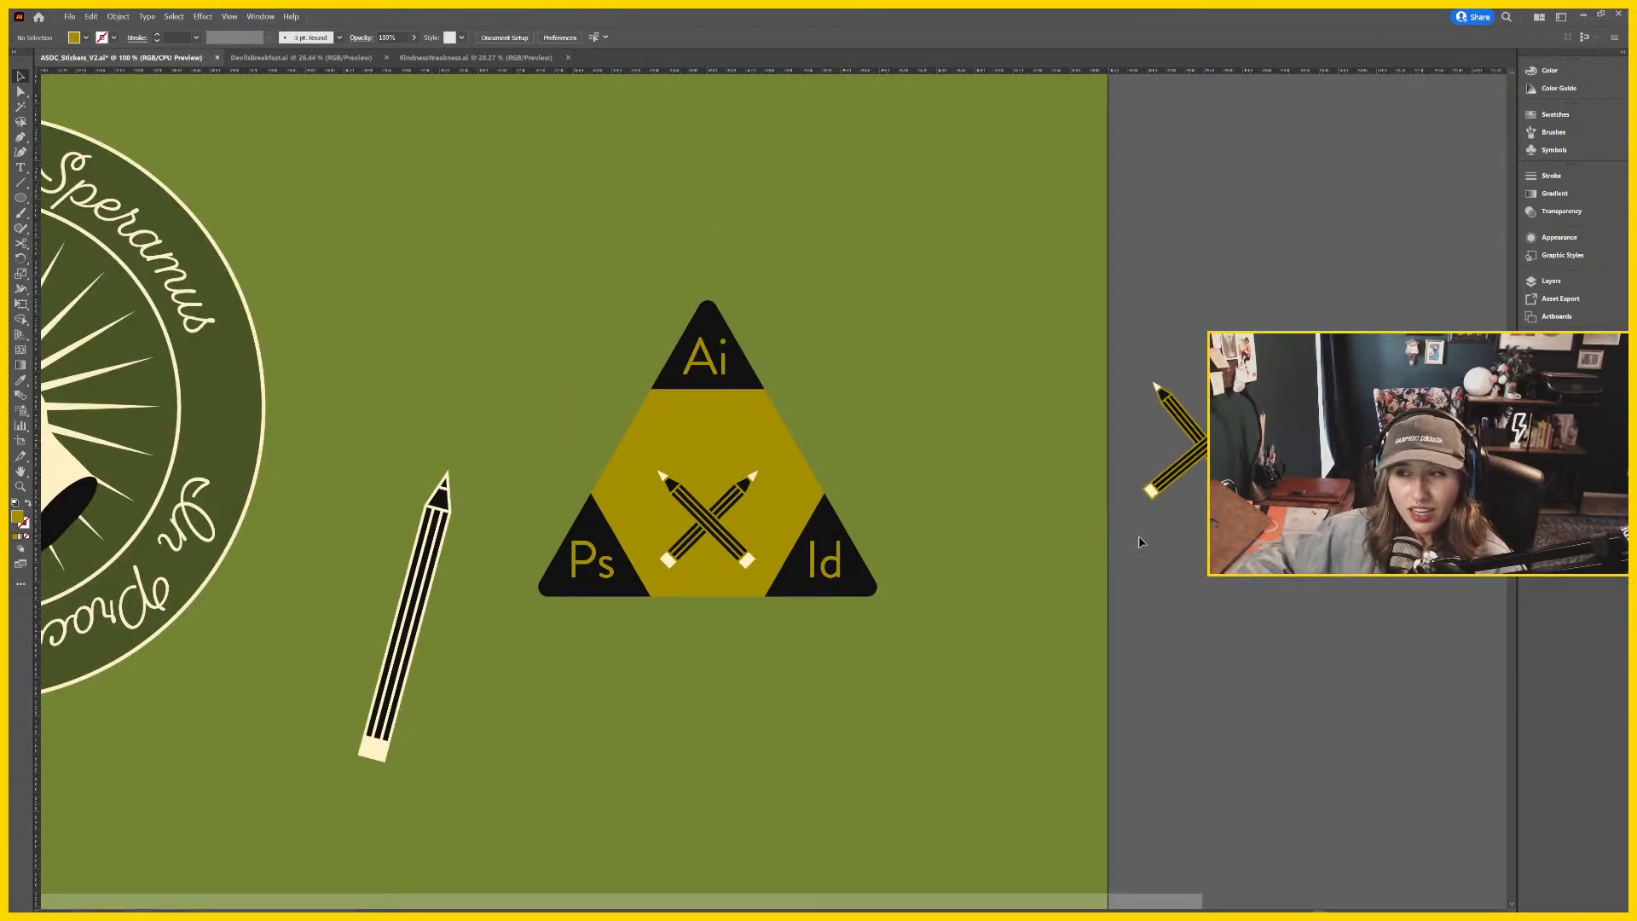
{"action": "left_click_drag", "start_coordinate": [1023, 531], "coordinate": [989, 529]}
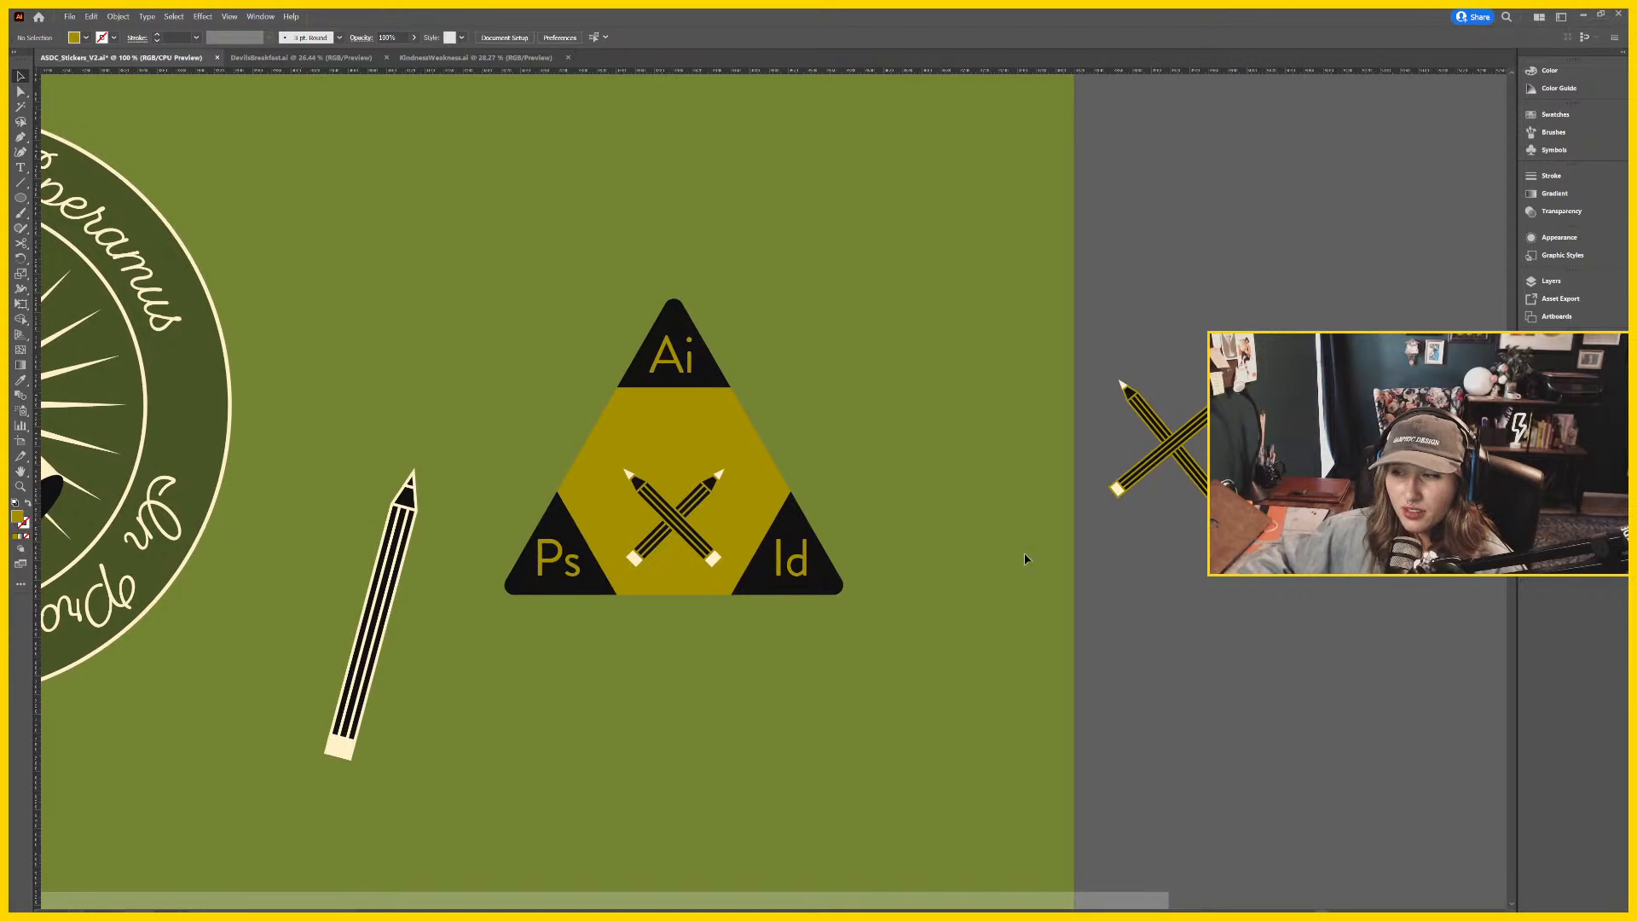
{"action": "key", "text": "ctrl+plus"}
{"action": "key", "text": "ctrl+plus"}
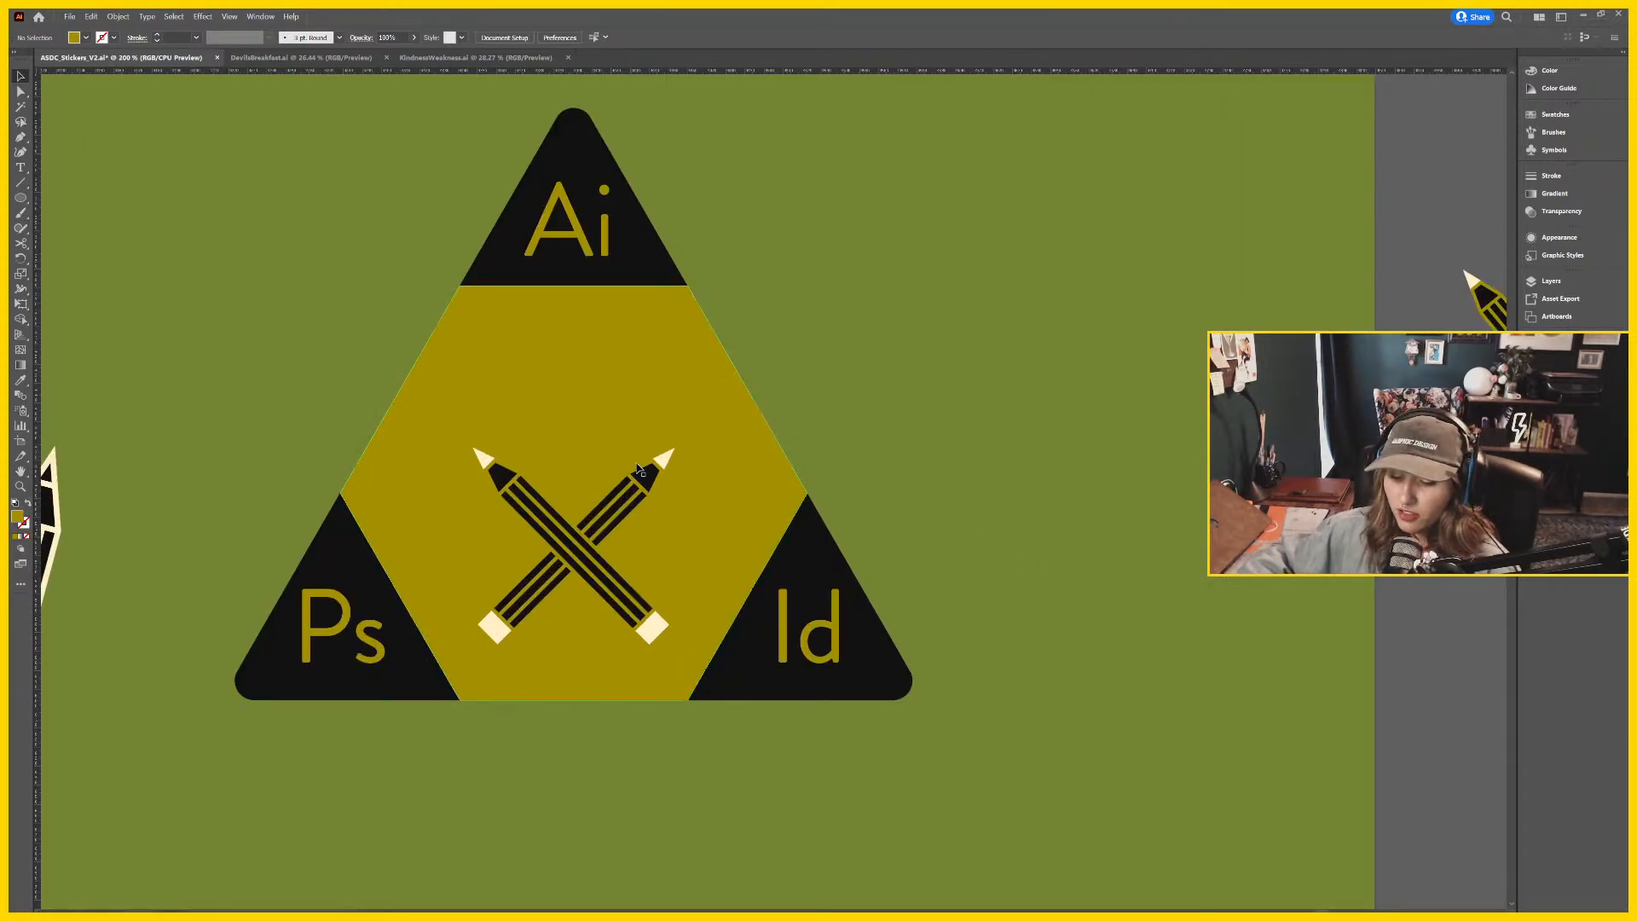
Recolour the cream outline around the upper-right-pointing pencil's tip with the hexagon's gold, and leave isolation.
{"action": "key", "text": "ctrl+plus"}
{"action": "key", "text": "ctrl+plus"}
{"action": "key", "text": "ctrl+plus"}
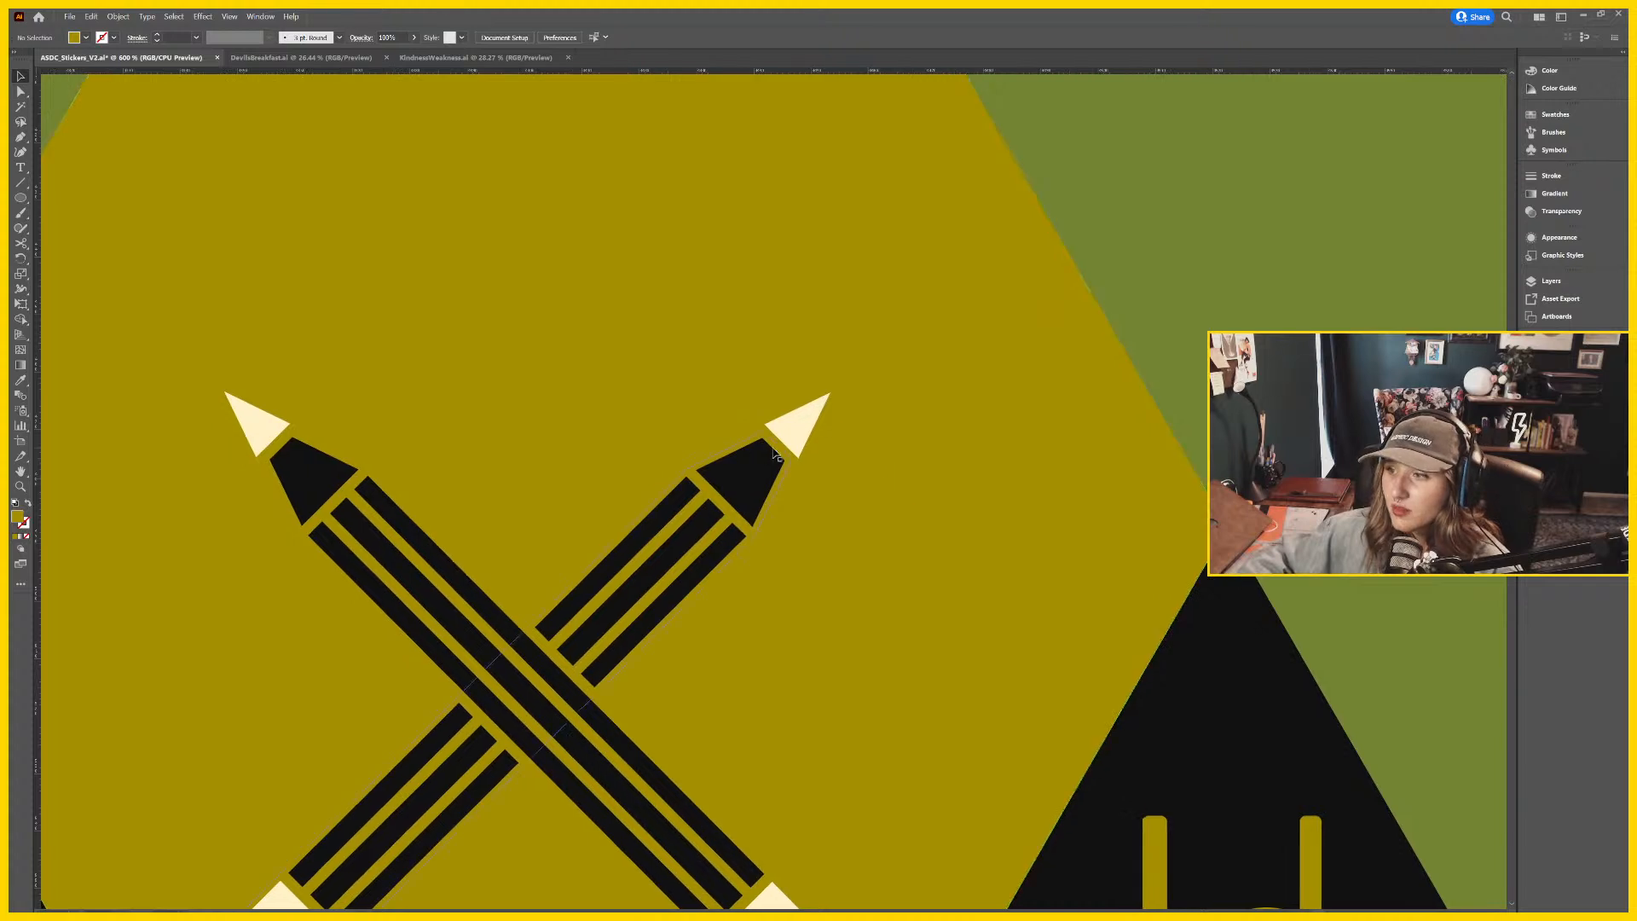
{"action": "double_click", "coordinate": [792, 445]}
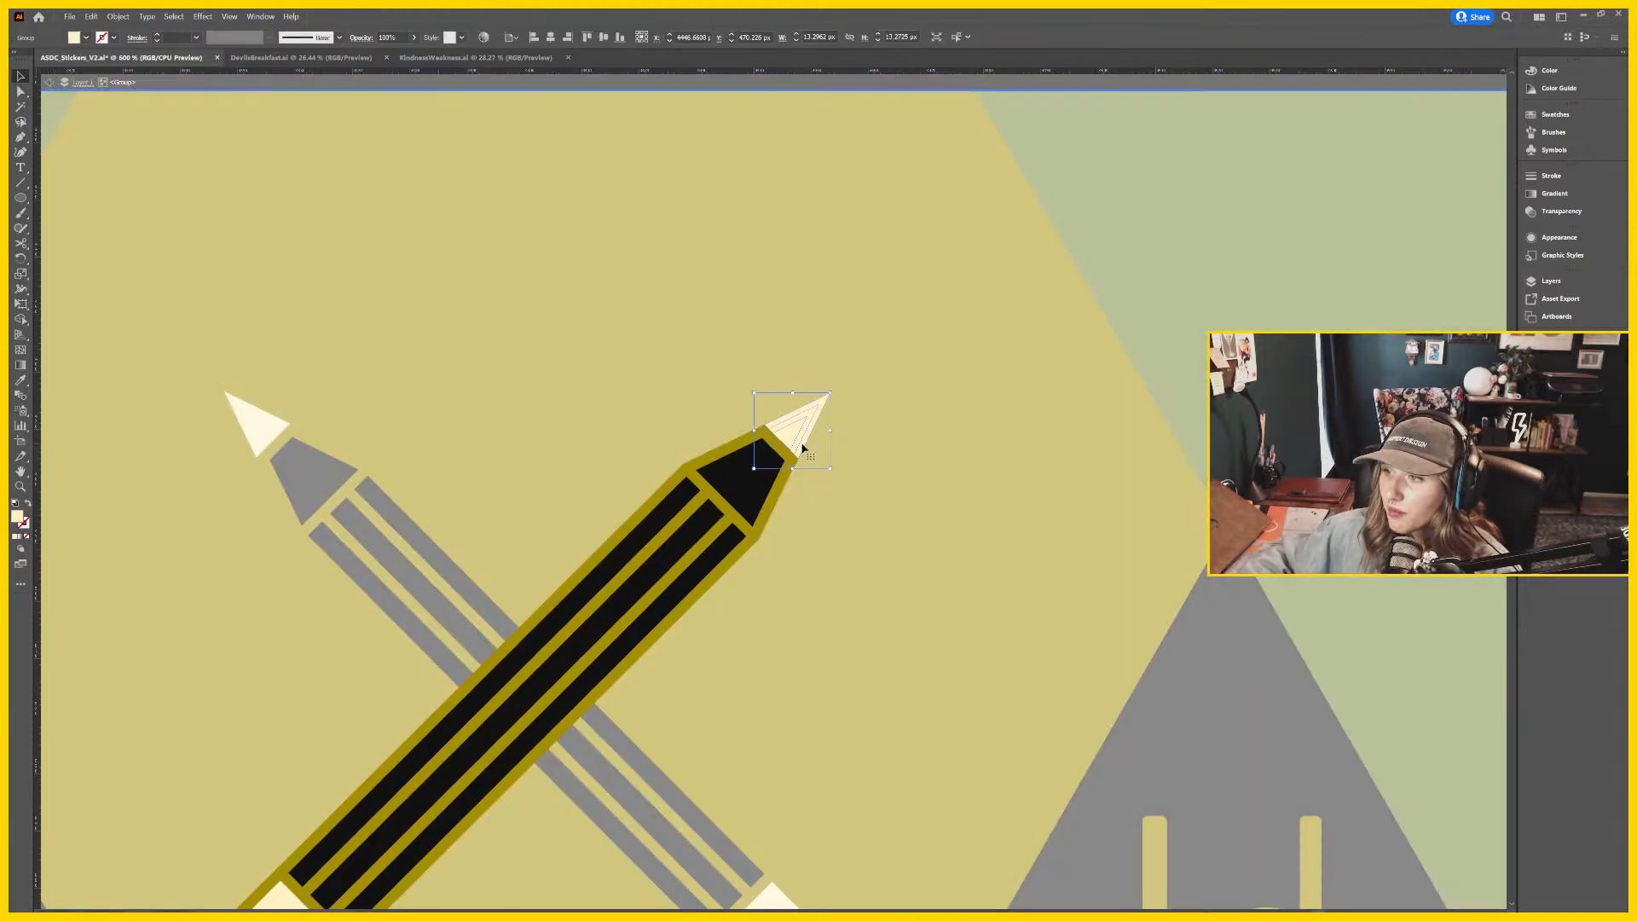
{"action": "double_click", "coordinate": [802, 446]}
{"action": "left_click", "coordinate": [801, 446]}
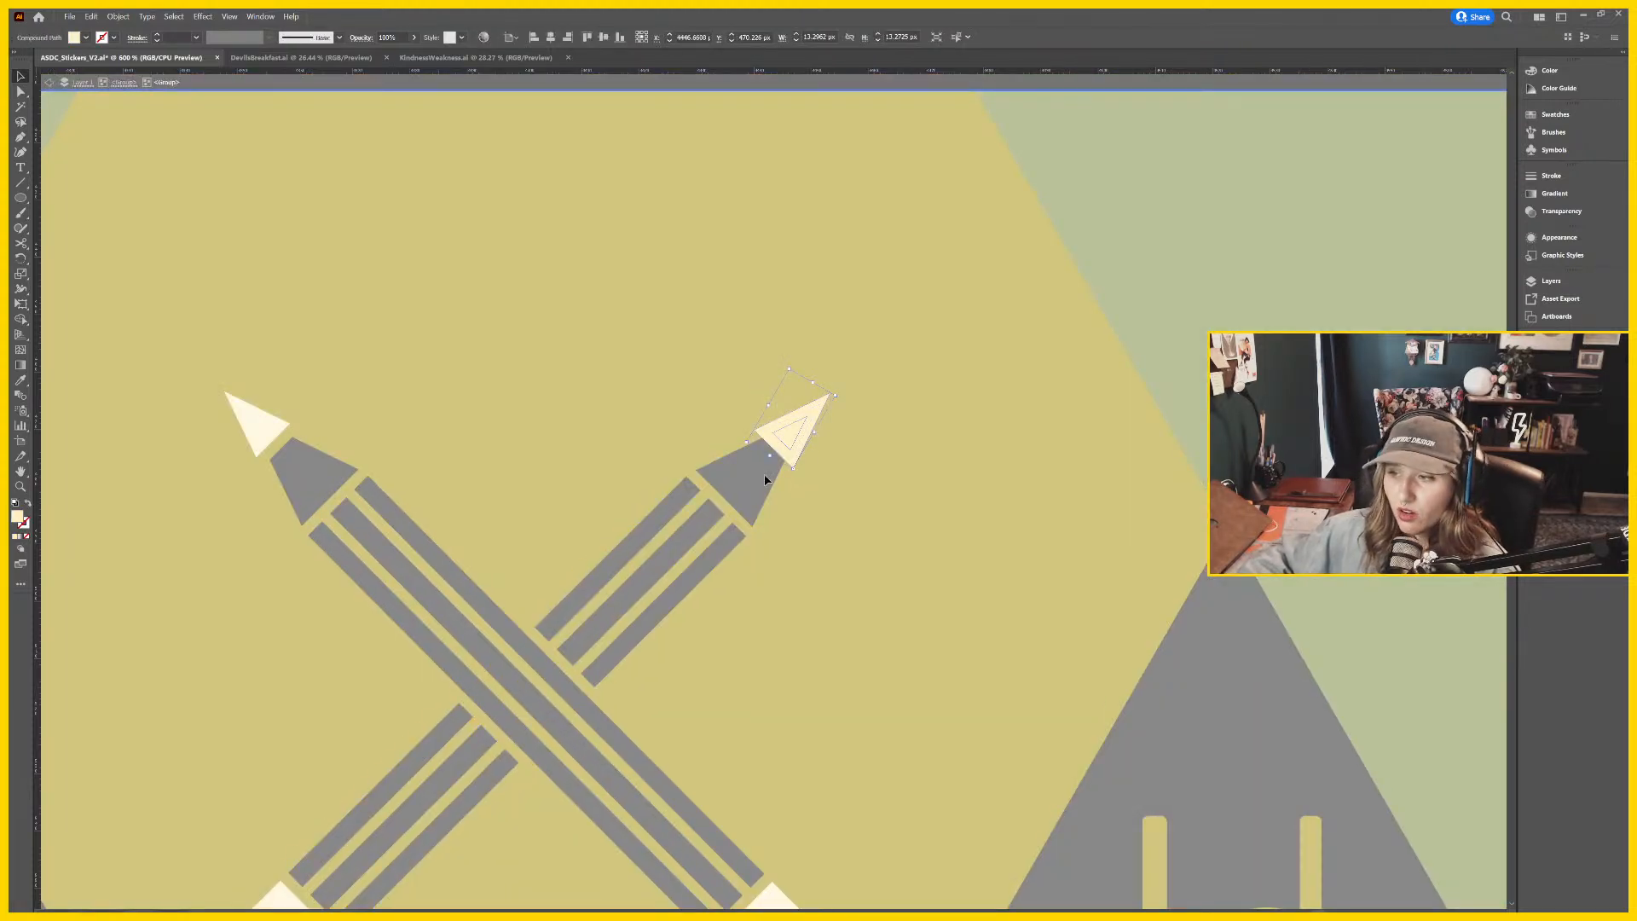
{"action": "key", "text": "i"}
{"action": "left_click", "coordinate": [789, 504]}
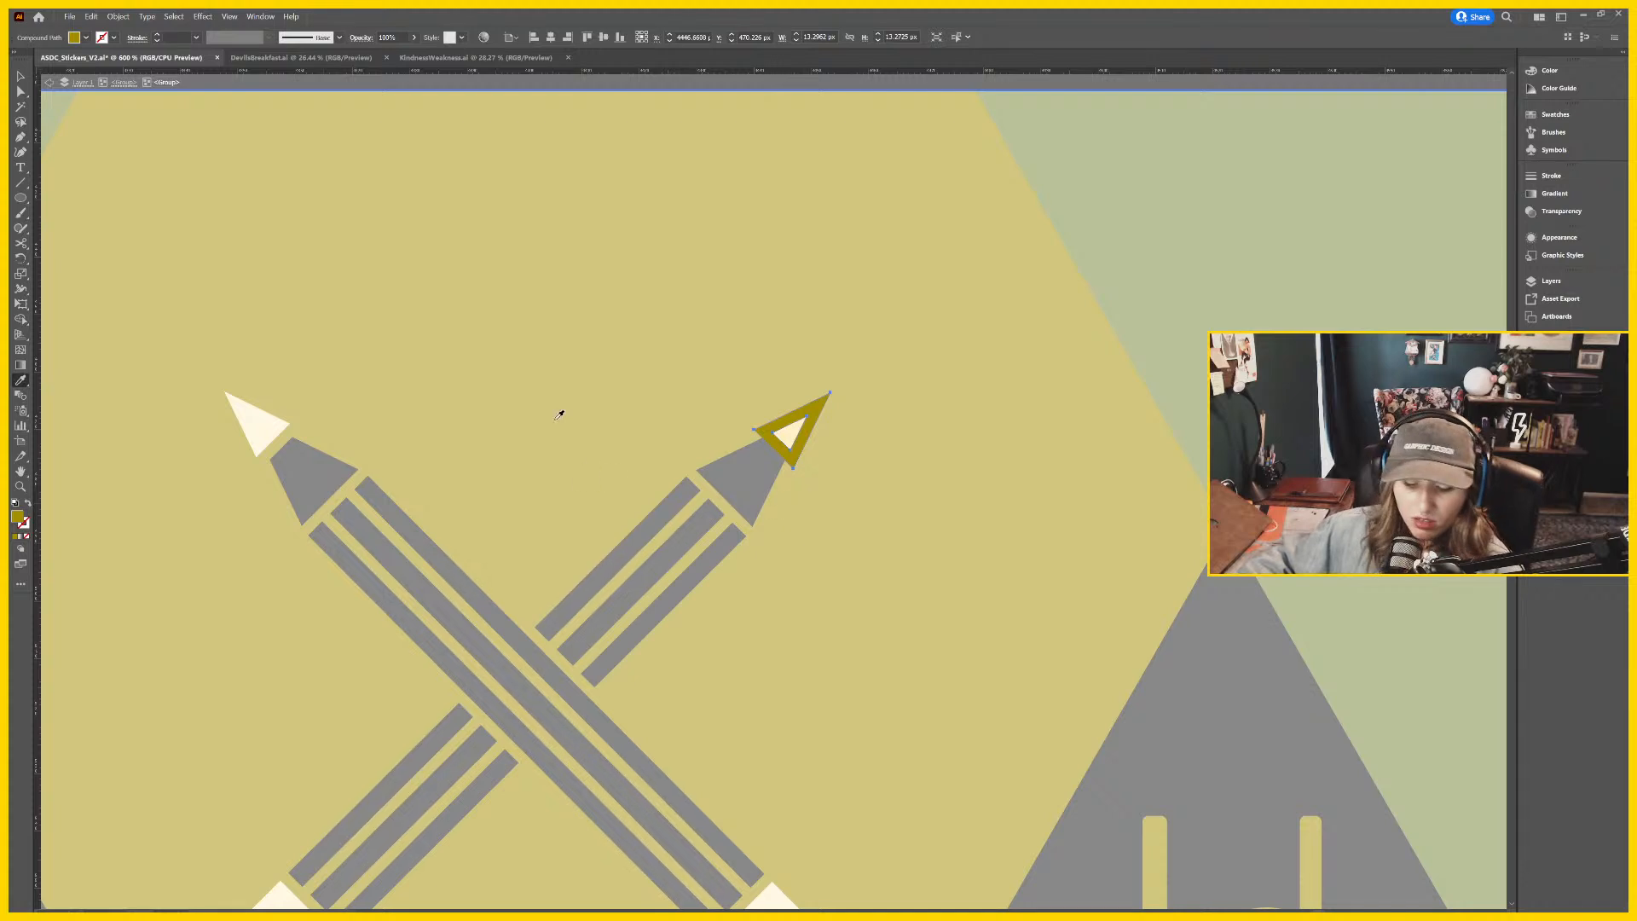
{"action": "key", "text": "v"}
{"action": "left_click", "coordinate": [278, 427]}
{"action": "key", "text": "Escape"}
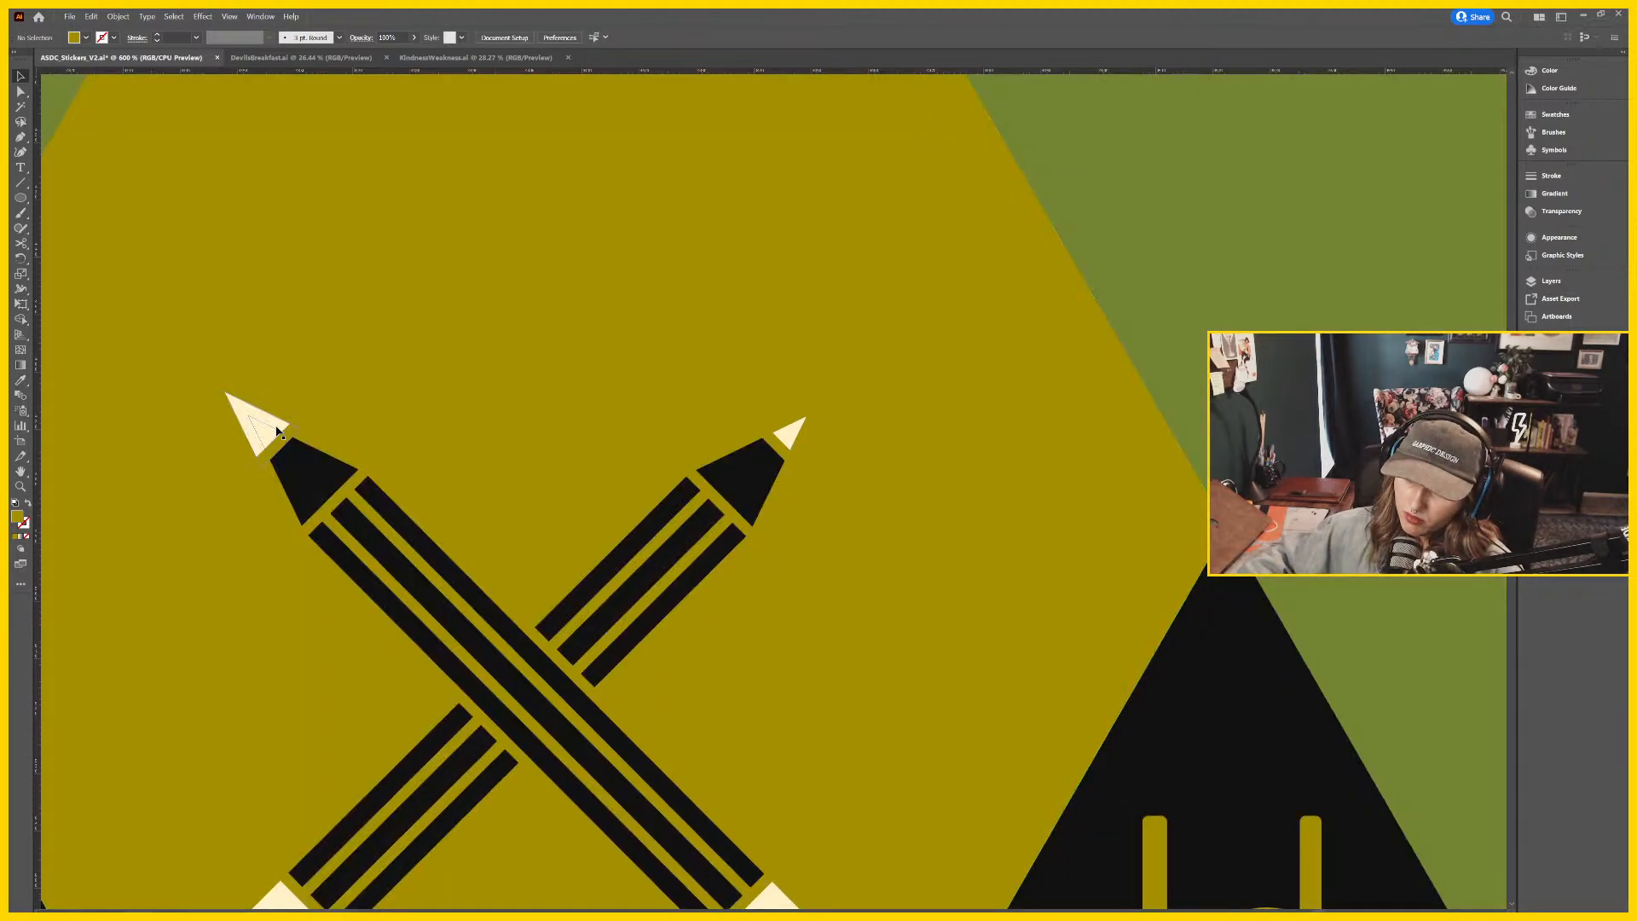
Recolour the cream outline around the upper-left-pointing pencil's tip with the hexagon's gold, and leave isolation.
{"action": "double_click", "coordinate": [277, 429]}
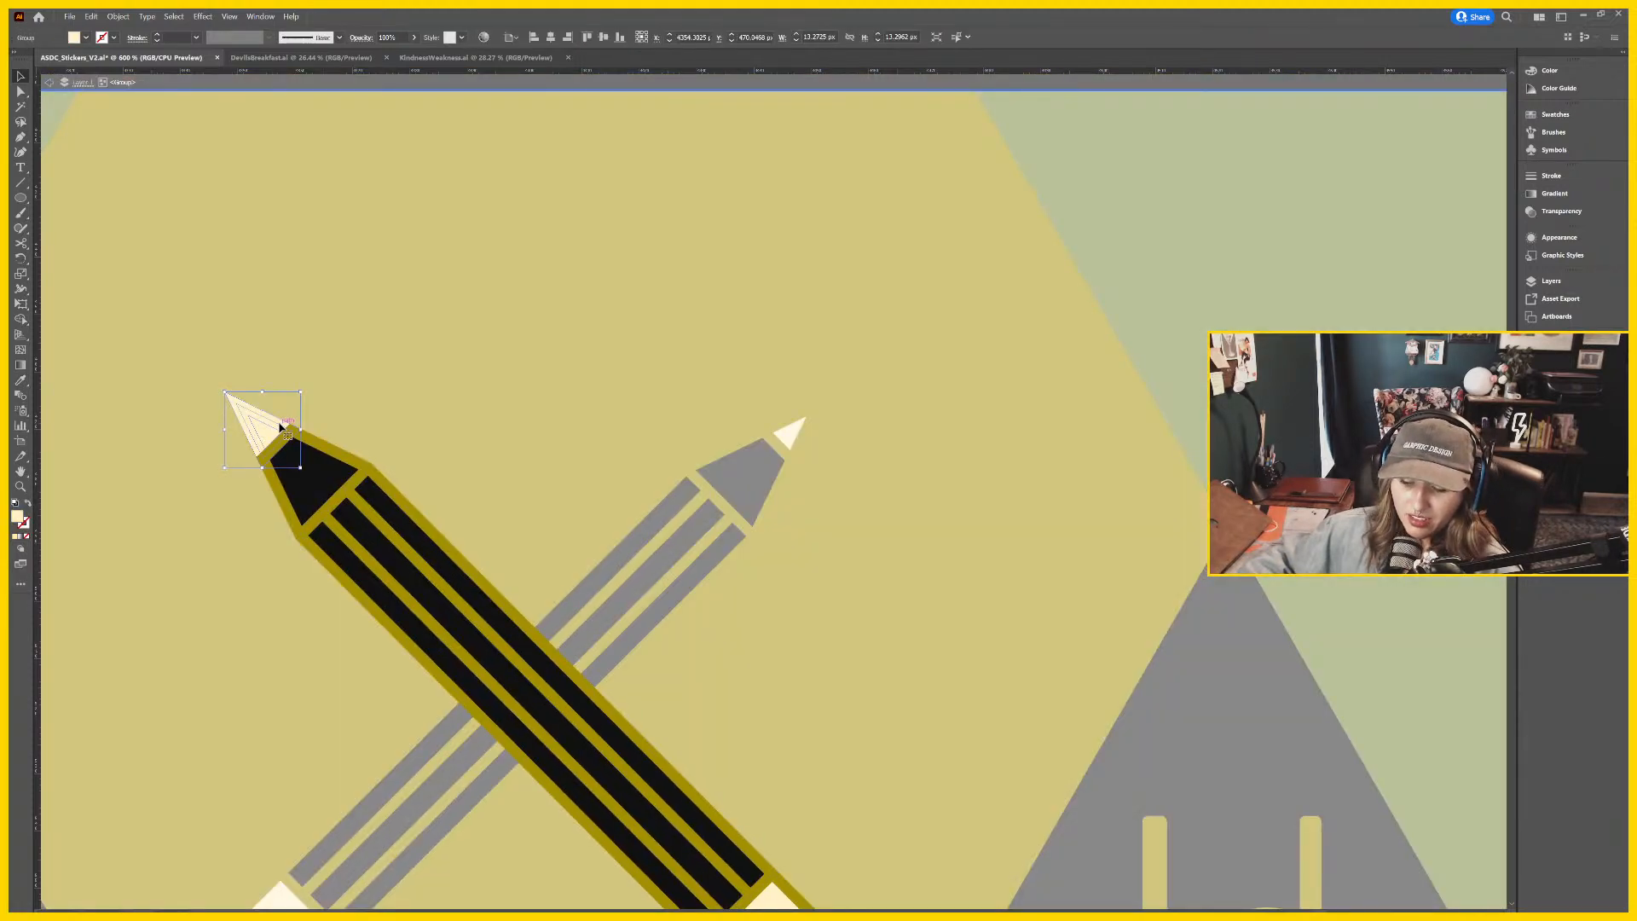
{"action": "double_click", "coordinate": [282, 427]}
{"action": "key", "text": "i"}
{"action": "left_click", "coordinate": [329, 436]}
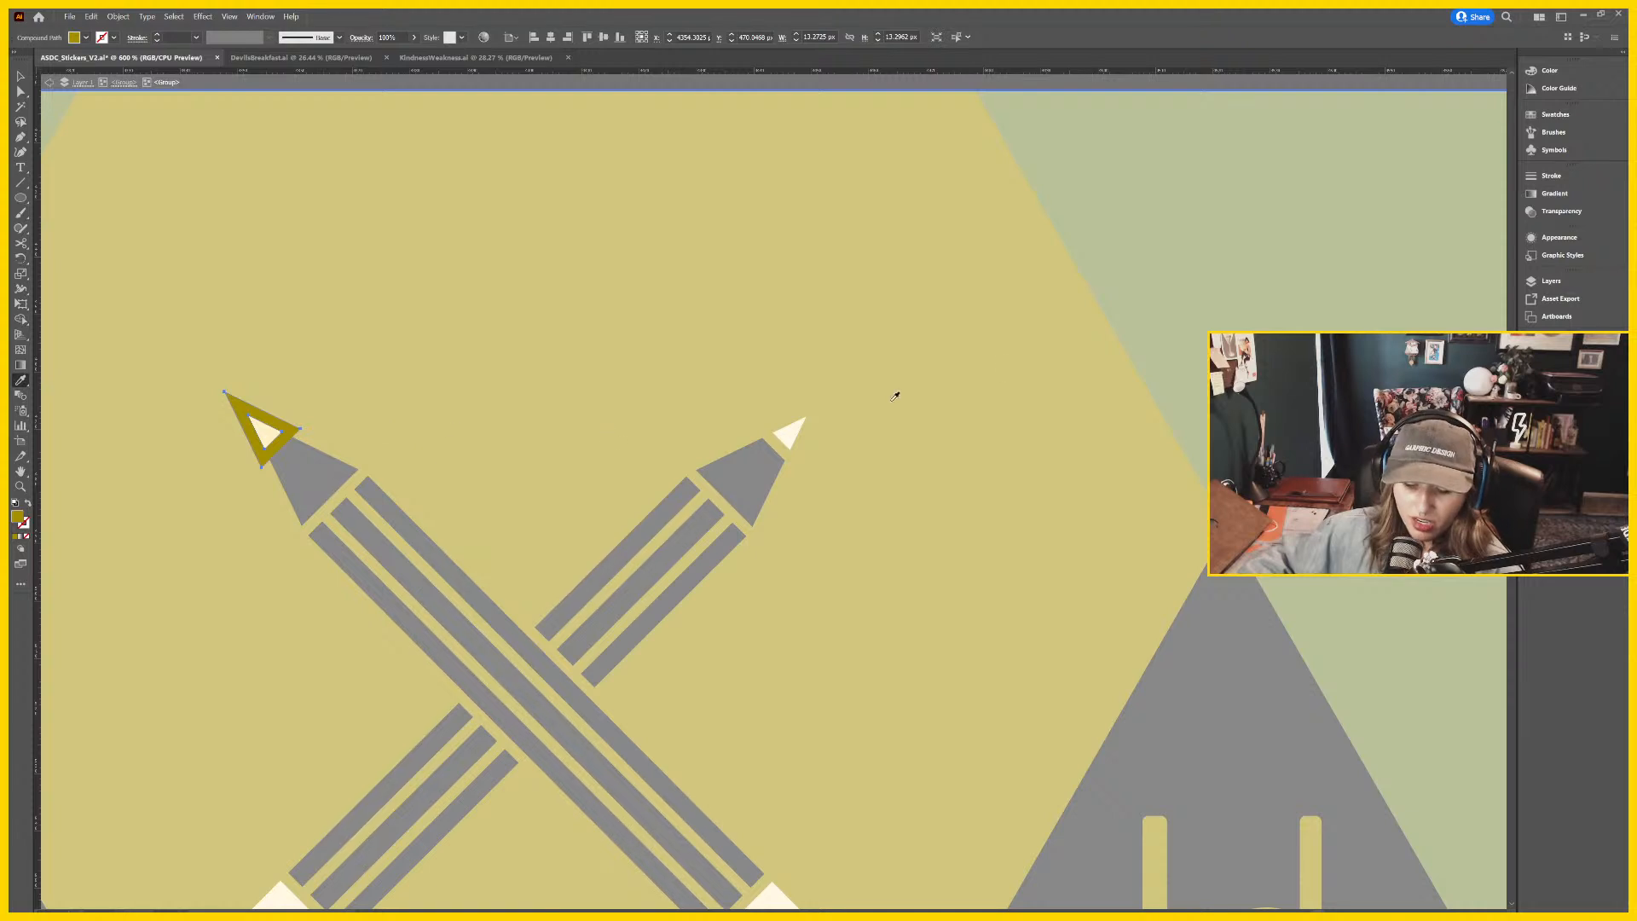
{"action": "key", "text": "v"}
{"action": "double_click", "coordinate": [1325, 263]}
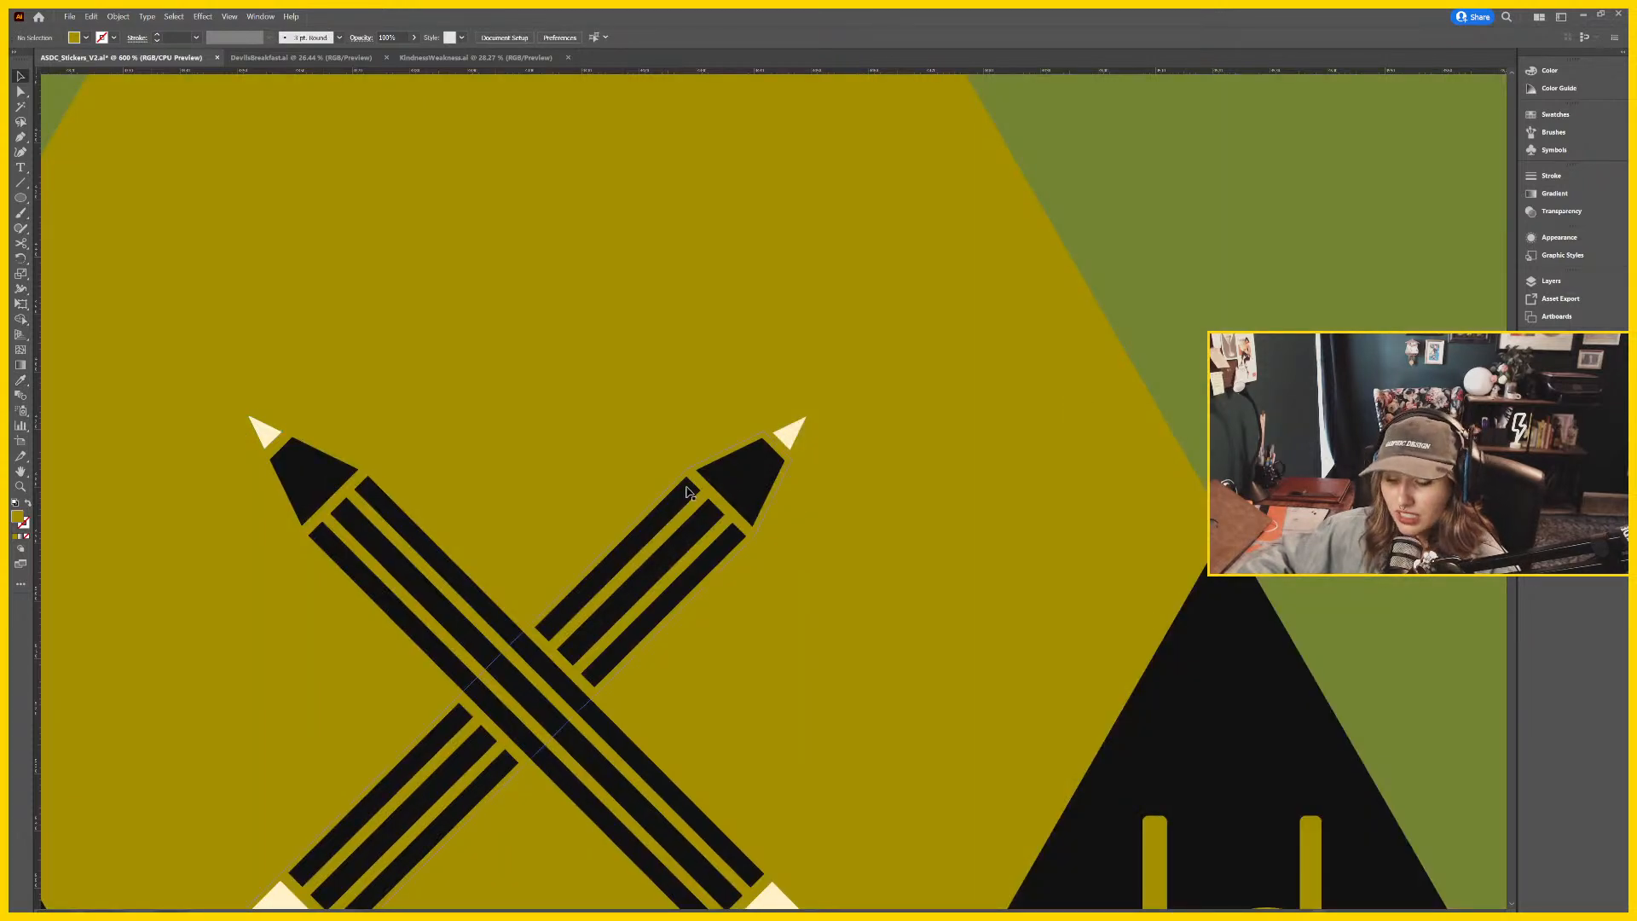
Examine the recoloured pencil tips and the overall balance of the triangle sticker from afar and close up.
{"action": "key", "text": "ctrl+minus"}
{"action": "key", "text": "ctrl+minus"}
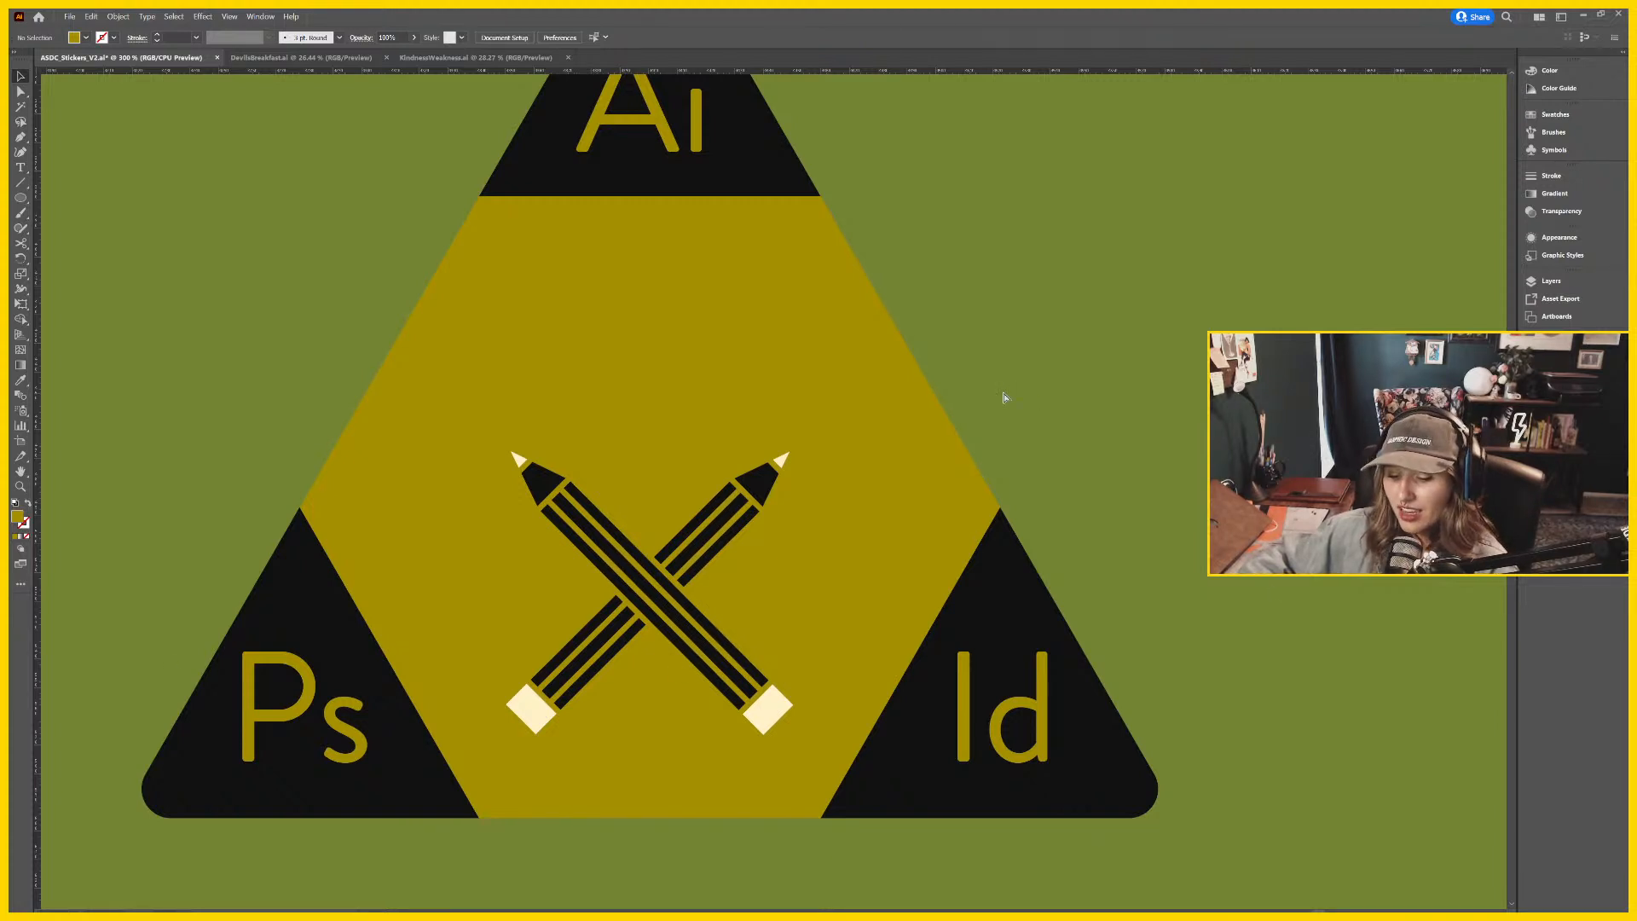
{"action": "key", "text": "ctrl+minus"}
{"action": "key", "text": "ctrl+minus"}
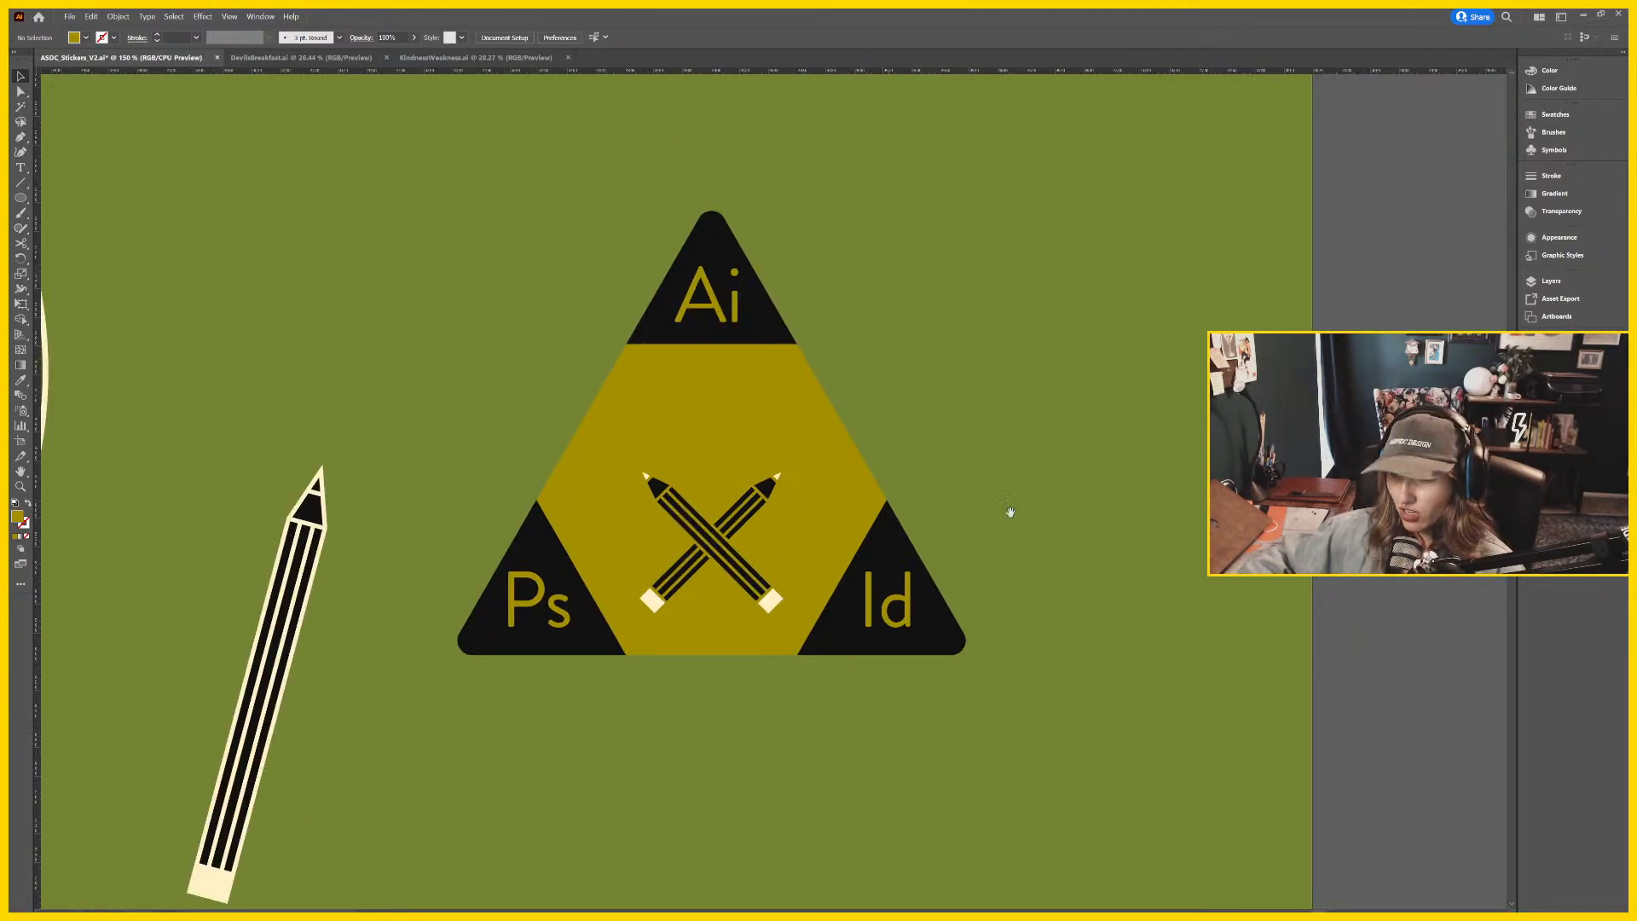
{"action": "left_click_drag", "start_coordinate": [1009, 512], "coordinate": [1071, 538]}
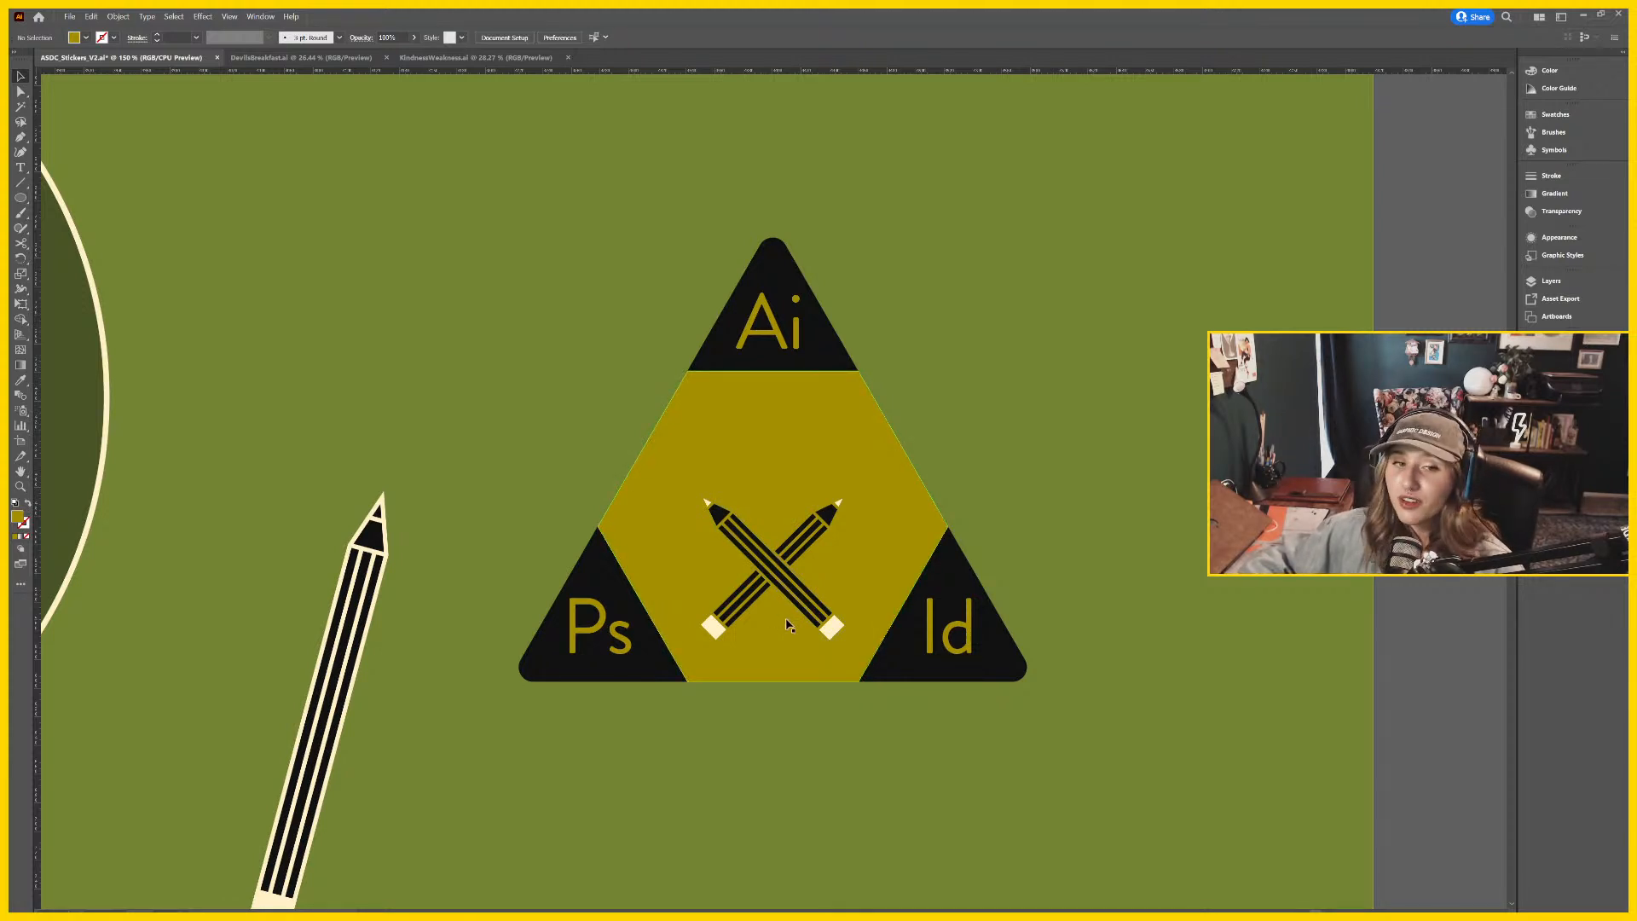
{"action": "key", "text": "ctrl+plus"}
{"action": "key", "text": "ctrl+plus"}
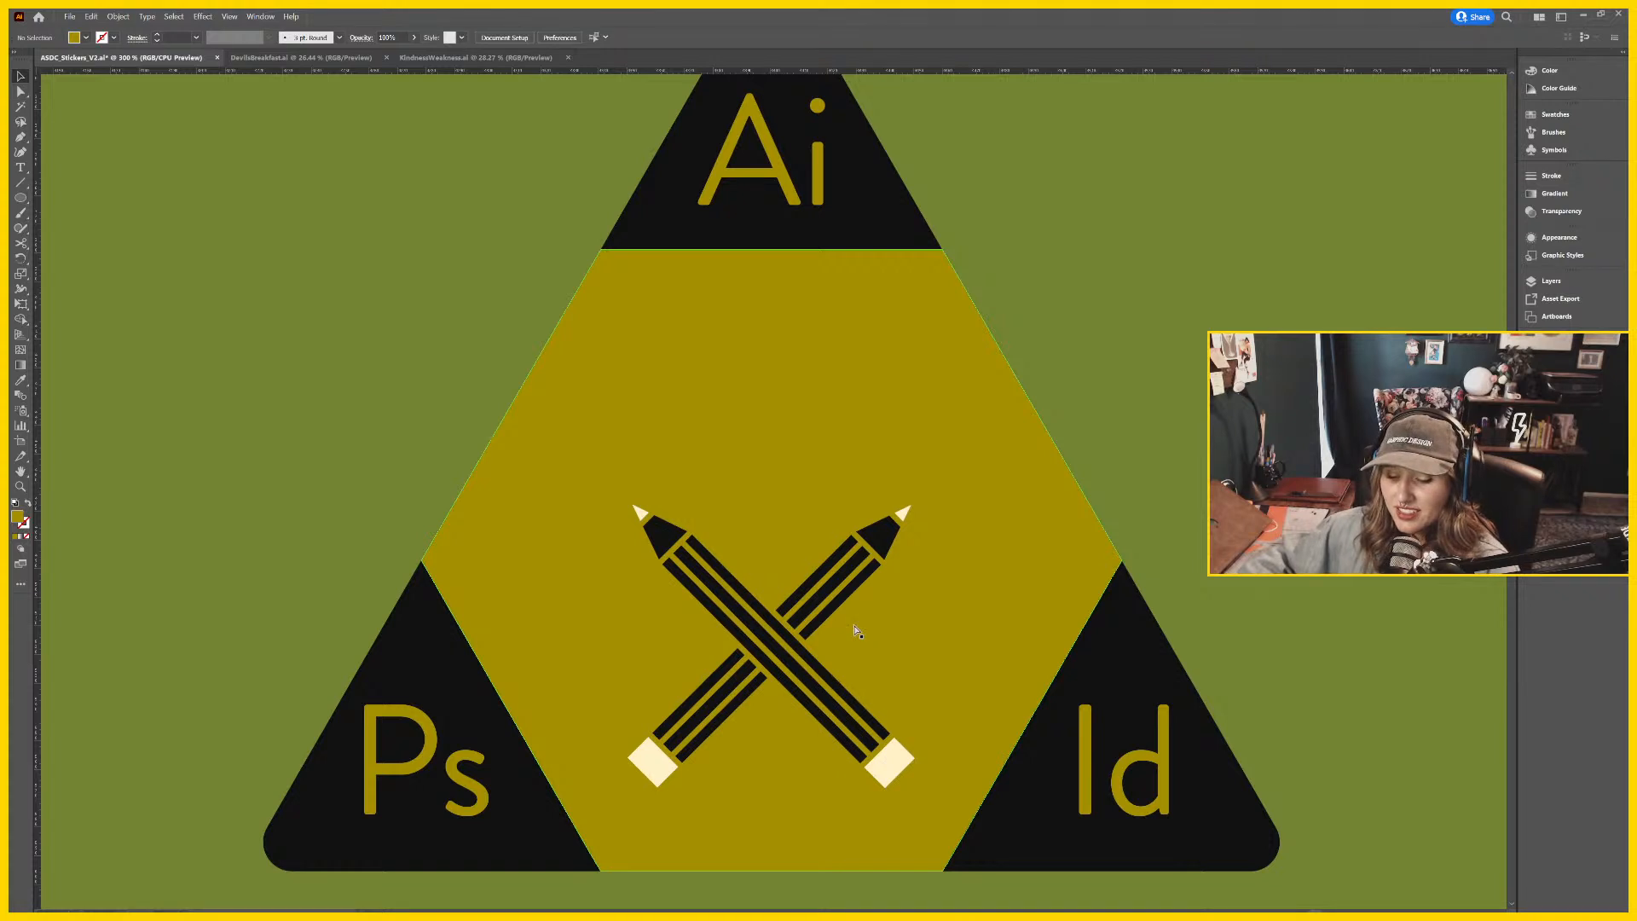
{"action": "key", "text": "ctrl+minus"}
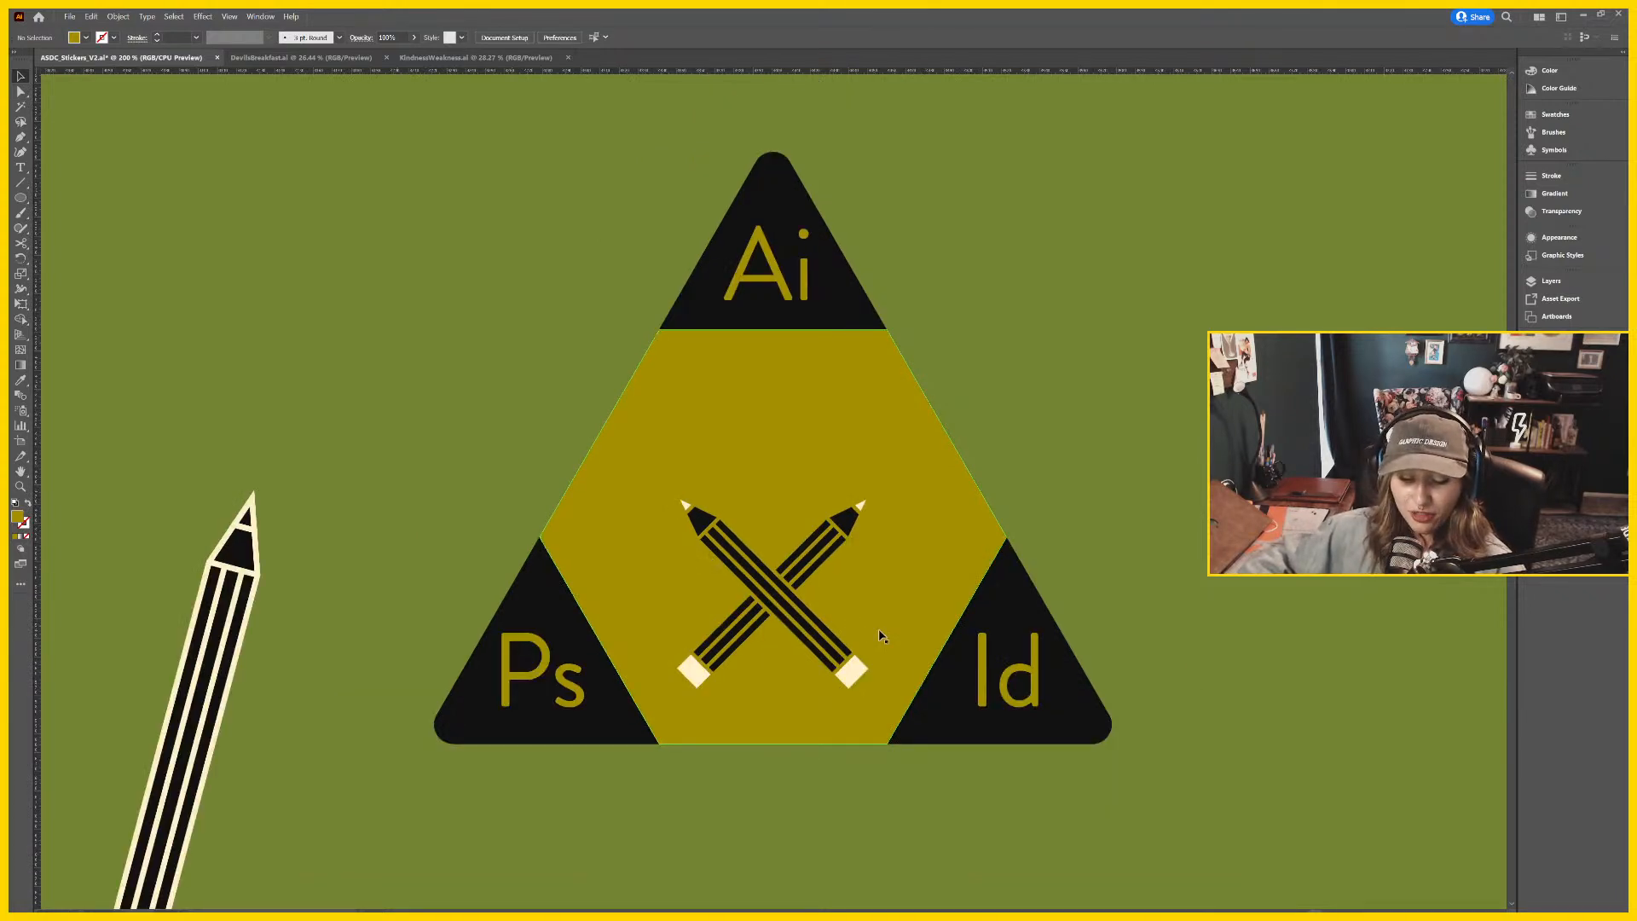
Place a new line of point text near the Ai corner and move it clear of the triangle's edge.
{"action": "key", "text": "t"}
{"action": "scroll", "coordinate": [1096, 475], "scroll_direction": "right", "scroll_amount": 5}
{"action": "left_click", "coordinate": [701, 330]}
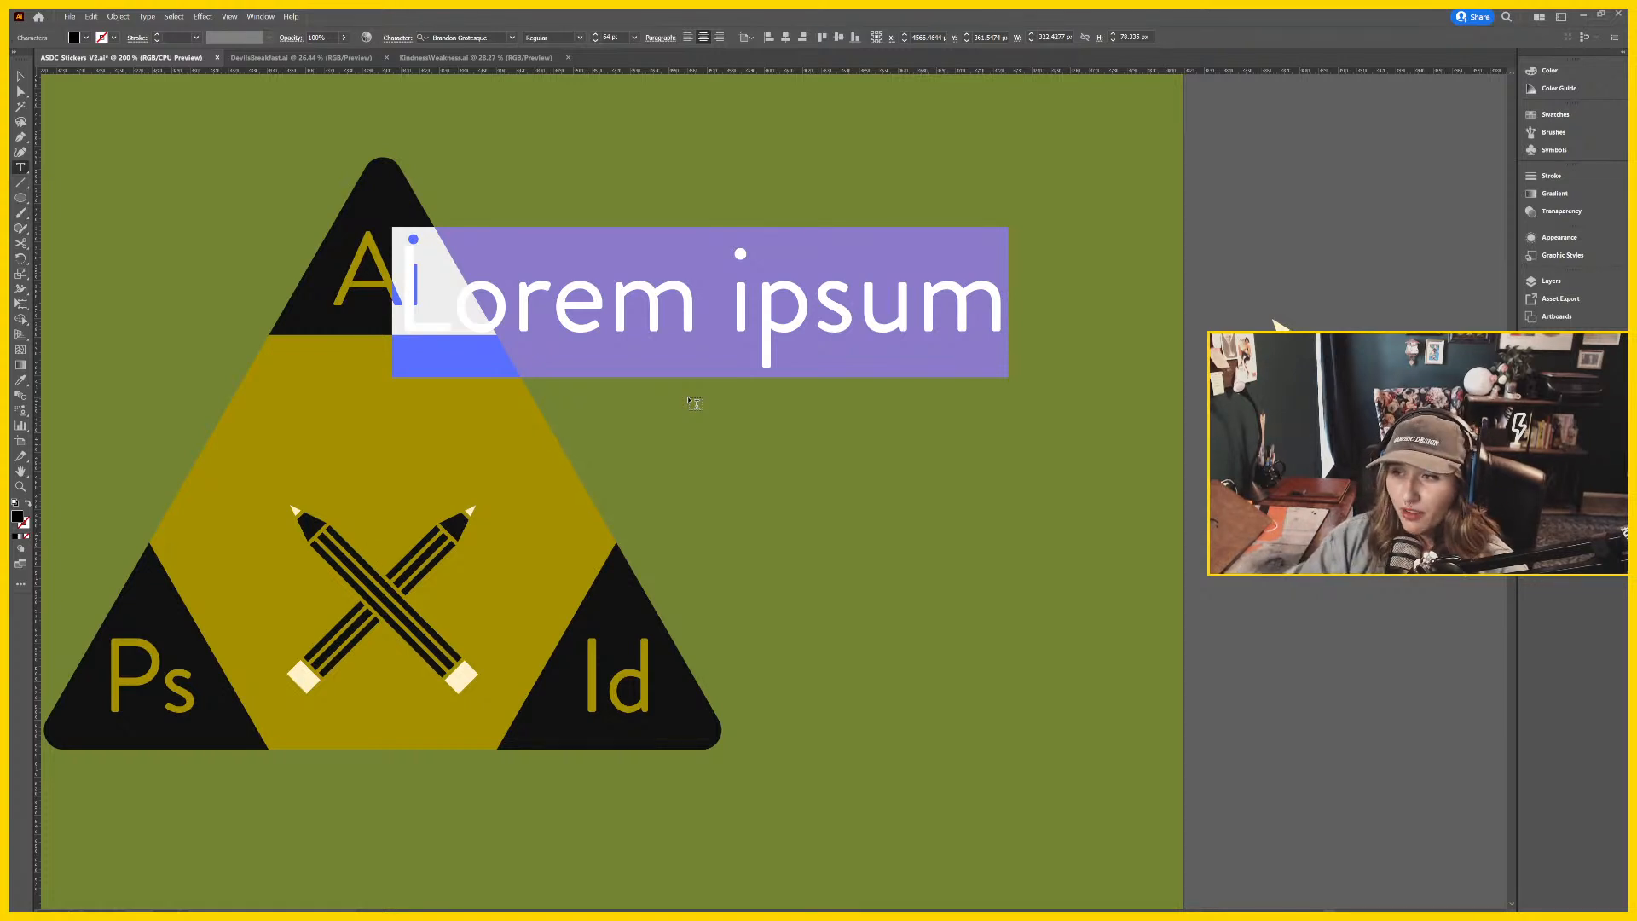
{"action": "left_click", "coordinate": [21, 77]}
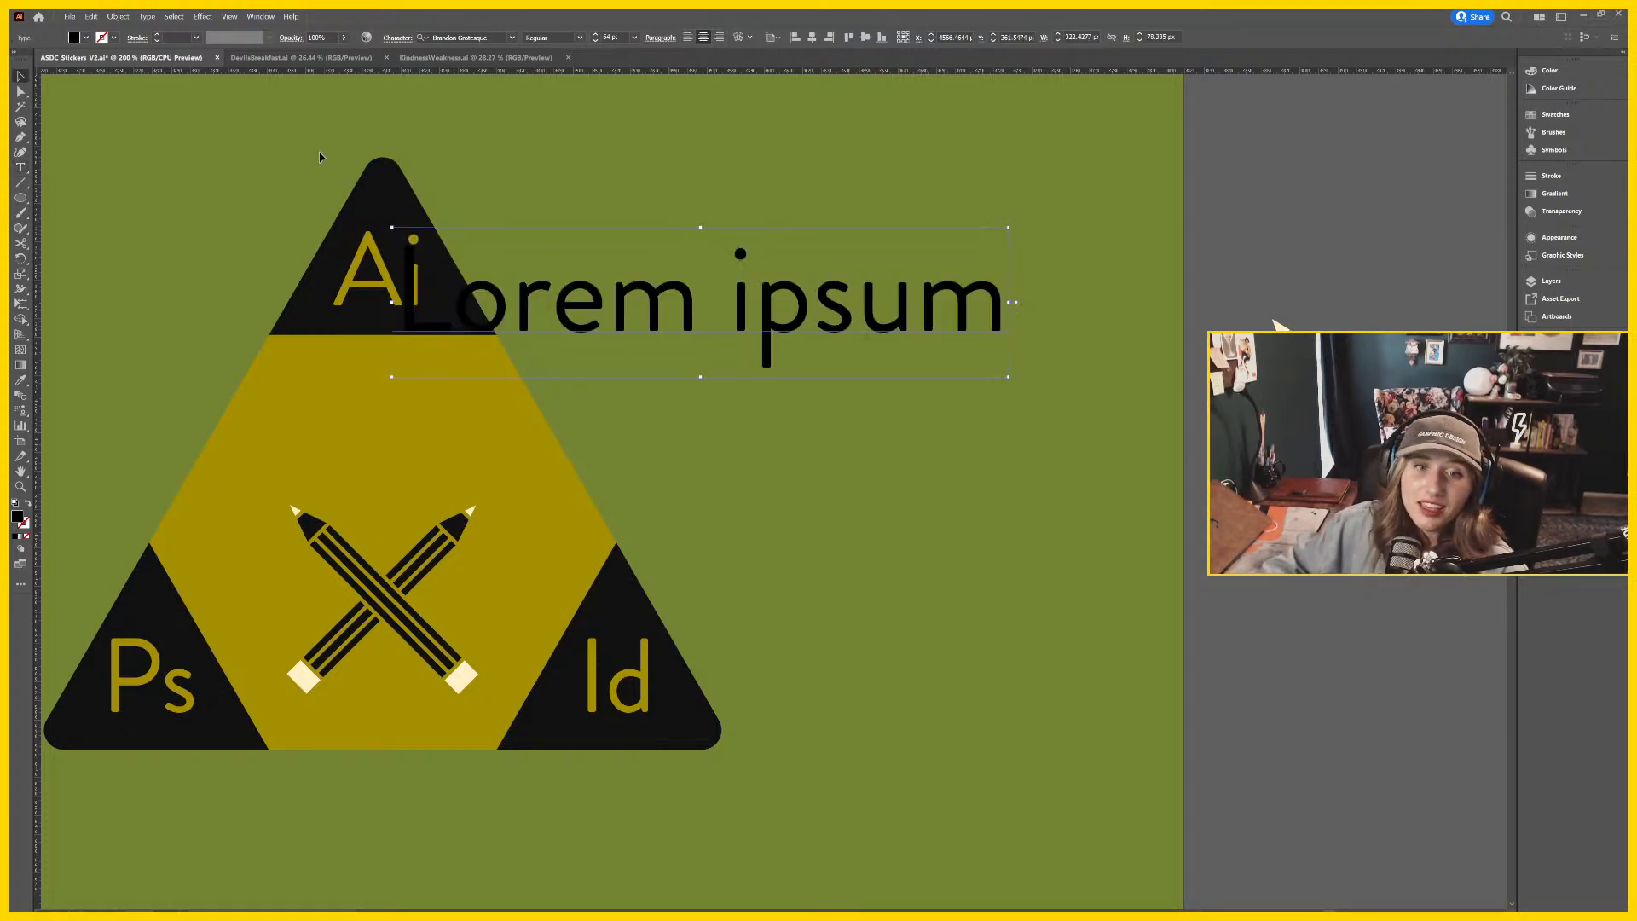
{"action": "left_click_drag", "start_coordinate": [690, 271], "coordinate": [826, 254]}
{"action": "left_click_drag", "start_coordinate": [990, 437], "coordinate": [969, 446]}
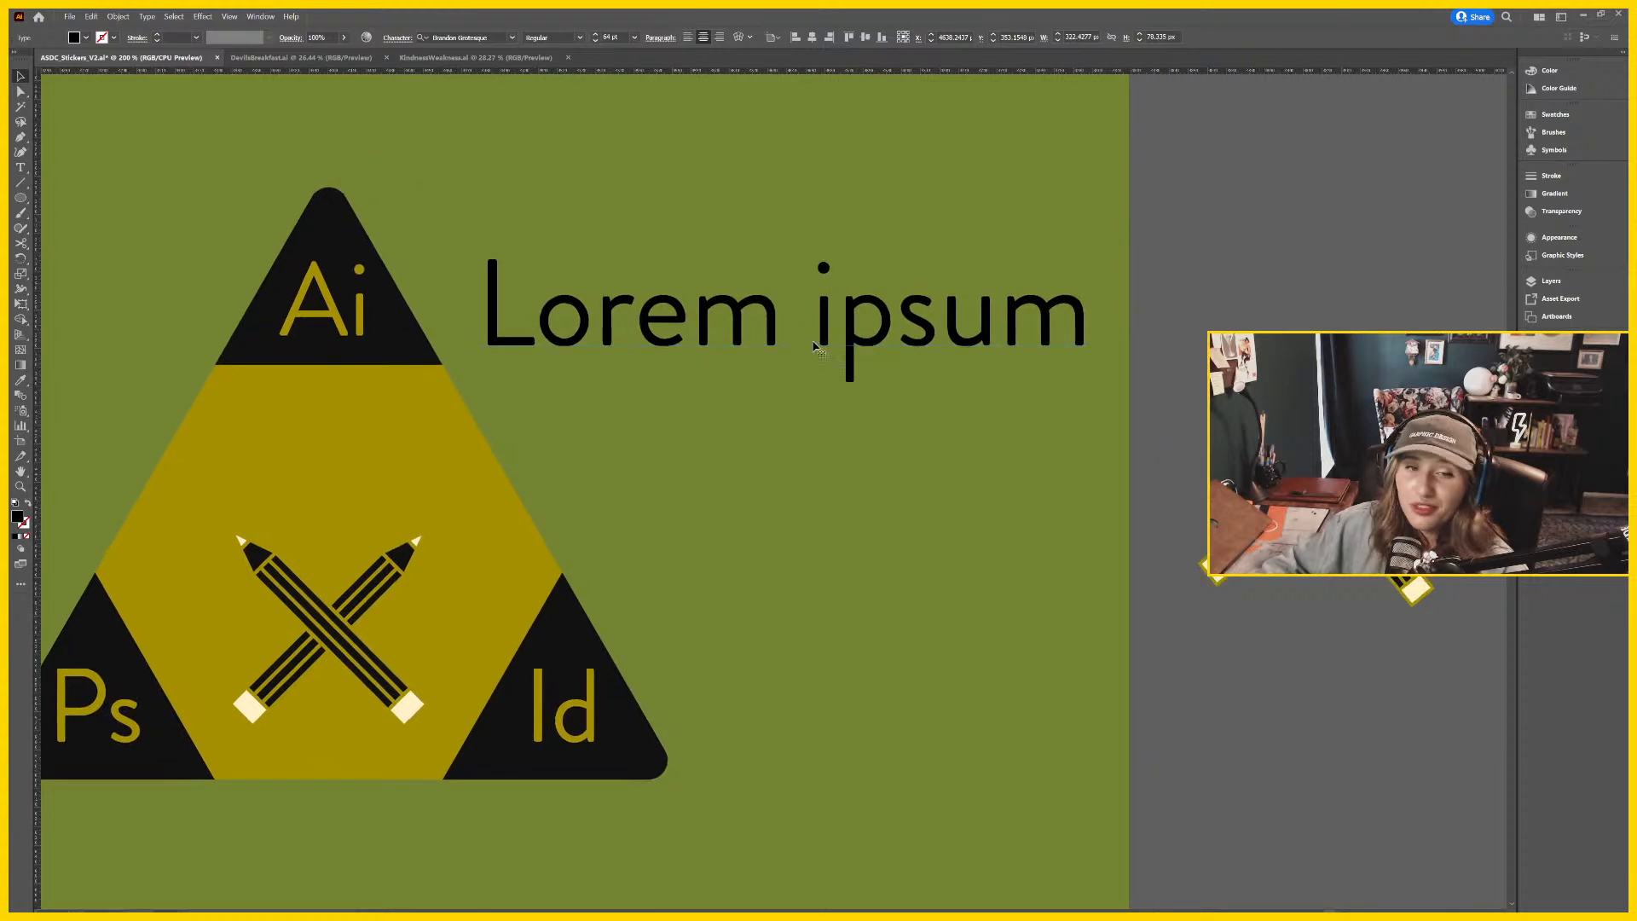
Replace the placeholder text with "The Holy Trinity", breaking it so that "Trinity" sits on a second line.
{"action": "double_click", "coordinate": [706, 299]}
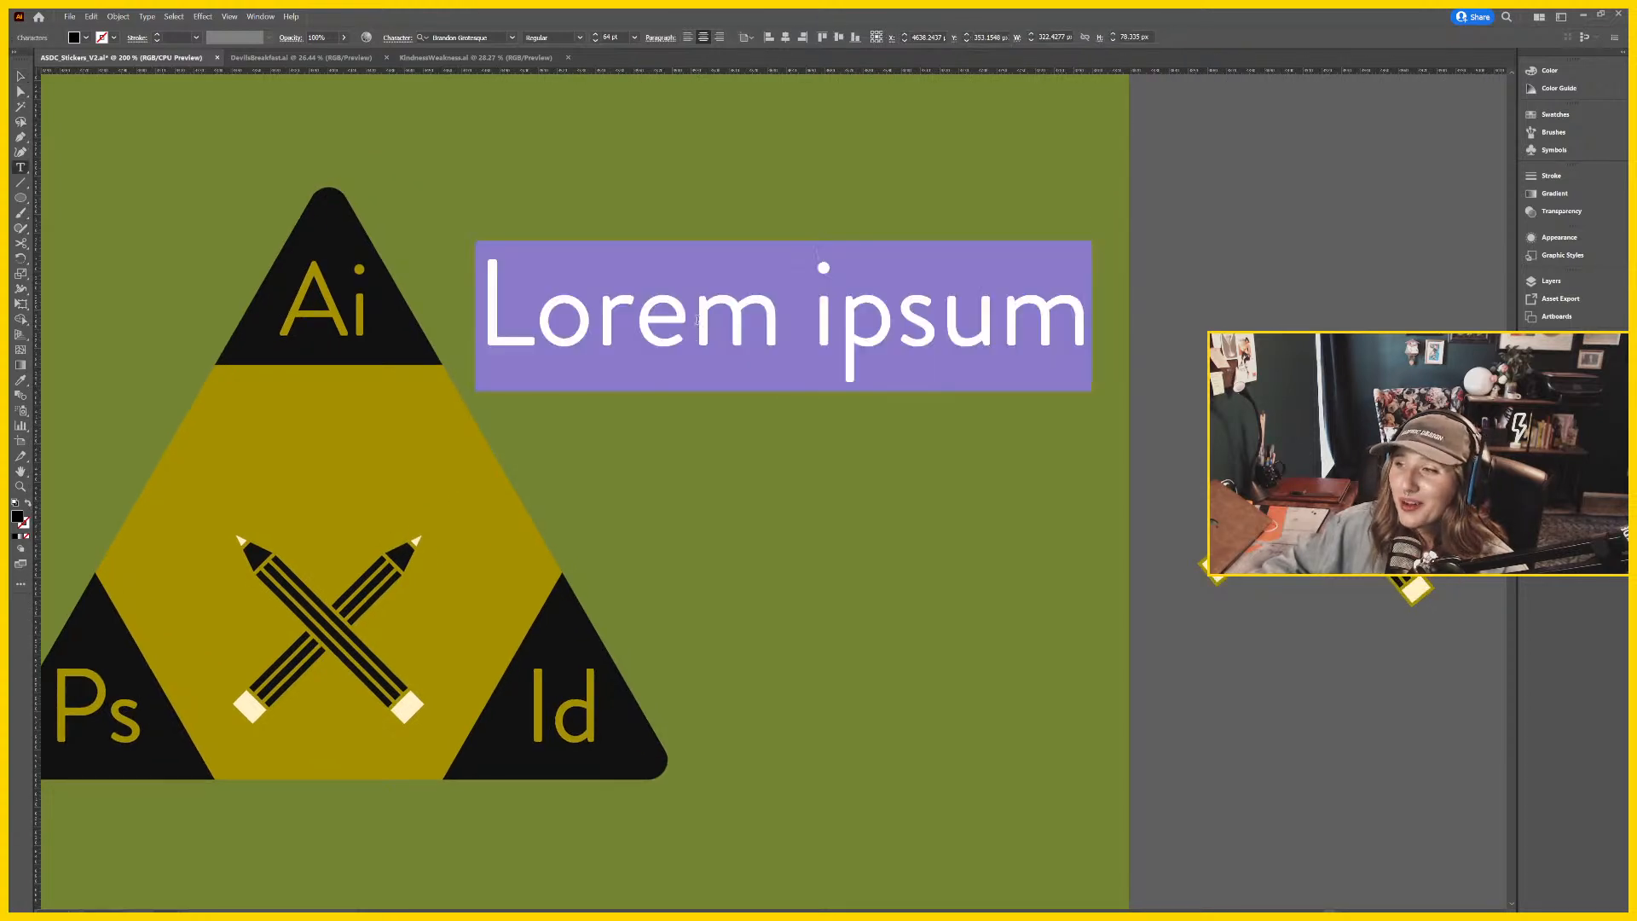
{"action": "key", "text": "ctrl+a"}
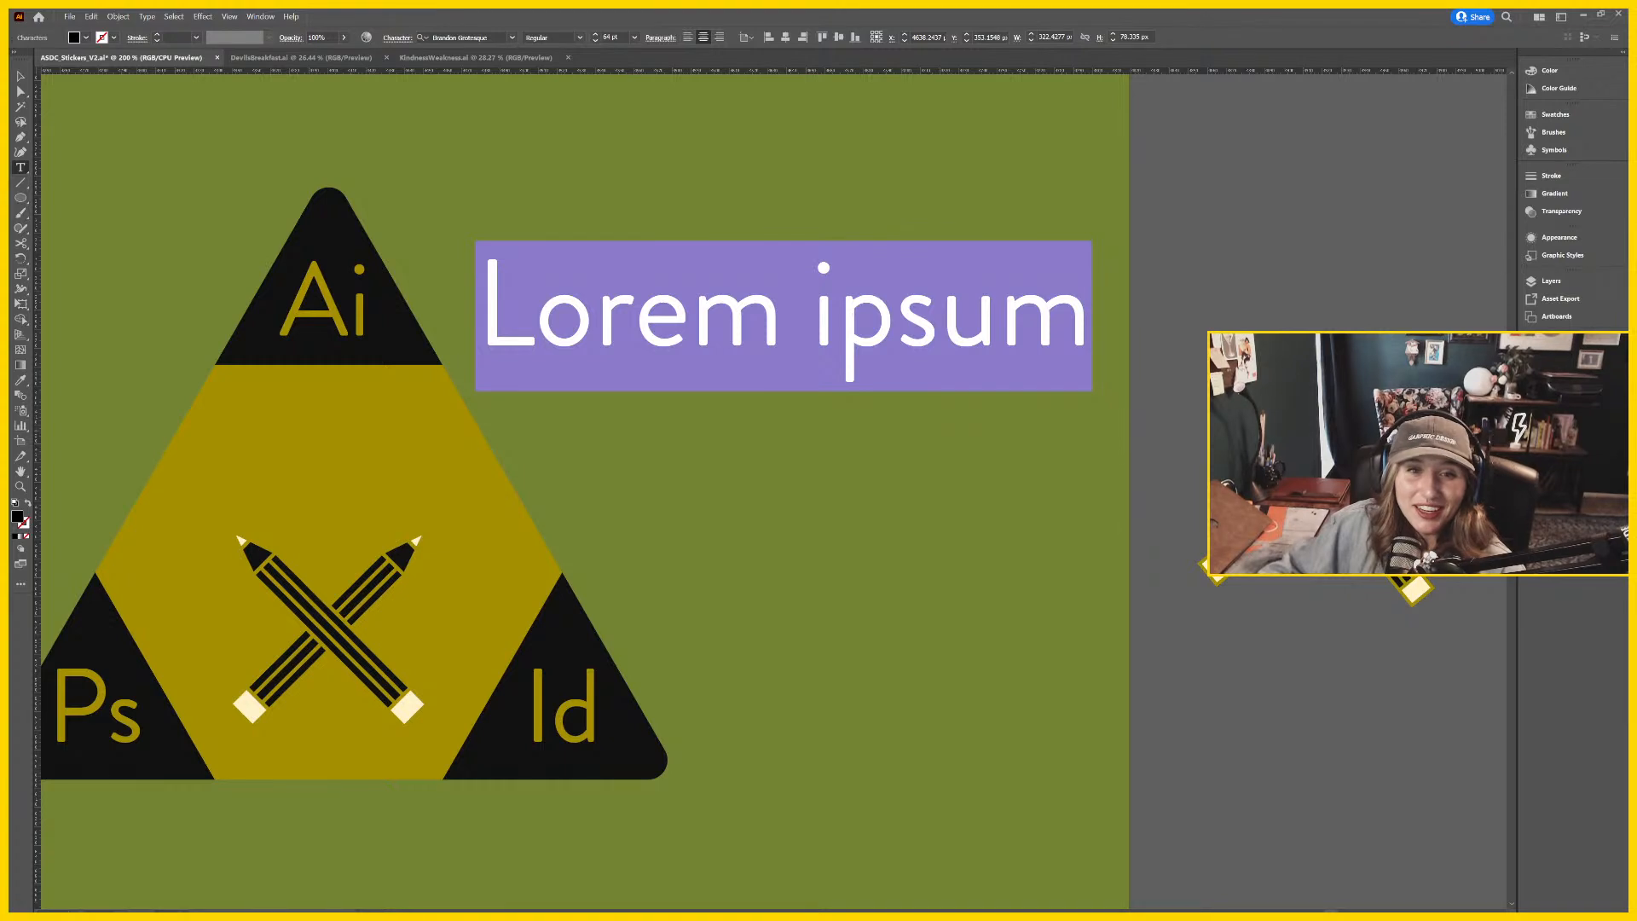
{"action": "left_click", "coordinate": [718, 323]}
{"action": "triple_click", "coordinate": [718, 322]}
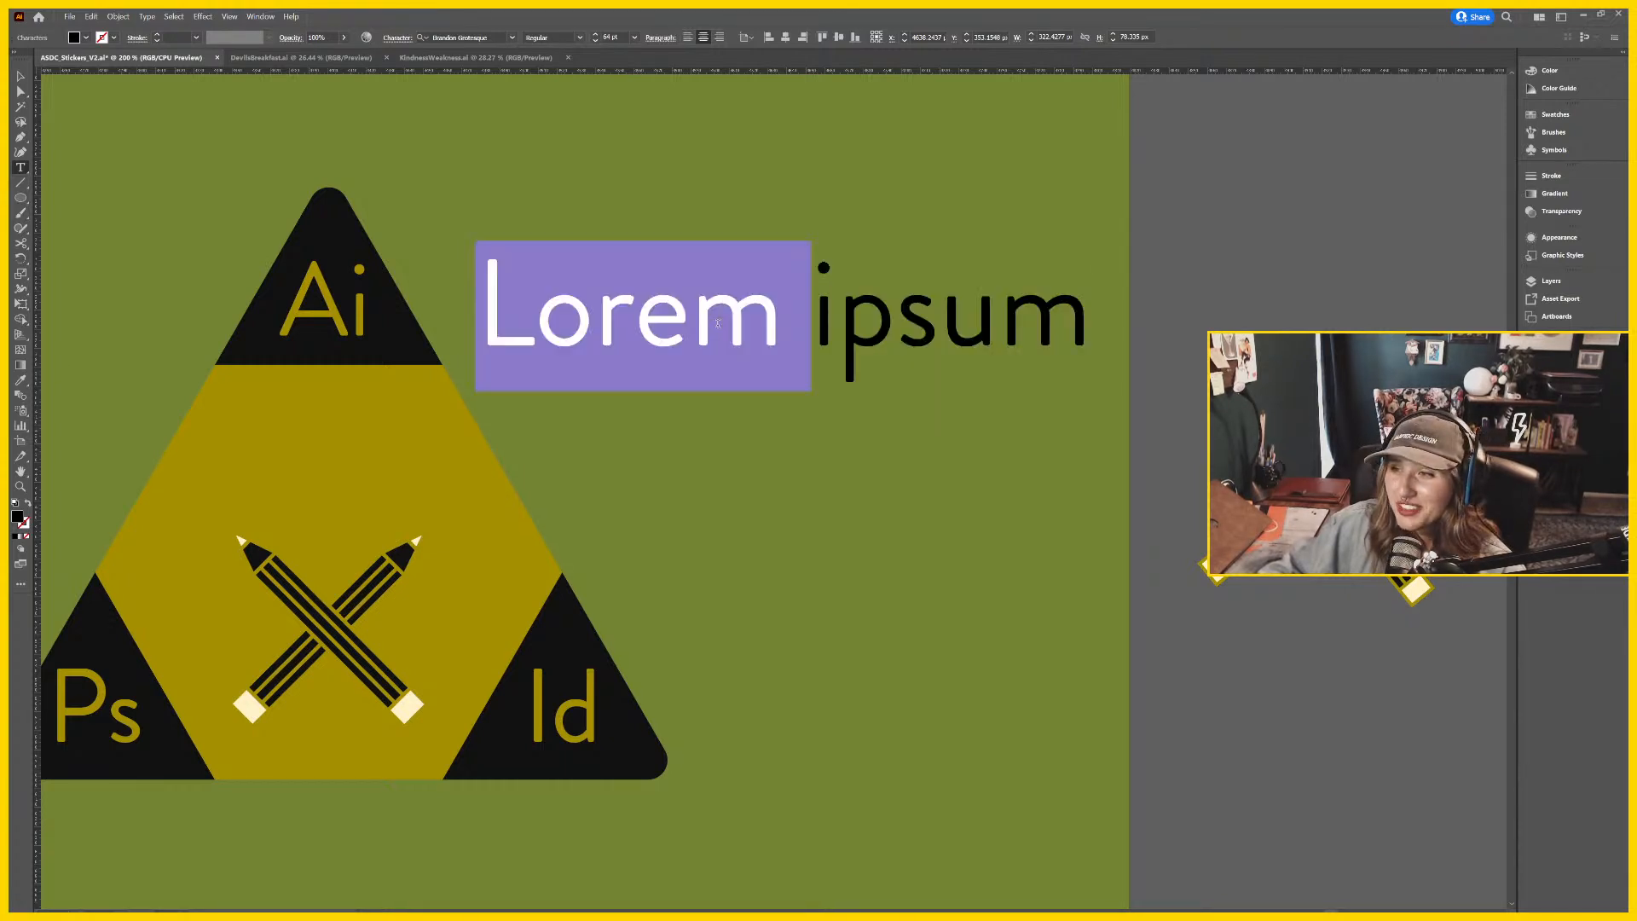
{"action": "type", "text": "Thge"}
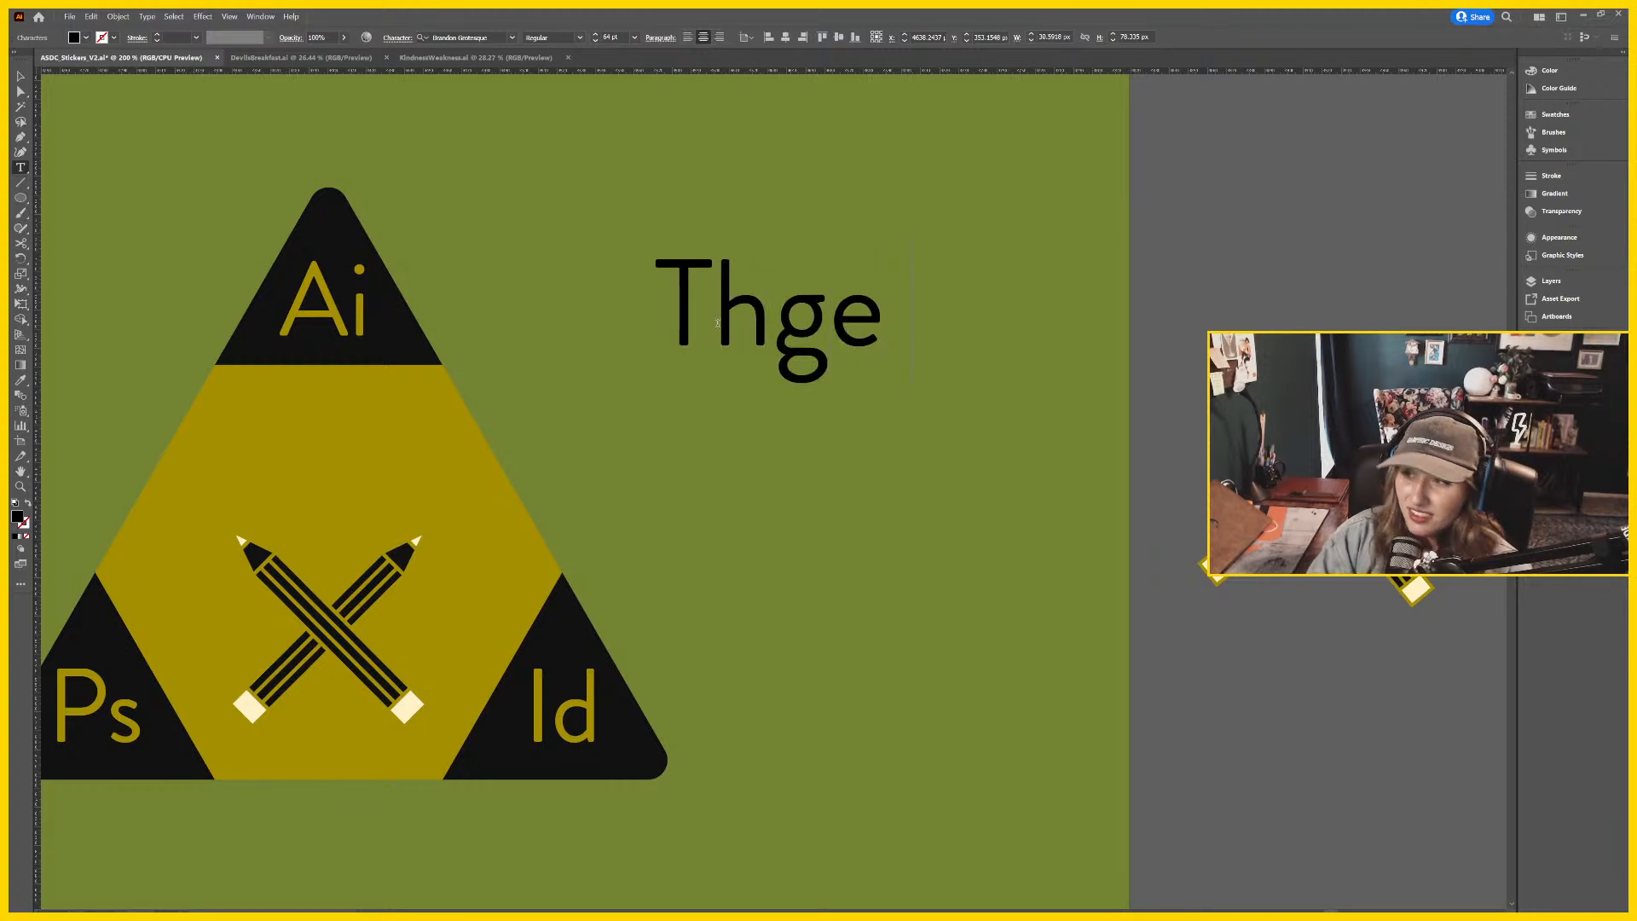
{"action": "key", "text": "BackSpace"}
{"action": "key", "text": "BackSpace"}
{"action": "type", "text": "e Hpol"}
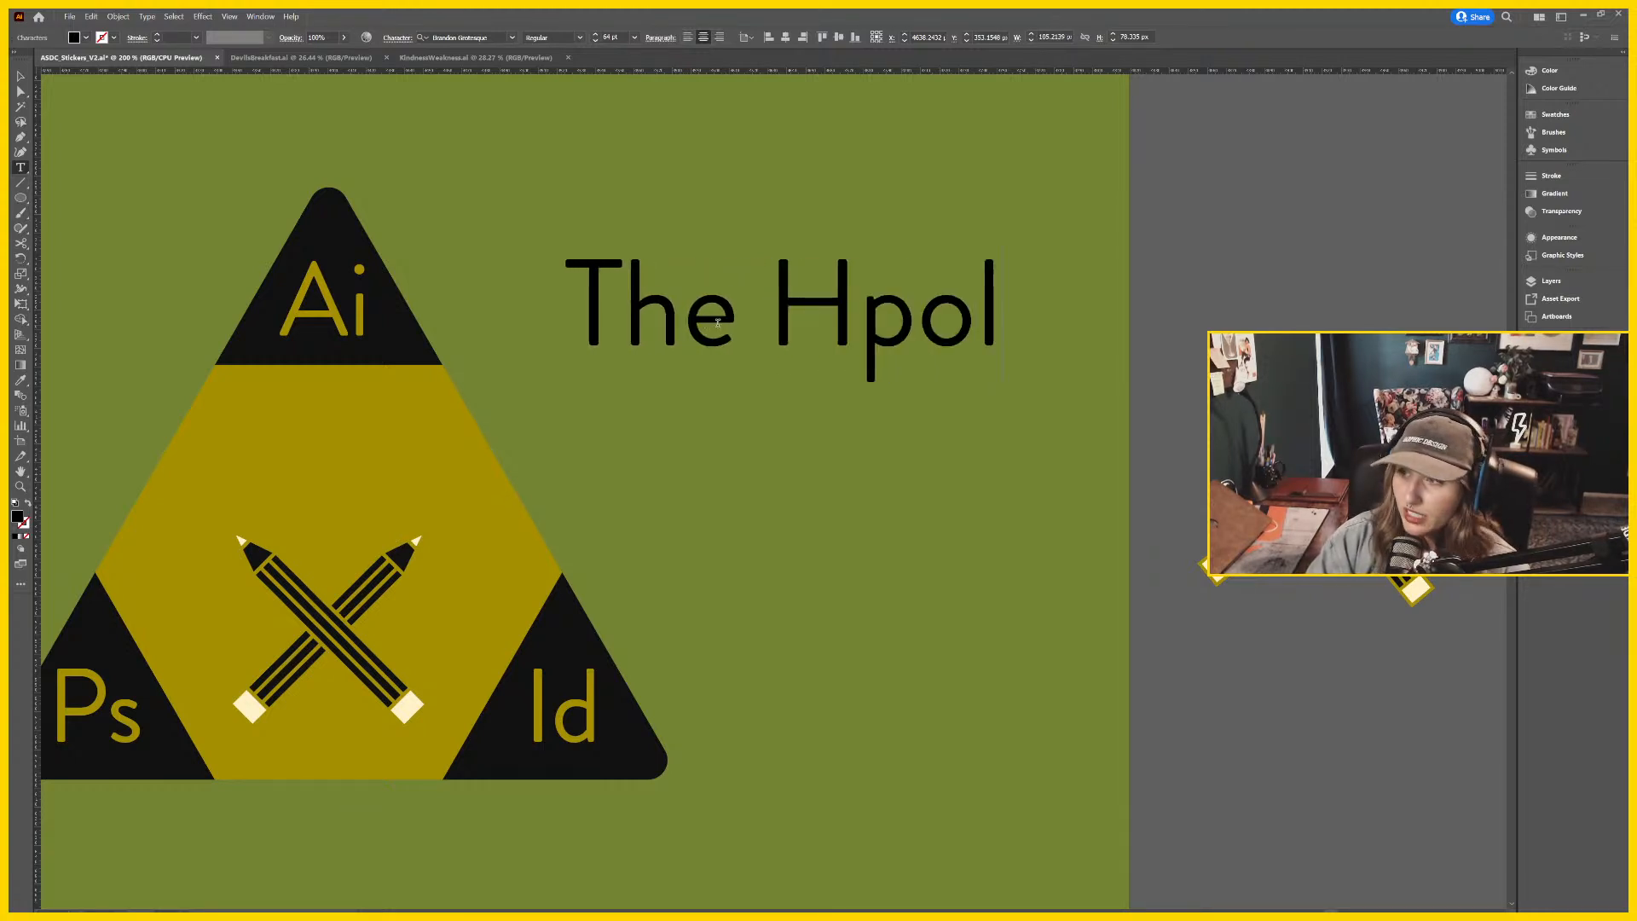
{"action": "key", "text": "BackSpace"}
{"action": "key", "text": "BackSpace"}
{"action": "key", "text": "BackSpace"}
{"action": "type", "text": "o"}
{"action": "type", "text": "rinm"}
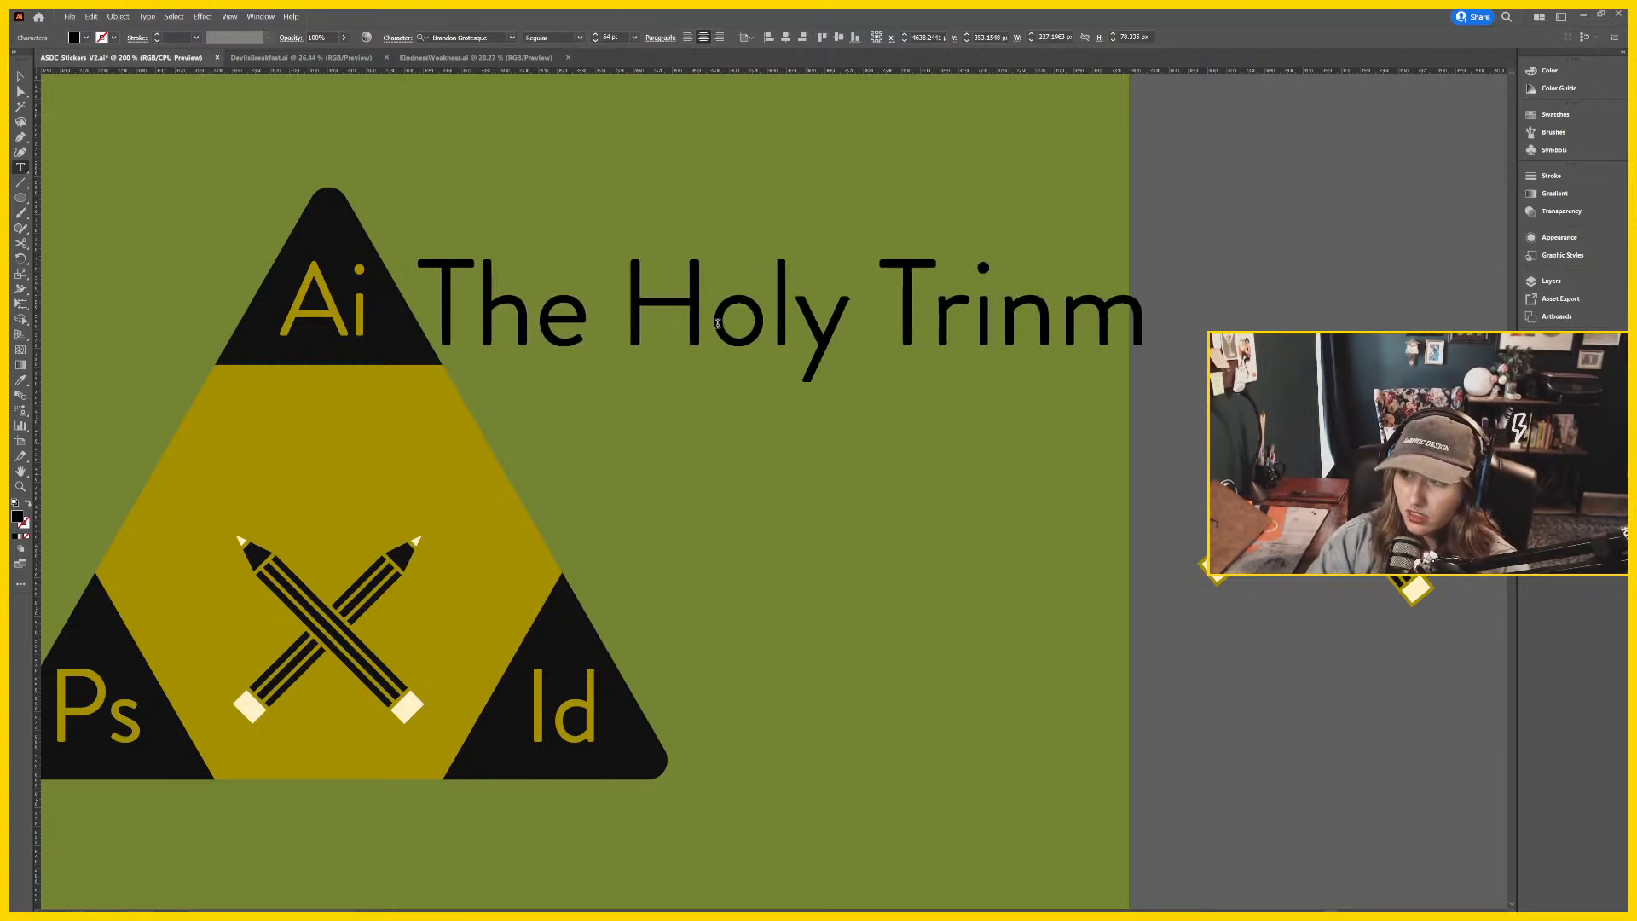
{"action": "type", "text": "it"}
{"action": "key", "text": "BackSpace"}
{"action": "key", "text": "BackSpace"}
{"action": "key", "text": "BackSpace"}
{"action": "type", "text": "ity"}
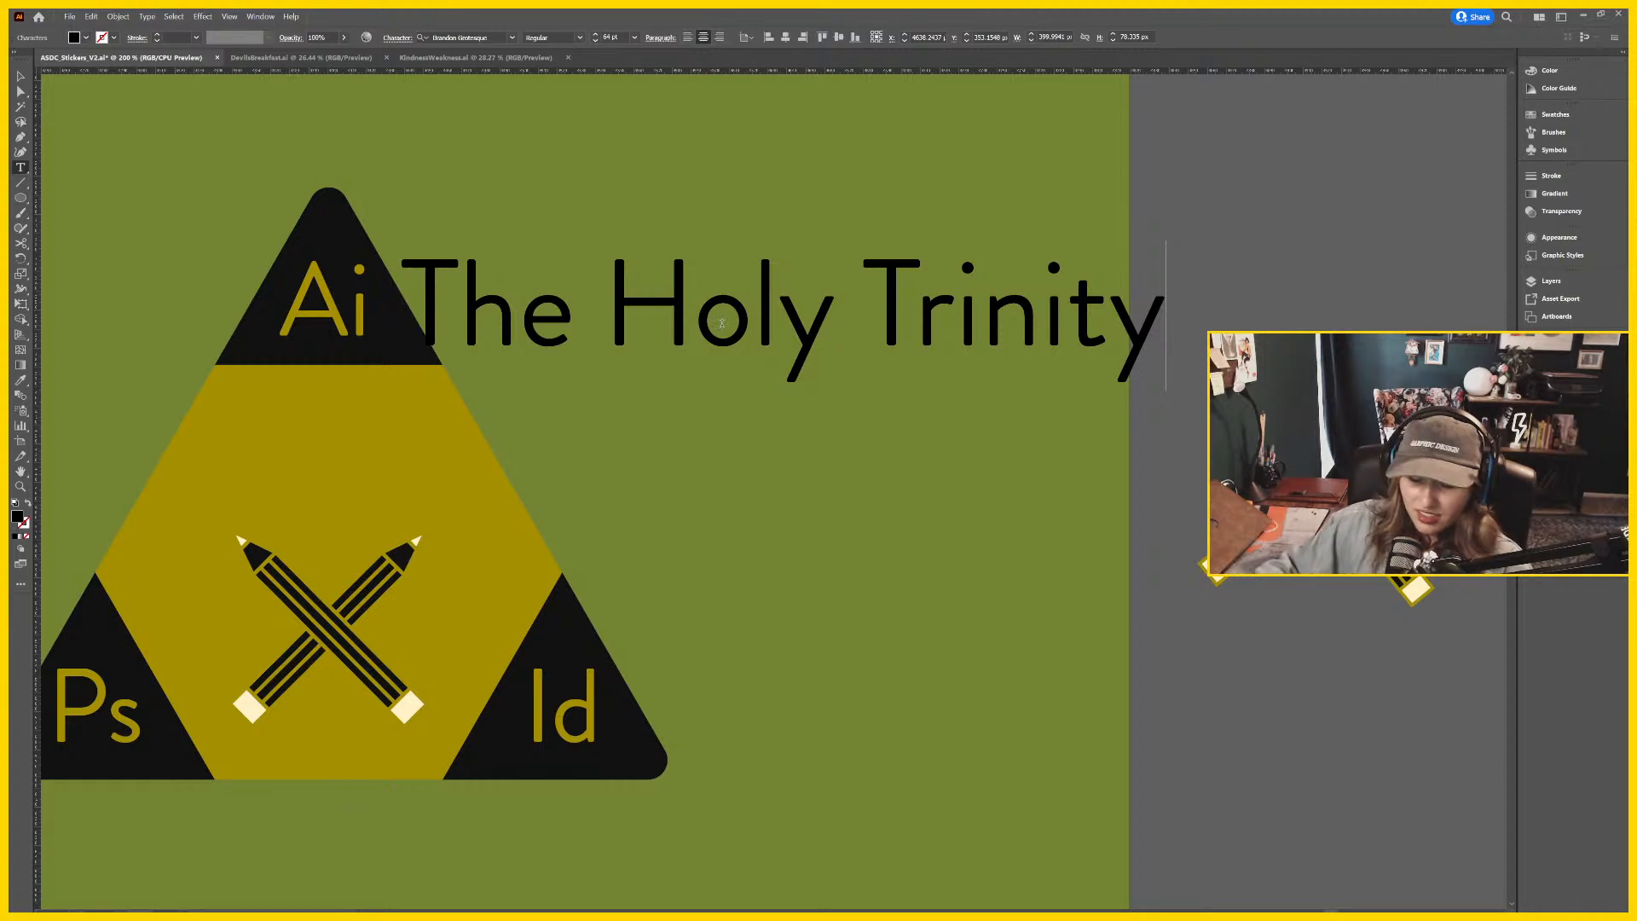
{"action": "left_click", "coordinate": [866, 292]}
{"action": "key", "text": "Return"}
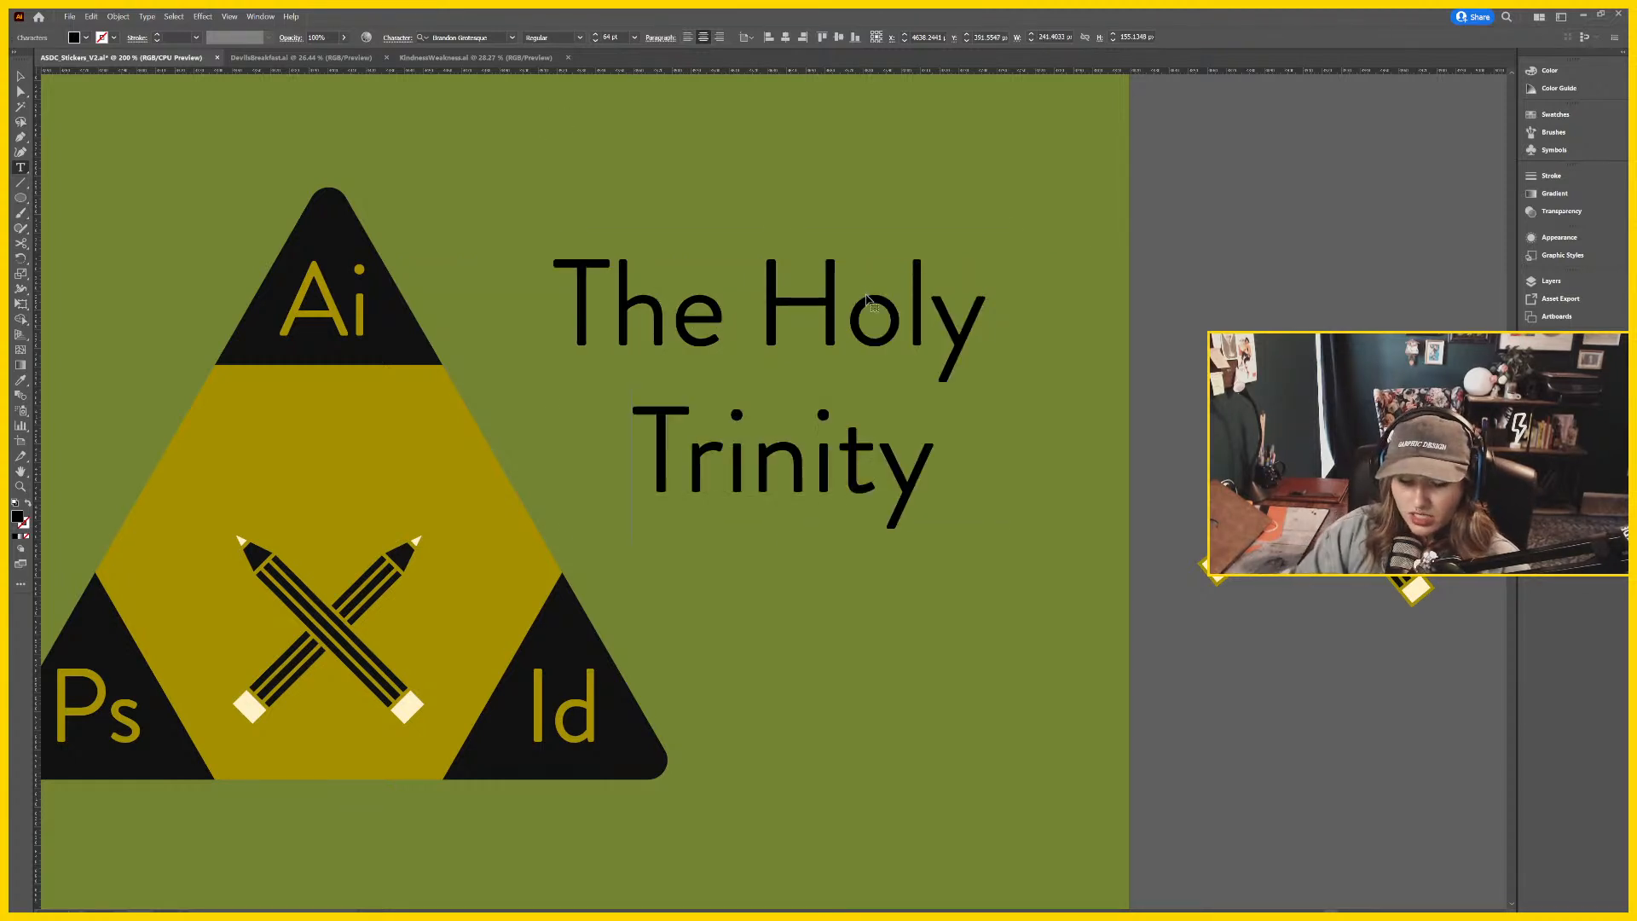
Set the whole "The Holy Trinity" text in the Lone Pine font and finish editing it.
{"action": "key", "text": "ctrl+a"}
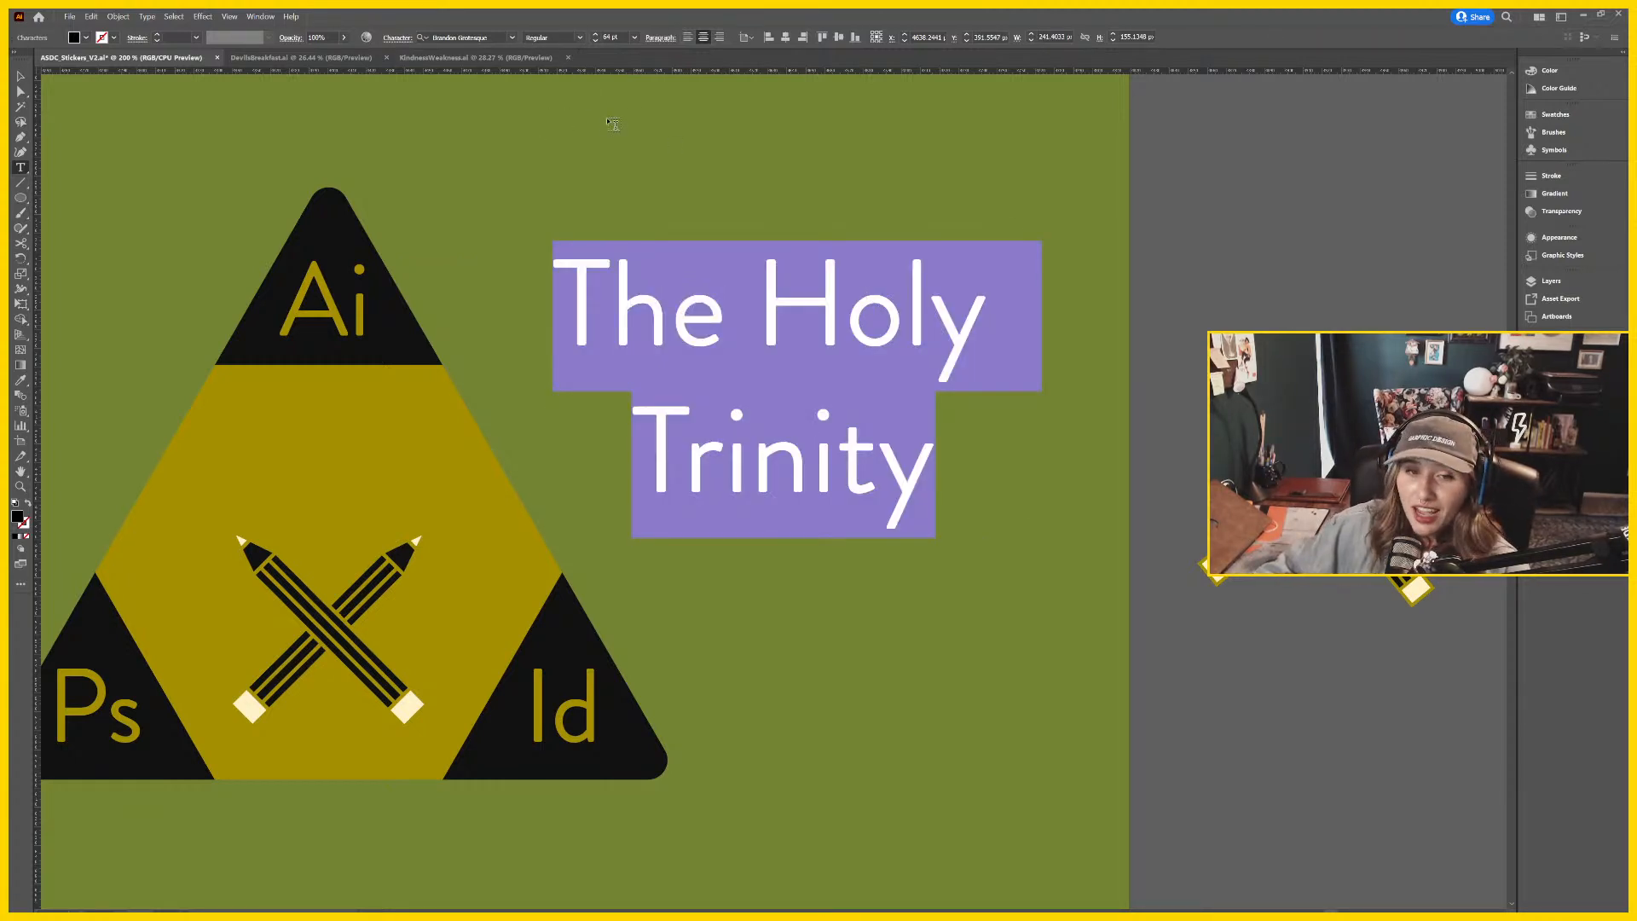
{"action": "left_click", "coordinate": [512, 38]}
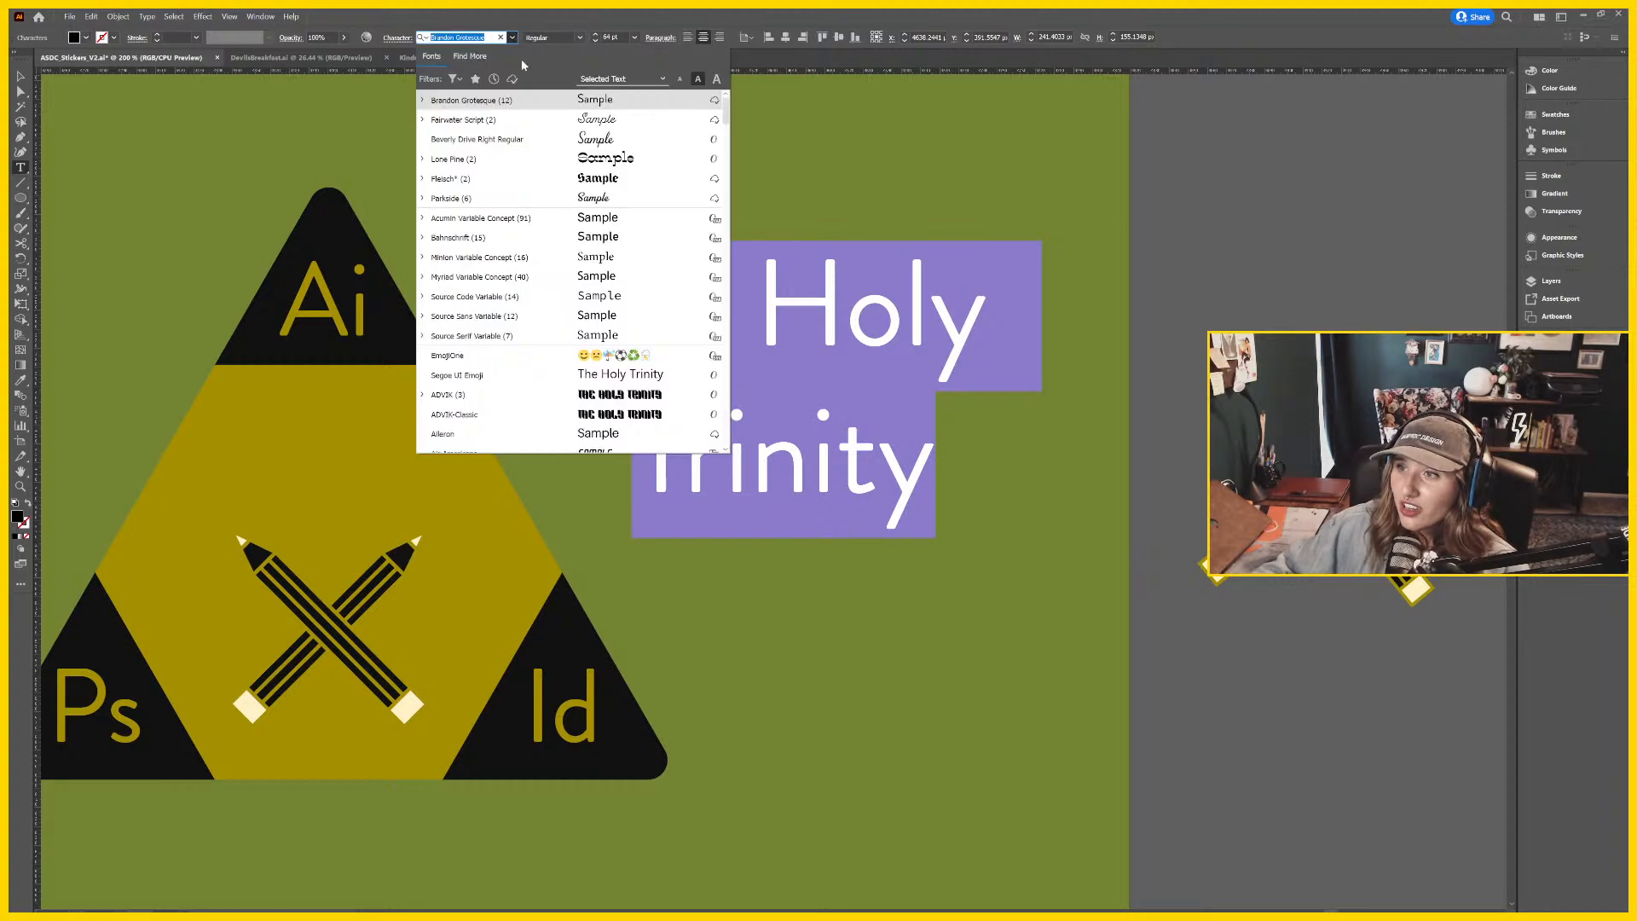
{"action": "left_click", "coordinate": [592, 162]}
{"action": "key", "text": "Escape"}
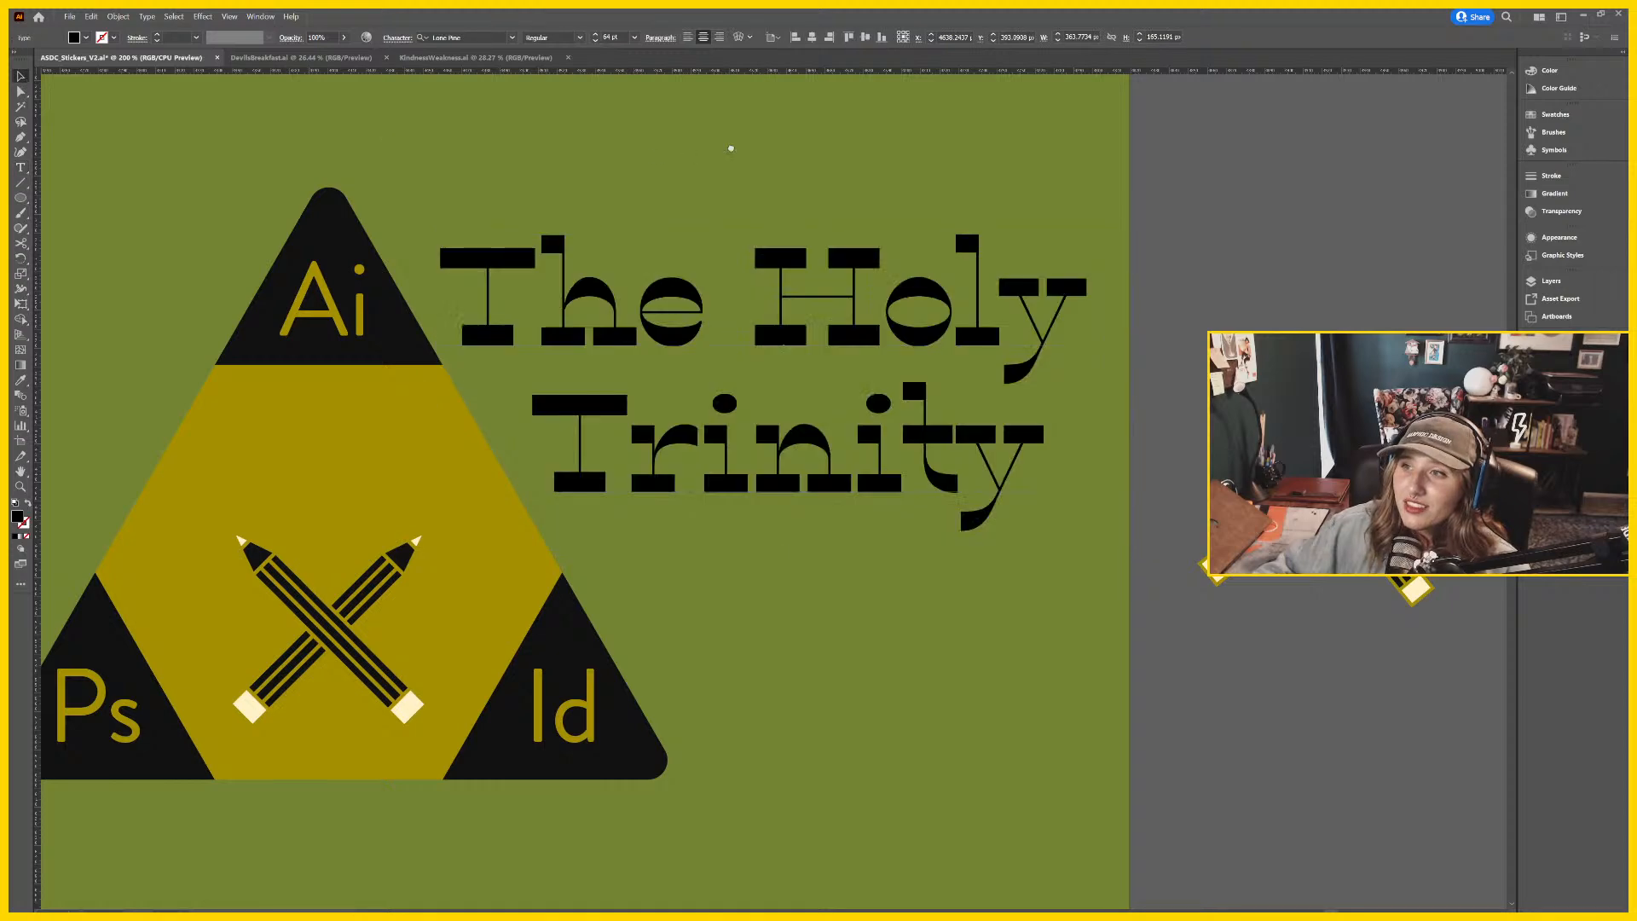
Scale "The Holy Trinity" title down to fit inside the gold hexagon and place it over the pencil tips.
{"action": "left_click_drag", "start_coordinate": [856, 209], "coordinate": [1080, 149]}
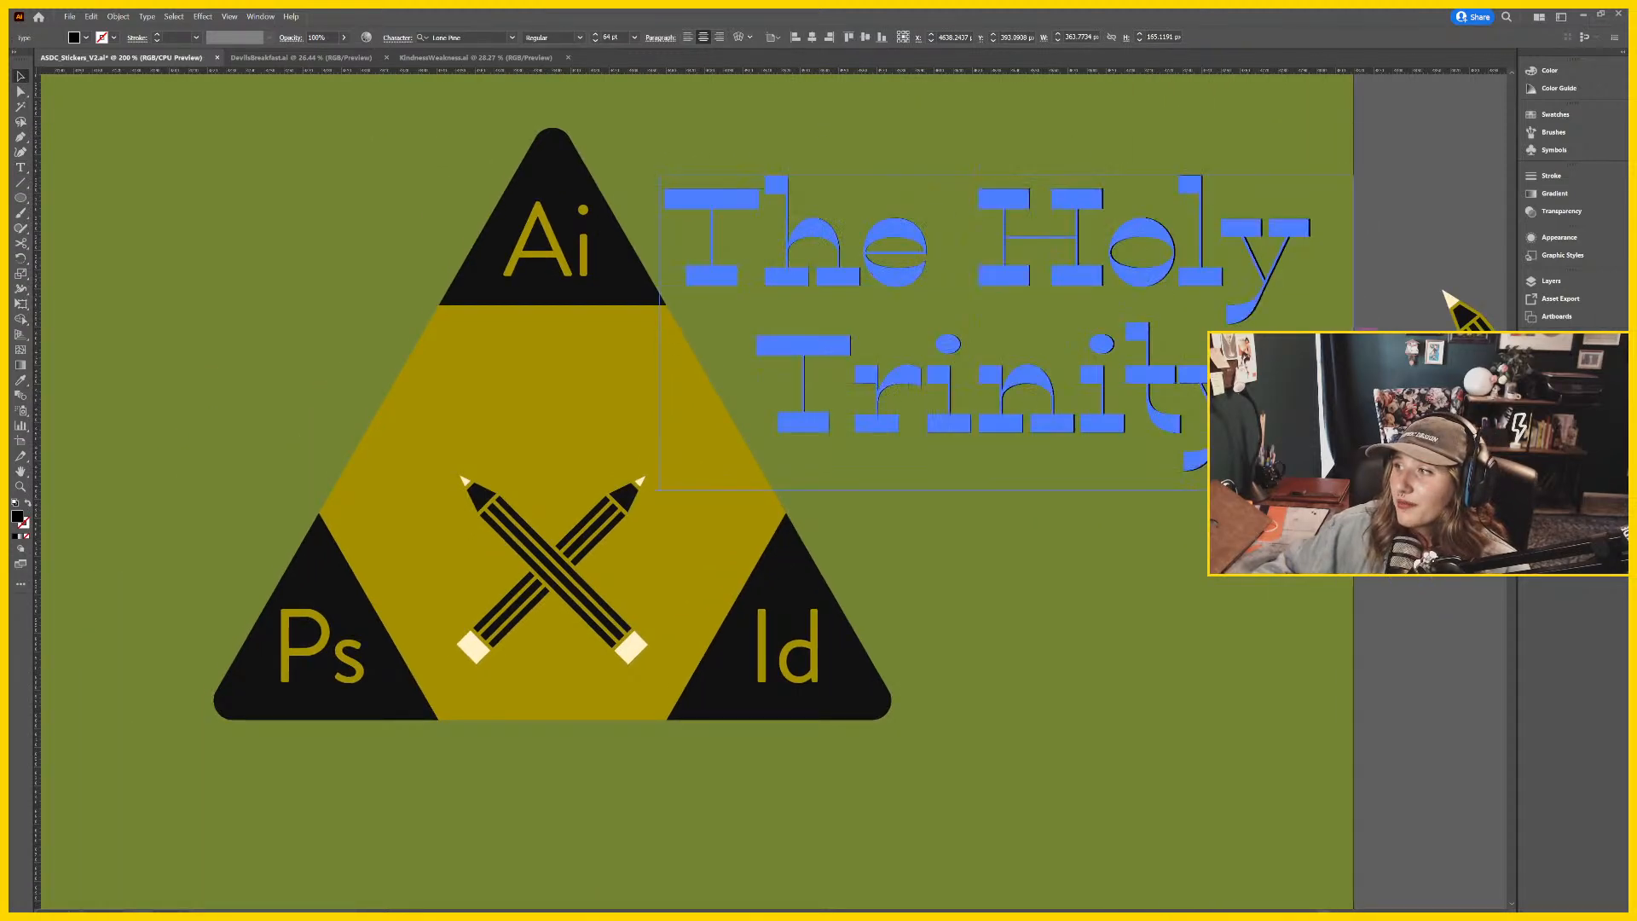
{"action": "left_click_drag", "start_coordinate": [1355, 332], "coordinate": [1079, 332]}
{"action": "left_click_drag", "start_coordinate": [809, 391], "coordinate": [501, 521]}
{"action": "left_click_drag", "start_coordinate": [731, 472], "coordinate": [622, 460]}
Centre the title horizontally on the gold hexagon, and shrink it slightly to a font size of about 28 pt.
{"action": "left_click", "coordinate": [586, 358], "text": "shift"}
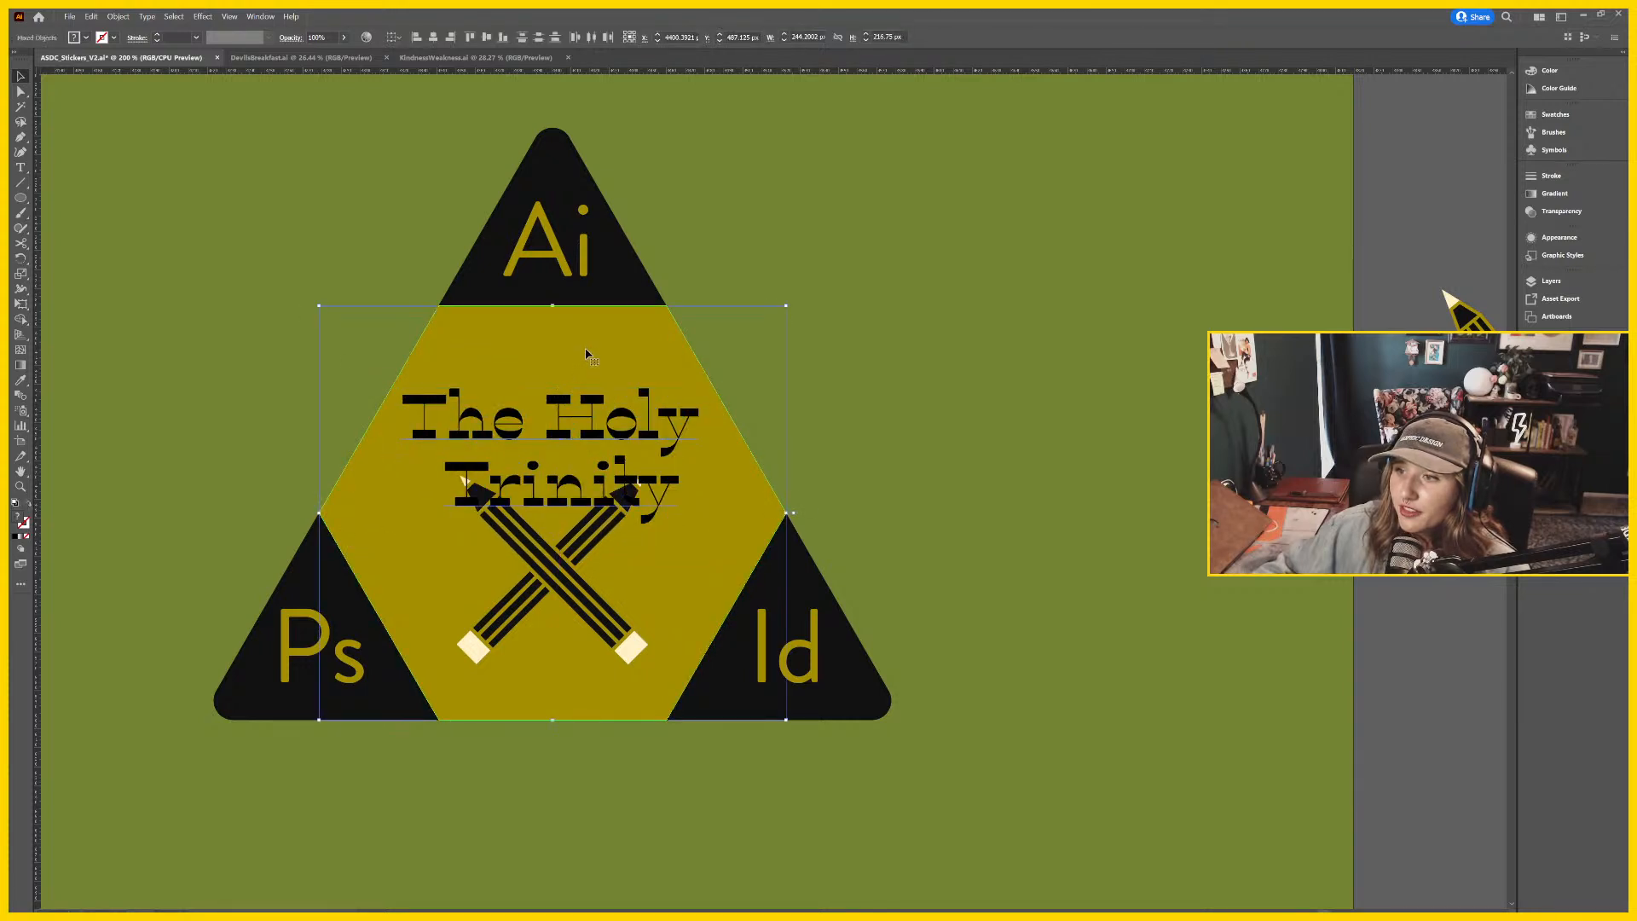
{"action": "left_click", "coordinate": [433, 37]}
{"action": "left_click", "coordinate": [873, 205]}
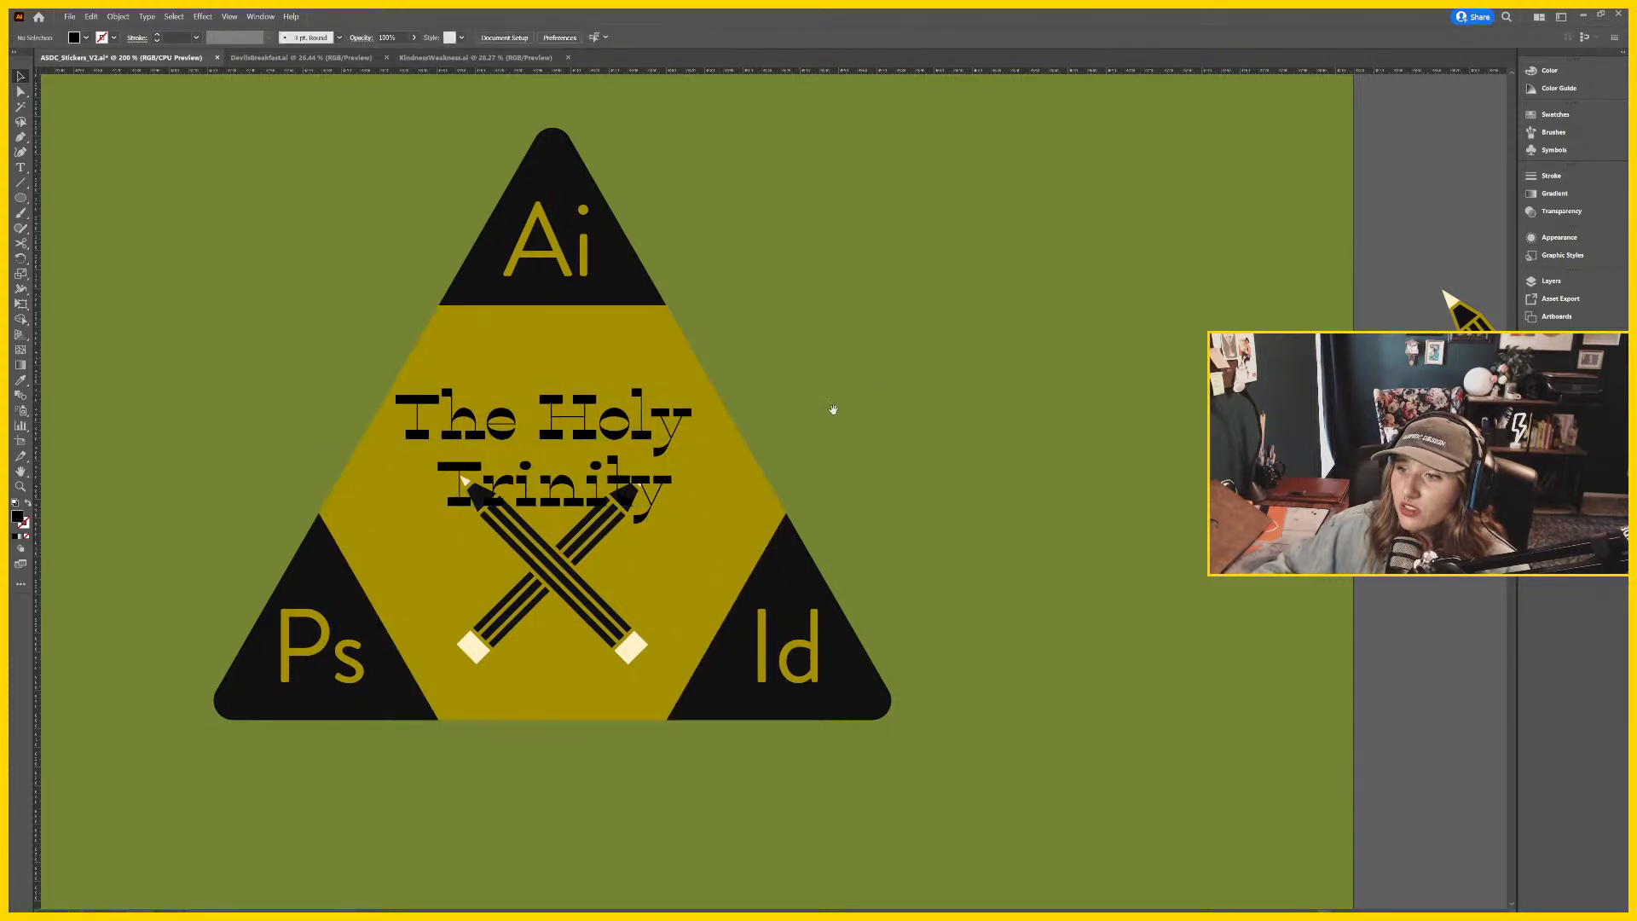
{"action": "scroll", "coordinate": [833, 410], "scroll_direction": "down", "scroll_amount": 1}
{"action": "left_click", "coordinate": [410, 420]}
{"action": "left_click_drag", "start_coordinate": [410, 421], "coordinate": [423, 417]}
Rotate the upper-right-pointing pencil to a shallower tilt beneath the title, and delete the other pencil.
{"action": "left_click", "coordinate": [597, 517]}
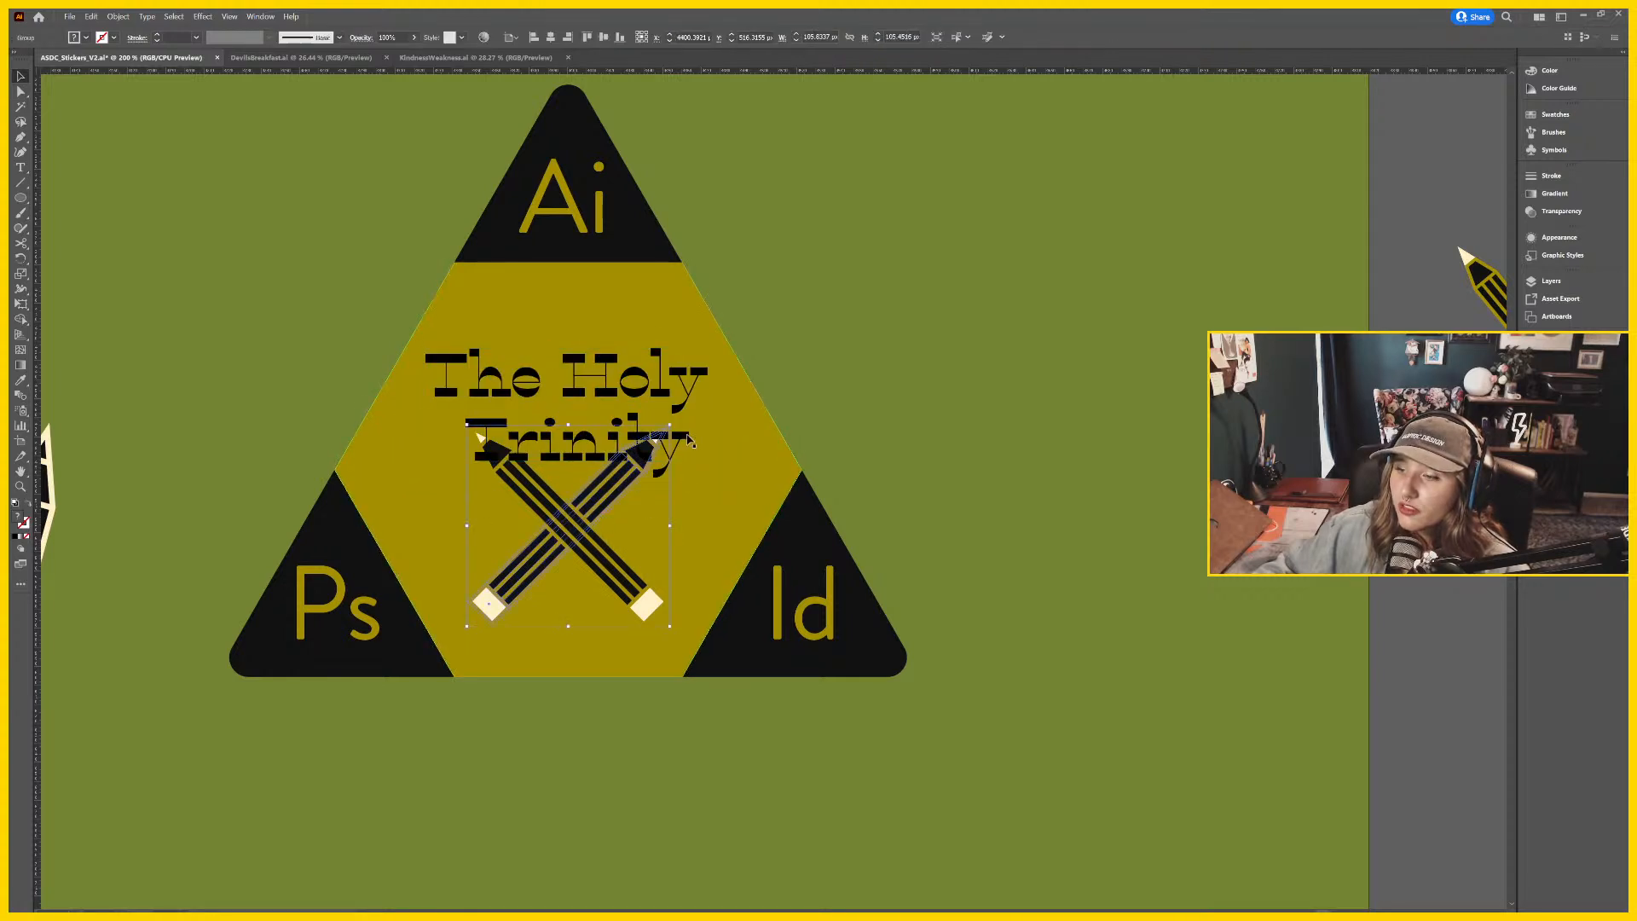
{"action": "left_click_drag", "start_coordinate": [673, 422], "coordinate": [750, 470]}
{"action": "mouse_move", "coordinate": [658, 517]}
{"action": "left_mouse_down"}
{"action": "mouse_move", "coordinate": [675, 534]}
{"action": "mouse_move", "coordinate": [764, 472]}
{"action": "left_mouse_up"}
{"action": "key", "text": "Delete"}
{"action": "left_click", "coordinate": [633, 532]}
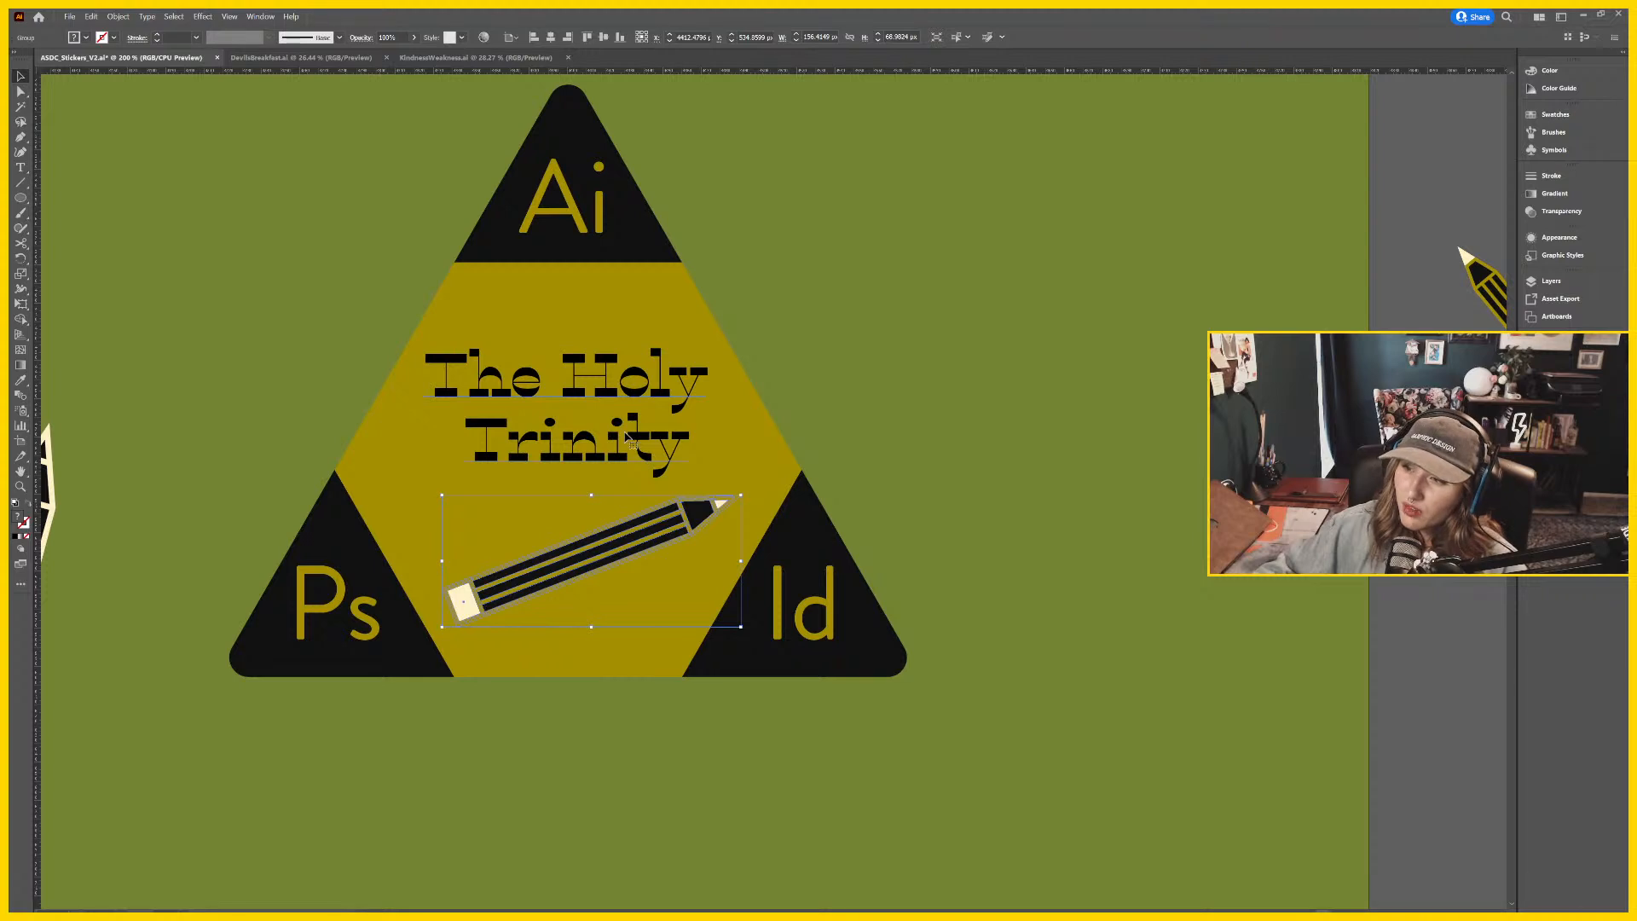
Nudge the title slightly up, set its font style to Bold, and shift it a little to the right.
{"action": "left_click_drag", "start_coordinate": [628, 439], "coordinate": [624, 434]}
{"action": "left_click", "coordinate": [580, 40]}
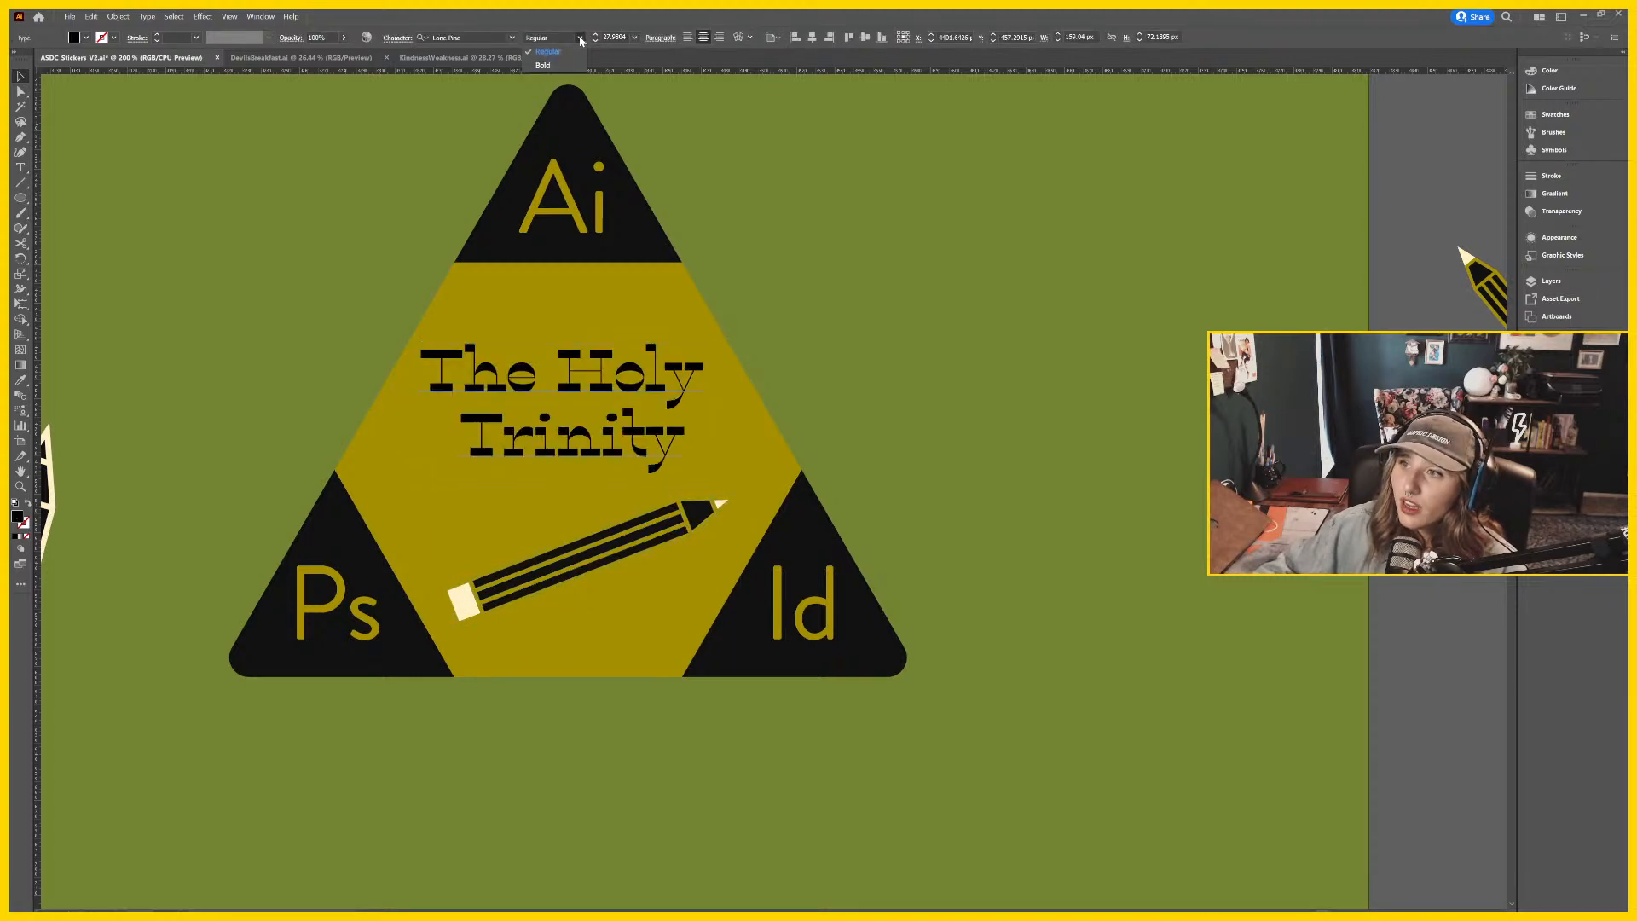
{"action": "left_click", "coordinate": [543, 65]}
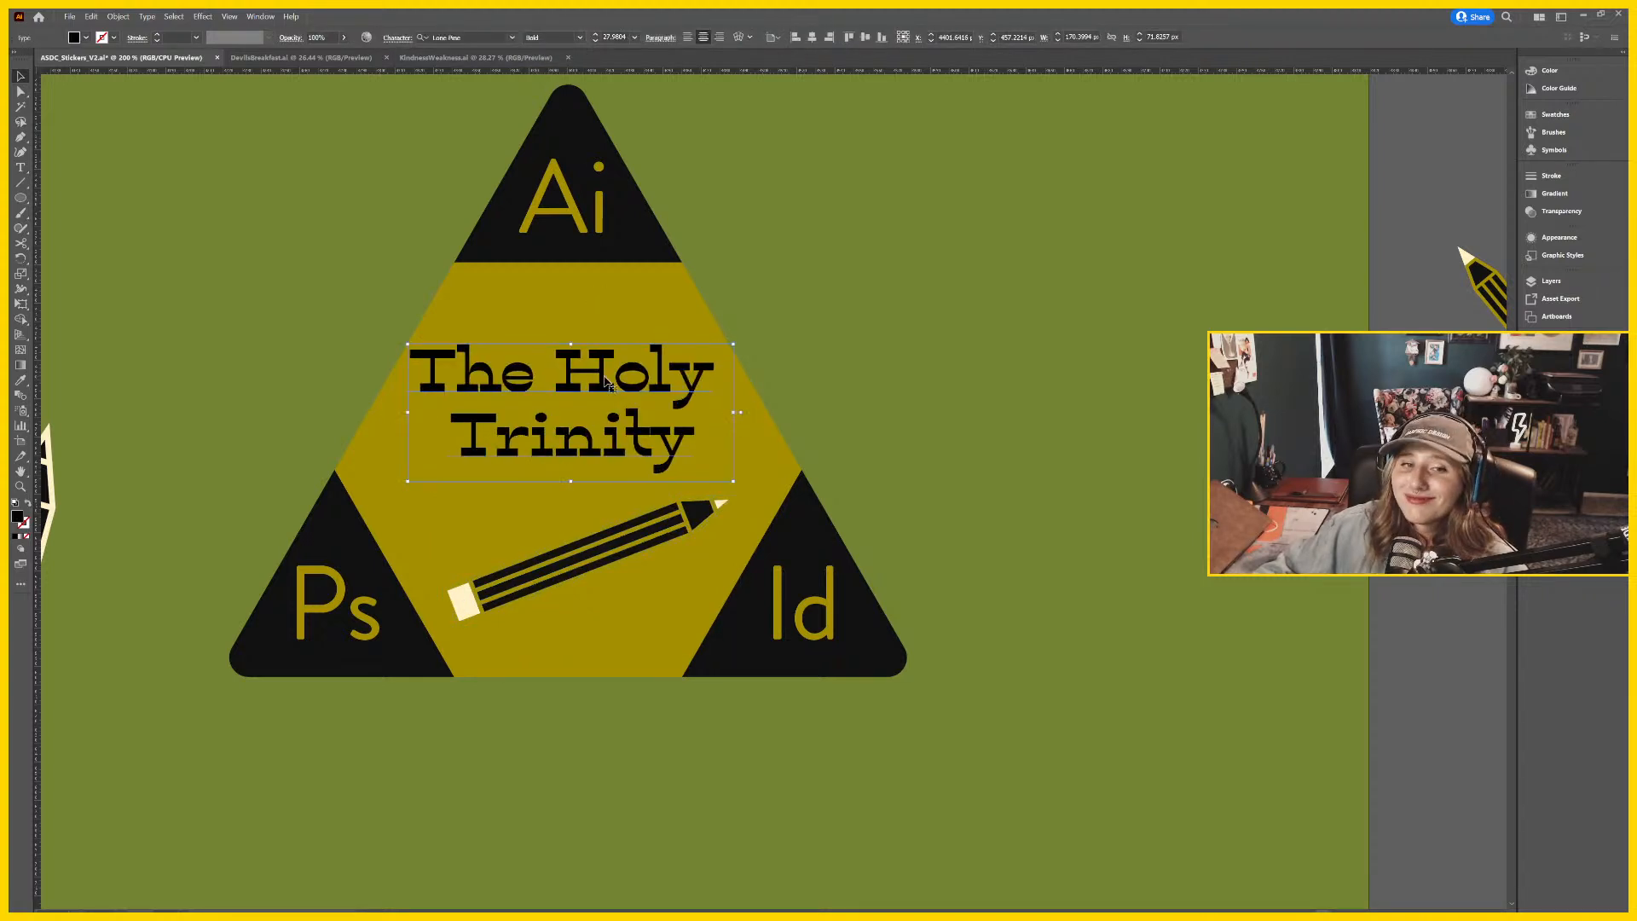
{"action": "left_click_drag", "start_coordinate": [607, 381], "coordinate": [613, 381]}
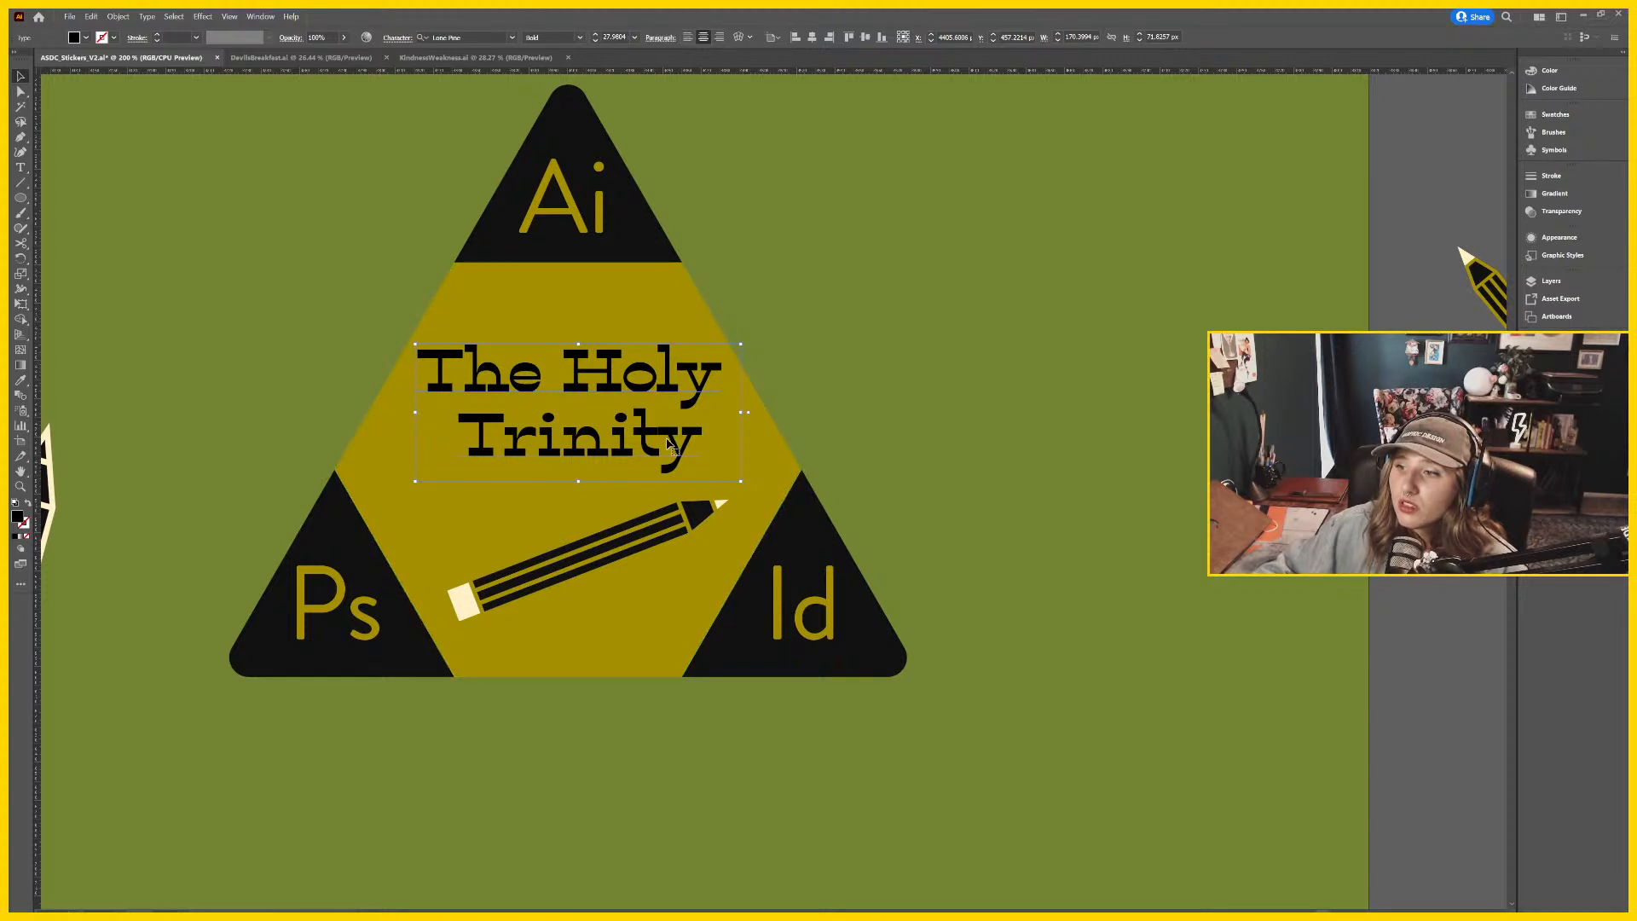
Change the font of the Ai, Id and Ps corner labels together to Lone Pine.
{"action": "scroll", "coordinate": [865, 413], "scroll_direction": "right", "scroll_amount": 3}
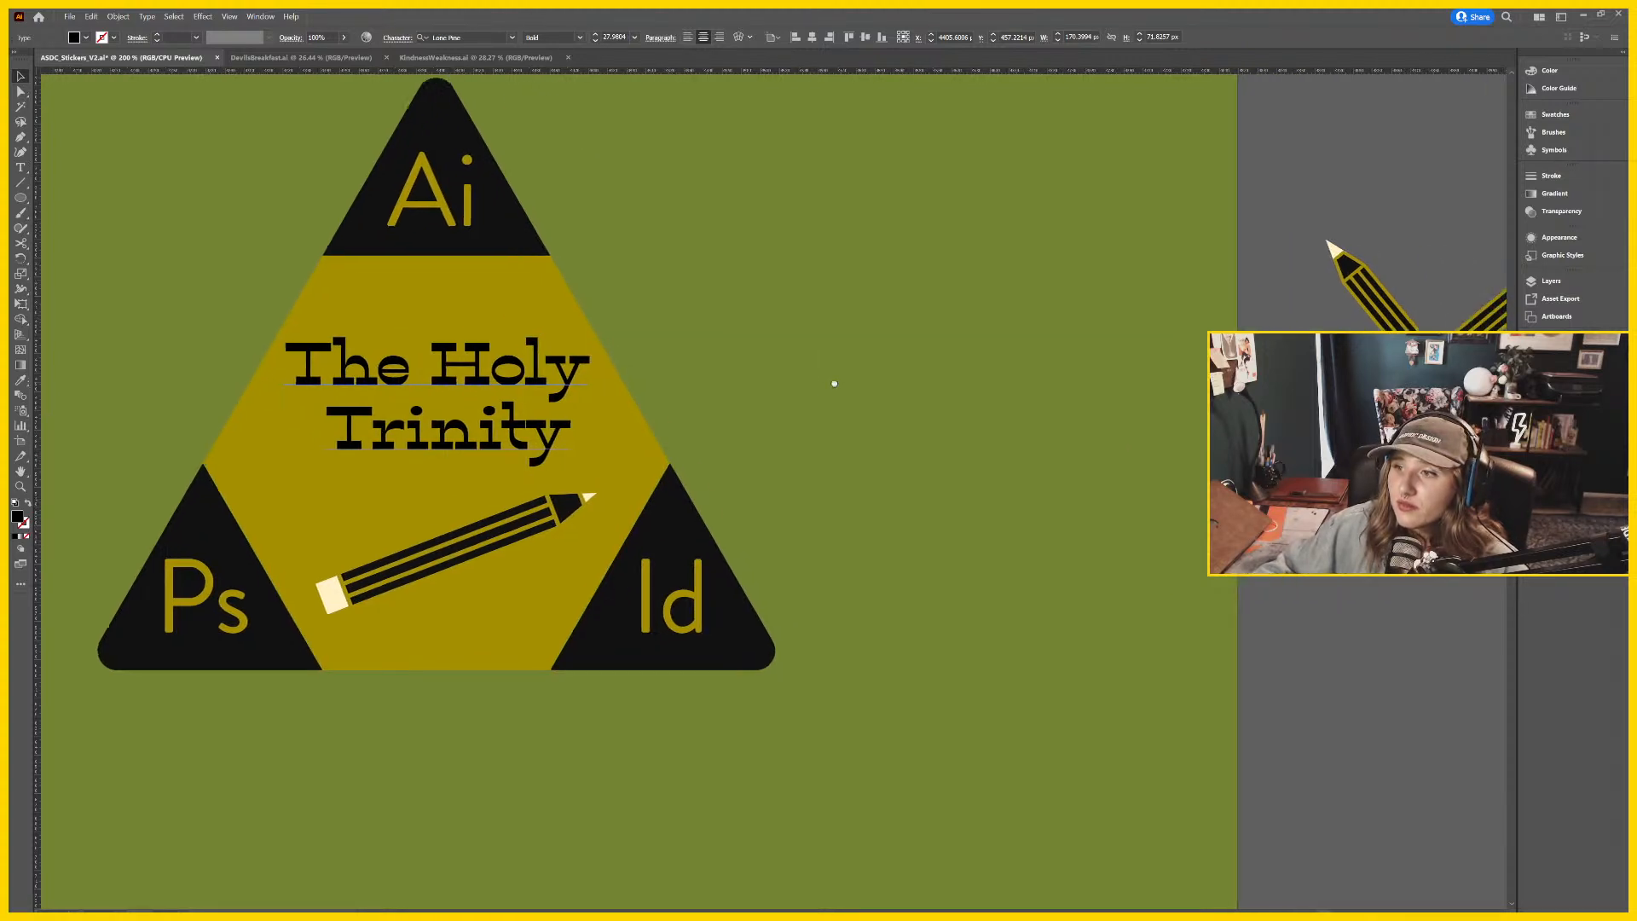
{"action": "left_click", "coordinate": [430, 192]}
{"action": "left_click", "coordinate": [675, 597], "text": "shift"}
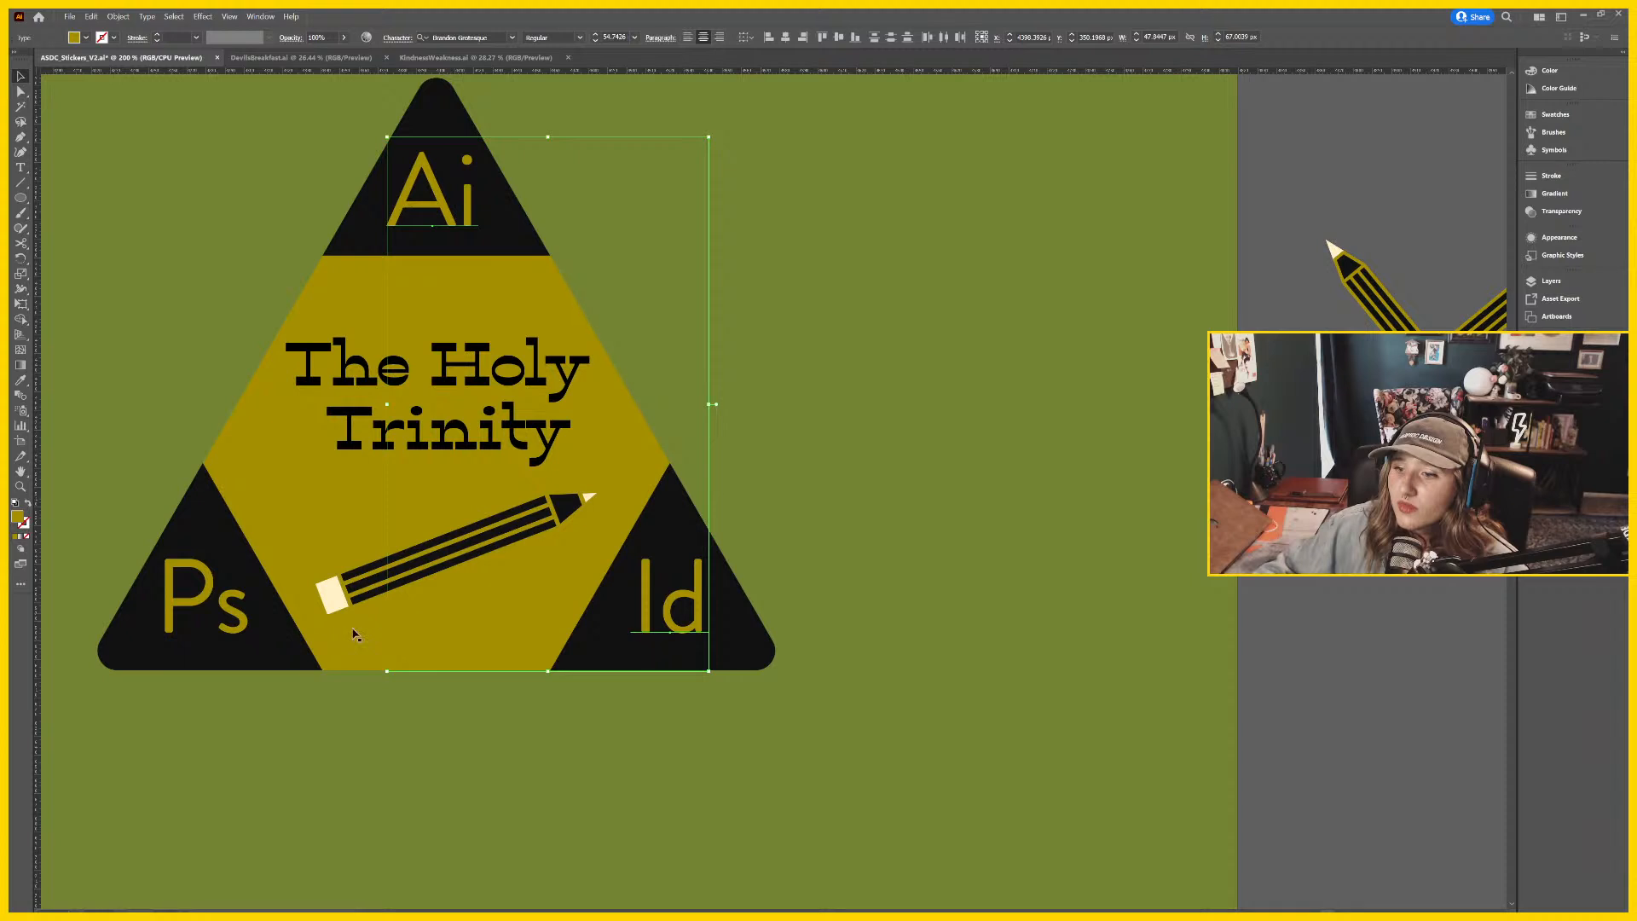
{"action": "left_click", "coordinate": [234, 616], "text": "shift"}
{"action": "left_click", "coordinate": [512, 38]}
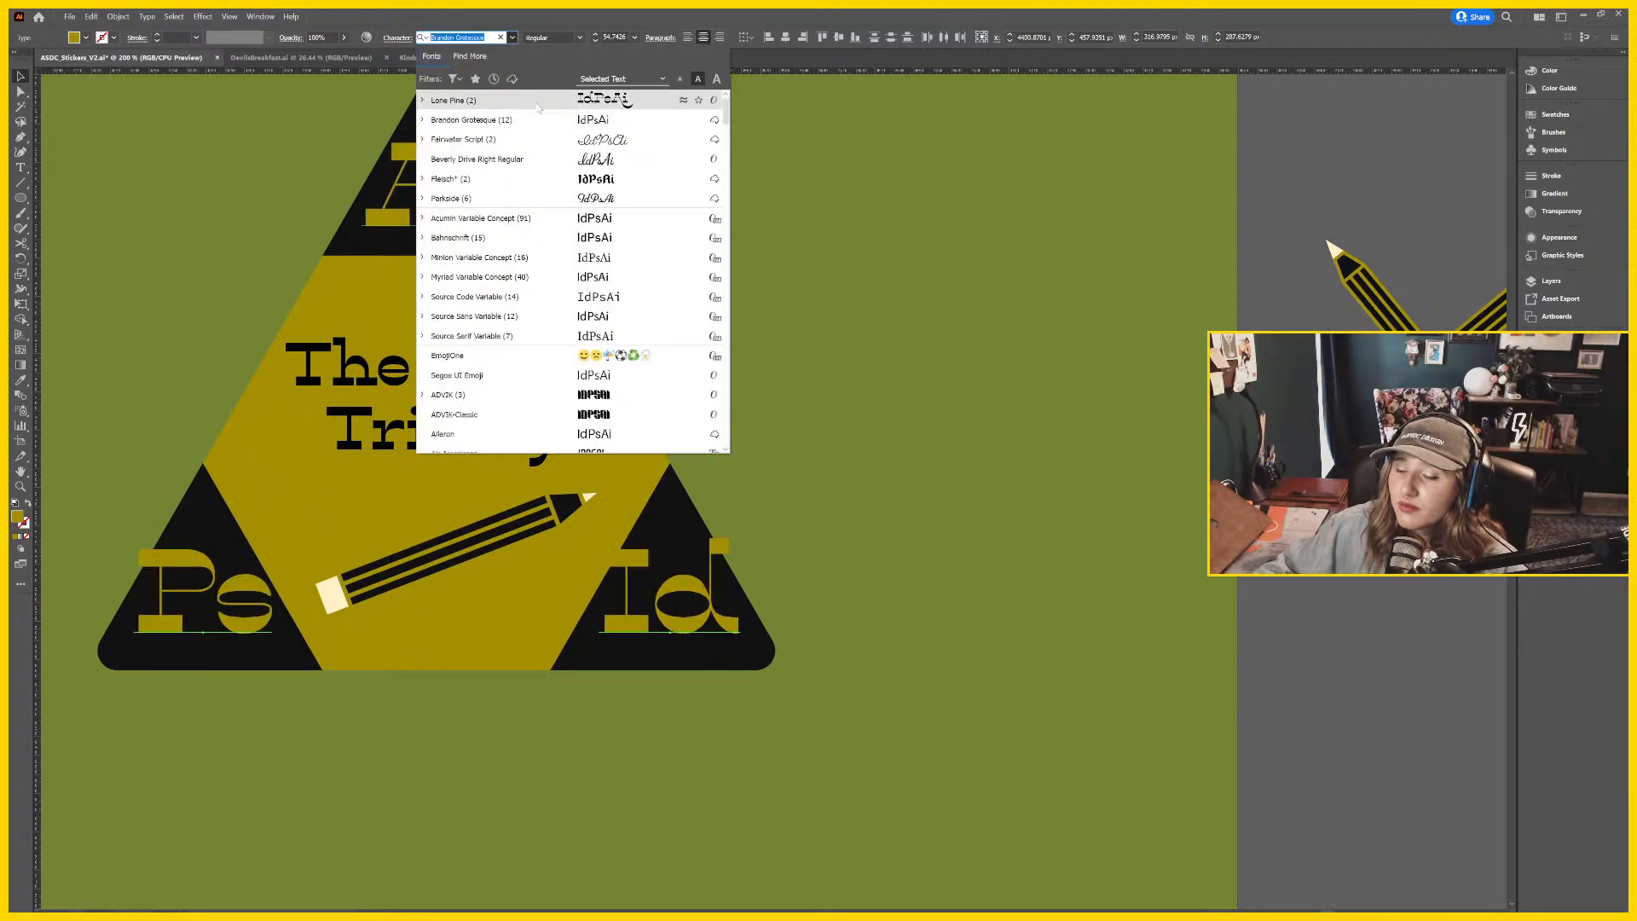
{"action": "left_click", "coordinate": [621, 100]}
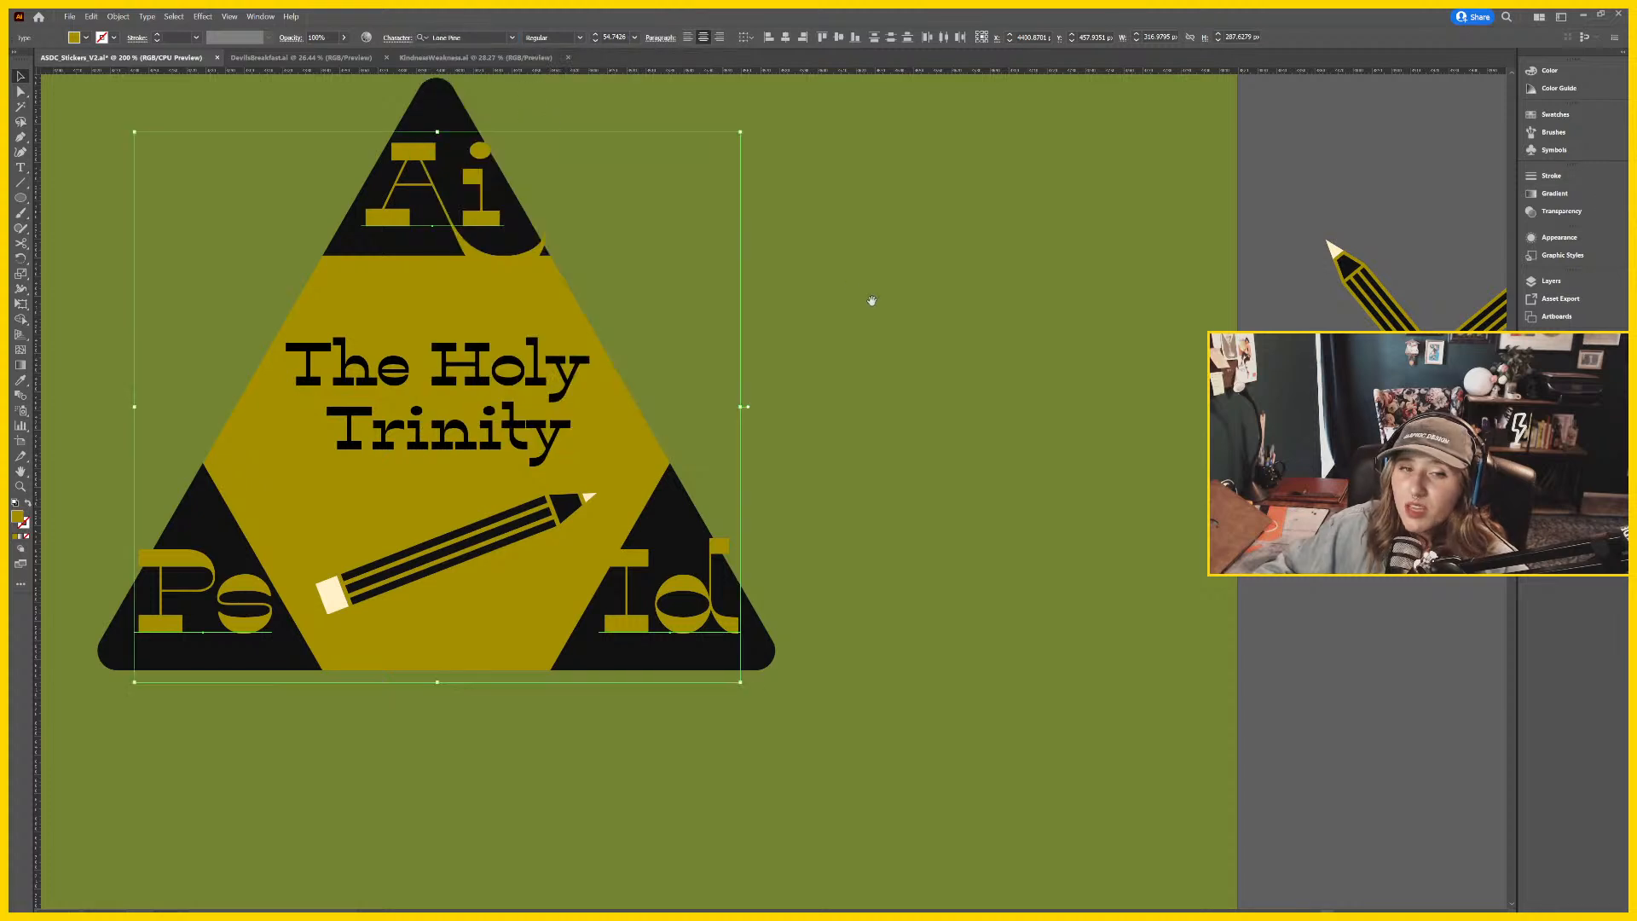
{"action": "scroll", "coordinate": [870, 300], "scroll_direction": "right", "scroll_amount": 2}
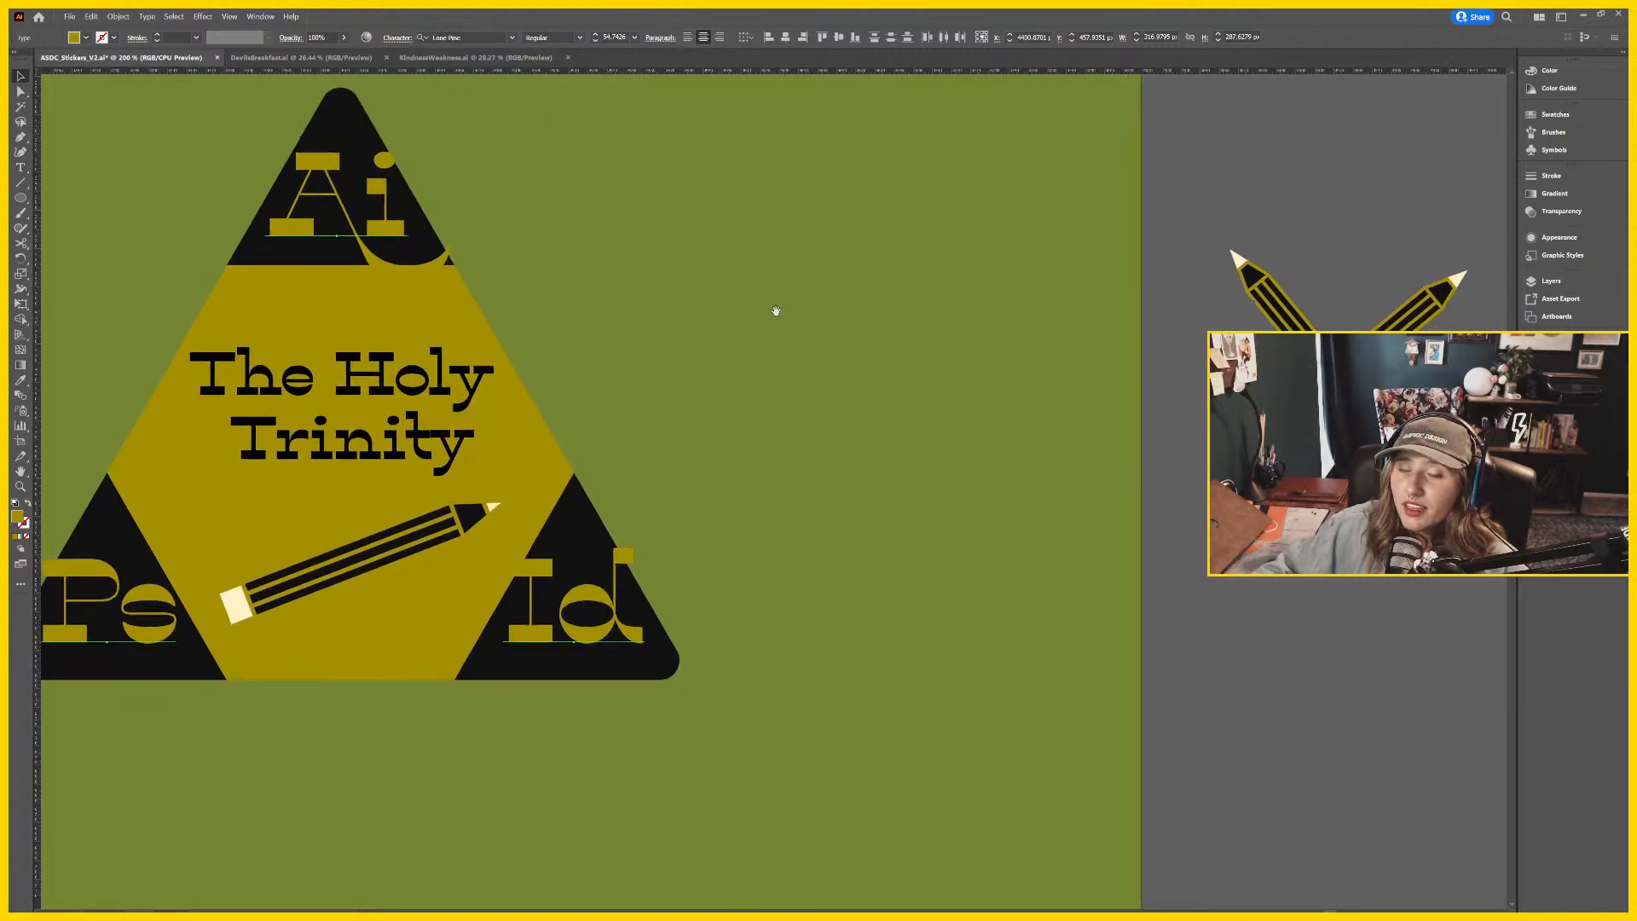
Change the font of the Ai, Ps and Id corner labels together to Manometer.
{"action": "left_click", "coordinate": [512, 37]}
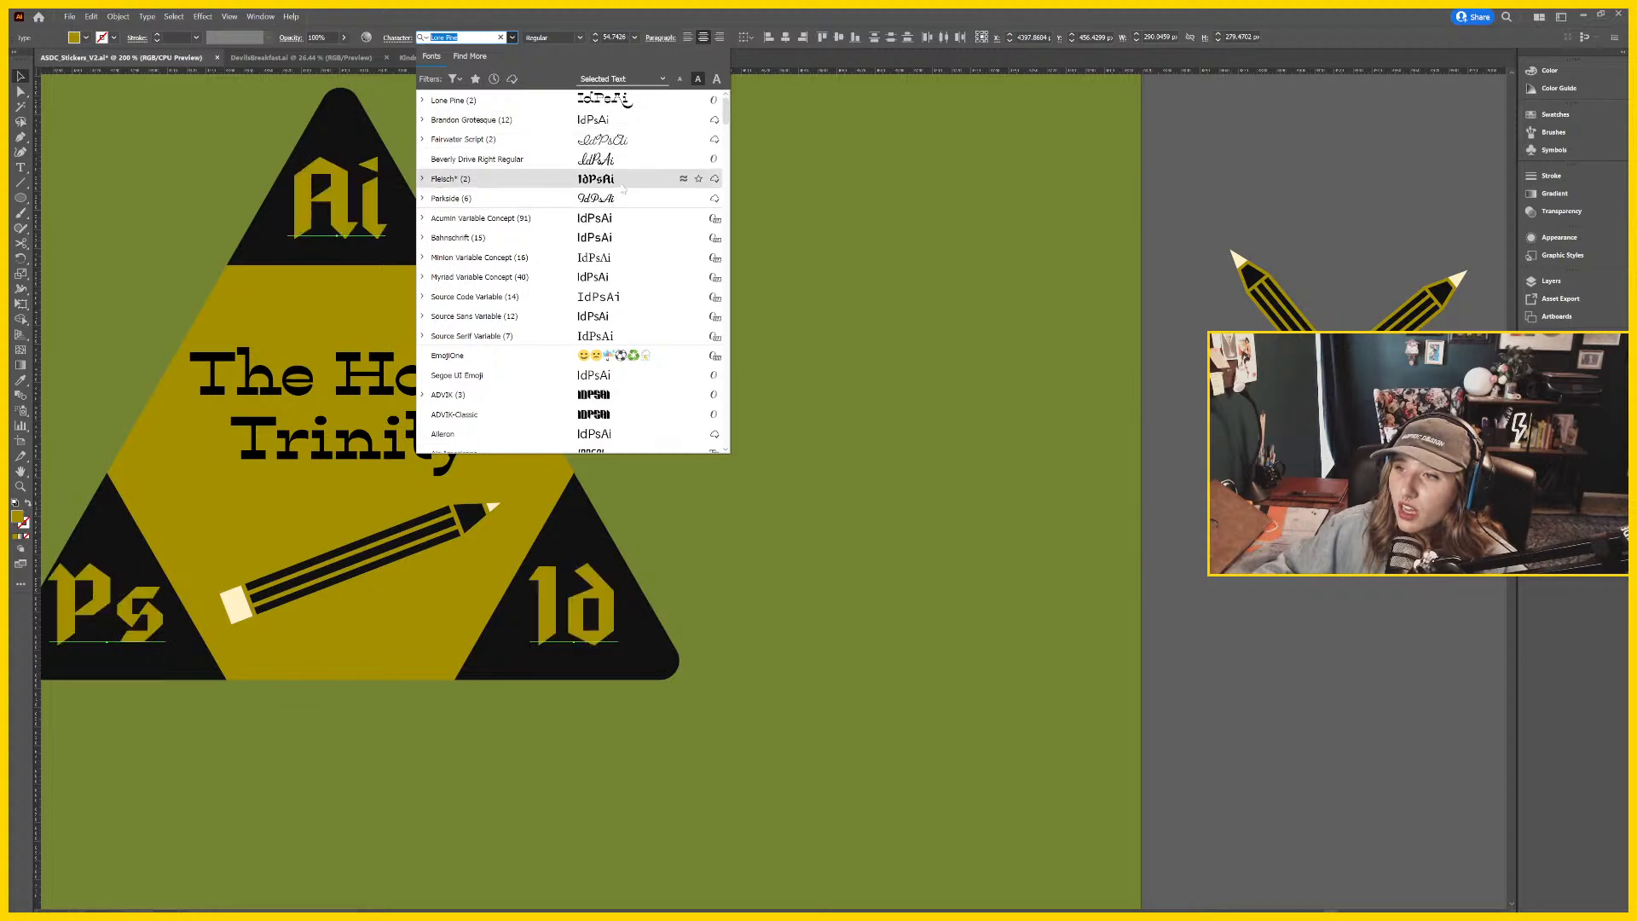
{"action": "scroll", "coordinate": [622, 189], "scroll_direction": "down", "scroll_amount": 5}
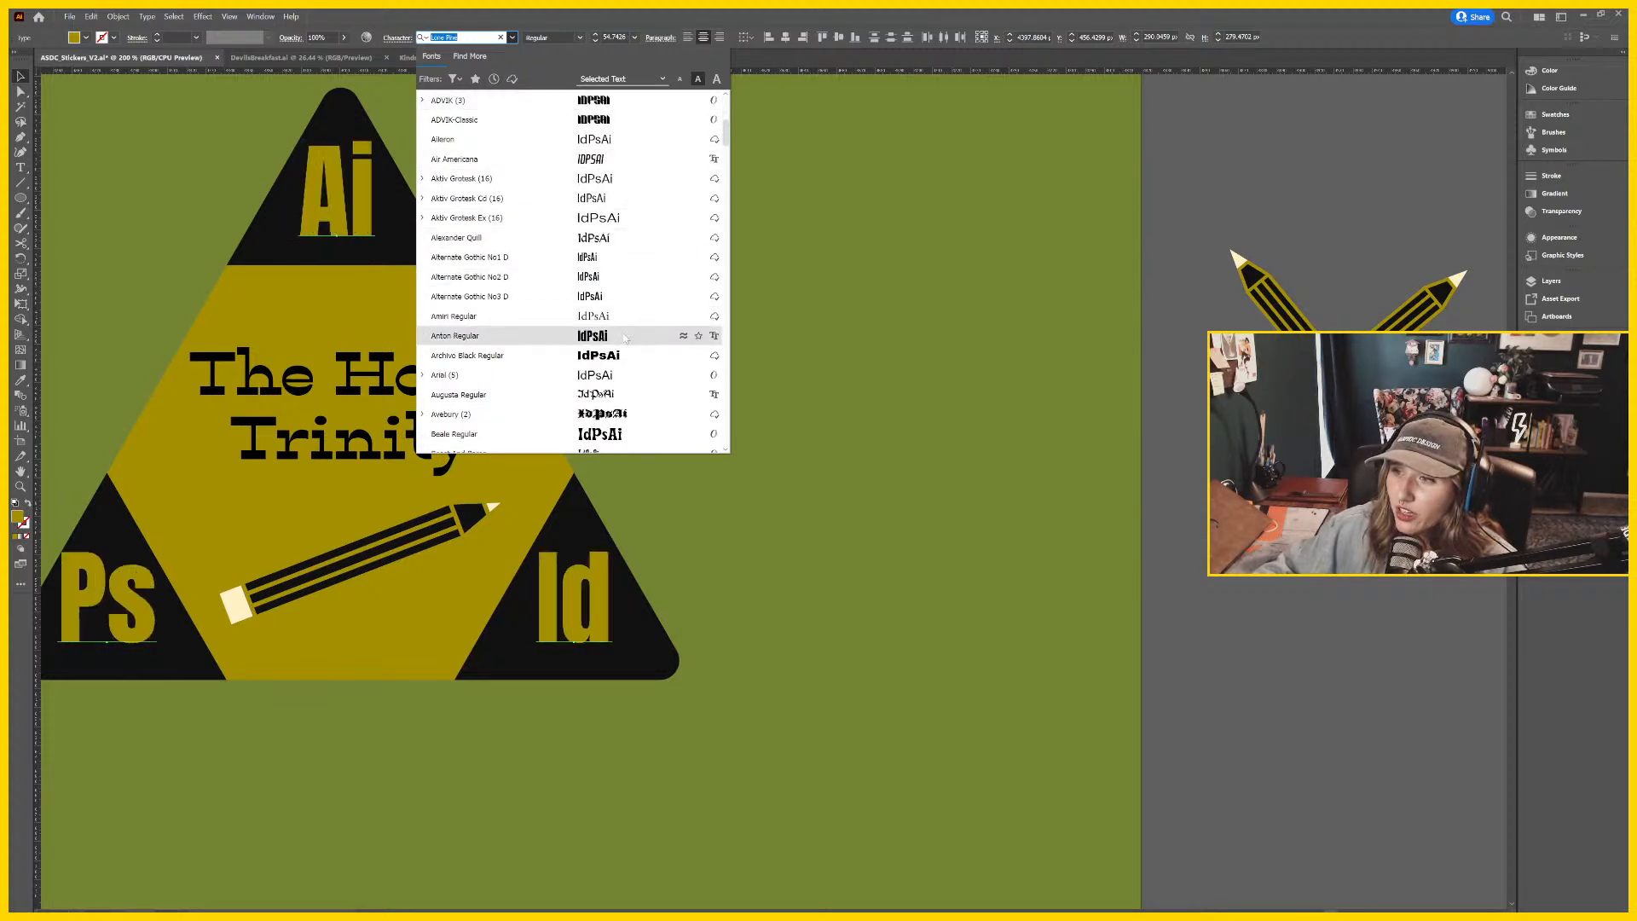
{"action": "scroll", "coordinate": [636, 312], "scroll_direction": "down", "scroll_amount": 2}
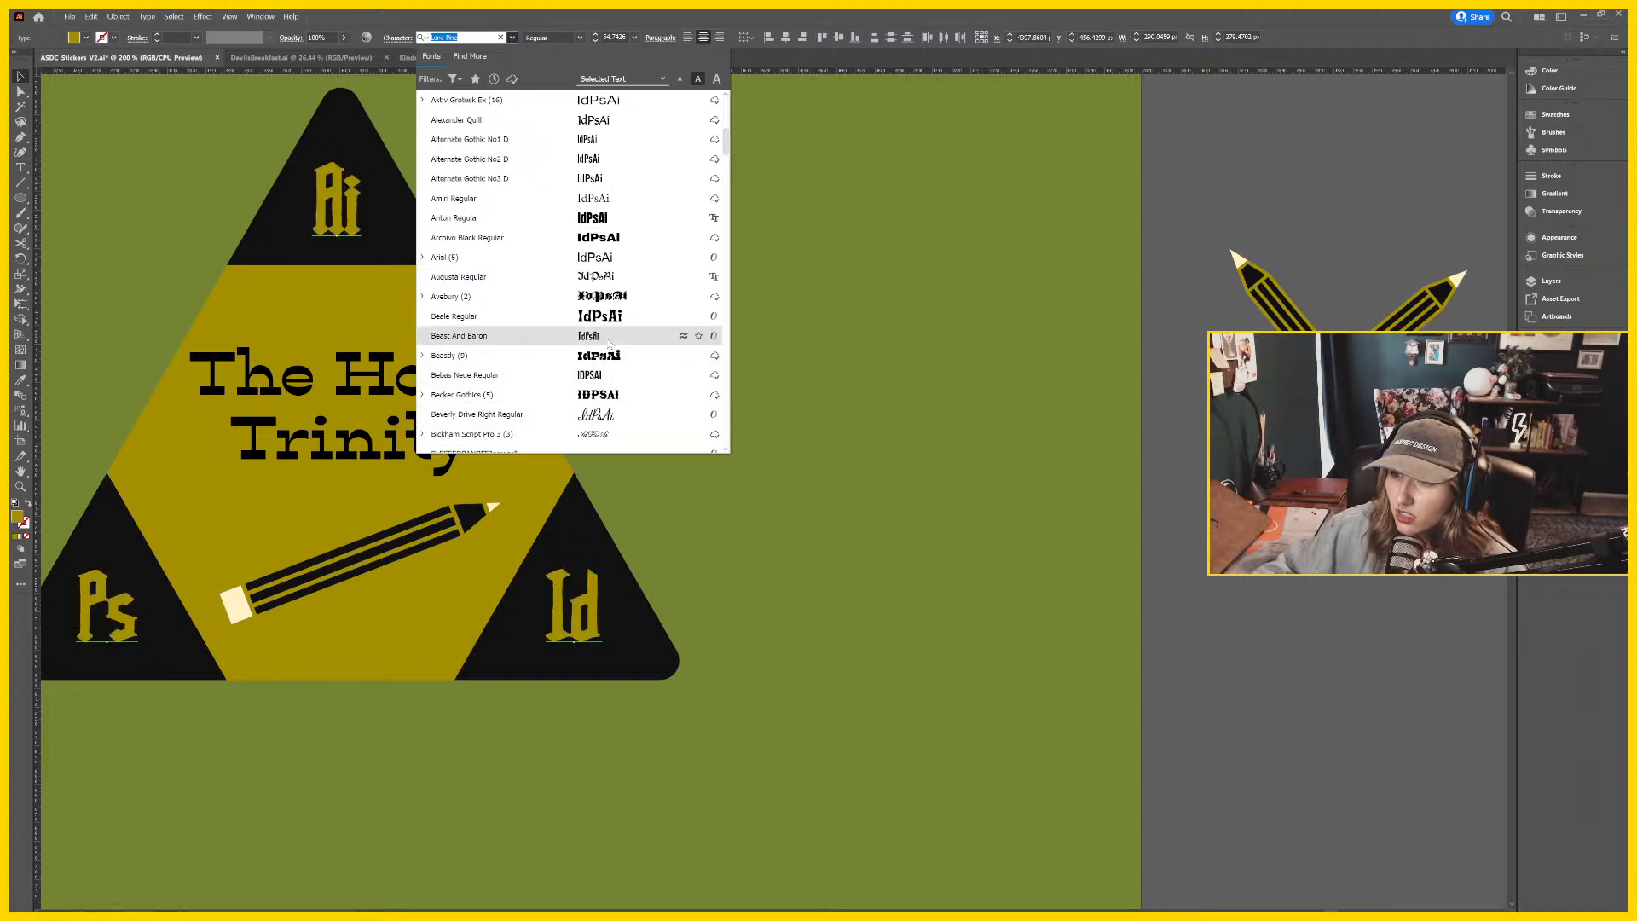
{"action": "scroll", "coordinate": [608, 341], "scroll_direction": "down", "scroll_amount": 7}
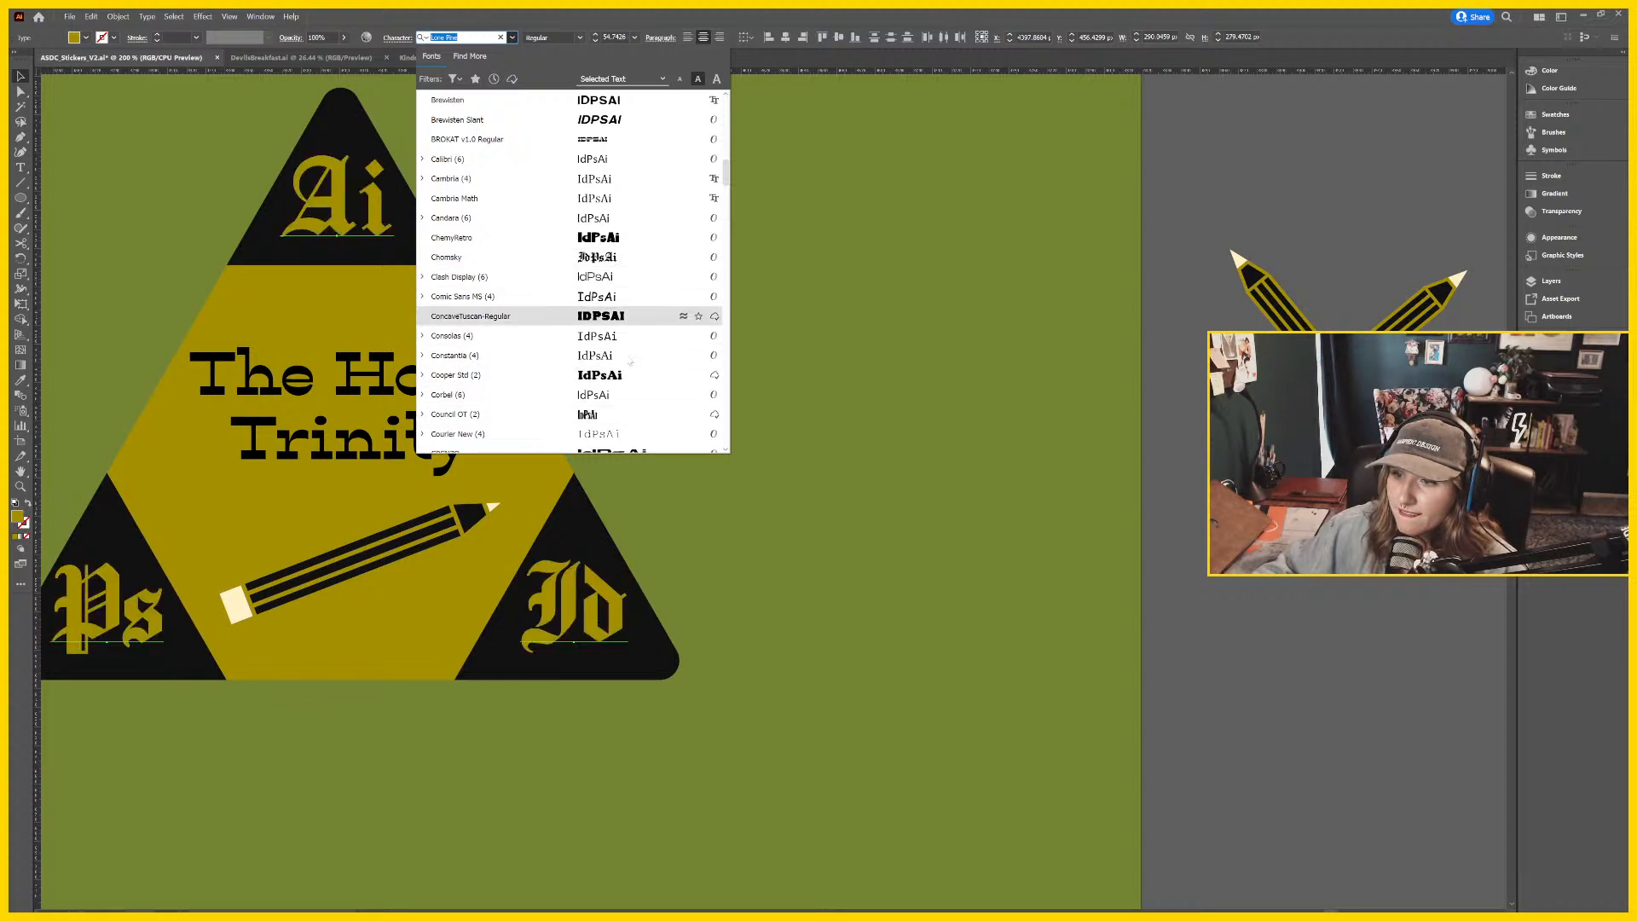
{"action": "scroll", "coordinate": [628, 341], "scroll_direction": "down", "scroll_amount": 8}
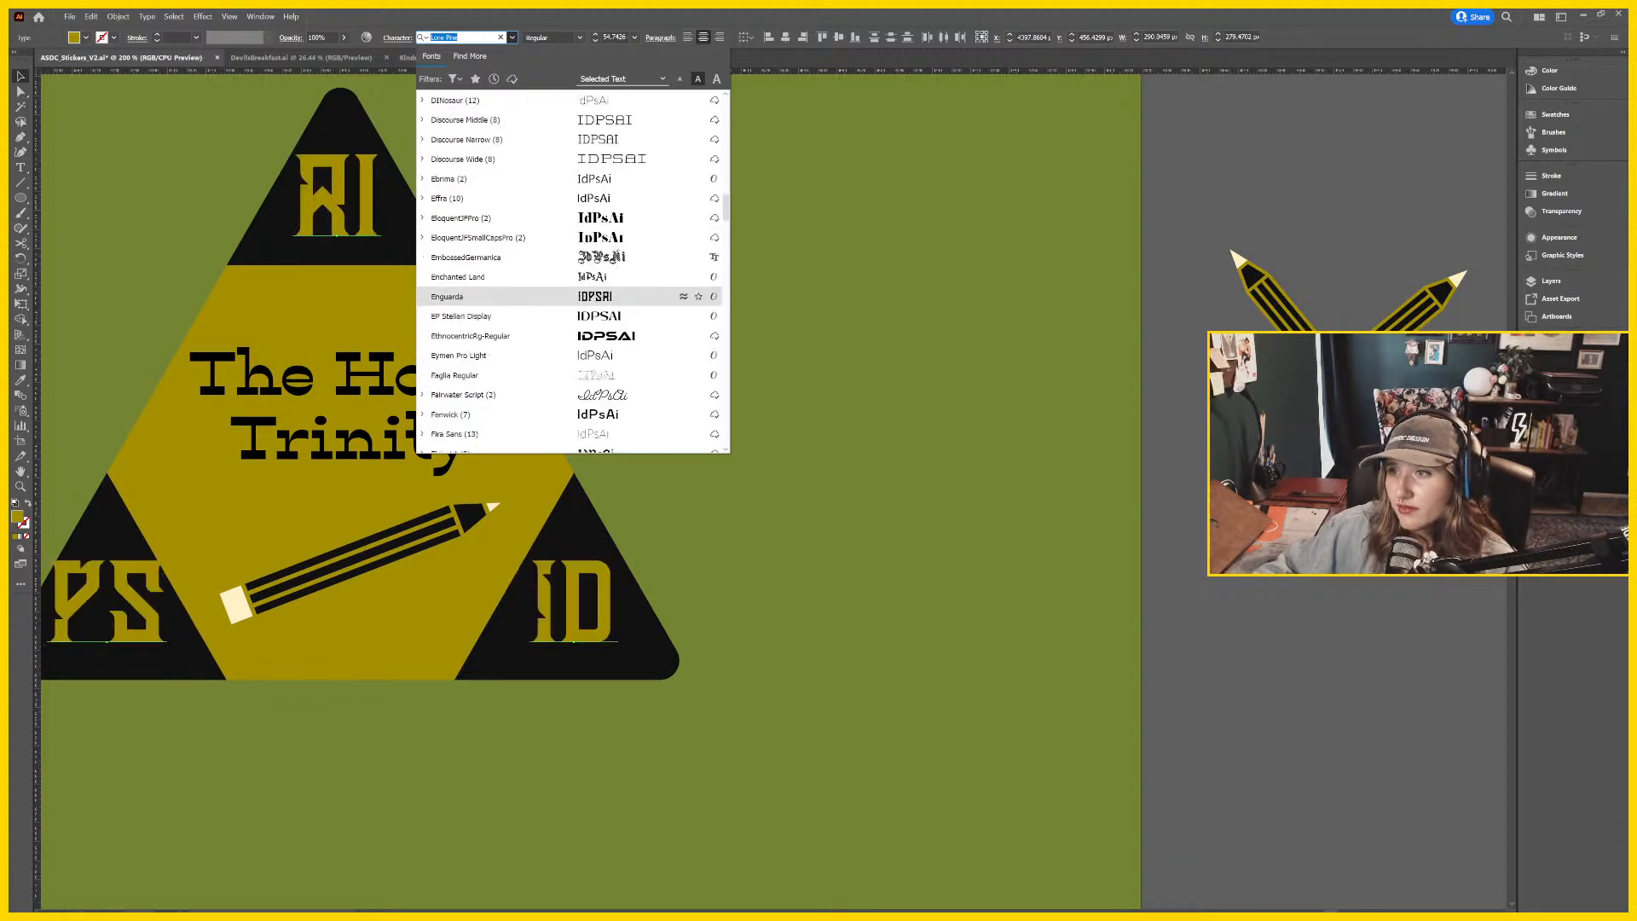
{"action": "scroll", "coordinate": [617, 256], "scroll_direction": "down", "scroll_amount": 1}
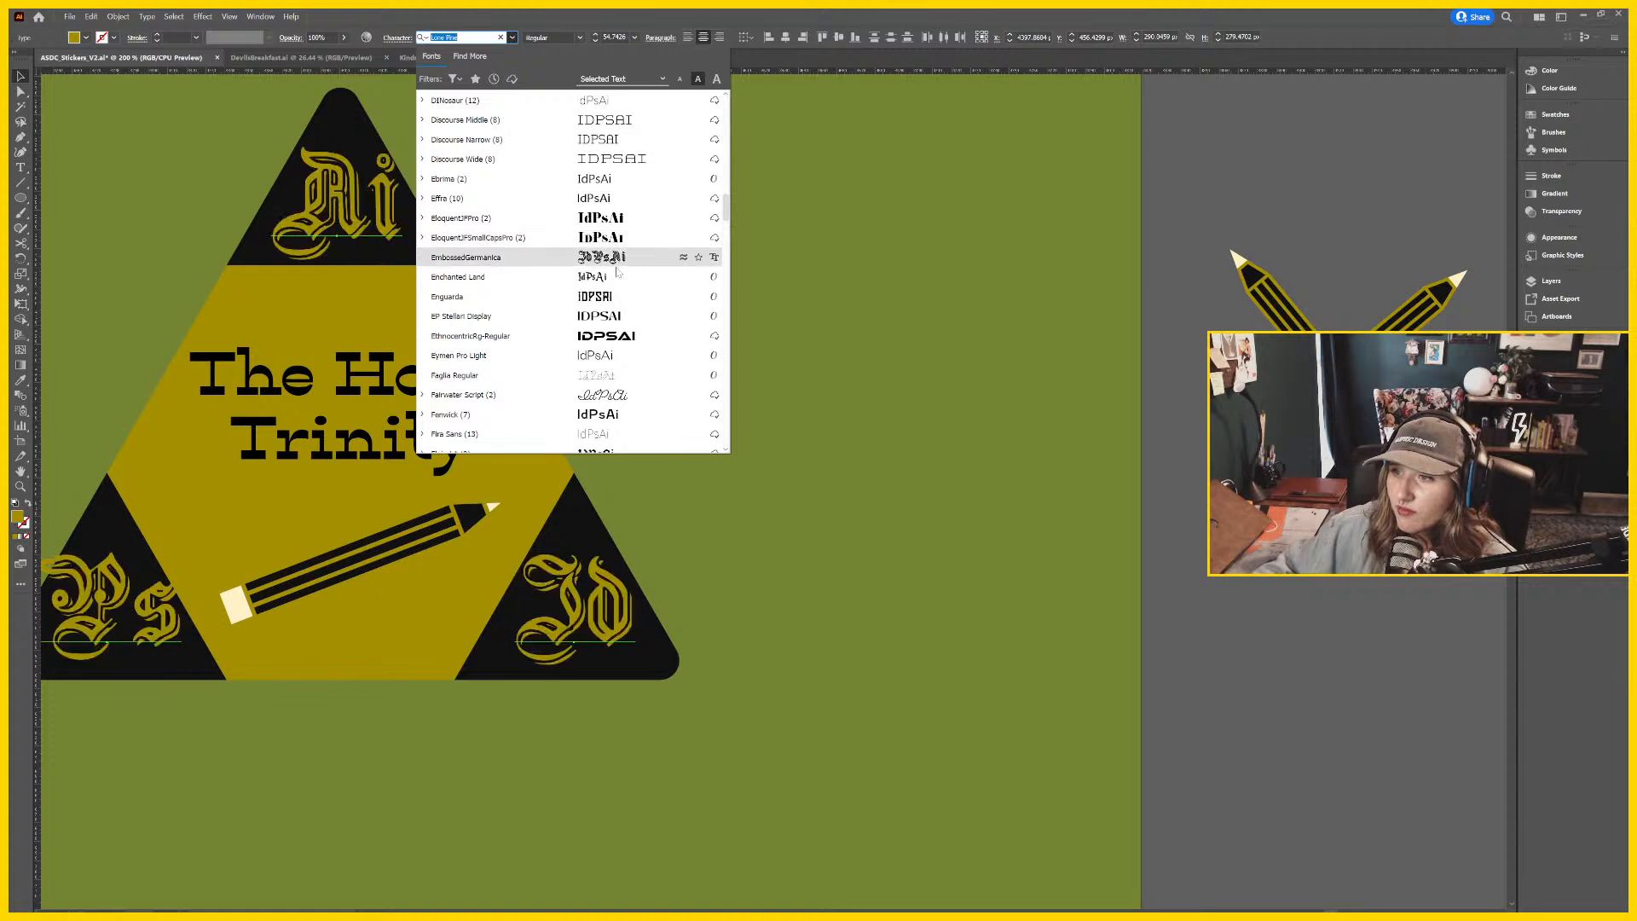
{"action": "scroll", "coordinate": [619, 247], "scroll_direction": "down", "scroll_amount": 4}
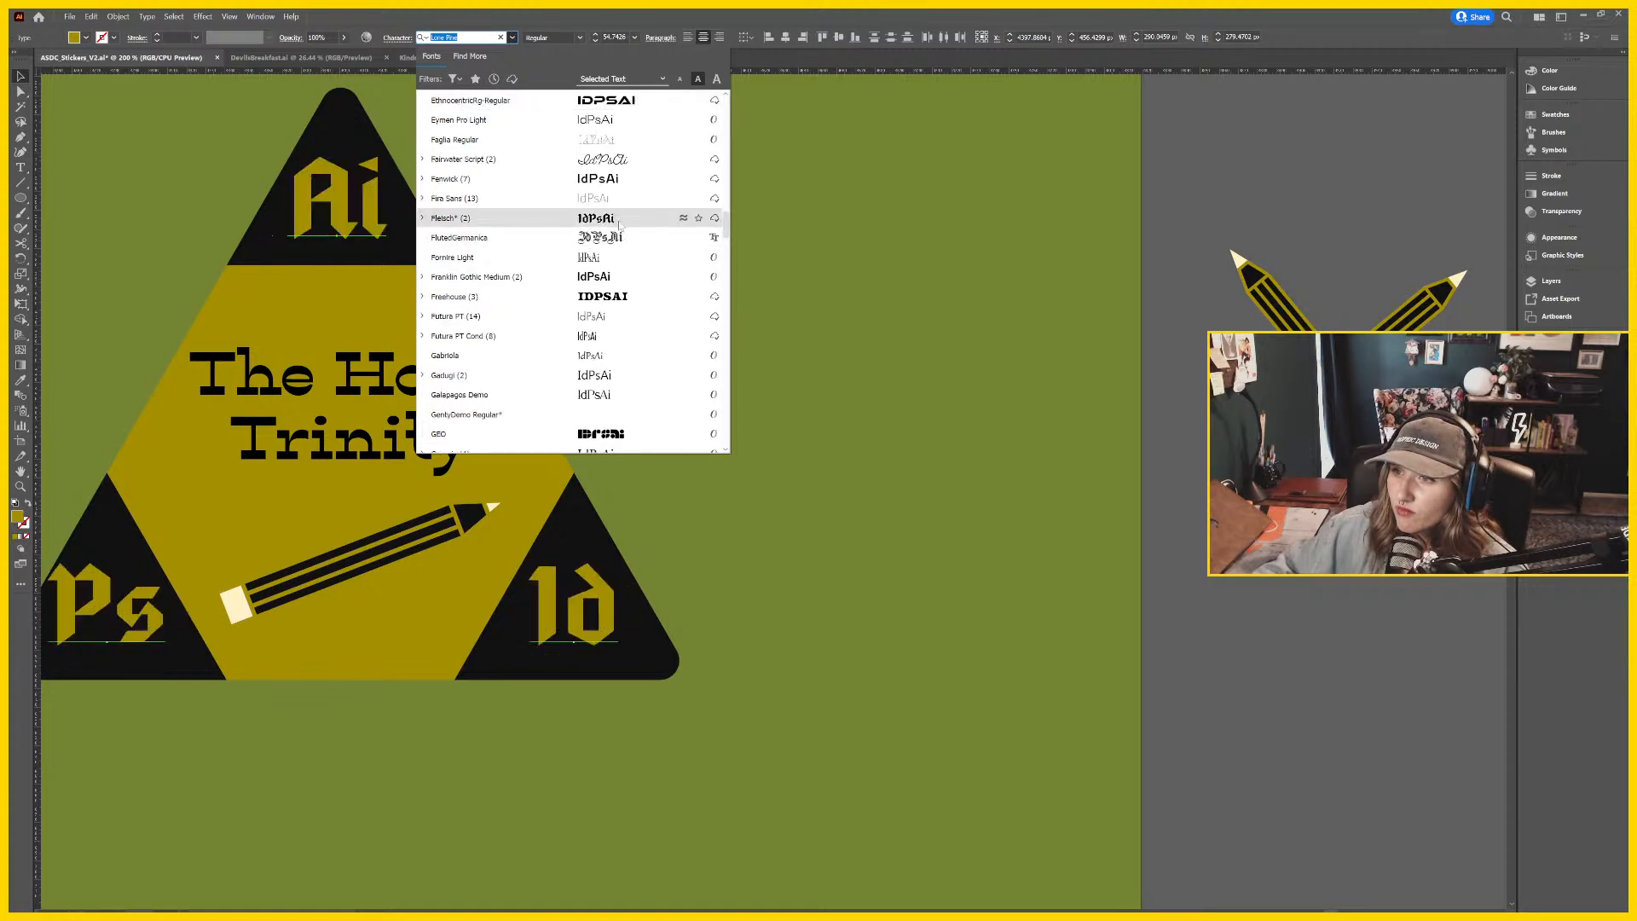
{"action": "scroll", "coordinate": [619, 273], "scroll_direction": "down", "scroll_amount": 5}
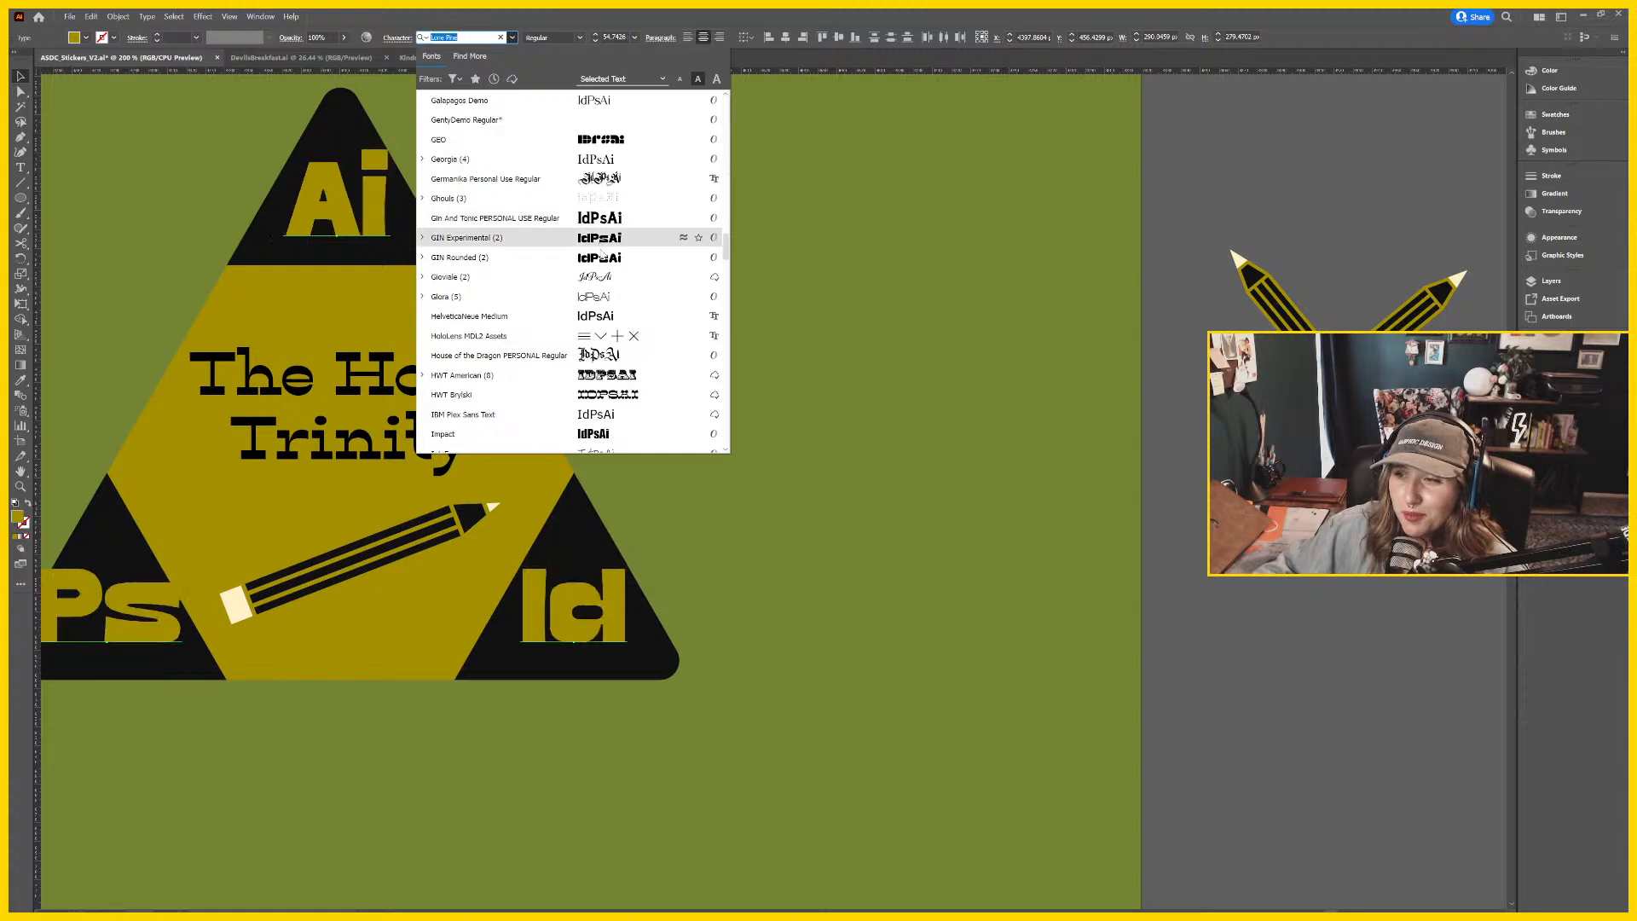
{"action": "scroll", "coordinate": [610, 247], "scroll_direction": "down", "scroll_amount": 2}
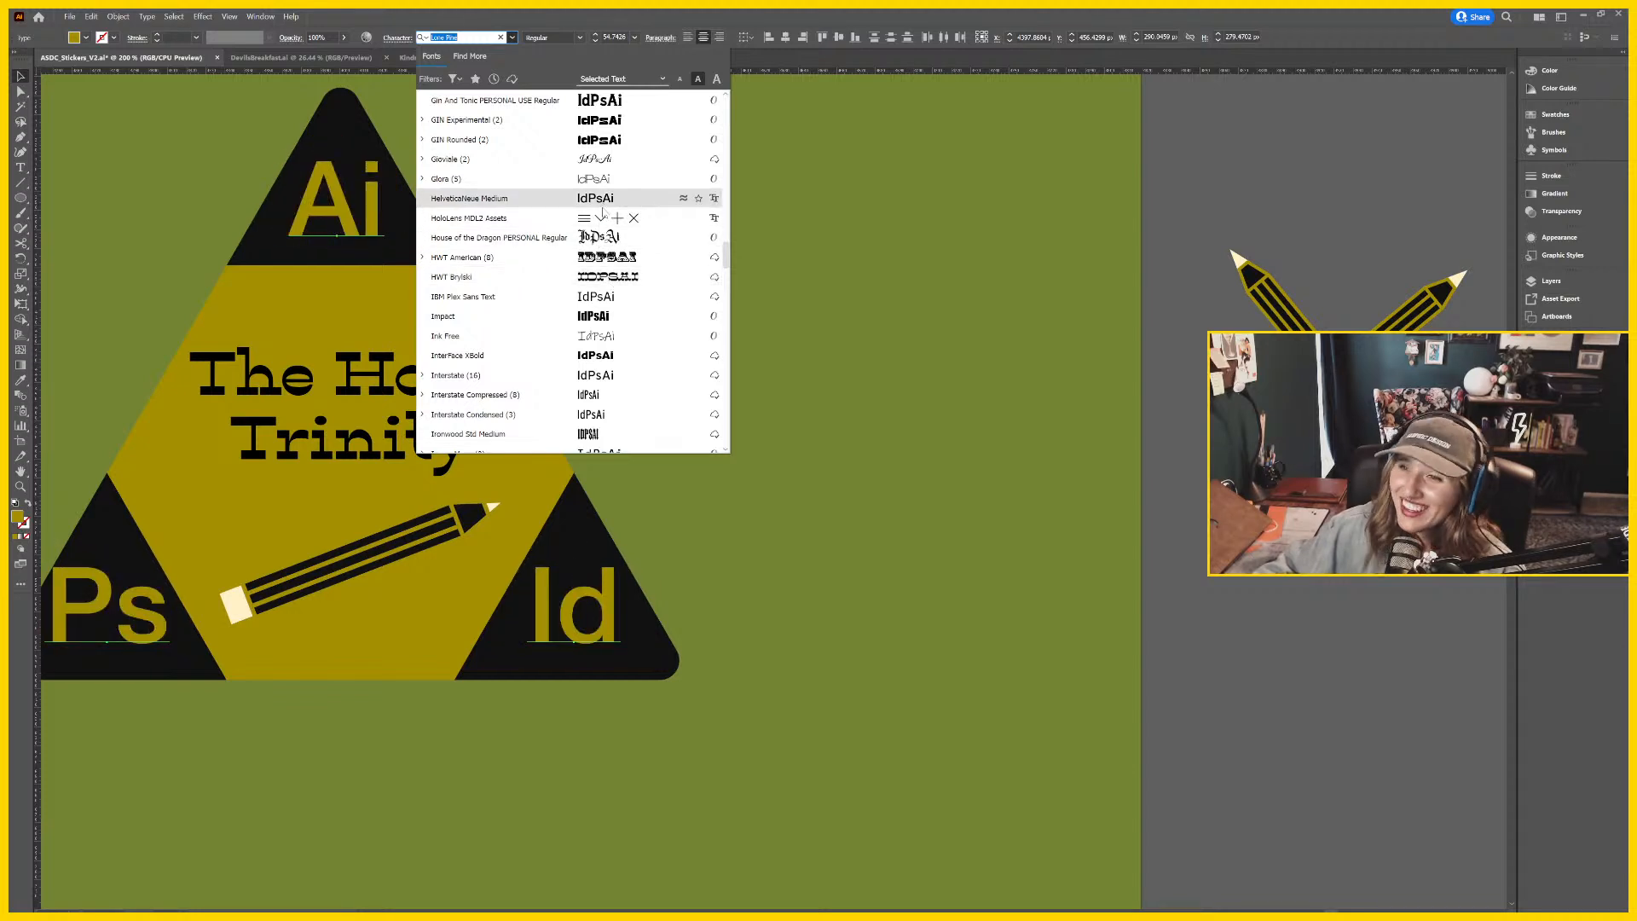
{"action": "scroll", "coordinate": [607, 223], "scroll_direction": "down", "scroll_amount": 3}
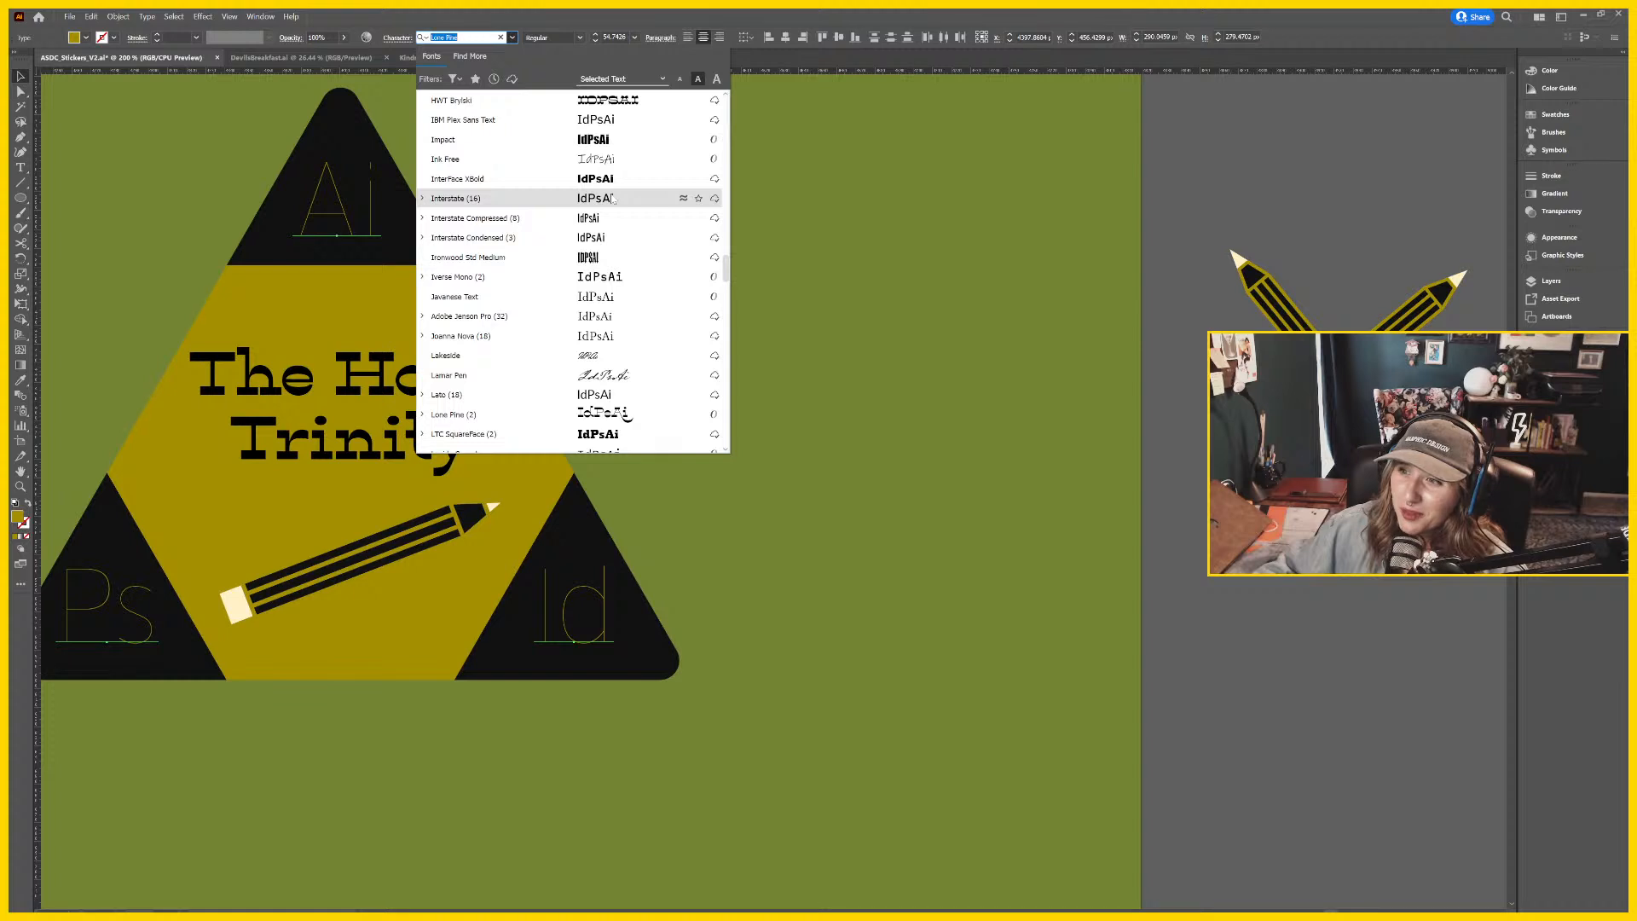
{"action": "scroll", "coordinate": [618, 222], "scroll_direction": "down", "scroll_amount": 3}
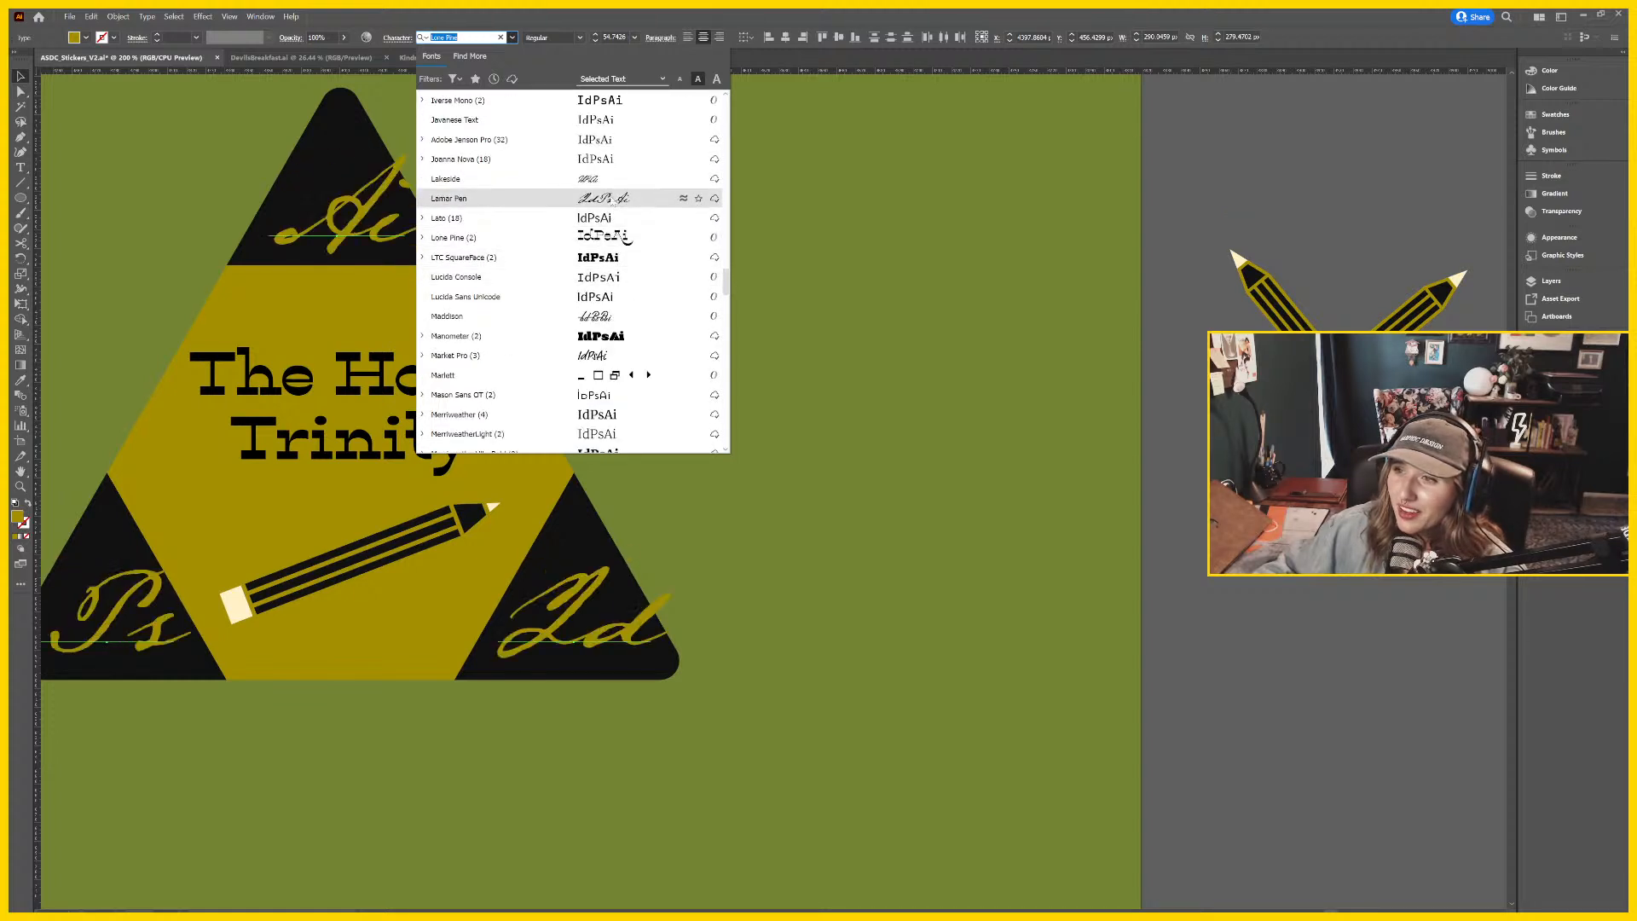
{"action": "scroll", "coordinate": [610, 311], "scroll_direction": "down", "scroll_amount": 1}
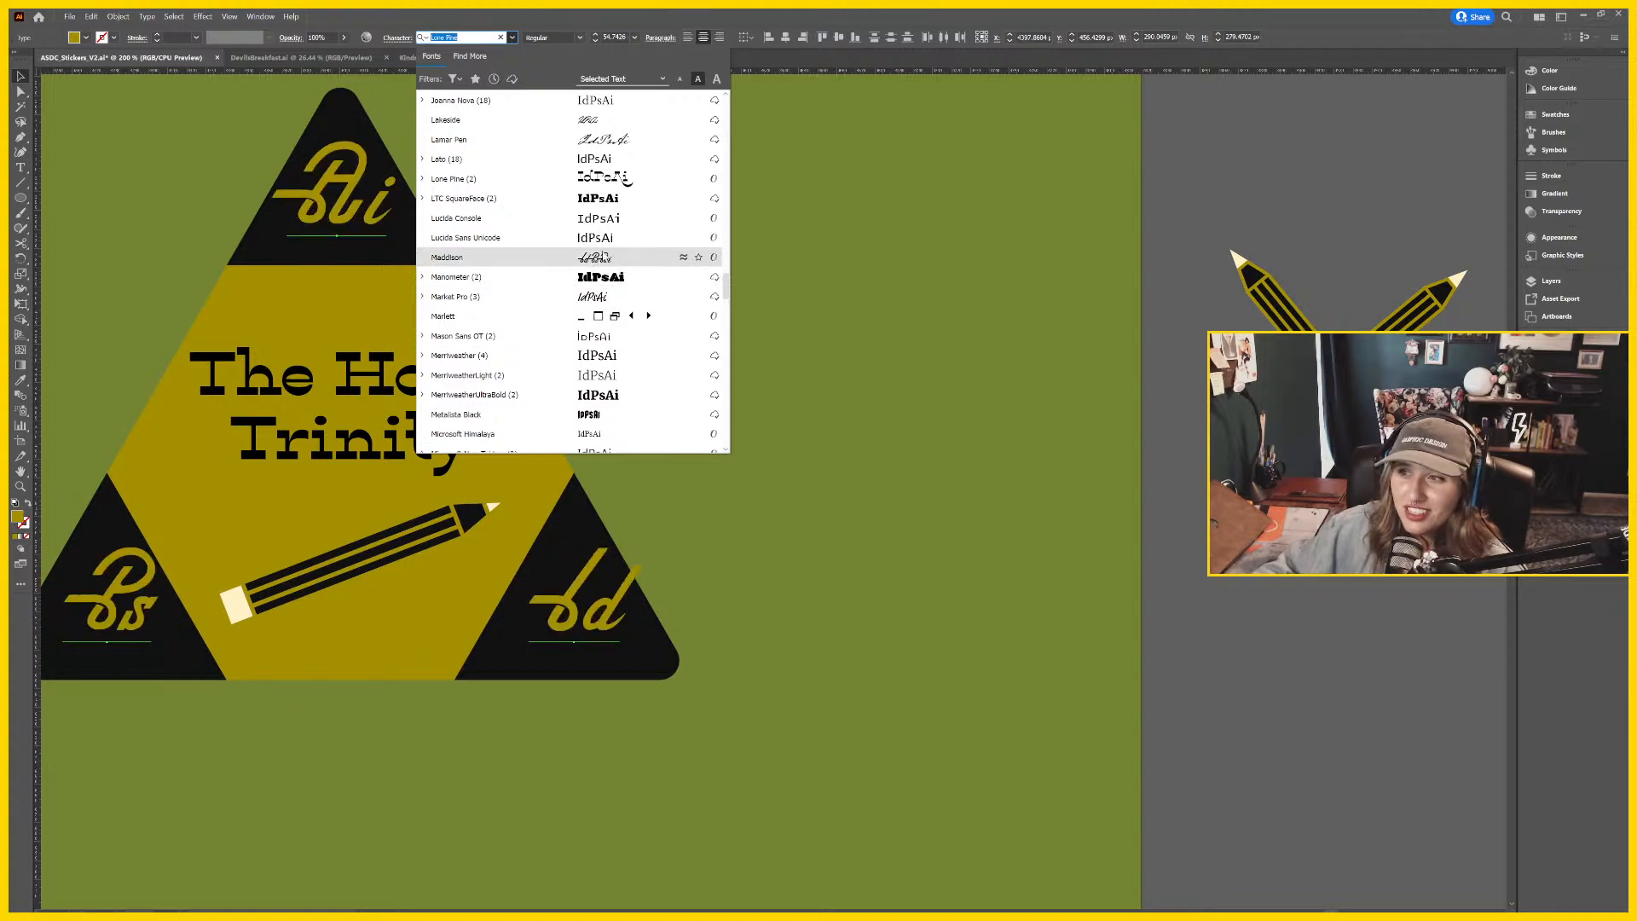
{"action": "left_click", "coordinate": [631, 284]}
{"action": "scroll", "coordinate": [895, 426], "scroll_direction": "left", "scroll_amount": 3}
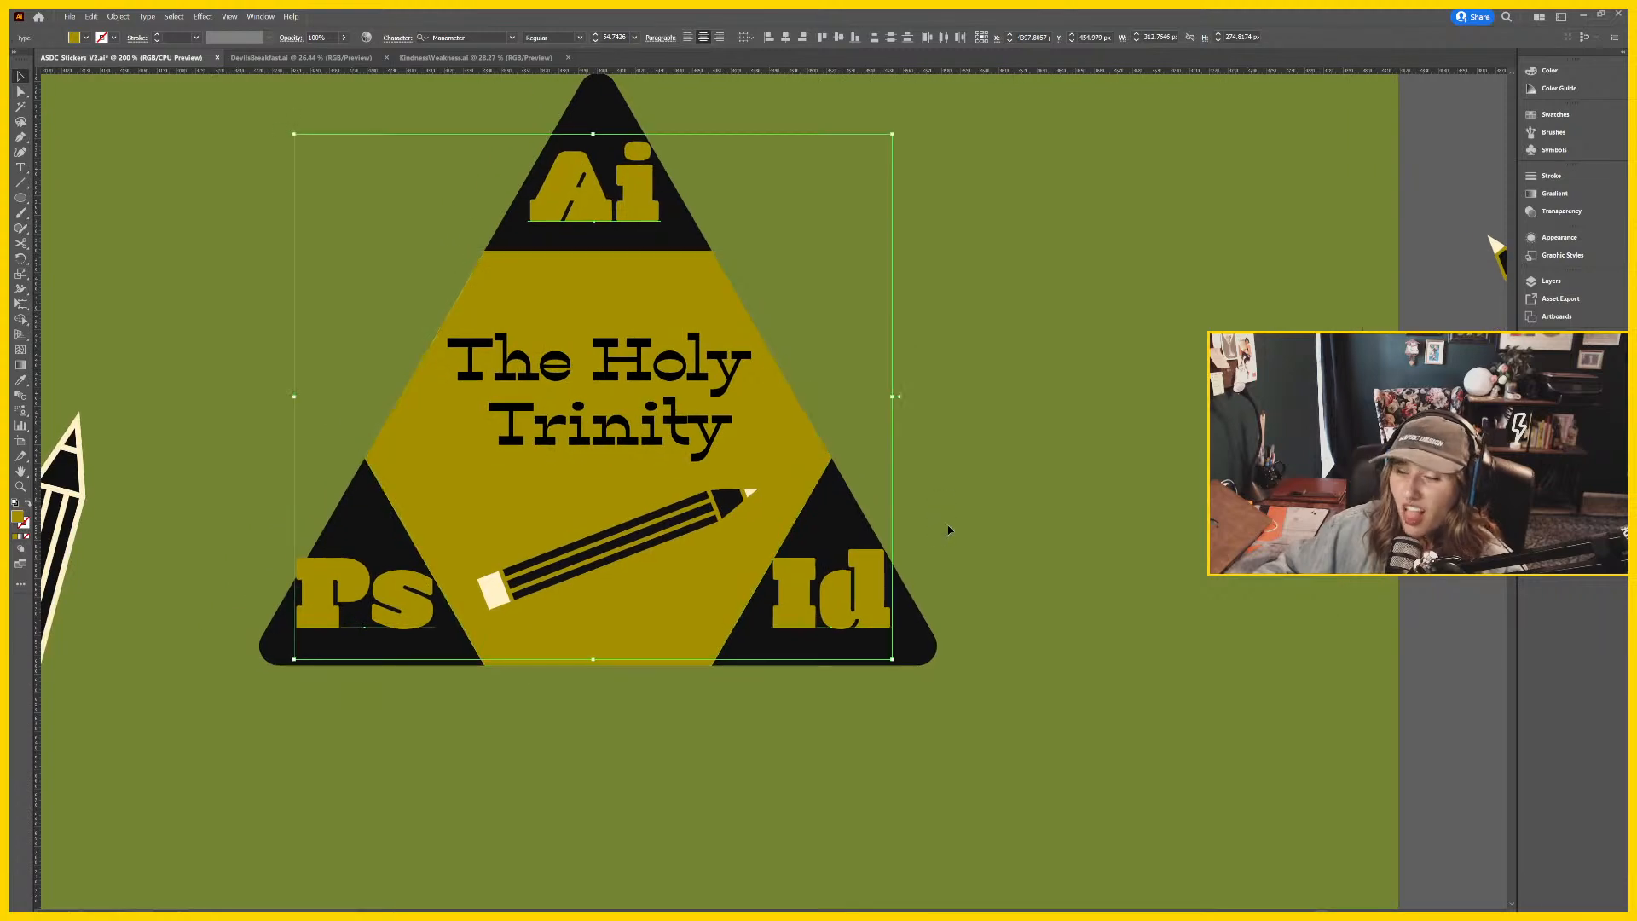
{"action": "left_click", "coordinate": [1024, 533]}
Reduce the font size of the Id, Ps and Ai corner labels together to 45 pt.
{"action": "left_click", "coordinate": [841, 574]}
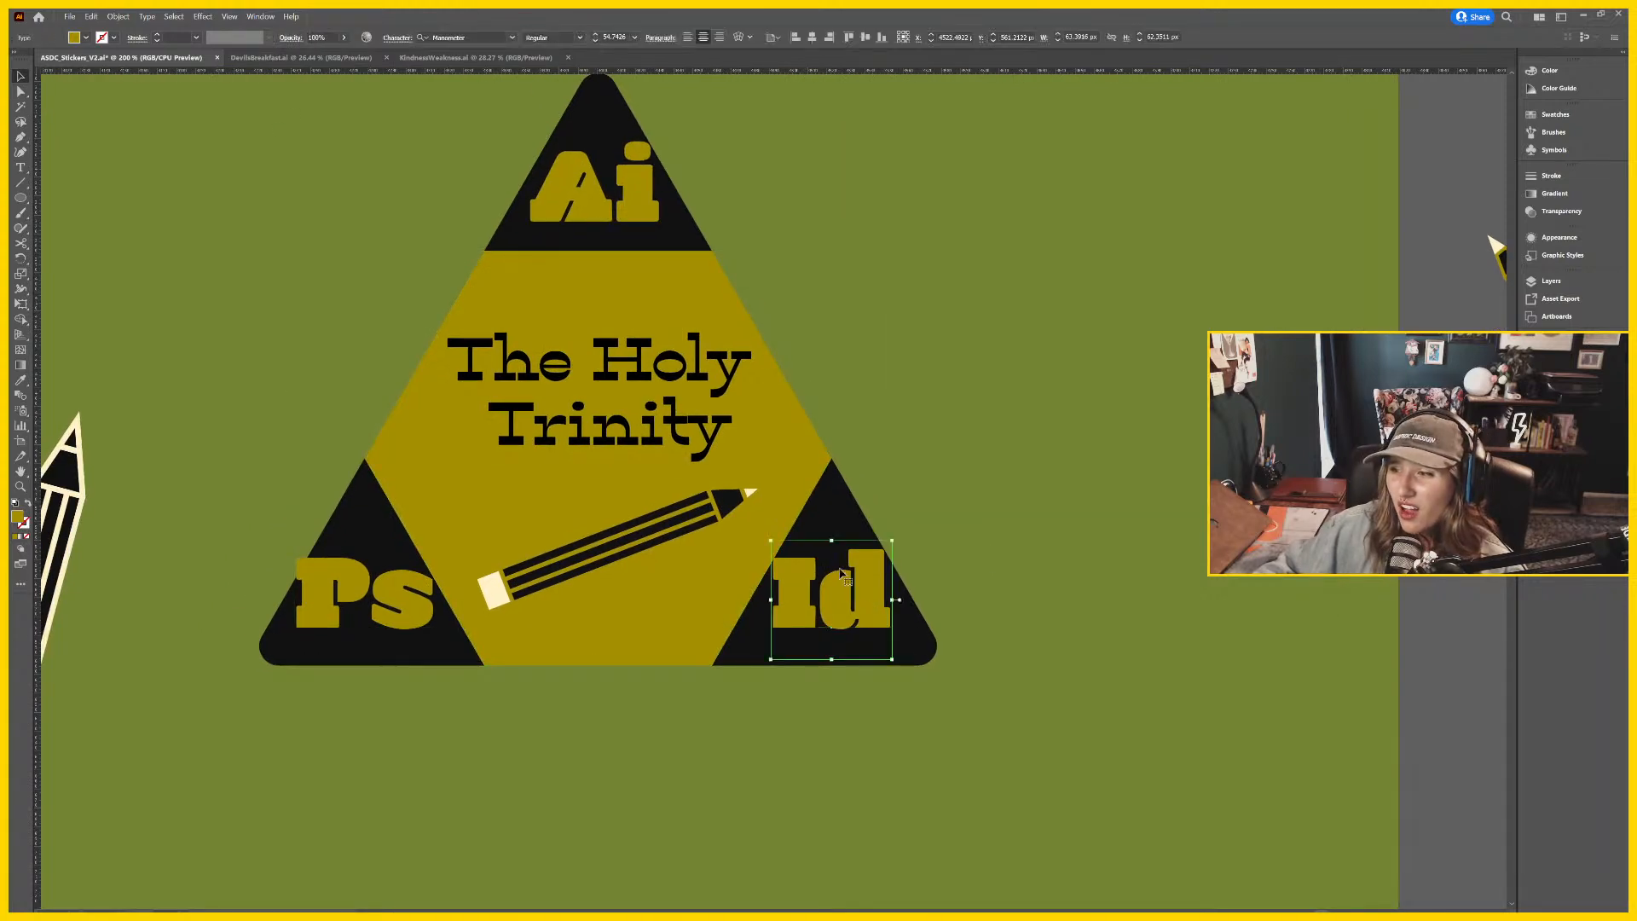
{"action": "left_click", "coordinate": [401, 607], "text": "shift"}
{"action": "left_click", "coordinate": [590, 232], "text": "shift"}
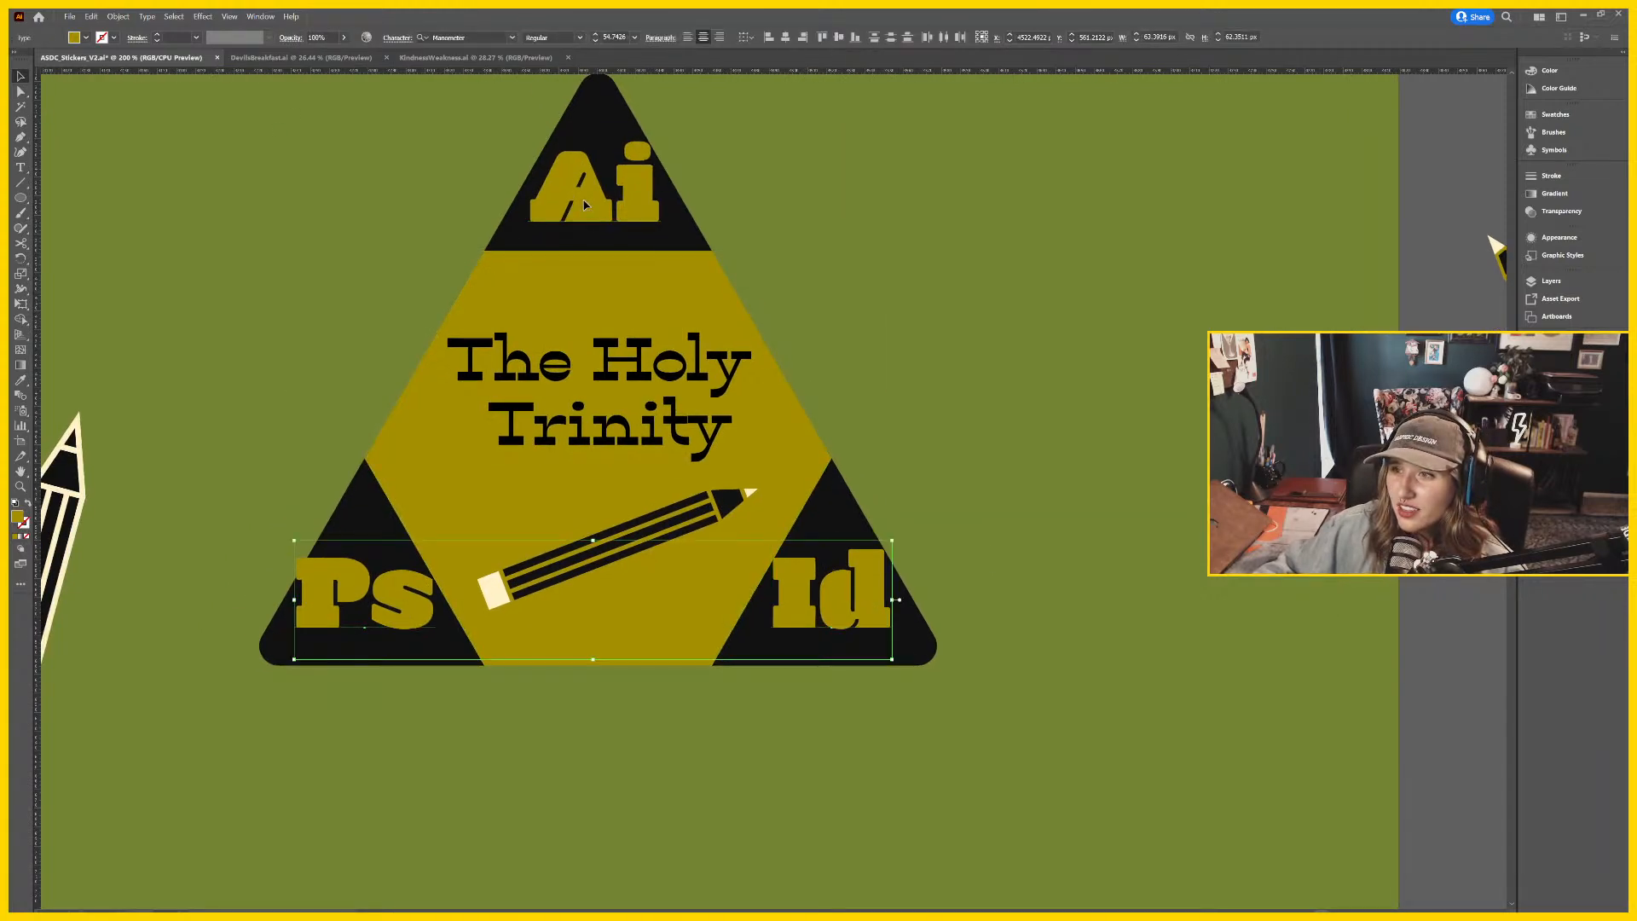
{"action": "left_click", "coordinate": [595, 36]}
{"action": "left_click", "coordinate": [595, 40]}
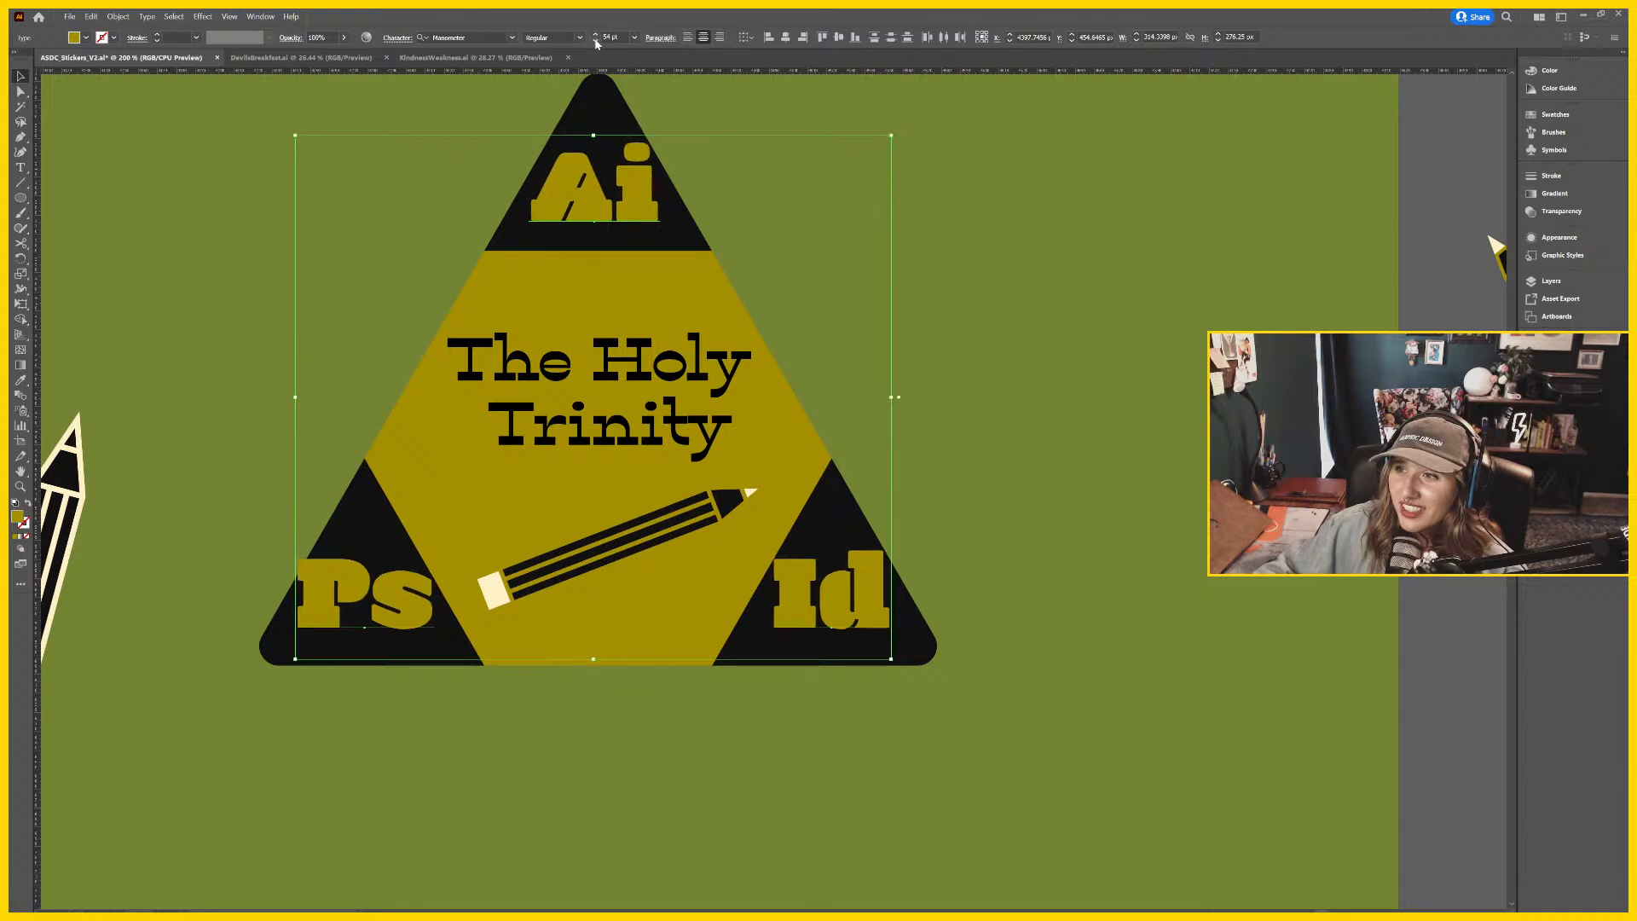
{"action": "left_click", "coordinate": [595, 40]}
{"action": "left_click", "coordinate": [595, 41]}
{"action": "left_click", "coordinate": [595, 41]}
{"action": "left_click", "coordinate": [595, 41]}
{"action": "left_click", "coordinate": [595, 41]}
{"action": "left_click", "coordinate": [595, 41]}
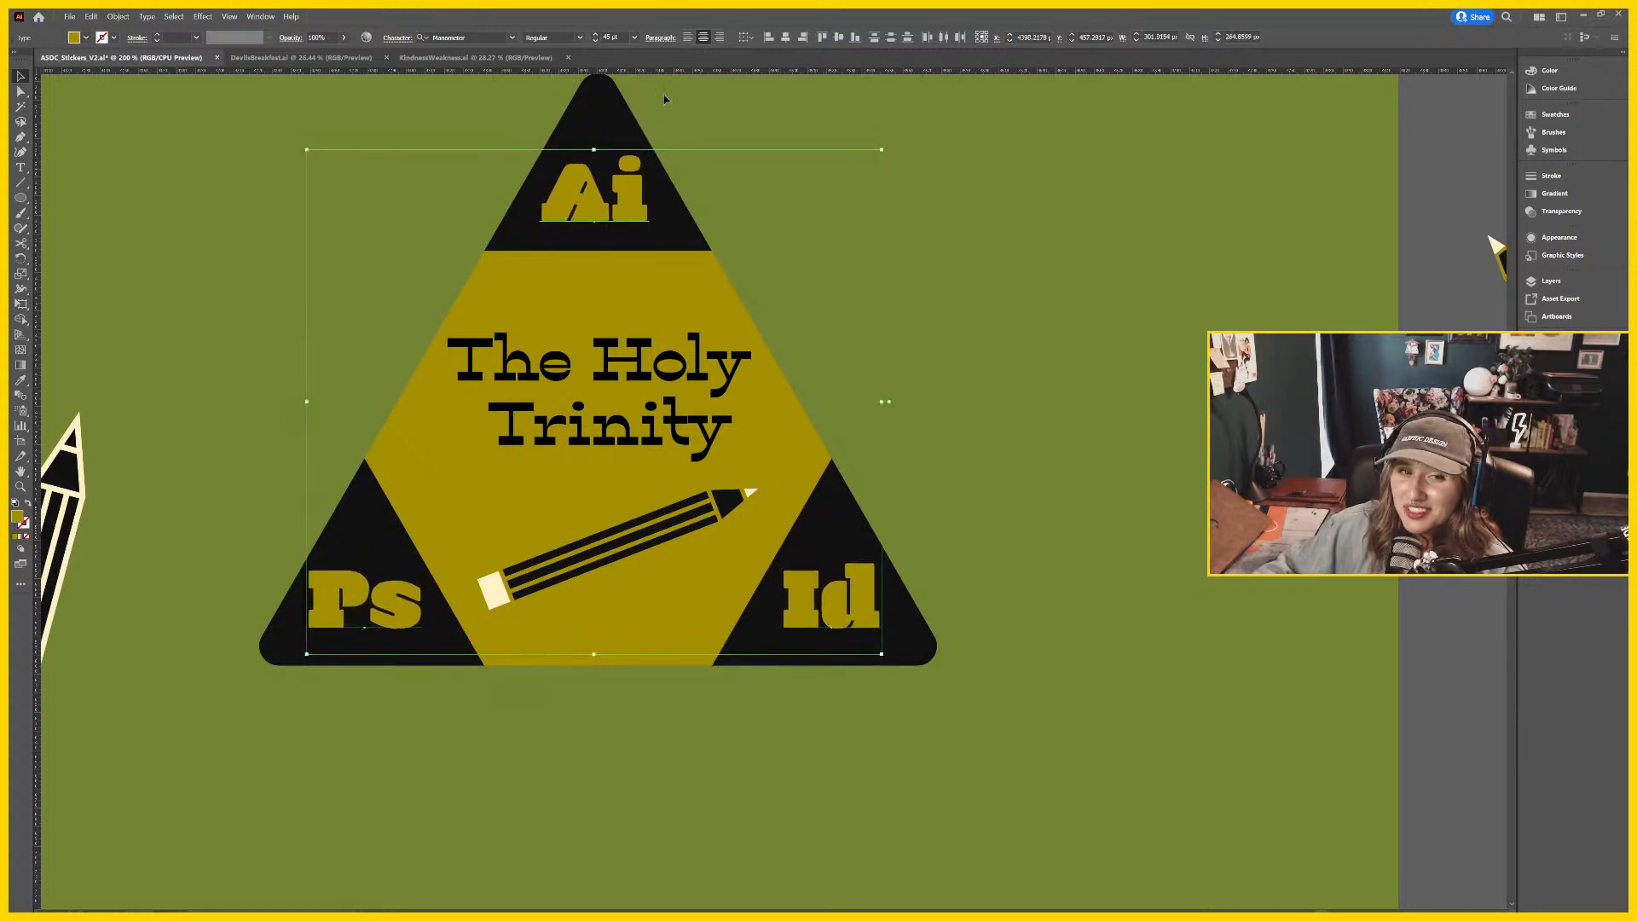
{"action": "left_click", "coordinate": [1068, 263]}
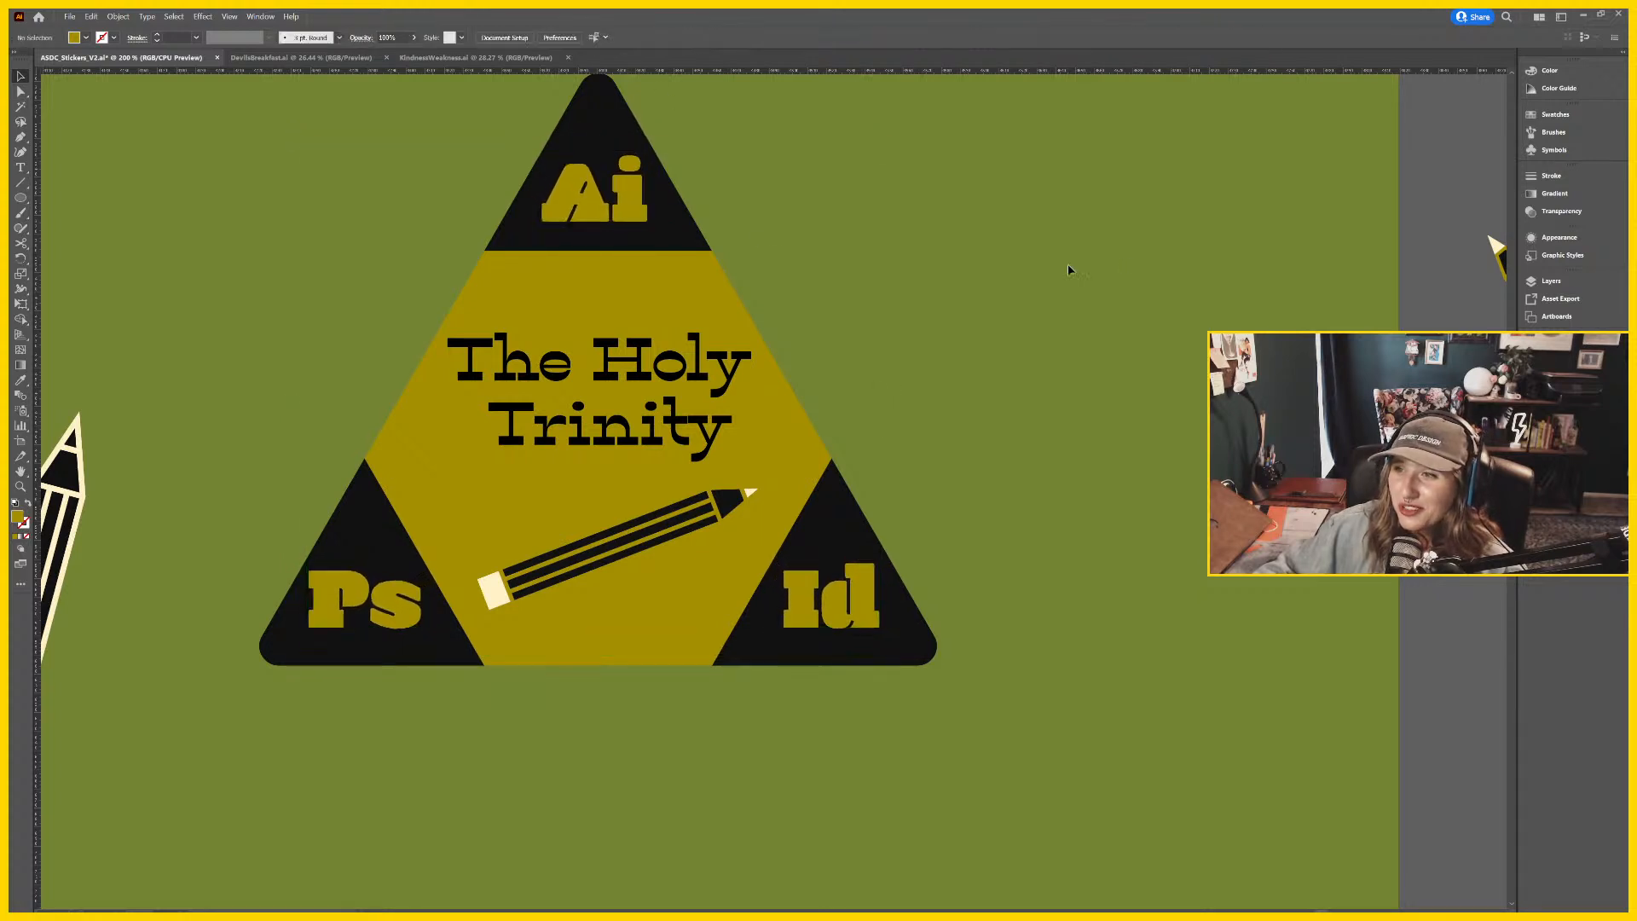
Nudge the Ps label slightly down and to the right within its black corner.
{"action": "left_click", "coordinate": [374, 607]}
{"action": "left_click_drag", "start_coordinate": [384, 619], "coordinate": [387, 620]}
{"action": "left_click", "coordinate": [870, 618]}
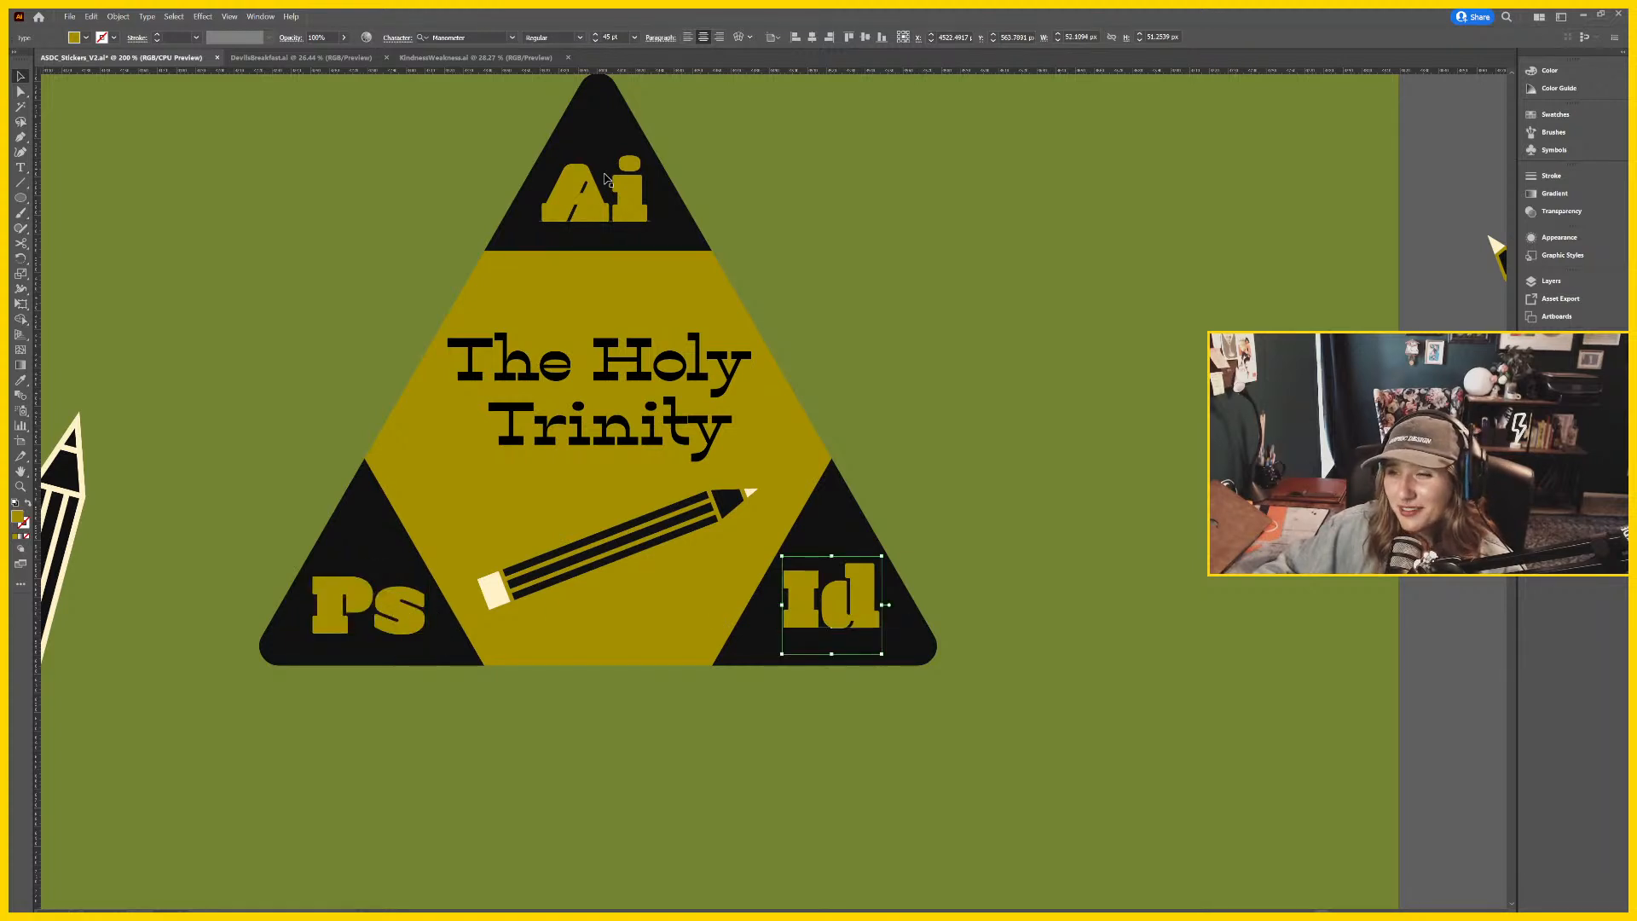
{"action": "left_click", "coordinate": [855, 226]}
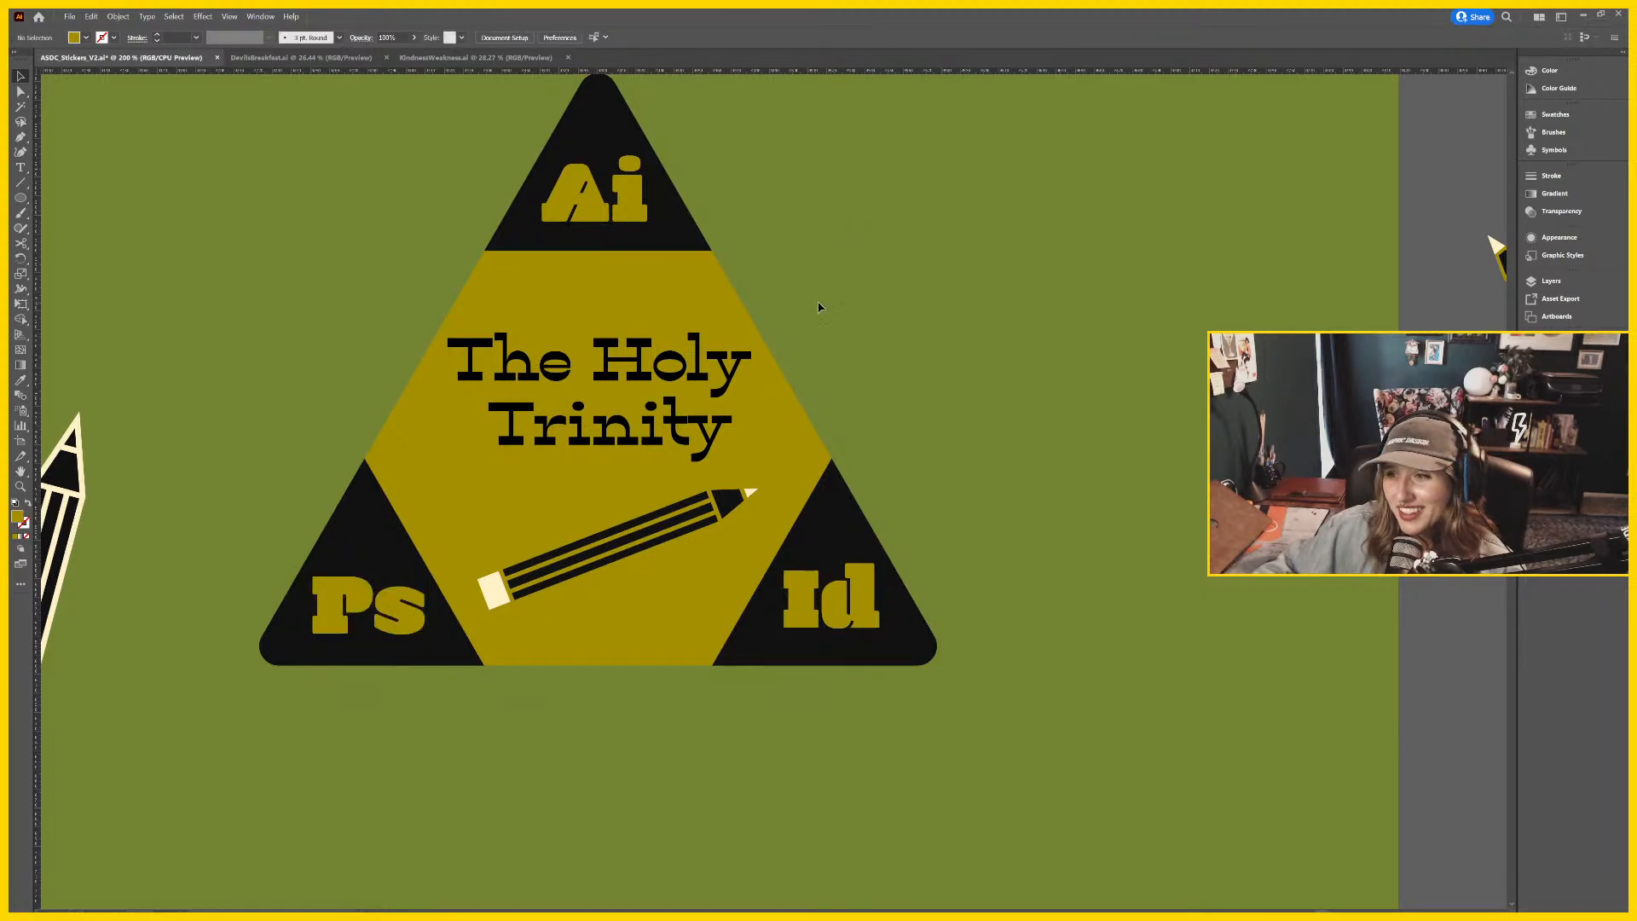
Copy the Id label's Manometer type style onto the title with the Eyedropper, and colour the title with the triangle's black.
{"action": "left_click", "coordinate": [742, 376]}
{"action": "key", "text": "i"}
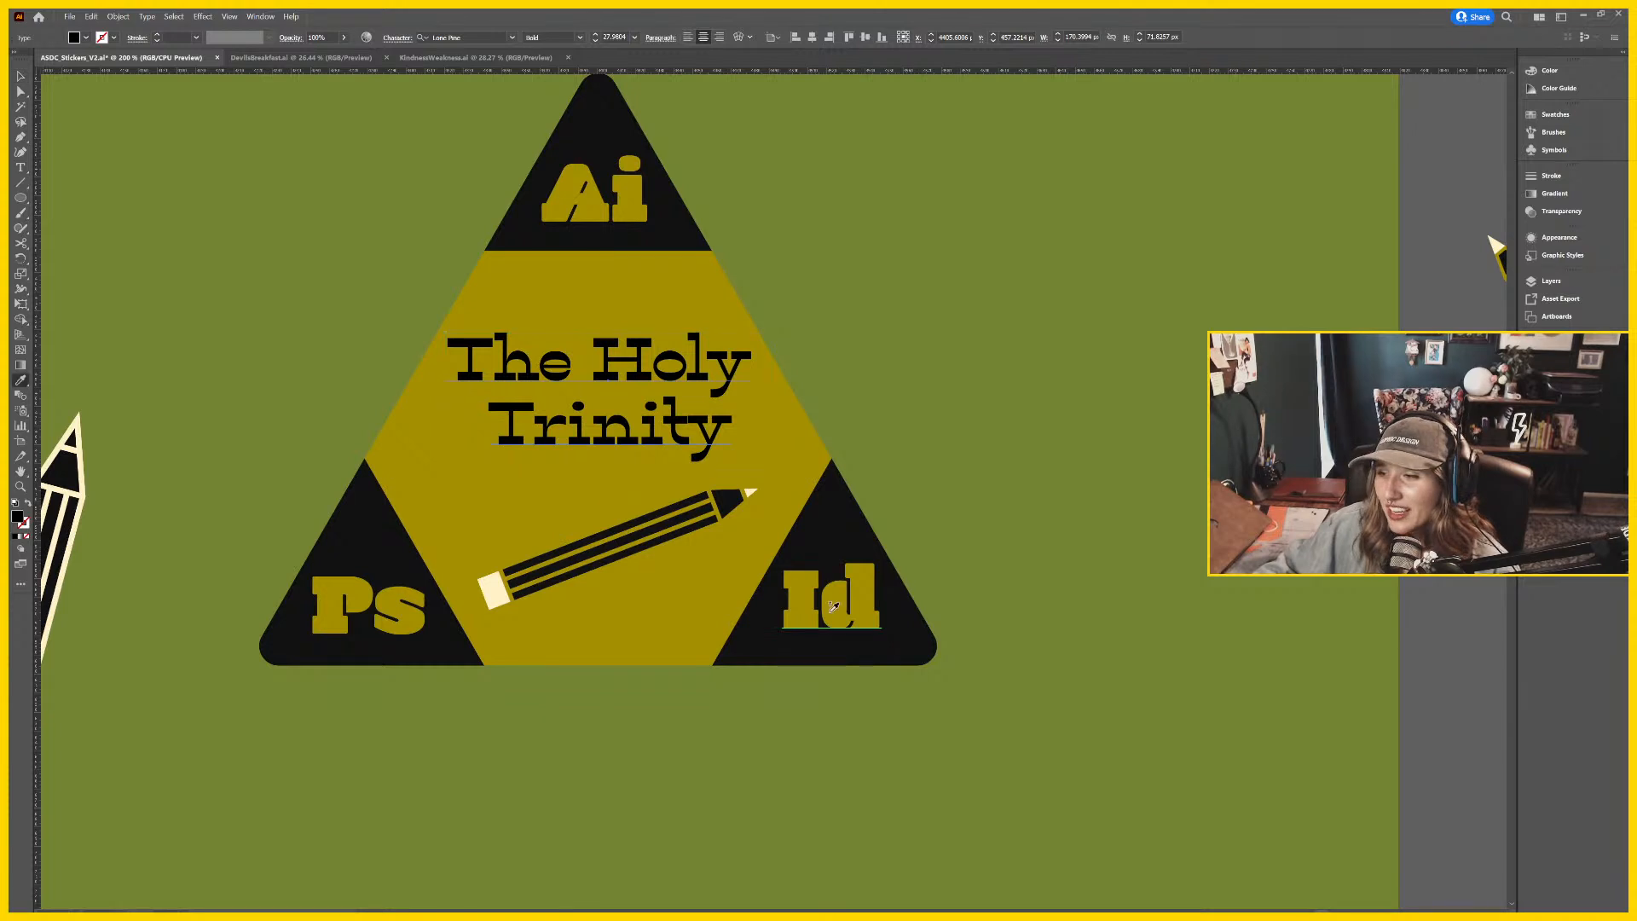
{"action": "left_click", "coordinate": [833, 606]}
{"action": "left_click", "coordinate": [613, 103]}
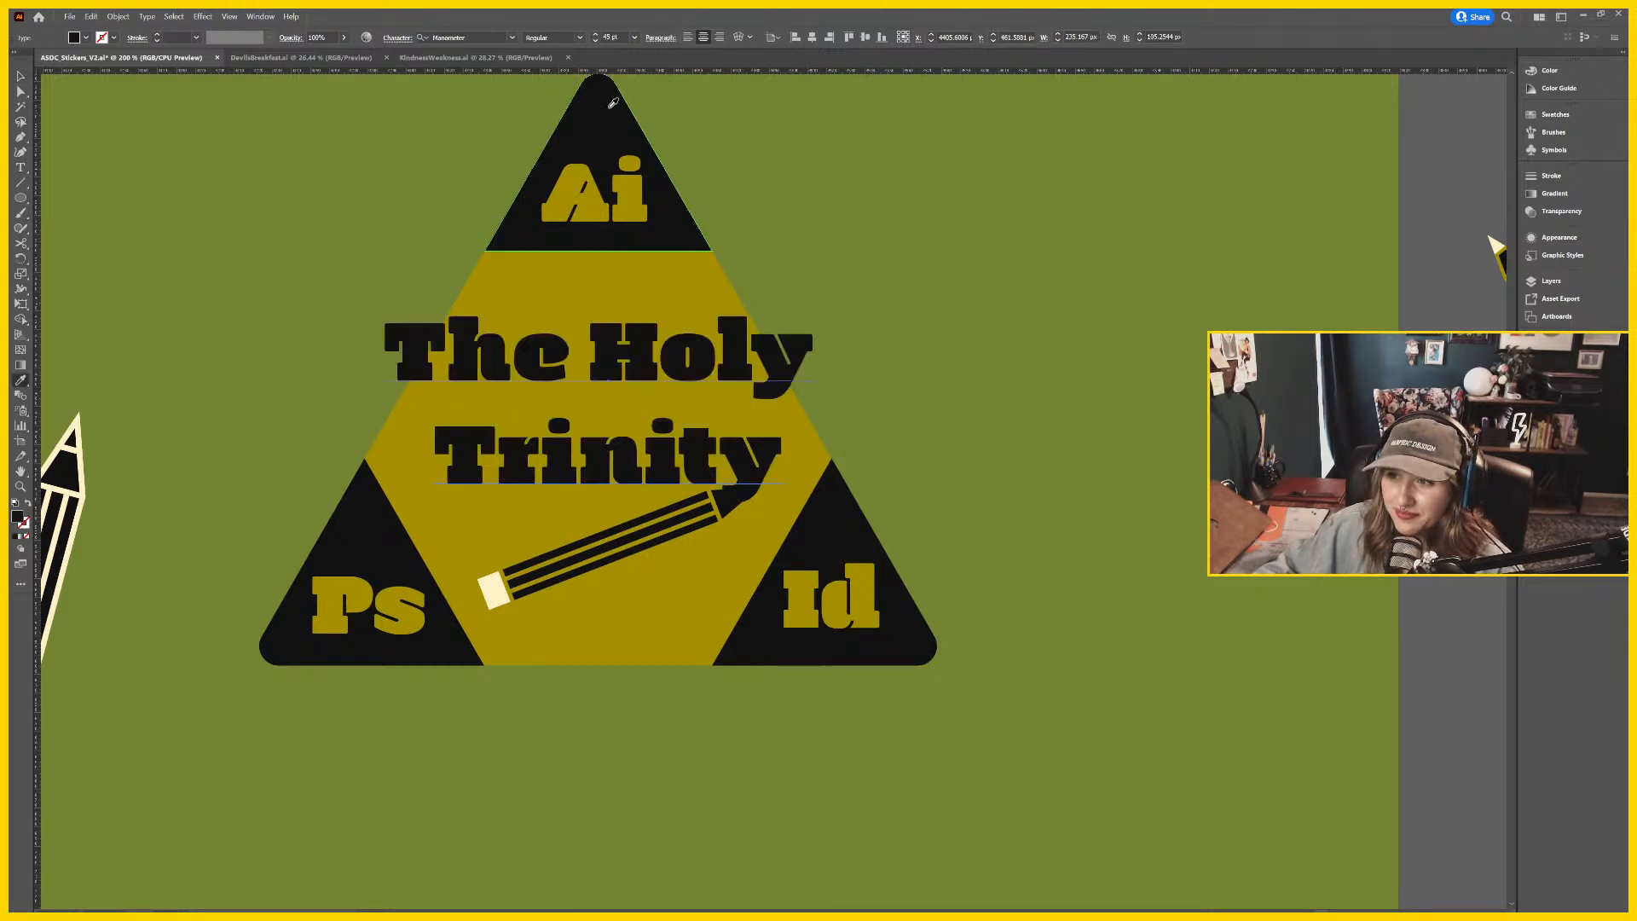
{"action": "key", "text": "v"}
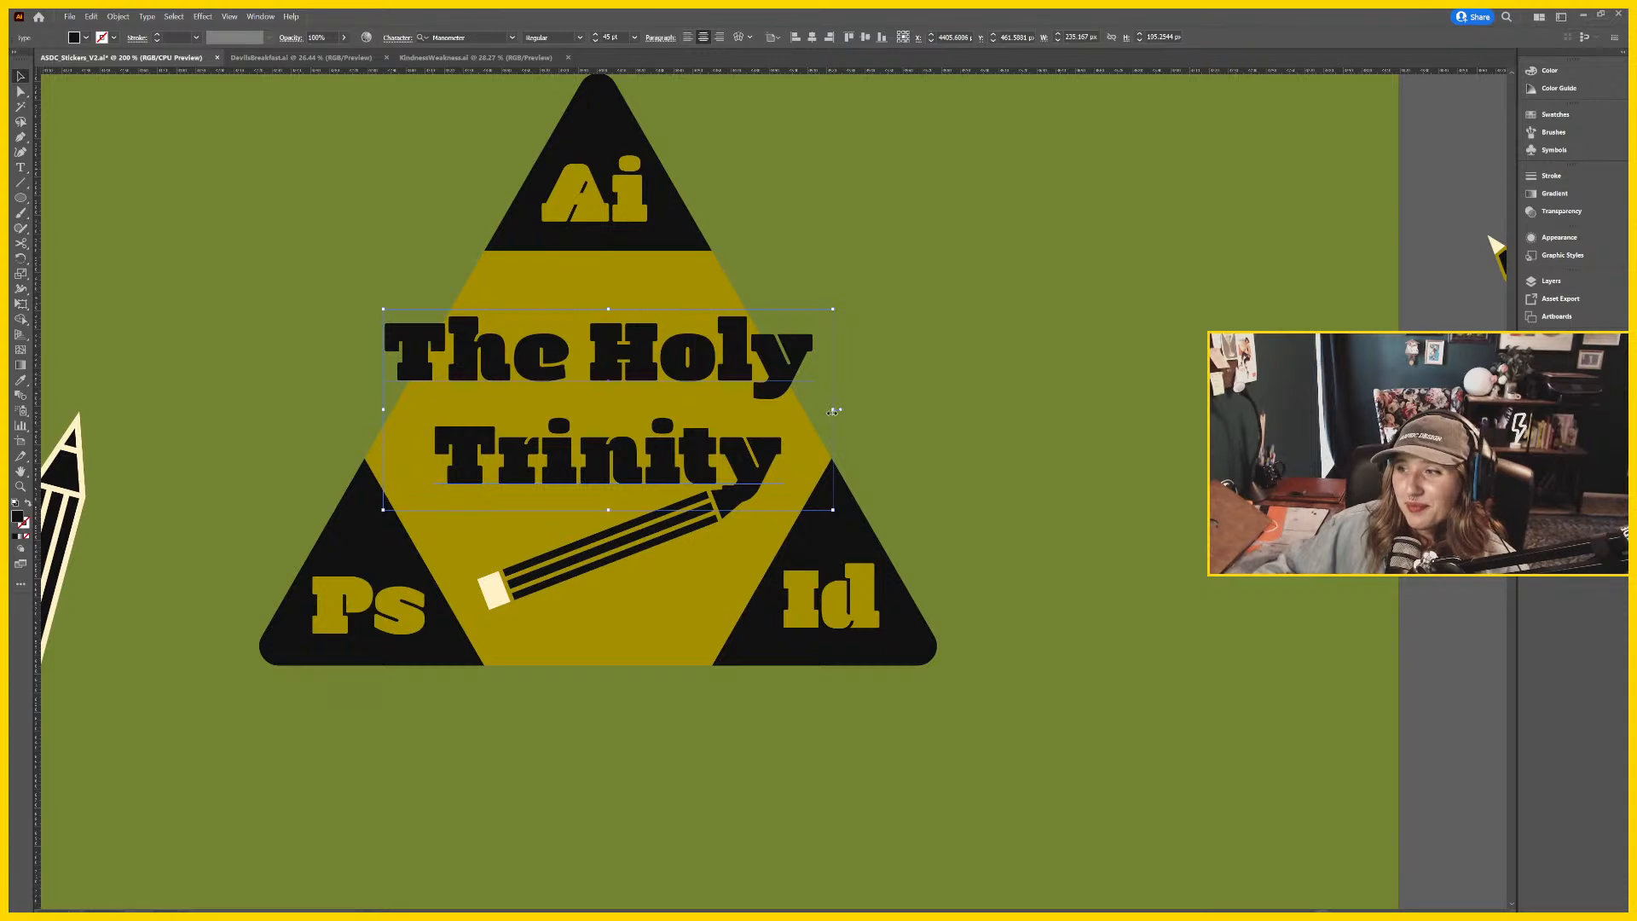
Scale the title down to a font size of about 34 pt, and centre it horizontally on the gold hexagon.
{"action": "left_click_drag", "start_coordinate": [833, 410], "coordinate": [779, 389]}
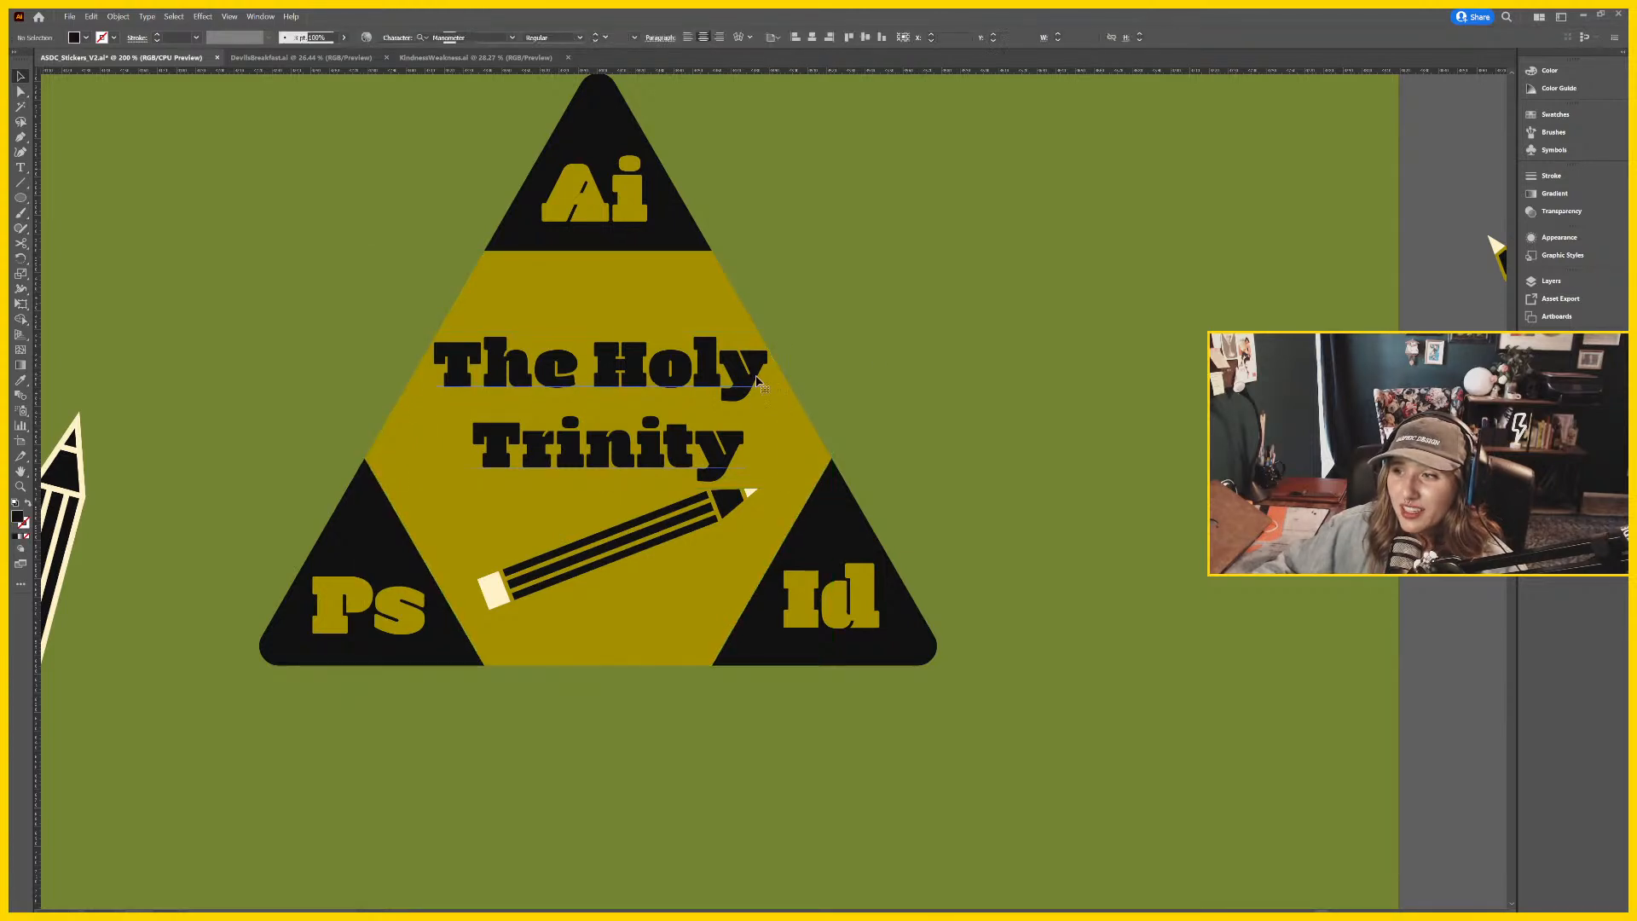
{"action": "mouse_move", "coordinate": [781, 414]}
{"action": "left_mouse_down"}
{"action": "mouse_move", "coordinate": [811, 413]}
{"action": "mouse_move", "coordinate": [775, 410]}
{"action": "left_mouse_up"}
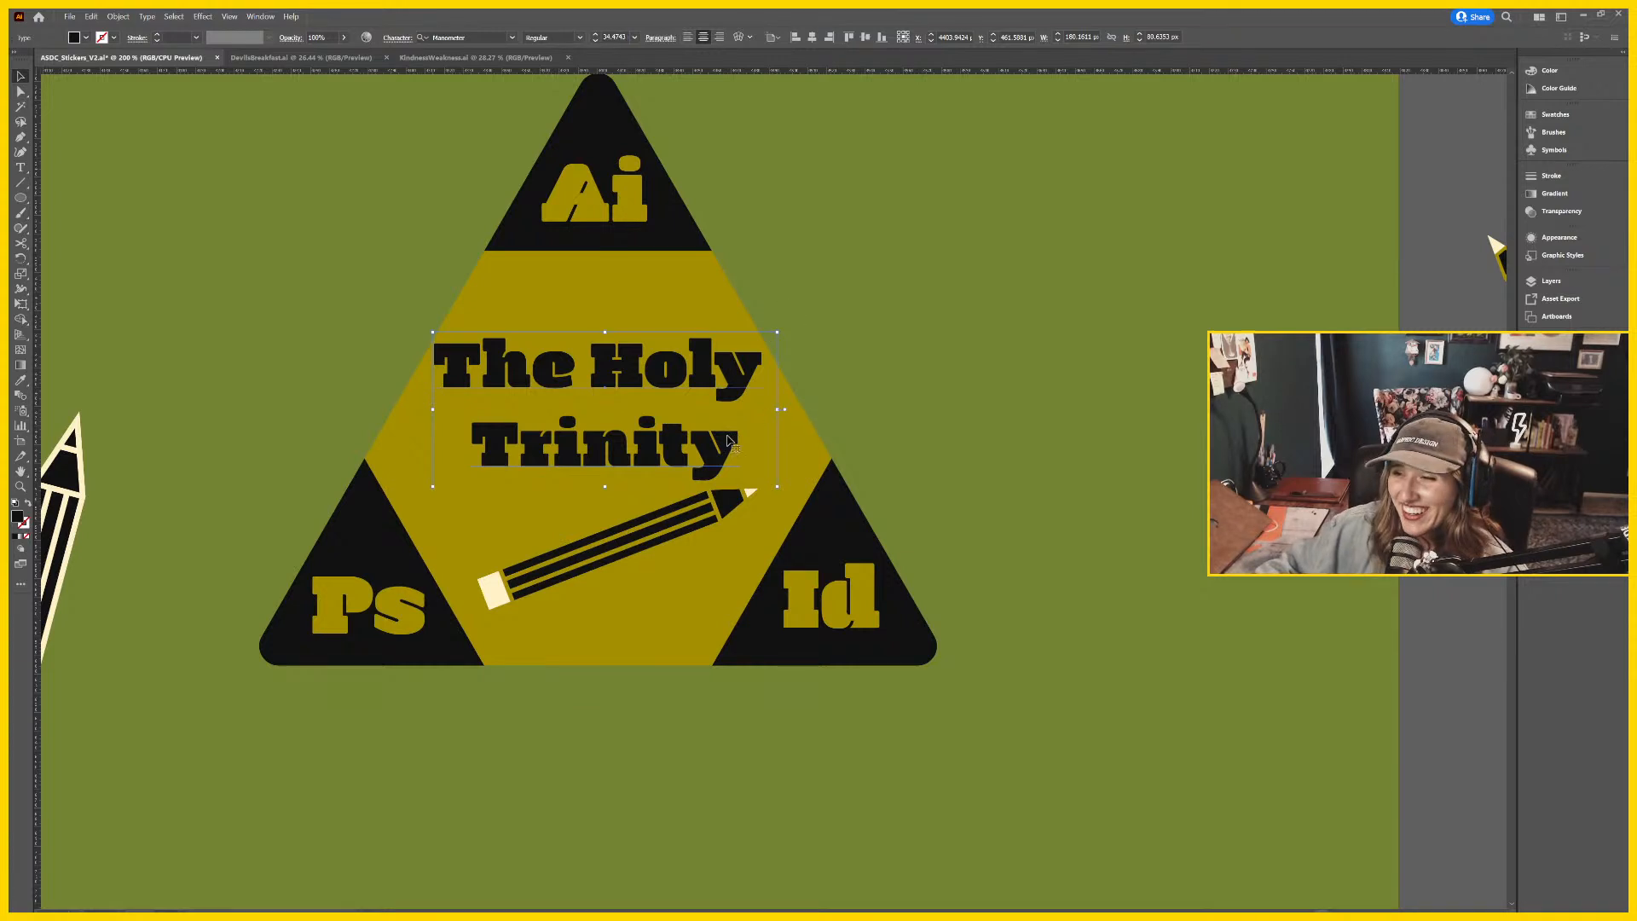
{"action": "left_click", "coordinate": [812, 36]}
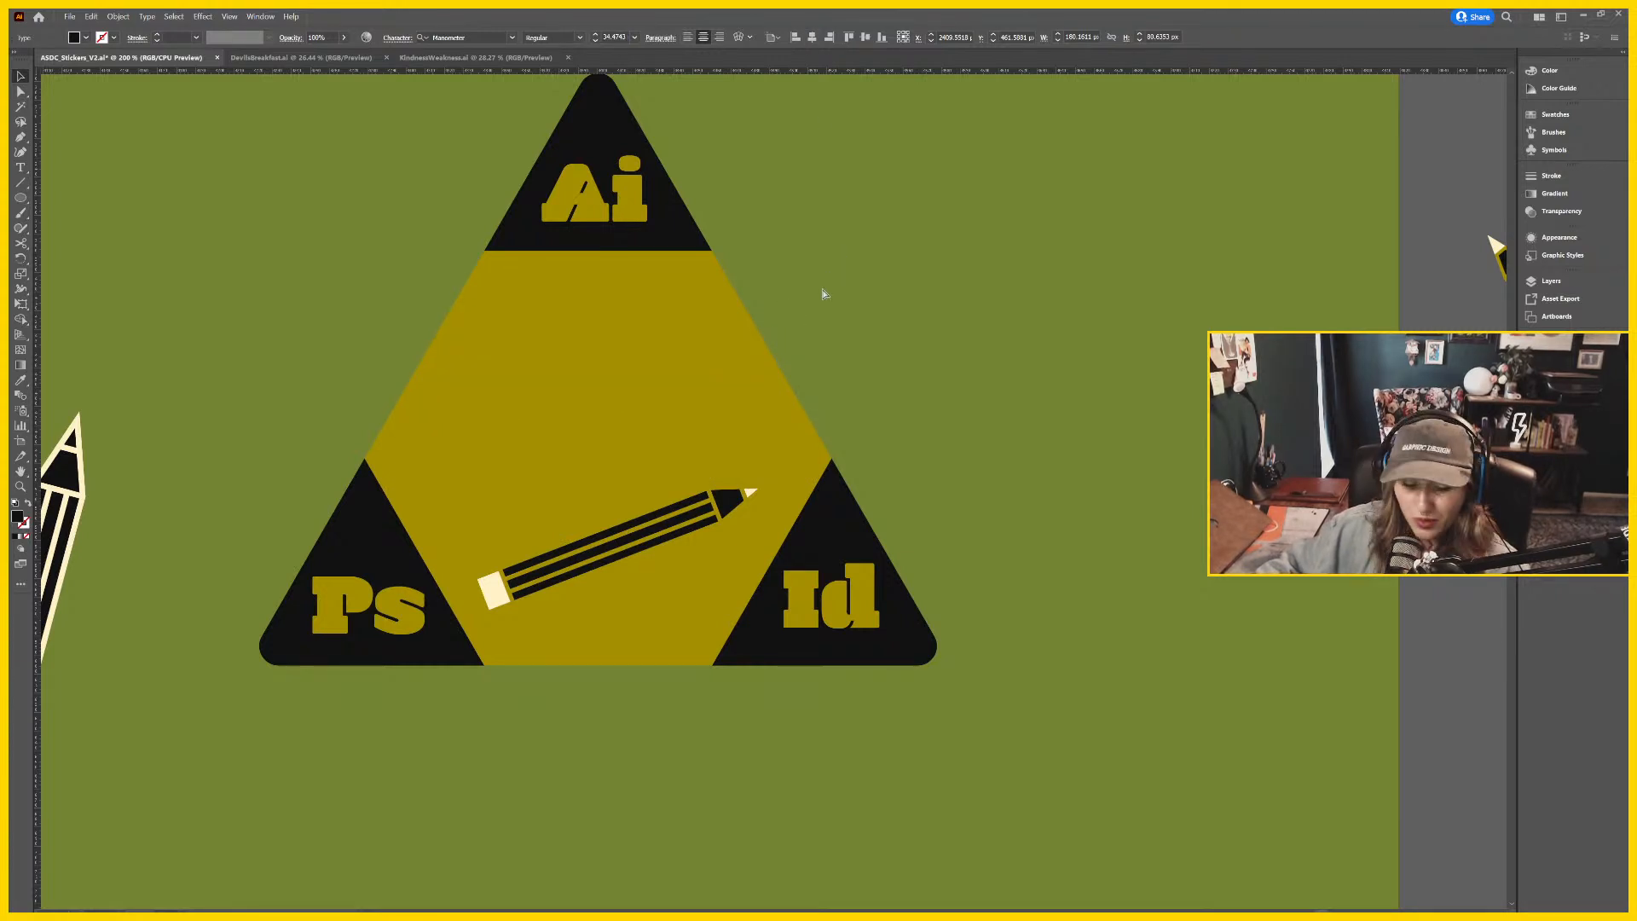
{"action": "key", "text": "ctrl+z"}
{"action": "left_click", "coordinate": [691, 318], "text": "shift"}
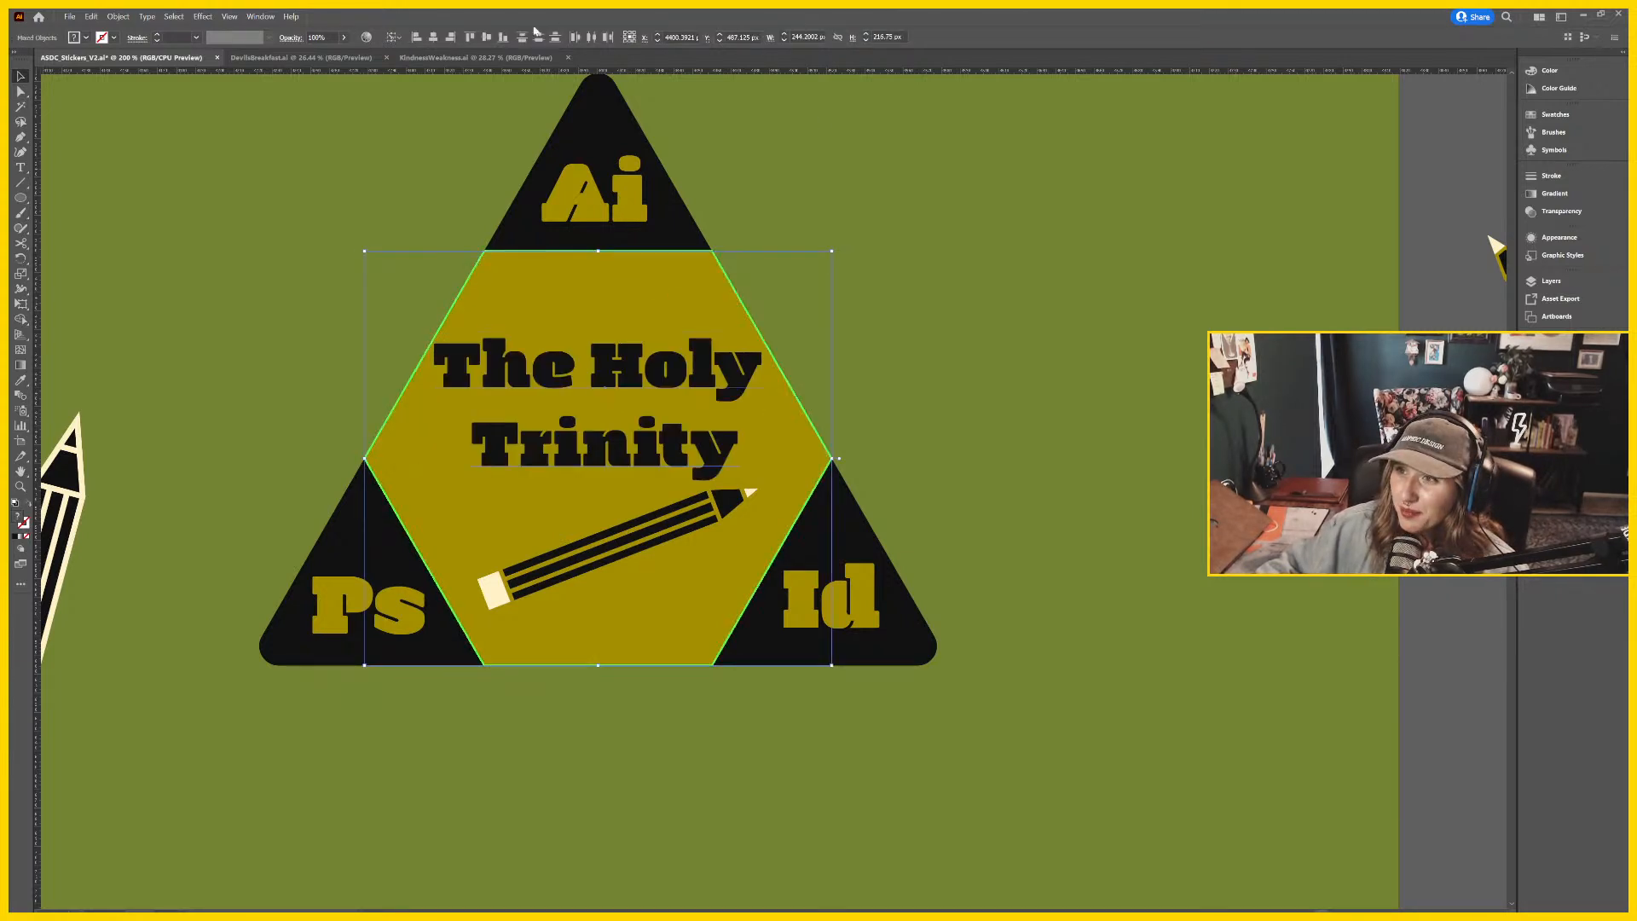
{"action": "left_click", "coordinate": [434, 36]}
{"action": "left_click", "coordinate": [789, 295]}
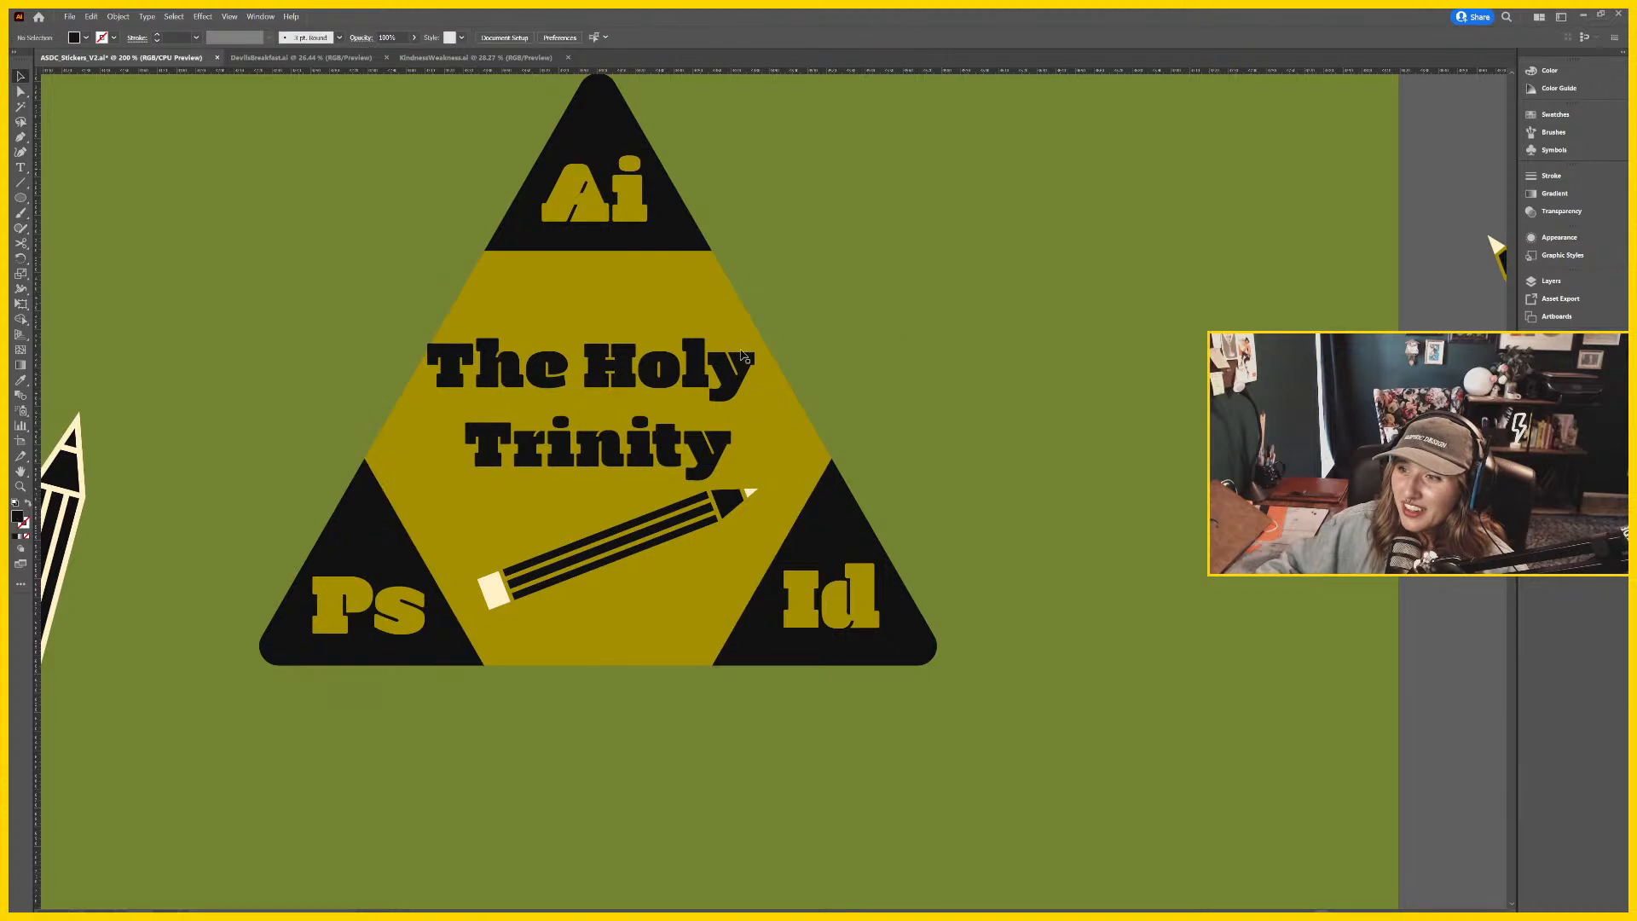
Shrink the title to a font size of about 32 pt, and nudge the pencil slightly down beneath it.
{"action": "left_click_drag", "start_coordinate": [721, 377], "coordinate": [765, 409]}
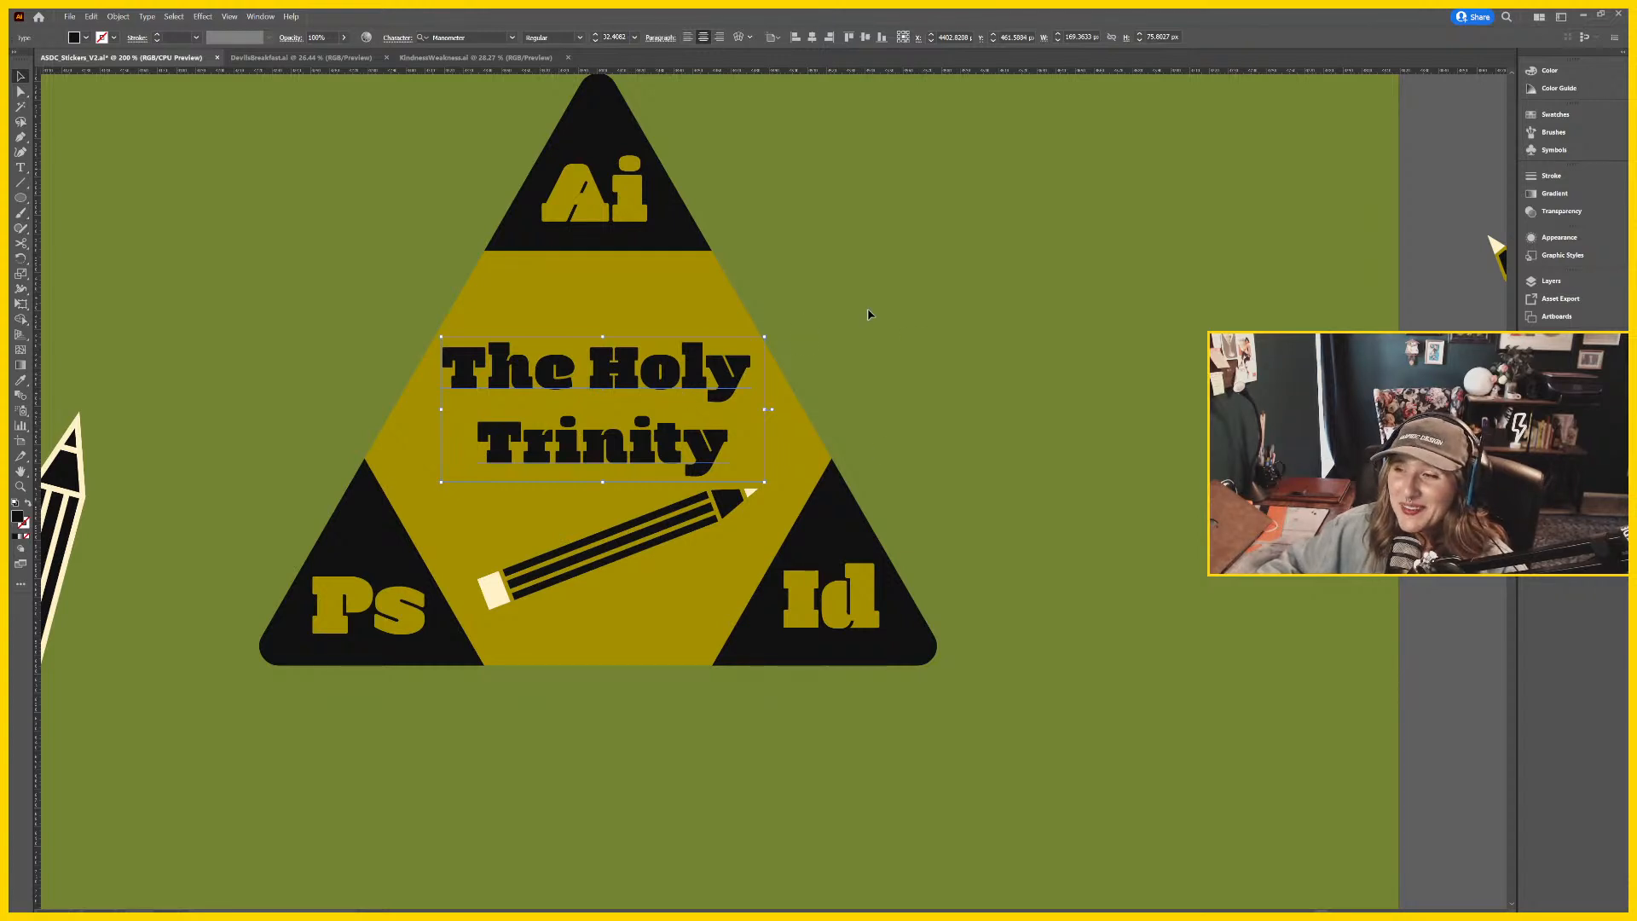
{"action": "left_click", "coordinate": [868, 341]}
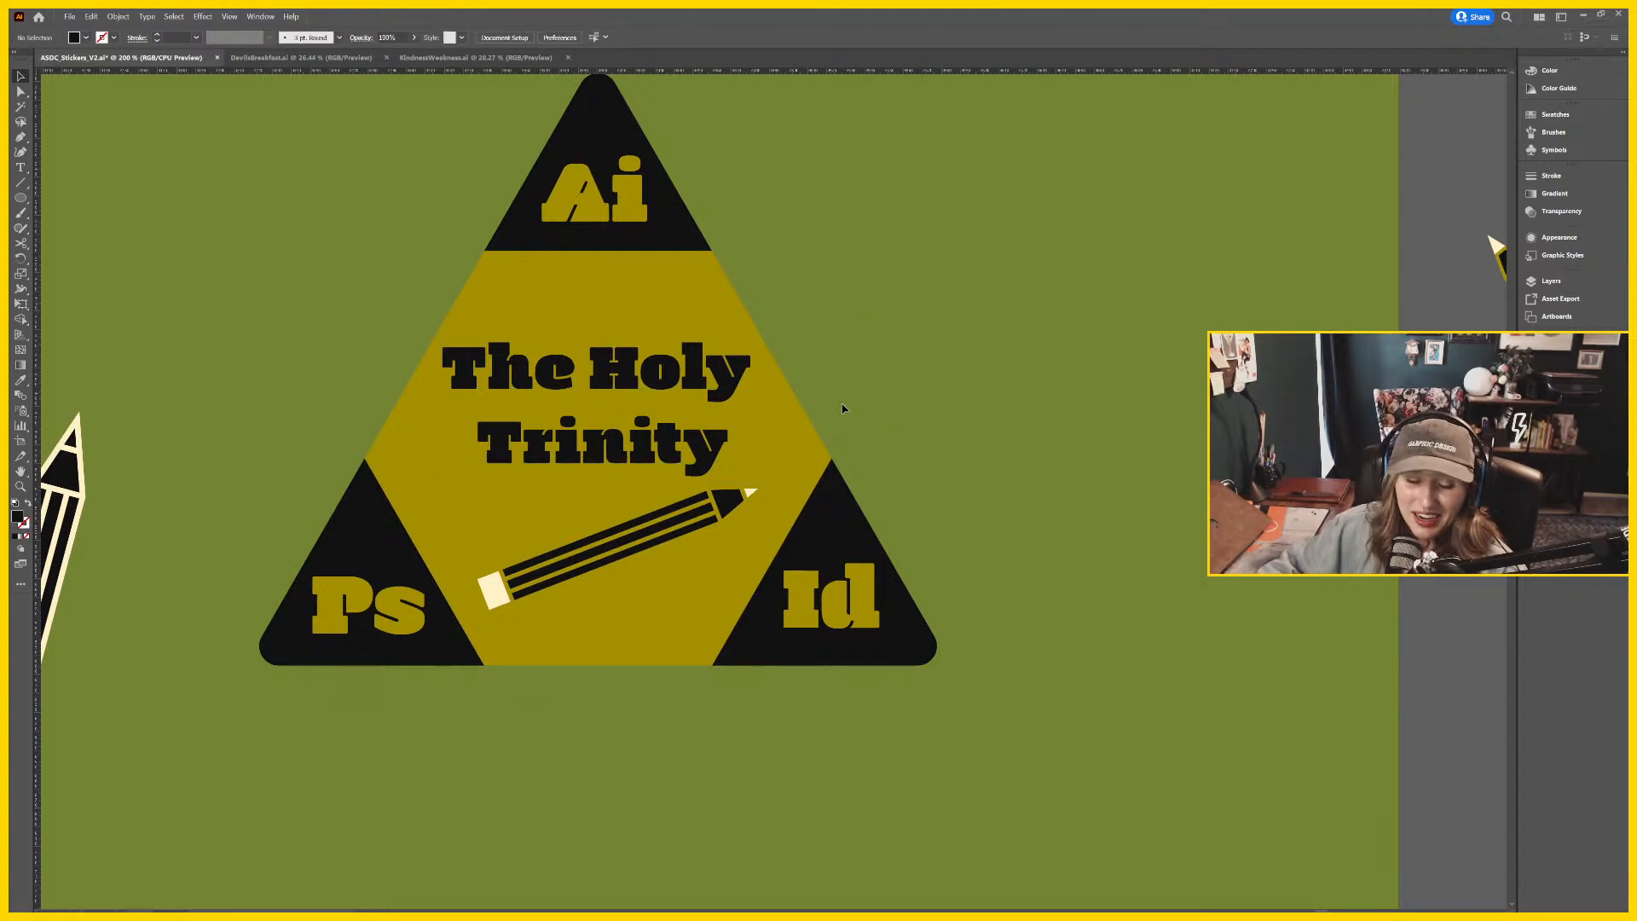
{"action": "left_click_drag", "start_coordinate": [738, 525], "coordinate": [739, 533]}
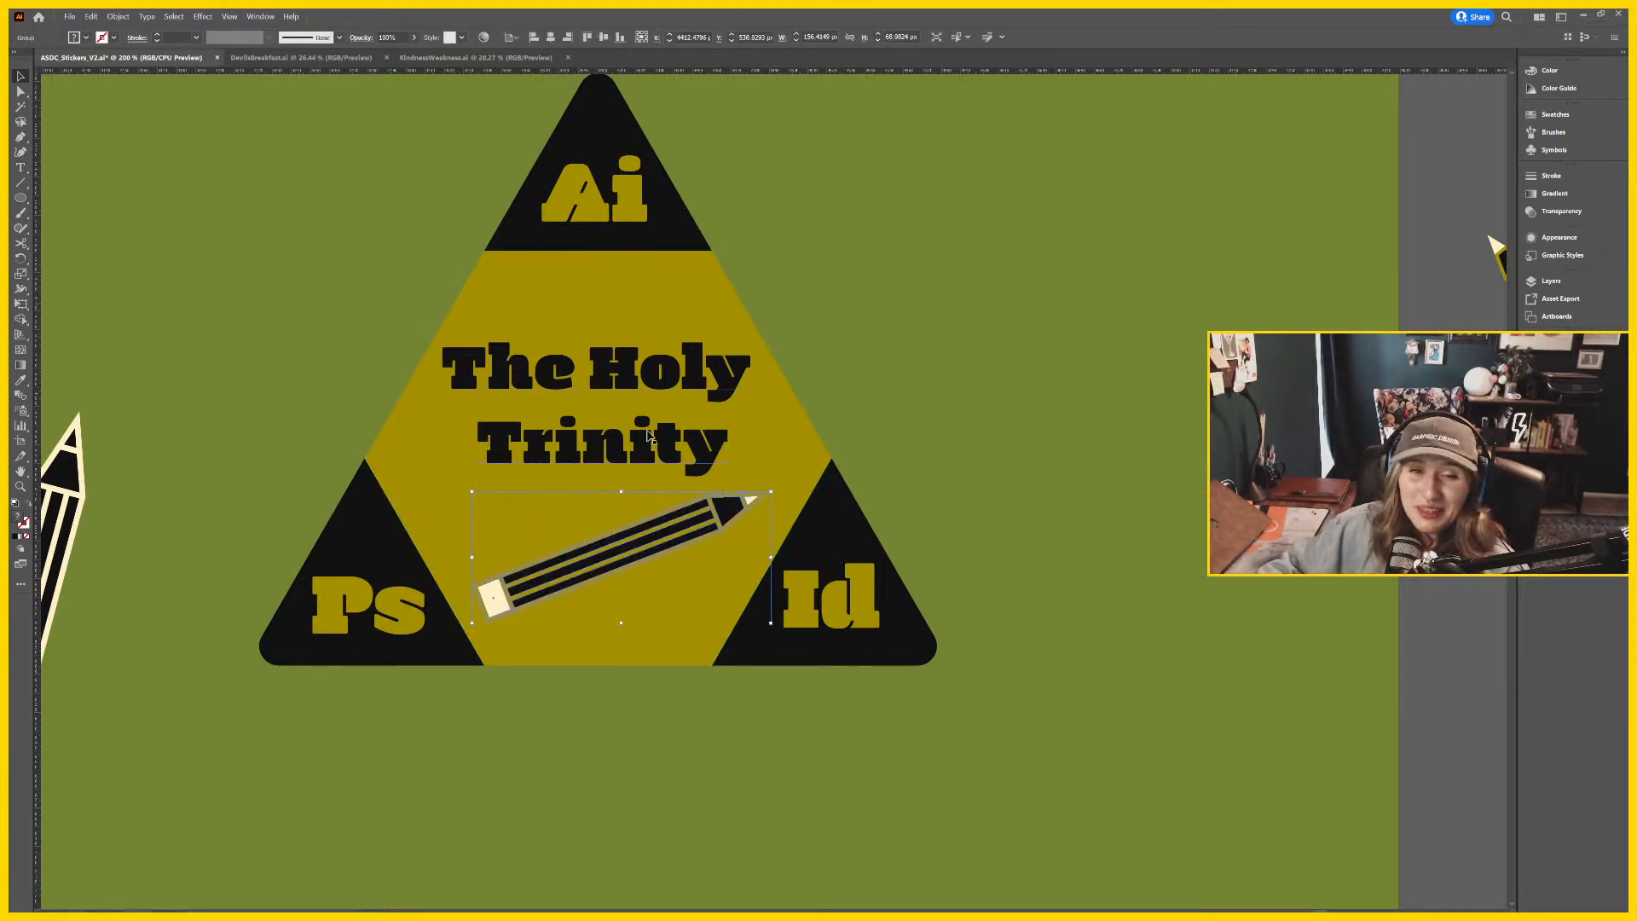
{"action": "left_click", "coordinate": [813, 335]}
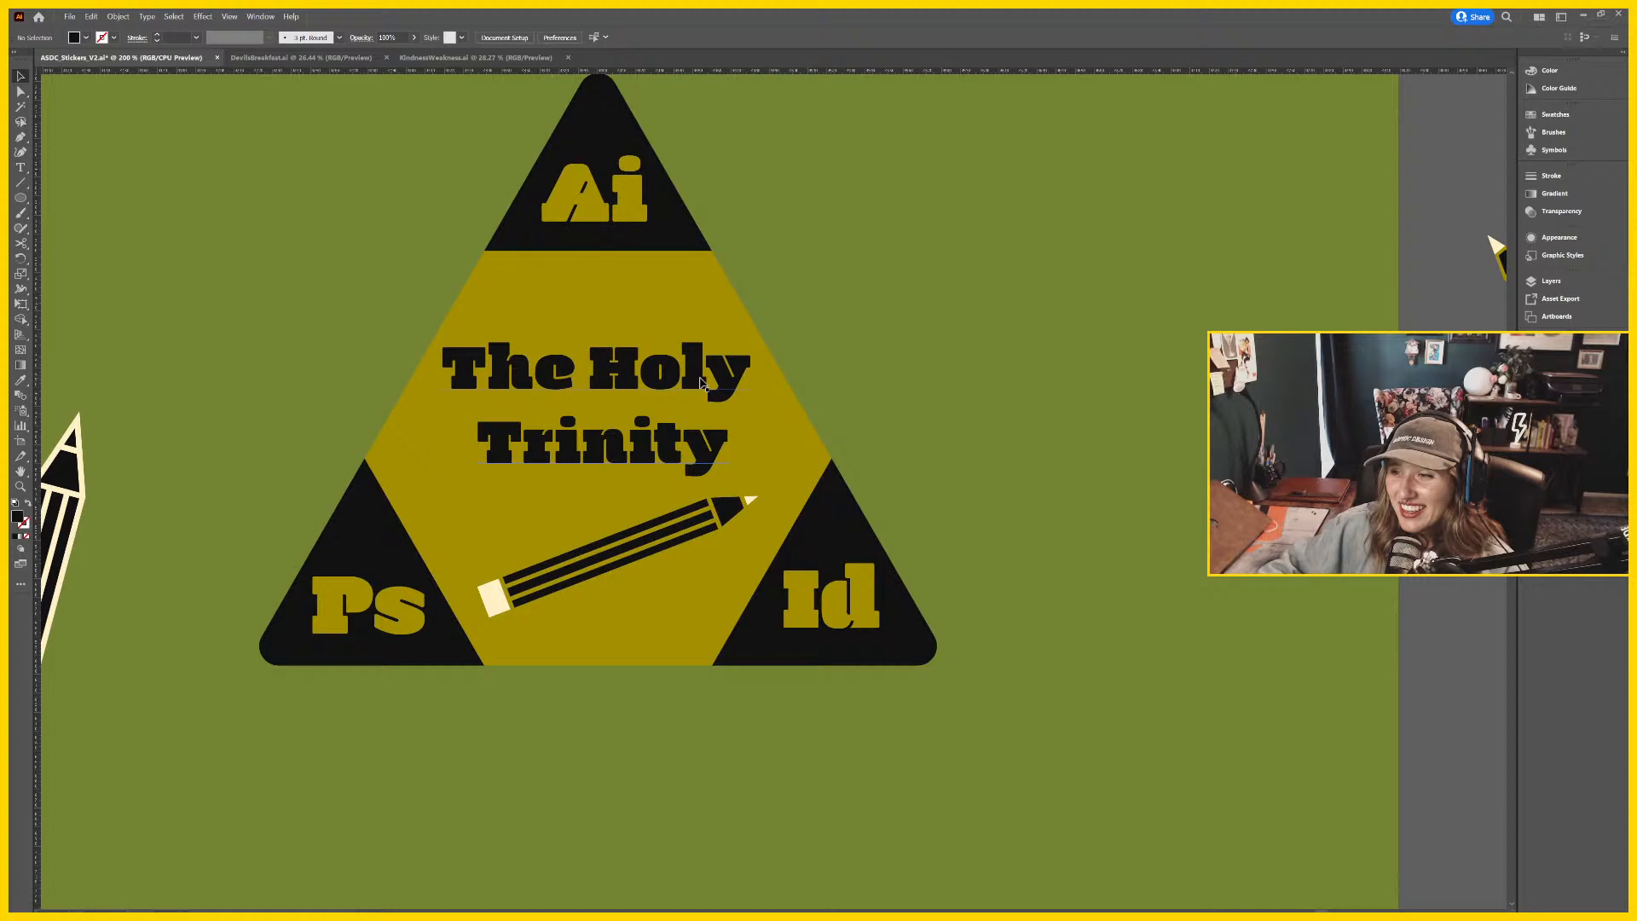
Add a copy of the pencil pointing to the upper left, and place it across the first pencil beneath the title.
{"action": "left_click", "coordinate": [680, 524]}
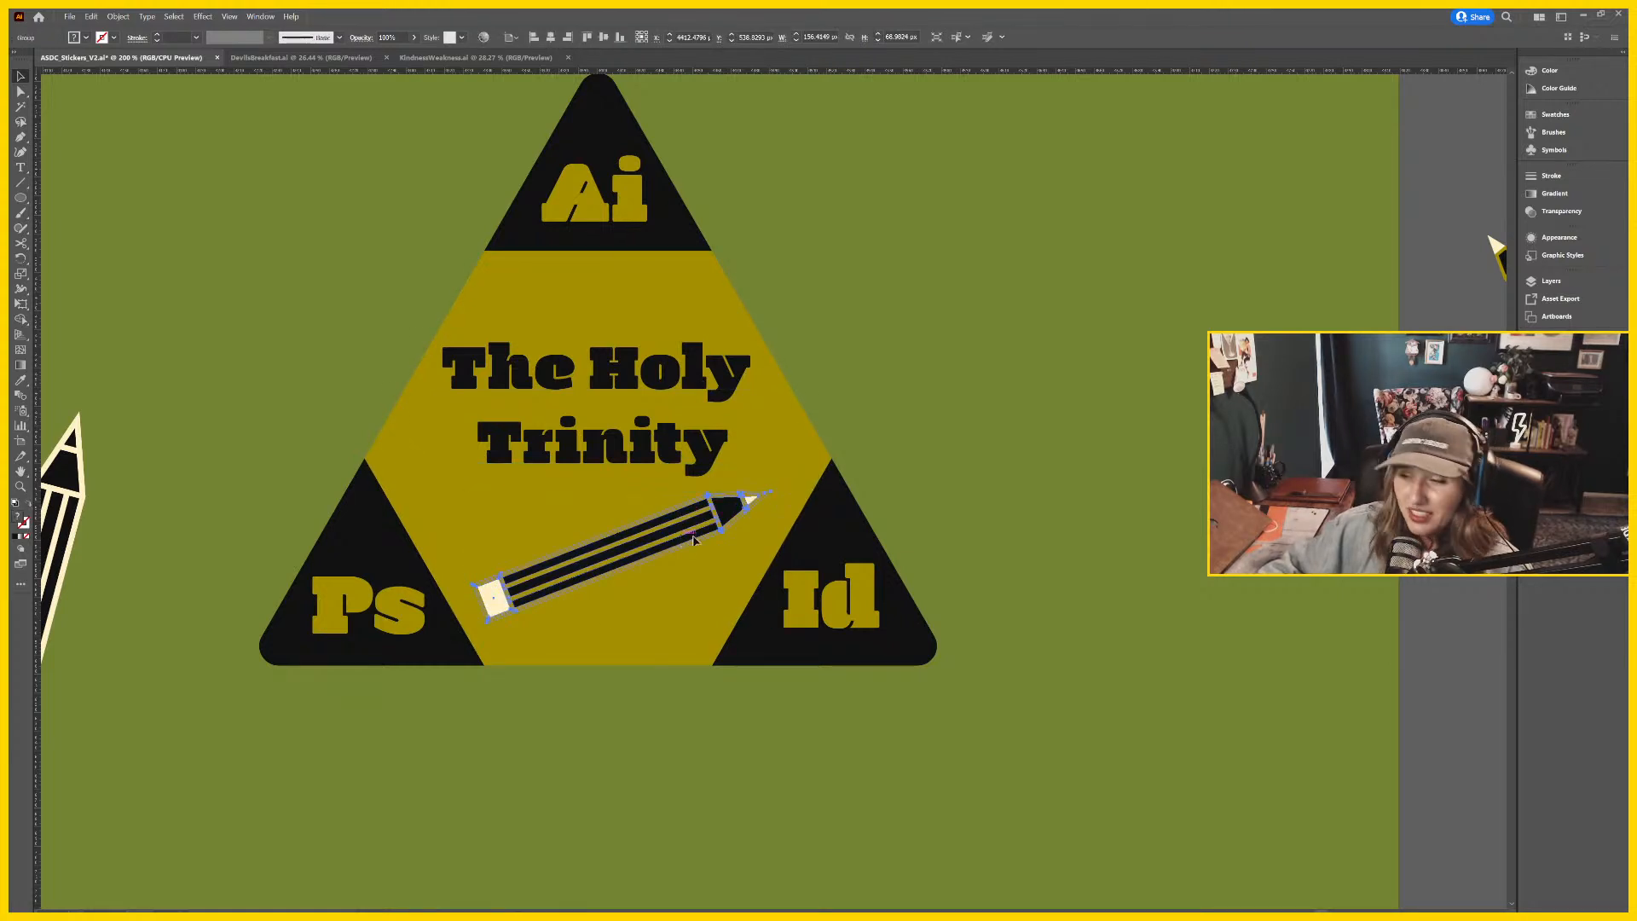
{"action": "mouse_move", "coordinate": [775, 489]}
{"action": "left_mouse_down"}
{"action": "mouse_move", "coordinate": [716, 597]}
{"action": "mouse_move", "coordinate": [648, 588]}
{"action": "mouse_move", "coordinate": [665, 544]}
{"action": "mouse_move", "coordinate": [717, 584]}
{"action": "mouse_move", "coordinate": [657, 580]}
{"action": "mouse_move", "coordinate": [686, 573]}
{"action": "mouse_move", "coordinate": [684, 552]}
{"action": "left_mouse_up"}
{"action": "left_click", "coordinate": [551, 37]}
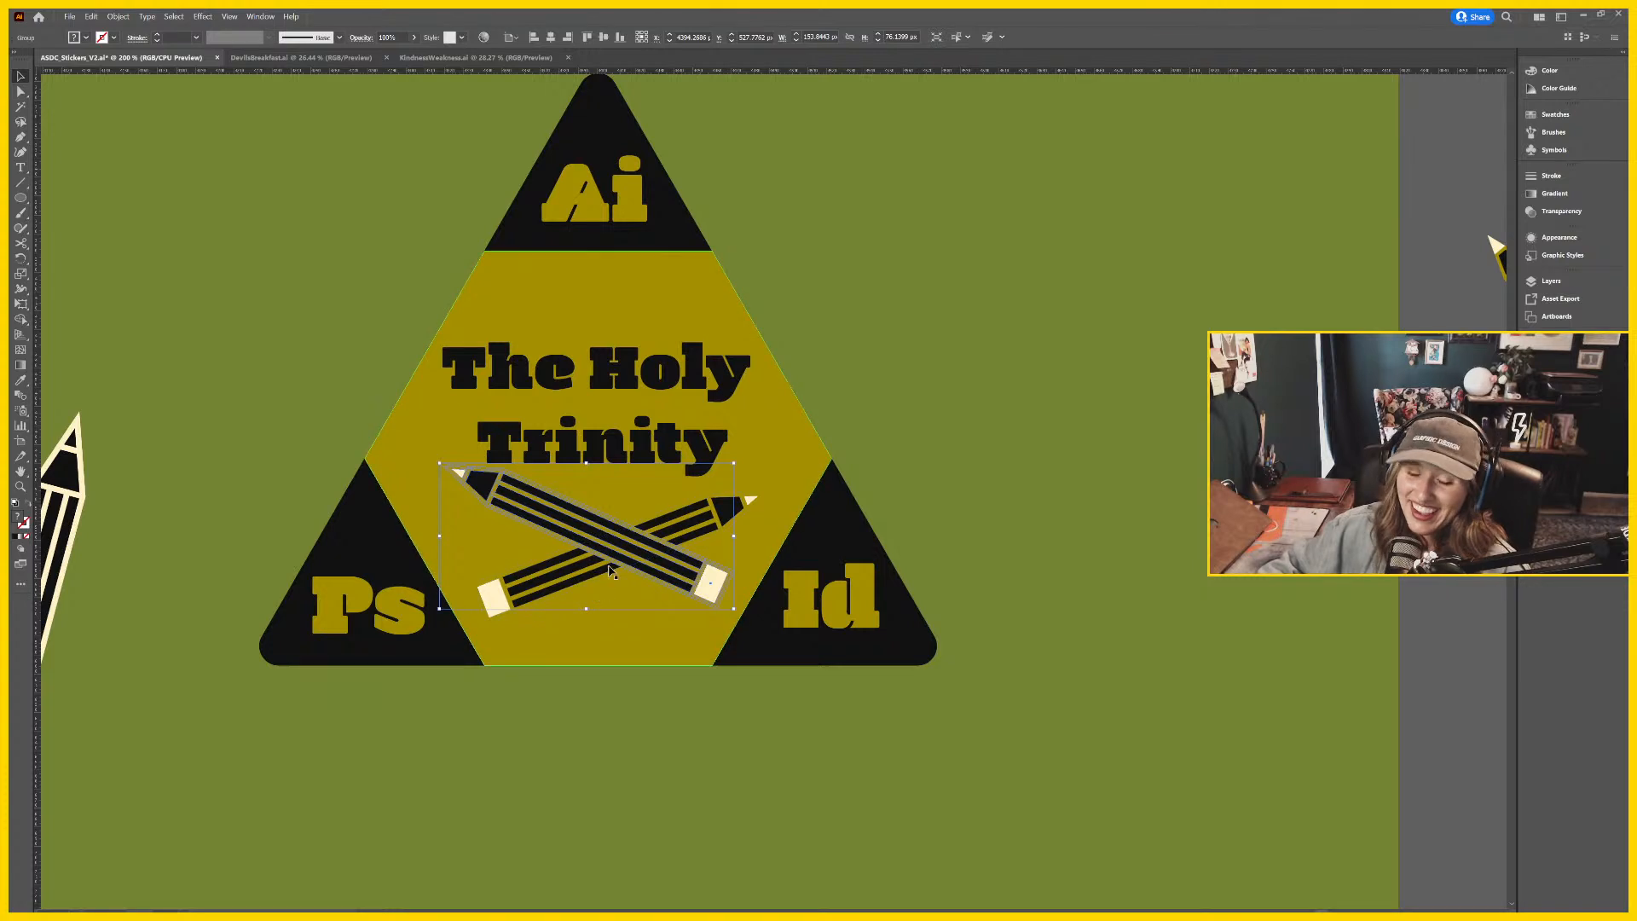
{"action": "mouse_move", "coordinate": [594, 582]}
{"action": "left_mouse_down"}
{"action": "mouse_move", "coordinate": [615, 564]}
{"action": "mouse_move", "coordinate": [608, 599]}
{"action": "left_mouse_up"}
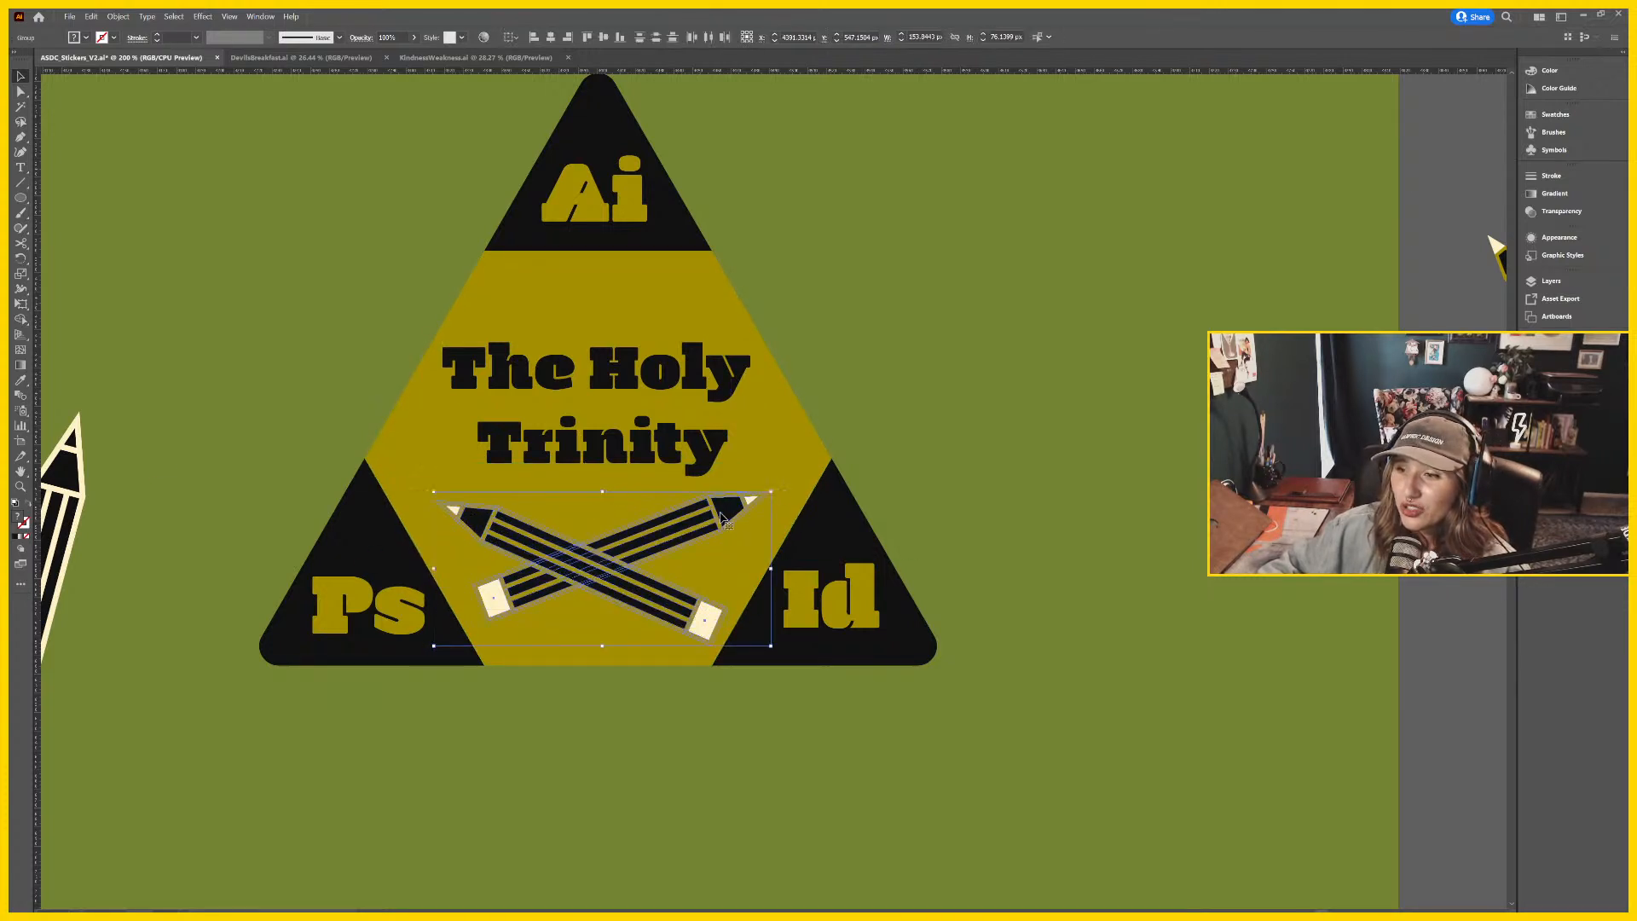
Align the two crossed pencils with each other by their top edges and horizontal centres.
{"action": "left_click", "coordinate": [728, 515], "text": "shift"}
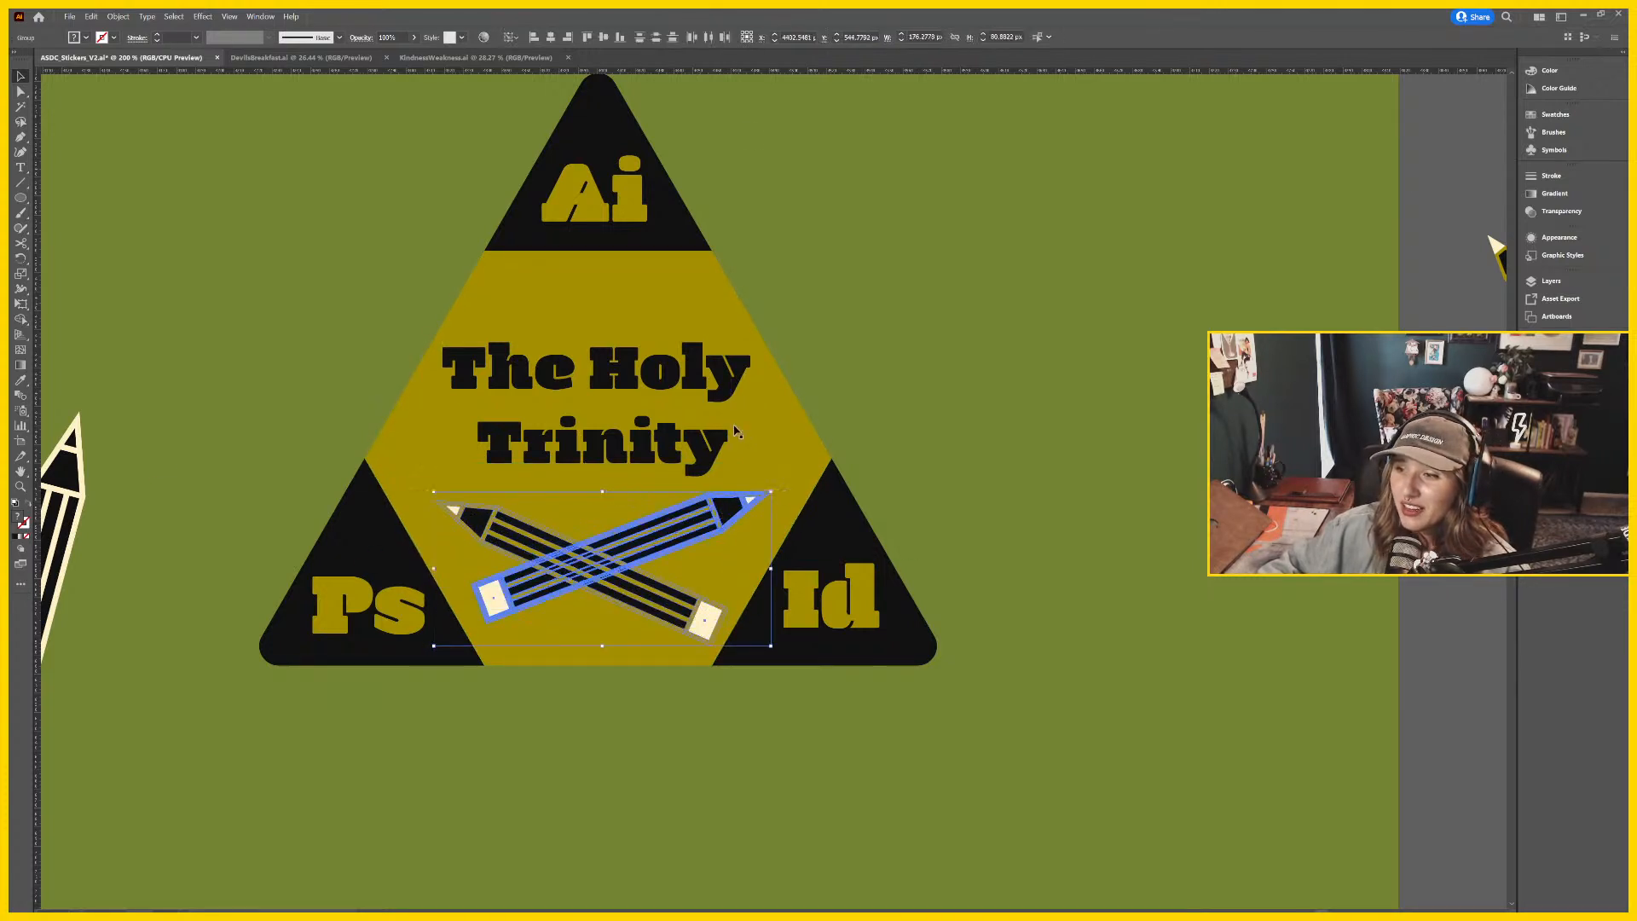
{"action": "left_click", "coordinate": [587, 36]}
{"action": "left_click", "coordinate": [1049, 321]}
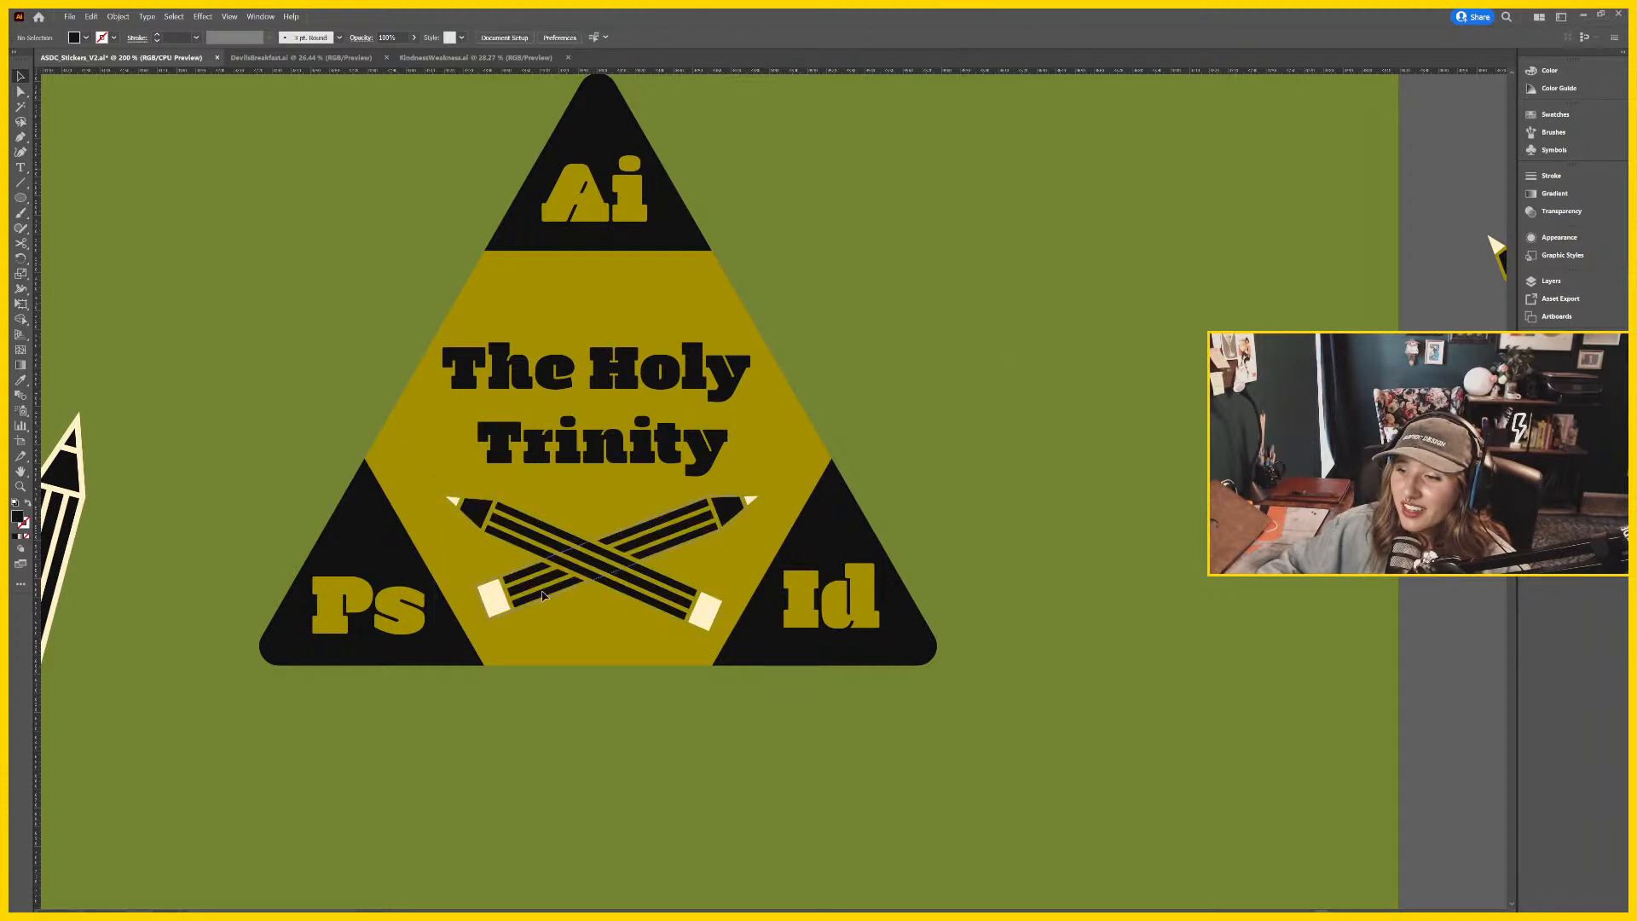
{"action": "left_click_drag", "start_coordinate": [543, 596], "coordinate": [551, 596]}
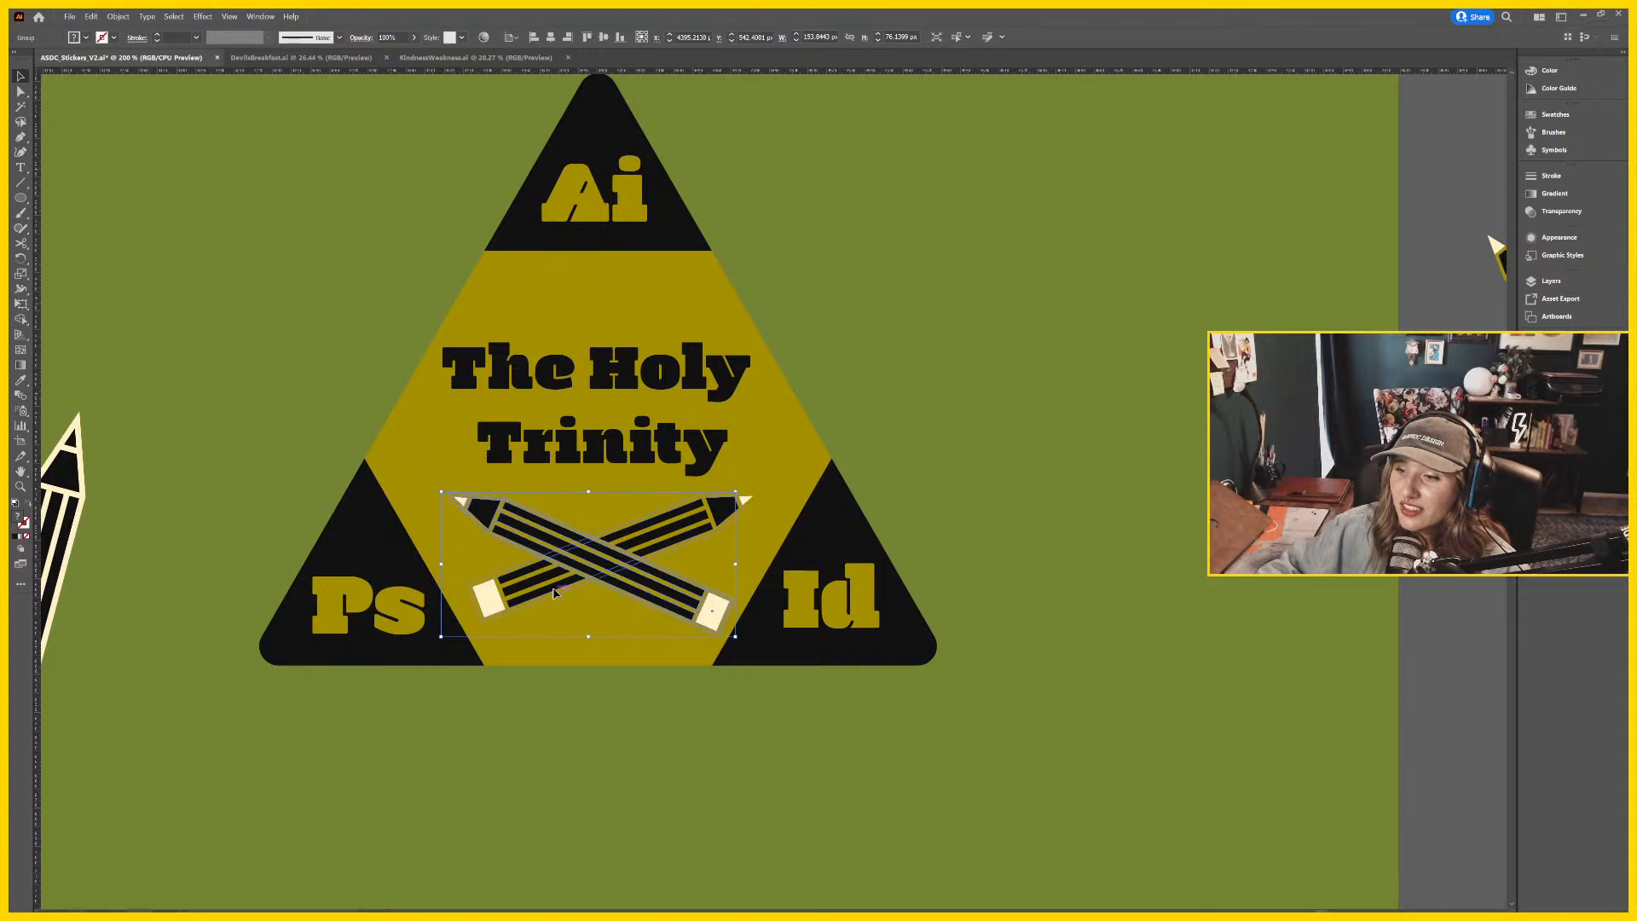
{"action": "left_click", "coordinate": [559, 590], "text": "shift"}
{"action": "left_click", "coordinate": [550, 37]}
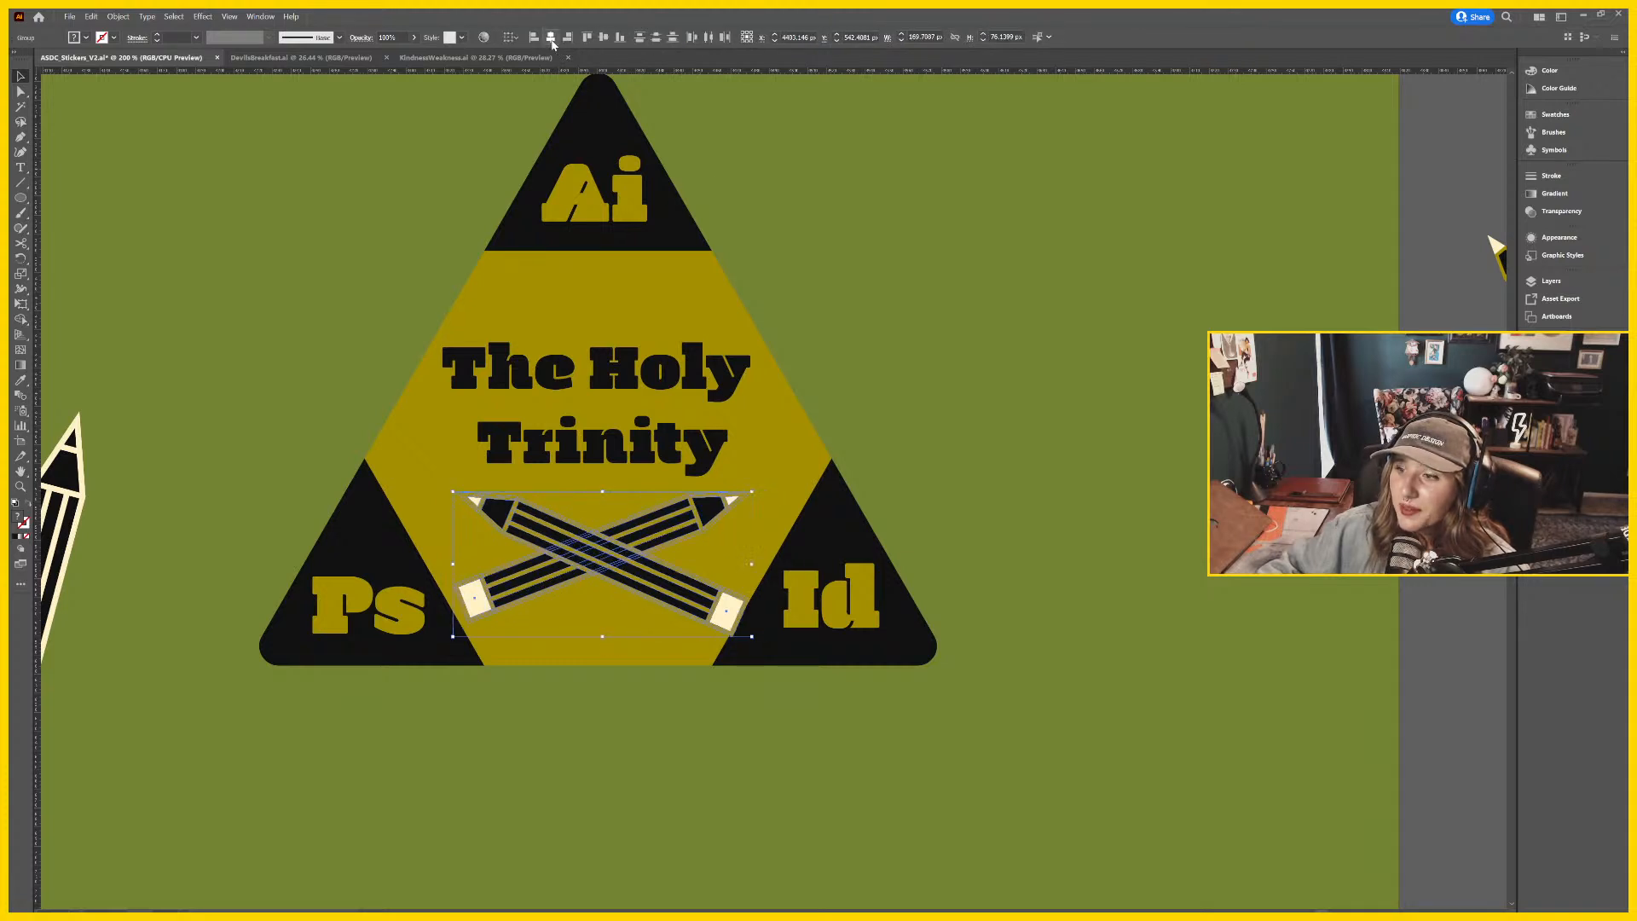
{"action": "left_click", "coordinate": [1020, 560]}
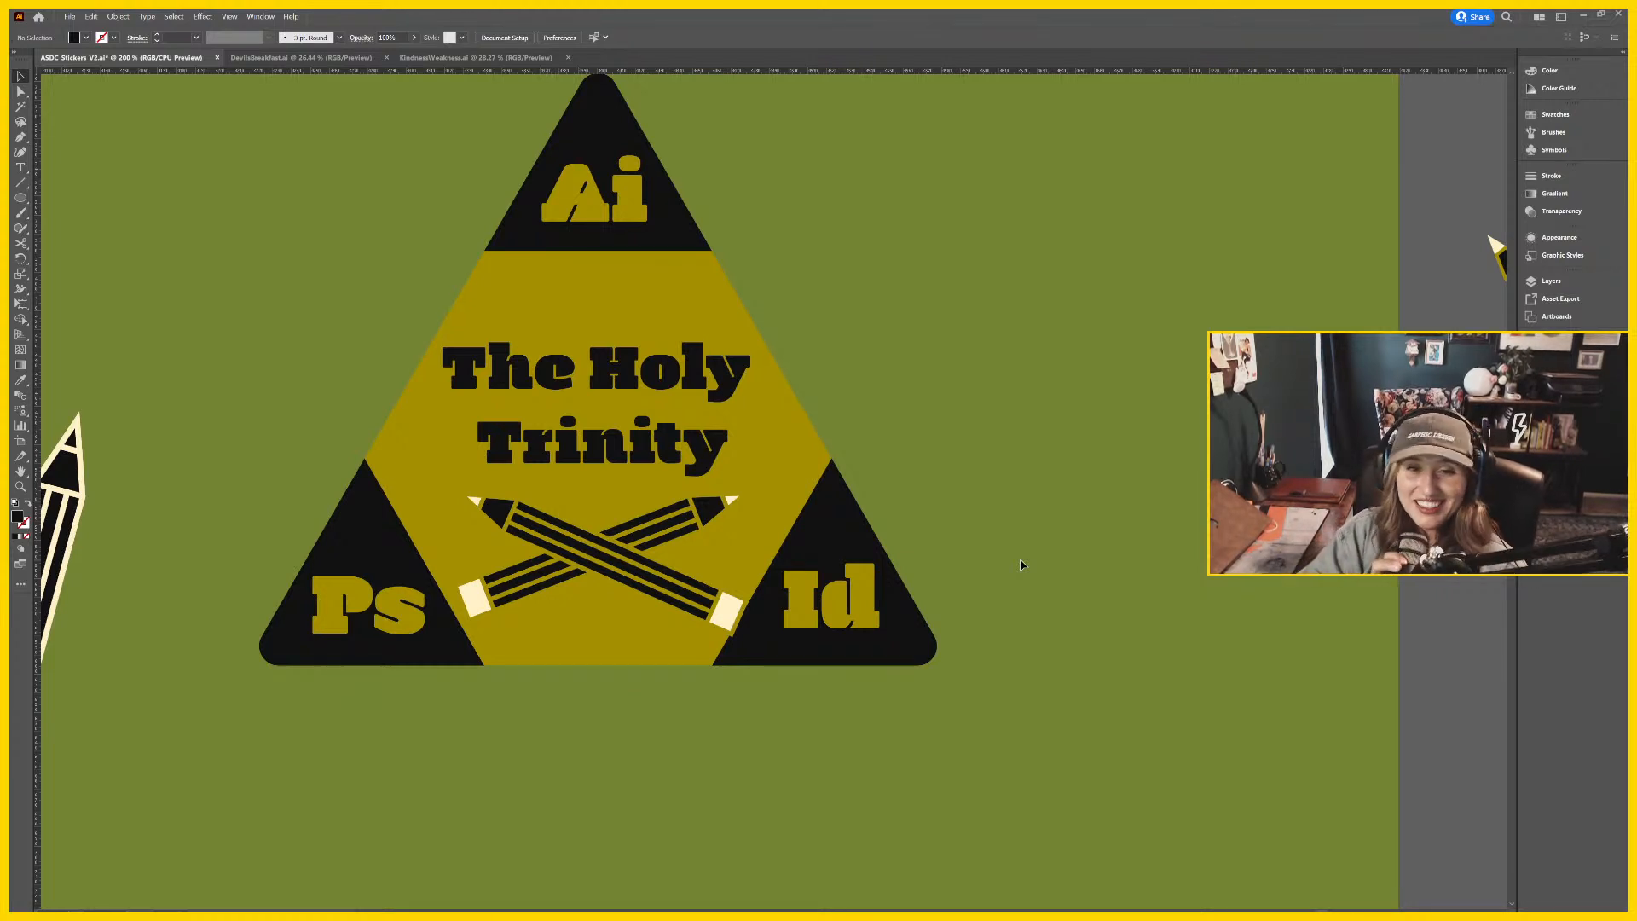
Shrink the pencil pointing to the upper left to about 136 px wide, and replace the other pencil with a mirrored copy of it.
{"action": "left_click", "coordinate": [721, 614]}
{"action": "mouse_move", "coordinate": [720, 614]}
{"action": "left_mouse_down"}
{"action": "mouse_move", "coordinate": [763, 624]}
{"action": "mouse_move", "coordinate": [693, 557]}
{"action": "left_mouse_up"}
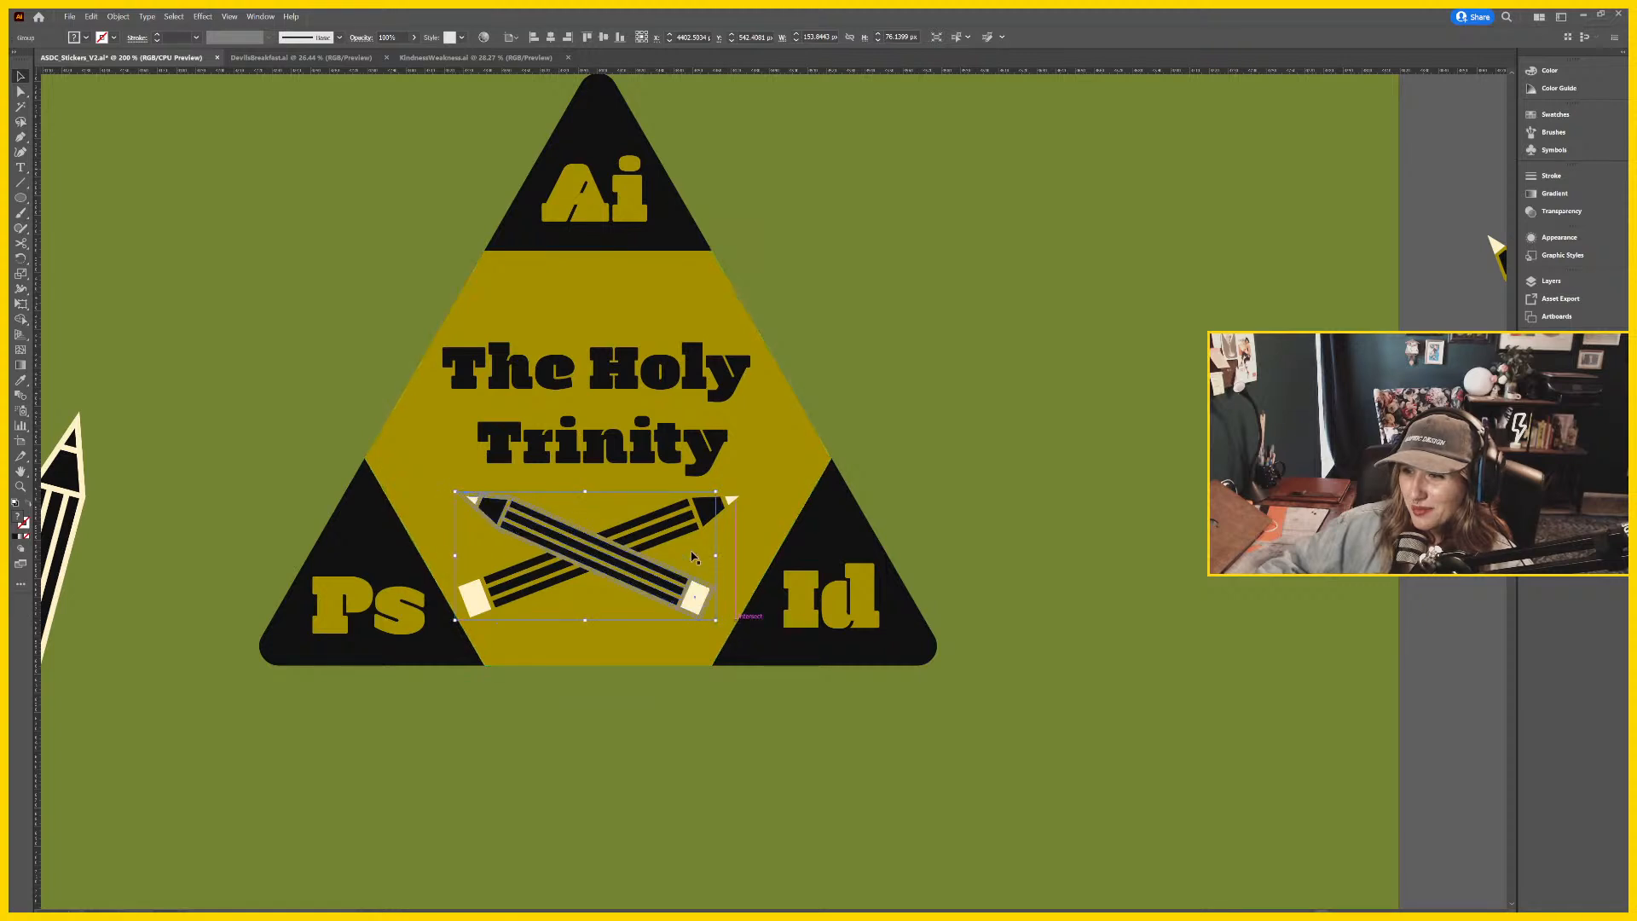
{"action": "key", "text": "ctrl+z"}
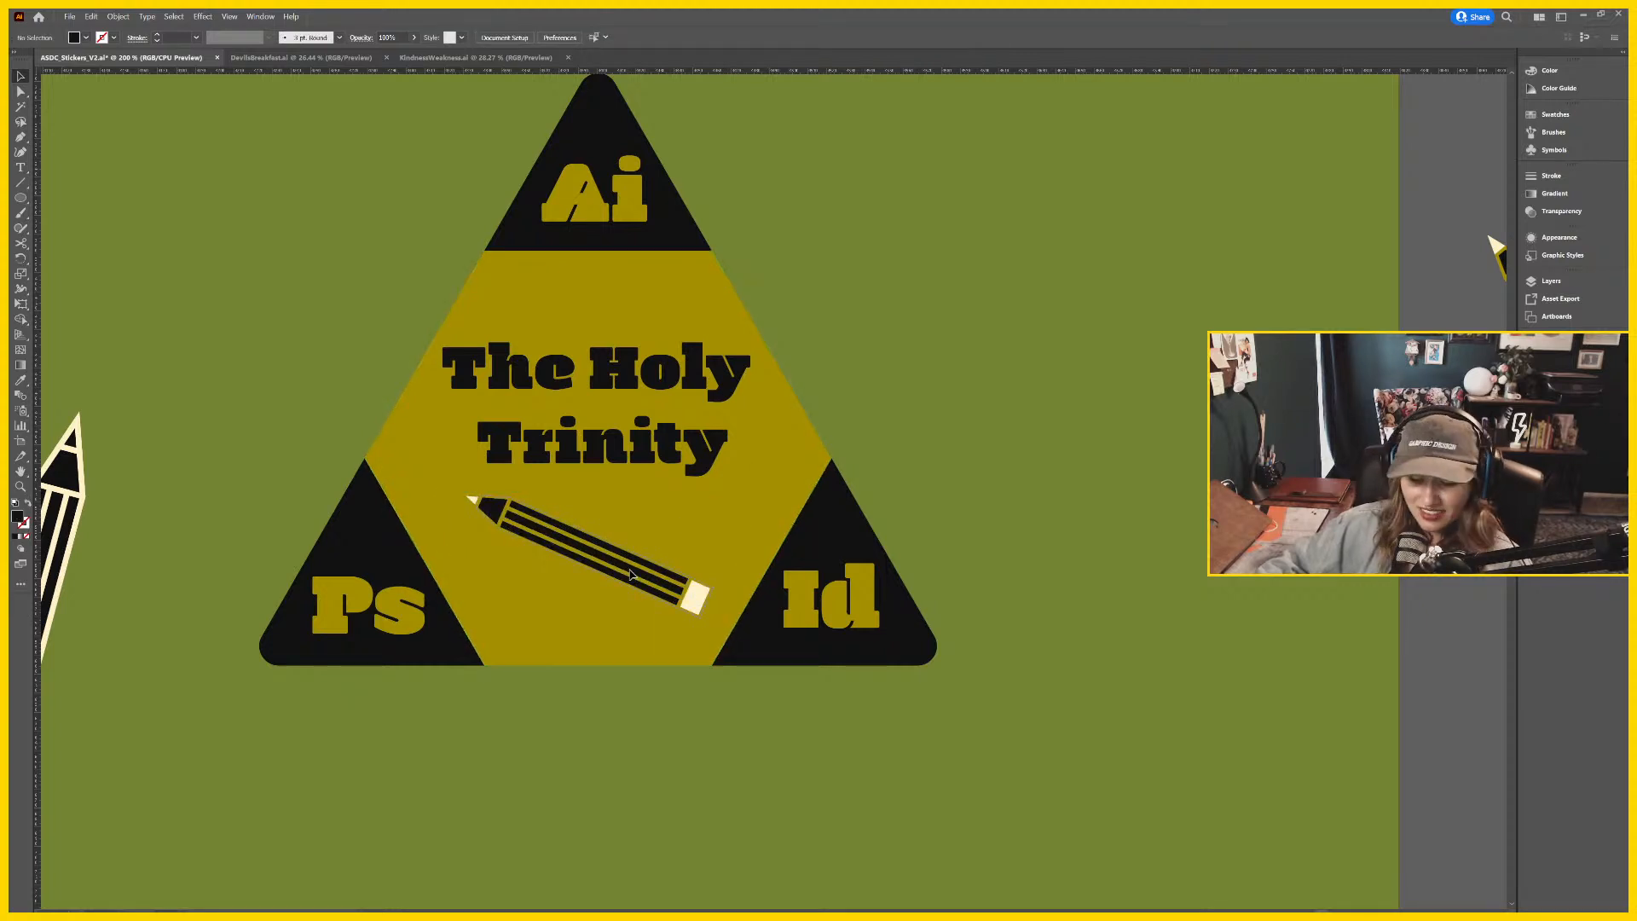
{"action": "left_click", "coordinate": [630, 576]}
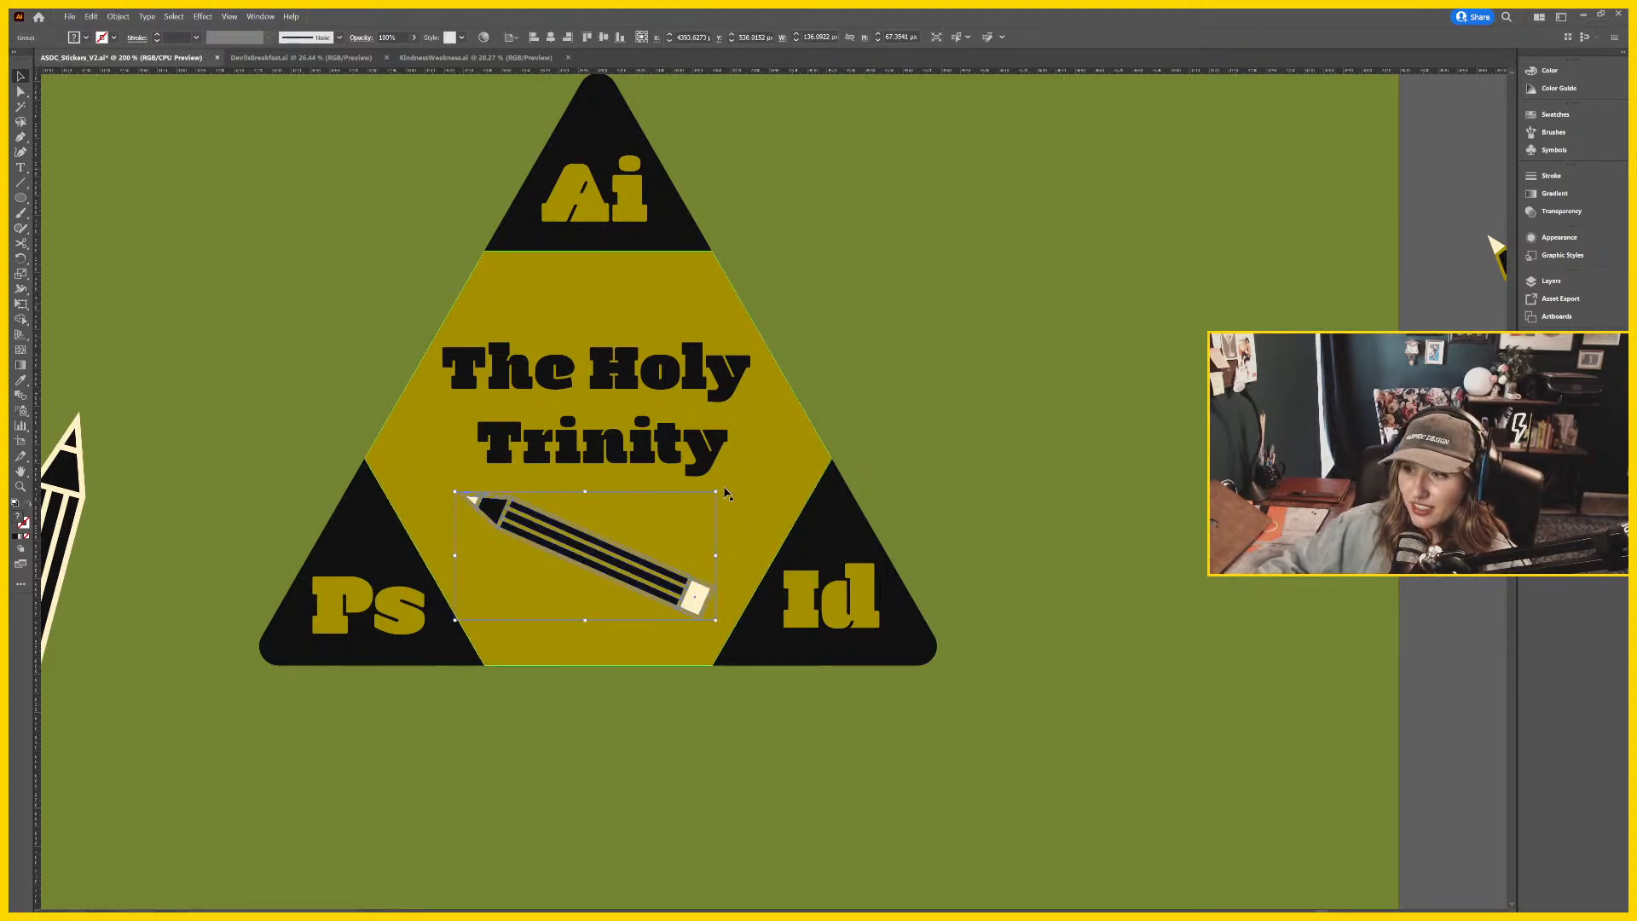
{"action": "key", "text": "ctrl+shift+z"}
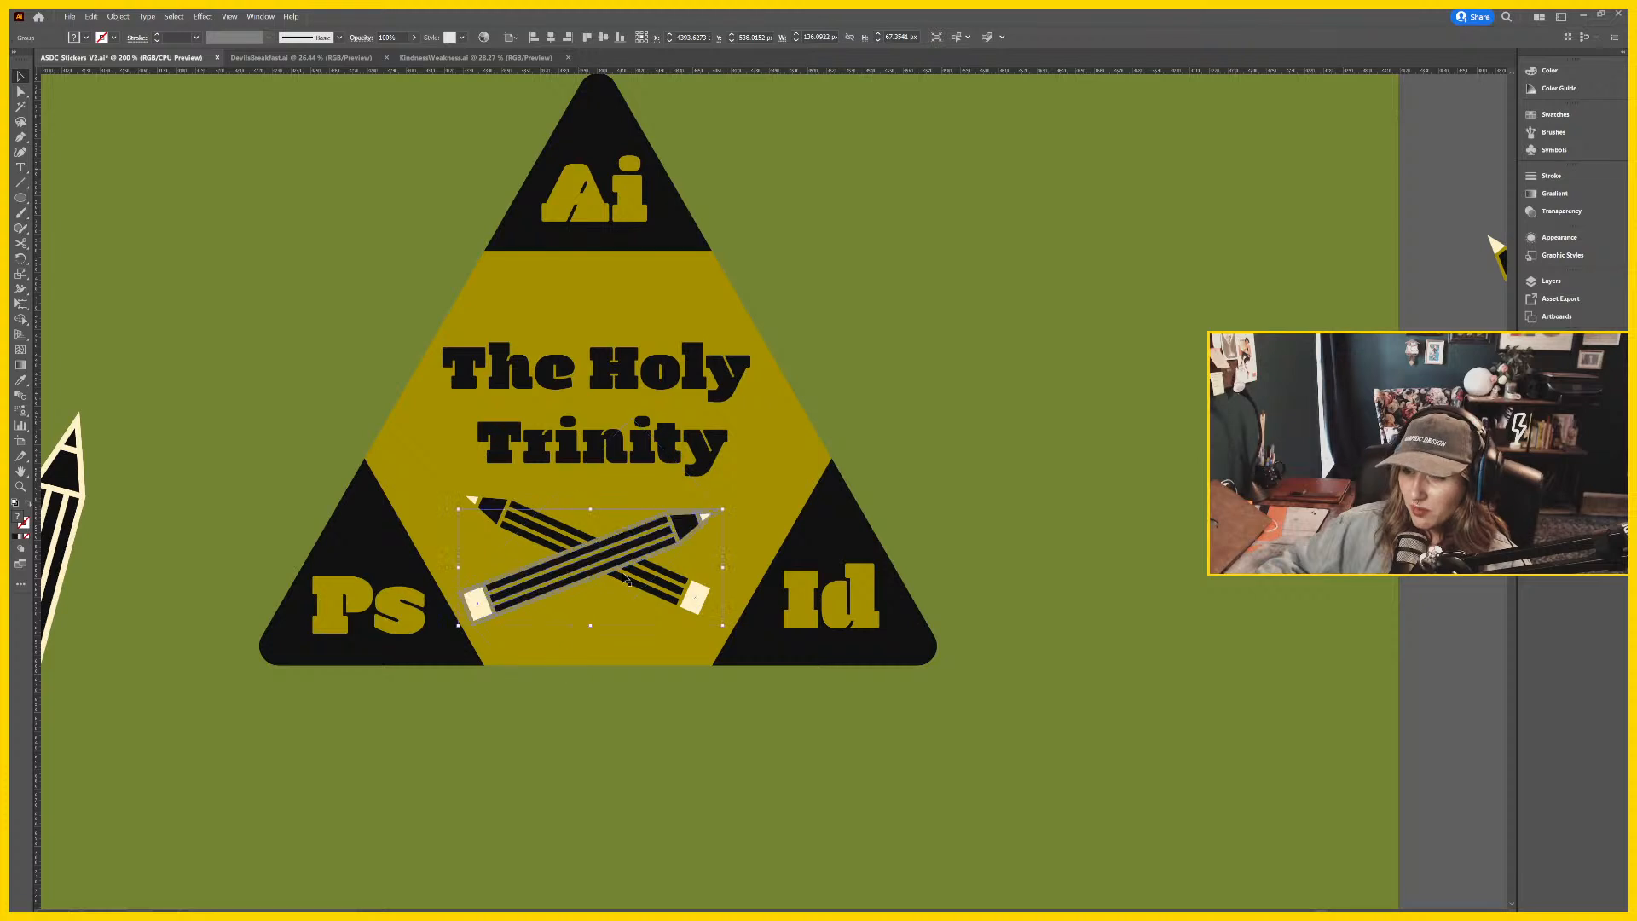
Line up the two crossed pencils beneath the title, group them, and centre the group horizontally on the gold hexagon.
{"action": "left_click_drag", "start_coordinate": [696, 611], "coordinate": [694, 628]}
{"action": "left_click", "coordinate": [654, 544], "text": "shift"}
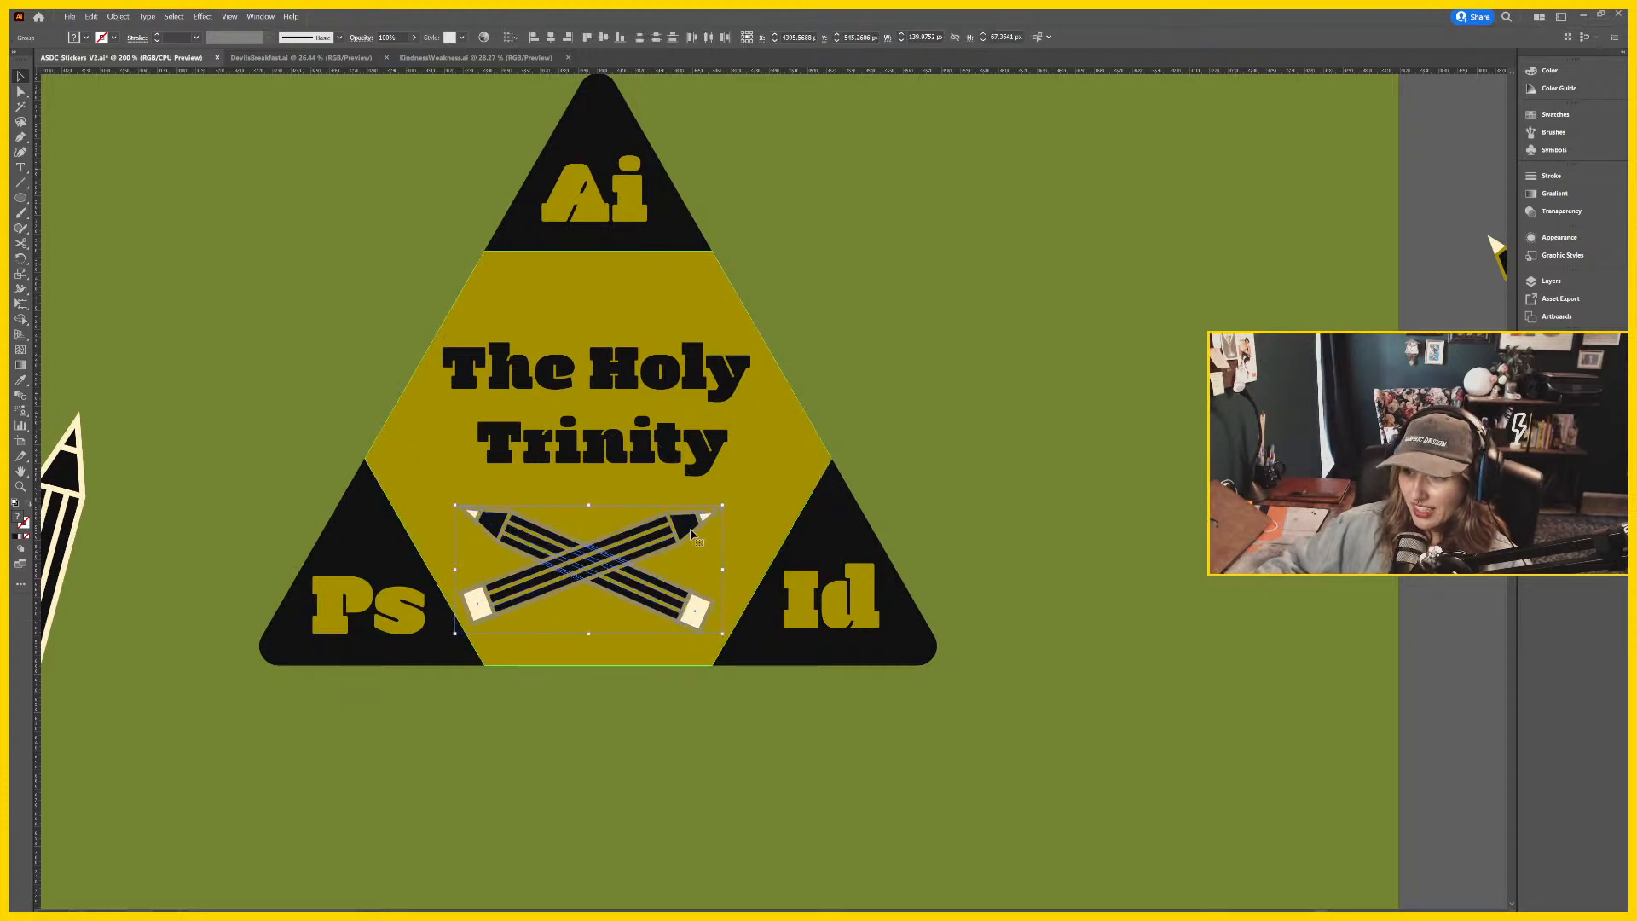
{"action": "left_click_drag", "start_coordinate": [688, 527], "coordinate": [699, 528]}
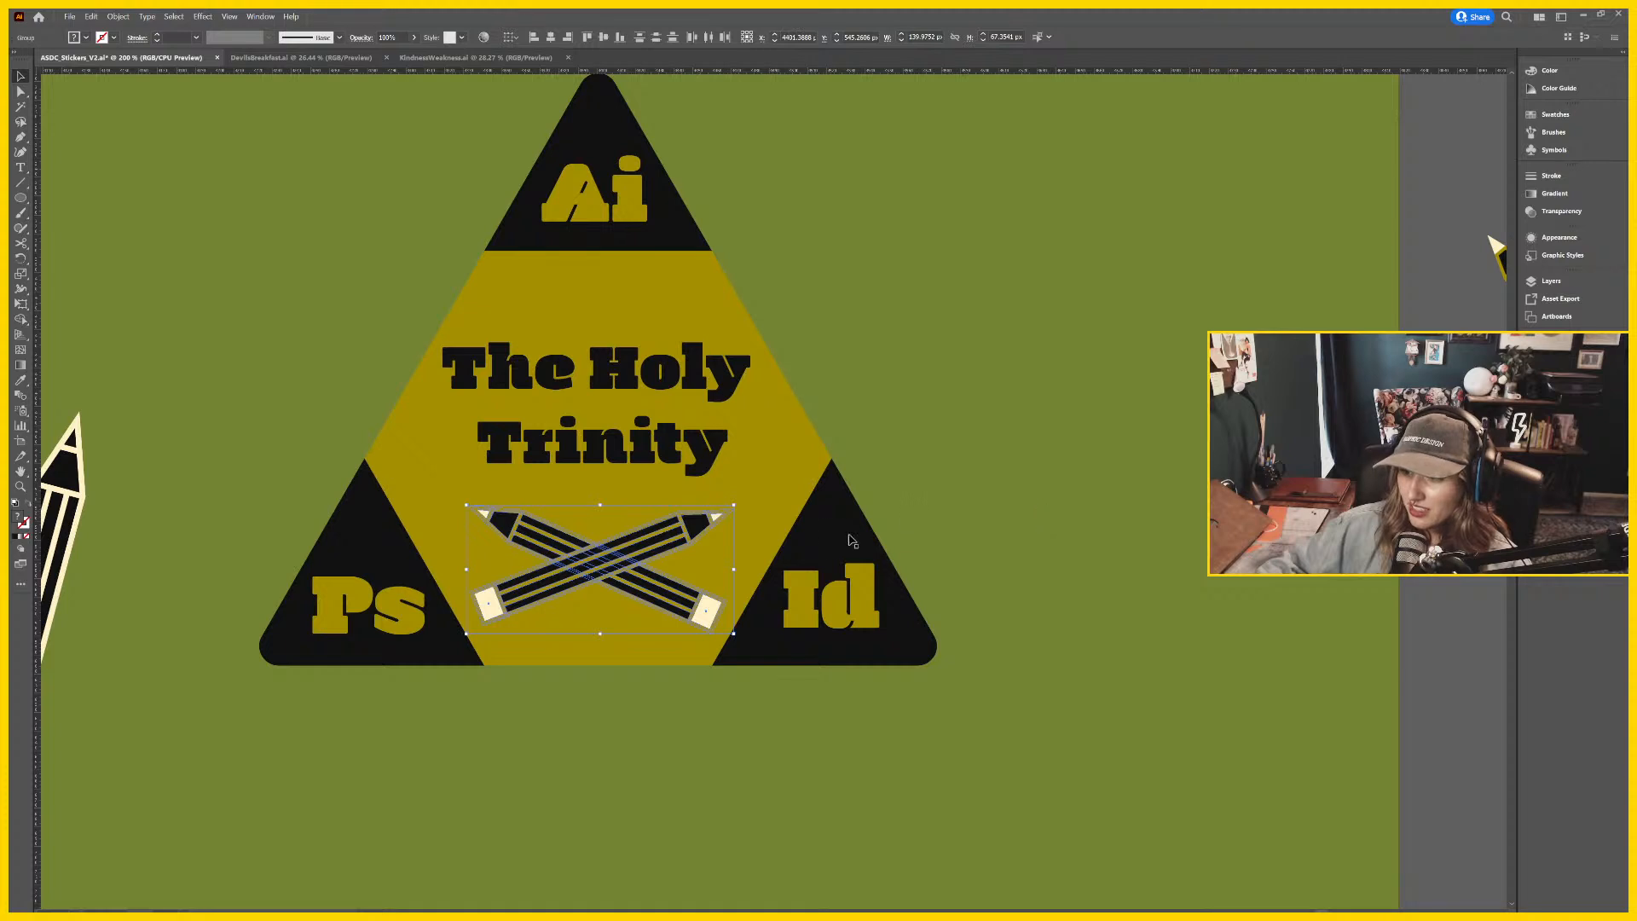
{"action": "key", "text": "ctrl+g"}
{"action": "left_click", "coordinate": [776, 446], "text": "shift"}
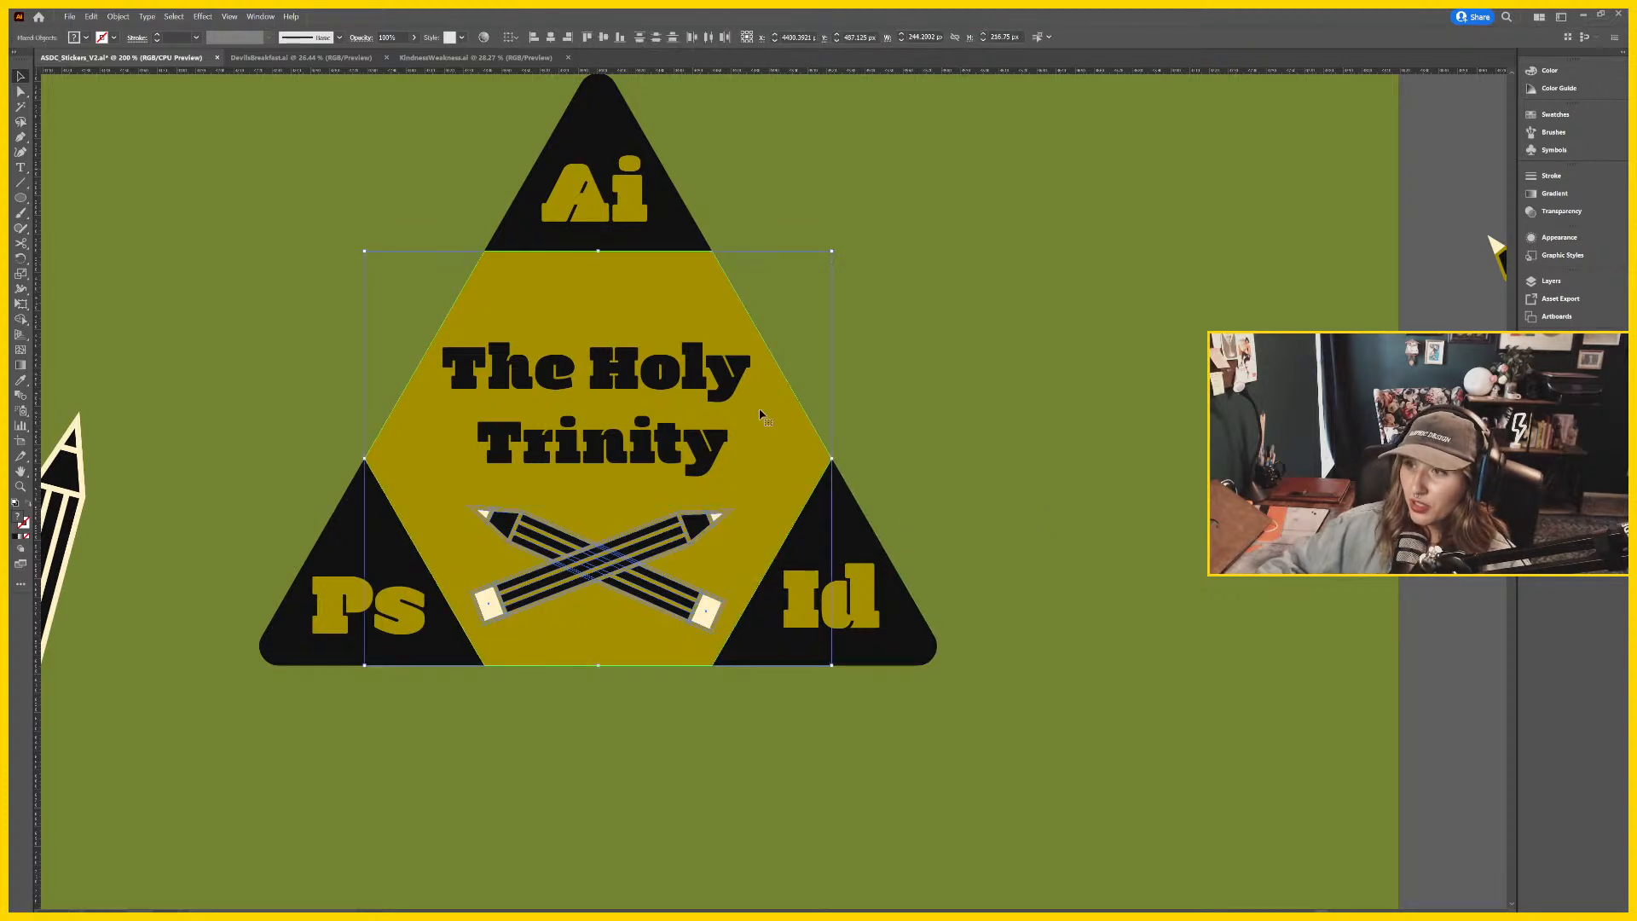
{"action": "left_click", "coordinate": [954, 310]}
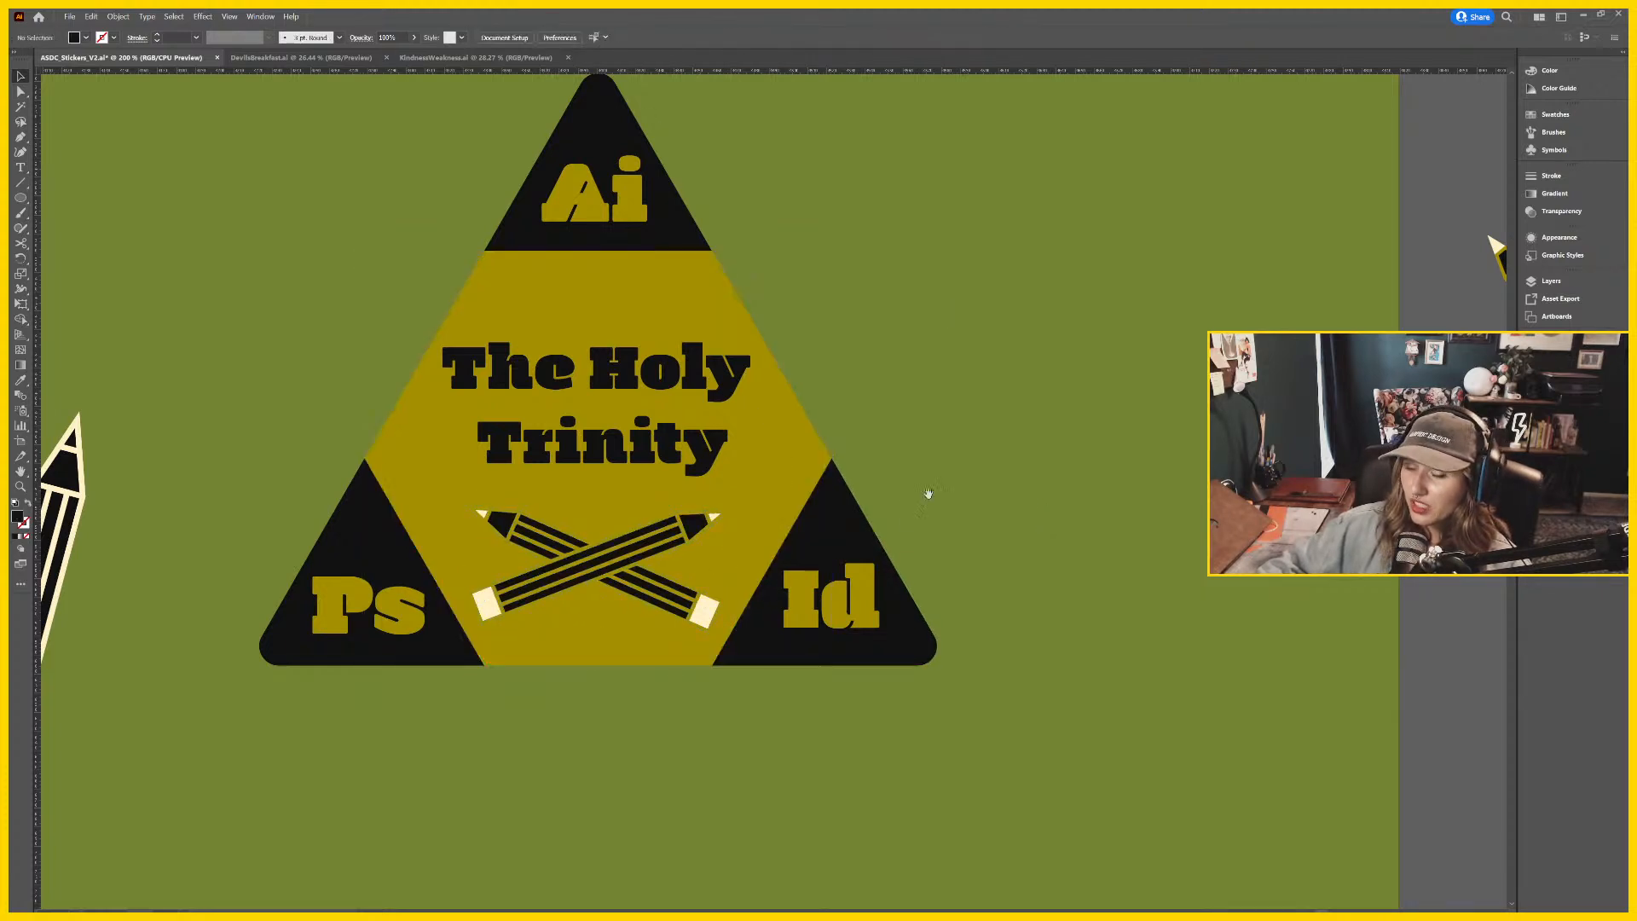
Move the spare single pencil off the artboard's right side and the sketch image just below the artboard.
{"action": "left_click_drag", "start_coordinate": [925, 490], "coordinate": [1140, 474]}
{"action": "key", "text": "ctrl+minus"}
{"action": "key", "text": "ctrl+minus"}
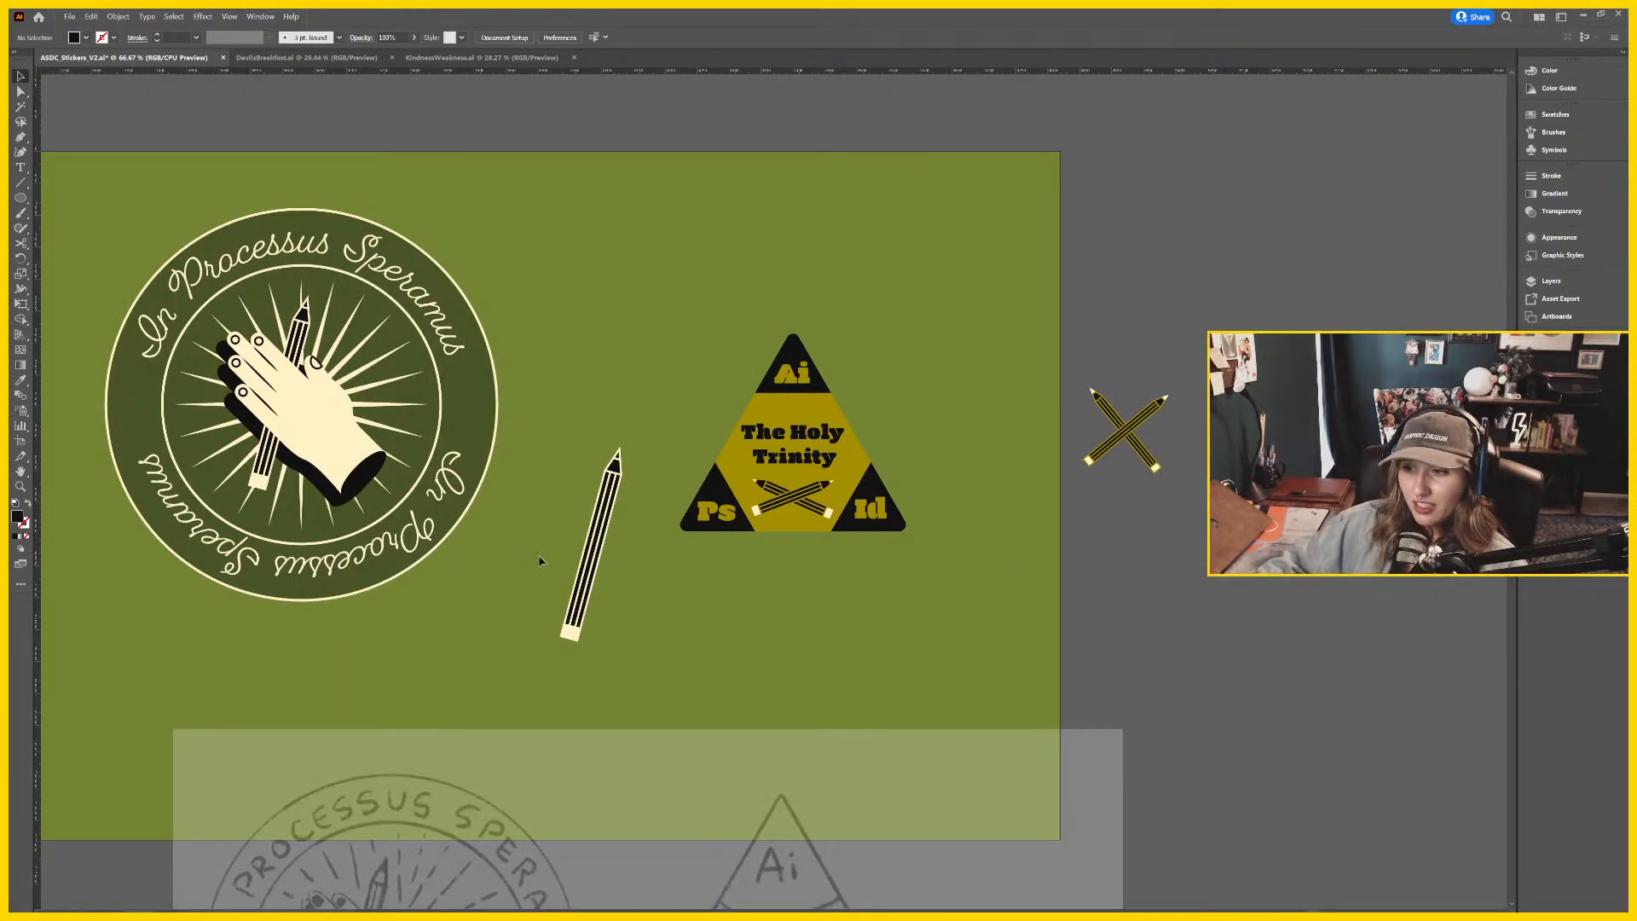
{"action": "left_click", "coordinate": [591, 569]}
{"action": "mouse_move", "coordinate": [592, 569]}
{"action": "left_mouse_down"}
{"action": "mouse_move", "coordinate": [712, 641]}
{"action": "mouse_move", "coordinate": [1266, 738]}
{"action": "mouse_move", "coordinate": [1350, 620]}
{"action": "left_mouse_up"}
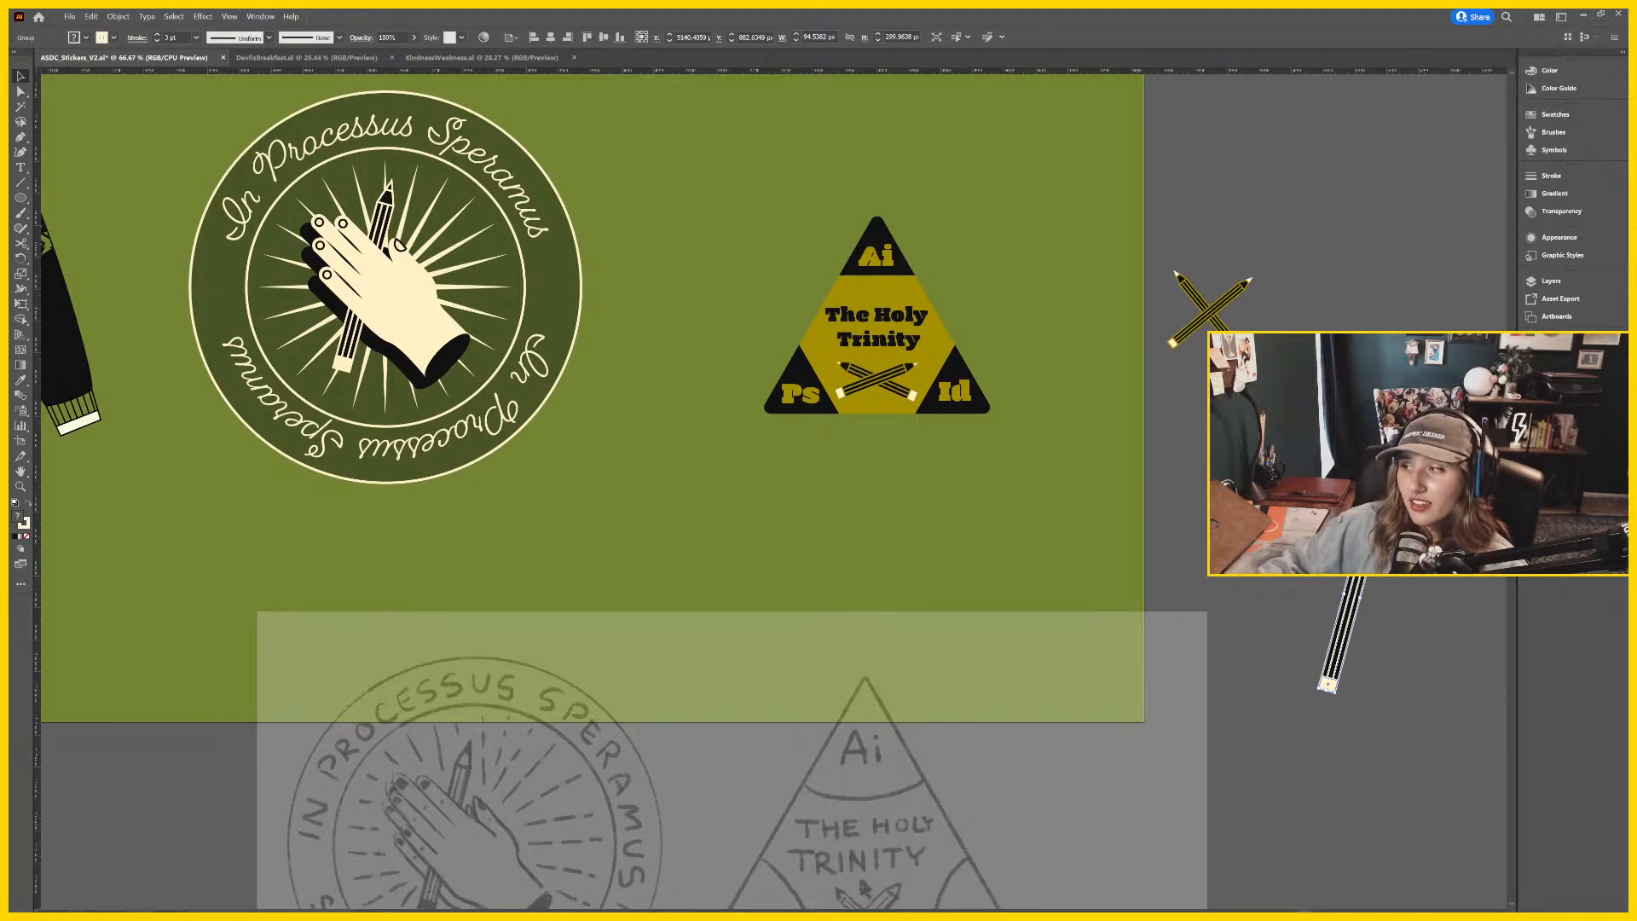
{"action": "mouse_move", "coordinate": [1358, 497]}
{"action": "left_mouse_down"}
{"action": "mouse_move", "coordinate": [1211, 707]}
{"action": "mouse_move", "coordinate": [1310, 664]}
{"action": "mouse_move", "coordinate": [1329, 602]}
{"action": "mouse_move", "coordinate": [1205, 661]}
{"action": "mouse_move", "coordinate": [1155, 720]}
{"action": "mouse_move", "coordinate": [1167, 735]}
{"action": "left_mouse_up"}
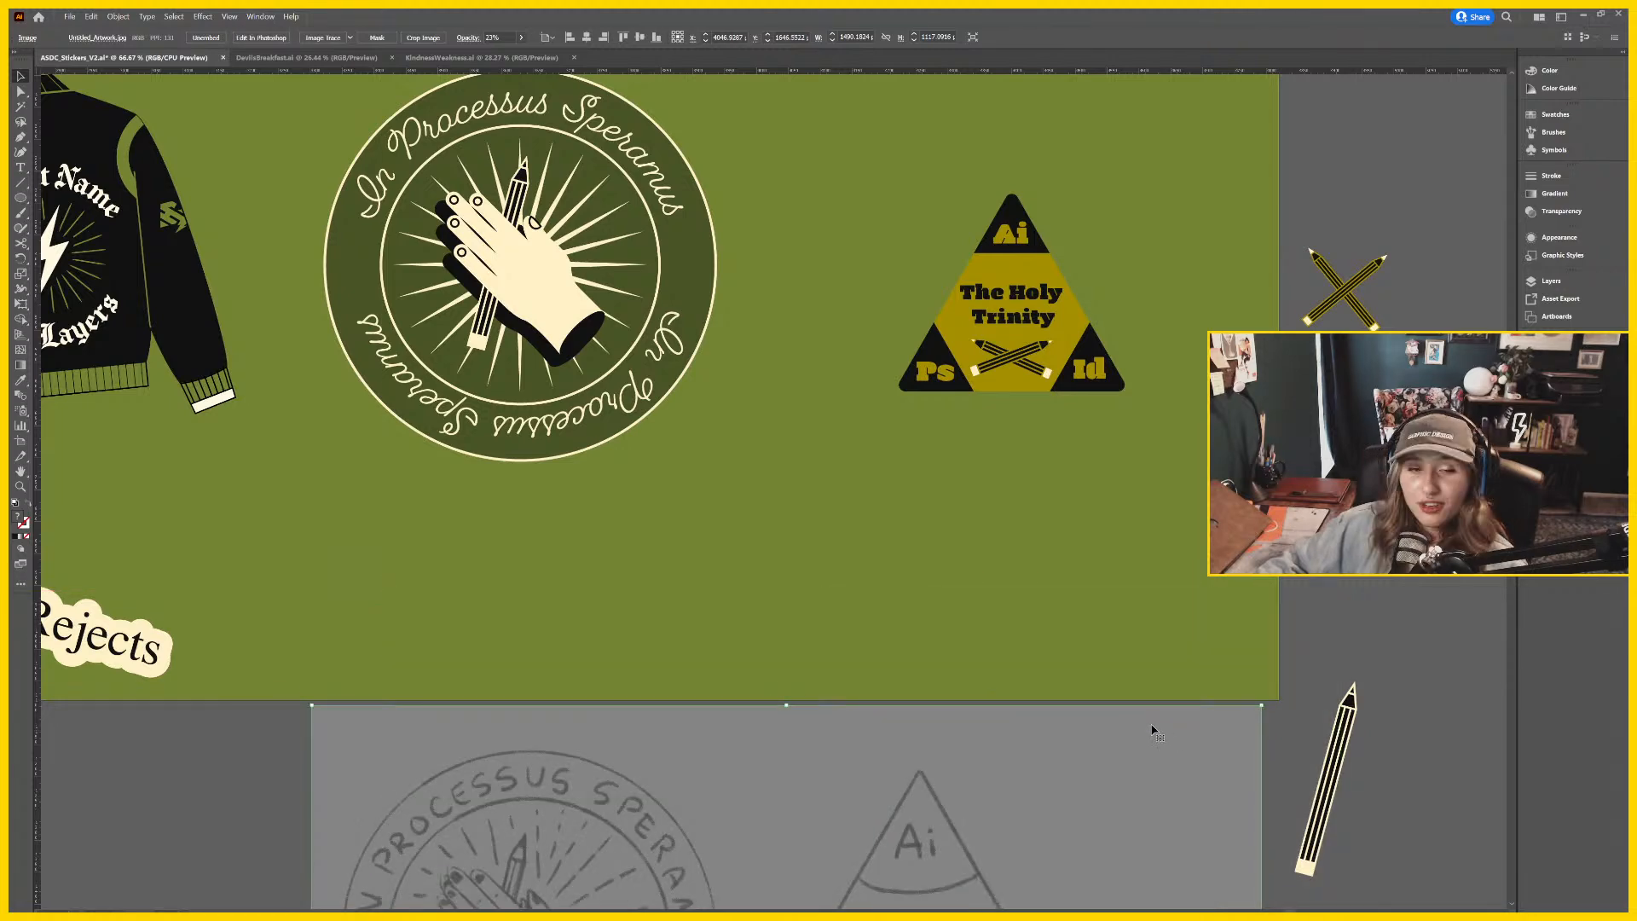
Enlarge the whole Holy Trinity triangle sticker so that it fills the space beside the round praying-hands sticker.
{"action": "left_click_drag", "start_coordinate": [1245, 608], "coordinate": [1320, 795]}
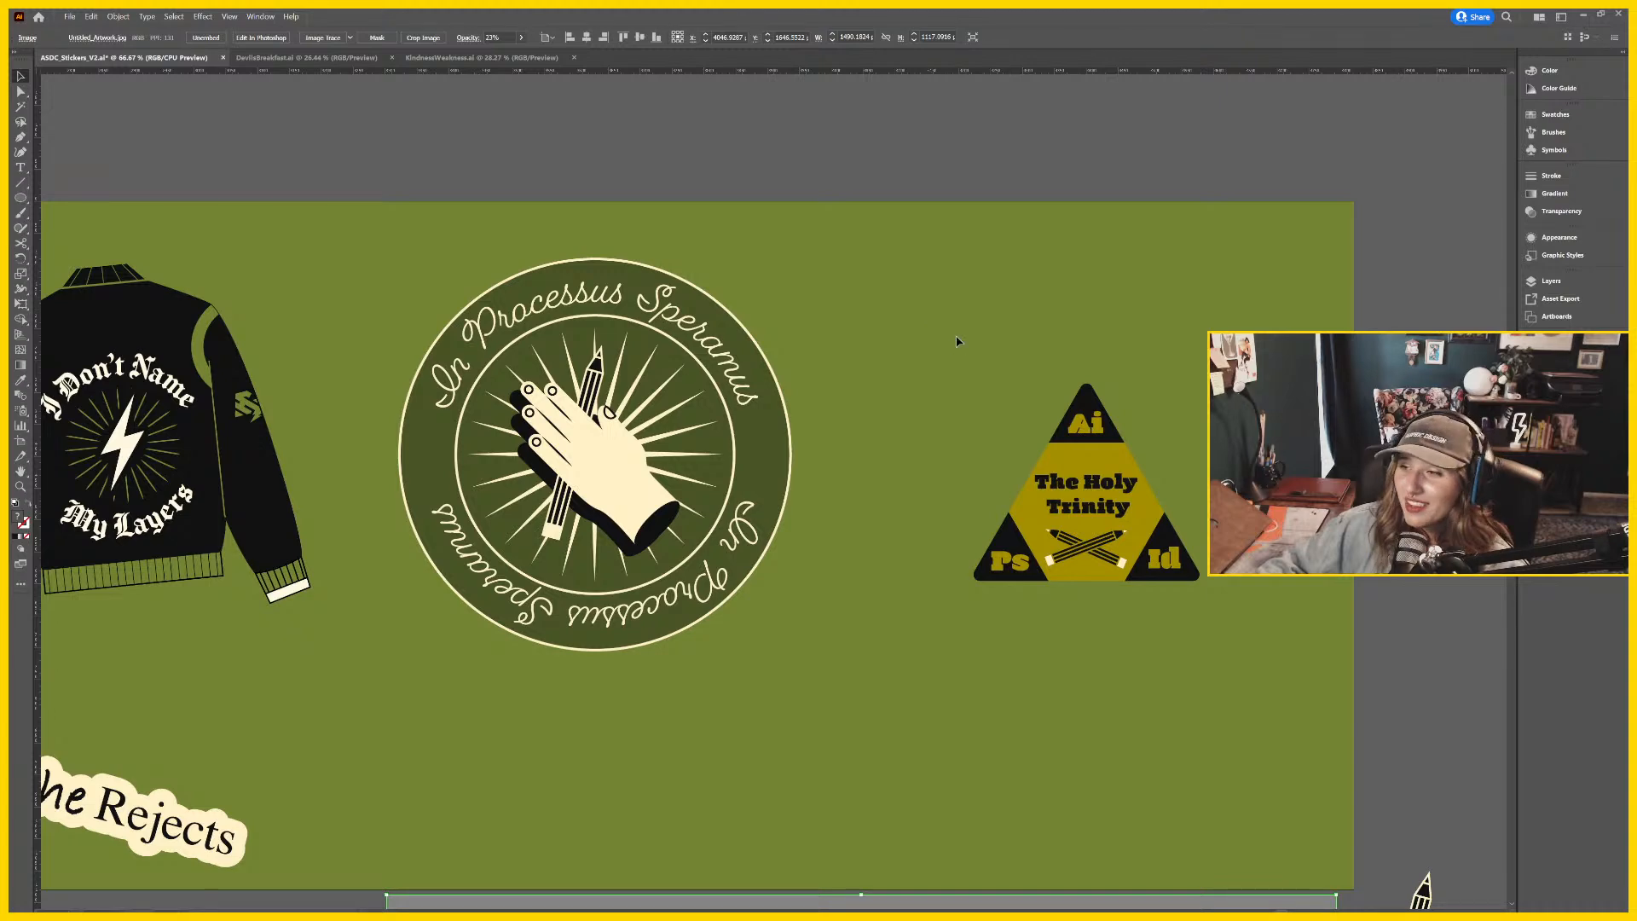
{"action": "left_click", "coordinate": [1236, 626]}
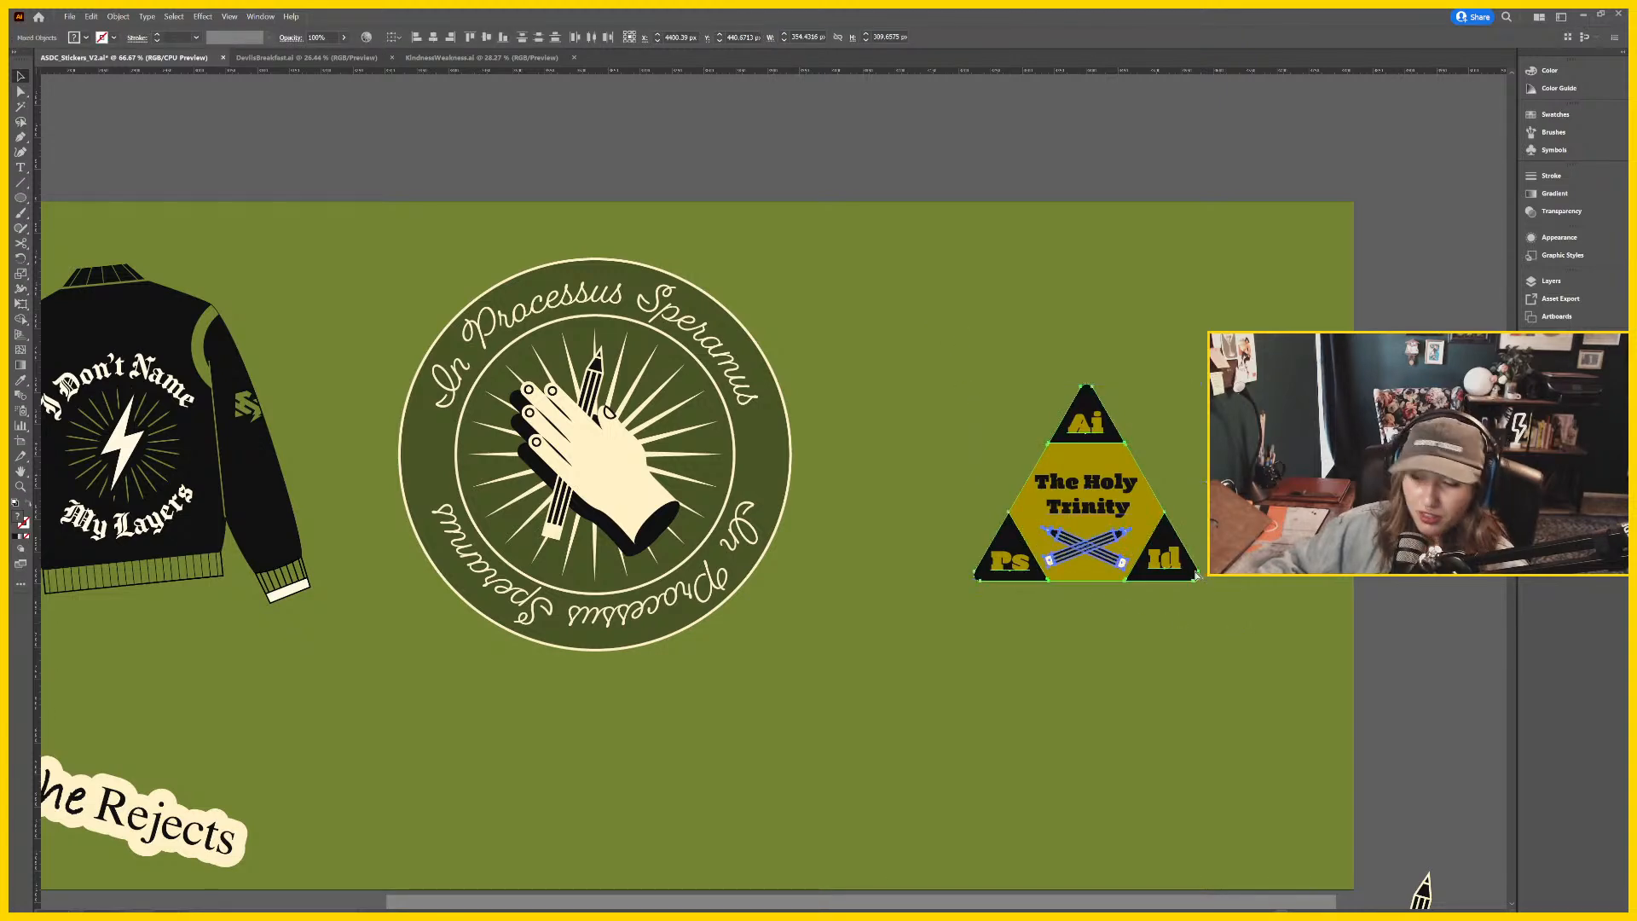
{"action": "left_click", "coordinate": [1017, 582]}
{"action": "left_click_drag", "start_coordinate": [971, 583], "coordinate": [804, 729]}
{"action": "left_click_drag", "start_coordinate": [1020, 799], "coordinate": [1166, 746]}
{"action": "left_click", "coordinate": [1324, 724]}
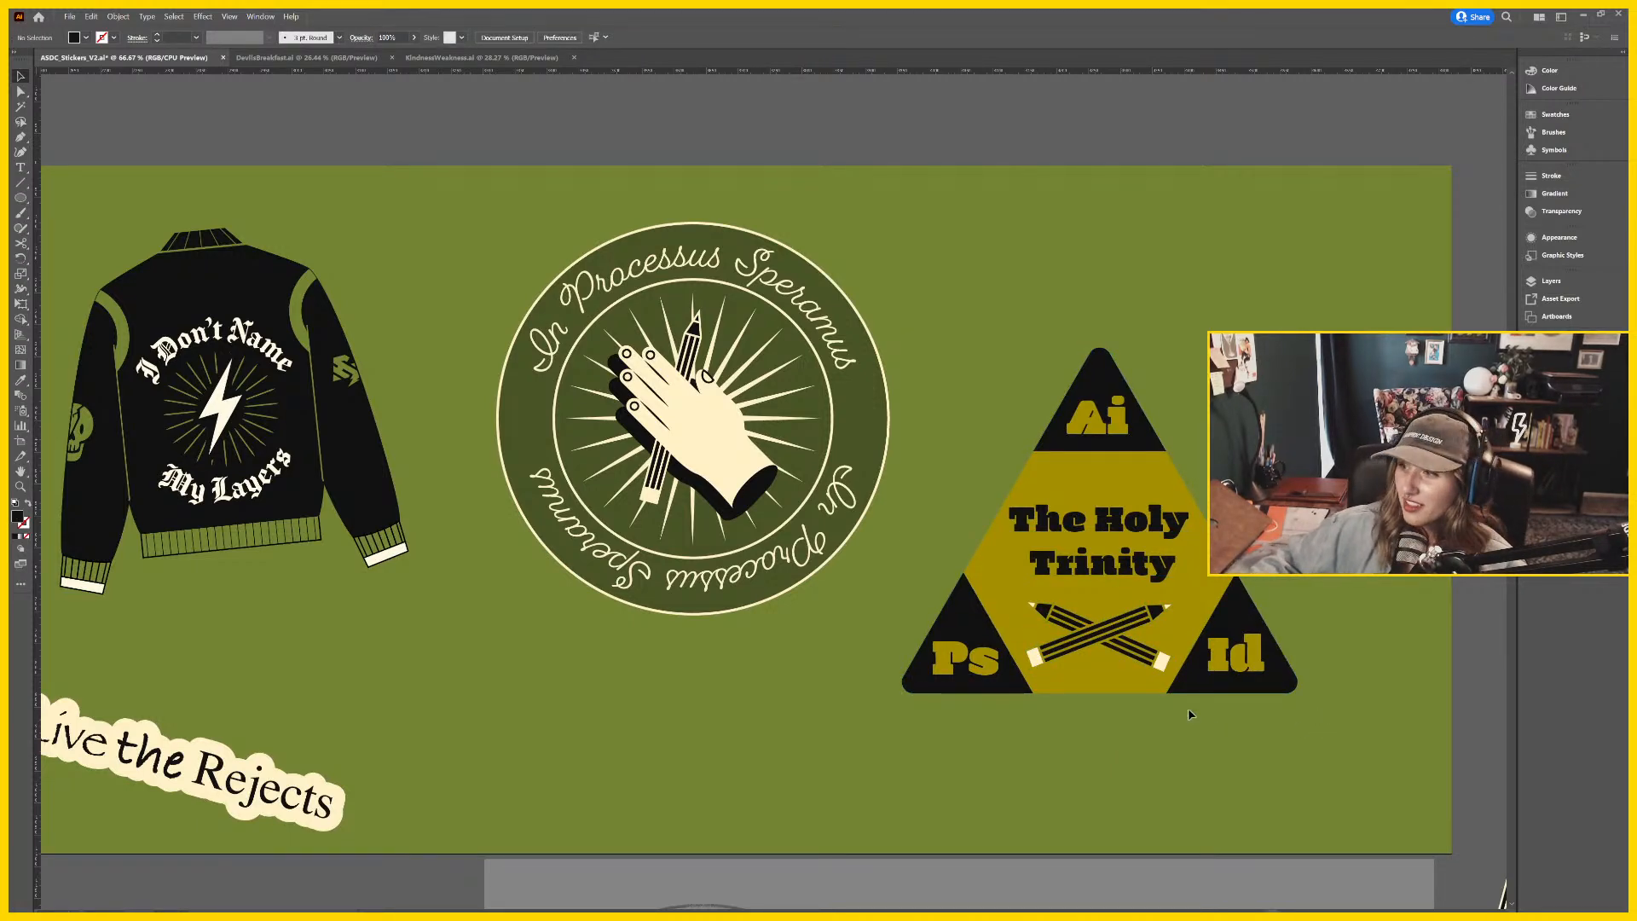
Delete the leftover pair of crossed pencils lying outside the artboard.
{"action": "left_click_drag", "start_coordinate": [1189, 708], "coordinate": [1223, 670]}
{"action": "left_click_drag", "start_coordinate": [1112, 754], "coordinate": [863, 798]}
{"action": "key", "text": "ctrl+1"}
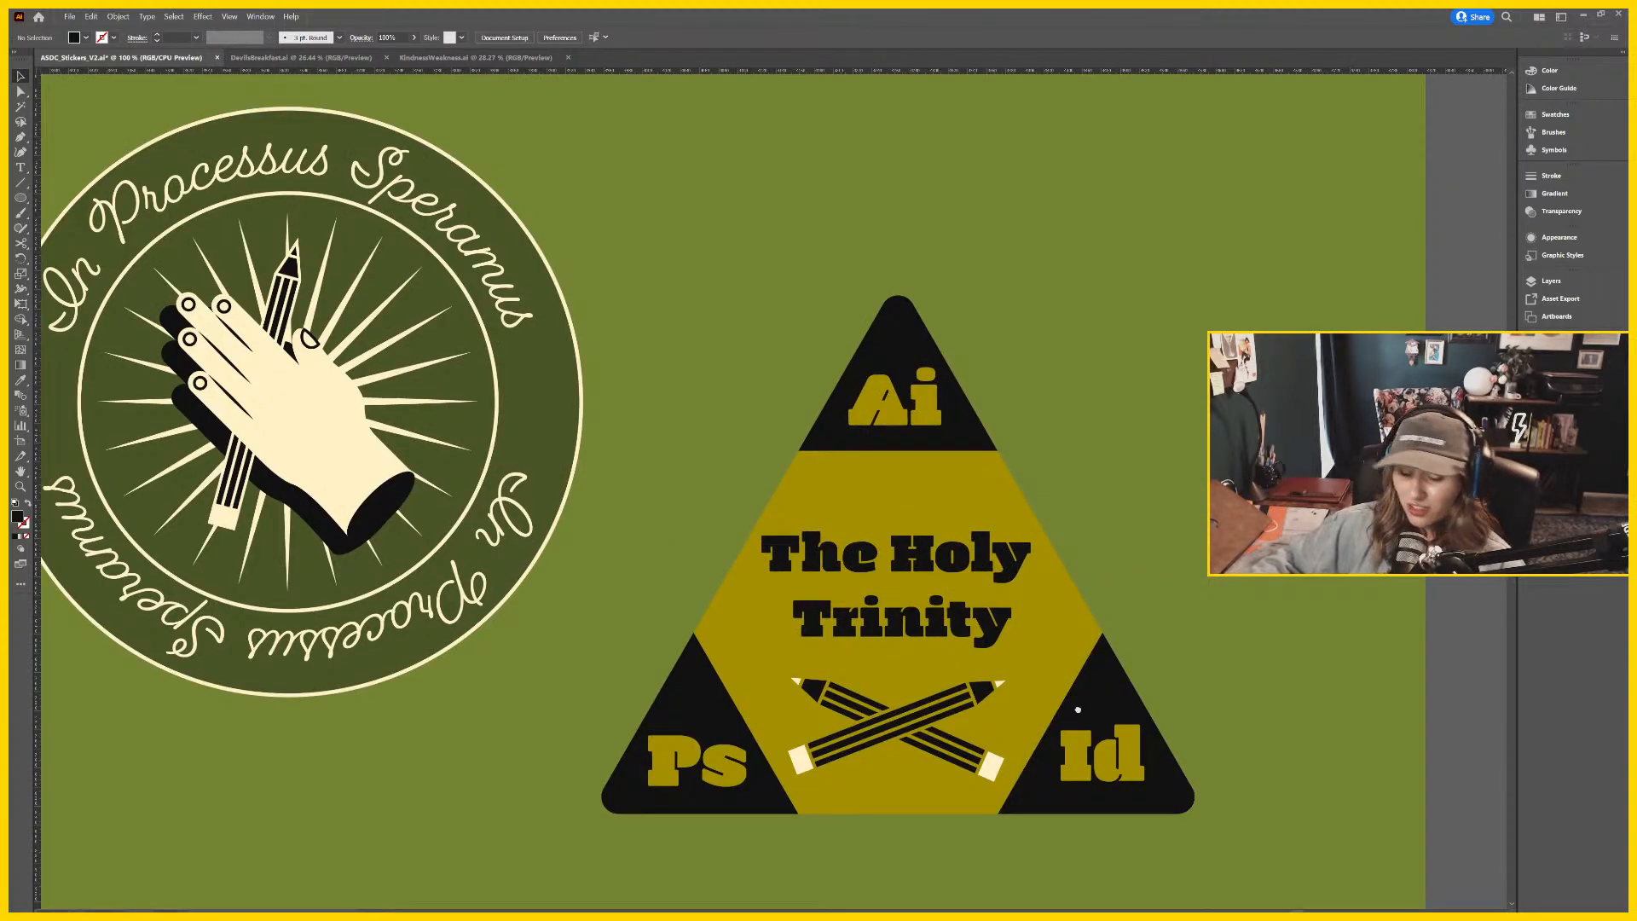
{"action": "mouse_move", "coordinate": [1078, 709]}
{"action": "left_mouse_down"}
{"action": "mouse_move", "coordinate": [987, 641]}
{"action": "mouse_move", "coordinate": [937, 564]}
{"action": "left_mouse_up"}
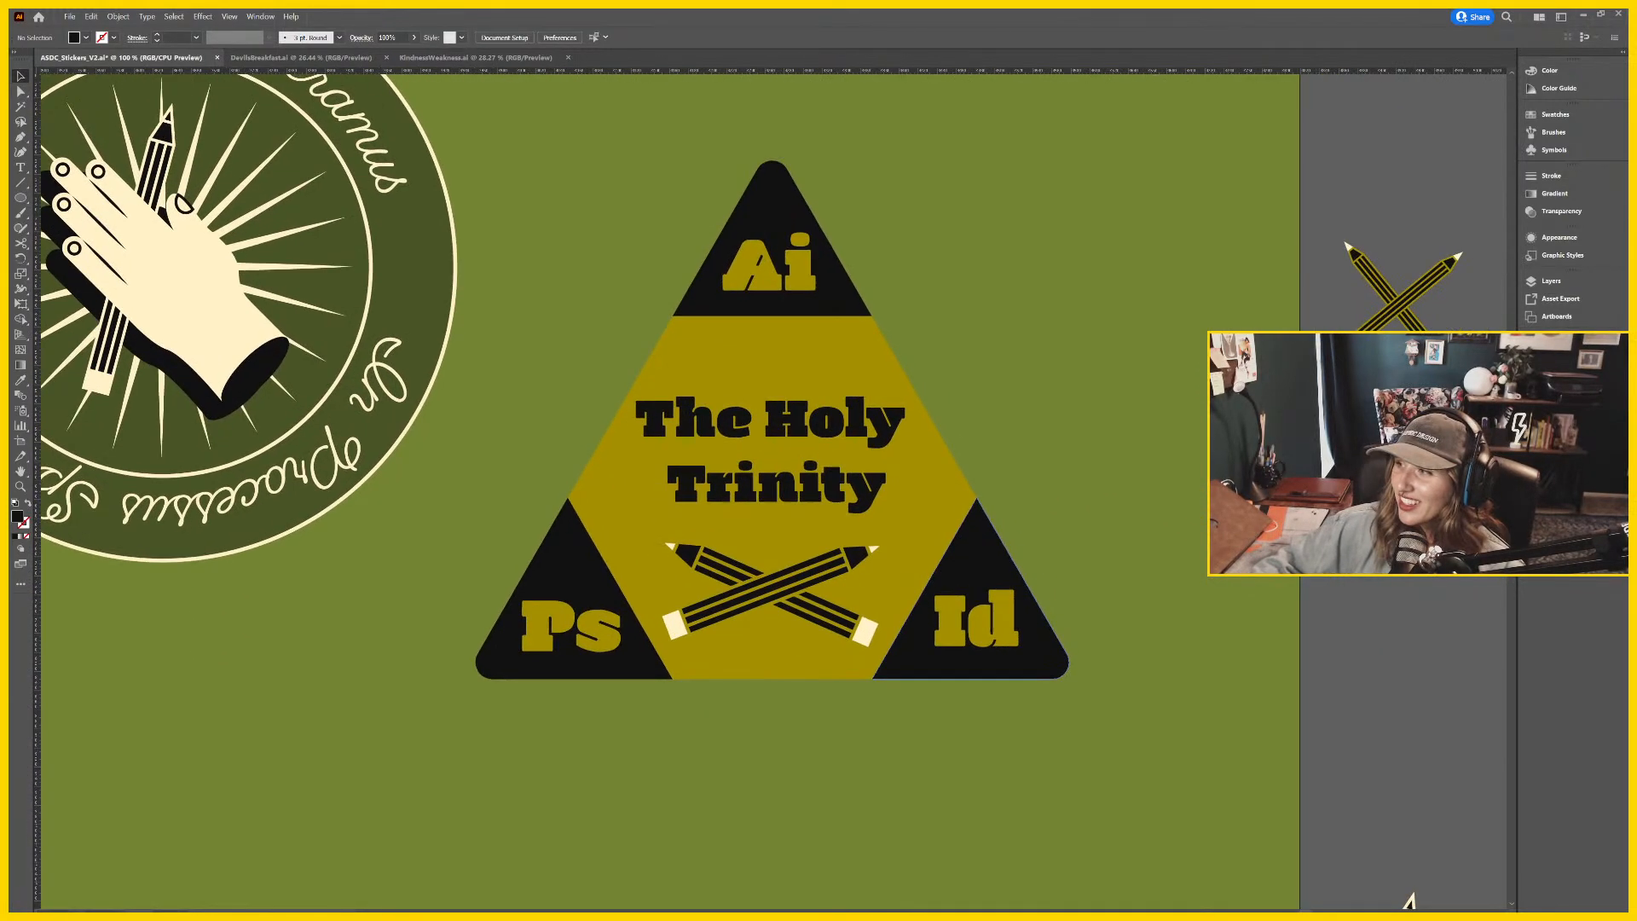
{"action": "left_click", "coordinate": [1385, 290]}
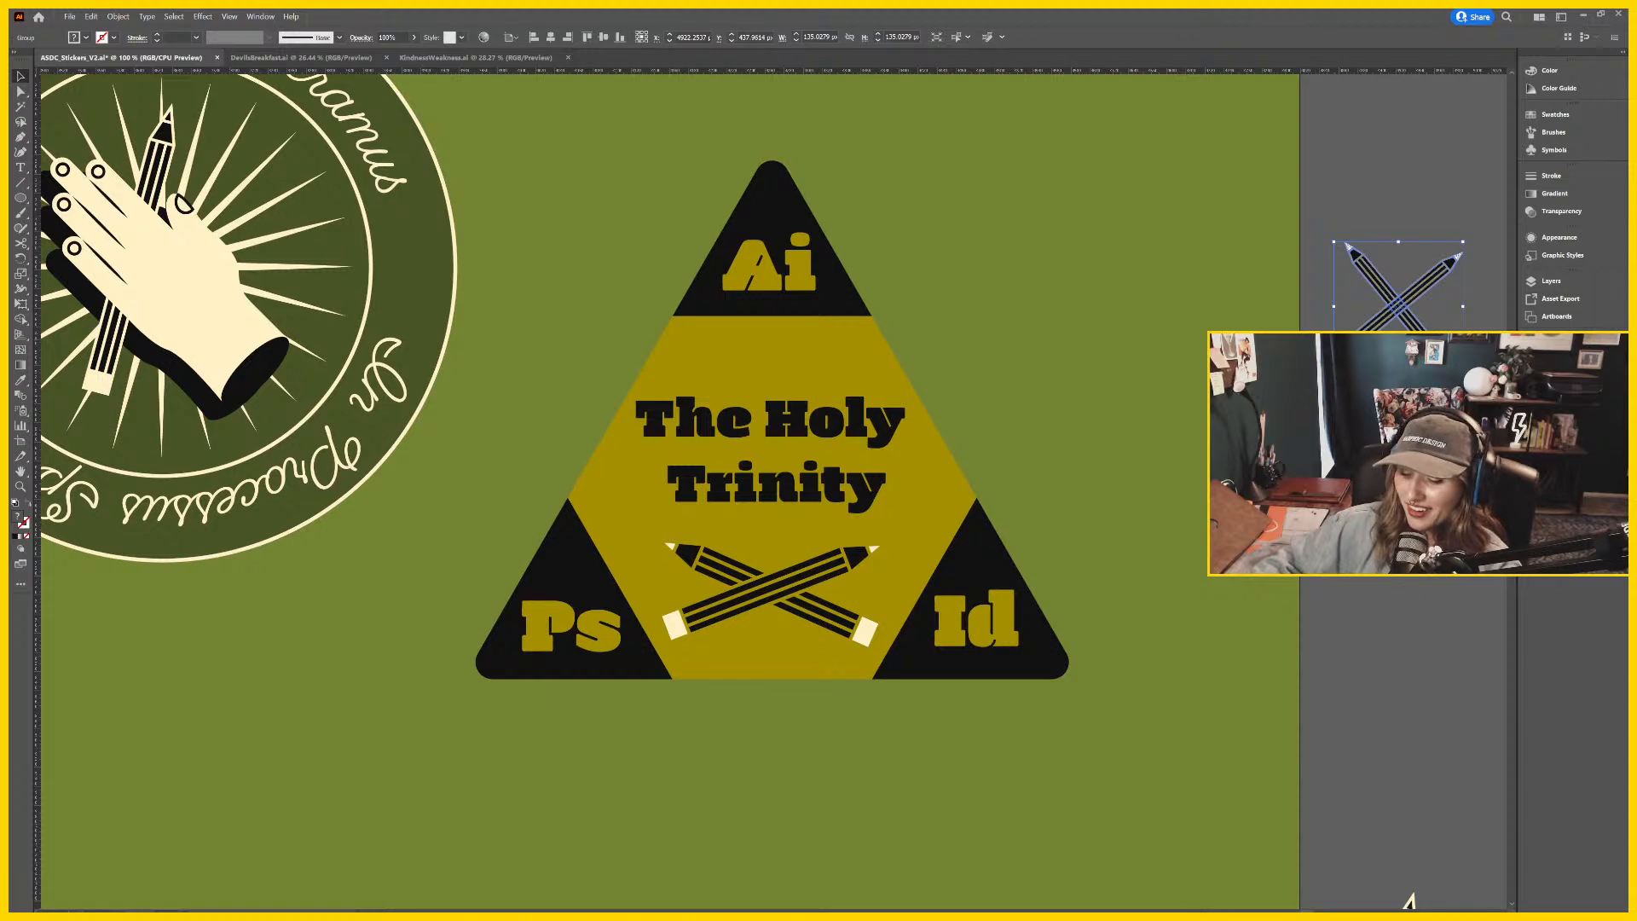
{"action": "key", "text": "Delete"}
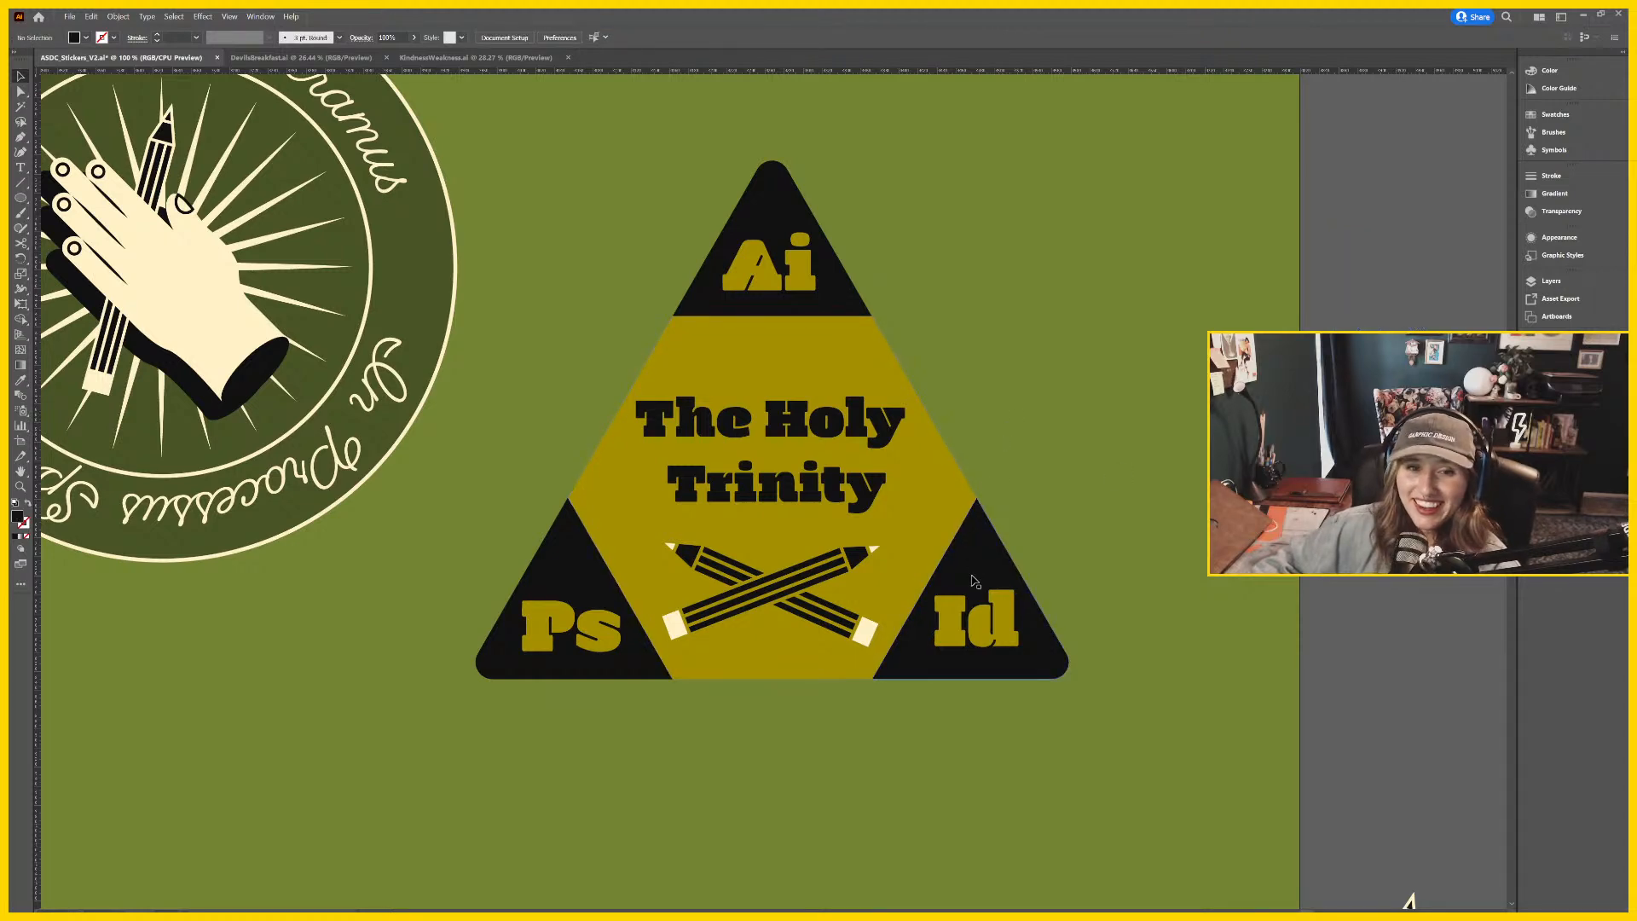
Move the spare pencil farther down outside the artboard, and delete the sketch reference image.
{"action": "key", "text": "ctrl+plus"}
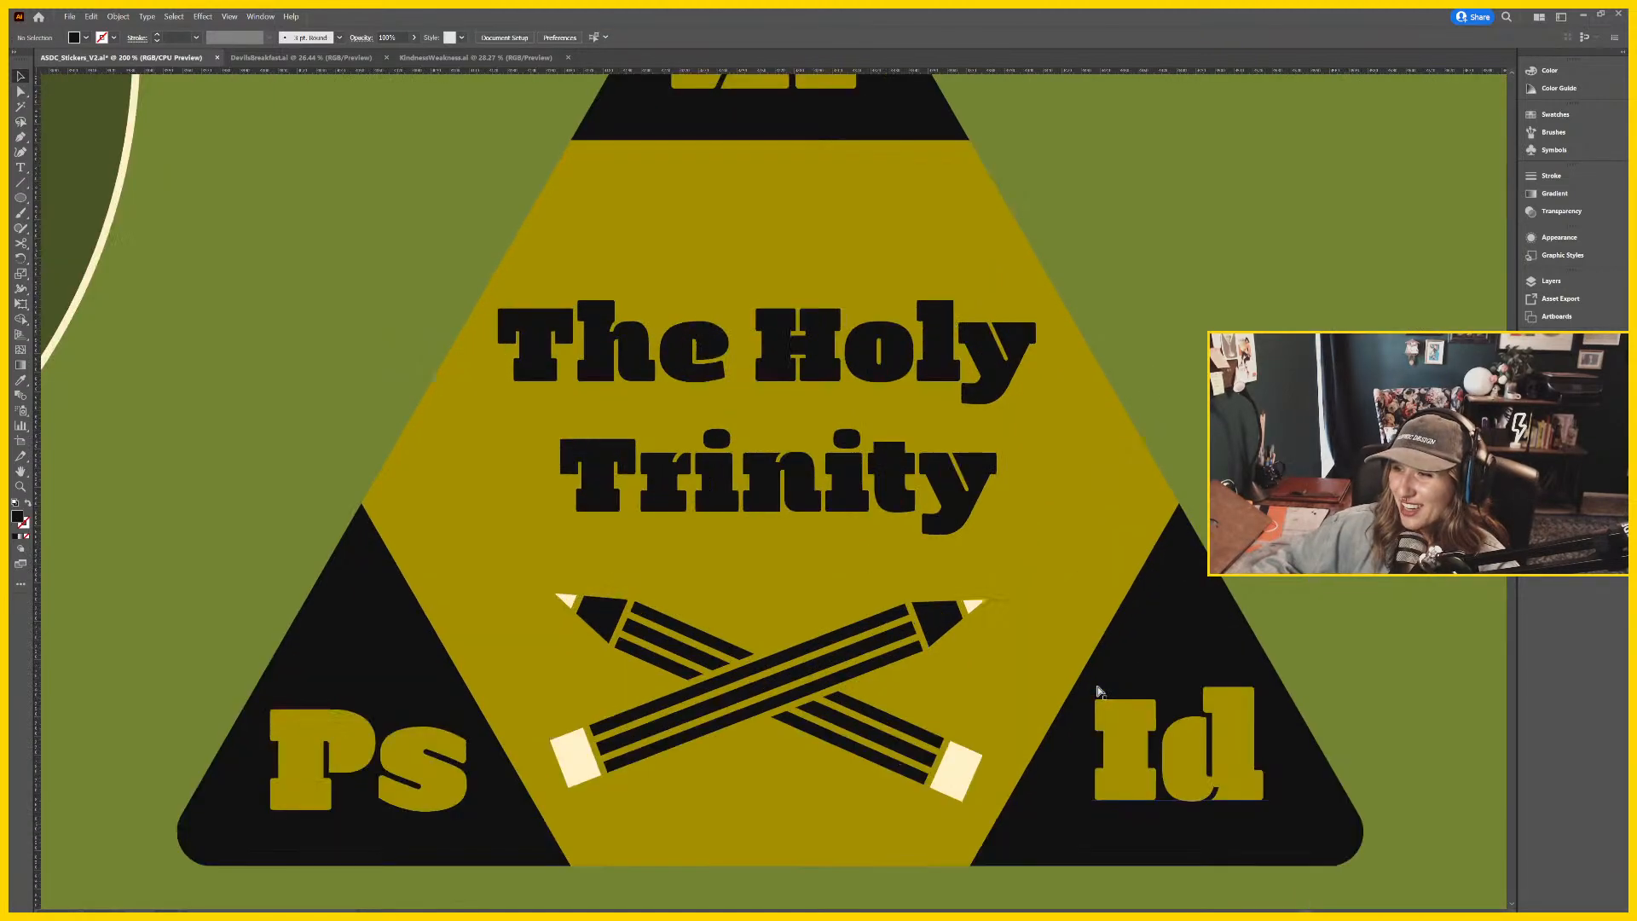
{"action": "key", "text": "ctrl+minus"}
{"action": "key", "text": "ctrl+minus"}
{"action": "key", "text": "ctrl+minus"}
{"action": "key", "text": "ctrl+minus"}
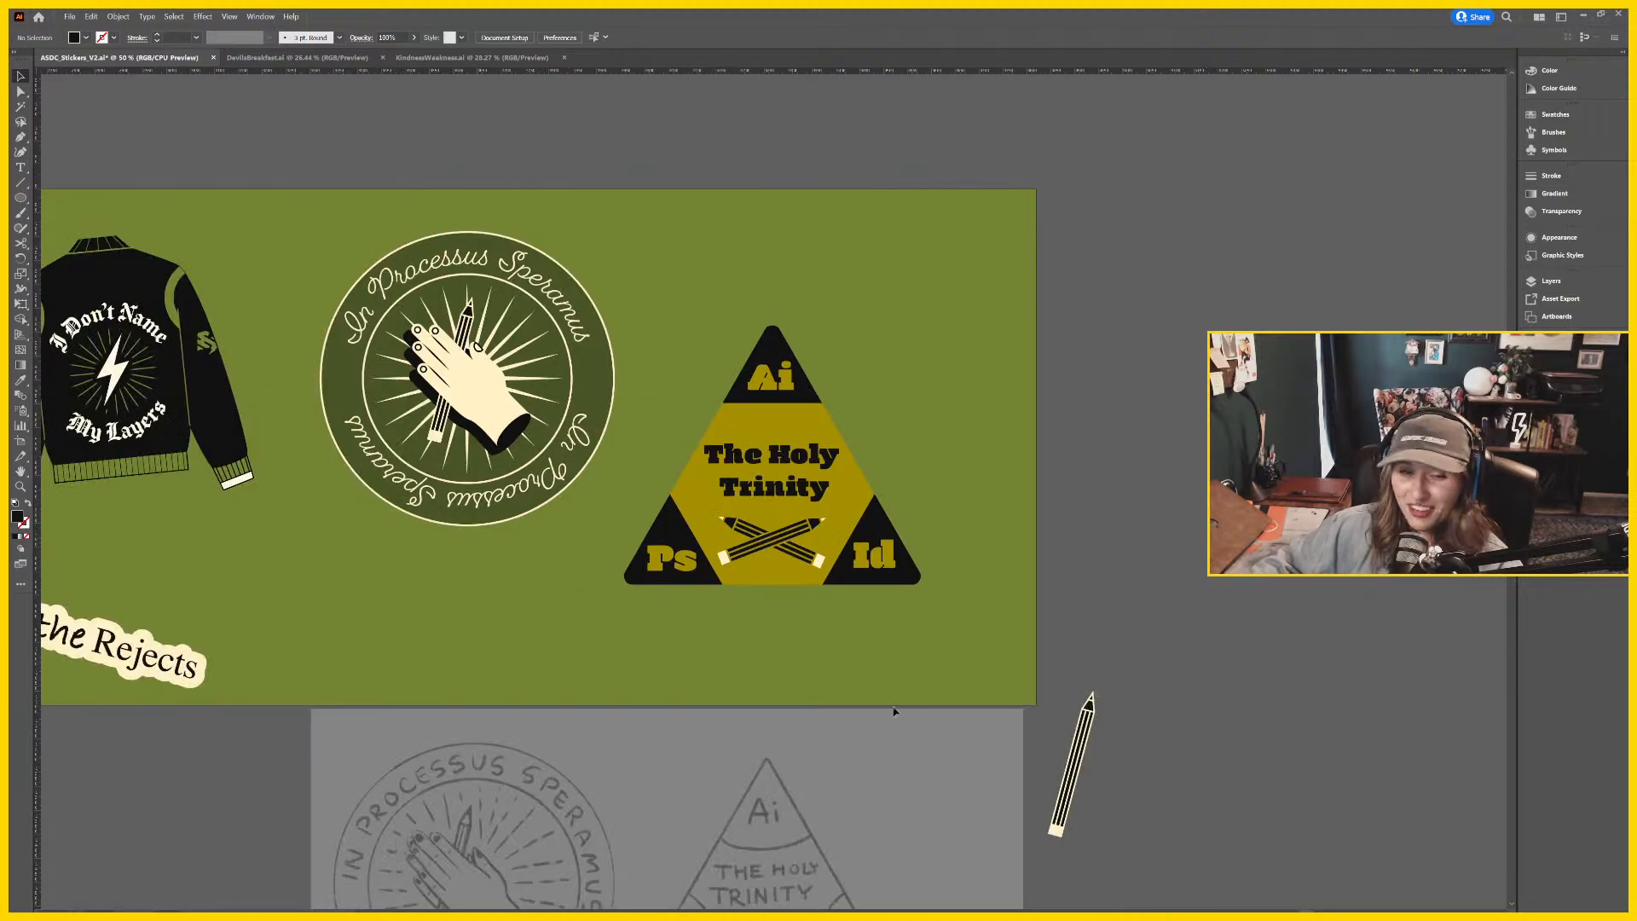
{"action": "left_click_drag", "start_coordinate": [955, 670], "coordinate": [1067, 639]}
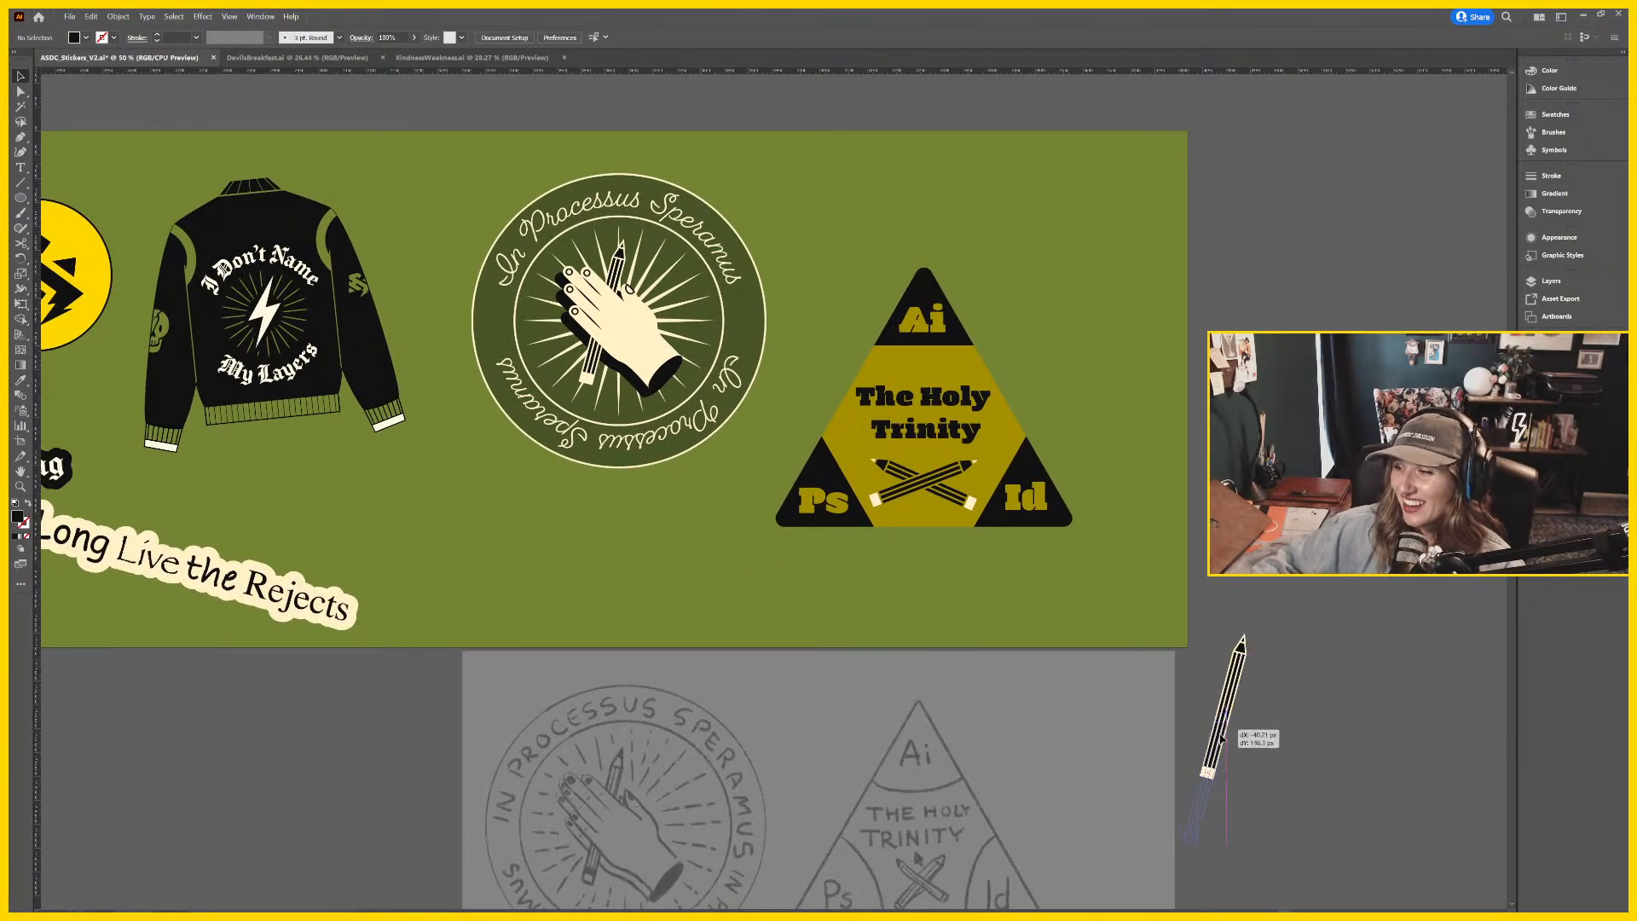
{"action": "left_click", "coordinate": [1206, 776]}
{"action": "left_click_drag", "start_coordinate": [974, 747], "coordinate": [1121, 632]}
{"action": "mouse_move", "coordinate": [1123, 631]}
{"action": "left_mouse_down"}
{"action": "mouse_move", "coordinate": [1121, 661]}
{"action": "mouse_move", "coordinate": [1081, 697]}
{"action": "left_mouse_up"}
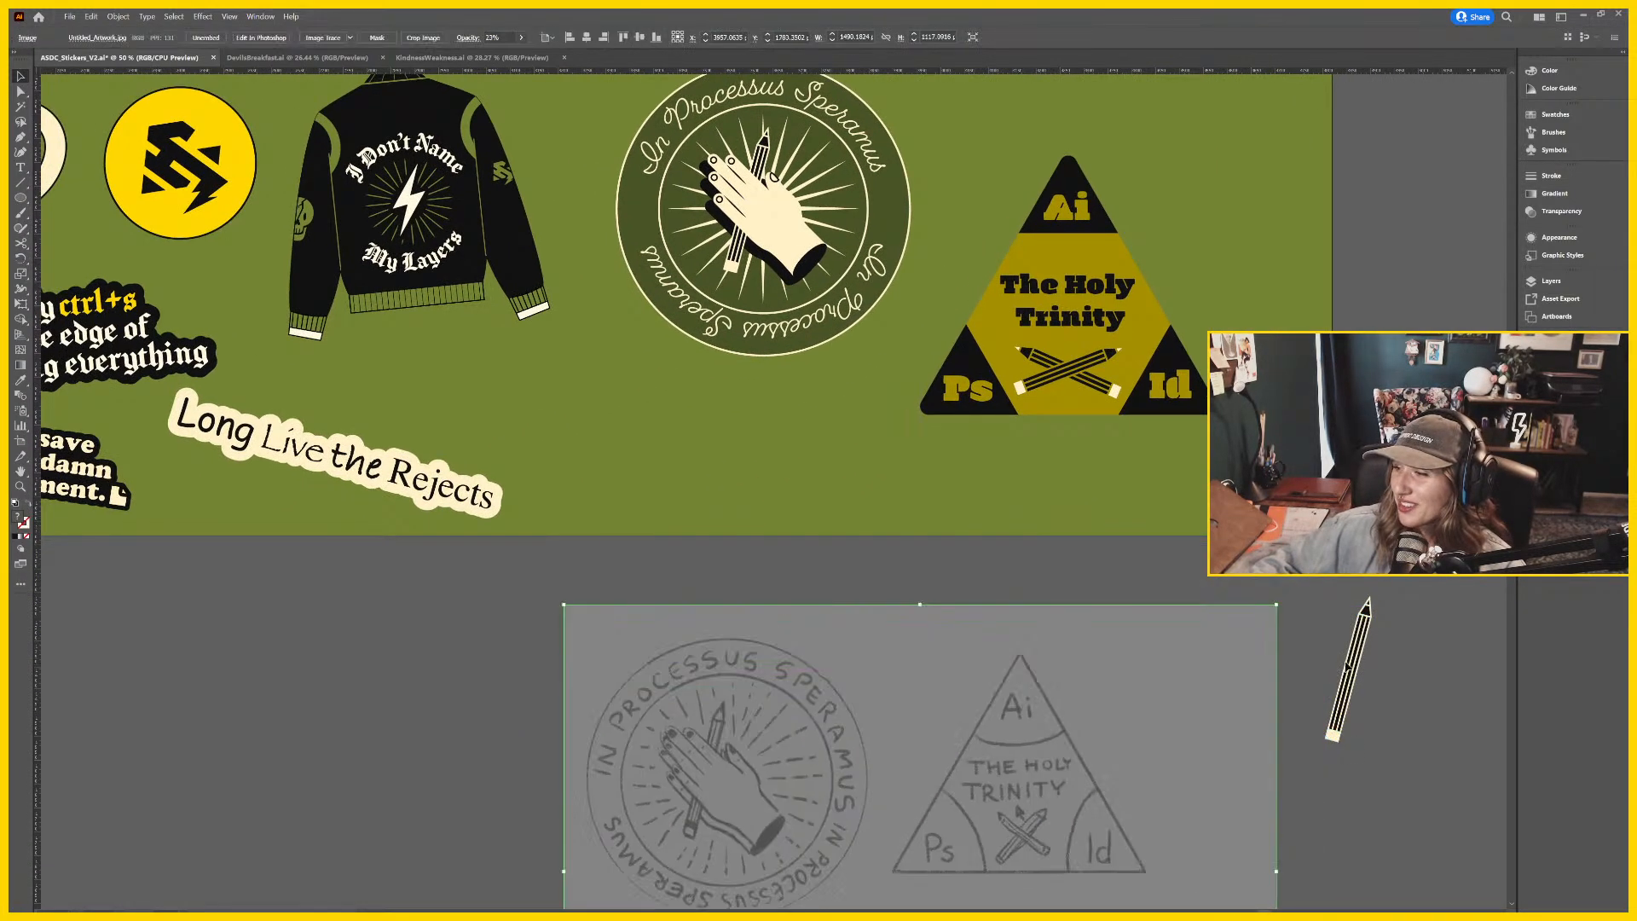
{"action": "left_click_drag", "start_coordinate": [1348, 678], "coordinate": [1329, 723]}
{"action": "left_click", "coordinate": [1065, 685]}
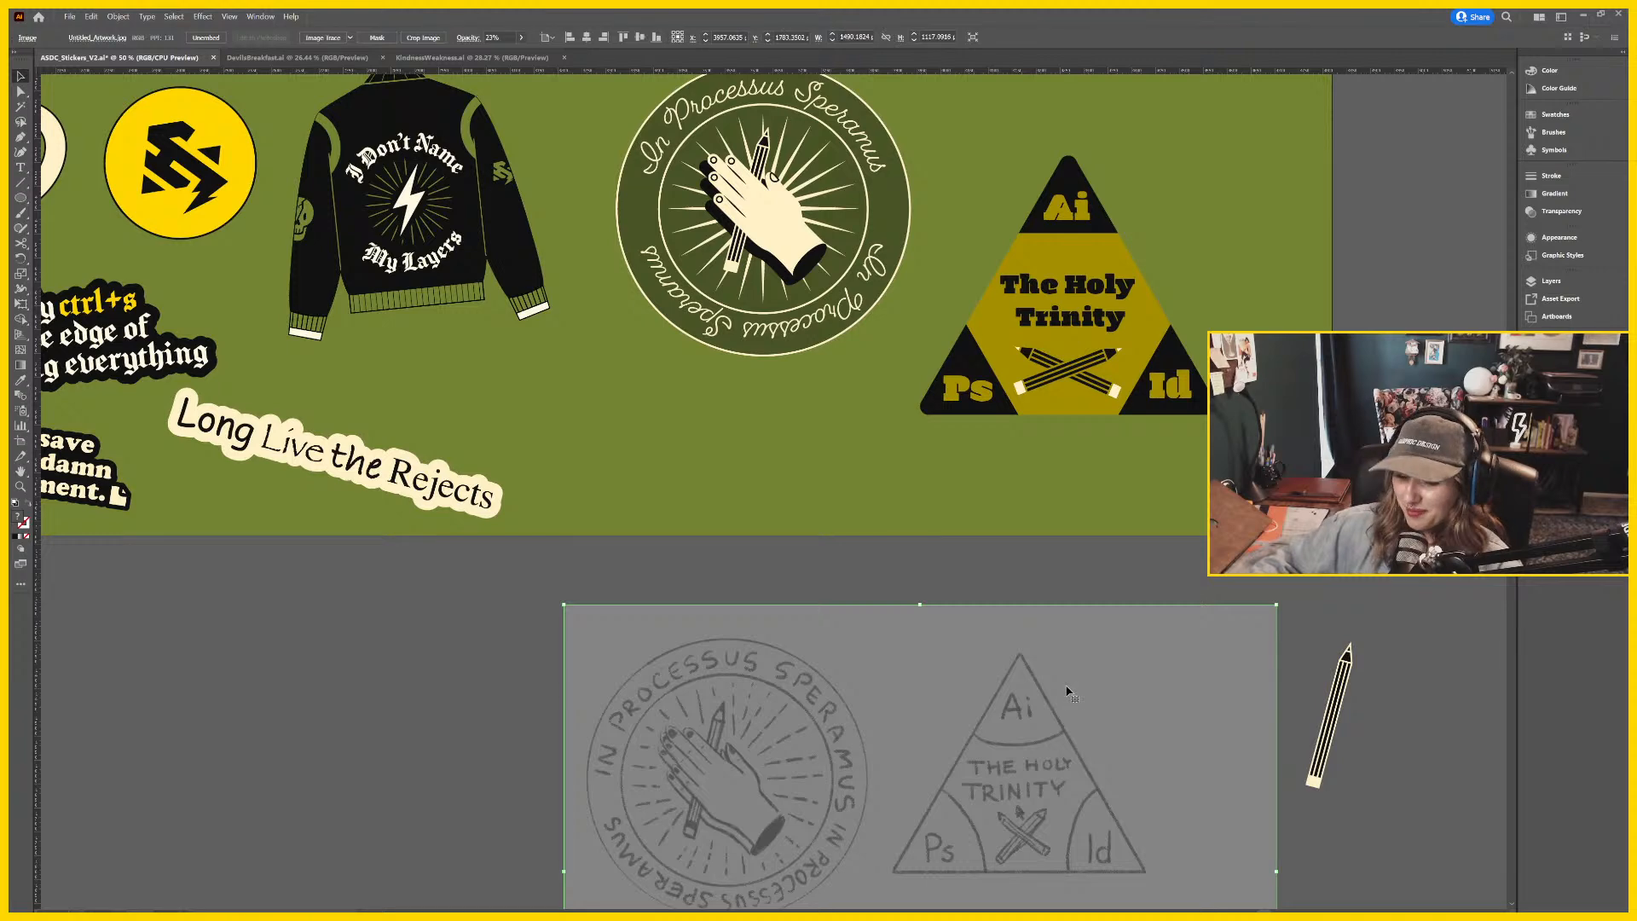
{"action": "key", "text": "Delete"}
Add placeholder text above the space between the round praying-hands sticker and the triangle sticker, and set its font to Lone Pine.
{"action": "left_click_drag", "start_coordinate": [881, 396], "coordinate": [961, 692]}
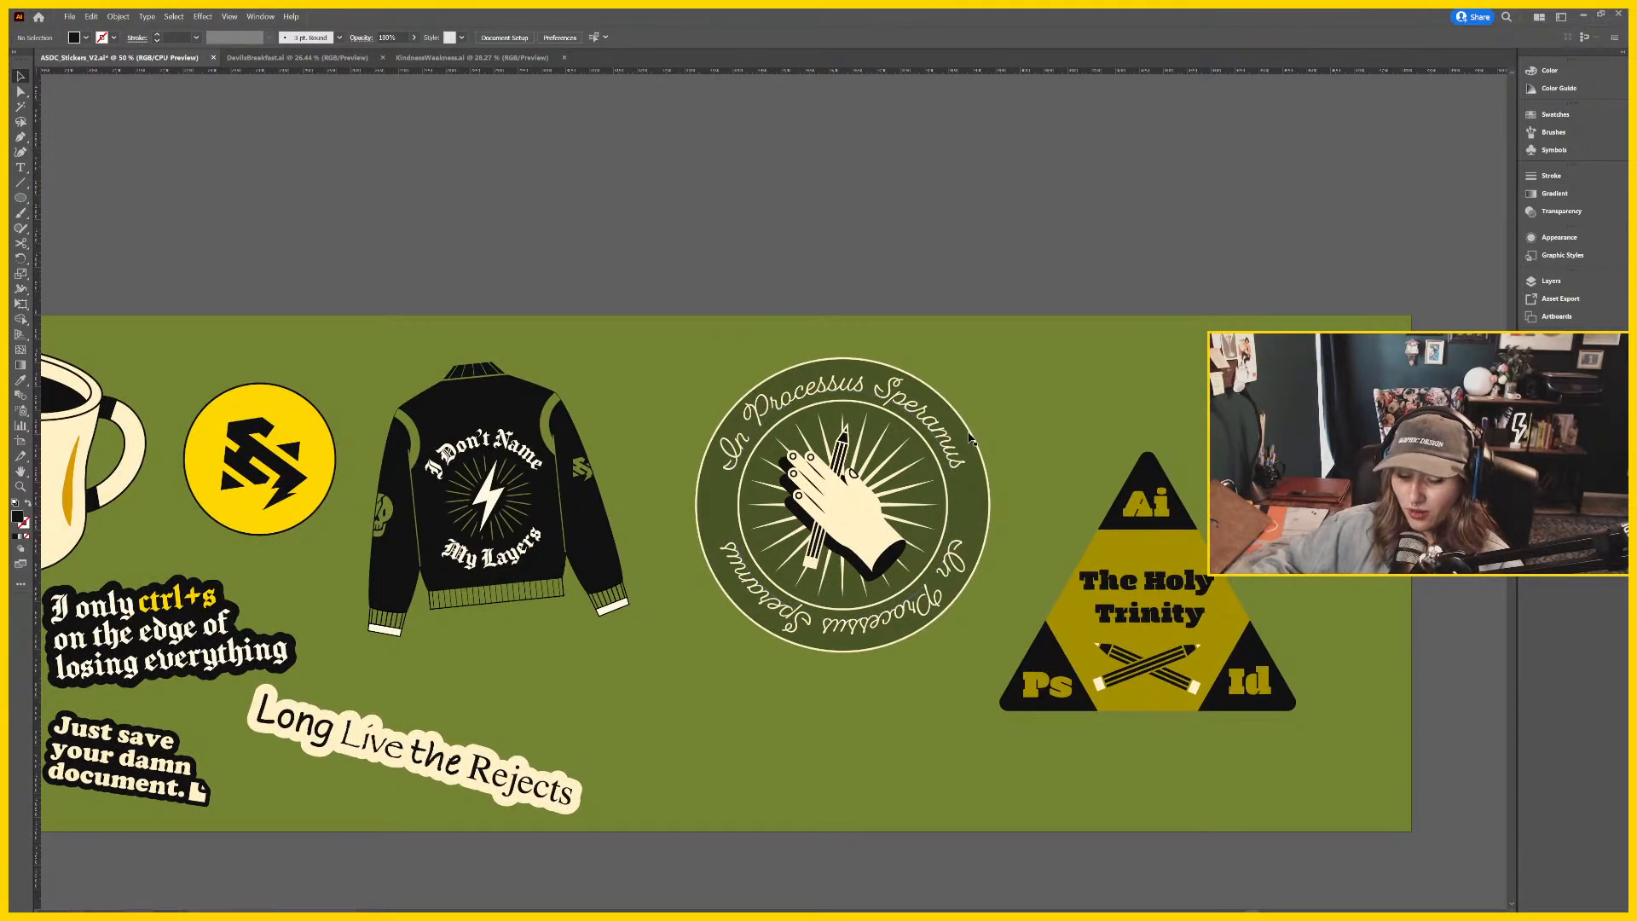
{"action": "left_click", "coordinate": [963, 509]}
{"action": "key", "text": "ctrl+equal"}
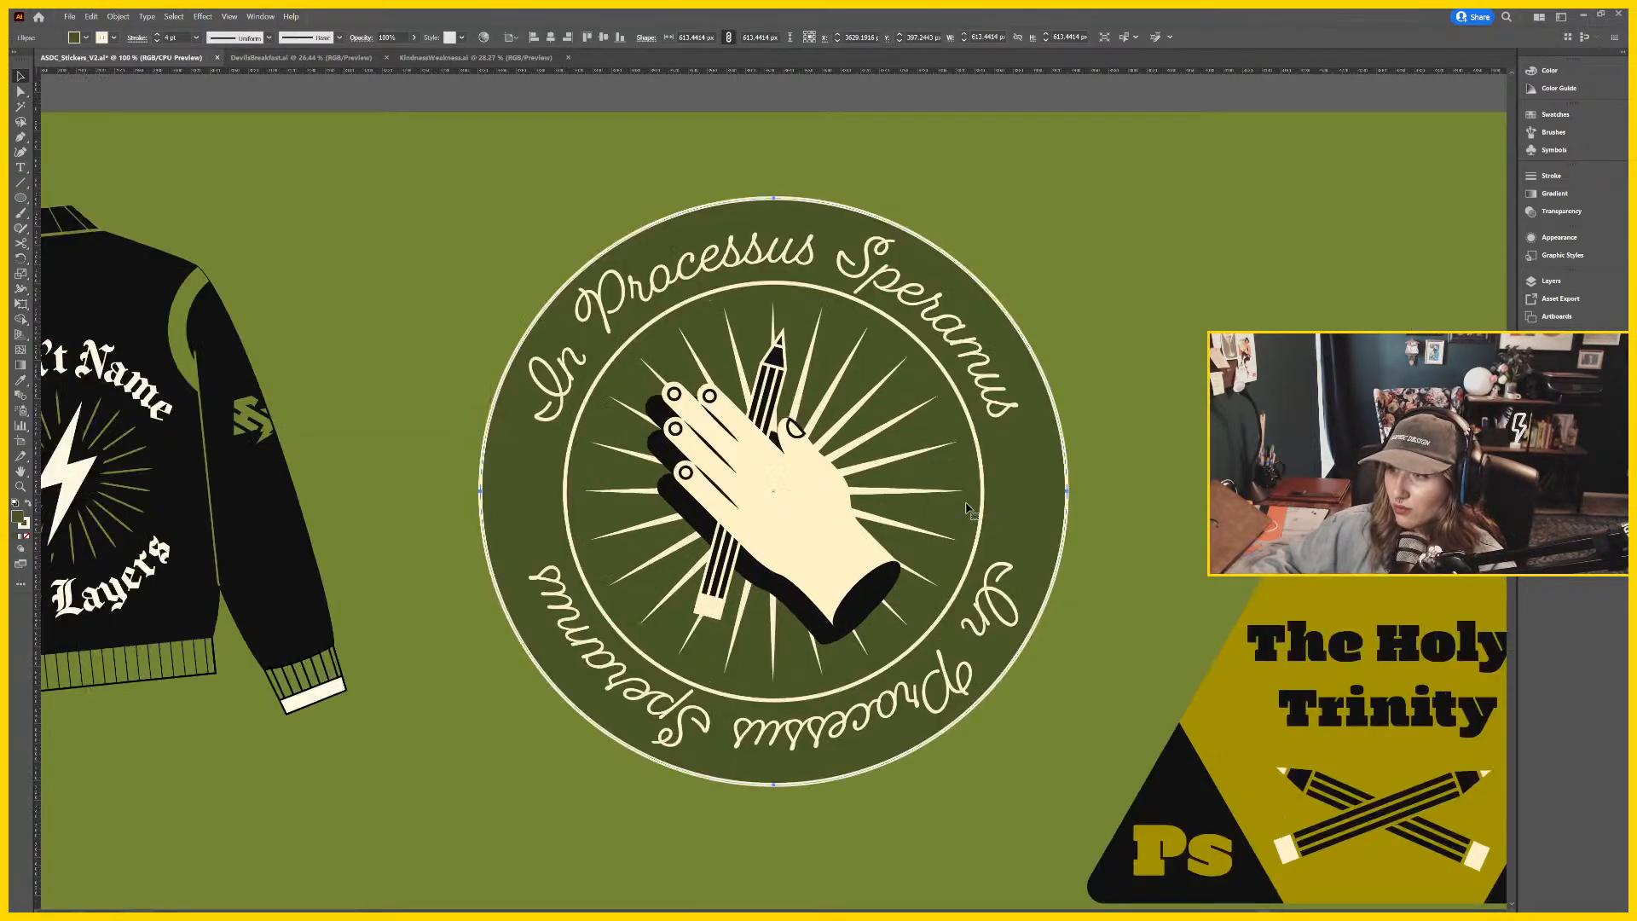
{"action": "scroll", "coordinate": [809, 469], "scroll_direction": "right", "scroll_amount": 5}
{"action": "scroll", "coordinate": [810, 469], "scroll_direction": "up", "scroll_amount": 2}
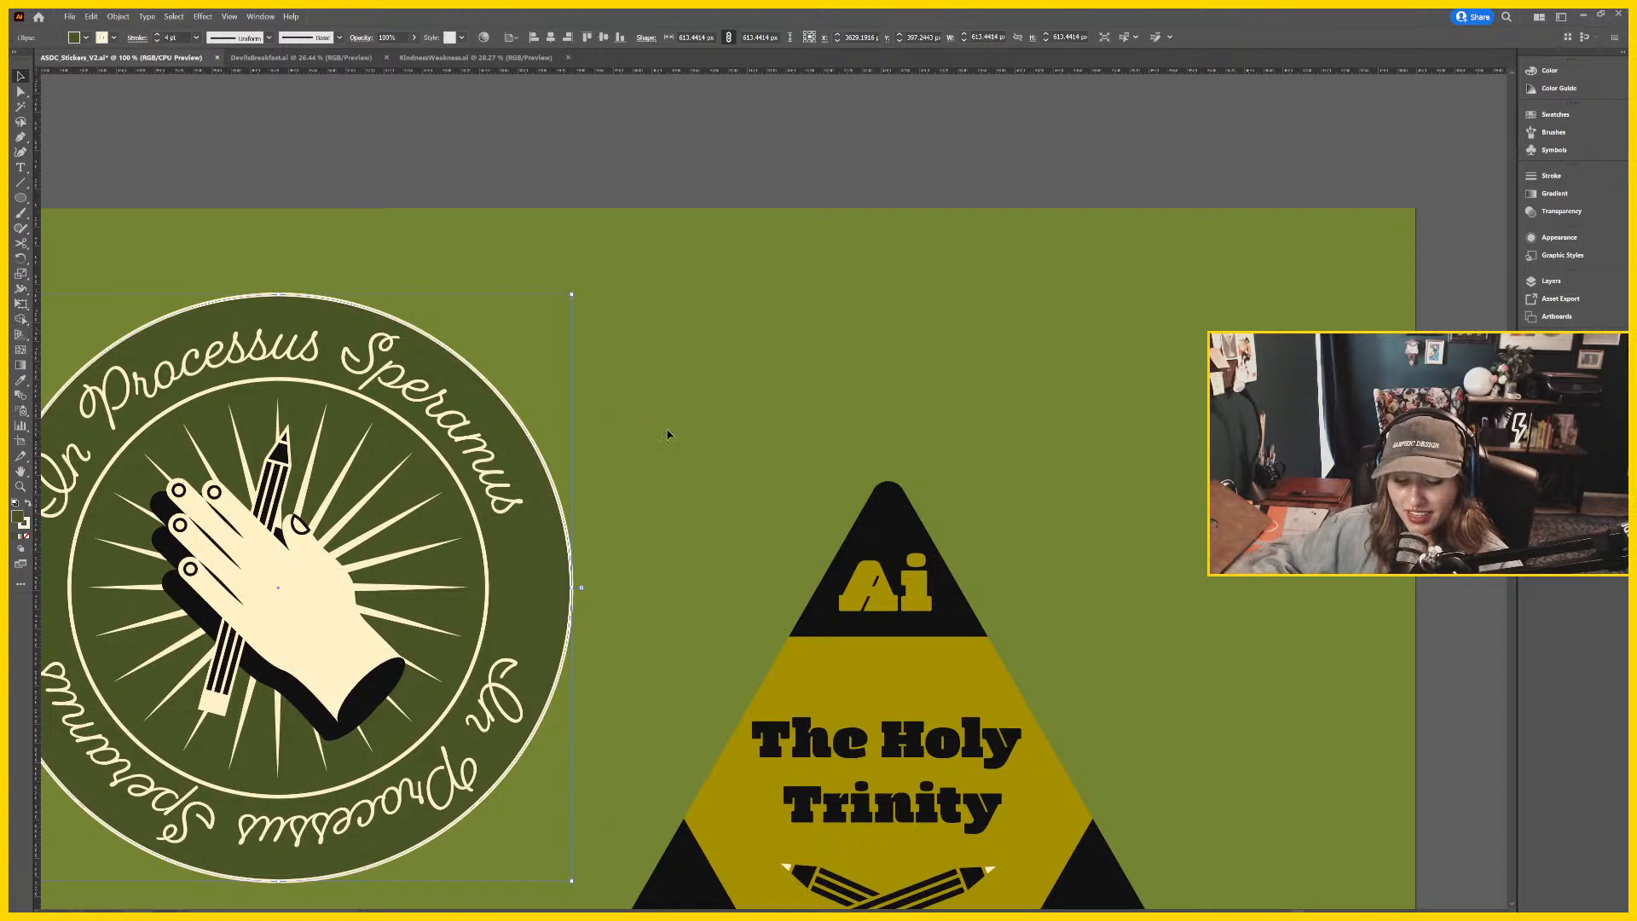
{"action": "key", "text": "t"}
{"action": "left_click", "coordinate": [594, 259]}
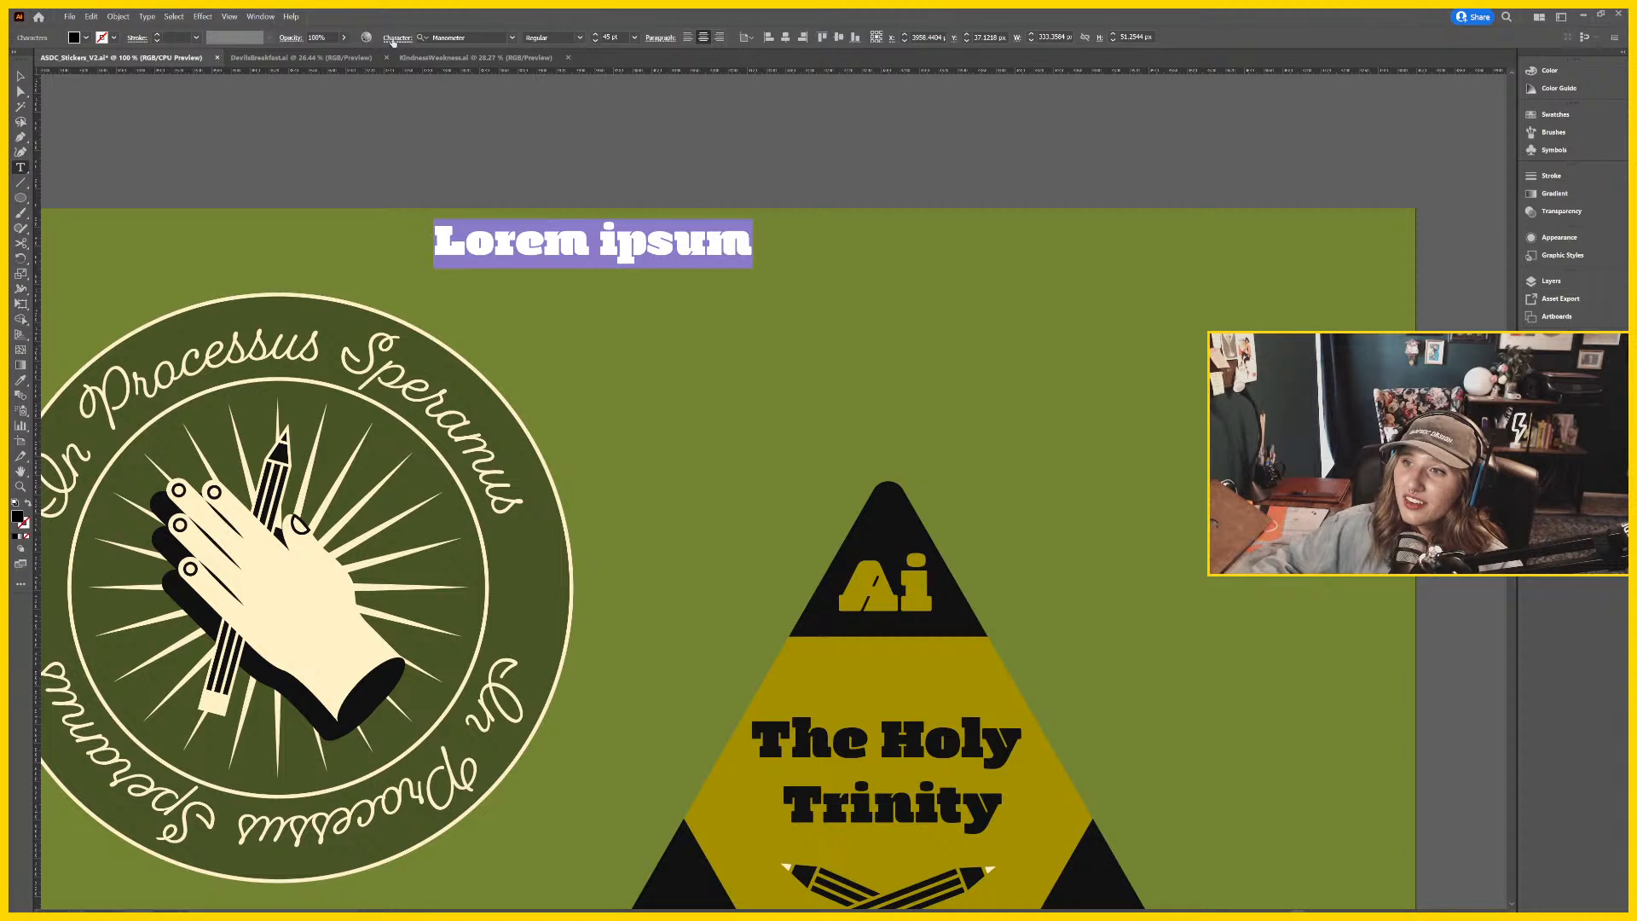
{"action": "left_click", "coordinate": [512, 40]}
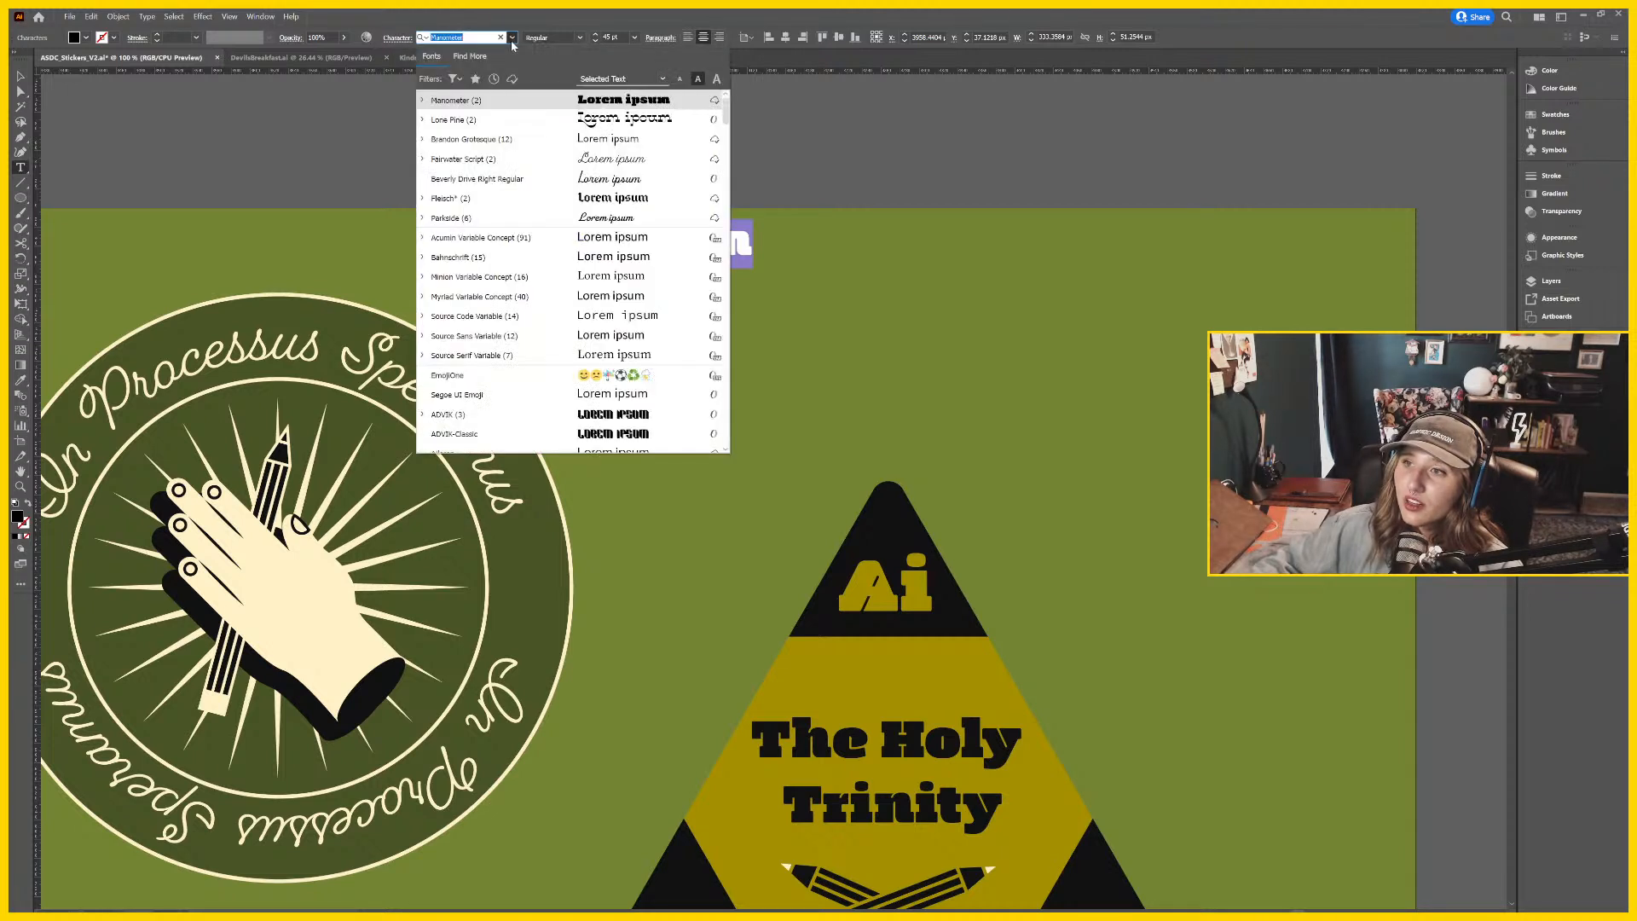
{"action": "left_click", "coordinate": [546, 120]}
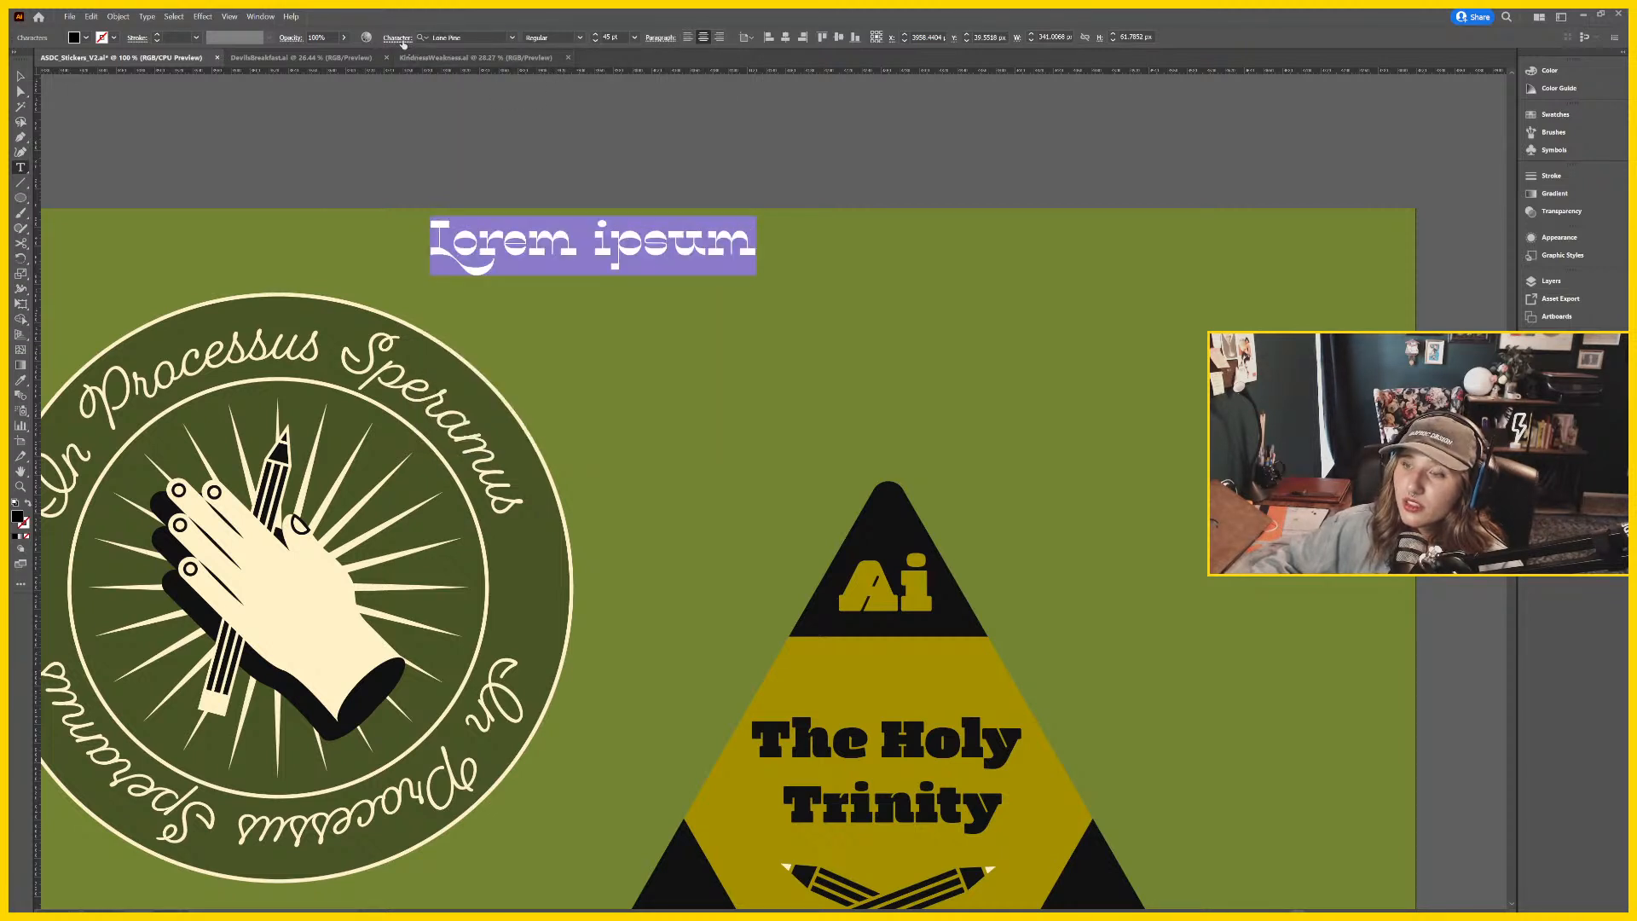
Replace the placeholder text with Lone Pine's solid heart and globe glyphs.
{"action": "left_click", "coordinate": [401, 43]}
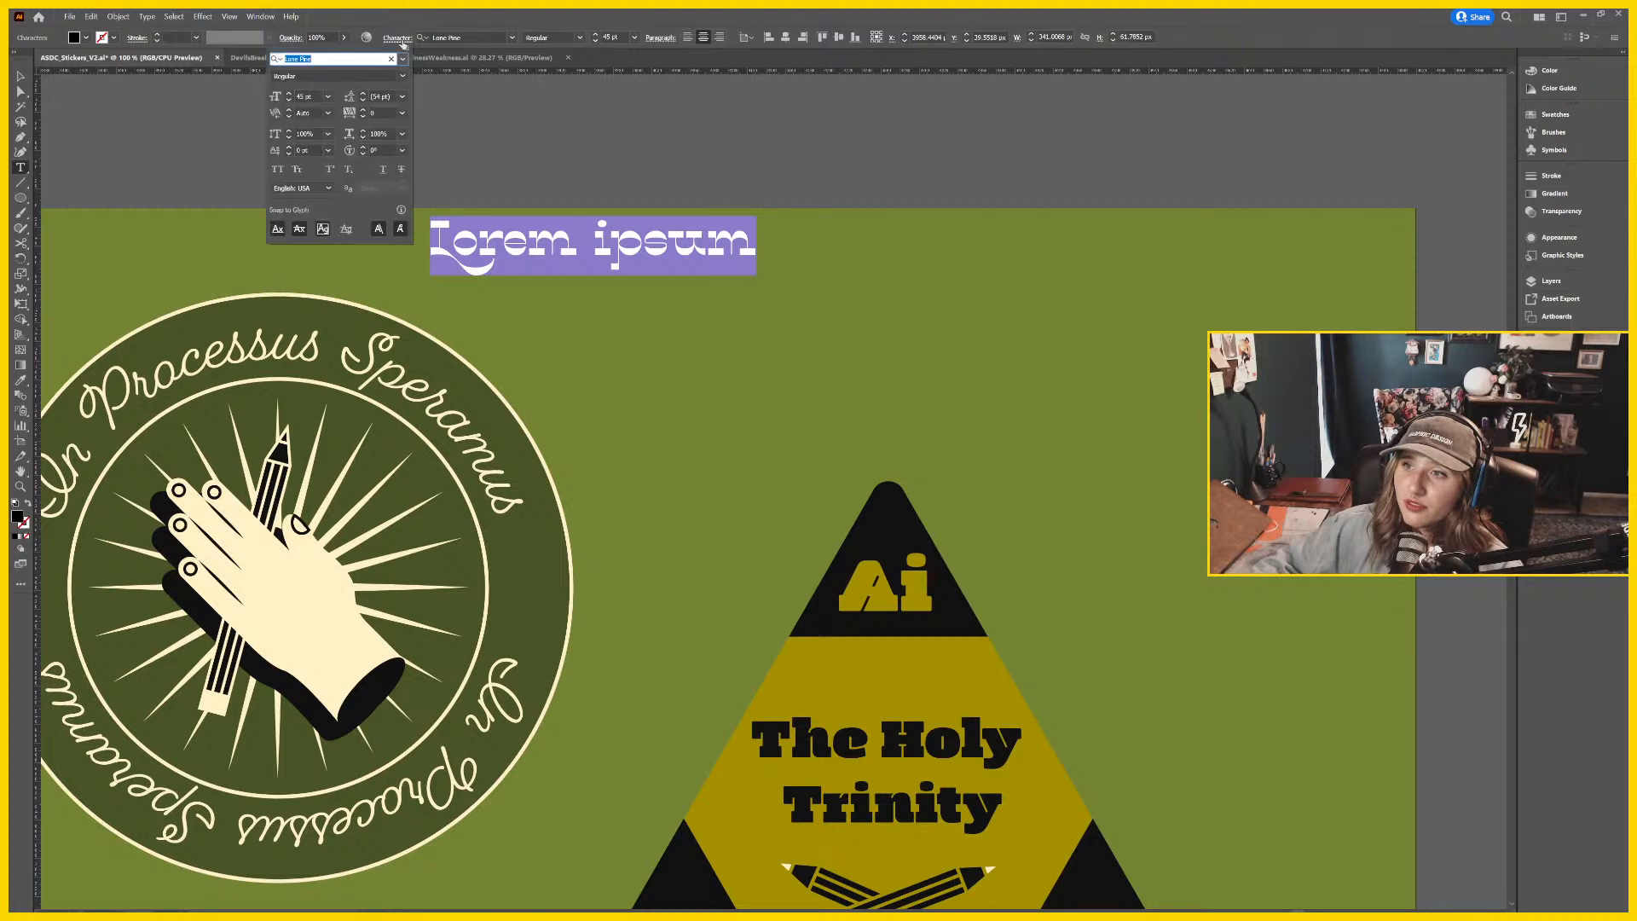
{"action": "left_click", "coordinate": [203, 17]}
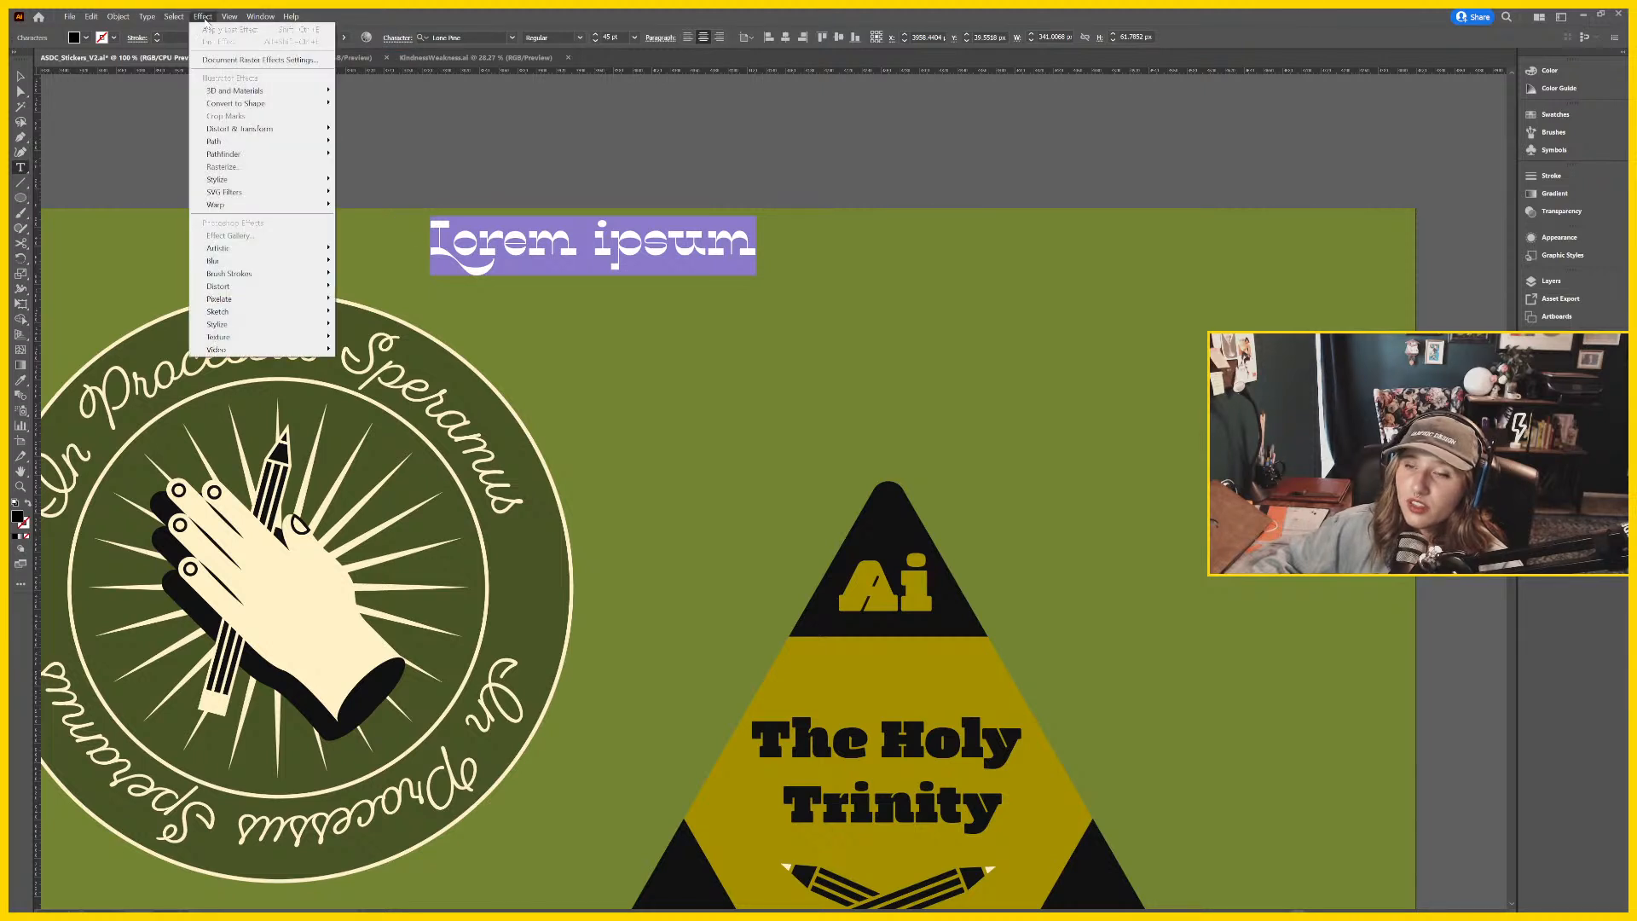
{"action": "mouse_move", "coordinate": [147, 16]}
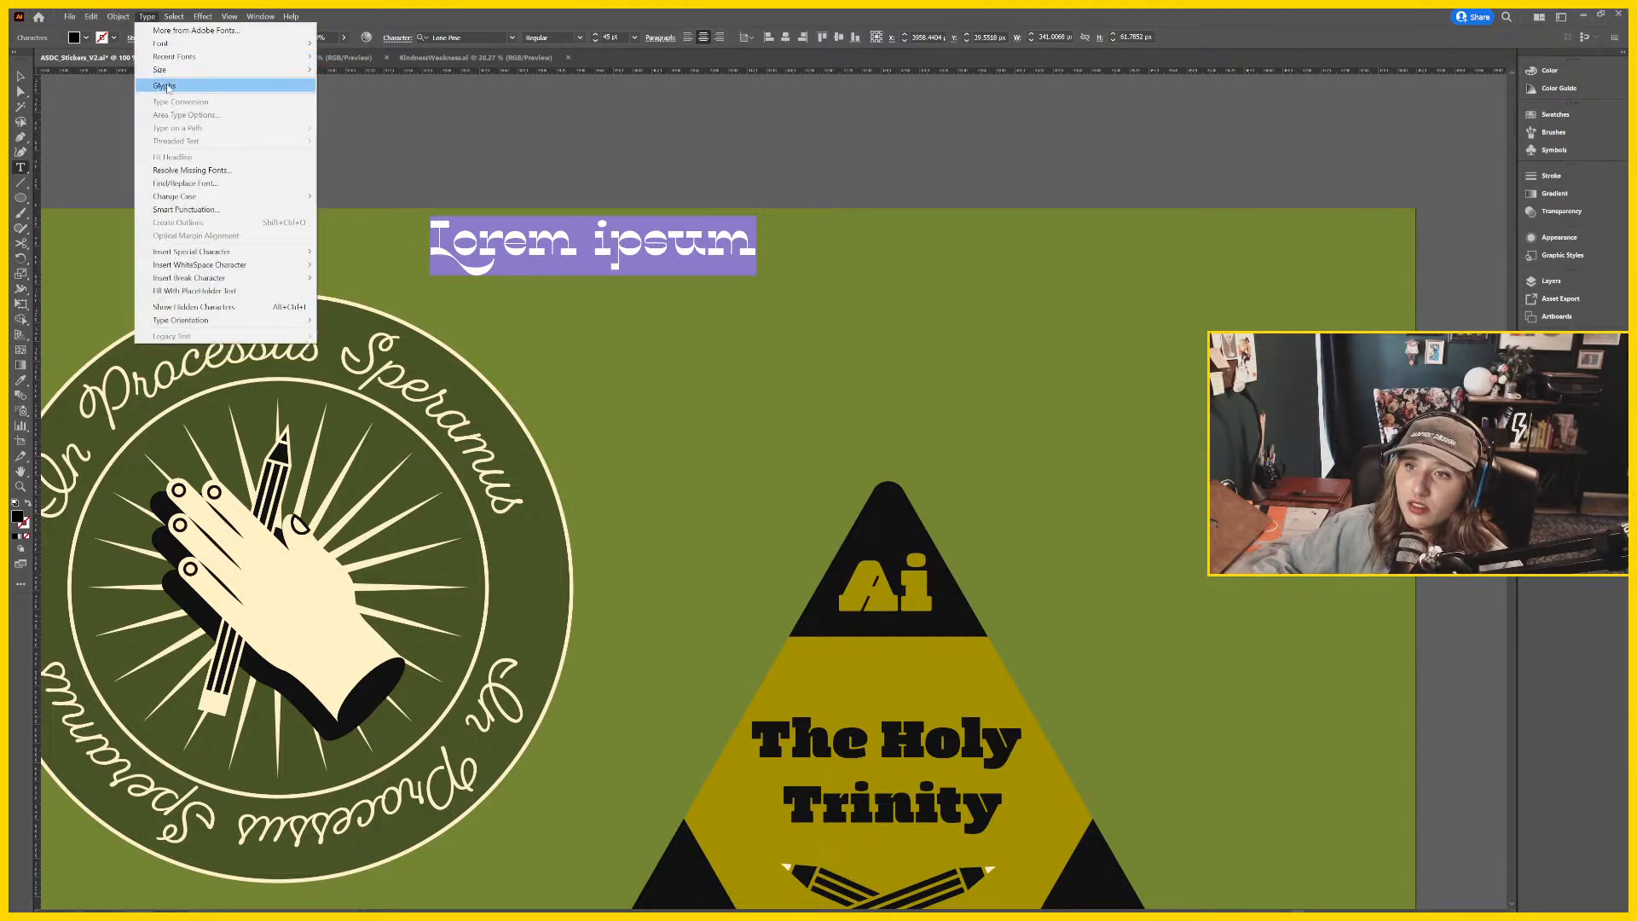
{"action": "left_click", "coordinate": [169, 86]}
{"action": "left_click_drag", "start_coordinate": [250, 220], "coordinate": [250, 673]}
{"action": "scroll", "coordinate": [267, 594], "scroll_direction": "down", "scroll_amount": 3}
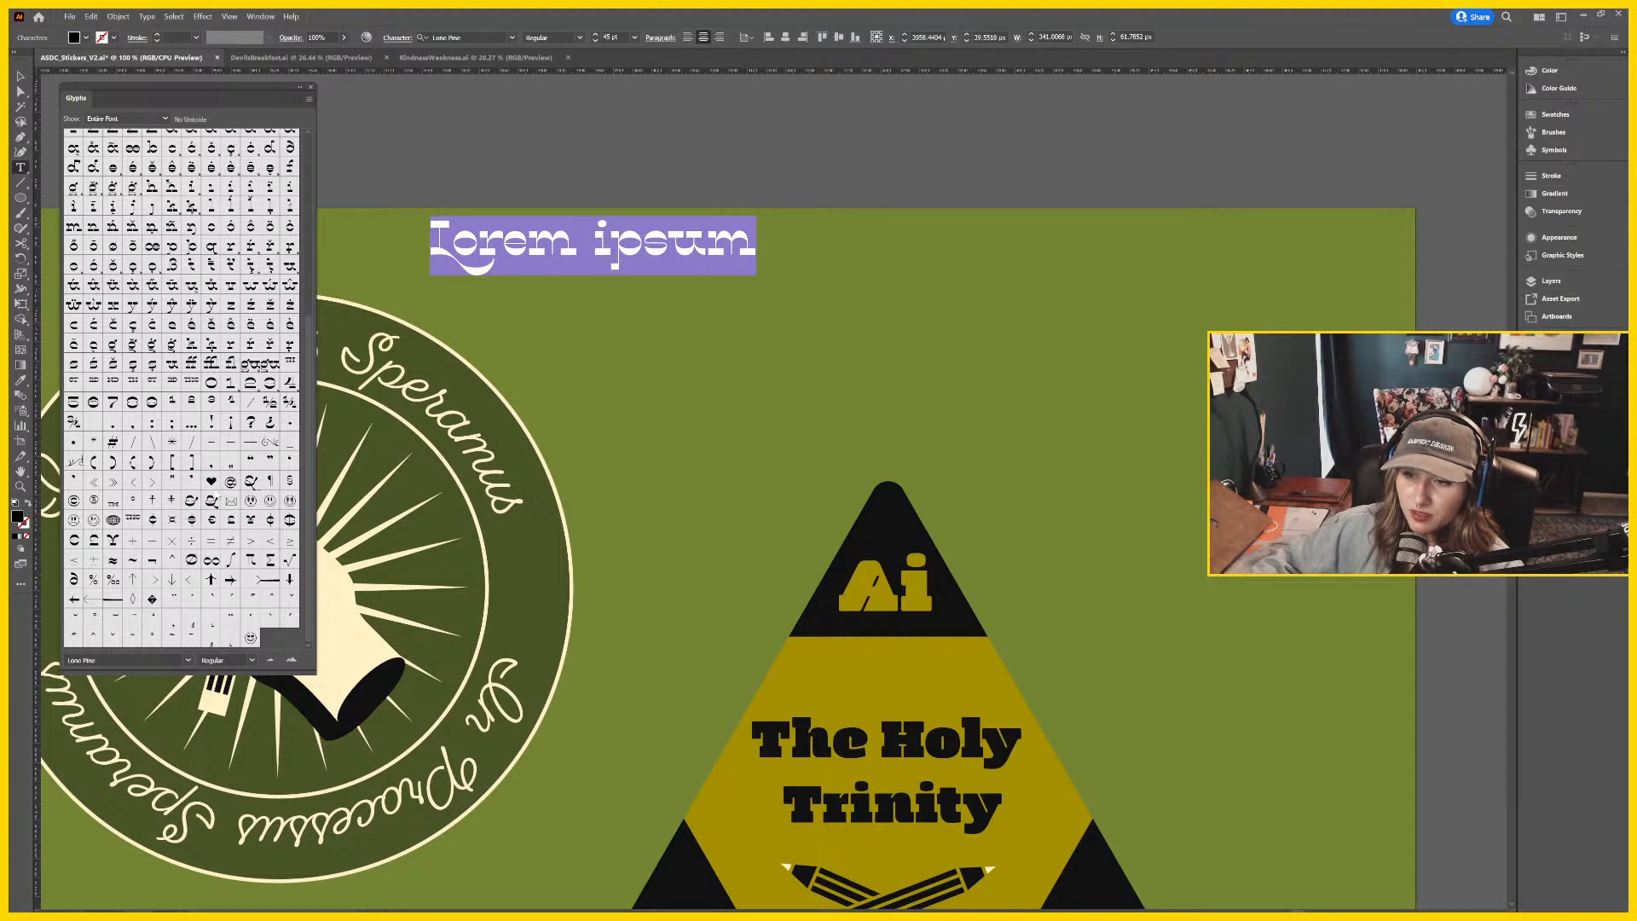
{"action": "double_click", "coordinate": [210, 483]}
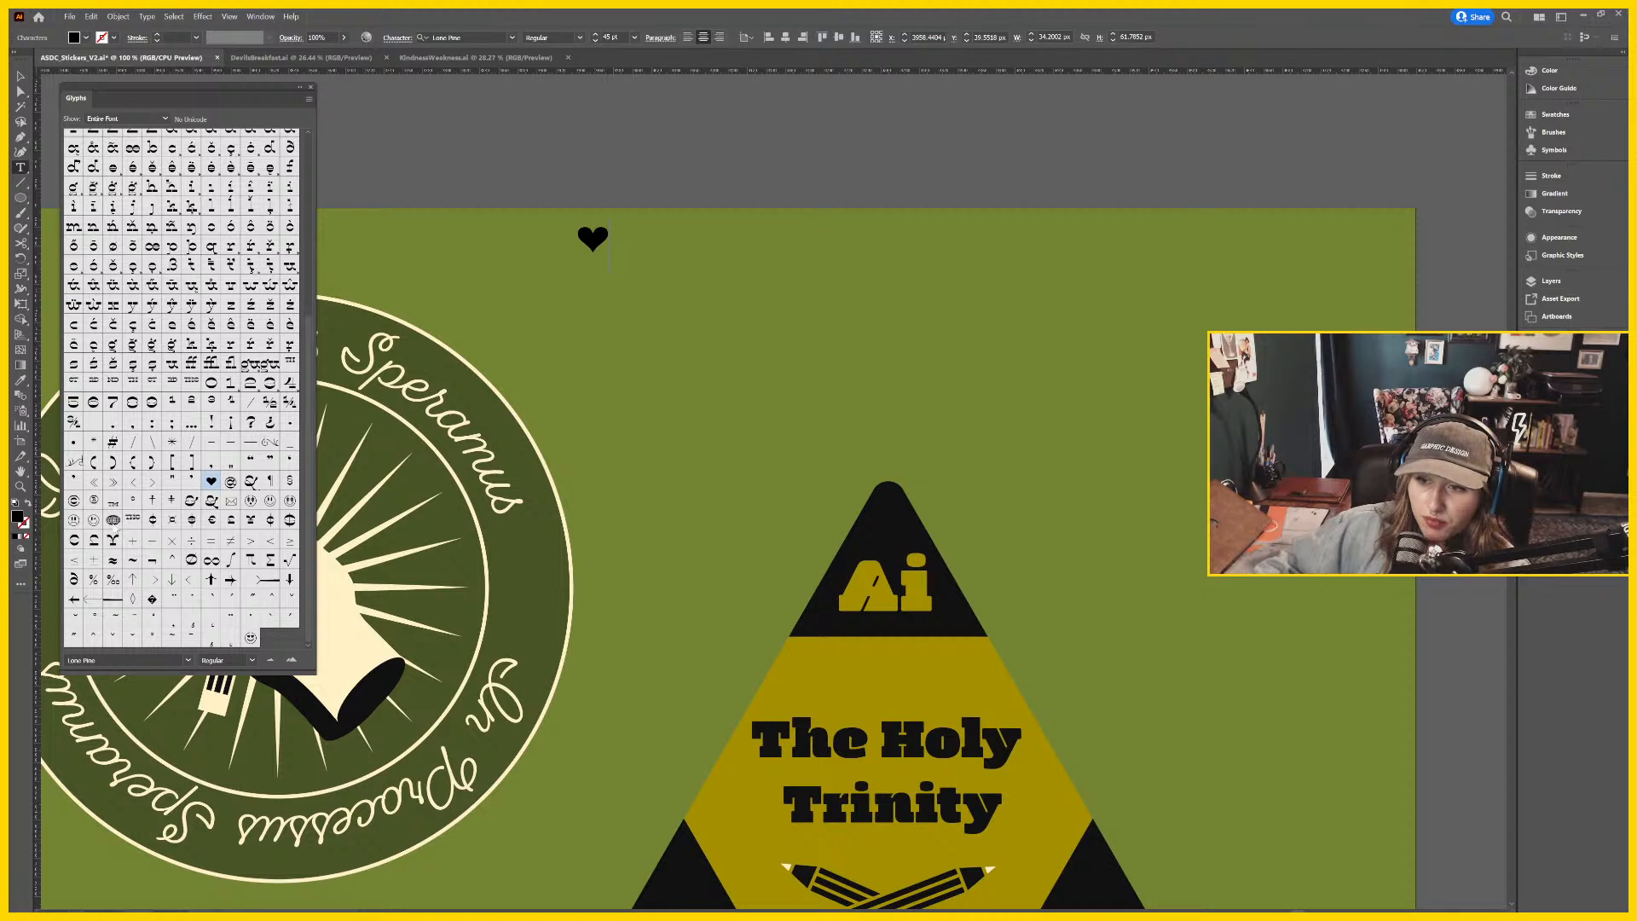
{"action": "double_click", "coordinate": [114, 519]}
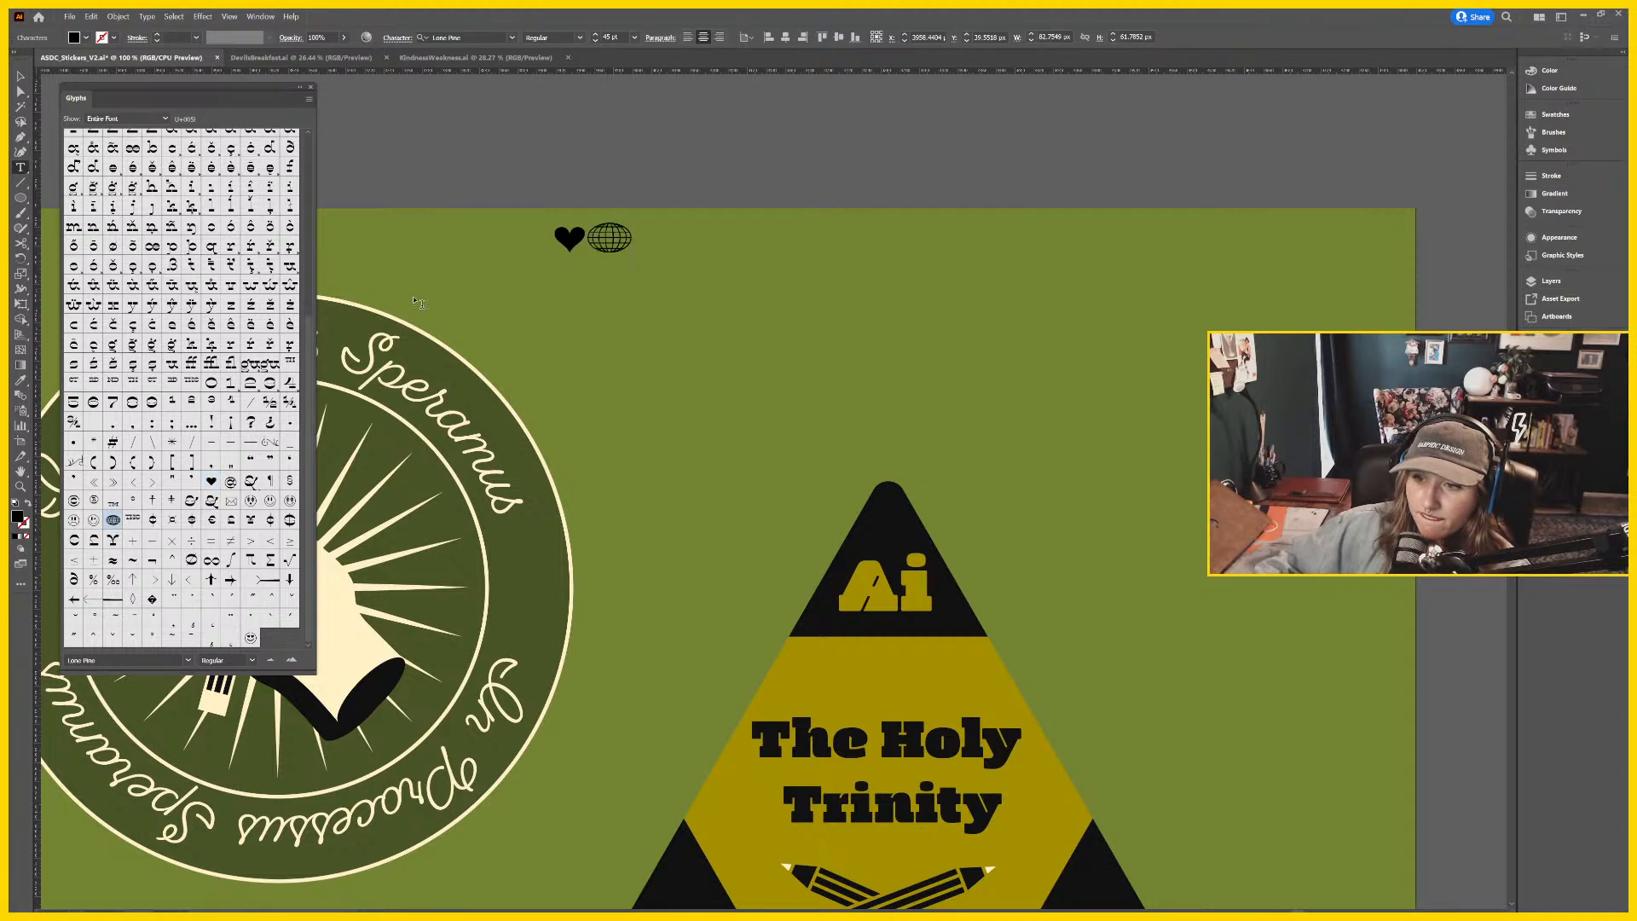
Switch the font to Santa Ana Regular and add its five-pointed star and six-pointed star glyphs after the globe.
{"action": "left_click", "coordinate": [512, 38]}
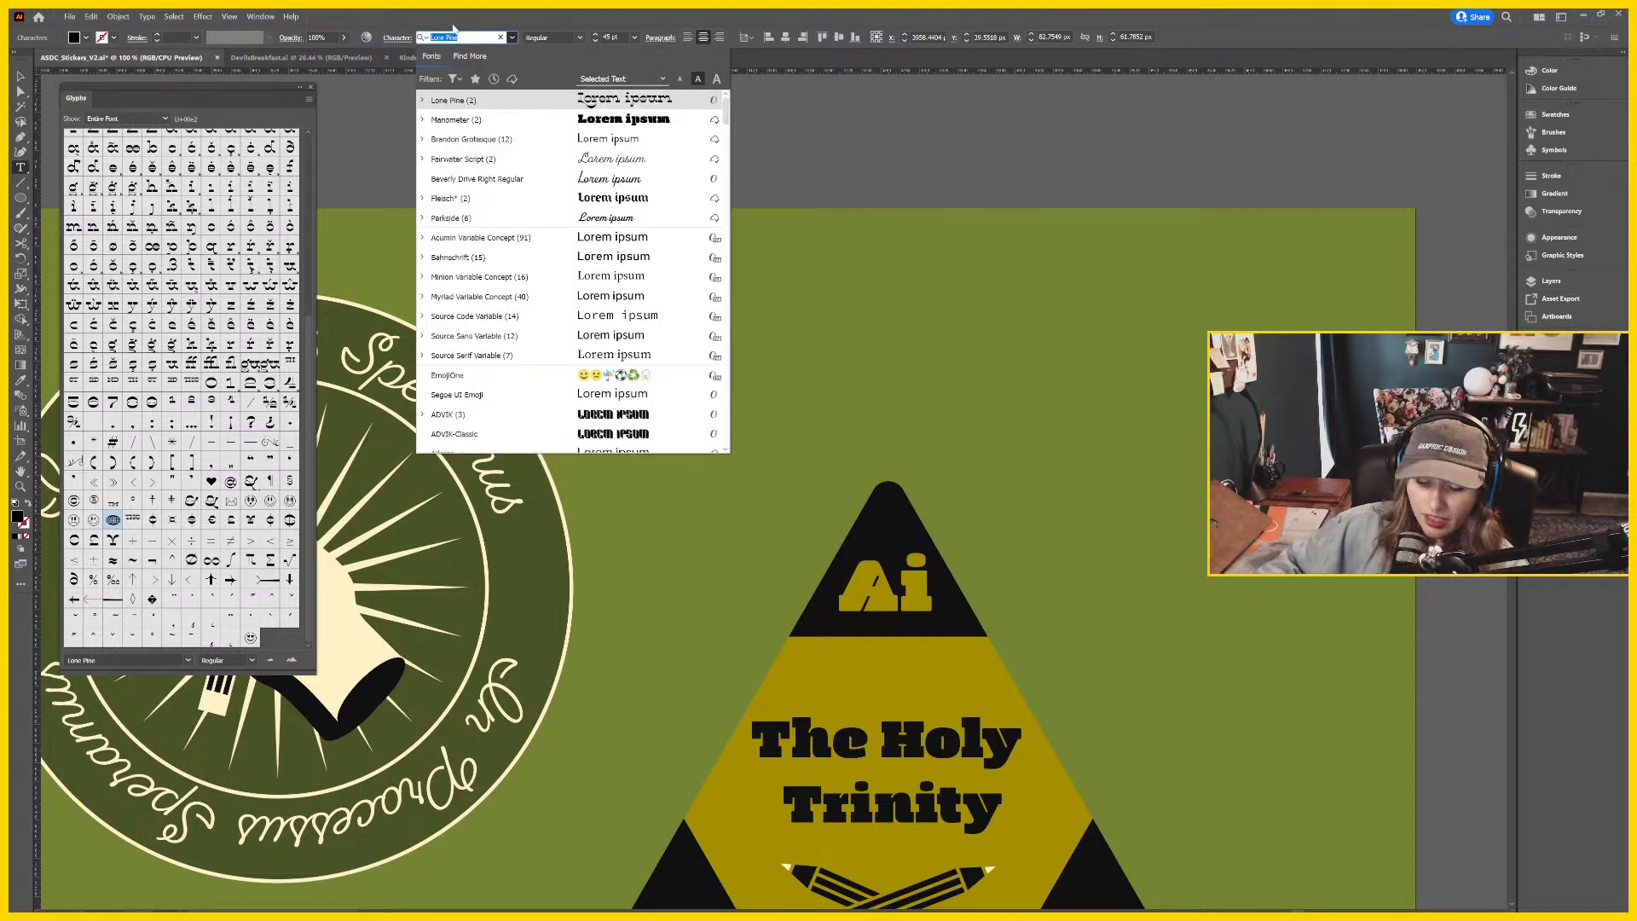
{"action": "type", "text": "santa"}
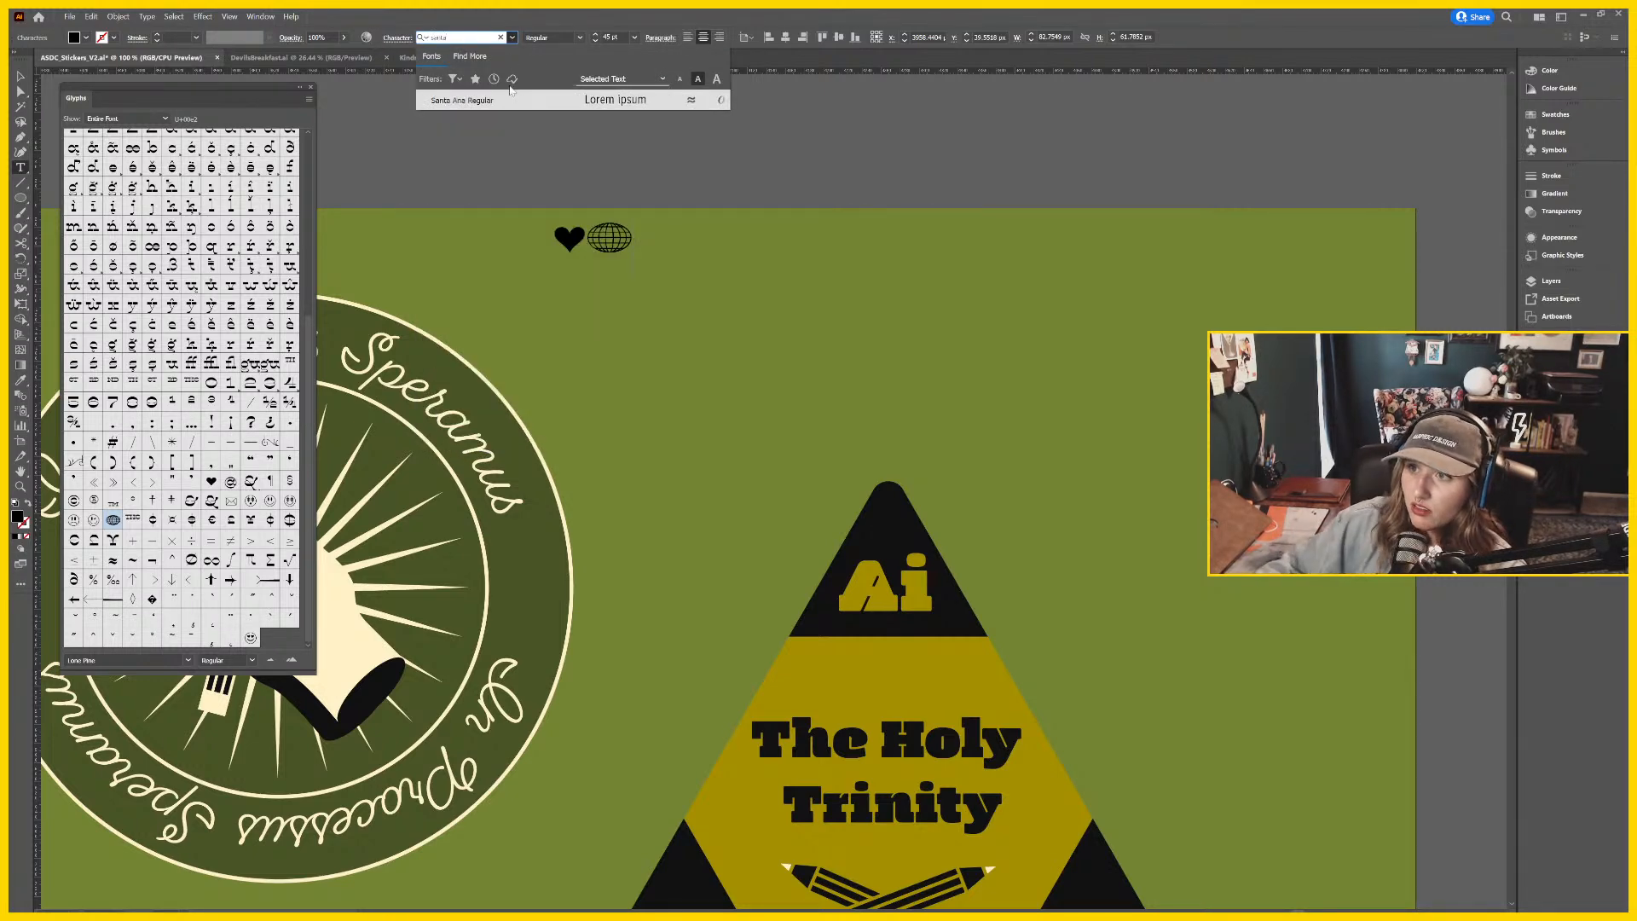
{"action": "left_click", "coordinate": [561, 99]}
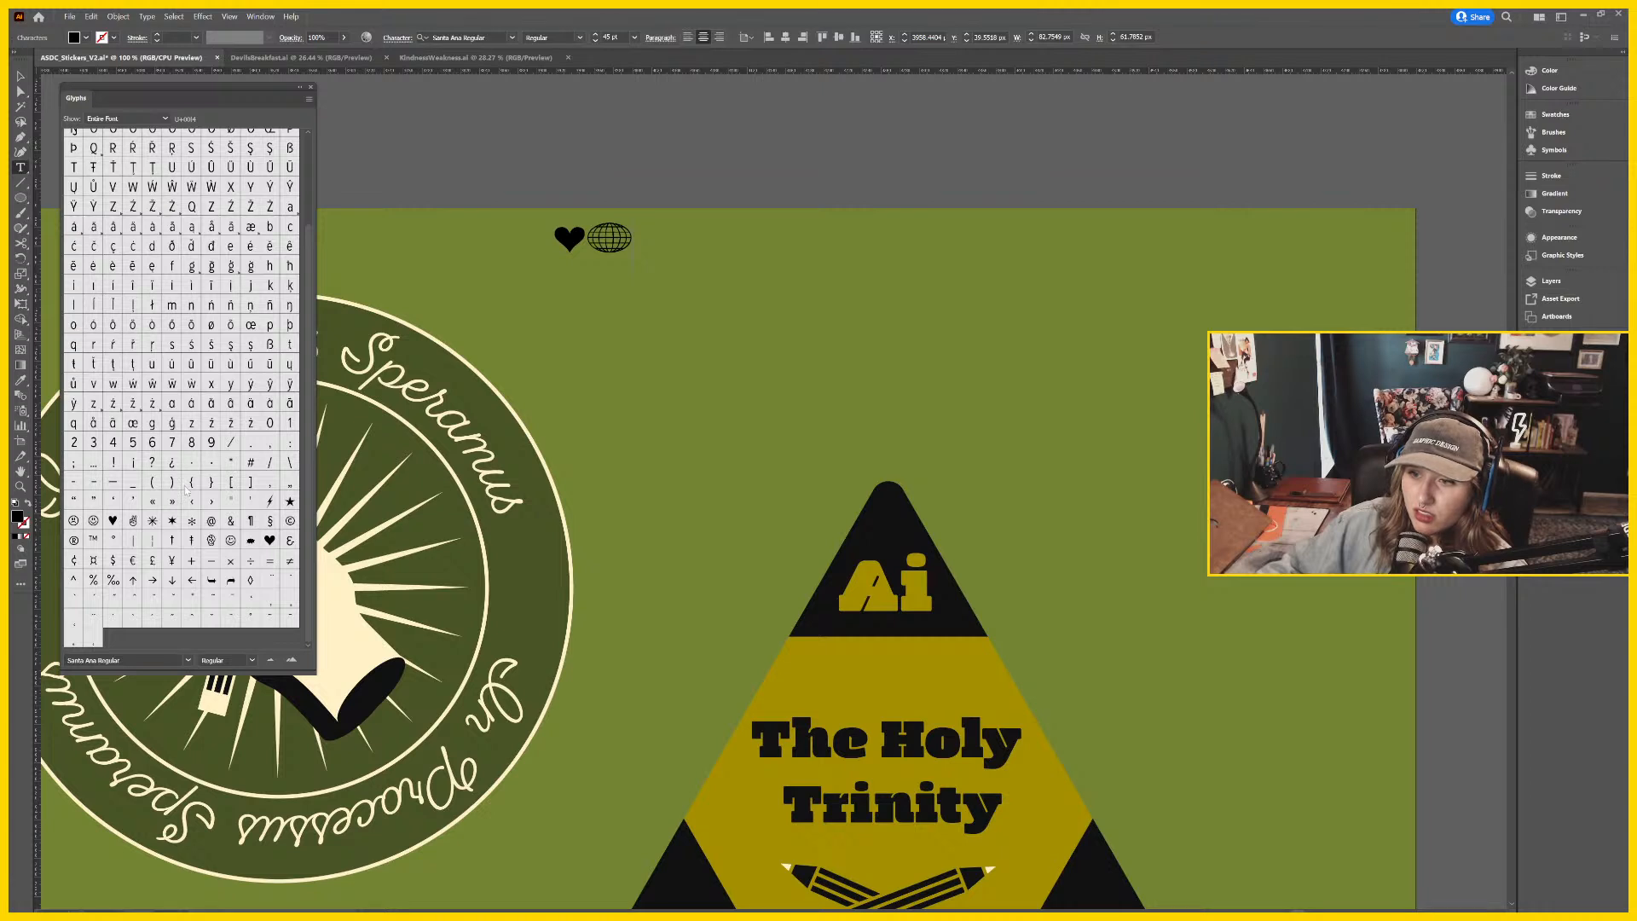
{"action": "double_click", "coordinate": [290, 501]}
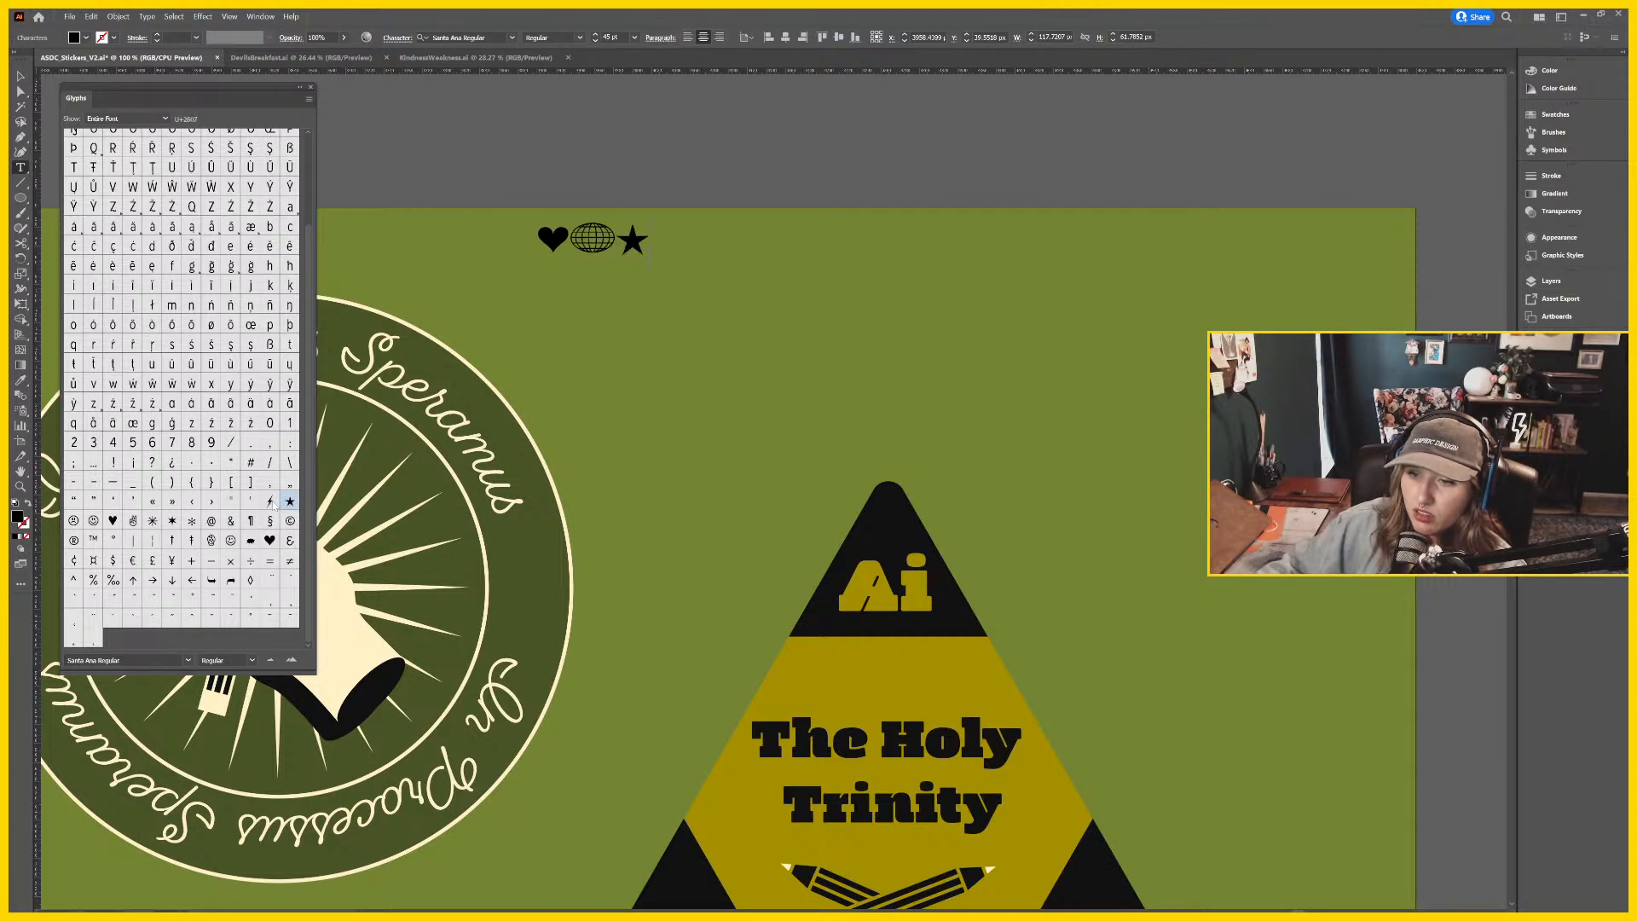
{"action": "double_click", "coordinate": [171, 521]}
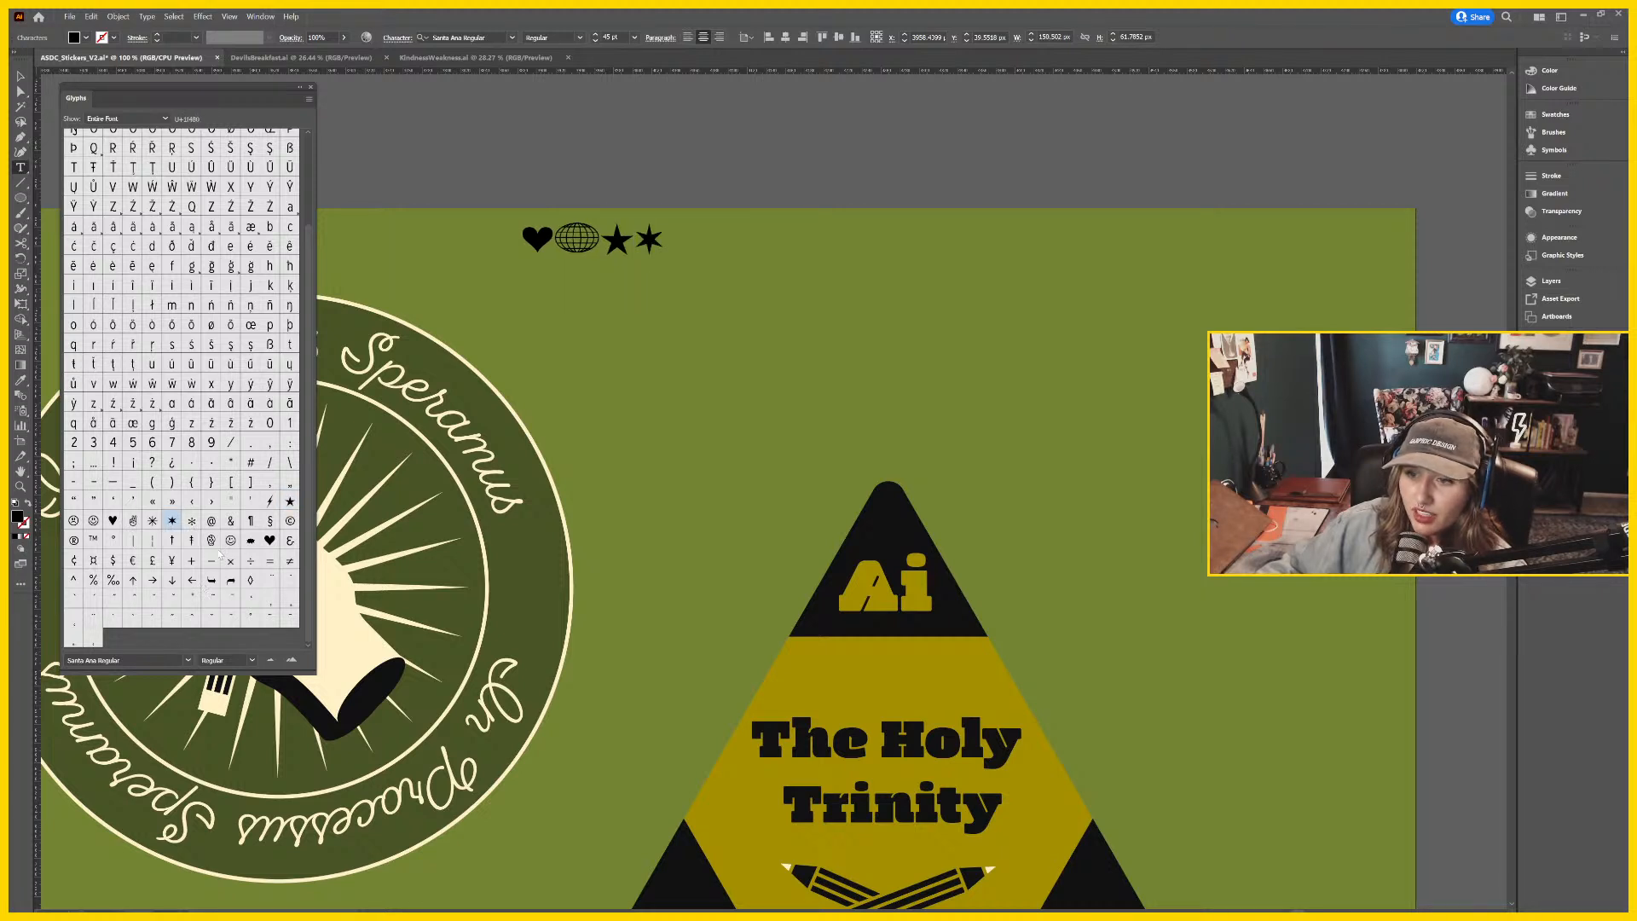
{"action": "left_click", "coordinate": [308, 92]}
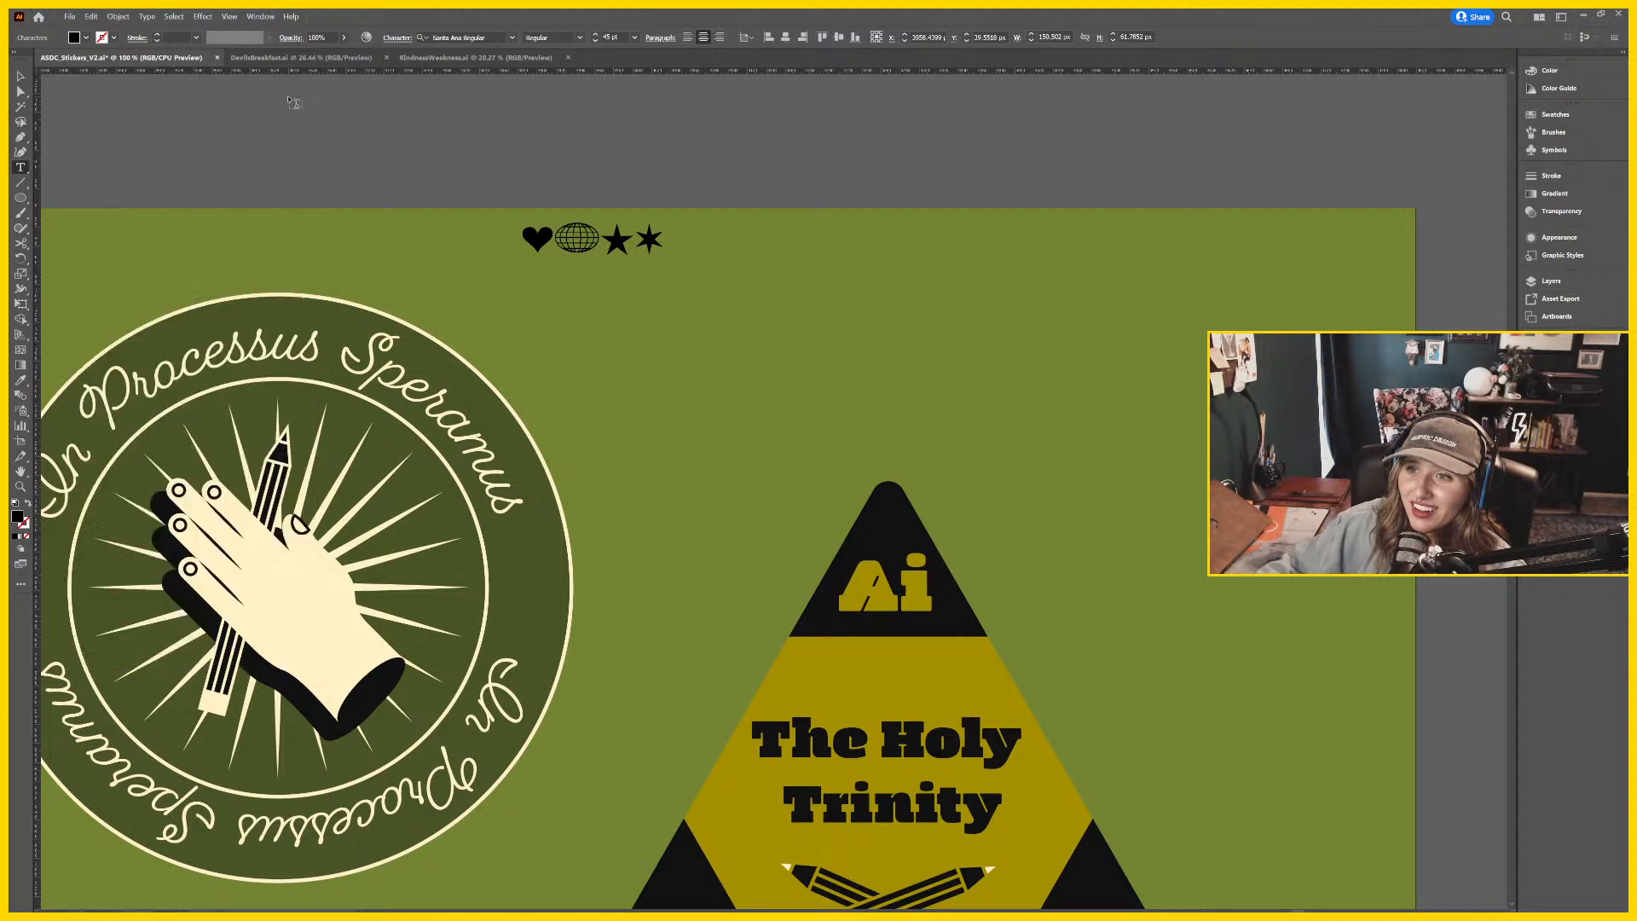
Move the row of glyphs slightly down beside the upper-right edge of the round praying-hands sticker.
{"action": "key", "text": "Escape"}
{"action": "left_click", "coordinate": [793, 237]}
{"action": "left_click_drag", "start_coordinate": [793, 237], "coordinate": [878, 311]}
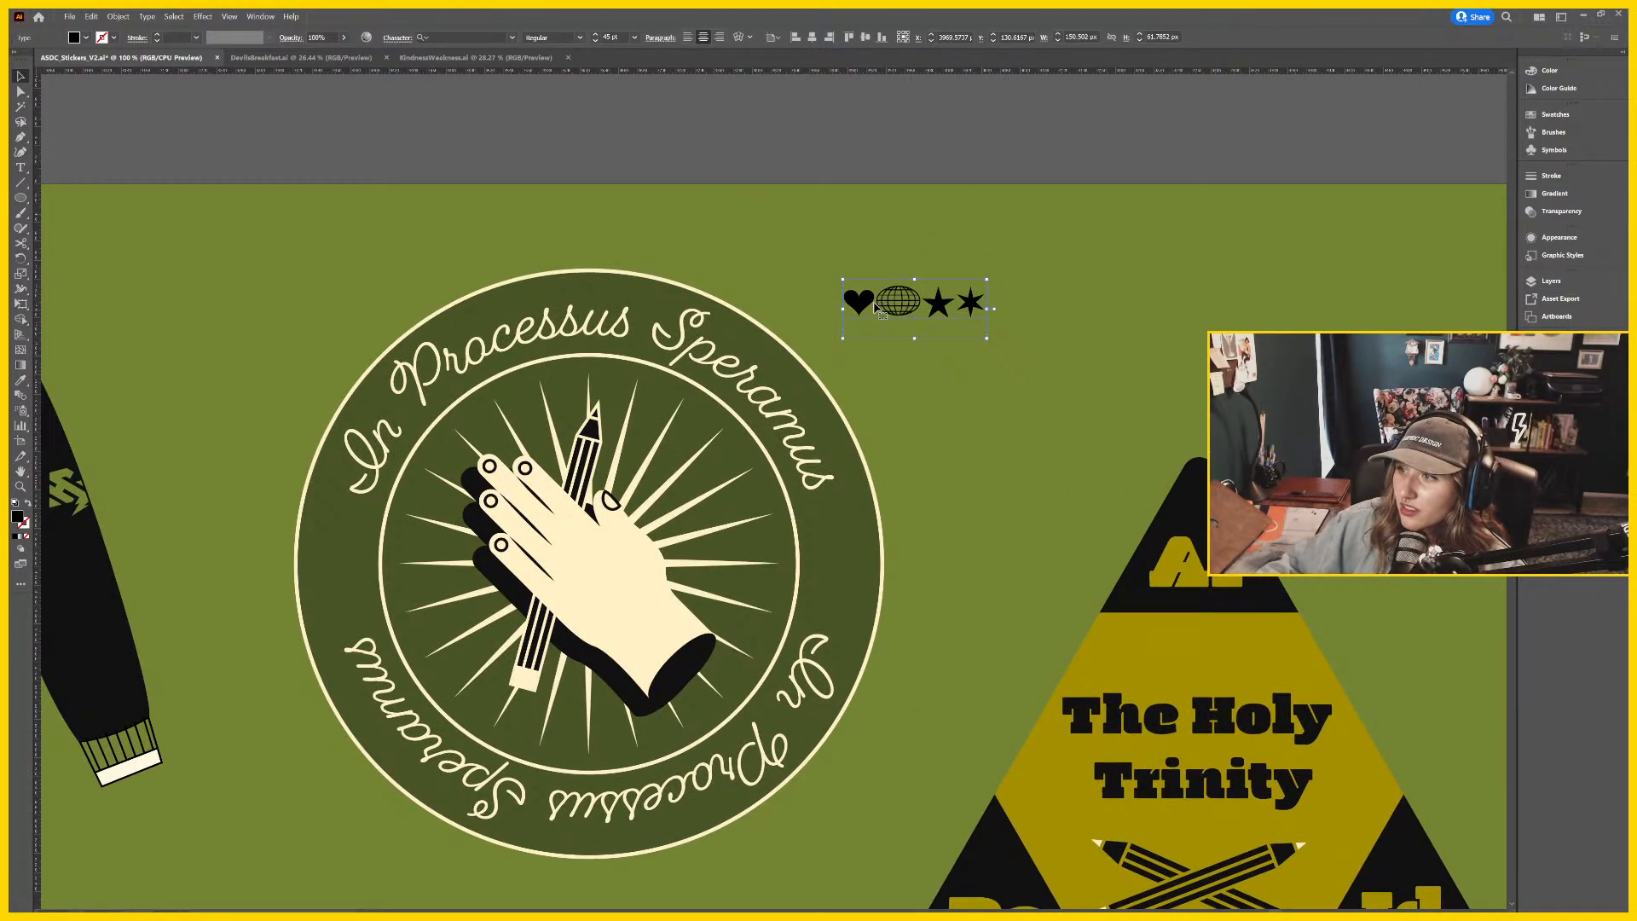
Copy the six-pointed star into its own text object and enlarge it in the ring's right-hand gap between the lettering.
{"action": "double_click", "coordinate": [928, 313]}
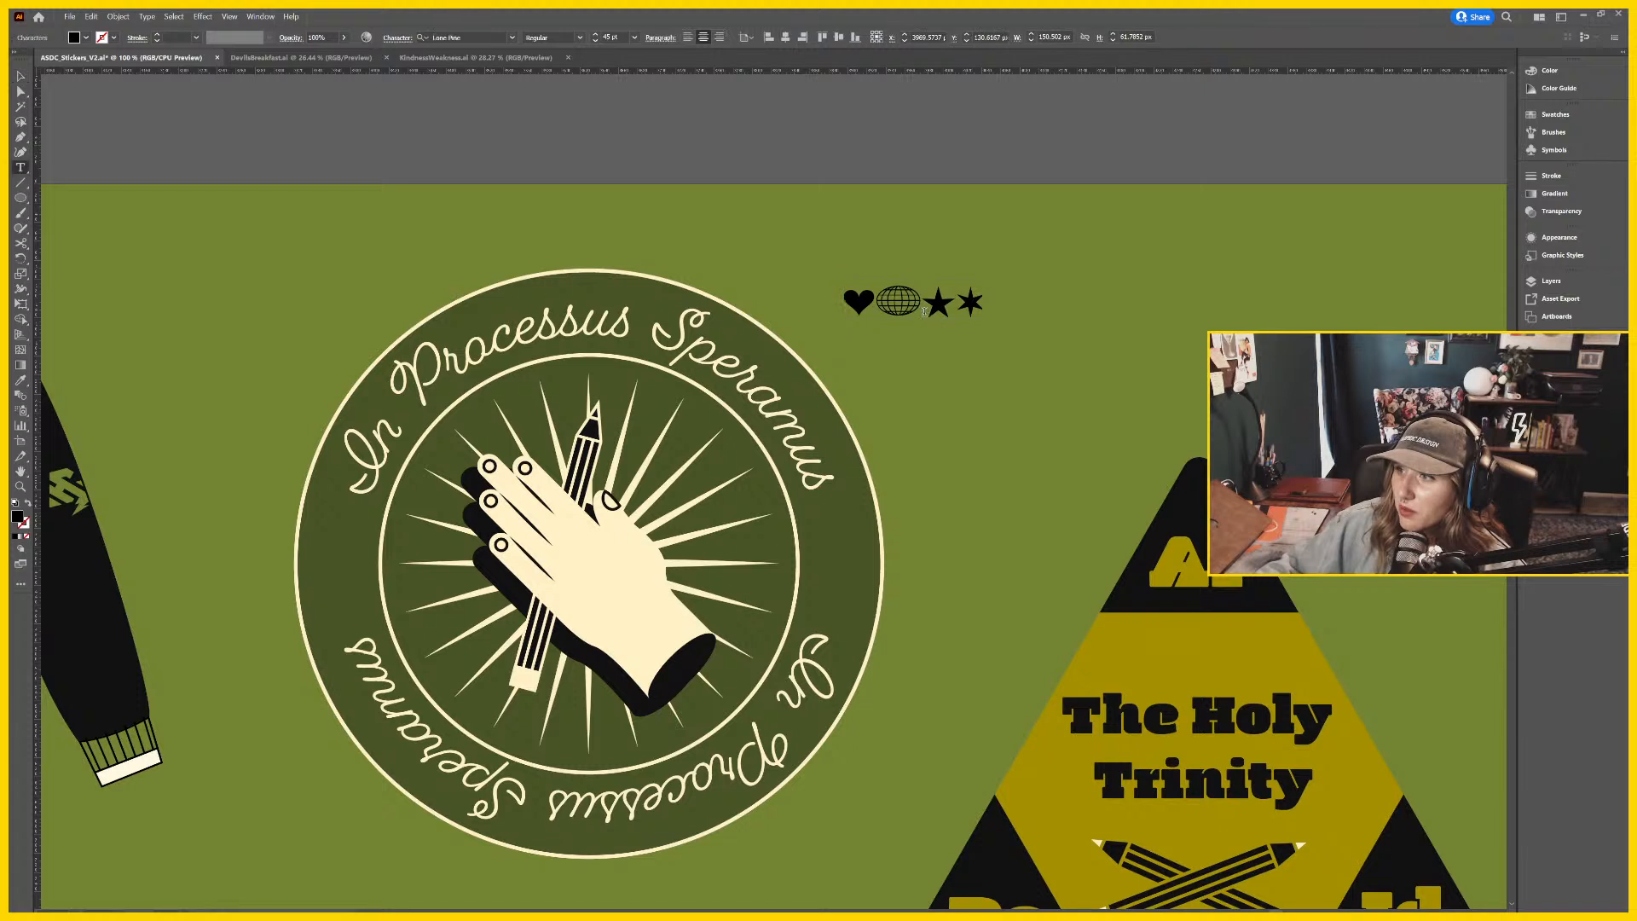
{"action": "double_click", "coordinate": [939, 301]}
{"action": "left_click", "coordinate": [958, 300]}
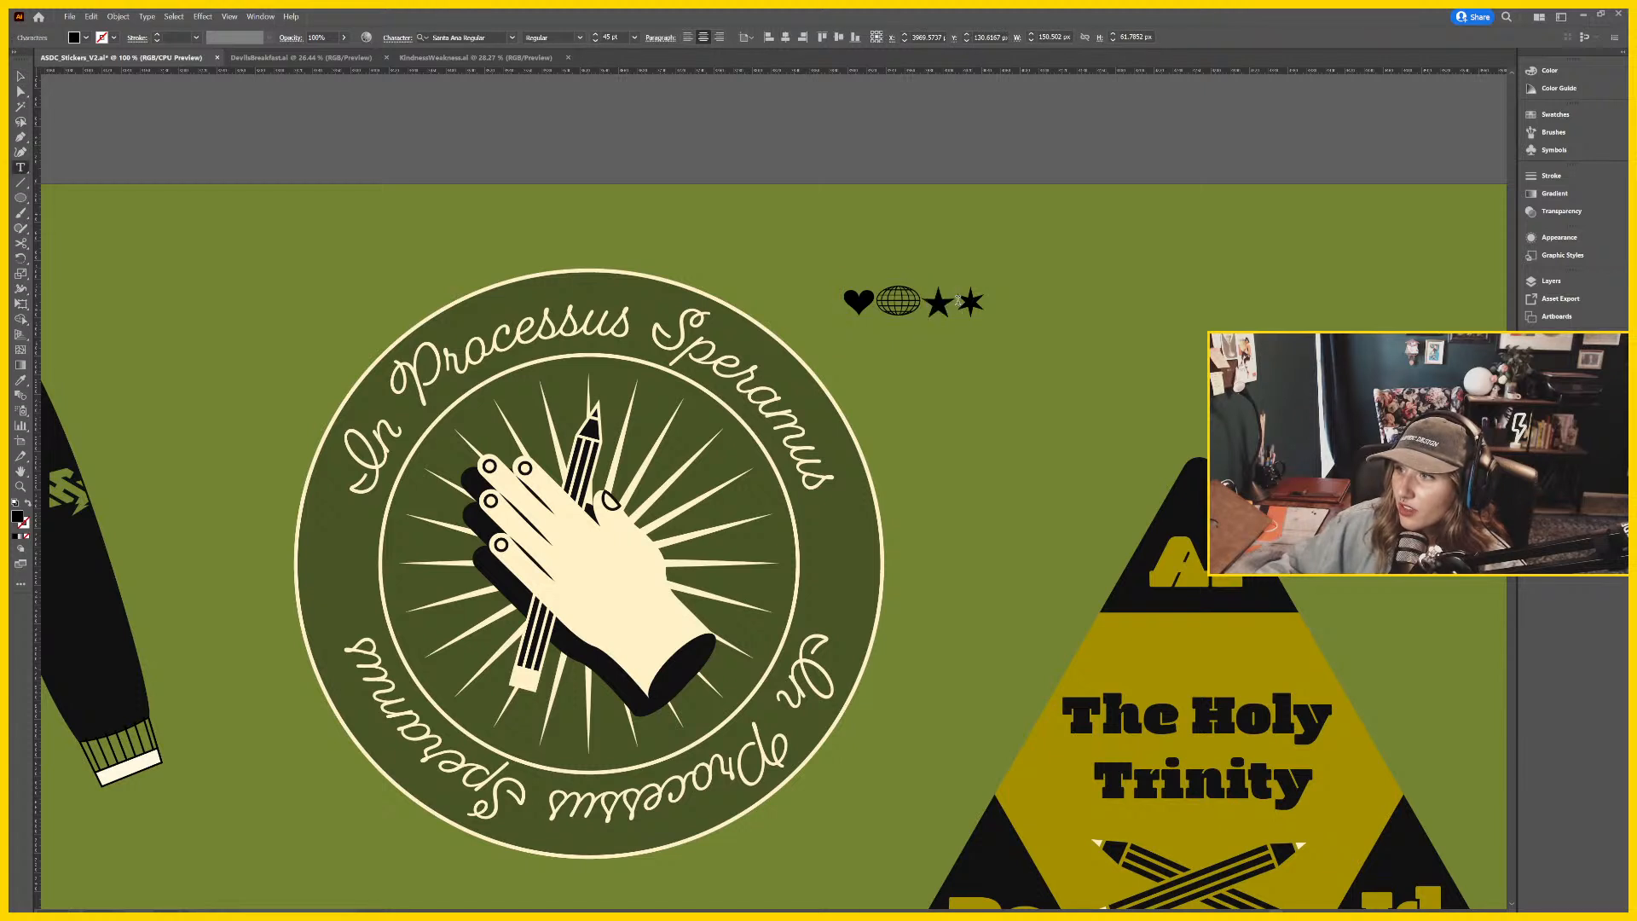
{"action": "left_click_drag", "start_coordinate": [958, 300], "coordinate": [980, 300]}
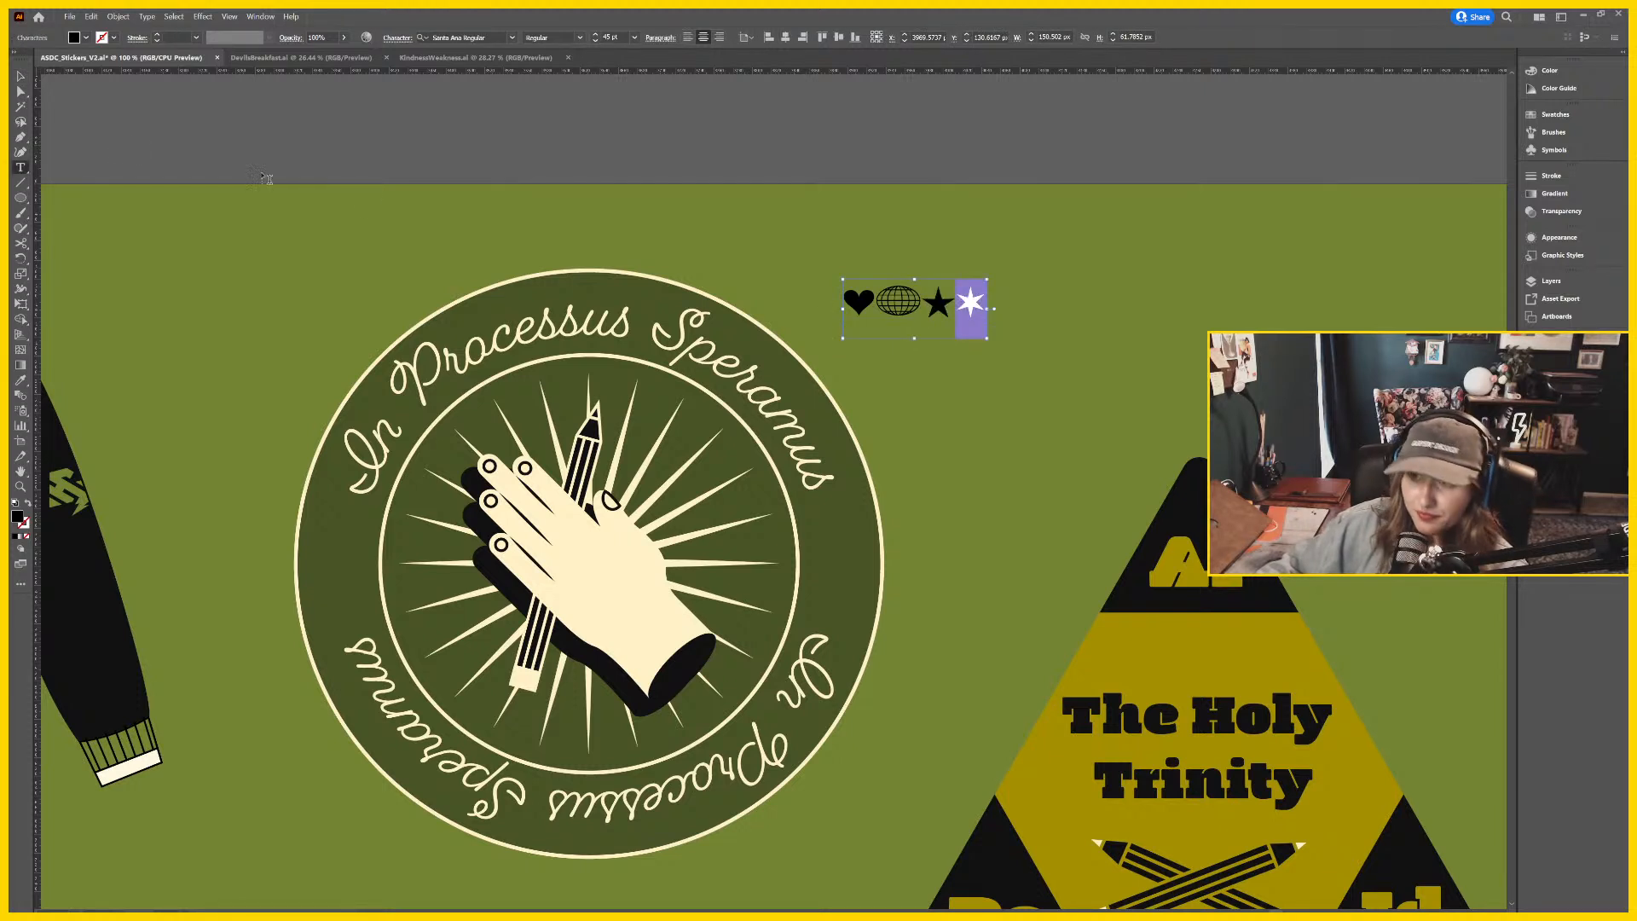
{"action": "key", "text": "Escape"}
{"action": "key", "text": "ctrl+v"}
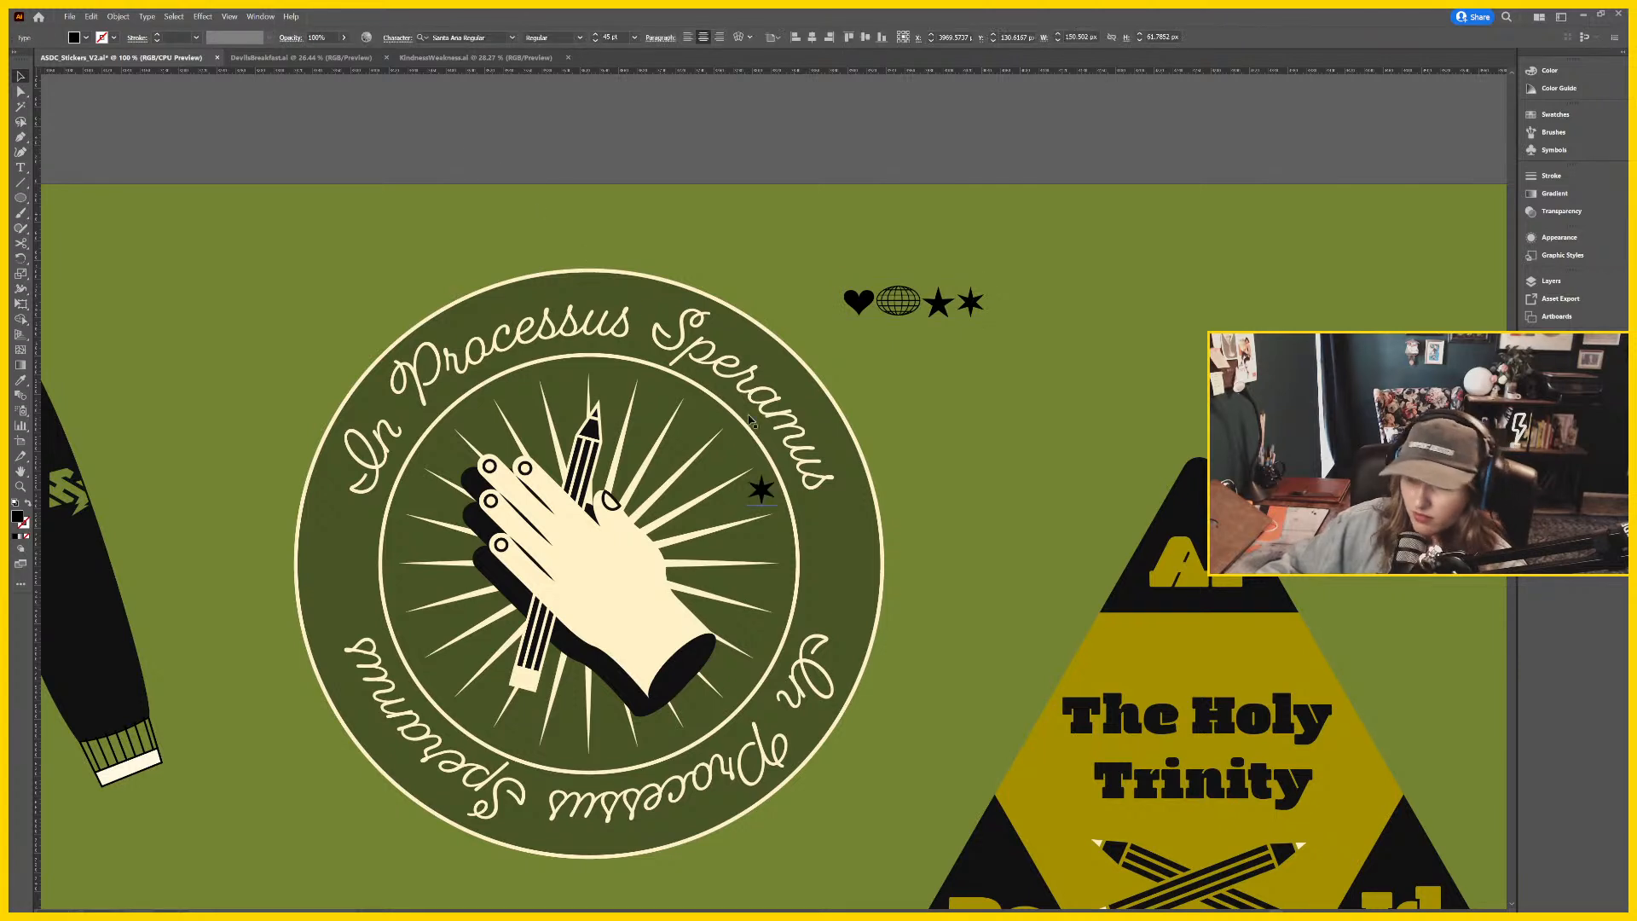
{"action": "left_click_drag", "start_coordinate": [762, 514], "coordinate": [834, 560]}
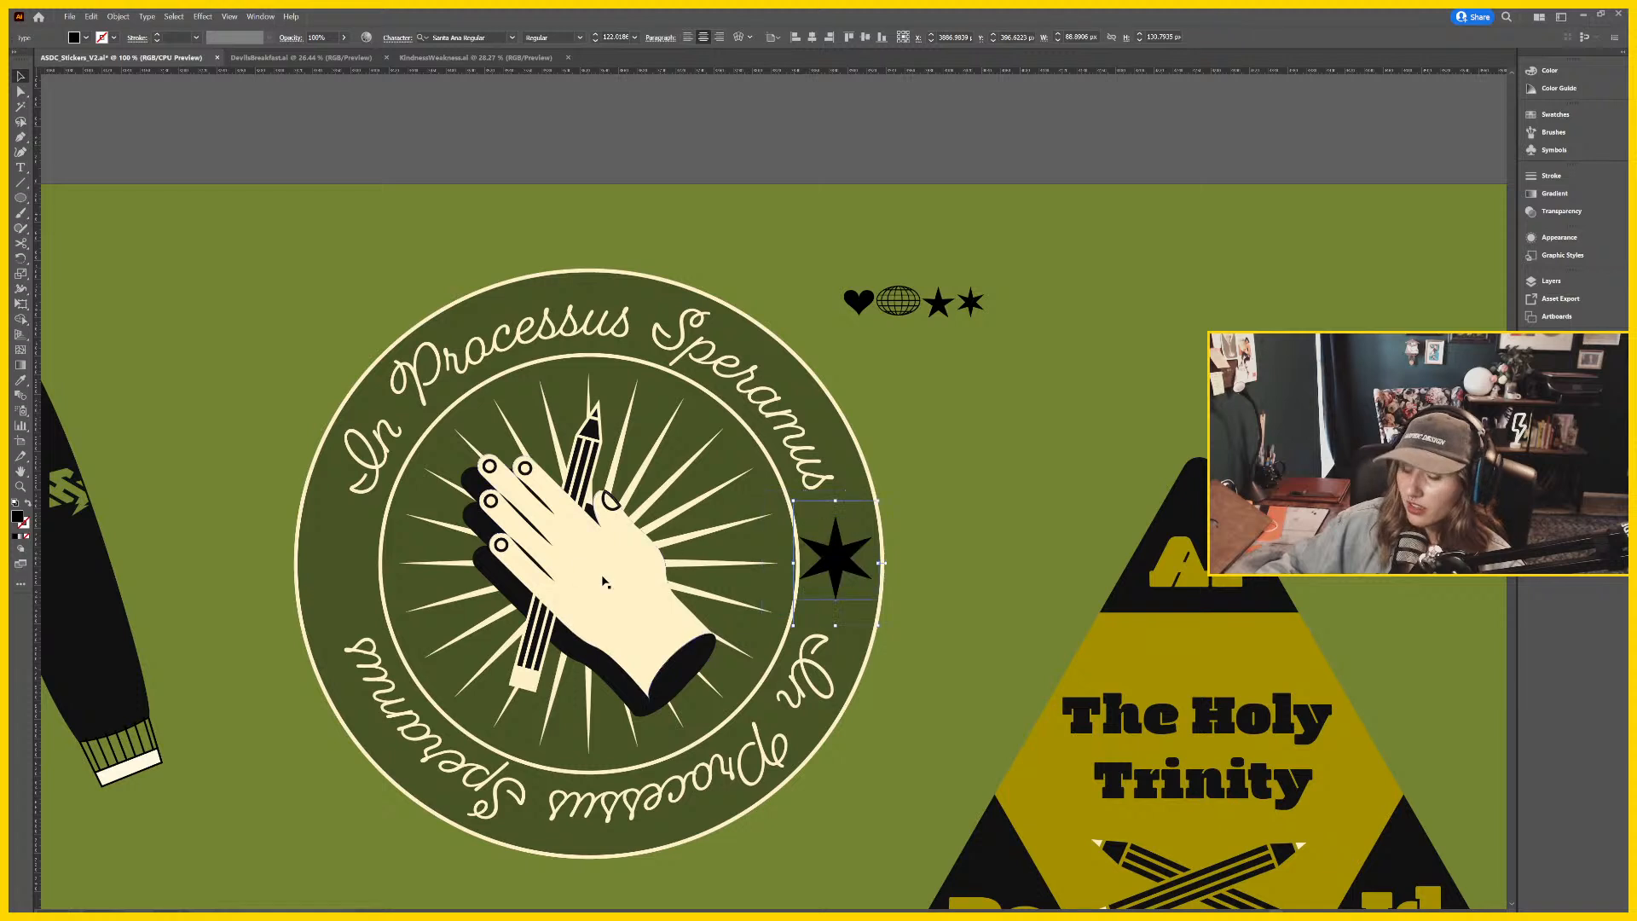
Color the enlarged six-pointed star with the cream sampled from the praying hands.
{"action": "key", "text": "i"}
{"action": "left_click", "coordinate": [609, 583]}
{"action": "key", "text": "v"}
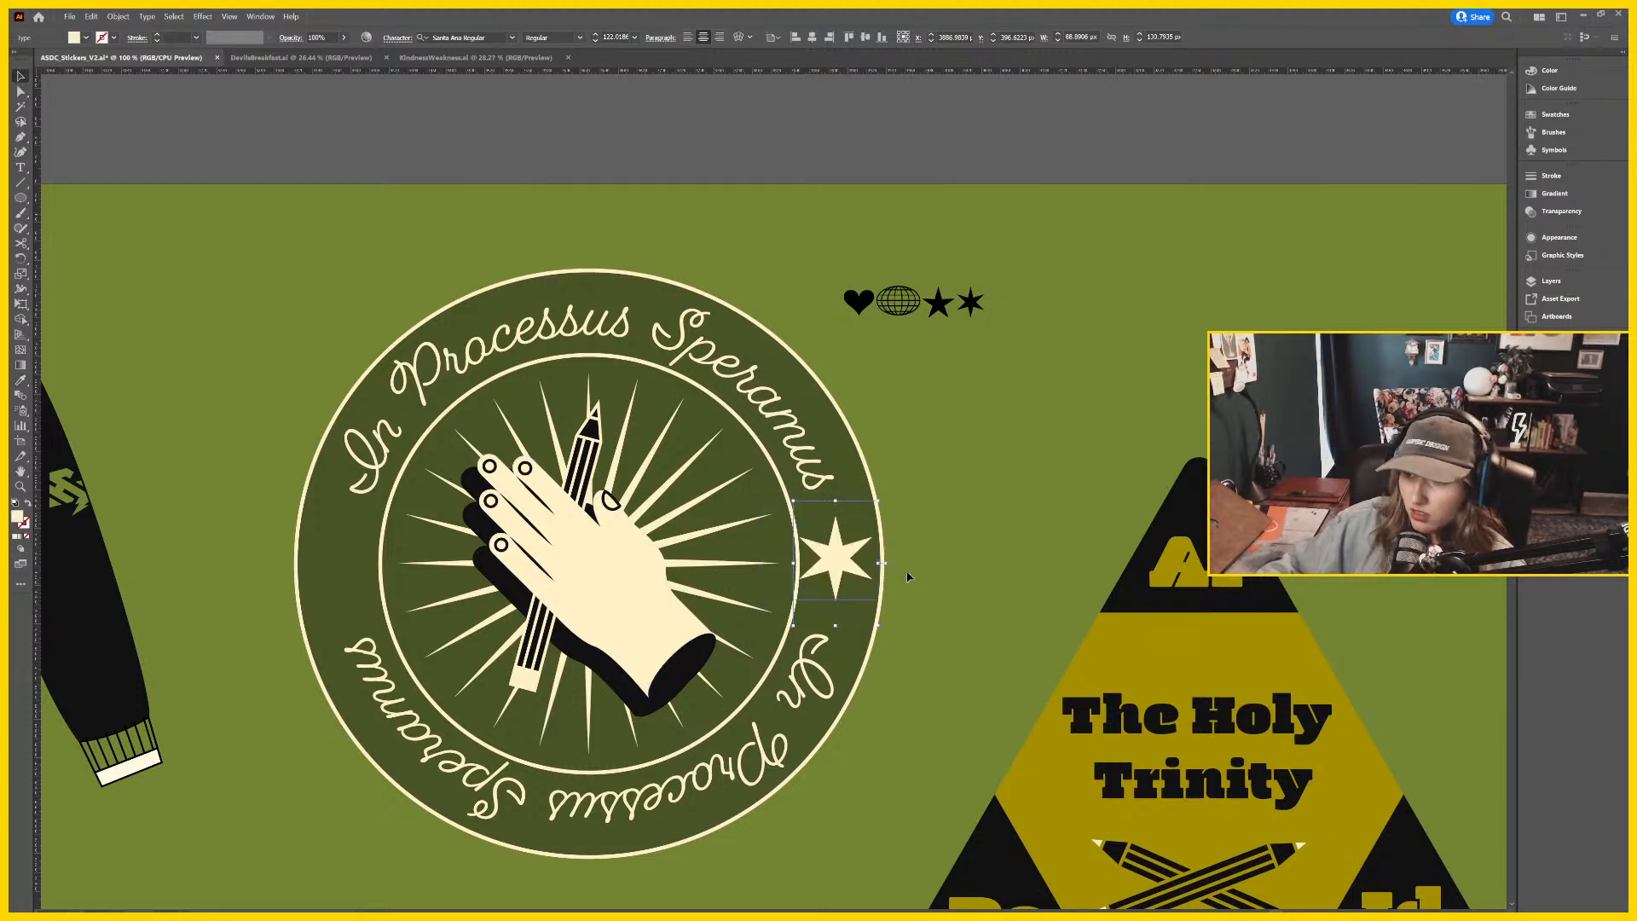
Shrink the cream star slightly within the ring and convert it to outlines.
{"action": "left_click", "coordinate": [827, 566]}
{"action": "mouse_move", "coordinate": [826, 564]}
{"action": "left_mouse_down"}
{"action": "mouse_move", "coordinate": [850, 554]}
{"action": "mouse_move", "coordinate": [839, 563]}
{"action": "left_mouse_up"}
{"action": "right_click", "coordinate": [838, 563]}
{"action": "left_click", "coordinate": [908, 656]}
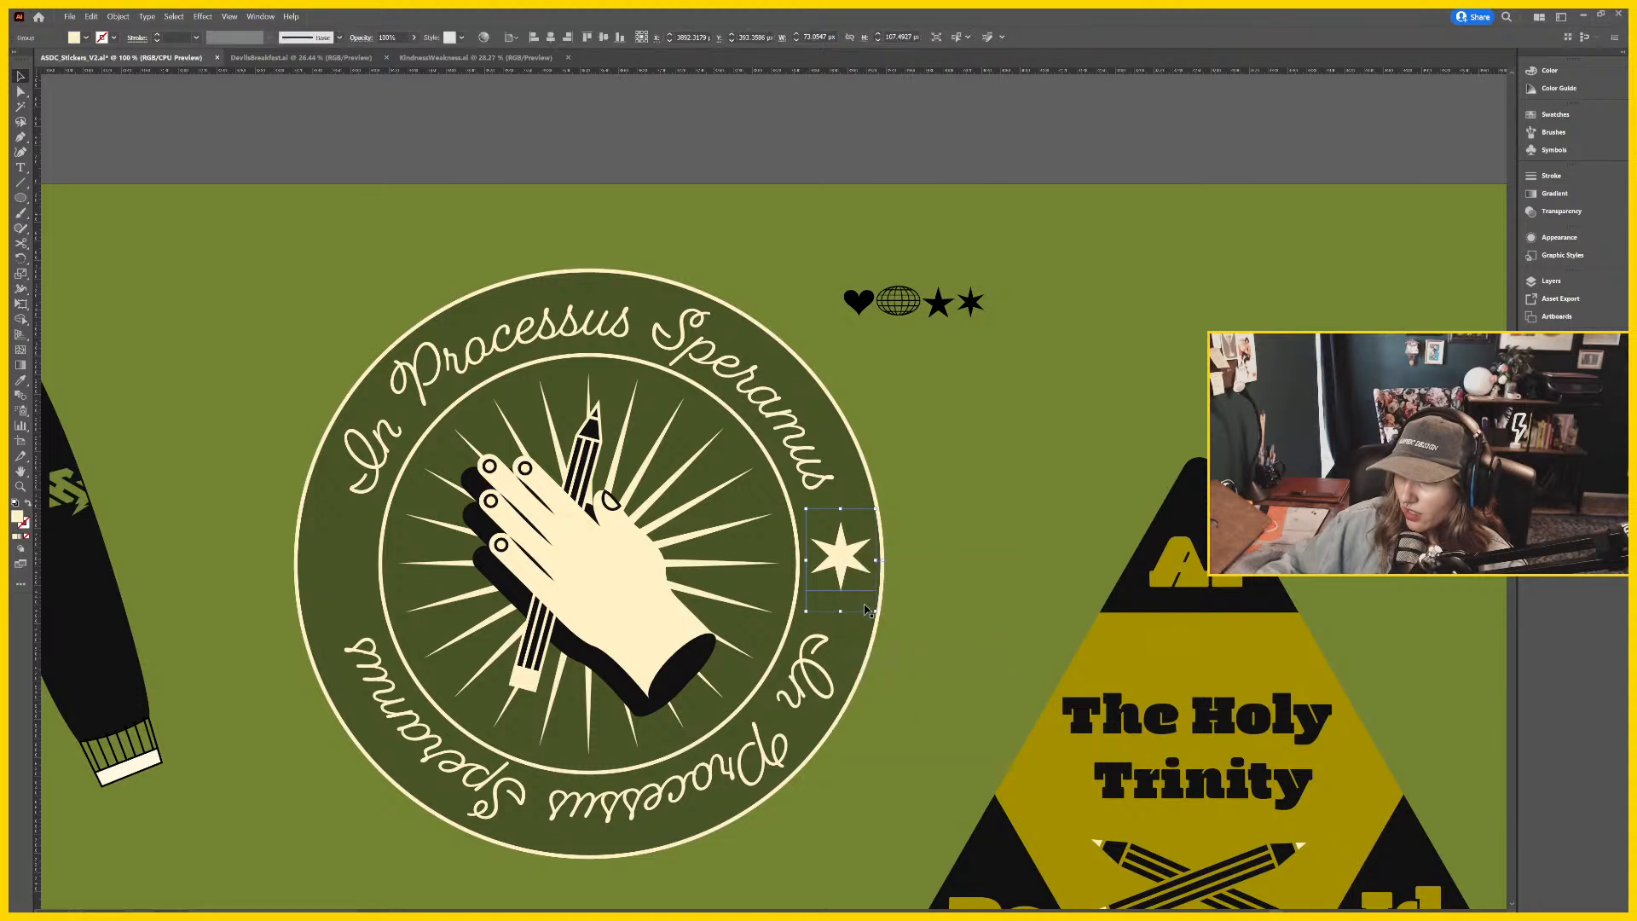
Align the star's vertical center with the sticker's outer circle.
{"action": "left_click", "coordinate": [860, 503]}
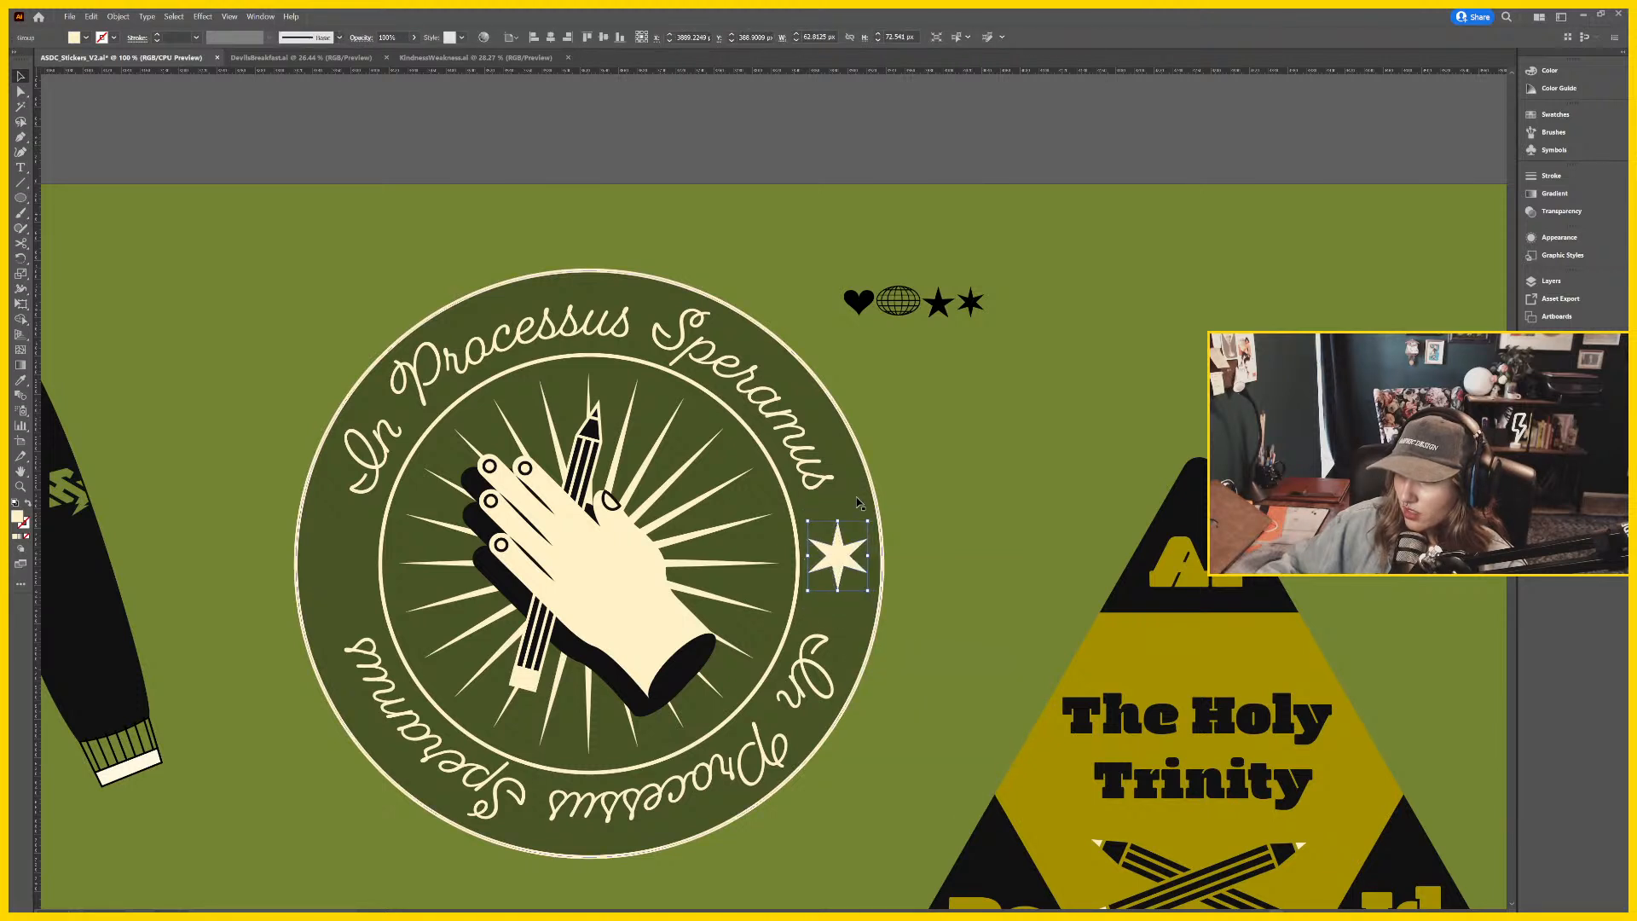
{"action": "left_click", "coordinate": [852, 483]}
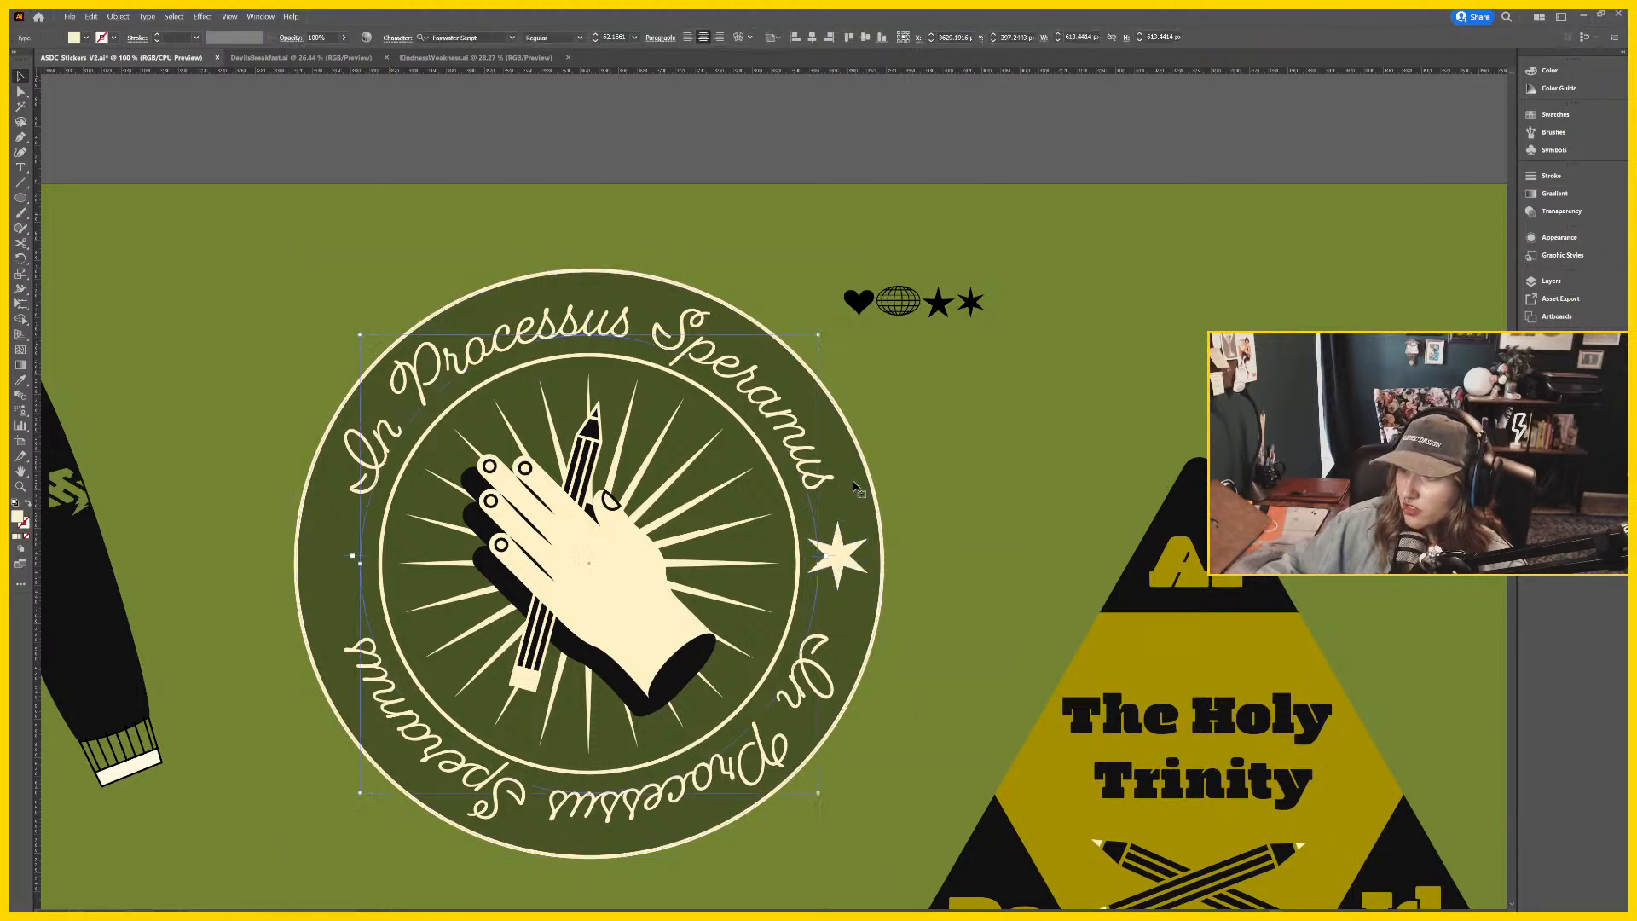
{"action": "left_click", "coordinate": [855, 570]}
{"action": "left_click", "coordinate": [874, 494], "text": "shift"}
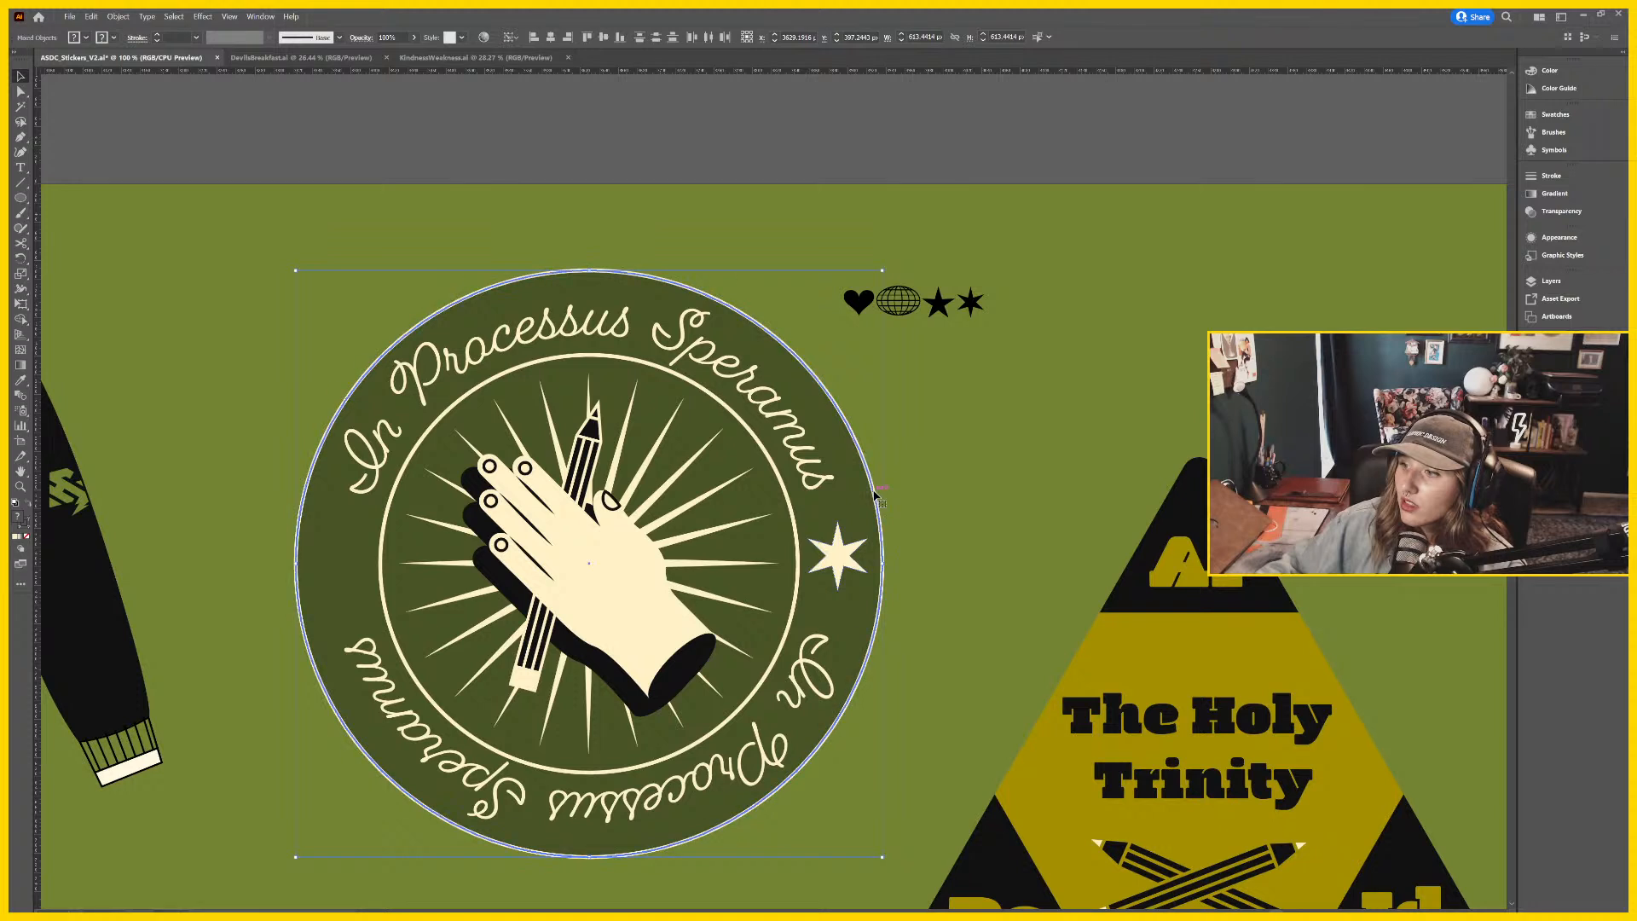
{"action": "left_click", "coordinate": [602, 37]}
{"action": "left_click", "coordinate": [907, 493]}
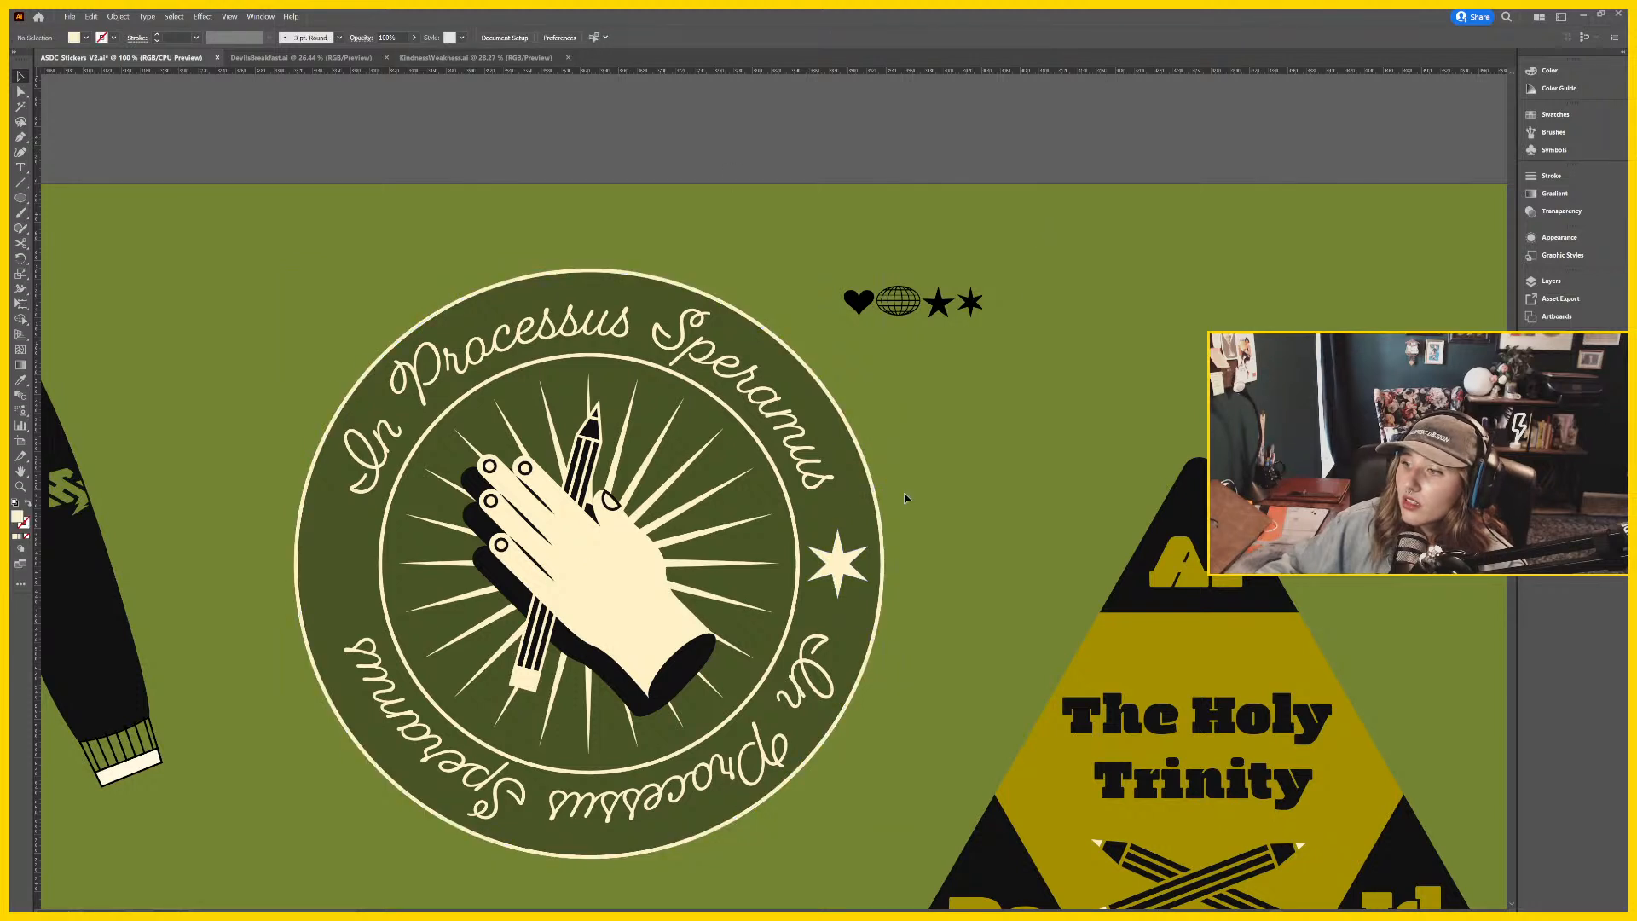
Scale the star down to about 53 × 61 px in place, undoing any stray move across the sticker.
{"action": "left_click", "coordinate": [850, 574]}
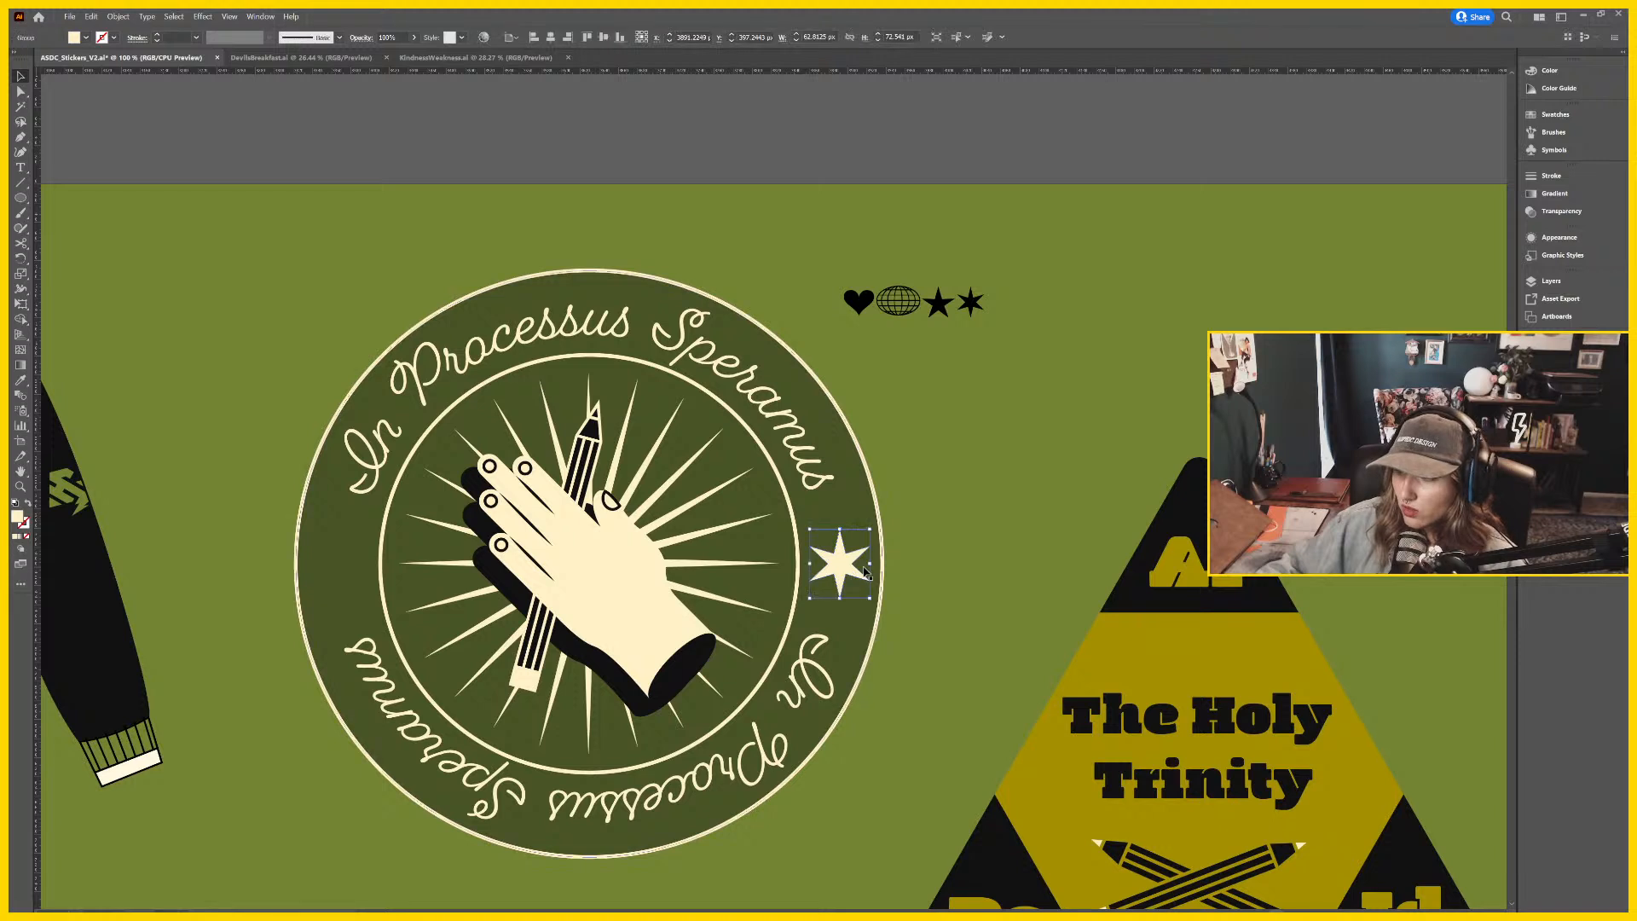
{"action": "left_click_drag", "start_coordinate": [872, 563], "coordinate": [870, 563]}
{"action": "left_click_drag", "start_coordinate": [868, 563], "coordinate": [447, 568]}
{"action": "key", "text": "ctrl+z"}
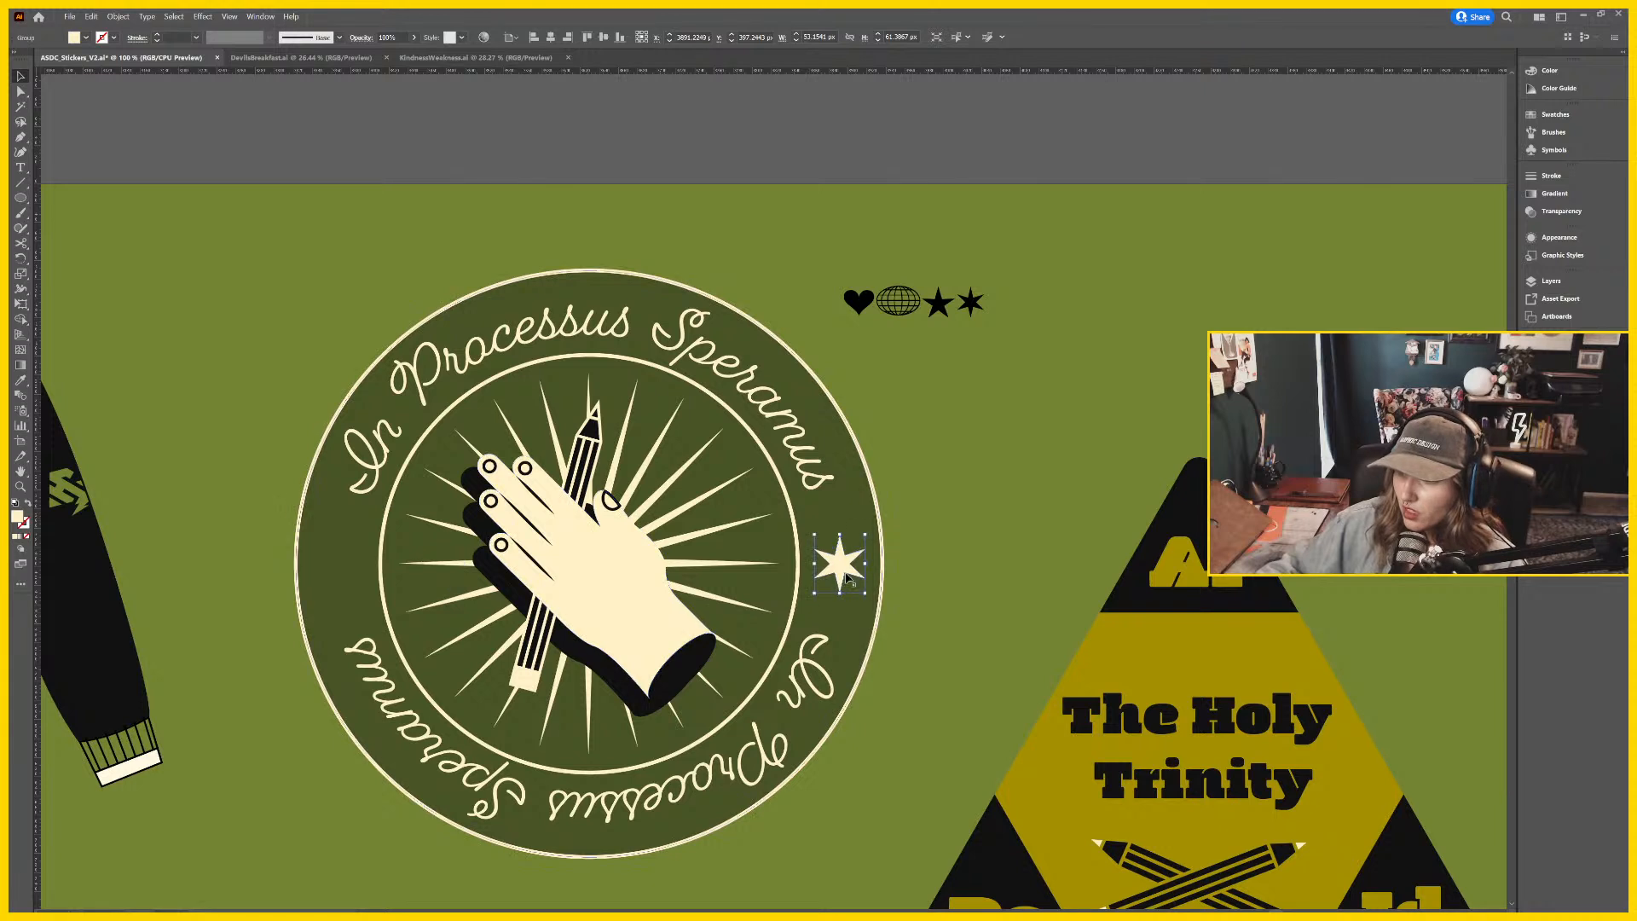
Reflect a copy of the cream star across the vertical axis through the sticker's center to the ring's opposite side.
{"action": "left_click", "coordinate": [20, 259]}
{"action": "left_click", "coordinate": [81, 275]}
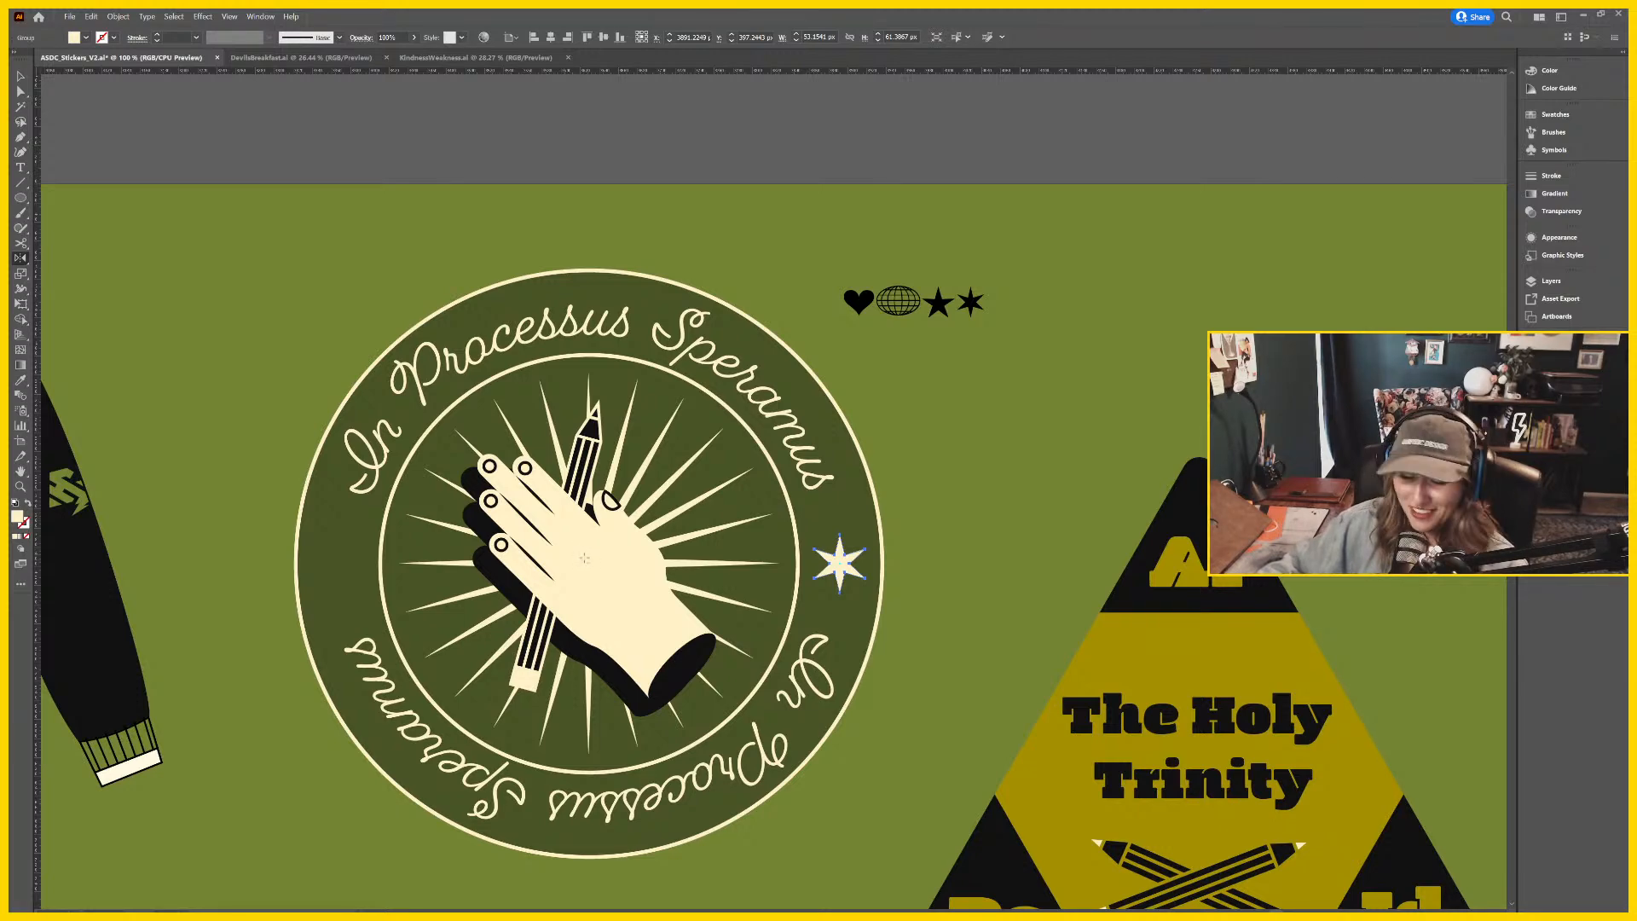
{"action": "scroll", "coordinate": [614, 597], "scroll_direction": "up", "scroll_amount": 3}
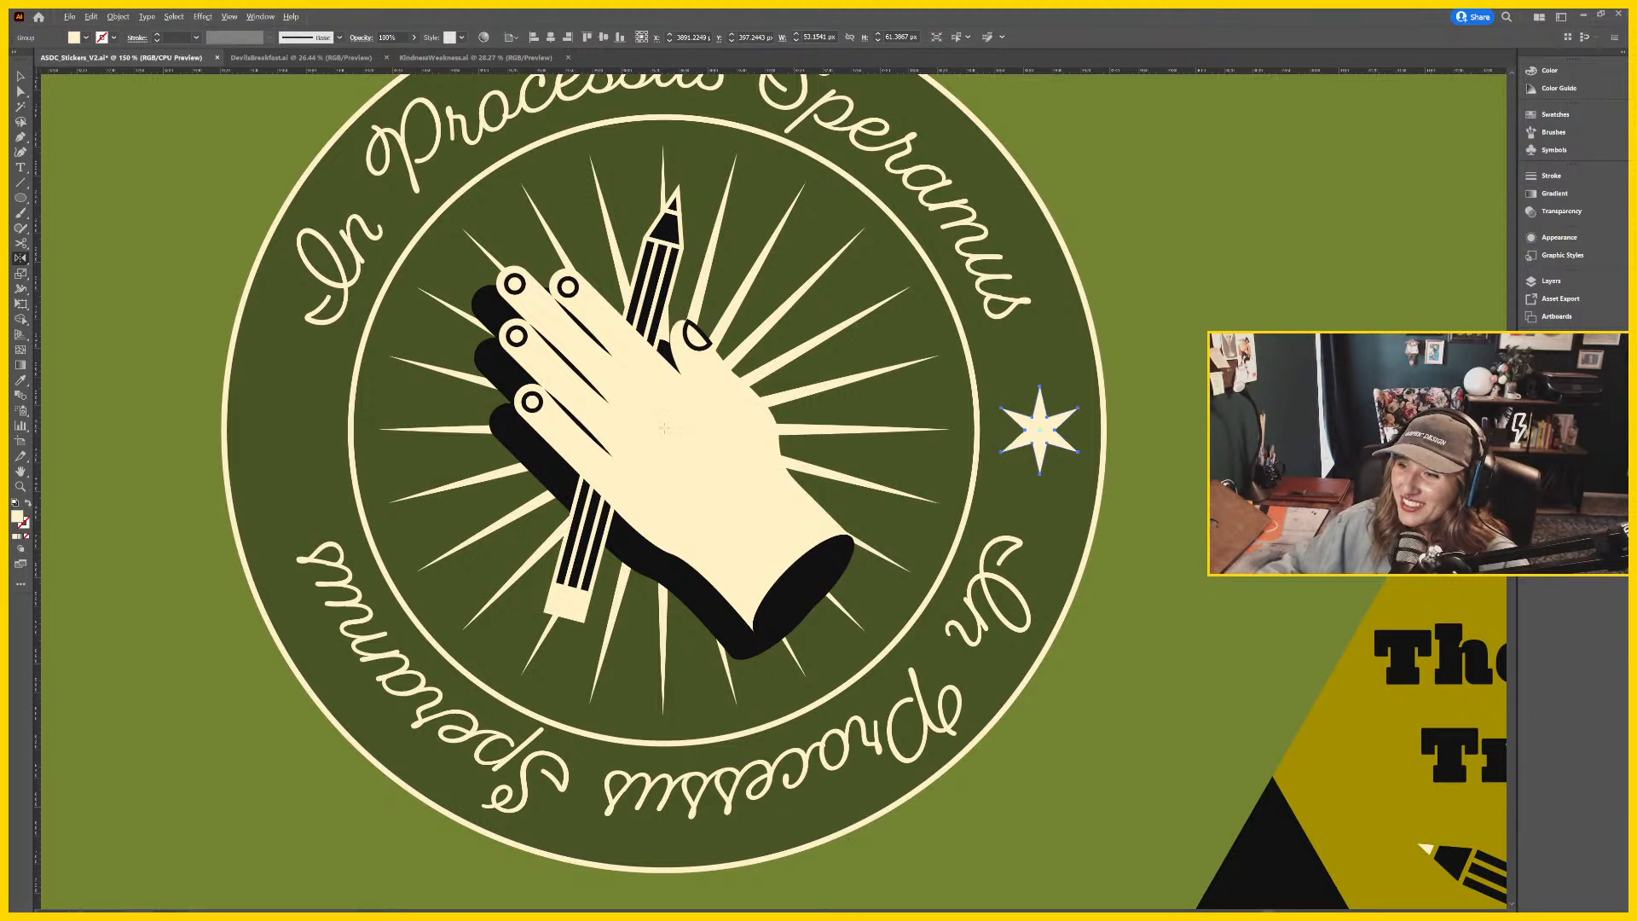
{"action": "left_click", "coordinate": [663, 429], "text": "alt"}
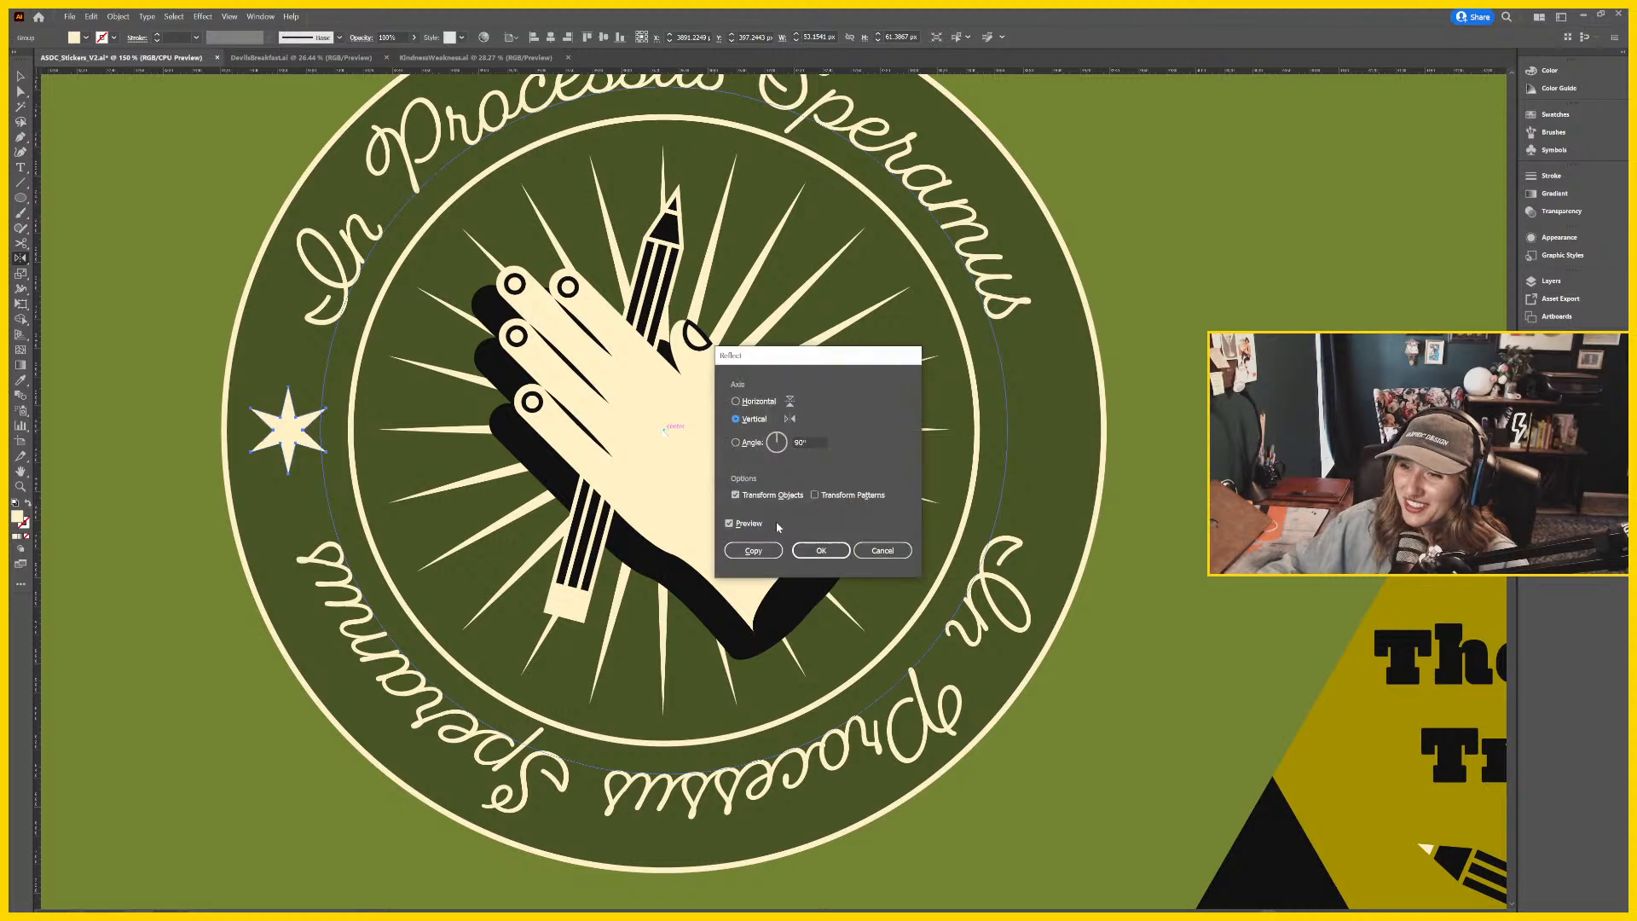
{"action": "left_click", "coordinate": [749, 551]}
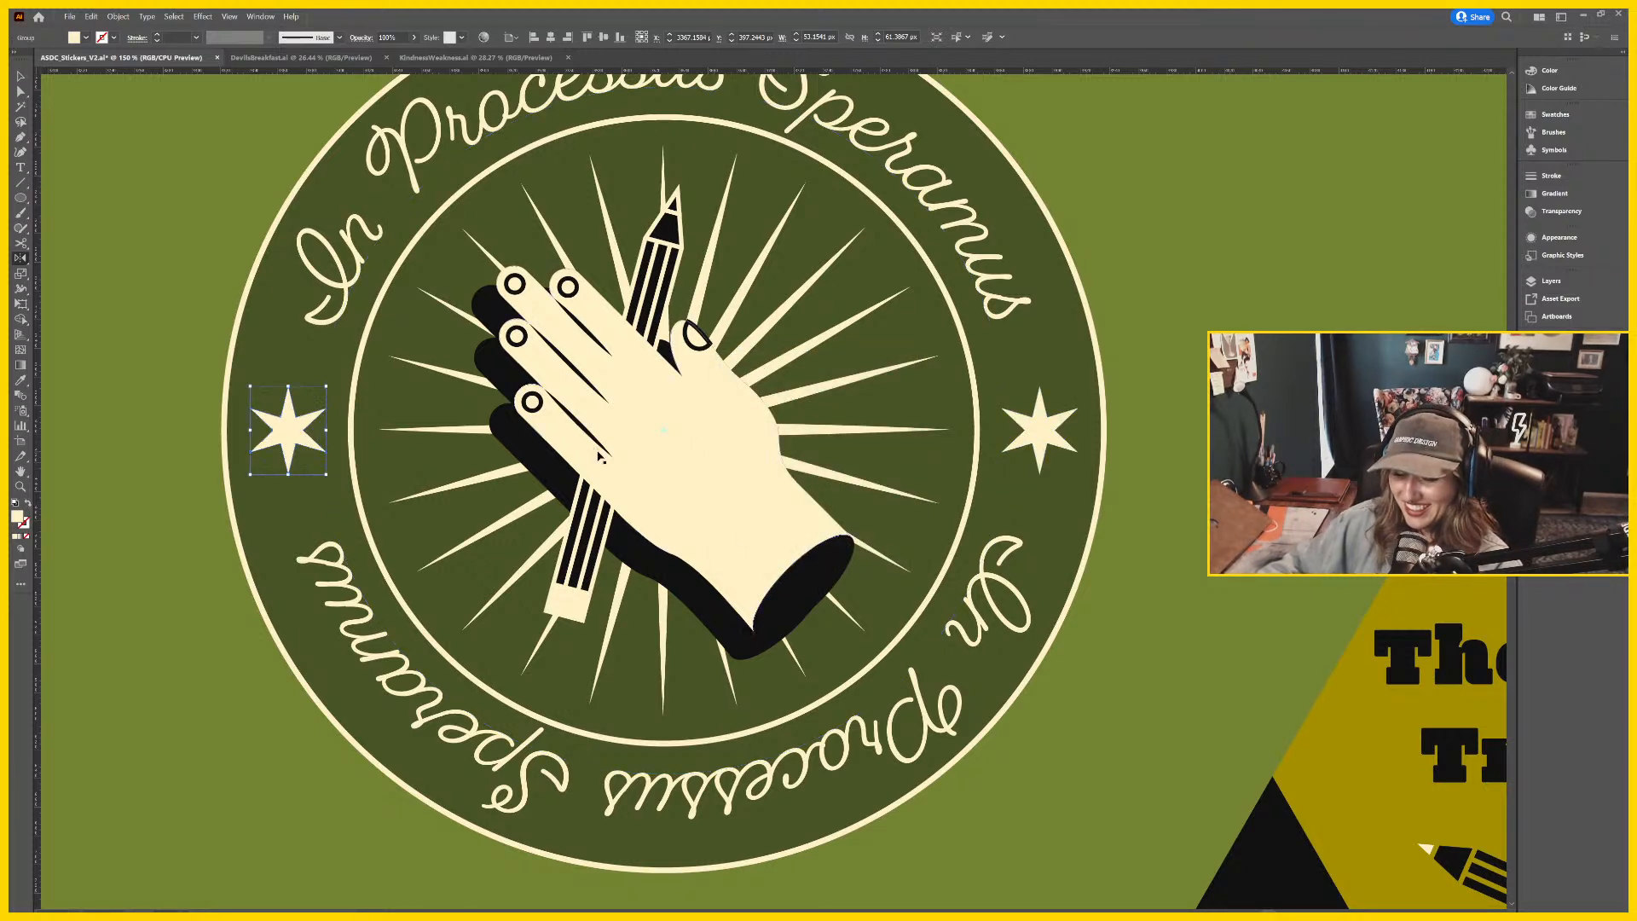
Move the row of spare black glyphs off the artboard, above its upper edge.
{"action": "key", "text": "ctrl+minus"}
{"action": "key", "text": "ctrl+minus"}
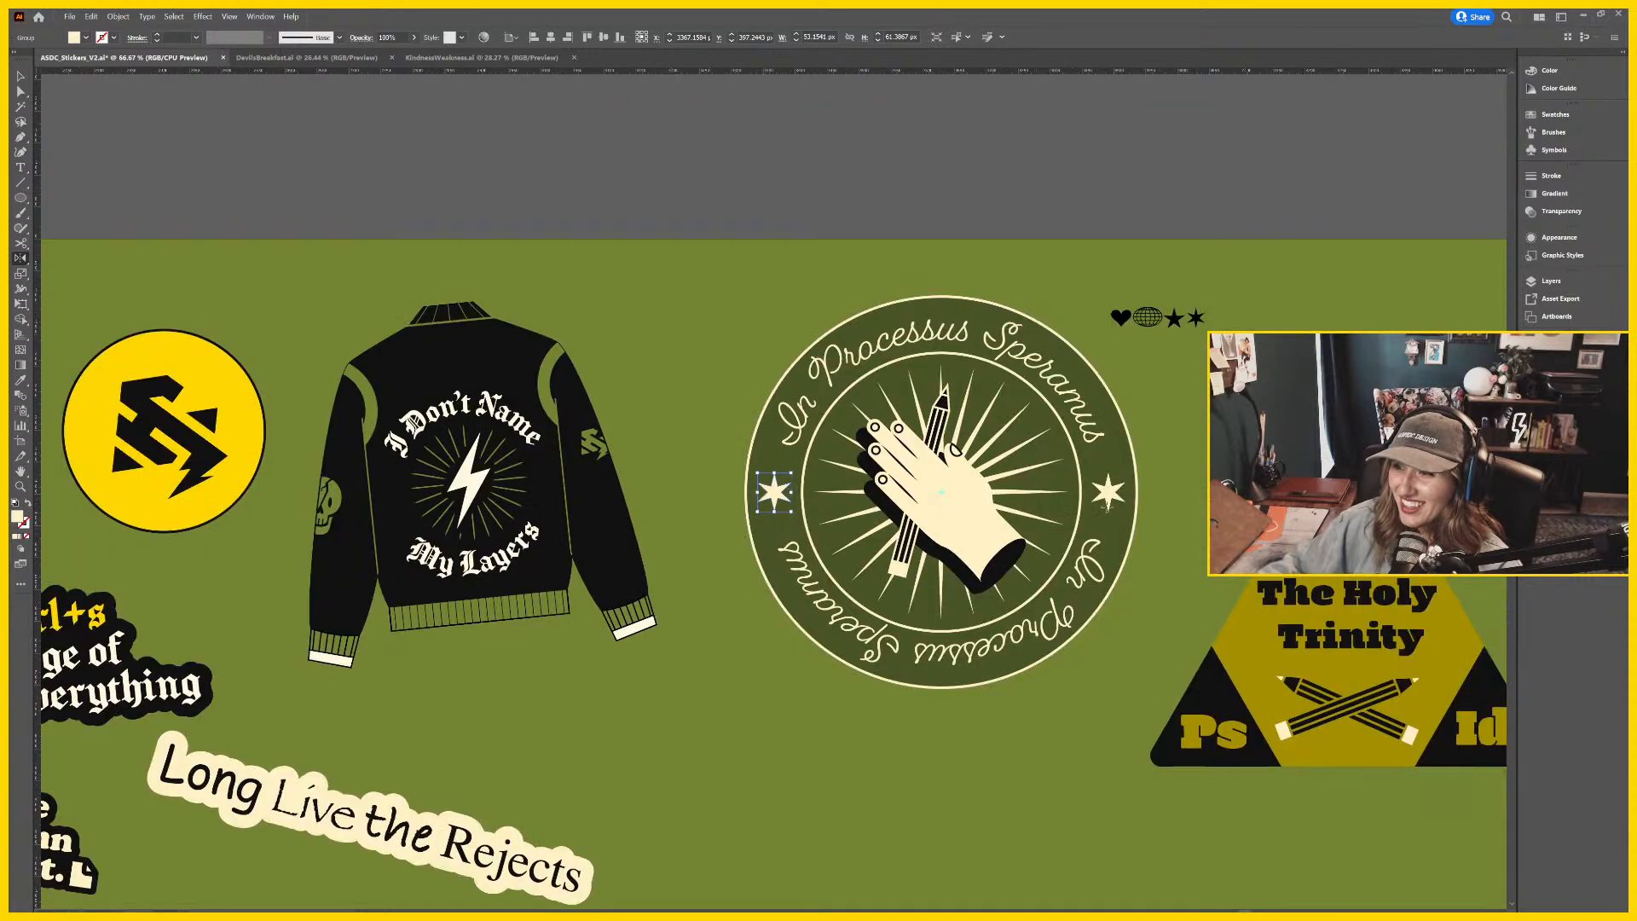
{"action": "scroll", "coordinate": [767, 443], "scroll_direction": "right", "scroll_amount": 5}
{"action": "left_click_drag", "start_coordinate": [902, 402], "coordinate": [801, 421]}
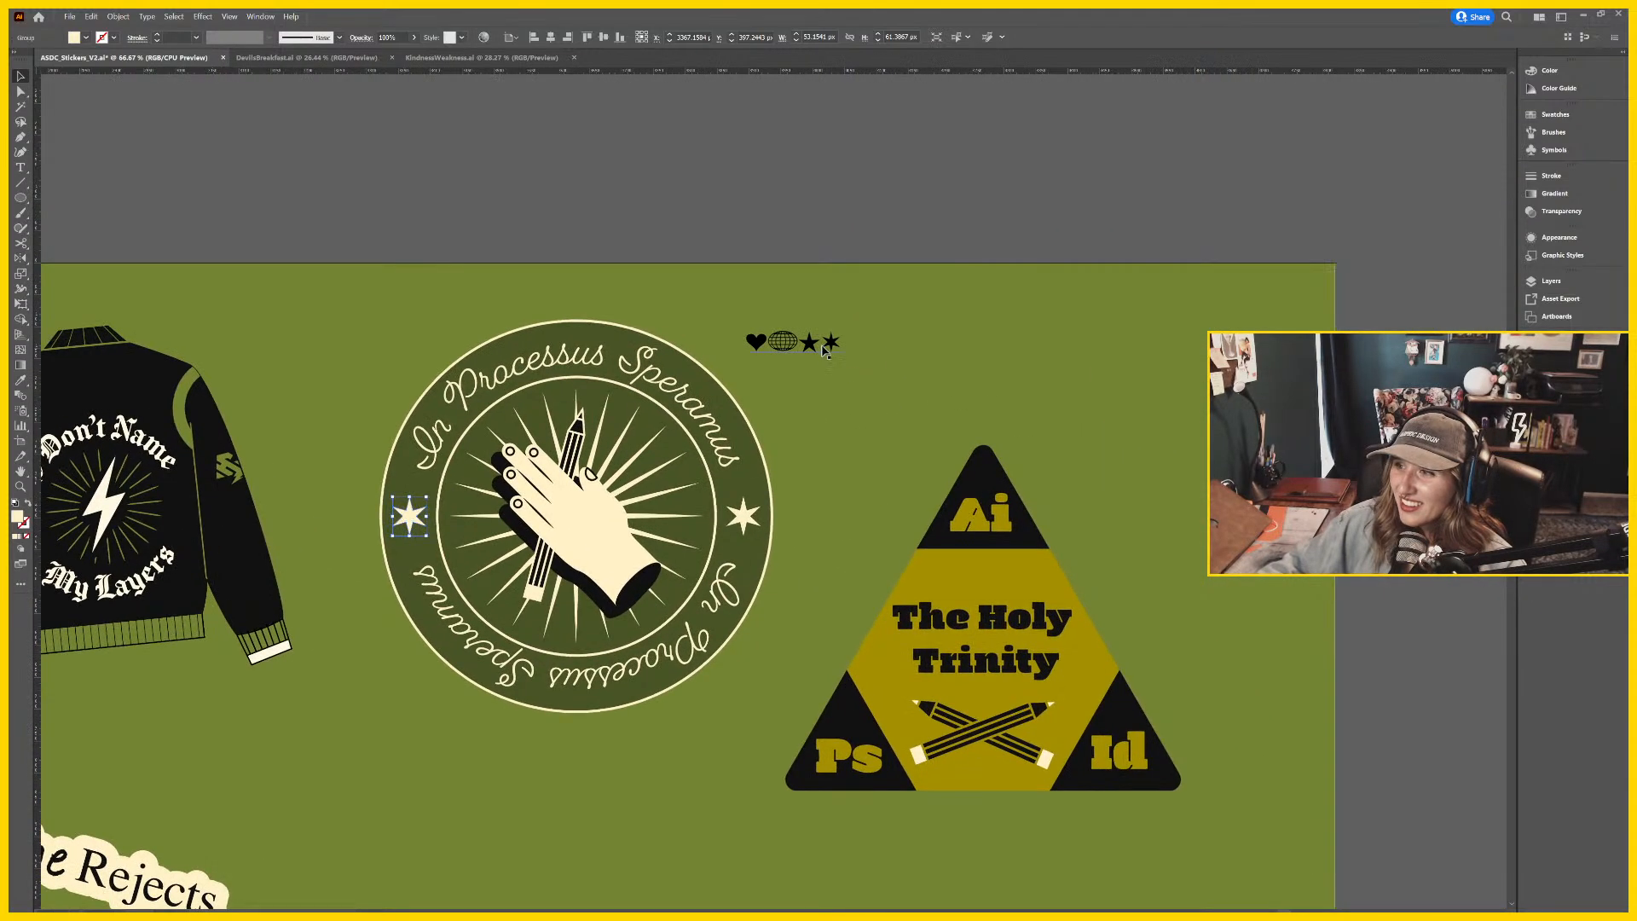
{"action": "left_click_drag", "start_coordinate": [793, 341], "coordinate": [921, 129]}
{"action": "left_click", "coordinate": [1102, 327]}
{"action": "left_click_drag", "start_coordinate": [1101, 326], "coordinate": [1050, 283]}
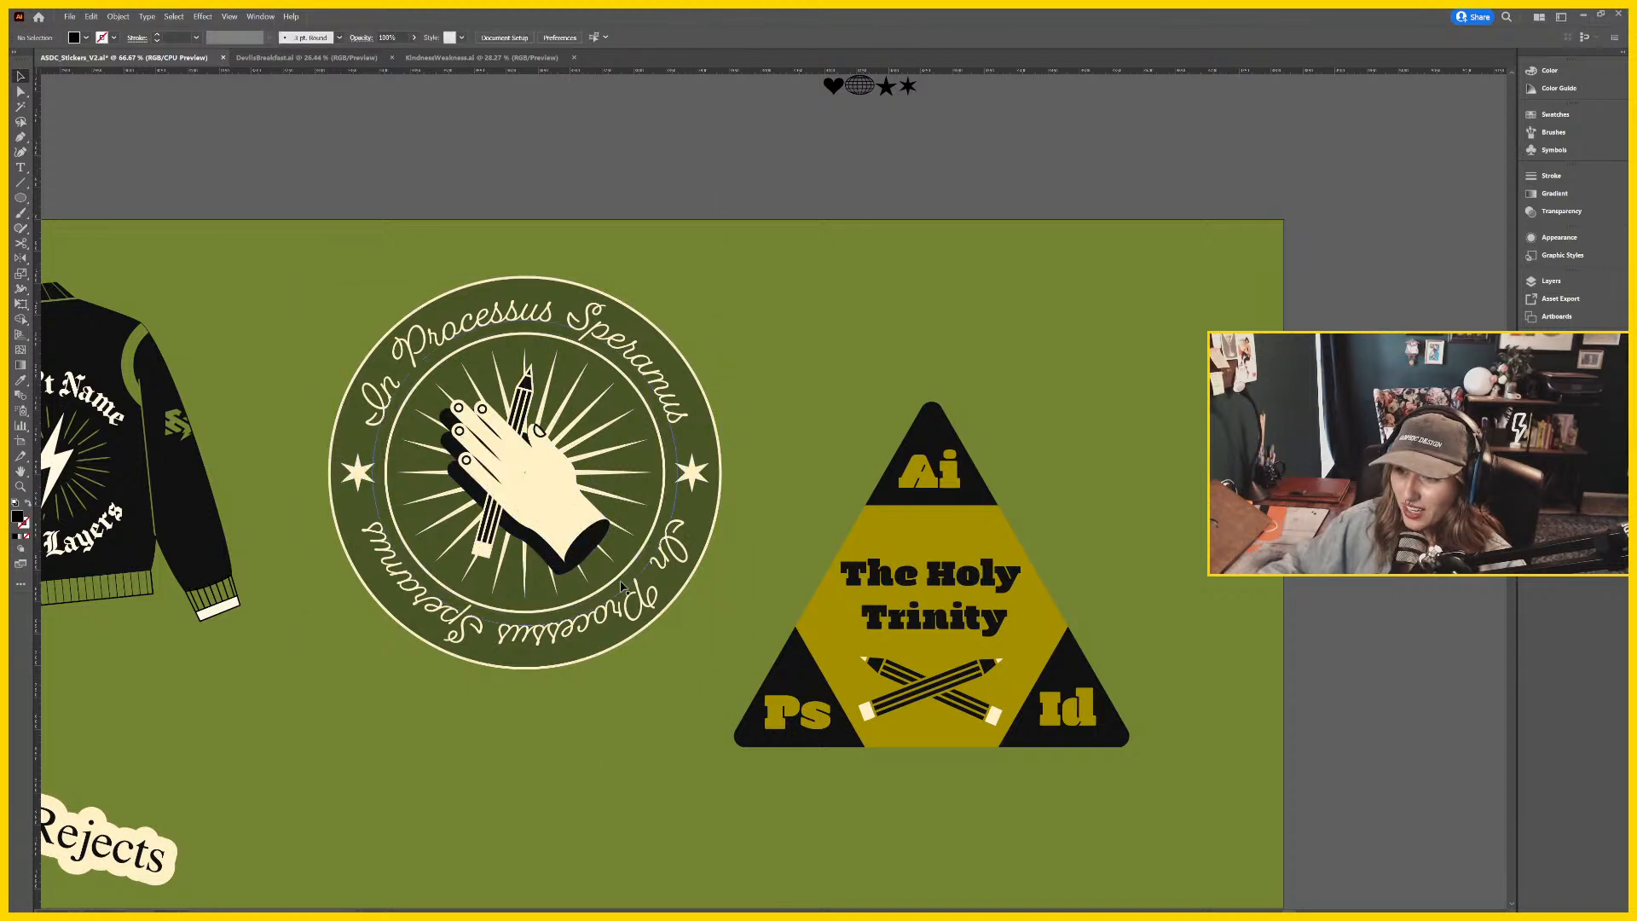
Recolor the outline of the praying-hands sticker's outer circle black.
{"action": "left_click", "coordinate": [712, 539]}
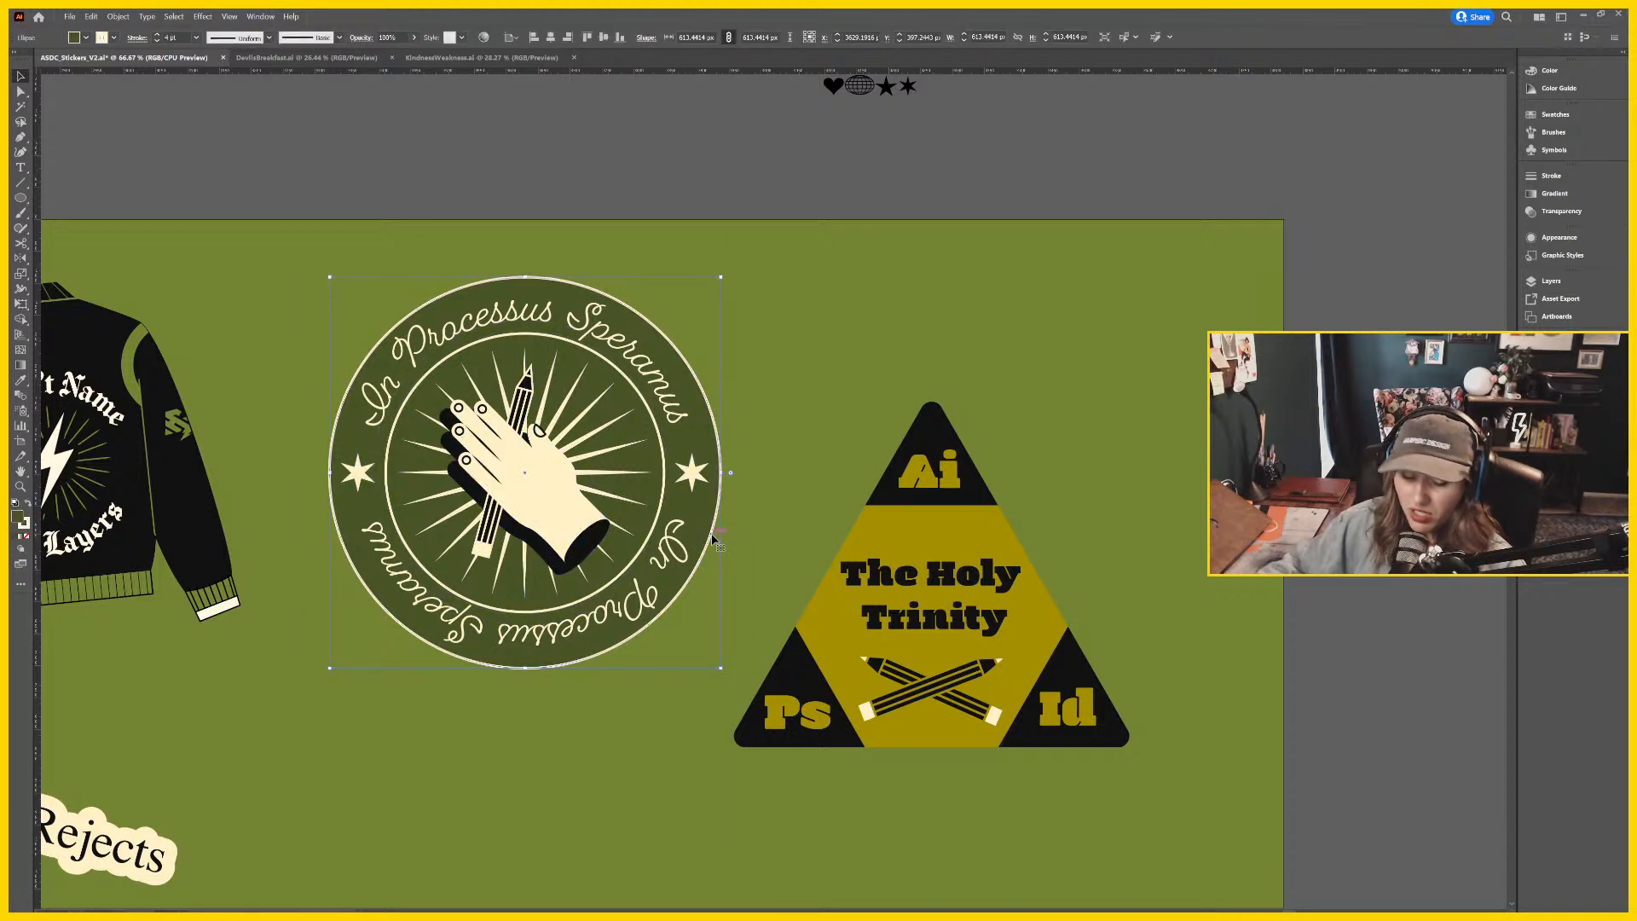
{"action": "key", "text": "x"}
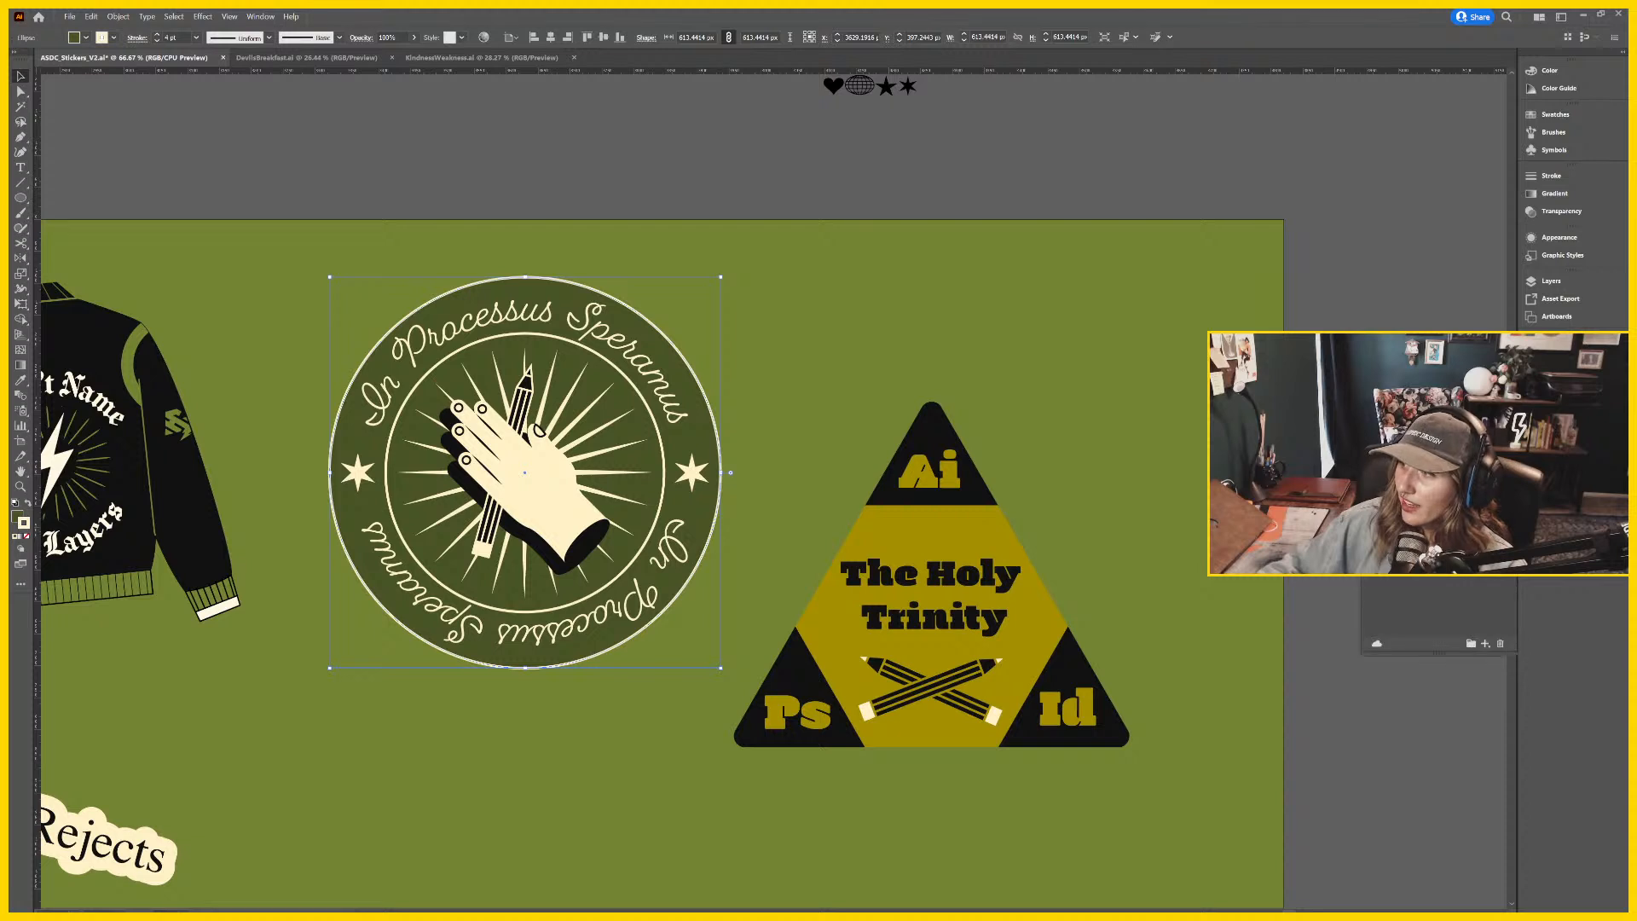
{"action": "left_click", "coordinate": [816, 318]}
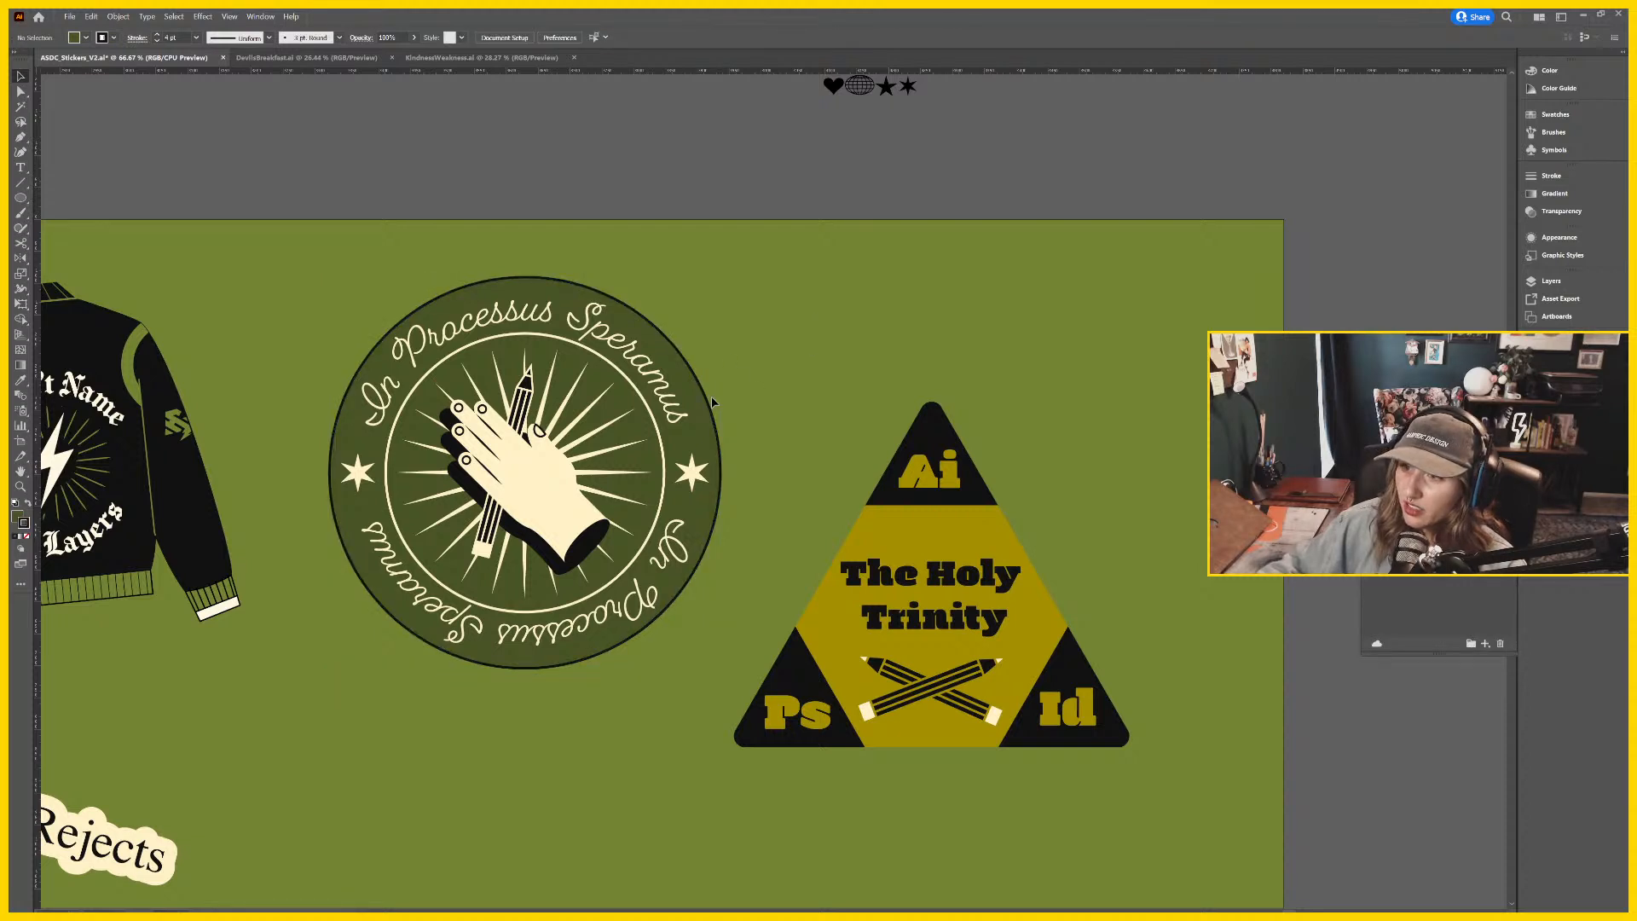
Change the inner ring's outline and the sunburst rays behind the praying hands to black.
{"action": "left_click", "coordinate": [665, 416]}
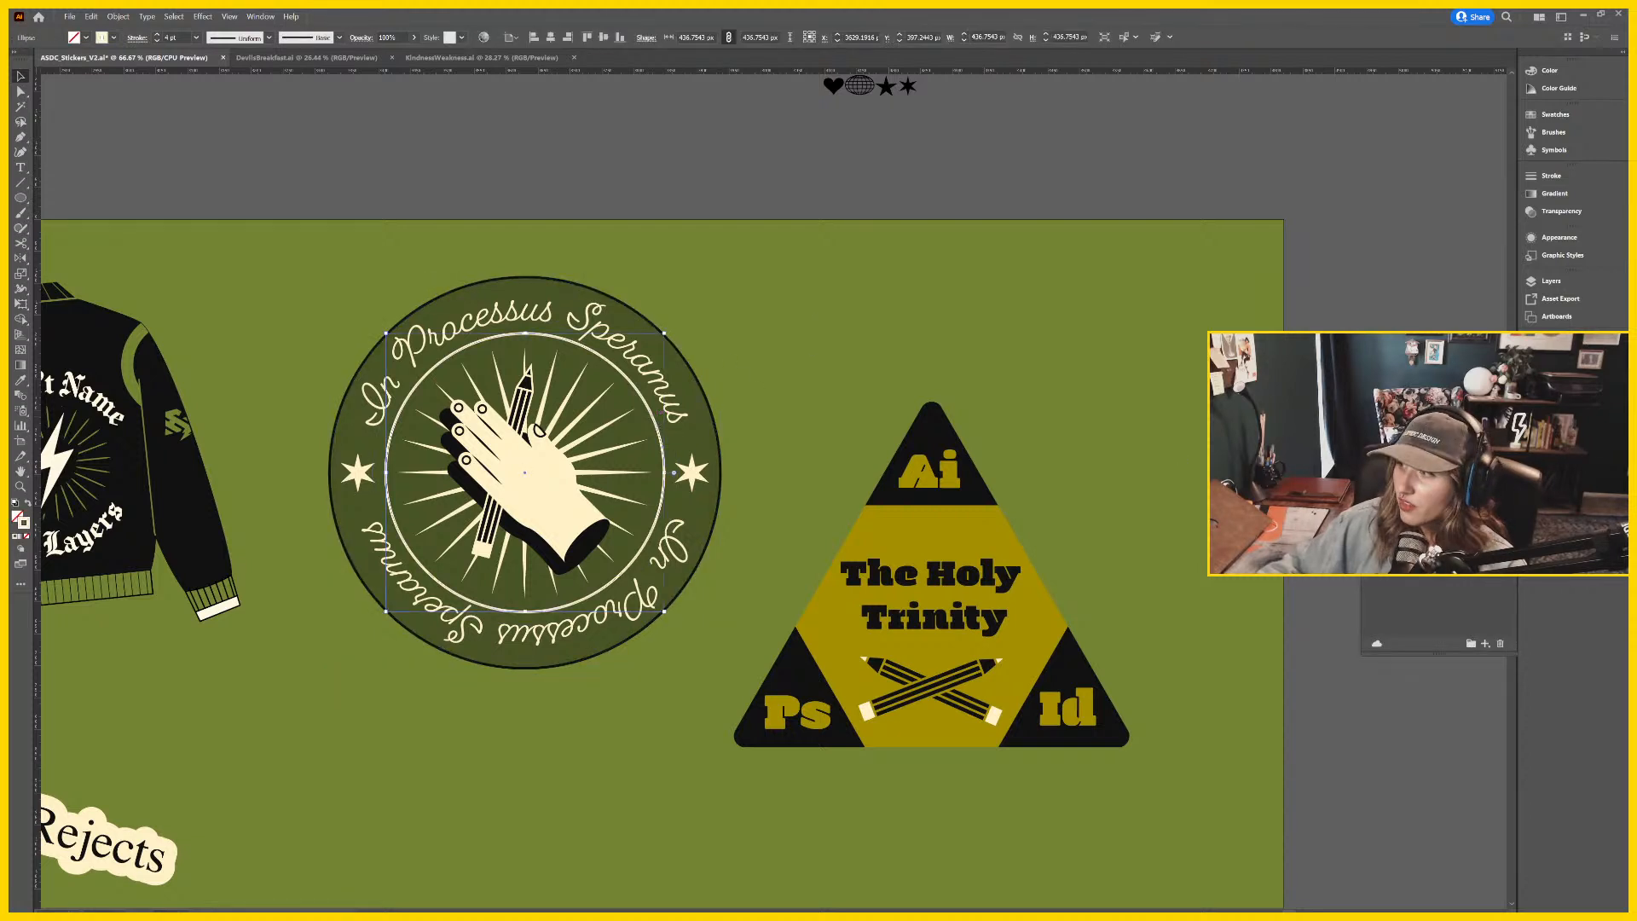
{"action": "left_click", "coordinate": [924, 281]}
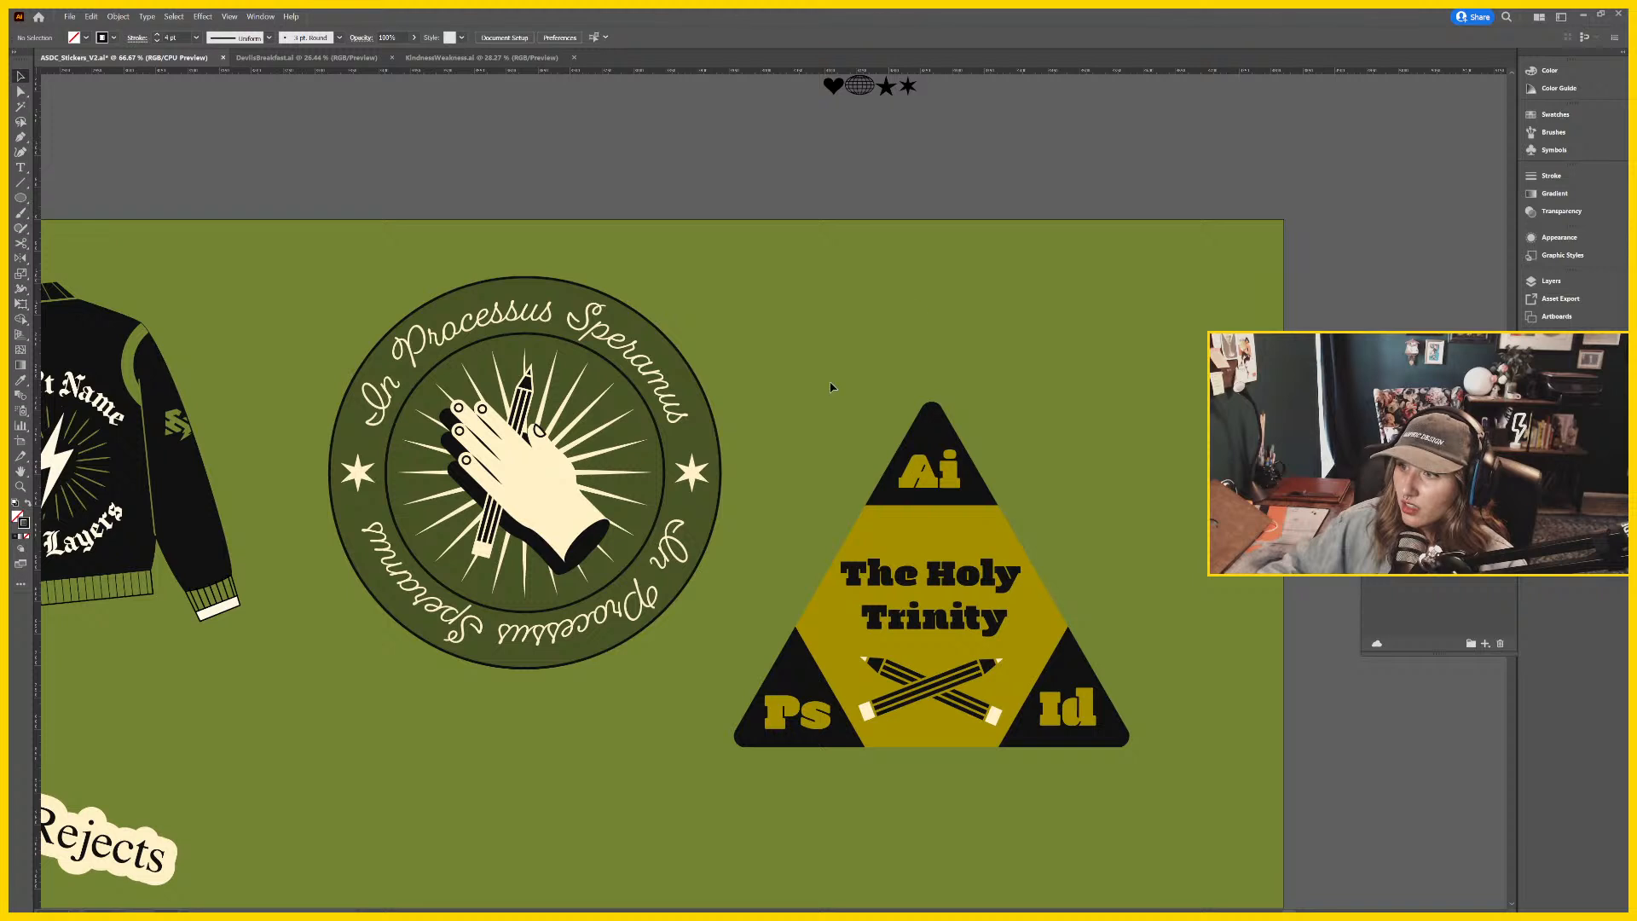
{"action": "left_click", "coordinate": [636, 447]}
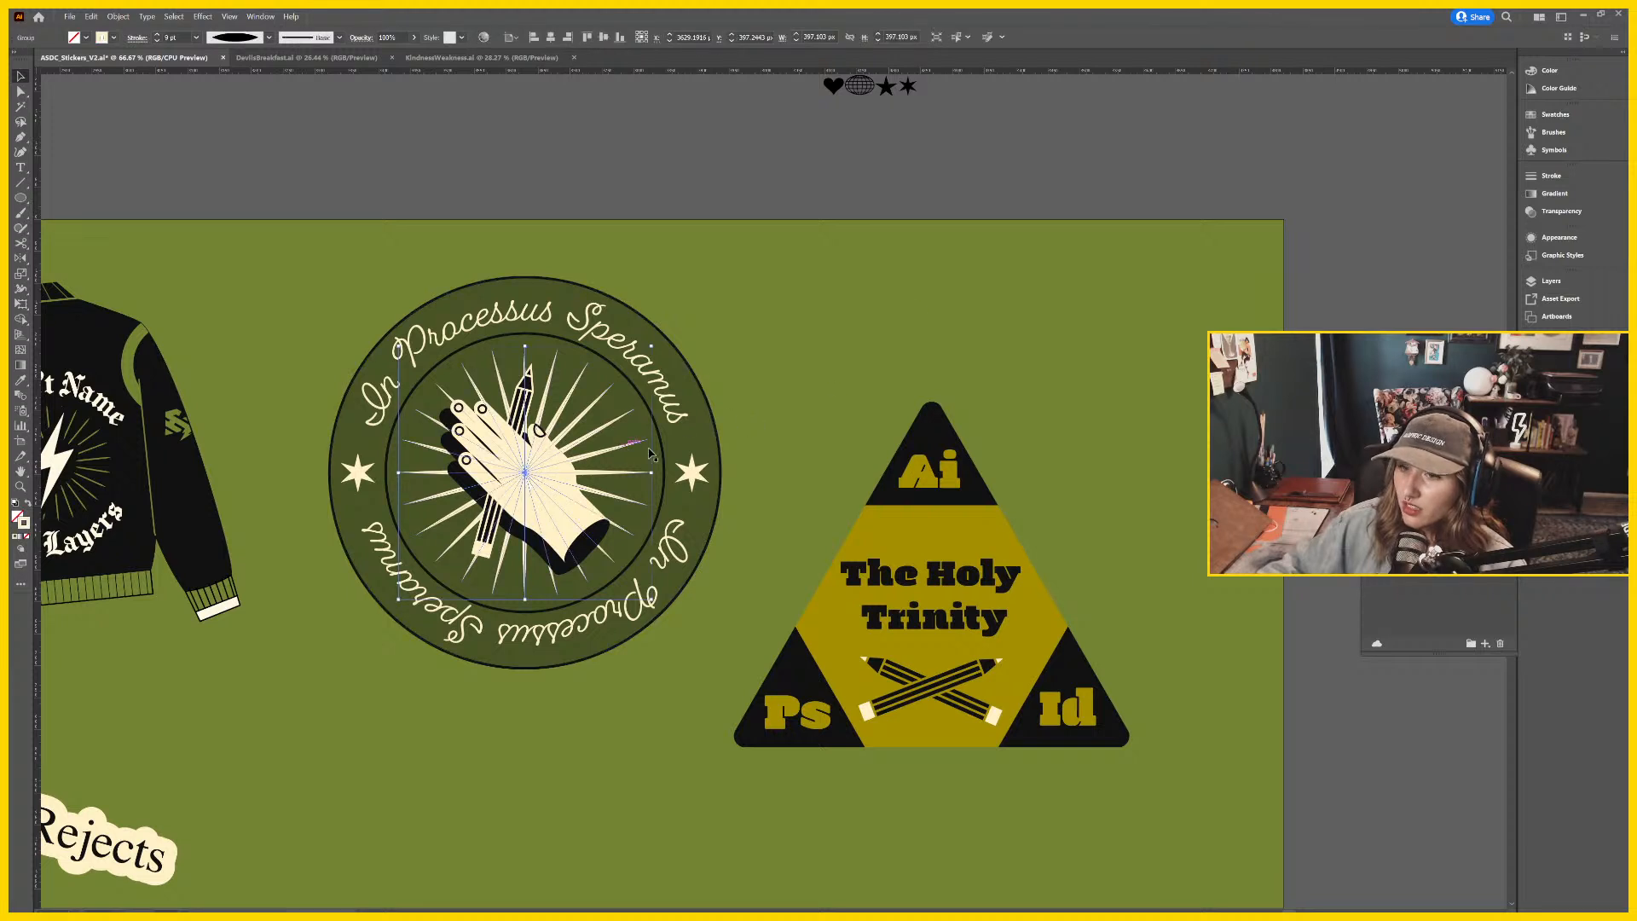
{"action": "left_click", "coordinate": [1051, 271]}
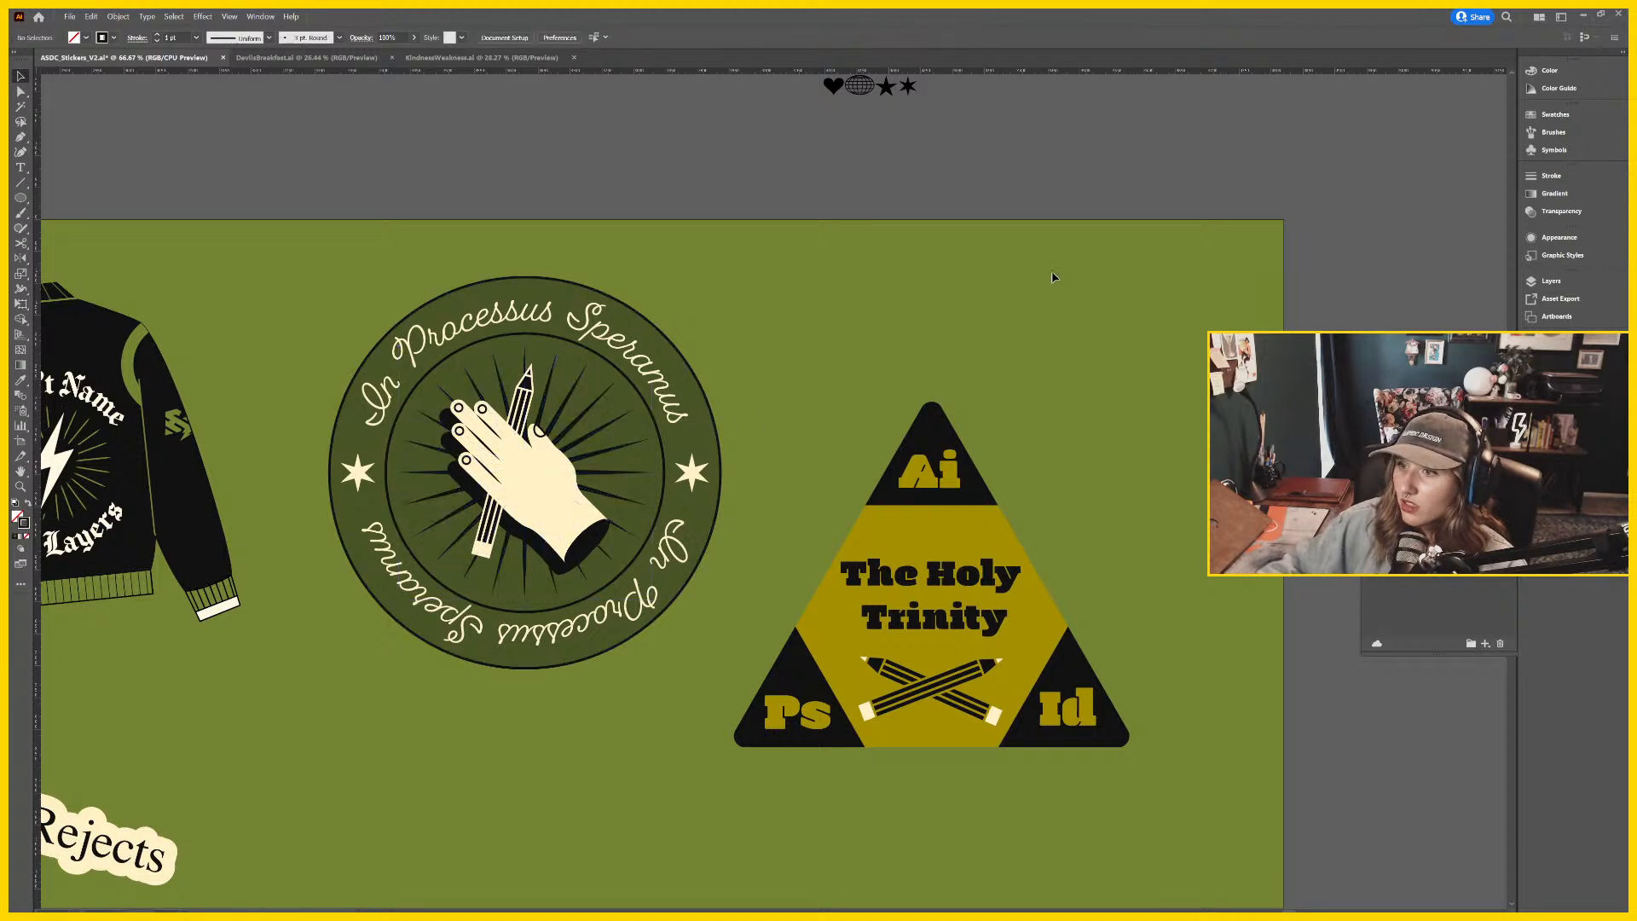
{"action": "left_click_drag", "start_coordinate": [862, 475], "coordinate": [894, 492]}
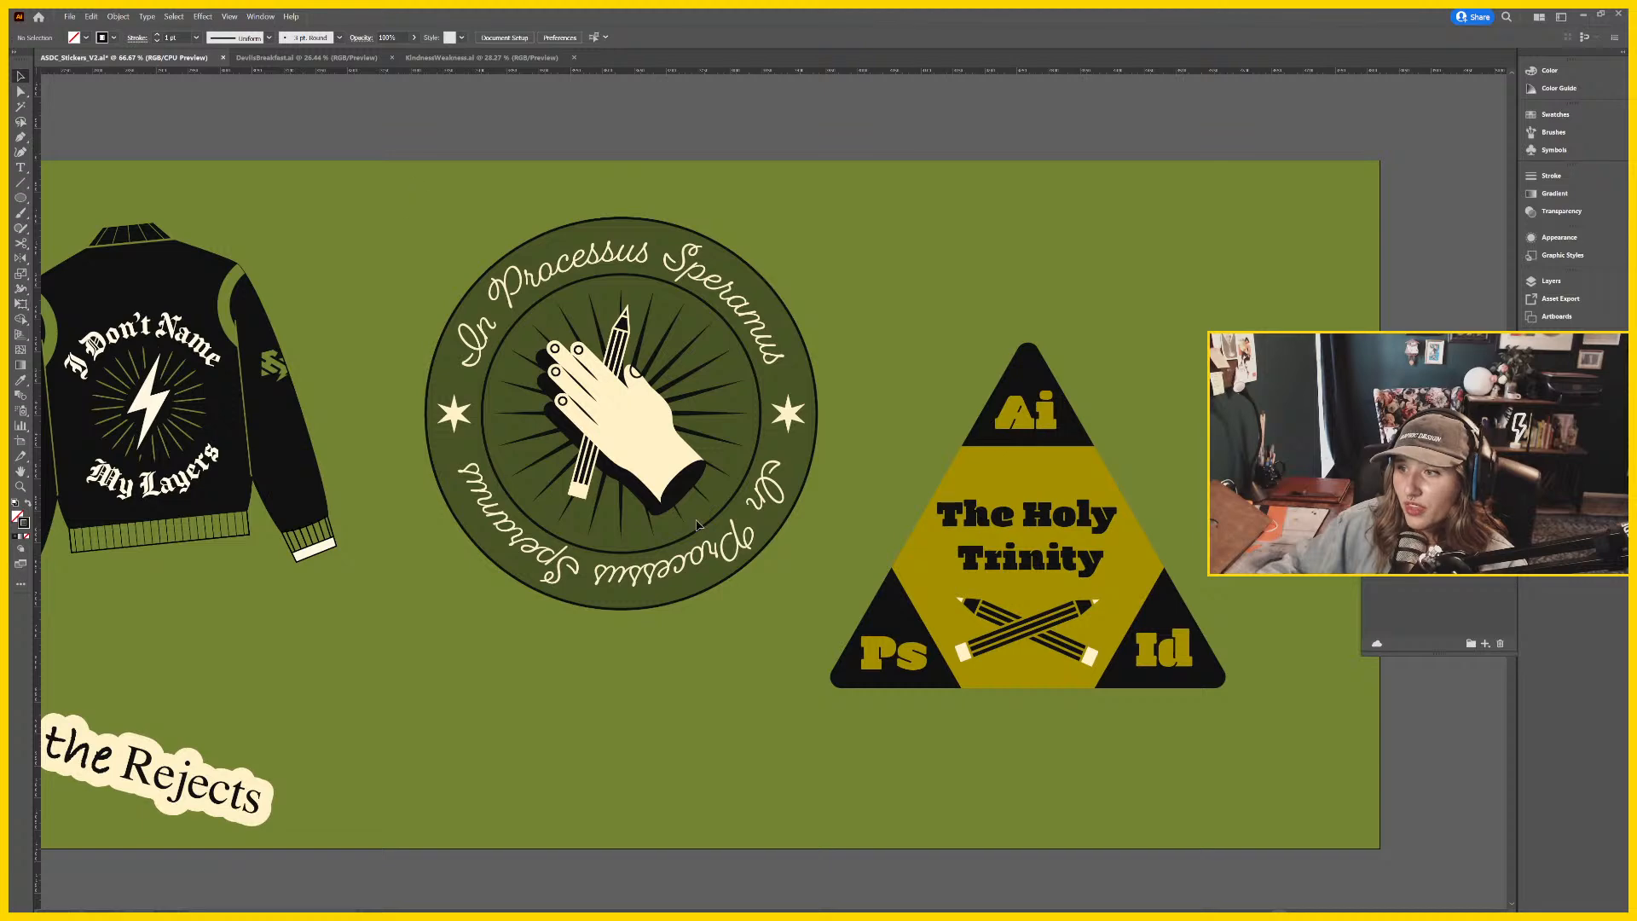
Group the praying-hands sticker's artwork and move the Holy Trinity triangle up level with the round sticker.
{"action": "left_click_drag", "start_coordinate": [819, 618], "coordinate": [835, 615]}
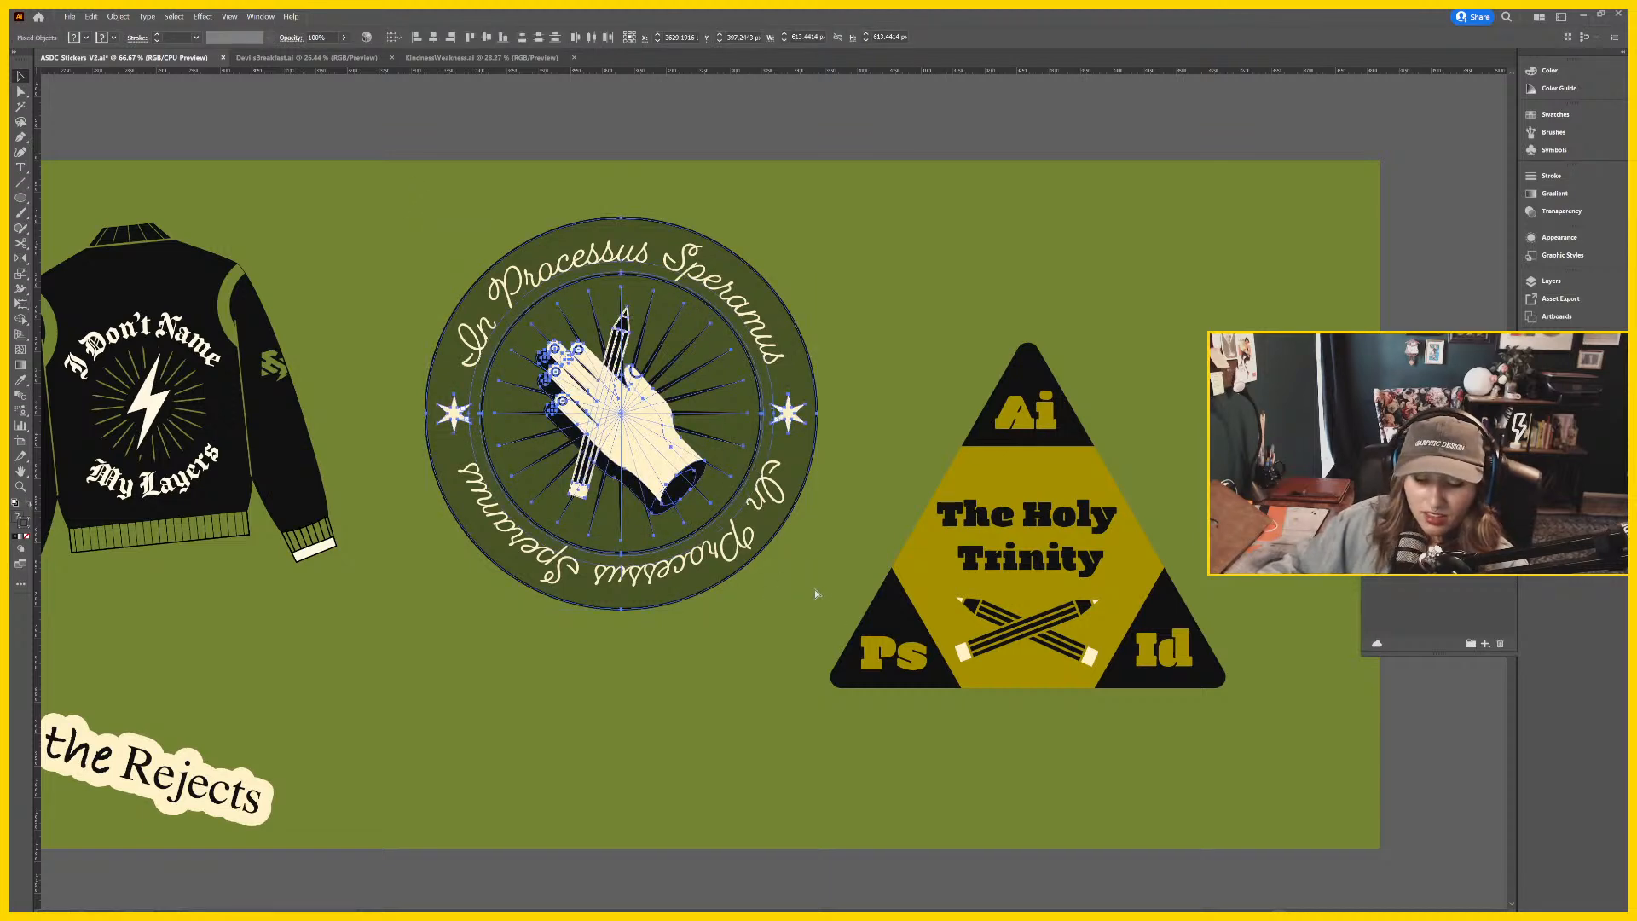
{"action": "key", "text": "ctrl+g"}
{"action": "left_click", "coordinate": [1019, 687]}
{"action": "left_click_drag", "start_coordinate": [1019, 687], "coordinate": [1027, 575]}
{"action": "left_click", "coordinate": [1010, 692]}
Delete the spare glyph row above the artboard and the leftover pencil below it.
{"action": "scroll", "coordinate": [1012, 694], "scroll_direction": "down", "scroll_amount": 4}
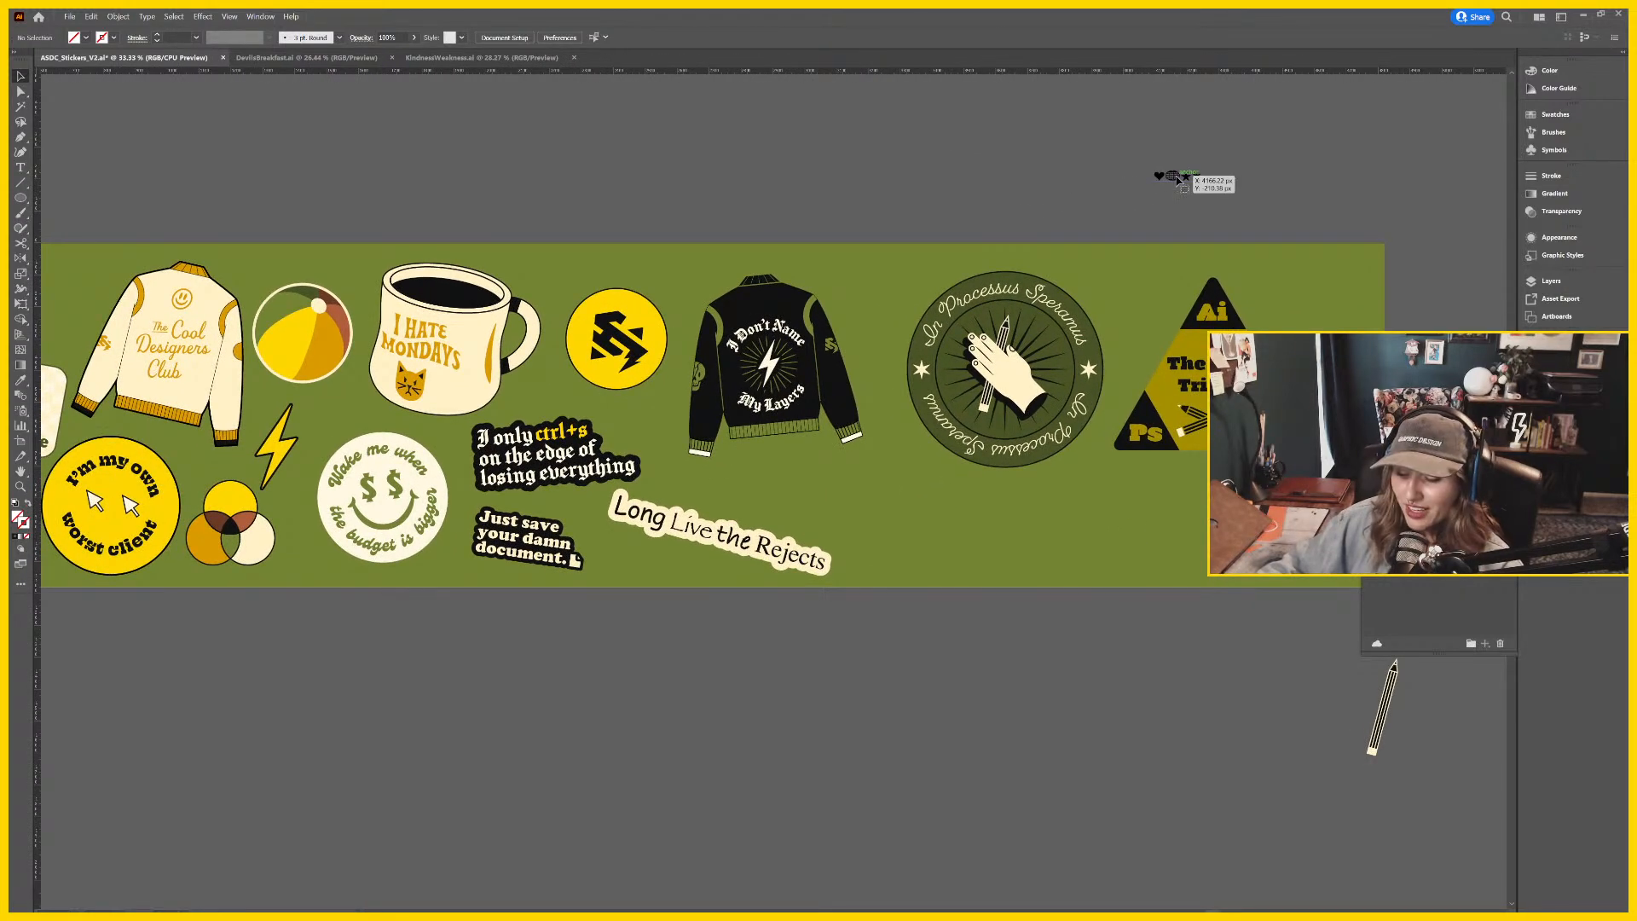
{"action": "left_click", "coordinate": [1176, 178]}
{"action": "key", "text": "Delete"}
{"action": "left_click", "coordinate": [1385, 712]}
{"action": "key", "text": "Delete"}
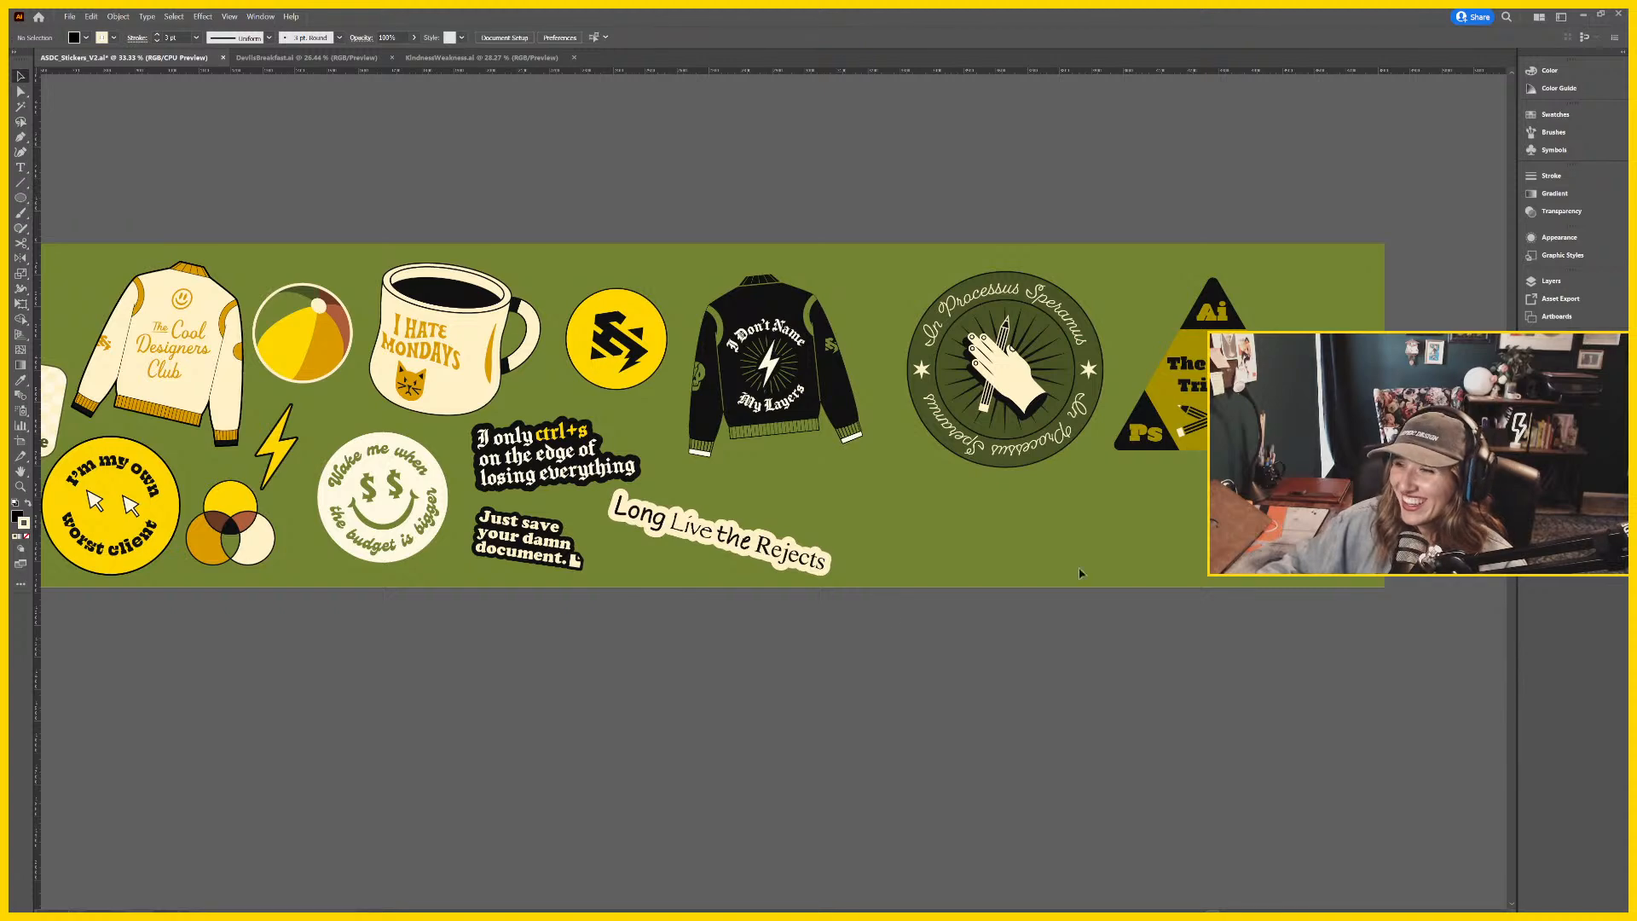
Move the "Long Live the Rejects" sticker slightly right, beneath the black jacket.
{"action": "scroll", "coordinate": [1077, 574], "scroll_direction": "up", "scroll_amount": 2}
{"action": "scroll", "coordinate": [884, 621], "scroll_direction": "left", "scroll_amount": 3}
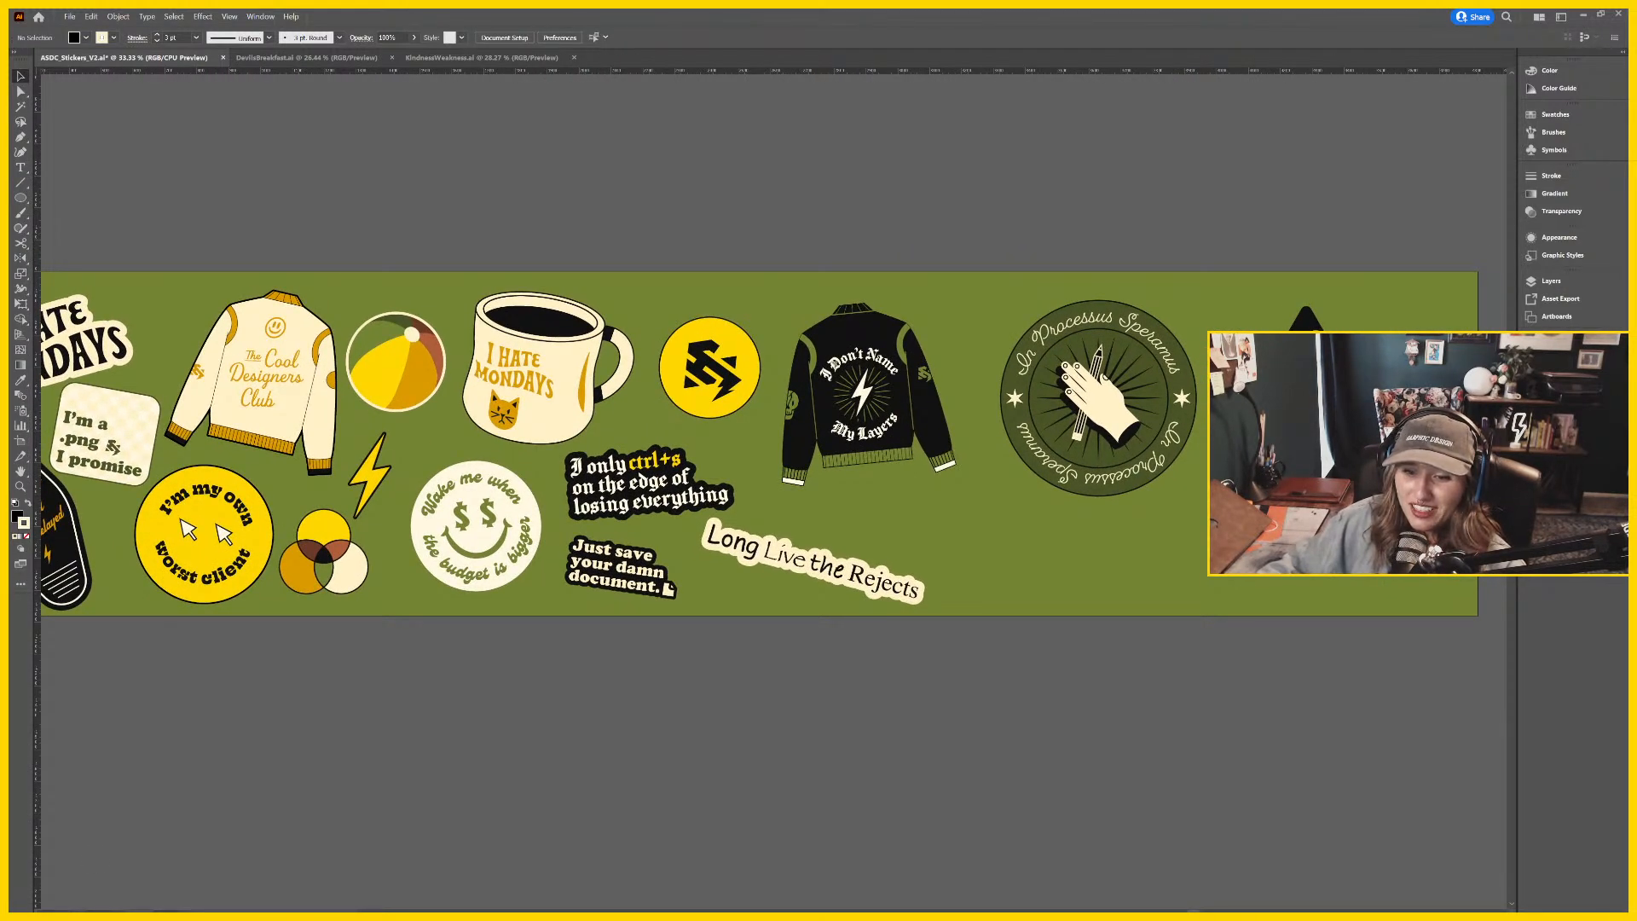
{"action": "scroll", "coordinate": [970, 692], "scroll_direction": "up", "scroll_amount": 1}
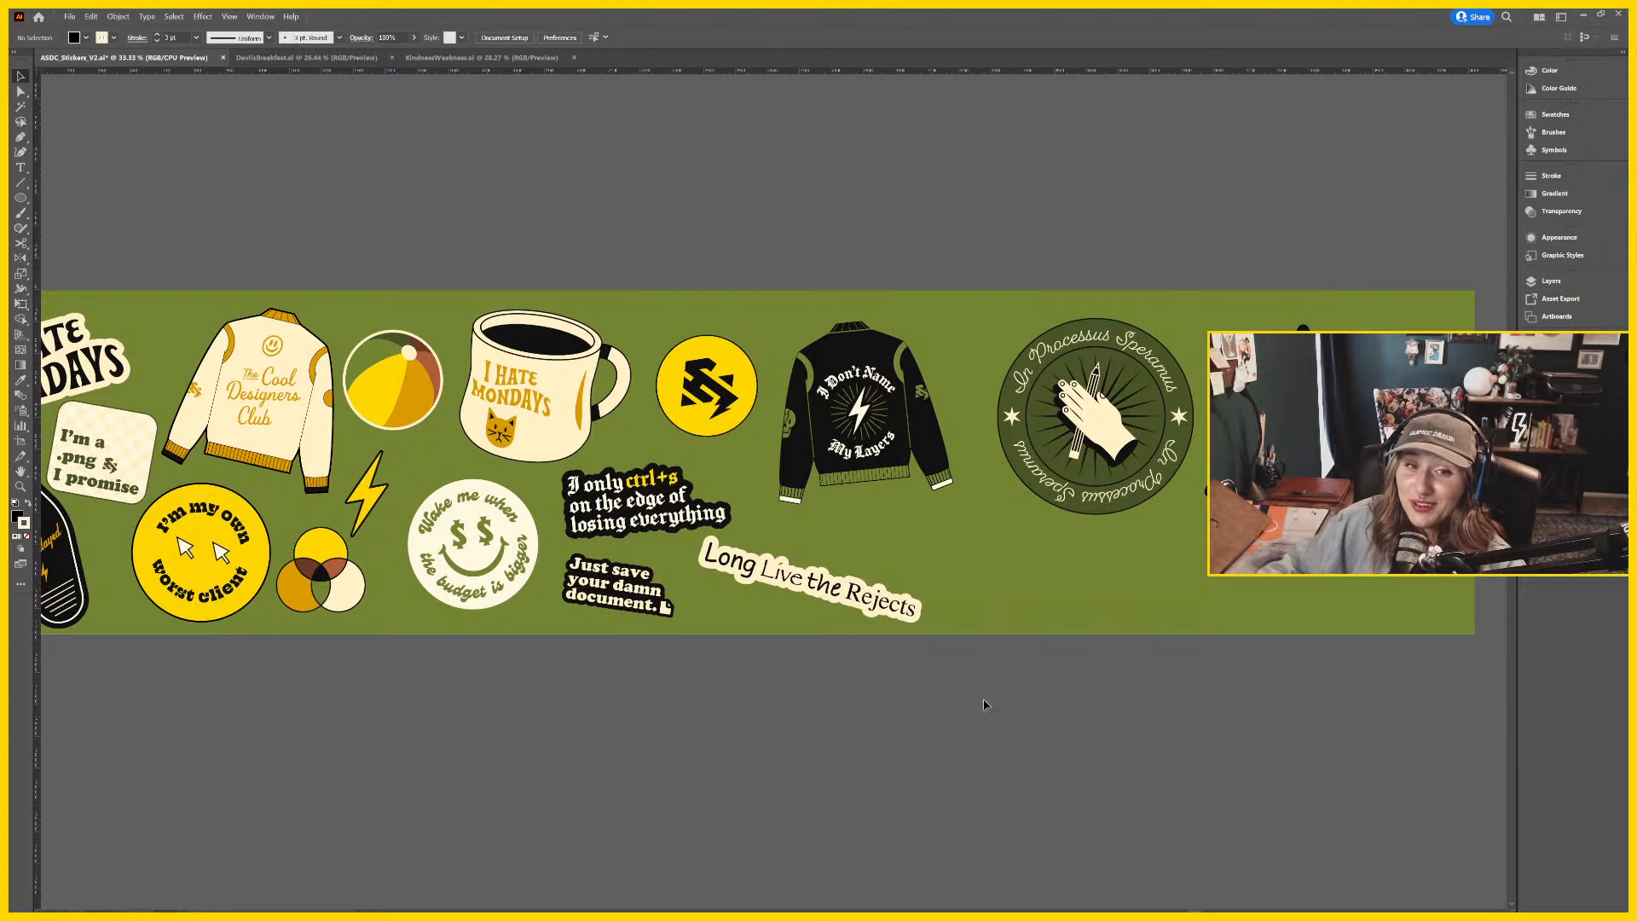
{"action": "left_click_drag", "start_coordinate": [849, 608], "coordinate": [893, 592]}
{"action": "left_click", "coordinate": [933, 651]}
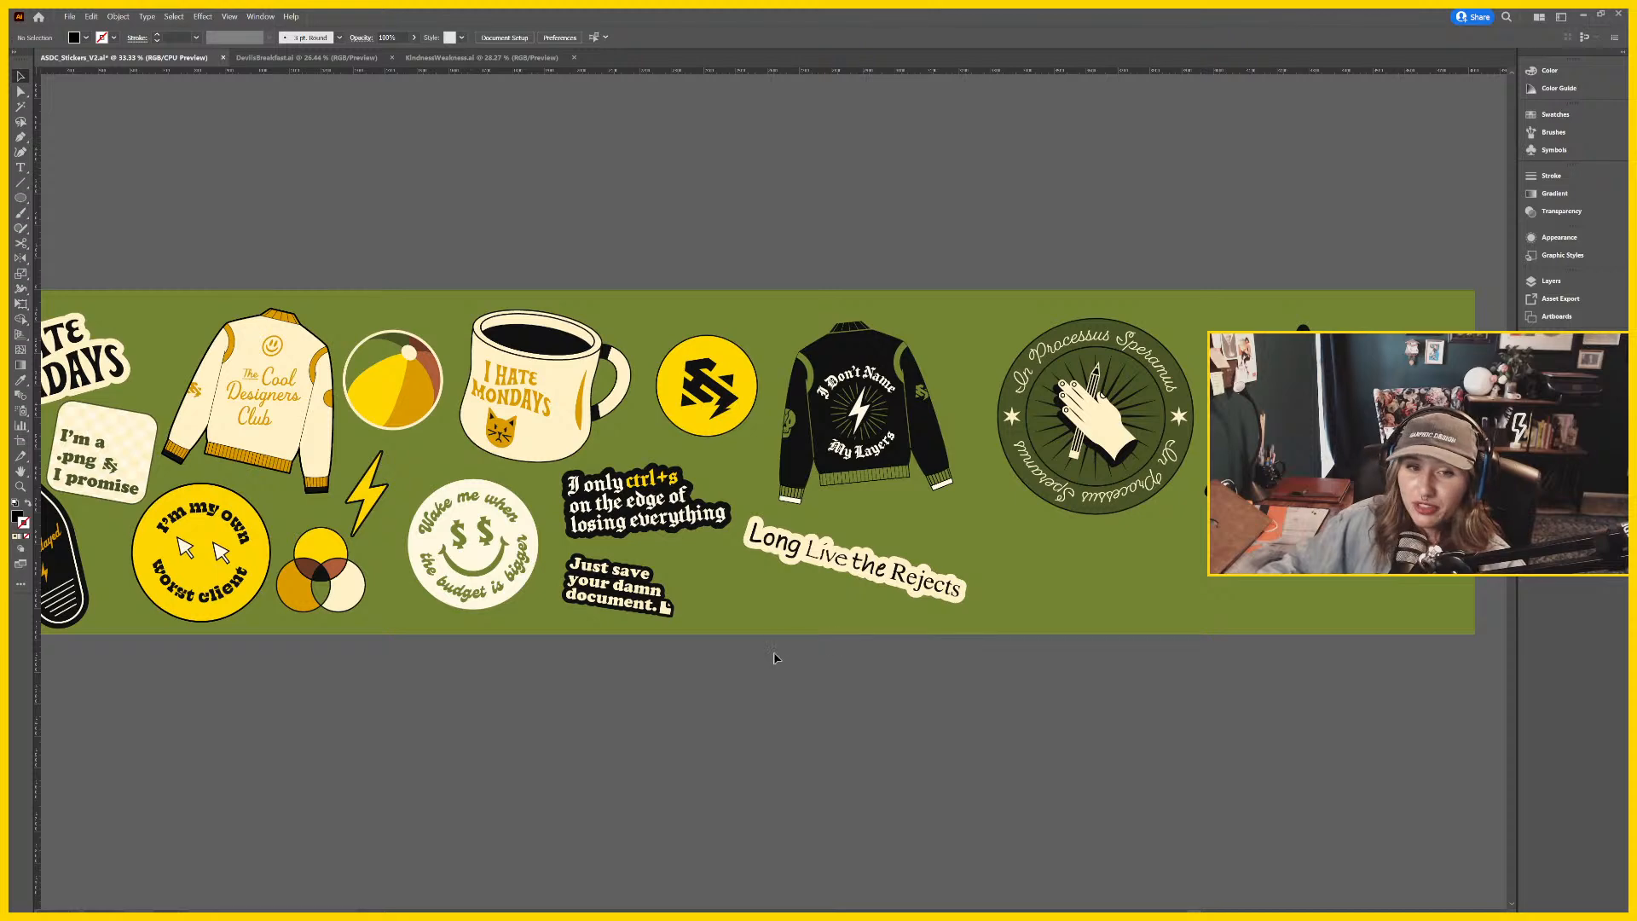
Review the sticker layout along the artboard, both close up and as a whole.
{"action": "left_click_drag", "start_coordinate": [892, 713], "coordinate": [970, 704]}
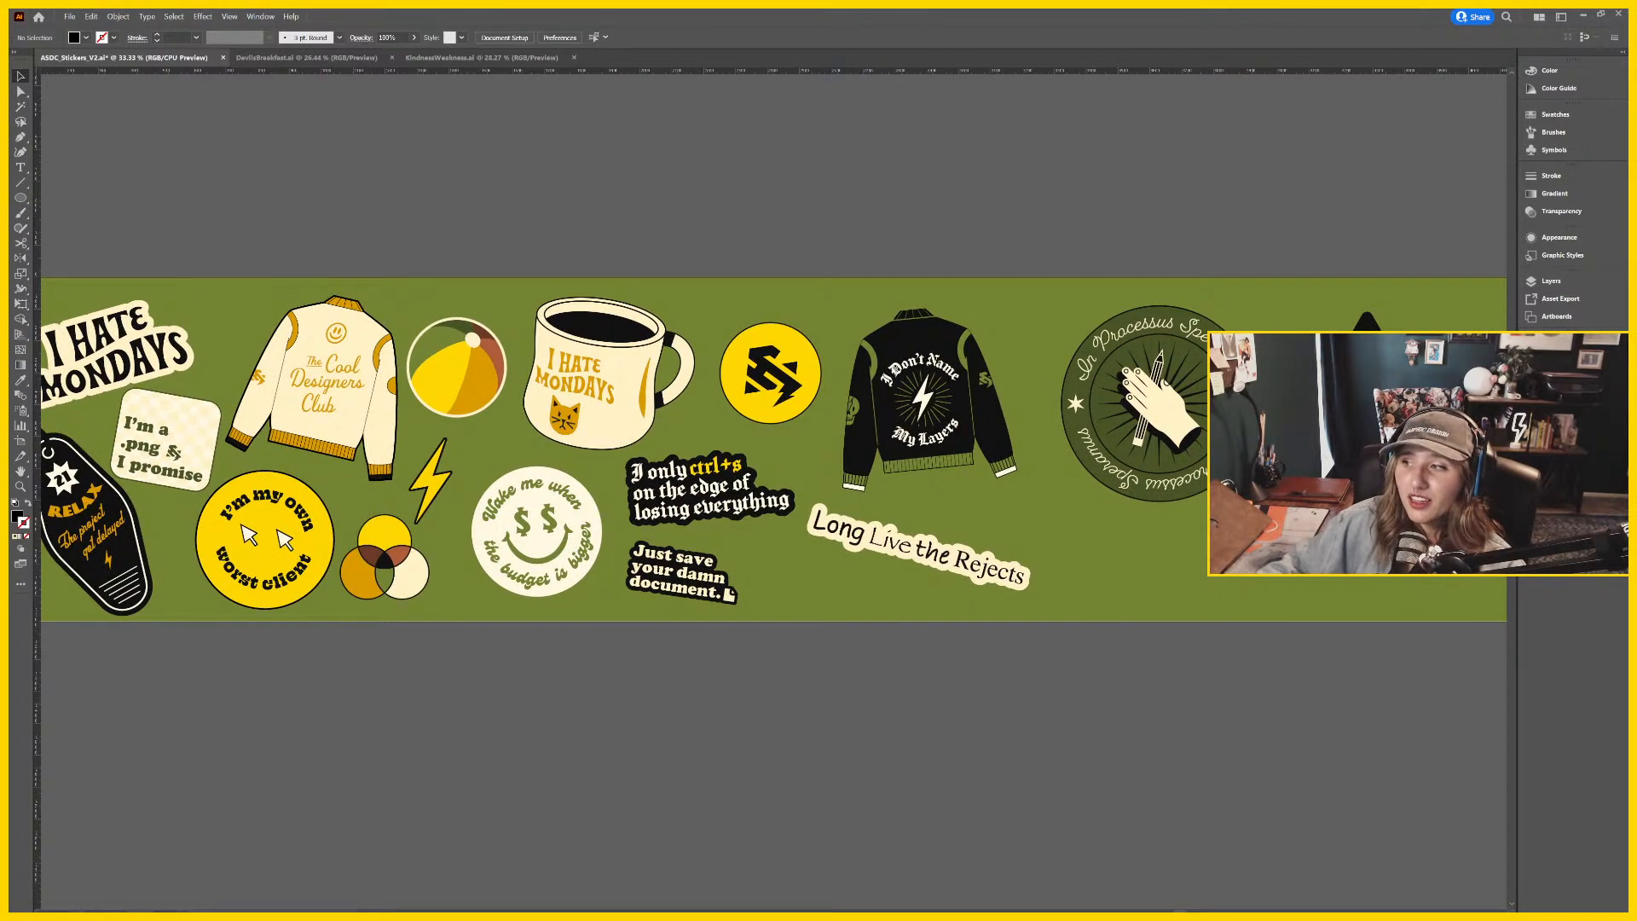
{"action": "left_click_drag", "start_coordinate": [1403, 486], "coordinate": [955, 479]}
{"action": "key", "text": "ctrl+equal"}
{"action": "key", "text": "ctrl+equal"}
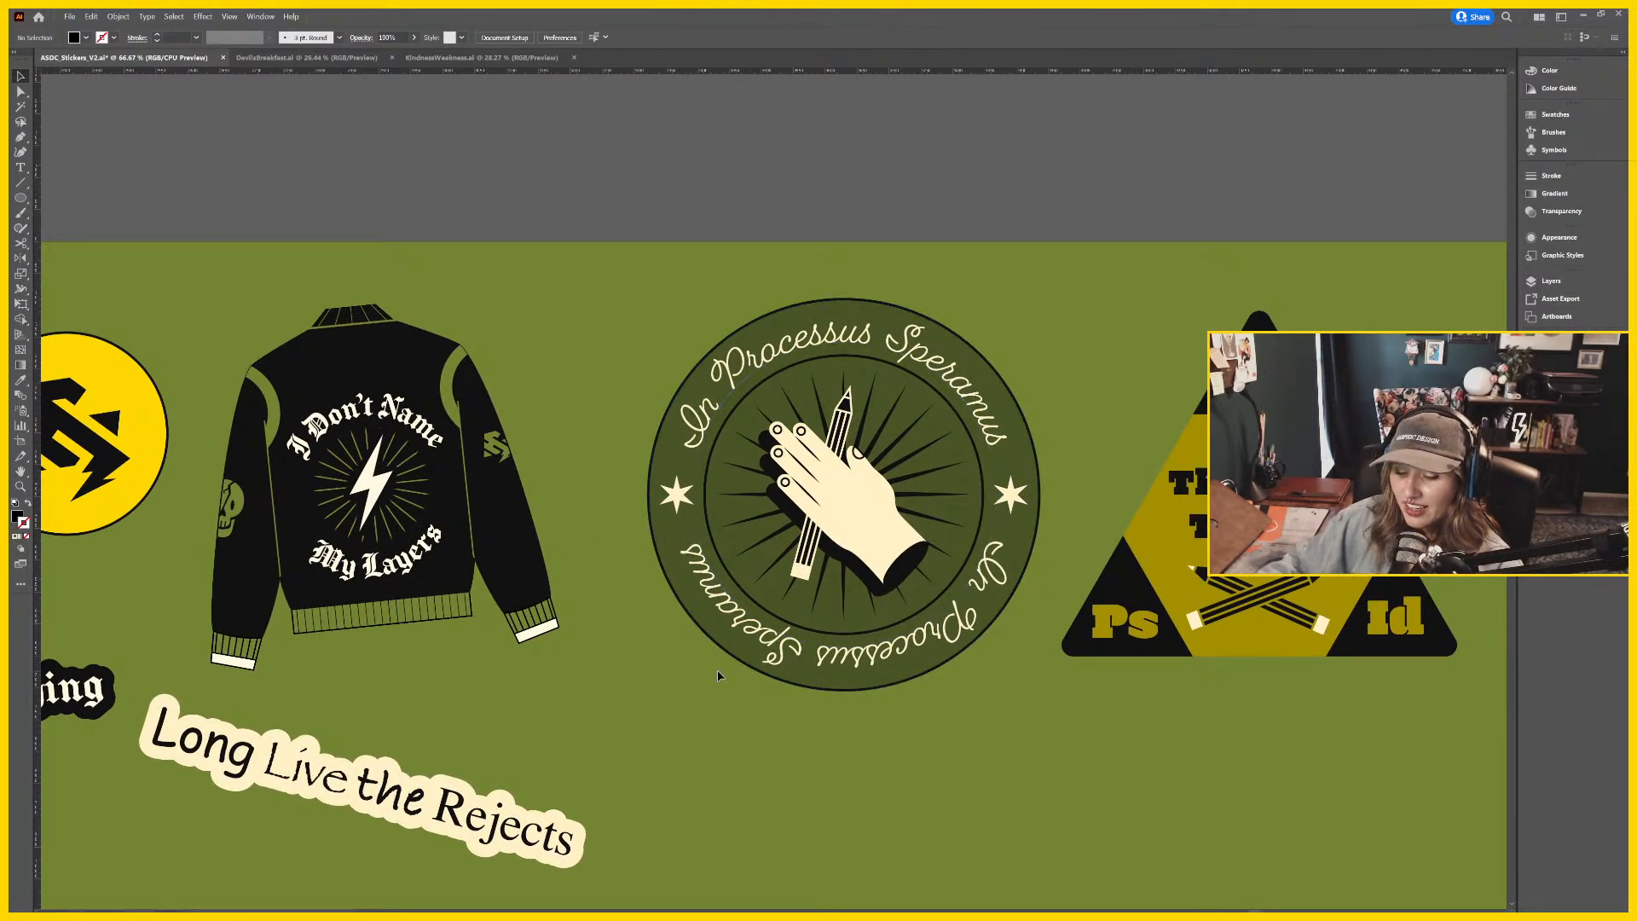
{"action": "key", "text": "ctrl+minus"}
{"action": "key", "text": "ctrl+minus"}
{"action": "scroll", "coordinate": [718, 682], "scroll_direction": "left", "scroll_amount": 3}
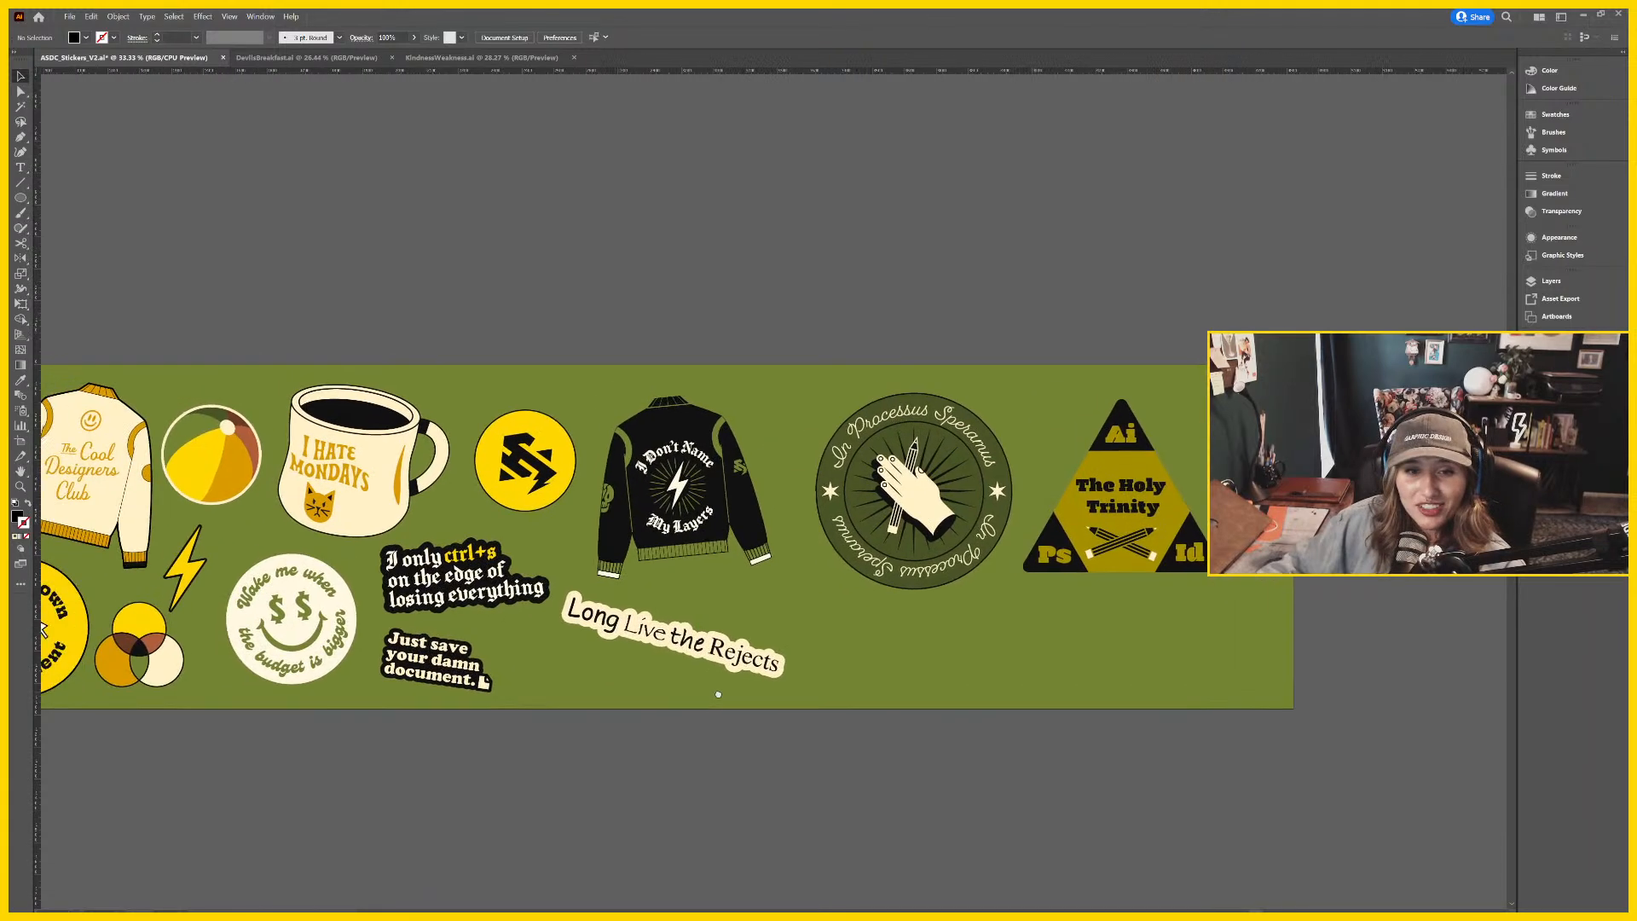
{"action": "left_click_drag", "start_coordinate": [718, 694], "coordinate": [903, 687]}
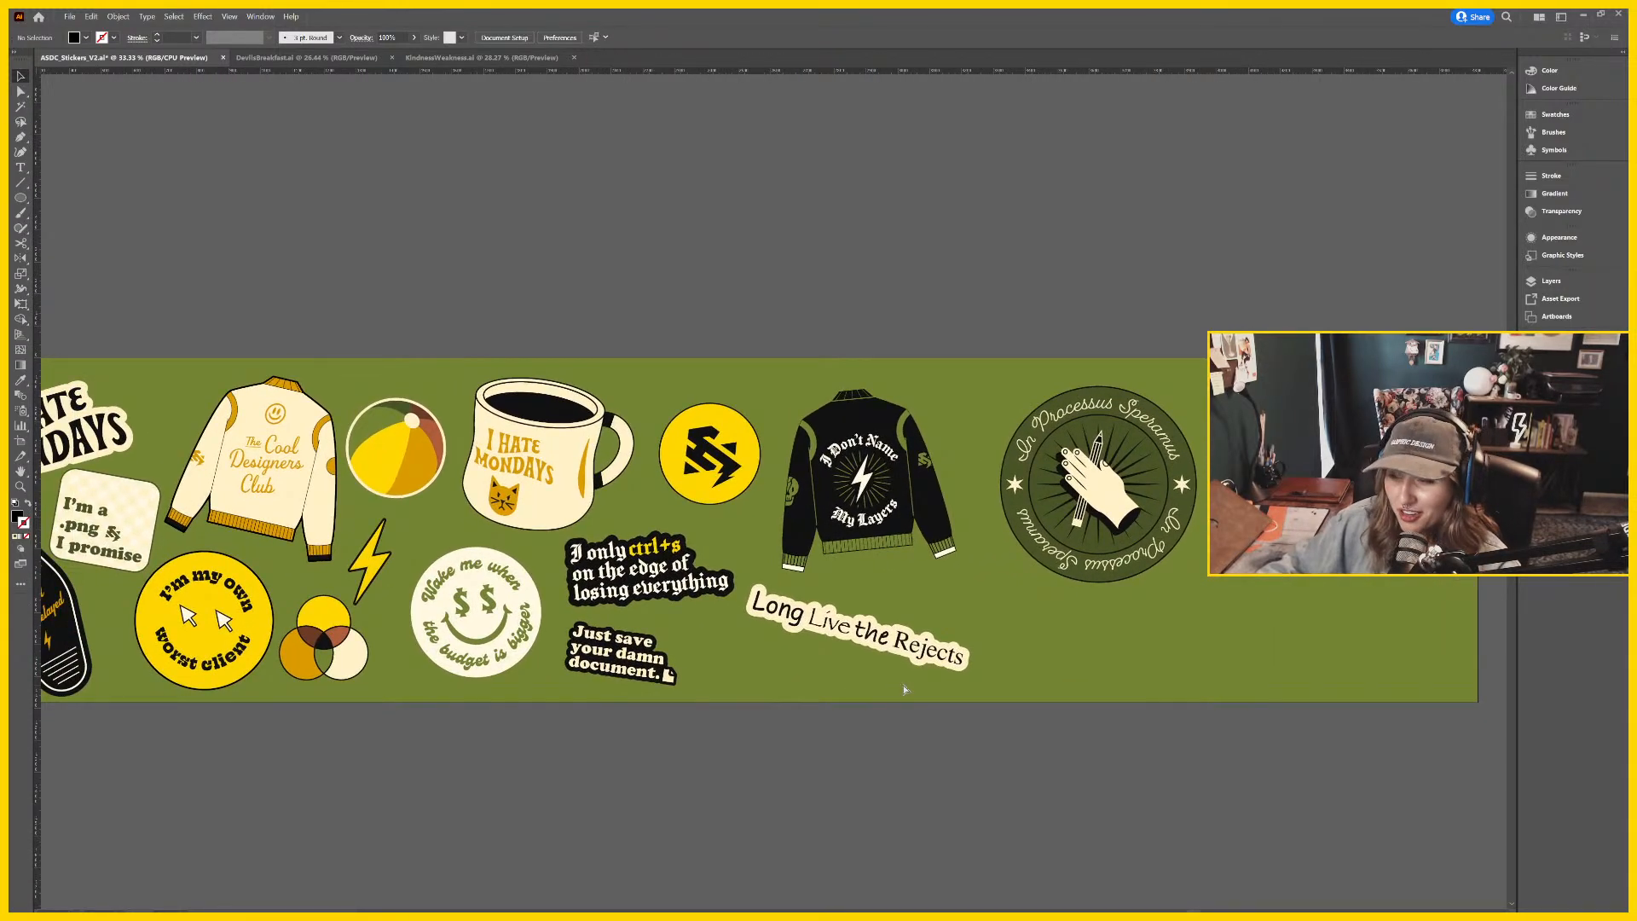
{"action": "key", "text": "ctrl+minus"}
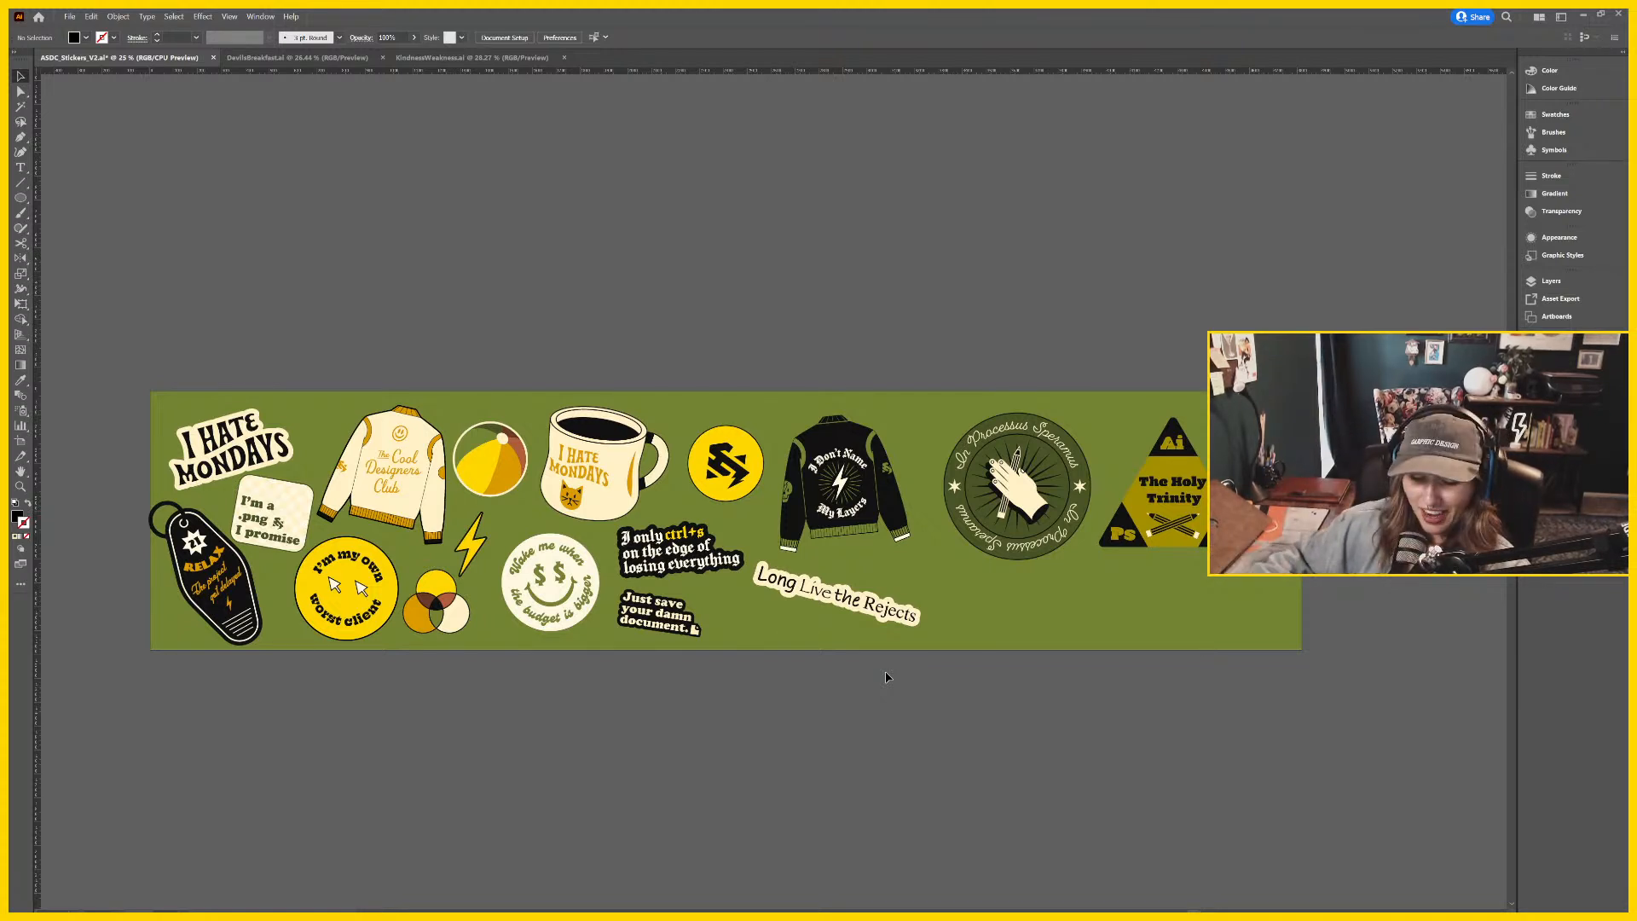
{"action": "key", "text": "ctrl+plus"}
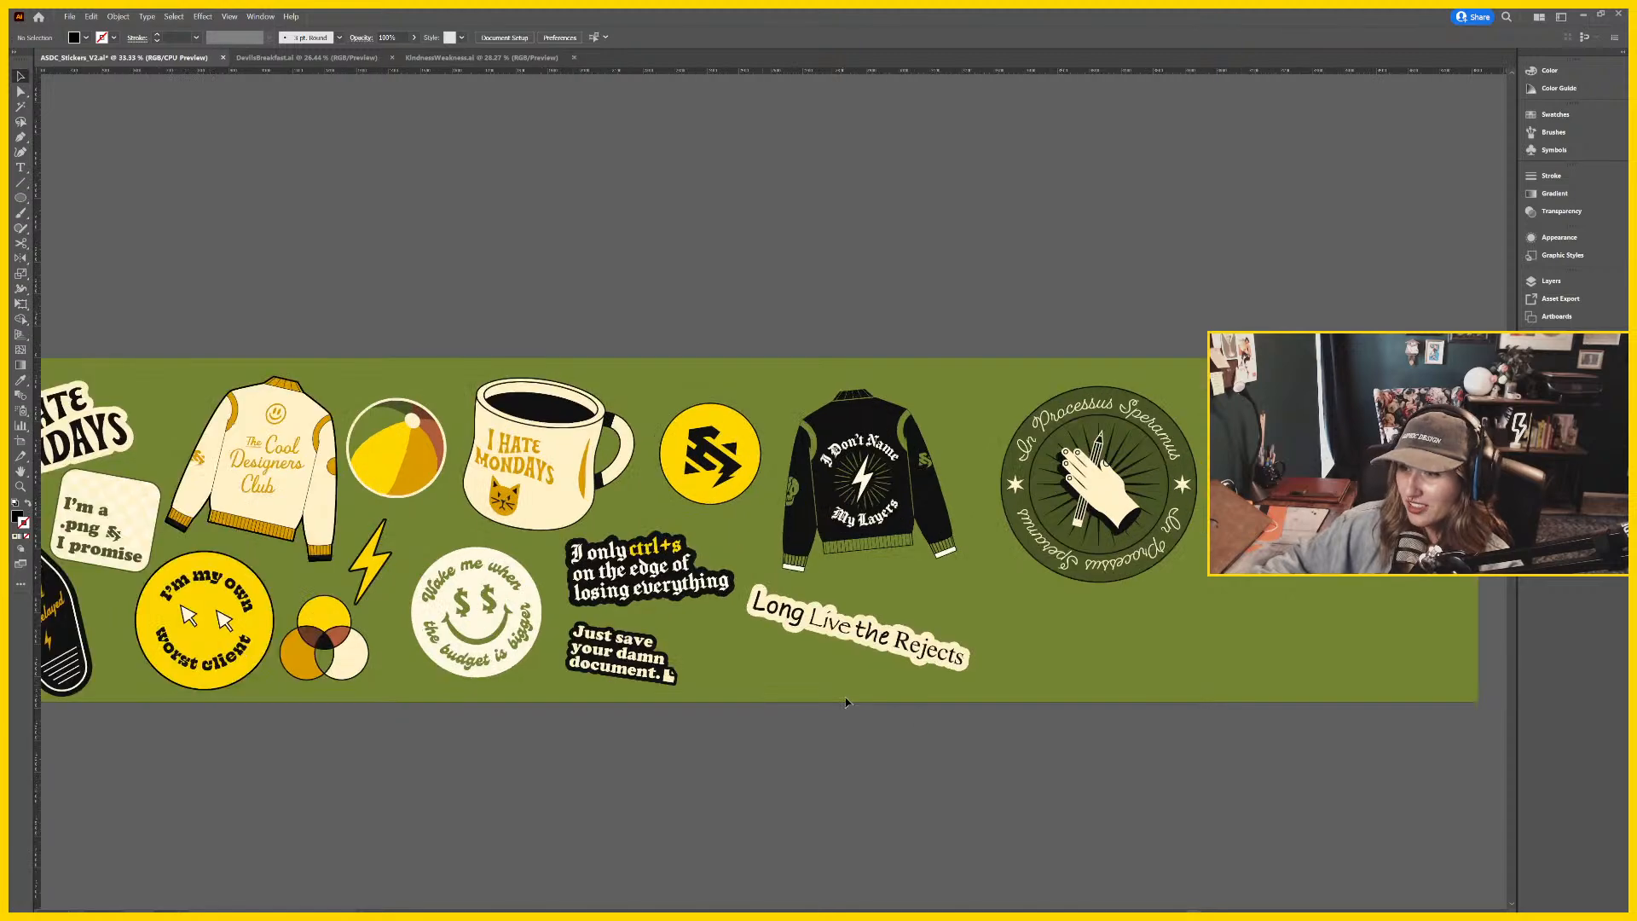
{"action": "left_click_drag", "start_coordinate": [960, 771], "coordinate": [1026, 757]}
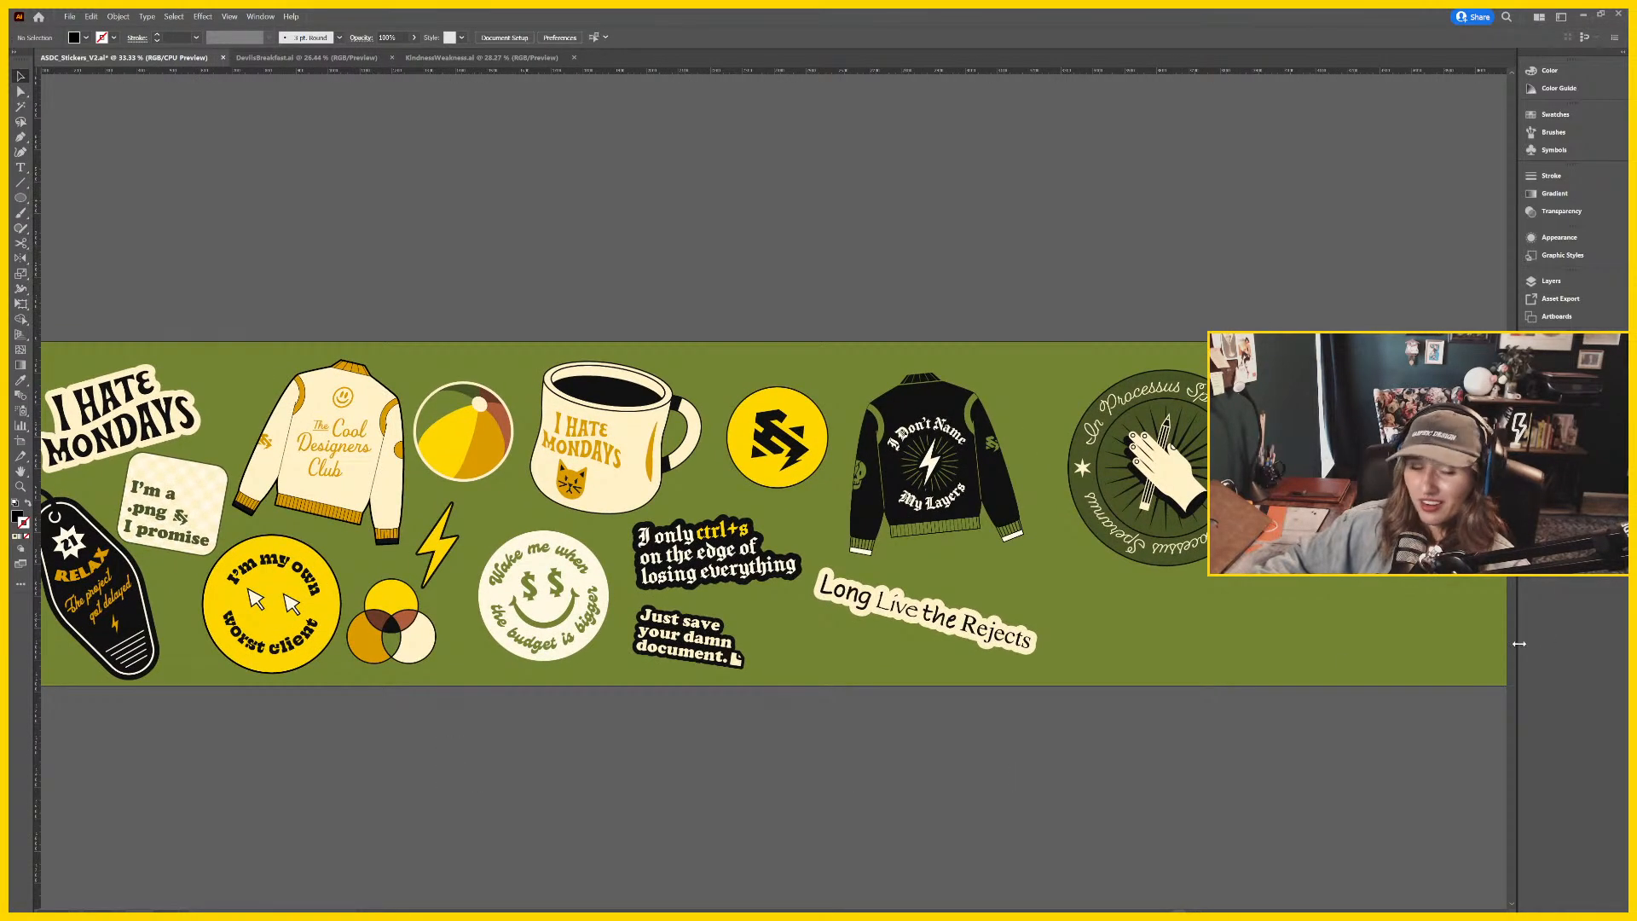
Collapse the panel dock to icons and bring the whole sticker artboard into view.
{"action": "left_click_drag", "start_coordinate": [1520, 644], "coordinate": [1607, 642]}
{"action": "left_click_drag", "start_coordinate": [1231, 723], "coordinate": [1344, 910]}
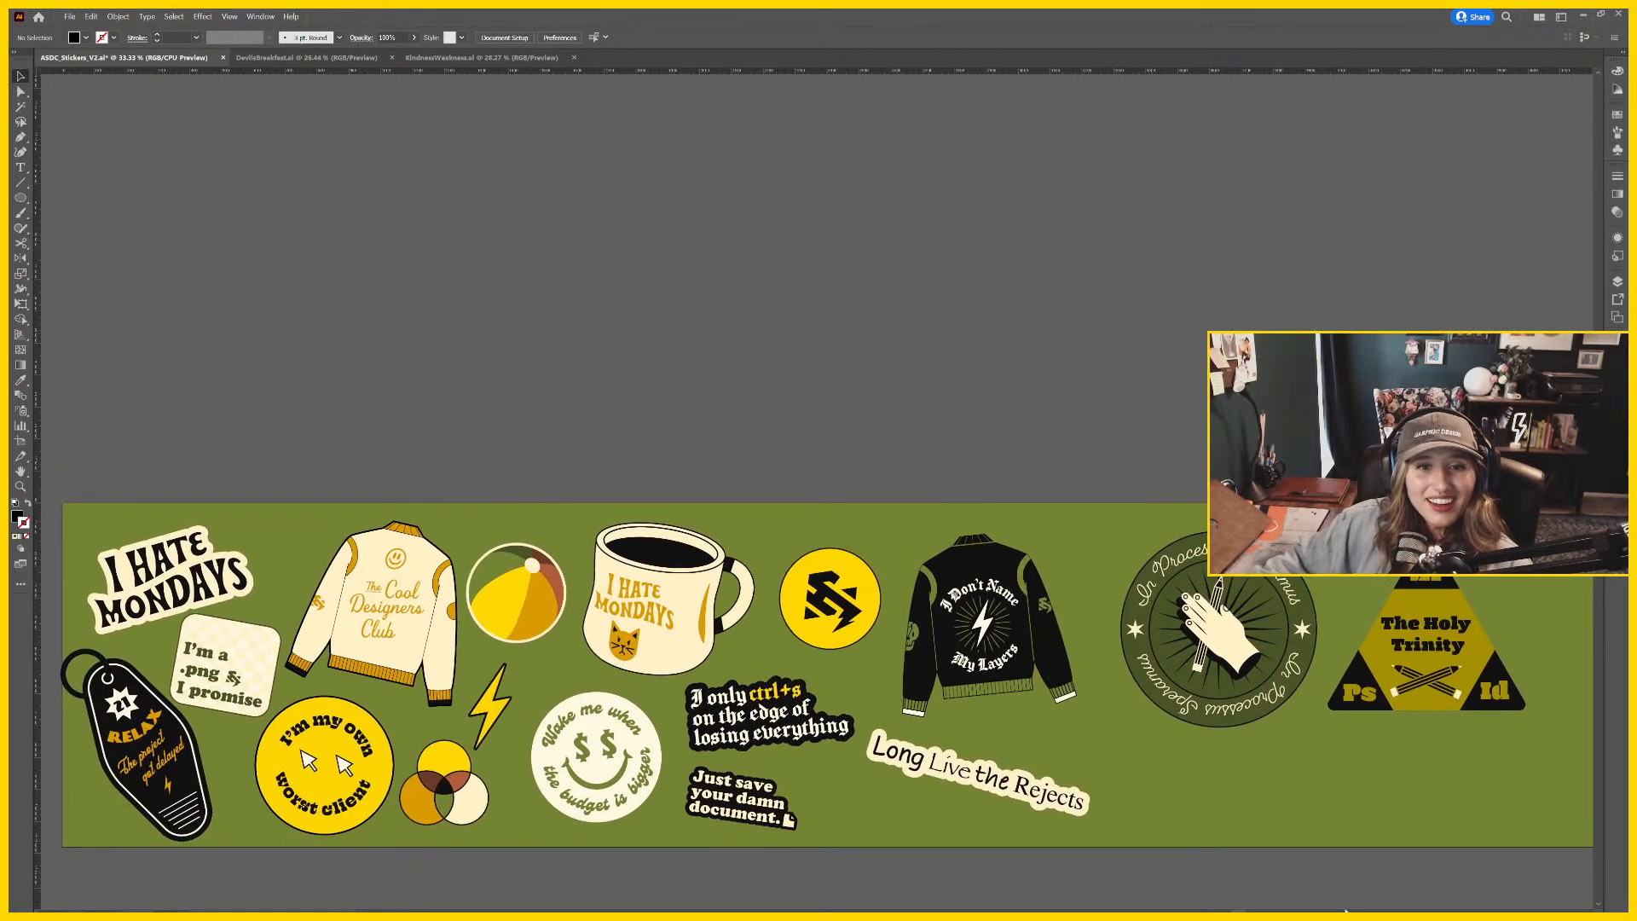
{"action": "key", "text": "ctrl+minus"}
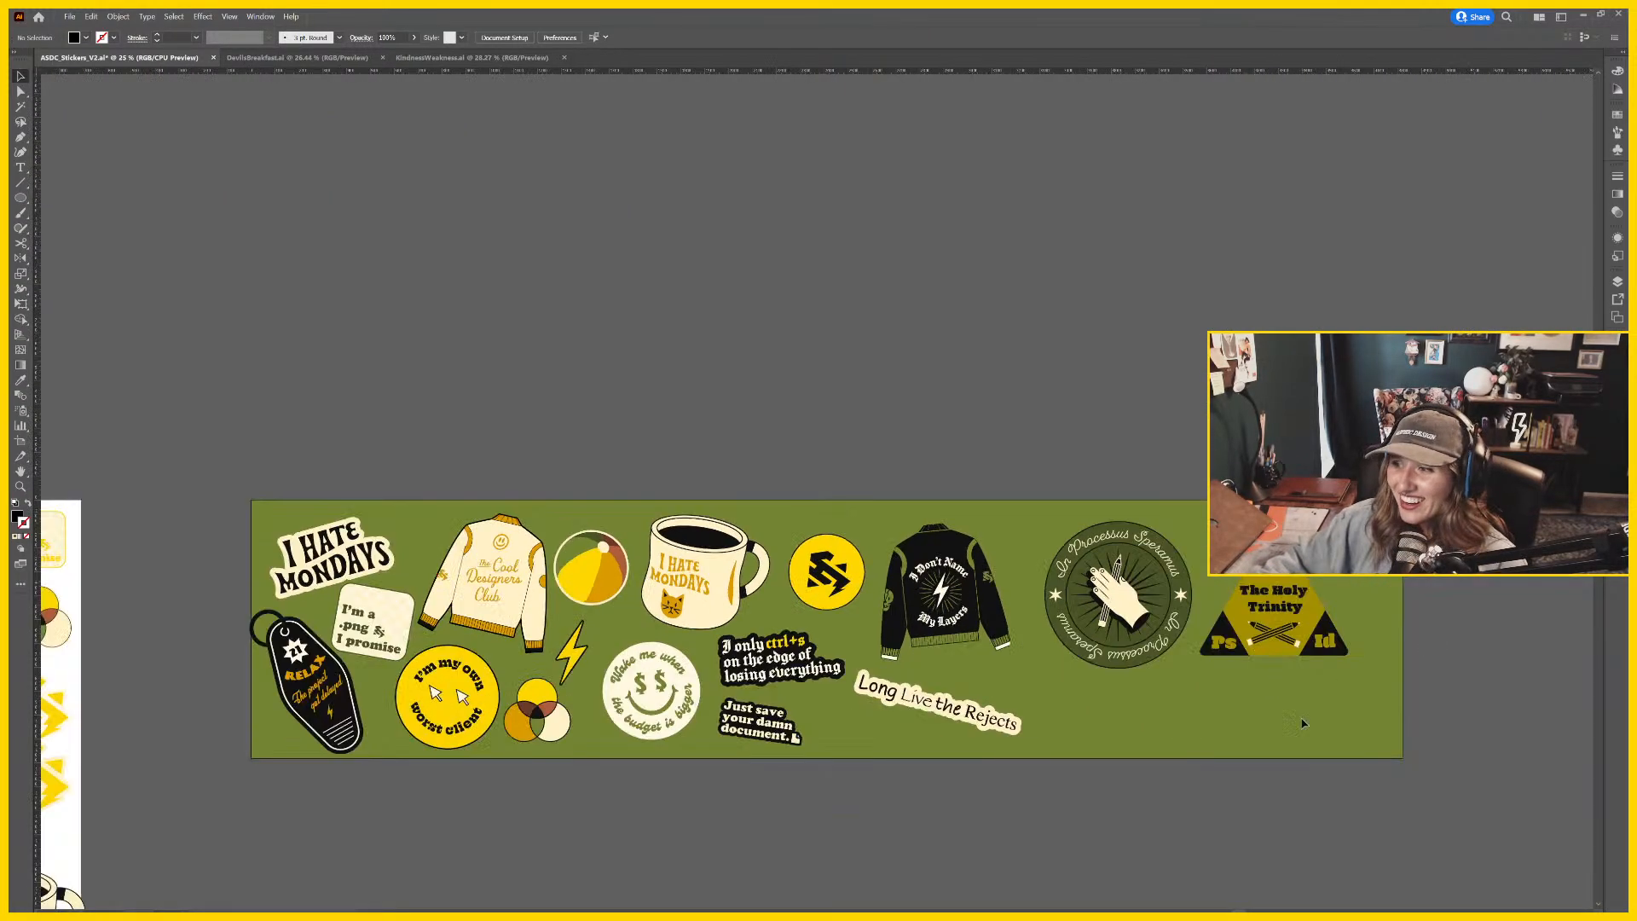
{"action": "left_click_drag", "start_coordinate": [1302, 723], "coordinate": [965, 558]}
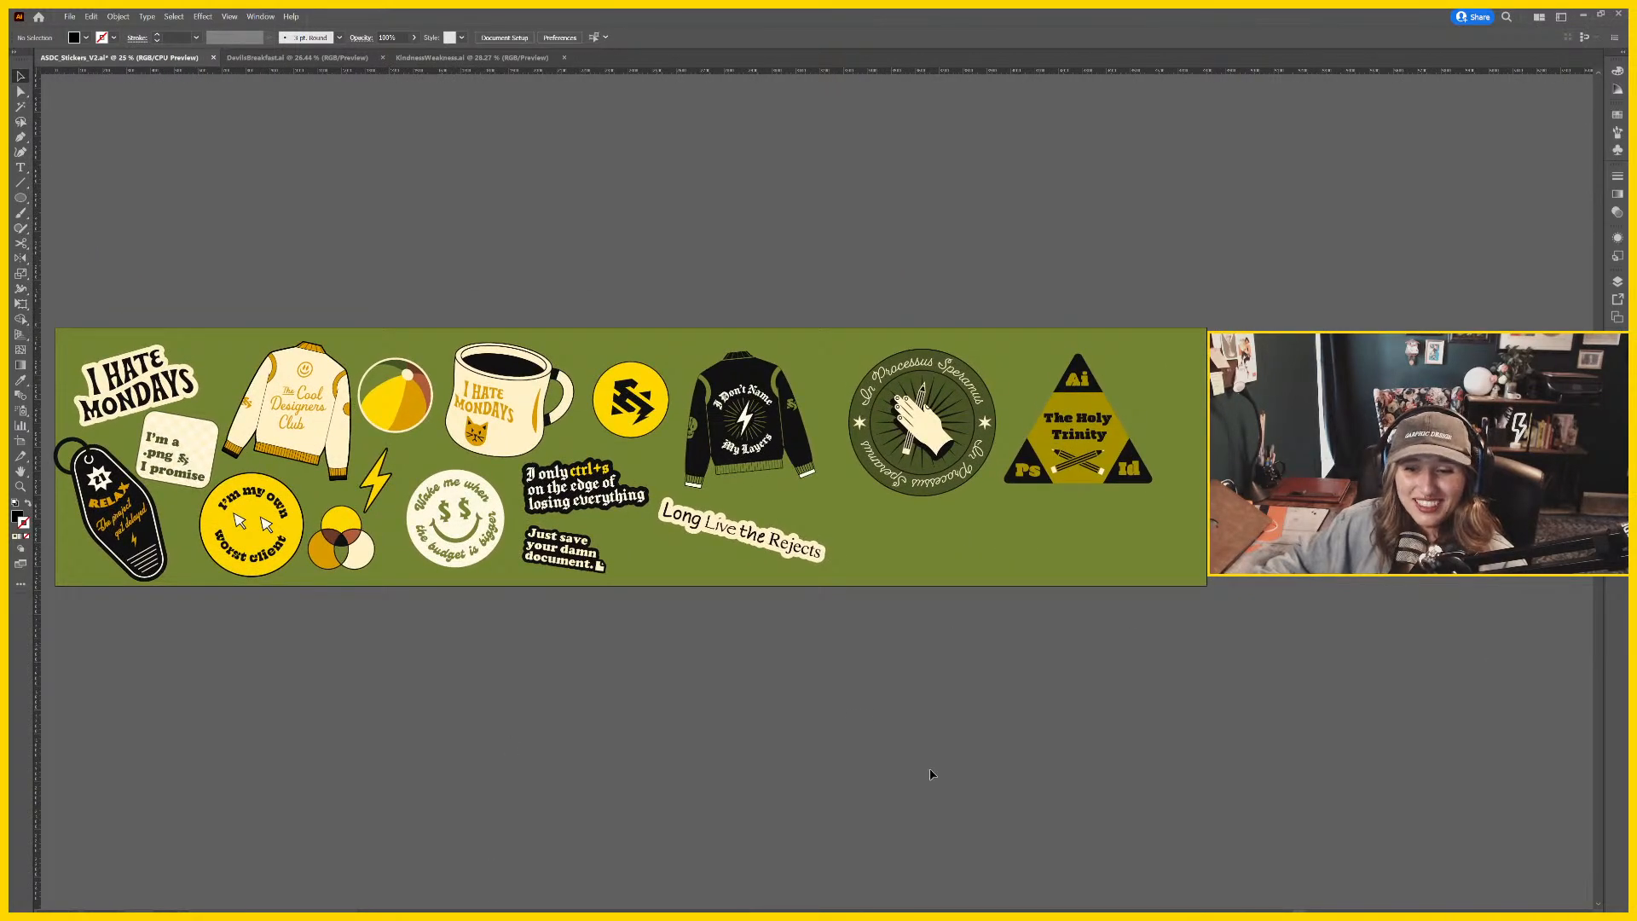